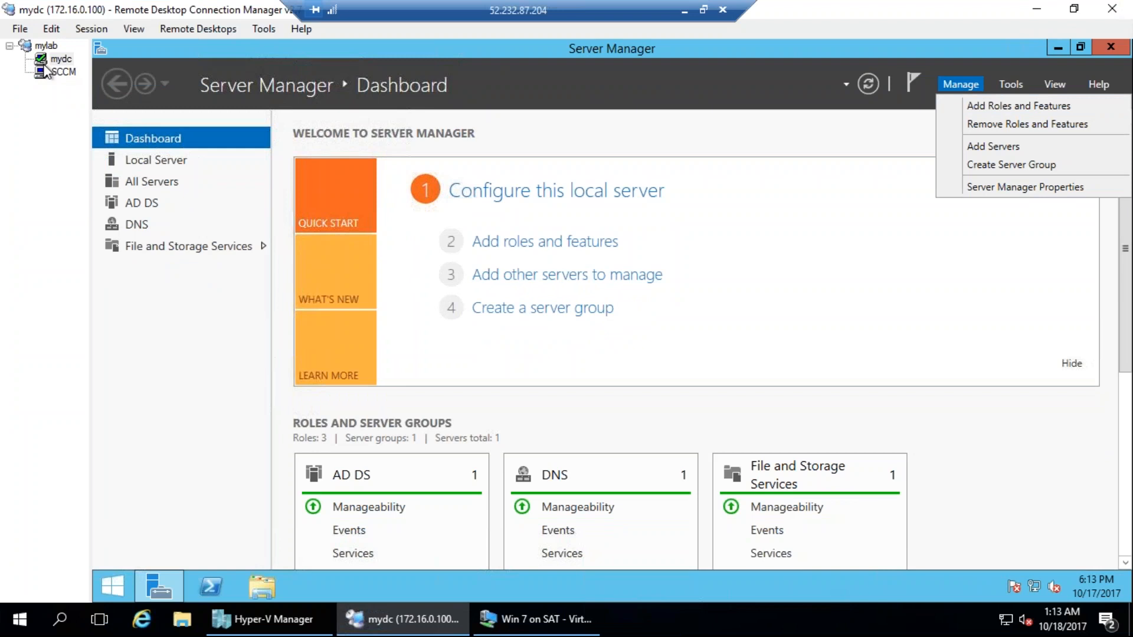
# Check the Active Directory Domain Services role in the Add Roles and Features Wizard, cancel the wizard, and view the server's task notifications.
pyautogui.click(977, 107)
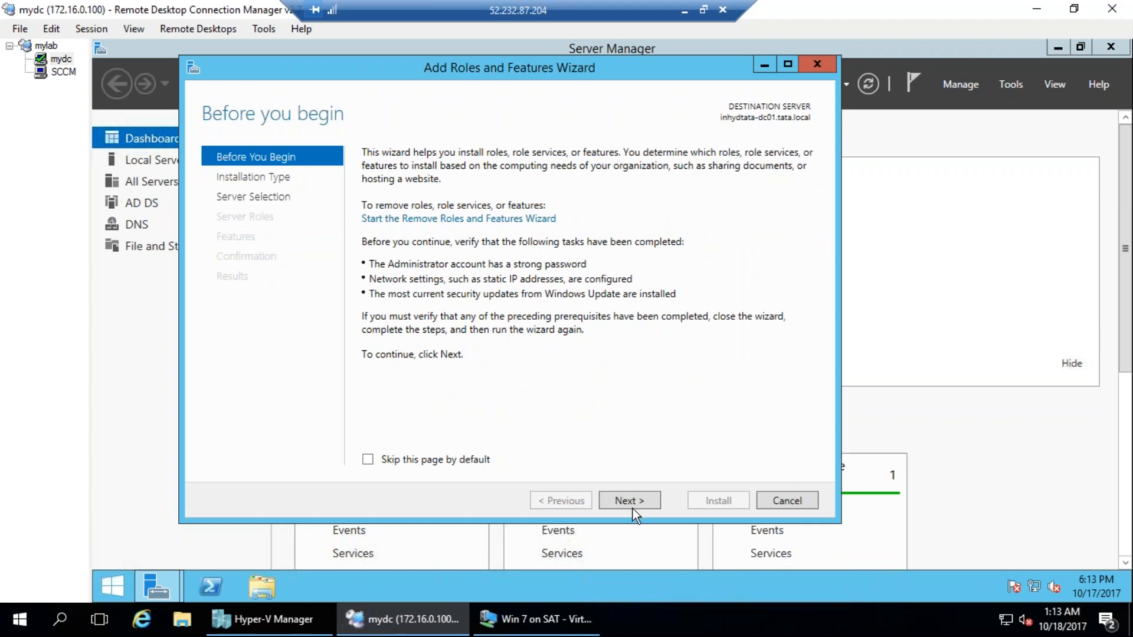
pyautogui.click(636, 504)
pyautogui.click(648, 502)
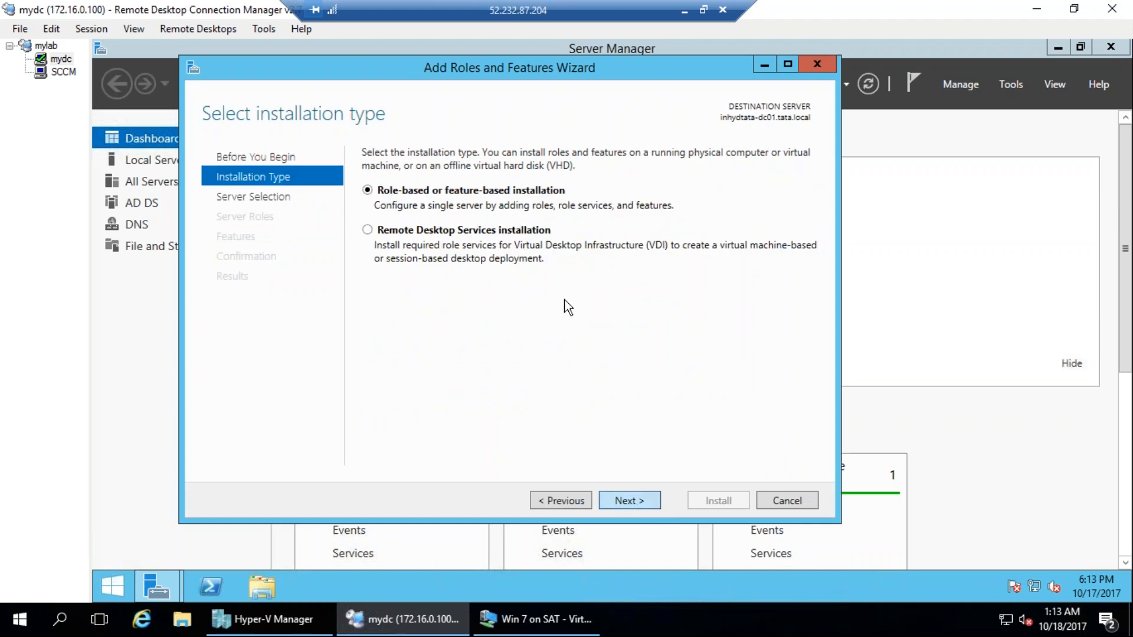
pyautogui.click(643, 499)
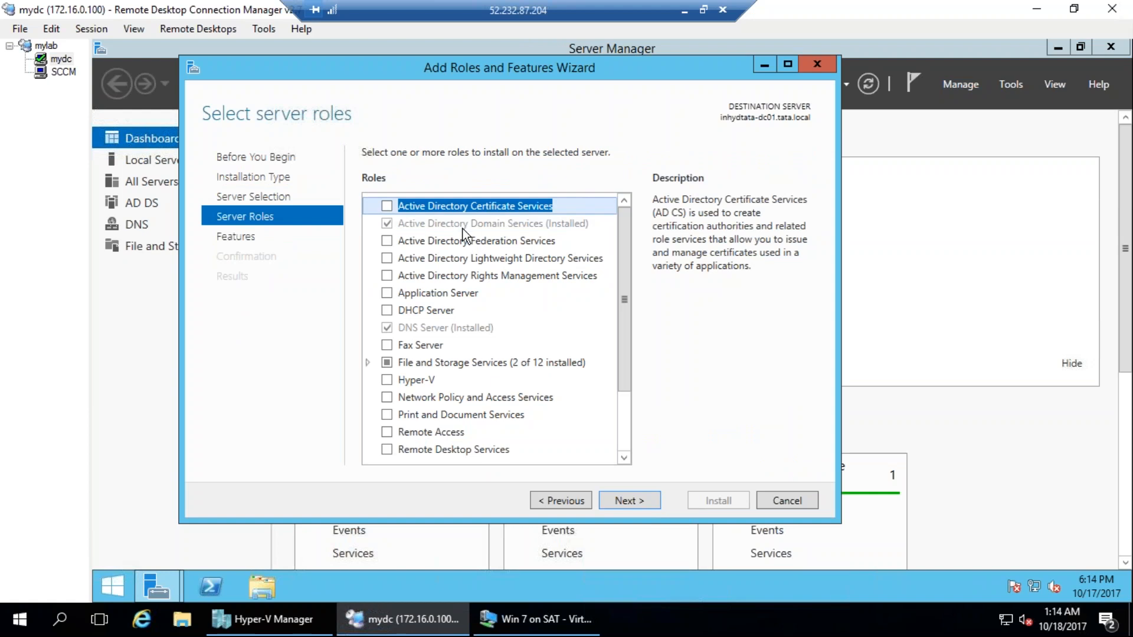
pyautogui.click(431, 229)
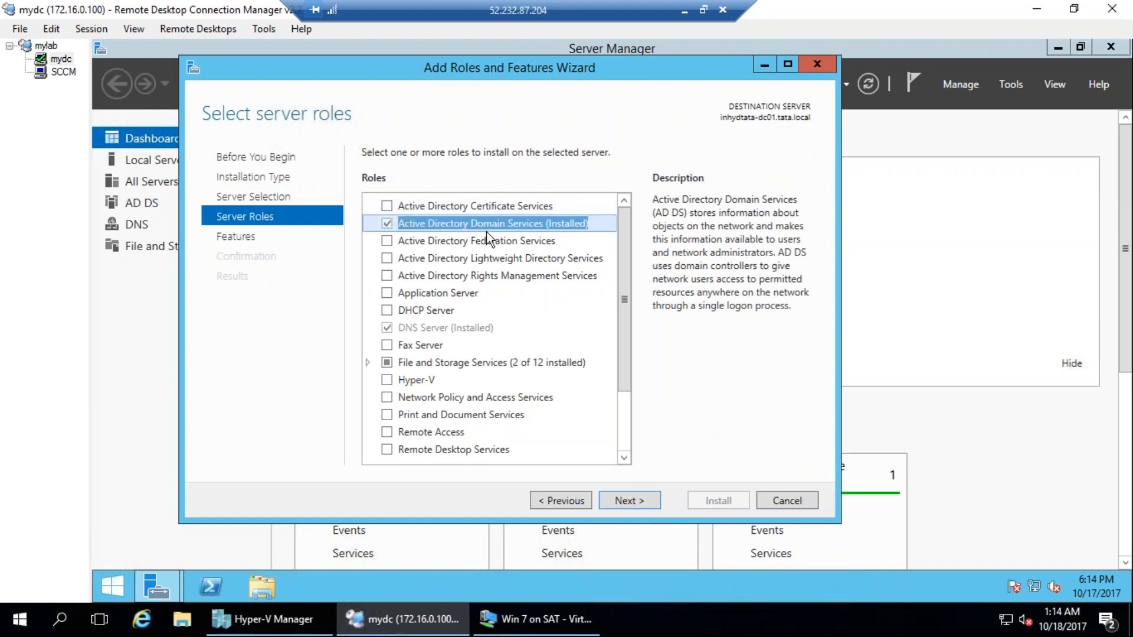
pyautogui.click(787, 501)
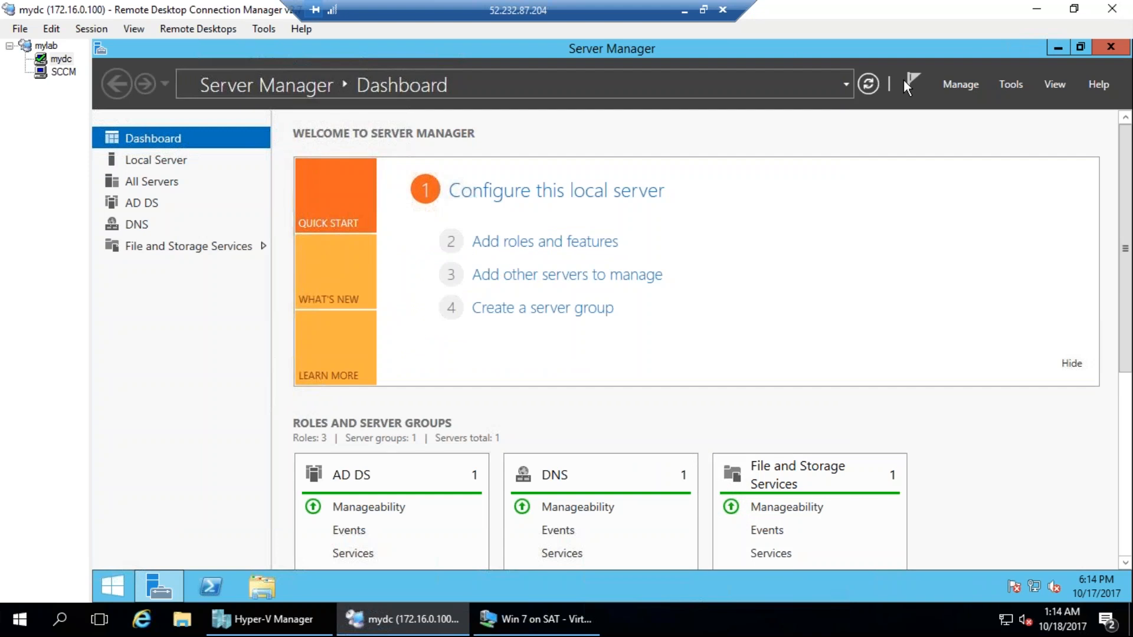
pyautogui.click(914, 89)
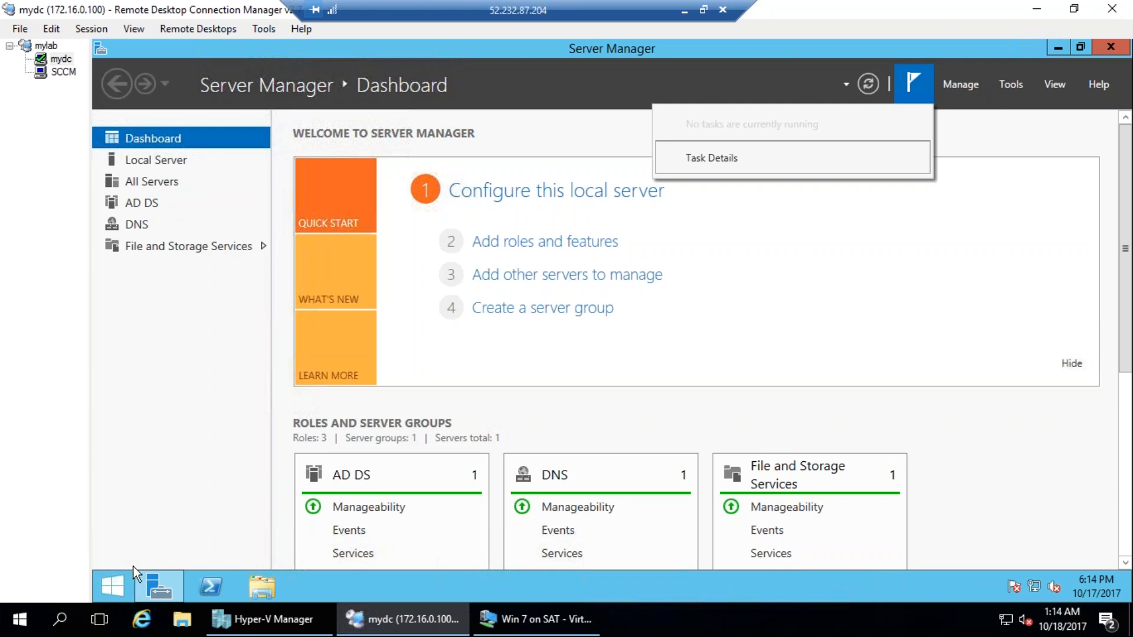
# Open the Administrative Tools folder on the domain controller in a maximized window.
pyautogui.click(115, 583)
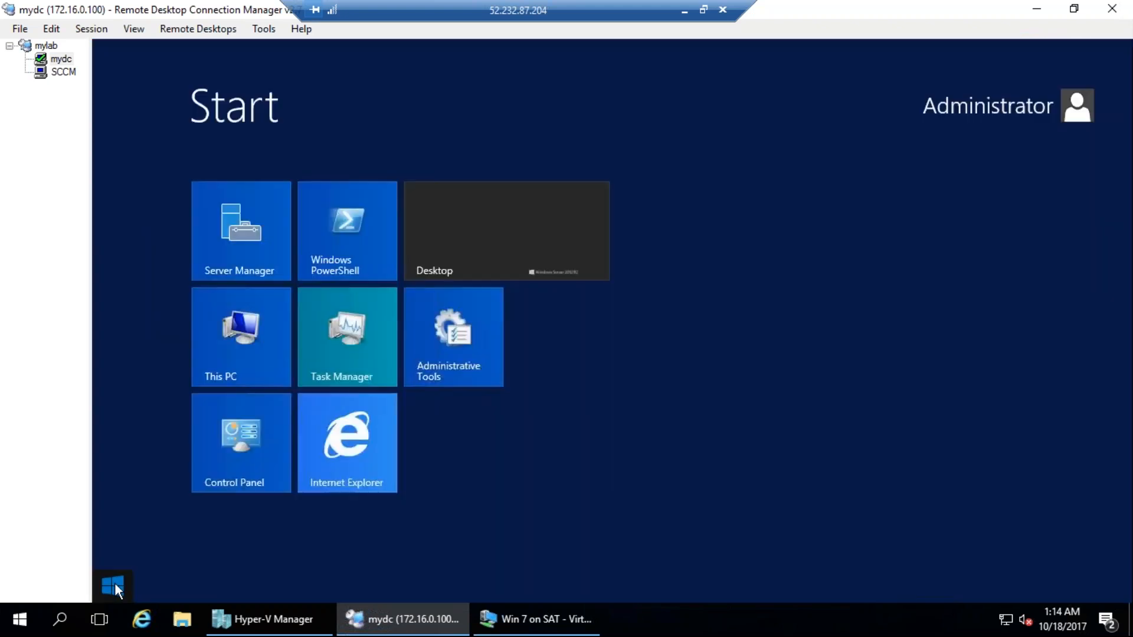
pyautogui.click(451, 346)
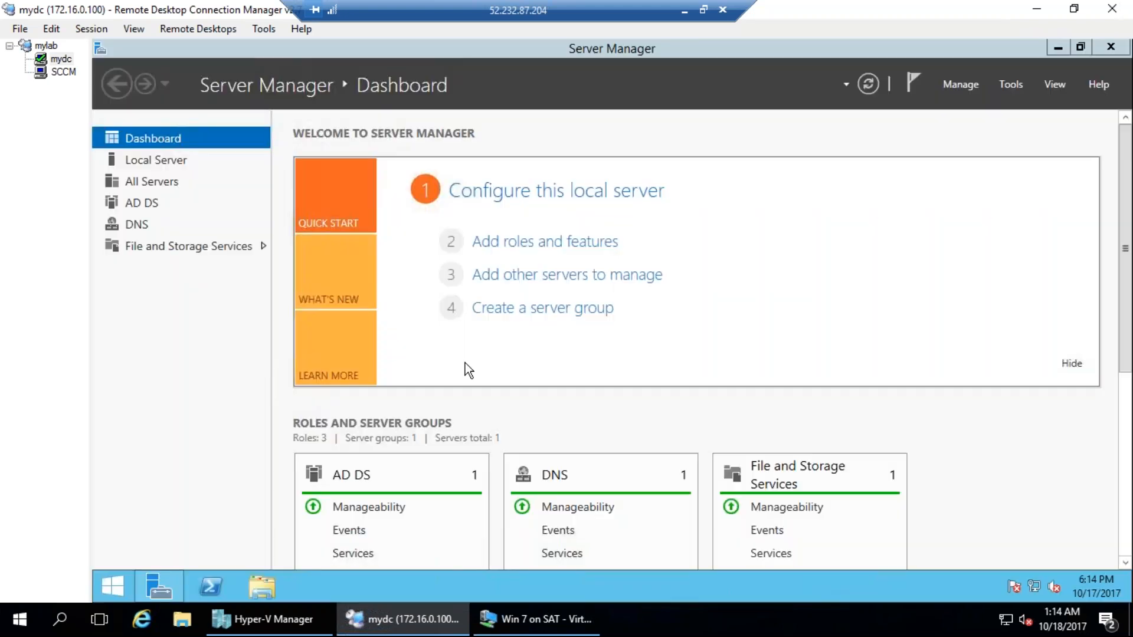
pyautogui.doubleClick(649, 78)
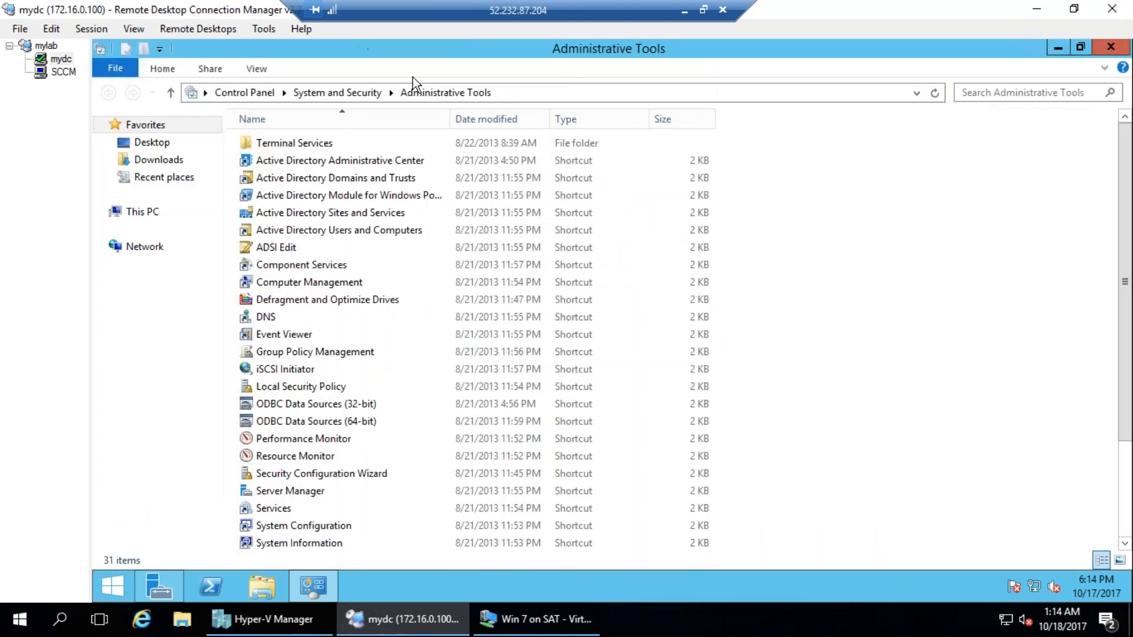
# Examine the Active Directory tools in the folder, from Active Directory Administrative Center through ADSI Edit.
pyautogui.scroll(-2, 442, 478)
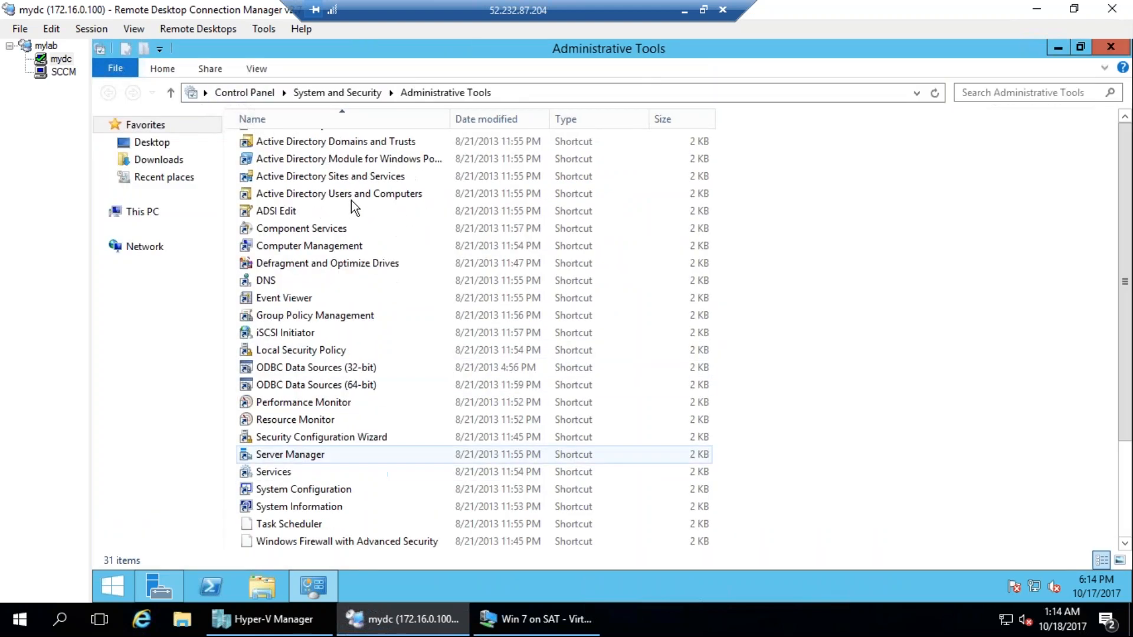
pyautogui.scroll(2, 393, 268)
pyautogui.click(311, 162)
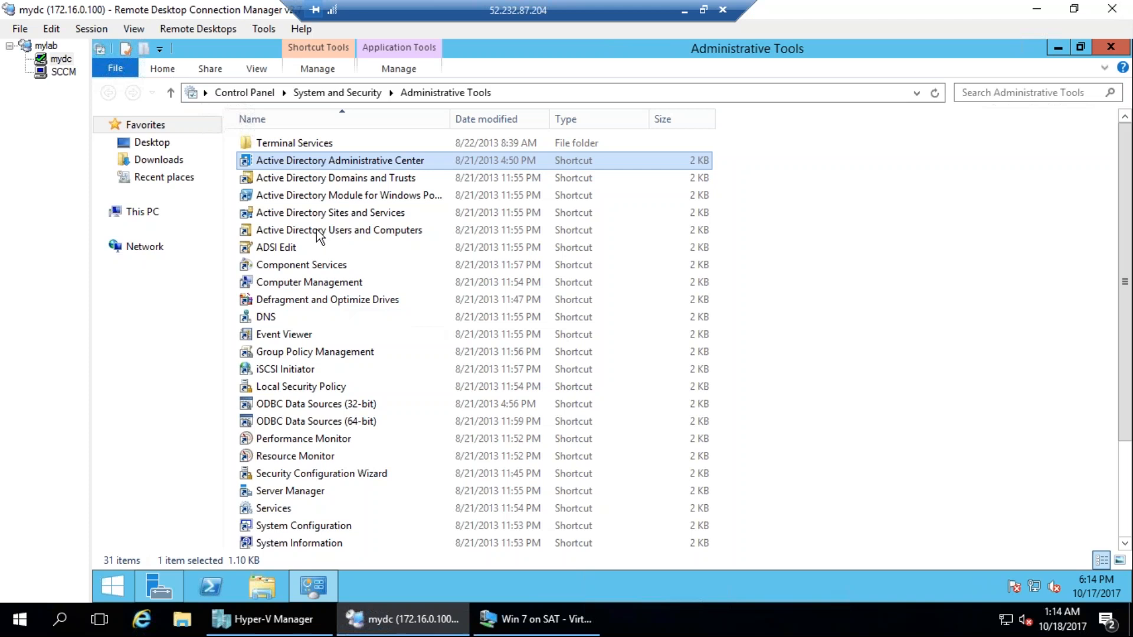
pyautogui.keyDown('shift'); pyautogui.click(293, 249); pyautogui.keyUp('shift')
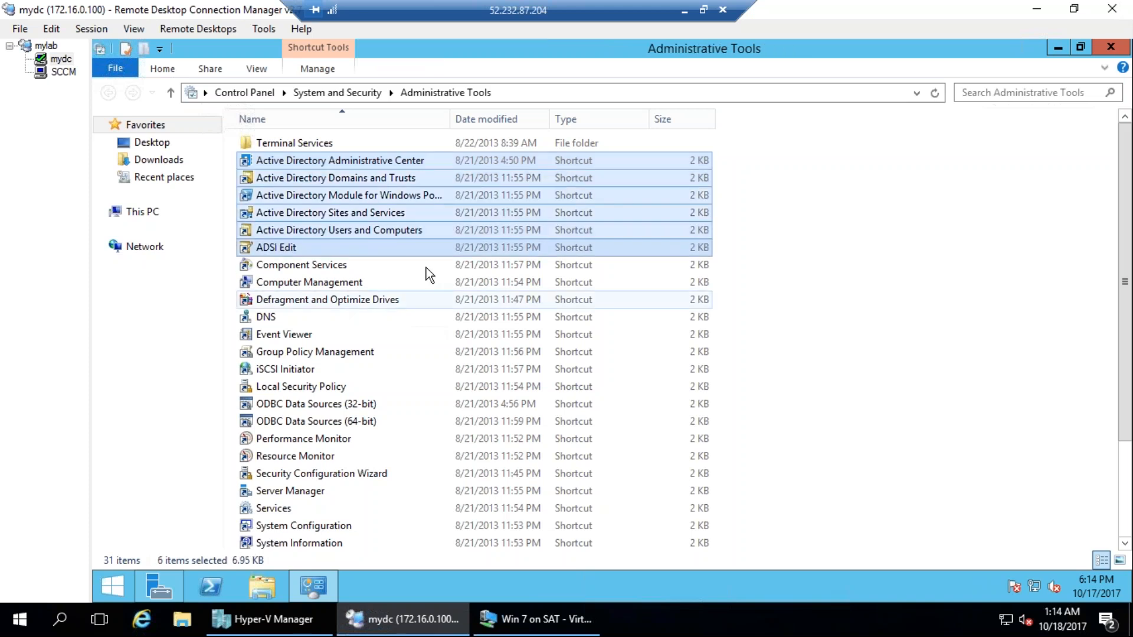
pyautogui.scroll(-2, 621, 419)
pyautogui.scroll(3, 630, 421)
pyautogui.click(805, 212)
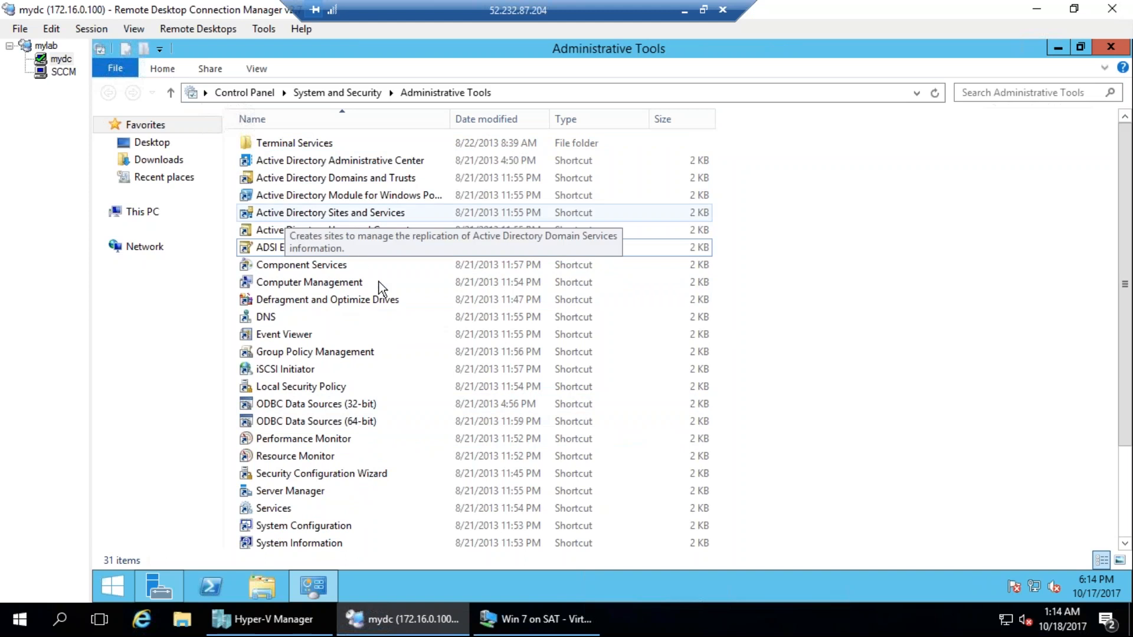
# Open Active Directory Users and Computers and expand the India organizational unit down to Hyderabad.
pyautogui.click(356, 231)
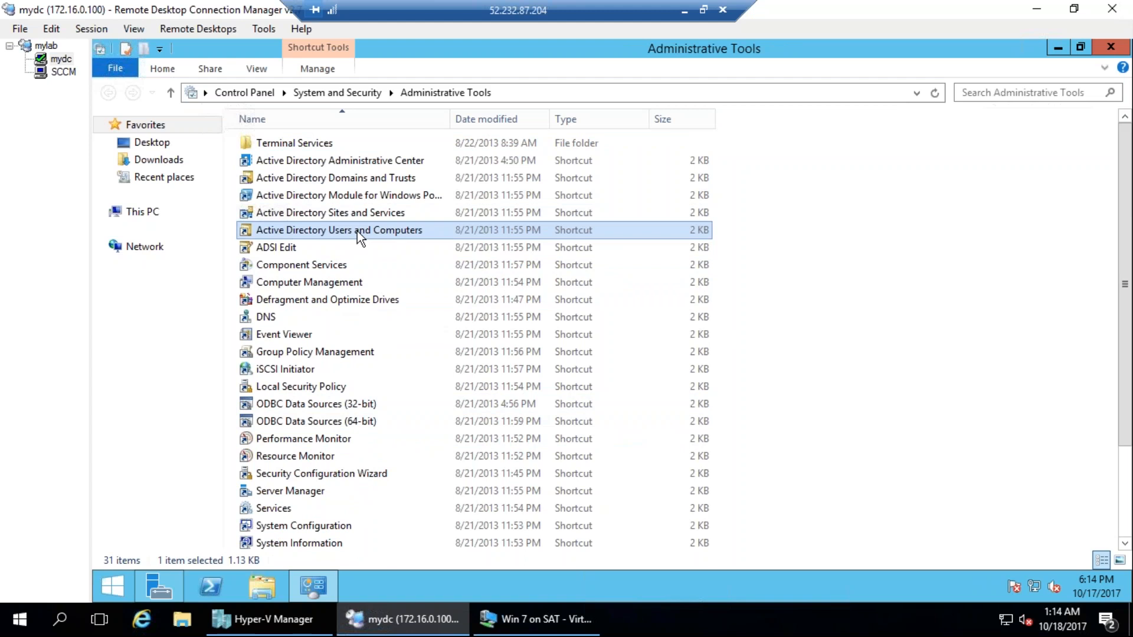
pyautogui.doubleClick(356, 232)
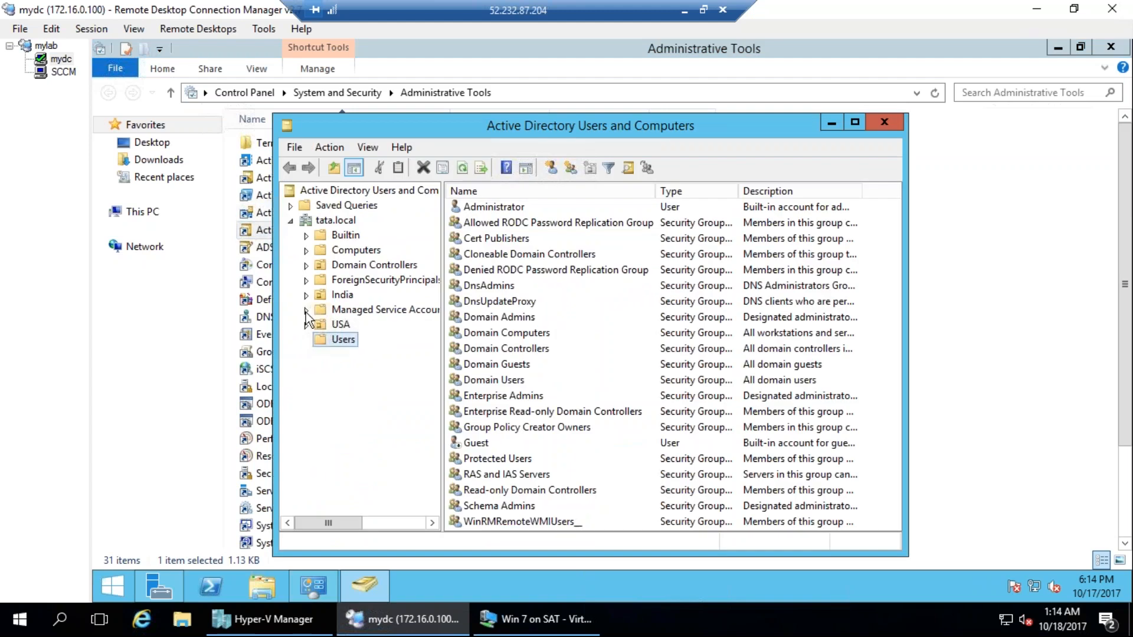
pyautogui.click(305, 295)
pyautogui.click(341, 294)
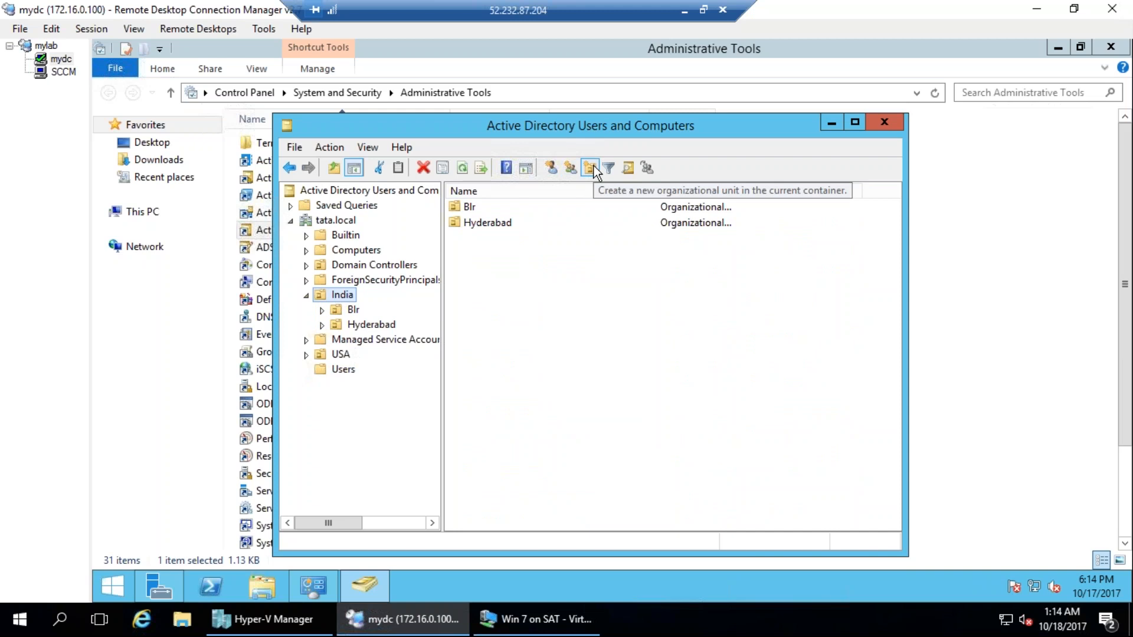
pyautogui.click(322, 326)
pyautogui.click(372, 326)
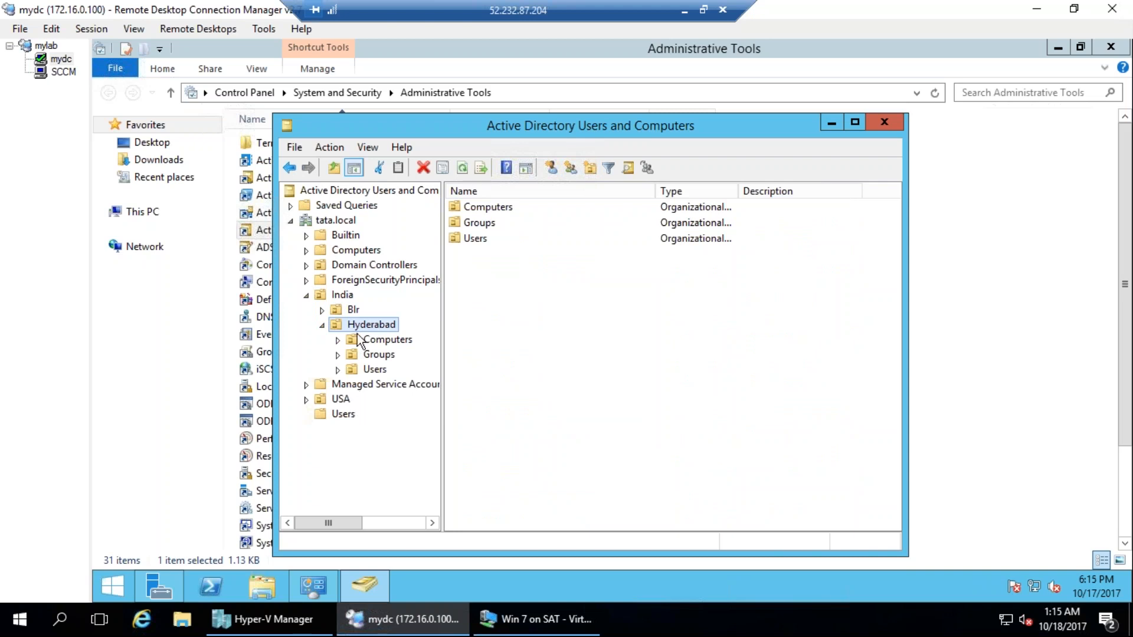
# Review the contents of the Computers, Groups and Users organizational units under Hyderabad.
pyautogui.click(380, 342)
pyautogui.click(378, 355)
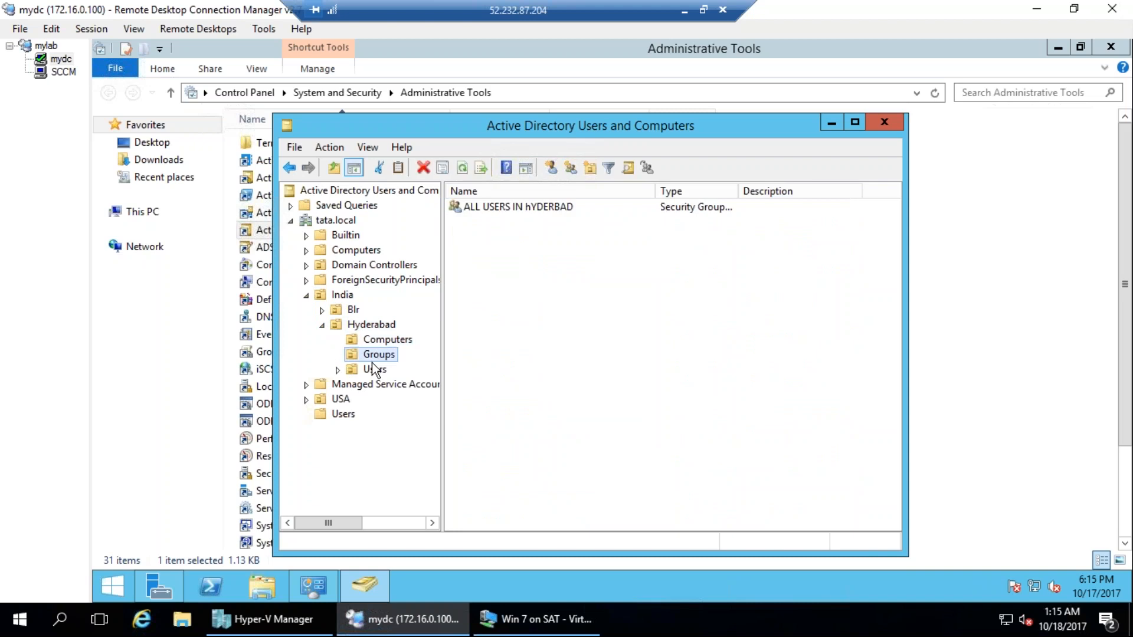
pyautogui.click(374, 370)
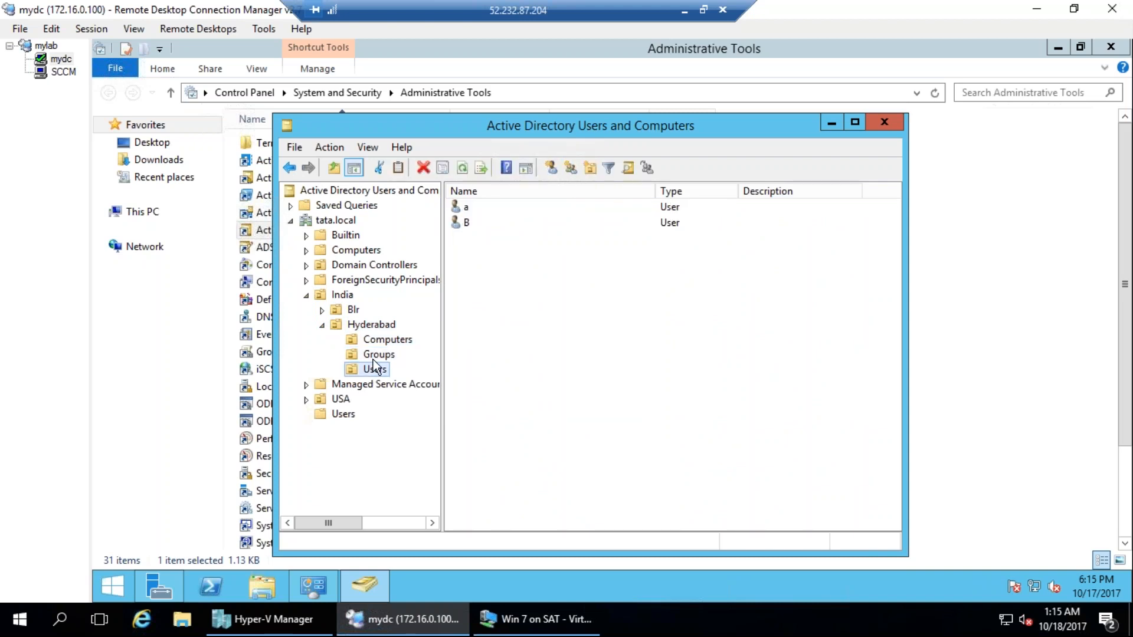
pyautogui.click(333, 326)
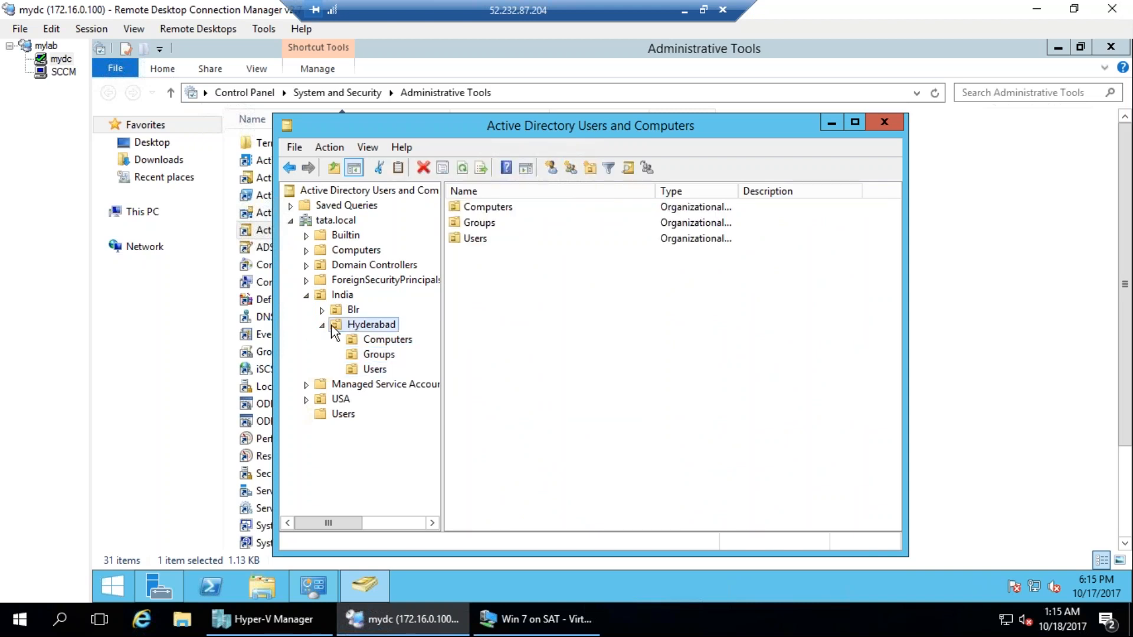
# Return to the Administrative Tools folder and open Group Policy Management in a maximized window.
pyautogui.click(202, 304)
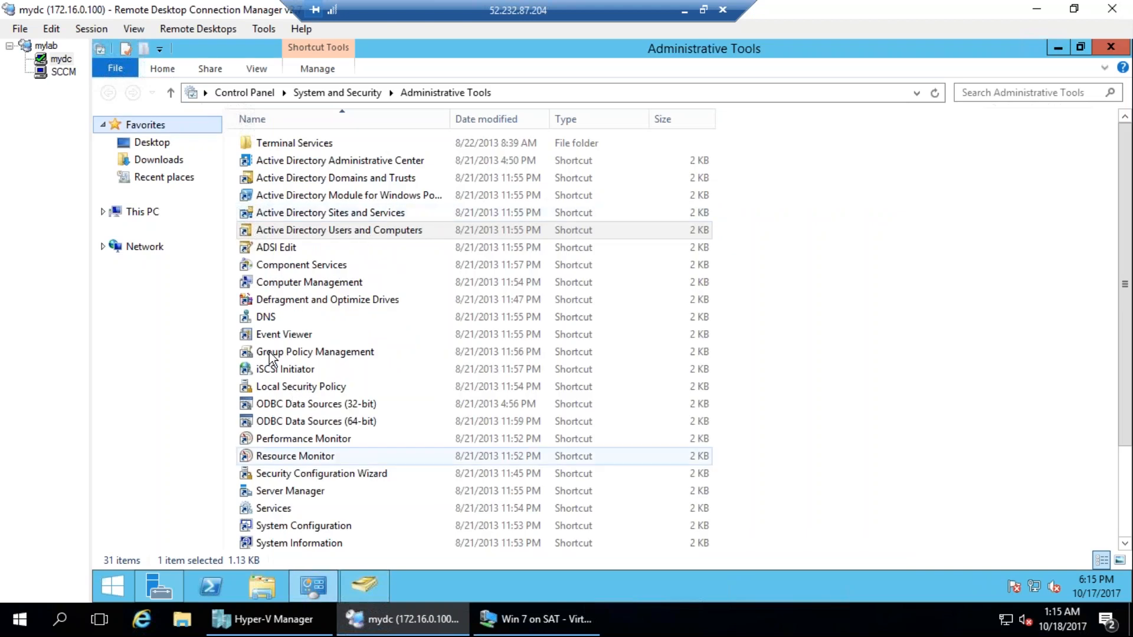
pyautogui.click(302, 354)
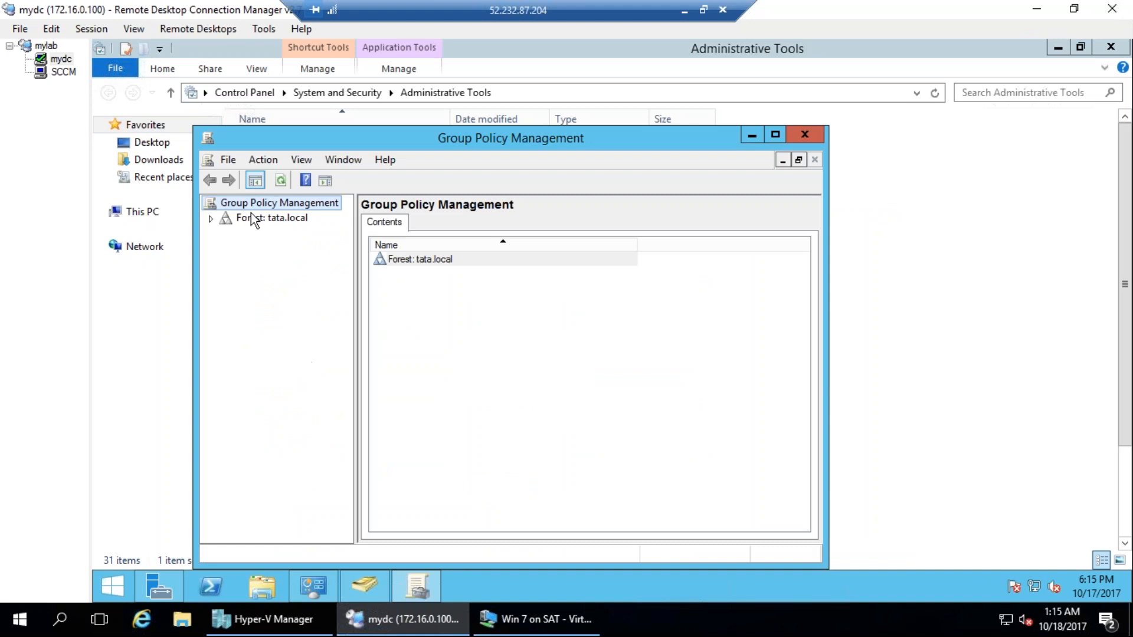
pyautogui.doubleClick(418, 142)
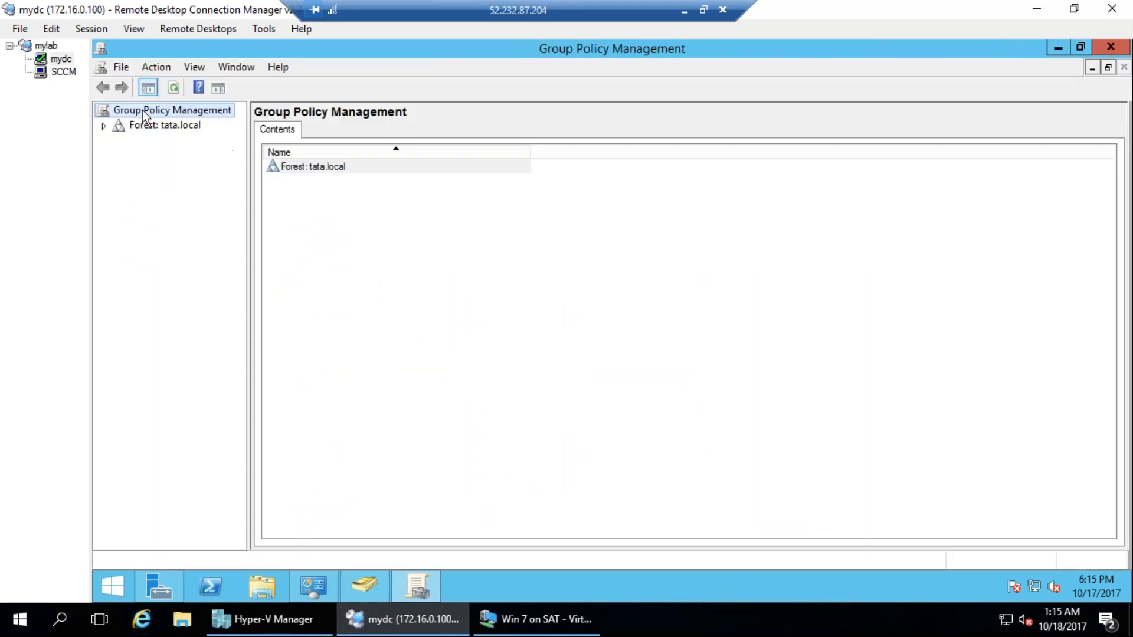
# Expand the tata.local forest down to India's Hyderabad organizational unit, select it, and widen the console tree to show full names.
pyautogui.doubleClick(172, 126)
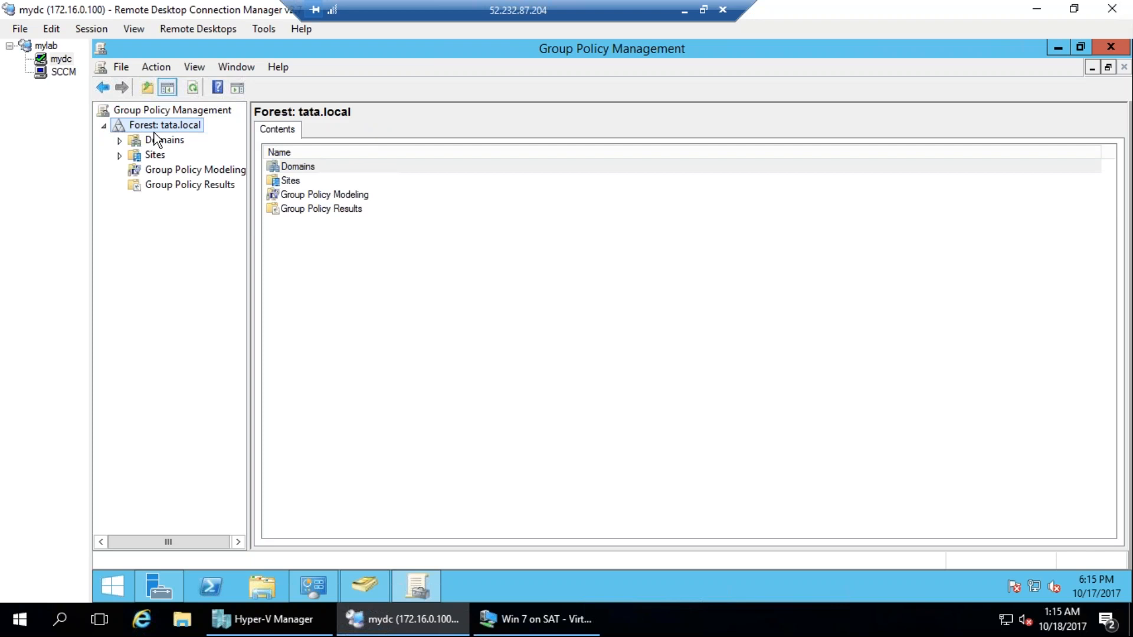
pyautogui.click(120, 140)
pyautogui.click(135, 155)
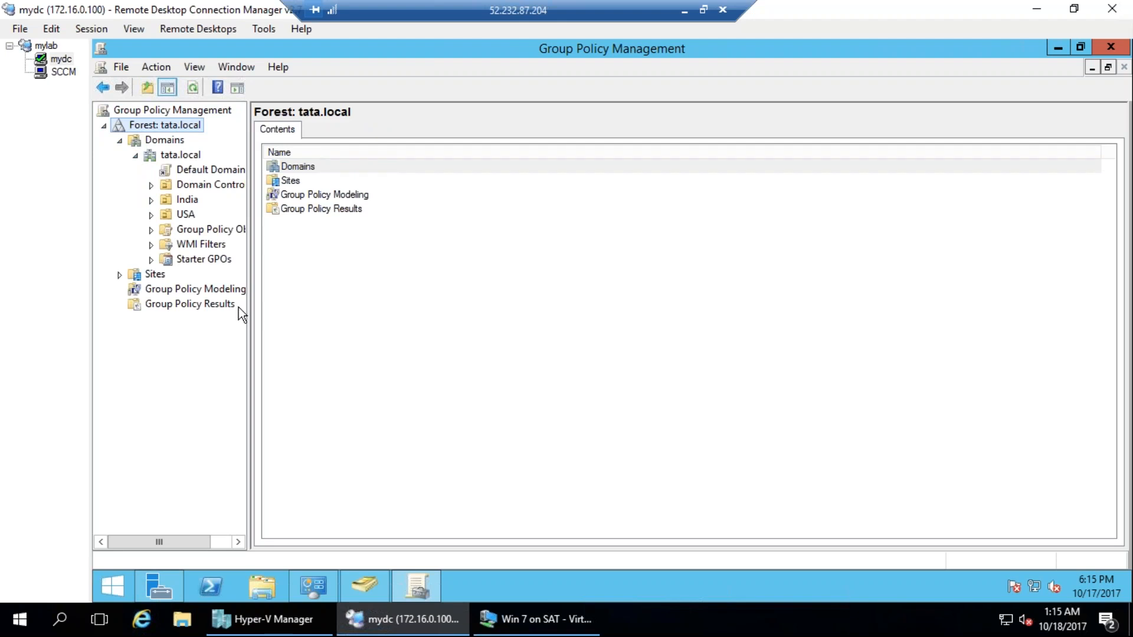
pyautogui.press('Tab')
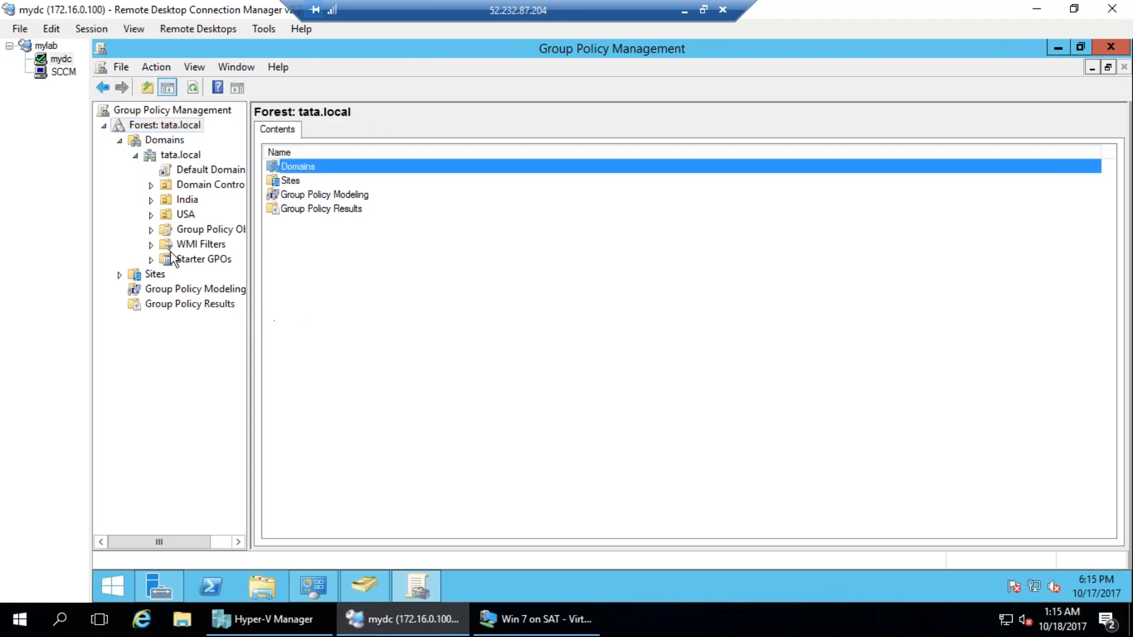
pyautogui.click(151, 201)
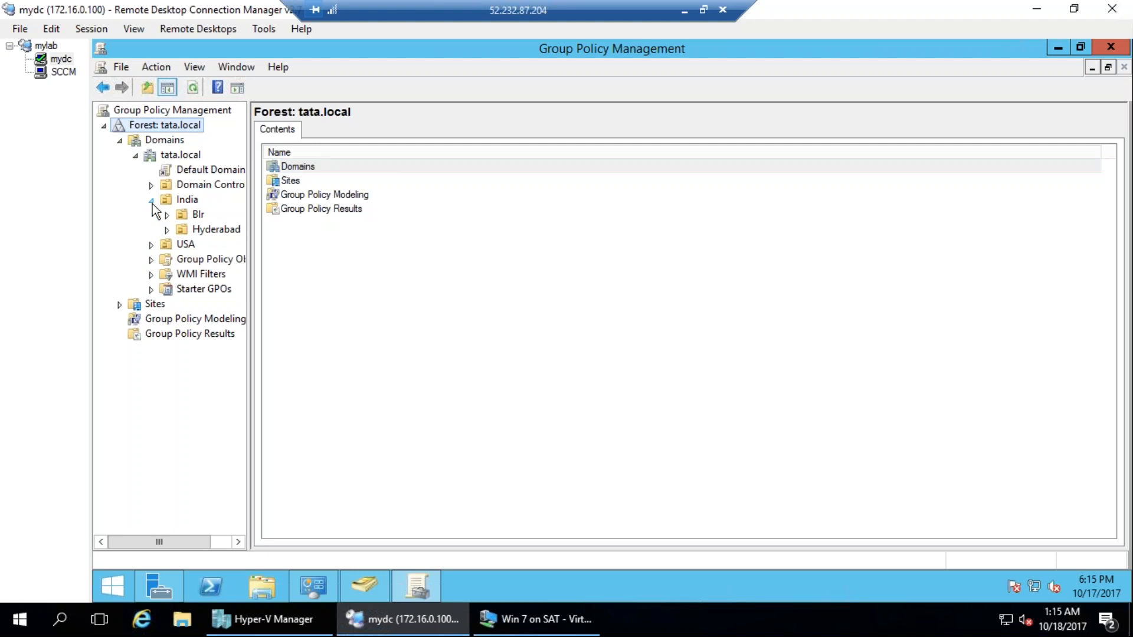
pyautogui.click(167, 230)
pyautogui.click(235, 231)
pyautogui.moveTo(250, 228); pyautogui.dragTo(320, 230)
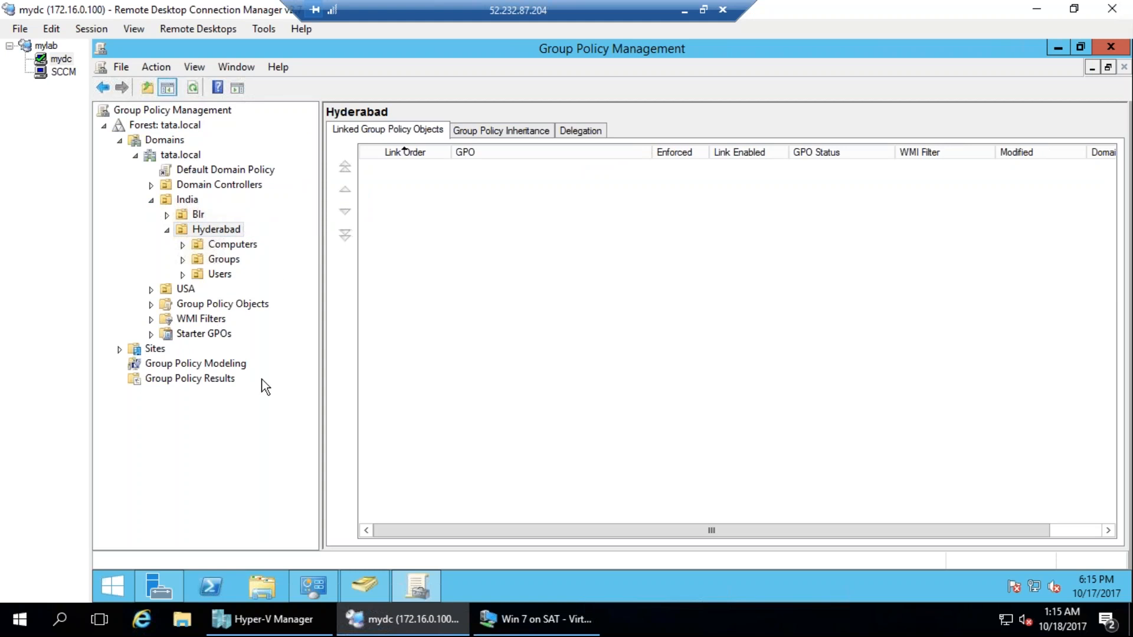
# Create a new GPO named Disable Firewall under Group Policy Objects, with no source starter GPO.
pyautogui.click(172, 305)
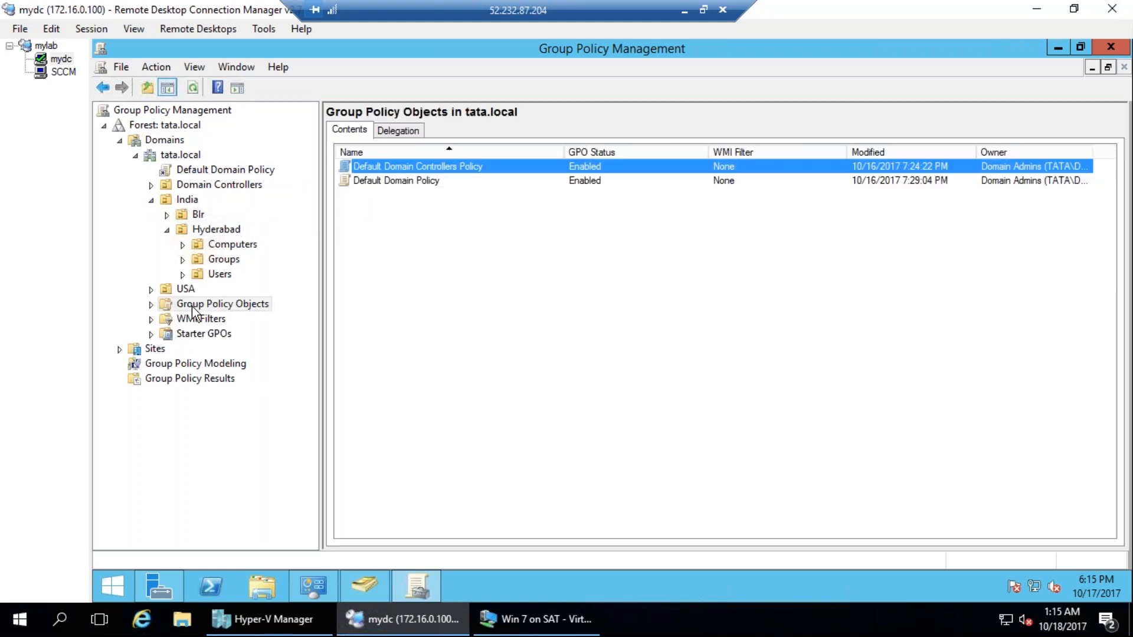
pyautogui.click(151, 305)
pyautogui.rightClick(190, 303)
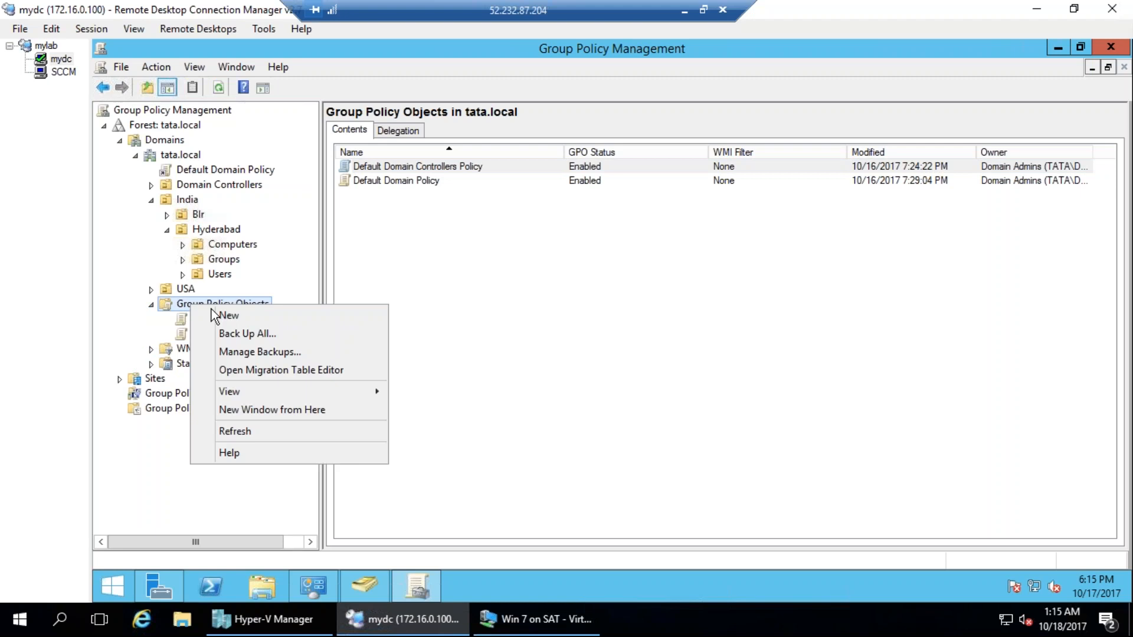
pyautogui.click(232, 313)
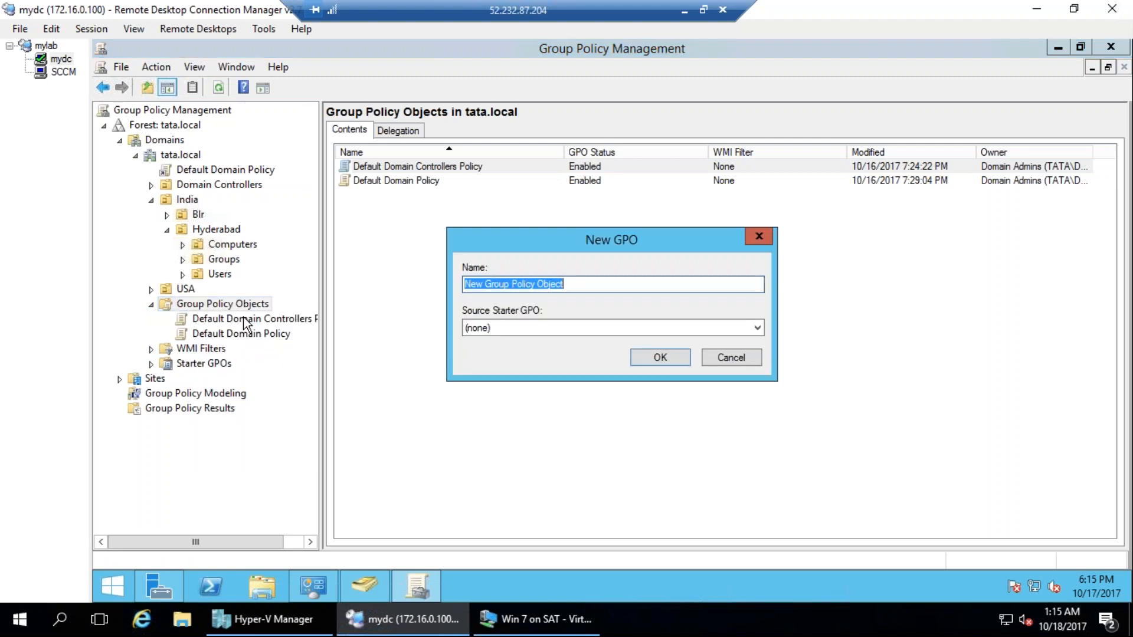
pyautogui.write('Disa')
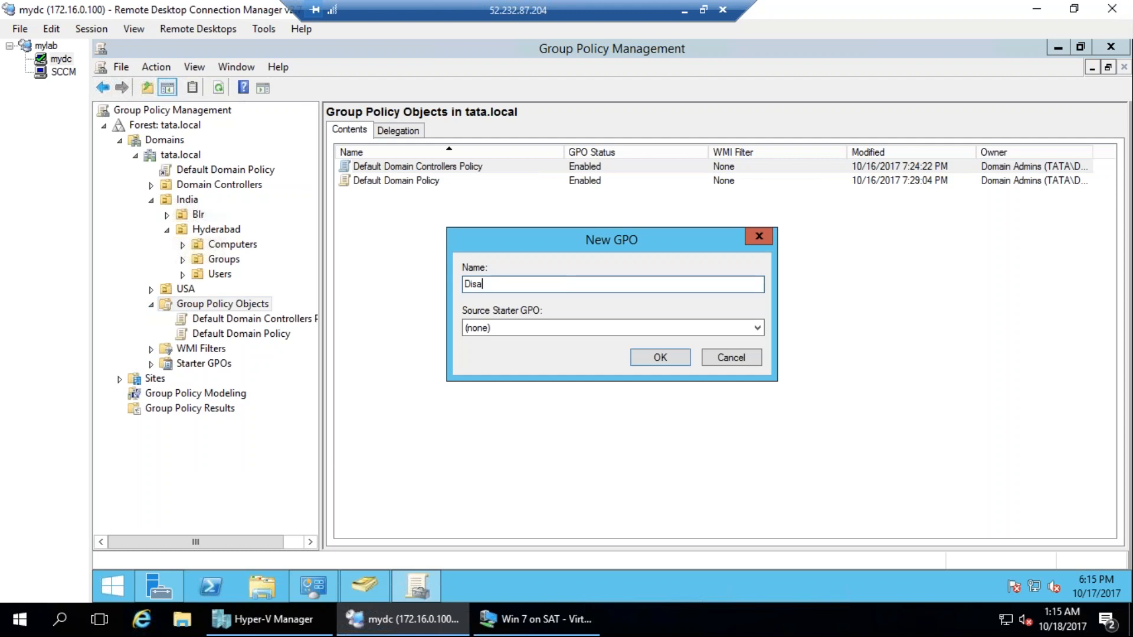
pyautogui.write('ble Firewall')
pyautogui.click(674, 353)
# Open the Disable Firewall GPO for editing in the Group Policy Management Editor.
pyautogui.click(399, 197)
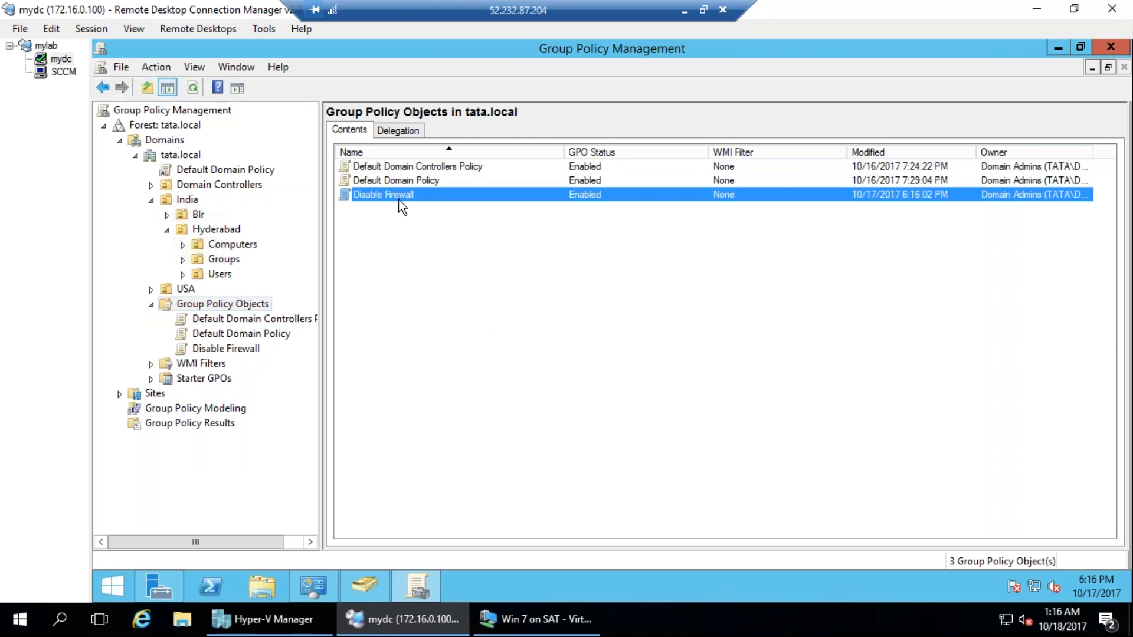
pyautogui.rightClick(399, 199)
pyautogui.click(435, 211)
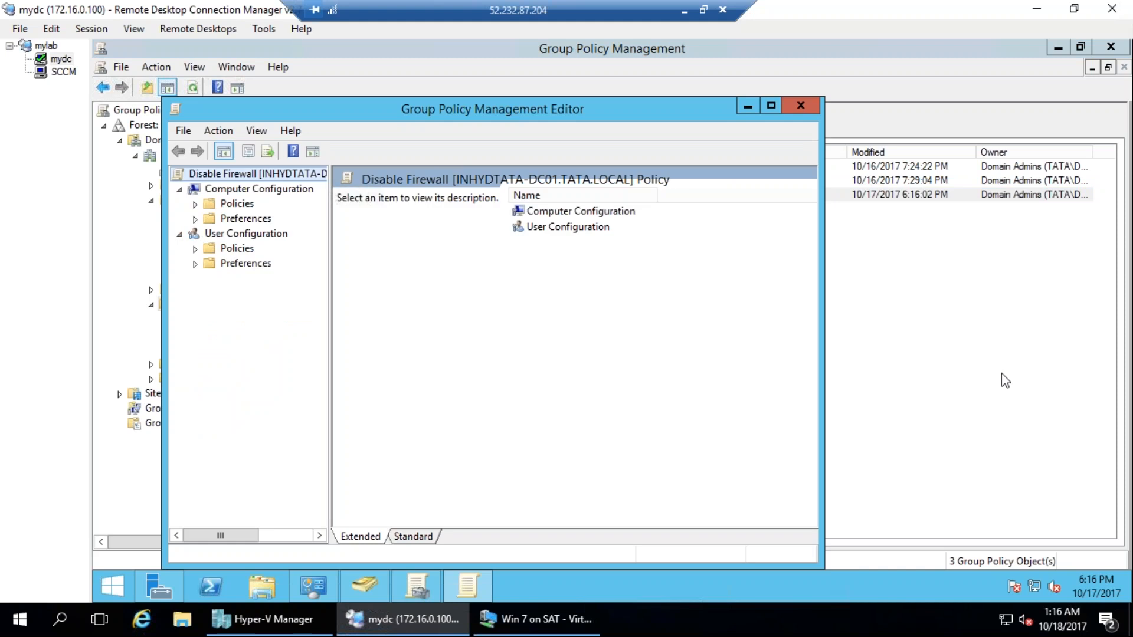
pyautogui.moveTo(577, 93)
pyautogui.mouseDown()
pyautogui.moveTo(439, 90)
pyautogui.moveTo(182, 135)
pyautogui.moveTo(567, 260)
pyautogui.moveTo(180, 53)
pyautogui.mouseUp()
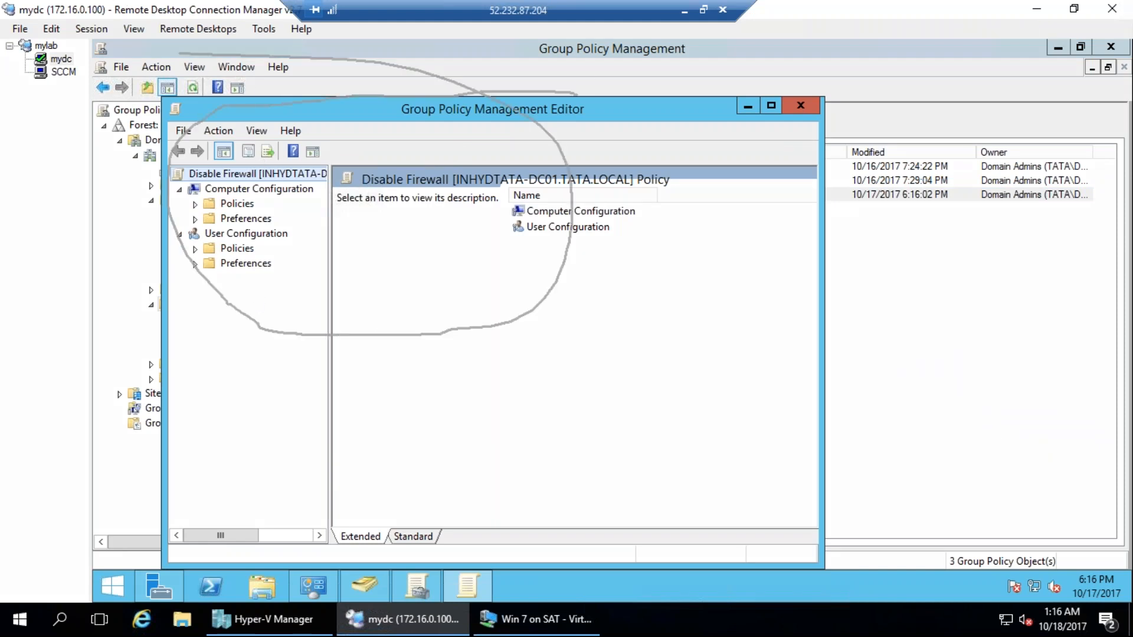
pyautogui.click(1011, 226)
pyautogui.moveTo(319, 183)
pyautogui.mouseDown()
pyautogui.moveTo(152, 180)
pyautogui.moveTo(303, 218)
pyautogui.moveTo(277, 166)
pyautogui.mouseUp()
pyautogui.moveTo(629, 337)
pyautogui.mouseDown()
pyautogui.moveTo(773, 454)
pyautogui.moveTo(658, 383)
pyautogui.moveTo(665, 334)
pyautogui.mouseUp()
pyautogui.moveTo(740, 504); pyautogui.dragTo(745, 580)
pyautogui.moveTo(719, 577); pyautogui.dragTo(790, 568)
pyautogui.moveTo(507, 524); pyautogui.dragTo(673, 484)
pyautogui.moveTo(513, 460); pyautogui.dragTo(679, 439)
pyautogui.moveTo(711, 354); pyautogui.dragTo(756, 321)
pyautogui.moveTo(720, 375); pyautogui.dragTo(757, 359)
pyautogui.moveTo(729, 440); pyautogui.dragTo(782, 416)
pyautogui.moveTo(726, 506)
pyautogui.mouseDown()
pyautogui.moveTo(763, 449)
pyautogui.moveTo(748, 402)
pyautogui.mouseUp()
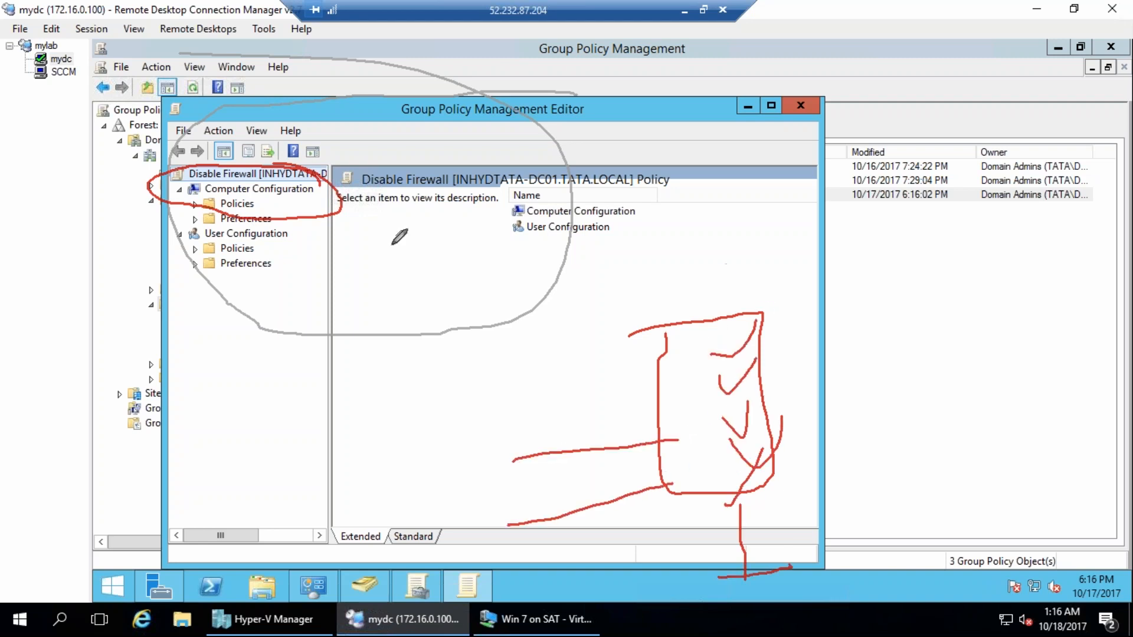
pyautogui.moveTo(391, 104); pyautogui.dragTo(286, 180)
pyautogui.moveTo(319, 235)
pyautogui.mouseDown()
pyautogui.moveTo(260, 223)
pyautogui.moveTo(118, 273)
pyautogui.moveTo(319, 239)
pyautogui.mouseUp()
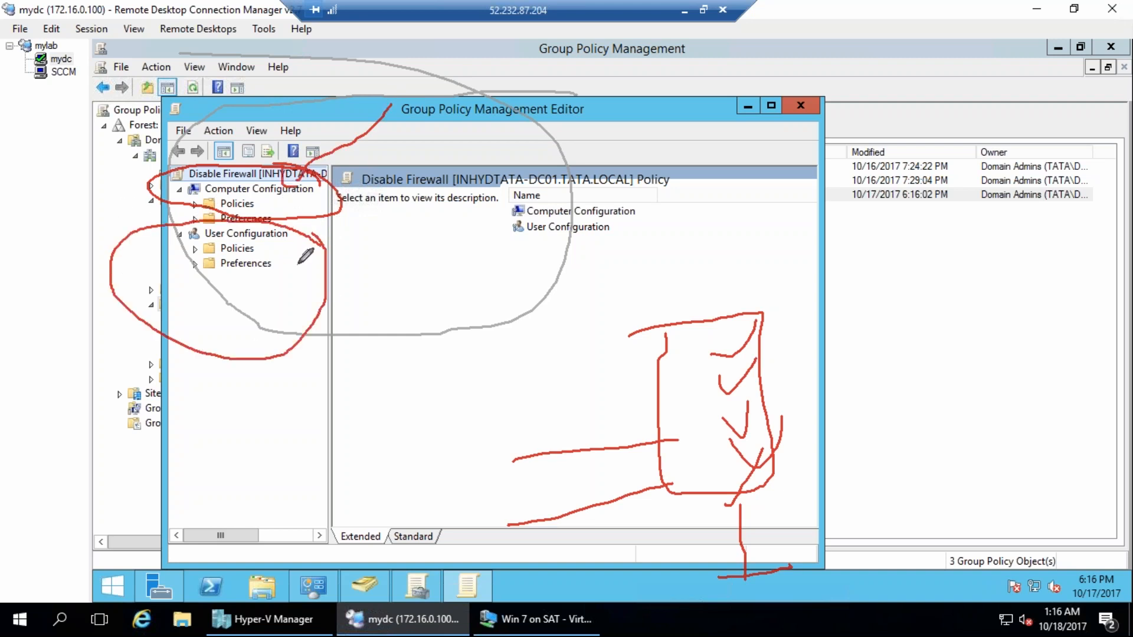
pyautogui.moveTo(649, 216)
pyautogui.mouseDown()
pyautogui.moveTo(670, 223)
pyautogui.moveTo(676, 285)
pyautogui.moveTo(723, 268)
pyautogui.mouseUp()
pyautogui.moveTo(769, 151)
pyautogui.mouseDown()
pyautogui.moveTo(844, 203)
pyautogui.moveTo(773, 151)
pyautogui.mouseUp()
pyautogui.moveTo(834, 214); pyautogui.dragTo(823, 275)
pyautogui.moveTo(647, 127)
pyautogui.mouseDown()
pyautogui.moveTo(649, 99)
pyautogui.moveTo(648, 186)
pyautogui.moveTo(690, 158)
pyautogui.moveTo(650, 160)
pyautogui.moveTo(669, 146)
pyautogui.mouseUp()
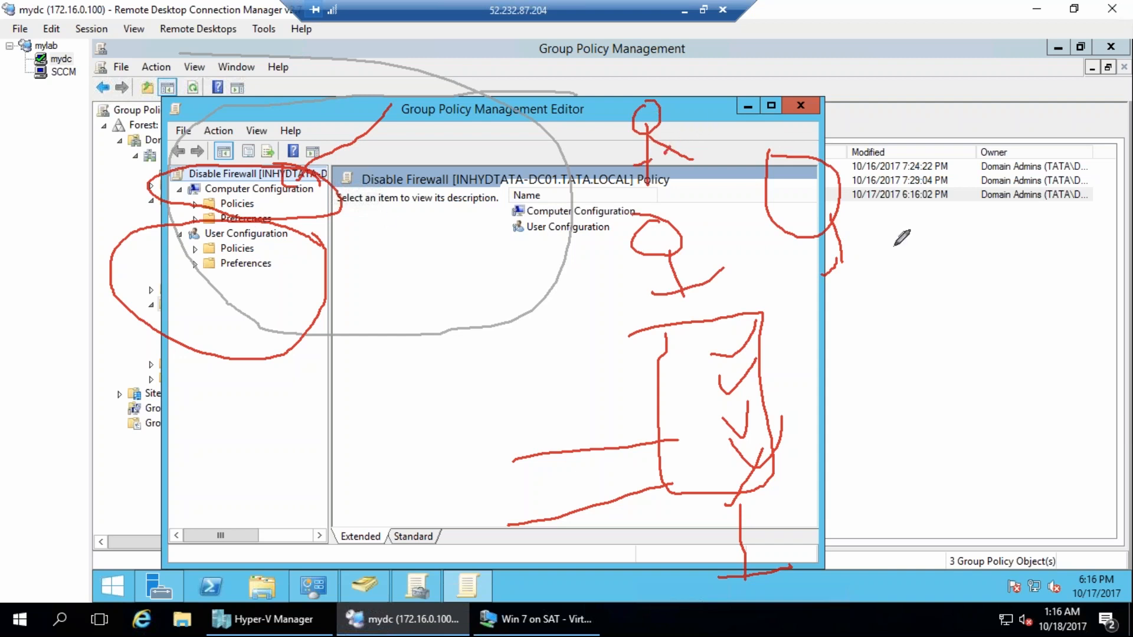
pyautogui.moveTo(845, 143)
pyautogui.mouseDown()
pyautogui.moveTo(827, 202)
pyautogui.moveTo(841, 222)
pyautogui.mouseUp()
pyautogui.moveTo(779, 197); pyautogui.dragTo(811, 178)
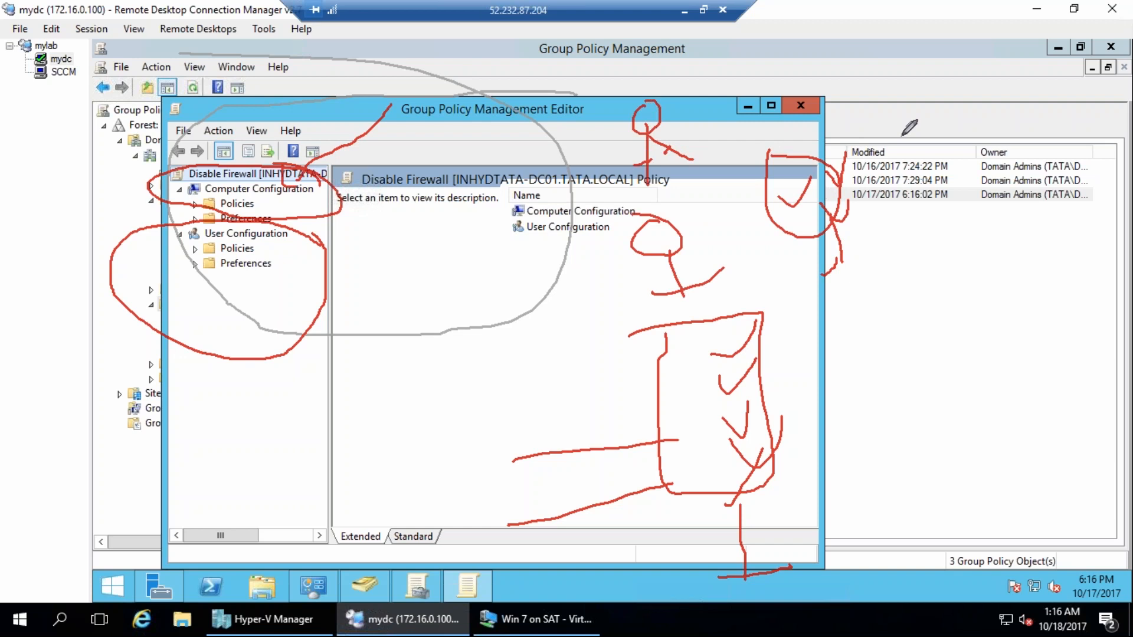
pyautogui.press('e')
pyautogui.moveTo(293, 232)
pyautogui.mouseDown()
pyautogui.moveTo(304, 240)
pyautogui.moveTo(341, 226)
pyautogui.mouseUp()
pyautogui.moveTo(312, 185); pyautogui.dragTo(374, 146)
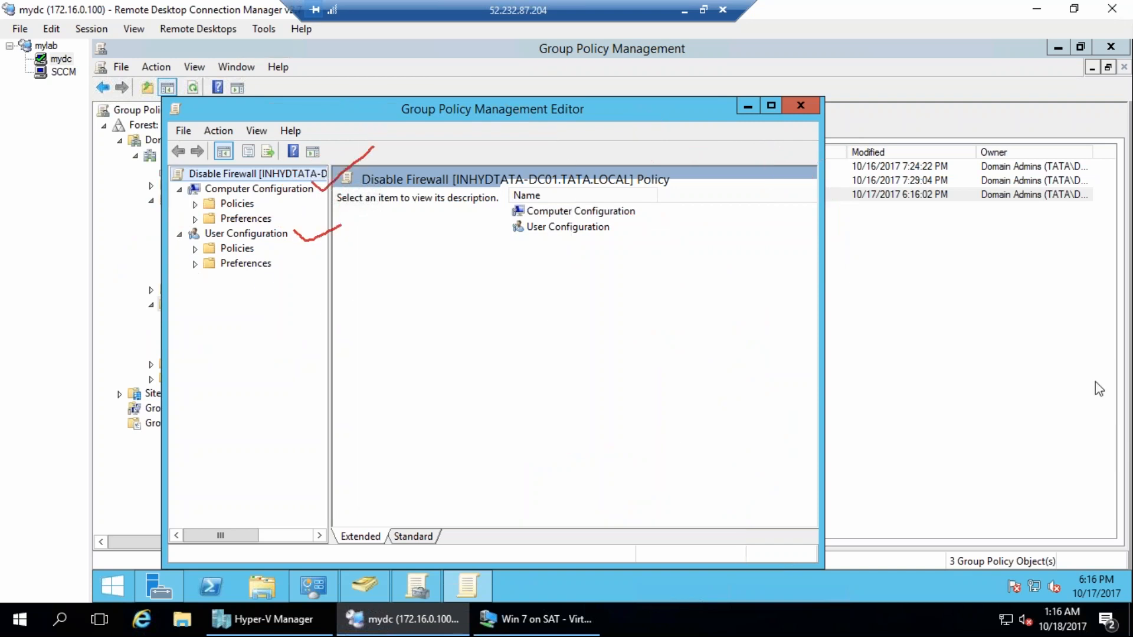
pyautogui.press('e')
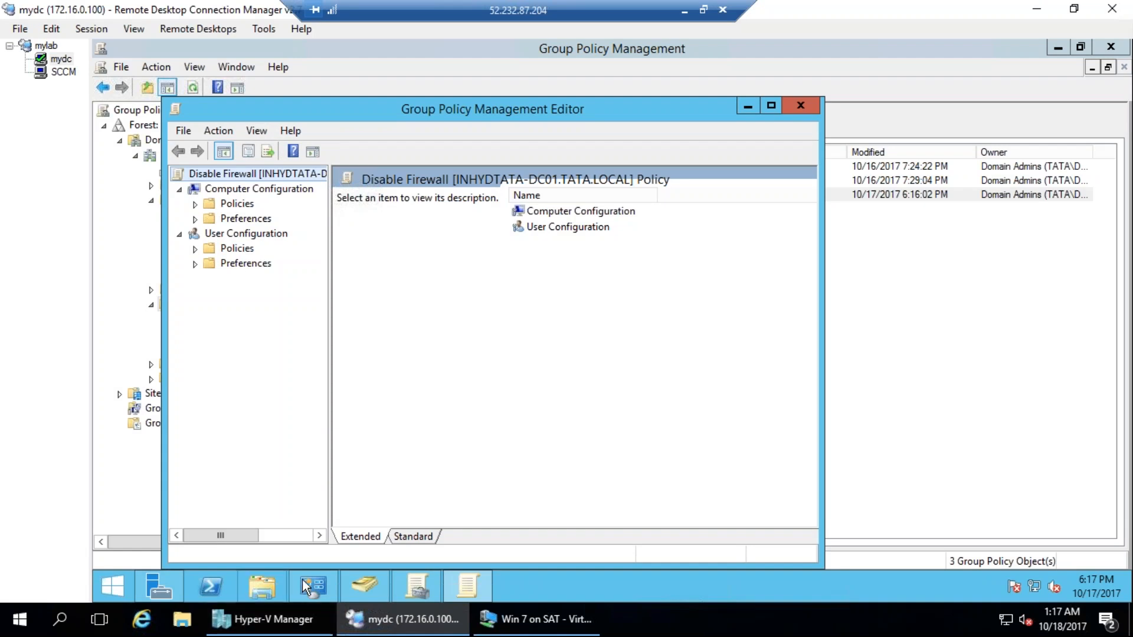
pyautogui.moveTo(364, 584)
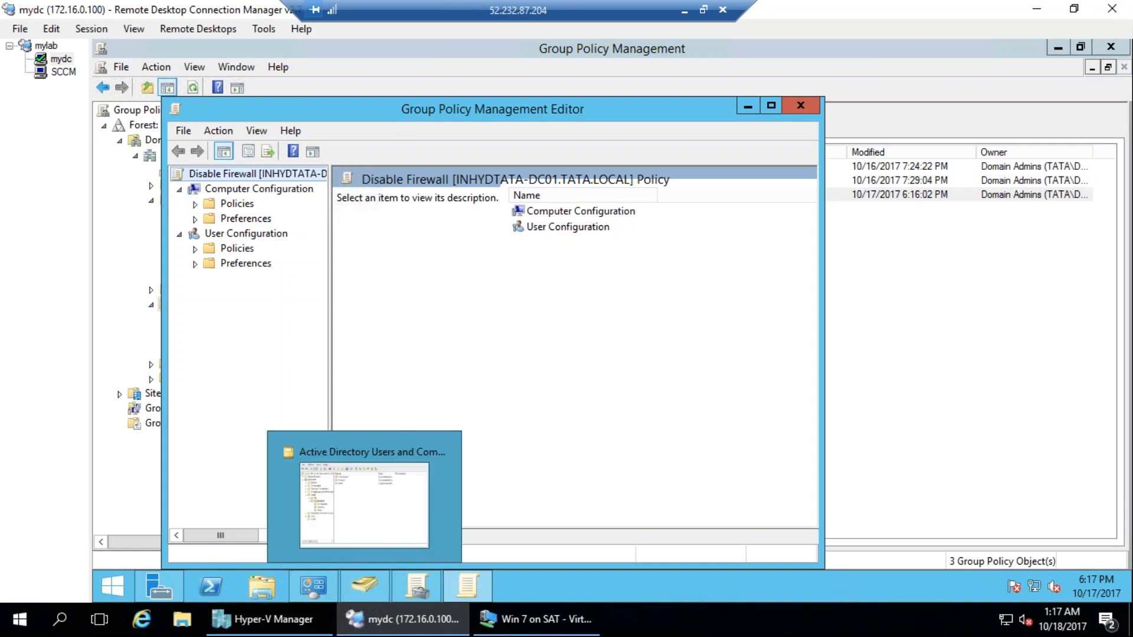
# Expand Preferences and Policies under Computer Configuration, then maximize the editor and widen its console tree.
pyautogui.click(209, 223)
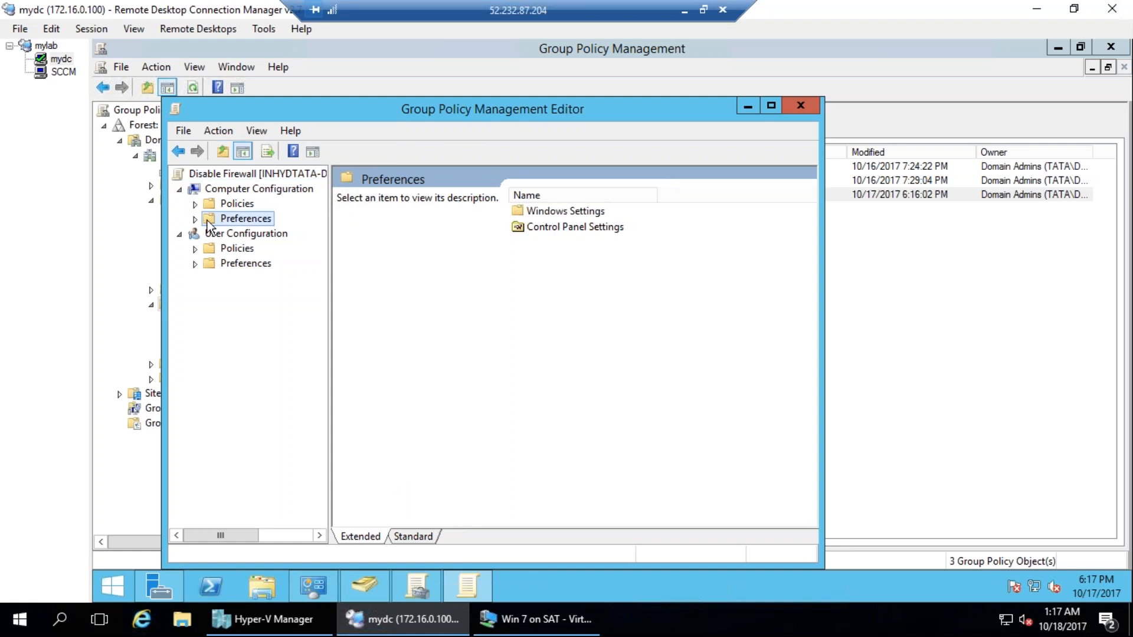
pyautogui.doubleClick(208, 223)
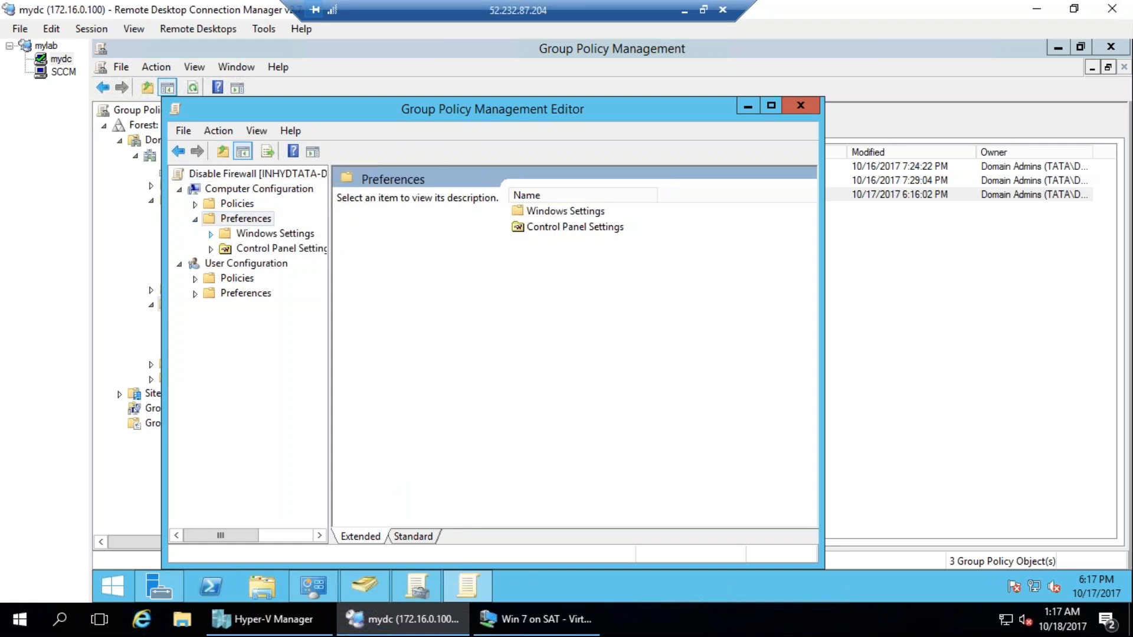
pyautogui.click(211, 235)
pyautogui.click(212, 353)
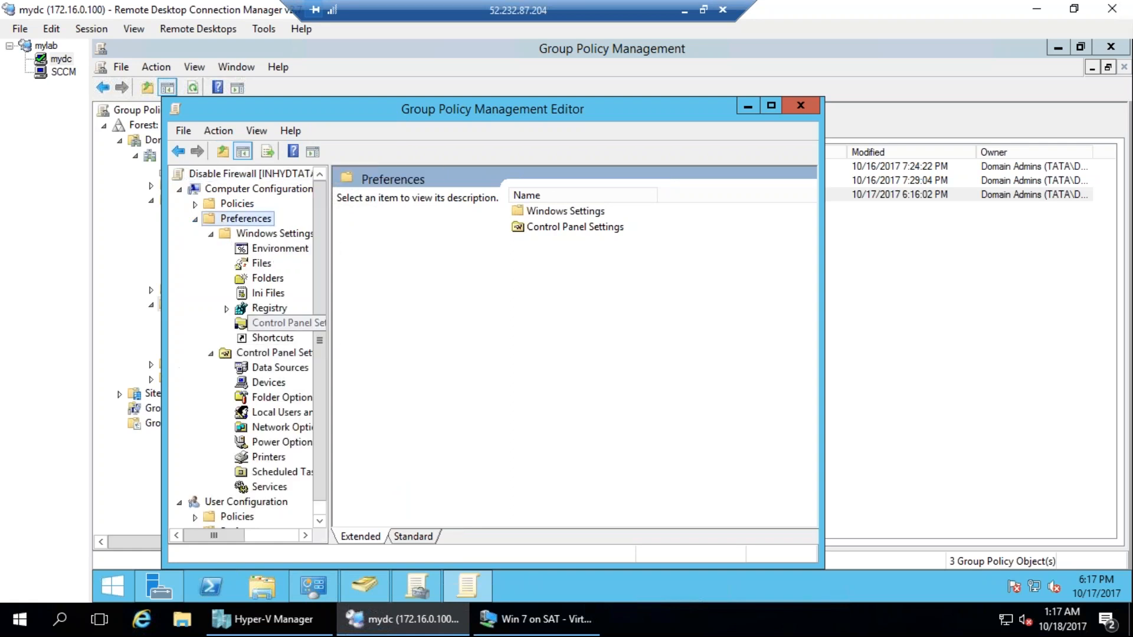
pyautogui.click(195, 203)
pyautogui.doubleClick(366, 109)
pyautogui.moveTo(255, 233); pyautogui.dragTo(384, 233)
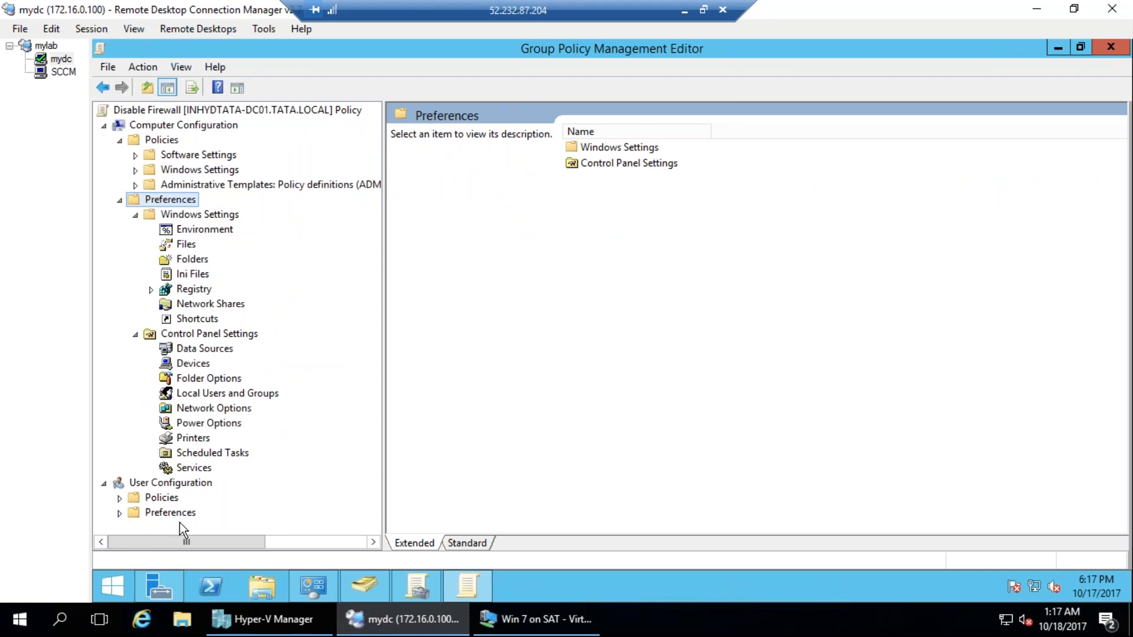
# Browse the Services and Local Users and Groups preferences, plus the Network and System folders under Administrative Templates.
pyautogui.click(190, 469)
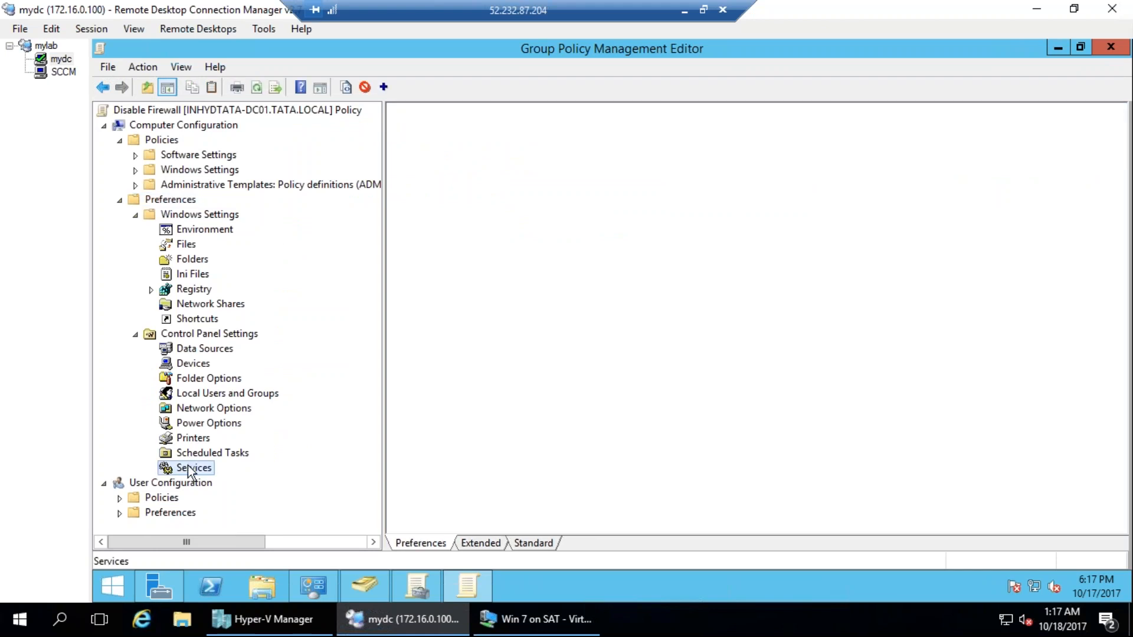
pyautogui.click(216, 395)
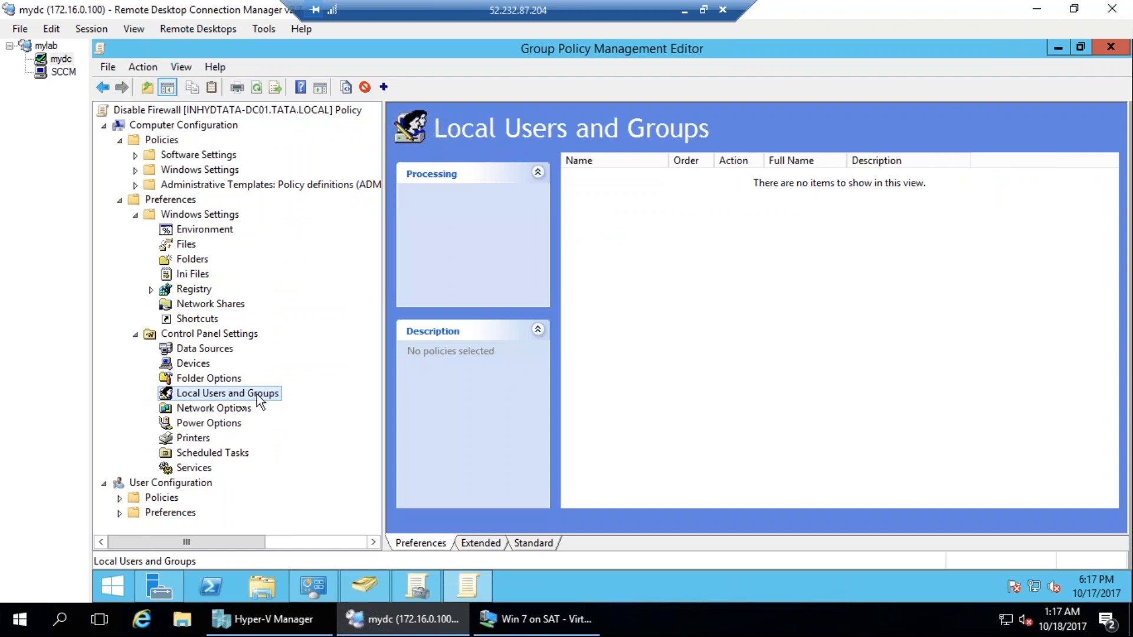
pyautogui.click(136, 185)
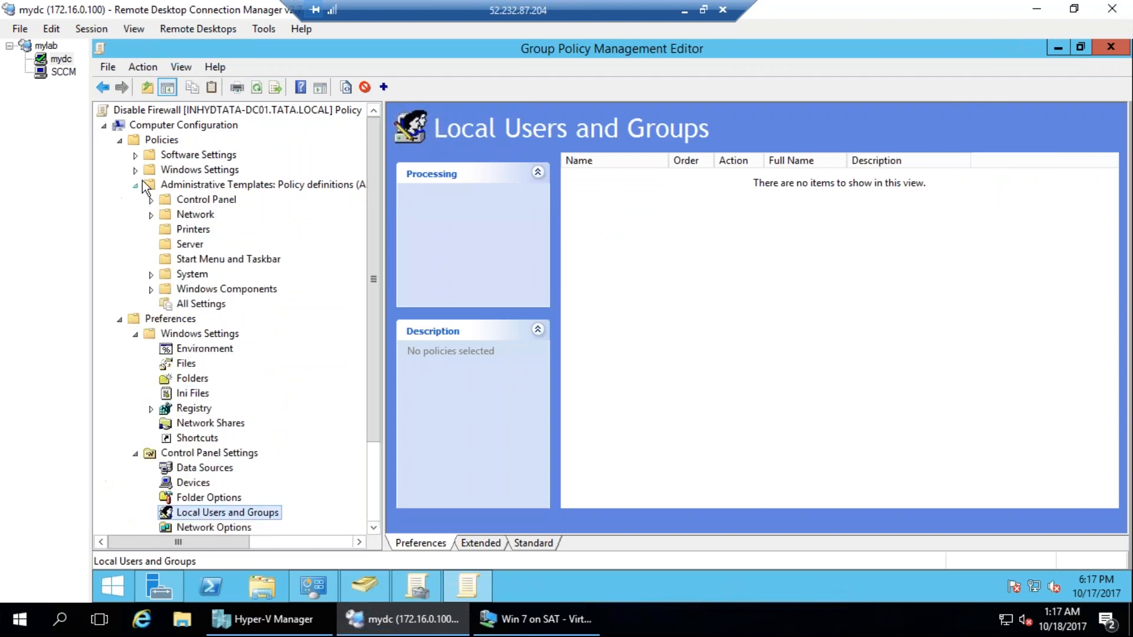
pyautogui.click(151, 215)
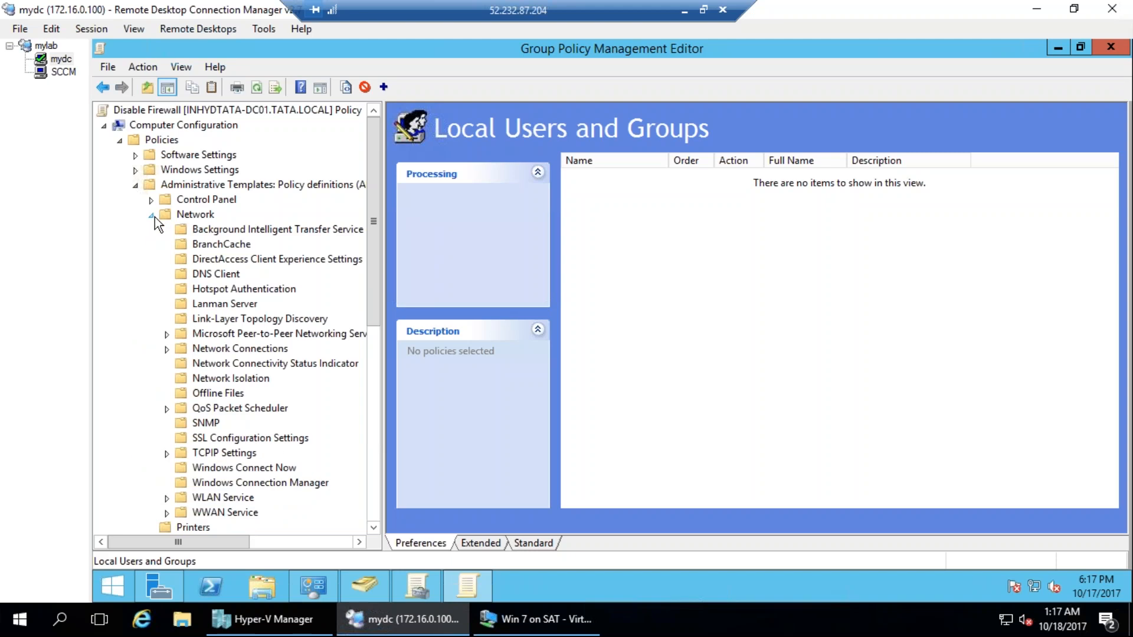
pyautogui.click(151, 214)
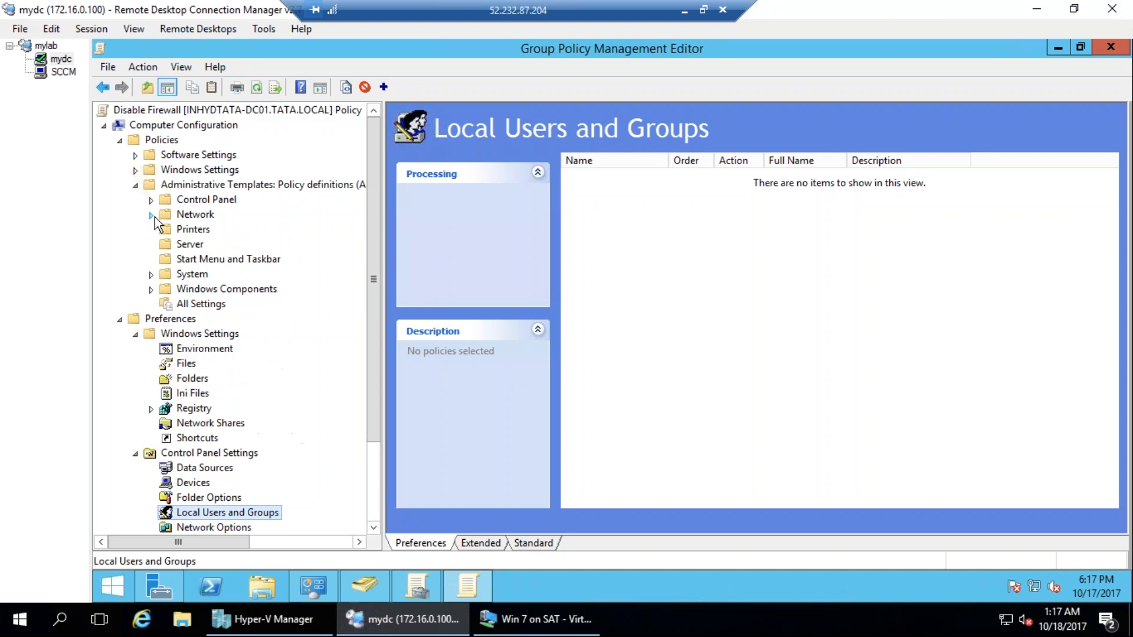
pyautogui.click(150, 275)
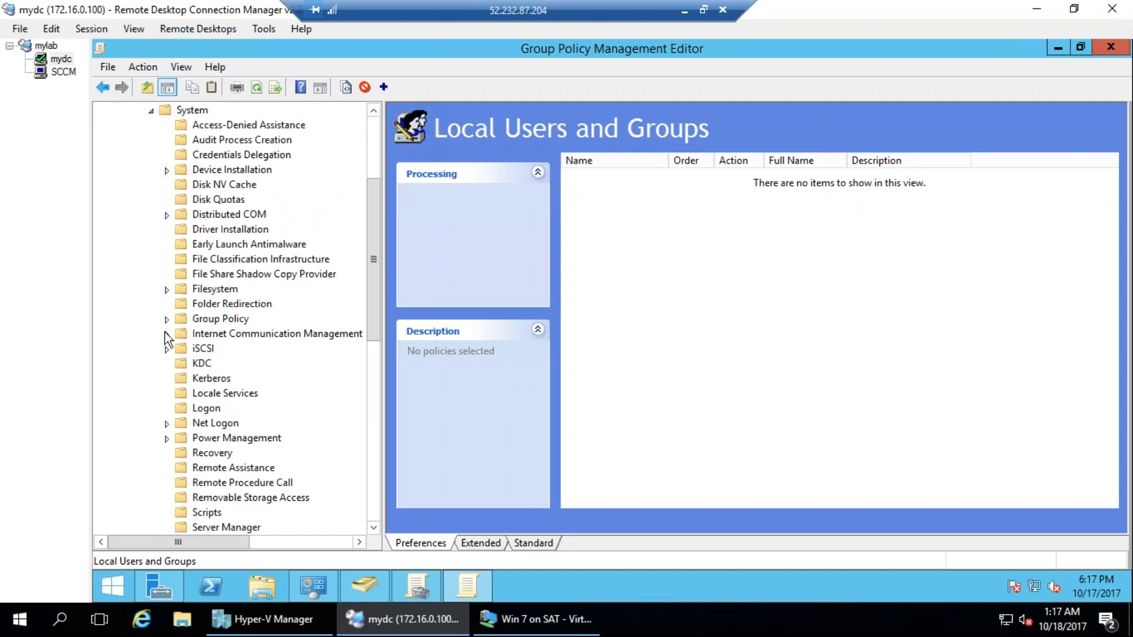
pyautogui.scroll(4, 165, 307)
# Expand the computer policies' Windows Settings and Security Settings down to Windows Firewall with Advanced Security and view its inbound rules.
pyautogui.click(135, 171)
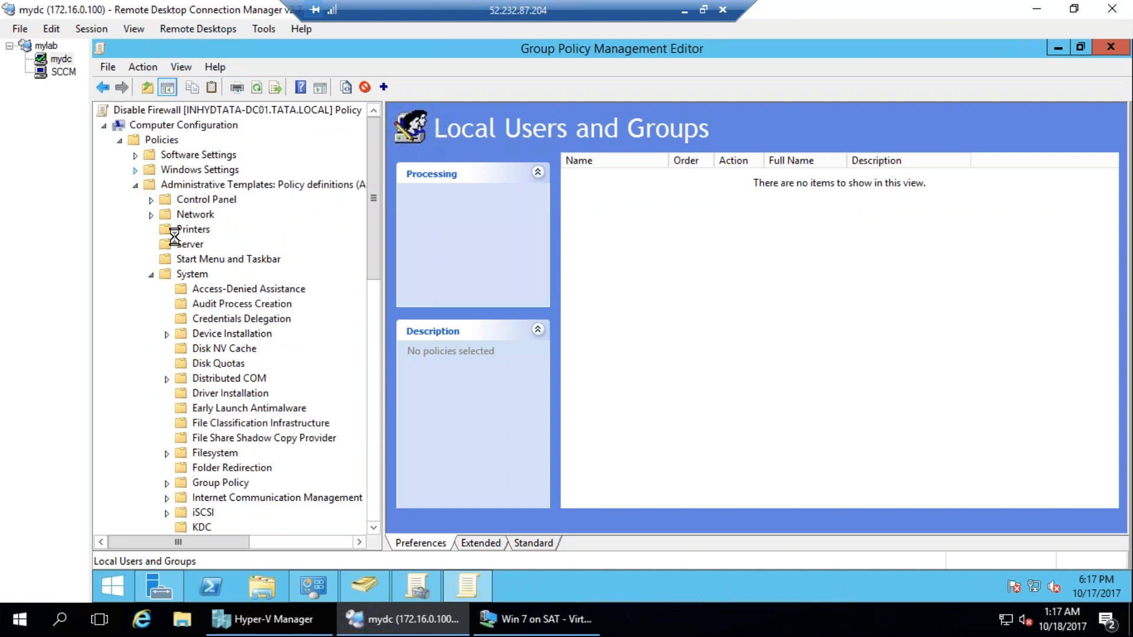
pyautogui.click(151, 216)
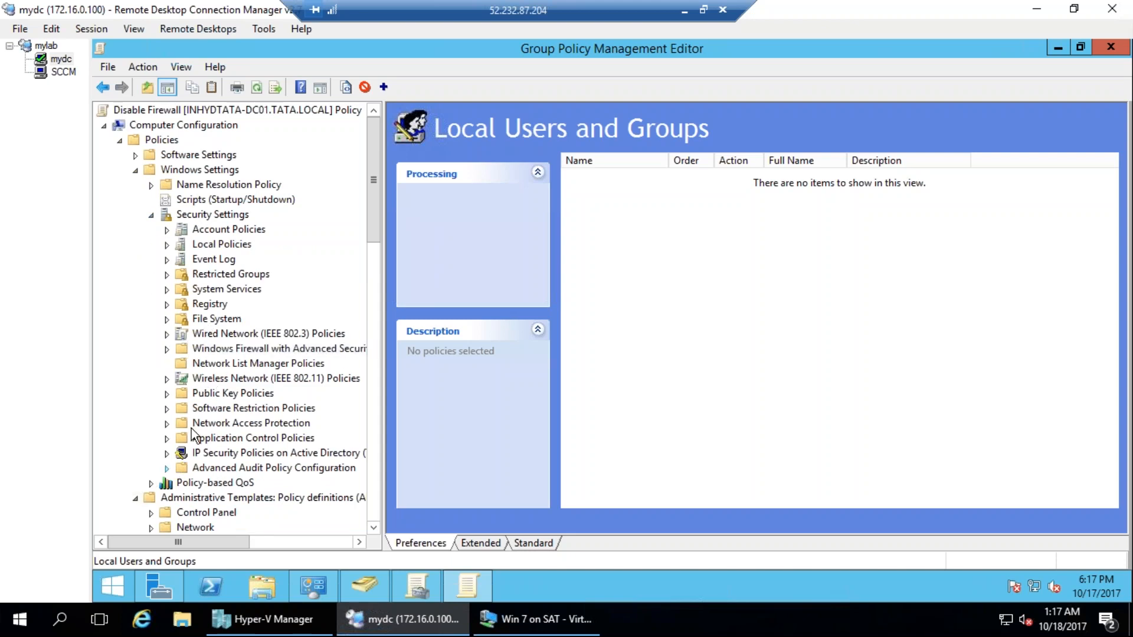
pyautogui.click(267, 350)
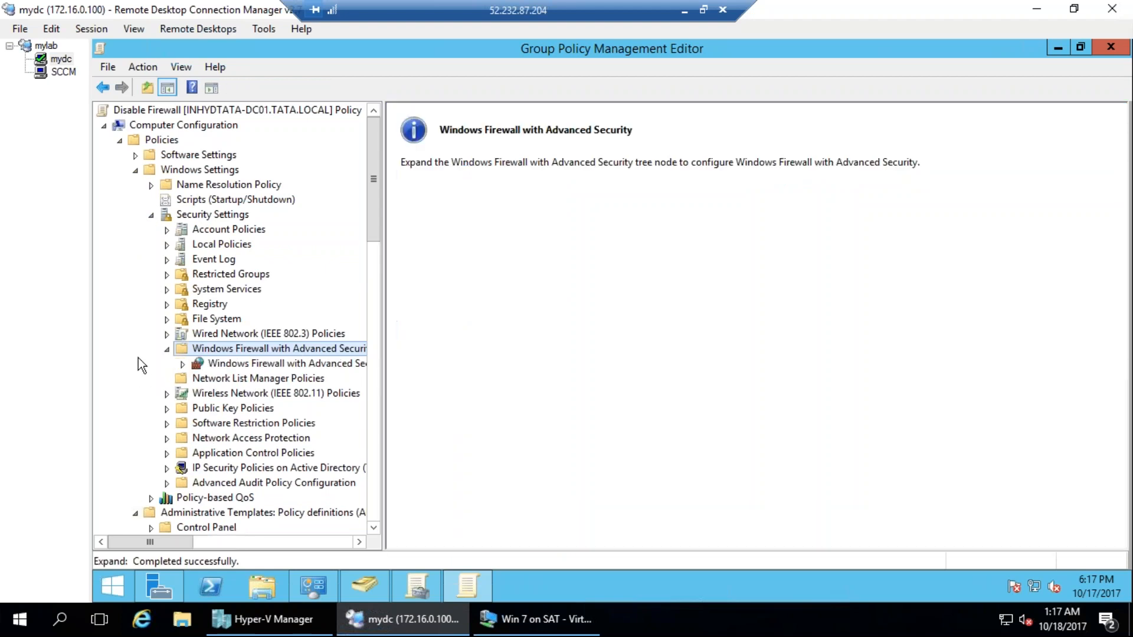
pyautogui.doubleClick(195, 364)
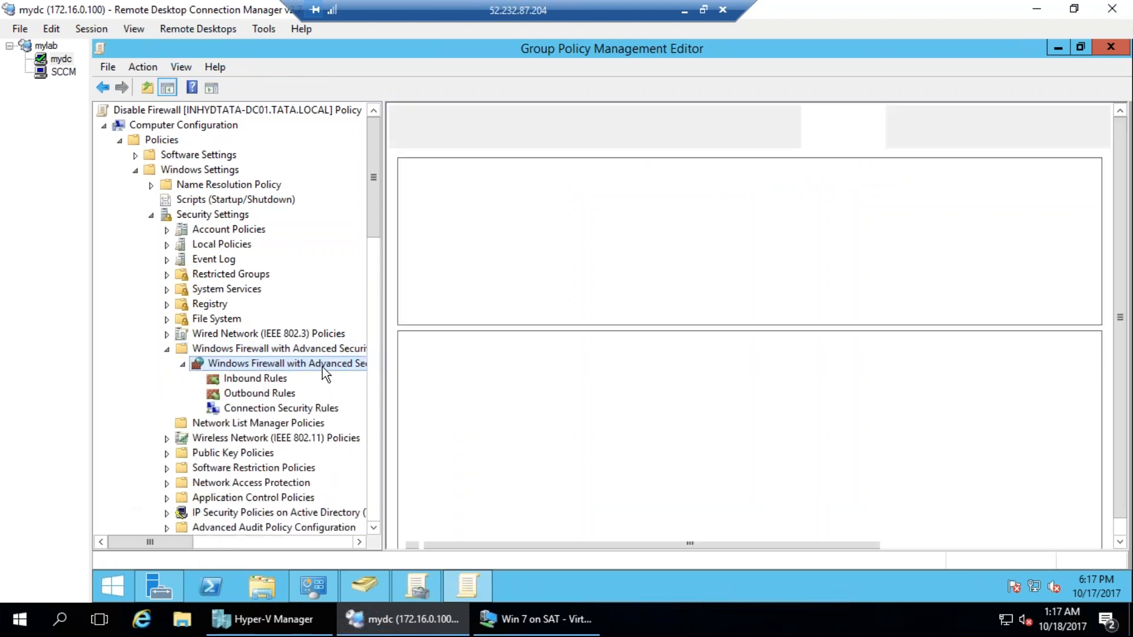
pyautogui.click(257, 380)
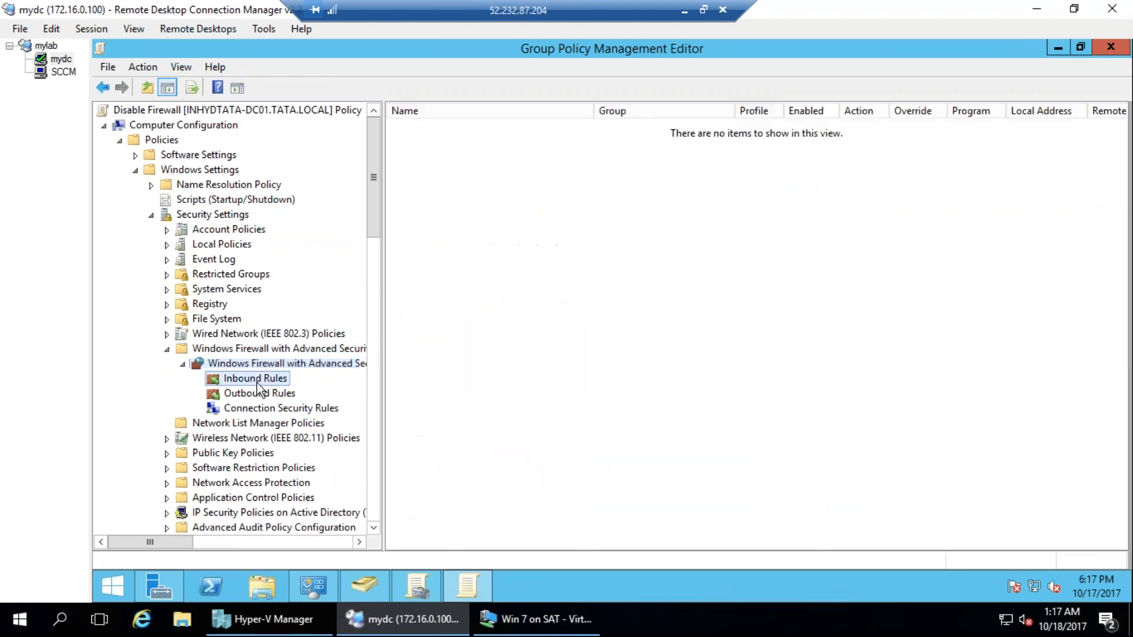
# Open the properties of Windows Firewall with Advanced Security and set the Domain Profile firewall state to Off.
pyautogui.click(308, 366)
pyautogui.rightClick(310, 367)
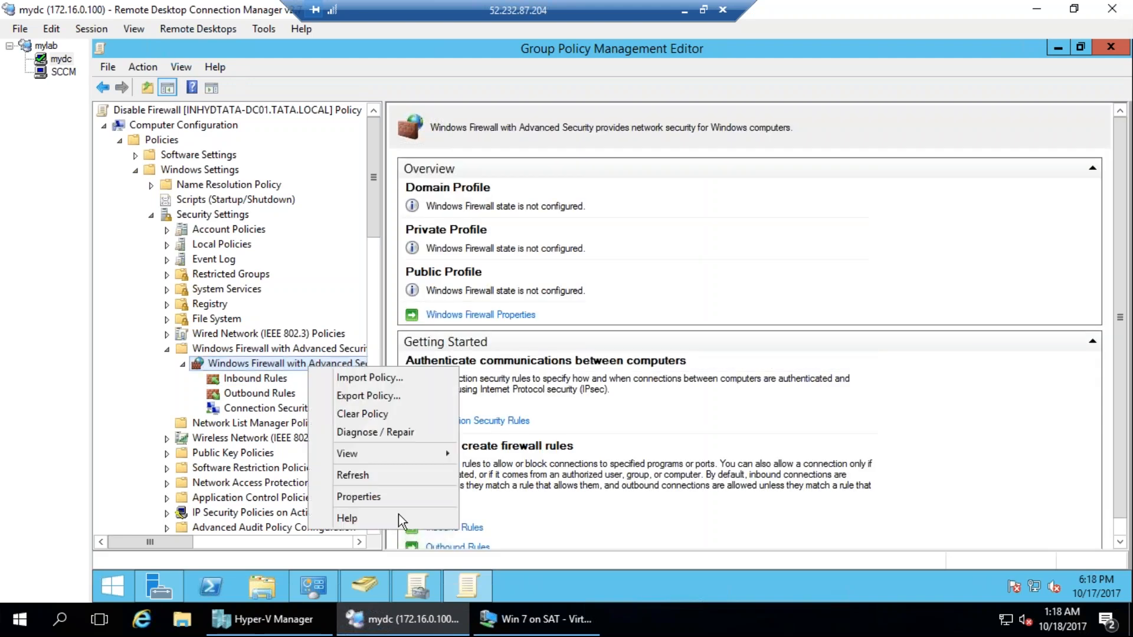
pyautogui.click(353, 498)
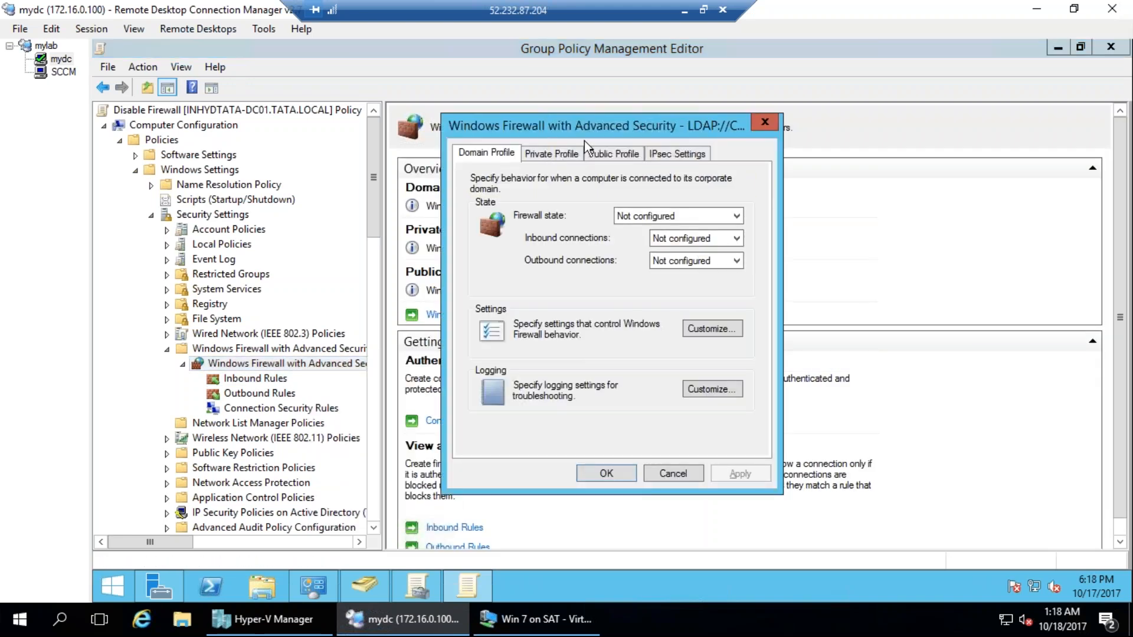
pyautogui.moveTo(572, 126); pyautogui.dragTo(296, 122)
pyautogui.click(385, 210)
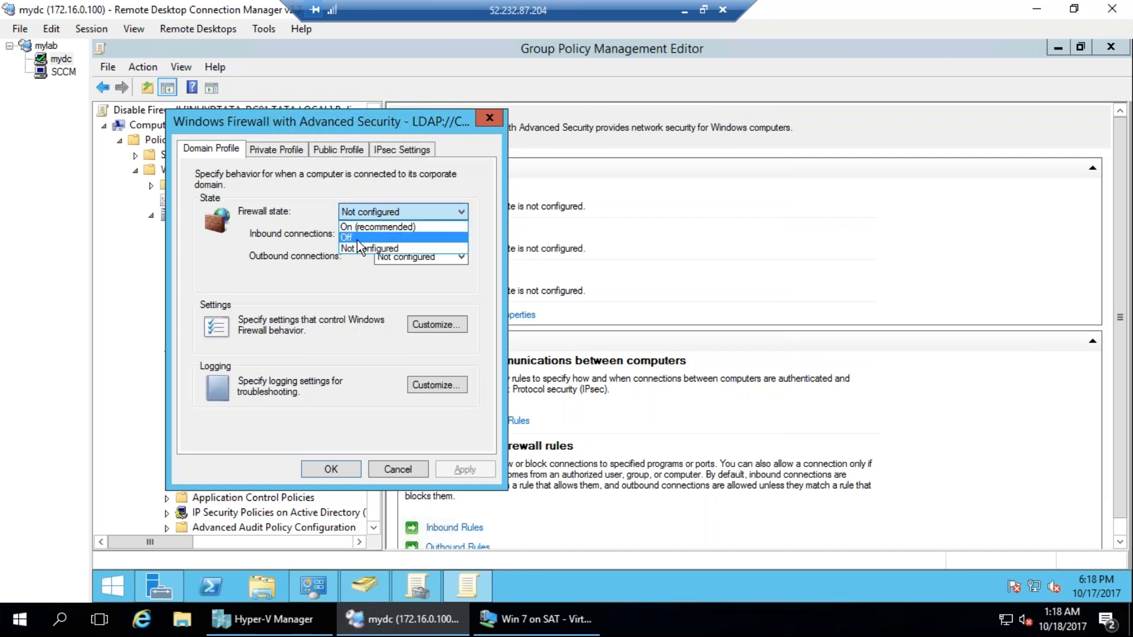
pyautogui.click(354, 237)
# Set the firewall state to Off for the Private Profile and Public Profile, and accept the firewall properties.
pyautogui.click(276, 150)
pyautogui.click(389, 211)
pyautogui.click(352, 231)
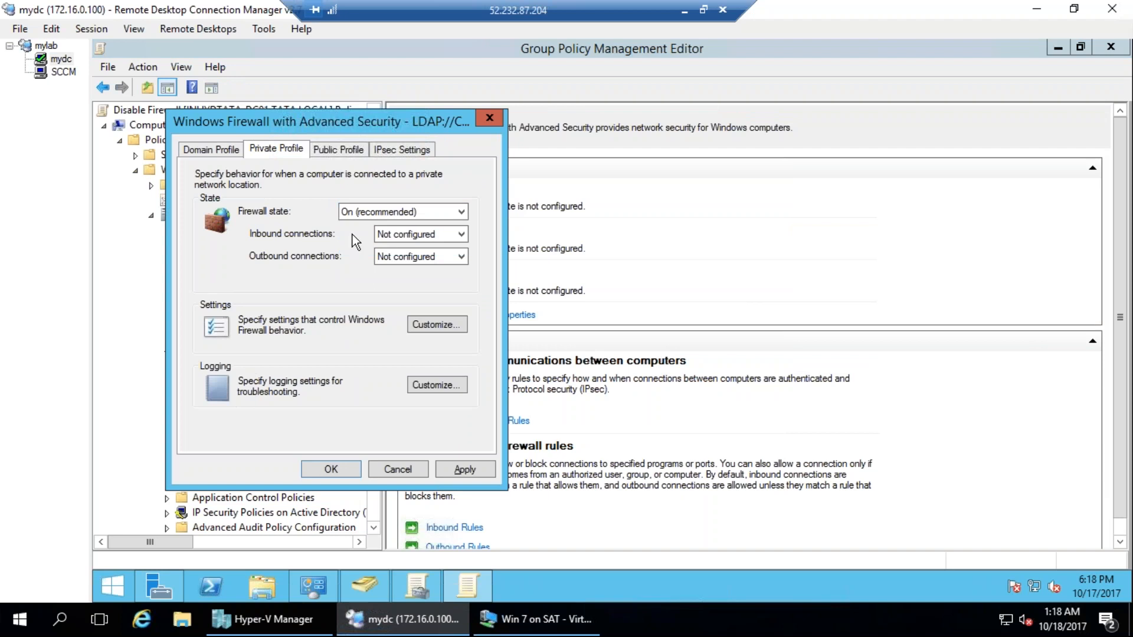
pyautogui.press('Down')
pyautogui.click(338, 149)
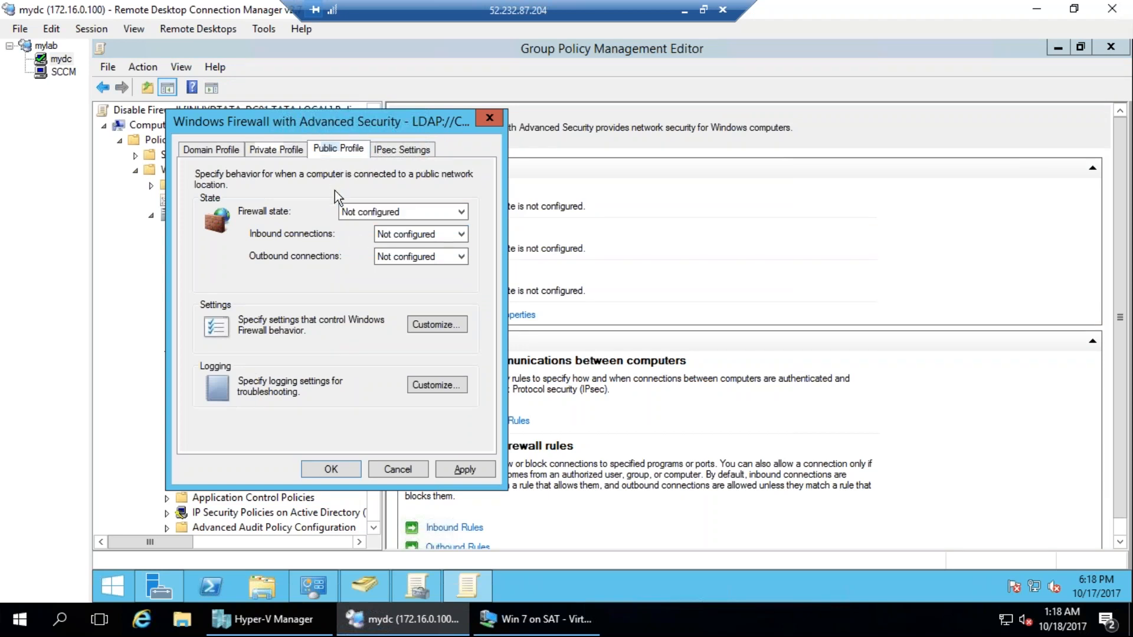
pyautogui.click(370, 214)
pyautogui.click(378, 237)
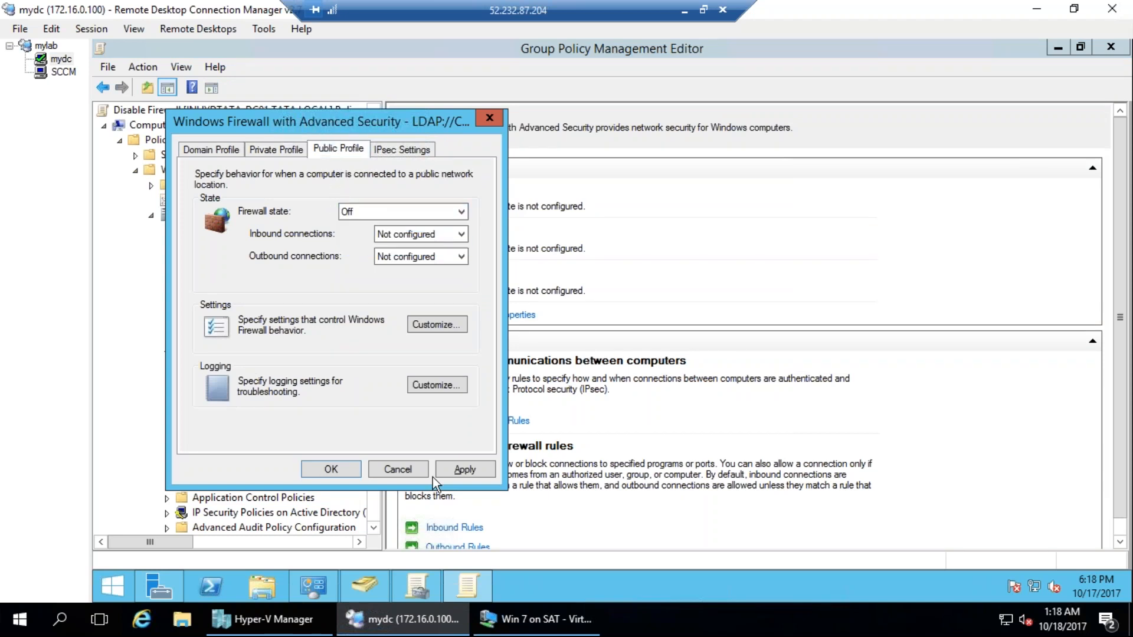
pyautogui.click(341, 469)
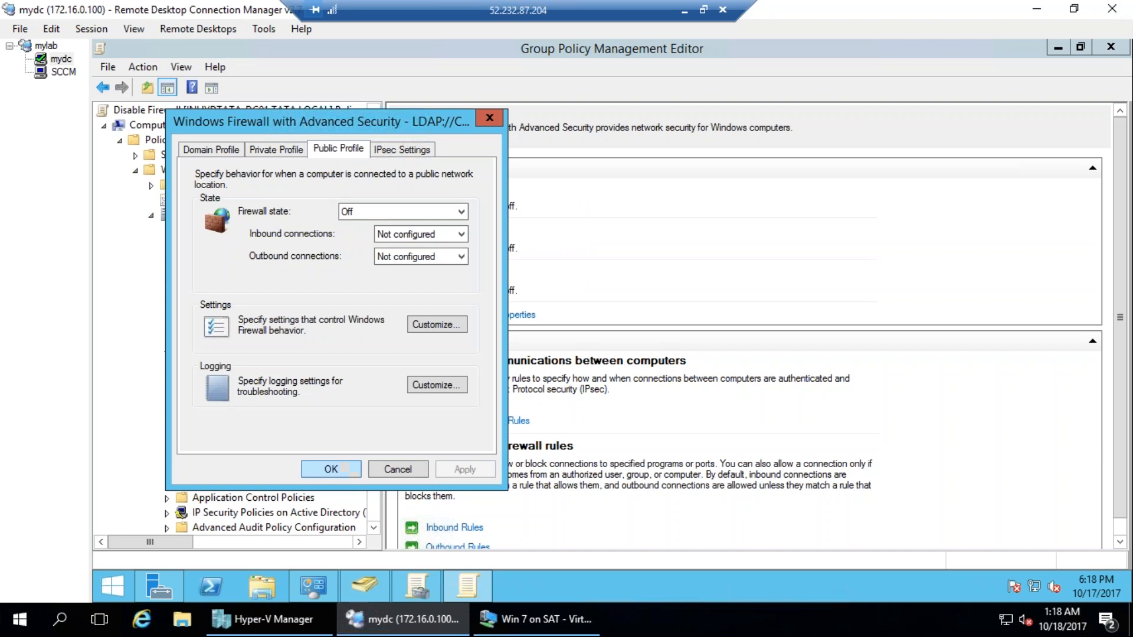
pyautogui.press('Return')
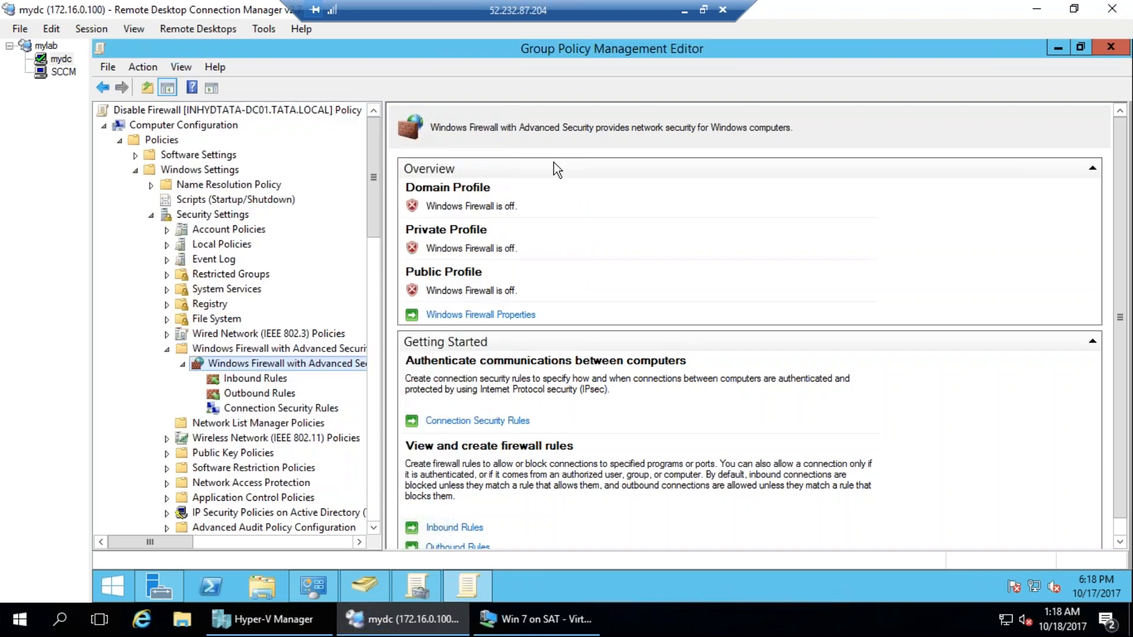
# Open the domain controller's local Windows Firewall settings by running firewall.cpl.
pyautogui.rightClick(126, 582)
pyautogui.click(167, 538)
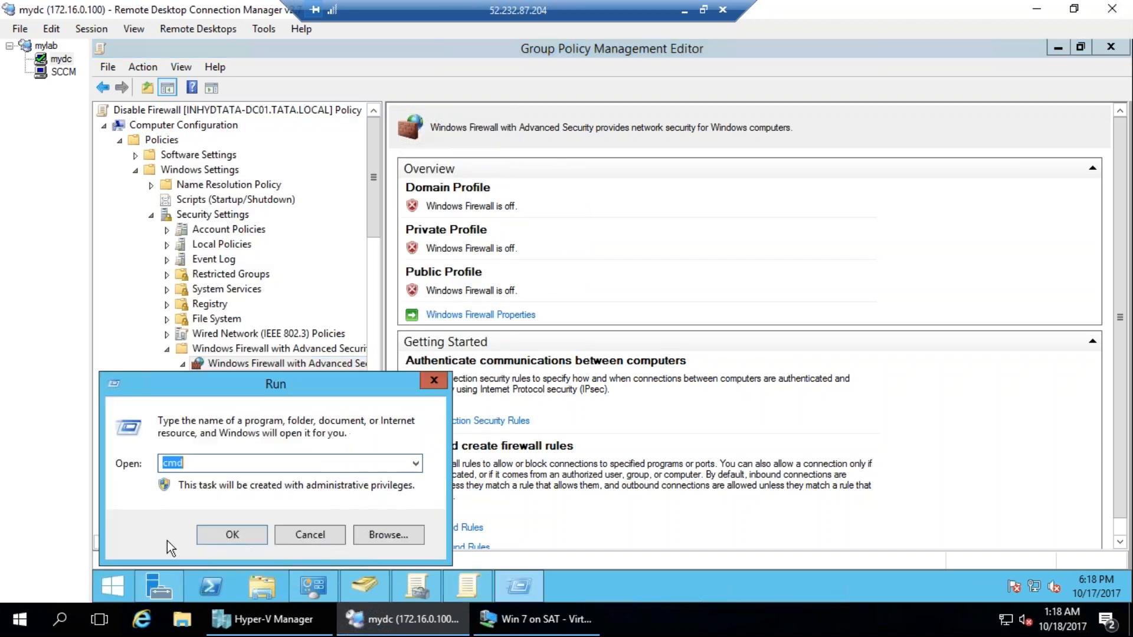
pyautogui.write('firewall.cpl')
pyautogui.press('Return')
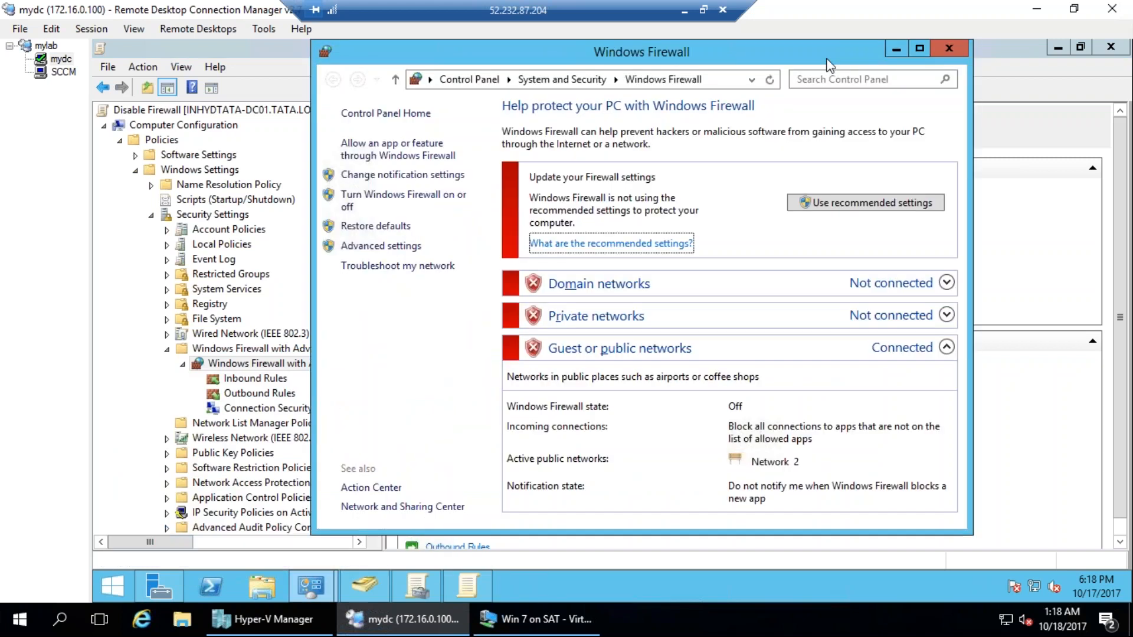
# In the local firewall's customize settings, choose to turn on Windows Firewall for private and public networks.
pyautogui.click(406, 197)
pyautogui.click(484, 276)
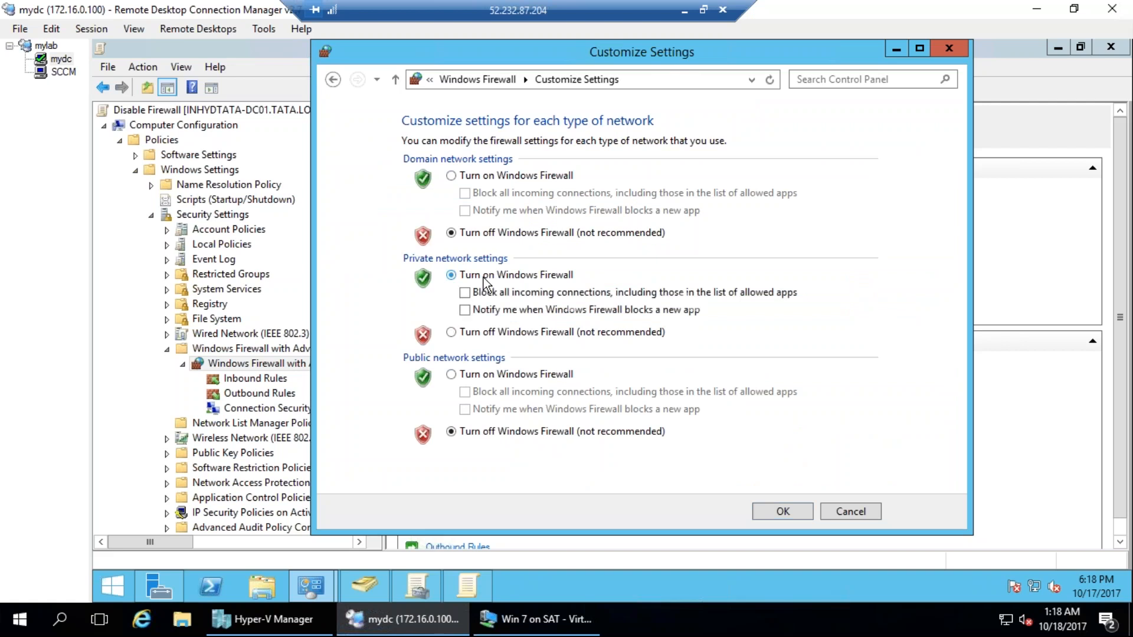
pyautogui.click(496, 374)
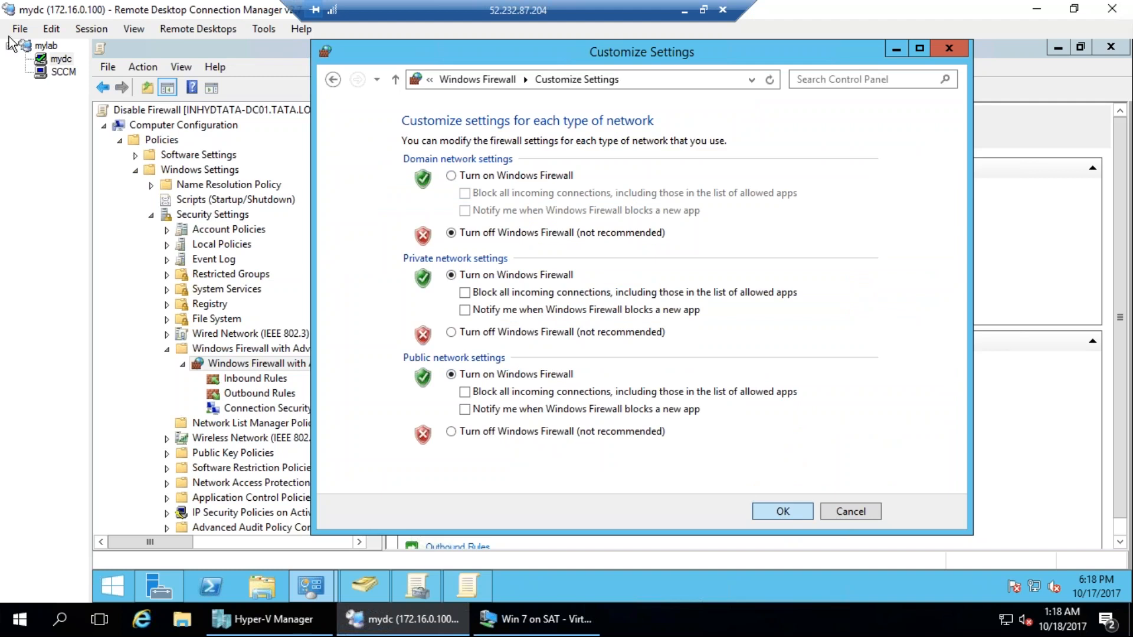
# Switch to Hyper-V Manager and connect to the CM2012 virtual machine.
pyautogui.click(269, 619)
pyautogui.click(177, 121)
pyautogui.rightClick(178, 121)
pyautogui.click(209, 127)
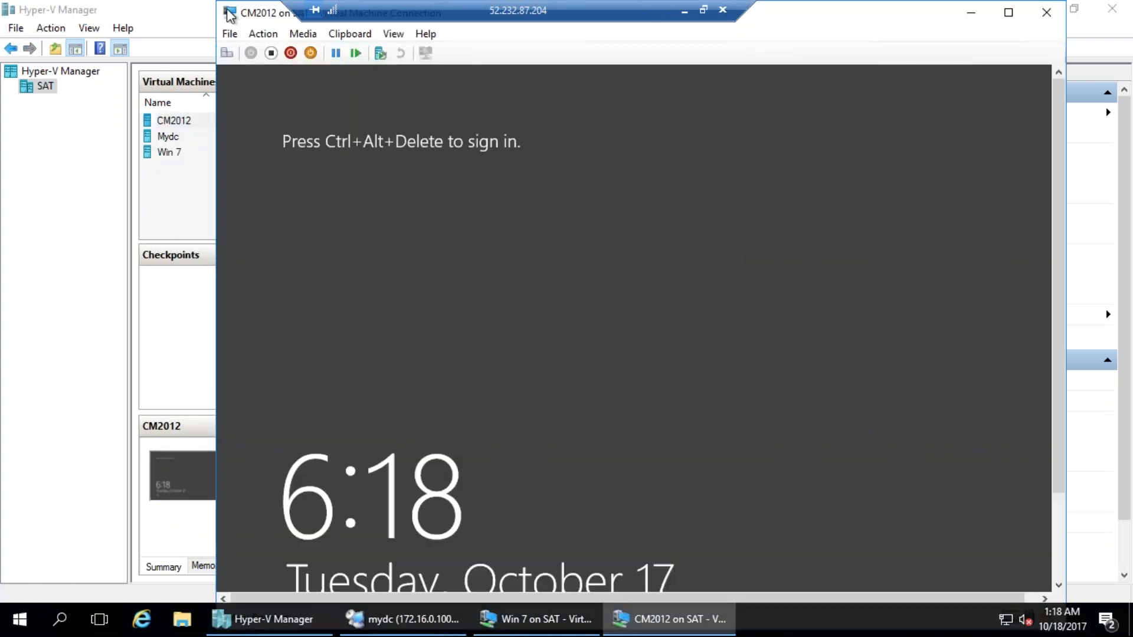
# Close the CM2012 console window and connect to the Mydc virtual machine.
pyautogui.click(231, 13)
pyautogui.click(185, 118)
pyautogui.rightClick(180, 135)
pyautogui.click(199, 143)
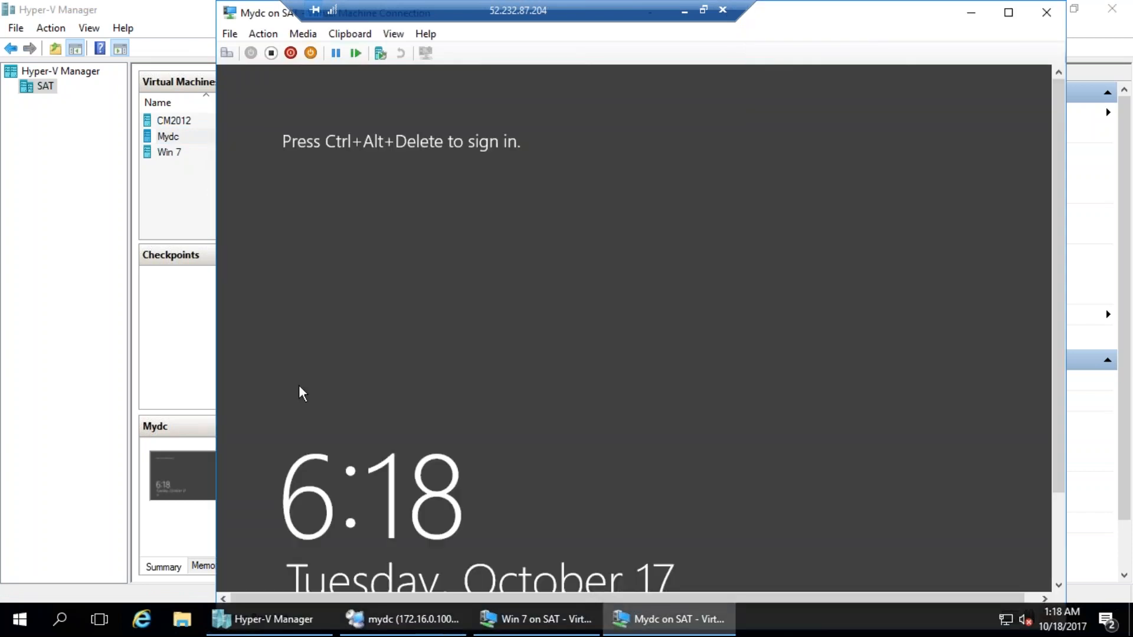
# Sign in to Mydc as TATA\Administrator with the account password and show the console in full screen.
pyautogui.click(234, 52)
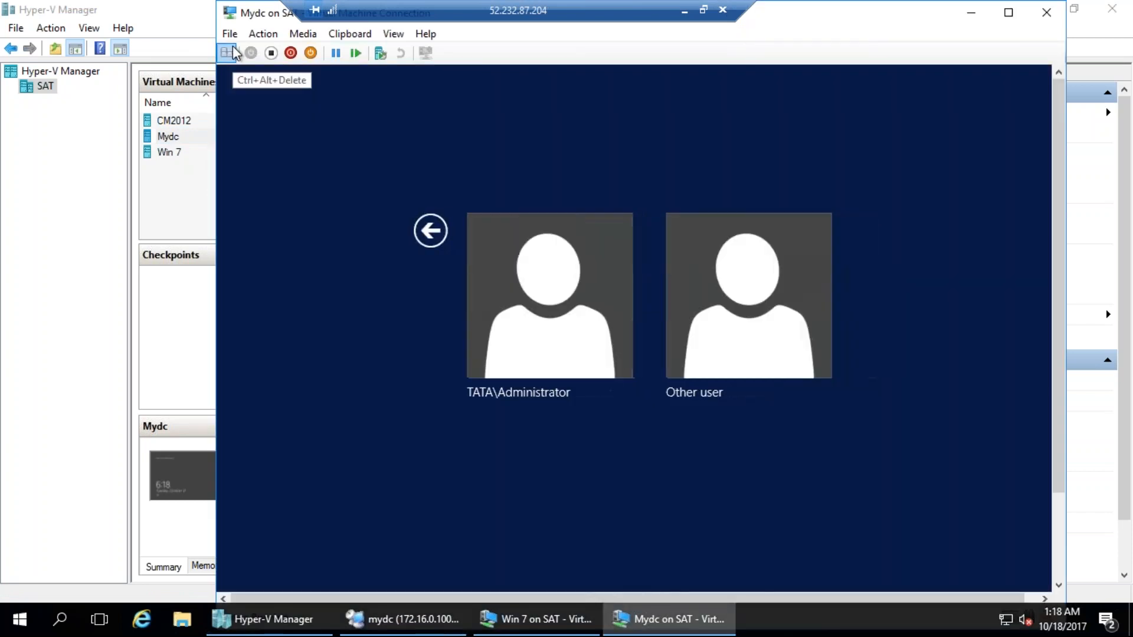
pyautogui.click(530, 345)
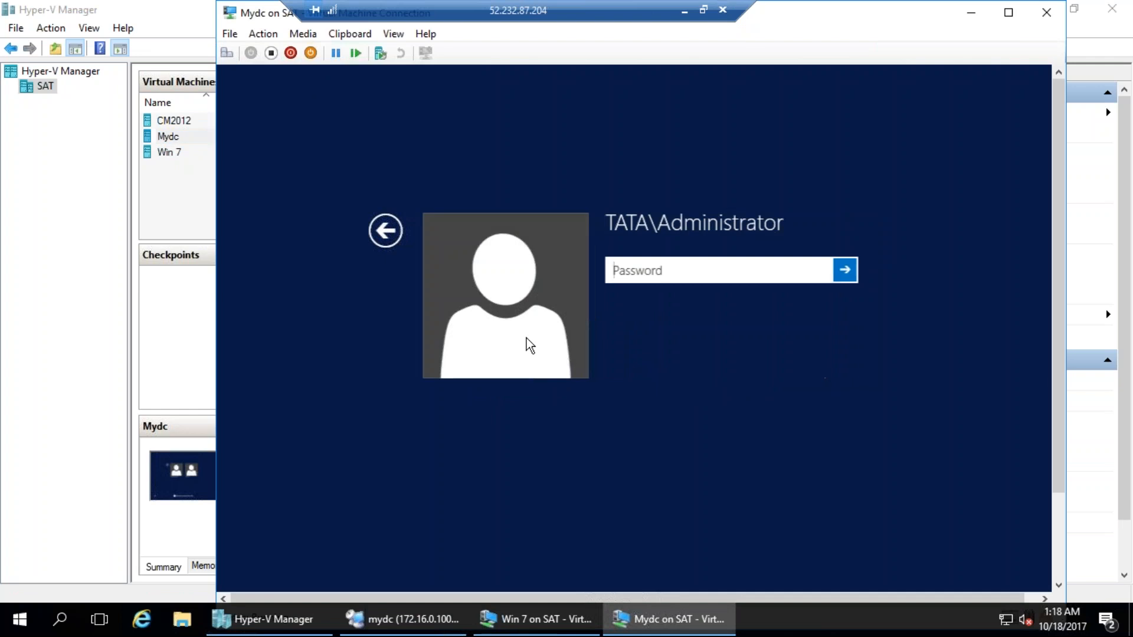
pyautogui.write('••••••••')
pyautogui.press('Return')
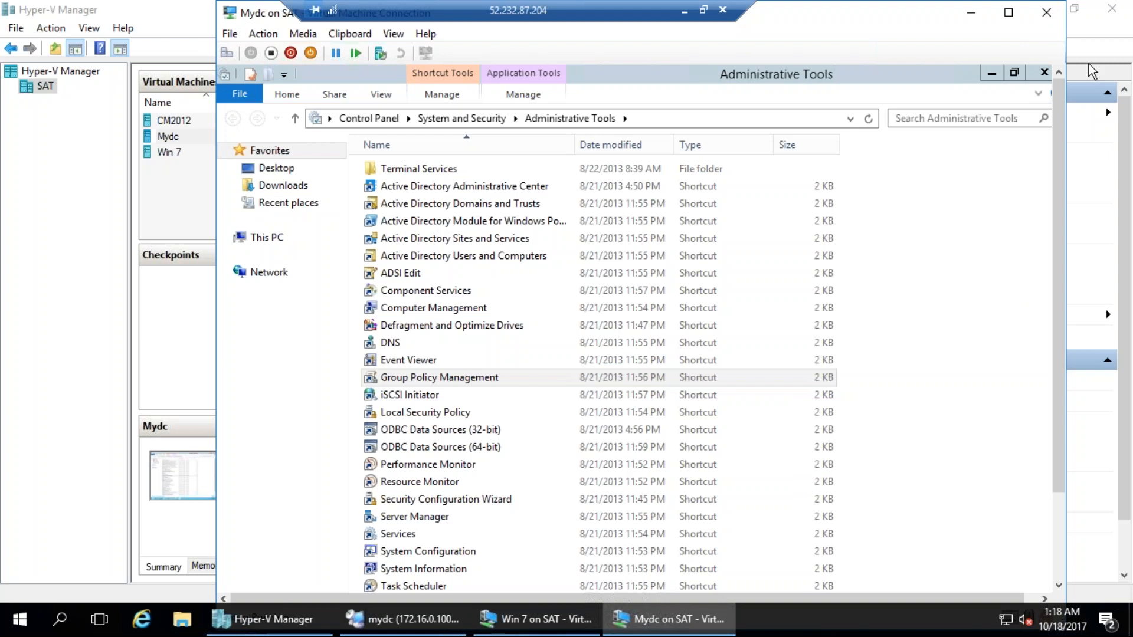
pyautogui.click(394, 34)
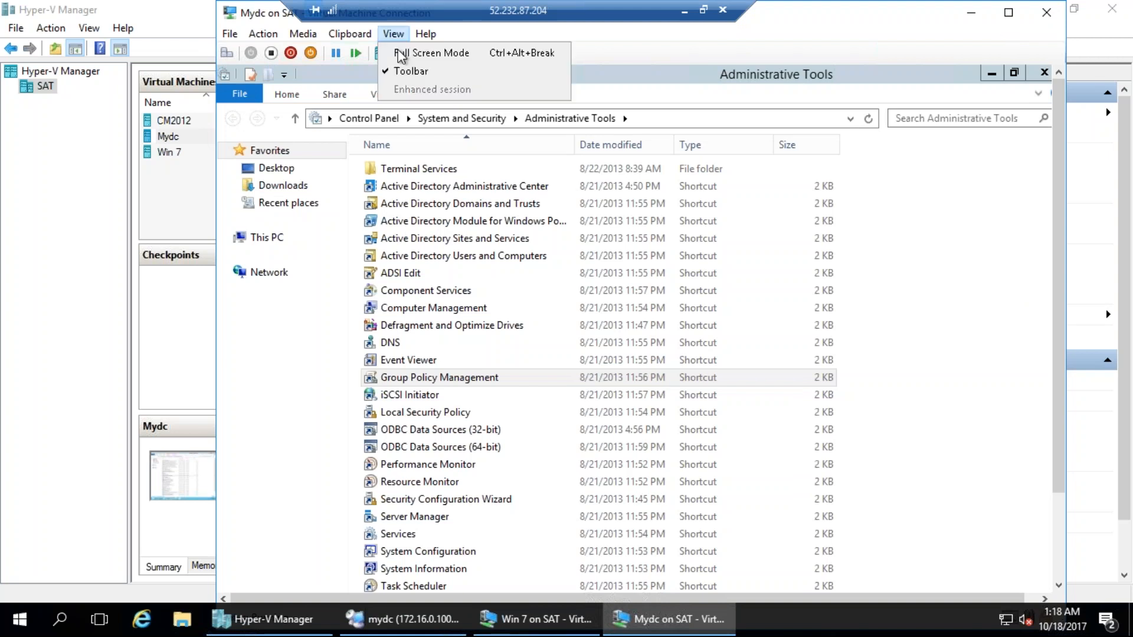
pyautogui.click(416, 53)
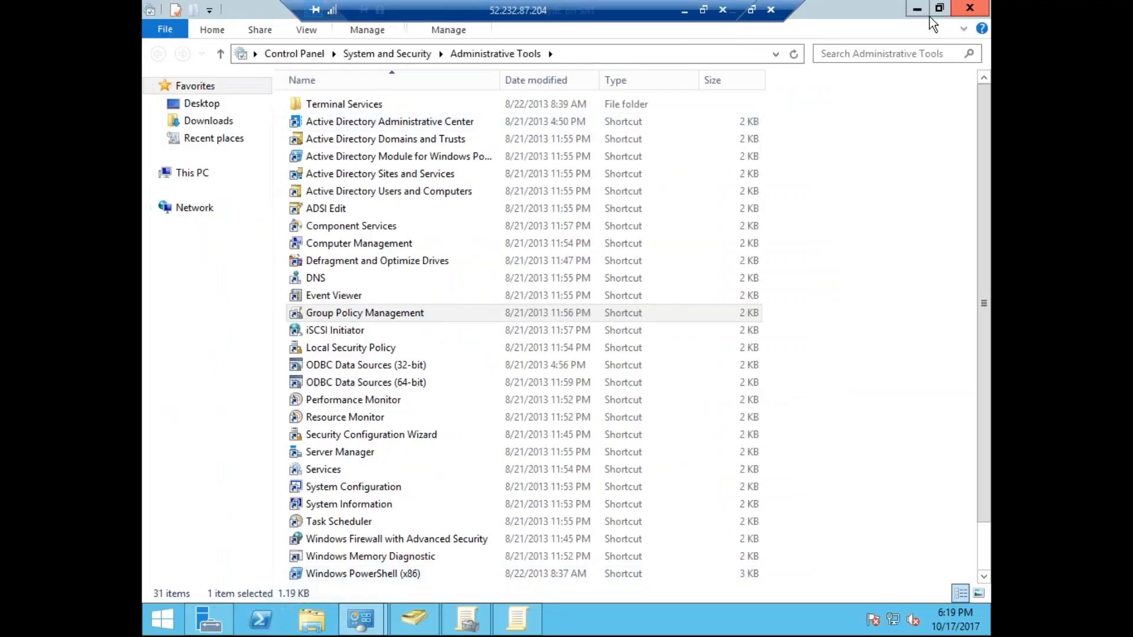
# Close Administrative Tools, turn on Windows Firewall for domain networks on the domain controller, and close the firewall window.
pyautogui.click(970, 8)
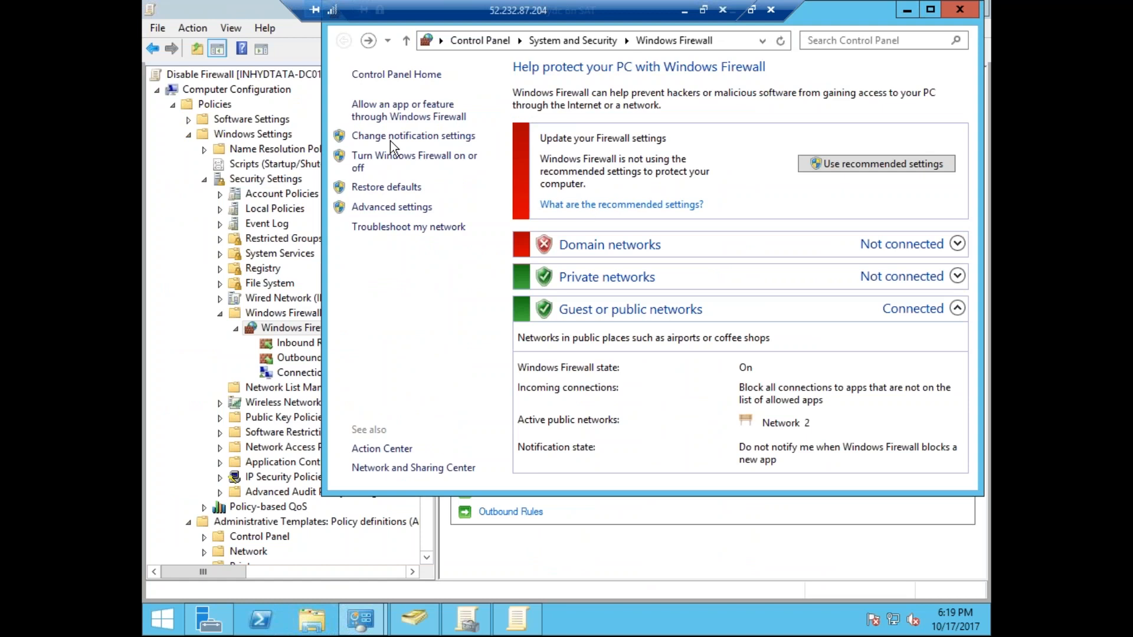
pyautogui.click(415, 157)
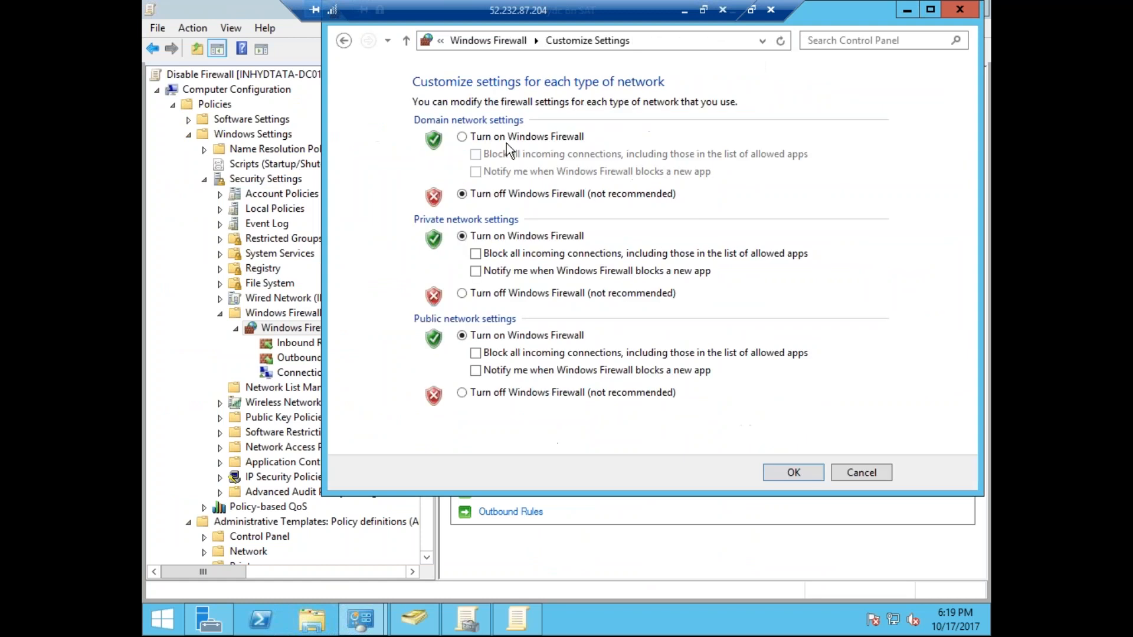
pyautogui.click(793, 472)
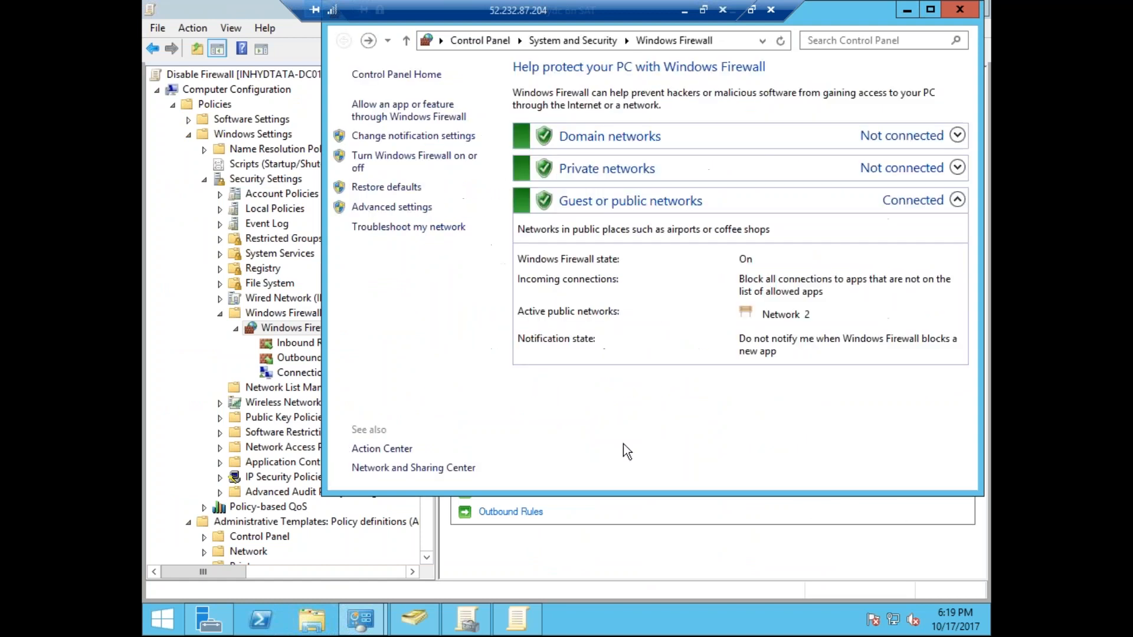
pyautogui.click(967, 11)
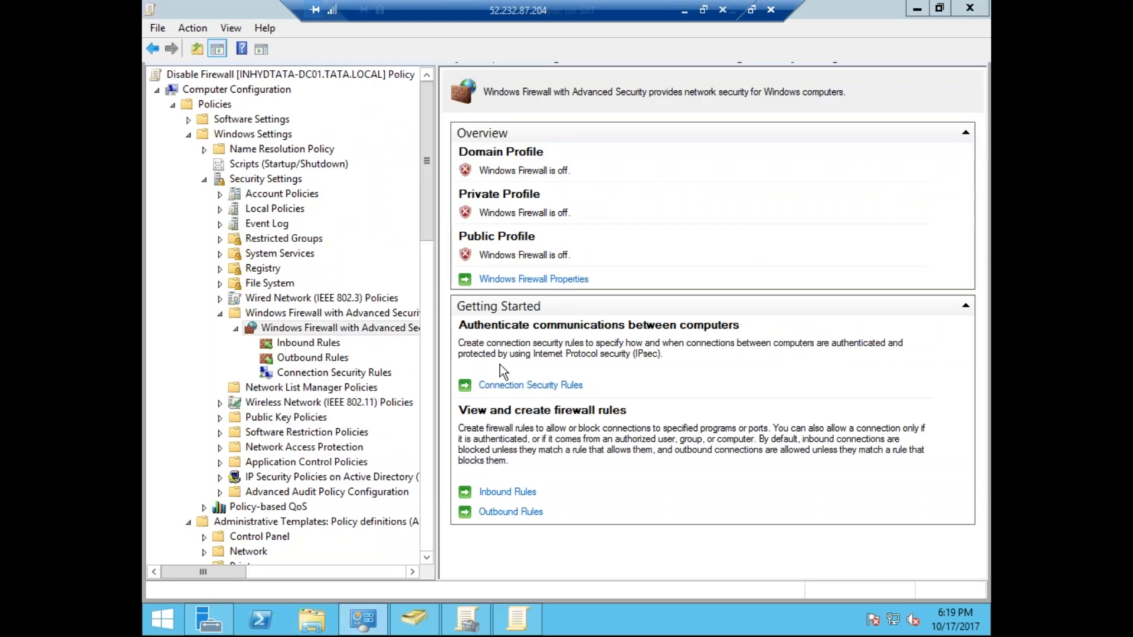
# Move the remote session's connection bar aside, minimize the Mydc console, and connect to the CM2012 virtual machine.
pyautogui.moveTo(581, 10); pyautogui.dragTo(301, 8)
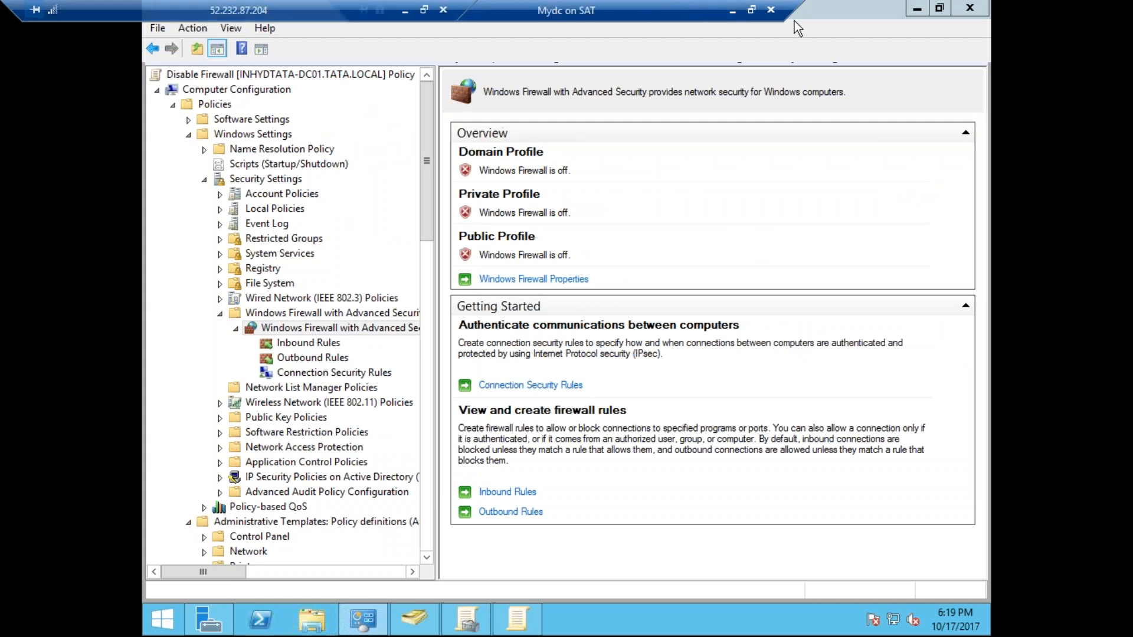
pyautogui.click(732, 10)
pyautogui.click(176, 120)
pyautogui.rightClick(175, 120)
pyautogui.click(228, 126)
# Sign in to CM2012 as TATA\ADMINISTRATOR with the account password and show the console in full screen.
pyautogui.click(227, 53)
pyautogui.click(526, 288)
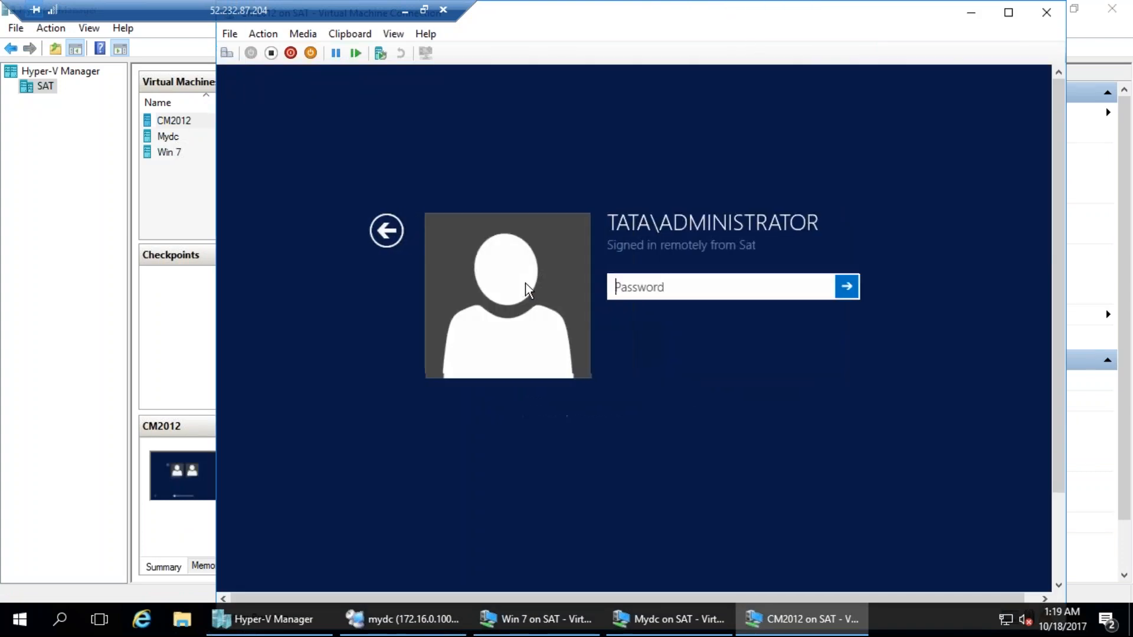
pyautogui.write('••••')
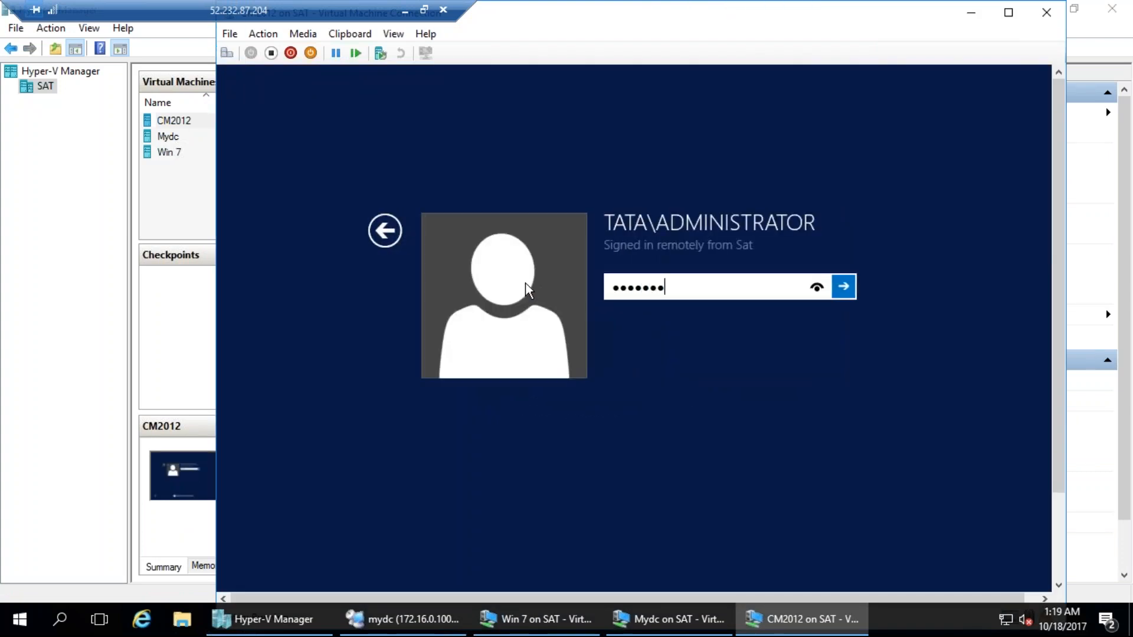
pyautogui.write('••••')
pyautogui.press('Return')
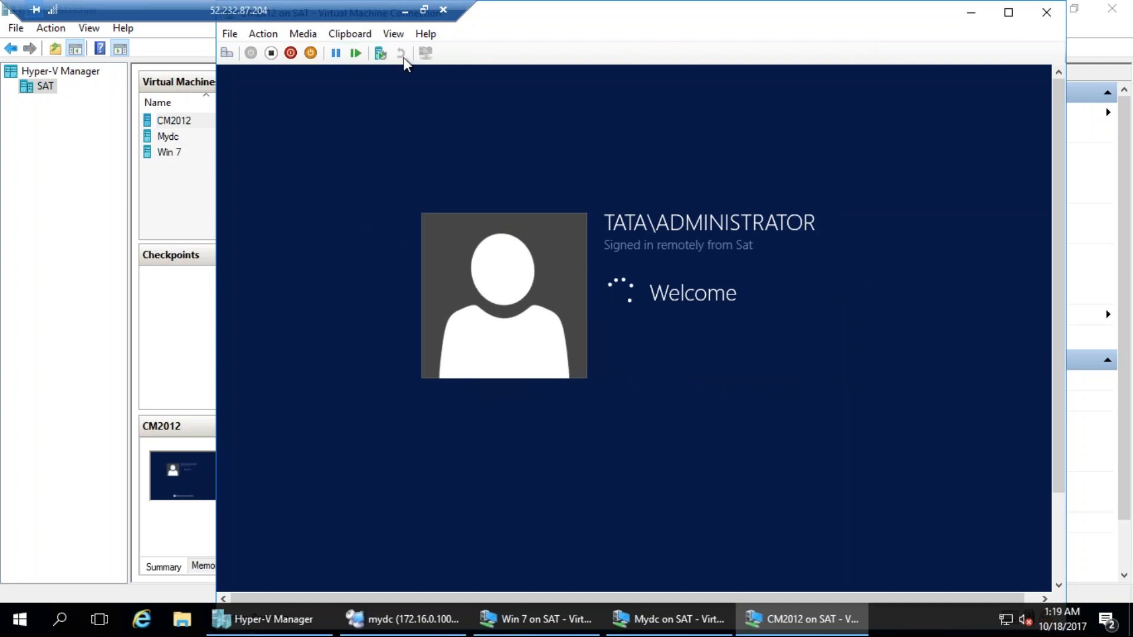
pyautogui.click(389, 34)
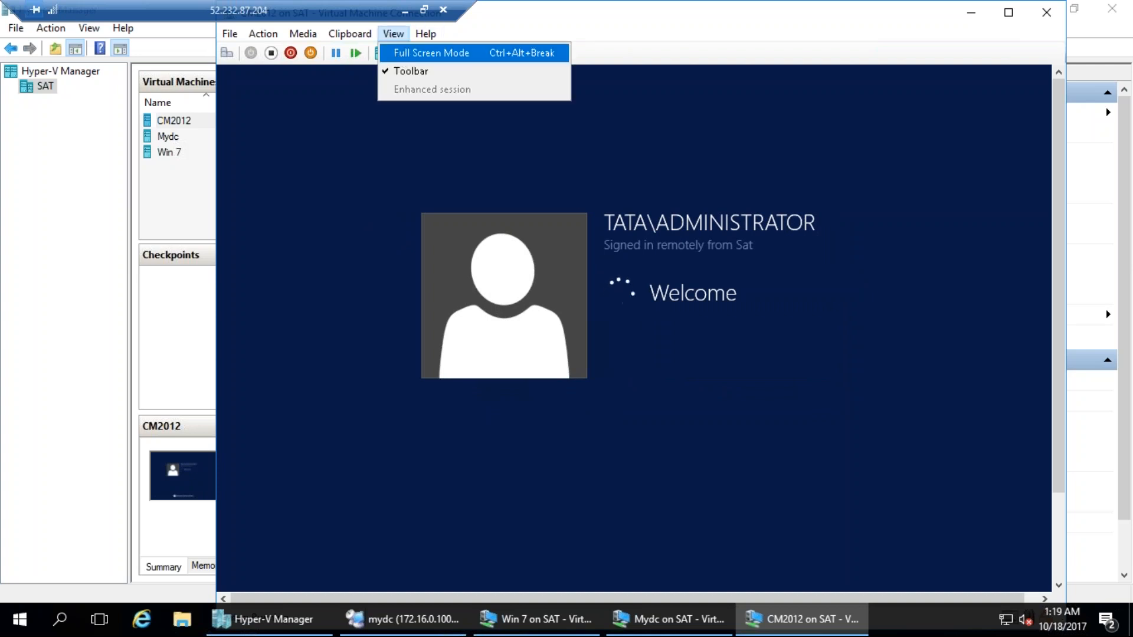
pyautogui.click(402, 50)
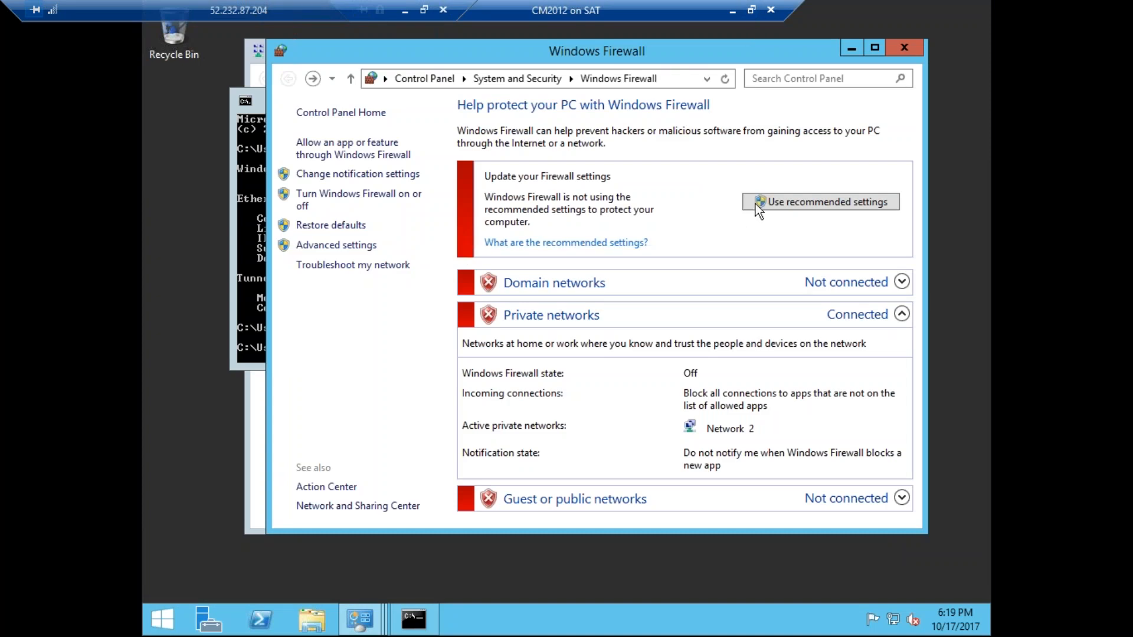
# Turn on Windows Firewall for the domain, private and public networks on CM2012, and close the firewall window.
pyautogui.click(341, 194)
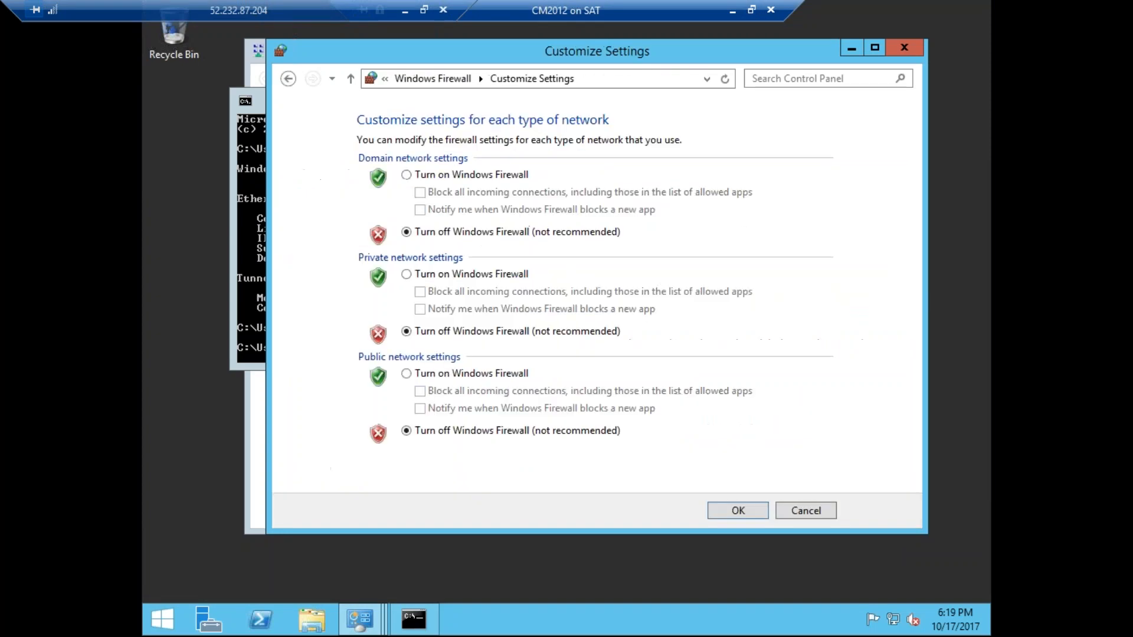
pyautogui.click(462, 175)
pyautogui.click(467, 274)
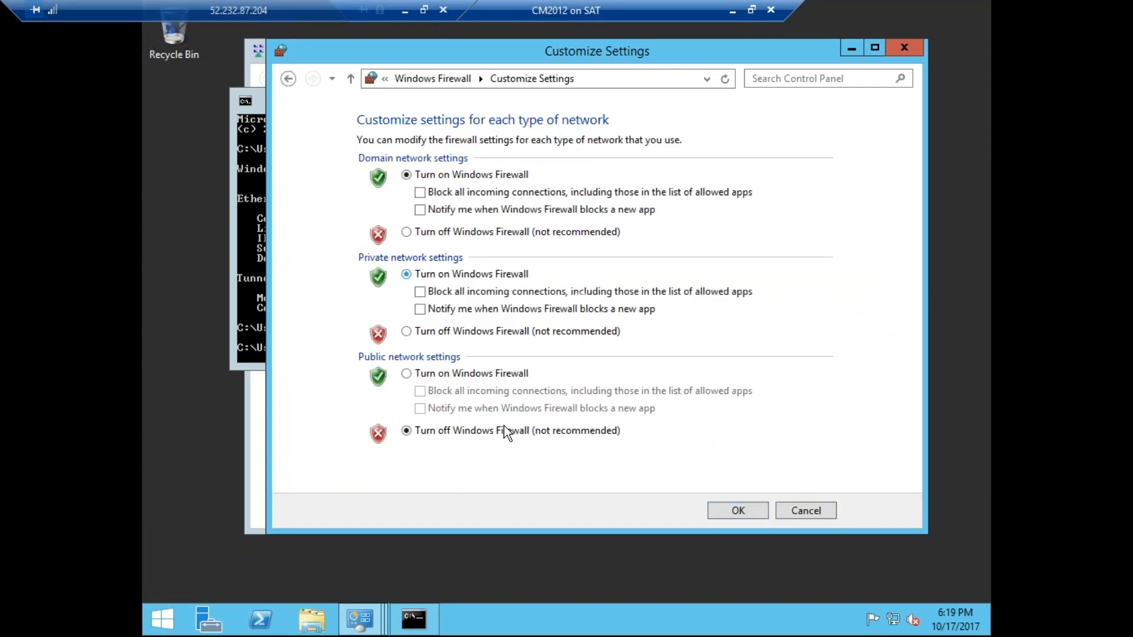
pyautogui.click(480, 375)
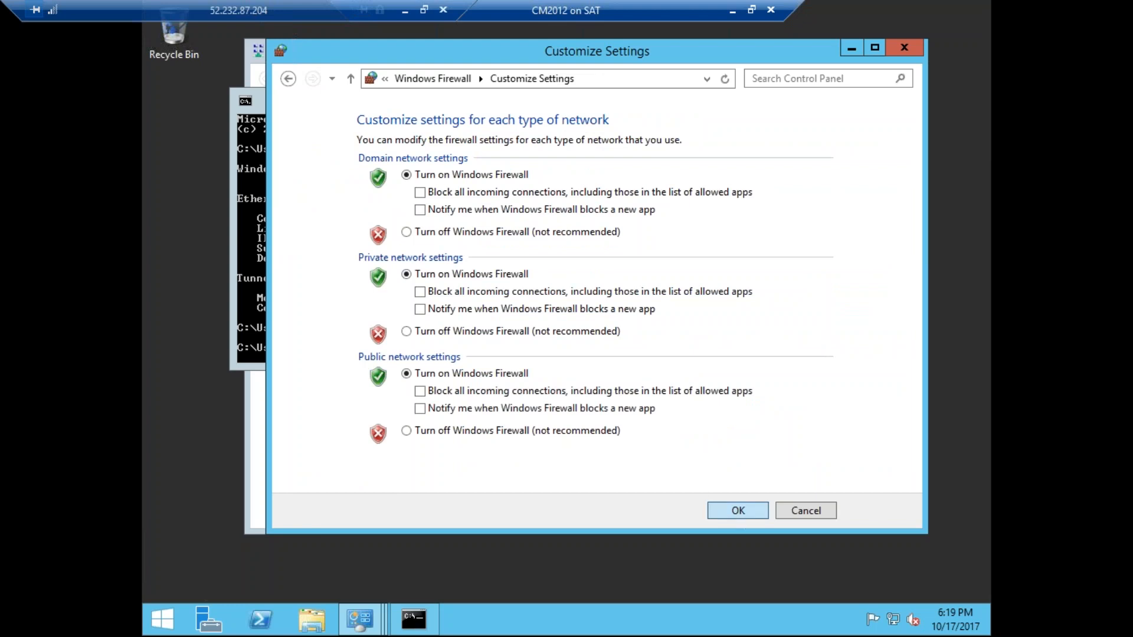
pyautogui.click(738, 510)
pyautogui.click(903, 48)
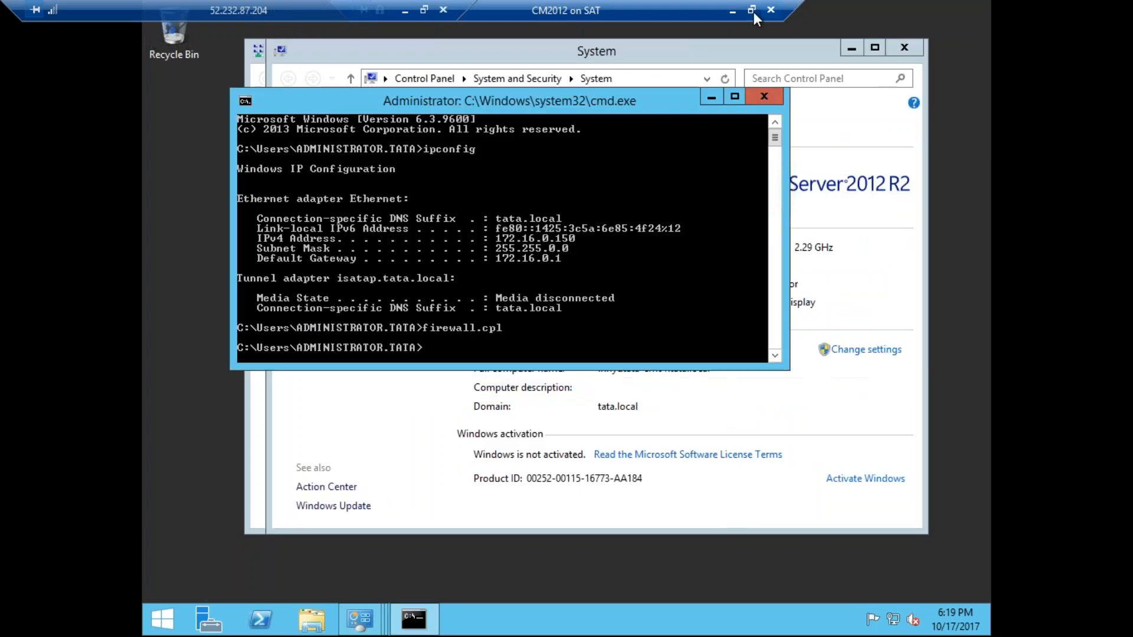
# Minimize the CM2012 console and return to the Mydc console in full screen.
pyautogui.click(731, 11)
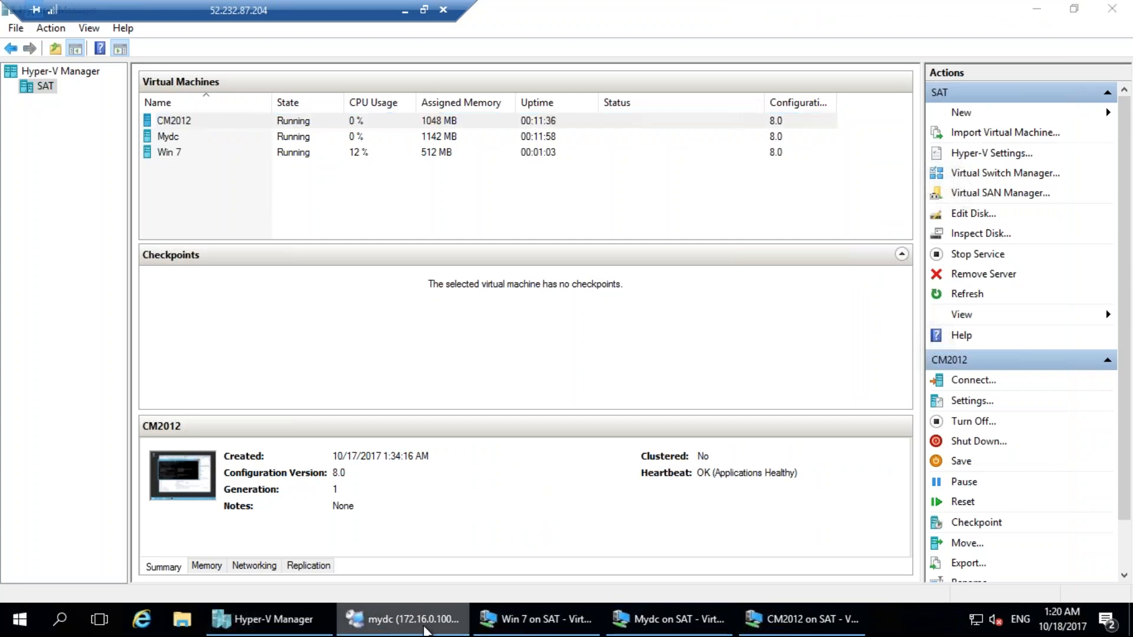
pyautogui.click(425, 625)
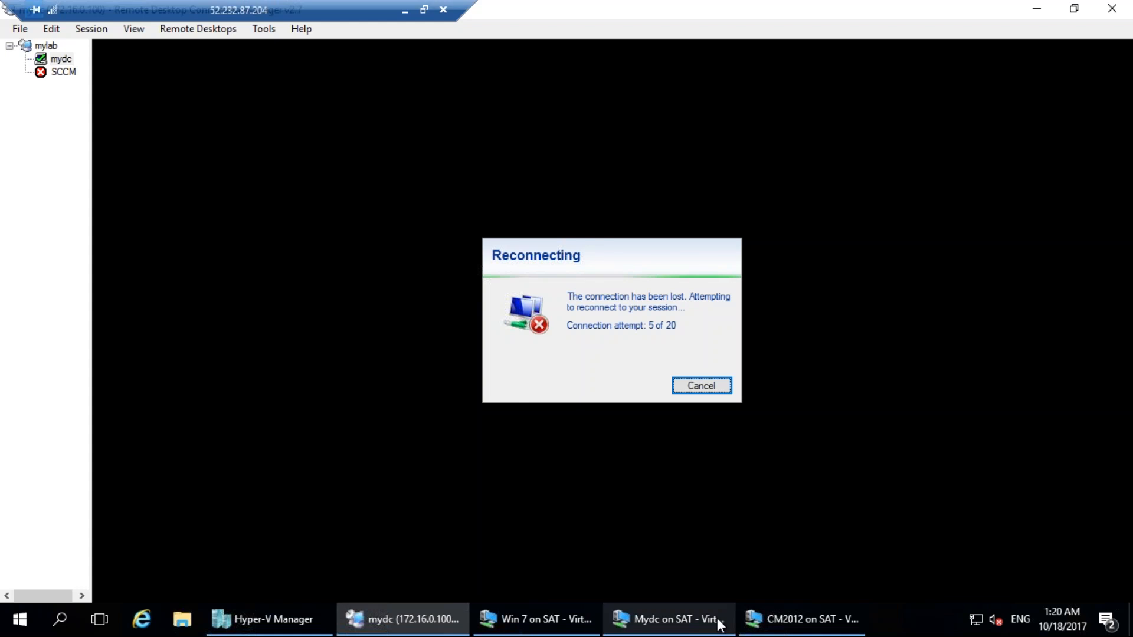
pyautogui.click(787, 626)
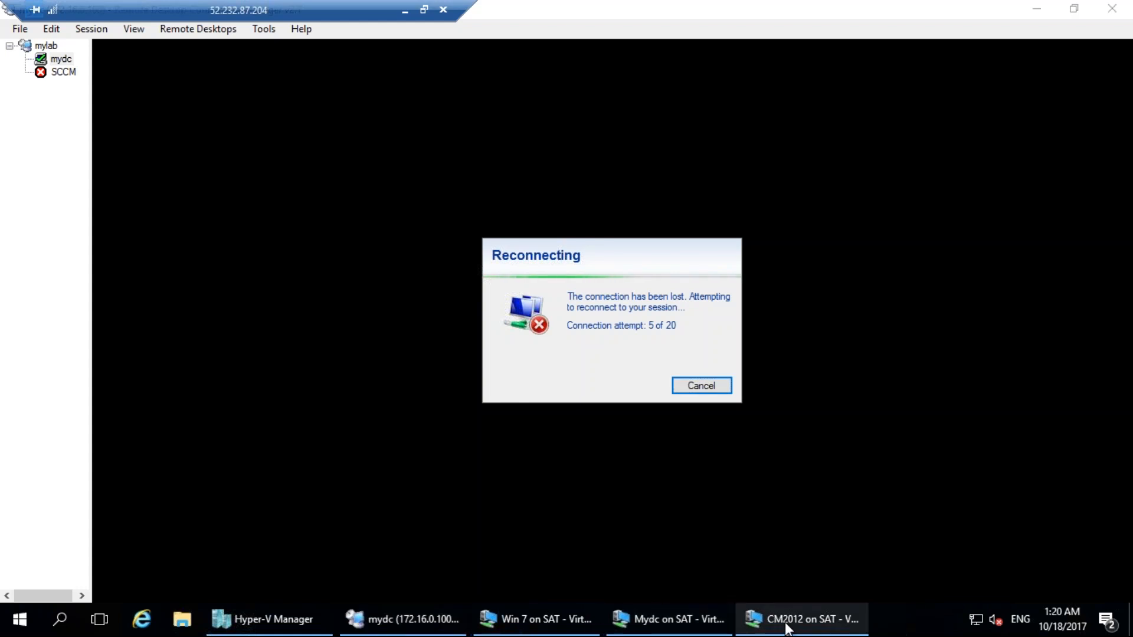
pyautogui.click(677, 625)
pyautogui.click(393, 34)
pyautogui.click(399, 54)
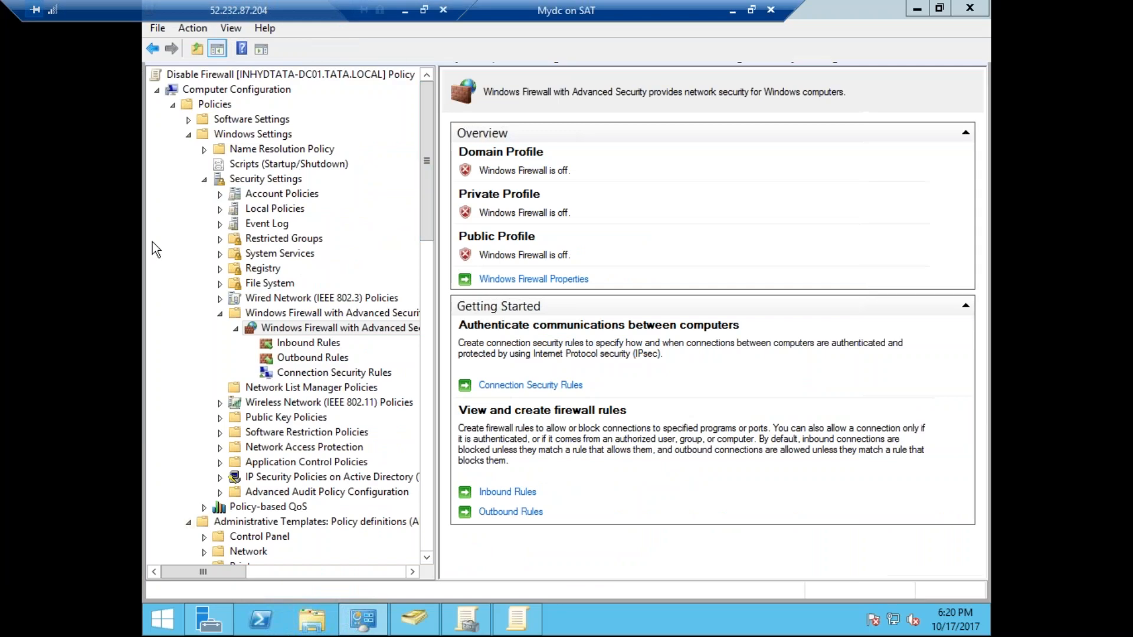
# Close the open policy editor and reopen the Disable Firewall GPO for editing from Group Policy Objects.
pyautogui.click(971, 9)
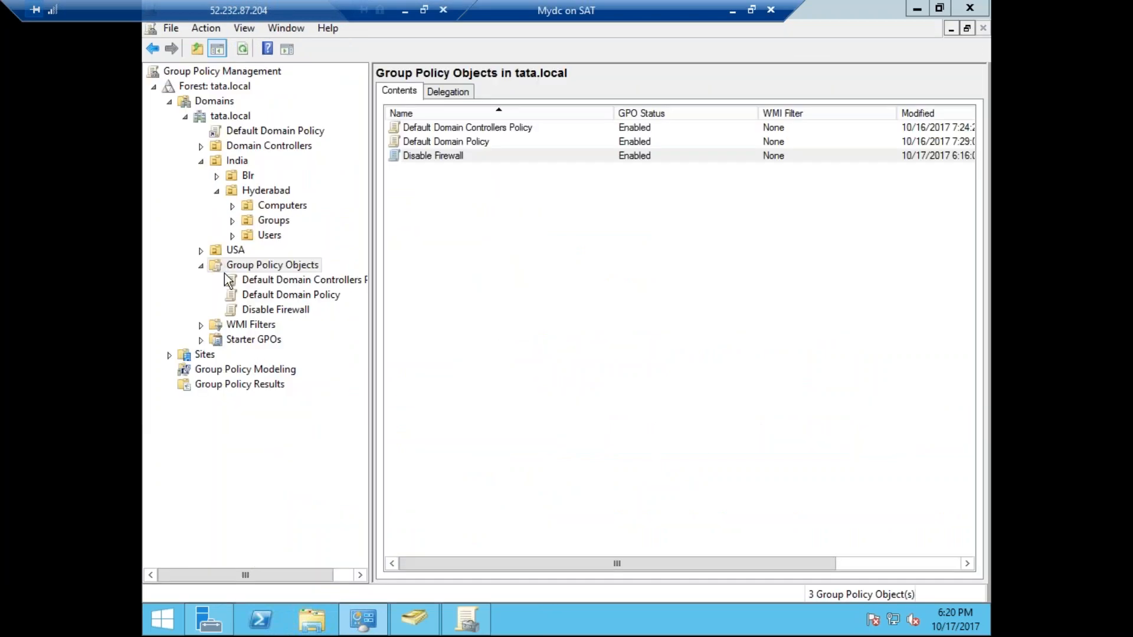
pyautogui.rightClick(278, 266)
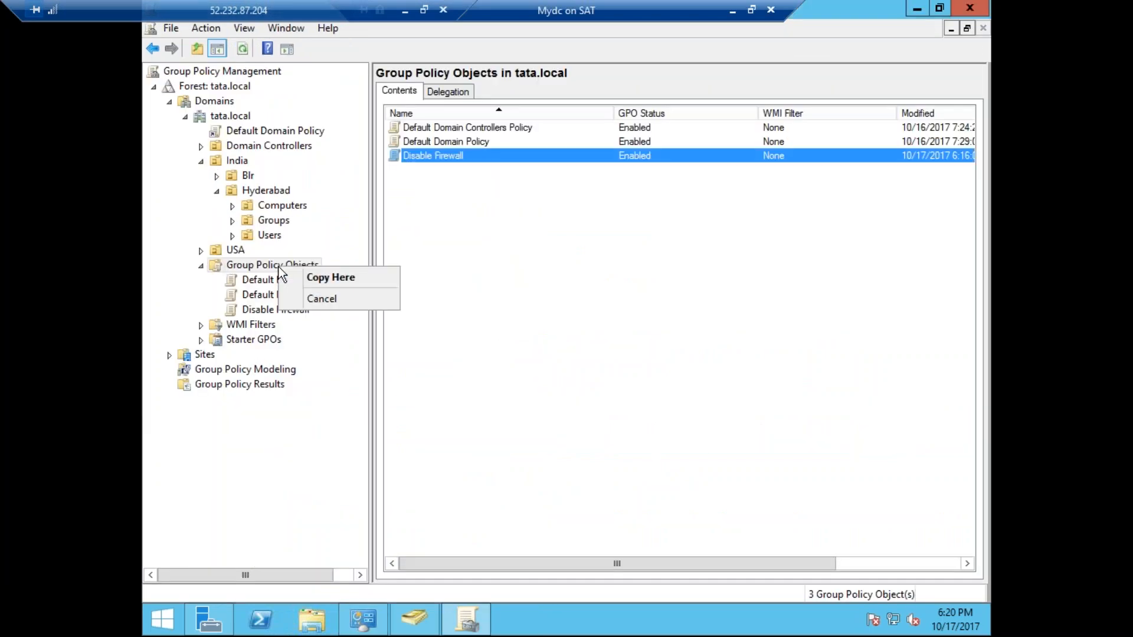
pyautogui.rightClick(269, 266)
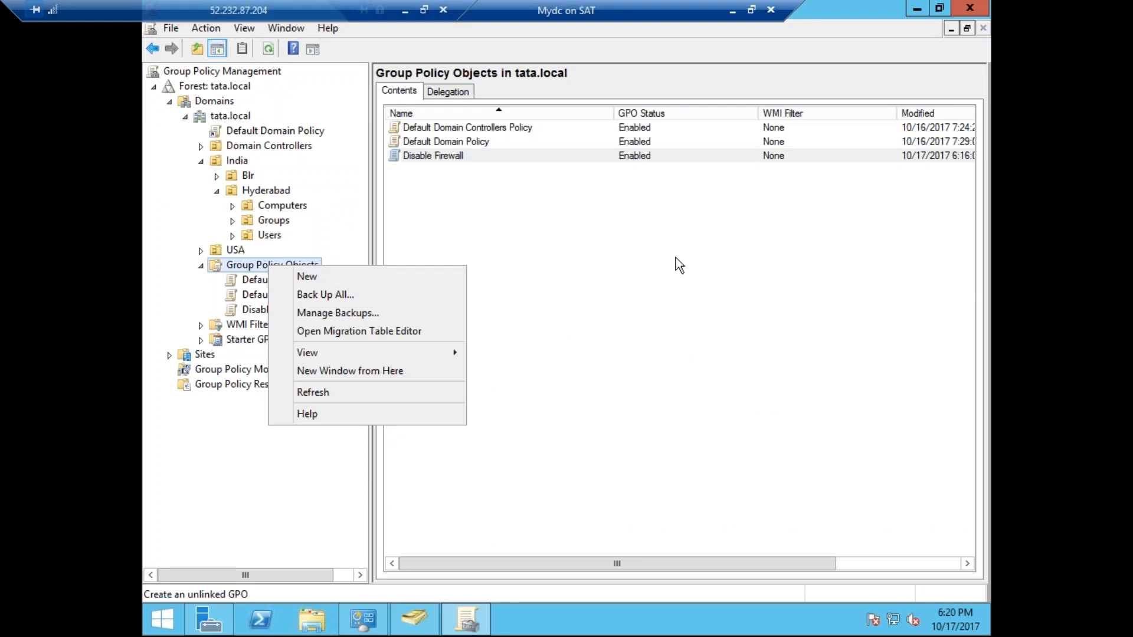
pyautogui.click(451, 157)
pyautogui.rightClick(451, 157)
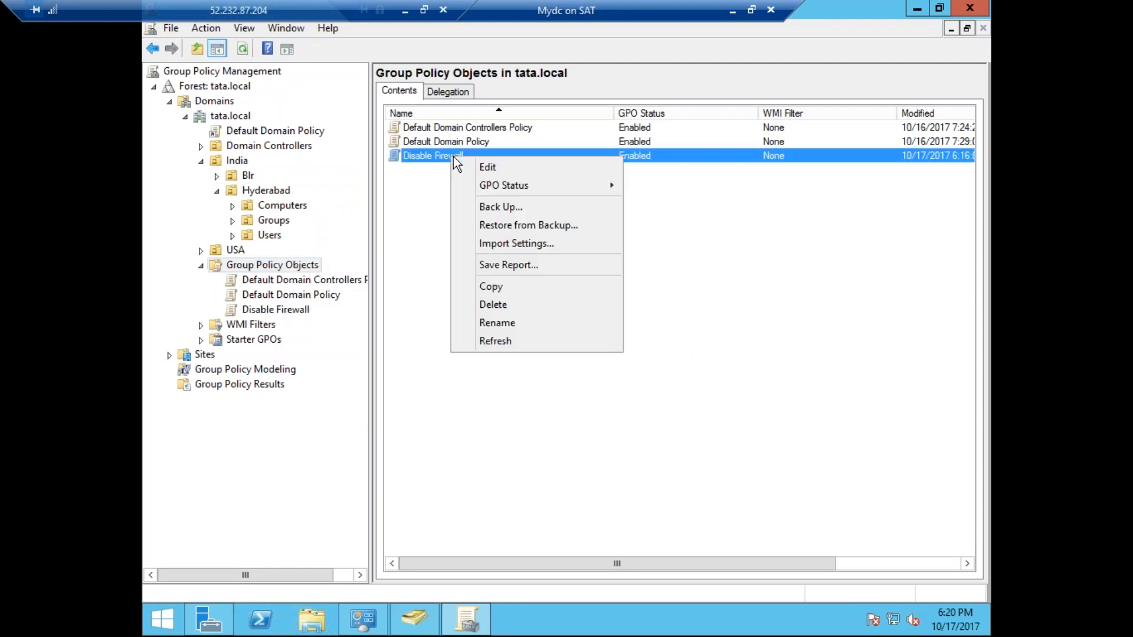
pyautogui.click(486, 167)
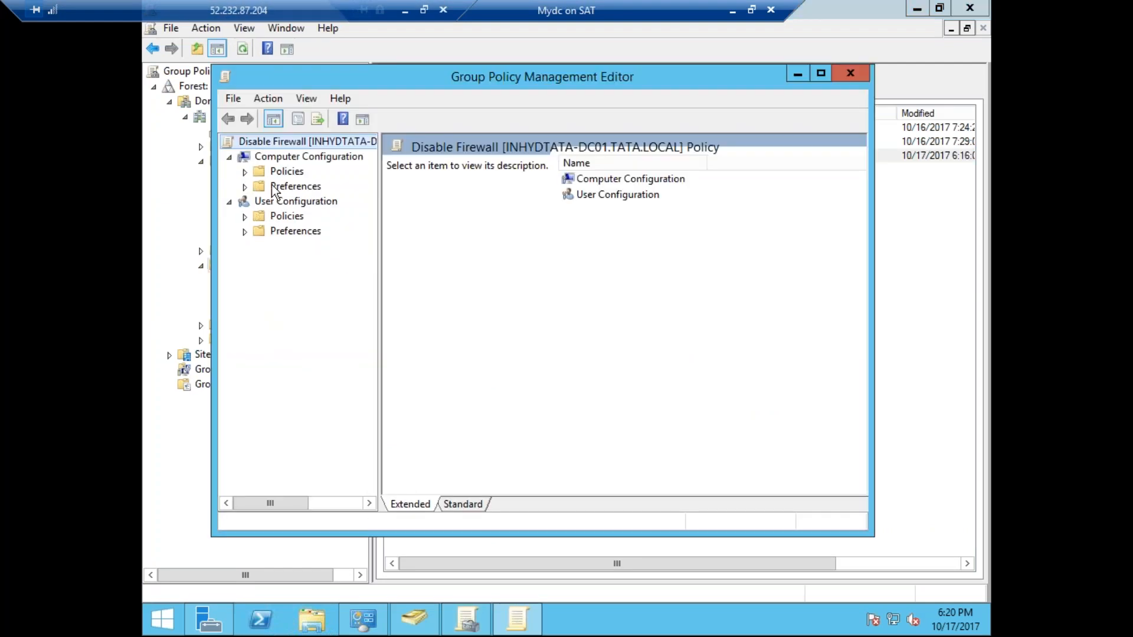
# Expand the Computer Configuration policies down to Security Settings, with the editor maximized and the tree widened.
pyautogui.click(245, 171)
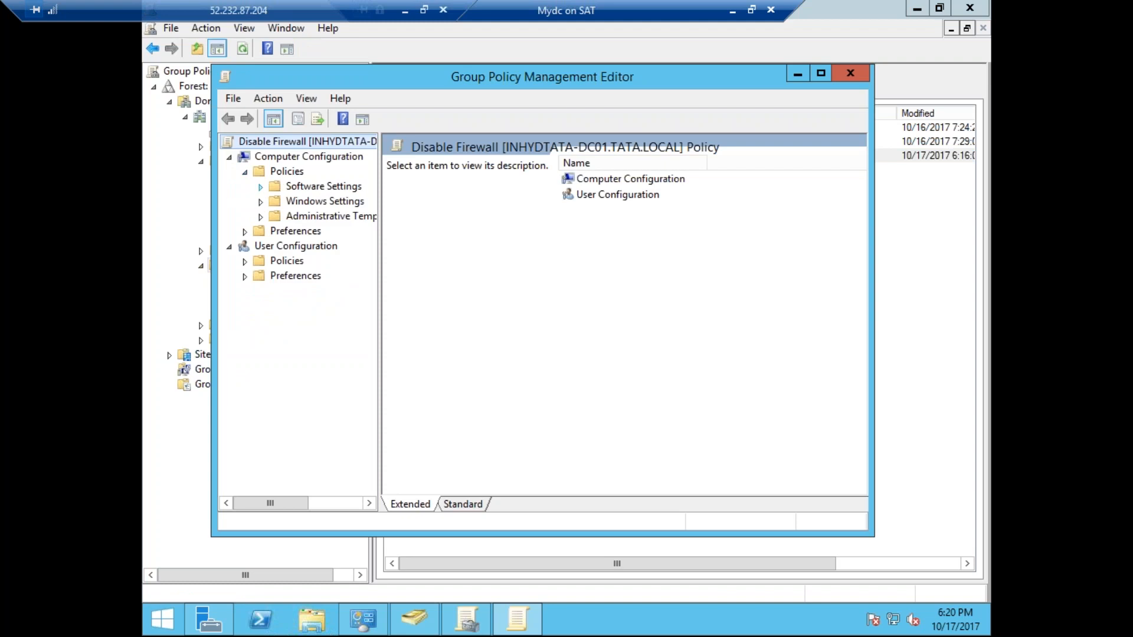
pyautogui.click(260, 187)
pyautogui.click(260, 215)
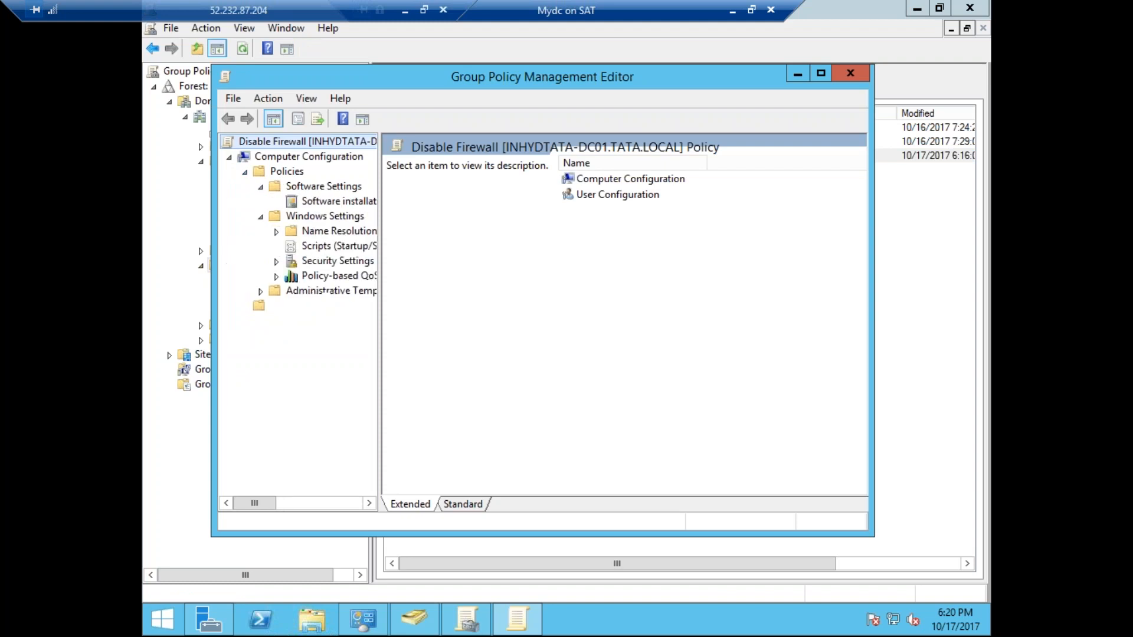
pyautogui.doubleClick(415, 85)
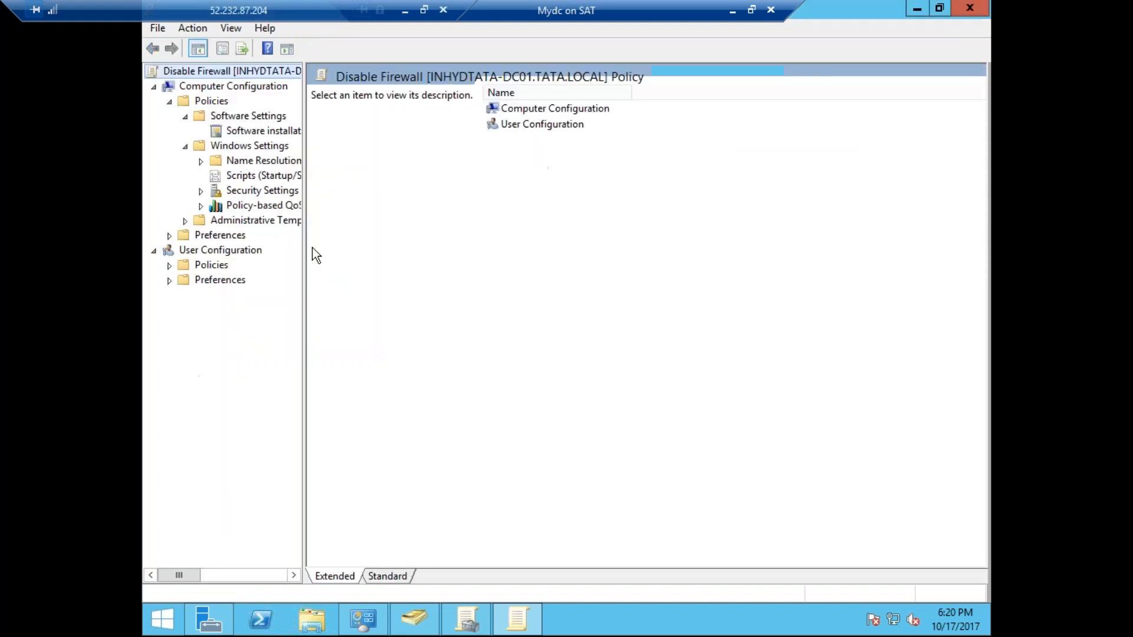
pyautogui.click(200, 191)
pyautogui.moveTo(303, 239); pyautogui.dragTo(440, 241)
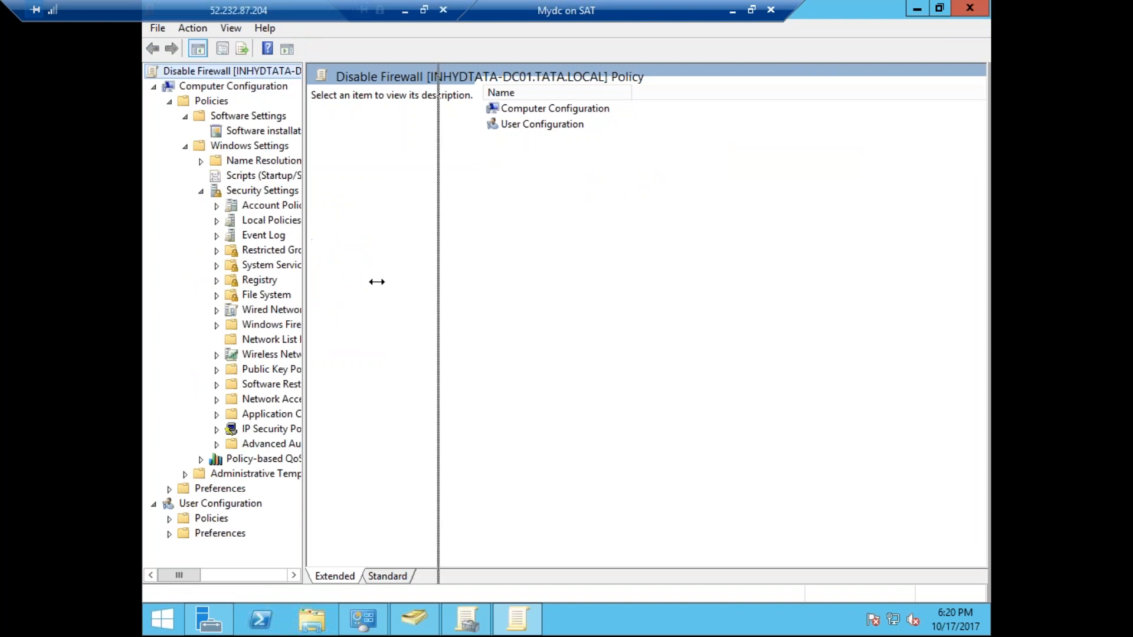
# Open the properties of Windows Firewall with Advanced Security under Security Settings.
pyautogui.click(217, 326)
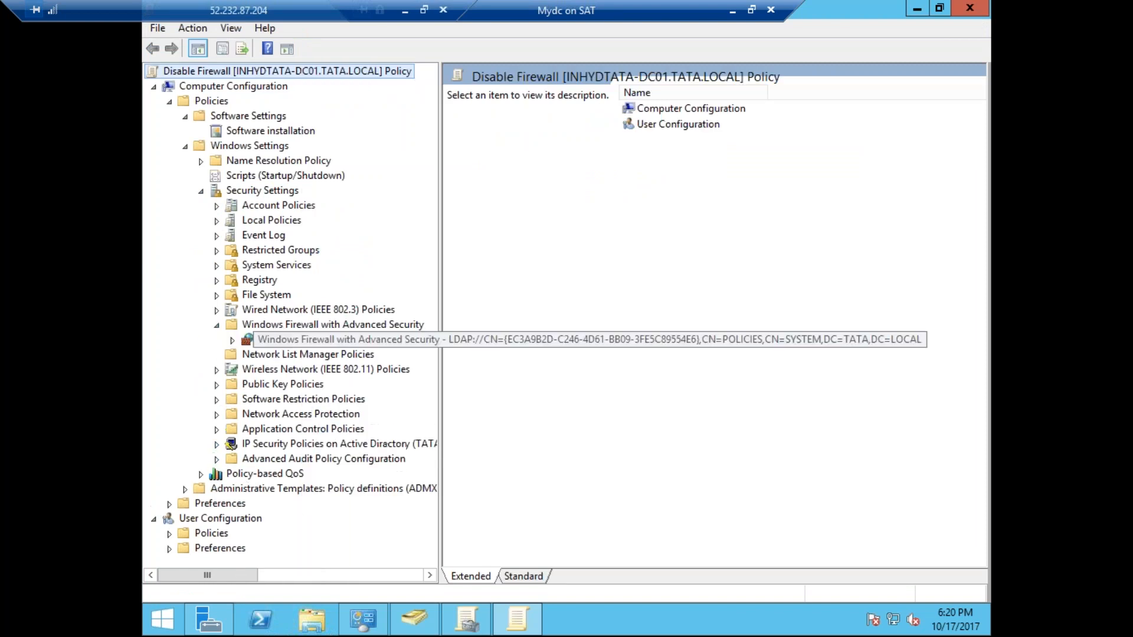
pyautogui.rightClick(281, 339)
pyautogui.click(334, 469)
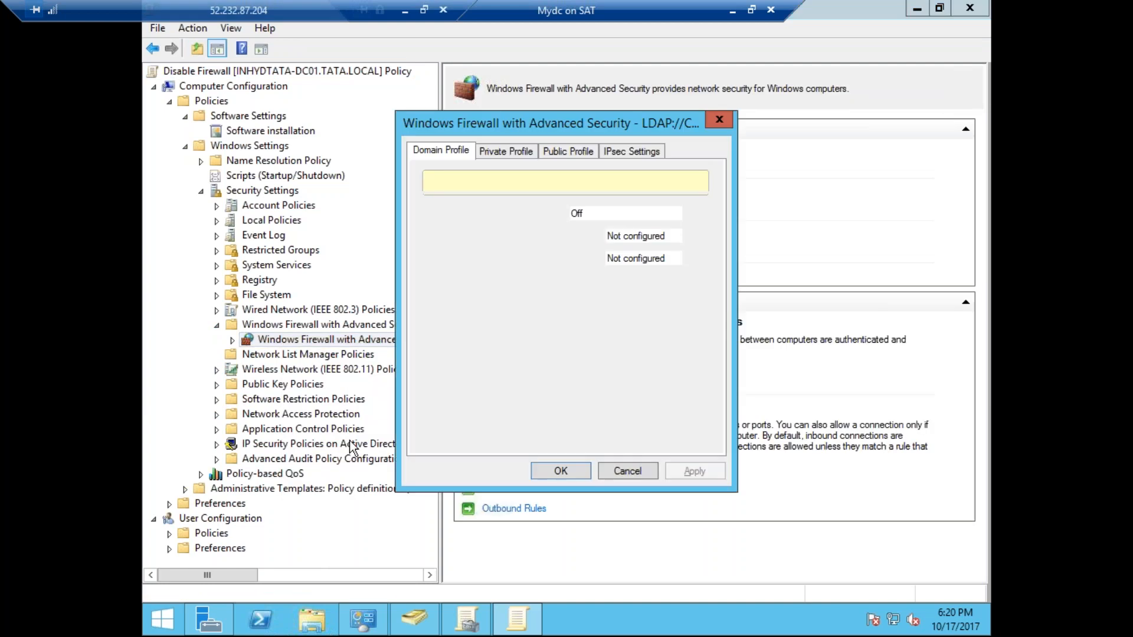
# Cancel the Windows Firewall properties without changes and close the Disable Firewall policy editor.
pyautogui.click(627, 471)
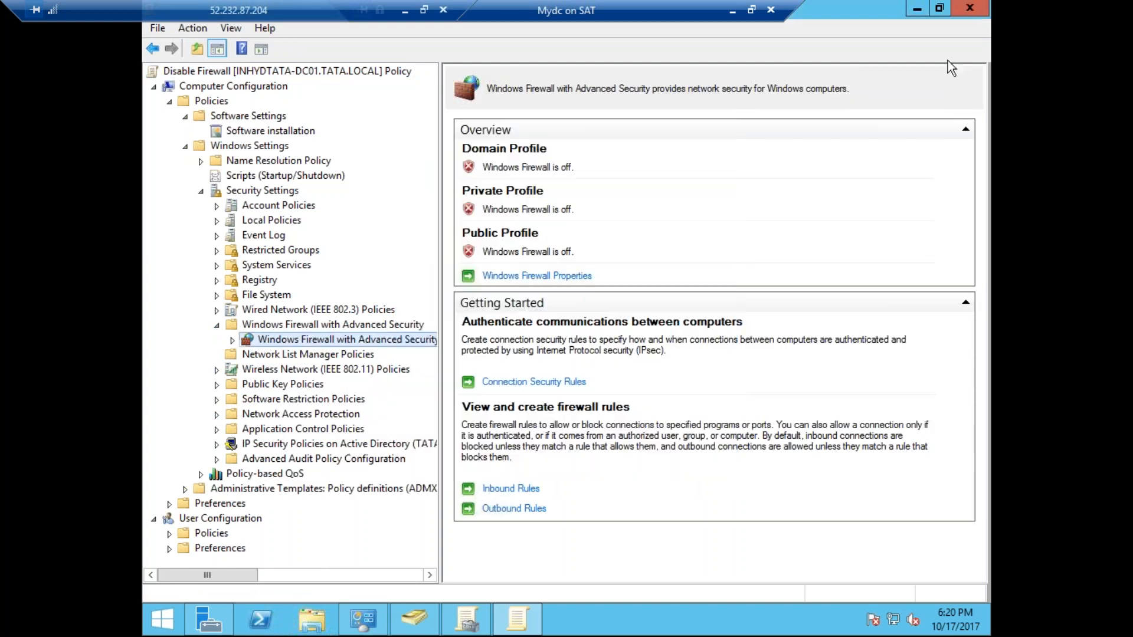
pyautogui.click(969, 8)
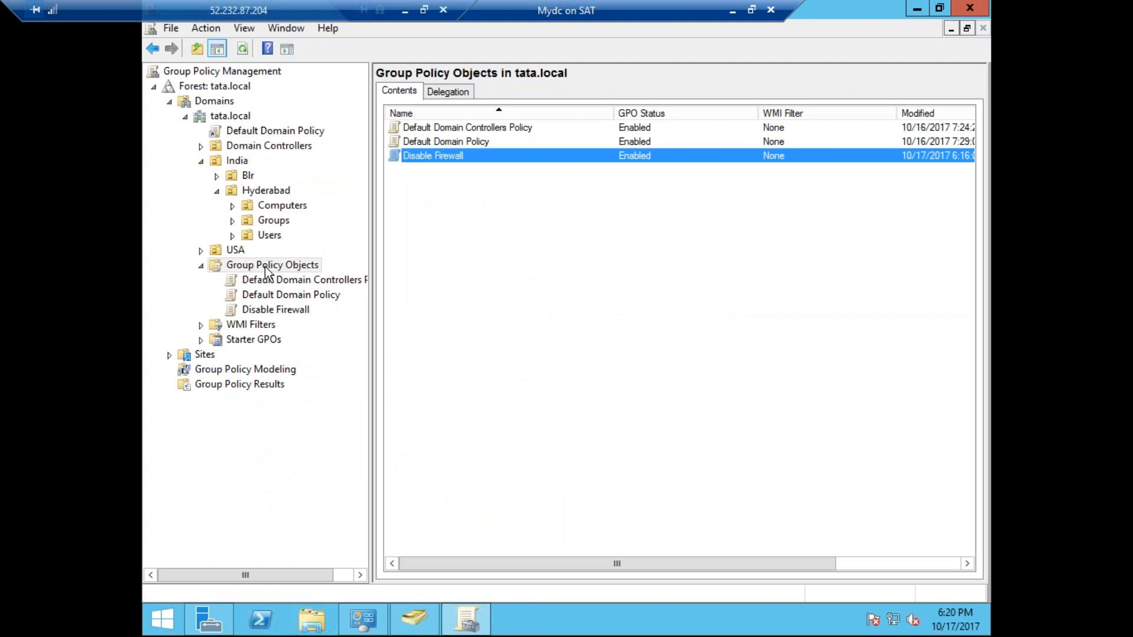
pyautogui.click(247, 115)
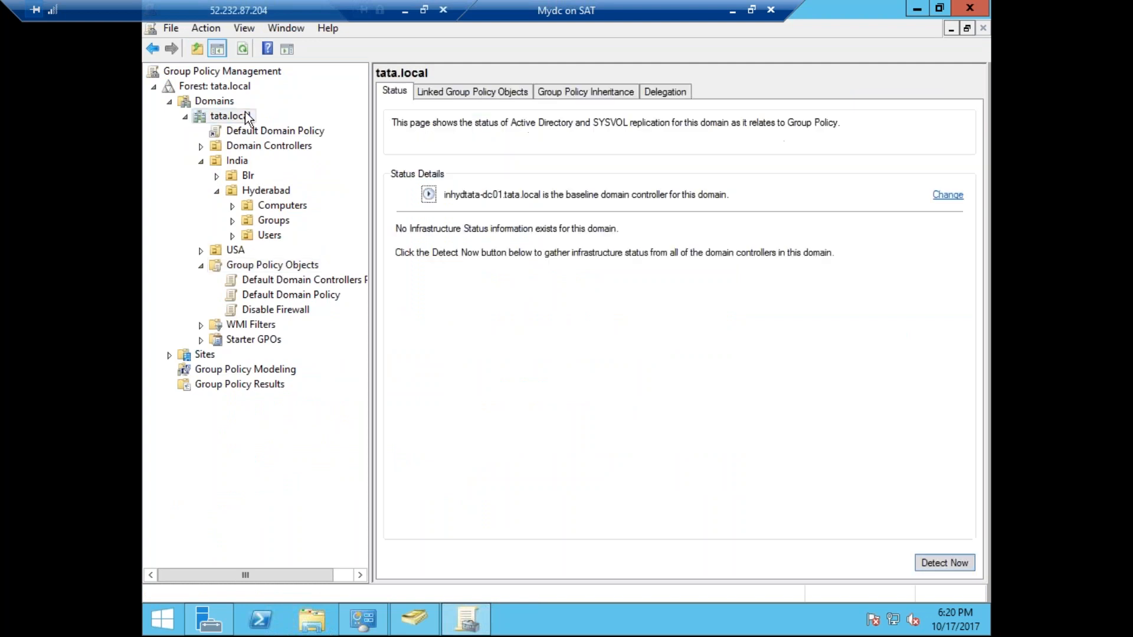
pyautogui.rightClick(246, 113)
pyautogui.click(294, 141)
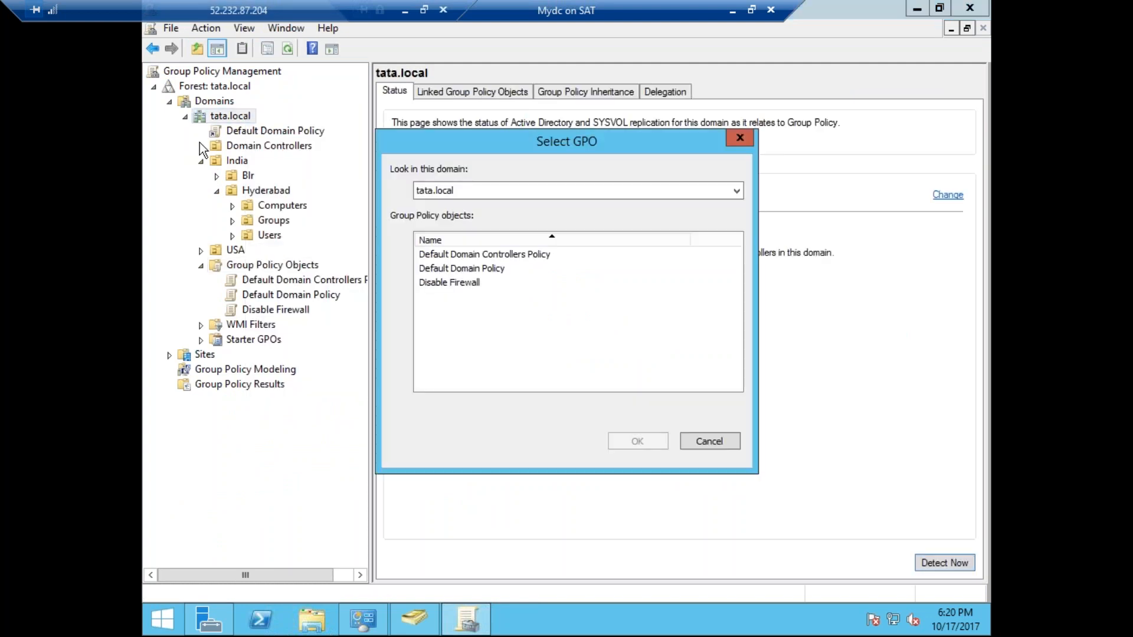
pyautogui.click(698, 440)
pyautogui.rightClick(234, 115)
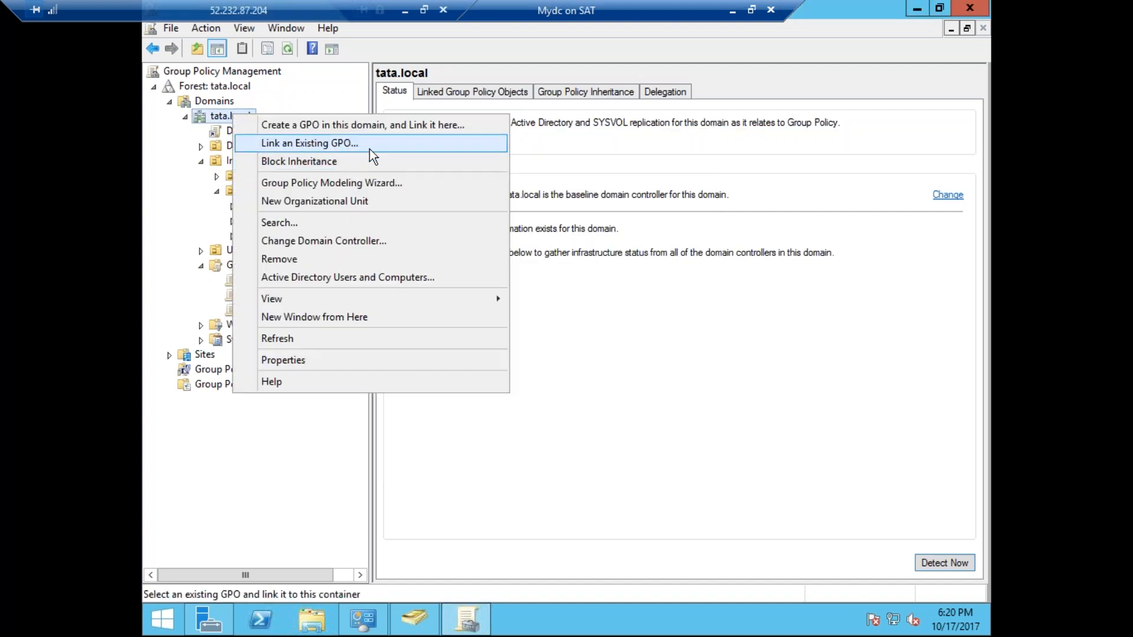
pyautogui.click(649, 415)
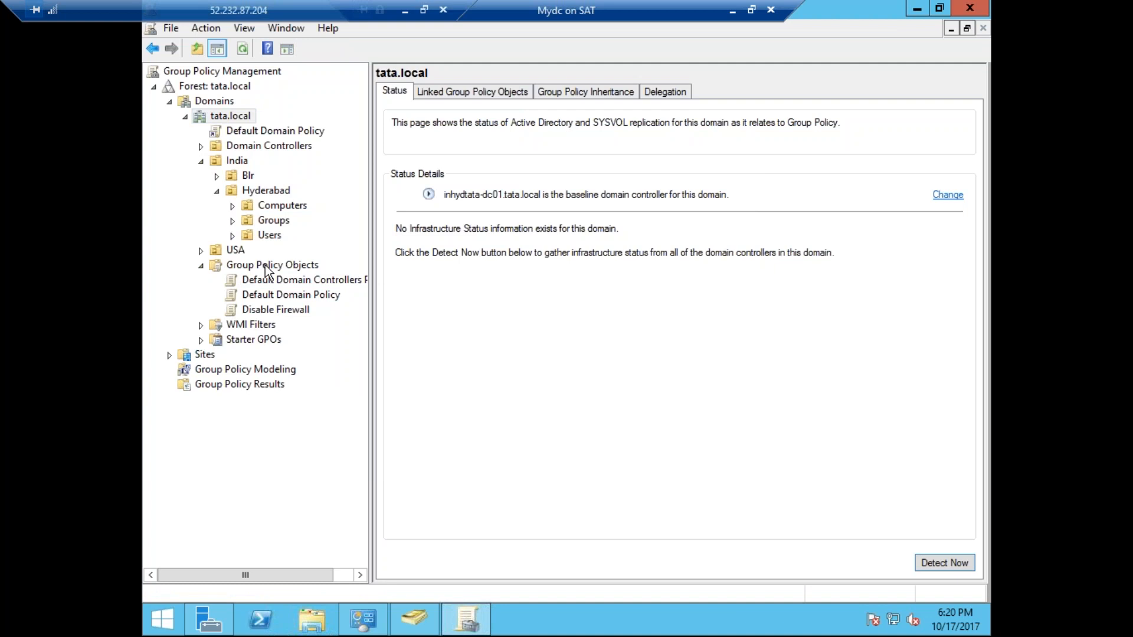
pyautogui.rightClick(234, 107)
pyautogui.press('Escape')
# Link the existing Disable Firewall GPO to the tata.local domain.
pyautogui.rightClick(218, 117)
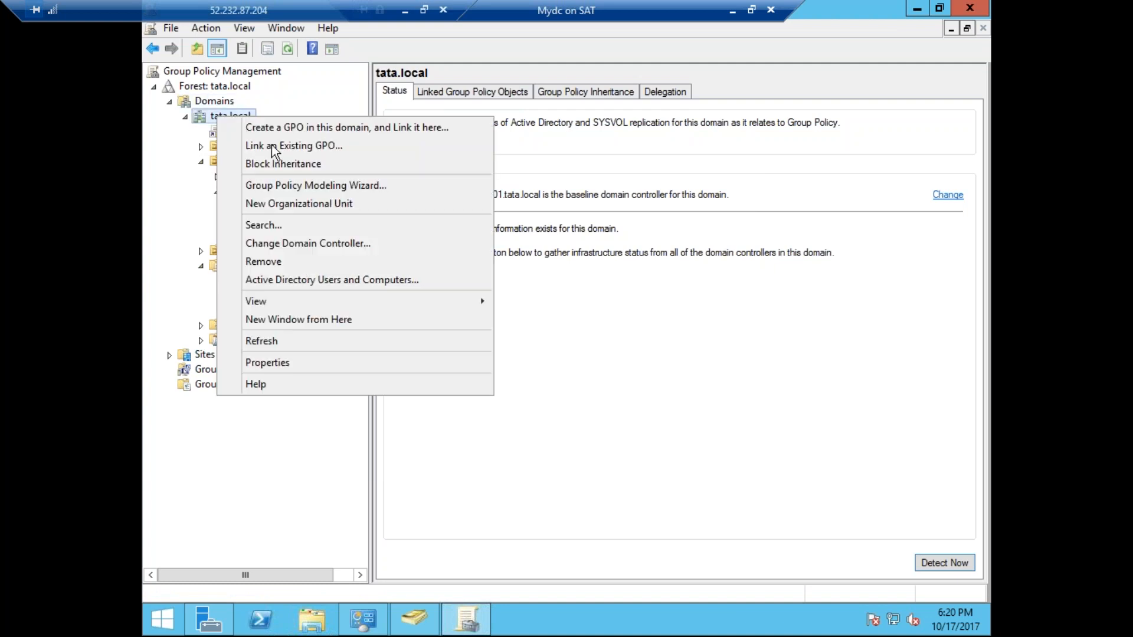
pyautogui.click(279, 148)
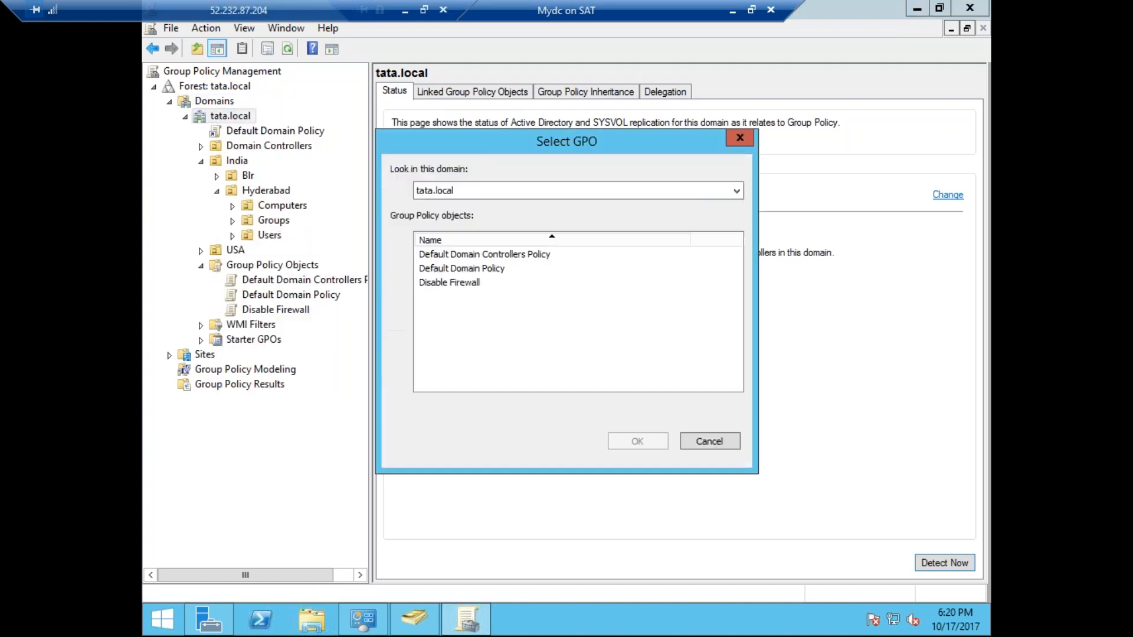
pyautogui.doubleClick(467, 284)
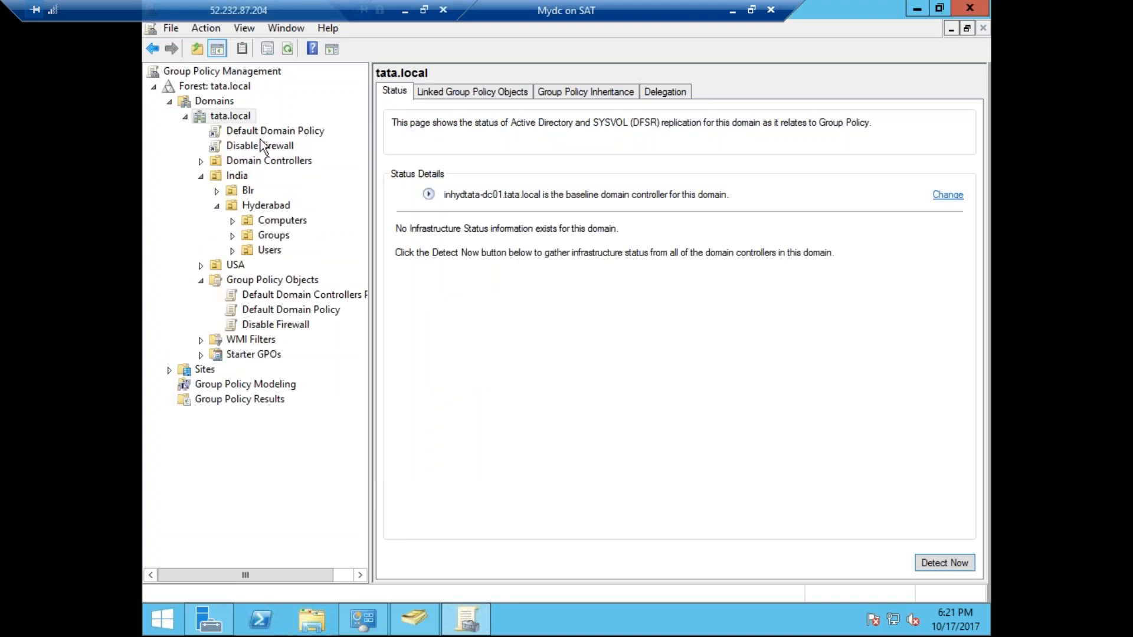
# Collapse the India OU and set the Disable Firewall link under tata.local to Enforced.
pyautogui.click(227, 117)
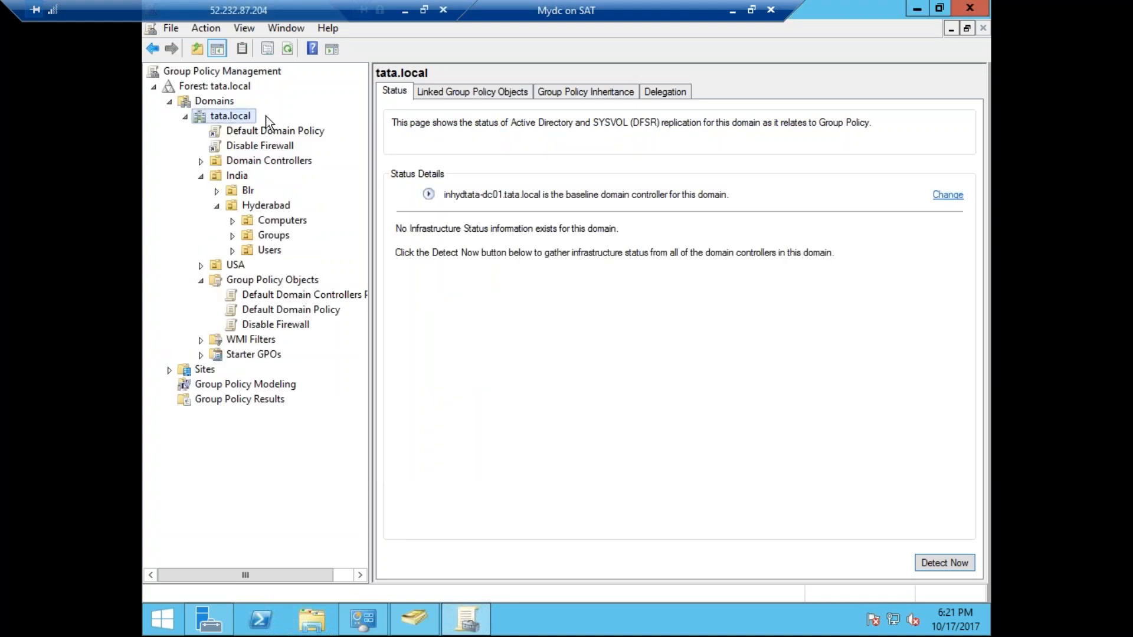
pyautogui.click(199, 176)
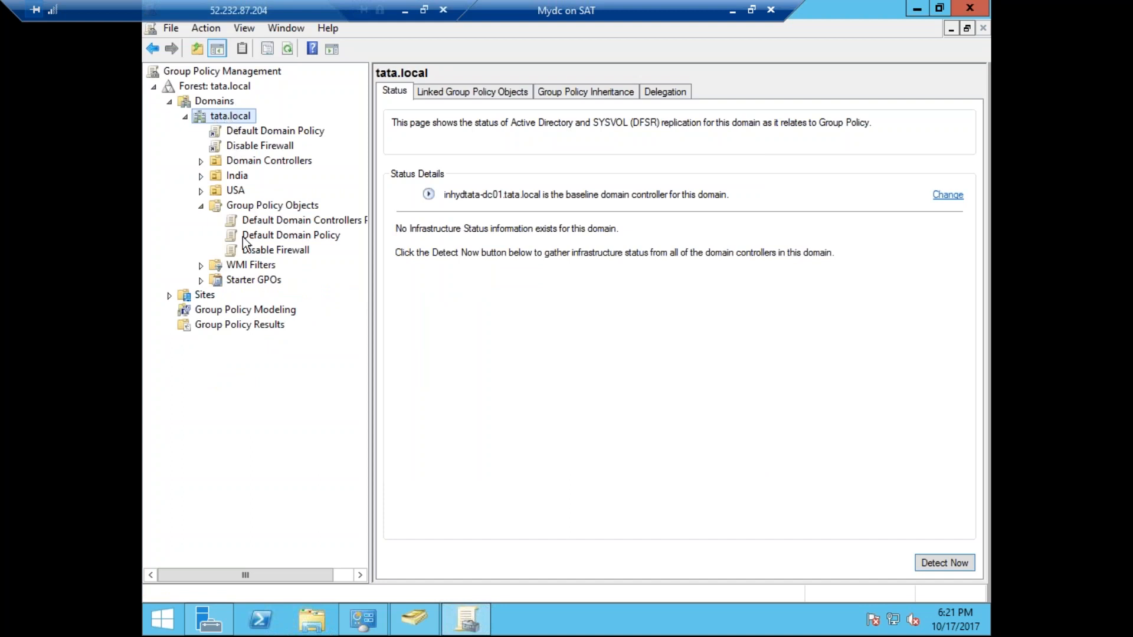
pyautogui.rightClick(252, 146)
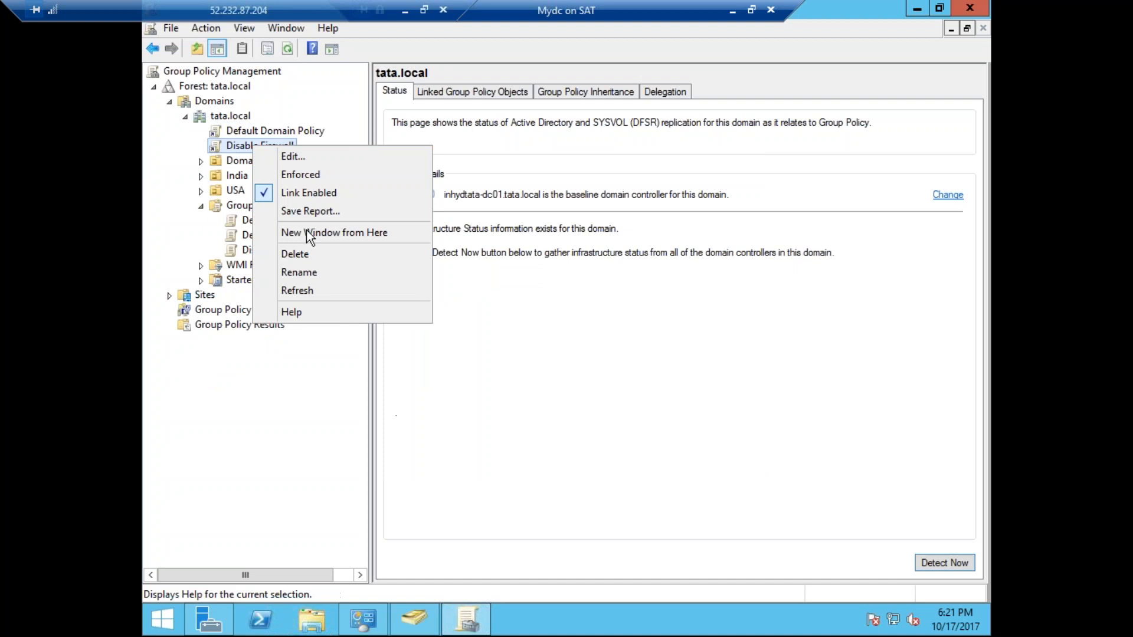
pyautogui.click(299, 174)
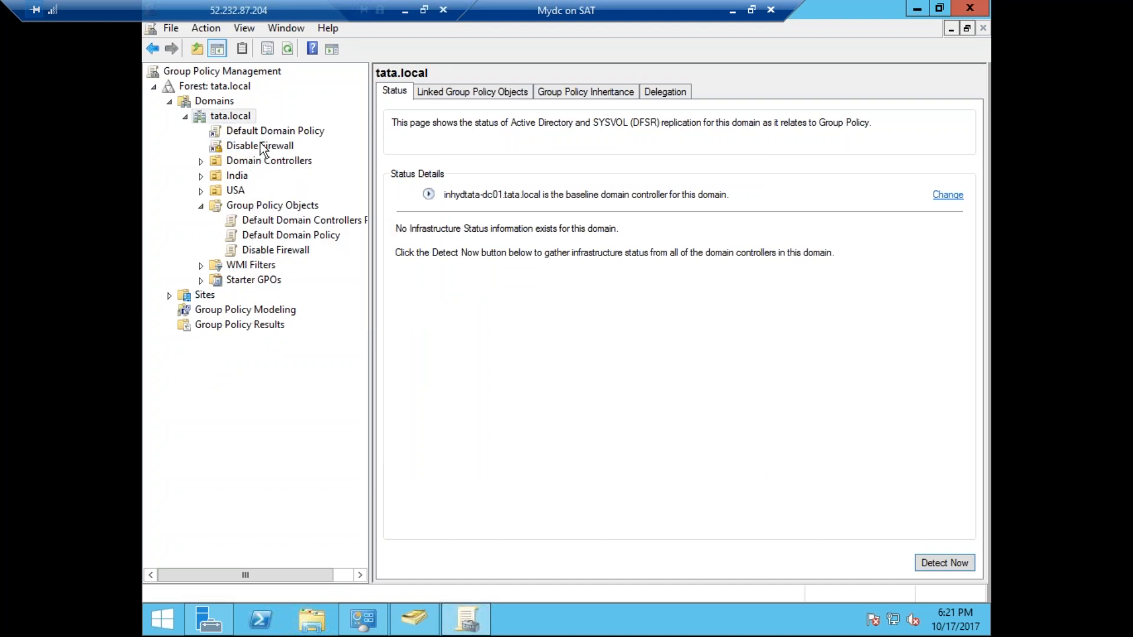
pyautogui.click(238, 116)
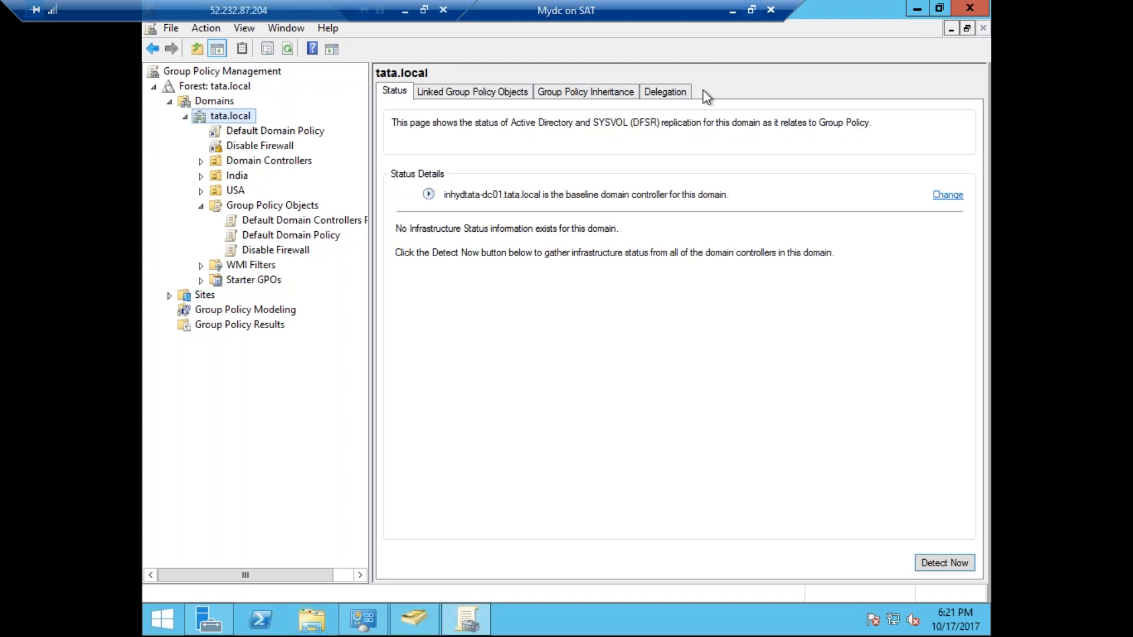
# Open a command prompt on the domain controller and refresh Group Policy with gpupdate/force.
pyautogui.rightClick(175, 608)
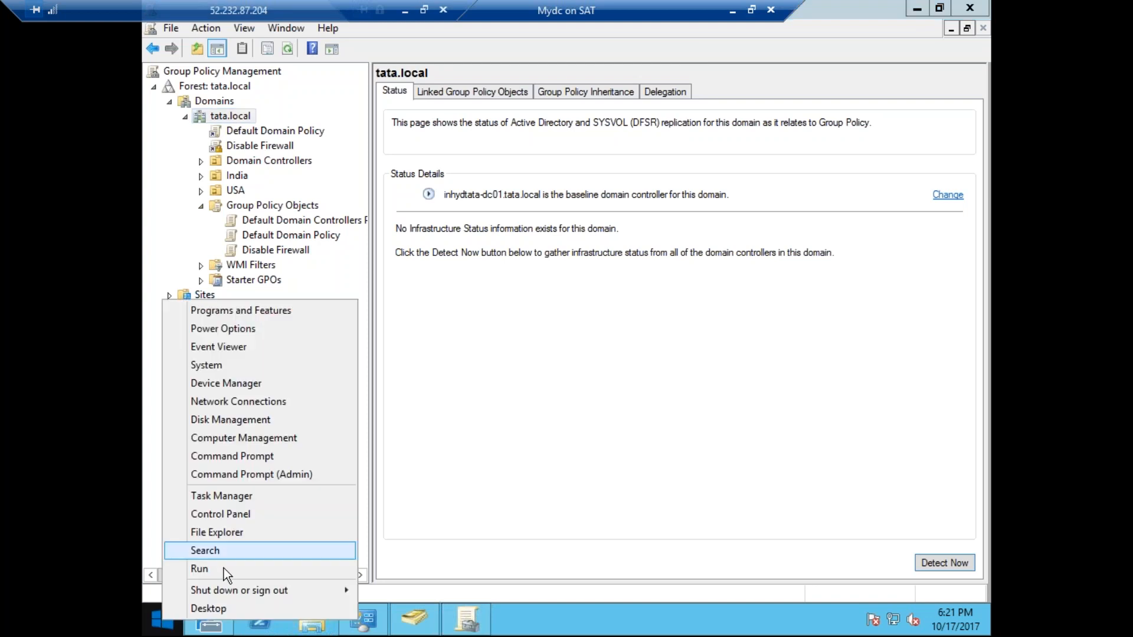
pyautogui.click(218, 569)
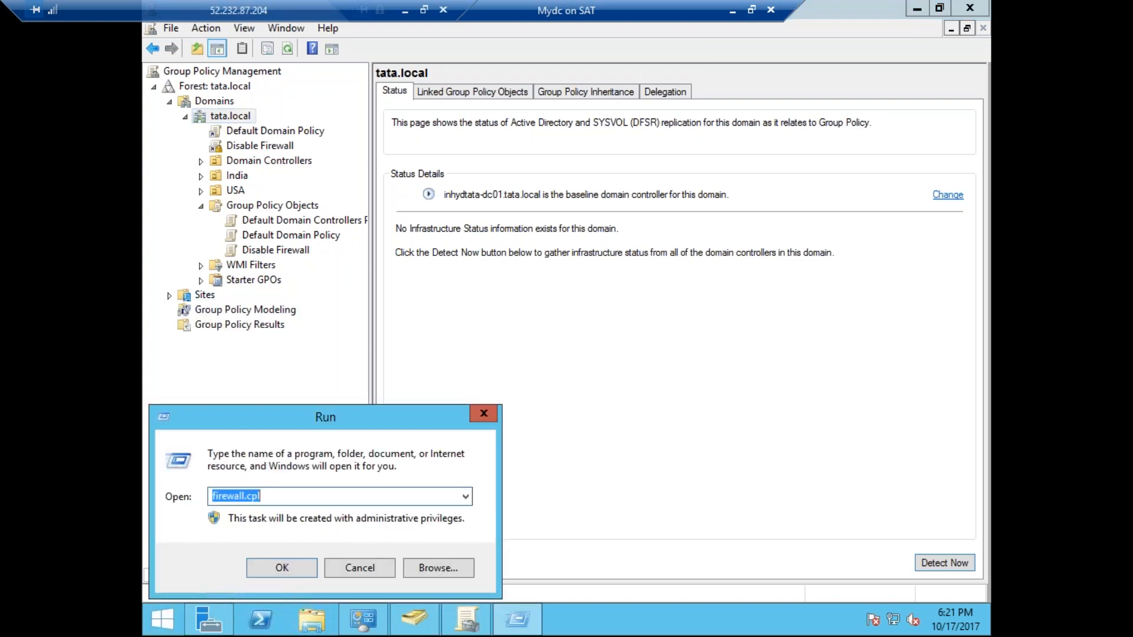
pyautogui.write('cmd')
pyautogui.press('Return')
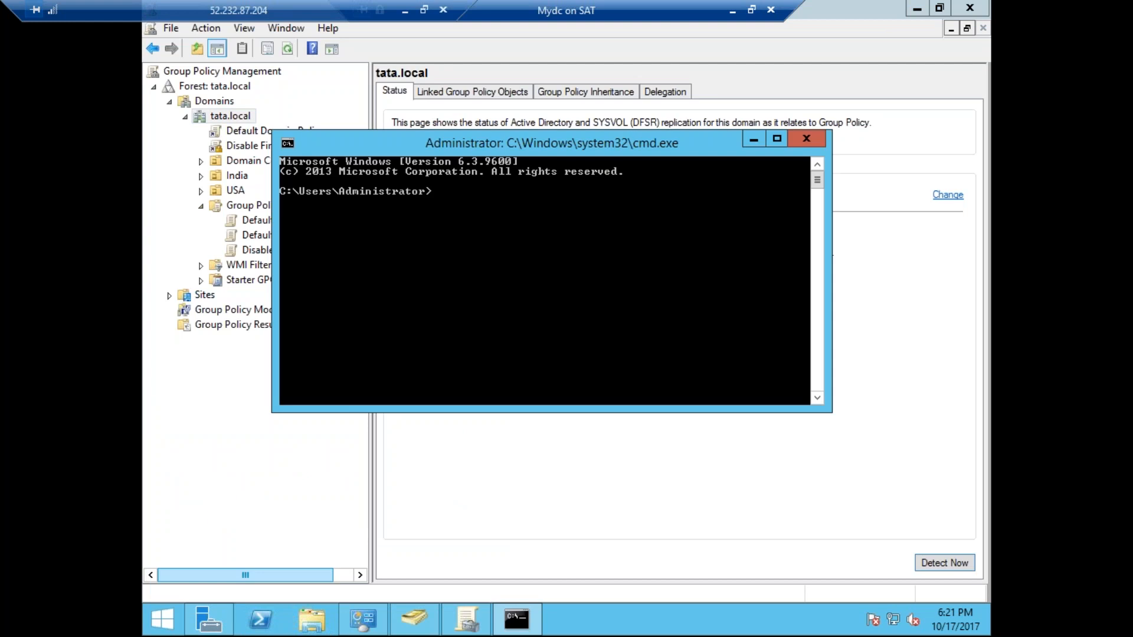
pyautogui.write('gpupdate')
pyautogui.press('BackSpace')
pyautogui.write('/force')
pyautogui.press('Return')
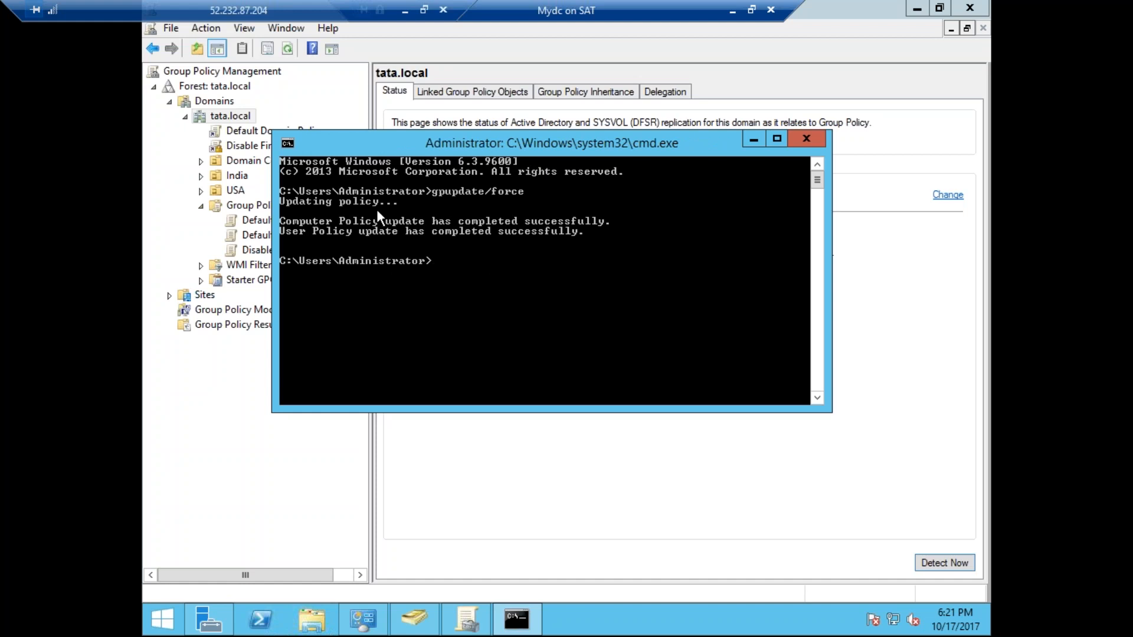
pyautogui.moveTo(453, 616)
pyautogui.moveTo(620, 214)
pyautogui.mouseDown()
pyautogui.moveTo(261, 215)
pyautogui.moveTo(345, 247)
pyautogui.moveTo(621, 245)
pyautogui.moveTo(624, 215)
pyautogui.moveTo(645, 233)
pyautogui.moveTo(771, 185)
pyautogui.mouseUp()
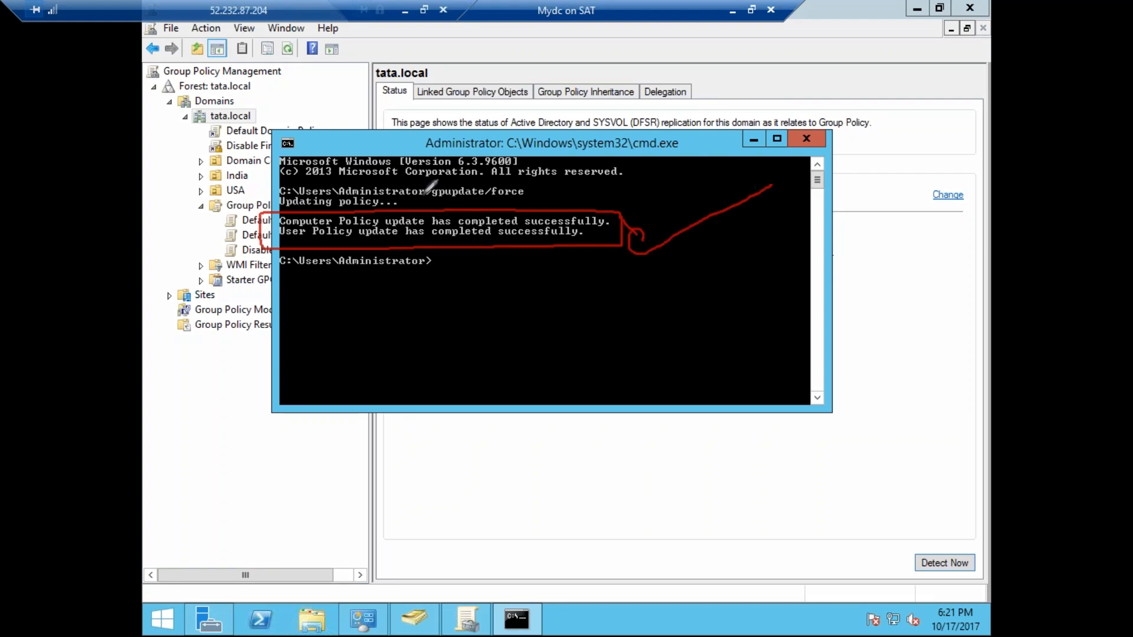
pyautogui.moveTo(269, 172)
pyautogui.mouseDown()
pyautogui.moveTo(440, 209)
pyautogui.moveTo(549, 180)
pyautogui.moveTo(245, 177)
pyautogui.mouseUp()
pyautogui.moveTo(560, 177)
pyautogui.mouseDown()
pyautogui.moveTo(551, 187)
pyautogui.moveTo(675, 128)
pyautogui.mouseUp()
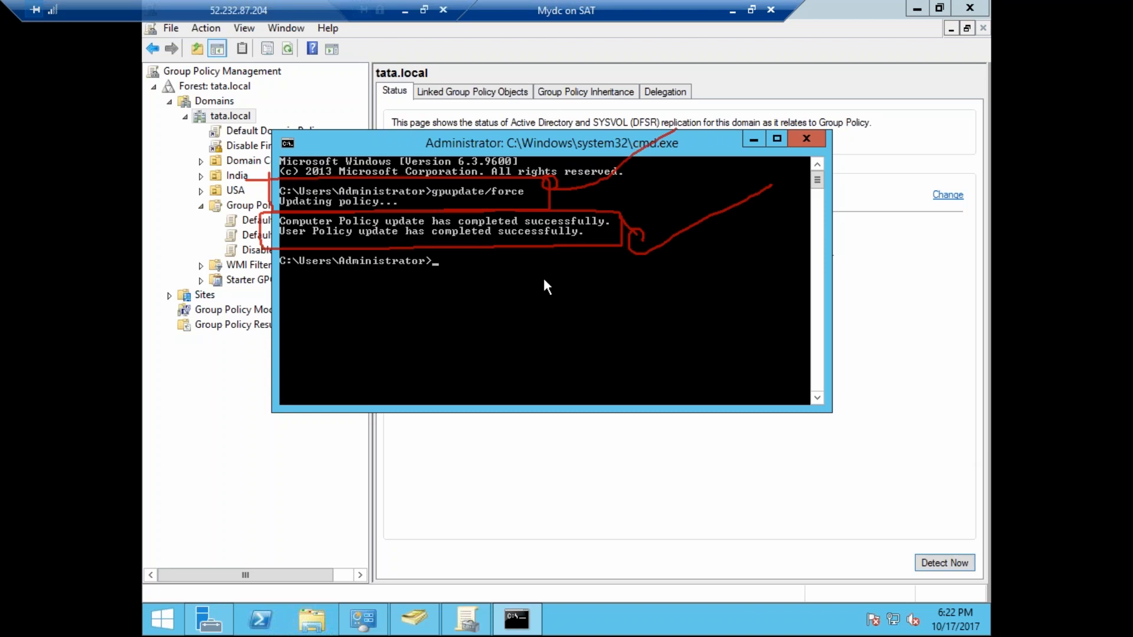
# Run gpupdate/force once more and open Windows Firewall on the domain controller to check its status.
pyautogui.press('Up')
pyautogui.press('Return')
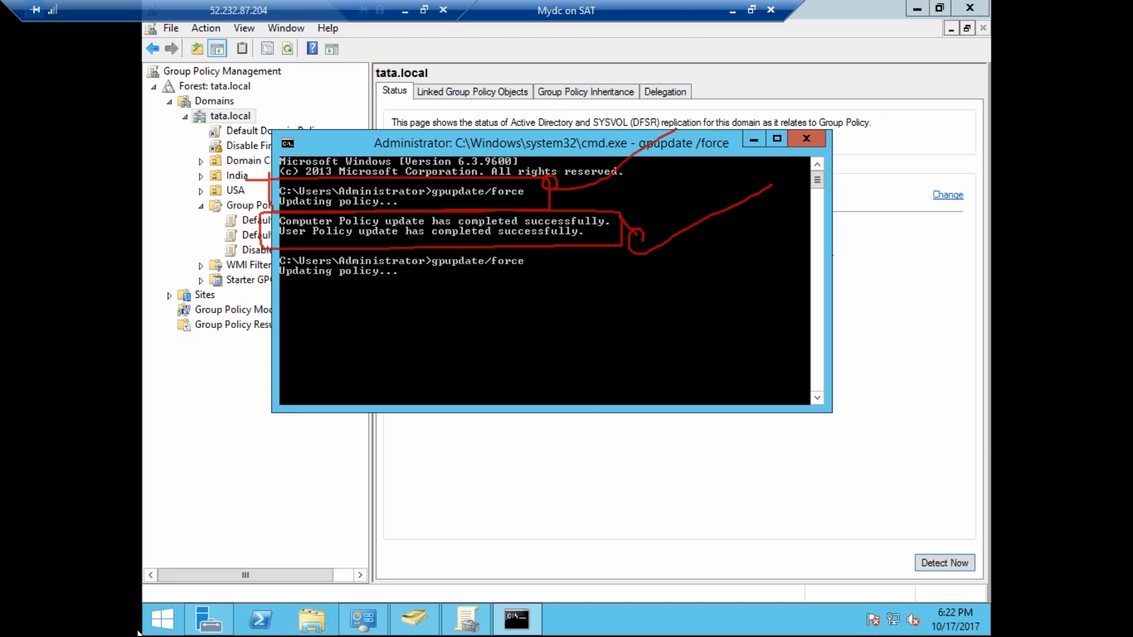
pyautogui.rightClick(163, 619)
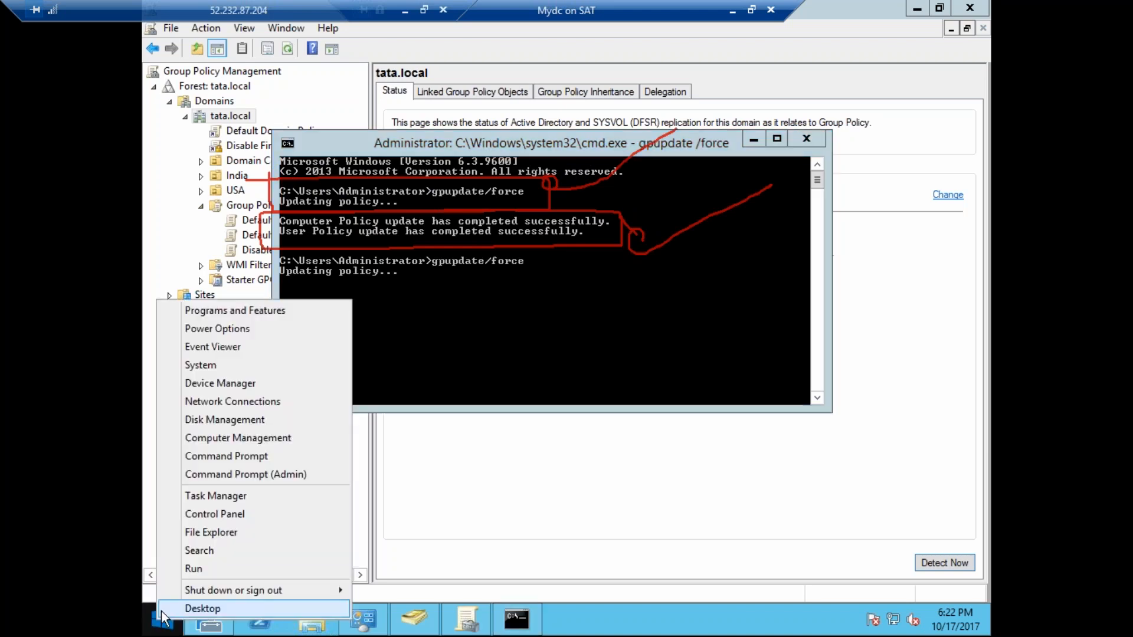
pyautogui.click(195, 570)
pyautogui.click(284, 569)
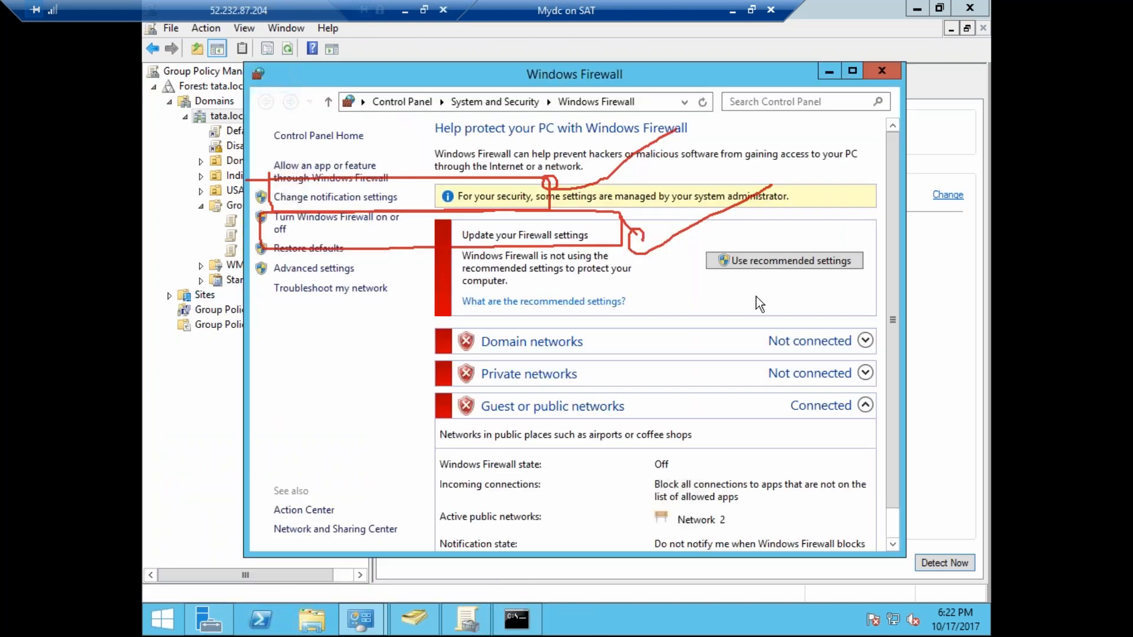
pyautogui.moveTo(461, 171)
pyautogui.mouseDown()
pyautogui.moveTo(436, 177)
pyautogui.moveTo(543, 200)
pyautogui.moveTo(847, 162)
pyautogui.moveTo(450, 158)
pyautogui.mouseUp()
pyautogui.moveTo(764, 171)
pyautogui.mouseDown()
pyautogui.moveTo(708, 161)
pyautogui.moveTo(788, 213)
pyautogui.moveTo(765, 157)
pyautogui.mouseUp()
pyautogui.moveTo(590, 321)
pyautogui.mouseDown()
pyautogui.moveTo(488, 319)
pyautogui.moveTo(600, 299)
pyautogui.moveTo(423, 372)
pyautogui.moveTo(648, 403)
pyautogui.moveTo(382, 410)
pyautogui.mouseUp()
pyautogui.moveTo(378, 338); pyautogui.dragTo(423, 313)
pyautogui.moveTo(377, 366); pyautogui.dragTo(420, 361)
pyautogui.moveTo(364, 404); pyautogui.dragTo(406, 390)
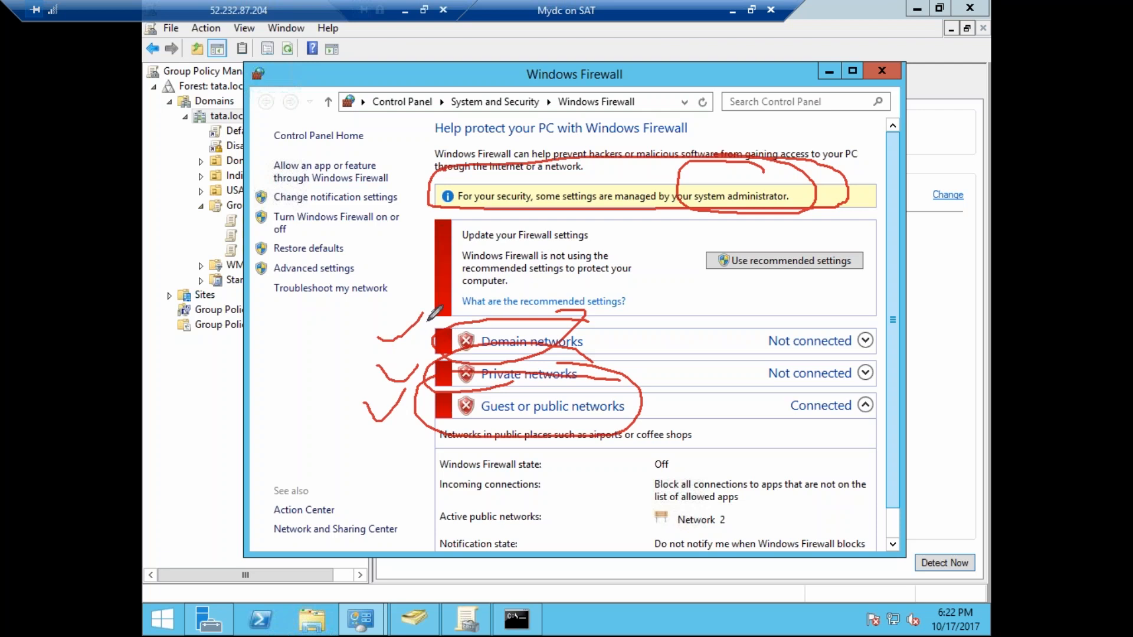
pyautogui.press('e')
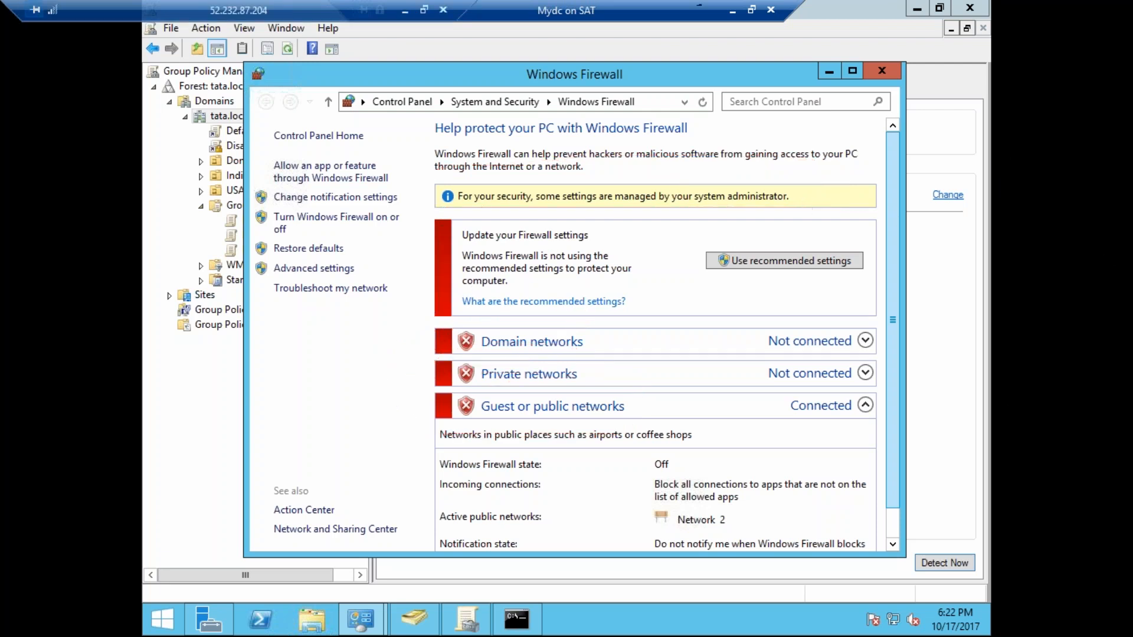
# Minimize the Mydc console, switch to the CM2012 console and run firewall.cpl from its command prompt.
pyautogui.click(734, 12)
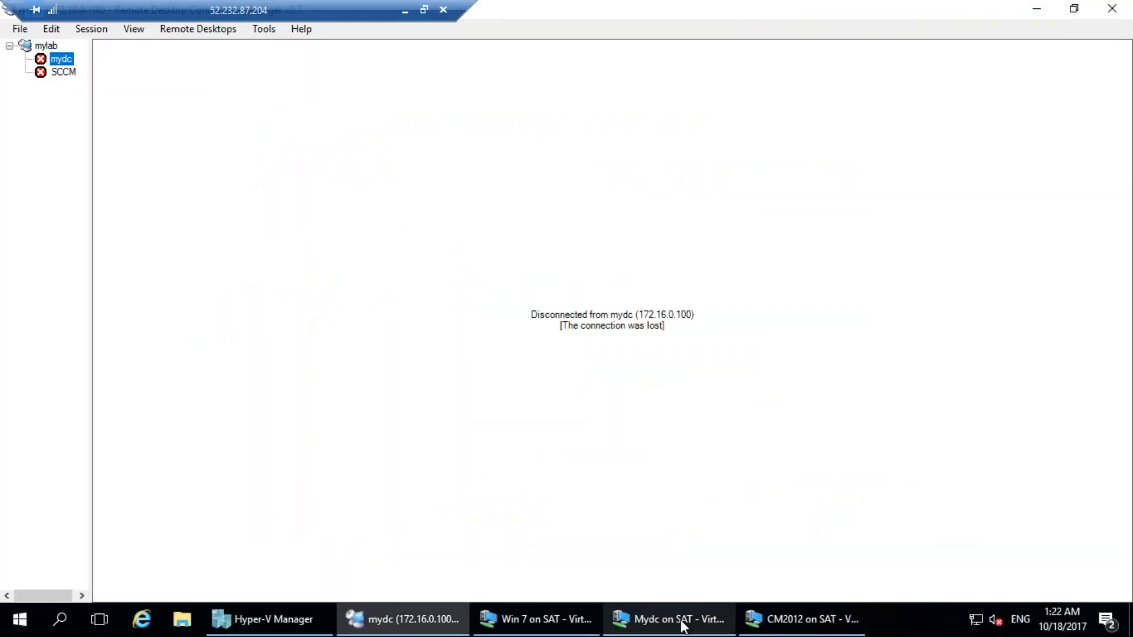
pyautogui.moveTo(716, 624)
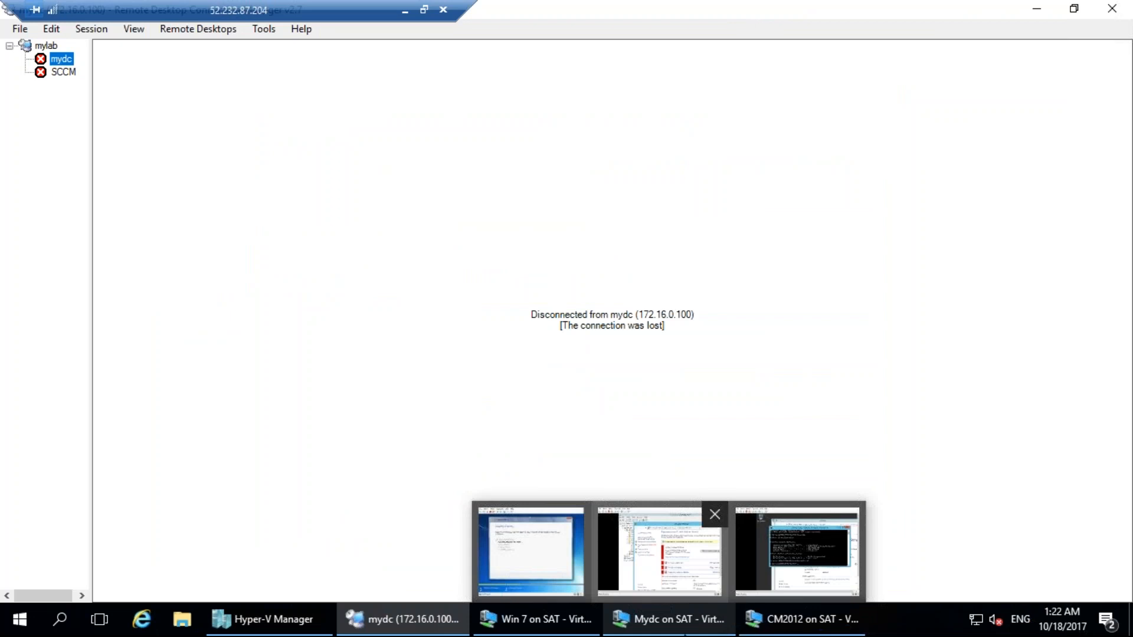
pyautogui.click(797, 551)
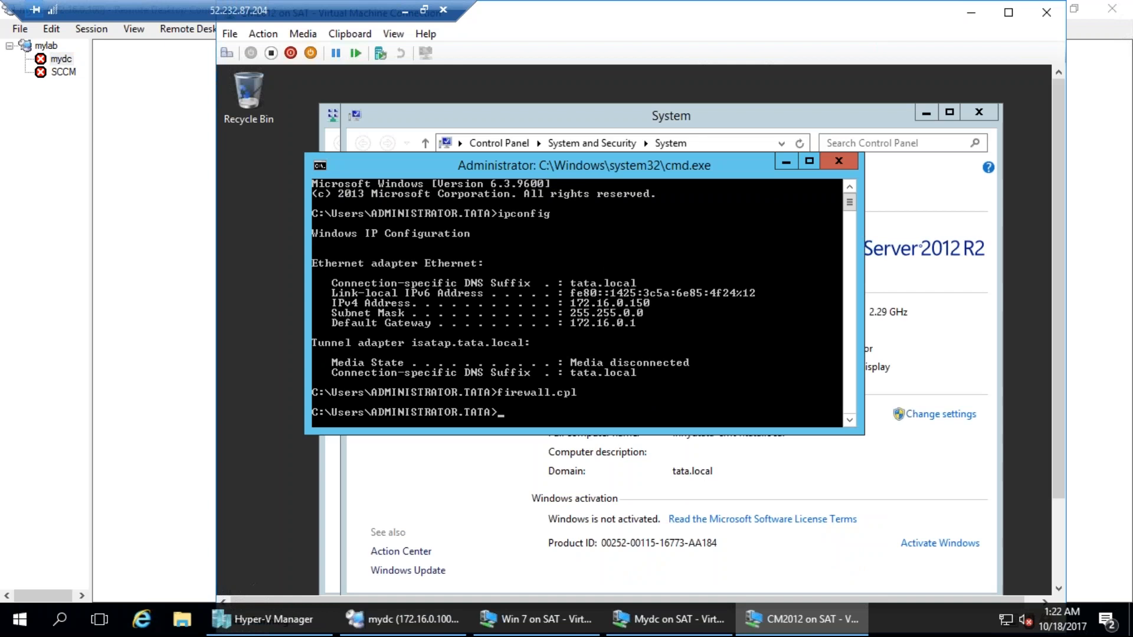
pyautogui.press('Up')
pyautogui.press('Return')
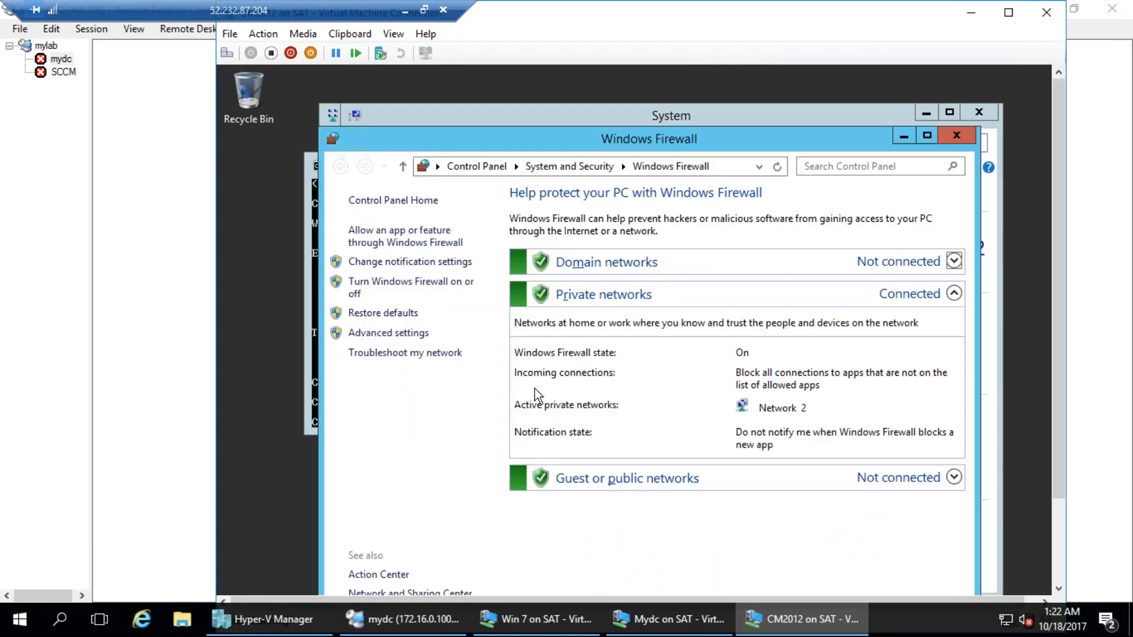
# Move the Windows Firewall window aside, run gpupdate in the CM2012 command prompt and view its output.
pyautogui.moveTo(640, 138); pyautogui.dragTo(819, 65)
pyautogui.doubleClick(836, 75)
pyautogui.moveTo(529, 136); pyautogui.dragTo(813, 96)
pyautogui.click(548, 345)
pyautogui.write('gp')
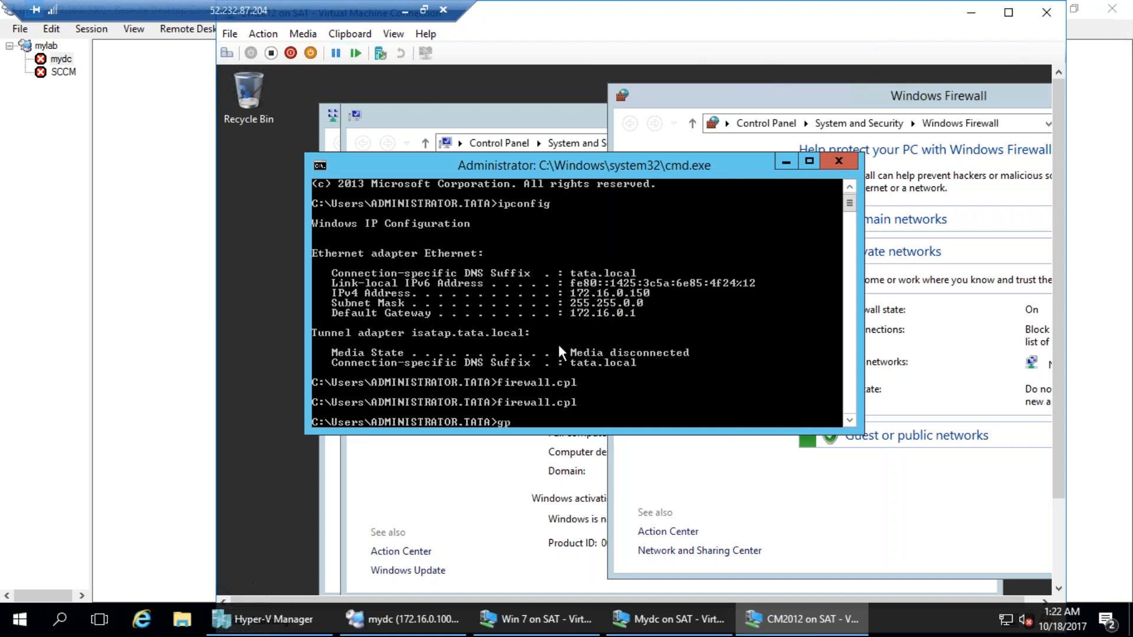
pyautogui.write('update/')
pyautogui.press('Return')
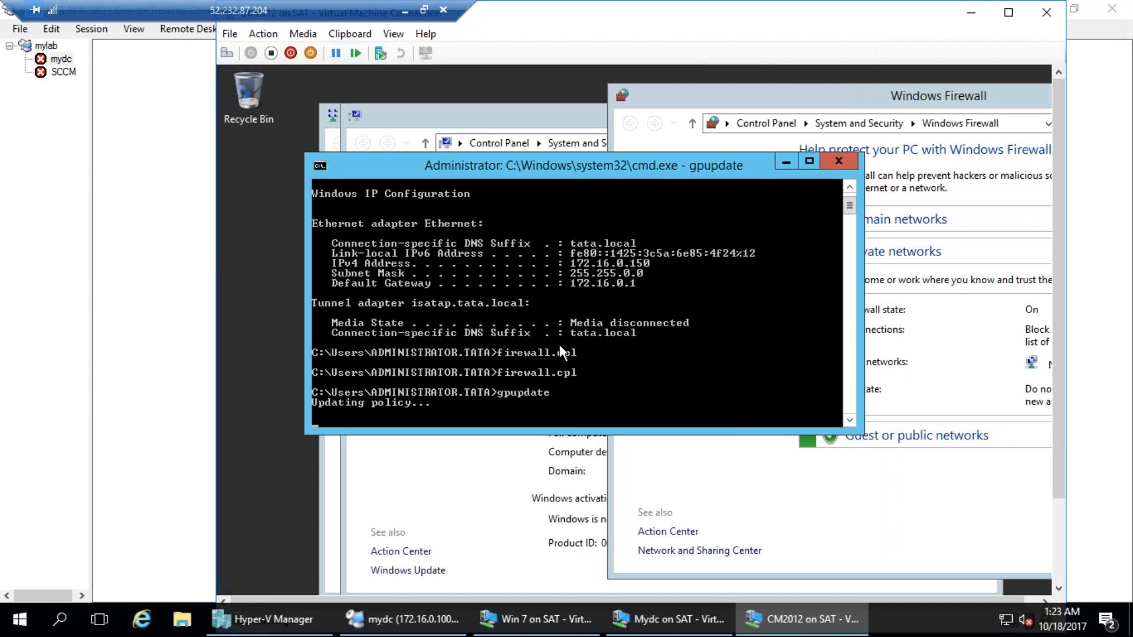
pyautogui.moveTo(638, 162); pyautogui.dragTo(585, 136)
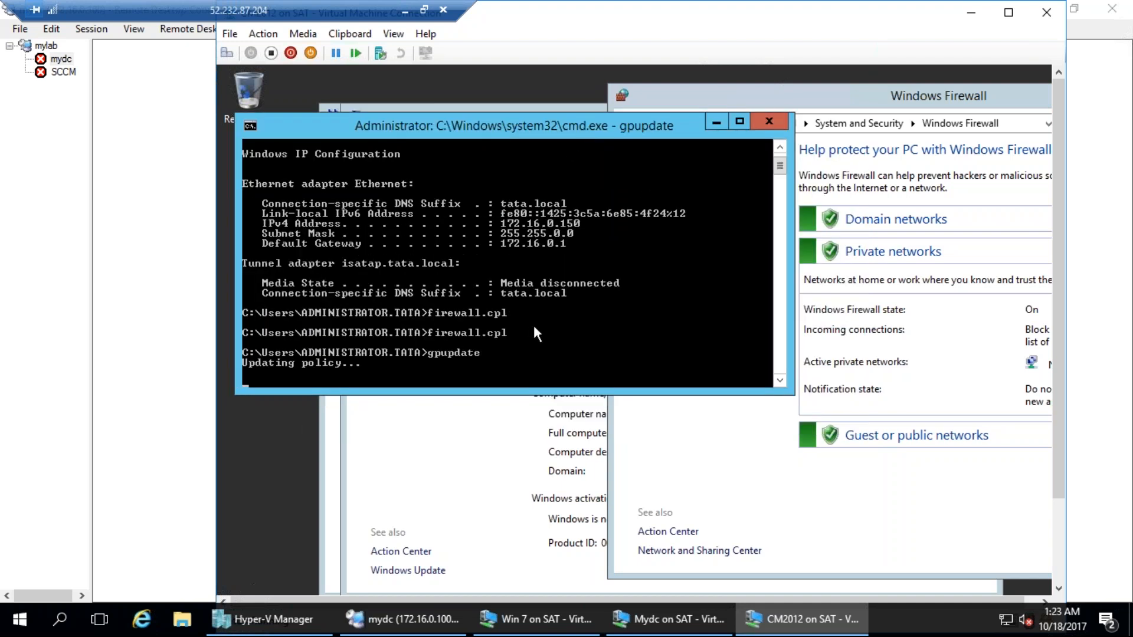
pyautogui.scroll(-3, 541, 337)
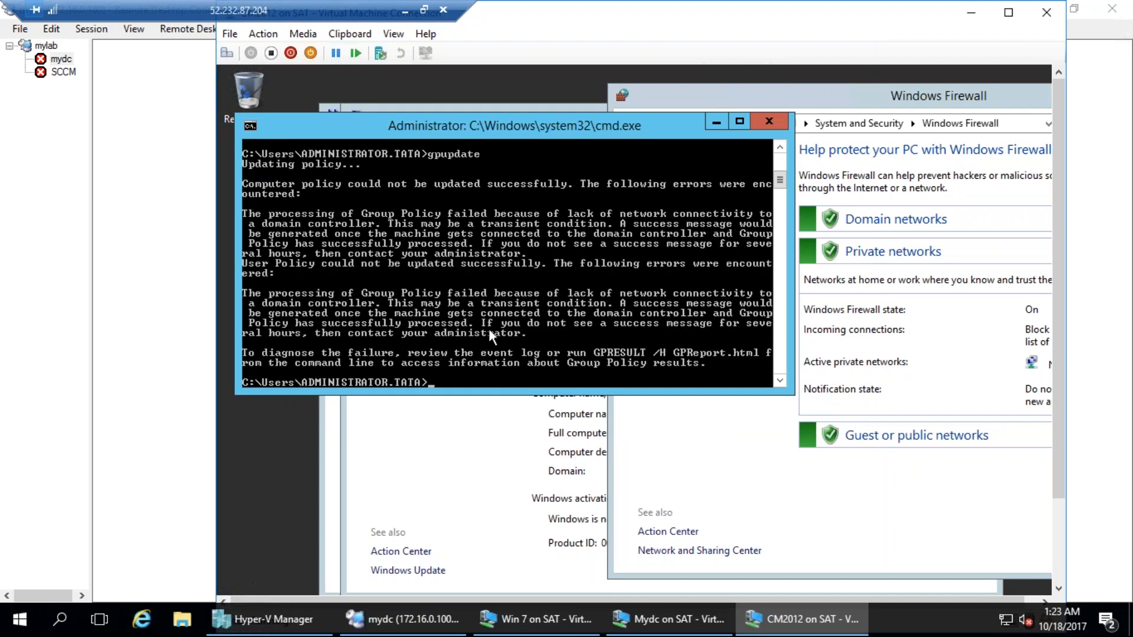
pyautogui.scroll(-2, 490, 331)
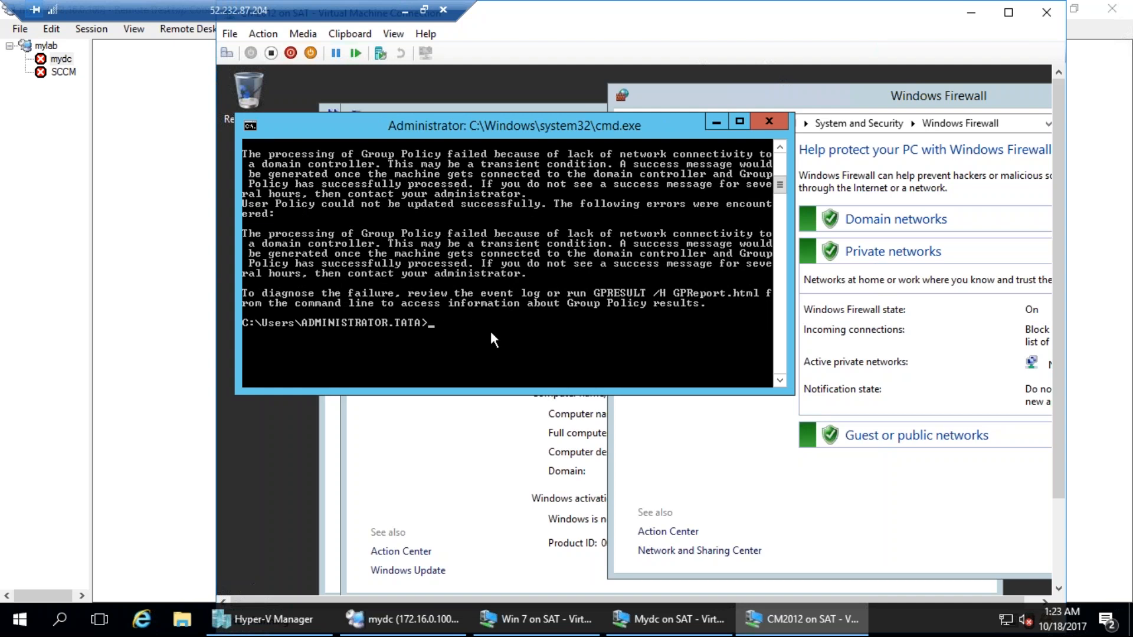
# Try a forced Group Policy refresh on CM2012 with gpupdate/force and view the output.
pyautogui.write('gpupdate/force')
pyautogui.press('Return')
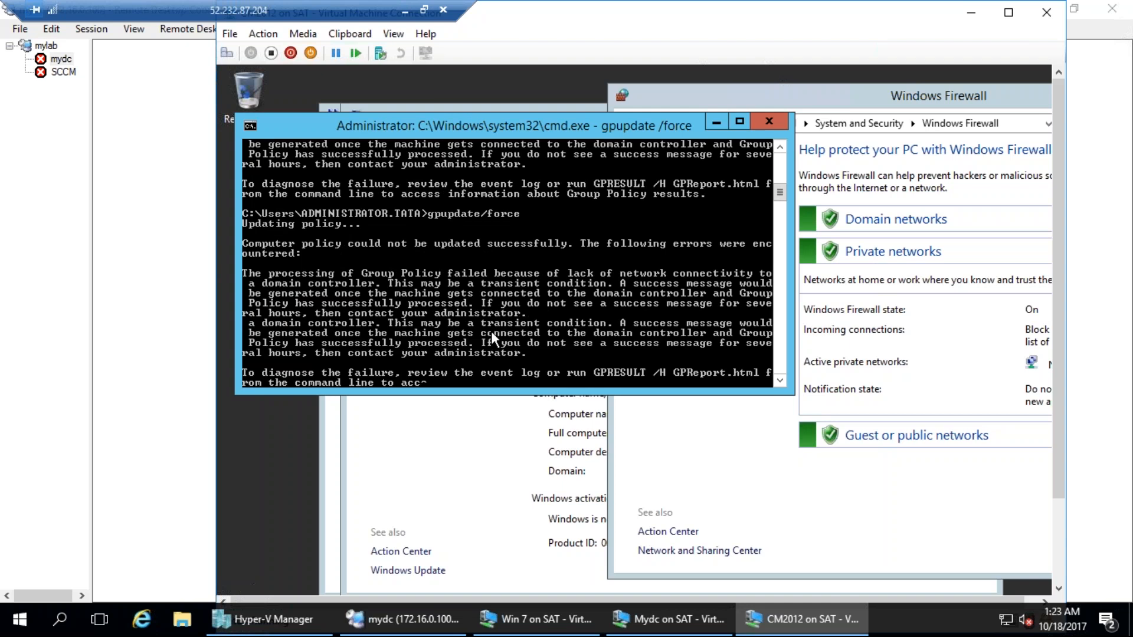
pyautogui.scroll(-4, 491, 331)
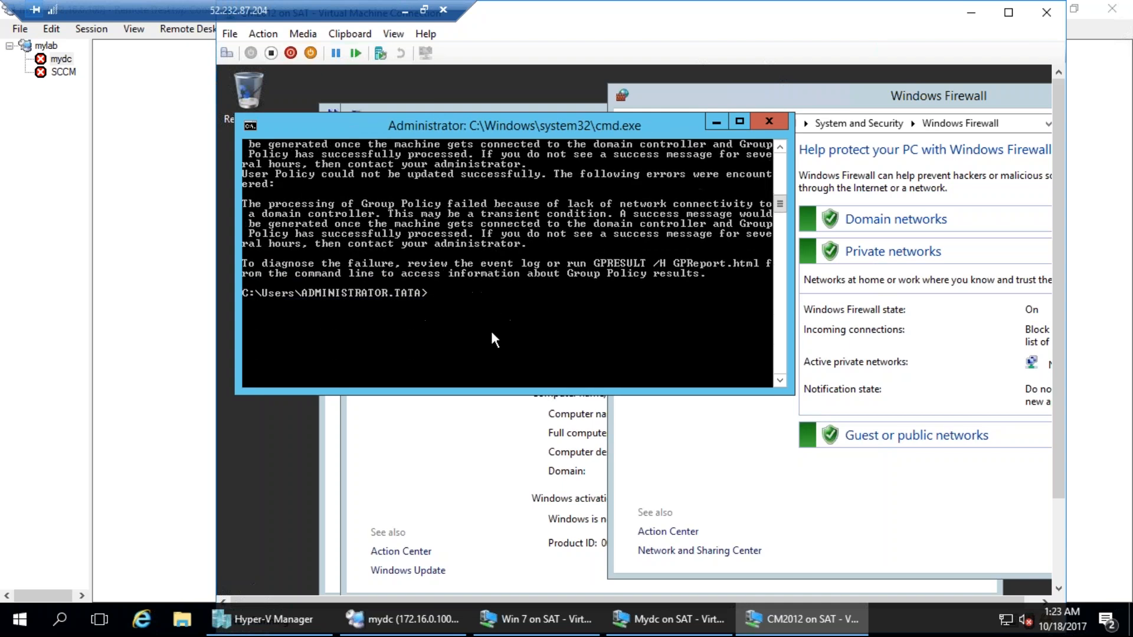
# Close the Windows Firewall window on CM2012 and run gpupdate/force again in the command prompt.
pyautogui.click(630, 89)
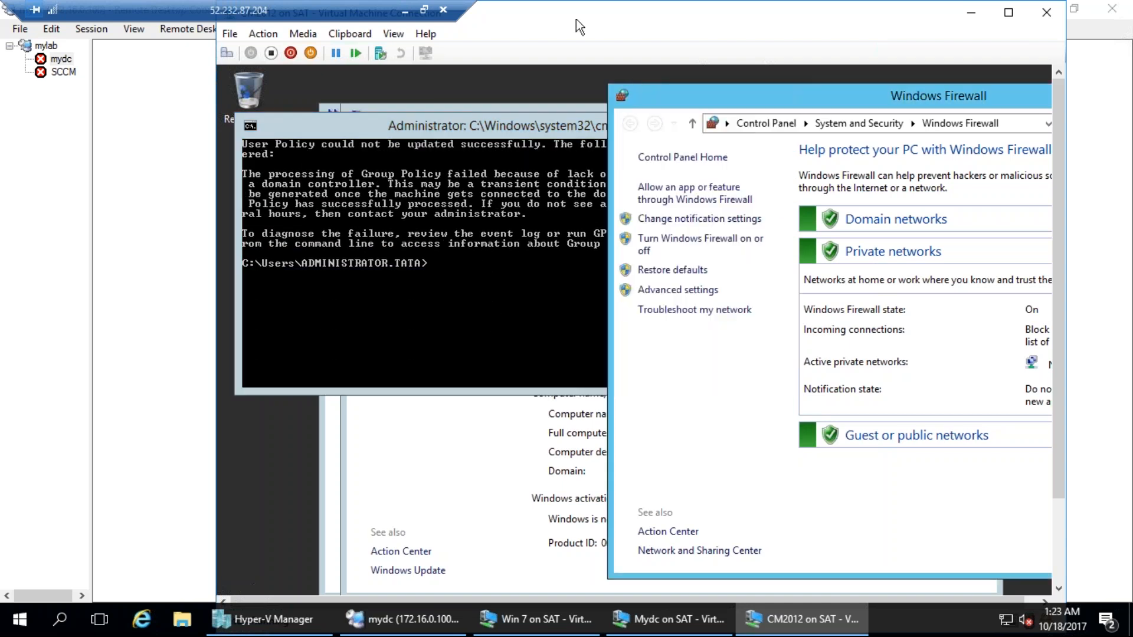
pyautogui.doubleClick(624, 93)
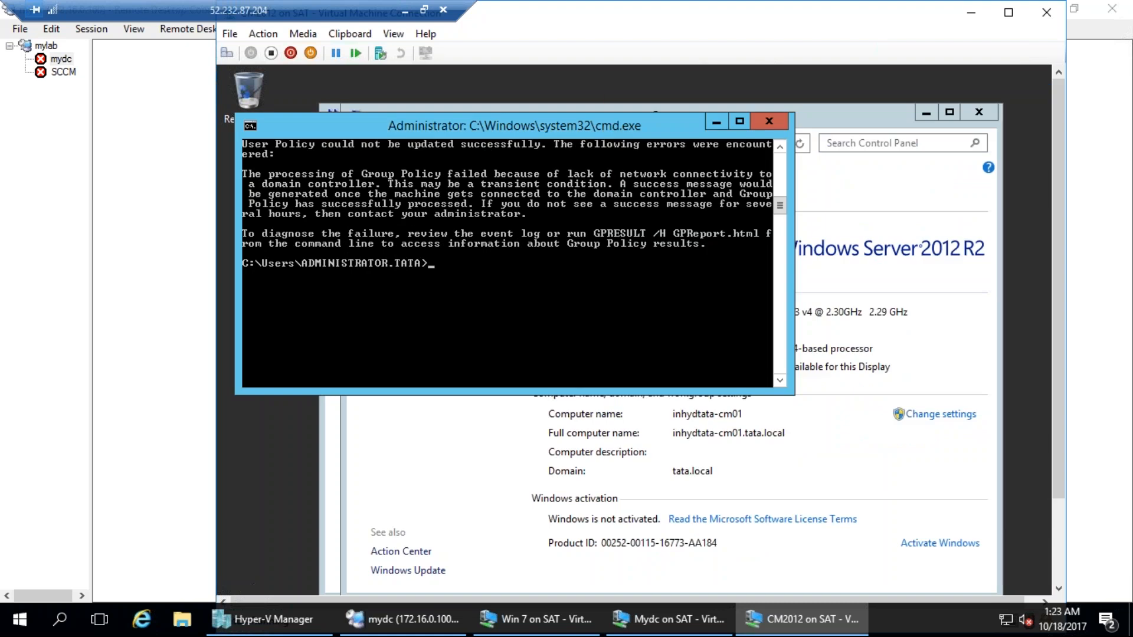
pyautogui.press('Up')
pyautogui.press('Return')
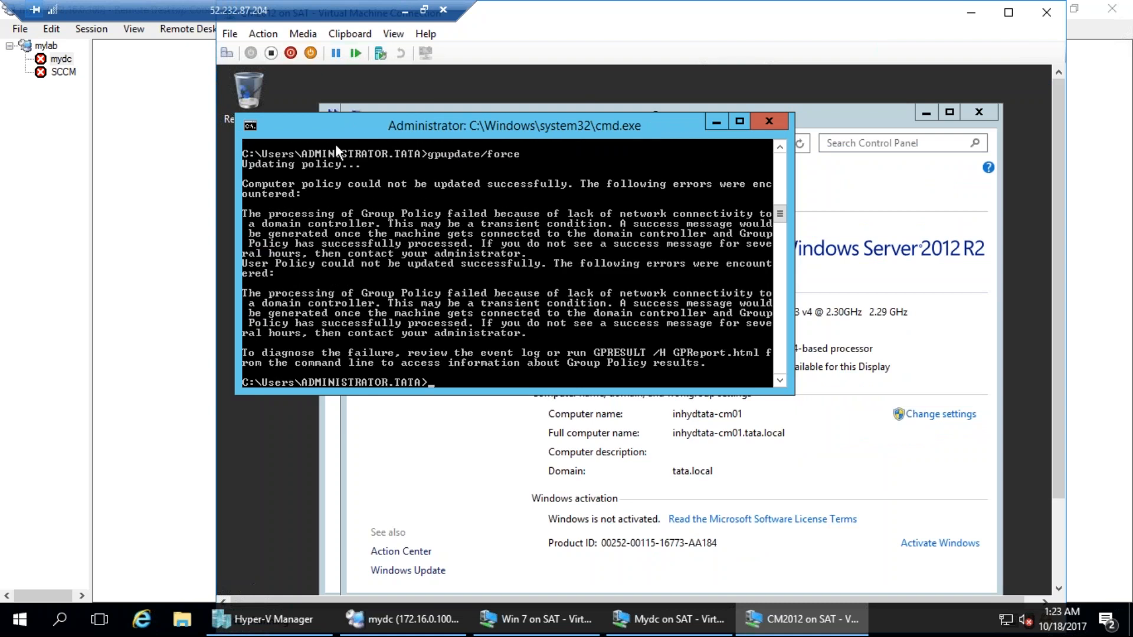
# Show the CM2012 console in full screen and query its logon server by running set l.
pyautogui.click(392, 35)
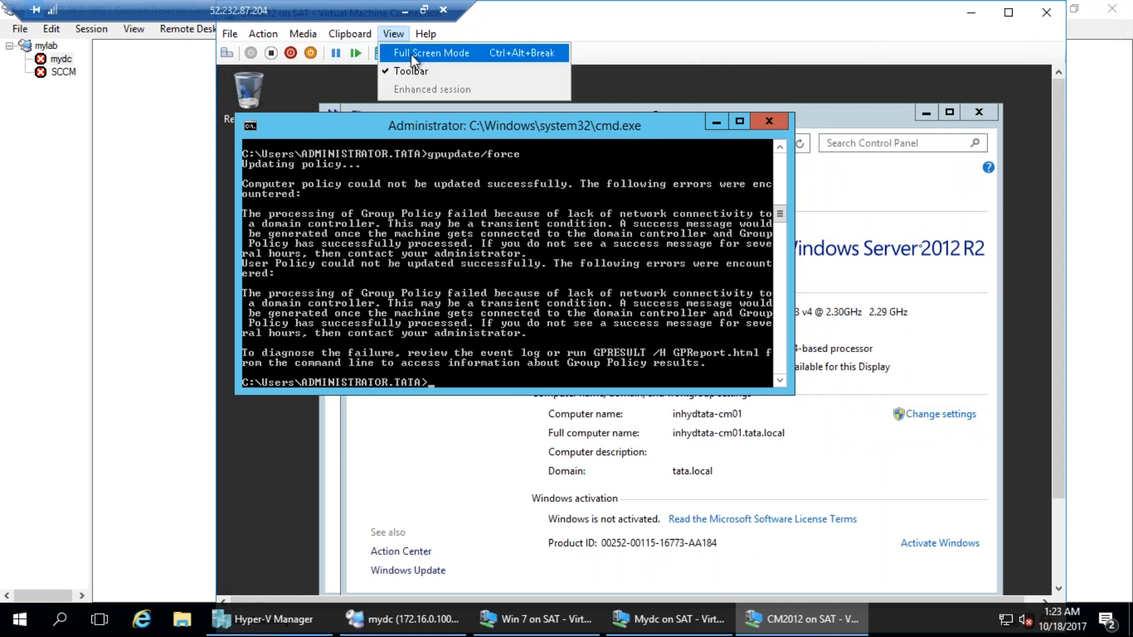
pyautogui.click(410, 53)
pyautogui.write('se')
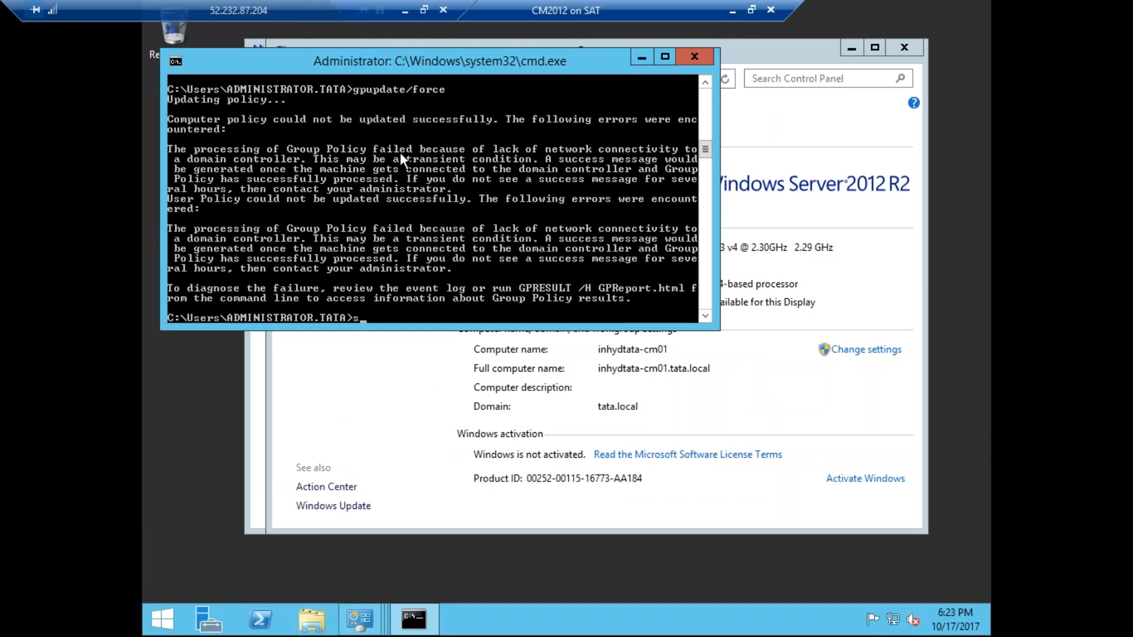
pyautogui.press('BackSpace')
pyautogui.press('BackSpace')
pyautogui.write('et l')
pyautogui.press('Return')
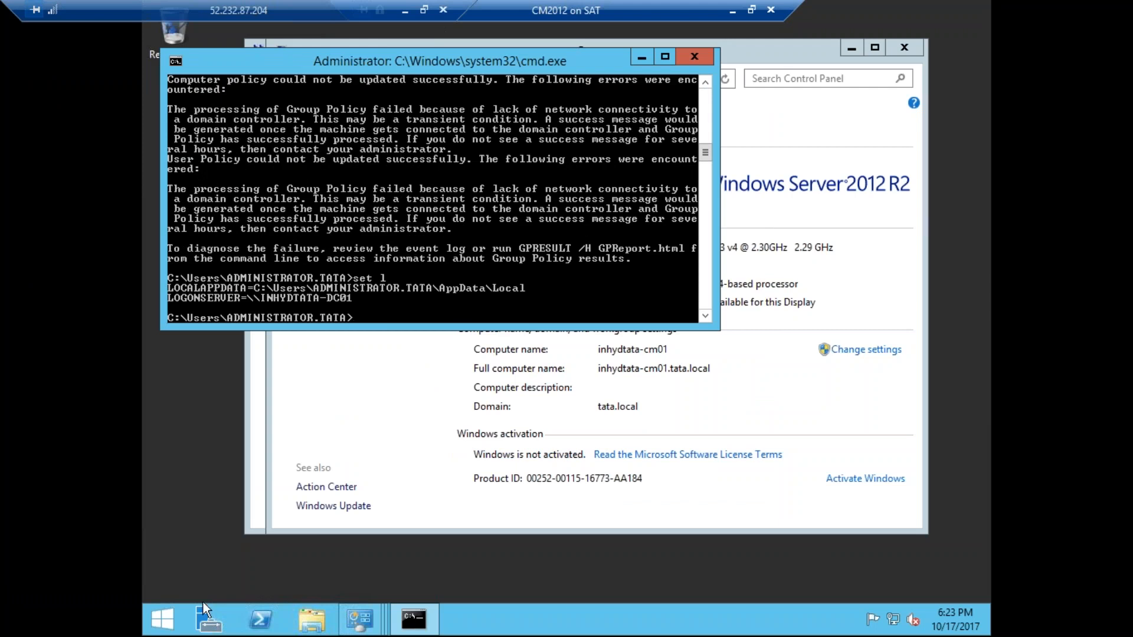
# Restart the CM2012 server and return its console from full screen to a window.
pyautogui.rightClick(163, 618)
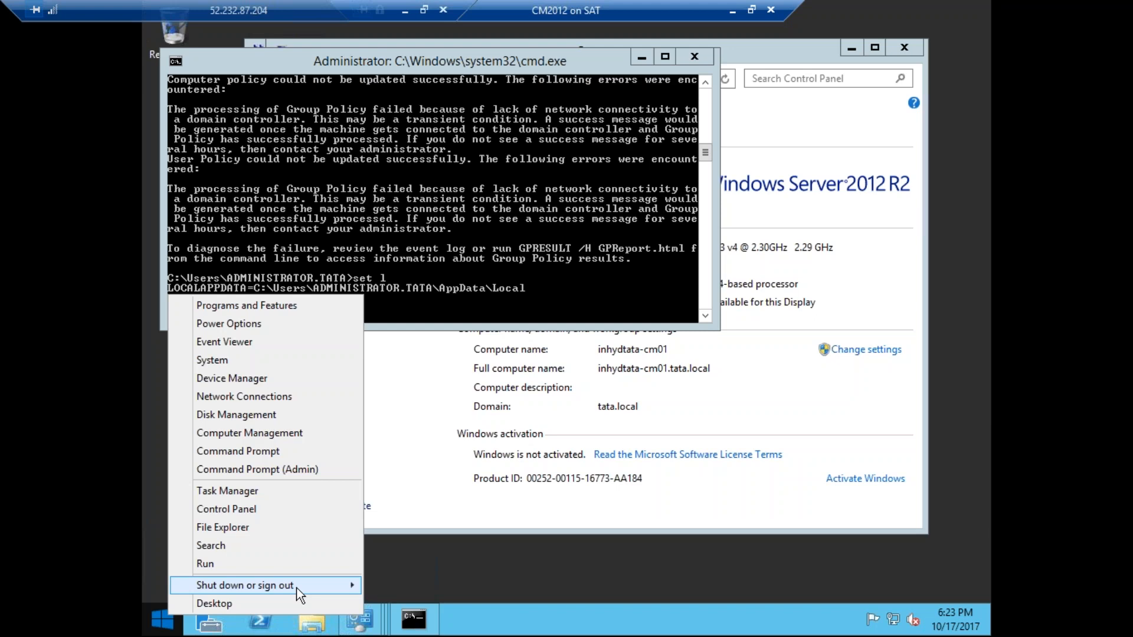
pyautogui.moveTo(300, 597)
pyautogui.click(413, 621)
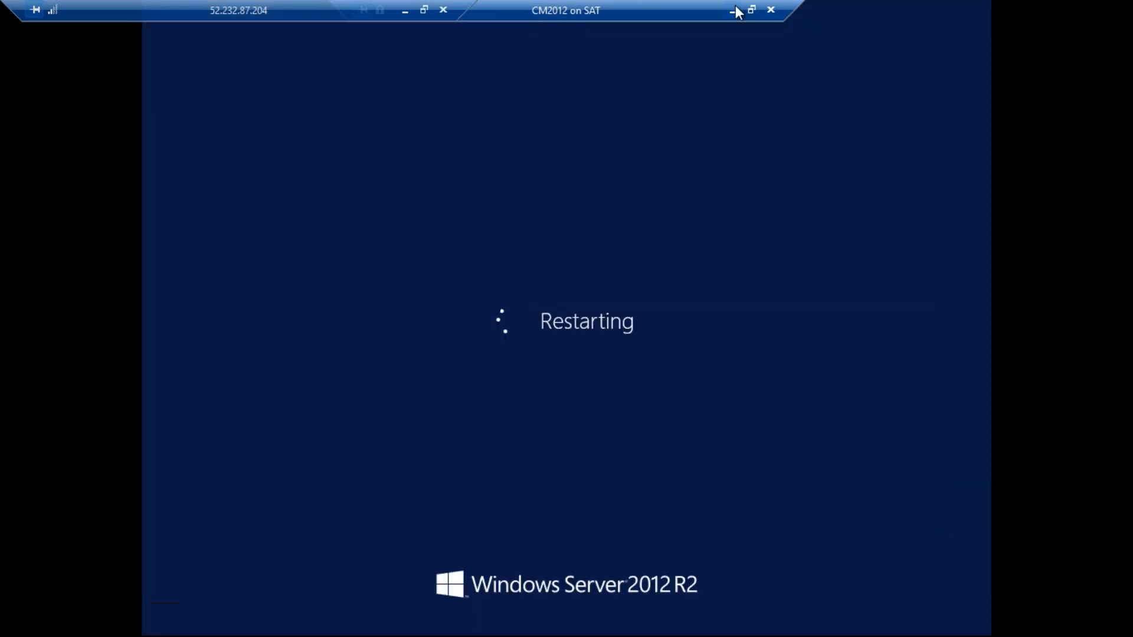
pyautogui.click(751, 10)
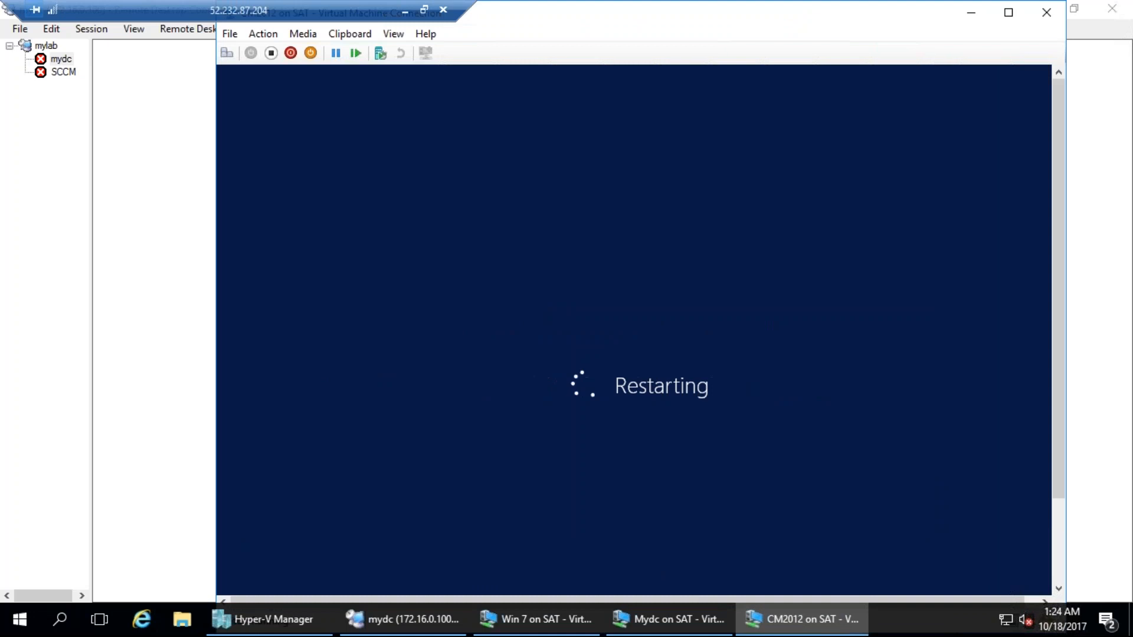
# Minimize the remote desktop manager, check the CM2012 virtual machine's settings for its network adapter and cancel the dialog.
pyautogui.click(180, 233)
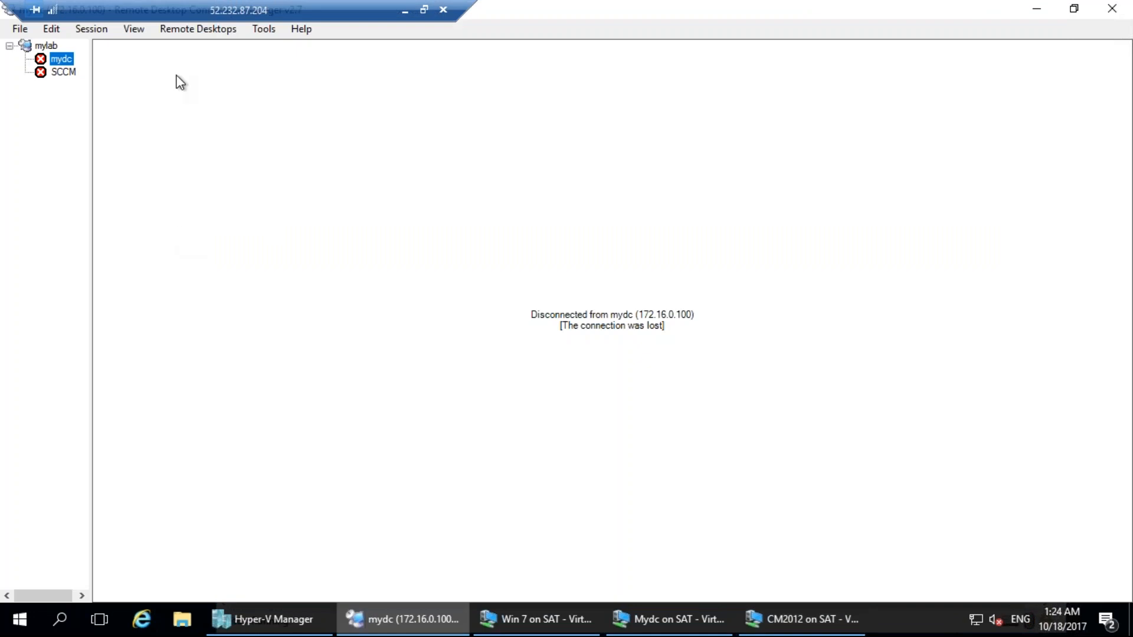
pyautogui.click(1038, 10)
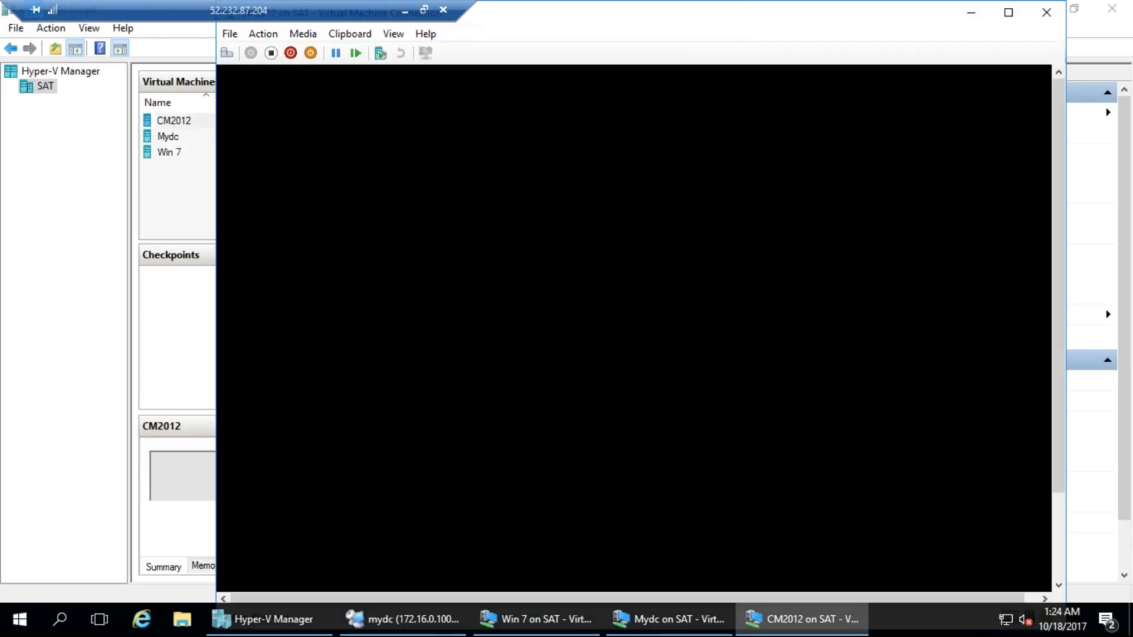
pyautogui.click(230, 33)
pyautogui.click(239, 51)
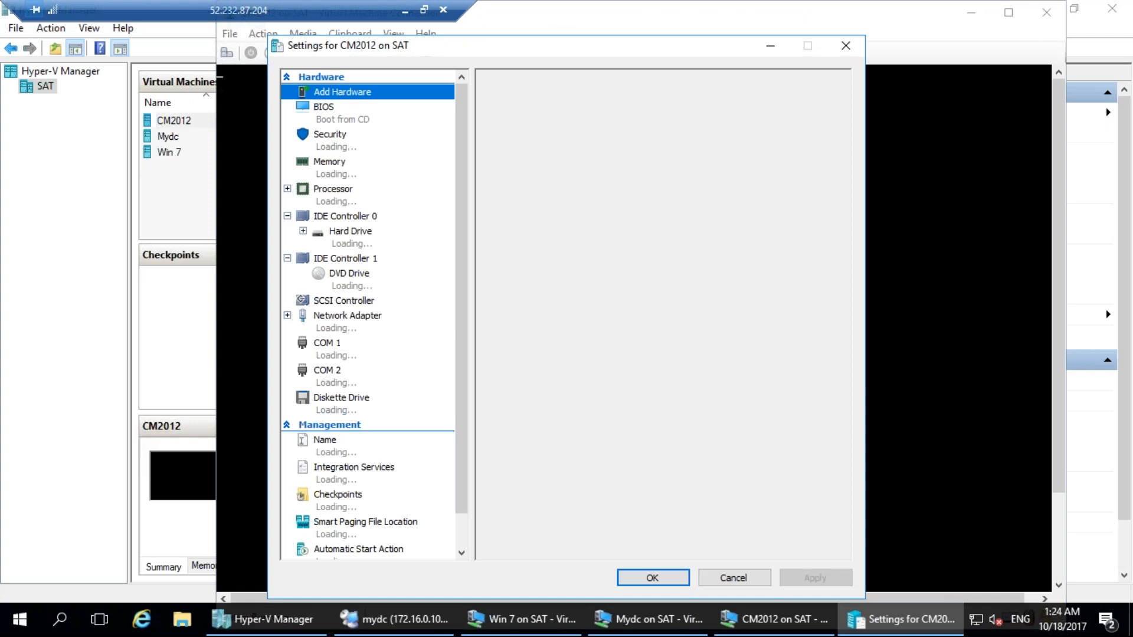
pyautogui.click(354, 326)
pyautogui.click(734, 579)
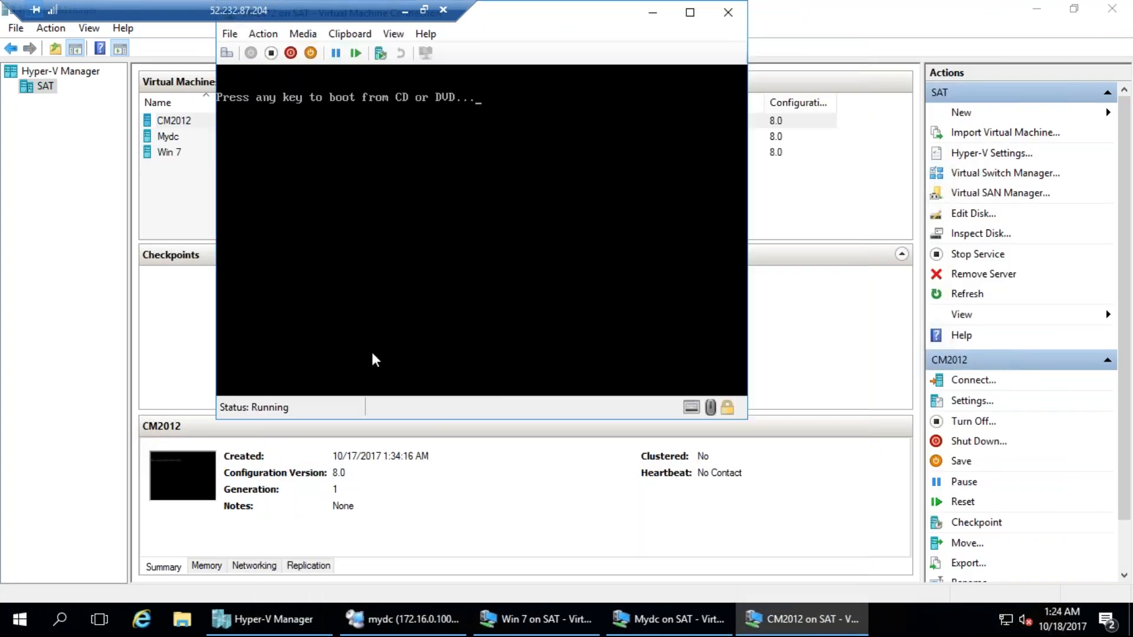
# Open the Mydc virtual machine's settings in Hyper-V Manager to check its network adapter, then dismiss them.
pyautogui.click(146, 205)
pyautogui.click(176, 137)
pyautogui.rightClick(177, 137)
pyautogui.click(201, 179)
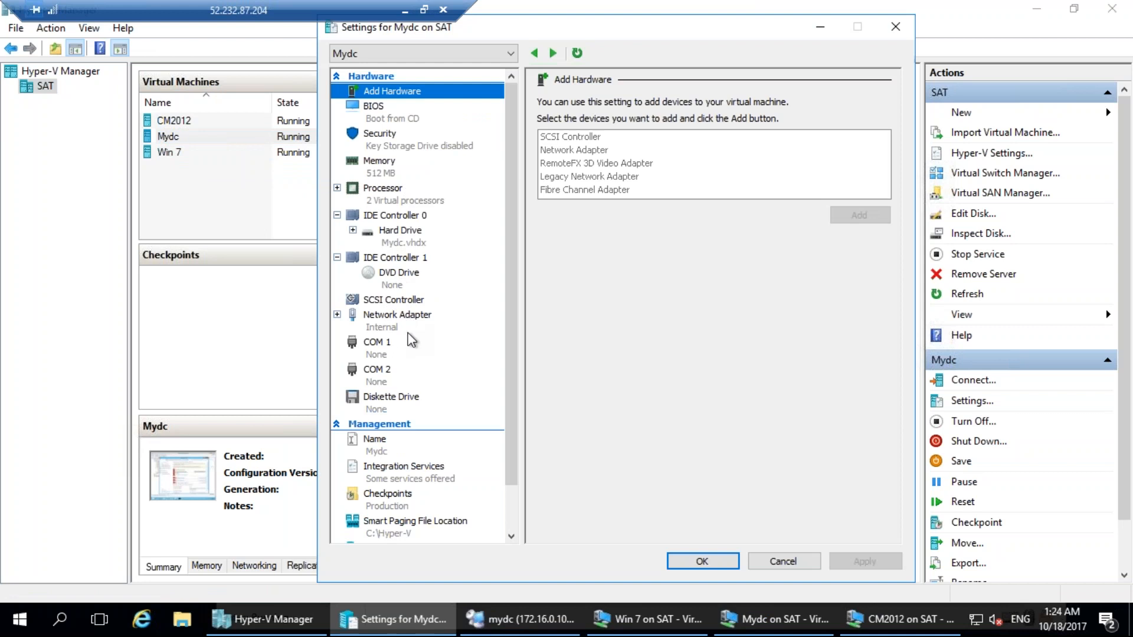
pyautogui.press('Escape')
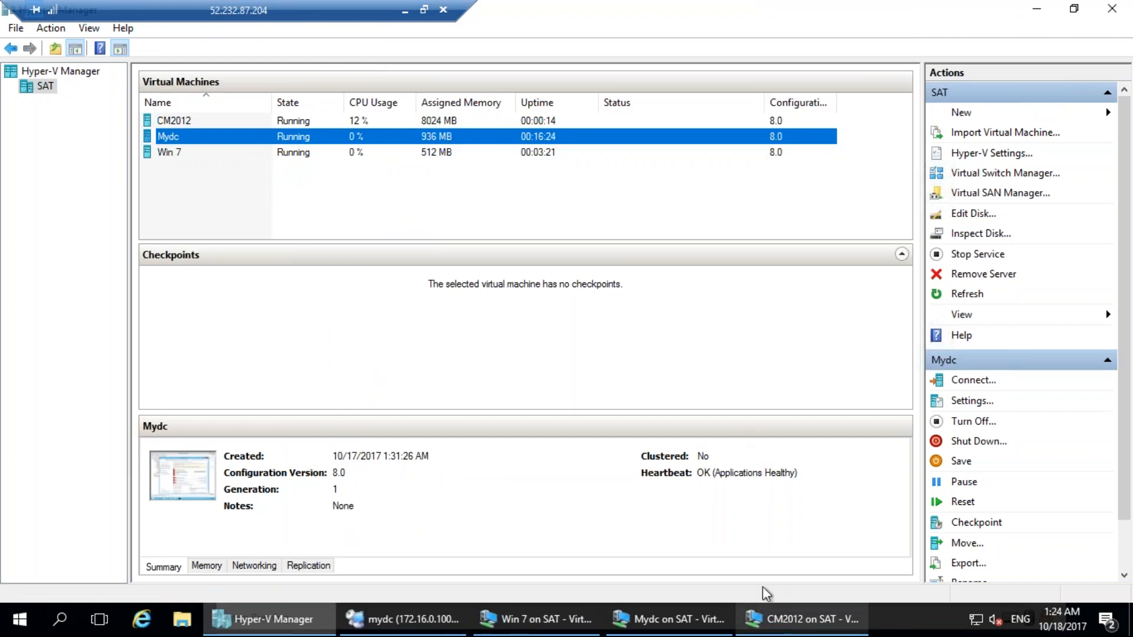
# Switch to Remote Desktop Connection Manager and reconnect the mydc session.
pyautogui.click(684, 627)
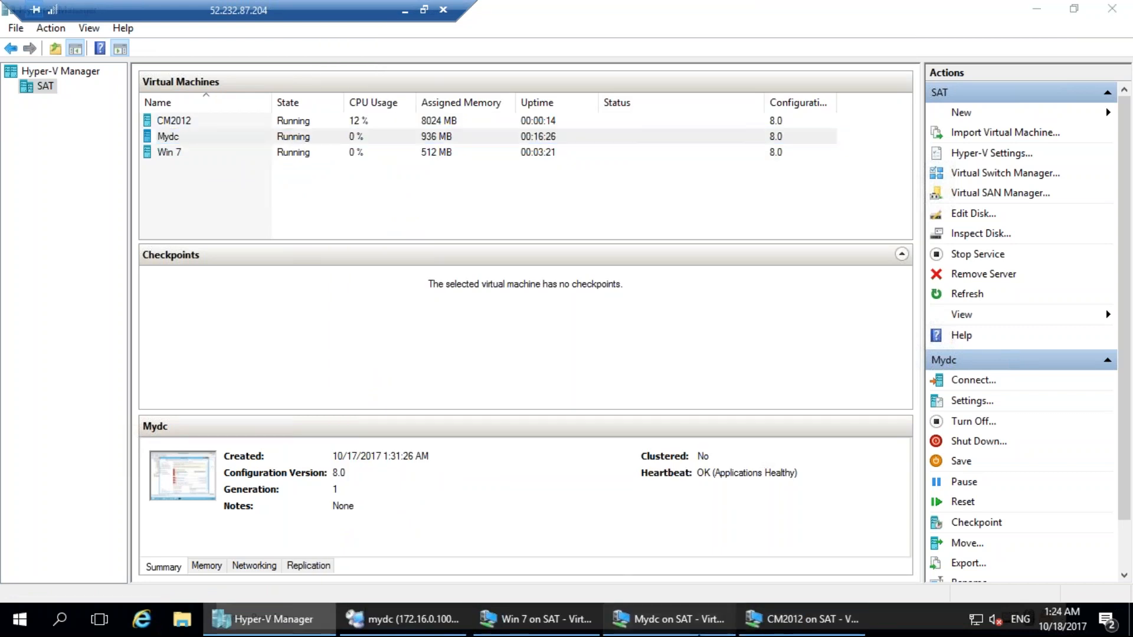
pyautogui.click(431, 624)
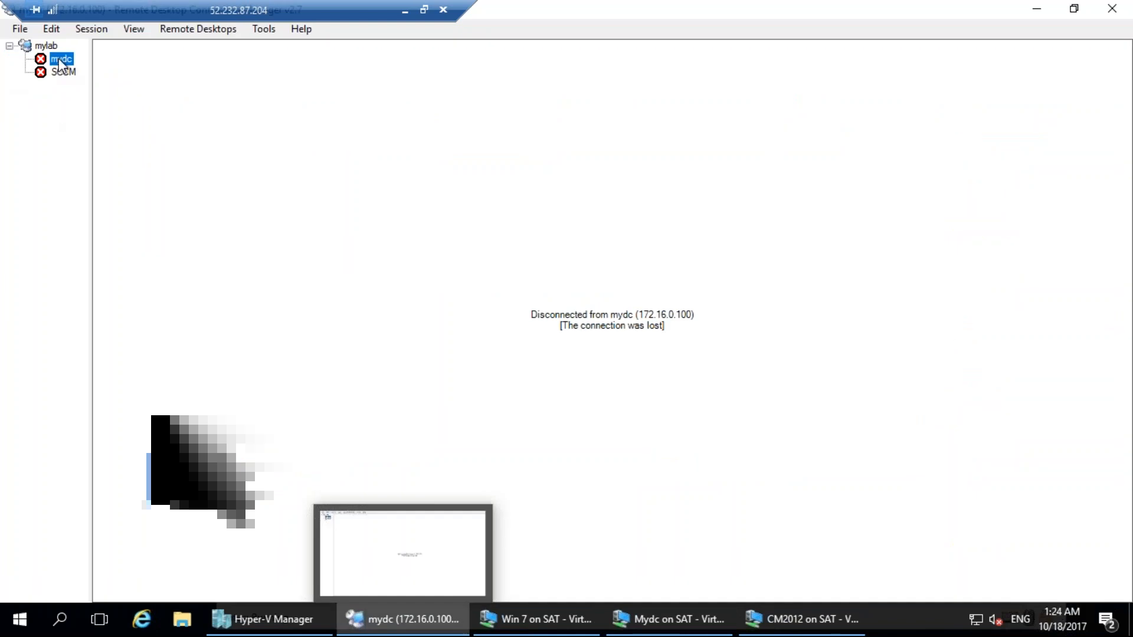
pyautogui.doubleClick(62, 59)
pyautogui.click(562, 434)
pyautogui.click(665, 464)
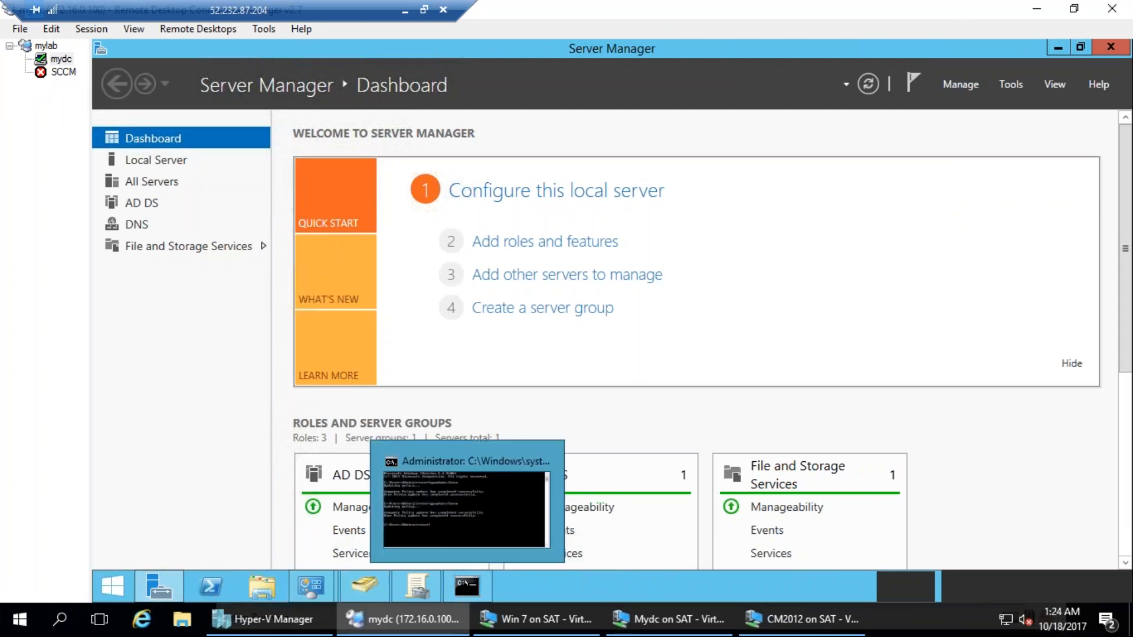
# Clear the mydc desktop by minimizing Server Manager and closing Group Policy Management, Windows Firewall, the command prompt and the other open window.
pyautogui.click(1057, 47)
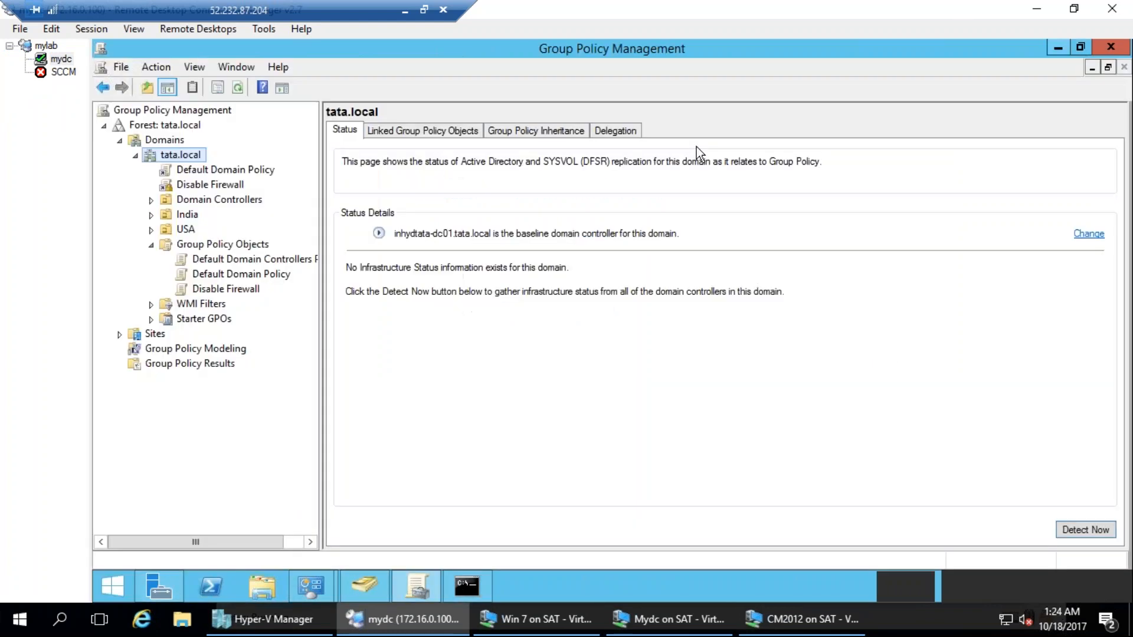
pyautogui.click(533, 429)
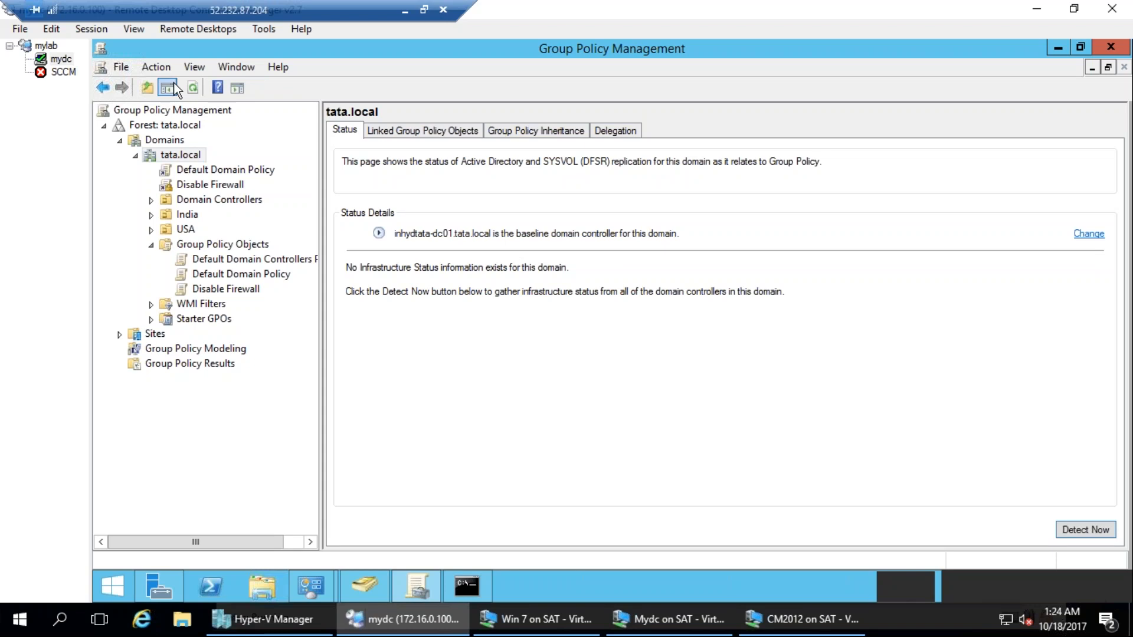
pyautogui.click(1111, 47)
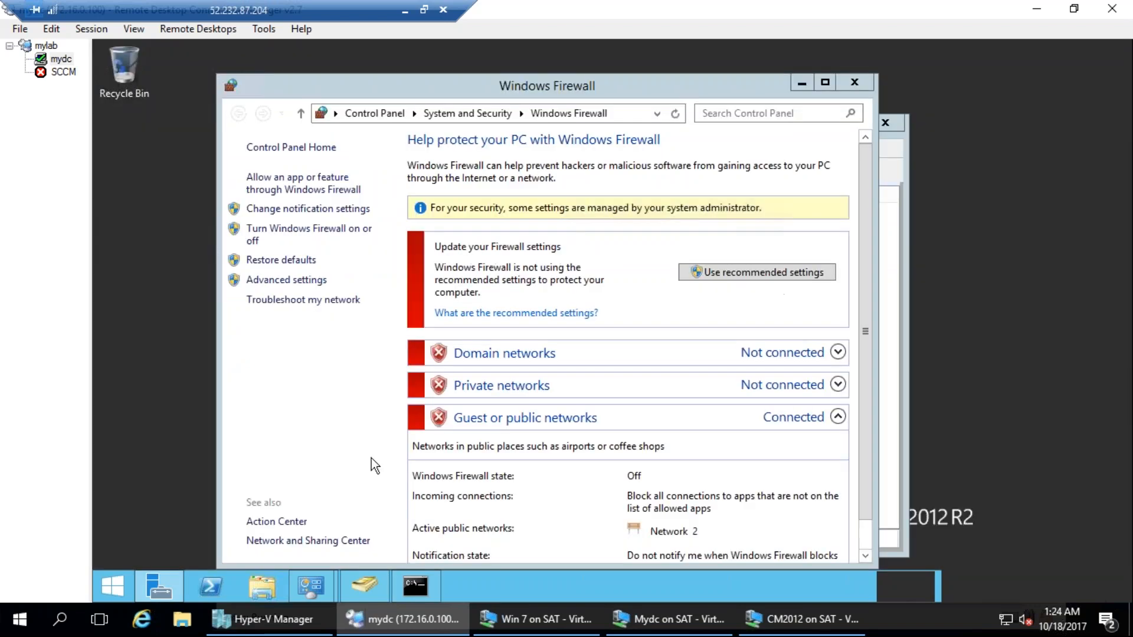
pyautogui.click(854, 82)
pyautogui.click(885, 122)
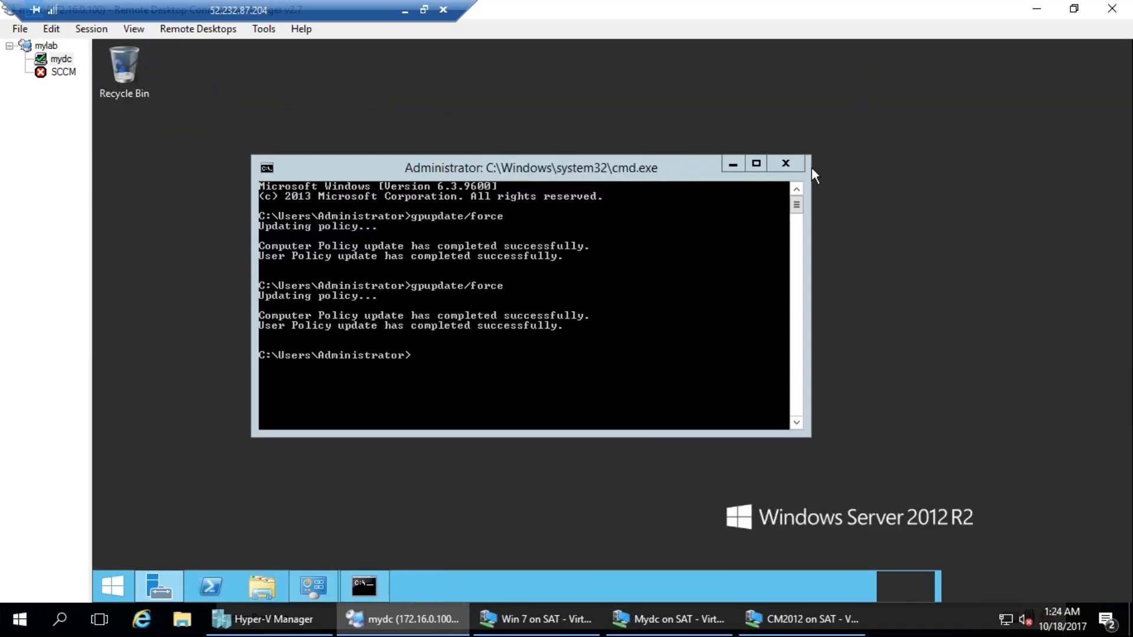
pyautogui.click(786, 163)
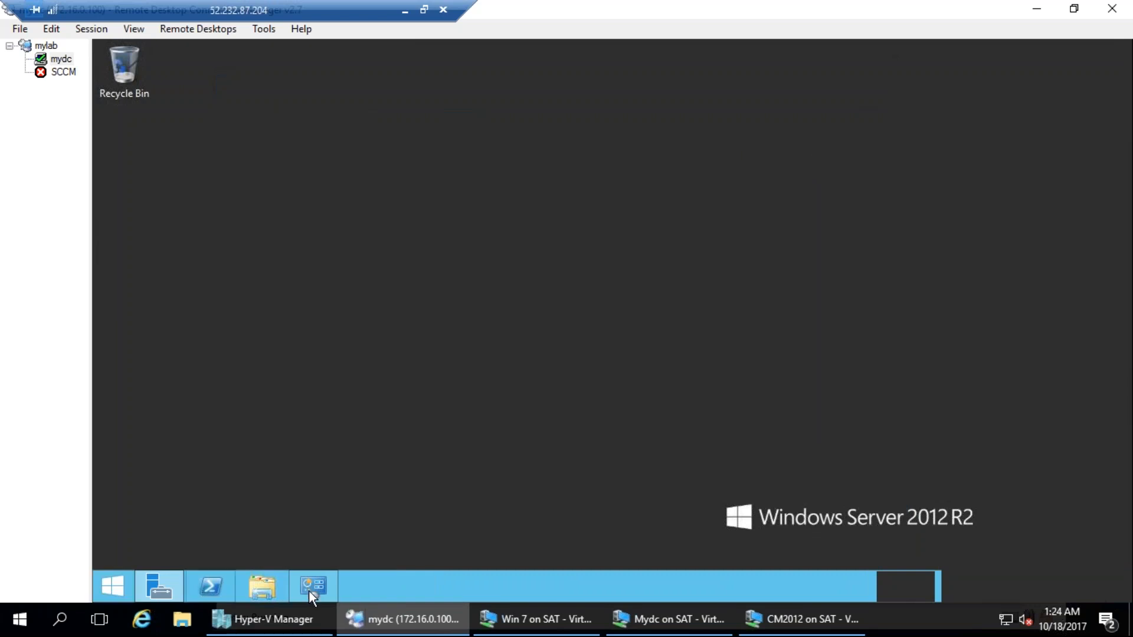
# Open DNS Manager from Administrative Tools, expand INHYDTATA-DC01's Forward Lookup Zones and maximize the window.
pyautogui.click(308, 587)
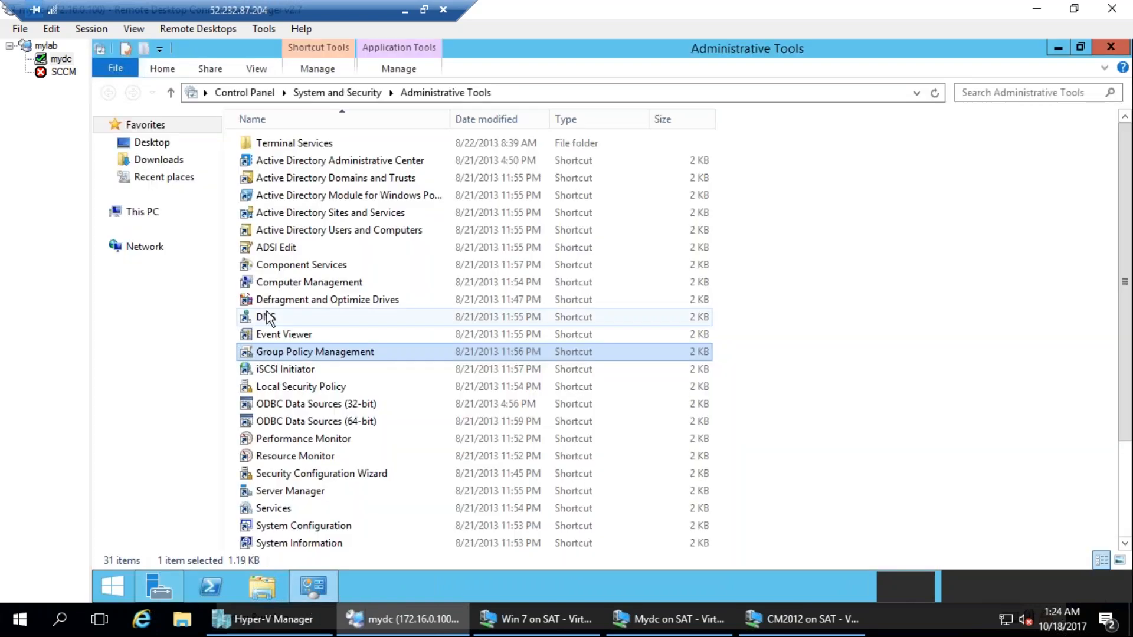
pyautogui.click(273, 317)
pyautogui.doubleClick(275, 320)
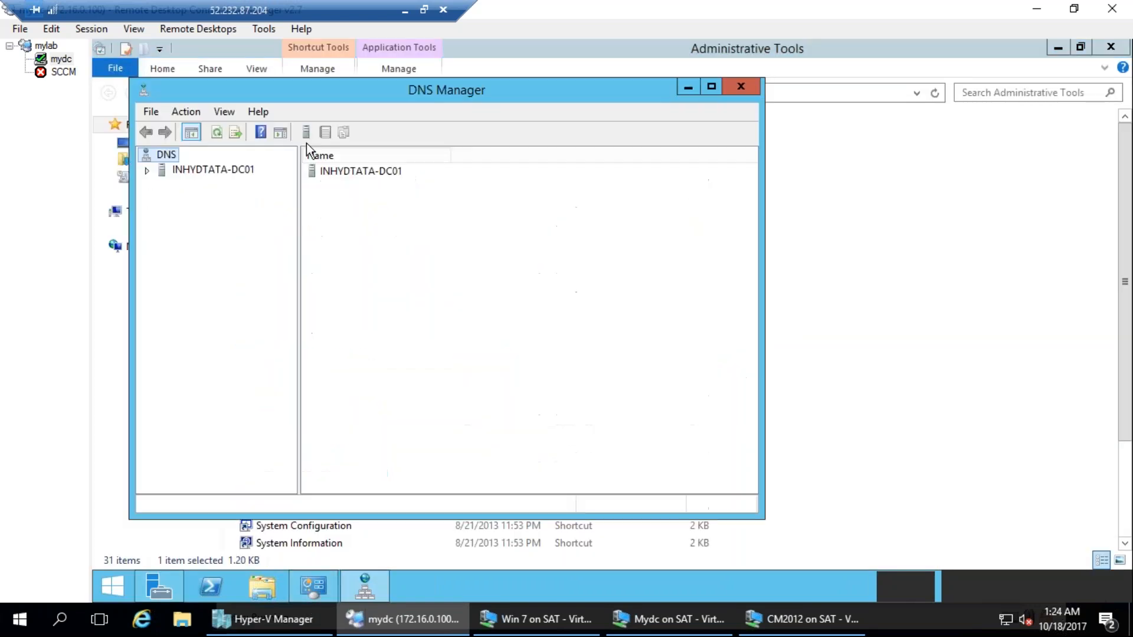
pyautogui.doubleClick(206, 172)
pyautogui.doubleClick(210, 200)
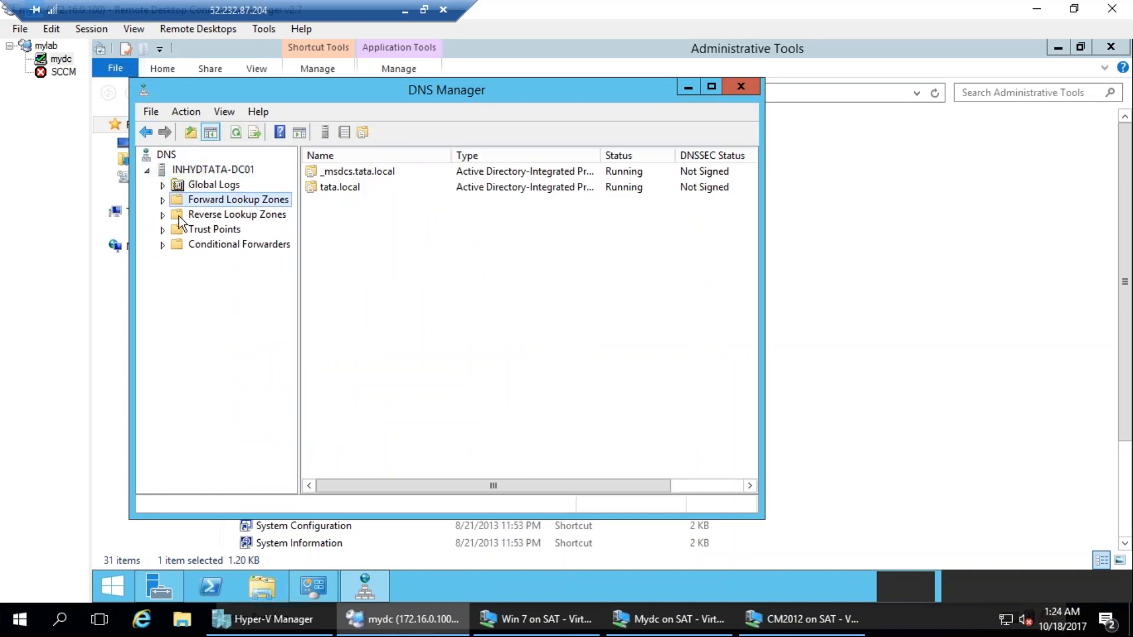
pyautogui.doubleClick(353, 94)
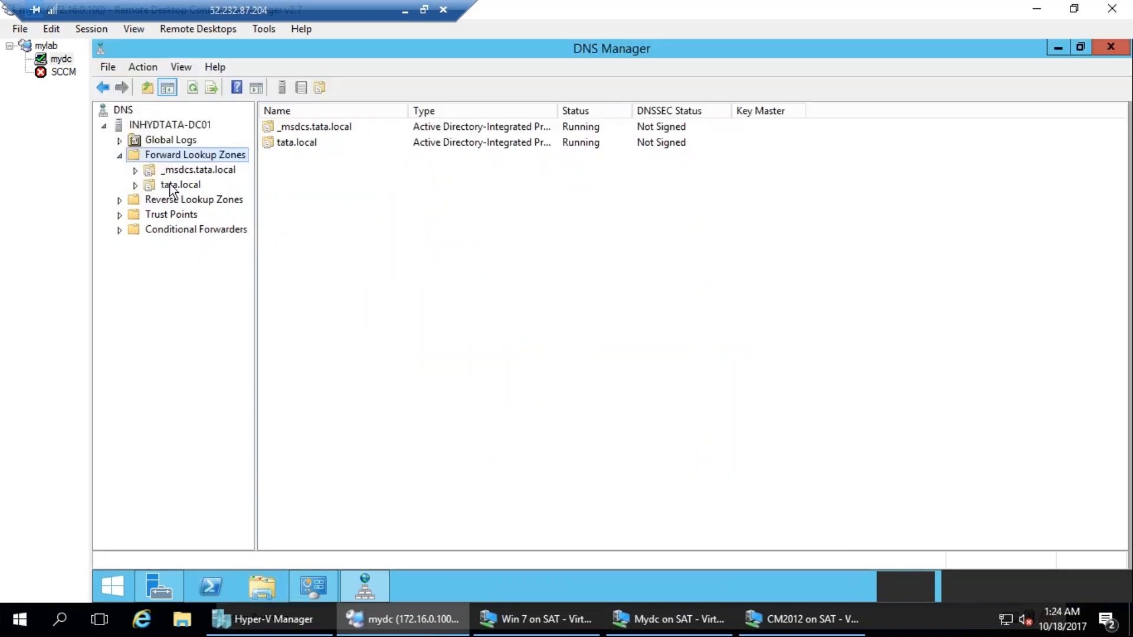
# Examine the host records in the tata.local forward zone and check the Reverse Lookup Zones folder.
pyautogui.click(171, 186)
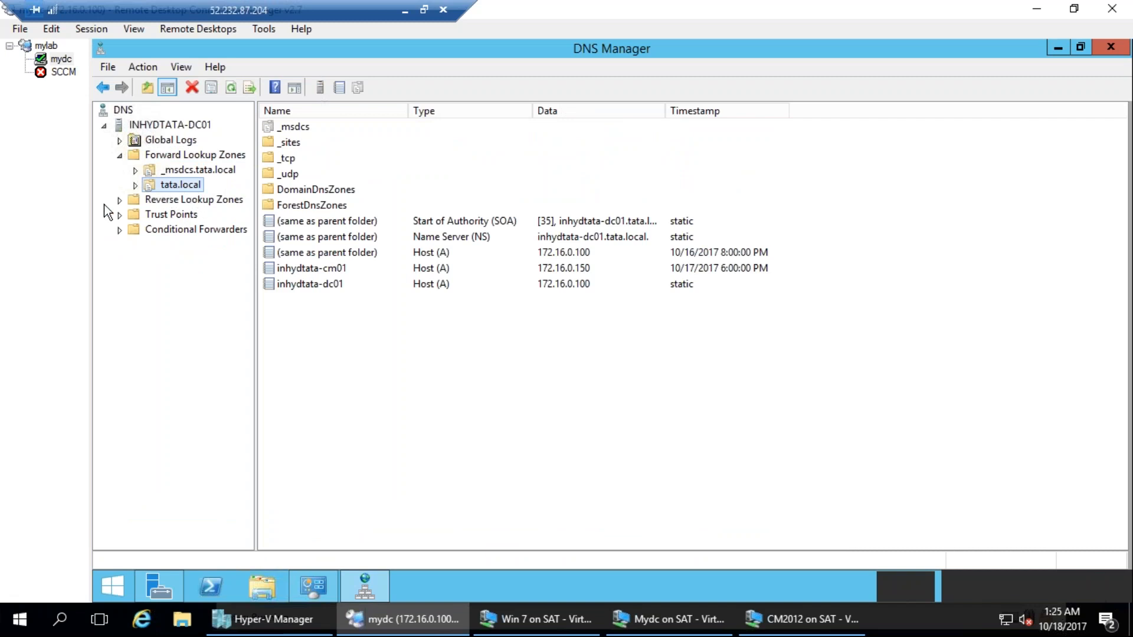
pyautogui.click(182, 200)
pyautogui.click(179, 187)
pyautogui.click(355, 282)
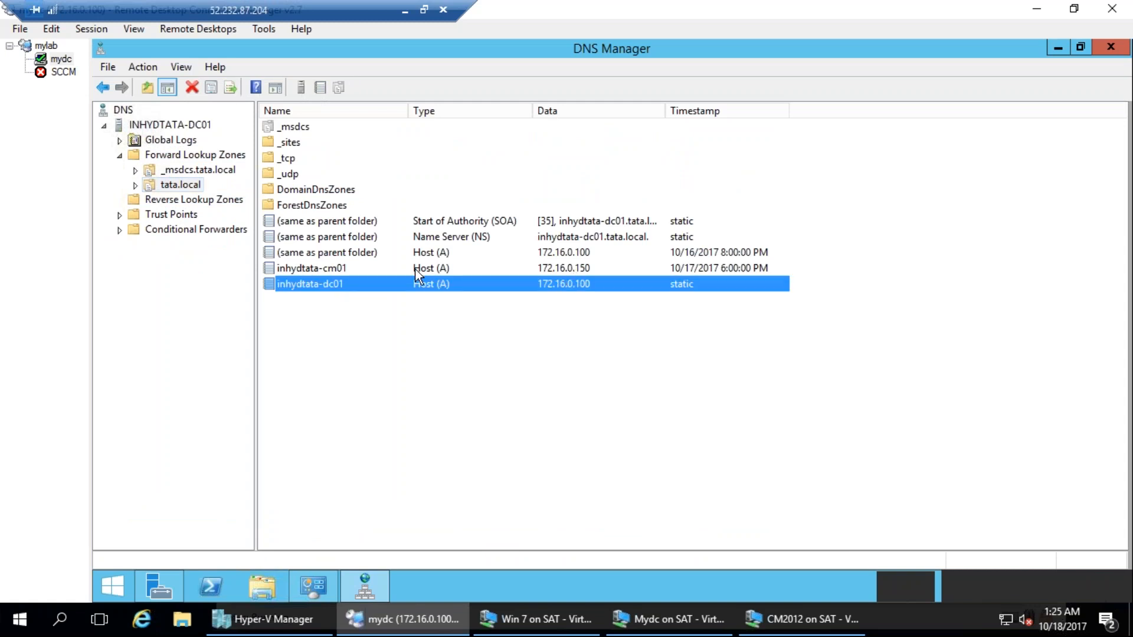
pyautogui.click(177, 202)
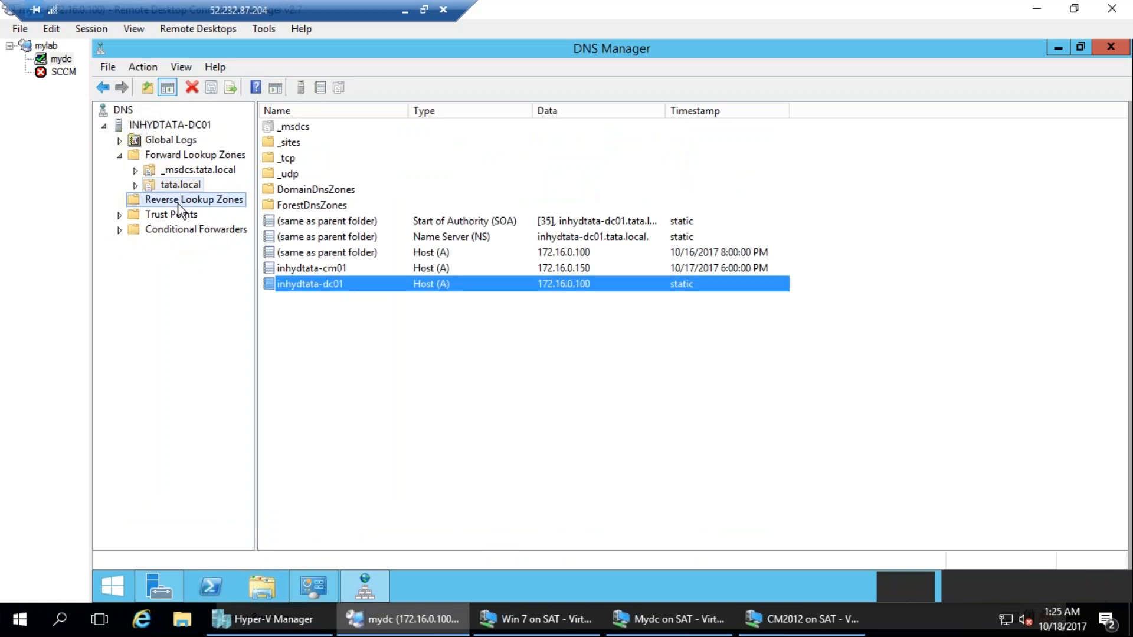
pyautogui.click(176, 188)
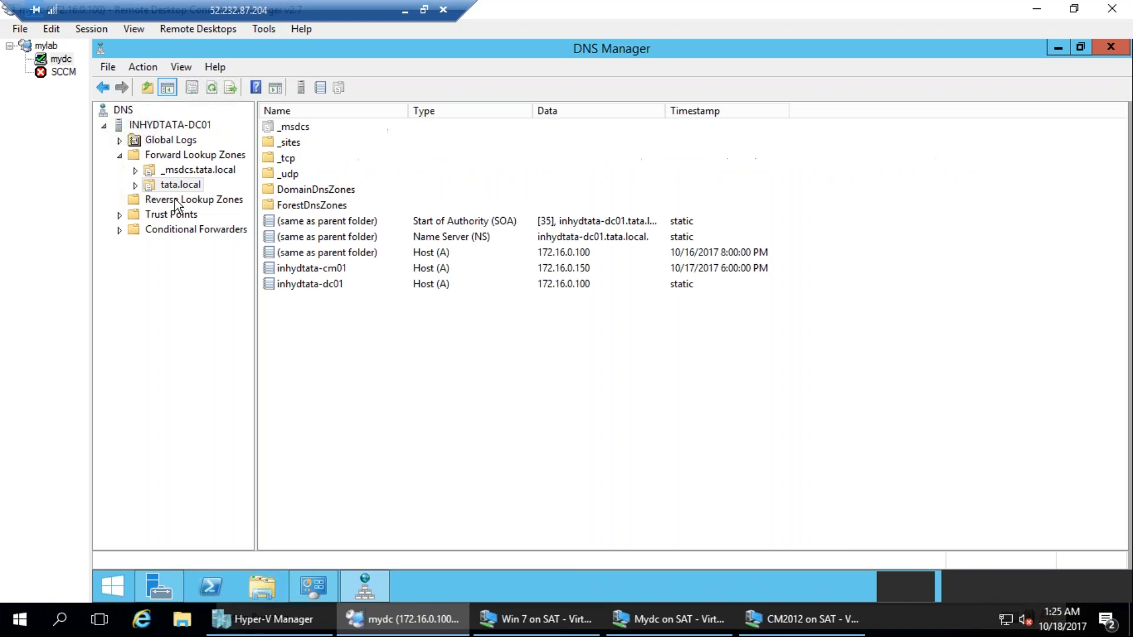
# Start a new zone under Reverse Lookup Zones as an Active Directory-stored primary zone for IPv4 reverse lookup.
pyautogui.rightClick(175, 200)
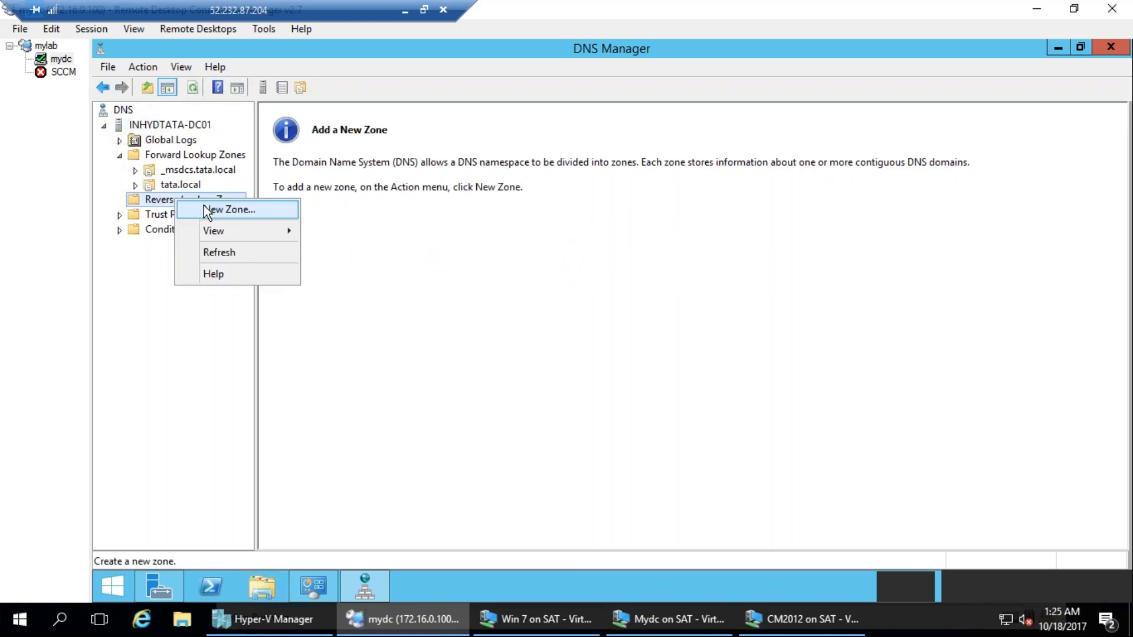
pyautogui.click(203, 206)
pyautogui.press('Return')
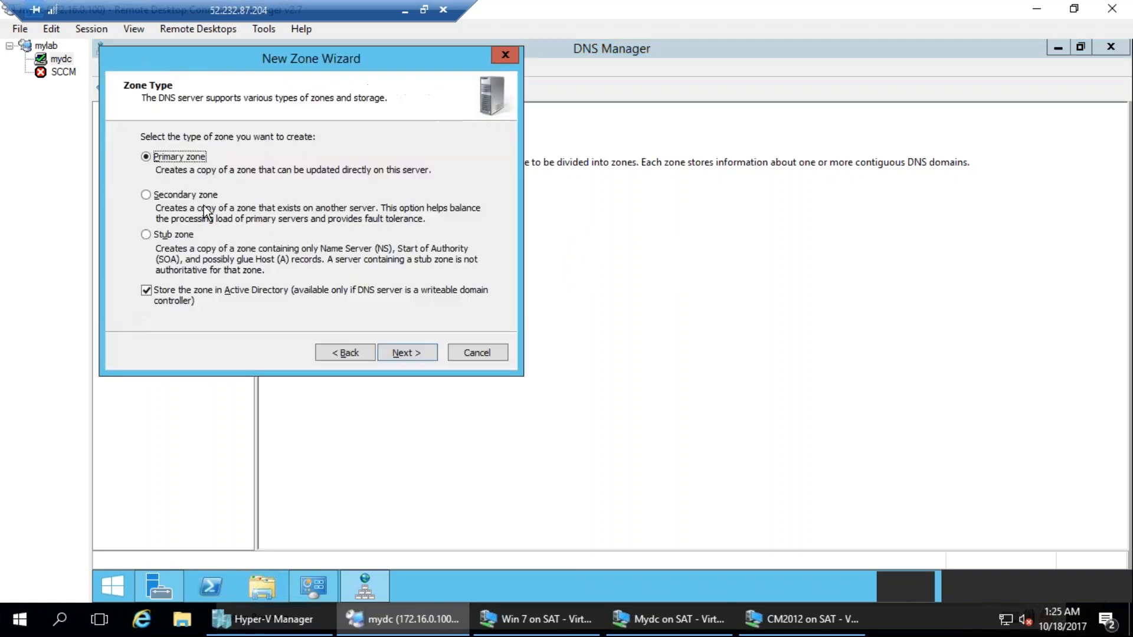
pyautogui.press('Return')
pyautogui.press('Return')
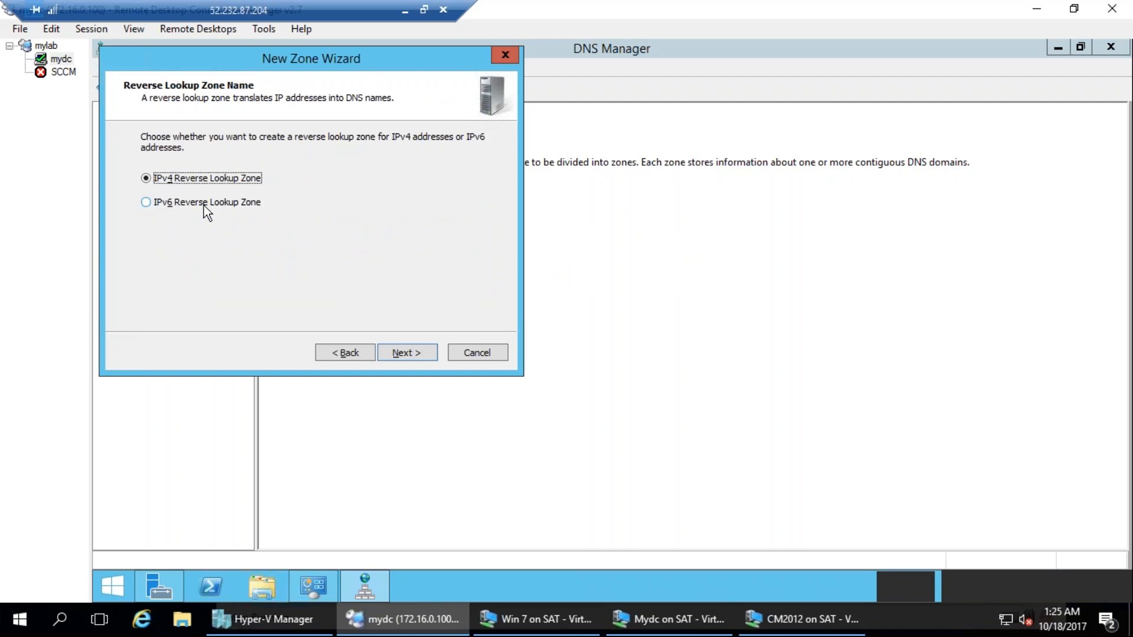
pyautogui.press('Return')
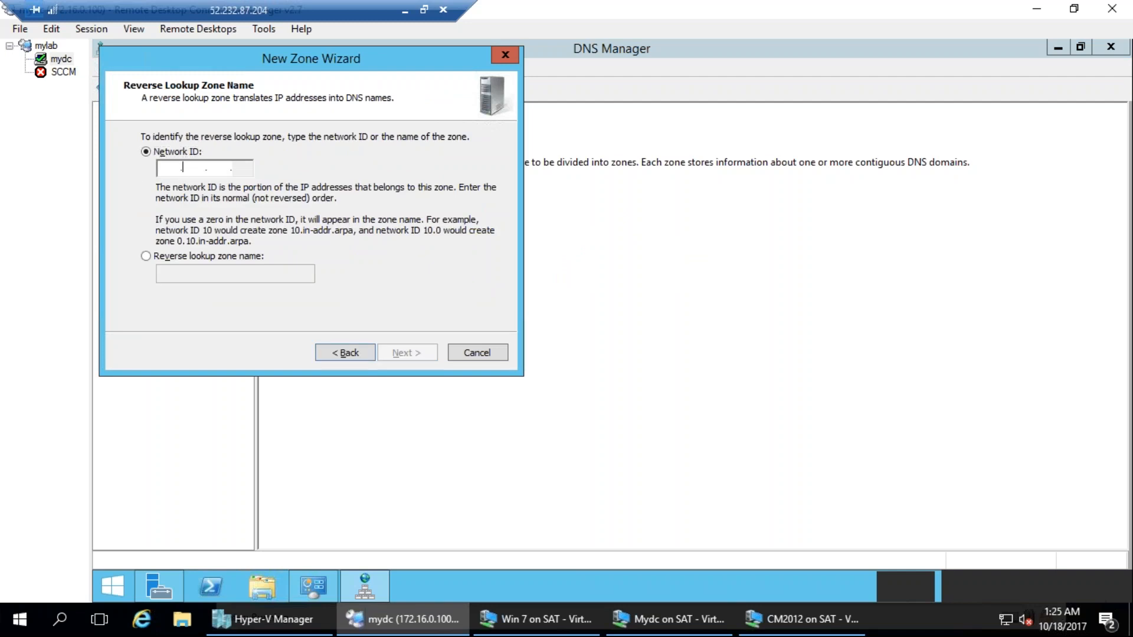
# Set the reverse zone's network ID to 172.16.0, allow only secure dynamic updates, finish creating the zone and open it.
pyautogui.write('172 .16 .0 .')
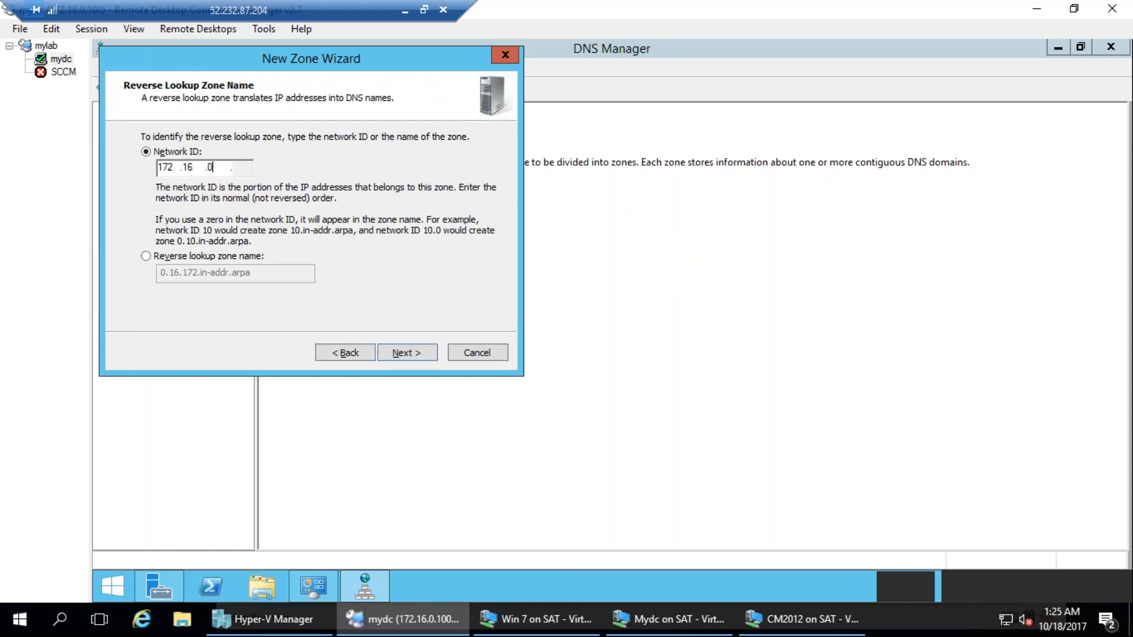
pyautogui.click(404, 349)
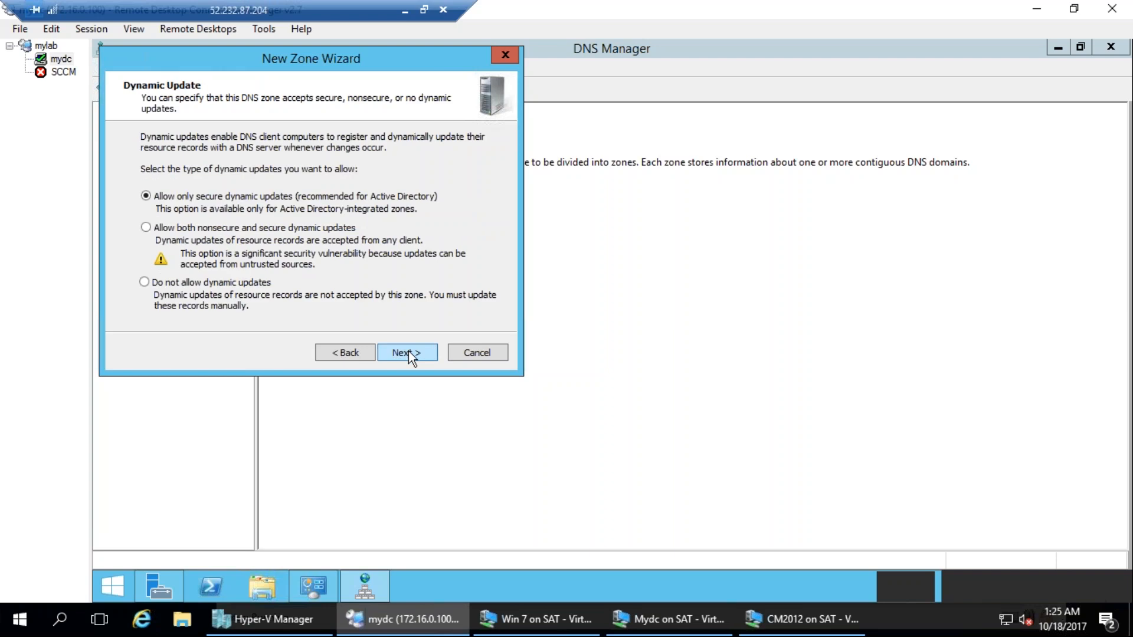
pyautogui.click(409, 352)
pyautogui.click(345, 353)
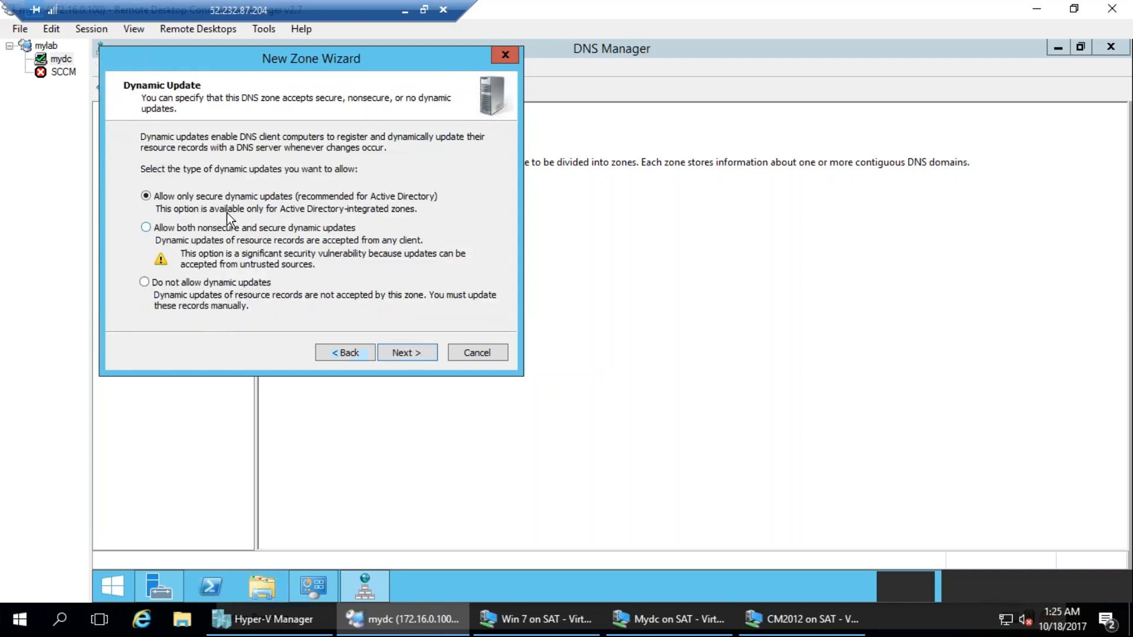
pyautogui.press('Down')
pyautogui.click(393, 352)
pyautogui.click(409, 353)
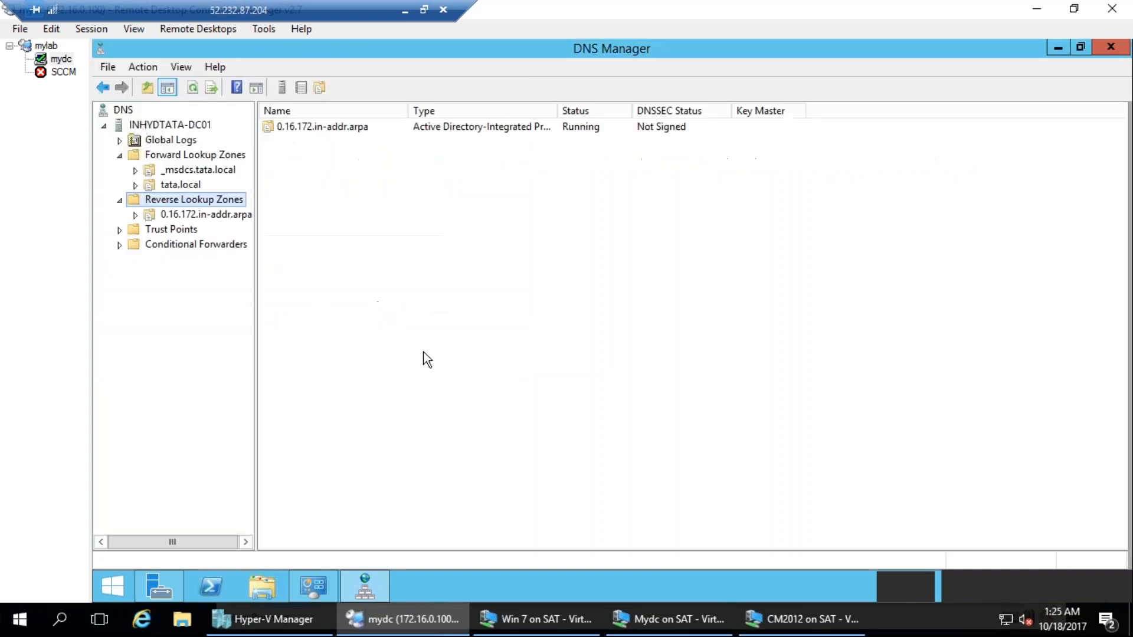
pyautogui.click(172, 216)
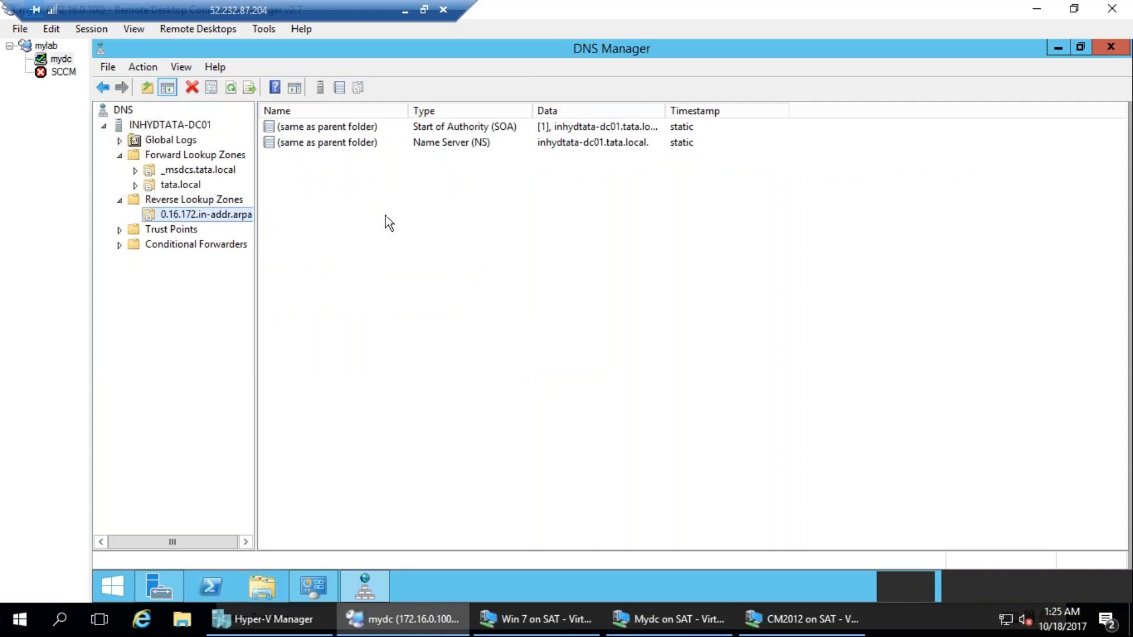
# Open a command prompt on mydc and ping 172.16.0.201, stopping the ping early.
pyautogui.rightClick(113, 585)
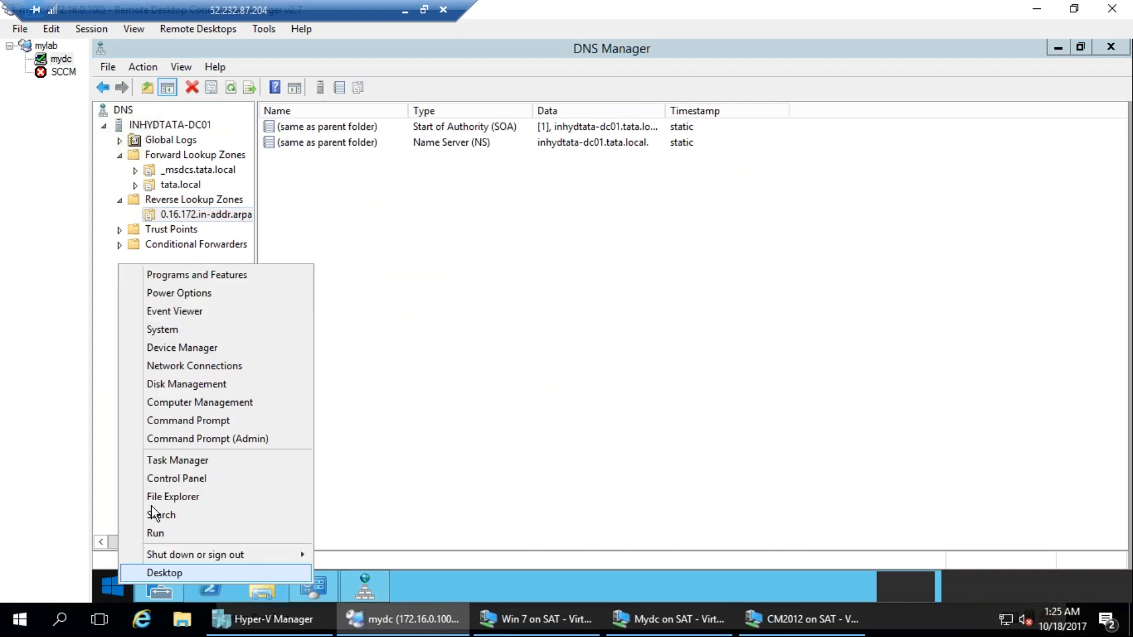
pyautogui.click(162, 534)
pyautogui.write('c')
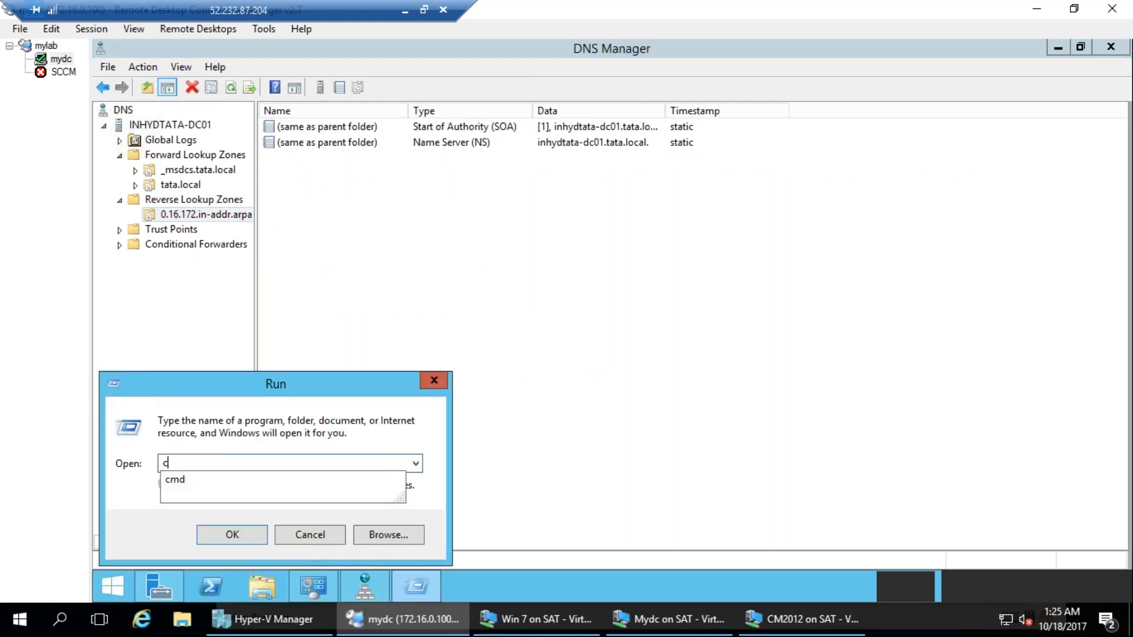
pyautogui.write('md')
pyautogui.press('Return')
pyautogui.write('ping')
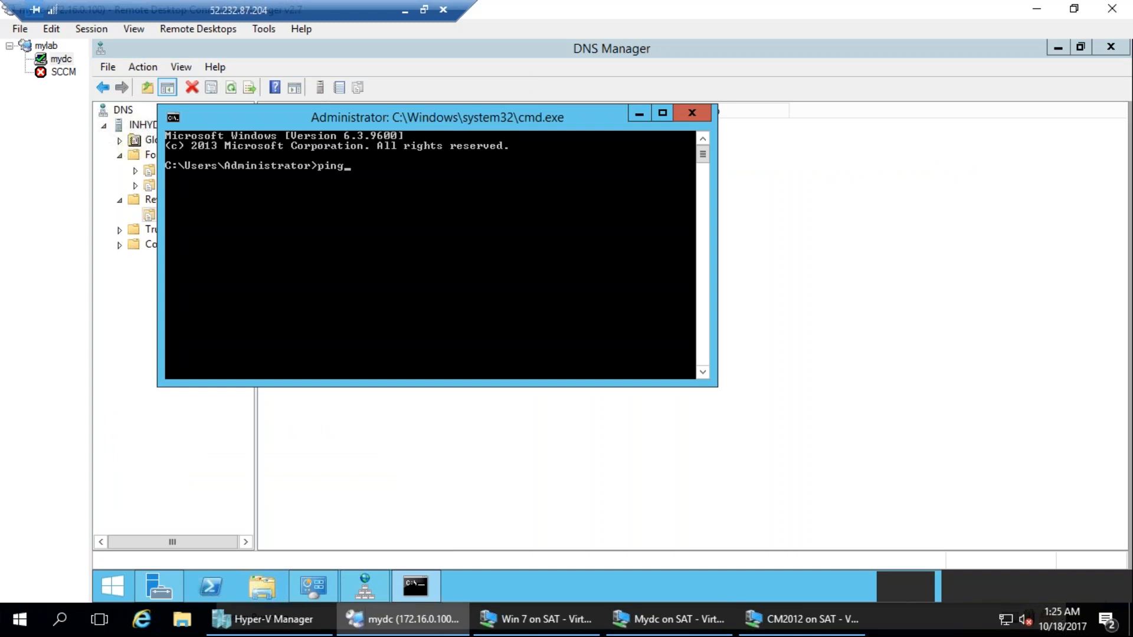
pyautogui.write(' 172.16.0.2')
pyautogui.press('Return')
pyautogui.hotkey('ctrl', 'c')
# Check the inhydtata-cm01 host record in the tata.local zone and ping its address, 172.16.0.150, from the command prompt.
pyautogui.click(151, 214)
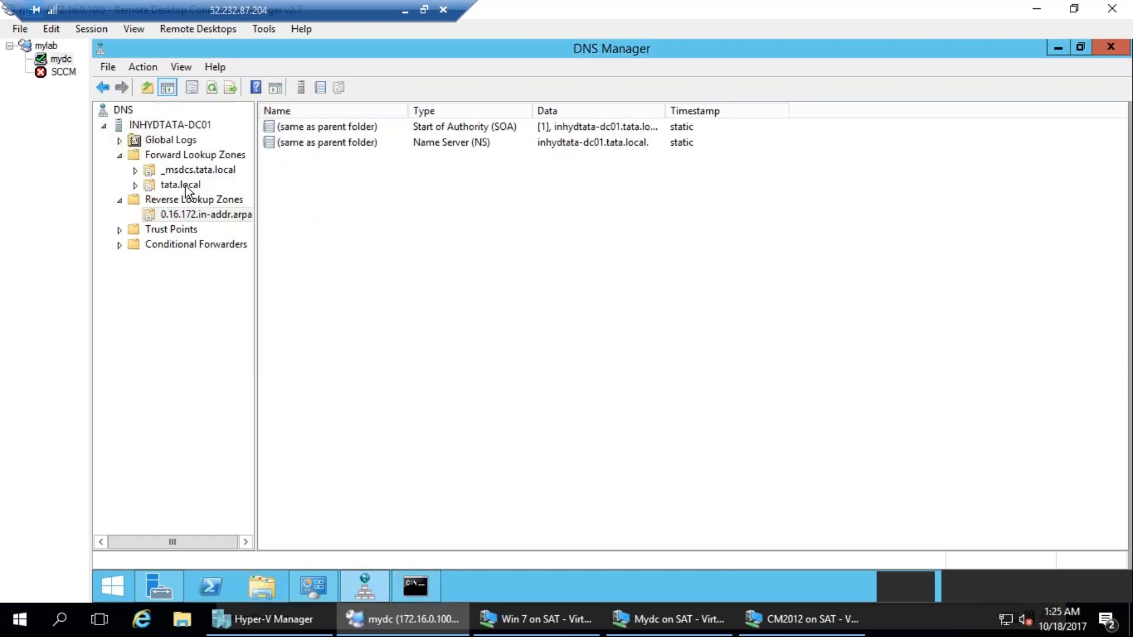
pyautogui.click(184, 186)
pyautogui.click(327, 273)
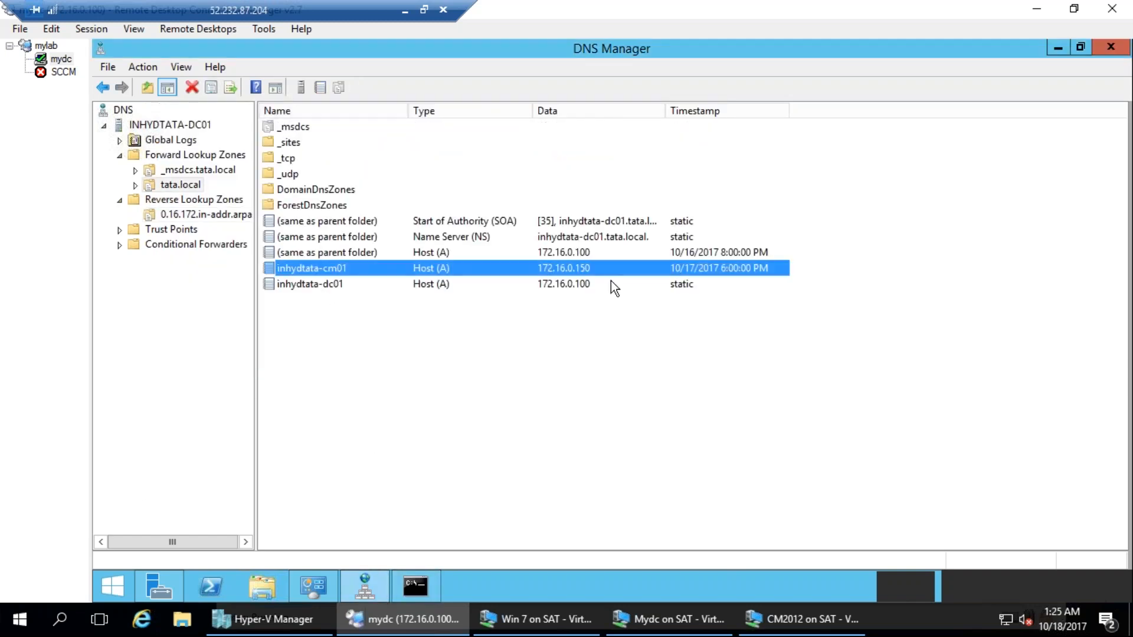
pyautogui.click(416, 587)
pyautogui.press('Up')
pyautogui.press('BackSpace')
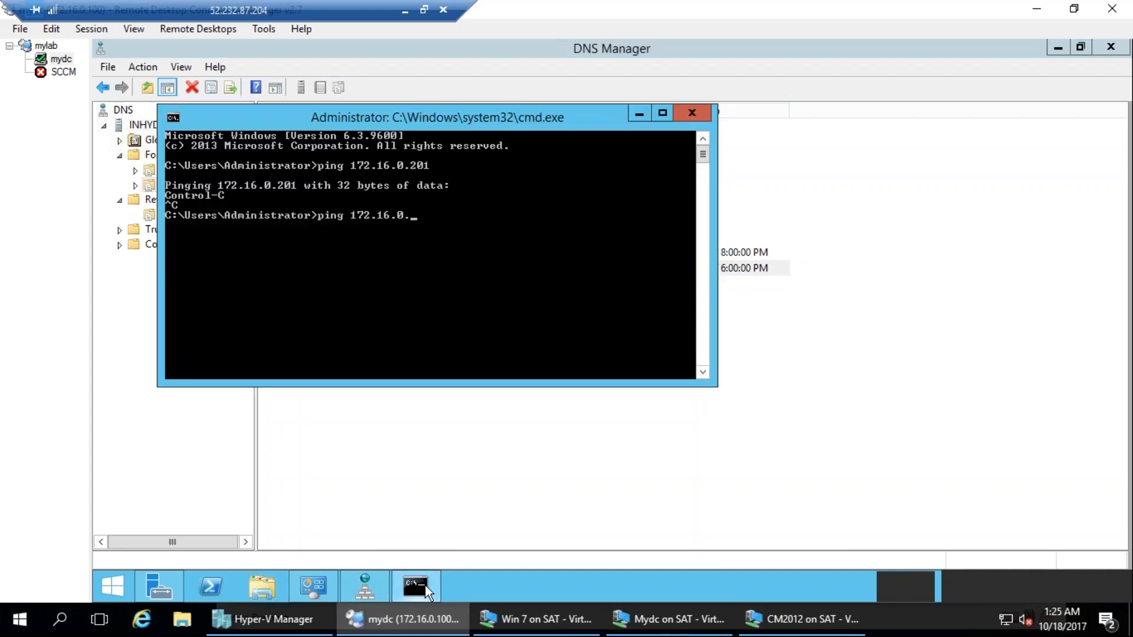
pyautogui.write('150')
pyautogui.press('Return')
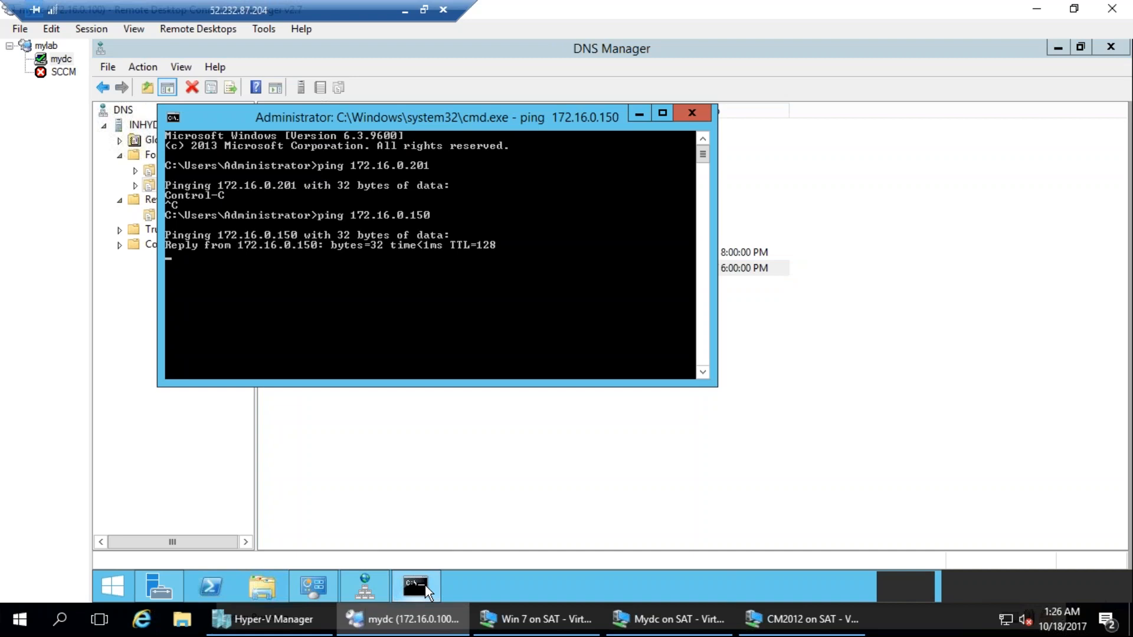
pyautogui.hotkey('ctrl', 'c')
pyautogui.press('Up')
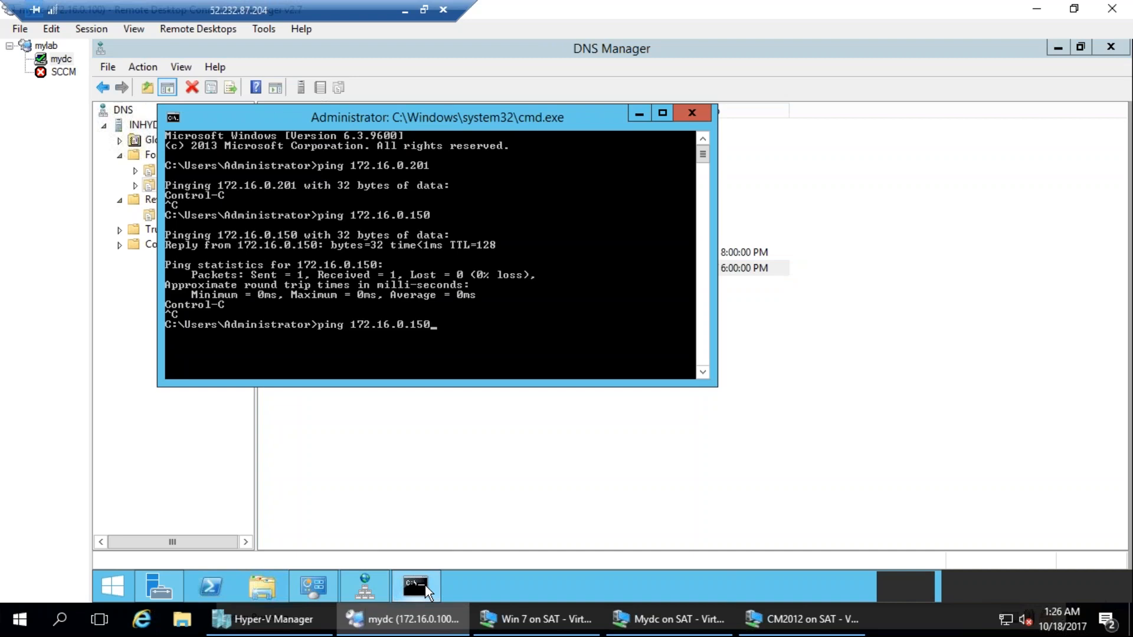
pyautogui.hotkey('ctrl', 'Left')
pyautogui.press('Escape')
pyautogui.write('nslook')
pyautogui.press('Escape')
# Move the command prompt out of the way, minimize it, and examine the inhydtata-cm01 record's type and IP address in tata.local.
pyautogui.moveTo(444, 104); pyautogui.dragTo(708, 174)
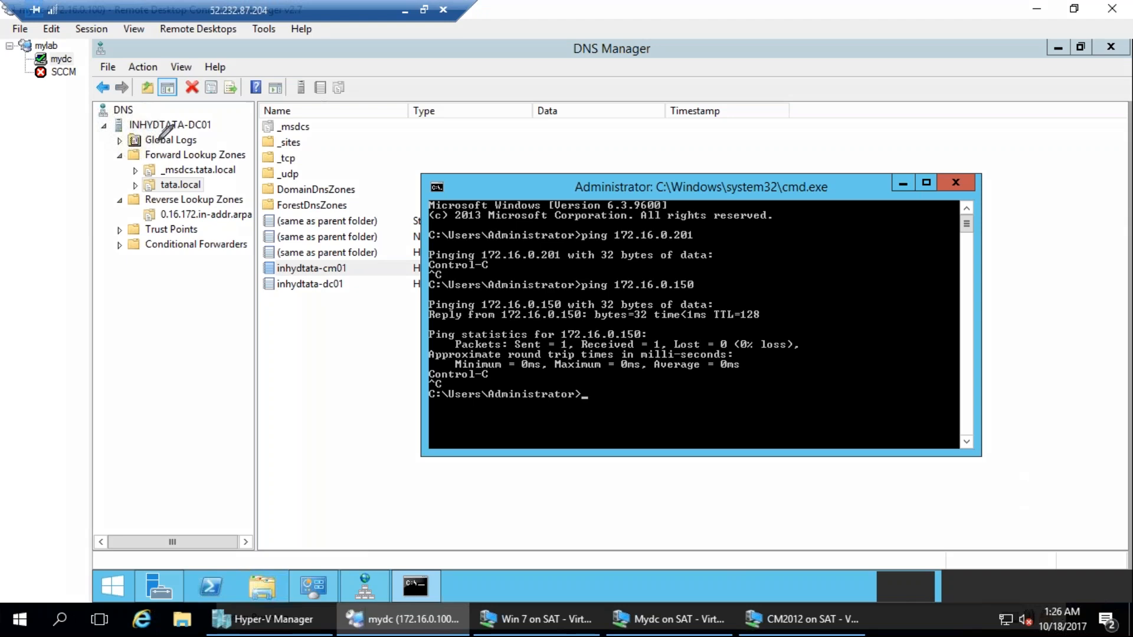
pyautogui.moveTo(212, 183)
pyautogui.mouseDown()
pyautogui.moveTo(134, 177)
pyautogui.moveTo(207, 189)
pyautogui.mouseUp()
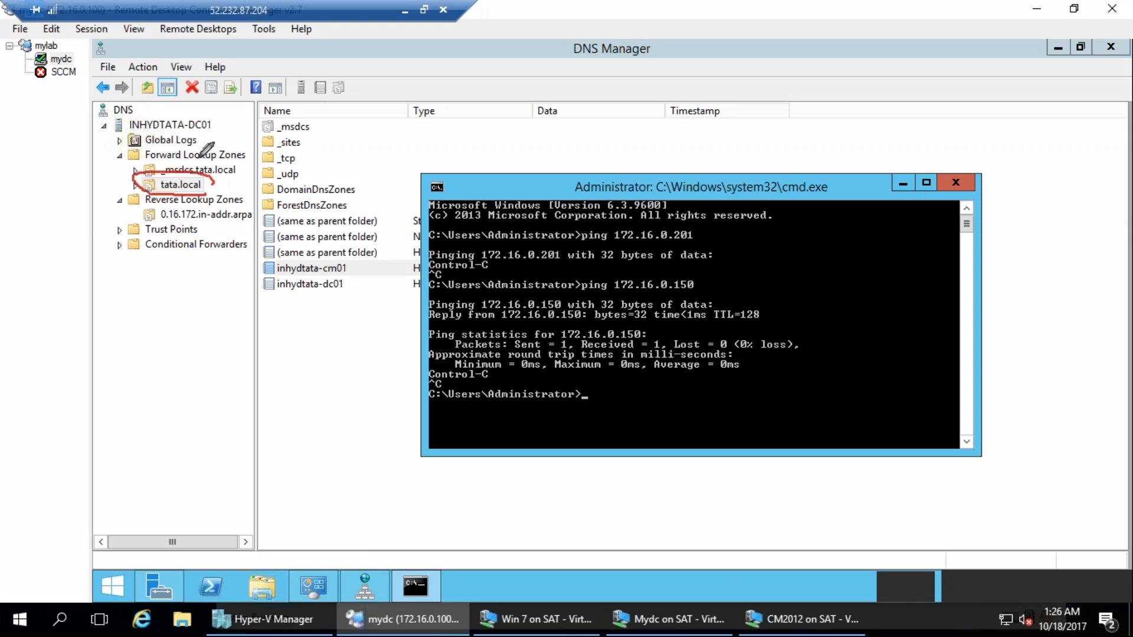
pyautogui.moveTo(251, 152); pyautogui.dragTo(121, 159)
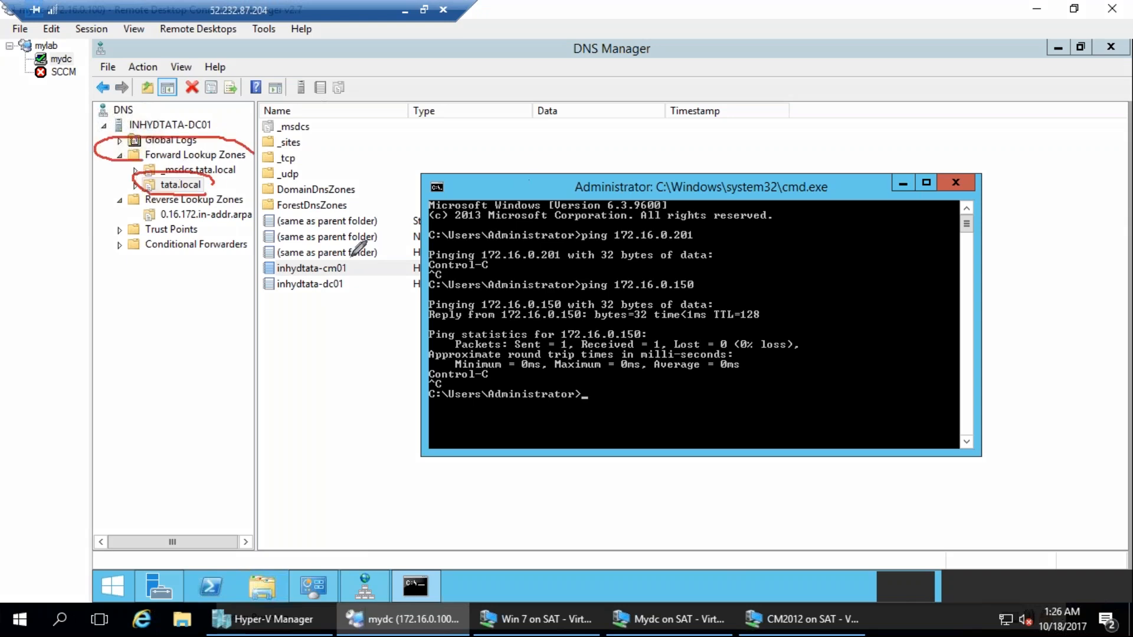
pyautogui.moveTo(357, 269)
pyautogui.mouseDown()
pyautogui.moveTo(255, 249)
pyautogui.moveTo(354, 281)
pyautogui.moveTo(349, 264)
pyautogui.mouseUp()
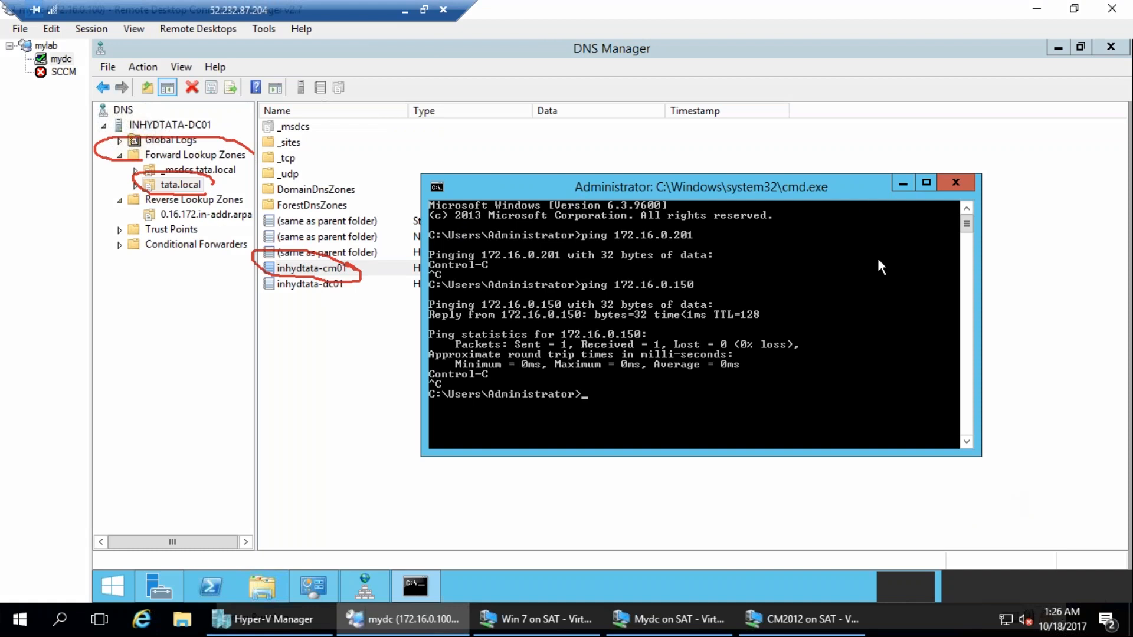
pyautogui.click(904, 183)
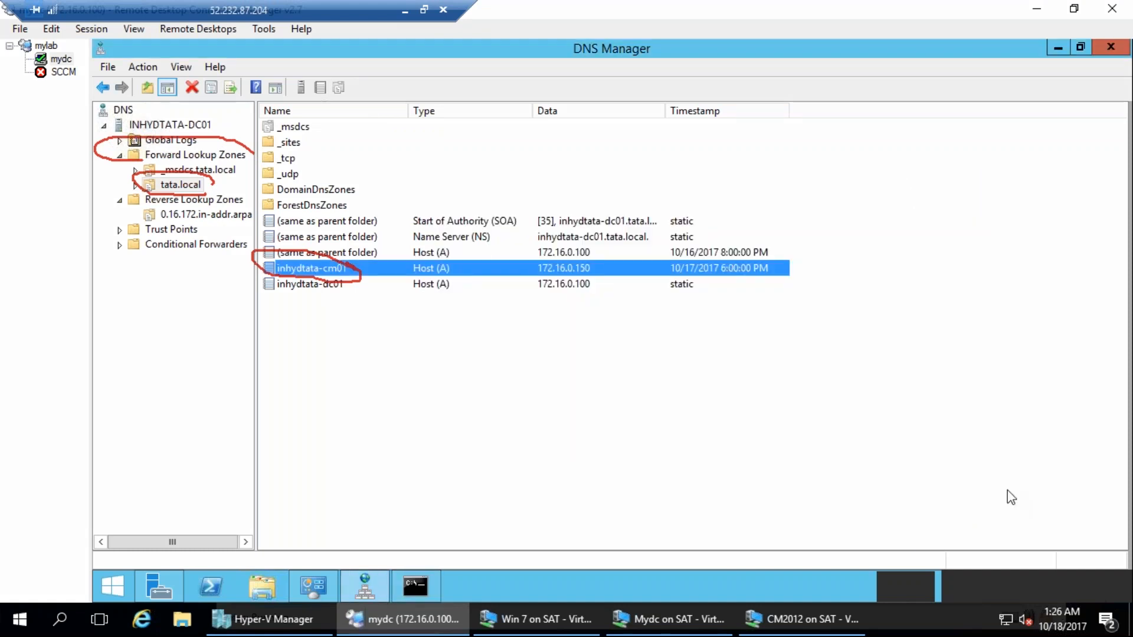
pyautogui.moveTo(466, 260)
pyautogui.mouseDown()
pyautogui.moveTo(479, 259)
pyautogui.moveTo(424, 236)
pyautogui.mouseUp()
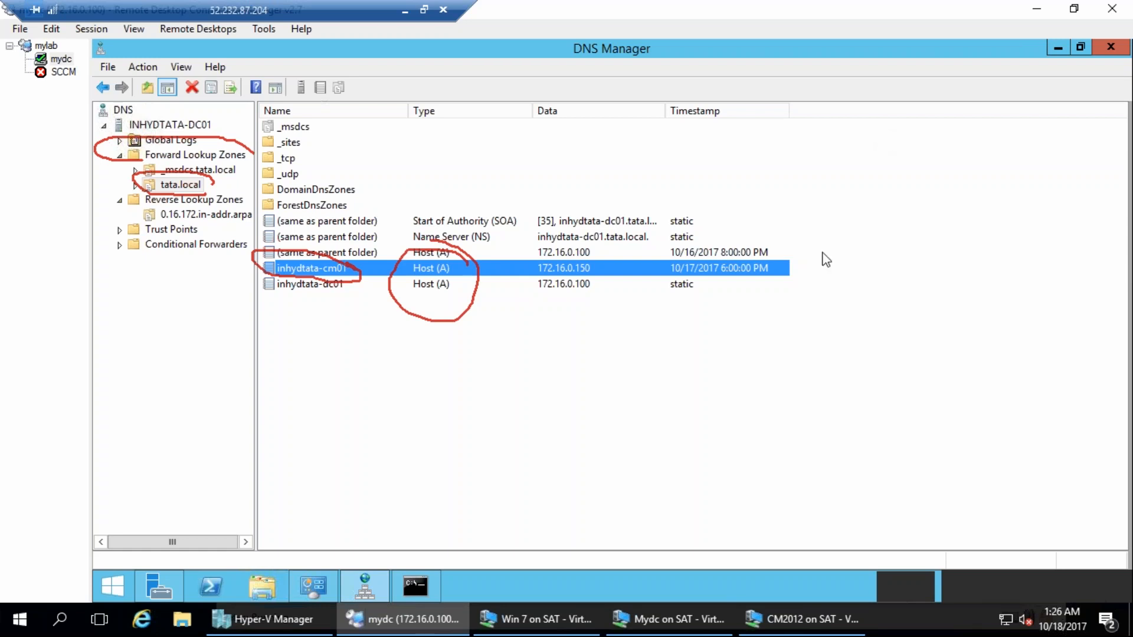
pyautogui.moveTo(602, 256)
pyautogui.mouseDown()
pyautogui.moveTo(525, 256)
pyautogui.moveTo(540, 277)
pyautogui.moveTo(604, 267)
pyautogui.moveTo(603, 252)
pyautogui.mouseUp()
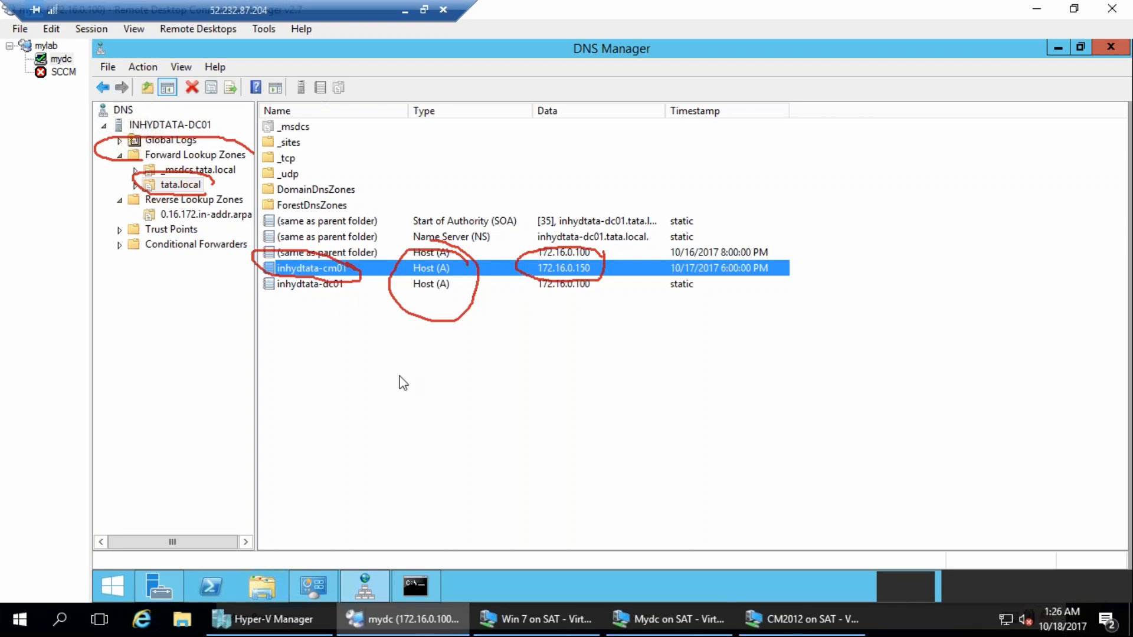
pyautogui.moveTo(618, 257)
pyautogui.mouseDown()
pyautogui.moveTo(626, 275)
pyautogui.moveTo(764, 231)
pyautogui.mouseUp()
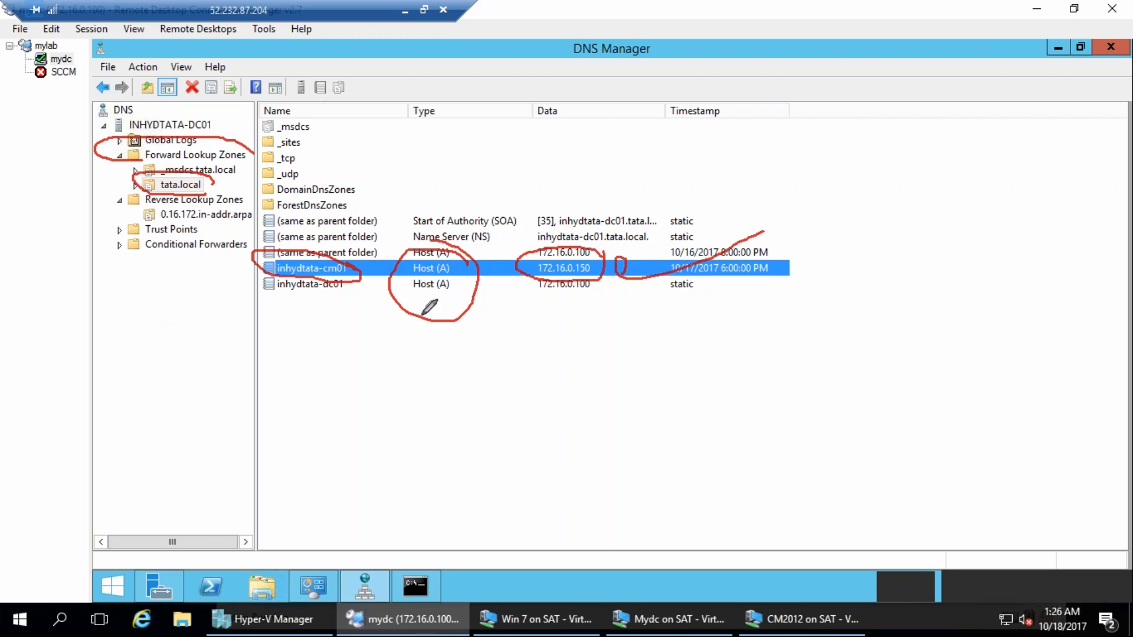
pyautogui.moveTo(596, 255); pyautogui.dragTo(625, 249)
pyautogui.press('Escape')
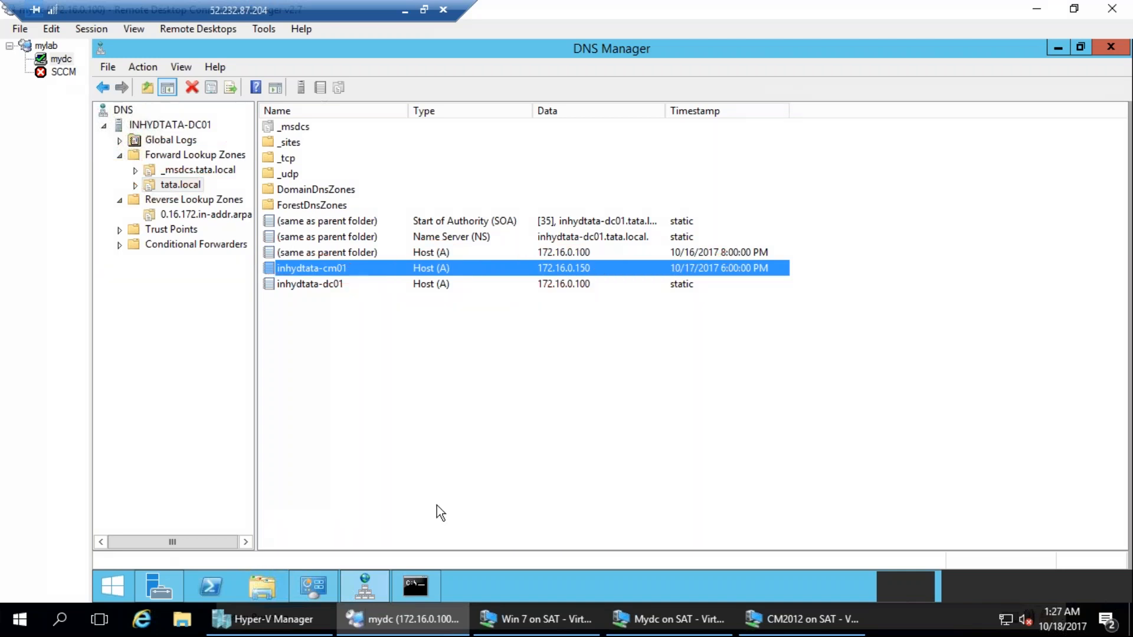
# Enable updating the associated pointer (PTR) record in the properties of tata.local's inhydtata-cm01 host record.
pyautogui.click(204, 214)
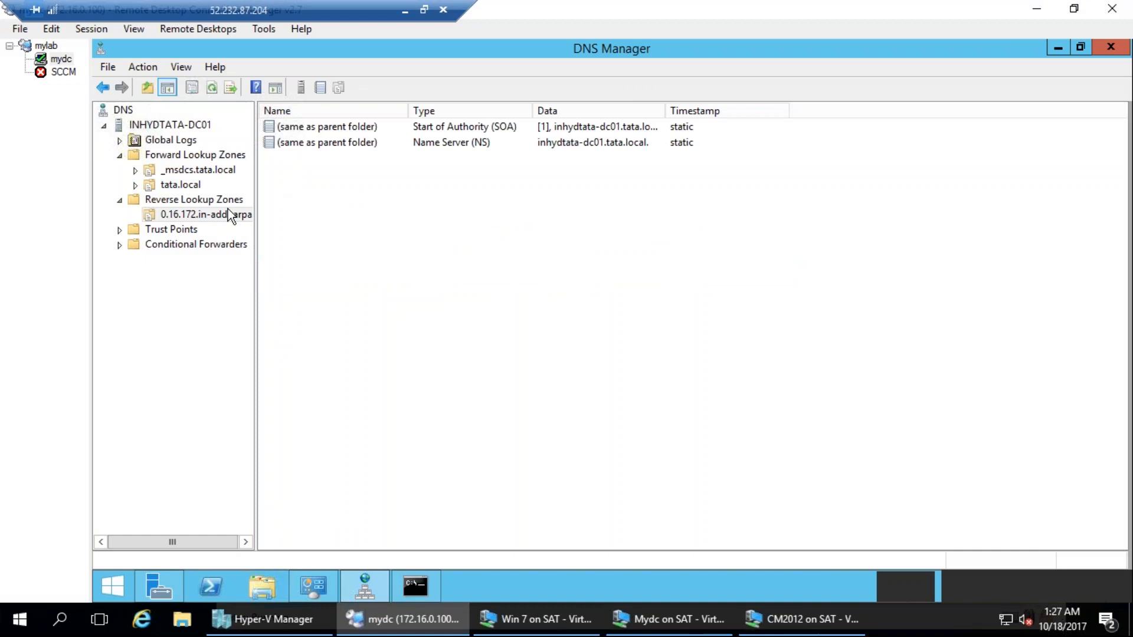
pyautogui.click(218, 199)
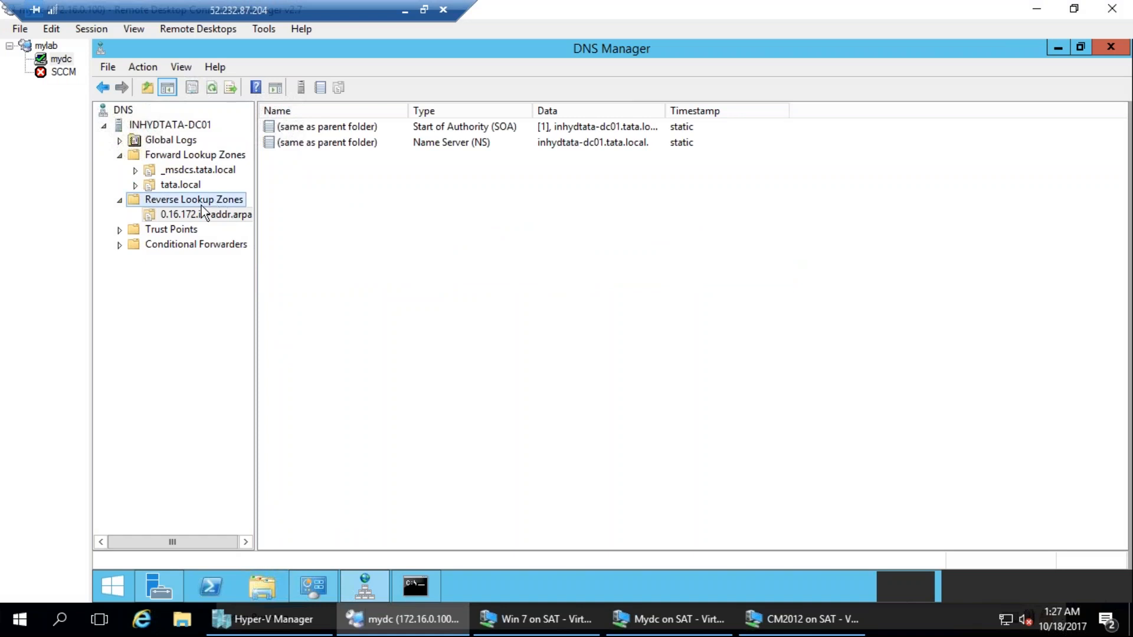
pyautogui.click(207, 215)
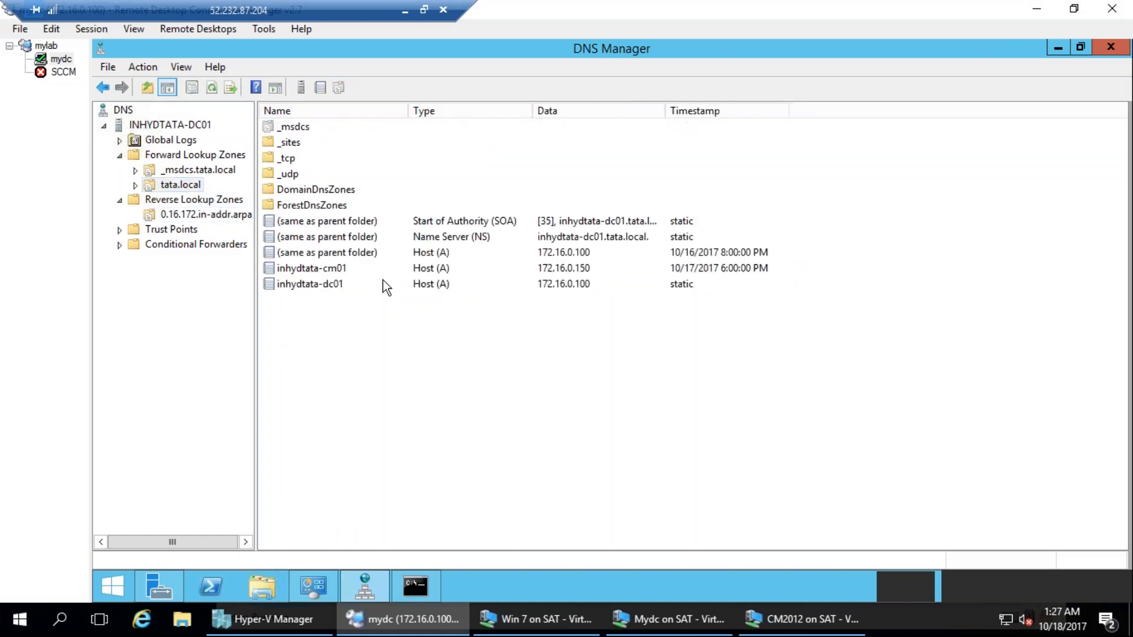
pyautogui.rightClick(325, 268)
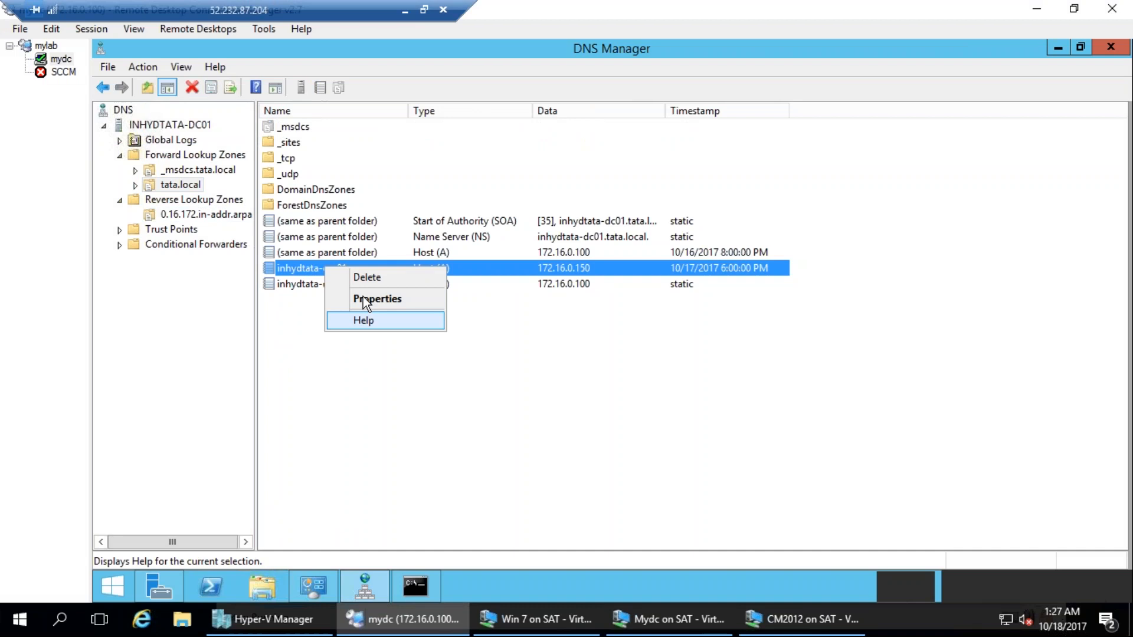
pyautogui.click(363, 298)
pyautogui.click(470, 303)
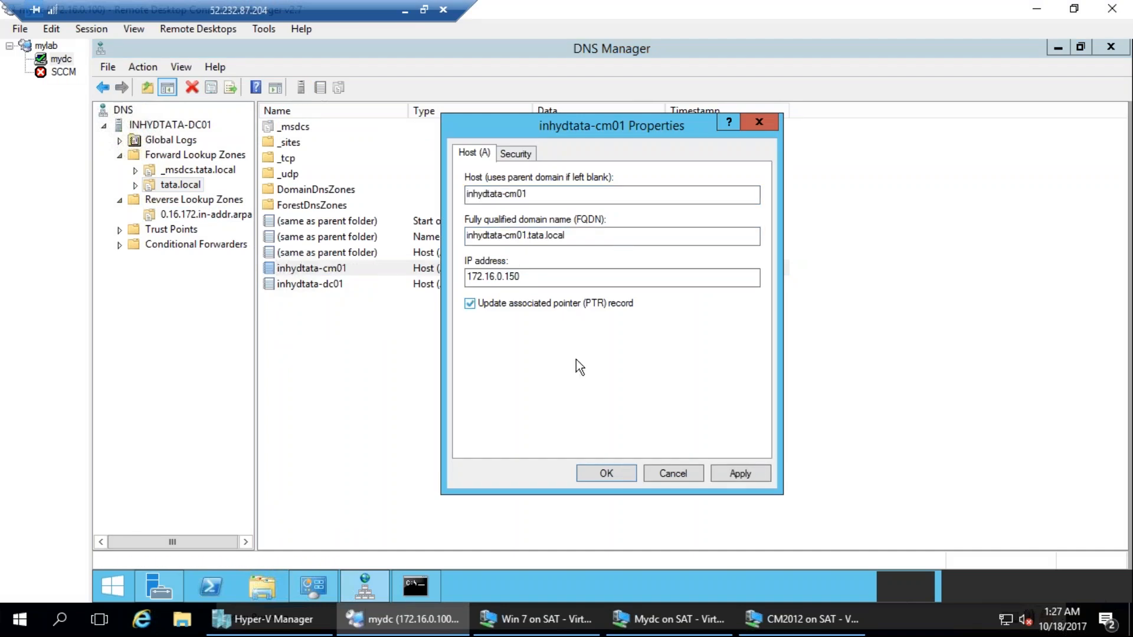
pyautogui.click(620, 471)
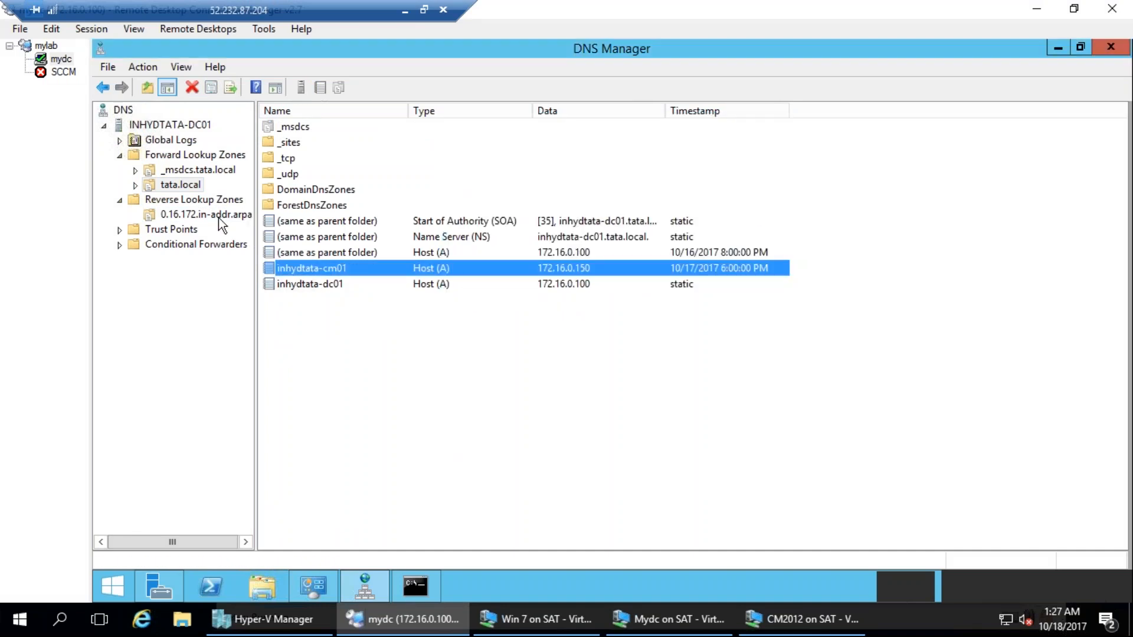
# Refresh the 0.16.172.in-addr.arpa reverse zone and examine the name, type and data of the 172.16.0.150 record.
pyautogui.click(243, 215)
pyautogui.click(213, 89)
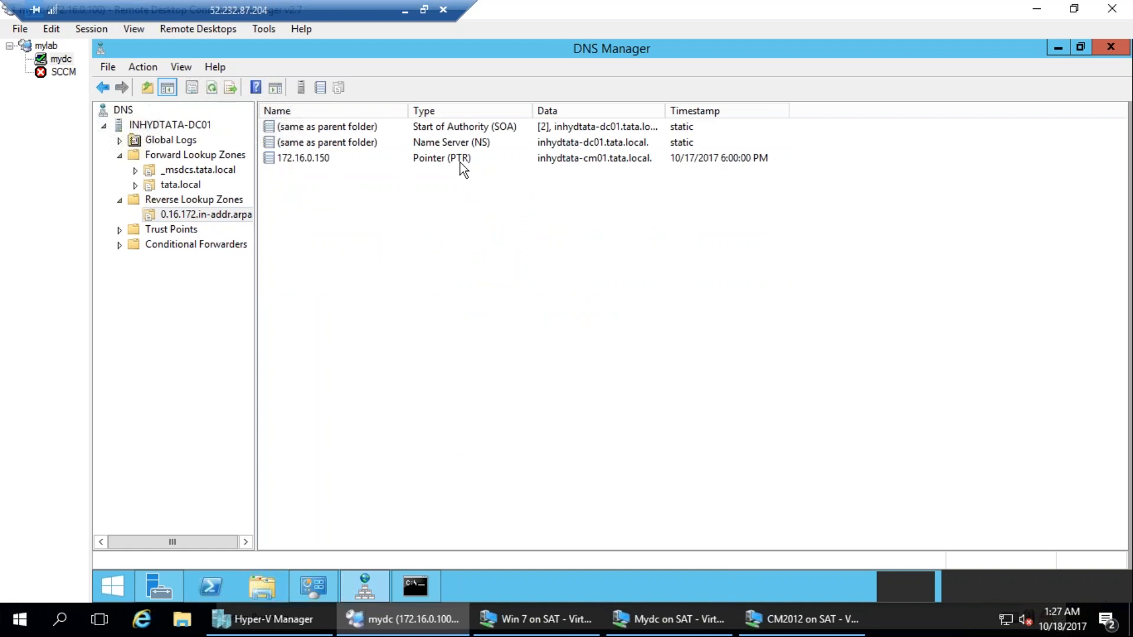
pyautogui.moveTo(491, 149)
pyautogui.mouseDown()
pyautogui.moveTo(462, 187)
pyautogui.moveTo(489, 151)
pyautogui.mouseUp()
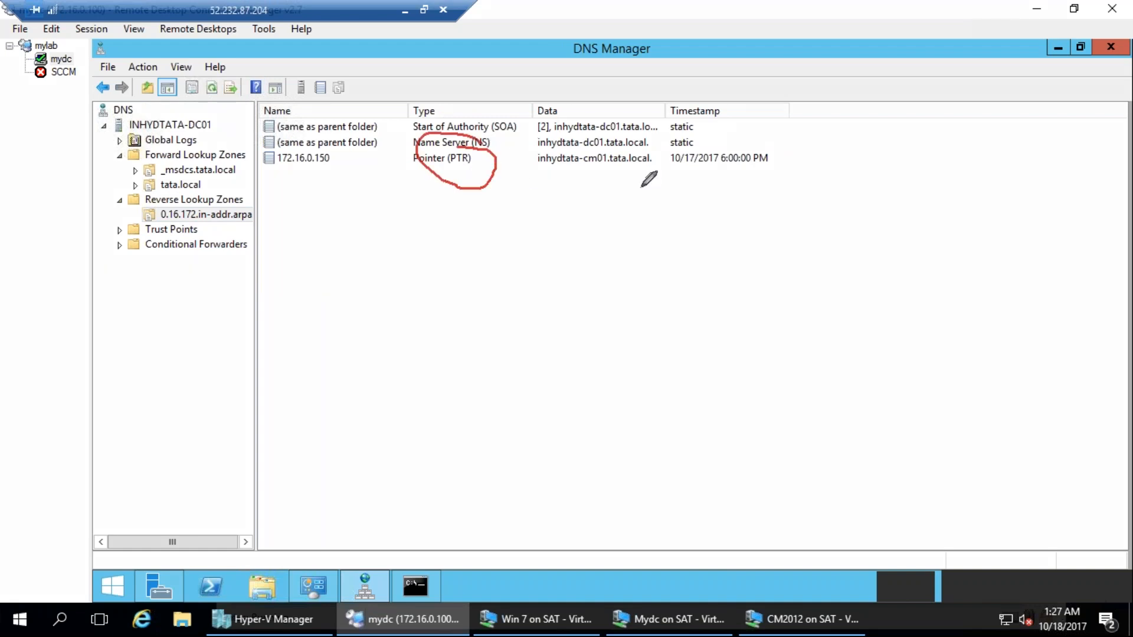
pyautogui.moveTo(538, 180); pyautogui.dragTo(648, 176)
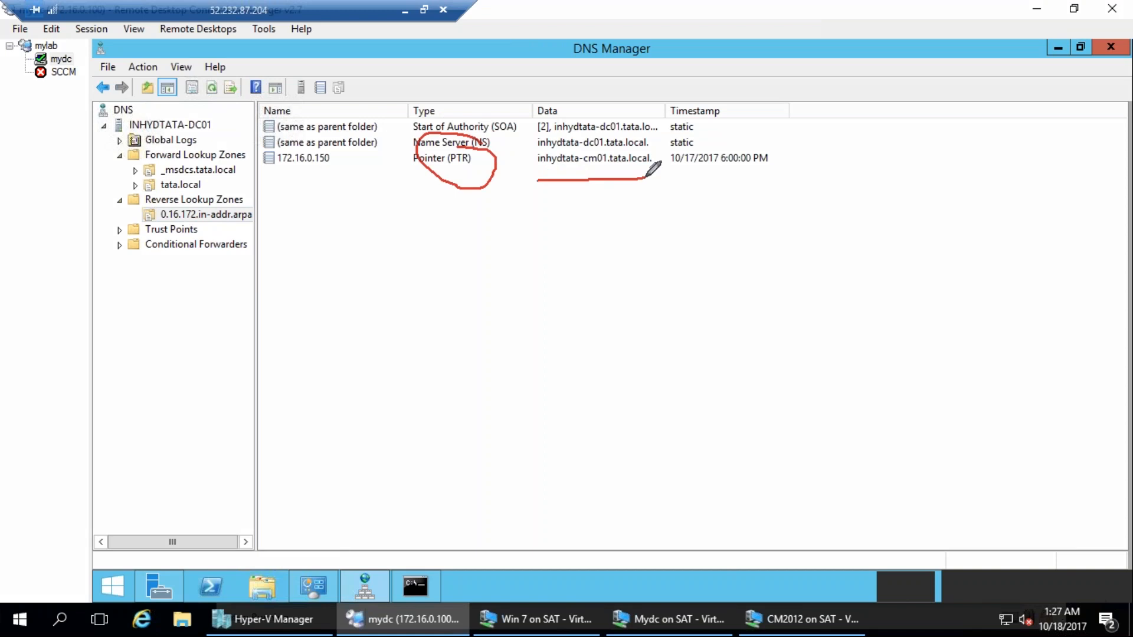
pyautogui.moveTo(356, 176)
pyautogui.mouseDown()
pyautogui.moveTo(267, 176)
pyautogui.moveTo(301, 190)
pyautogui.moveTo(340, 159)
pyautogui.moveTo(263, 145)
pyautogui.moveTo(277, 192)
pyautogui.mouseUp()
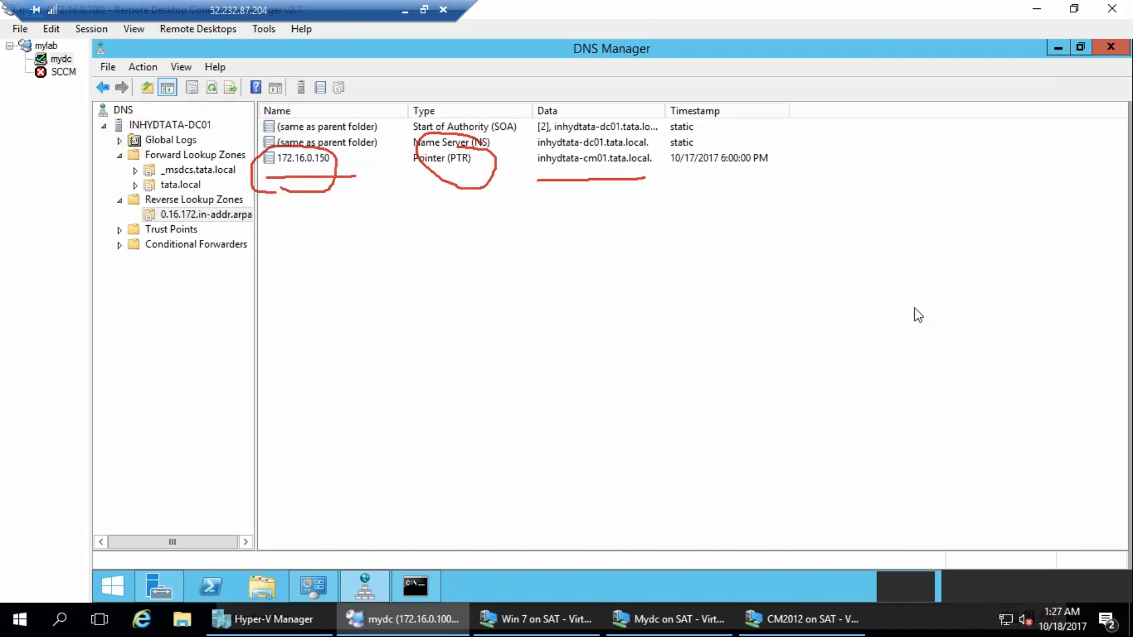
# Check in tata.local that the inhydtata-dc01 and inhydtata-cm01 host records have updating of the associated pointer (PTR) record enabled.
pyautogui.press('e')
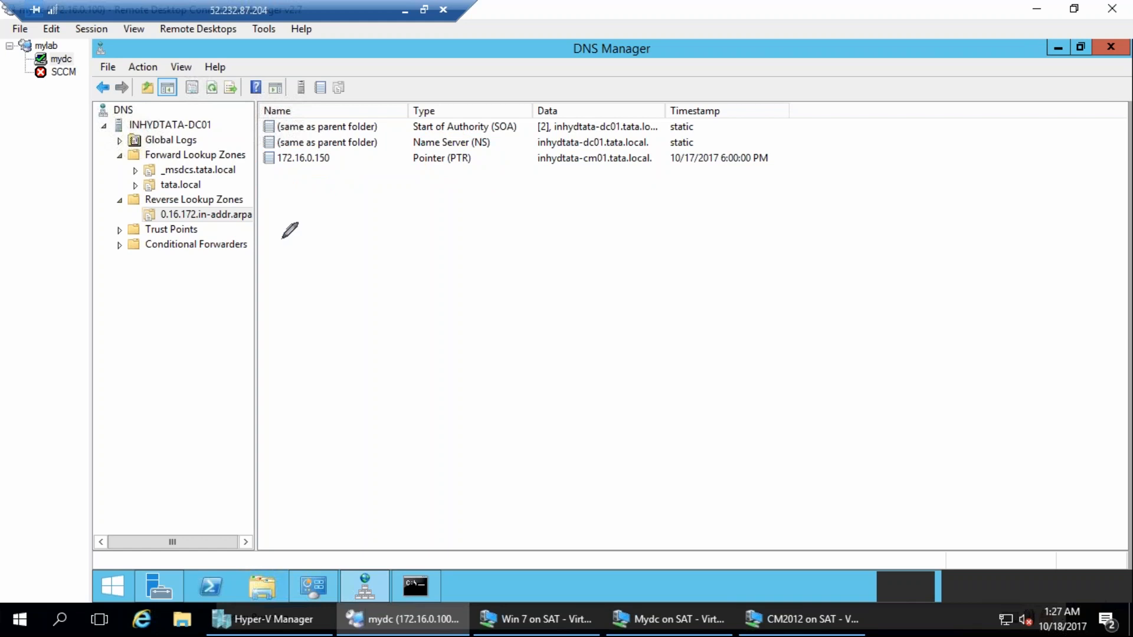
pyautogui.moveTo(289, 184); pyautogui.dragTo(372, 146)
pyautogui.click(1034, 339)
pyautogui.click(194, 188)
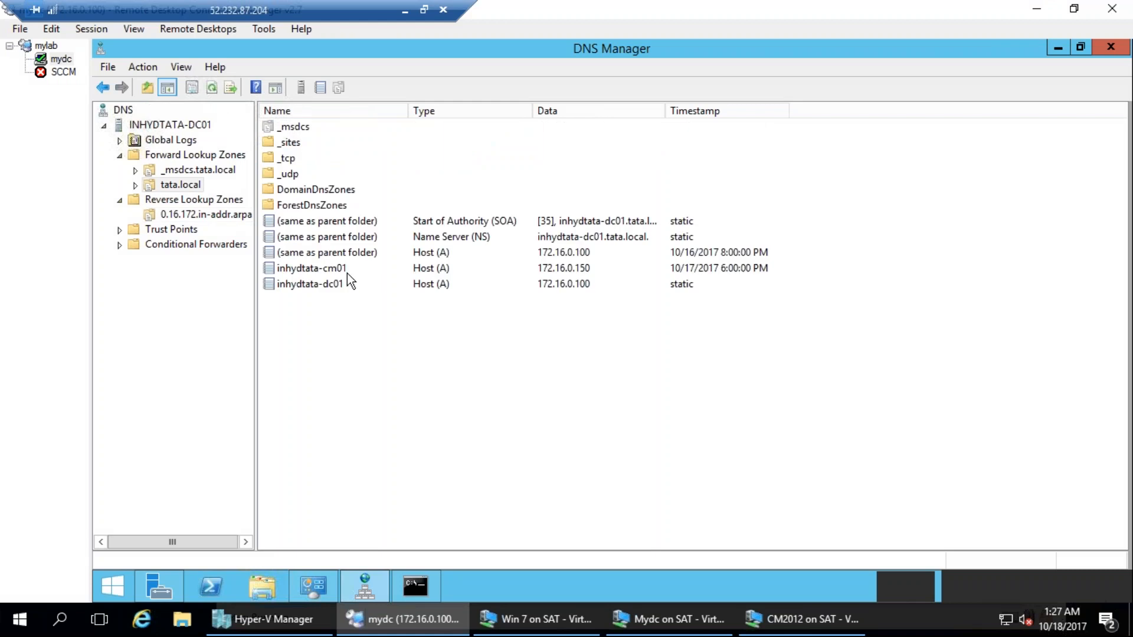
pyautogui.doubleClick(345, 286)
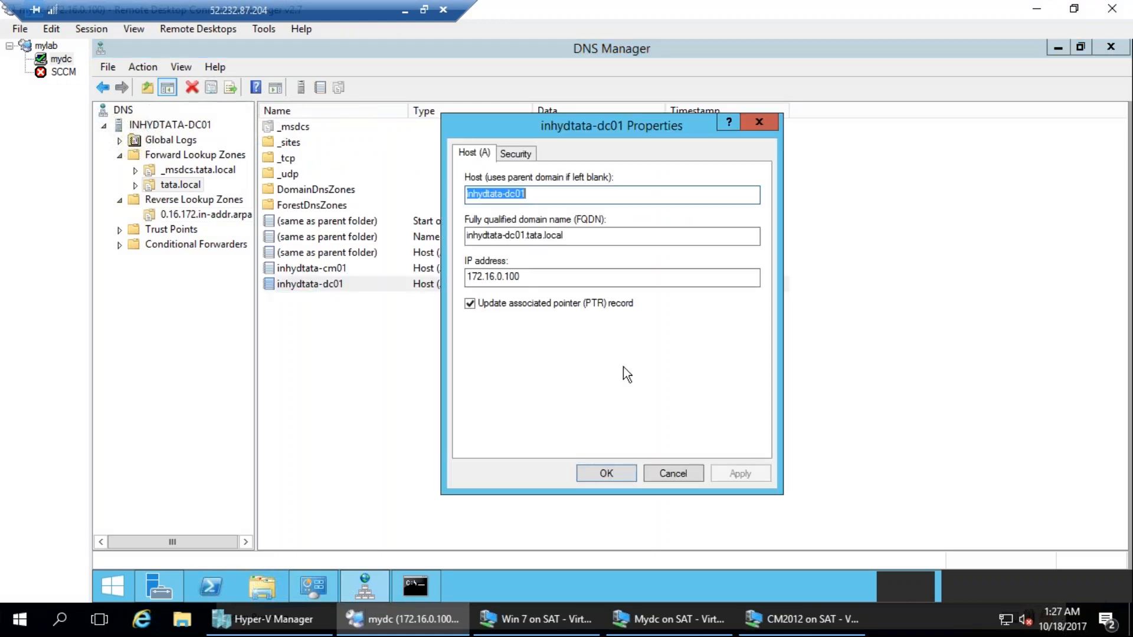
pyautogui.click(596, 478)
pyautogui.doubleClick(331, 272)
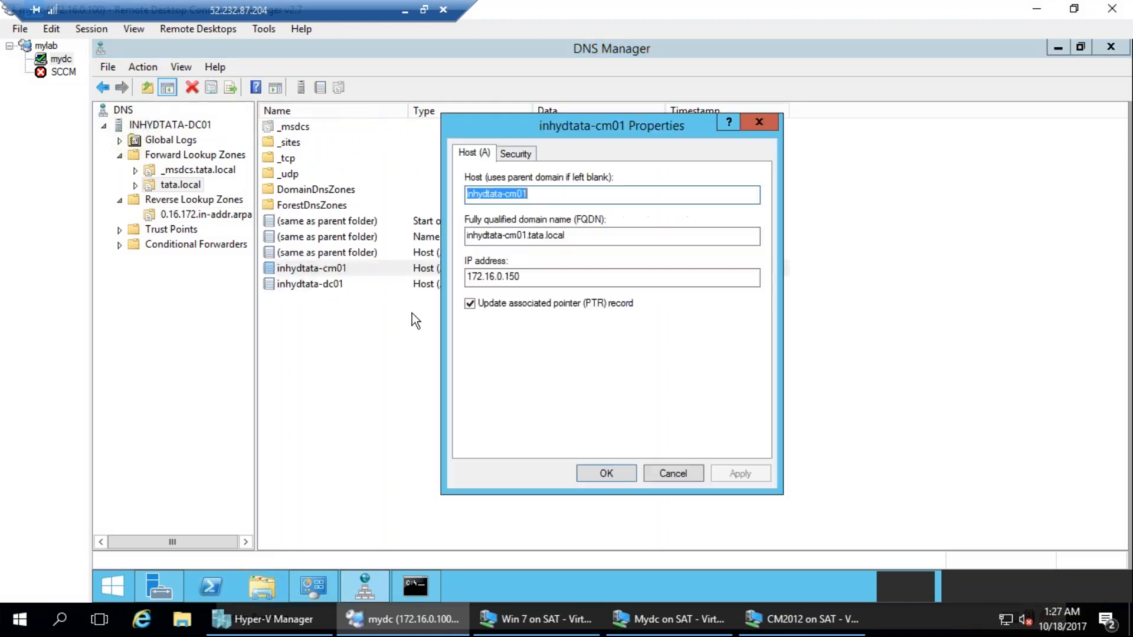
pyautogui.click(610, 472)
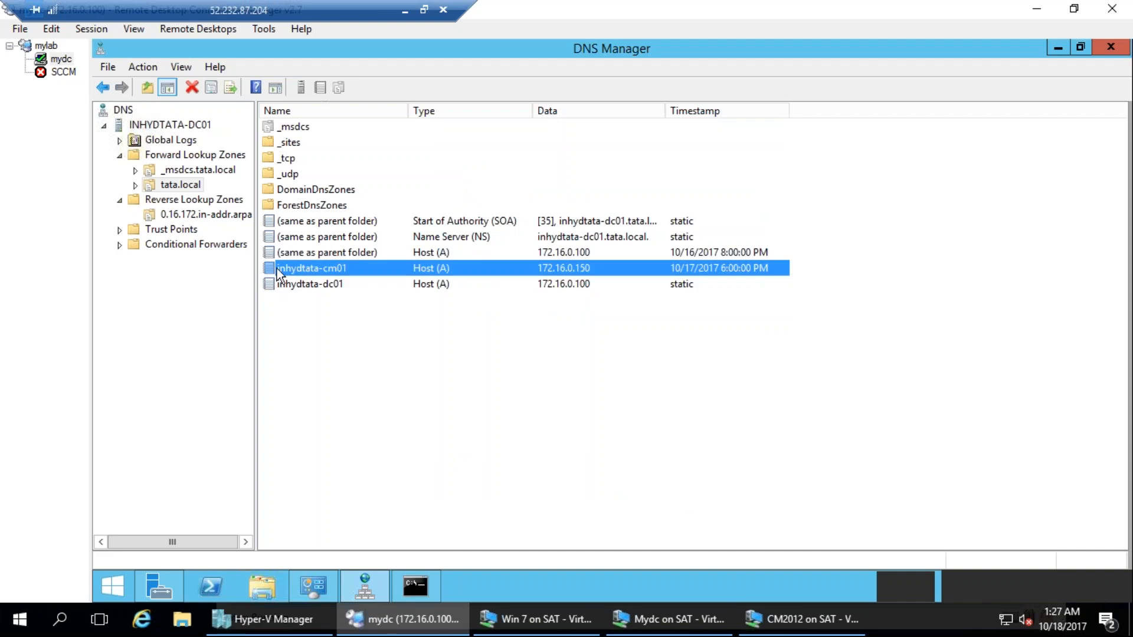
# Start a new pointer (PTR) record in the 0.16.172.in-addr.arpa zone and browse to the tata.local forward zone for its host.
pyautogui.click(202, 216)
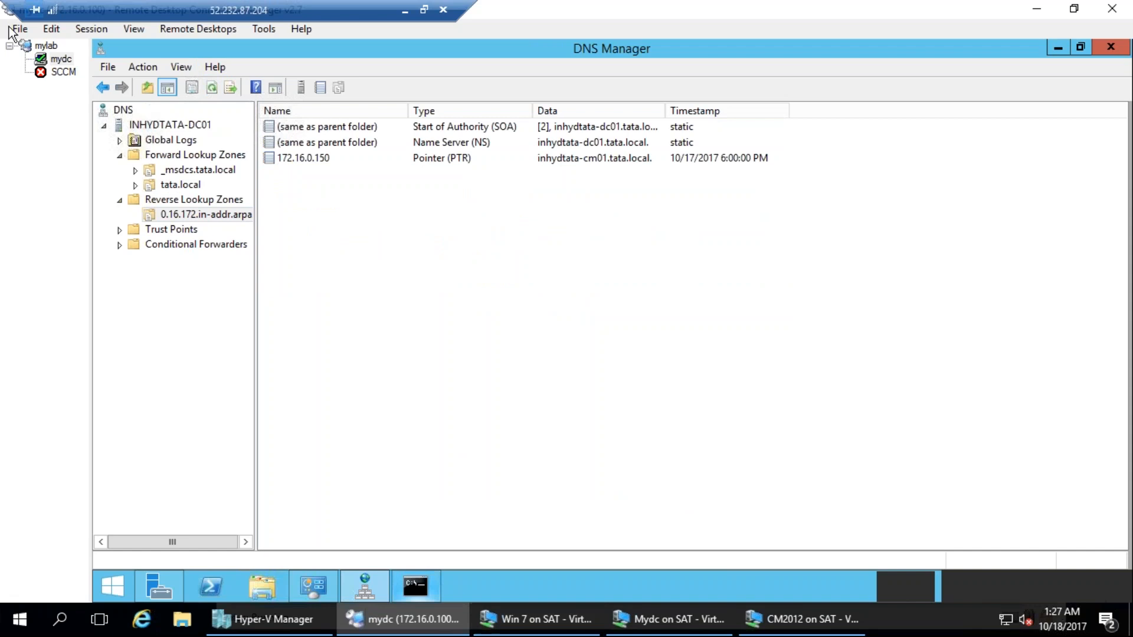
pyautogui.rightClick(204, 214)
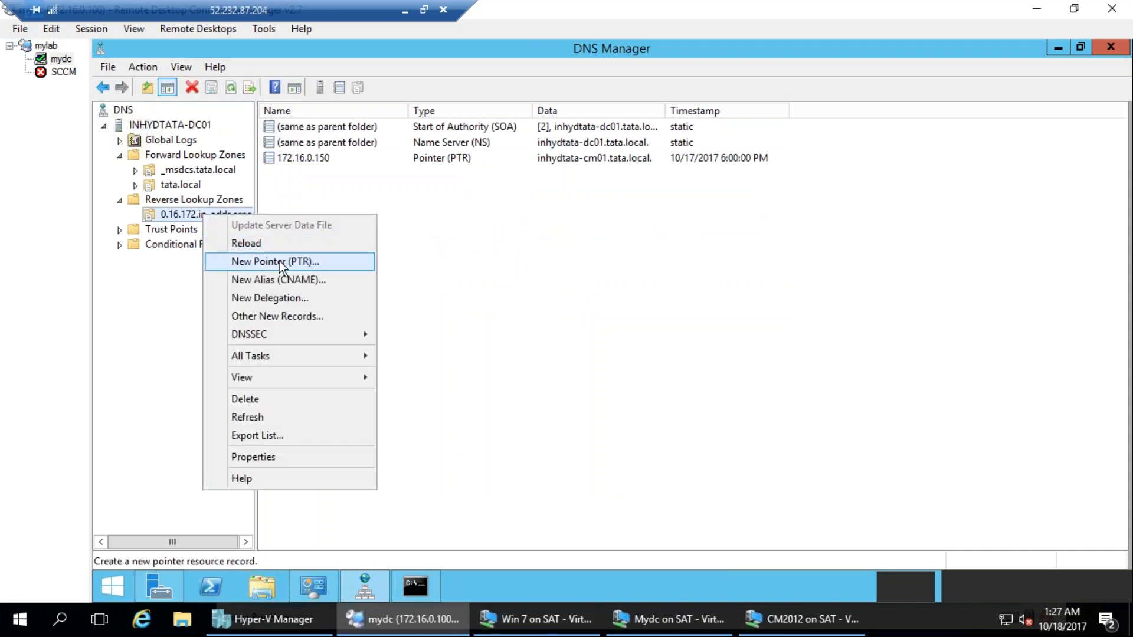
pyautogui.click(278, 261)
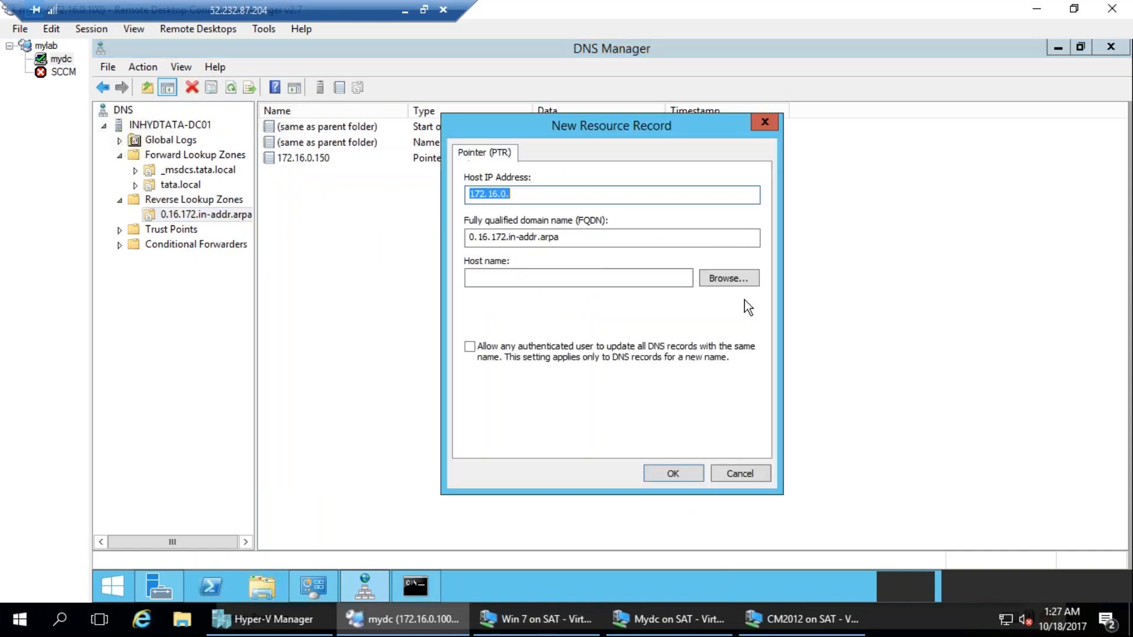
pyautogui.click(729, 278)
pyautogui.doubleClick(514, 252)
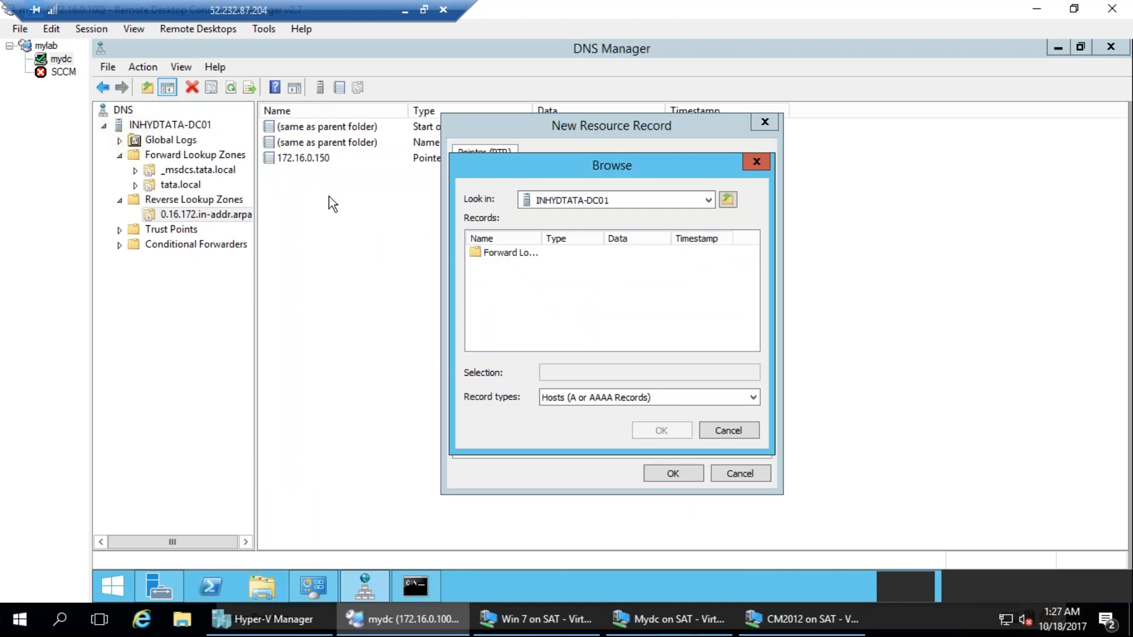
pyautogui.doubleClick(498, 253)
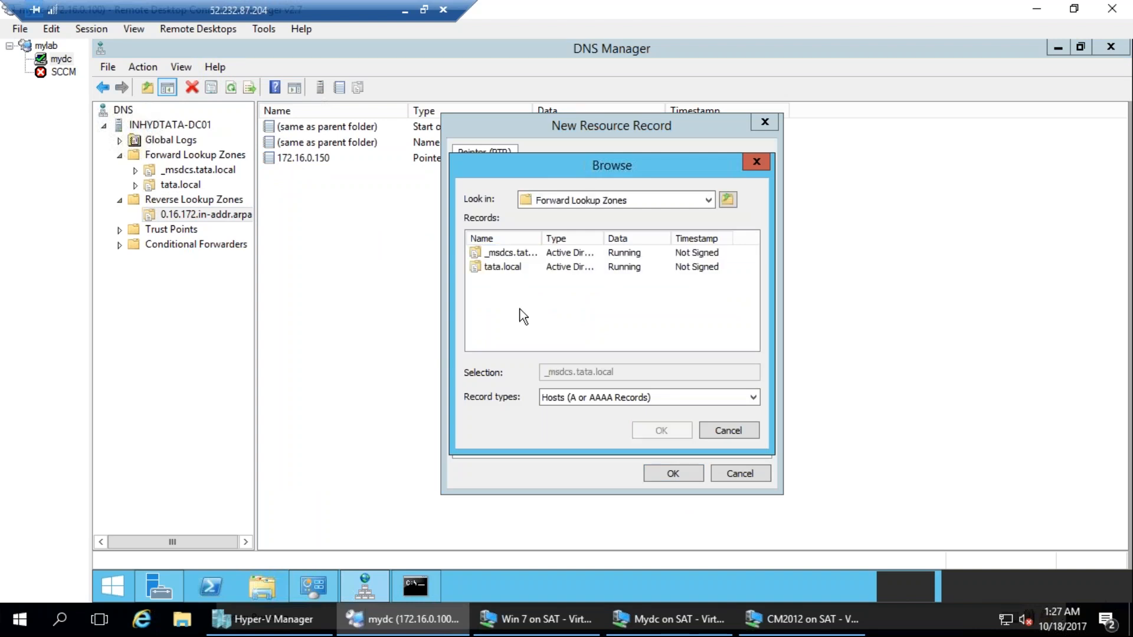
pyautogui.doubleClick(495, 266)
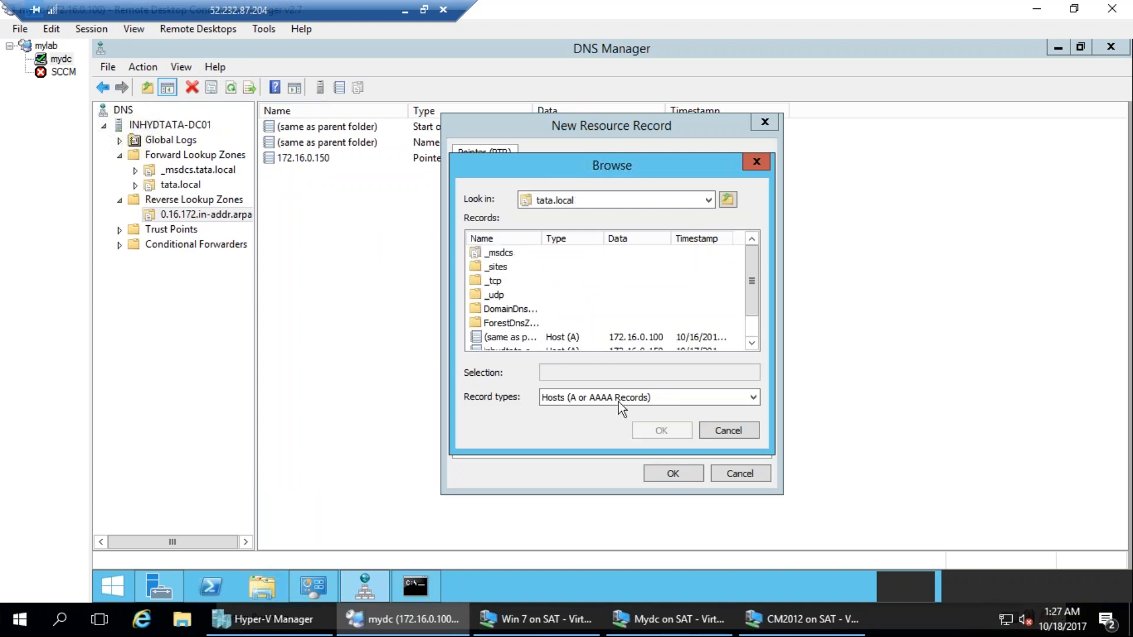
# Create the pointer record for 172.16.0.100 with inhydtata-dc01.tata.local as its host name, and refresh the reverse zone.
pyautogui.scroll(-1, 515, 348)
pyautogui.click(504, 338)
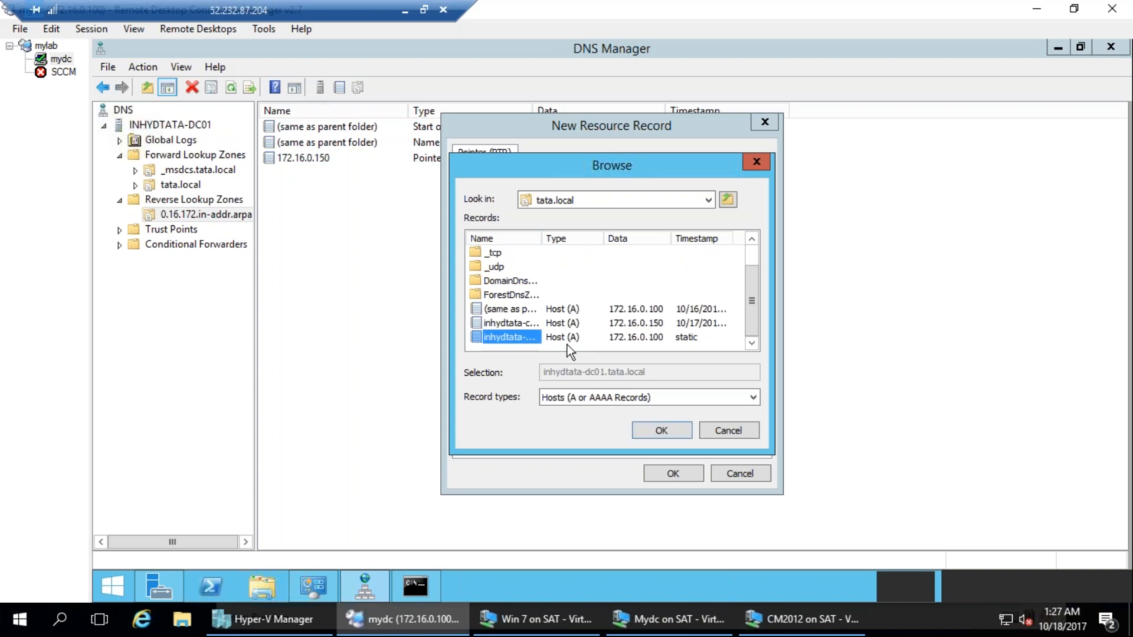
pyautogui.doubleClick(541, 238)
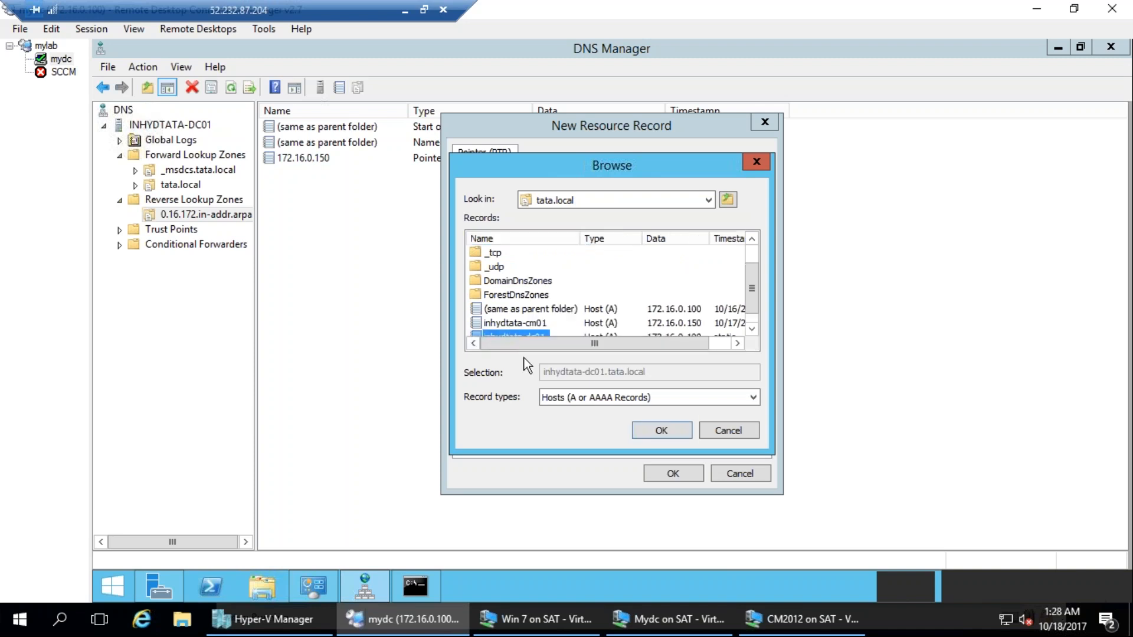
pyautogui.scroll(-1, 558, 323)
pyautogui.click(668, 435)
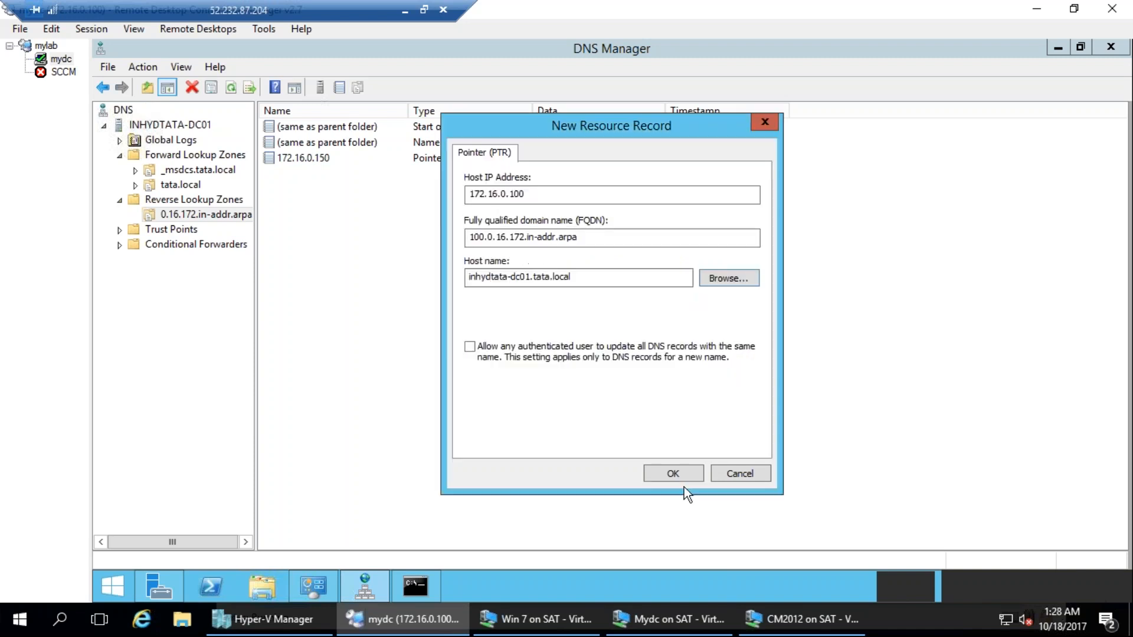
pyautogui.click(673, 474)
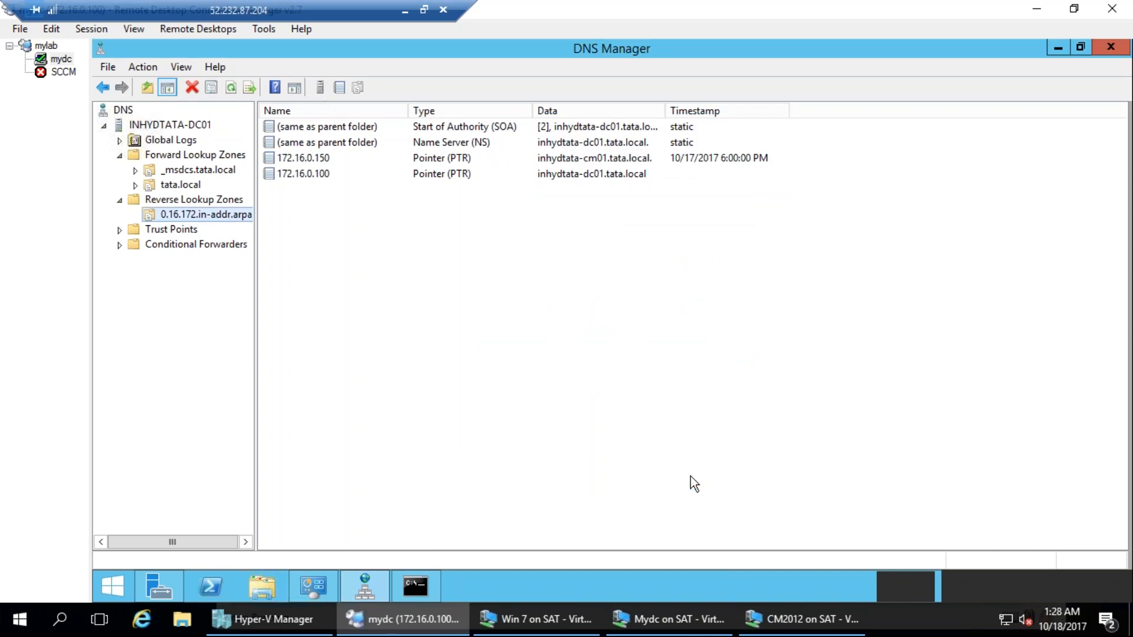
pyautogui.click(232, 87)
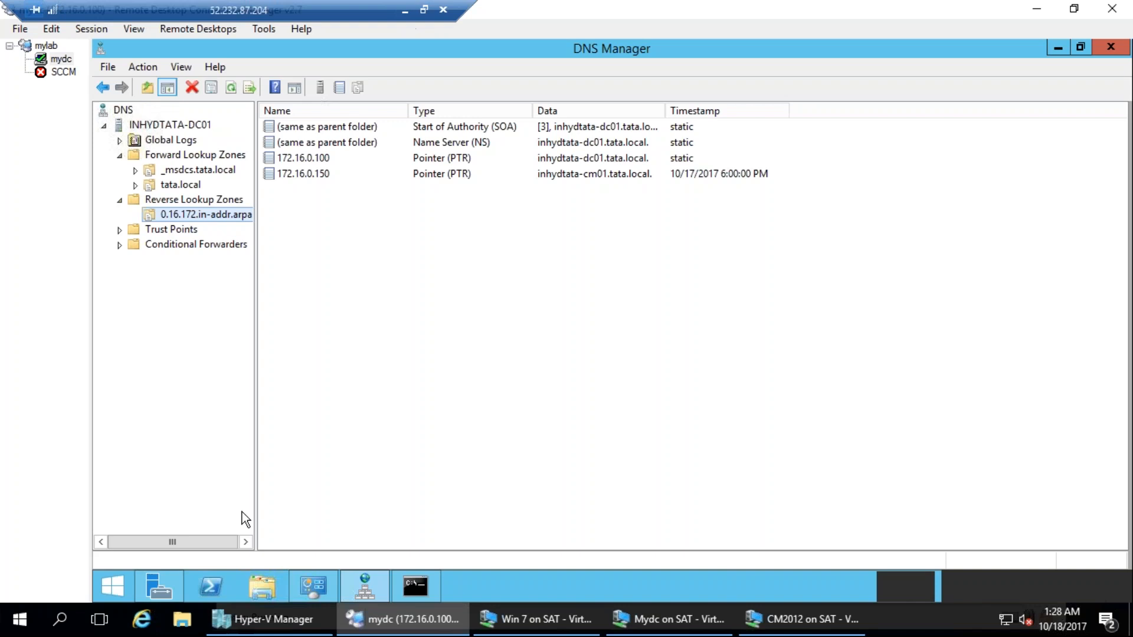
# Open Active Directory Sites and Services from the Administrative Tools and expand the Sites container.
pyautogui.click(315, 585)
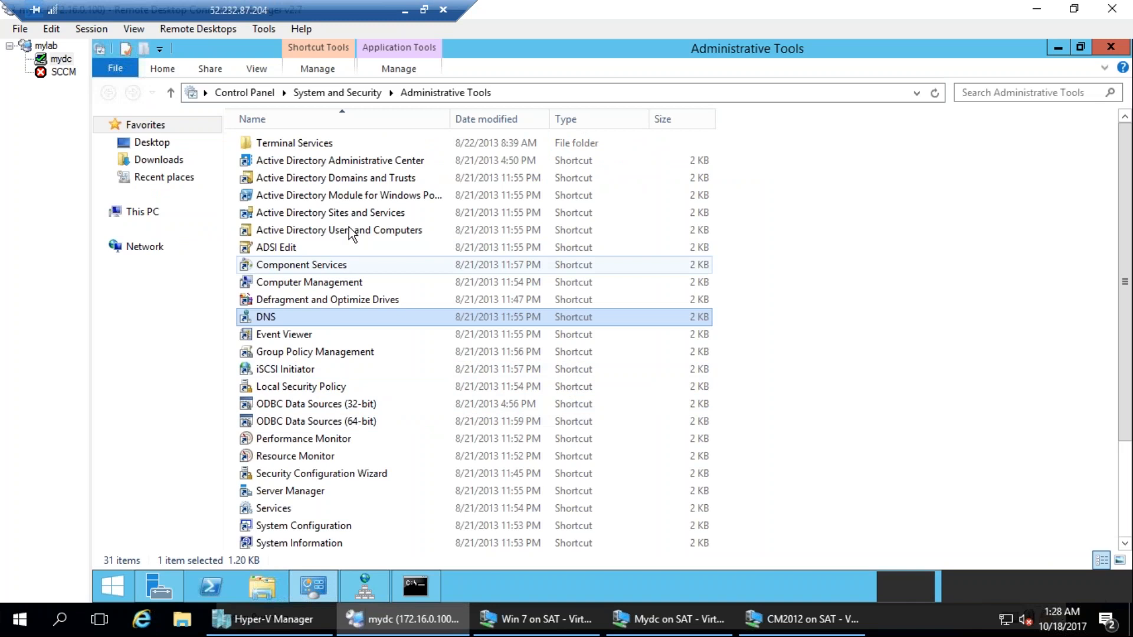
pyautogui.click(355, 213)
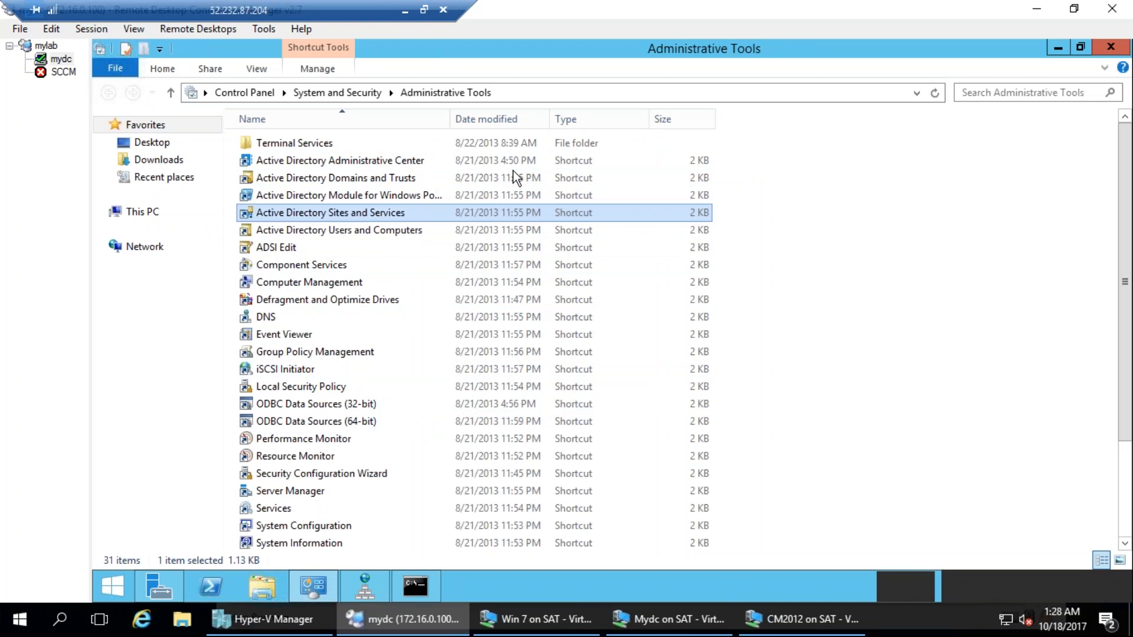
pyautogui.doubleClick(422, 214)
pyautogui.doubleClick(551, 141)
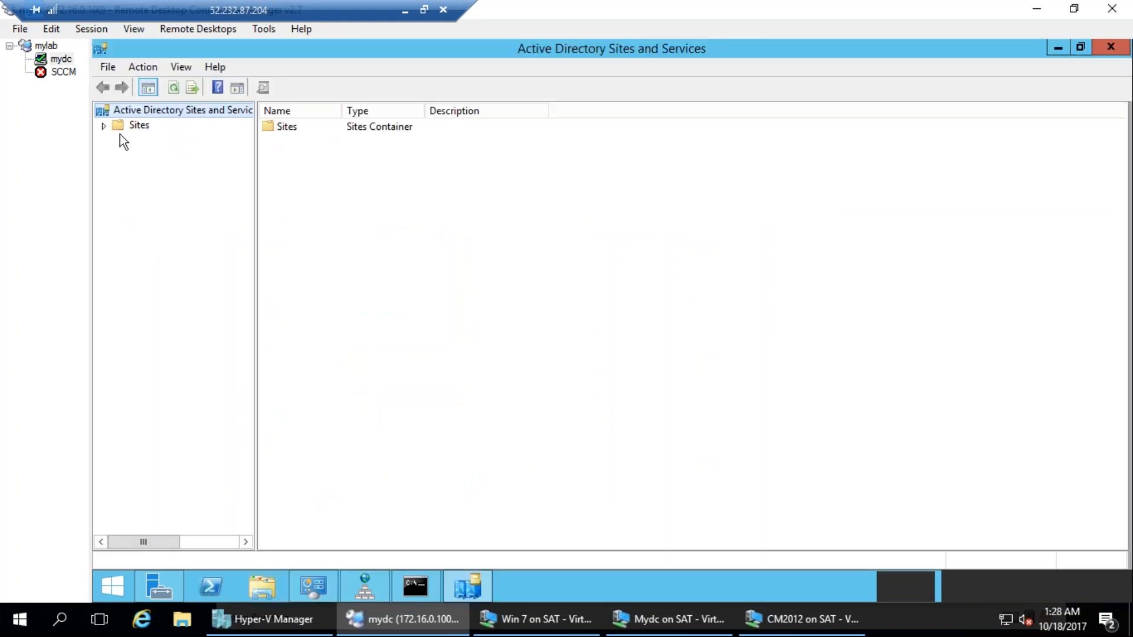
pyautogui.doubleClick(110, 126)
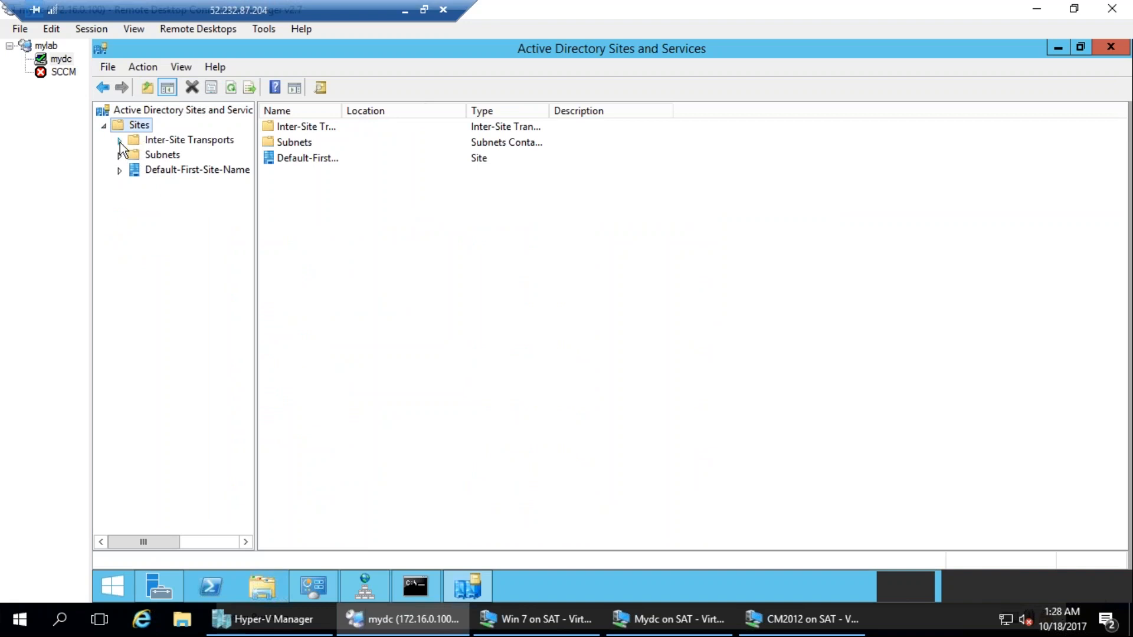
# Examine the contents of the Inter-Site Transports and Subnets containers under Sites.
pyautogui.click(119, 142)
pyautogui.click(155, 186)
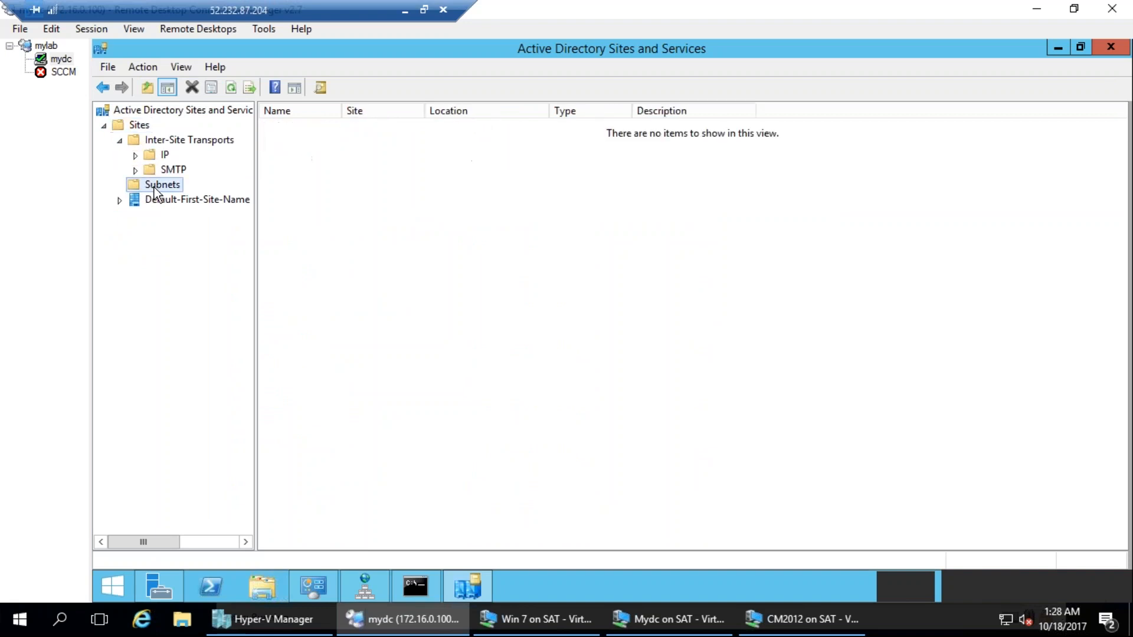
pyautogui.rightClick(155, 188)
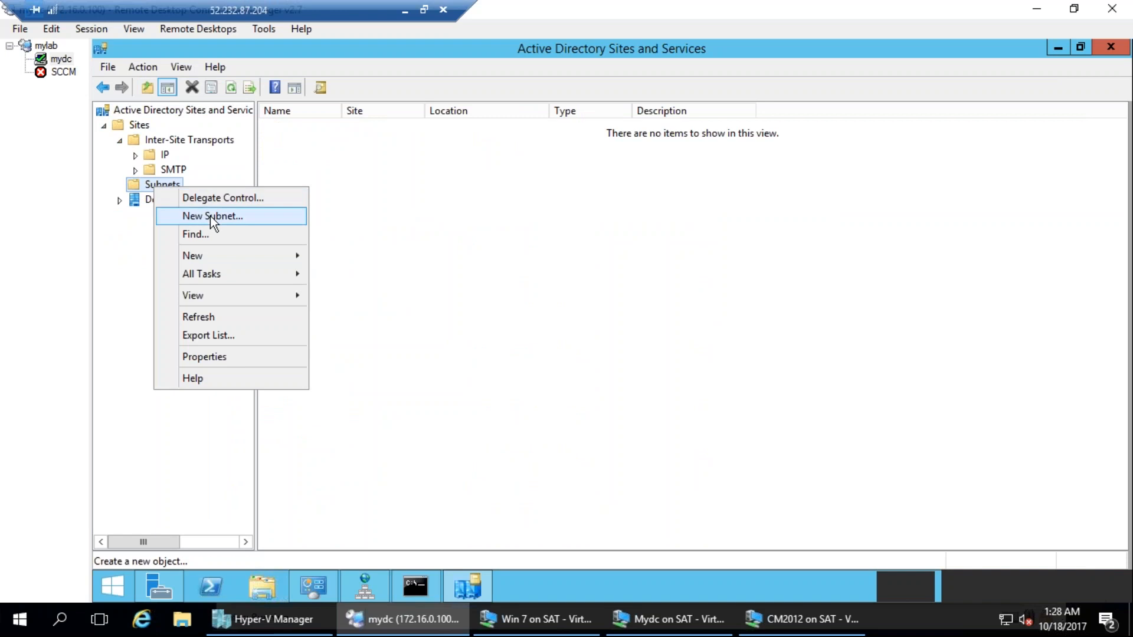
pyautogui.click(466, 270)
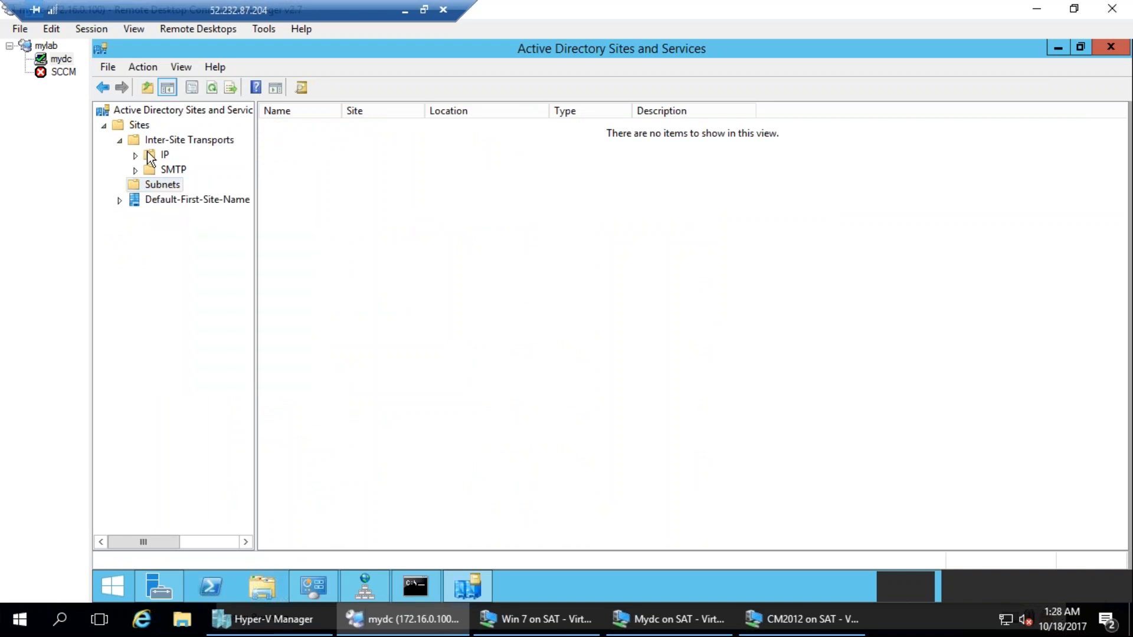
pyautogui.click(120, 140)
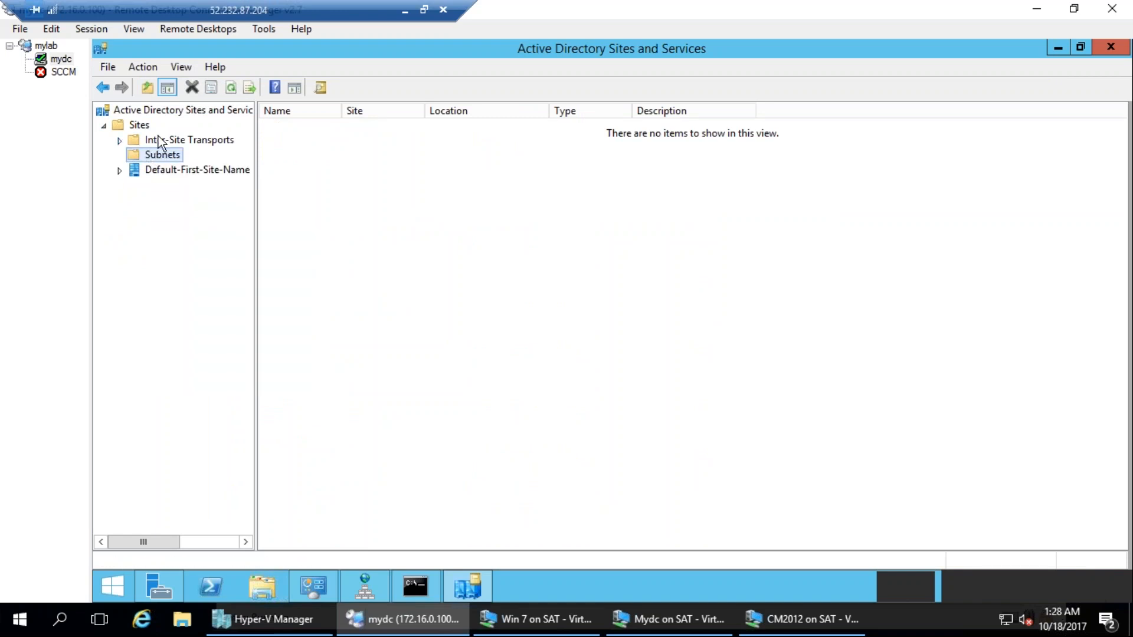
# Create a site named Hyderabad under Sites, using the DEFAULTIPSITELINK site link.
pyautogui.click(141, 126)
pyautogui.rightClick(139, 125)
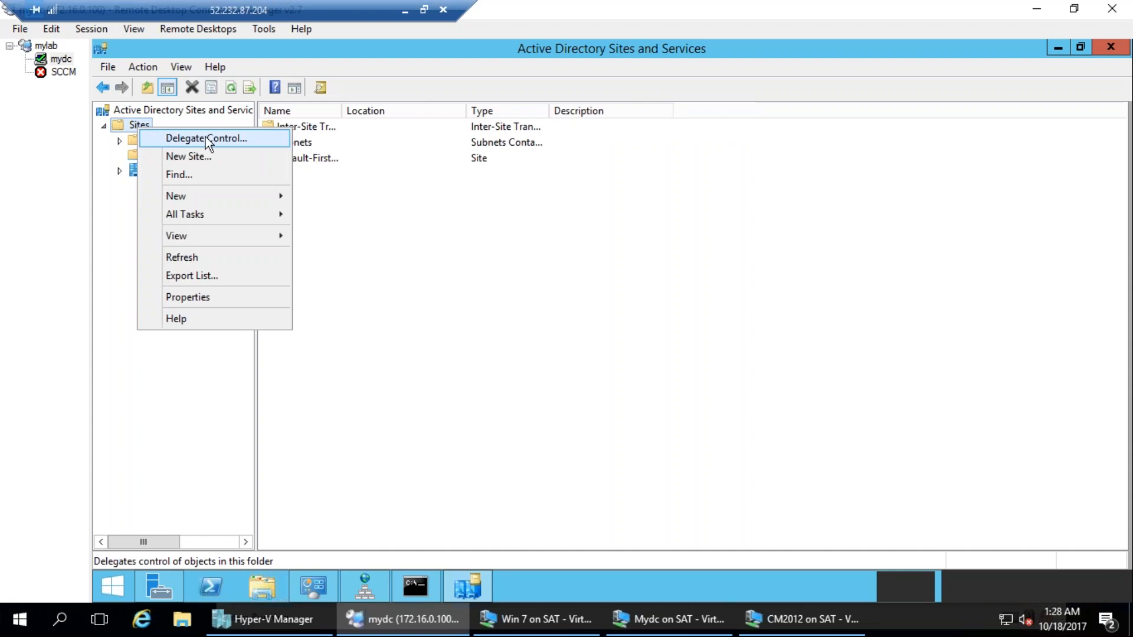
pyautogui.click(222, 157)
pyautogui.write('Hyderabad')
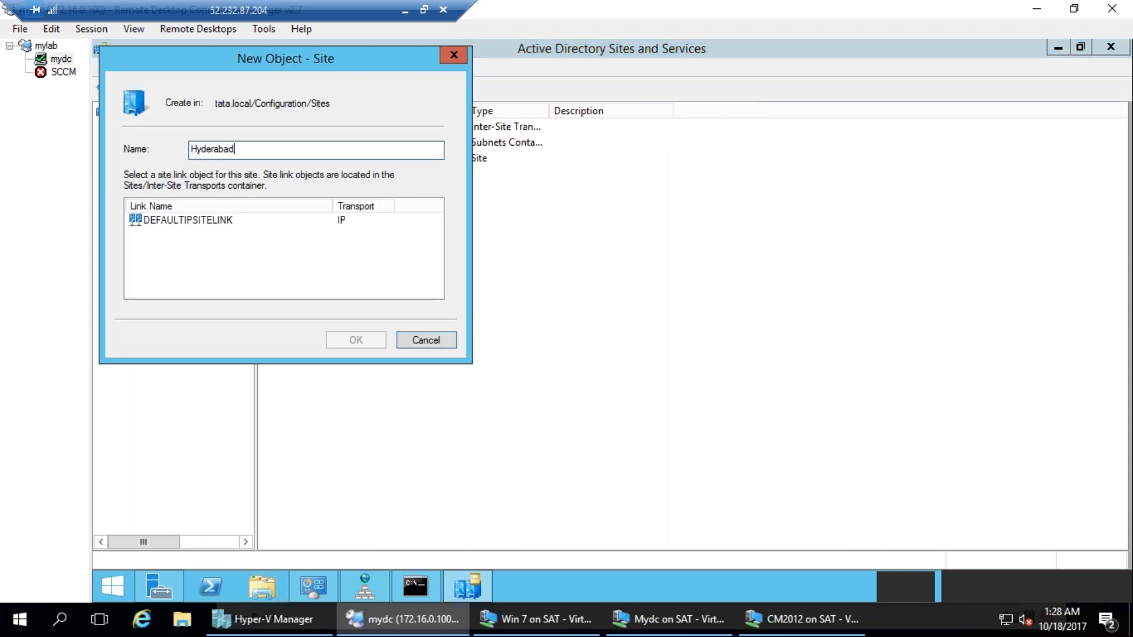
pyautogui.click(188, 220)
pyautogui.click(356, 340)
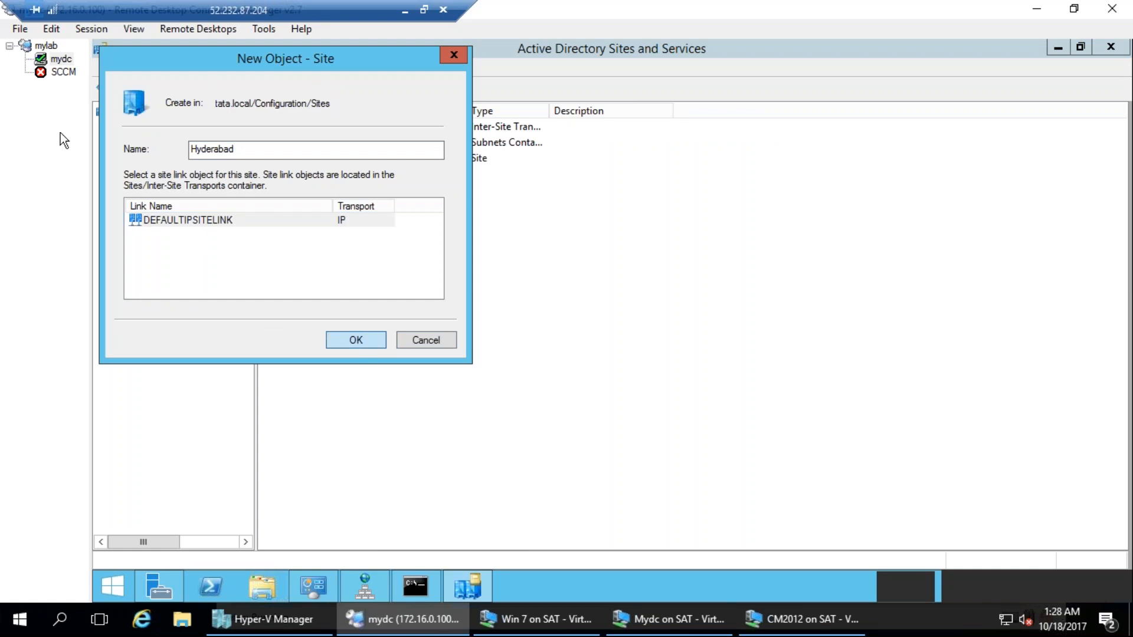
pyautogui.click(668, 444)
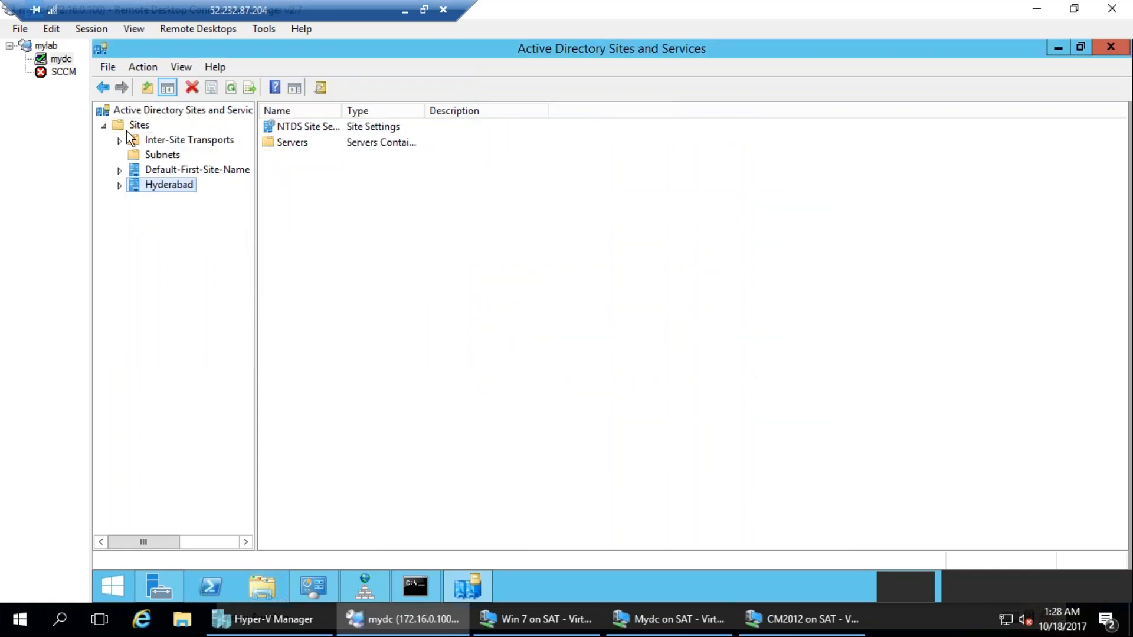
# Create a site named blr under Sites, using the DEFAULTIPSITELINK site link.
pyautogui.rightClick(138, 126)
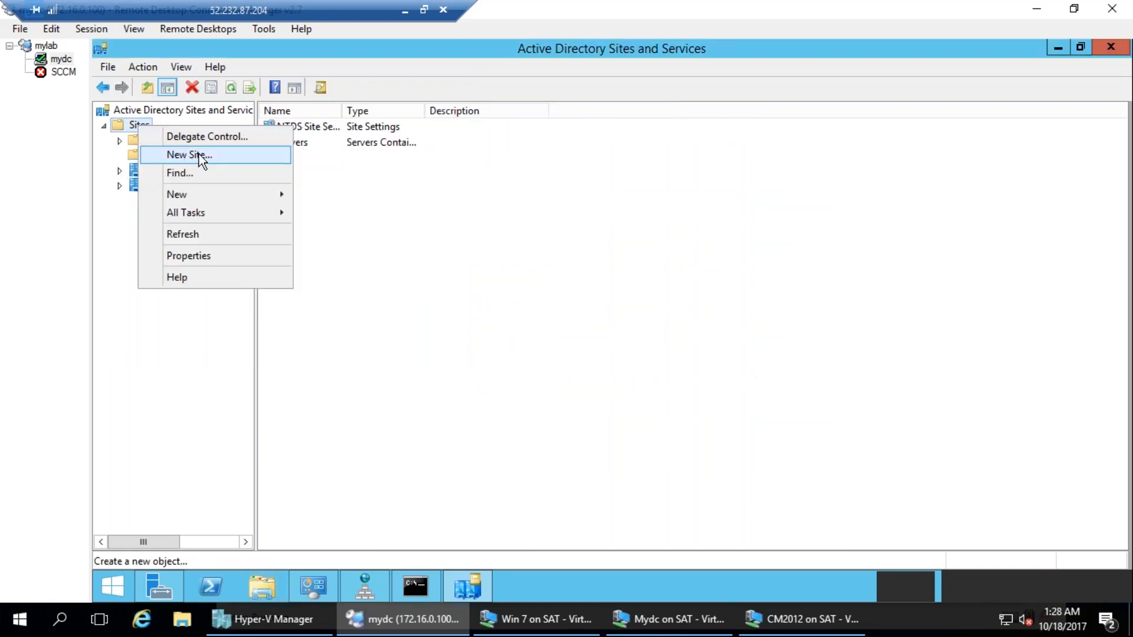
pyautogui.click(199, 154)
pyautogui.write('blr')
pyautogui.rightClick(199, 154)
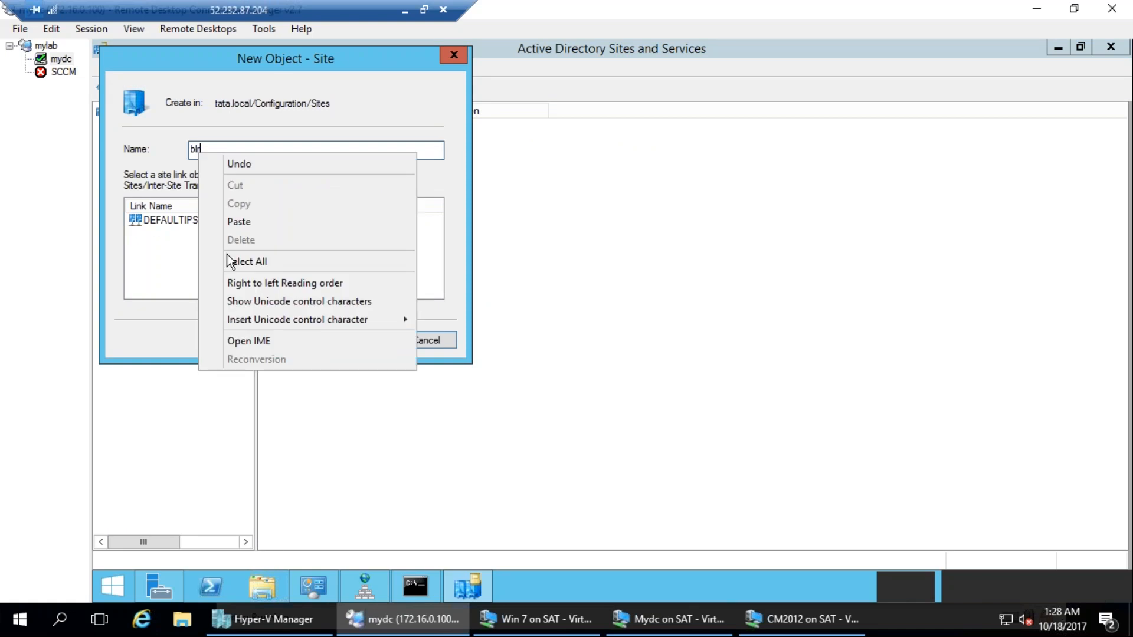
pyautogui.click(192, 220)
pyautogui.click(358, 340)
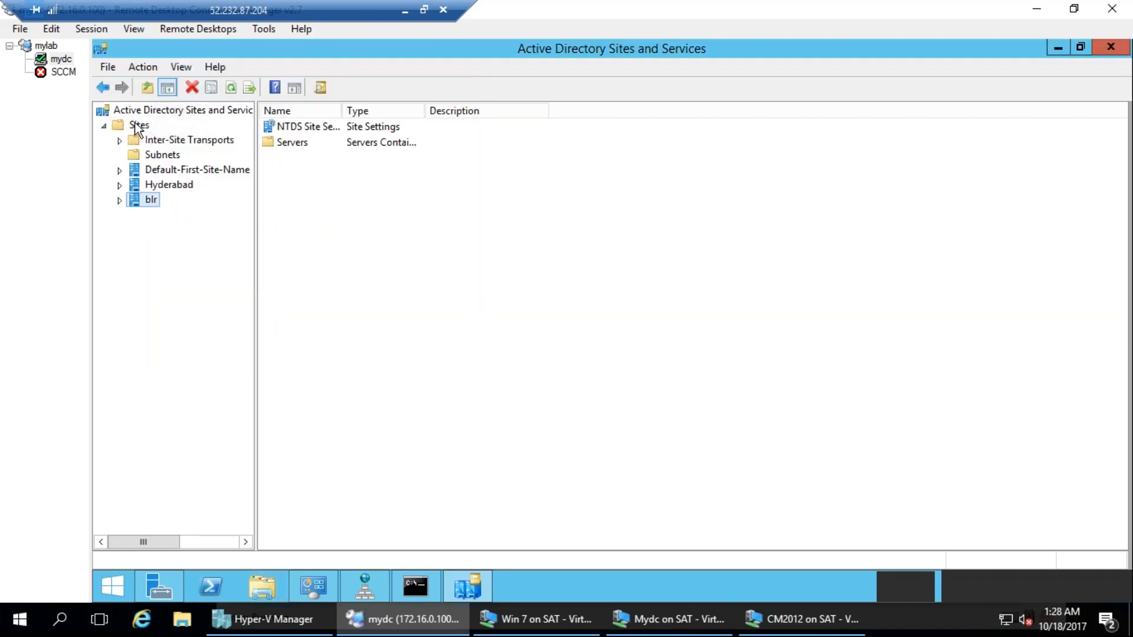
# Create a site named US1 under Sites, using the DEFAULTIPSITELINK site link.
pyautogui.click(139, 125)
pyautogui.rightClick(135, 122)
pyautogui.moveTo(265, 191)
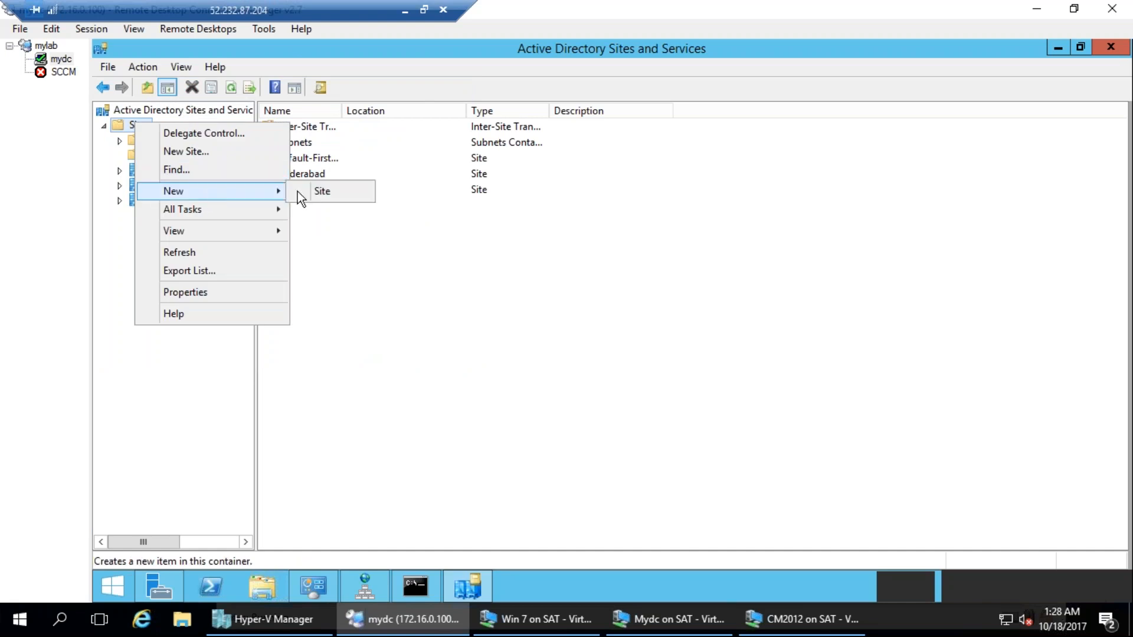
pyautogui.click(332, 191)
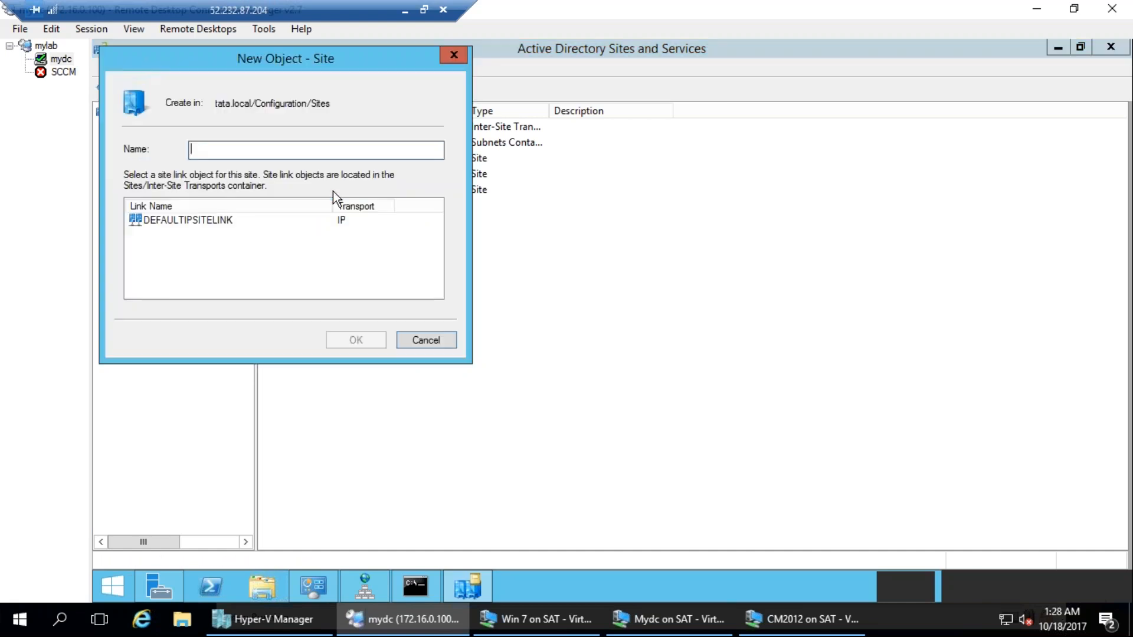
pyautogui.write('US1')
pyautogui.click(274, 222)
pyautogui.click(363, 346)
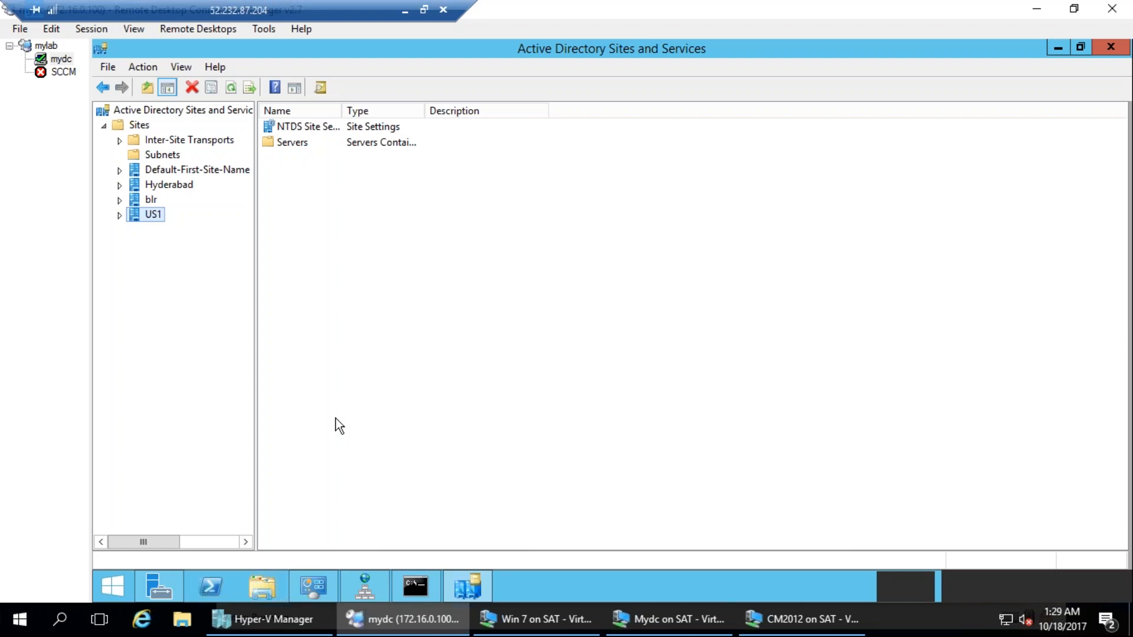
# Rename the Default-First-Site-Name site to NL and expand it down to the servers it contains.
pyautogui.click(172, 170)
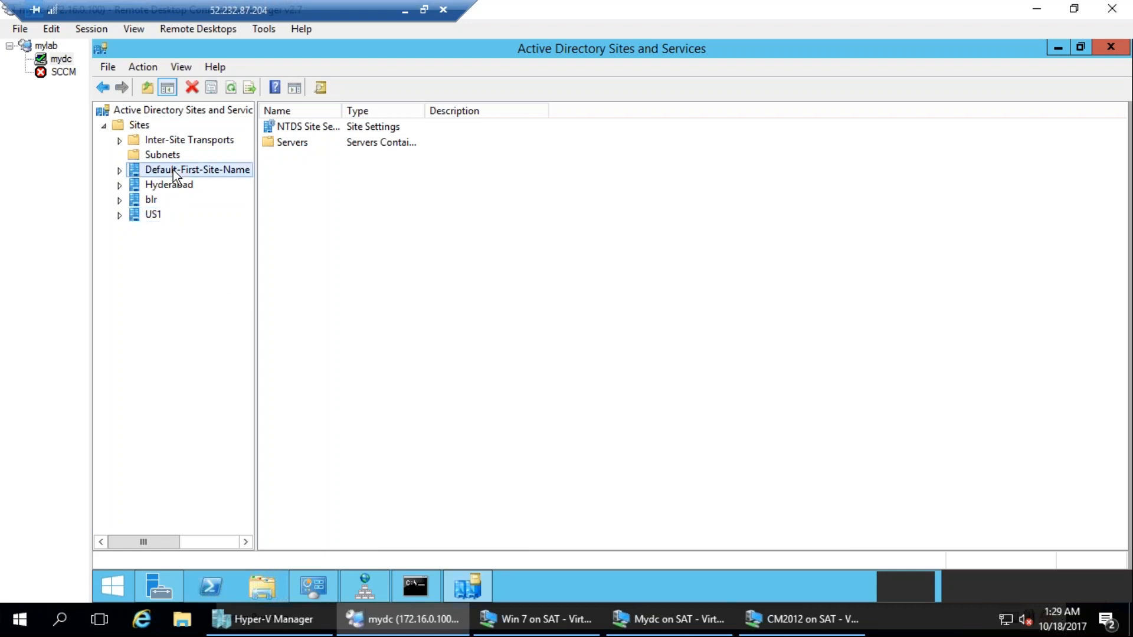
pyautogui.click(173, 170)
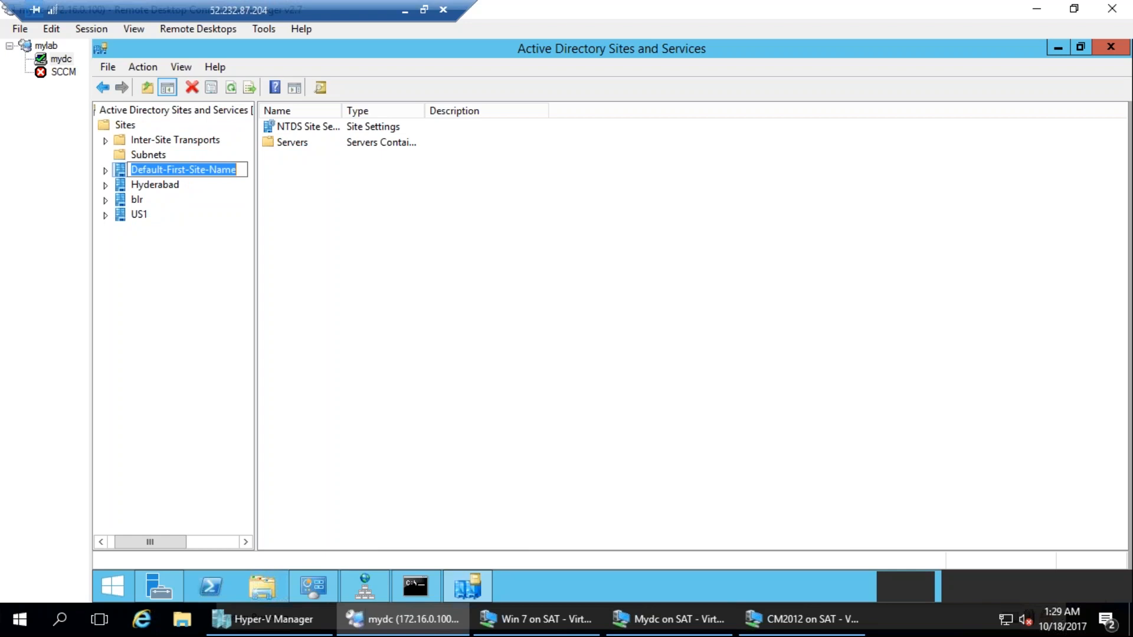
pyautogui.write('NL')
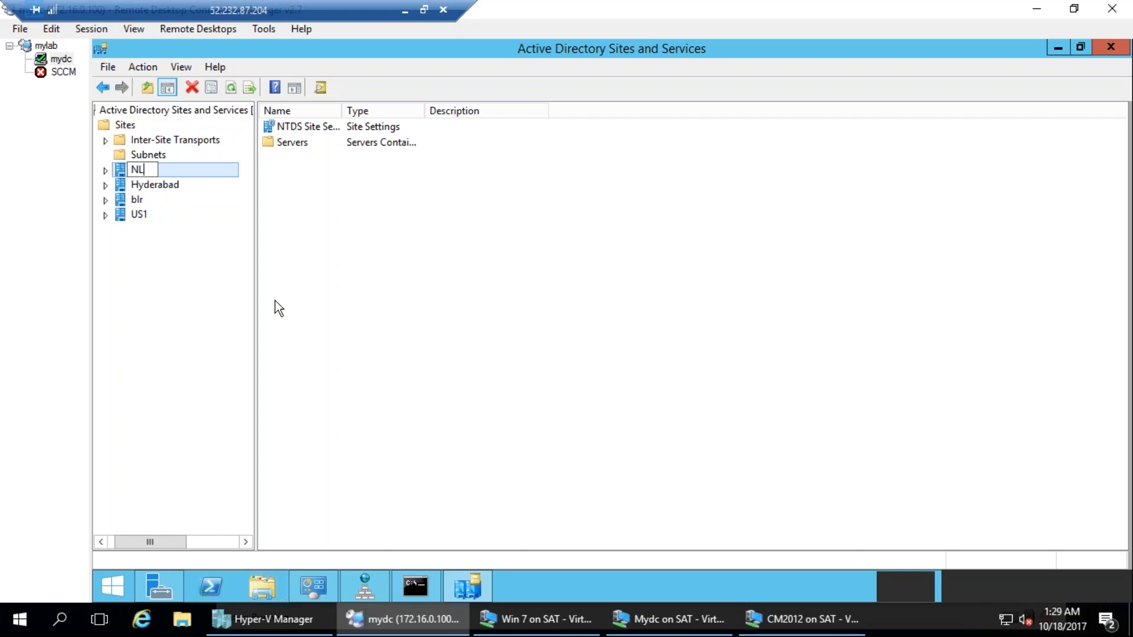
pyautogui.press('Return')
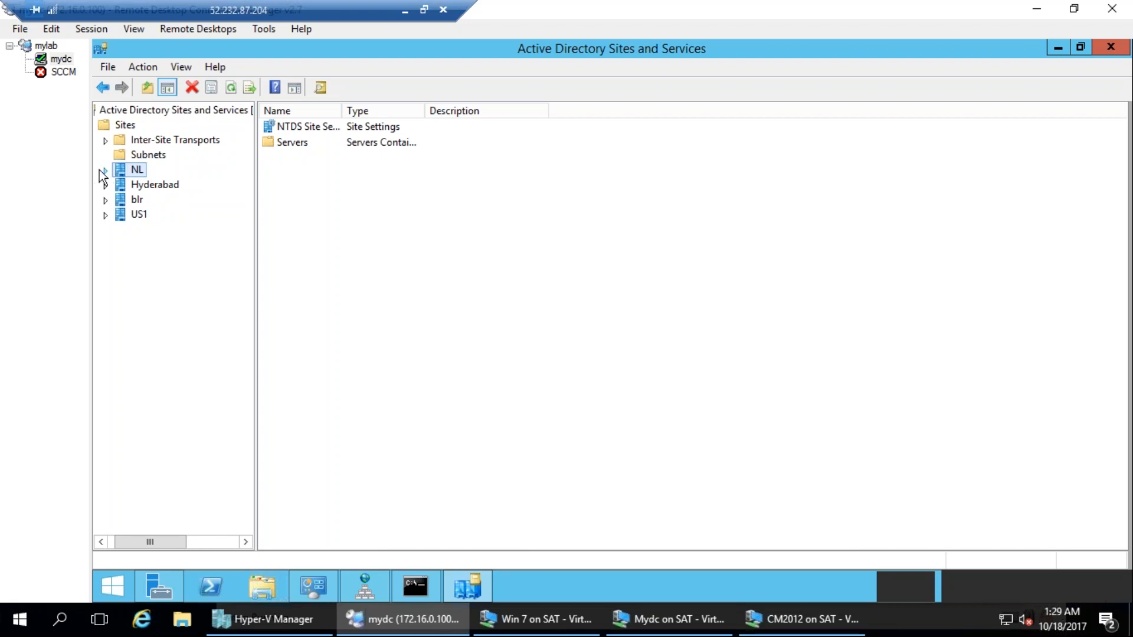
pyautogui.click(106, 171)
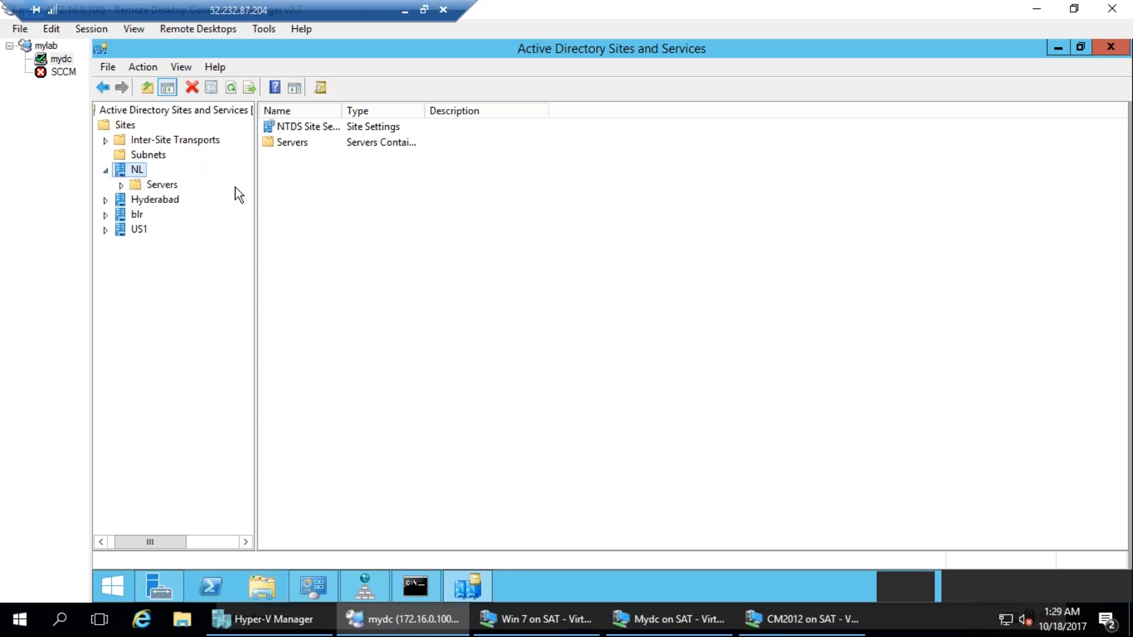
pyautogui.click(122, 185)
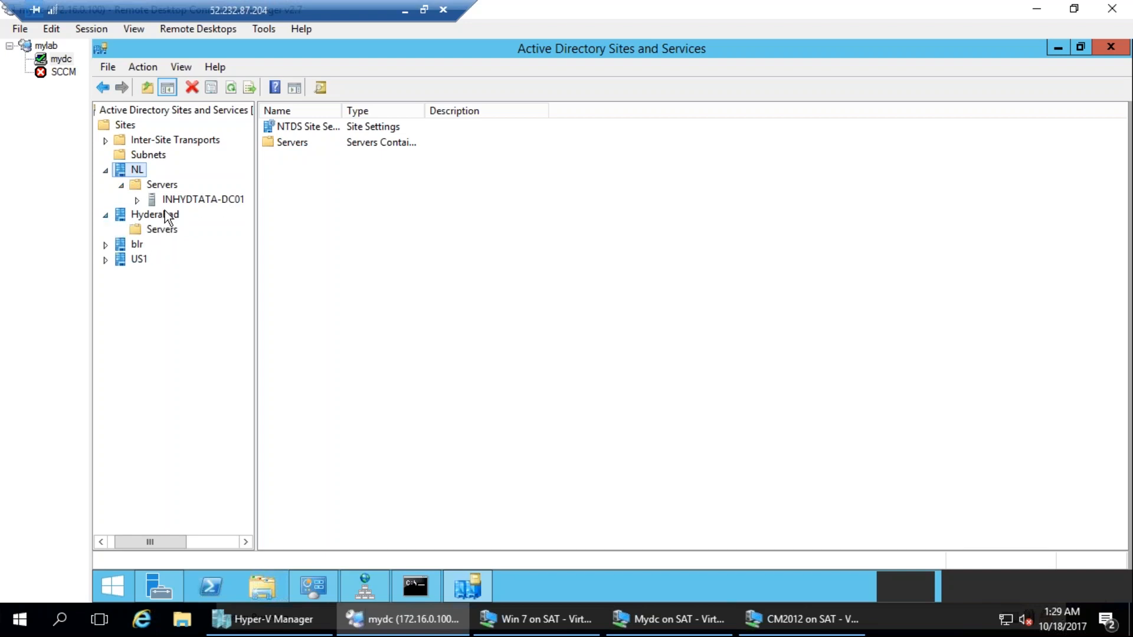
pyautogui.moveTo(290, 267)
pyautogui.mouseDown()
pyautogui.moveTo(299, 262)
pyautogui.moveTo(342, 310)
pyautogui.mouseUp()
pyautogui.moveTo(389, 233); pyautogui.dragTo(435, 272)
pyautogui.moveTo(459, 255); pyautogui.dragTo(597, 201)
pyautogui.moveTo(408, 126); pyautogui.dragTo(249, 176)
pyautogui.moveTo(227, 213); pyautogui.dragTo(334, 160)
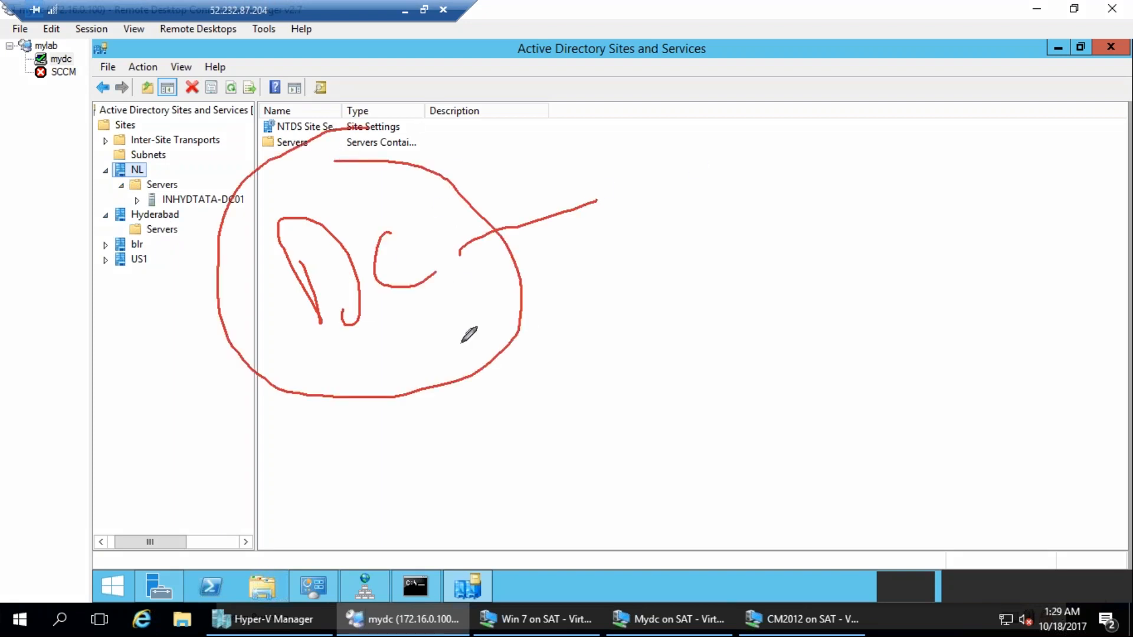
pyautogui.moveTo(174, 136); pyautogui.dragTo(226, 208)
pyautogui.moveTo(203, 94); pyautogui.dragTo(252, 155)
pyautogui.moveTo(151, 139); pyautogui.dragTo(247, 149)
pyautogui.moveTo(236, 106); pyautogui.dragTo(340, 101)
pyautogui.moveTo(877, 94)
pyautogui.mouseDown()
pyautogui.moveTo(828, 70)
pyautogui.moveTo(870, 59)
pyautogui.mouseUp()
pyautogui.moveTo(711, 59)
pyautogui.mouseDown()
pyautogui.moveTo(731, 100)
pyautogui.moveTo(741, 70)
pyautogui.mouseUp()
pyautogui.moveTo(732, 40); pyautogui.dragTo(800, 109)
pyautogui.moveTo(734, 267); pyautogui.dragTo(730, 277)
pyautogui.moveTo(731, 188); pyautogui.dragTo(731, 276)
pyautogui.moveTo(692, 251); pyautogui.dragTo(761, 167)
pyautogui.moveTo(772, 267); pyautogui.dragTo(791, 217)
pyautogui.moveTo(821, 147)
pyautogui.mouseDown()
pyautogui.moveTo(857, 211)
pyautogui.moveTo(834, 363)
pyautogui.moveTo(145, 386)
pyautogui.moveTo(157, 237)
pyautogui.moveTo(155, 254)
pyautogui.moveTo(161, 242)
pyautogui.moveTo(199, 275)
pyautogui.mouseUp()
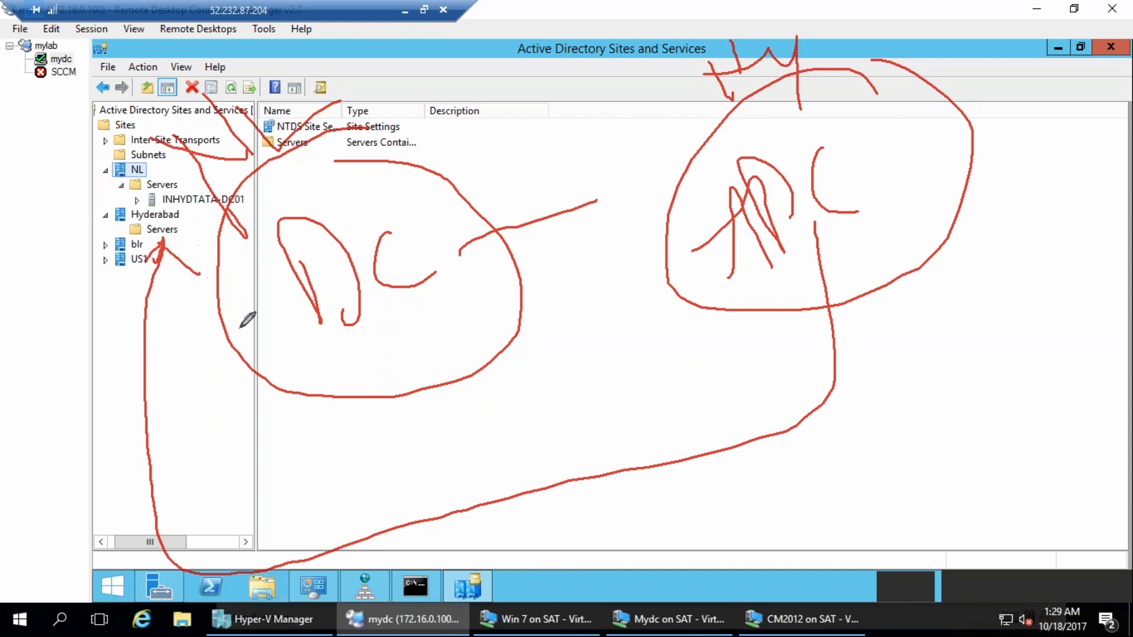
pyautogui.moveTo(103, 238)
pyautogui.mouseDown()
pyautogui.moveTo(88, 271)
pyautogui.moveTo(110, 258)
pyautogui.mouseUp()
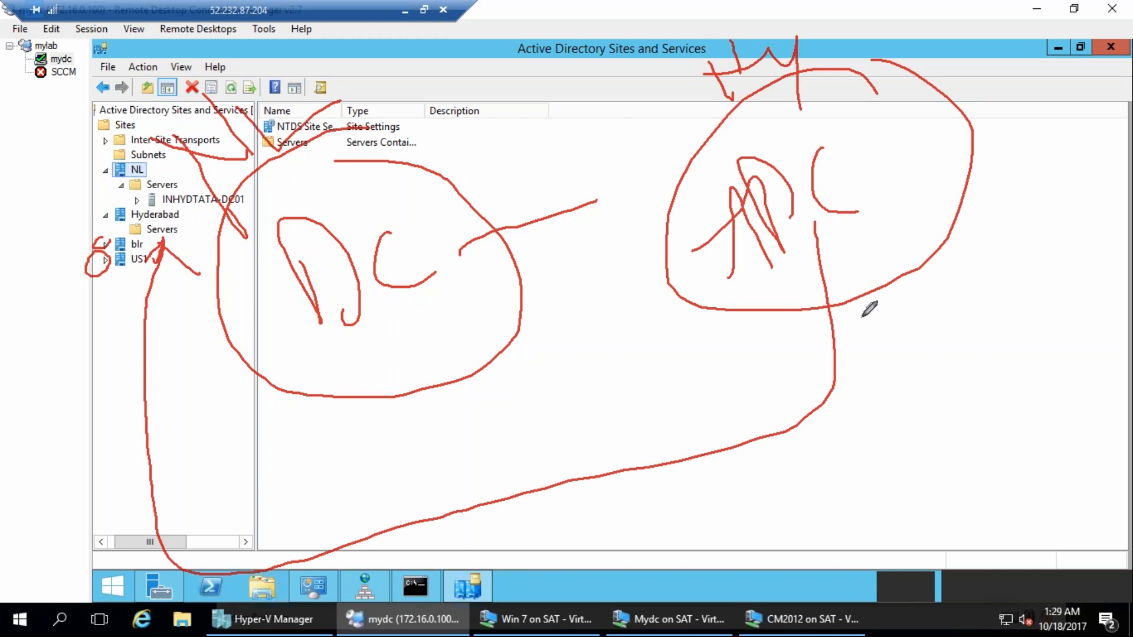
pyautogui.press('Escape')
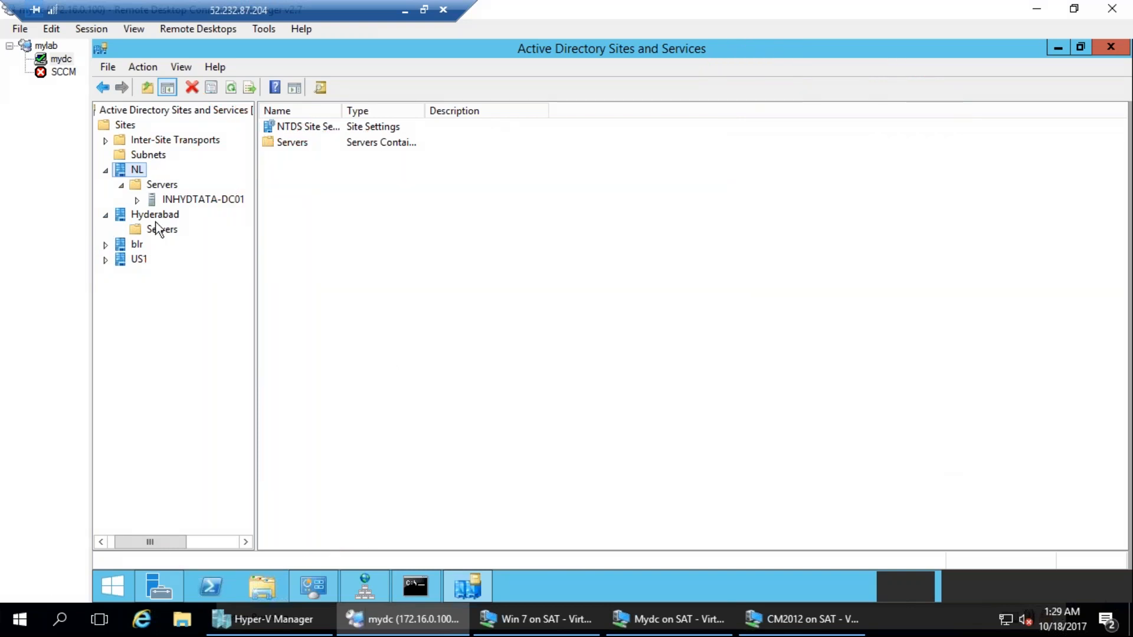
# Open the Subnets container, then run ipconfig in the Command Prompt to check the domain controller's IP address and subnet mask.
pyautogui.click(143, 154)
pyautogui.click(416, 586)
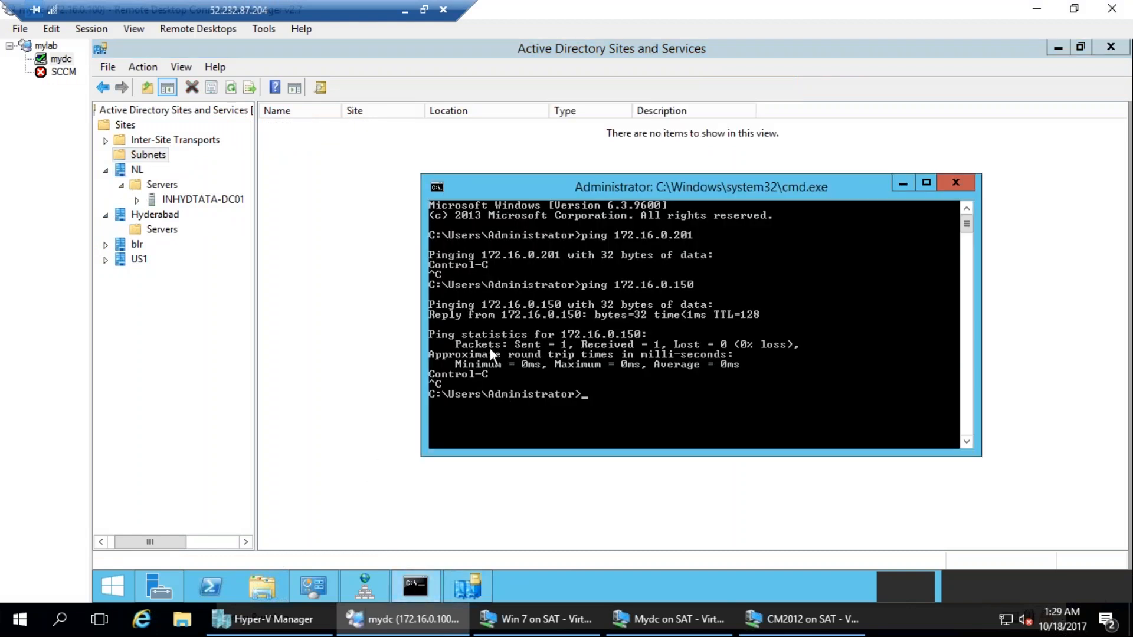
pyautogui.write('ipconfig')
pyautogui.press('BackSpace')
pyautogui.press('BackSpace')
pyautogui.press('BackSpace')
pyautogui.press('BackSpace')
pyautogui.press('BackSpace')
pyautogui.press('BackSpace')
pyautogui.press('BackSpace')
pyautogui.press('BackSpace')
pyautogui.write('ipconfig')
pyautogui.press('Return')
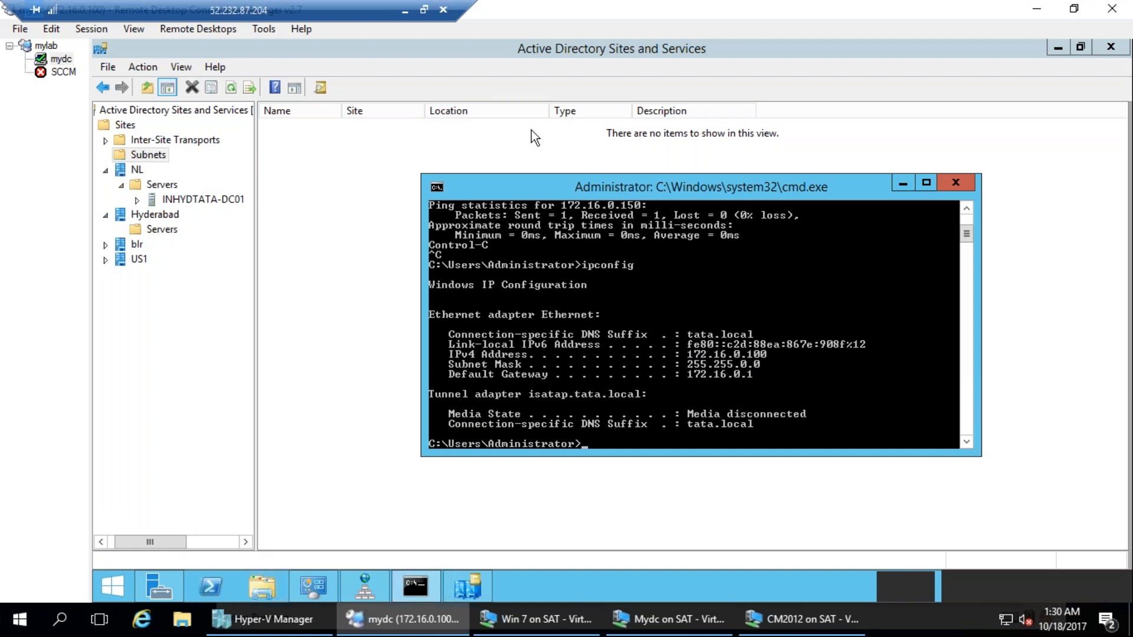
pyautogui.moveTo(817, 189); pyautogui.dragTo(610, 123)
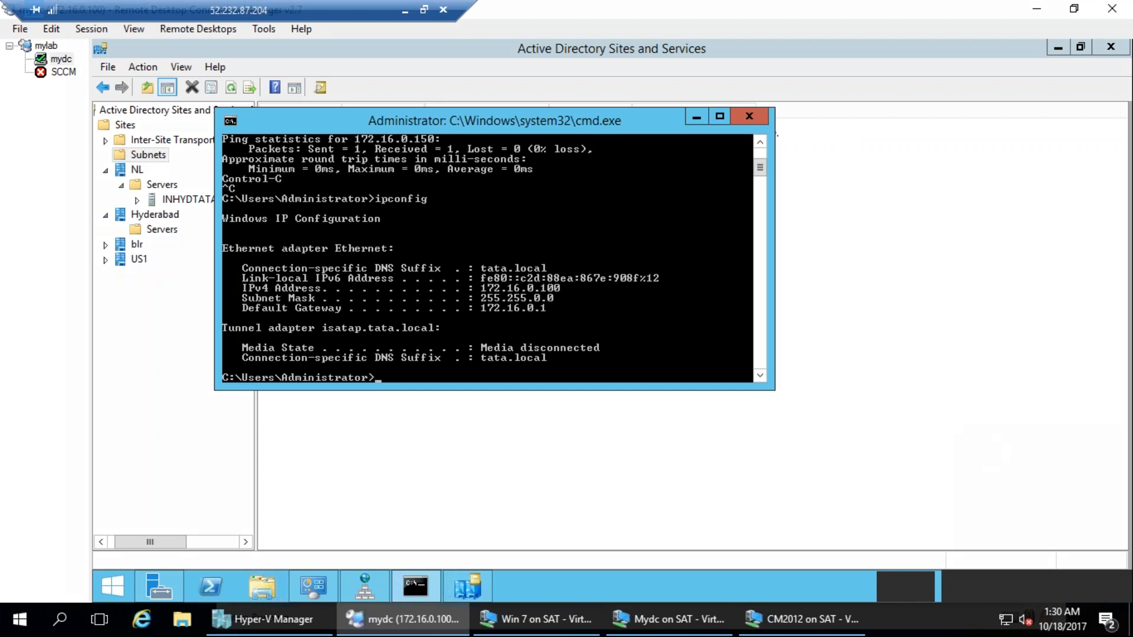
pyautogui.moveTo(312, 422); pyautogui.dragTo(347, 495)
pyautogui.moveTo(314, 415)
pyautogui.mouseDown()
pyautogui.moveTo(386, 466)
pyautogui.moveTo(357, 451)
pyautogui.moveTo(412, 436)
pyautogui.moveTo(477, 323)
pyautogui.moveTo(511, 407)
pyautogui.moveTo(460, 405)
pyautogui.mouseUp()
pyautogui.moveTo(557, 351); pyautogui.dragTo(558, 357)
pyautogui.moveTo(591, 277); pyautogui.dragTo(651, 319)
pyautogui.moveTo(689, 275); pyautogui.dragTo(683, 286)
pyautogui.moveTo(699, 173)
pyautogui.mouseDown()
pyautogui.moveTo(736, 222)
pyautogui.moveTo(782, 197)
pyautogui.moveTo(741, 223)
pyautogui.mouseUp()
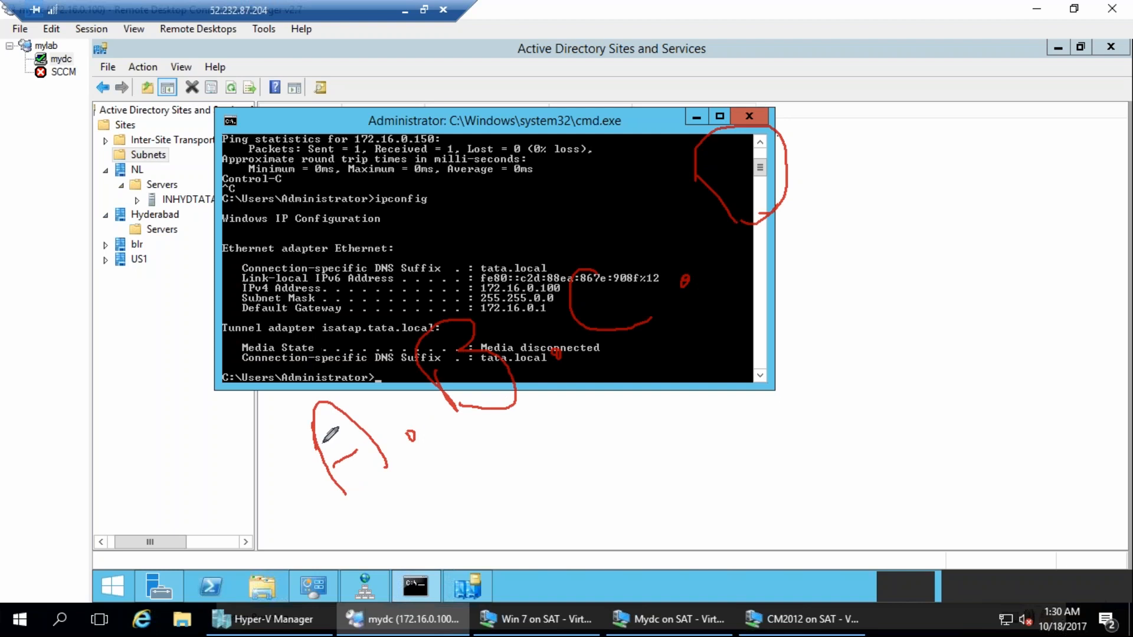
pyautogui.moveTo(366, 434); pyautogui.dragTo(332, 456)
pyautogui.moveTo(289, 299)
pyautogui.mouseDown()
pyautogui.moveTo(254, 345)
pyautogui.moveTo(283, 306)
pyautogui.moveTo(275, 288)
pyautogui.mouseUp()
pyautogui.moveTo(403, 245)
pyautogui.mouseDown()
pyautogui.moveTo(358, 240)
pyautogui.moveTo(419, 302)
pyautogui.moveTo(405, 229)
pyautogui.mouseUp()
pyautogui.moveTo(567, 169)
pyautogui.mouseDown()
pyautogui.moveTo(511, 163)
pyautogui.moveTo(570, 226)
pyautogui.moveTo(549, 147)
pyautogui.mouseUp()
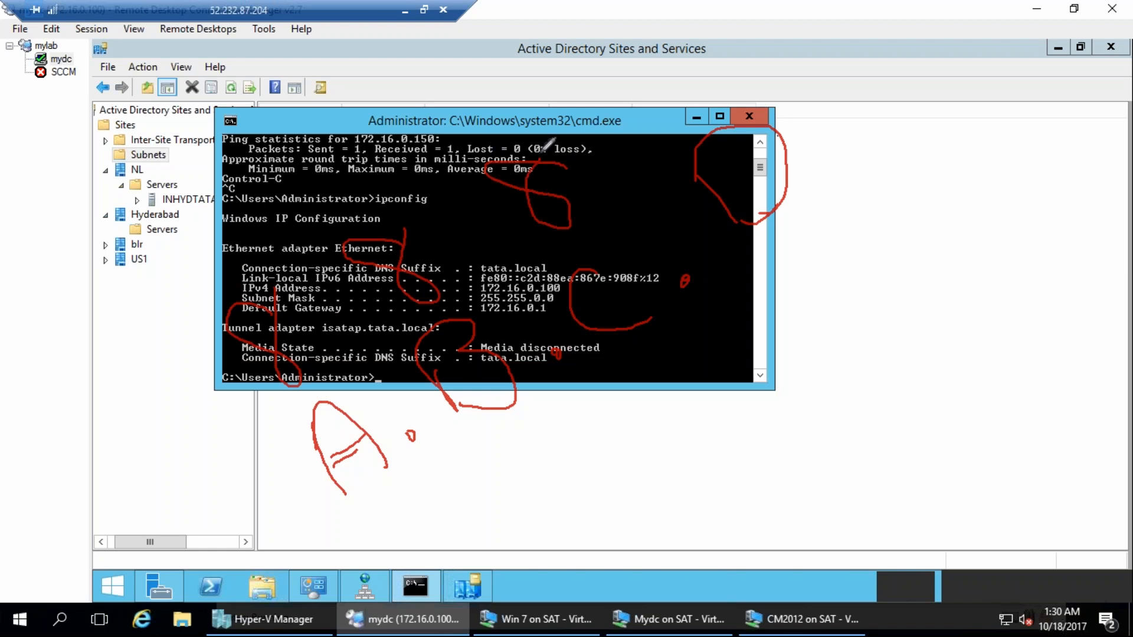
pyautogui.moveTo(664, 97)
pyautogui.mouseDown()
pyautogui.moveTo(678, 136)
pyautogui.moveTo(667, 49)
pyautogui.mouseUp()
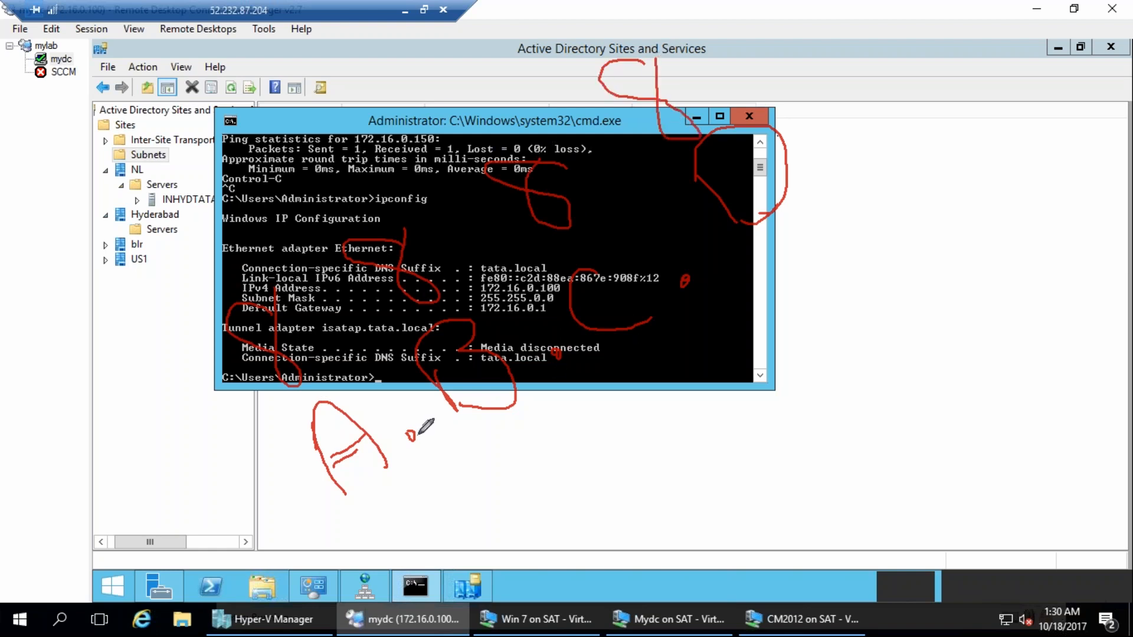
pyautogui.moveTo(349, 331); pyautogui.dragTo(358, 353)
pyautogui.moveTo(481, 226); pyautogui.dragTo(472, 254)
pyautogui.moveTo(451, 233); pyautogui.dragTo(511, 250)
pyautogui.moveTo(590, 168); pyautogui.dragTo(632, 167)
pyautogui.moveTo(619, 152); pyautogui.dragTo(602, 207)
pyautogui.moveTo(796, 41); pyautogui.dragTo(767, 60)
pyautogui.moveTo(760, 79)
pyautogui.mouseDown()
pyautogui.moveTo(823, 74)
pyautogui.moveTo(867, 17)
pyautogui.moveTo(857, 86)
pyautogui.mouseUp()
pyautogui.moveTo(885, 19)
pyautogui.mouseDown()
pyautogui.moveTo(944, 8)
pyautogui.moveTo(944, 77)
pyautogui.moveTo(1012, 76)
pyautogui.mouseUp()
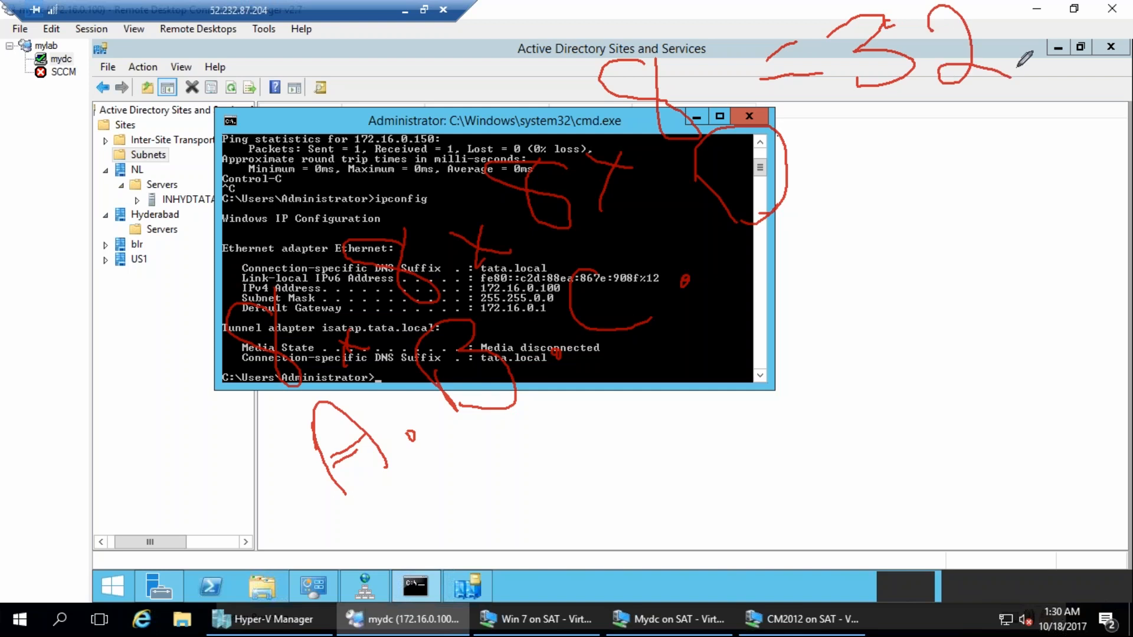
pyautogui.moveTo(903, 121); pyautogui.dragTo(932, 174)
pyautogui.moveTo(868, 149); pyautogui.dragTo(937, 110)
pyautogui.moveTo(916, 189); pyautogui.dragTo(963, 156)
pyautogui.moveTo(963, 112)
pyautogui.mouseDown()
pyautogui.moveTo(991, 172)
pyautogui.moveTo(968, 144)
pyautogui.mouseUp()
pyautogui.moveTo(1012, 155)
pyautogui.mouseDown()
pyautogui.moveTo(1092, 98)
pyautogui.moveTo(1021, 107)
pyautogui.mouseUp()
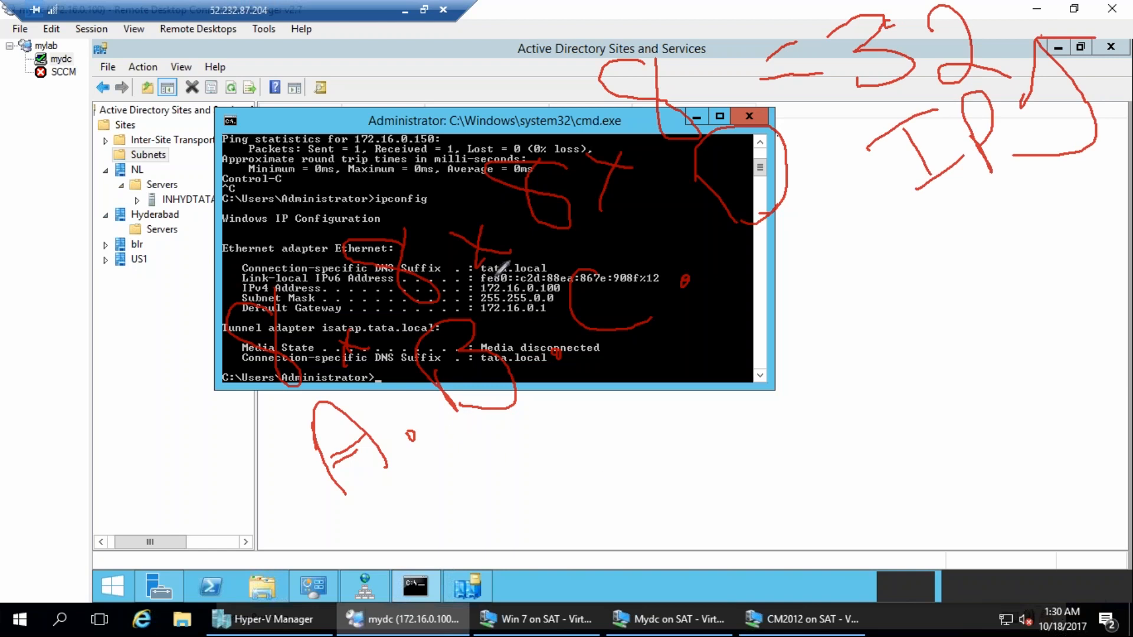
pyautogui.moveTo(488, 282)
pyautogui.mouseDown()
pyautogui.moveTo(467, 289)
pyautogui.moveTo(479, 296)
pyautogui.moveTo(490, 284)
pyautogui.mouseUp()
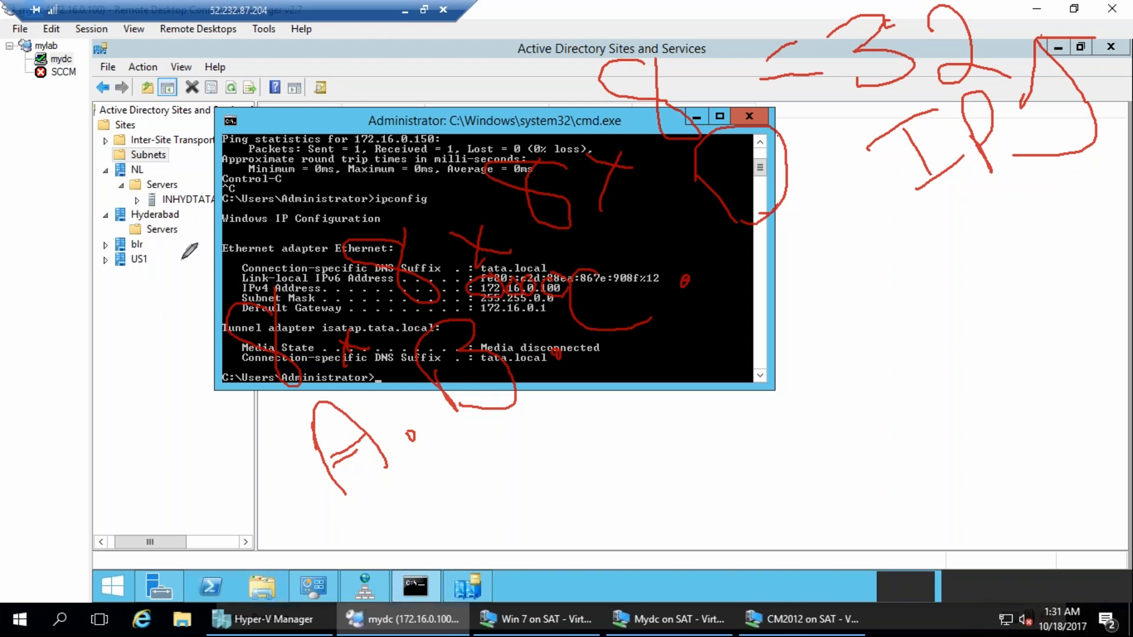
pyautogui.moveTo(145, 248); pyautogui.dragTo(182, 293)
pyautogui.moveTo(192, 232); pyautogui.dragTo(185, 226)
pyautogui.moveTo(288, 229); pyautogui.dragTo(290, 238)
pyautogui.click(428, 159)
pyautogui.moveTo(490, 88); pyautogui.dragTo(472, 83)
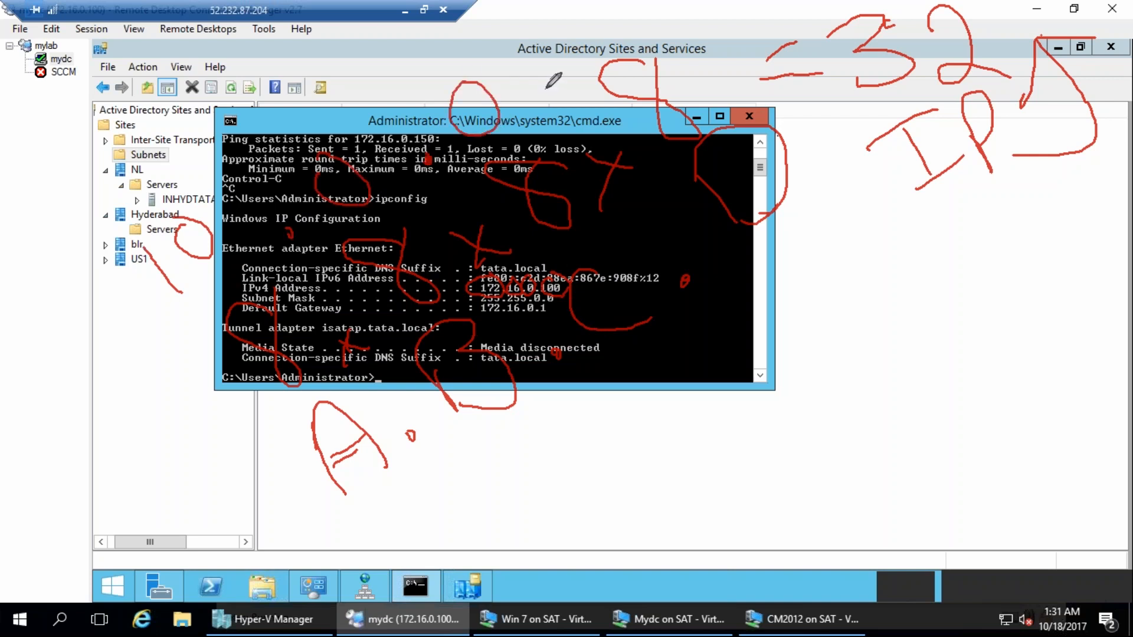
pyautogui.moveTo(565, 15); pyautogui.dragTo(590, 47)
pyautogui.moveTo(86, 223)
pyautogui.mouseDown()
pyautogui.moveTo(437, 499)
pyautogui.moveTo(100, 472)
pyautogui.moveTo(59, 144)
pyautogui.mouseUp()
pyautogui.moveTo(398, 472)
pyautogui.mouseDown()
pyautogui.moveTo(345, 507)
pyautogui.moveTo(369, 494)
pyautogui.mouseUp()
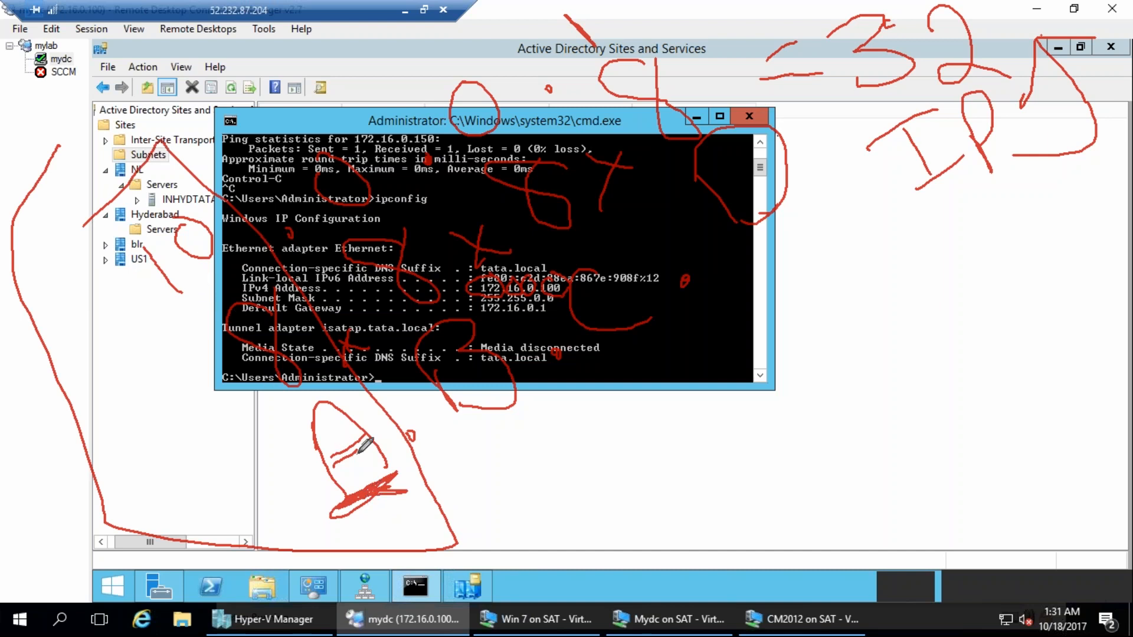
pyautogui.moveTo(378, 477)
pyautogui.mouseDown()
pyautogui.moveTo(349, 515)
pyautogui.moveTo(374, 490)
pyautogui.moveTo(412, 483)
pyautogui.mouseUp()
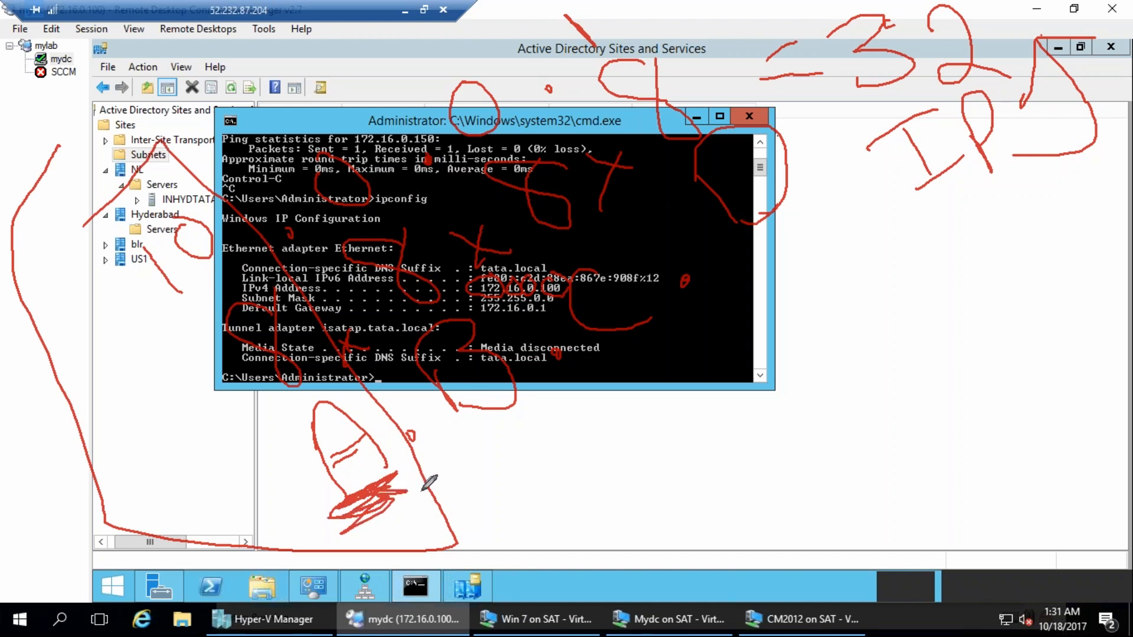
pyautogui.moveTo(58, 146)
pyautogui.mouseDown()
pyautogui.moveTo(71, 232)
pyautogui.moveTo(106, 213)
pyautogui.mouseUp()
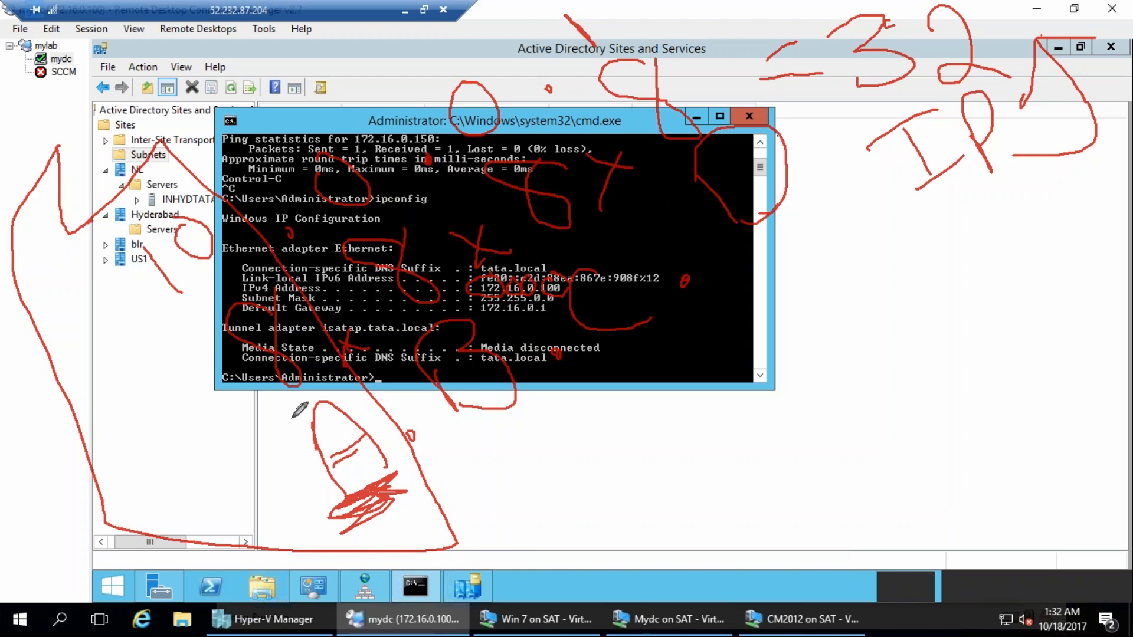
pyautogui.press('Escape')
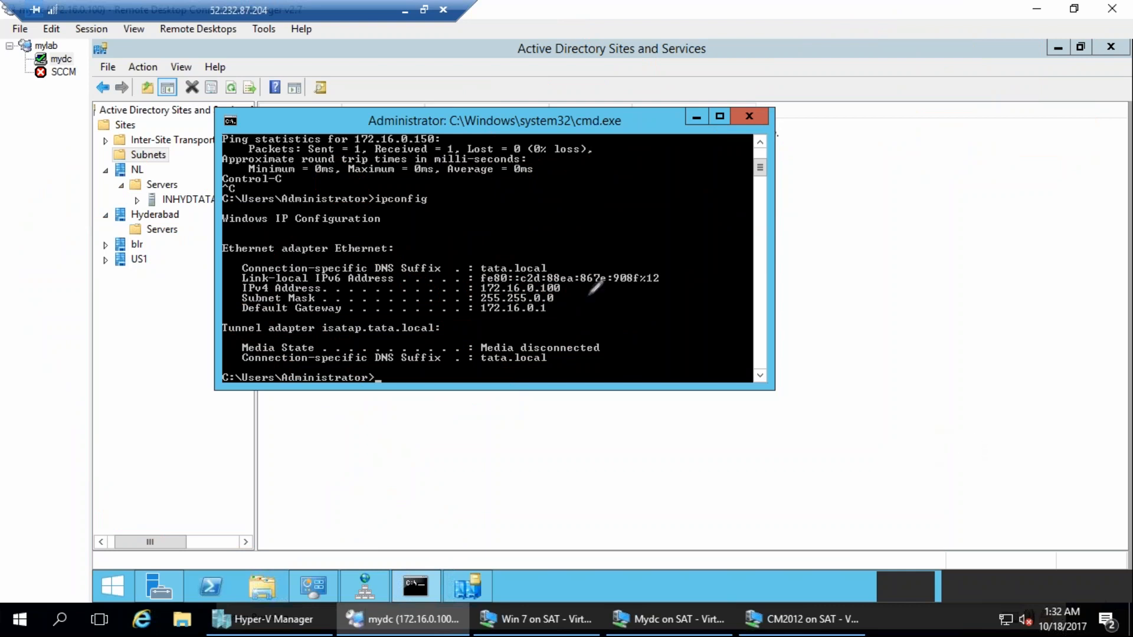
pyautogui.moveTo(226, 288); pyautogui.dragTo(253, 273)
pyautogui.moveTo(380, 192); pyautogui.dragTo(373, 474)
pyautogui.moveTo(543, 169); pyautogui.dragTo(578, 500)
pyautogui.moveTo(701, 141); pyautogui.dragTo(762, 432)
pyautogui.moveTo(857, 108); pyautogui.dragTo(874, 233)
pyautogui.moveTo(887, 306); pyautogui.dragTo(888, 431)
pyautogui.moveTo(190, 184)
pyautogui.mouseDown()
pyautogui.moveTo(340, 491)
pyautogui.moveTo(713, 460)
pyautogui.moveTo(958, 401)
pyautogui.mouseUp()
pyautogui.moveTo(184, 204); pyautogui.dragTo(872, 139)
pyautogui.moveTo(214, 357); pyautogui.dragTo(886, 252)
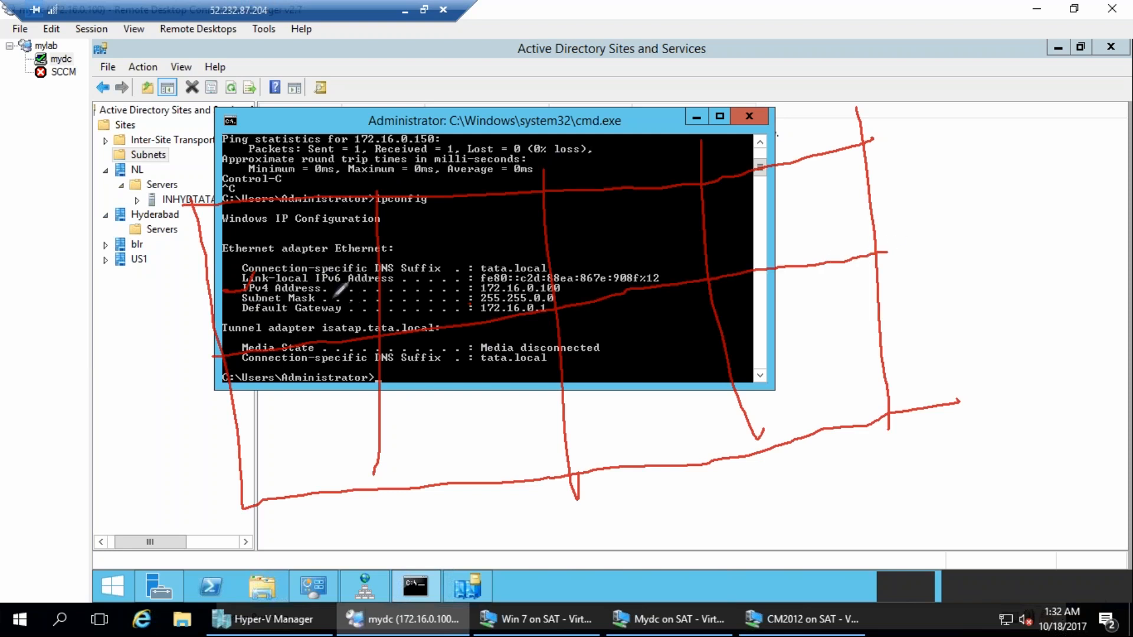
pyautogui.moveTo(268, 266); pyautogui.dragTo(313, 255)
pyautogui.moveTo(403, 222); pyautogui.dragTo(416, 236)
pyautogui.moveTo(584, 214); pyautogui.dragTo(593, 215)
pyautogui.moveTo(781, 185); pyautogui.dragTo(808, 236)
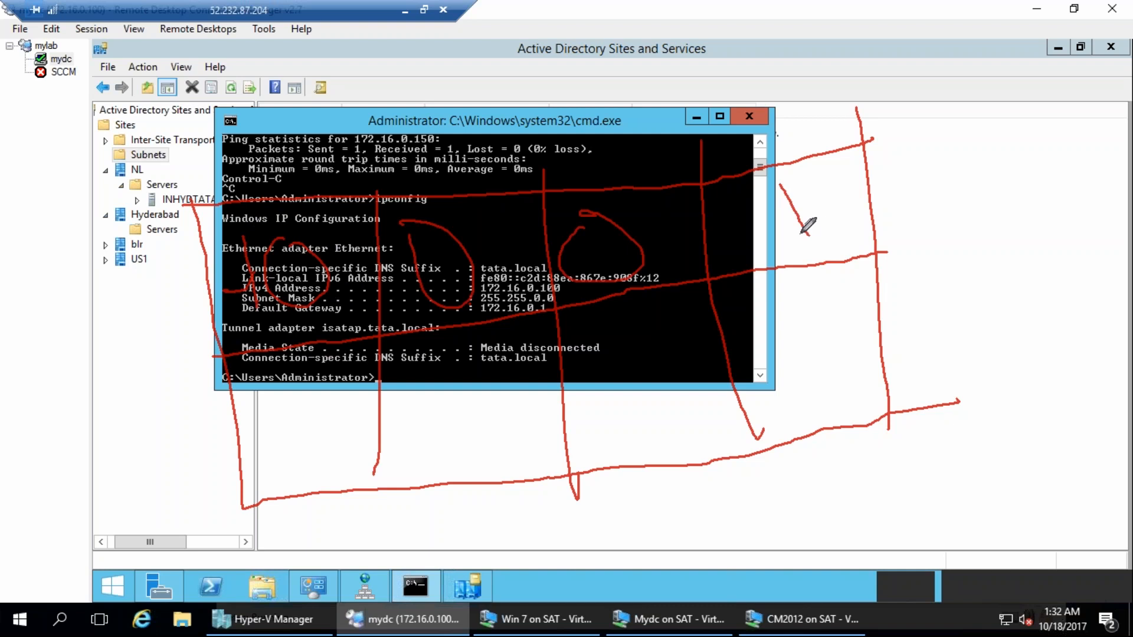
pyautogui.moveTo(268, 421); pyautogui.dragTo(330, 456)
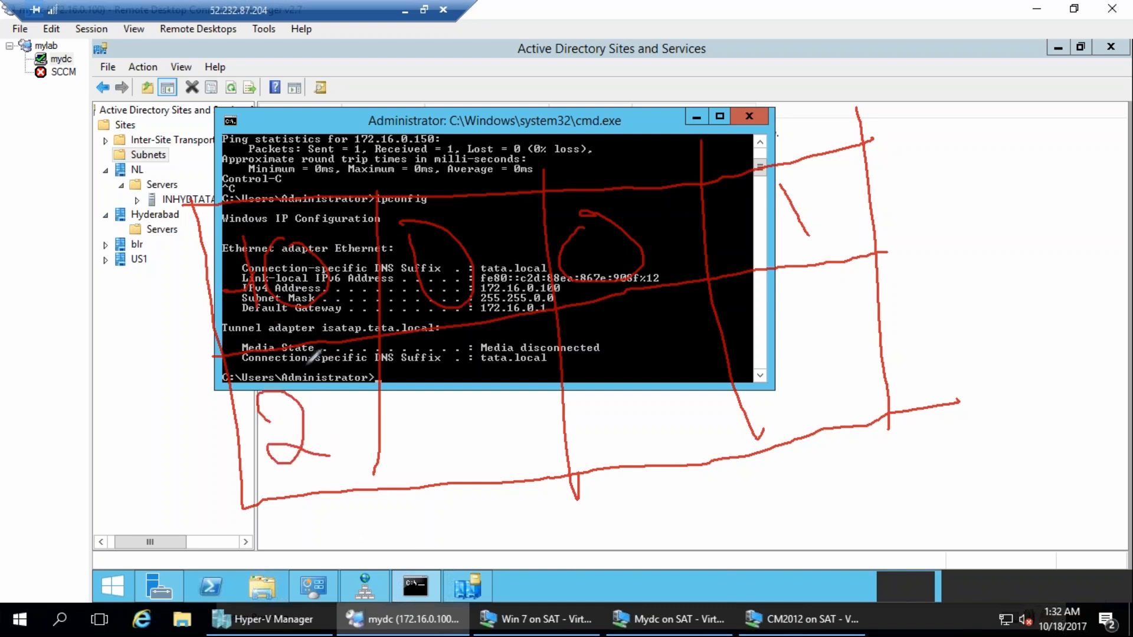
pyautogui.moveTo(312, 397); pyautogui.dragTo(317, 431)
pyautogui.moveTo(348, 391); pyautogui.dragTo(338, 425)
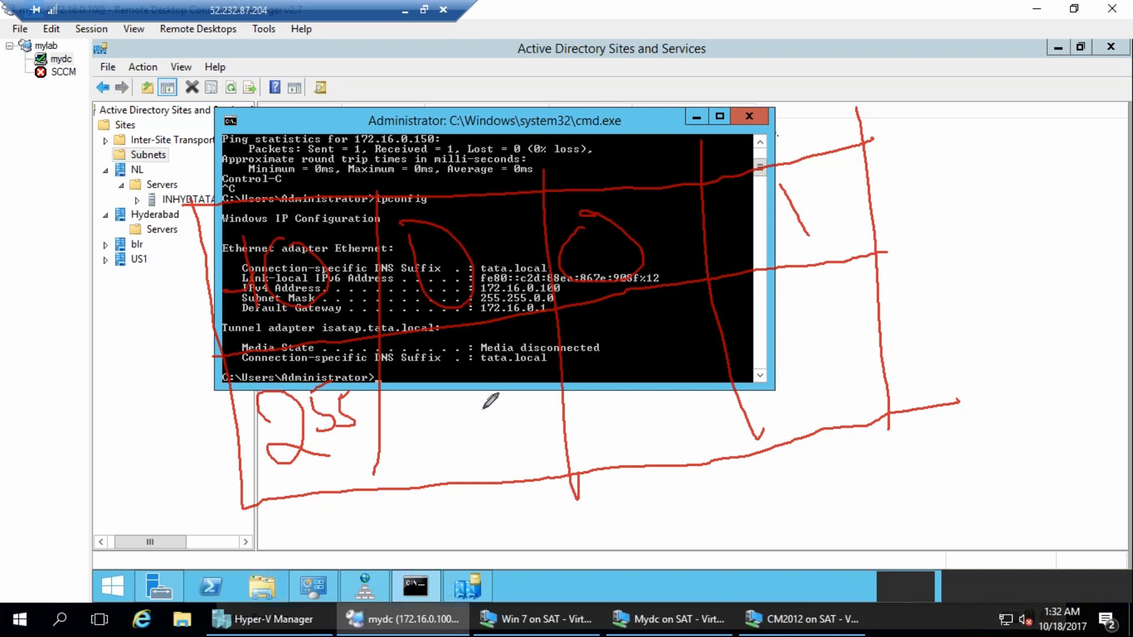
pyautogui.moveTo(466, 389)
pyautogui.mouseDown()
pyautogui.moveTo(475, 447)
pyautogui.moveTo(480, 394)
pyautogui.mouseUp()
pyautogui.moveTo(647, 349); pyautogui.dragTo(665, 370)
pyautogui.moveTo(812, 329)
pyautogui.mouseDown()
pyautogui.moveTo(793, 363)
pyautogui.moveTo(777, 318)
pyautogui.mouseUp()
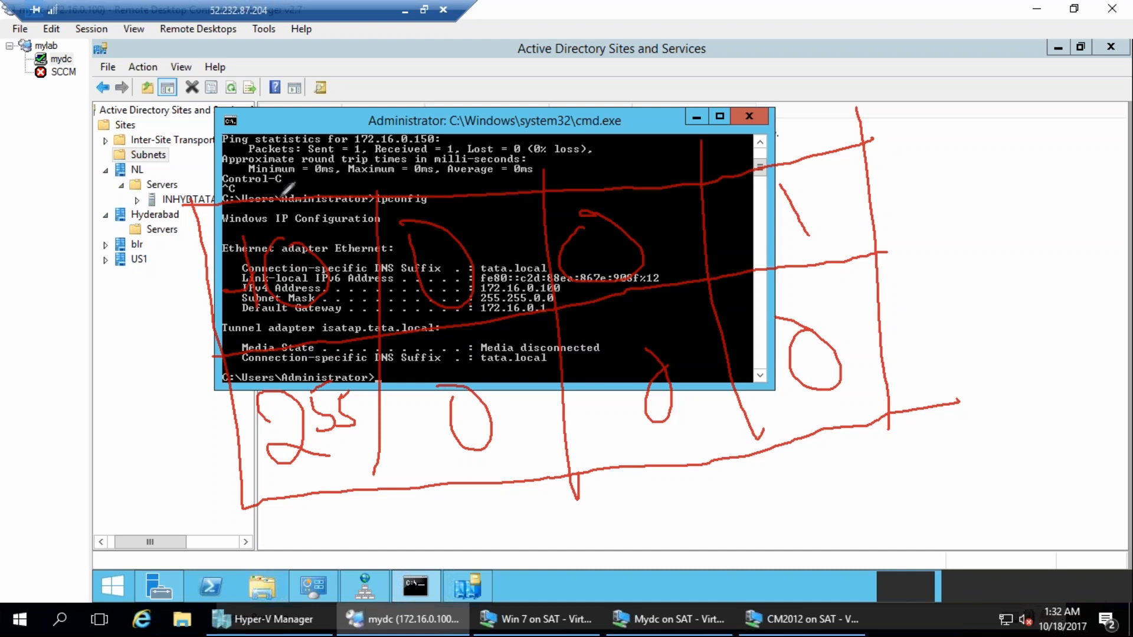
pyautogui.moveTo(300, 204); pyautogui.dragTo(289, 207)
pyautogui.moveTo(289, 164); pyautogui.dragTo(340, 201)
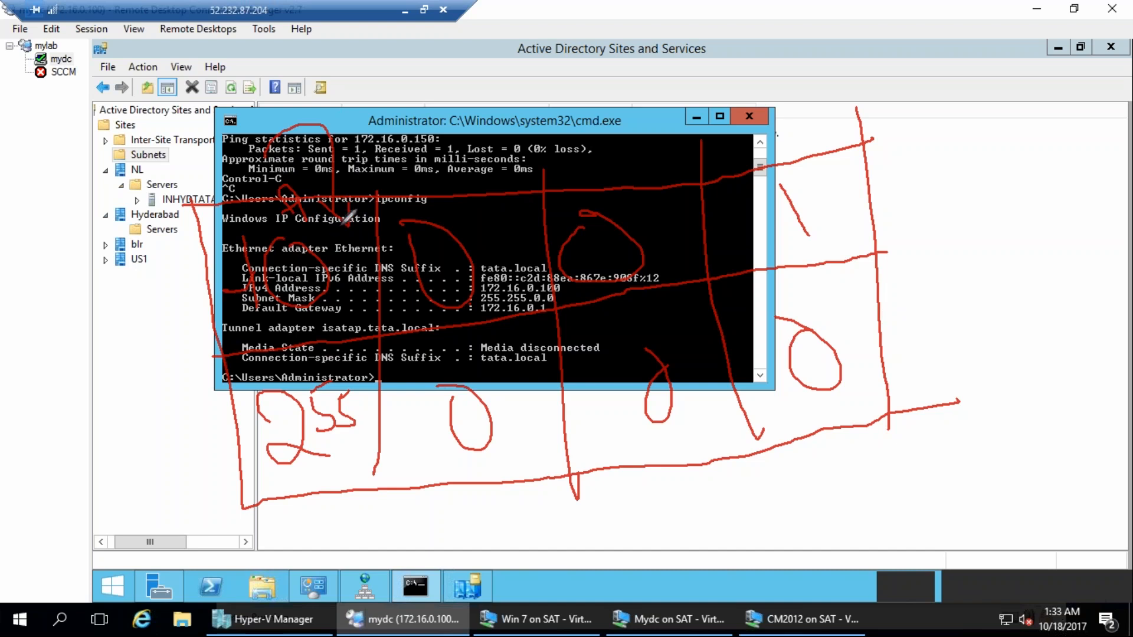
pyautogui.moveTo(236, 114); pyautogui.dragTo(347, 203)
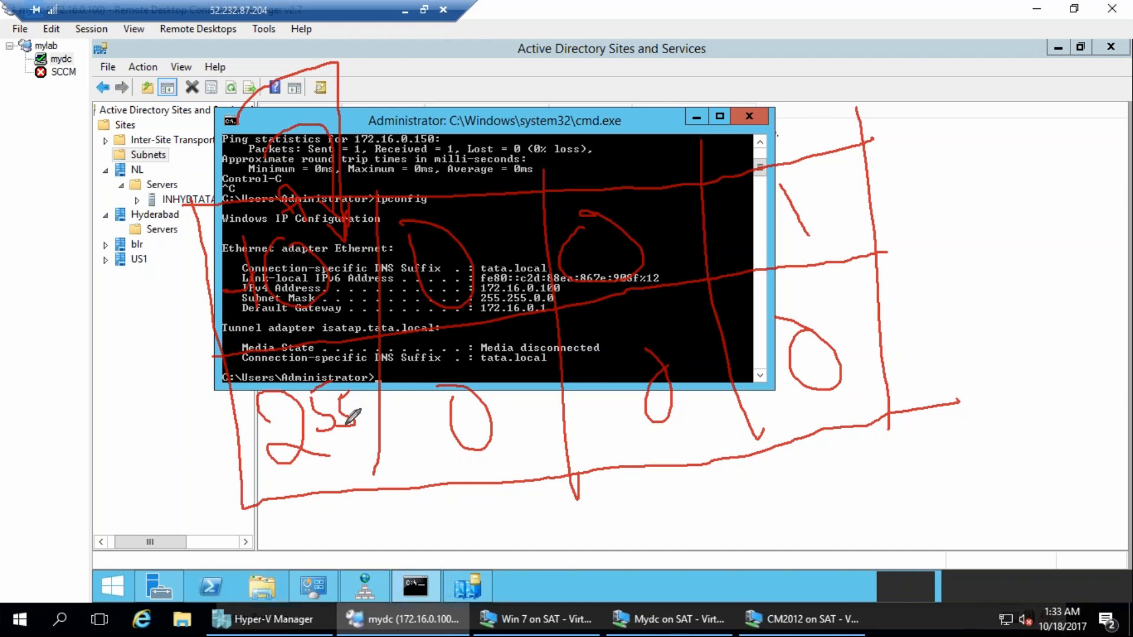
pyautogui.moveTo(333, 476); pyautogui.dragTo(267, 478)
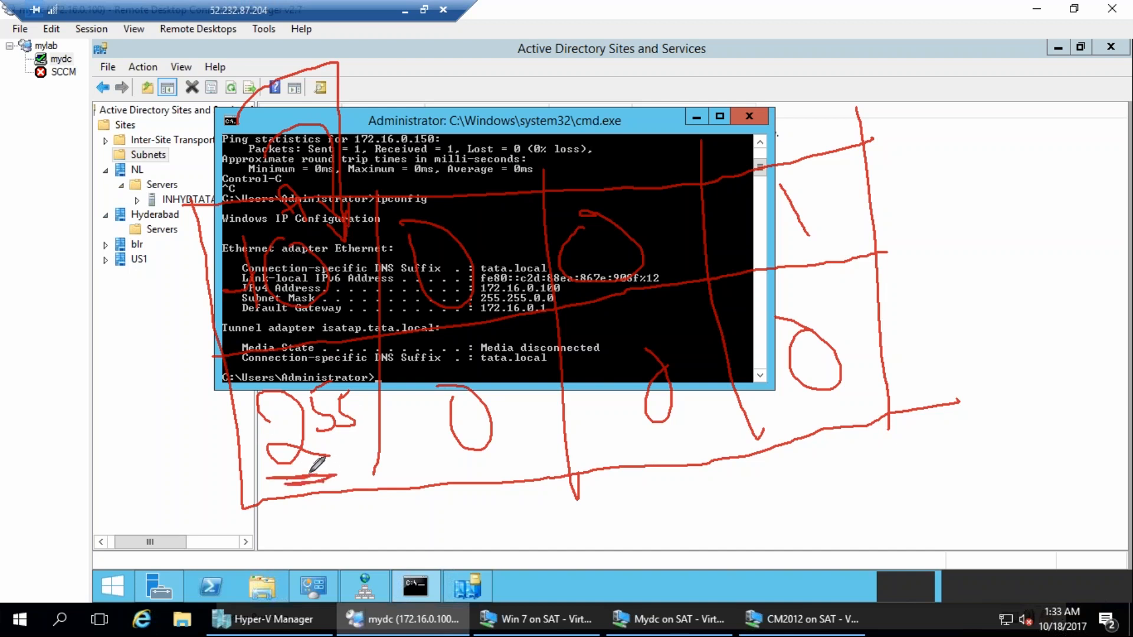
pyautogui.moveTo(293, 536)
pyautogui.mouseDown()
pyautogui.moveTo(290, 505)
pyautogui.moveTo(324, 537)
pyautogui.moveTo(356, 502)
pyautogui.mouseUp()
pyautogui.moveTo(461, 491)
pyautogui.mouseDown()
pyautogui.moveTo(470, 530)
pyautogui.moveTo(461, 458)
pyautogui.moveTo(518, 524)
pyautogui.mouseUp()
pyautogui.moveTo(696, 447)
pyautogui.mouseDown()
pyautogui.moveTo(705, 443)
pyautogui.moveTo(726, 498)
pyautogui.moveTo(759, 492)
pyautogui.mouseUp()
pyautogui.moveTo(820, 435)
pyautogui.mouseDown()
pyautogui.moveTo(834, 450)
pyautogui.moveTo(811, 466)
pyautogui.moveTo(835, 456)
pyautogui.mouseUp()
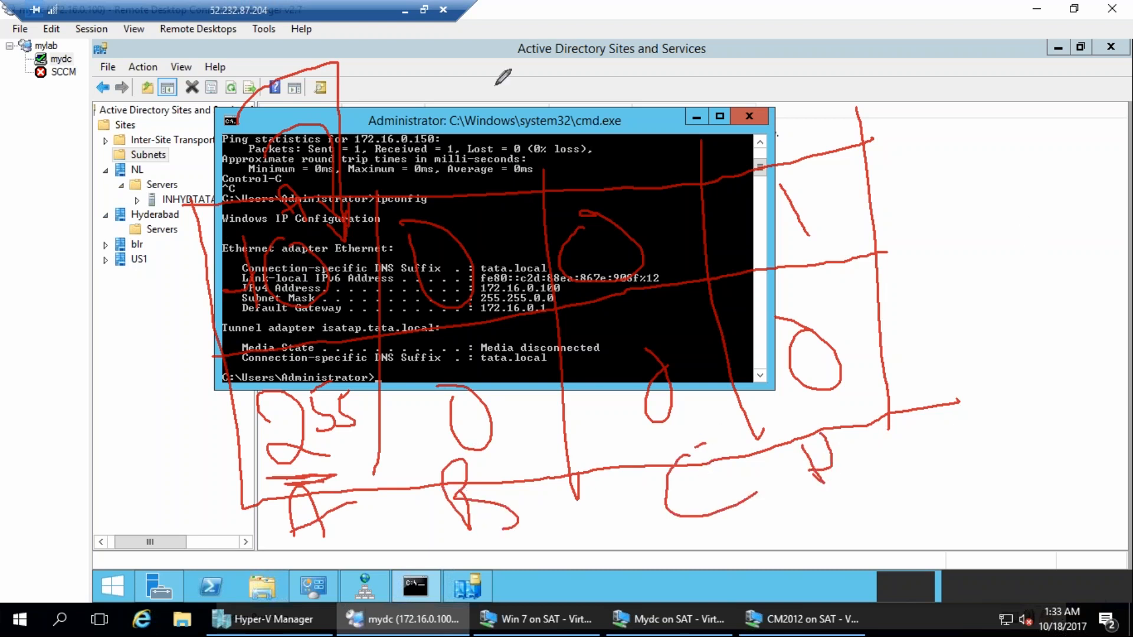
pyautogui.moveTo(342, 453)
pyautogui.mouseDown()
pyautogui.moveTo(298, 466)
pyautogui.moveTo(348, 456)
pyautogui.mouseUp()
pyautogui.moveTo(441, 463); pyautogui.dragTo(523, 463)
pyautogui.moveTo(660, 441); pyautogui.dragTo(732, 432)
pyautogui.moveTo(781, 416); pyautogui.dragTo(829, 412)
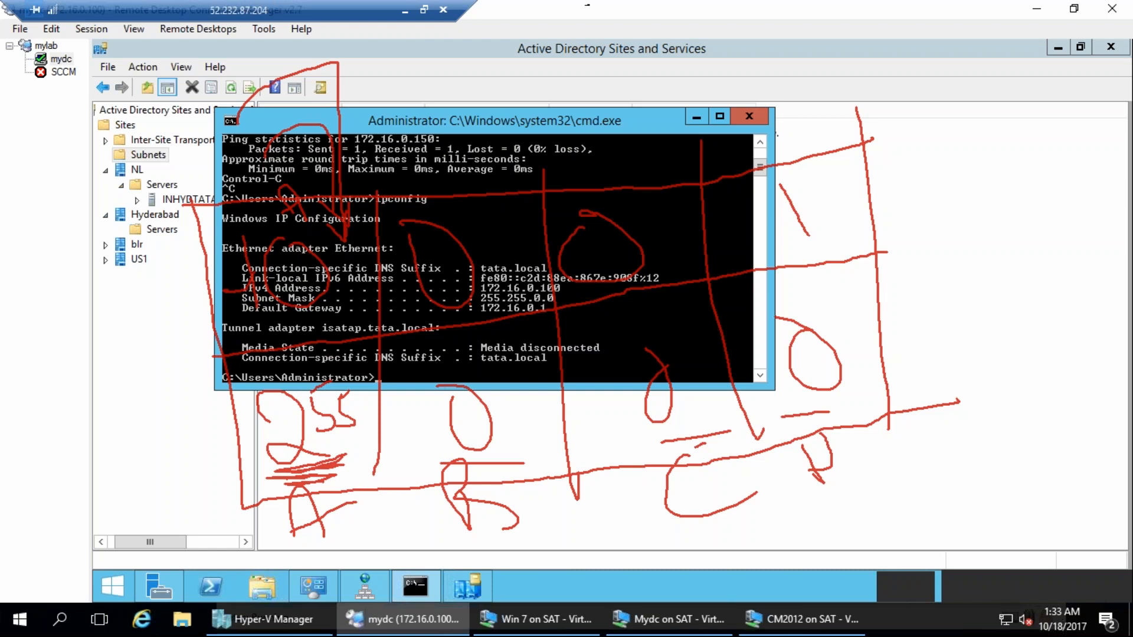
pyautogui.moveTo(587, 8); pyautogui.dragTo(646, 50)
pyautogui.moveTo(678, 5)
pyautogui.mouseDown()
pyautogui.moveTo(676, 27)
pyautogui.moveTo(693, 41)
pyautogui.moveTo(757, 28)
pyautogui.mouseUp()
pyautogui.moveTo(823, 6)
pyautogui.mouseDown()
pyautogui.moveTo(856, 12)
pyautogui.moveTo(873, 50)
pyautogui.mouseUp()
pyautogui.moveTo(892, 3)
pyautogui.mouseDown()
pyautogui.moveTo(867, 30)
pyautogui.moveTo(915, 50)
pyautogui.mouseUp()
pyautogui.moveTo(927, 9); pyautogui.dragTo(971, 39)
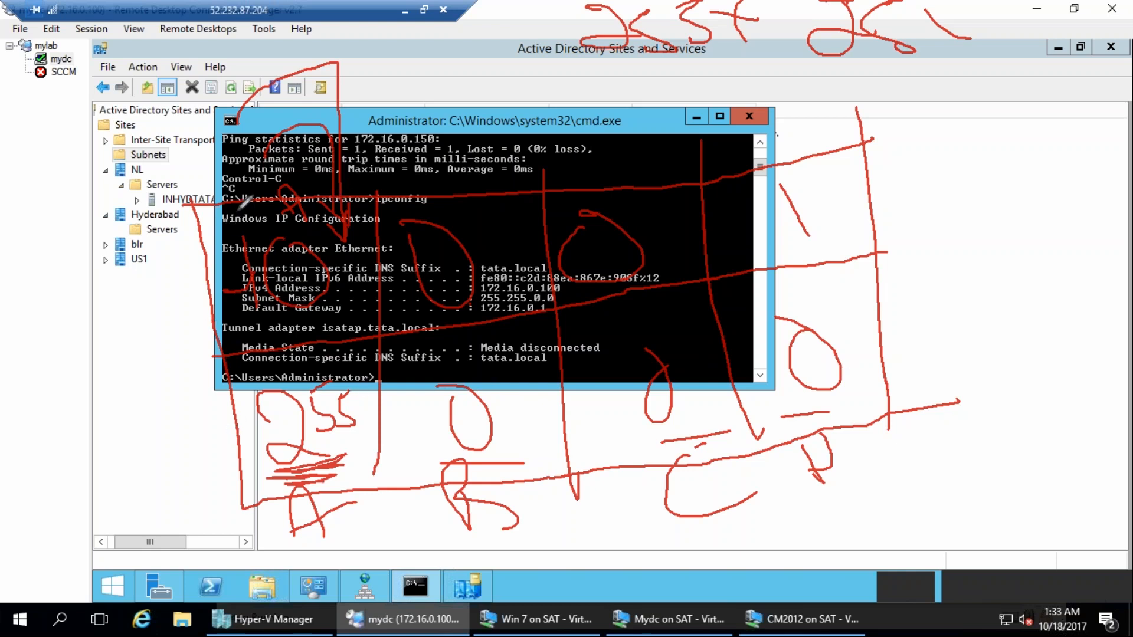
pyautogui.moveTo(826, 181); pyautogui.dragTo(896, 135)
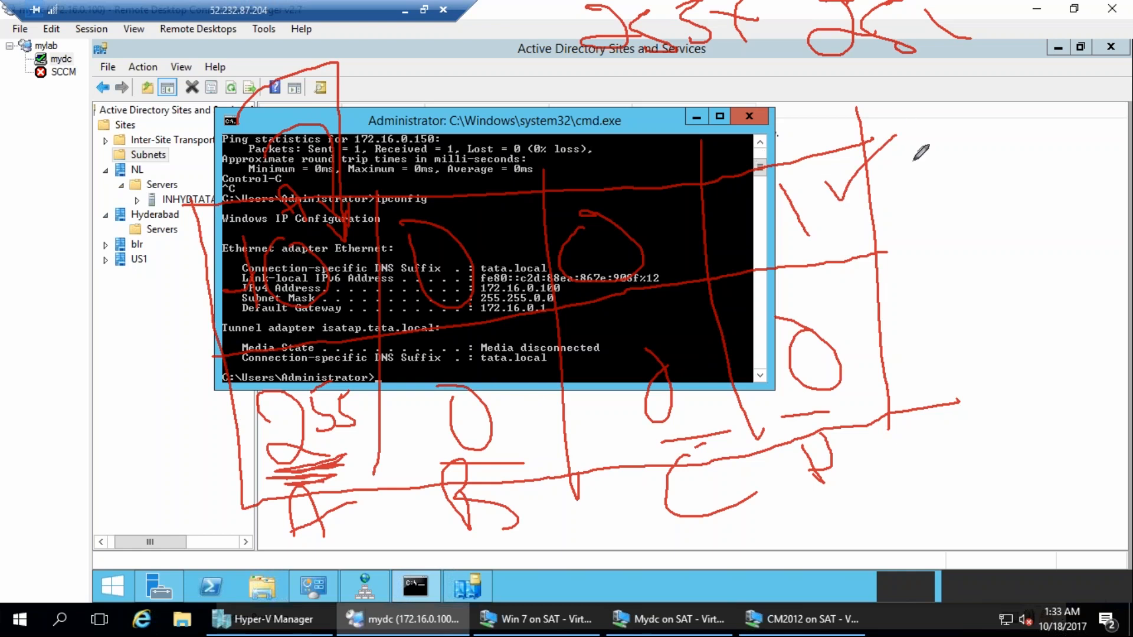
pyautogui.moveTo(227, 163)
pyautogui.mouseDown()
pyautogui.moveTo(211, 200)
pyautogui.moveTo(265, 184)
pyautogui.moveTo(248, 149)
pyautogui.moveTo(261, 147)
pyautogui.mouseUp()
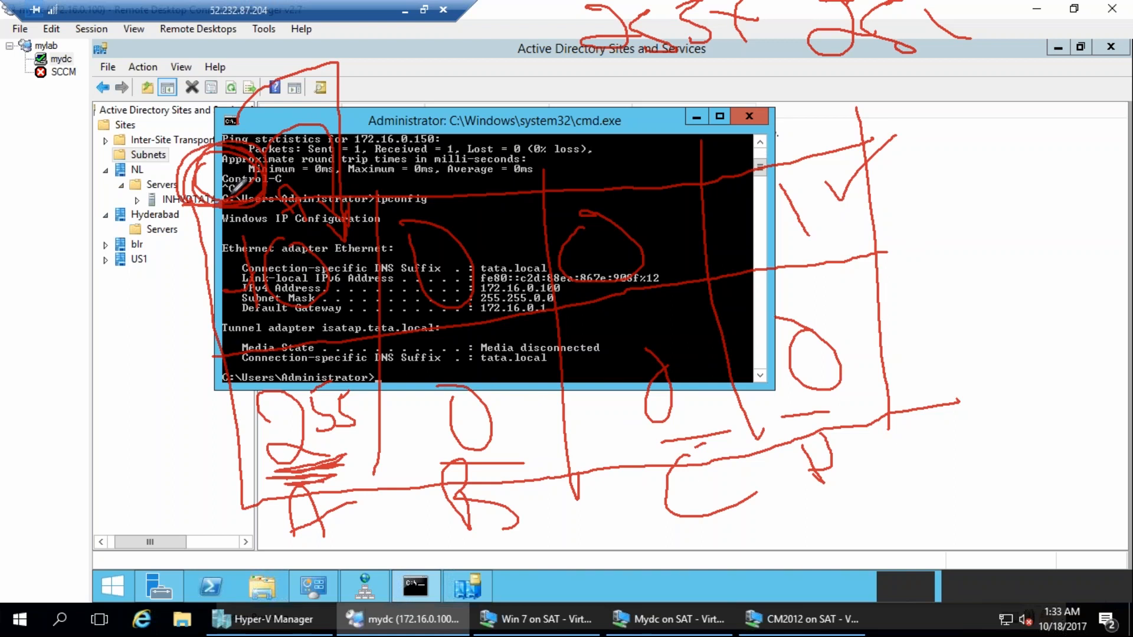
pyautogui.moveTo(202, 418)
pyautogui.mouseDown()
pyautogui.moveTo(222, 475)
pyautogui.moveTo(218, 438)
pyautogui.mouseUp()
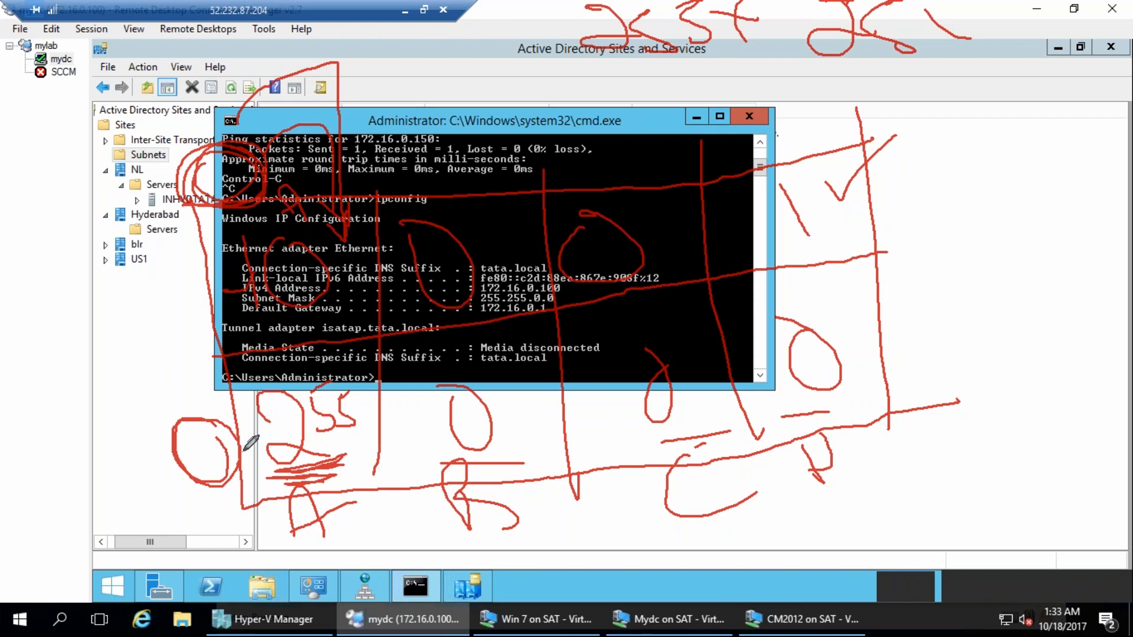
pyautogui.moveTo(855, 311)
pyautogui.mouseDown()
pyautogui.moveTo(902, 297)
pyautogui.moveTo(973, 319)
pyautogui.mouseUp()
pyautogui.moveTo(1002, 247)
pyautogui.mouseDown()
pyautogui.moveTo(971, 276)
pyautogui.moveTo(985, 305)
pyautogui.moveTo(1044, 268)
pyautogui.moveTo(1032, 294)
pyautogui.mouseUp()
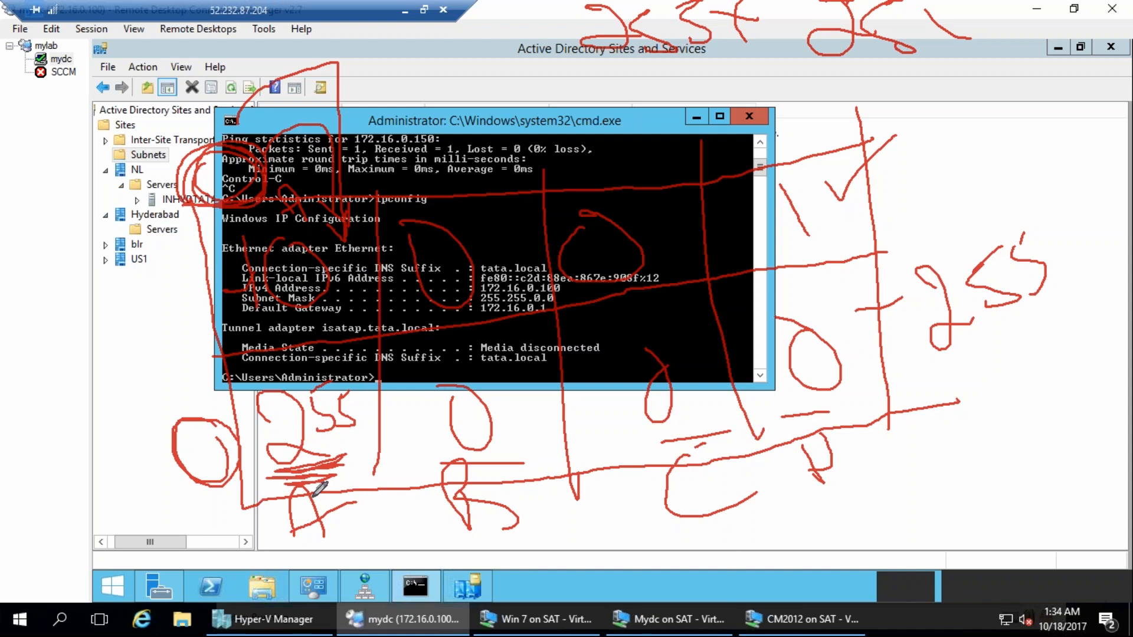
pyautogui.moveTo(298, 495)
pyautogui.mouseDown()
pyautogui.moveTo(287, 570)
pyautogui.moveTo(328, 540)
pyautogui.moveTo(298, 535)
pyautogui.mouseUp()
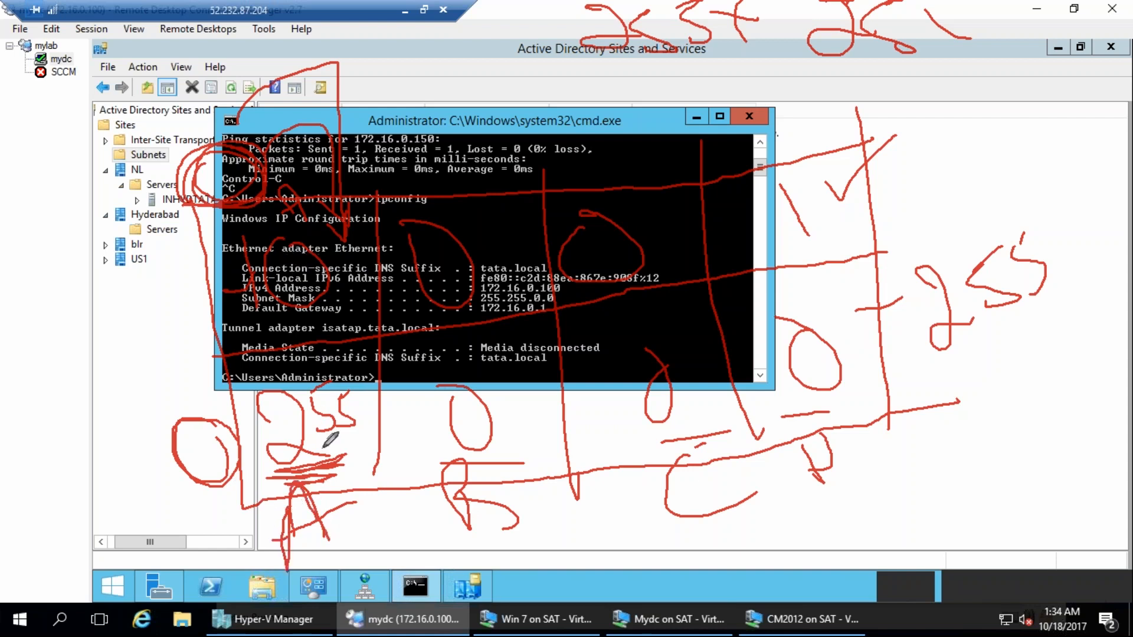
pyautogui.moveTo(959, 93); pyautogui.dragTo(963, 165)
pyautogui.moveTo(1002, 88)
pyautogui.mouseDown()
pyautogui.moveTo(988, 127)
pyautogui.moveTo(1004, 89)
pyautogui.moveTo(1069, 80)
pyautogui.mouseUp()
pyautogui.click(1096, 66)
pyautogui.moveTo(1107, 30); pyautogui.dragTo(1113, 108)
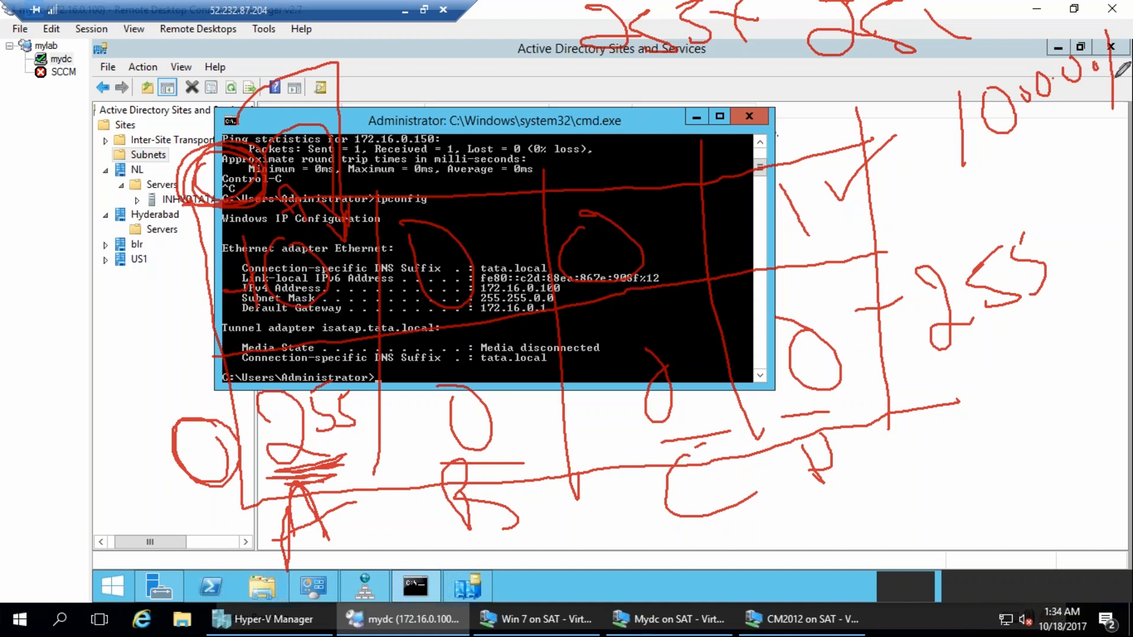
pyautogui.moveTo(1130, 29); pyautogui.dragTo(1116, 59)
pyautogui.moveTo(353, 497)
pyautogui.mouseDown()
pyautogui.moveTo(347, 523)
pyautogui.moveTo(377, 557)
pyautogui.mouseUp()
pyautogui.moveTo(470, 541); pyautogui.dragTo(518, 550)
pyautogui.moveTo(656, 508); pyautogui.dragTo(684, 527)
pyautogui.moveTo(769, 489)
pyautogui.mouseDown()
pyautogui.moveTo(841, 583)
pyautogui.moveTo(823, 530)
pyautogui.mouseUp()
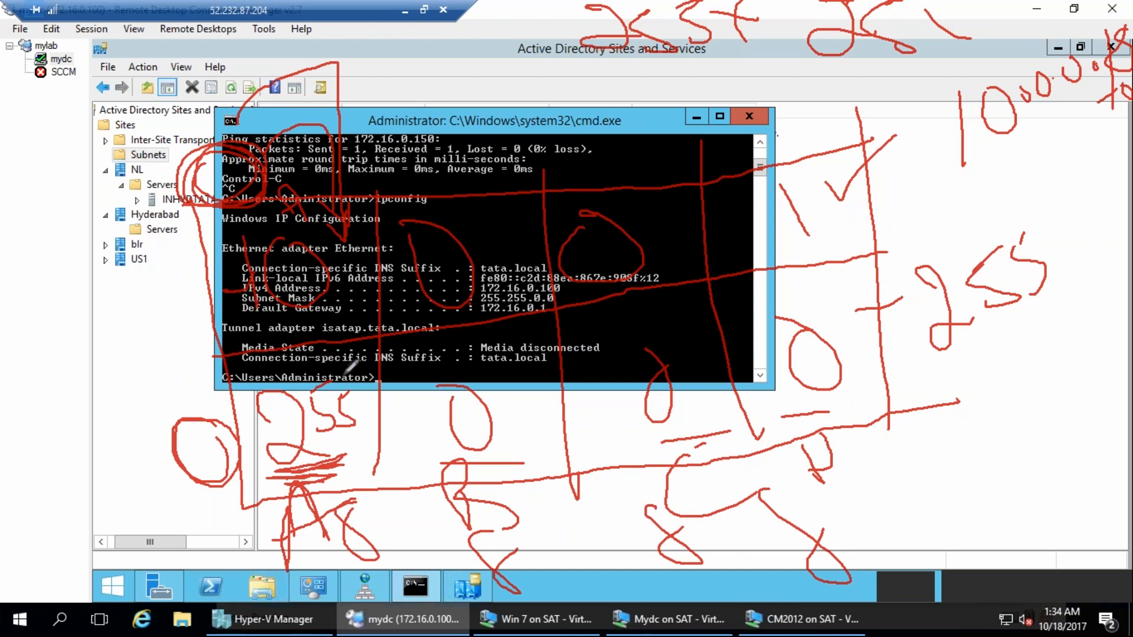
pyautogui.moveTo(352, 367)
pyautogui.mouseDown()
pyautogui.moveTo(251, 434)
pyautogui.moveTo(345, 363)
pyautogui.mouseUp()
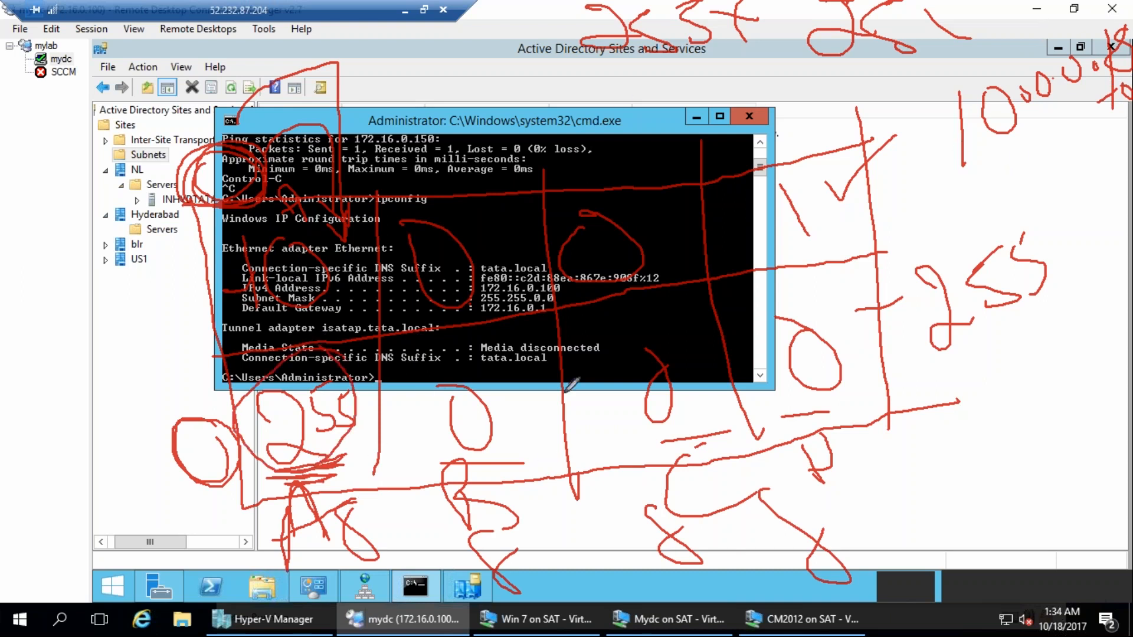
pyautogui.moveTo(1119, 21); pyautogui.dragTo(1128, 40)
pyautogui.moveTo(437, 362)
pyautogui.mouseDown()
pyautogui.moveTo(463, 399)
pyautogui.moveTo(486, 387)
pyautogui.mouseUp()
pyautogui.moveTo(511, 332)
pyautogui.mouseDown()
pyautogui.moveTo(528, 369)
pyautogui.moveTo(599, 322)
pyautogui.moveTo(619, 354)
pyautogui.moveTo(692, 352)
pyautogui.mouseUp()
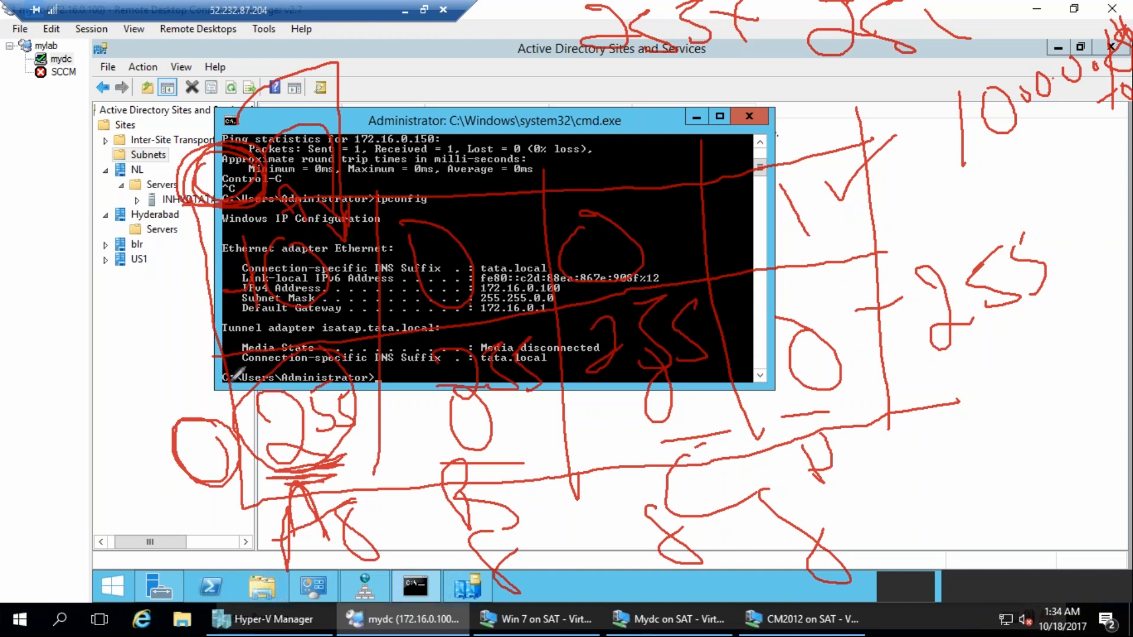
pyautogui.press('Escape')
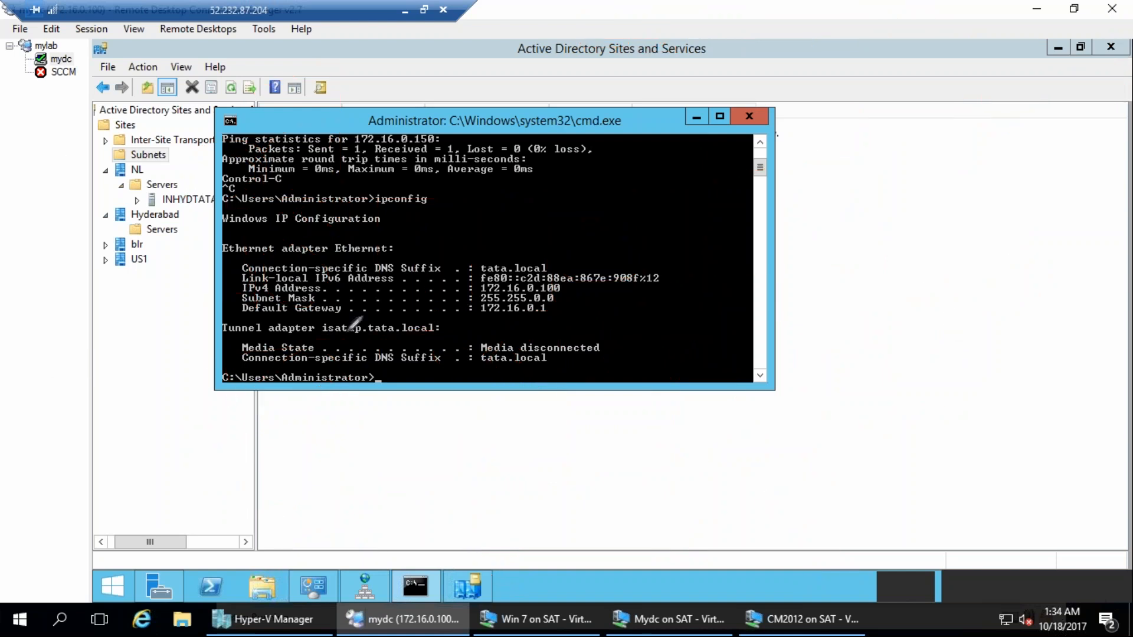
pyautogui.moveTo(269, 266)
pyautogui.mouseDown()
pyautogui.moveTo(434, 423)
pyautogui.moveTo(699, 322)
pyautogui.mouseUp()
pyautogui.moveTo(265, 262)
pyautogui.mouseDown()
pyautogui.moveTo(689, 121)
pyautogui.moveTo(788, 259)
pyautogui.moveTo(660, 306)
pyautogui.mouseUp()
pyautogui.moveTo(439, 228); pyautogui.dragTo(505, 428)
pyautogui.moveTo(525, 195); pyautogui.dragTo(627, 357)
pyautogui.moveTo(651, 177); pyautogui.dragTo(699, 321)
pyautogui.moveTo(321, 388)
pyautogui.mouseDown()
pyautogui.moveTo(715, 204)
pyautogui.moveTo(834, 165)
pyautogui.mouseUp()
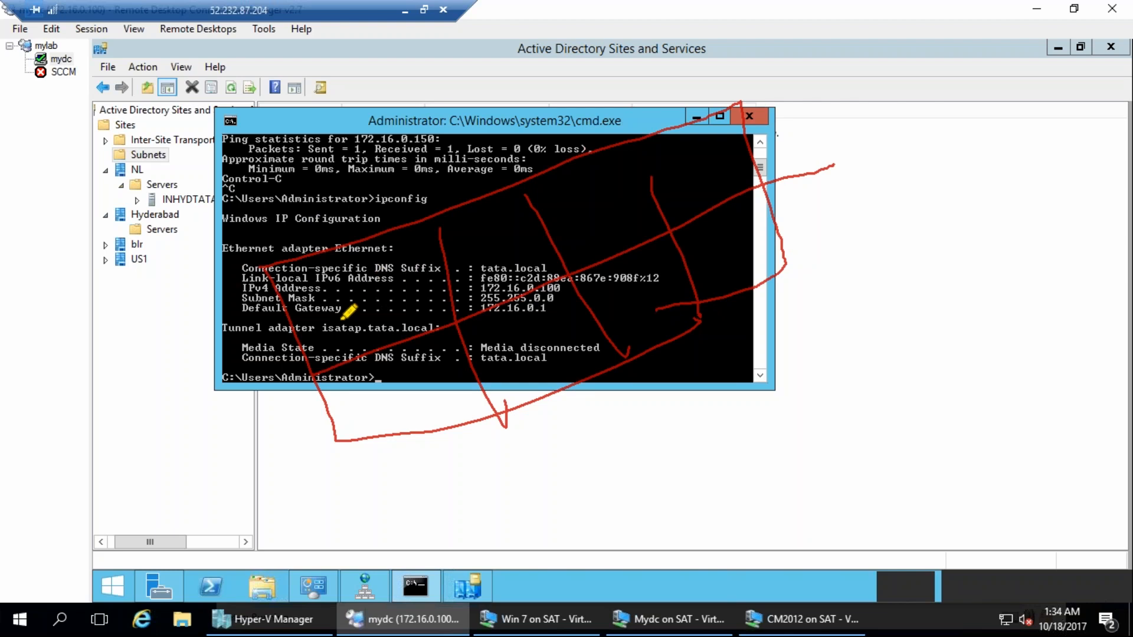
pyautogui.moveTo(315, 282); pyautogui.dragTo(341, 332)
pyautogui.moveTo(366, 260)
pyautogui.mouseDown()
pyautogui.moveTo(354, 313)
pyautogui.moveTo(380, 293)
pyautogui.mouseUp()
pyautogui.moveTo(380, 400)
pyautogui.mouseDown()
pyautogui.moveTo(366, 437)
pyautogui.moveTo(416, 377)
pyautogui.moveTo(407, 422)
pyautogui.mouseUp()
pyautogui.moveTo(439, 369)
pyautogui.mouseDown()
pyautogui.moveTo(462, 341)
pyautogui.moveTo(437, 407)
pyautogui.mouseUp()
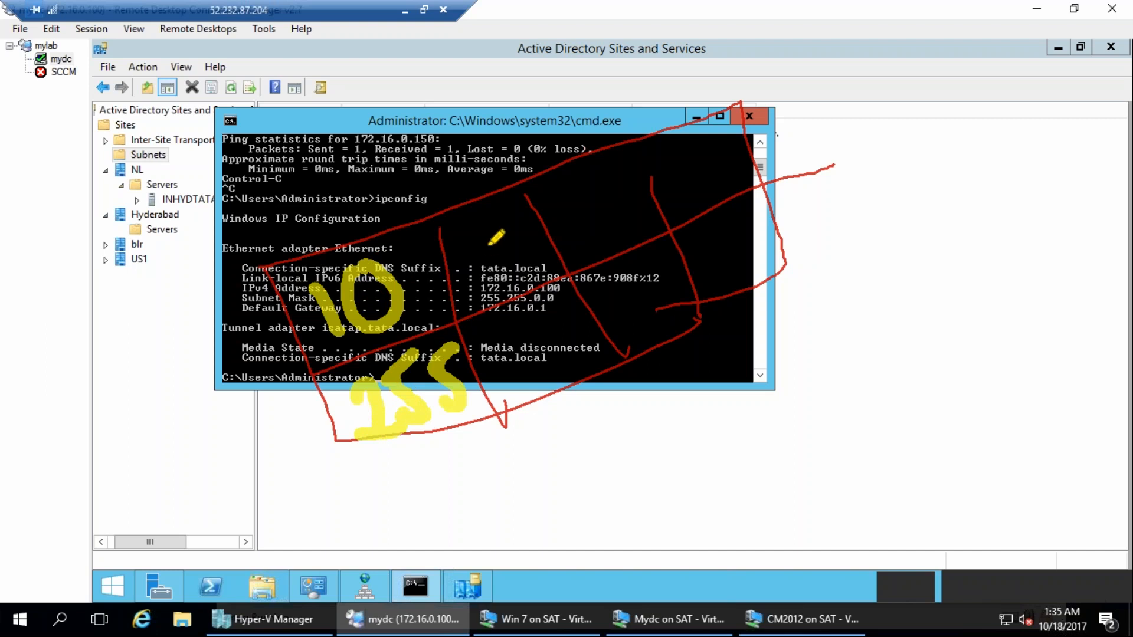
pyautogui.moveTo(460, 245); pyautogui.dragTo(483, 284)
pyautogui.moveTo(498, 229)
pyautogui.mouseDown()
pyautogui.moveTo(519, 228)
pyautogui.moveTo(522, 260)
pyautogui.moveTo(540, 224)
pyautogui.moveTo(528, 236)
pyautogui.mouseUp()
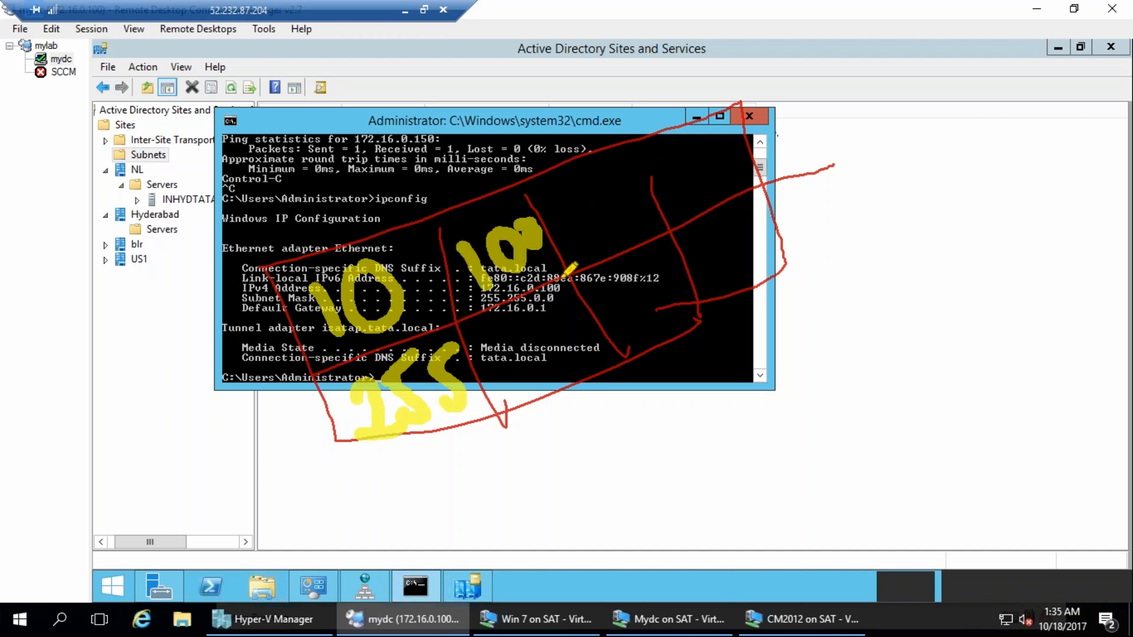
pyautogui.moveTo(496, 380)
pyautogui.mouseDown()
pyautogui.moveTo(528, 371)
pyautogui.moveTo(558, 312)
pyautogui.moveTo(582, 372)
pyautogui.mouseUp()
pyautogui.moveTo(652, 256)
pyautogui.mouseDown()
pyautogui.moveTo(637, 313)
pyautogui.moveTo(655, 248)
pyautogui.mouseUp()
pyautogui.moveTo(723, 227)
pyautogui.mouseDown()
pyautogui.moveTo(720, 236)
pyautogui.moveTo(717, 207)
pyautogui.mouseUp()
pyautogui.moveTo(627, 203)
pyautogui.mouseDown()
pyautogui.moveTo(590, 197)
pyautogui.moveTo(614, 177)
pyautogui.mouseUp()
pyautogui.moveTo(708, 157)
pyautogui.mouseDown()
pyautogui.moveTo(687, 180)
pyautogui.moveTo(734, 178)
pyautogui.moveTo(699, 153)
pyautogui.moveTo(685, 118)
pyautogui.moveTo(670, 127)
pyautogui.moveTo(699, 189)
pyautogui.moveTo(707, 159)
pyautogui.mouseUp()
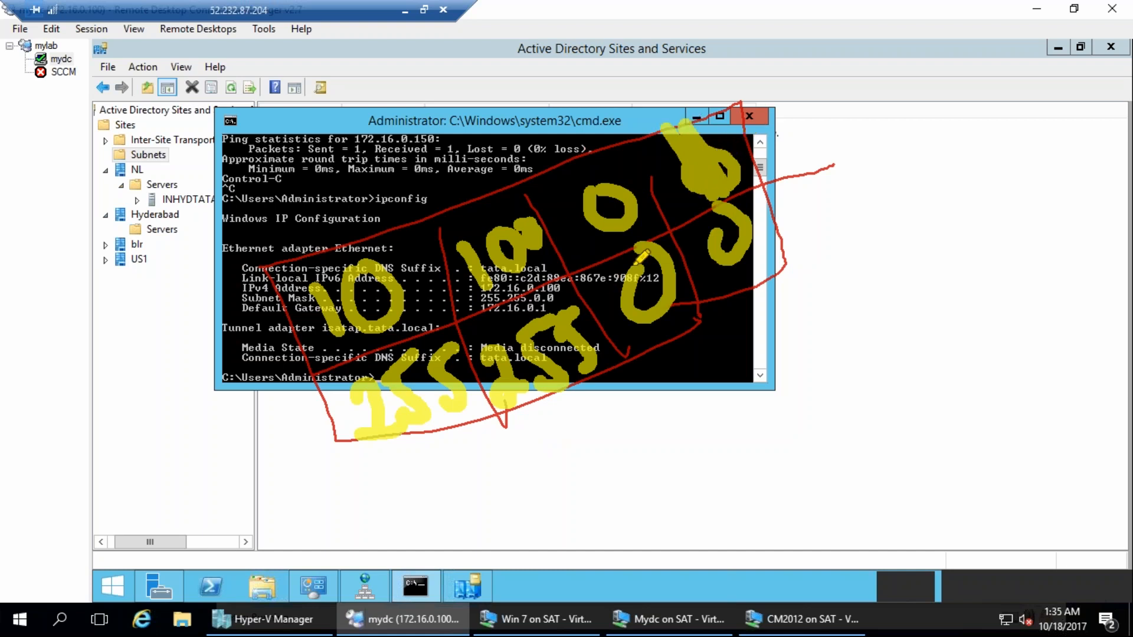
pyautogui.moveTo(324, 111); pyautogui.dragTo(361, 151)
pyautogui.moveTo(250, 133)
pyautogui.mouseDown()
pyautogui.moveTo(358, 72)
pyautogui.moveTo(361, 90)
pyautogui.mouseUp()
pyautogui.moveTo(330, 184); pyautogui.dragTo(404, 130)
pyautogui.moveTo(453, 48); pyautogui.dragTo(469, 123)
pyautogui.moveTo(447, 76); pyautogui.dragTo(469, 68)
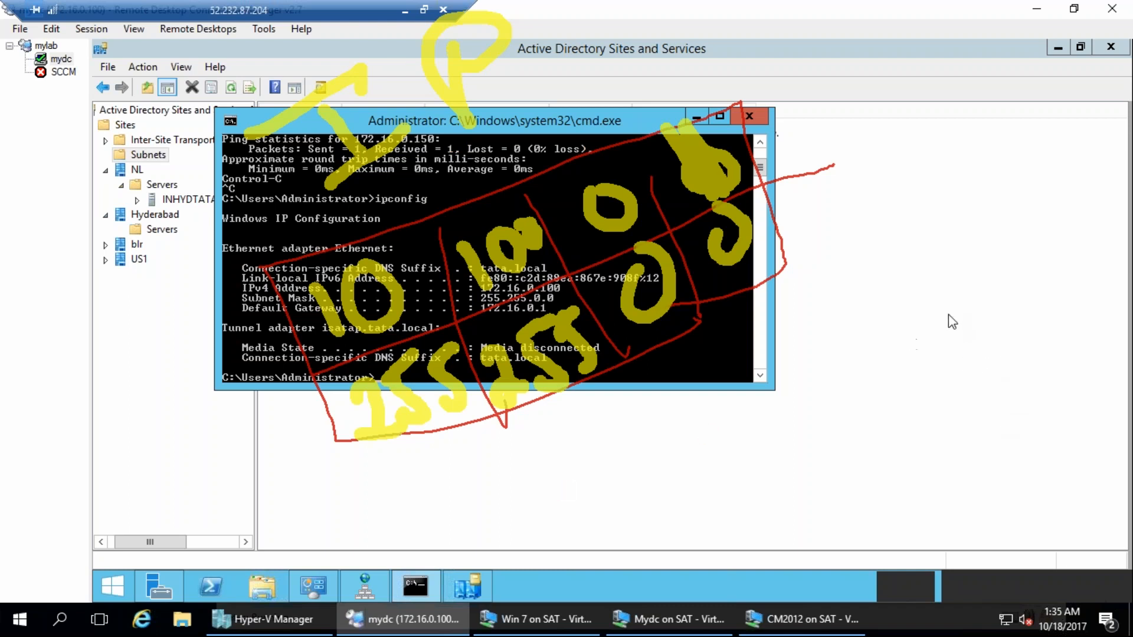
pyautogui.moveTo(554, 487); pyautogui.dragTo(848, 494)
pyautogui.moveTo(554, 489)
pyautogui.mouseDown()
pyautogui.moveTo(628, 430)
pyautogui.moveTo(861, 502)
pyautogui.mouseUp()
pyautogui.moveTo(558, 506); pyautogui.dragTo(837, 444)
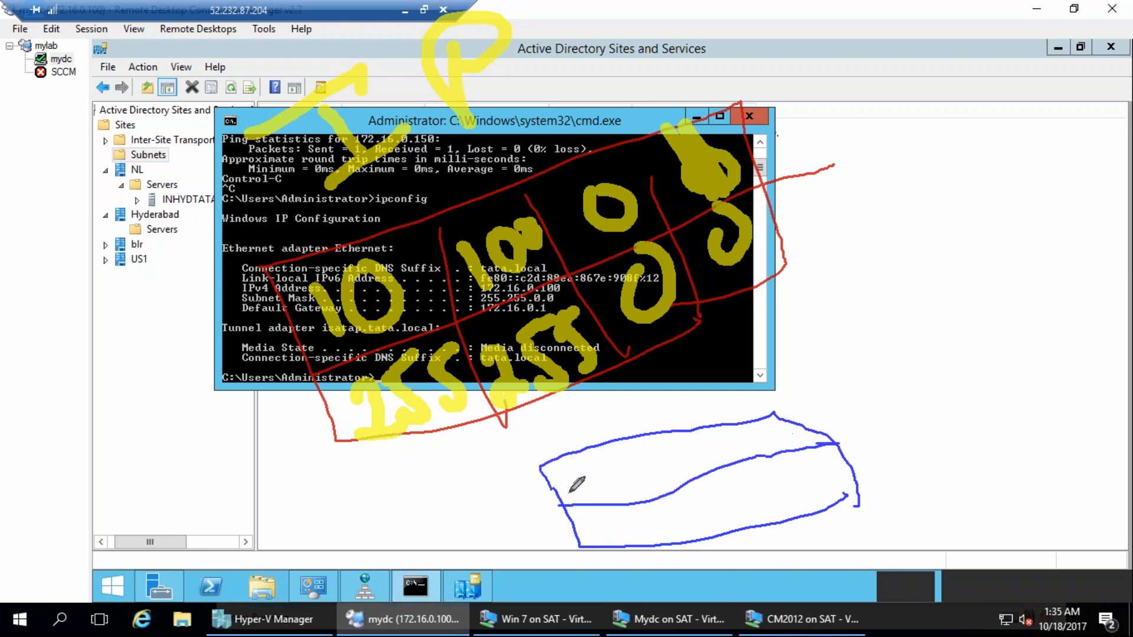
pyautogui.moveTo(570, 477)
pyautogui.mouseDown()
pyautogui.moveTo(572, 494)
pyautogui.moveTo(587, 479)
pyautogui.moveTo(643, 546)
pyautogui.mouseUp()
pyautogui.moveTo(690, 429); pyautogui.dragTo(727, 551)
pyautogui.moveTo(742, 424); pyautogui.dragTo(804, 537)
pyautogui.moveTo(644, 461); pyautogui.dragTo(662, 464)
pyautogui.moveTo(724, 437)
pyautogui.mouseDown()
pyautogui.moveTo(721, 451)
pyautogui.moveTo(789, 438)
pyautogui.moveTo(774, 450)
pyautogui.moveTo(803, 468)
pyautogui.mouseUp()
pyautogui.moveTo(753, 496); pyautogui.dragTo(724, 494)
pyautogui.moveTo(672, 511)
pyautogui.mouseDown()
pyautogui.moveTo(672, 525)
pyautogui.moveTo(657, 510)
pyautogui.mouseUp()
pyautogui.moveTo(582, 538)
pyautogui.mouseDown()
pyautogui.moveTo(596, 518)
pyautogui.moveTo(625, 521)
pyautogui.mouseUp()
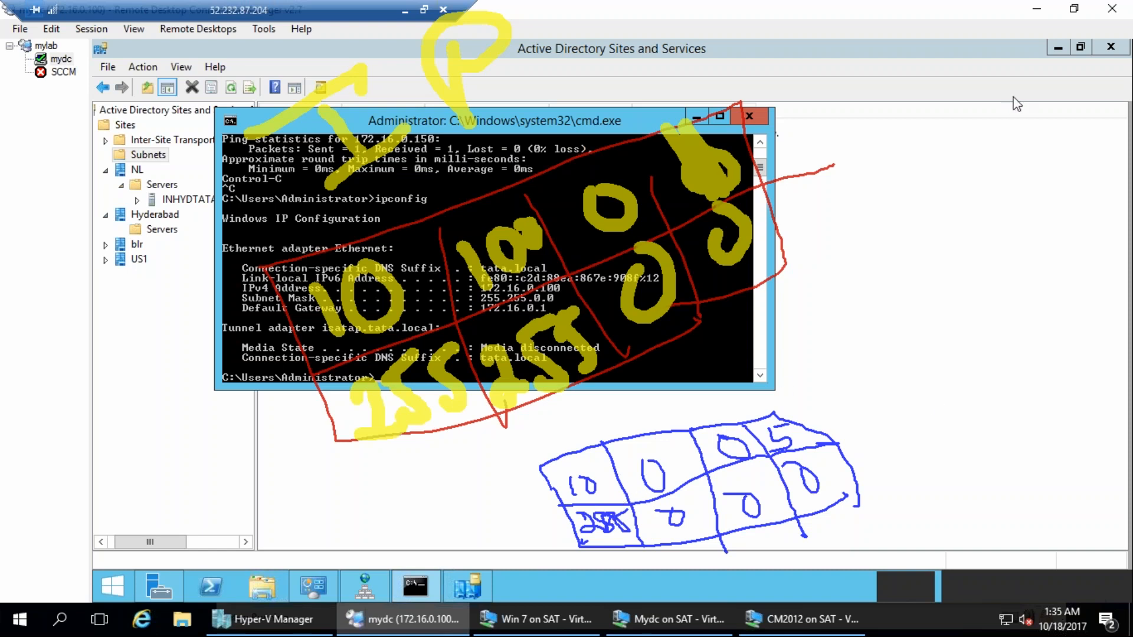
pyautogui.moveTo(878, 425); pyautogui.dragTo(911, 421)
pyautogui.moveTo(880, 447); pyautogui.dragTo(912, 444)
pyautogui.moveTo(908, 401); pyautogui.dragTo(935, 441)
pyautogui.moveTo(957, 392)
pyautogui.mouseDown()
pyautogui.moveTo(977, 407)
pyautogui.moveTo(1004, 386)
pyautogui.moveTo(1034, 385)
pyautogui.mouseUp()
pyautogui.click(992, 411)
pyautogui.moveTo(1039, 346); pyautogui.dragTo(1052, 400)
pyautogui.moveTo(1088, 367)
pyautogui.mouseDown()
pyautogui.moveTo(1080, 373)
pyautogui.moveTo(1086, 366)
pyautogui.mouseUp()
pyautogui.moveTo(841, 109)
pyautogui.mouseDown()
pyautogui.moveTo(843, 154)
pyautogui.moveTo(872, 108)
pyautogui.moveTo(937, 115)
pyautogui.moveTo(975, 84)
pyautogui.mouseUp()
pyautogui.click(901, 117)
pyautogui.click(970, 98)
pyautogui.moveTo(993, 31); pyautogui.dragTo(996, 237)
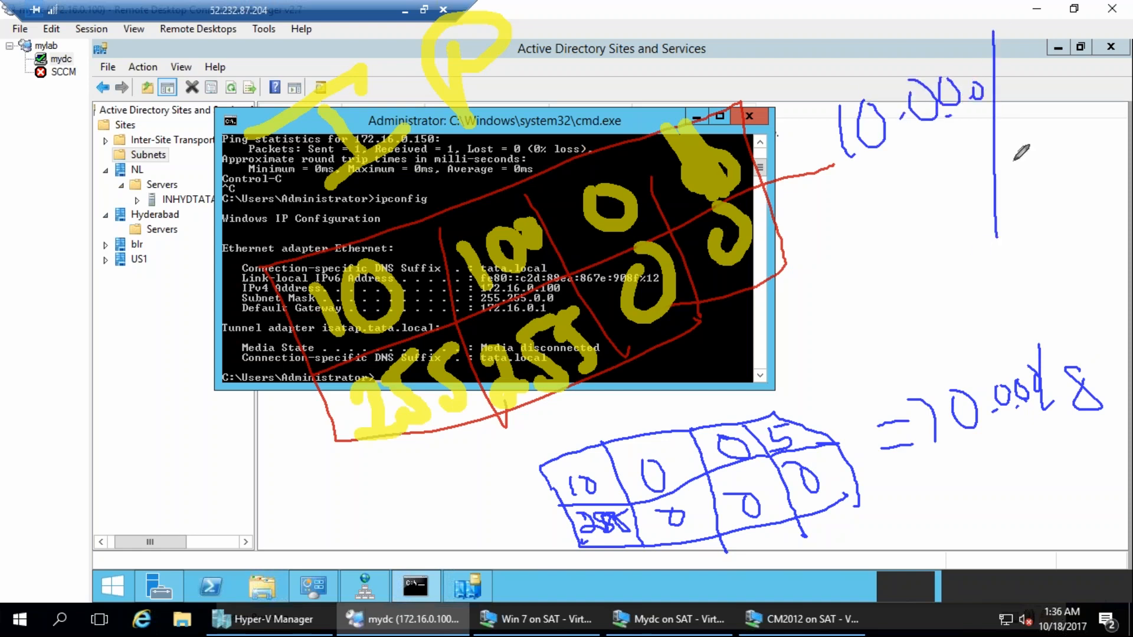
pyautogui.moveTo(1002, 111)
pyautogui.mouseDown()
pyautogui.moveTo(1016, 149)
pyautogui.moveTo(1034, 112)
pyautogui.moveTo(1030, 137)
pyautogui.mouseUp()
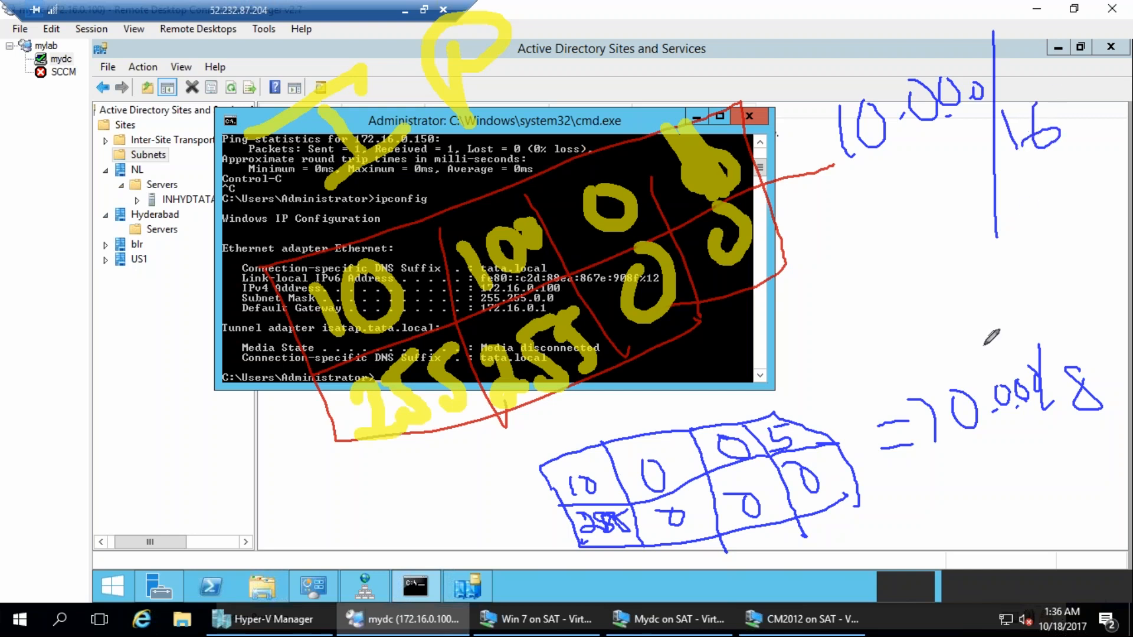
pyautogui.moveTo(940, 466)
pyautogui.mouseDown()
pyautogui.moveTo(1077, 426)
pyautogui.moveTo(1045, 442)
pyautogui.mouseUp()
pyautogui.moveTo(882, 234); pyautogui.dragTo(1043, 144)
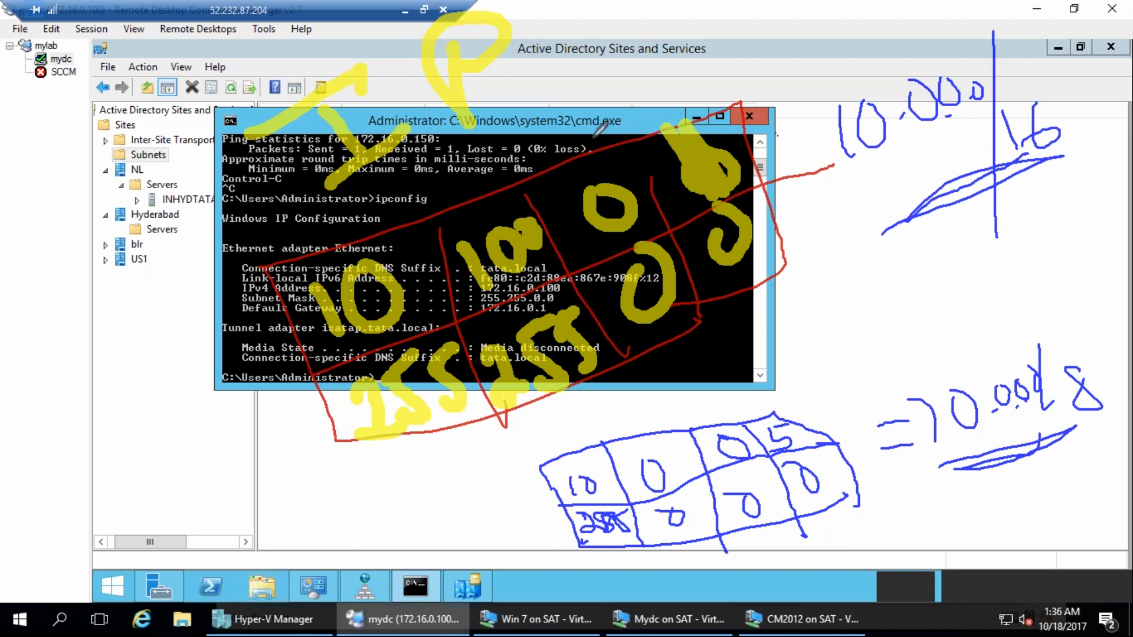
pyautogui.moveTo(601, 116)
pyautogui.mouseDown()
pyautogui.moveTo(567, 76)
pyautogui.moveTo(593, 136)
pyautogui.moveTo(590, 190)
pyautogui.moveTo(636, 172)
pyautogui.mouseUp()
pyautogui.moveTo(826, 334)
pyautogui.mouseDown()
pyautogui.moveTo(850, 392)
pyautogui.moveTo(817, 461)
pyautogui.moveTo(855, 404)
pyautogui.mouseUp()
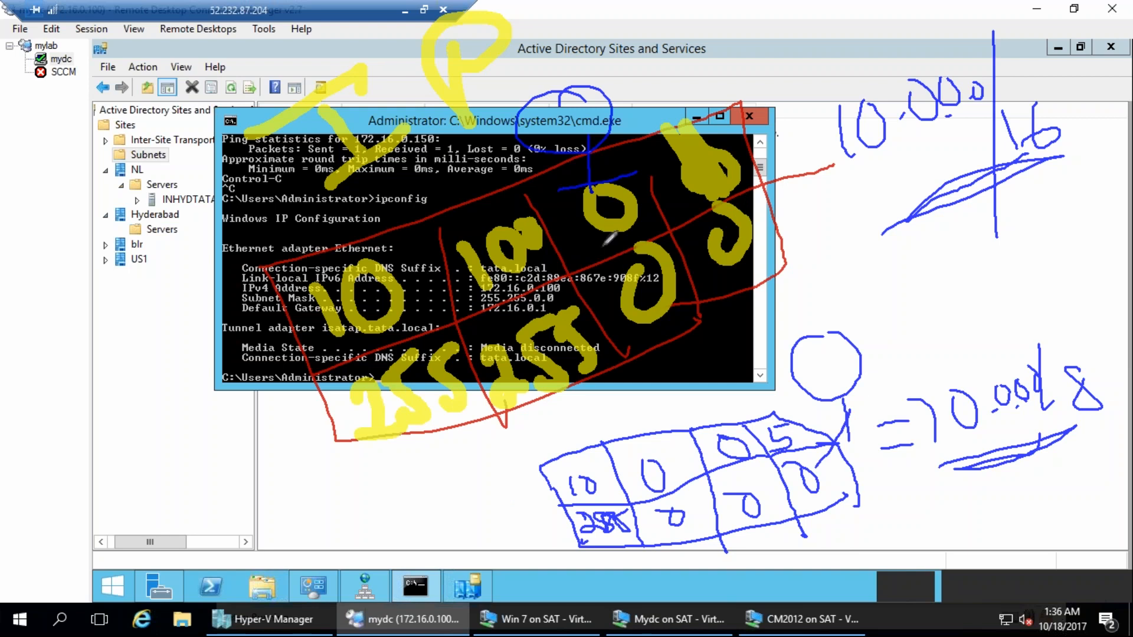
pyautogui.moveTo(1018, 161); pyautogui.dragTo(1062, 159)
pyautogui.moveTo(1083, 442)
pyautogui.mouseDown()
pyautogui.moveTo(1124, 422)
pyautogui.moveTo(1098, 434)
pyautogui.mouseUp()
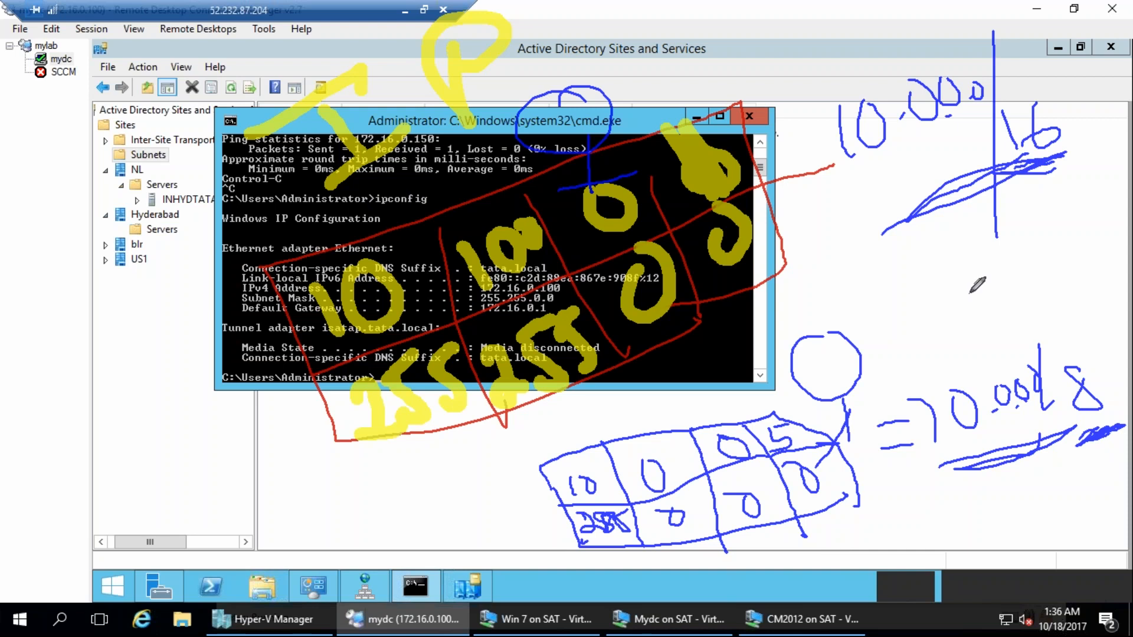
pyautogui.moveTo(805, 96)
pyautogui.mouseDown()
pyautogui.moveTo(1036, 172)
pyautogui.moveTo(1091, 151)
pyautogui.mouseUp()
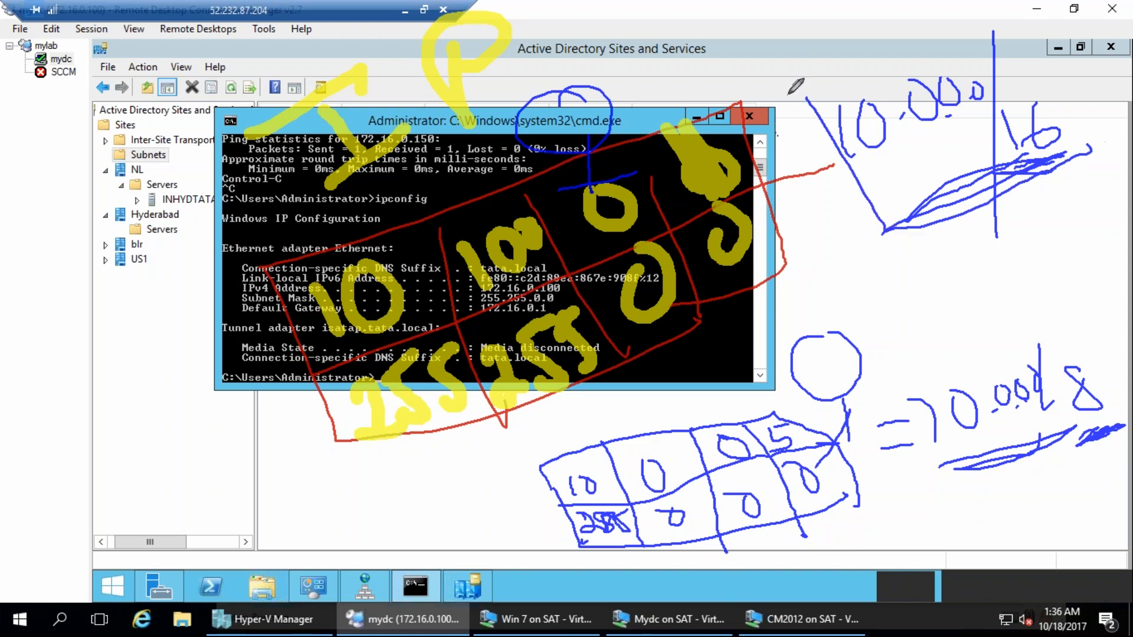
pyautogui.moveTo(805, 96)
pyautogui.mouseDown()
pyautogui.moveTo(1032, 5)
pyautogui.moveTo(1118, 133)
pyautogui.moveTo(1083, 141)
pyautogui.mouseUp()
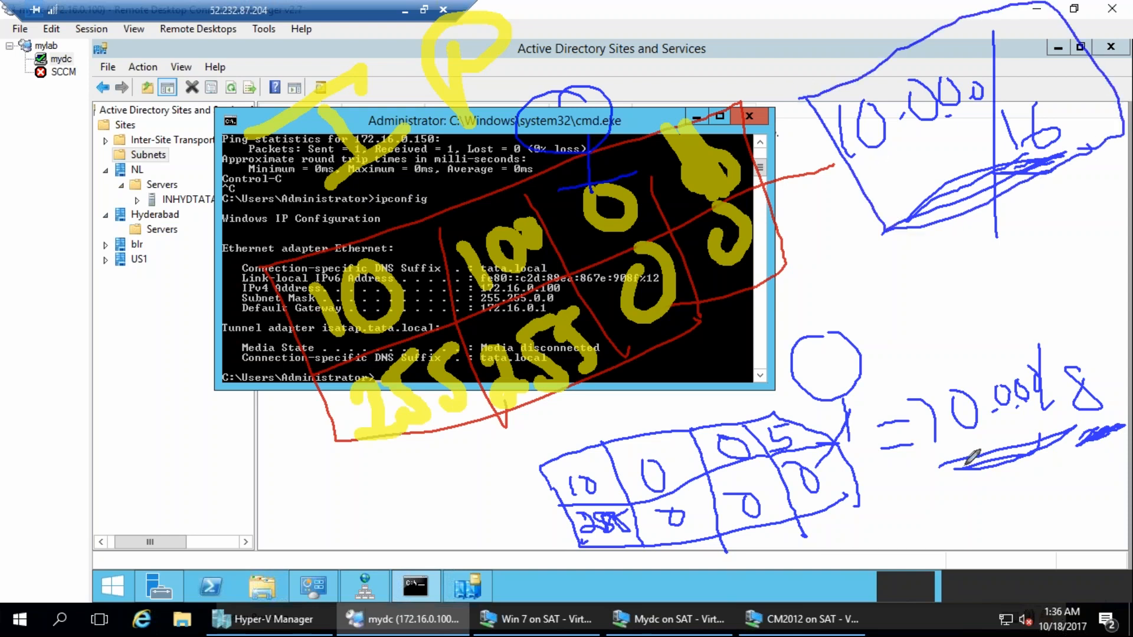
pyautogui.moveTo(905, 370); pyautogui.dragTo(1129, 450)
pyautogui.moveTo(898, 377); pyautogui.dragTo(1130, 310)
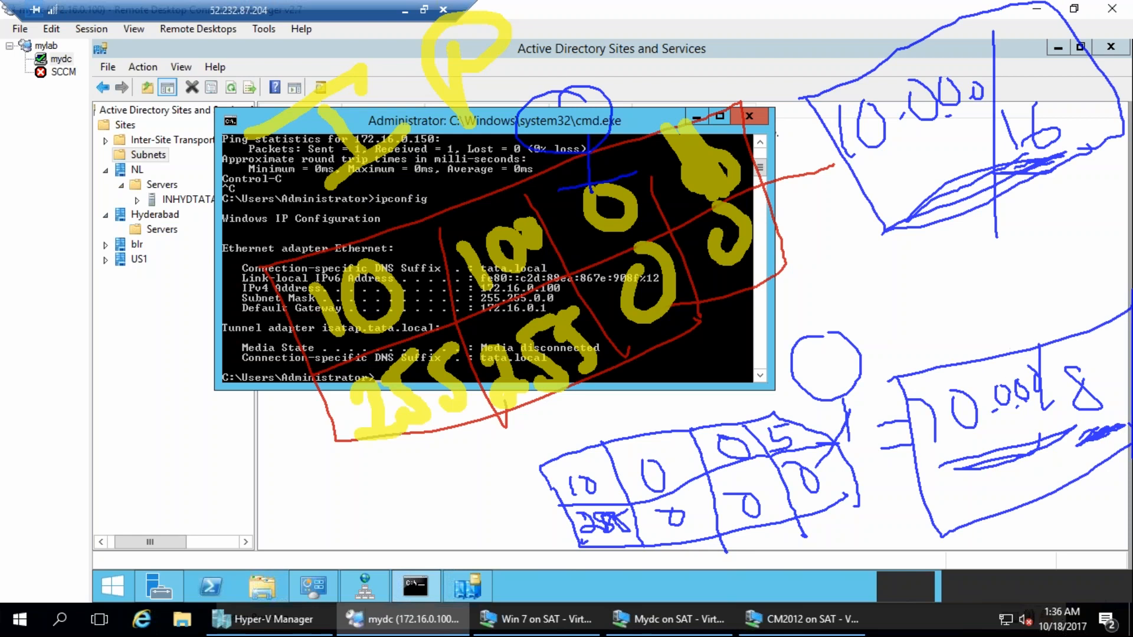
pyautogui.moveTo(943, 279); pyautogui.dragTo(935, 349)
pyautogui.moveTo(974, 310); pyautogui.dragTo(1008, 347)
pyautogui.moveTo(1024, 274)
pyautogui.mouseDown()
pyautogui.moveTo(1047, 295)
pyautogui.moveTo(1056, 339)
pyautogui.mouseUp()
pyautogui.moveTo(1091, 313)
pyautogui.mouseDown()
pyautogui.moveTo(1127, 301)
pyautogui.moveTo(1126, 233)
pyautogui.mouseUp()
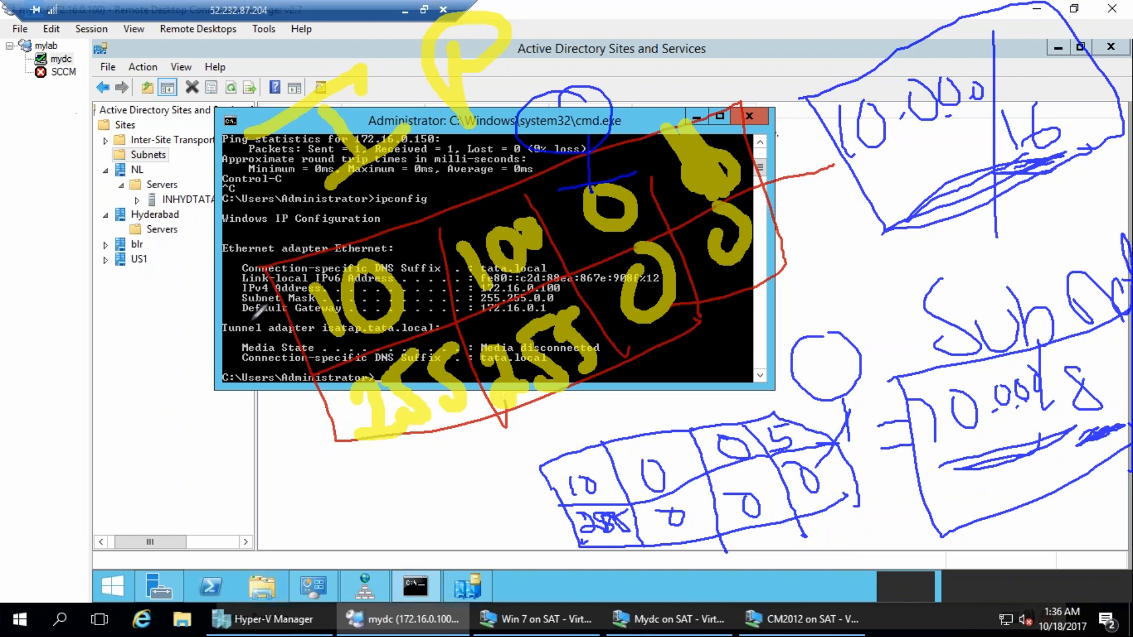
pyautogui.moveTo(254, 263)
pyautogui.mouseDown()
pyautogui.moveTo(378, 233)
pyautogui.moveTo(761, 102)
pyautogui.moveTo(791, 259)
pyautogui.moveTo(528, 407)
pyautogui.moveTo(300, 363)
pyautogui.moveTo(291, 263)
pyautogui.moveTo(270, 291)
pyautogui.moveTo(543, 150)
pyautogui.moveTo(596, 366)
pyautogui.moveTo(558, 404)
pyautogui.moveTo(331, 428)
pyautogui.moveTo(311, 277)
pyautogui.moveTo(555, 155)
pyautogui.moveTo(587, 408)
pyautogui.moveTo(363, 444)
pyautogui.moveTo(278, 282)
pyautogui.moveTo(509, 174)
pyautogui.moveTo(652, 345)
pyautogui.moveTo(401, 421)
pyautogui.moveTo(337, 302)
pyautogui.mouseUp()
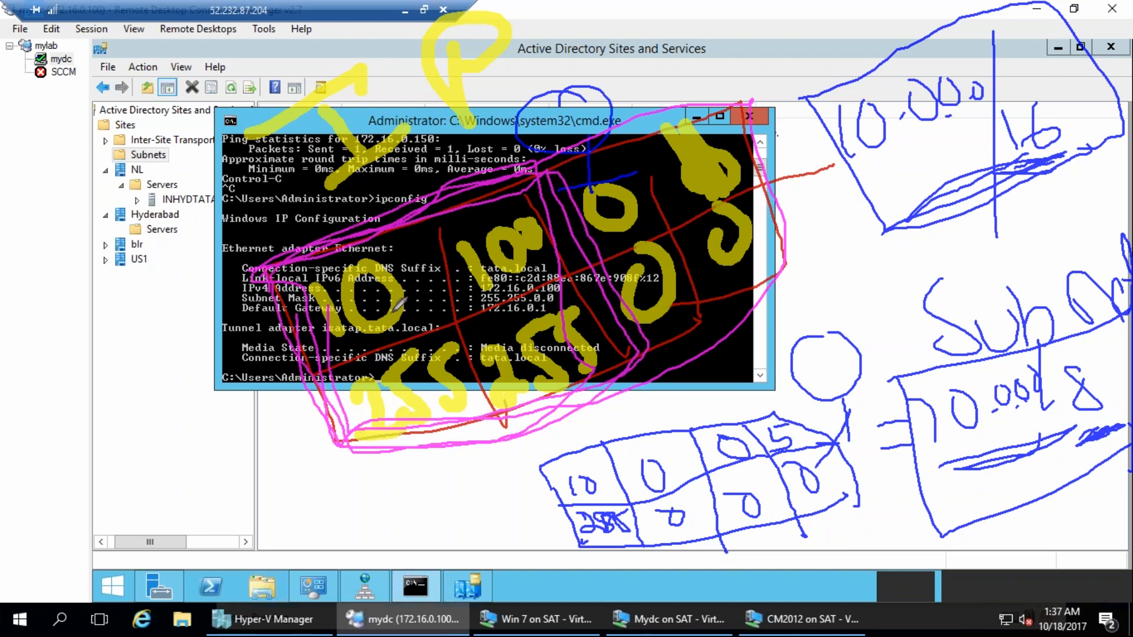
pyautogui.moveTo(239, 218)
pyautogui.mouseDown()
pyautogui.moveTo(298, 155)
pyautogui.moveTo(388, 142)
pyautogui.moveTo(413, 115)
pyautogui.mouseUp()
pyautogui.moveTo(449, 66)
pyautogui.mouseDown()
pyautogui.moveTo(495, 37)
pyautogui.moveTo(640, 5)
pyautogui.moveTo(466, 88)
pyautogui.moveTo(508, 71)
pyautogui.mouseUp()
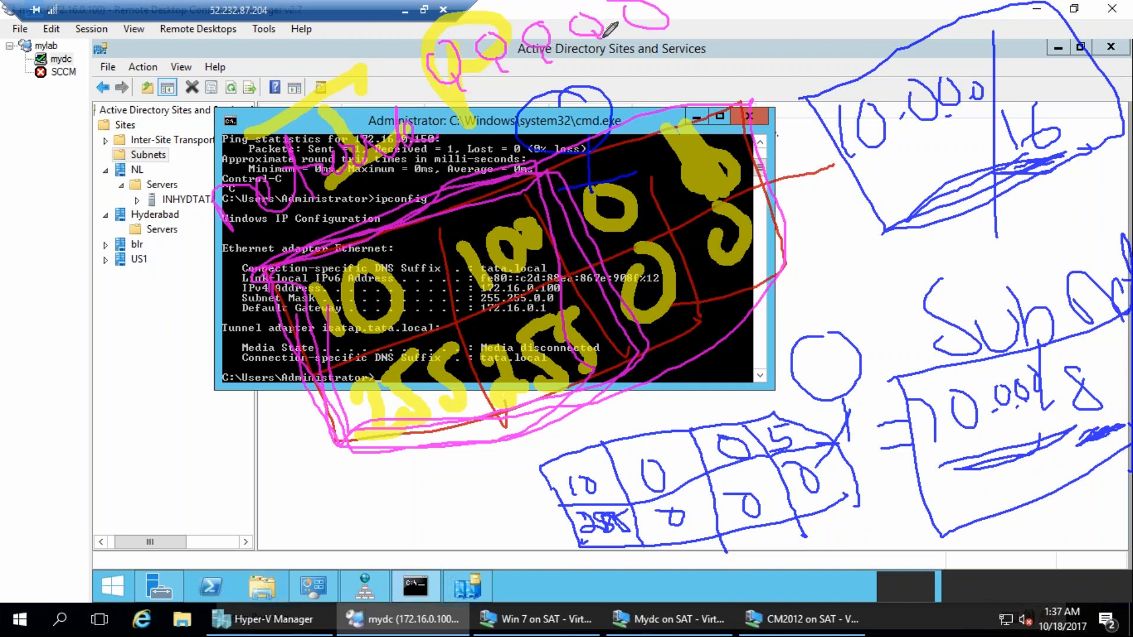
pyautogui.moveTo(655, 25); pyautogui.dragTo(656, 53)
pyautogui.moveTo(553, 64); pyautogui.dragTo(562, 63)
pyautogui.moveTo(496, 81); pyautogui.dragTo(512, 73)
pyautogui.moveTo(454, 105); pyautogui.dragTo(494, 98)
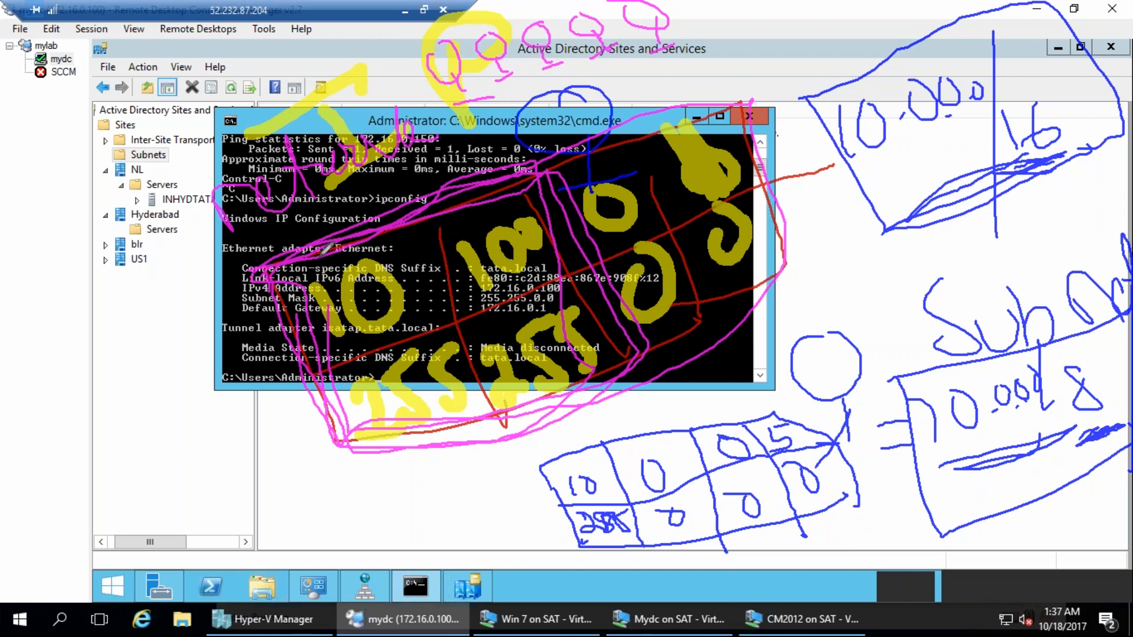
pyautogui.moveTo(268, 270)
pyautogui.mouseDown()
pyautogui.moveTo(319, 442)
pyautogui.moveTo(614, 266)
pyautogui.moveTo(520, 159)
pyautogui.moveTo(283, 289)
pyautogui.mouseUp()
pyautogui.moveTo(305, 224)
pyautogui.mouseDown()
pyautogui.moveTo(144, 242)
pyautogui.moveTo(309, 226)
pyautogui.mouseUp()
pyautogui.moveTo(262, 281); pyautogui.dragTo(292, 414)
pyautogui.moveTo(306, 476)
pyautogui.mouseDown()
pyautogui.moveTo(649, 401)
pyautogui.moveTo(590, 209)
pyautogui.mouseUp()
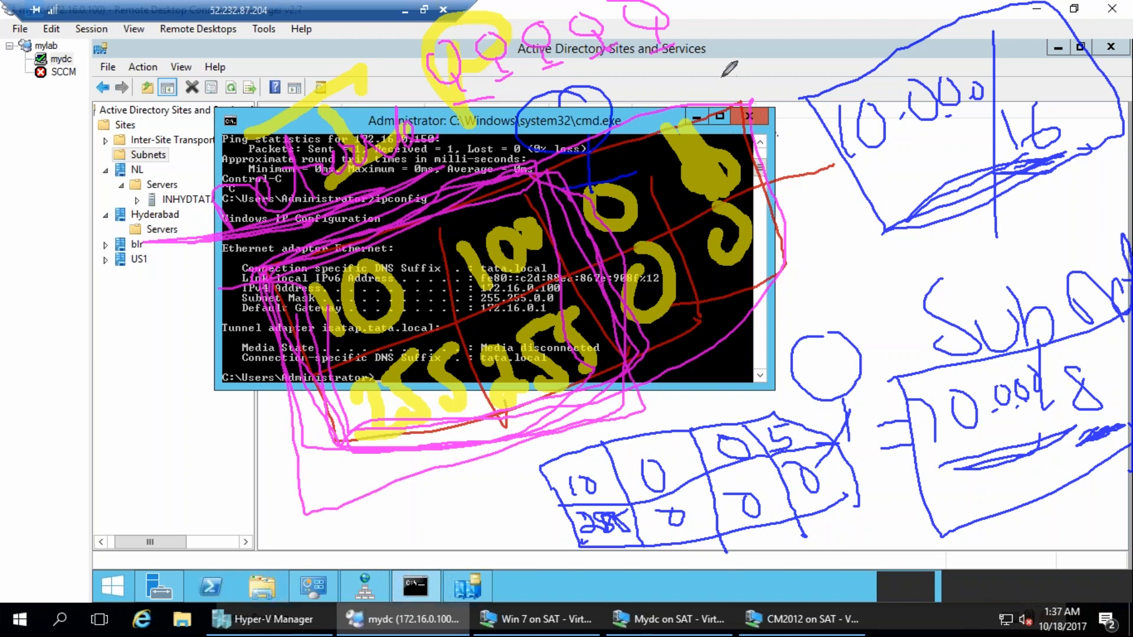
pyautogui.moveTo(699, 91)
pyautogui.mouseDown()
pyautogui.moveTo(730, 77)
pyautogui.moveTo(716, 102)
pyautogui.moveTo(785, 55)
pyautogui.moveTo(829, 59)
pyautogui.moveTo(837, 12)
pyautogui.moveTo(912, 12)
pyautogui.moveTo(903, 53)
pyautogui.mouseUp()
pyautogui.moveTo(508, 159)
pyautogui.mouseDown()
pyautogui.moveTo(588, 270)
pyautogui.moveTo(366, 420)
pyautogui.mouseUp()
pyautogui.moveTo(238, 262); pyautogui.dragTo(302, 252)
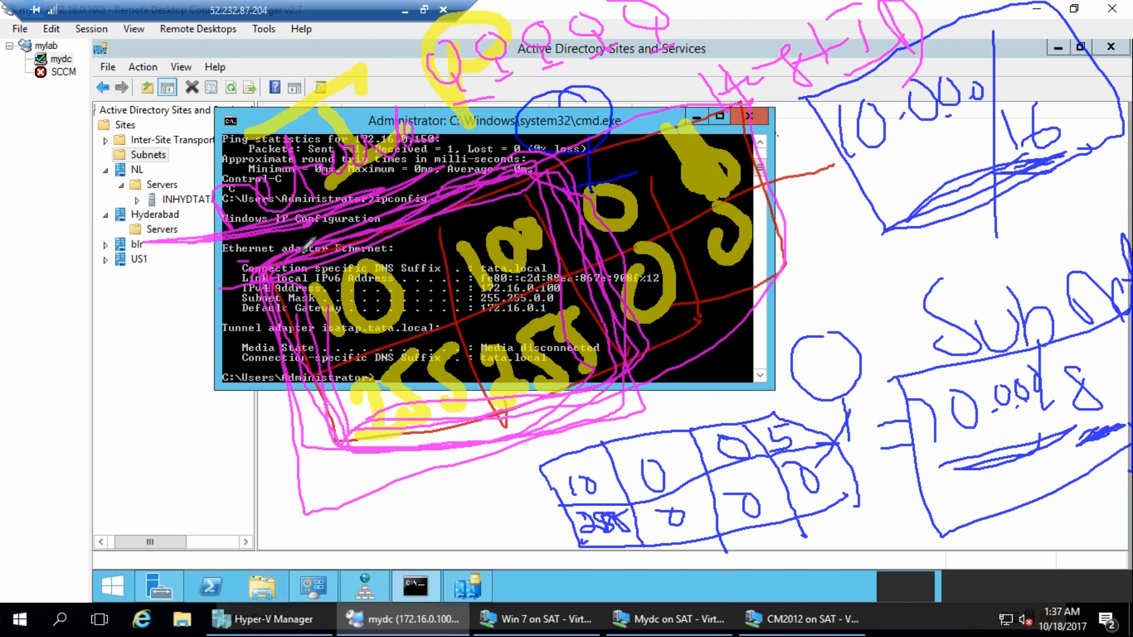
pyautogui.moveTo(760, 126); pyautogui.dragTo(909, 86)
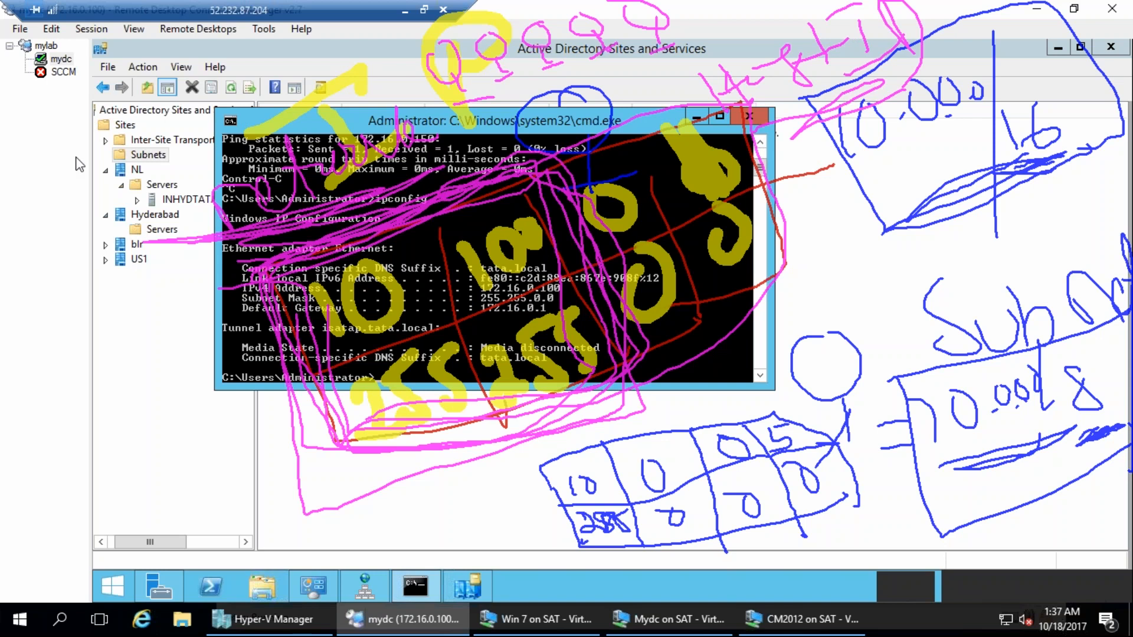
pyautogui.press('Escape')
pyautogui.moveTo(829, 192)
pyautogui.mouseDown()
pyautogui.moveTo(845, 242)
pyautogui.moveTo(1109, 139)
pyautogui.moveTo(1045, 51)
pyautogui.moveTo(1121, 142)
pyautogui.mouseUp()
pyautogui.moveTo(853, 245); pyautogui.dragTo(1083, 62)
pyautogui.moveTo(875, 121)
pyautogui.mouseDown()
pyautogui.moveTo(921, 271)
pyautogui.moveTo(930, 231)
pyautogui.mouseUp()
pyautogui.moveTo(942, 108); pyautogui.dragTo(1003, 239)
pyautogui.moveTo(1004, 76); pyautogui.dragTo(1045, 178)
pyautogui.moveTo(914, 115)
pyautogui.mouseDown()
pyautogui.moveTo(809, 240)
pyautogui.moveTo(984, 284)
pyautogui.moveTo(905, 108)
pyautogui.moveTo(885, 103)
pyautogui.mouseUp()
pyautogui.moveTo(852, 184)
pyautogui.mouseDown()
pyautogui.moveTo(852, 210)
pyautogui.moveTo(861, 187)
pyautogui.mouseUp()
pyautogui.moveTo(885, 232)
pyautogui.mouseDown()
pyautogui.moveTo(885, 270)
pyautogui.moveTo(897, 239)
pyautogui.moveTo(933, 216)
pyautogui.moveTo(967, 233)
pyautogui.mouseUp()
pyautogui.moveTo(919, 155); pyautogui.dragTo(922, 176)
pyautogui.moveTo(998, 107); pyautogui.dragTo(996, 125)
pyautogui.moveTo(1031, 77); pyautogui.dragTo(1034, 95)
pyautogui.moveTo(1042, 177); pyautogui.dragTo(1008, 171)
pyautogui.moveTo(1062, 134); pyautogui.dragTo(1094, 139)
pyautogui.moveTo(888, 304)
pyautogui.mouseDown()
pyautogui.moveTo(874, 381)
pyautogui.moveTo(853, 406)
pyautogui.moveTo(932, 387)
pyautogui.mouseUp()
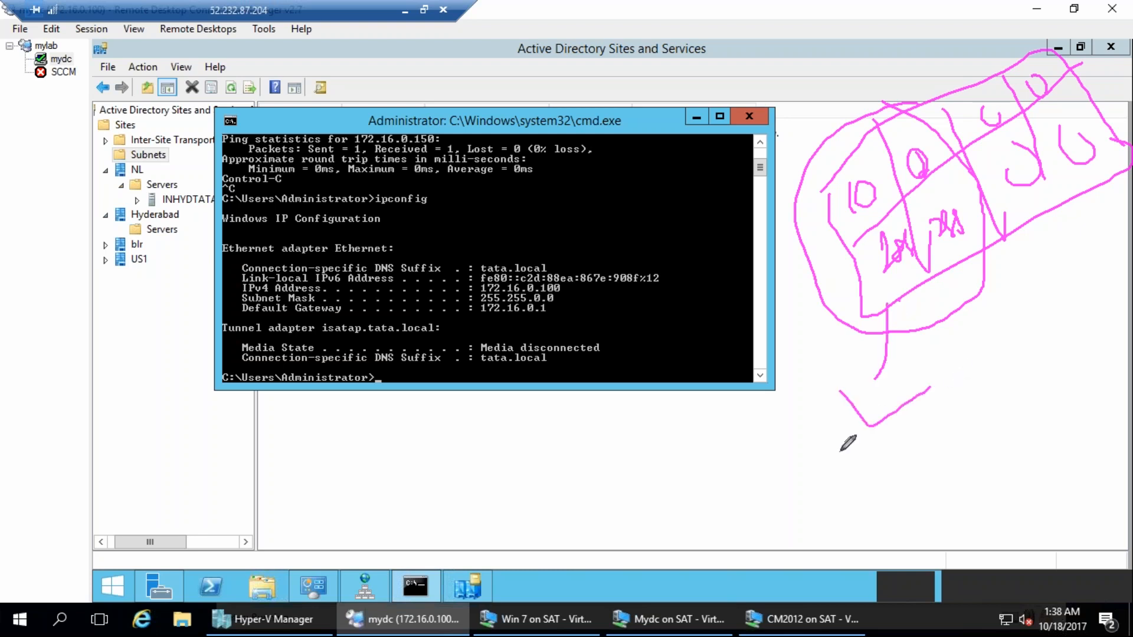
pyautogui.moveTo(691, 495); pyautogui.dragTo(731, 547)
pyautogui.moveTo(767, 137); pyautogui.dragTo(1058, 387)
pyautogui.moveTo(950, 78); pyautogui.dragTo(863, 463)
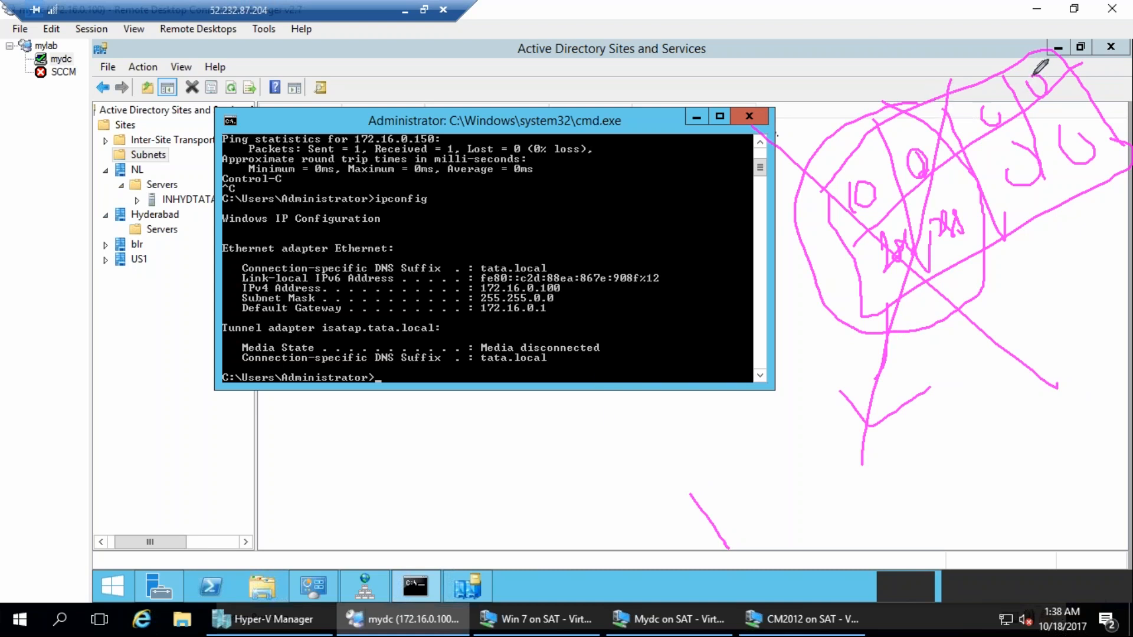
pyautogui.moveTo(1030, 77)
pyautogui.mouseDown()
pyautogui.moveTo(1021, 74)
pyautogui.moveTo(1042, 93)
pyautogui.mouseUp()
pyautogui.moveTo(999, 48)
pyautogui.mouseDown()
pyautogui.moveTo(1027, 56)
pyautogui.moveTo(960, 35)
pyautogui.moveTo(984, 23)
pyautogui.moveTo(1040, 95)
pyautogui.moveTo(1060, 57)
pyautogui.moveTo(1089, 72)
pyautogui.mouseUp()
pyautogui.moveTo(483, 75)
pyautogui.mouseDown()
pyautogui.moveTo(492, 91)
pyautogui.moveTo(520, 87)
pyautogui.mouseUp()
pyautogui.moveTo(533, 29)
pyautogui.mouseDown()
pyautogui.moveTo(517, 89)
pyautogui.moveTo(554, 74)
pyautogui.mouseUp()
pyautogui.moveTo(491, 42); pyautogui.dragTo(596, 69)
pyautogui.moveTo(557, 22); pyautogui.dragTo(492, 164)
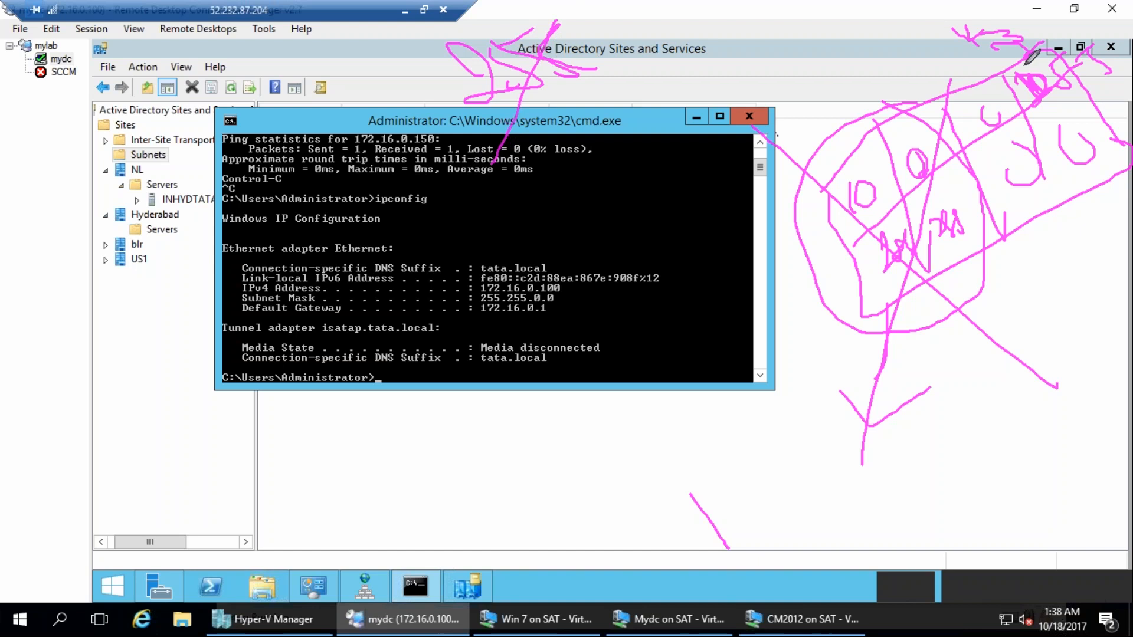
pyautogui.moveTo(1050, 85)
pyautogui.mouseDown()
pyautogui.moveTo(1037, 50)
pyautogui.moveTo(980, 79)
pyautogui.moveTo(982, 112)
pyautogui.moveTo(974, 109)
pyautogui.moveTo(983, 105)
pyautogui.mouseUp()
pyautogui.moveTo(1039, 69)
pyautogui.mouseDown()
pyautogui.moveTo(1044, 80)
pyautogui.moveTo(1021, 40)
pyautogui.moveTo(1040, 93)
pyautogui.mouseUp()
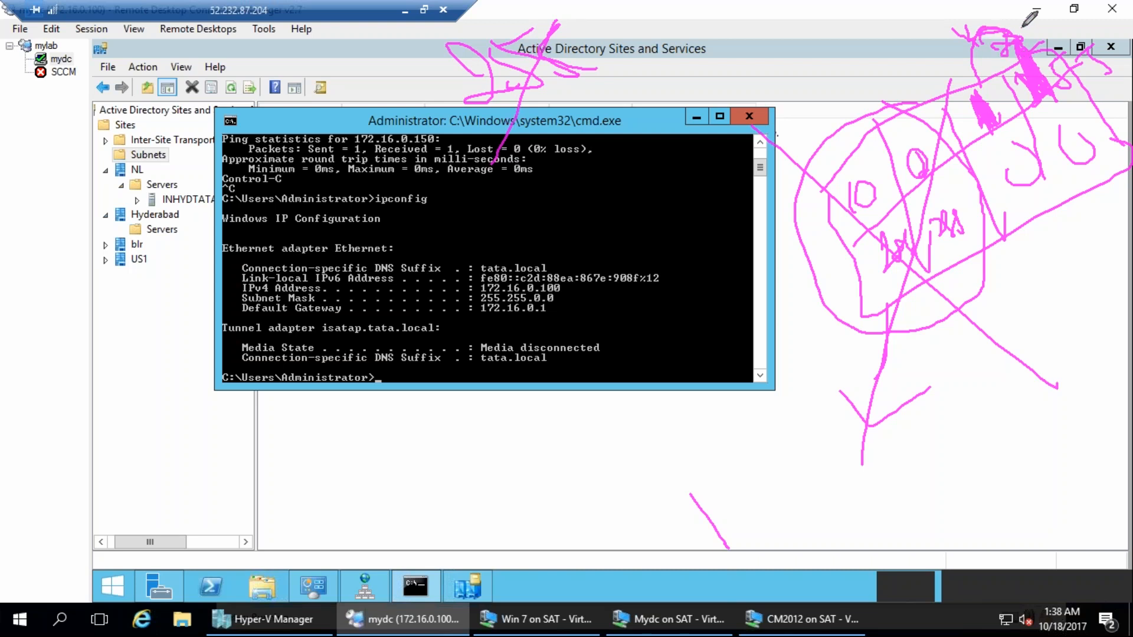
pyautogui.moveTo(1052, 10); pyautogui.dragTo(1080, 19)
pyautogui.moveTo(994, 91)
pyautogui.mouseDown()
pyautogui.moveTo(1006, 135)
pyautogui.moveTo(984, 83)
pyautogui.mouseUp()
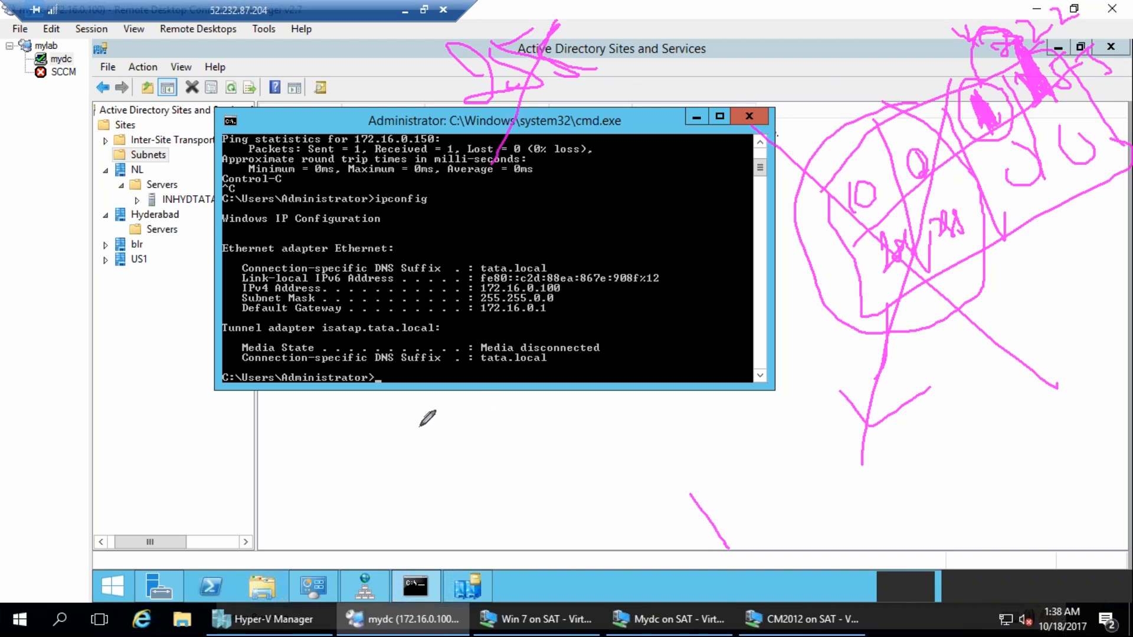
pyautogui.moveTo(296, 415); pyautogui.dragTo(297, 480)
pyautogui.moveTo(313, 420)
pyautogui.mouseDown()
pyautogui.moveTo(345, 455)
pyautogui.moveTo(318, 420)
pyautogui.moveTo(357, 534)
pyautogui.mouseUp()
pyautogui.moveTo(387, 442); pyautogui.dragTo(406, 469)
pyautogui.moveTo(438, 390); pyautogui.dragTo(452, 552)
pyautogui.moveTo(477, 432); pyautogui.dragTo(489, 459)
pyautogui.moveTo(523, 391); pyautogui.dragTo(534, 513)
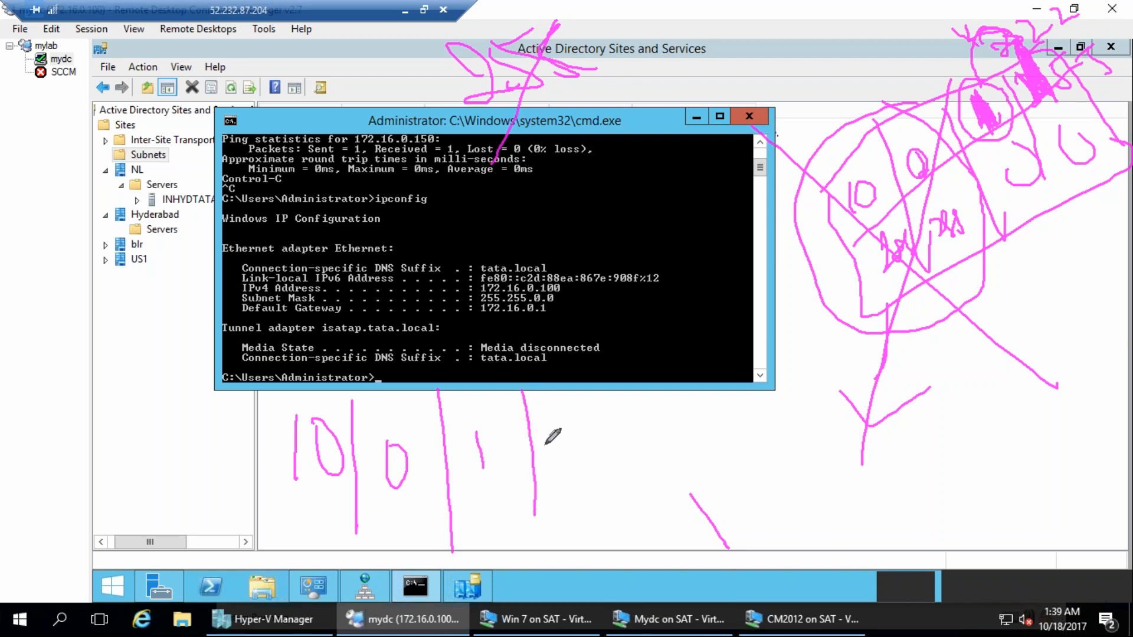
pyautogui.moveTo(559, 438)
pyautogui.mouseDown()
pyautogui.moveTo(590, 469)
pyautogui.moveTo(578, 454)
pyautogui.moveTo(608, 418)
pyautogui.moveTo(627, 447)
pyautogui.mouseUp()
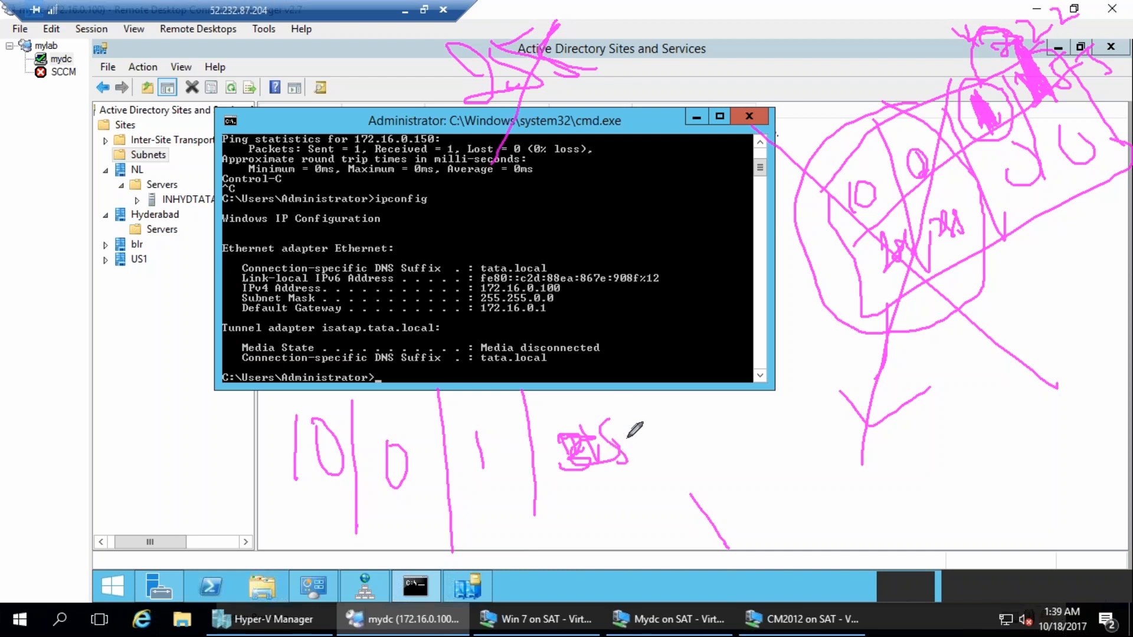
pyautogui.moveTo(546, 389)
pyautogui.mouseDown()
pyautogui.moveTo(567, 395)
pyautogui.moveTo(609, 372)
pyautogui.moveTo(600, 409)
pyautogui.moveTo(633, 407)
pyautogui.mouseUp()
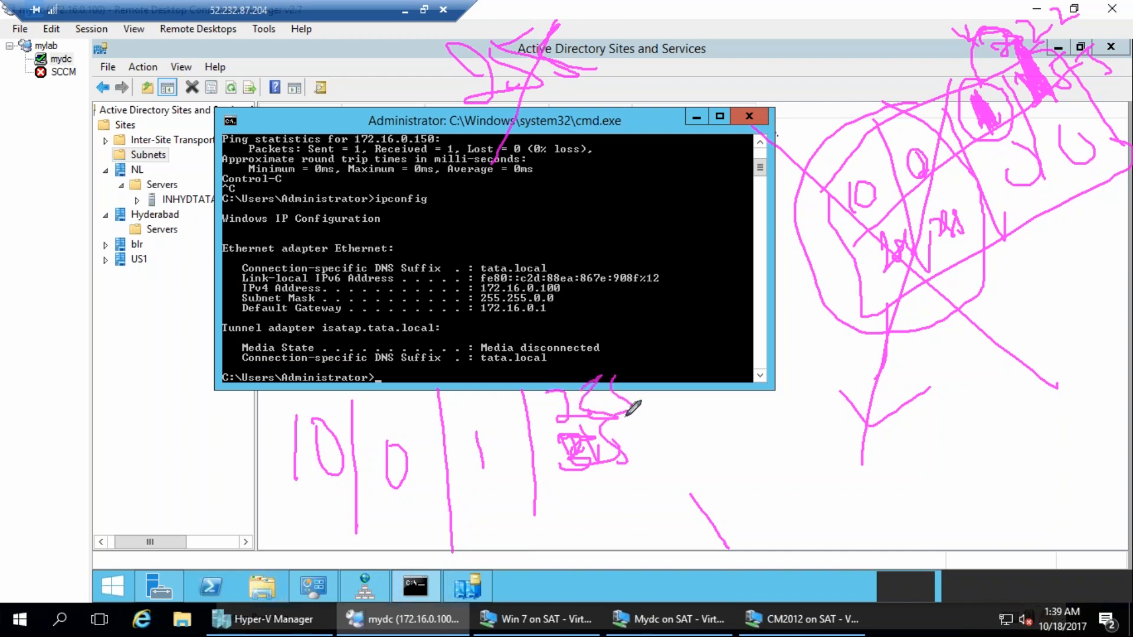
pyautogui.moveTo(473, 435)
pyautogui.mouseDown()
pyautogui.moveTo(469, 466)
pyautogui.moveTo(505, 479)
pyautogui.mouseUp()
pyautogui.moveTo(616, 372); pyautogui.dragTo(596, 416)
pyautogui.moveTo(603, 481); pyautogui.dragTo(605, 528)
pyautogui.moveTo(632, 481); pyautogui.dragTo(655, 516)
pyautogui.moveTo(667, 473)
pyautogui.mouseDown()
pyautogui.moveTo(741, 473)
pyautogui.moveTo(782, 512)
pyautogui.mouseUp()
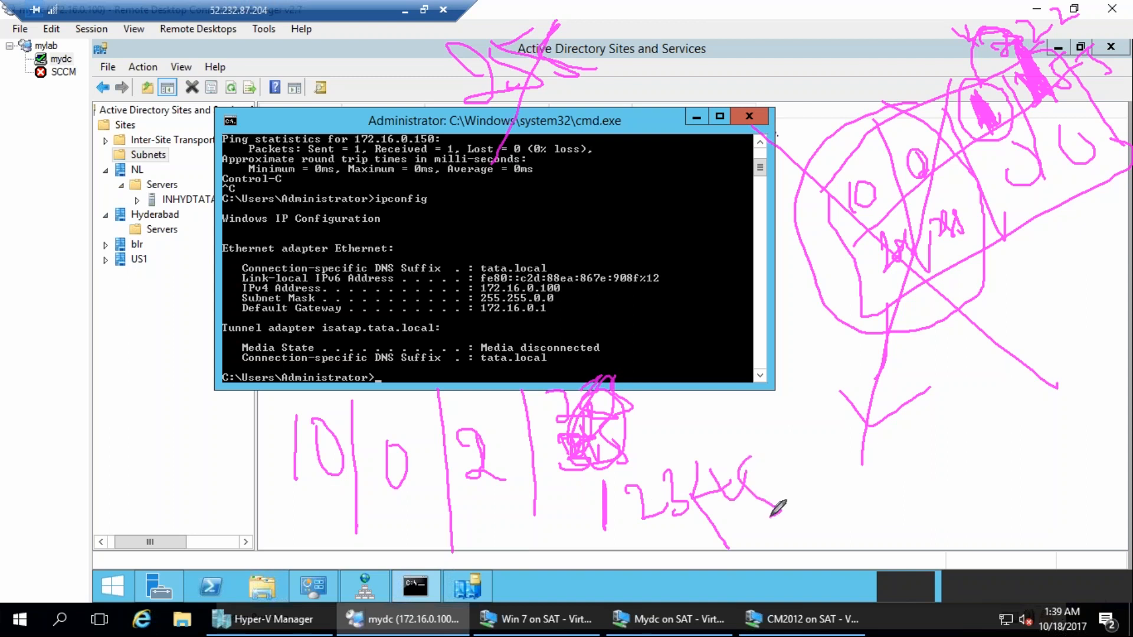
pyautogui.moveTo(647, 414); pyautogui.dragTo(685, 442)
pyautogui.moveTo(696, 402); pyautogui.dragTo(691, 446)
pyautogui.moveTo(723, 398); pyautogui.dragTo(720, 450)
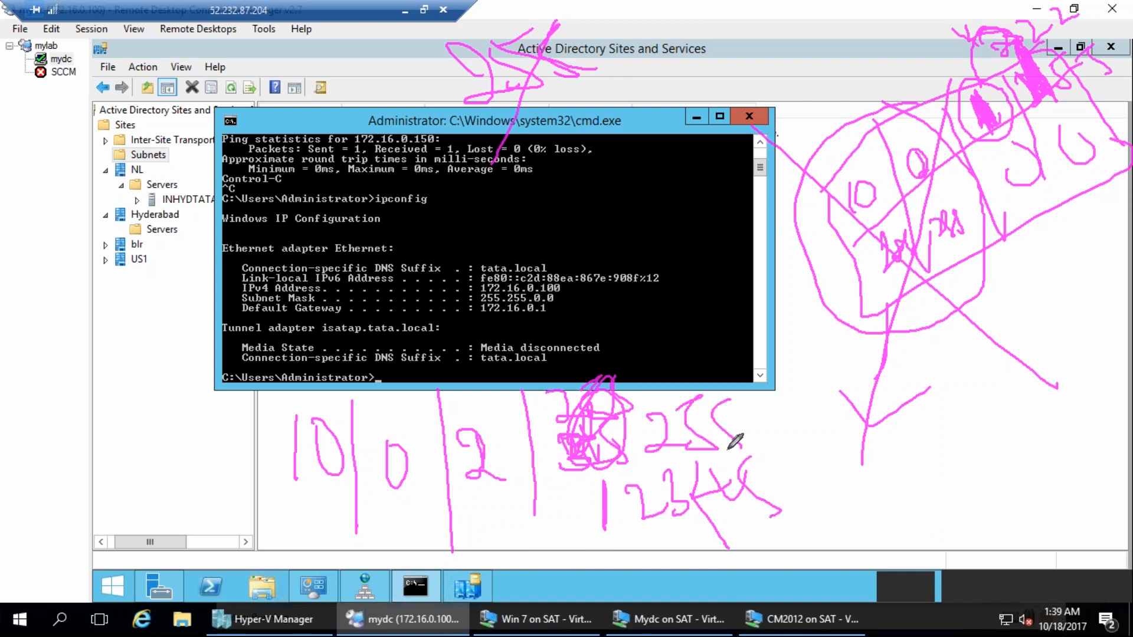
pyautogui.moveTo(491, 439); pyautogui.dragTo(484, 504)
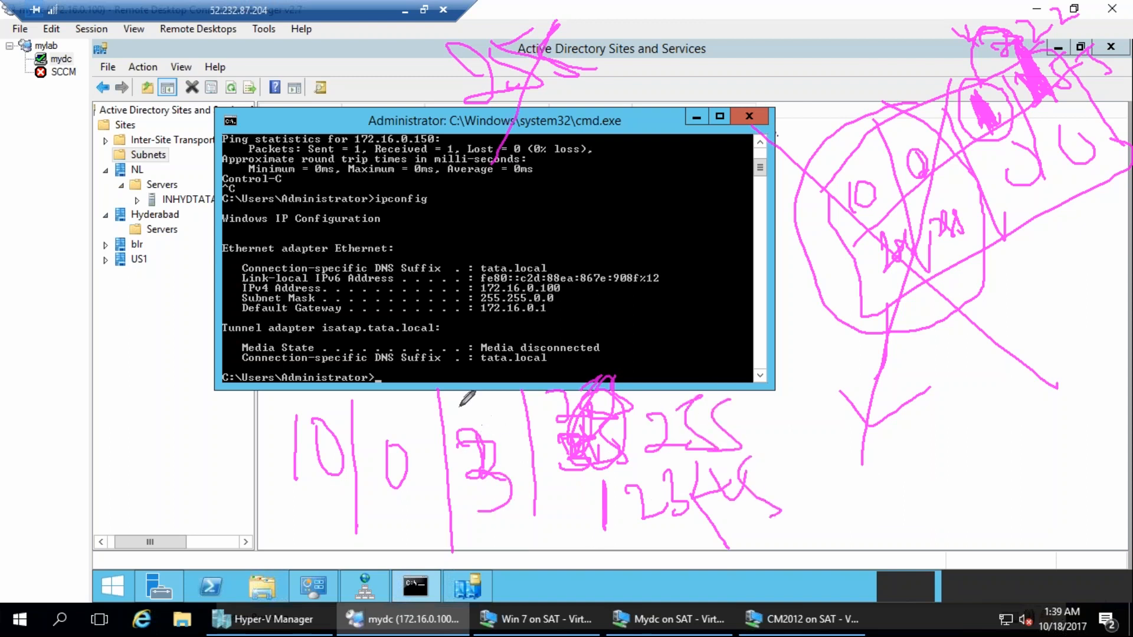
pyautogui.moveTo(448, 413); pyautogui.dragTo(485, 407)
pyautogui.moveTo(471, 370)
pyautogui.mouseDown()
pyautogui.moveTo(480, 351)
pyautogui.moveTo(490, 391)
pyautogui.mouseUp()
pyautogui.moveTo(516, 340)
pyautogui.mouseDown()
pyautogui.moveTo(522, 373)
pyautogui.moveTo(584, 359)
pyautogui.moveTo(546, 365)
pyautogui.moveTo(534, 394)
pyautogui.mouseUp()
pyautogui.moveTo(599, 327)
pyautogui.mouseDown()
pyautogui.moveTo(627, 352)
pyautogui.moveTo(659, 356)
pyautogui.mouseUp()
pyautogui.moveTo(684, 307)
pyautogui.mouseDown()
pyautogui.moveTo(690, 353)
pyautogui.moveTo(673, 368)
pyautogui.mouseUp()
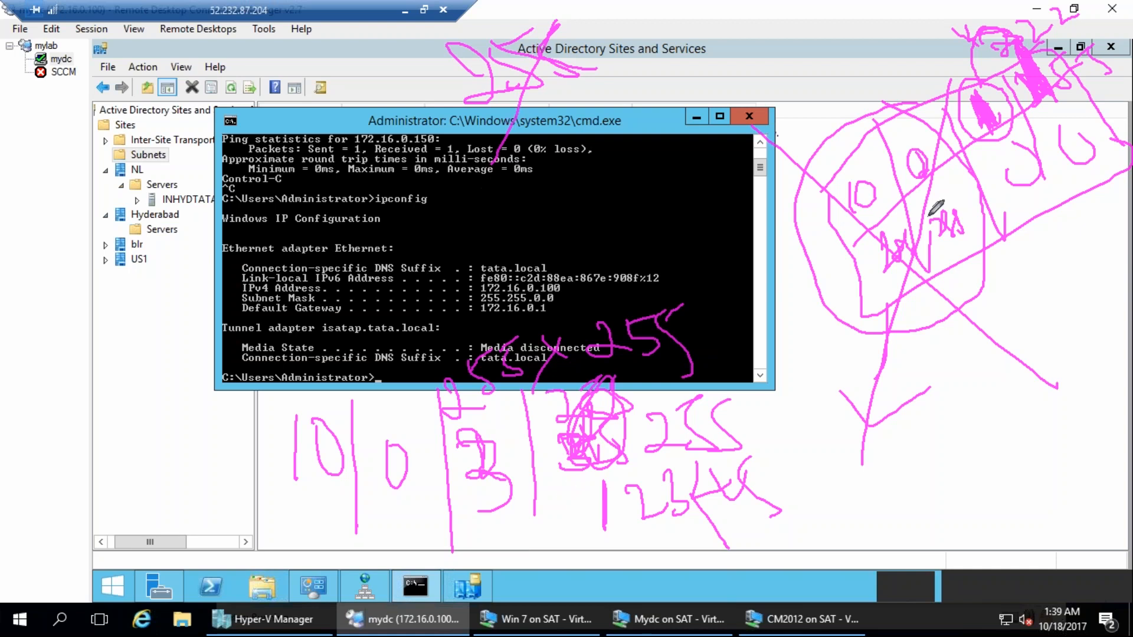
pyautogui.moveTo(471, 422)
pyautogui.mouseDown()
pyautogui.moveTo(499, 419)
pyautogui.moveTo(470, 428)
pyautogui.mouseUp()
pyautogui.moveTo(616, 387); pyautogui.dragTo(654, 383)
pyautogui.click(721, 320)
pyautogui.moveTo(721, 320); pyautogui.dragTo(742, 310)
pyautogui.moveTo(719, 340); pyautogui.dragTo(738, 331)
pyautogui.moveTo(737, 305); pyautogui.dragTo(769, 352)
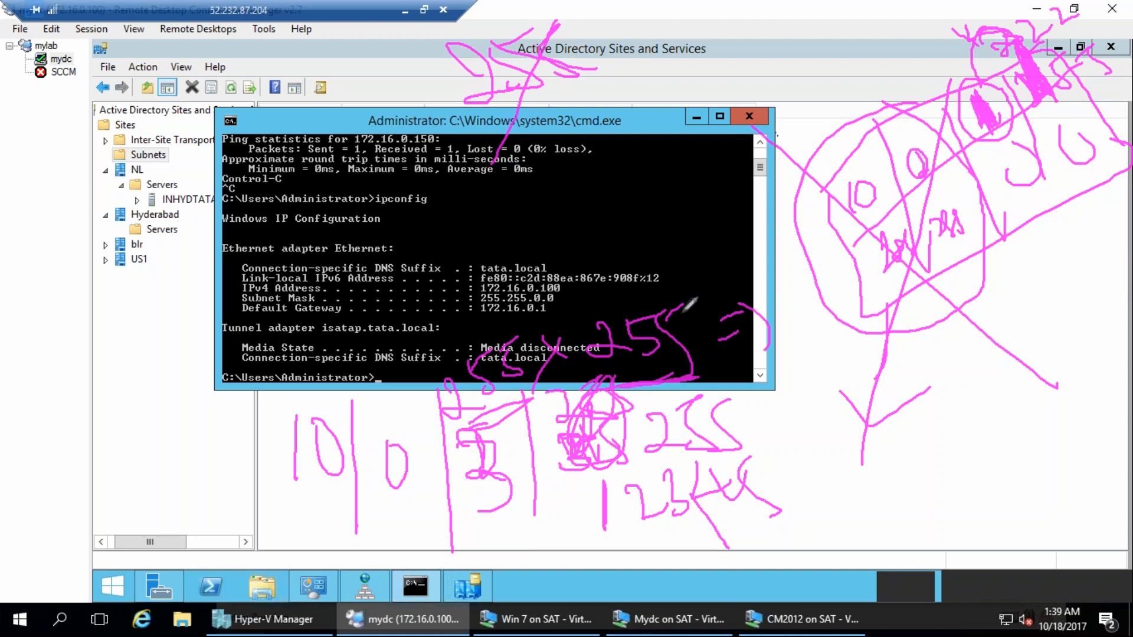
# Open the Calculator and multiply 255 by 255 to work out the number of addresses in the 16-bit subnet.
pyautogui.press('super+r')
pyautogui.write('calc')
pyautogui.press('Return')
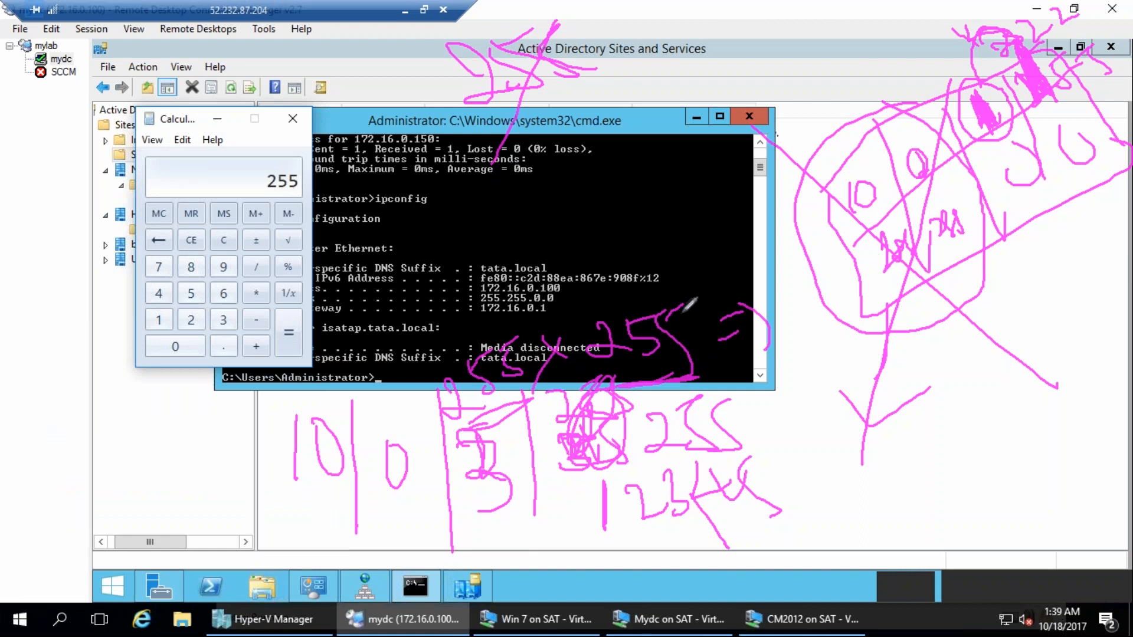
pyautogui.press('Return')
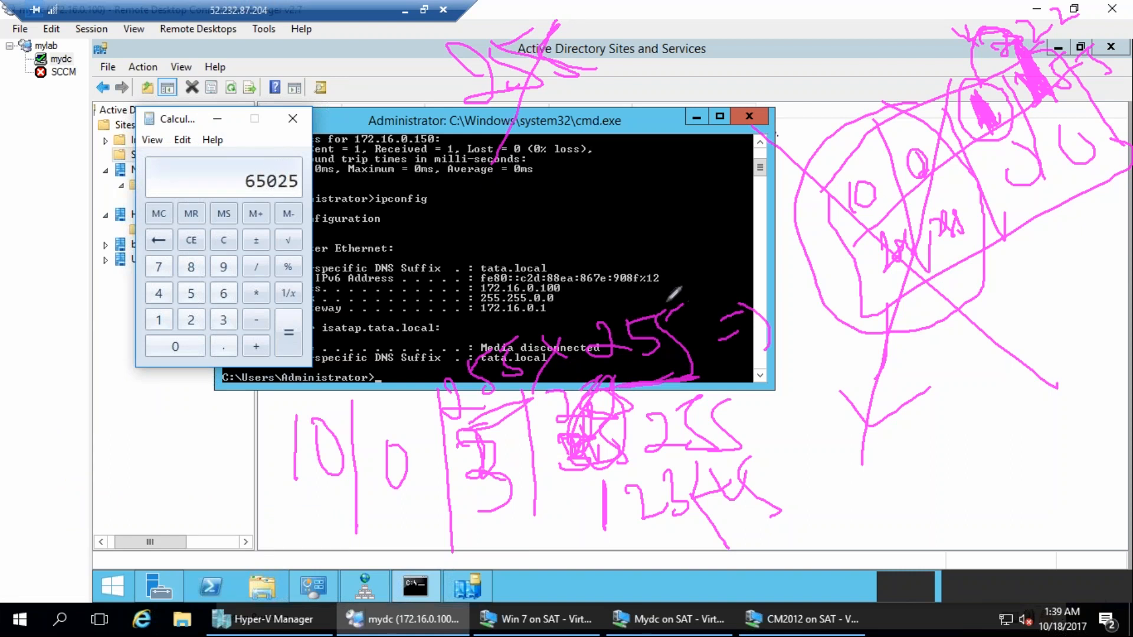
pyautogui.click(0, 83)
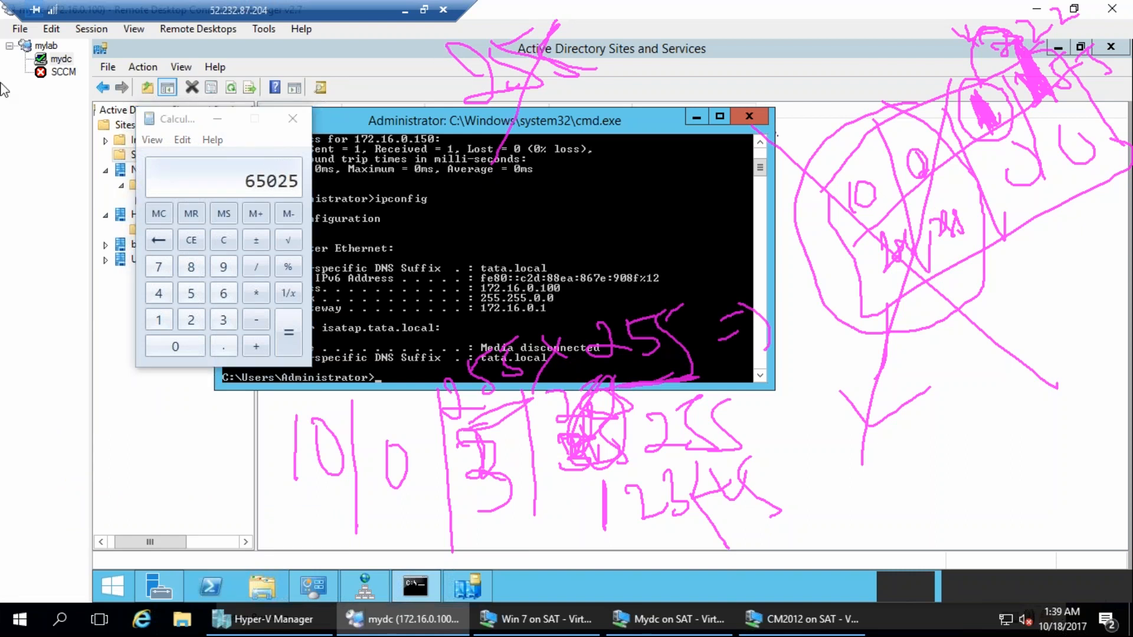
pyautogui.moveTo(270, 150)
pyautogui.mouseDown()
pyautogui.moveTo(289, 209)
pyautogui.moveTo(165, 134)
pyautogui.mouseUp()
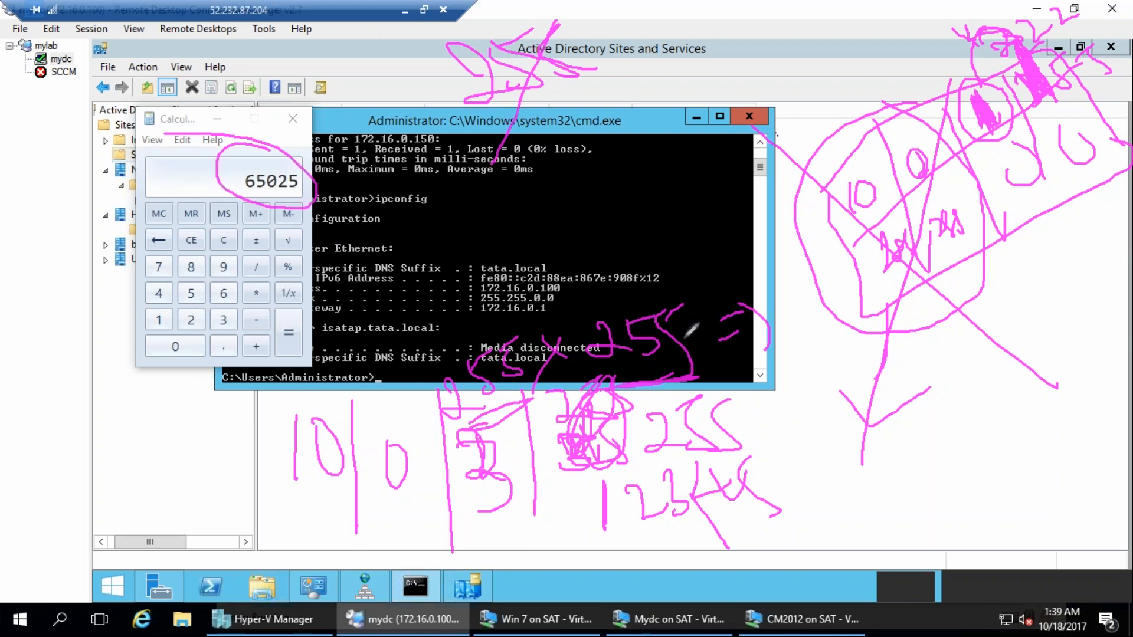
pyautogui.moveTo(472, 298)
pyautogui.mouseDown()
pyautogui.moveTo(501, 448)
pyautogui.moveTo(608, 271)
pyautogui.moveTo(436, 304)
pyautogui.mouseUp()
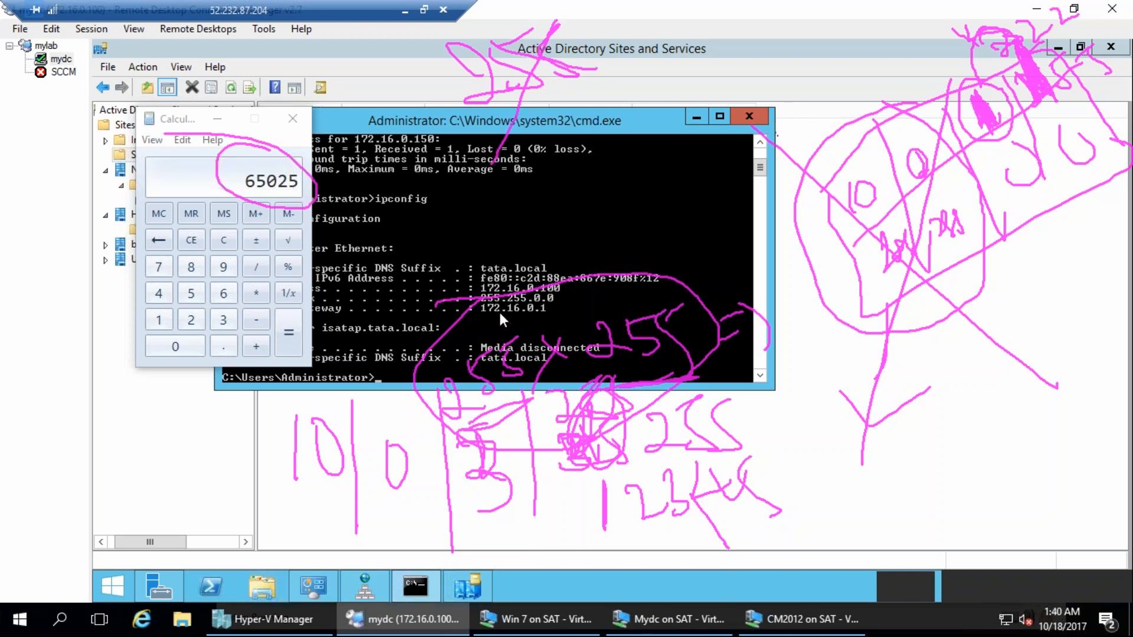
pyautogui.press('Escape')
pyautogui.moveTo(796, 324); pyautogui.dragTo(1049, 186)
pyautogui.moveTo(806, 180); pyautogui.dragTo(916, 375)
pyautogui.moveTo(883, 158); pyautogui.dragTo(1006, 405)
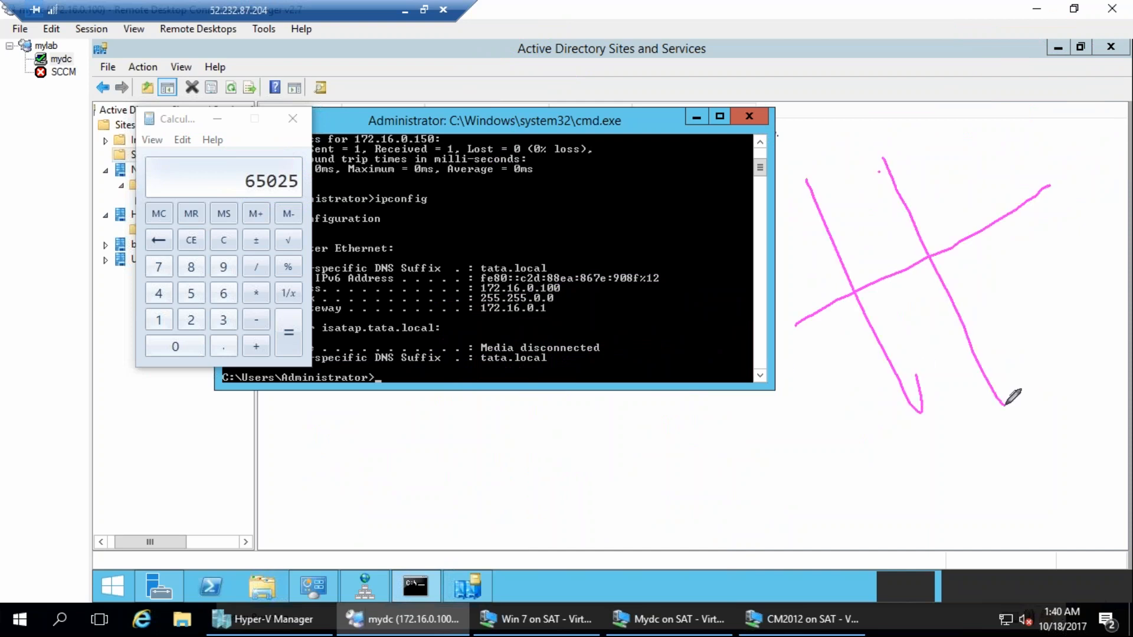
pyautogui.moveTo(939, 103); pyautogui.dragTo(1093, 375)
pyautogui.moveTo(1001, 41)
pyautogui.mouseDown()
pyautogui.moveTo(1130, 254)
pyautogui.moveTo(818, 466)
pyautogui.moveTo(947, 7)
pyautogui.mouseUp()
pyautogui.moveTo(772, 237)
pyautogui.mouseDown()
pyautogui.moveTo(768, 287)
pyautogui.moveTo(780, 283)
pyautogui.mouseUp()
pyautogui.moveTo(815, 357); pyautogui.dragTo(842, 397)
pyautogui.moveTo(872, 331); pyautogui.dragTo(880, 377)
pyautogui.moveTo(916, 316); pyautogui.dragTo(918, 316)
pyautogui.moveTo(982, 294); pyautogui.dragTo(1006, 272)
pyautogui.moveTo(1067, 236); pyautogui.dragTo(1069, 242)
pyautogui.moveTo(862, 203); pyautogui.dragTo(875, 208)
pyautogui.moveTo(940, 190)
pyautogui.mouseDown()
pyautogui.moveTo(952, 221)
pyautogui.moveTo(908, 180)
pyautogui.mouseUp()
pyautogui.moveTo(975, 155); pyautogui.dragTo(1005, 158)
pyautogui.moveTo(936, 389)
pyautogui.mouseDown()
pyautogui.moveTo(968, 382)
pyautogui.moveTo(977, 416)
pyautogui.mouseUp()
pyautogui.moveTo(1016, 354)
pyautogui.mouseDown()
pyautogui.moveTo(1040, 372)
pyautogui.moveTo(1056, 353)
pyautogui.mouseUp()
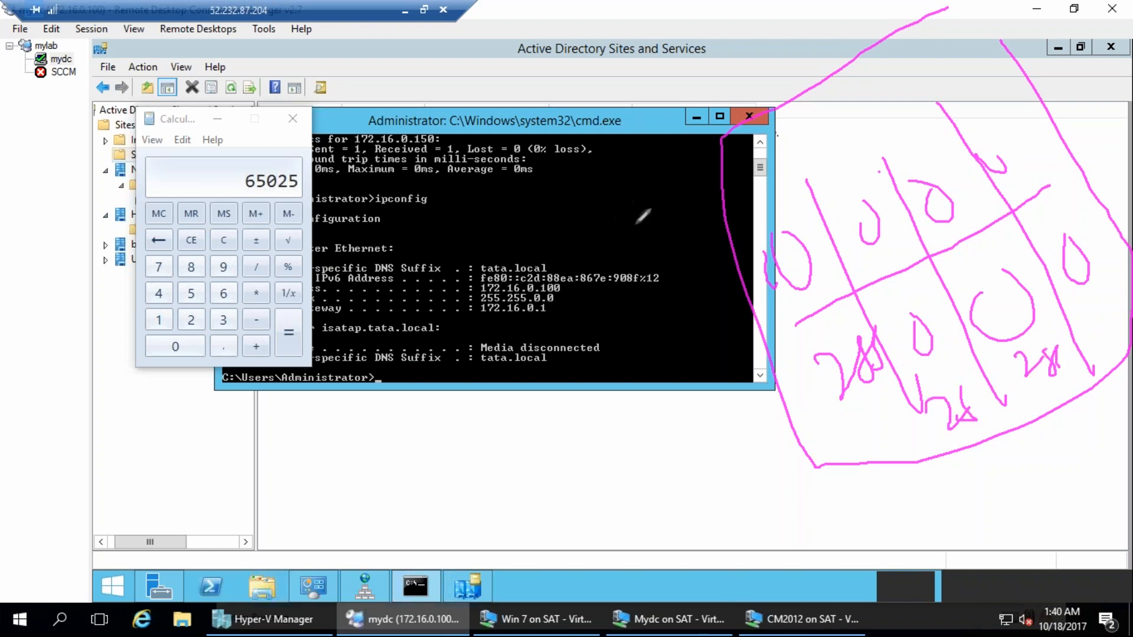
pyautogui.moveTo(281, 140)
pyautogui.mouseDown()
pyautogui.moveTo(231, 168)
pyautogui.moveTo(251, 158)
pyautogui.mouseUp()
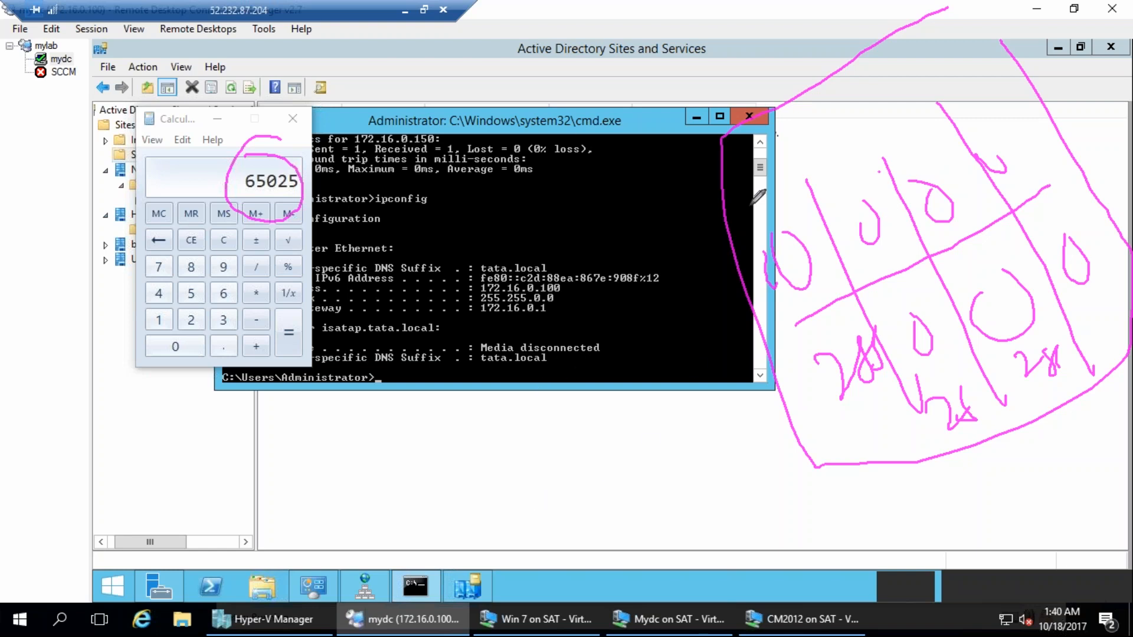
pyautogui.moveTo(317, 472)
pyautogui.mouseDown()
pyautogui.moveTo(366, 531)
pyautogui.moveTo(389, 531)
pyautogui.mouseUp()
pyautogui.moveTo(392, 454); pyautogui.dragTo(416, 525)
pyautogui.moveTo(467, 419)
pyautogui.mouseDown()
pyautogui.moveTo(472, 505)
pyautogui.moveTo(457, 540)
pyautogui.mouseUp()
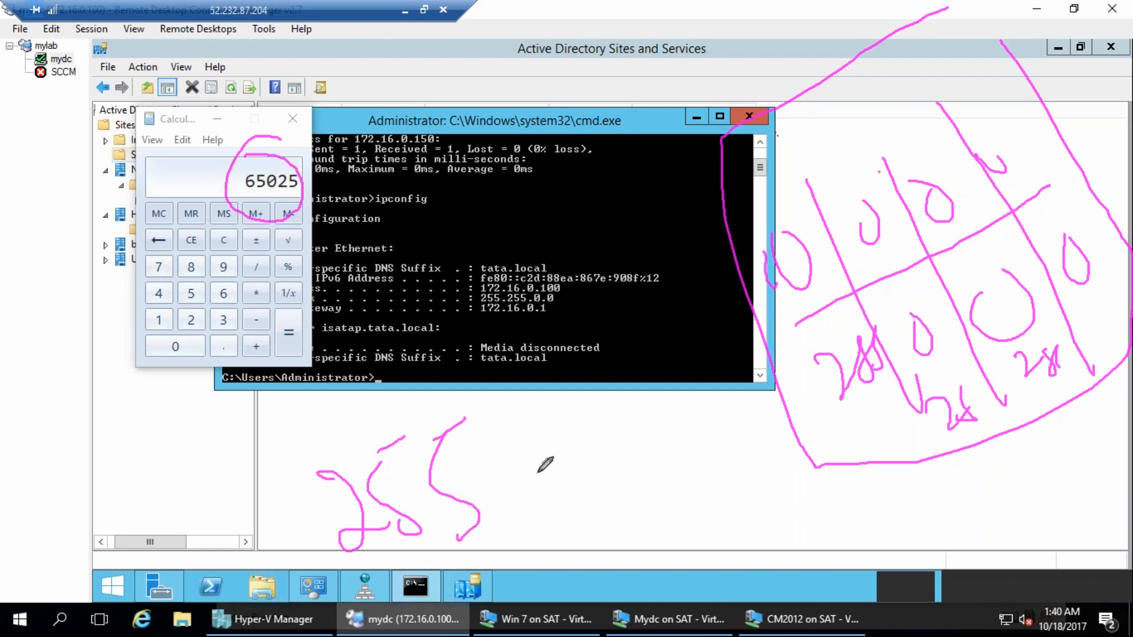
pyautogui.moveTo(534, 378); pyautogui.dragTo(529, 587)
pyautogui.moveTo(611, 446)
pyautogui.mouseDown()
pyautogui.moveTo(619, 534)
pyautogui.moveTo(658, 523)
pyautogui.mouseUp()
pyautogui.moveTo(699, 407)
pyautogui.mouseDown()
pyautogui.moveTo(711, 524)
pyautogui.moveTo(687, 507)
pyautogui.mouseUp()
pyautogui.moveTo(737, 436); pyautogui.dragTo(843, 484)
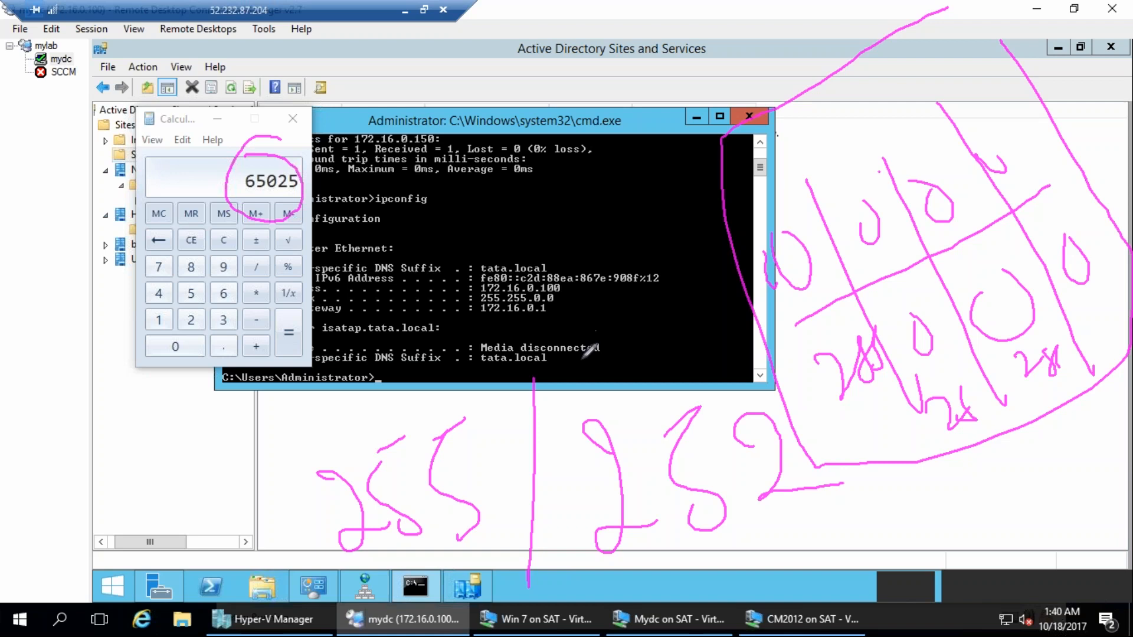
pyautogui.moveTo(577, 324); pyautogui.dragTo(645, 381)
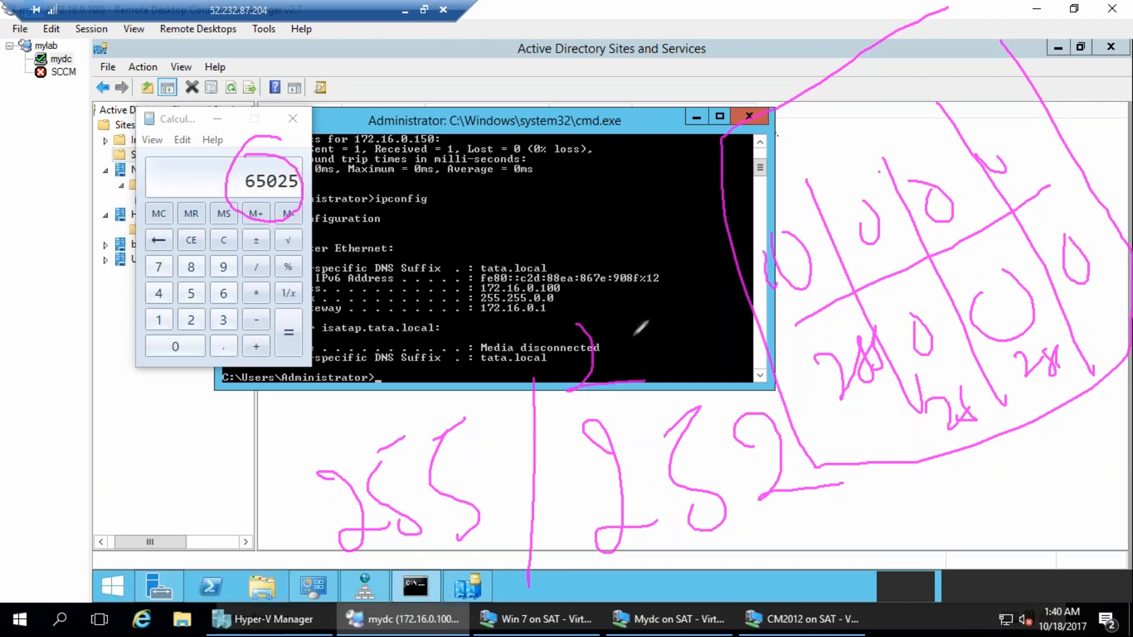
pyautogui.moveTo(618, 322); pyautogui.dragTo(686, 316)
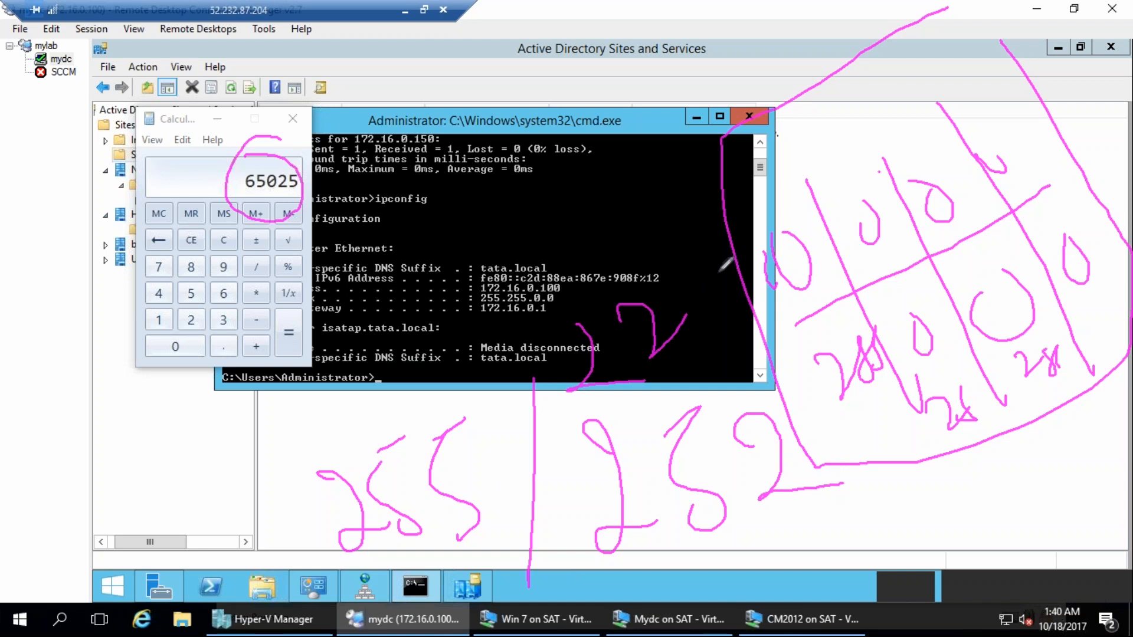
pyautogui.moveTo(549, 323)
pyautogui.mouseDown()
pyautogui.moveTo(557, 422)
pyautogui.moveTo(770, 312)
pyautogui.mouseUp()
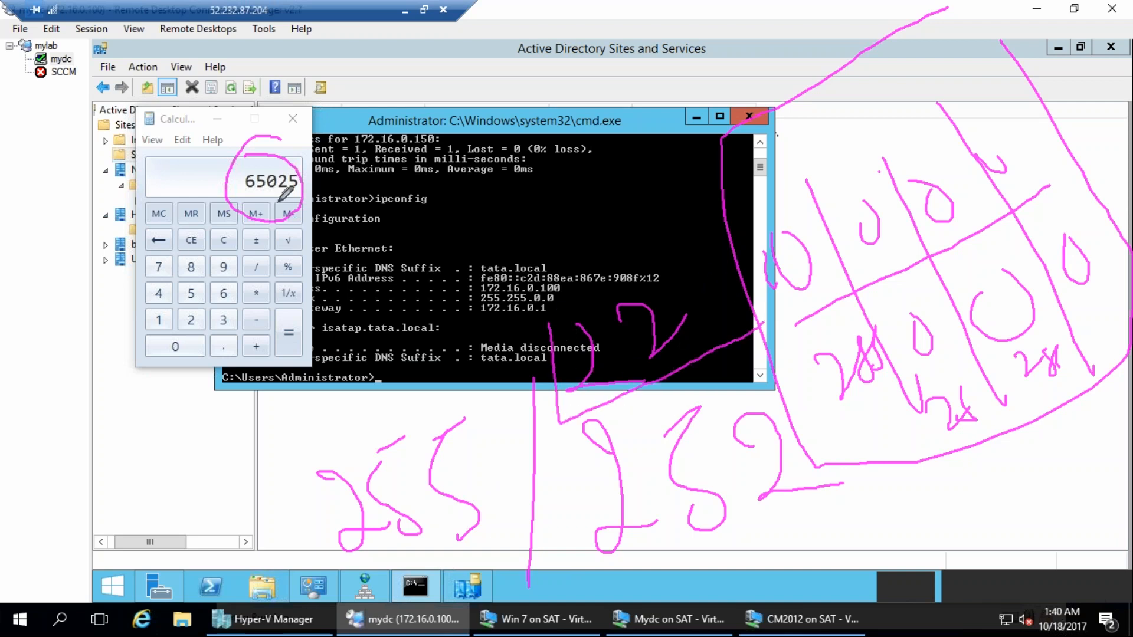
pyautogui.moveTo(581, 10); pyautogui.dragTo(662, 70)
pyautogui.moveTo(662, 13)
pyautogui.mouseDown()
pyautogui.moveTo(709, 35)
pyautogui.moveTo(693, 74)
pyautogui.mouseUp()
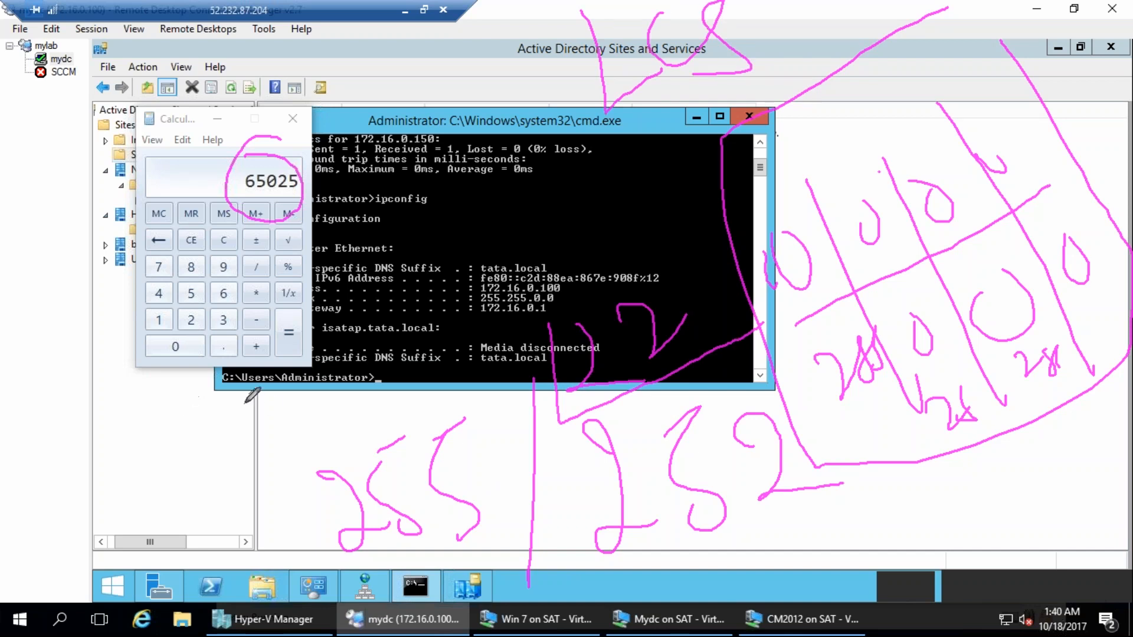
pyautogui.moveTo(276, 437); pyautogui.dragTo(634, 476)
pyautogui.moveTo(239, 493)
pyautogui.mouseDown()
pyautogui.moveTo(260, 539)
pyautogui.moveTo(301, 540)
pyautogui.mouseUp()
pyautogui.moveTo(473, 546)
pyautogui.mouseDown()
pyautogui.moveTo(494, 575)
pyautogui.moveTo(496, 537)
pyautogui.moveTo(443, 606)
pyautogui.moveTo(485, 591)
pyautogui.mouseUp()
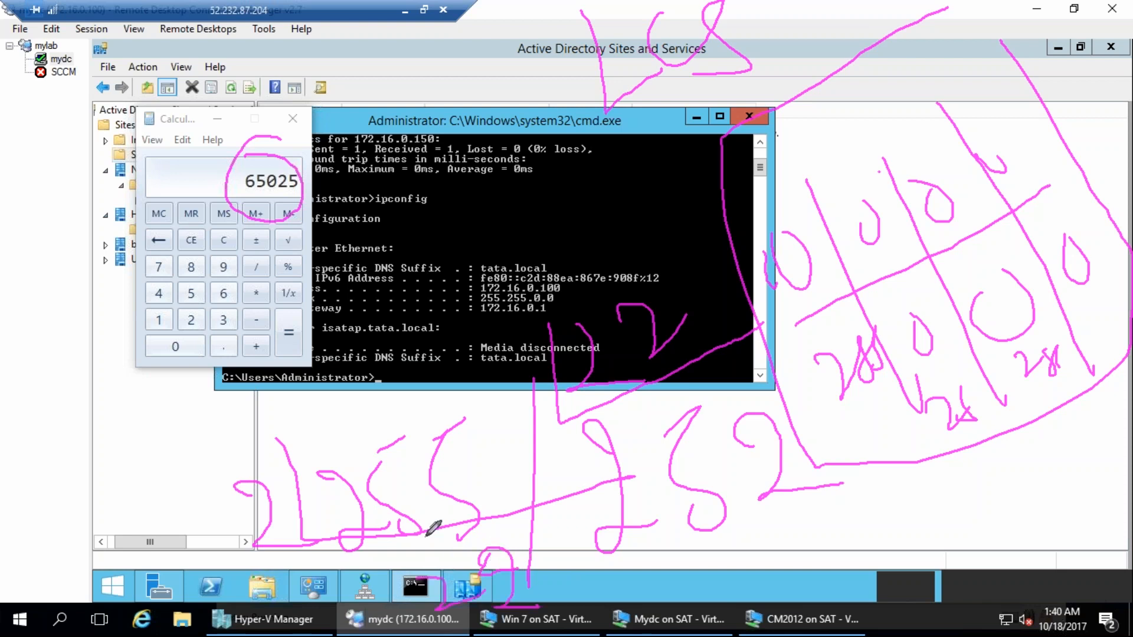
pyautogui.moveTo(388, 581); pyautogui.dragTo(404, 613)
pyautogui.moveTo(332, 564)
pyautogui.mouseDown()
pyautogui.moveTo(409, 634)
pyautogui.moveTo(543, 605)
pyautogui.mouseUp()
pyautogui.moveTo(229, 586); pyautogui.dragTo(364, 621)
pyautogui.moveTo(549, 634); pyautogui.dragTo(637, 608)
pyautogui.moveTo(547, 589)
pyautogui.mouseDown()
pyautogui.moveTo(584, 567)
pyautogui.moveTo(590, 539)
pyautogui.mouseUp()
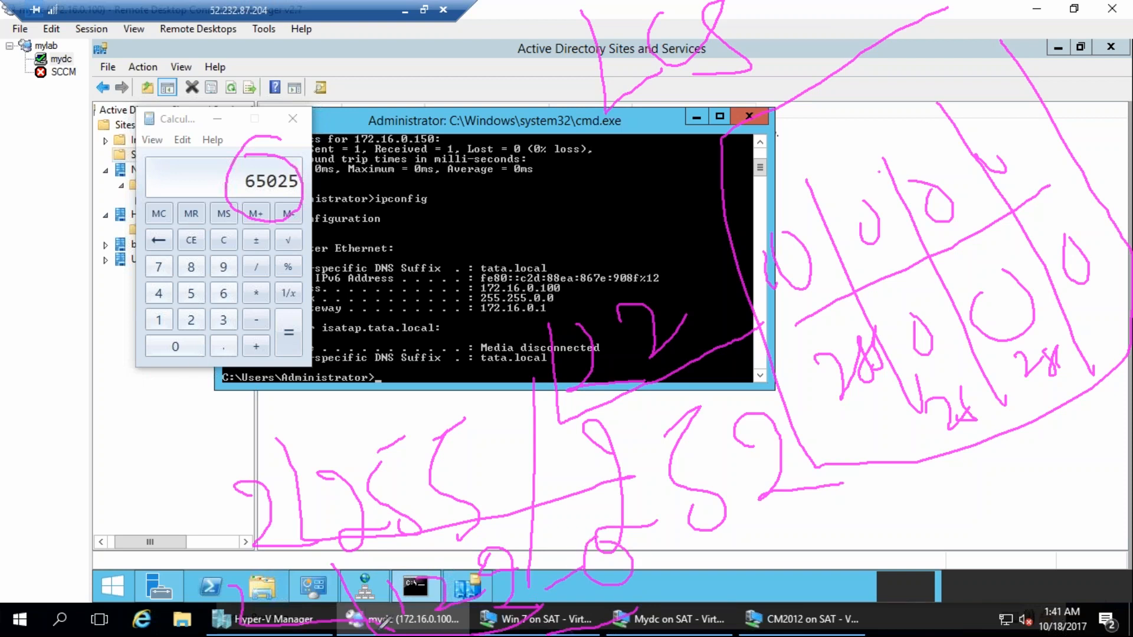
pyautogui.moveTo(756, 543)
pyautogui.mouseDown()
pyautogui.moveTo(770, 528)
pyautogui.moveTo(842, 548)
pyautogui.mouseUp()
pyautogui.moveTo(869, 503)
pyautogui.mouseDown()
pyautogui.moveTo(891, 537)
pyautogui.moveTo(905, 515)
pyautogui.mouseUp()
pyautogui.moveTo(934, 491)
pyautogui.mouseDown()
pyautogui.moveTo(964, 475)
pyautogui.moveTo(644, 632)
pyautogui.moveTo(980, 477)
pyautogui.mouseUp()
pyautogui.moveTo(884, 428)
pyautogui.mouseDown()
pyautogui.moveTo(1031, 345)
pyautogui.moveTo(1079, 286)
pyautogui.mouseUp()
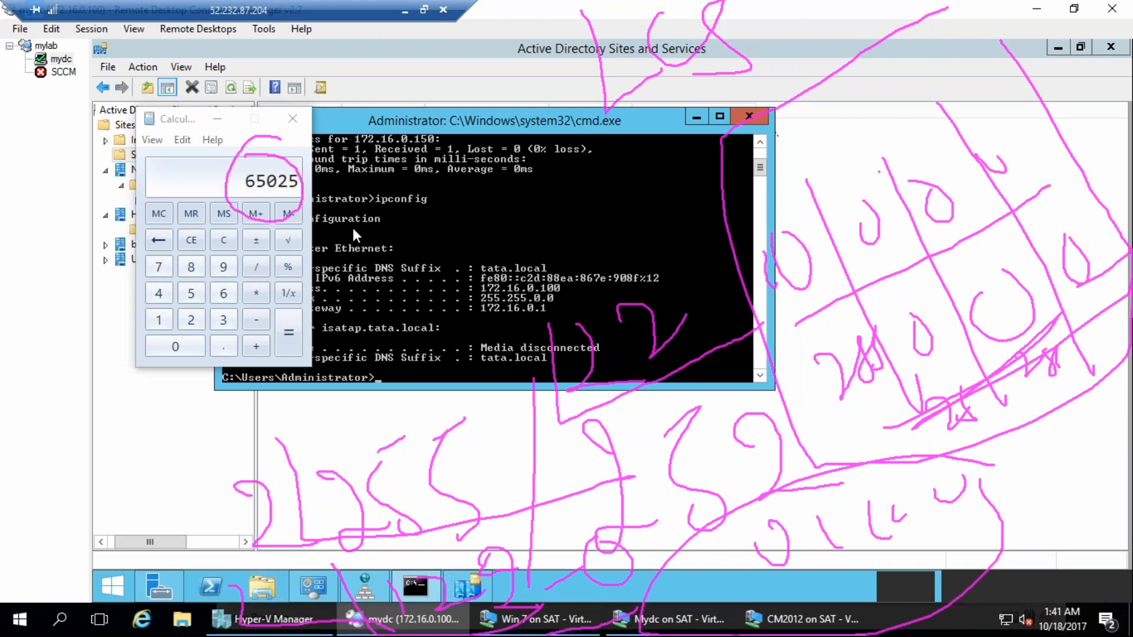
pyautogui.press('Escape')
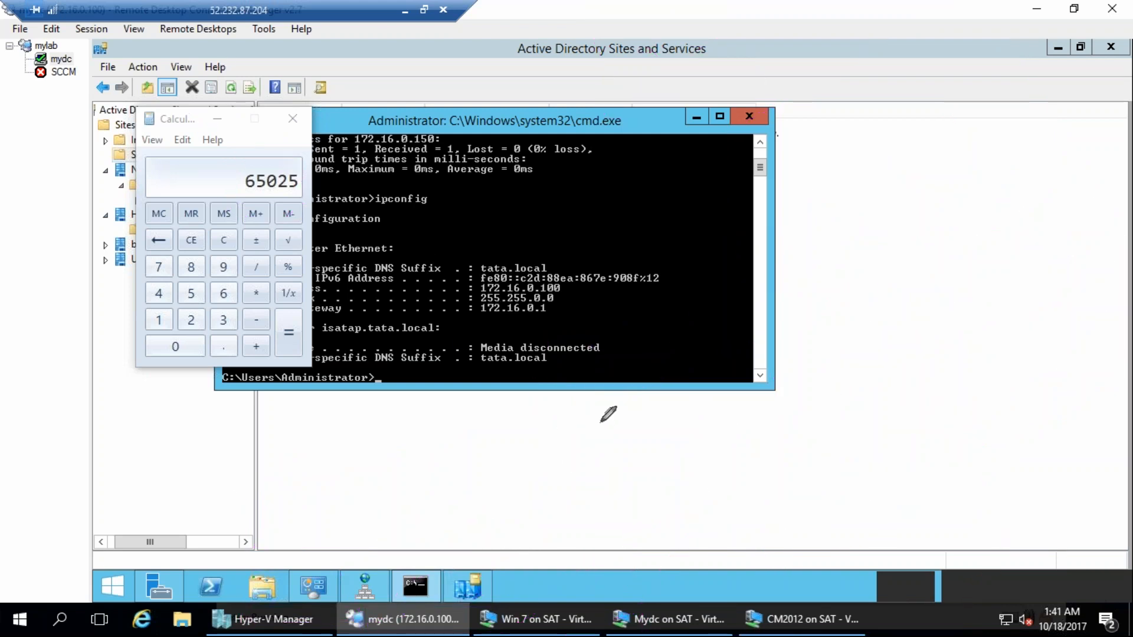
pyautogui.moveTo(450, 440)
pyautogui.mouseDown()
pyautogui.moveTo(502, 543)
pyautogui.moveTo(1031, 386)
pyautogui.mouseUp()
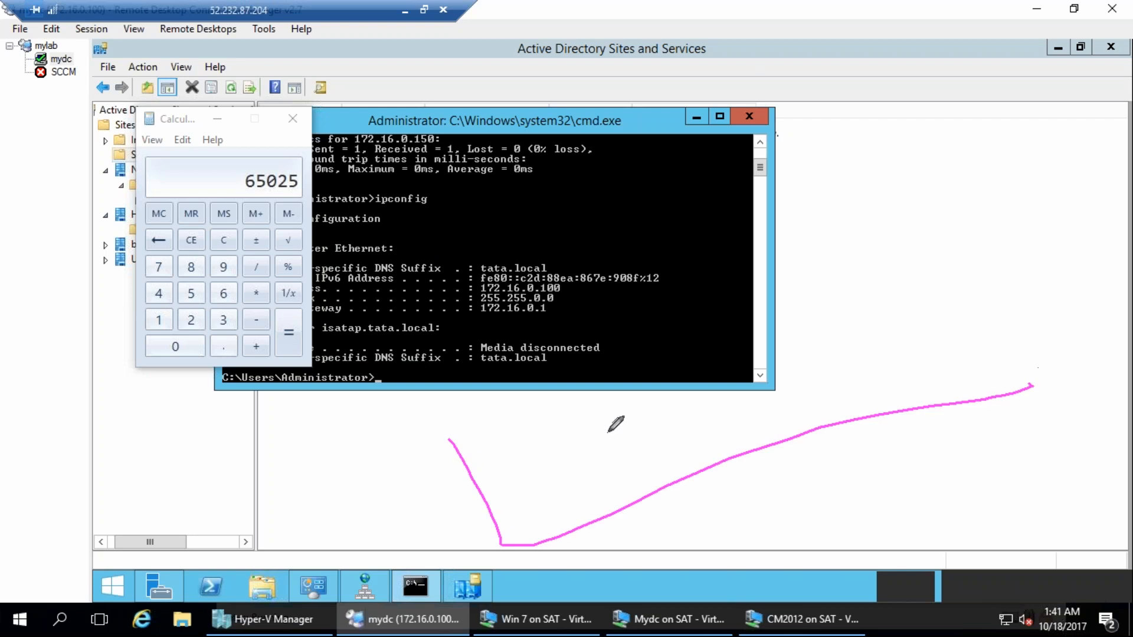
pyautogui.moveTo(455, 436)
pyautogui.mouseDown()
pyautogui.moveTo(484, 381)
pyautogui.moveTo(970, 226)
pyautogui.moveTo(1031, 387)
pyautogui.mouseUp()
pyautogui.moveTo(473, 469)
pyautogui.mouseDown()
pyautogui.moveTo(839, 354)
pyautogui.moveTo(984, 285)
pyautogui.mouseUp()
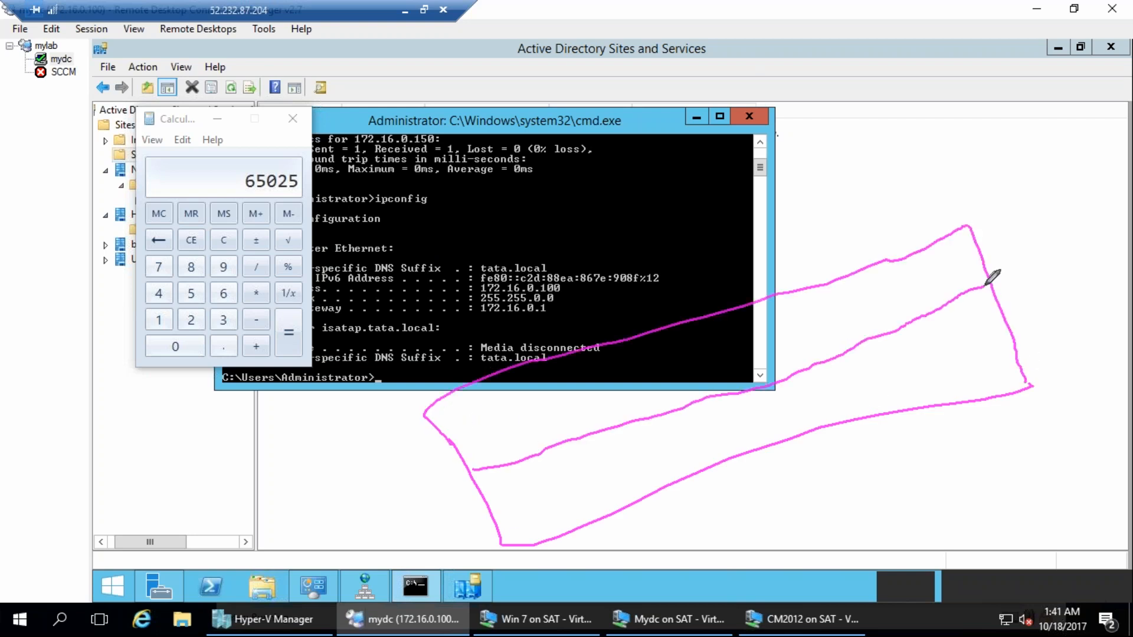
pyautogui.moveTo(568, 354)
pyautogui.mouseDown()
pyautogui.moveTo(611, 426)
pyautogui.moveTo(634, 512)
pyautogui.mouseUp()
pyautogui.moveTo(695, 321); pyautogui.dragTo(738, 451)
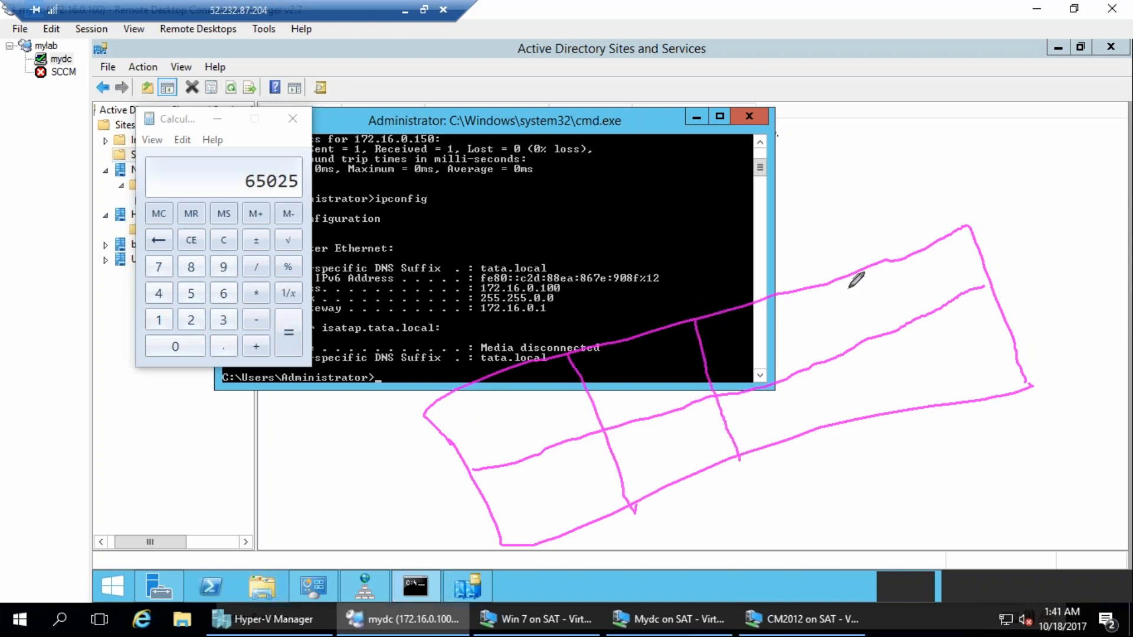
pyautogui.moveTo(834, 286); pyautogui.dragTo(888, 411)
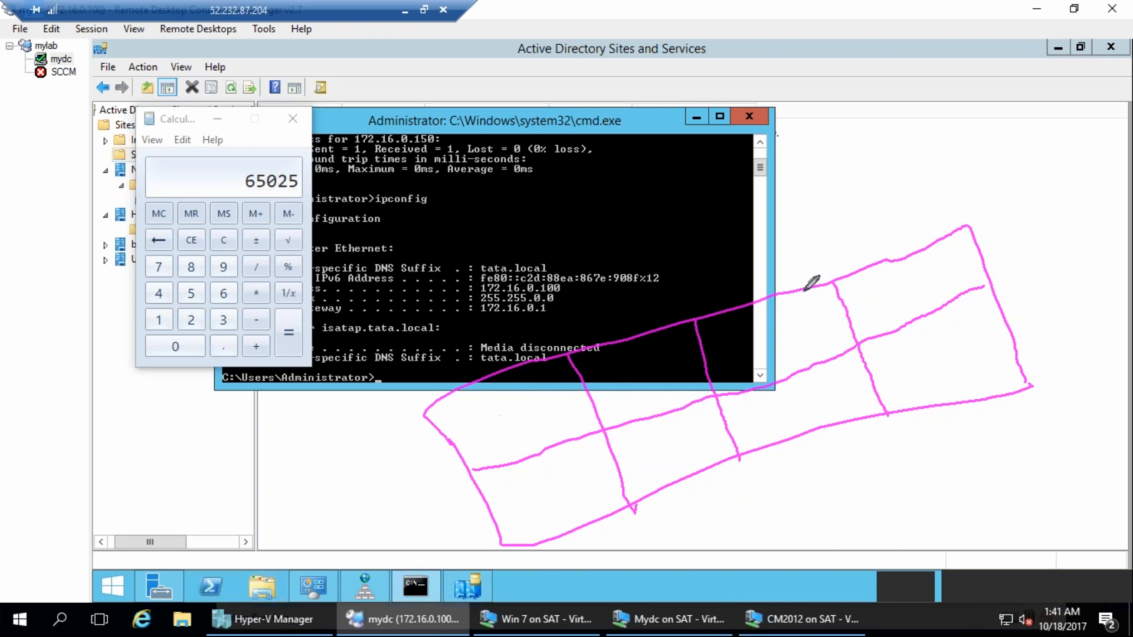
pyautogui.moveTo(727, 73); pyautogui.dragTo(748, 110)
pyautogui.moveTo(742, 34); pyautogui.dragTo(699, 72)
pyautogui.moveTo(700, 140); pyautogui.dragTo(774, 95)
pyautogui.moveTo(782, 41); pyautogui.dragTo(768, 53)
pyautogui.moveTo(782, 4)
pyautogui.mouseDown()
pyautogui.moveTo(683, 84)
pyautogui.moveTo(769, 6)
pyautogui.mouseUp()
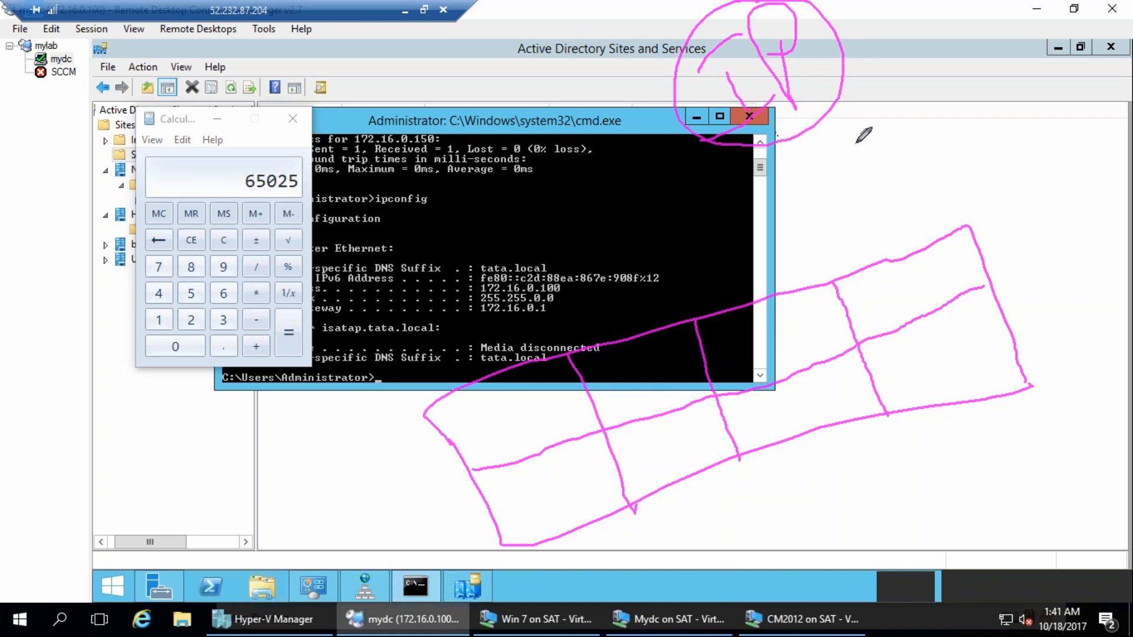
pyautogui.moveTo(922, 104); pyautogui.dragTo(932, 148)
pyautogui.moveTo(949, 98)
pyautogui.mouseDown()
pyautogui.moveTo(969, 120)
pyautogui.moveTo(983, 85)
pyautogui.mouseUp()
pyautogui.moveTo(971, 137); pyautogui.dragTo(968, 142)
pyautogui.moveTo(1025, 117); pyautogui.dragTo(1024, 117)
pyautogui.moveTo(1052, 82); pyautogui.dragTo(1090, 127)
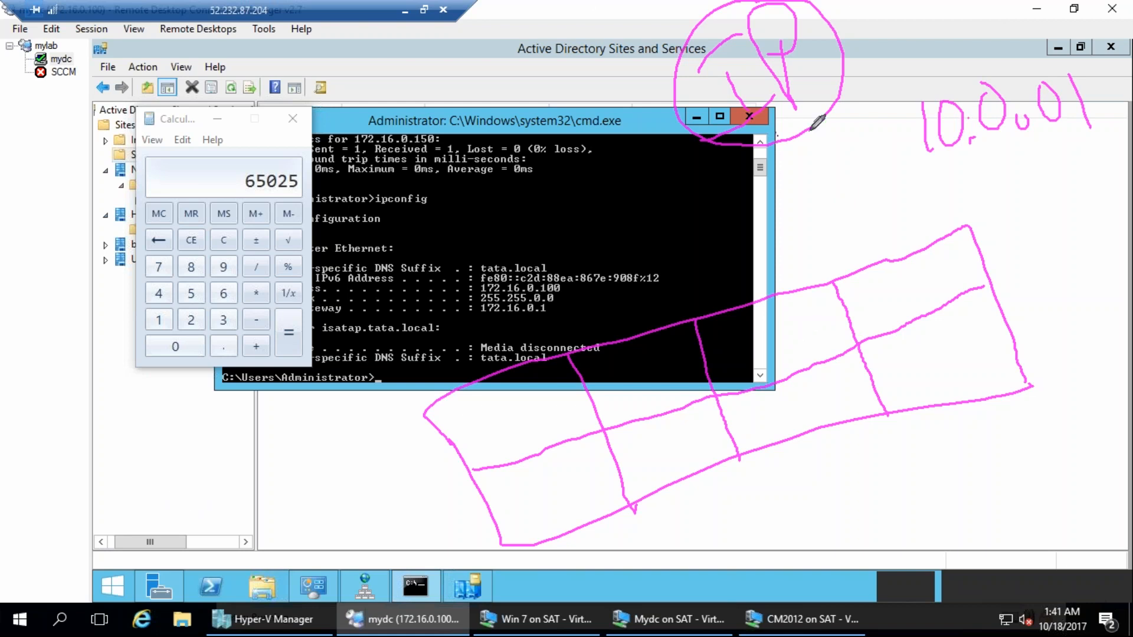
pyautogui.moveTo(625, 204); pyautogui.dragTo(630, 198)
pyautogui.moveTo(683, 226)
pyautogui.mouseDown()
pyautogui.moveTo(761, 211)
pyautogui.moveTo(823, 266)
pyautogui.moveTo(905, 196)
pyautogui.mouseUp()
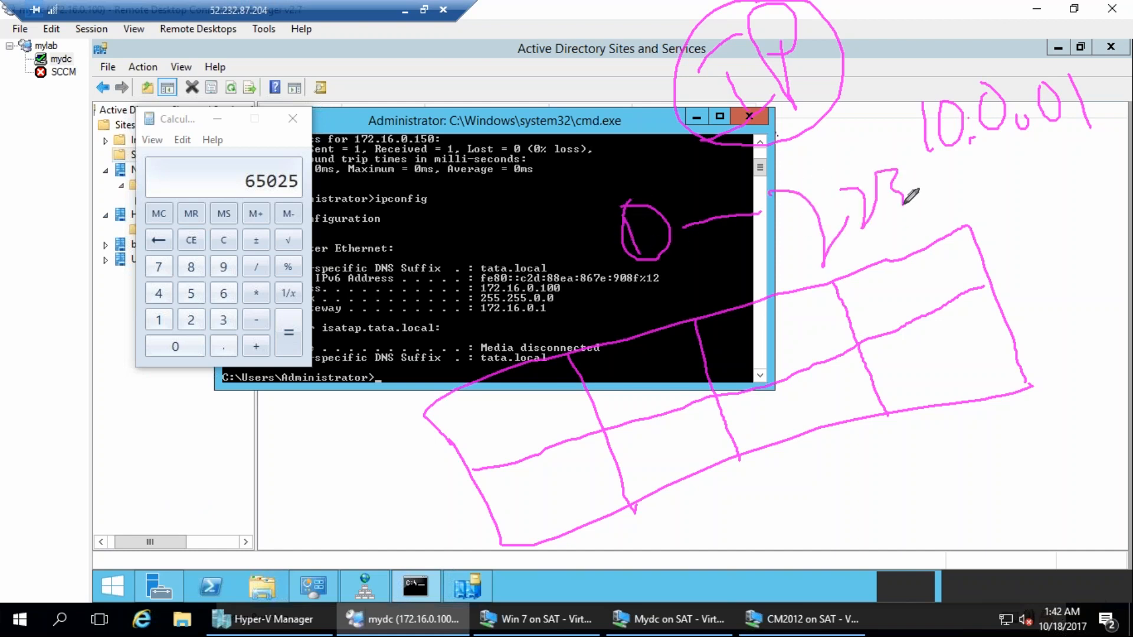
pyautogui.moveTo(557, 207)
pyautogui.mouseDown()
pyautogui.moveTo(584, 295)
pyautogui.moveTo(753, 295)
pyautogui.mouseUp()
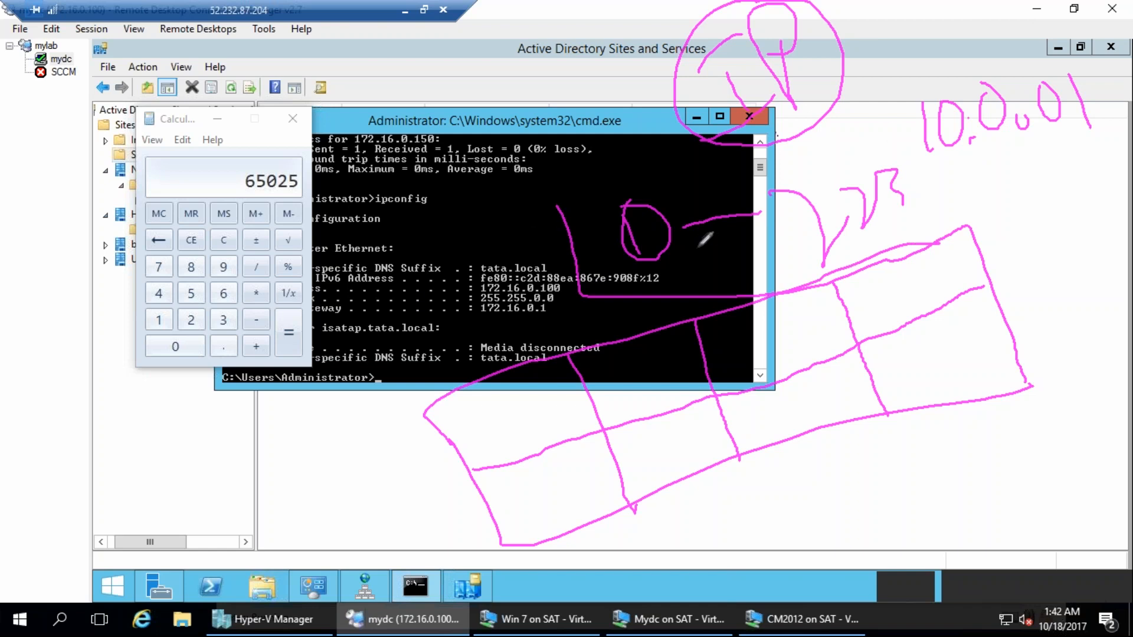
pyautogui.moveTo(559, 207)
pyautogui.mouseDown()
pyautogui.moveTo(876, 143)
pyautogui.moveTo(746, 282)
pyautogui.mouseUp()
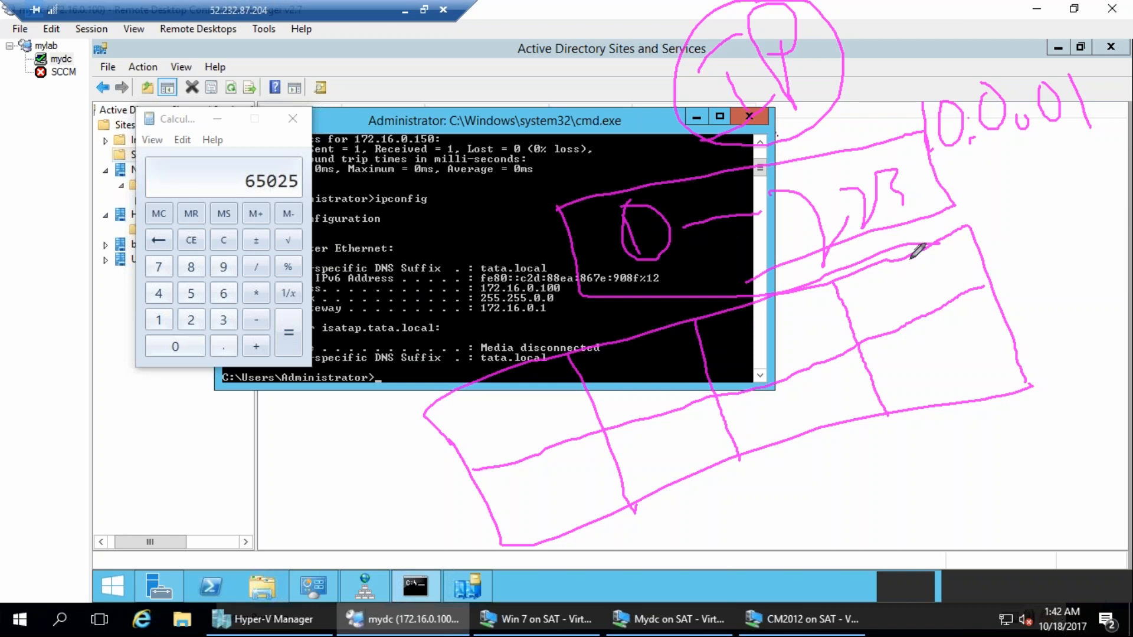
pyautogui.moveTo(1032, 222)
pyautogui.mouseDown()
pyautogui.moveTo(996, 201)
pyautogui.moveTo(1035, 277)
pyautogui.mouseUp()
pyautogui.moveTo(1039, 203); pyautogui.dragTo(897, 172)
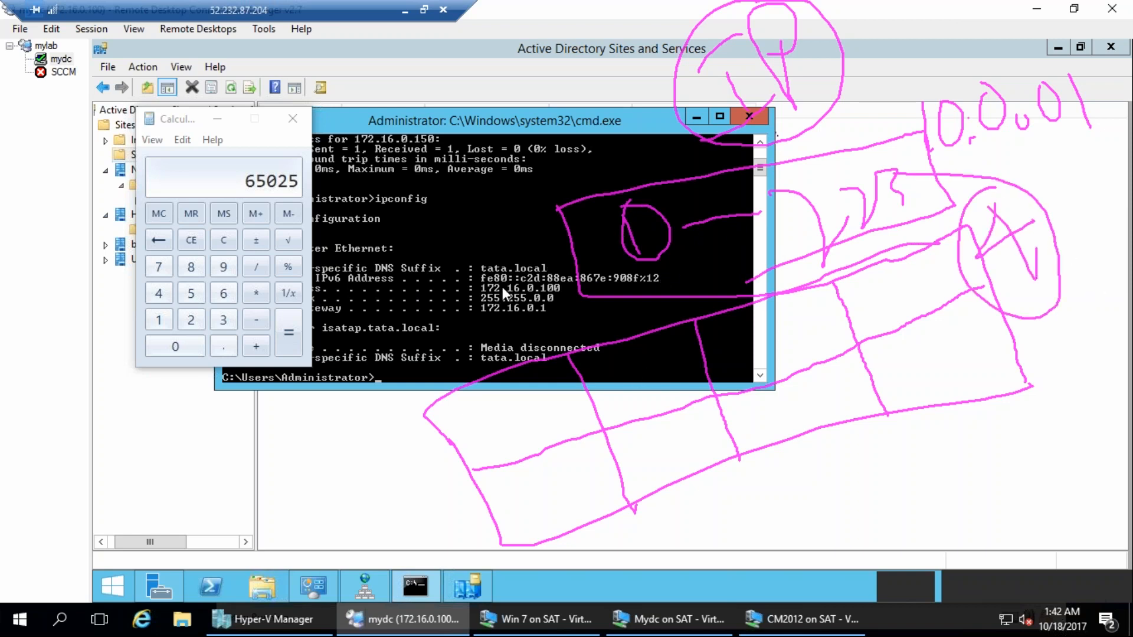
pyautogui.press('Escape')
pyautogui.moveTo(820, 167); pyautogui.dragTo(834, 207)
pyautogui.moveTo(832, 131)
pyautogui.mouseDown()
pyautogui.moveTo(867, 170)
pyautogui.moveTo(985, 186)
pyautogui.moveTo(1043, 149)
pyautogui.mouseUp()
pyautogui.moveTo(944, 134); pyautogui.dragTo(1028, 121)
pyautogui.moveTo(1025, 221); pyautogui.dragTo(1039, 269)
pyautogui.moveTo(1039, 180); pyautogui.dragTo(1042, 270)
pyautogui.moveTo(1027, 217)
pyautogui.mouseDown()
pyautogui.moveTo(1050, 282)
pyautogui.moveTo(1110, 367)
pyautogui.mouseUp()
pyautogui.moveTo(1030, 427); pyautogui.dragTo(1065, 512)
pyautogui.moveTo(848, 221); pyautogui.dragTo(1061, 169)
pyautogui.moveTo(897, 324); pyautogui.dragTo(1086, 253)
pyautogui.moveTo(907, 425); pyautogui.dragTo(1130, 357)
pyautogui.click(960, 505)
pyautogui.moveTo(928, 549); pyautogui.dragTo(1130, 540)
pyautogui.moveTo(606, 157)
pyautogui.mouseDown()
pyautogui.moveTo(646, 177)
pyautogui.moveTo(789, 112)
pyautogui.moveTo(826, 136)
pyautogui.mouseUp()
pyautogui.moveTo(605, 257); pyautogui.dragTo(631, 298)
pyautogui.moveTo(656, 248); pyautogui.dragTo(714, 227)
pyautogui.moveTo(729, 208)
pyautogui.mouseDown()
pyautogui.moveTo(739, 254)
pyautogui.moveTo(785, 248)
pyautogui.moveTo(767, 243)
pyautogui.mouseUp()
pyautogui.moveTo(590, 361); pyautogui.dragTo(810, 255)
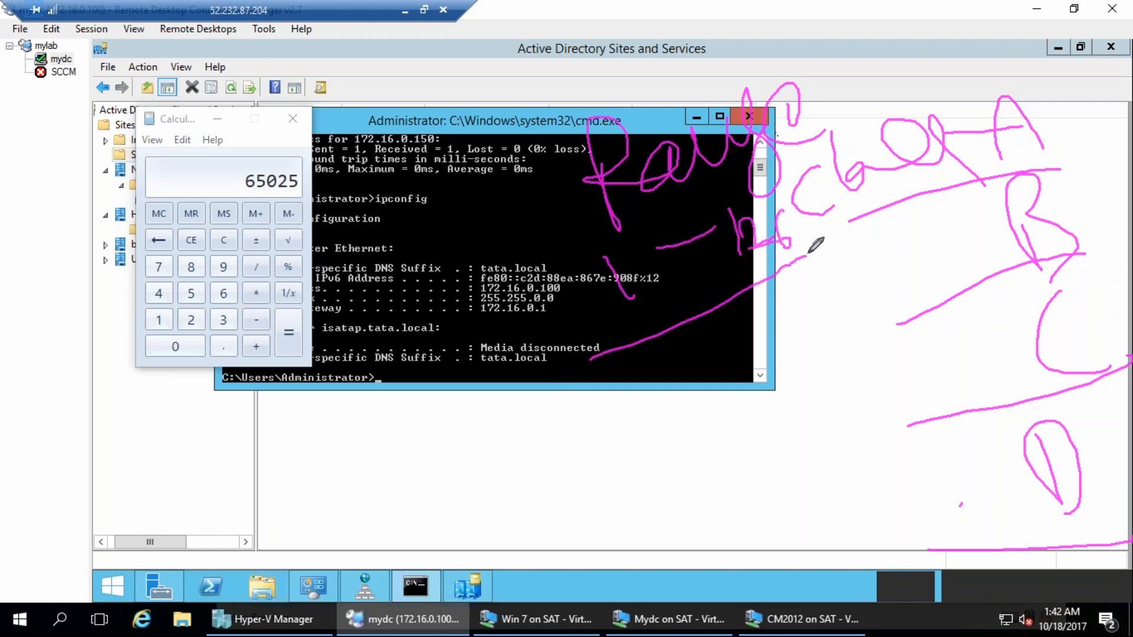
pyautogui.moveTo(550, 266)
pyautogui.mouseDown()
pyautogui.moveTo(576, 361)
pyautogui.moveTo(756, 266)
pyautogui.mouseUp()
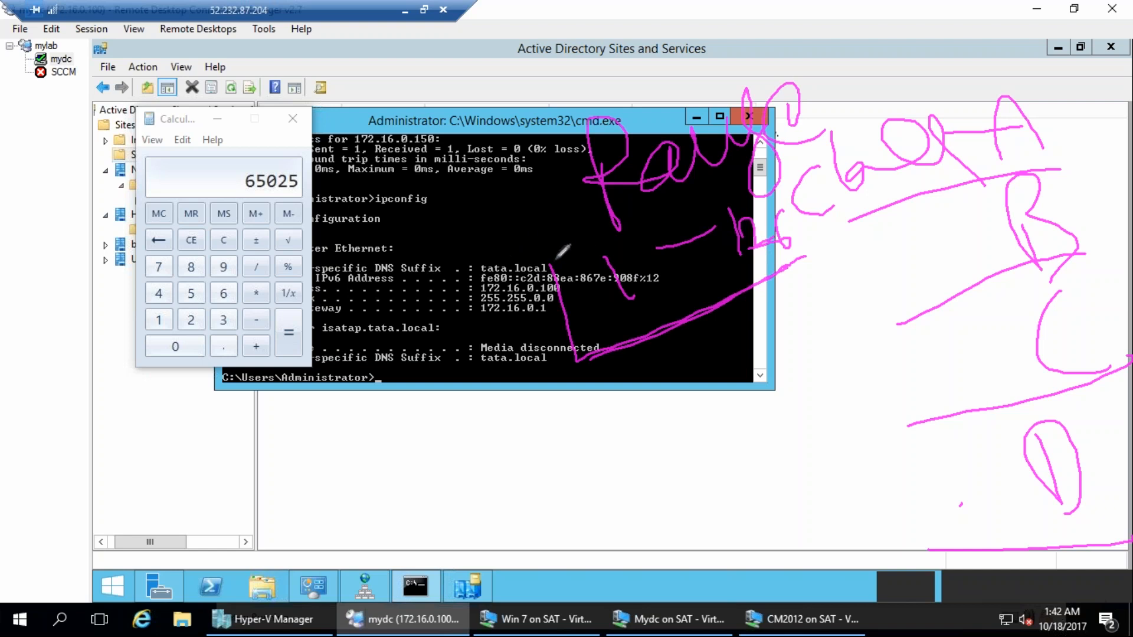
pyautogui.moveTo(552, 258)
pyautogui.mouseDown()
pyautogui.moveTo(821, 242)
pyautogui.moveTo(722, 276)
pyautogui.mouseUp()
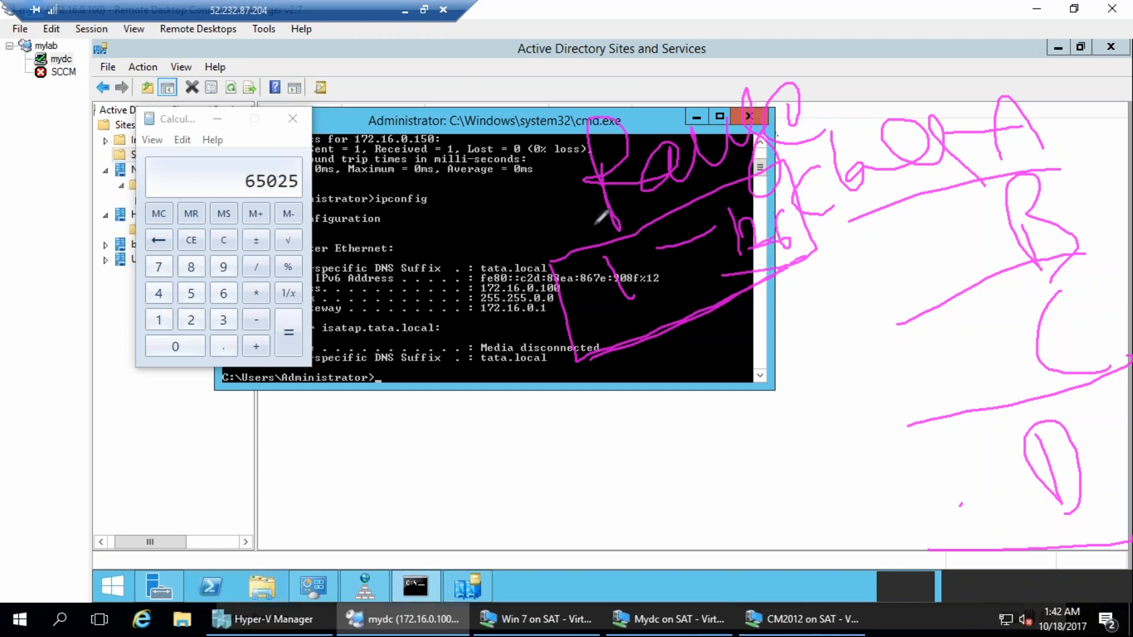
pyautogui.moveTo(564, 319); pyautogui.dragTo(439, 347)
pyautogui.moveTo(519, 357)
pyautogui.mouseDown()
pyautogui.moveTo(384, 367)
pyautogui.moveTo(582, 337)
pyautogui.mouseUp()
pyautogui.moveTo(421, 330)
pyautogui.mouseDown()
pyautogui.moveTo(355, 349)
pyautogui.moveTo(348, 395)
pyautogui.moveTo(415, 397)
pyautogui.mouseUp()
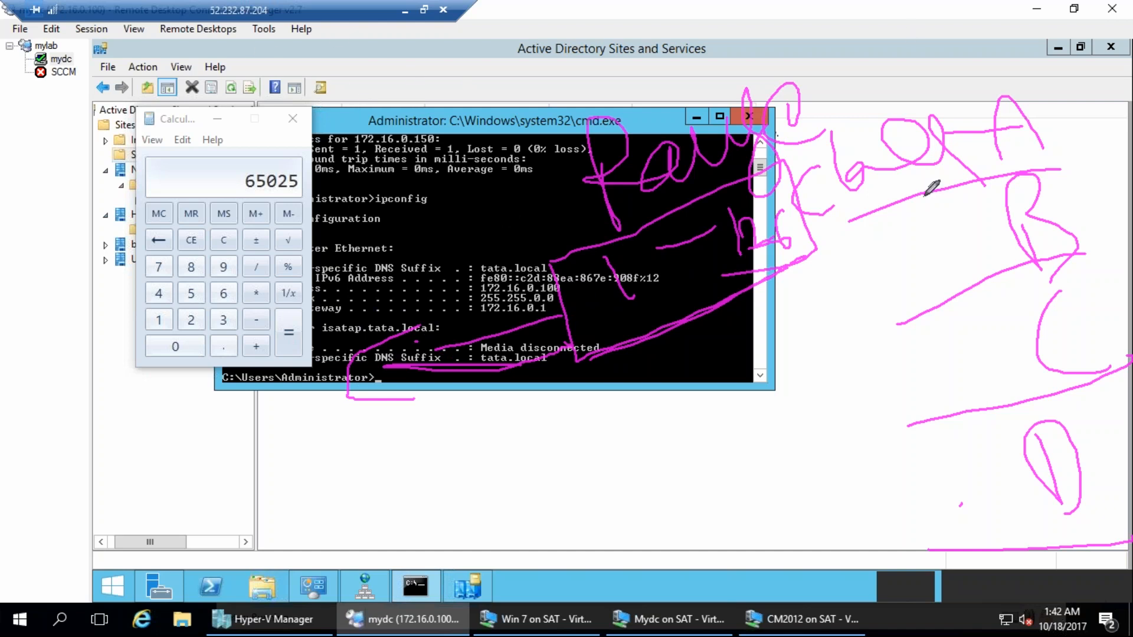
# Close the Calculator so the full ipconfig output can be read.
pyautogui.click(292, 118)
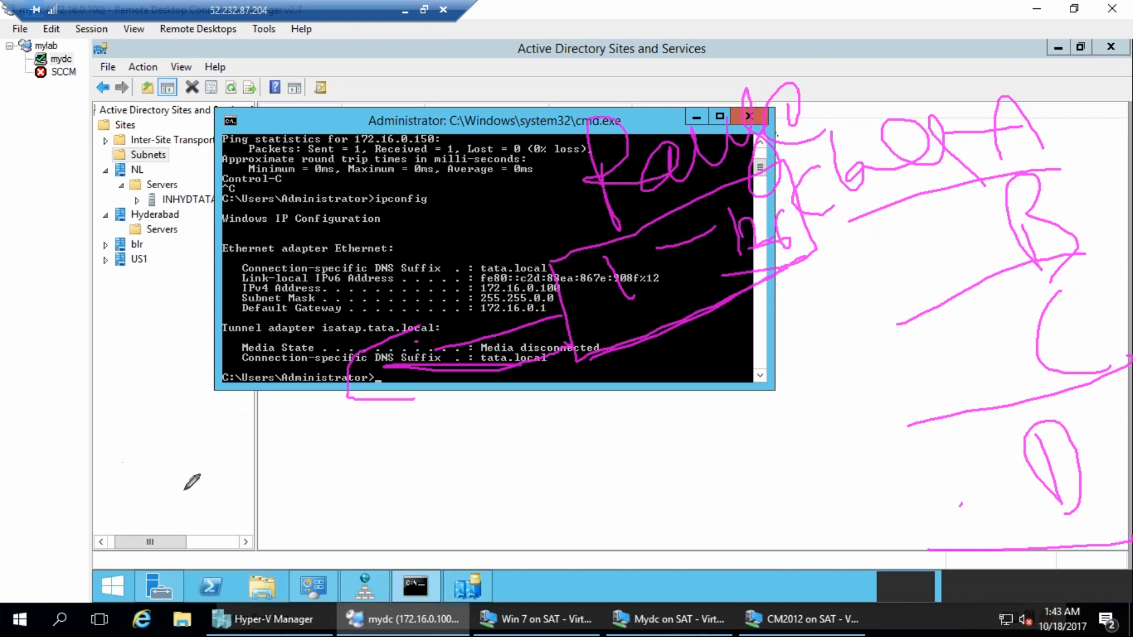
pyautogui.moveTo(108, 430); pyautogui.dragTo(135, 496)
pyautogui.moveTo(147, 444)
pyautogui.mouseDown()
pyautogui.moveTo(157, 462)
pyautogui.moveTo(154, 446)
pyautogui.moveTo(231, 437)
pyautogui.moveTo(227, 422)
pyautogui.mouseUp()
pyautogui.moveTo(206, 373); pyautogui.dragTo(254, 384)
pyautogui.moveTo(62, 341); pyautogui.dragTo(82, 400)
pyautogui.moveTo(34, 329); pyautogui.dragTo(125, 367)
pyautogui.moveTo(151, 318); pyautogui.dragTo(157, 357)
pyautogui.moveTo(209, 289); pyautogui.dragTo(190, 331)
pyautogui.moveTo(192, 266); pyautogui.dragTo(246, 284)
pyautogui.moveTo(632, 101)
pyautogui.mouseDown()
pyautogui.moveTo(625, 17)
pyautogui.moveTo(669, 65)
pyautogui.mouseUp()
pyautogui.moveTo(678, 12)
pyautogui.mouseDown()
pyautogui.moveTo(672, 65)
pyautogui.moveTo(696, 44)
pyautogui.moveTo(703, 1)
pyautogui.moveTo(747, 44)
pyautogui.mouseUp()
pyautogui.moveTo(601, 88); pyautogui.dragTo(817, 38)
pyautogui.moveTo(818, 39); pyautogui.dragTo(619, 103)
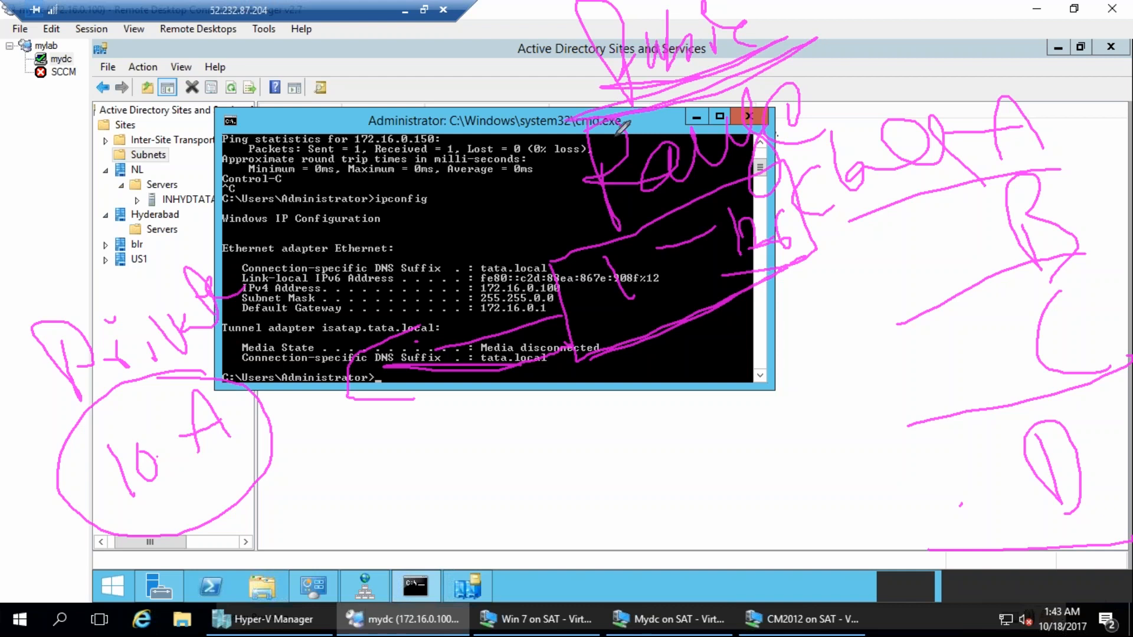
pyautogui.moveTo(607, 266); pyautogui.dragTo(644, 297)
pyautogui.click(1123, 231)
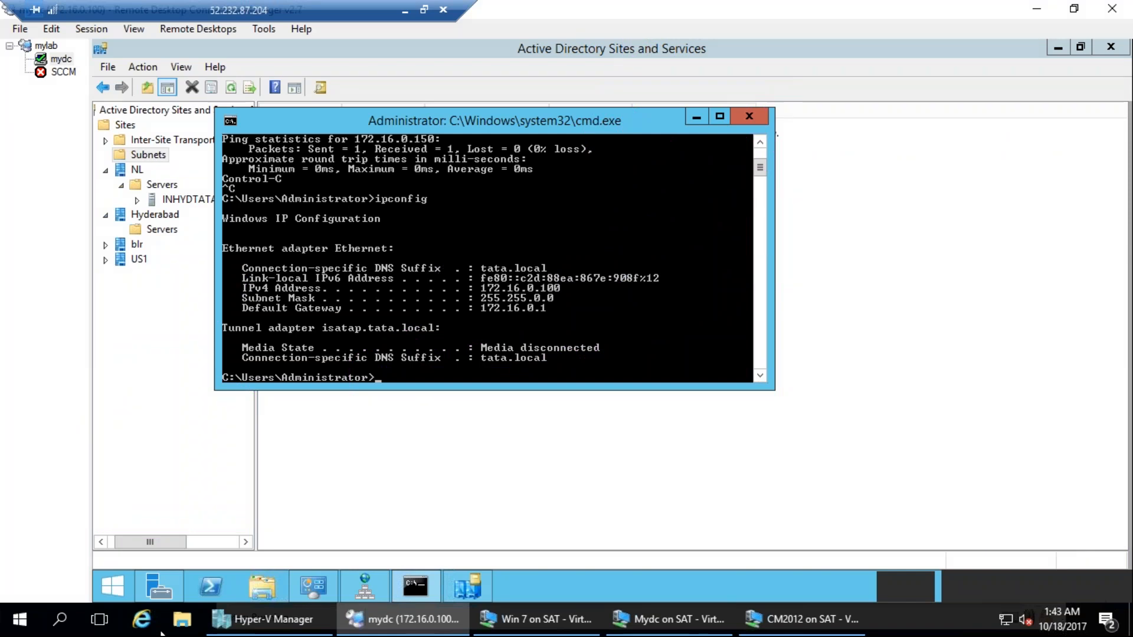
# Minimize the remote session and search Google in Chrome for "ip address class range private".
pyautogui.click(406, 10)
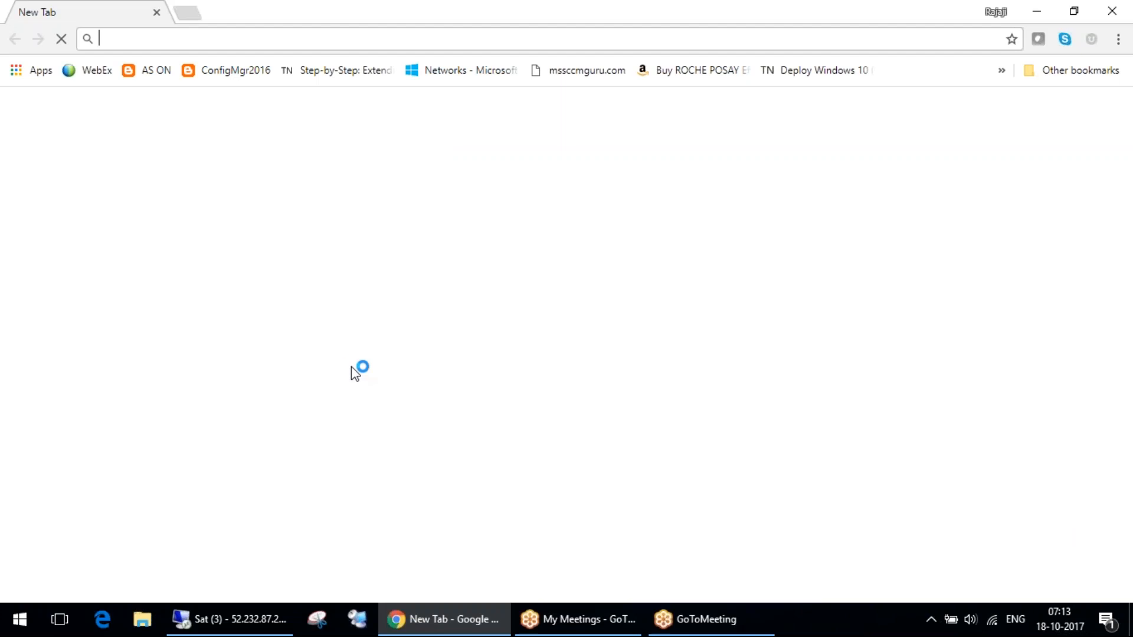
pyautogui.write('ip')
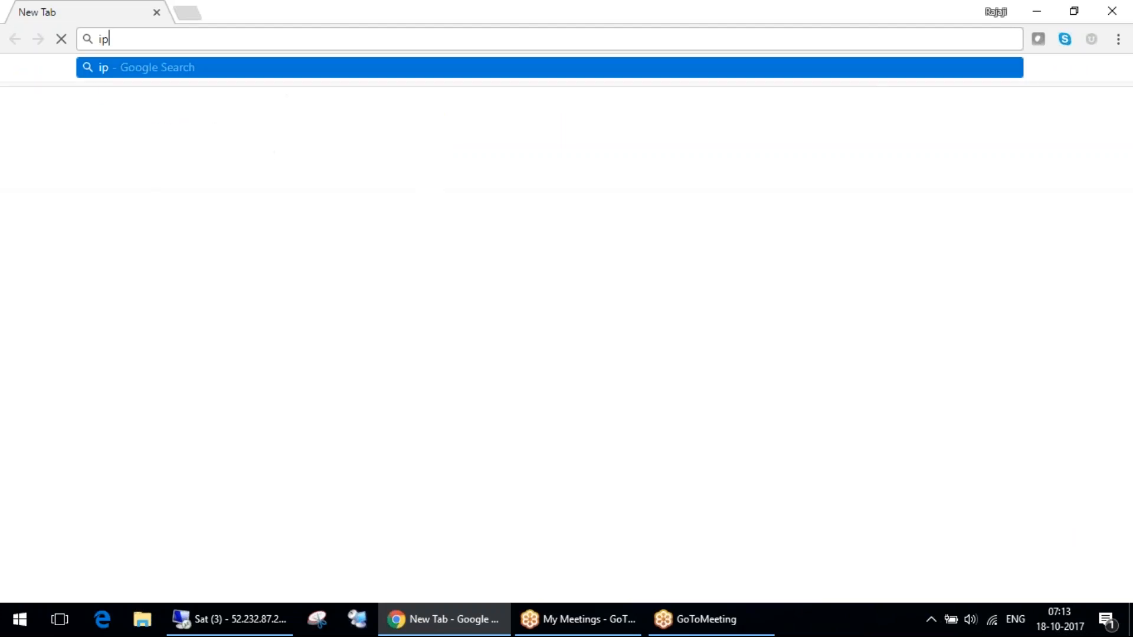
pyautogui.write(' a')
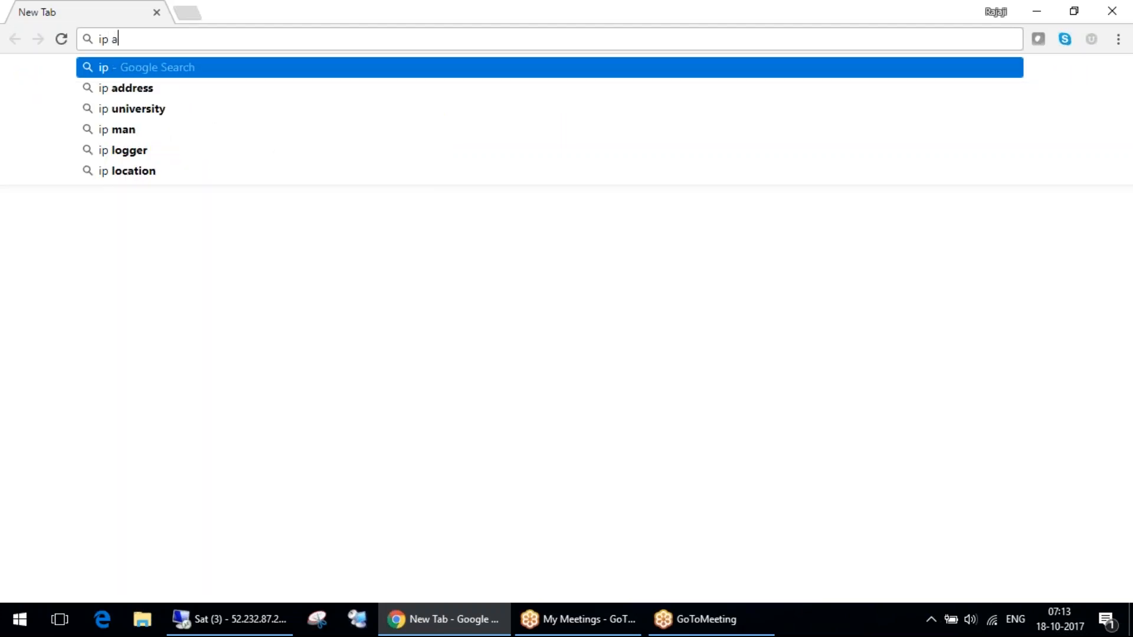
pyautogui.write('ddress class')
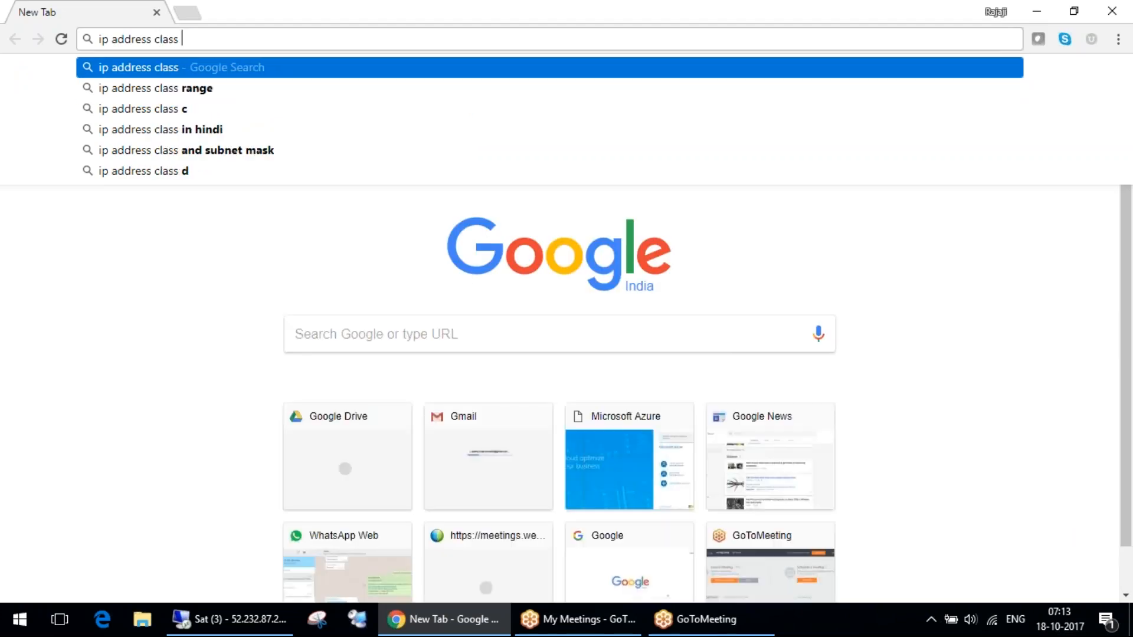
pyautogui.press('Down')
pyautogui.write('private')
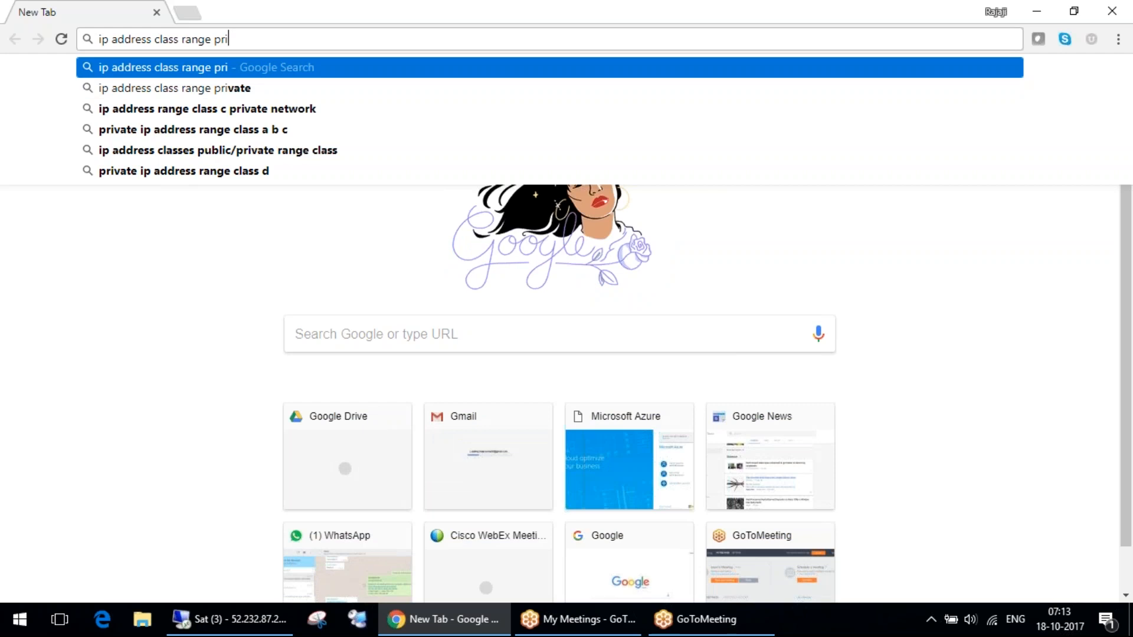
pyautogui.press('Return')
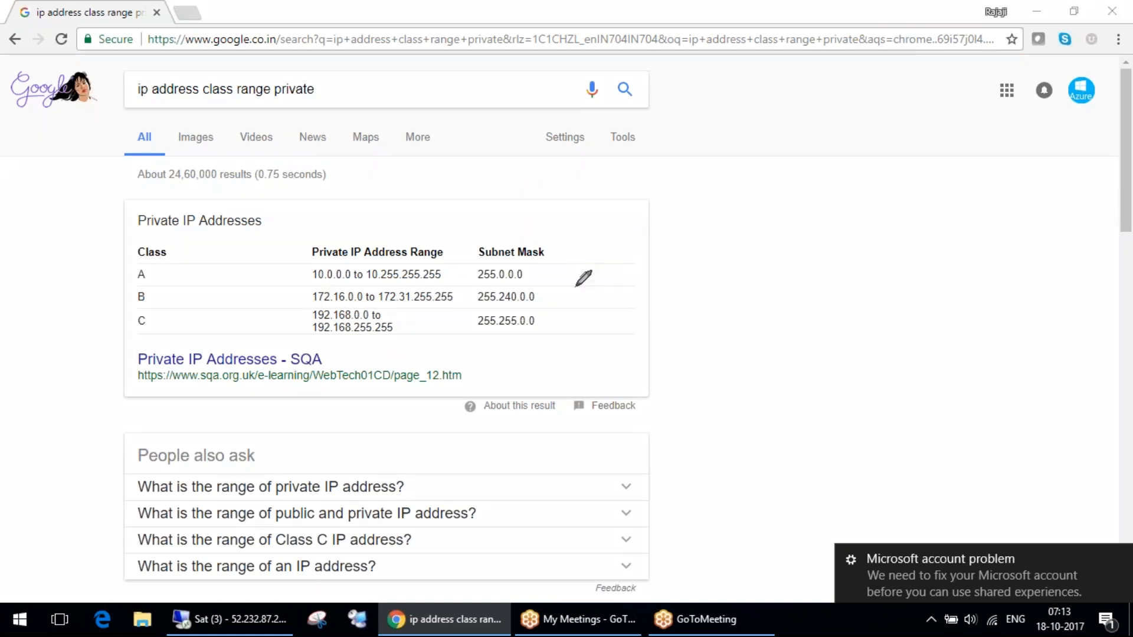
# Tick classes A, B and C with the pen, circle the private IP range and subnet mask columns, and erase the drawings.
pyautogui.moveTo(550, 266); pyautogui.dragTo(556, 276)
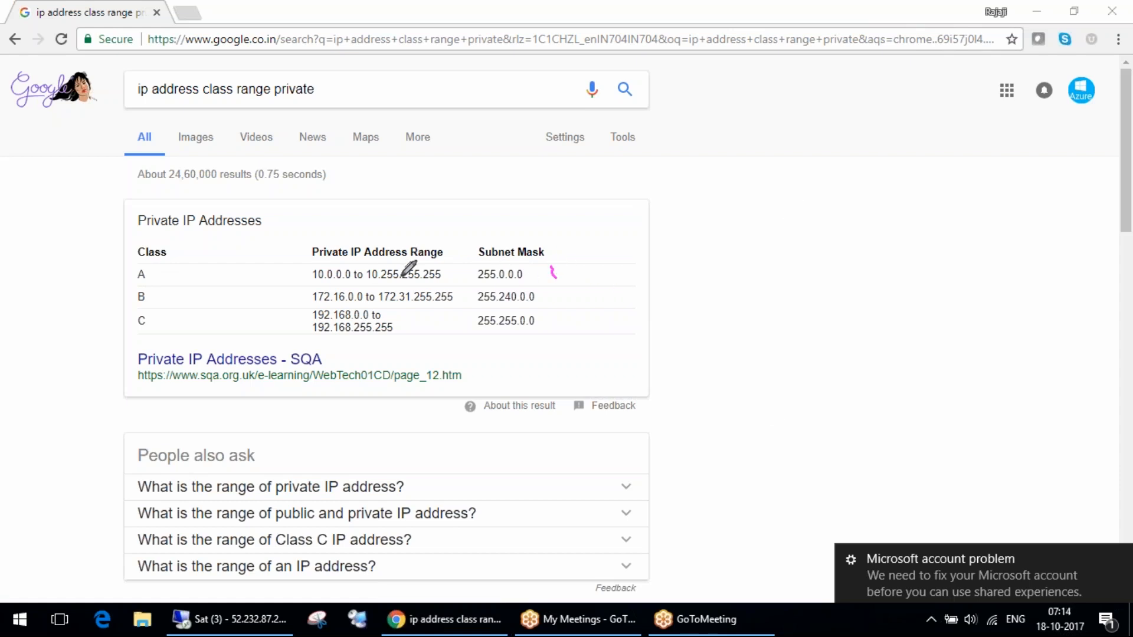
pyautogui.moveTo(152, 276); pyautogui.dragTo(179, 252)
pyautogui.moveTo(147, 300)
pyautogui.mouseDown()
pyautogui.moveTo(168, 288)
pyautogui.moveTo(166, 326)
pyautogui.moveTo(207, 283)
pyautogui.mouseUp()
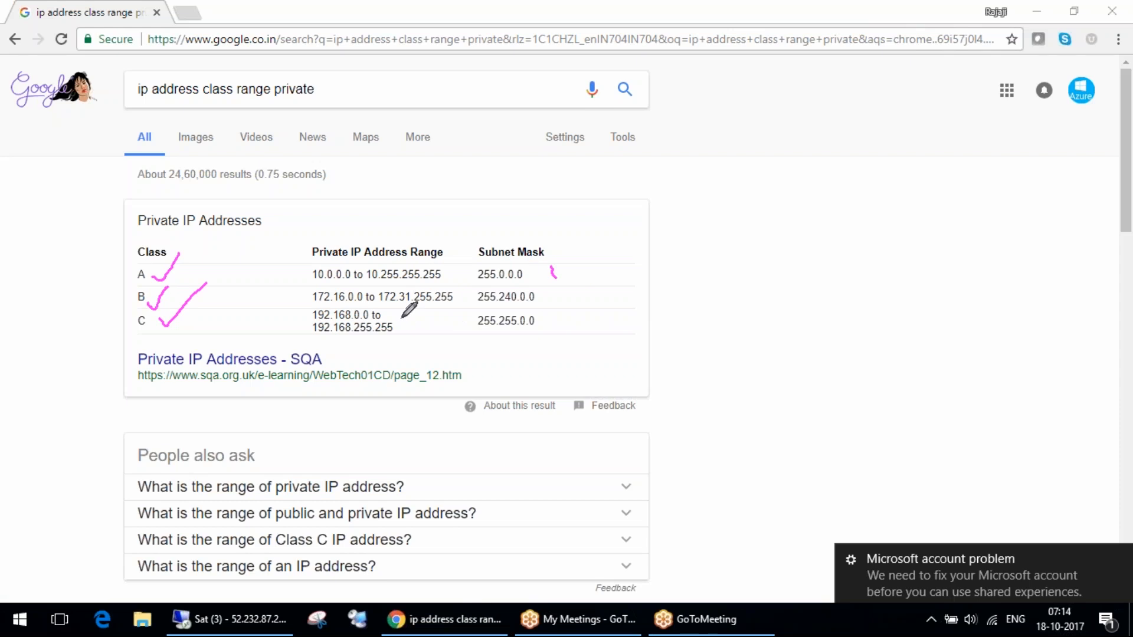
pyautogui.moveTo(505, 207)
pyautogui.mouseDown()
pyautogui.moveTo(294, 261)
pyautogui.moveTo(307, 296)
pyautogui.moveTo(350, 340)
pyautogui.moveTo(445, 183)
pyautogui.moveTo(411, 192)
pyautogui.mouseUp()
pyautogui.moveTo(767, 53)
pyautogui.mouseDown()
pyautogui.moveTo(625, 242)
pyautogui.moveTo(680, 221)
pyautogui.mouseUp()
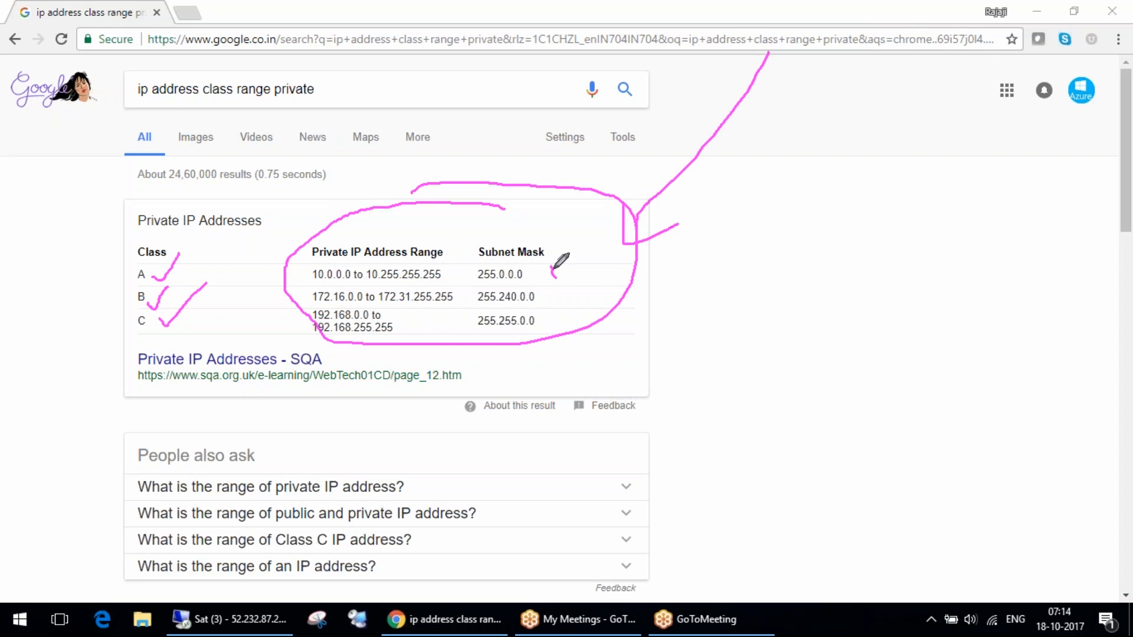
pyautogui.click(1116, 233)
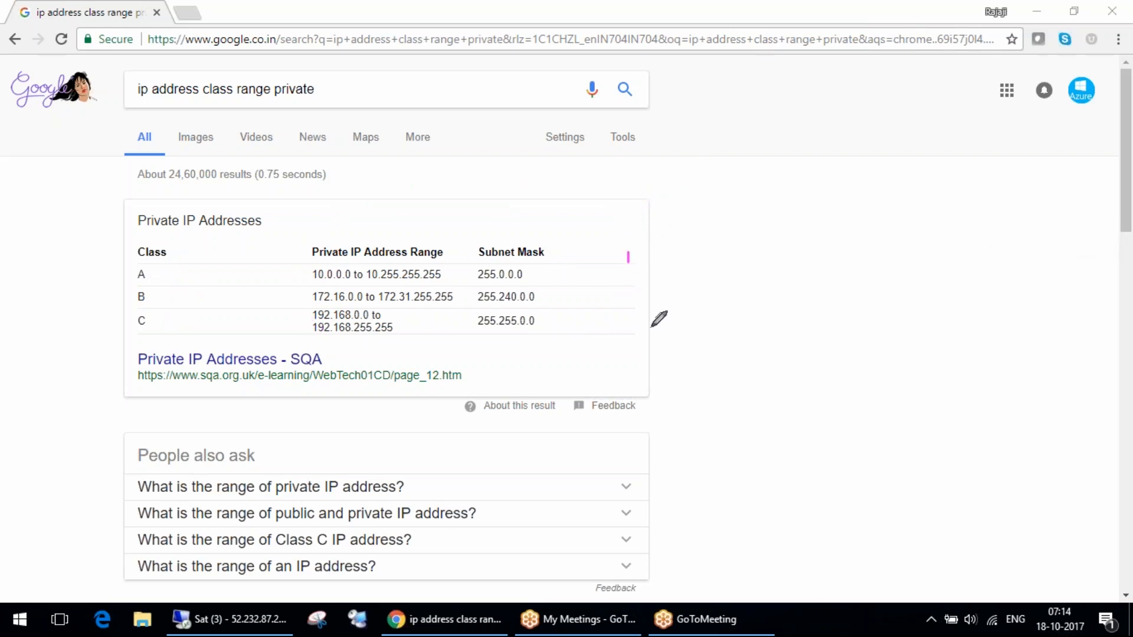
# Sketch two boxes and a circled node beside the table, write 10 next to the node, and mark the class A range.
pyautogui.moveTo(749, 272)
pyautogui.mouseDown()
pyautogui.moveTo(628, 252)
pyautogui.moveTo(742, 214)
pyautogui.moveTo(767, 277)
pyautogui.mouseUp()
pyautogui.moveTo(599, 150)
pyautogui.mouseDown()
pyautogui.moveTo(639, 211)
pyautogui.moveTo(643, 106)
pyautogui.moveTo(598, 148)
pyautogui.mouseUp()
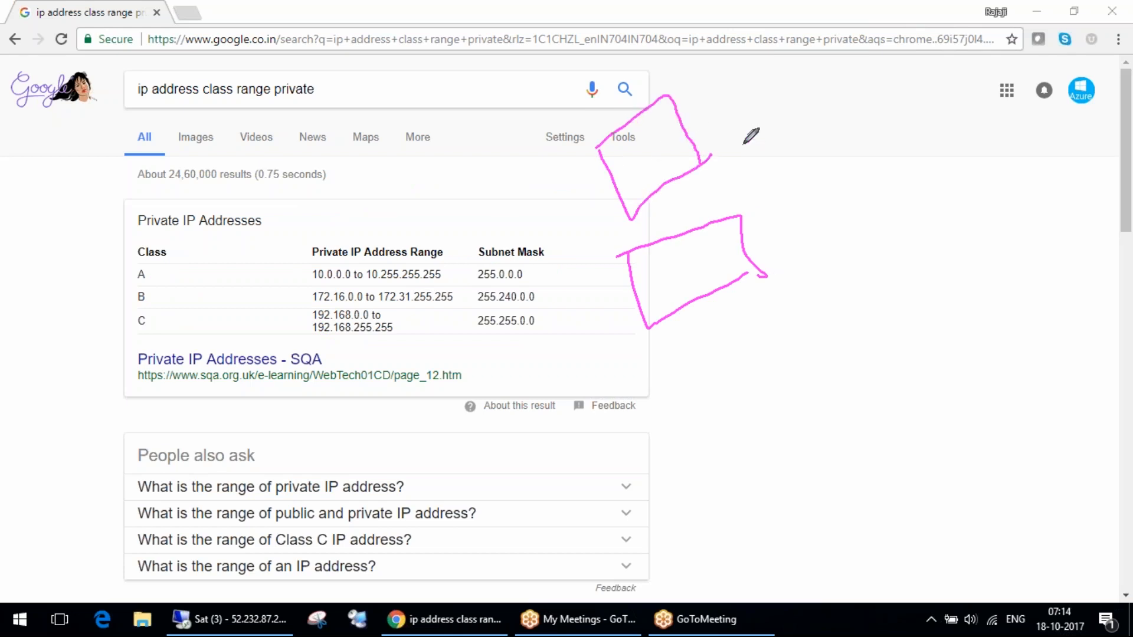
pyautogui.moveTo(793, 89)
pyautogui.mouseDown()
pyautogui.moveTo(818, 141)
pyautogui.moveTo(850, 112)
pyautogui.moveTo(791, 155)
pyautogui.moveTo(833, 94)
pyautogui.mouseUp()
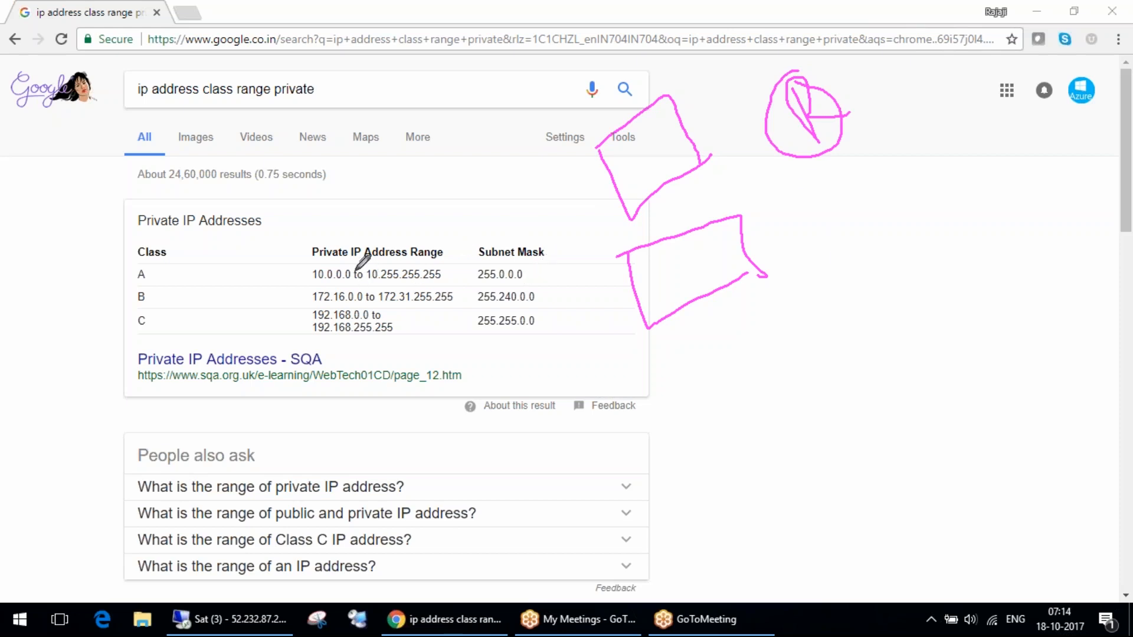
pyautogui.moveTo(352, 262); pyautogui.dragTo(396, 217)
pyautogui.moveTo(748, 103)
pyautogui.mouseDown()
pyautogui.moveTo(754, 112)
pyautogui.moveTo(766, 96)
pyautogui.mouseUp()
pyautogui.moveTo(312, 255); pyautogui.dragTo(322, 263)
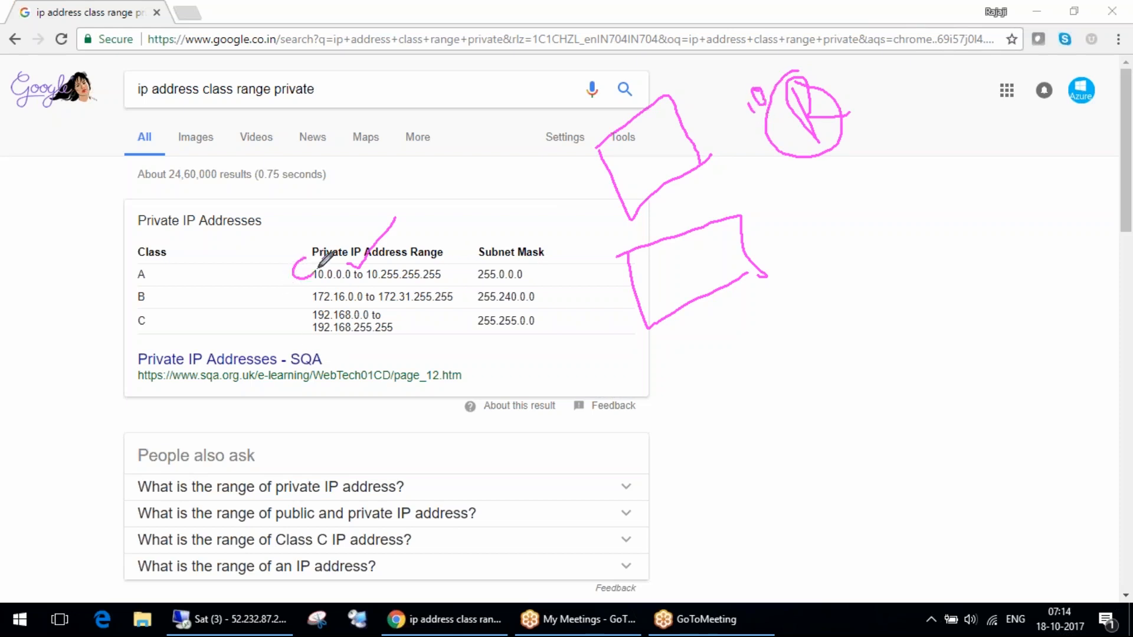
# Sketch a second circled node lower down, enclose the upper node in a larger circle, and connect the two with a line.
pyautogui.moveTo(885, 520); pyautogui.dragTo(918, 488)
pyautogui.moveTo(799, 421)
pyautogui.mouseDown()
pyautogui.moveTo(930, 488)
pyautogui.moveTo(749, 447)
pyautogui.mouseUp()
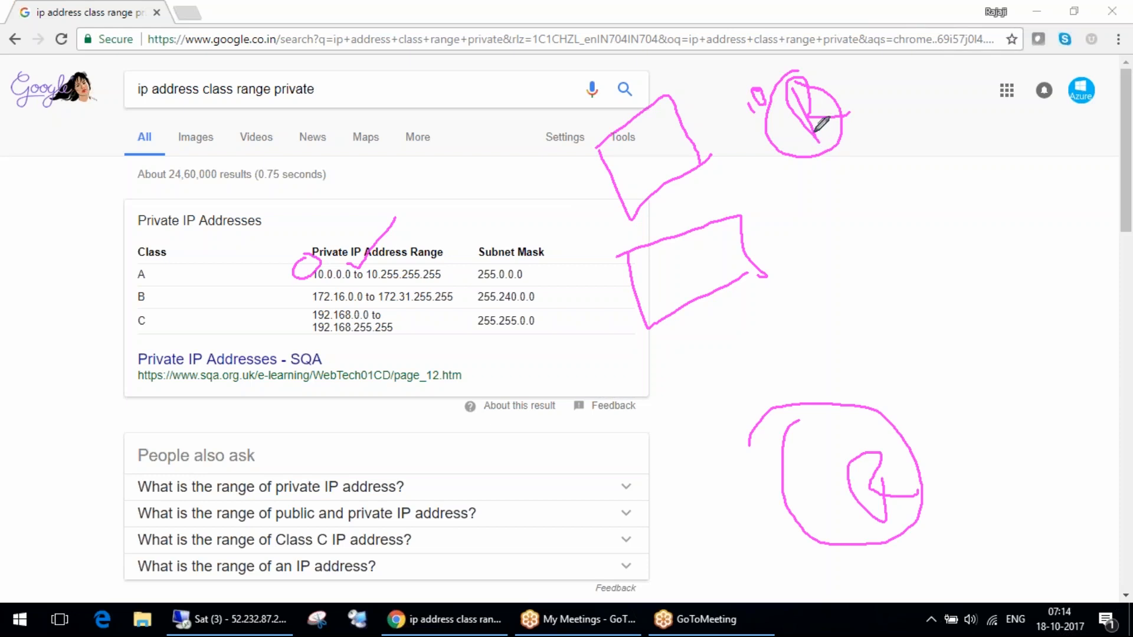
pyautogui.moveTo(788, 33)
pyautogui.mouseDown()
pyautogui.moveTo(680, 100)
pyautogui.moveTo(770, 17)
pyautogui.mouseUp()
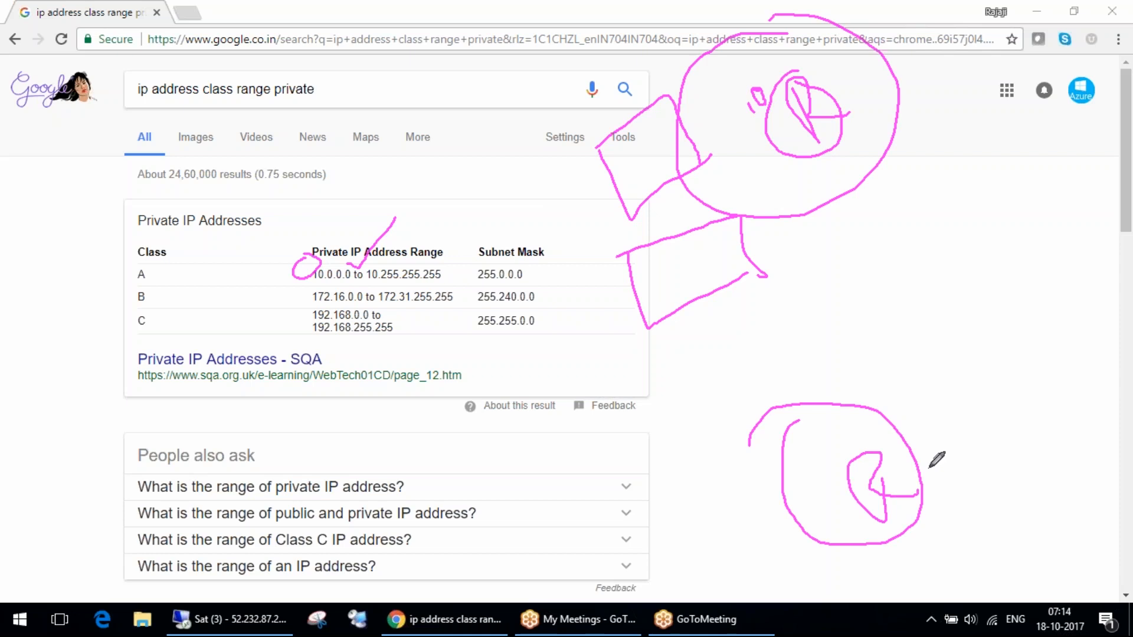
pyautogui.moveTo(832, 148)
pyautogui.mouseDown()
pyautogui.moveTo(866, 463)
pyautogui.moveTo(992, 596)
pyautogui.moveTo(1034, 437)
pyautogui.moveTo(1124, 441)
pyautogui.moveTo(962, 525)
pyautogui.mouseUp()
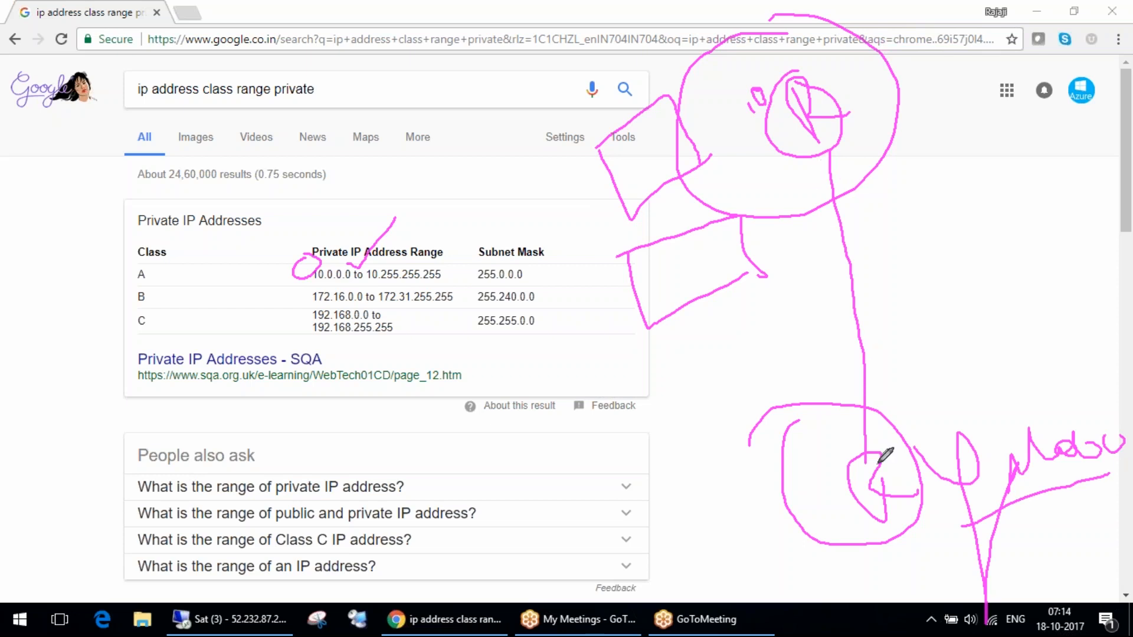
pyautogui.moveTo(857, 457)
pyautogui.mouseDown()
pyautogui.moveTo(876, 477)
pyautogui.moveTo(898, 440)
pyautogui.mouseUp()
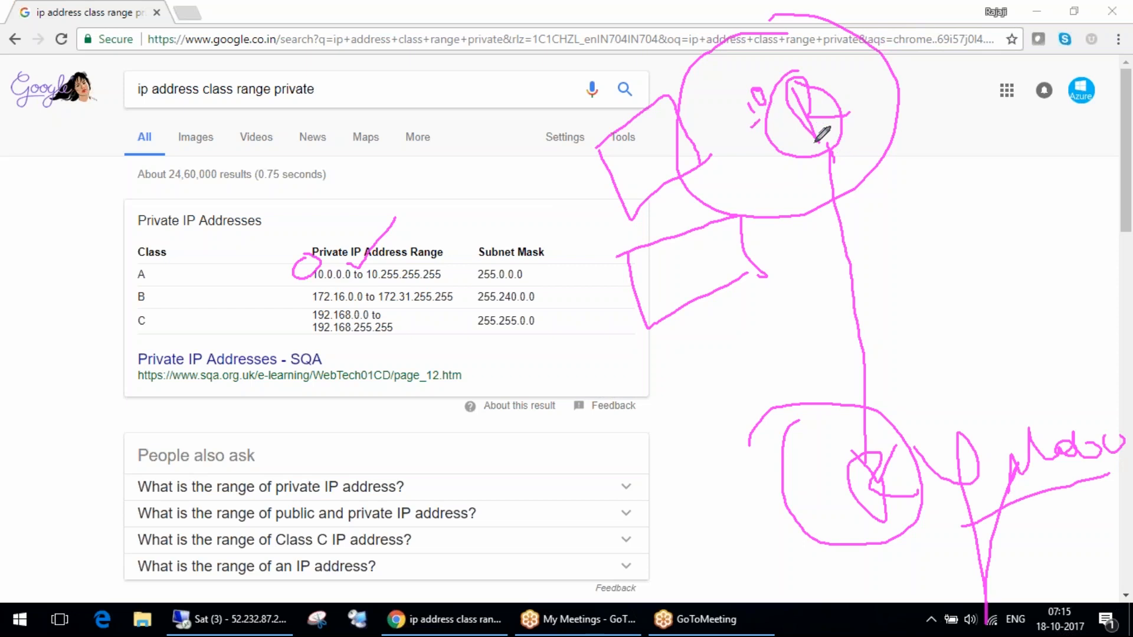
pyautogui.moveTo(808, 169); pyautogui.dragTo(848, 169)
pyautogui.moveTo(819, 142); pyautogui.dragTo(800, 203)
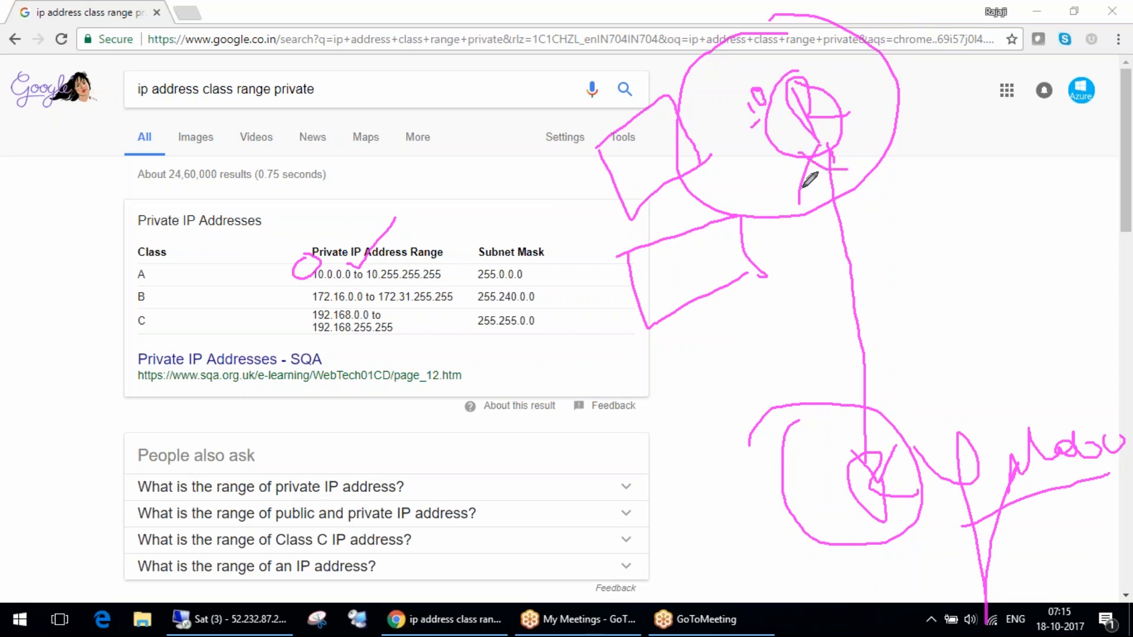
pyautogui.moveTo(796, 101)
pyautogui.mouseDown()
pyautogui.moveTo(804, 118)
pyautogui.moveTo(798, 89)
pyautogui.moveTo(836, 112)
pyautogui.mouseUp()
# Circle the private IP address range column, draw a loop above it, and handwrite a label beside each node.
pyautogui.moveTo(357, 203)
pyautogui.mouseDown()
pyautogui.moveTo(371, 366)
pyautogui.moveTo(468, 200)
pyautogui.moveTo(375, 200)
pyautogui.mouseUp()
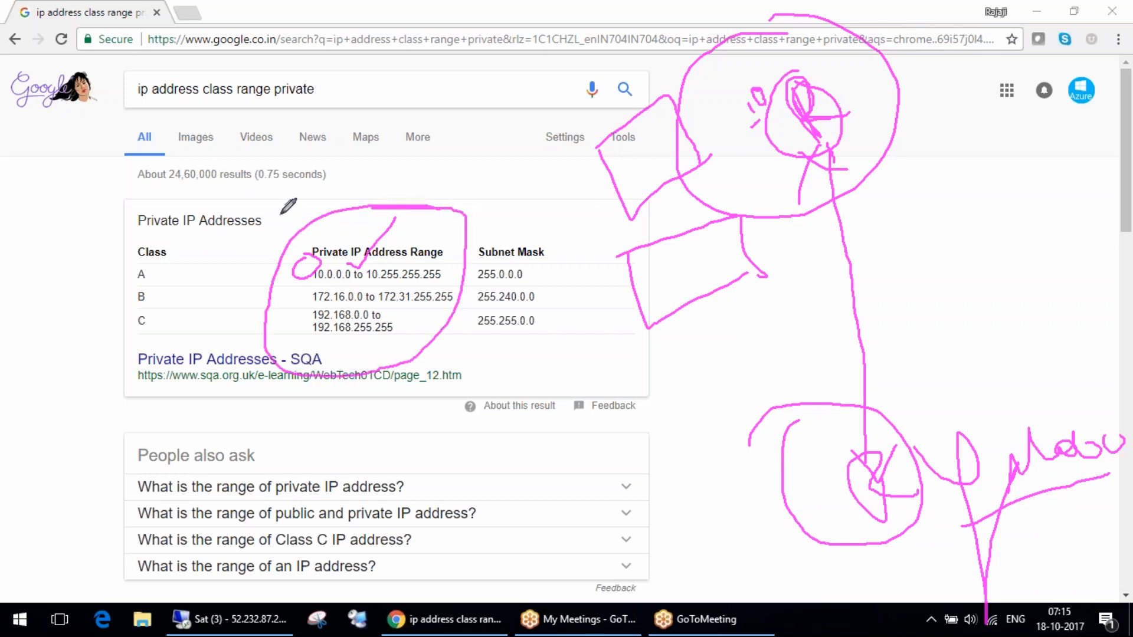
pyautogui.moveTo(302, 219)
pyautogui.mouseDown()
pyautogui.moveTo(299, 186)
pyautogui.moveTo(408, 159)
pyautogui.moveTo(429, 205)
pyautogui.mouseUp()
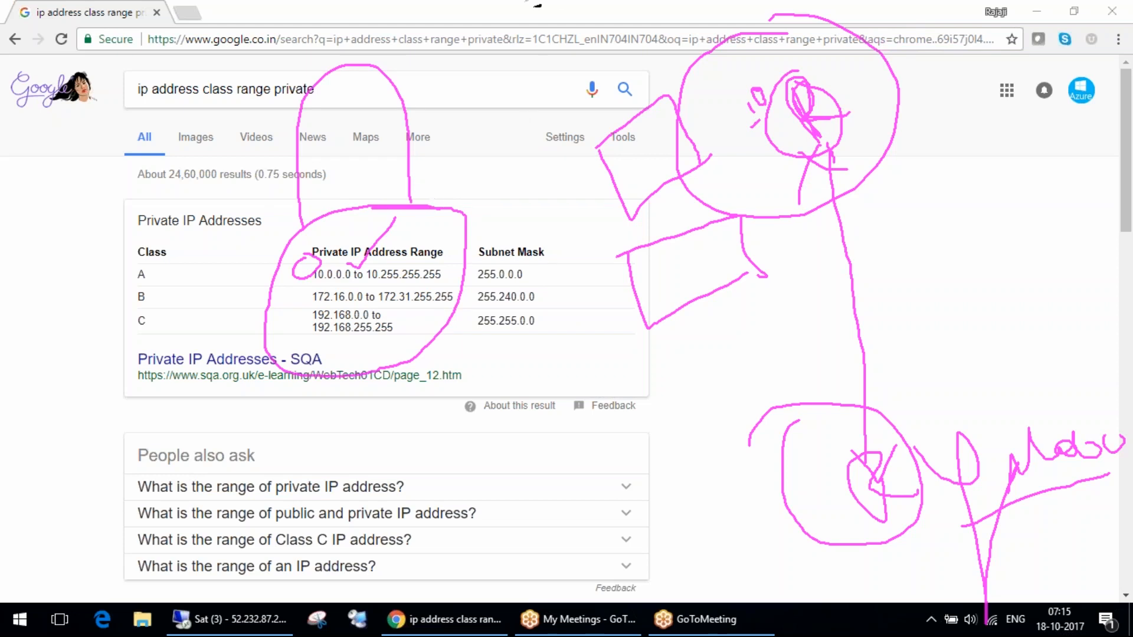
pyautogui.moveTo(787, 78)
pyautogui.mouseDown()
pyautogui.moveTo(780, 151)
pyautogui.moveTo(832, 103)
pyautogui.moveTo(834, 89)
pyautogui.moveTo(779, 89)
pyautogui.moveTo(807, 74)
pyautogui.mouseUp()
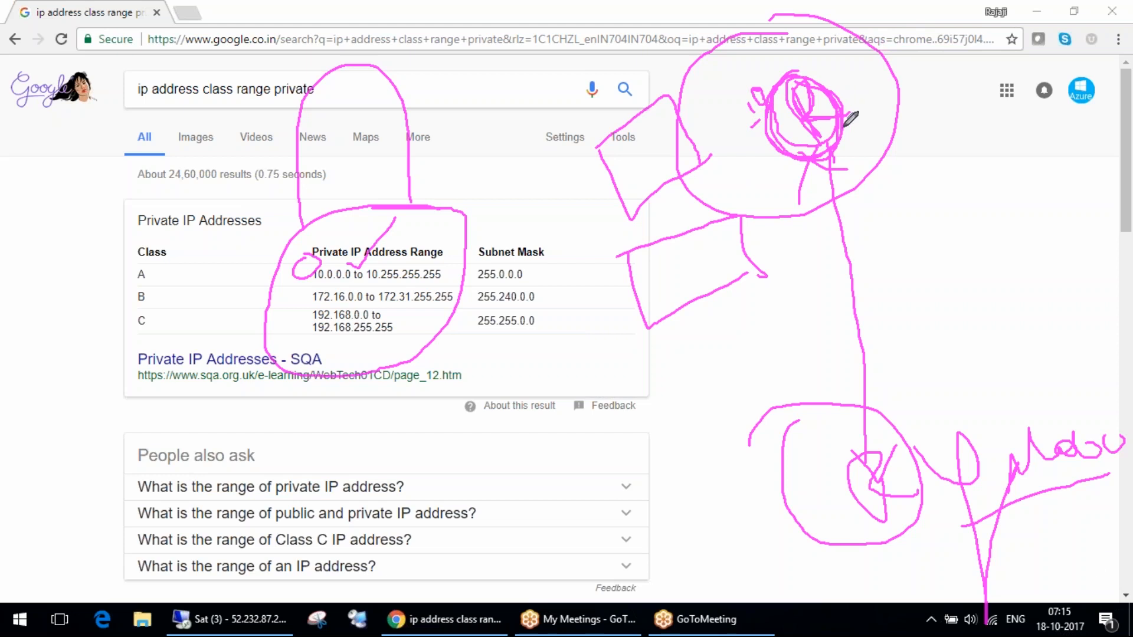
pyautogui.moveTo(851, 81)
pyautogui.mouseDown()
pyautogui.moveTo(874, 121)
pyautogui.moveTo(864, 64)
pyautogui.moveTo(915, 75)
pyautogui.mouseUp()
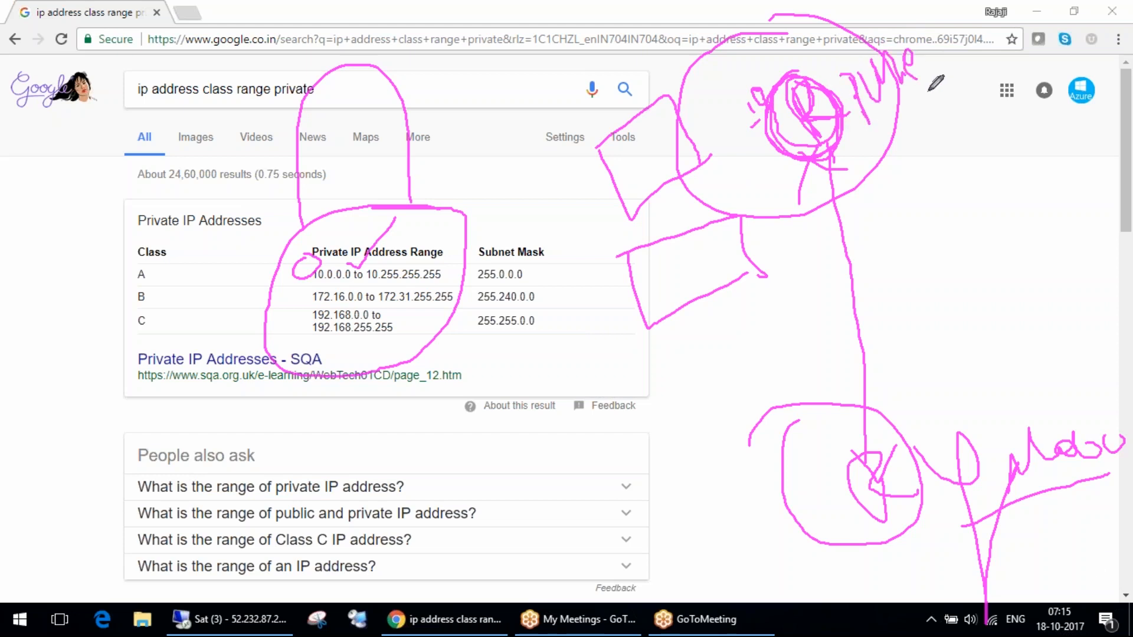
pyautogui.moveTo(902, 392)
pyautogui.mouseDown()
pyautogui.moveTo(941, 445)
pyautogui.moveTo(961, 392)
pyautogui.moveTo(989, 395)
pyautogui.mouseUp()
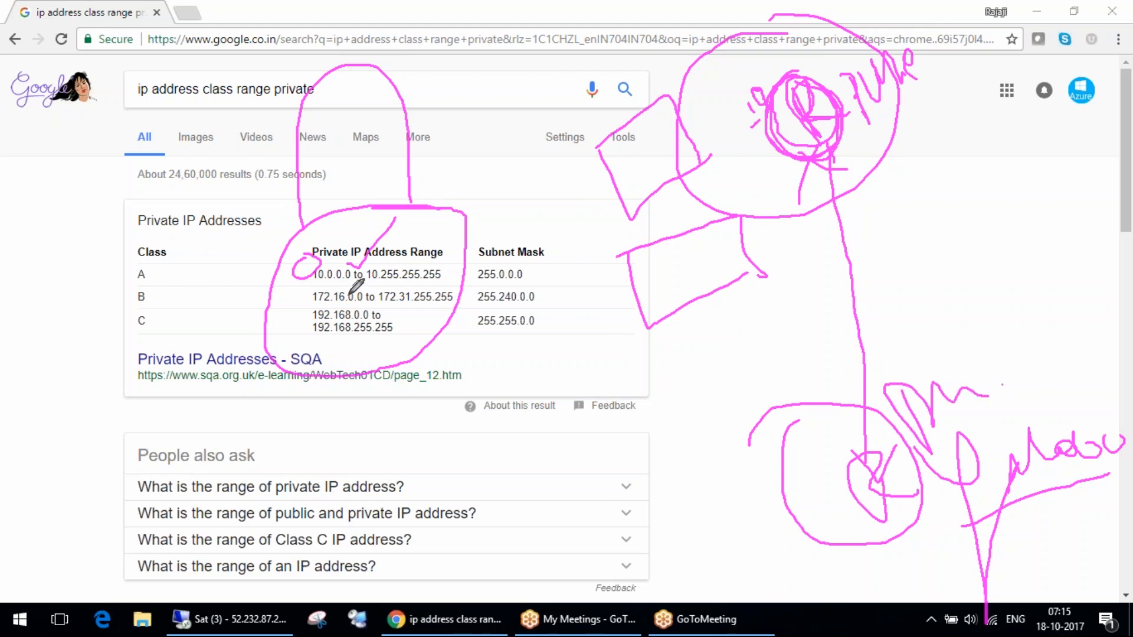
# Add check marks around the private IP ranges and draw an arrow from the class C range down the page.
pyautogui.moveTo(442, 268); pyautogui.dragTo(459, 267)
pyautogui.moveTo(491, 567); pyautogui.dragTo(557, 545)
pyautogui.moveTo(511, 502); pyautogui.dragTo(543, 512)
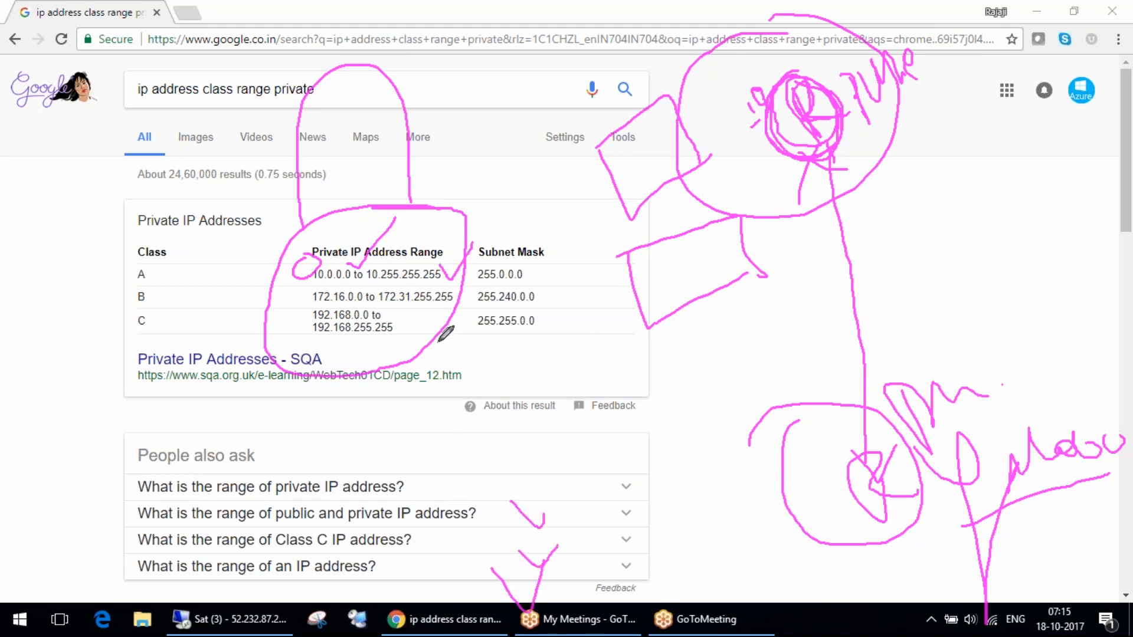
pyautogui.moveTo(421, 326)
pyautogui.mouseDown()
pyautogui.moveTo(502, 389)
pyautogui.moveTo(540, 522)
pyautogui.mouseUp()
pyautogui.moveTo(413, 324); pyautogui.dragTo(452, 311)
pyautogui.moveTo(517, 496); pyautogui.dragTo(539, 537)
pyautogui.moveTo(493, 512); pyautogui.dragTo(545, 444)
pyautogui.moveTo(311, 256); pyautogui.dragTo(286, 288)
pyautogui.moveTo(297, 330); pyautogui.dragTo(301, 369)
pyautogui.moveTo(292, 277); pyautogui.dragTo(274, 307)
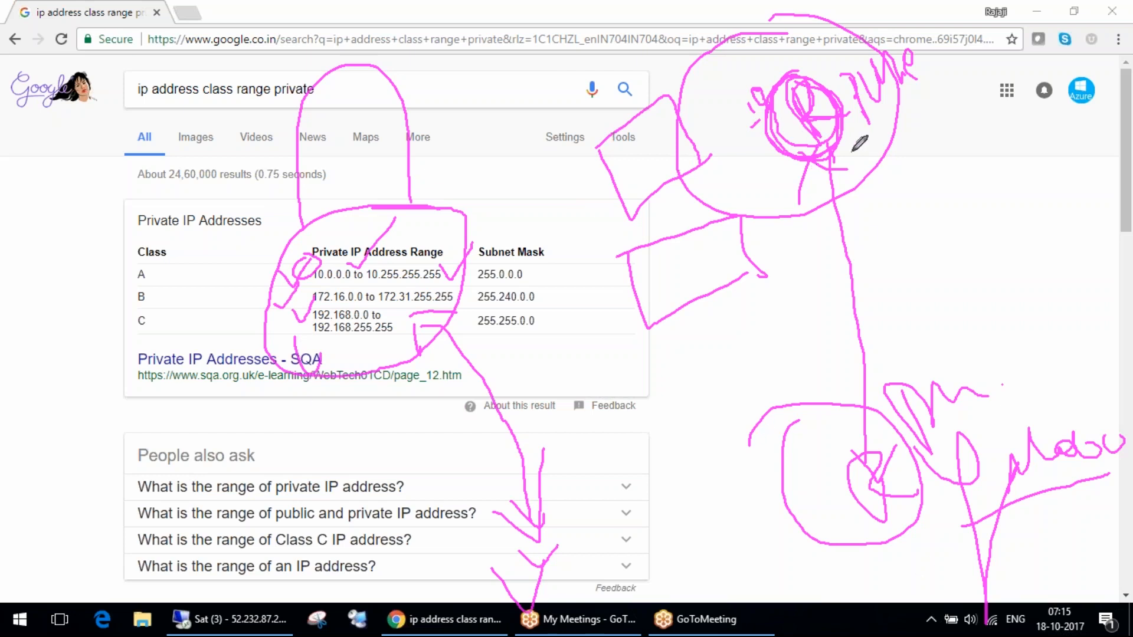
# Add a mark by the upper node, write ISP inside a large circle, and annotate it with "static" and another handwritten note.
pyautogui.moveTo(863, 139)
pyautogui.mouseDown()
pyautogui.moveTo(852, 160)
pyautogui.moveTo(862, 182)
pyautogui.moveTo(885, 119)
pyautogui.moveTo(879, 155)
pyautogui.mouseUp()
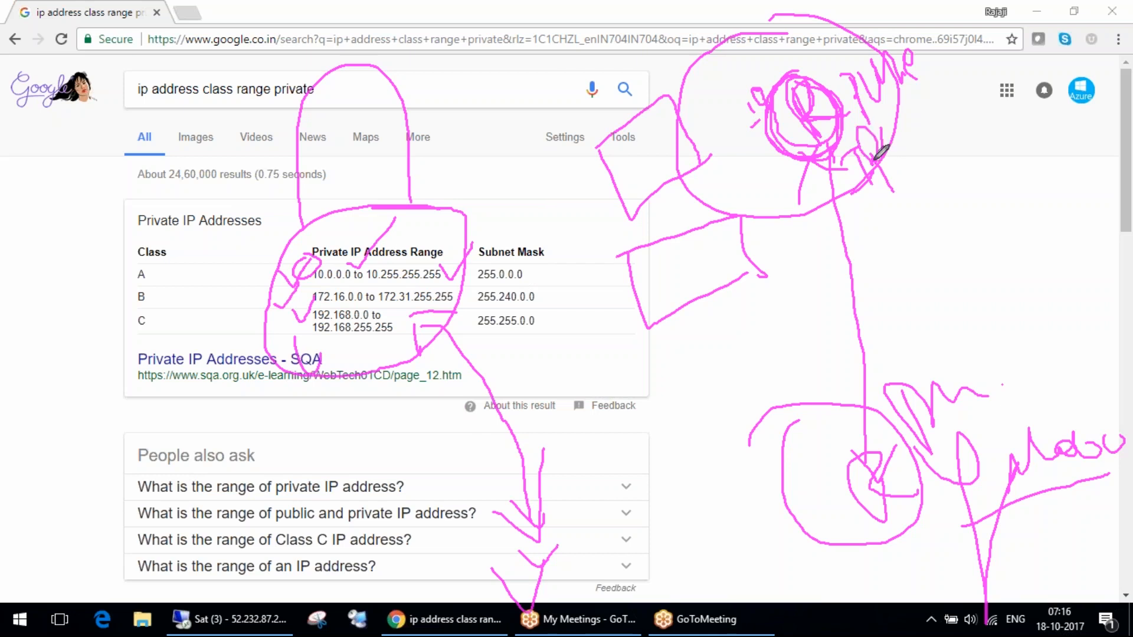
pyautogui.moveTo(47, 458); pyautogui.dragTo(85, 572)
pyautogui.moveTo(53, 617); pyautogui.dragTo(106, 589)
pyautogui.moveTo(93, 531); pyautogui.dragTo(83, 569)
pyautogui.moveTo(130, 478); pyautogui.dragTo(144, 558)
pyautogui.moveTo(25, 406)
pyautogui.mouseDown()
pyautogui.moveTo(76, 633)
pyautogui.moveTo(3, 420)
pyautogui.mouseUp()
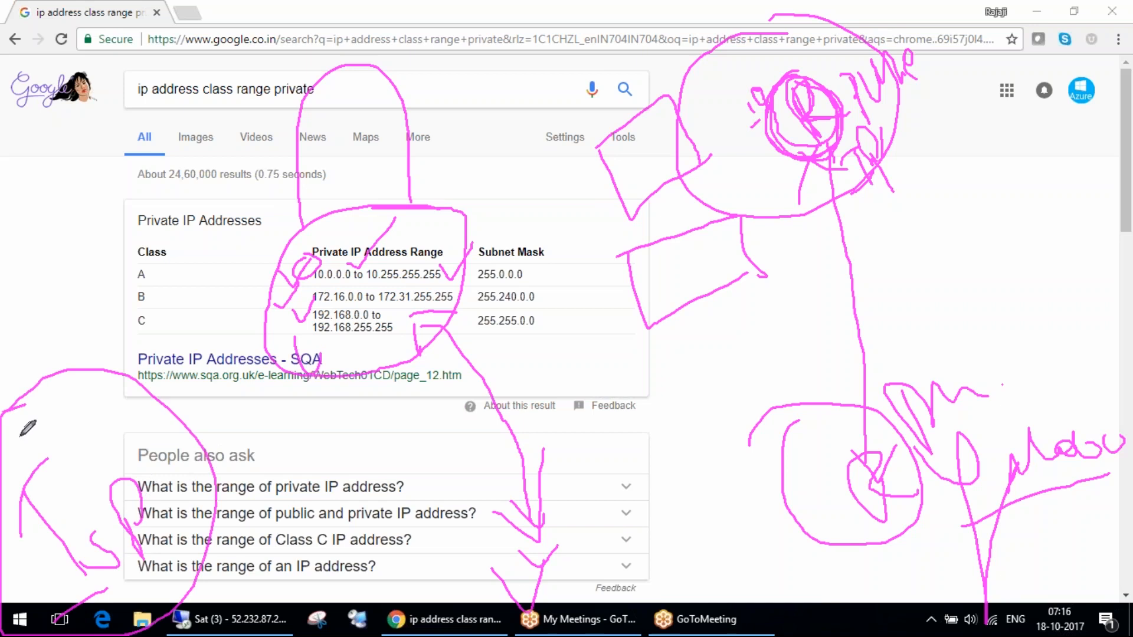
pyautogui.moveTo(208, 519)
pyautogui.mouseDown()
pyautogui.moveTo(278, 512)
pyautogui.moveTo(323, 476)
pyautogui.moveTo(307, 519)
pyautogui.moveTo(349, 495)
pyautogui.moveTo(408, 490)
pyautogui.mouseUp()
pyautogui.moveTo(401, 446)
pyautogui.mouseDown()
pyautogui.moveTo(406, 477)
pyautogui.moveTo(459, 472)
pyautogui.mouseUp()
pyautogui.moveTo(245, 417)
pyautogui.mouseDown()
pyautogui.moveTo(300, 446)
pyautogui.moveTo(380, 402)
pyautogui.moveTo(404, 403)
pyautogui.mouseUp()
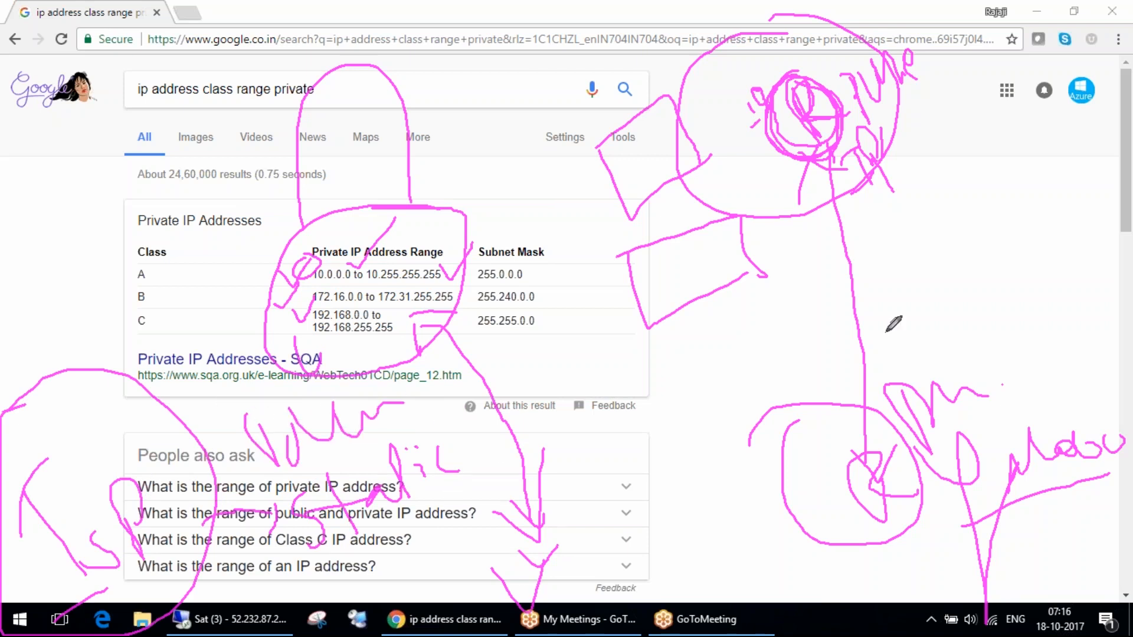
# Sketch a figure above the ISP circle and another inside it, and erase all drawings from the page.
pyautogui.moveTo(16, 206); pyautogui.dragTo(42, 218)
pyautogui.moveTo(81, 251); pyautogui.dragTo(86, 308)
pyautogui.moveTo(25, 329); pyautogui.dragTo(121, 306)
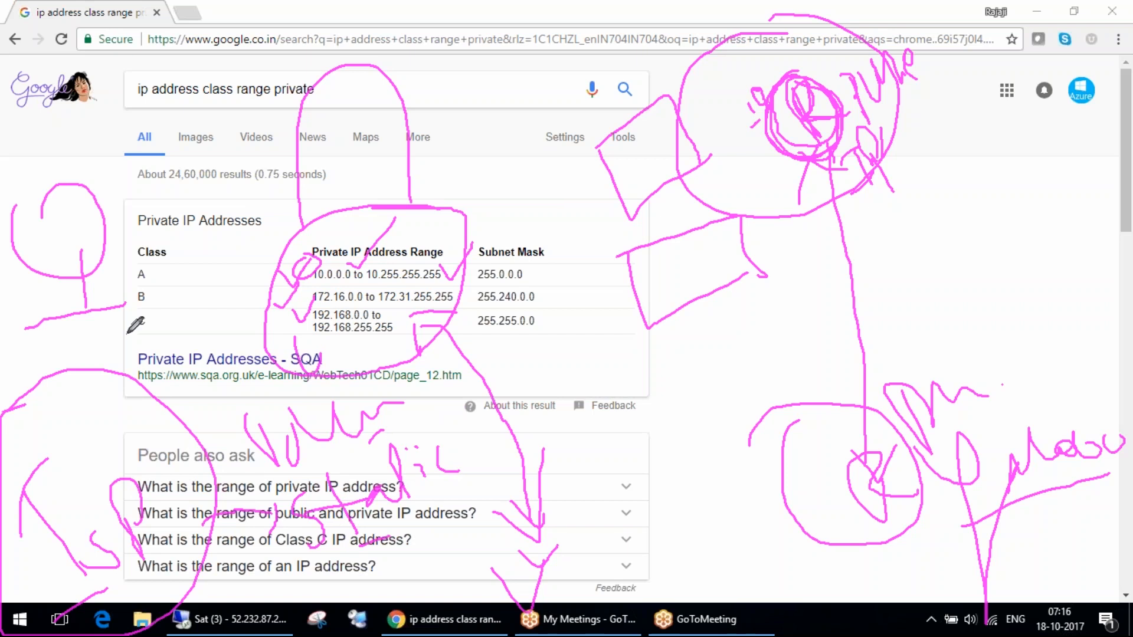
pyautogui.moveTo(82, 434)
pyautogui.mouseDown()
pyautogui.moveTo(103, 413)
pyautogui.moveTo(94, 503)
pyautogui.moveTo(68, 530)
pyautogui.moveTo(137, 485)
pyautogui.mouseUp()
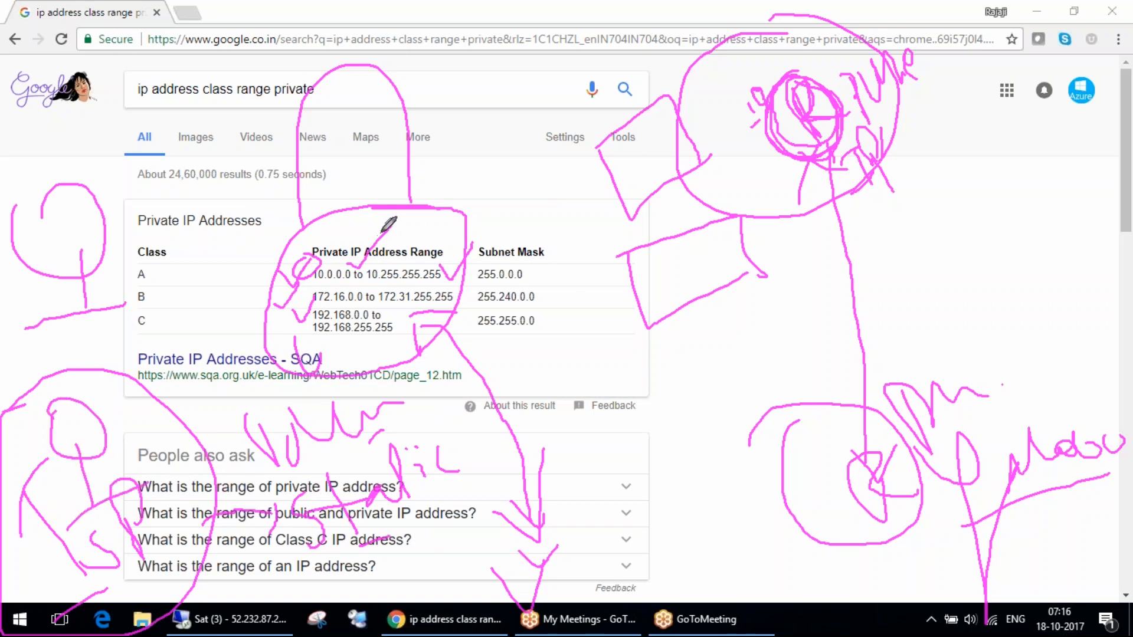
pyautogui.click(1132, 231)
# Circle the private IP ranges, underline the class C range 192.168.0.0 to 192.168.255.255, and sketch a figure below the table.
pyautogui.moveTo(328, 177)
pyautogui.mouseDown()
pyautogui.moveTo(292, 191)
pyautogui.moveTo(408, 169)
pyautogui.moveTo(218, 279)
pyautogui.mouseUp()
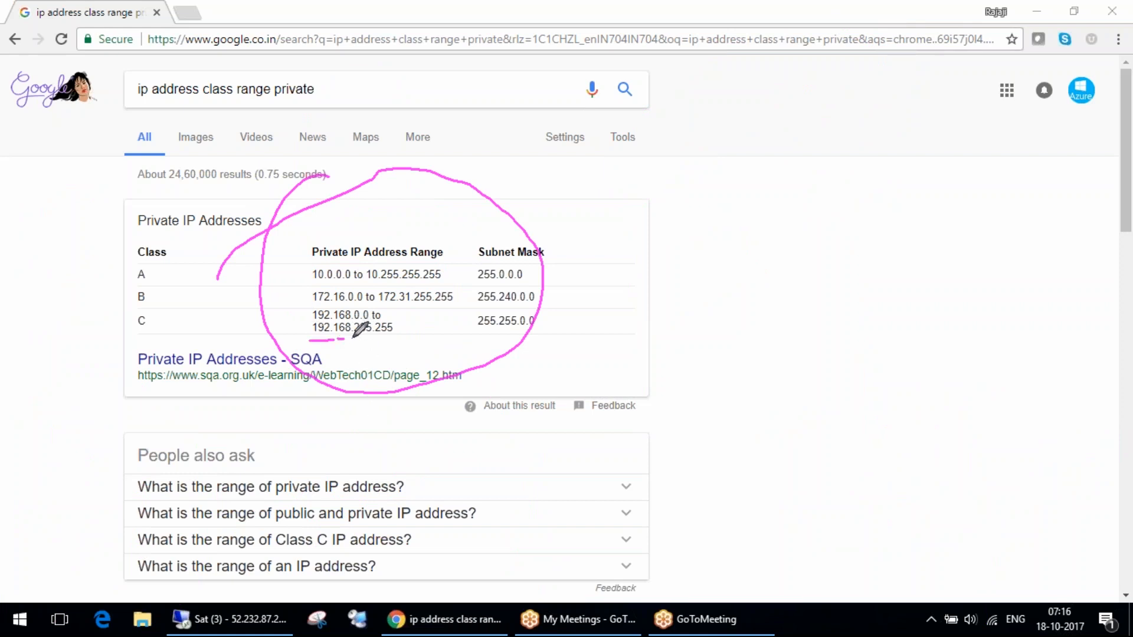
pyautogui.moveTo(434, 346)
pyautogui.mouseDown()
pyautogui.moveTo(294, 341)
pyautogui.moveTo(315, 339)
pyautogui.mouseUp()
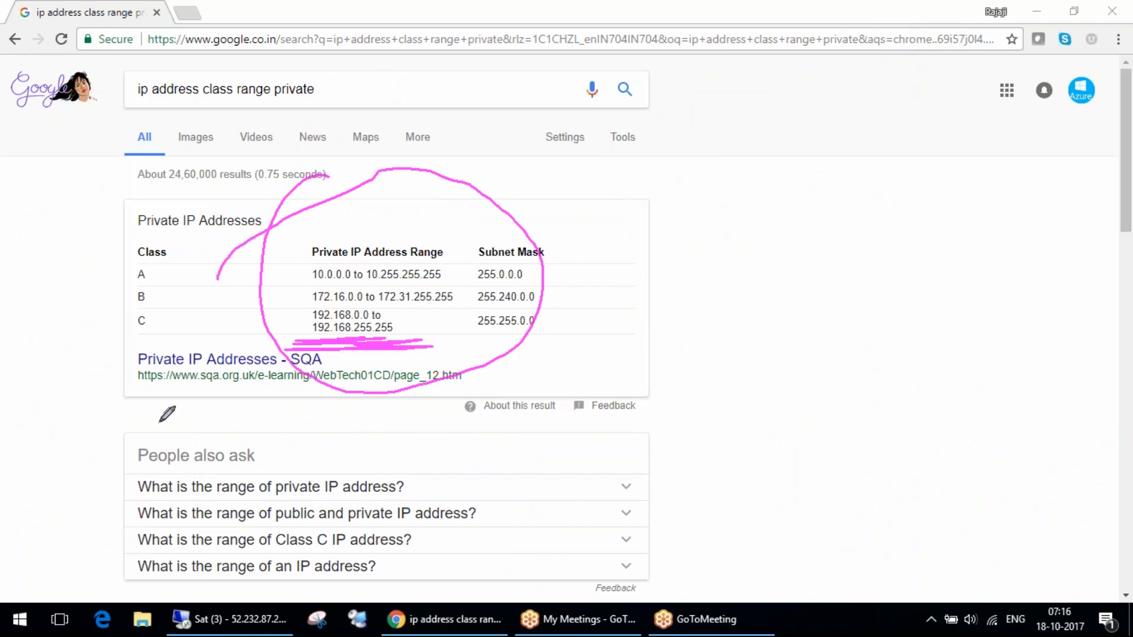
pyautogui.moveTo(254, 518); pyautogui.dragTo(308, 564)
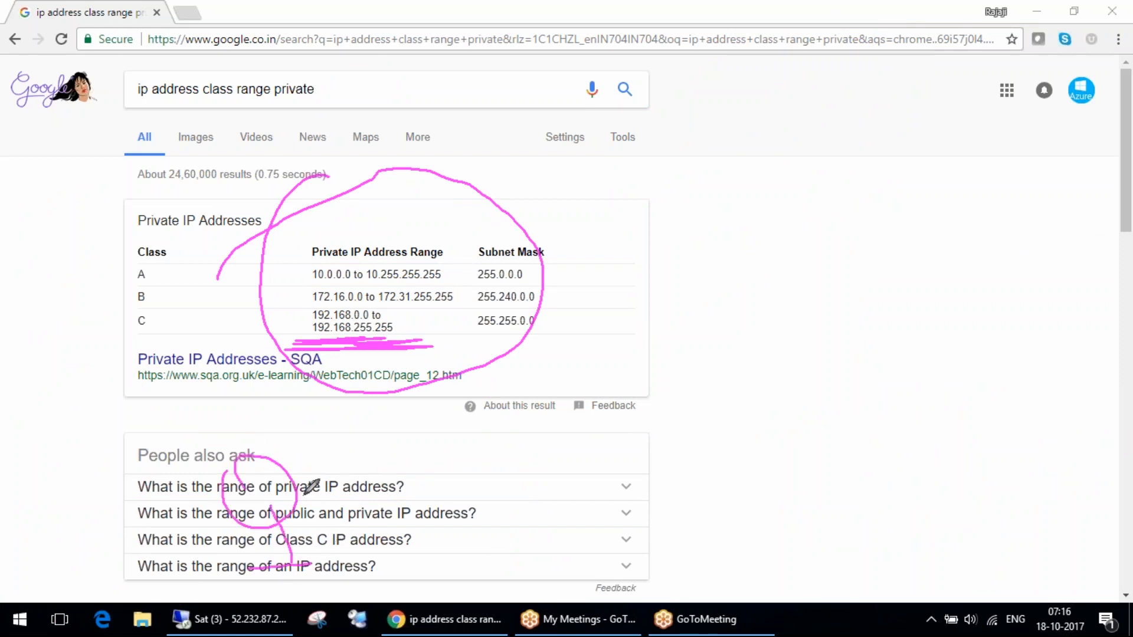
# Link the figure below the table to a circled handwritten note above, with branch lines and another loop around it.
pyautogui.moveTo(248, 474)
pyautogui.mouseDown()
pyautogui.moveTo(177, 225)
pyautogui.moveTo(179, 195)
pyautogui.moveTo(218, 189)
pyautogui.moveTo(261, 144)
pyautogui.mouseUp()
pyautogui.moveTo(126, 140)
pyautogui.mouseDown()
pyautogui.moveTo(159, 106)
pyautogui.moveTo(171, 148)
pyautogui.moveTo(154, 35)
pyautogui.moveTo(295, 194)
pyautogui.moveTo(265, 56)
pyautogui.mouseUp()
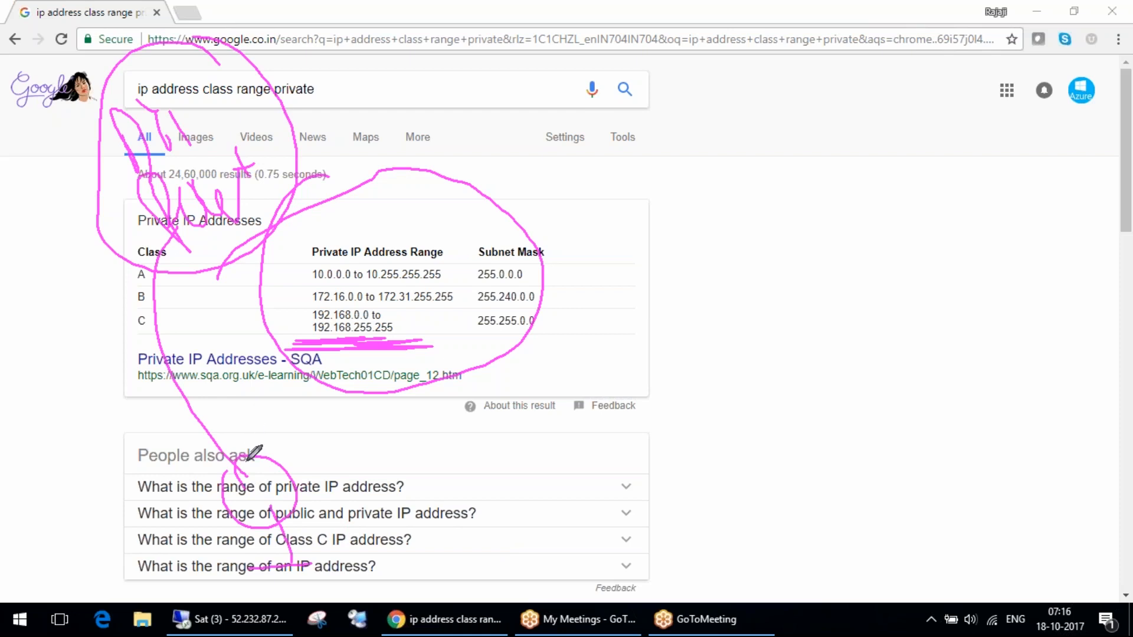
pyautogui.moveTo(188, 402); pyautogui.dragTo(161, 241)
pyautogui.moveTo(288, 135)
pyautogui.mouseDown()
pyautogui.moveTo(415, 21)
pyautogui.moveTo(452, 103)
pyautogui.moveTo(469, 108)
pyautogui.mouseUp()
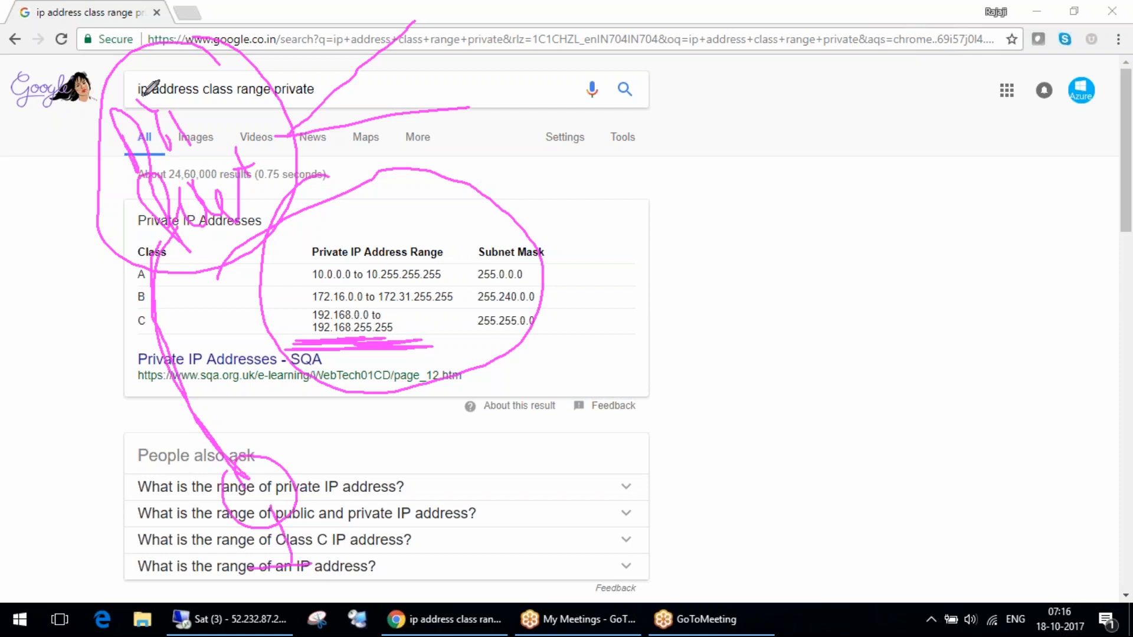
pyautogui.moveTo(194, 99)
pyautogui.mouseDown()
pyautogui.moveTo(12, 56)
pyautogui.moveTo(171, 8)
pyautogui.mouseUp()
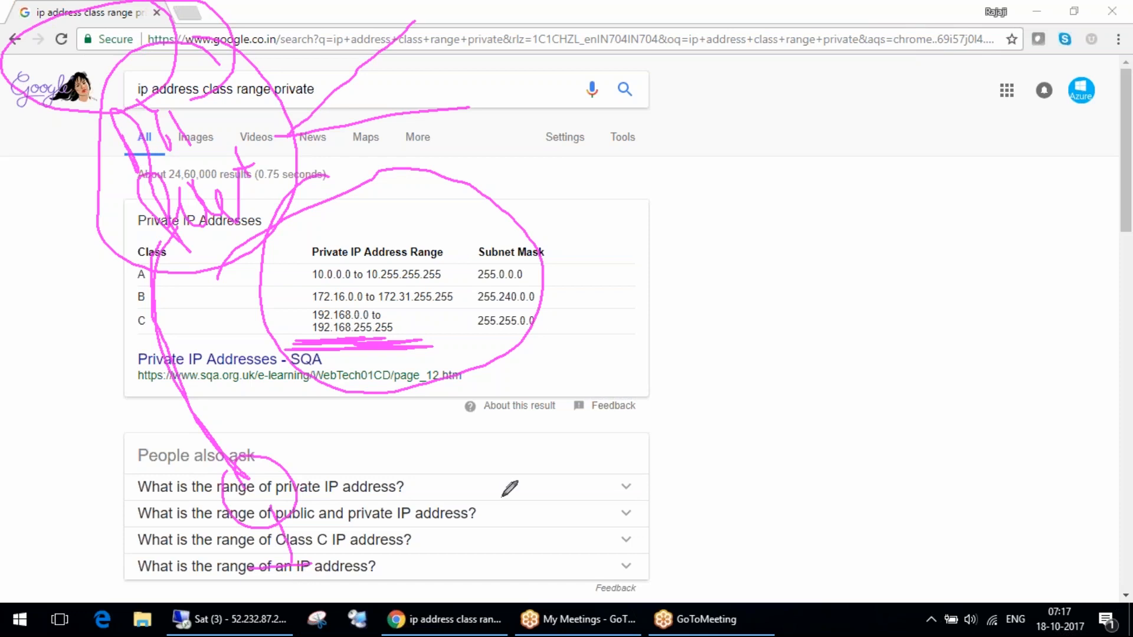
# Retrace the figure and its connecting line, and add more circles around and above the handwritten note.
pyautogui.moveTo(262, 519)
pyautogui.mouseDown()
pyautogui.moveTo(292, 590)
pyautogui.moveTo(328, 558)
pyautogui.mouseUp()
pyautogui.moveTo(171, 2); pyautogui.dragTo(207, 1)
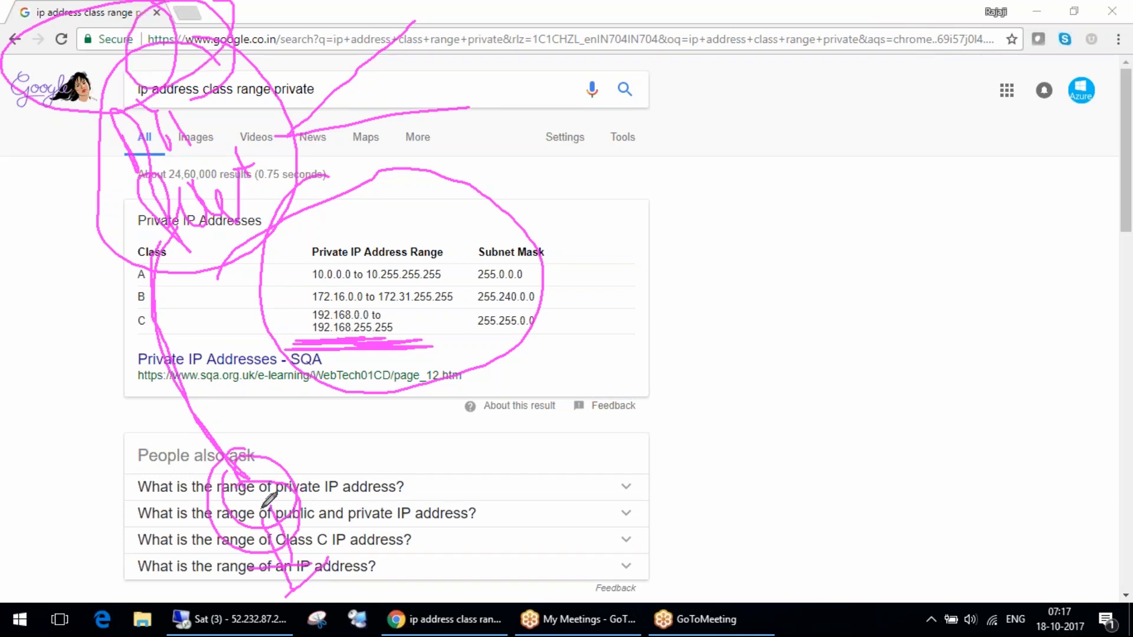
pyautogui.moveTo(236, 56)
pyautogui.mouseDown()
pyautogui.moveTo(191, 30)
pyautogui.moveTo(216, 9)
pyautogui.mouseUp()
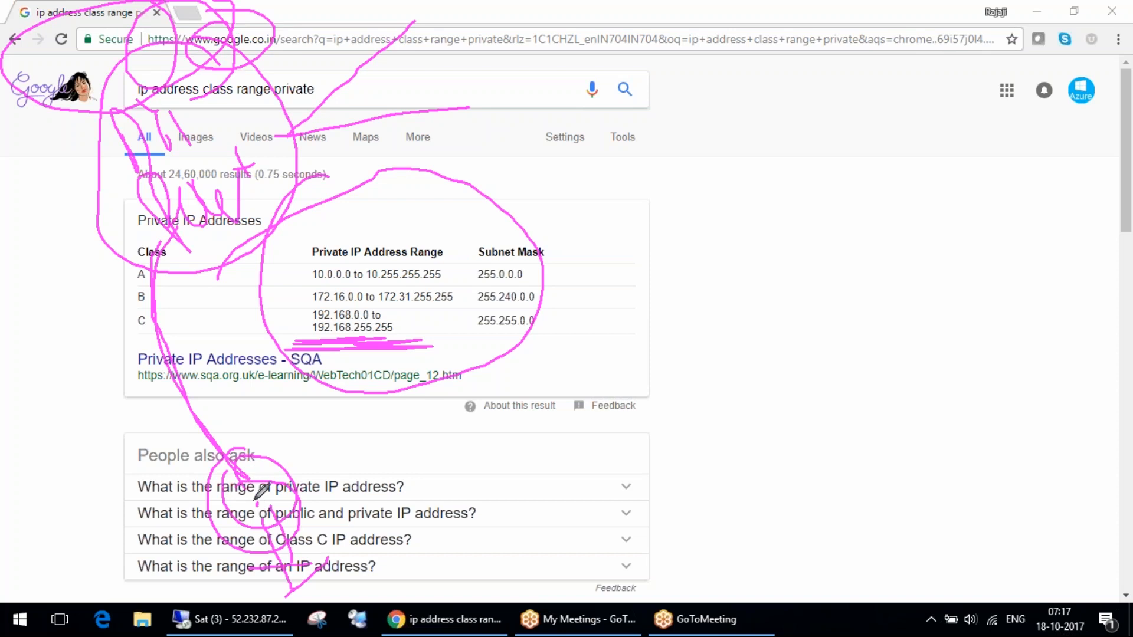
pyautogui.moveTo(247, 475)
pyautogui.mouseDown()
pyautogui.moveTo(204, 413)
pyautogui.moveTo(168, 258)
pyautogui.mouseUp()
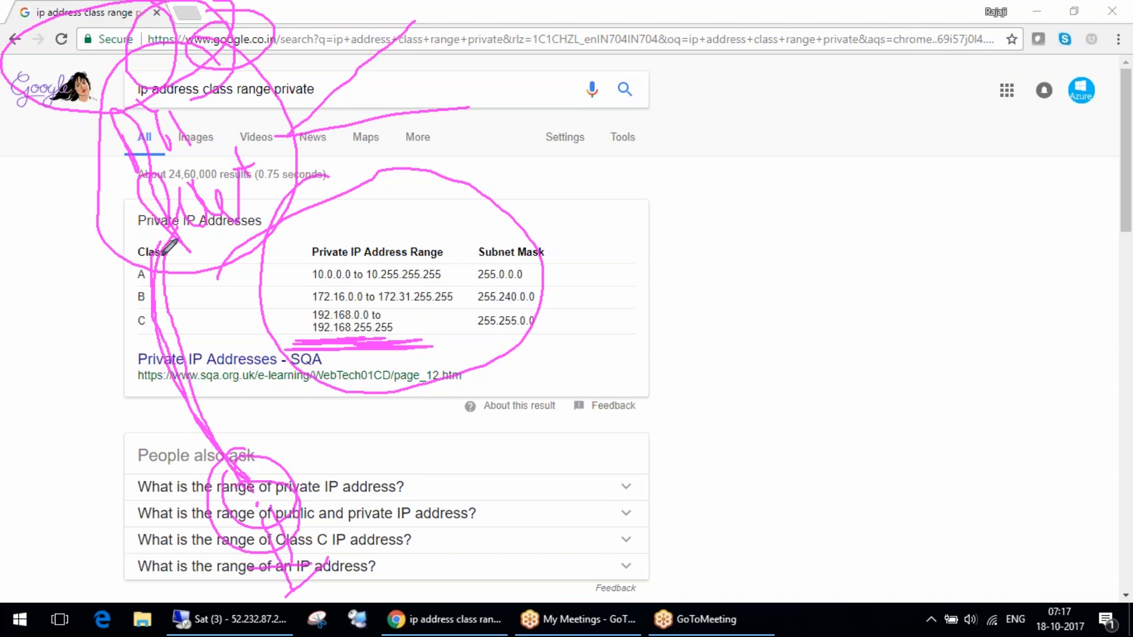
pyautogui.moveTo(141, 41); pyautogui.dragTo(285, 59)
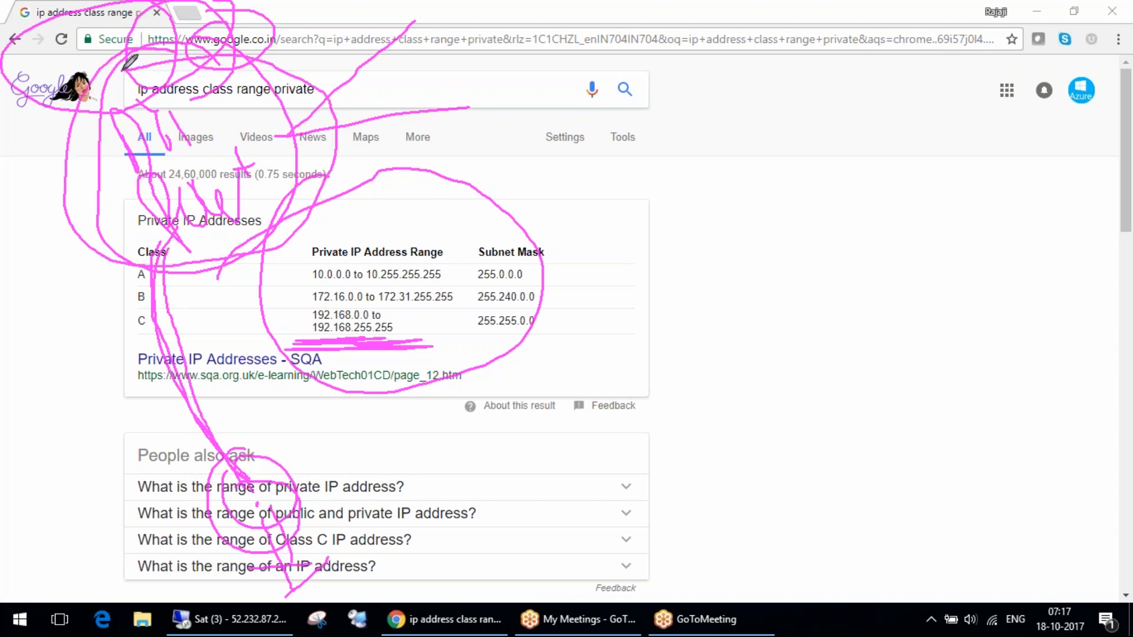
# Write "google" in a circle, connect it to the handwritten note, and trace the path back down to the figure.
pyautogui.moveTo(348, 141)
pyautogui.mouseDown()
pyautogui.moveTo(342, 164)
pyautogui.moveTo(298, 174)
pyautogui.moveTo(472, 102)
pyautogui.moveTo(635, 88)
pyautogui.moveTo(632, 127)
pyautogui.moveTo(779, 54)
pyautogui.moveTo(707, 14)
pyautogui.mouseUp()
pyautogui.moveTo(698, 112)
pyautogui.mouseDown()
pyautogui.moveTo(678, 121)
pyautogui.moveTo(767, 115)
pyautogui.moveTo(711, 139)
pyautogui.moveTo(450, 104)
pyautogui.moveTo(257, 106)
pyautogui.mouseUp()
pyautogui.moveTo(172, 249)
pyautogui.mouseDown()
pyautogui.moveTo(190, 530)
pyautogui.moveTo(212, 483)
pyautogui.moveTo(260, 528)
pyautogui.moveTo(348, 558)
pyautogui.moveTo(278, 578)
pyautogui.mouseUp()
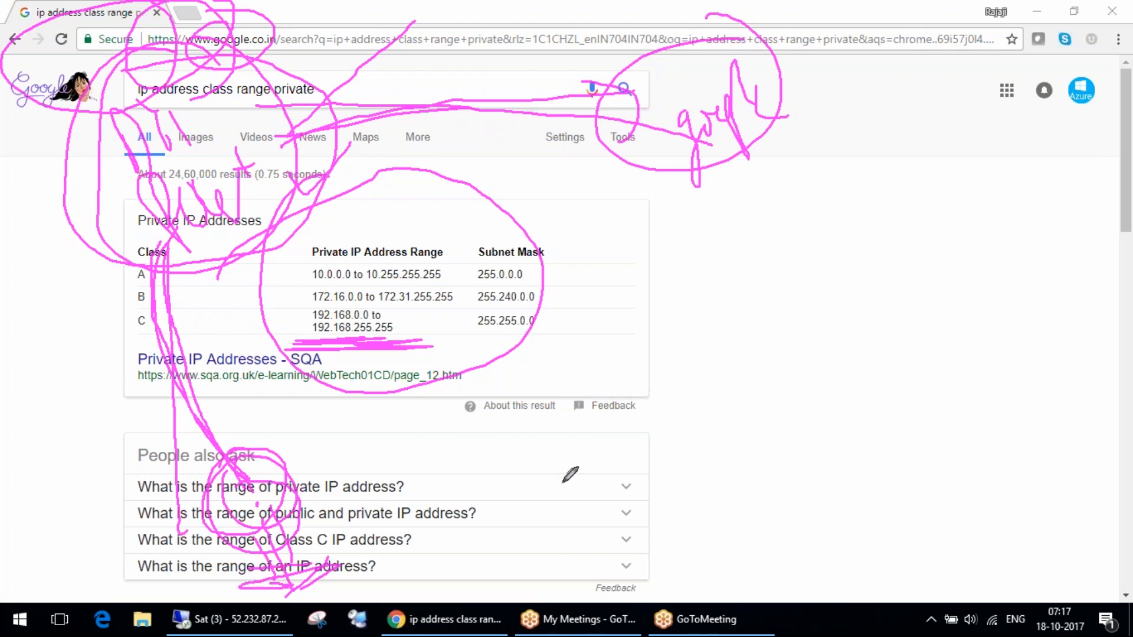
# Add a note above the table, draw a long curve down to a circled "ISP" note, and clear the whole sketch.
pyautogui.moveTo(314, 272)
pyautogui.mouseDown()
pyautogui.moveTo(321, 177)
pyautogui.moveTo(391, 199)
pyautogui.moveTo(350, 269)
pyautogui.moveTo(456, 193)
pyautogui.mouseUp()
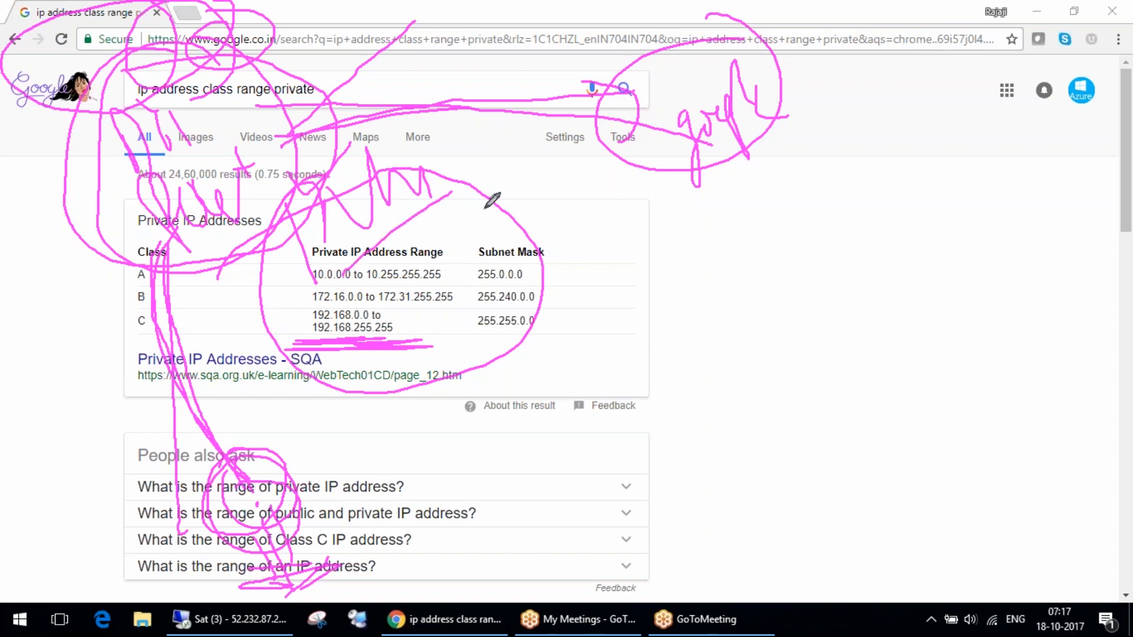
pyautogui.moveTo(564, 553)
pyautogui.mouseDown()
pyautogui.moveTo(833, 532)
pyautogui.moveTo(244, 126)
pyautogui.mouseUp()
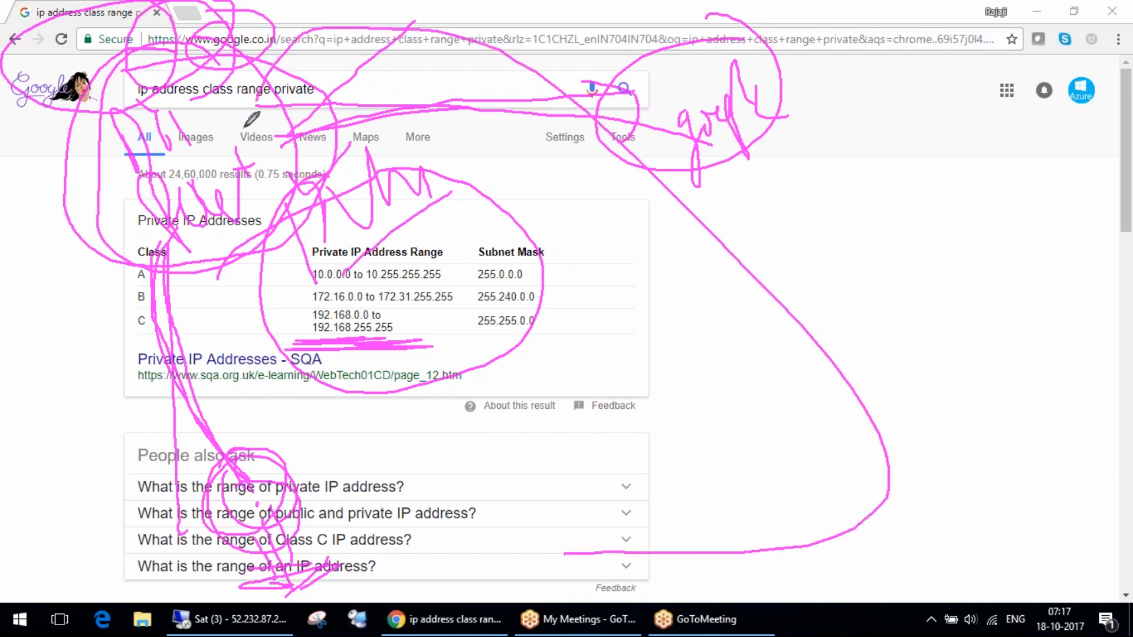
pyautogui.moveTo(734, 508)
pyautogui.mouseDown()
pyautogui.moveTo(713, 531)
pyautogui.moveTo(771, 582)
pyautogui.moveTo(802, 574)
pyautogui.moveTo(834, 529)
pyautogui.mouseUp()
pyautogui.moveTo(818, 456)
pyautogui.mouseDown()
pyautogui.moveTo(646, 629)
pyautogui.moveTo(760, 382)
pyautogui.mouseUp()
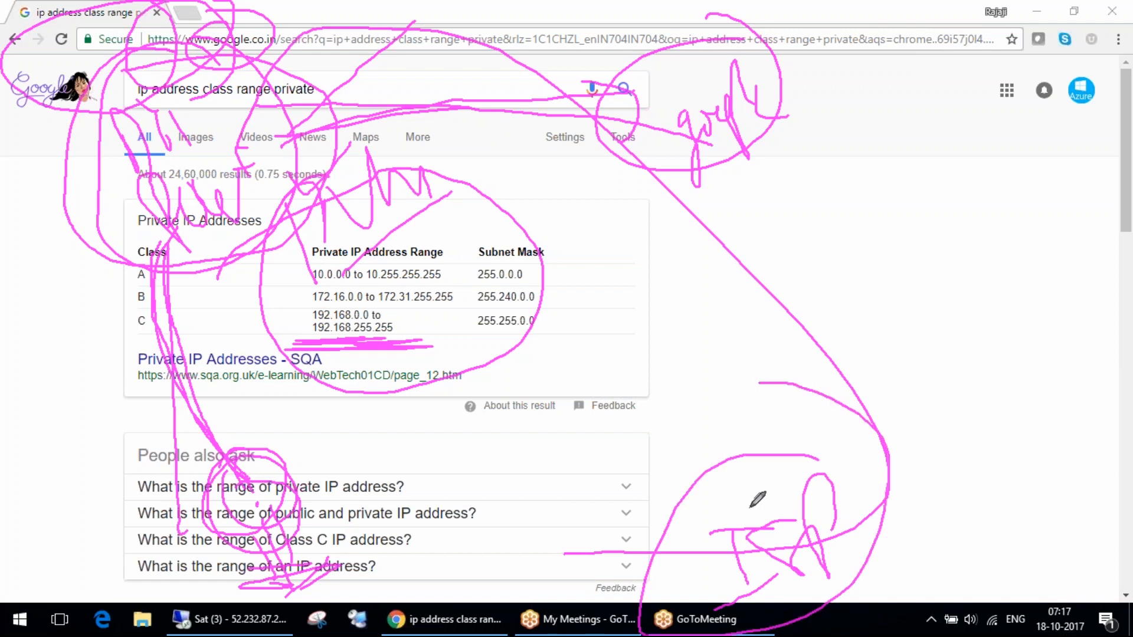
pyautogui.click(1118, 238)
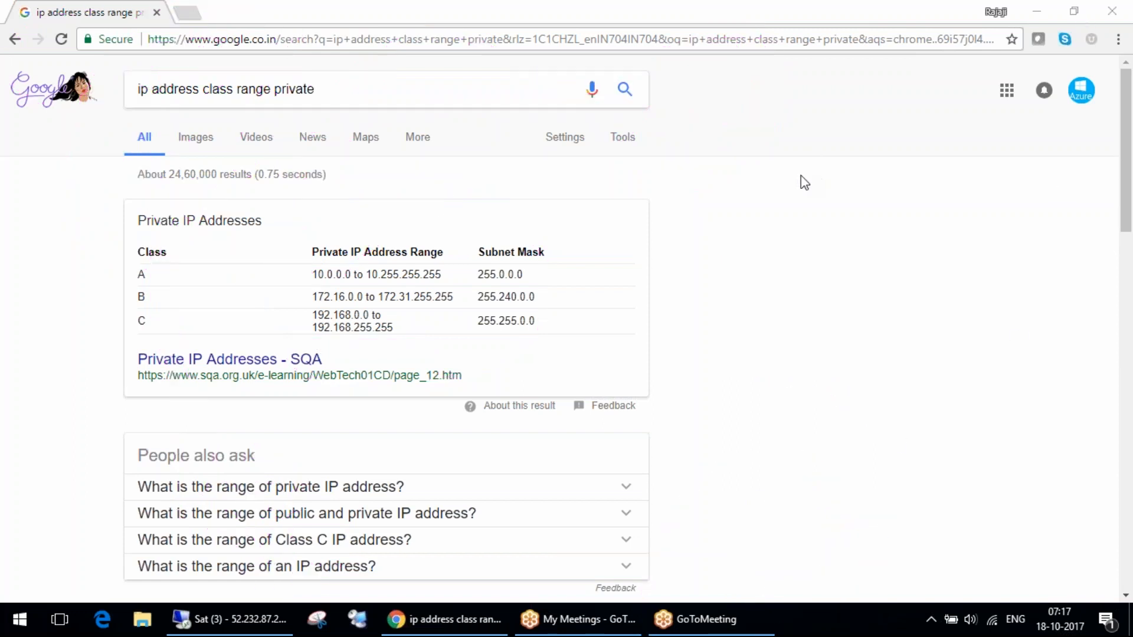
# Circle the private IP address ranges and subnet masks in the table, and erase the circle.
pyautogui.moveTo(317, 191)
pyautogui.mouseDown()
pyautogui.moveTo(272, 278)
pyautogui.moveTo(511, 193)
pyautogui.moveTo(335, 222)
pyautogui.mouseUp()
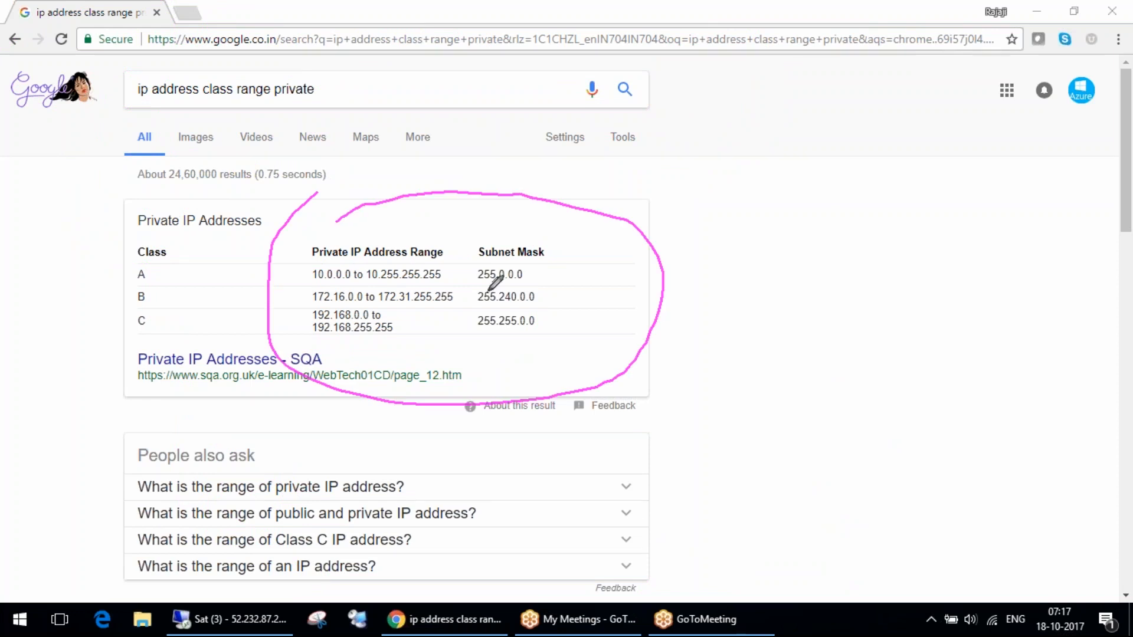
pyautogui.press('Escape')
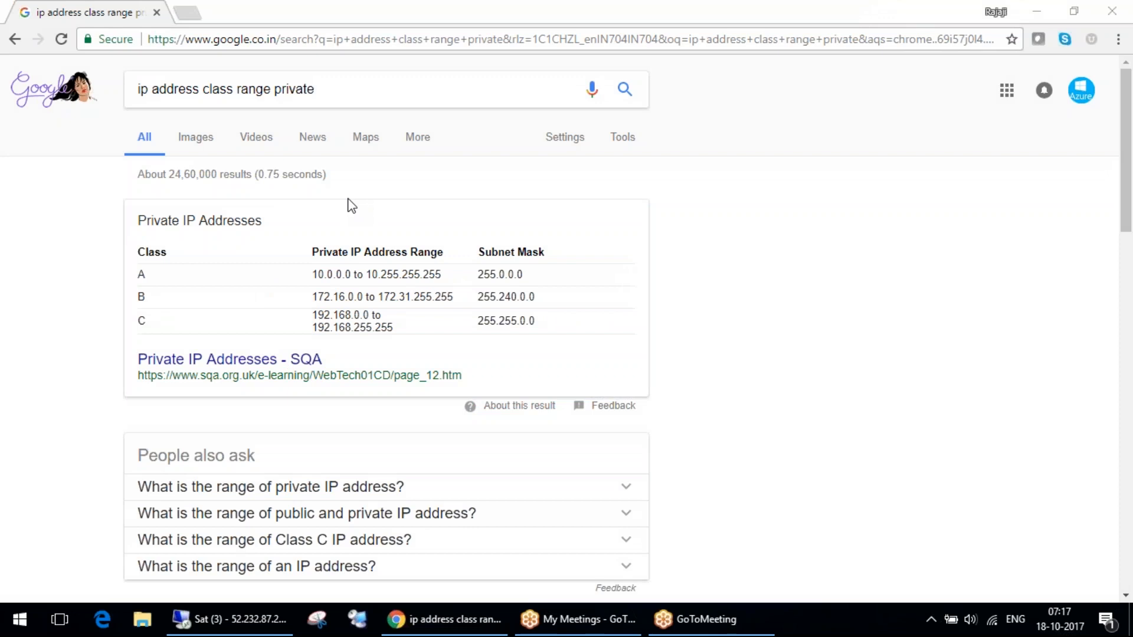
# Expand the related question about the range of public and private IP addresses and skim the search results.
pyautogui.click(458, 520)
pyautogui.scroll(-5, 443, 270)
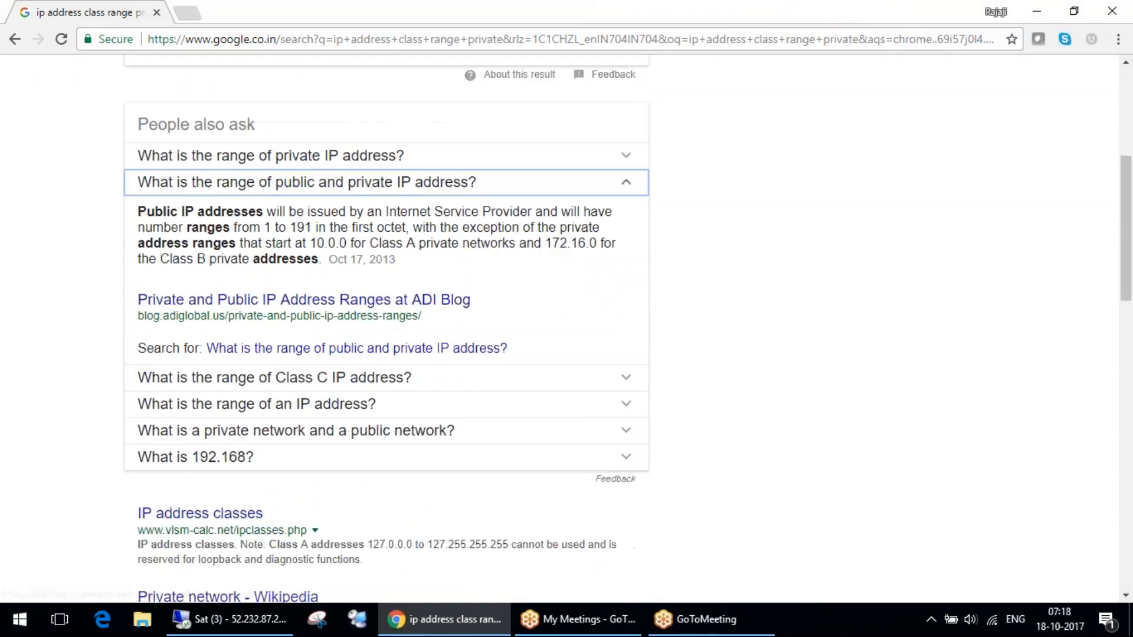
pyautogui.scroll(-8, 399, 274)
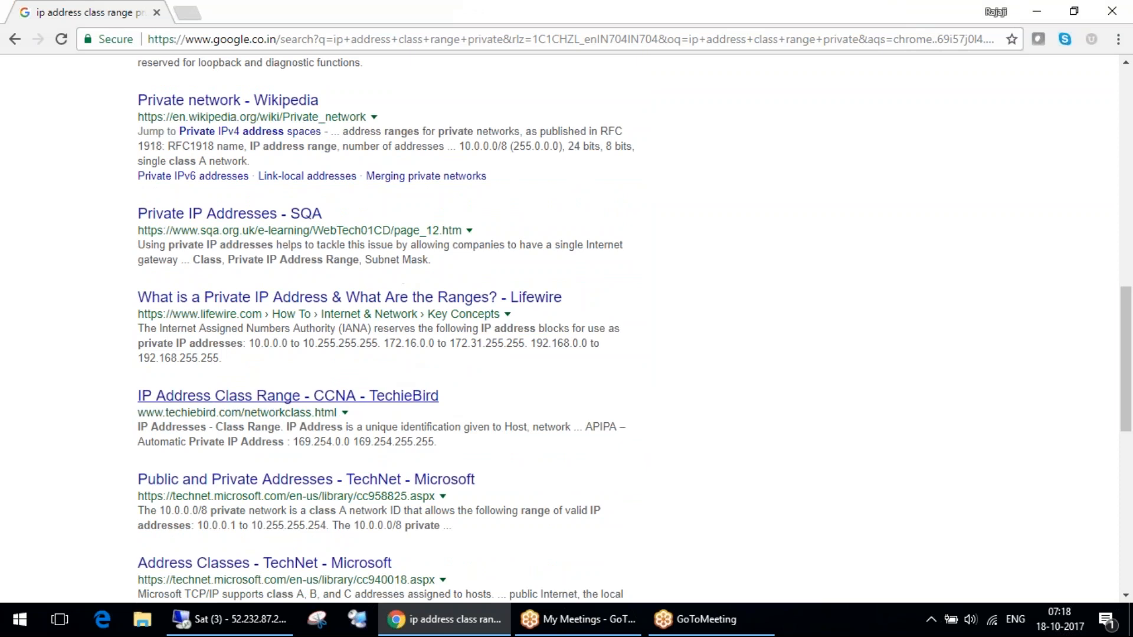
pyautogui.scroll(14, 400, 365)
pyautogui.scroll(-10, 404, 273)
pyautogui.scroll(12, 405, 273)
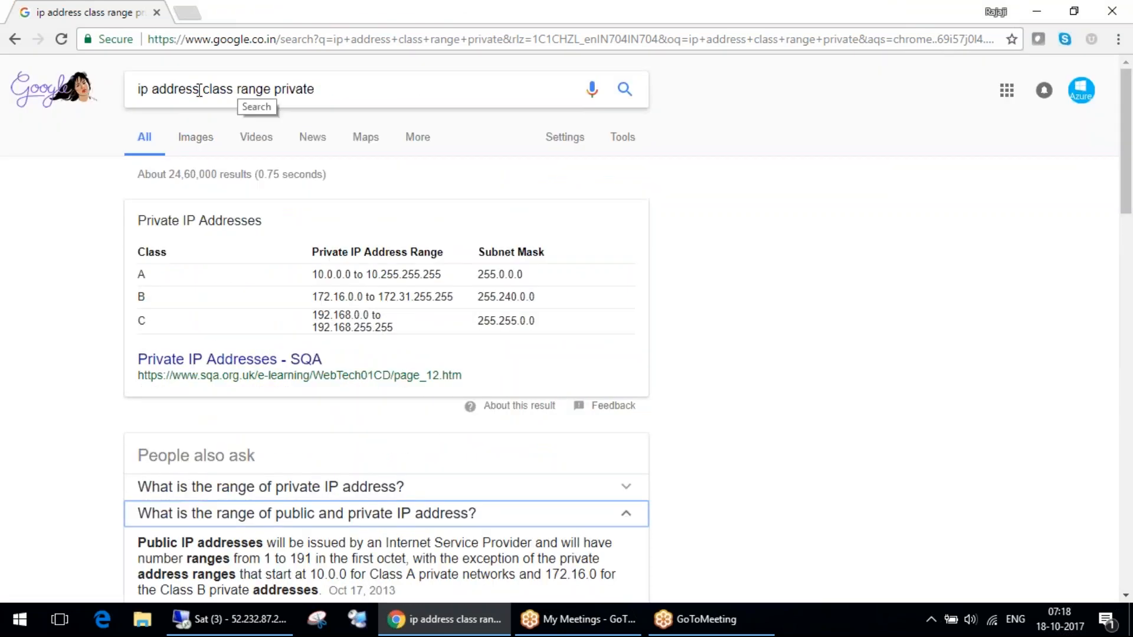
# Remove "class" and "private" from the query and search for "ip address range".
pyautogui.click(201, 91)
pyautogui.doubleClick(216, 92)
pyautogui.press('BackSpace')
pyautogui.press('Return')
pyautogui.doubleClick(257, 91)
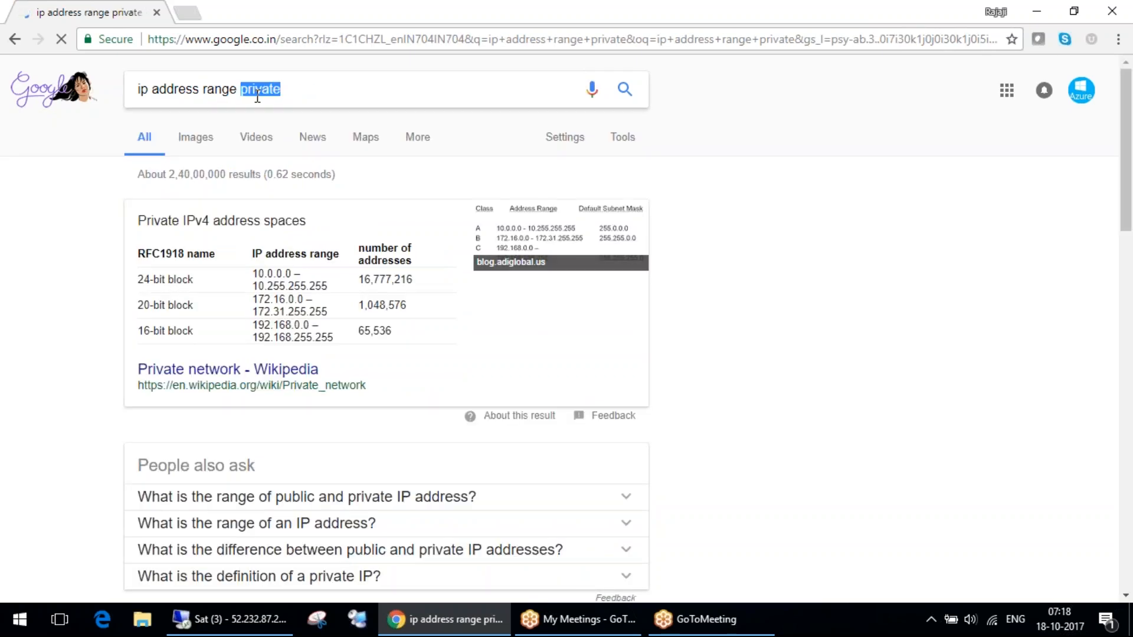
pyautogui.press('BackSpace')
pyautogui.press('Return')
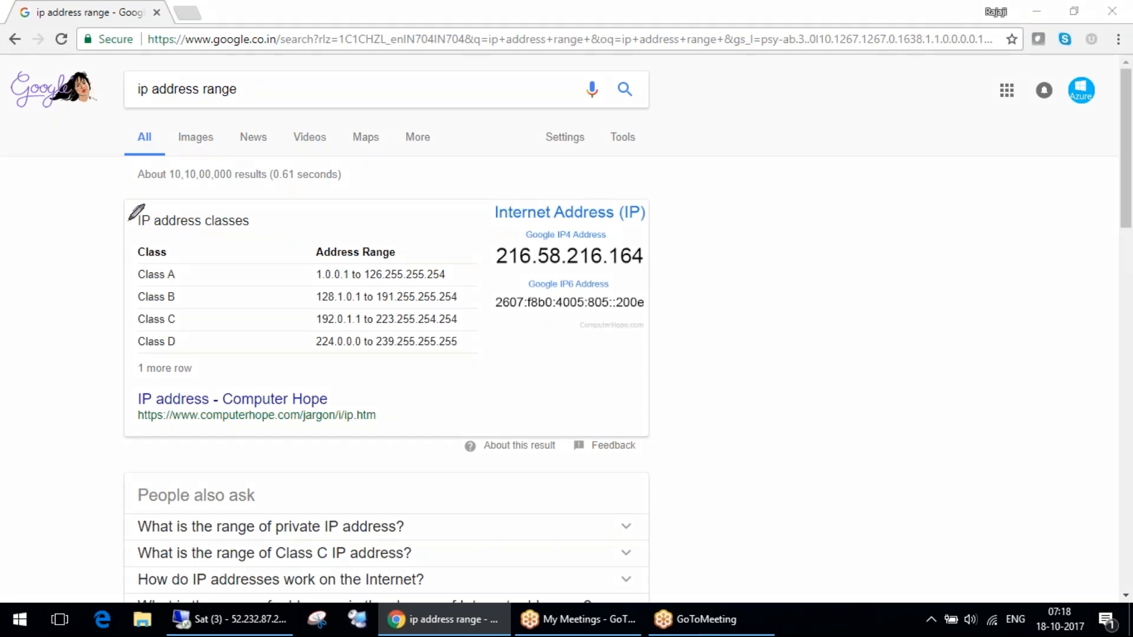
# Circle the IP address classes result and draw a four-part strip below it labelled A, B, C and D.
pyautogui.moveTo(119, 197)
pyautogui.mouseDown()
pyautogui.moveTo(122, 399)
pyautogui.moveTo(590, 354)
pyautogui.moveTo(566, 321)
pyautogui.moveTo(549, 177)
pyautogui.moveTo(141, 183)
pyautogui.moveTo(120, 200)
pyautogui.mouseUp()
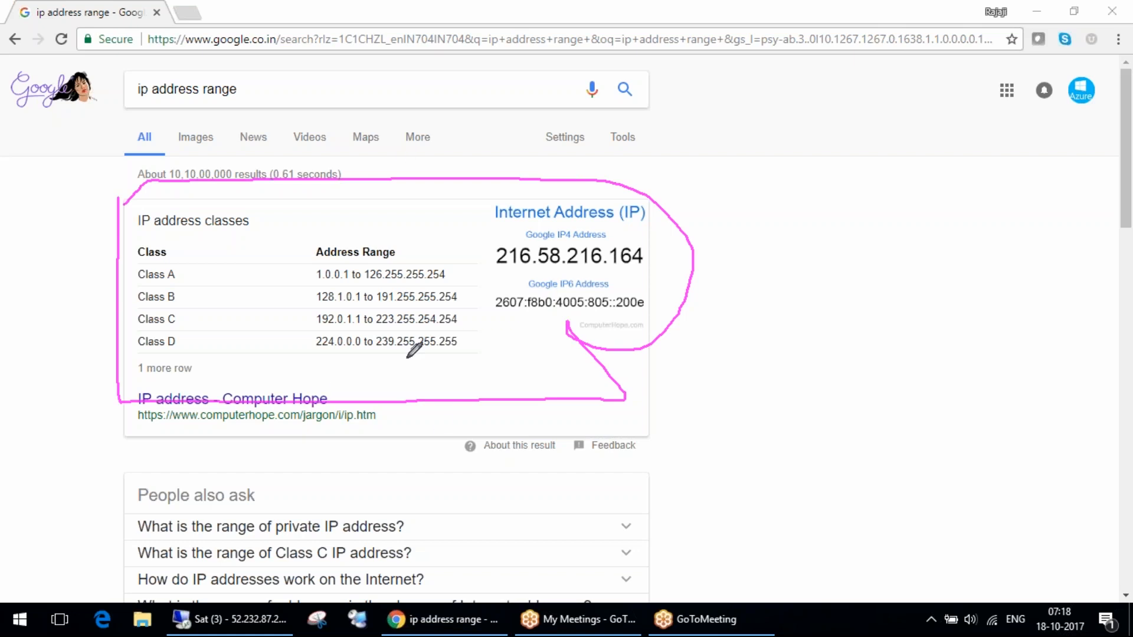
pyautogui.moveTo(521, 487); pyautogui.dragTo(962, 508)
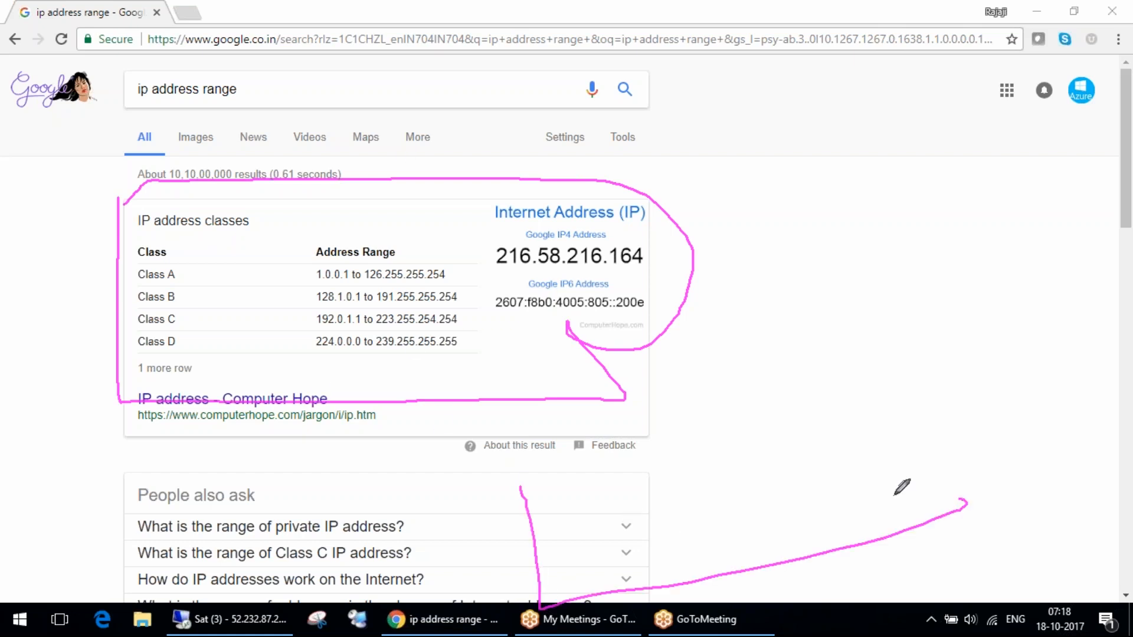
pyautogui.moveTo(522, 488)
pyautogui.mouseDown()
pyautogui.moveTo(1004, 458)
pyautogui.moveTo(982, 510)
pyautogui.mouseUp()
pyautogui.moveTo(645, 467); pyautogui.dragTo(697, 564)
pyautogui.moveTo(792, 450); pyautogui.dragTo(832, 543)
pyautogui.moveTo(572, 570)
pyautogui.mouseDown()
pyautogui.moveTo(616, 564)
pyautogui.moveTo(684, 530)
pyautogui.mouseUp()
pyautogui.moveTo(730, 552)
pyautogui.mouseDown()
pyautogui.moveTo(732, 502)
pyautogui.moveTo(773, 546)
pyautogui.mouseUp()
pyautogui.moveTo(897, 485); pyautogui.dragTo(913, 511)
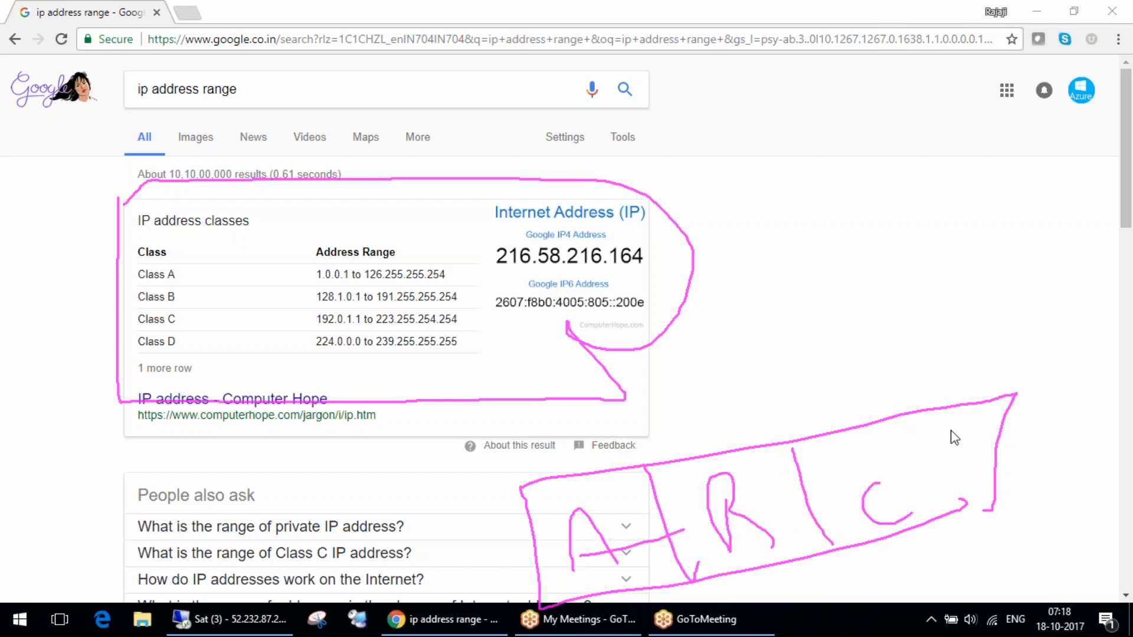
pyautogui.moveTo(888, 416); pyautogui.dragTo(948, 542)
pyautogui.moveTo(953, 421); pyautogui.dragTo(952, 489)
pyautogui.moveTo(954, 420); pyautogui.dragTo(946, 488)
# Link part A to the circled Class A range, write the ranges 128–191, 192–223 and 224–239 above the other parts, and clear the sketch.
pyautogui.moveTo(581, 515)
pyautogui.mouseDown()
pyautogui.moveTo(106, 407)
pyautogui.moveTo(120, 300)
pyautogui.moveTo(294, 268)
pyautogui.moveTo(314, 277)
pyautogui.mouseUp()
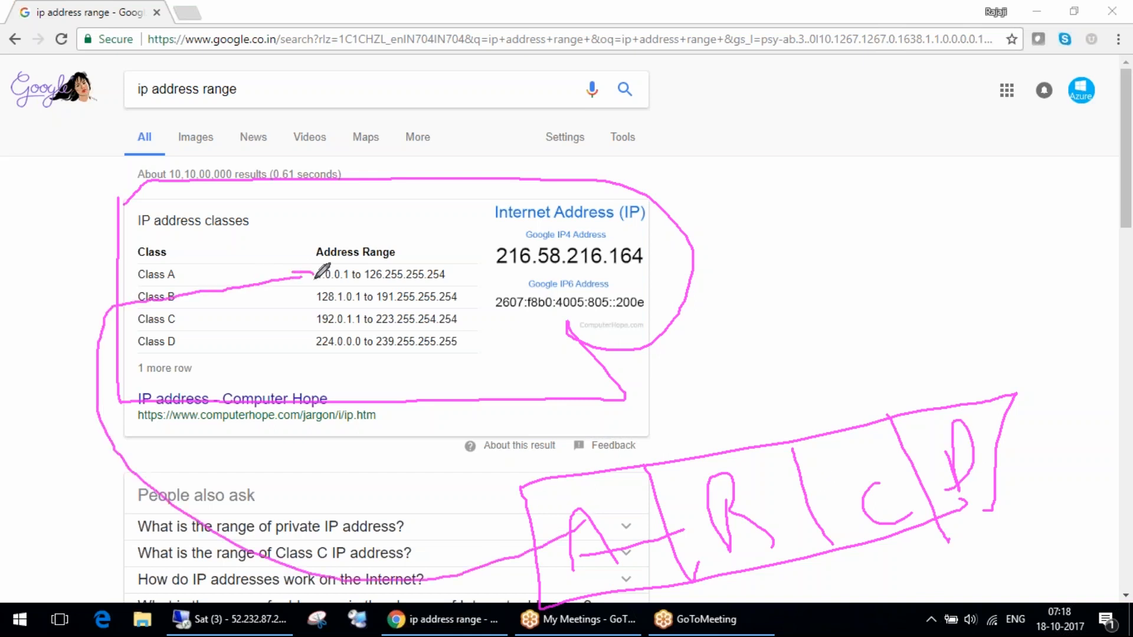
pyautogui.moveTo(374, 254)
pyautogui.mouseDown()
pyautogui.moveTo(378, 277)
pyautogui.moveTo(379, 253)
pyautogui.mouseUp()
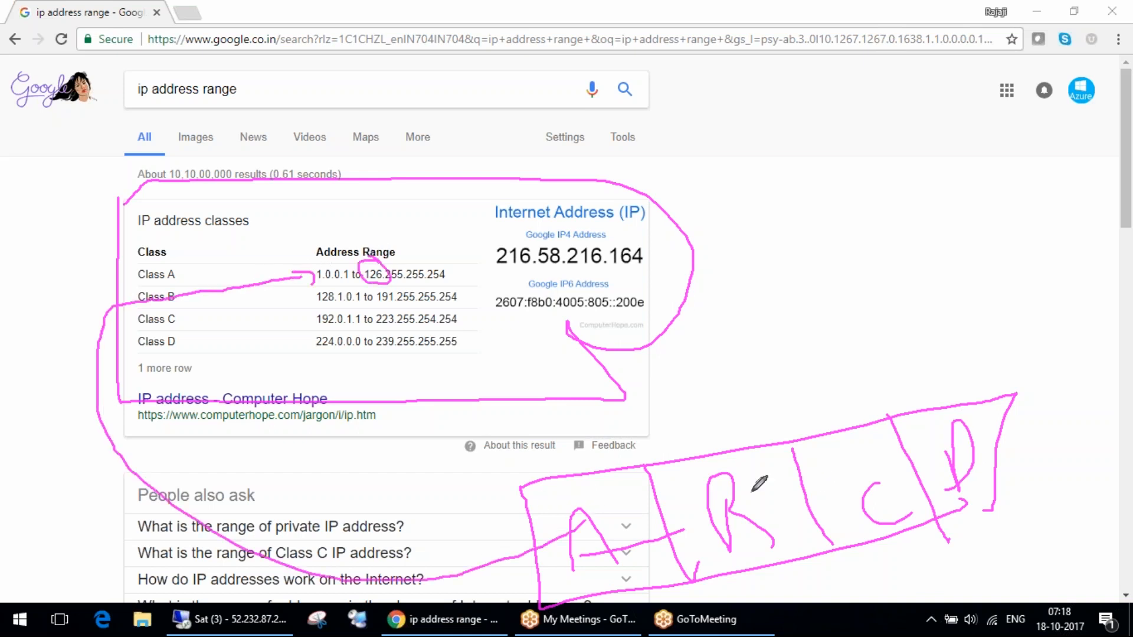
pyautogui.moveTo(680, 429)
pyautogui.mouseDown()
pyautogui.moveTo(733, 435)
pyautogui.moveTo(734, 415)
pyautogui.moveTo(712, 411)
pyautogui.moveTo(693, 354)
pyautogui.moveTo(700, 328)
pyautogui.moveTo(736, 380)
pyautogui.mouseUp()
pyautogui.moveTo(816, 415)
pyautogui.mouseDown()
pyautogui.moveTo(832, 394)
pyautogui.moveTo(841, 401)
pyautogui.moveTo(782, 340)
pyautogui.moveTo(772, 365)
pyautogui.mouseUp()
pyautogui.moveTo(777, 330); pyautogui.dragTo(791, 341)
pyautogui.moveTo(737, 304)
pyautogui.mouseDown()
pyautogui.moveTo(765, 300)
pyautogui.moveTo(770, 267)
pyautogui.mouseUp()
pyautogui.moveTo(931, 409)
pyautogui.mouseDown()
pyautogui.moveTo(930, 388)
pyautogui.moveTo(960, 350)
pyautogui.moveTo(968, 363)
pyautogui.moveTo(1021, 351)
pyautogui.mouseUp()
pyautogui.moveTo(1033, 331)
pyautogui.mouseDown()
pyautogui.moveTo(1025, 348)
pyautogui.moveTo(1051, 322)
pyautogui.moveTo(1077, 367)
pyautogui.mouseUp()
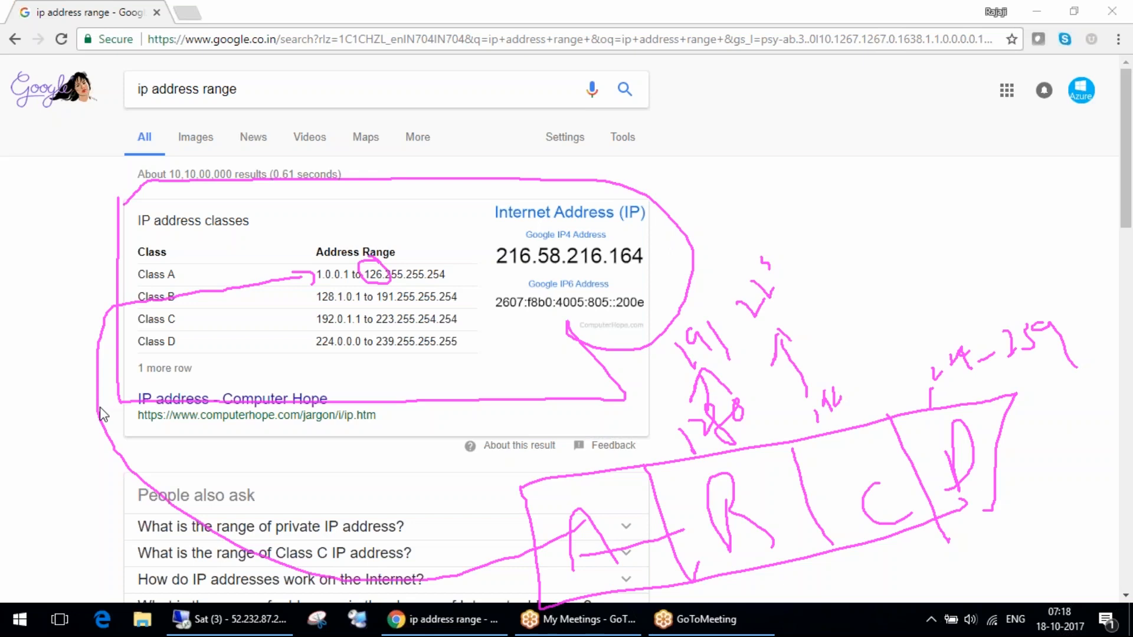
pyautogui.click(962, 233)
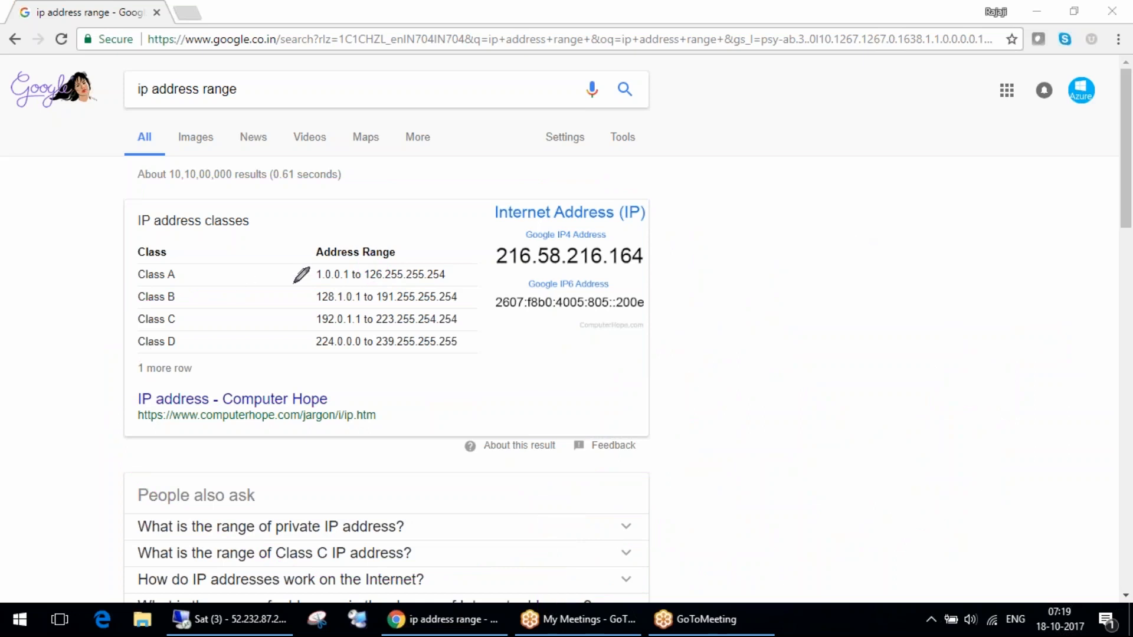
# Circle 1 and 126 in the Class A range, write a boxed "1 – 126", and draw an arrow to "PV" and "10.".
pyautogui.moveTo(322, 265)
pyautogui.mouseDown()
pyautogui.moveTo(310, 266)
pyautogui.moveTo(312, 284)
pyautogui.moveTo(326, 270)
pyautogui.moveTo(378, 287)
pyautogui.moveTo(382, 267)
pyautogui.mouseUp()
pyautogui.moveTo(277, 192)
pyautogui.mouseDown()
pyautogui.moveTo(296, 227)
pyautogui.moveTo(351, 184)
pyautogui.mouseUp()
pyautogui.moveTo(372, 146)
pyautogui.mouseDown()
pyautogui.moveTo(386, 178)
pyautogui.moveTo(411, 122)
pyautogui.mouseUp()
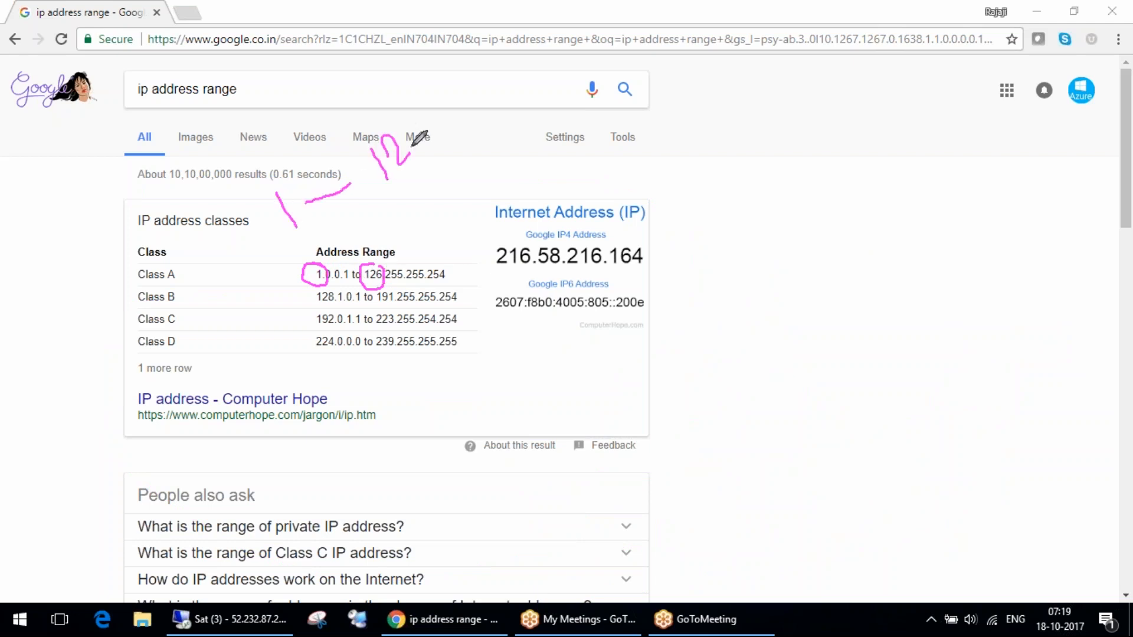
pyautogui.moveTo(242, 192); pyautogui.dragTo(546, 137)
pyautogui.moveTo(225, 190)
pyautogui.mouseDown()
pyautogui.moveTo(472, 37)
pyautogui.moveTo(509, 155)
pyautogui.moveTo(700, 230)
pyautogui.moveTo(702, 194)
pyautogui.mouseUp()
pyautogui.moveTo(685, 263); pyautogui.dragTo(691, 354)
pyautogui.moveTo(684, 263); pyautogui.dragTo(689, 296)
pyautogui.moveTo(701, 263); pyautogui.dragTo(731, 240)
pyautogui.moveTo(699, 384); pyautogui.dragTo(721, 441)
pyautogui.moveTo(748, 382)
pyautogui.mouseDown()
pyautogui.moveTo(758, 393)
pyautogui.moveTo(750, 381)
pyautogui.mouseUp()
pyautogui.click(788, 403)
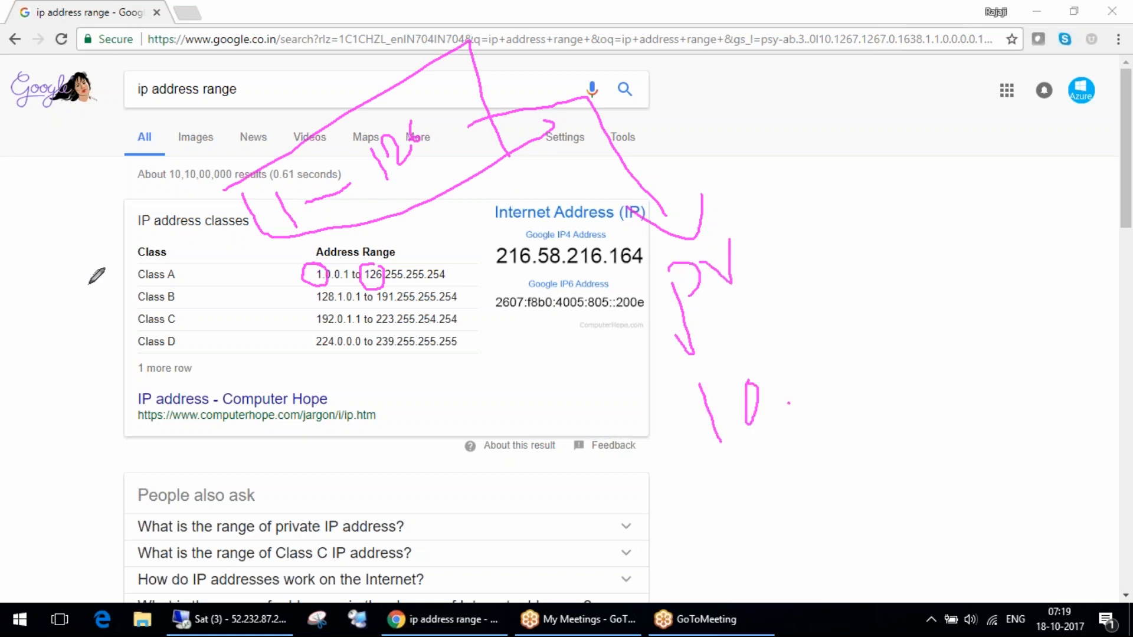
# Write "128 – 191" below the previous notes for Class B, with "170" inside a circle beside it.
pyautogui.moveTo(561, 524); pyautogui.dragTo(602, 574)
pyautogui.moveTo(601, 524)
pyautogui.mouseDown()
pyautogui.moveTo(652, 529)
pyautogui.moveTo(786, 506)
pyautogui.mouseUp()
pyautogui.moveTo(806, 483); pyautogui.dragTo(819, 527)
pyautogui.moveTo(854, 483); pyautogui.dragTo(882, 516)
pyautogui.moveTo(887, 453); pyautogui.dragTo(908, 503)
pyautogui.moveTo(942, 442); pyautogui.dragTo(973, 505)
pyautogui.moveTo(979, 449); pyautogui.dragTo(1020, 454)
pyautogui.moveTo(1039, 402); pyautogui.dragTo(1063, 360)
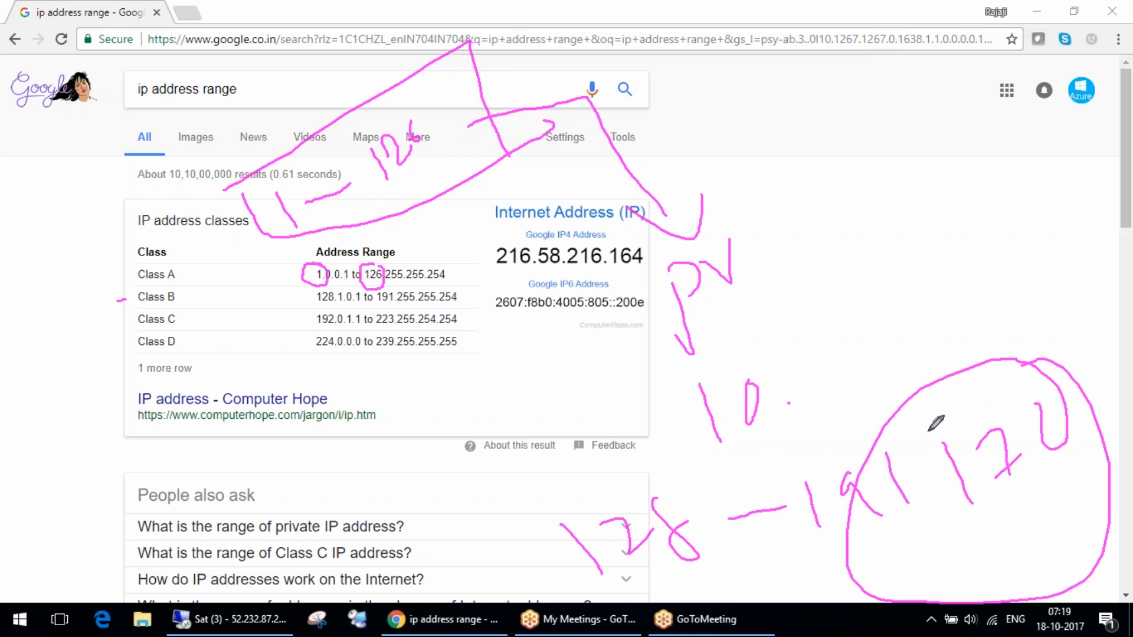
# Draw an arrow from the Class C range down to a handwritten "192", and clear all drawings.
pyautogui.moveTo(457, 318); pyautogui.dragTo(554, 408)
pyautogui.moveTo(534, 391)
pyautogui.mouseDown()
pyautogui.moveTo(576, 426)
pyautogui.moveTo(609, 376)
pyautogui.mouseUp()
pyautogui.moveTo(425, 475); pyautogui.dragTo(440, 514)
pyautogui.moveTo(446, 456); pyautogui.dragTo(488, 485)
pyautogui.moveTo(472, 467); pyautogui.dragTo(487, 512)
pyautogui.moveTo(500, 455); pyautogui.dragTo(548, 464)
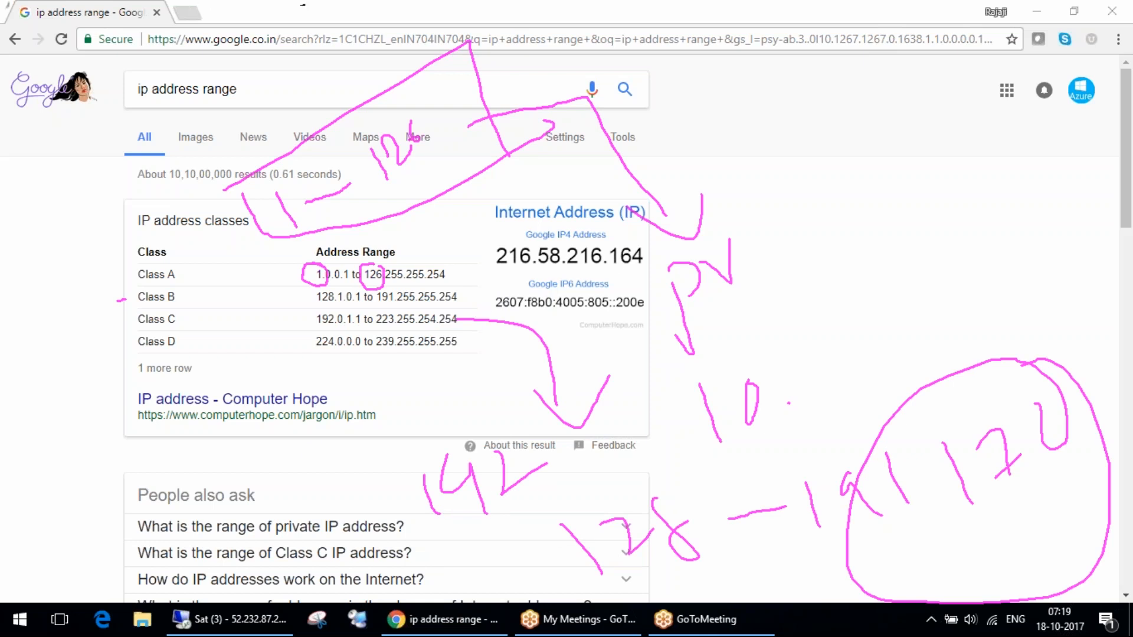
pyautogui.press('Escape')
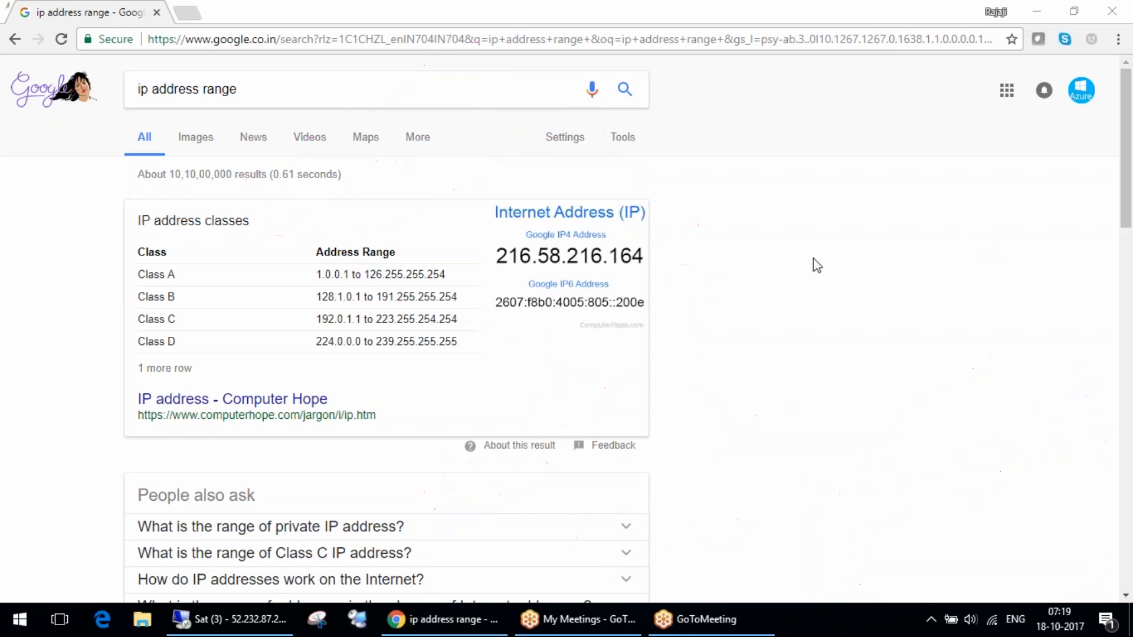
# Underline 1 and 126 in the Class A range and write "1-126" with a circled "127" below it.
pyautogui.moveTo(315, 282); pyautogui.dragTo(393, 285)
pyautogui.moveTo(521, 484)
pyautogui.mouseDown()
pyautogui.moveTo(543, 537)
pyautogui.moveTo(590, 493)
pyautogui.mouseUp()
pyautogui.moveTo(606, 449); pyautogui.dragTo(678, 462)
pyautogui.moveTo(655, 415); pyautogui.dragTo(678, 457)
pyautogui.moveTo(577, 459); pyautogui.dragTo(593, 511)
pyautogui.moveTo(536, 597)
pyautogui.mouseDown()
pyautogui.moveTo(572, 574)
pyautogui.moveTo(623, 572)
pyautogui.moveTo(692, 546)
pyautogui.mouseUp()
pyautogui.moveTo(600, 560)
pyautogui.mouseDown()
pyautogui.moveTo(496, 549)
pyautogui.moveTo(599, 576)
pyautogui.mouseUp()
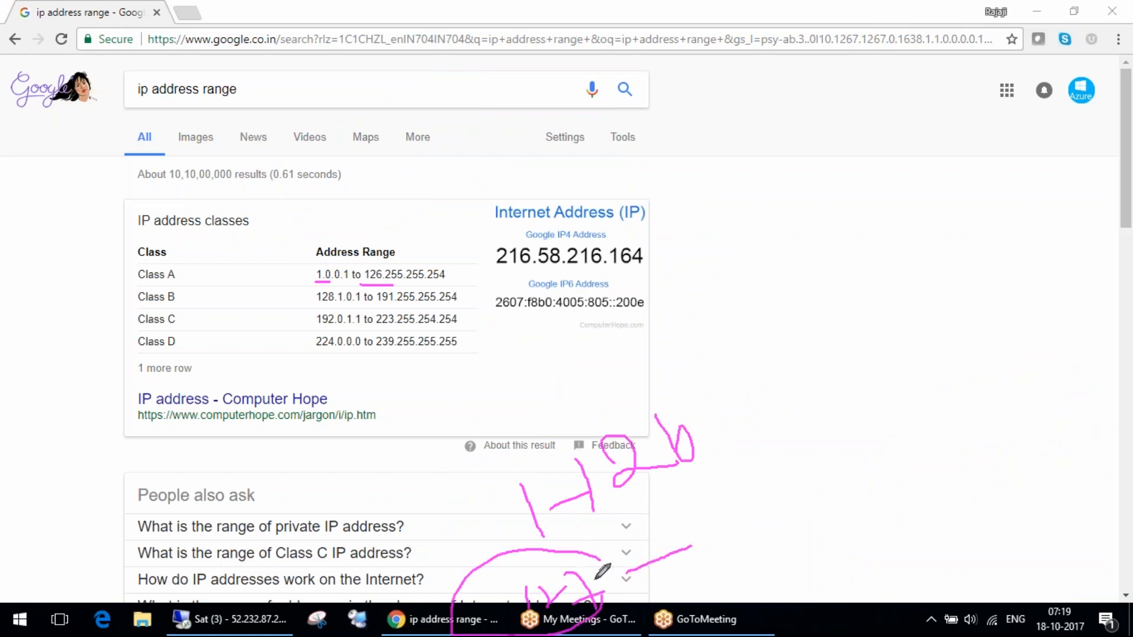
# Mark the Class B start, circle 127 again, underline the Class B, C and D range values, and clear the drawings.
pyautogui.moveTo(327, 299); pyautogui.dragTo(334, 283)
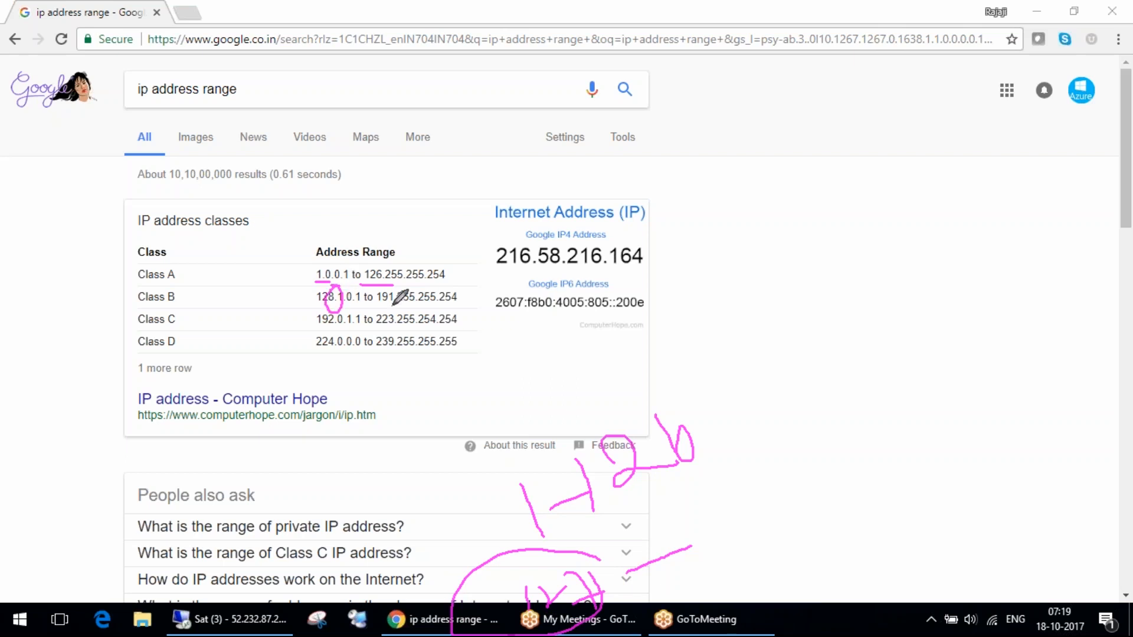
pyautogui.moveTo(568, 573); pyautogui.dragTo(535, 550)
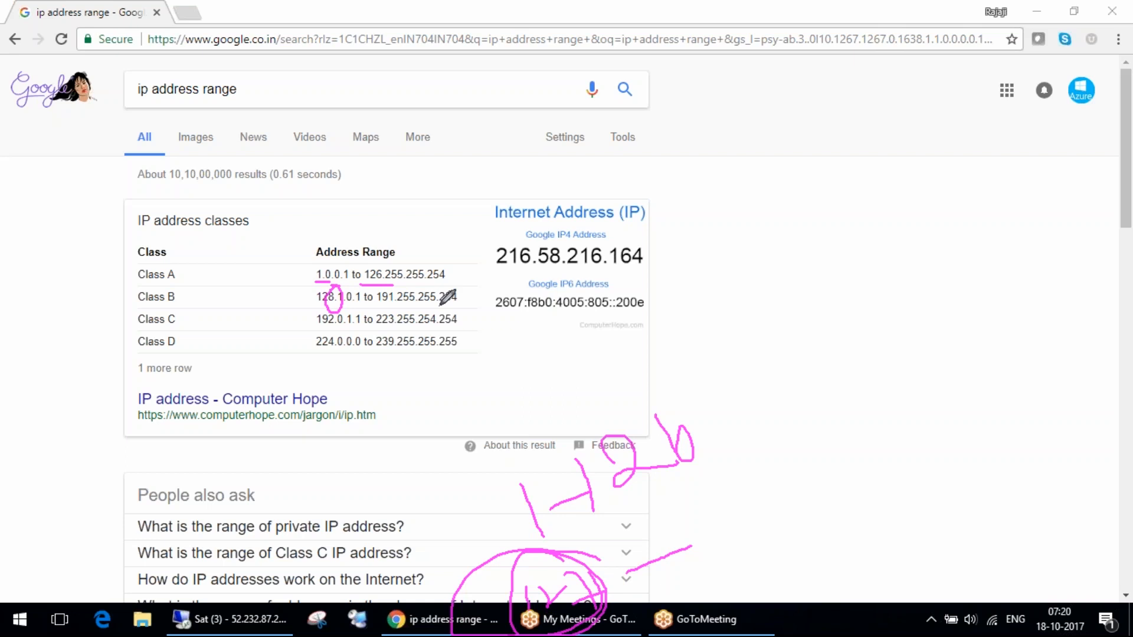
pyautogui.moveTo(376, 308); pyautogui.dragTo(394, 308)
pyautogui.moveTo(376, 334); pyautogui.dragTo(390, 334)
pyautogui.moveTo(313, 358); pyautogui.dragTo(391, 355)
pyautogui.click(966, 250)
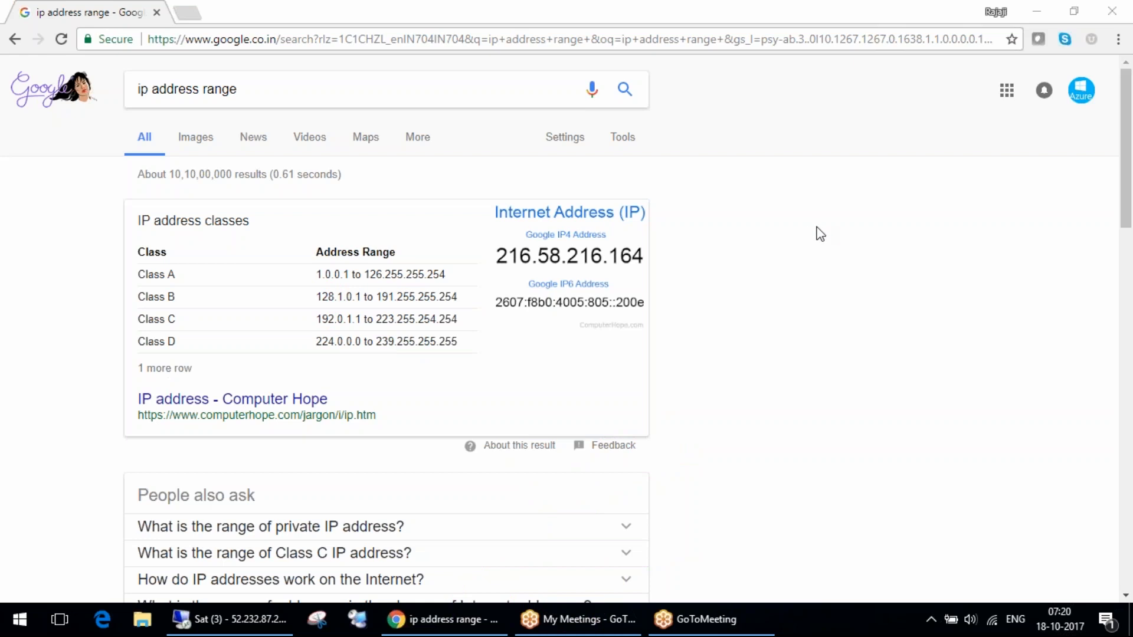
# Open the Computer Hope IP address page and go to its table of address classes.
pyautogui.click(155, 367)
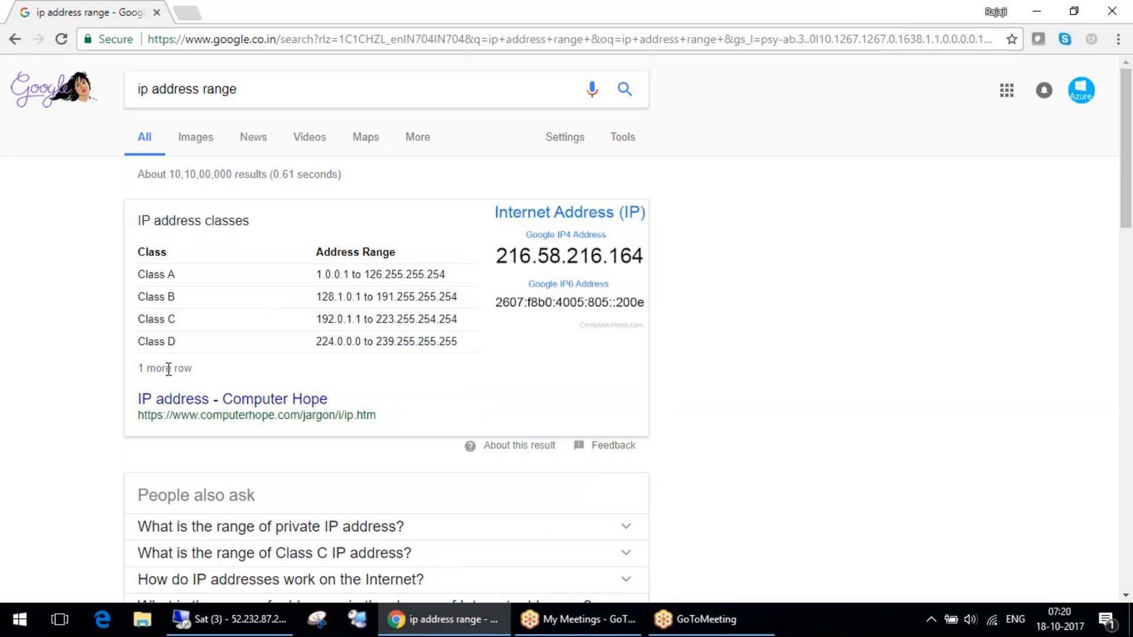
pyautogui.click(300, 398)
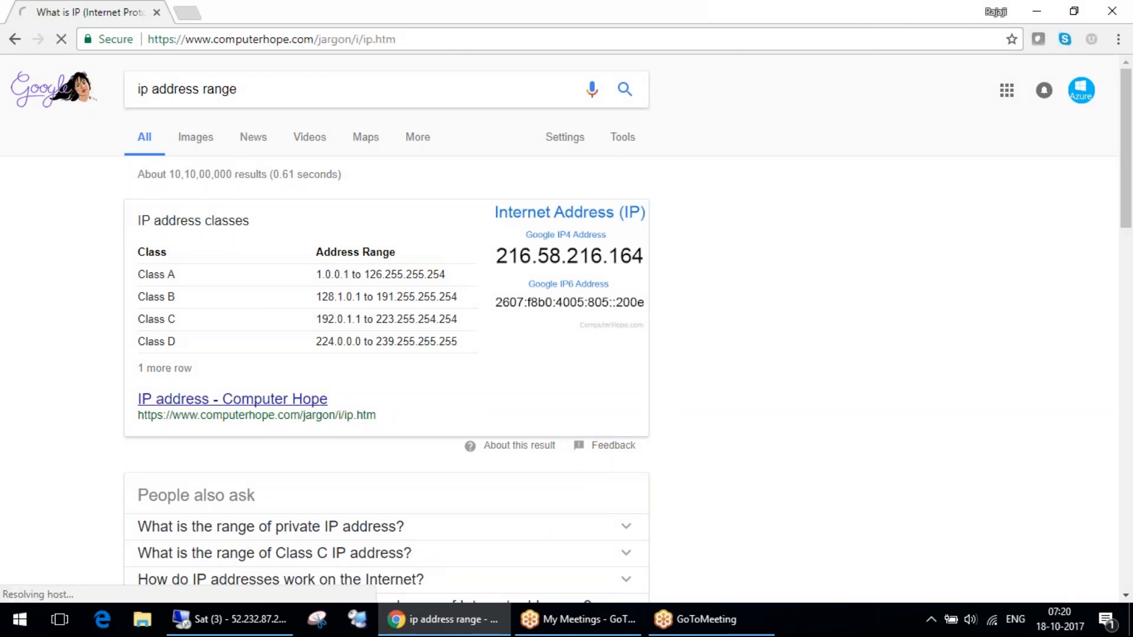
pyautogui.scroll(-1, 457, 433)
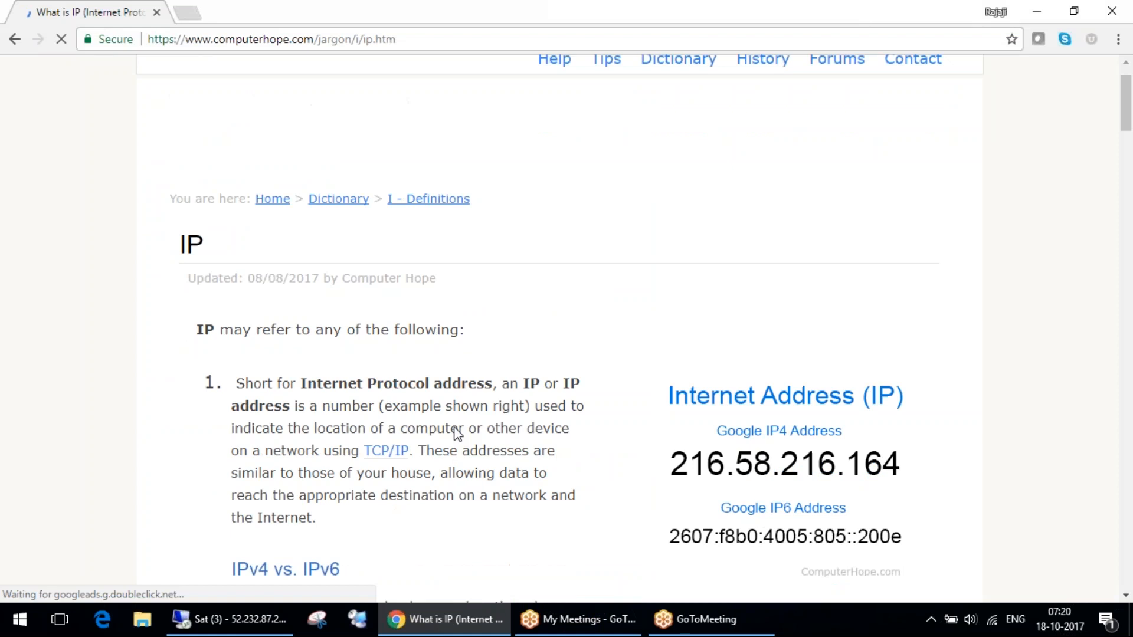
pyautogui.scroll(-12, 457, 433)
# Draw a loop around the Class D and Class E rows and mark them with a cross.
pyautogui.hotkey('ctrl', '2')
pyautogui.moveTo(421, 288)
pyautogui.mouseDown()
pyautogui.moveTo(251, 291)
pyautogui.moveTo(255, 371)
pyautogui.moveTo(621, 394)
pyautogui.moveTo(940, 362)
pyautogui.moveTo(742, 288)
pyautogui.moveTo(333, 282)
pyautogui.mouseUp()
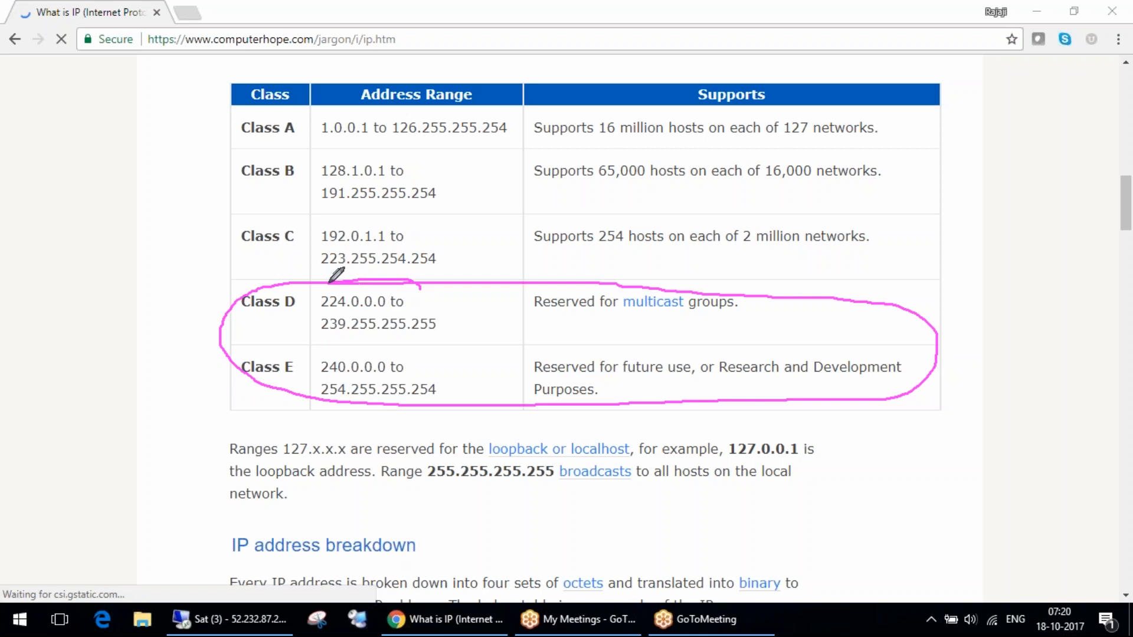
pyautogui.click(441, 319)
pyautogui.moveTo(462, 319)
pyautogui.mouseDown()
pyautogui.moveTo(501, 342)
pyautogui.moveTo(484, 328)
pyautogui.moveTo(501, 345)
pyautogui.moveTo(473, 341)
pyautogui.moveTo(489, 324)
pyautogui.moveTo(475, 344)
pyautogui.moveTo(515, 335)
pyautogui.moveTo(478, 352)
pyautogui.mouseUp()
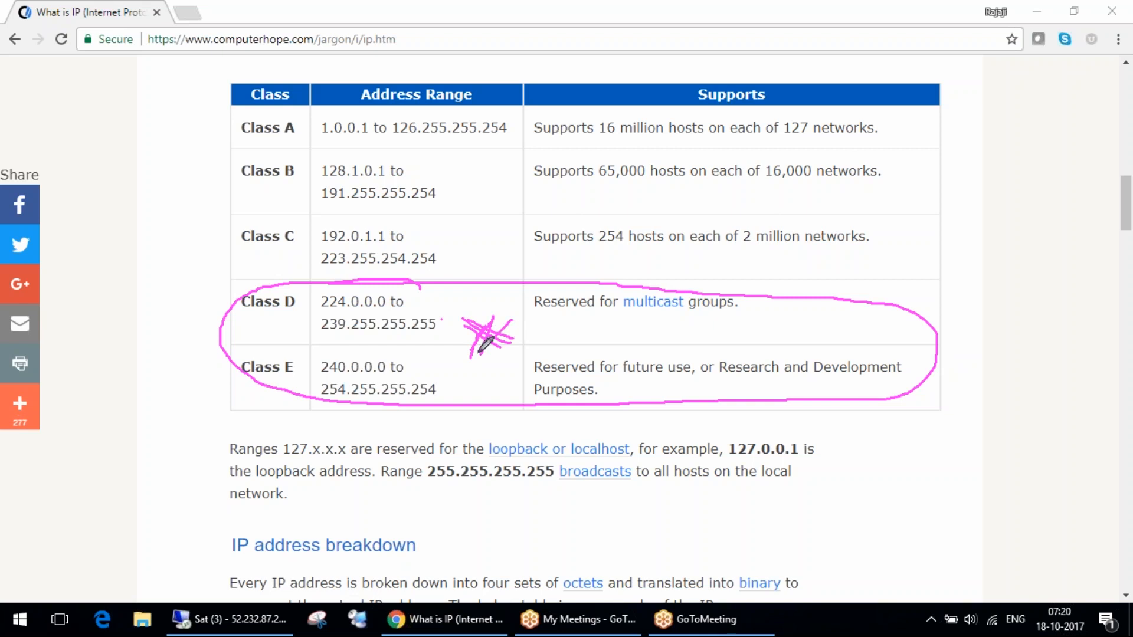
# Draw tick marks beside the Class A, Class B and Class C rows.
pyautogui.moveTo(208, 125); pyautogui.dragTo(259, 118)
pyautogui.moveTo(201, 175); pyautogui.dragTo(252, 148)
pyautogui.moveTo(214, 230); pyautogui.dragTo(272, 214)
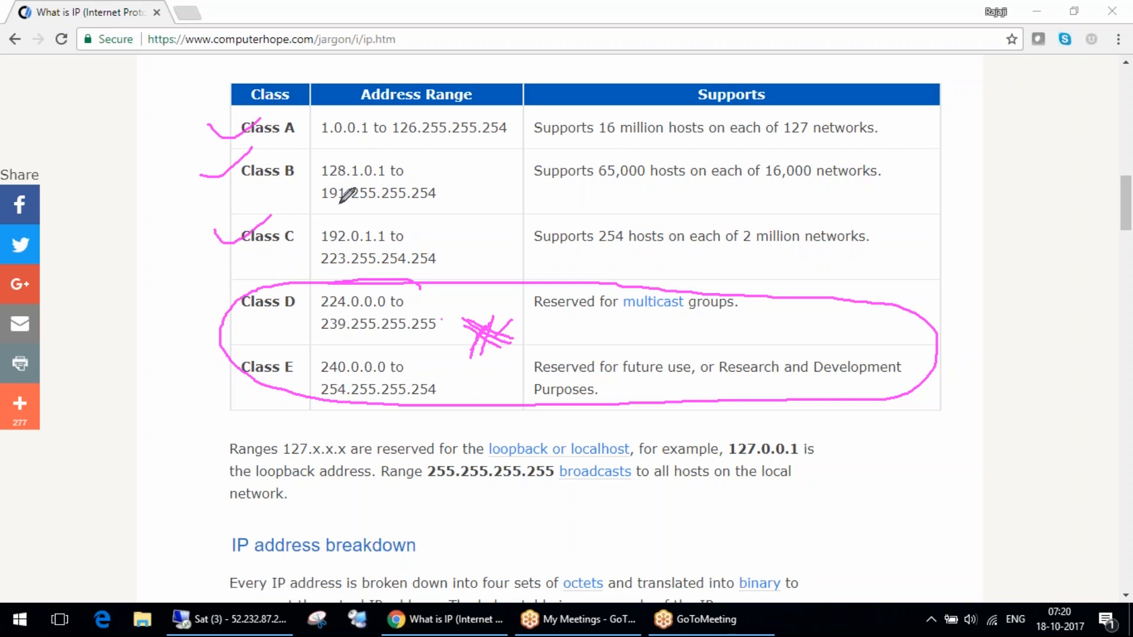
# Write a circled "127" by the Class B row, outline the area around the Windows Start button, and clear all drawings.
pyautogui.moveTo(470, 176); pyautogui.dragTo(493, 220)
pyautogui.moveTo(487, 177)
pyautogui.mouseDown()
pyautogui.moveTo(583, 194)
pyautogui.moveTo(559, 145)
pyautogui.mouseUp()
pyautogui.moveTo(12, 539); pyautogui.dragTo(71, 519)
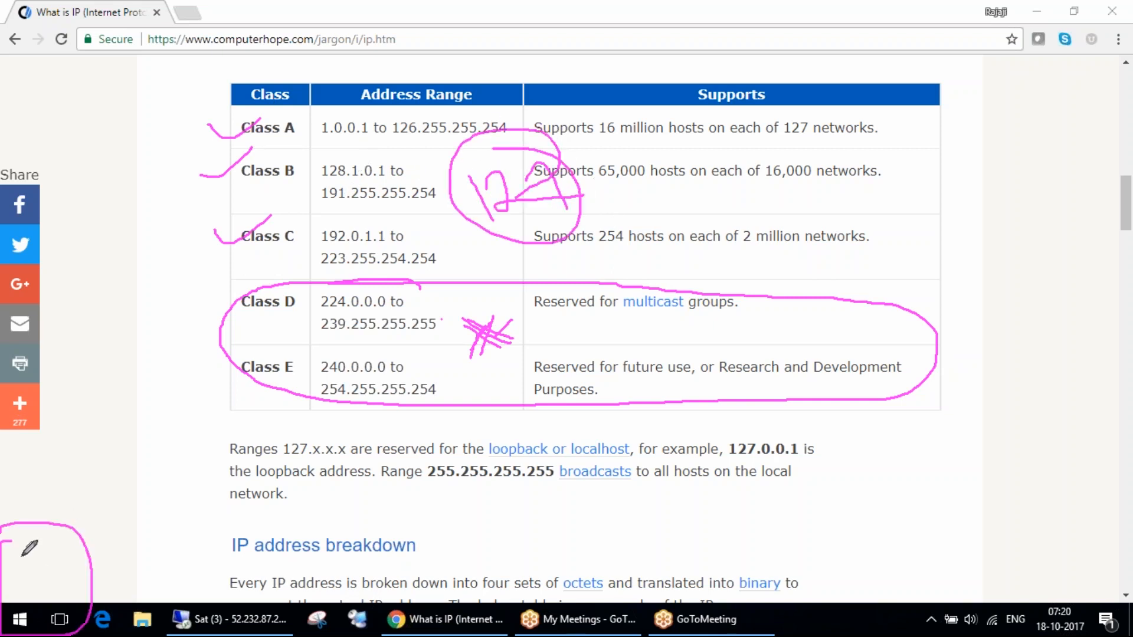
pyautogui.click(970, 239)
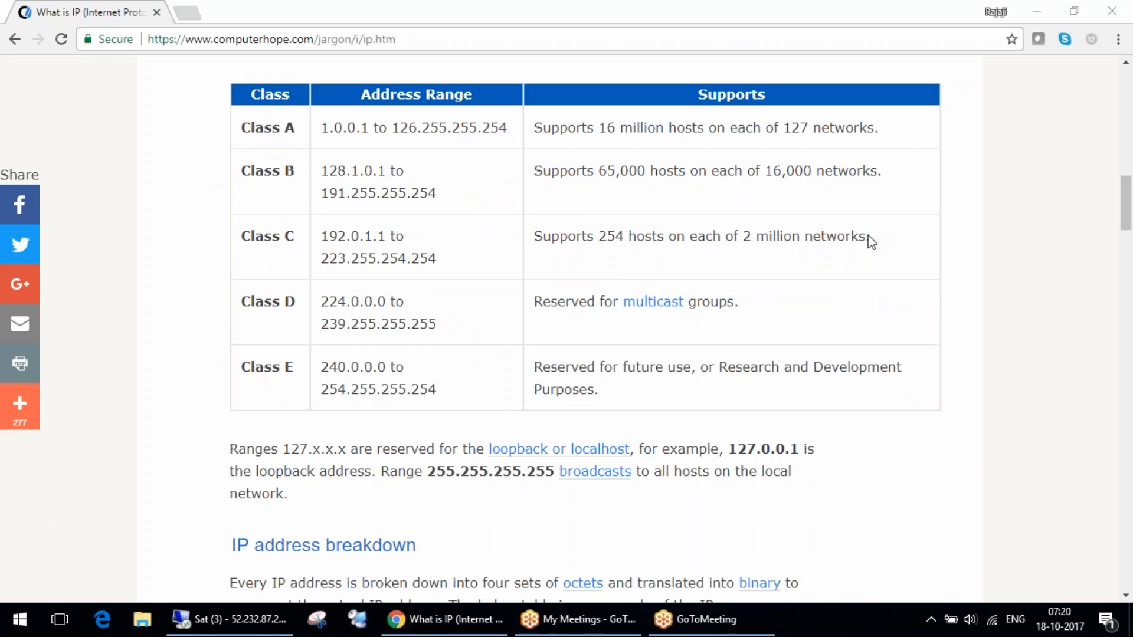
# Open a command prompt and ping localhost and 127.0.0.1, stopping each ping early.
pyautogui.press('super+r')
pyautogui.write('cmd')
pyautogui.press('Return')
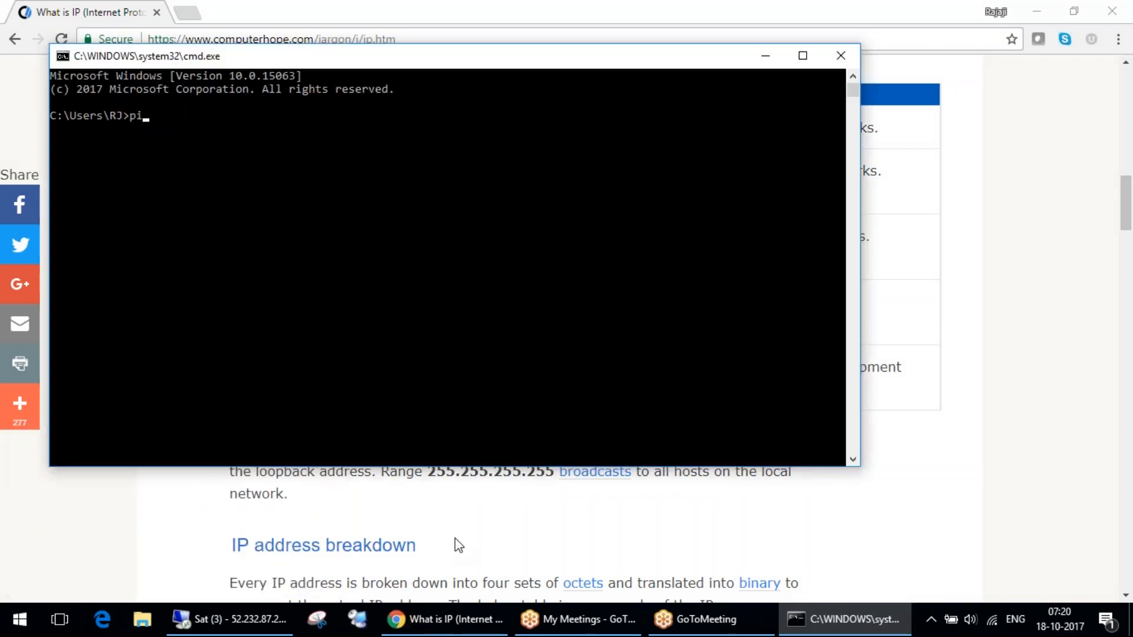
pyautogui.write('ping localhost')
pyautogui.press('Return')
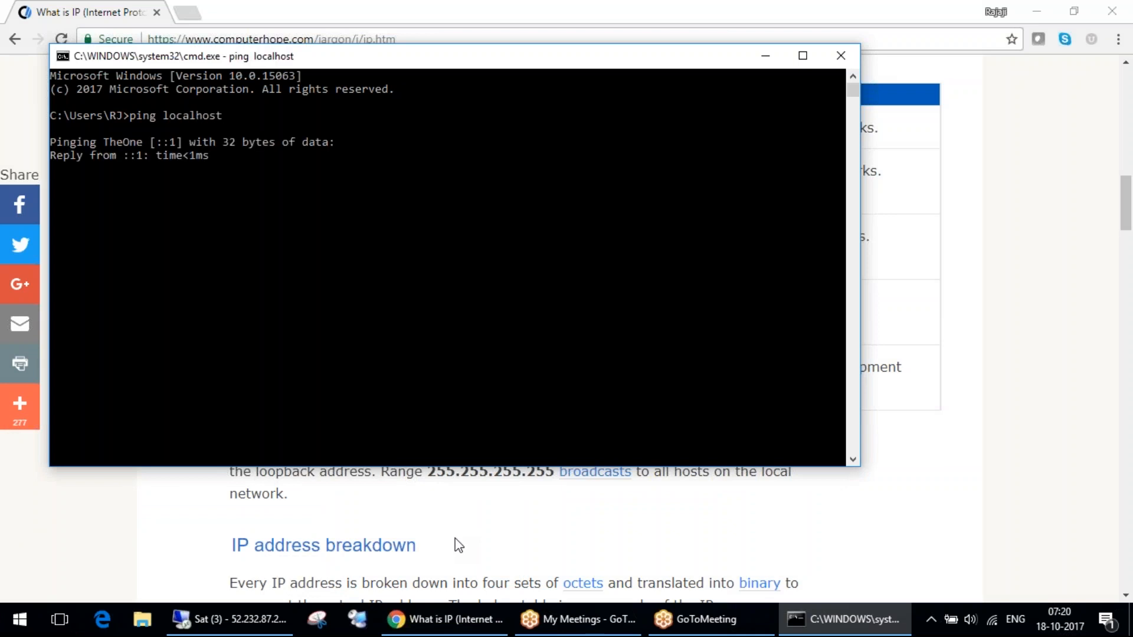
pyautogui.hotkey('ctrl', 'c')
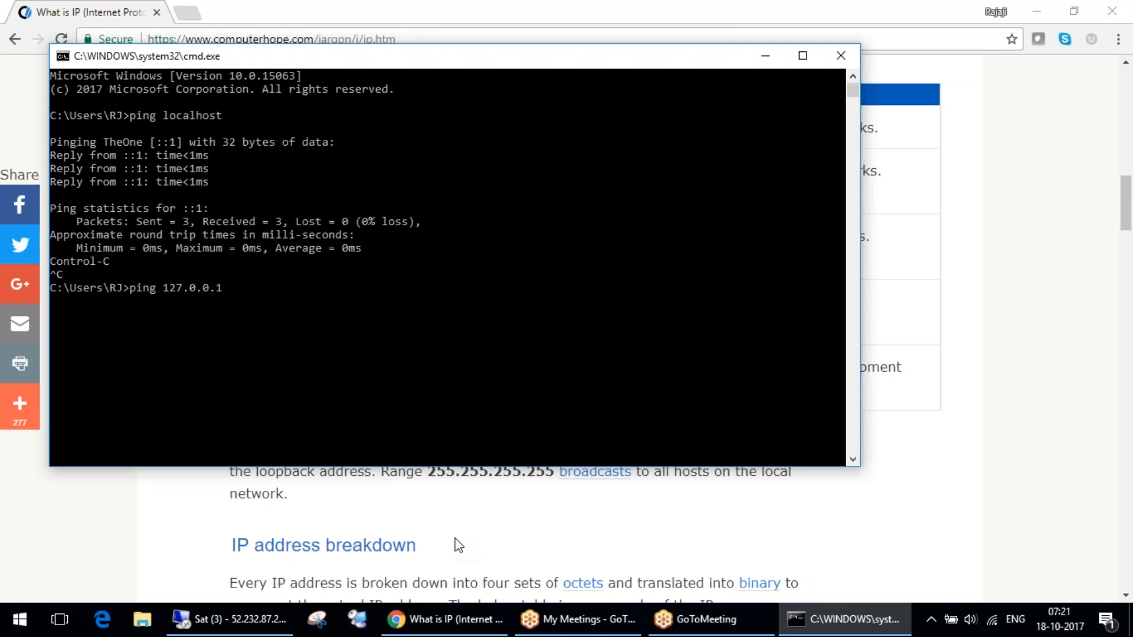
pyautogui.press('Return')
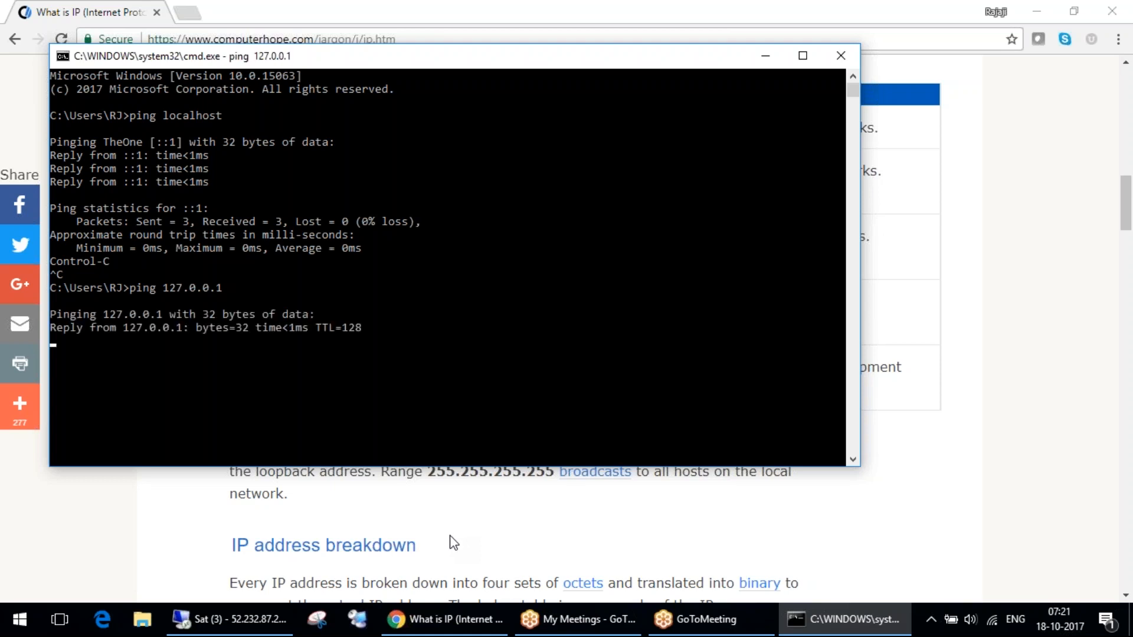
pyautogui.hotkey('ctrl', 'c')
# Draw loops around the Windows Start button area and an arrow towards the ping output, and clear all drawings.
pyautogui.click(823, 250)
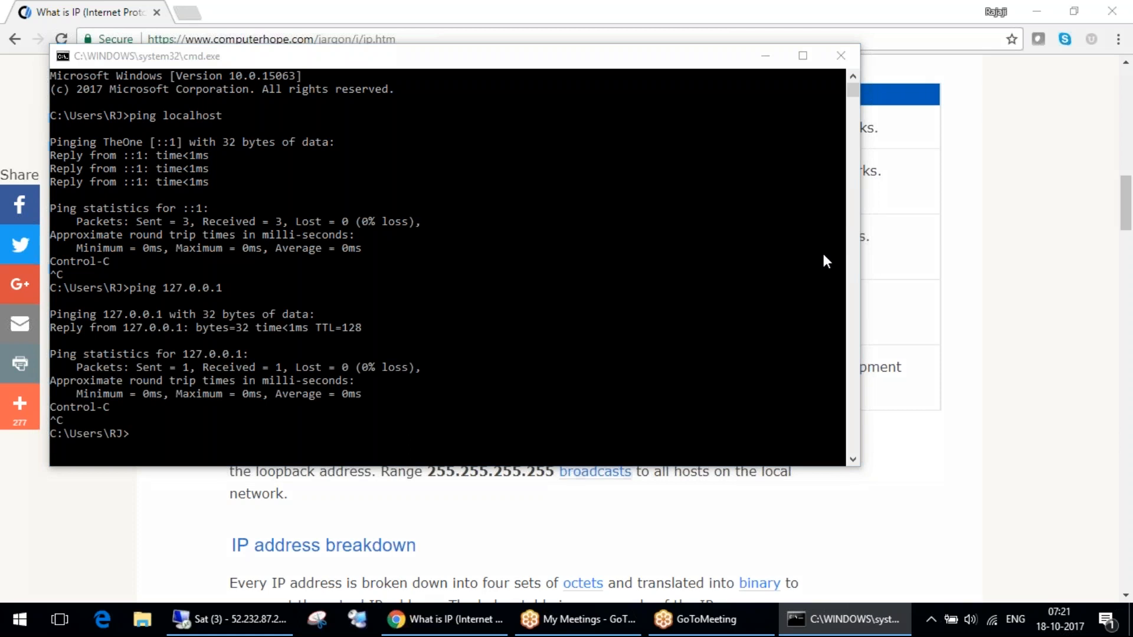
pyautogui.moveTo(433, 535); pyautogui.dragTo(442, 542)
pyautogui.moveTo(99, 542)
pyautogui.mouseDown()
pyautogui.moveTo(6, 632)
pyautogui.moveTo(34, 627)
pyautogui.mouseUp()
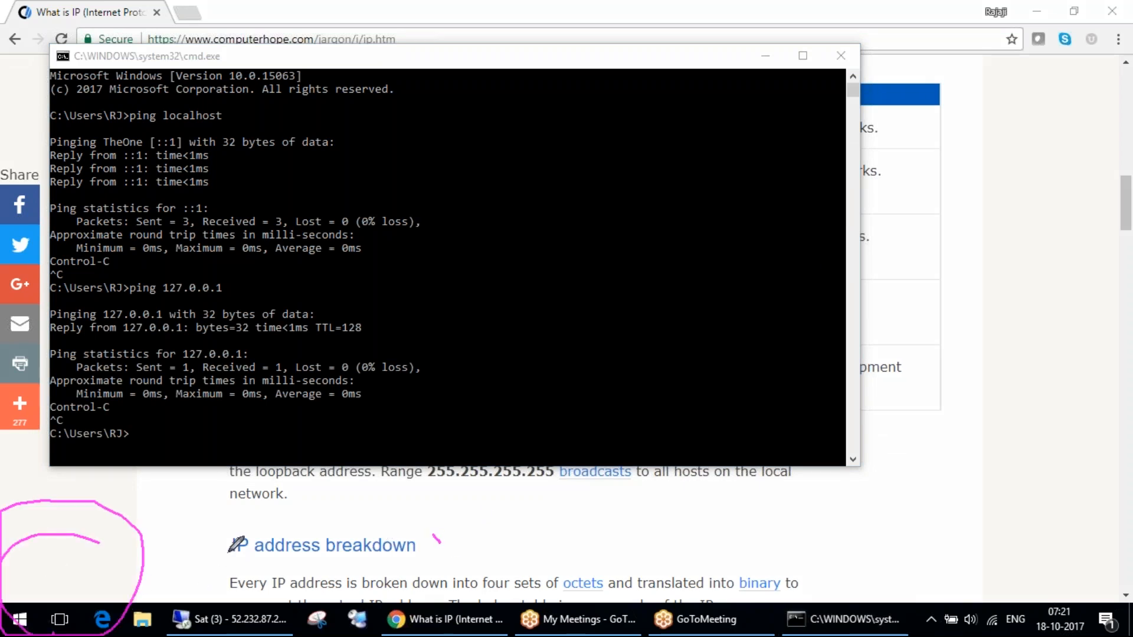
pyautogui.moveTo(82, 575)
pyautogui.mouseDown()
pyautogui.moveTo(213, 439)
pyautogui.moveTo(211, 407)
pyautogui.mouseUp()
pyautogui.moveTo(211, 407)
pyautogui.mouseDown()
pyautogui.moveTo(186, 479)
pyautogui.moveTo(252, 458)
pyautogui.mouseUp()
pyautogui.click(969, 243)
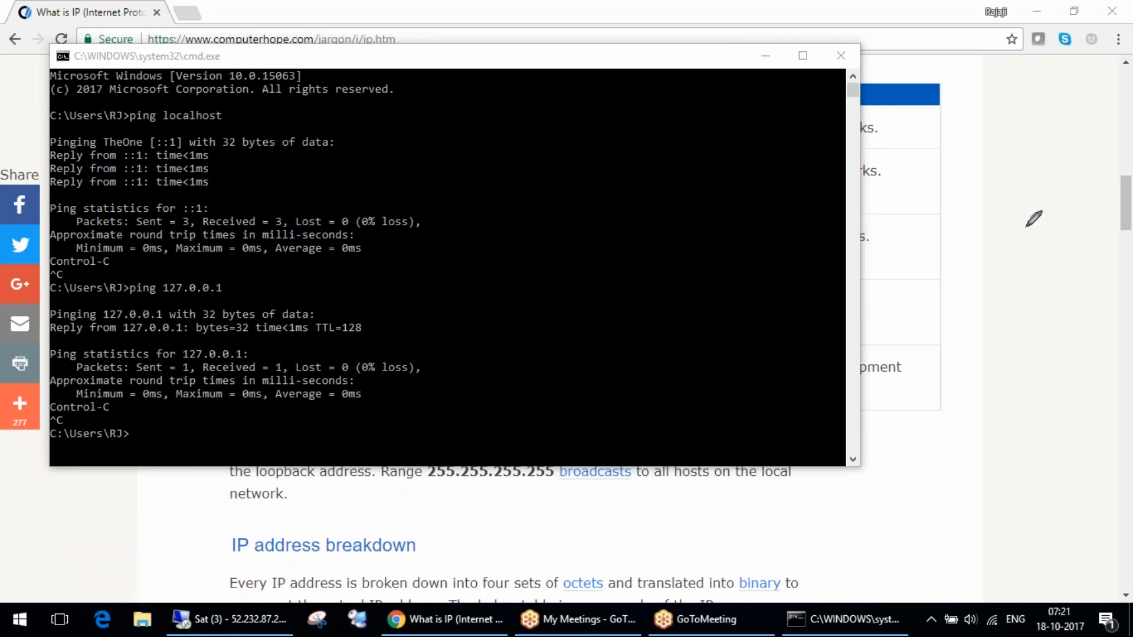
# Ping the loopback-range address 127.0.200.213 from the command prompt.
pyautogui.click(478, 416)
pyautogui.press('Up')
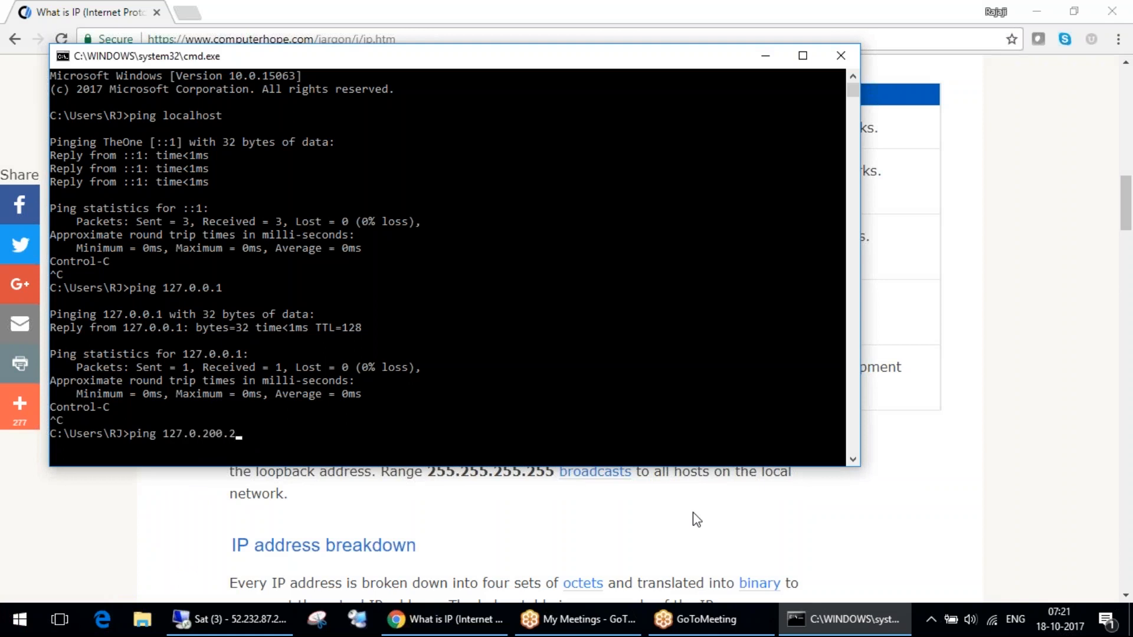
pyautogui.press('Return')
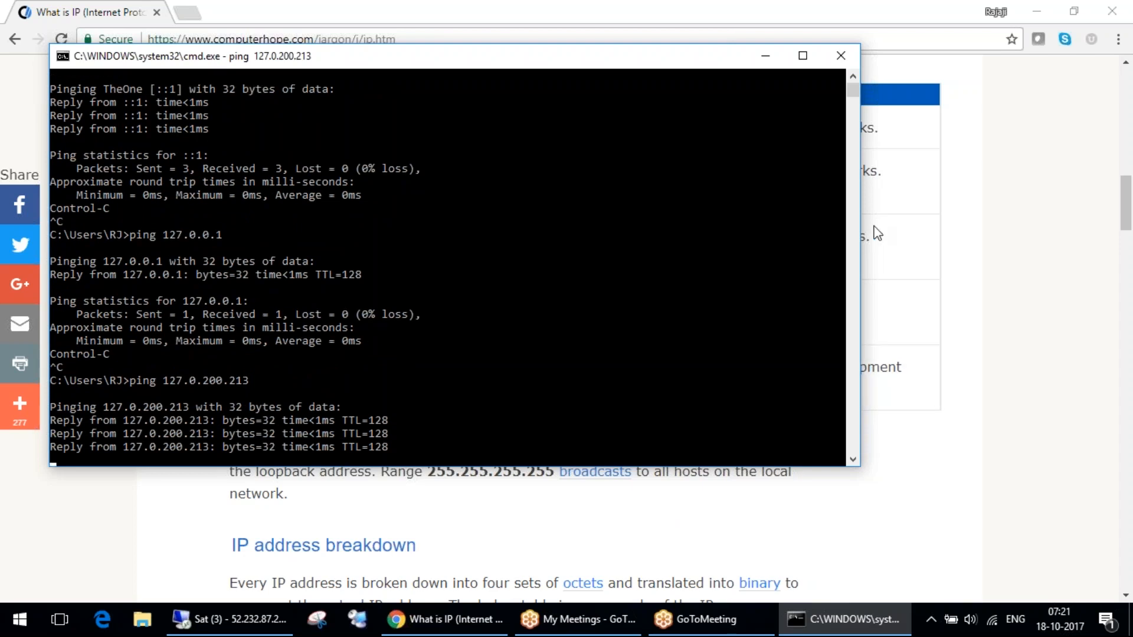
# Draw freehand marks around the 127.0.200.213 address in the ping output and clear them.
pyautogui.moveTo(184, 377)
pyautogui.mouseDown()
pyautogui.moveTo(263, 411)
pyautogui.moveTo(52, 435)
pyautogui.mouseUp()
pyautogui.moveTo(236, 291)
pyautogui.mouseDown()
pyautogui.moveTo(29, 282)
pyautogui.moveTo(168, 235)
pyautogui.mouseUp()
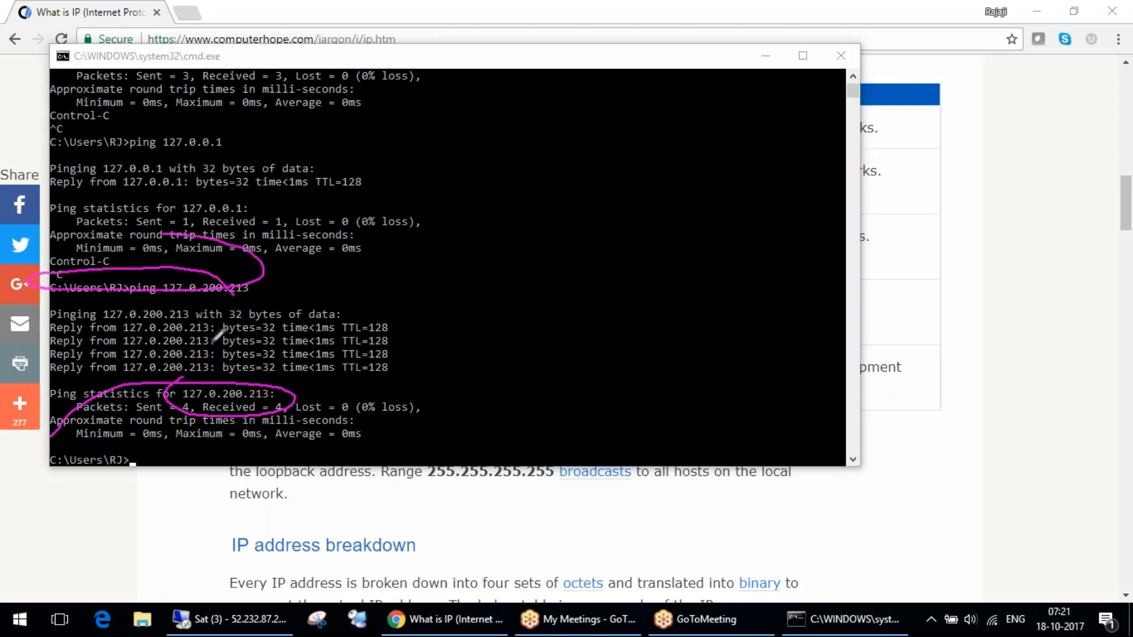
pyautogui.click(972, 228)
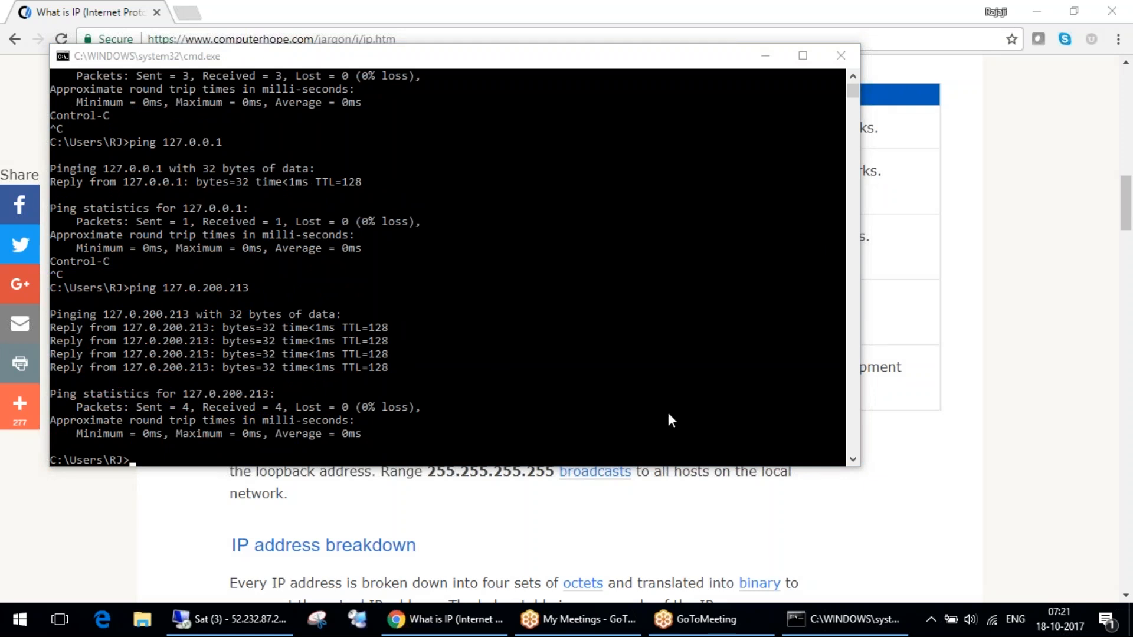
# Return to the Computer Hope page and highlight the 127.0.0.1 loopback and 255.255.255.255 broadcast text below the class table.
pyautogui.click(649, 577)
pyautogui.scroll(-2, 614, 429)
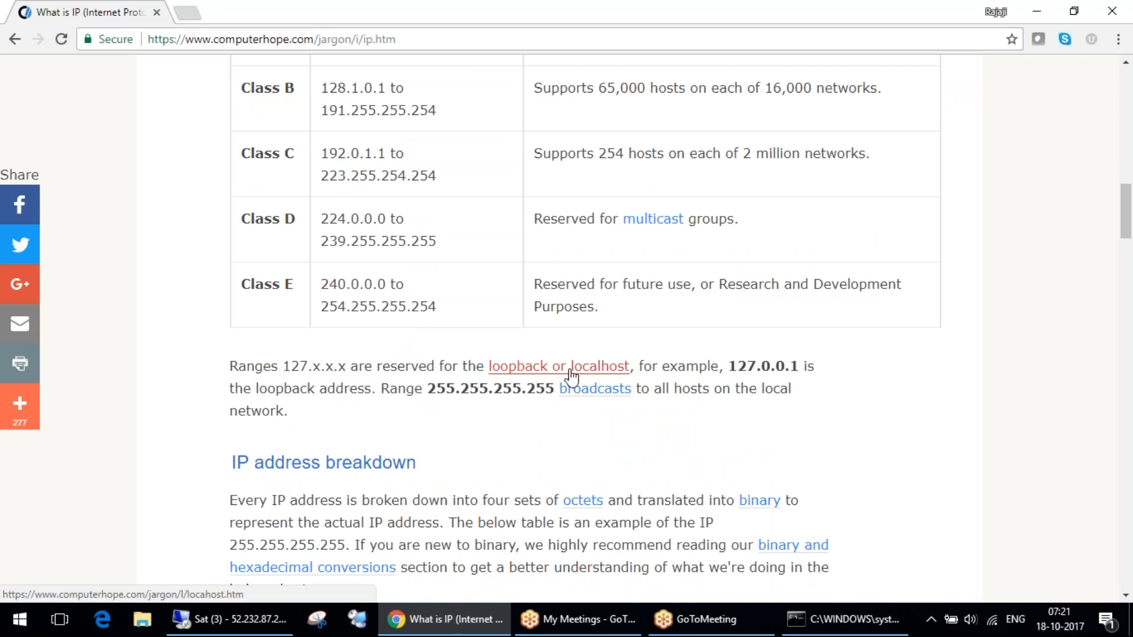
pyautogui.moveTo(651, 367); pyautogui.dragTo(827, 388)
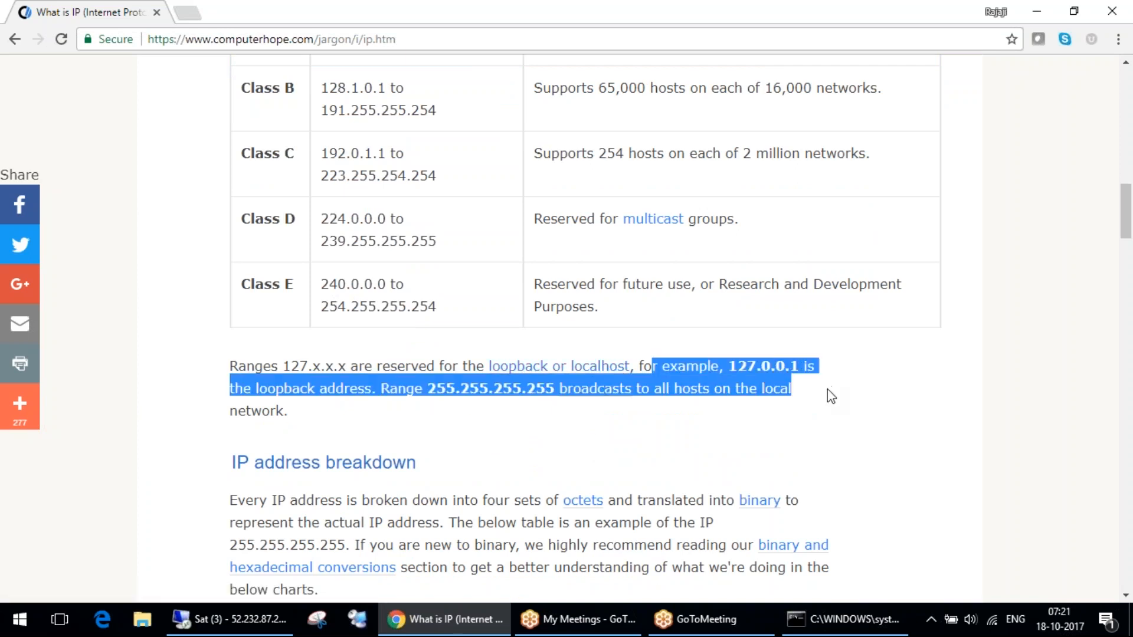
pyautogui.click(460, 408)
pyautogui.moveTo(427, 389); pyautogui.dragTo(493, 388)
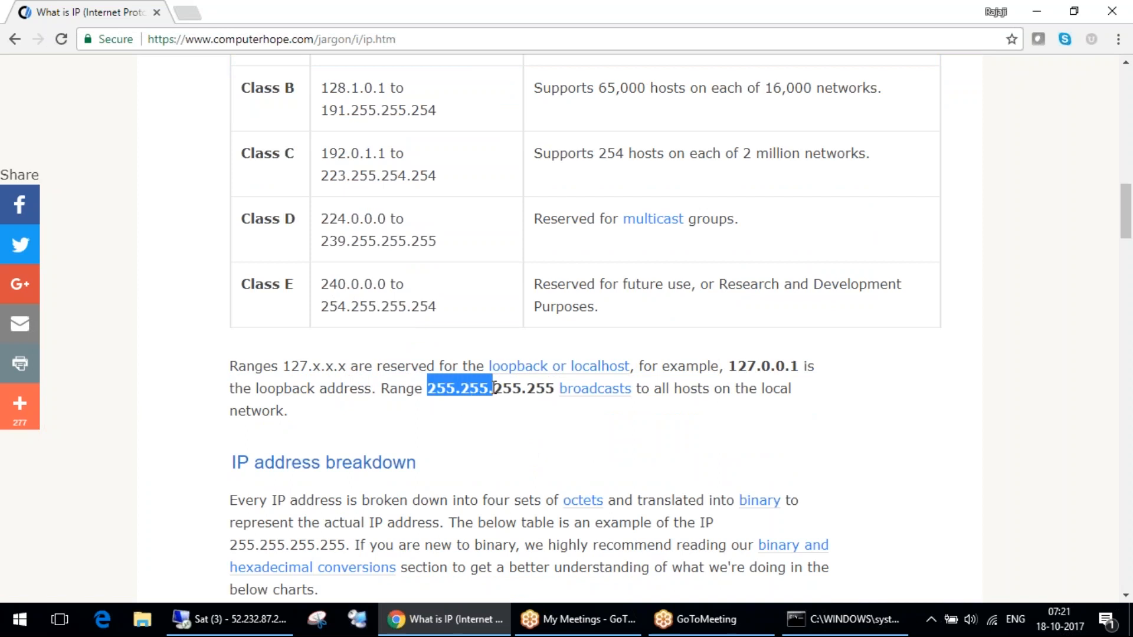
# Draw circles around the octet values in the IP address breakdown table and mark the start of the first binary value.
pyautogui.scroll(-7, 493, 389)
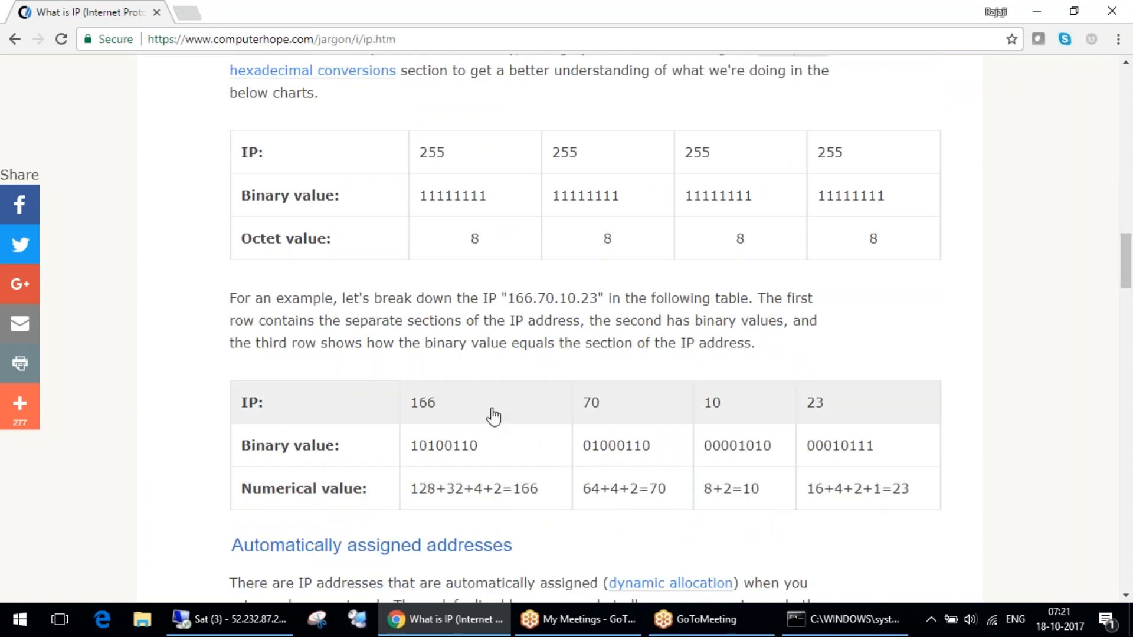
pyautogui.scroll(2, 493, 416)
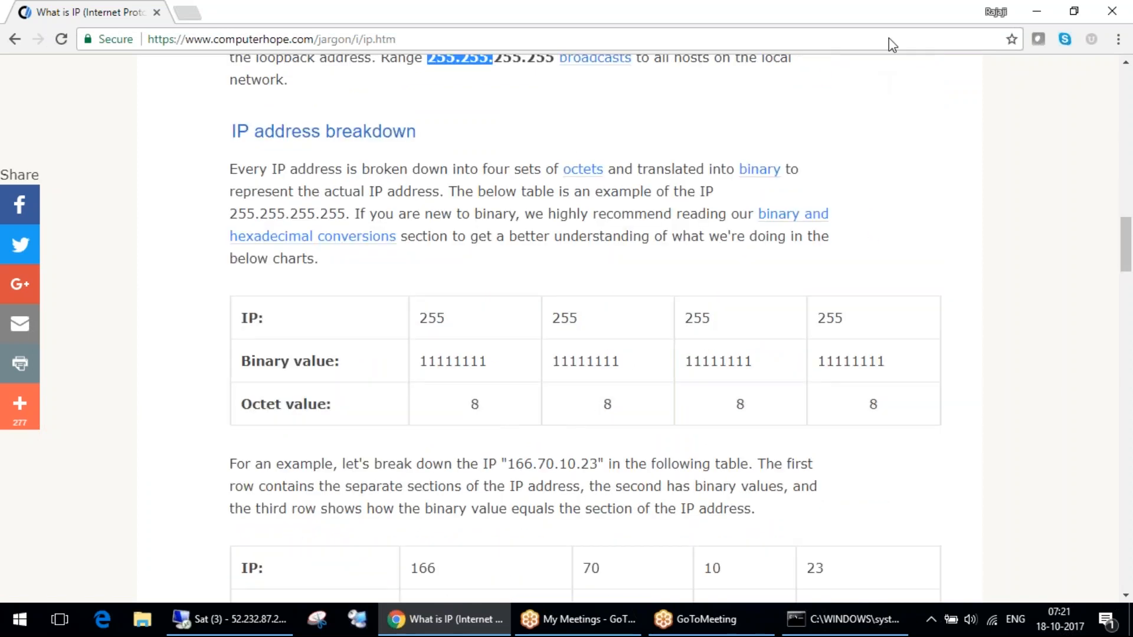
pyautogui.click(914, 11)
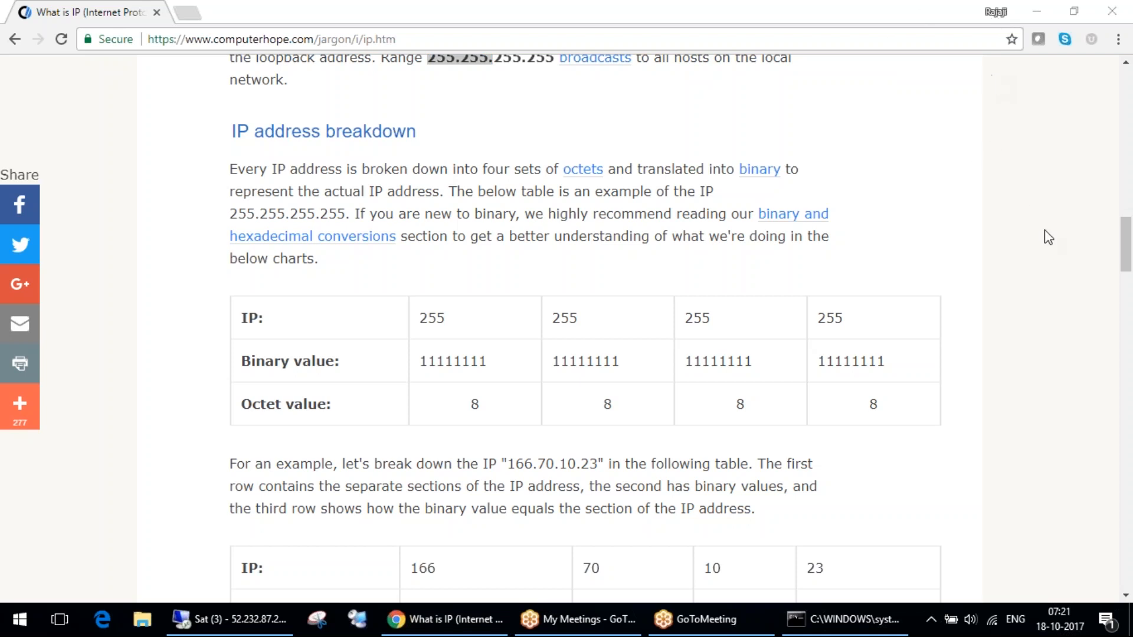
pyautogui.moveTo(488, 390); pyautogui.dragTo(484, 370)
pyautogui.moveTo(609, 390)
pyautogui.mouseDown()
pyautogui.moveTo(637, 417)
pyautogui.moveTo(634, 401)
pyautogui.mouseUp()
pyautogui.moveTo(716, 390)
pyautogui.mouseDown()
pyautogui.moveTo(931, 437)
pyautogui.moveTo(938, 407)
pyautogui.mouseUp()
pyautogui.moveTo(420, 349); pyautogui.dragTo(427, 356)
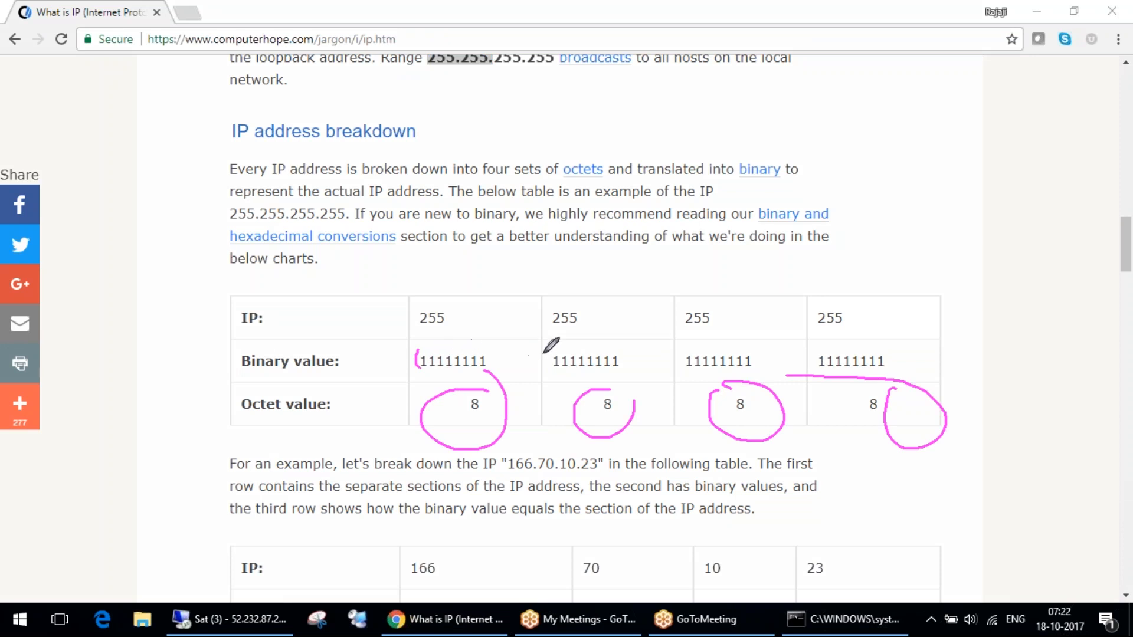
# Circle the first 255, draw an arrow to it from its octet value, and clear all drawings.
pyautogui.moveTo(466, 284)
pyautogui.mouseDown()
pyautogui.moveTo(468, 309)
pyautogui.moveTo(466, 284)
pyautogui.mouseUp()
pyautogui.moveTo(458, 392)
pyautogui.mouseDown()
pyautogui.moveTo(295, 422)
pyautogui.moveTo(390, 314)
pyautogui.moveTo(390, 354)
pyautogui.mouseUp()
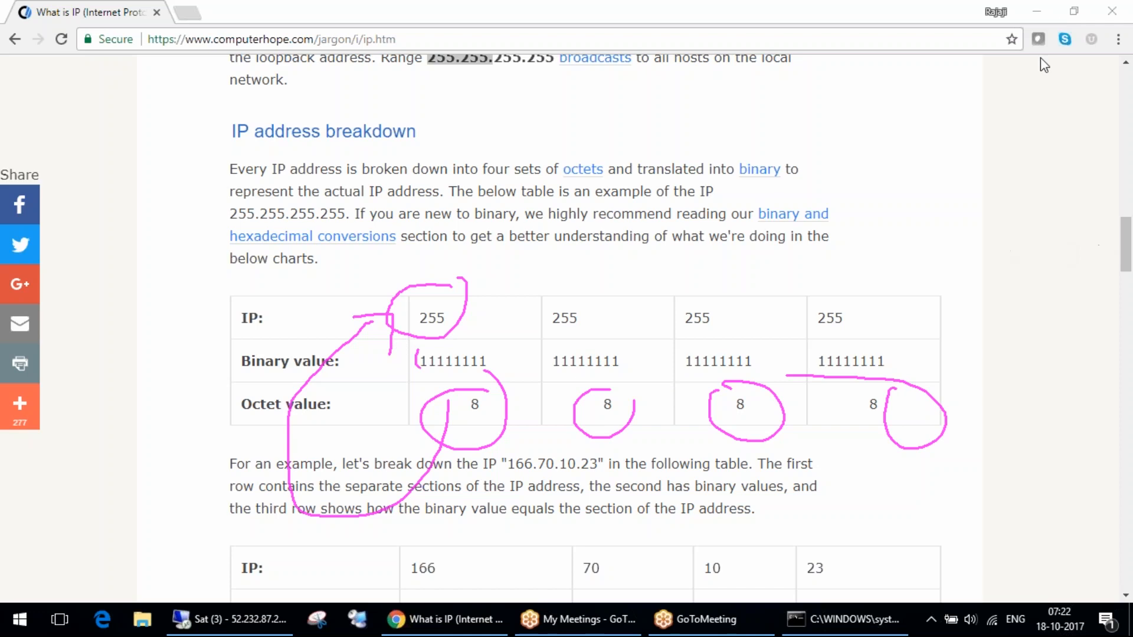
pyautogui.click(1062, 245)
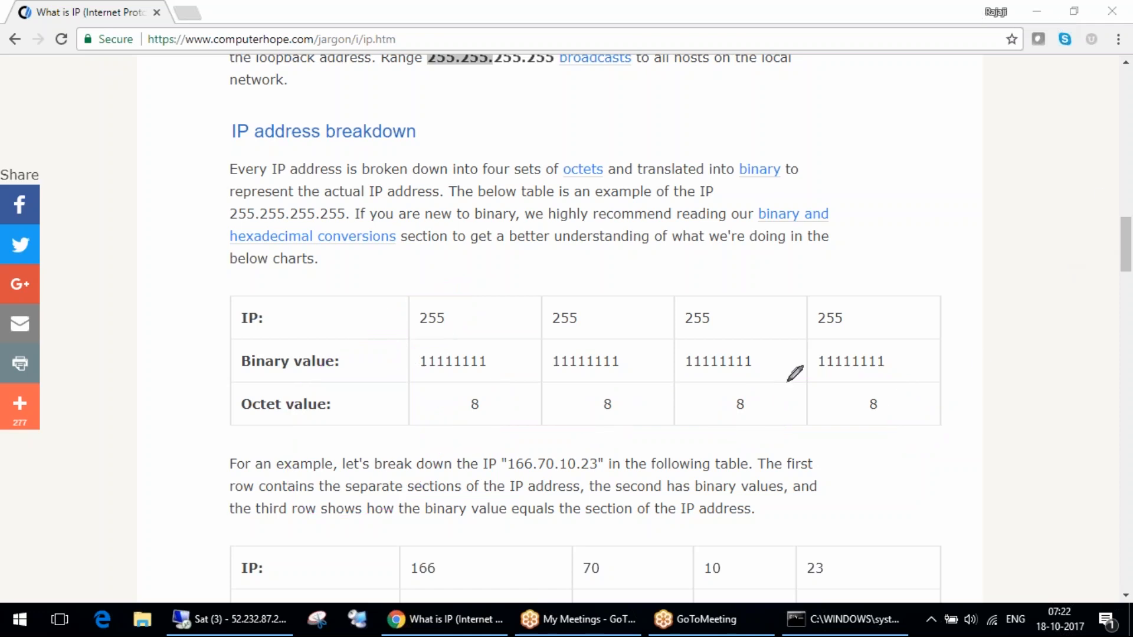
# Look through the rest of the page to the diagram of a computer connecting to the Internet through a router.
pyautogui.scroll(-12, 678, 480)
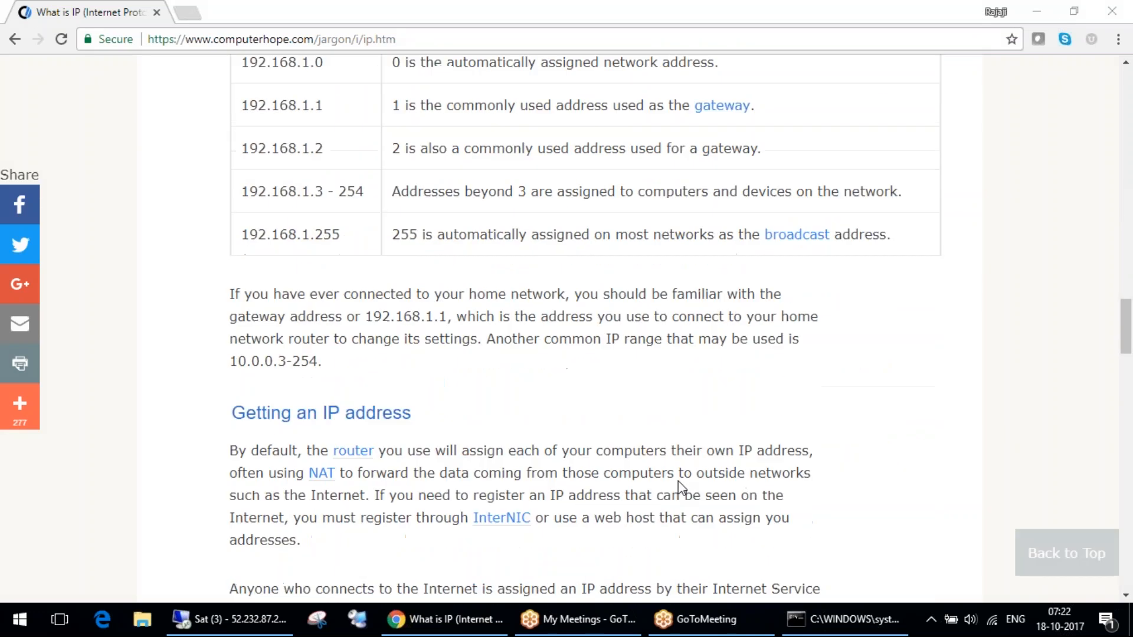
pyautogui.scroll(-20, 678, 480)
pyautogui.scroll(7, 679, 478)
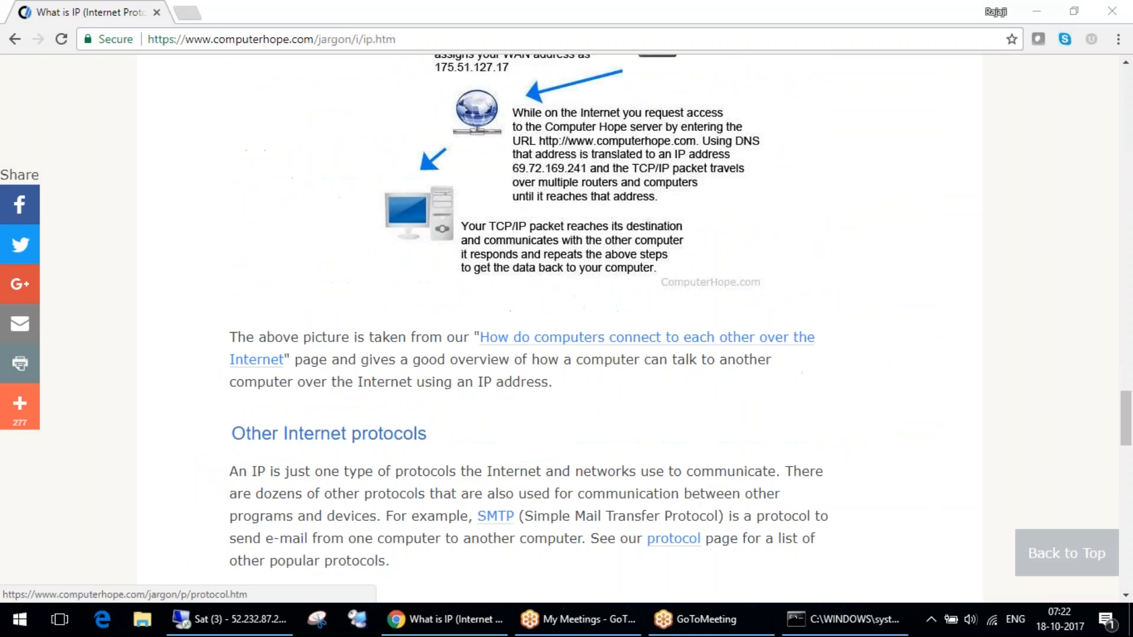
pyautogui.scroll(9, 673, 538)
pyautogui.scroll(-5, 673, 538)
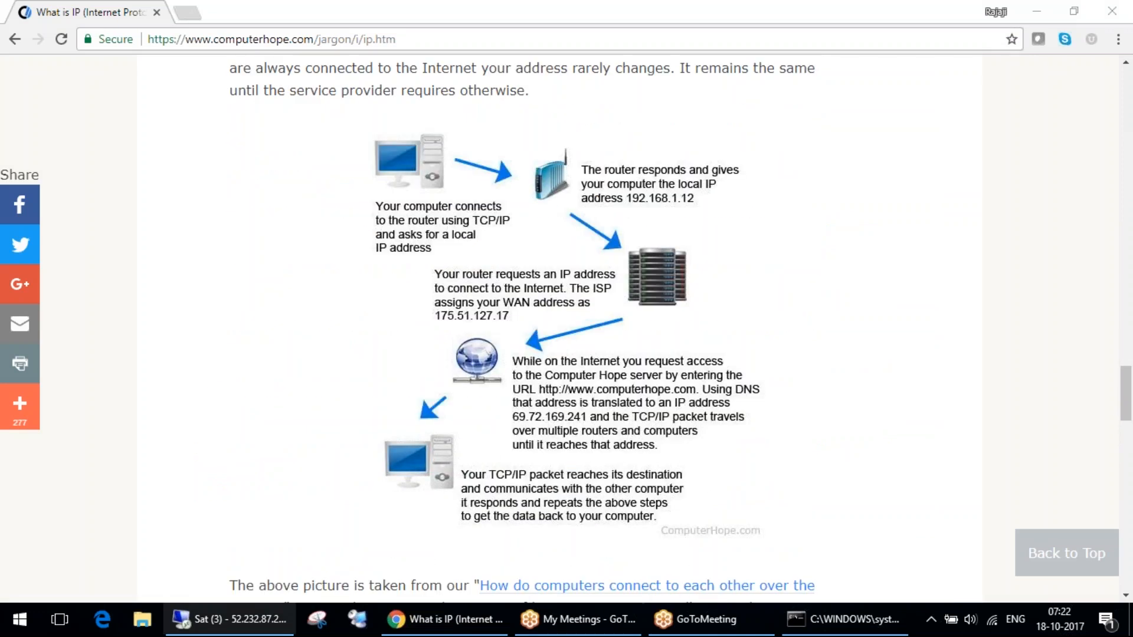
# Switch to the 52.232.87.204 remote desktop and connect to the SCCM server in the mylab group.
pyautogui.click(260, 626)
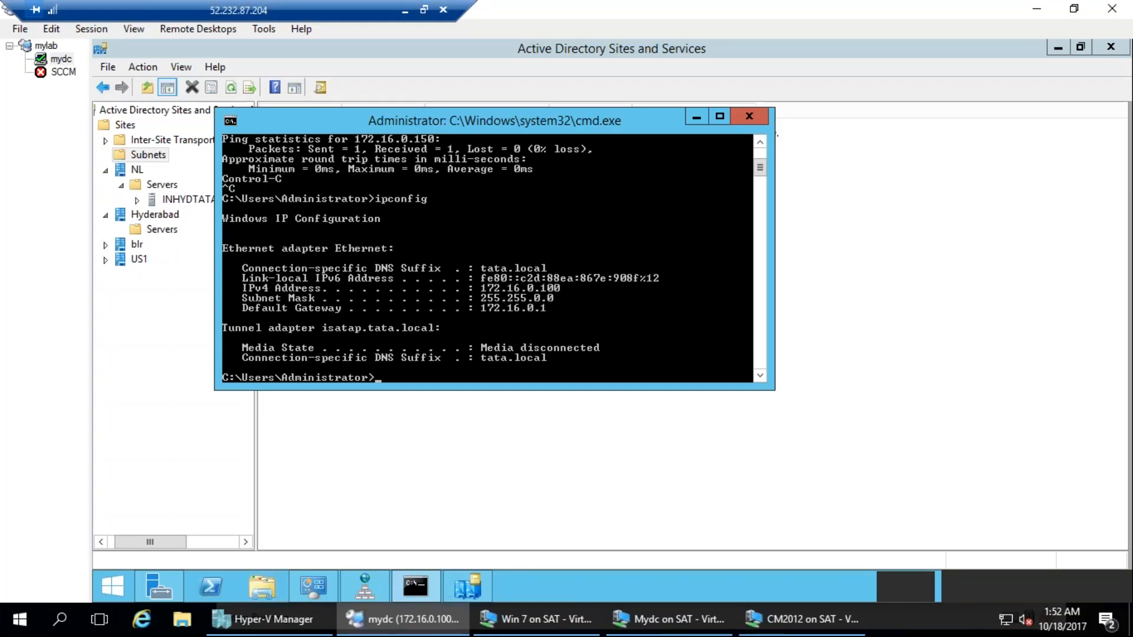
pyautogui.doubleClick(64, 73)
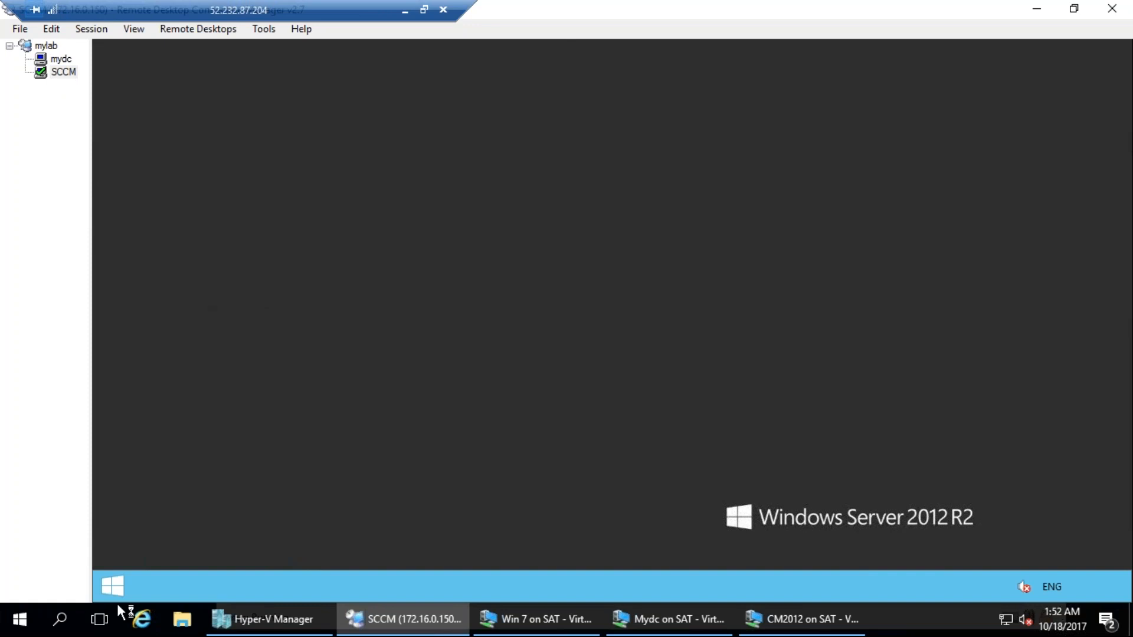
pyautogui.rightClick(118, 583)
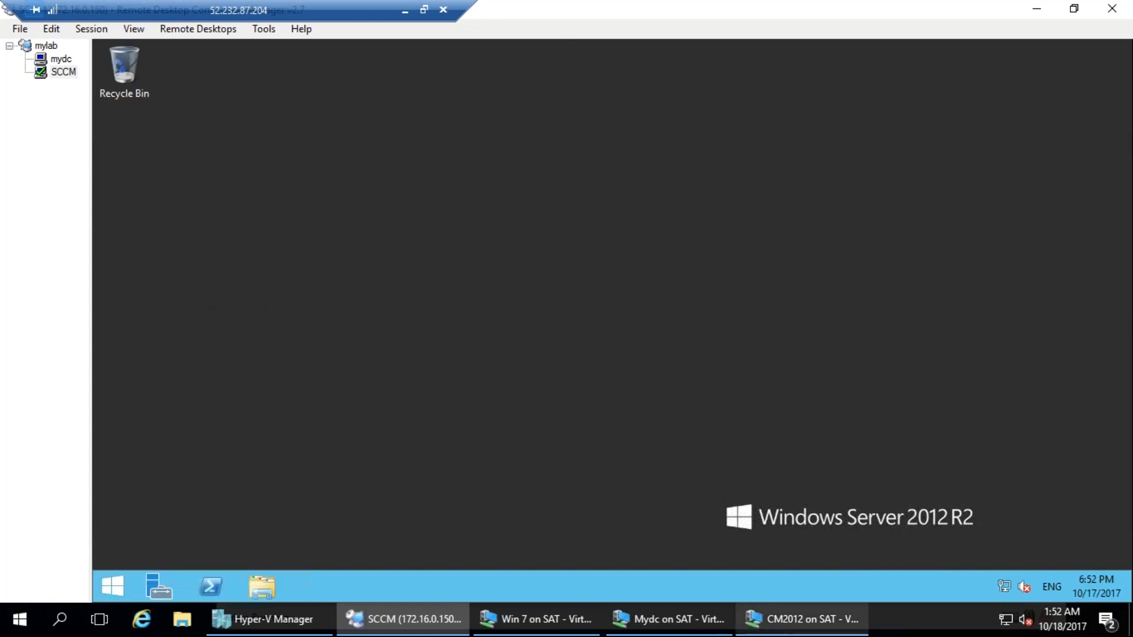
# Close the Mydc and CM2012 virtual machine connection windows.
pyautogui.click(652, 630)
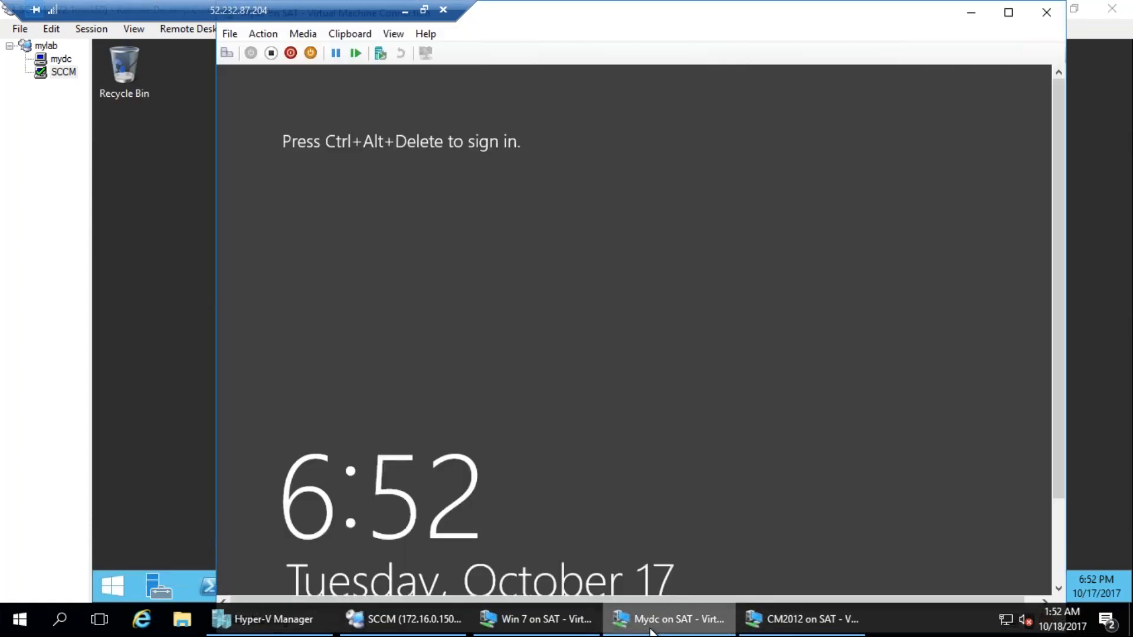
pyautogui.click(654, 630)
pyautogui.rightClick(653, 614)
pyautogui.click(701, 582)
pyautogui.rightClick(685, 617)
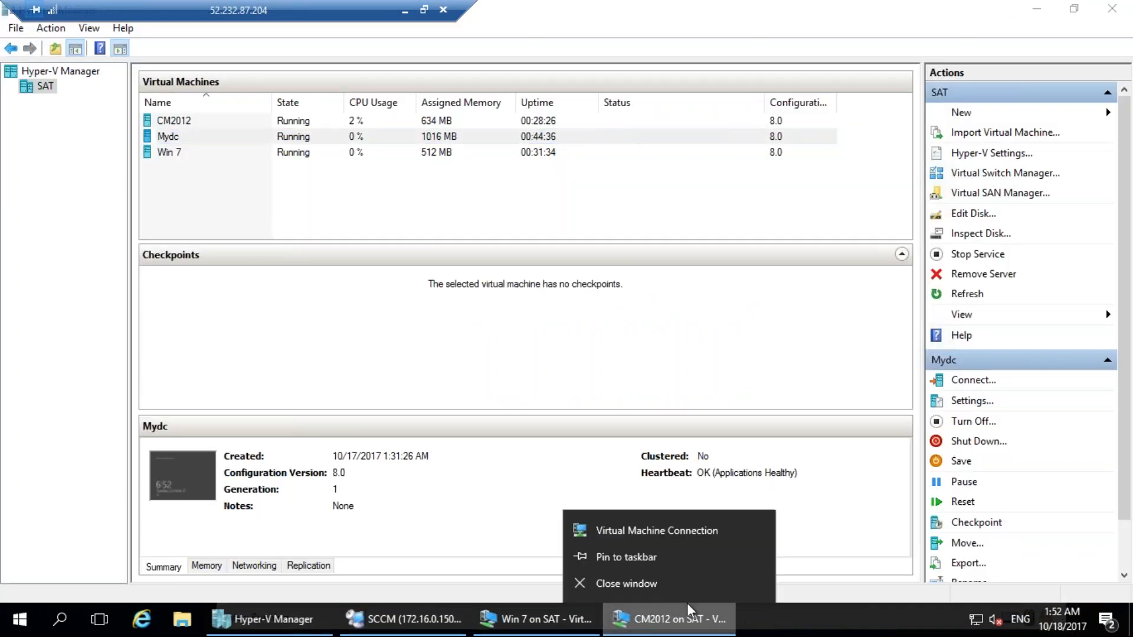
pyautogui.click(625, 583)
# Open the Win 7 virtual machine and set the Windows setup user name to clientpc.
pyautogui.click(570, 617)
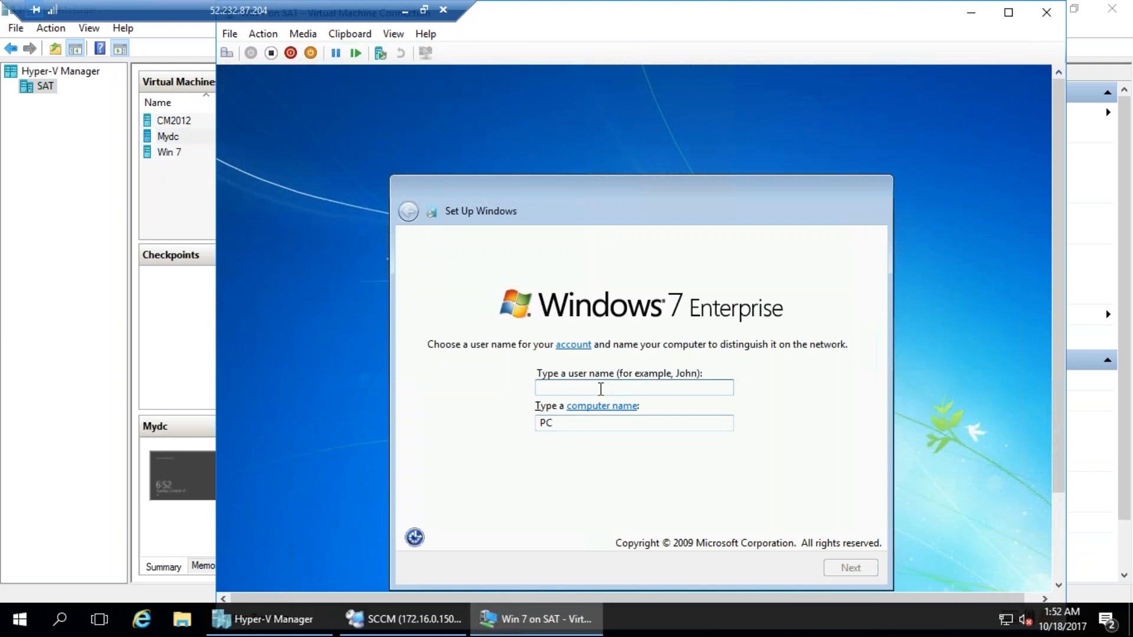
pyautogui.write('clientpc')
pyautogui.press('Return')
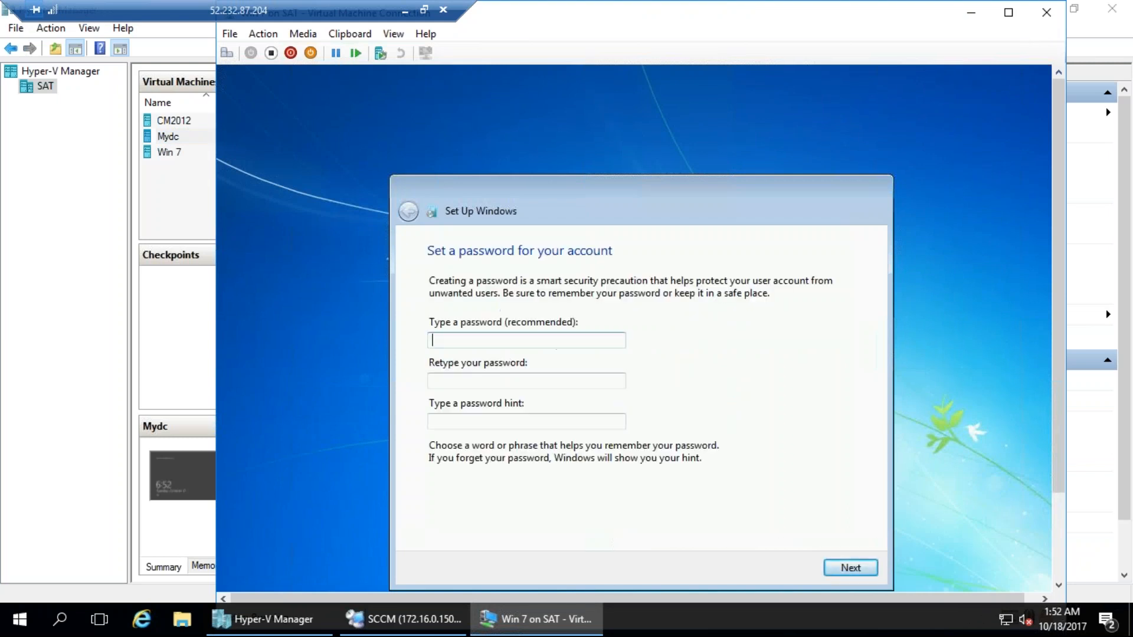
# Enter and confirm the account password, fill in the password hint, and continue the Windows setup.
pyautogui.write('P')
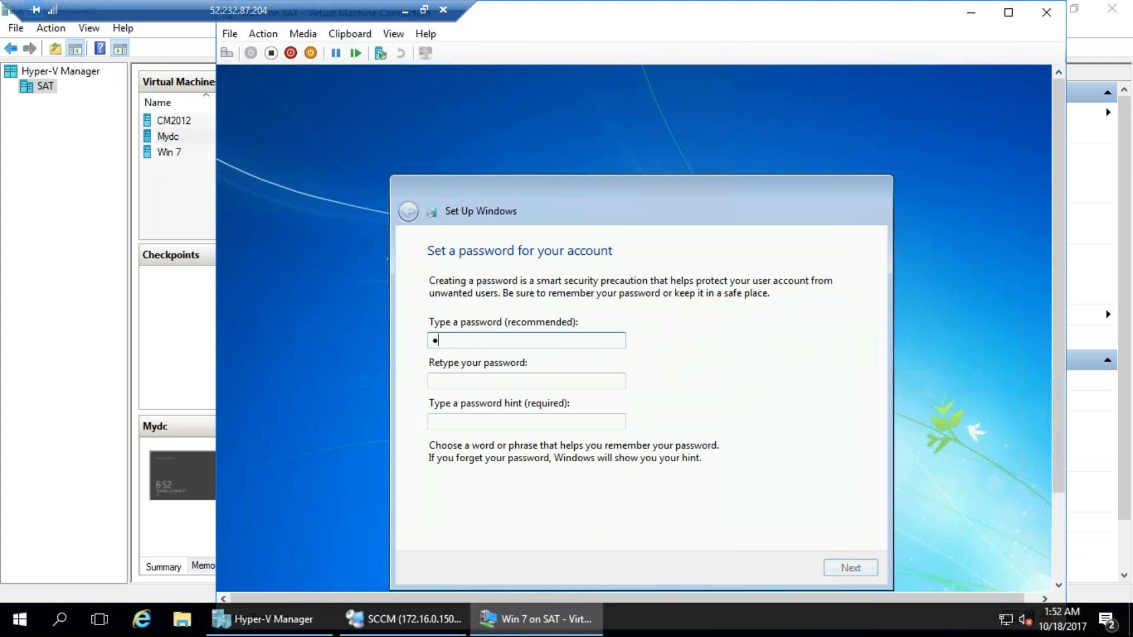
pyautogui.press('Tab')
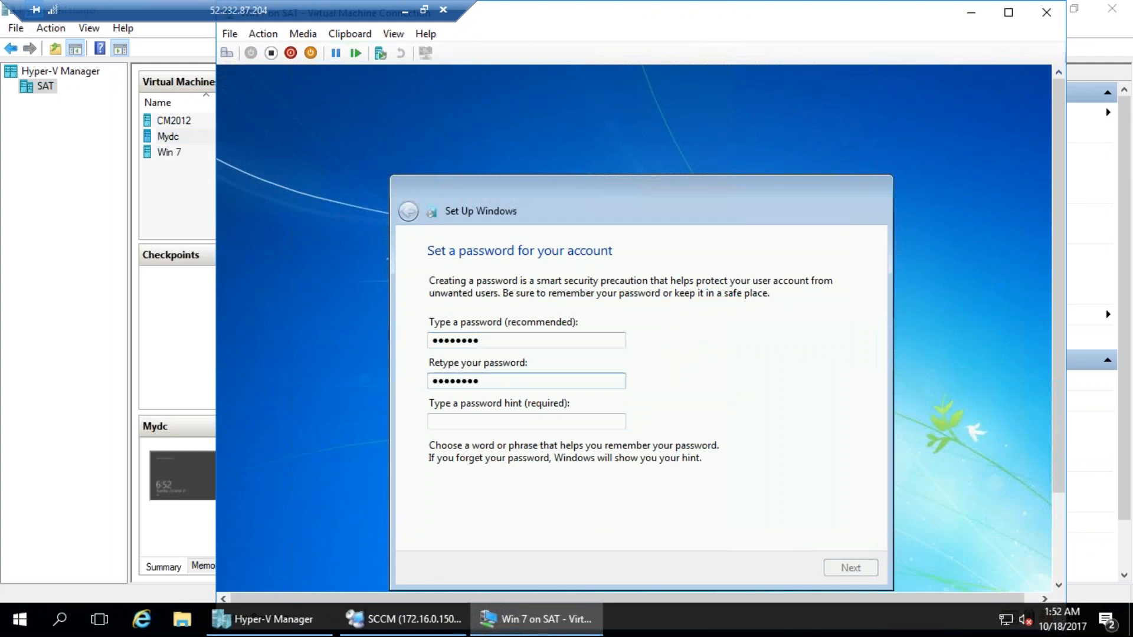
pyautogui.press('Tab')
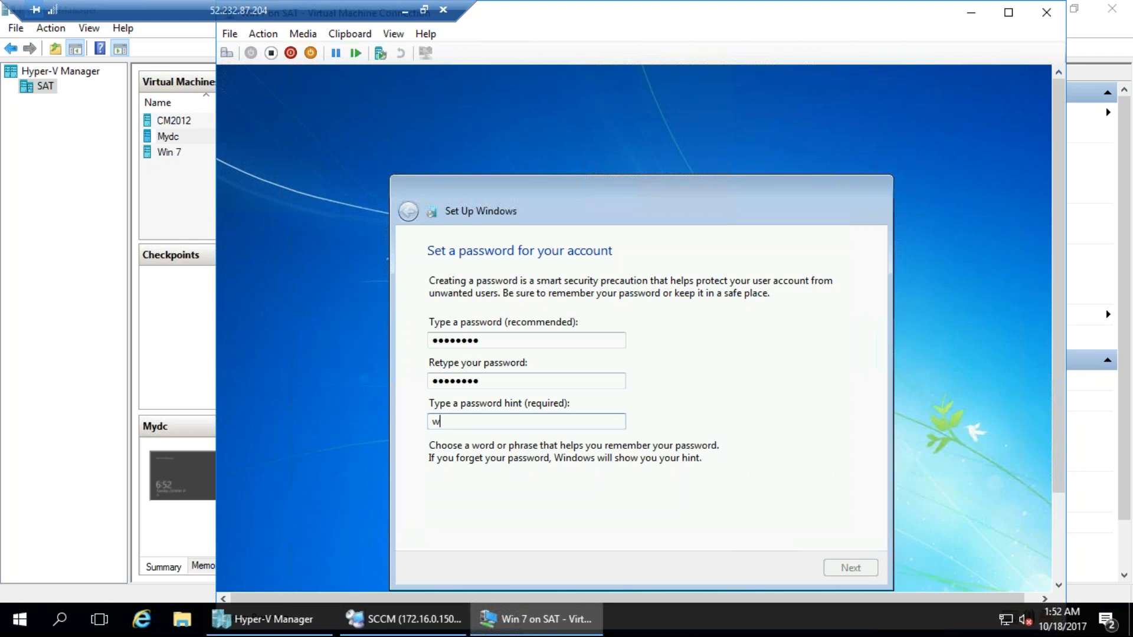
pyautogui.write('w')
pyautogui.press('Return')
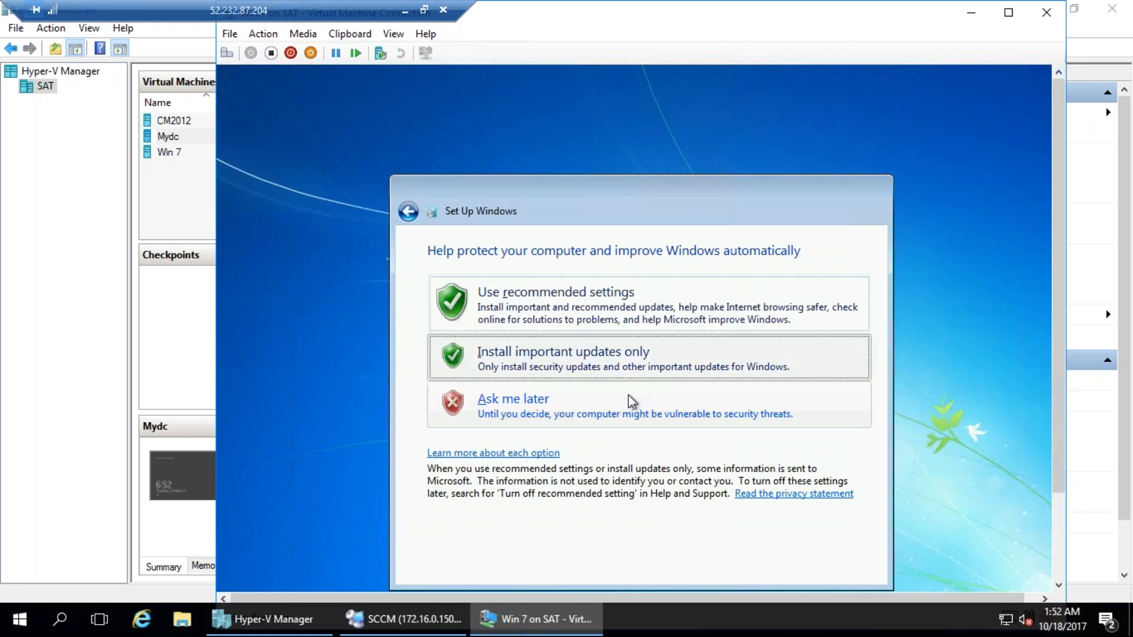
# Choose Ask me later for the Windows protection settings and go on to the time and date settings.
pyautogui.click(614, 366)
pyautogui.click(408, 211)
pyautogui.click(542, 411)
pyautogui.click(552, 305)
pyautogui.click(627, 259)
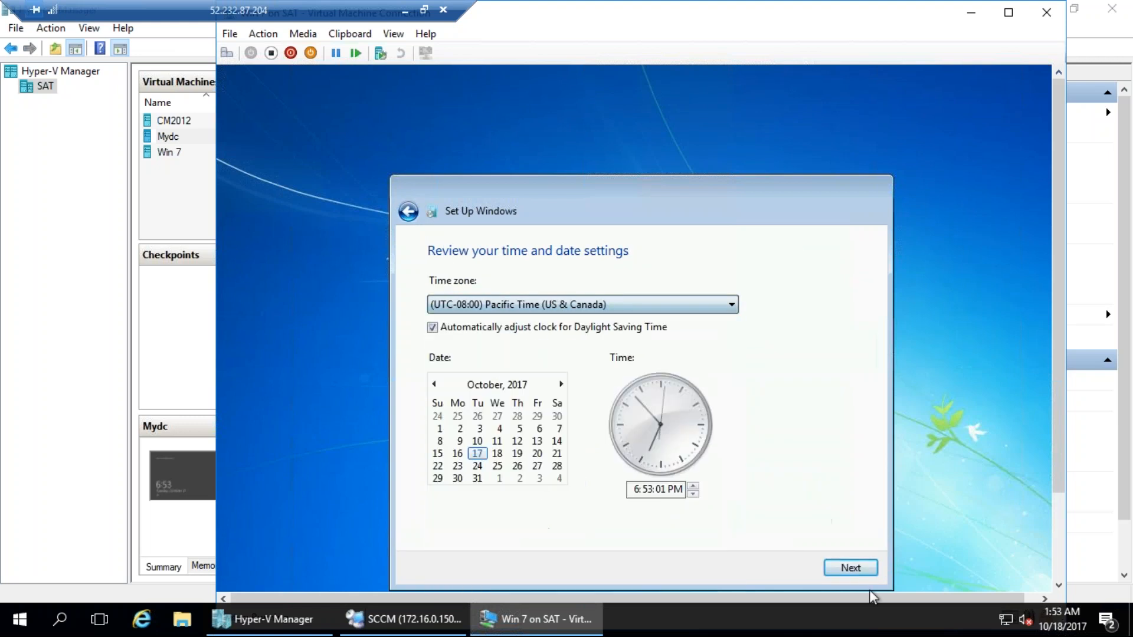
# Accept the time and date settings in the Windows 7 setup and choose Work network as the computer's location.
pyautogui.click(864, 568)
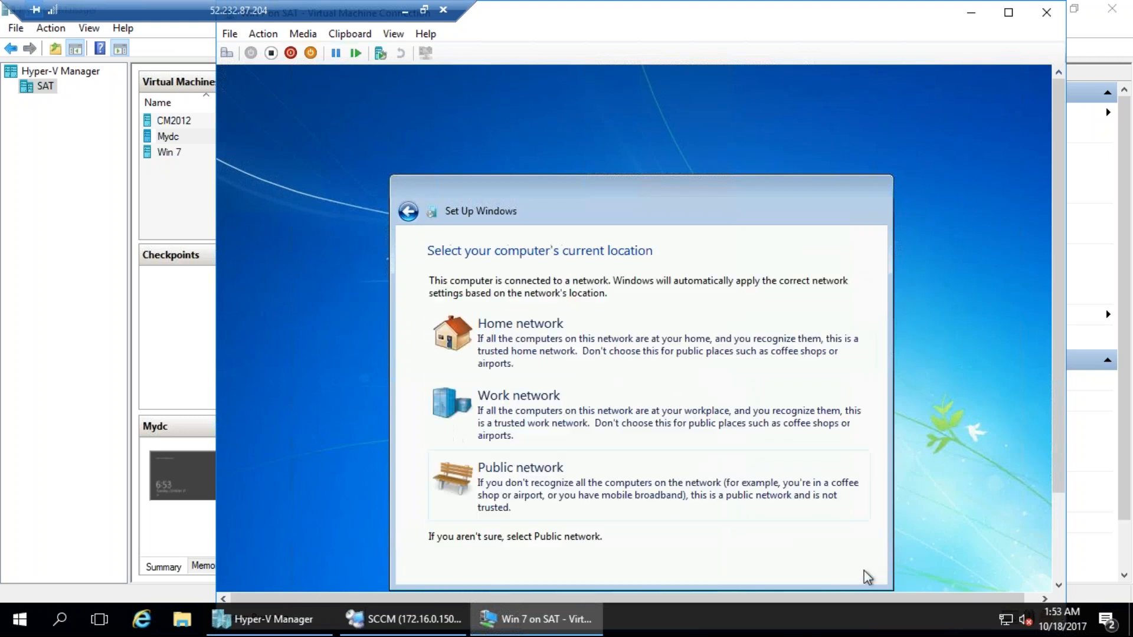
pyautogui.click(581, 408)
# Minimize Hyper-V Manager, bring up the SCCM remote desktop session, and minimize its Server Manager window.
pyautogui.click(89, 208)
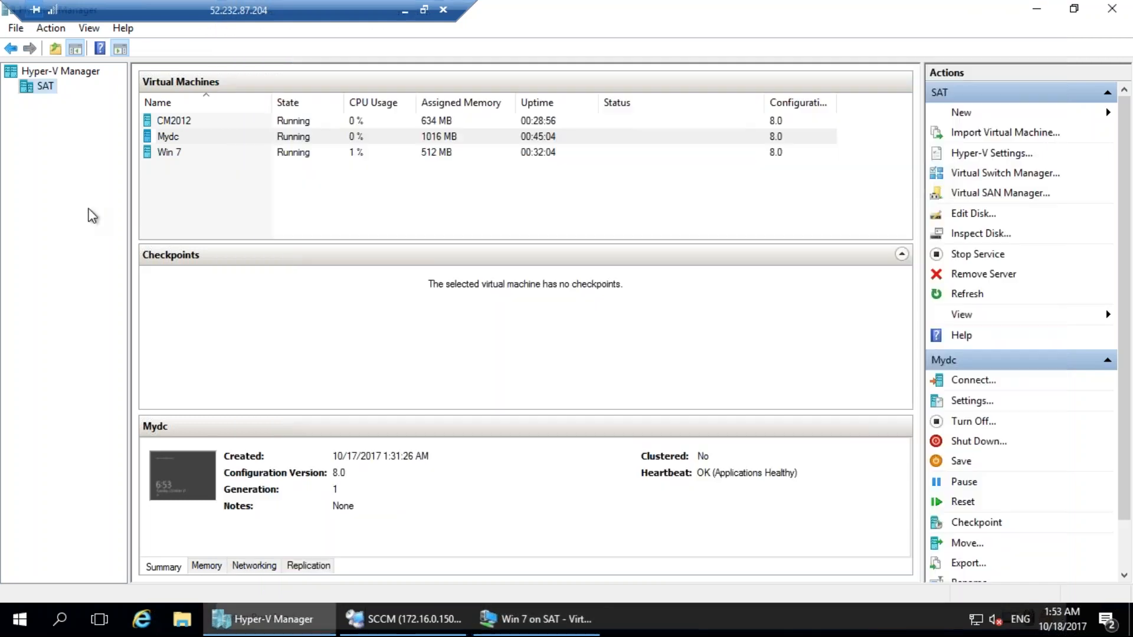
pyautogui.click(261, 200)
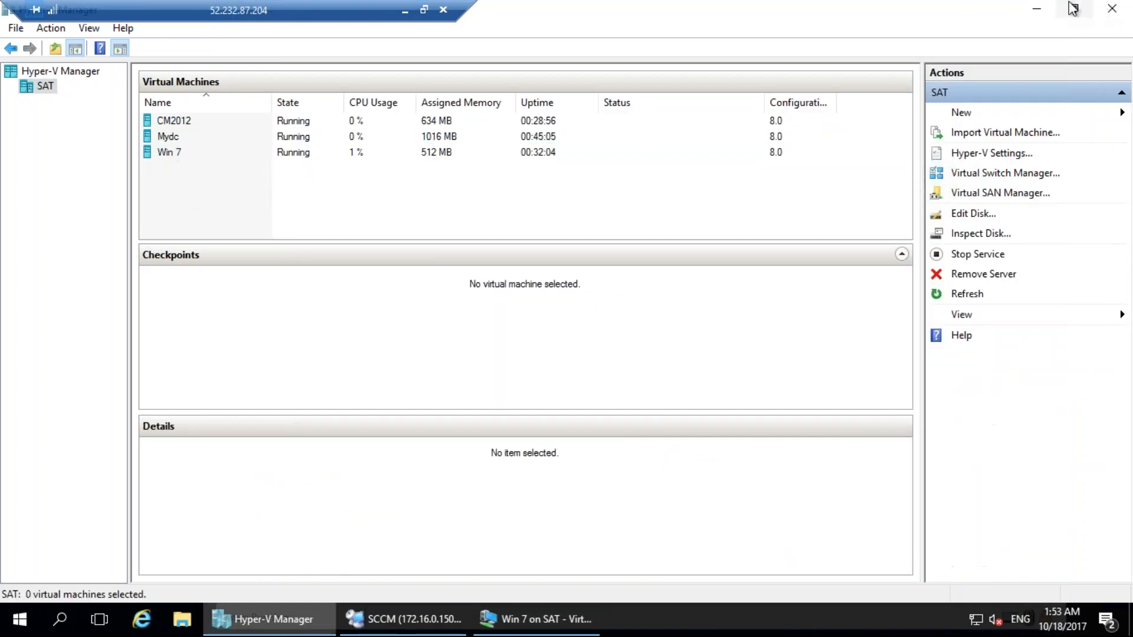
pyautogui.click(1037, 8)
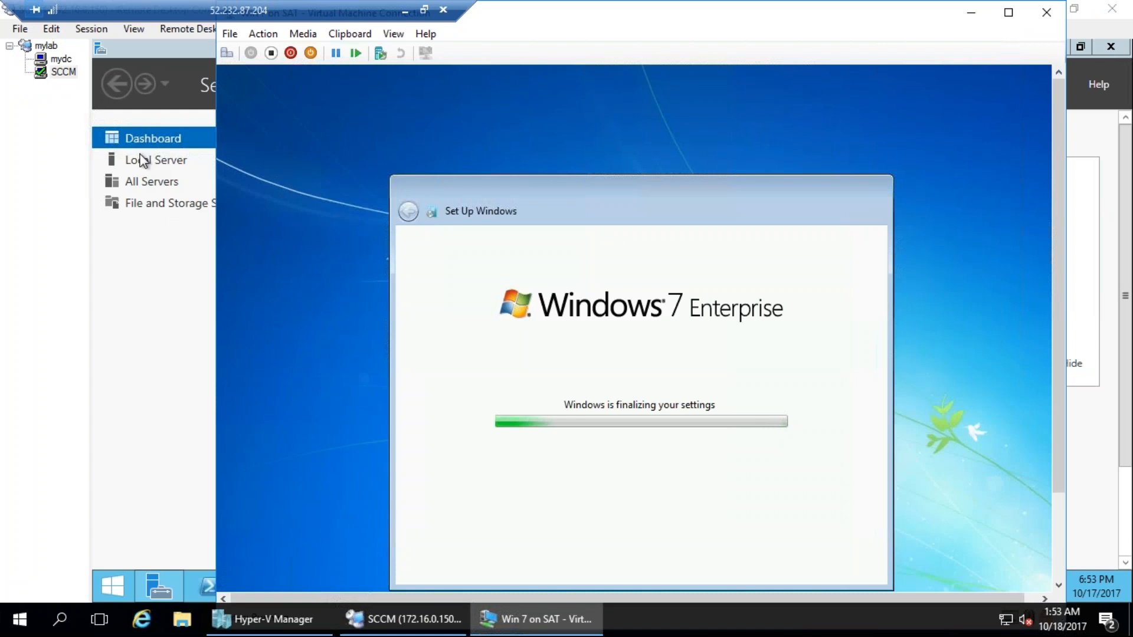
pyautogui.click(50, 290)
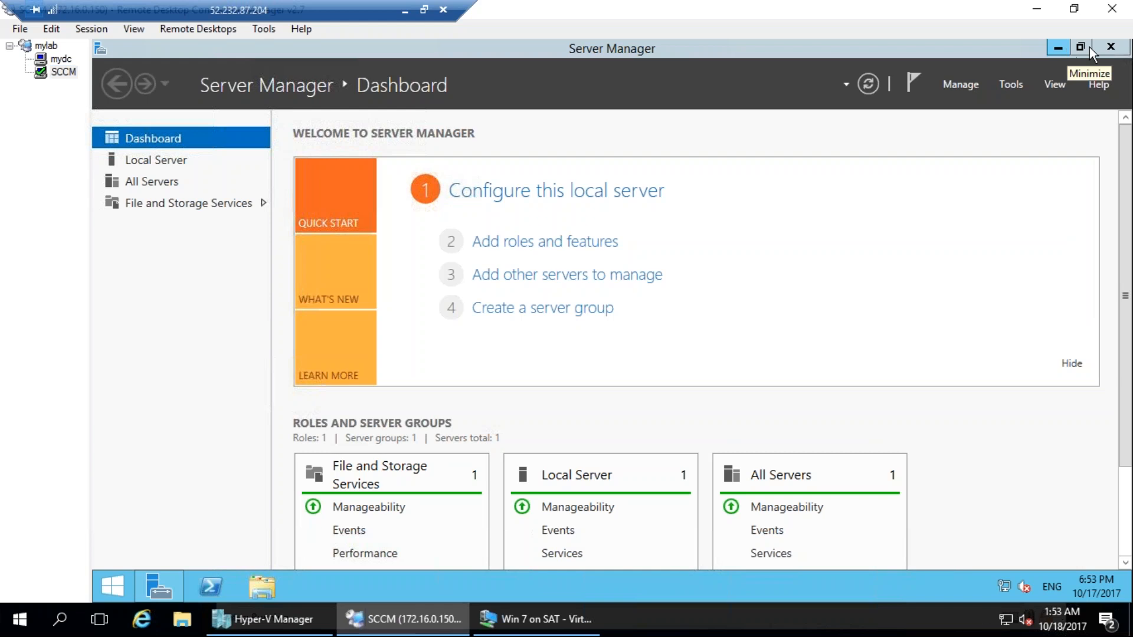
pyautogui.click(1067, 49)
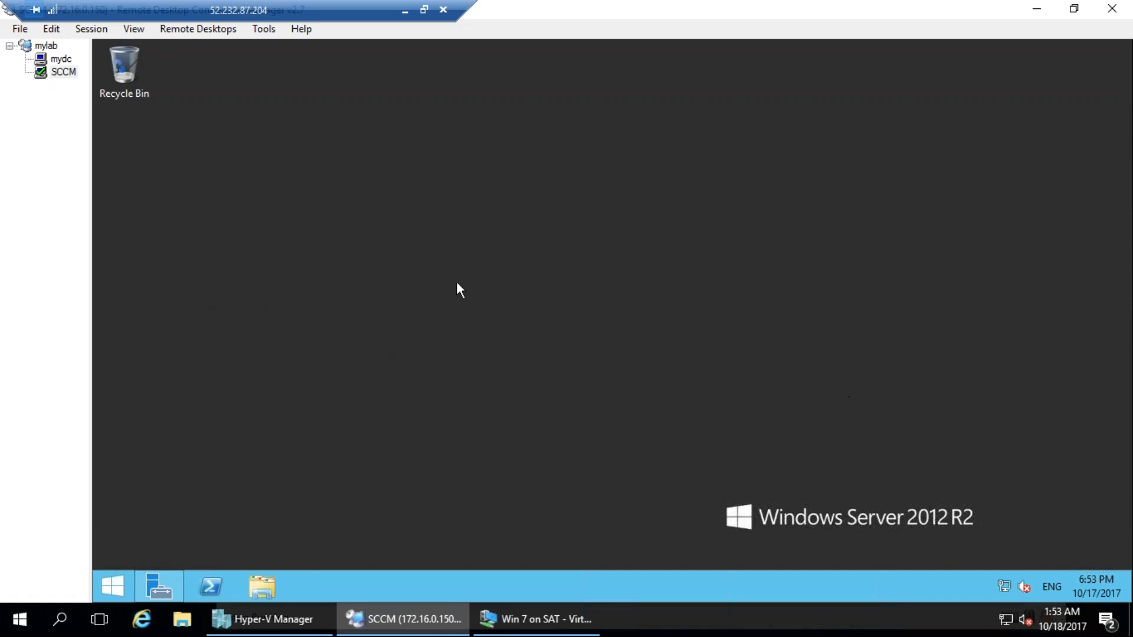
# Switch to Hyper-V Manager and open the CM2012 virtual machine's settings at the DVD drive.
pyautogui.click(303, 617)
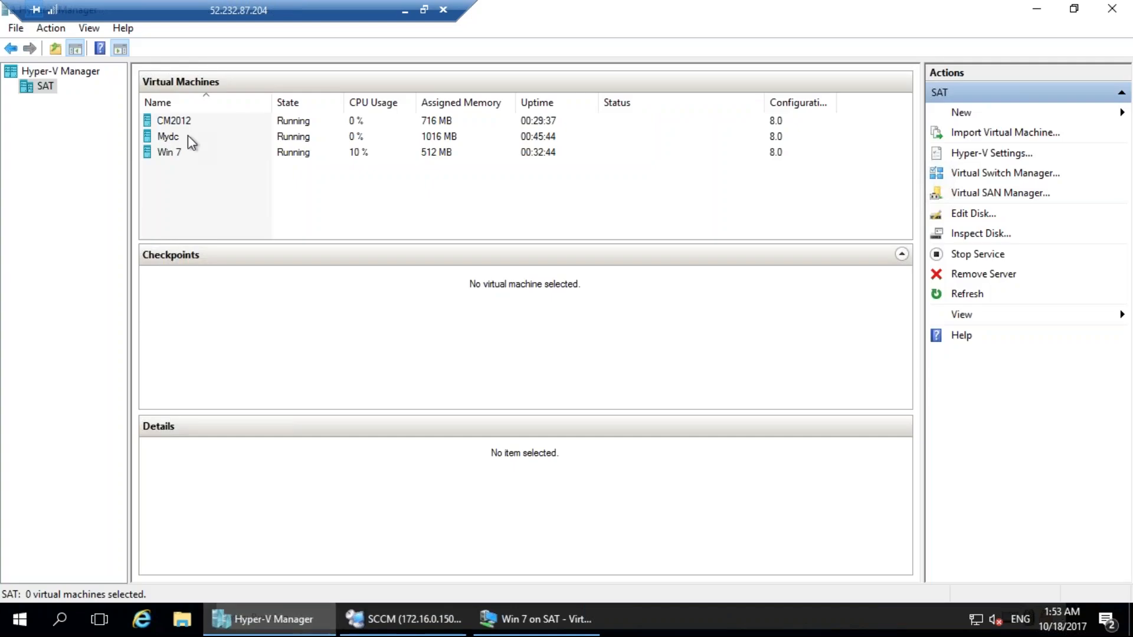
pyautogui.click(180, 152)
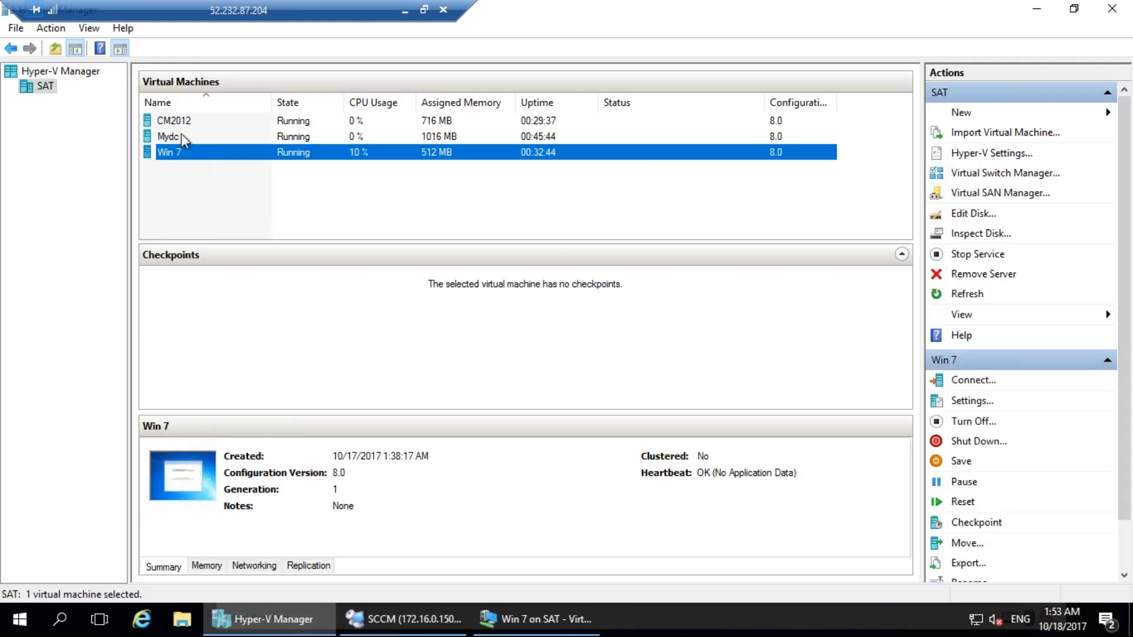
pyautogui.click(182, 136)
pyautogui.click(185, 123)
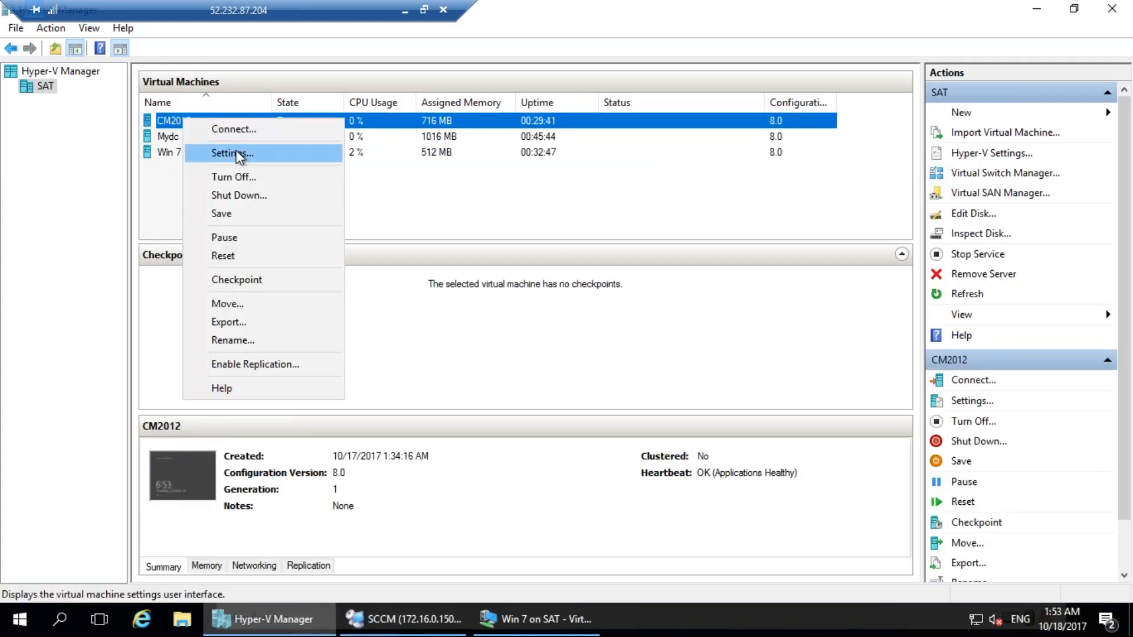
pyautogui.click(236, 152)
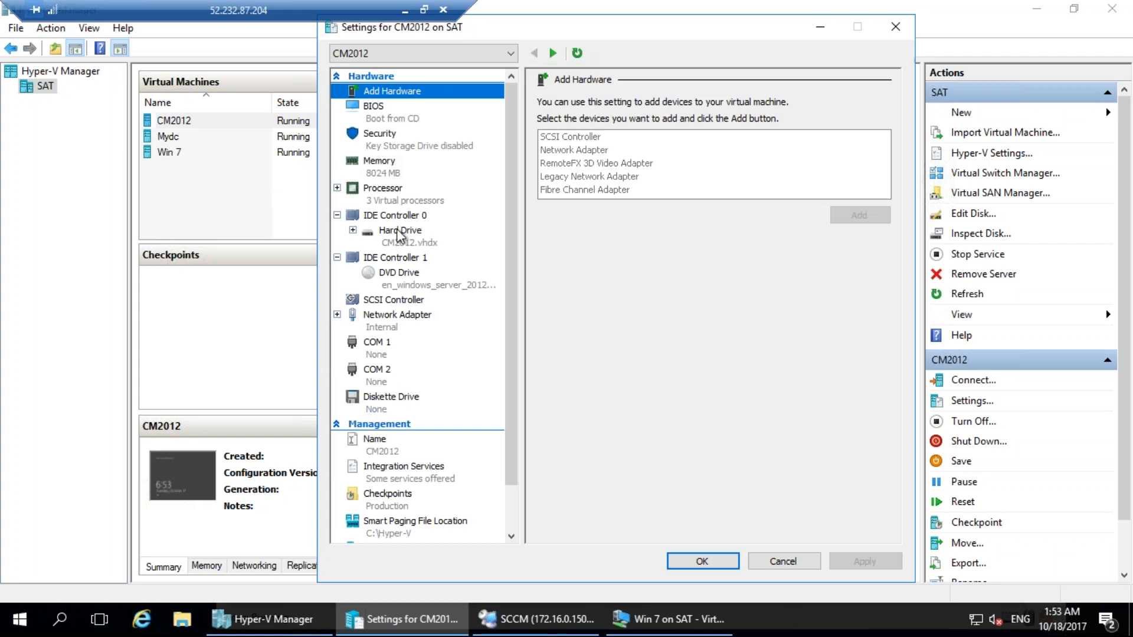
pyautogui.click(399, 277)
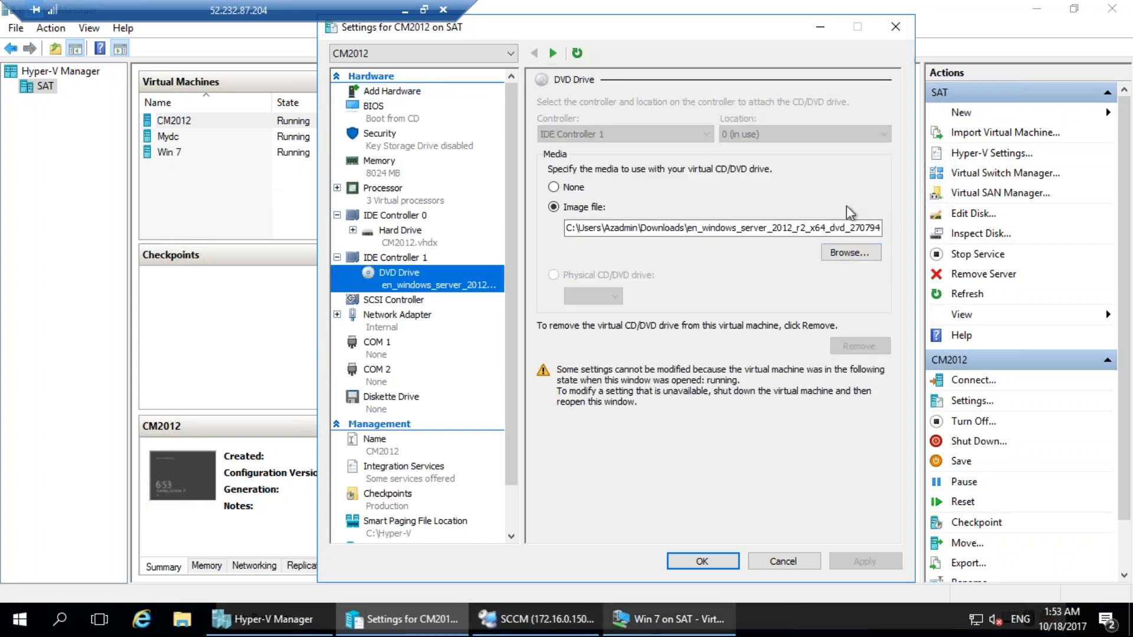
# Mount the mu_system_center_2012_configuration_manager_and_endpoint_protection_with_service_pack_2_x86_x64_dvd_6677749 image in the CM2012 DVD drive and apply the settings.
pyautogui.click(850, 253)
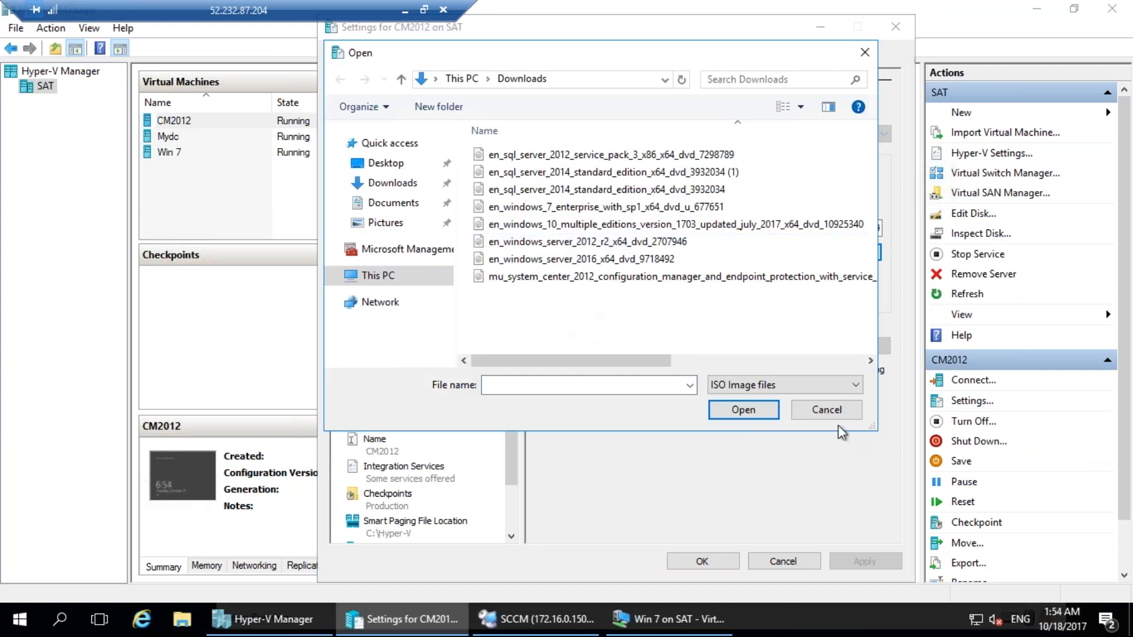
pyautogui.moveTo(875, 429); pyautogui.dragTo(1020, 437)
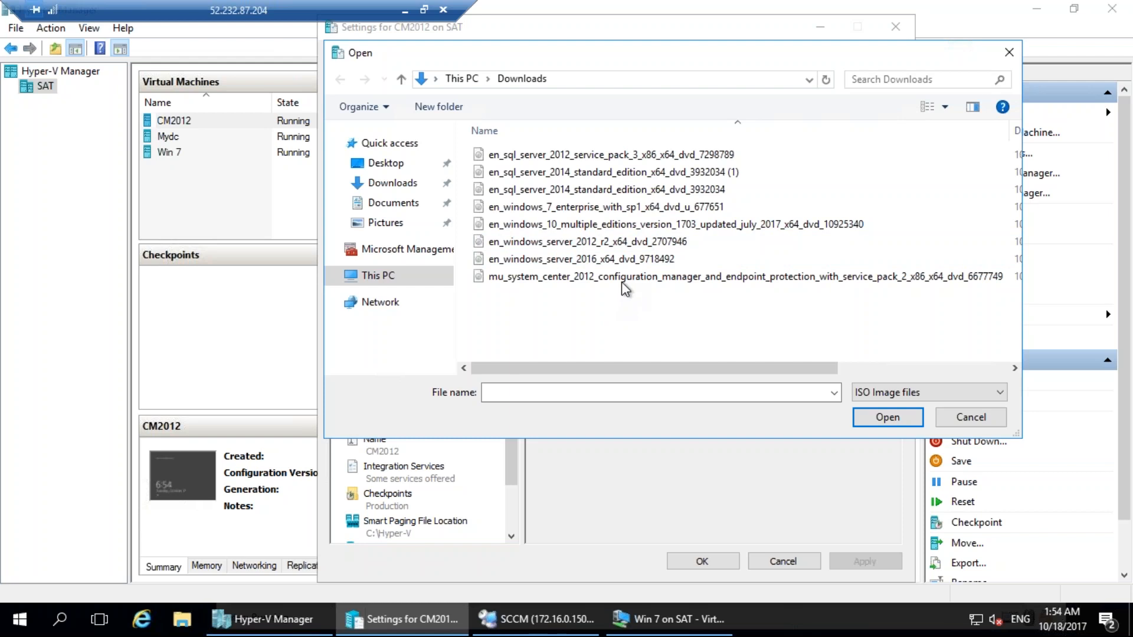
pyautogui.click(549, 281)
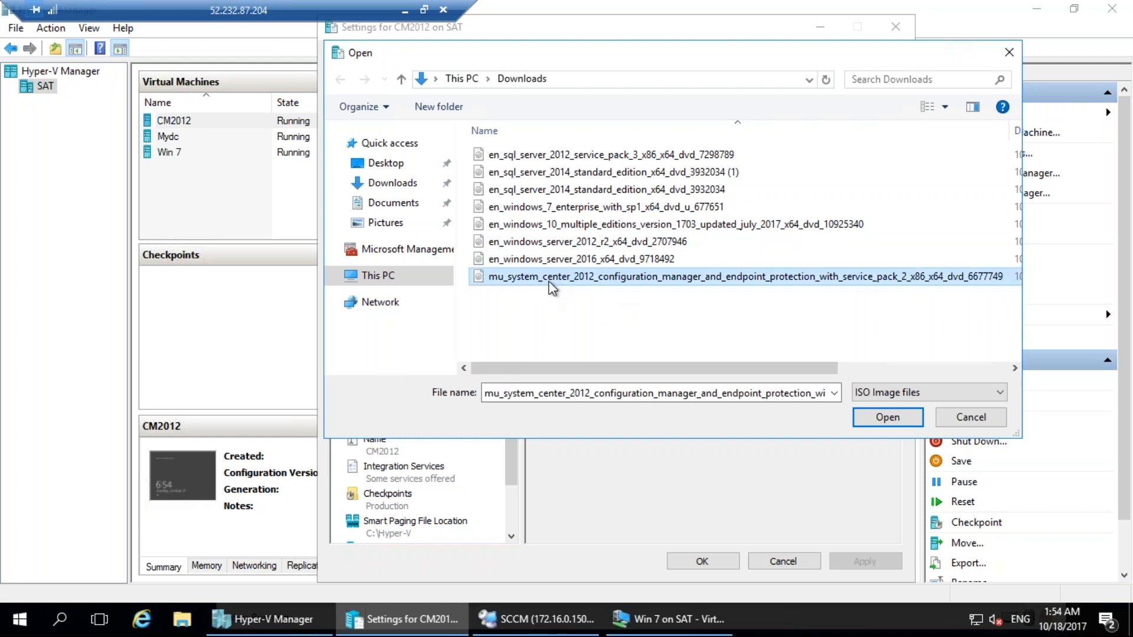
pyautogui.doubleClick(622, 282)
pyautogui.click(702, 561)
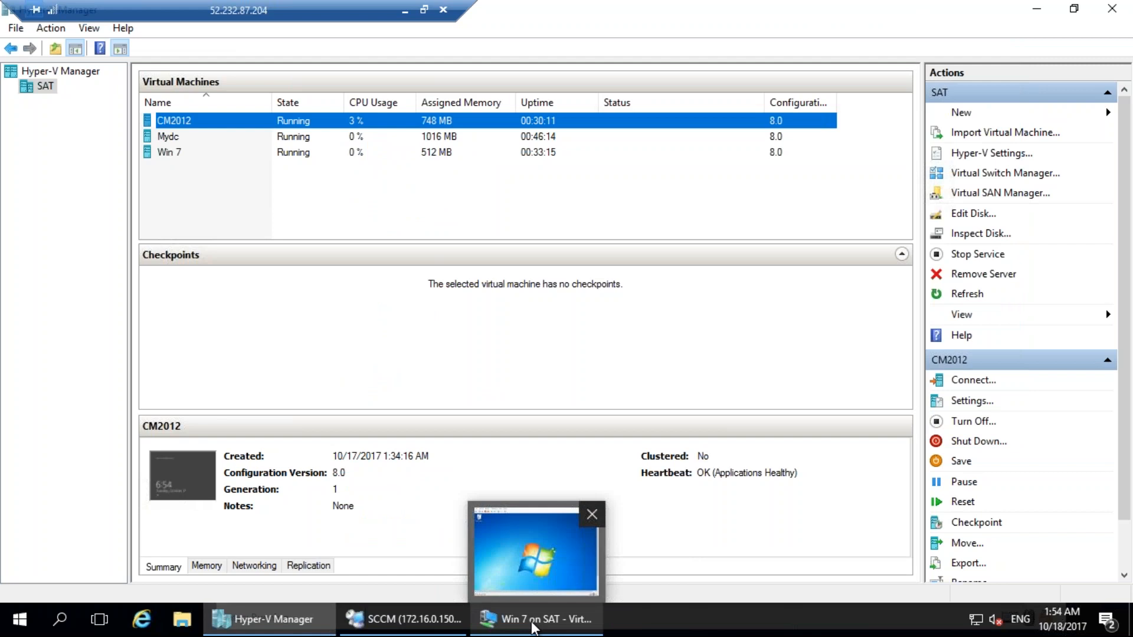
# Switch back to the SCCM session and show This PC in a maximized File Explorer window with the DVD drive selected.
pyautogui.click(533, 626)
pyautogui.click(418, 629)
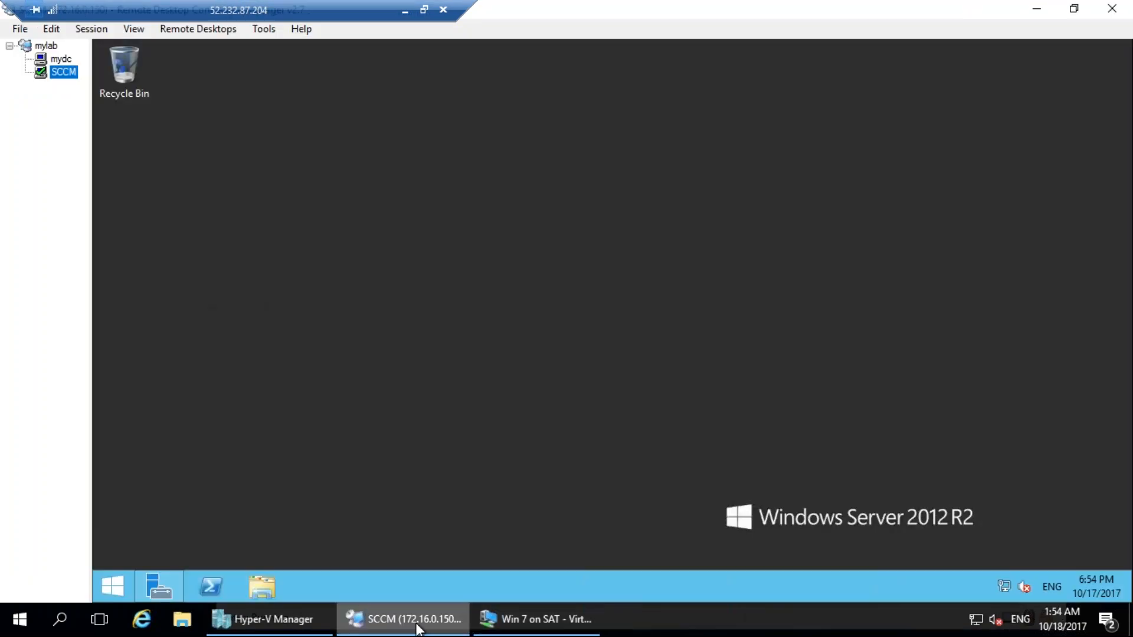
pyautogui.moveTo(299, 625)
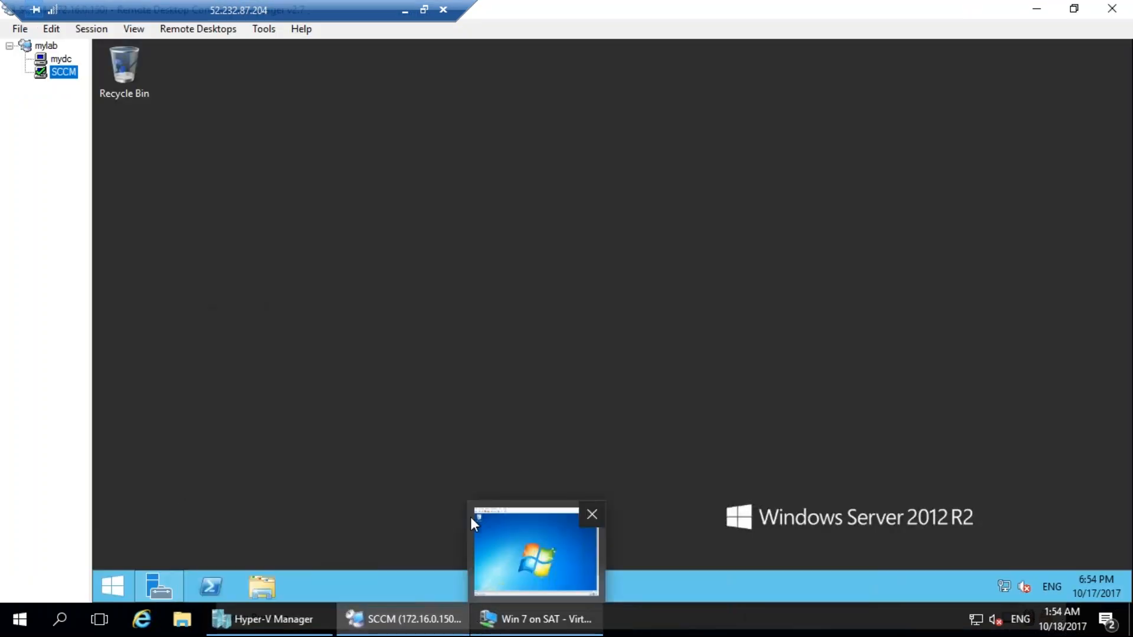
pyautogui.click(276, 586)
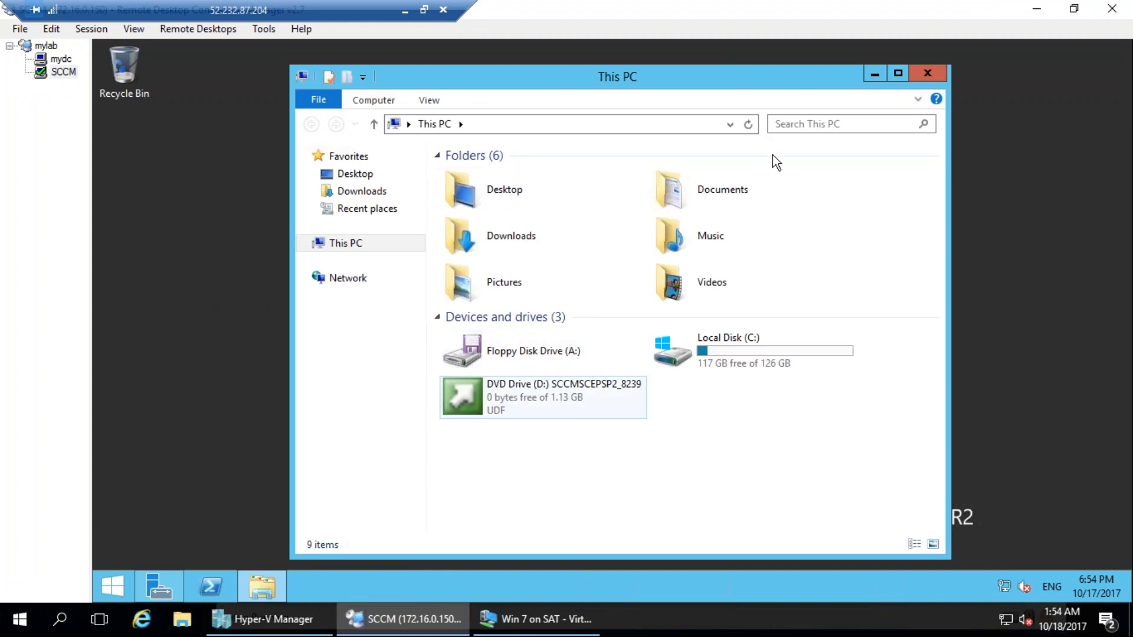
pyautogui.doubleClick(753, 76)
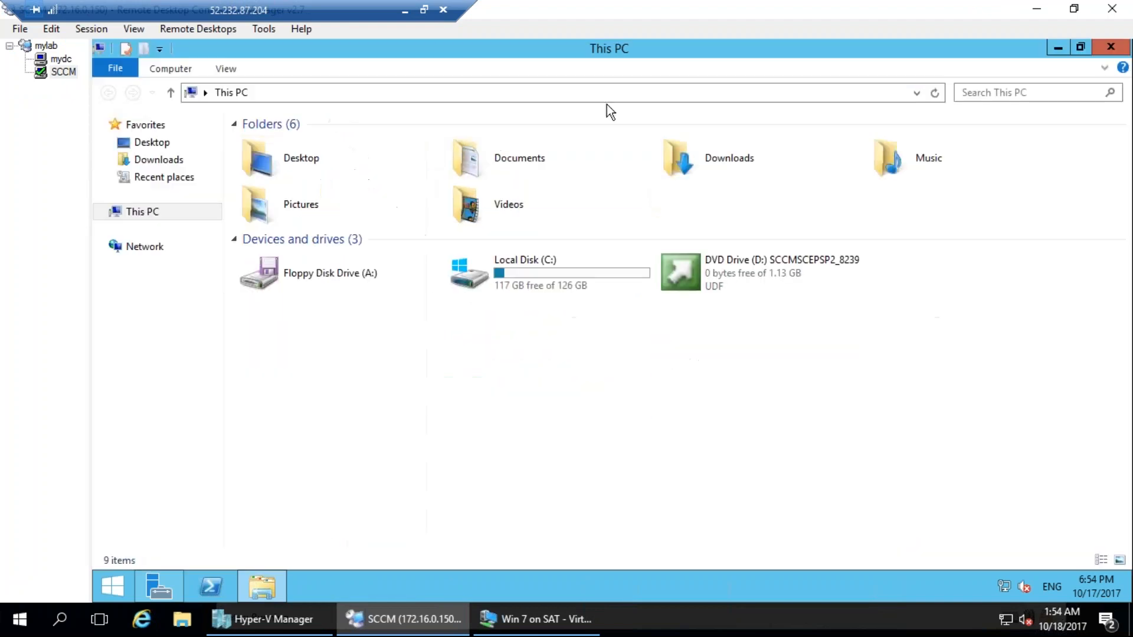
pyautogui.rightClick(728, 281)
pyautogui.click(729, 274)
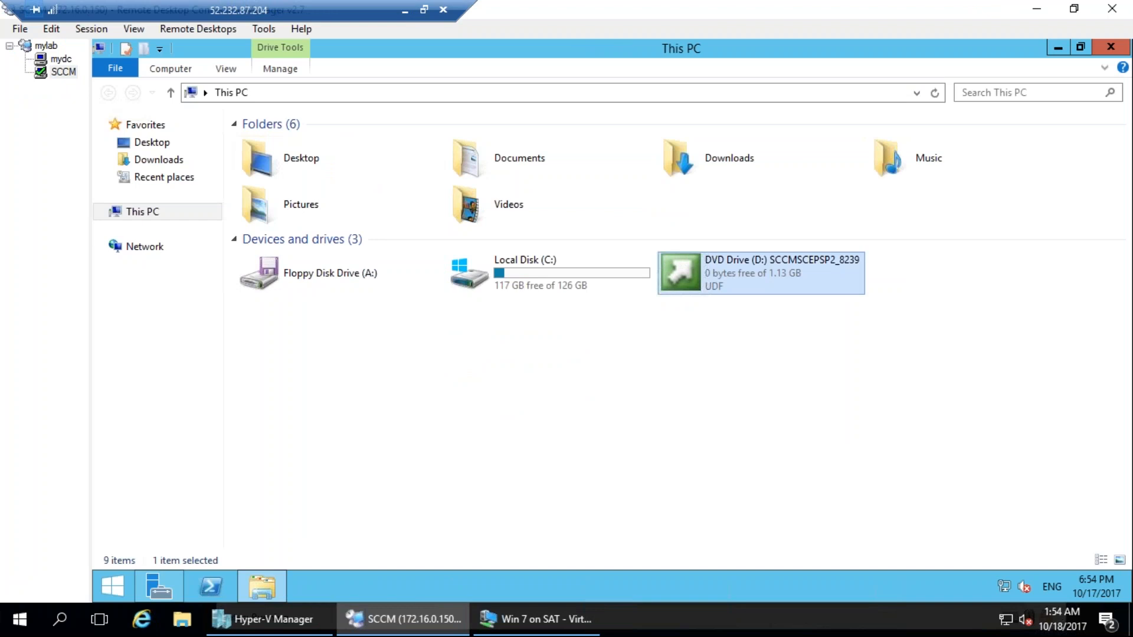
pyautogui.click(269, 590)
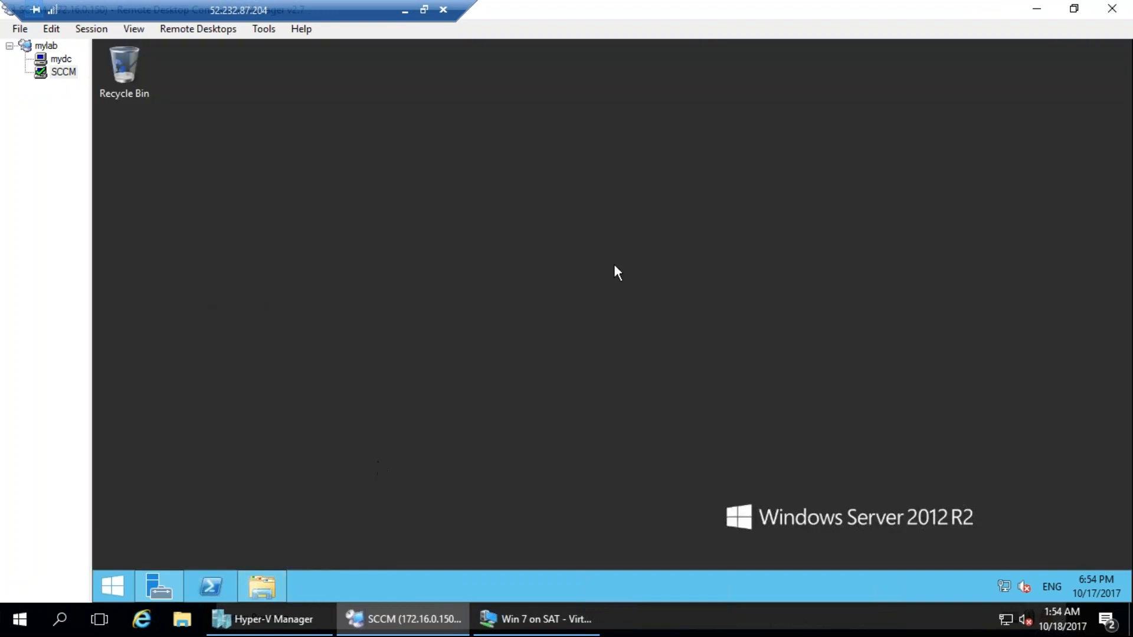
pyautogui.click(262, 586)
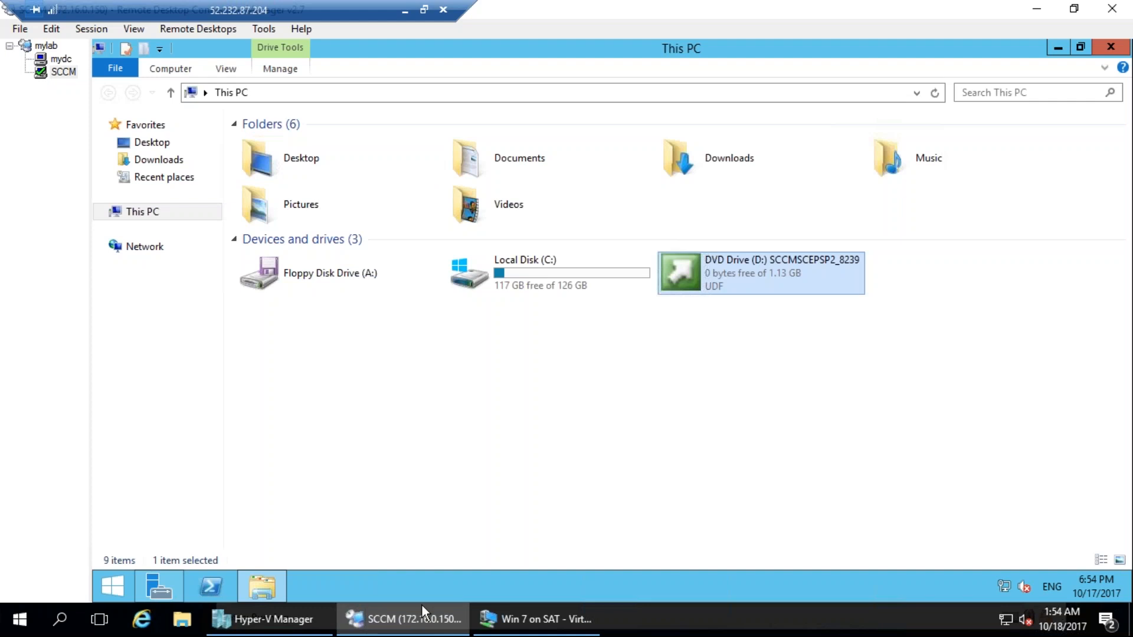
# Open the contents of the SCCMSCEPSP2_8239 DVD drive and select all files and folders for copying.
pyautogui.click(726, 297)
pyautogui.rightClick(721, 283)
pyautogui.click(760, 329)
pyautogui.hotkey('ctrl', 'a')
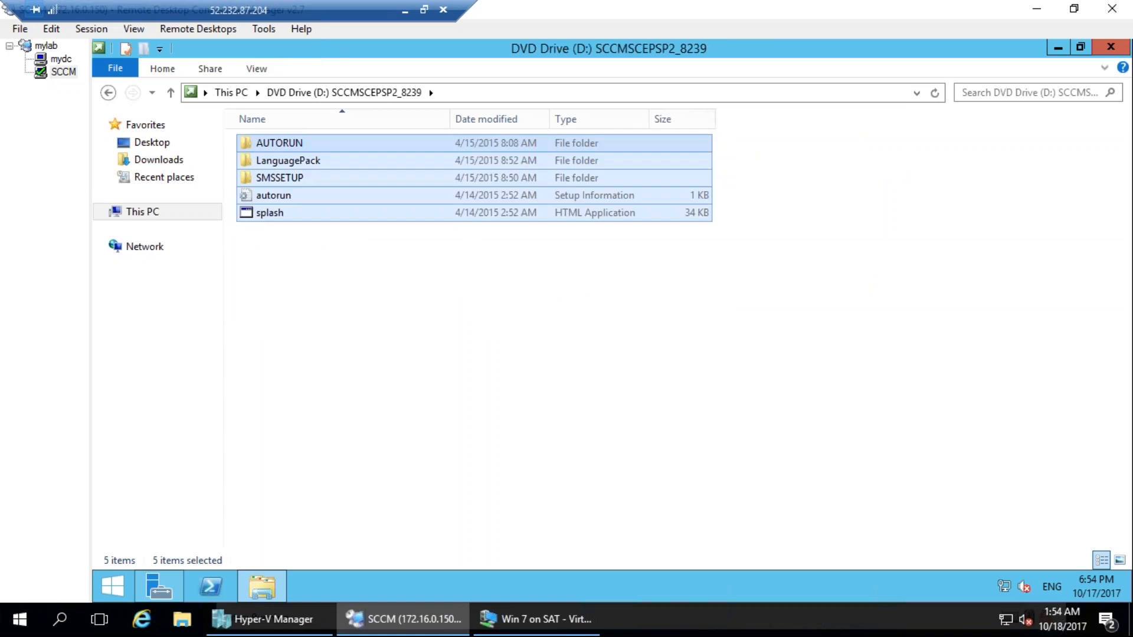
# Create a folder named DVD_CM on Local Disk (C:).
pyautogui.click(230, 93)
pyautogui.doubleClick(523, 289)
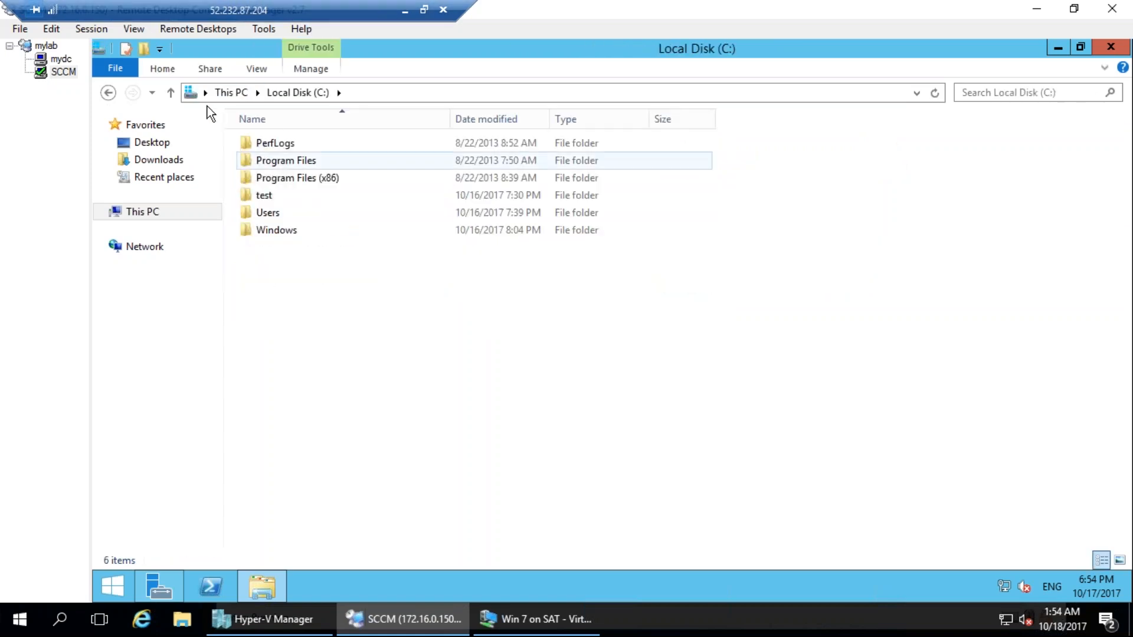
pyautogui.click(142, 50)
pyautogui.write('DVD_CM')
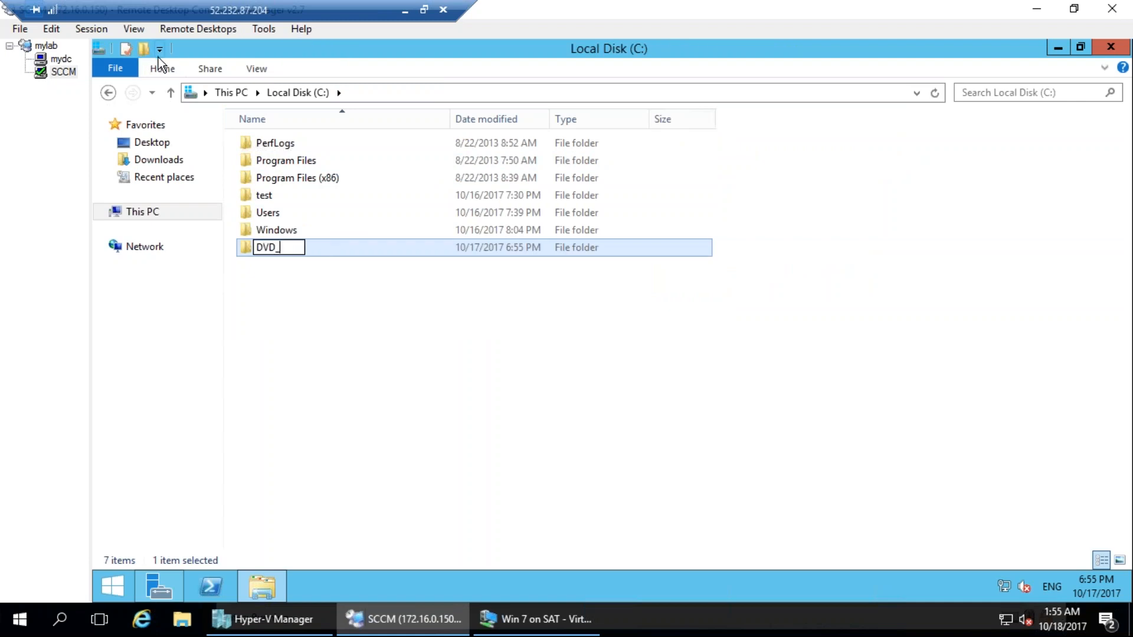
pyautogui.press('Return')
pyautogui.press('Return')
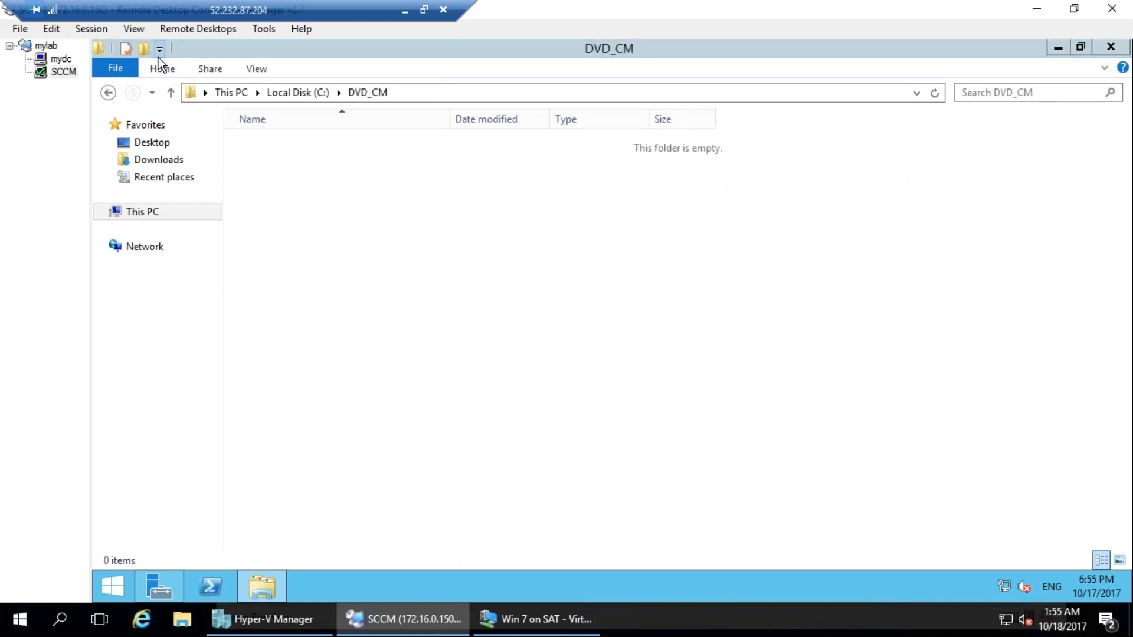
# Paste the copied DVD contents into the DVD_CM folder and expand the copy progress details.
pyautogui.hotkey('ctrl', 'v')
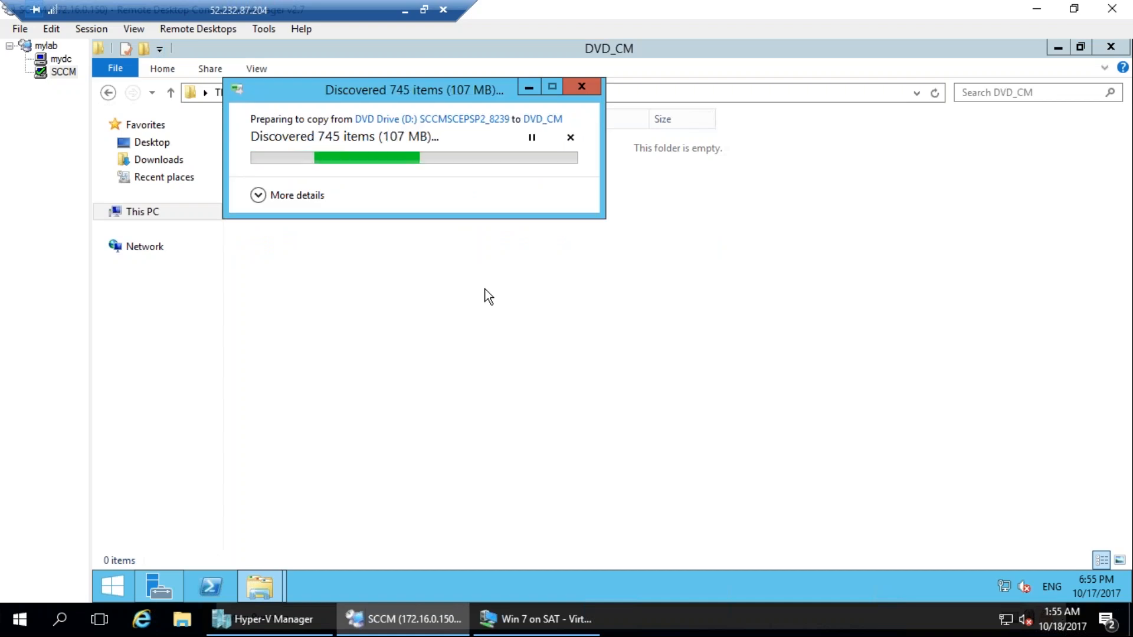
pyautogui.click(286, 194)
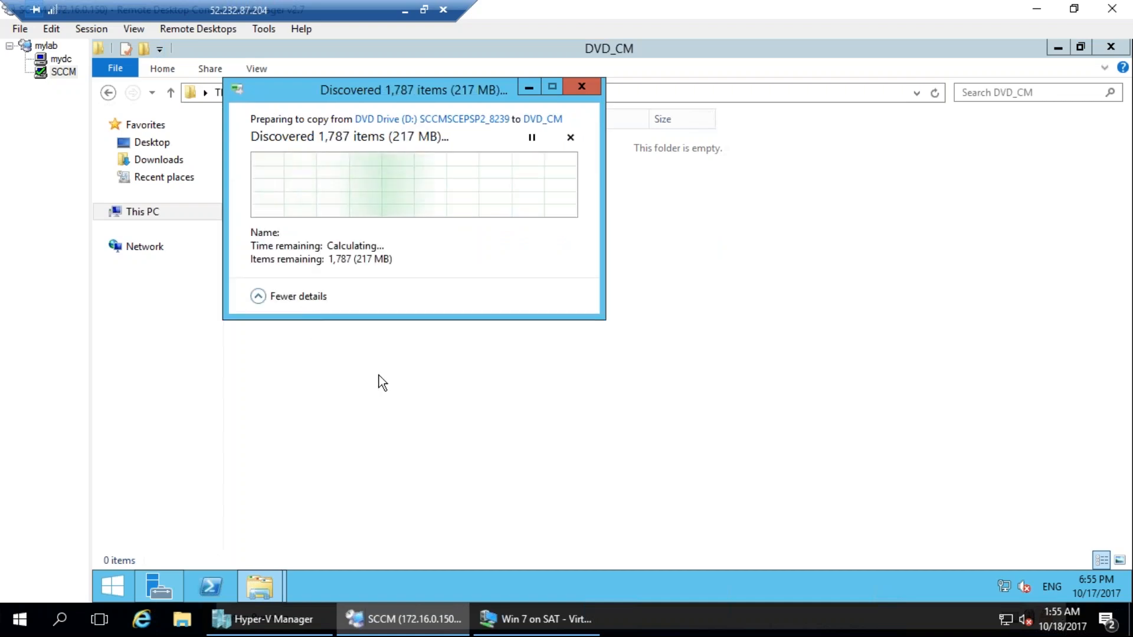
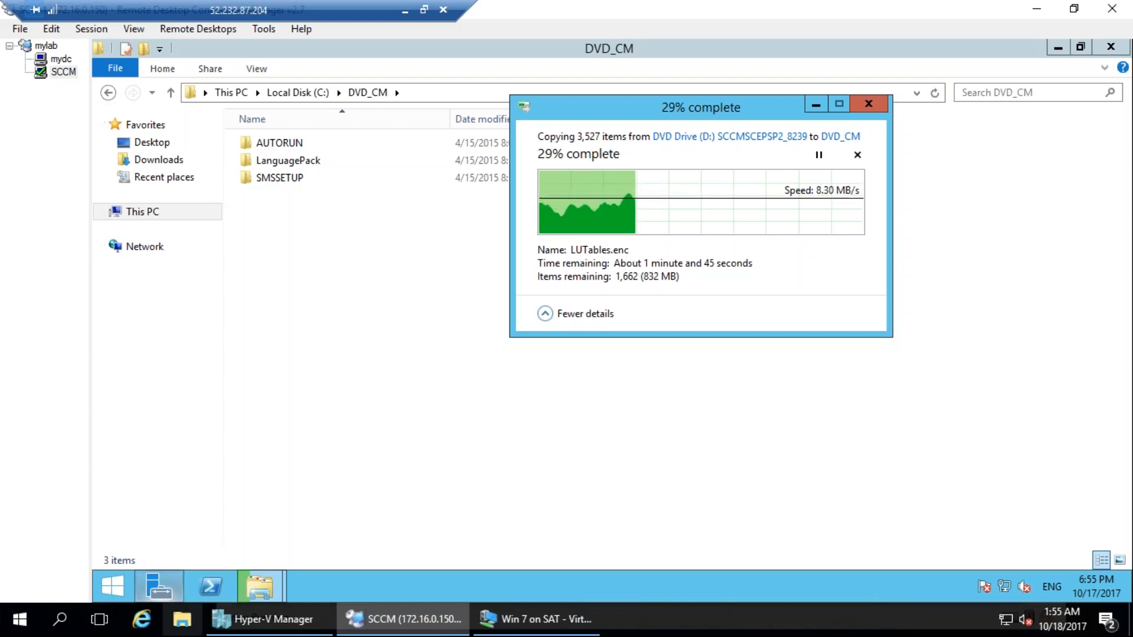
# Switch to the Win 7 virtual machine, open the Local Area Connection's TCP/IPv4 properties and choose to use a manually specified IP address.
pyautogui.moveTo(158, 586)
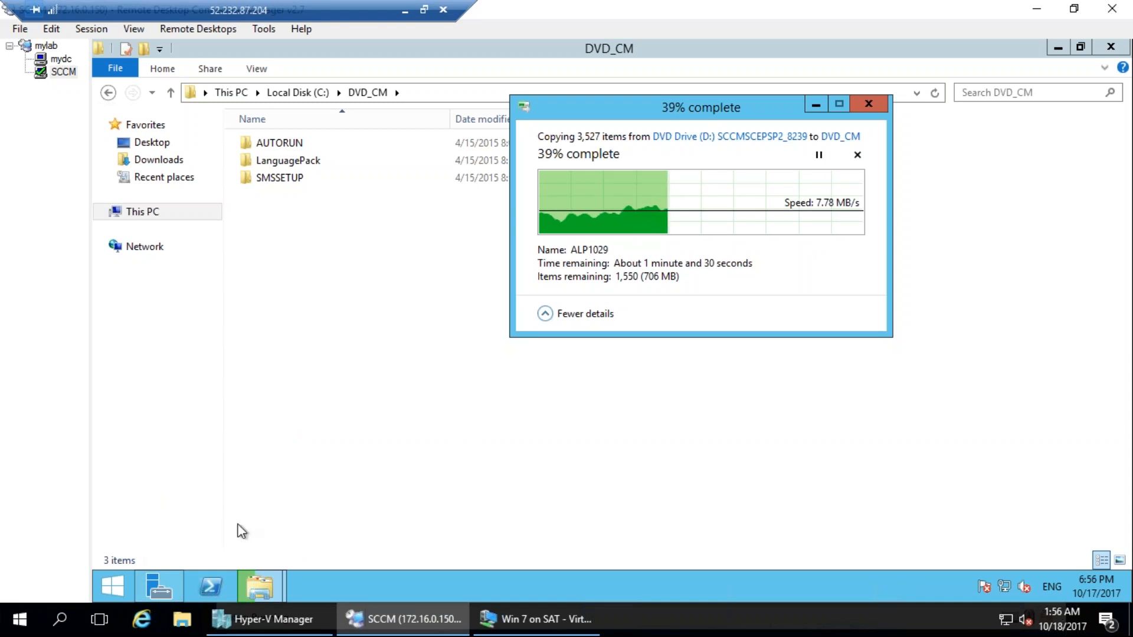
pyautogui.click(537, 619)
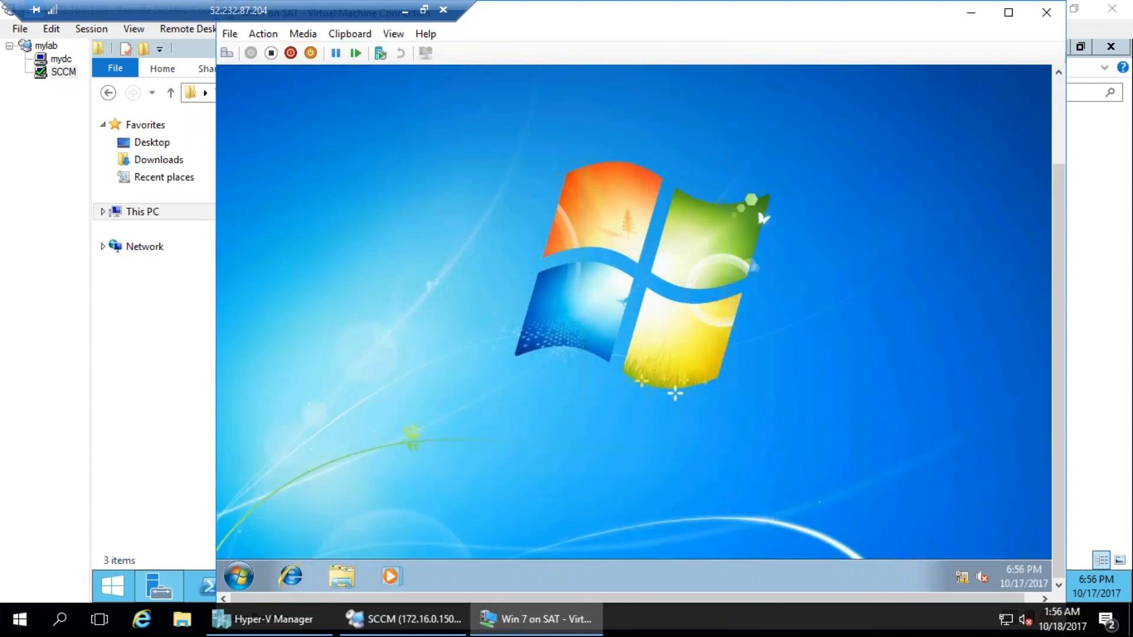
pyautogui.click(245, 570)
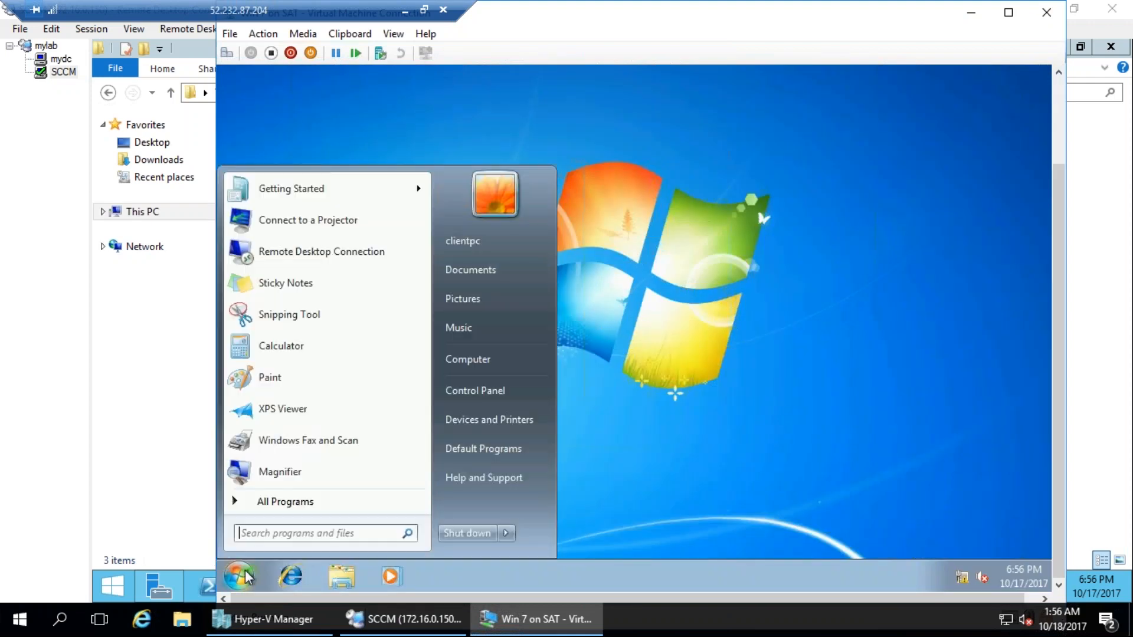
pyautogui.rightClick(958, 580)
pyautogui.click(943, 565)
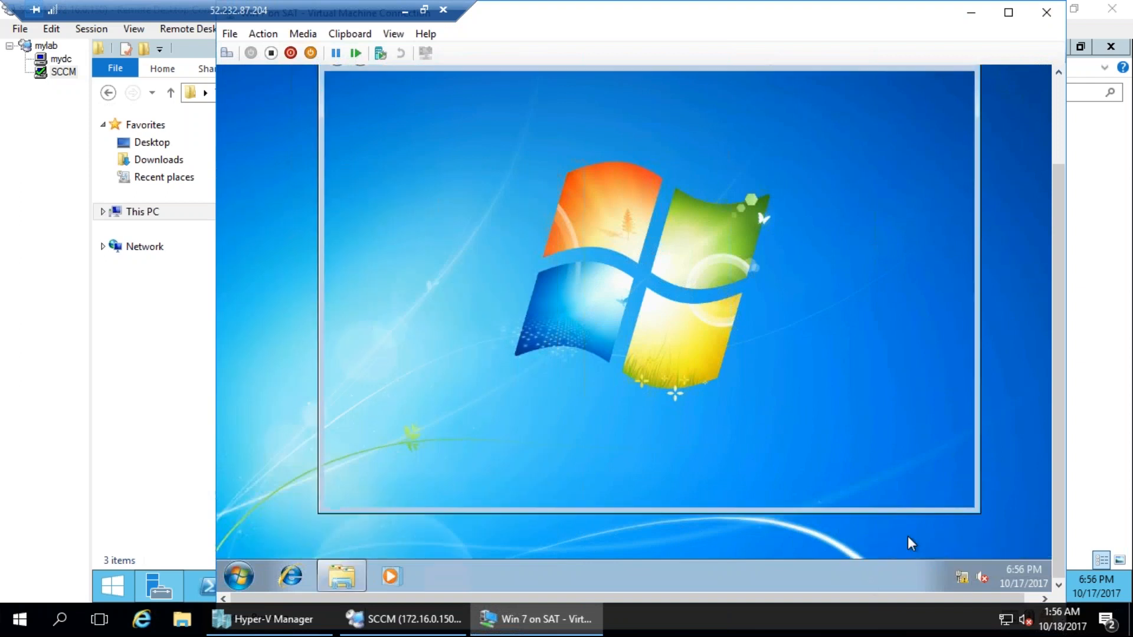
pyautogui.click(868, 221)
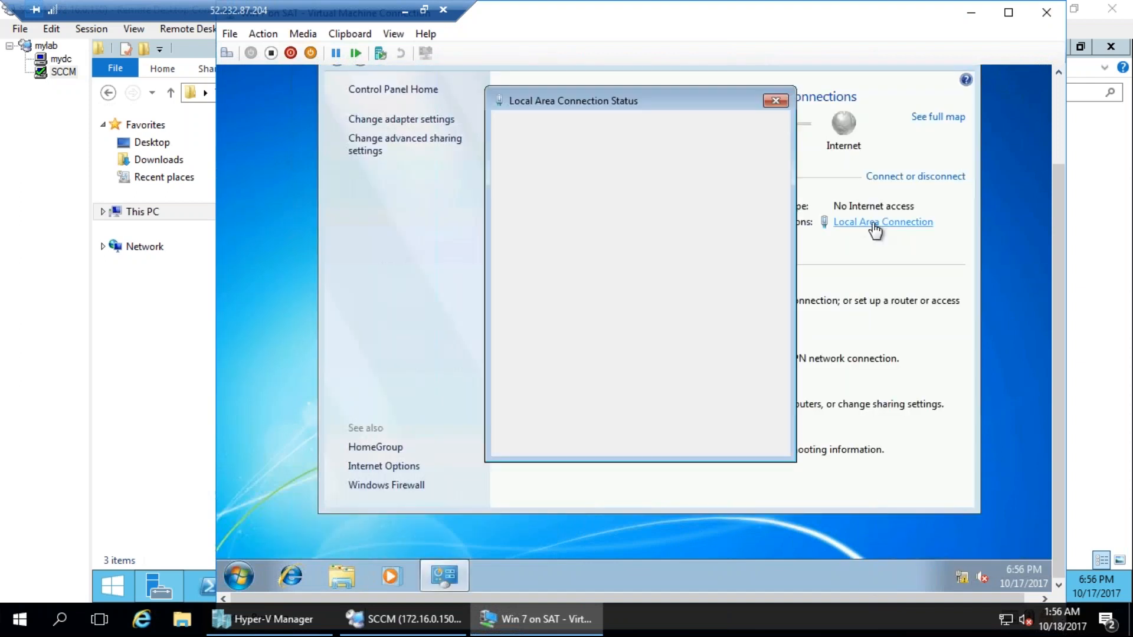
pyautogui.click(550, 407)
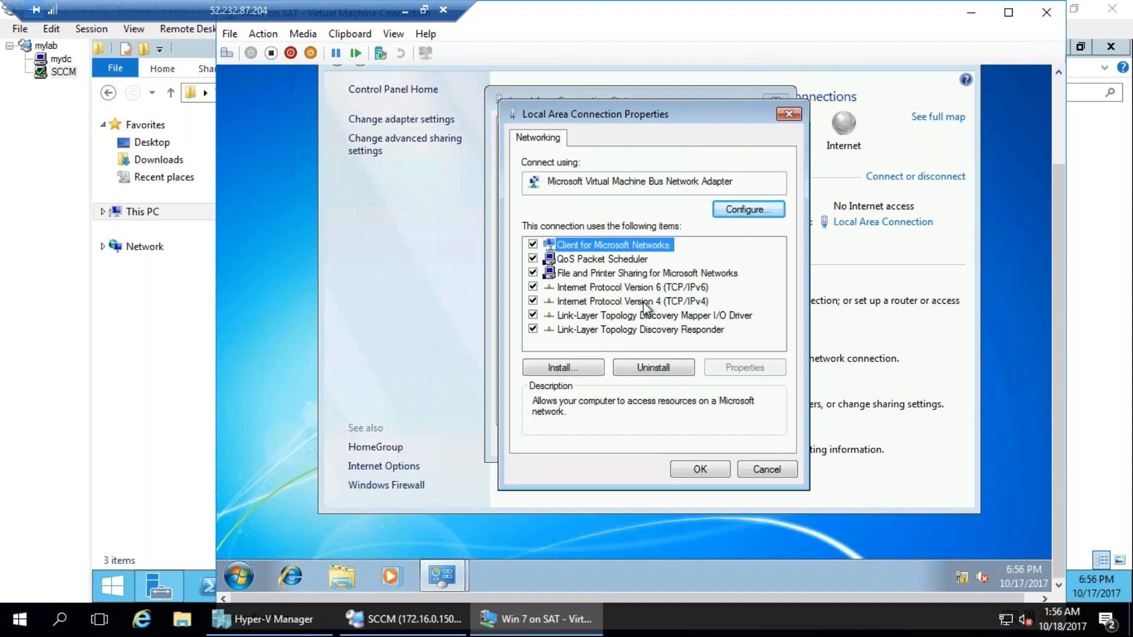
pyautogui.click(647, 302)
pyautogui.doubleClick(659, 300)
pyautogui.click(663, 297)
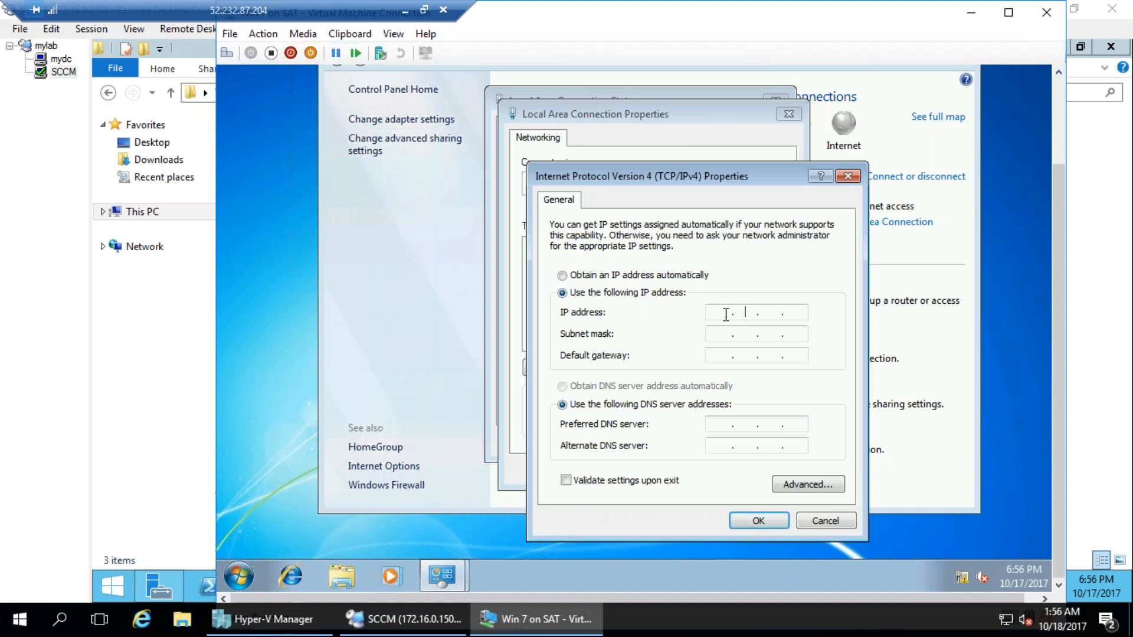
# Set the client's IP address to 172.16.0.252 and the subnet mask to 255.255.0.0.
pyautogui.write('17216.0.478')
pyautogui.press('Return')
pyautogui.press('Delete')
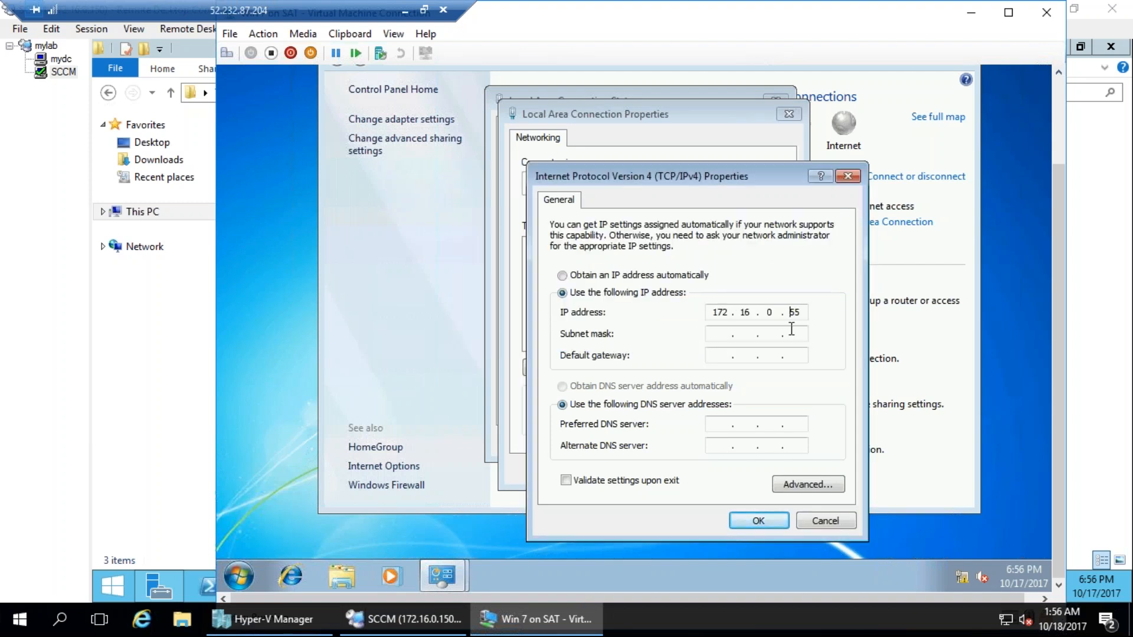
pyautogui.write('780')
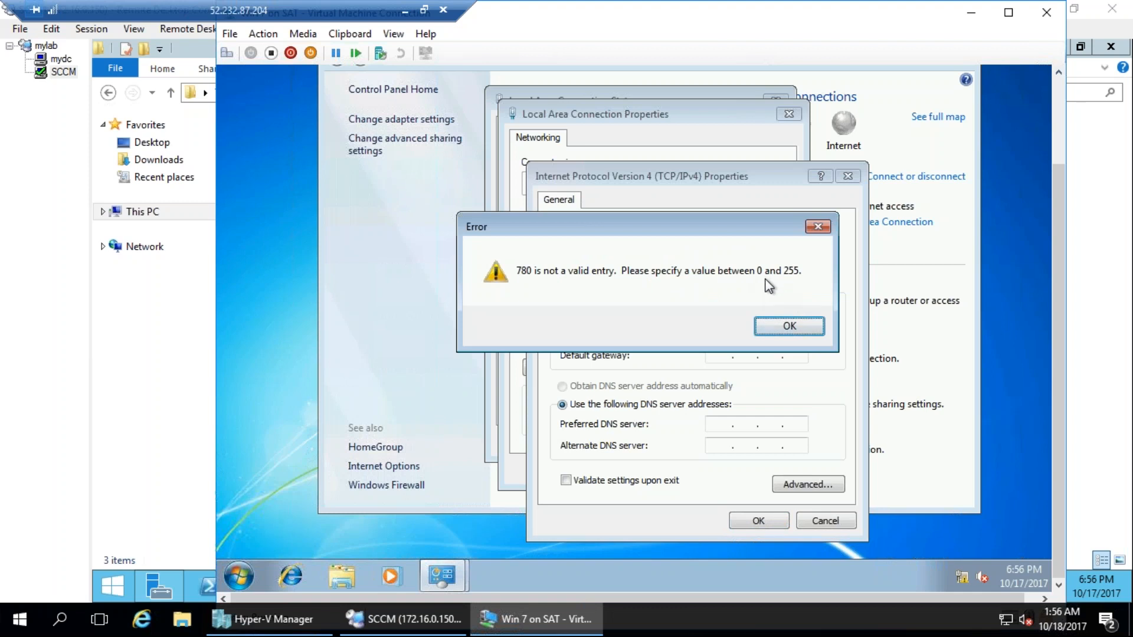
pyautogui.click(791, 326)
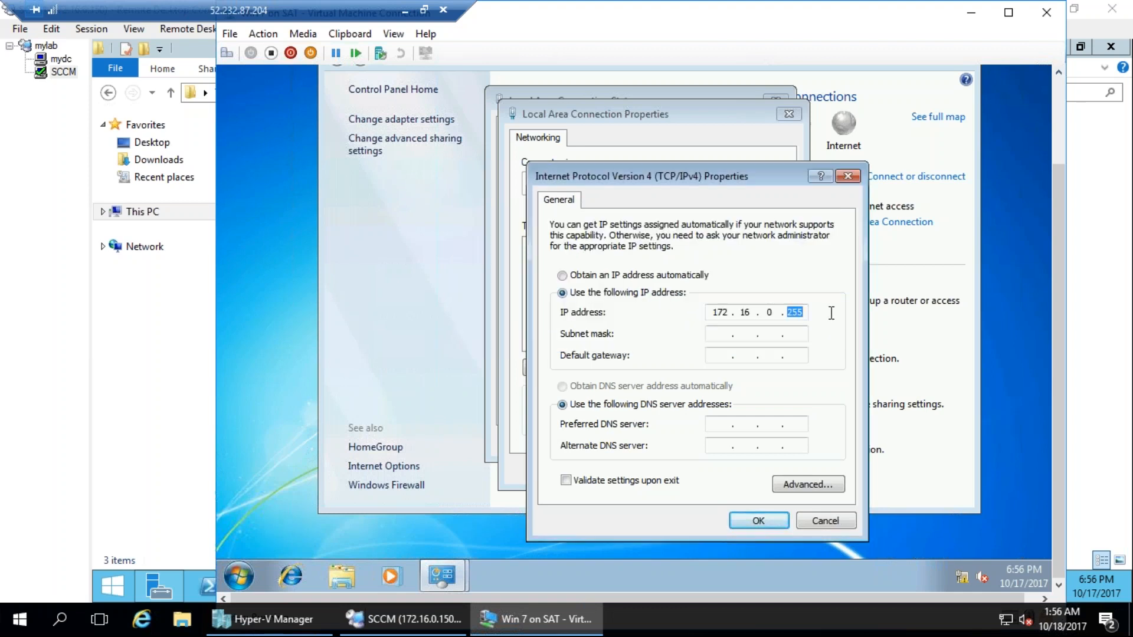
pyautogui.write('252')
pyautogui.click(746, 337)
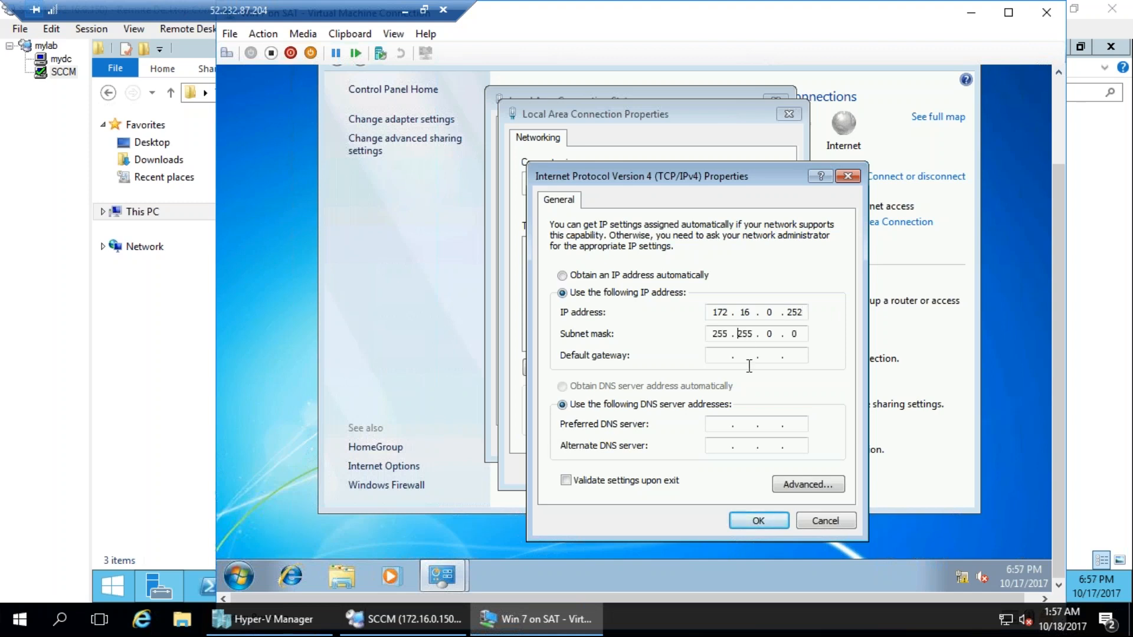
# Set the default gateway to 172.16.0.1.
pyautogui.click(725, 356)
pyautogui.write('172 . ')
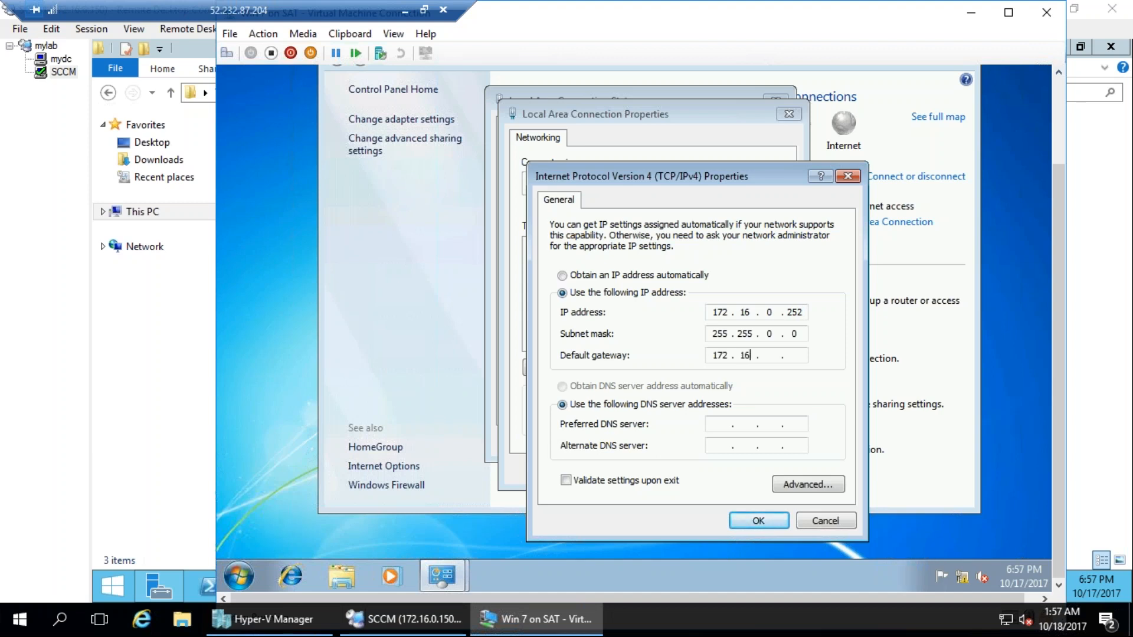
pyautogui.write('16 . 0 . 1')
pyautogui.press('Tab')
pyautogui.press('Tab')
# Look up the mydc server's address, set the preferred DNS server to 172.16.0.100 and the alternate to 8.8.8.8, and accept the IPv4 settings.
pyautogui.rightClick(57, 69)
pyautogui.click(142, 365)
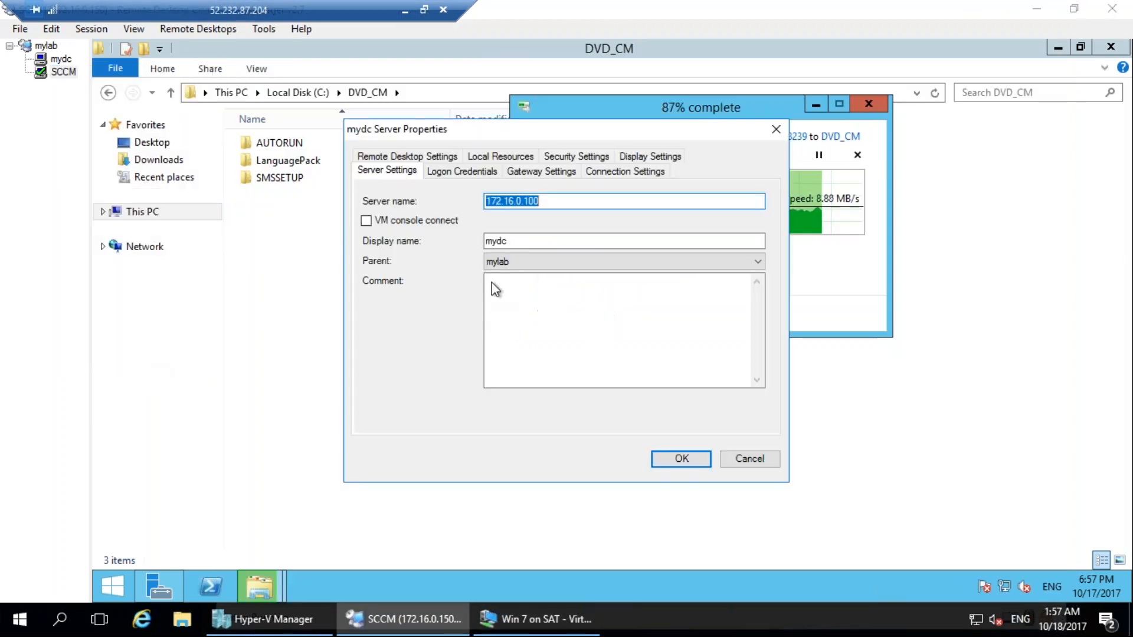
pyautogui.click(723, 459)
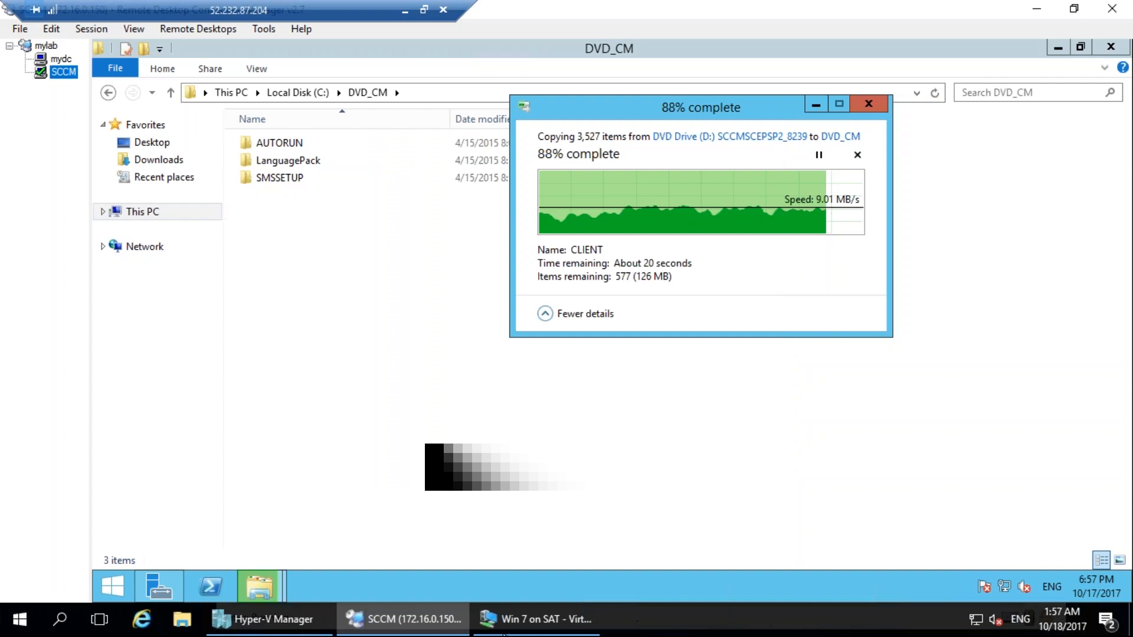
pyautogui.click(534, 619)
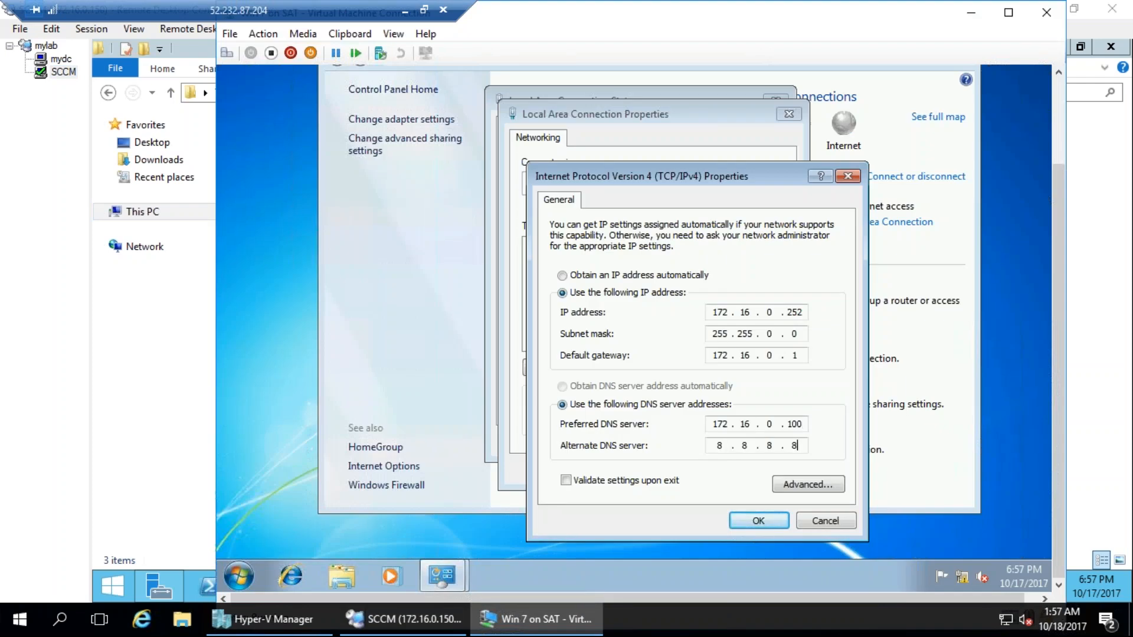
pyautogui.click(758, 519)
# Add the connection's DNS suffix tata.local, enable its use in DNS registration, and apply the advanced TCP/IP and connection settings.
pyautogui.doubleClick(664, 302)
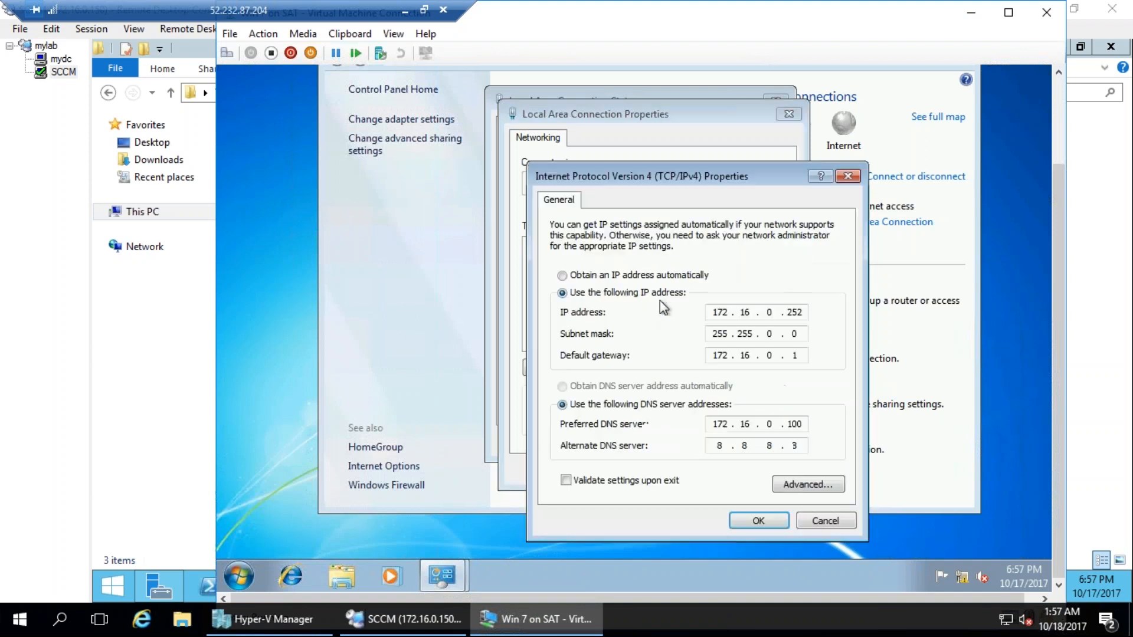
pyautogui.click(808, 484)
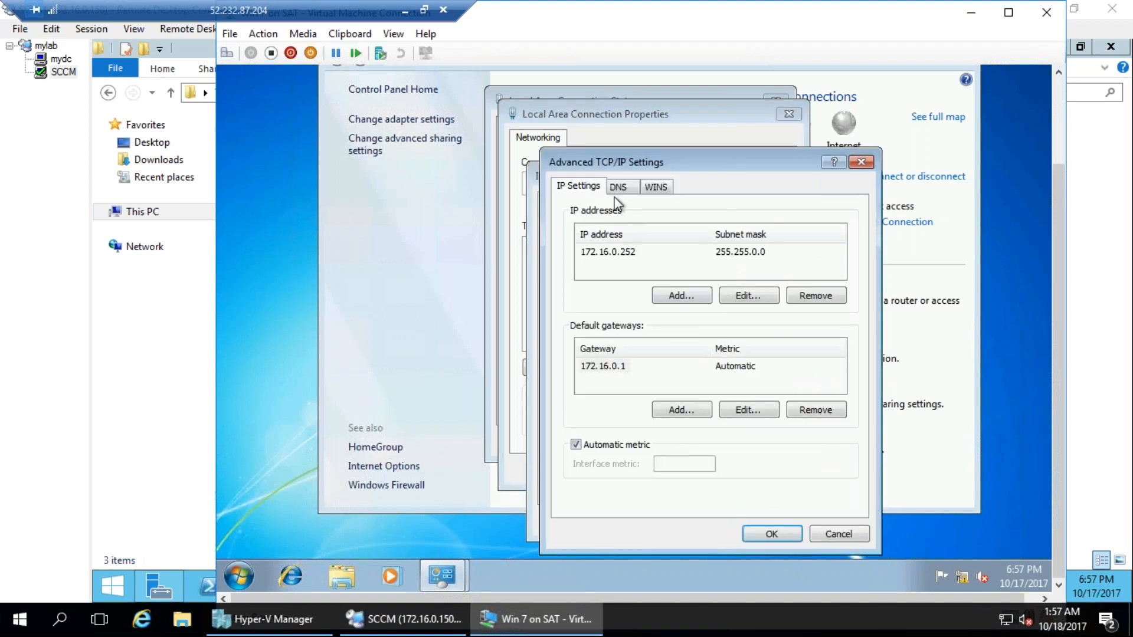
pyautogui.click(618, 188)
pyautogui.click(684, 502)
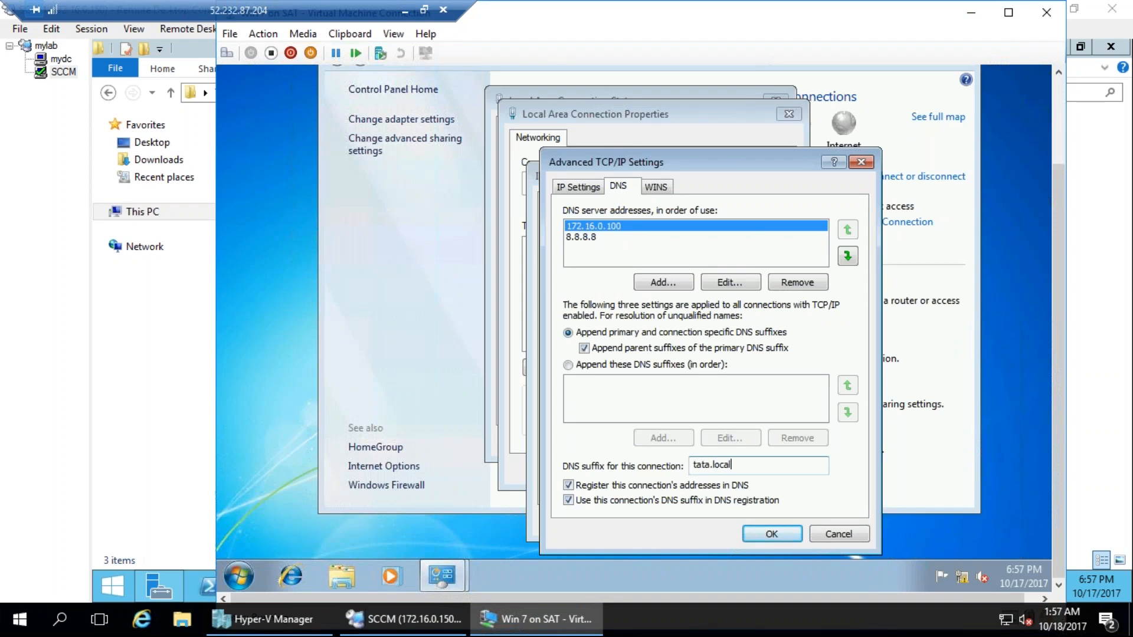
pyautogui.click(771, 533)
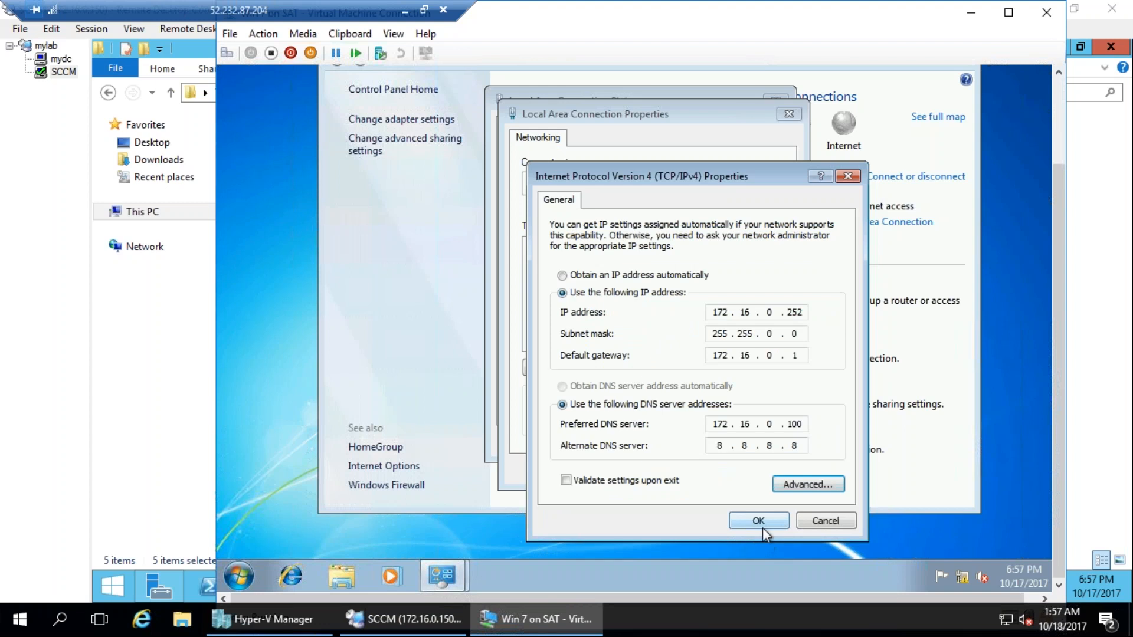
pyautogui.click(761, 521)
pyautogui.click(705, 471)
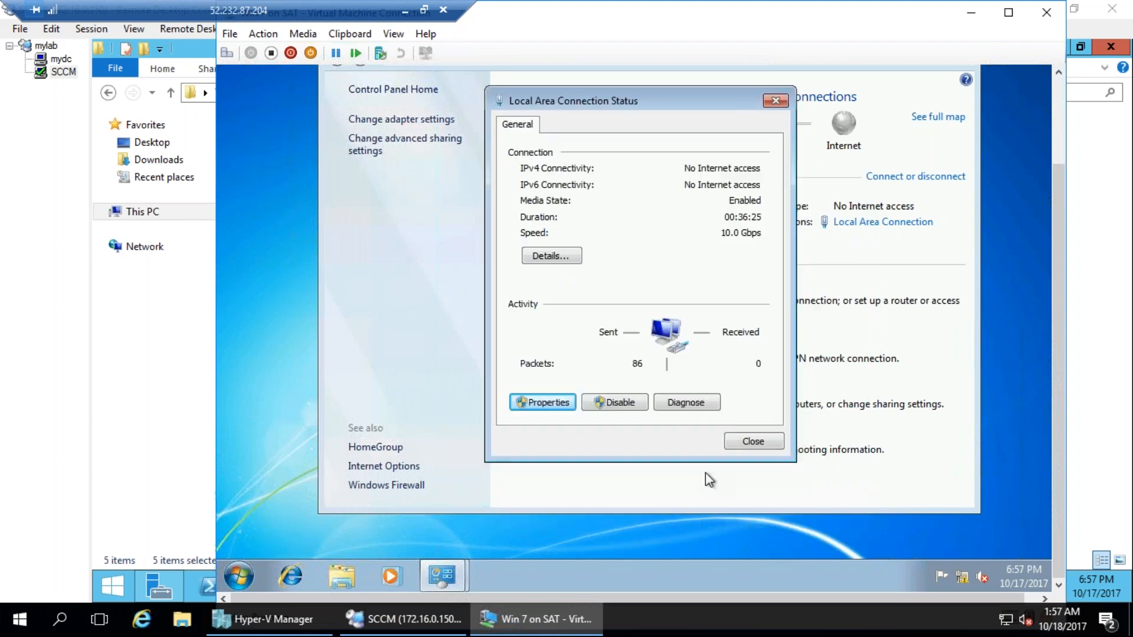
# Close the connection status, assign the Work network location to the detected network, and close the network settings window.
pyautogui.click(753, 441)
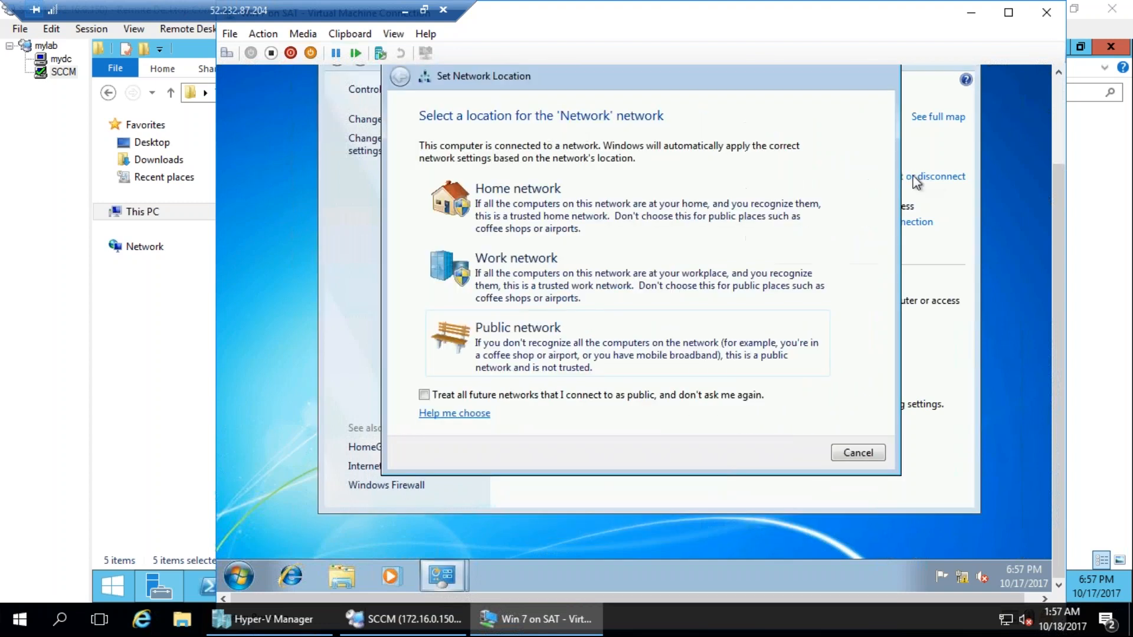
pyautogui.click(597, 305)
pyautogui.click(857, 459)
pyautogui.click(1059, 71)
pyautogui.click(965, 145)
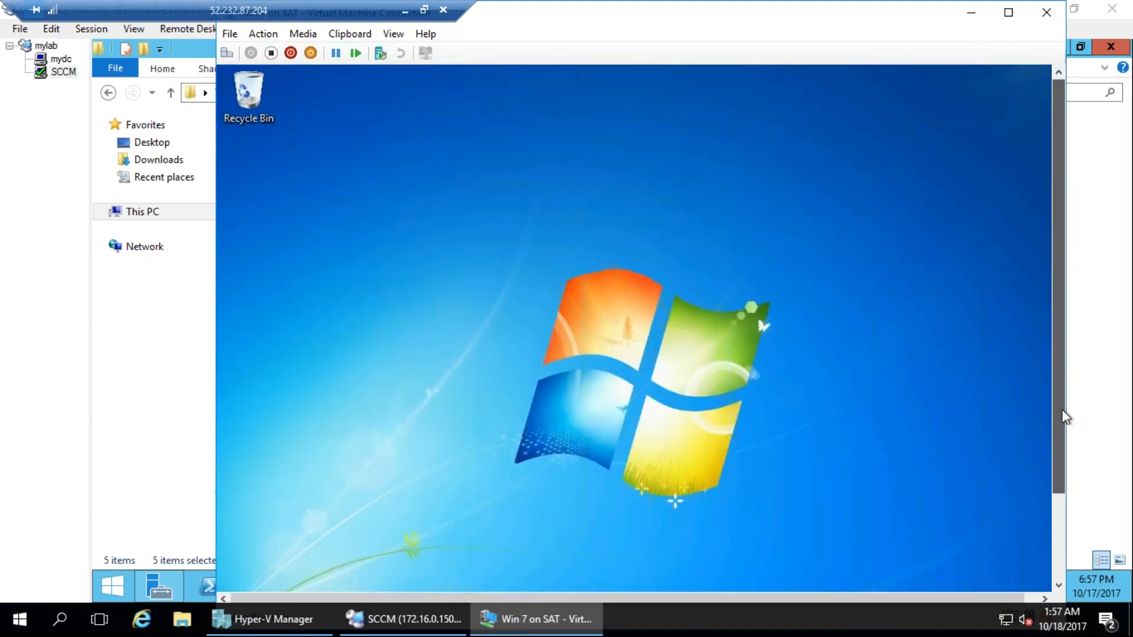
# Open the Windows 7 client's system properties and request membership of the tata domain.
pyautogui.scroll(-3, 1066, 417)
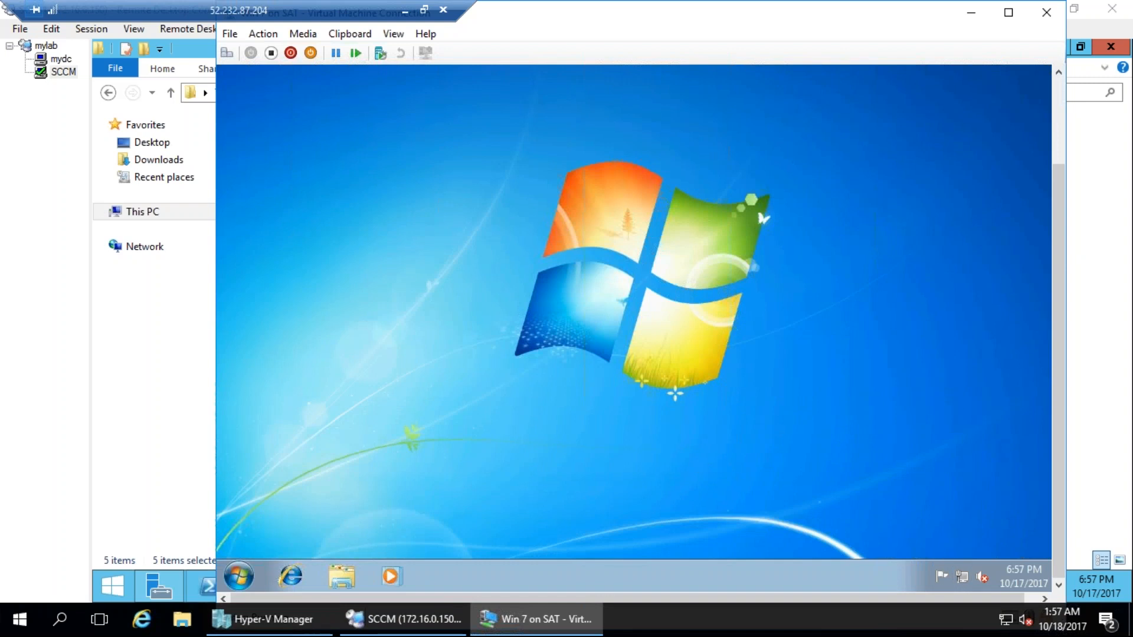
pyautogui.click(237, 575)
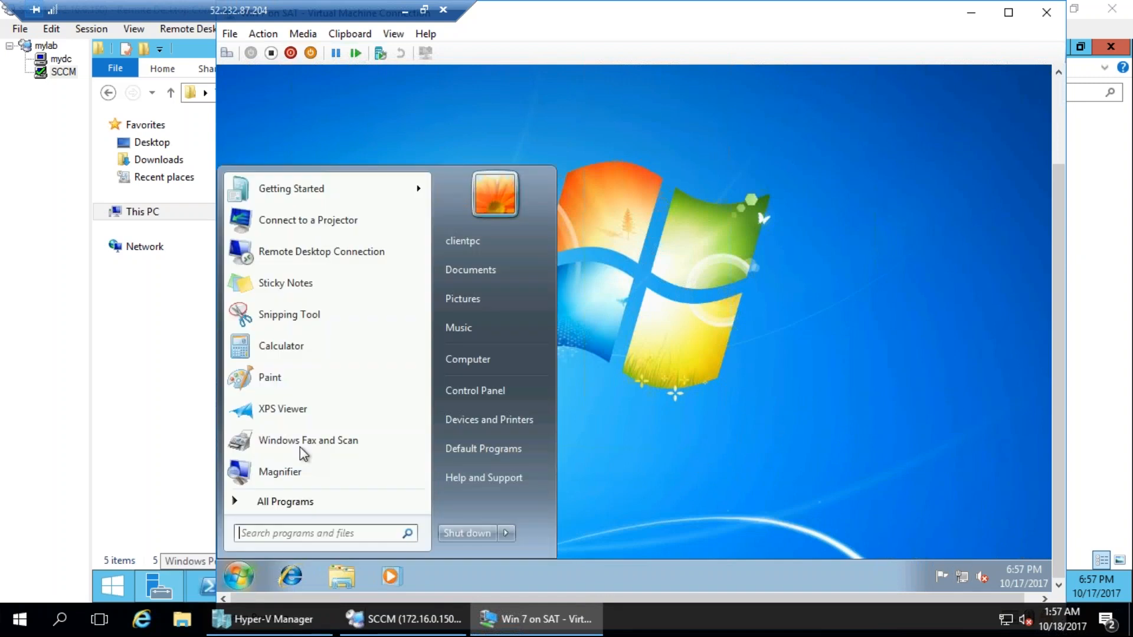
pyautogui.rightClick(478, 365)
pyautogui.click(569, 503)
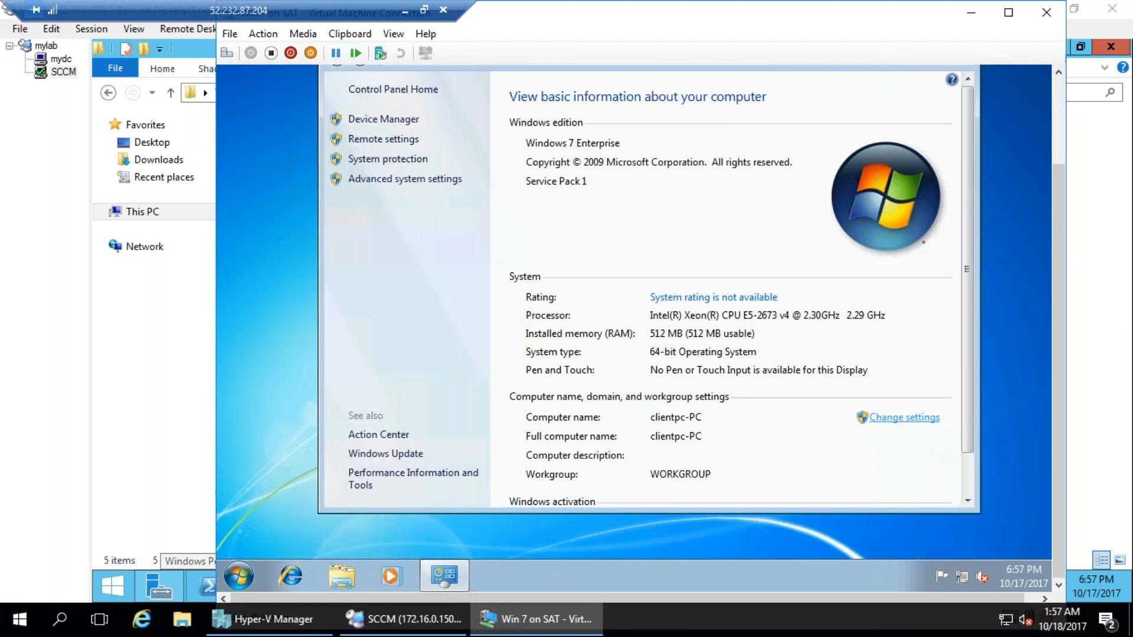
pyautogui.click(891, 418)
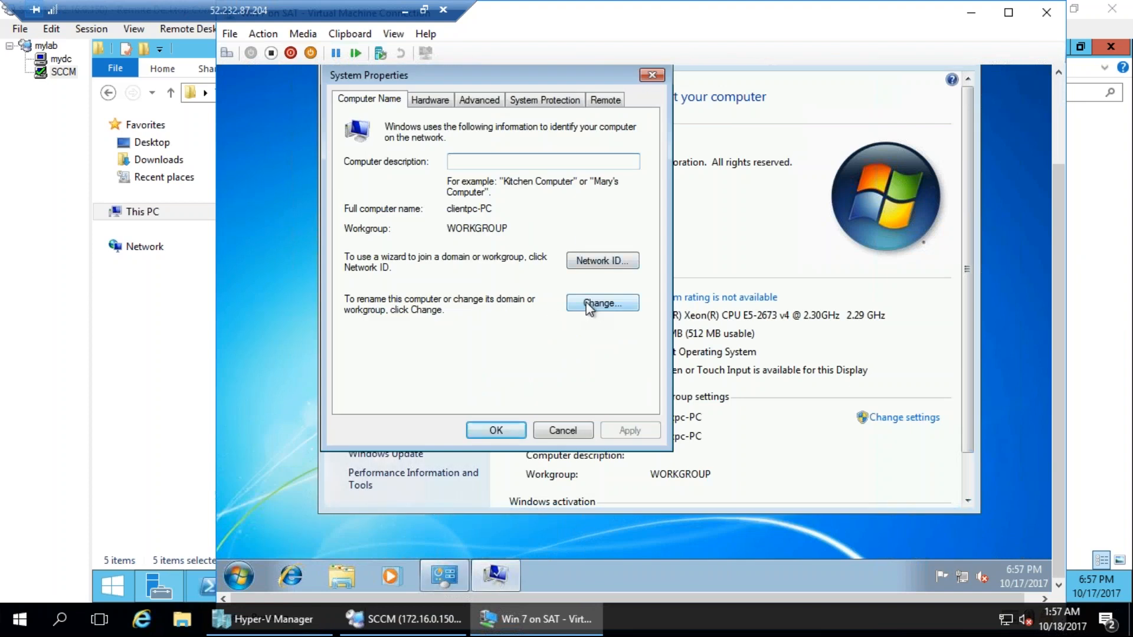
pyautogui.click(602, 303)
pyautogui.click(359, 293)
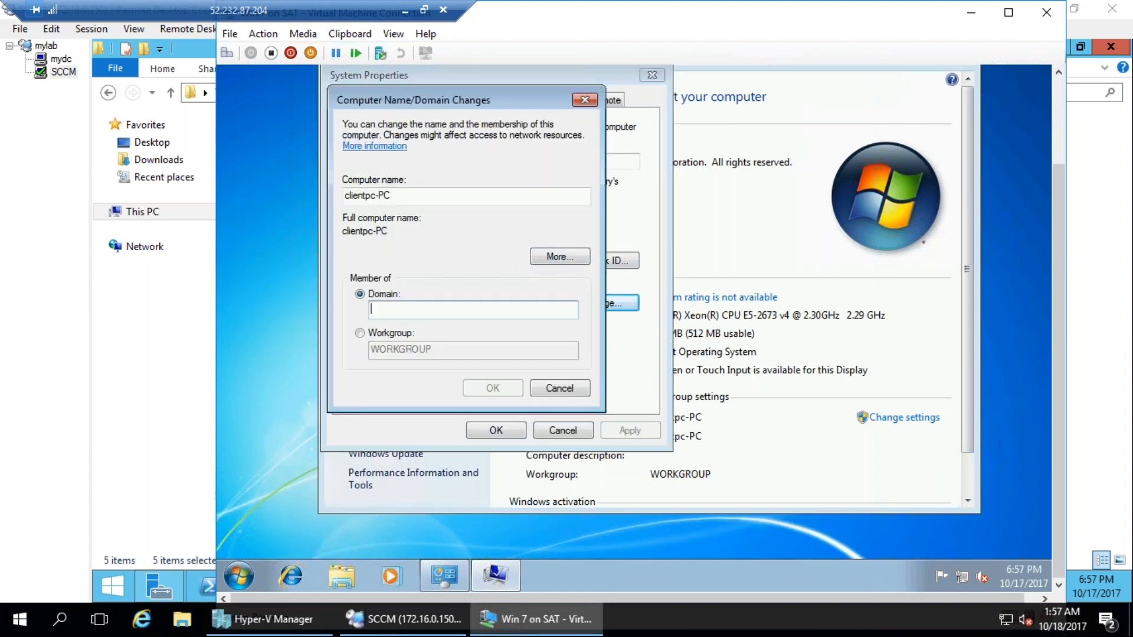
pyautogui.write('tata')
pyautogui.press('Return')
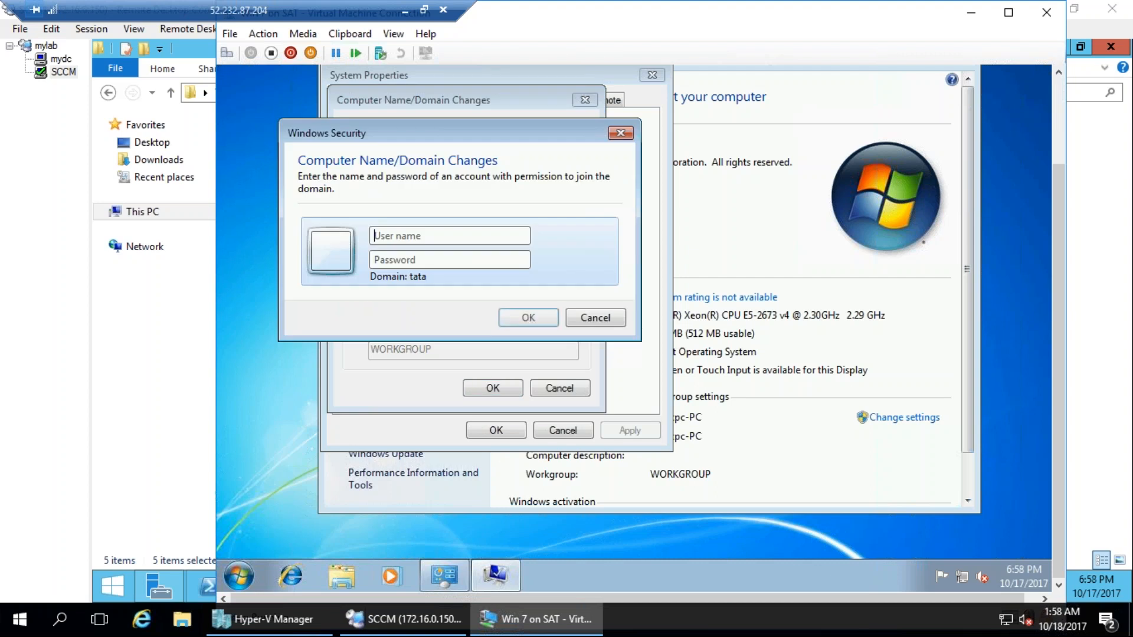
# Authorize the domain join with the administrator user name and the account password.
pyautogui.write('administra')
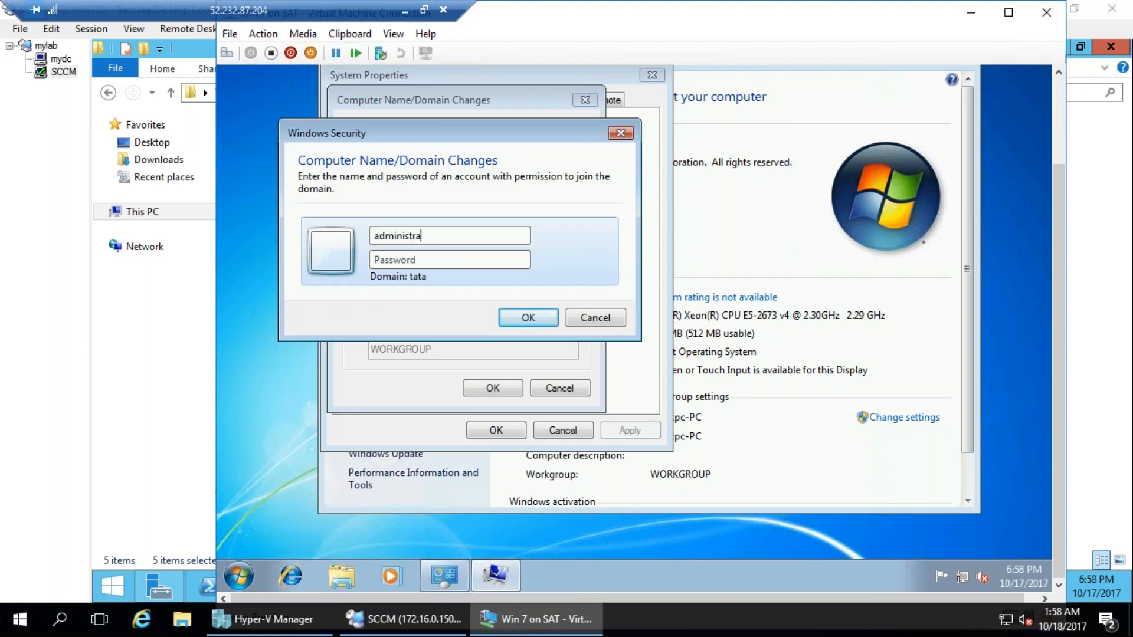
pyautogui.write('***')
pyautogui.press('Return')
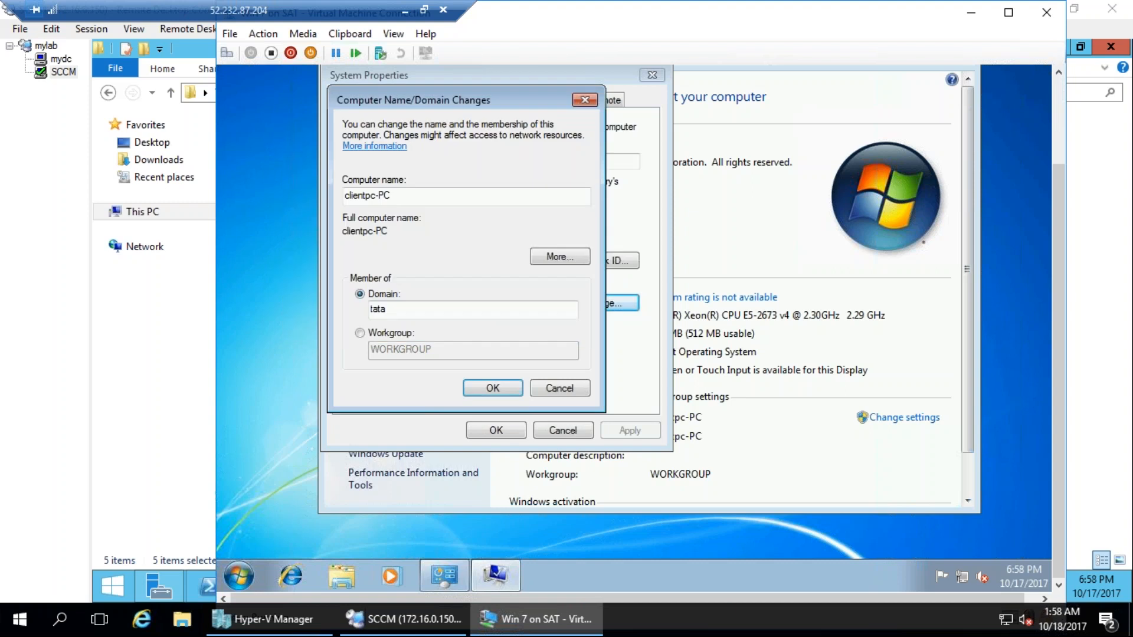
# Return to the SCCM session by way of mydc and launch the splash application from the DVD_CM folder.
pyautogui.click(61, 60)
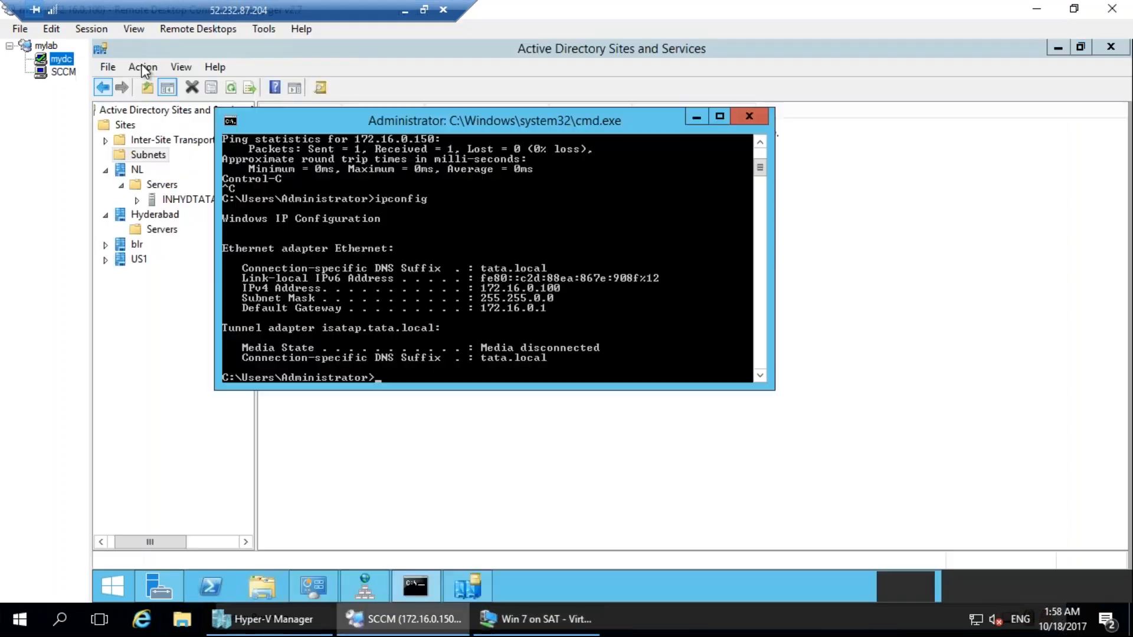
pyautogui.click(52, 69)
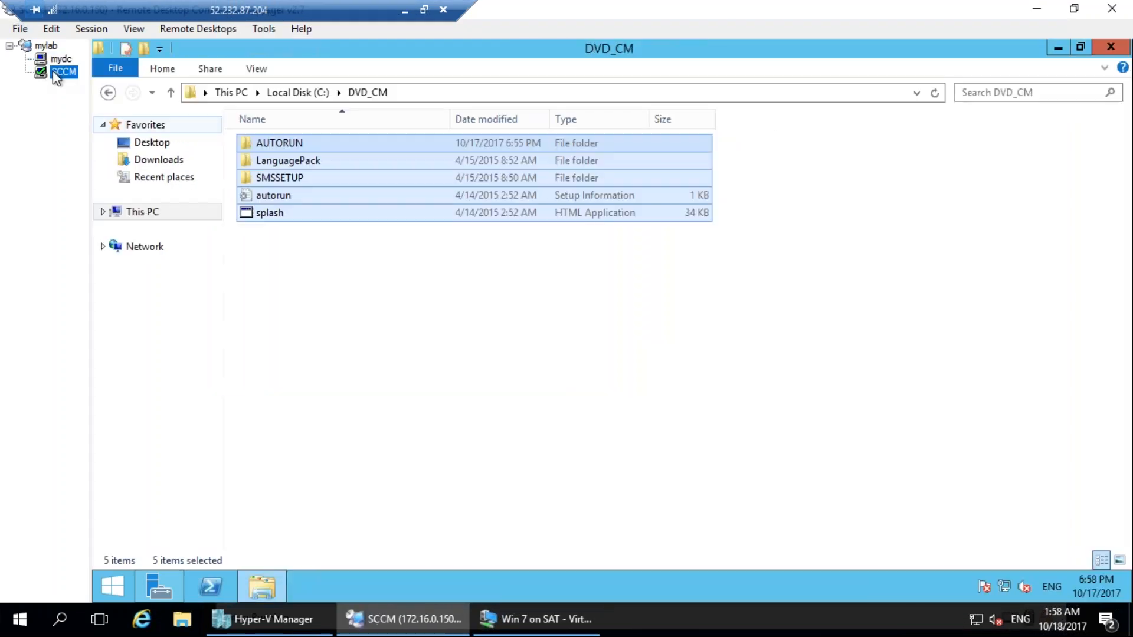
pyautogui.click(374, 303)
pyautogui.doubleClick(273, 215)
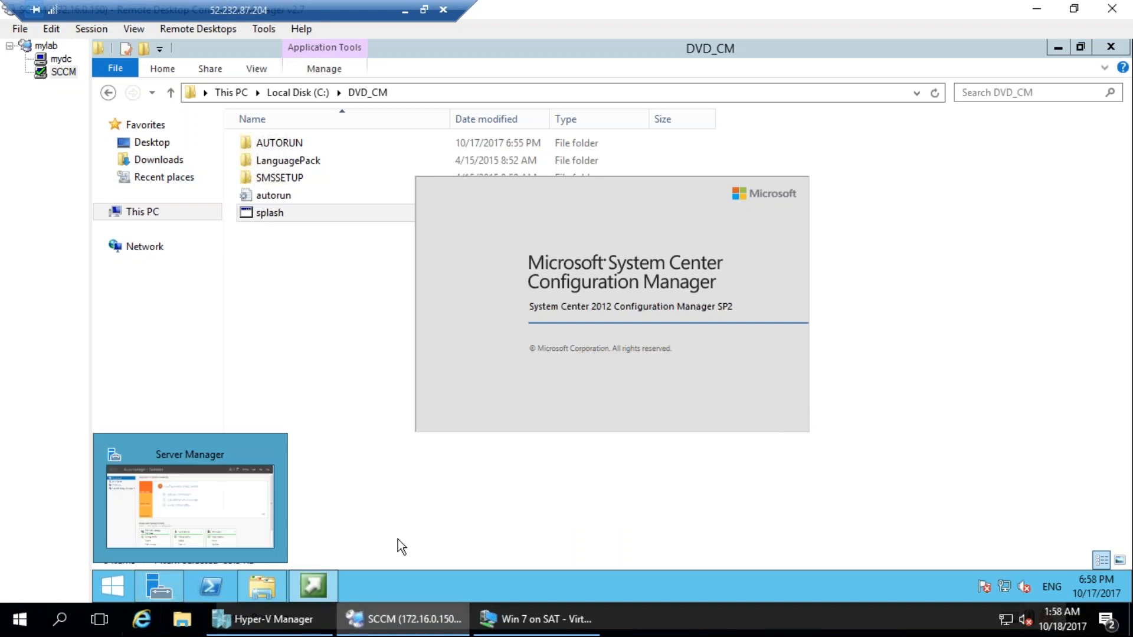
# Check the domain join on the Win 7 machine, return to the SCCM session, and restore the full-screen remote desktop to a window.
pyautogui.click(519, 614)
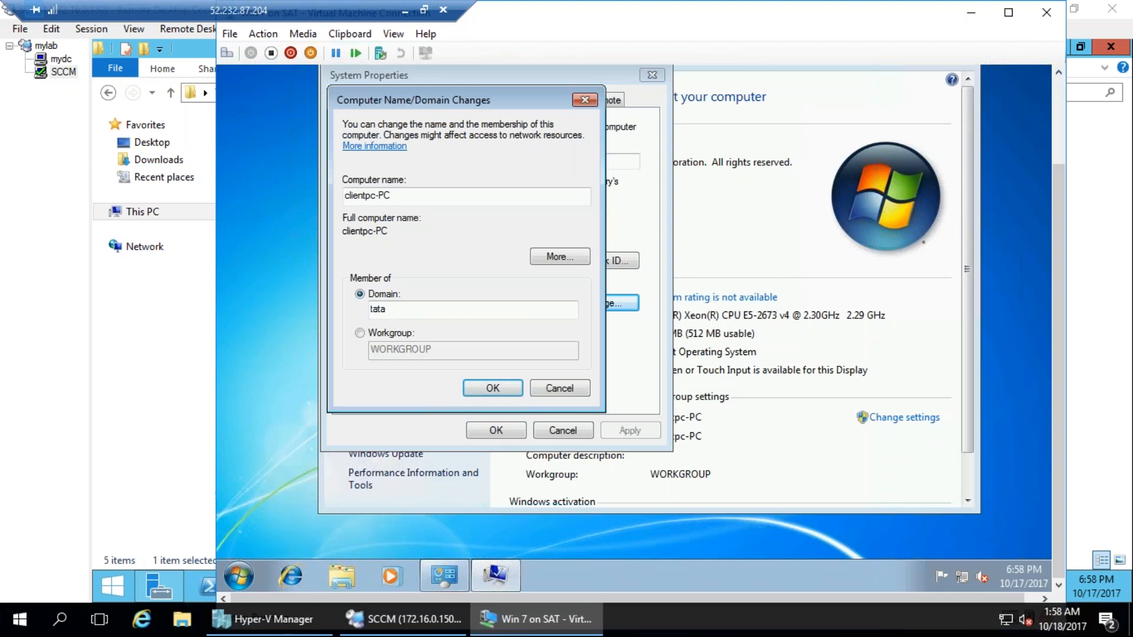
pyautogui.click(421, 621)
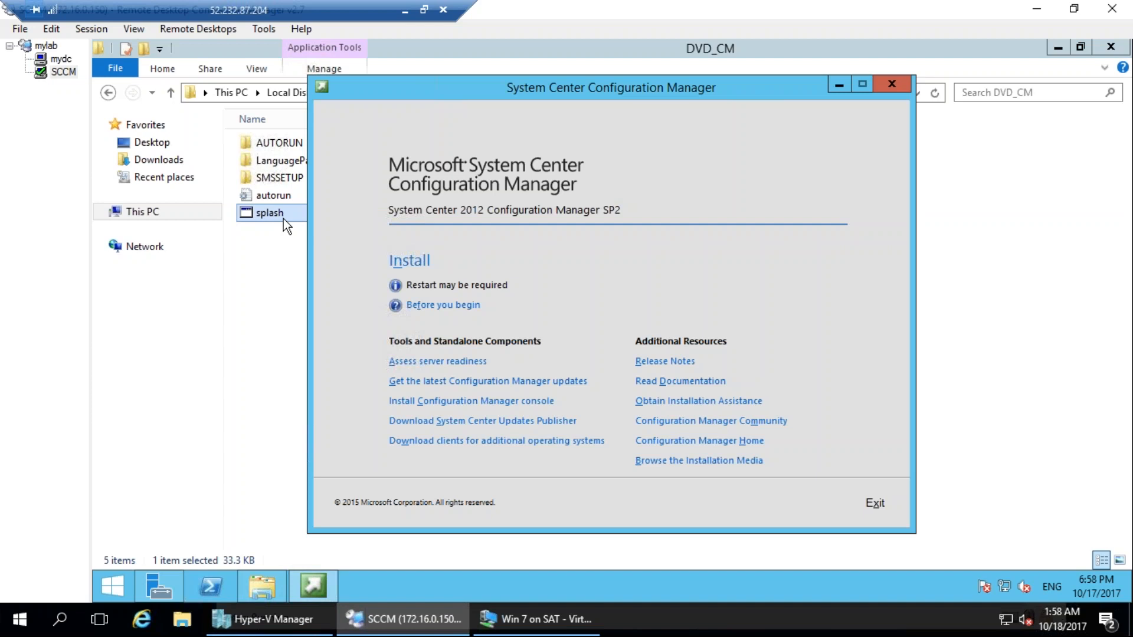
pyautogui.click(423, 9)
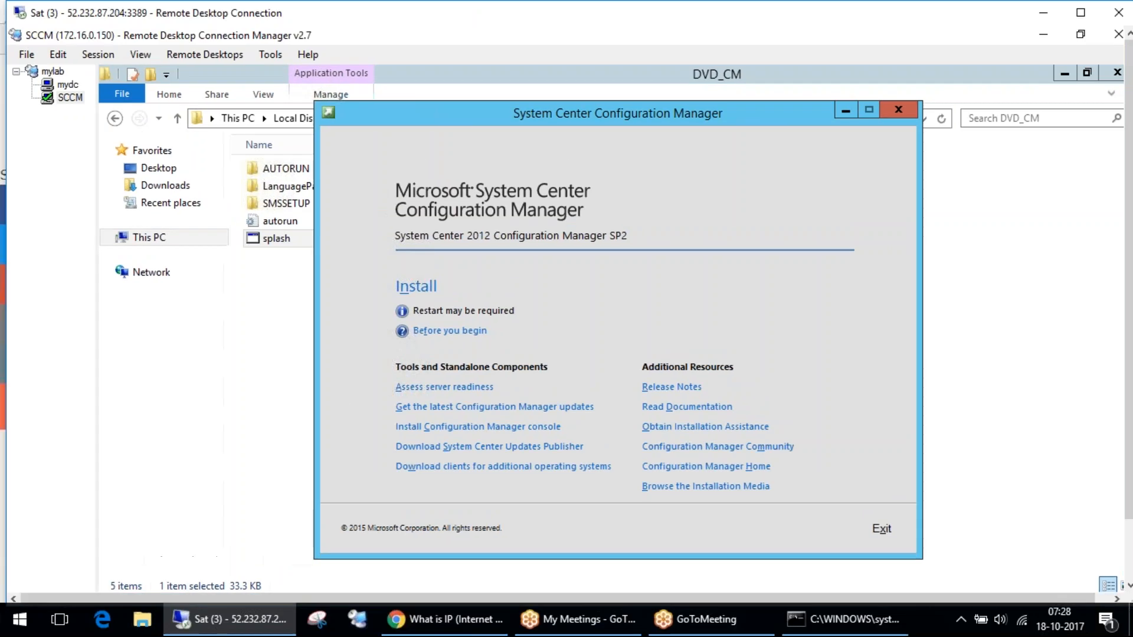
pyautogui.click(947, 231)
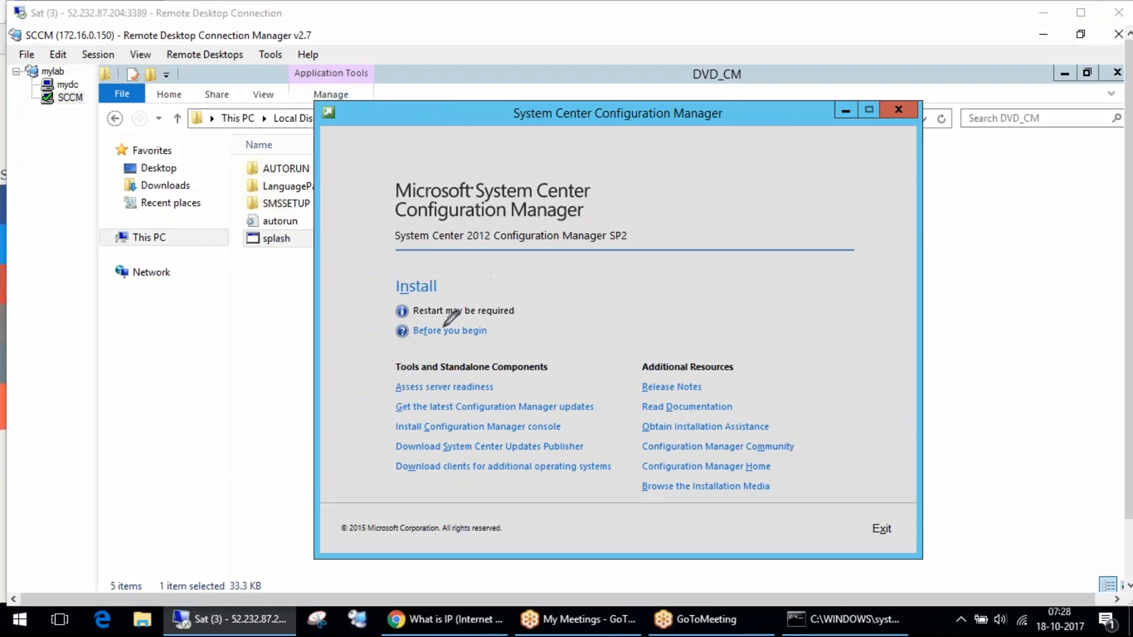
pyautogui.moveTo(443, 270)
pyautogui.mouseDown()
pyautogui.moveTo(451, 265)
pyautogui.moveTo(398, 251)
pyautogui.mouseUp()
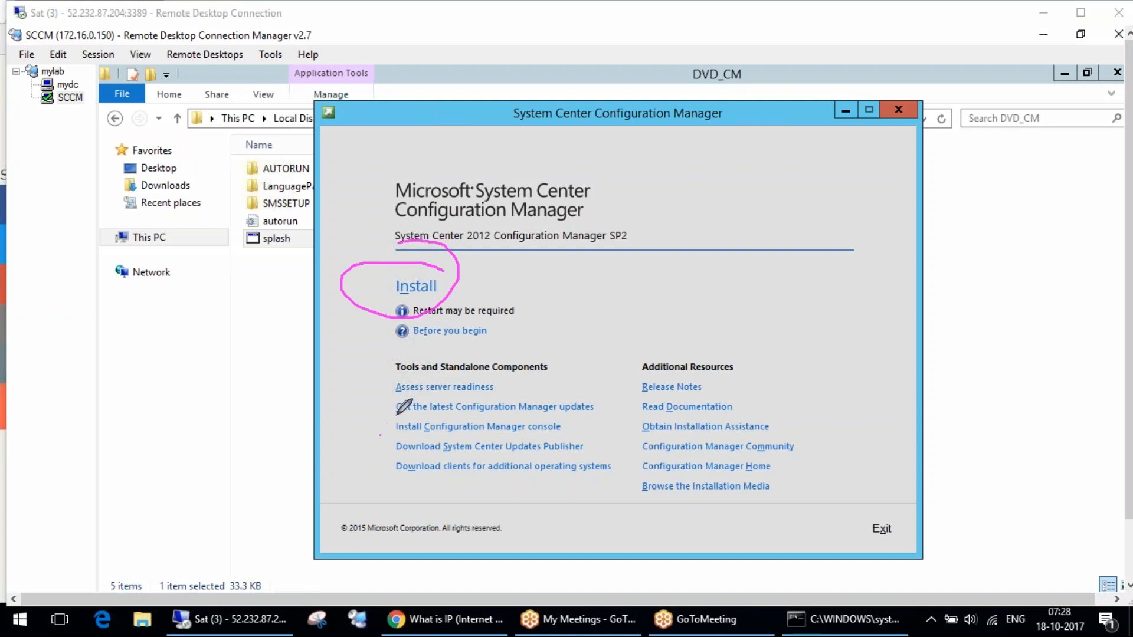
pyautogui.moveTo(390, 392)
pyautogui.mouseDown()
pyautogui.moveTo(469, 421)
pyautogui.moveTo(610, 397)
pyautogui.moveTo(437, 385)
pyautogui.moveTo(385, 391)
pyautogui.moveTo(395, 403)
pyautogui.mouseUp()
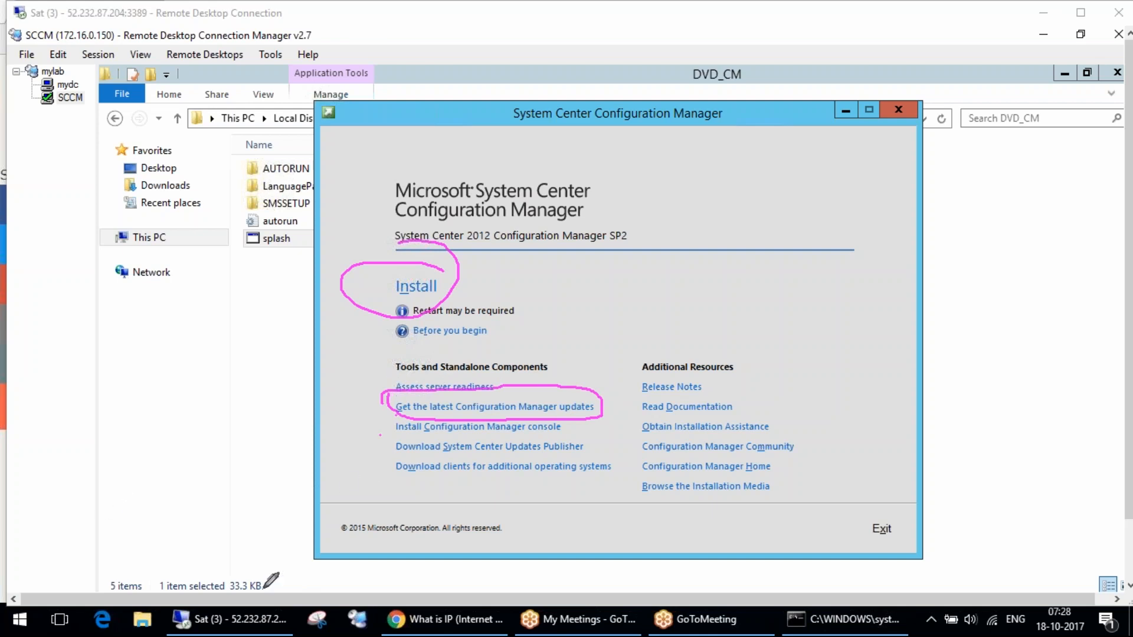
pyautogui.moveTo(209, 559); pyautogui.dragTo(377, 405)
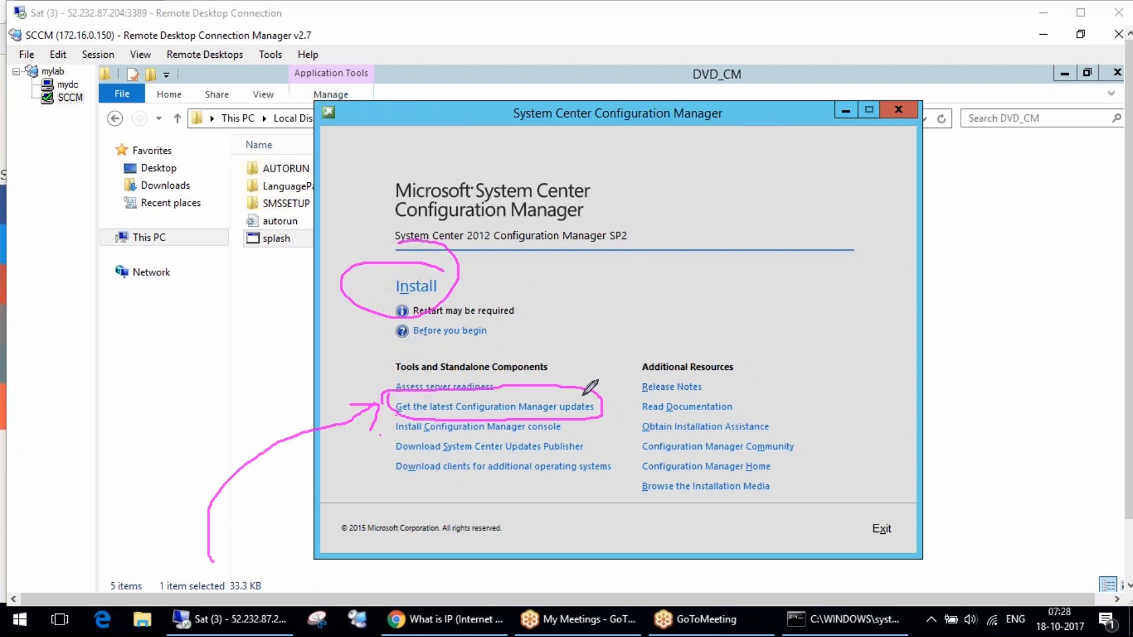
pyautogui.moveTo(579, 398); pyautogui.dragTo(617, 359)
pyautogui.moveTo(590, 432)
pyautogui.mouseDown()
pyautogui.moveTo(391, 435)
pyautogui.moveTo(461, 455)
pyautogui.moveTo(577, 449)
pyautogui.moveTo(584, 434)
pyautogui.mouseUp()
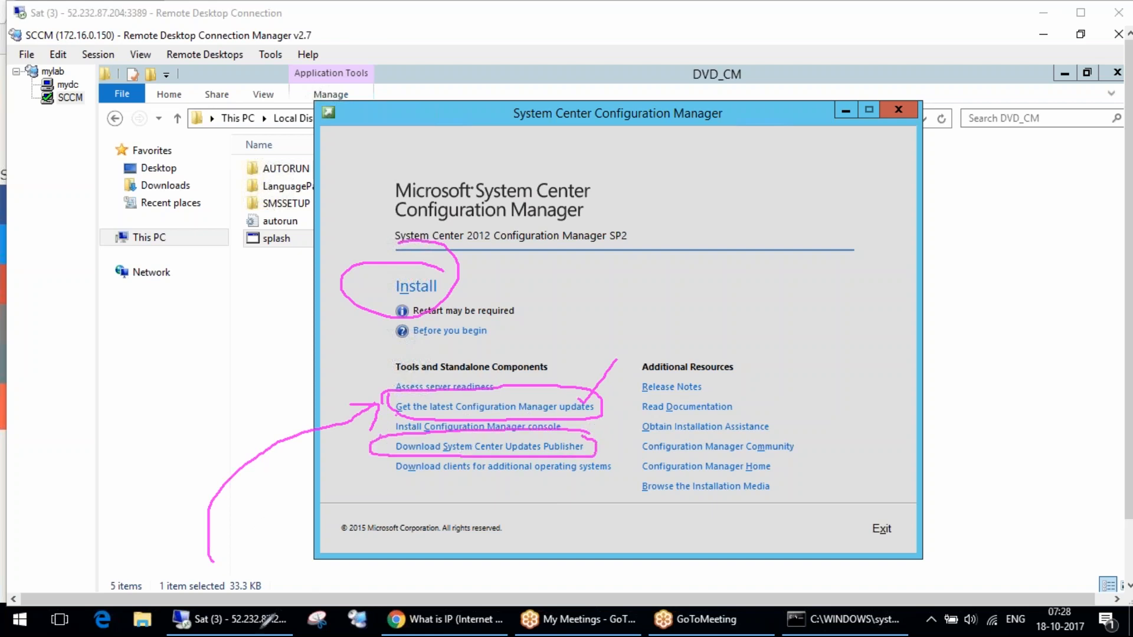
pyautogui.moveTo(310, 593)
pyautogui.mouseDown()
pyautogui.moveTo(357, 451)
pyautogui.moveTo(372, 444)
pyautogui.moveTo(375, 472)
pyautogui.moveTo(348, 453)
pyautogui.moveTo(383, 449)
pyautogui.mouseUp()
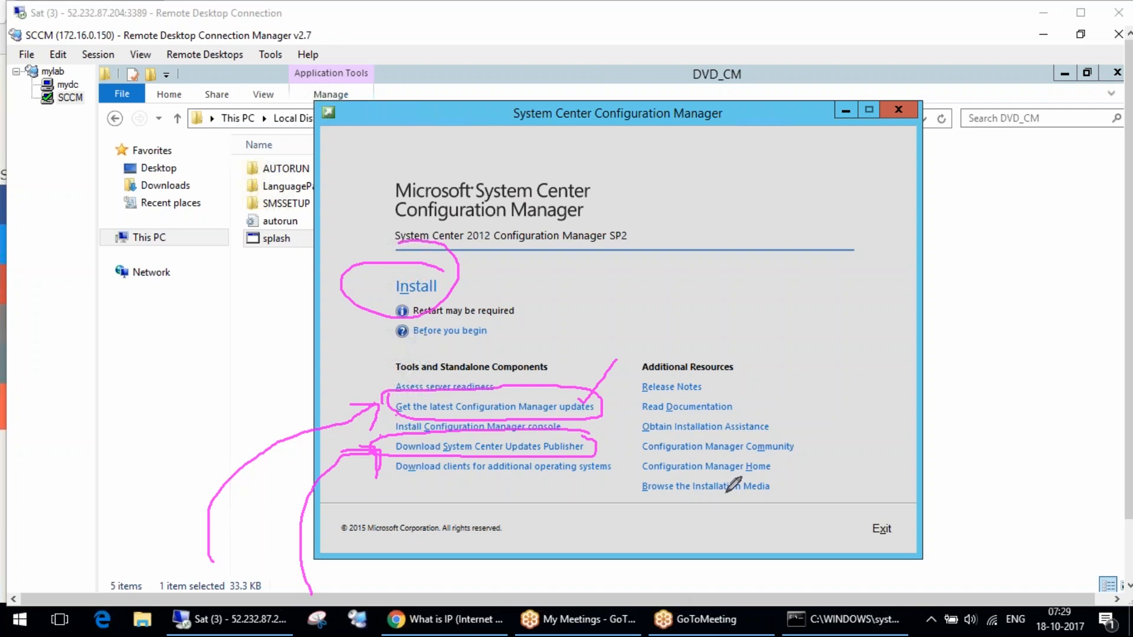
pyautogui.click(1050, 230)
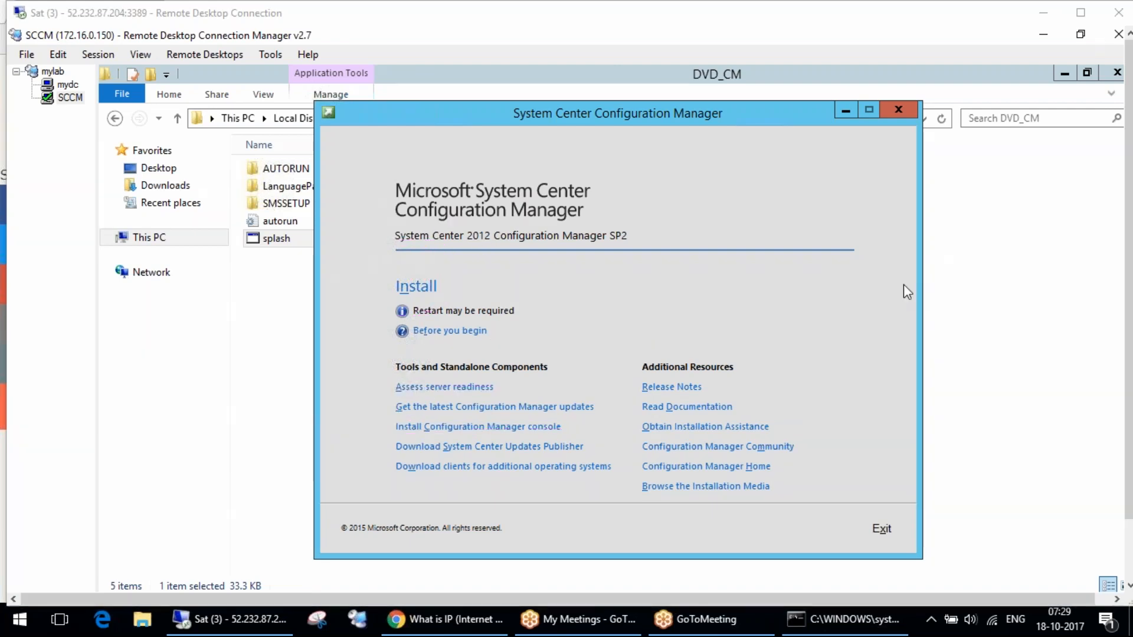
pyautogui.moveTo(251, 162); pyautogui.dragTo(141, 208)
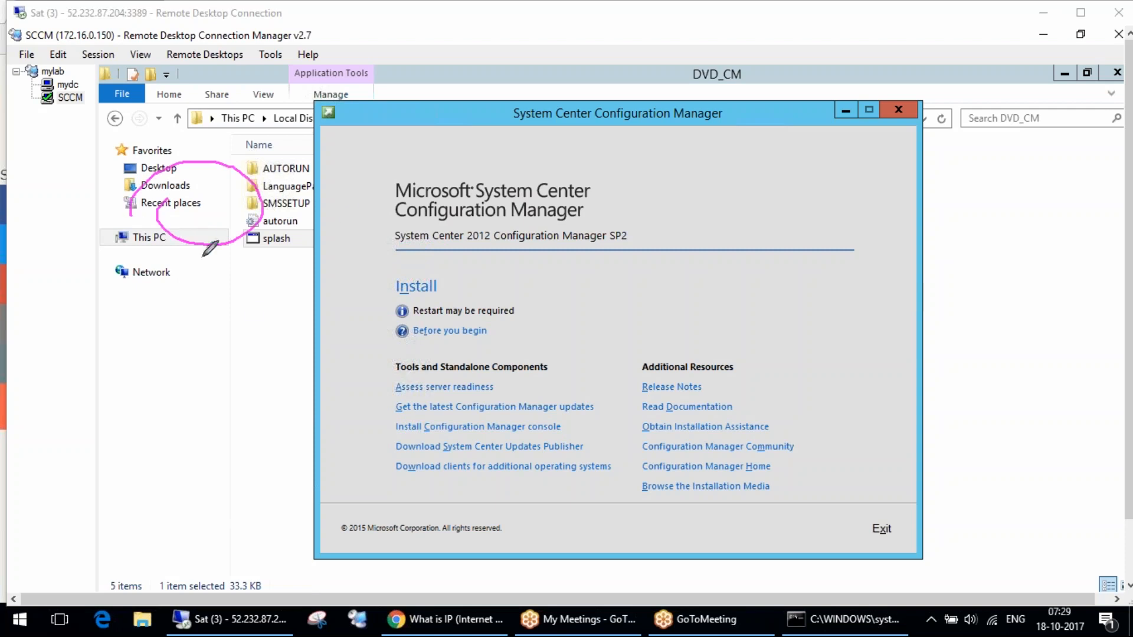
pyautogui.moveTo(230, 308); pyautogui.dragTo(219, 295)
pyautogui.moveTo(280, 397); pyautogui.dragTo(260, 436)
pyautogui.moveTo(376, 515); pyautogui.dragTo(413, 555)
pyautogui.moveTo(304, 37); pyautogui.dragTo(531, 453)
pyautogui.moveTo(452, 404); pyautogui.dragTo(532, 453)
pyautogui.moveTo(537, 386); pyautogui.dragTo(533, 457)
pyautogui.moveTo(513, 69); pyautogui.dragTo(597, 164)
pyautogui.moveTo(552, 153); pyautogui.dragTo(616, 193)
pyautogui.moveTo(619, 142)
pyautogui.mouseDown()
pyautogui.moveTo(617, 193)
pyautogui.moveTo(664, 266)
pyautogui.mouseUp()
pyautogui.moveTo(637, 207)
pyautogui.mouseDown()
pyautogui.moveTo(665, 180)
pyautogui.moveTo(688, 210)
pyautogui.moveTo(717, 201)
pyautogui.mouseUp()
pyautogui.moveTo(711, 149); pyautogui.dragTo(729, 214)
pyautogui.moveTo(705, 202); pyautogui.dragTo(738, 181)
pyautogui.moveTo(602, 280); pyautogui.dragTo(684, 245)
pyautogui.moveTo(656, 319)
pyautogui.mouseDown()
pyautogui.moveTo(672, 336)
pyautogui.moveTo(693, 290)
pyautogui.mouseUp()
pyautogui.moveTo(664, 352); pyautogui.dragTo(708, 328)
pyautogui.moveTo(688, 407); pyautogui.dragTo(732, 376)
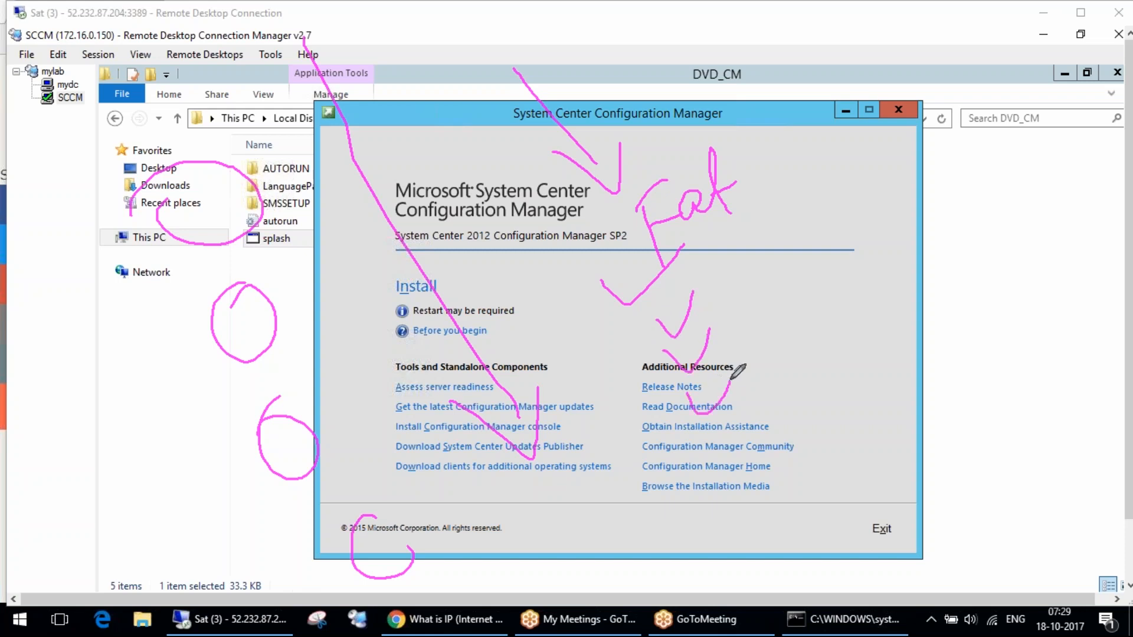
pyautogui.moveTo(698, 441); pyautogui.dragTo(749, 413)
pyautogui.moveTo(708, 480); pyautogui.dragTo(731, 497)
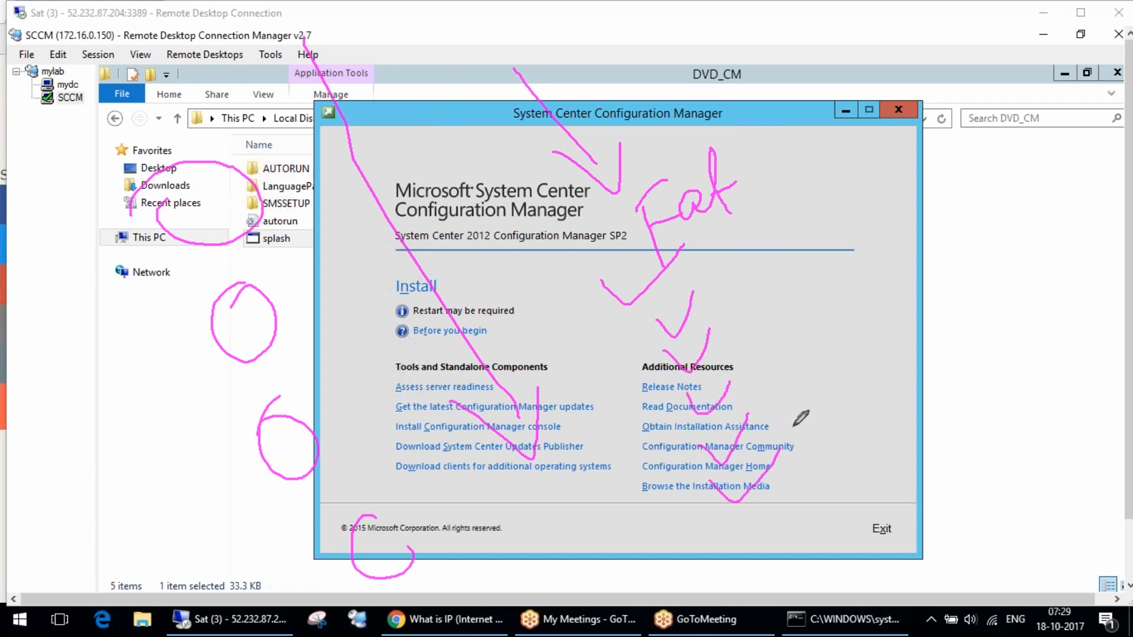
pyautogui.press('Escape')
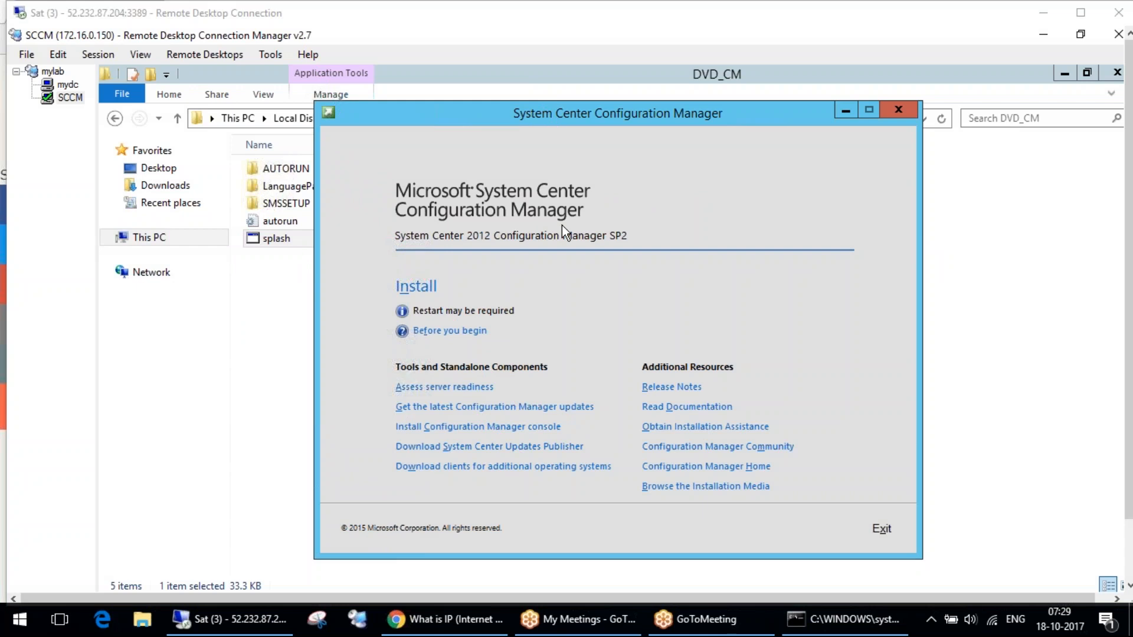
# Try to start the Configuration Manager installation, and dismiss the .NET Framework 3.5 SP1 requirement message with the remote desktop back in full screen.
pyautogui.click(415, 287)
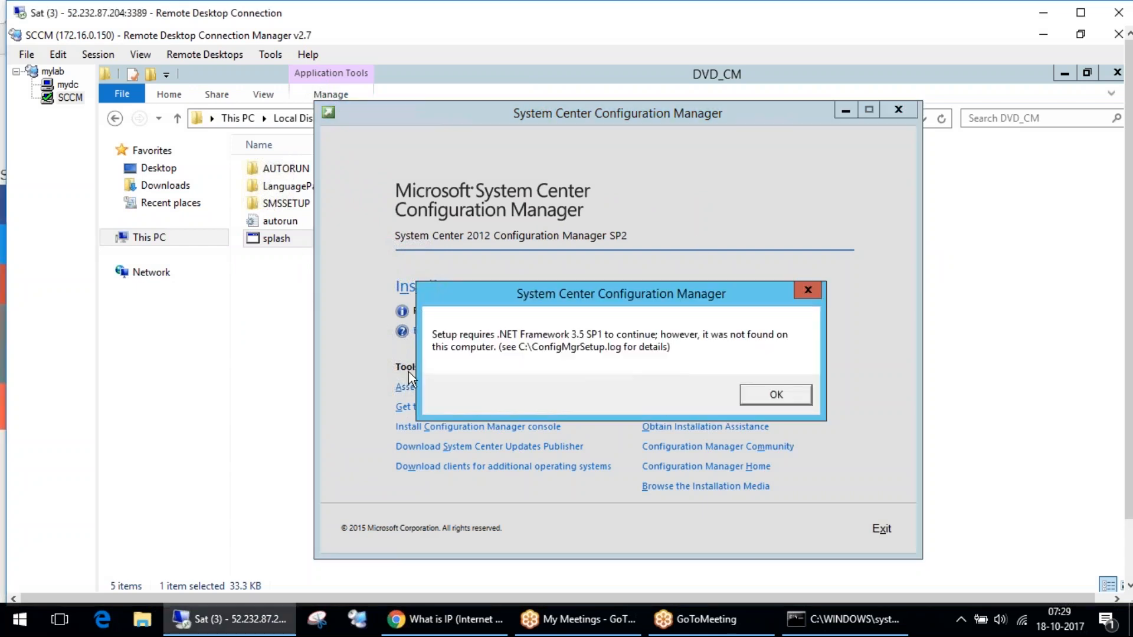
pyautogui.click(937, 237)
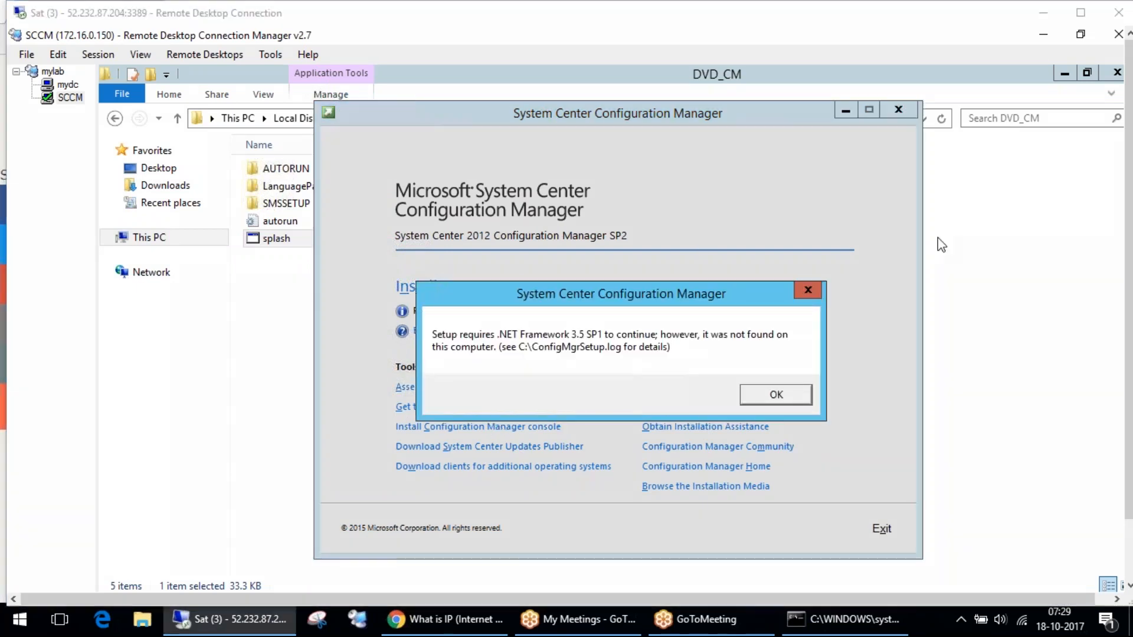
pyautogui.moveTo(596, 298)
pyautogui.mouseDown()
pyautogui.moveTo(826, 413)
pyautogui.moveTo(818, 310)
pyautogui.moveTo(609, 298)
pyautogui.mouseUp()
pyautogui.moveTo(285, 260)
pyautogui.mouseDown()
pyautogui.moveTo(546, 298)
pyautogui.moveTo(559, 323)
pyautogui.moveTo(573, 268)
pyautogui.mouseUp()
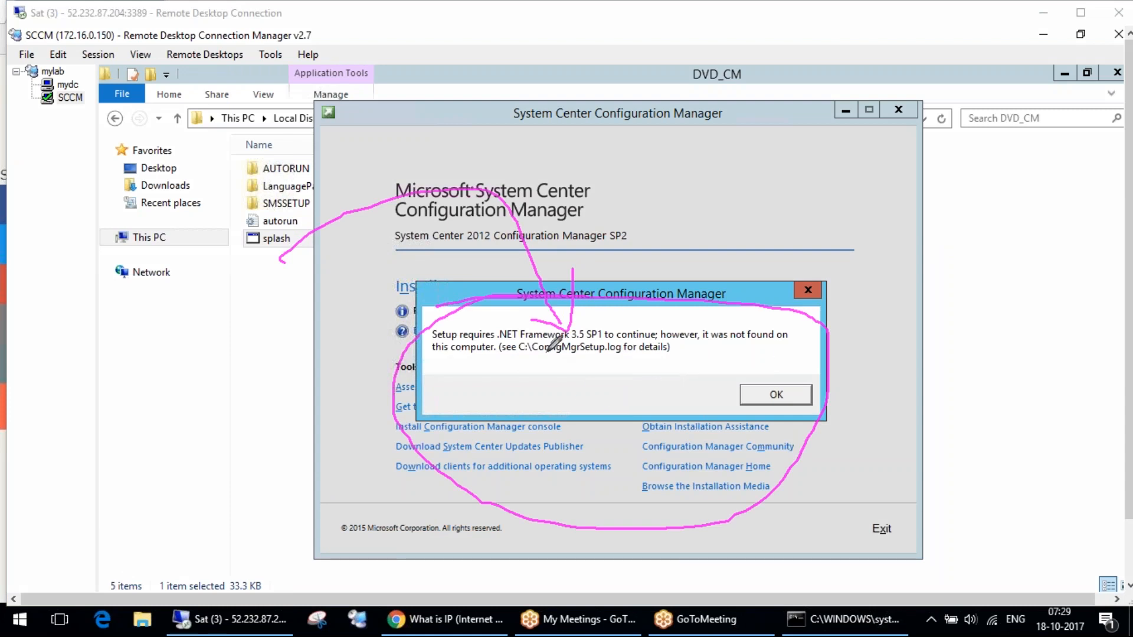
pyautogui.moveTo(520, 357); pyautogui.dragTo(613, 358)
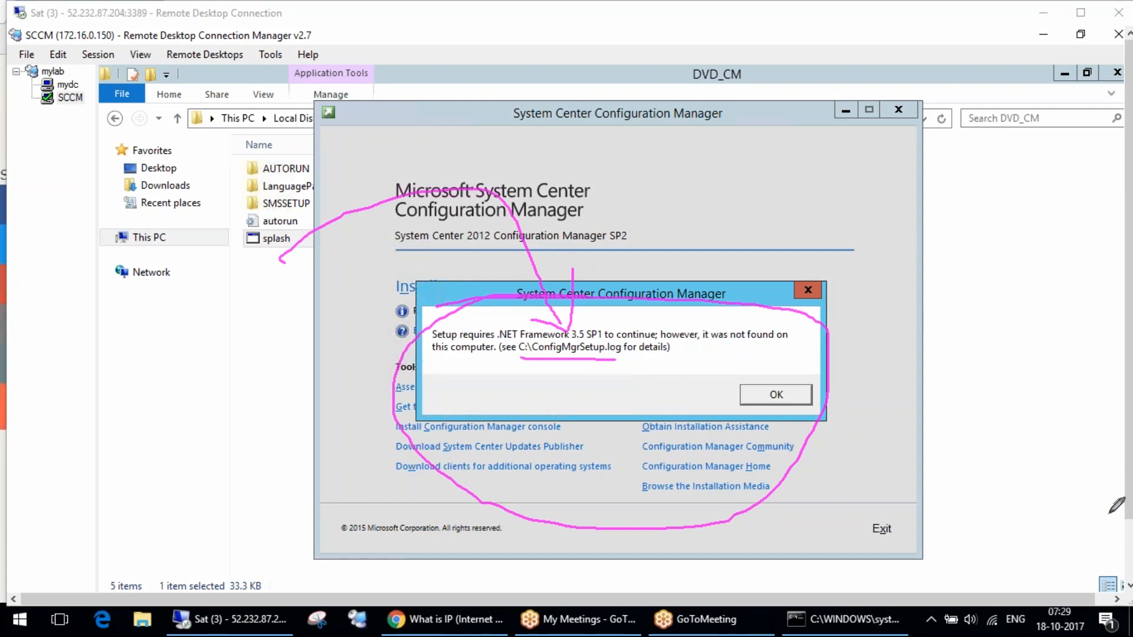
pyautogui.click(1050, 239)
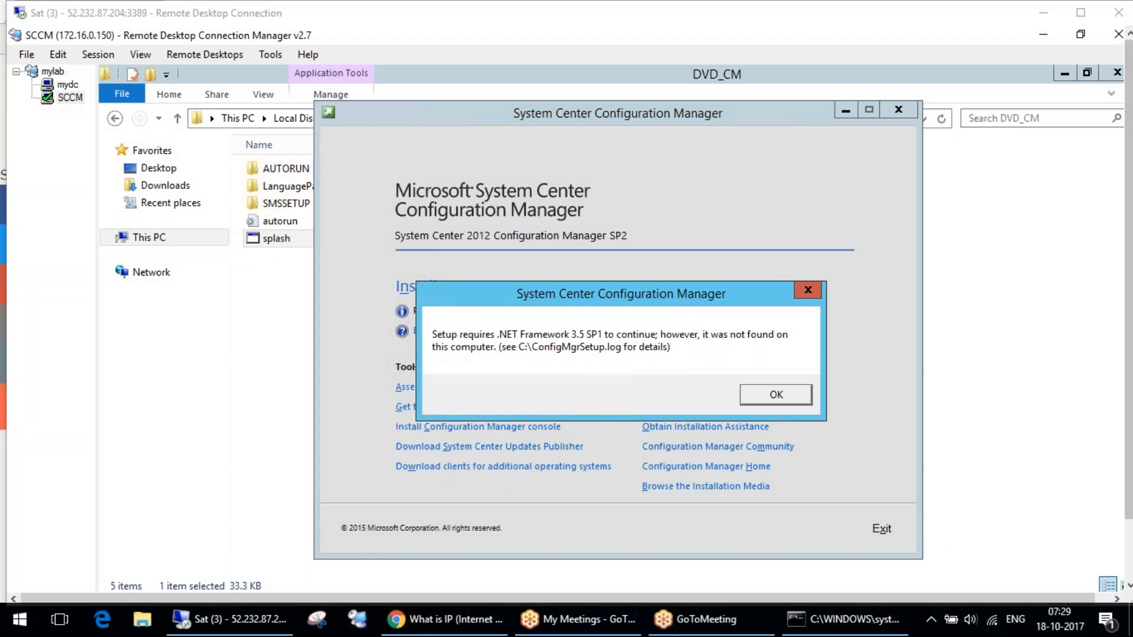
pyautogui.click(1126, 558)
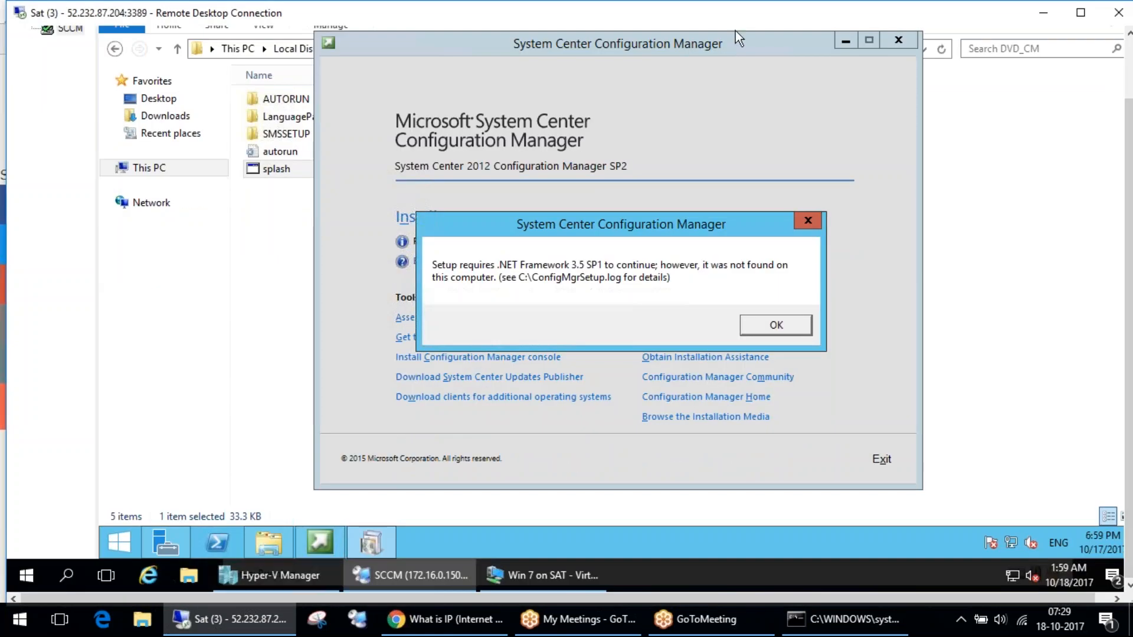
pyautogui.doubleClick(511, 18)
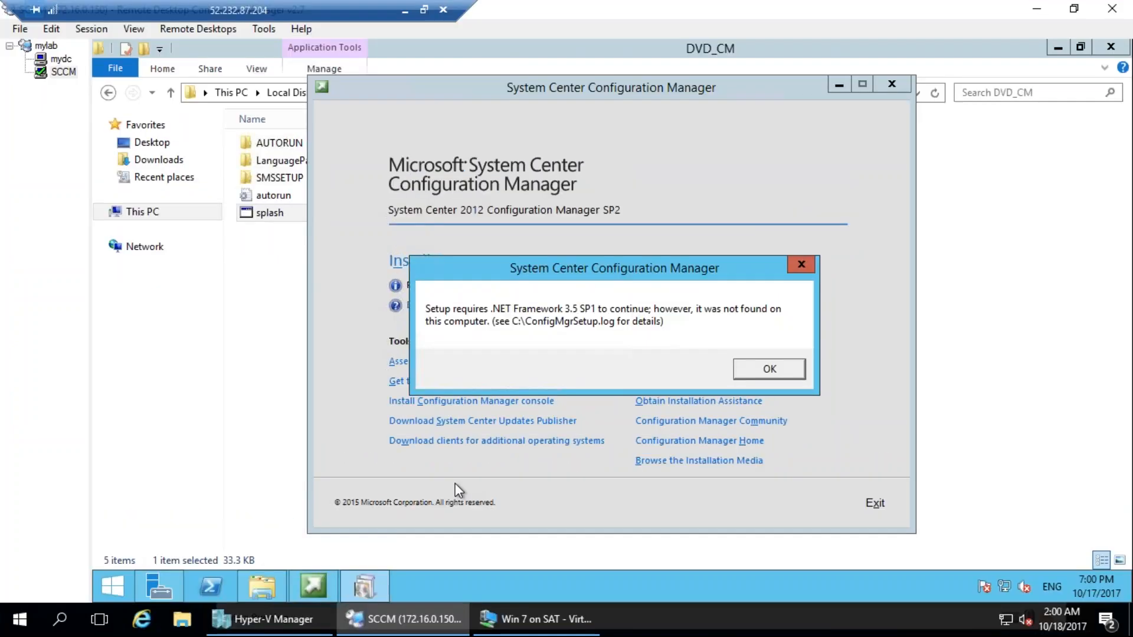
pyautogui.press('Return')
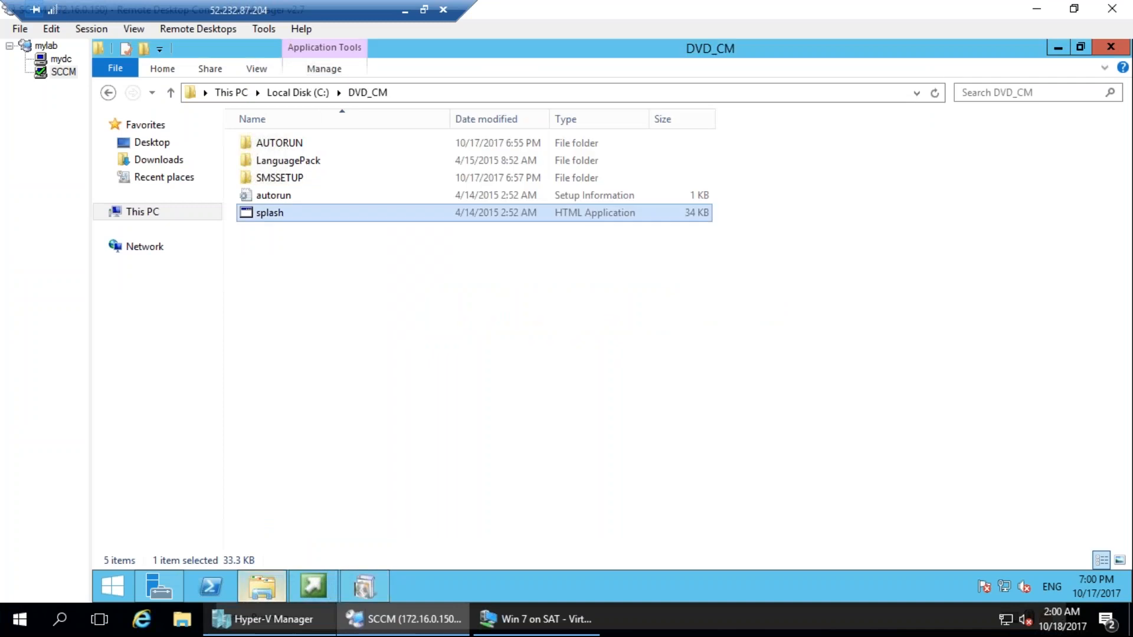
# Open the ConfigMgrSetup log on Local Disk (C:) and examine the setup command line and the .NET prerequisite error.
pyautogui.click(130, 213)
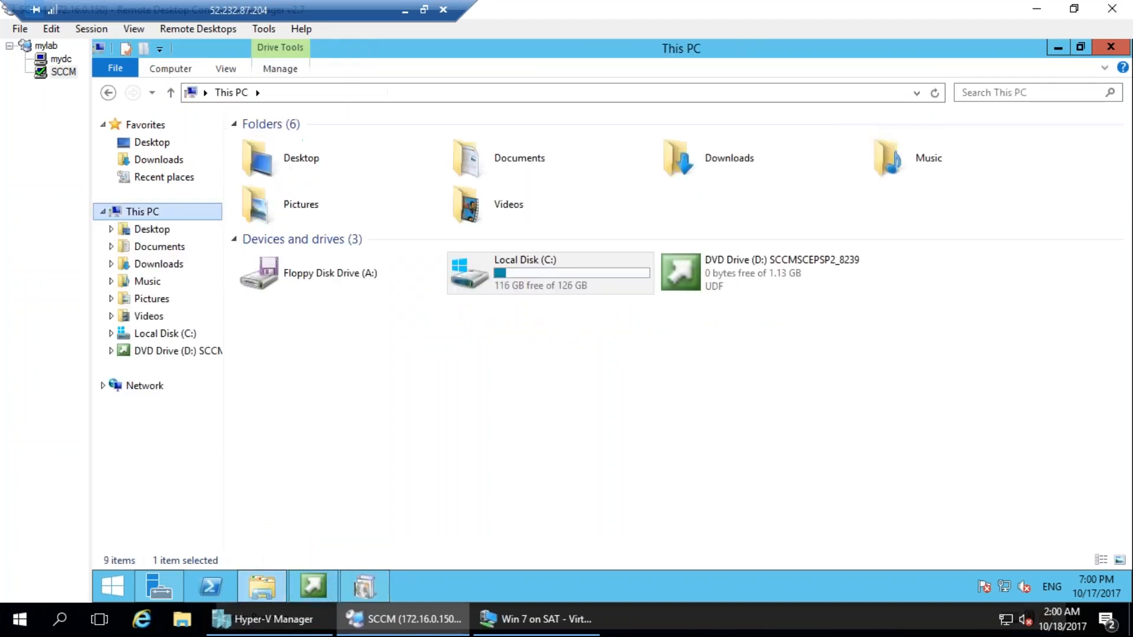
pyautogui.doubleClick(540, 267)
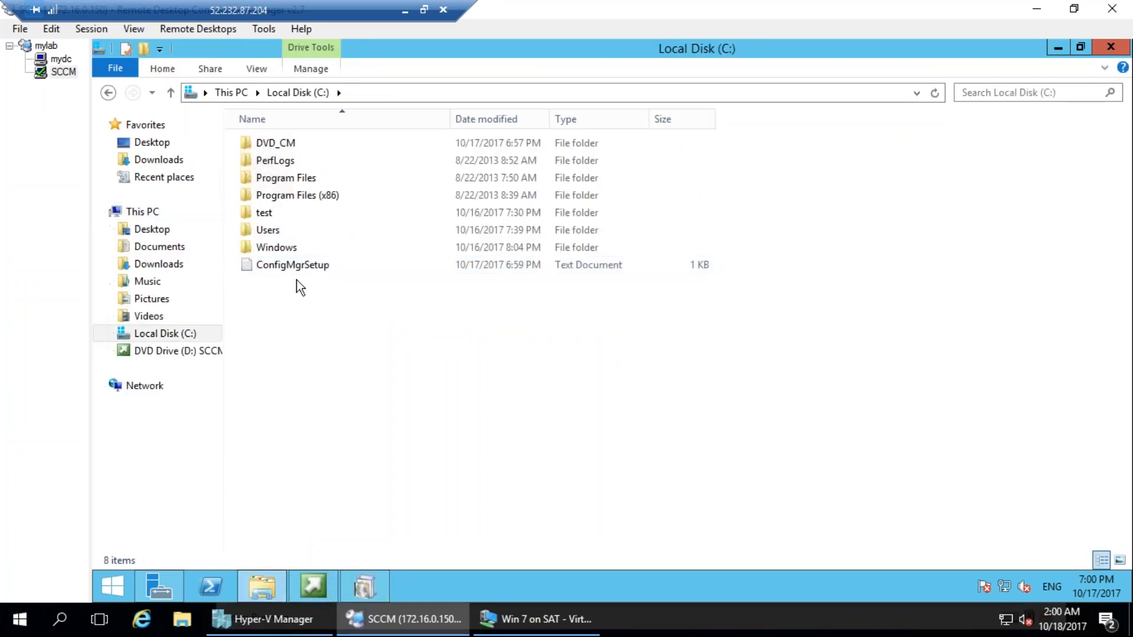
pyautogui.doubleClick(312, 269)
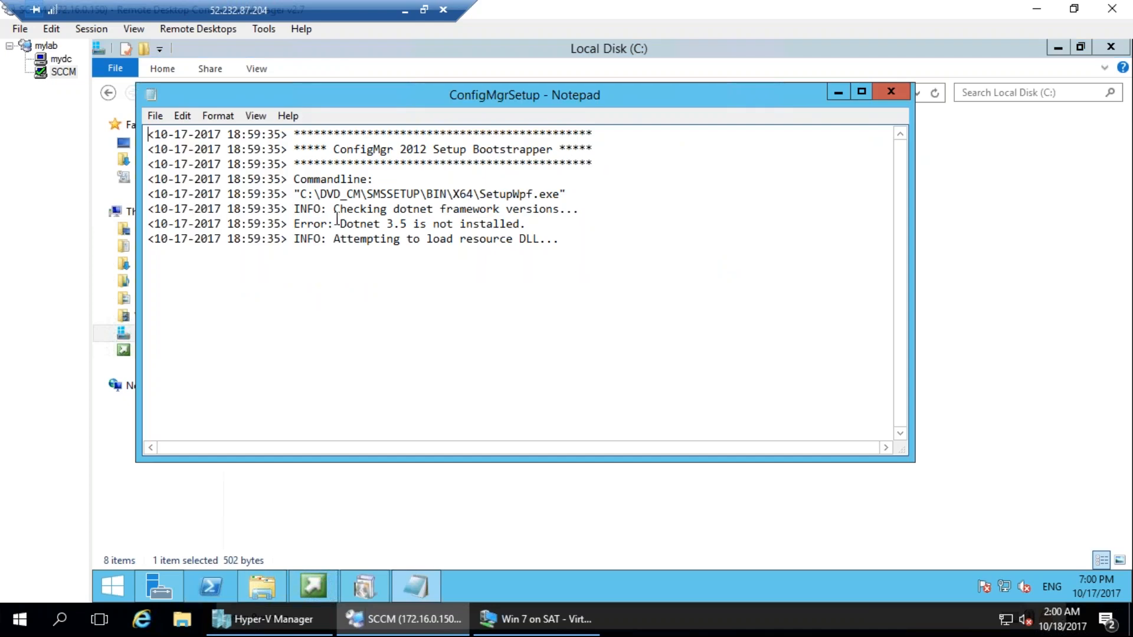
pyautogui.moveTo(488, 262); pyautogui.dragTo(622, 325)
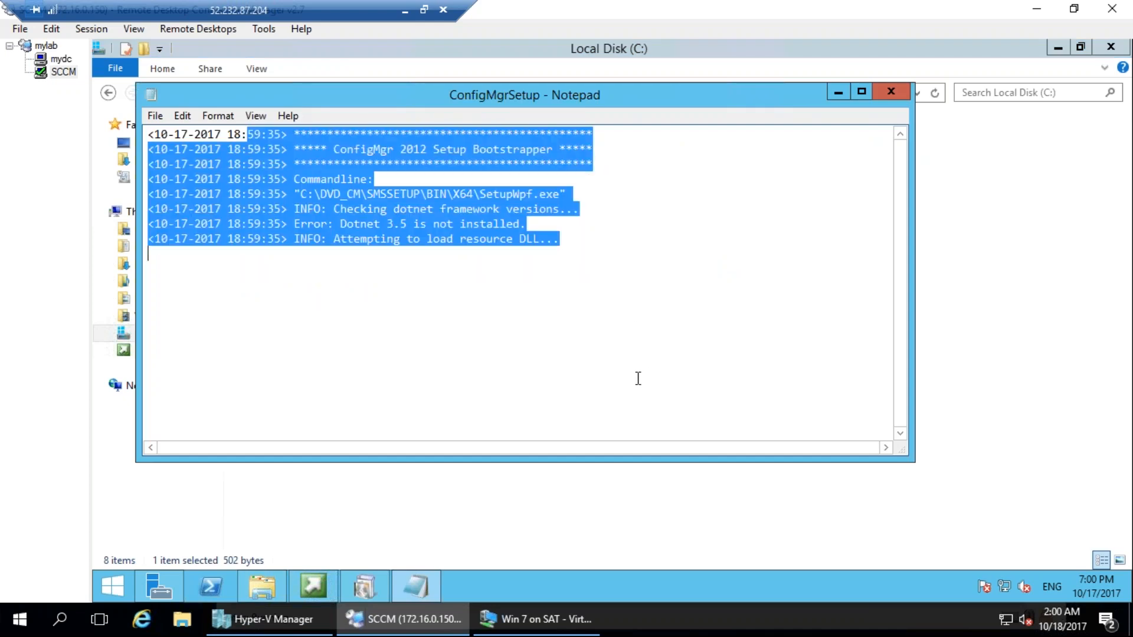
pyautogui.click(621, 380)
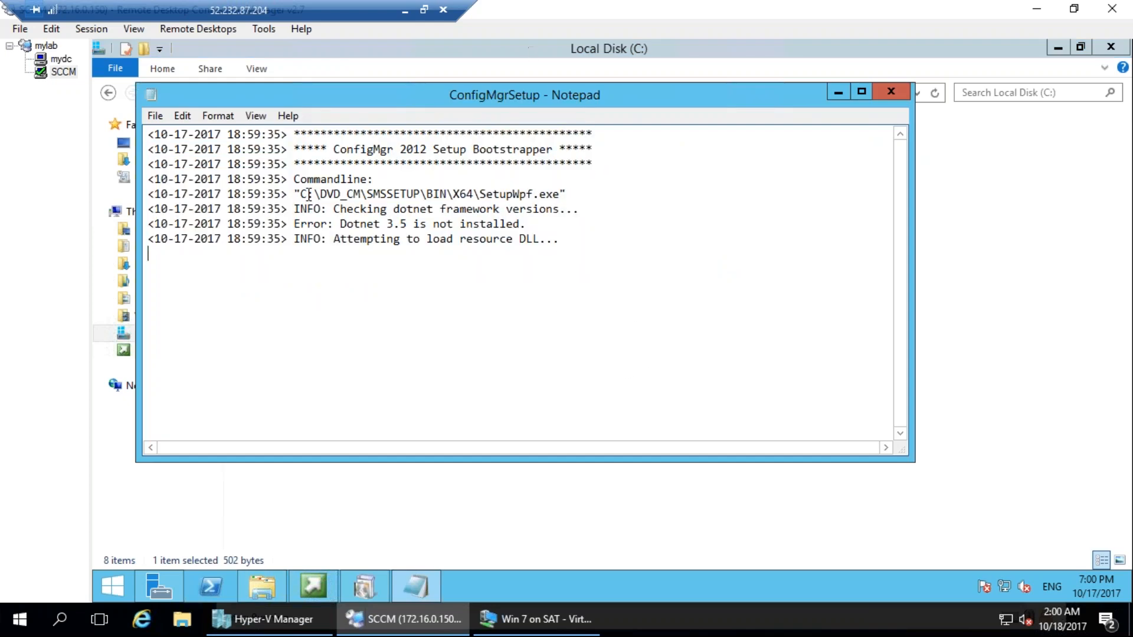
pyautogui.moveTo(298, 195); pyautogui.dragTo(546, 195)
pyautogui.moveTo(341, 225); pyautogui.dragTo(520, 224)
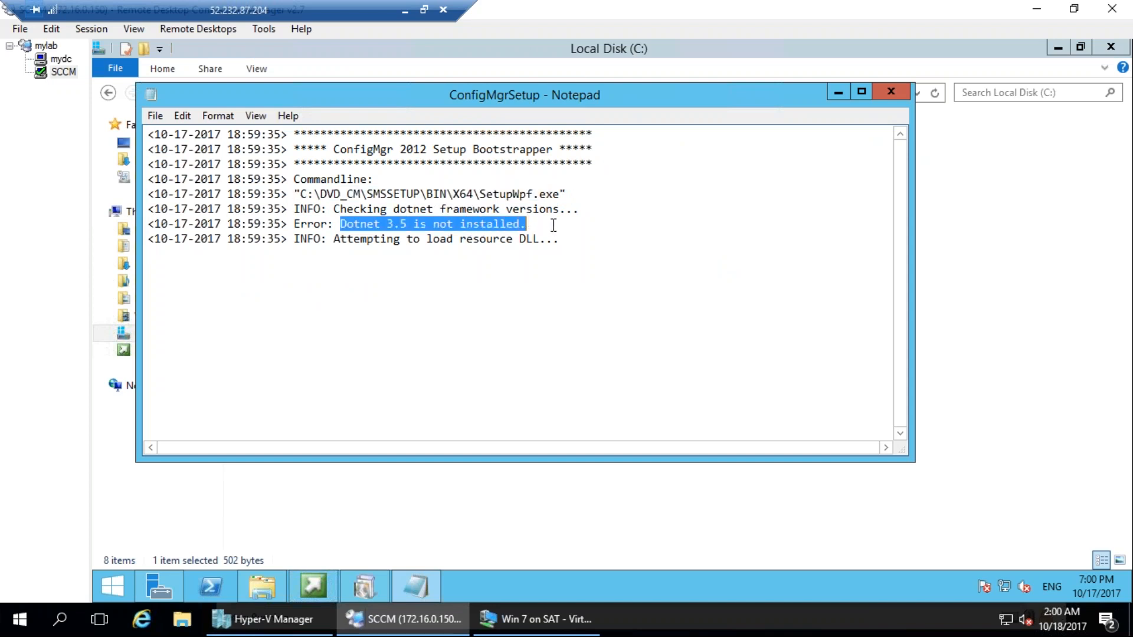
# Fill the ConfigMgrSetup log with many repeated copies of its full text, and save and close it.
pyautogui.click(562, 294)
pyautogui.hotkey('ctrl', 'a')
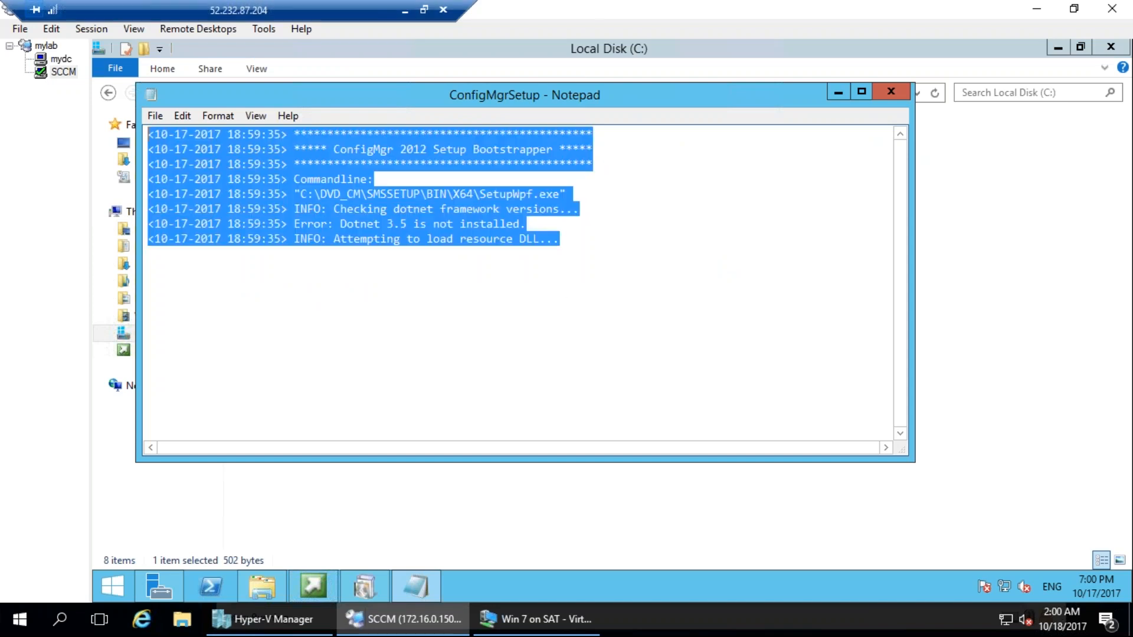
pyautogui.hotkey('ctrl', 'v')
pyautogui.hotkey('ctrl', 'v')
pyautogui.hotkey('ctrl', 'v')
pyautogui.hotkey('ctrl', 'v')
pyautogui.hotkey('ctrl', 'v')
pyautogui.hotkey('ctrl', 'v')
pyautogui.hotkey('ctrl', 'v')
pyautogui.hotkey('ctrl', 'v')
pyautogui.hotkey('ctrl', 'v')
pyautogui.hotkey('ctrl', 'v')
pyautogui.hotkey('ctrl', 'v')
pyautogui.hotkey('ctrl', 'v')
pyautogui.hotkey('ctrl', 'v')
pyautogui.hotkey('ctrl', 'v')
pyautogui.hotkey('ctrl', 'v')
pyautogui.hotkey('ctrl', 'v')
pyautogui.hotkey('ctrl', 'v')
pyautogui.hotkey('ctrl', 'v')
pyautogui.hotkey('ctrl', 'v')
pyautogui.hotkey('ctrl', 'v')
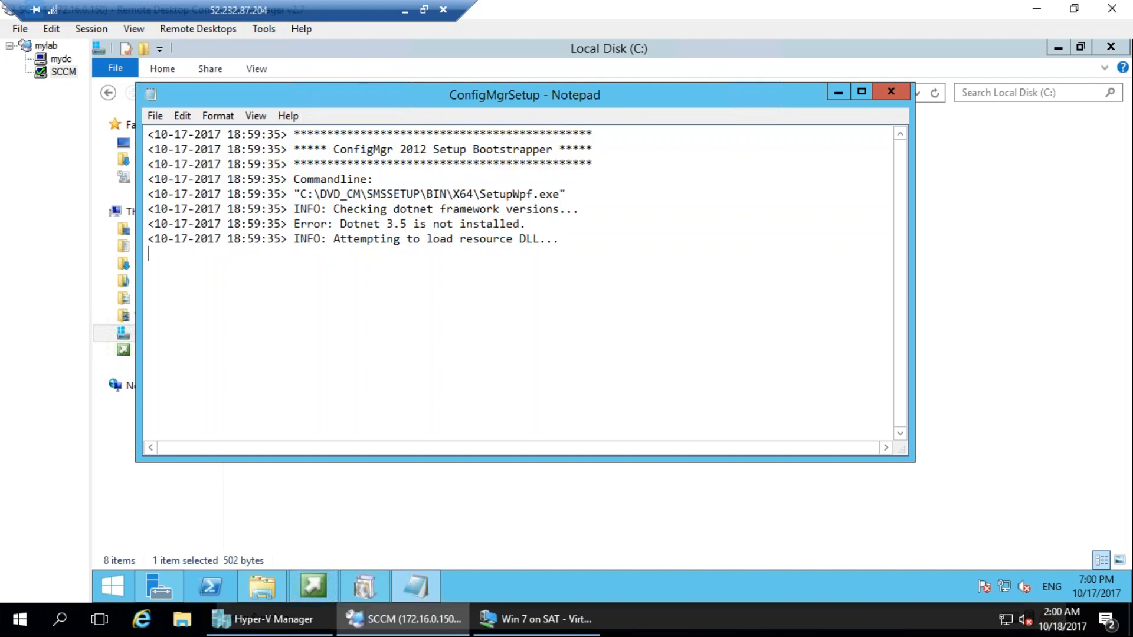
pyautogui.hotkey('ctrl', 'v')
pyautogui.hotkey('ctrl', 'v')
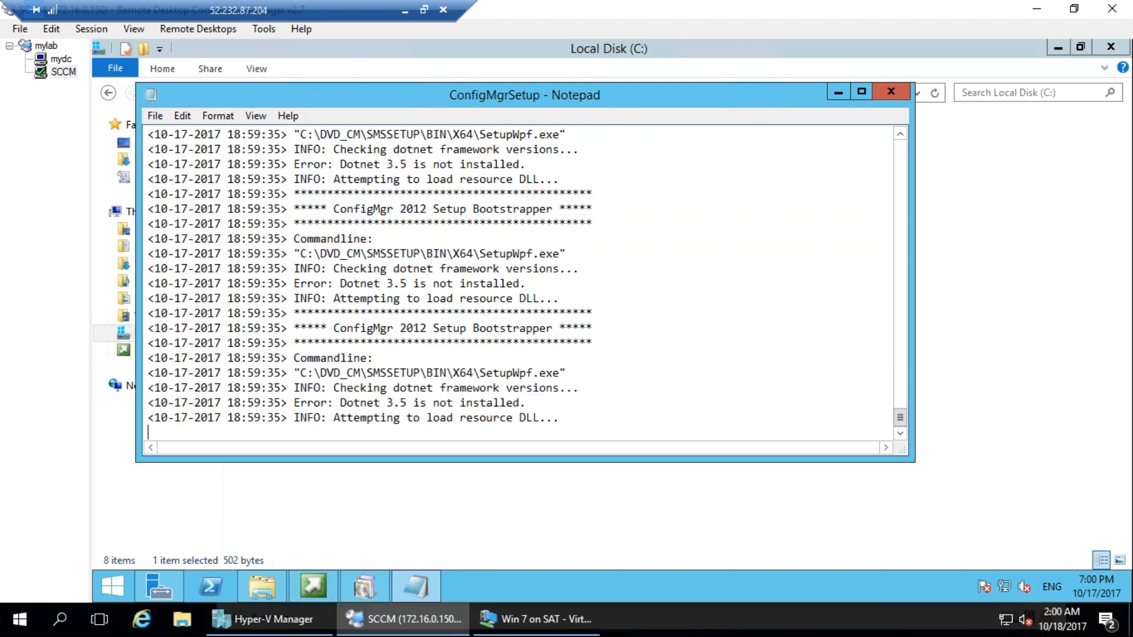
pyautogui.doubleClick(151, 99)
pyautogui.click(575, 321)
# Reopen the ConfigMgrSetup log, look through its repeated entries, and close it.
pyautogui.doubleClick(304, 265)
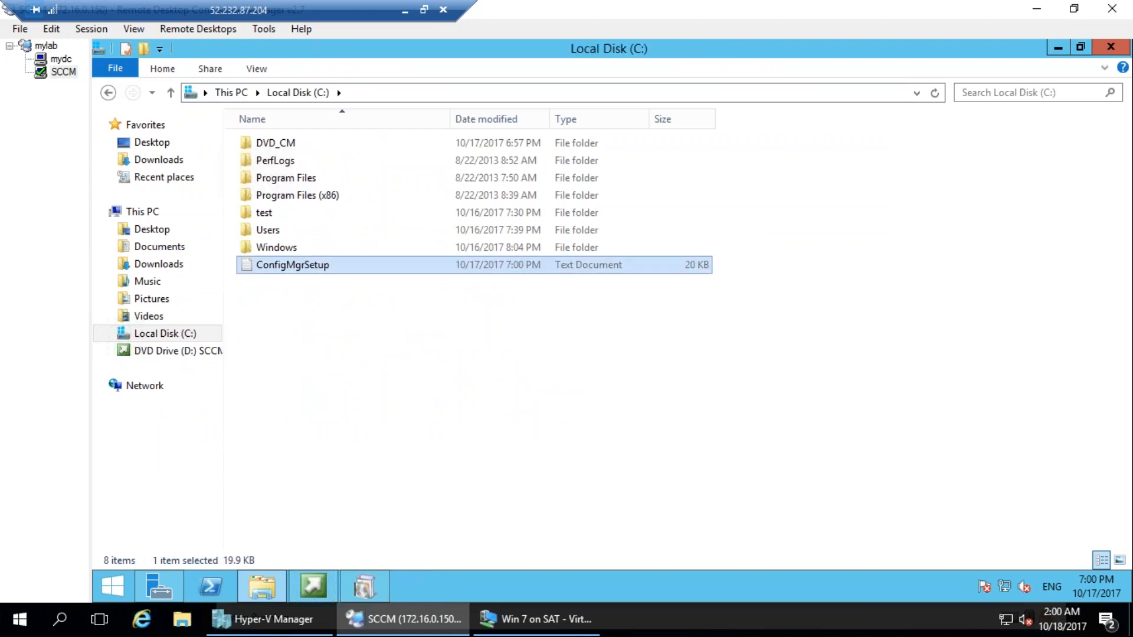
pyautogui.scroll(-8, 483, 322)
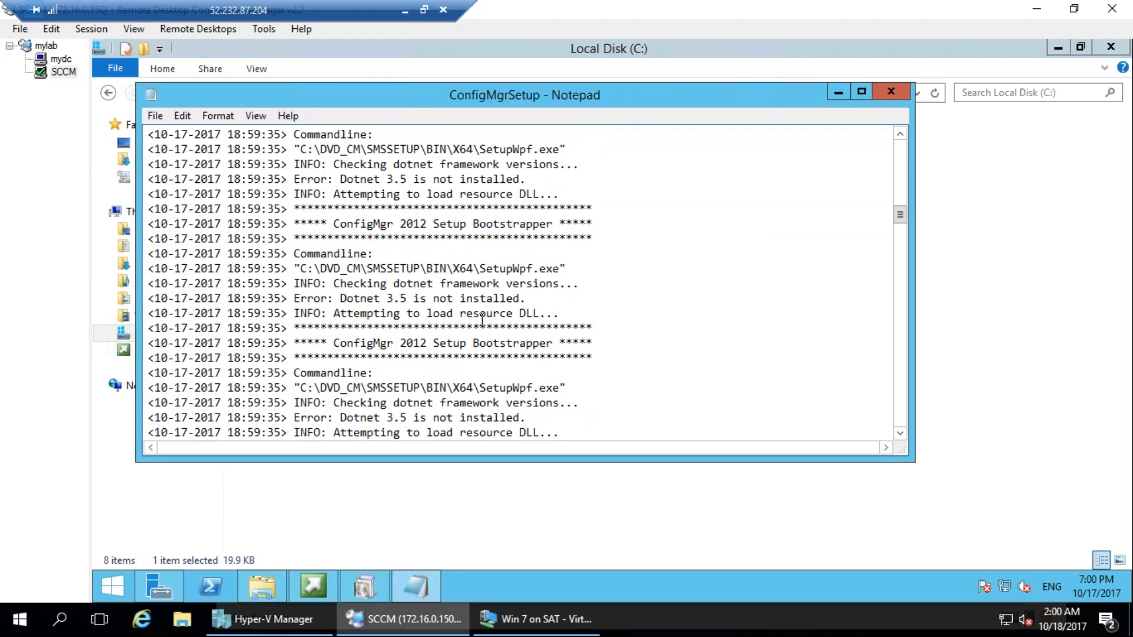
pyautogui.scroll(-8, 492, 329)
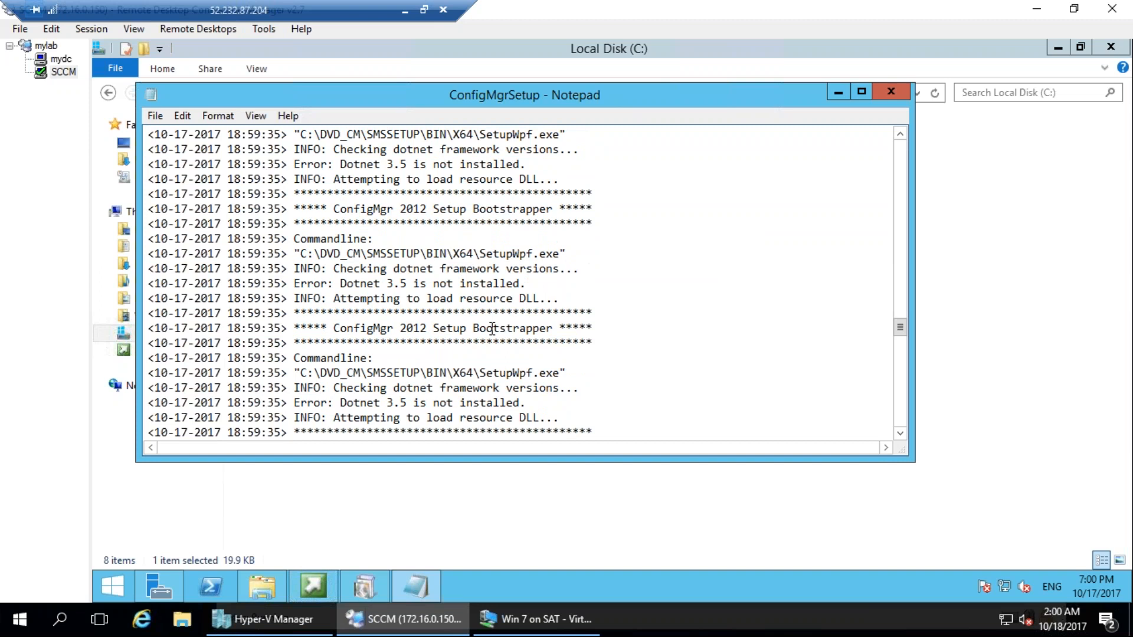
pyautogui.scroll(-3, 502, 328)
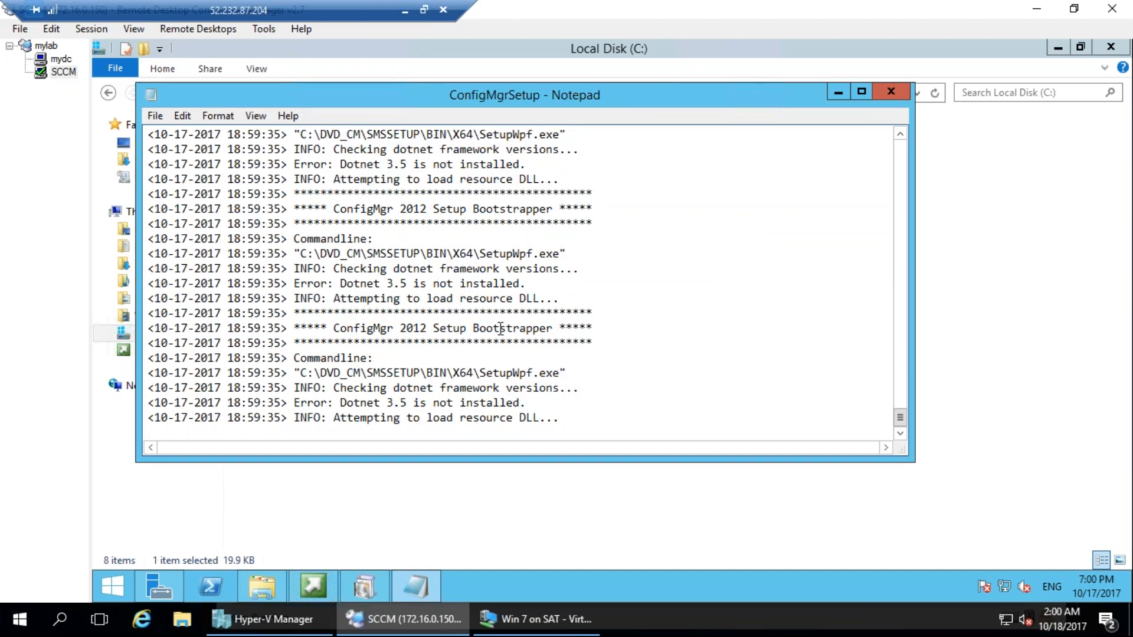
pyautogui.scroll(6, 514, 325)
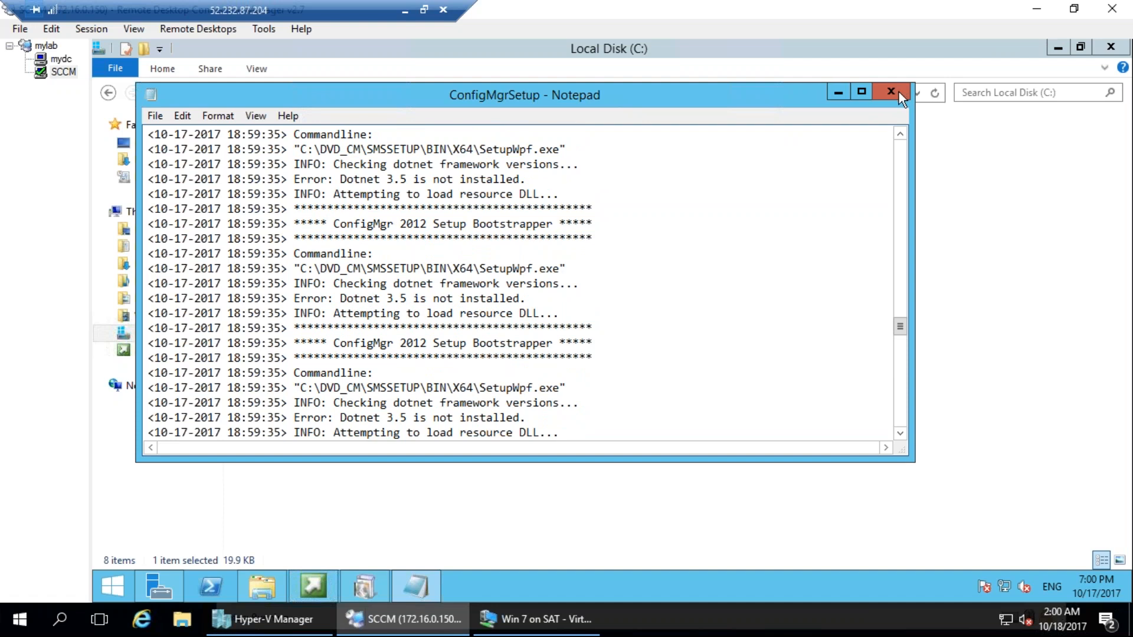
pyautogui.click(899, 92)
# Sort the contents of Local Disk (C:) by name in descending order.
pyautogui.click(524, 409)
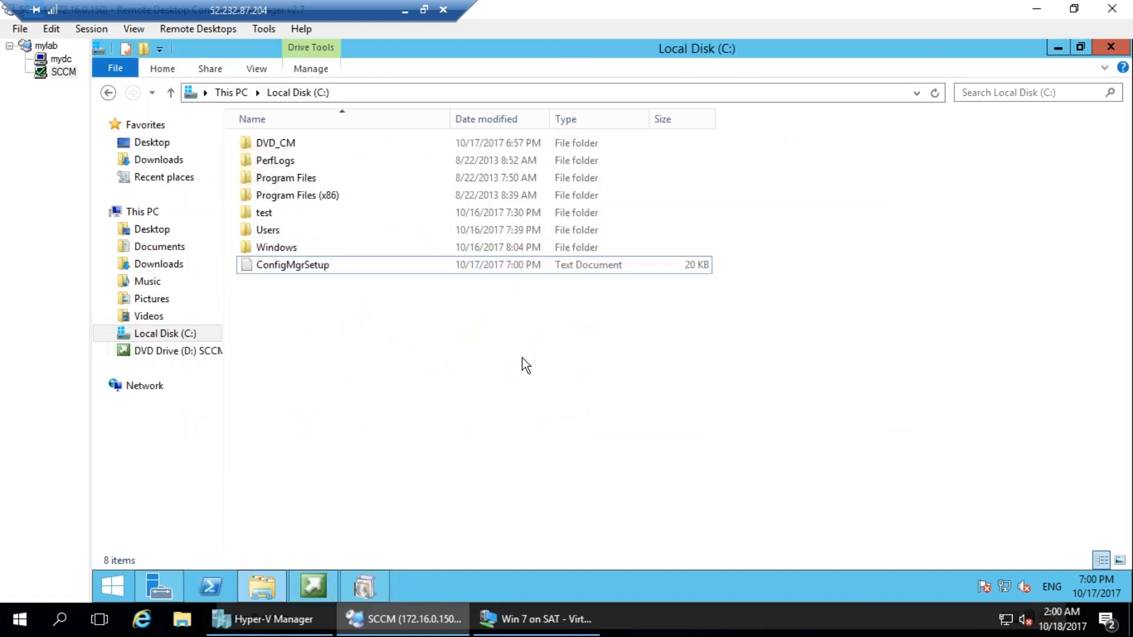
pyautogui.click(266, 119)
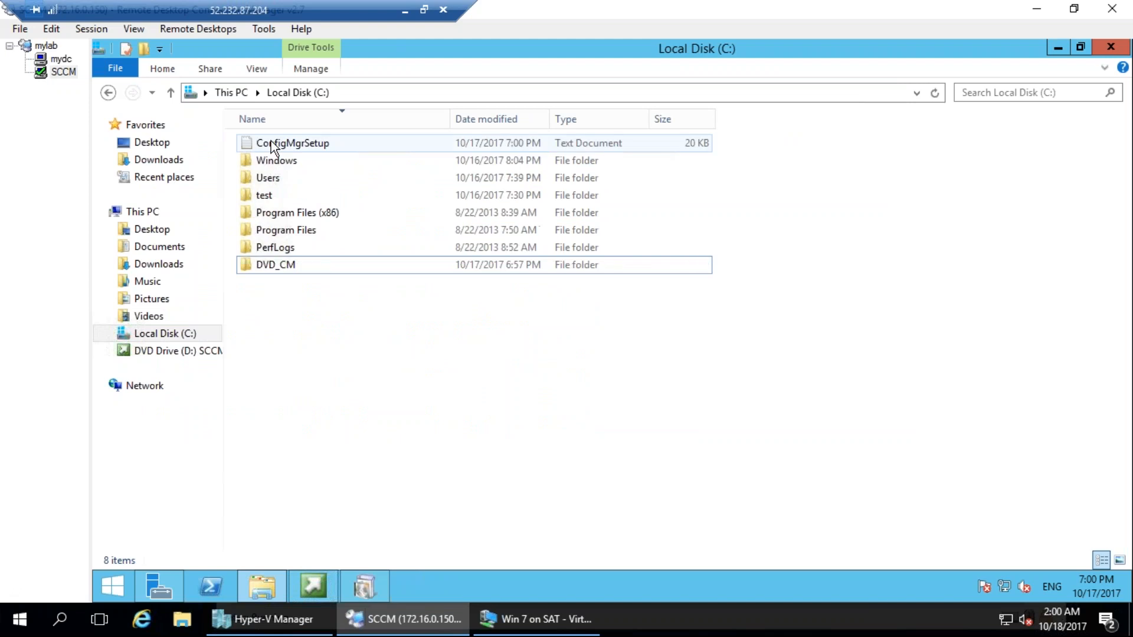
# Check the ConfigMgrSetup log and close it, and launch CMTrace from the DVD_CM\SMSSETUP\TOOLS folder on Local Disk (C:).
pyautogui.doubleClick(271, 144)
pyautogui.click(893, 89)
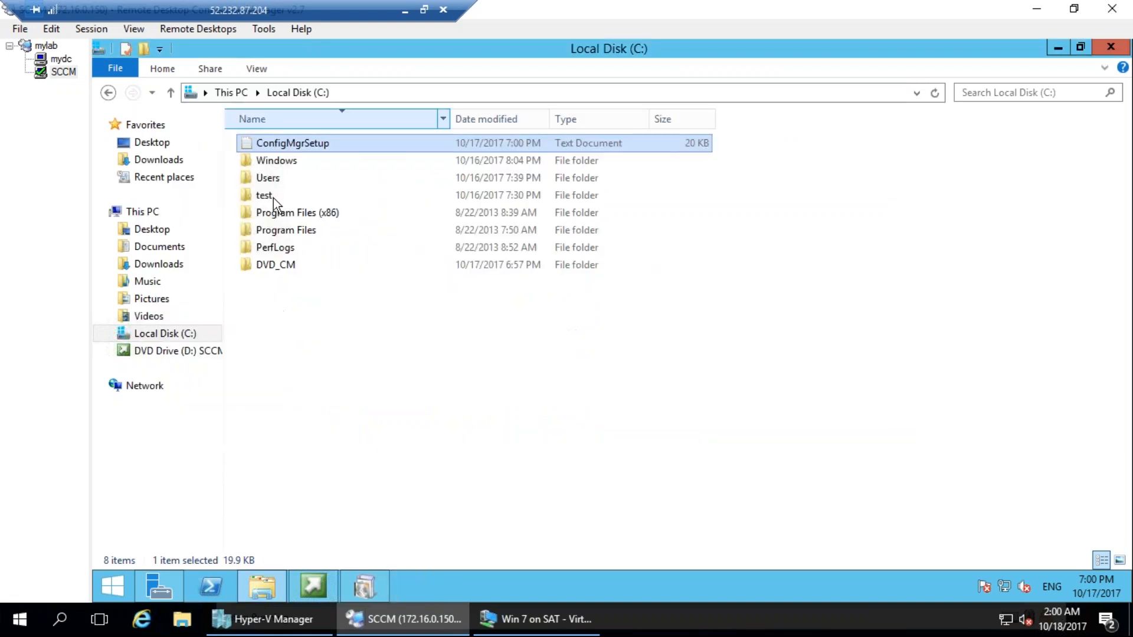
pyautogui.click(284, 264)
pyautogui.doubleClick(283, 264)
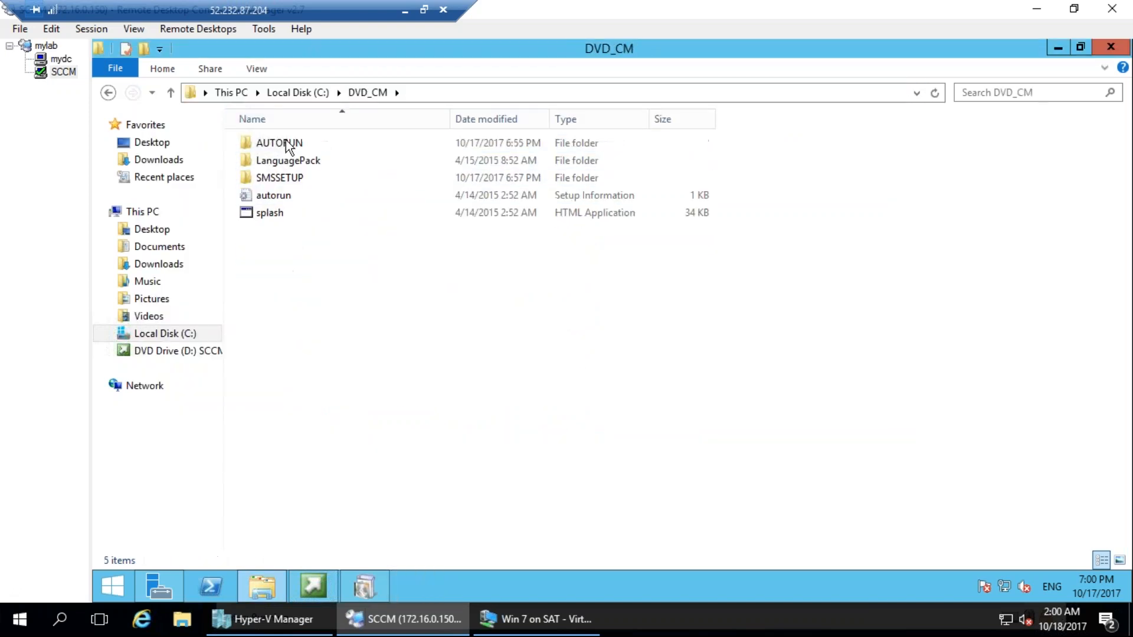
pyautogui.doubleClick(300, 181)
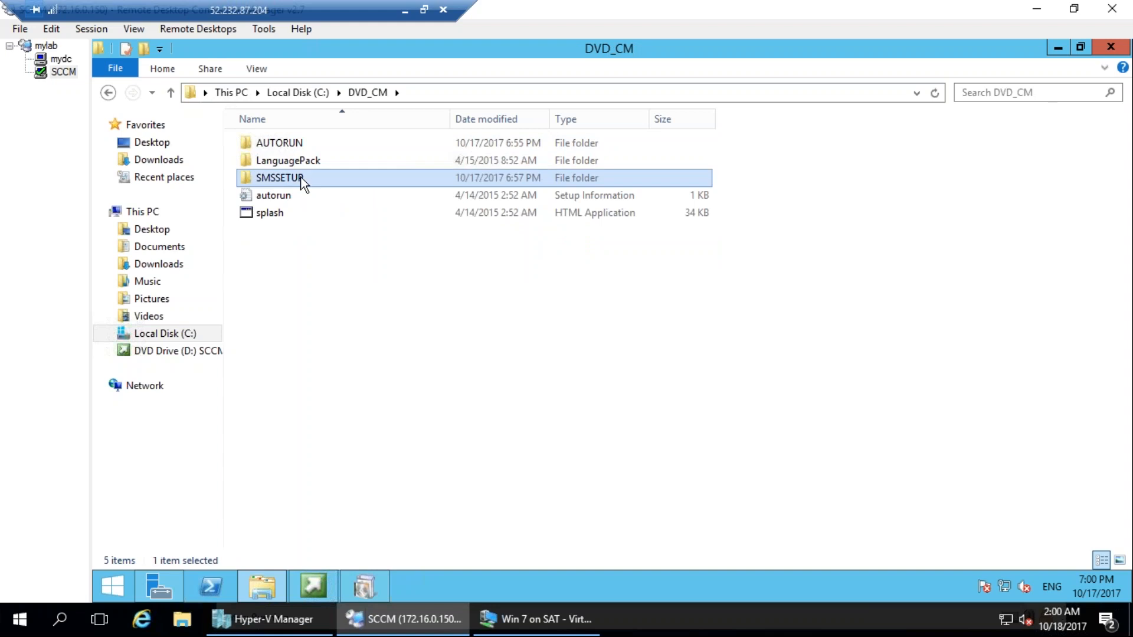
pyautogui.doubleClick(275, 334)
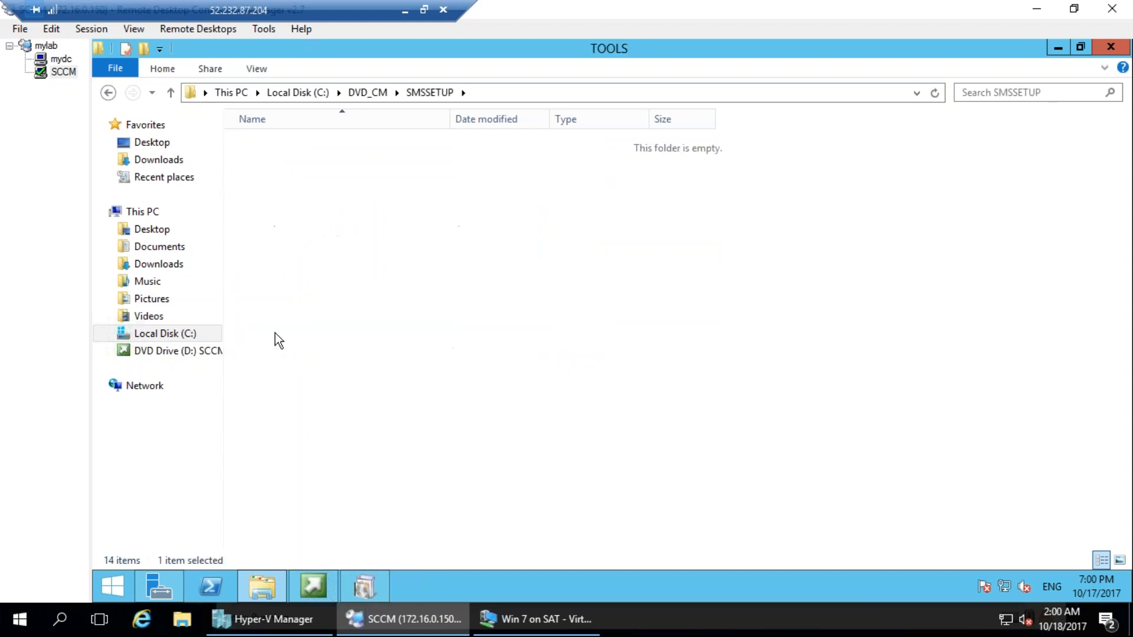
pyautogui.click(274, 181)
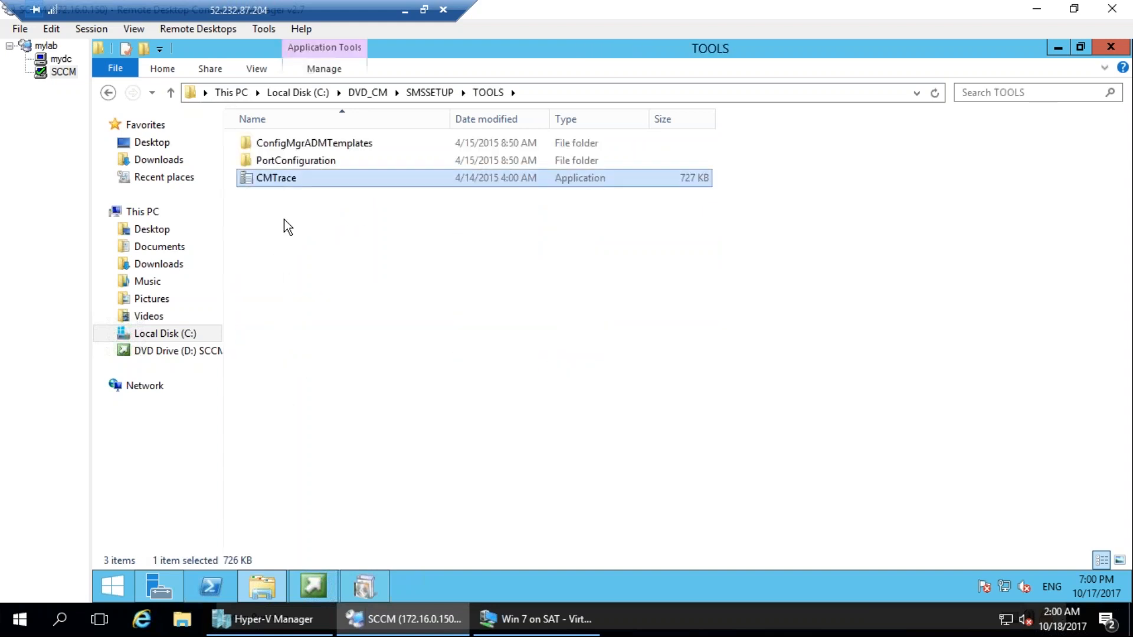
pyautogui.doubleClick(281, 182)
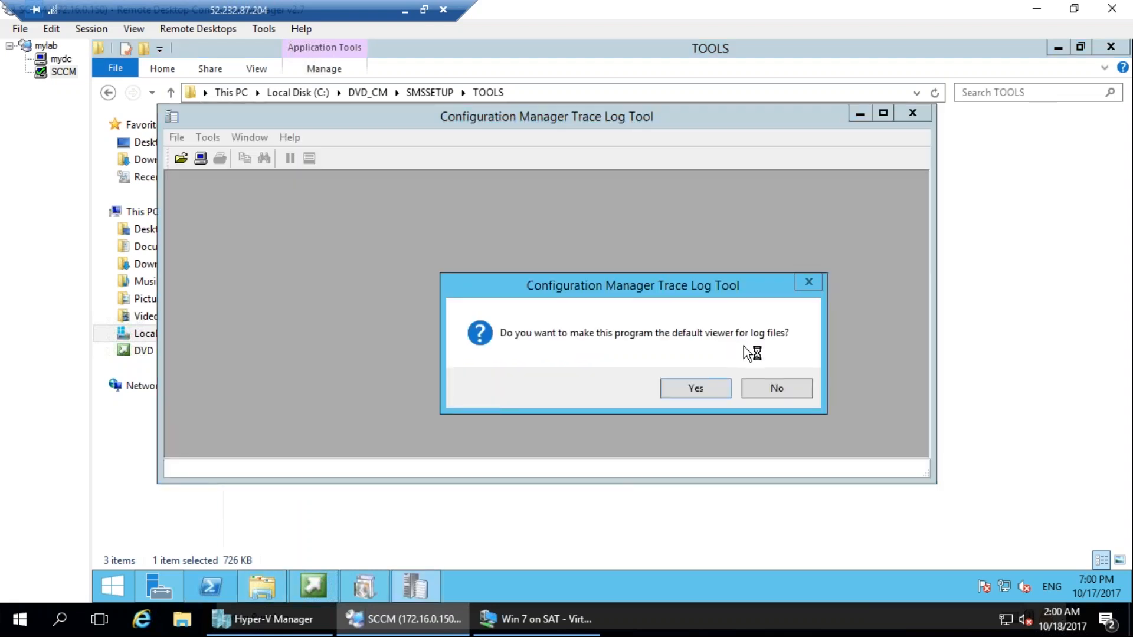
pyautogui.moveTo(741, 299)
pyautogui.mouseDown()
pyautogui.moveTo(822, 321)
pyautogui.moveTo(746, 329)
pyautogui.mouseUp()
pyautogui.moveTo(475, 263); pyautogui.dragTo(473, 270)
pyautogui.moveTo(468, 214)
pyautogui.mouseDown()
pyautogui.moveTo(508, 276)
pyautogui.moveTo(524, 239)
pyautogui.mouseUp()
pyautogui.moveTo(513, 235); pyautogui.dragTo(555, 298)
pyautogui.moveTo(552, 223)
pyautogui.mouseDown()
pyautogui.moveTo(649, 183)
pyautogui.moveTo(720, 370)
pyautogui.moveTo(689, 379)
pyautogui.moveTo(668, 429)
pyautogui.mouseUp()
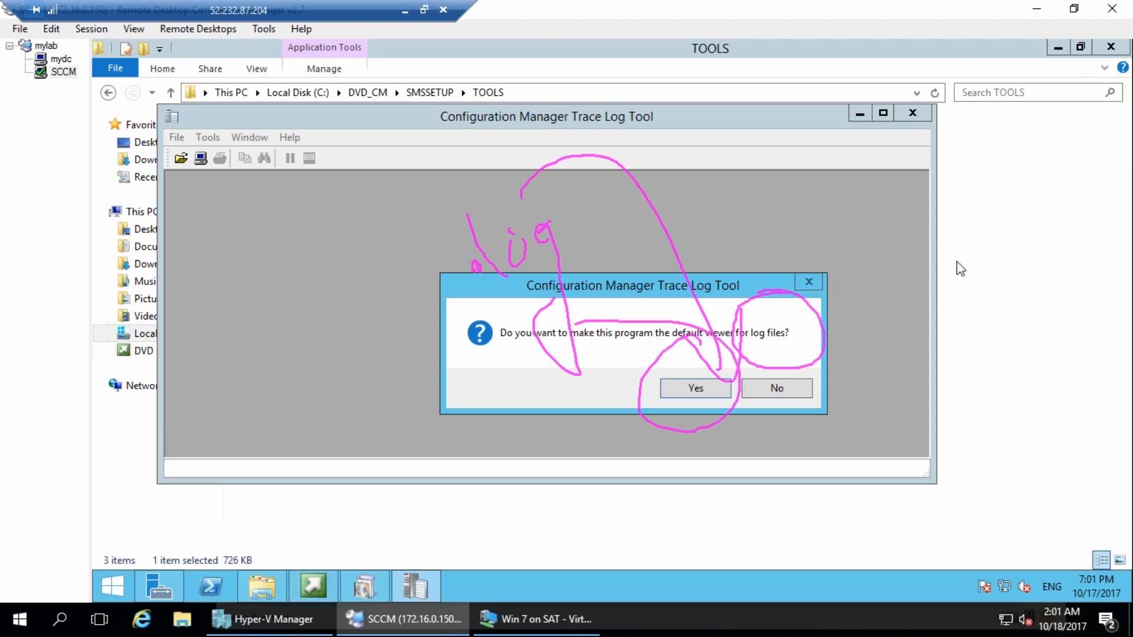
# Make the Configuration Manager Trace Log Tool the default viewer for log files, and close the tool.
pyautogui.click(708, 390)
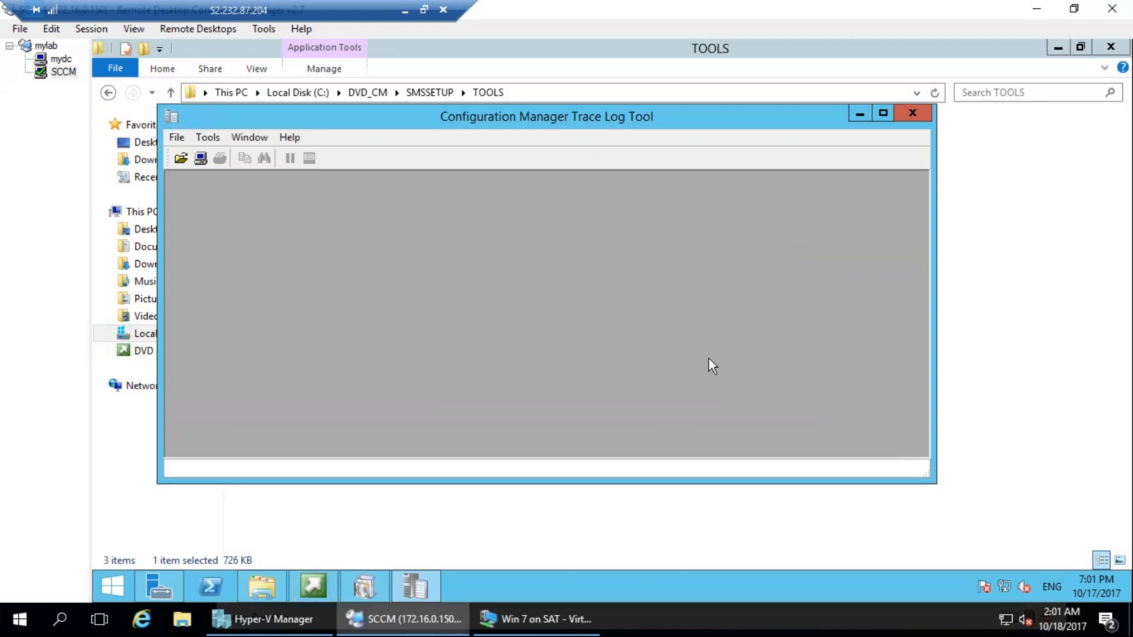
pyautogui.click(172, 117)
pyautogui.click(202, 232)
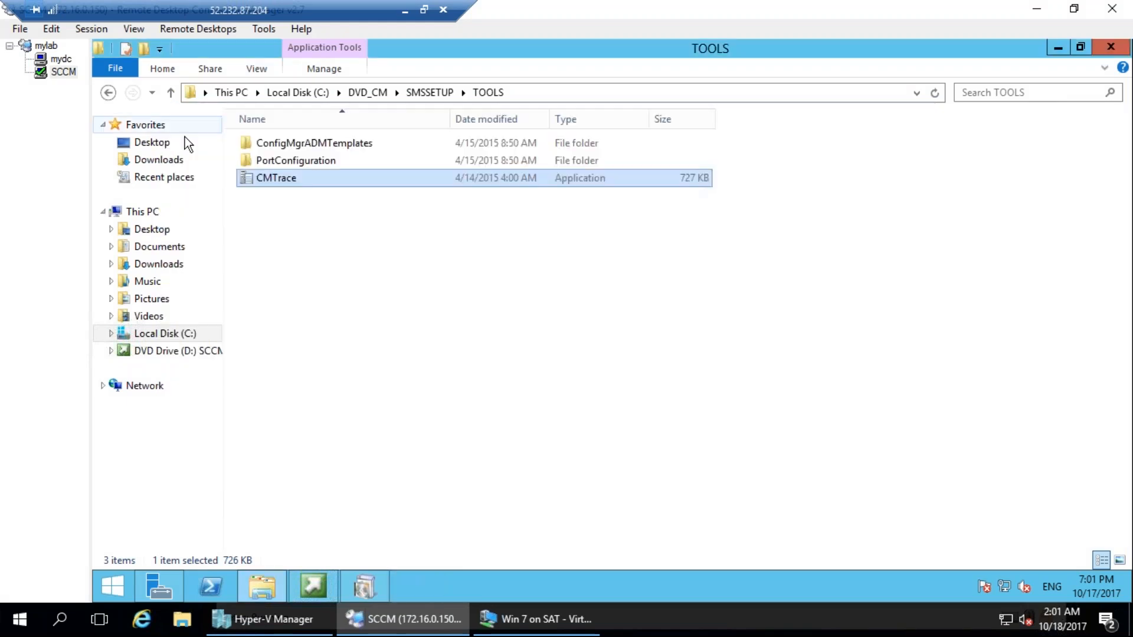
# Open the ConfigMgrSetup log from Local Disk (C:) in the Trace Log Tool and maximize its window.
pyautogui.click(177, 333)
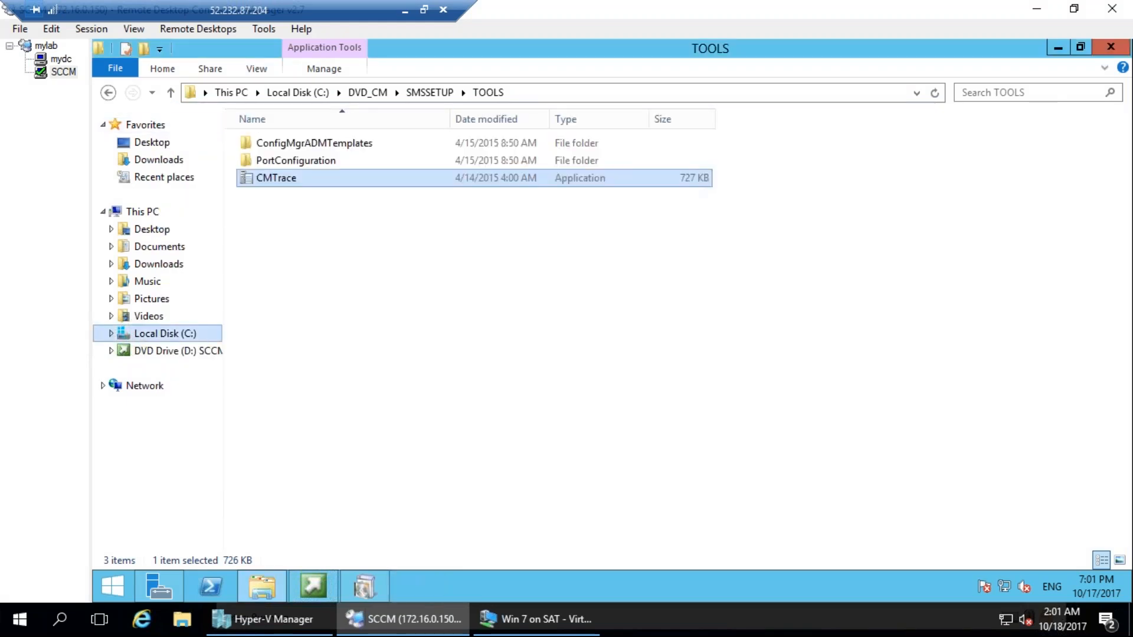
pyautogui.click(284, 145)
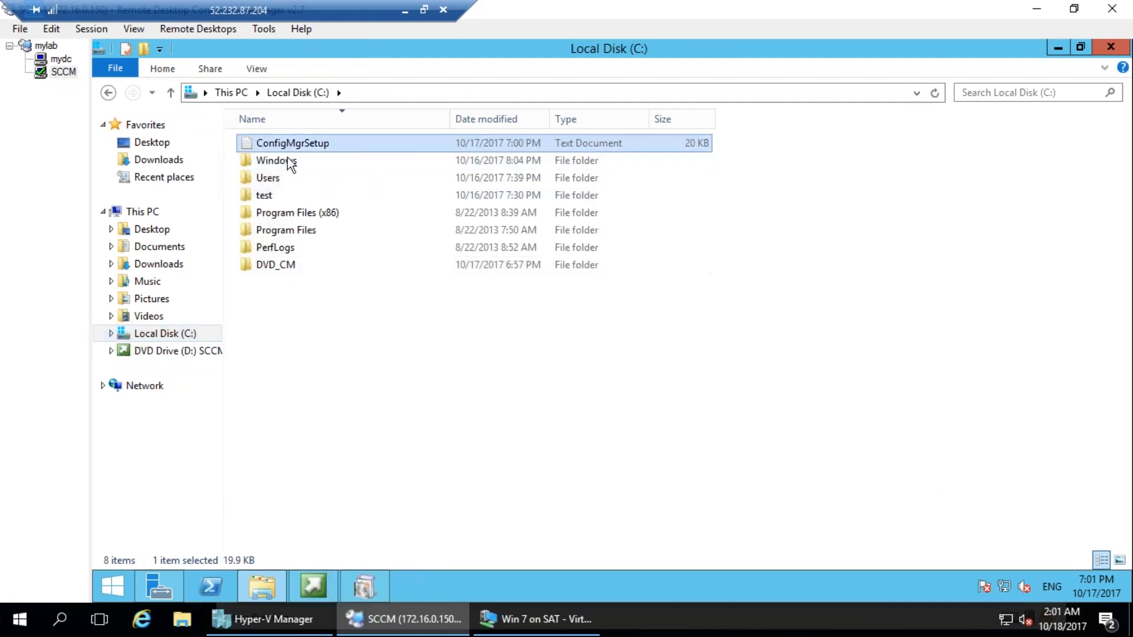
pyautogui.press('Return')
pyautogui.click(540, 246)
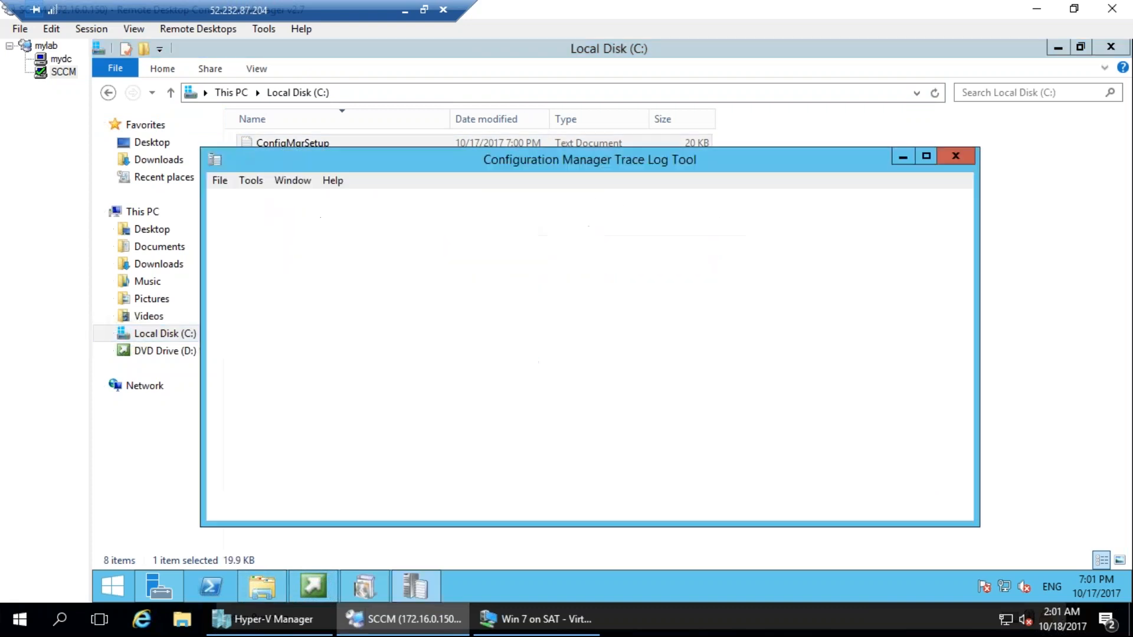
pyautogui.doubleClick(557, 157)
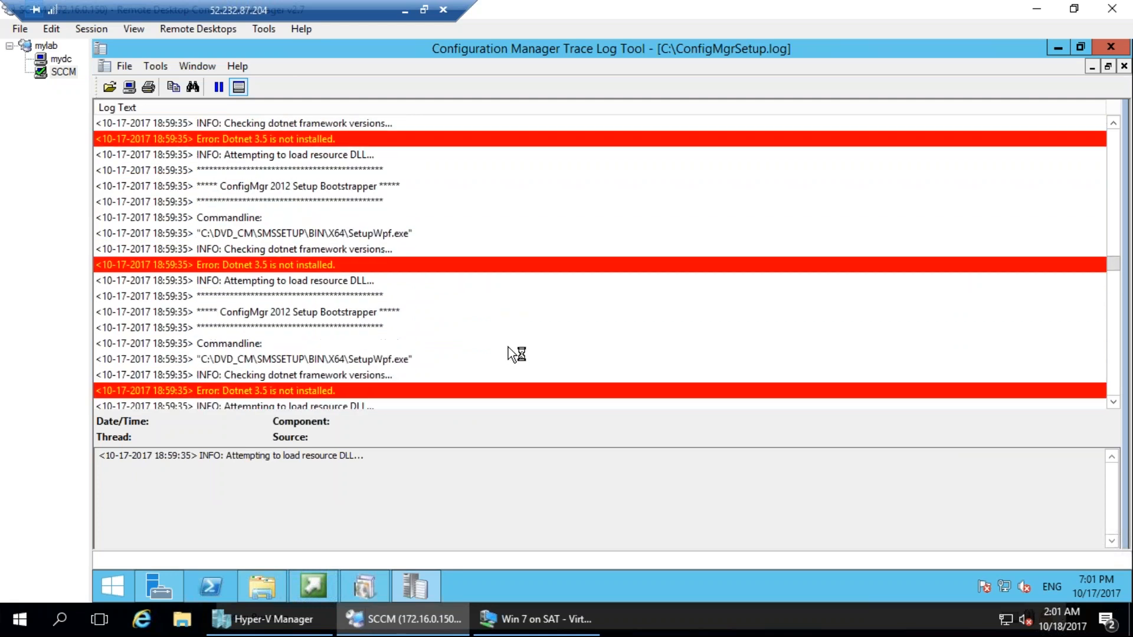
pyautogui.moveTo(321, 151)
pyautogui.mouseDown()
pyautogui.moveTo(246, 144)
pyautogui.moveTo(259, 113)
pyautogui.moveTo(231, 112)
pyautogui.mouseUp()
pyautogui.moveTo(218, 236); pyautogui.dragTo(221, 238)
pyautogui.press('Escape')
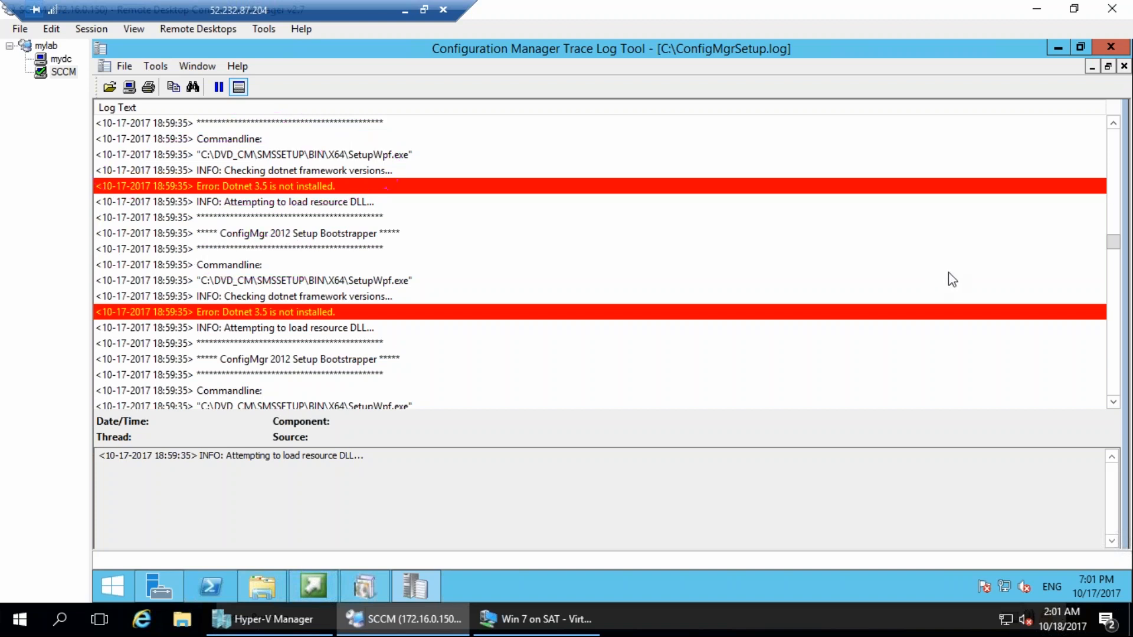
# Examine the highlighted Dotnet 3.5 error entries and the surrounding lines in the ConfigMgrSetup log, and close the Trace Log Tool.
pyautogui.click(272, 186)
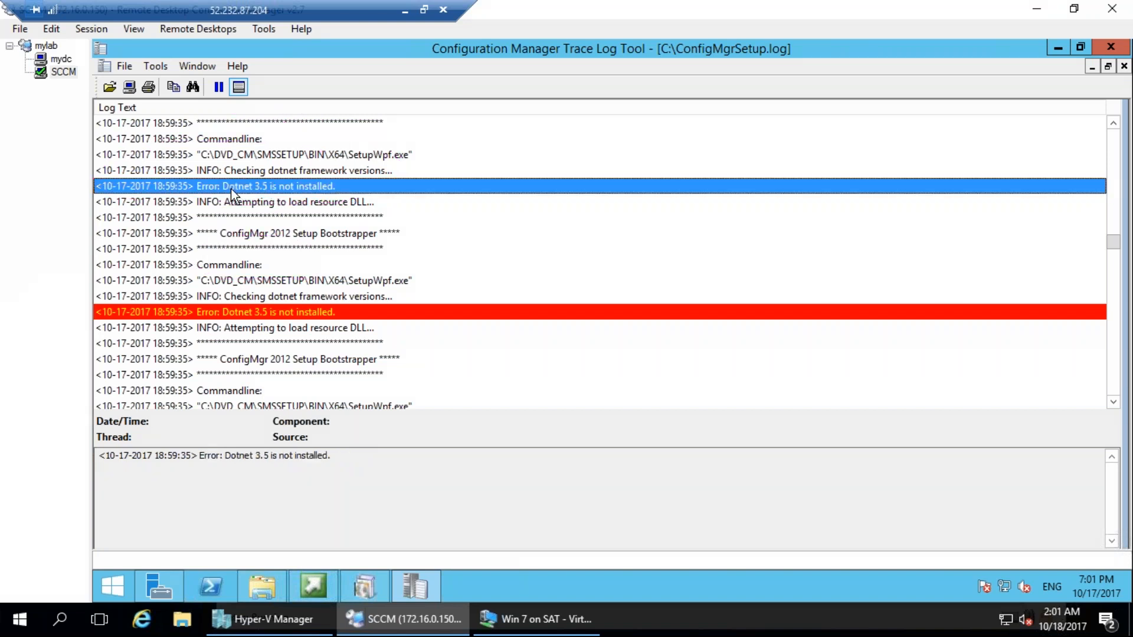
pyautogui.click(314, 328)
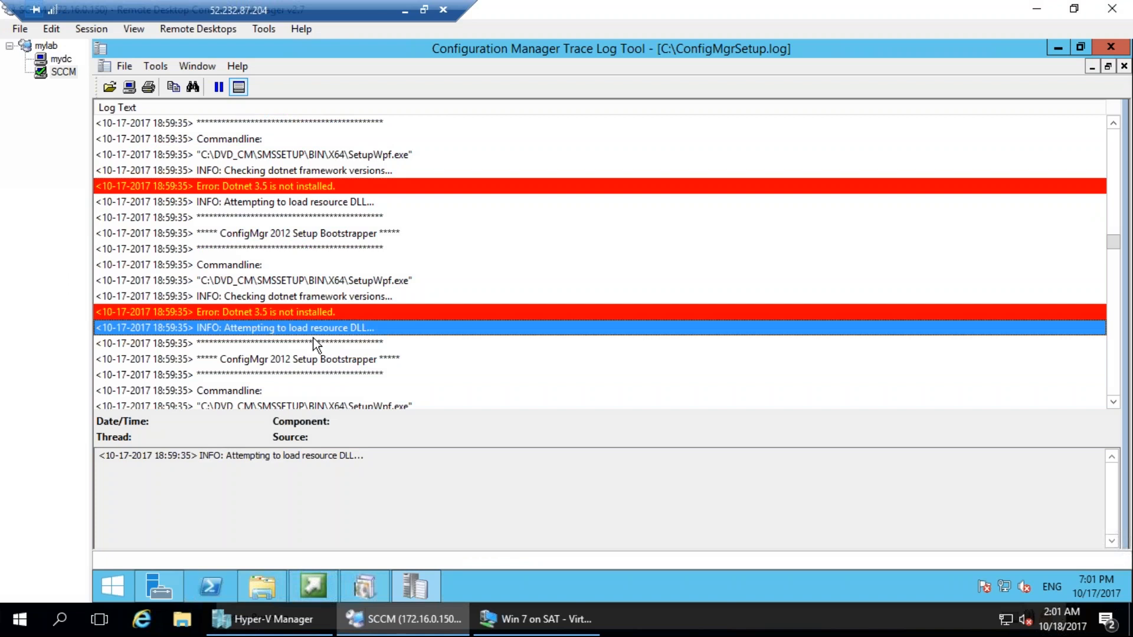
pyautogui.scroll(-10, 314, 333)
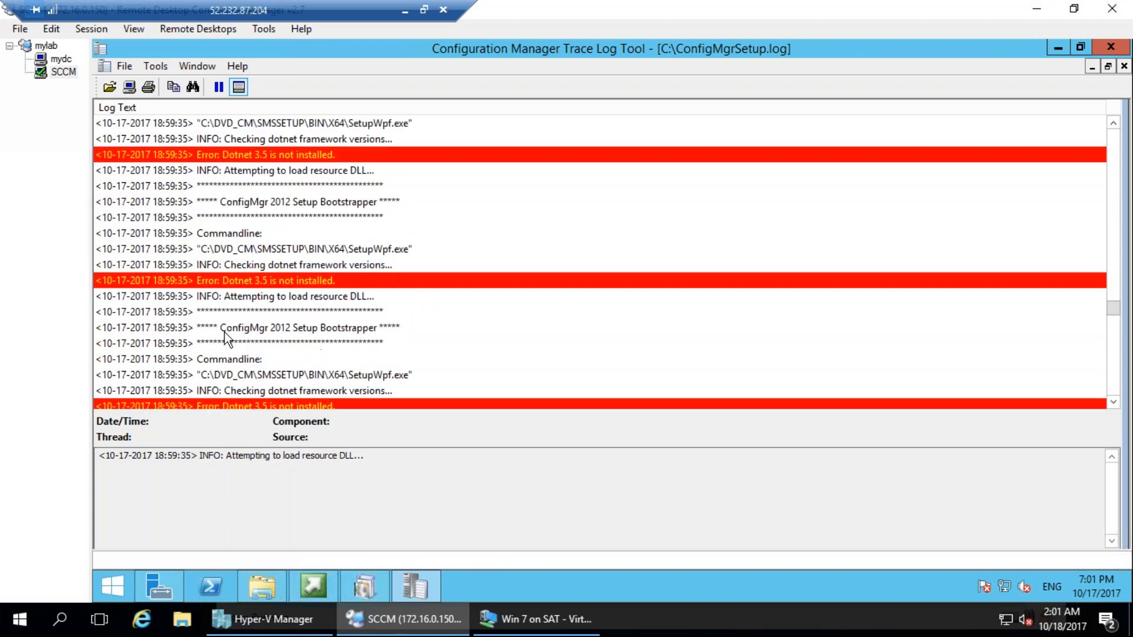
pyautogui.click(230, 341)
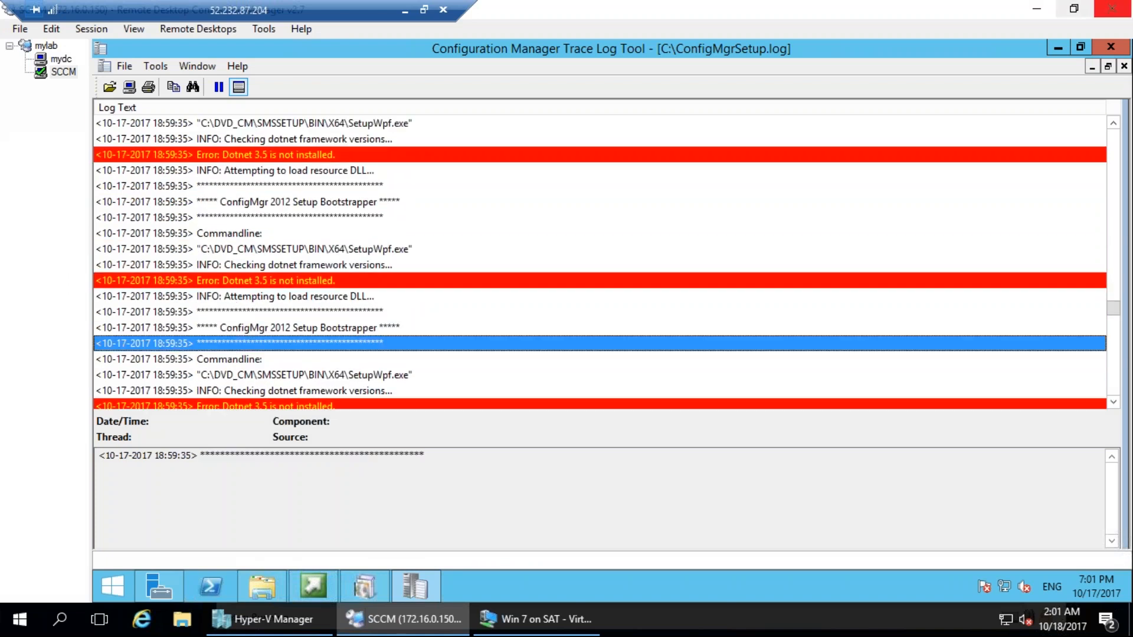
pyautogui.click(1119, 48)
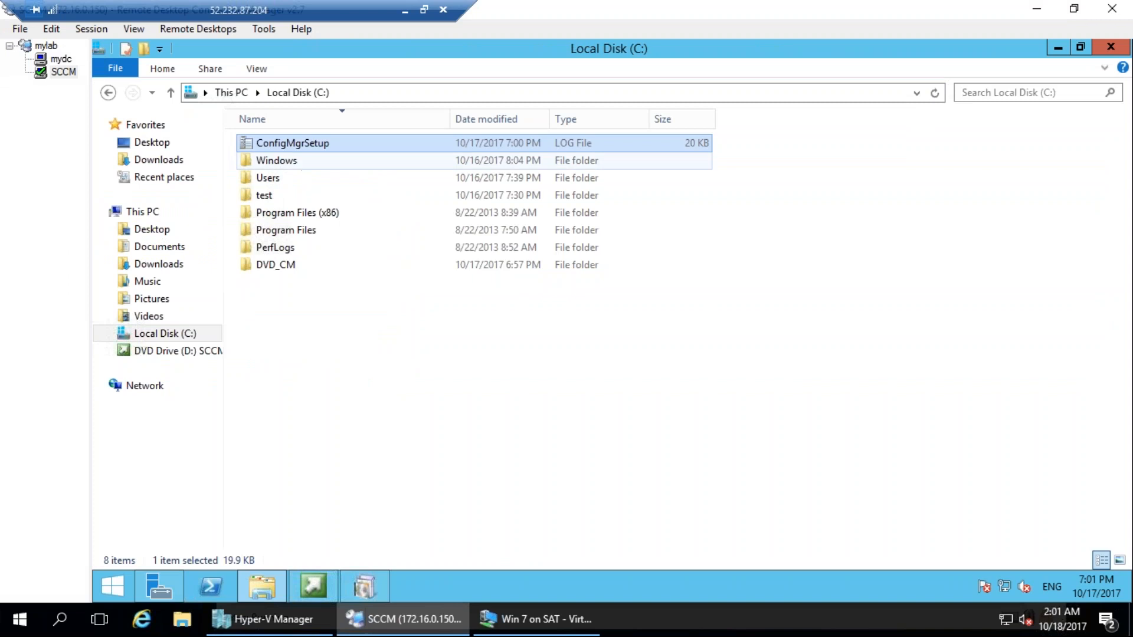
pyautogui.moveTo(354, 123); pyautogui.dragTo(374, 119)
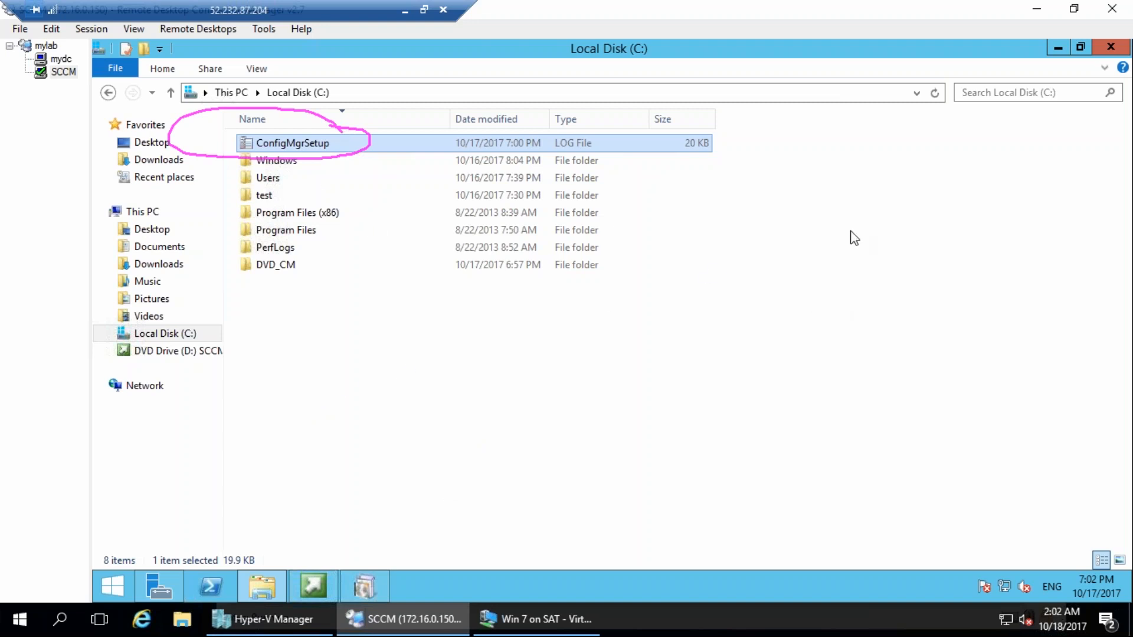
pyautogui.press('Escape')
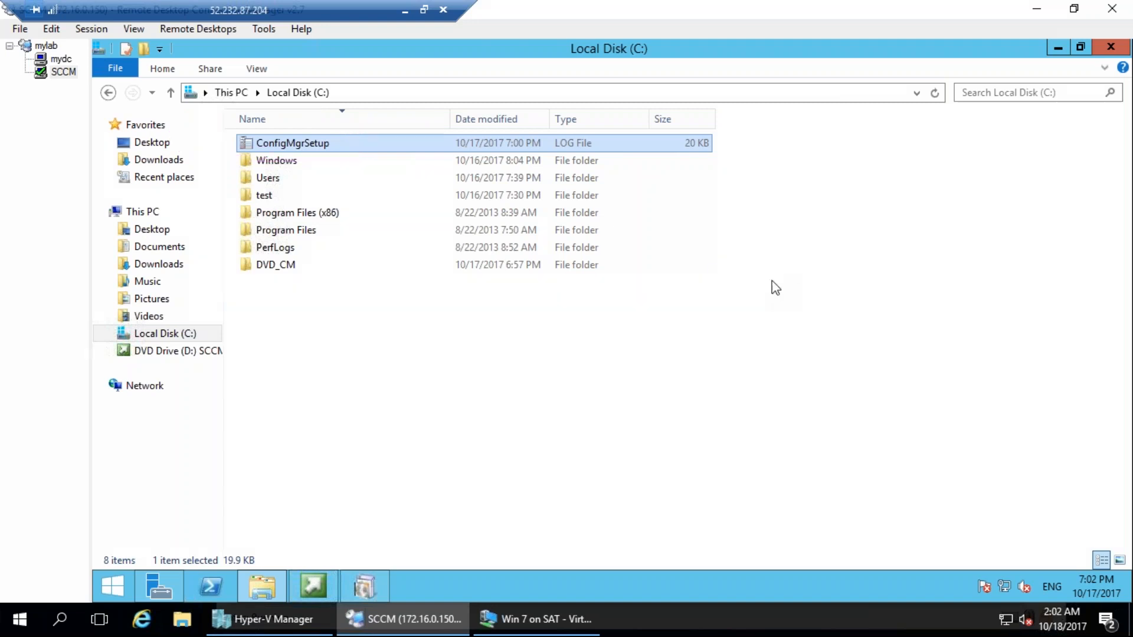
# Start the Add Roles and Features Wizard in Server Manager and advance to the server roles, keeping role-based installation and the preselected server.
pyautogui.click(176, 586)
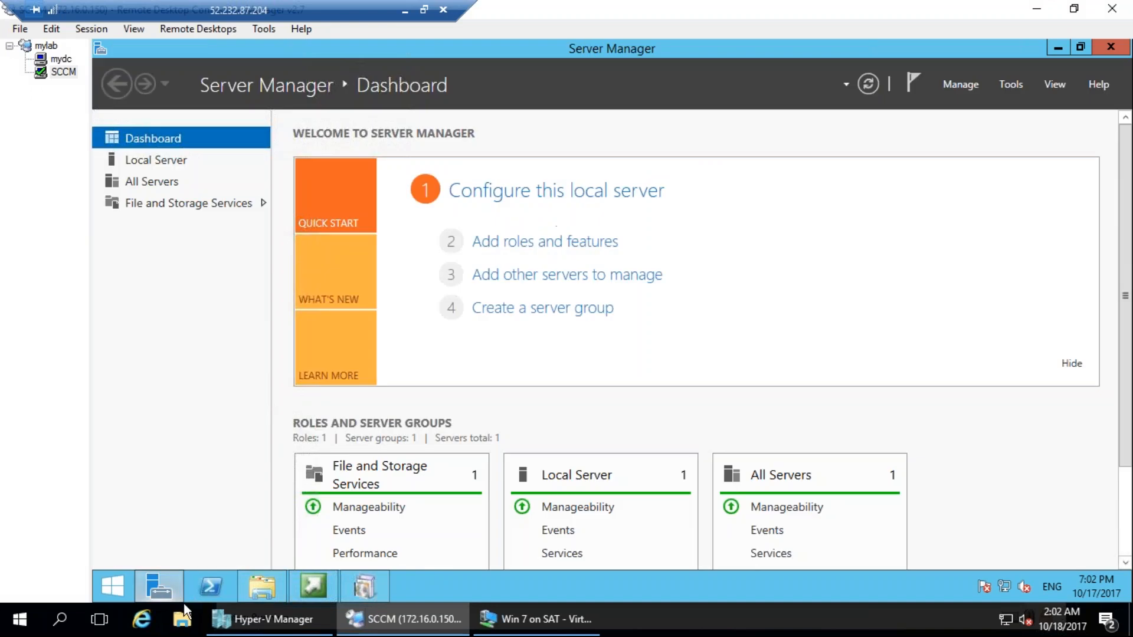
pyautogui.click(975, 89)
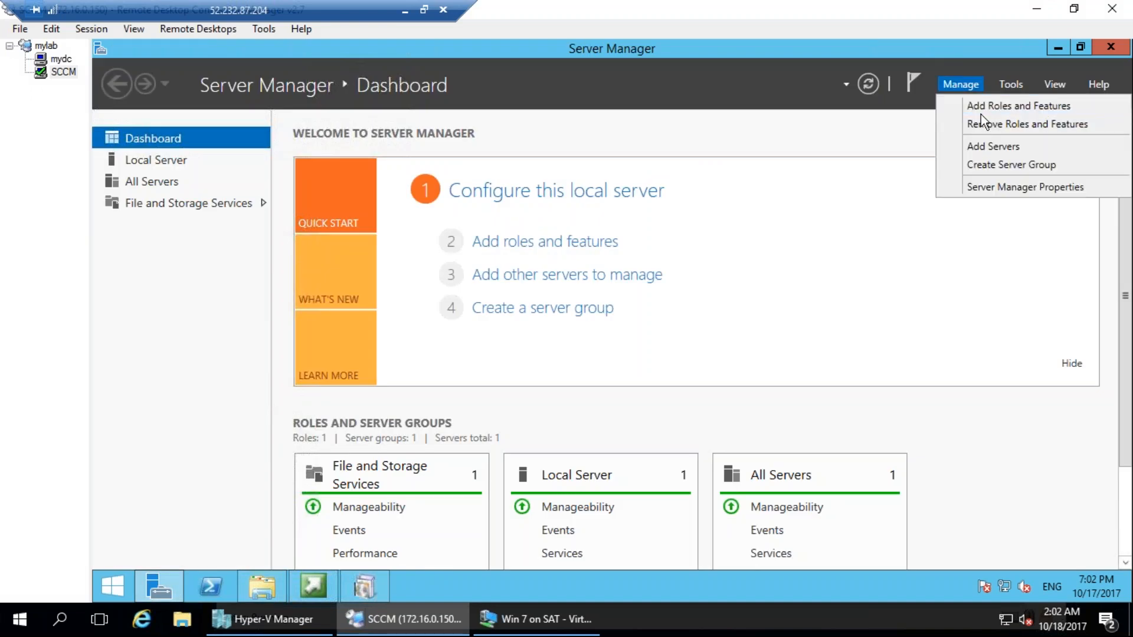
pyautogui.click(982, 105)
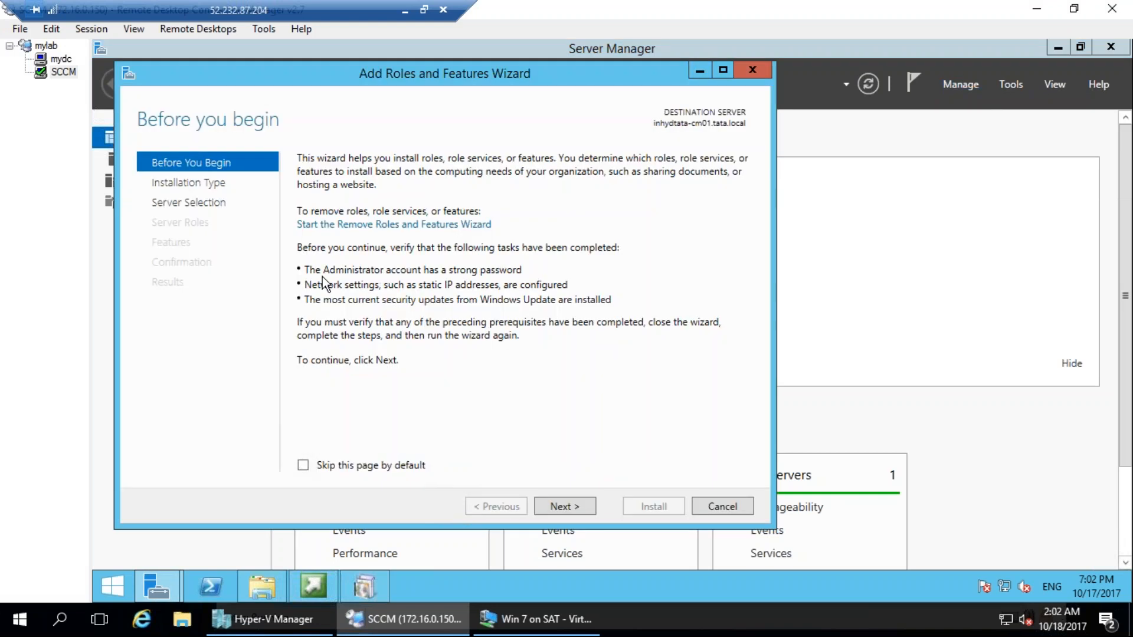
pyautogui.click(558, 508)
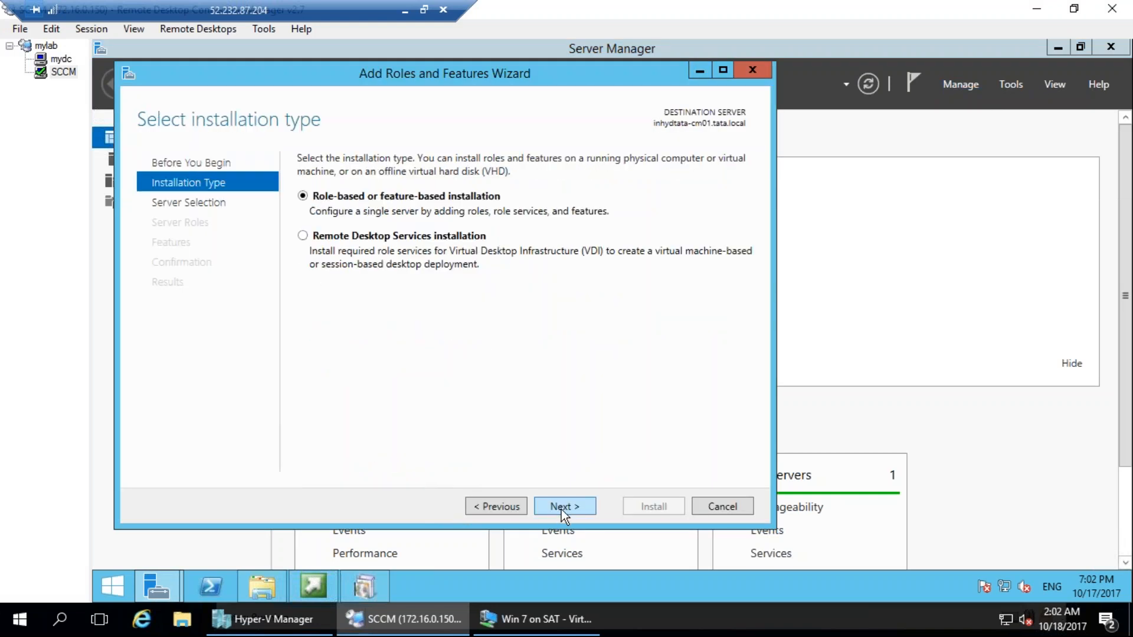
pyautogui.click(562, 509)
pyautogui.click(562, 508)
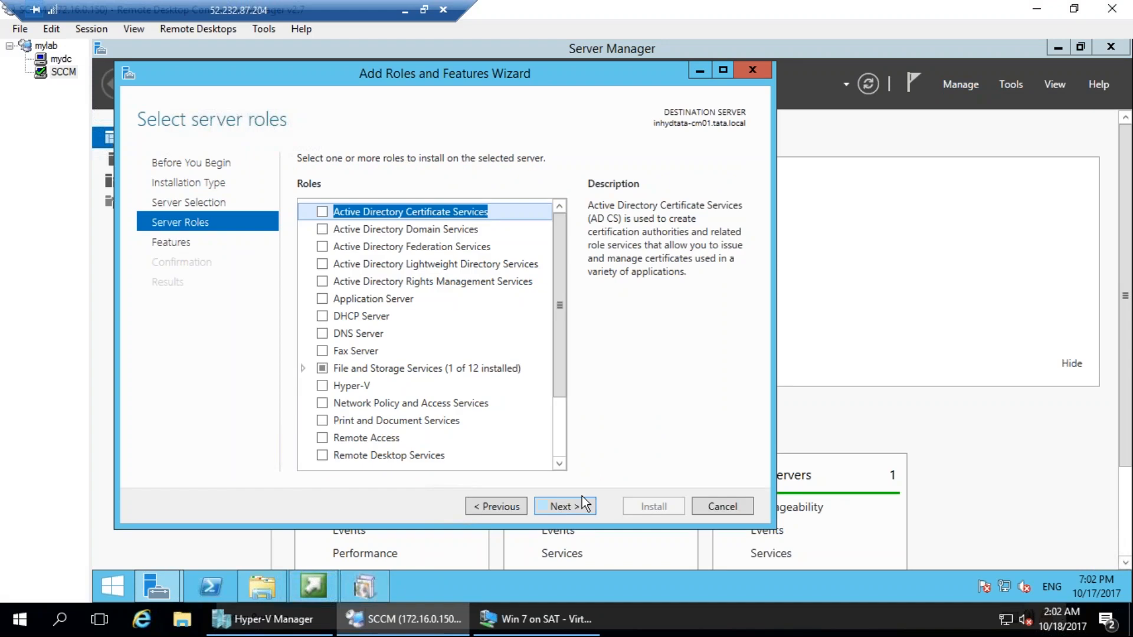
pyautogui.moveTo(211, 241)
pyautogui.mouseDown()
pyautogui.moveTo(127, 242)
pyautogui.moveTo(216, 254)
pyautogui.mouseUp()
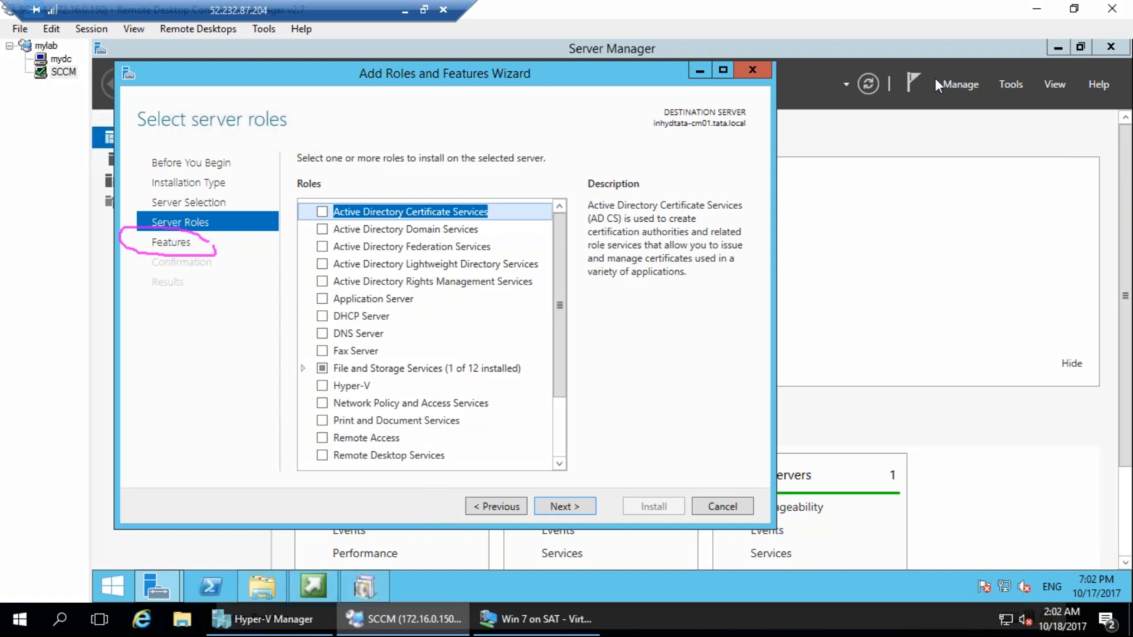
pyautogui.moveTo(396, 128); pyautogui.dragTo(419, 113)
pyautogui.moveTo(417, 142)
pyautogui.mouseDown()
pyautogui.moveTo(435, 171)
pyautogui.moveTo(423, 186)
pyautogui.mouseUp()
pyautogui.moveTo(452, 122); pyautogui.dragTo(478, 161)
pyautogui.moveTo(424, 137); pyautogui.dragTo(458, 107)
pyautogui.moveTo(465, 187); pyautogui.dragTo(506, 155)
pyautogui.moveTo(512, 99)
pyautogui.mouseDown()
pyautogui.moveTo(541, 156)
pyautogui.moveTo(576, 131)
pyautogui.moveTo(713, 510)
pyautogui.mouseUp()
pyautogui.moveTo(674, 470)
pyautogui.mouseDown()
pyautogui.moveTo(703, 503)
pyautogui.moveTo(756, 461)
pyautogui.moveTo(833, 513)
pyautogui.moveTo(880, 491)
pyautogui.mouseUp()
pyautogui.moveTo(889, 445)
pyautogui.mouseDown()
pyautogui.moveTo(927, 521)
pyautogui.moveTo(916, 467)
pyautogui.mouseUp()
pyautogui.moveTo(923, 394); pyautogui.dragTo(847, 391)
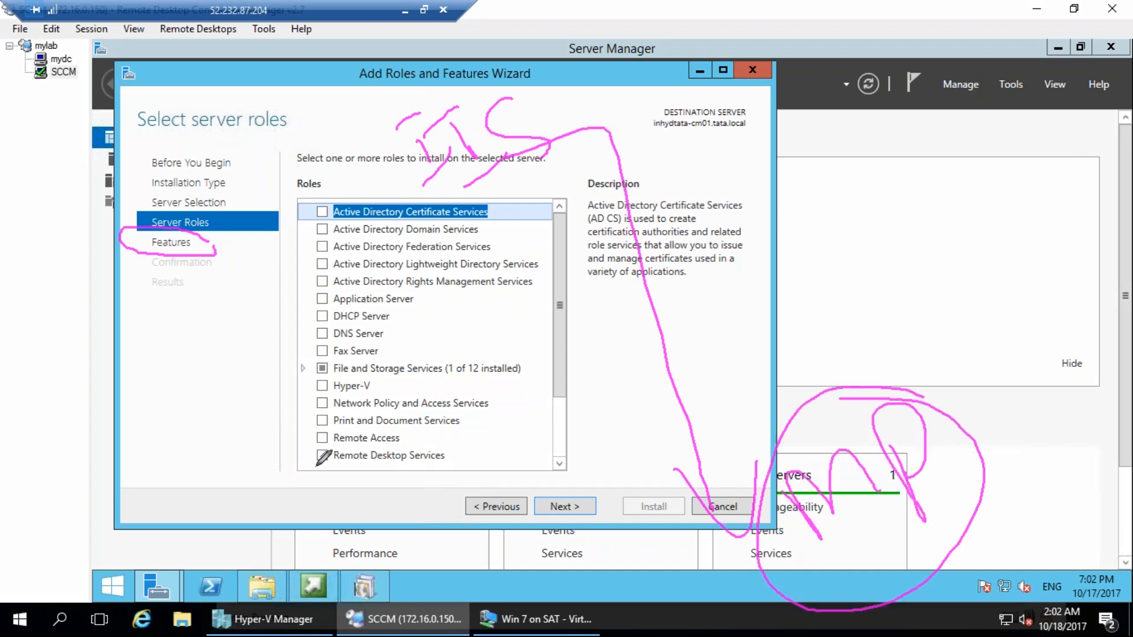
pyautogui.moveTo(334, 197)
pyautogui.mouseDown()
pyautogui.moveTo(347, 394)
pyautogui.moveTo(292, 307)
pyautogui.moveTo(310, 360)
pyautogui.moveTo(344, 324)
pyautogui.moveTo(330, 299)
pyautogui.mouseUp()
pyautogui.moveTo(240, 282)
pyautogui.mouseDown()
pyautogui.moveTo(246, 261)
pyautogui.moveTo(273, 281)
pyautogui.moveTo(260, 270)
pyautogui.mouseUp()
pyautogui.moveTo(224, 538)
pyautogui.mouseDown()
pyautogui.moveTo(293, 569)
pyautogui.moveTo(278, 501)
pyautogui.moveTo(357, 552)
pyautogui.moveTo(310, 610)
pyautogui.mouseUp()
pyautogui.moveTo(848, 557)
pyautogui.mouseDown()
pyautogui.moveTo(918, 495)
pyautogui.moveTo(853, 546)
pyautogui.mouseUp()
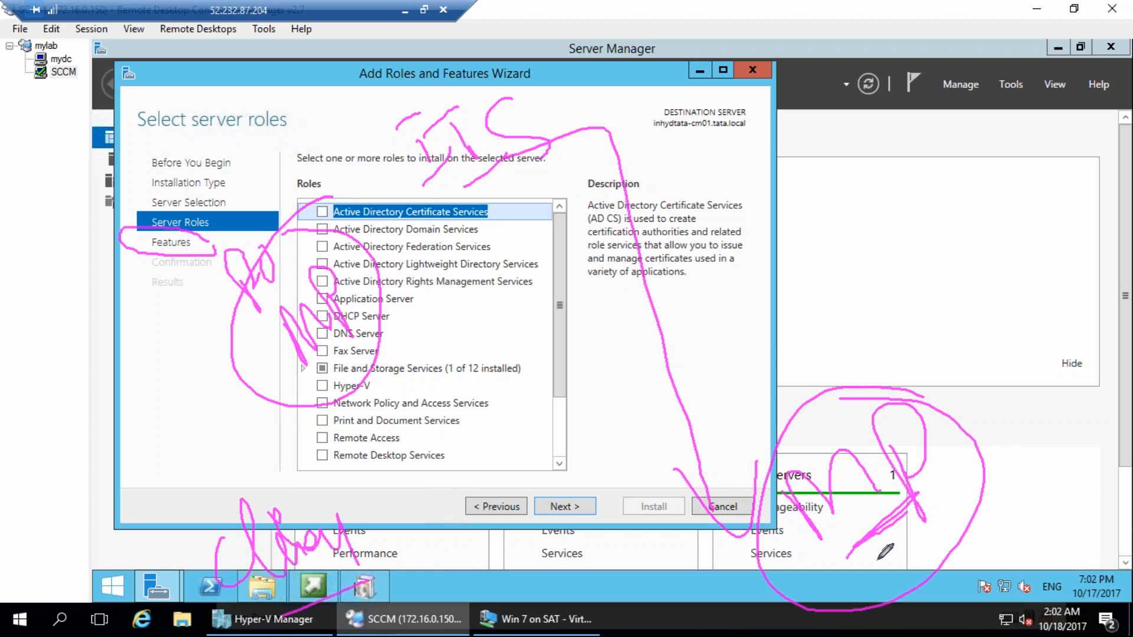
pyautogui.moveTo(172, 503); pyautogui.dragTo(243, 511)
pyautogui.moveTo(11, 581)
pyautogui.mouseDown()
pyautogui.moveTo(76, 534)
pyautogui.moveTo(109, 546)
pyautogui.mouseUp()
pyautogui.moveTo(24, 502)
pyautogui.mouseDown()
pyautogui.moveTo(135, 462)
pyautogui.moveTo(180, 537)
pyautogui.moveTo(165, 488)
pyautogui.mouseUp()
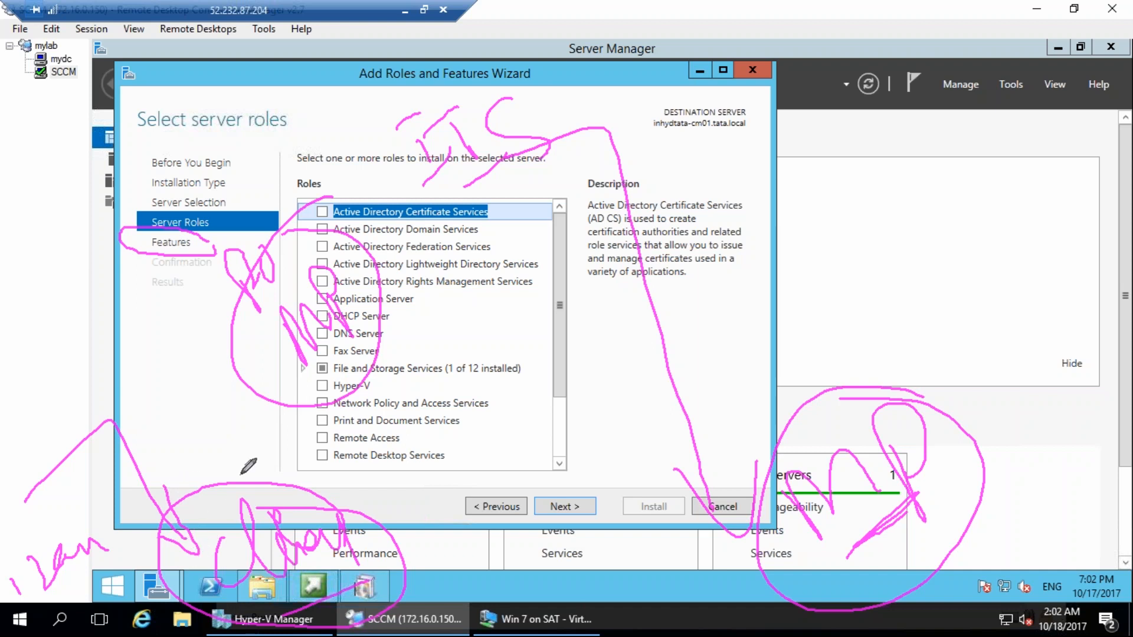
pyautogui.moveTo(355, 345); pyautogui.dragTo(353, 357)
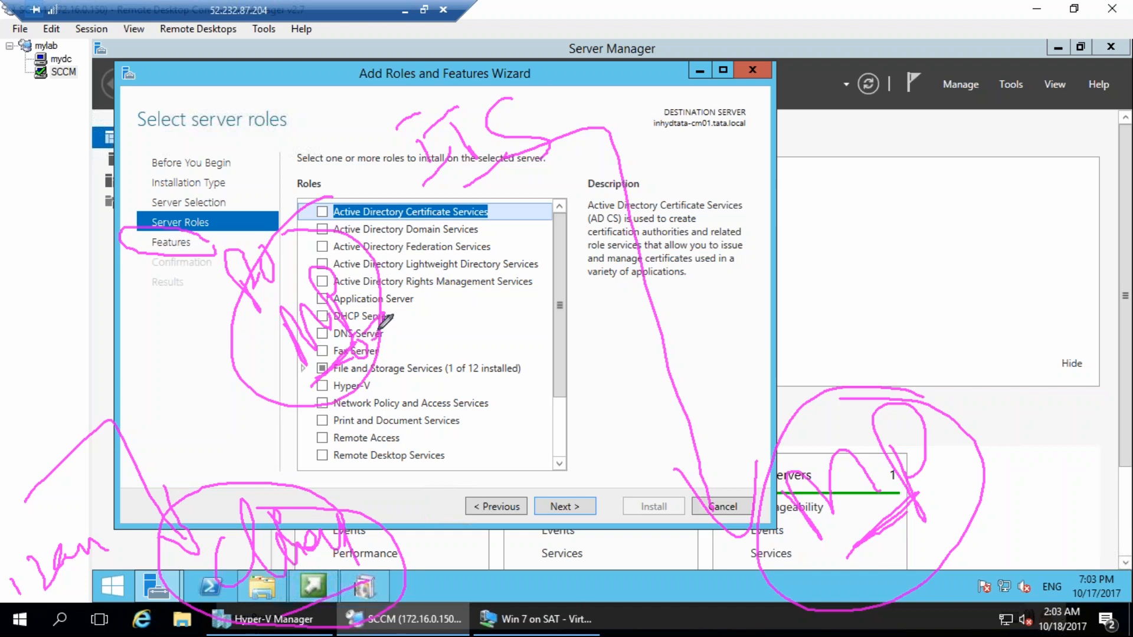
pyautogui.moveTo(862, 532)
pyautogui.mouseDown()
pyautogui.moveTo(826, 552)
pyautogui.moveTo(938, 518)
pyautogui.mouseUp()
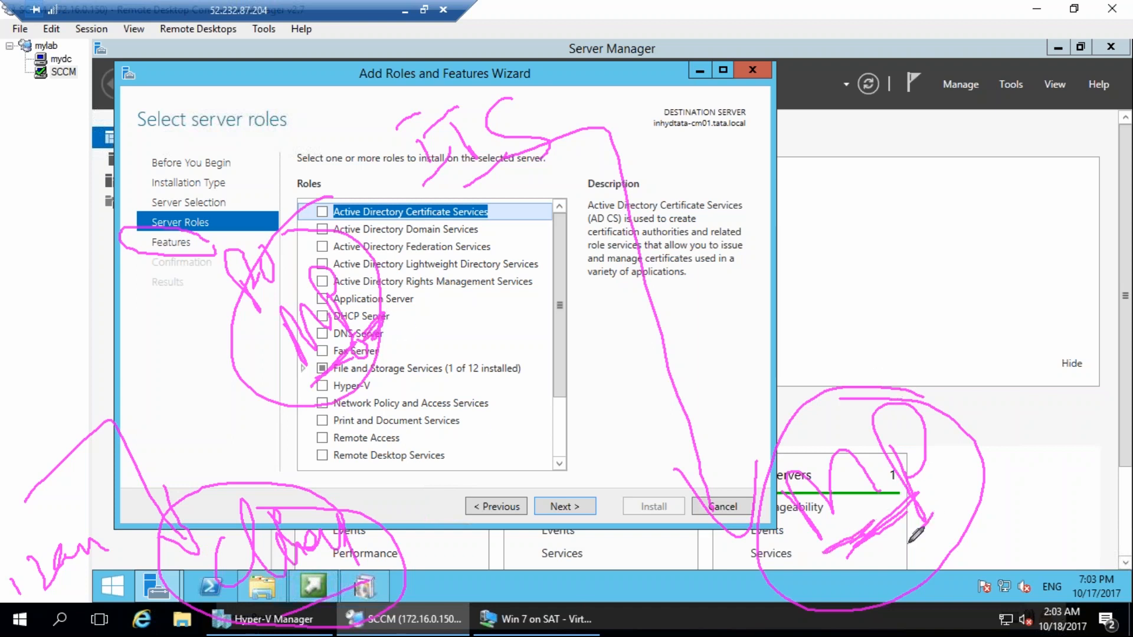
pyautogui.moveTo(291, 323); pyautogui.dragTo(244, 518)
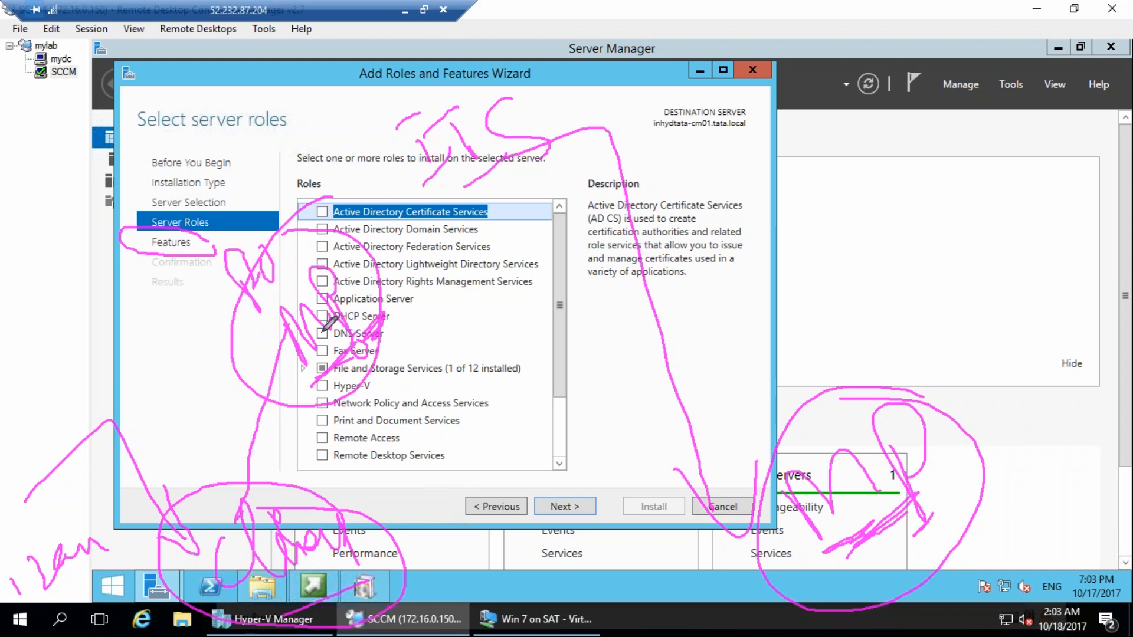
pyautogui.moveTo(318, 272)
pyautogui.mouseDown()
pyautogui.moveTo(407, 158)
pyautogui.moveTo(409, 203)
pyautogui.mouseUp()
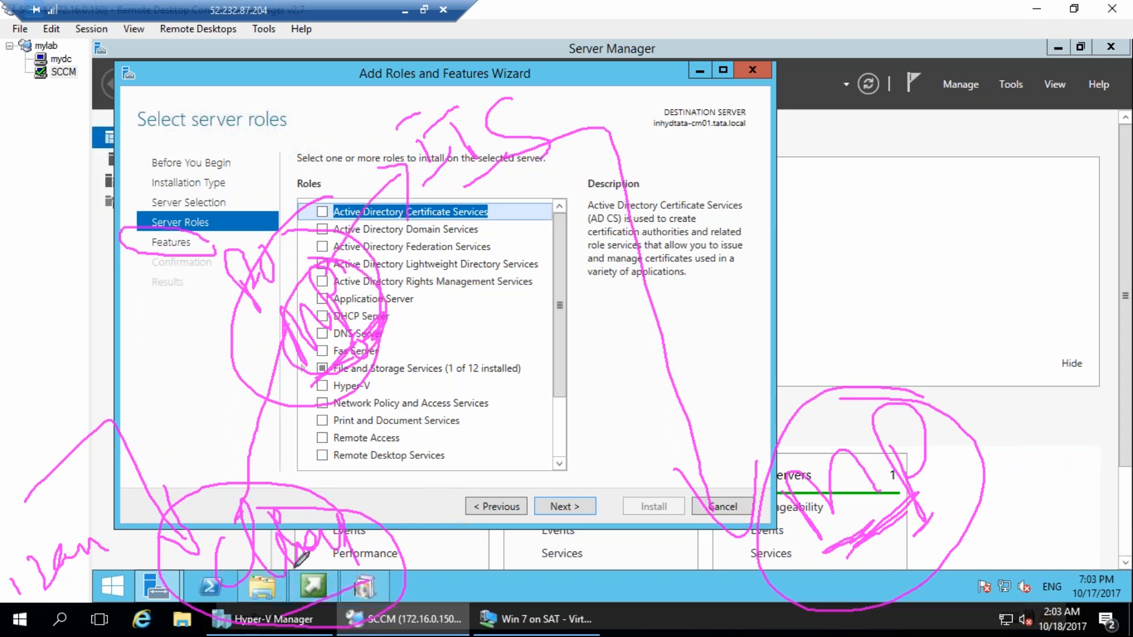
pyautogui.moveTo(354, 555)
pyautogui.mouseDown()
pyautogui.moveTo(475, 504)
pyautogui.moveTo(486, 177)
pyautogui.mouseUp()
pyautogui.moveTo(537, 92)
pyautogui.mouseDown()
pyautogui.moveTo(388, 85)
pyautogui.moveTo(534, 88)
pyautogui.mouseUp()
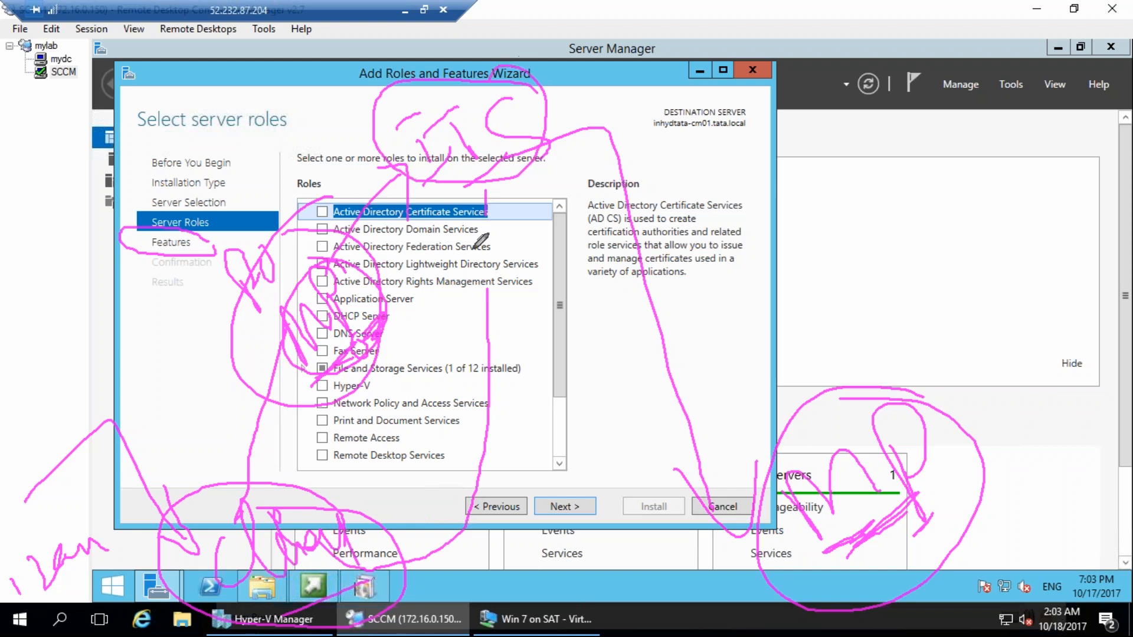
pyautogui.moveTo(483, 313); pyautogui.dragTo(519, 289)
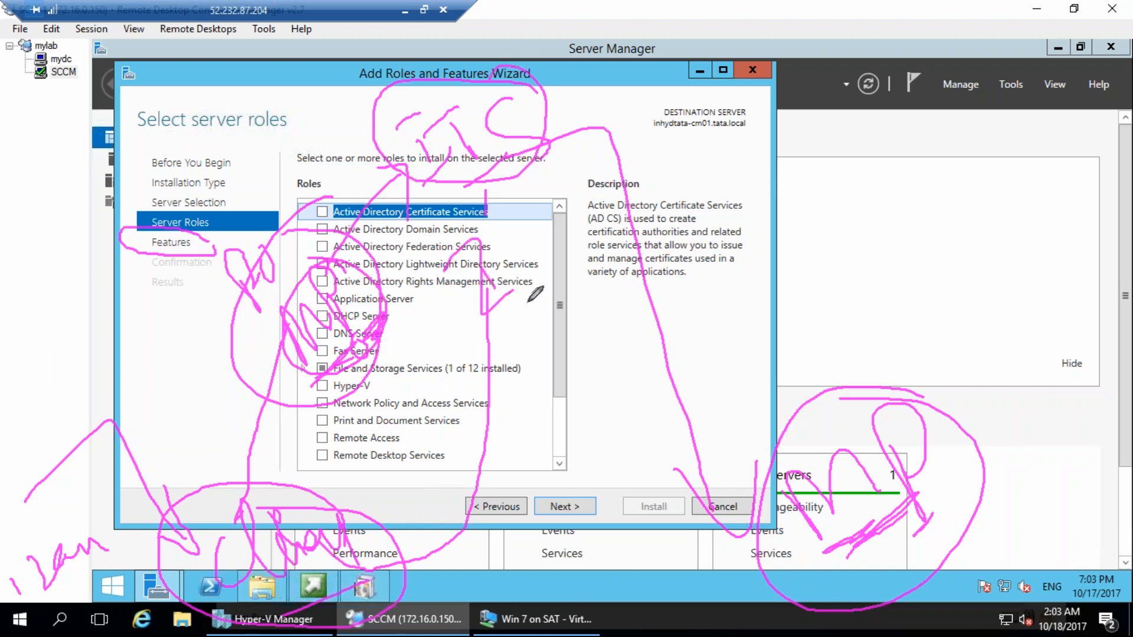
pyautogui.click(931, 297)
pyautogui.moveTo(263, 477); pyautogui.dragTo(259, 501)
pyautogui.moveTo(321, 526); pyautogui.dragTo(331, 578)
pyautogui.moveTo(308, 592); pyautogui.dragTo(370, 566)
pyautogui.moveTo(289, 531)
pyautogui.mouseDown()
pyautogui.moveTo(215, 480)
pyautogui.moveTo(425, 219)
pyautogui.moveTo(463, 206)
pyautogui.moveTo(510, 152)
pyautogui.moveTo(542, 195)
pyautogui.mouseUp()
pyautogui.moveTo(503, 107)
pyautogui.mouseDown()
pyautogui.moveTo(446, 226)
pyautogui.moveTo(475, 112)
pyautogui.mouseUp()
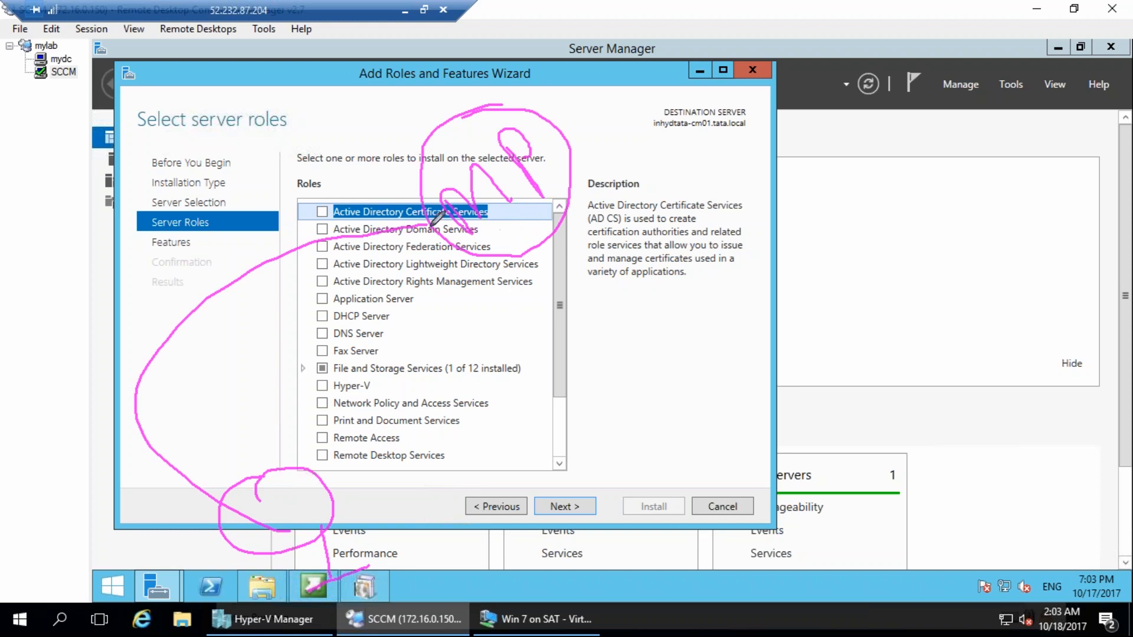
pyautogui.moveTo(450, 217)
pyautogui.mouseDown()
pyautogui.moveTo(437, 230)
pyautogui.moveTo(425, 203)
pyautogui.moveTo(477, 211)
pyautogui.mouseUp()
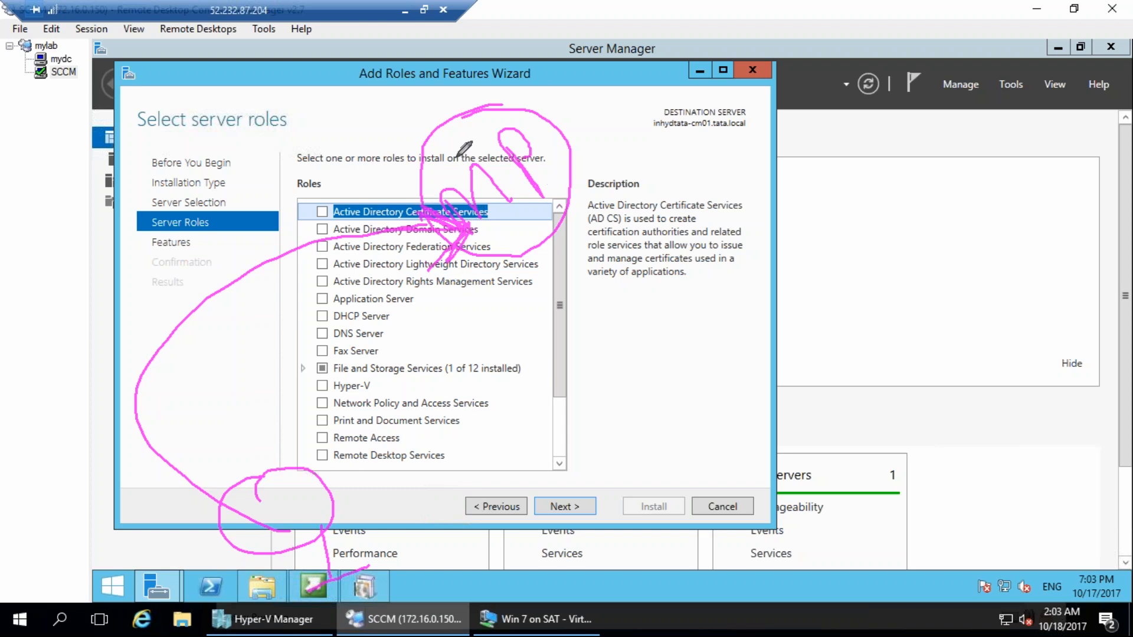
pyautogui.moveTo(490, 167)
pyautogui.mouseDown()
pyautogui.moveTo(466, 159)
pyautogui.moveTo(484, 154)
pyautogui.moveTo(534, 218)
pyautogui.moveTo(543, 204)
pyautogui.moveTo(554, 218)
pyautogui.moveTo(551, 185)
pyautogui.moveTo(557, 227)
pyautogui.mouseUp()
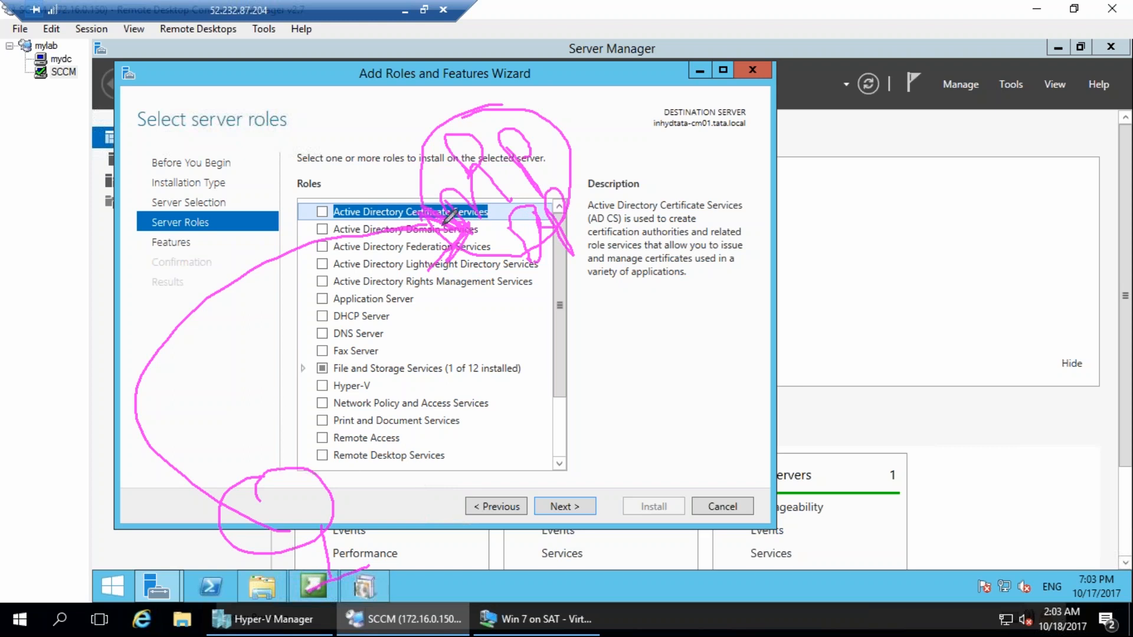
pyautogui.moveTo(104, 501)
pyautogui.mouseDown()
pyautogui.moveTo(139, 548)
pyautogui.moveTo(175, 478)
pyautogui.mouseUp()
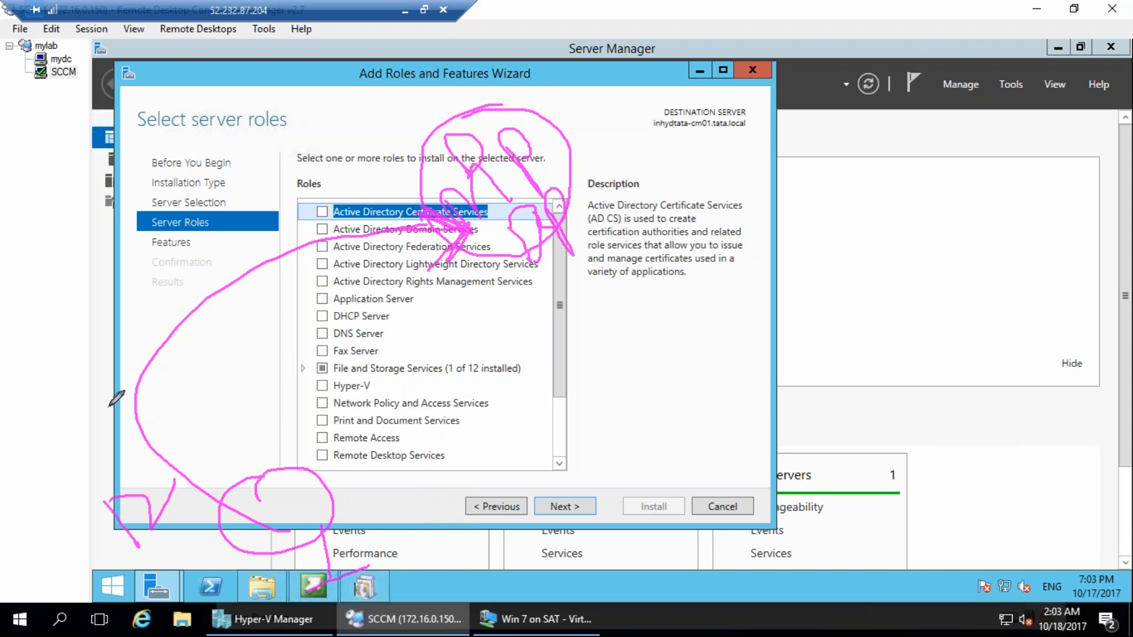
pyautogui.moveTo(117, 412); pyautogui.dragTo(104, 426)
pyautogui.moveTo(139, 371); pyautogui.dragTo(148, 394)
pyautogui.moveTo(146, 359); pyautogui.dragTo(151, 385)
pyautogui.moveTo(145, 327); pyautogui.dragTo(110, 340)
pyautogui.moveTo(598, 204)
pyautogui.mouseDown()
pyautogui.moveTo(493, 255)
pyautogui.moveTo(583, 208)
pyautogui.mouseUp()
pyautogui.moveTo(506, 402)
pyautogui.mouseDown()
pyautogui.moveTo(555, 373)
pyautogui.moveTo(569, 426)
pyautogui.mouseUp()
pyautogui.moveTo(594, 353); pyautogui.dragTo(624, 395)
pyautogui.moveTo(476, 494)
pyautogui.mouseDown()
pyautogui.moveTo(551, 569)
pyautogui.moveTo(590, 565)
pyautogui.mouseUp()
pyautogui.moveTo(594, 481)
pyautogui.mouseDown()
pyautogui.moveTo(591, 525)
pyautogui.moveTo(666, 483)
pyautogui.moveTo(706, 517)
pyautogui.mouseUp()
pyautogui.moveTo(678, 423); pyautogui.dragTo(760, 464)
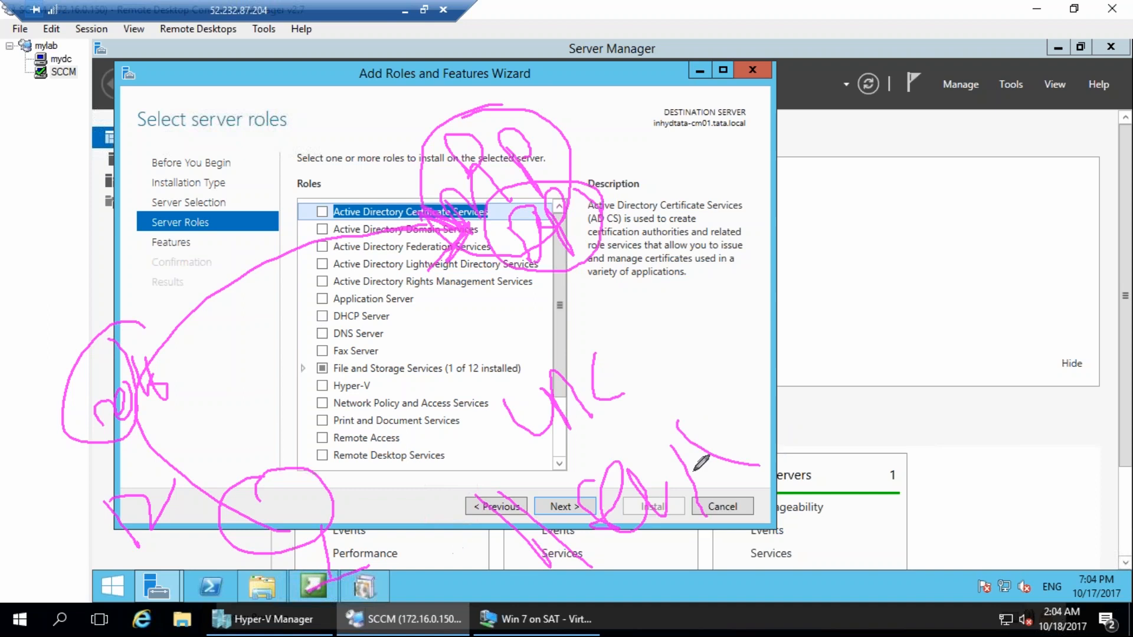
pyautogui.moveTo(779, 426)
pyautogui.mouseDown()
pyautogui.moveTo(903, 445)
pyautogui.moveTo(860, 487)
pyautogui.moveTo(927, 436)
pyautogui.moveTo(953, 466)
pyautogui.moveTo(1014, 413)
pyautogui.moveTo(1032, 450)
pyautogui.mouseUp()
pyautogui.moveTo(1033, 387); pyautogui.dragTo(1033, 449)
pyautogui.moveTo(1066, 413); pyautogui.dragTo(1065, 444)
pyautogui.moveTo(1049, 317)
pyautogui.mouseDown()
pyautogui.moveTo(1110, 372)
pyautogui.moveTo(1132, 416)
pyautogui.mouseUp()
pyautogui.moveTo(566, 590)
pyautogui.mouseDown()
pyautogui.moveTo(623, 635)
pyautogui.moveTo(778, 561)
pyautogui.moveTo(838, 580)
pyautogui.moveTo(931, 572)
pyautogui.mouseUp()
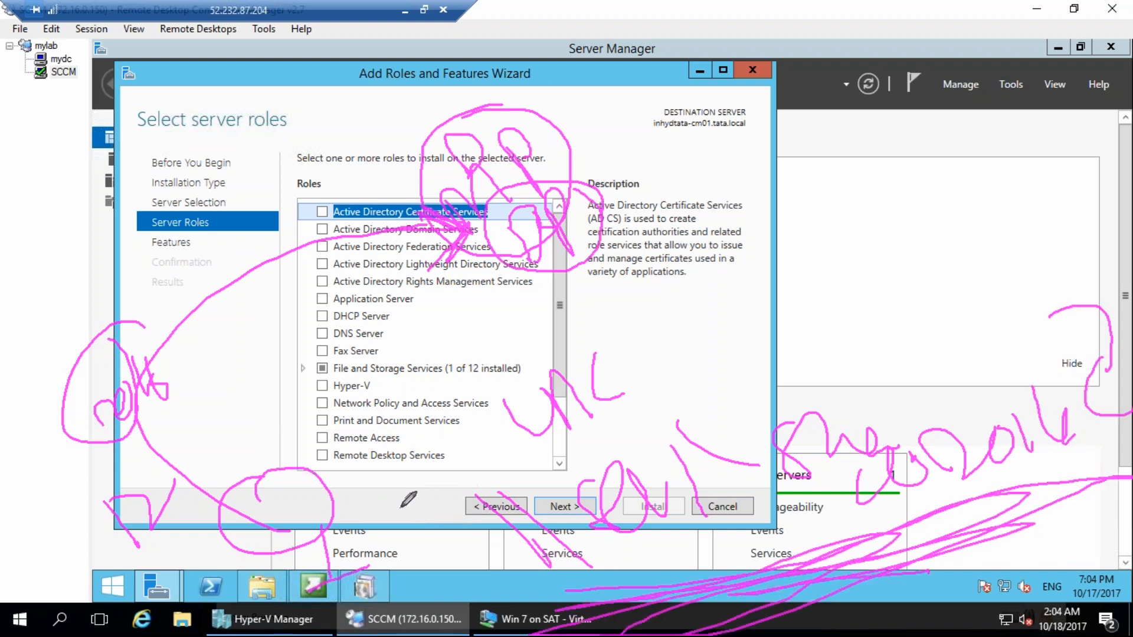
pyautogui.moveTo(269, 517)
pyautogui.mouseDown()
pyautogui.moveTo(152, 380)
pyautogui.moveTo(227, 286)
pyautogui.moveTo(522, 255)
pyautogui.mouseUp()
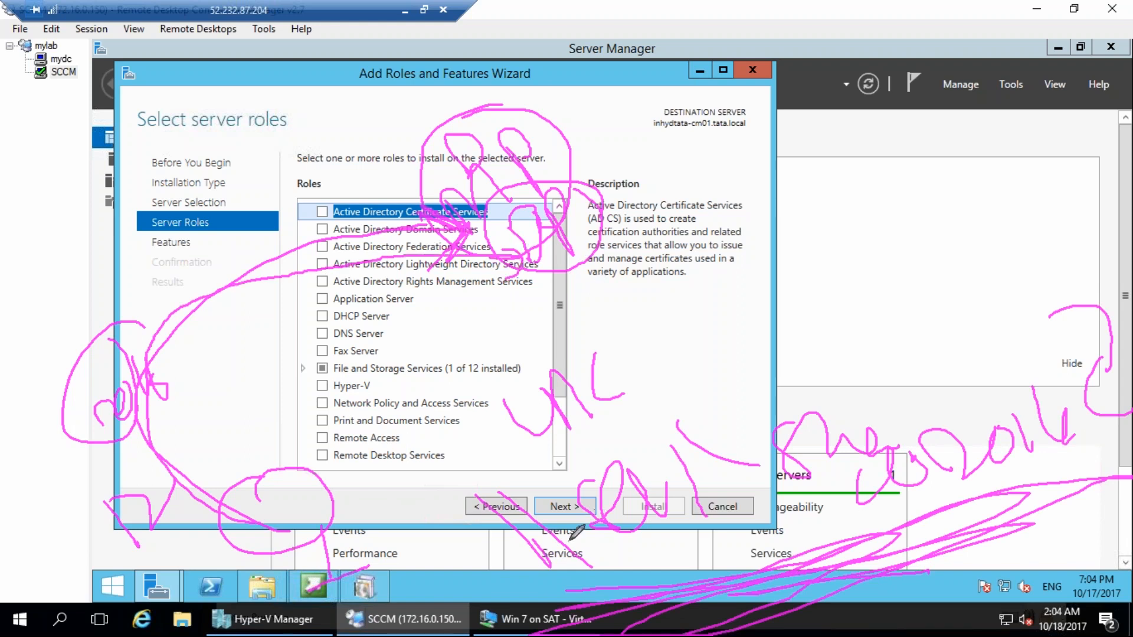
pyautogui.moveTo(468, 498)
pyautogui.mouseDown()
pyautogui.moveTo(576, 400)
pyautogui.moveTo(1001, 278)
pyautogui.moveTo(1132, 284)
pyautogui.moveTo(878, 603)
pyautogui.mouseUp()
pyautogui.moveTo(326, 387)
pyautogui.mouseDown()
pyautogui.moveTo(363, 380)
pyautogui.moveTo(384, 348)
pyautogui.moveTo(431, 321)
pyautogui.moveTo(511, 362)
pyautogui.moveTo(506, 311)
pyautogui.moveTo(567, 430)
pyautogui.moveTo(513, 372)
pyautogui.mouseUp()
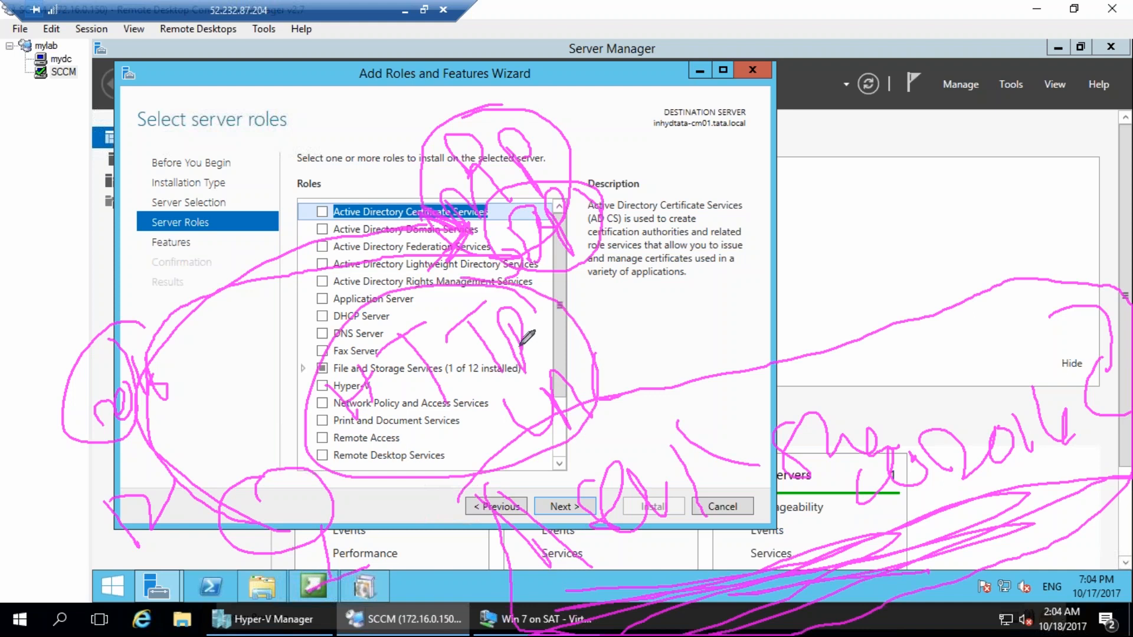
pyautogui.moveTo(548, 319); pyautogui.dragTo(537, 370)
pyautogui.moveTo(367, 441); pyautogui.dragTo(453, 425)
pyautogui.moveTo(481, 408); pyautogui.dragTo(522, 395)
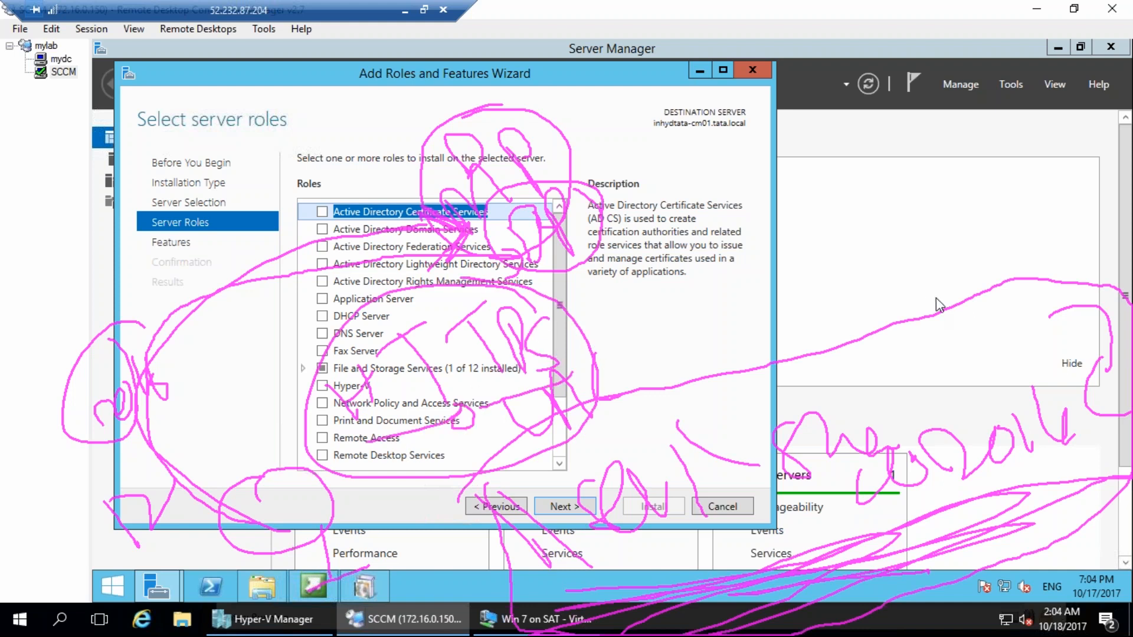
pyautogui.press('Escape')
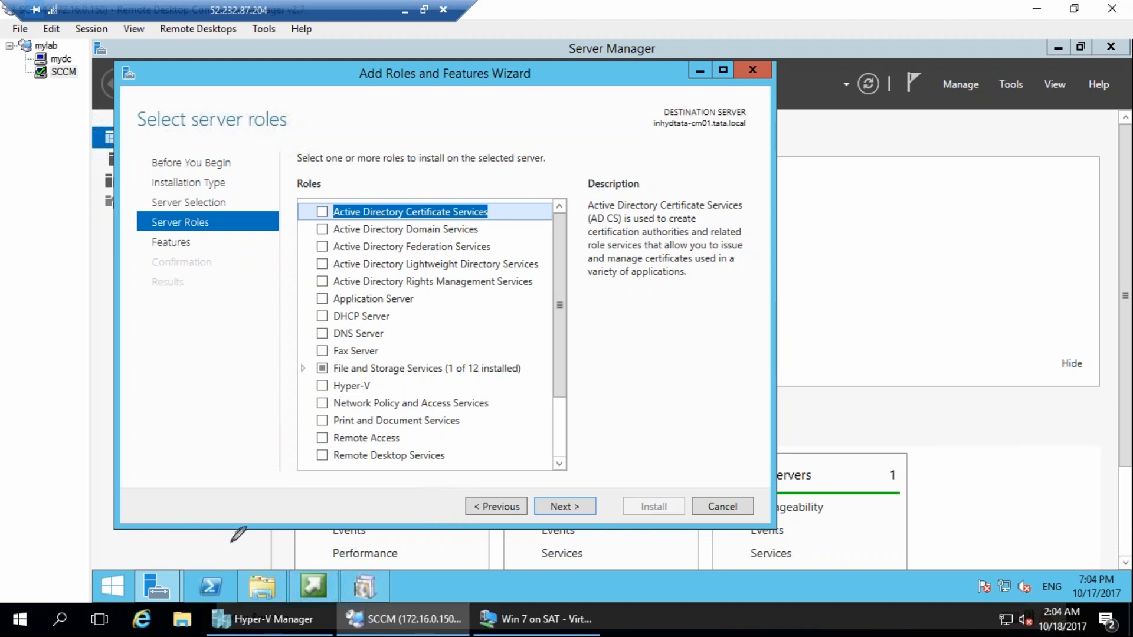
pyautogui.moveTo(159, 291); pyautogui.dragTo(177, 362)
pyautogui.moveTo(121, 295); pyautogui.dragTo(221, 216)
pyautogui.moveTo(209, 277); pyautogui.dragTo(141, 397)
pyautogui.moveTo(212, 248); pyautogui.dragTo(229, 312)
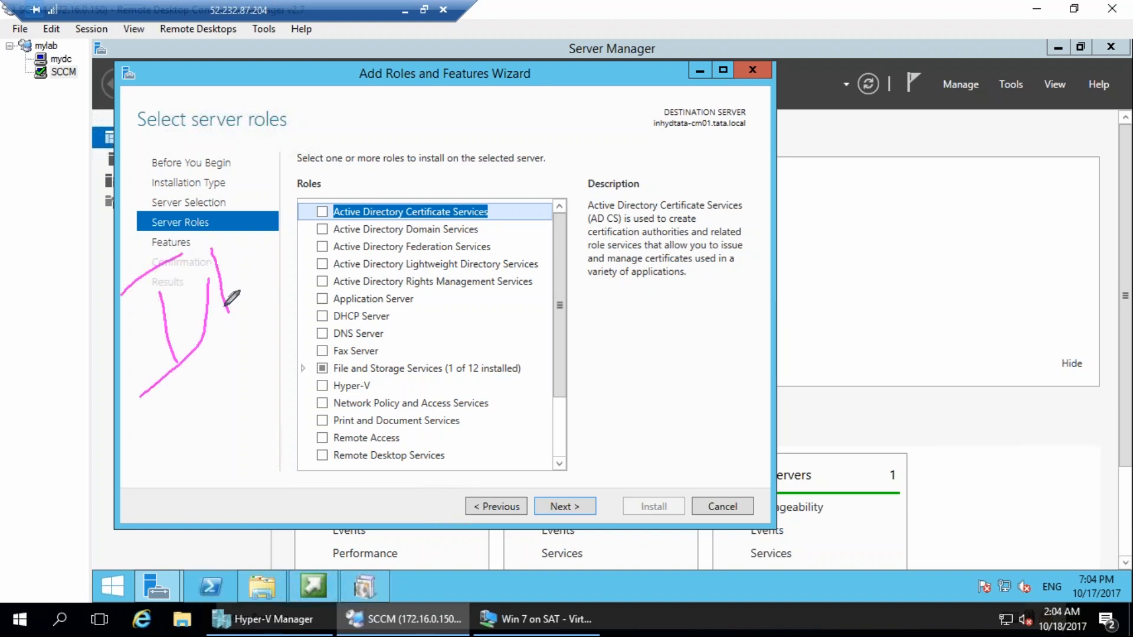
pyautogui.moveTo(218, 364); pyautogui.dragTo(244, 322)
pyautogui.moveTo(253, 230); pyautogui.dragTo(278, 302)
pyautogui.moveTo(155, 147)
pyautogui.mouseDown()
pyautogui.moveTo(172, 201)
pyautogui.moveTo(207, 171)
pyautogui.mouseUp()
pyautogui.moveTo(163, 177); pyautogui.dragTo(202, 146)
pyautogui.moveTo(227, 110); pyautogui.dragTo(247, 96)
pyautogui.moveTo(236, 104)
pyautogui.mouseDown()
pyautogui.moveTo(242, 135)
pyautogui.moveTo(258, 115)
pyautogui.mouseUp()
pyautogui.moveTo(175, 91); pyautogui.dragTo(260, 141)
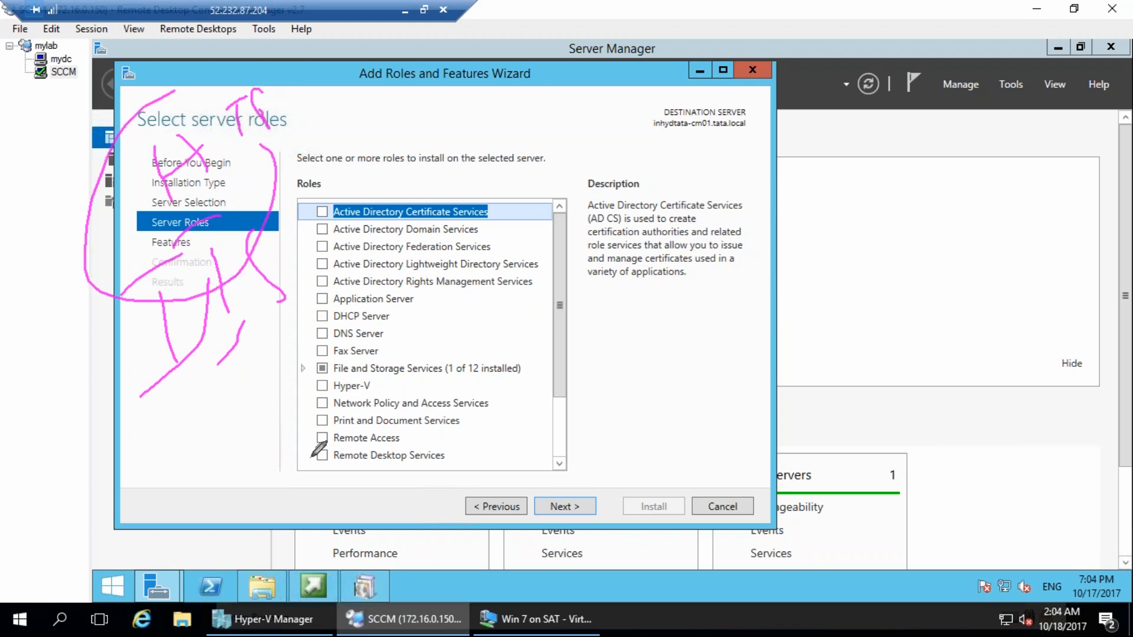
pyautogui.press('Escape')
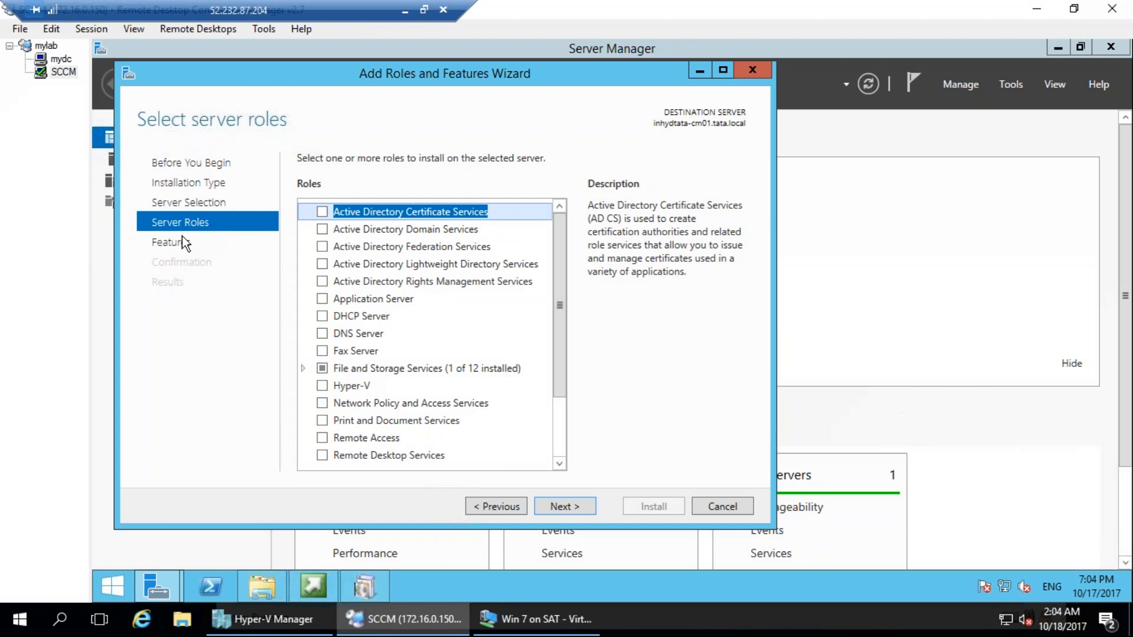
pyautogui.moveTo(229, 217)
pyautogui.mouseDown()
pyautogui.moveTo(91, 213)
pyautogui.moveTo(230, 181)
pyautogui.mouseUp()
pyautogui.moveTo(257, 130)
pyautogui.mouseDown()
pyautogui.moveTo(260, 99)
pyautogui.moveTo(304, 141)
pyautogui.moveTo(354, 82)
pyautogui.moveTo(407, 155)
pyautogui.mouseUp()
pyautogui.press('Escape')
# Select the Web Server (IIS) role, accept its required management tools, and advance to the feature selection.
pyautogui.click(559, 442)
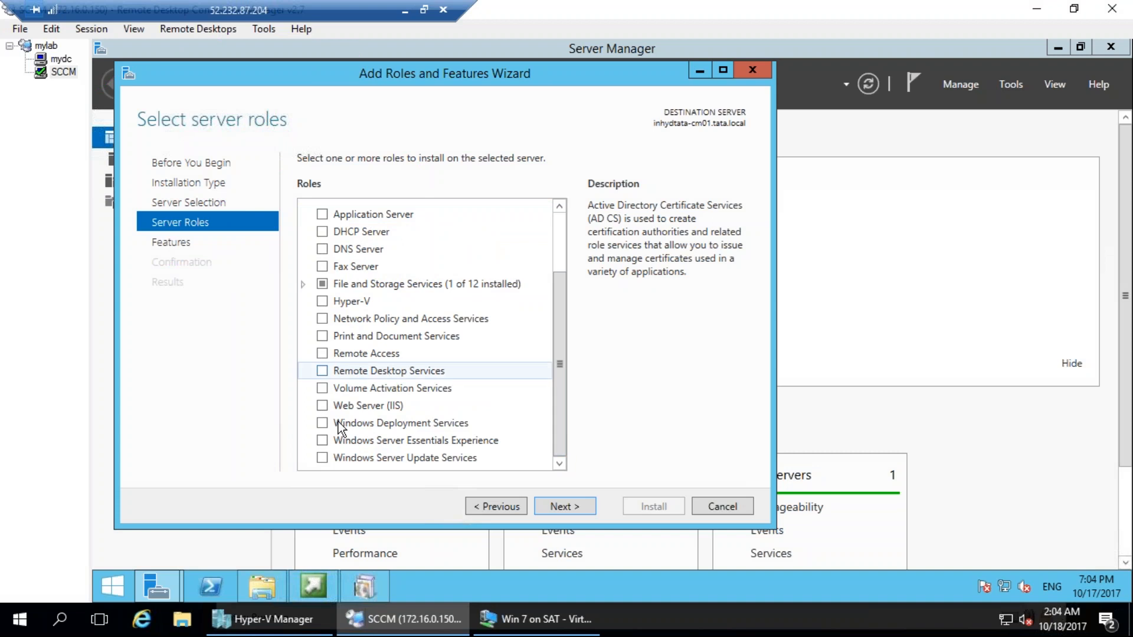
pyautogui.click(322, 405)
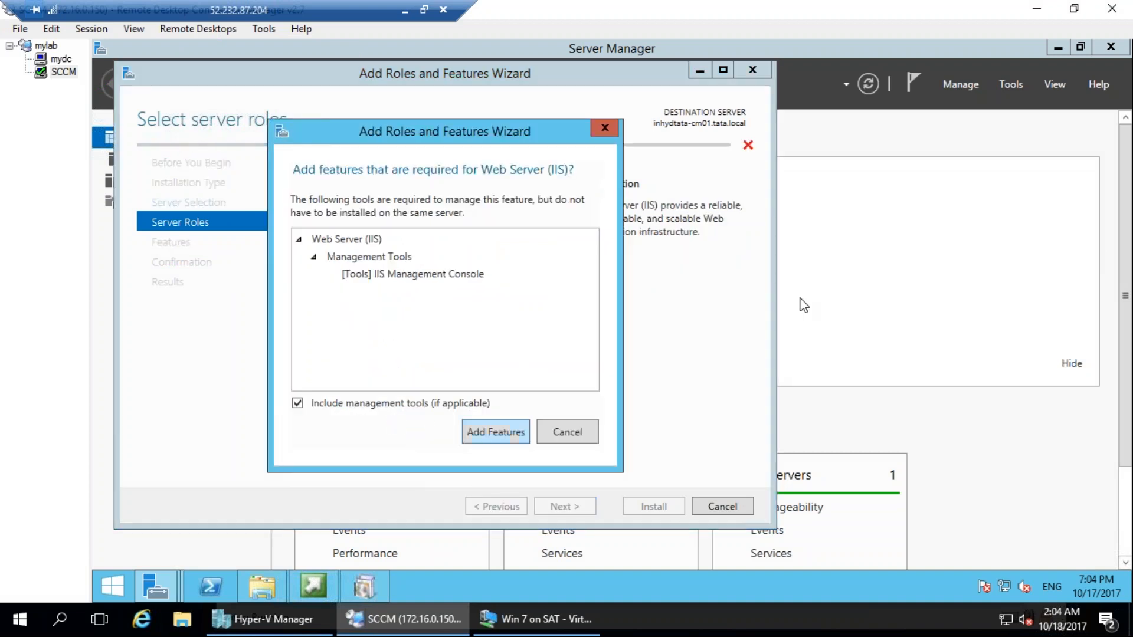
pyautogui.moveTo(500, 278)
pyautogui.mouseDown()
pyautogui.moveTo(488, 253)
pyautogui.moveTo(438, 238)
pyautogui.mouseUp()
pyautogui.press('Escape')
pyautogui.click(502, 432)
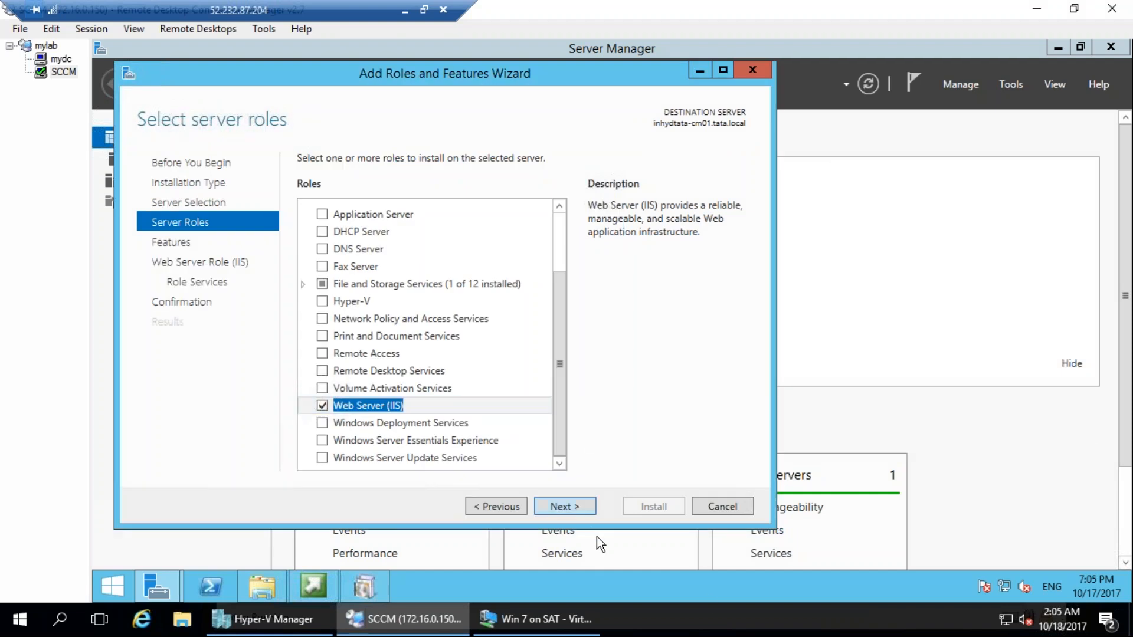
pyautogui.moveTo(454, 172)
pyautogui.mouseDown()
pyautogui.moveTo(260, 197)
pyautogui.moveTo(504, 139)
pyautogui.mouseUp()
pyautogui.press('Escape')
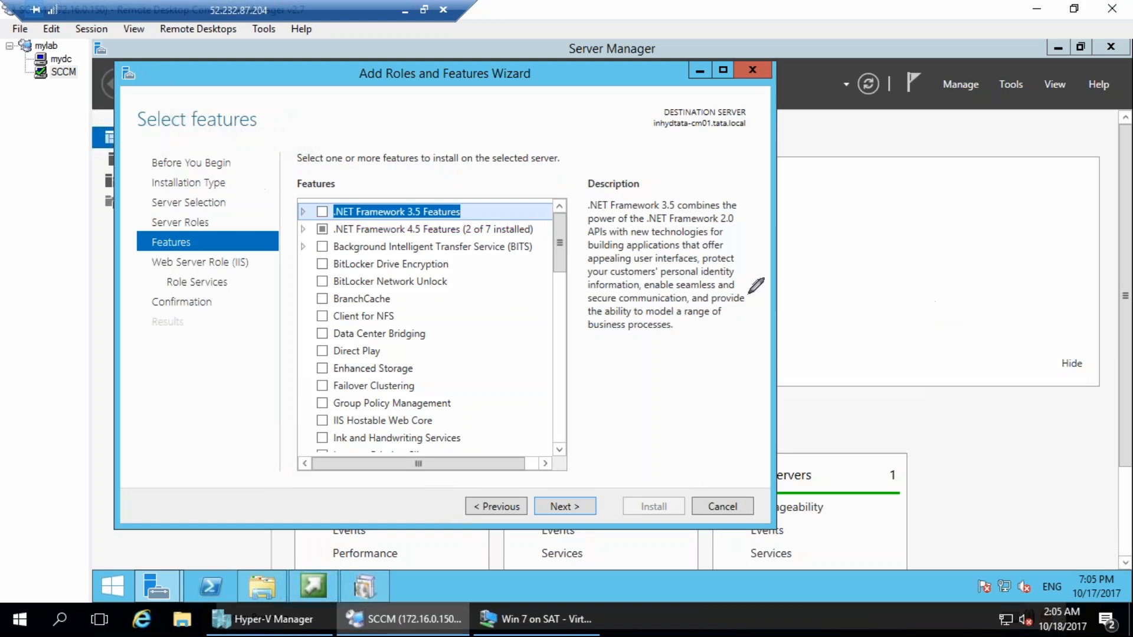
# Select .NET Framework 3.5 Features with both HTTP Activation and Non-HTTP Activation, adding the required features.
pyautogui.click(321, 212)
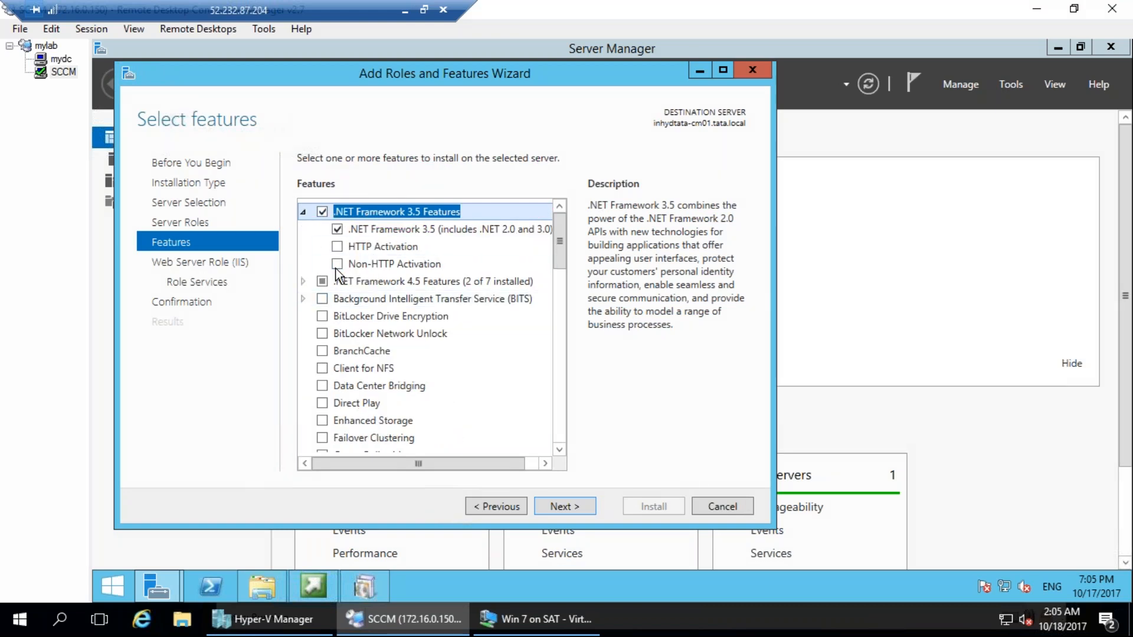
pyautogui.click(337, 246)
pyautogui.click(509, 432)
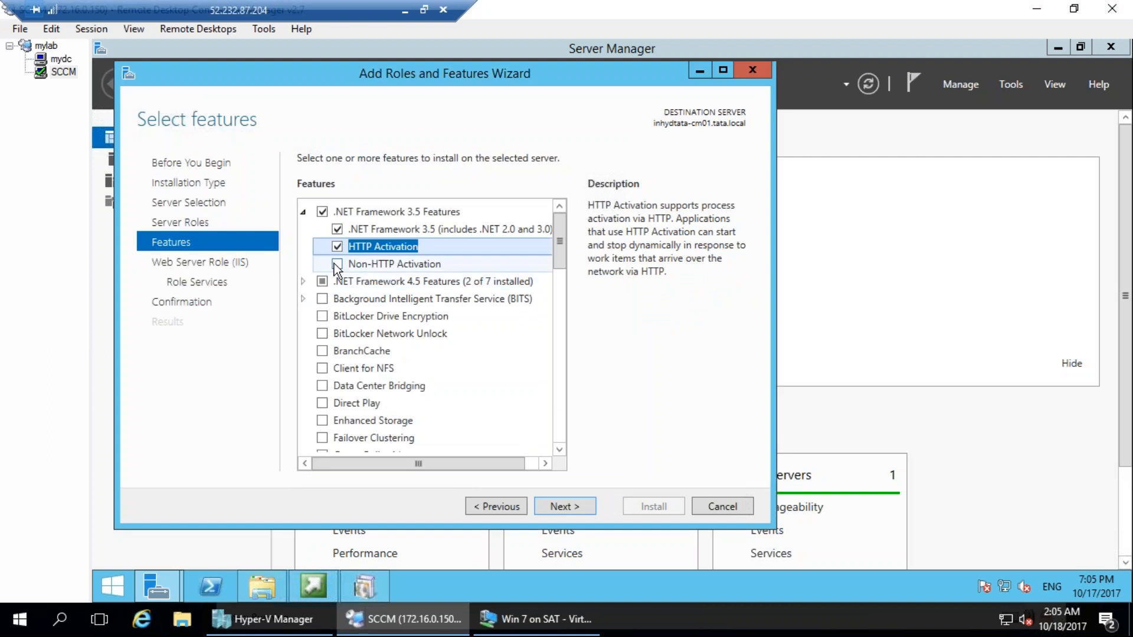
pyautogui.click(334, 264)
pyautogui.scroll(-2, 507, 386)
pyautogui.scroll(2, 507, 386)
# Select Background Intelligent Transfer Service (BITS) and add its required role services and features, including the management tools.
pyautogui.click(322, 299)
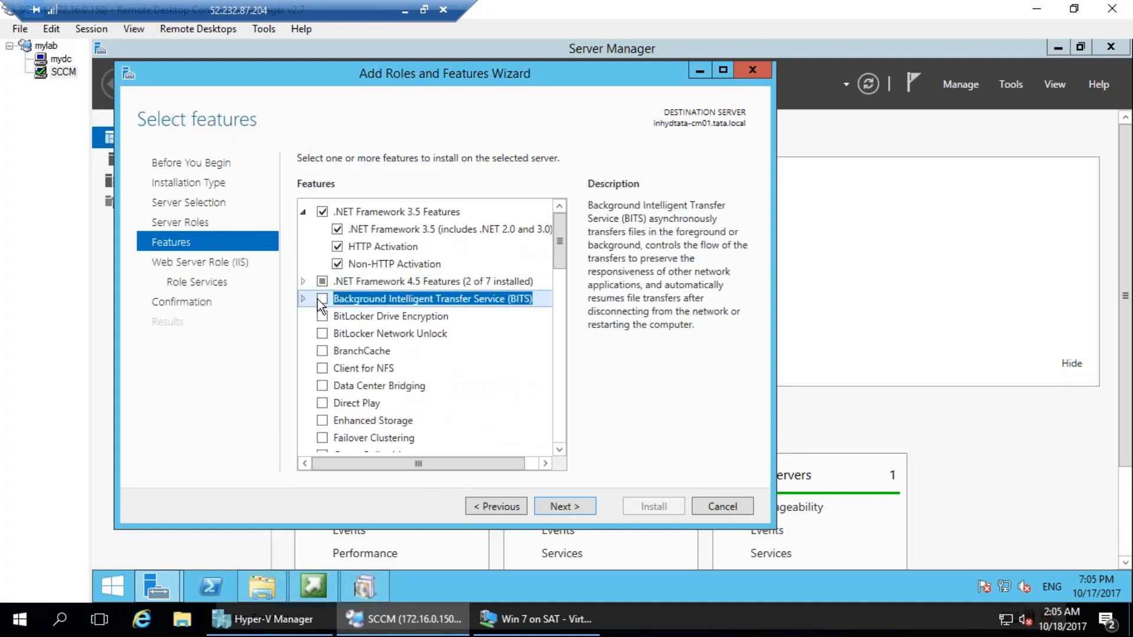
pyautogui.scroll(-3, 549, 341)
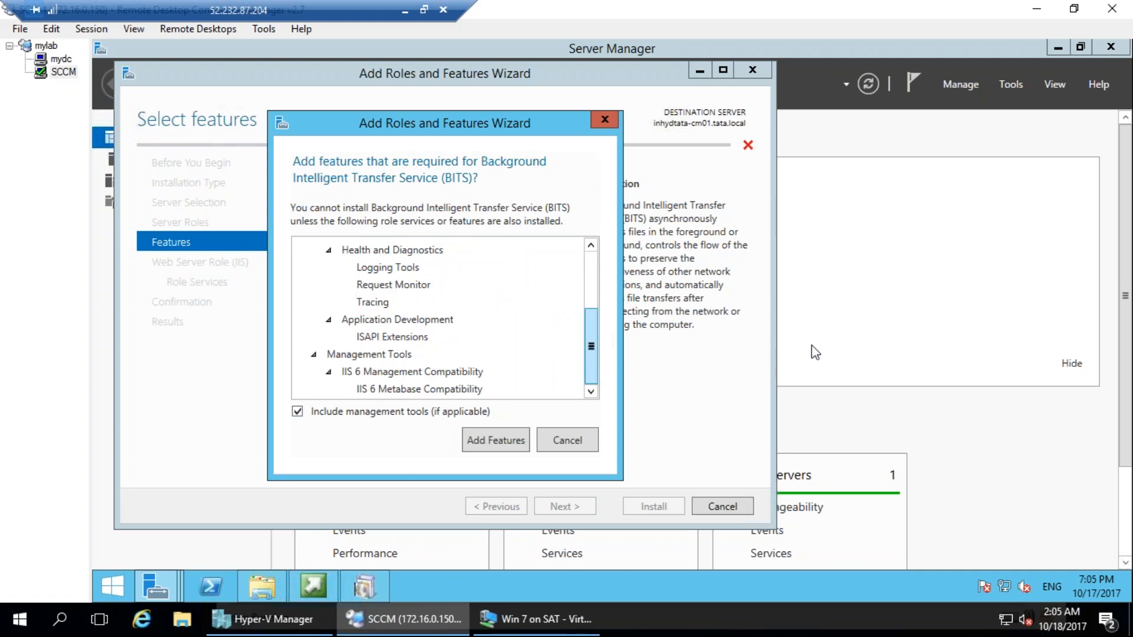
pyautogui.press('Return')
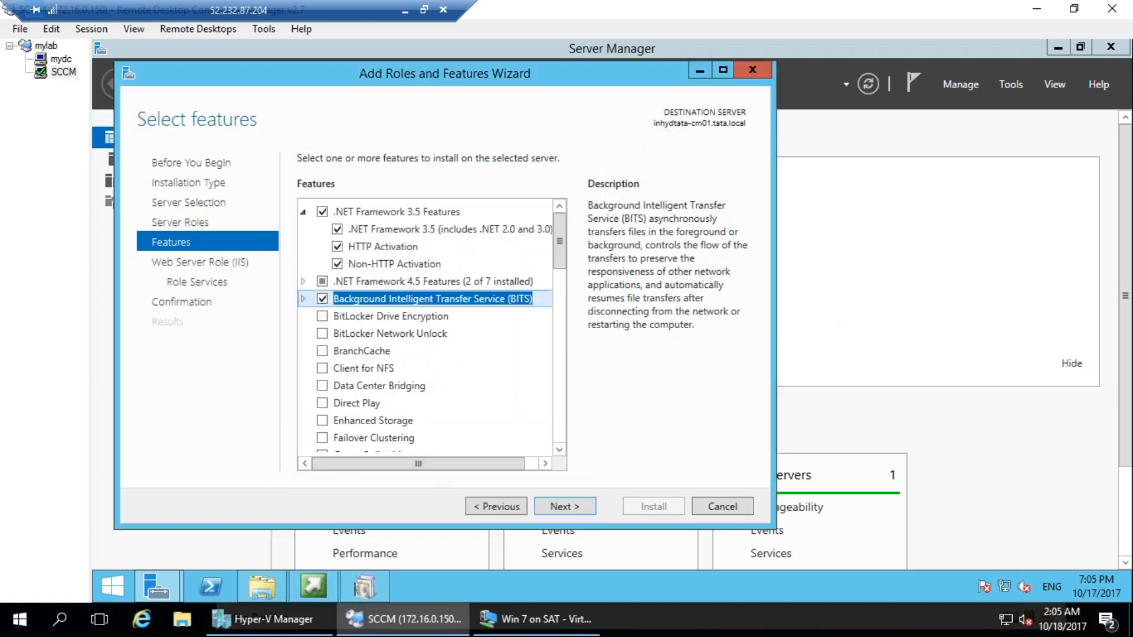
pyautogui.moveTo(451, 127); pyautogui.dragTo(555, 168)
pyautogui.moveTo(447, 124); pyautogui.dragTo(544, 173)
pyautogui.moveTo(483, 145)
pyautogui.mouseDown()
pyautogui.moveTo(502, 154)
pyautogui.moveTo(531, 118)
pyautogui.moveTo(522, 154)
pyautogui.mouseUp()
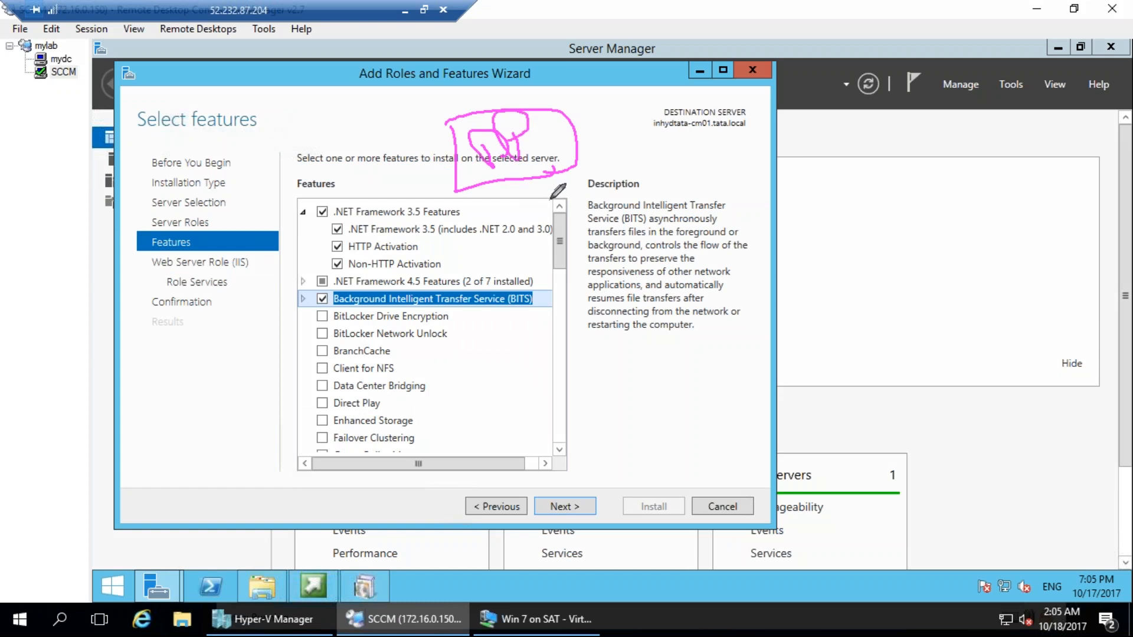
pyautogui.moveTo(435, 118)
pyautogui.mouseDown()
pyautogui.moveTo(426, 80)
pyautogui.moveTo(449, 65)
pyautogui.moveTo(502, 80)
pyautogui.moveTo(503, 105)
pyautogui.mouseUp()
pyautogui.moveTo(540, 228)
pyautogui.mouseDown()
pyautogui.moveTo(611, 242)
pyautogui.moveTo(584, 213)
pyautogui.moveTo(651, 193)
pyautogui.mouseUp()
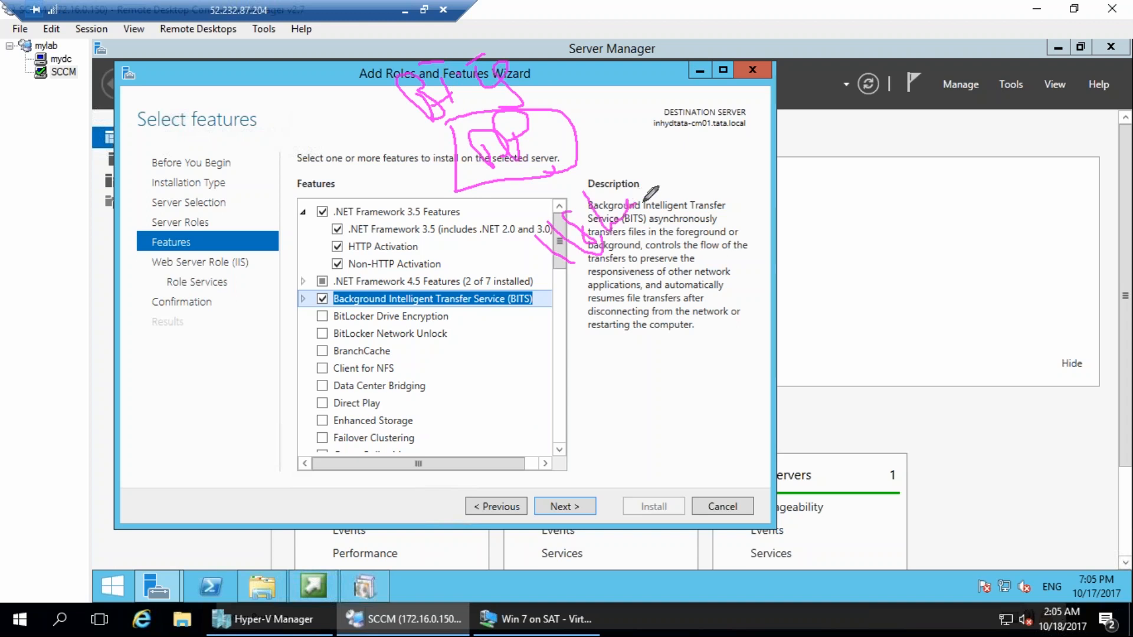
pyautogui.moveTo(277, 425)
pyautogui.mouseDown()
pyautogui.moveTo(239, 399)
pyautogui.moveTo(227, 406)
pyautogui.mouseUp()
pyautogui.moveTo(242, 466)
pyautogui.mouseDown()
pyautogui.moveTo(240, 550)
pyautogui.moveTo(277, 534)
pyautogui.mouseUp()
pyautogui.moveTo(100, 475); pyautogui.dragTo(146, 439)
pyautogui.moveTo(144, 398); pyautogui.dragTo(200, 404)
pyautogui.moveTo(204, 384)
pyautogui.mouseDown()
pyautogui.moveTo(203, 342)
pyautogui.moveTo(235, 361)
pyautogui.mouseUp()
pyautogui.moveTo(226, 466); pyautogui.dragTo(310, 460)
pyautogui.moveTo(328, 420); pyautogui.dragTo(334, 473)
pyautogui.moveTo(334, 420)
pyautogui.mouseDown()
pyautogui.moveTo(355, 470)
pyautogui.moveTo(375, 430)
pyautogui.mouseUp()
pyautogui.click(370, 408)
pyautogui.click(379, 436)
pyautogui.moveTo(395, 389)
pyautogui.mouseDown()
pyautogui.moveTo(417, 421)
pyautogui.moveTo(462, 389)
pyautogui.mouseUp()
pyautogui.moveTo(467, 333); pyautogui.dragTo(293, 266)
pyautogui.moveTo(416, 423)
pyautogui.mouseDown()
pyautogui.moveTo(438, 489)
pyautogui.moveTo(679, 491)
pyautogui.mouseUp()
pyautogui.moveTo(608, 461)
pyautogui.mouseDown()
pyautogui.moveTo(683, 493)
pyautogui.moveTo(641, 519)
pyautogui.mouseUp()
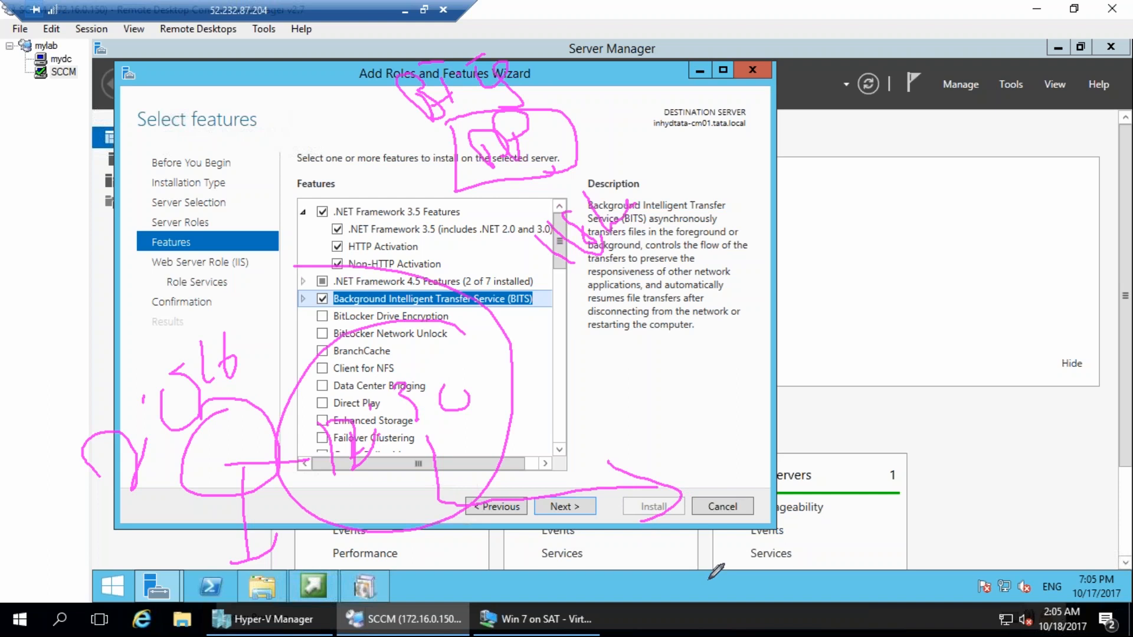
pyautogui.moveTo(702, 511)
pyautogui.mouseDown()
pyautogui.moveTo(679, 584)
pyautogui.moveTo(735, 534)
pyautogui.mouseUp()
pyautogui.moveTo(1042, 472); pyautogui.dragTo(1062, 493)
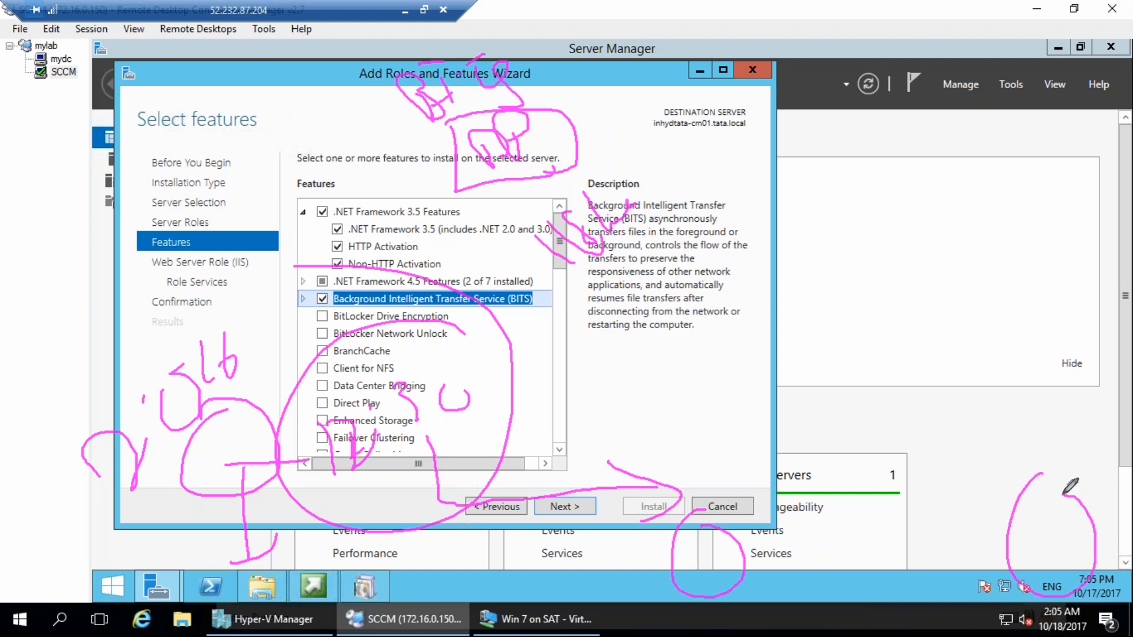
pyautogui.moveTo(454, 158)
pyautogui.mouseDown()
pyautogui.moveTo(248, 322)
pyautogui.moveTo(218, 406)
pyautogui.mouseUp()
pyautogui.moveTo(87, 357); pyautogui.dragTo(141, 342)
pyautogui.moveTo(131, 270); pyautogui.dragTo(141, 287)
pyautogui.moveTo(88, 350)
pyautogui.mouseDown()
pyautogui.moveTo(121, 322)
pyautogui.moveTo(168, 307)
pyautogui.moveTo(177, 269)
pyautogui.moveTo(224, 221)
pyautogui.mouseUp()
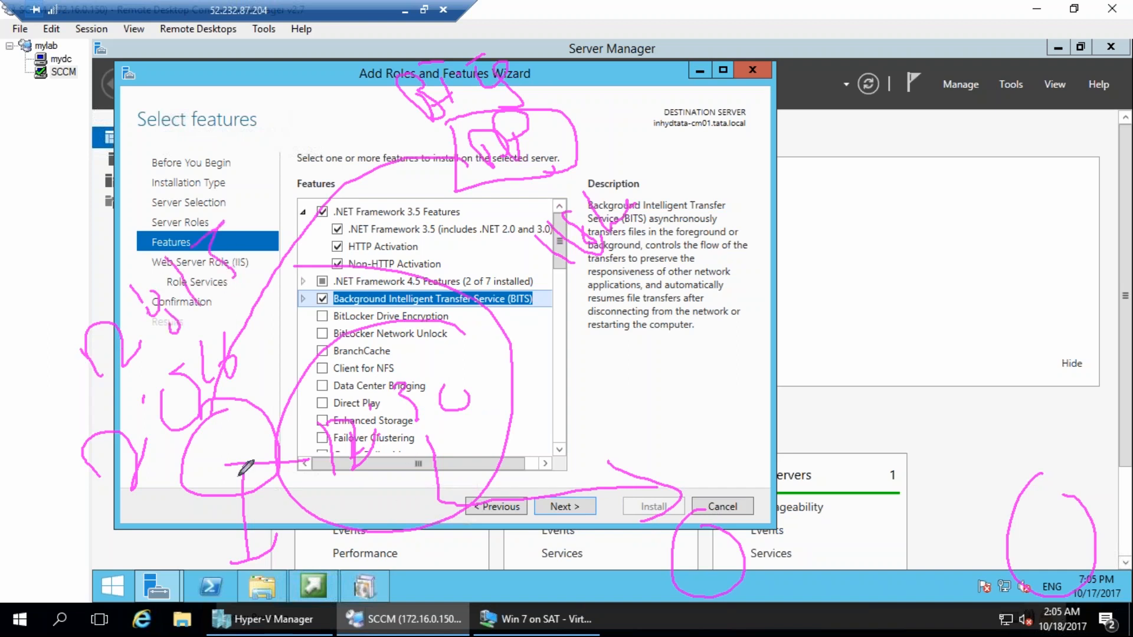
pyautogui.moveTo(249, 407)
pyautogui.mouseDown()
pyautogui.moveTo(277, 424)
pyautogui.moveTo(259, 410)
pyautogui.mouseUp()
pyautogui.moveTo(231, 478)
pyautogui.mouseDown()
pyautogui.moveTo(255, 561)
pyautogui.moveTo(229, 587)
pyautogui.moveTo(295, 581)
pyautogui.mouseUp()
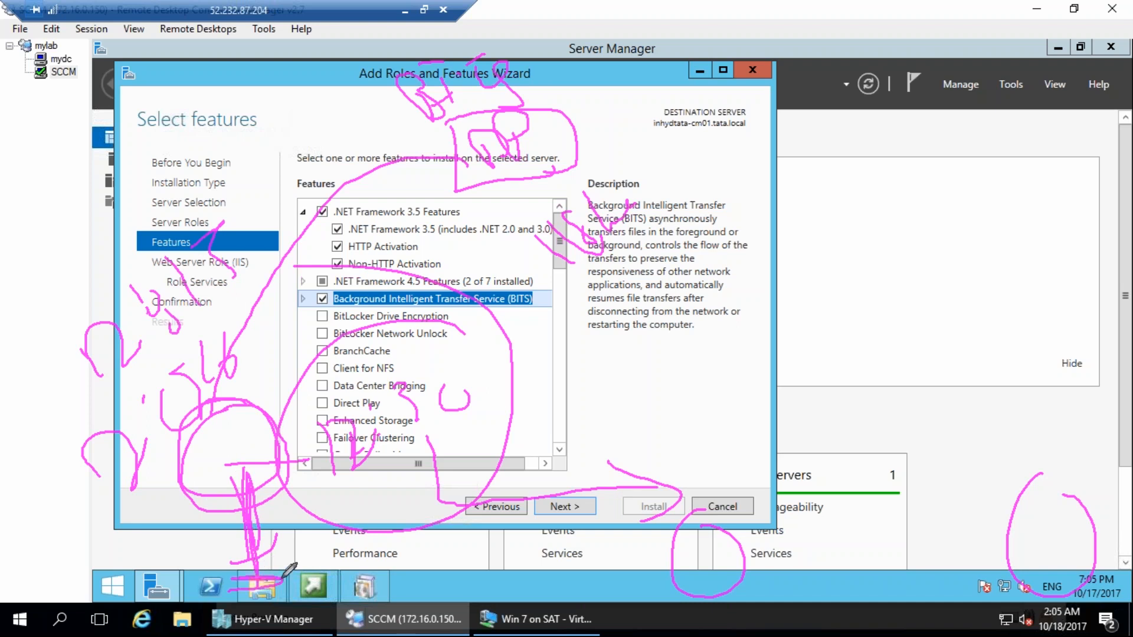
pyautogui.moveTo(1058, 543); pyautogui.dragTo(1061, 403)
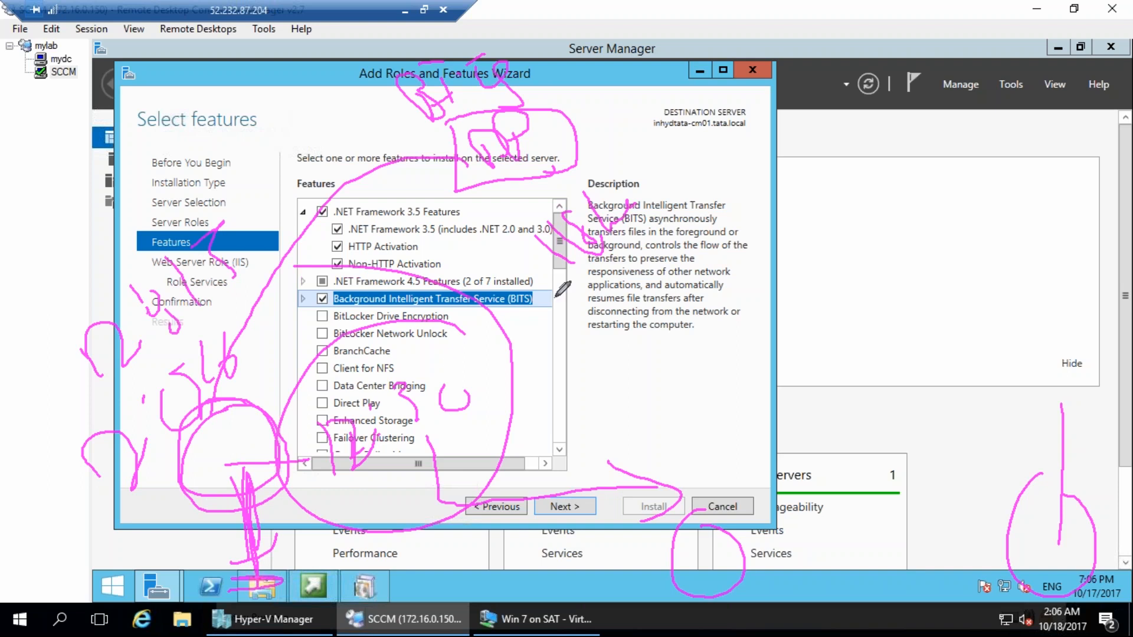
pyautogui.moveTo(546, 345)
pyautogui.mouseDown()
pyautogui.moveTo(564, 399)
pyautogui.moveTo(556, 338)
pyautogui.mouseUp()
pyautogui.moveTo(610, 302)
pyautogui.mouseDown()
pyautogui.moveTo(629, 350)
pyautogui.moveTo(596, 320)
pyautogui.mouseUp()
pyautogui.moveTo(636, 318); pyautogui.dragTo(630, 315)
pyautogui.moveTo(606, 395)
pyautogui.mouseDown()
pyautogui.moveTo(627, 407)
pyautogui.moveTo(652, 376)
pyautogui.mouseUp()
pyautogui.moveTo(664, 351)
pyautogui.mouseDown()
pyautogui.moveTo(665, 403)
pyautogui.moveTo(668, 392)
pyautogui.mouseUp()
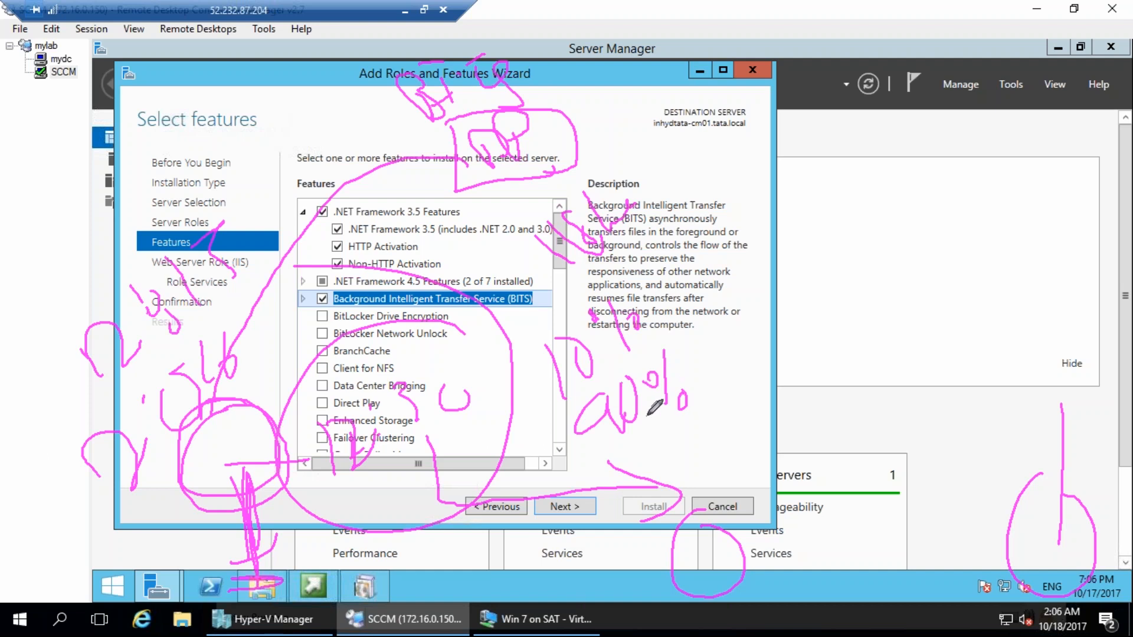
pyautogui.moveTo(700, 422); pyautogui.dragTo(724, 462)
pyautogui.moveTo(720, 422)
pyautogui.mouseDown()
pyautogui.moveTo(728, 462)
pyautogui.moveTo(727, 422)
pyautogui.mouseUp()
pyautogui.moveTo(759, 388); pyautogui.dragTo(769, 443)
pyautogui.moveTo(720, 401); pyautogui.dragTo(752, 401)
pyautogui.moveTo(797, 418); pyautogui.dragTo(798, 436)
pyautogui.moveTo(791, 383)
pyautogui.mouseDown()
pyautogui.moveTo(707, 499)
pyautogui.moveTo(696, 385)
pyautogui.mouseUp()
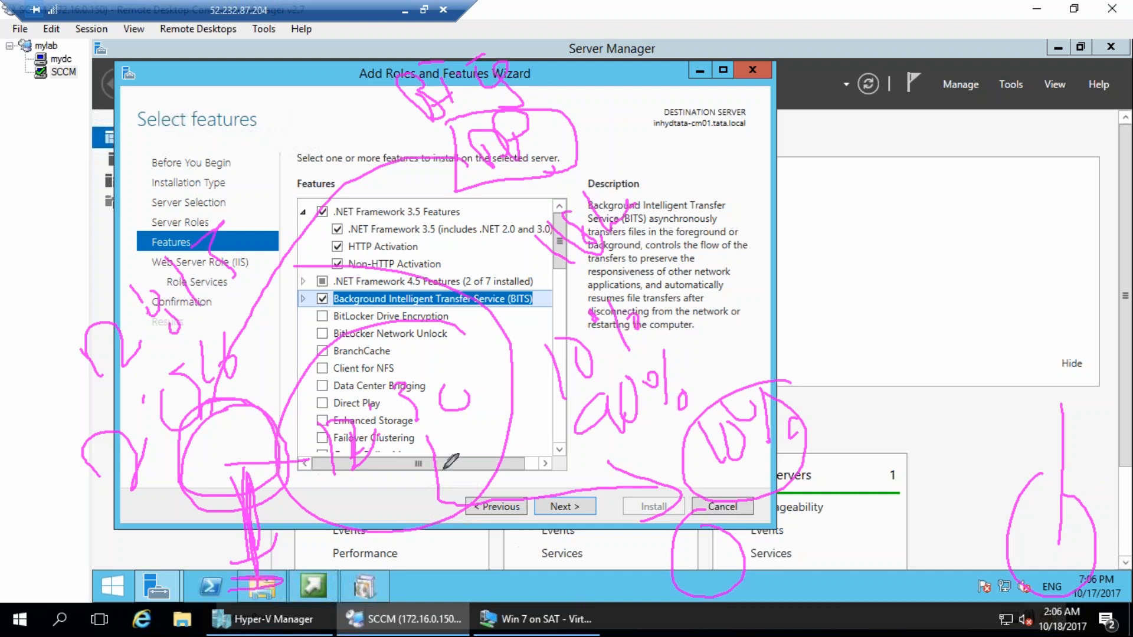
pyautogui.moveTo(147, 498); pyautogui.dragTo(215, 426)
pyautogui.moveTo(975, 513); pyautogui.dragTo(1081, 459)
pyautogui.moveTo(930, 437)
pyautogui.mouseDown()
pyautogui.moveTo(896, 455)
pyautogui.moveTo(919, 471)
pyautogui.mouseUp()
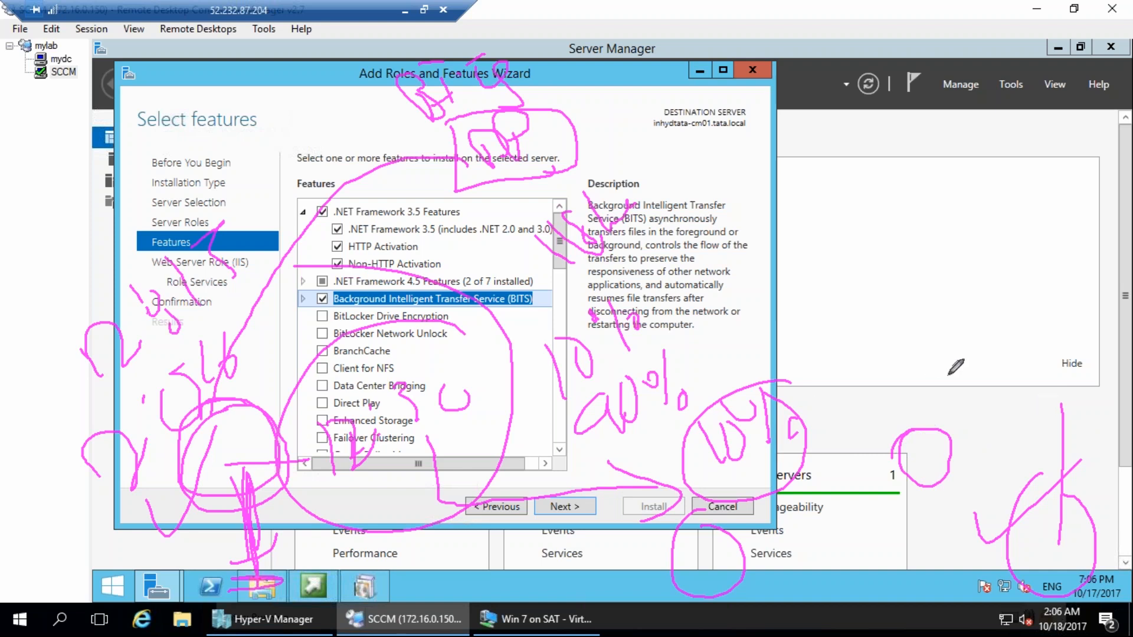
pyautogui.moveTo(386, 267)
pyautogui.mouseDown()
pyautogui.moveTo(330, 278)
pyautogui.moveTo(307, 310)
pyautogui.moveTo(475, 317)
pyautogui.moveTo(580, 283)
pyautogui.mouseUp()
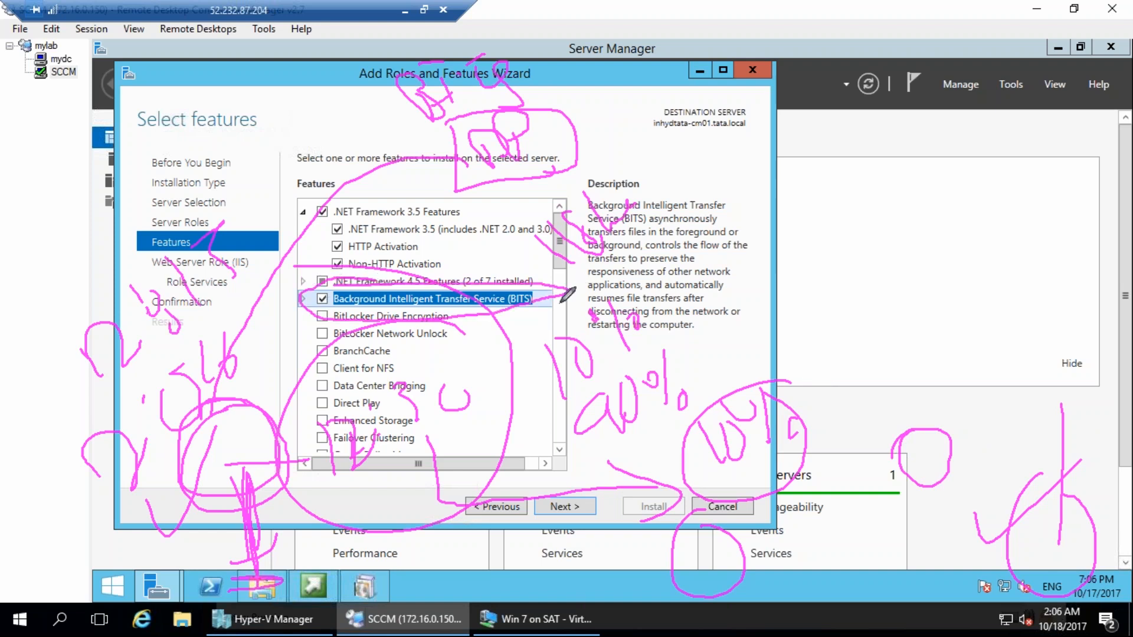
pyautogui.press('e')
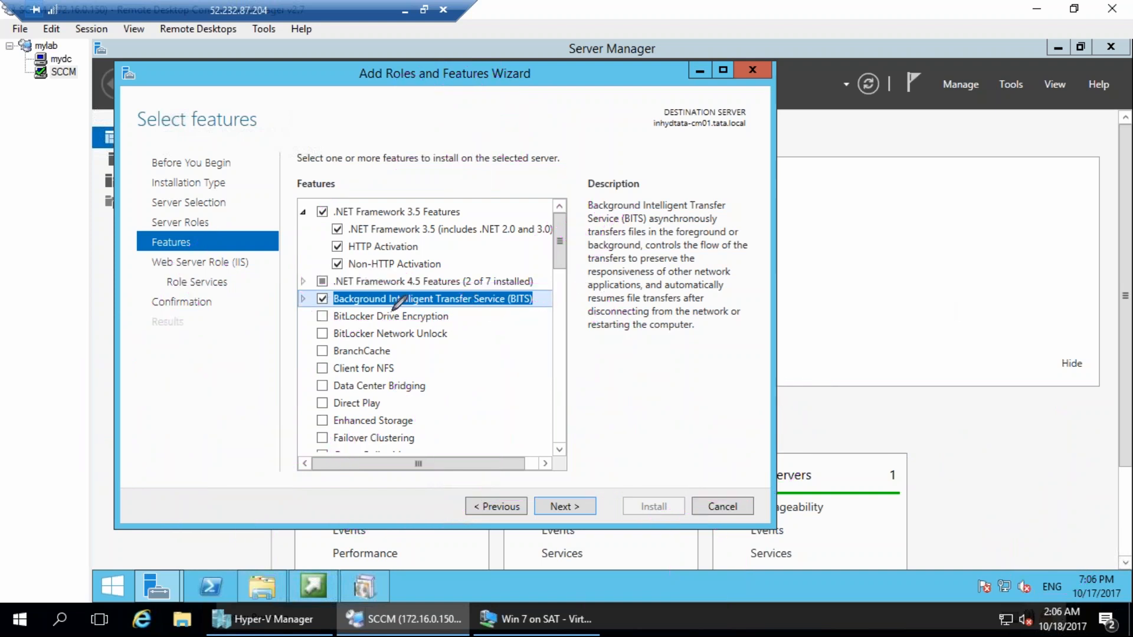
pyautogui.moveTo(316, 318); pyautogui.dragTo(412, 313)
pyautogui.moveTo(398, 275); pyautogui.dragTo(335, 268)
pyautogui.moveTo(227, 423)
pyautogui.mouseDown()
pyautogui.moveTo(278, 497)
pyautogui.moveTo(286, 405)
pyautogui.mouseUp()
pyautogui.moveTo(353, 351); pyautogui.dragTo(366, 419)
pyautogui.moveTo(309, 363); pyautogui.dragTo(318, 369)
pyautogui.moveTo(376, 385)
pyautogui.mouseDown()
pyautogui.moveTo(392, 408)
pyautogui.moveTo(378, 387)
pyautogui.mouseUp()
pyautogui.moveTo(370, 485); pyautogui.dragTo(420, 452)
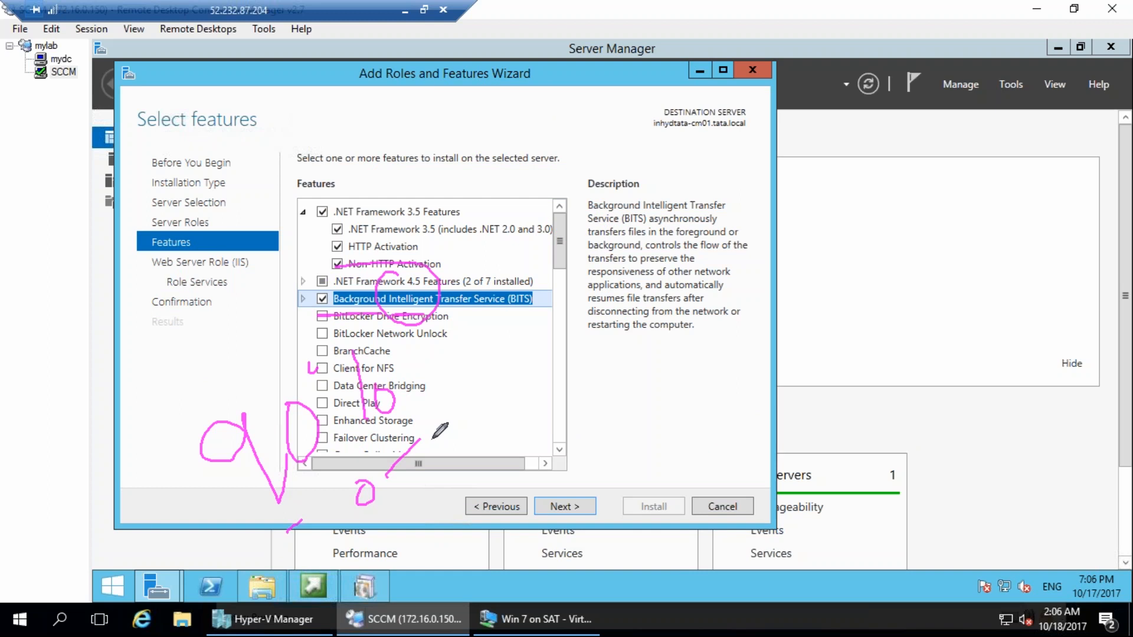
pyautogui.moveTo(190, 239)
pyautogui.mouseDown()
pyautogui.moveTo(138, 296)
pyautogui.moveTo(193, 337)
pyautogui.mouseUp()
pyautogui.moveTo(235, 259); pyautogui.dragTo(236, 307)
pyautogui.moveTo(270, 197)
pyautogui.mouseDown()
pyautogui.moveTo(279, 269)
pyautogui.moveTo(299, 273)
pyautogui.mouseUp()
pyautogui.moveTo(156, 367); pyautogui.dragTo(146, 437)
pyautogui.moveTo(131, 324); pyautogui.dragTo(122, 413)
pyautogui.moveTo(121, 455); pyautogui.dragTo(121, 472)
pyautogui.moveTo(122, 488); pyautogui.dragTo(124, 521)
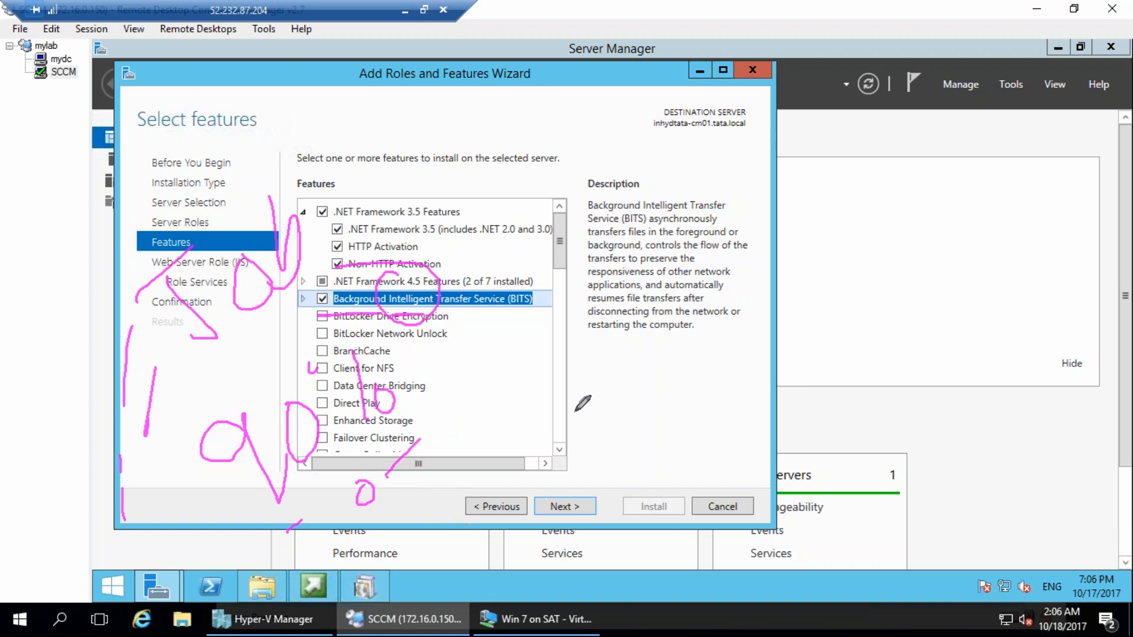
pyautogui.moveTo(829, 495)
pyautogui.mouseDown()
pyautogui.moveTo(650, 549)
pyautogui.moveTo(515, 559)
pyautogui.mouseUp()
pyautogui.moveTo(489, 472)
pyautogui.mouseDown()
pyautogui.moveTo(528, 493)
pyautogui.moveTo(522, 513)
pyautogui.mouseUp()
pyautogui.moveTo(516, 423); pyautogui.dragTo(531, 425)
pyautogui.moveTo(573, 420)
pyautogui.mouseDown()
pyautogui.moveTo(580, 484)
pyautogui.moveTo(637, 417)
pyautogui.mouseUp()
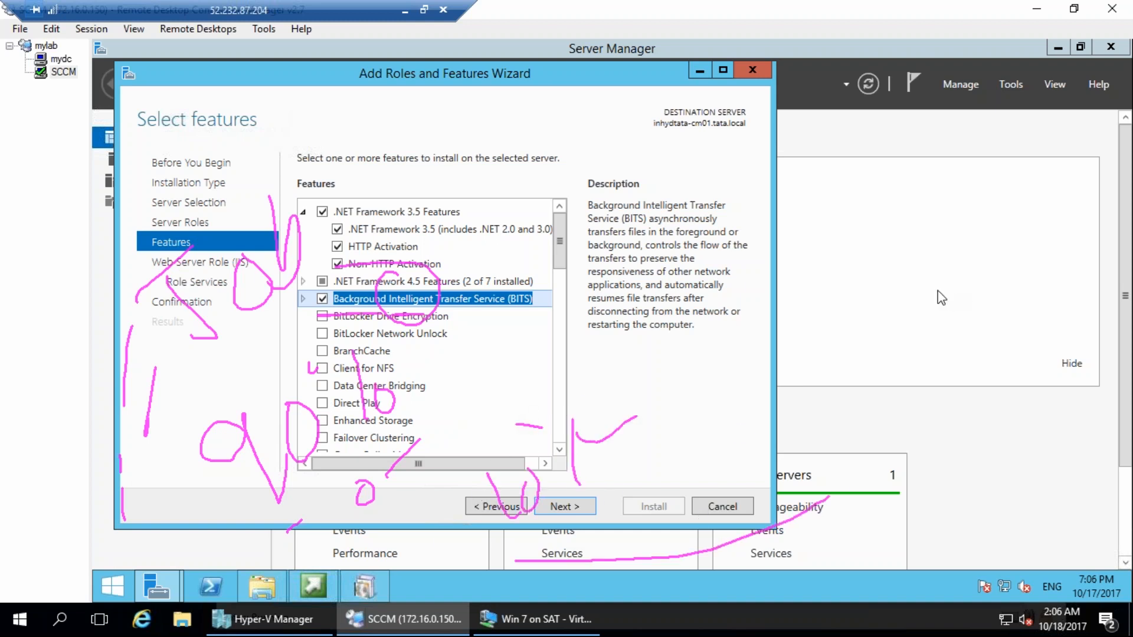
pyautogui.press('Escape')
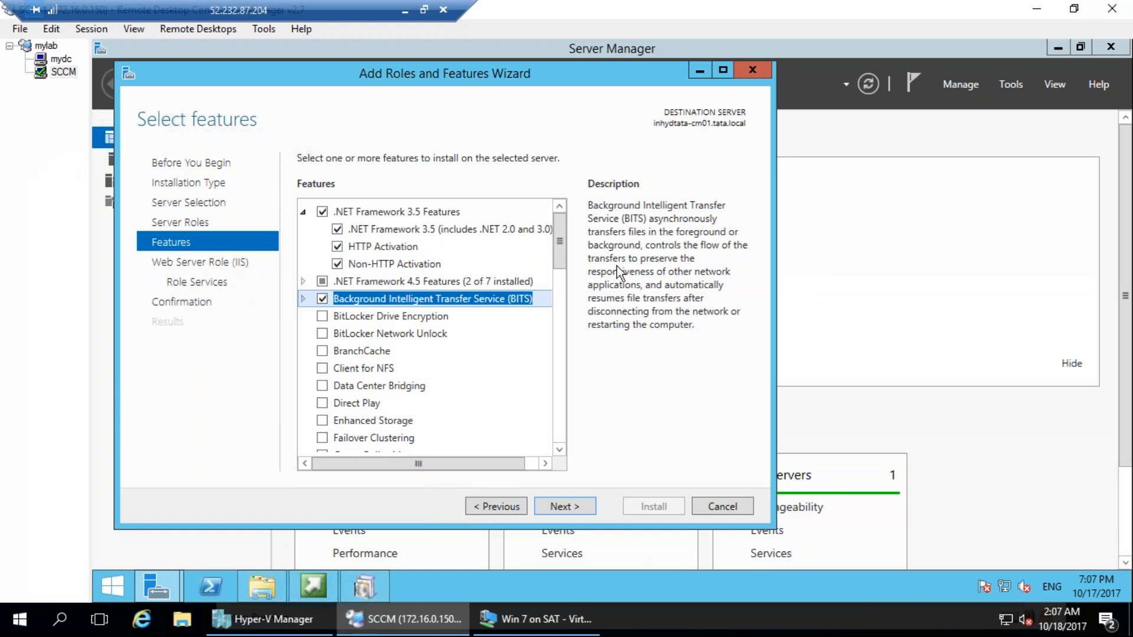
# Select the Remote Differential Compression feature for installation.
pyautogui.scroll(-2, 559, 258)
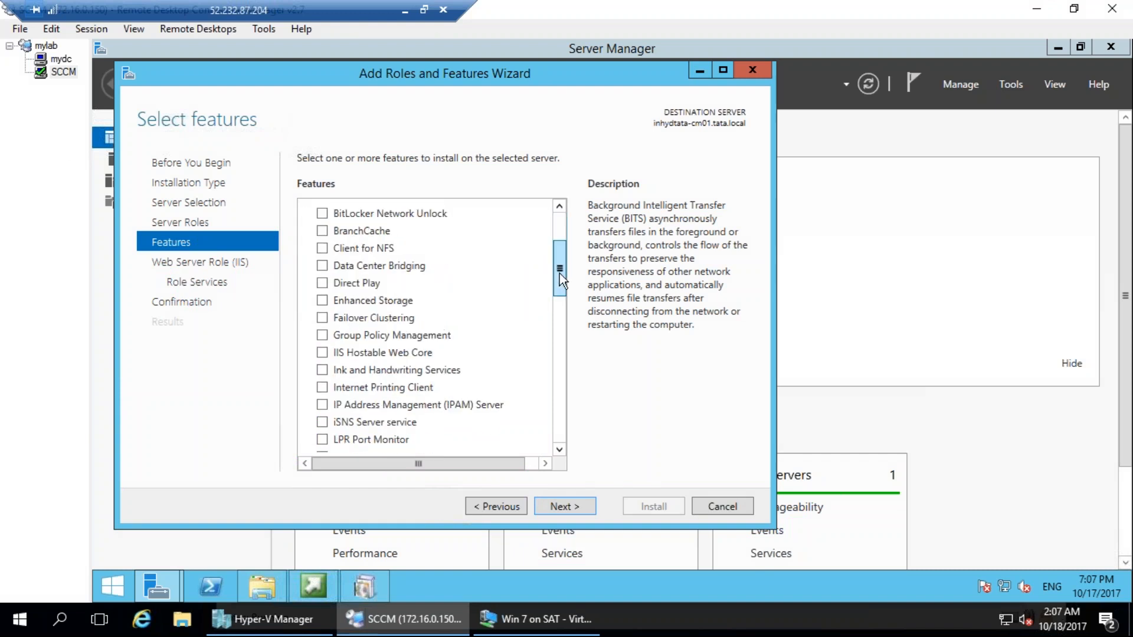
pyautogui.moveTo(557, 275); pyautogui.dragTo(550, 427)
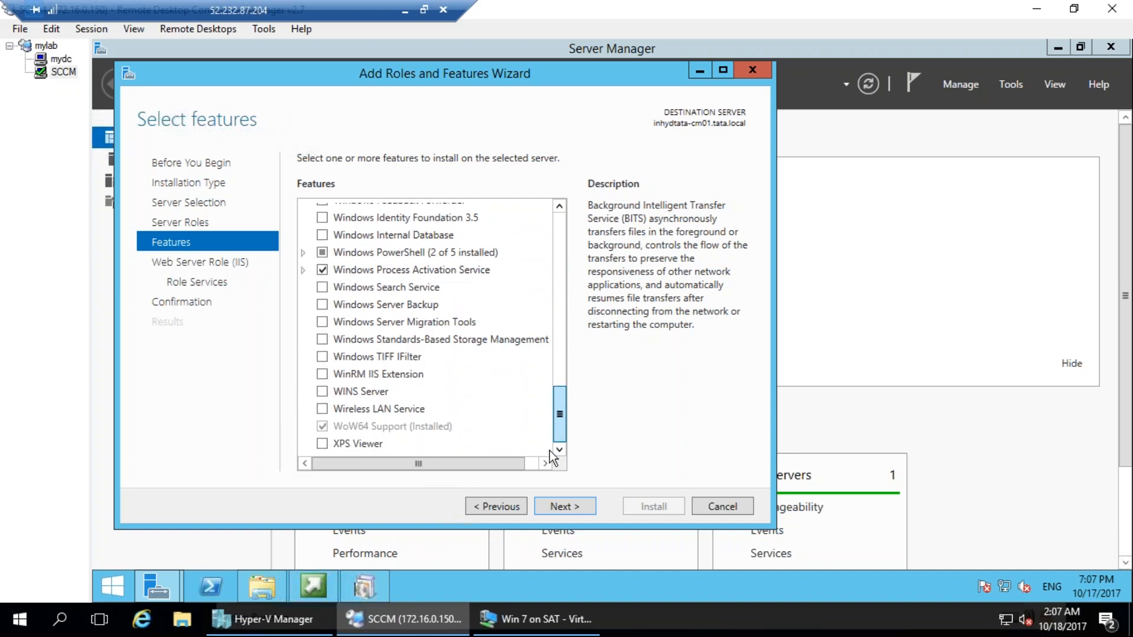
pyautogui.scroll(10, 552, 289)
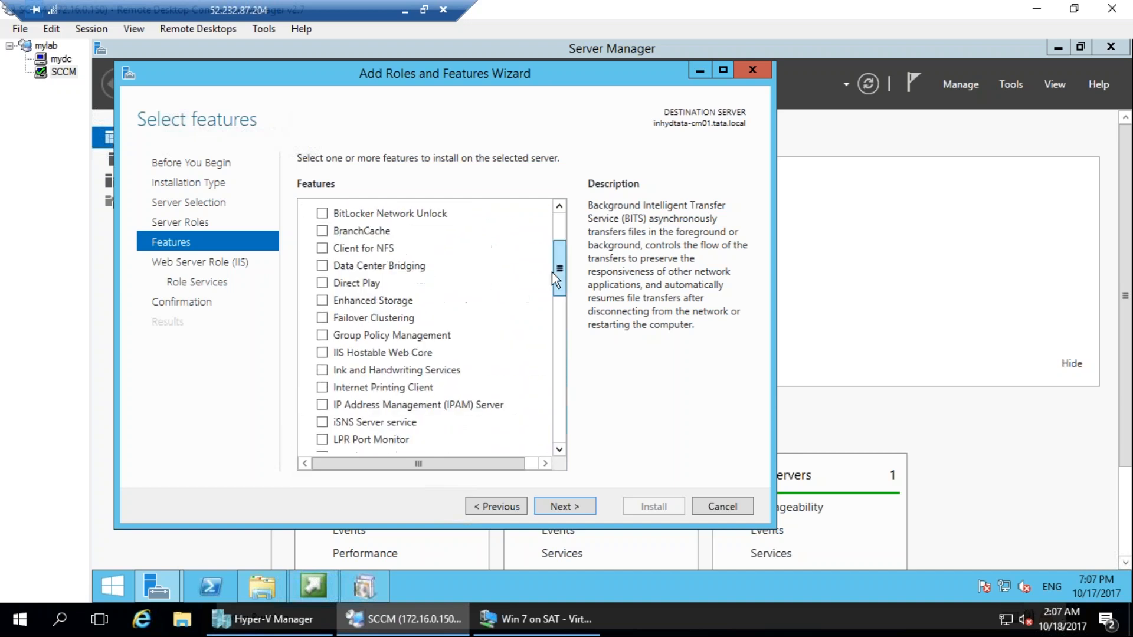
pyautogui.scroll(3, 555, 204)
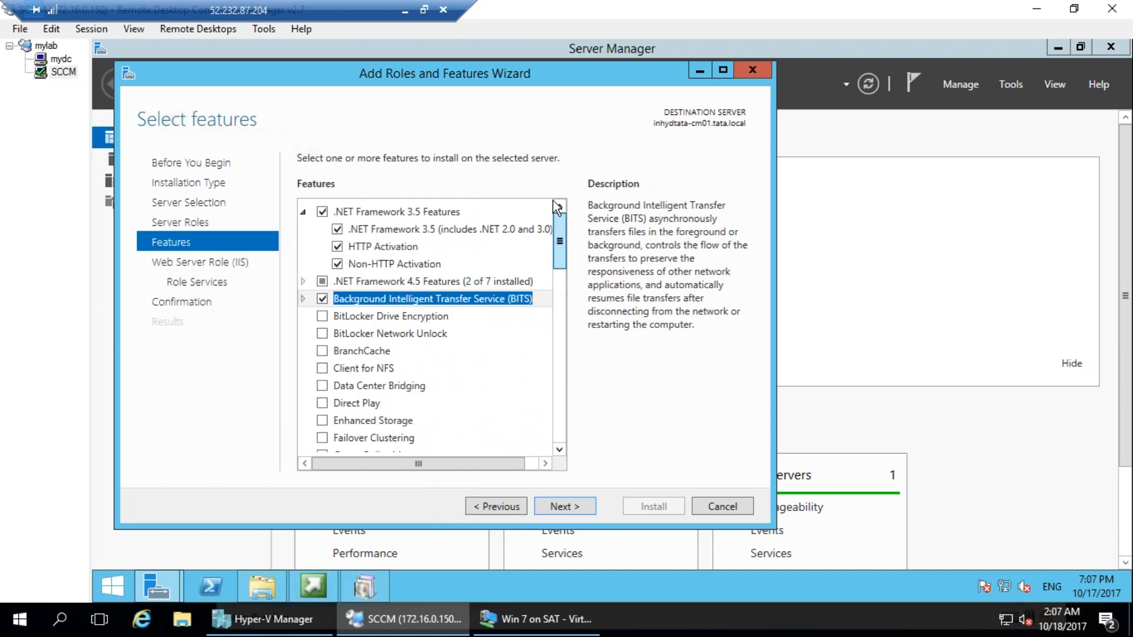
pyautogui.scroll(-7, 551, 303)
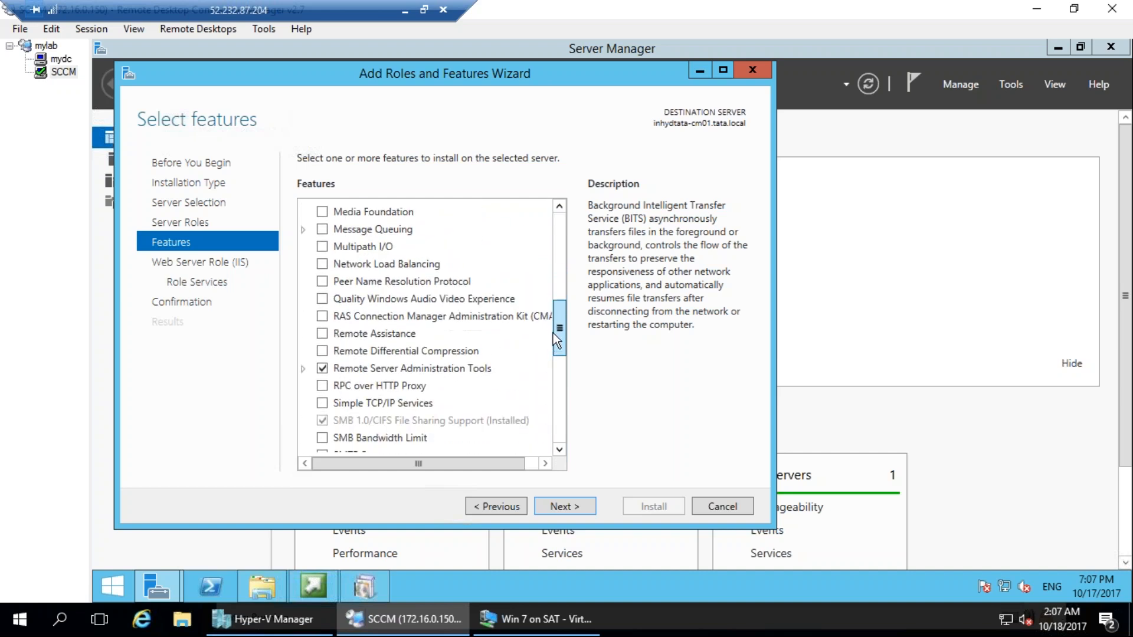
pyautogui.click(322, 352)
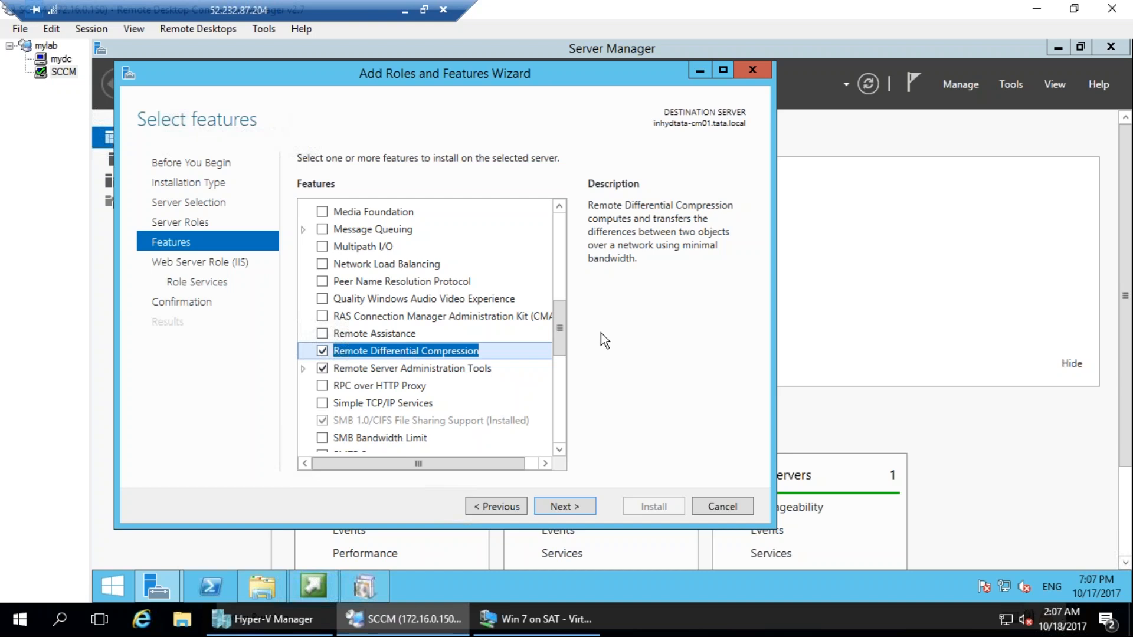
pyautogui.moveTo(620, 234)
pyautogui.mouseDown()
pyautogui.moveTo(581, 230)
pyautogui.moveTo(555, 209)
pyautogui.mouseUp()
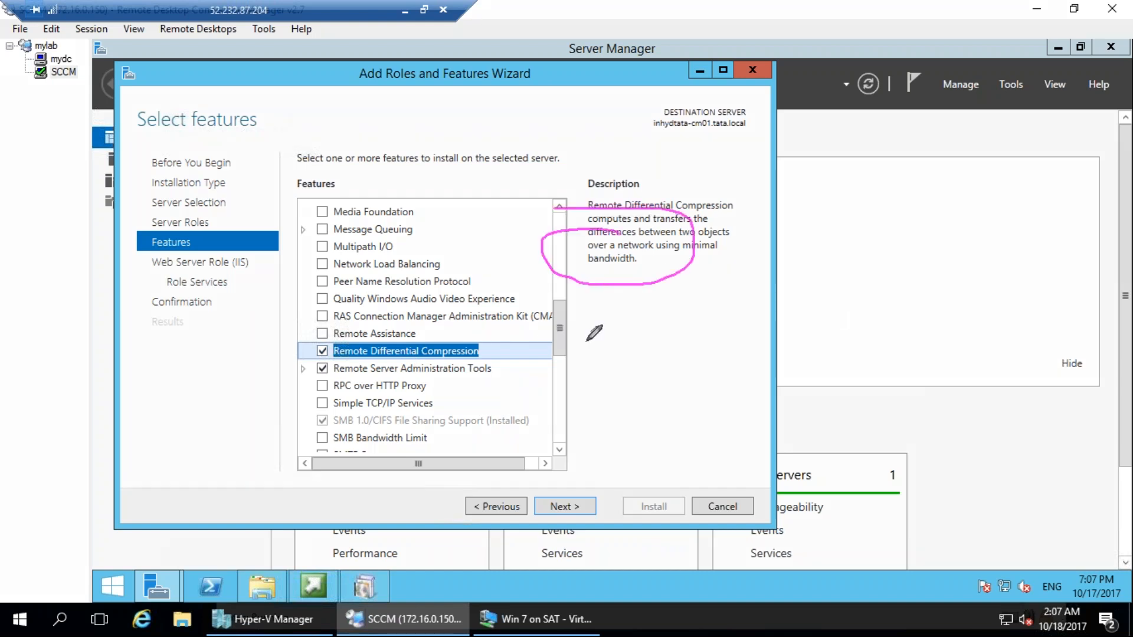
pyautogui.press('Escape')
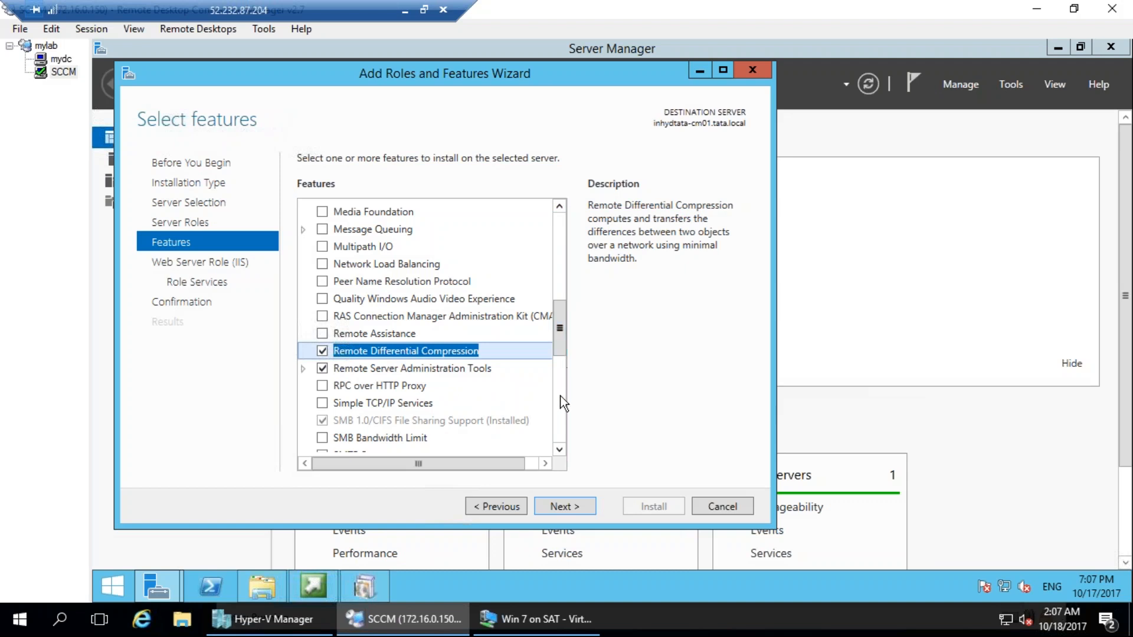
# Check the selected features and advance past the Web Server Role (IIS) introduction to its role services.
pyautogui.click(561, 427)
pyautogui.click(560, 430)
pyautogui.moveTo(562, 406); pyautogui.dragTo(570, 231)
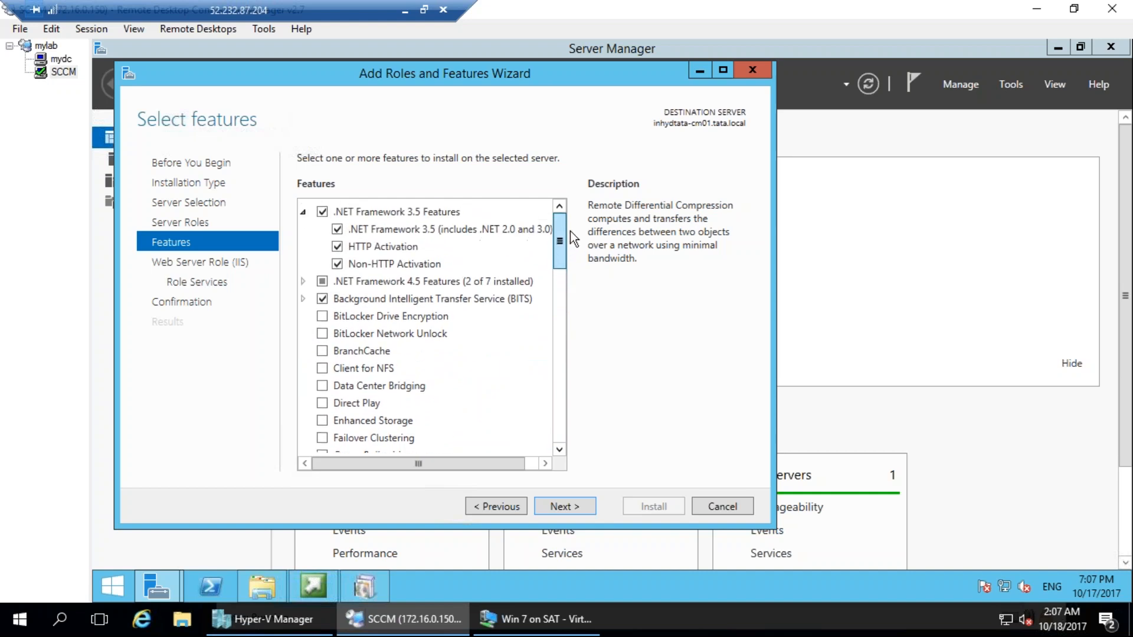
pyautogui.click(568, 505)
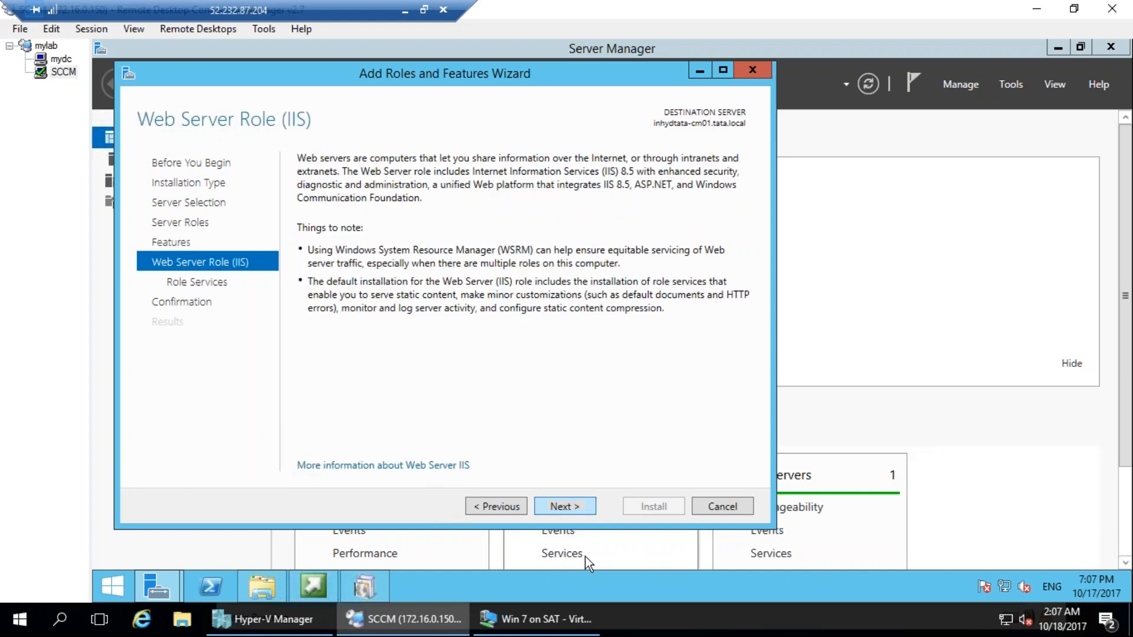
pyautogui.click(567, 506)
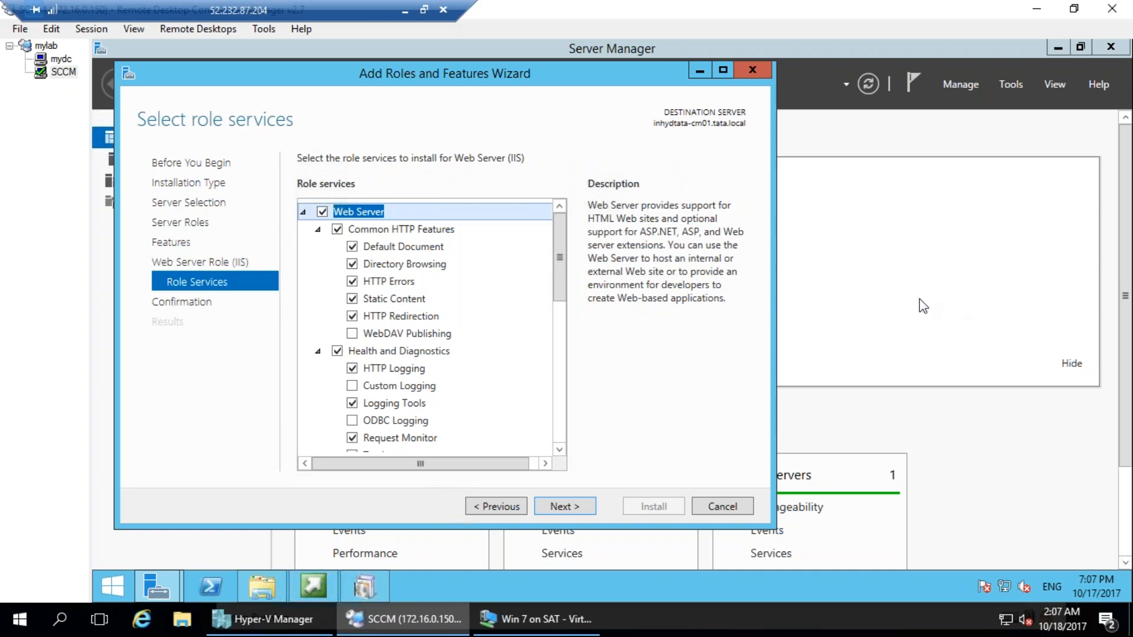
pyautogui.moveTo(274, 271); pyautogui.dragTo(248, 246)
pyautogui.press('Escape')
pyautogui.click(352, 333)
pyautogui.click(356, 336)
pyautogui.scroll(-1, 465, 338)
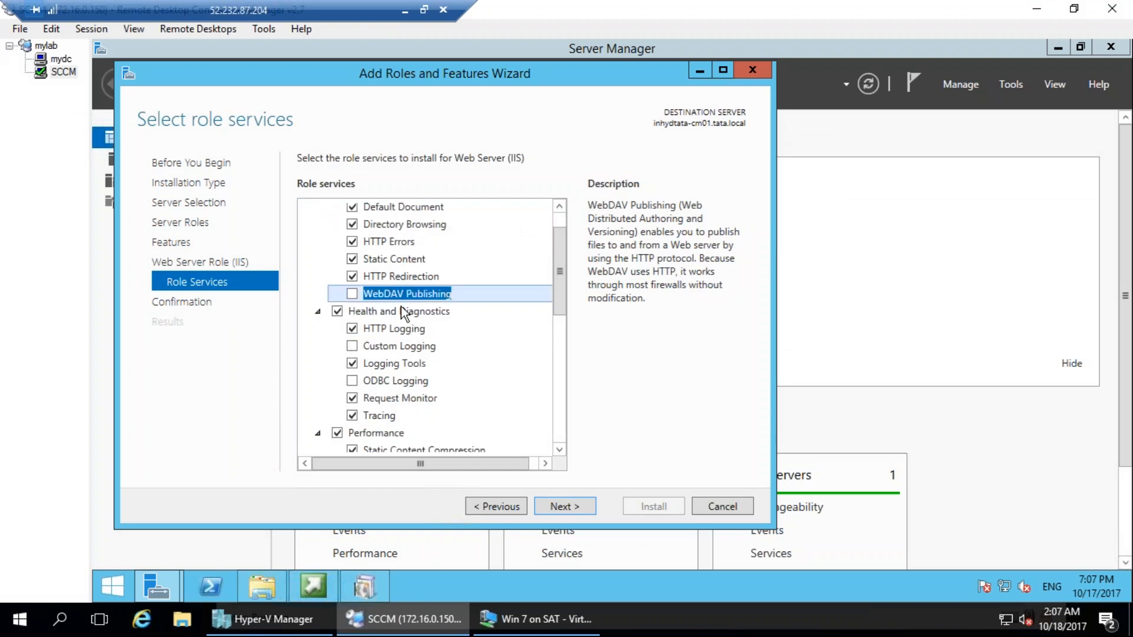
pyautogui.click(353, 293)
pyautogui.click(353, 297)
# Select the Dynamic Content Compression, Windows Authentication and Basic Authentication role services.
pyautogui.scroll(-3, 428, 420)
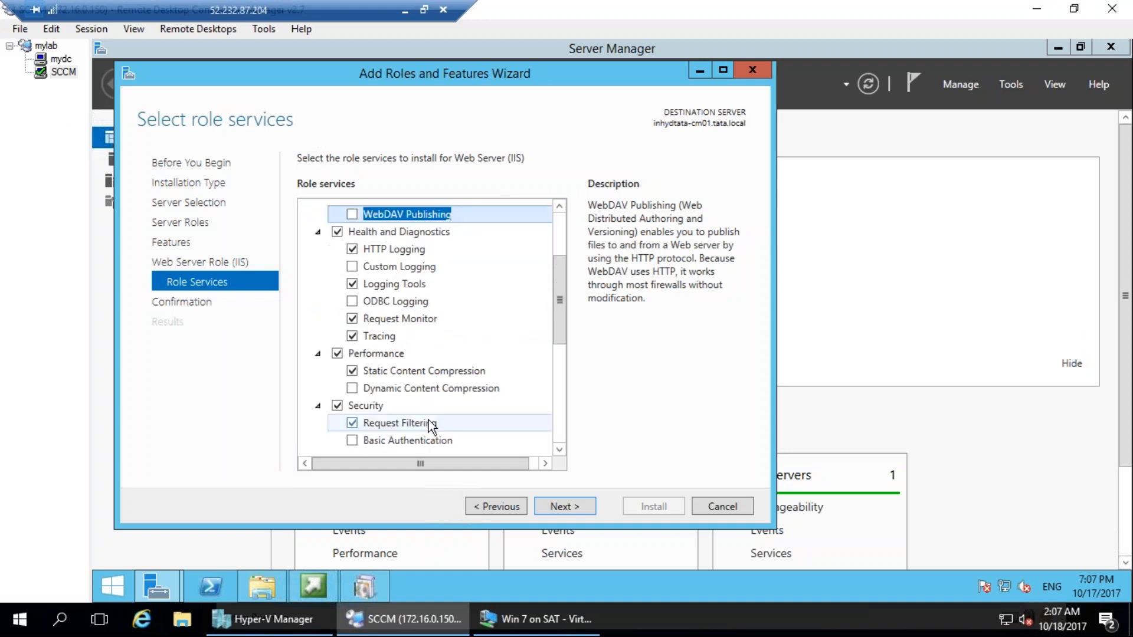
pyautogui.click(353, 308)
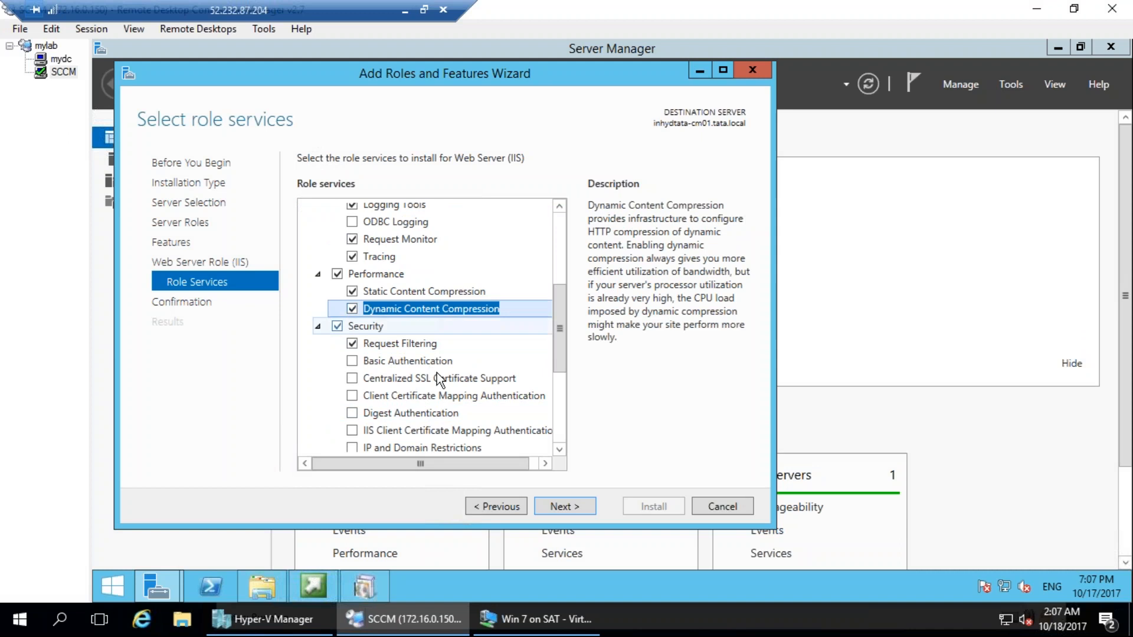
pyautogui.scroll(-1, 436, 373)
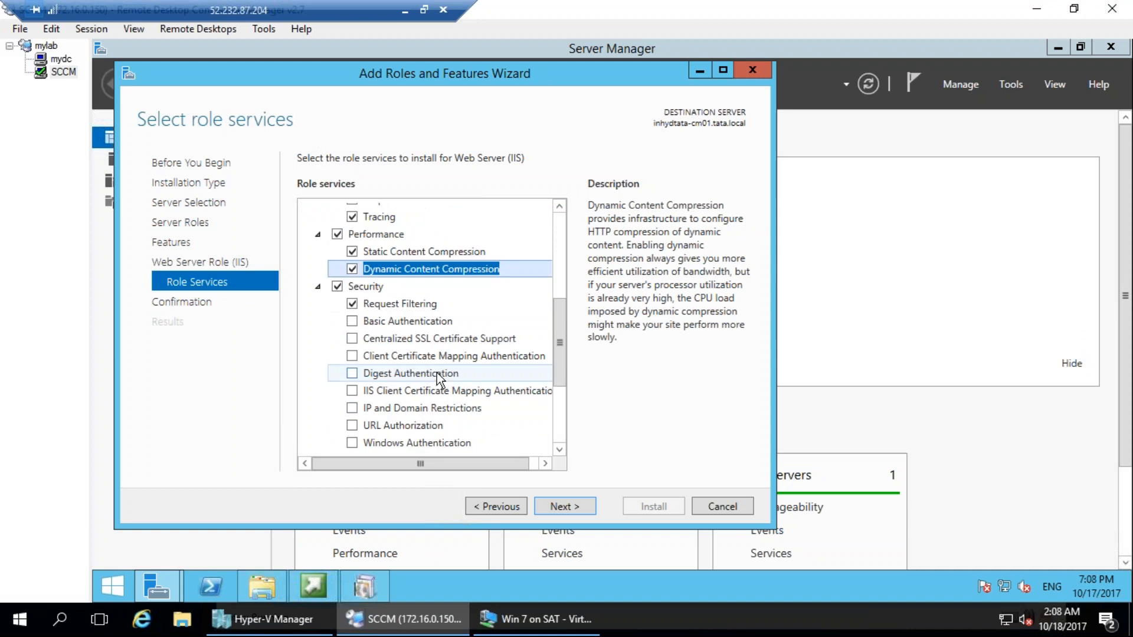
pyautogui.click(353, 444)
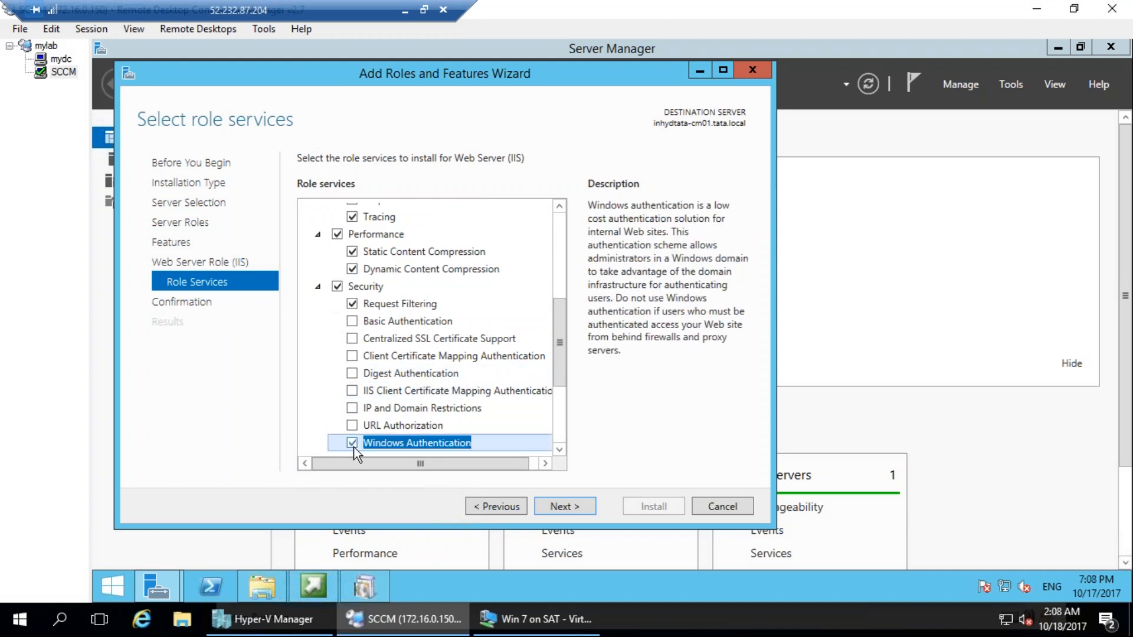
pyautogui.click(352, 321)
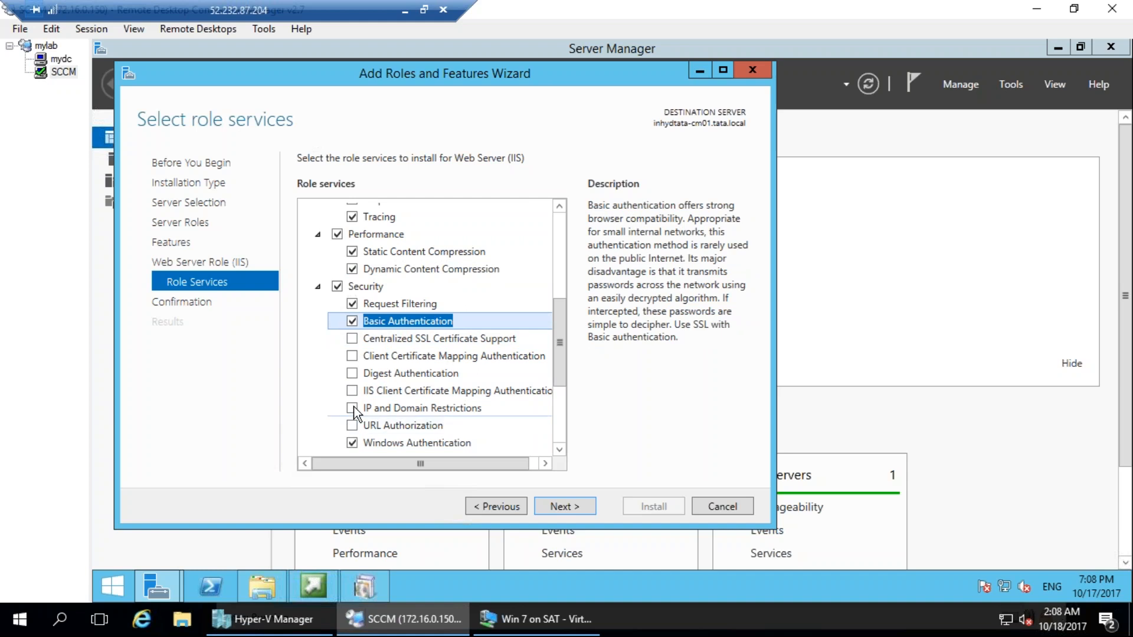
# Select IP and Domain Restrictions, Digest Authentication, Centralized SSL Certificate Support, and both the Client and IIS Client Certificate Mapping Authentication role services.
pyautogui.click(352, 408)
pyautogui.click(353, 390)
pyautogui.click(352, 374)
pyautogui.click(352, 356)
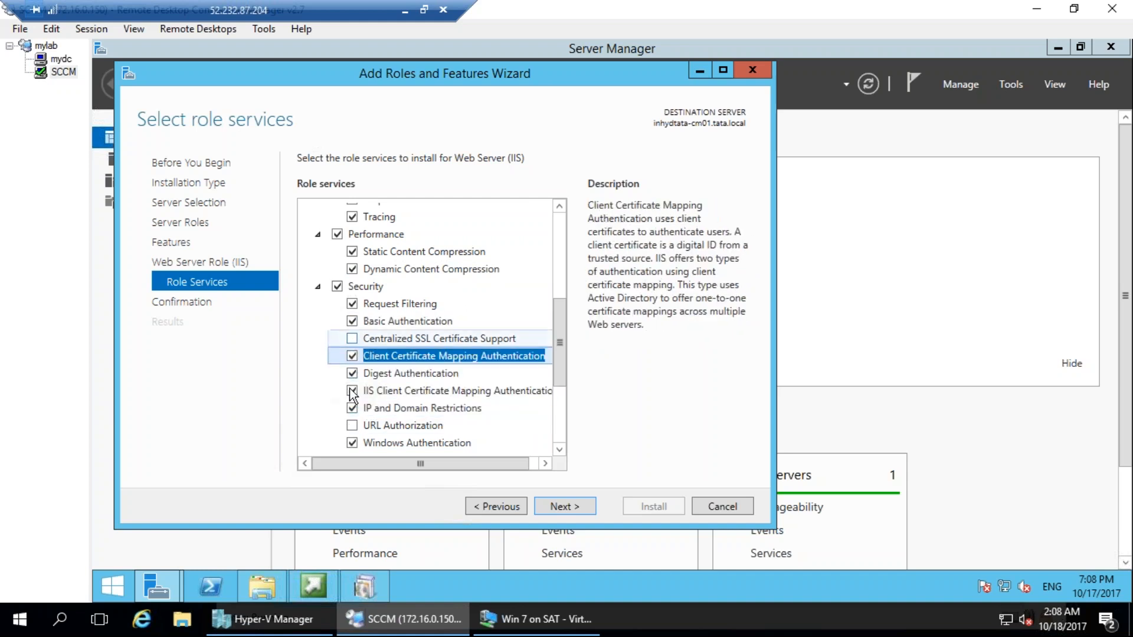
pyautogui.click(352, 338)
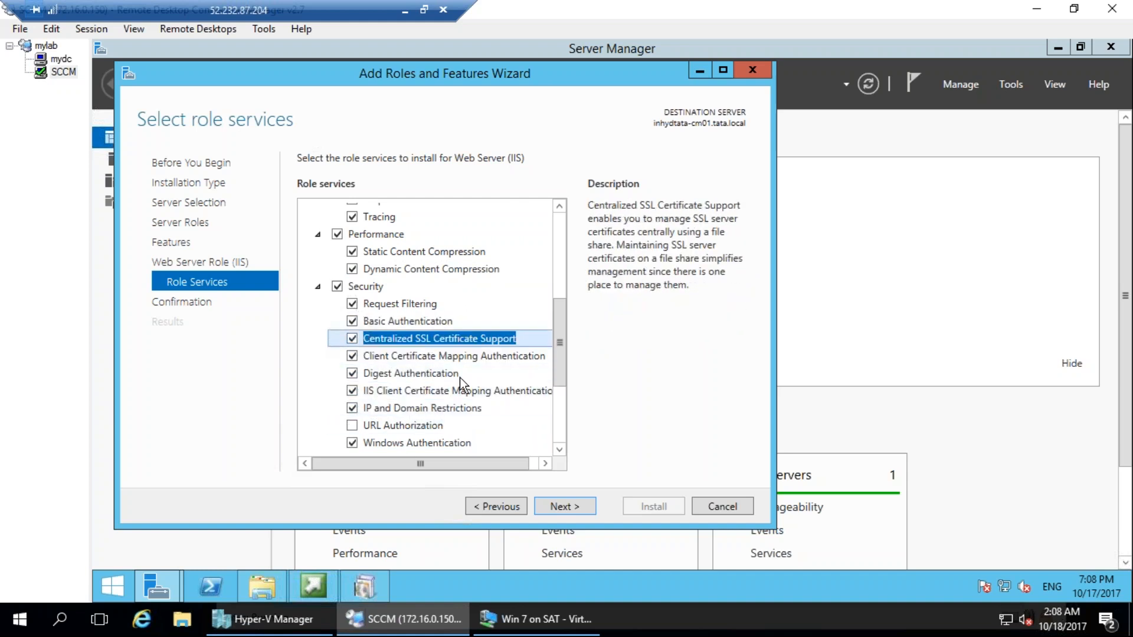
# Under Application Development, select .NET Extensibility 4.5, ASP, ASP.NET 3.5 with its required ISAPI Filters, and ASP.NET 4.5.
pyautogui.scroll(-2, 466, 378)
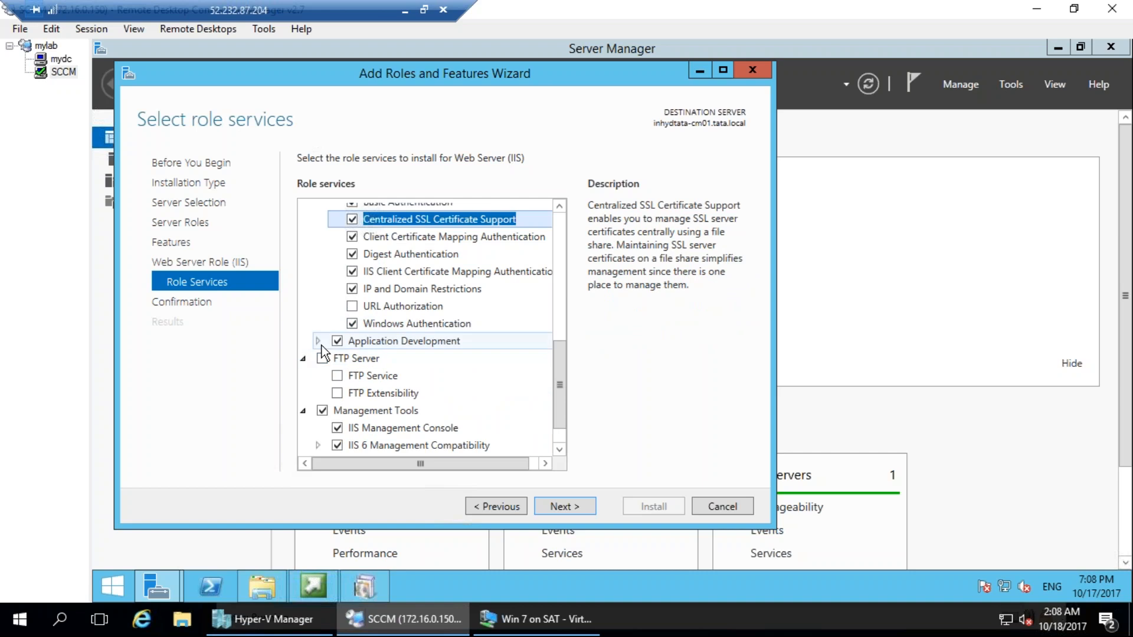
pyautogui.click(317, 341)
pyautogui.click(352, 376)
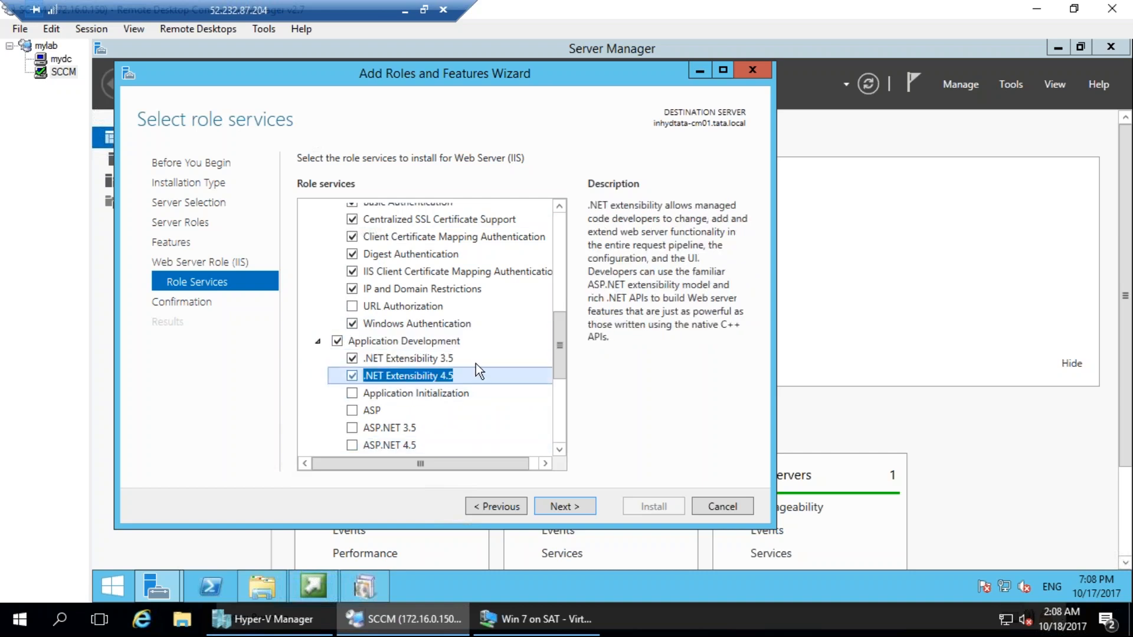
pyautogui.scroll(-2, 475, 363)
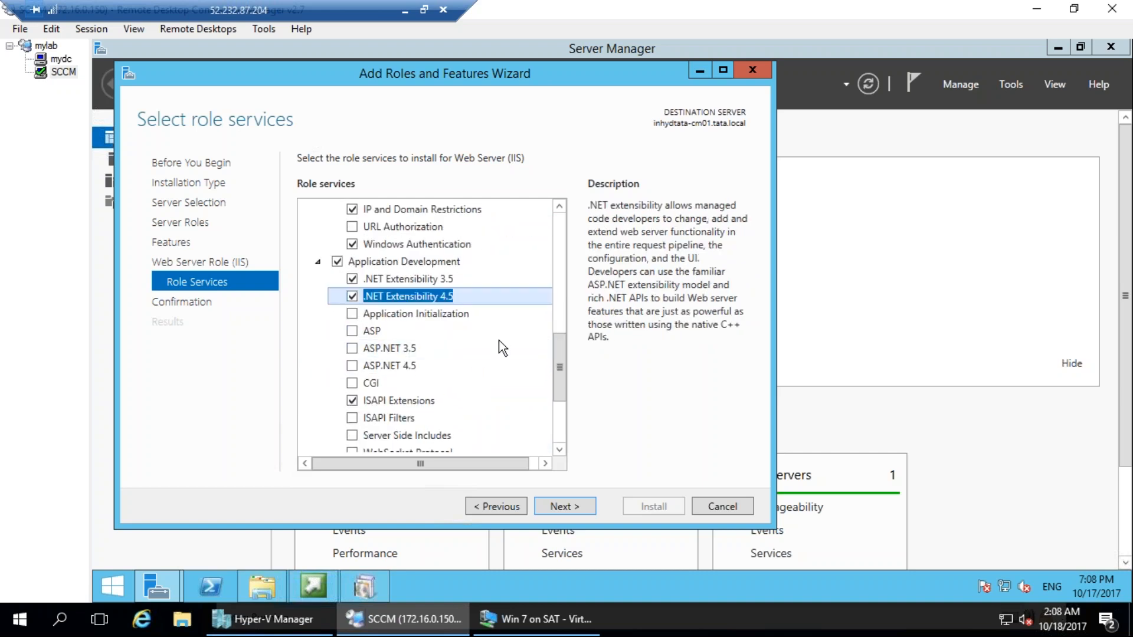
pyautogui.scroll(-1, 501, 345)
pyautogui.click(352, 291)
pyautogui.click(352, 308)
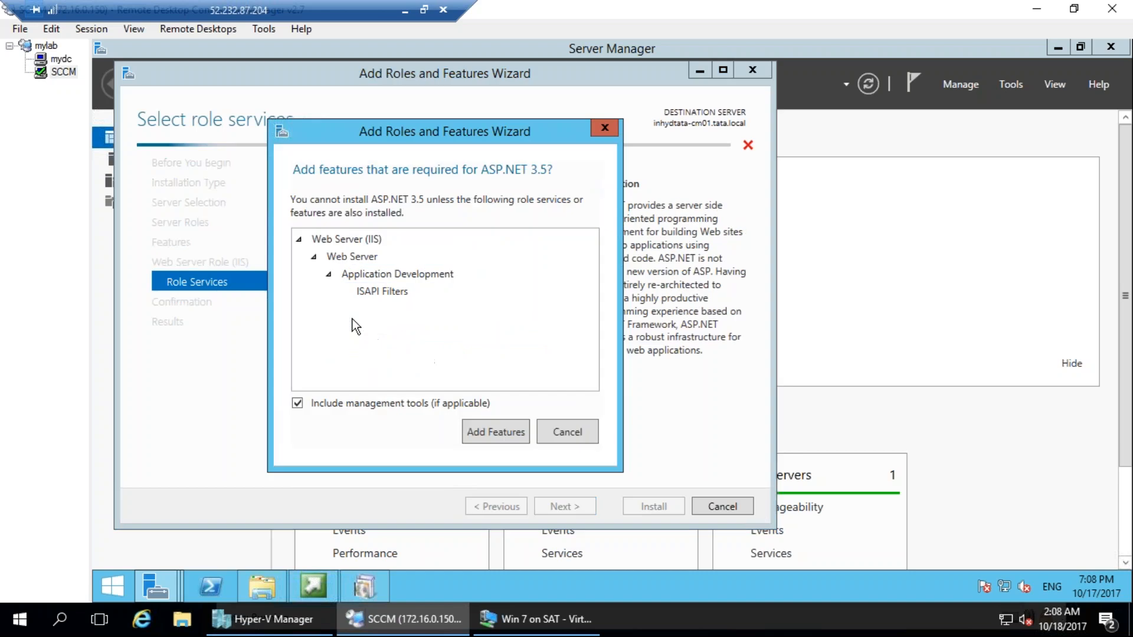
pyautogui.click(483, 437)
pyautogui.click(352, 326)
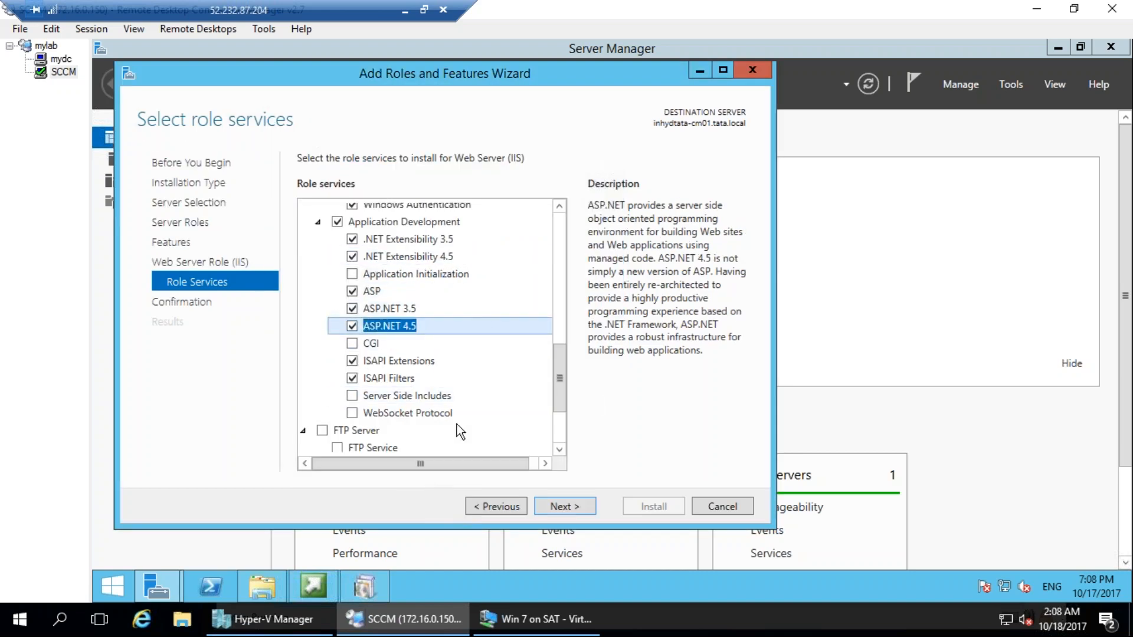
# Under Management Tools, select the IIS 6 Management Console, Scripting Tools and WMI Compatibility, plus IIS Management Scripts and Tools and Management Service.
pyautogui.scroll(-2, 457, 424)
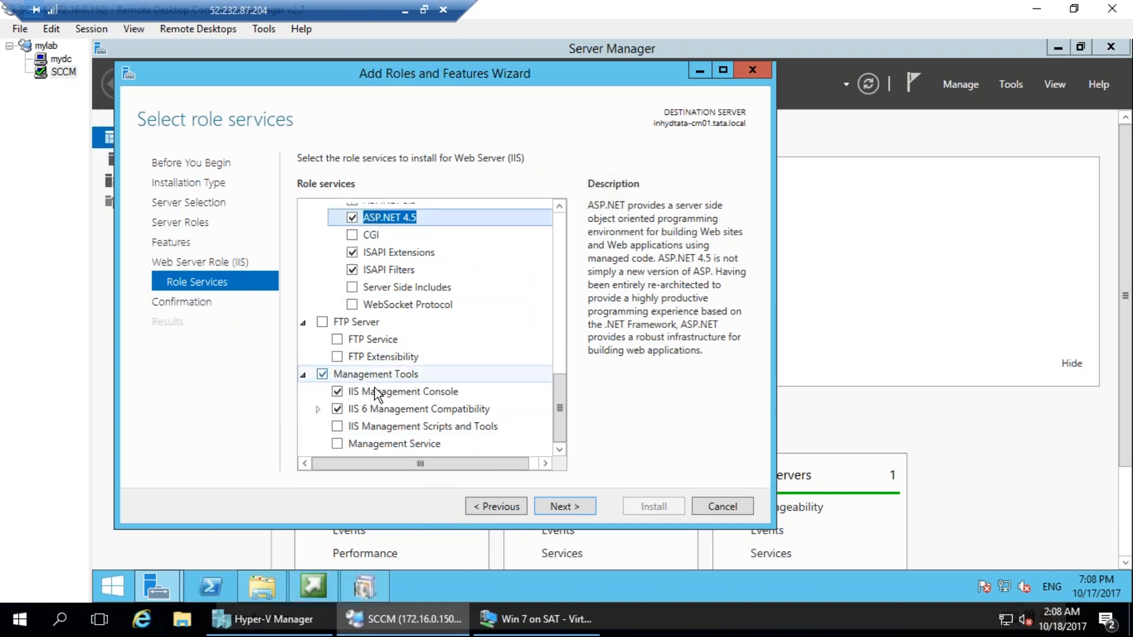
pyautogui.doubleClick(363, 409)
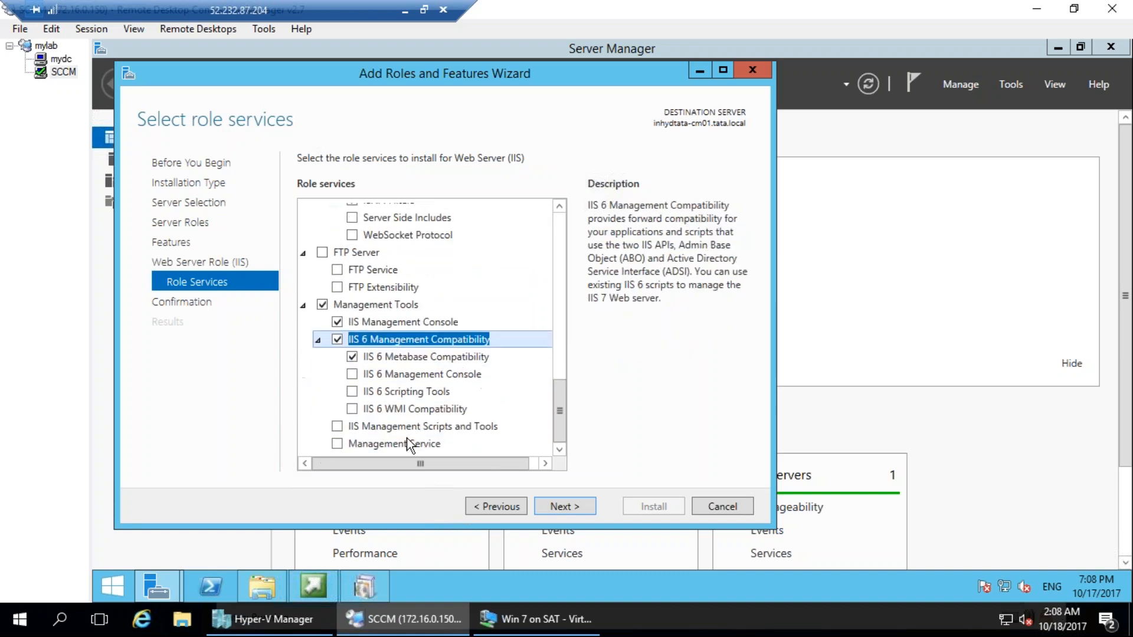
pyautogui.click(352, 408)
pyautogui.click(353, 391)
pyautogui.click(352, 374)
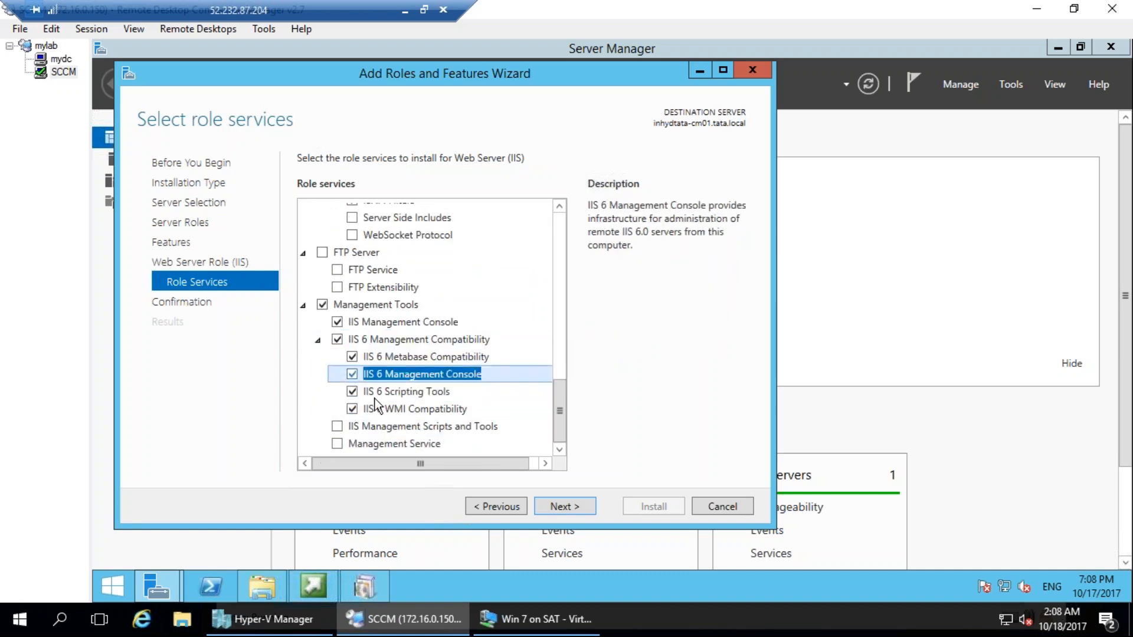
pyautogui.click(337, 427)
pyautogui.click(338, 444)
# Review the selected IIS role services under Performance, Security, Application Development and Management Tools.
pyautogui.scroll(1, 449, 430)
pyautogui.scroll(-1, 449, 434)
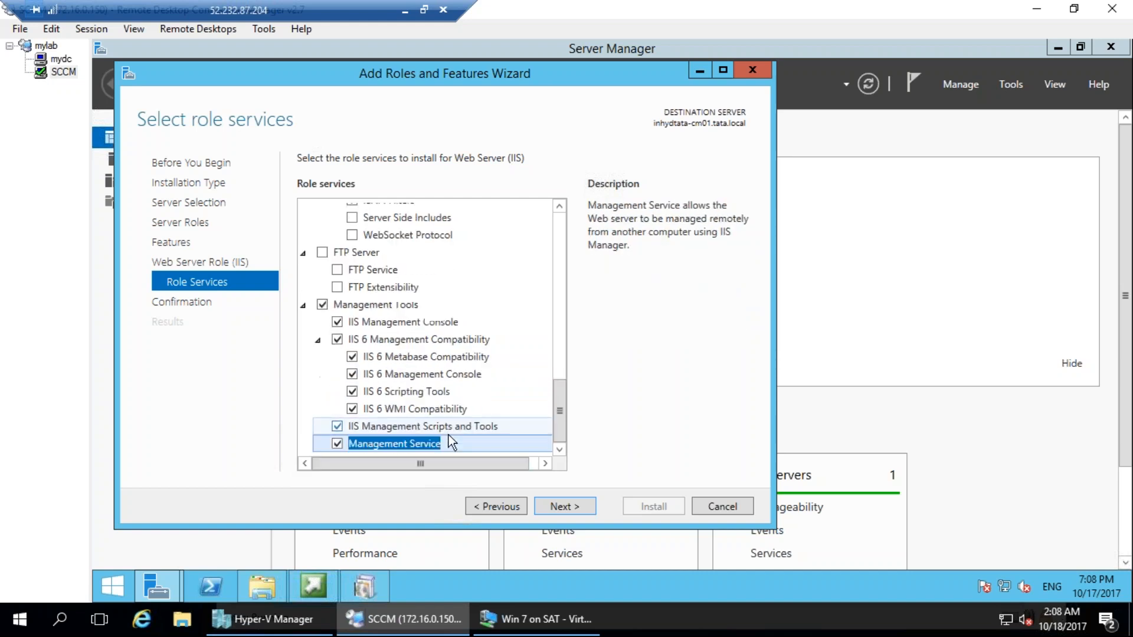
pyautogui.scroll(4, 425, 374)
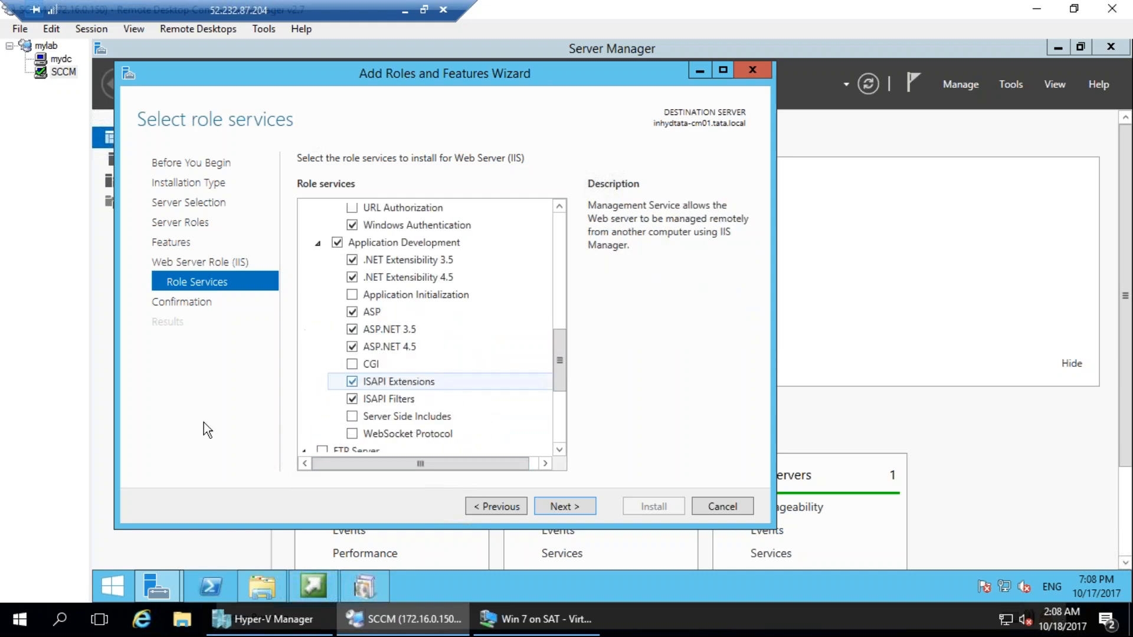
pyautogui.scroll(9, 449, 404)
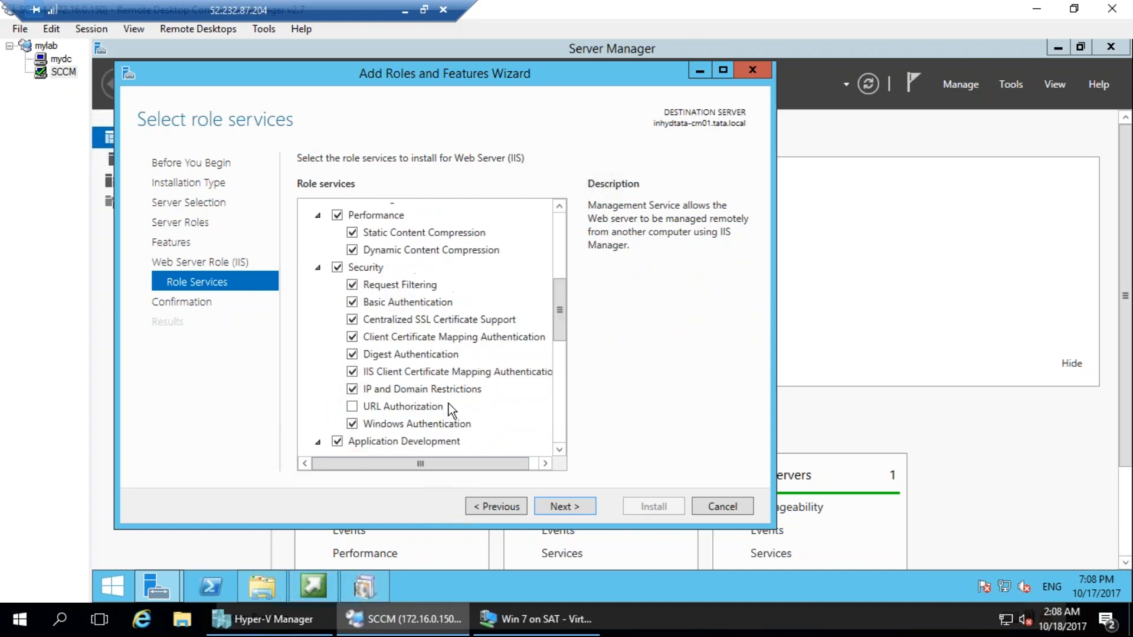
pyautogui.scroll(-10, 456, 404)
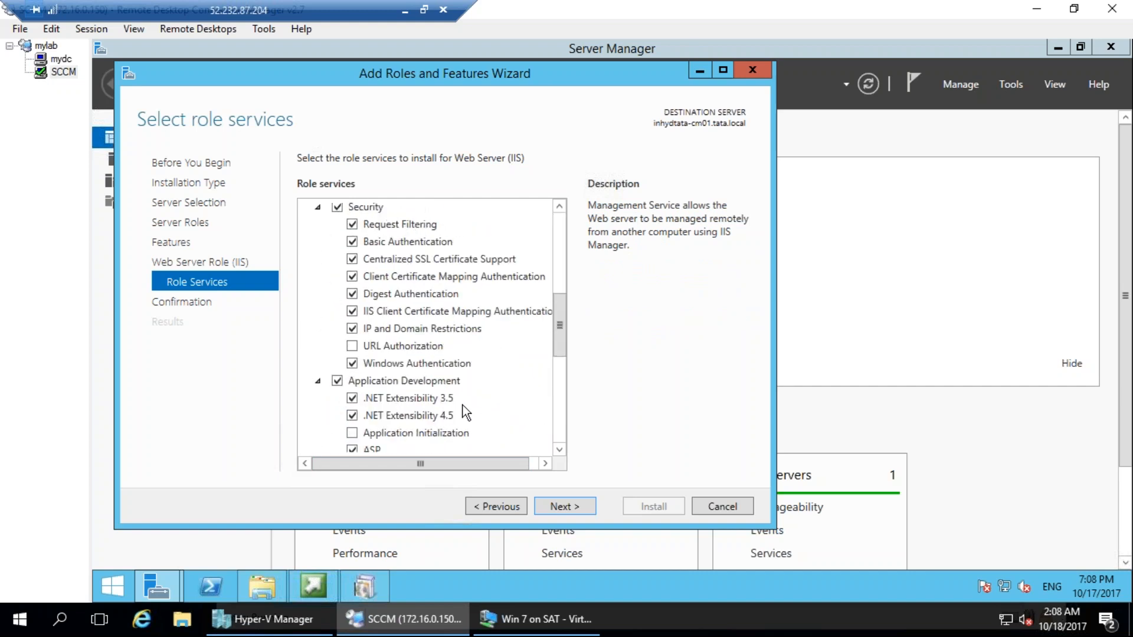
pyautogui.moveTo(361, 144)
pyautogui.mouseDown()
pyautogui.moveTo(395, 124)
pyautogui.moveTo(468, 112)
pyautogui.moveTo(458, 103)
pyautogui.mouseUp()
pyautogui.press('Escape')
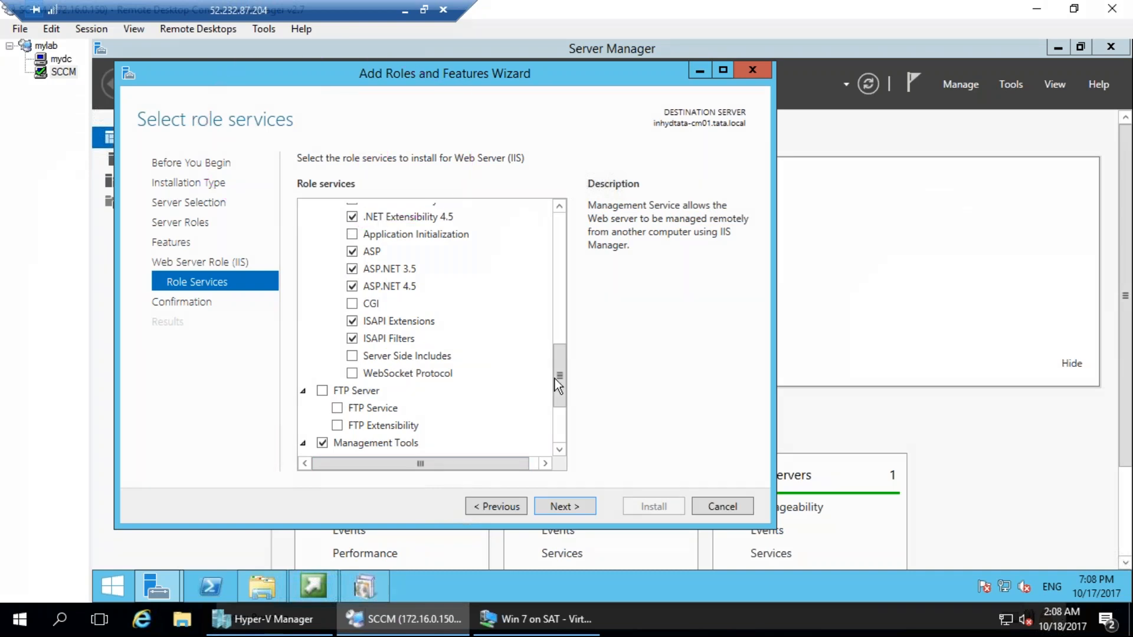
pyautogui.click(303, 443)
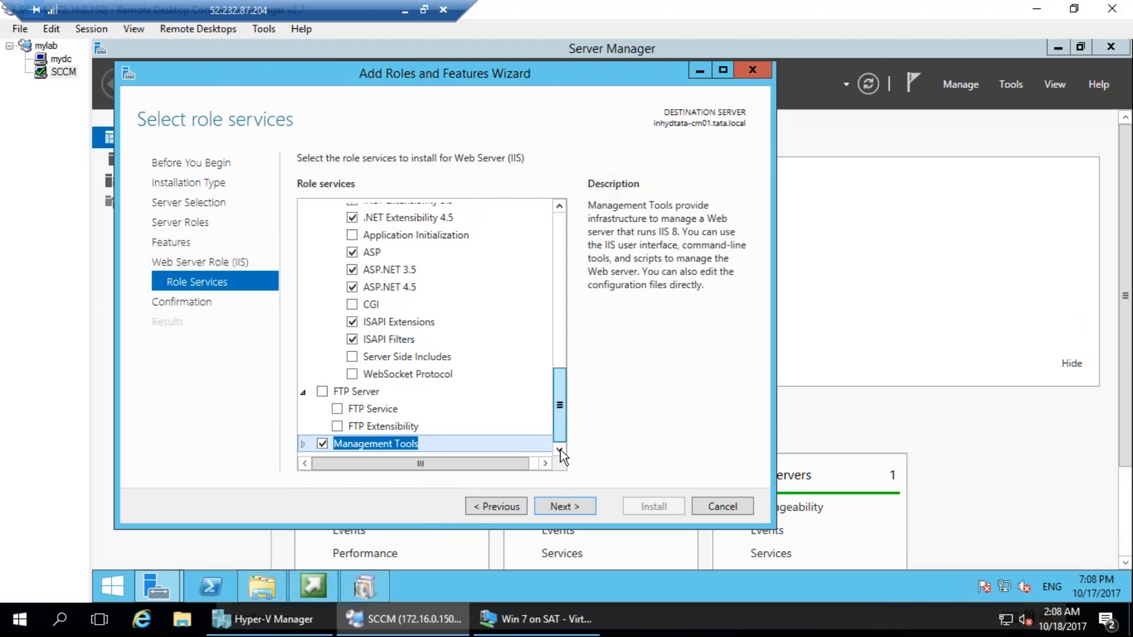
pyautogui.click(303, 444)
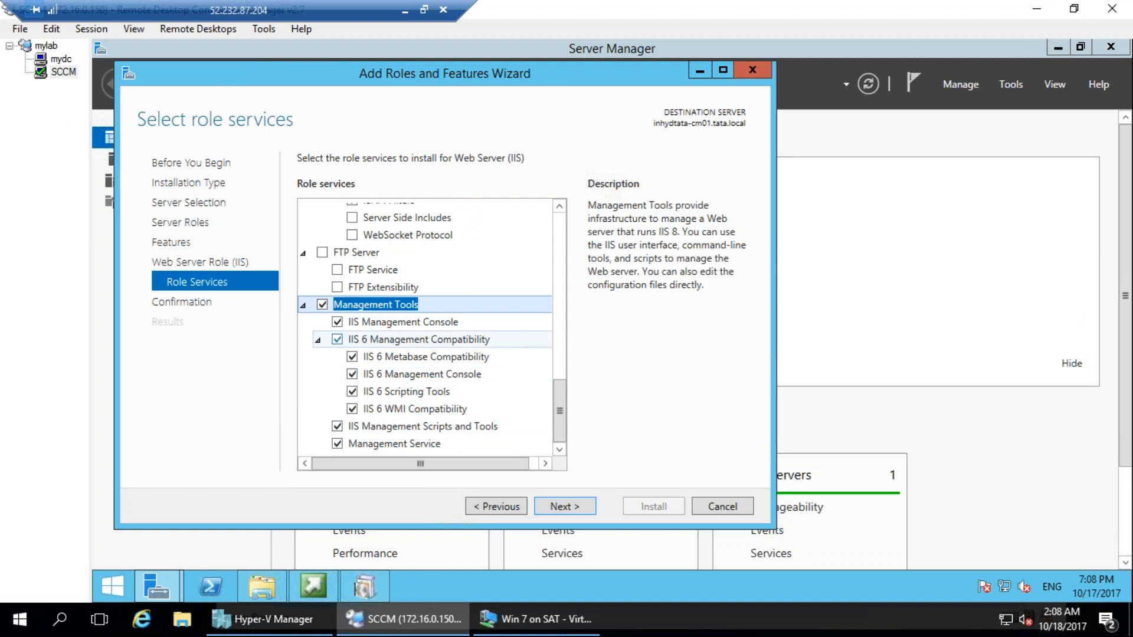
pyautogui.moveTo(495, 307)
pyautogui.mouseDown()
pyautogui.moveTo(258, 430)
pyautogui.moveTo(538, 337)
pyautogui.moveTo(324, 274)
pyautogui.mouseUp()
pyautogui.moveTo(698, 304)
pyautogui.mouseDown()
pyautogui.moveTo(558, 369)
pyautogui.moveTo(514, 367)
pyautogui.mouseUp()
pyautogui.moveTo(534, 157); pyautogui.dragTo(542, 197)
pyautogui.moveTo(593, 155); pyautogui.dragTo(599, 171)
pyautogui.moveTo(638, 146)
pyautogui.mouseDown()
pyautogui.moveTo(626, 168)
pyautogui.moveTo(683, 141)
pyautogui.mouseUp()
pyautogui.moveTo(631, 427); pyautogui.dragTo(637, 461)
pyautogui.moveTo(590, 434); pyautogui.dragTo(638, 405)
pyautogui.moveTo(621, 468)
pyautogui.mouseDown()
pyautogui.moveTo(673, 433)
pyautogui.moveTo(656, 406)
pyautogui.moveTo(665, 390)
pyautogui.moveTo(705, 424)
pyautogui.mouseUp()
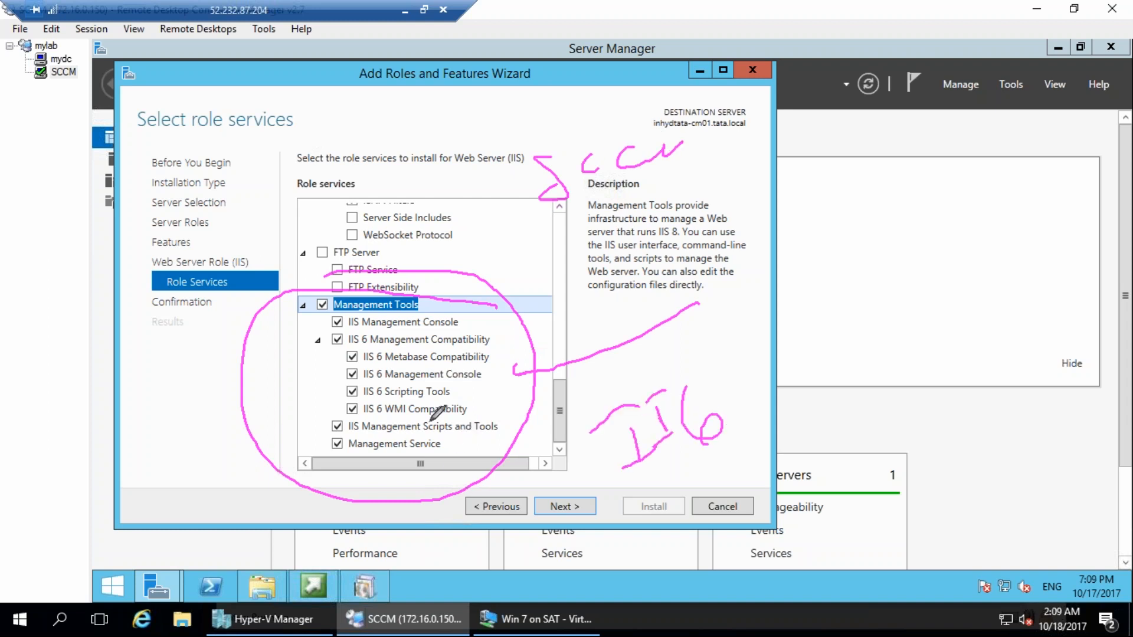
pyautogui.moveTo(460, 390)
pyautogui.mouseDown()
pyautogui.moveTo(505, 374)
pyautogui.moveTo(515, 389)
pyautogui.mouseUp()
pyautogui.moveTo(495, 364); pyautogui.dragTo(506, 334)
pyautogui.click(1039, 286)
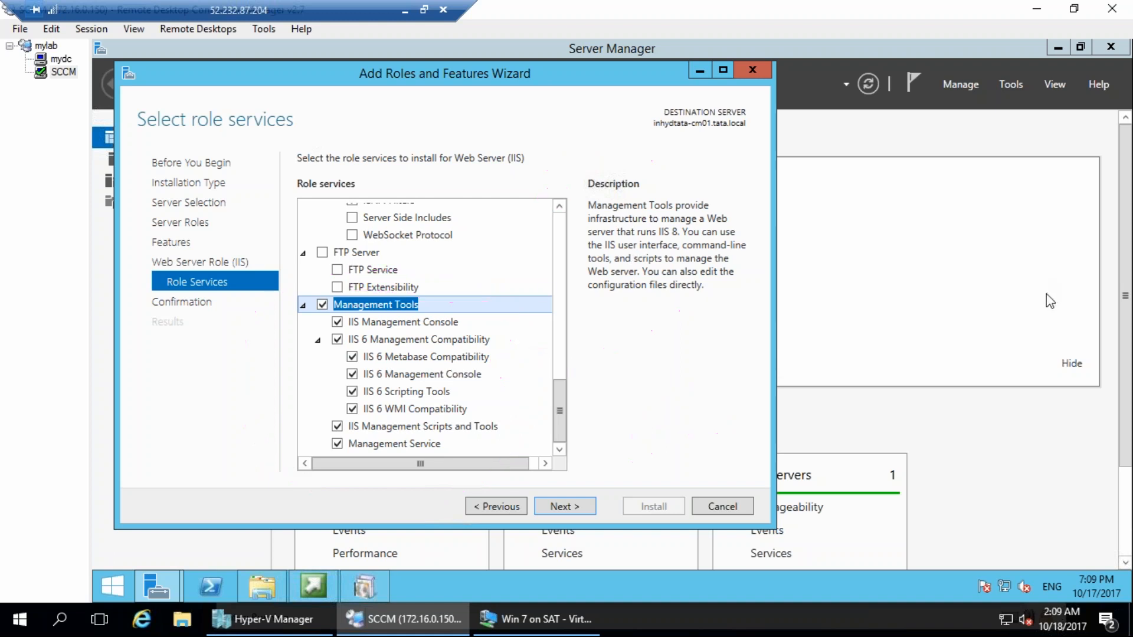
# Accept the role services selection and start installing the roles and features on inhydtata-cm01.tata.local.
pyautogui.click(590, 507)
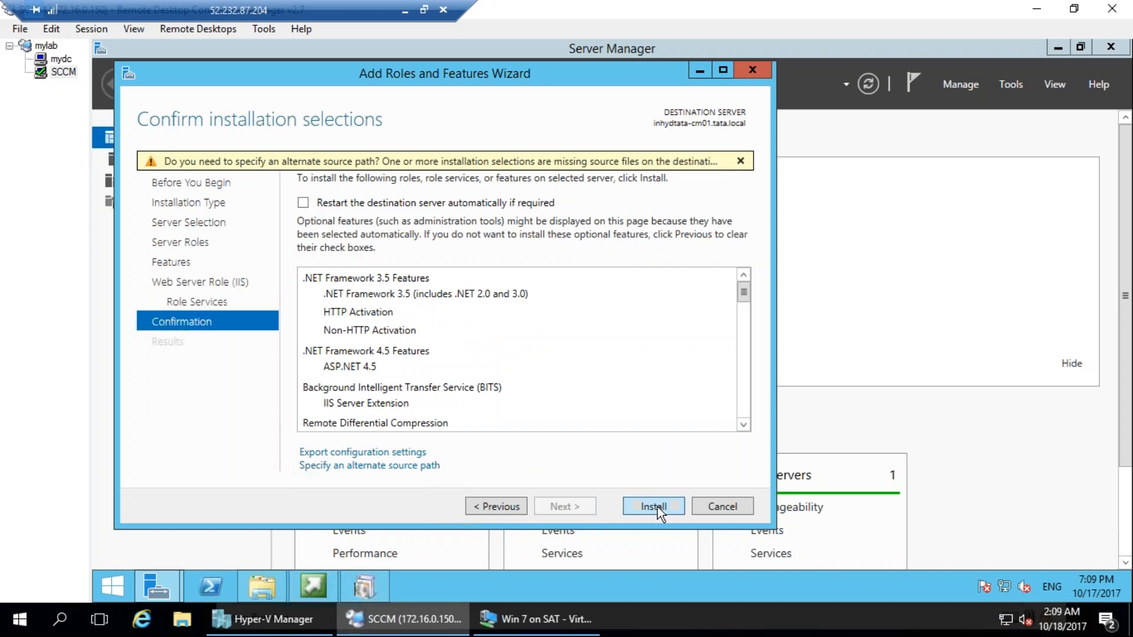
pyautogui.click(657, 507)
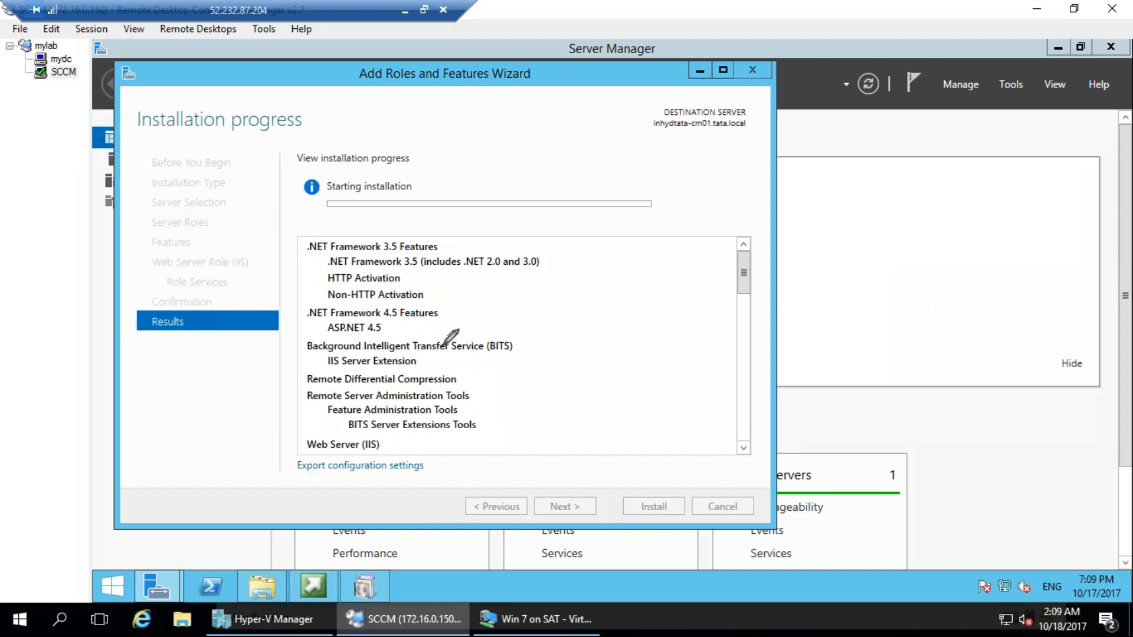
pyautogui.moveTo(413, 93); pyautogui.dragTo(401, 88)
pyautogui.press('Escape')
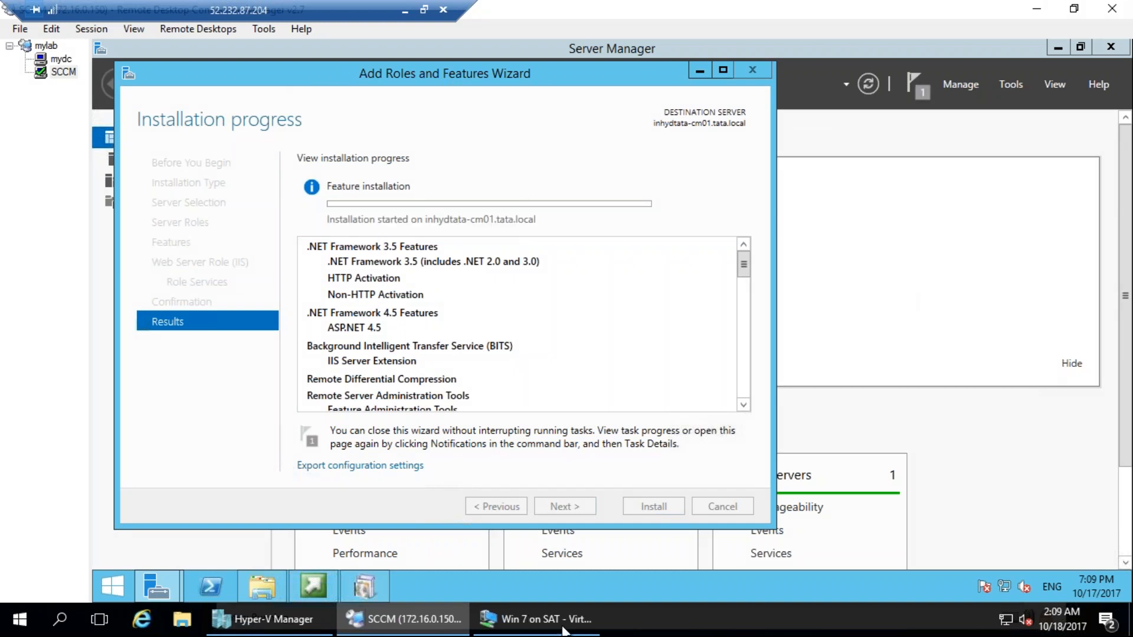
# Switch to the Win 7 virtual machine, close its domain change dialogs and restart it immediately.
pyautogui.click(531, 619)
pyautogui.click(719, 333)
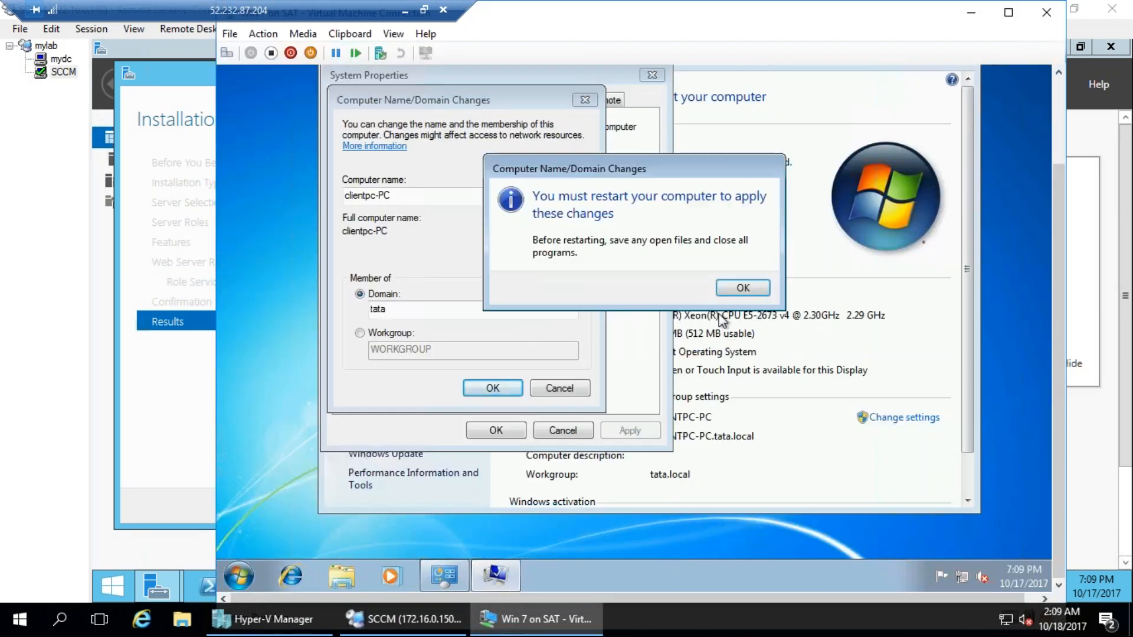
pyautogui.click(750, 284)
pyautogui.click(508, 430)
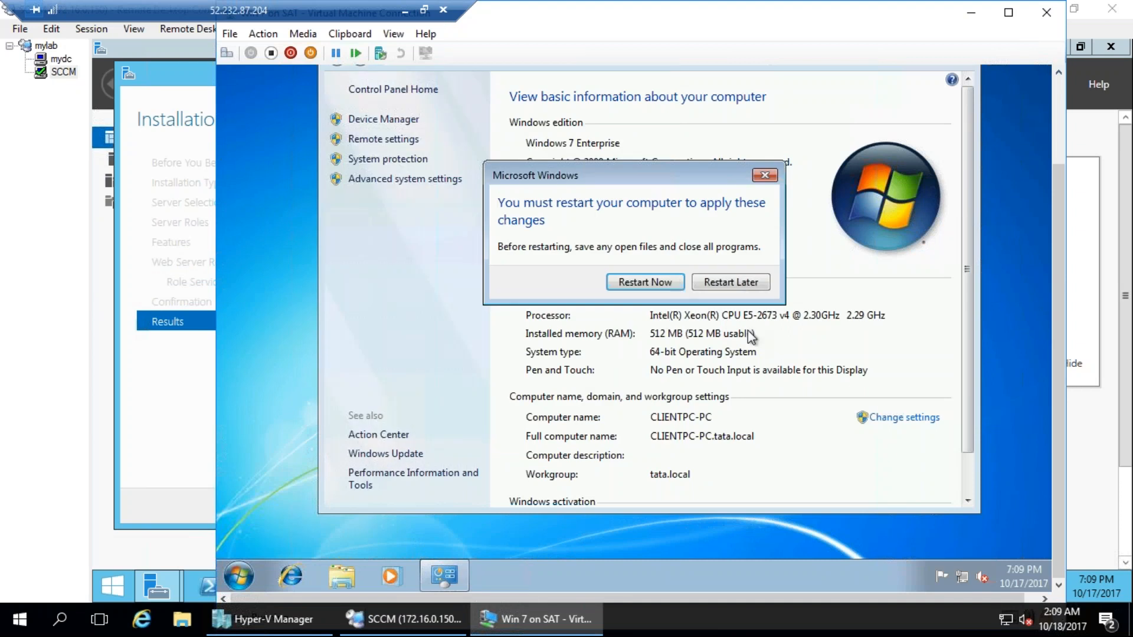
pyautogui.click(679, 284)
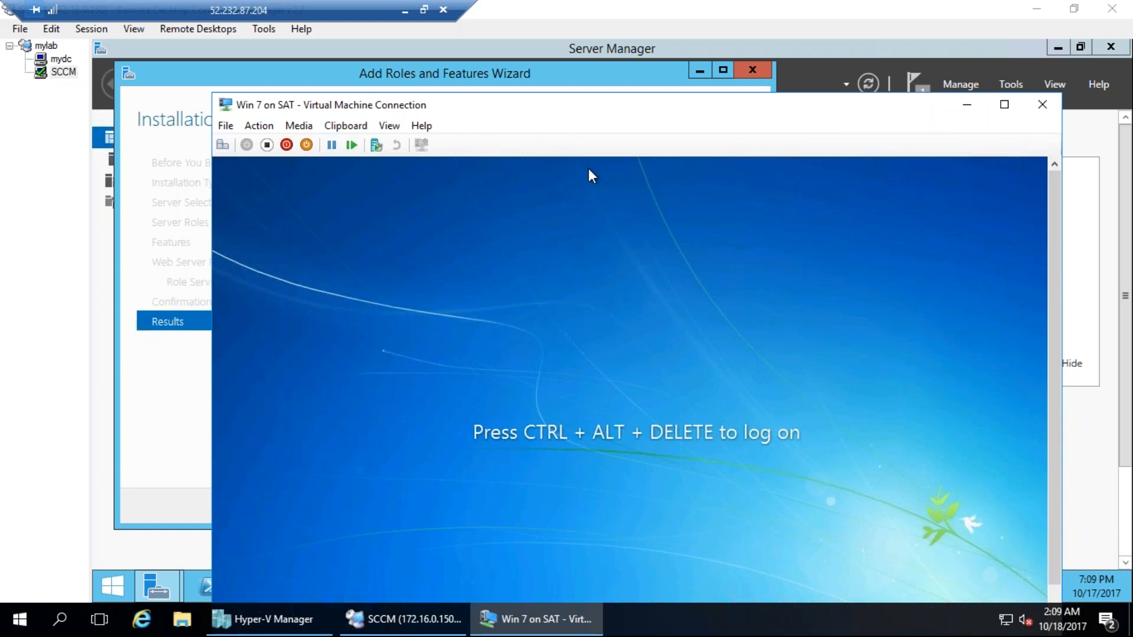
# Log on to the Win 7 virtual machine as another user, tata\administrator, entering the account password.
pyautogui.click(224, 145)
pyautogui.moveTo(544, 102); pyautogui.dragTo(514, 30)
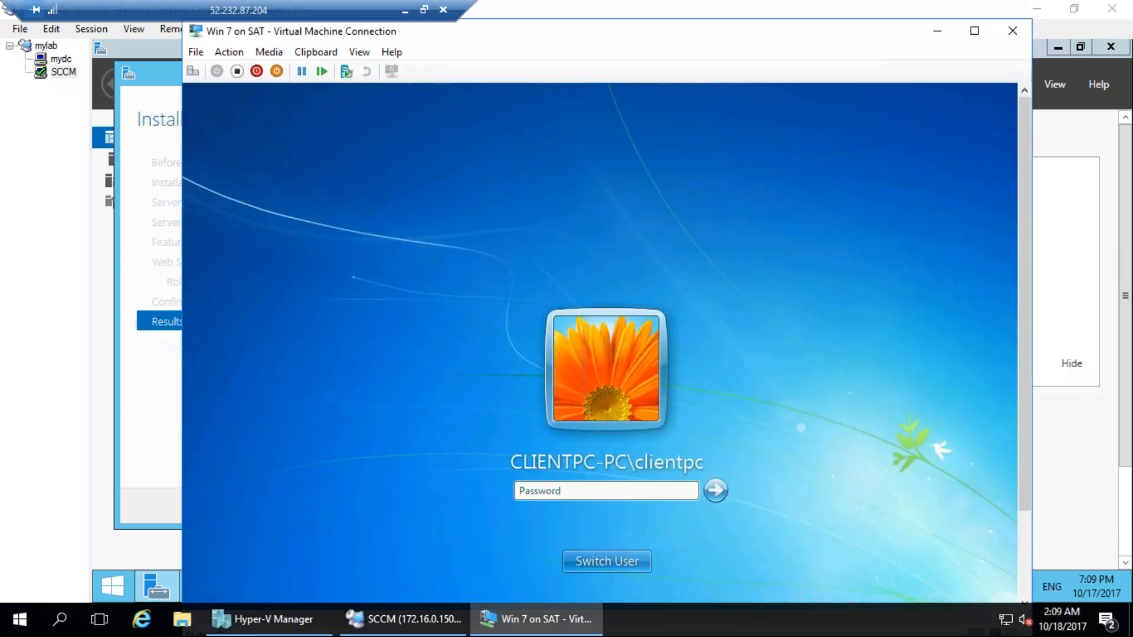
pyautogui.moveTo(572, 399); pyautogui.dragTo(508, 397)
pyautogui.moveTo(255, 277); pyautogui.dragTo(337, 223)
pyautogui.moveTo(314, 285)
pyautogui.mouseDown()
pyautogui.moveTo(374, 351)
pyautogui.moveTo(423, 257)
pyautogui.moveTo(503, 213)
pyautogui.mouseUp()
pyautogui.moveTo(384, 158)
pyautogui.mouseDown()
pyautogui.moveTo(488, 269)
pyautogui.moveTo(488, 248)
pyautogui.mouseUp()
pyautogui.click(611, 561)
pyautogui.click(662, 466)
pyautogui.write('tata\\administ')
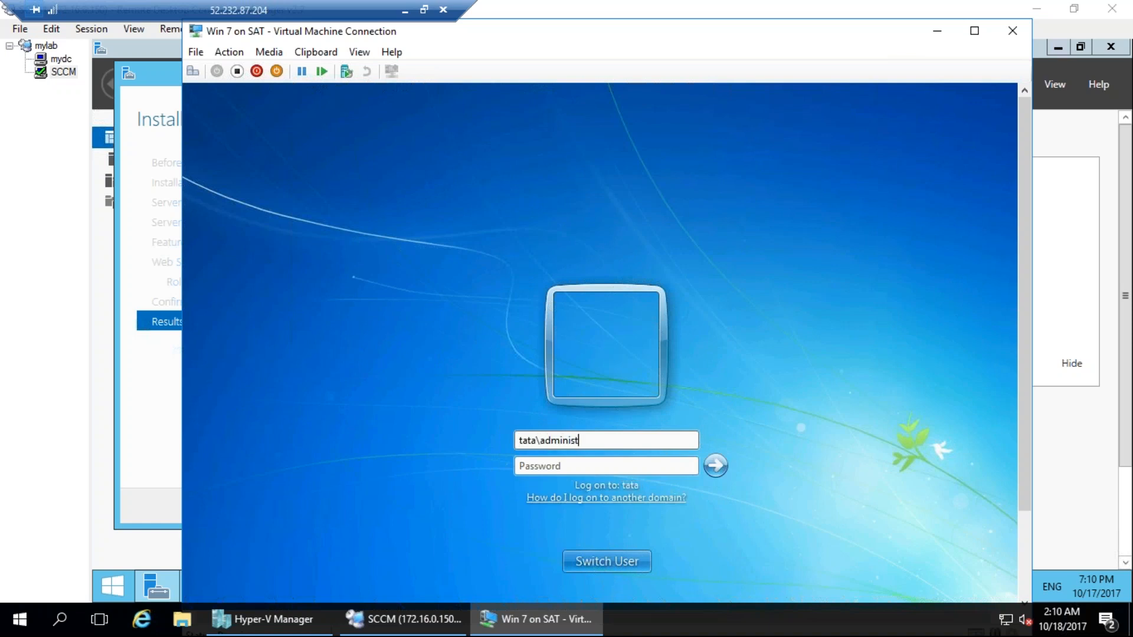
pyautogui.write('••')
pyautogui.press('Return')
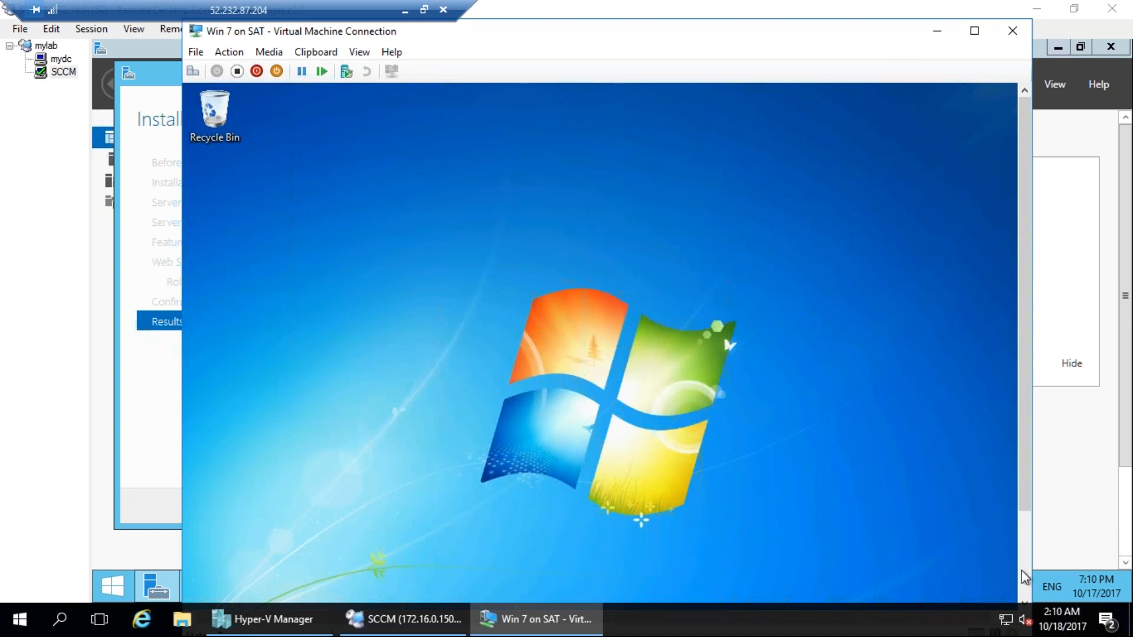
# Show the client's Control Panel as small icons and check the Windows Firewall state for all network types.
pyautogui.moveTo(1025, 491); pyautogui.dragTo(1025, 580)
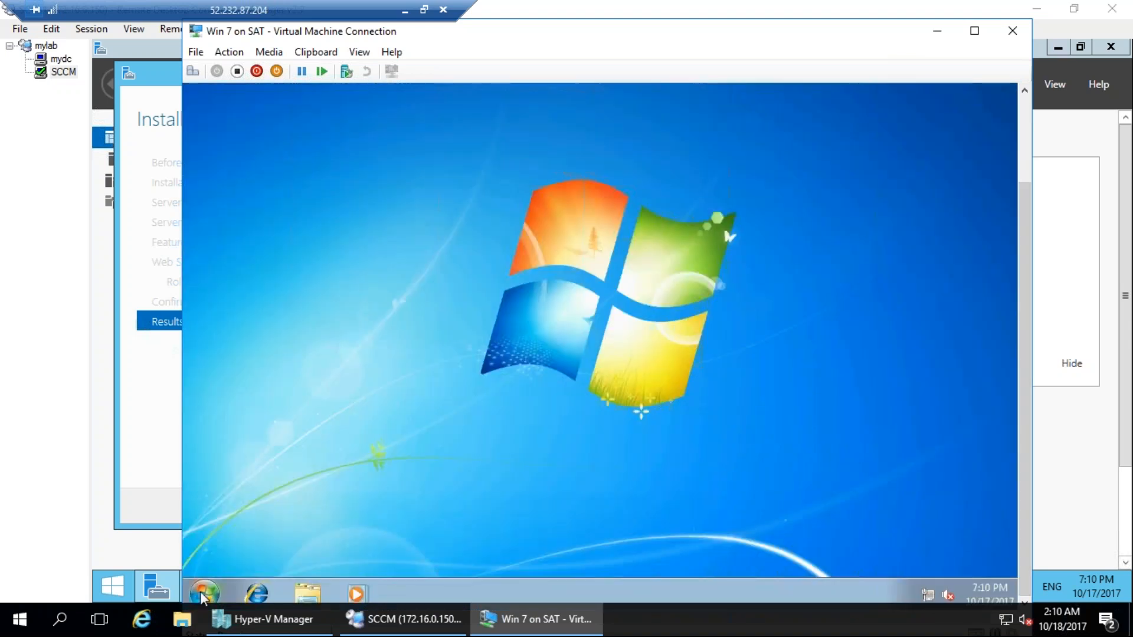
pyautogui.click(205, 592)
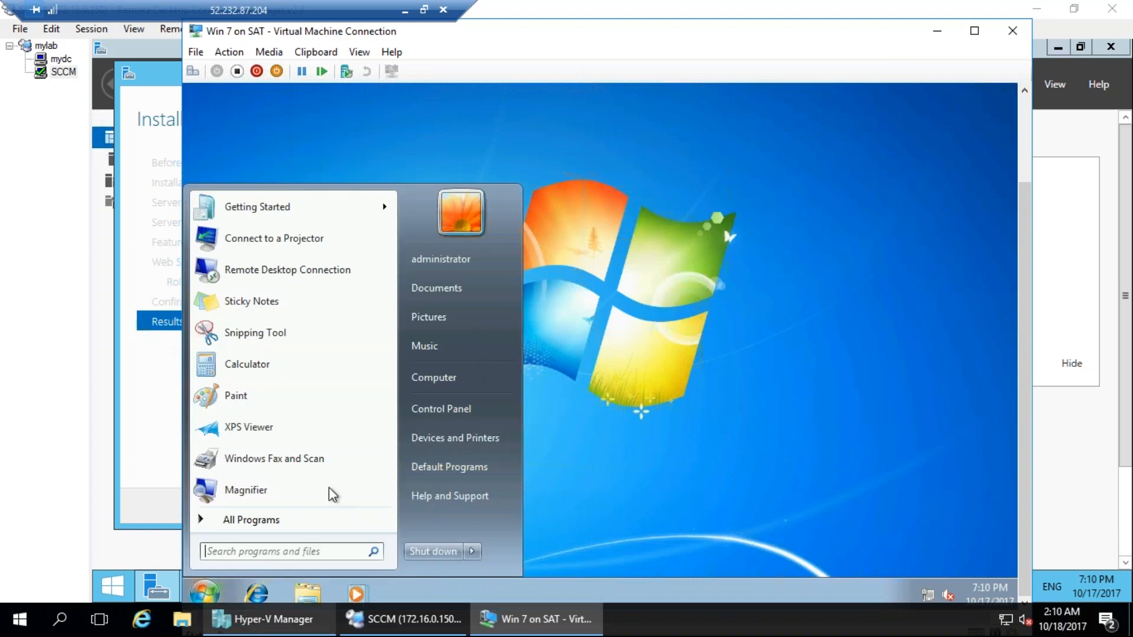
pyautogui.click(437, 417)
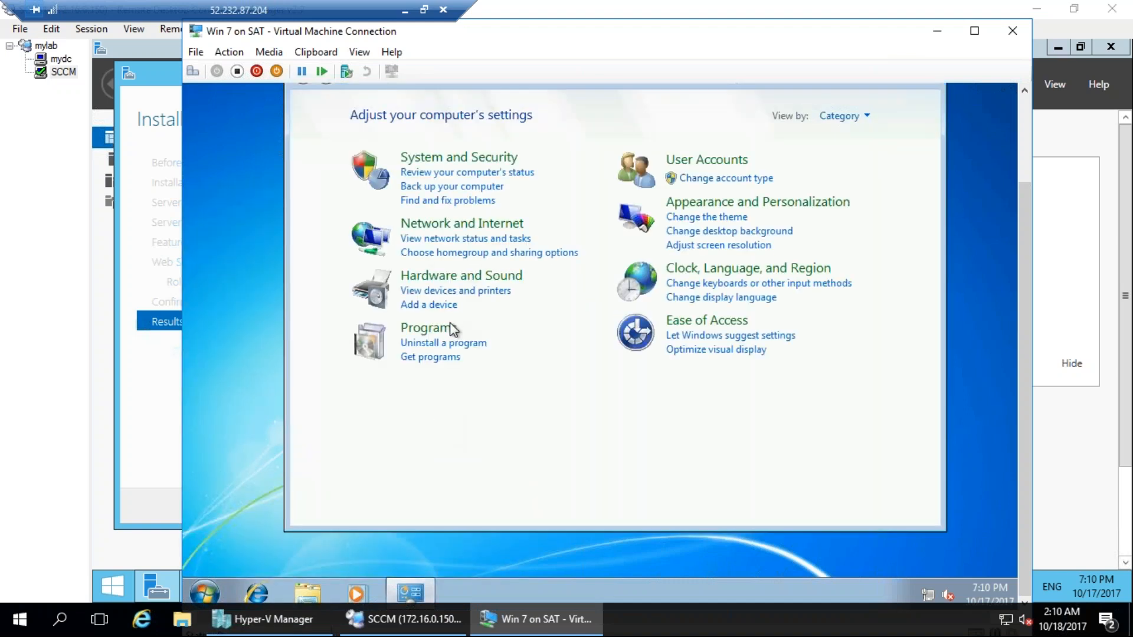
pyautogui.click(840, 116)
pyautogui.click(845, 180)
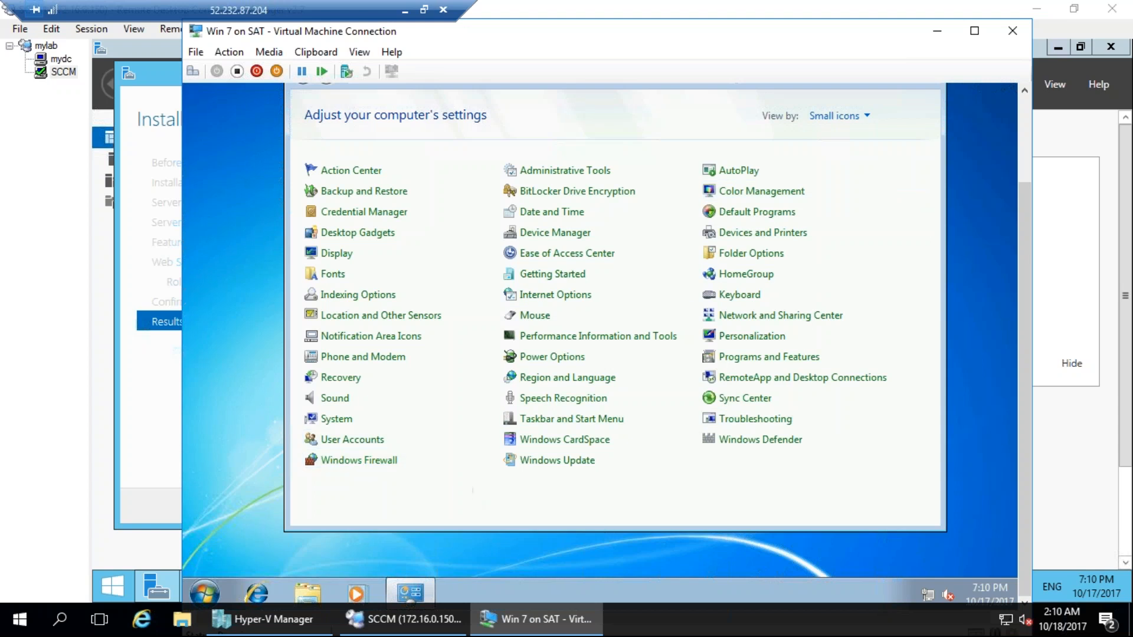
pyautogui.click(359, 460)
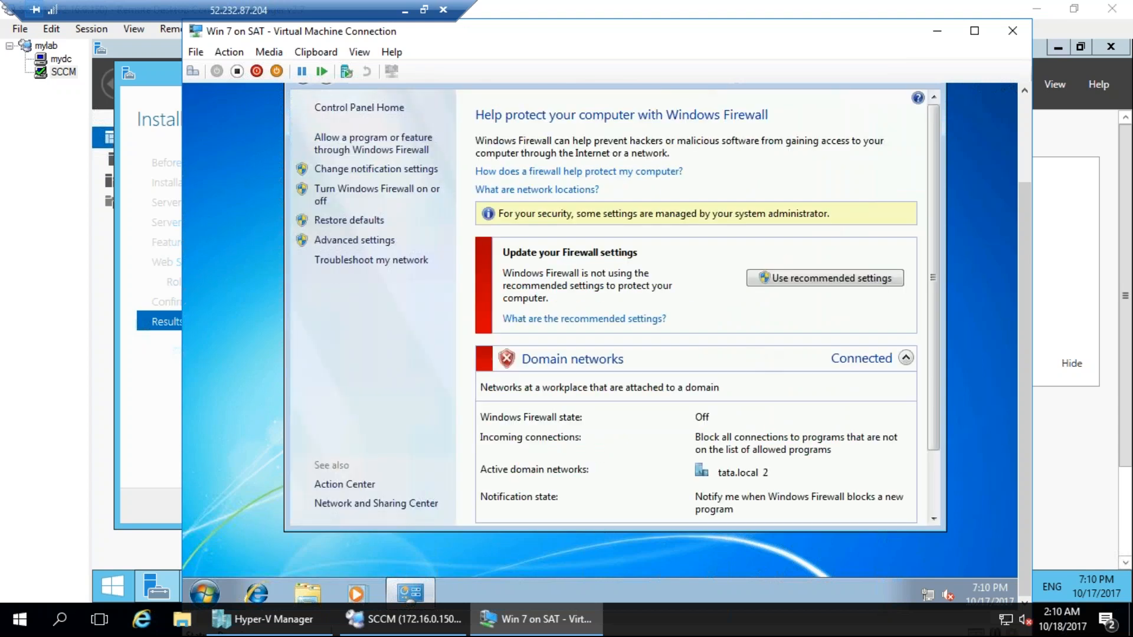
pyautogui.scroll(-3, 698, 406)
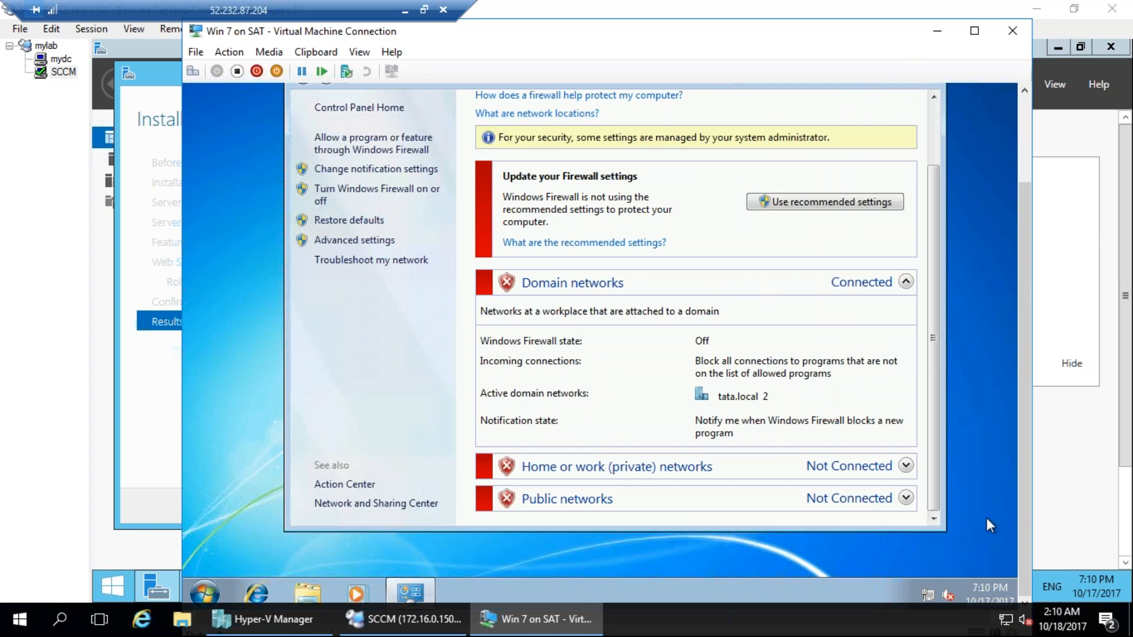
# Run ipconfig in a command prompt on the Windows 7 client to look up its IP address.
pyautogui.click(205, 592)
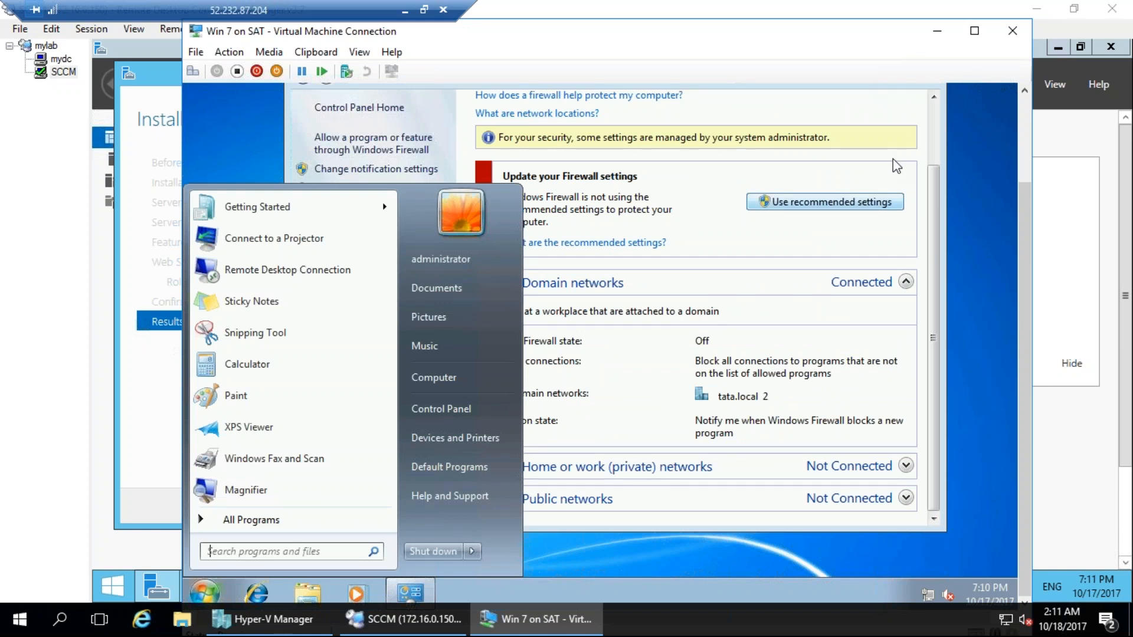
pyautogui.write('cmd')
pyautogui.press('Return')
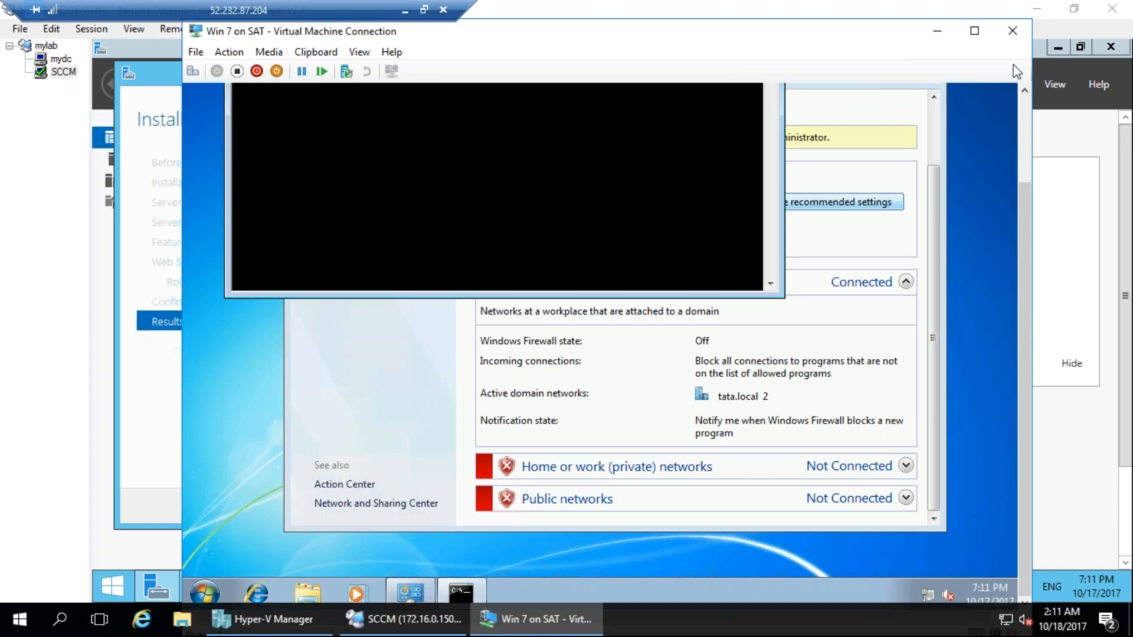
pyautogui.click(1025, 104)
pyautogui.write('ipconfig')
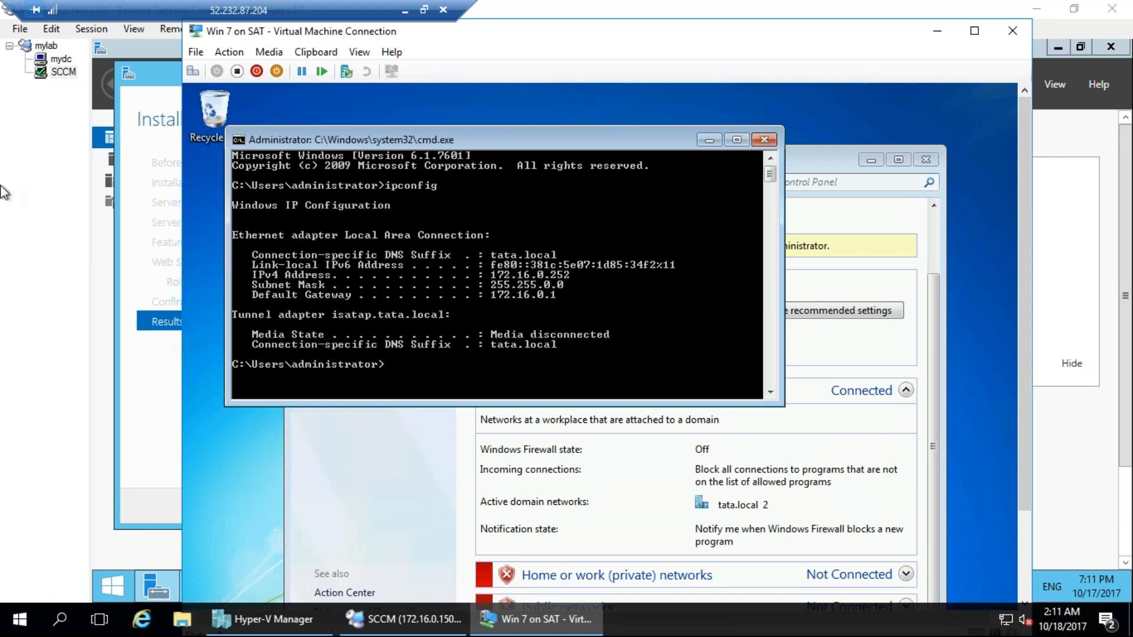
# Switch to Remote Desktop Connection Manager and start adding a server to the mylab group with server name 172.16.0.252.
pyautogui.click(49, 48)
pyautogui.rightClick(50, 52)
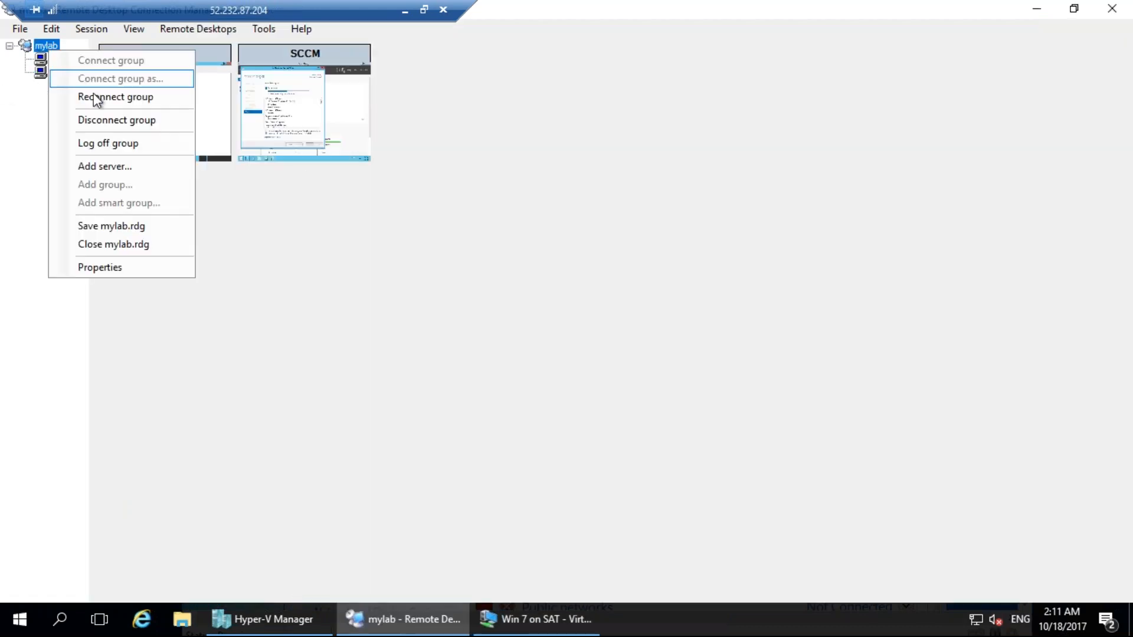
pyautogui.click(111, 172)
pyautogui.write('client')
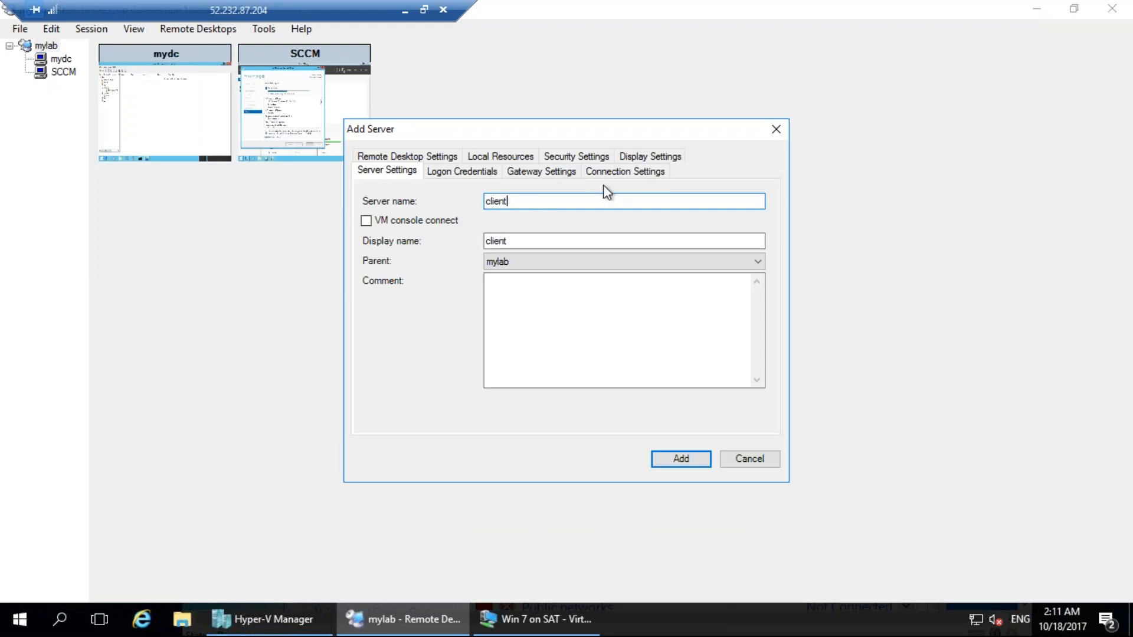
pyautogui.moveTo(470, 201); pyautogui.dragTo(509, 201)
pyautogui.press('Right')
pyautogui.press('Delete')
pyautogui.press('End')
pyautogui.press('Tab')
pyautogui.hotkey('shift', 'Tab')
pyautogui.press('BackSpace')
pyautogui.press('BackSpace')
pyautogui.press('BackSpace')
pyautogui.press('BackSpace')
pyautogui.press('BackSpace')
pyautogui.write('172.16.0.252')
pyautogui.press('Tab')
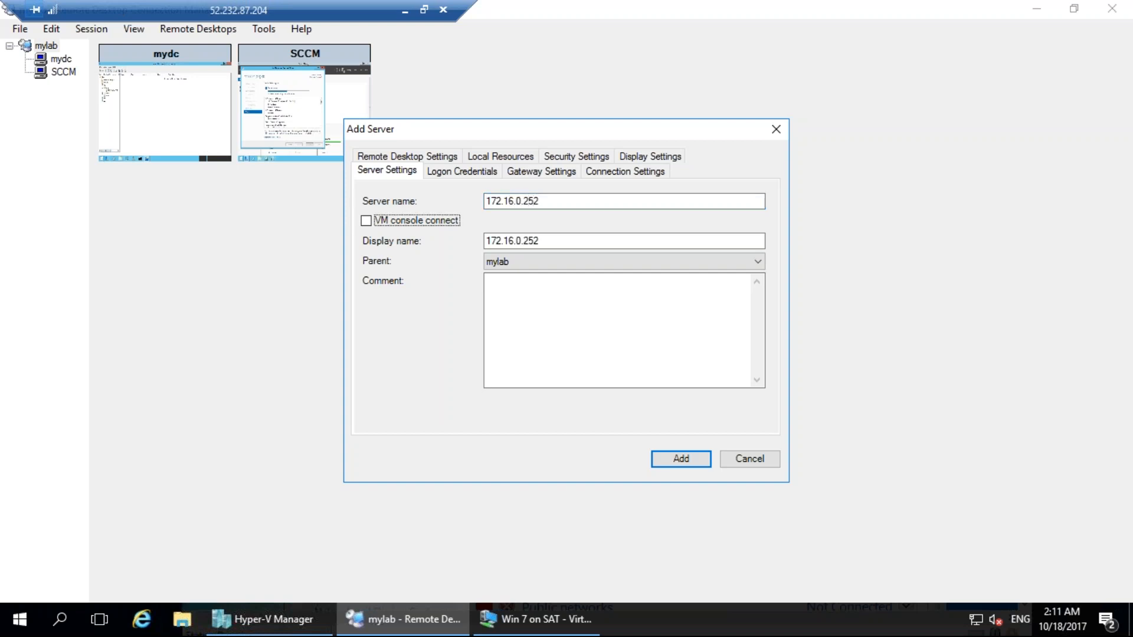
# Set the new server's display name to clientpc, add it to mylab and connect to it.
pyautogui.press('Tab')
pyautogui.write('clientpc')
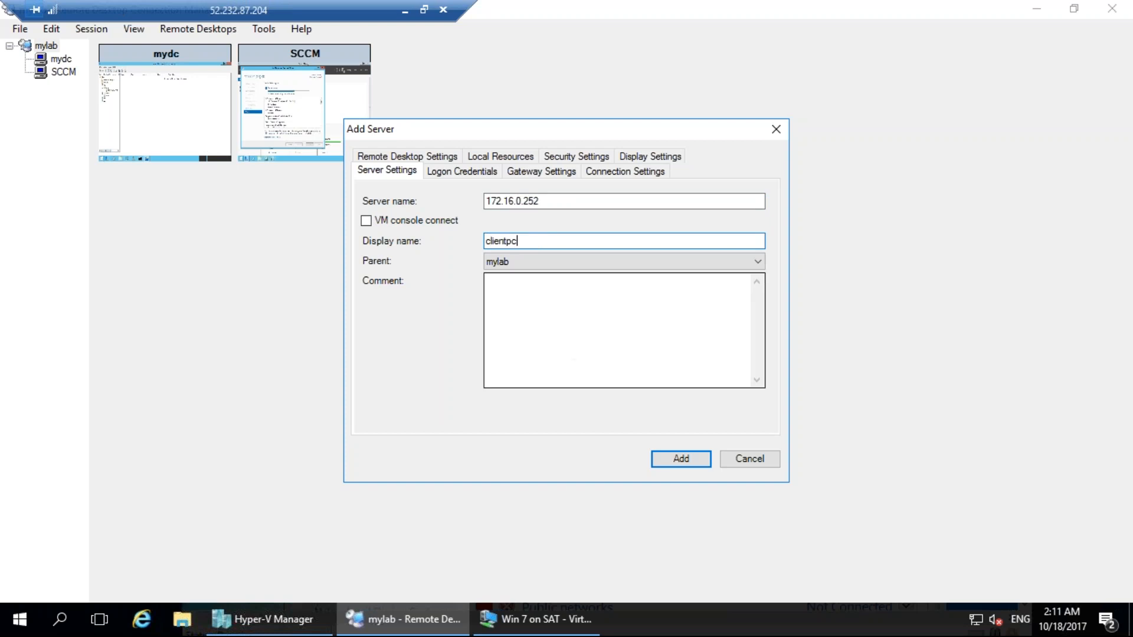
pyautogui.click(677, 461)
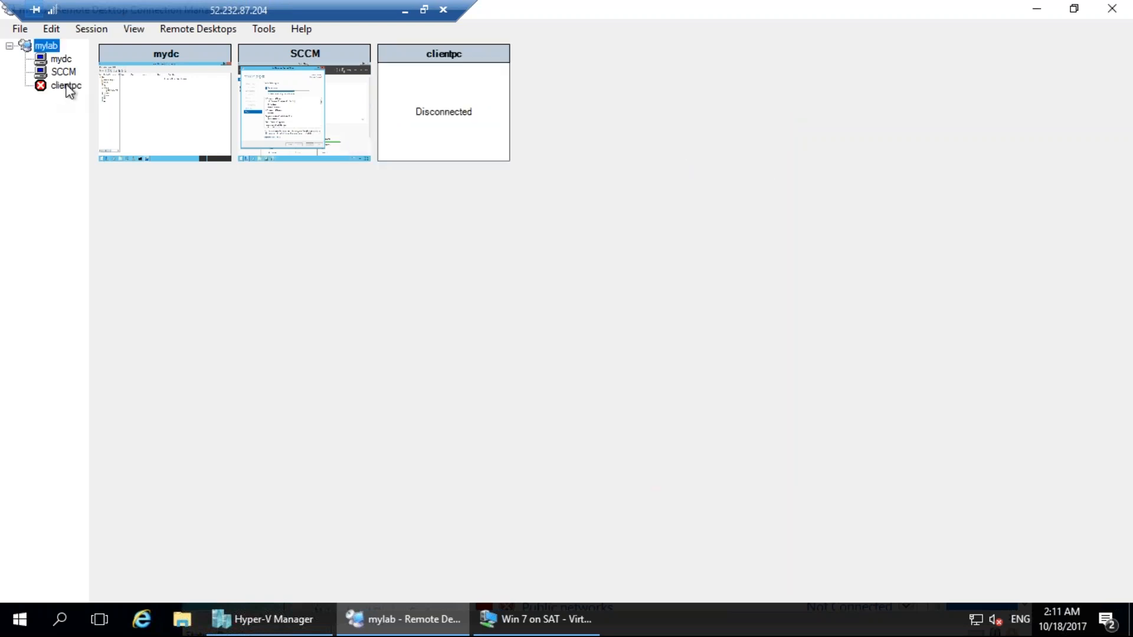
pyautogui.doubleClick(73, 92)
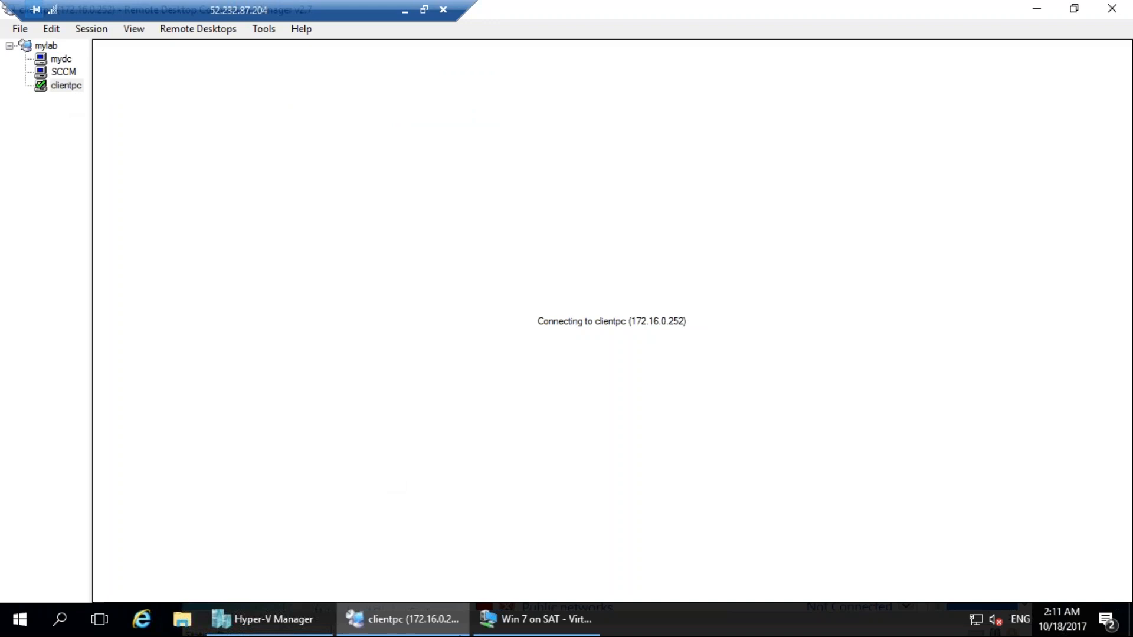
# Switch to the Win 7 on SAT virtual machine window, enlarge it and open the client computer's system properties.
pyautogui.click(518, 630)
pyautogui.rightClick(518, 630)
pyautogui.click(709, 466)
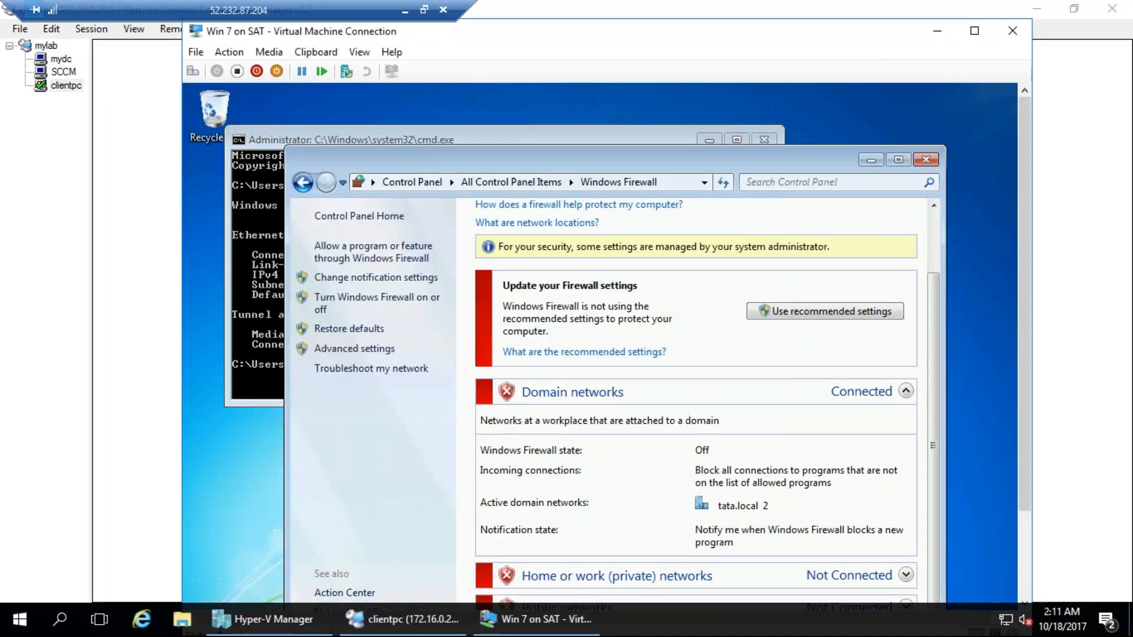
pyautogui.doubleClick(822, 37)
pyautogui.moveTo(842, 377); pyautogui.dragTo(841, 567)
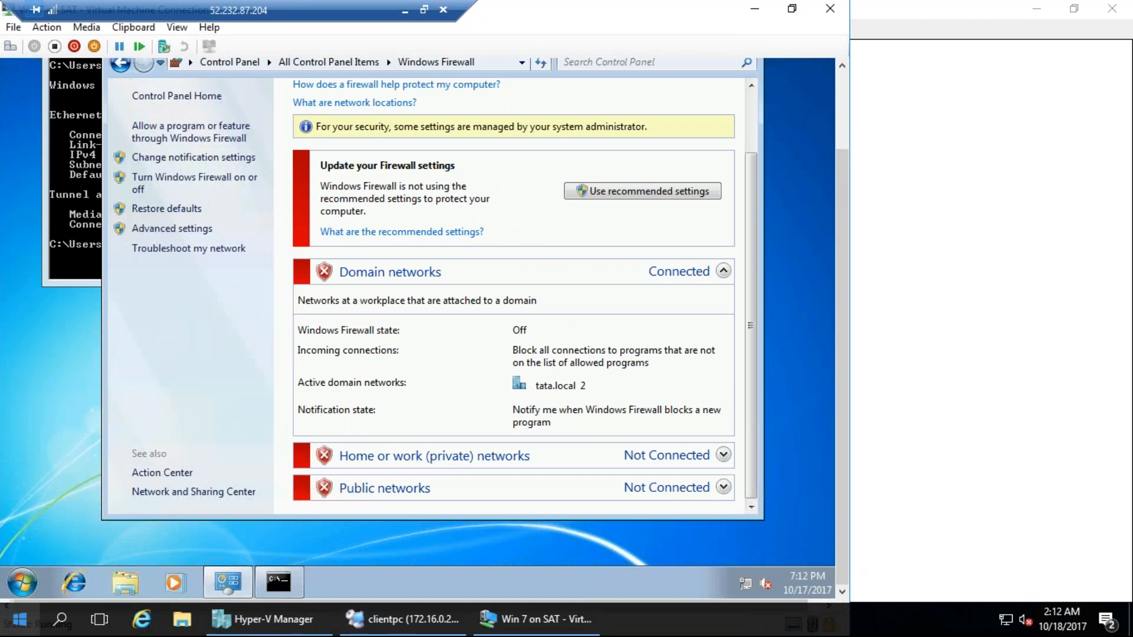
pyautogui.click(22, 583)
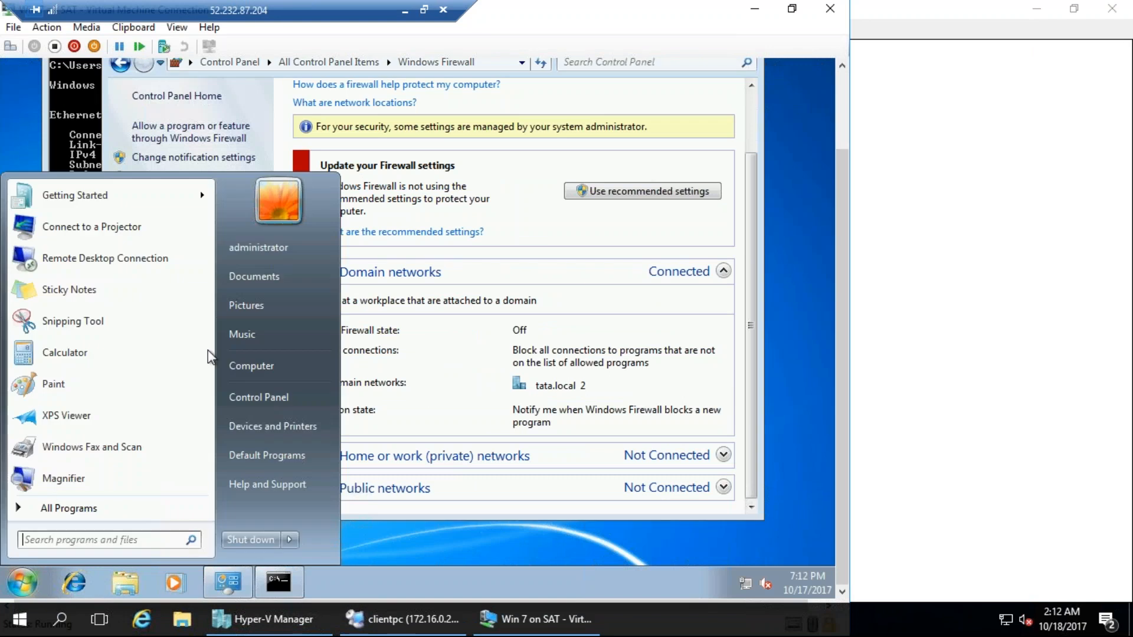
pyautogui.rightClick(257, 359)
pyautogui.click(297, 498)
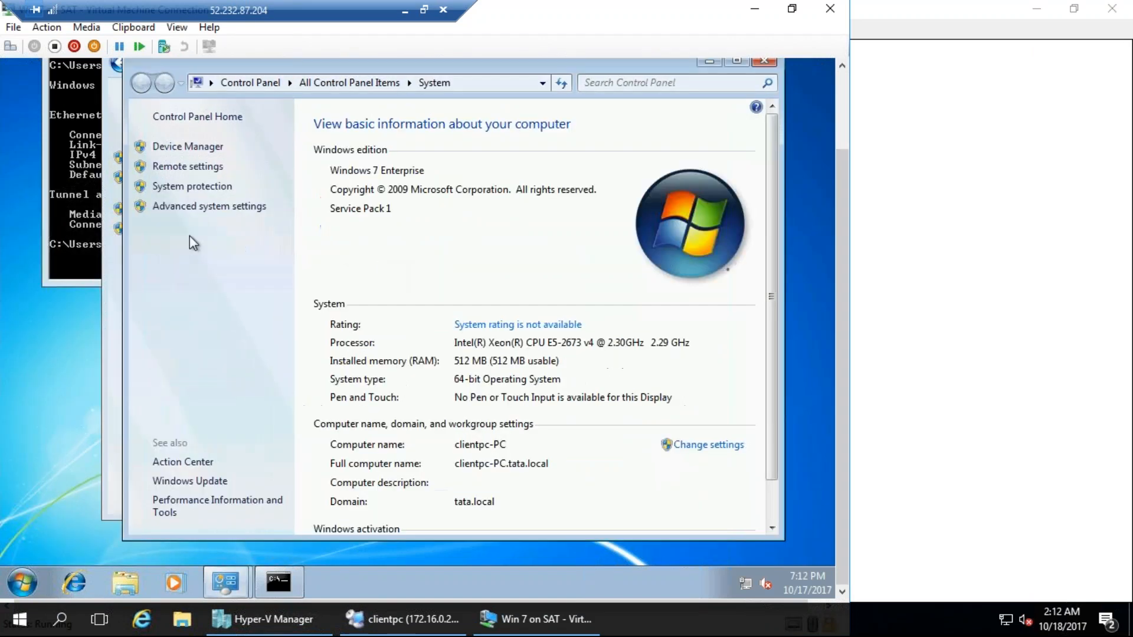
# Allow Remote Desktop connections to the client from computers running any version of Remote Desktop and apply the remote settings.
pyautogui.click(180, 167)
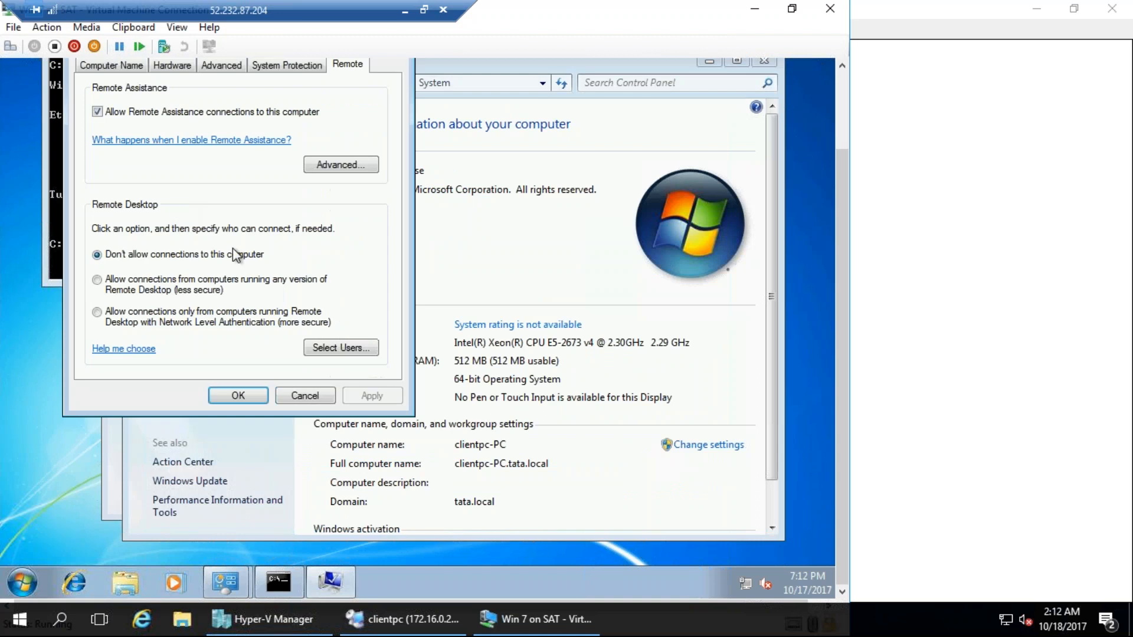
pyautogui.click(152, 282)
pyautogui.click(236, 397)
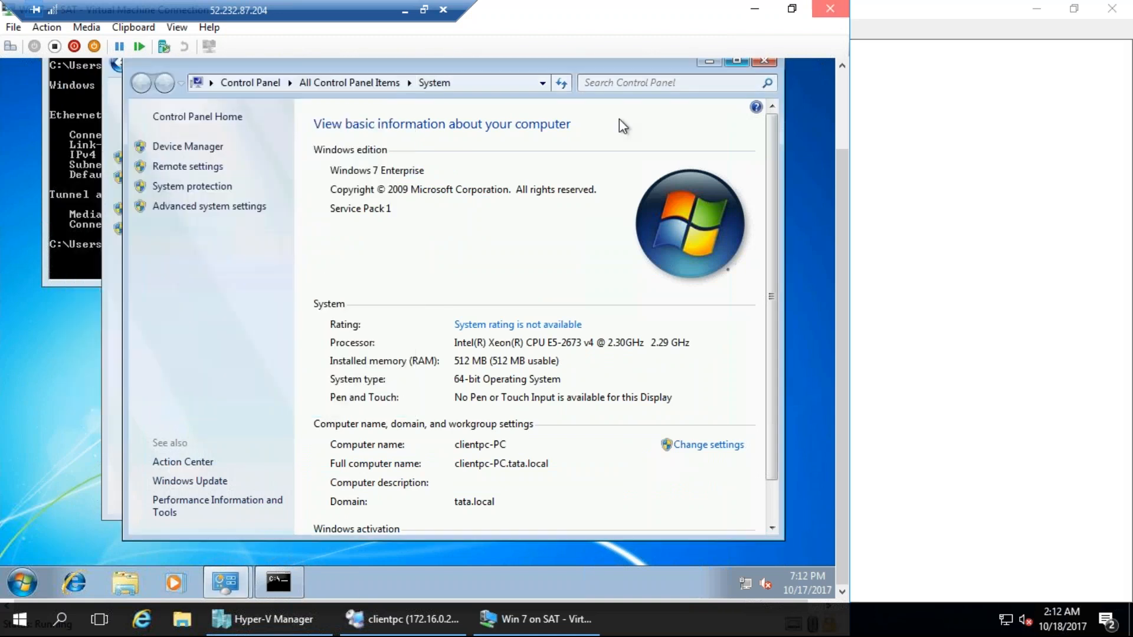
# Close the virtual machine window, connect to clientpc in Remote Desktop Connection Manager, and accept its certificate without being asked again.
pyautogui.click(830, 9)
pyautogui.doubleClick(61, 86)
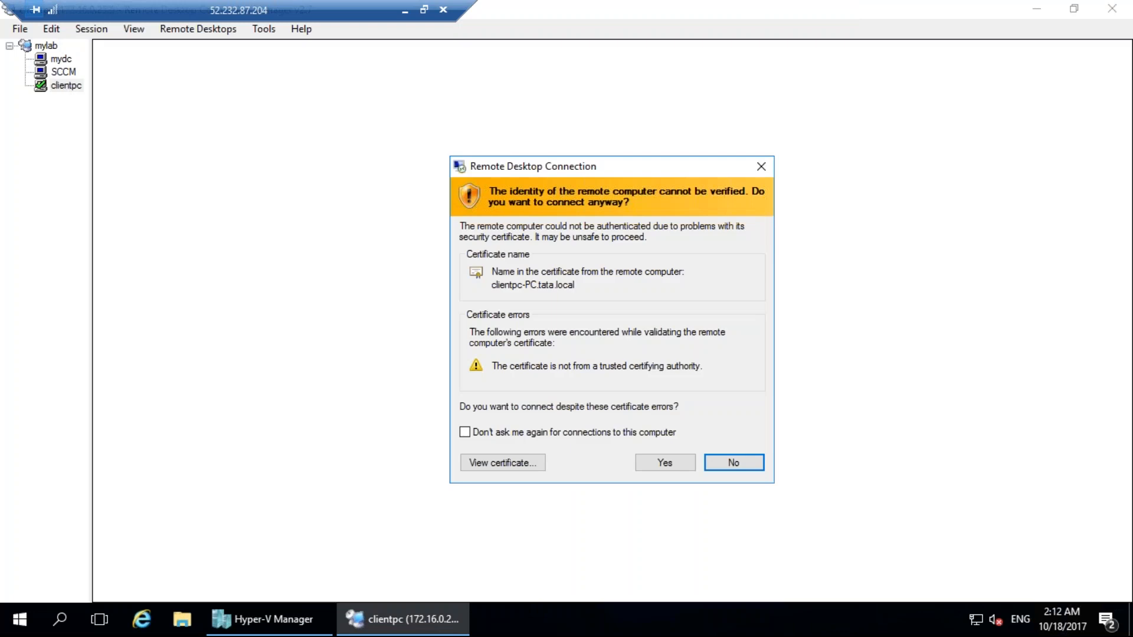
pyautogui.click(580, 432)
pyautogui.click(685, 461)
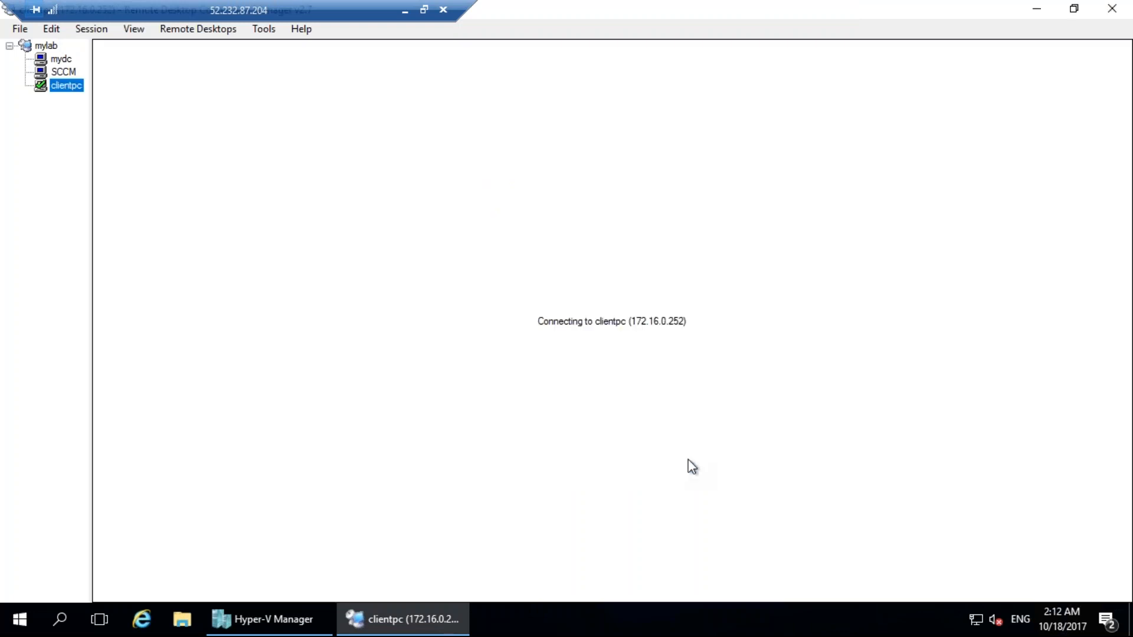
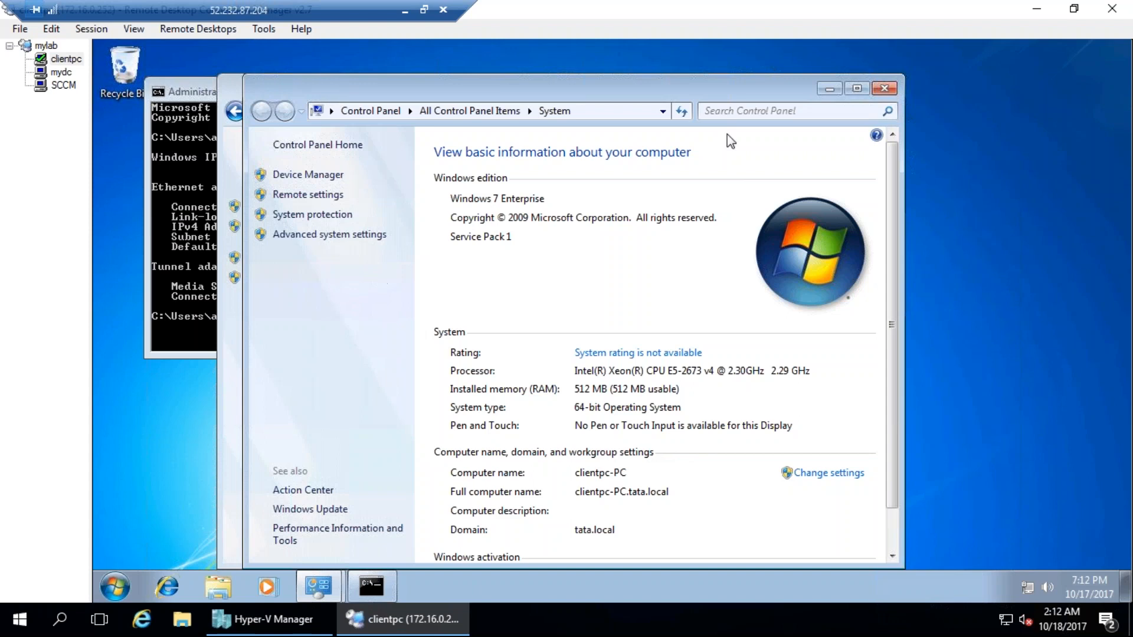
# Close the System, Windows Firewall and Command Prompt windows on the clientpc desktop.
pyautogui.click(885, 89)
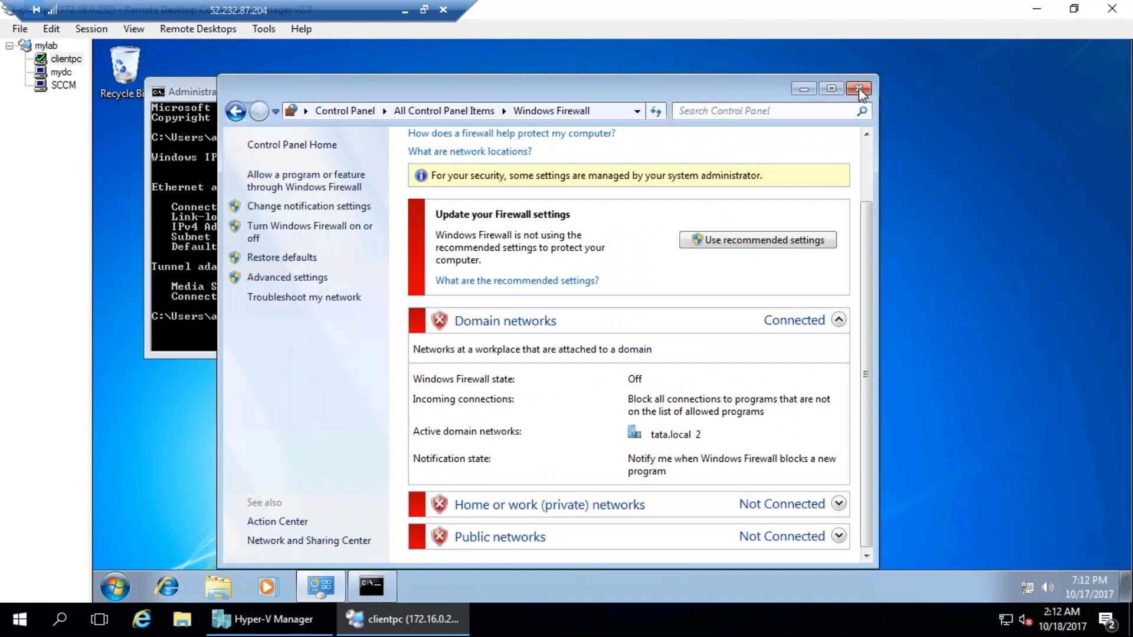
pyautogui.click(859, 87)
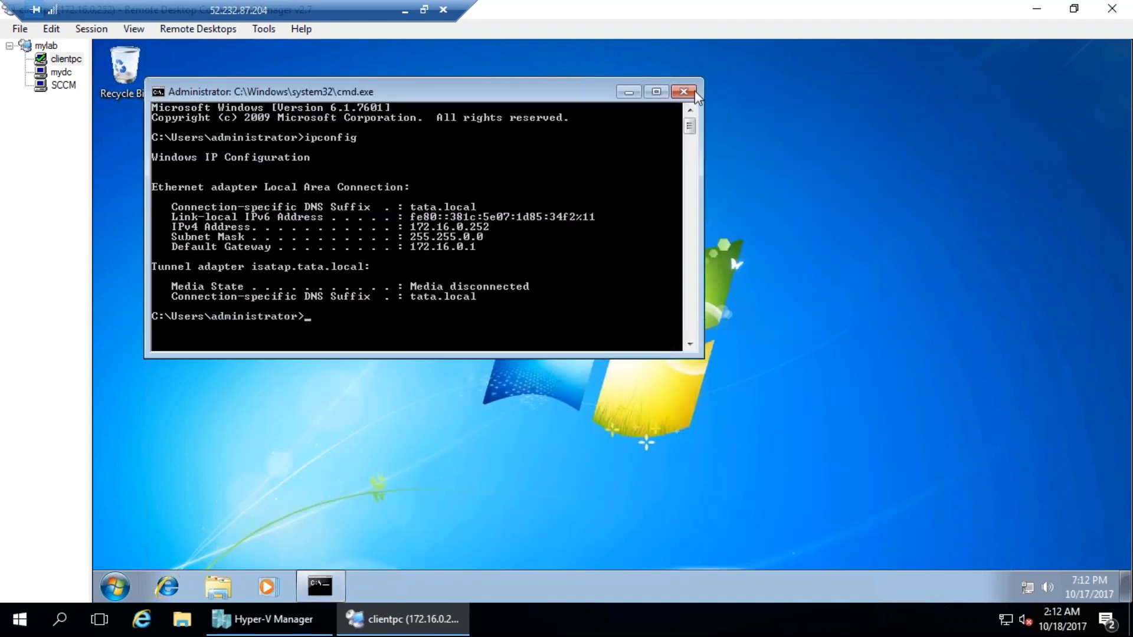
pyautogui.click(691, 87)
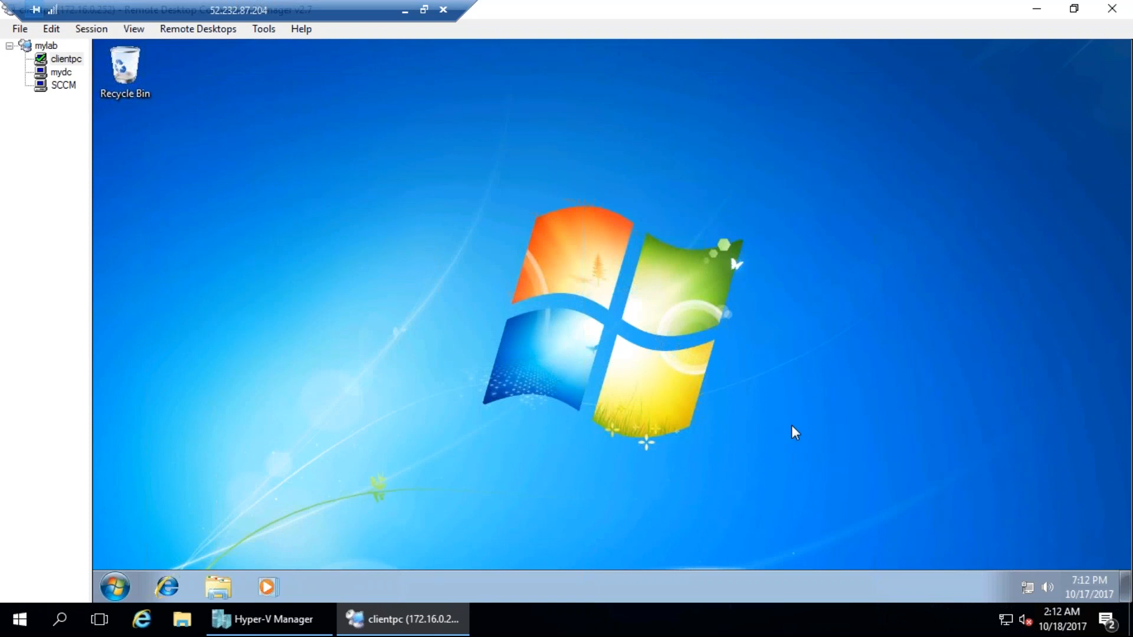
pyautogui.click(62, 72)
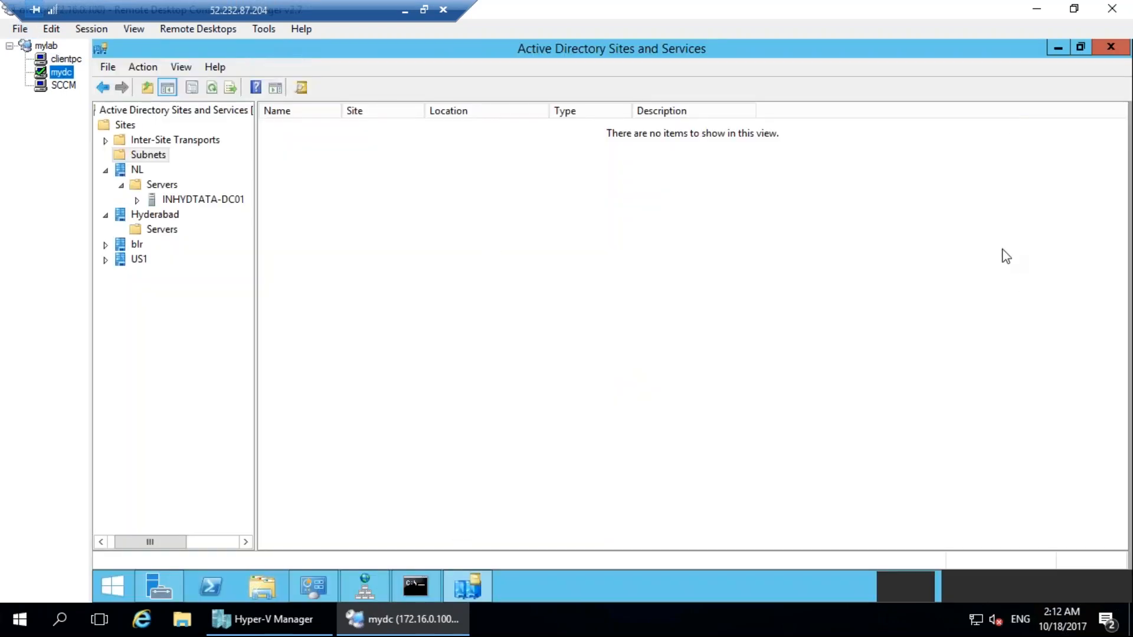
pyautogui.click(979, 548)
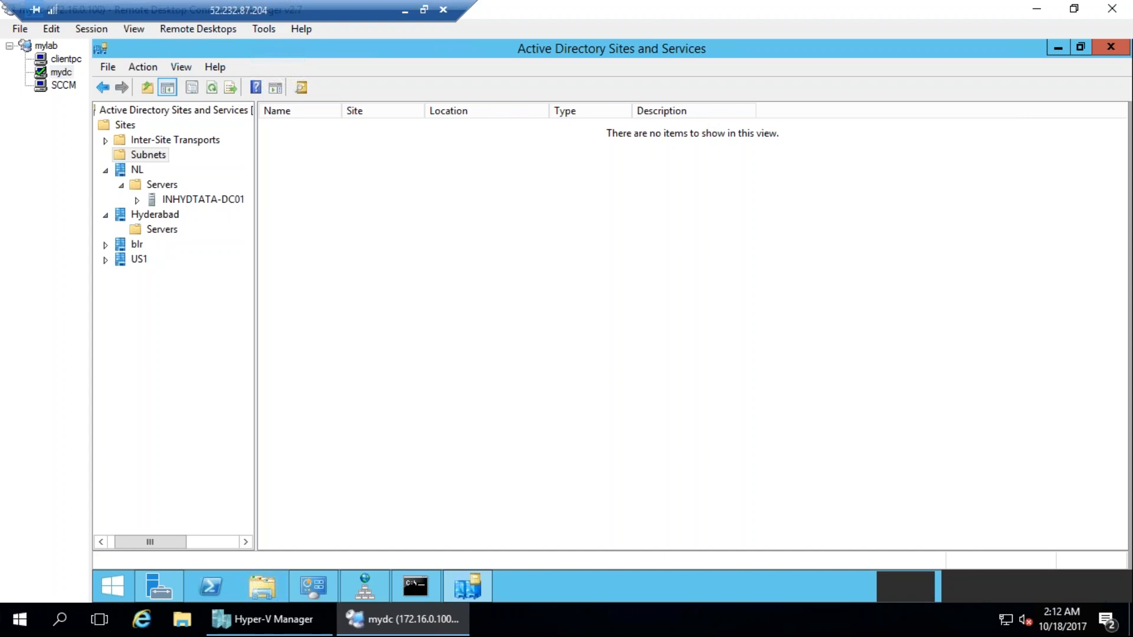
pyautogui.click(101, 583)
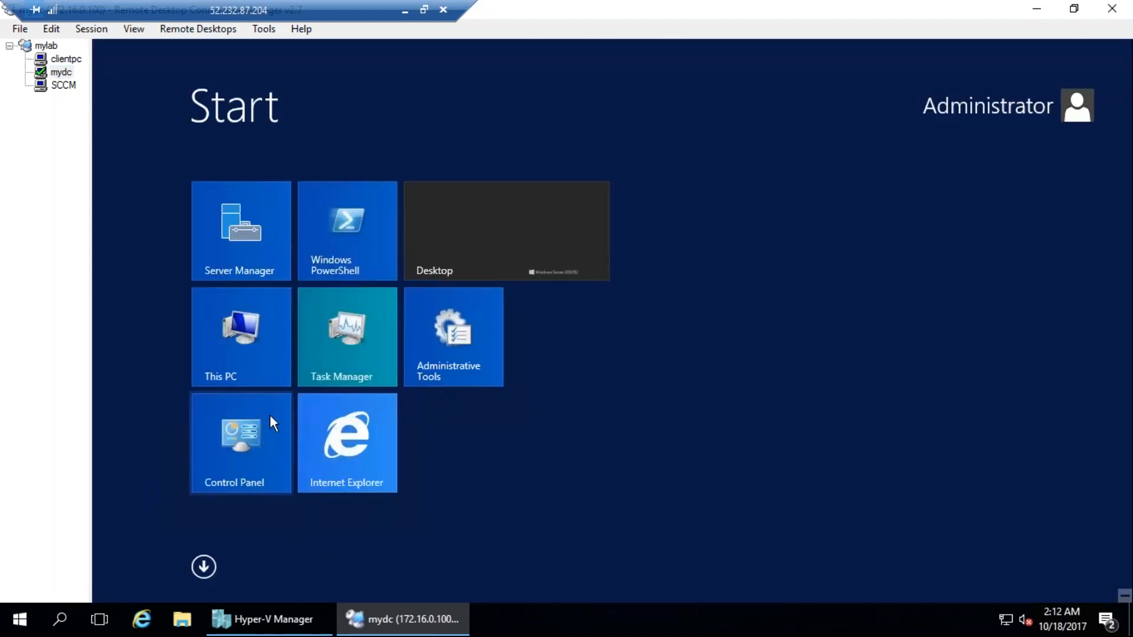
pyautogui.click(454, 230)
pyautogui.rightClick(742, 575)
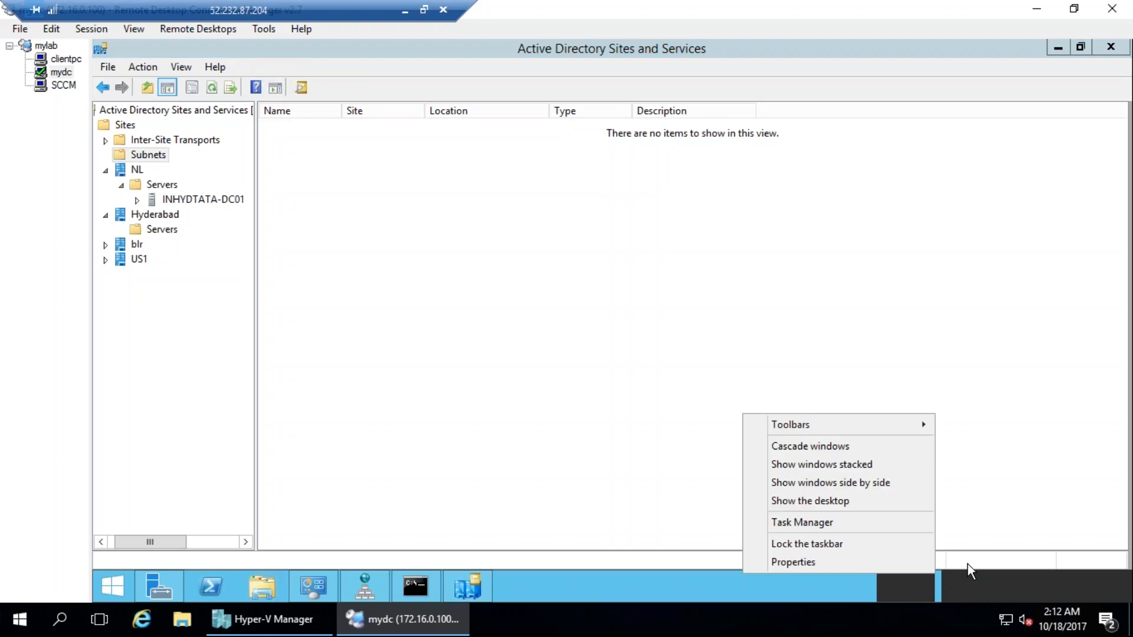
pyautogui.click(1032, 589)
pyautogui.moveTo(1075, 574)
pyautogui.click(784, 596)
pyautogui.click(956, 46)
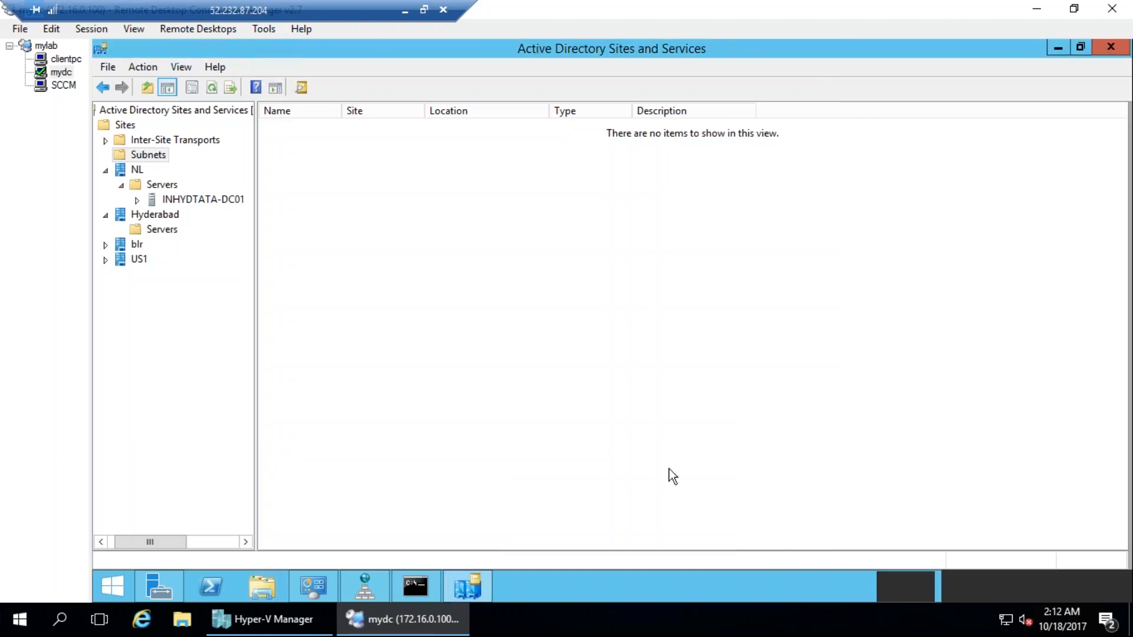
pyautogui.moveTo(661, 574); pyautogui.dragTo(188, 200)
pyautogui.moveTo(123, 417); pyautogui.dragTo(448, 580)
pyautogui.moveTo(448, 580)
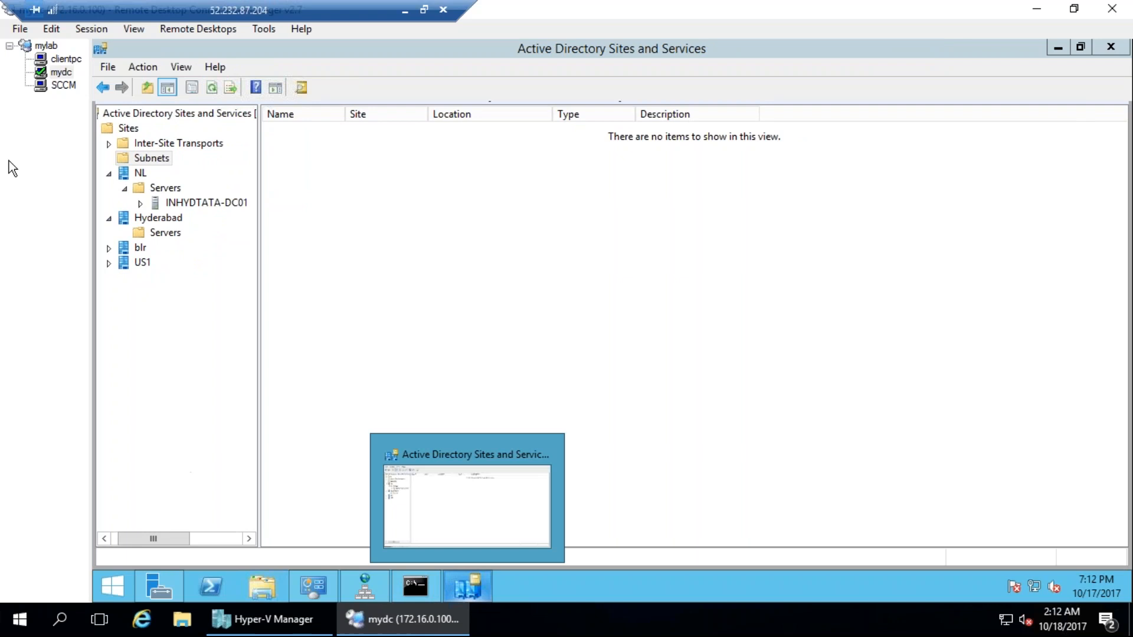
# Switch to the SCCM server session and close the completed Add Roles and Features Wizard.
pyautogui.click(65, 87)
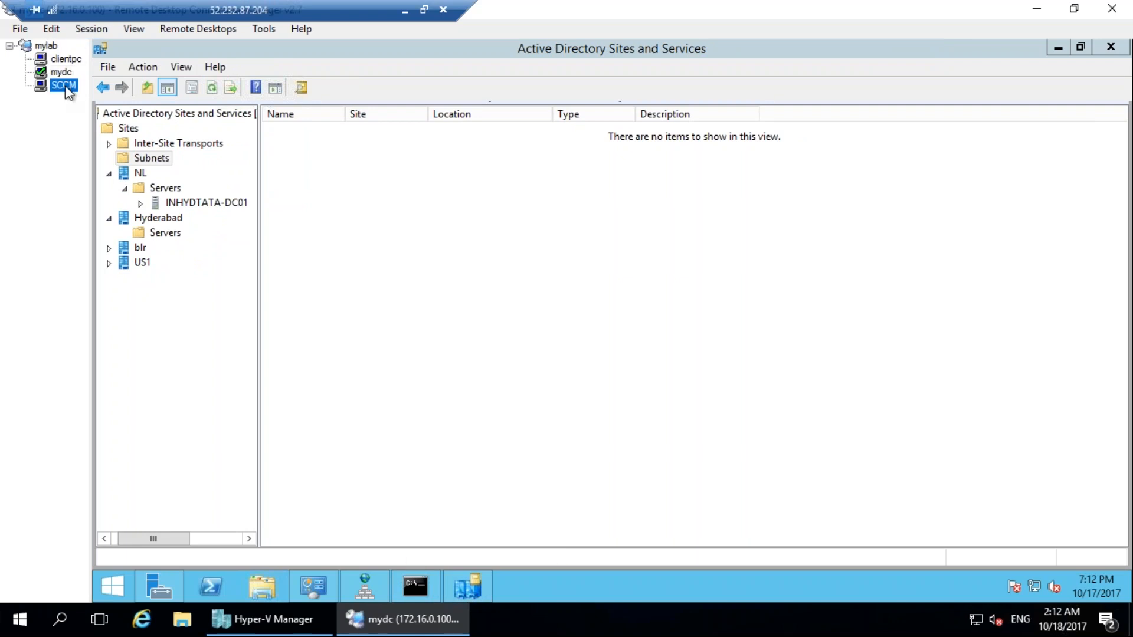
pyautogui.click(66, 61)
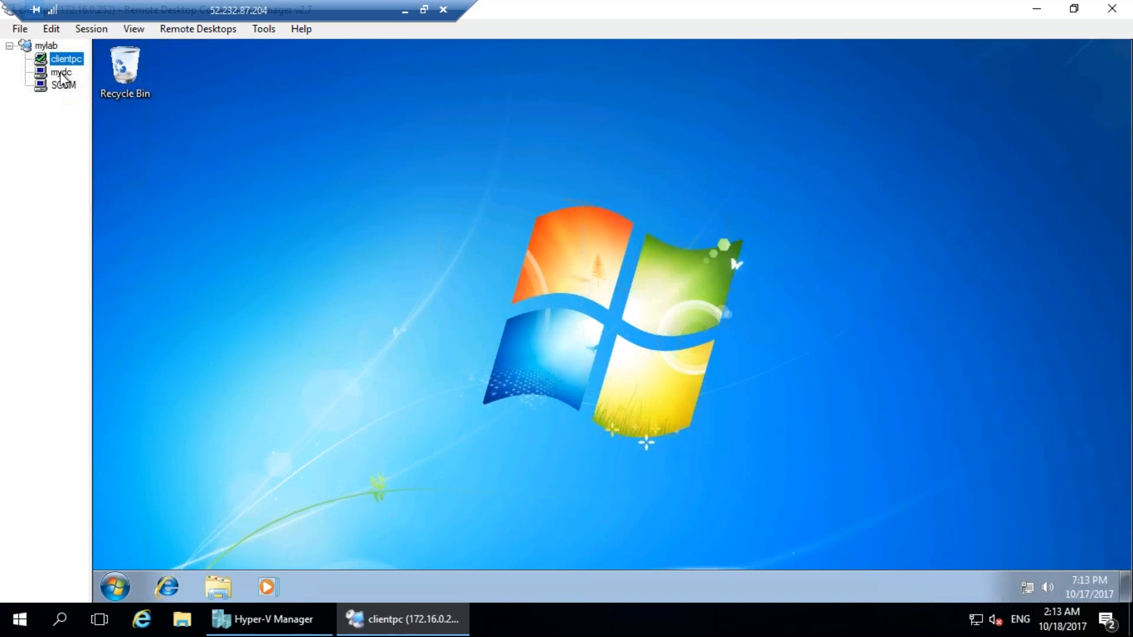
pyautogui.click(62, 73)
pyautogui.click(63, 85)
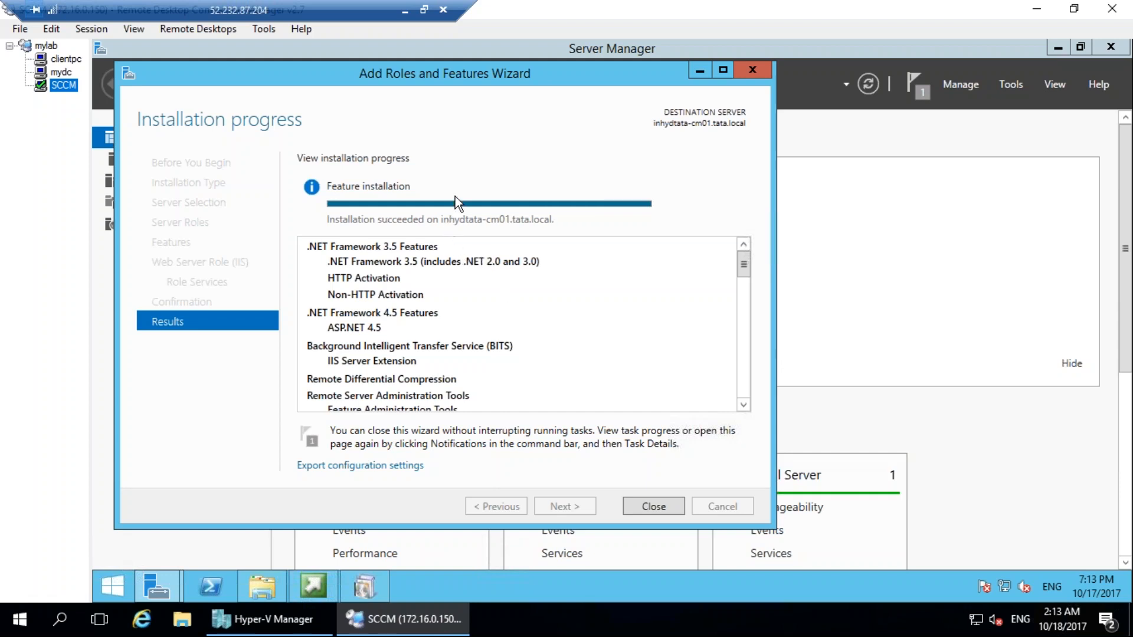
pyautogui.click(664, 508)
# Run splash from the DVD_CM folder on drive C: and start the System Center 2012 Configuration Manager SP2 installation.
pyautogui.click(262, 586)
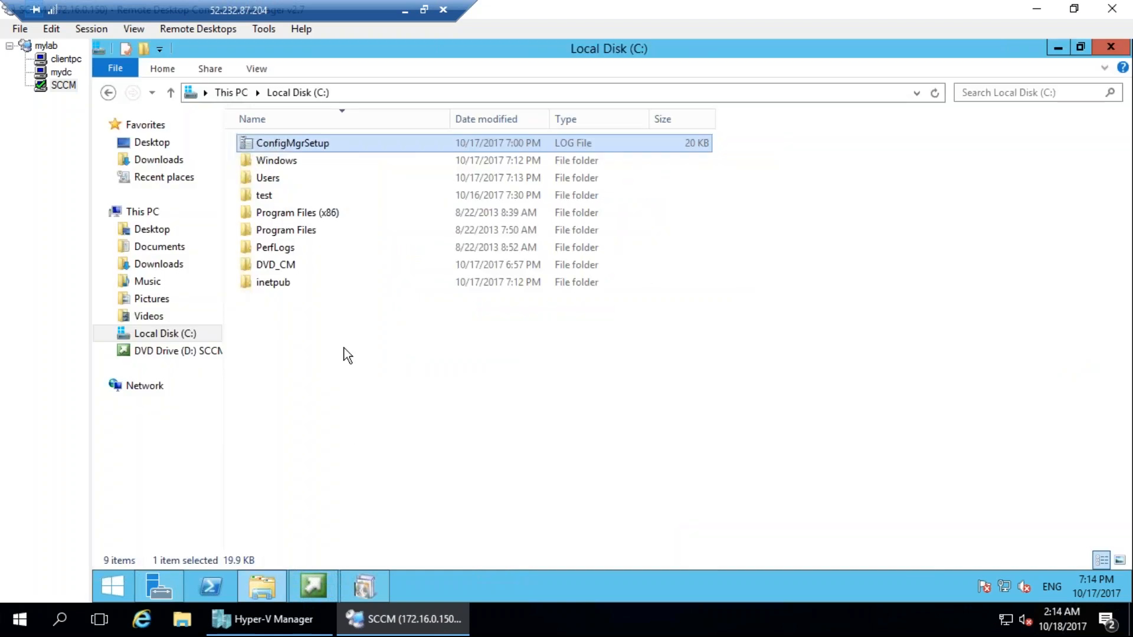
pyautogui.doubleClick(295, 265)
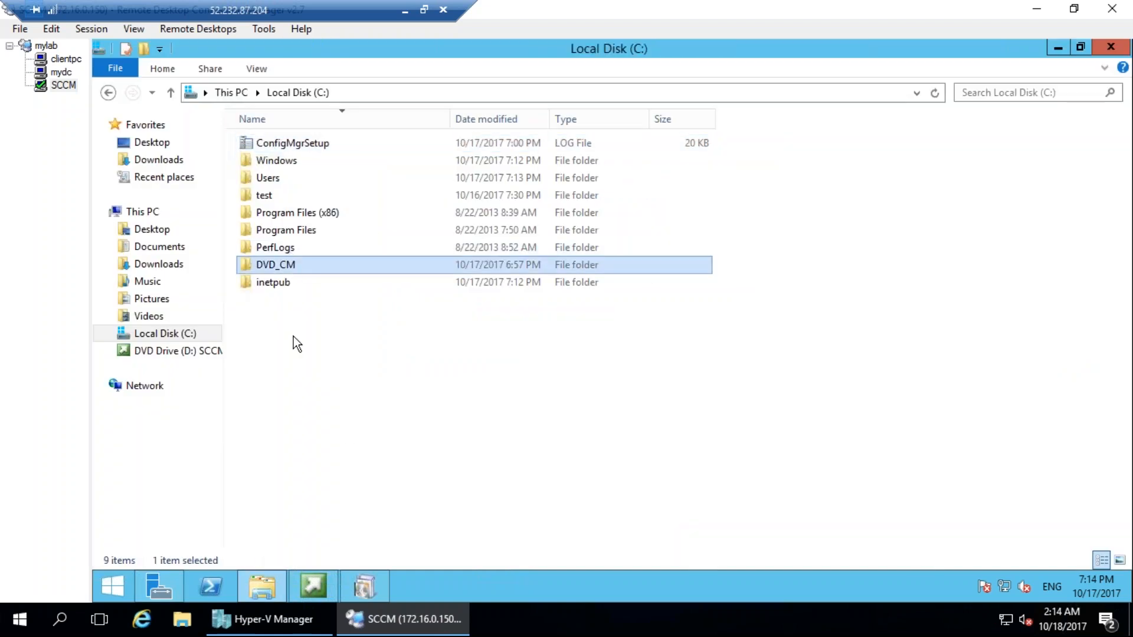
pyautogui.doubleClick(277, 214)
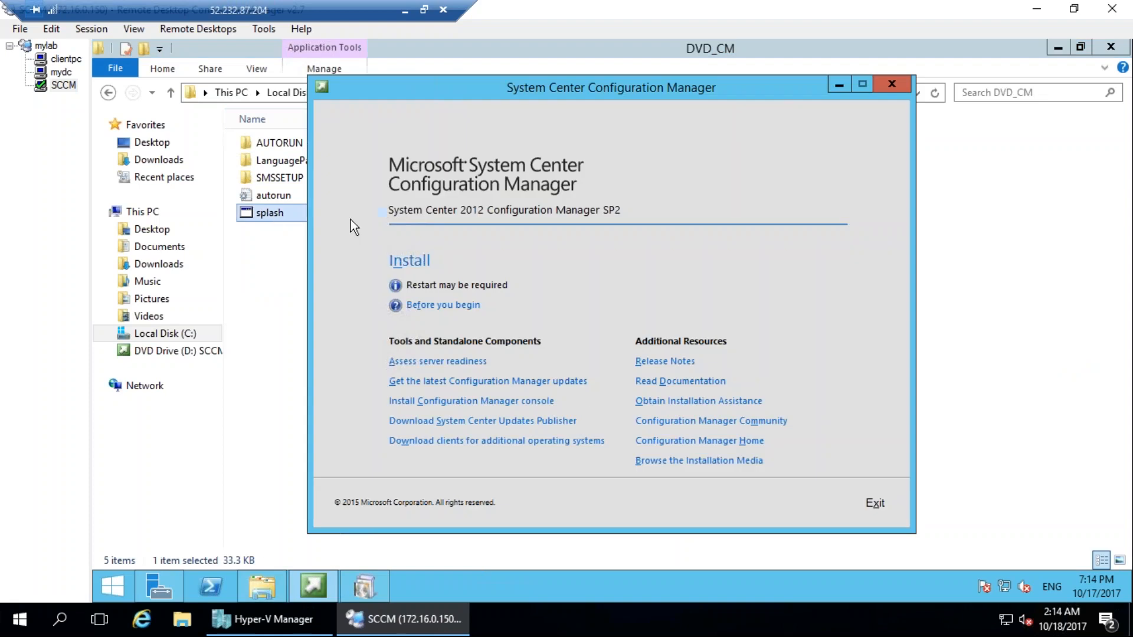
pyautogui.click(410, 261)
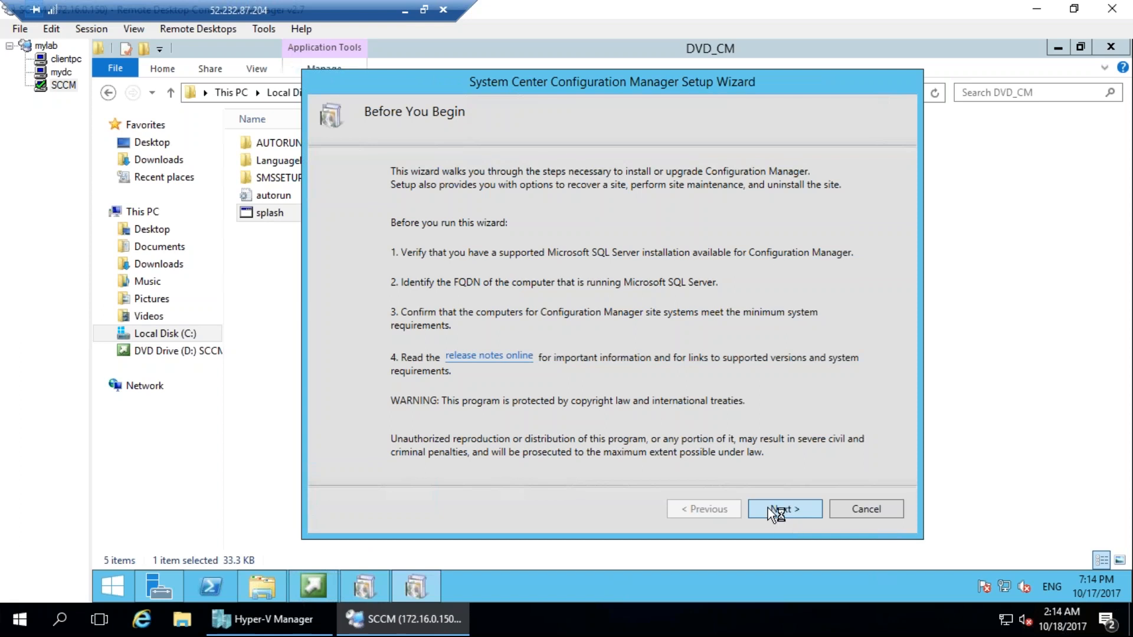
# Choose to install a Configuration Manager primary site without typical options, using the evaluation edition.
pyautogui.click(768, 508)
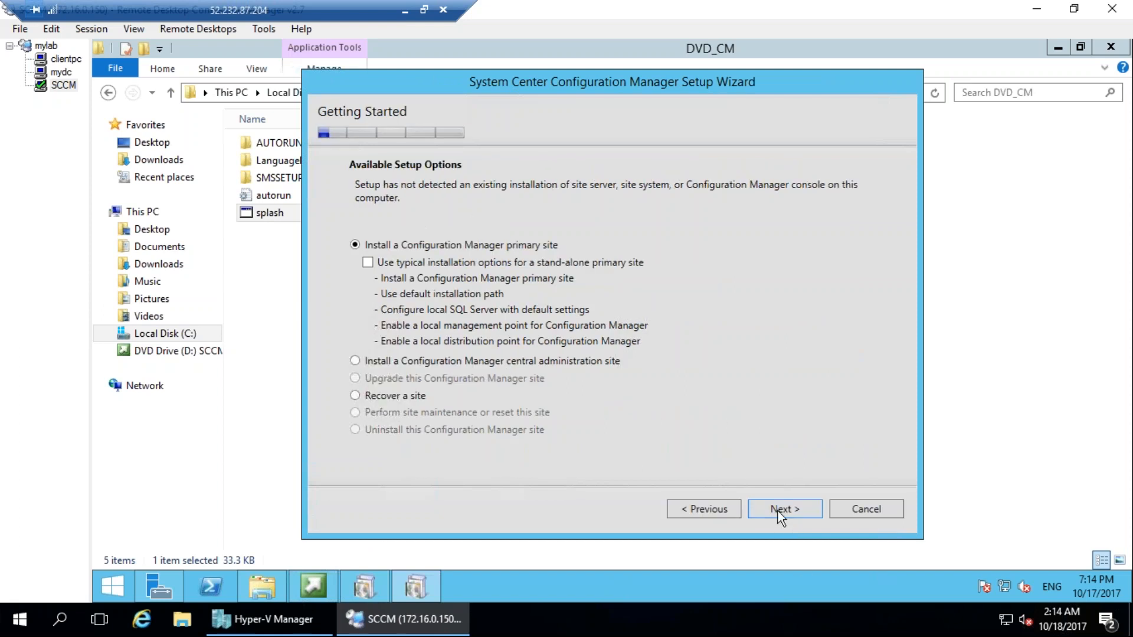
pyautogui.click(752, 514)
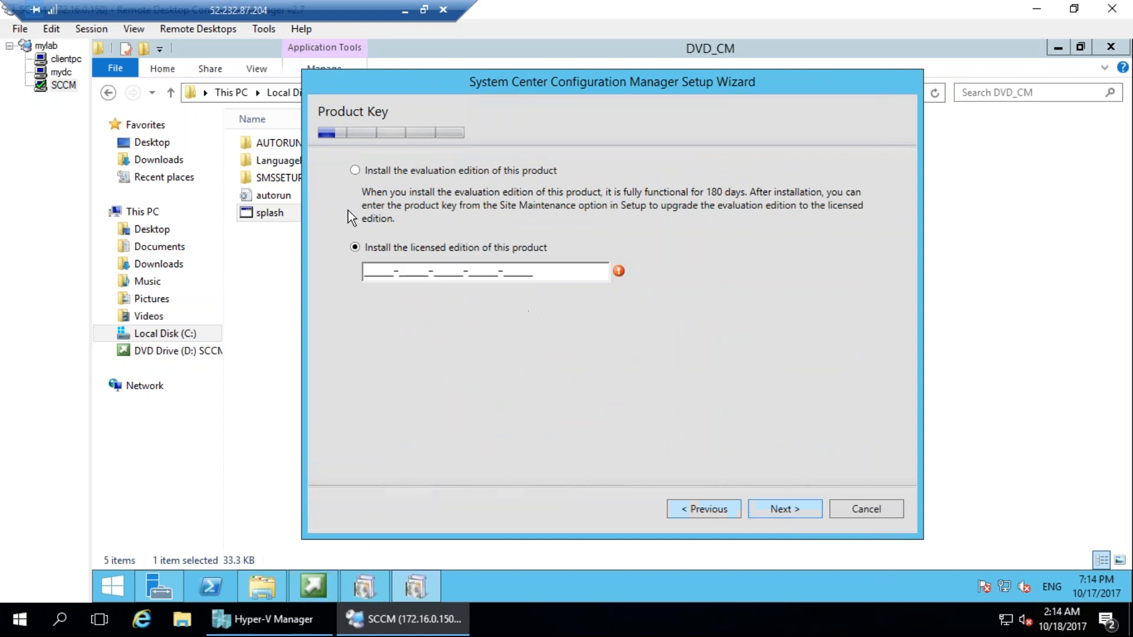
pyautogui.click(420, 172)
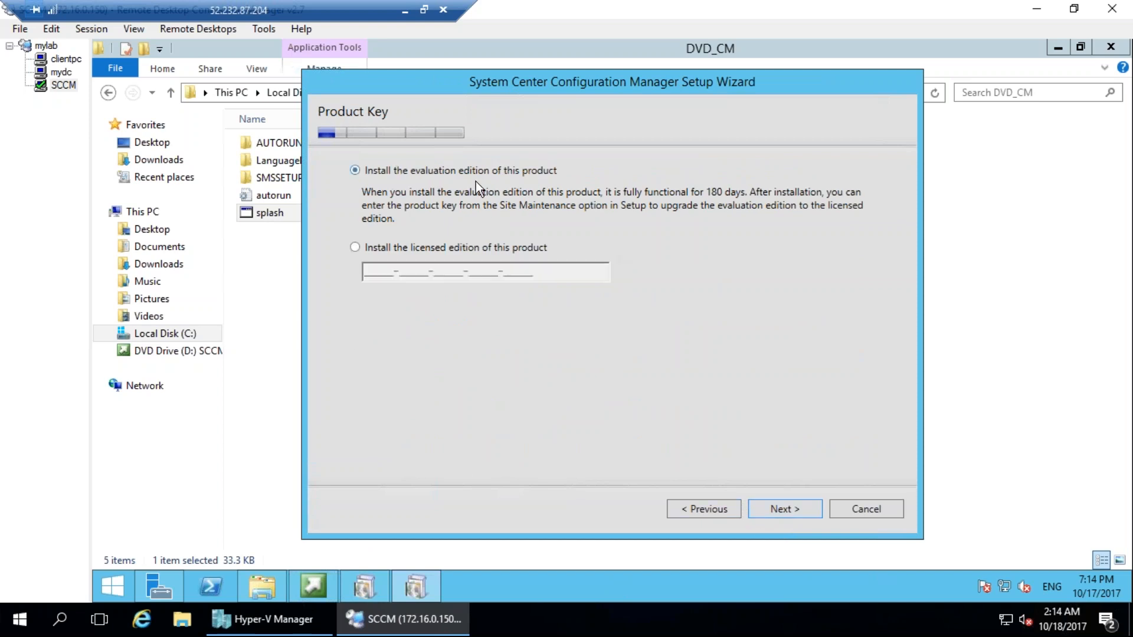
pyautogui.click(789, 510)
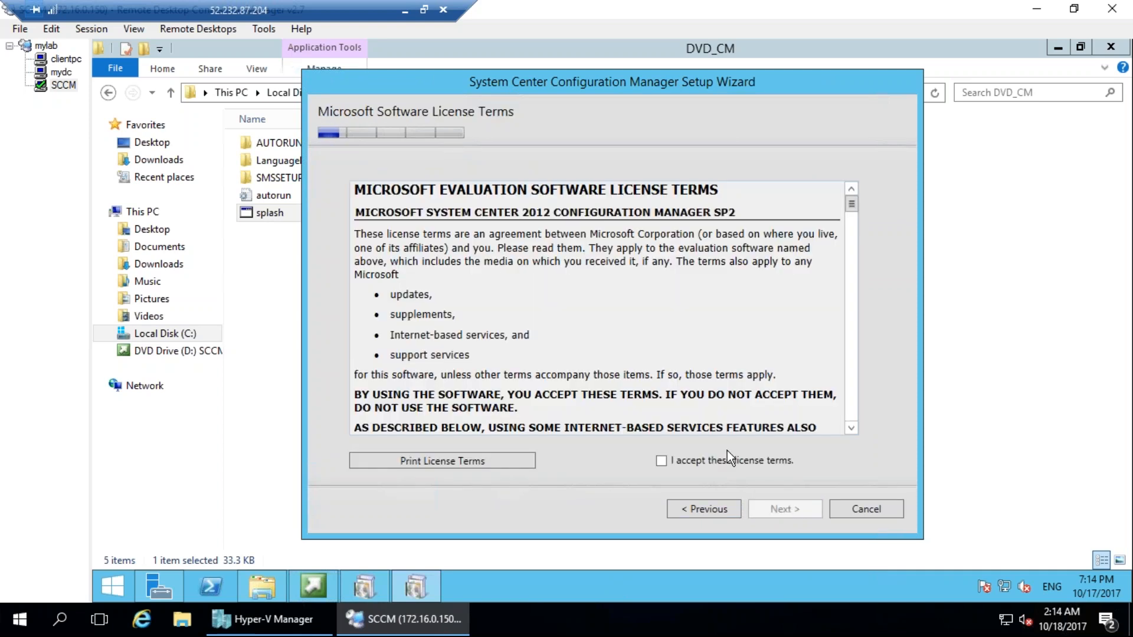
# Accept the license terms for Configuration Manager, SQL Server 2012 Express, SQL Server 2012 Native Client and Silverlight 5.
pyautogui.click(729, 459)
pyautogui.click(792, 509)
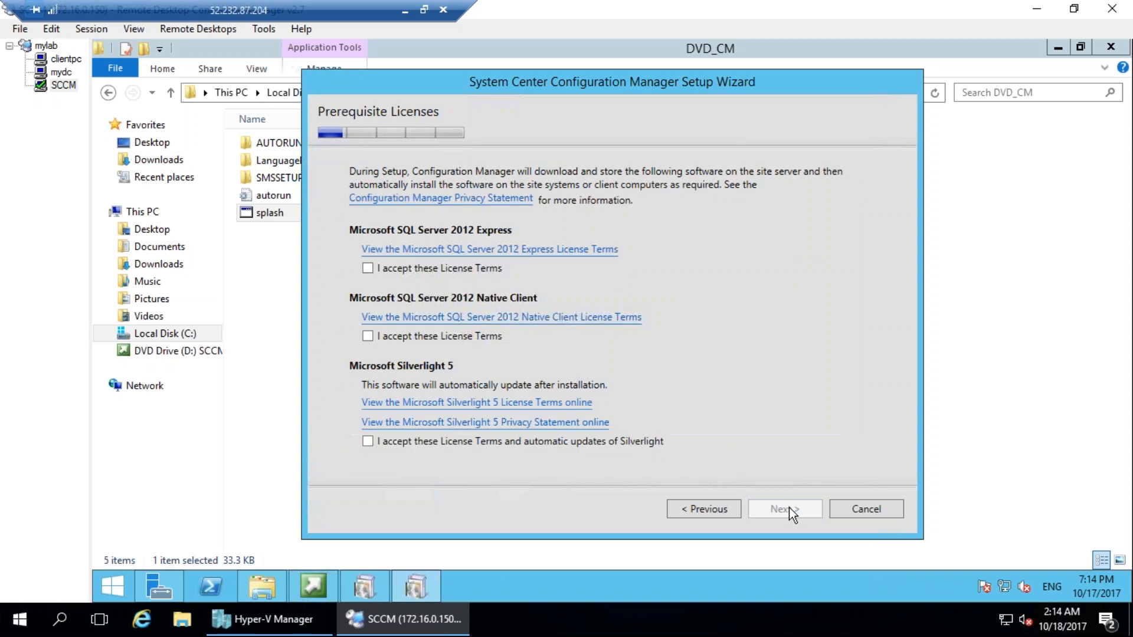
pyautogui.click(449, 268)
pyautogui.click(472, 336)
pyautogui.click(431, 442)
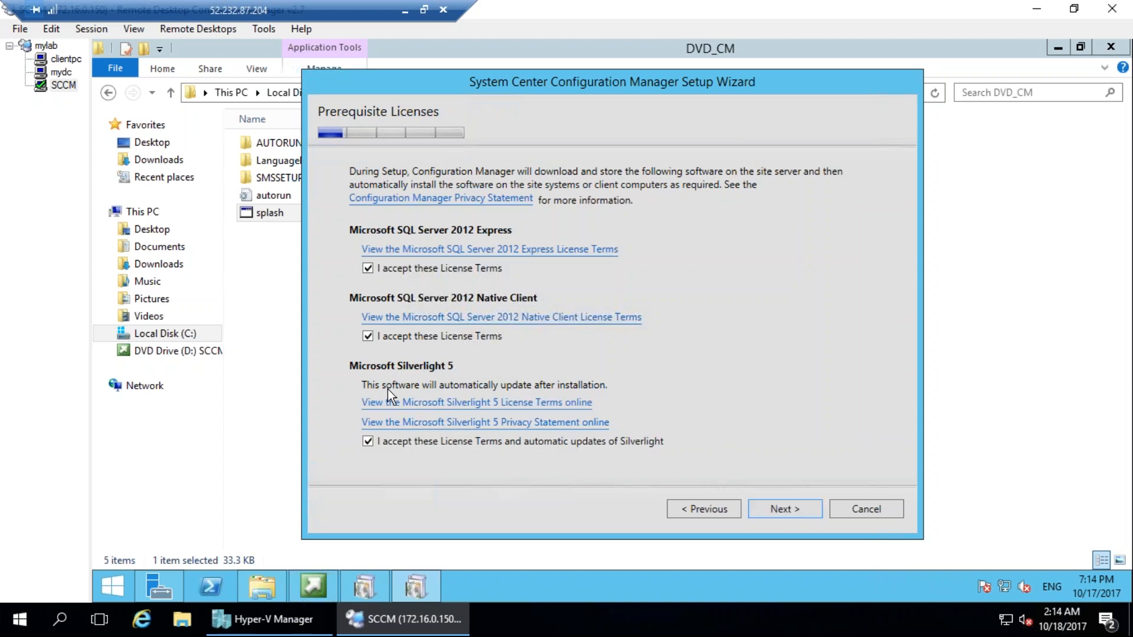
pyautogui.click(779, 506)
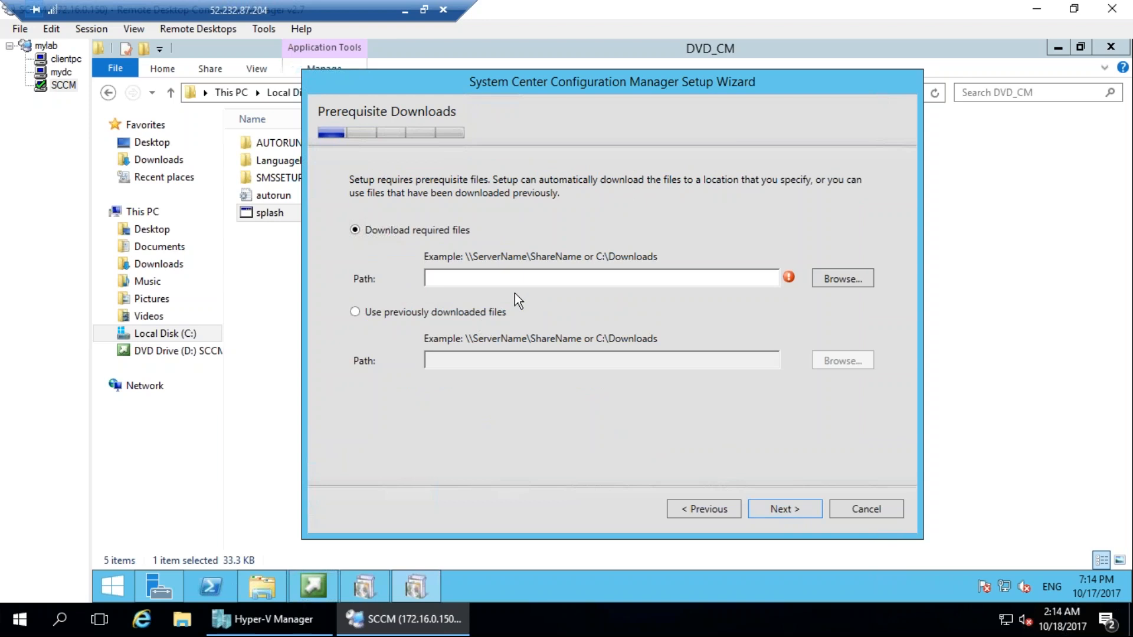
# Return to the Configuration Manager start screen and open the downloader for the latest Configuration Manager updates.
pyautogui.hotkey('ctrl', '2')
pyautogui.moveTo(481, 168); pyautogui.dragTo(353, 153)
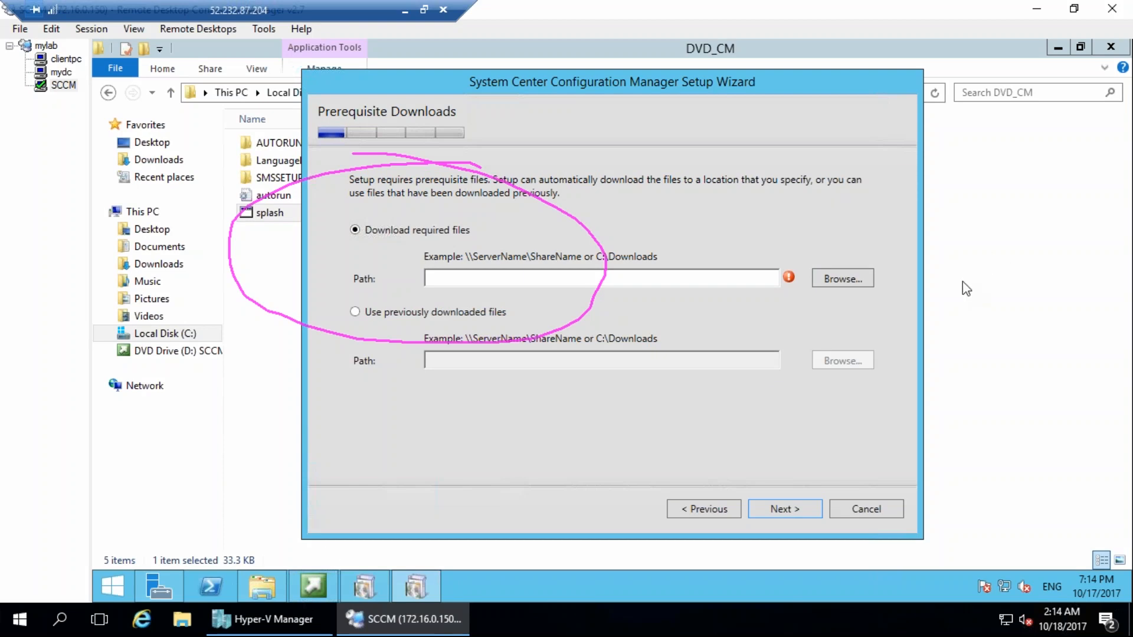
pyautogui.click(317, 587)
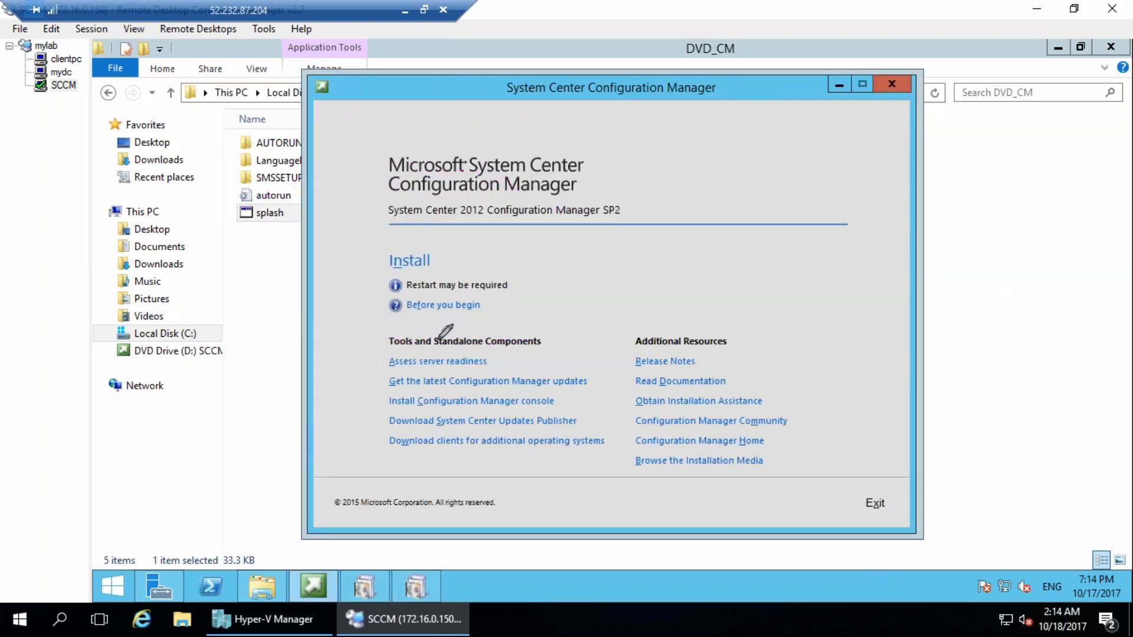
pyautogui.moveTo(407, 367)
pyautogui.mouseDown()
pyautogui.moveTo(401, 395)
pyautogui.moveTo(569, 395)
pyautogui.moveTo(602, 382)
pyautogui.moveTo(395, 365)
pyautogui.mouseUp()
pyautogui.click(556, 379)
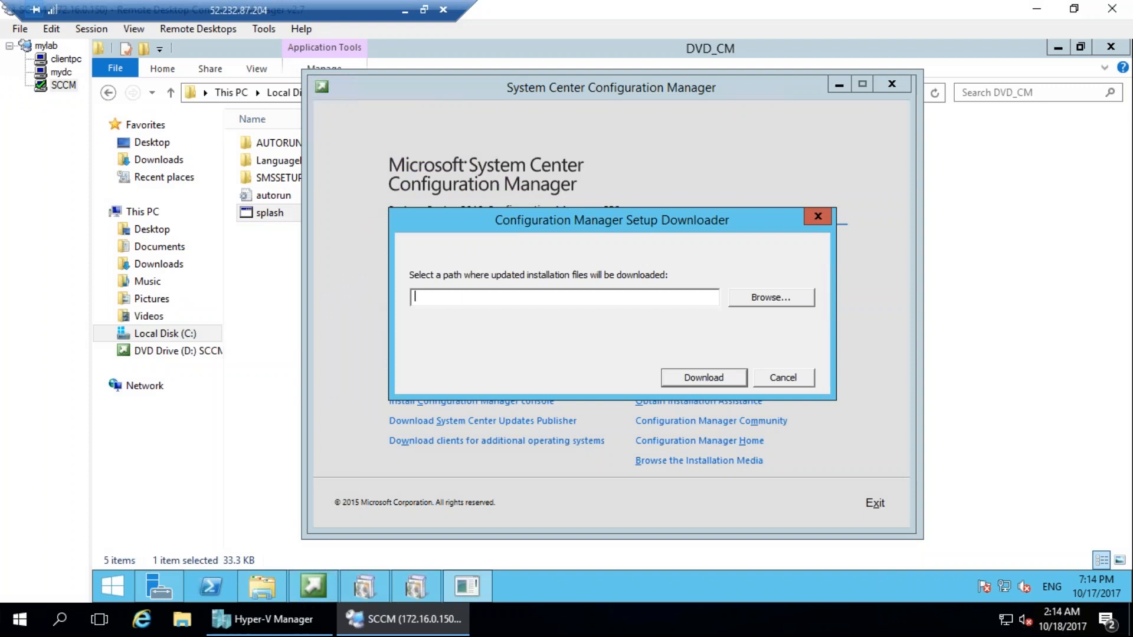
# Create a folder named Pre on Local Disk (C:) and download the updated installation files into it.
pyautogui.click(793, 300)
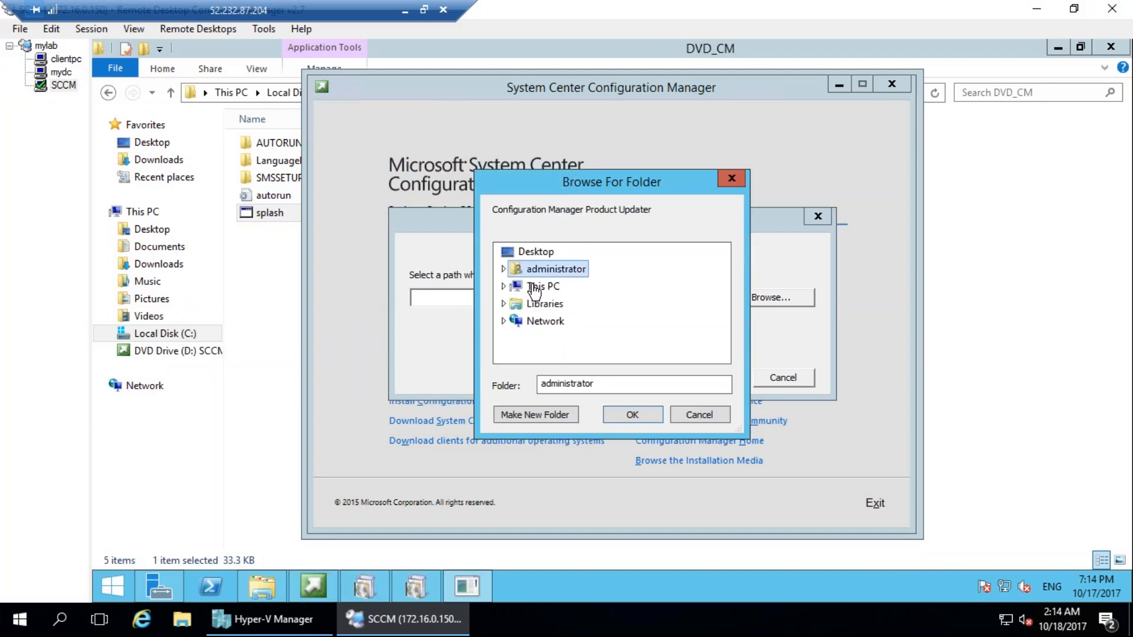
pyautogui.doubleClick(537, 289)
pyautogui.scroll(-2, 575, 325)
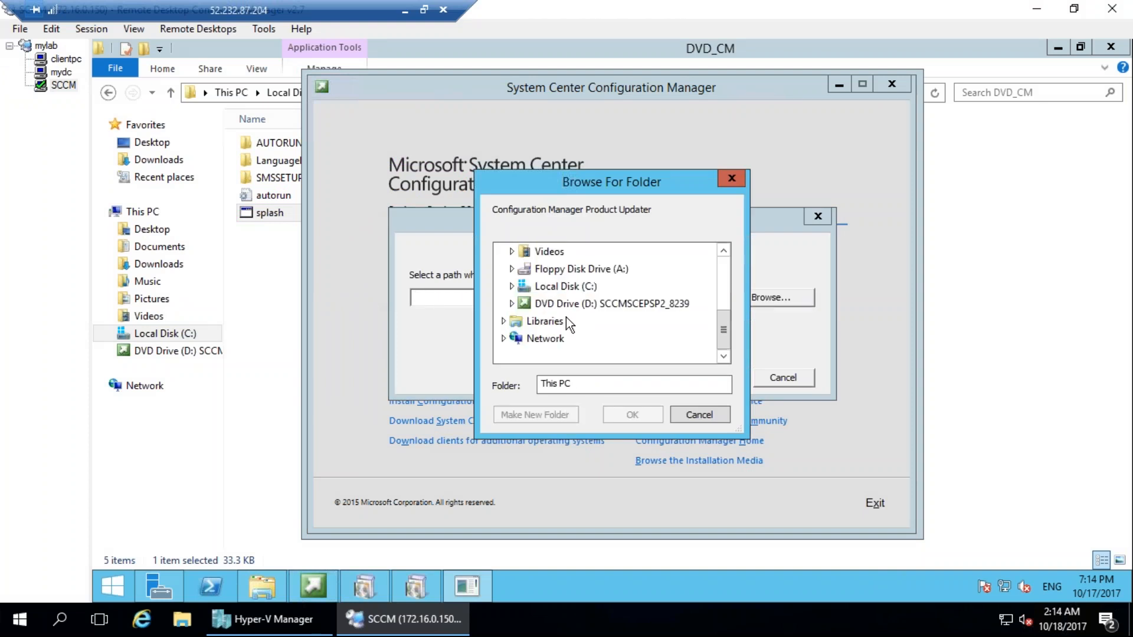
pyautogui.doubleClick(561, 289)
pyautogui.click(555, 415)
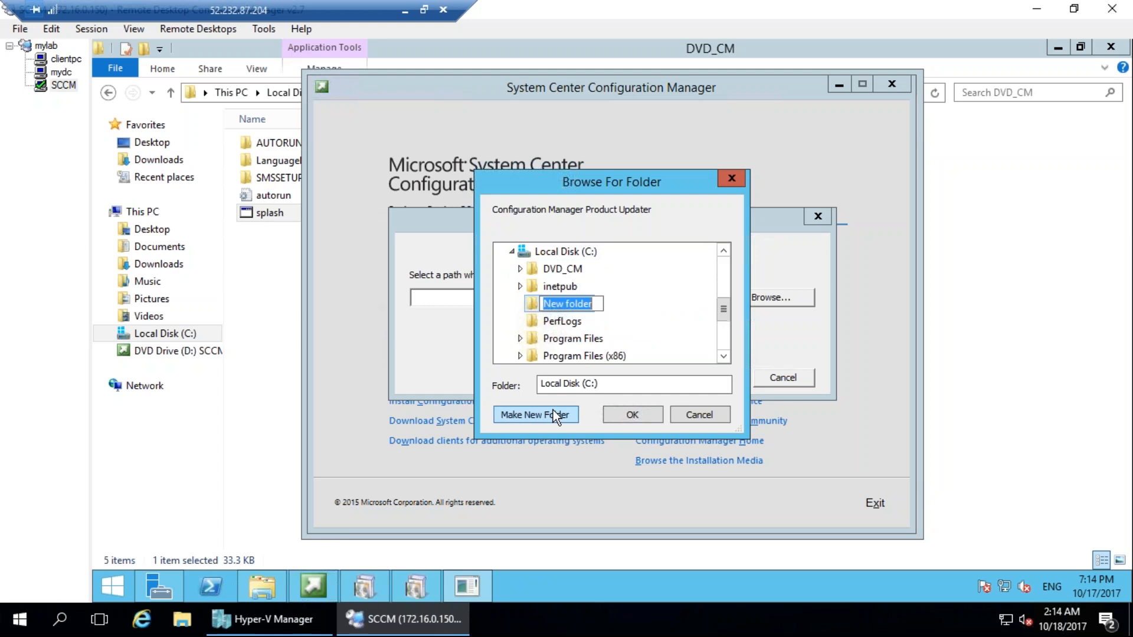
pyautogui.write('Pre')
pyautogui.press('Return')
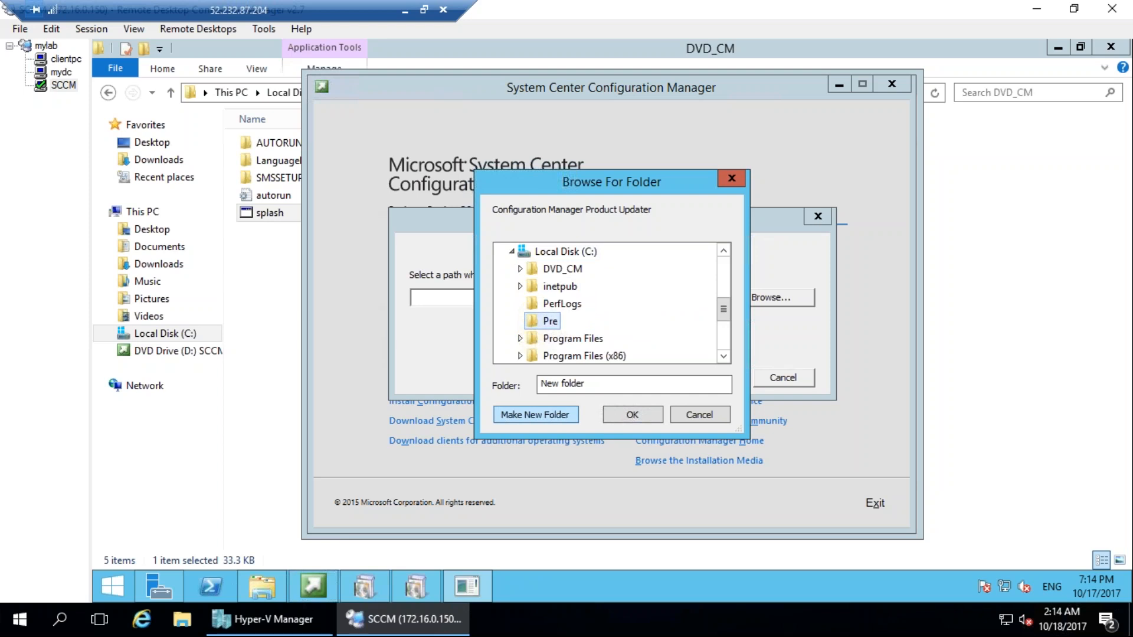
pyautogui.click(633, 413)
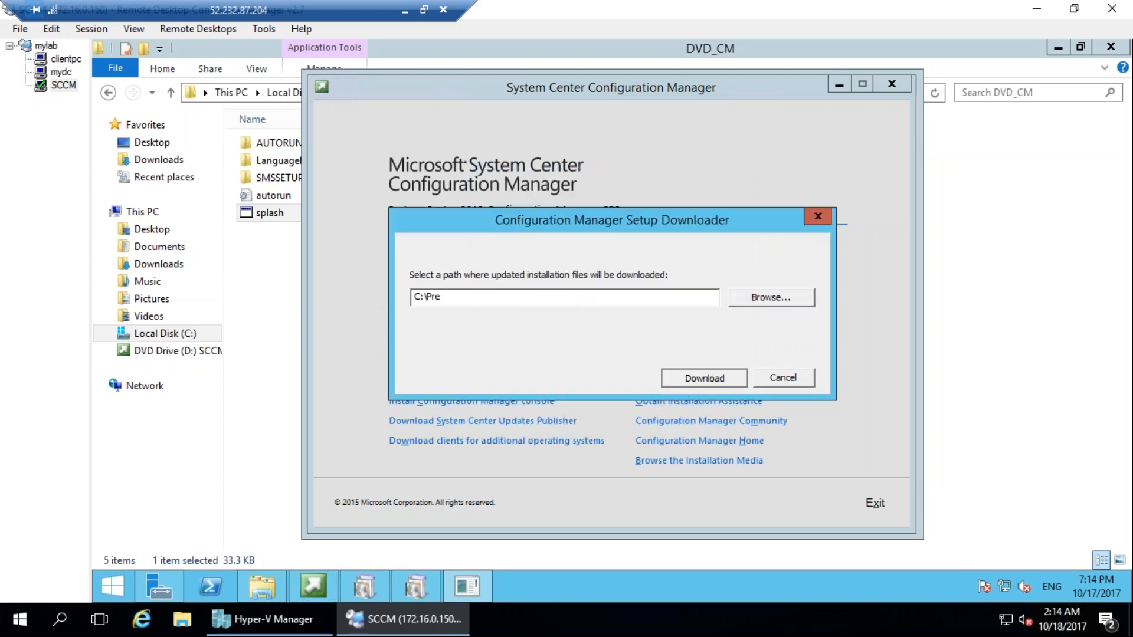
pyautogui.click(689, 384)
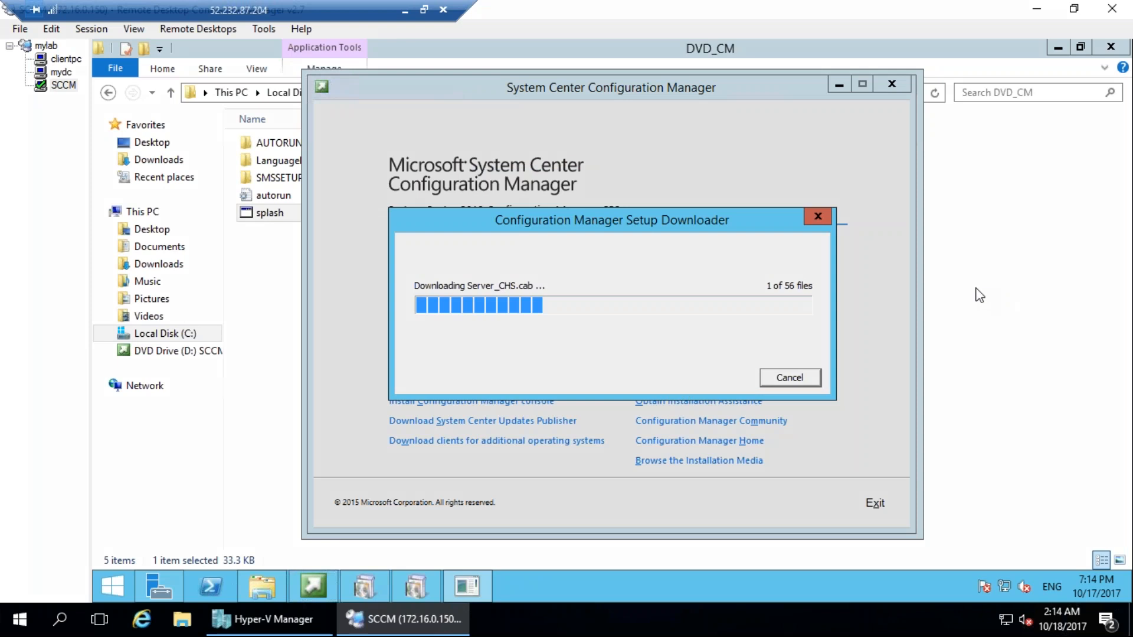
pyautogui.moveTo(814, 260)
pyautogui.mouseDown()
pyautogui.moveTo(772, 253)
pyautogui.moveTo(794, 256)
pyautogui.mouseUp()
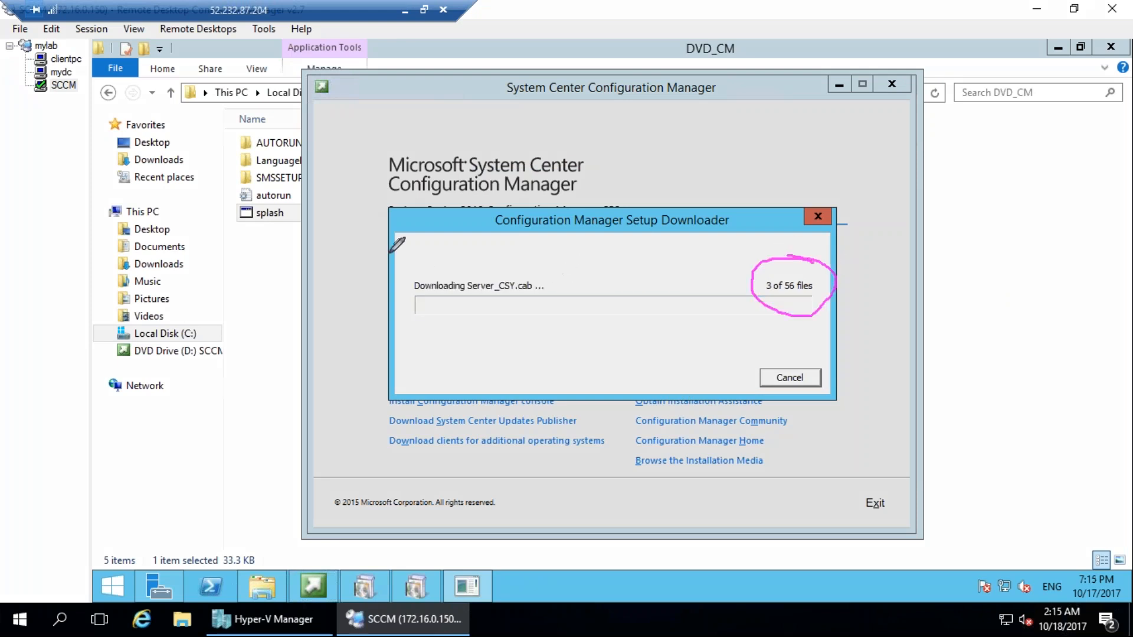
pyautogui.moveTo(437, 246)
pyautogui.mouseDown()
pyautogui.moveTo(458, 278)
pyautogui.moveTo(472, 254)
pyautogui.moveTo(541, 247)
pyautogui.moveTo(515, 171)
pyautogui.mouseUp()
pyautogui.click(1117, 284)
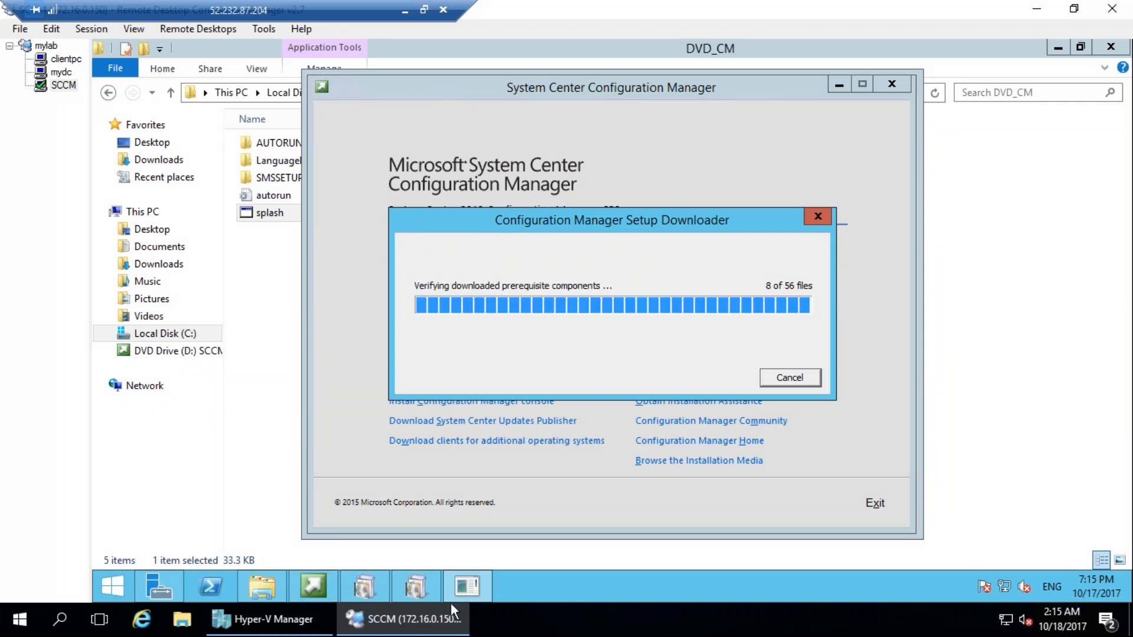
# Return to the setup wizard's Prerequisite Downloads page and choose to use previously downloaded files, leaving the folder browser without a selection.
pyautogui.click(420, 581)
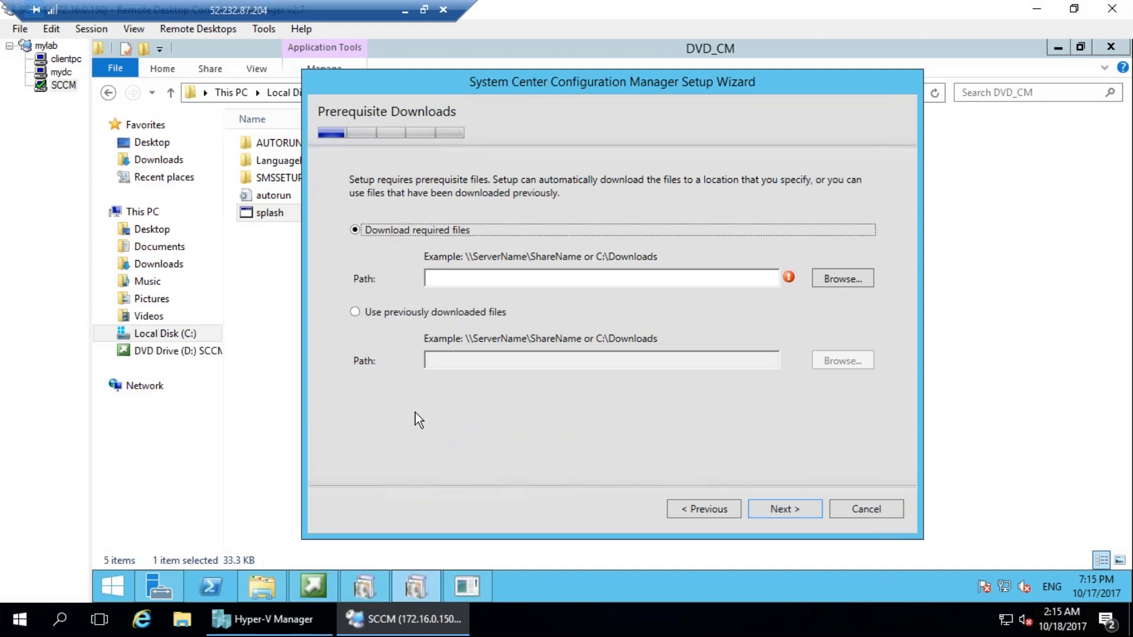
pyautogui.click(443, 312)
pyautogui.click(845, 362)
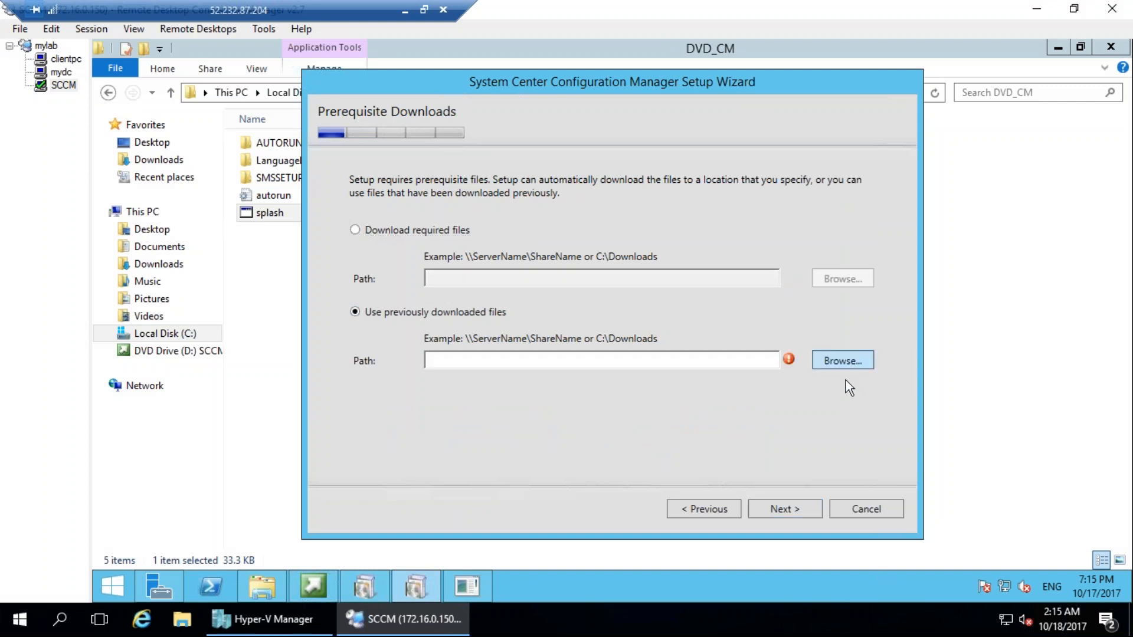
pyautogui.doubleClick(544, 285)
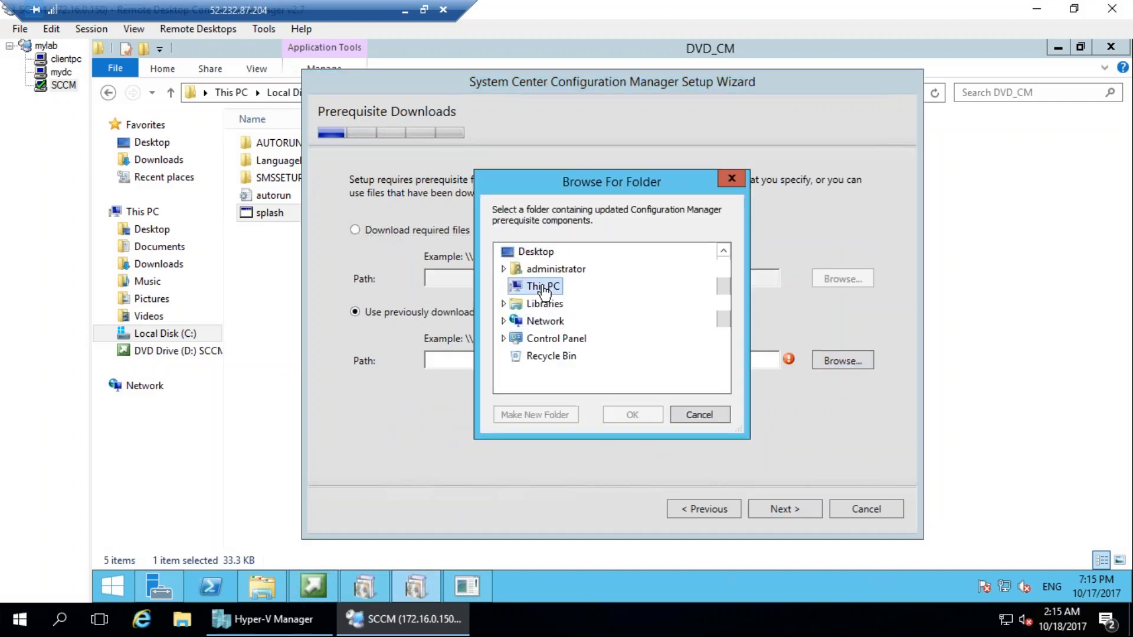
pyautogui.click(698, 414)
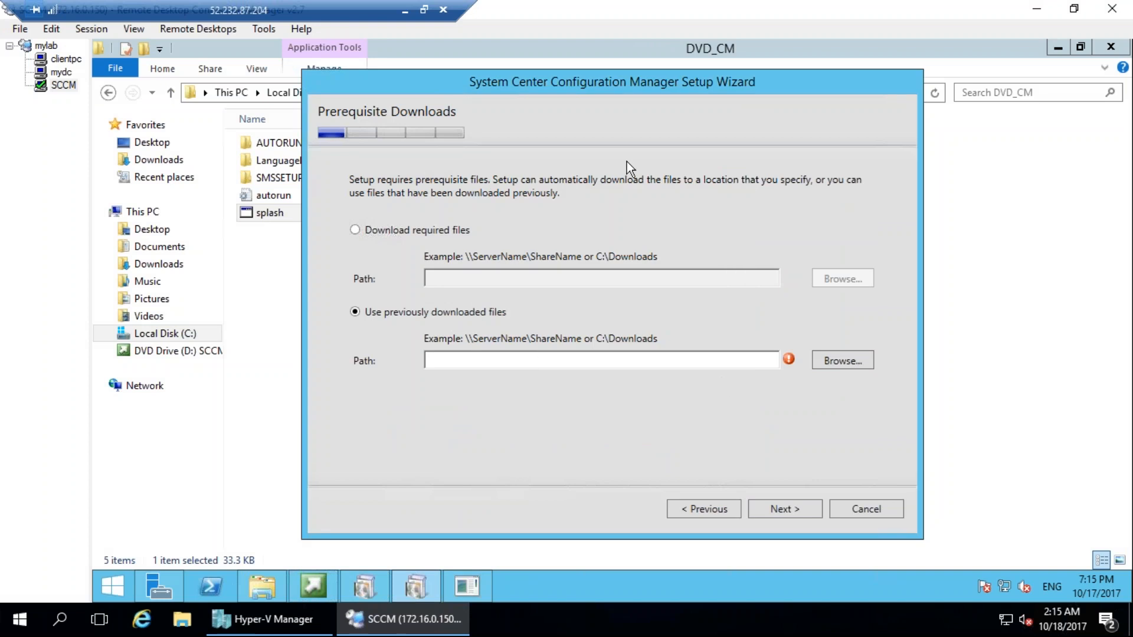
pyautogui.moveTo(349, 68); pyautogui.dragTo(770, 347)
pyautogui.moveTo(732, 180); pyautogui.dragTo(407, 548)
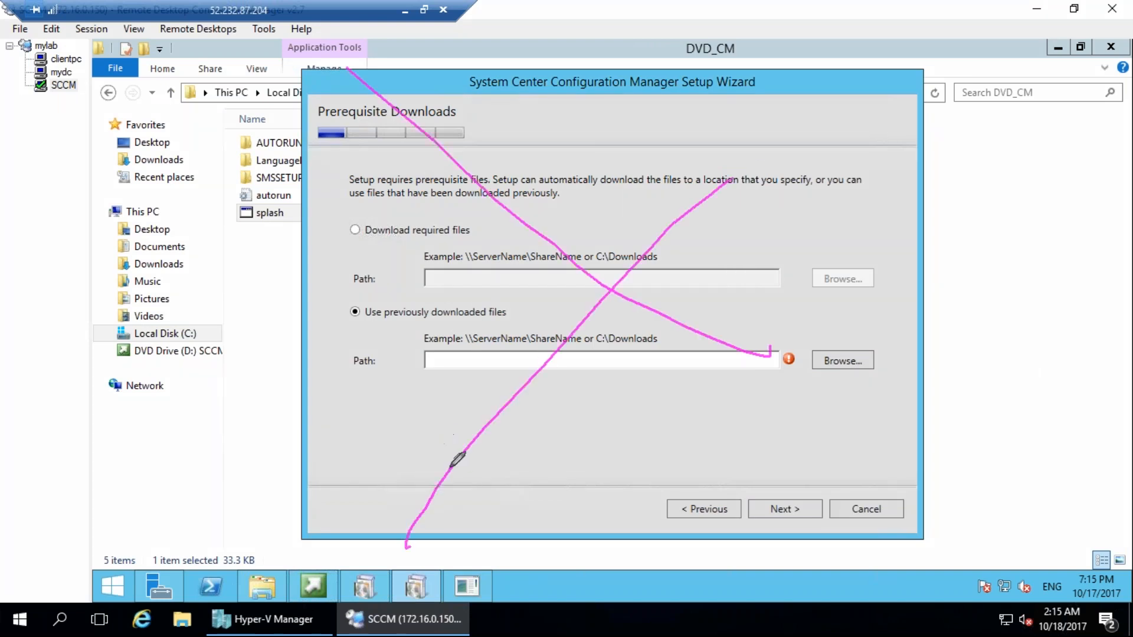
pyautogui.moveTo(531, 194); pyautogui.dragTo(595, 140)
pyautogui.moveTo(490, 248); pyautogui.dragTo(583, 209)
pyautogui.moveTo(511, 310); pyautogui.dragTo(636, 252)
pyautogui.click(1104, 284)
pyautogui.moveTo(824, 303); pyautogui.dragTo(770, 311)
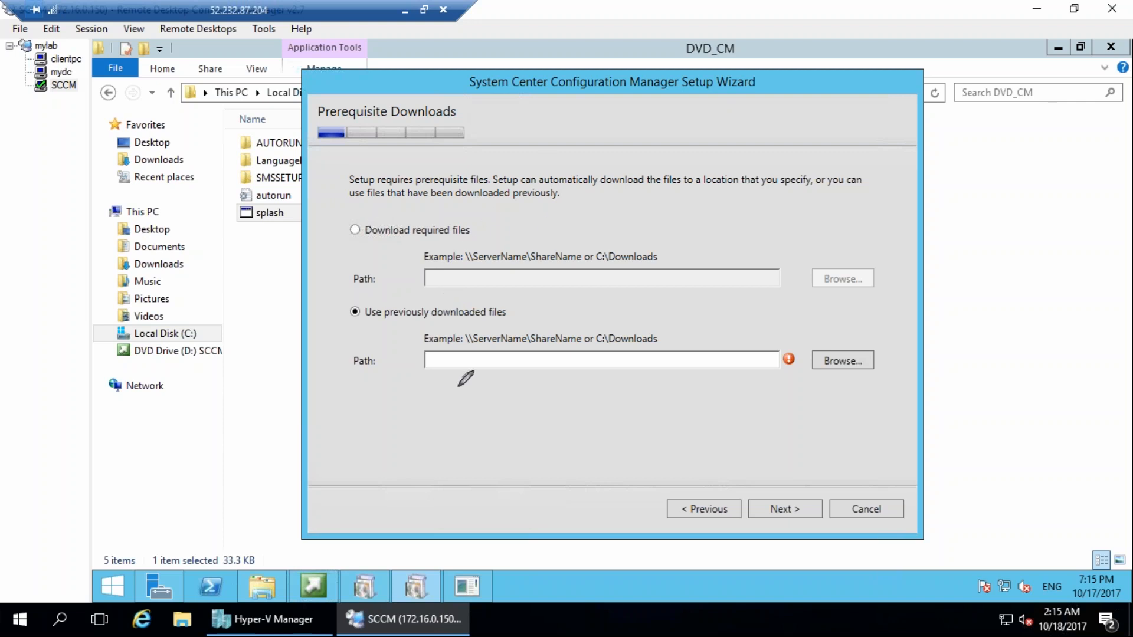
pyautogui.moveTo(292, 172)
pyautogui.mouseDown()
pyautogui.moveTo(366, 140)
pyautogui.moveTo(243, 200)
pyautogui.mouseUp()
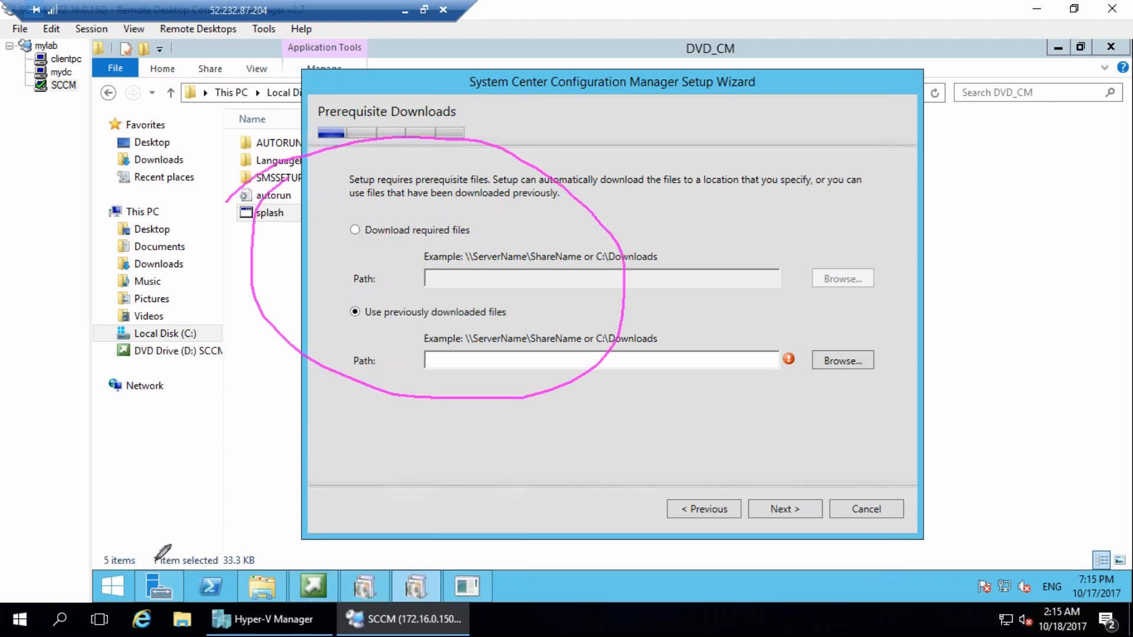
pyautogui.moveTo(140, 423); pyautogui.dragTo(181, 451)
pyautogui.moveTo(786, 423); pyautogui.dragTo(814, 446)
pyautogui.moveTo(474, 449)
pyautogui.mouseDown()
pyautogui.moveTo(435, 528)
pyautogui.moveTo(464, 429)
pyautogui.mouseUp()
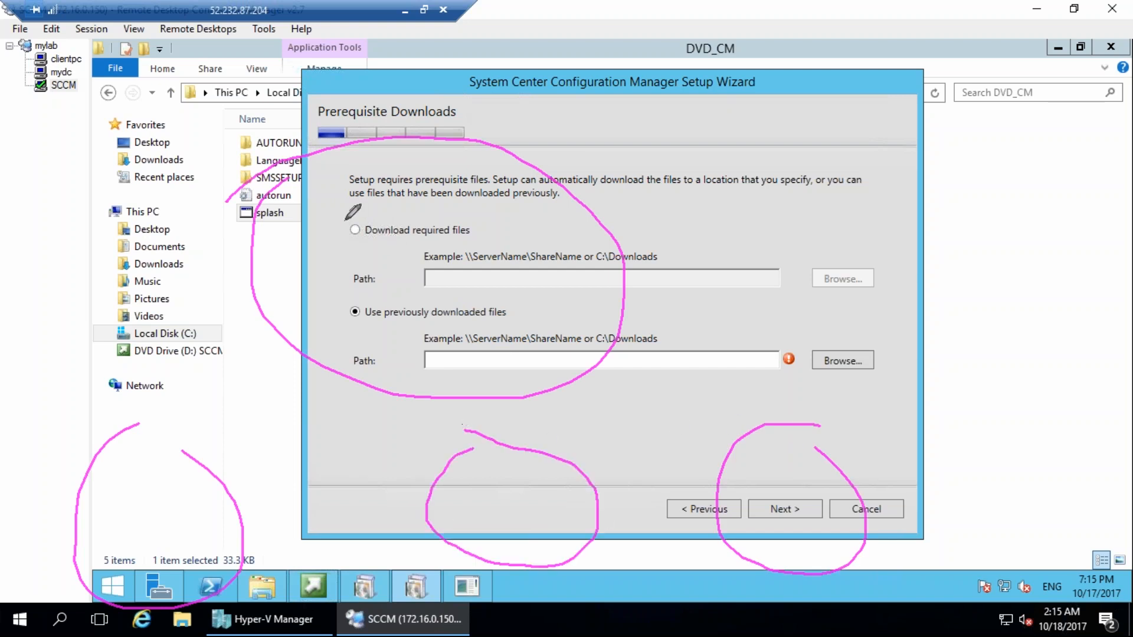
pyautogui.moveTo(348, 75)
pyautogui.mouseDown()
pyautogui.moveTo(401, 101)
pyautogui.moveTo(443, 49)
pyautogui.moveTo(466, 125)
pyautogui.mouseUp()
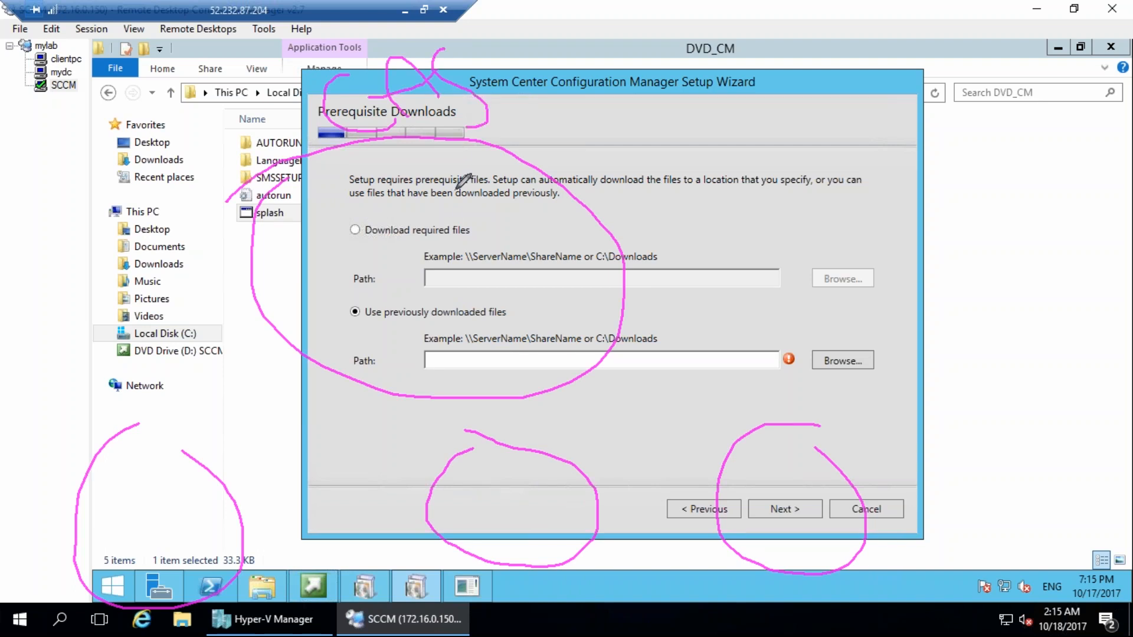
pyautogui.moveTo(476, 59)
pyautogui.mouseDown()
pyautogui.moveTo(472, 157)
pyautogui.moveTo(483, 56)
pyautogui.mouseUp()
pyautogui.moveTo(496, 110)
pyautogui.mouseDown()
pyautogui.moveTo(555, 59)
pyautogui.moveTo(643, 35)
pyautogui.moveTo(648, 16)
pyautogui.moveTo(700, 12)
pyautogui.mouseUp()
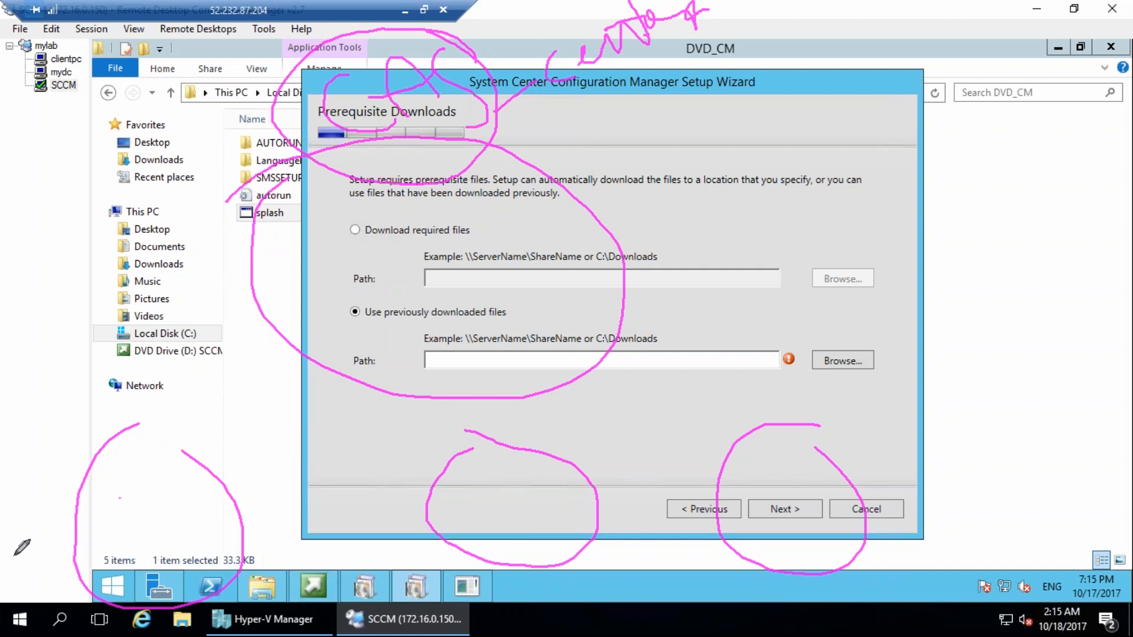
pyautogui.moveTo(21, 509)
pyautogui.mouseDown()
pyautogui.moveTo(24, 520)
pyautogui.moveTo(55, 468)
pyautogui.moveTo(83, 451)
pyautogui.mouseUp()
pyautogui.moveTo(118, 497); pyautogui.dragTo(130, 523)
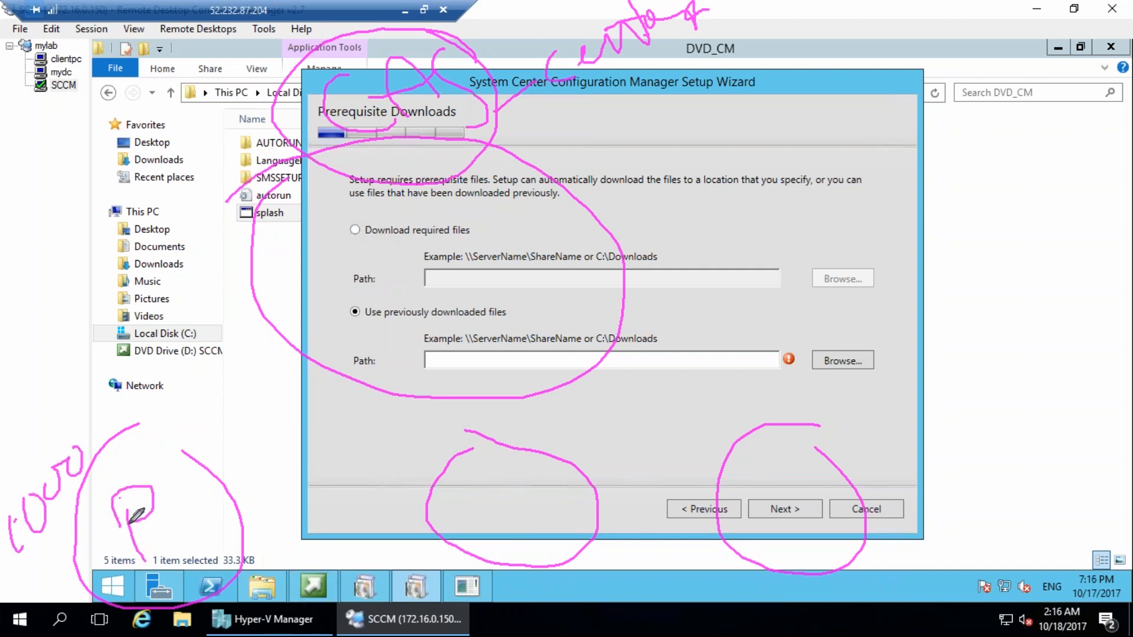
pyautogui.moveTo(470, 487)
pyautogui.mouseDown()
pyautogui.moveTo(486, 539)
pyautogui.moveTo(473, 506)
pyautogui.mouseUp()
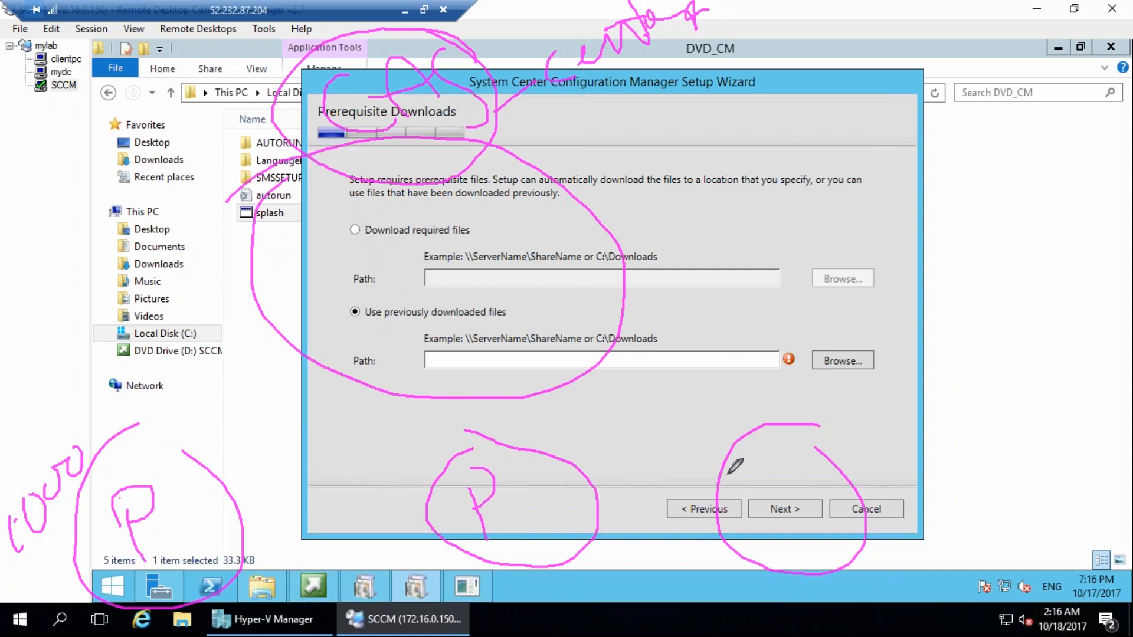
pyautogui.moveTo(773, 489); pyautogui.dragTo(781, 536)
pyautogui.moveTo(770, 499); pyautogui.dragTo(779, 501)
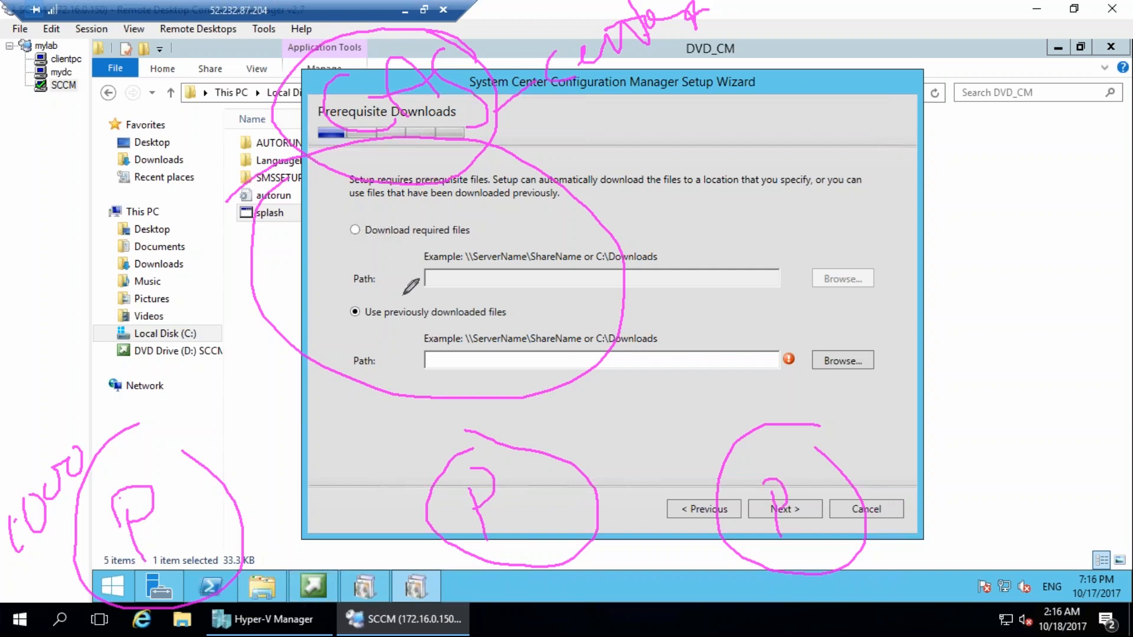
pyautogui.moveTo(406, 223)
pyautogui.mouseDown()
pyautogui.moveTo(425, 292)
pyautogui.moveTo(381, 230)
pyautogui.mouseUp()
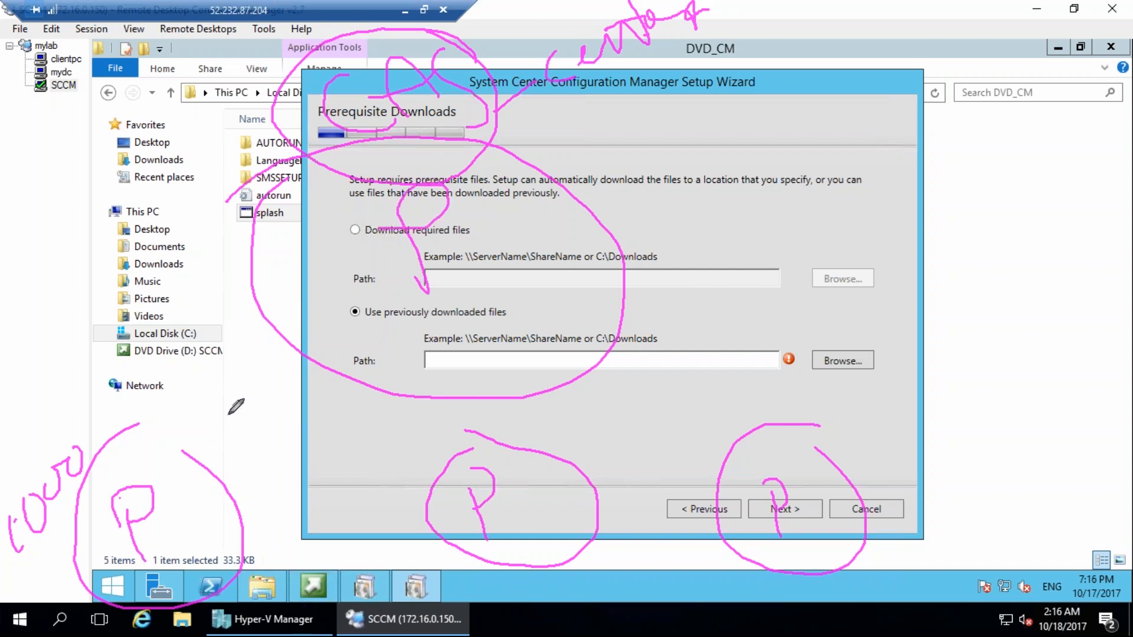
pyautogui.moveTo(137, 487); pyautogui.dragTo(354, 147)
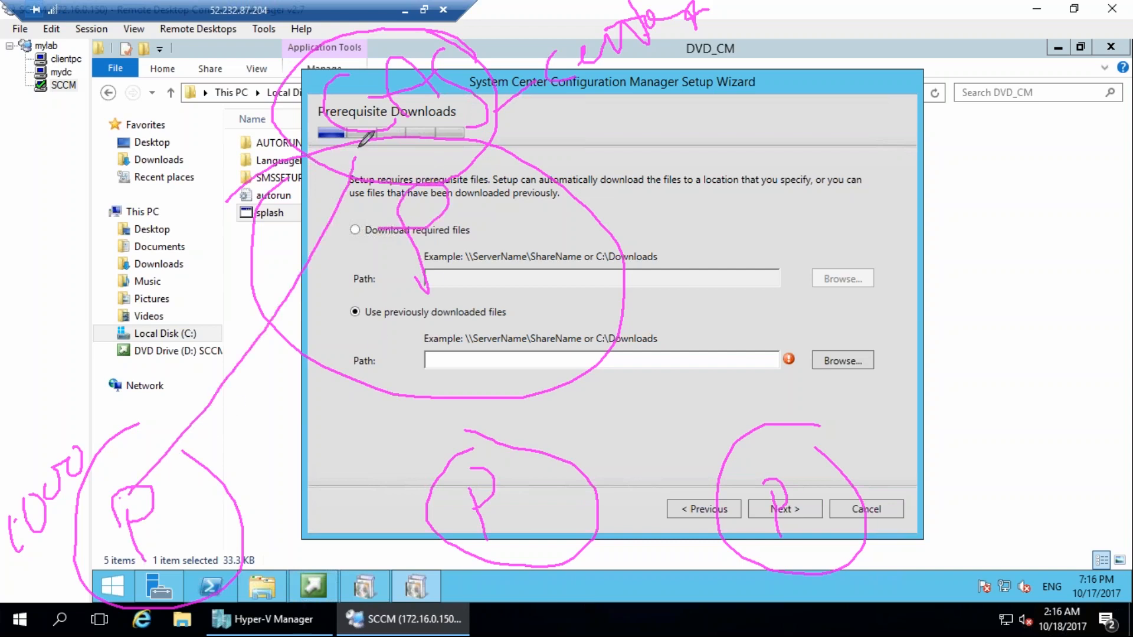
pyautogui.moveTo(548, 505)
pyautogui.mouseDown()
pyautogui.moveTo(572, 369)
pyautogui.moveTo(515, 103)
pyautogui.mouseUp()
pyautogui.moveTo(825, 515)
pyautogui.mouseDown()
pyautogui.moveTo(593, 239)
pyautogui.moveTo(401, 157)
pyautogui.mouseUp()
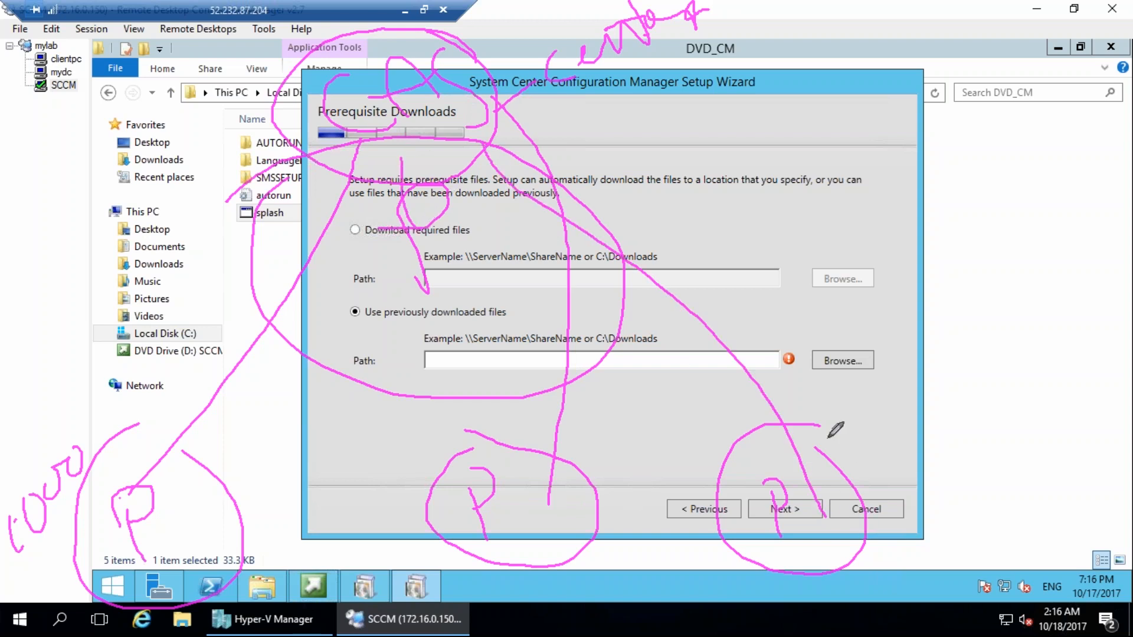
pyautogui.moveTo(820, 432); pyautogui.dragTo(888, 397)
pyautogui.moveTo(870, 352)
pyautogui.mouseDown()
pyautogui.moveTo(871, 468)
pyautogui.moveTo(863, 349)
pyautogui.mouseUp()
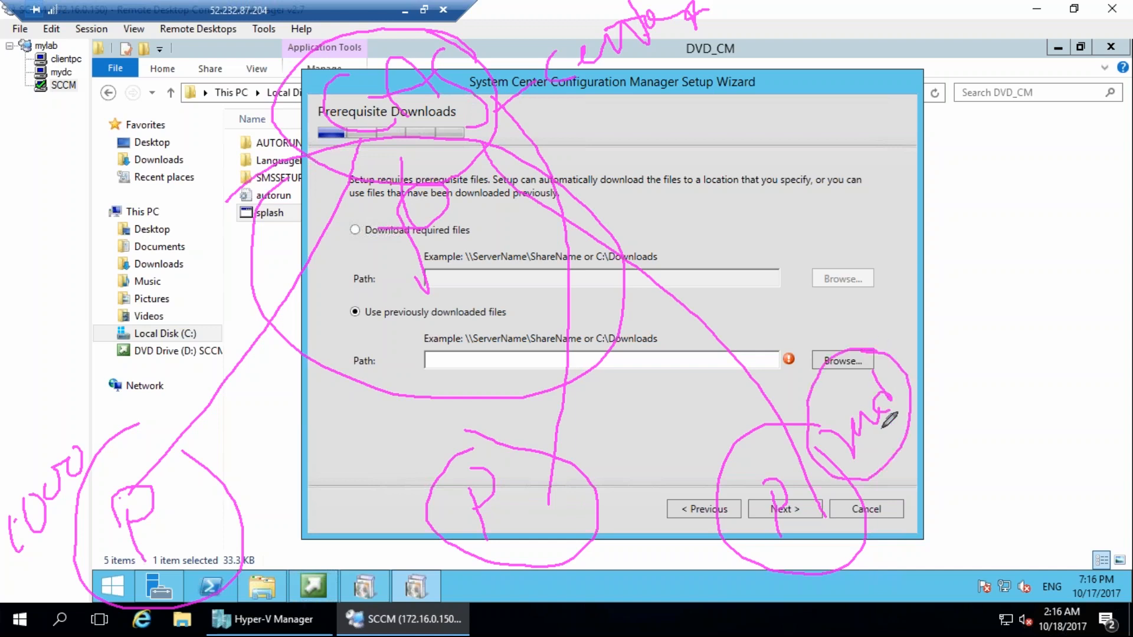
pyautogui.moveTo(953, 489)
pyautogui.mouseDown()
pyautogui.moveTo(983, 448)
pyautogui.moveTo(1012, 466)
pyautogui.moveTo(1048, 457)
pyautogui.moveTo(1016, 424)
pyautogui.moveTo(947, 508)
pyautogui.moveTo(972, 550)
pyautogui.mouseUp()
pyautogui.moveTo(1058, 353)
pyautogui.mouseDown()
pyautogui.moveTo(1095, 369)
pyautogui.moveTo(1077, 367)
pyautogui.mouseUp()
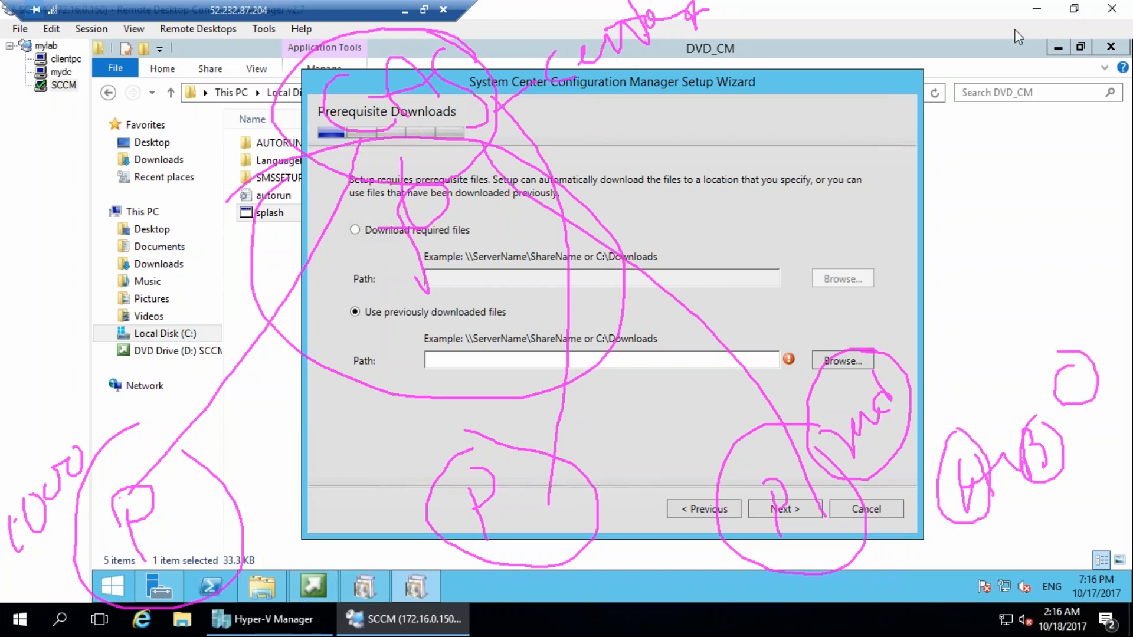
pyautogui.moveTo(1082, 364); pyautogui.dragTo(1068, 391)
pyautogui.moveTo(1057, 494)
pyautogui.mouseDown()
pyautogui.moveTo(1051, 540)
pyautogui.moveTo(987, 558)
pyautogui.moveTo(997, 581)
pyautogui.mouseUp()
pyautogui.moveTo(1116, 398); pyautogui.dragTo(1125, 449)
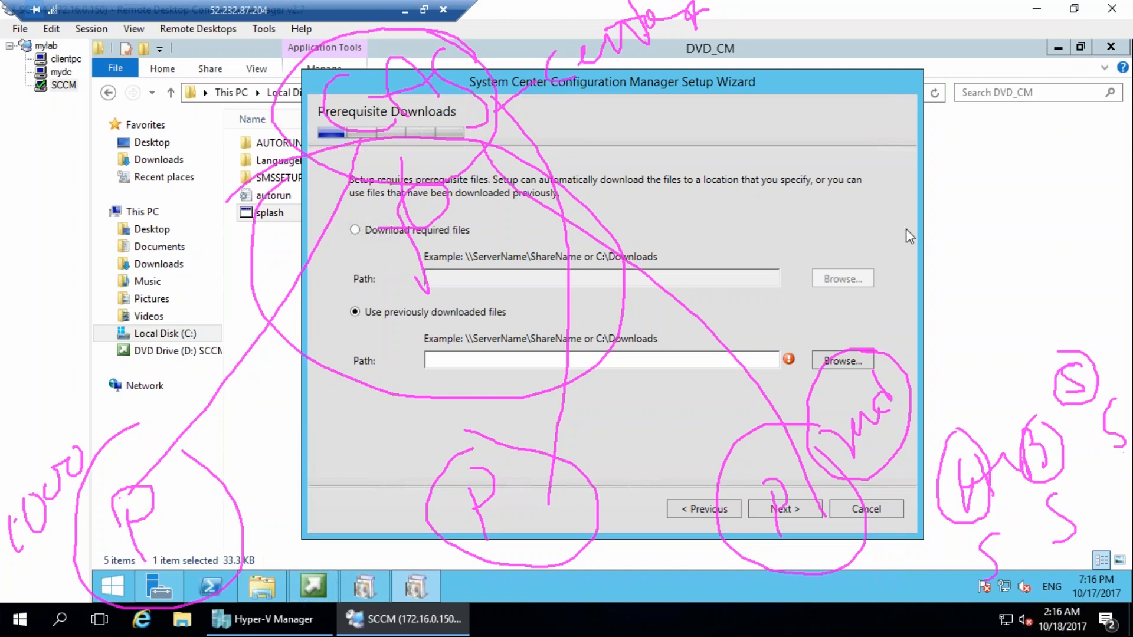
pyautogui.moveTo(440, 25)
pyautogui.mouseDown()
pyautogui.moveTo(283, 124)
pyautogui.moveTo(462, 45)
pyautogui.moveTo(424, 50)
pyautogui.mouseUp()
pyautogui.moveTo(350, 73)
pyautogui.mouseDown()
pyautogui.moveTo(387, 124)
pyautogui.moveTo(420, 74)
pyautogui.moveTo(433, 101)
pyautogui.moveTo(450, 62)
pyautogui.moveTo(461, 123)
pyautogui.mouseUp()
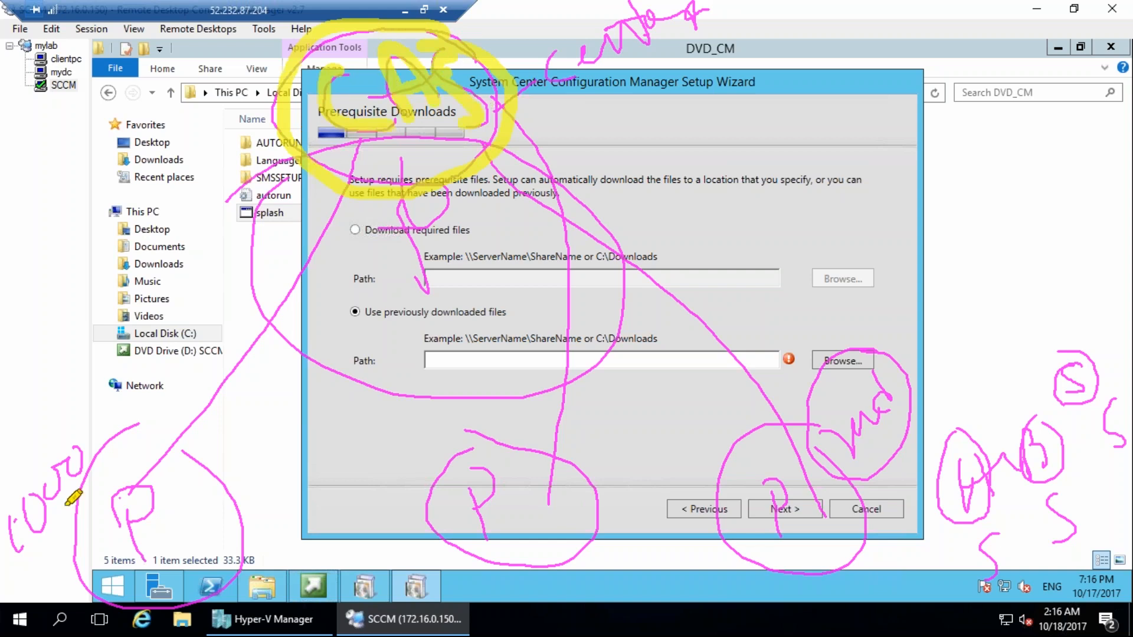
pyautogui.moveTo(121, 500); pyautogui.dragTo(154, 565)
pyautogui.moveTo(124, 481)
pyautogui.mouseDown()
pyautogui.moveTo(147, 490)
pyautogui.moveTo(151, 462)
pyautogui.moveTo(384, 148)
pyautogui.mouseUp()
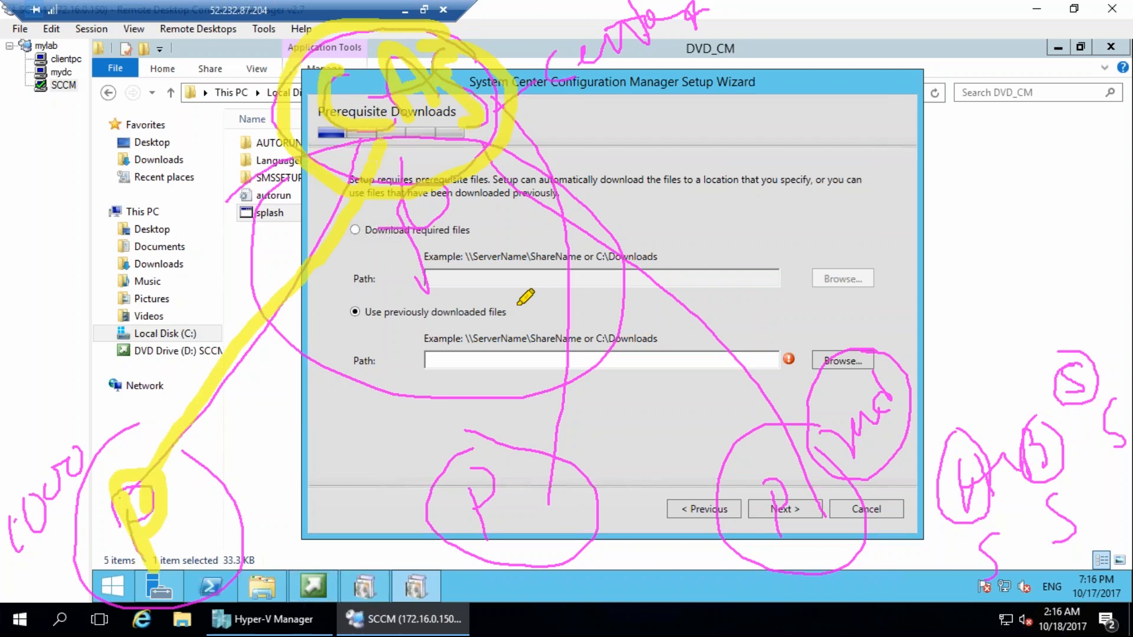
pyautogui.moveTo(745, 480)
pyautogui.mouseDown()
pyautogui.moveTo(764, 534)
pyautogui.moveTo(761, 501)
pyautogui.mouseUp()
pyautogui.moveTo(765, 434)
pyautogui.mouseDown()
pyautogui.moveTo(816, 543)
pyautogui.moveTo(756, 452)
pyautogui.moveTo(499, 168)
pyautogui.mouseUp()
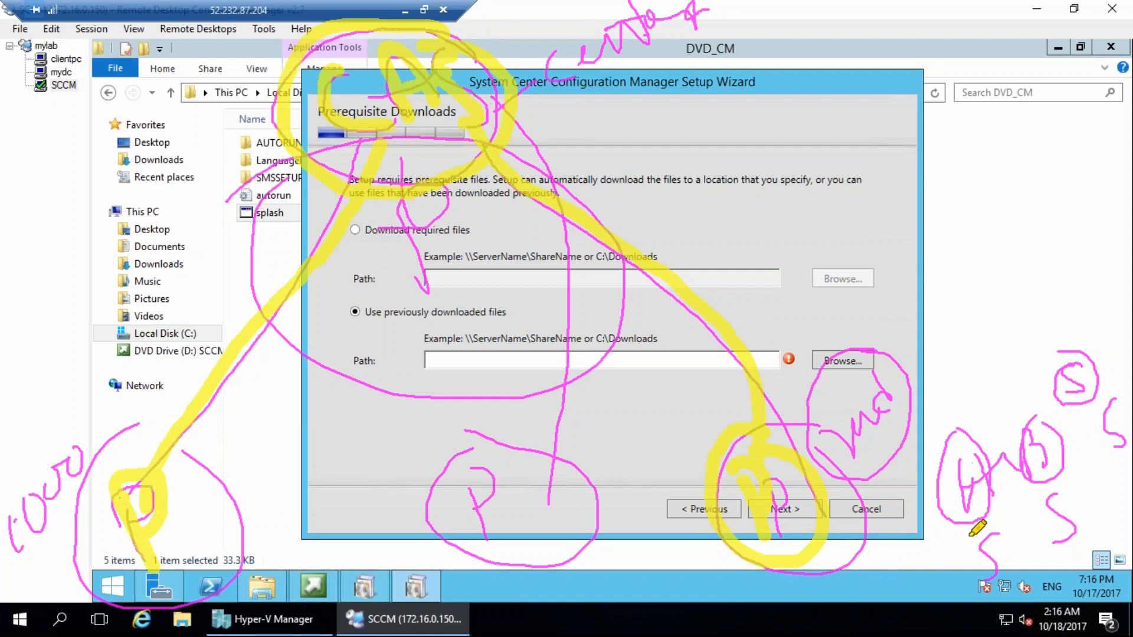
pyautogui.moveTo(856, 490); pyautogui.dragTo(882, 570)
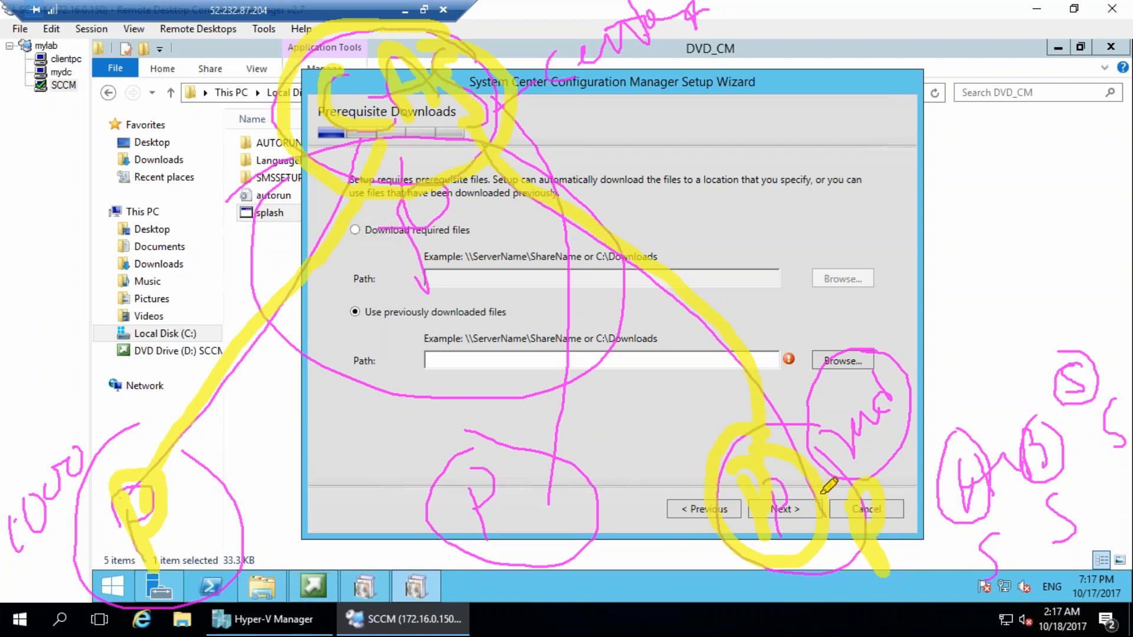
pyautogui.moveTo(962, 477); pyautogui.dragTo(830, 509)
pyautogui.moveTo(1030, 463); pyautogui.dragTo(794, 465)
pyautogui.moveTo(1071, 387)
pyautogui.mouseDown()
pyautogui.moveTo(918, 348)
pyautogui.moveTo(829, 384)
pyautogui.mouseUp()
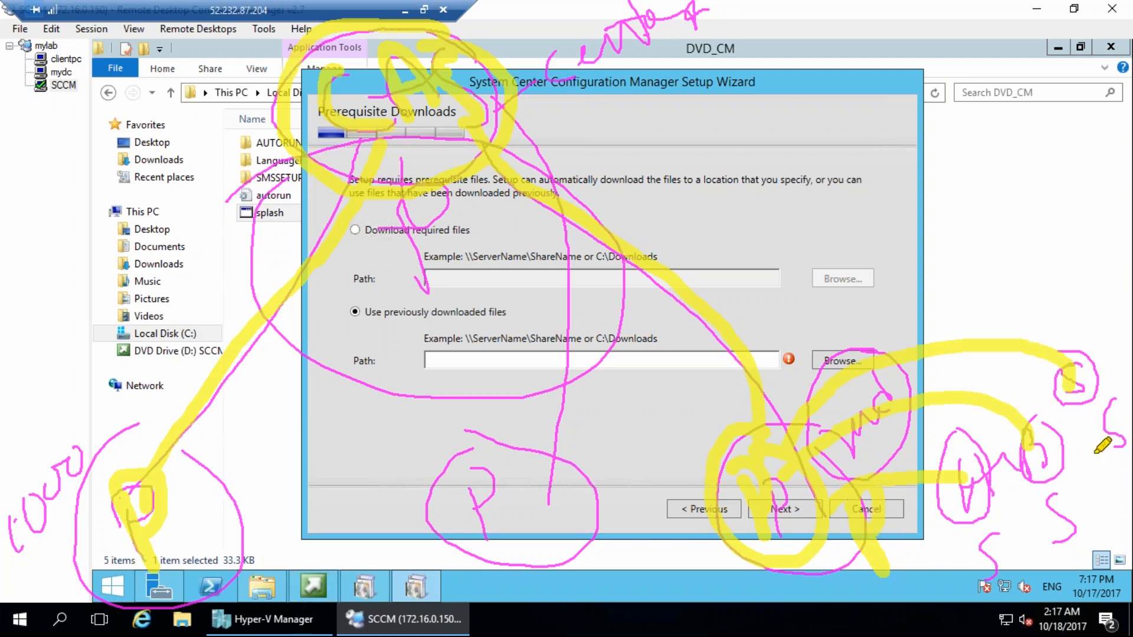
pyautogui.moveTo(1080, 413)
pyautogui.mouseDown()
pyautogui.moveTo(1105, 448)
pyautogui.moveTo(1089, 508)
pyautogui.moveTo(1121, 491)
pyautogui.mouseUp()
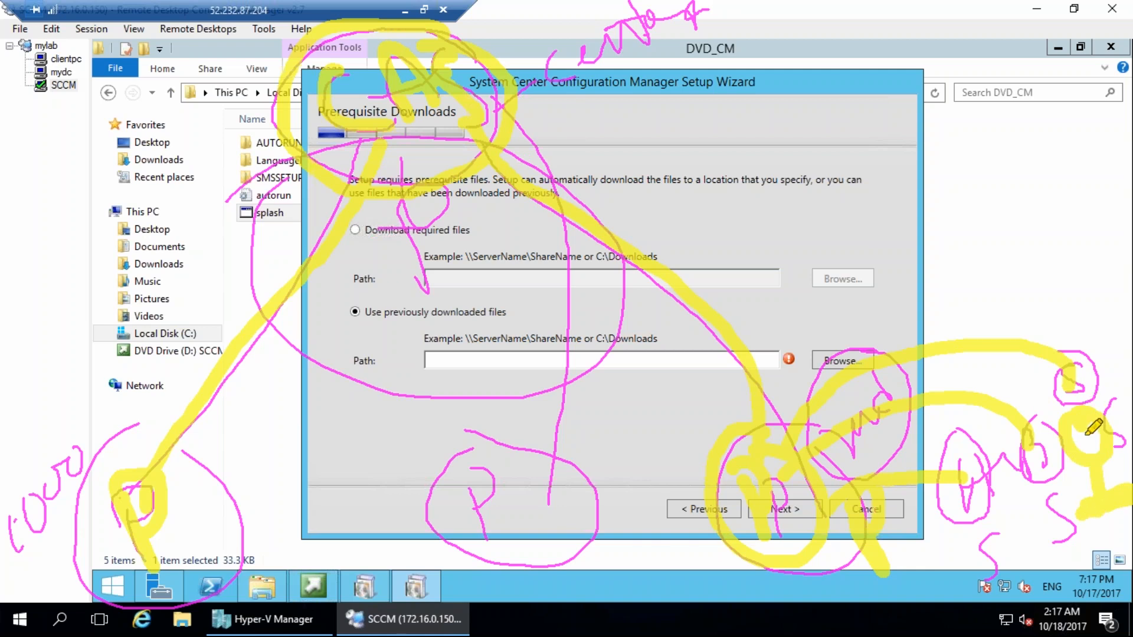
pyautogui.moveTo(1056, 357)
pyautogui.mouseDown()
pyautogui.moveTo(1091, 356)
pyautogui.moveTo(1023, 402)
pyautogui.moveTo(1065, 336)
pyautogui.moveTo(1031, 400)
pyautogui.moveTo(1027, 364)
pyautogui.moveTo(1037, 367)
pyautogui.moveTo(998, 348)
pyautogui.moveTo(782, 448)
pyautogui.mouseUp()
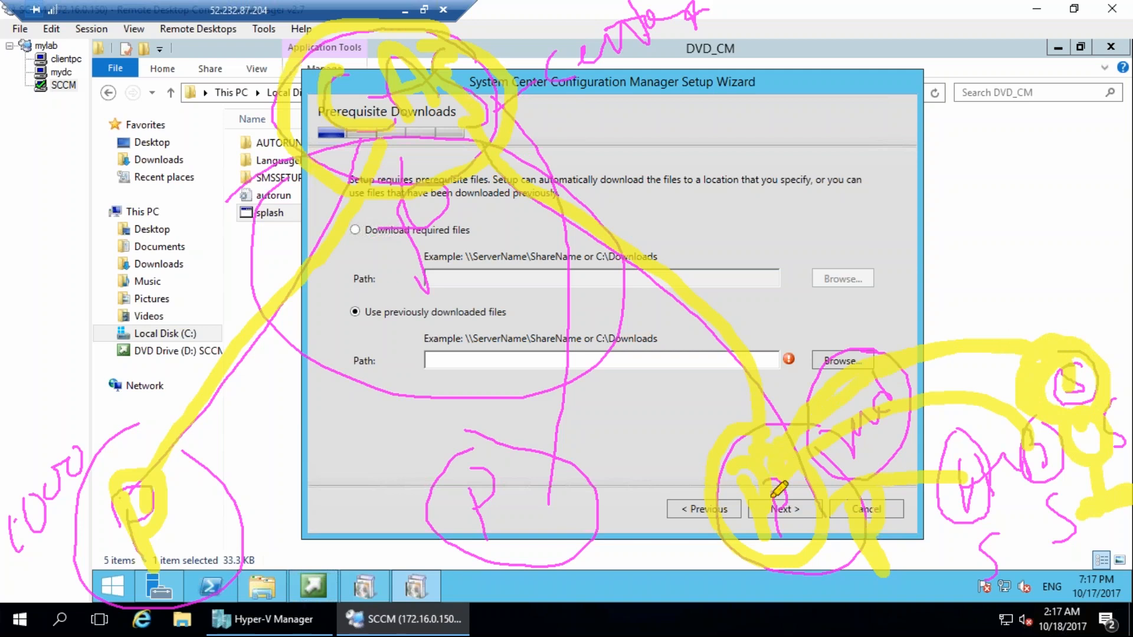
pyautogui.moveTo(318, 100)
pyautogui.mouseDown()
pyautogui.moveTo(182, 96)
pyautogui.moveTo(211, 119)
pyautogui.mouseUp()
pyautogui.moveTo(16, 171); pyautogui.dragTo(22, 207)
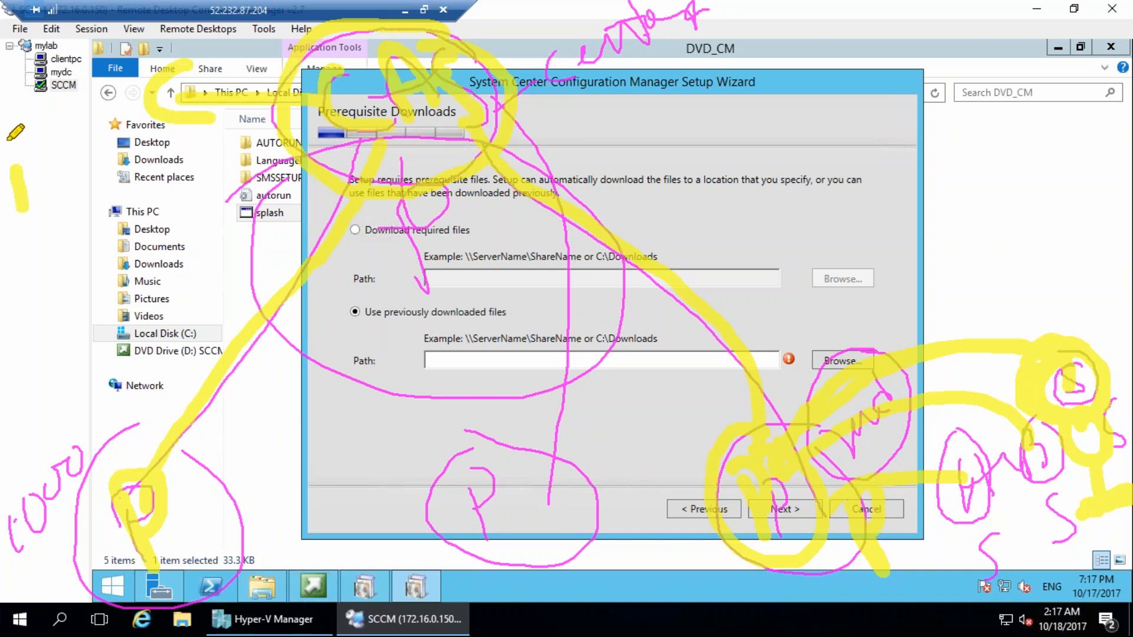
pyautogui.moveTo(10, 142); pyautogui.dragTo(24, 198)
pyautogui.moveTo(22, 89); pyautogui.dragTo(10, 142)
pyautogui.moveTo(50, 127); pyautogui.dragTo(89, 62)
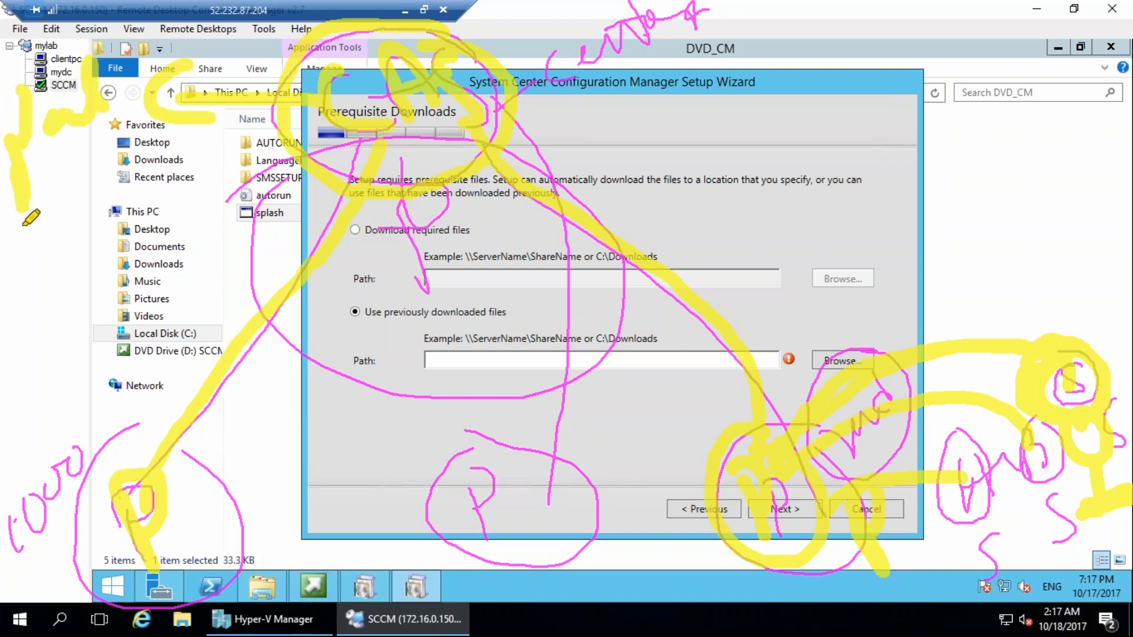
pyautogui.moveTo(40, 200); pyautogui.dragTo(71, 180)
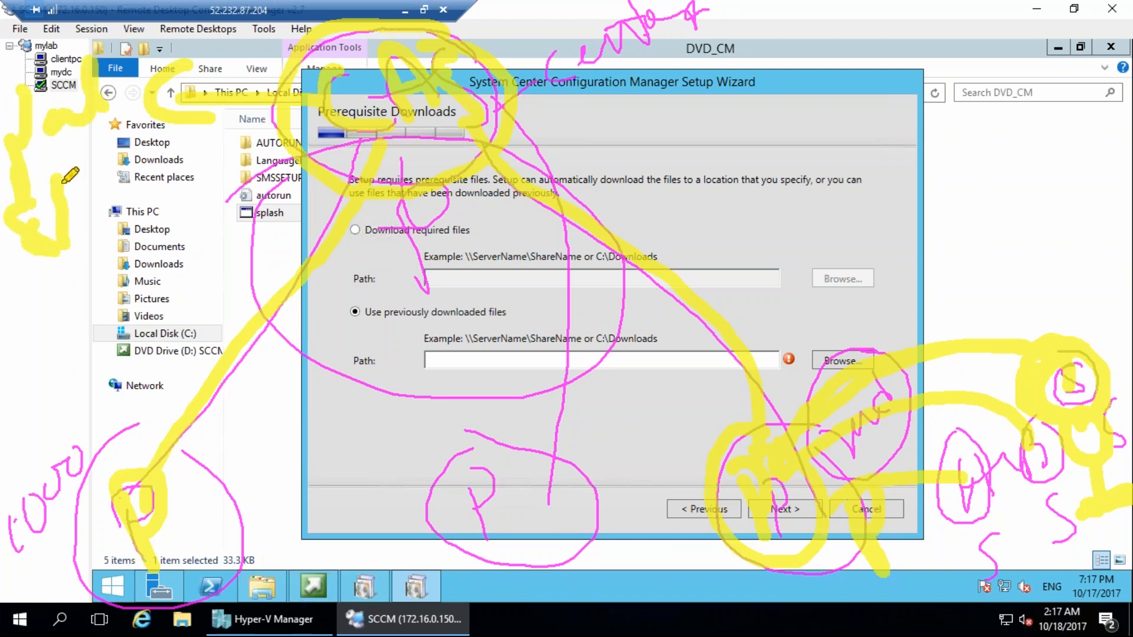
pyautogui.moveTo(8, 206); pyautogui.dragTo(89, 189)
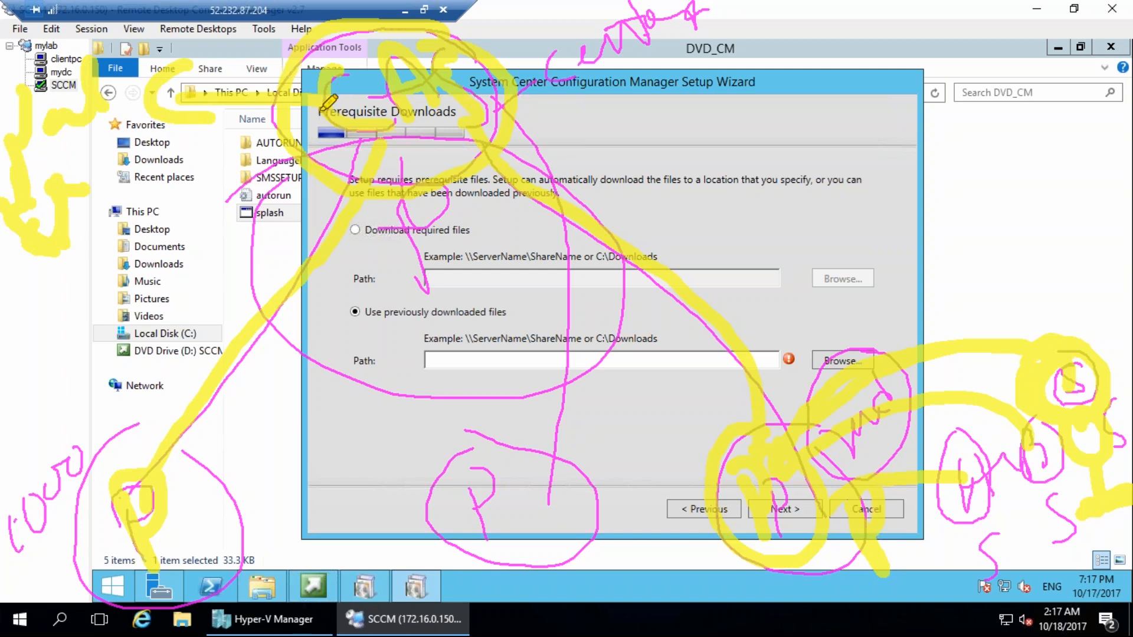
pyautogui.moveTo(725, 435); pyautogui.dragTo(765, 454)
pyautogui.moveTo(805, 439)
pyautogui.mouseDown()
pyautogui.moveTo(782, 454)
pyautogui.moveTo(1047, 344)
pyautogui.moveTo(1033, 348)
pyautogui.moveTo(1043, 357)
pyautogui.mouseUp()
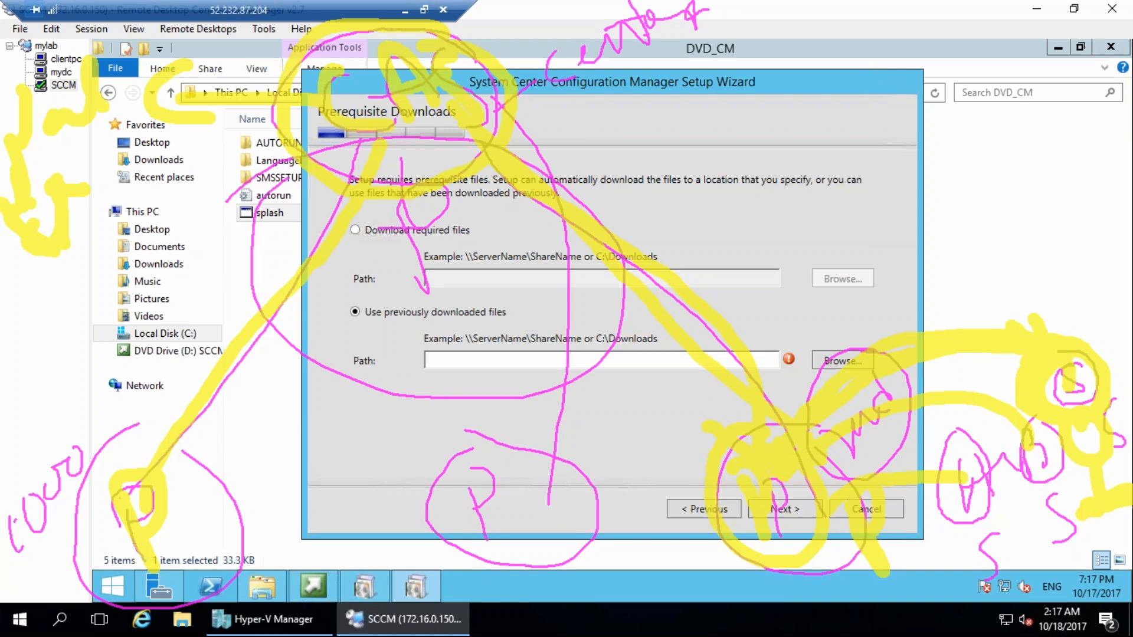
pyautogui.moveTo(1068, 394); pyautogui.dragTo(1083, 388)
pyautogui.moveTo(406, 151); pyautogui.dragTo(419, 173)
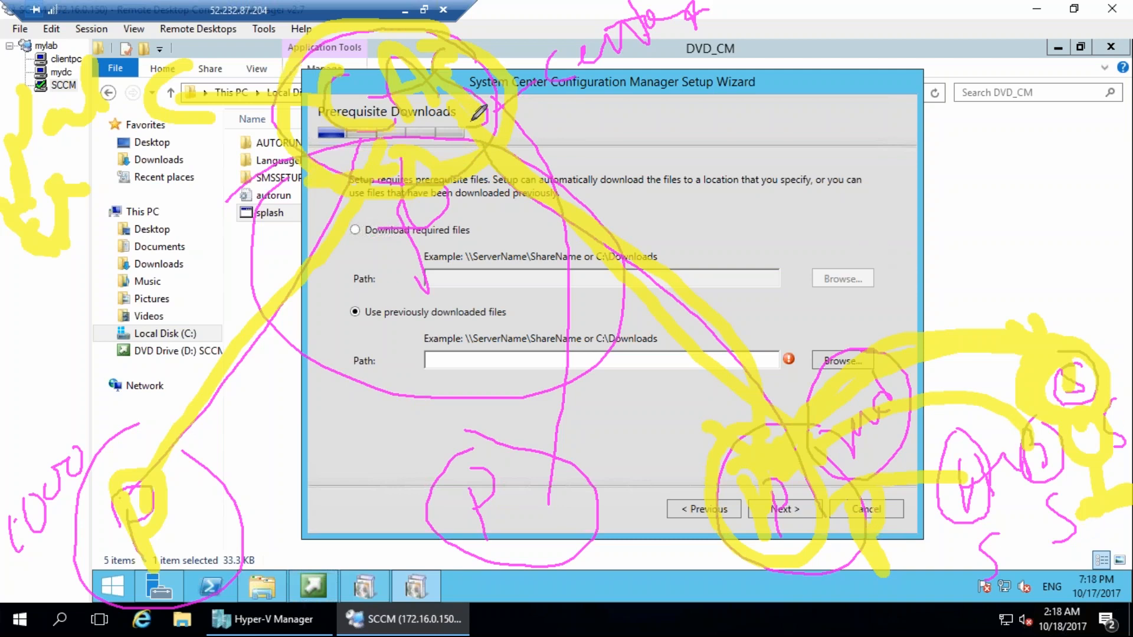
pyautogui.moveTo(357, 81)
pyautogui.mouseDown()
pyautogui.moveTo(378, 127)
pyautogui.moveTo(375, 39)
pyautogui.moveTo(463, 88)
pyautogui.moveTo(454, 144)
pyautogui.mouseUp()
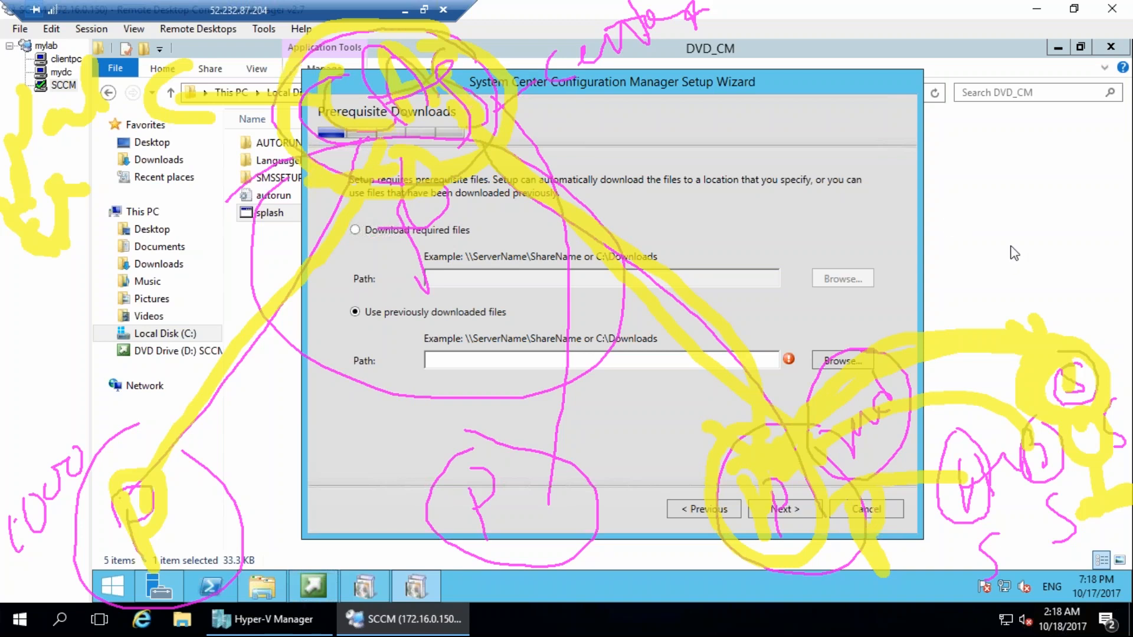
pyautogui.press('Escape')
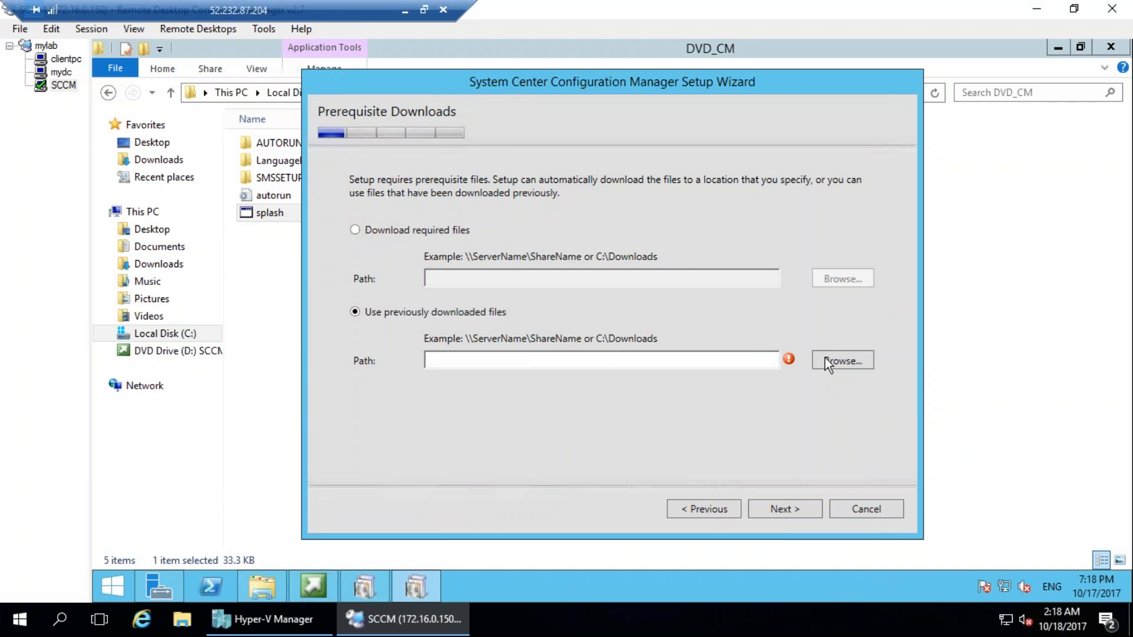
# Bring the other open Configuration Manager setup window forward to read its message.
pyautogui.click(406, 590)
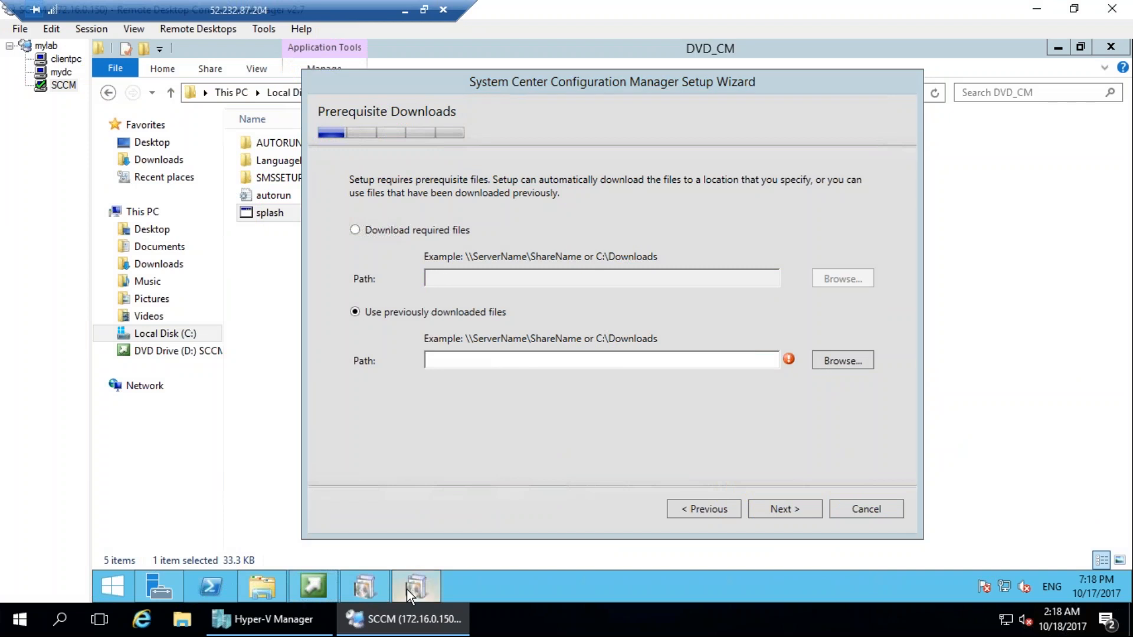
pyautogui.click(385, 587)
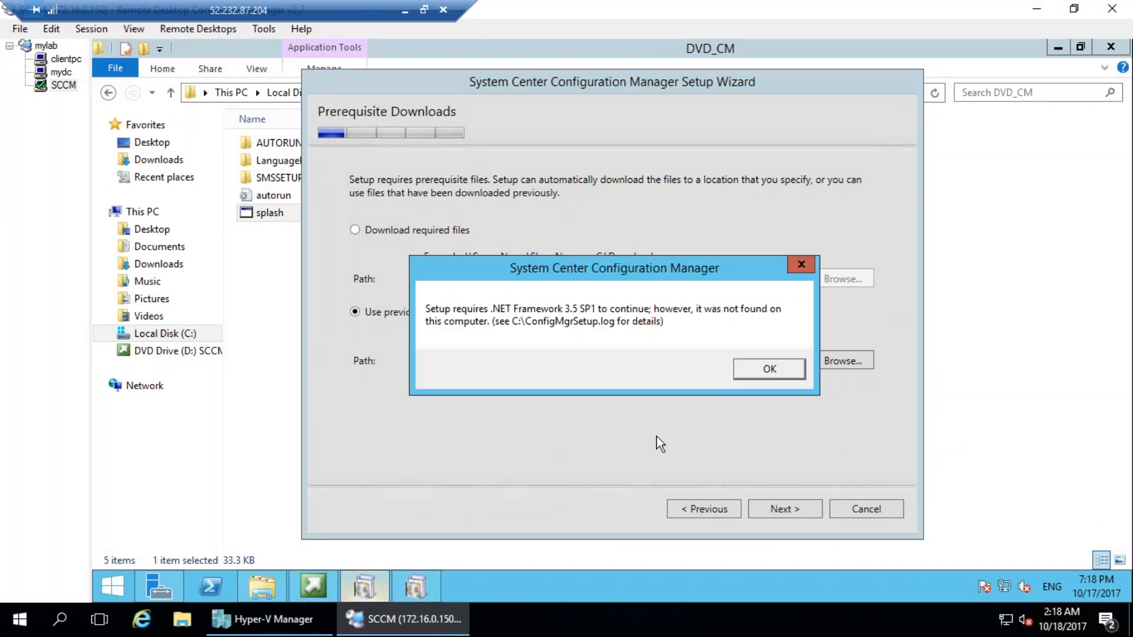
# Dismiss the .NET Framework message, set the previously downloaded files path to C:\Pre, and continue with the setup wizard.
pyautogui.click(773, 370)
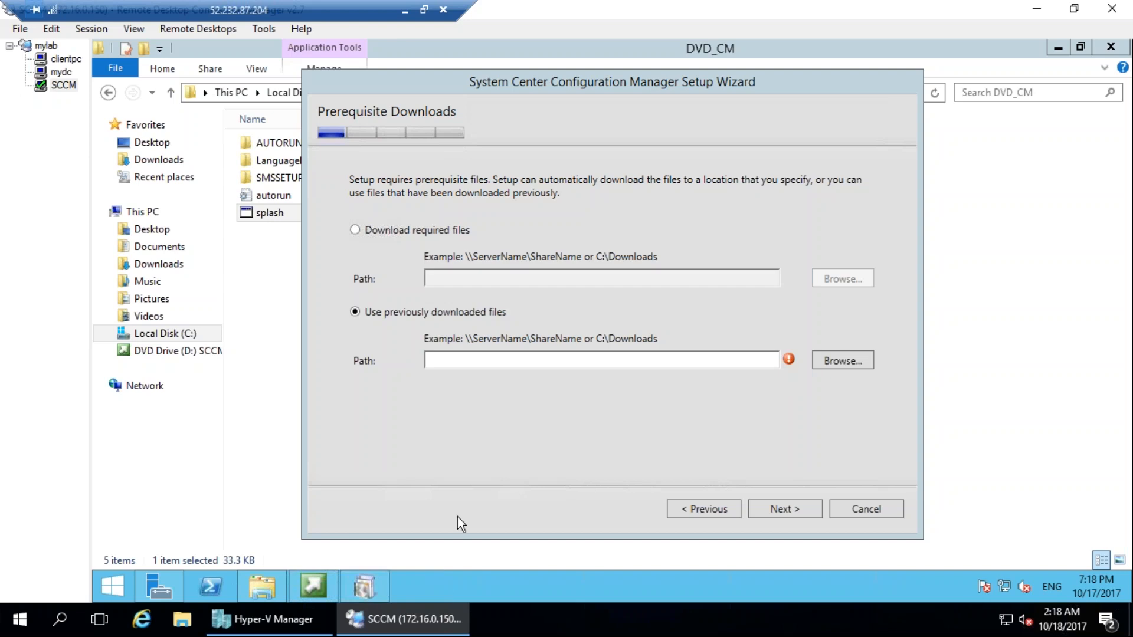
pyautogui.click(373, 585)
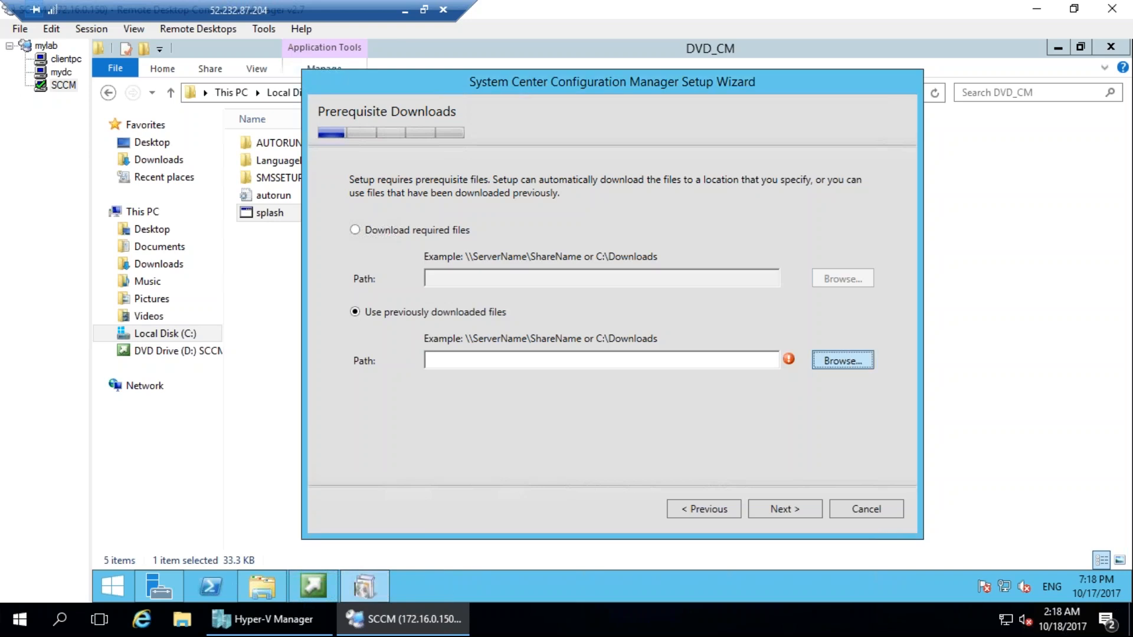
pyautogui.press('Return')
pyautogui.doubleClick(539, 288)
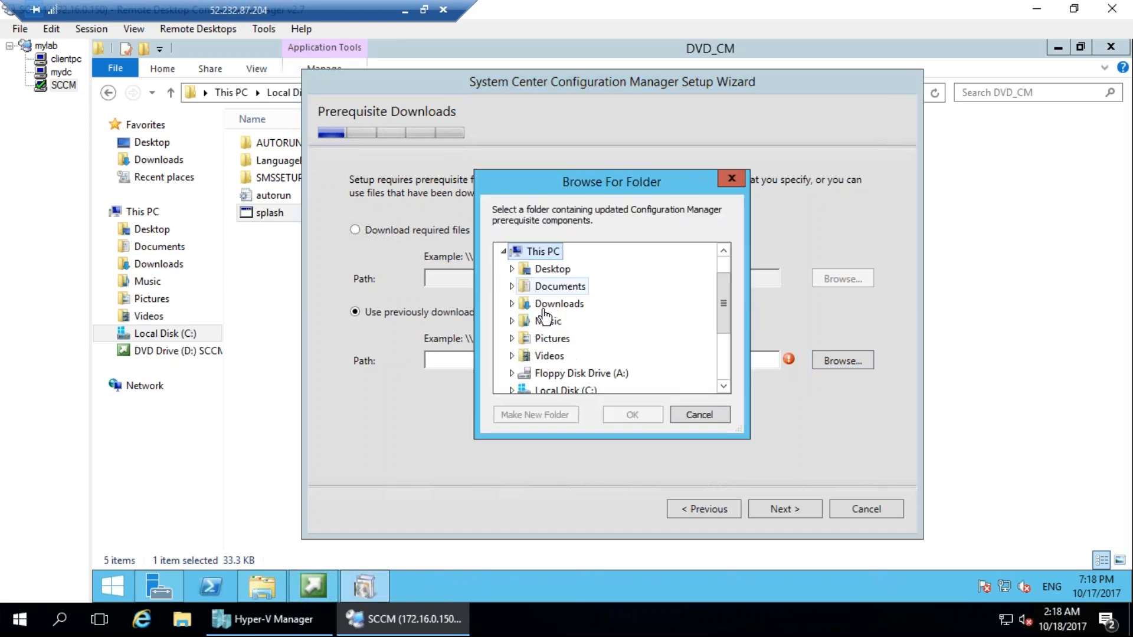
pyautogui.doubleClick(560, 389)
pyautogui.scroll(-3, 554, 348)
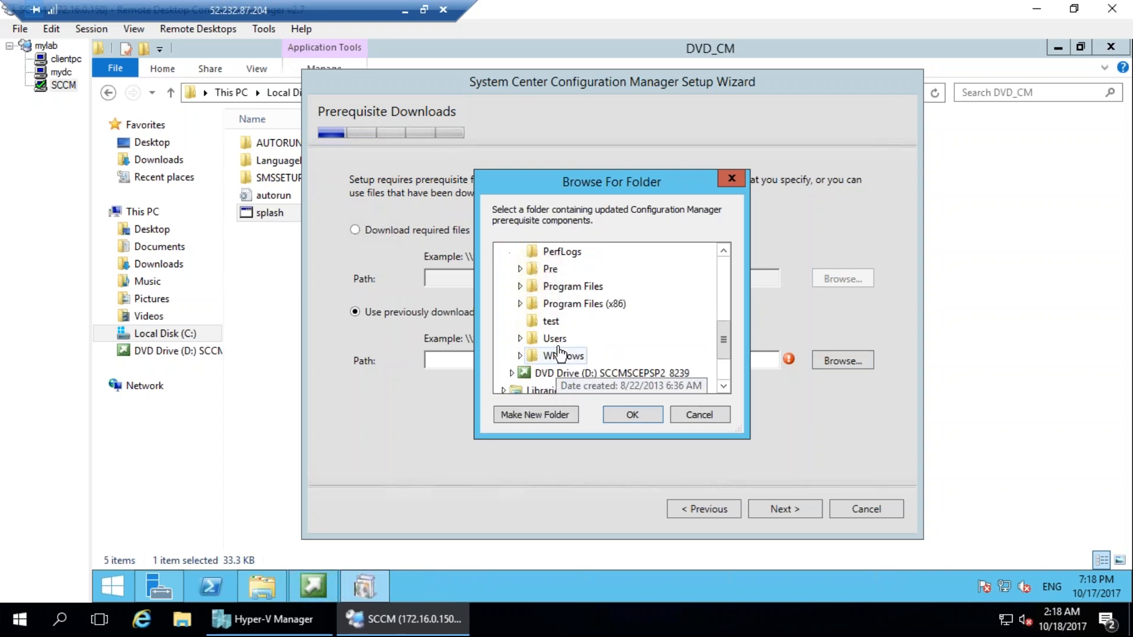
pyautogui.scroll(1, 565, 324)
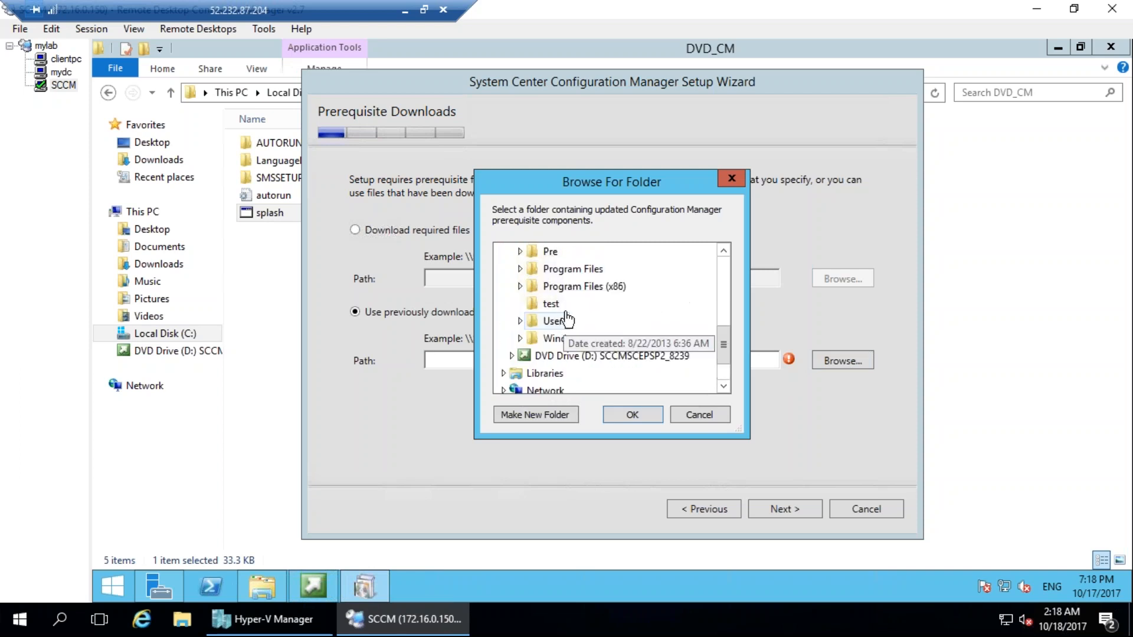
pyautogui.doubleClick(550, 252)
pyautogui.click(632, 414)
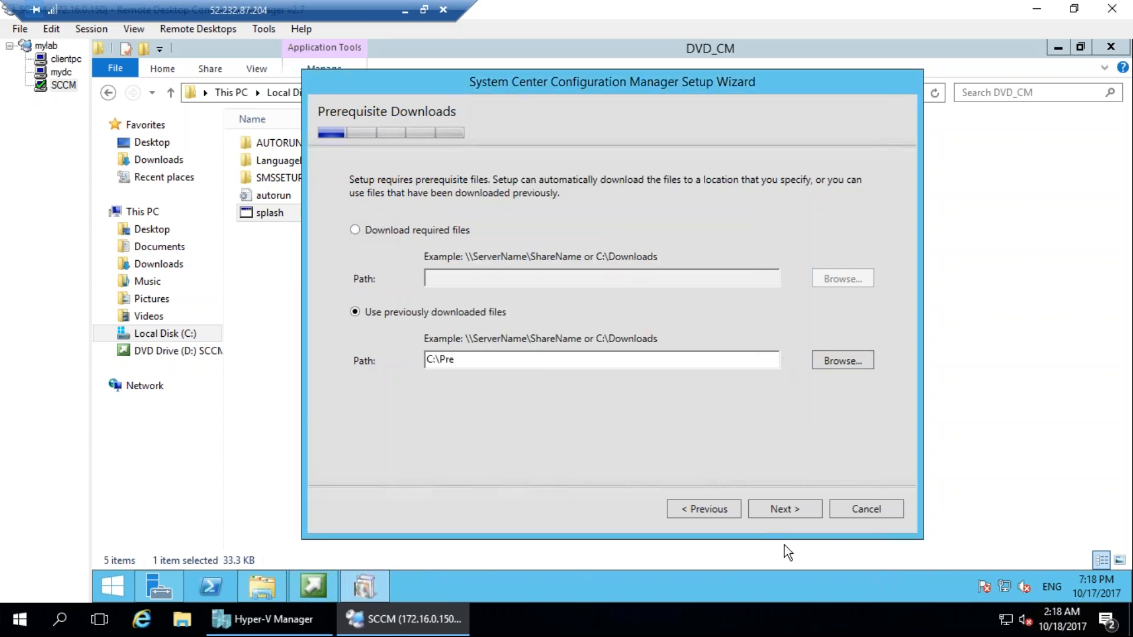
pyautogui.click(785, 513)
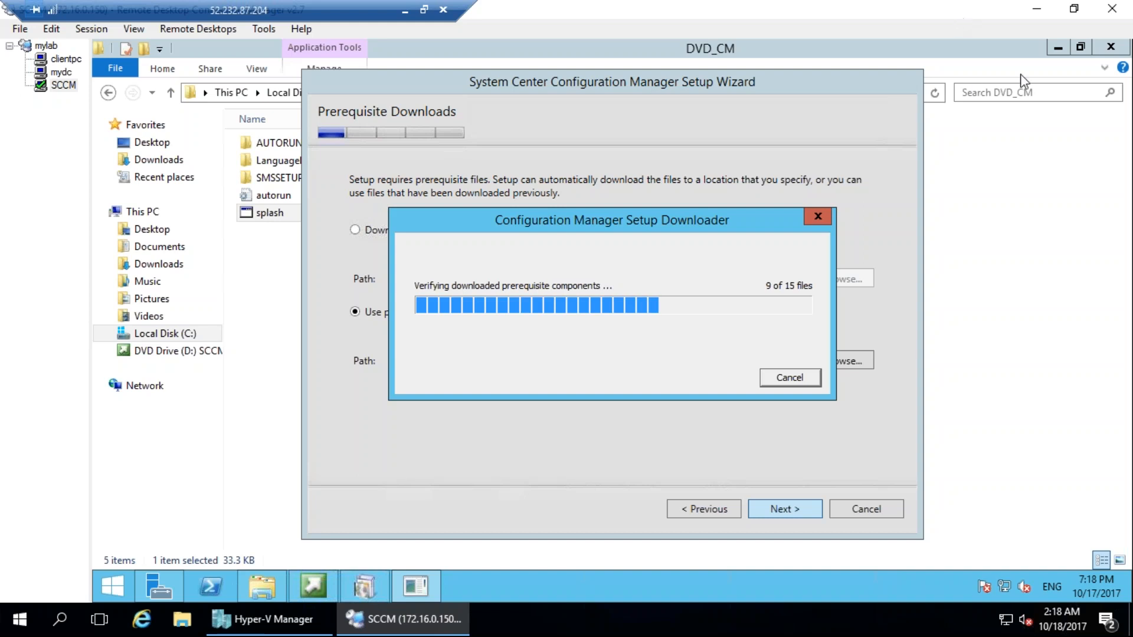
pyautogui.moveTo(779, 214)
pyautogui.mouseDown()
pyautogui.moveTo(688, 167)
pyautogui.moveTo(791, 177)
pyautogui.moveTo(564, 134)
pyautogui.mouseUp()
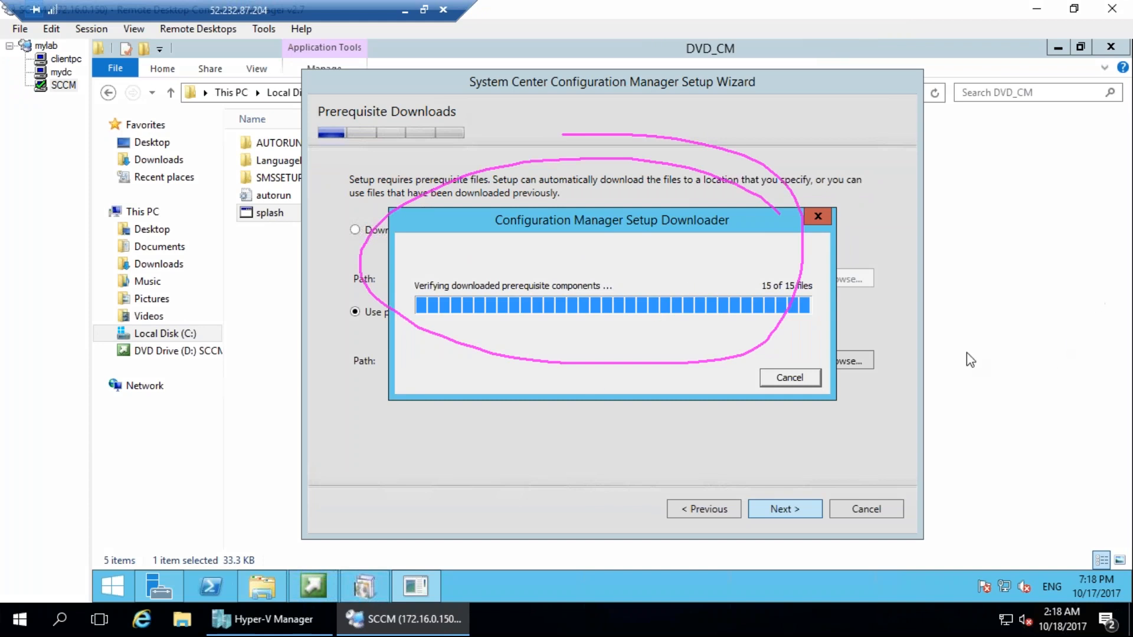
# Open the ConfigMgrSetup log on Local Disk (C:) and examine its prerequisite file verification entries.
pyautogui.click(234, 92)
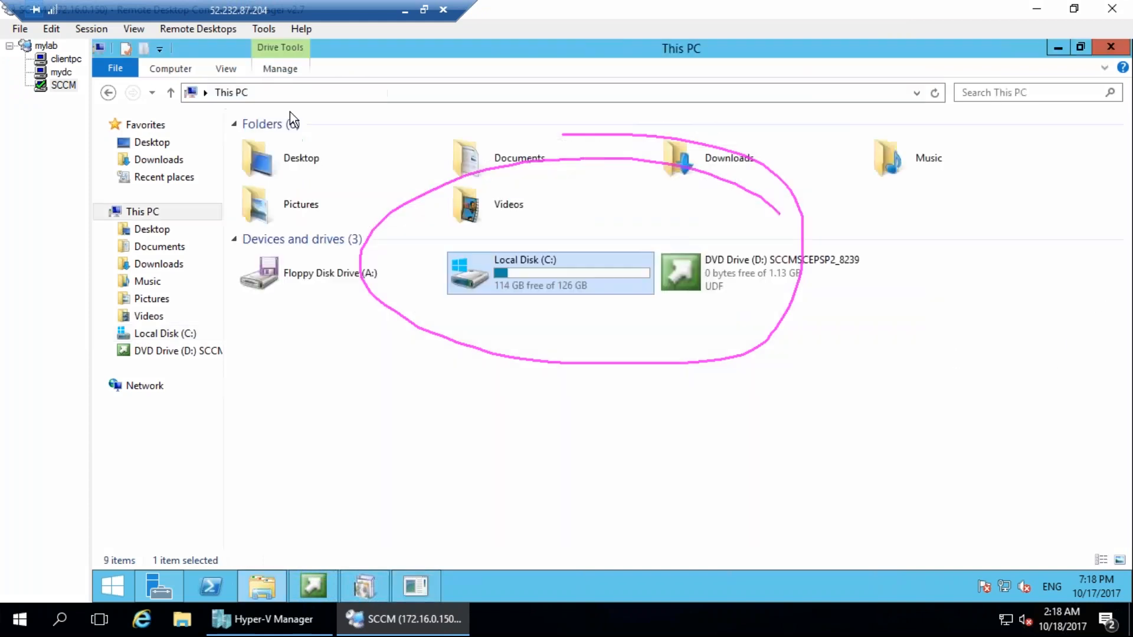
pyautogui.doubleClick(521, 265)
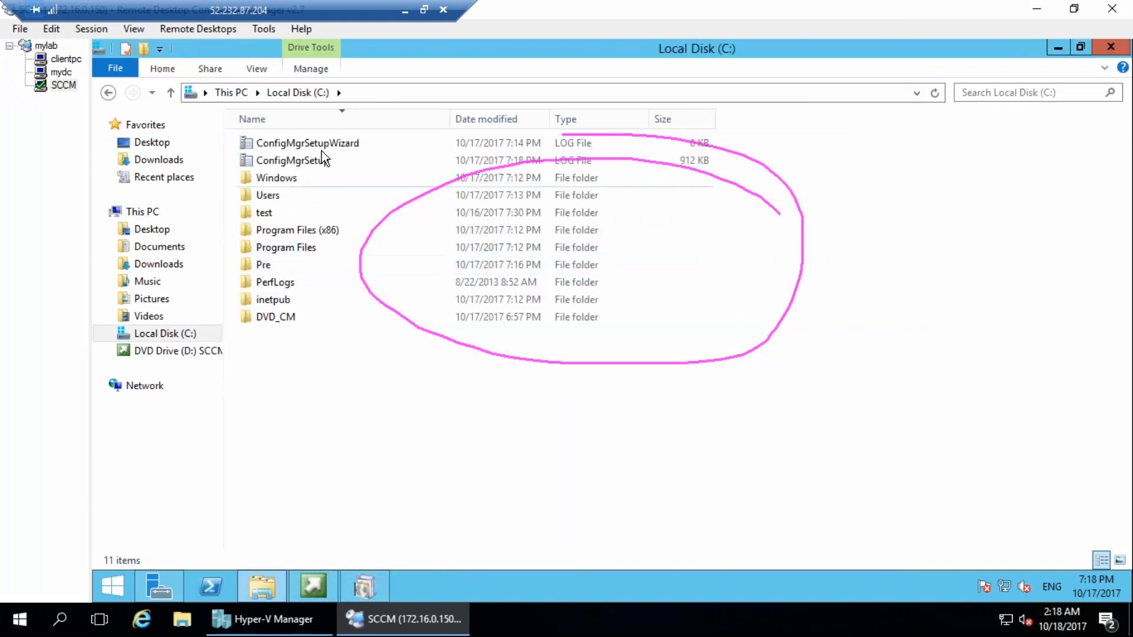
pyautogui.click(317, 164)
pyautogui.doubleClick(318, 164)
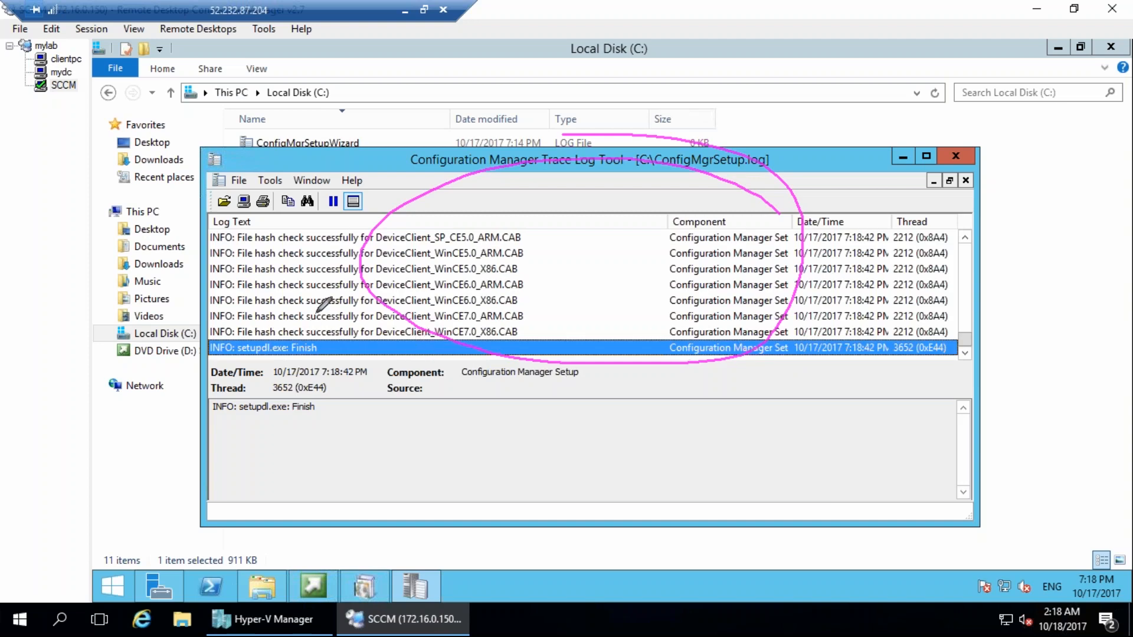
pyautogui.moveTo(308, 257)
pyautogui.mouseDown()
pyautogui.moveTo(298, 318)
pyautogui.moveTo(337, 314)
pyautogui.moveTo(385, 334)
pyautogui.moveTo(424, 323)
pyautogui.moveTo(452, 251)
pyautogui.moveTo(500, 208)
pyautogui.mouseUp()
pyautogui.press('Escape')
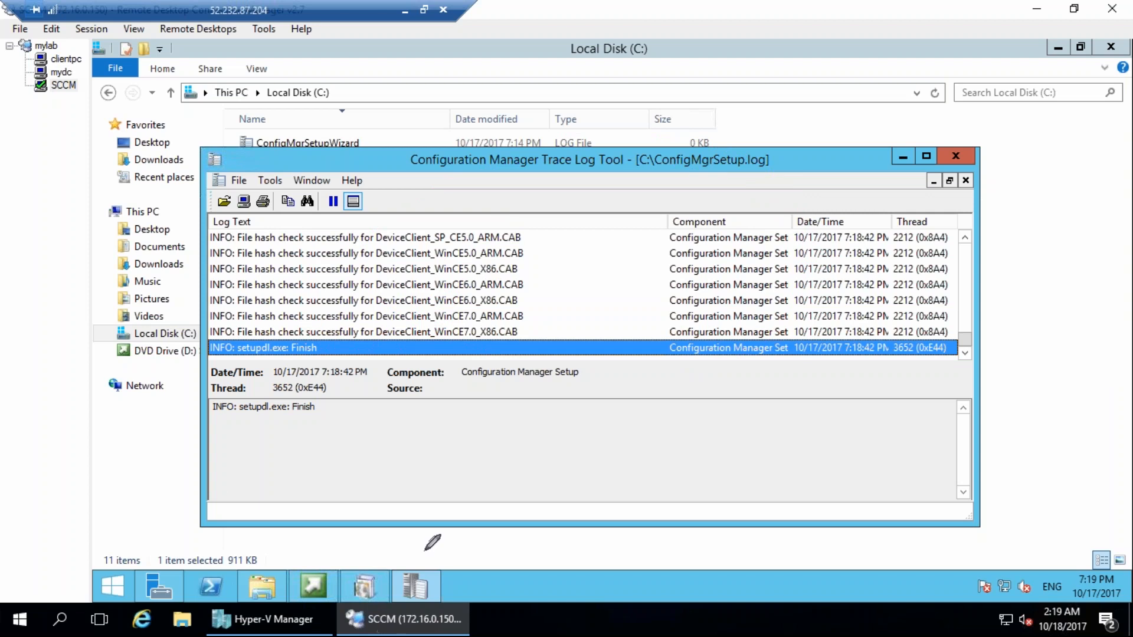
# Return to the setup wizard and look through the supported languages on the Server Language Selection page.
pyautogui.click(375, 589)
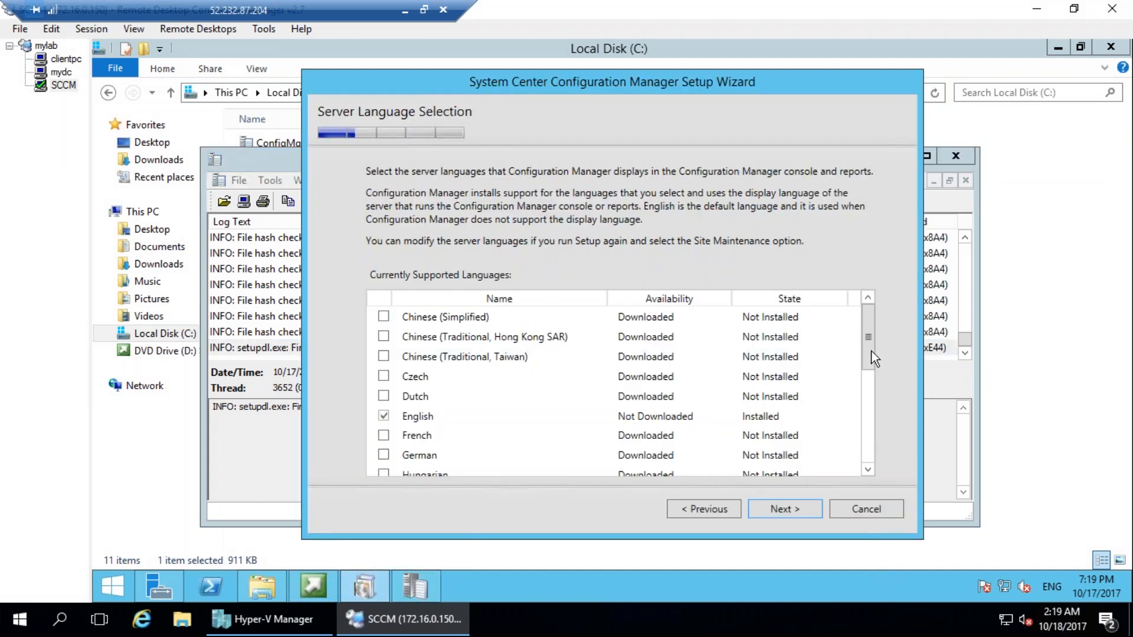
pyautogui.scroll(-2, 872, 357)
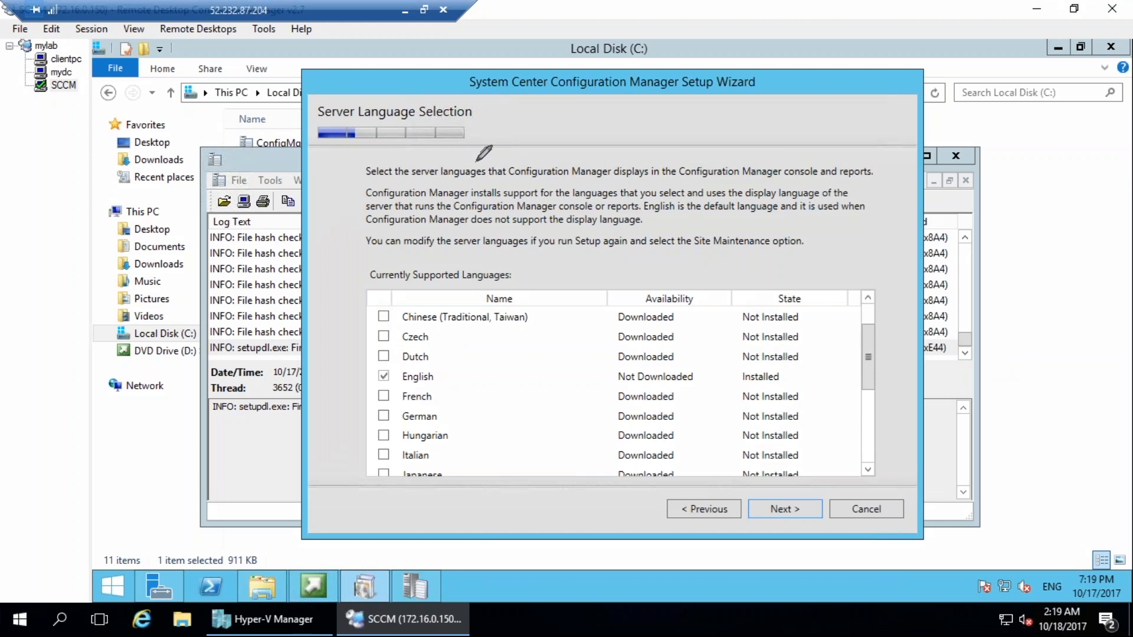
pyautogui.moveTo(510, 166)
pyautogui.mouseDown()
pyautogui.moveTo(461, 176)
pyautogui.moveTo(484, 234)
pyautogui.mouseUp()
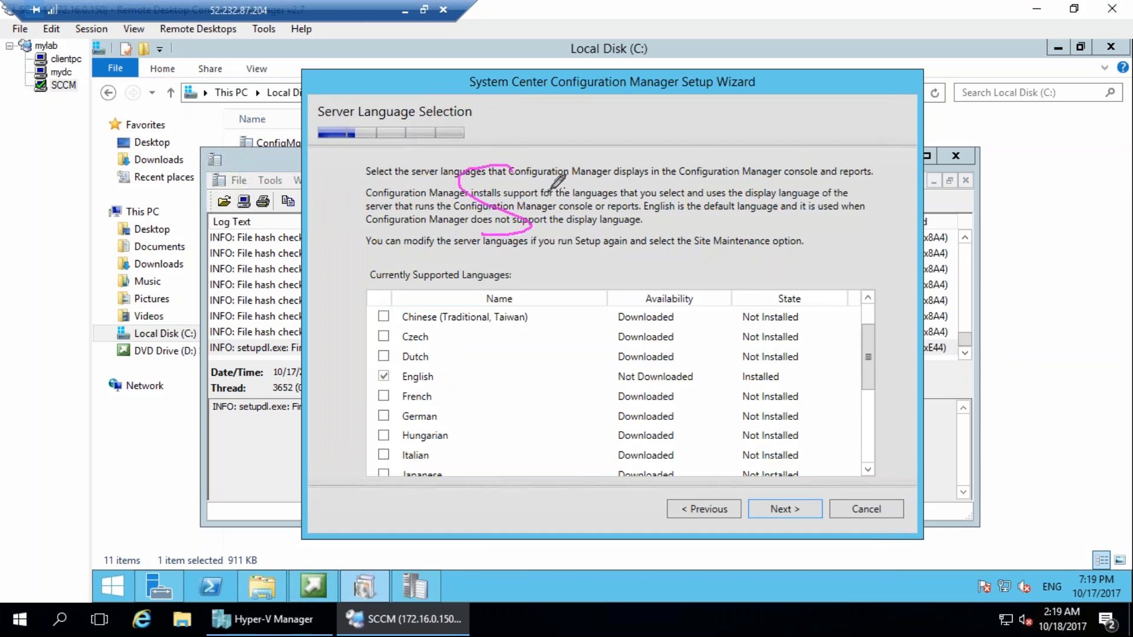
pyautogui.moveTo(461, 146); pyautogui.dragTo(509, 105)
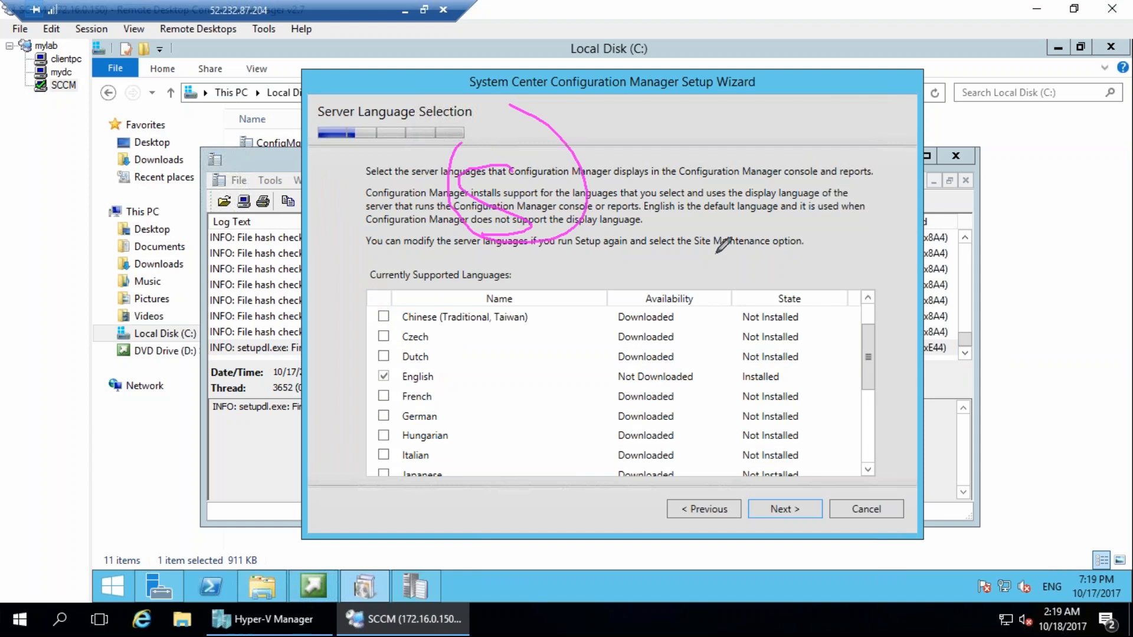
pyautogui.moveTo(438, 335); pyautogui.dragTo(576, 254)
pyautogui.moveTo(443, 341); pyautogui.dragTo(478, 343)
pyautogui.moveTo(452, 385)
pyautogui.mouseDown()
pyautogui.moveTo(502, 375)
pyautogui.moveTo(502, 406)
pyautogui.mouseUp()
pyautogui.moveTo(445, 461); pyautogui.dragTo(521, 440)
pyautogui.moveTo(618, 280); pyautogui.dragTo(481, 541)
pyautogui.moveTo(581, 539); pyautogui.dragTo(549, 255)
pyautogui.press('e')
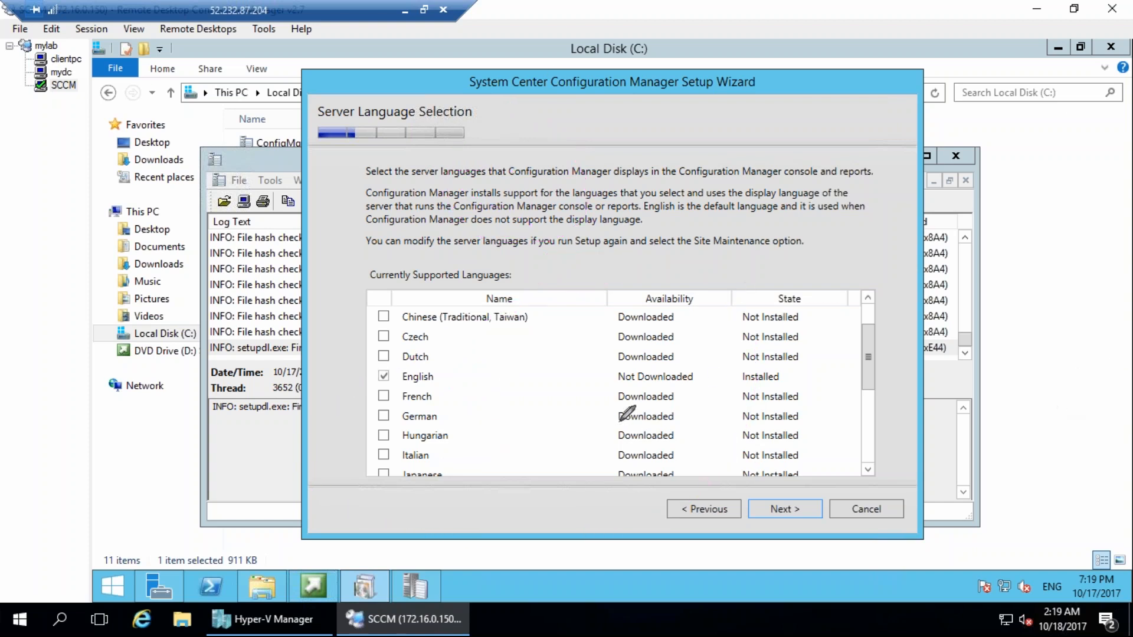
pyautogui.moveTo(443, 416)
pyautogui.mouseDown()
pyautogui.moveTo(467, 420)
pyautogui.moveTo(512, 387)
pyautogui.moveTo(442, 416)
pyautogui.moveTo(510, 405)
pyautogui.moveTo(455, 411)
pyautogui.moveTo(499, 406)
pyautogui.mouseUp()
# Keep English as the only server language and continue to Client Language Selection.
pyautogui.click(776, 511)
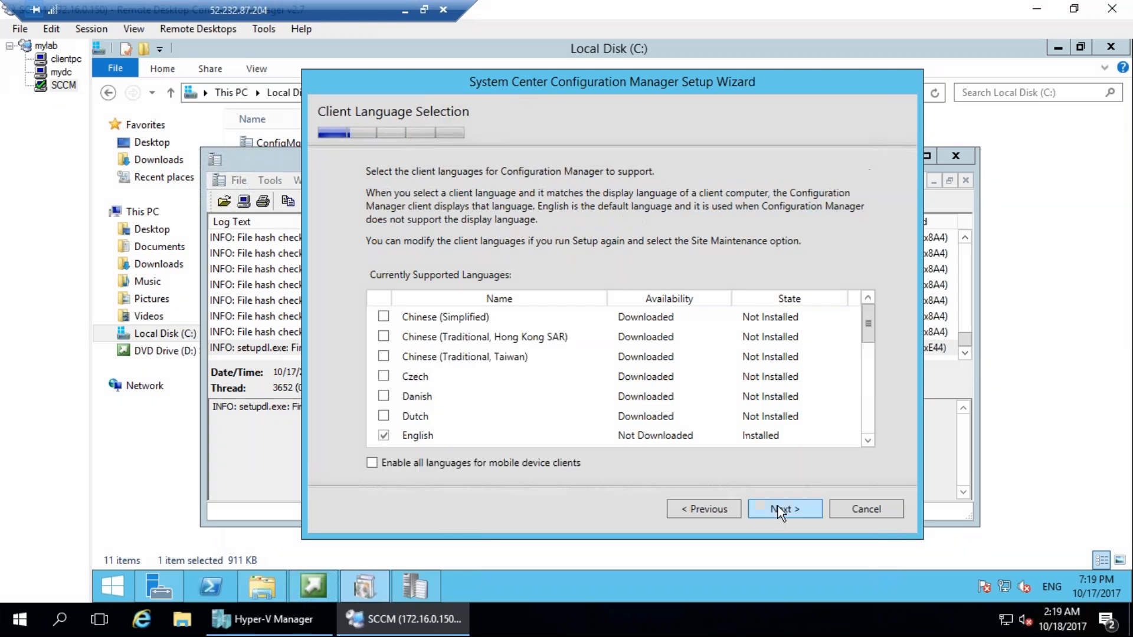
pyautogui.moveTo(481, 258)
pyautogui.mouseDown()
pyautogui.moveTo(343, 270)
pyautogui.moveTo(592, 340)
pyautogui.moveTo(501, 237)
pyautogui.mouseUp()
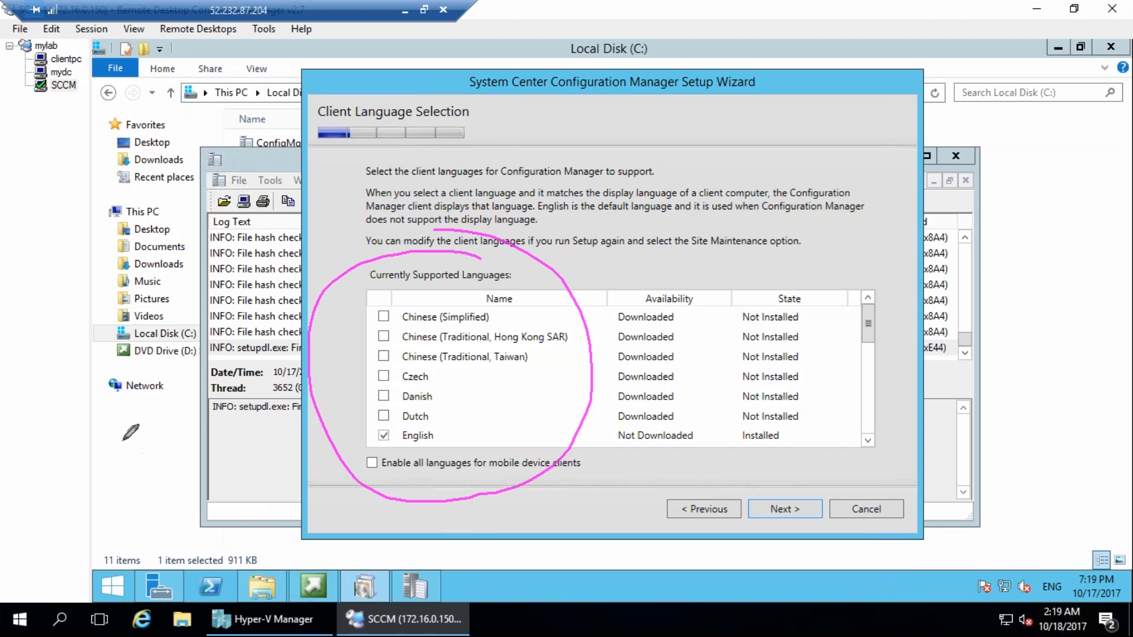
pyautogui.moveTo(58, 422); pyautogui.dragTo(22, 407)
pyautogui.moveTo(72, 494)
pyautogui.mouseDown()
pyautogui.moveTo(97, 570)
pyautogui.moveTo(148, 550)
pyautogui.mouseUp()
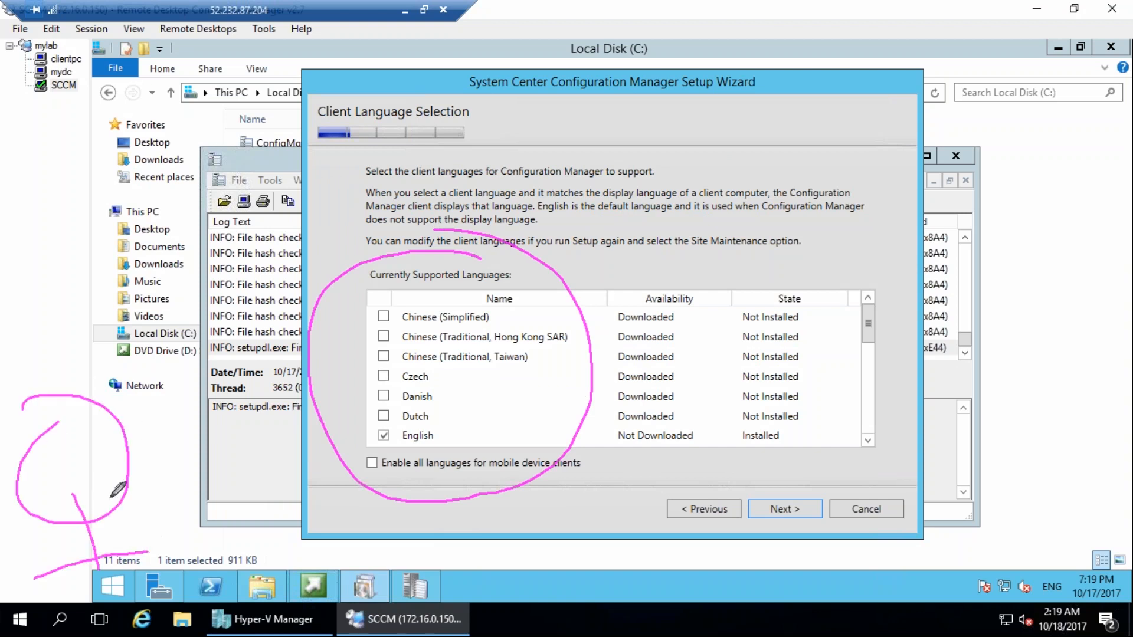
pyautogui.moveTo(97, 515)
pyautogui.mouseDown()
pyautogui.moveTo(101, 430)
pyautogui.moveTo(127, 472)
pyautogui.moveTo(121, 501)
pyautogui.moveTo(77, 469)
pyautogui.moveTo(81, 440)
pyautogui.moveTo(121, 419)
pyautogui.mouseUp()
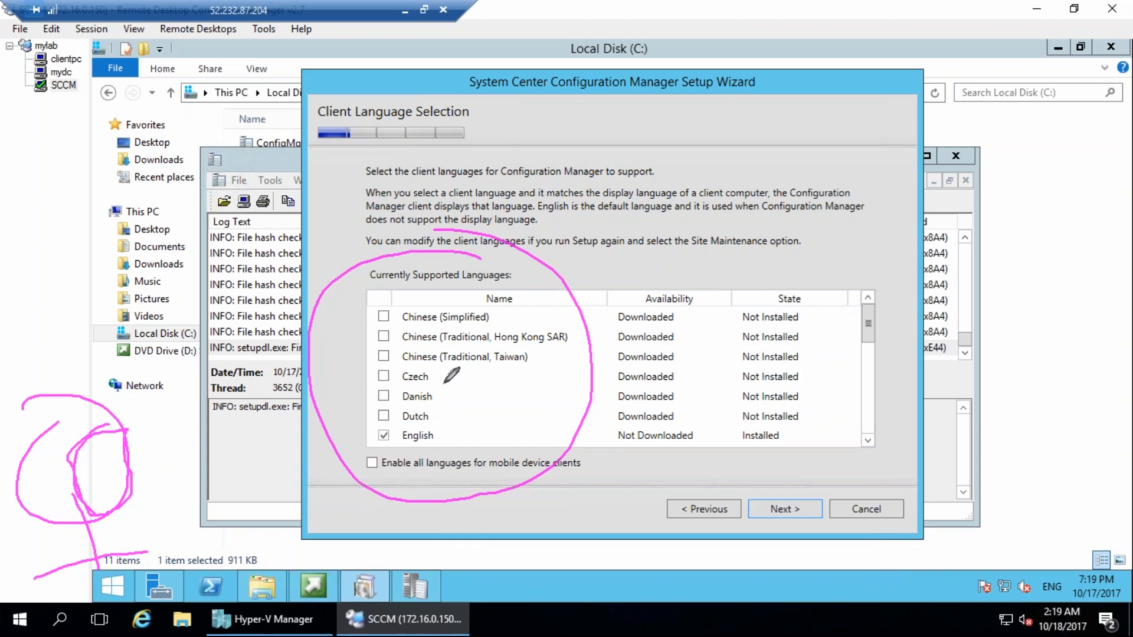
pyautogui.moveTo(512, 361); pyautogui.dragTo(591, 361)
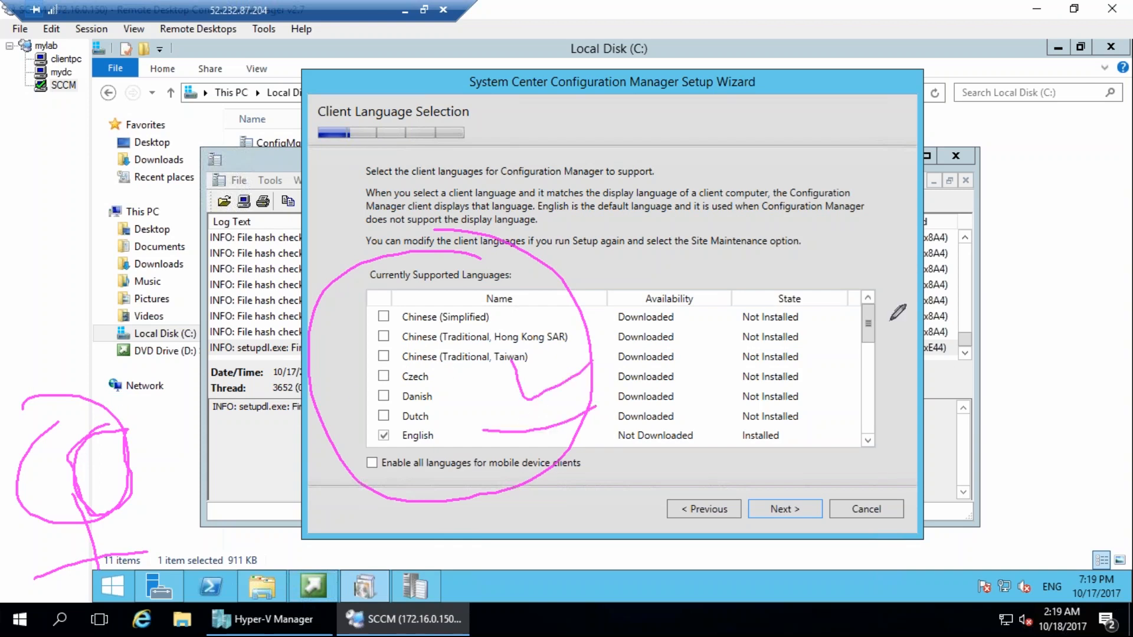
pyautogui.press('Escape')
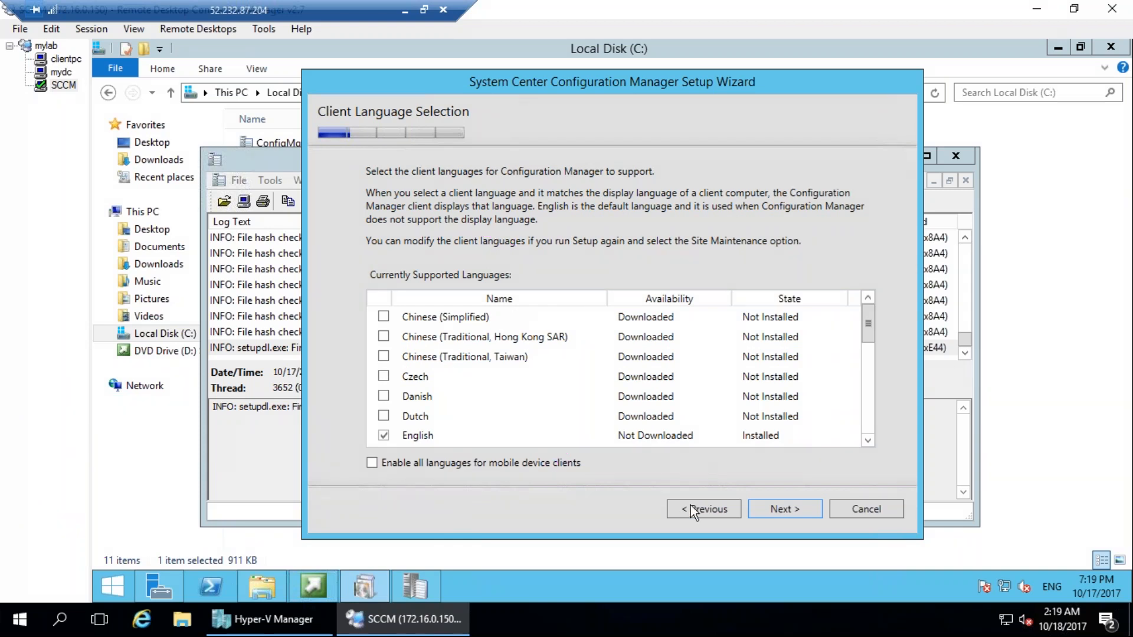
# Keep English as the only client language and continue to Site and Installation Settings.
pyautogui.click(784, 508)
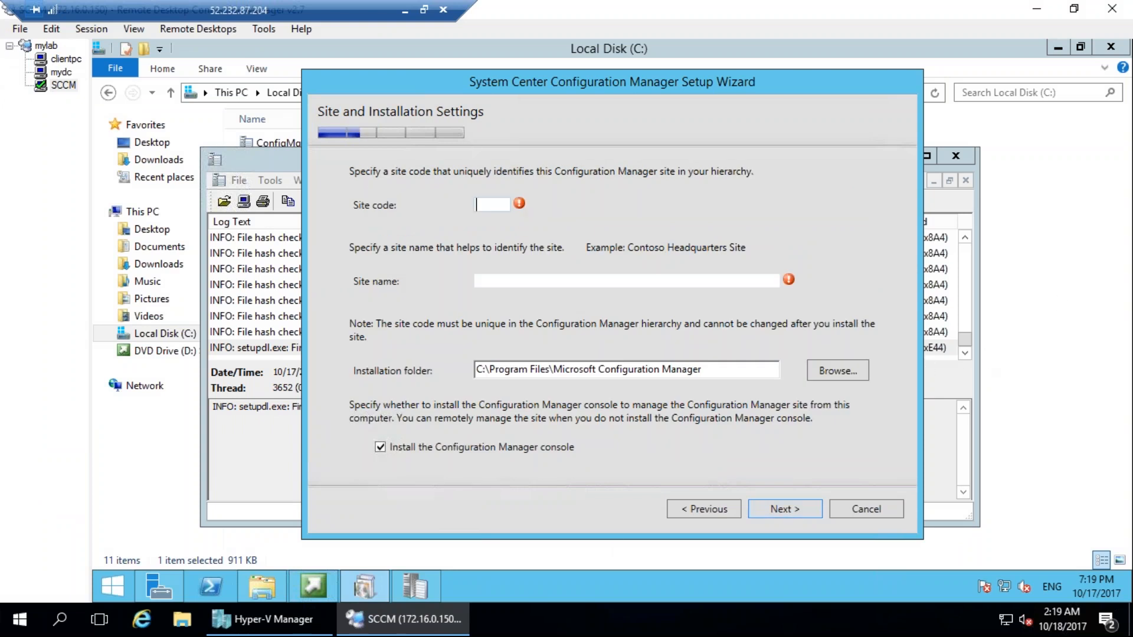
pyautogui.moveTo(408, 116)
pyautogui.mouseDown()
pyautogui.moveTo(286, 274)
pyautogui.moveTo(405, 134)
pyautogui.mouseUp()
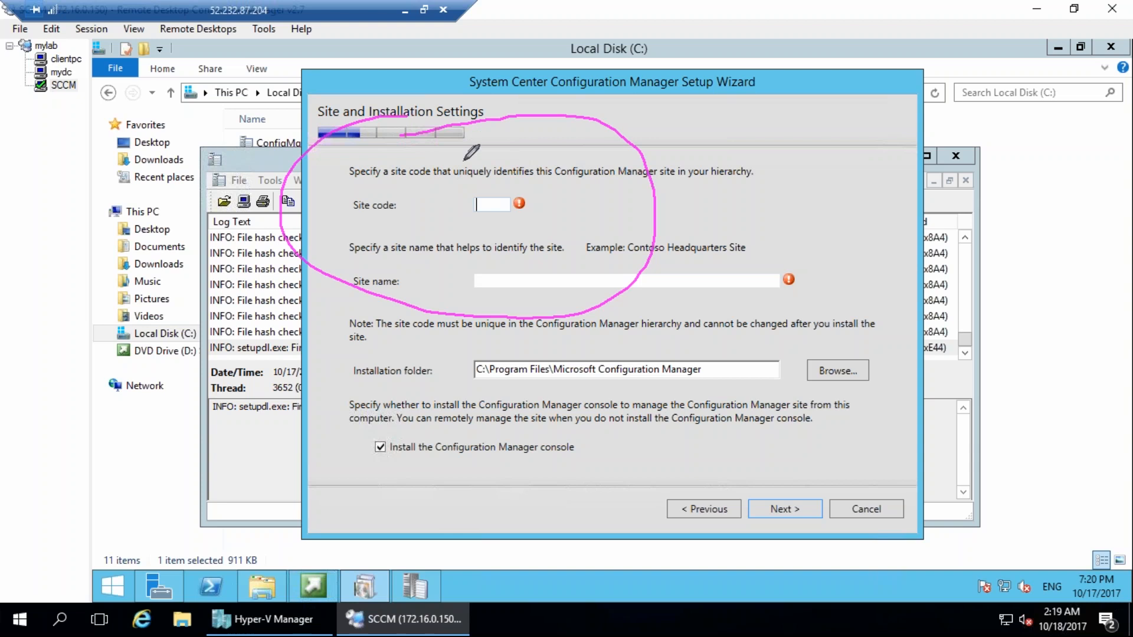
pyautogui.moveTo(286, 410)
pyautogui.mouseDown()
pyautogui.moveTo(282, 554)
pyautogui.moveTo(372, 535)
pyautogui.mouseUp()
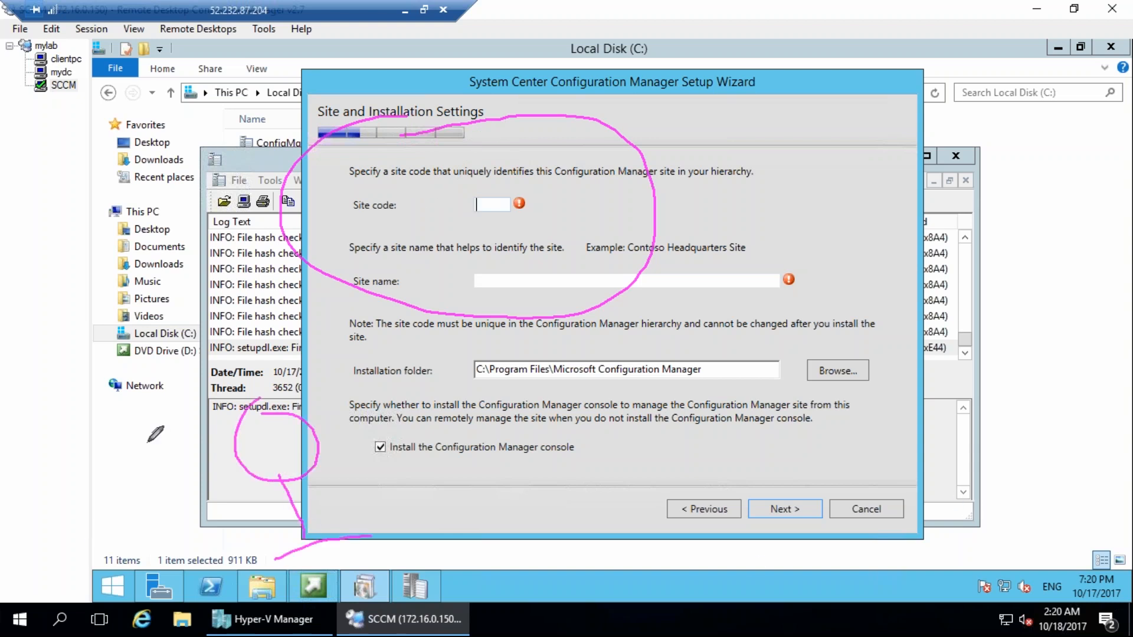
pyautogui.moveTo(279, 450); pyautogui.dragTo(424, 285)
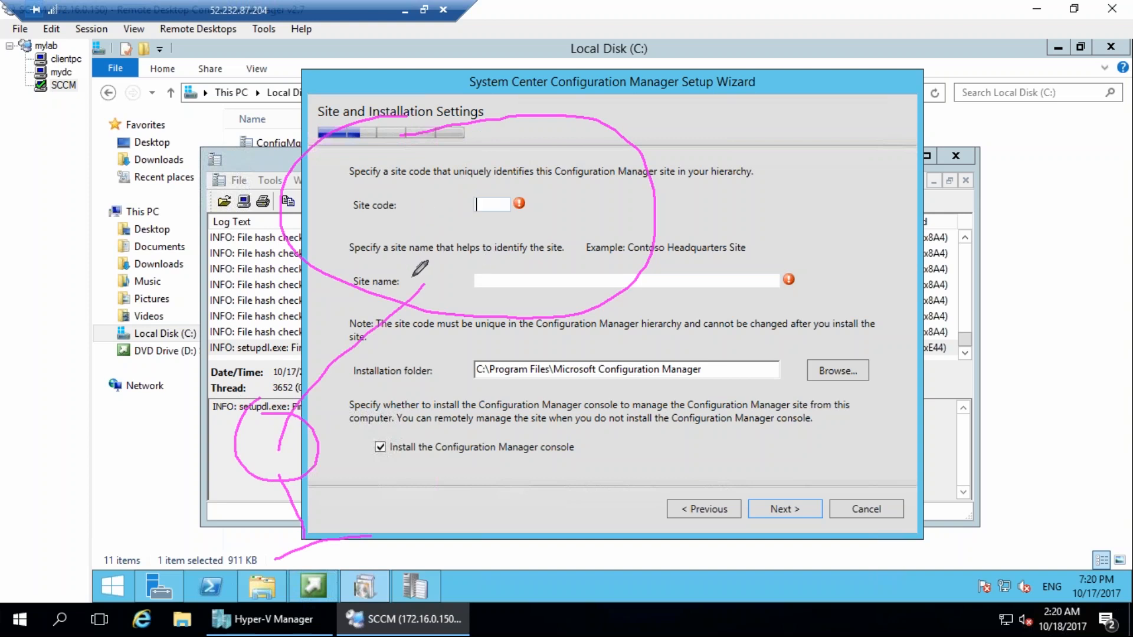
pyautogui.moveTo(393, 171)
pyautogui.mouseDown()
pyautogui.moveTo(325, 208)
pyautogui.moveTo(411, 174)
pyautogui.moveTo(456, 171)
pyautogui.mouseUp()
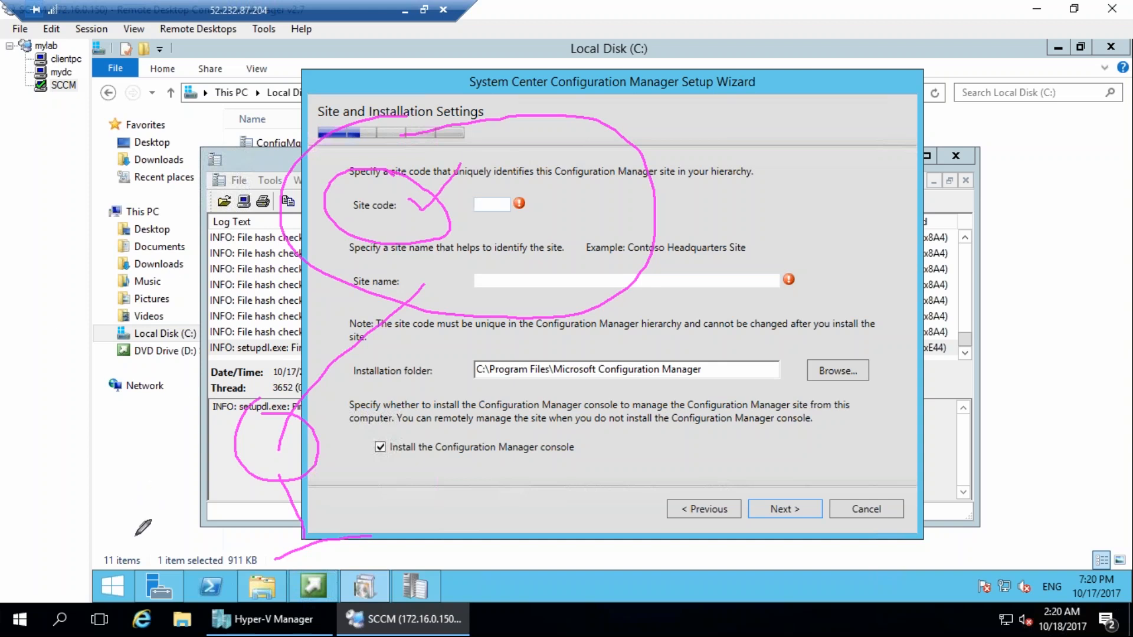
pyautogui.moveTo(89, 438); pyautogui.dragTo(69, 490)
pyautogui.moveTo(106, 457); pyautogui.dragTo(105, 478)
pyautogui.moveTo(122, 404)
pyautogui.mouseDown()
pyautogui.moveTo(122, 480)
pyautogui.moveTo(175, 453)
pyautogui.mouseUp()
pyautogui.moveTo(95, 499)
pyautogui.mouseDown()
pyautogui.moveTo(88, 520)
pyautogui.moveTo(105, 531)
pyautogui.mouseUp()
pyautogui.moveTo(141, 495)
pyautogui.mouseDown()
pyautogui.moveTo(126, 516)
pyautogui.moveTo(171, 472)
pyautogui.moveTo(190, 501)
pyautogui.moveTo(148, 481)
pyautogui.moveTo(155, 501)
pyautogui.mouseUp()
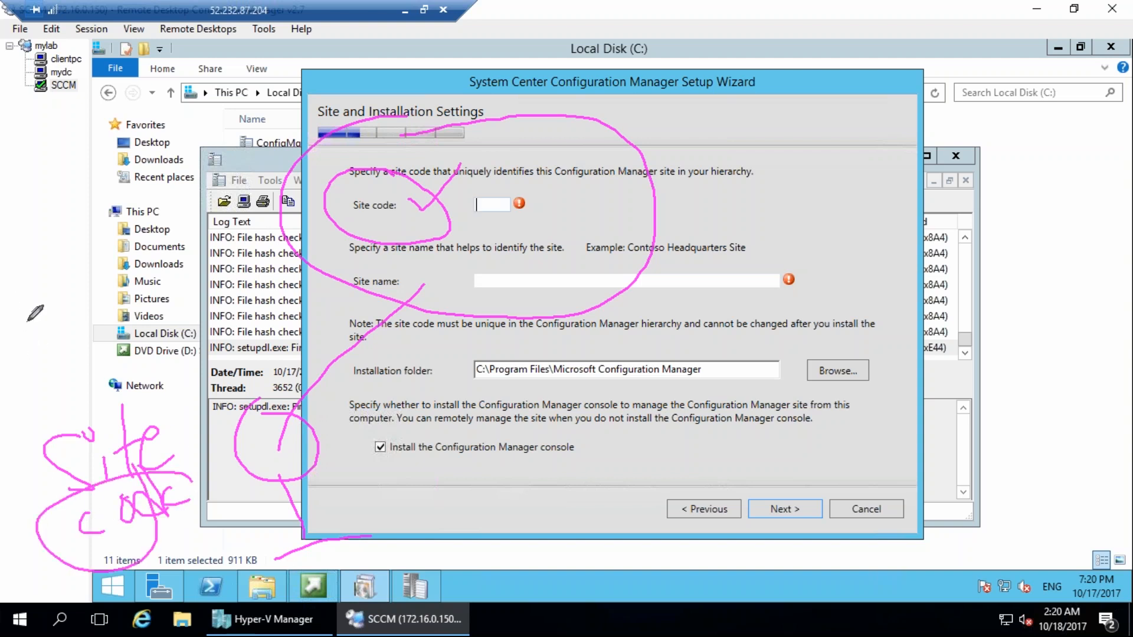
pyautogui.moveTo(26, 292); pyautogui.dragTo(49, 339)
pyautogui.moveTo(54, 257); pyautogui.dragTo(58, 248)
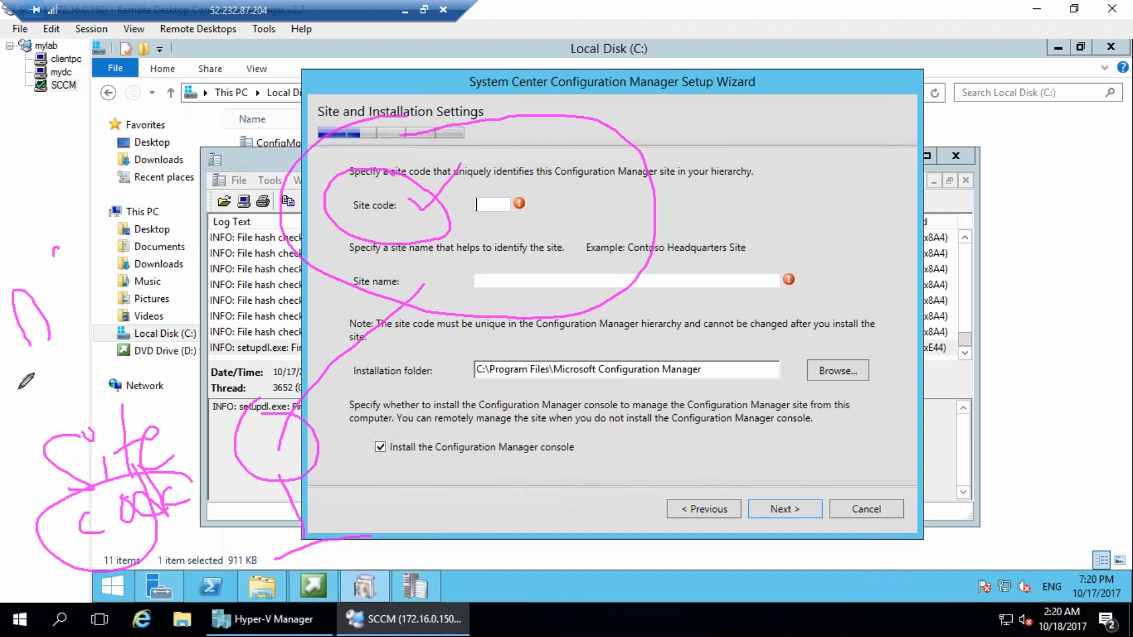
pyautogui.moveTo(23, 166); pyautogui.dragTo(49, 218)
pyautogui.moveTo(64, 154)
pyautogui.mouseDown()
pyautogui.moveTo(71, 190)
pyautogui.moveTo(64, 152)
pyautogui.moveTo(137, 157)
pyautogui.moveTo(100, 193)
pyautogui.mouseUp()
pyautogui.moveTo(61, 233); pyautogui.dragTo(95, 285)
pyautogui.moveTo(93, 227)
pyautogui.mouseDown()
pyautogui.moveTo(110, 278)
pyautogui.moveTo(158, 227)
pyautogui.moveTo(169, 189)
pyautogui.moveTo(111, 330)
pyautogui.moveTo(142, 296)
pyautogui.moveTo(148, 306)
pyautogui.moveTo(168, 260)
pyautogui.moveTo(213, 292)
pyautogui.mouseUp()
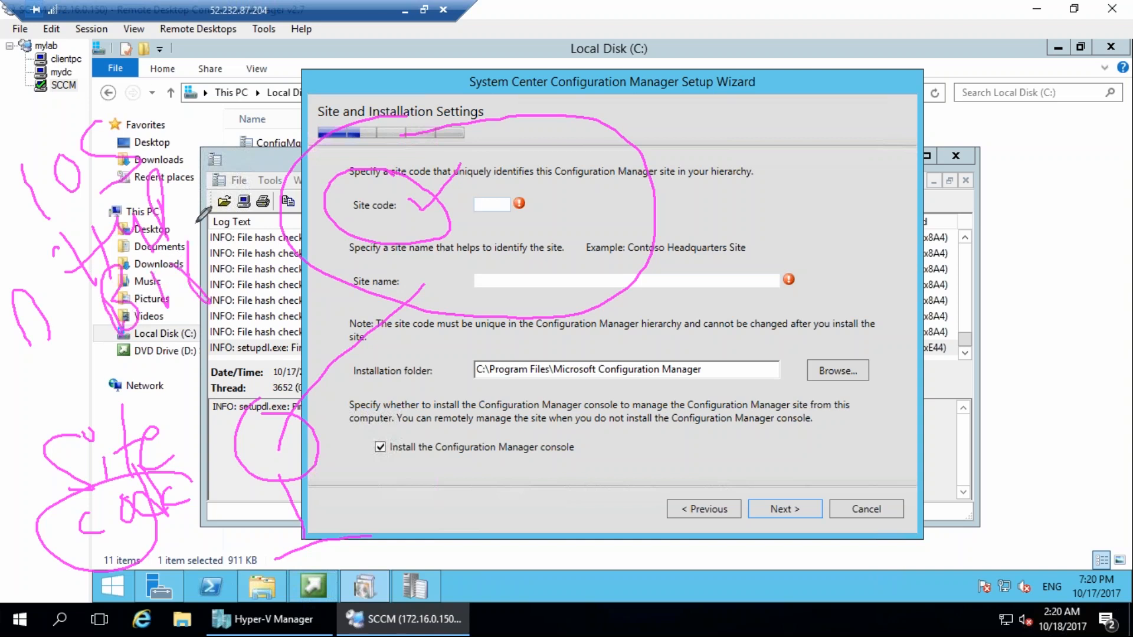
pyautogui.moveTo(810, 98); pyautogui.dragTo(825, 216)
pyautogui.moveTo(790, 60); pyautogui.dragTo(839, 149)
pyautogui.moveTo(854, 68); pyautogui.dragTo(943, 105)
pyautogui.click(668, 443)
pyautogui.moveTo(590, 420)
pyautogui.mouseDown()
pyautogui.moveTo(648, 453)
pyautogui.moveTo(705, 418)
pyautogui.mouseUp()
pyautogui.moveTo(671, 403); pyautogui.dragTo(744, 374)
pyautogui.moveTo(762, 330); pyautogui.dragTo(780, 426)
pyautogui.moveTo(16, 258); pyautogui.dragTo(56, 229)
pyautogui.moveTo(52, 337); pyautogui.dragTo(92, 326)
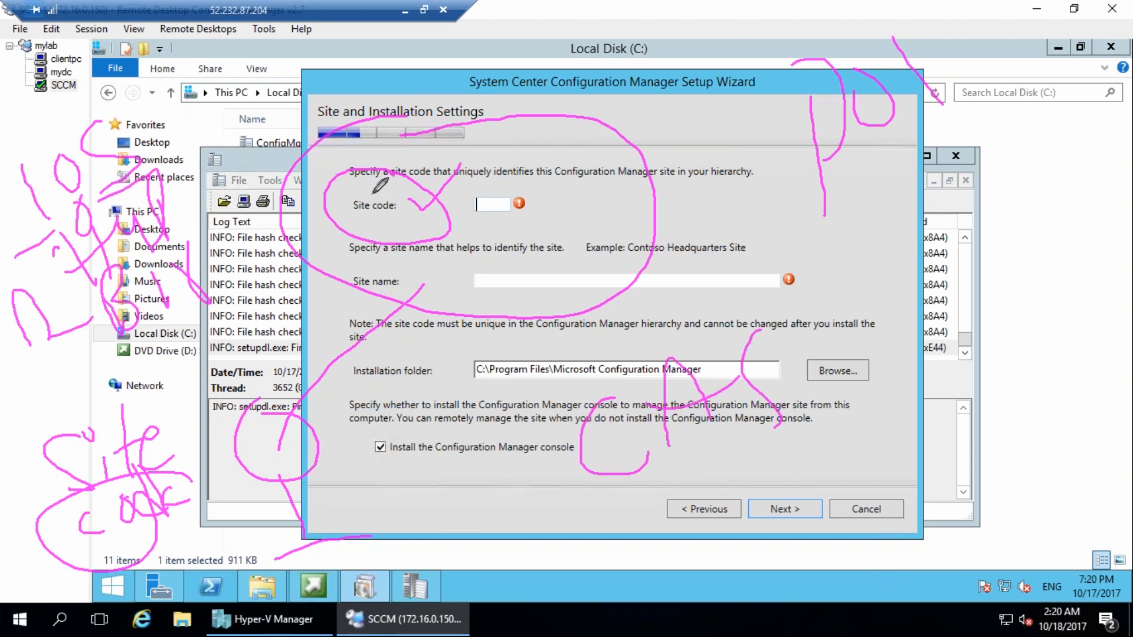
pyautogui.moveTo(291, 488); pyautogui.dragTo(311, 552)
pyautogui.moveTo(242, 571); pyautogui.dragTo(311, 551)
pyautogui.moveTo(311, 552); pyautogui.dragTo(344, 521)
pyautogui.moveTo(423, 177)
pyautogui.mouseDown()
pyautogui.moveTo(339, 175)
pyautogui.moveTo(374, 143)
pyautogui.mouseUp()
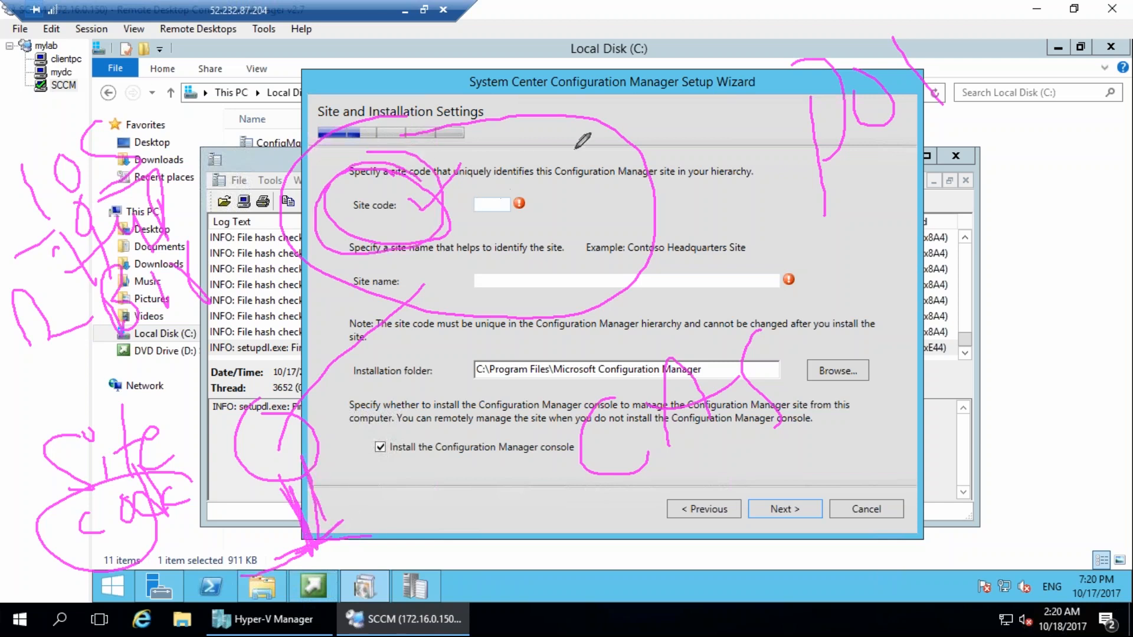
# Enter CAS as the site code on the Site and Installation Settings page.
pyautogui.press('Escape')
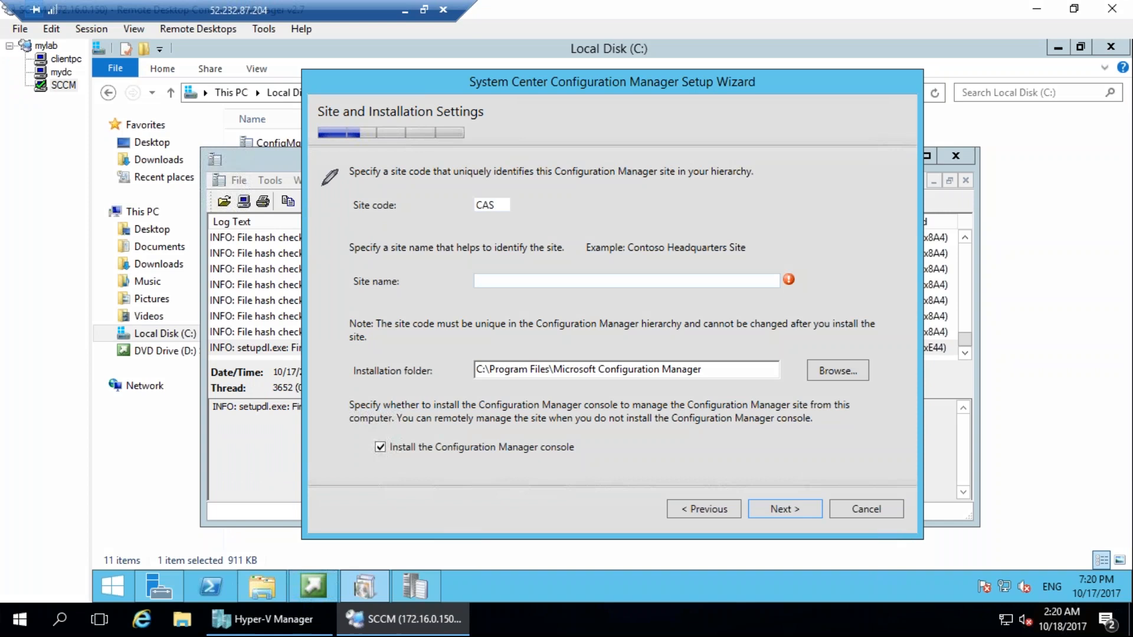
pyautogui.moveTo(293, 170); pyautogui.dragTo(438, 158)
pyautogui.moveTo(293, 176); pyautogui.dragTo(424, 192)
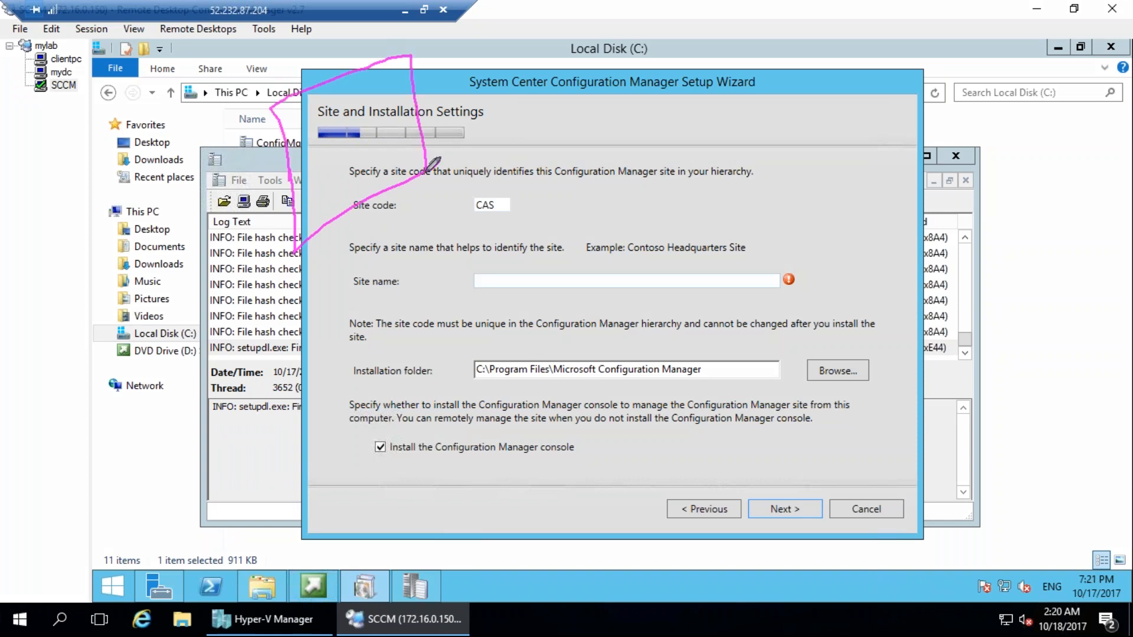
# Name the site Hyderabad - site, continue, and choose to install the primary site as a stand-alone site.
pyautogui.moveTo(134, 151)
pyautogui.mouseDown()
pyautogui.moveTo(154, 214)
pyautogui.moveTo(177, 154)
pyautogui.moveTo(267, 179)
pyautogui.mouseUp()
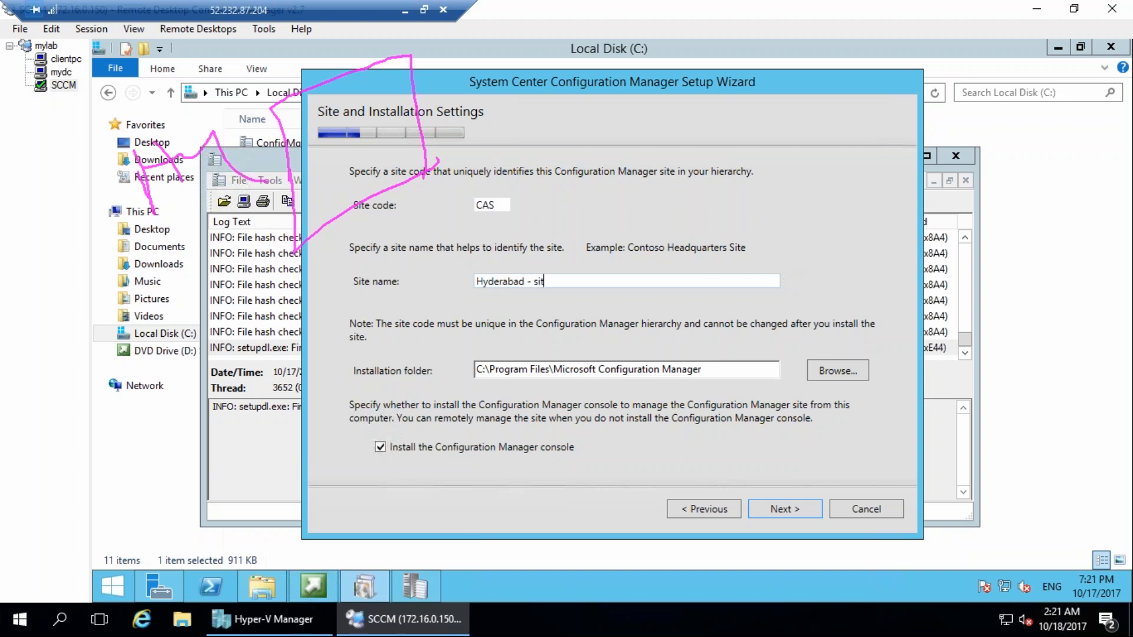
pyautogui.click(785, 510)
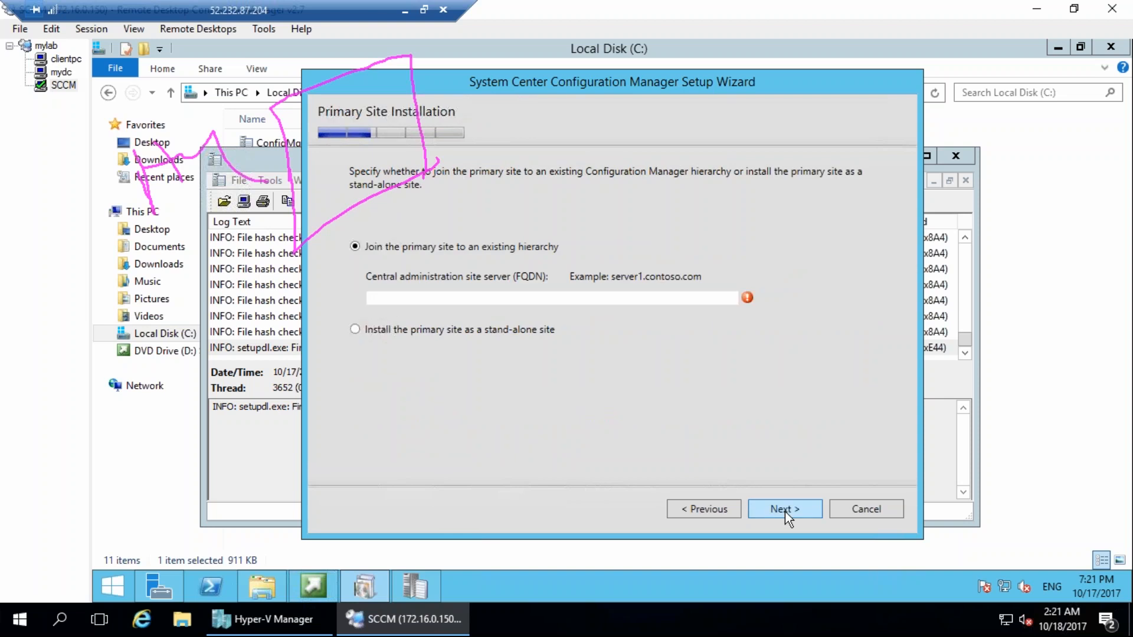
pyautogui.click(495, 329)
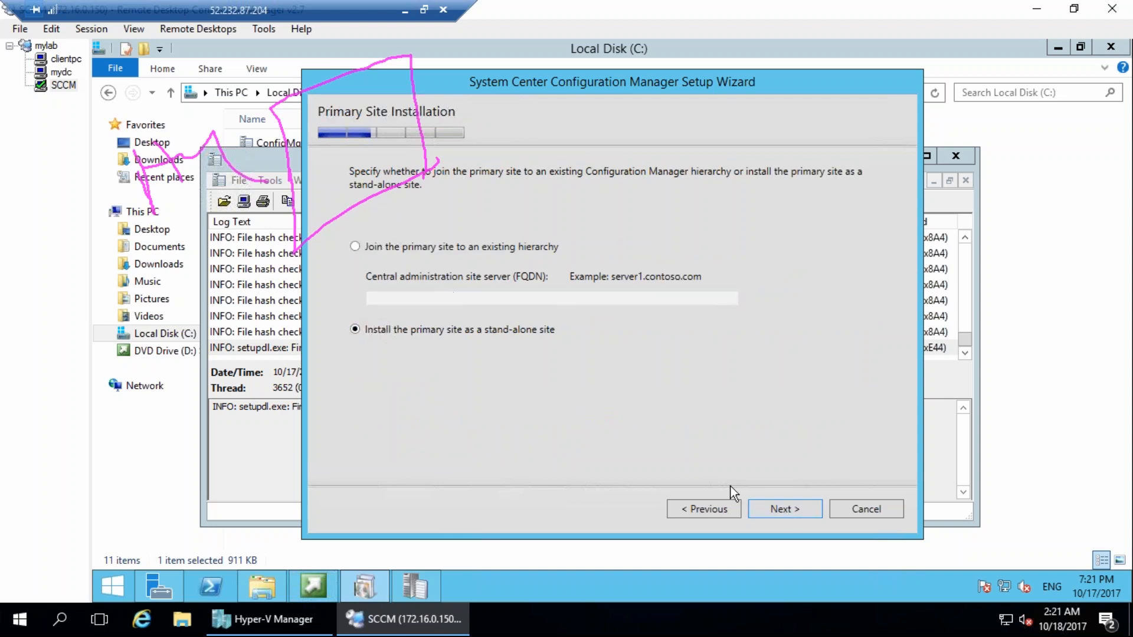
pyautogui.click(788, 506)
pyautogui.click(697, 381)
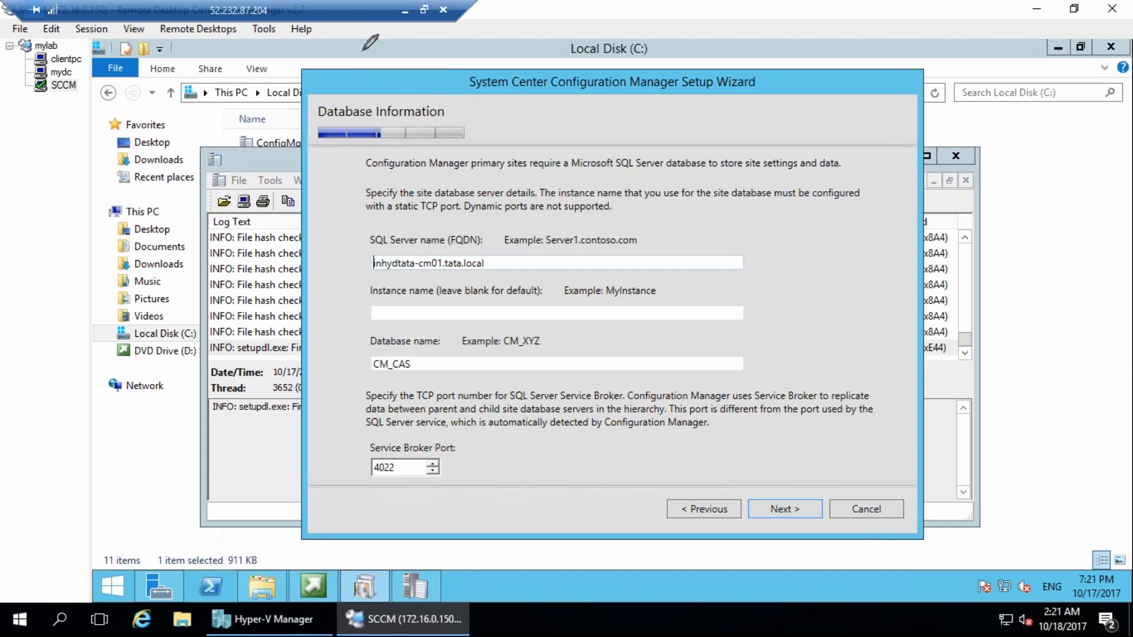
pyautogui.moveTo(388, 219)
pyautogui.mouseDown()
pyautogui.moveTo(359, 241)
pyautogui.moveTo(478, 291)
pyautogui.moveTo(400, 206)
pyautogui.moveTo(371, 220)
pyautogui.mouseUp()
pyautogui.moveTo(212, 223)
pyautogui.mouseDown()
pyautogui.moveTo(289, 175)
pyautogui.moveTo(363, 237)
pyautogui.mouseUp()
pyautogui.moveTo(317, 236)
pyautogui.mouseDown()
pyautogui.moveTo(346, 259)
pyautogui.moveTo(366, 219)
pyautogui.mouseUp()
pyautogui.moveTo(333, 393)
pyautogui.mouseDown()
pyautogui.moveTo(439, 352)
pyautogui.moveTo(449, 470)
pyautogui.moveTo(480, 462)
pyautogui.mouseUp()
pyautogui.moveTo(429, 501)
pyautogui.mouseDown()
pyautogui.moveTo(460, 553)
pyautogui.moveTo(486, 562)
pyautogui.moveTo(440, 552)
pyautogui.mouseUp()
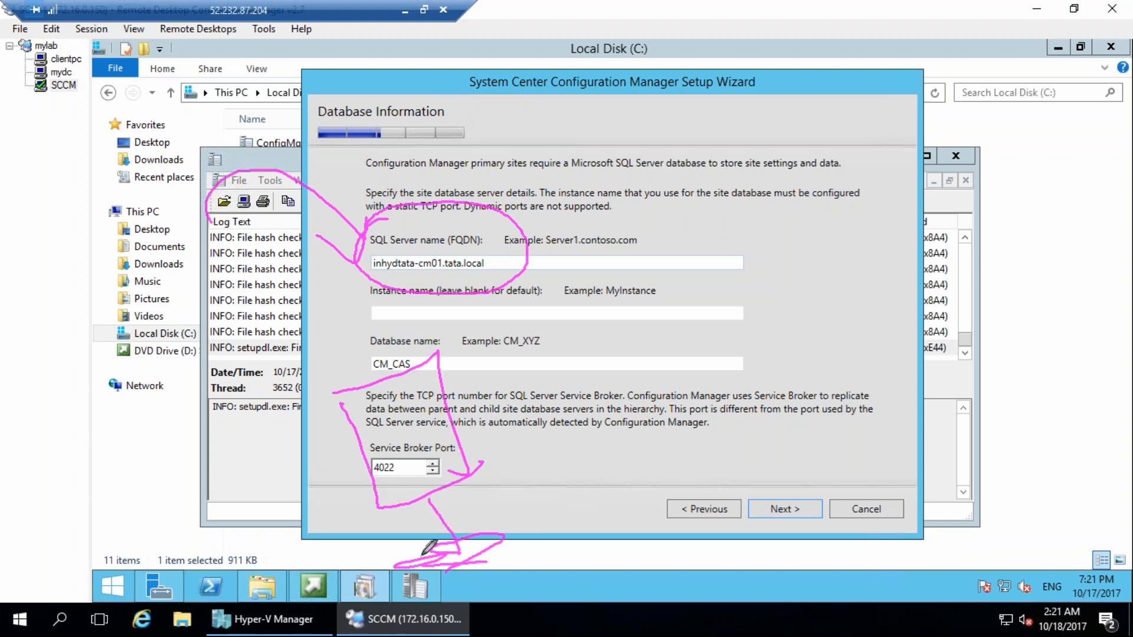
pyautogui.moveTo(506, 235); pyautogui.dragTo(690, 147)
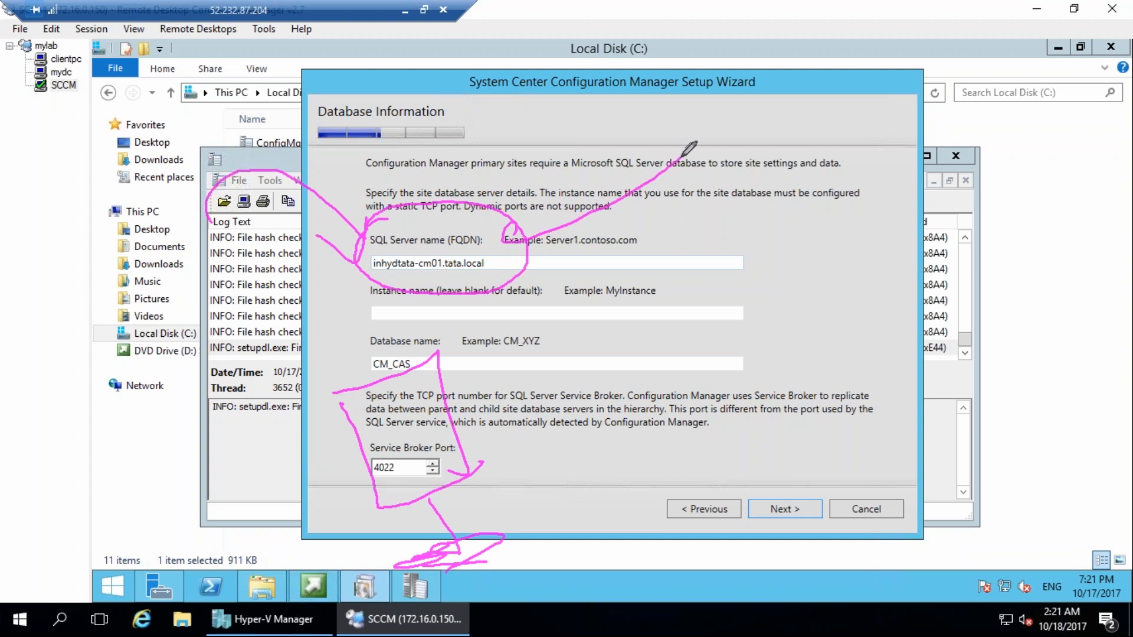
pyautogui.moveTo(548, 239)
pyautogui.mouseDown()
pyautogui.moveTo(601, 153)
pyautogui.moveTo(520, 229)
pyautogui.moveTo(632, 150)
pyautogui.mouseUp()
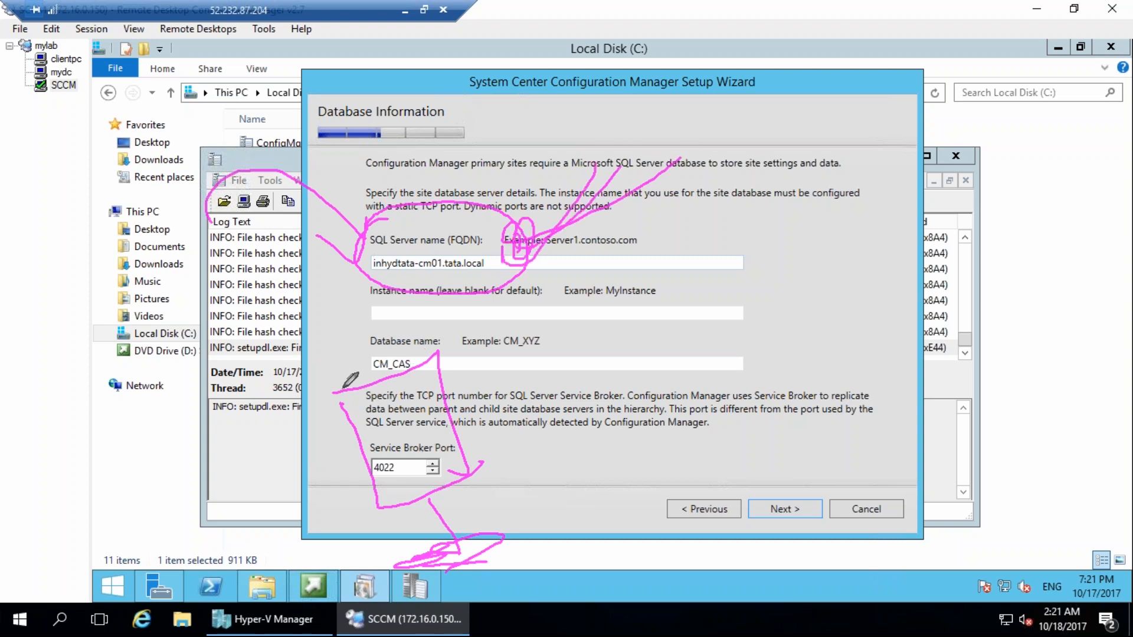
pyautogui.moveTo(333, 390); pyautogui.dragTo(344, 407)
pyautogui.moveTo(424, 442)
pyautogui.mouseDown()
pyautogui.moveTo(357, 469)
pyautogui.moveTo(453, 463)
pyautogui.moveTo(557, 477)
pyautogui.moveTo(628, 501)
pyautogui.mouseUp()
pyautogui.moveTo(646, 458); pyautogui.dragTo(649, 497)
pyautogui.moveTo(664, 430); pyautogui.dragTo(692, 468)
pyautogui.moveTo(696, 423); pyautogui.dragTo(738, 435)
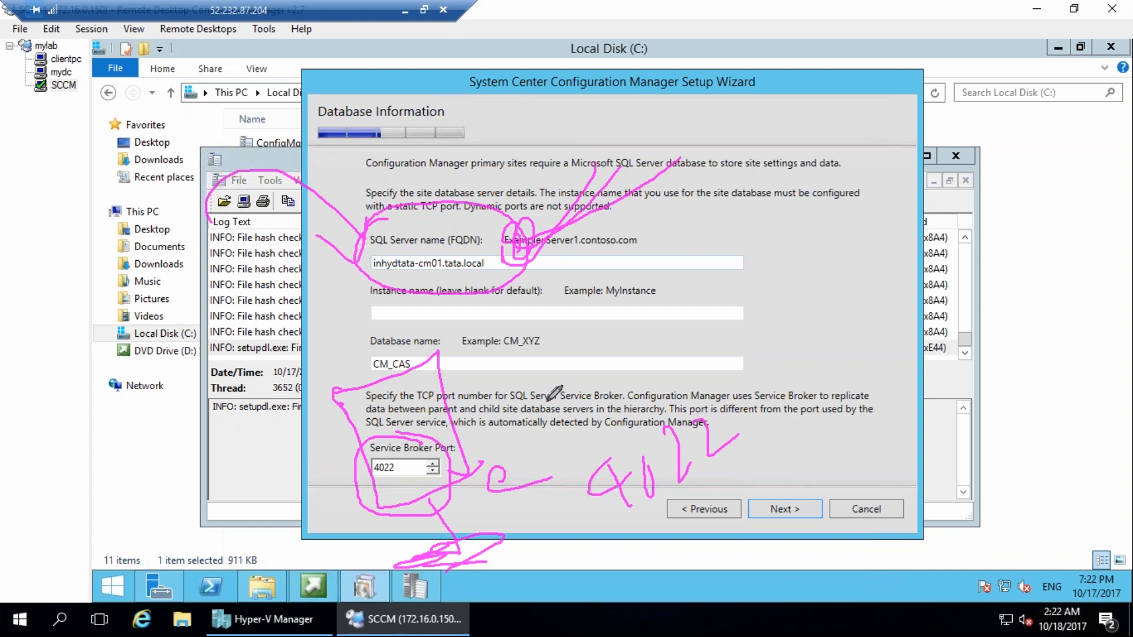
pyautogui.moveTo(373, 344)
pyautogui.mouseDown()
pyautogui.moveTo(361, 381)
pyautogui.moveTo(436, 366)
pyautogui.mouseUp()
pyautogui.press('Escape')
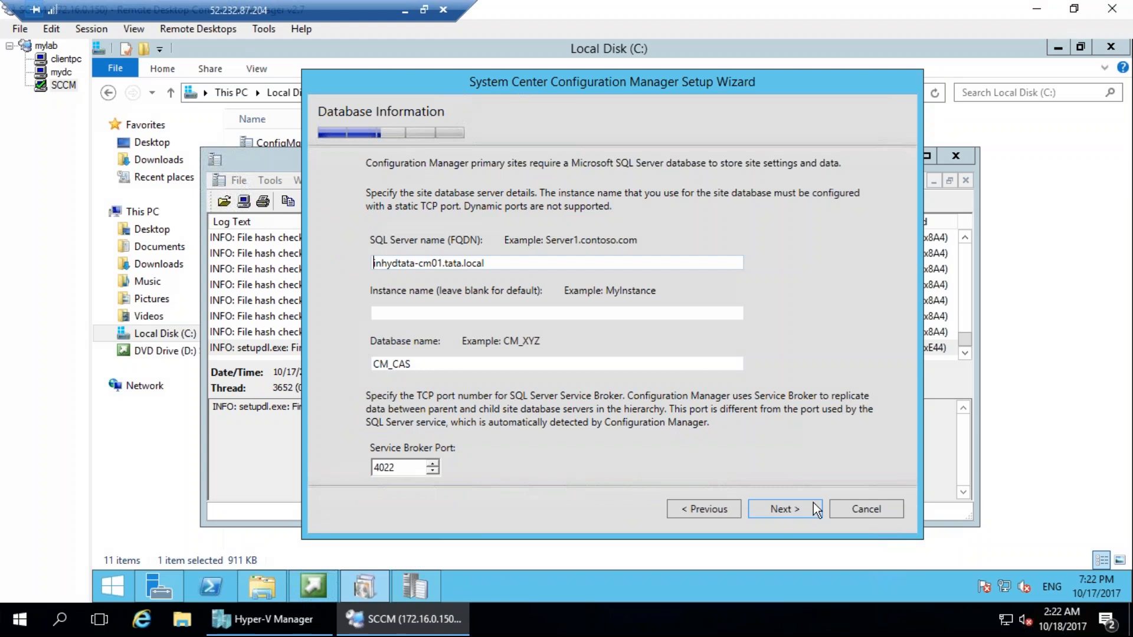
# Try to continue past Database Information with the prefilled SQL Server name, blank instance, database CM_CAS and Service Broker port 4022.
pyautogui.click(790, 511)
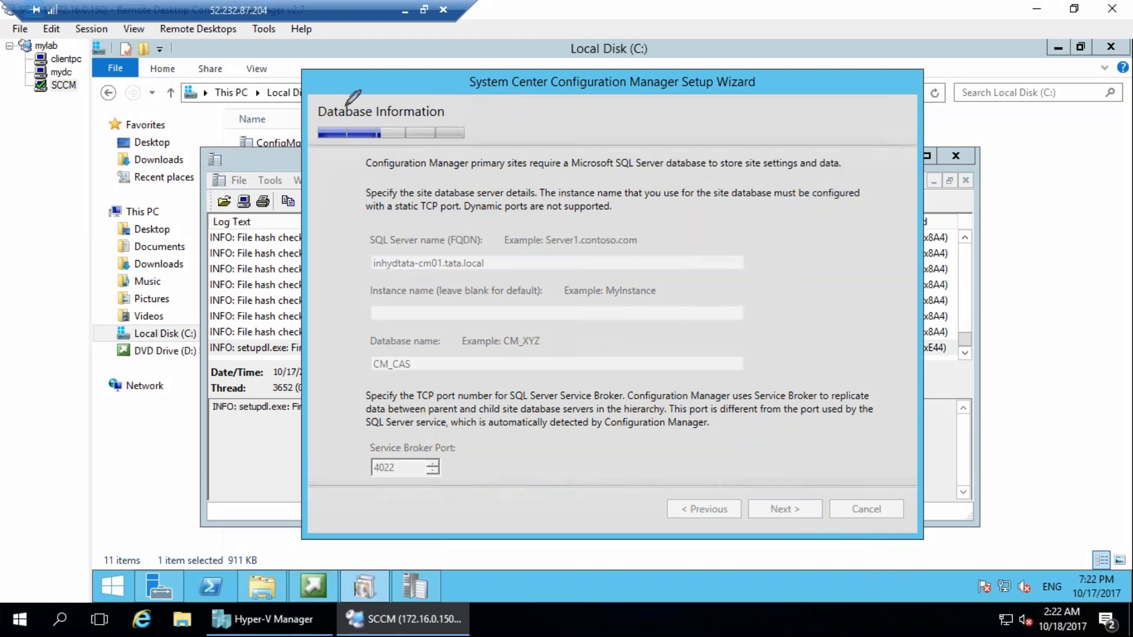
pyautogui.moveTo(372, 152)
pyautogui.mouseDown()
pyautogui.moveTo(270, 235)
pyautogui.moveTo(362, 263)
pyautogui.moveTo(347, 288)
pyautogui.mouseUp()
pyautogui.moveTo(445, 215); pyautogui.dragTo(411, 179)
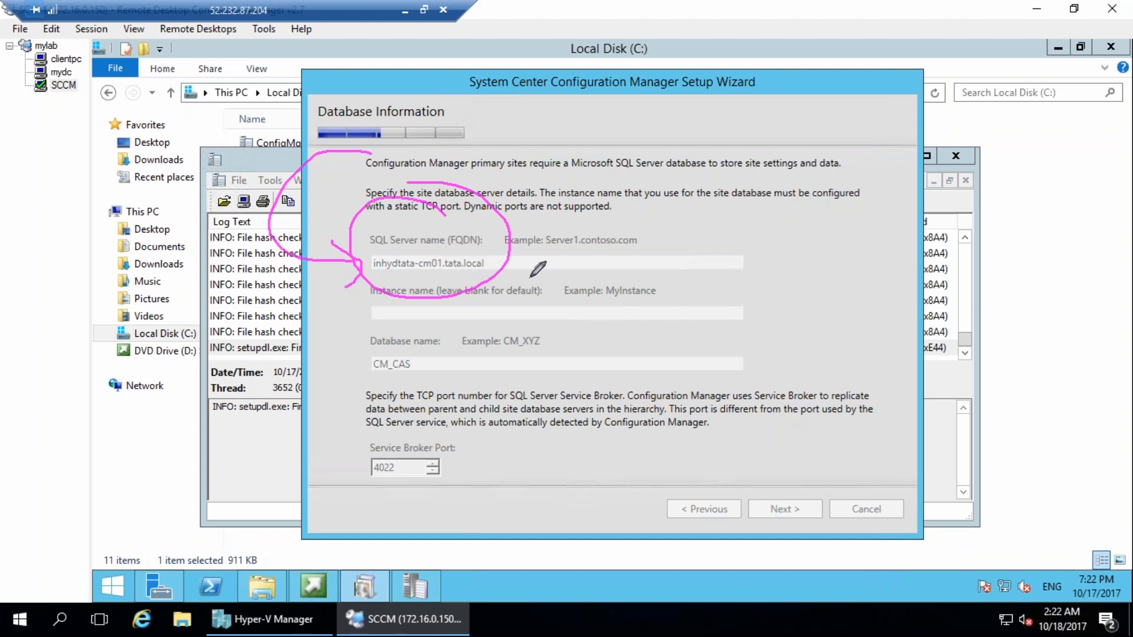
pyautogui.moveTo(446, 437)
pyautogui.mouseDown()
pyautogui.moveTo(351, 445)
pyautogui.moveTo(406, 416)
pyautogui.moveTo(404, 515)
pyautogui.mouseUp()
pyautogui.moveTo(351, 472); pyautogui.dragTo(344, 511)
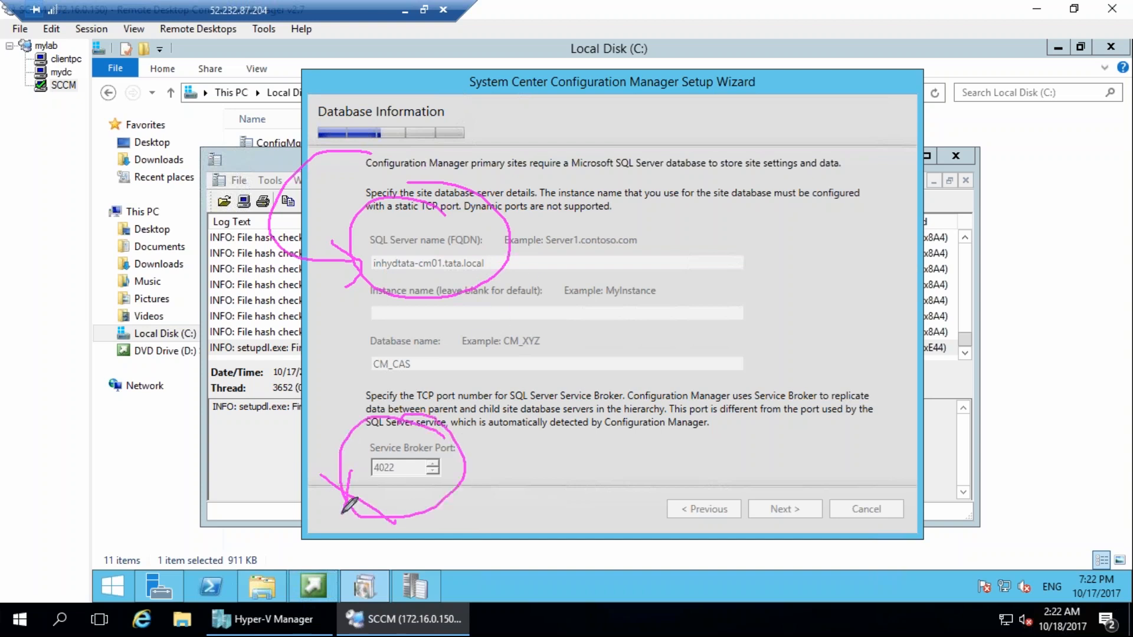
pyautogui.moveTo(514, 240)
pyautogui.mouseDown()
pyautogui.moveTo(516, 260)
pyautogui.moveTo(607, 204)
pyautogui.mouseUp()
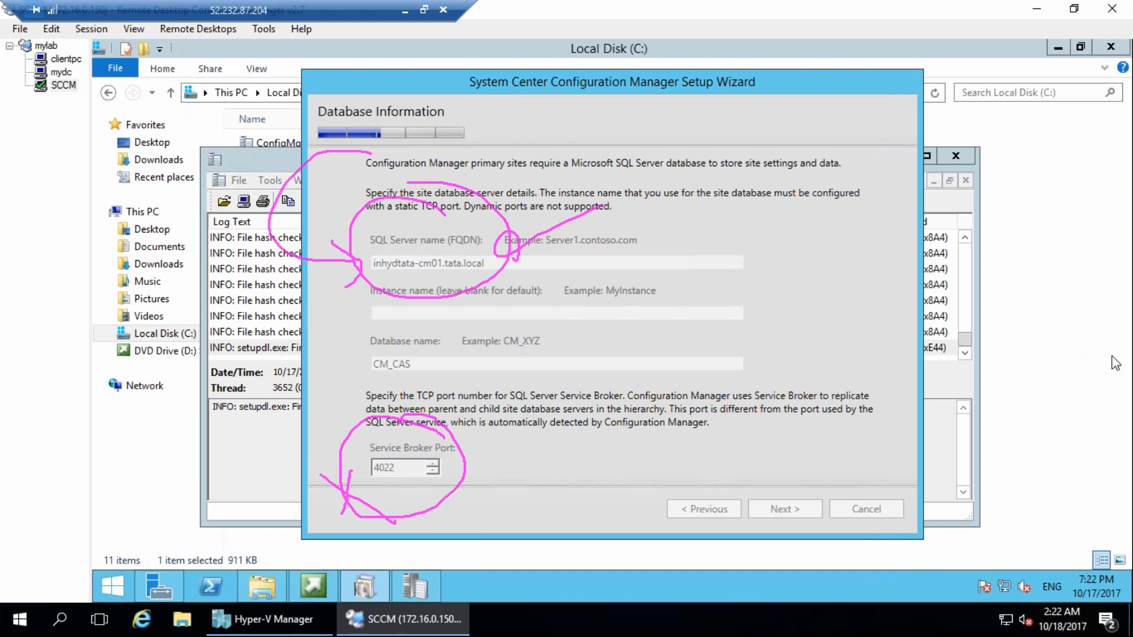
pyautogui.press('Escape')
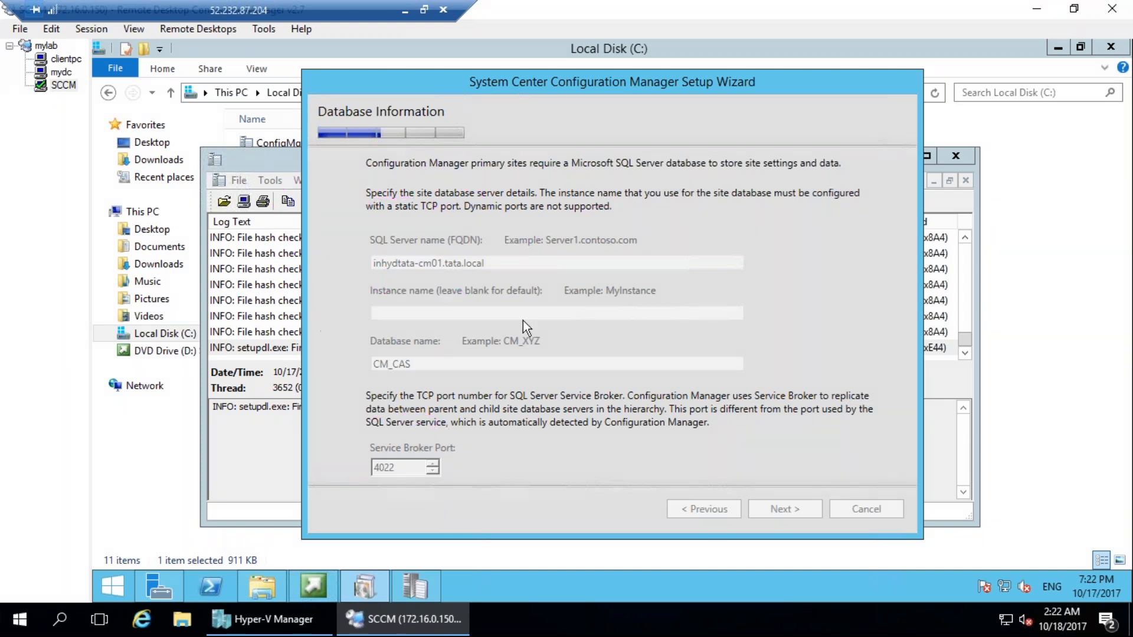
# Open ConfigMgrSetupWizard.log from the C: drive, examine its SQL connection entries, and return to the setup wizard.
pyautogui.click(273, 390)
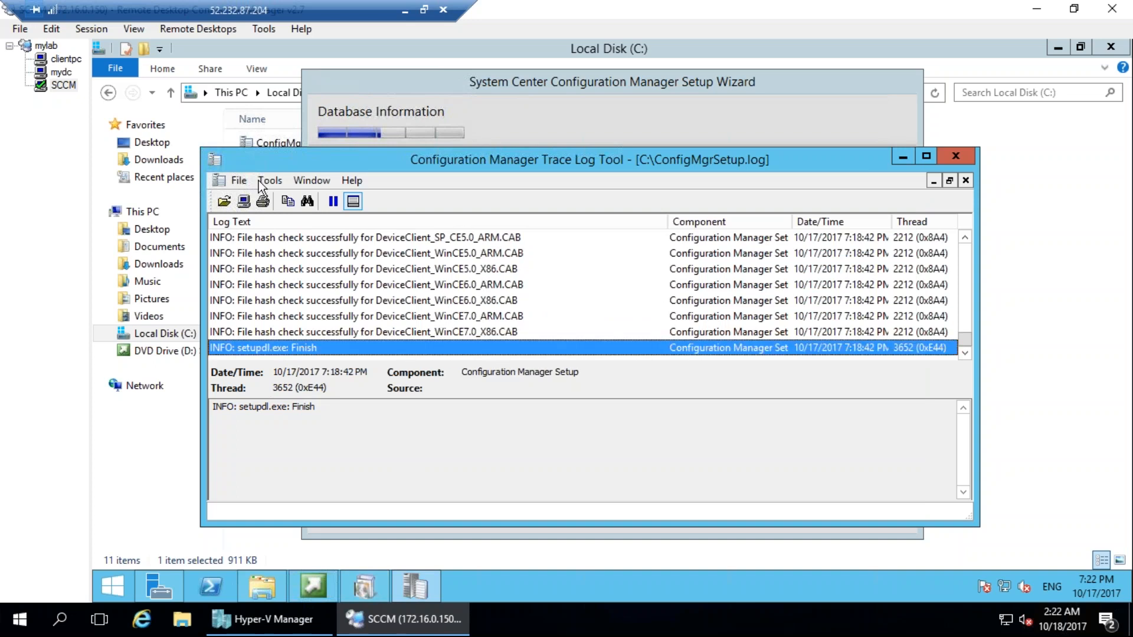
pyautogui.click(493, 117)
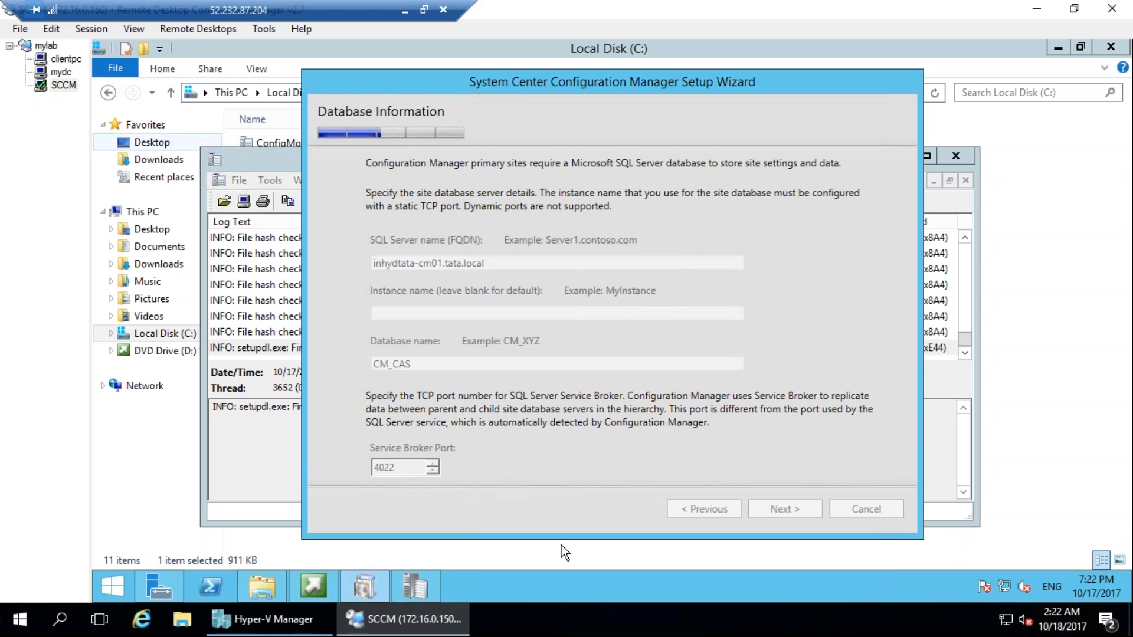
pyautogui.click(588, 543)
pyautogui.doubleClick(308, 147)
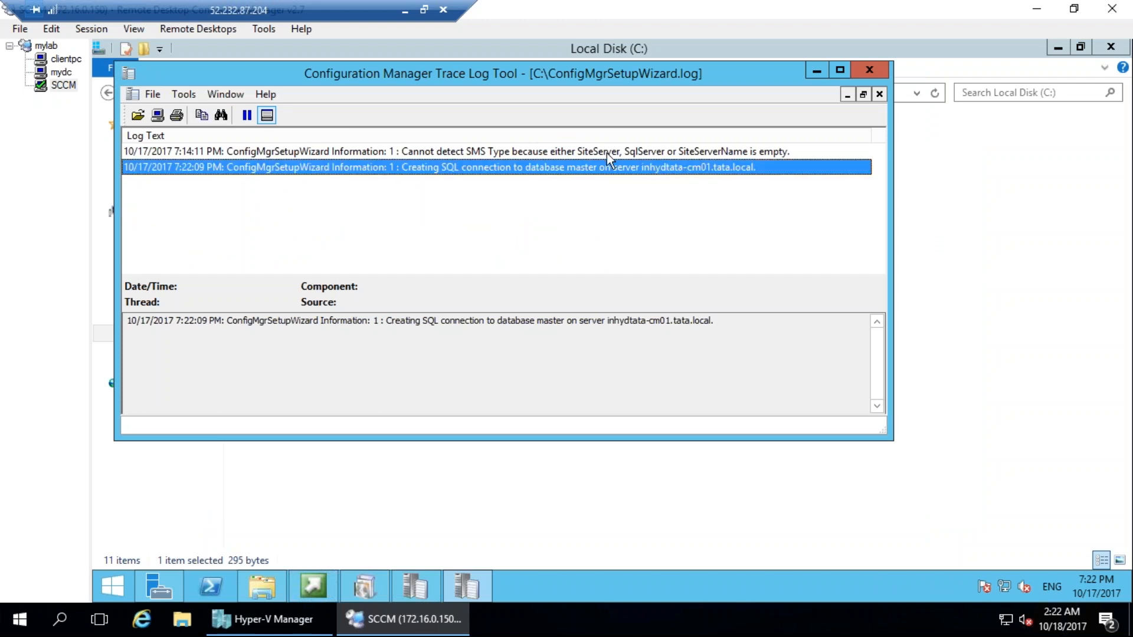
pyautogui.click(503, 152)
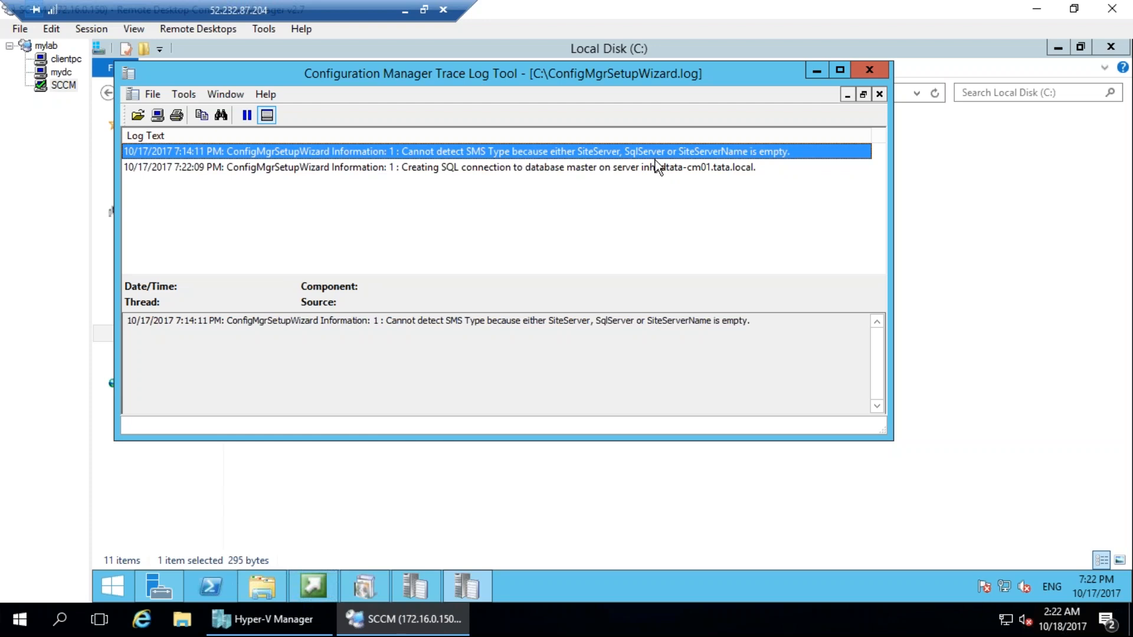
pyautogui.click(686, 169)
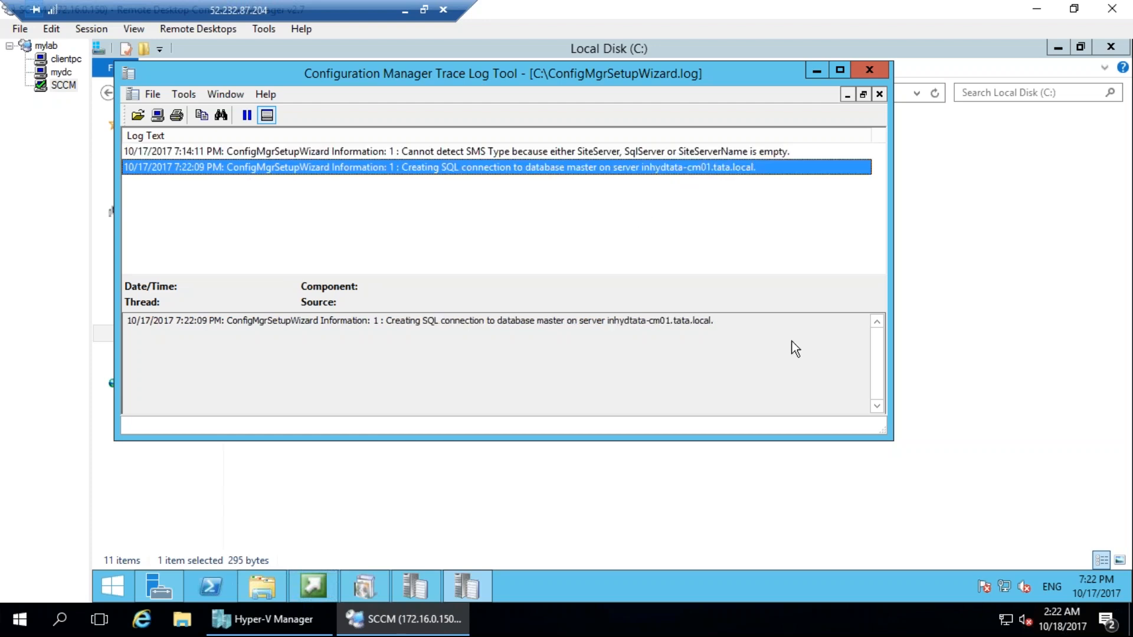
pyautogui.click(685, 155)
pyautogui.click(682, 170)
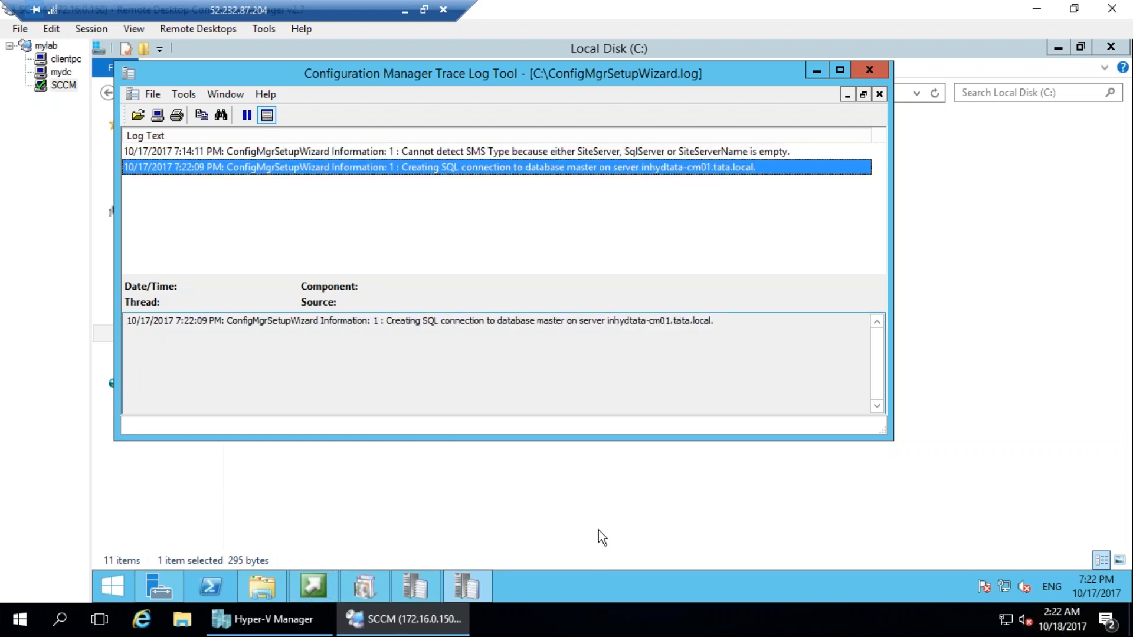
pyautogui.click(365, 586)
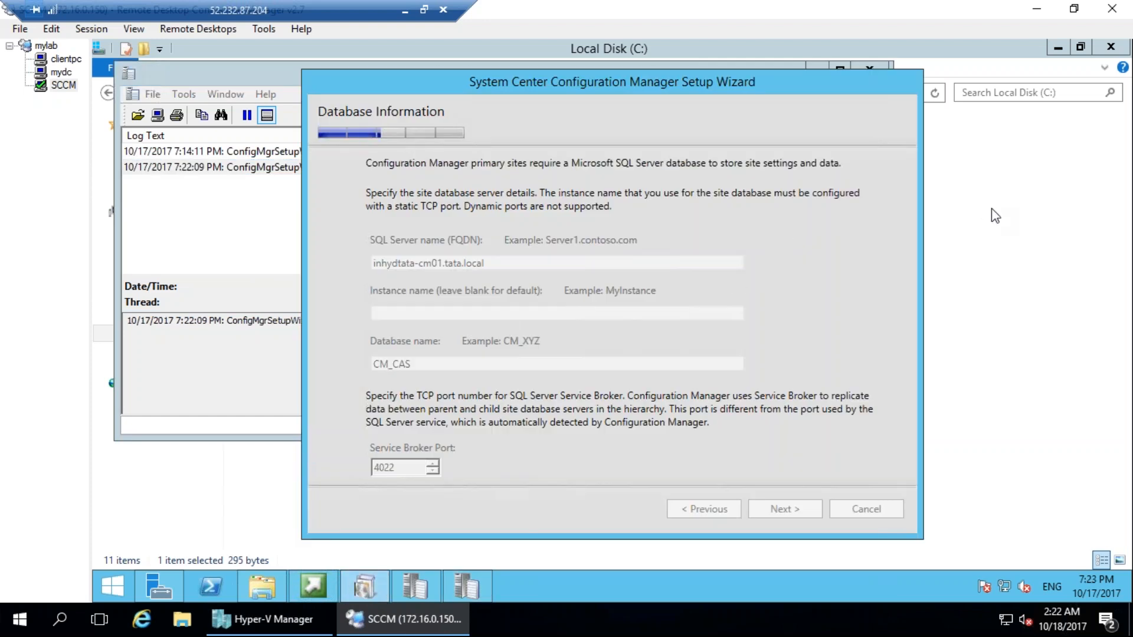
# Switch to Hyper-V Manager, mount en_sql_server_2012_service_pack_3_x86_x64_dvd_7298789 in the CM2012 virtual machine's DVD drive, and return to the SCCM session.
pyautogui.click(268, 619)
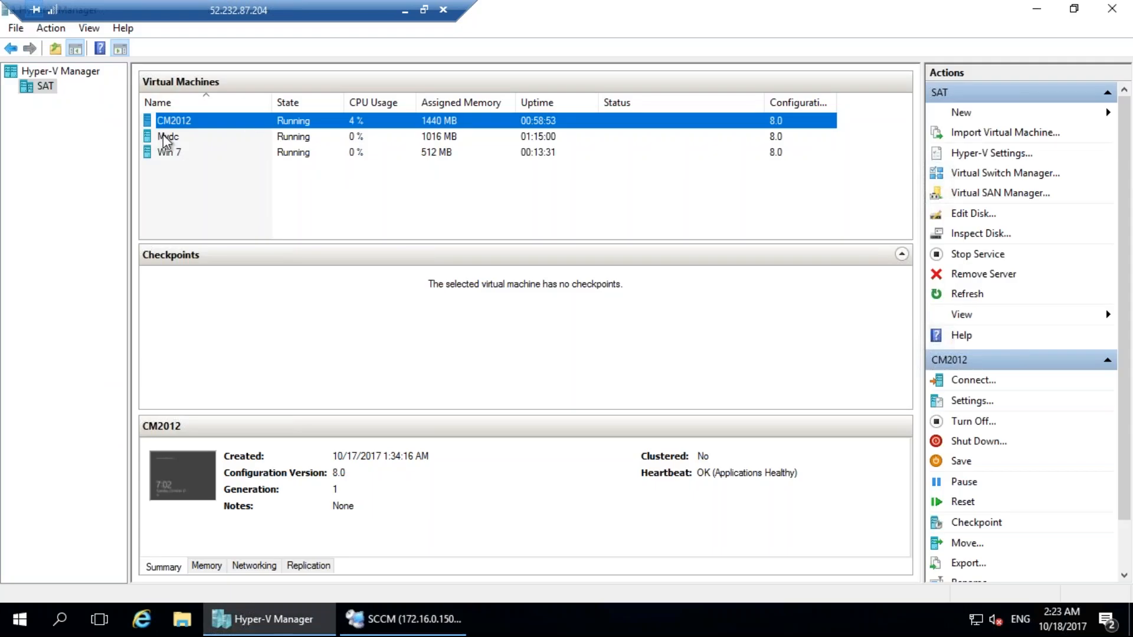
pyautogui.rightClick(195, 126)
pyautogui.click(236, 155)
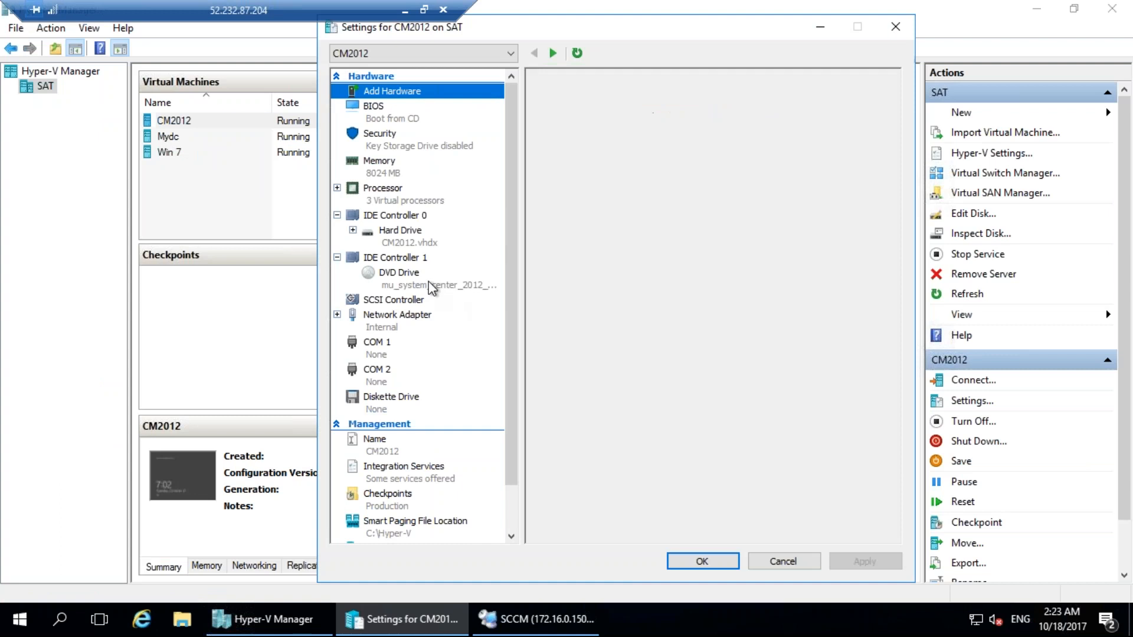
pyautogui.click(430, 282)
pyautogui.click(849, 252)
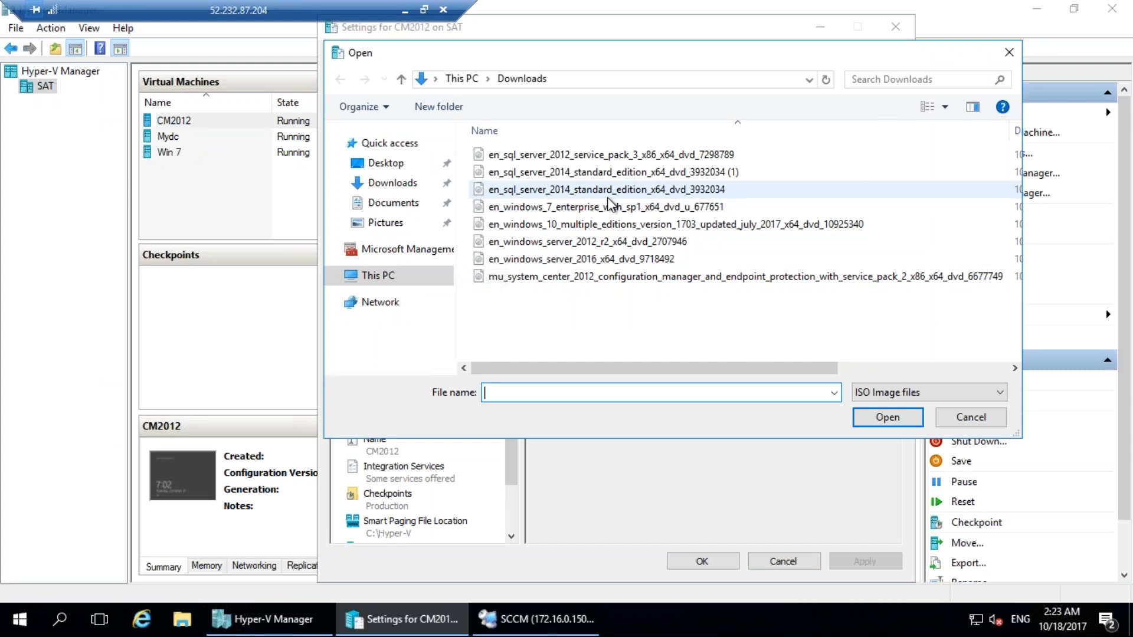
pyautogui.click(598, 157)
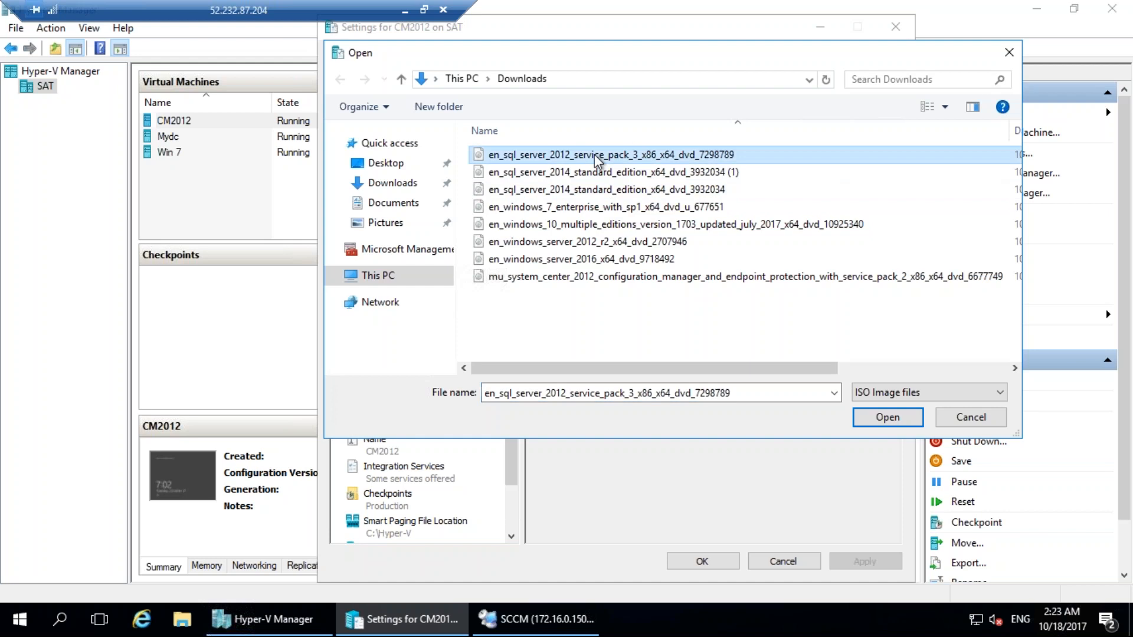
pyautogui.doubleClick(598, 157)
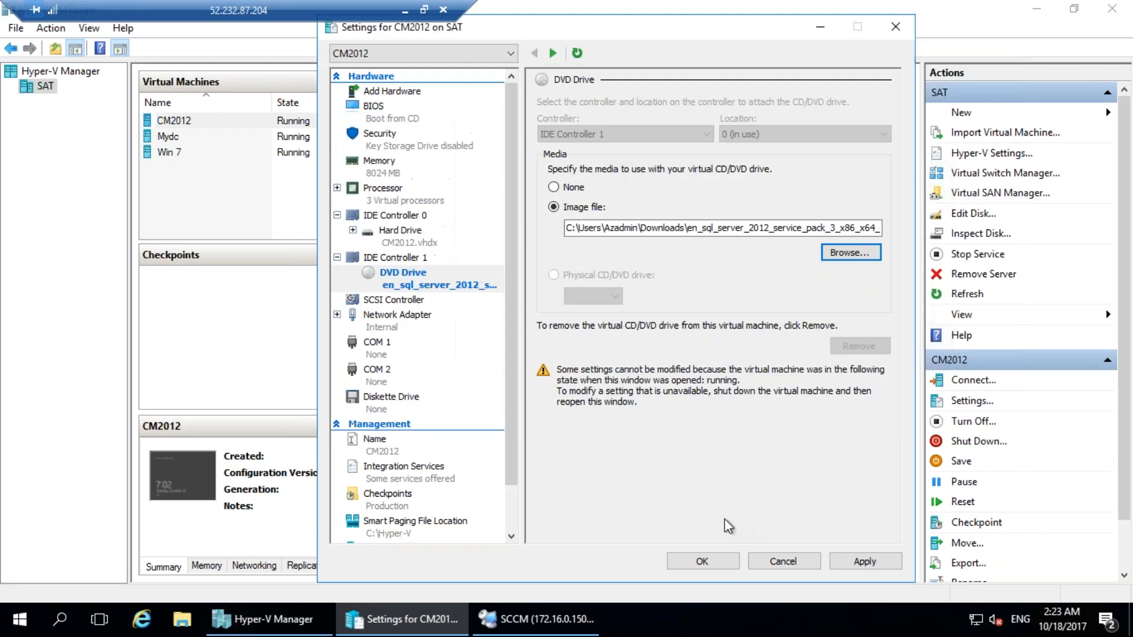
pyautogui.click(718, 564)
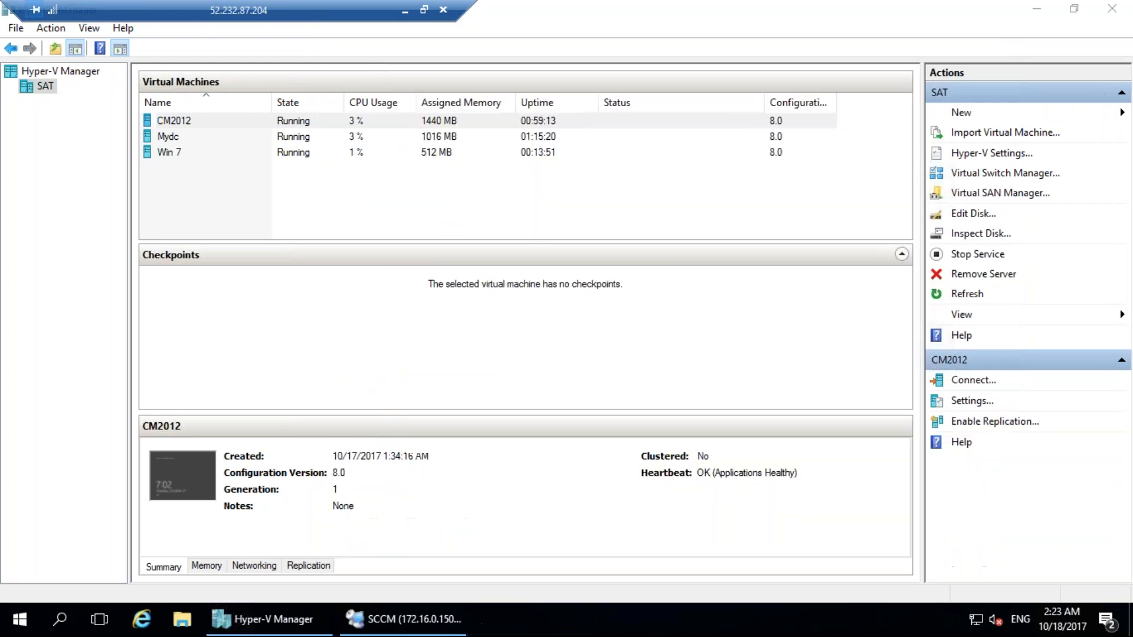
pyautogui.click(411, 620)
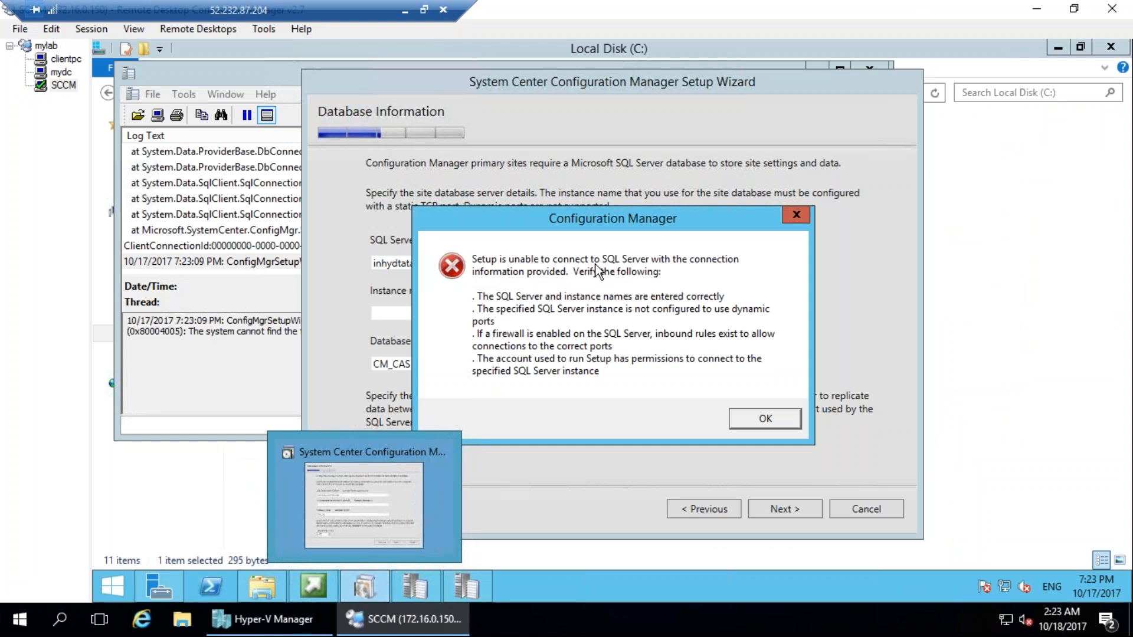
pyautogui.moveTo(584, 188)
pyautogui.mouseDown()
pyautogui.moveTo(643, 84)
pyautogui.moveTo(522, 69)
pyautogui.mouseUp()
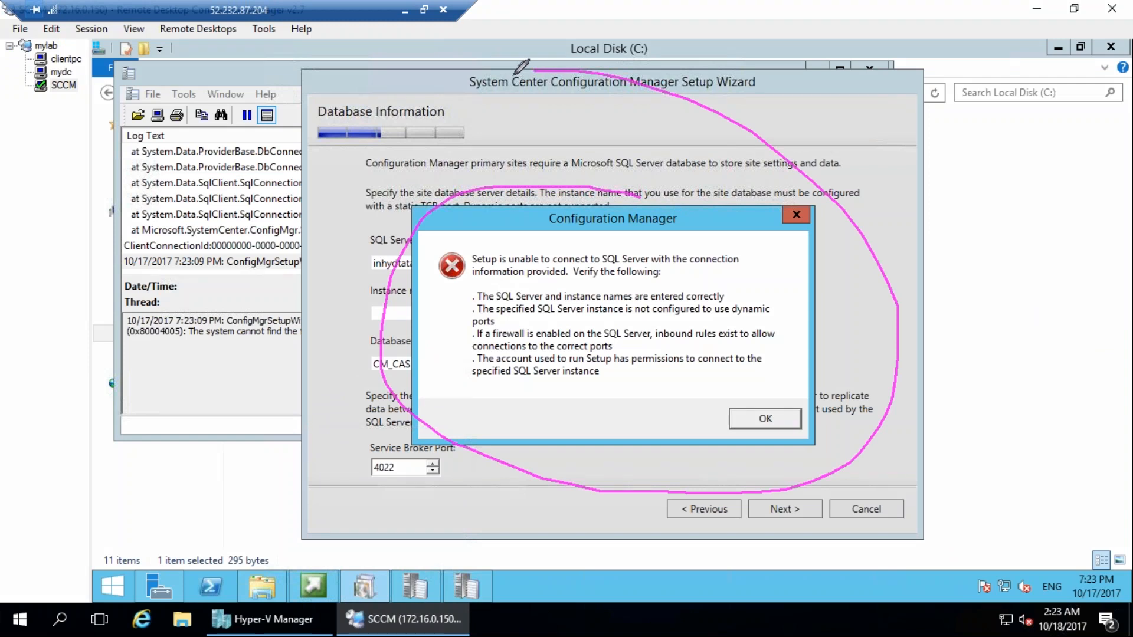
pyautogui.moveTo(535, 72); pyautogui.dragTo(620, 195)
pyautogui.moveTo(436, 323)
pyautogui.mouseDown()
pyautogui.moveTo(424, 340)
pyautogui.moveTo(516, 286)
pyautogui.mouseUp()
pyautogui.moveTo(529, 422)
pyautogui.mouseDown()
pyautogui.moveTo(531, 406)
pyautogui.moveTo(642, 411)
pyautogui.moveTo(676, 427)
pyautogui.mouseUp()
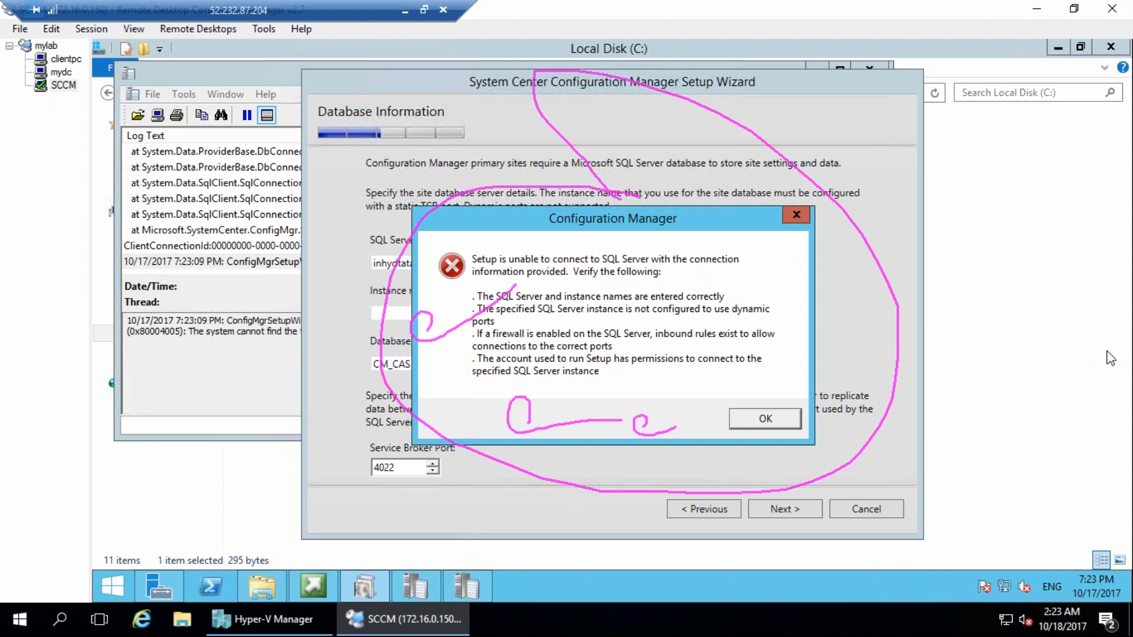
pyautogui.press('e')
pyautogui.moveTo(531, 166)
pyautogui.mouseDown()
pyautogui.moveTo(507, 575)
pyautogui.moveTo(529, 166)
pyautogui.mouseUp()
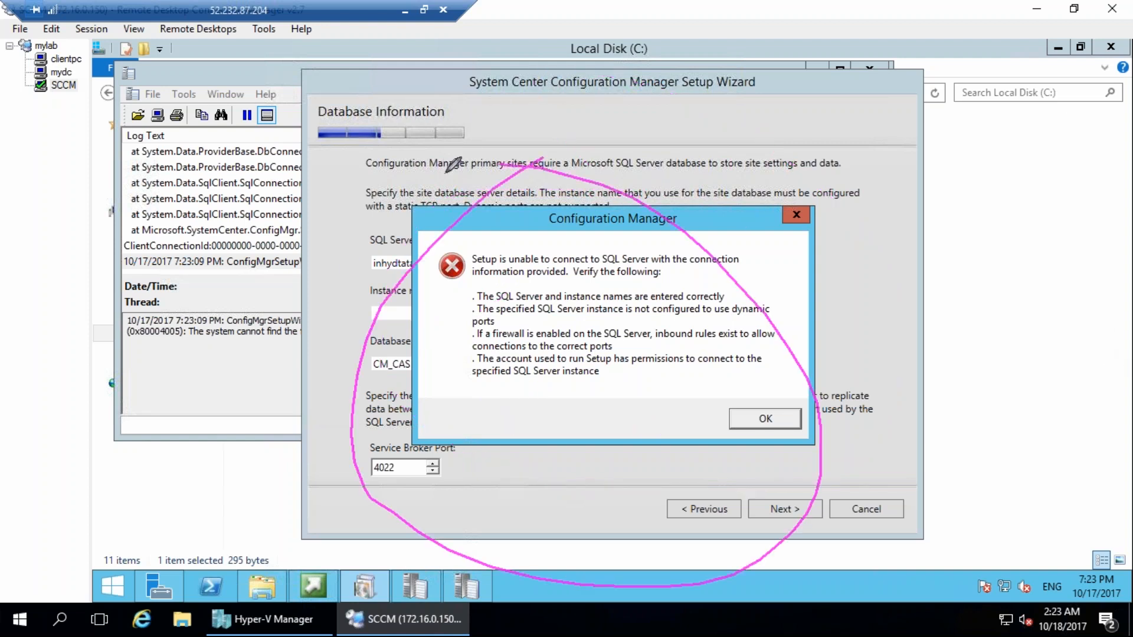
pyautogui.press('Escape')
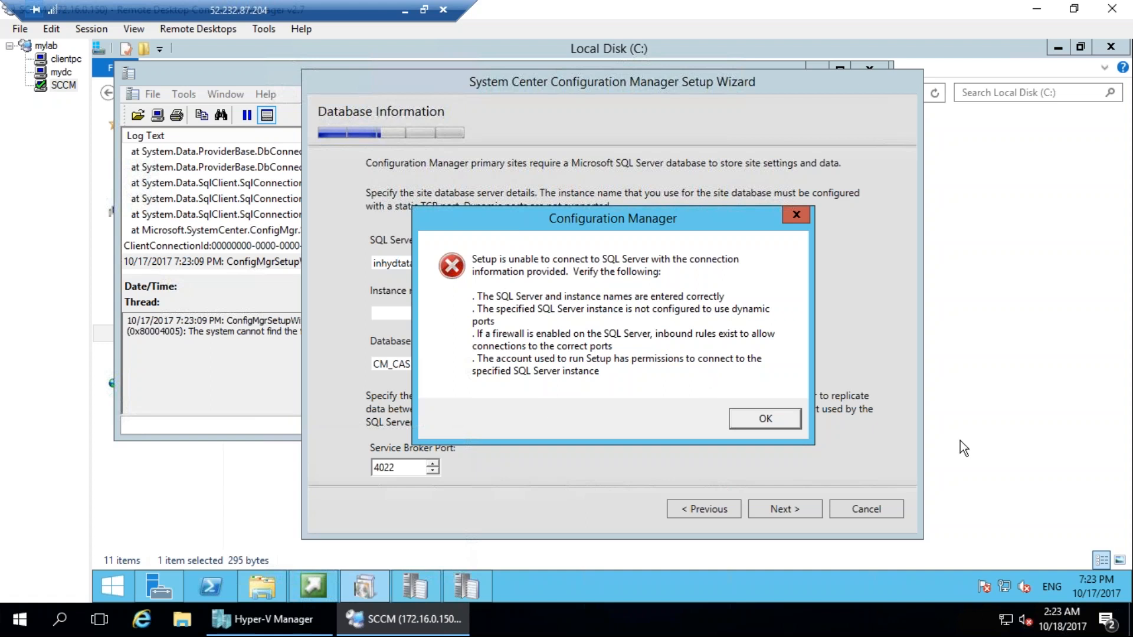
pyautogui.moveTo(592, 317)
pyautogui.mouseDown()
pyautogui.moveTo(444, 366)
pyautogui.moveTo(793, 344)
pyautogui.mouseUp()
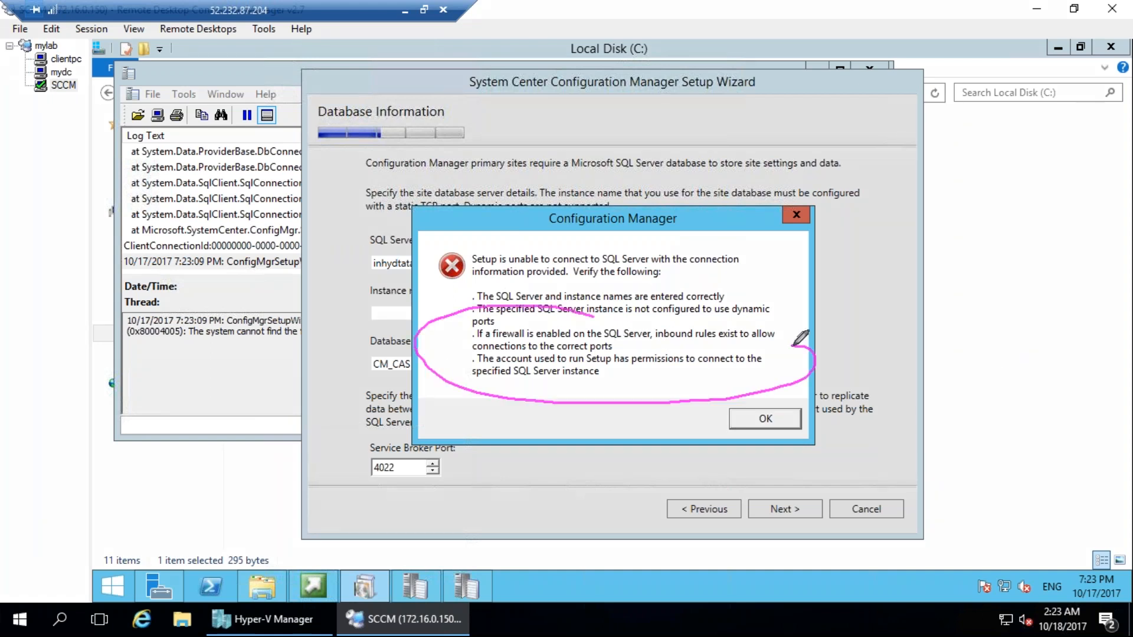
pyautogui.moveTo(578, 311)
pyautogui.mouseDown()
pyautogui.moveTo(776, 307)
pyautogui.moveTo(827, 363)
pyautogui.mouseUp()
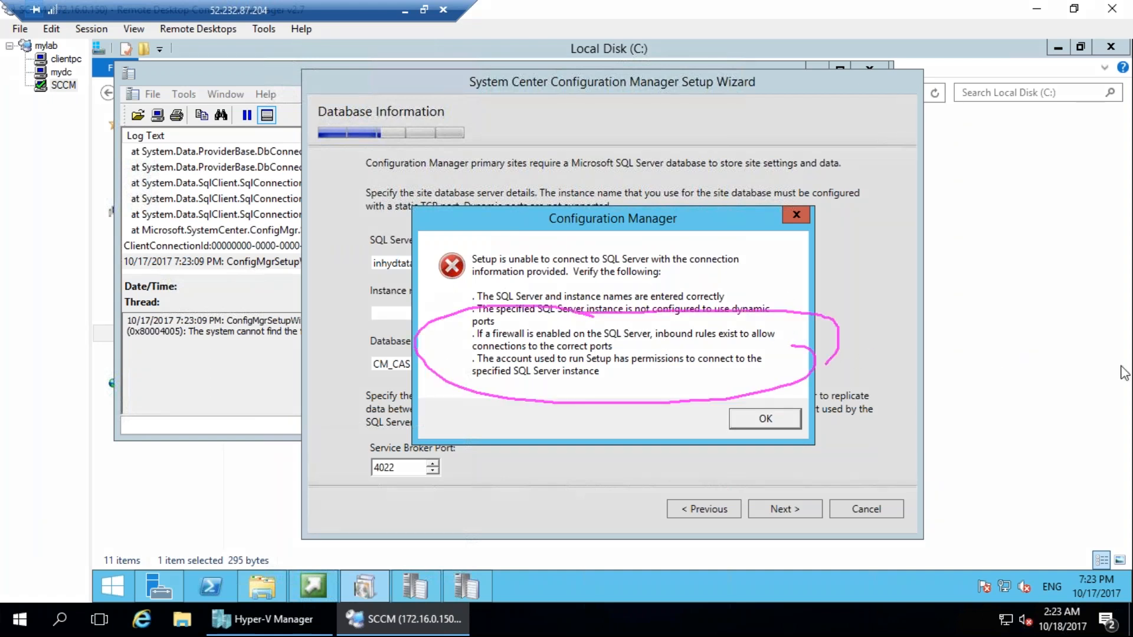
pyautogui.press('Escape')
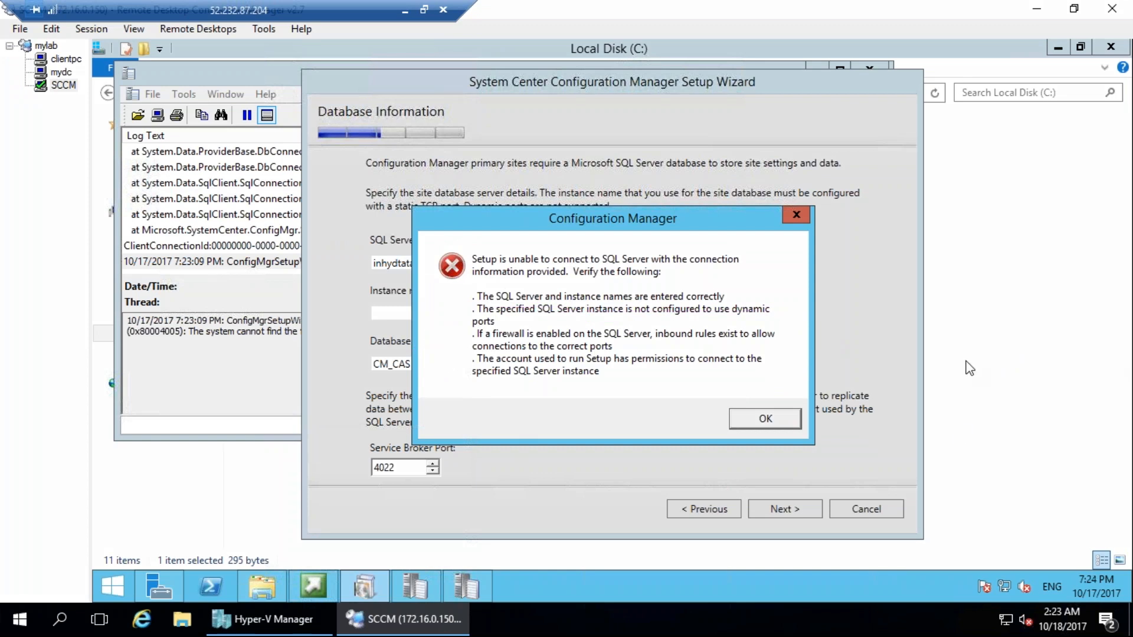
# Examine the SQL connection error entries in ConfigMgrSetupWizard.log, check the end of ConfigMgrSetup.log, and return to the setup wizard.
pyautogui.click(281, 313)
pyautogui.click(356, 234)
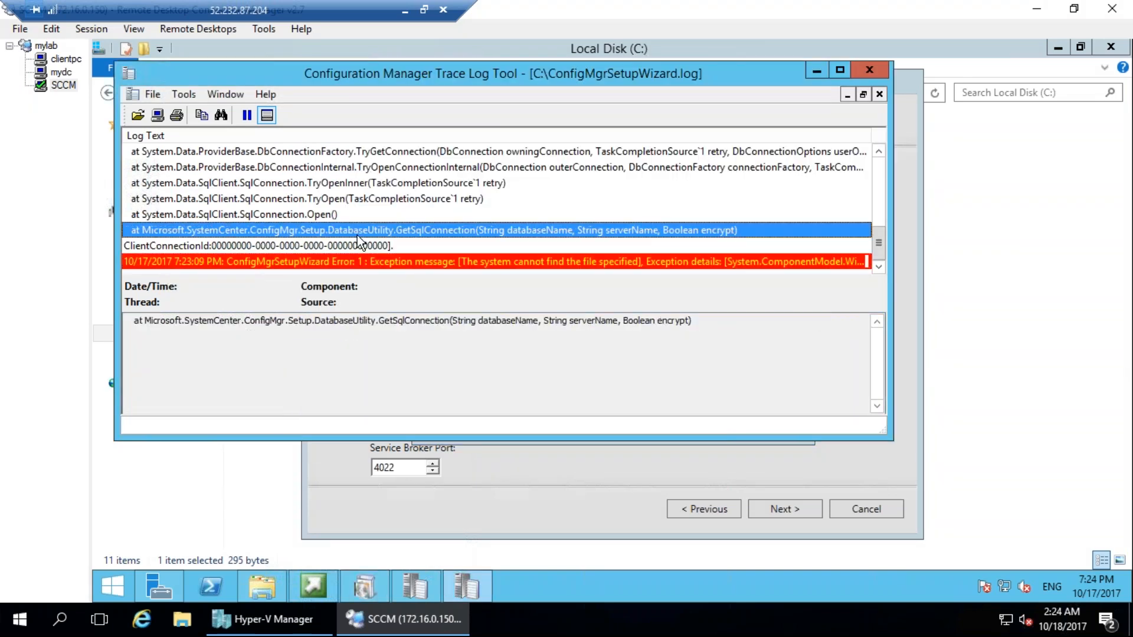
pyautogui.scroll(8, 357, 236)
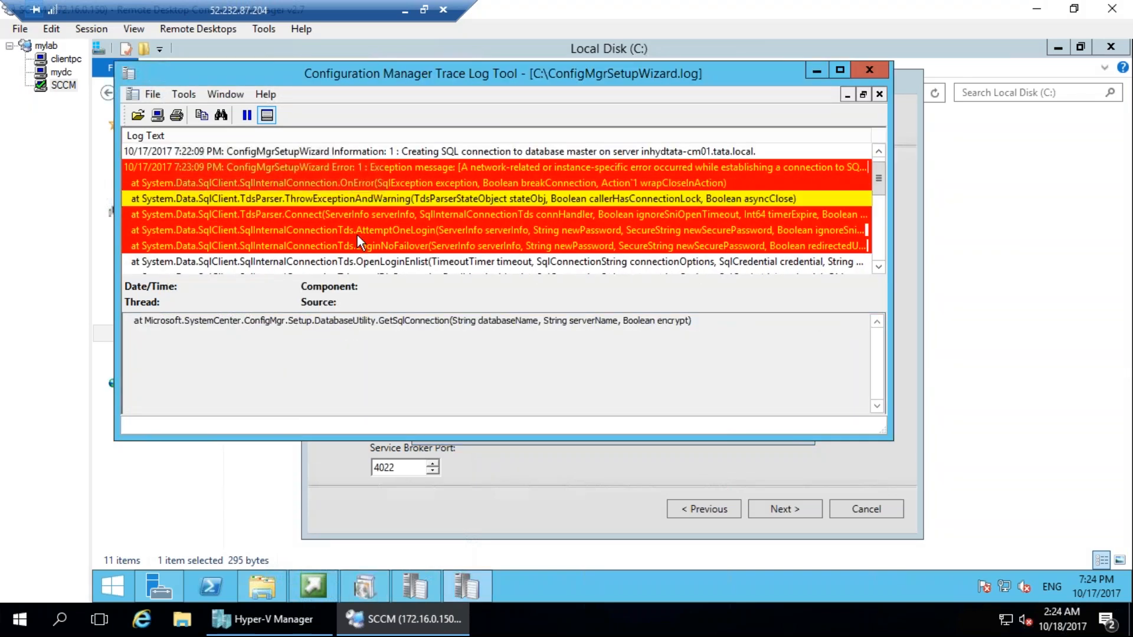
pyautogui.click(384, 216)
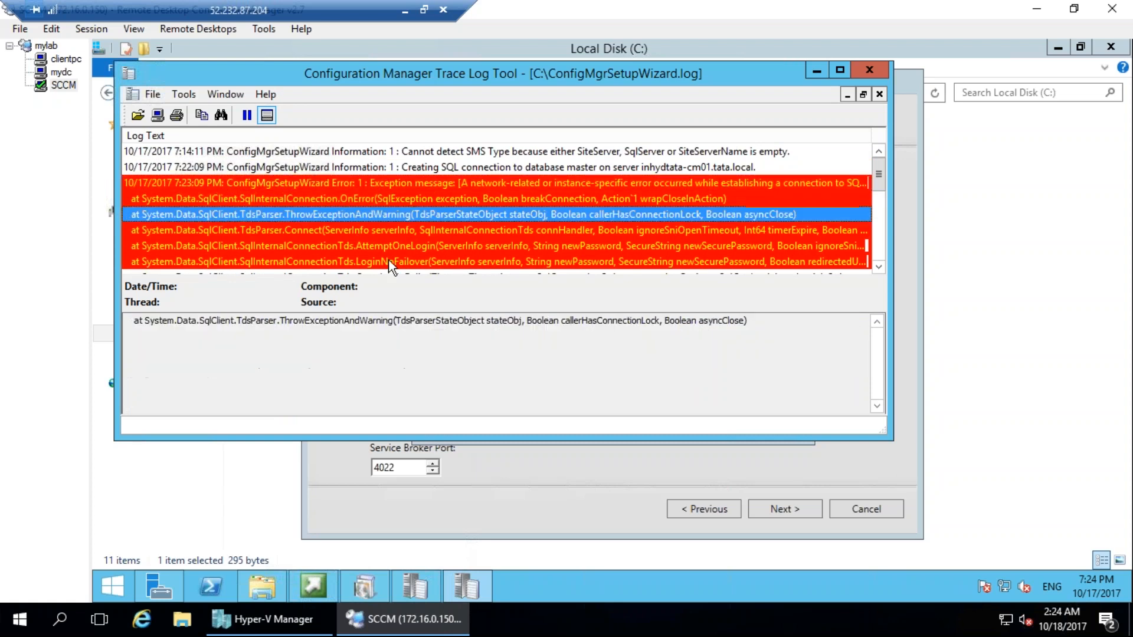
pyautogui.press('Up')
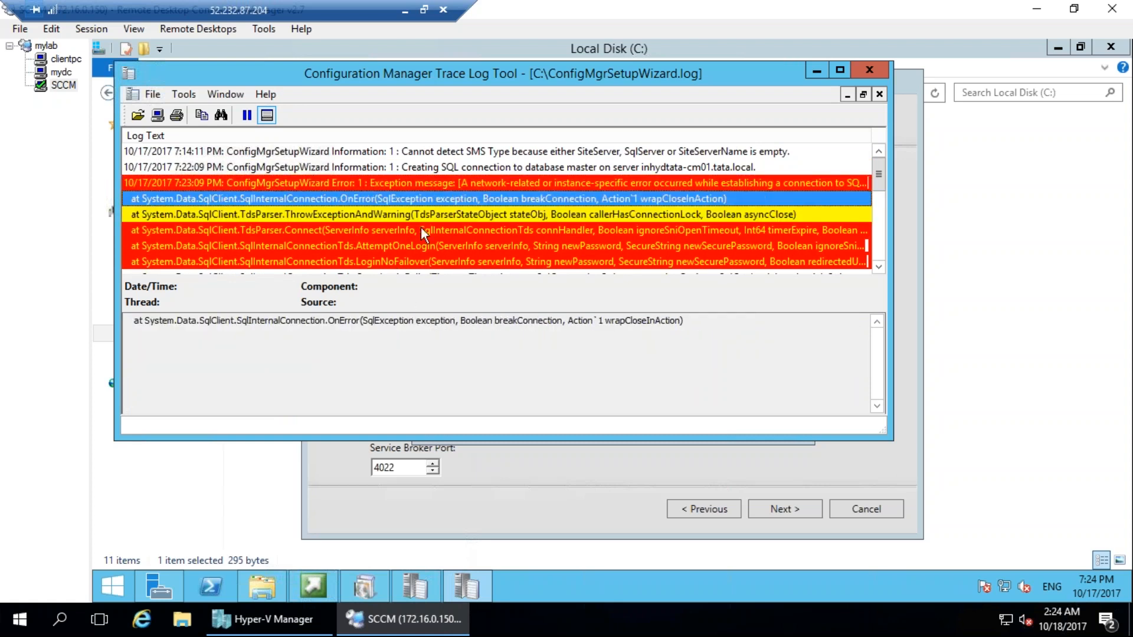
pyautogui.press('Up')
pyautogui.press('Up')
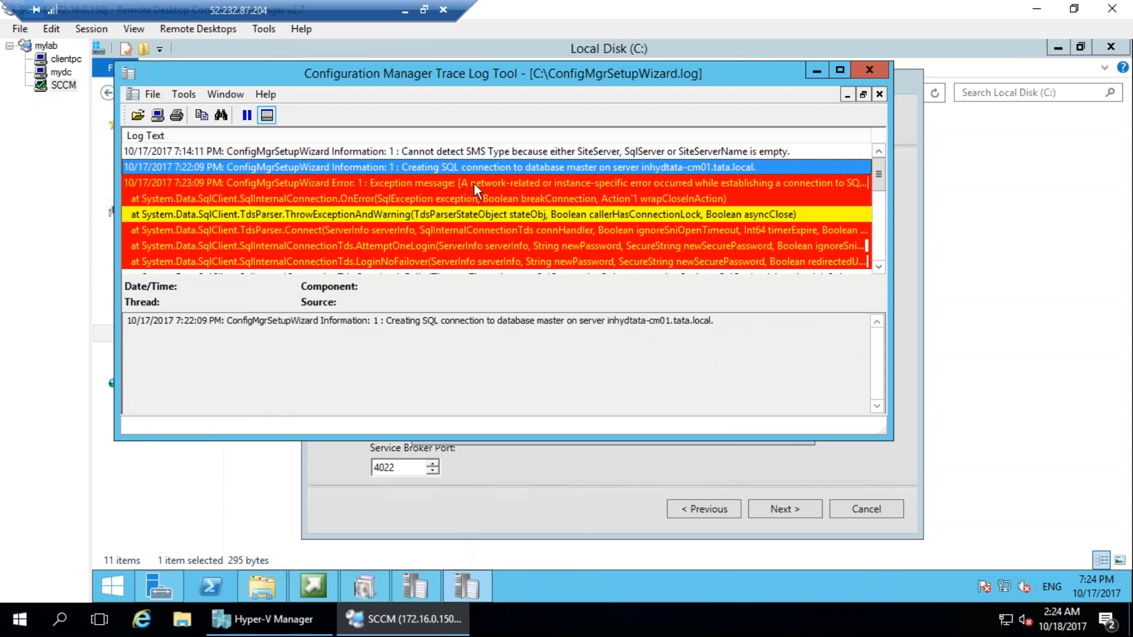
pyautogui.press('Down')
pyautogui.press('Down')
pyautogui.press('Down')
pyautogui.press('Down')
pyautogui.press('Down')
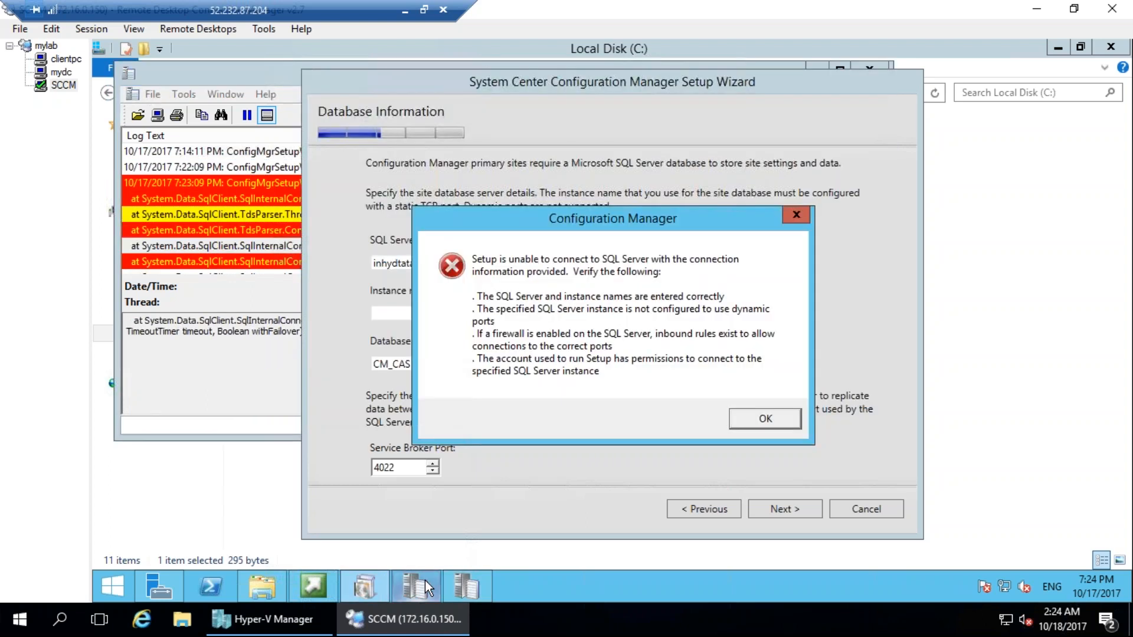
pyautogui.click(426, 581)
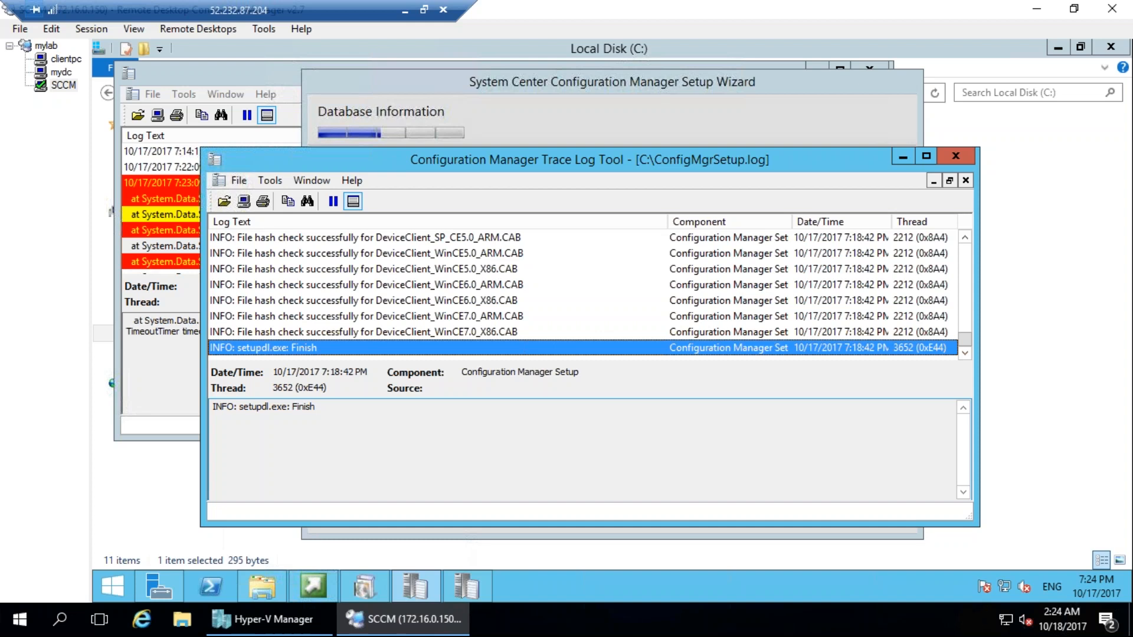
pyautogui.click(896, 151)
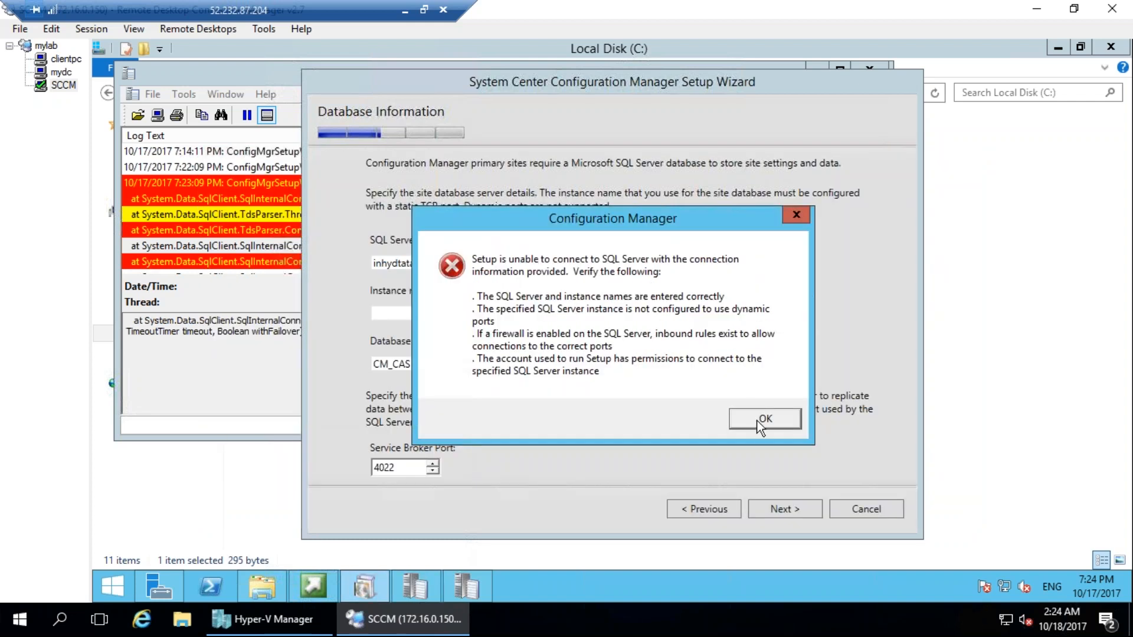
# Dismiss the SQL Server connection error and open the SQL2012_ENU DVD drive (D:) in File Explorer.
pyautogui.click(753, 415)
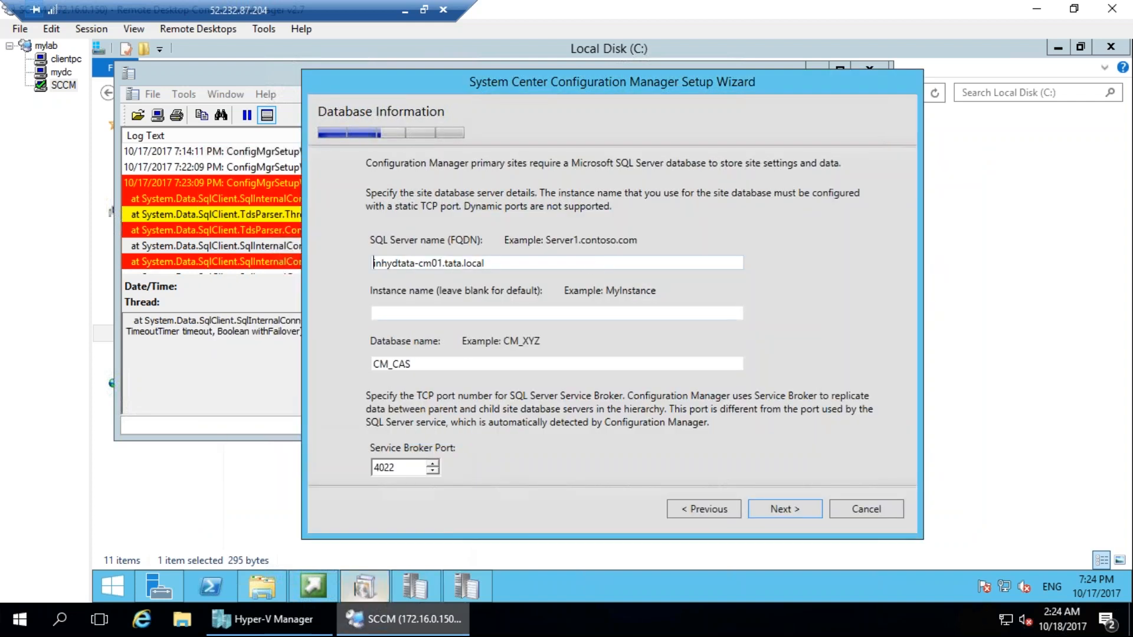
pyautogui.click(321, 583)
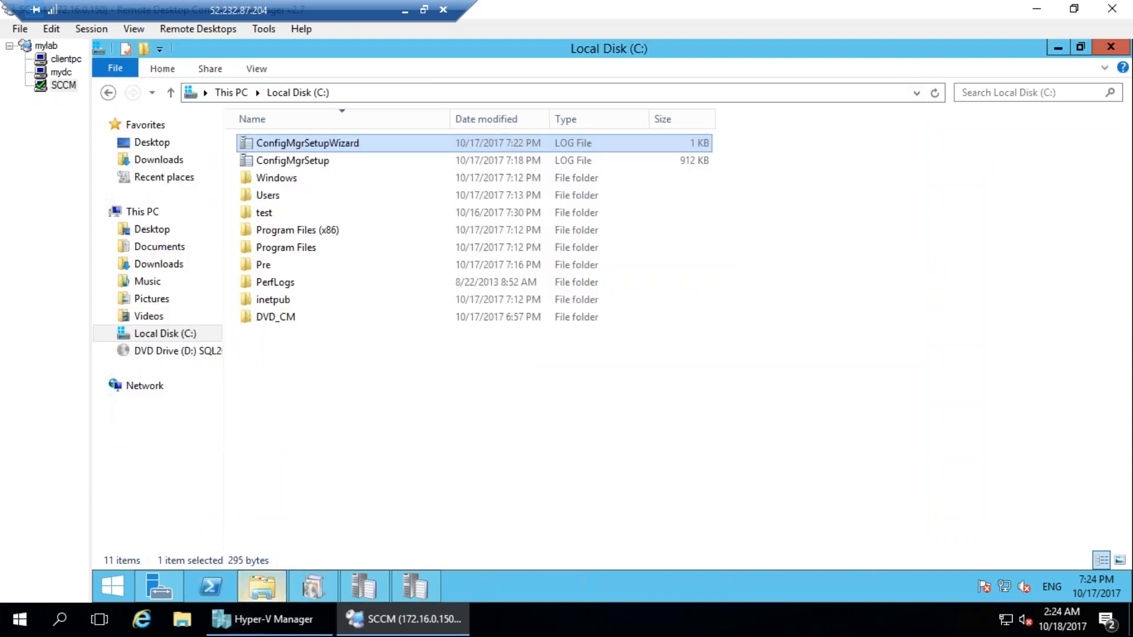
pyautogui.click(261, 586)
pyautogui.click(168, 353)
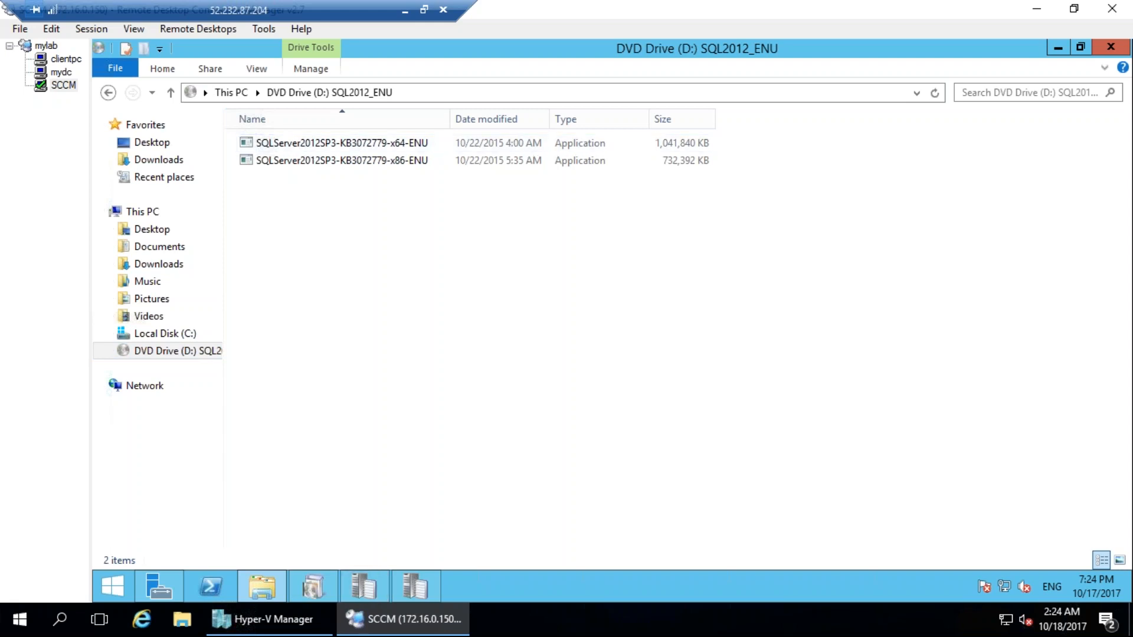
# Switch to Hyper-V Manager, inspect the image file path of the CM2012 virtual machine's DVD drive, and close the settings without saving.
pyautogui.click(319, 619)
pyautogui.rightClick(392, 117)
pyautogui.click(444, 149)
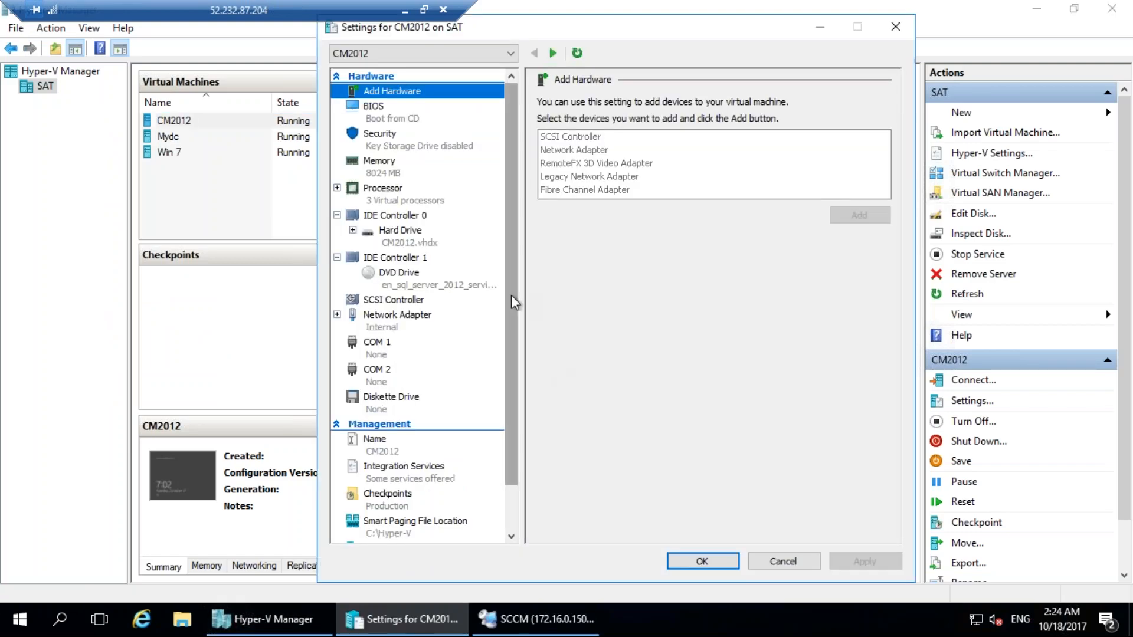
pyautogui.click(433, 290)
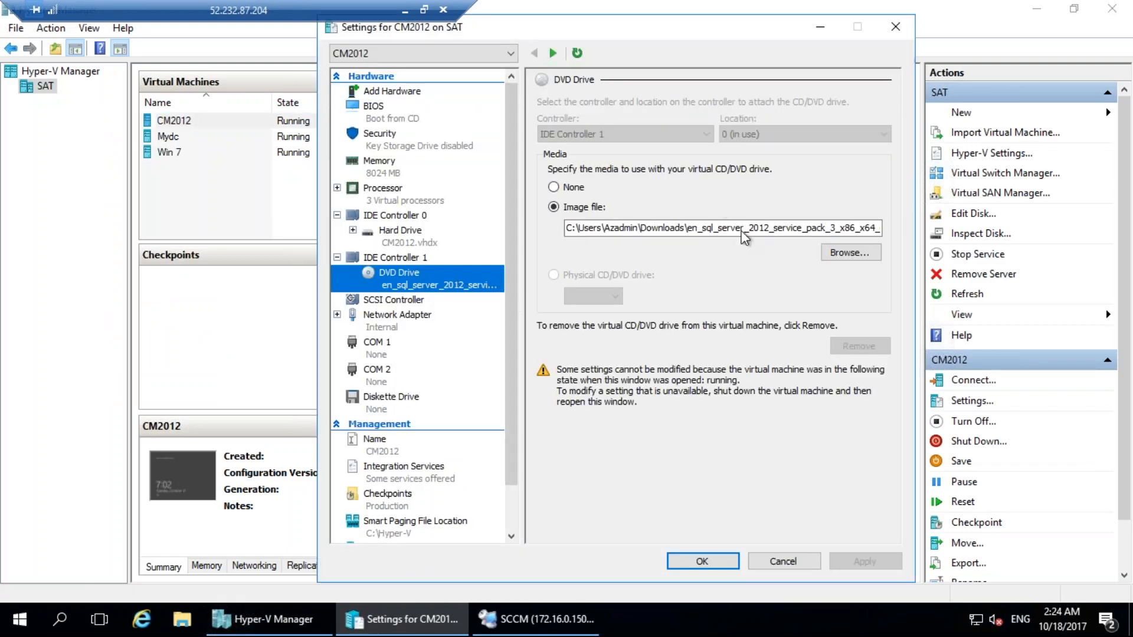
pyautogui.click(724, 228)
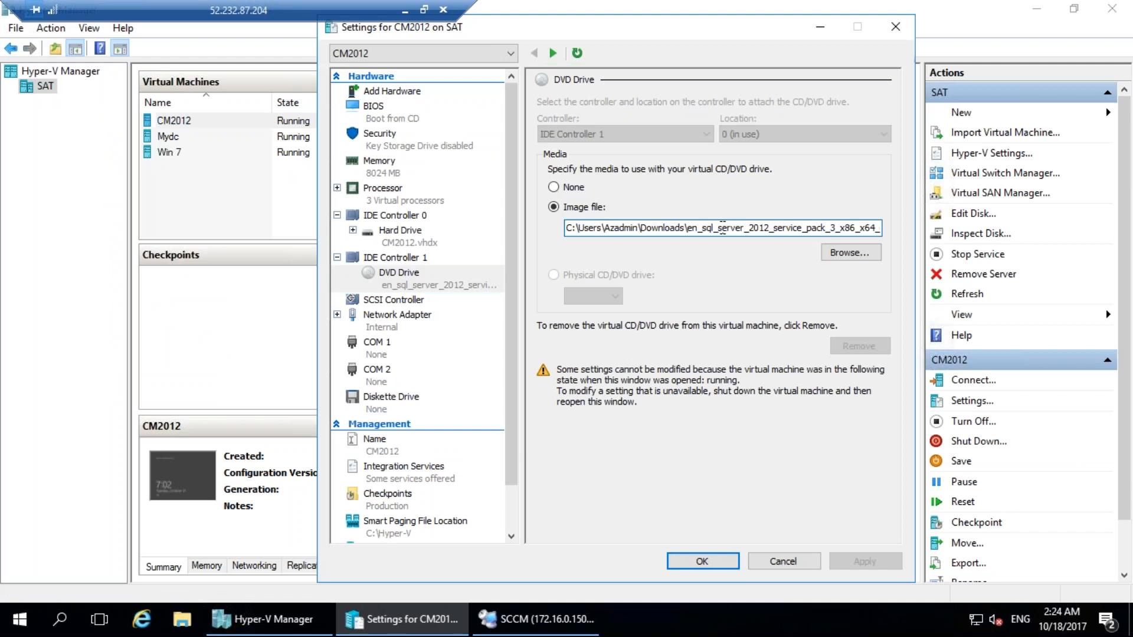
pyautogui.moveTo(735, 228); pyautogui.dragTo(996, 226)
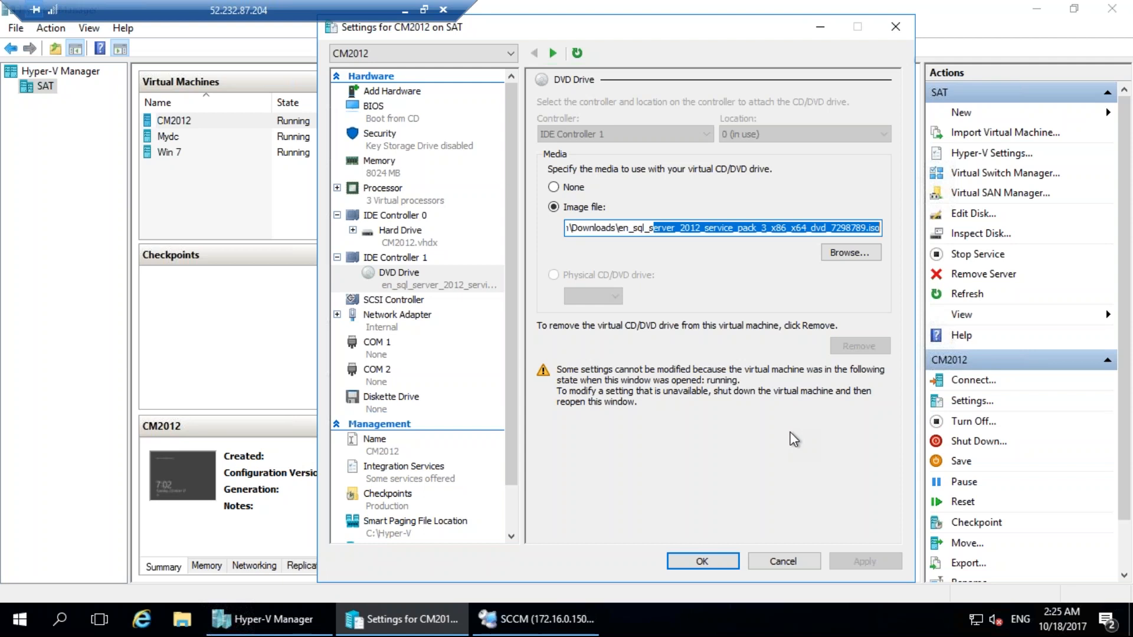
pyautogui.click(794, 560)
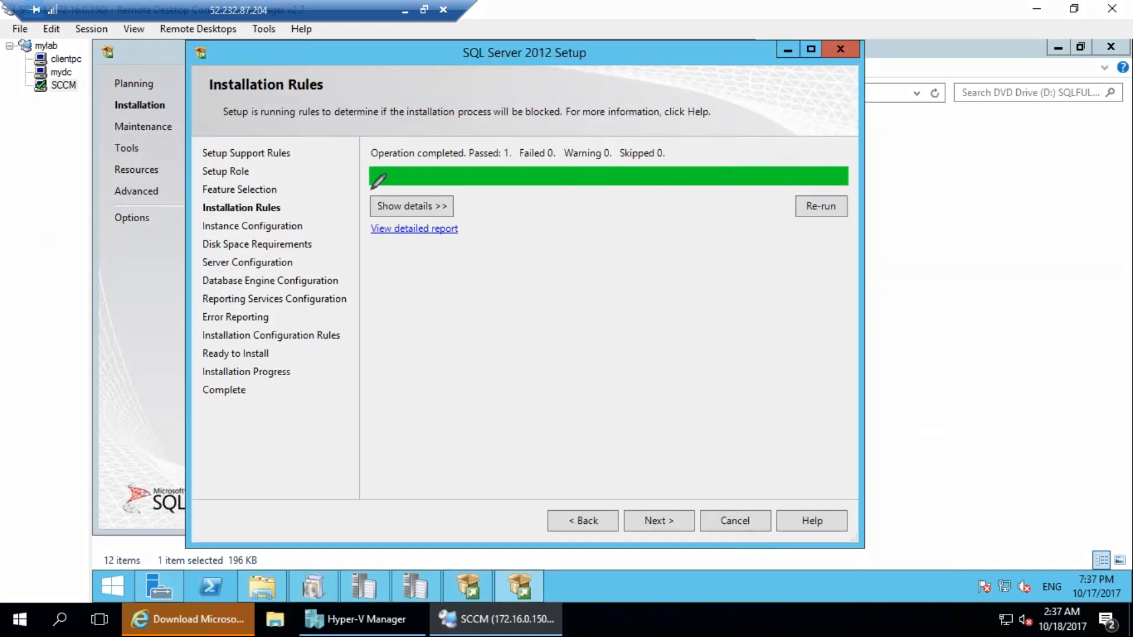
# Continue SQL Server 2012 Setup from Installation Rules to Instance Configuration.
pyautogui.moveTo(672, 486); pyautogui.dragTo(688, 469)
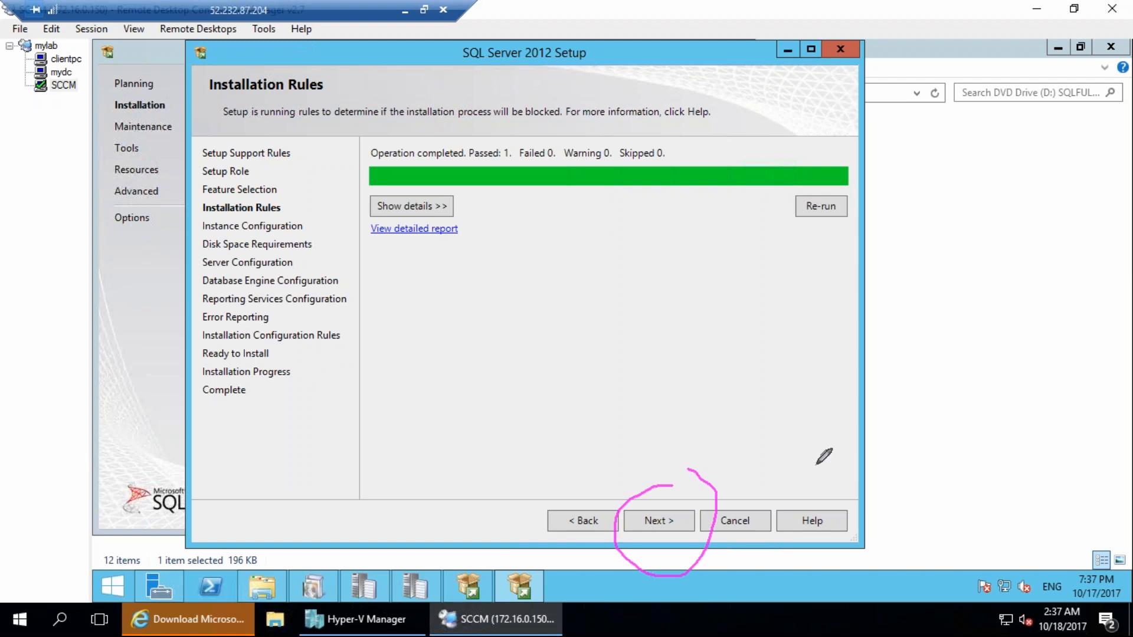
pyautogui.click(1029, 412)
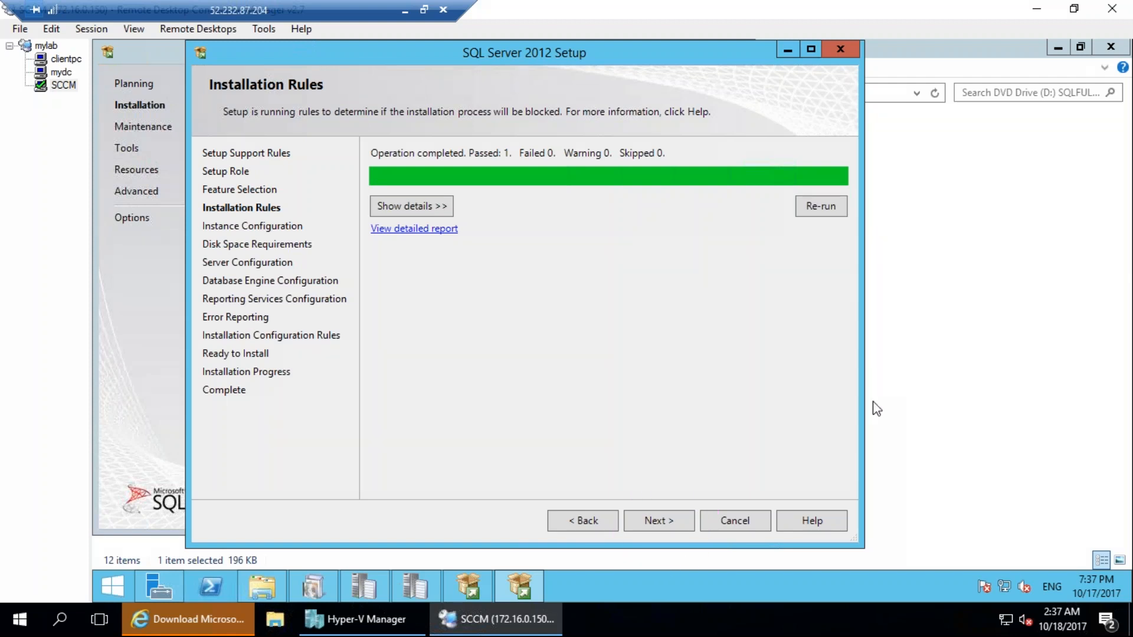
pyautogui.click(656, 518)
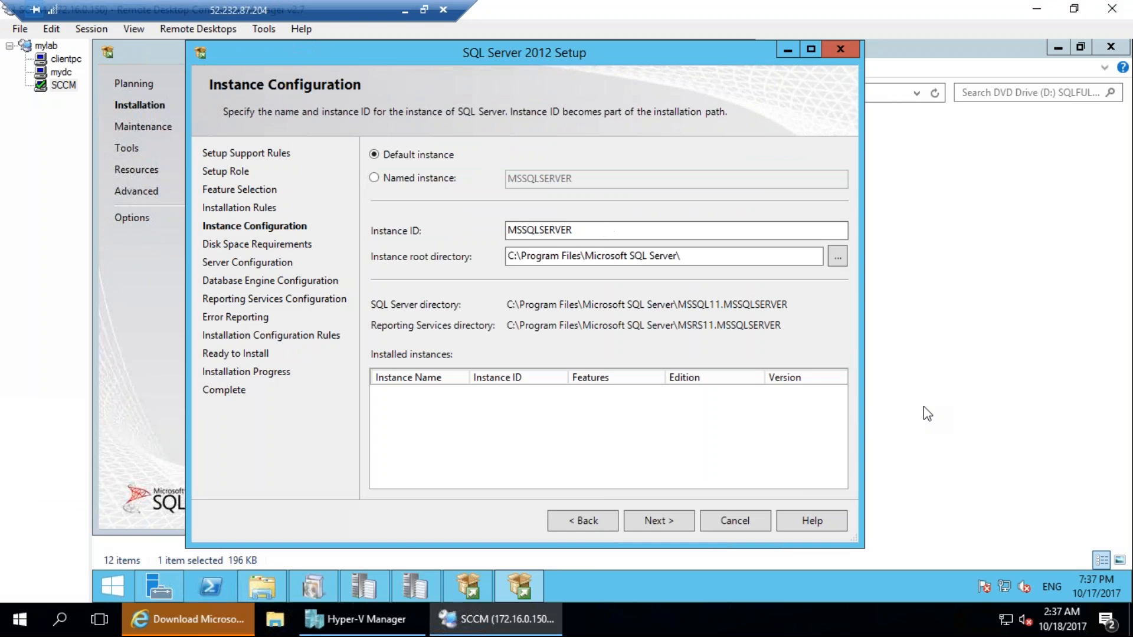
pyautogui.moveTo(581, 203)
pyautogui.mouseDown()
pyautogui.moveTo(482, 218)
pyautogui.moveTo(530, 245)
pyautogui.moveTo(535, 202)
pyautogui.mouseUp()
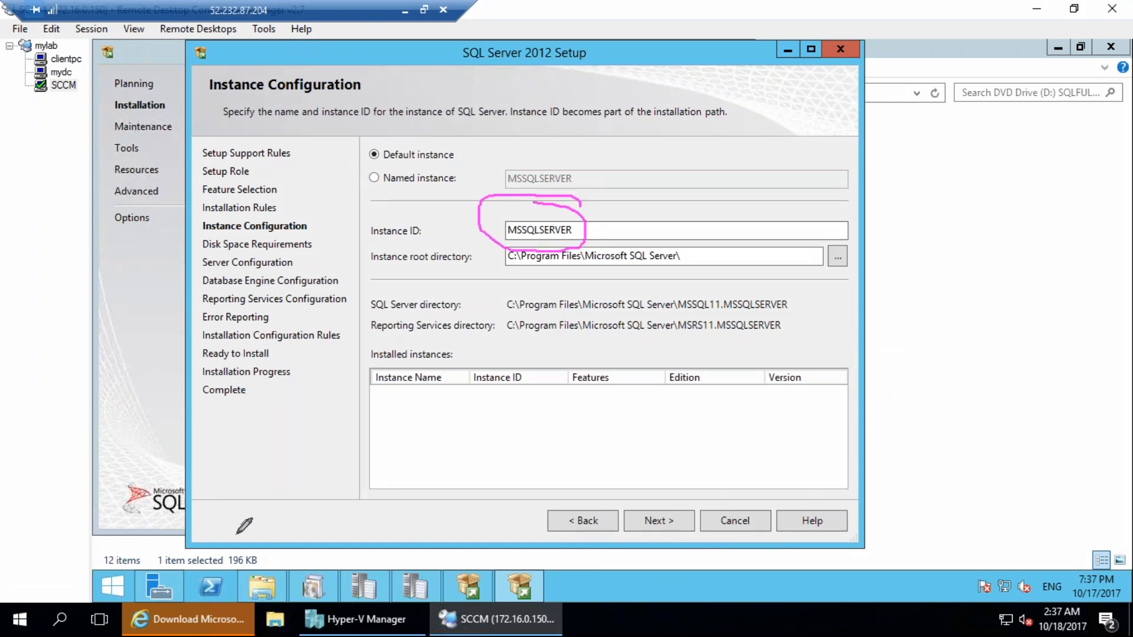
pyautogui.moveTo(232, 420)
pyautogui.mouseDown()
pyautogui.moveTo(252, 448)
pyautogui.moveTo(263, 420)
pyautogui.mouseUp()
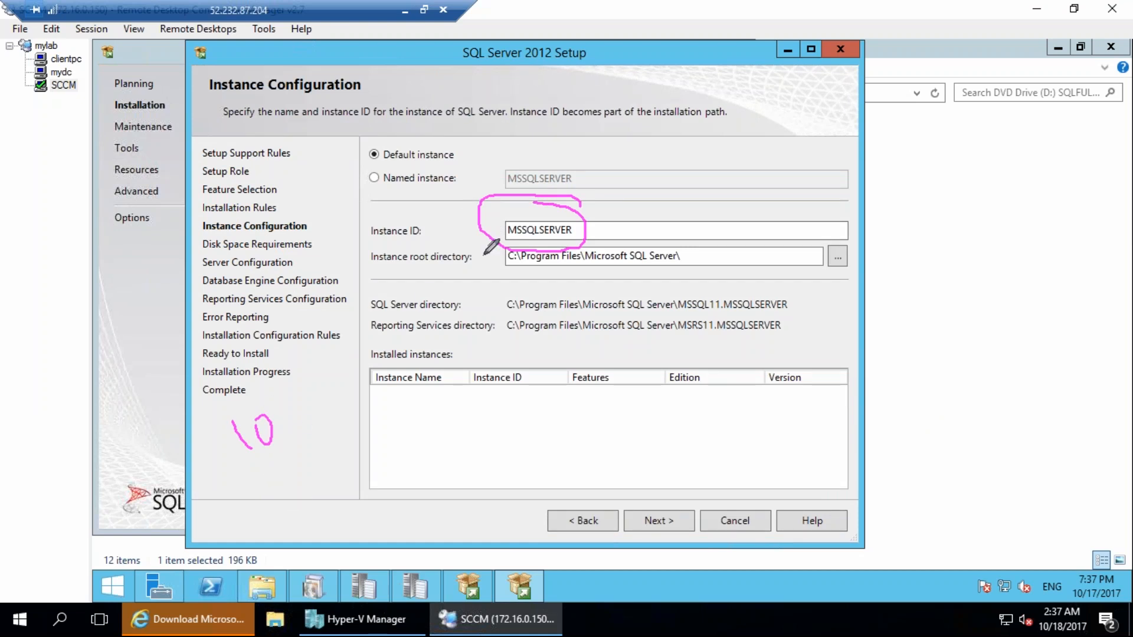
pyautogui.moveTo(611, 204)
pyautogui.mouseDown()
pyautogui.moveTo(600, 230)
pyautogui.moveTo(646, 216)
pyautogui.moveTo(663, 179)
pyautogui.moveTo(626, 213)
pyautogui.mouseUp()
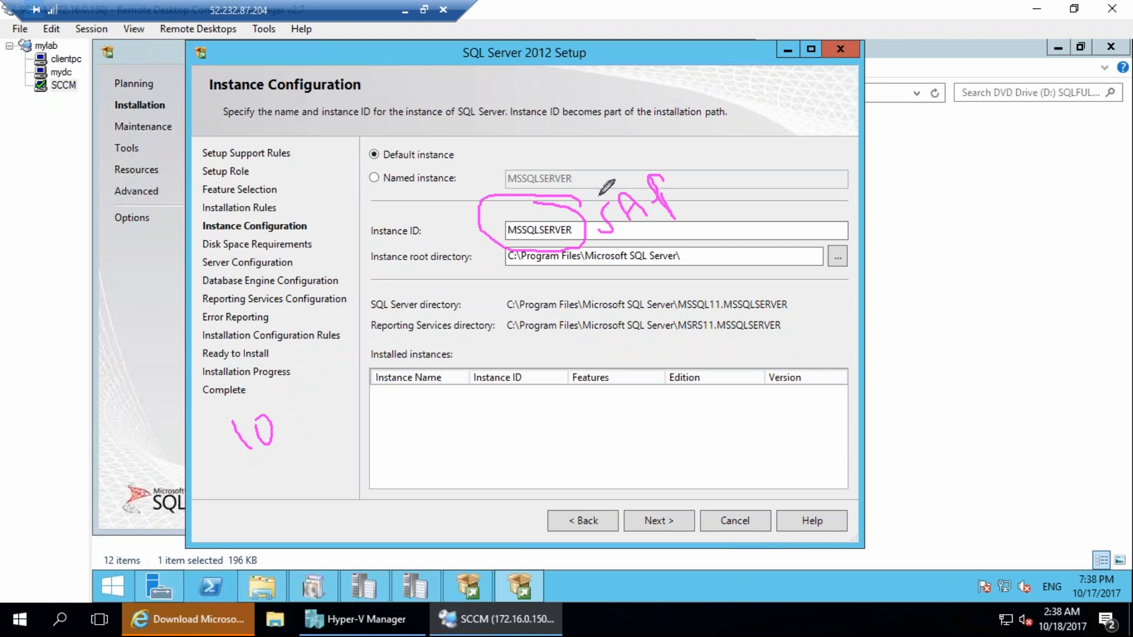
pyautogui.moveTo(653, 183); pyautogui.dragTo(682, 239)
pyautogui.moveTo(575, 232)
pyautogui.mouseDown()
pyautogui.moveTo(586, 220)
pyautogui.moveTo(575, 225)
pyautogui.moveTo(542, 177)
pyautogui.mouseUp()
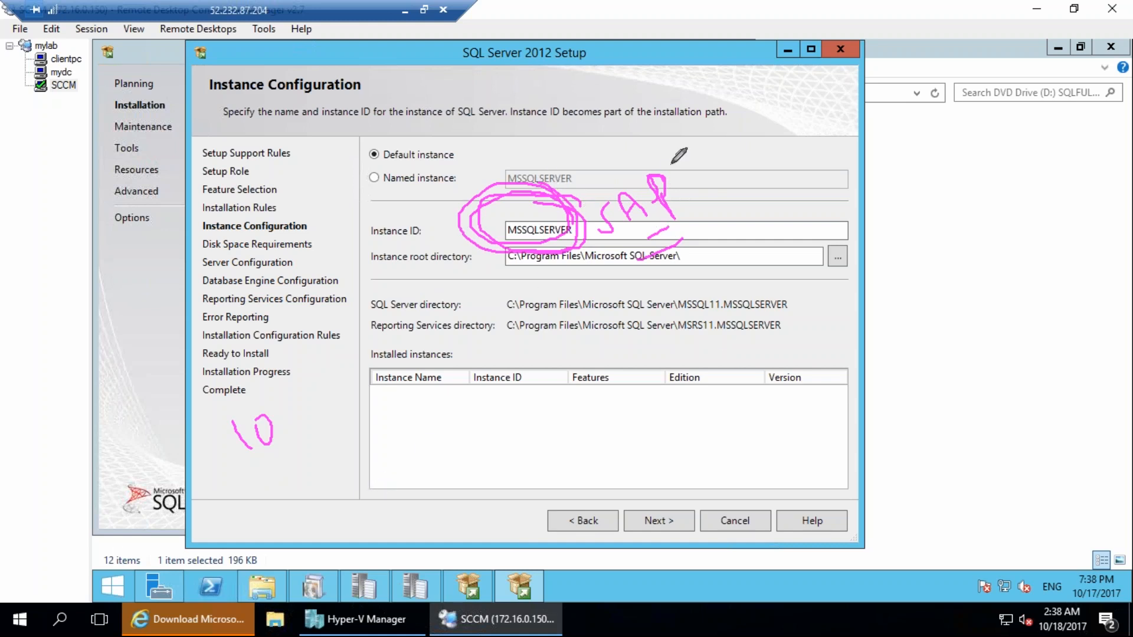
pyautogui.moveTo(592, 225); pyautogui.dragTo(555, 248)
pyautogui.press('Escape')
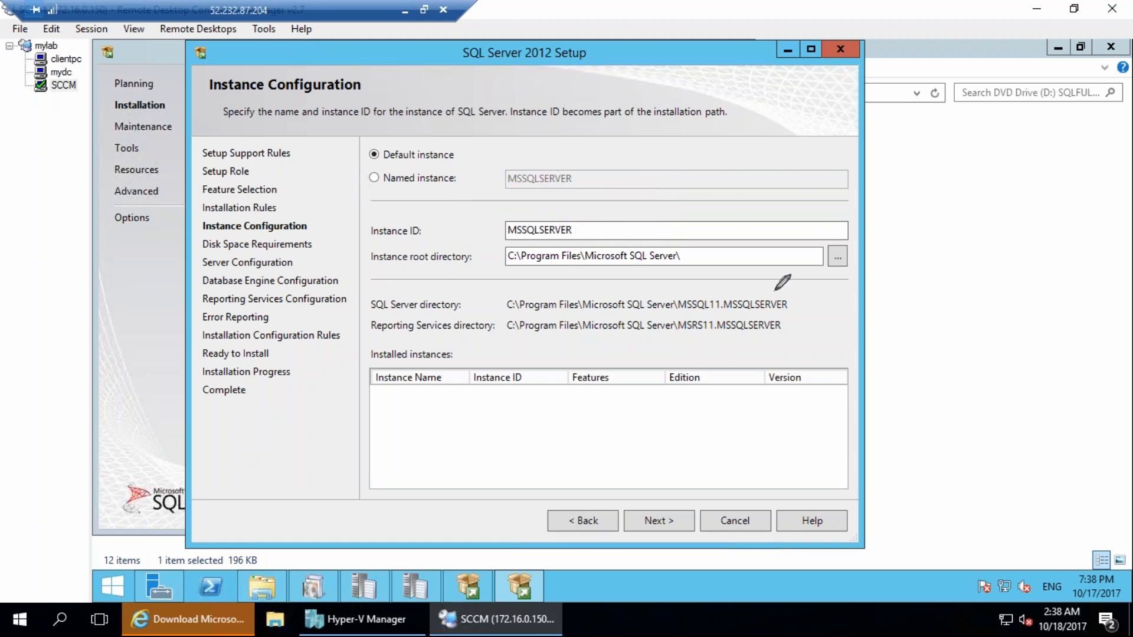
pyautogui.moveTo(567, 188)
pyautogui.mouseDown()
pyautogui.moveTo(461, 207)
pyautogui.moveTo(580, 201)
pyautogui.mouseUp()
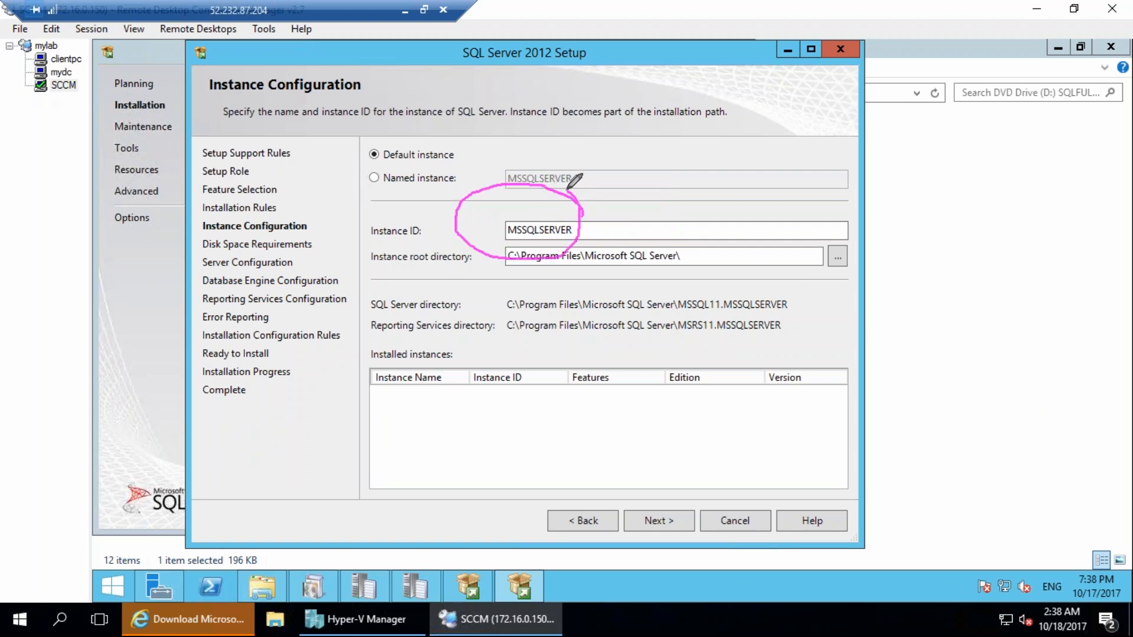
pyautogui.moveTo(664, 184)
pyautogui.mouseDown()
pyautogui.moveTo(579, 210)
pyautogui.moveTo(587, 232)
pyautogui.mouseUp()
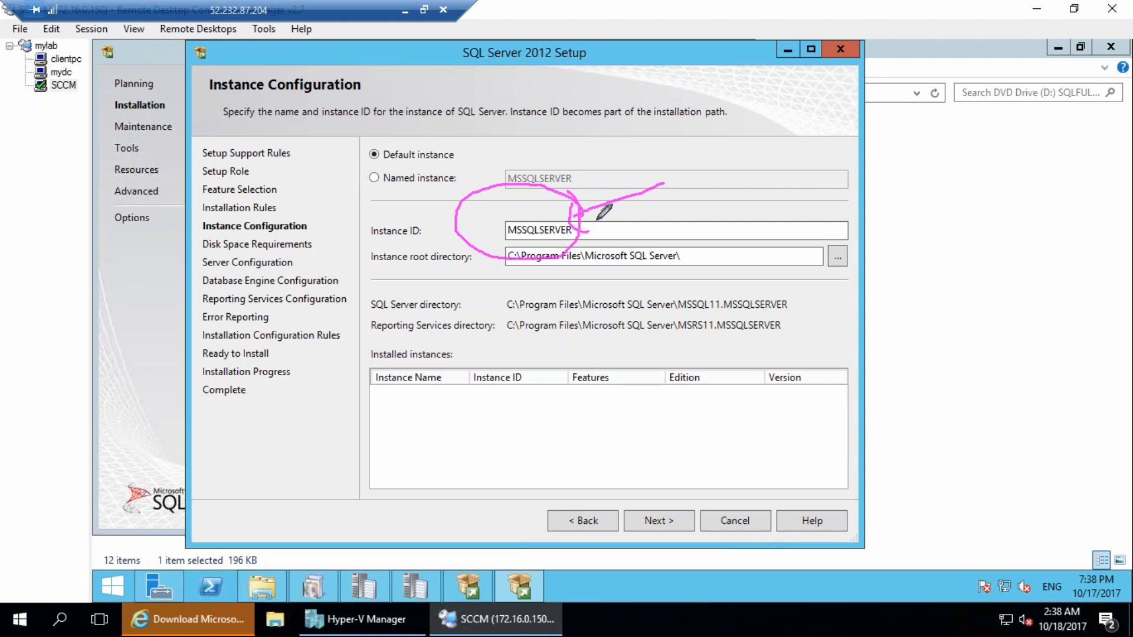
pyautogui.press('Escape')
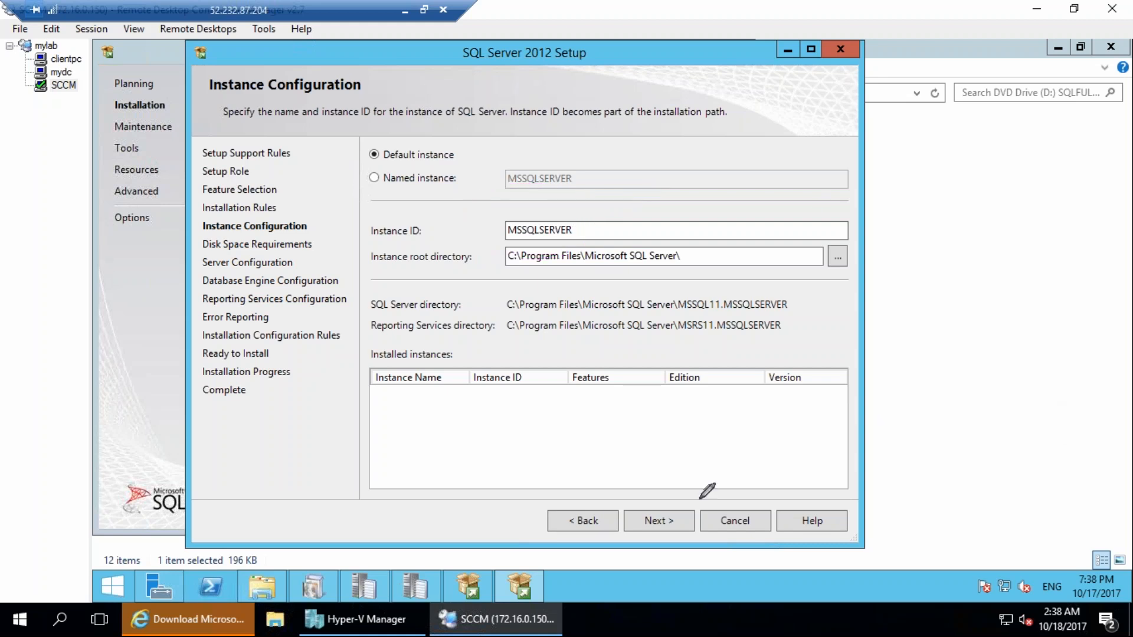
# Accept the default instance MSSQLSERVER with its prefilled root directory, and continue past Disk Space Requirements to Server Configuration.
pyautogui.click(649, 529)
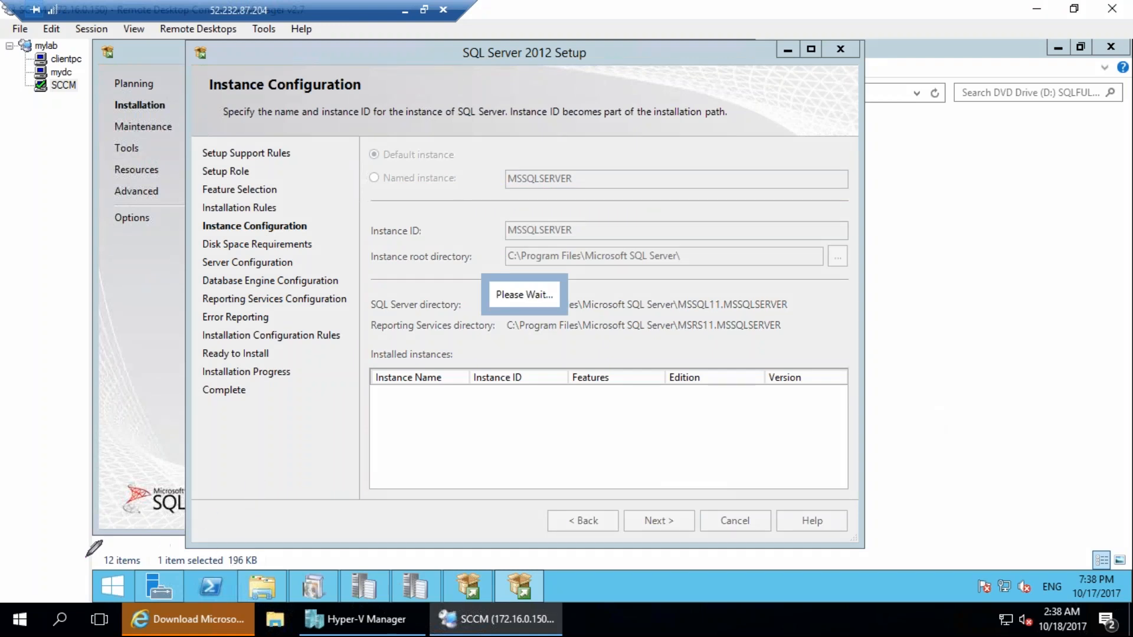
pyautogui.moveTo(86, 556)
pyautogui.mouseDown()
pyautogui.moveTo(286, 469)
pyautogui.moveTo(297, 481)
pyautogui.mouseUp()
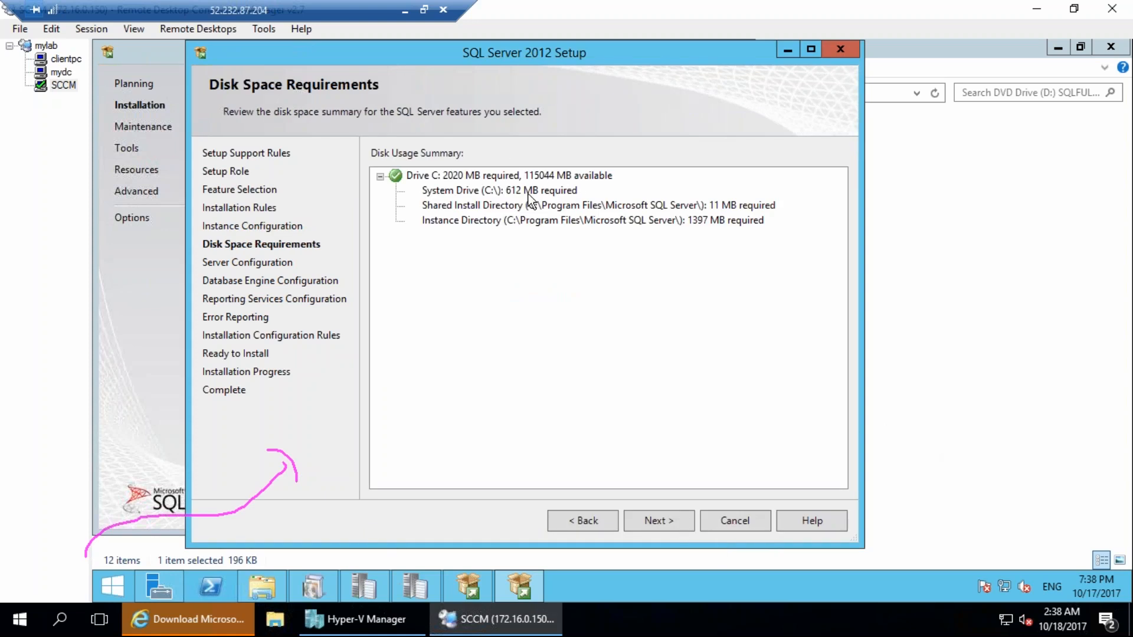
pyautogui.click(662, 519)
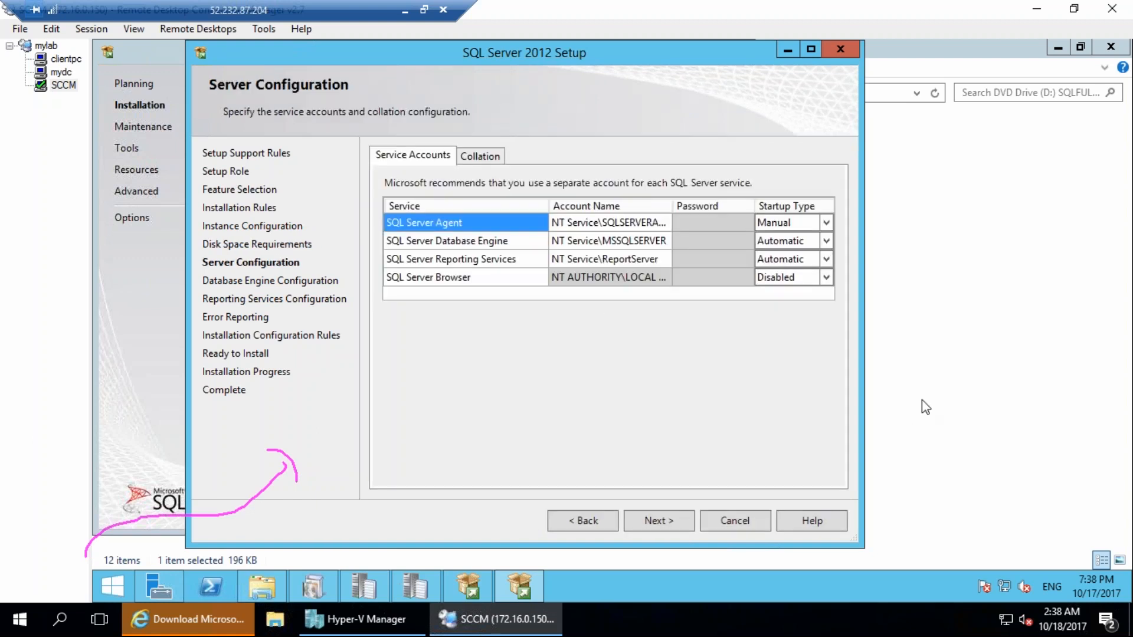
pyautogui.moveTo(722, 162)
pyautogui.mouseDown()
pyautogui.moveTo(874, 286)
pyautogui.moveTo(565, 108)
pyautogui.mouseUp()
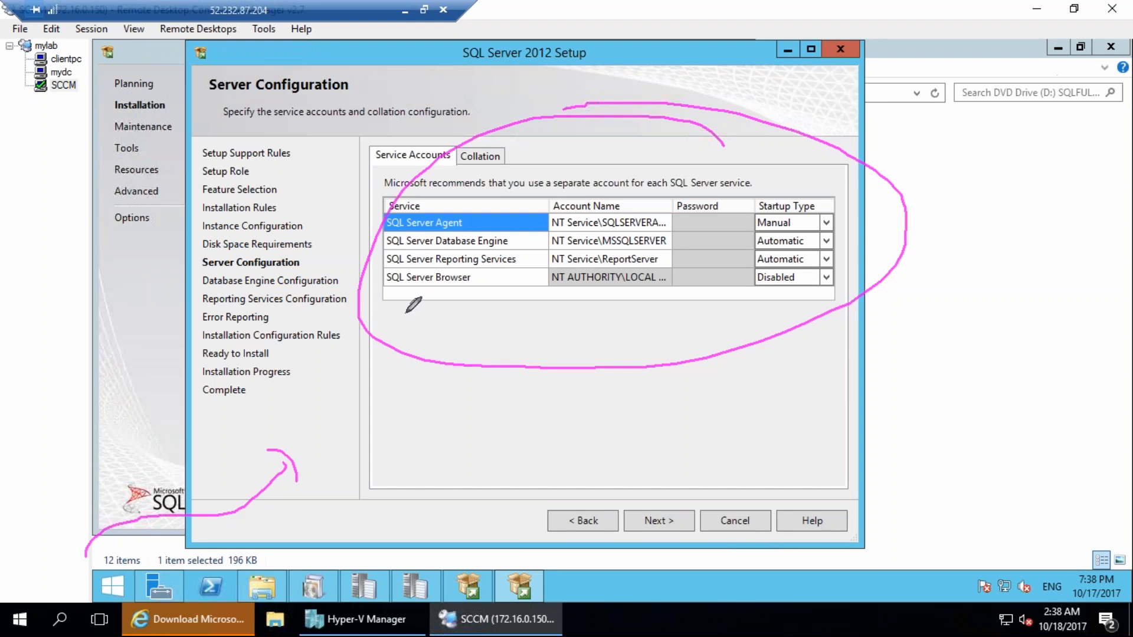
pyautogui.moveTo(527, 253)
pyautogui.mouseDown()
pyautogui.moveTo(419, 254)
pyautogui.moveTo(438, 273)
pyautogui.moveTo(528, 267)
pyautogui.mouseUp()
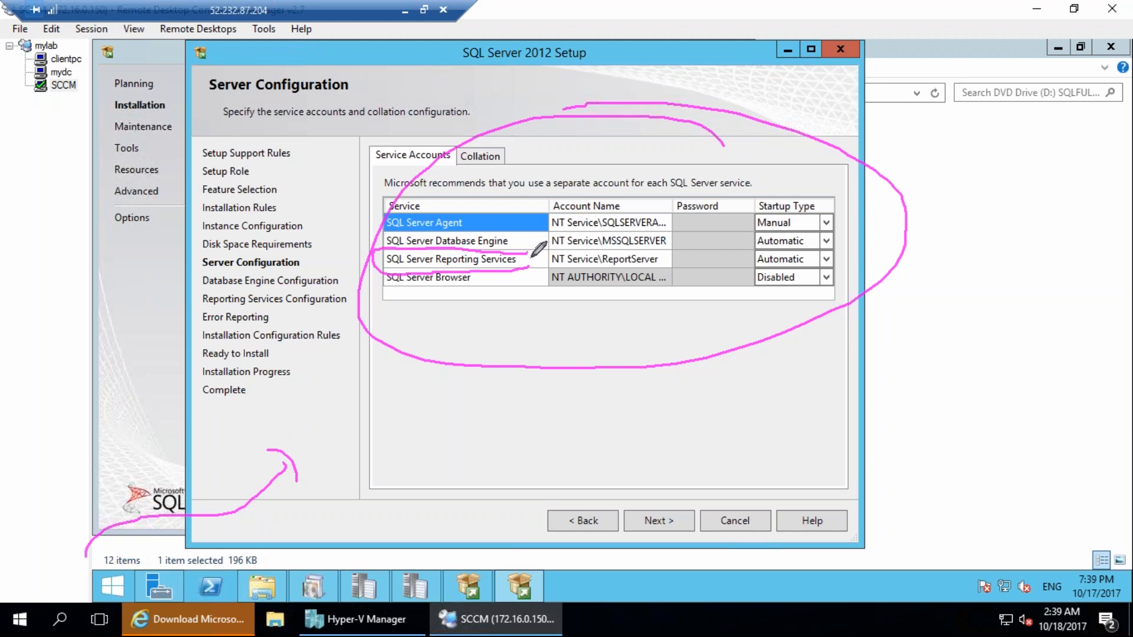
pyautogui.moveTo(662, 249)
pyautogui.mouseDown()
pyautogui.moveTo(616, 244)
pyautogui.moveTo(617, 275)
pyautogui.moveTo(663, 255)
pyautogui.mouseUp()
pyautogui.moveTo(630, 195)
pyautogui.mouseDown()
pyautogui.moveTo(537, 211)
pyautogui.moveTo(617, 198)
pyautogui.mouseUp()
pyautogui.moveTo(665, 226)
pyautogui.mouseDown()
pyautogui.moveTo(617, 223)
pyautogui.moveTo(601, 240)
pyautogui.moveTo(673, 211)
pyautogui.mouseUp()
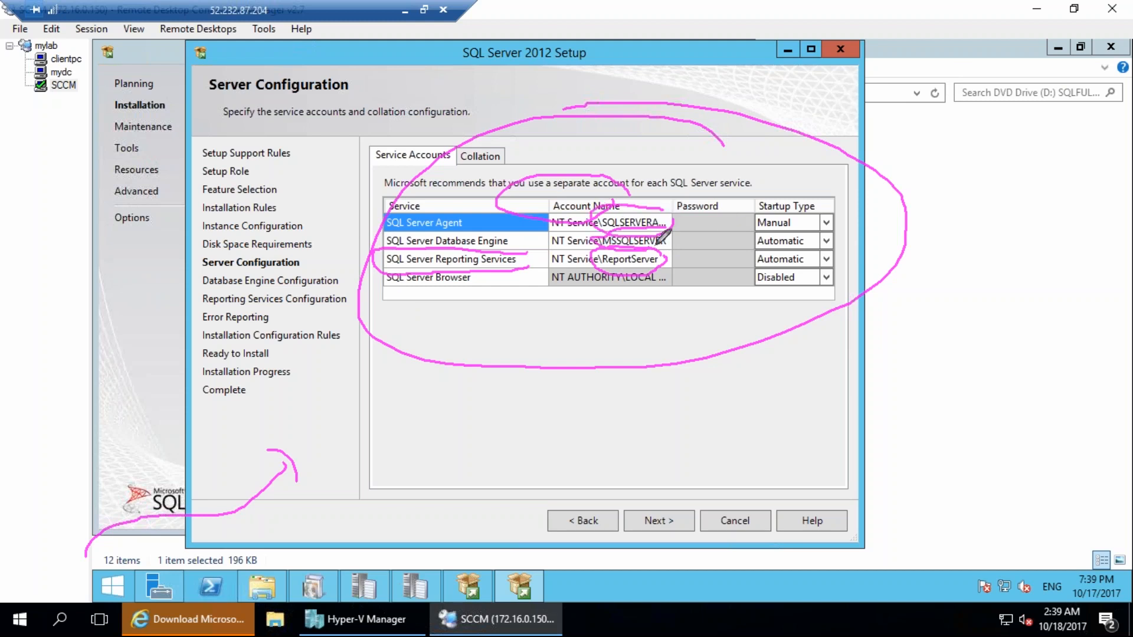
pyautogui.click(1128, 426)
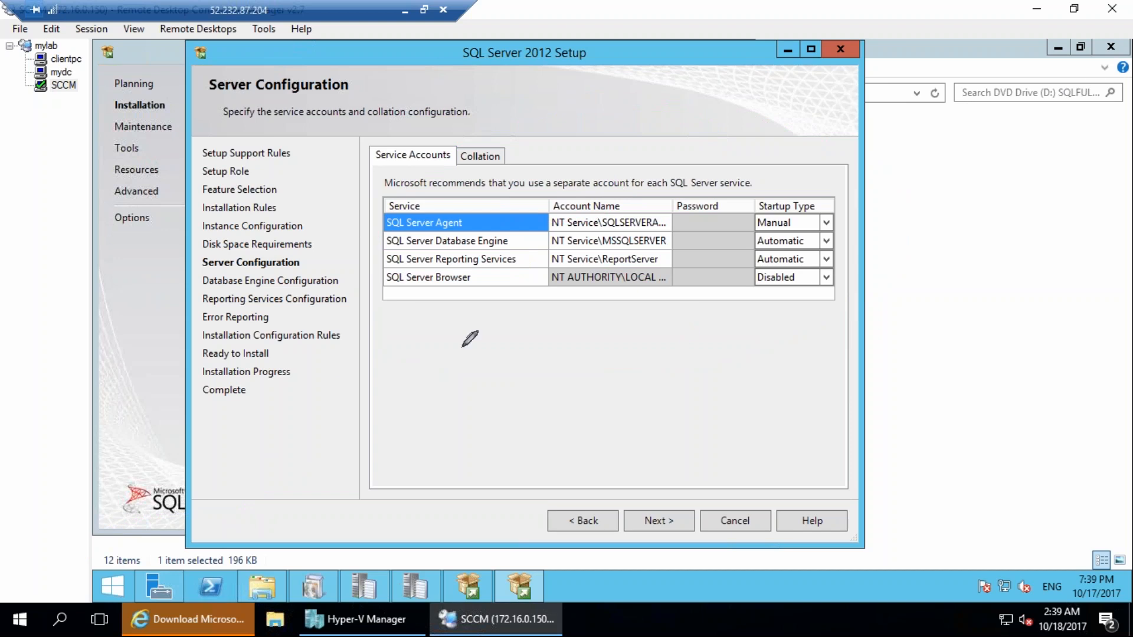
pyautogui.moveTo(454, 364); pyautogui.dragTo(565, 438)
pyautogui.moveTo(512, 383); pyautogui.dragTo(483, 440)
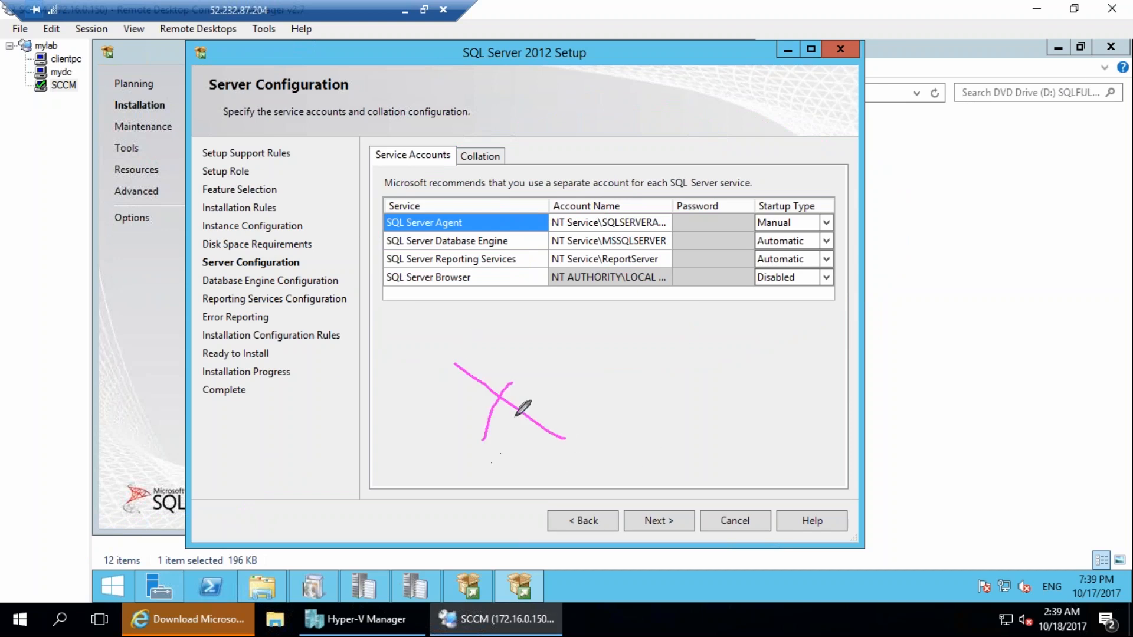
pyautogui.moveTo(359, 547); pyautogui.dragTo(332, 545)
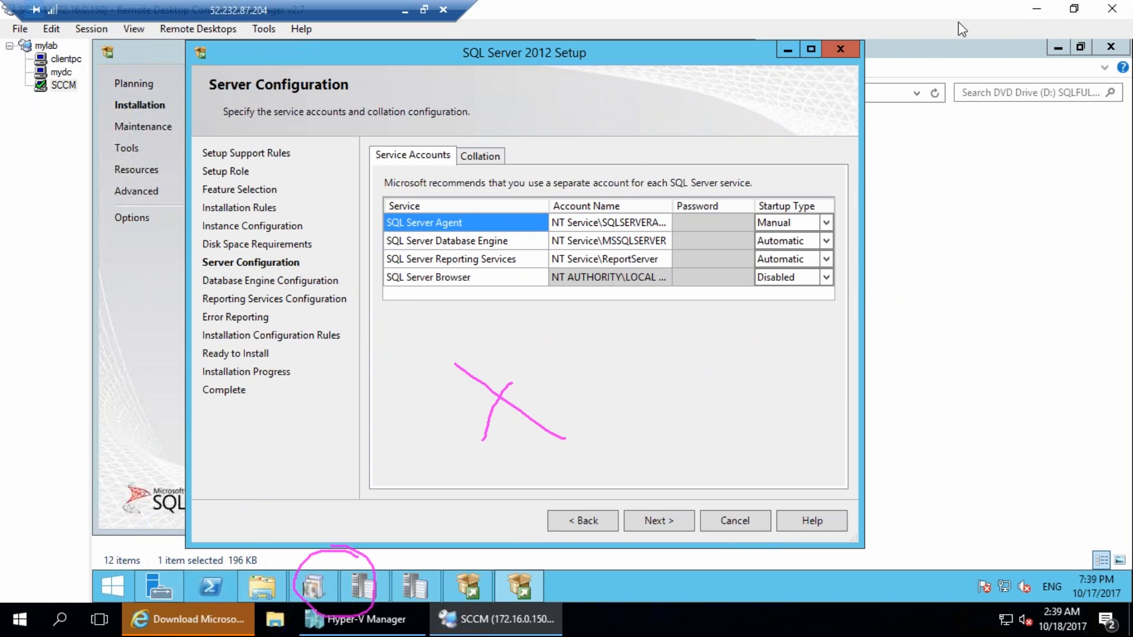
pyautogui.moveTo(645, 180)
pyautogui.mouseDown()
pyautogui.moveTo(677, 223)
pyautogui.moveTo(643, 178)
pyautogui.mouseUp()
pyautogui.moveTo(686, 67); pyautogui.dragTo(648, 177)
pyautogui.moveTo(639, 148); pyautogui.dragTo(661, 171)
pyautogui.moveTo(599, 401); pyautogui.dragTo(649, 464)
pyautogui.moveTo(624, 370); pyautogui.dragTo(671, 423)
pyautogui.moveTo(589, 419); pyautogui.dragTo(669, 432)
pyautogui.moveTo(656, 355); pyautogui.dragTo(692, 327)
pyautogui.moveTo(683, 344); pyautogui.dragTo(713, 393)
pyautogui.moveTo(750, 328)
pyautogui.mouseDown()
pyautogui.moveTo(781, 370)
pyautogui.moveTo(872, 334)
pyautogui.mouseUp()
pyautogui.moveTo(708, 496); pyautogui.dragTo(735, 522)
pyautogui.moveTo(739, 437); pyautogui.dragTo(773, 498)
pyautogui.moveTo(679, 493)
pyautogui.mouseDown()
pyautogui.moveTo(864, 472)
pyautogui.moveTo(863, 437)
pyautogui.mouseUp()
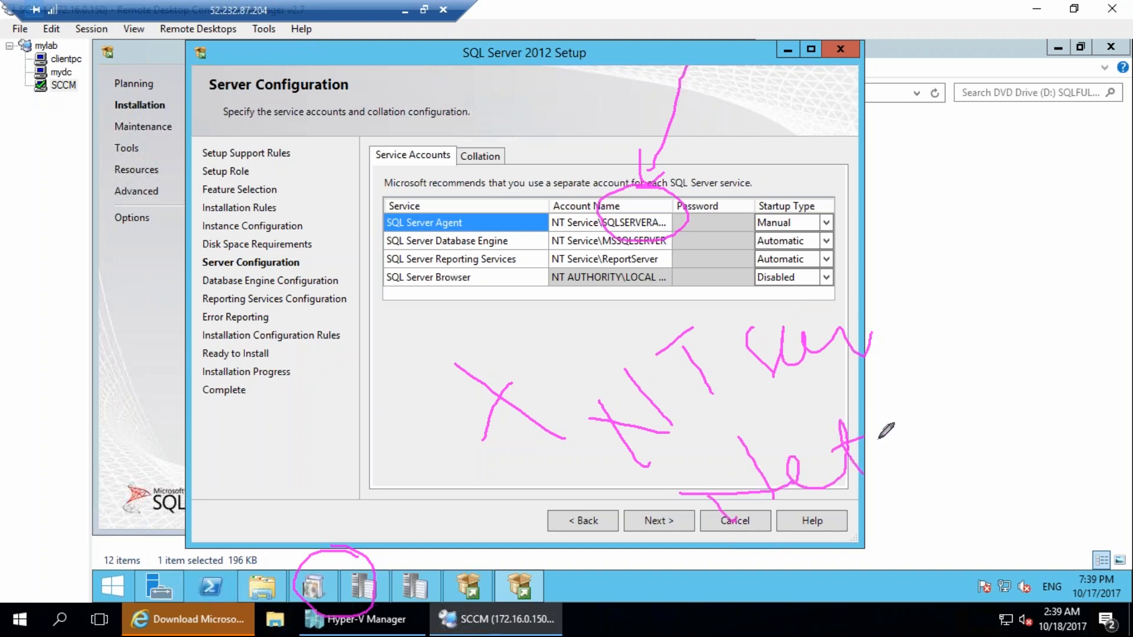
pyautogui.moveTo(617, 576); pyautogui.dragTo(735, 571)
pyautogui.moveTo(705, 565); pyautogui.dragTo(761, 586)
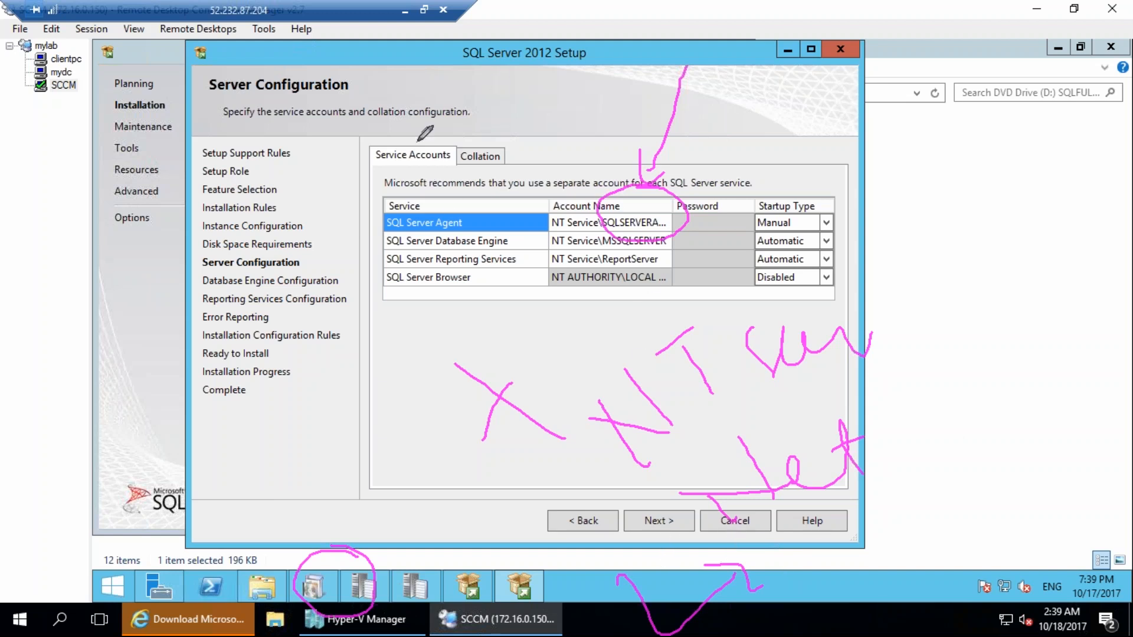
pyautogui.moveTo(517, 101); pyautogui.dragTo(640, 163)
pyautogui.moveTo(587, 101); pyautogui.dragTo(513, 248)
pyautogui.moveTo(540, 330); pyautogui.dragTo(735, 413)
pyautogui.click(1117, 404)
pyautogui.moveTo(649, 207); pyautogui.dragTo(740, 267)
pyautogui.moveTo(694, 213); pyautogui.dragTo(640, 302)
pyautogui.click(1119, 399)
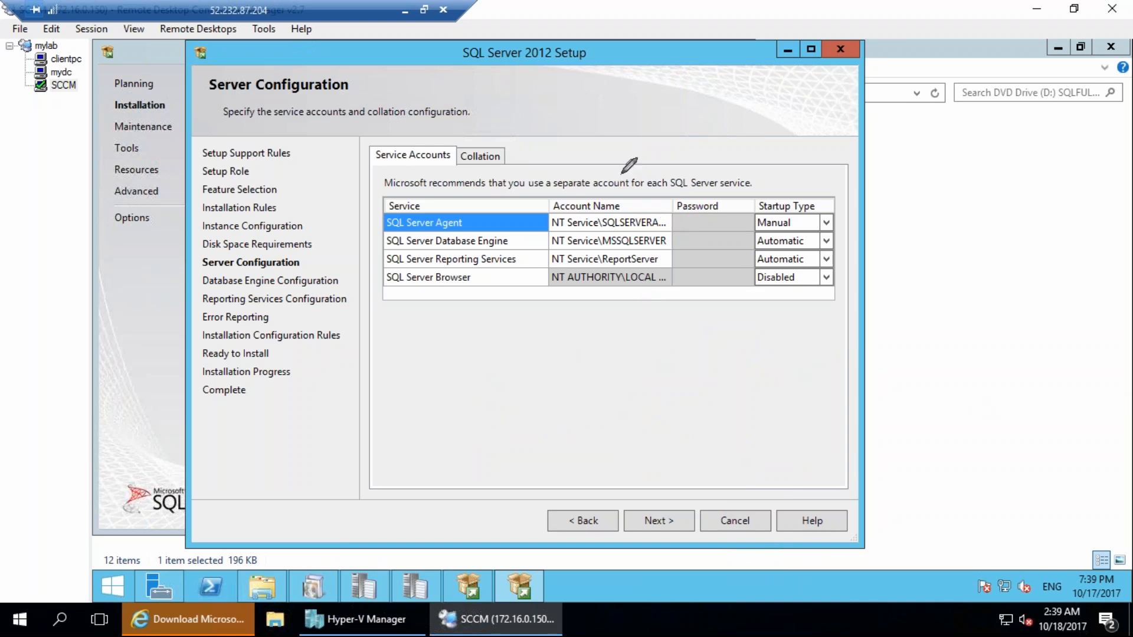
pyautogui.moveTo(660, 219); pyautogui.dragTo(738, 263)
pyautogui.moveTo(706, 213); pyautogui.dragTo(687, 286)
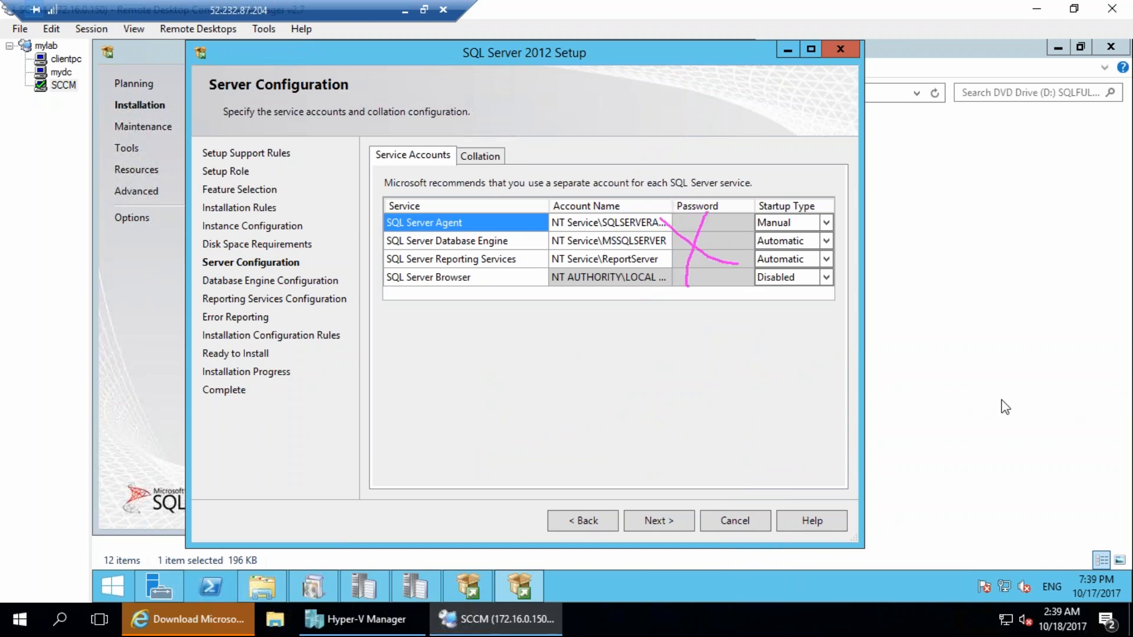
pyautogui.click(1118, 391)
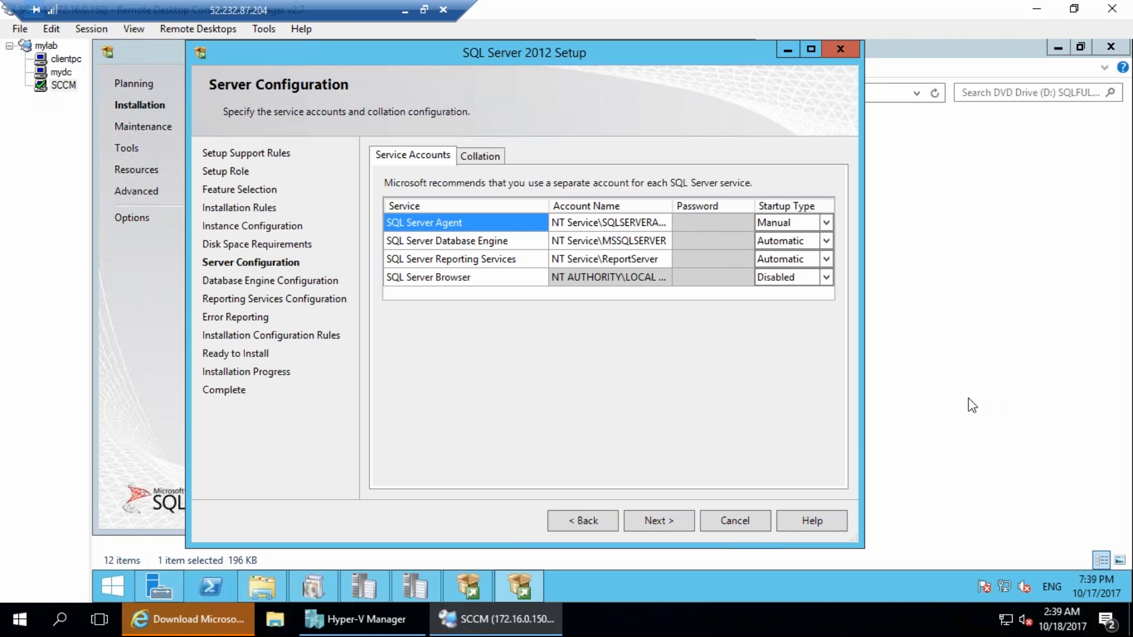
# Check the Database Engine collation on the Server Configuration page.
pyautogui.click(481, 156)
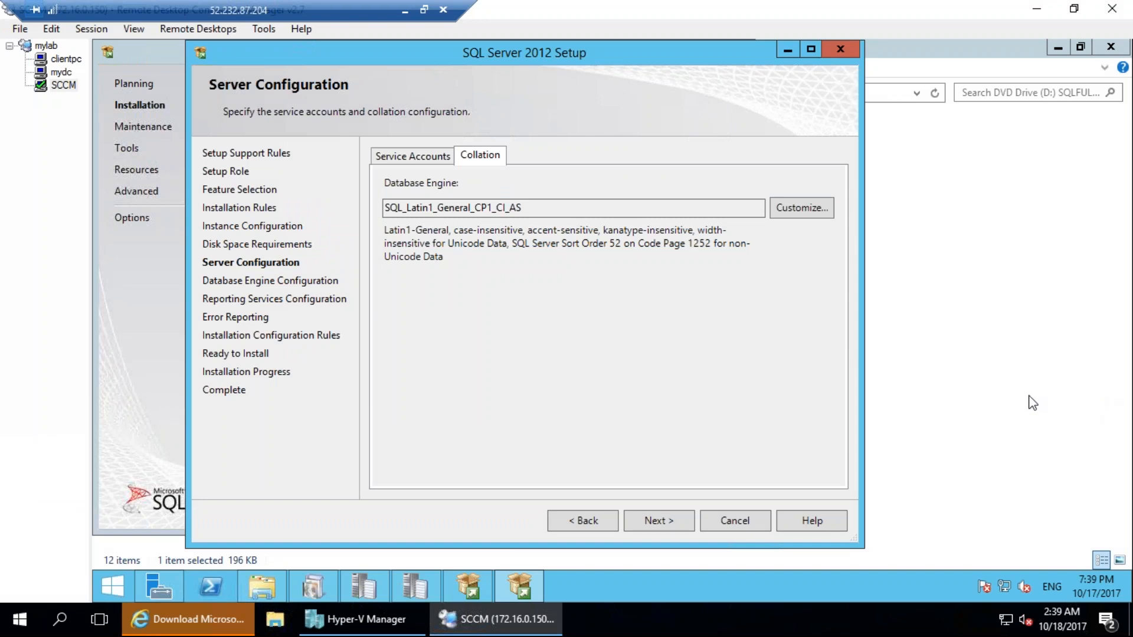
pyautogui.moveTo(377, 208); pyautogui.dragTo(547, 208)
pyautogui.moveTo(423, 327); pyautogui.dragTo(456, 514)
pyautogui.moveTo(487, 317); pyautogui.dragTo(534, 472)
pyautogui.moveTo(555, 281); pyautogui.dragTo(586, 472)
pyautogui.moveTo(605, 303); pyautogui.dragTo(636, 500)
pyautogui.moveTo(658, 331); pyautogui.dragTo(649, 403)
pyautogui.moveTo(366, 341); pyautogui.dragTo(705, 245)
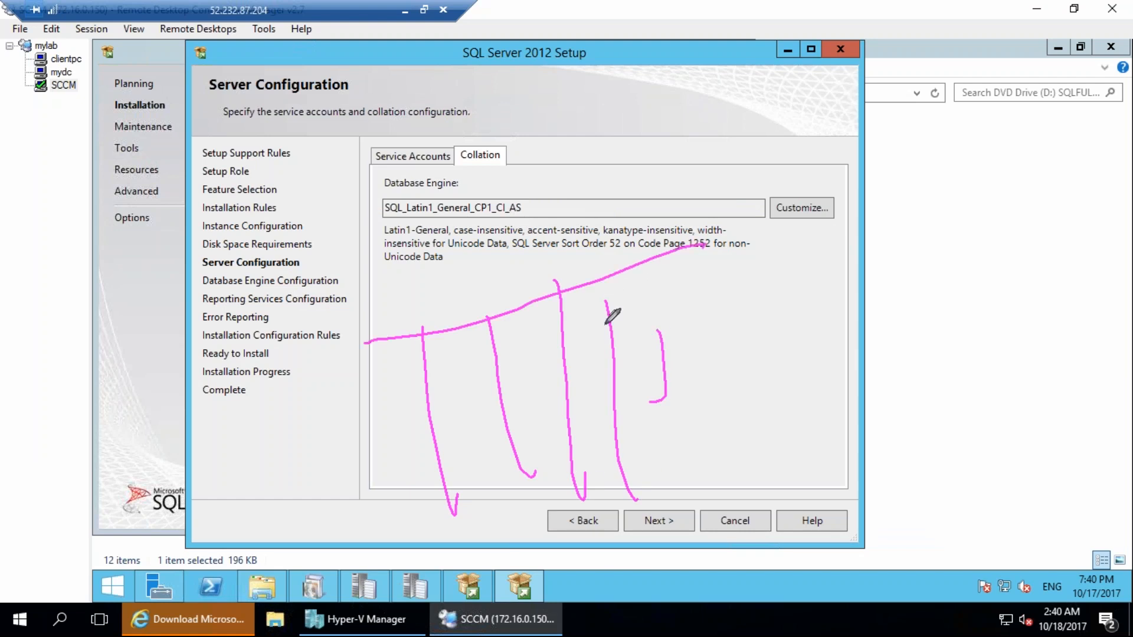
pyautogui.moveTo(391, 387); pyautogui.dragTo(782, 282)
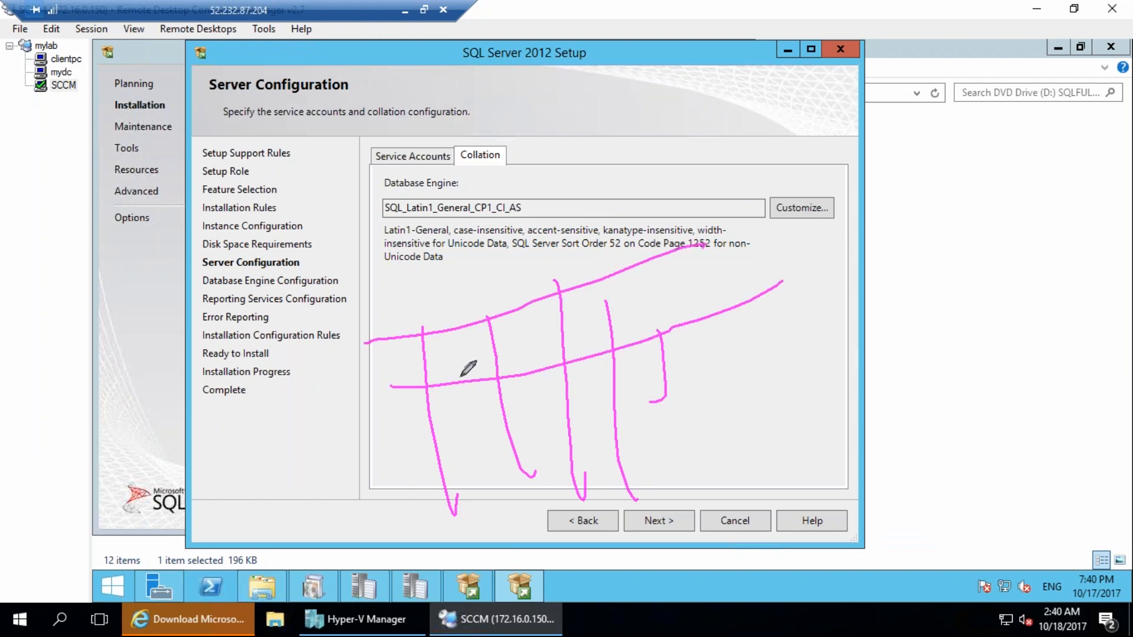
pyautogui.moveTo(638, 265); pyautogui.dragTo(689, 390)
pyautogui.moveTo(596, 285); pyautogui.dragTo(611, 354)
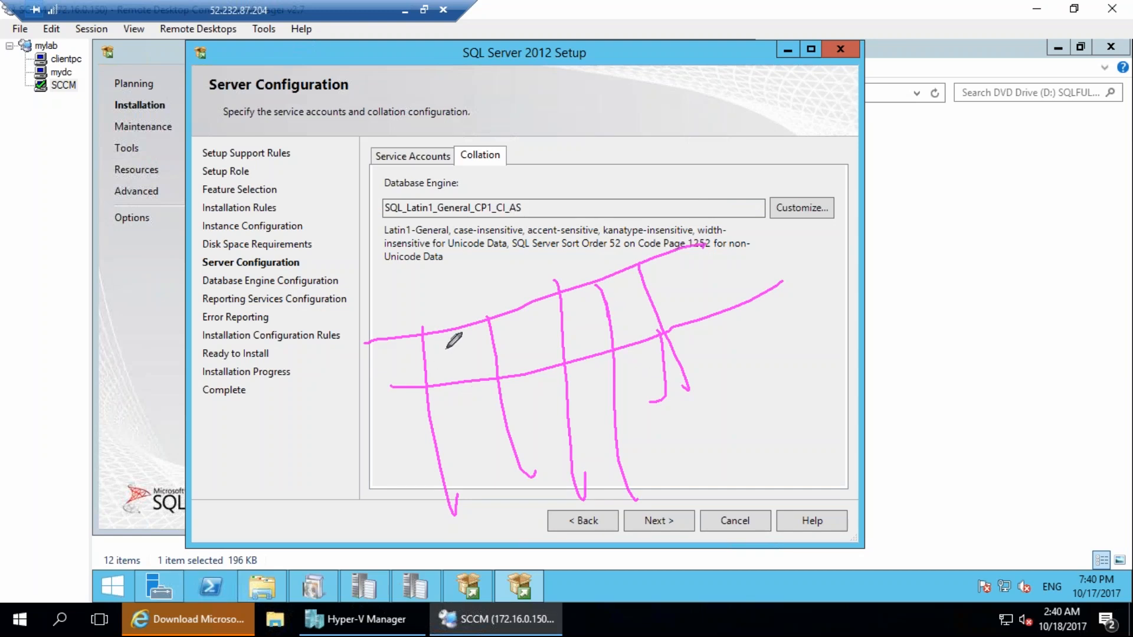
pyautogui.moveTo(440, 338); pyautogui.dragTo(459, 386)
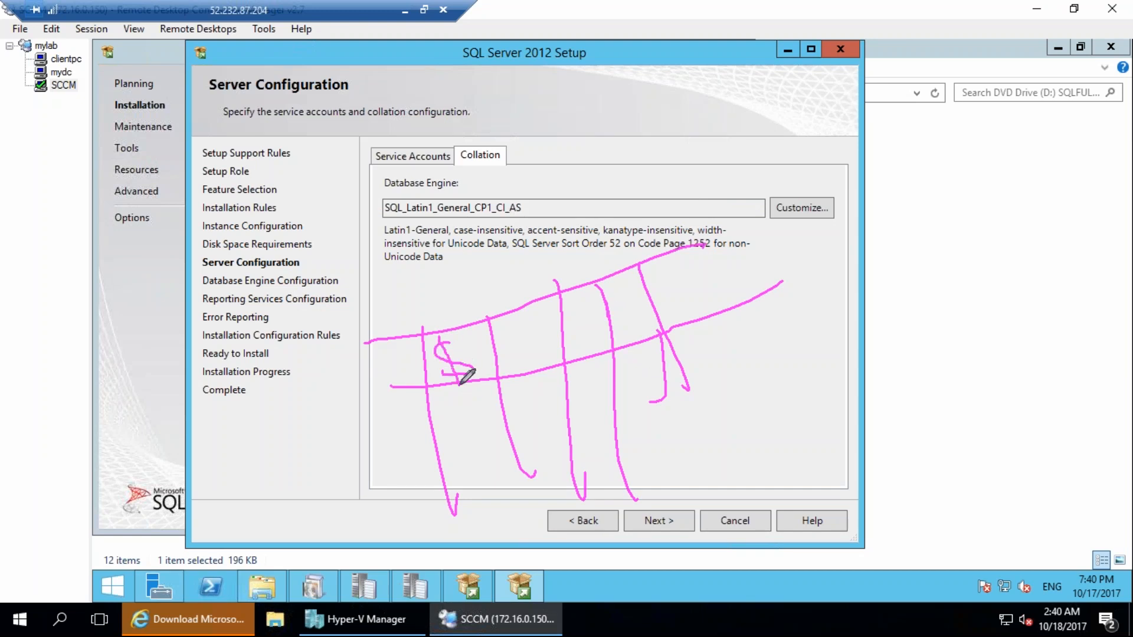
pyautogui.moveTo(537, 223)
pyautogui.mouseDown()
pyautogui.moveTo(357, 242)
pyautogui.moveTo(532, 338)
pyautogui.moveTo(540, 376)
pyautogui.mouseUp()
pyautogui.moveTo(517, 357)
pyautogui.mouseDown()
pyautogui.moveTo(554, 348)
pyautogui.moveTo(521, 322)
pyautogui.mouseUp()
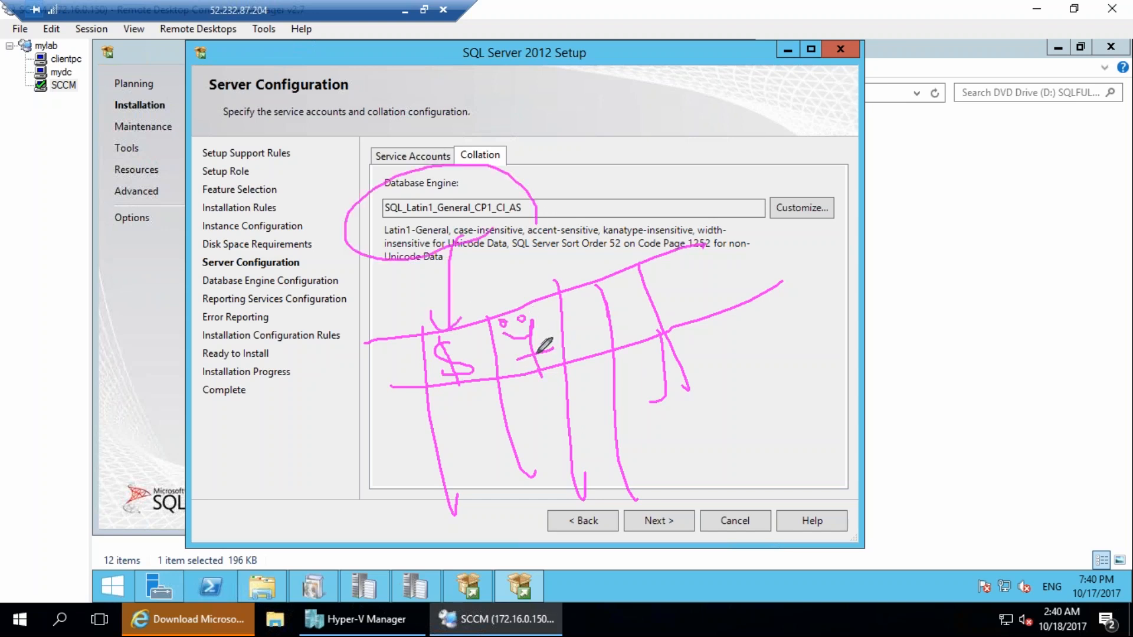
pyautogui.moveTo(543, 377); pyautogui.dragTo(547, 384)
pyautogui.moveTo(593, 173)
pyautogui.mouseDown()
pyautogui.moveTo(509, 307)
pyautogui.moveTo(534, 279)
pyautogui.moveTo(517, 378)
pyautogui.moveTo(561, 331)
pyautogui.moveTo(493, 362)
pyautogui.mouseUp()
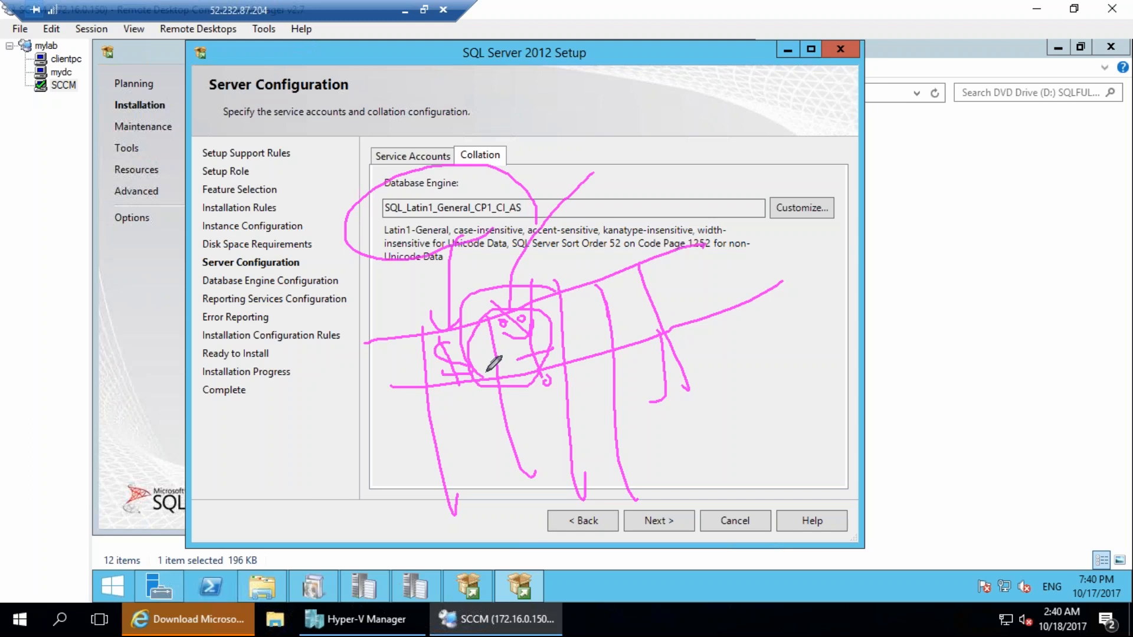
pyautogui.moveTo(521, 179)
pyautogui.mouseDown()
pyautogui.moveTo(470, 167)
pyautogui.moveTo(384, 174)
pyautogui.moveTo(566, 204)
pyautogui.moveTo(354, 175)
pyautogui.mouseUp()
pyautogui.press('Escape')
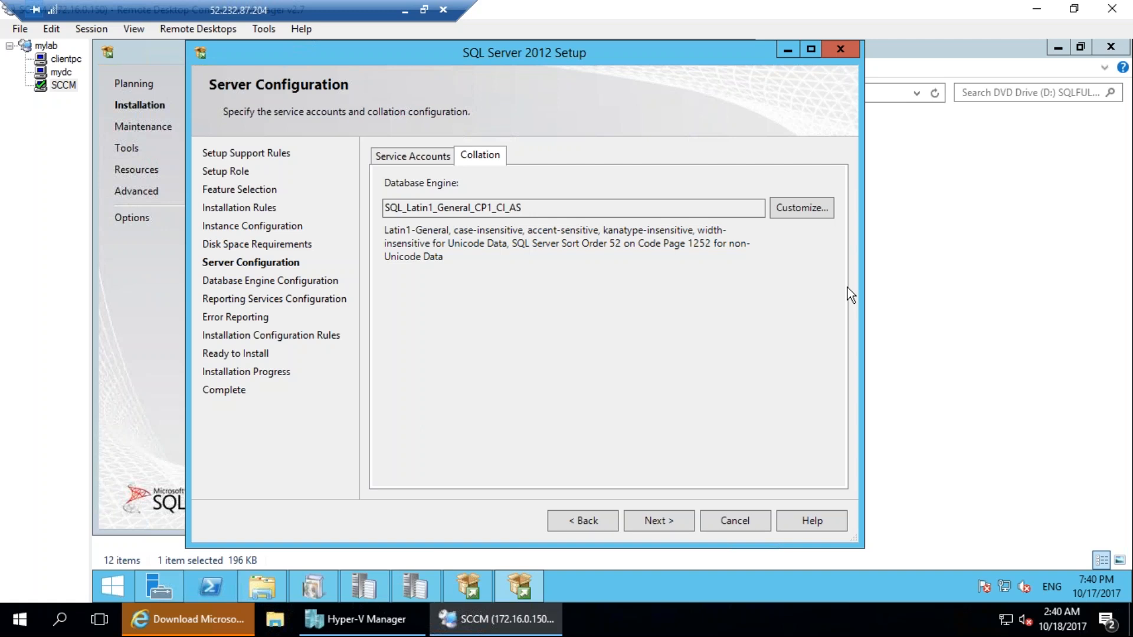
pyautogui.hotkey('ctrl', '2')
pyautogui.moveTo(135, 476)
pyautogui.mouseDown()
pyautogui.moveTo(195, 481)
pyautogui.moveTo(132, 491)
pyautogui.mouseUp()
pyautogui.moveTo(179, 518); pyautogui.dragTo(211, 570)
pyautogui.moveTo(185, 584)
pyautogui.mouseDown()
pyautogui.moveTo(226, 550)
pyautogui.moveTo(142, 382)
pyautogui.moveTo(327, 212)
pyautogui.moveTo(387, 253)
pyautogui.moveTo(485, 177)
pyautogui.mouseUp()
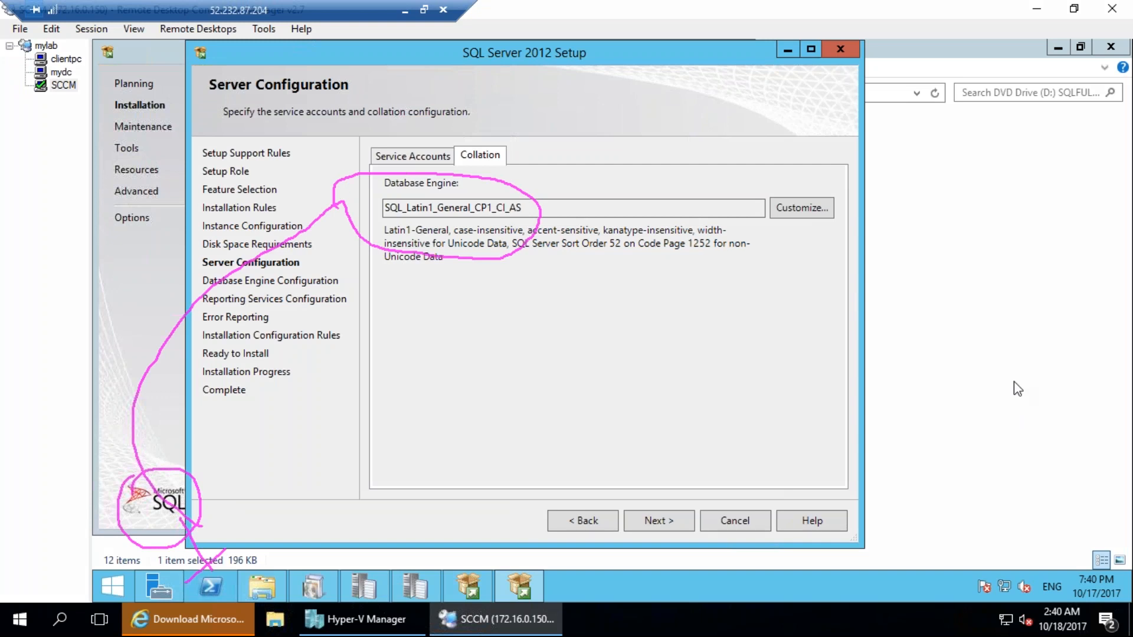
pyautogui.press('Escape')
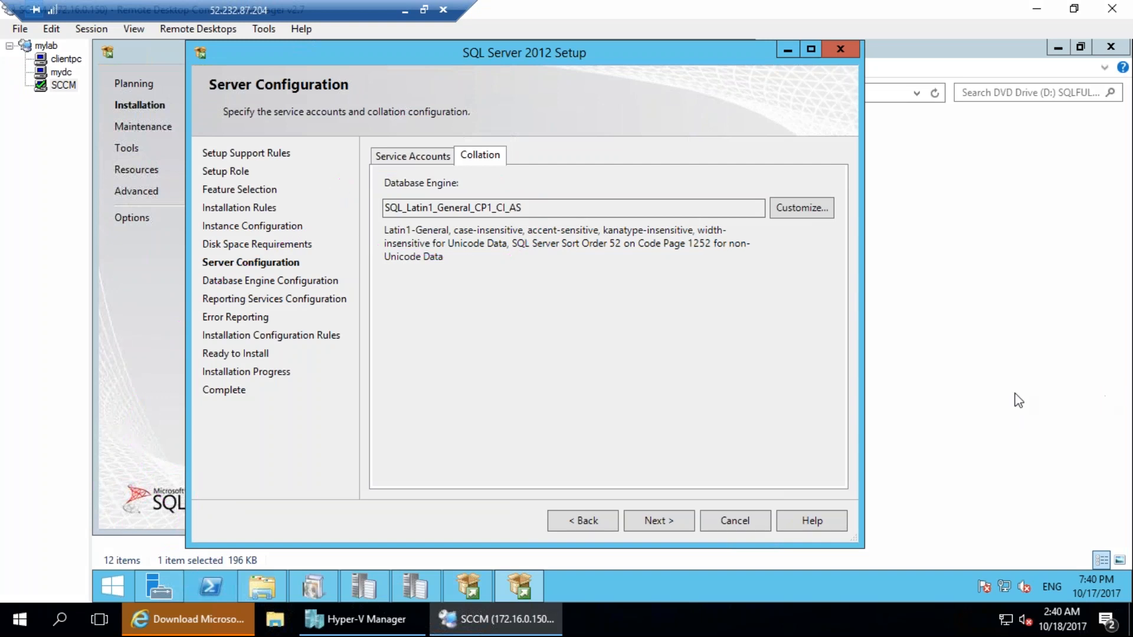
# Accept the default service accounts, and add the current user as a SQL Server administrator in Database Engine Configuration.
pyautogui.click(398, 155)
pyautogui.click(646, 523)
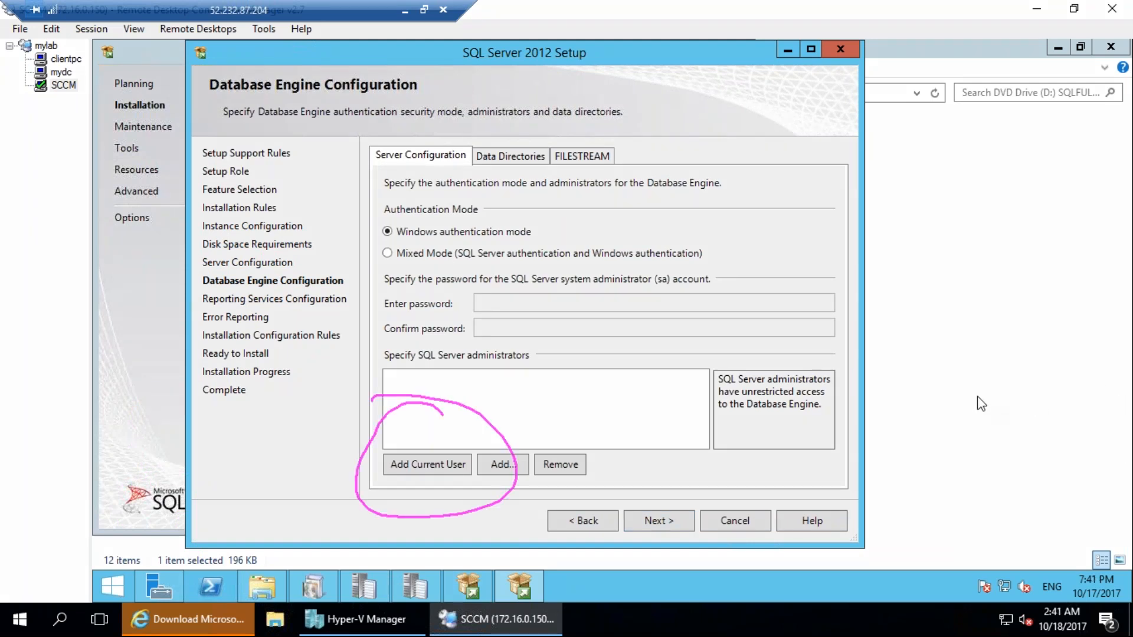
pyautogui.click(448, 471)
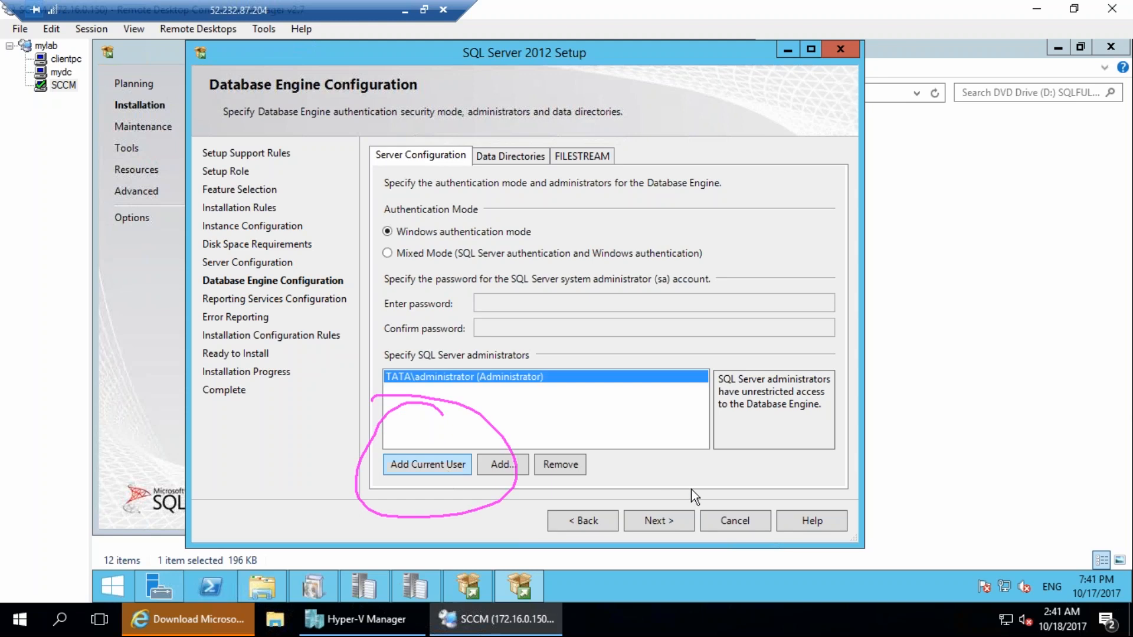
pyautogui.click(658, 520)
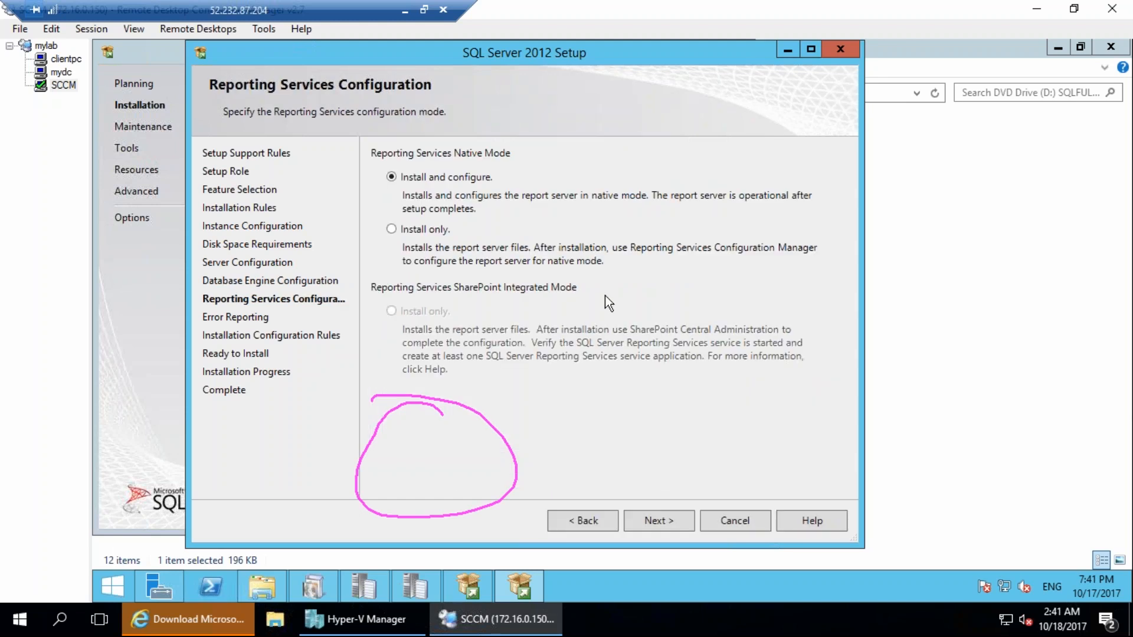
# Keep the native mode Install and configure option for Reporting Services, and continue through the remaining setup pages to start the installation.
pyautogui.moveTo(546, 107)
pyautogui.mouseDown()
pyautogui.moveTo(453, 86)
pyautogui.moveTo(542, 105)
pyautogui.mouseUp()
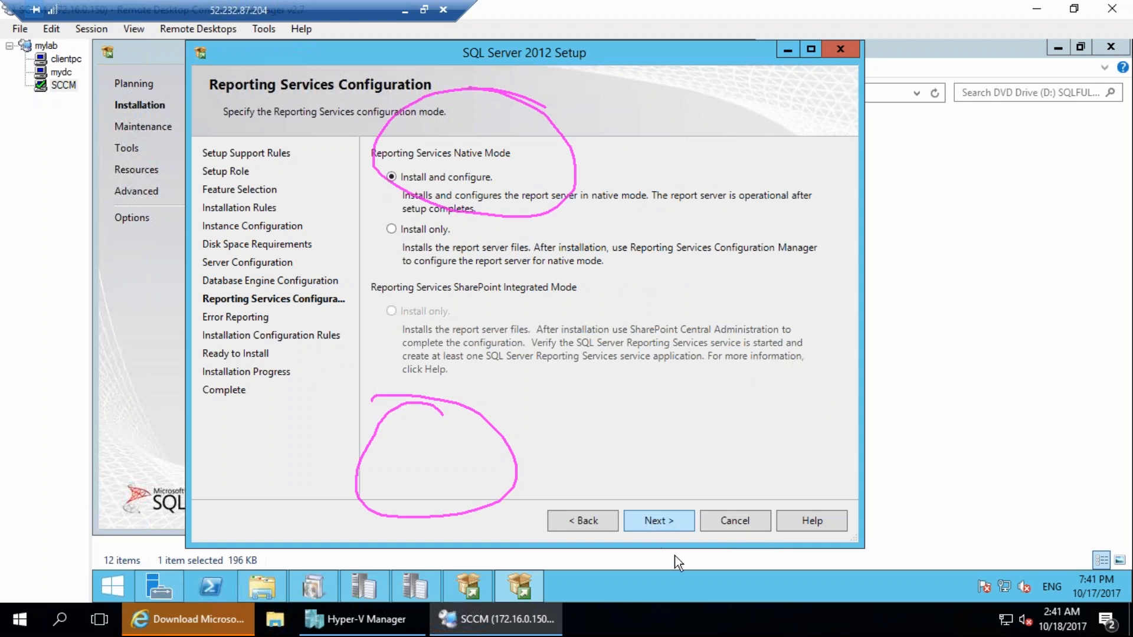
pyautogui.click(664, 528)
pyautogui.click(664, 526)
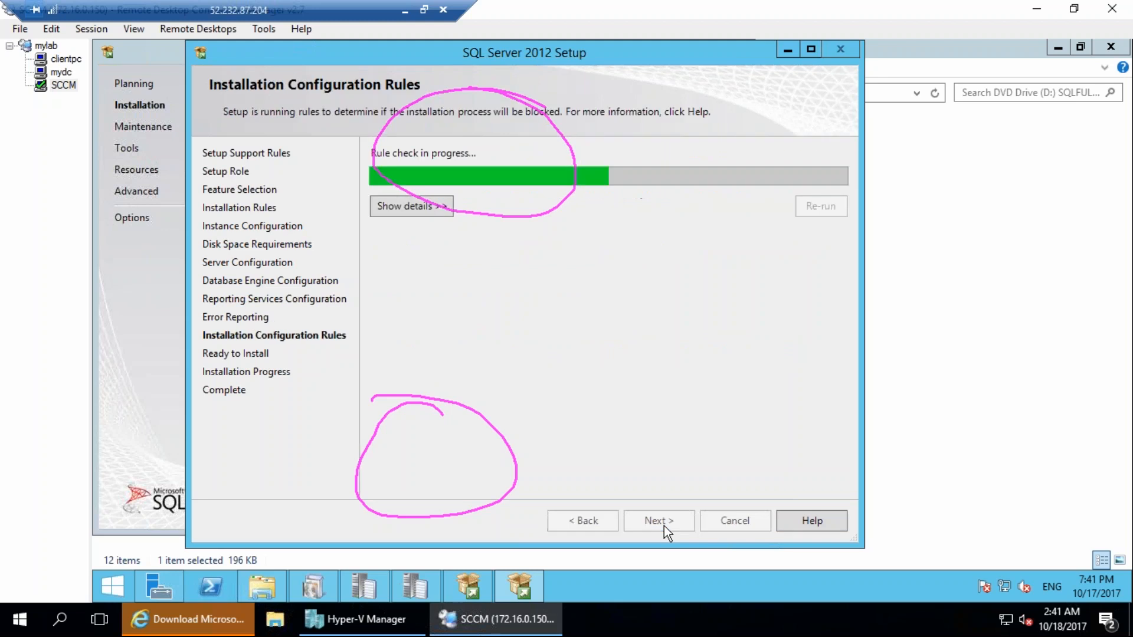
pyautogui.click(664, 526)
pyautogui.click(664, 525)
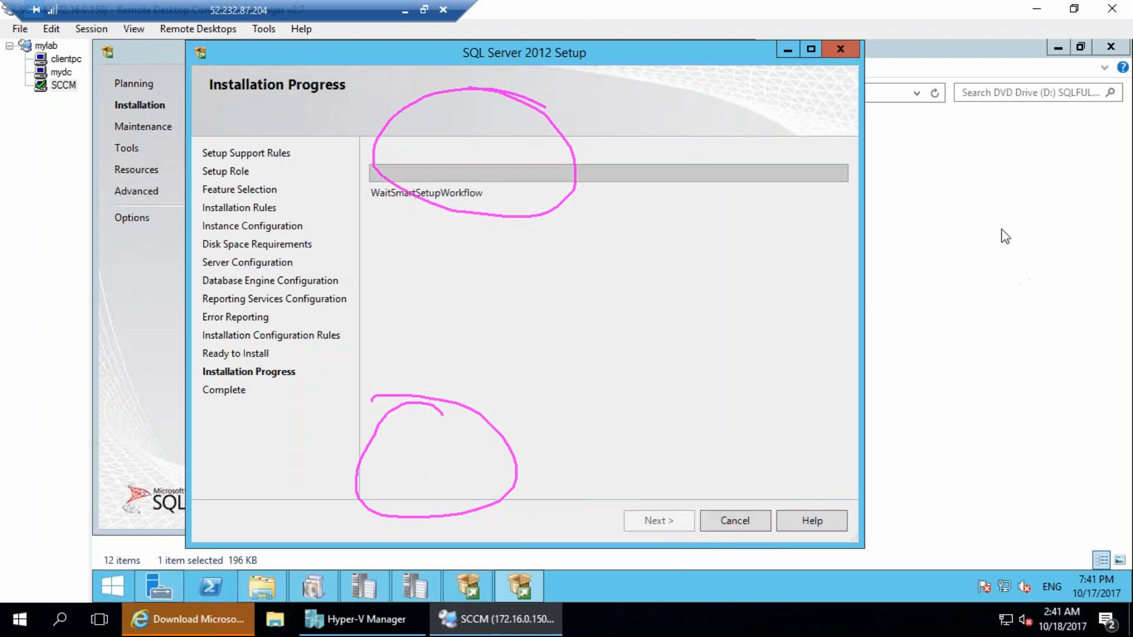
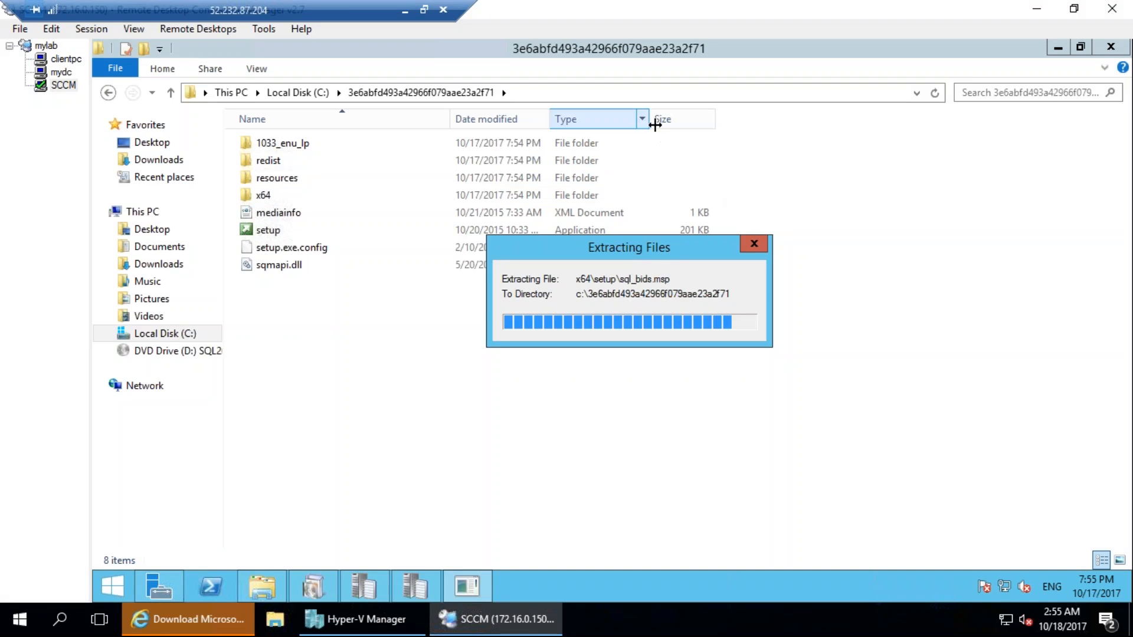
pyautogui.moveTo(674, 246); pyautogui.dragTo(657, 170)
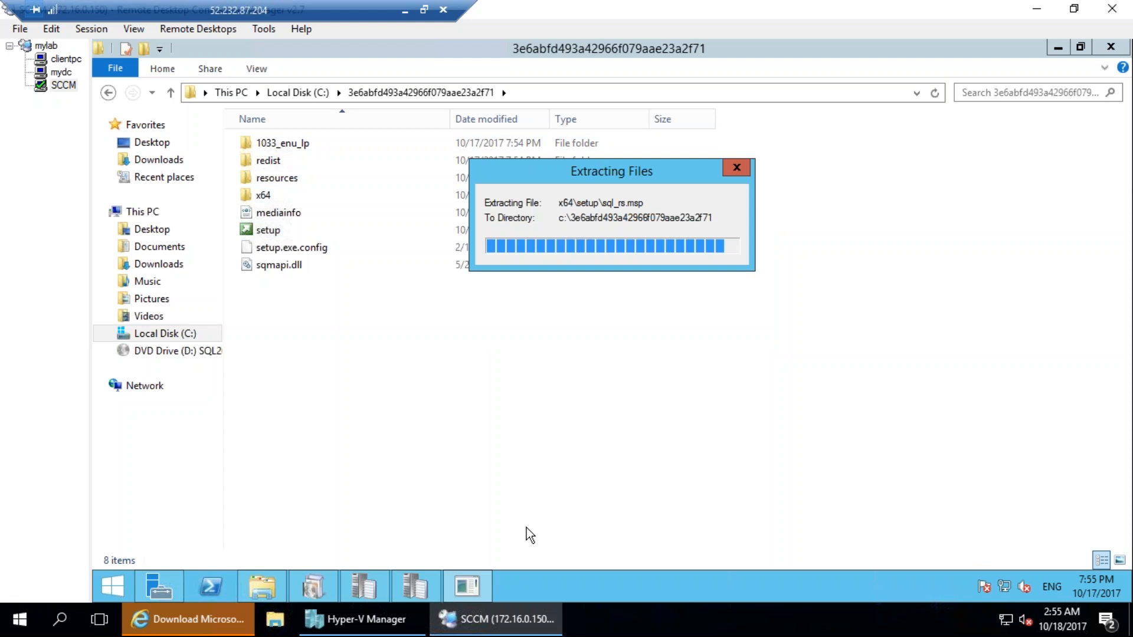
pyautogui.click(233, 630)
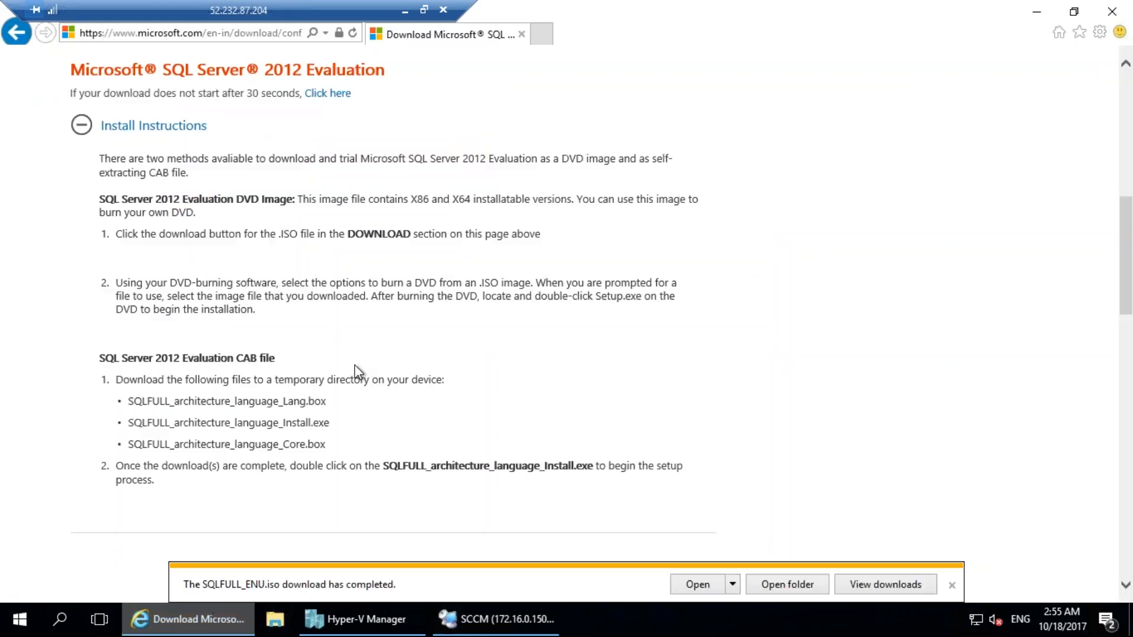
pyautogui.click(1027, 13)
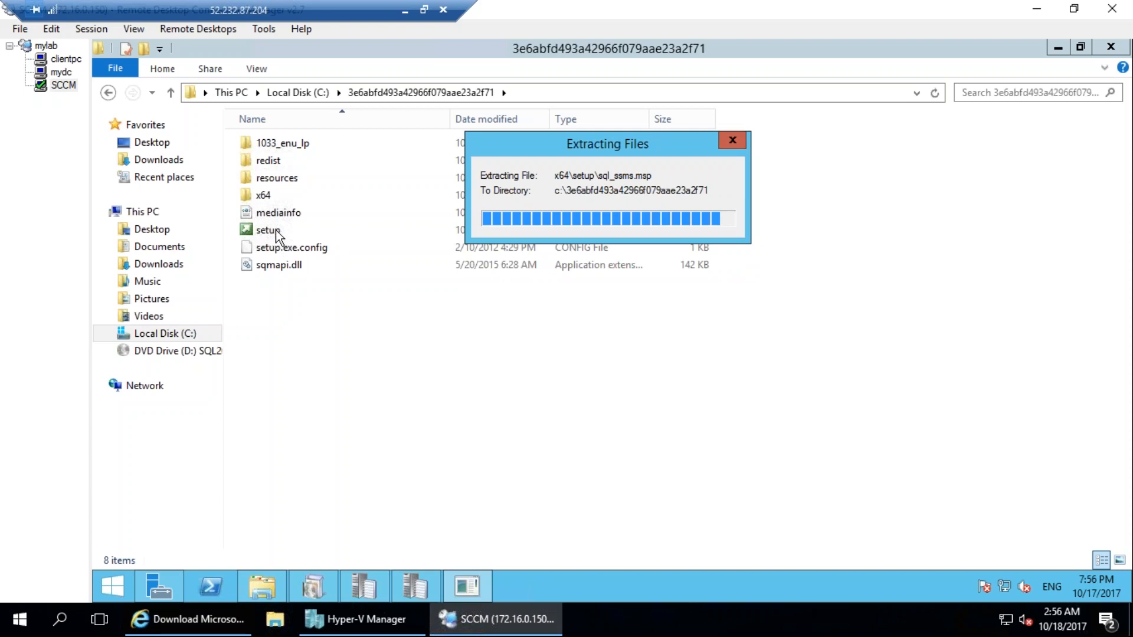
pyautogui.click(310, 93)
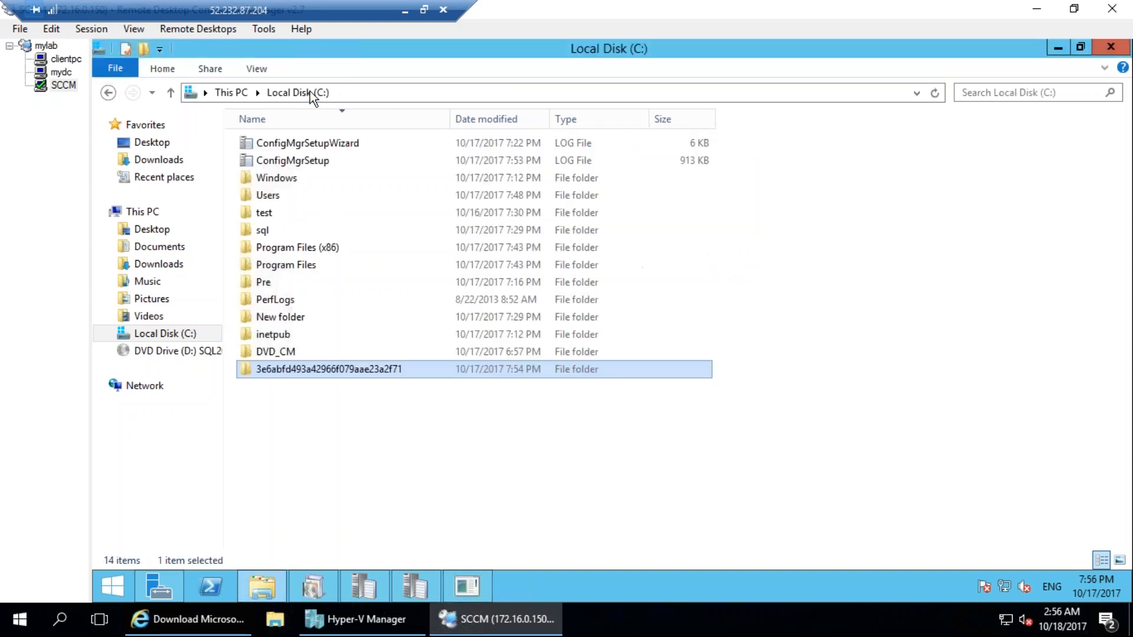
pyautogui.click(476, 587)
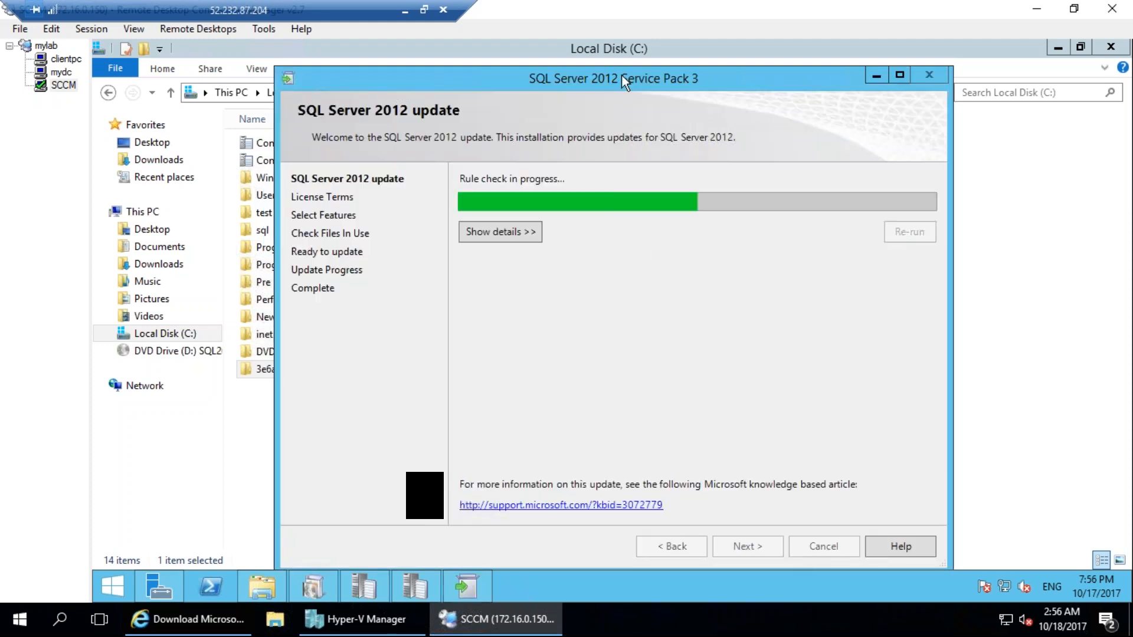
# Accept the SQL Server 2012 Service Pack 3 license terms and continue with MSSQLSERVER and the shared features selected for updating.
pyautogui.moveTo(621, 75); pyautogui.dragTo(546, 38)
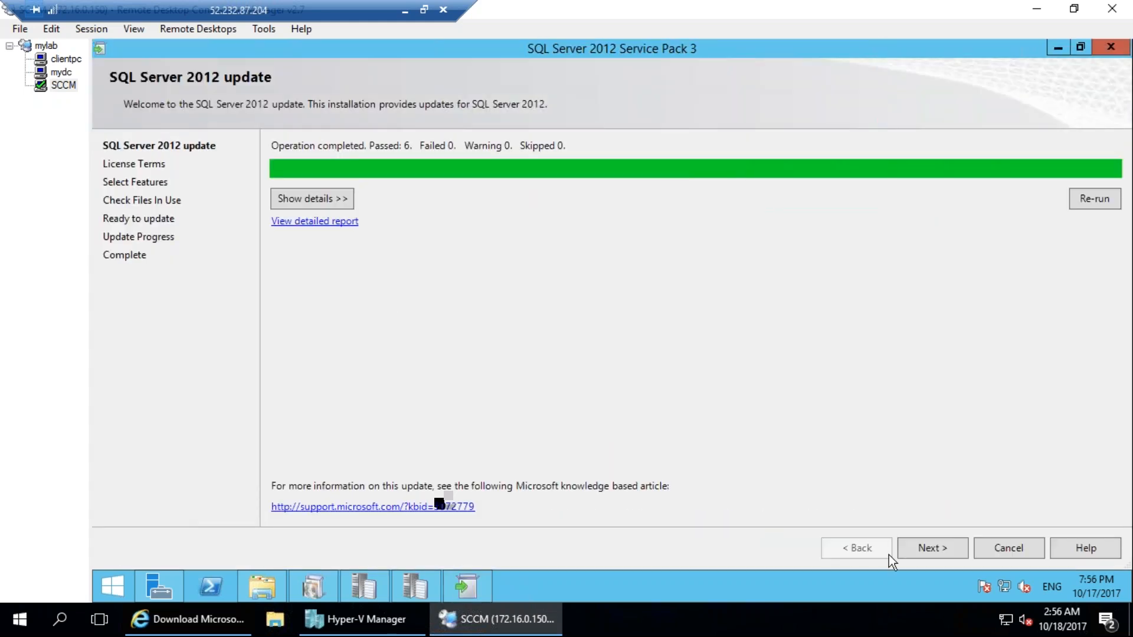
pyautogui.click(930, 548)
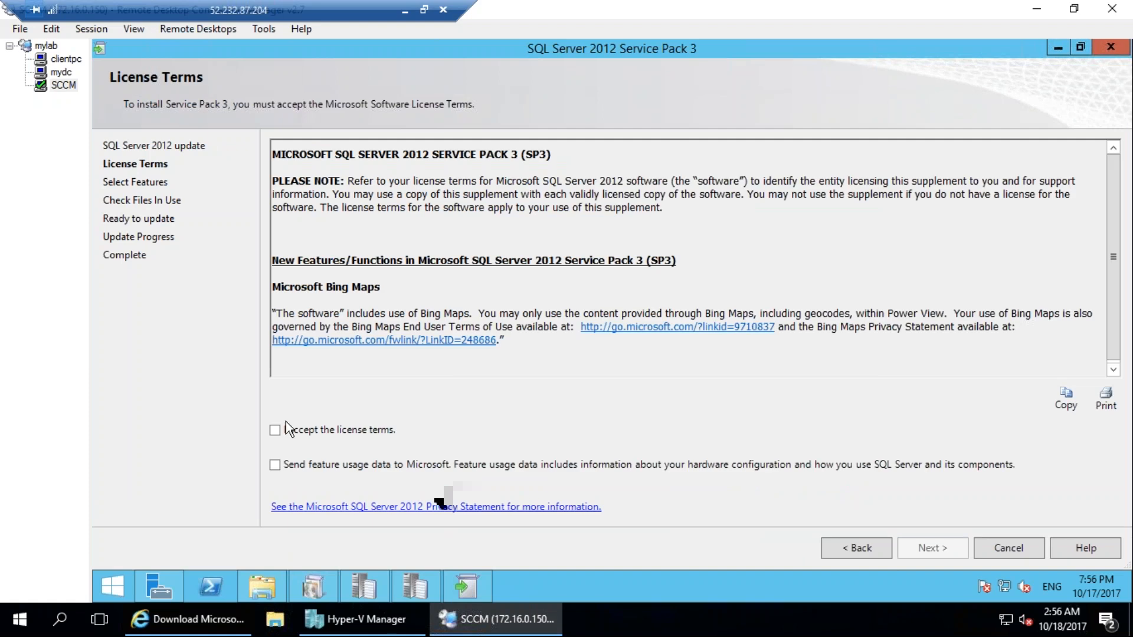
pyautogui.click(286, 429)
pyautogui.click(923, 547)
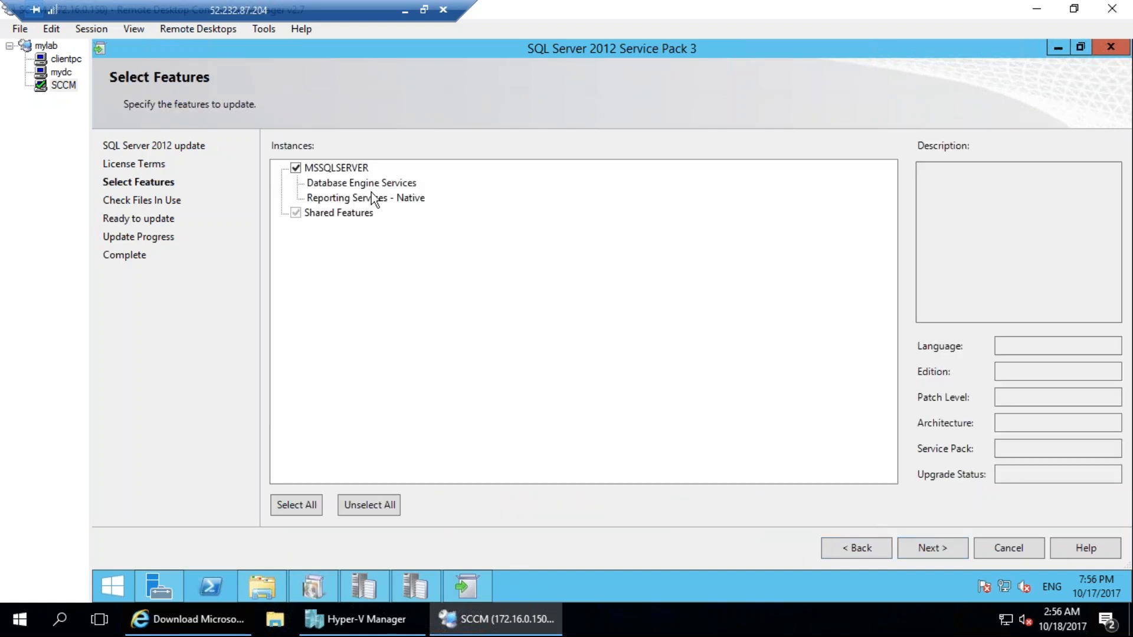
pyautogui.click(939, 551)
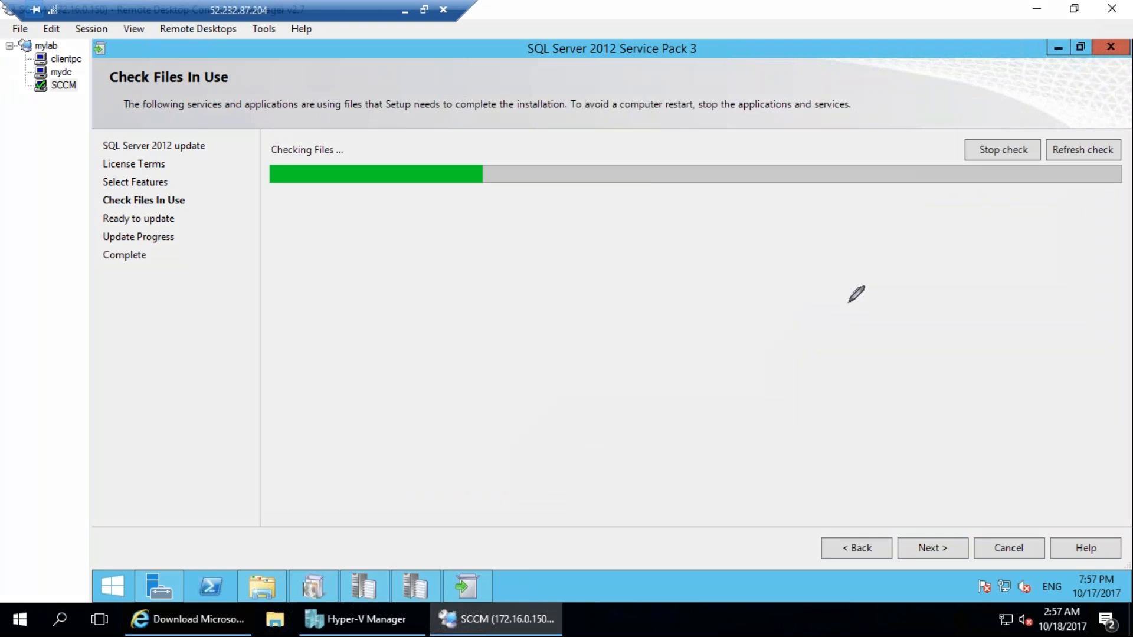
pyautogui.moveTo(832, 272)
pyautogui.mouseDown()
pyautogui.moveTo(934, 284)
pyautogui.moveTo(826, 235)
pyautogui.mouseUp()
pyautogui.moveTo(872, 290)
pyautogui.mouseDown()
pyautogui.moveTo(879, 357)
pyautogui.moveTo(898, 359)
pyautogui.mouseUp()
pyautogui.moveTo(884, 329)
pyautogui.mouseDown()
pyautogui.moveTo(965, 269)
pyautogui.moveTo(998, 287)
pyautogui.moveTo(1088, 255)
pyautogui.mouseUp()
pyautogui.moveTo(966, 245)
pyautogui.mouseDown()
pyautogui.moveTo(1064, 259)
pyautogui.moveTo(989, 262)
pyautogui.moveTo(1022, 242)
pyautogui.moveTo(1012, 279)
pyautogui.mouseUp()
pyautogui.moveTo(1005, 223)
pyautogui.mouseDown()
pyautogui.moveTo(1025, 276)
pyautogui.moveTo(1037, 272)
pyautogui.mouseUp()
pyautogui.moveTo(1039, 227); pyautogui.dragTo(1045, 259)
pyautogui.moveTo(971, 276)
pyautogui.mouseDown()
pyautogui.moveTo(1060, 224)
pyautogui.moveTo(1055, 239)
pyautogui.mouseUp()
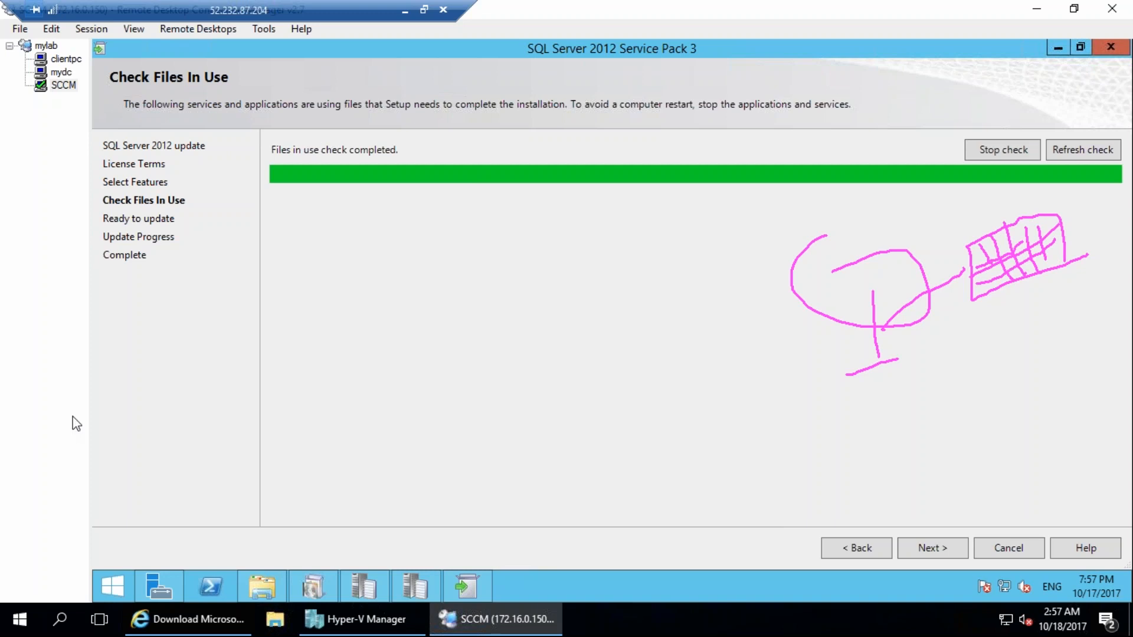
pyautogui.press('Escape')
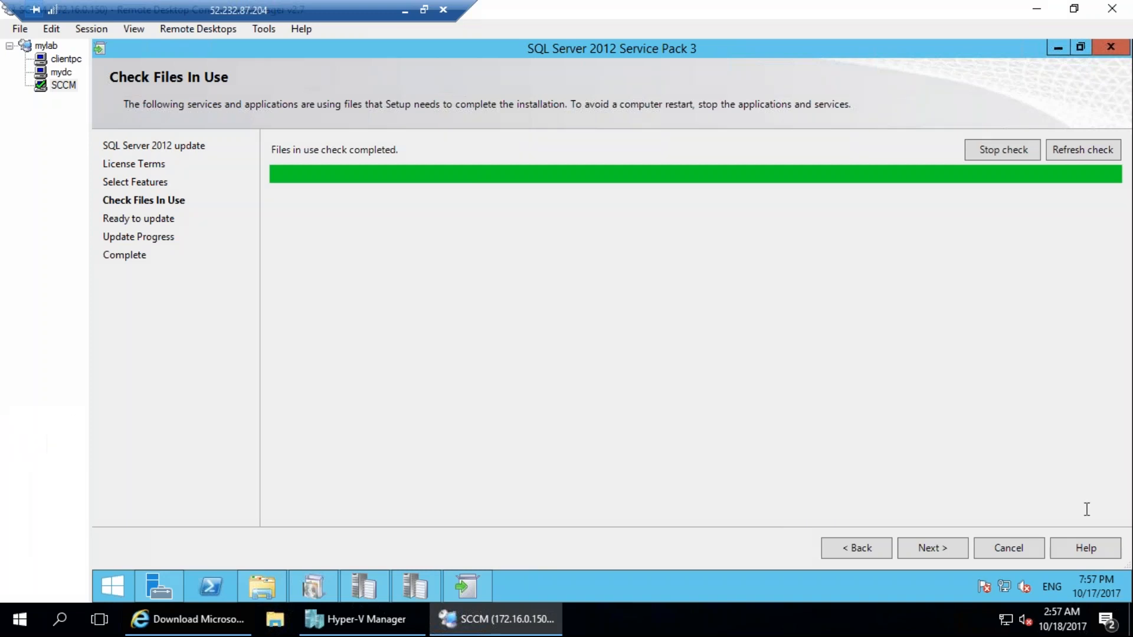
# Continue past the files-in-use check and start the Service Pack 3 update.
pyautogui.click(933, 548)
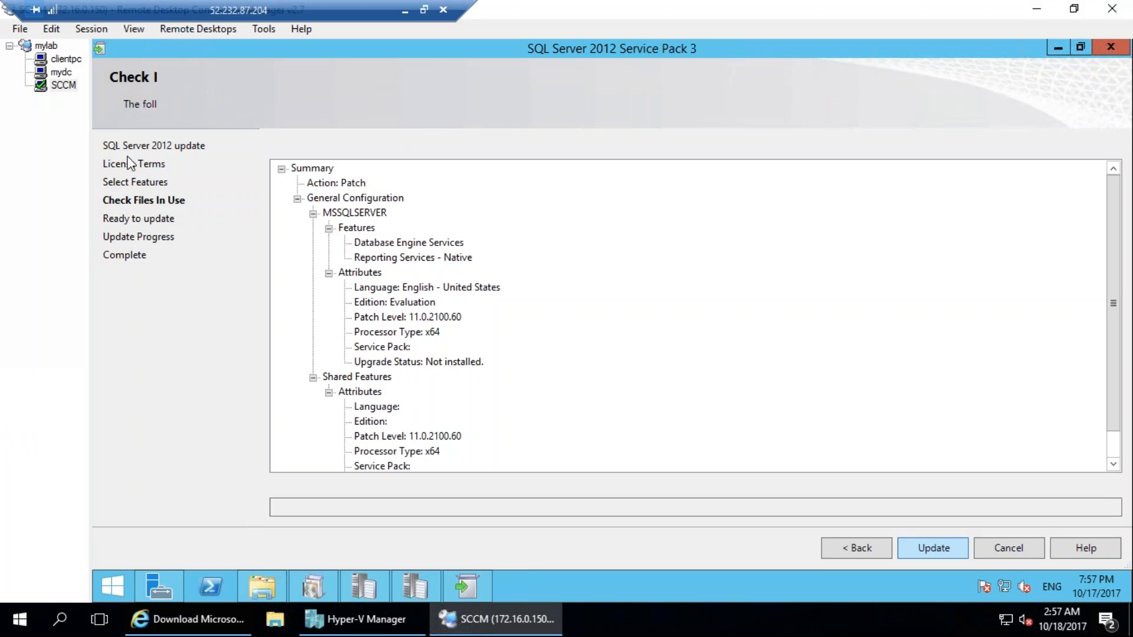
pyautogui.click(931, 548)
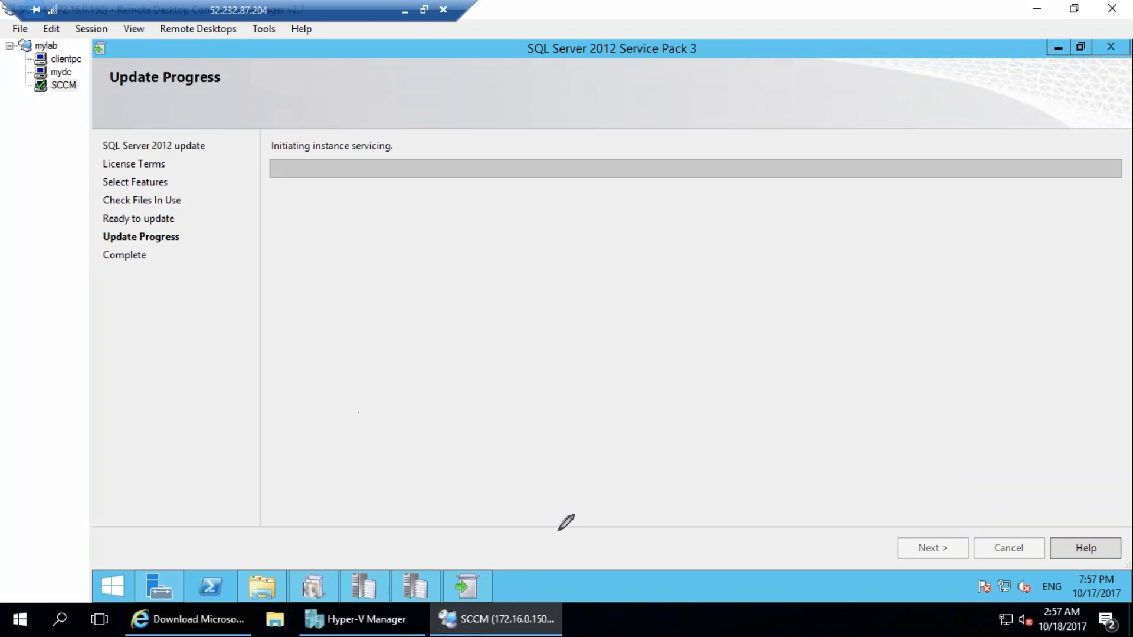
pyautogui.moveTo(353, 277)
pyautogui.mouseDown()
pyautogui.moveTo(364, 314)
pyautogui.moveTo(388, 282)
pyautogui.mouseUp()
pyautogui.moveTo(403, 276)
pyautogui.mouseDown()
pyautogui.moveTo(385, 242)
pyautogui.moveTo(416, 276)
pyautogui.moveTo(399, 292)
pyautogui.mouseUp()
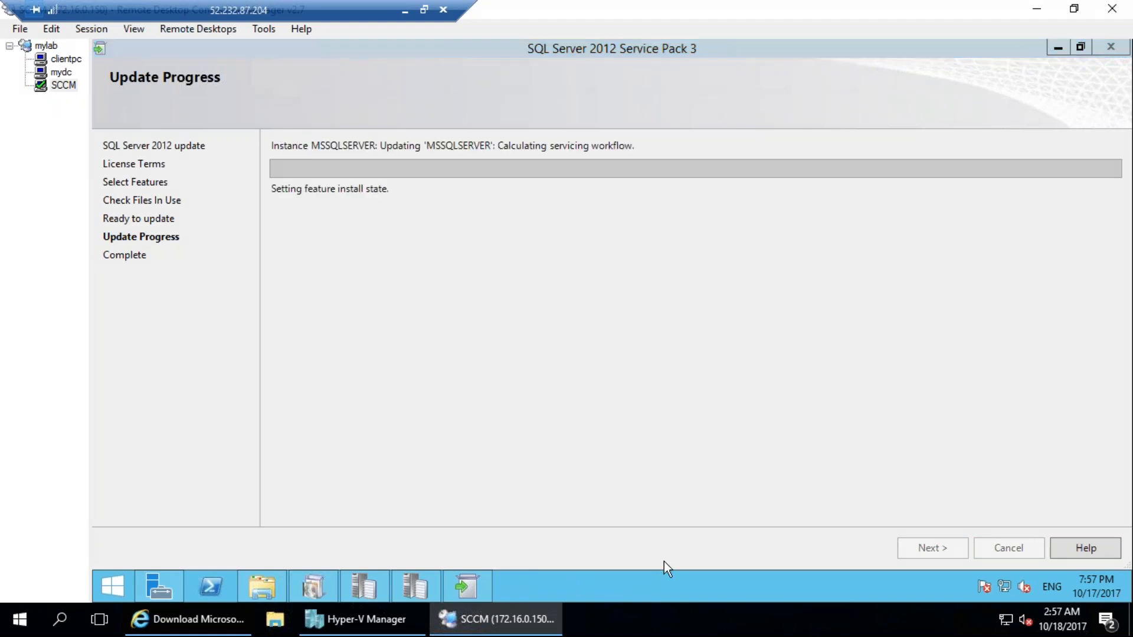
# Open Task Manager on the SCCM server in its detailed view and add the PID column to the process list.
pyautogui.rightClick(610, 593)
pyautogui.click(648, 542)
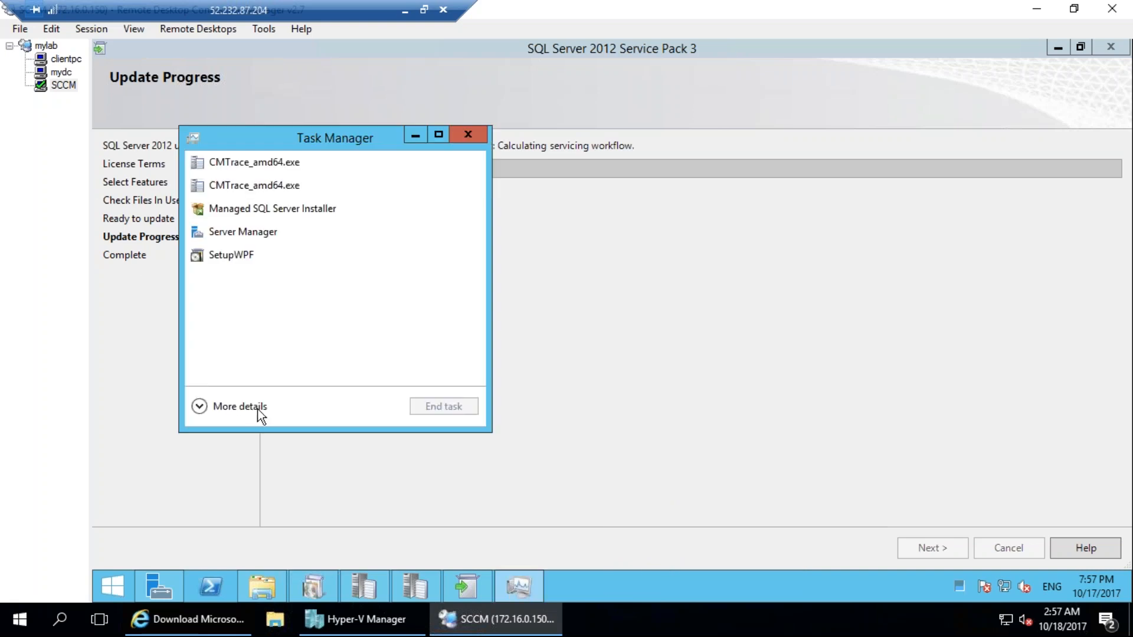
pyautogui.click(258, 408)
pyautogui.click(273, 179)
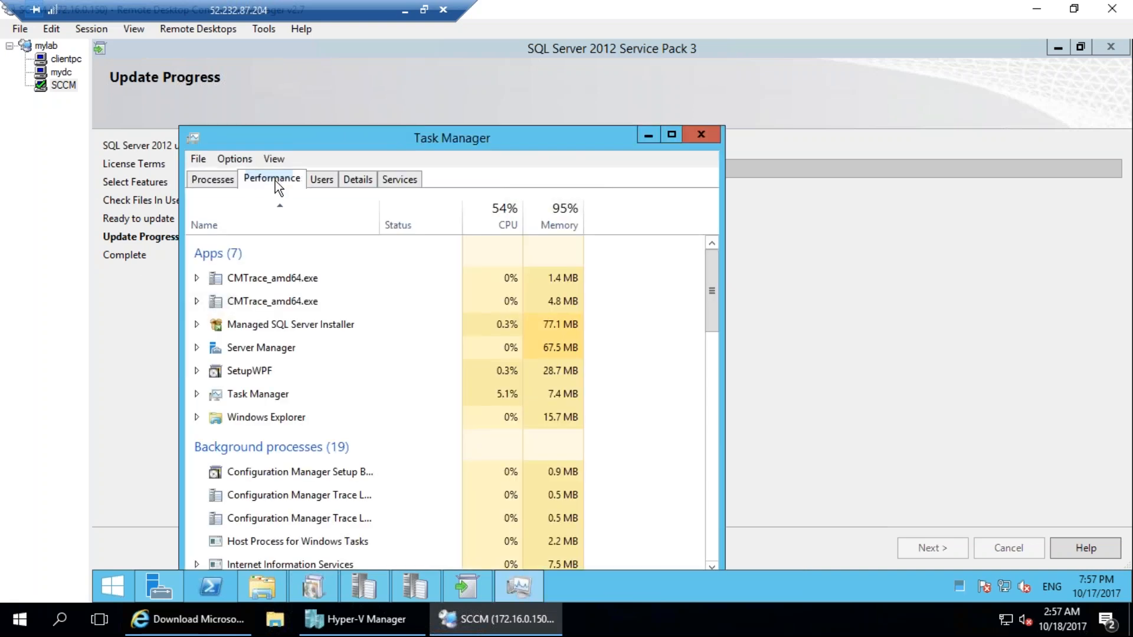
pyautogui.click(215, 179)
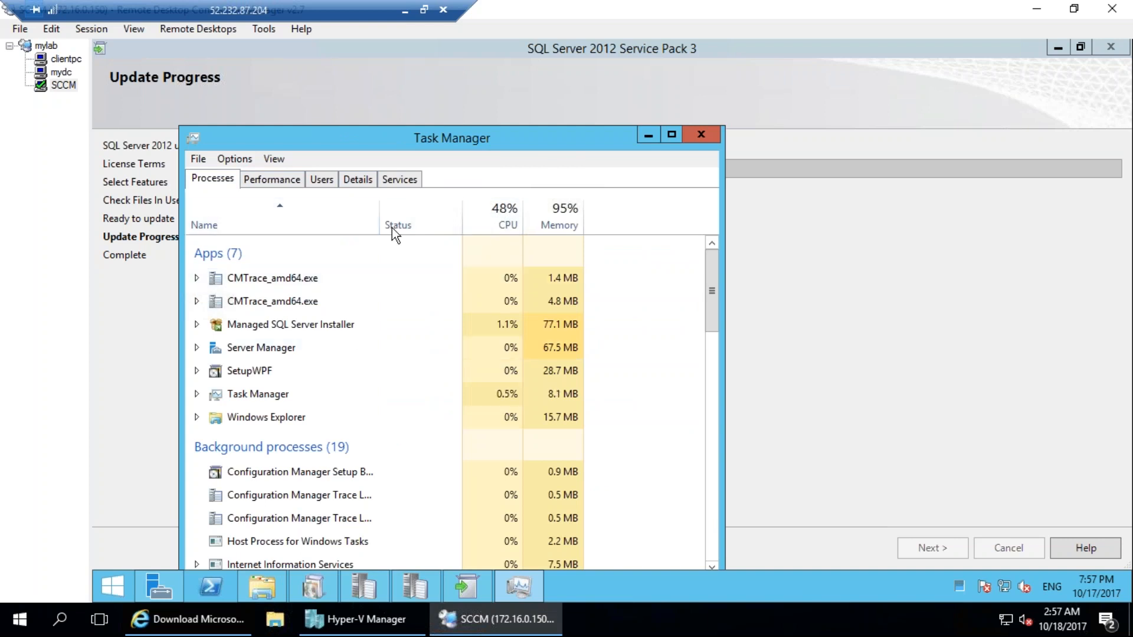
pyautogui.rightClick(335, 224)
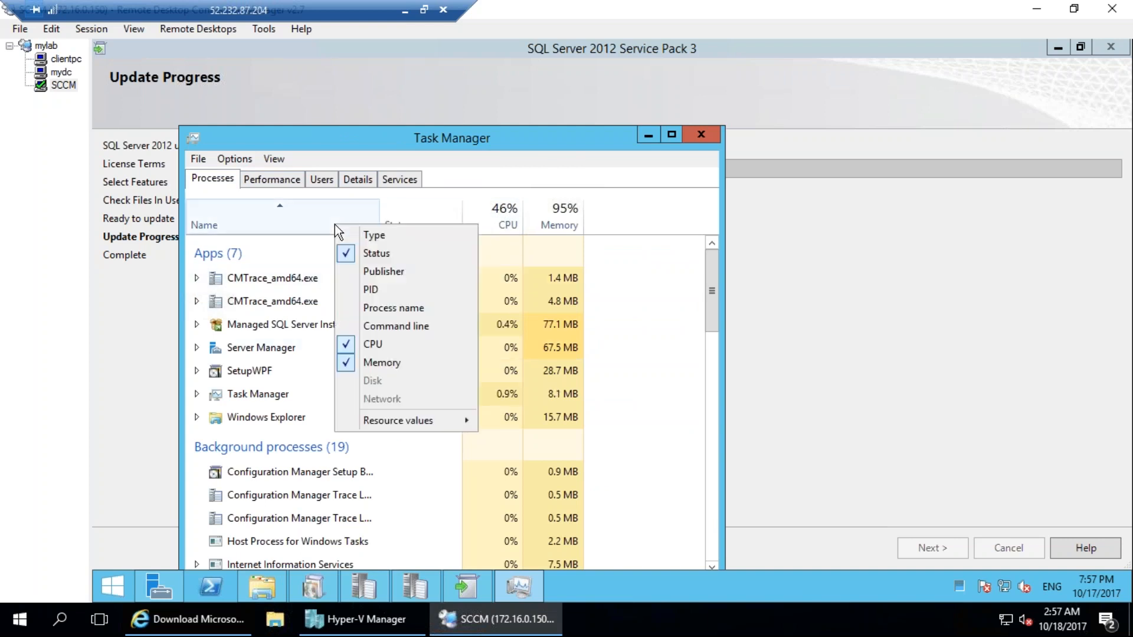
pyautogui.click(361, 286)
pyautogui.click(361, 278)
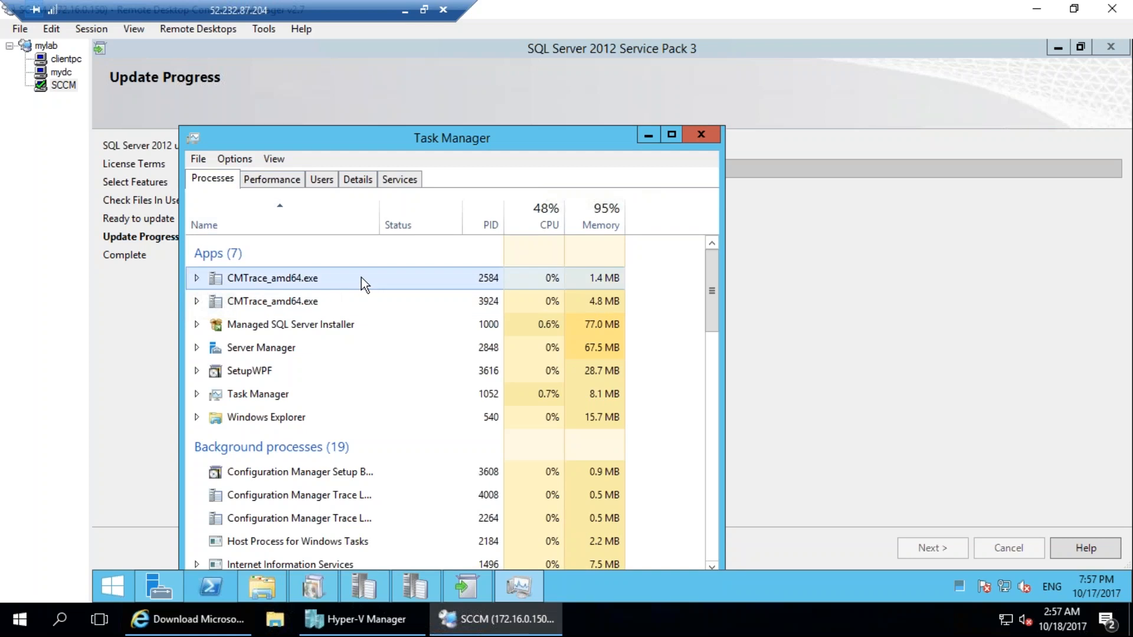
# Expand the second CMTrace_amd64.exe process, examine the app and background processes, and close Task Manager.
pyautogui.click(364, 587)
pyautogui.click(373, 589)
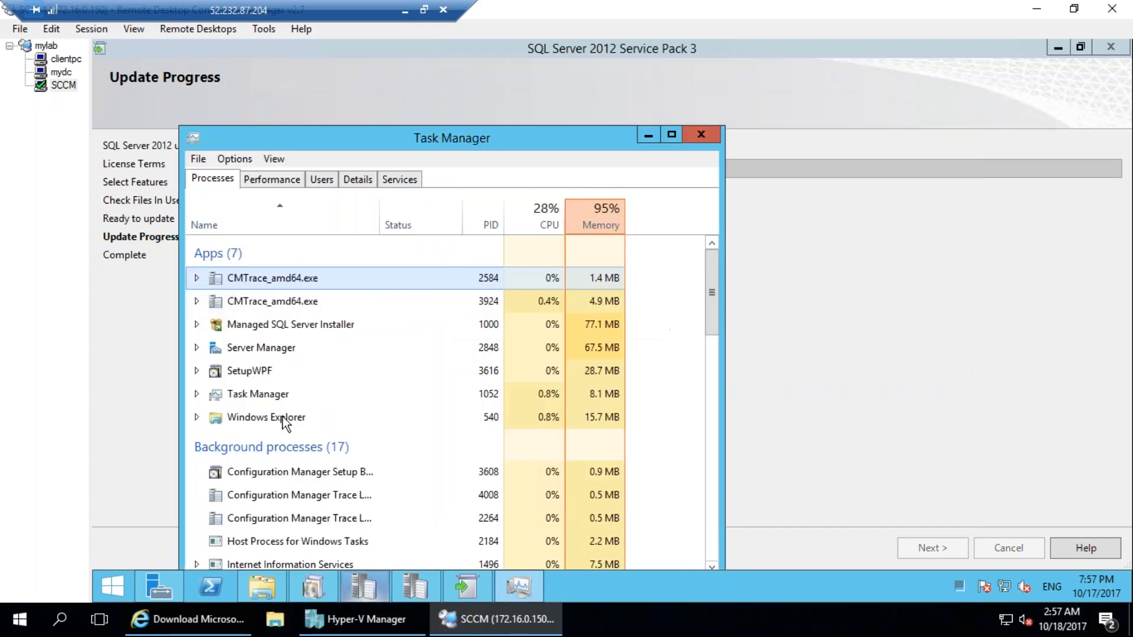
pyautogui.click(197, 301)
pyautogui.click(355, 323)
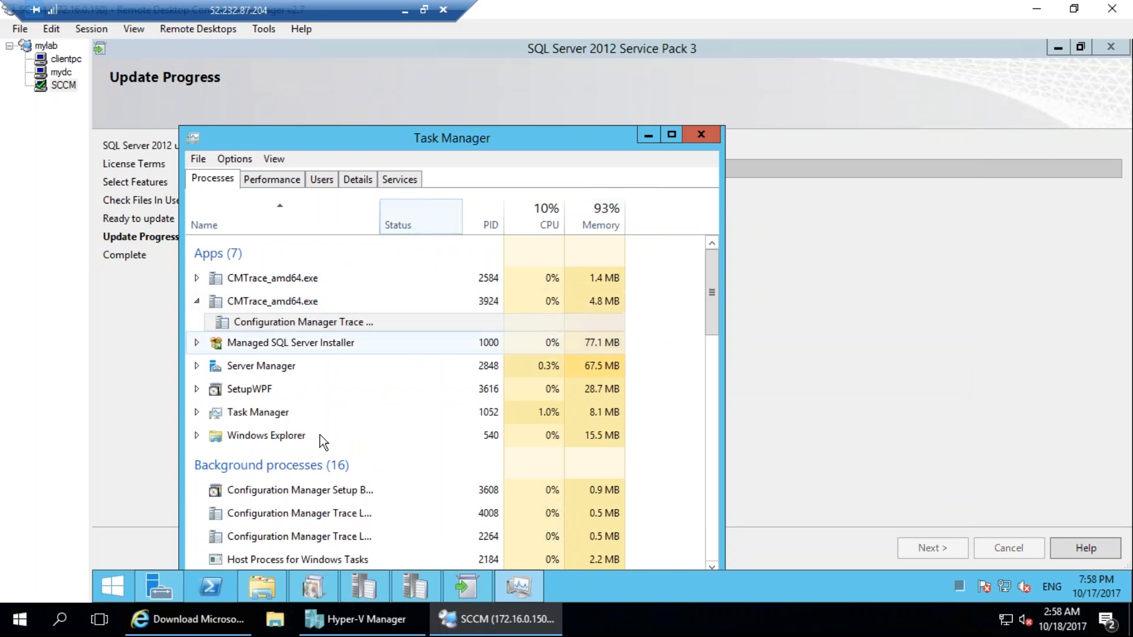
pyautogui.scroll(-3, 370, 411)
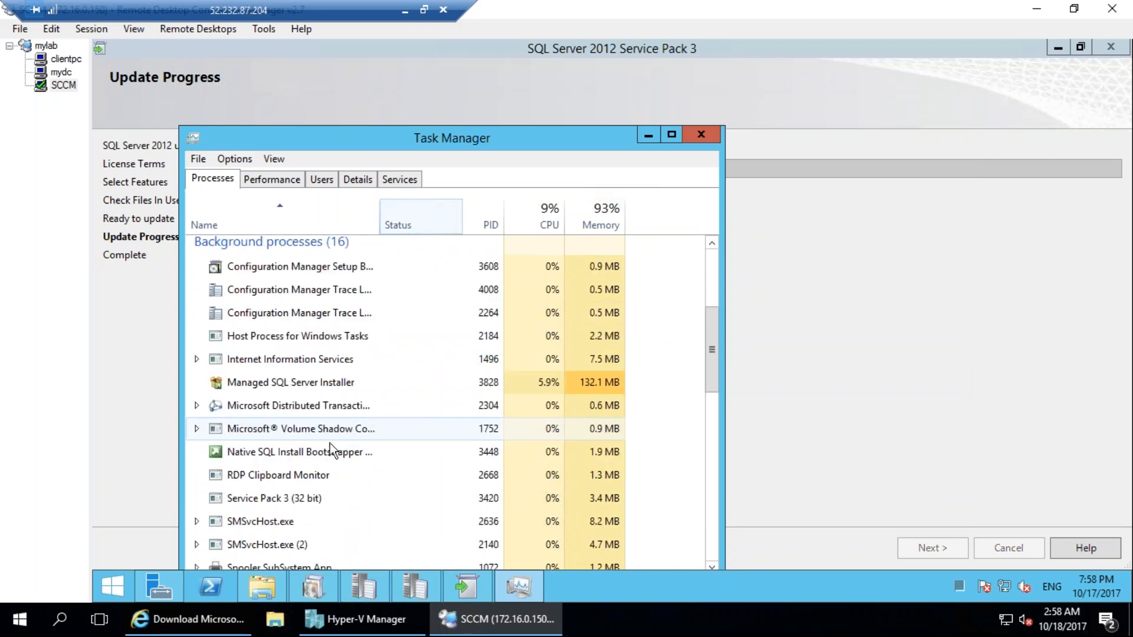
pyautogui.scroll(-3, 391, 394)
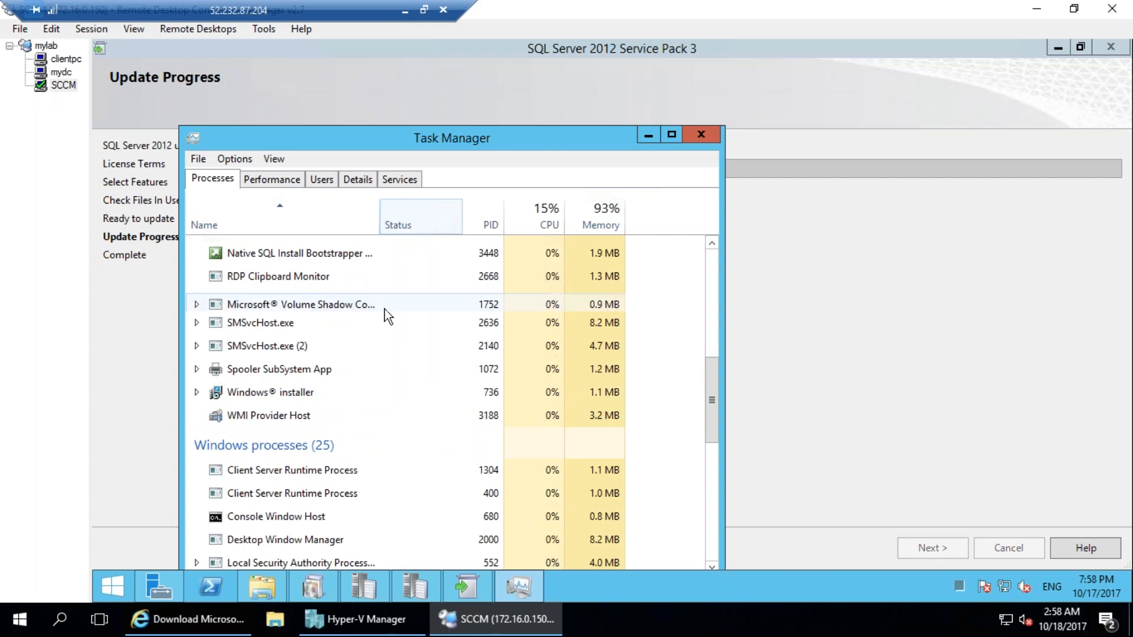
pyautogui.scroll(5, 380, 310)
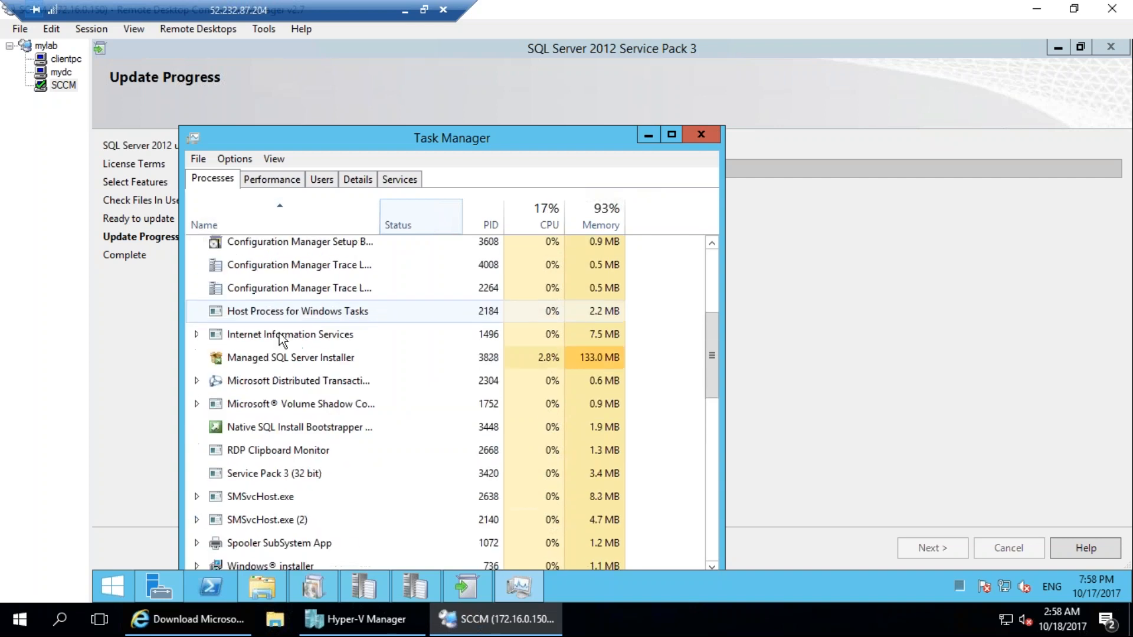
pyautogui.click(701, 135)
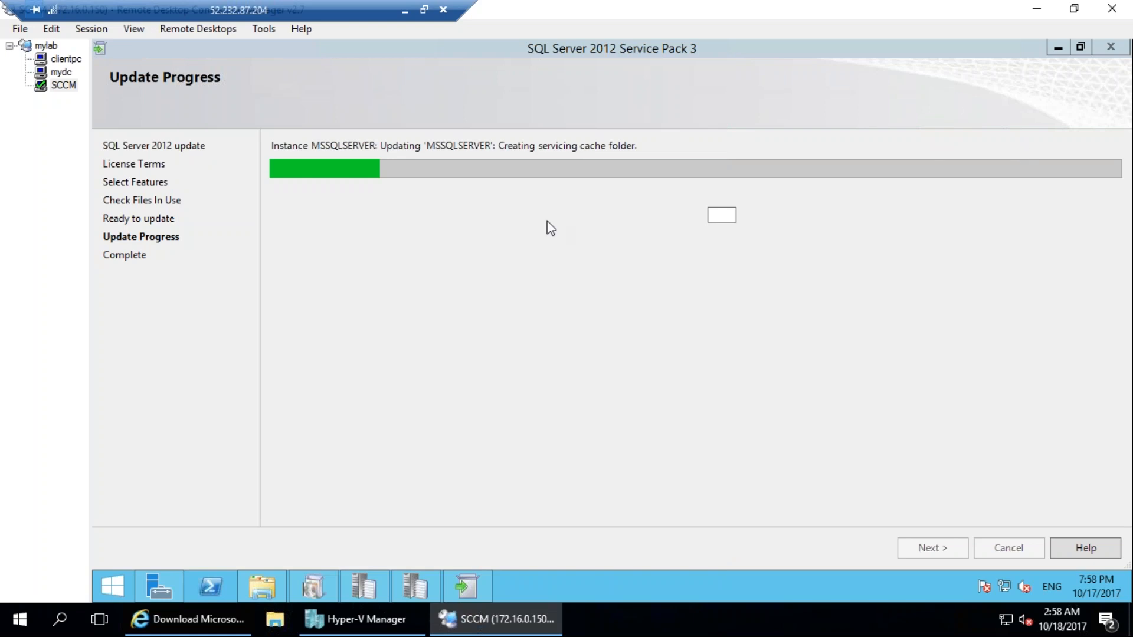
# Check the update progress and bring up the Configuration Manager setup error about the required SQL Server versions.
pyautogui.click(483, 586)
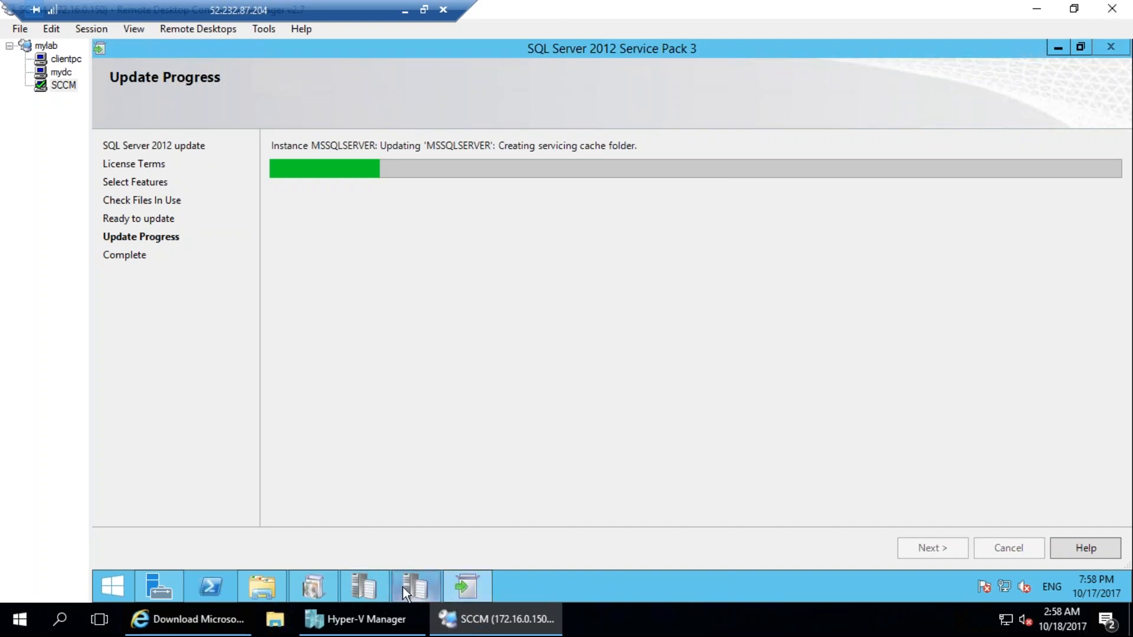
pyautogui.click(311, 586)
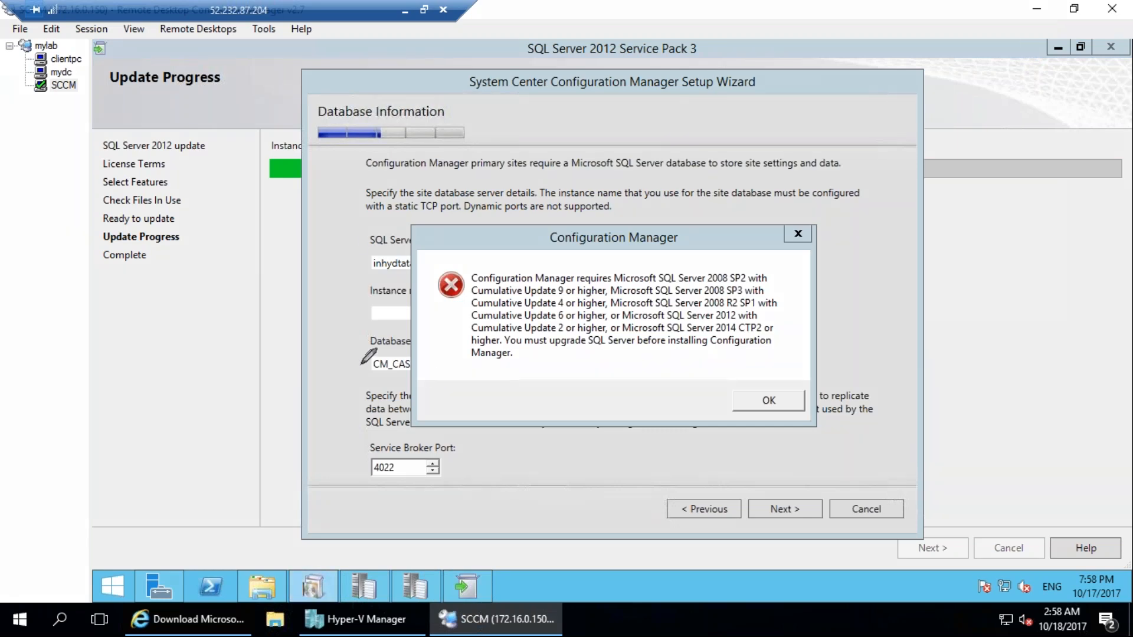
pyautogui.moveTo(701, 50)
pyautogui.mouseDown()
pyautogui.moveTo(661, 26)
pyautogui.moveTo(499, 30)
pyautogui.moveTo(715, 52)
pyautogui.moveTo(696, 26)
pyautogui.mouseUp()
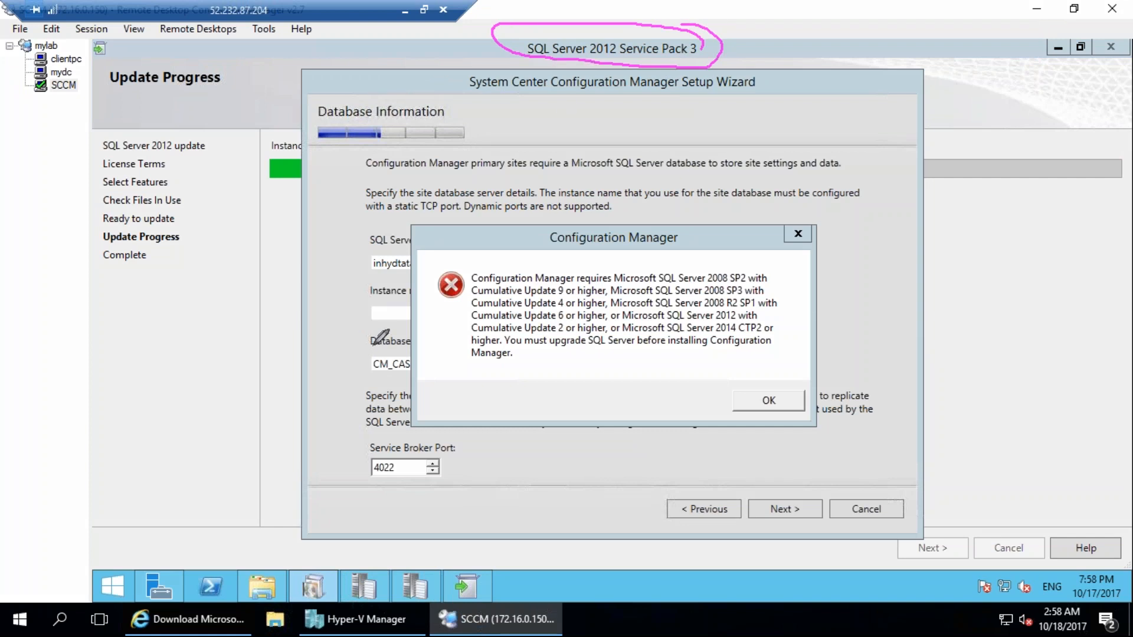
pyautogui.moveTo(614, 129)
pyautogui.mouseDown()
pyautogui.moveTo(652, 134)
pyautogui.moveTo(675, 76)
pyautogui.mouseUp()
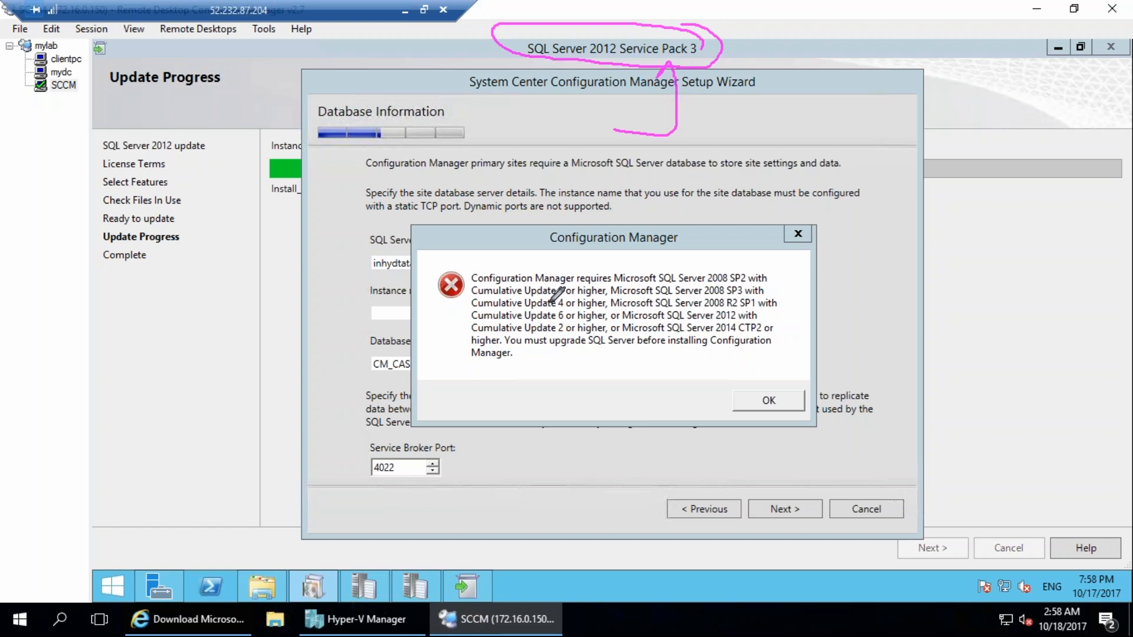
pyautogui.moveTo(765, 293); pyautogui.dragTo(796, 276)
pyautogui.moveTo(511, 301); pyautogui.dragTo(567, 301)
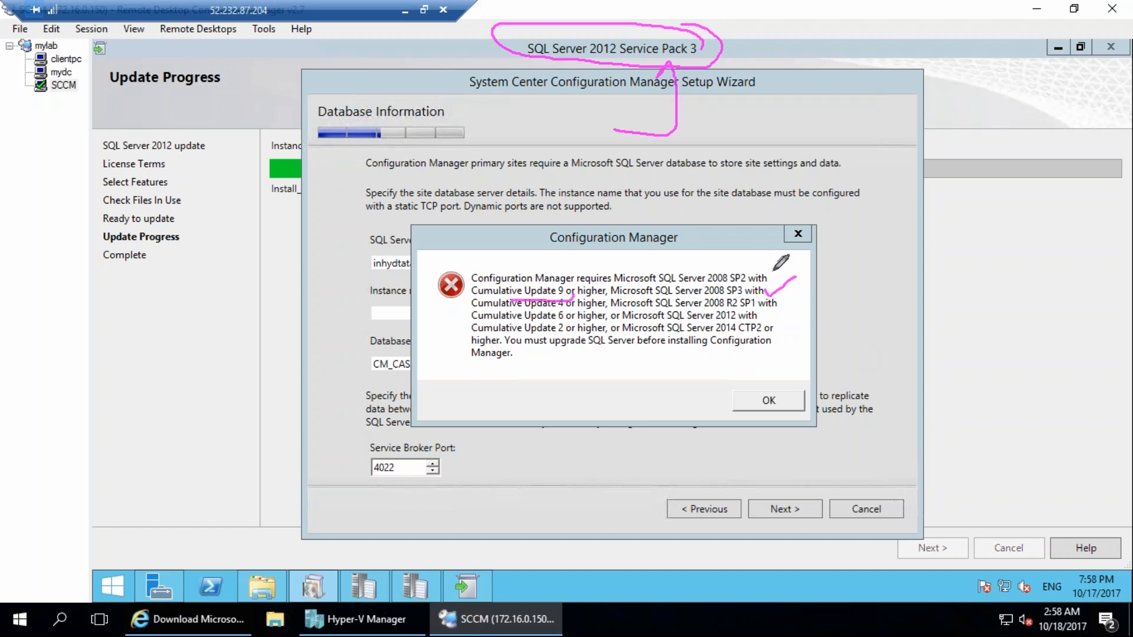
pyautogui.moveTo(775, 273)
pyautogui.mouseDown()
pyautogui.moveTo(682, 266)
pyautogui.moveTo(767, 290)
pyautogui.mouseUp()
pyautogui.moveTo(592, 306); pyautogui.dragTo(745, 319)
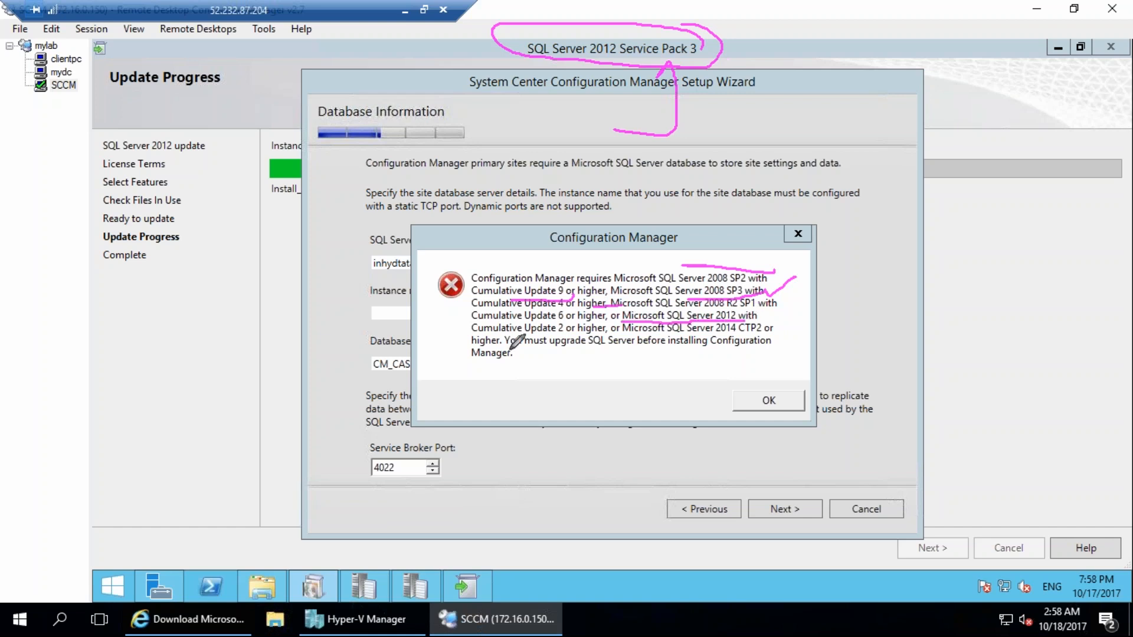
pyautogui.moveTo(474, 333); pyautogui.dragTo(601, 331)
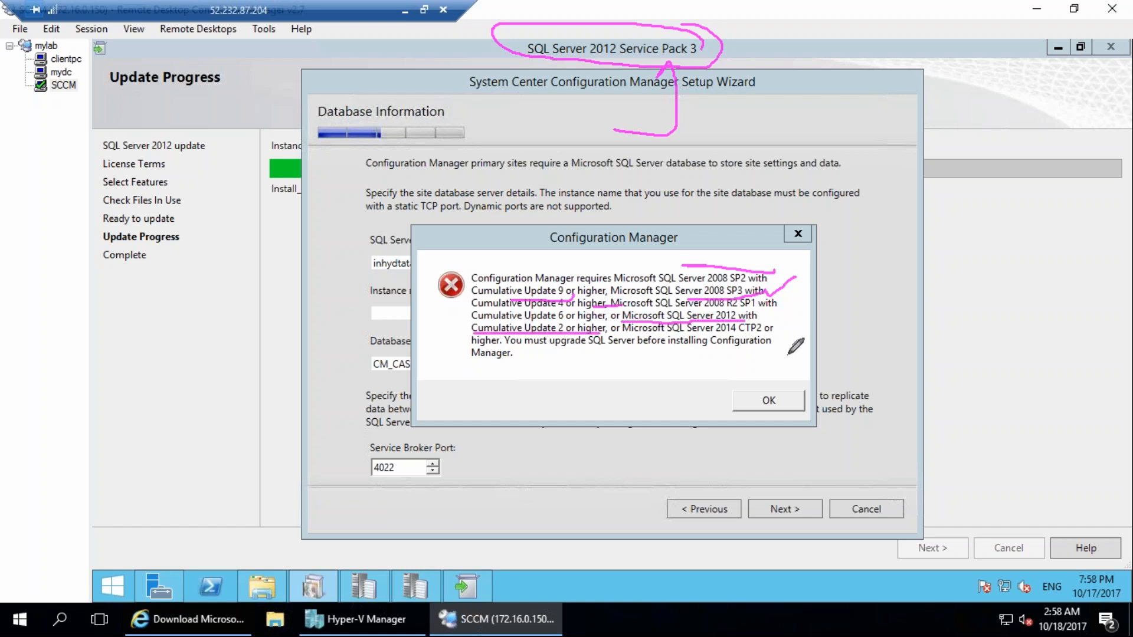
pyautogui.press('Escape')
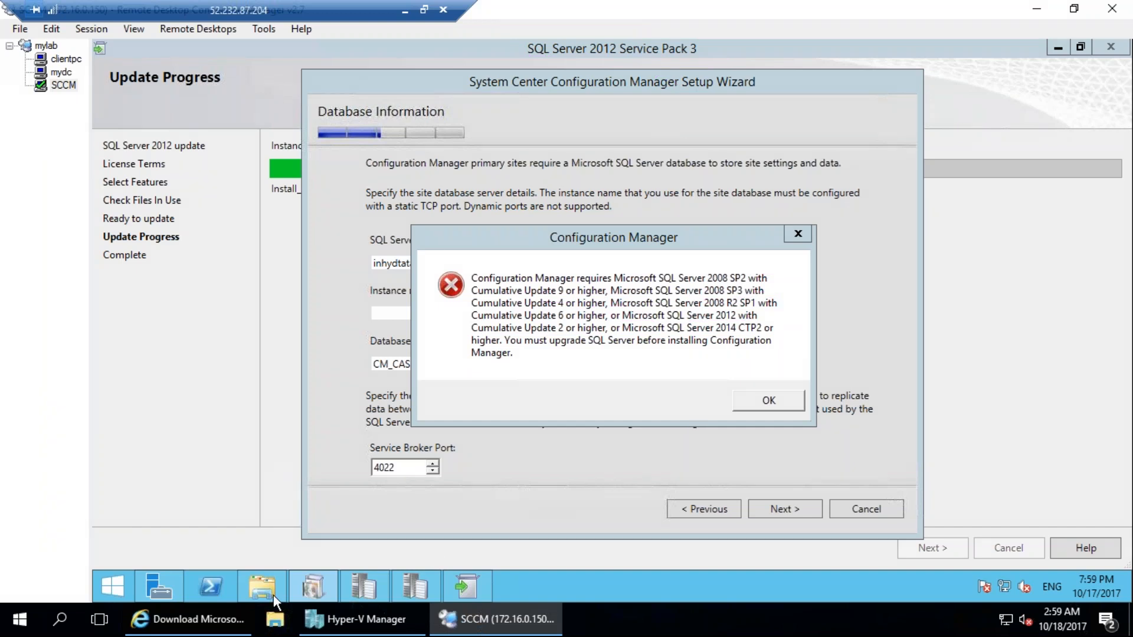
# Switch to the host machine and launch Google Chrome.
pyautogui.click(21, 618)
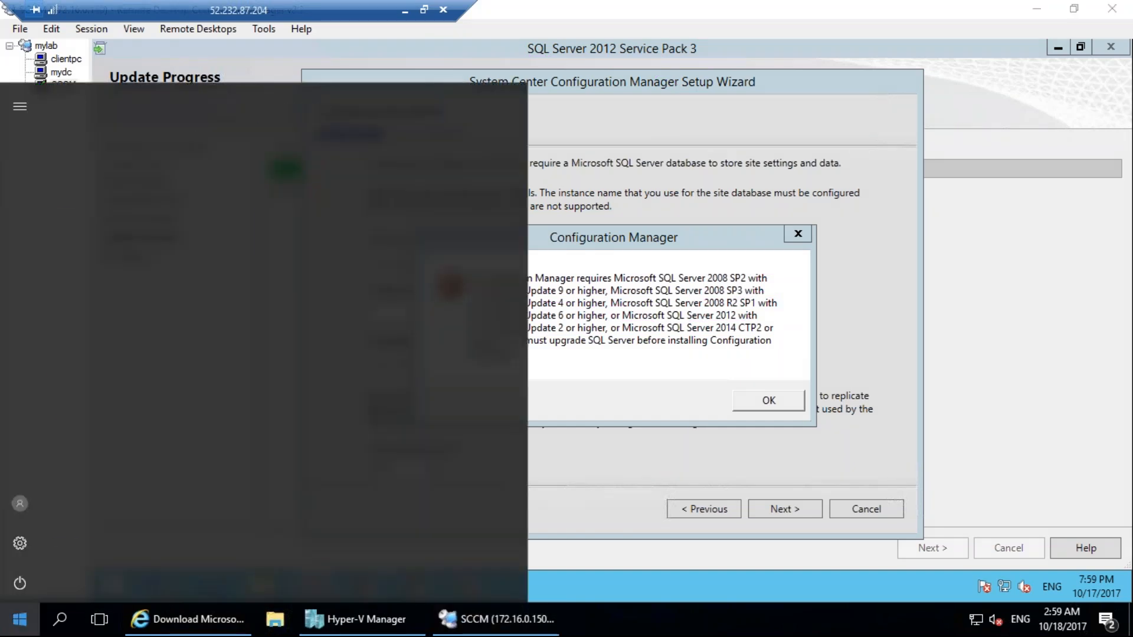
pyautogui.click(136, 192)
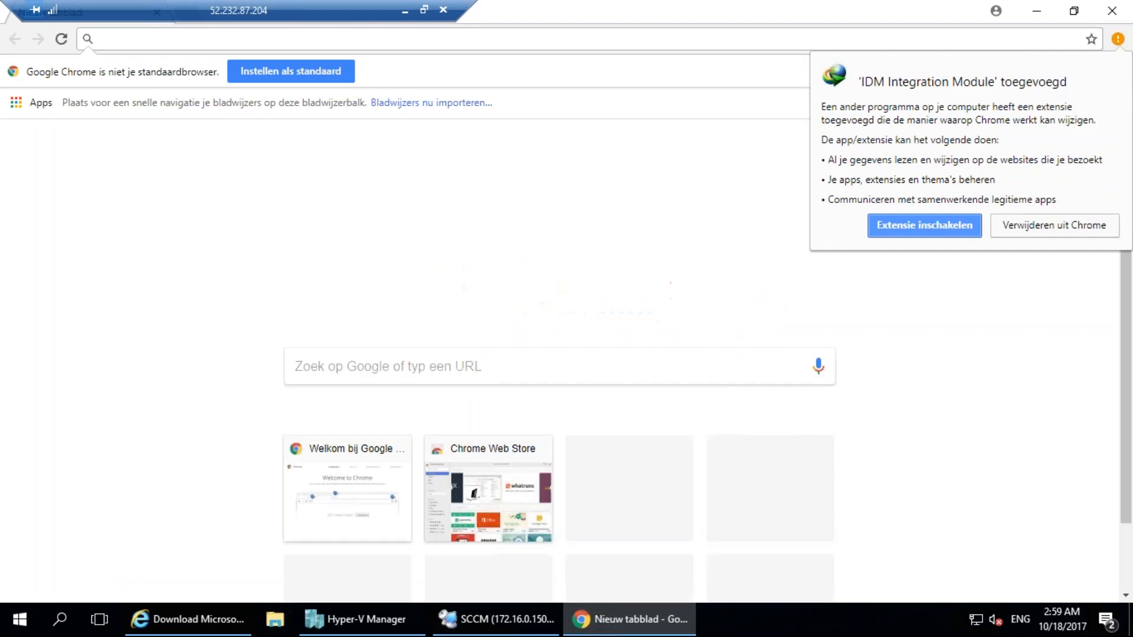
# Search Google for "sql 2012 cumulative update list".
pyautogui.press('space')
pyautogui.write('2')
pyautogui.hotkey('ctrl', 'l')
pyautogui.write('sql 2012')
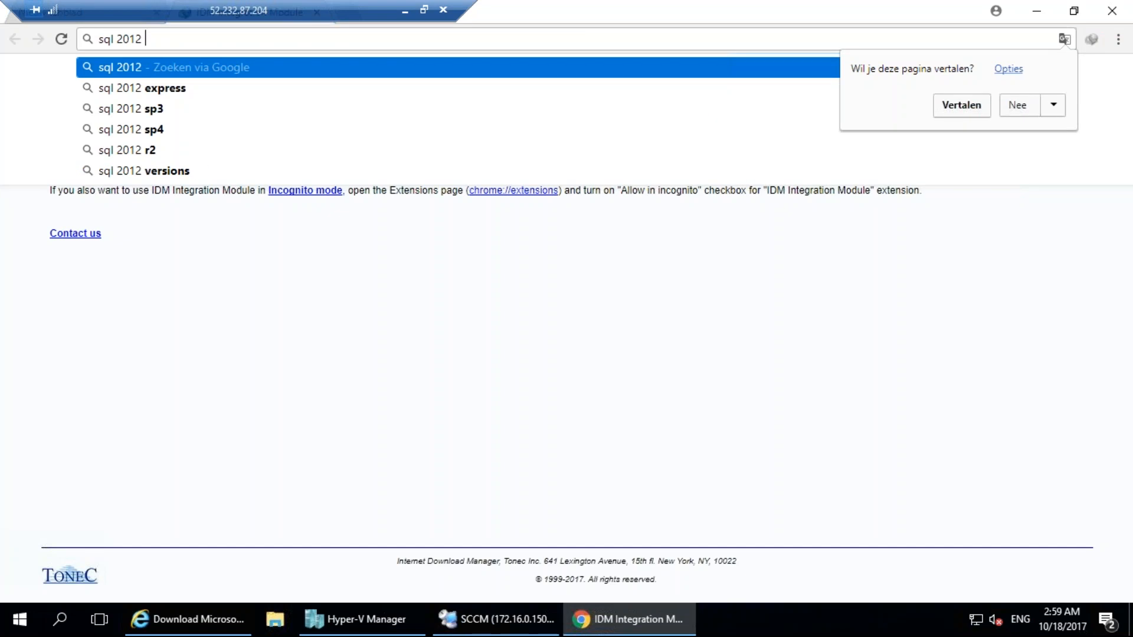
pyautogui.write(' cu l')
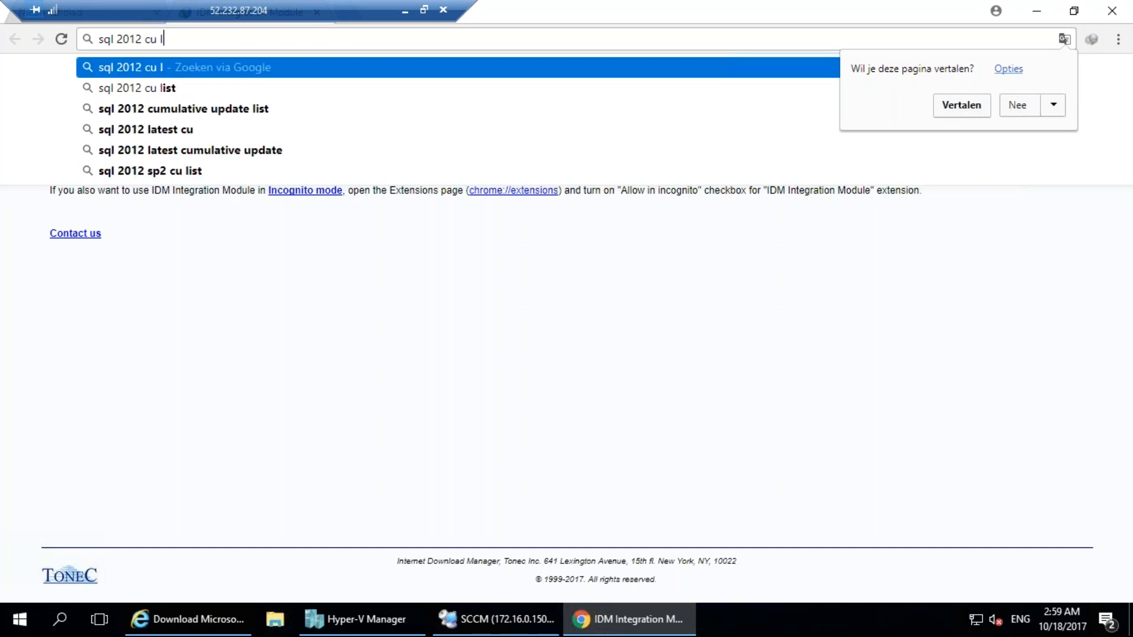
pyautogui.write('e')
pyautogui.press('BackSpace')
pyautogui.press('Down')
pyautogui.press('Down')
pyautogui.press('Return')
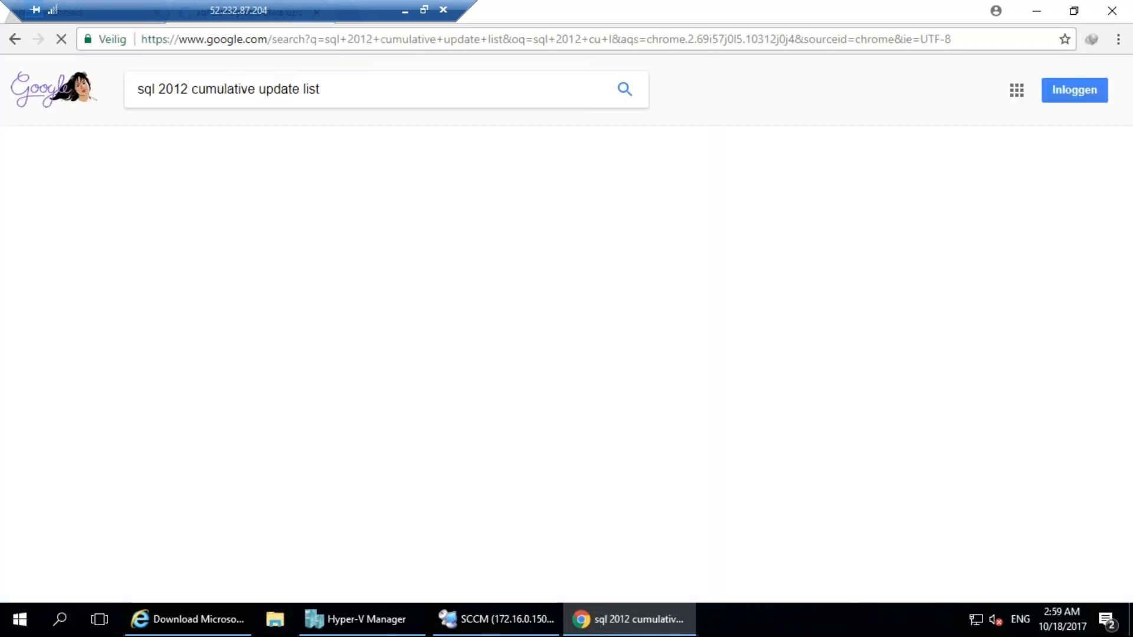
# Open the Microsoft SQL Server 2012 SP3 Latest Cumulative Update download page and highlight its title.
pyautogui.click(365, 210)
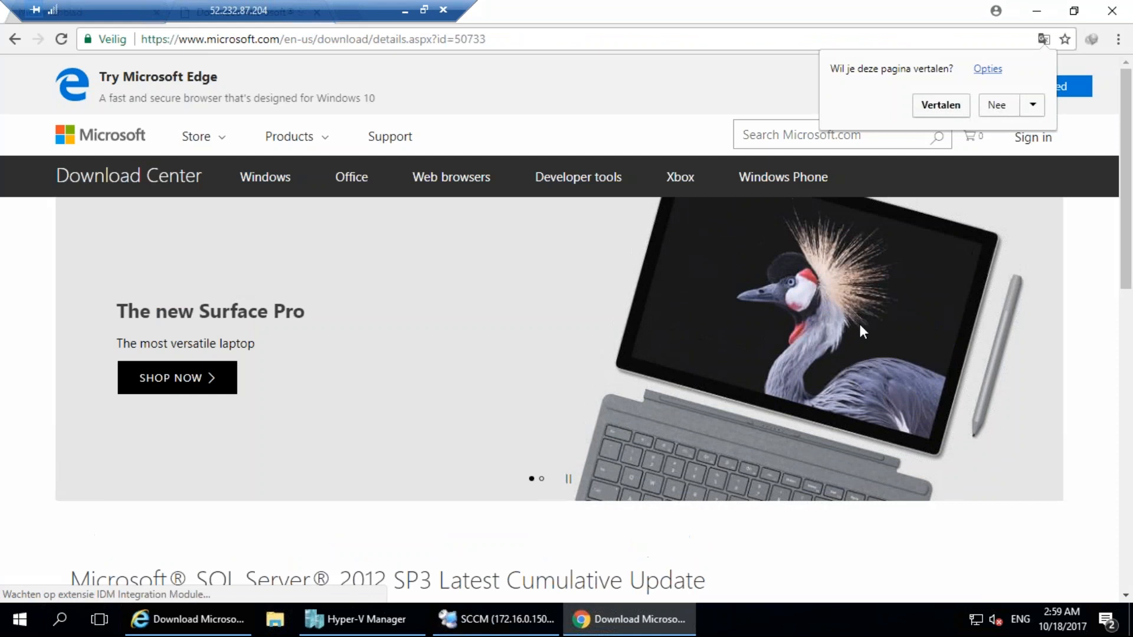
pyautogui.click(1130, 240)
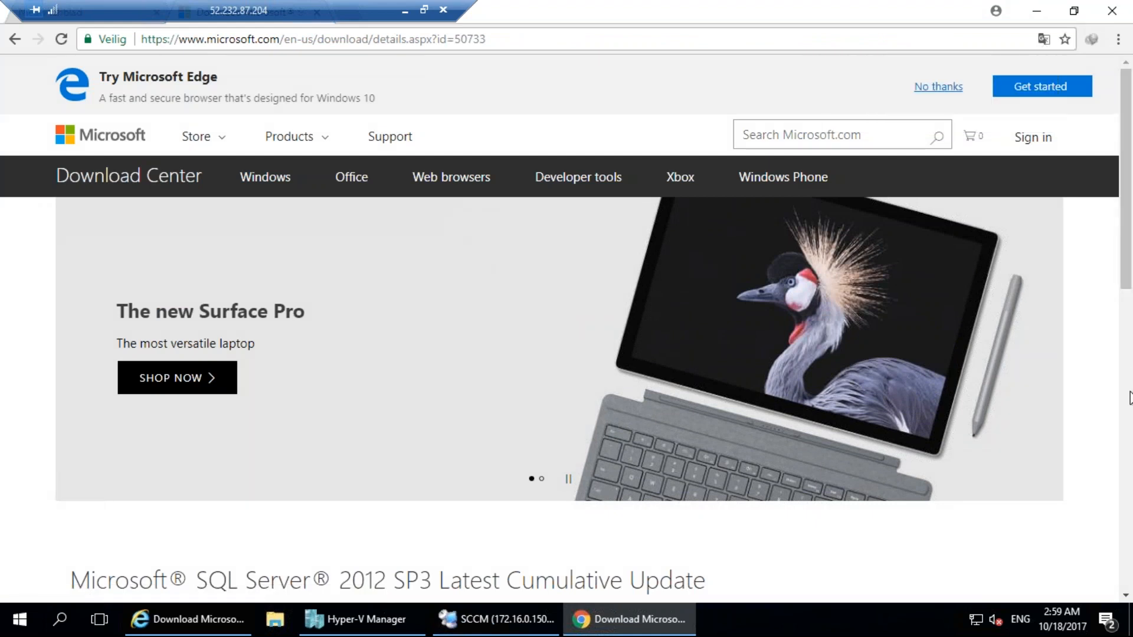
pyautogui.click(1129, 398)
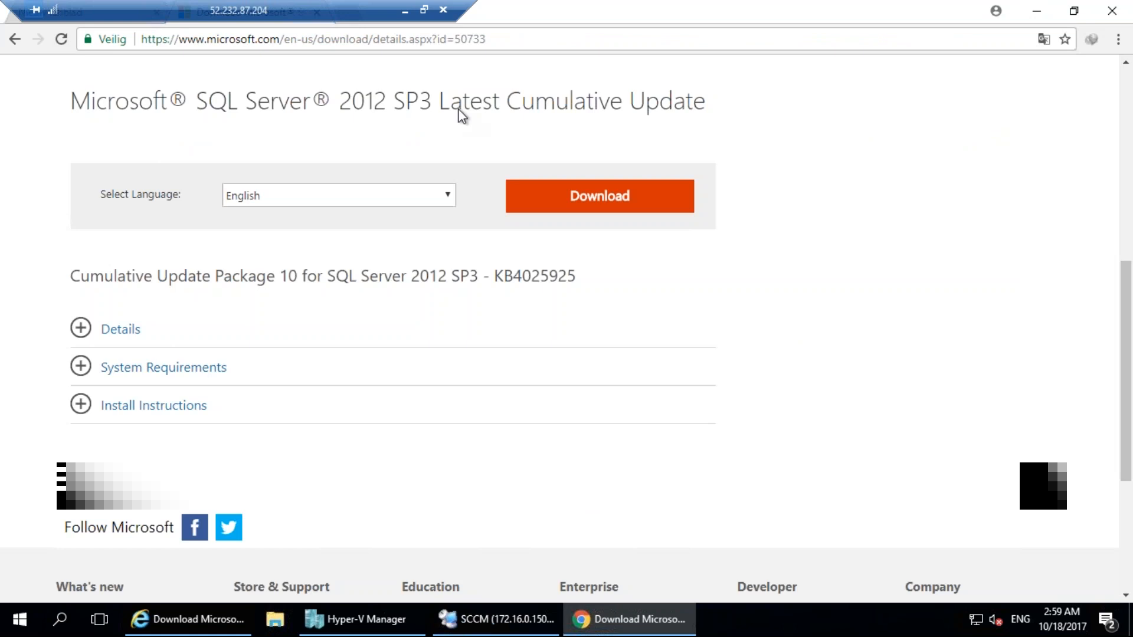
pyautogui.moveTo(69, 102); pyautogui.dragTo(562, 108)
pyautogui.tripleClick(564, 108)
# Request the download of the x64 package SQLServer2012-KB4025925-x64.exe in English.
pyautogui.click(596, 183)
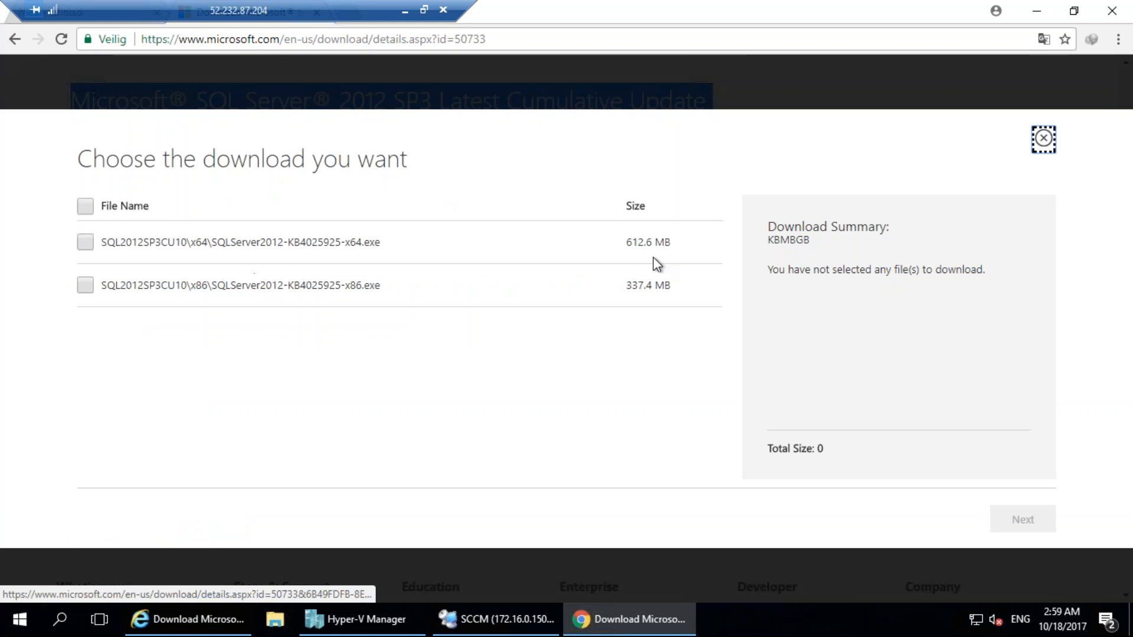
pyautogui.moveTo(672, 243); pyautogui.dragTo(624, 243)
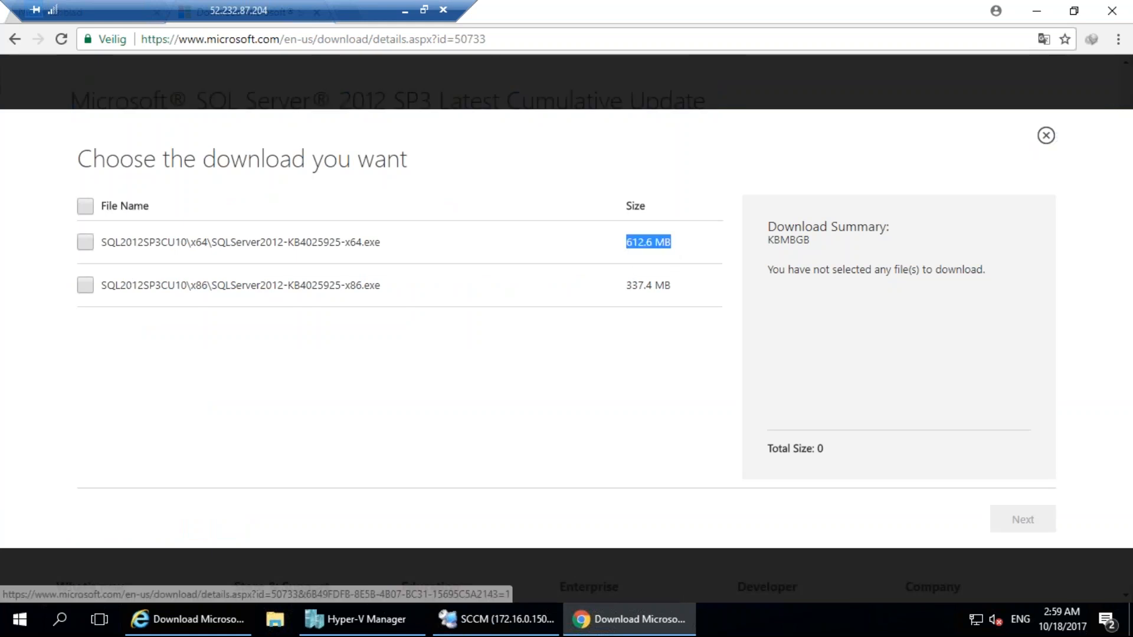
pyautogui.click(90, 241)
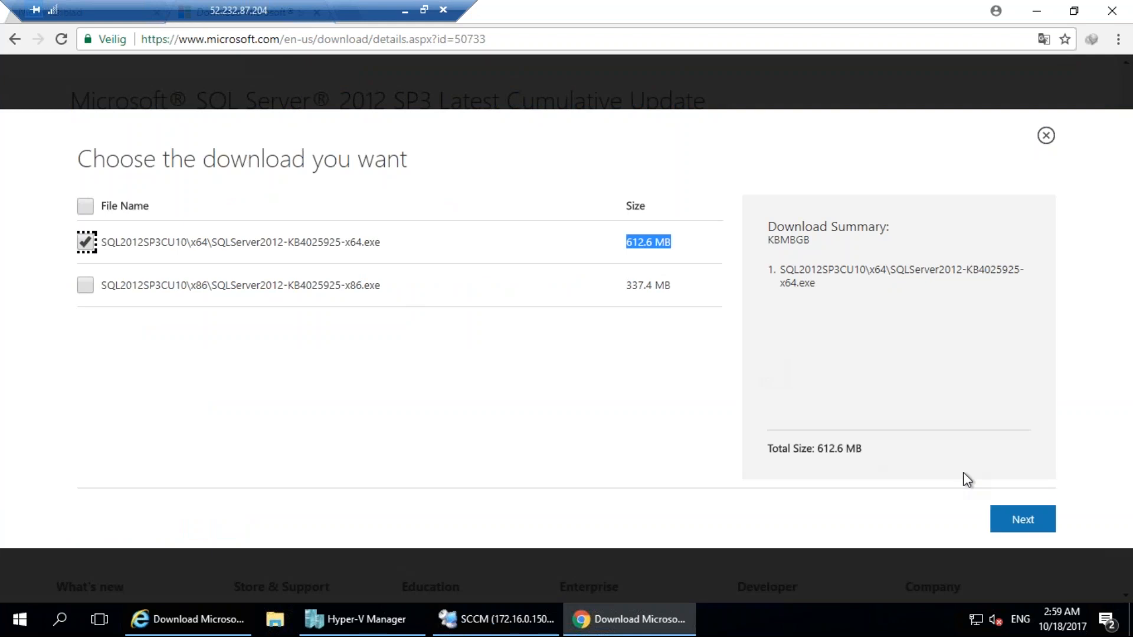
pyautogui.click(1011, 531)
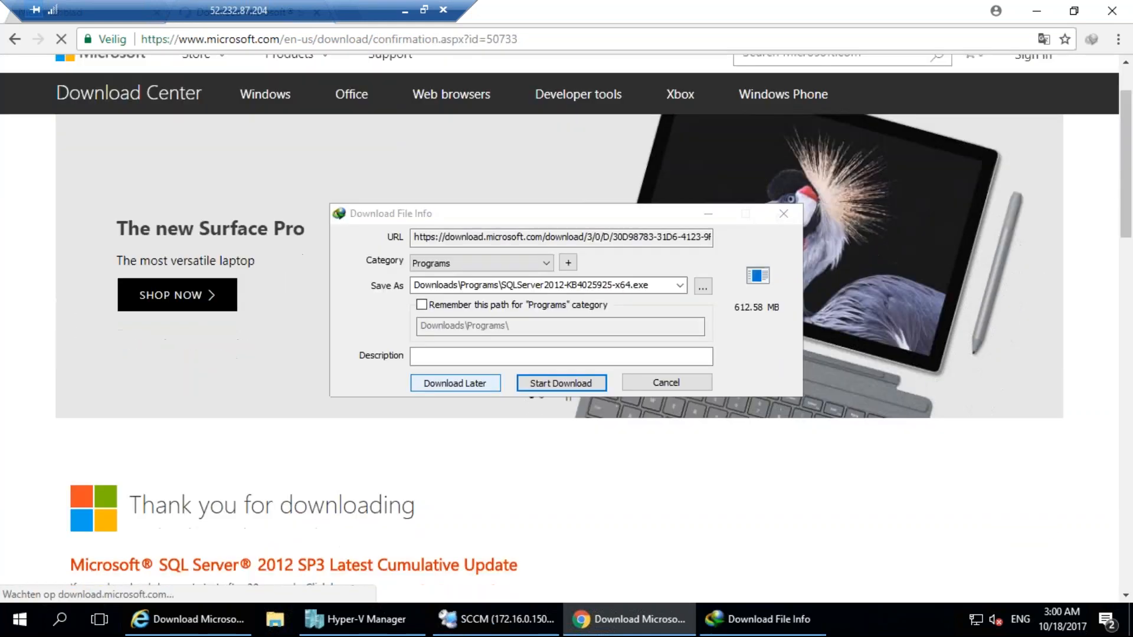
# Copy the cumulative update's URL from the Download File Info dialog and cancel that download.
pyautogui.click(565, 470)
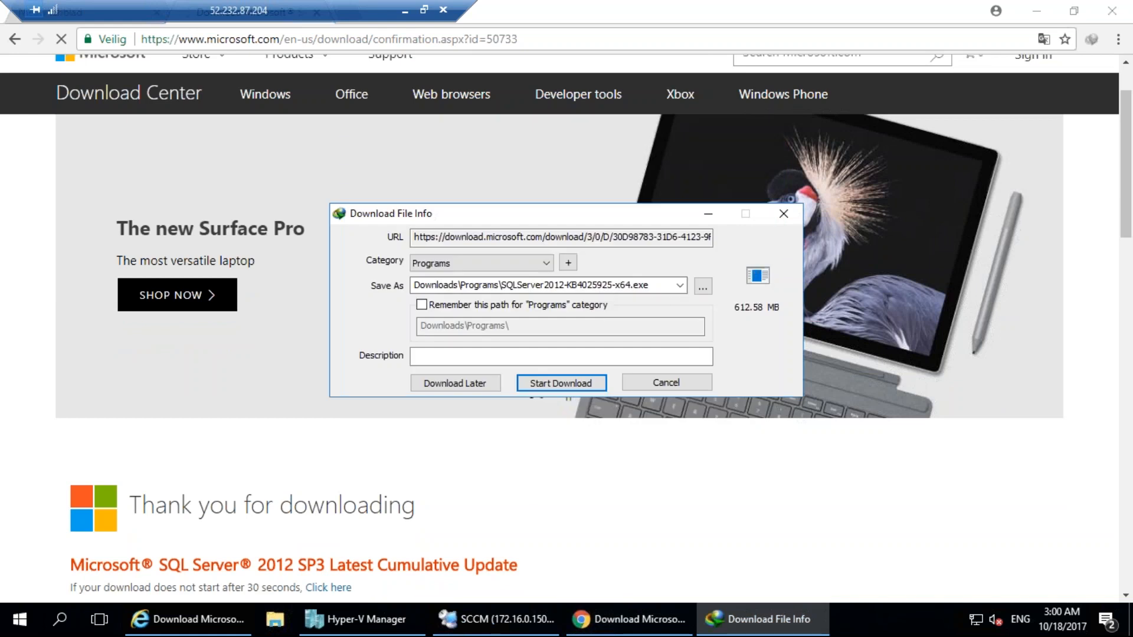
pyautogui.click(663, 278)
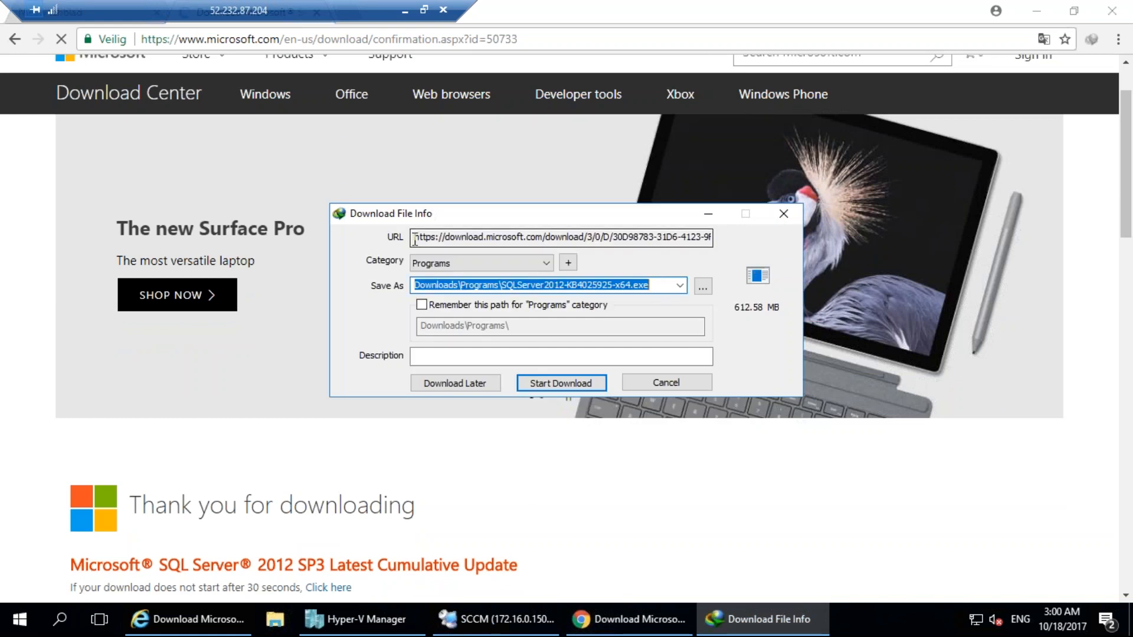
pyautogui.moveTo(417, 236); pyautogui.dragTo(1032, 235)
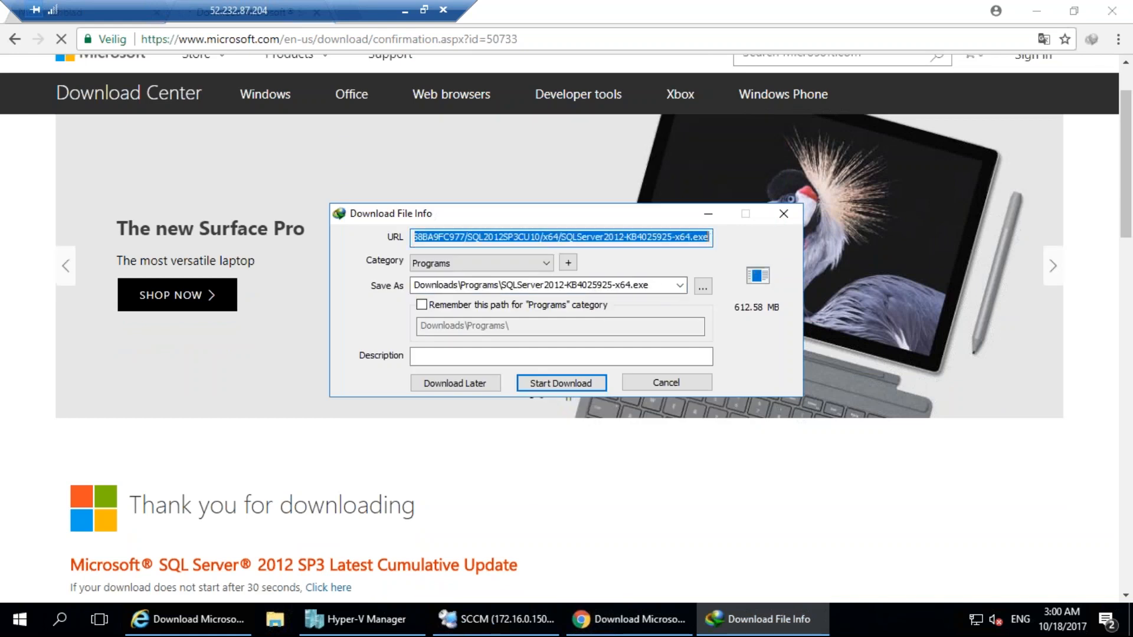
pyautogui.click(666, 382)
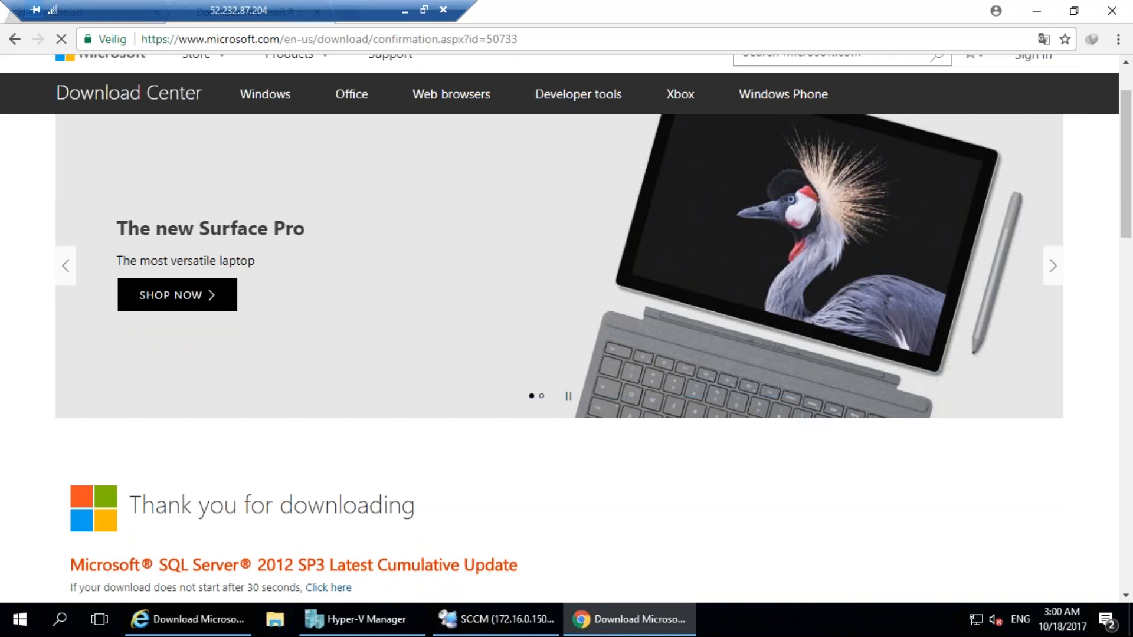
# Launch Internet Download Manager on the host, add the copied URL, and download SQLServer2012-KB4025925-x64.exe to Downloads\Programs.
pyautogui.click(491, 630)
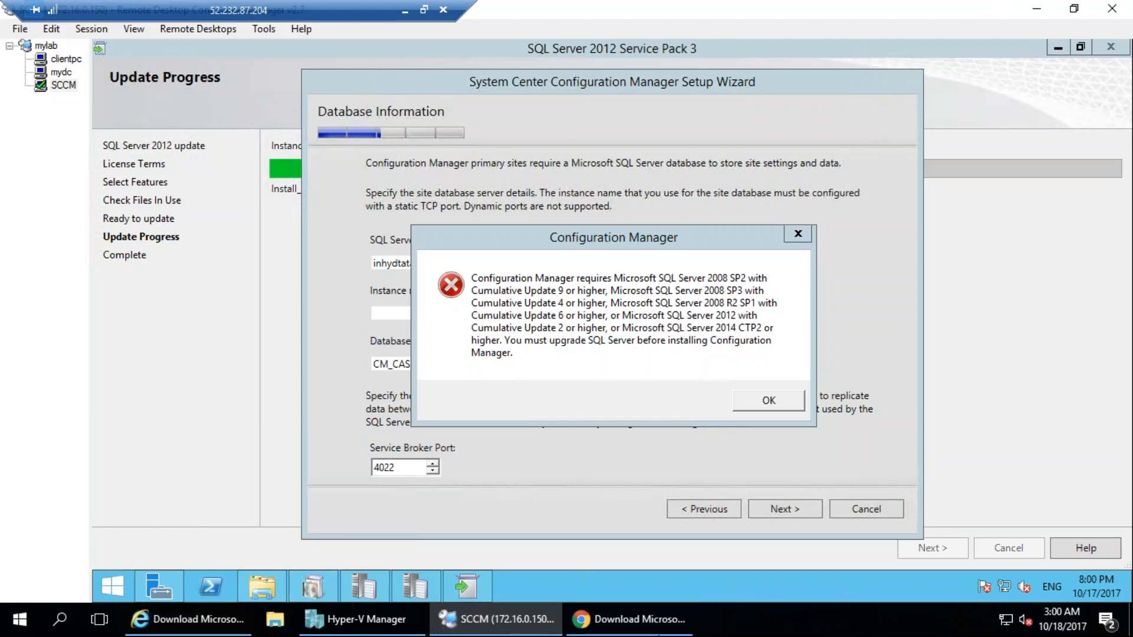
pyautogui.click(20, 619)
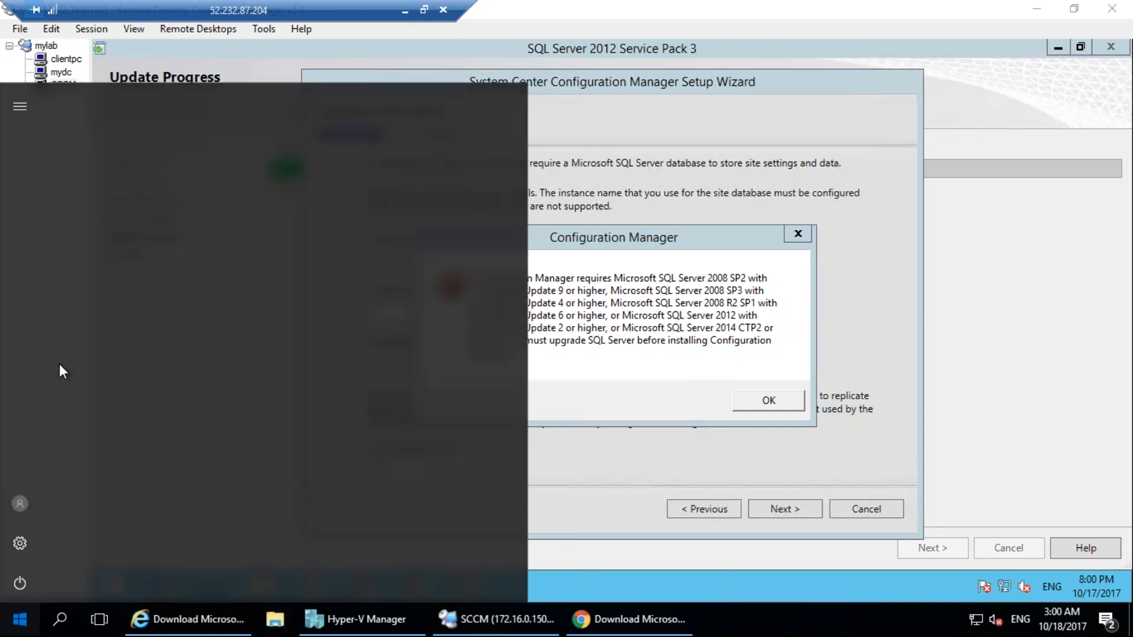
pyautogui.click(136, 133)
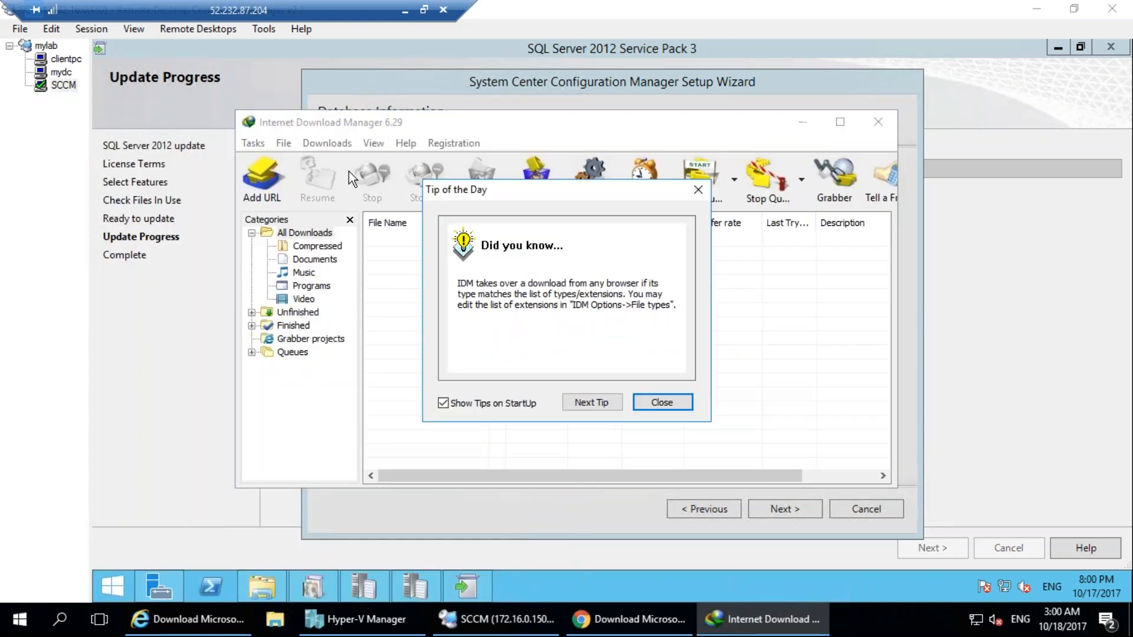
pyautogui.click(674, 403)
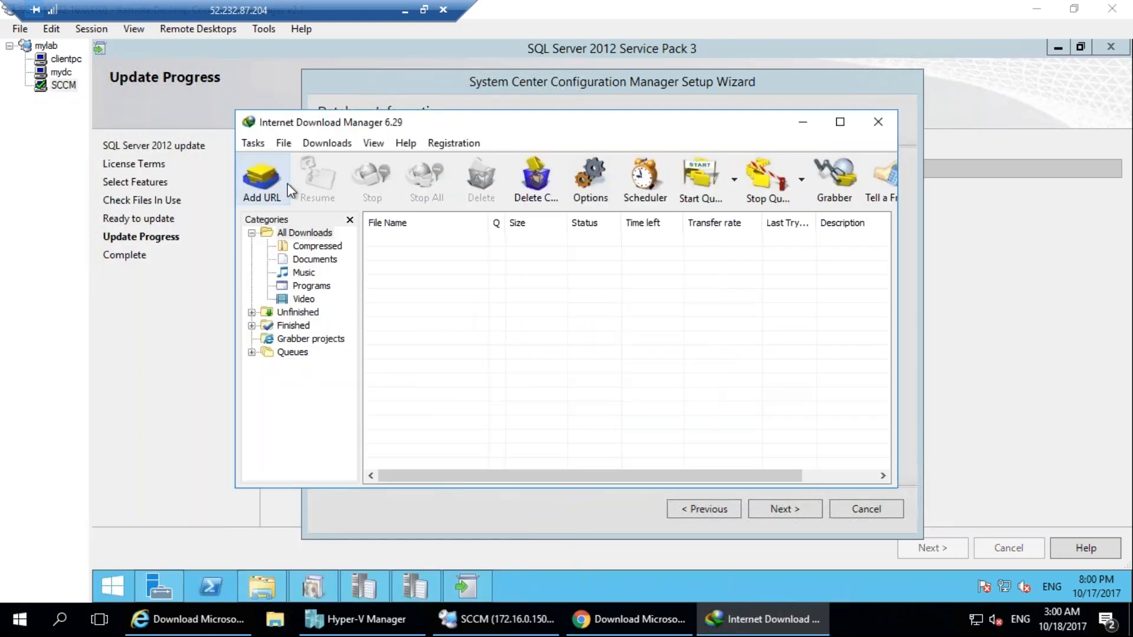
pyautogui.click(288, 184)
pyautogui.click(755, 291)
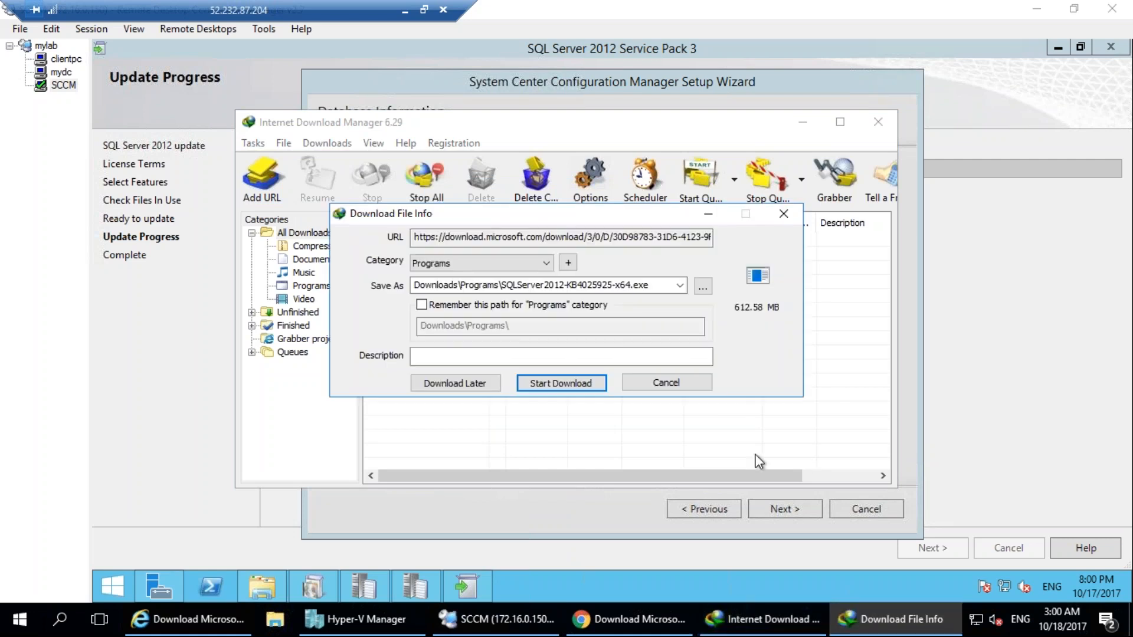
pyautogui.click(561, 383)
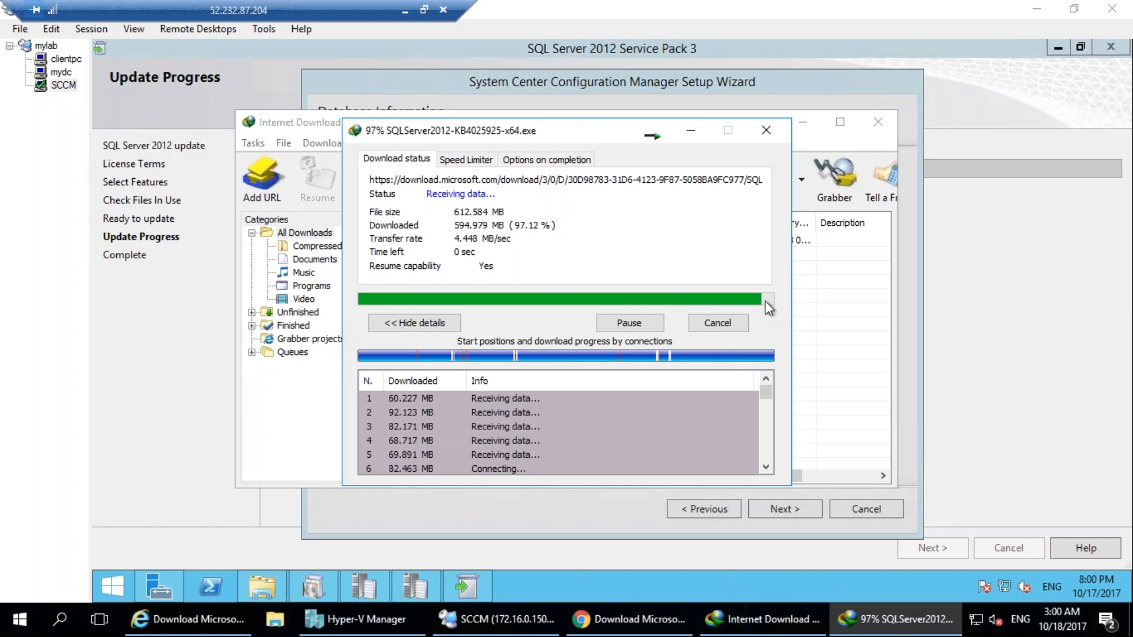
# Turn off the download-complete dialog for future downloads and open the folder containing the downloaded cumulative update.
pyautogui.moveTo(770, 398)
pyautogui.mouseDown()
pyautogui.moveTo(770, 438)
pyautogui.moveTo(768, 403)
pyautogui.mouseUp()
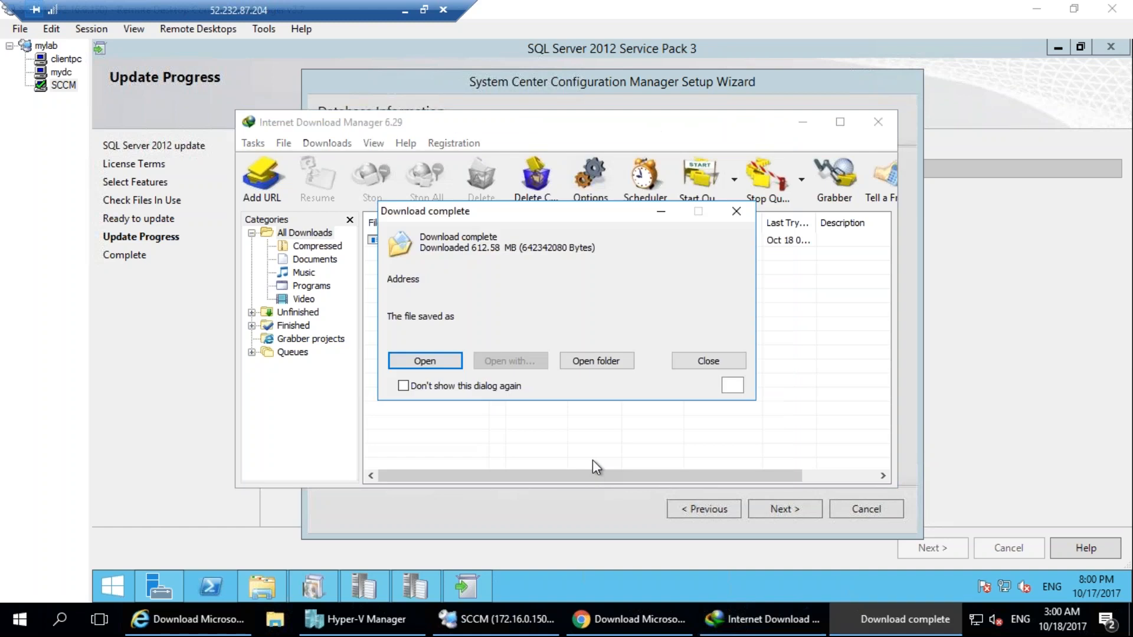
pyautogui.click(480, 386)
pyautogui.click(640, 341)
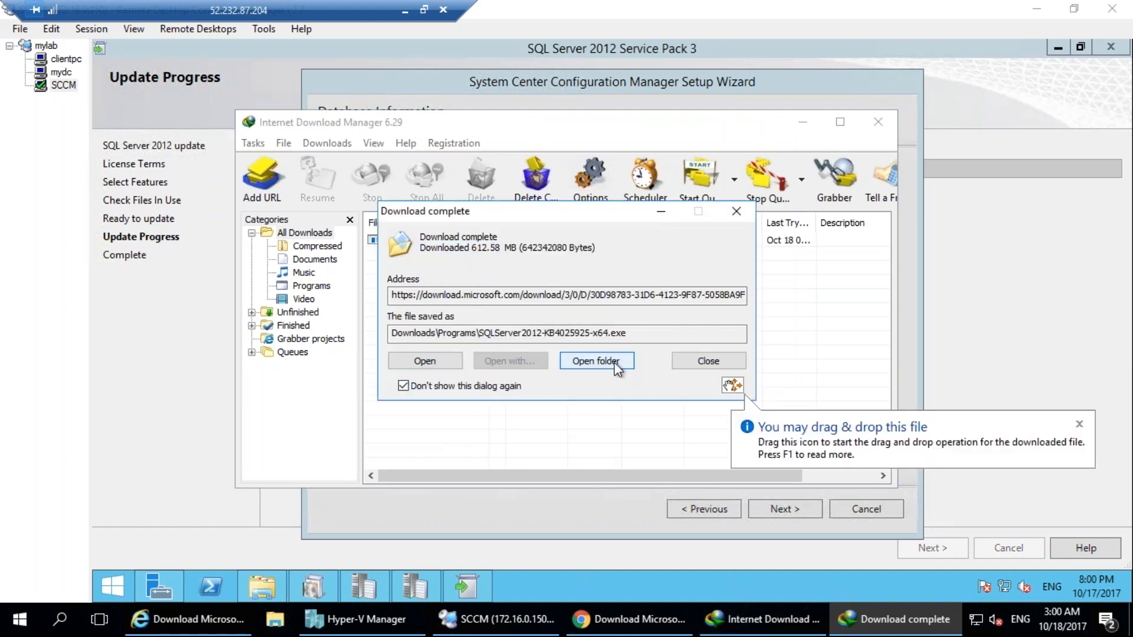
pyautogui.click(615, 363)
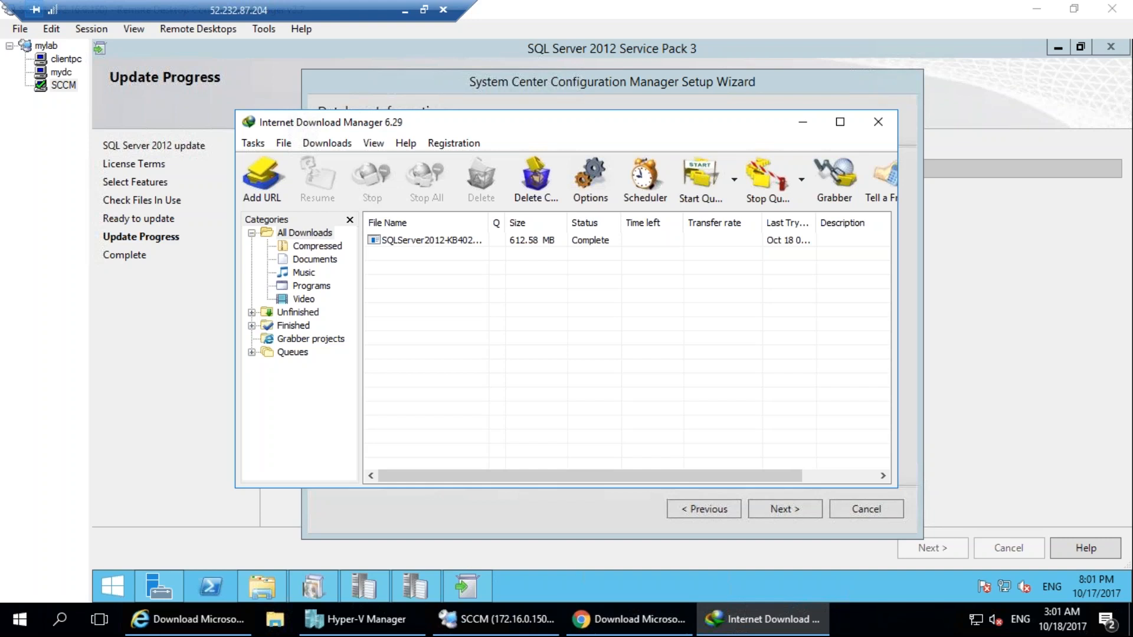
pyautogui.rightClick(433, 248)
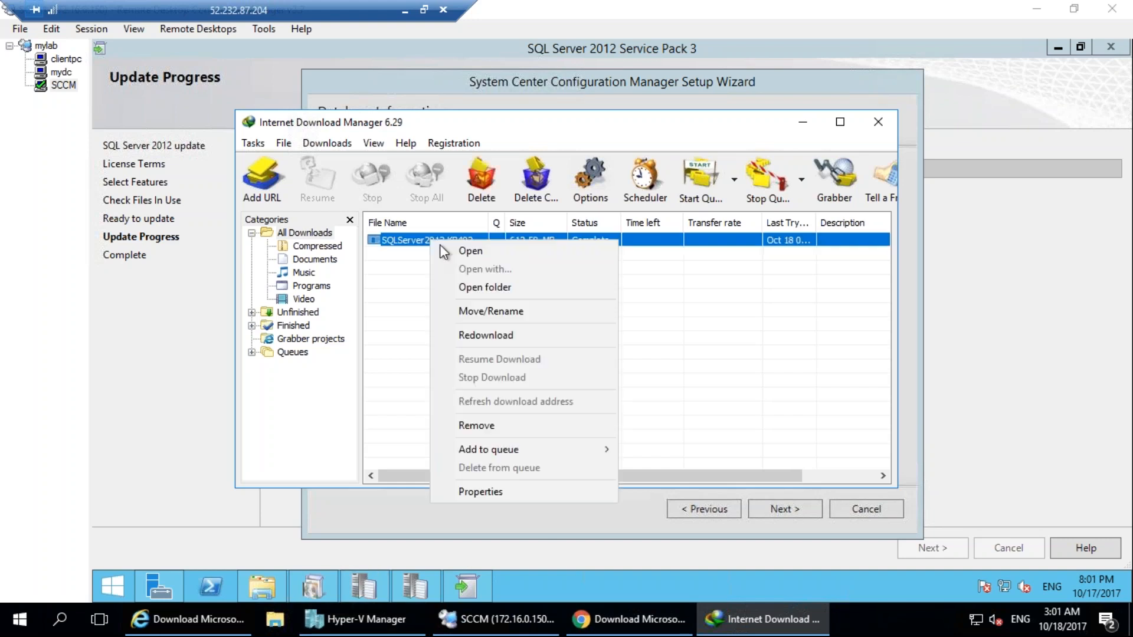
pyautogui.click(483, 288)
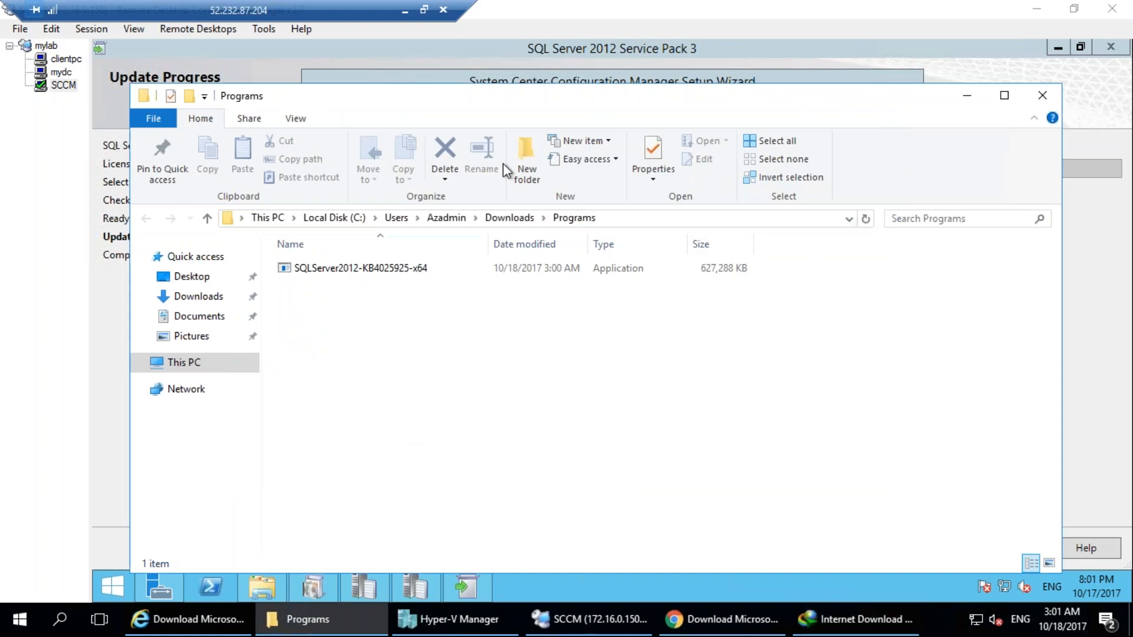
# Copy SQLServer2012-KB4025925-x64.exe from the host's Programs folder into C:\sql on the SCCM server.
pyautogui.rightClick(405, 271)
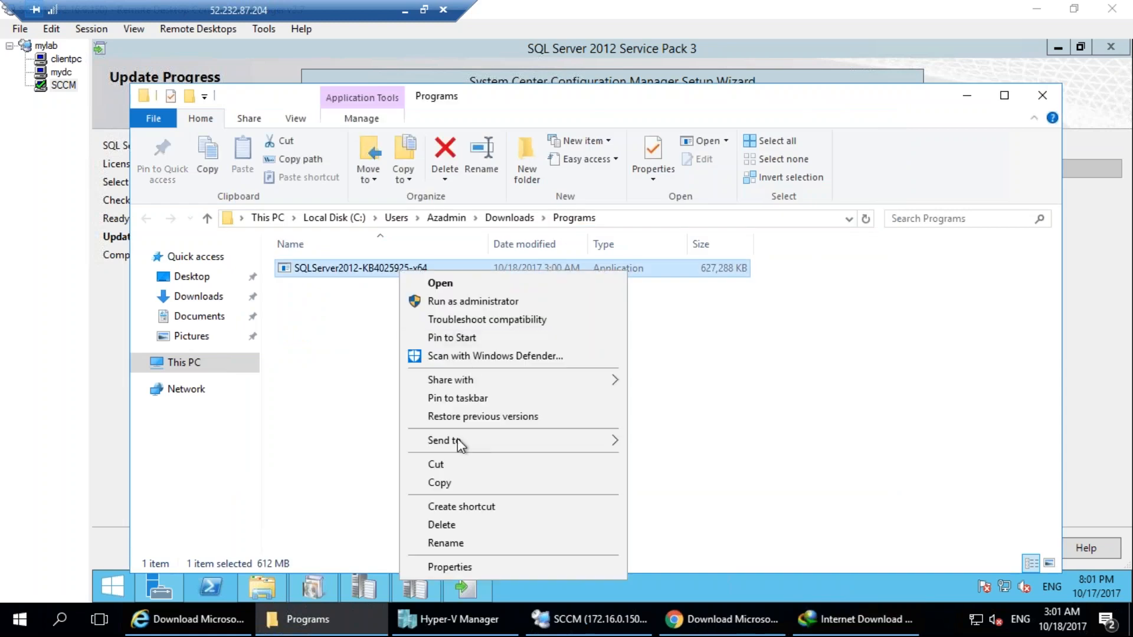
pyautogui.click(445, 480)
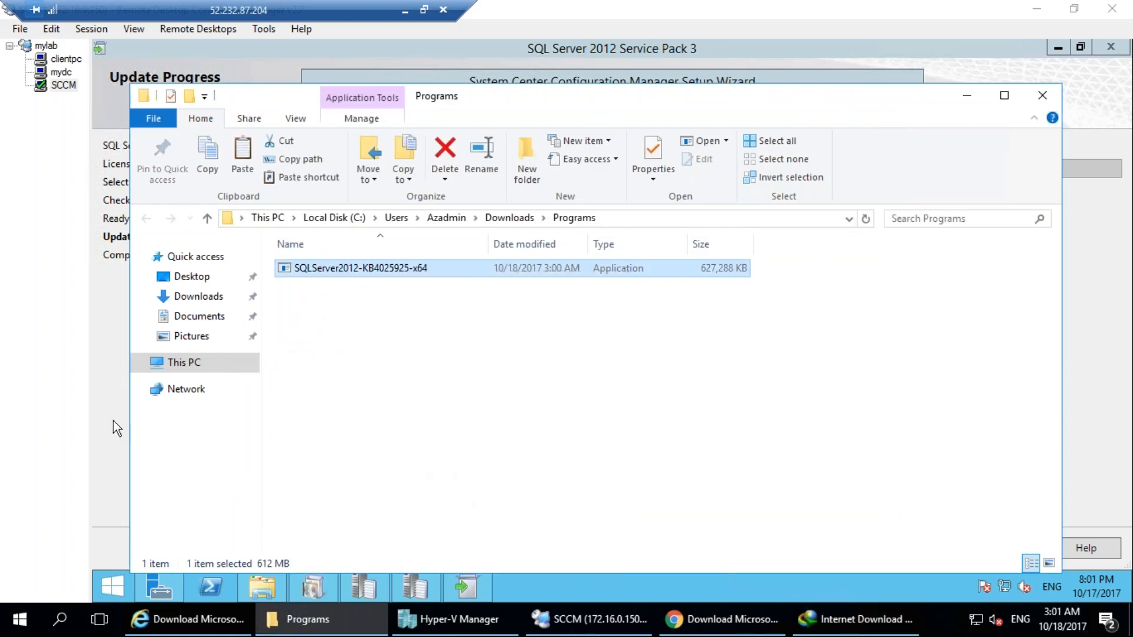
pyautogui.click(113, 421)
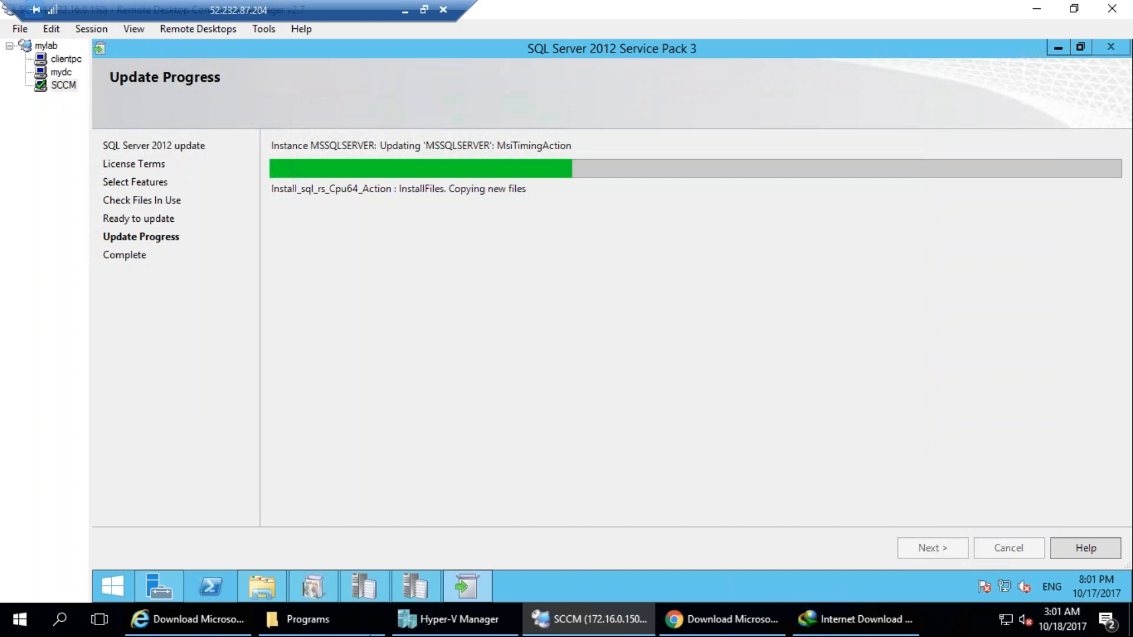
pyautogui.click(263, 593)
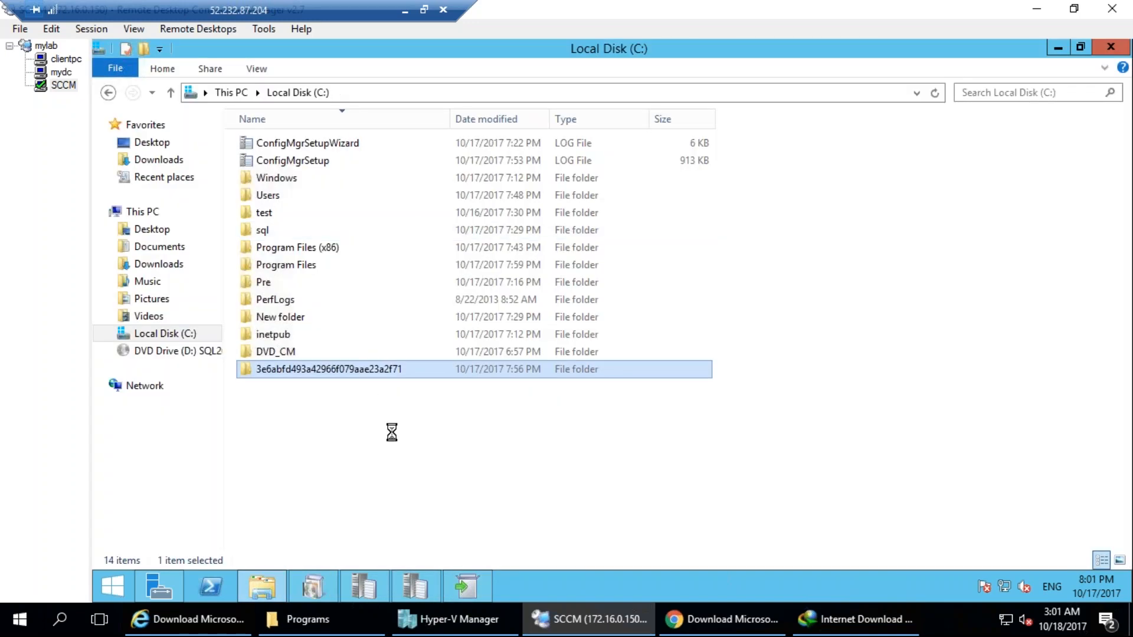
pyautogui.rightClick(374, 426)
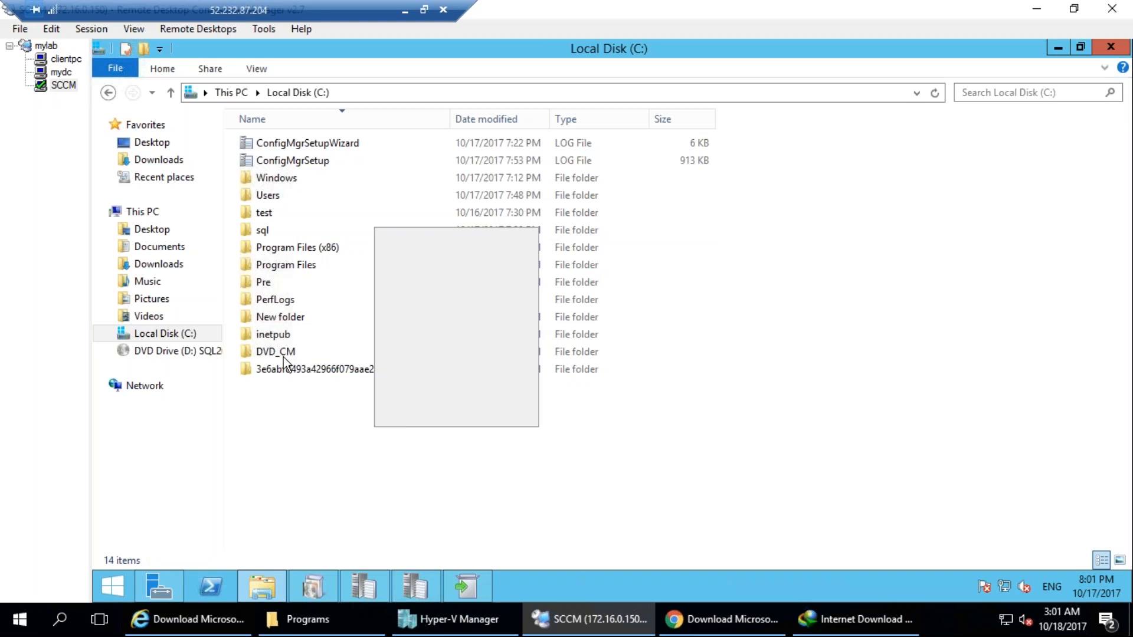
pyautogui.click(263, 231)
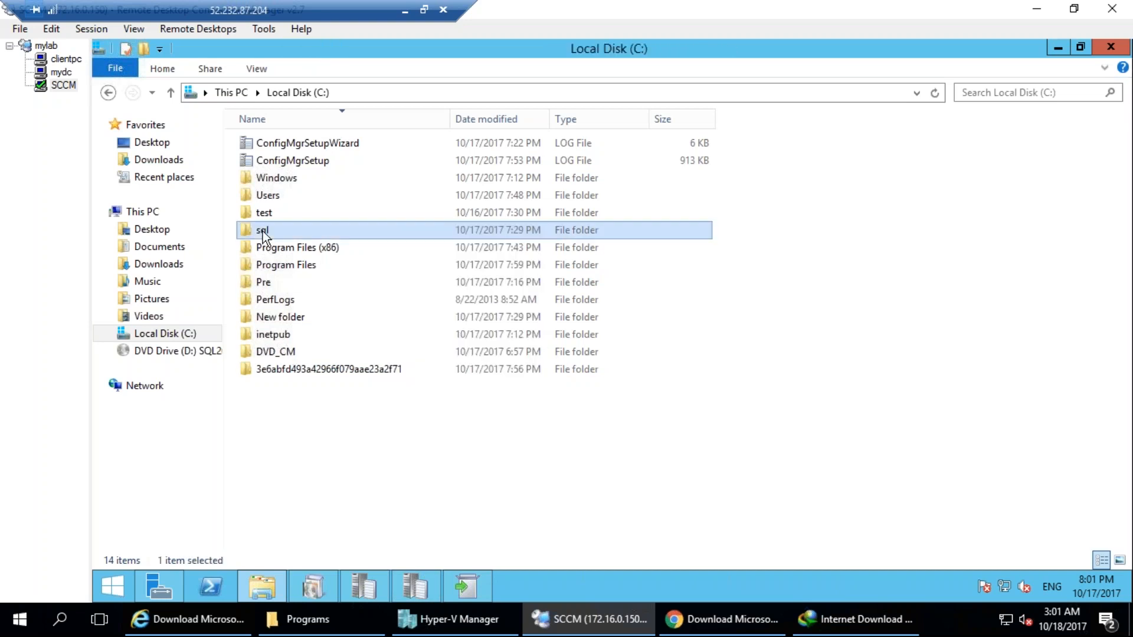
pyautogui.doubleClick(263, 231)
pyautogui.rightClick(322, 275)
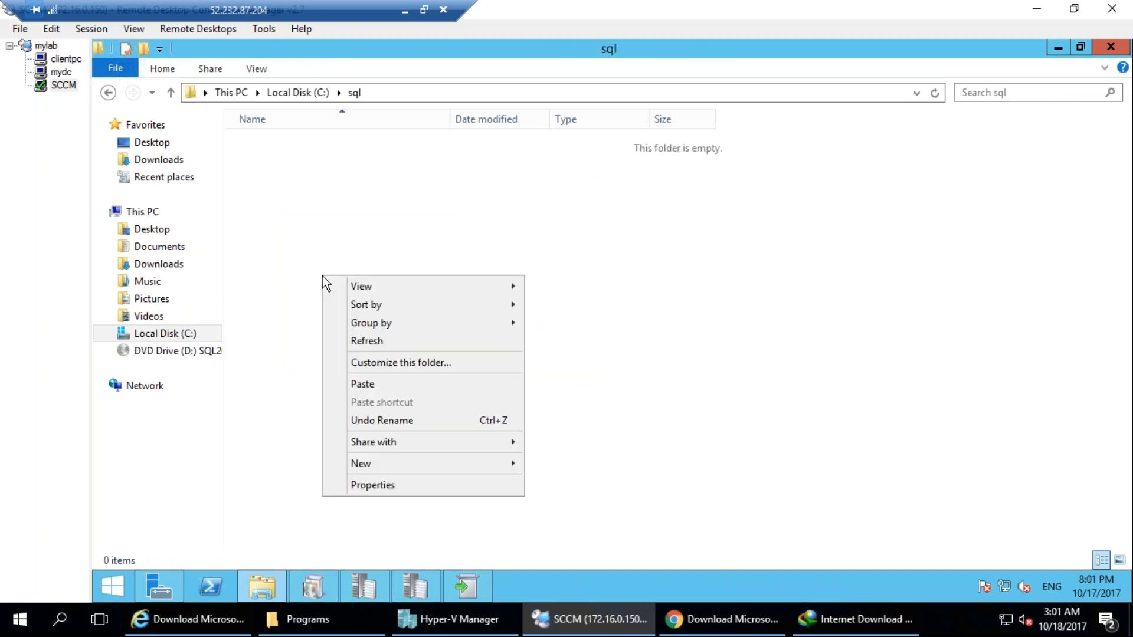
pyautogui.click(367, 385)
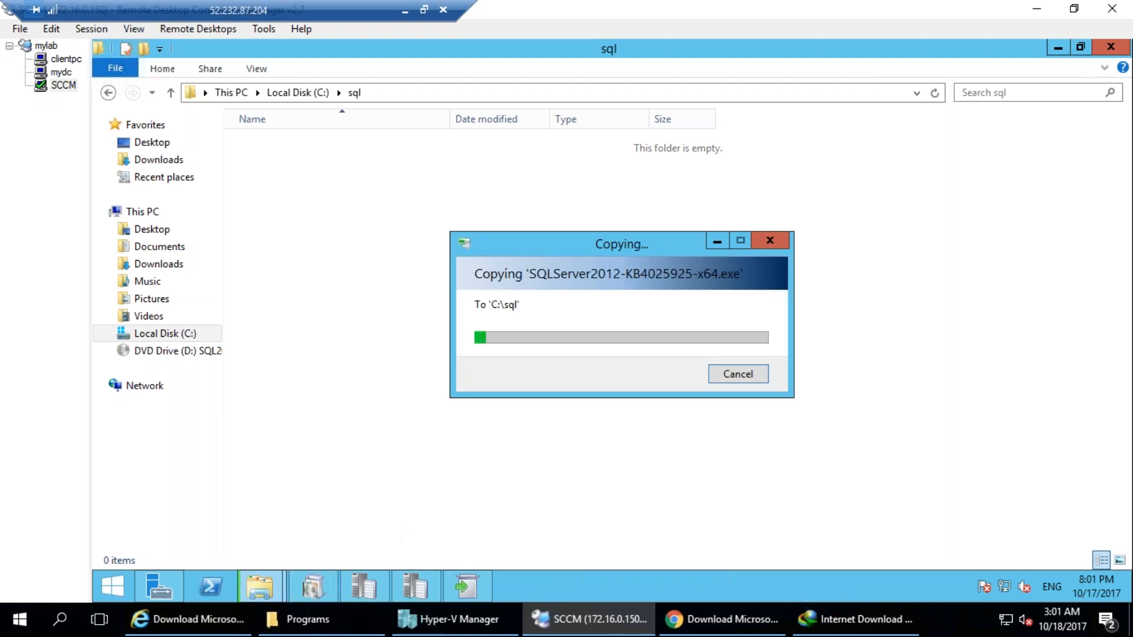
pyautogui.click(330, 620)
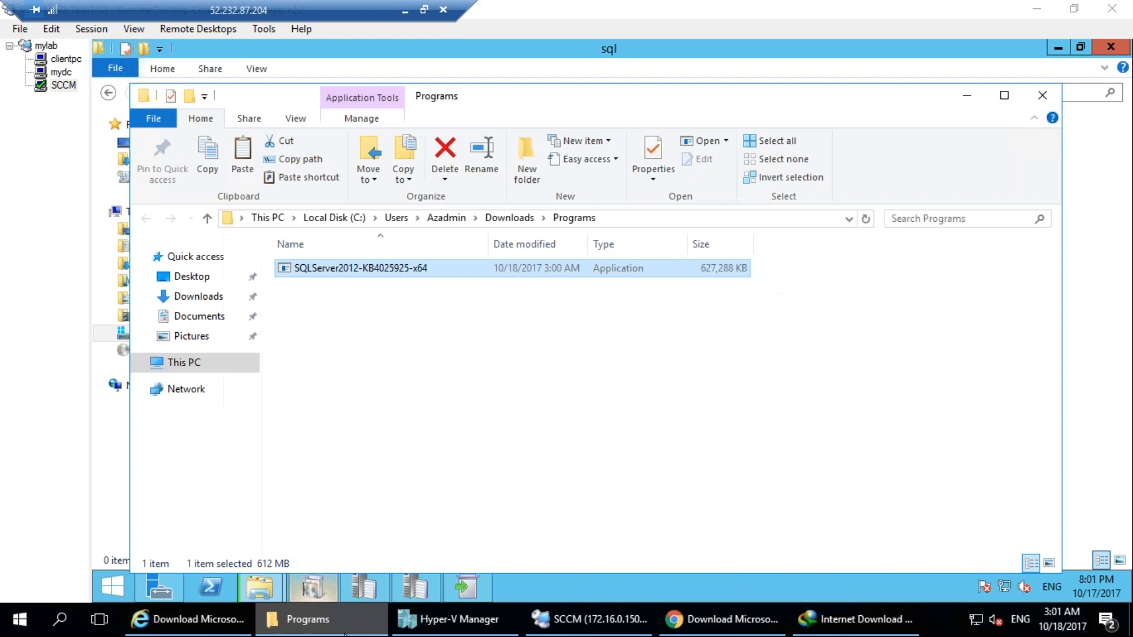
pyautogui.click(534, 616)
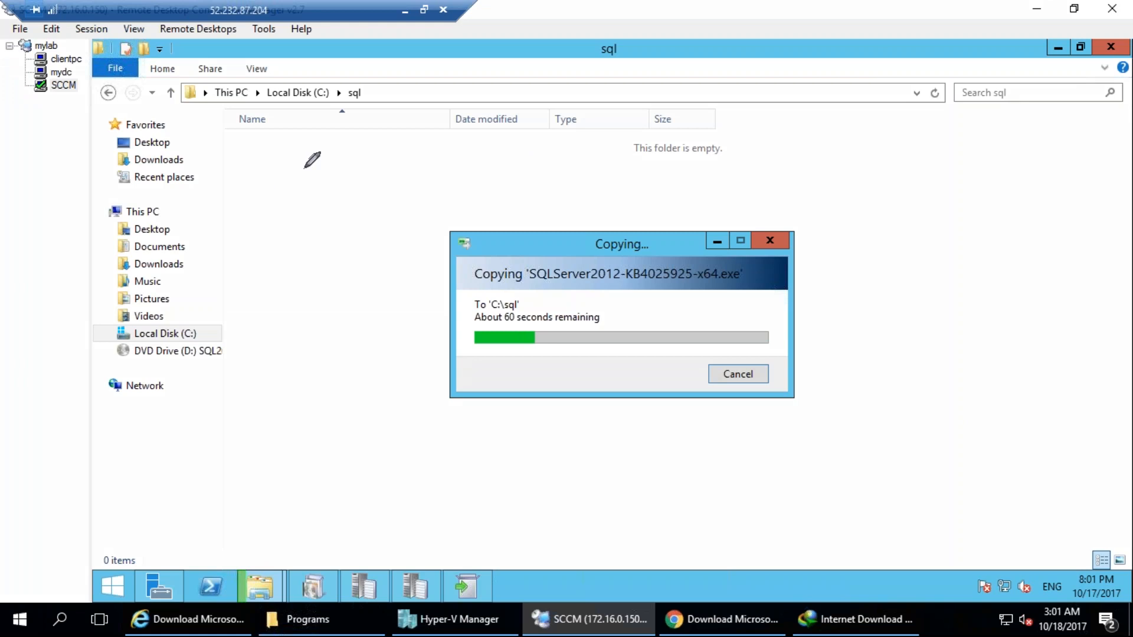
pyautogui.moveTo(201, 243); pyautogui.dragTo(200, 246)
pyautogui.moveTo(267, 229); pyautogui.dragTo(256, 225)
pyautogui.moveTo(310, 197)
pyautogui.mouseDown()
pyautogui.moveTo(307, 229)
pyautogui.moveTo(303, 188)
pyautogui.mouseUp()
pyautogui.moveTo(371, 174); pyautogui.dragTo(403, 155)
pyautogui.moveTo(254, 288); pyautogui.dragTo(277, 314)
pyautogui.moveTo(276, 281); pyautogui.dragTo(313, 319)
pyautogui.moveTo(318, 225); pyautogui.dragTo(357, 263)
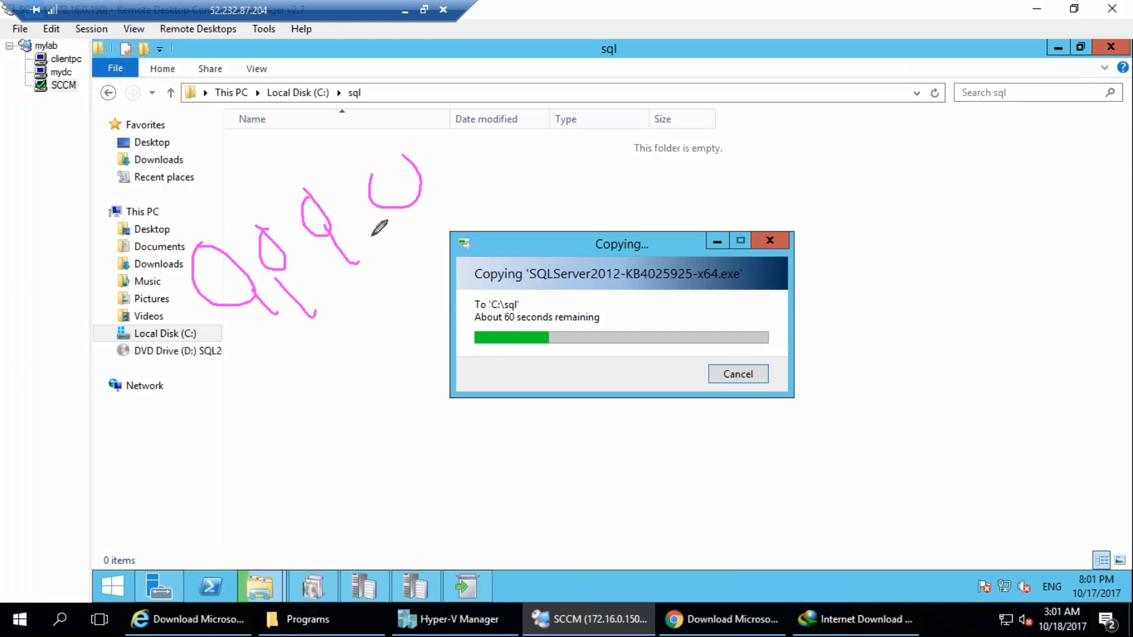
pyautogui.moveTo(398, 202); pyautogui.dragTo(421, 243)
pyautogui.moveTo(266, 329); pyautogui.dragTo(295, 320)
pyautogui.moveTo(308, 324); pyautogui.dragTo(380, 262)
pyautogui.moveTo(413, 255); pyautogui.dragTo(425, 241)
pyautogui.moveTo(427, 163)
pyautogui.mouseDown()
pyautogui.moveTo(569, 347)
pyautogui.moveTo(376, 118)
pyautogui.mouseUp()
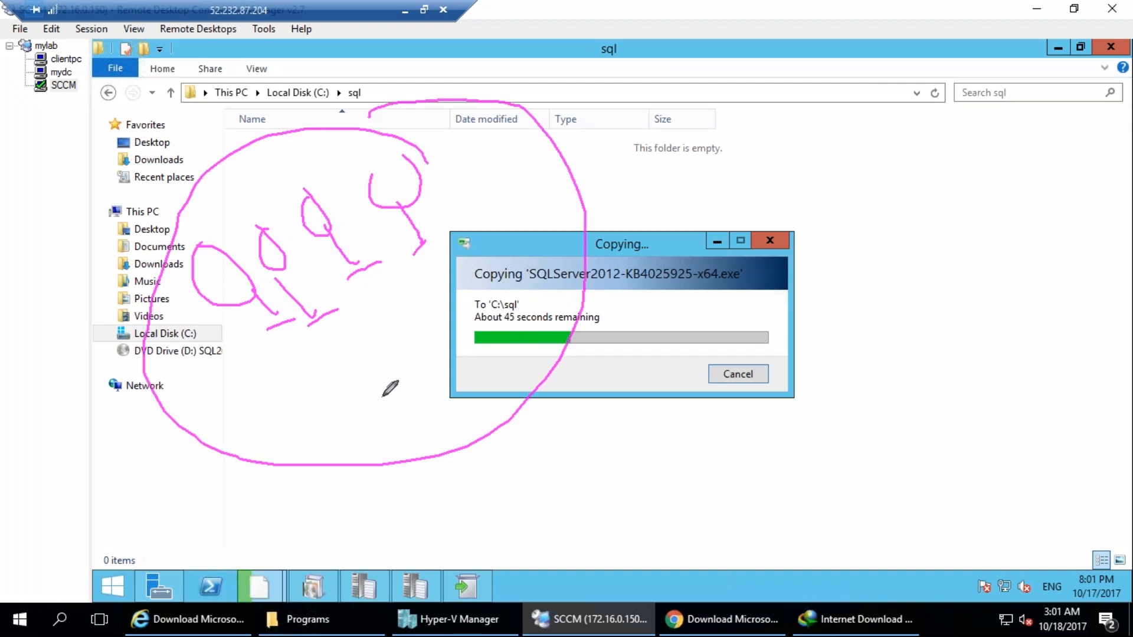
pyautogui.click(1032, 353)
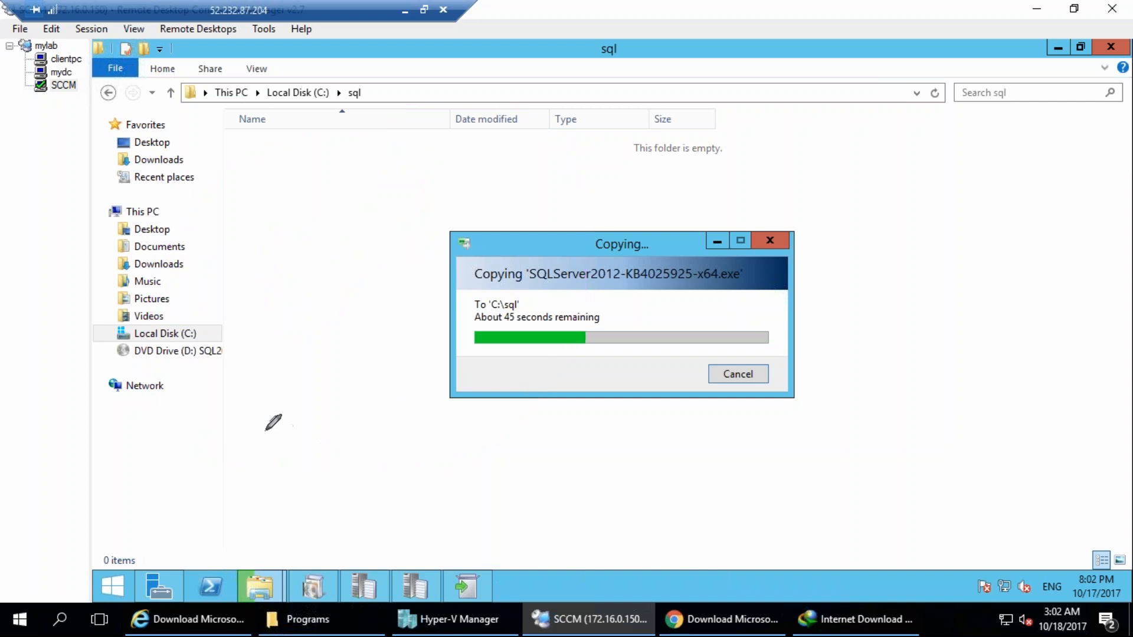
pyautogui.moveTo(231, 349); pyautogui.dragTo(170, 488)
pyautogui.moveTo(213, 518)
pyautogui.mouseDown()
pyautogui.moveTo(453, 372)
pyautogui.moveTo(171, 368)
pyautogui.mouseUp()
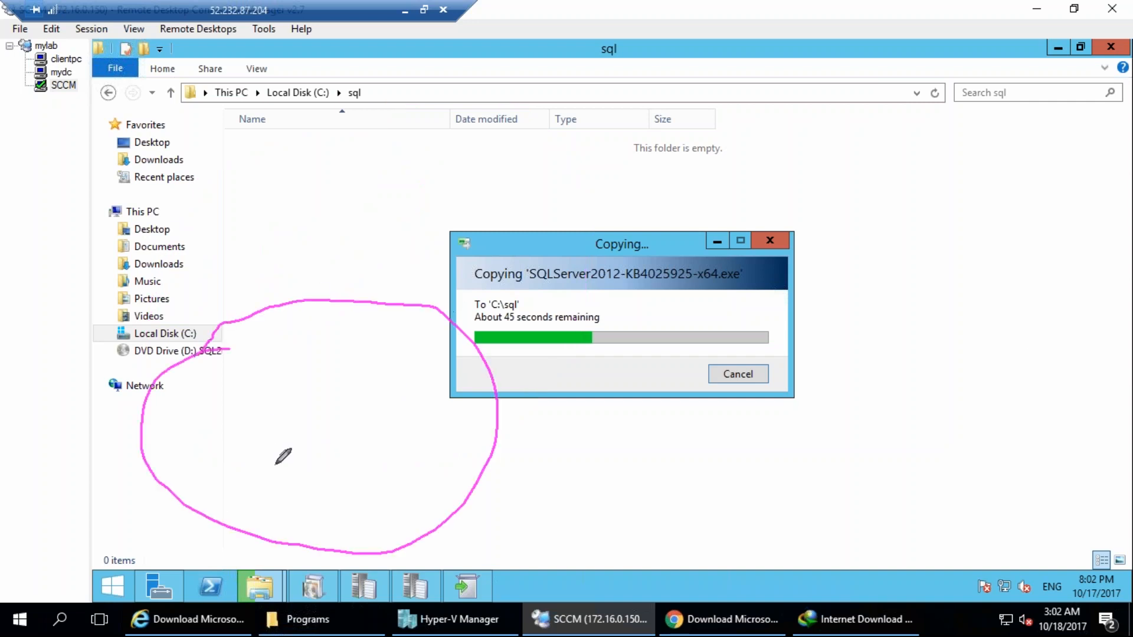
pyautogui.moveTo(258, 470); pyautogui.dragTo(243, 518)
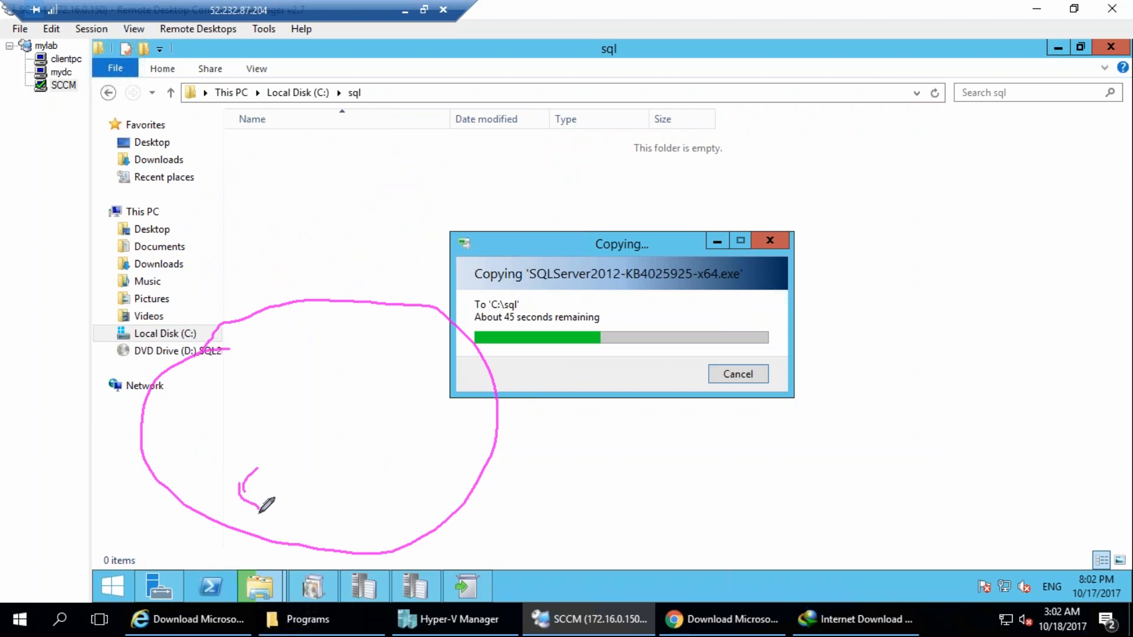
pyautogui.moveTo(224, 466); pyautogui.dragTo(255, 461)
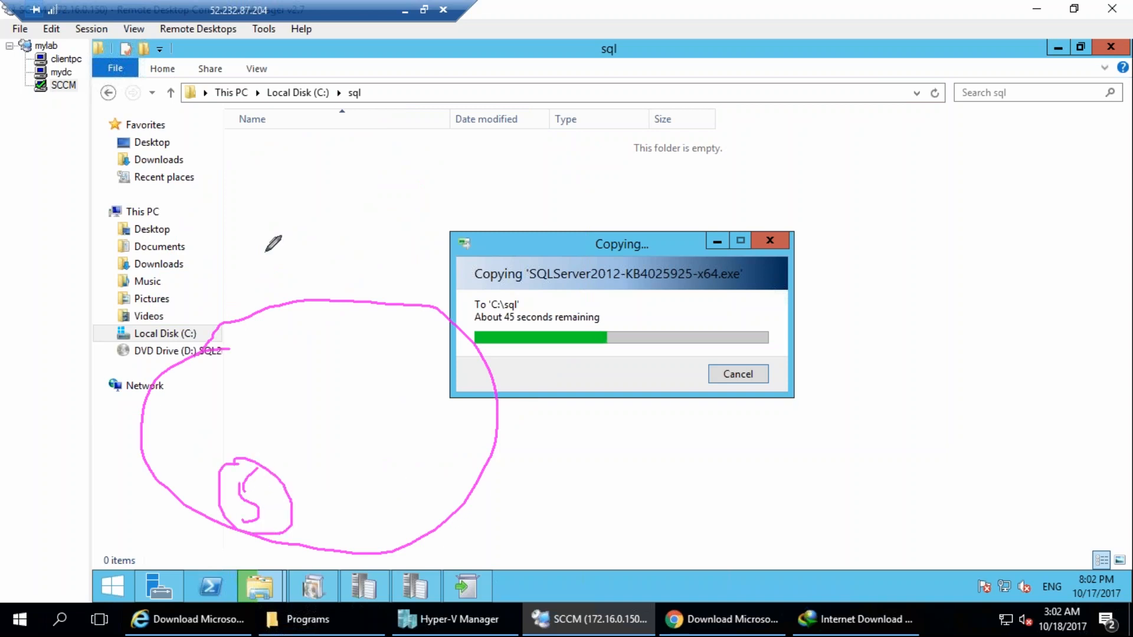
pyautogui.moveTo(396, 118)
pyautogui.mouseDown()
pyautogui.moveTo(417, 167)
pyautogui.moveTo(437, 143)
pyautogui.mouseUp()
pyautogui.moveTo(409, 75); pyautogui.dragTo(499, 112)
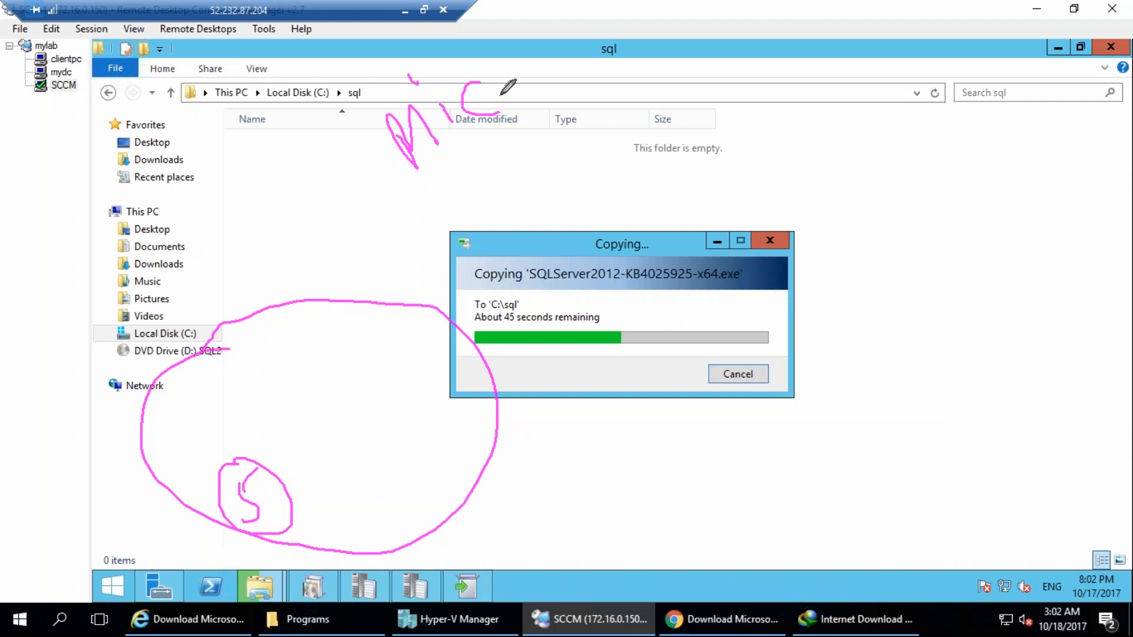
pyautogui.moveTo(500, 153); pyautogui.dragTo(502, 179)
pyautogui.moveTo(565, 154)
pyautogui.mouseDown()
pyautogui.moveTo(573, 198)
pyautogui.moveTo(620, 201)
pyautogui.moveTo(721, 147)
pyautogui.moveTo(756, 109)
pyautogui.moveTo(817, 108)
pyautogui.mouseUp()
pyautogui.moveTo(658, 216)
pyautogui.mouseDown()
pyautogui.moveTo(753, 177)
pyautogui.moveTo(814, 121)
pyautogui.mouseUp()
pyautogui.moveTo(807, 66)
pyautogui.mouseDown()
pyautogui.moveTo(475, 156)
pyautogui.moveTo(701, 83)
pyautogui.mouseUp()
pyautogui.moveTo(360, 447)
pyautogui.mouseDown()
pyautogui.moveTo(347, 473)
pyautogui.moveTo(363, 501)
pyautogui.mouseUp()
pyautogui.moveTo(394, 424)
pyautogui.mouseDown()
pyautogui.moveTo(392, 458)
pyautogui.moveTo(414, 490)
pyautogui.mouseUp()
pyautogui.moveTo(354, 522)
pyautogui.mouseDown()
pyautogui.moveTo(397, 517)
pyautogui.moveTo(442, 476)
pyautogui.mouseUp()
pyautogui.moveTo(436, 381); pyautogui.dragTo(440, 378)
pyautogui.moveTo(461, 409); pyautogui.dragTo(480, 457)
pyautogui.moveTo(352, 457); pyautogui.dragTo(340, 415)
pyautogui.moveTo(376, 452); pyautogui.dragTo(357, 386)
pyautogui.moveTo(393, 353); pyautogui.dragTo(423, 421)
pyautogui.moveTo(436, 333); pyautogui.dragTo(459, 378)
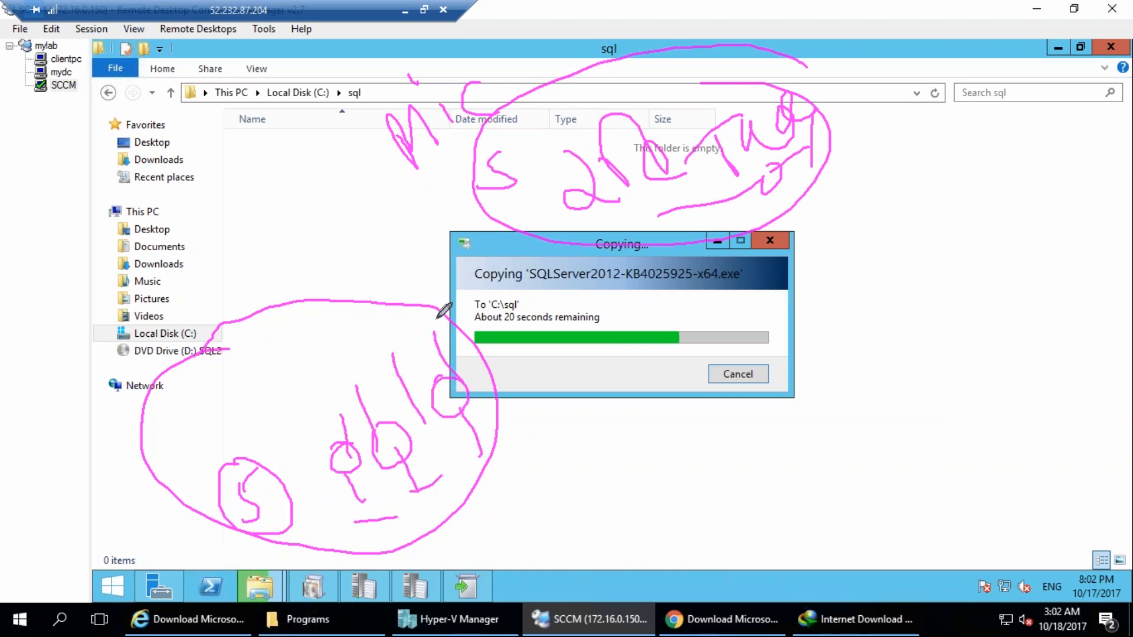
pyautogui.moveTo(643, 1); pyautogui.dragTo(466, 101)
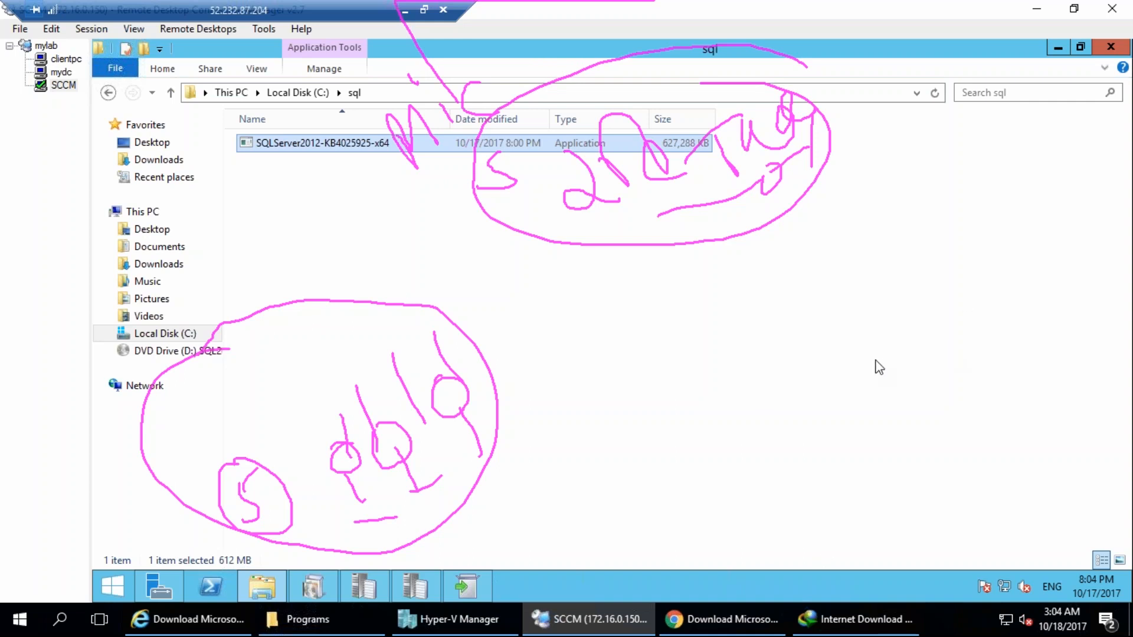
# Close the completed SQL Server 2012 Service Pack 3 wizard and launch SQLServer2012-KB4025925-x64 from C:\sql.
pyautogui.click(463, 586)
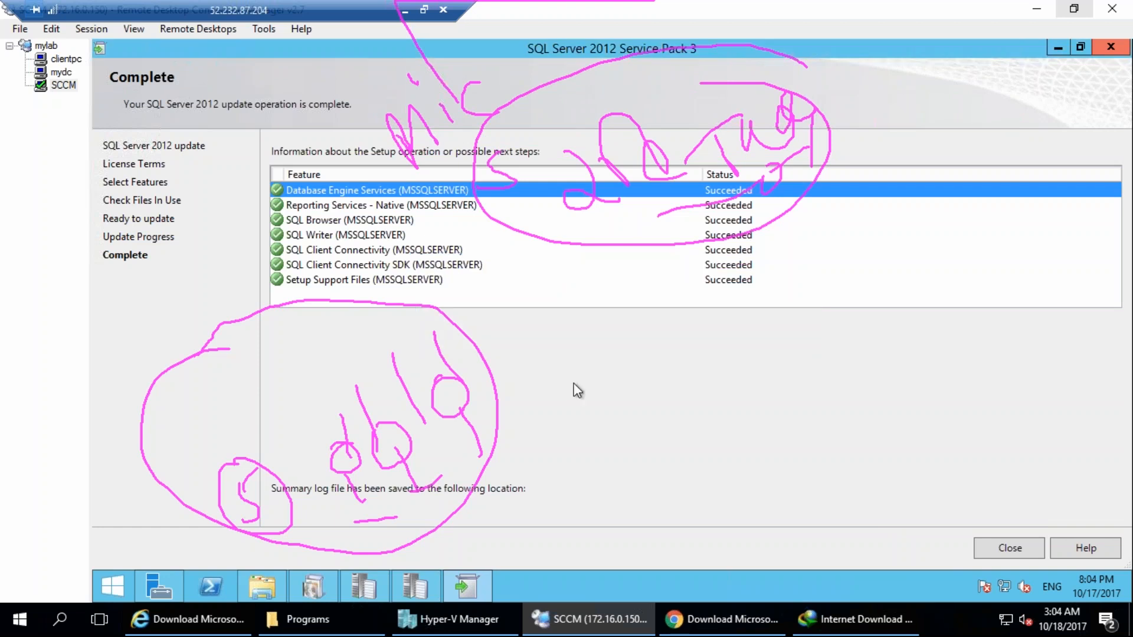
pyautogui.click(1009, 549)
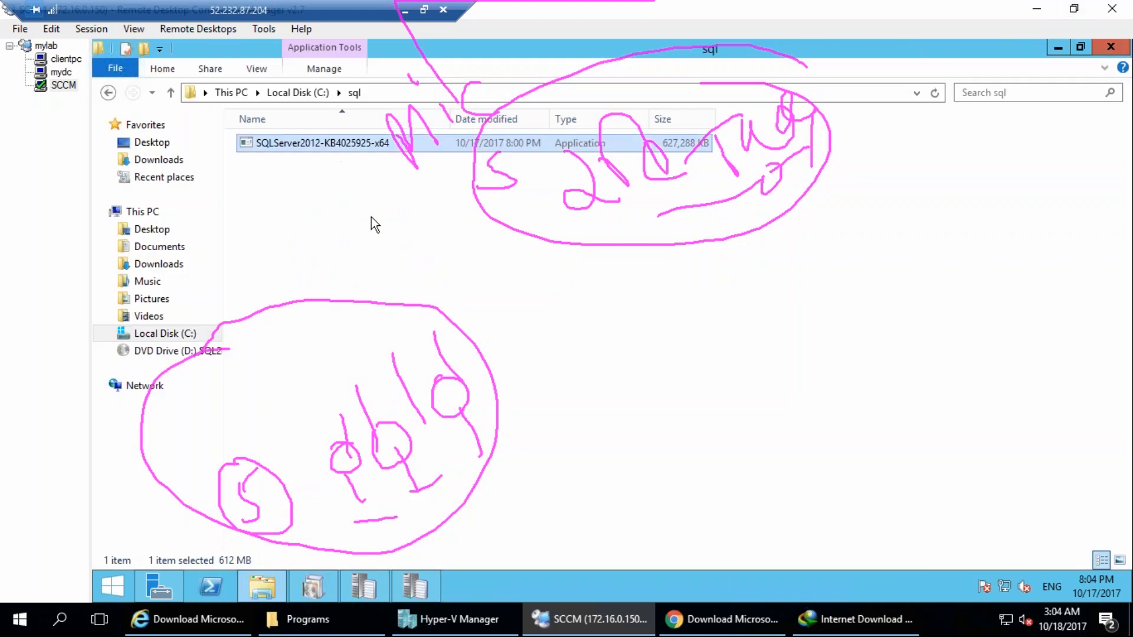
pyautogui.doubleClick(371, 148)
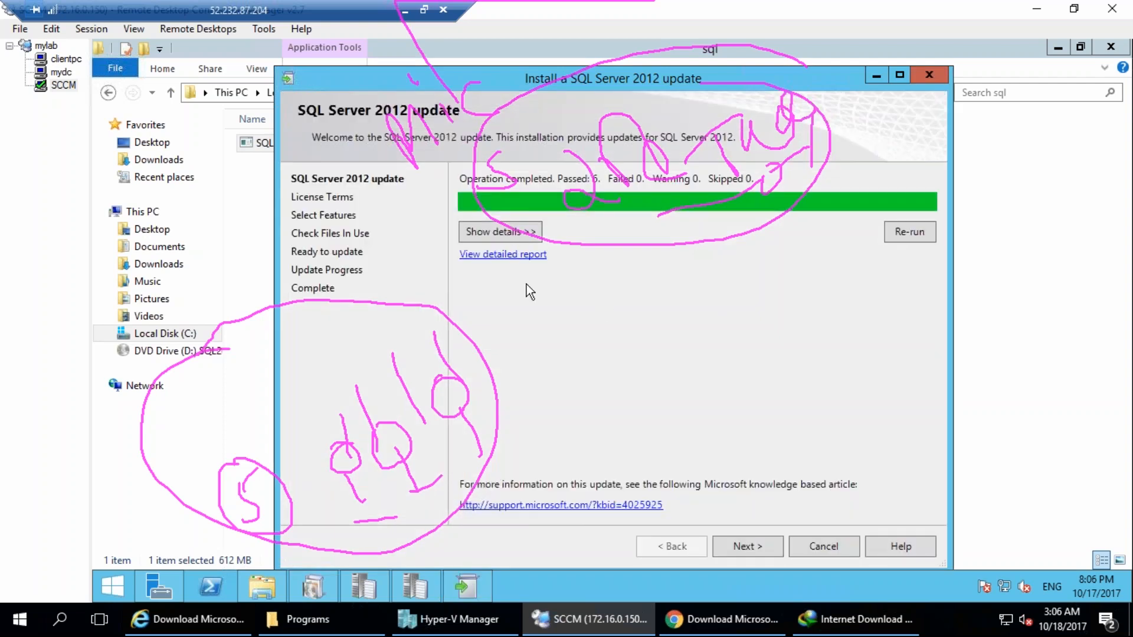
# Show the update's rule check details and accept the license terms without sending feature usage data to Microsoft.
pyautogui.click(503, 233)
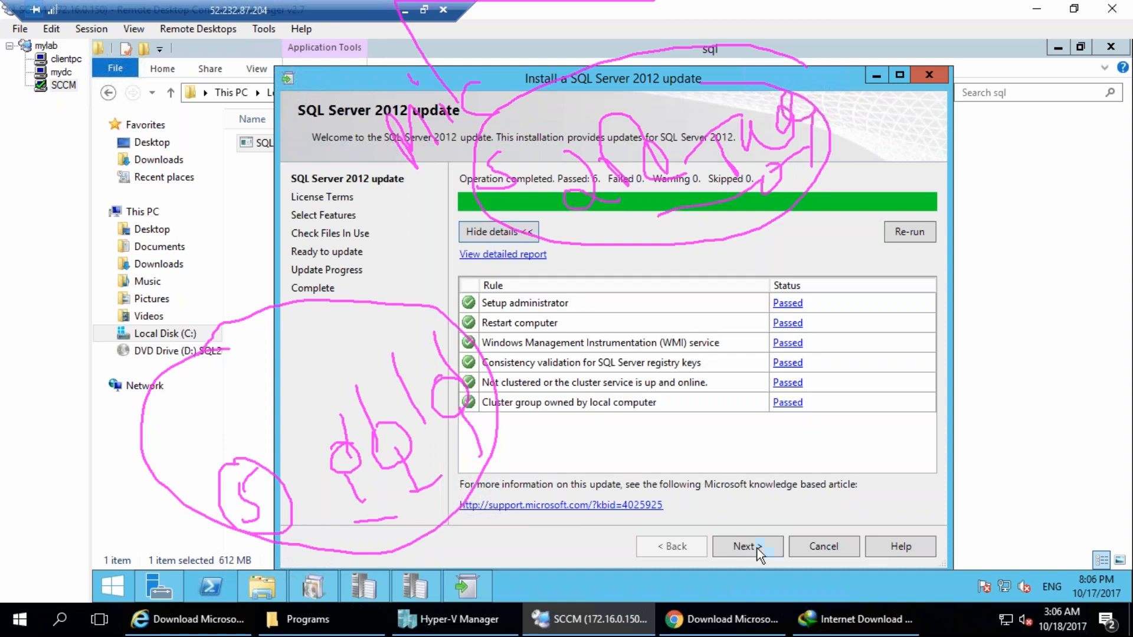
pyautogui.click(759, 549)
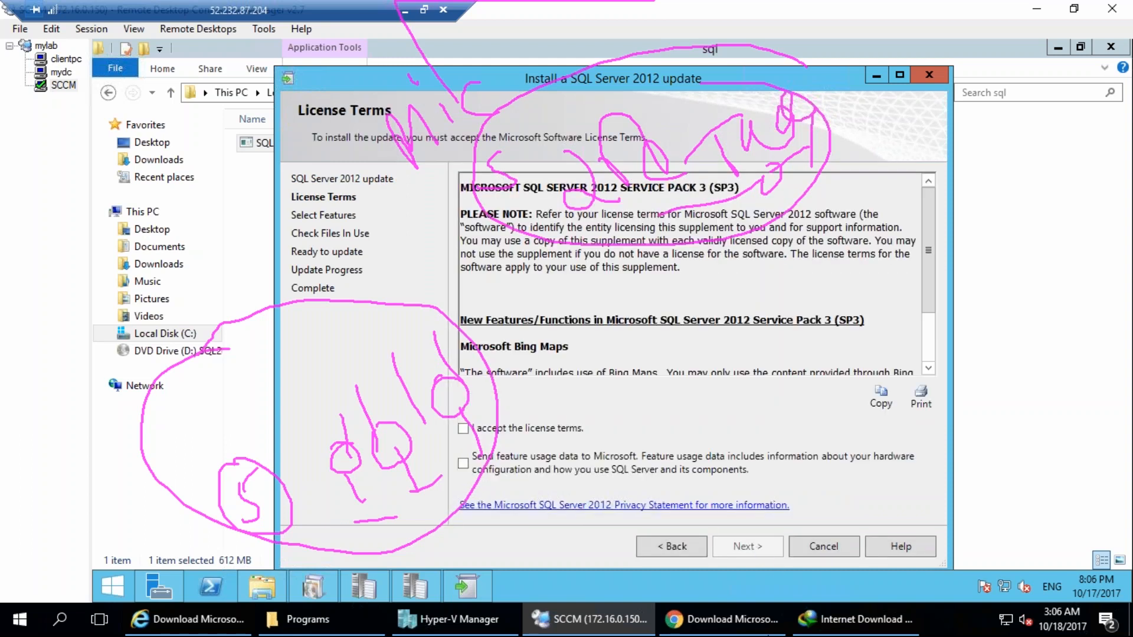
pyautogui.click(528, 421)
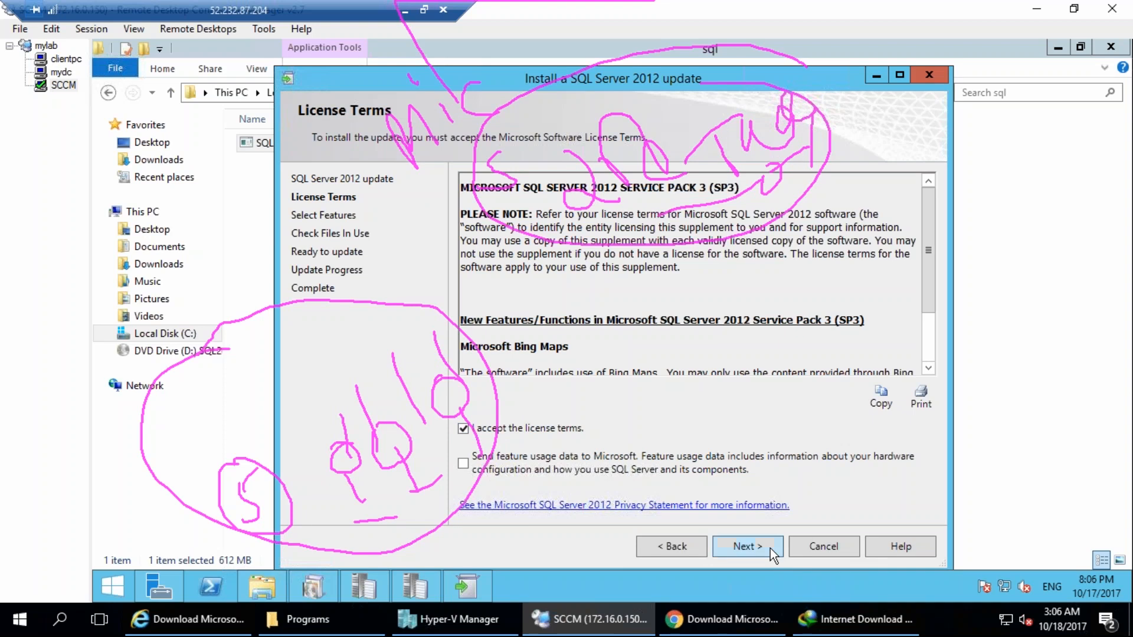
pyautogui.click(770, 548)
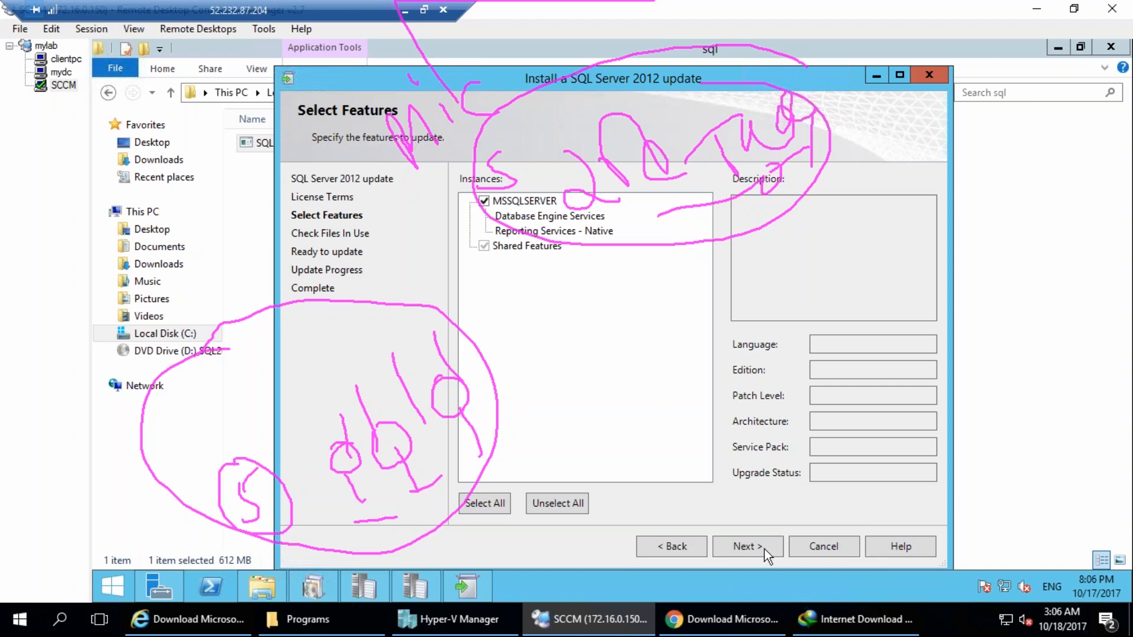
# Keep the MSSQLSERVER instance and shared features selected, pass the files-in-use check, and start the update.
pyautogui.click(748, 547)
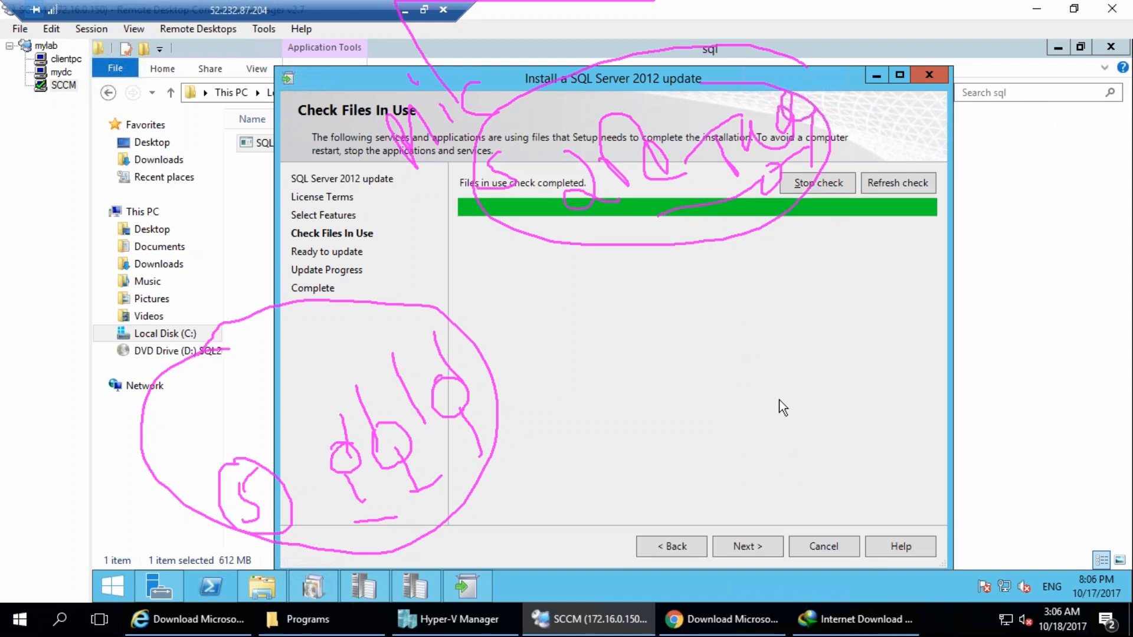
pyautogui.click(747, 547)
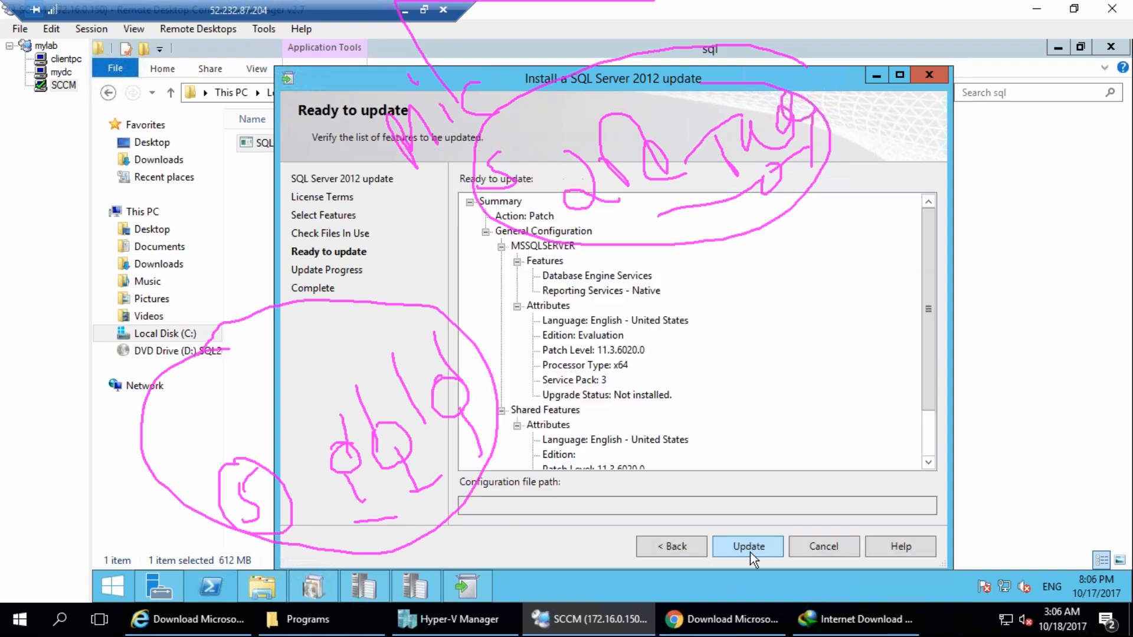
pyautogui.click(748, 551)
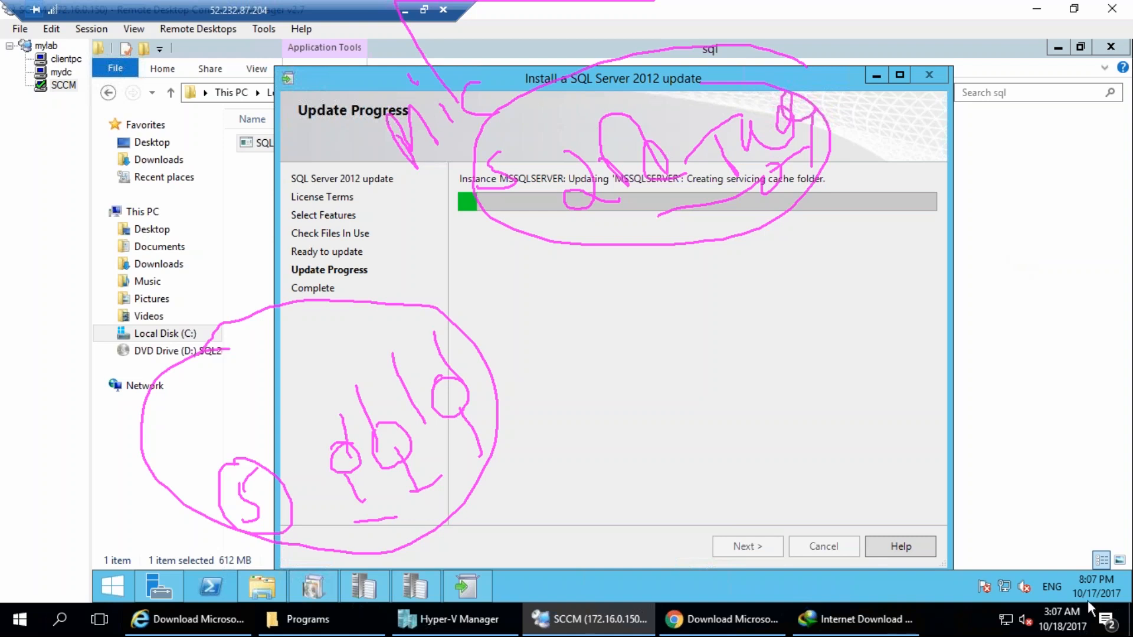
pyautogui.click(1068, 630)
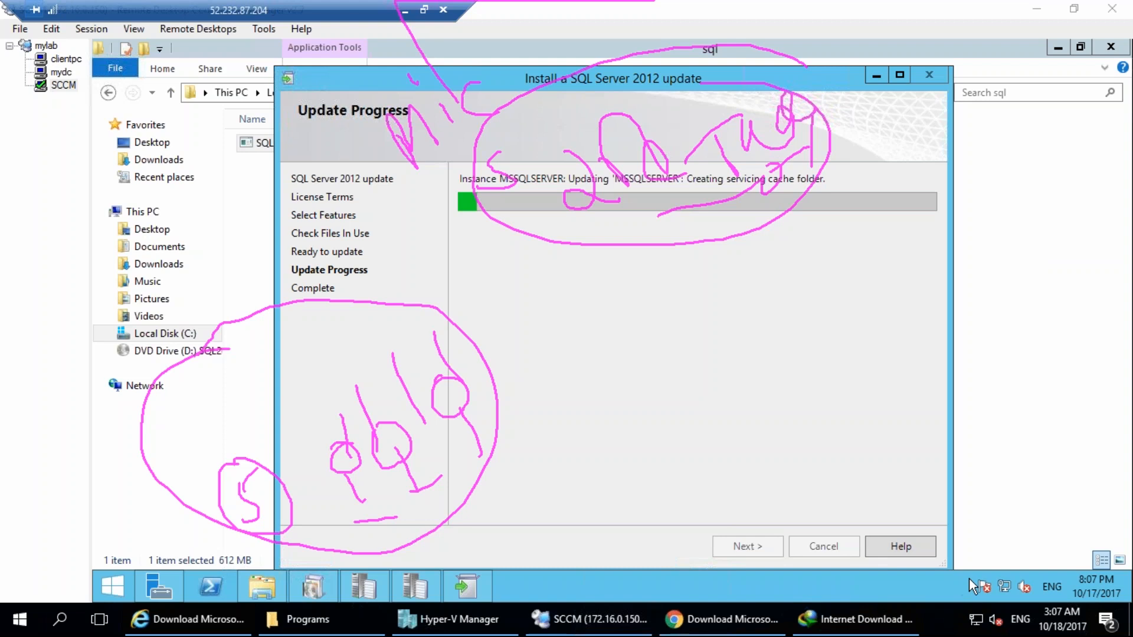
pyautogui.click(754, 418)
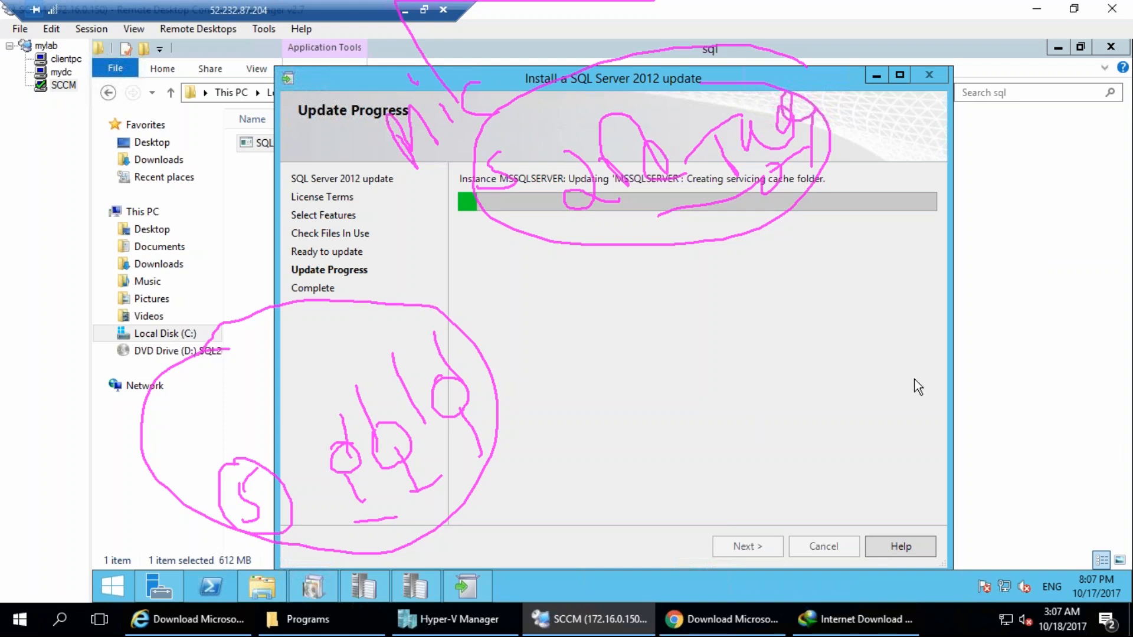
pyautogui.click(1062, 618)
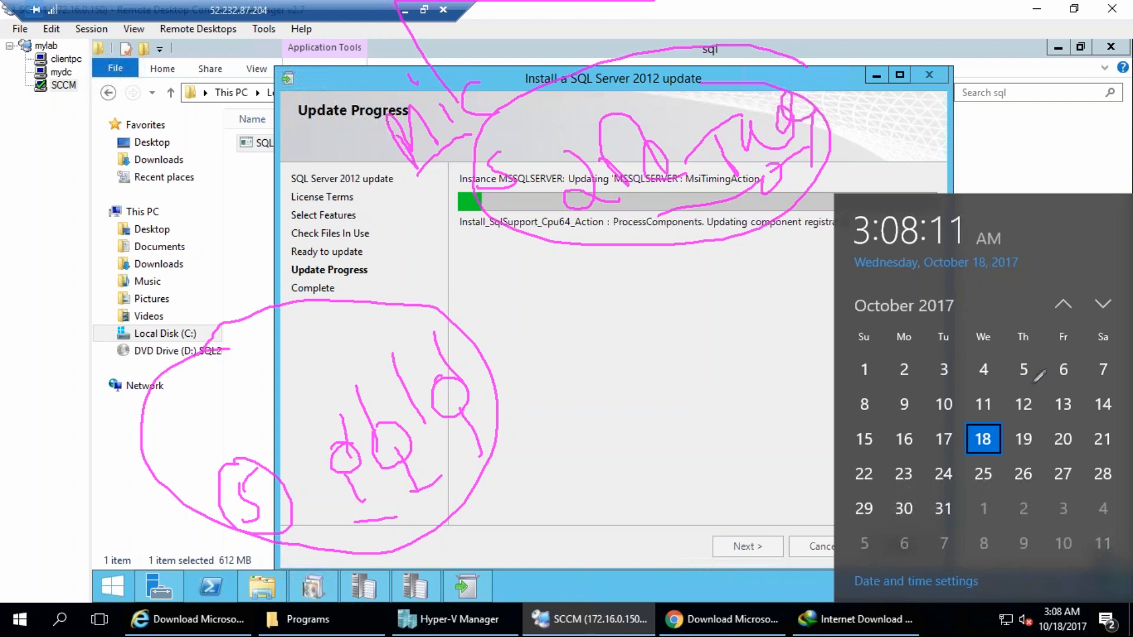
pyautogui.moveTo(928, 360)
pyautogui.mouseDown()
pyautogui.moveTo(966, 380)
pyautogui.moveTo(927, 390)
pyautogui.moveTo(951, 387)
pyautogui.mouseUp()
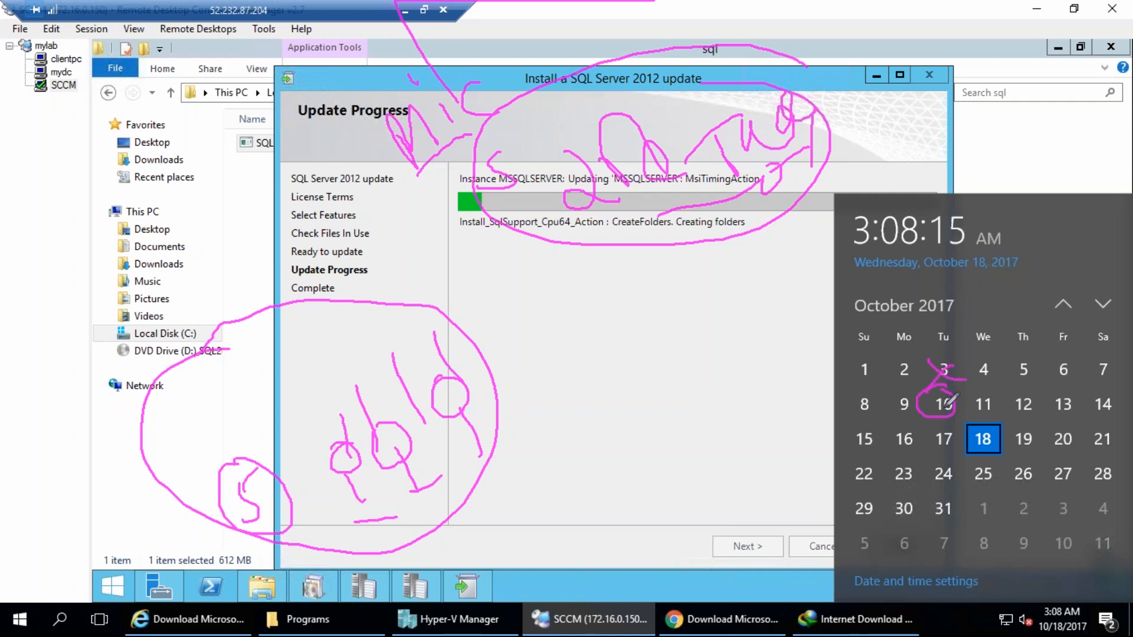
pyautogui.moveTo(959, 385)
pyautogui.mouseDown()
pyautogui.moveTo(1019, 248)
pyautogui.moveTo(1024, 267)
pyautogui.mouseUp()
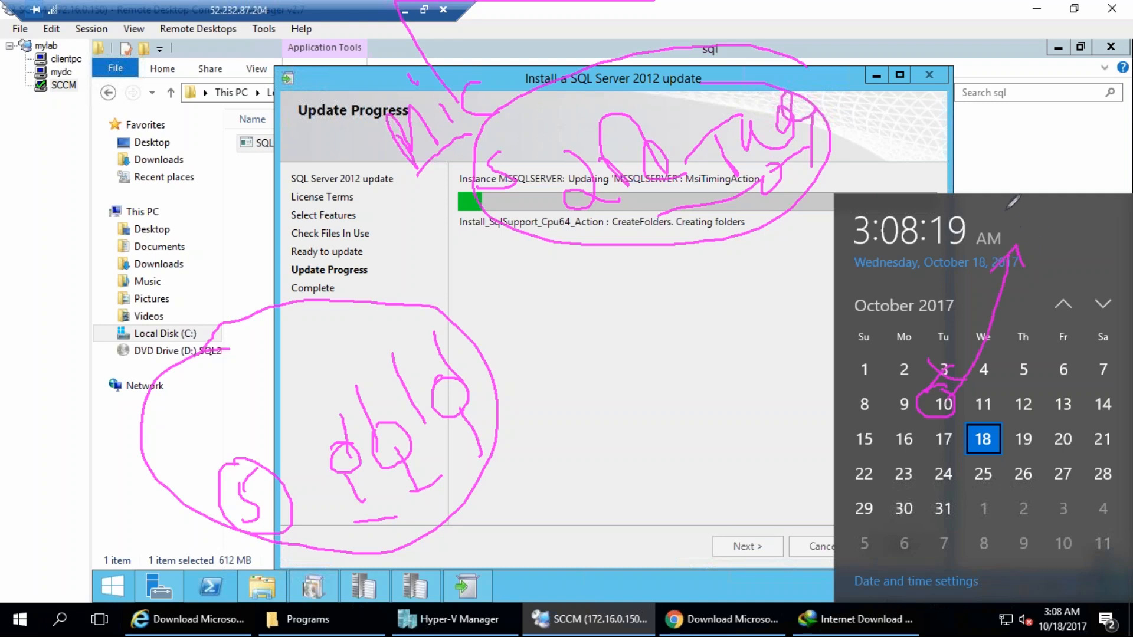
pyautogui.moveTo(1024, 207); pyautogui.dragTo(1054, 199)
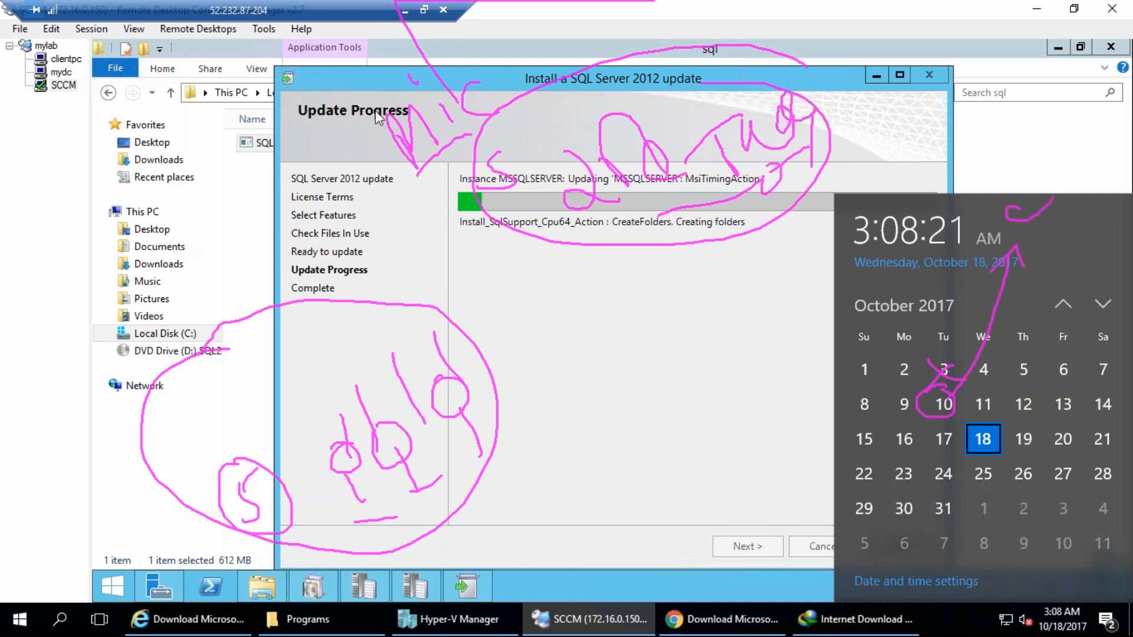
pyautogui.moveTo(321, 430); pyautogui.dragTo(379, 403)
pyautogui.moveTo(402, 380); pyautogui.dragTo(418, 358)
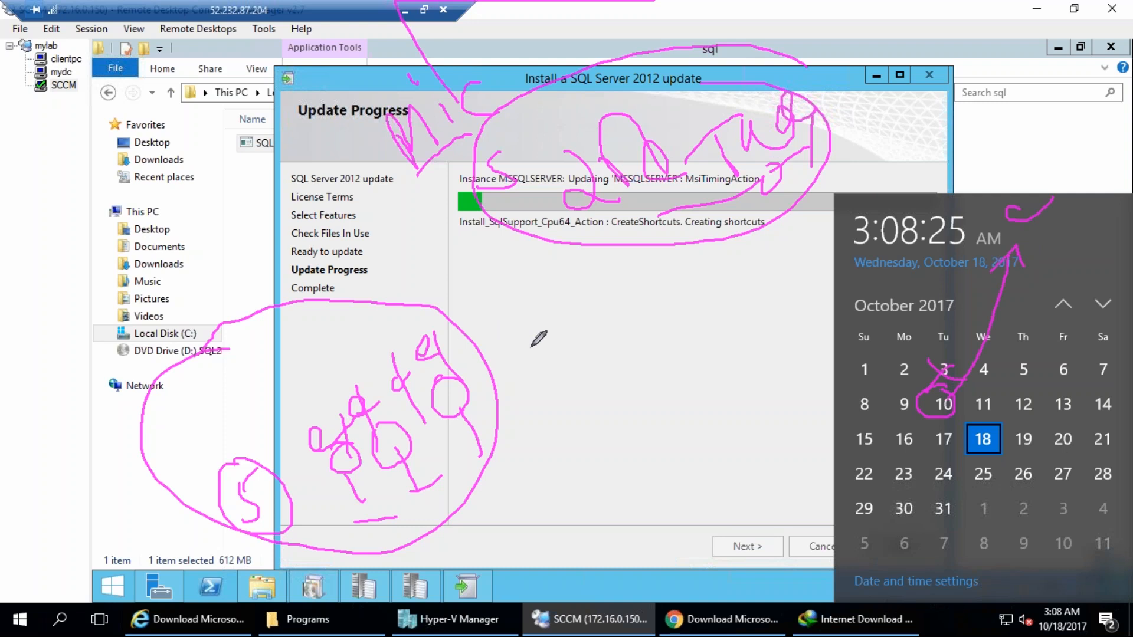
pyautogui.moveTo(524, 352); pyautogui.dragTo(519, 406)
pyautogui.moveTo(524, 353)
pyautogui.mouseDown()
pyautogui.moveTo(562, 348)
pyautogui.moveTo(584, 376)
pyautogui.moveTo(566, 395)
pyautogui.mouseUp()
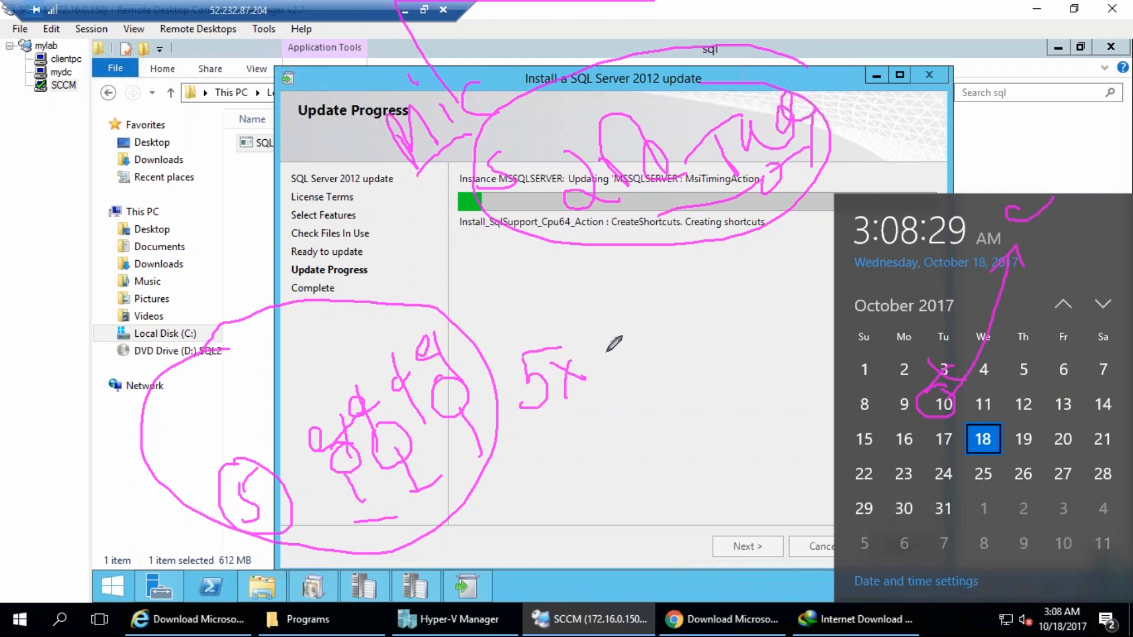
pyautogui.moveTo(596, 349); pyautogui.dragTo(619, 382)
pyautogui.moveTo(627, 335); pyautogui.dragTo(624, 331)
pyautogui.moveTo(626, 378)
pyautogui.mouseDown()
pyautogui.moveTo(684, 307)
pyautogui.moveTo(702, 306)
pyautogui.mouseUp()
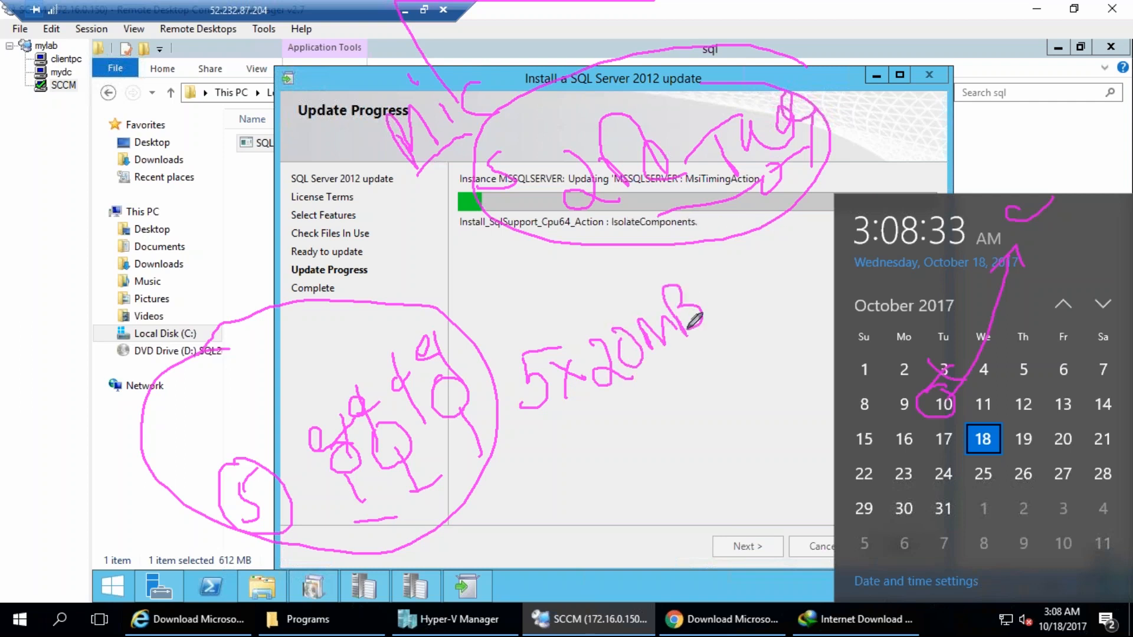
pyautogui.moveTo(525, 443); pyautogui.dragTo(735, 342)
pyautogui.moveTo(593, 438)
pyautogui.mouseDown()
pyautogui.moveTo(611, 465)
pyautogui.moveTo(652, 423)
pyautogui.moveTo(710, 410)
pyautogui.mouseUp()
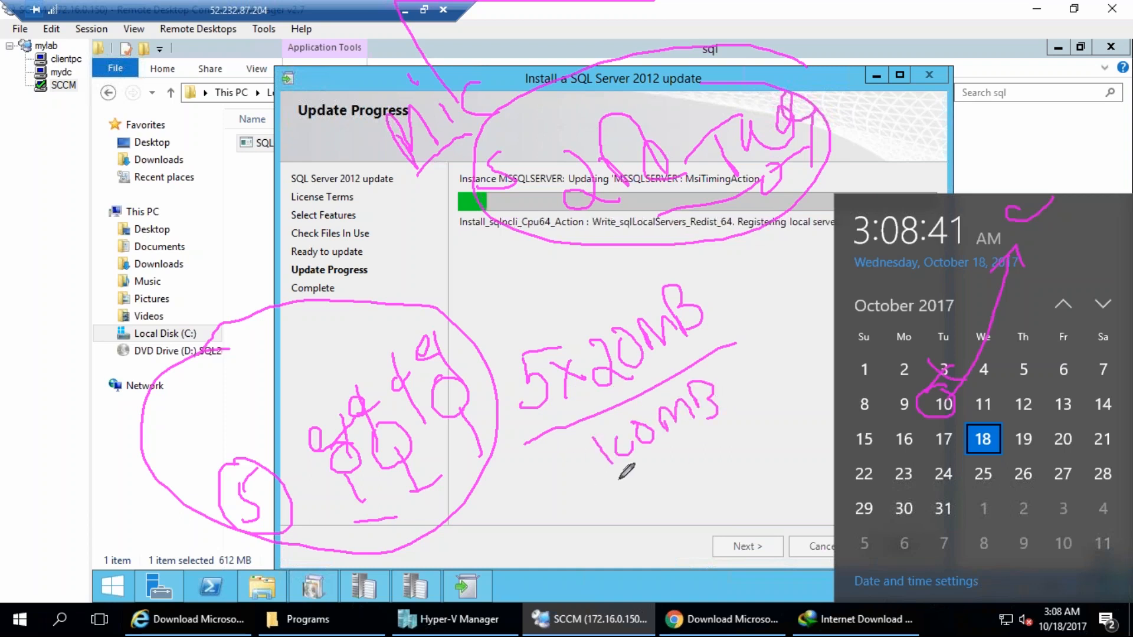
pyautogui.moveTo(611, 475)
pyautogui.mouseDown()
pyautogui.moveTo(507, 614)
pyautogui.moveTo(385, 534)
pyautogui.mouseUp()
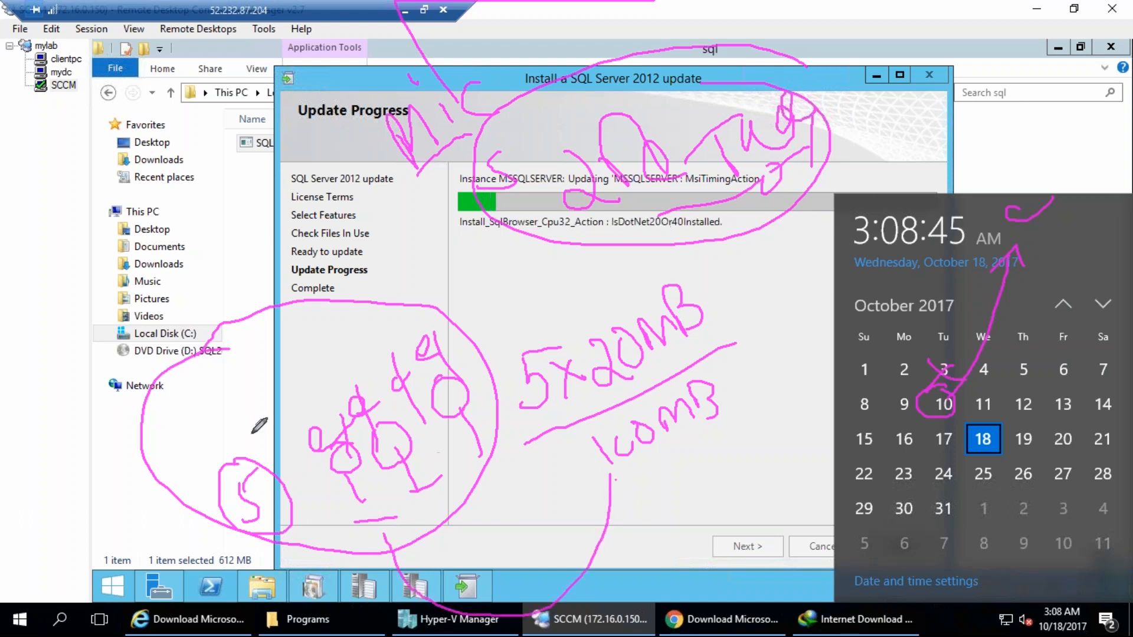
pyautogui.moveTo(620, 489)
pyautogui.mouseDown()
pyautogui.moveTo(724, 453)
pyautogui.moveTo(729, 436)
pyautogui.moveTo(723, 450)
pyautogui.mouseUp()
pyautogui.moveTo(236, 367); pyautogui.dragTo(268, 434)
pyautogui.moveTo(292, 360); pyautogui.dragTo(319, 377)
pyautogui.moveTo(327, 327)
pyautogui.mouseDown()
pyautogui.moveTo(357, 363)
pyautogui.moveTo(362, 354)
pyautogui.mouseUp()
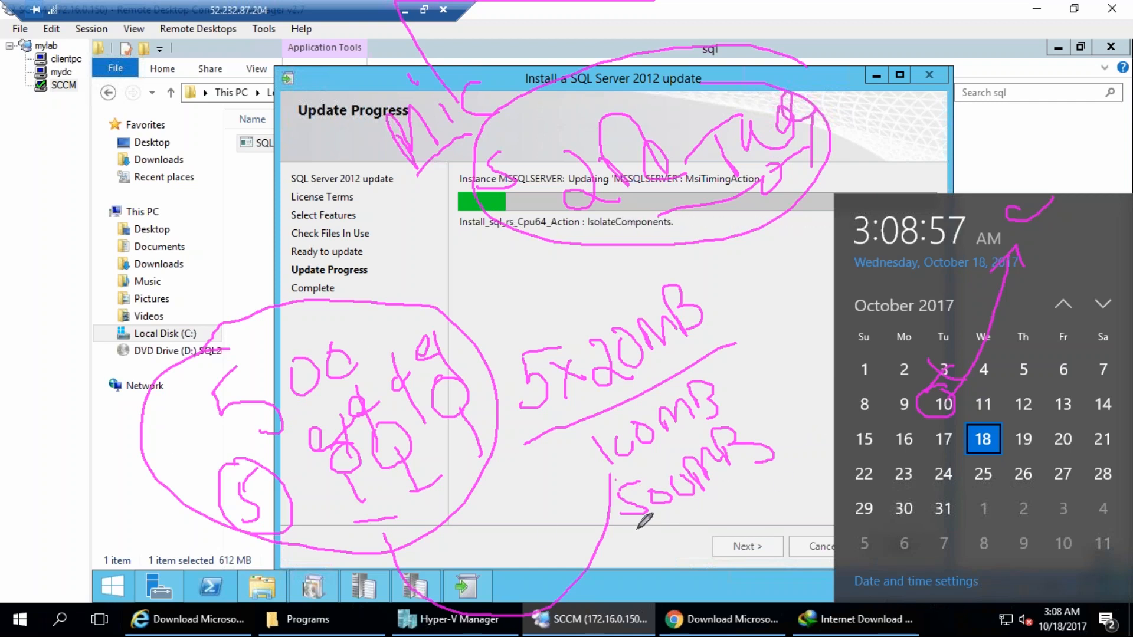
pyautogui.moveTo(640, 533)
pyautogui.mouseDown()
pyautogui.moveTo(721, 401)
pyautogui.moveTo(629, 514)
pyautogui.moveTo(675, 513)
pyautogui.mouseUp()
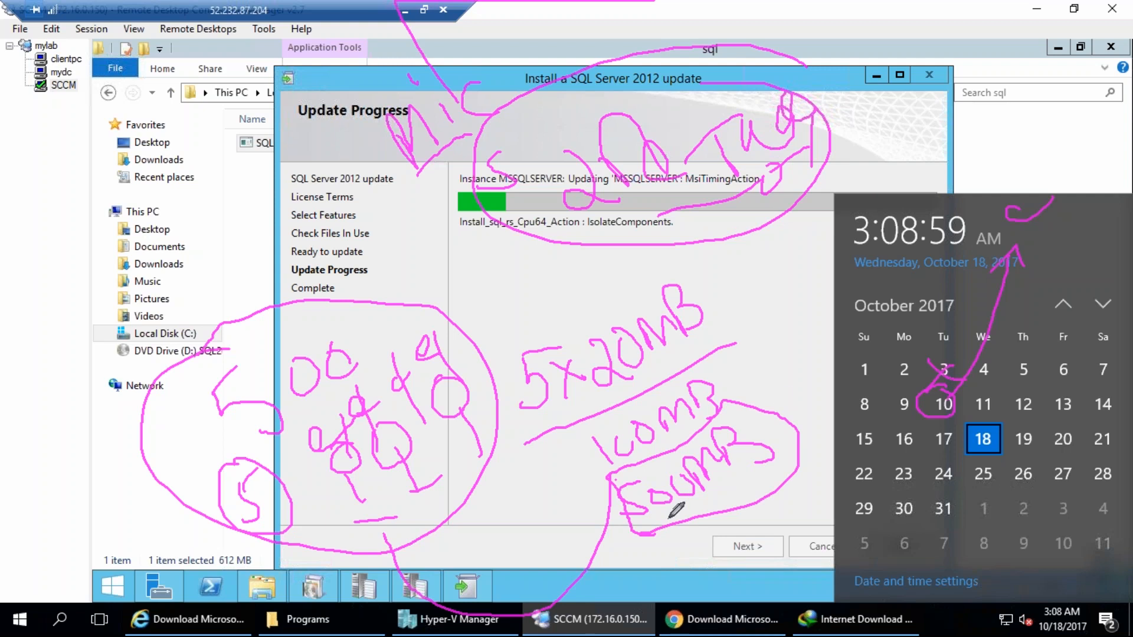
pyautogui.moveTo(780, 406); pyautogui.dragTo(795, 323)
pyautogui.moveTo(769, 402); pyautogui.dragTo(789, 406)
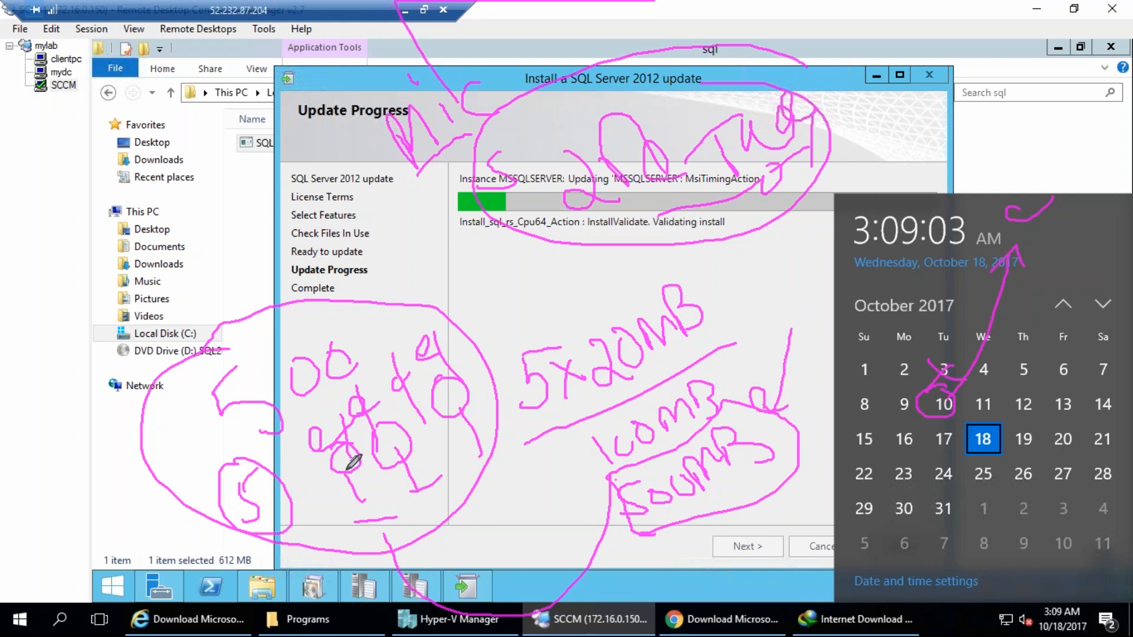
pyautogui.moveTo(429, 400)
pyautogui.mouseDown()
pyautogui.moveTo(468, 394)
pyautogui.moveTo(498, 444)
pyautogui.moveTo(513, 437)
pyautogui.mouseUp()
pyautogui.moveTo(371, 504)
pyautogui.mouseDown()
pyautogui.moveTo(334, 506)
pyautogui.moveTo(461, 471)
pyautogui.mouseUp()
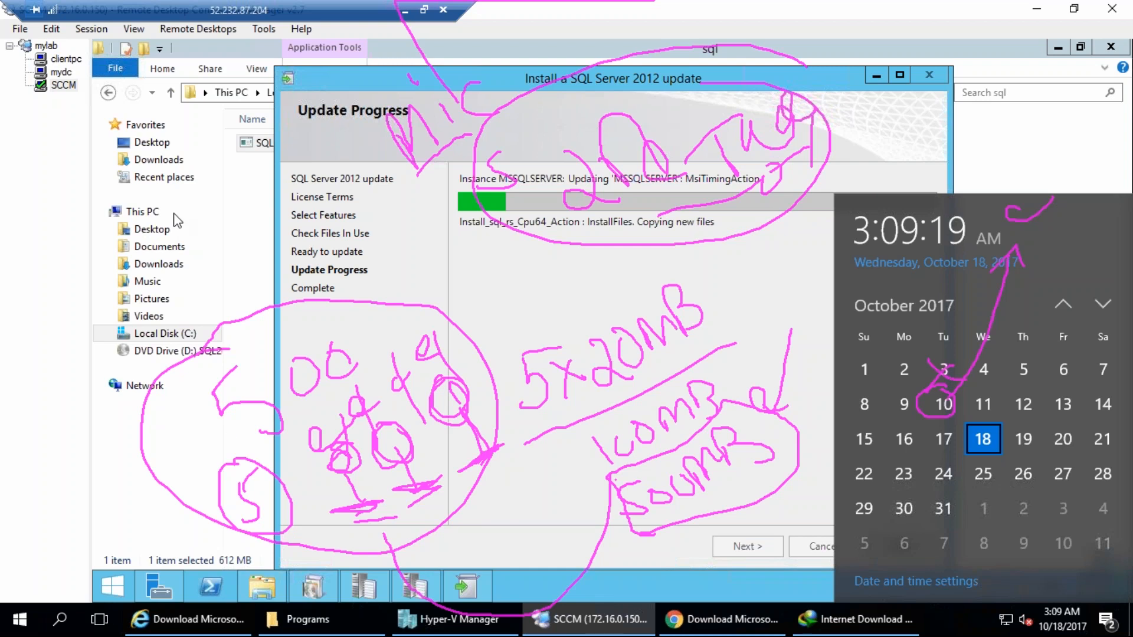
pyautogui.press('Escape')
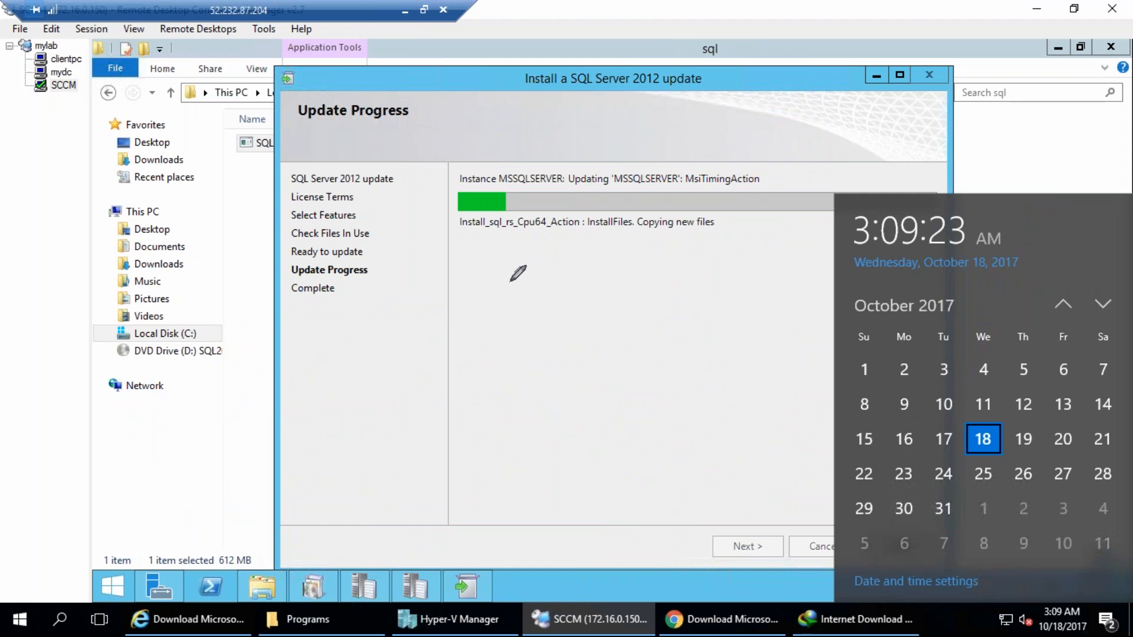
pyautogui.moveTo(453, 94)
pyautogui.mouseDown()
pyautogui.moveTo(741, 86)
pyautogui.moveTo(602, 213)
pyautogui.moveTo(475, 68)
pyautogui.mouseUp()
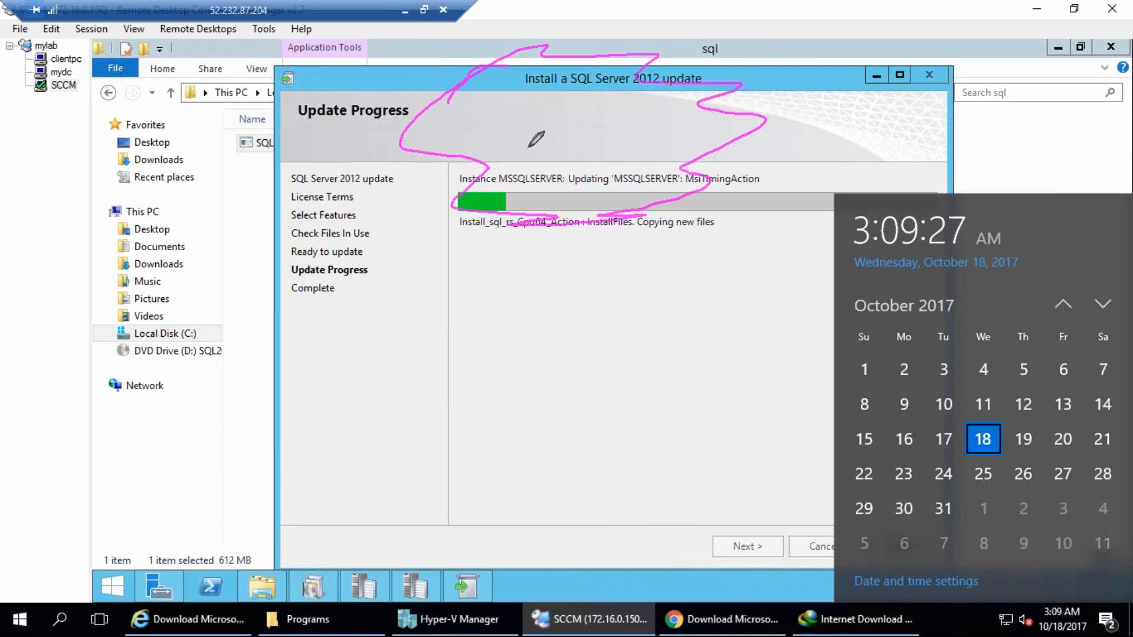
pyautogui.moveTo(526, 139)
pyautogui.mouseDown()
pyautogui.moveTo(523, 127)
pyautogui.moveTo(563, 154)
pyautogui.moveTo(584, 100)
pyautogui.moveTo(612, 90)
pyautogui.mouseUp()
pyautogui.moveTo(588, 146)
pyautogui.mouseDown()
pyautogui.moveTo(608, 170)
pyautogui.moveTo(689, 122)
pyautogui.mouseUp()
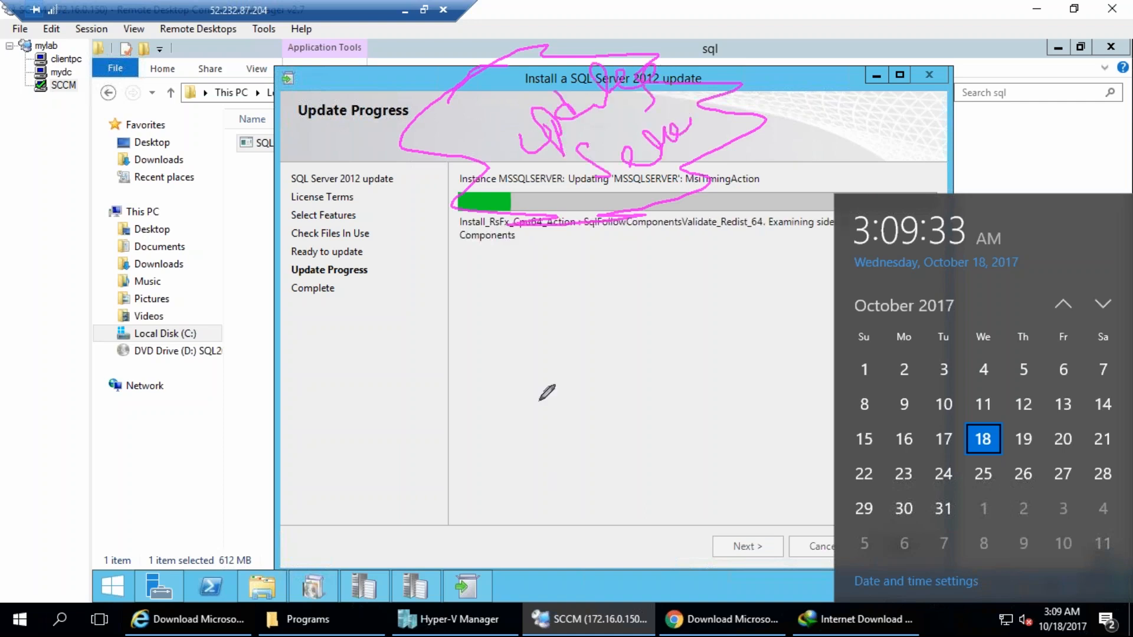
pyautogui.moveTo(450, 419)
pyautogui.mouseDown()
pyautogui.moveTo(391, 404)
pyautogui.moveTo(506, 388)
pyautogui.mouseUp()
pyautogui.moveTo(465, 590)
pyautogui.mouseDown()
pyautogui.moveTo(609, 562)
pyautogui.moveTo(544, 536)
pyautogui.moveTo(488, 536)
pyautogui.moveTo(652, 523)
pyautogui.mouseUp()
pyautogui.moveTo(447, 407)
pyautogui.mouseDown()
pyautogui.moveTo(463, 460)
pyautogui.moveTo(562, 419)
pyautogui.mouseUp()
pyautogui.moveTo(452, 418)
pyautogui.mouseDown()
pyautogui.moveTo(435, 408)
pyautogui.moveTo(529, 366)
pyautogui.moveTo(558, 420)
pyautogui.moveTo(476, 424)
pyautogui.moveTo(500, 423)
pyautogui.moveTo(516, 401)
pyautogui.moveTo(514, 420)
pyautogui.mouseUp()
pyautogui.moveTo(466, 389)
pyautogui.mouseDown()
pyautogui.moveTo(472, 281)
pyautogui.moveTo(509, 155)
pyautogui.moveTo(492, 118)
pyautogui.moveTo(464, 130)
pyautogui.moveTo(502, 102)
pyautogui.mouseUp()
pyautogui.moveTo(509, 54); pyautogui.dragTo(526, 113)
pyautogui.moveTo(497, 398); pyautogui.dragTo(523, 169)
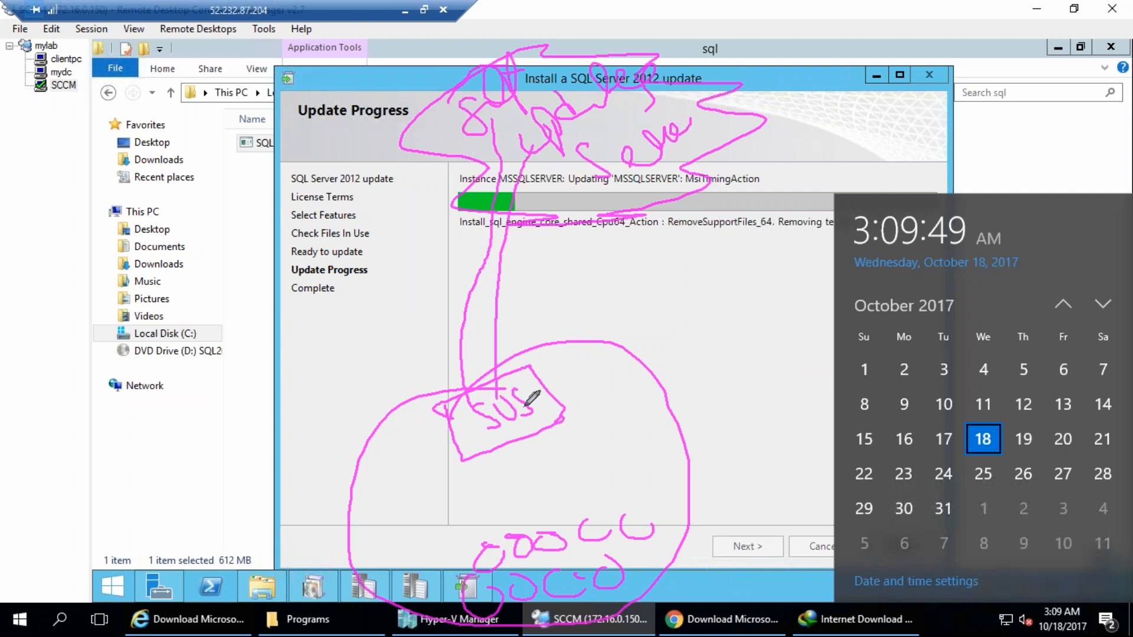
pyautogui.moveTo(531, 366); pyautogui.dragTo(555, 207)
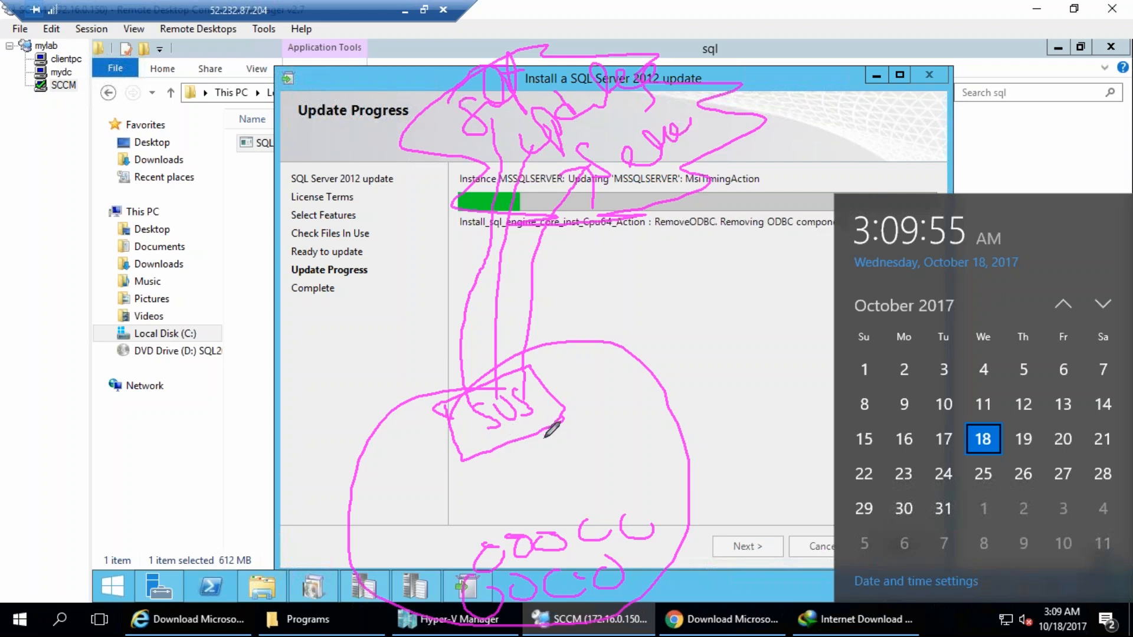
pyautogui.moveTo(136, 401)
pyautogui.mouseDown()
pyautogui.moveTo(161, 440)
pyautogui.moveTo(194, 420)
pyautogui.moveTo(238, 422)
pyautogui.moveTo(259, 449)
pyautogui.mouseUp()
pyautogui.moveTo(284, 267)
pyautogui.mouseDown()
pyautogui.moveTo(351, 325)
pyautogui.moveTo(278, 392)
pyautogui.mouseUp()
pyautogui.moveTo(287, 357); pyautogui.dragTo(304, 407)
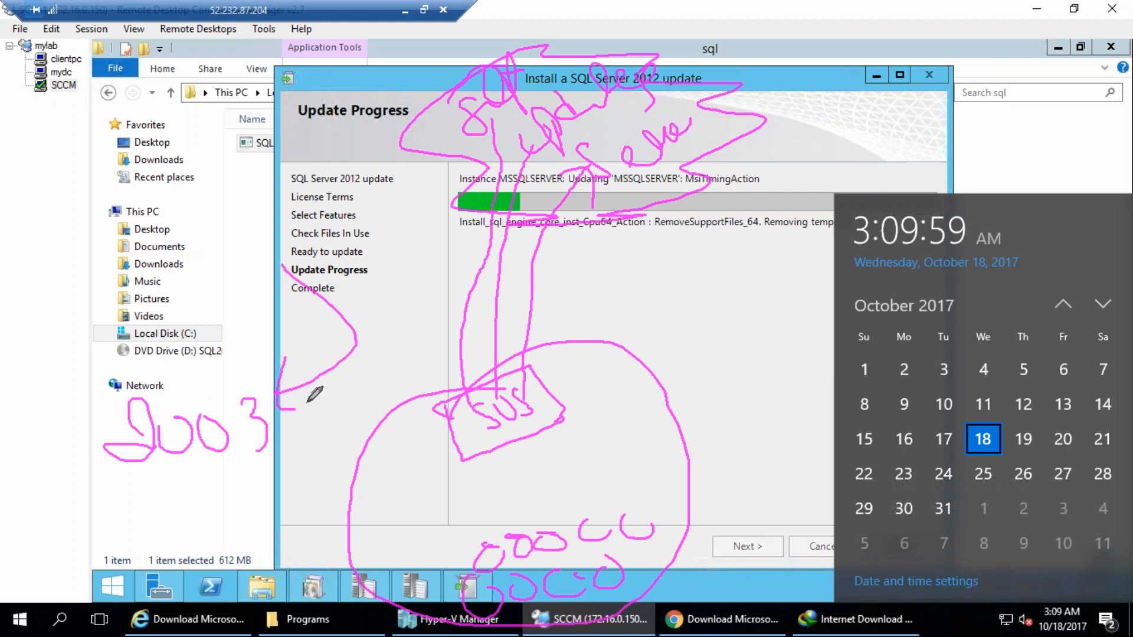
pyautogui.moveTo(483, 402)
pyautogui.mouseDown()
pyautogui.moveTo(468, 404)
pyautogui.moveTo(478, 421)
pyautogui.mouseUp()
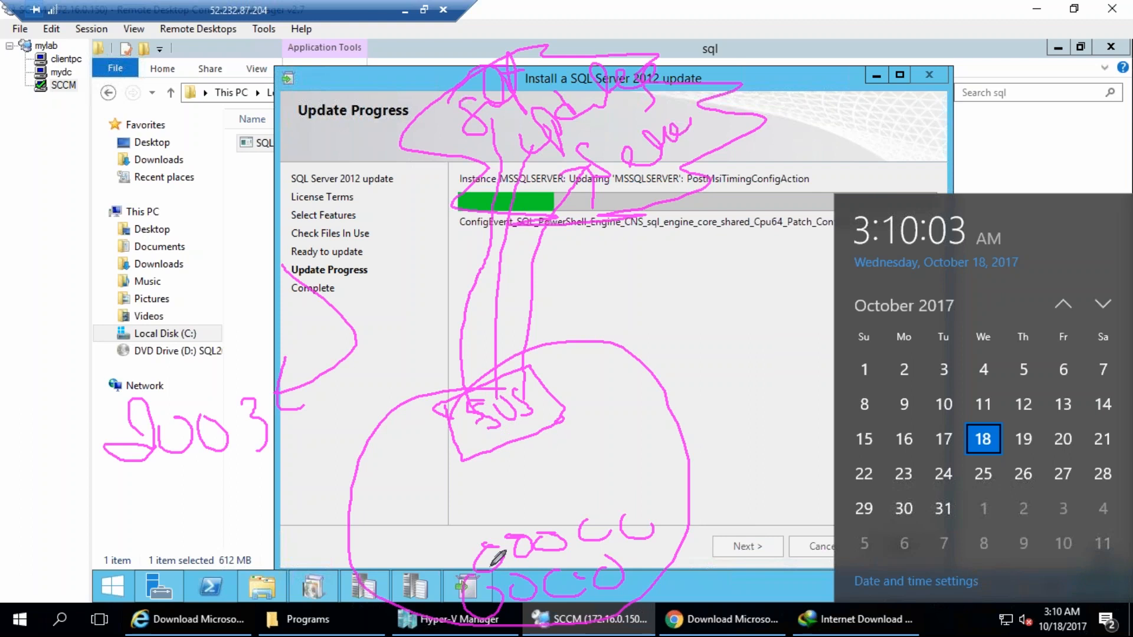
pyautogui.moveTo(488, 542)
pyautogui.mouseDown()
pyautogui.moveTo(484, 593)
pyautogui.moveTo(472, 567)
pyautogui.moveTo(301, 401)
pyautogui.mouseUp()
pyautogui.moveTo(304, 353); pyautogui.dragTo(470, 143)
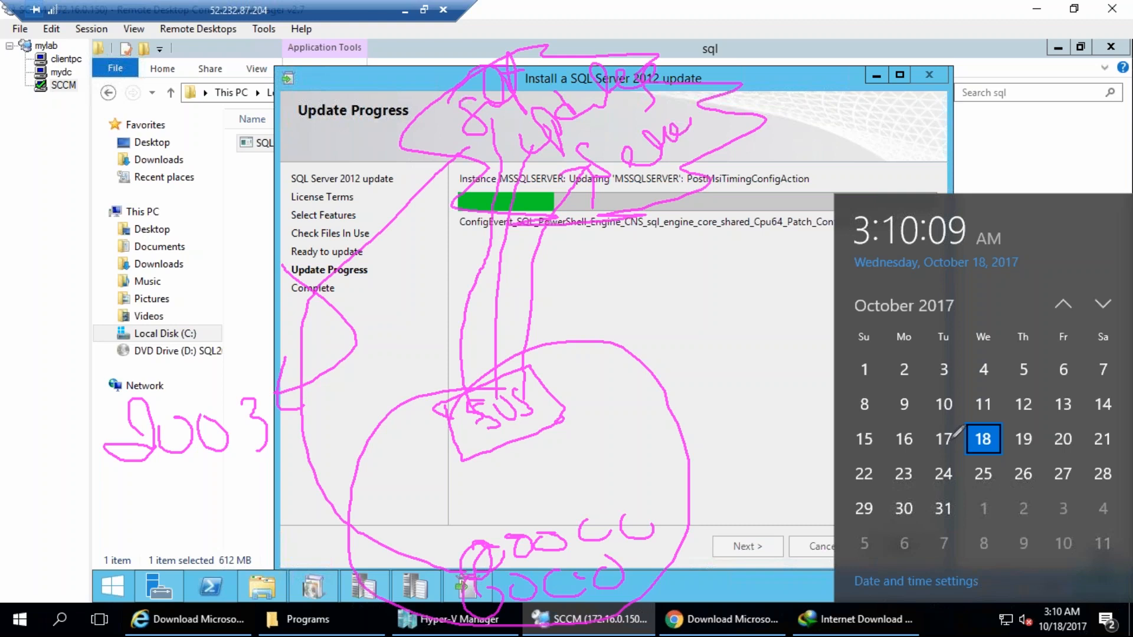
pyautogui.moveTo(951, 390)
pyautogui.mouseDown()
pyautogui.moveTo(931, 413)
pyautogui.moveTo(960, 393)
pyautogui.moveTo(996, 391)
pyautogui.mouseUp()
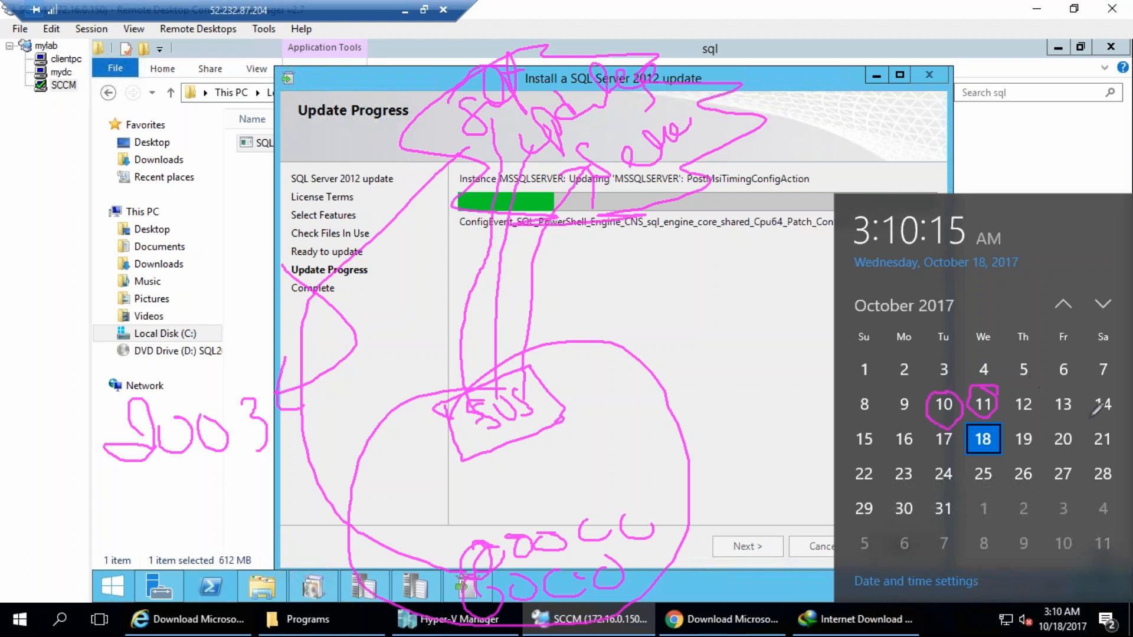
pyautogui.moveTo(1115, 440)
pyautogui.mouseDown()
pyautogui.moveTo(1104, 418)
pyautogui.moveTo(1098, 445)
pyautogui.moveTo(1082, 236)
pyautogui.moveTo(1027, 260)
pyautogui.moveTo(1089, 227)
pyautogui.moveTo(1108, 247)
pyautogui.mouseUp()
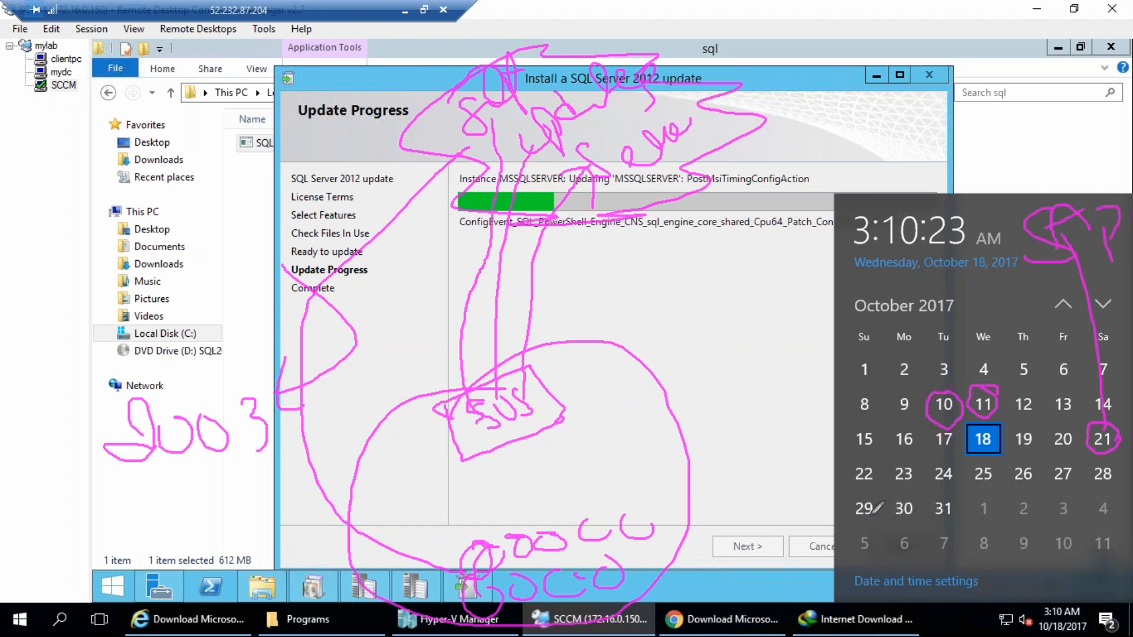
pyautogui.moveTo(842, 490); pyautogui.dragTo(863, 504)
pyautogui.moveTo(726, 585)
pyautogui.mouseDown()
pyautogui.moveTo(730, 570)
pyautogui.moveTo(780, 581)
pyautogui.moveTo(828, 609)
pyautogui.mouseUp()
pyautogui.moveTo(833, 570); pyautogui.dragTo(862, 607)
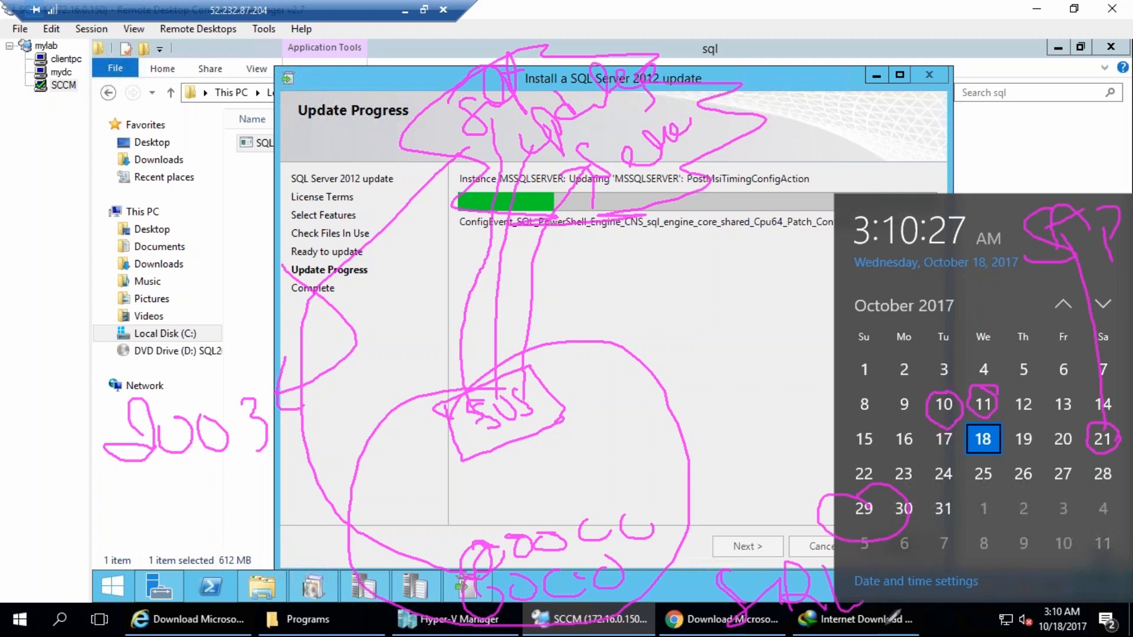
pyautogui.moveTo(1112, 487); pyautogui.dragTo(1089, 511)
pyautogui.moveTo(1123, 547); pyautogui.dragTo(1103, 592)
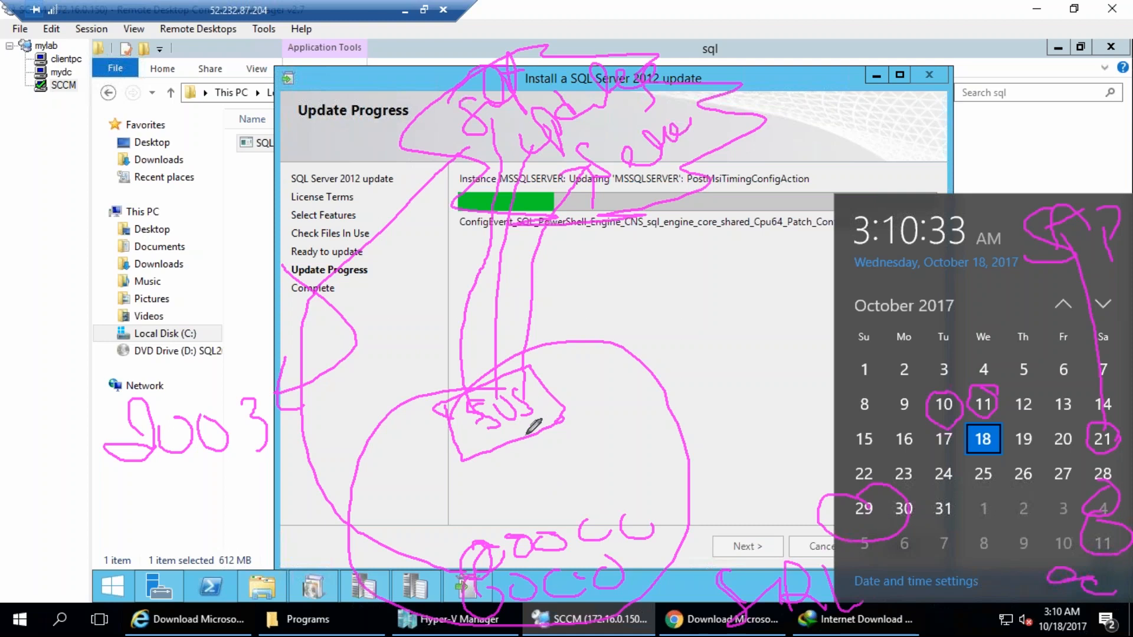
pyautogui.moveTo(542, 405)
pyautogui.mouseDown()
pyautogui.moveTo(604, 375)
pyautogui.moveTo(619, 406)
pyautogui.mouseUp()
pyautogui.moveTo(643, 360); pyautogui.dragTo(660, 402)
pyautogui.moveTo(646, 342)
pyautogui.mouseDown()
pyautogui.moveTo(658, 372)
pyautogui.moveTo(691, 344)
pyautogui.mouseUp()
pyautogui.moveTo(685, 299); pyautogui.dragTo(713, 361)
pyautogui.moveTo(718, 325); pyautogui.dragTo(742, 356)
pyautogui.moveTo(780, 310); pyautogui.dragTo(804, 339)
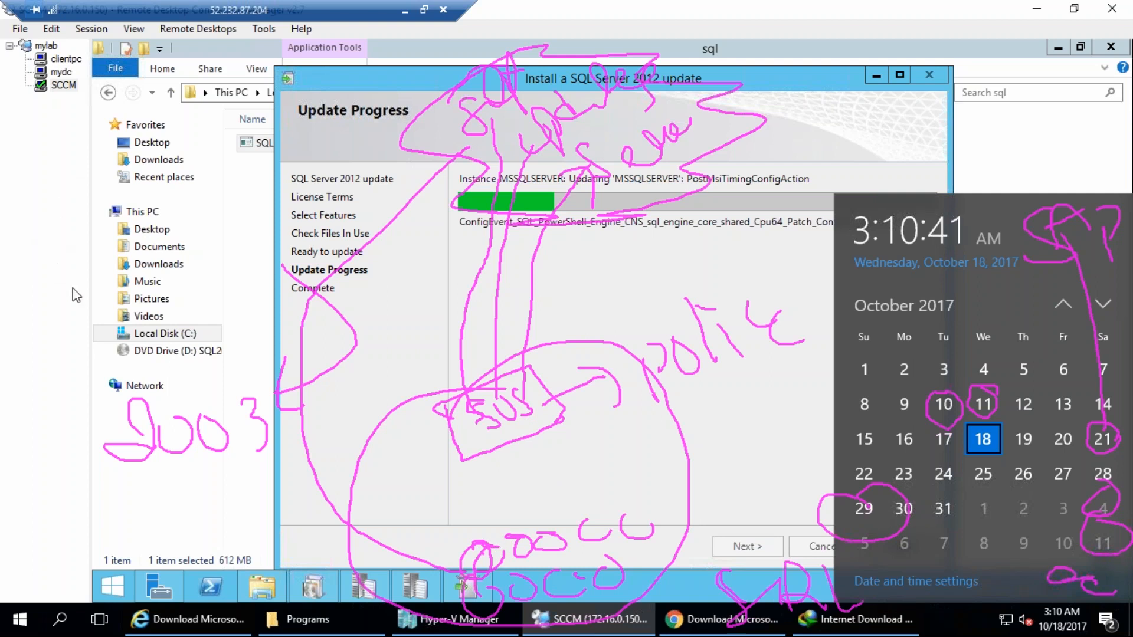
pyautogui.moveTo(486, 558); pyautogui.dragTo(487, 430)
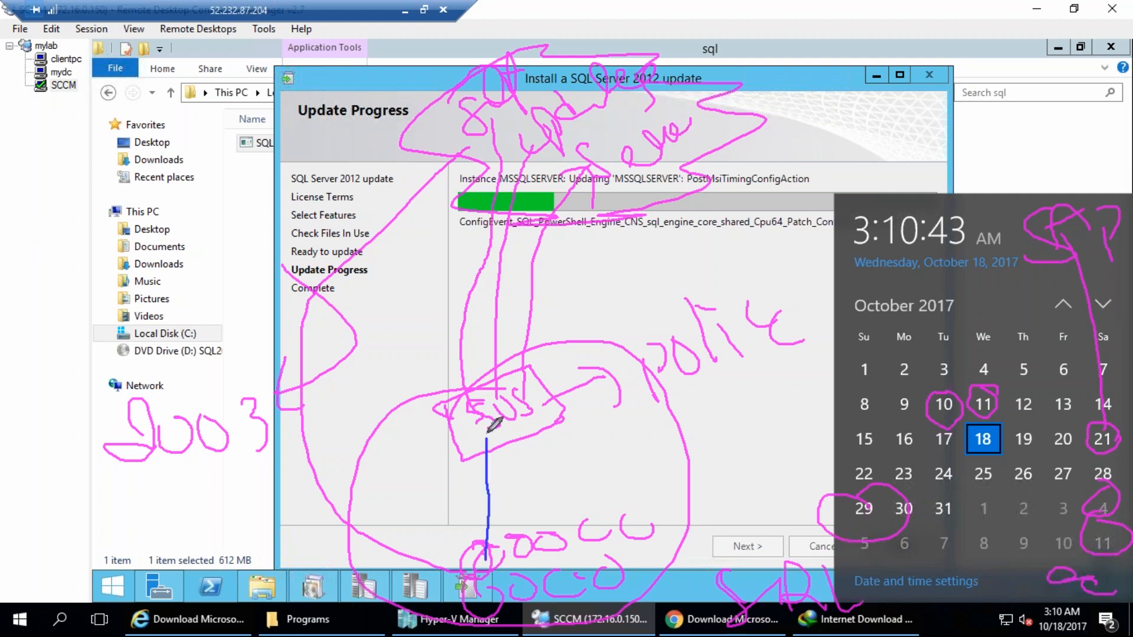
pyautogui.moveTo(525, 547); pyautogui.dragTo(514, 432)
pyautogui.moveTo(554, 547); pyautogui.dragTo(518, 416)
pyautogui.moveTo(591, 530); pyautogui.dragTo(539, 416)
pyautogui.moveTo(630, 521); pyautogui.dragTo(548, 422)
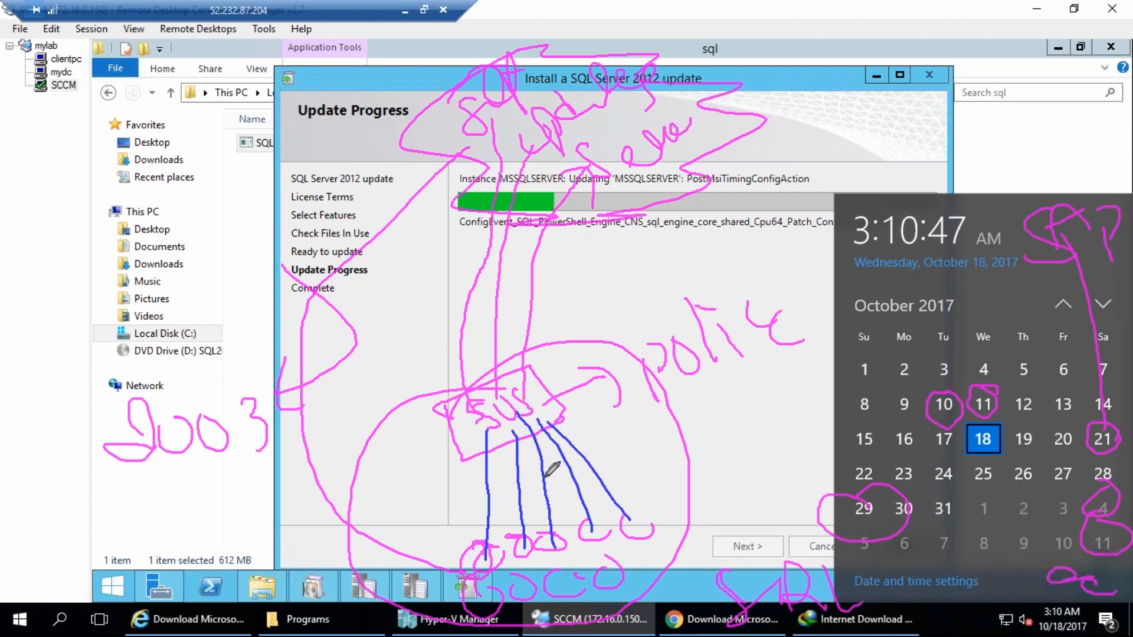
pyautogui.moveTo(479, 596); pyautogui.dragTo(487, 430)
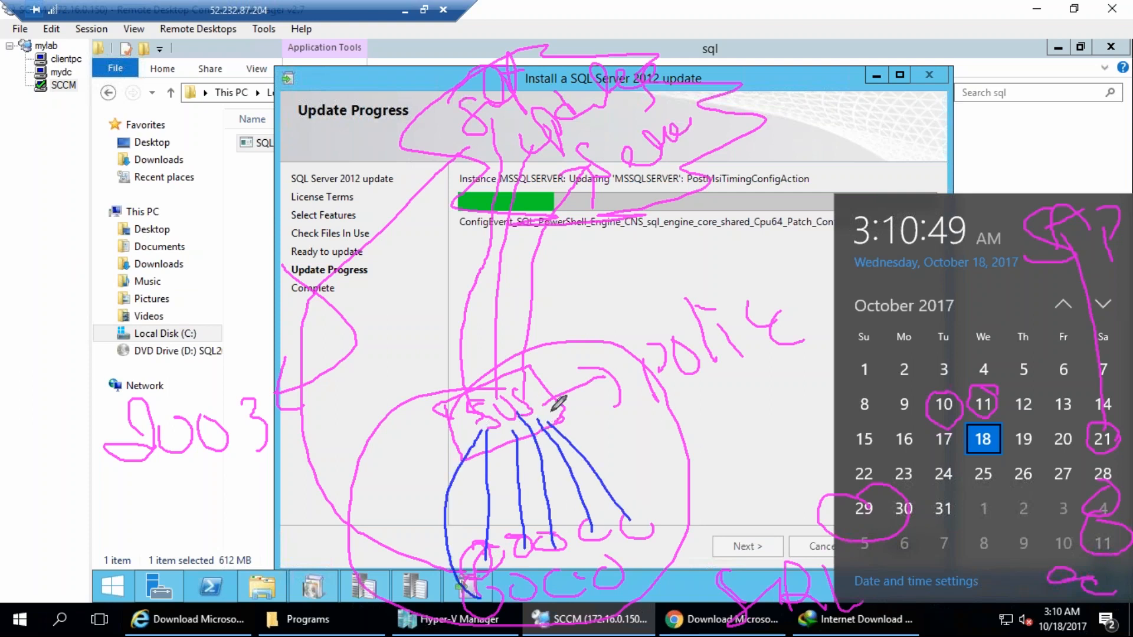
pyautogui.moveTo(435, 400); pyautogui.dragTo(558, 412)
pyautogui.moveTo(441, 407)
pyautogui.mouseDown()
pyautogui.moveTo(556, 420)
pyautogui.moveTo(584, 328)
pyautogui.moveTo(649, 259)
pyautogui.moveTo(638, 241)
pyautogui.moveTo(676, 247)
pyautogui.mouseUp()
pyautogui.moveTo(679, 220)
pyautogui.mouseDown()
pyautogui.moveTo(729, 210)
pyautogui.moveTo(711, 245)
pyautogui.mouseUp()
pyautogui.moveTo(649, 512)
pyautogui.mouseDown()
pyautogui.moveTo(637, 512)
pyautogui.moveTo(653, 527)
pyautogui.moveTo(631, 509)
pyautogui.mouseUp()
pyautogui.moveTo(720, 182); pyautogui.dragTo(739, 242)
pyautogui.moveTo(755, 169); pyautogui.dragTo(757, 209)
pyautogui.moveTo(769, 171)
pyautogui.mouseDown()
pyautogui.moveTo(787, 197)
pyautogui.moveTo(764, 171)
pyautogui.mouseUp()
pyautogui.moveTo(585, 346); pyautogui.dragTo(668, 290)
pyautogui.moveTo(675, 287)
pyautogui.mouseDown()
pyautogui.moveTo(704, 239)
pyautogui.moveTo(758, 248)
pyautogui.moveTo(798, 281)
pyautogui.mouseUp()
pyautogui.click(792, 250)
pyautogui.moveTo(726, 267)
pyautogui.mouseDown()
pyautogui.moveTo(690, 281)
pyautogui.moveTo(767, 269)
pyautogui.moveTo(747, 279)
pyautogui.mouseUp()
pyautogui.moveTo(487, 403)
pyautogui.mouseDown()
pyautogui.moveTo(468, 422)
pyautogui.moveTo(512, 403)
pyautogui.mouseUp()
pyautogui.moveTo(515, 403); pyautogui.dragTo(534, 419)
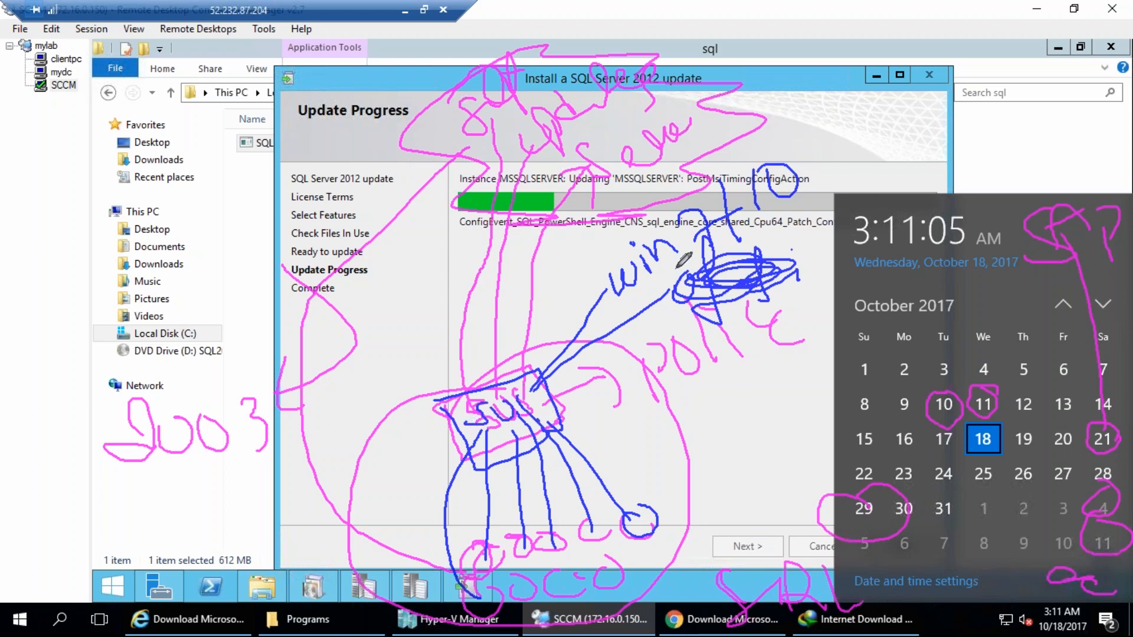
pyautogui.moveTo(810, 135)
pyautogui.mouseDown()
pyautogui.moveTo(869, 158)
pyautogui.moveTo(851, 188)
pyautogui.mouseUp()
pyautogui.moveTo(884, 108)
pyautogui.mouseDown()
pyautogui.moveTo(915, 117)
pyautogui.moveTo(974, 93)
pyautogui.mouseUp()
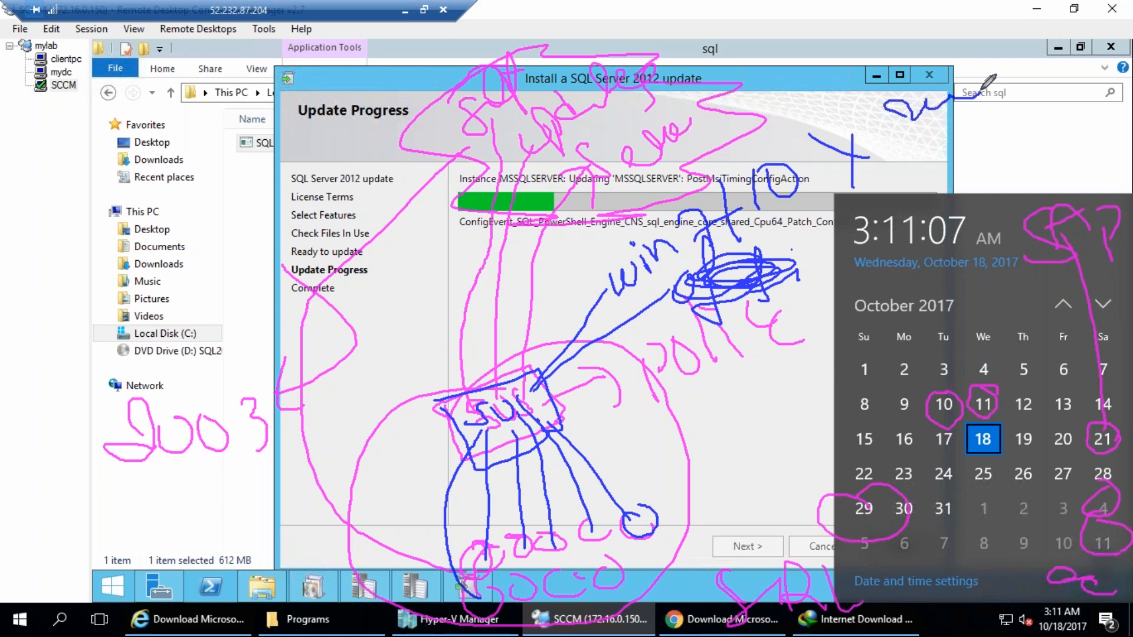
pyautogui.moveTo(503, 548)
pyautogui.mouseDown()
pyautogui.moveTo(497, 571)
pyautogui.moveTo(504, 549)
pyautogui.mouseUp()
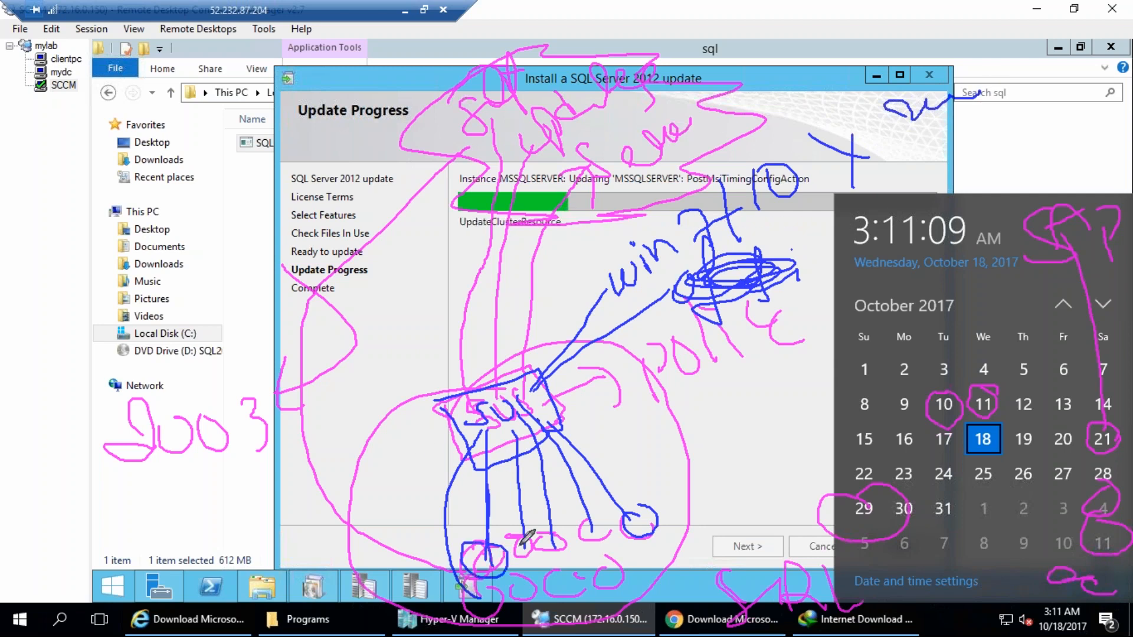
pyautogui.moveTo(561, 523)
pyautogui.mouseDown()
pyautogui.moveTo(542, 436)
pyautogui.moveTo(622, 538)
pyautogui.mouseUp()
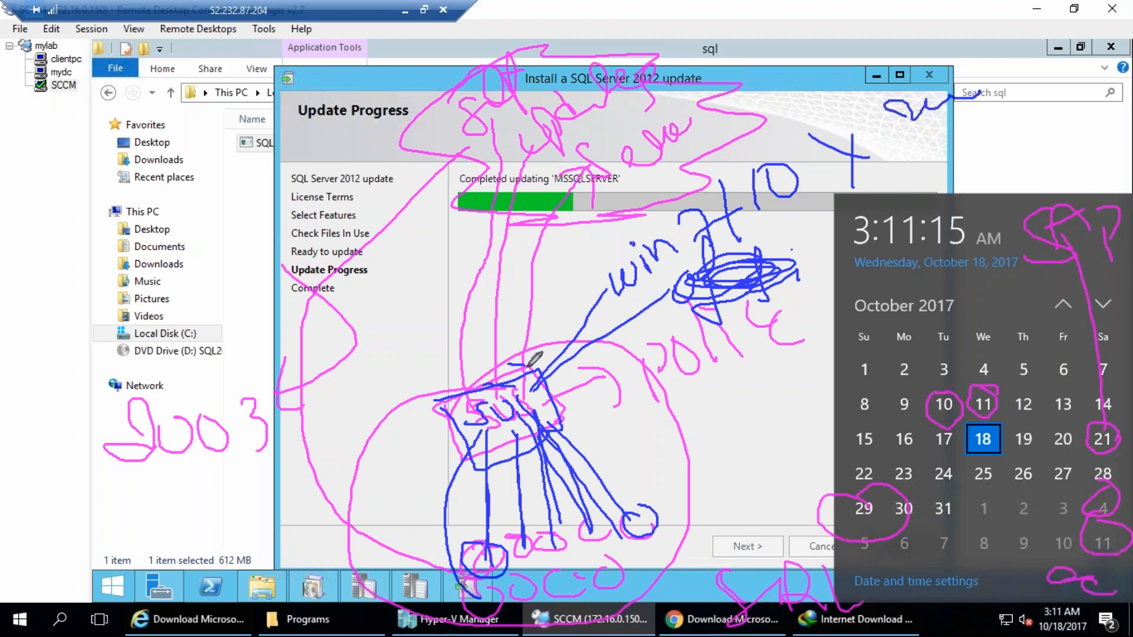
pyautogui.moveTo(523, 410)
pyautogui.mouseDown()
pyautogui.moveTo(652, 410)
pyautogui.moveTo(648, 423)
pyautogui.moveTo(715, 386)
pyautogui.moveTo(749, 417)
pyautogui.mouseUp()
pyautogui.moveTo(704, 472); pyautogui.dragTo(723, 479)
pyautogui.moveTo(722, 439); pyautogui.dragTo(760, 438)
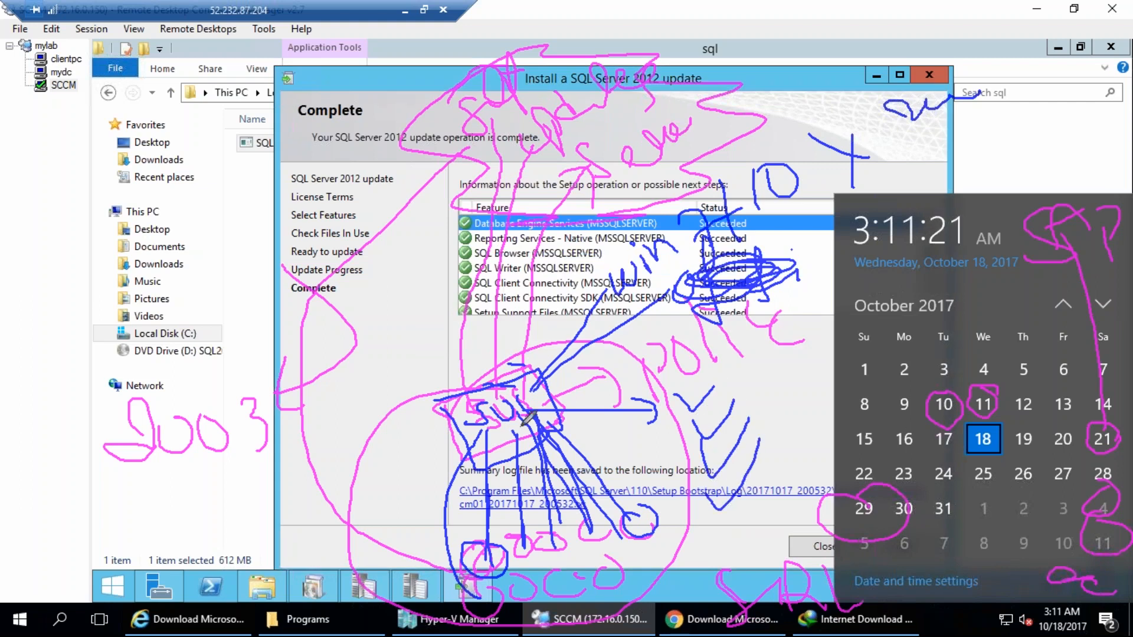
pyautogui.moveTo(513, 148); pyautogui.dragTo(511, 354)
pyautogui.moveTo(511, 121); pyautogui.dragTo(506, 383)
pyautogui.moveTo(440, 292); pyautogui.dragTo(454, 343)
pyautogui.moveTo(475, 274); pyautogui.dragTo(469, 262)
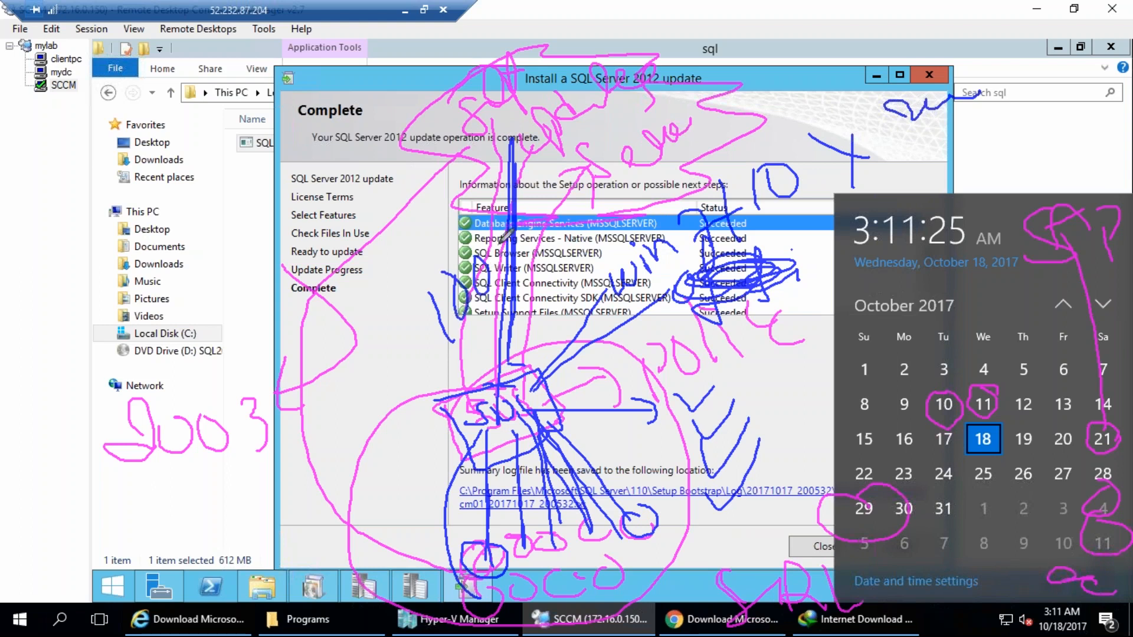
pyautogui.moveTo(503, 422); pyautogui.dragTo(511, 534)
pyautogui.moveTo(512, 392); pyautogui.dragTo(538, 533)
pyautogui.moveTo(518, 408); pyautogui.dragTo(617, 477)
pyautogui.moveTo(524, 613)
pyautogui.mouseDown()
pyautogui.moveTo(538, 599)
pyautogui.moveTo(530, 570)
pyautogui.moveTo(593, 571)
pyautogui.moveTo(637, 561)
pyautogui.moveTo(647, 545)
pyautogui.mouseUp()
pyautogui.moveTo(508, 593); pyautogui.dragTo(501, 486)
pyautogui.moveTo(551, 574); pyautogui.dragTo(540, 451)
pyautogui.moveTo(589, 568); pyautogui.dragTo(543, 443)
pyautogui.moveTo(615, 566); pyautogui.dragTo(541, 437)
pyautogui.moveTo(652, 558); pyautogui.dragTo(538, 422)
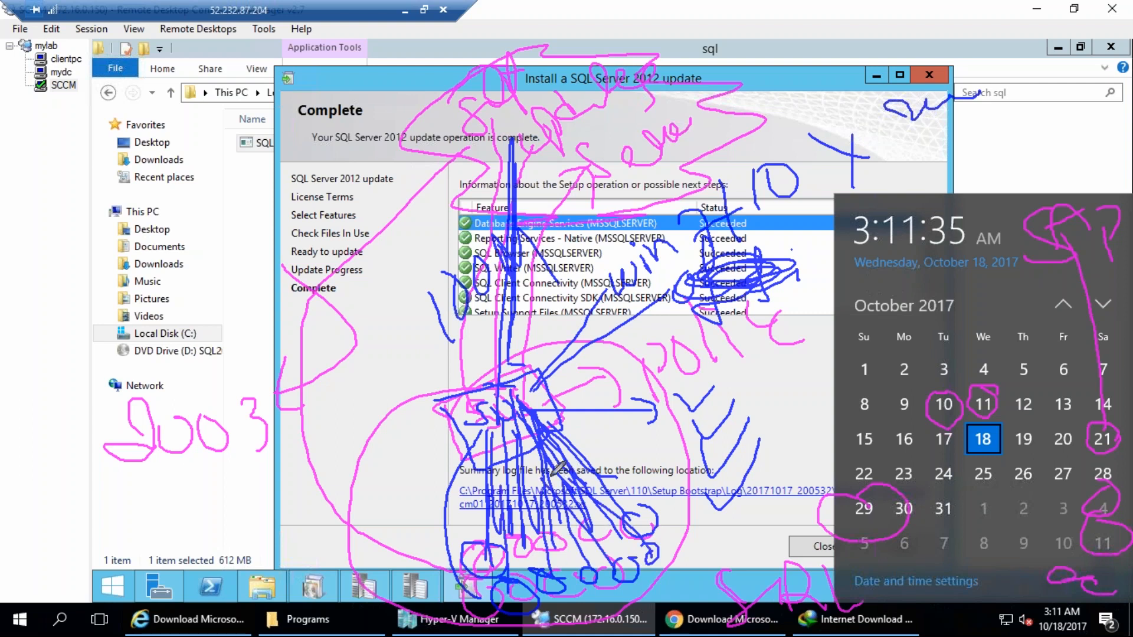
pyautogui.moveTo(434, 407)
pyautogui.mouseDown()
pyautogui.moveTo(508, 485)
pyautogui.moveTo(593, 422)
pyautogui.moveTo(582, 426)
pyautogui.mouseUp()
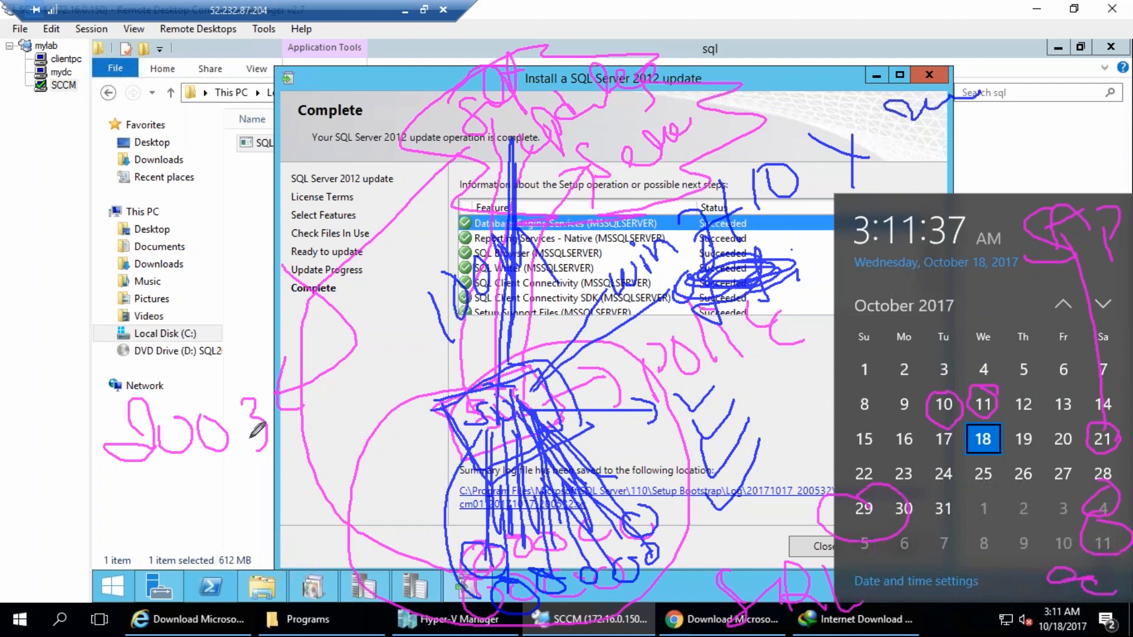
pyautogui.moveTo(245, 455); pyautogui.dragTo(210, 504)
pyautogui.moveTo(276, 439); pyautogui.dragTo(313, 485)
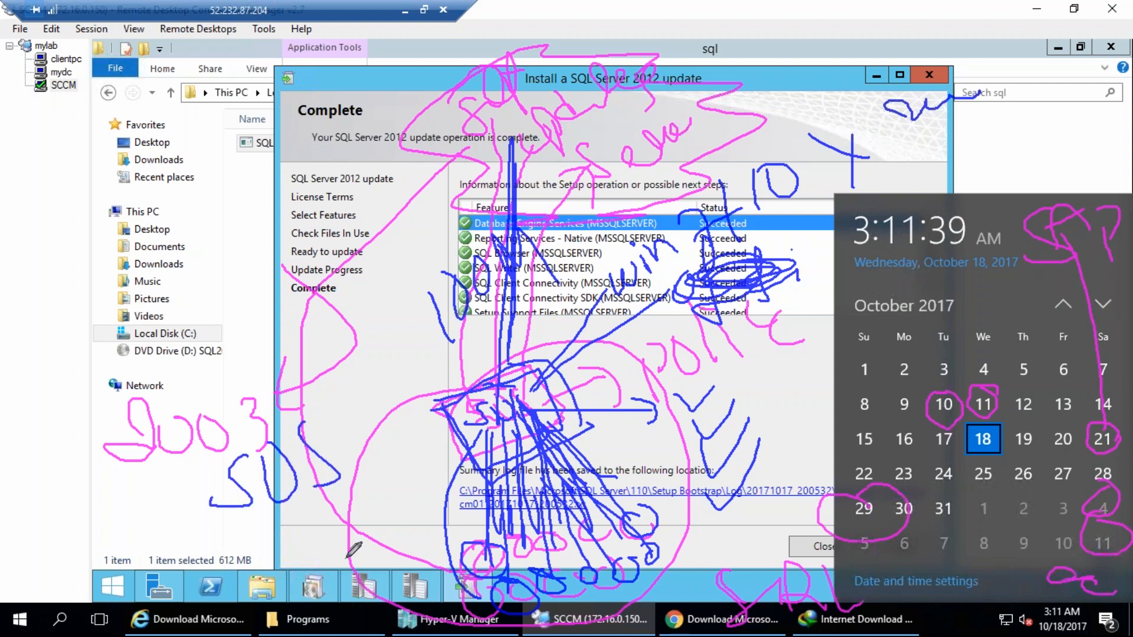
pyautogui.moveTo(212, 432); pyautogui.dragTo(330, 481)
pyautogui.moveTo(280, 427); pyautogui.dragTo(280, 530)
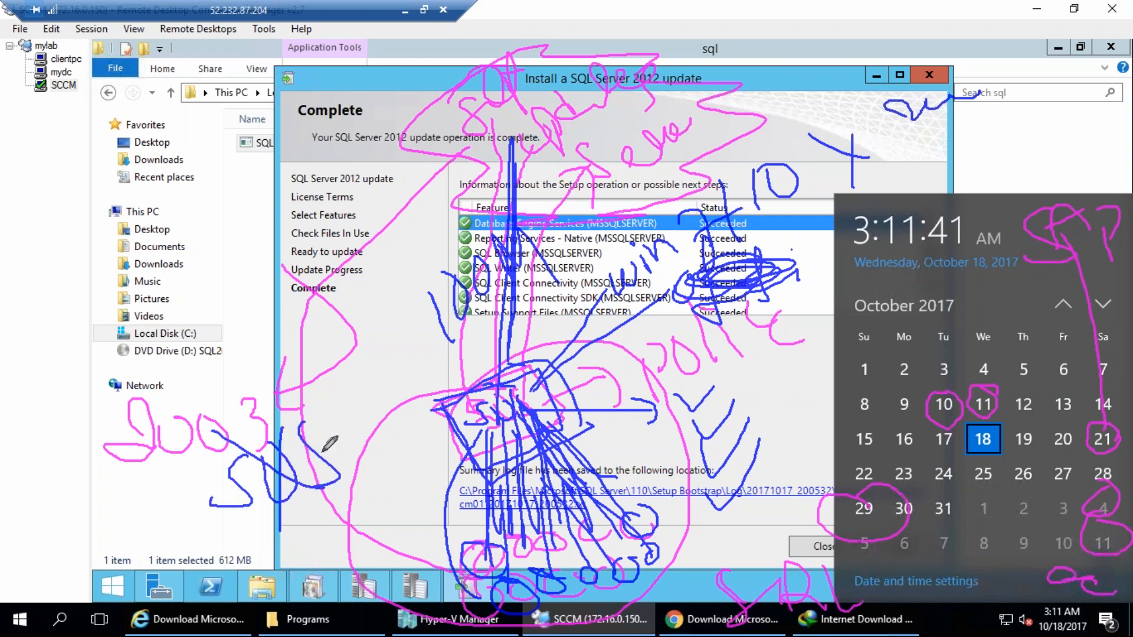
pyautogui.moveTo(225, 455); pyautogui.dragTo(366, 503)
pyautogui.moveTo(256, 359)
pyautogui.mouseDown()
pyautogui.moveTo(275, 349)
pyautogui.moveTo(322, 431)
pyautogui.mouseUp()
pyautogui.moveTo(310, 335)
pyautogui.mouseDown()
pyautogui.moveTo(305, 391)
pyautogui.moveTo(363, 387)
pyautogui.mouseUp()
pyautogui.moveTo(389, 340); pyautogui.dragTo(385, 363)
pyautogui.moveTo(394, 361); pyautogui.dragTo(406, 342)
pyautogui.moveTo(311, 251); pyautogui.dragTo(269, 295)
pyautogui.moveTo(354, 225)
pyautogui.mouseDown()
pyautogui.moveTo(384, 228)
pyautogui.moveTo(436, 195)
pyautogui.mouseUp()
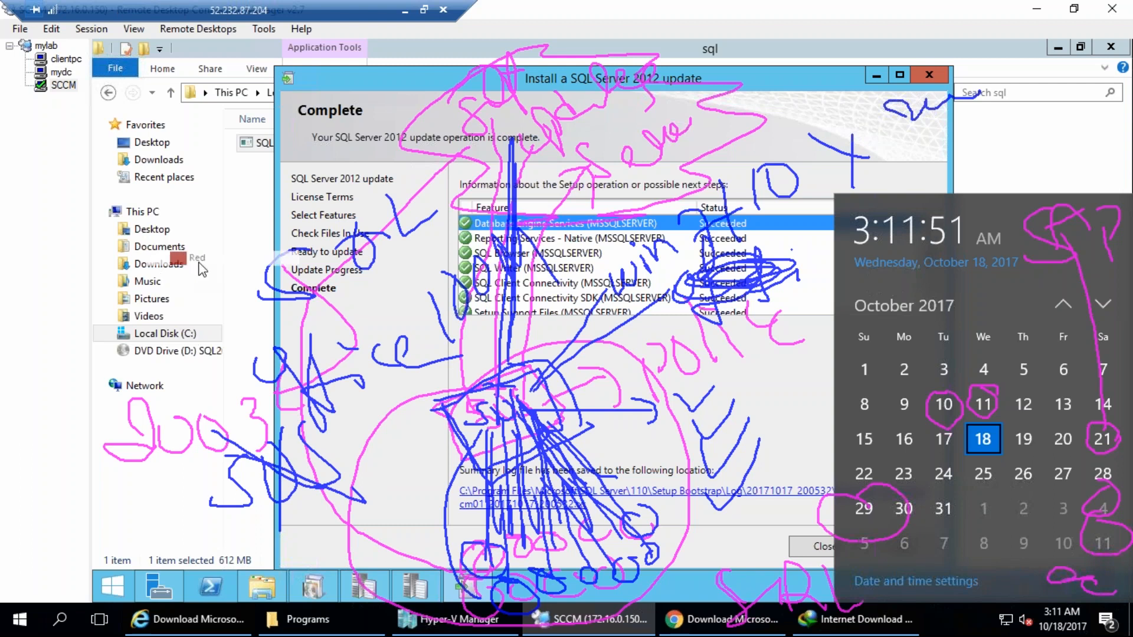
pyautogui.moveTo(437, 407)
pyautogui.mouseDown()
pyautogui.moveTo(489, 387)
pyautogui.moveTo(502, 413)
pyautogui.moveTo(511, 386)
pyautogui.moveTo(524, 414)
pyautogui.mouseUp()
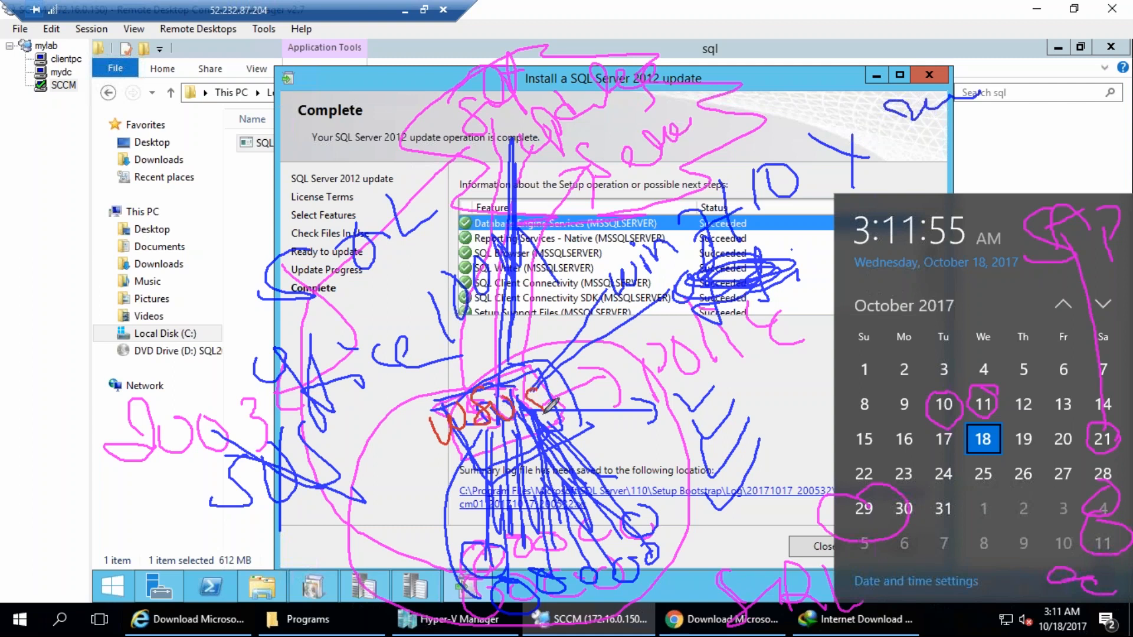
pyautogui.moveTo(388, 272)
pyautogui.mouseDown()
pyautogui.moveTo(408, 301)
pyautogui.moveTo(463, 283)
pyautogui.moveTo(422, 236)
pyautogui.moveTo(386, 373)
pyautogui.mouseUp()
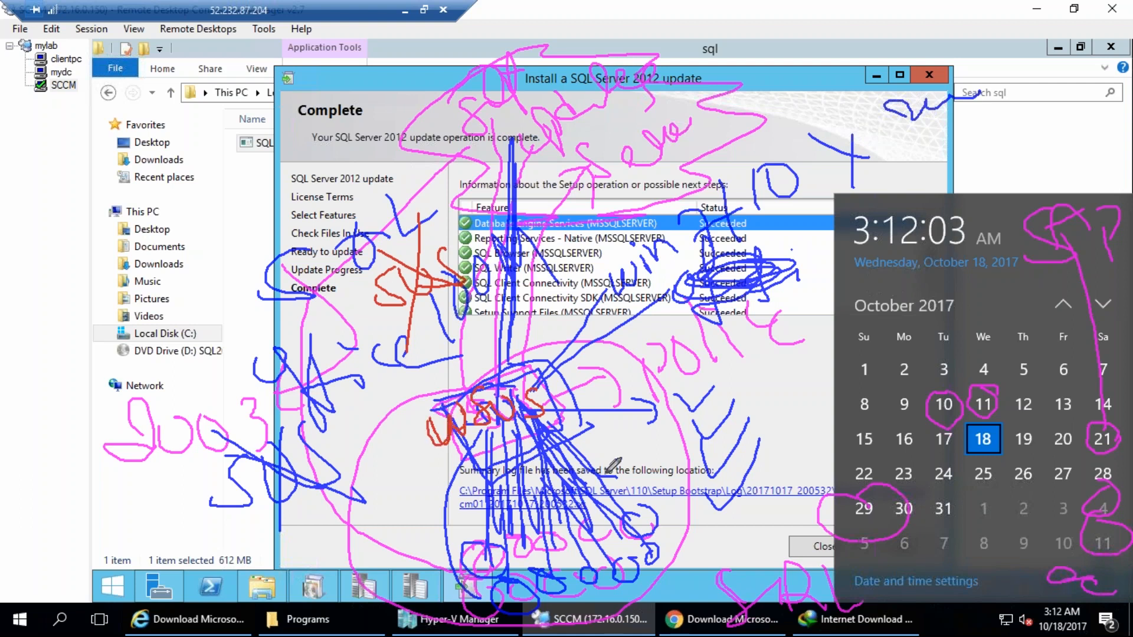
pyautogui.moveTo(452, 233)
pyautogui.mouseDown()
pyautogui.moveTo(360, 306)
pyautogui.moveTo(472, 242)
pyautogui.moveTo(330, 348)
pyautogui.moveTo(187, 392)
pyautogui.mouseUp()
pyautogui.moveTo(108, 471)
pyautogui.mouseDown()
pyautogui.moveTo(166, 460)
pyautogui.moveTo(209, 501)
pyautogui.moveTo(185, 546)
pyautogui.moveTo(268, 547)
pyautogui.moveTo(118, 570)
pyautogui.moveTo(159, 599)
pyautogui.moveTo(190, 578)
pyautogui.mouseUp()
pyautogui.moveTo(424, 437)
pyautogui.mouseDown()
pyautogui.moveTo(430, 414)
pyautogui.moveTo(459, 426)
pyautogui.moveTo(472, 404)
pyautogui.mouseUp()
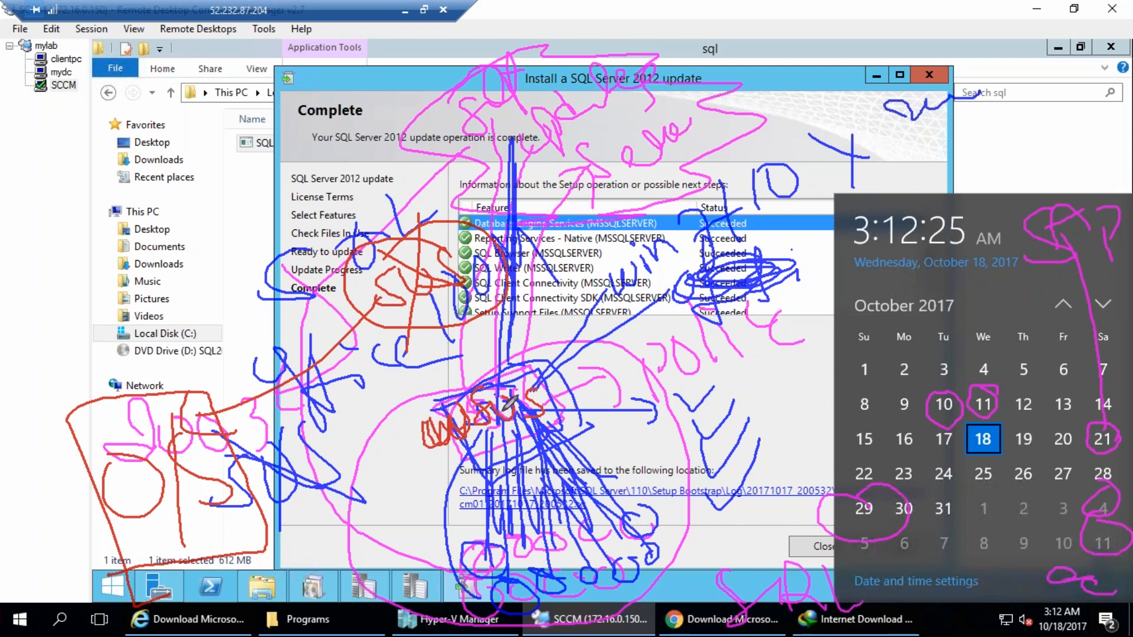
pyautogui.moveTo(571, 386)
pyautogui.mouseDown()
pyautogui.moveTo(407, 422)
pyautogui.moveTo(565, 378)
pyautogui.mouseUp()
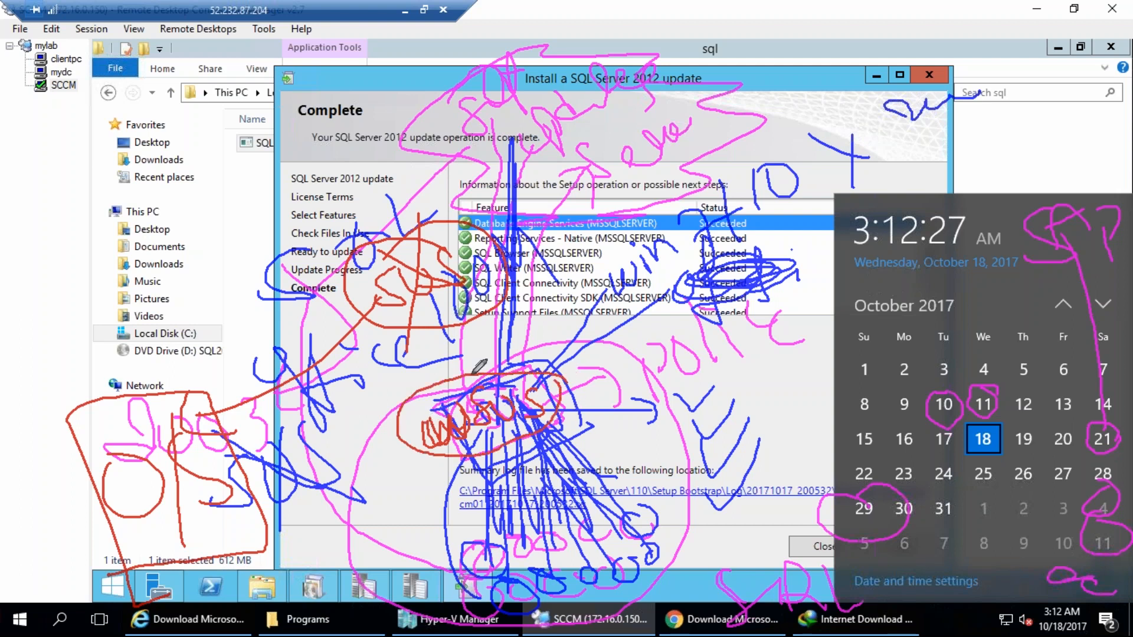
pyautogui.moveTo(372, 388)
pyautogui.mouseDown()
pyautogui.moveTo(590, 334)
pyautogui.moveTo(590, 460)
pyautogui.moveTo(413, 498)
pyautogui.moveTo(590, 460)
pyautogui.mouseUp()
pyautogui.moveTo(324, 393)
pyautogui.mouseDown()
pyautogui.moveTo(648, 353)
pyautogui.moveTo(416, 599)
pyautogui.moveTo(344, 326)
pyautogui.mouseUp()
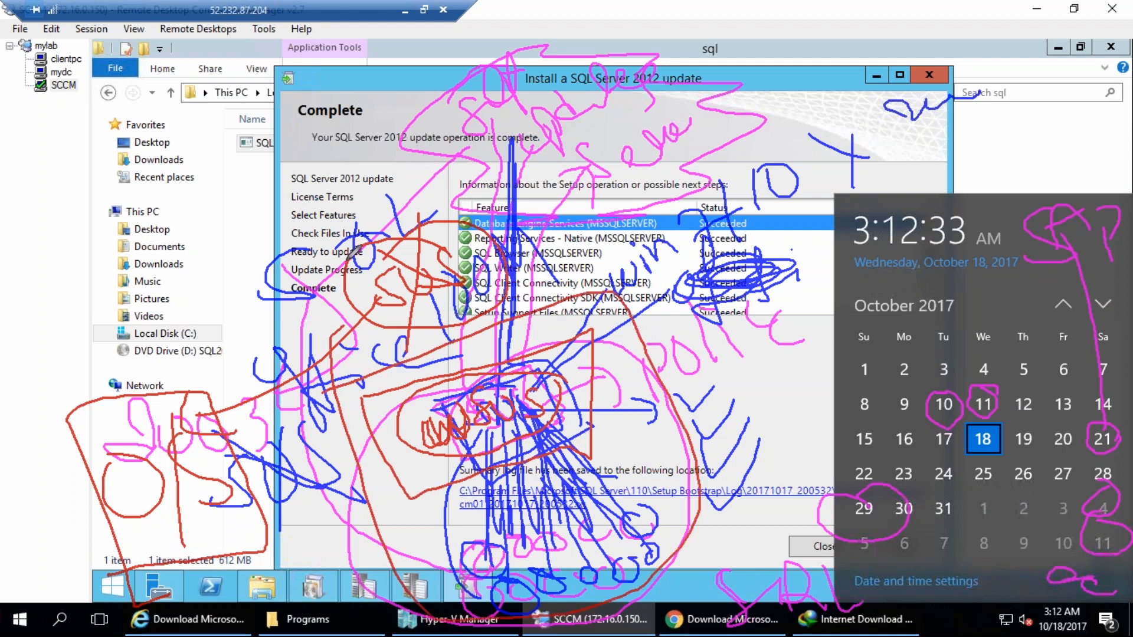
pyautogui.press('Escape')
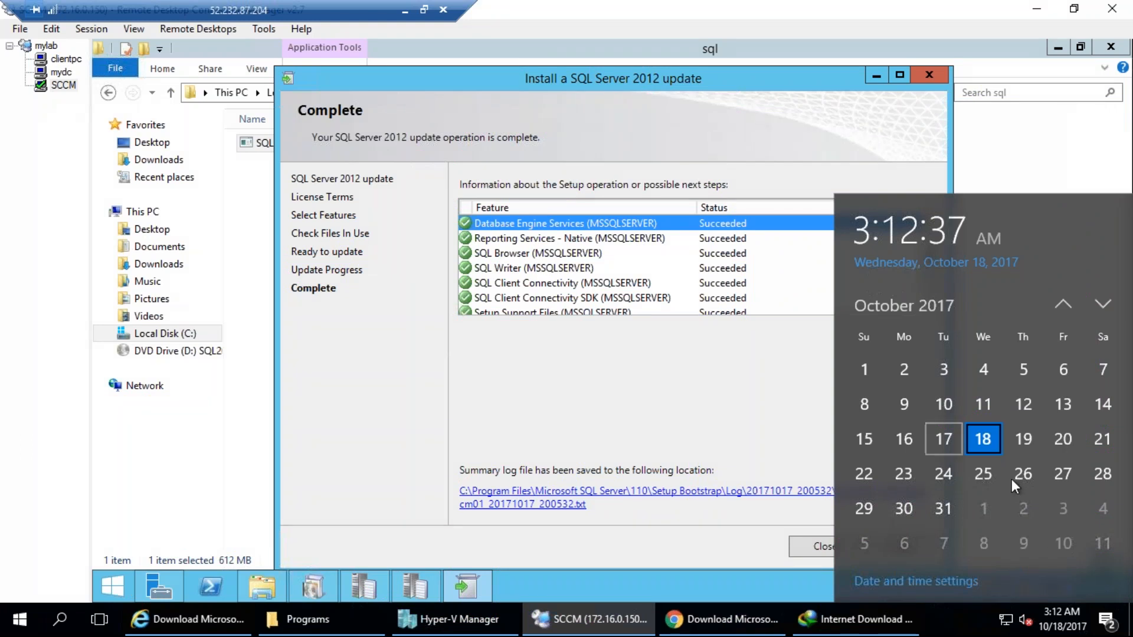
# Dismiss the calendar, close the completed SQL Server 2012 update wizard, and return to the Configuration Manager Setup Wizard.
pyautogui.click(1073, 611)
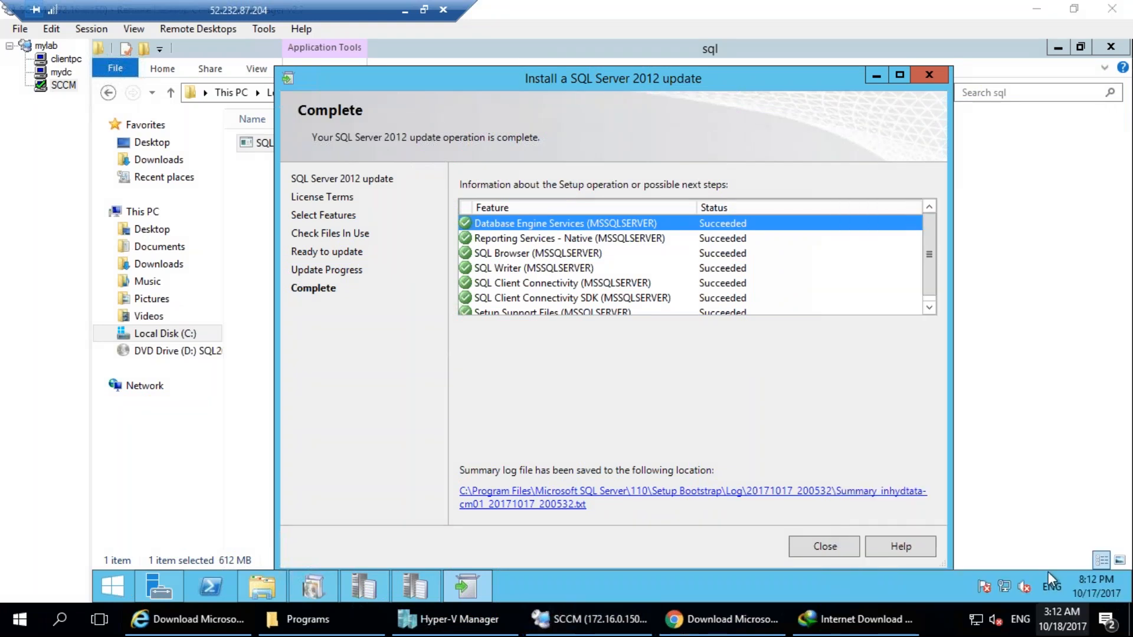
pyautogui.click(834, 550)
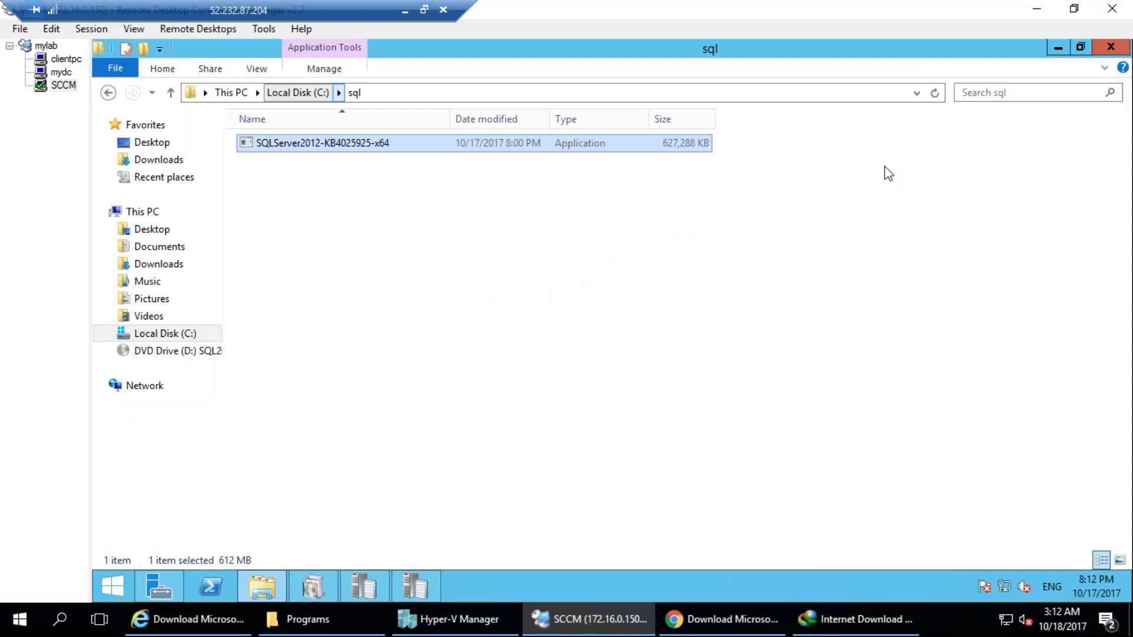
pyautogui.click(752, 108)
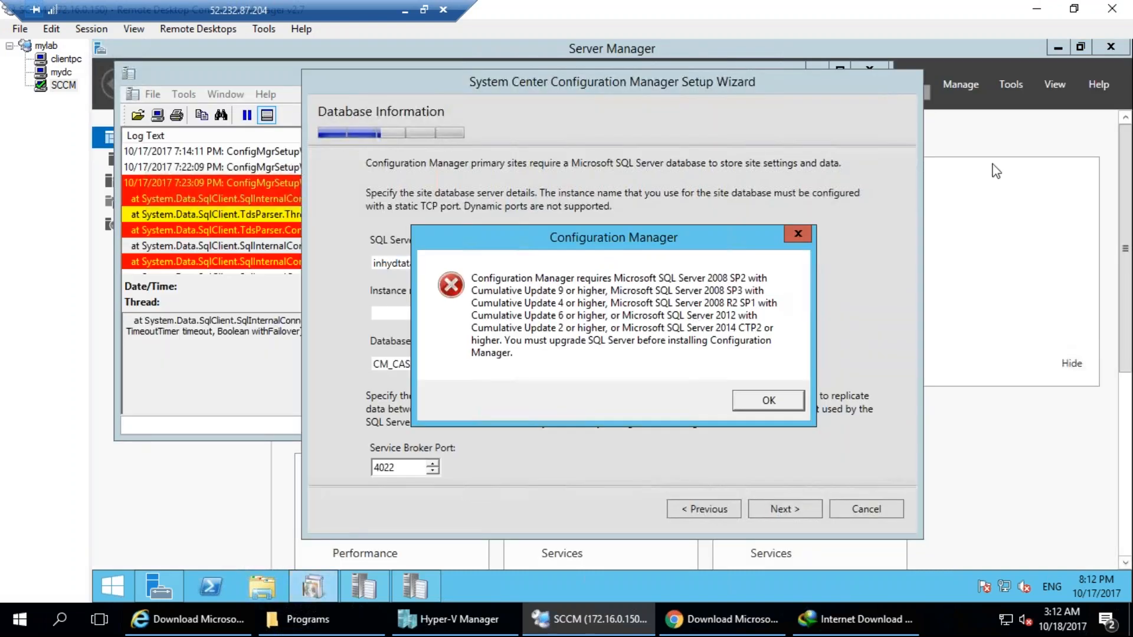
# Dismiss the SQL Server version error and accept the CM_CAS database settings with the default data and log file paths.
pyautogui.click(768, 406)
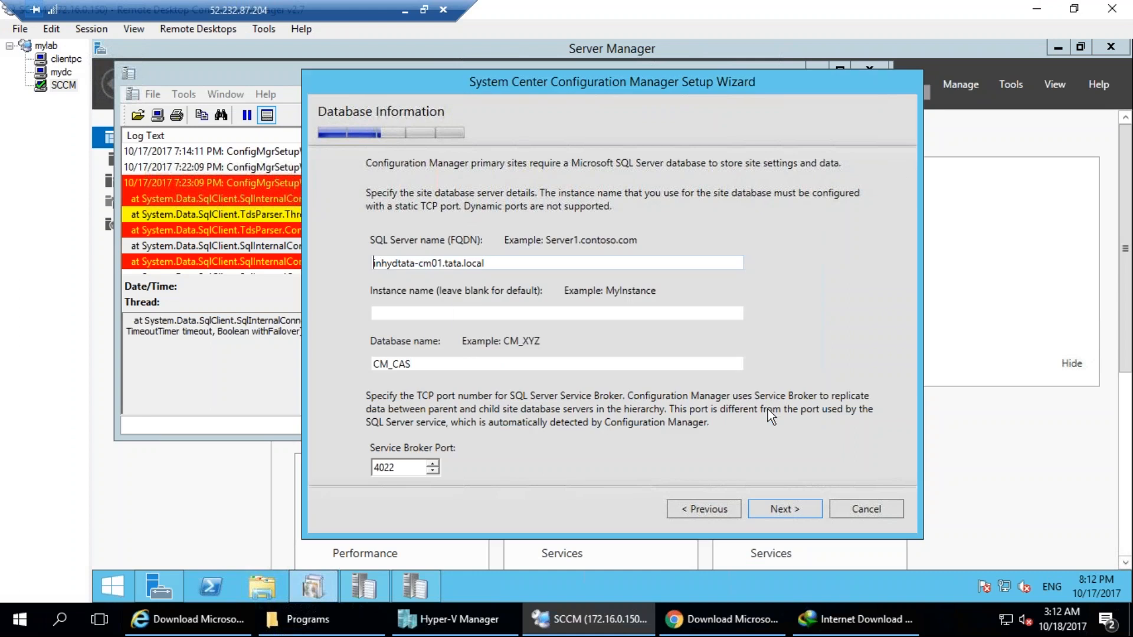
pyautogui.click(791, 505)
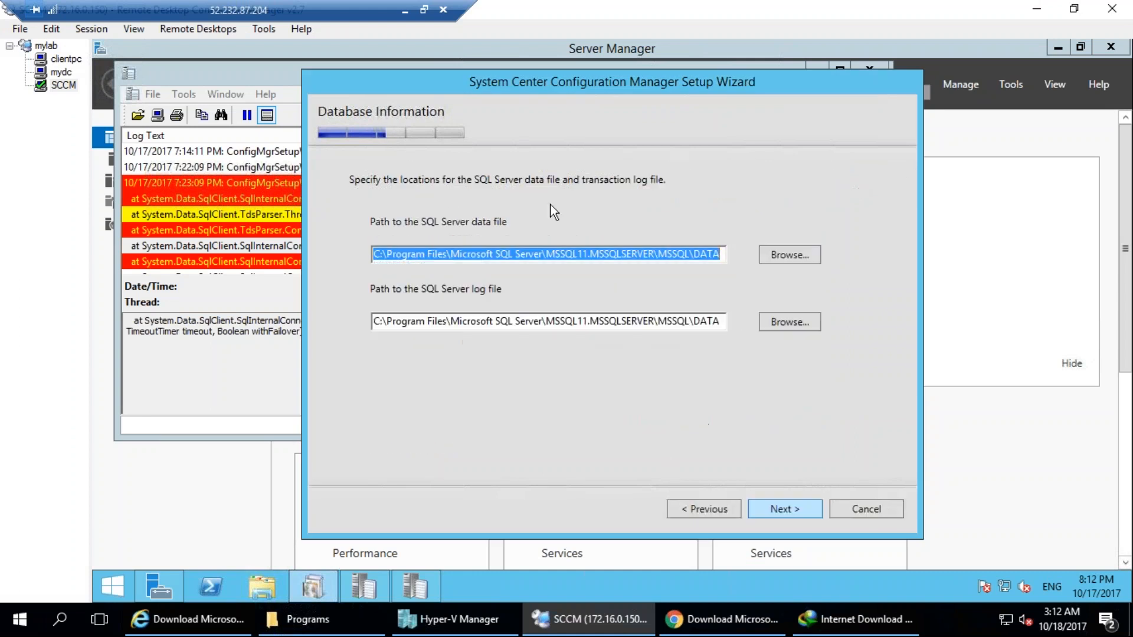
pyautogui.click(228, 241)
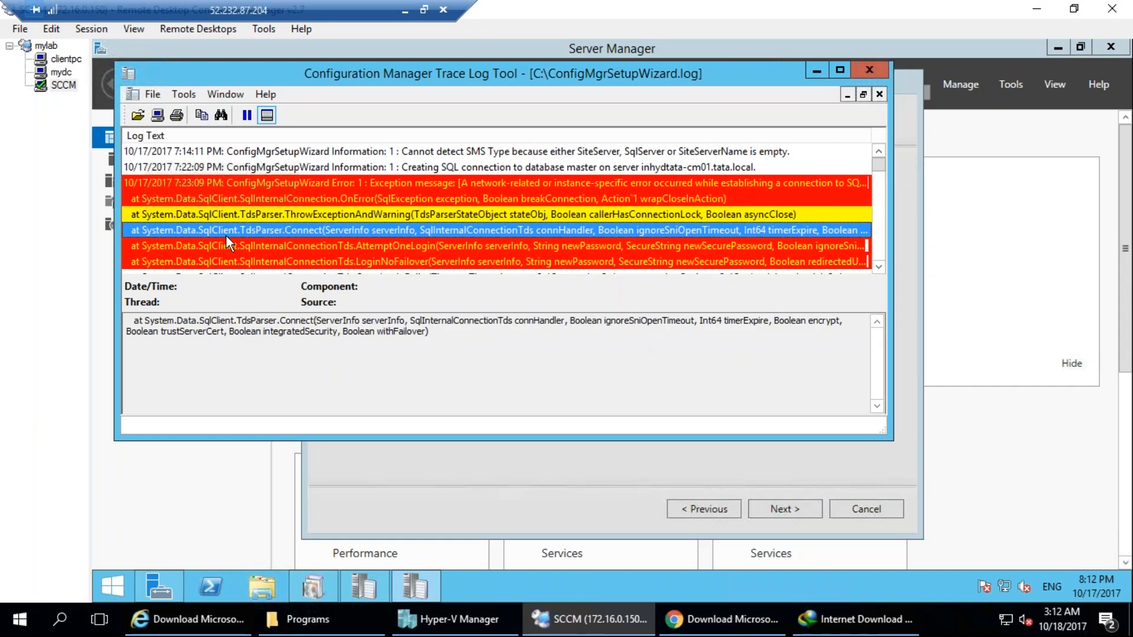
pyautogui.click(523, 473)
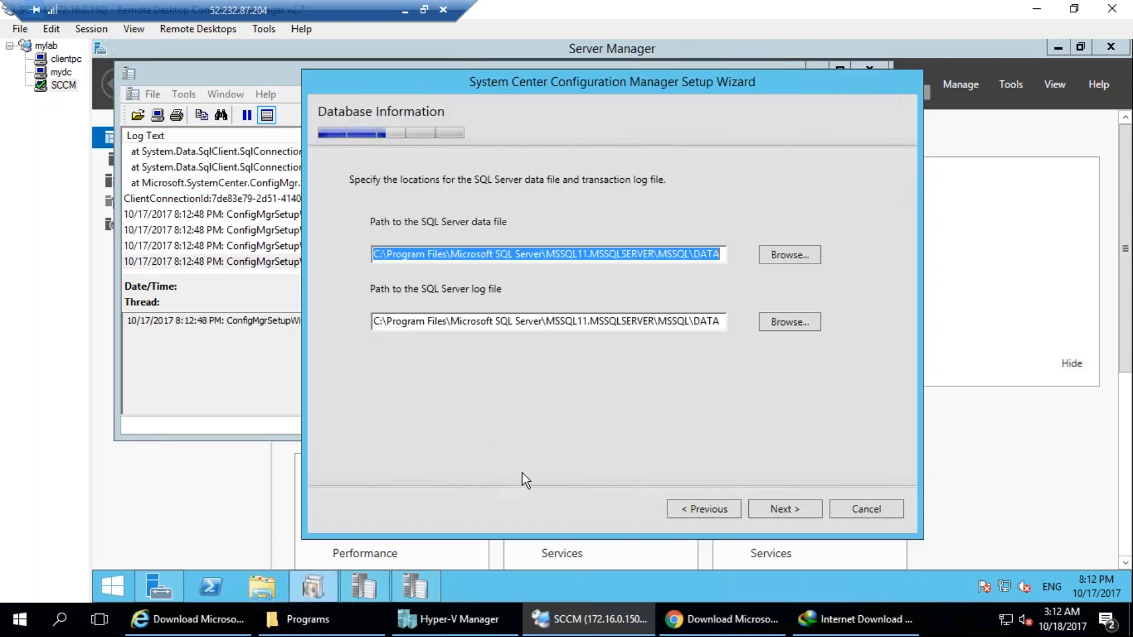
pyautogui.click(791, 511)
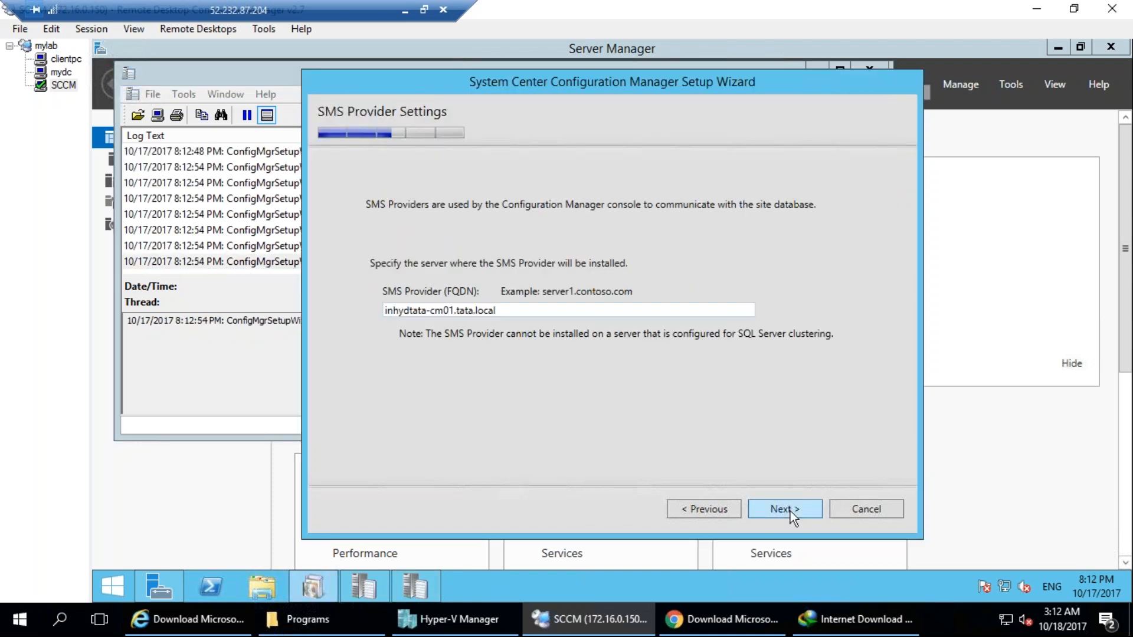
# Keep inhydtata-cm01.tata.local as the SMS Provider and choose to configure the communication method on each site system role.
pyautogui.doubleClick(451, 311)
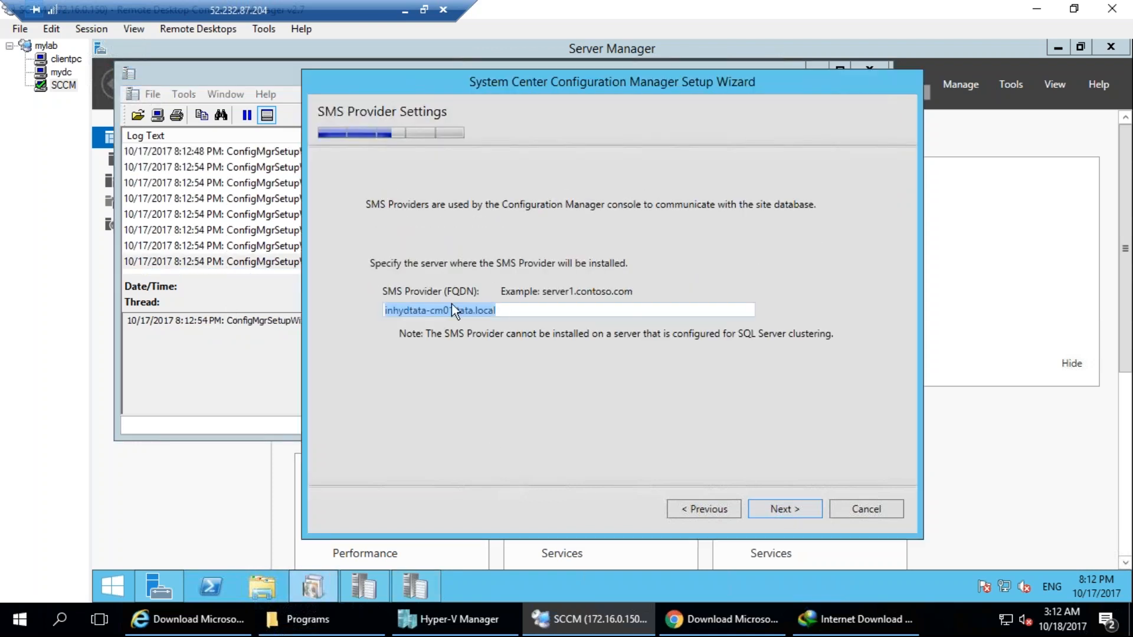
pyautogui.click(793, 507)
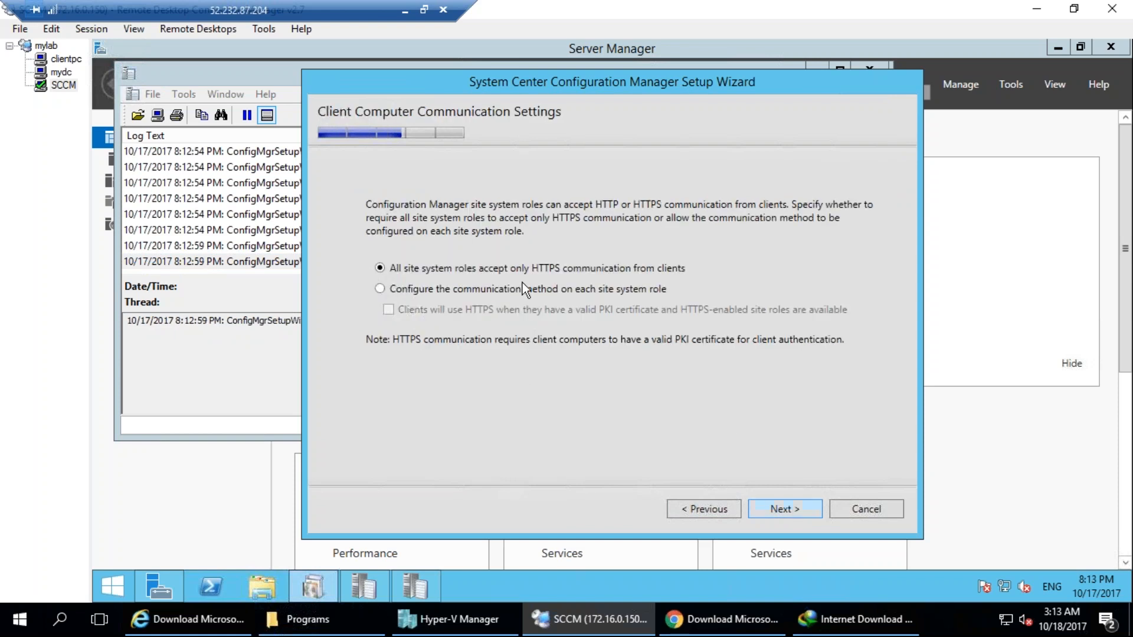
pyautogui.click(523, 289)
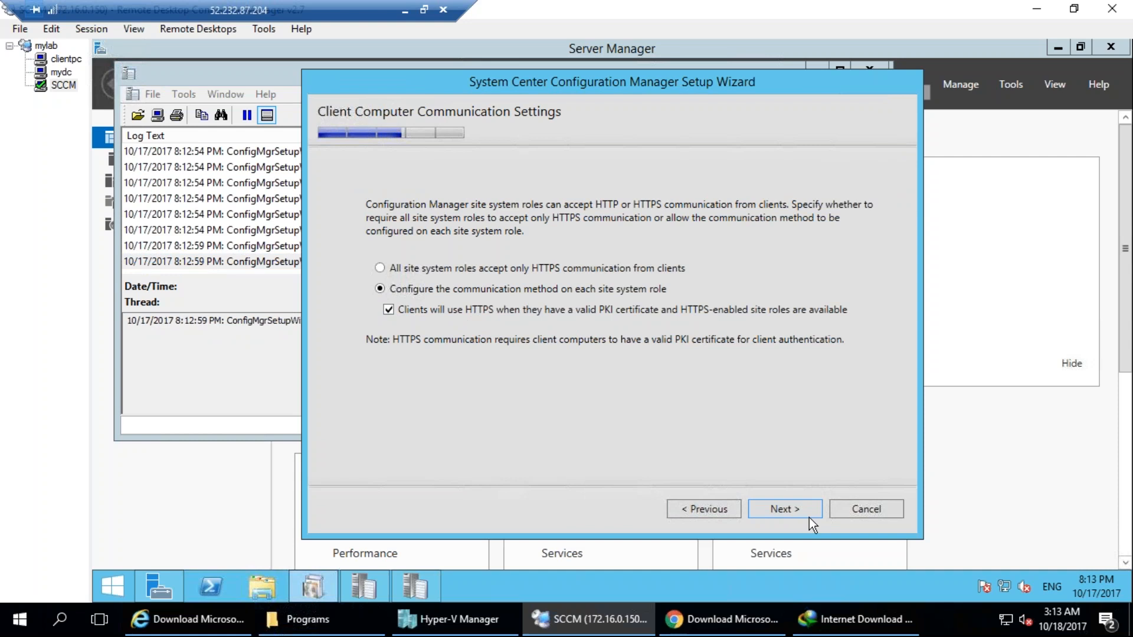
pyautogui.click(791, 507)
# Set the management point and distribution point client connections to HTTP, accept the settings summary, and start the prerequisite check.
pyautogui.click(777, 263)
pyautogui.click(724, 313)
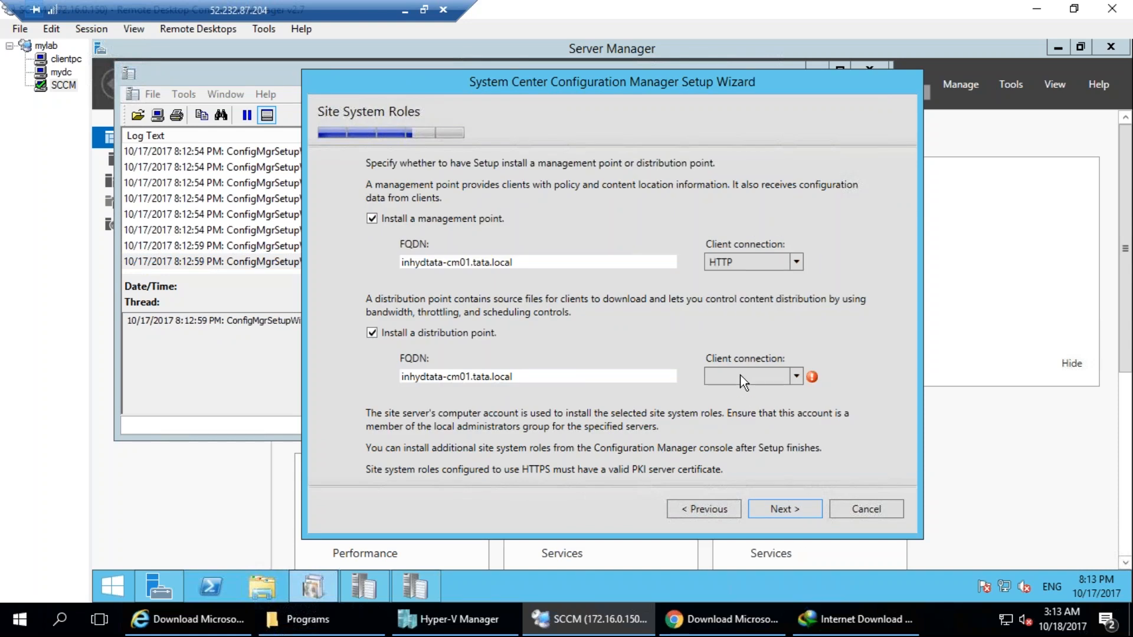
pyautogui.click(740, 375)
pyautogui.click(727, 424)
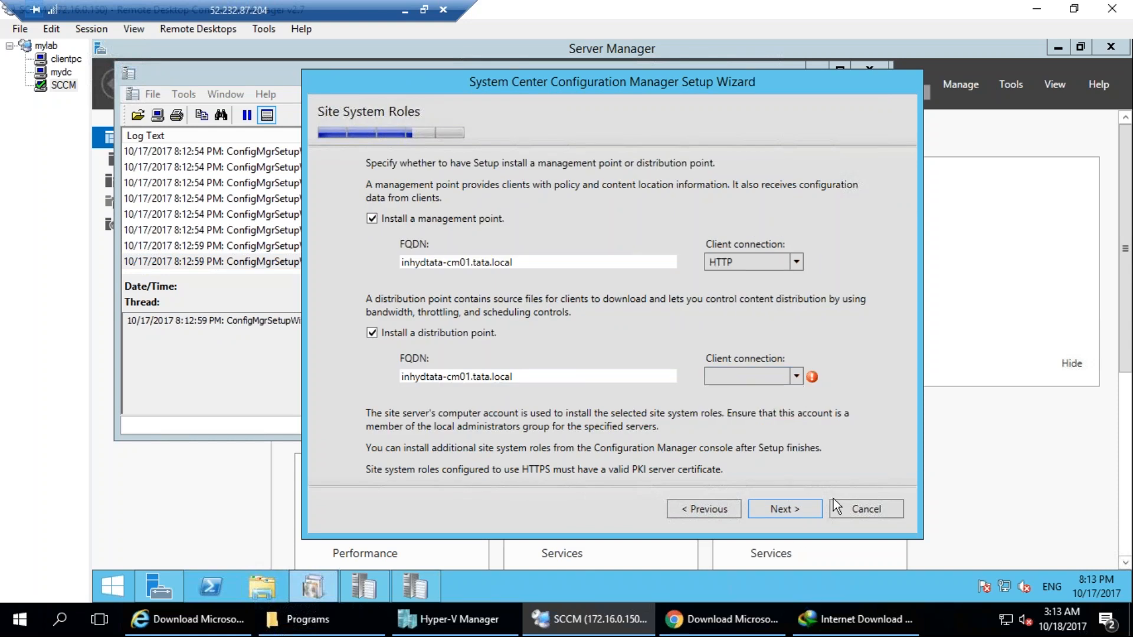
pyautogui.click(778, 509)
pyautogui.click(785, 509)
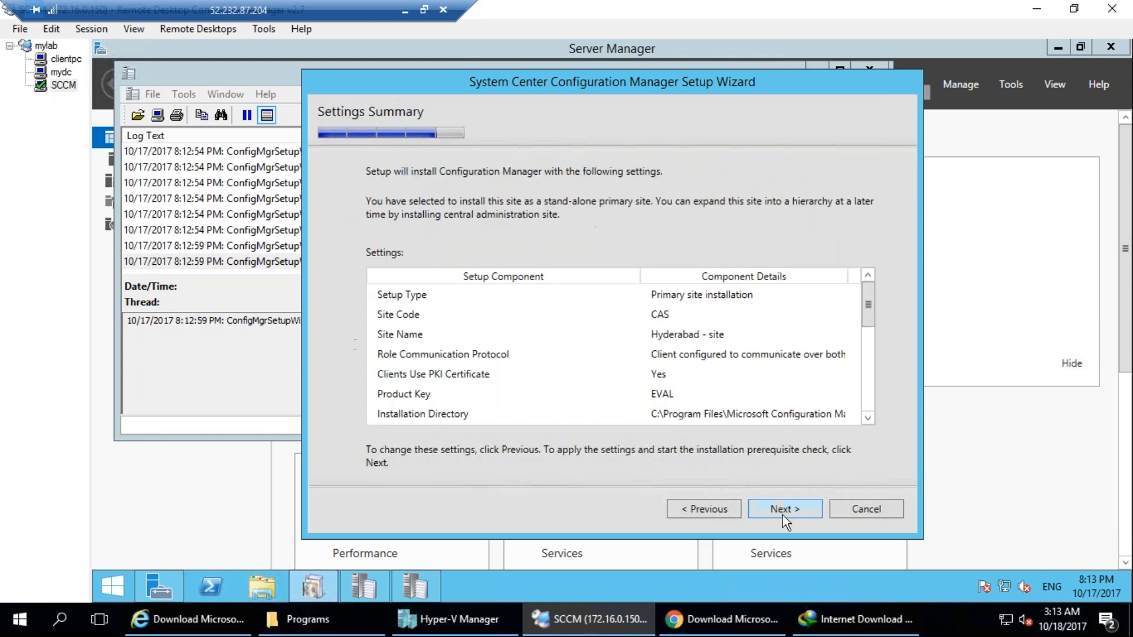
pyautogui.click(785, 506)
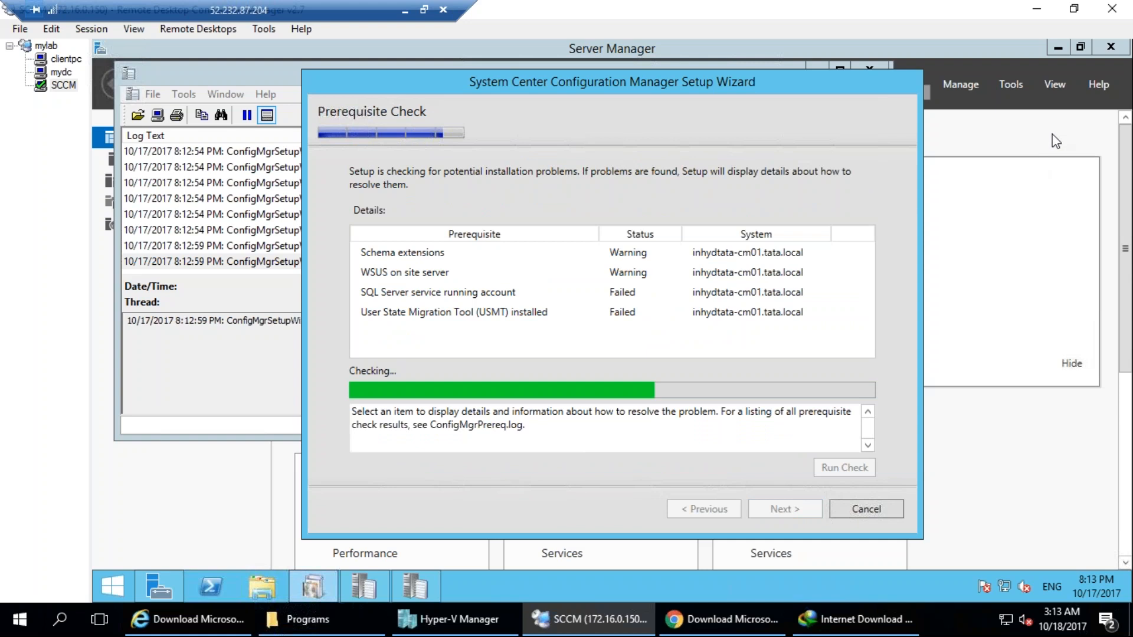
pyautogui.moveTo(445, 219)
pyautogui.mouseDown()
pyautogui.moveTo(378, 218)
pyautogui.moveTo(357, 253)
pyautogui.moveTo(527, 190)
pyautogui.mouseUp()
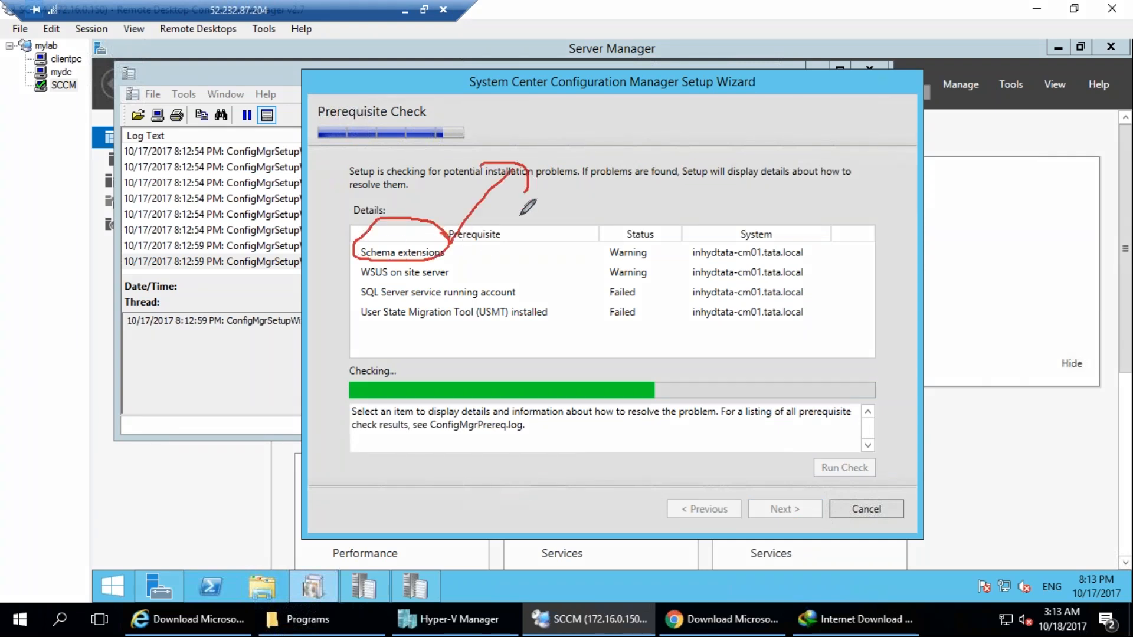
pyautogui.moveTo(462, 269)
pyautogui.mouseDown()
pyautogui.moveTo(438, 261)
pyautogui.moveTo(363, 288)
pyautogui.moveTo(245, 245)
pyautogui.mouseUp()
pyautogui.moveTo(129, 230)
pyautogui.mouseDown()
pyautogui.moveTo(171, 194)
pyautogui.moveTo(177, 156)
pyautogui.mouseUp()
pyautogui.moveTo(217, 140); pyautogui.dragTo(236, 190)
pyautogui.moveTo(261, 153); pyautogui.dragTo(295, 171)
pyautogui.moveTo(319, 96)
pyautogui.mouseDown()
pyautogui.moveTo(332, 138)
pyautogui.moveTo(307, 145)
pyautogui.moveTo(354, 89)
pyautogui.moveTo(224, 301)
pyautogui.moveTo(342, 104)
pyautogui.mouseUp()
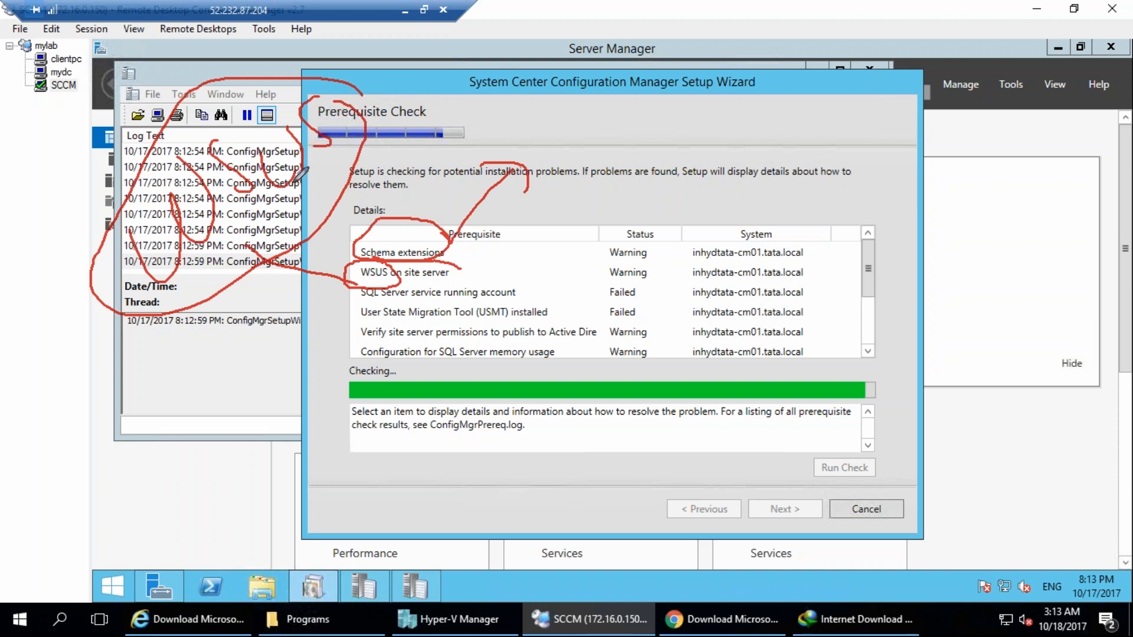
pyautogui.moveTo(206, 453)
pyautogui.mouseDown()
pyautogui.moveTo(220, 488)
pyautogui.moveTo(263, 450)
pyautogui.mouseUp()
pyautogui.moveTo(243, 409)
pyautogui.mouseDown()
pyautogui.moveTo(186, 431)
pyautogui.moveTo(263, 397)
pyautogui.mouseUp()
pyautogui.moveTo(431, 527)
pyautogui.mouseDown()
pyautogui.moveTo(495, 546)
pyautogui.moveTo(477, 534)
pyautogui.mouseUp()
pyautogui.moveTo(531, 520)
pyautogui.mouseDown()
pyautogui.moveTo(544, 538)
pyautogui.moveTo(543, 521)
pyautogui.mouseUp()
pyautogui.moveTo(582, 516); pyautogui.dragTo(662, 517)
pyautogui.moveTo(713, 491)
pyautogui.mouseDown()
pyautogui.moveTo(715, 503)
pyautogui.moveTo(750, 503)
pyautogui.mouseUp()
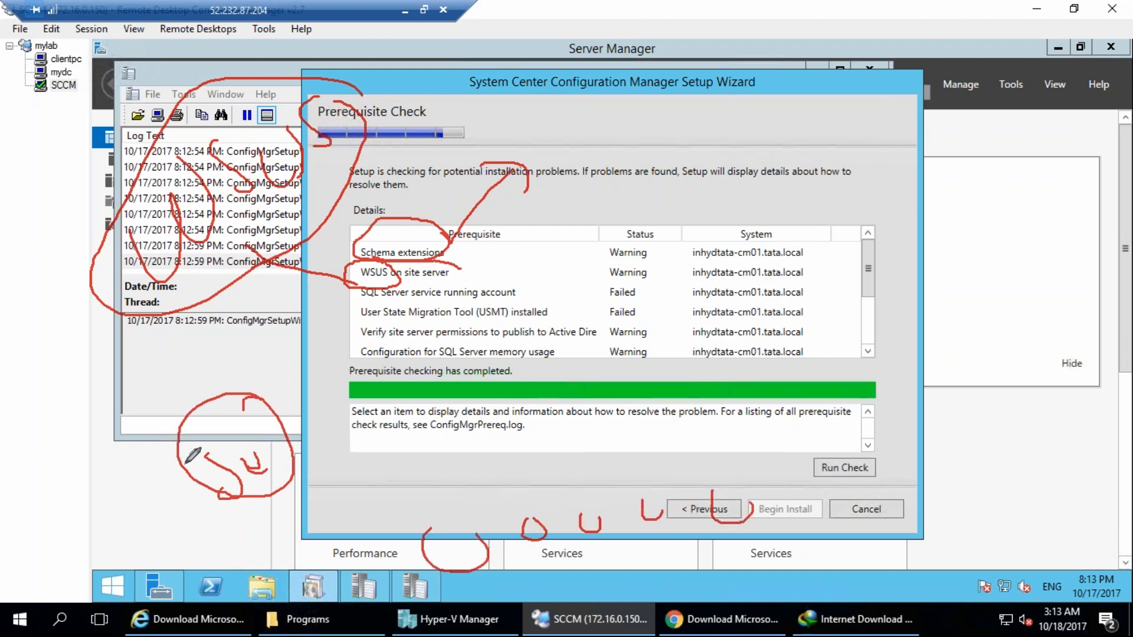
pyautogui.click(1102, 365)
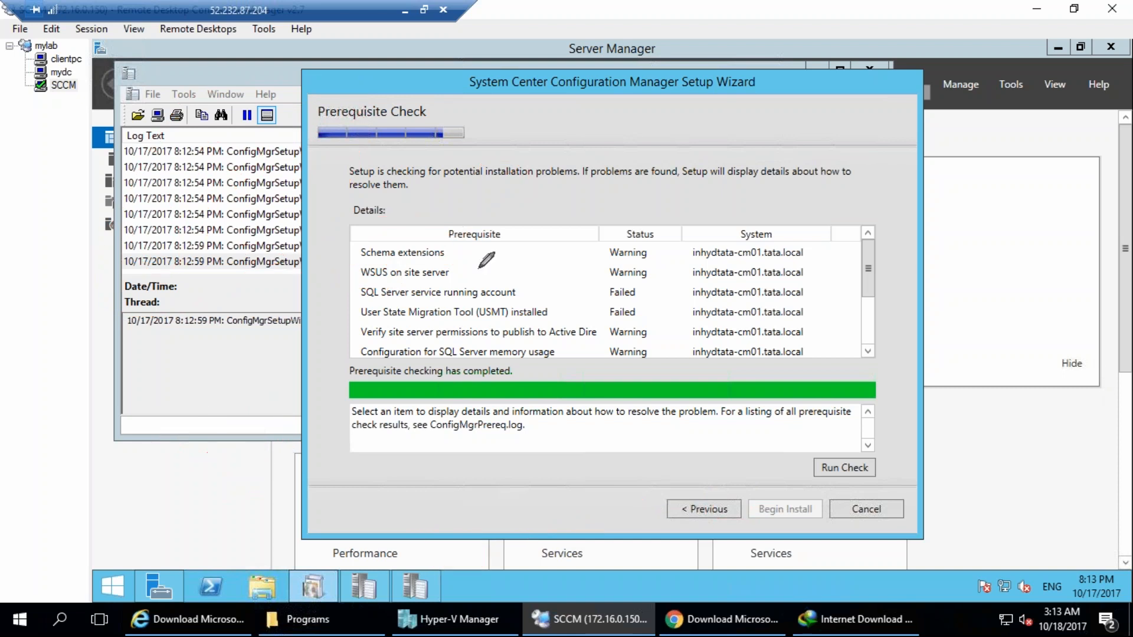
pyautogui.moveTo(362, 262)
pyautogui.mouseDown()
pyautogui.moveTo(353, 263)
pyautogui.moveTo(463, 261)
pyautogui.moveTo(344, 258)
pyautogui.mouseUp()
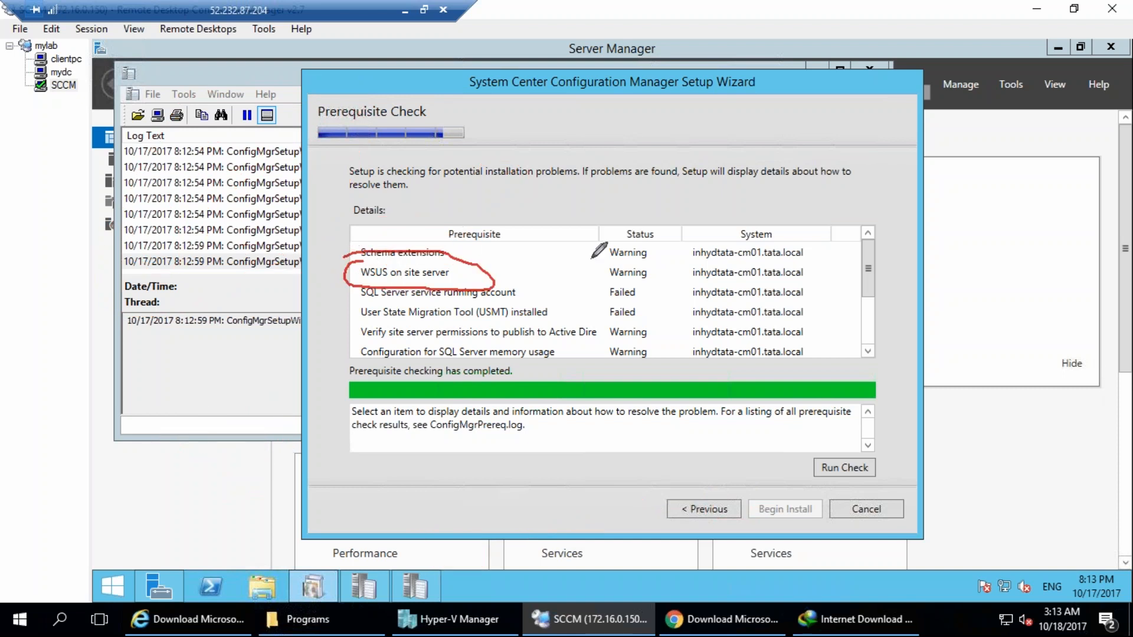
pyautogui.click(1101, 364)
pyautogui.moveTo(474, 273); pyautogui.dragTo(588, 237)
pyautogui.click(530, 290)
pyautogui.moveTo(591, 303)
pyautogui.mouseDown()
pyautogui.moveTo(663, 286)
pyautogui.moveTo(383, 285)
pyautogui.moveTo(360, 303)
pyautogui.moveTo(575, 301)
pyautogui.mouseUp()
pyautogui.moveTo(351, 300)
pyautogui.mouseDown()
pyautogui.moveTo(253, 260)
pyautogui.moveTo(247, 283)
pyautogui.moveTo(226, 220)
pyautogui.moveTo(201, 200)
pyautogui.moveTo(232, 149)
pyautogui.moveTo(279, 166)
pyautogui.mouseUp()
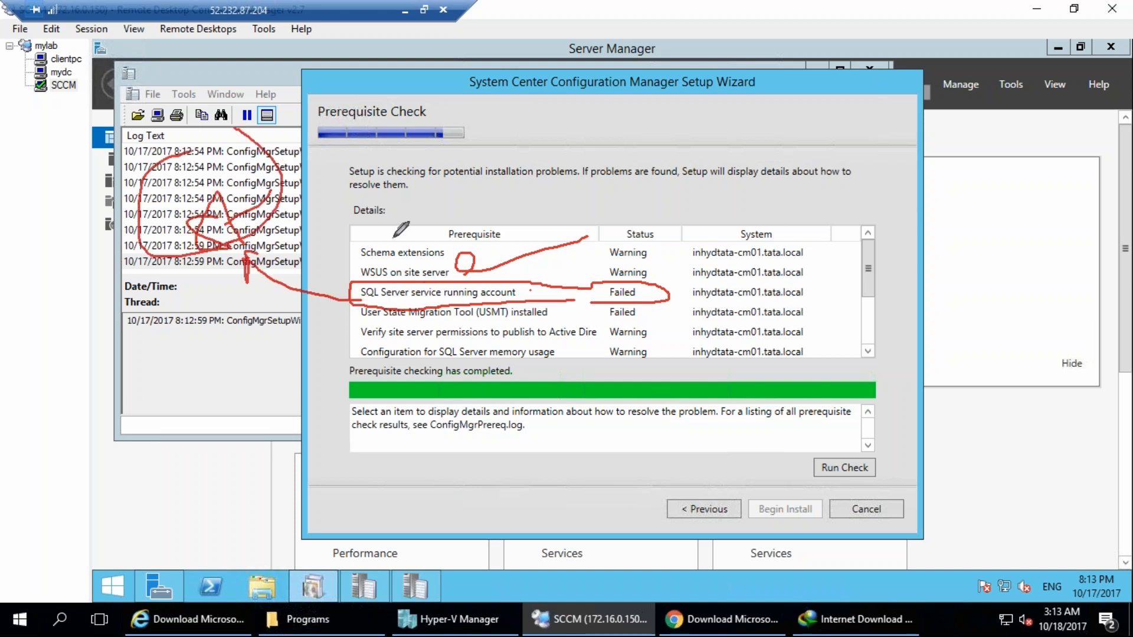
pyautogui.moveTo(655, 277); pyautogui.dragTo(734, 245)
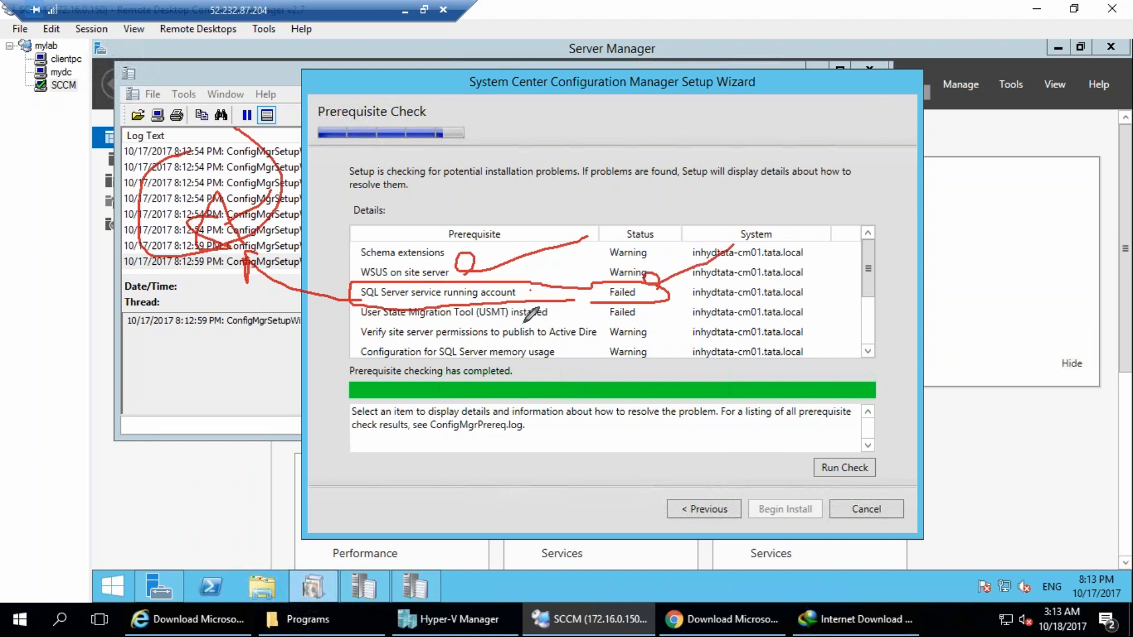
pyautogui.moveTo(455, 323); pyautogui.dragTo(507, 323)
pyautogui.click(1099, 374)
# Review the prerequisite details for SQL Server memory usage configuration and SQL Server process memory allocation.
pyautogui.scroll(-4, 871, 352)
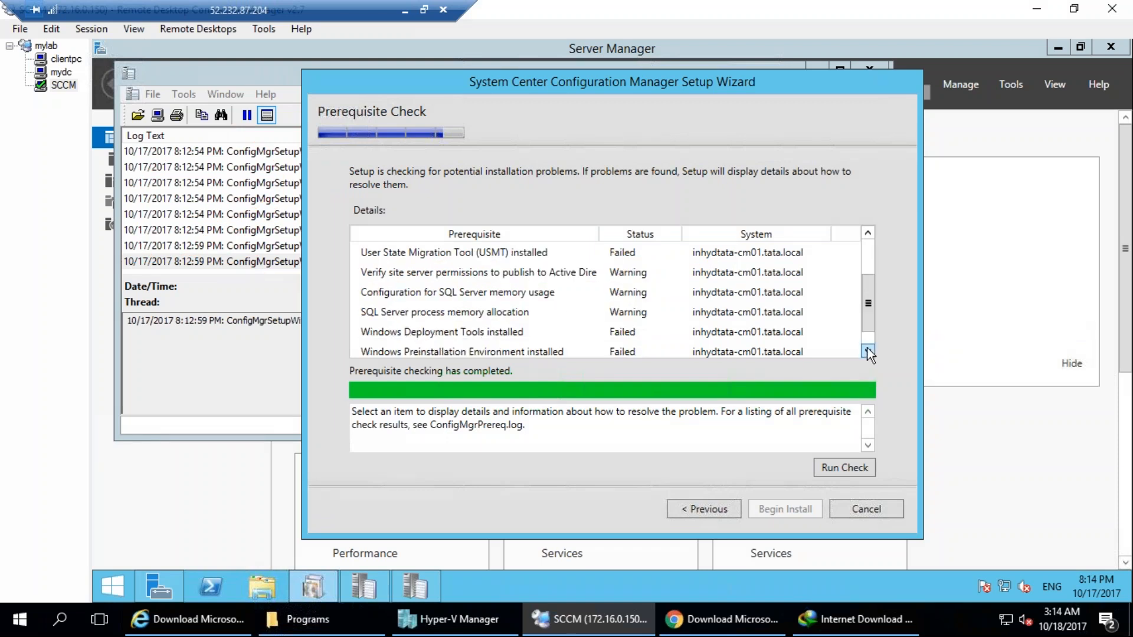
pyautogui.click(487, 276)
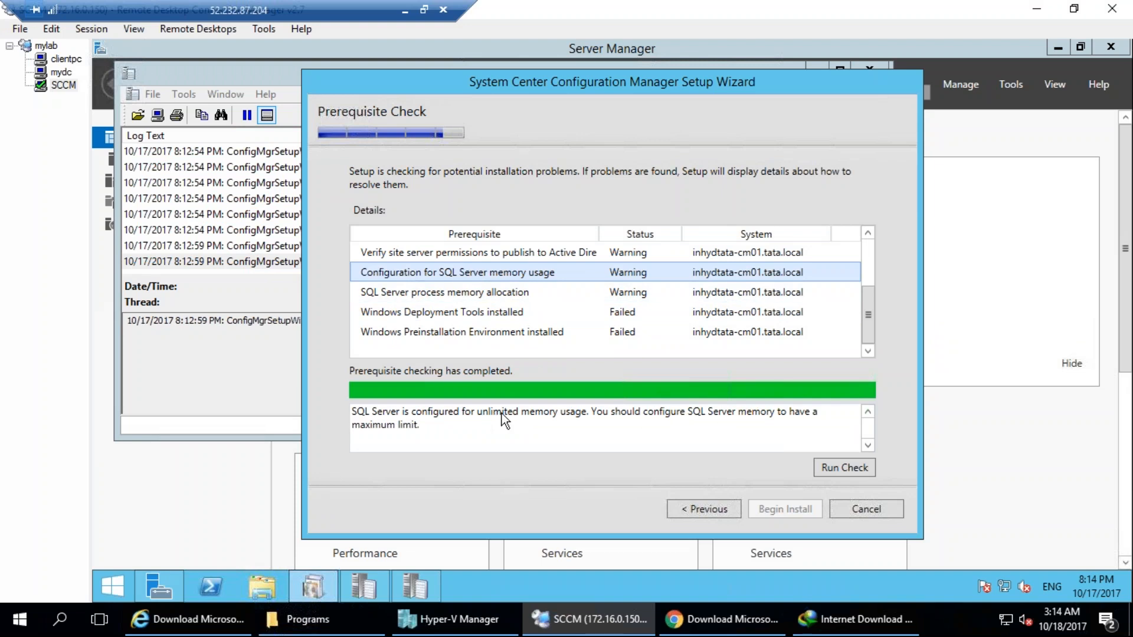
pyautogui.moveTo(501, 415); pyautogui.dragTo(616, 420)
pyautogui.click(732, 431)
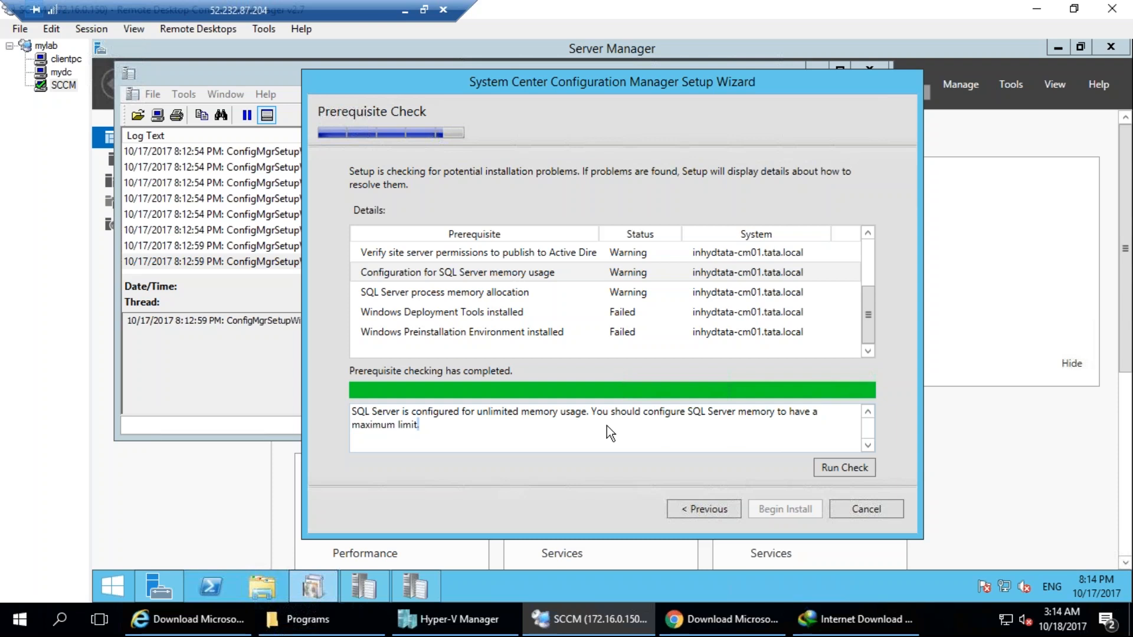
pyautogui.tripleClick(402, 423)
pyautogui.click(403, 423)
pyautogui.click(434, 292)
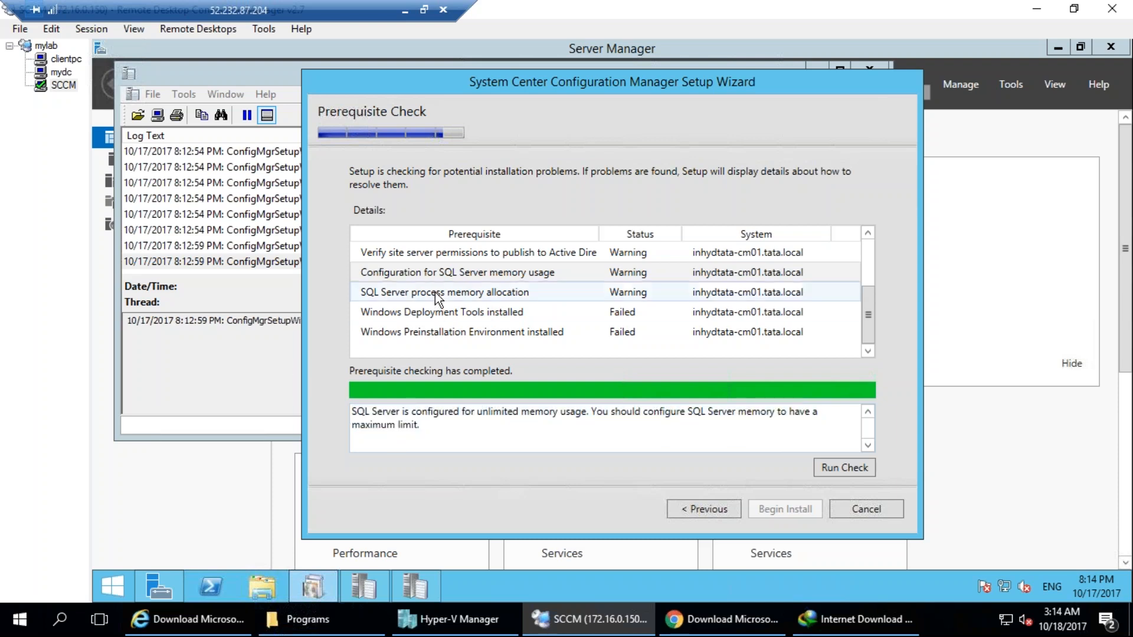
pyautogui.click(474, 276)
# Check the SCCM server's performance and memory figures in Task Manager and close it.
pyautogui.rightClick(611, 580)
pyautogui.click(685, 528)
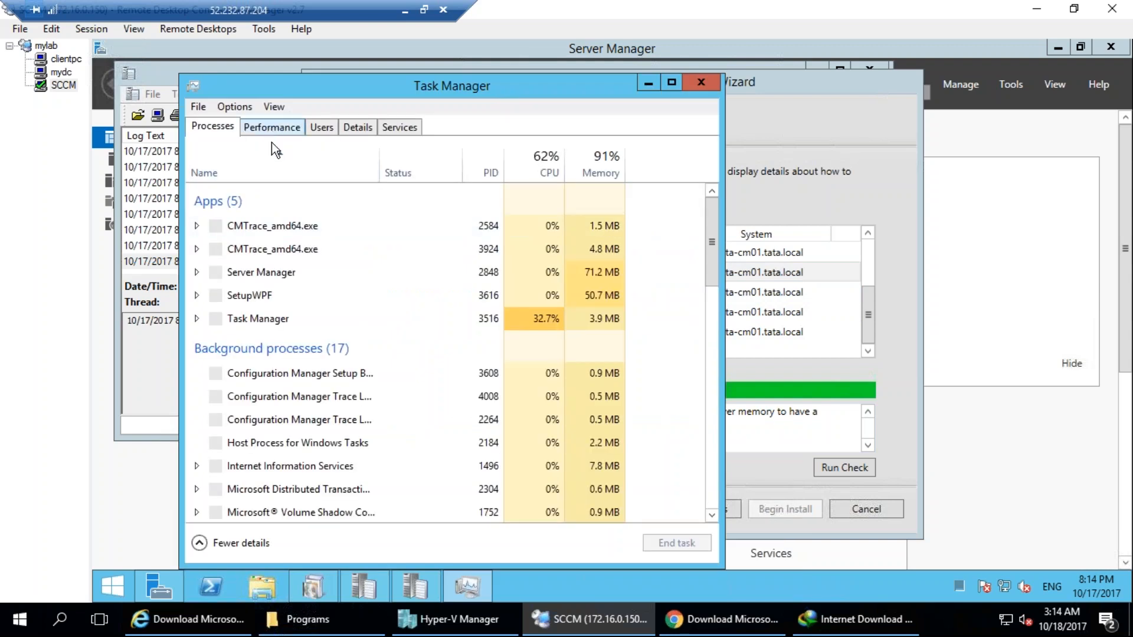
pyautogui.click(271, 129)
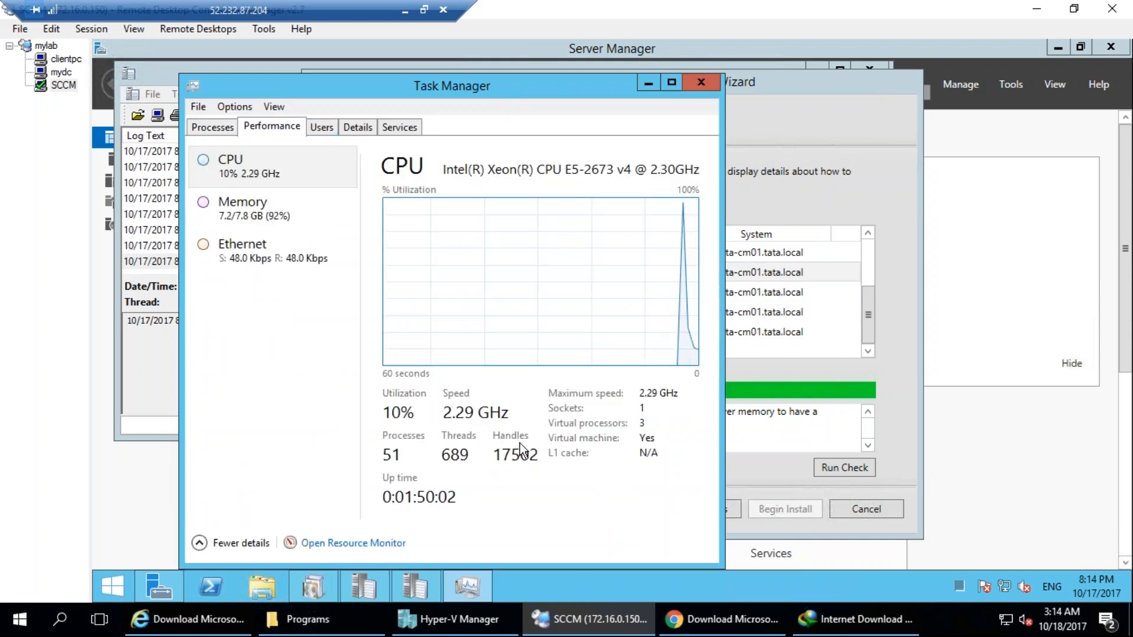
pyautogui.click(700, 87)
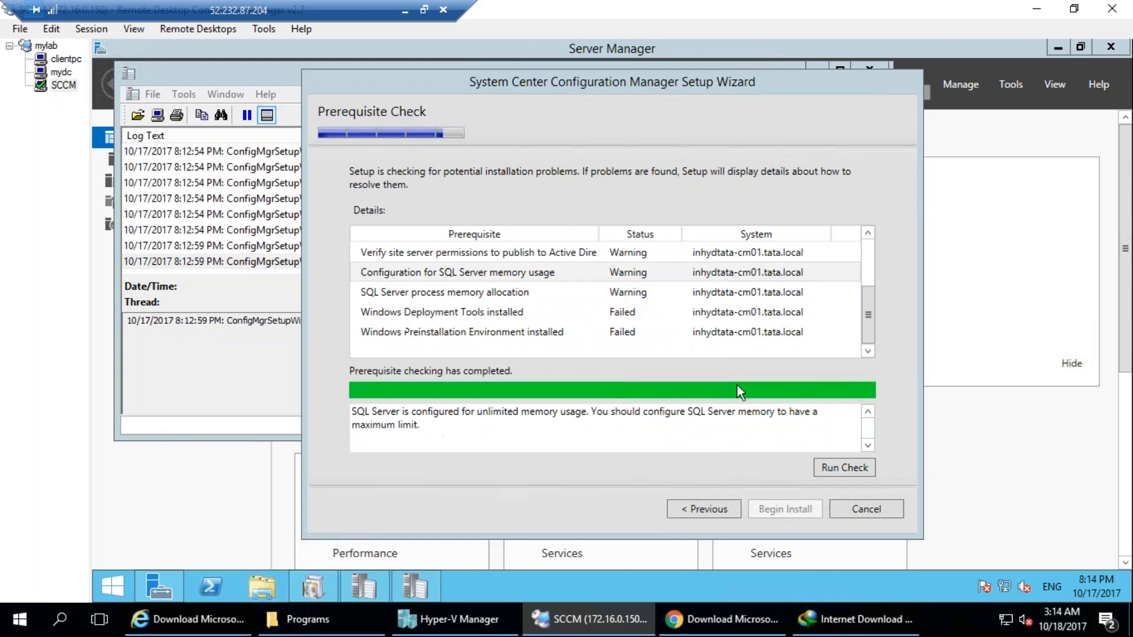
# Review the prerequisite details for process memory allocation, Windows Deployment Tools, Windows Preinstallation Environment and the User State Migration Tool.
pyautogui.click(434, 277)
pyautogui.click(438, 289)
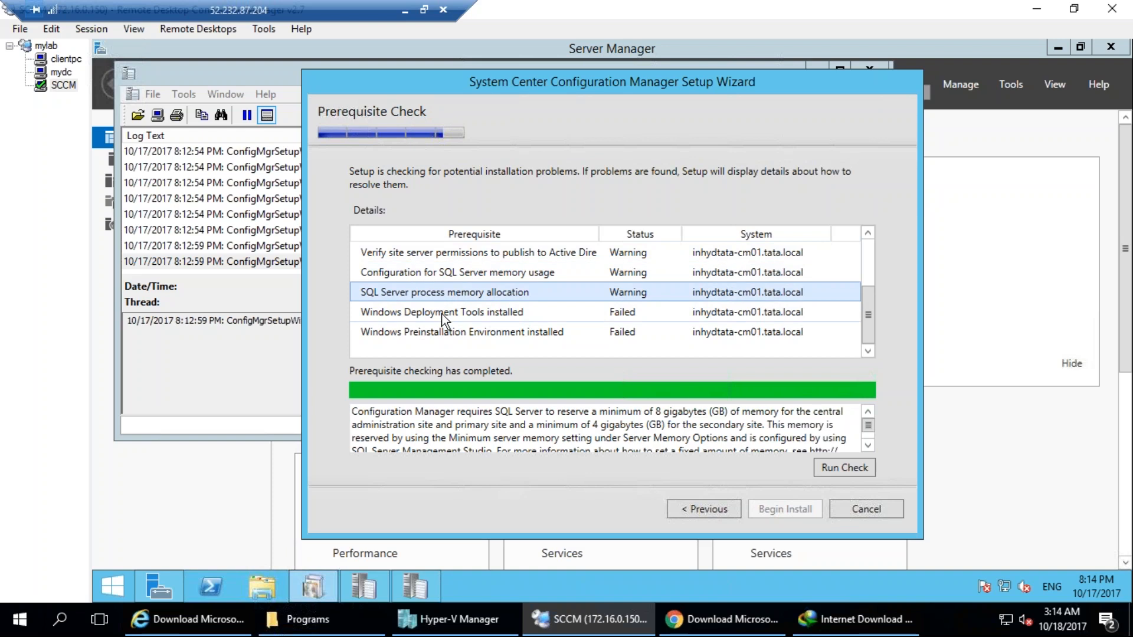
pyautogui.click(441, 313)
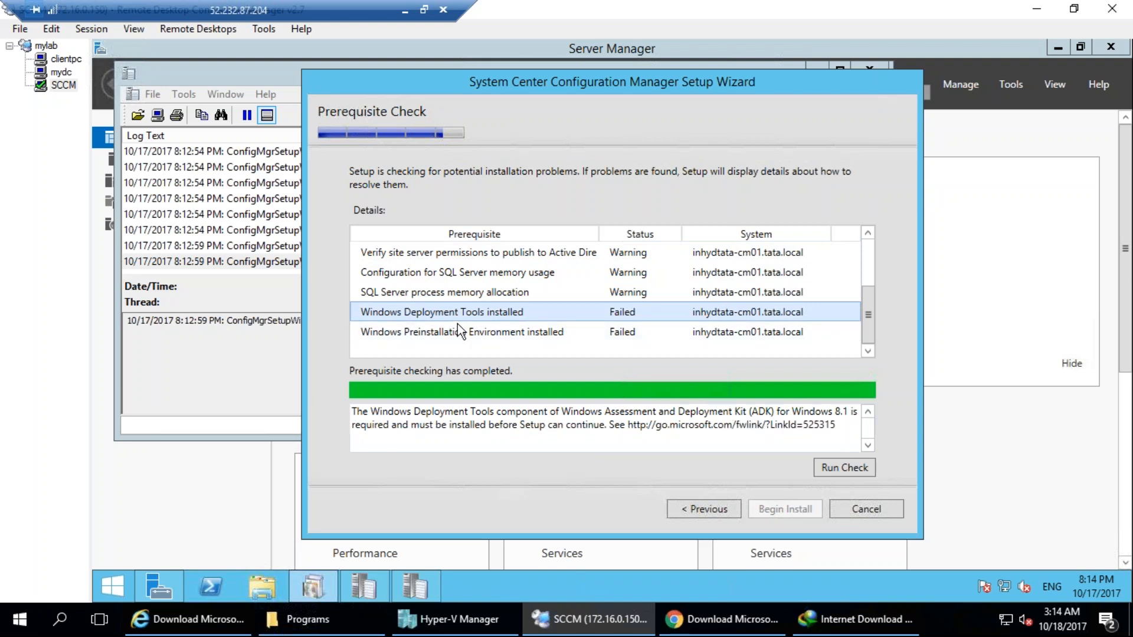
pyautogui.moveTo(628, 425); pyautogui.dragTo(836, 427)
pyautogui.click(495, 336)
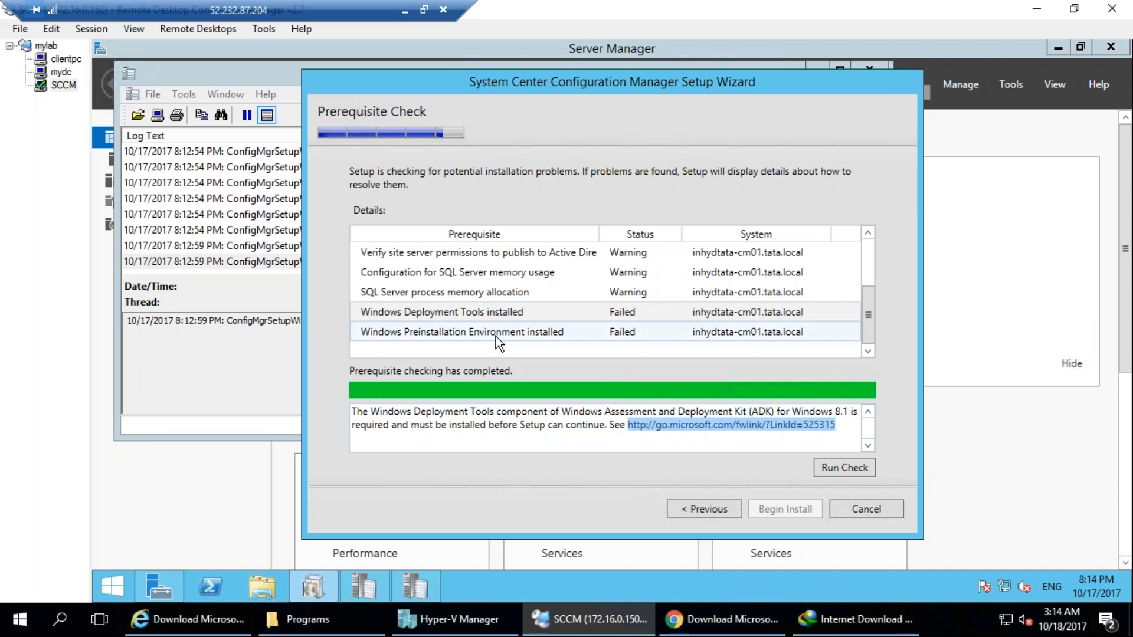
pyautogui.click(466, 313)
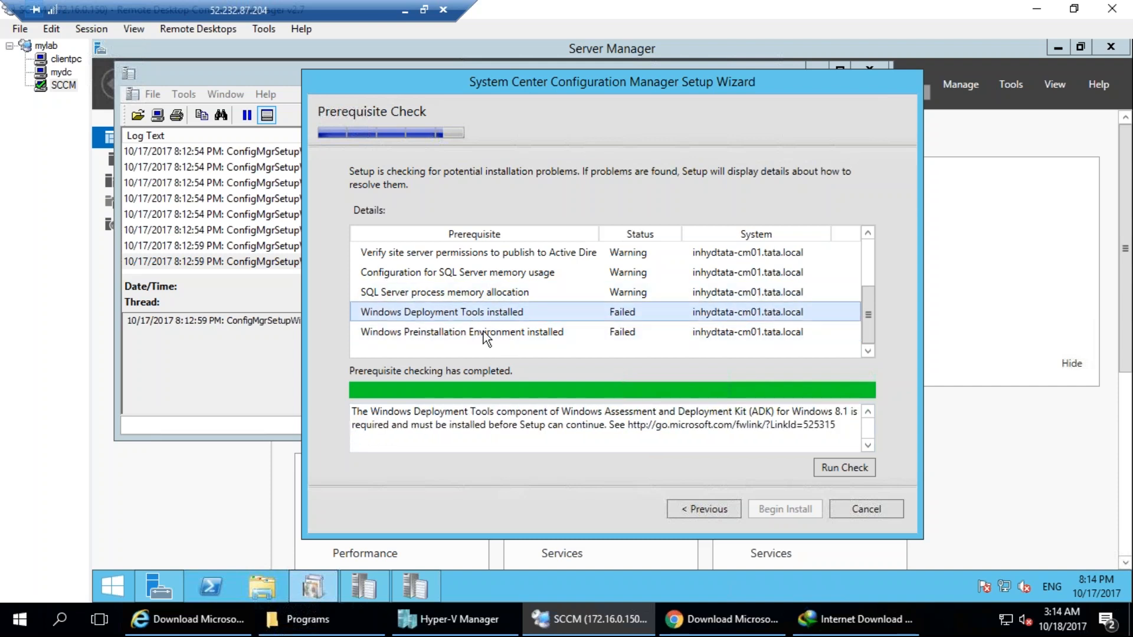
pyautogui.scroll(2, 471, 314)
pyautogui.click(476, 316)
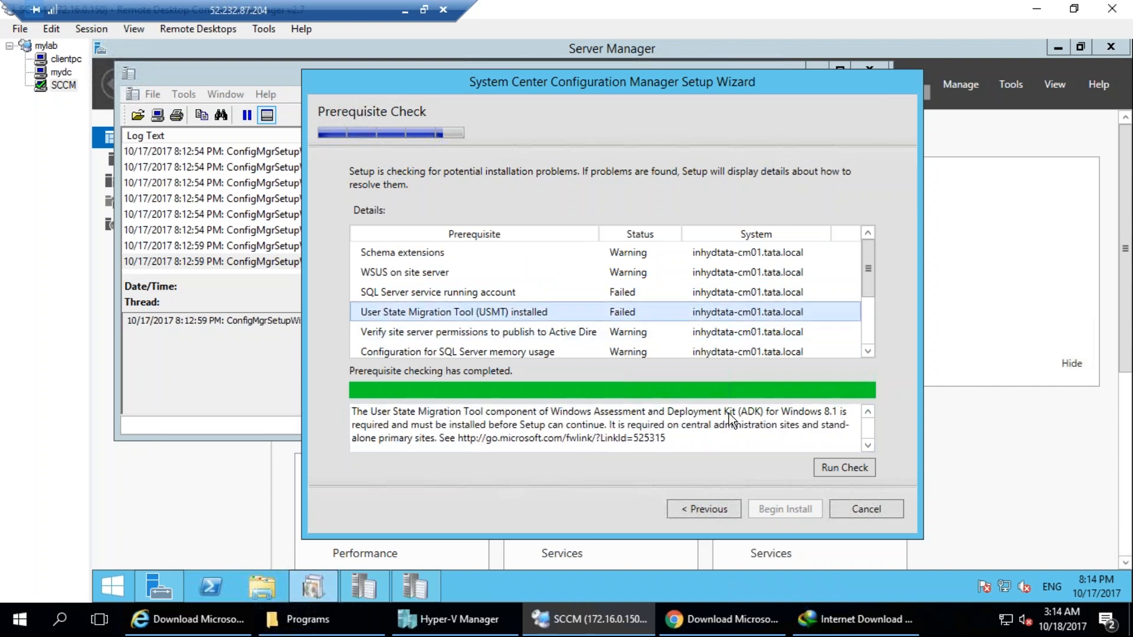
pyautogui.moveTo(730, 415); pyautogui.dragTo(792, 413)
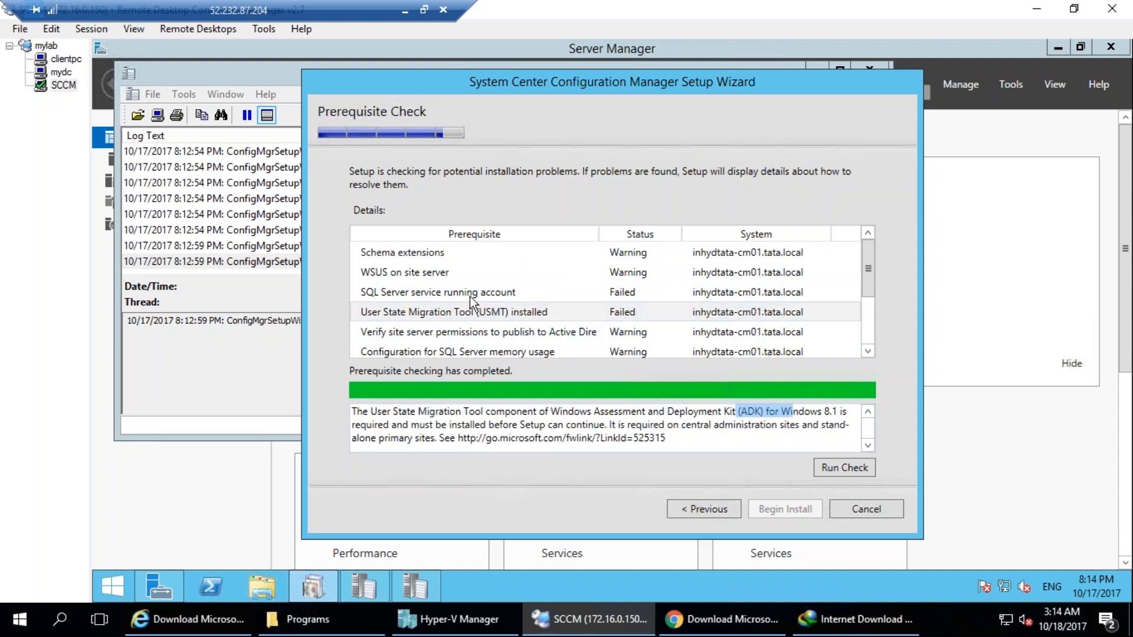
pyautogui.scroll(-2, 476, 303)
pyautogui.click(465, 319)
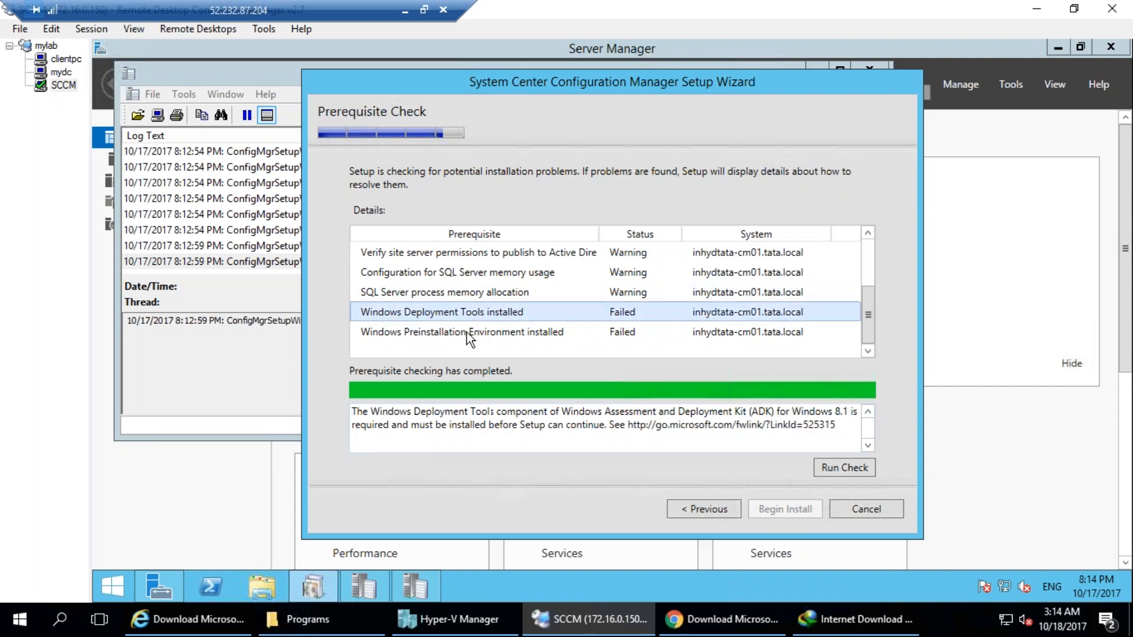
pyautogui.click(466, 331)
pyautogui.moveTo(697, 424); pyautogui.dragTo(419, 445)
pyautogui.hotkey('ctrl', 'c')
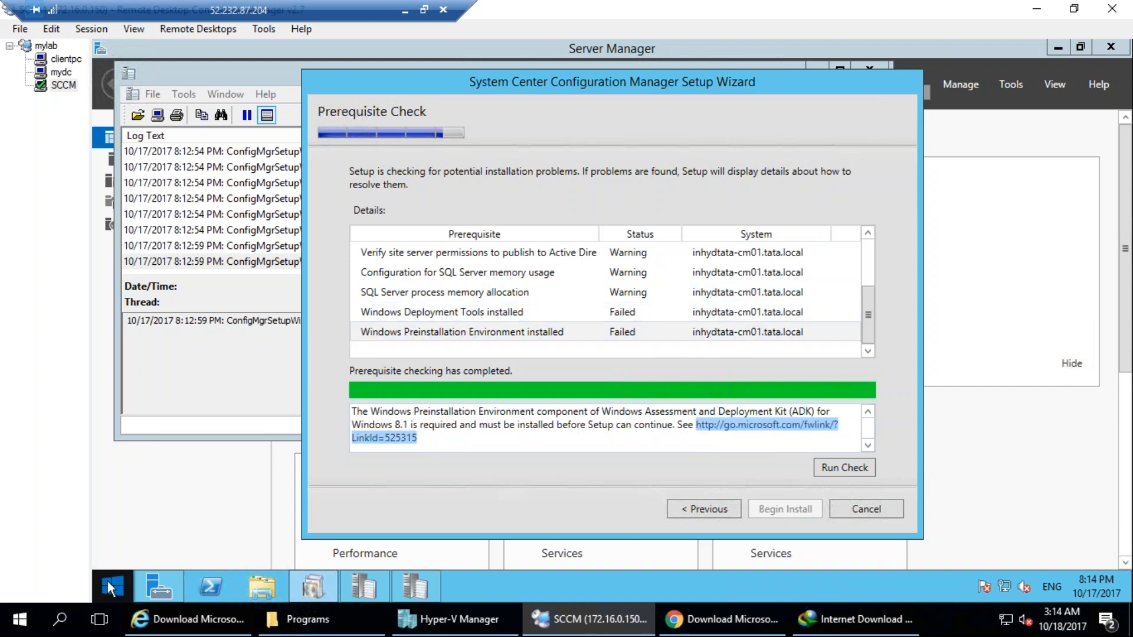
pyautogui.click(106, 579)
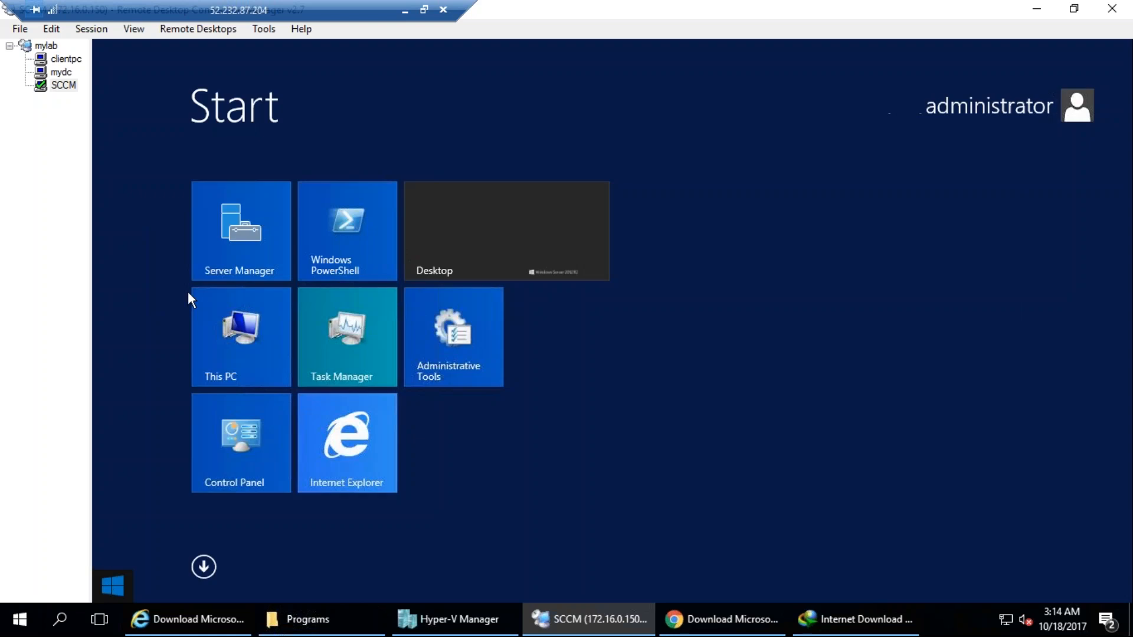
pyautogui.click(363, 458)
pyautogui.click(347, 105)
pyautogui.hotkey('ctrl', 'v')
pyautogui.press('Return')
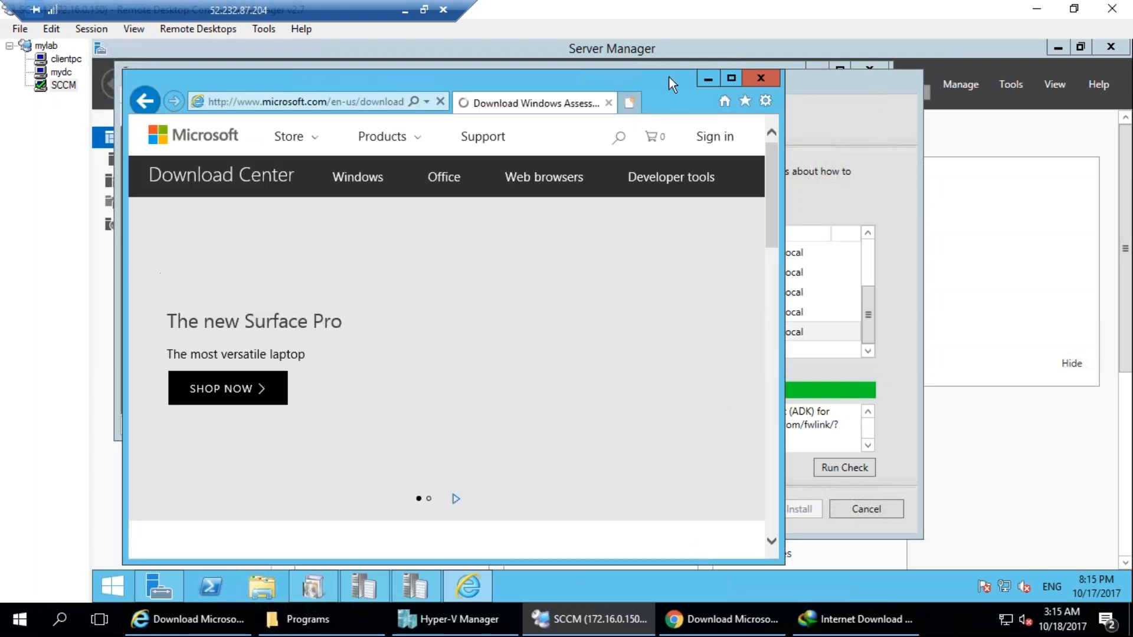
# Download the English Windows ADK for Windows 8.1 Update from the Microsoft Download Center and run its installer.
pyautogui.click(733, 77)
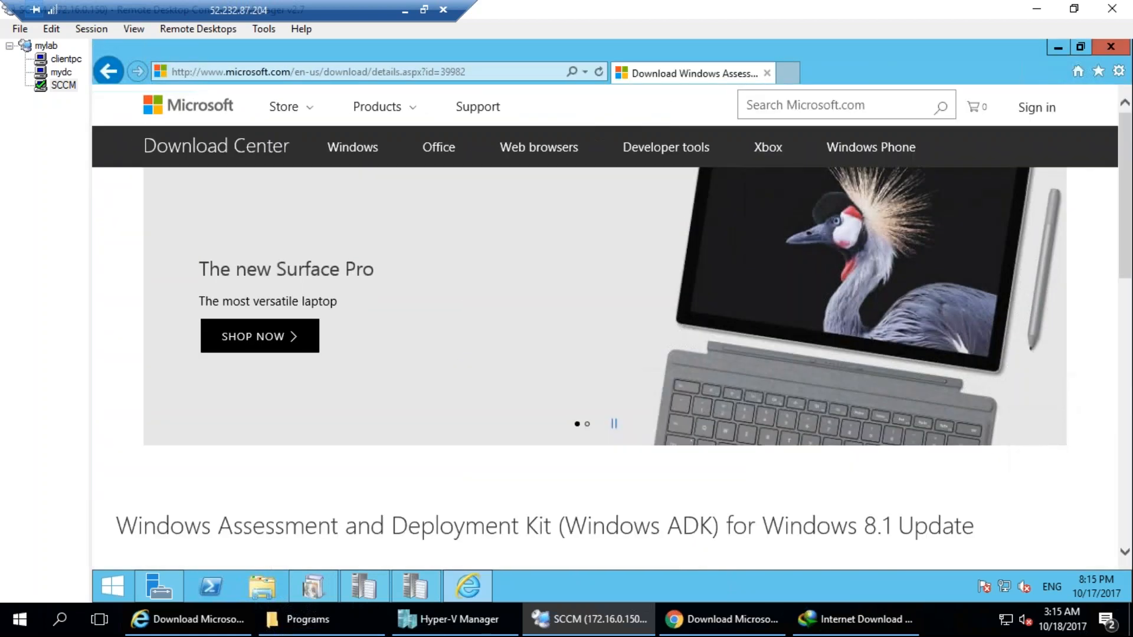
pyautogui.scroll(-4, 450, 371)
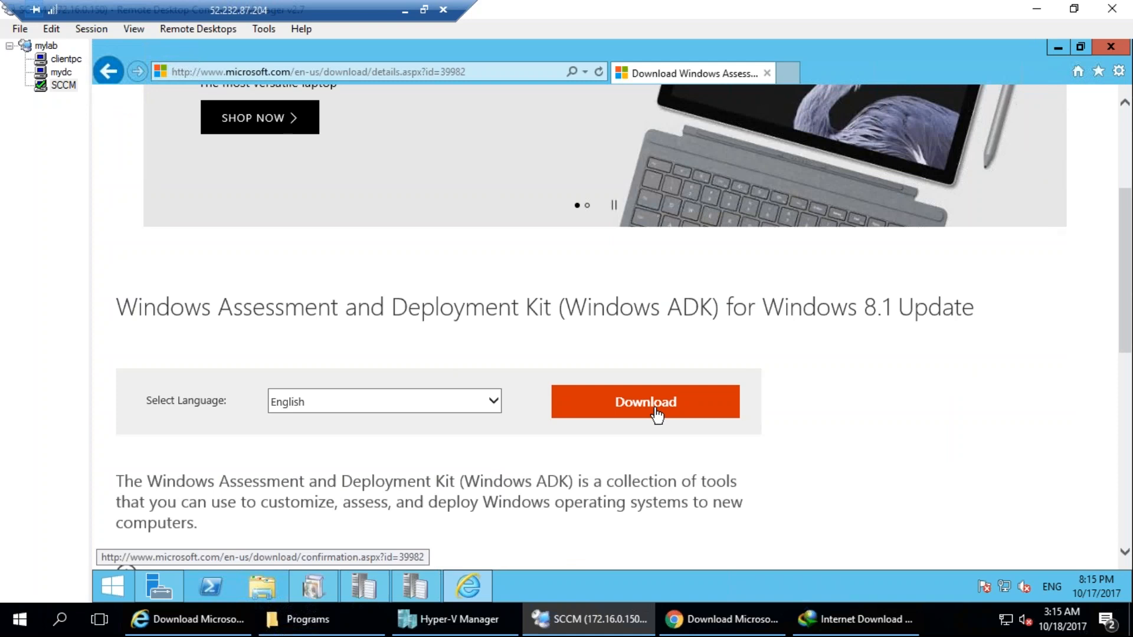
pyautogui.click(658, 413)
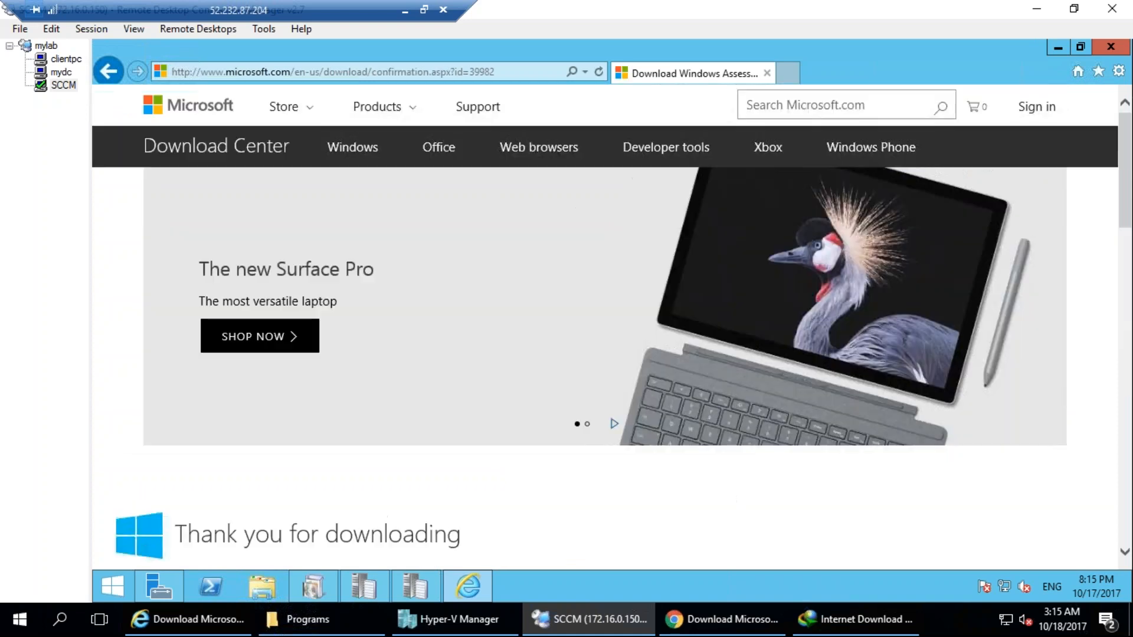
pyautogui.moveTo(453, 577)
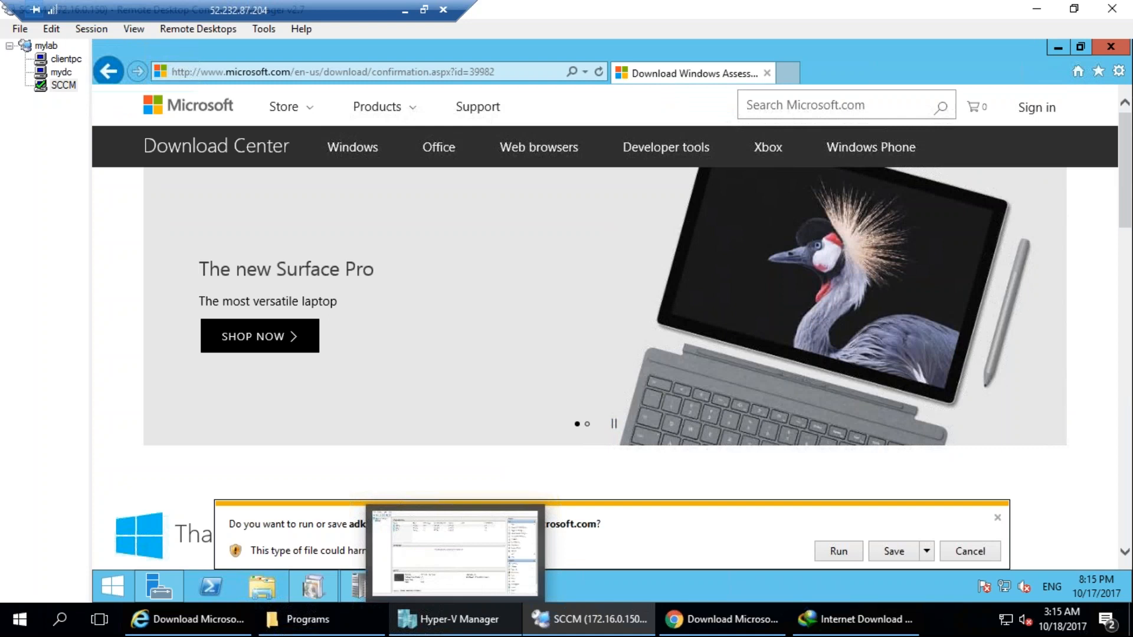
pyautogui.click(846, 547)
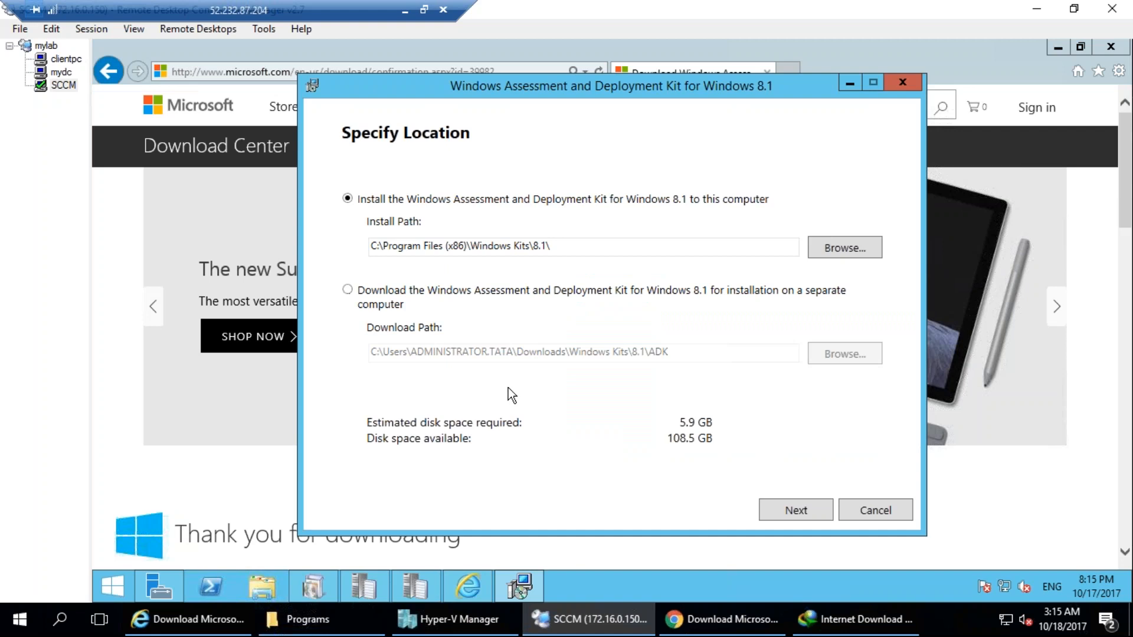
# Keep the install path C:\Program Files (x86)\Windows Kits\8.1\, decline the Customer Experience Improvement Program and proceed to feature selection.
pyautogui.click(792, 509)
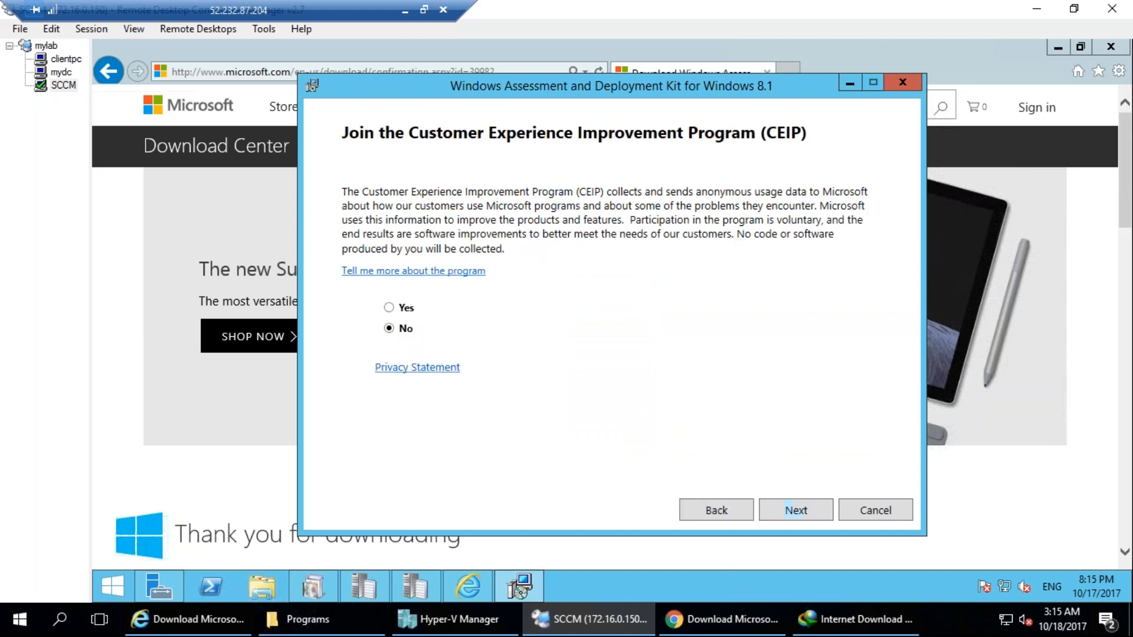
pyautogui.click(803, 519)
pyautogui.click(801, 514)
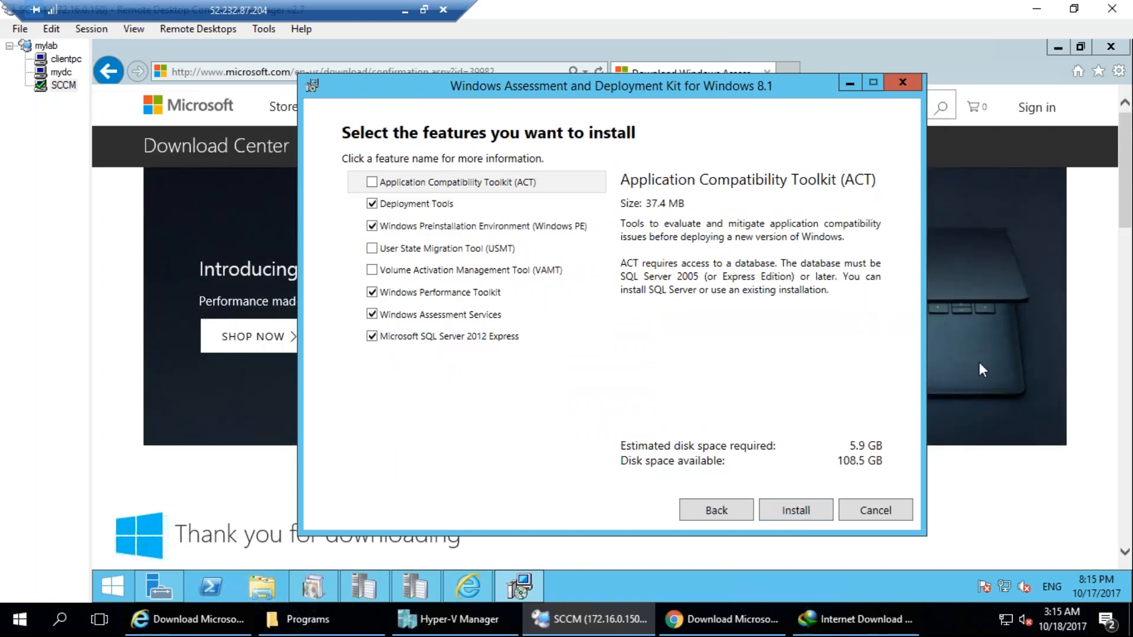
pyautogui.moveTo(394, 241)
pyautogui.mouseDown()
pyautogui.moveTo(365, 256)
pyautogui.moveTo(397, 216)
pyautogui.mouseUp()
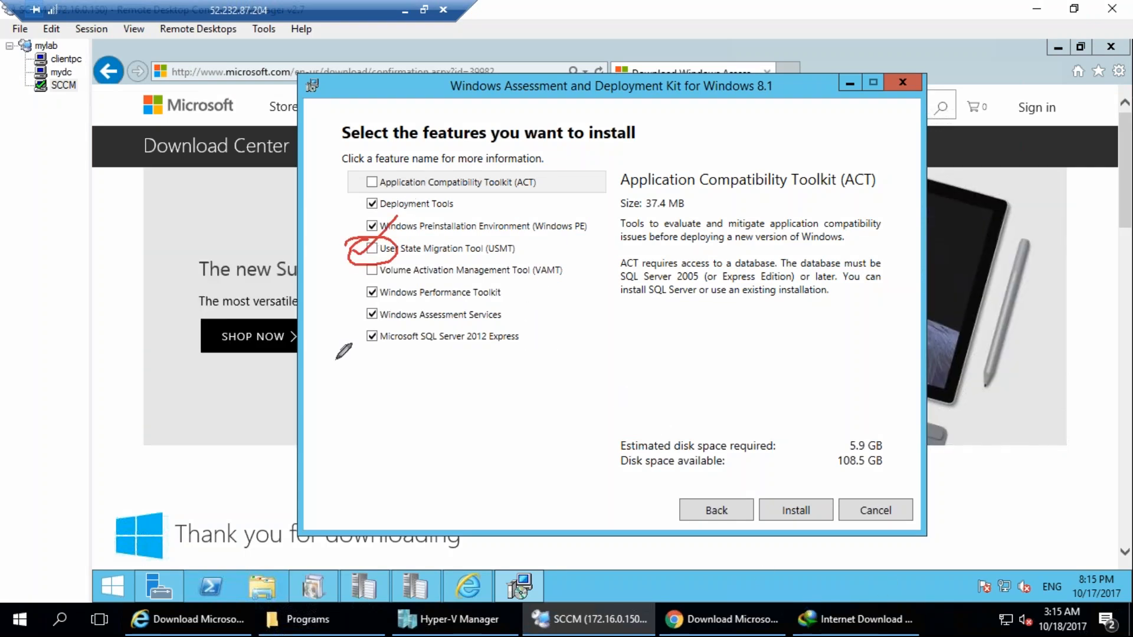
pyautogui.moveTo(350, 335)
pyautogui.mouseDown()
pyautogui.moveTo(403, 352)
pyautogui.moveTo(336, 425)
pyautogui.mouseUp()
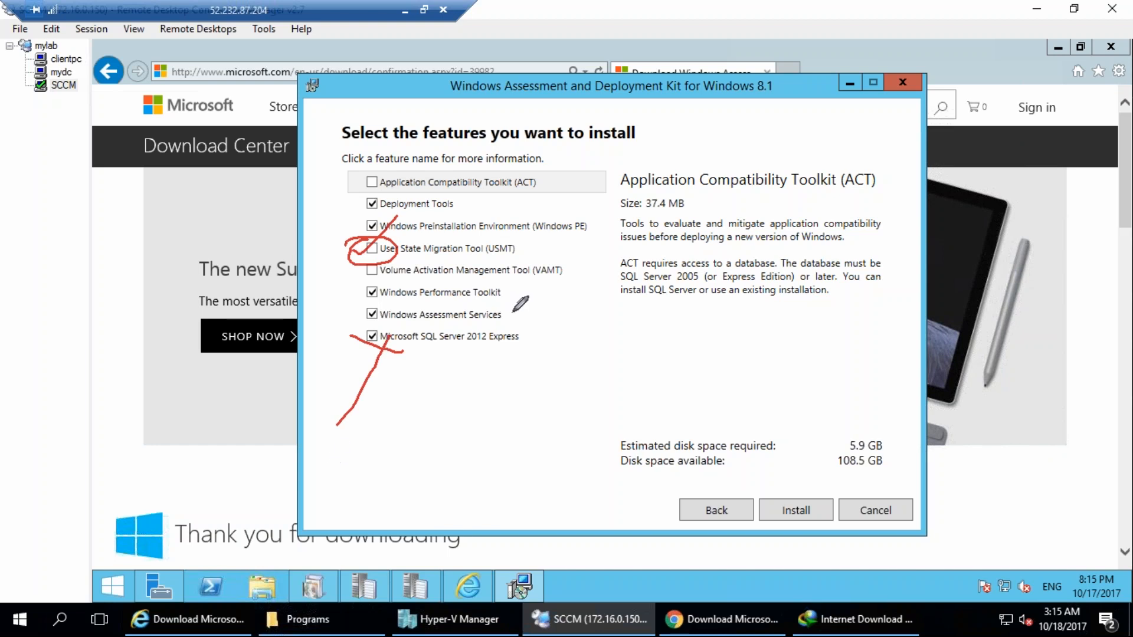
pyautogui.moveTo(510, 313); pyautogui.dragTo(534, 301)
pyautogui.moveTo(359, 305)
pyautogui.mouseDown()
pyautogui.moveTo(387, 317)
pyautogui.moveTo(336, 356)
pyautogui.mouseUp()
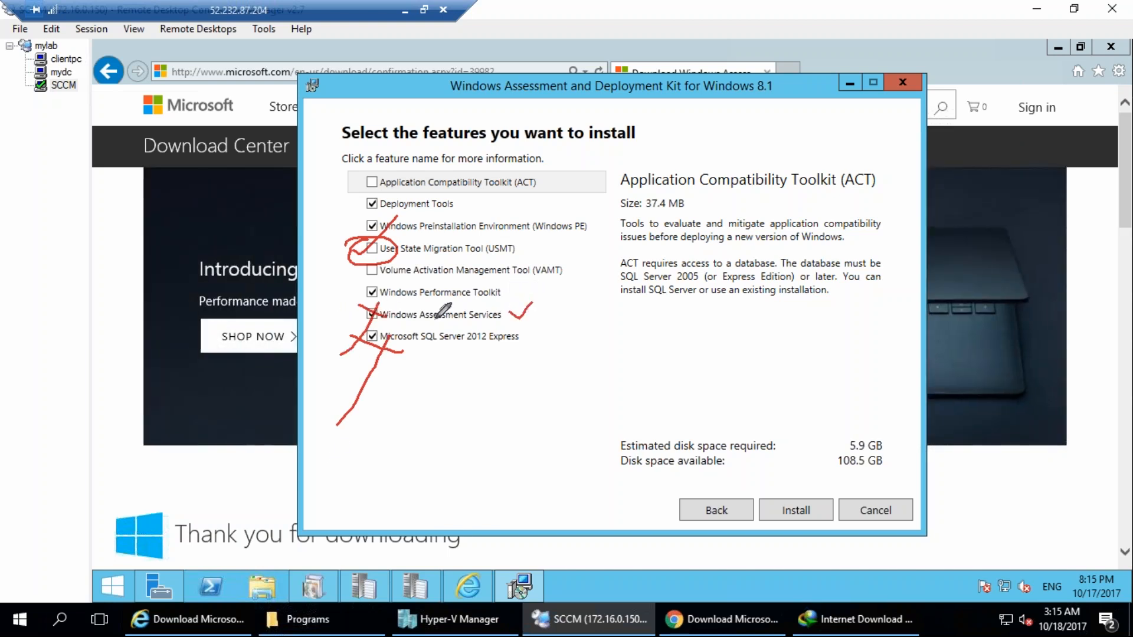
pyautogui.moveTo(514, 288); pyautogui.dragTo(555, 276)
pyautogui.moveTo(525, 246)
pyautogui.mouseDown()
pyautogui.moveTo(571, 237)
pyautogui.moveTo(614, 204)
pyautogui.mouseUp()
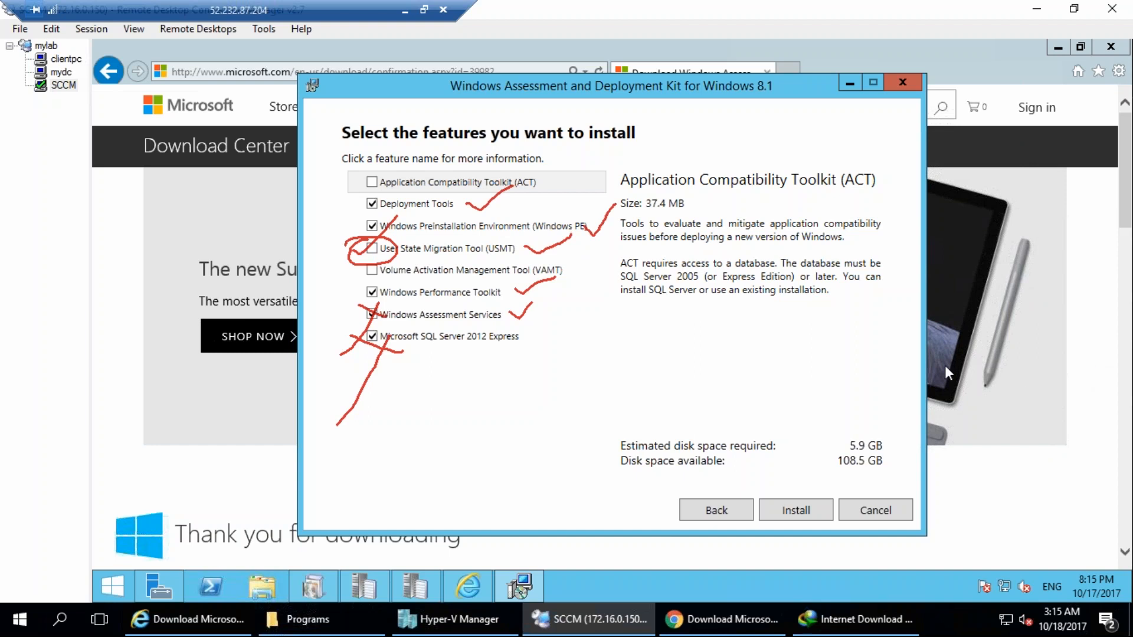
# Include the User State Migration Tool and exclude Windows Assessment Services, Windows Performance Toolkit and Microsoft SQL Server 2012 Express from the installation.
pyautogui.click(372, 250)
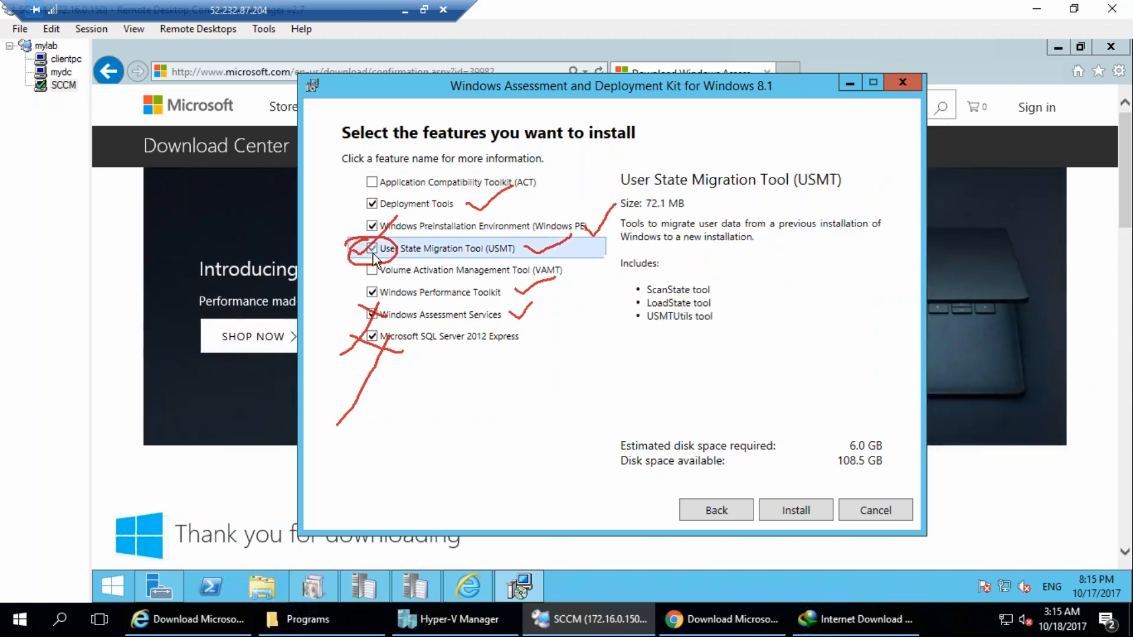
pyautogui.click(372, 314)
pyautogui.click(372, 292)
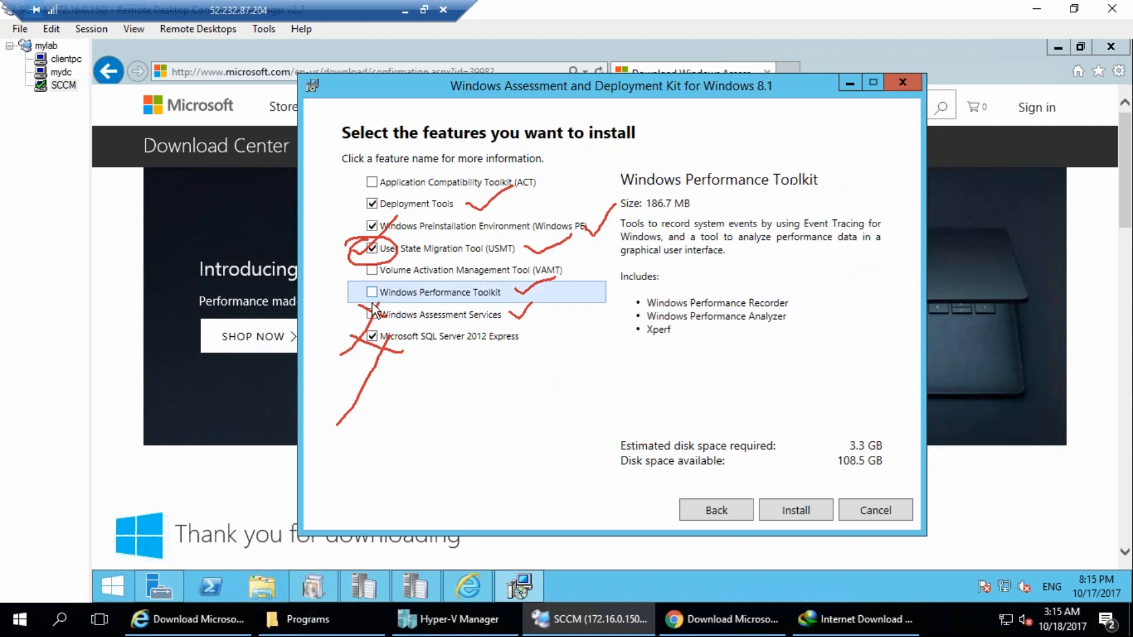
pyautogui.click(371, 337)
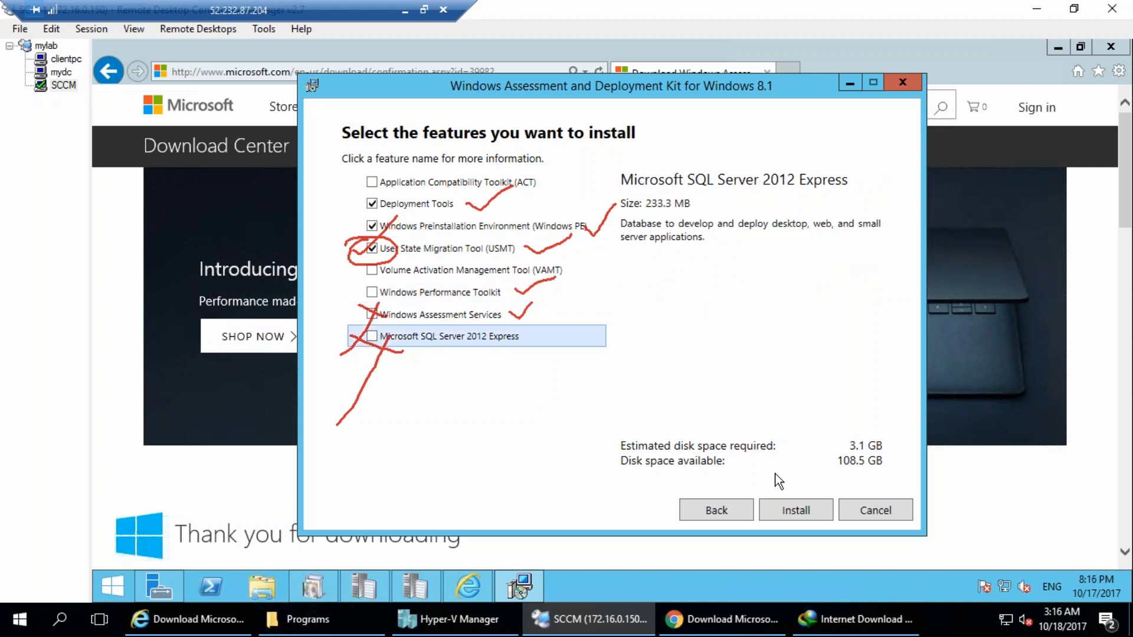
pyautogui.click(1095, 369)
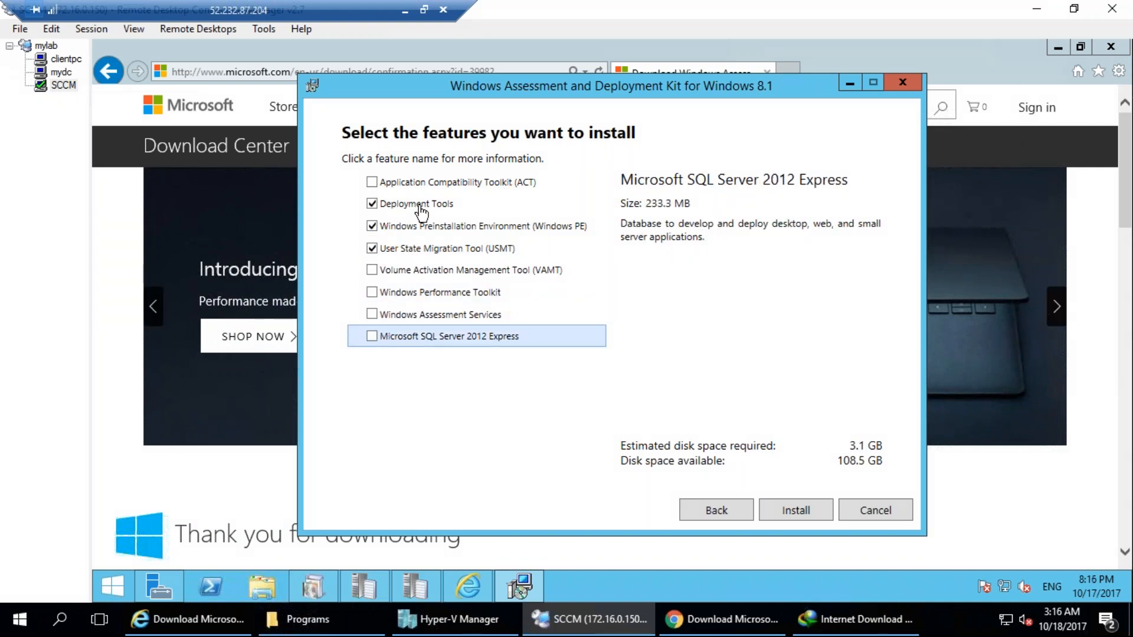
# Review the ADK feature descriptions from Deployment Tools through Microsoft SQL Server 2012 Express.
pyautogui.click(442, 205)
pyautogui.click(476, 226)
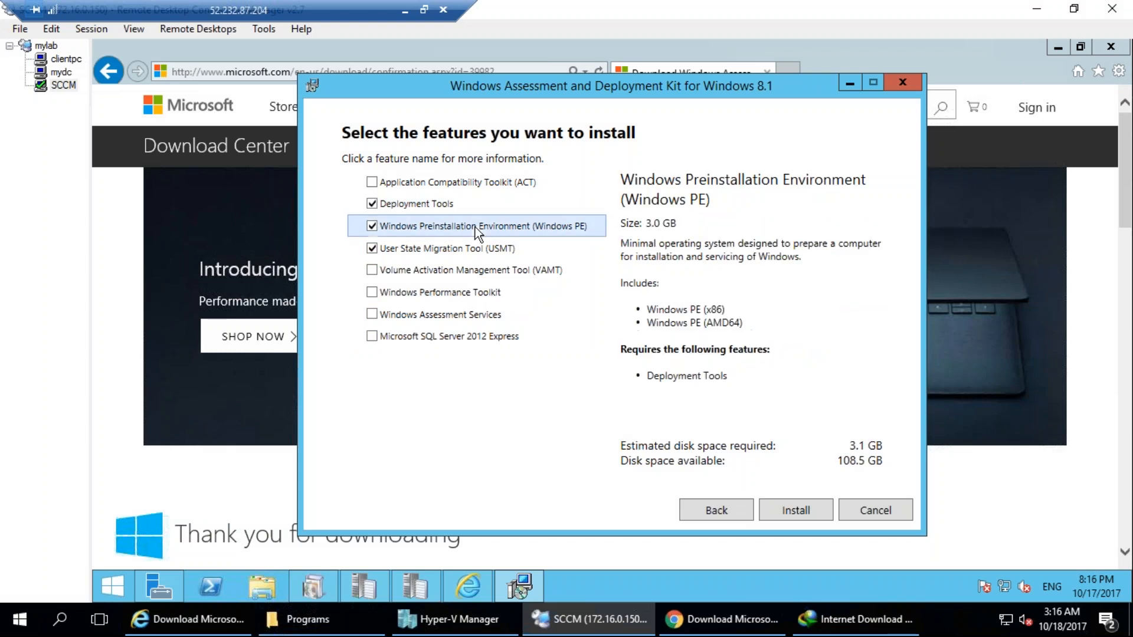
pyautogui.click(495, 247)
pyautogui.click(494, 276)
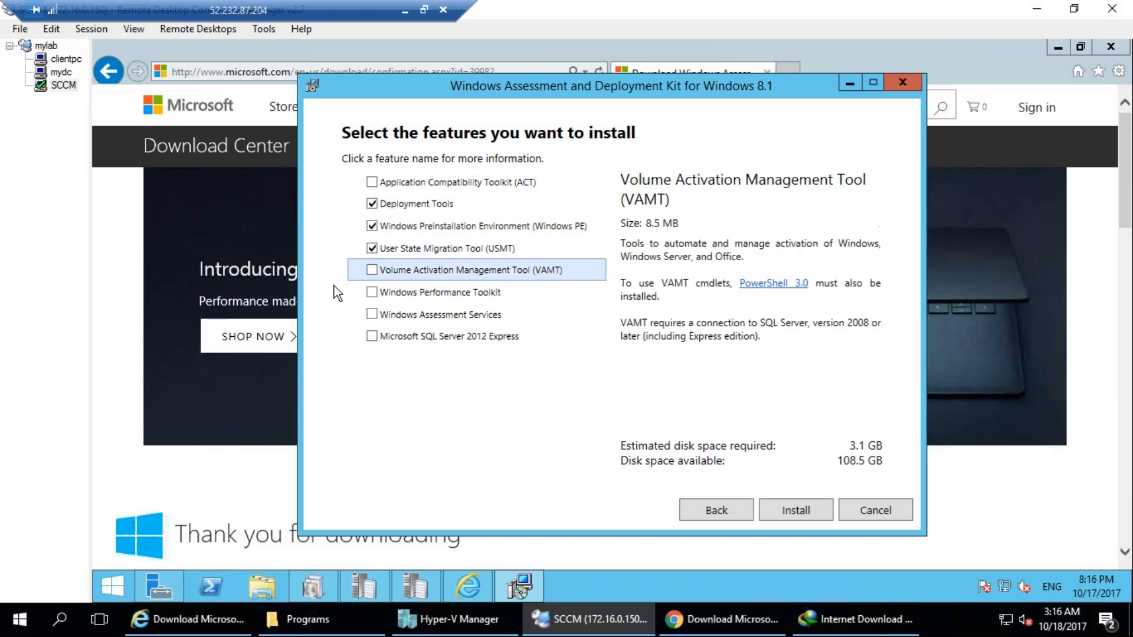
pyautogui.click(458, 292)
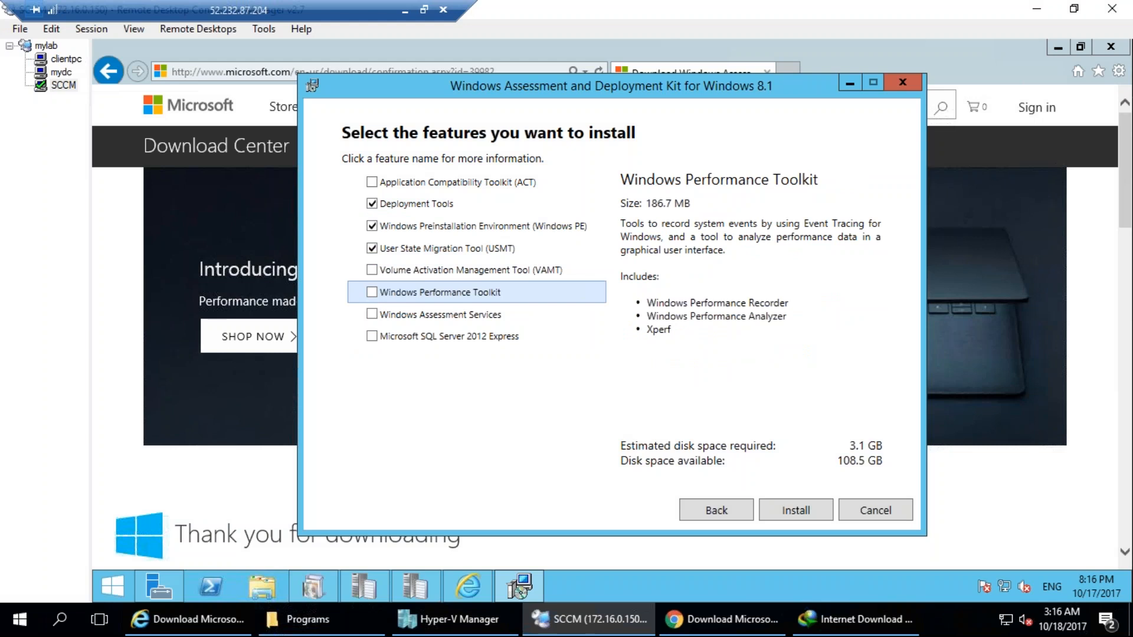
pyautogui.click(426, 313)
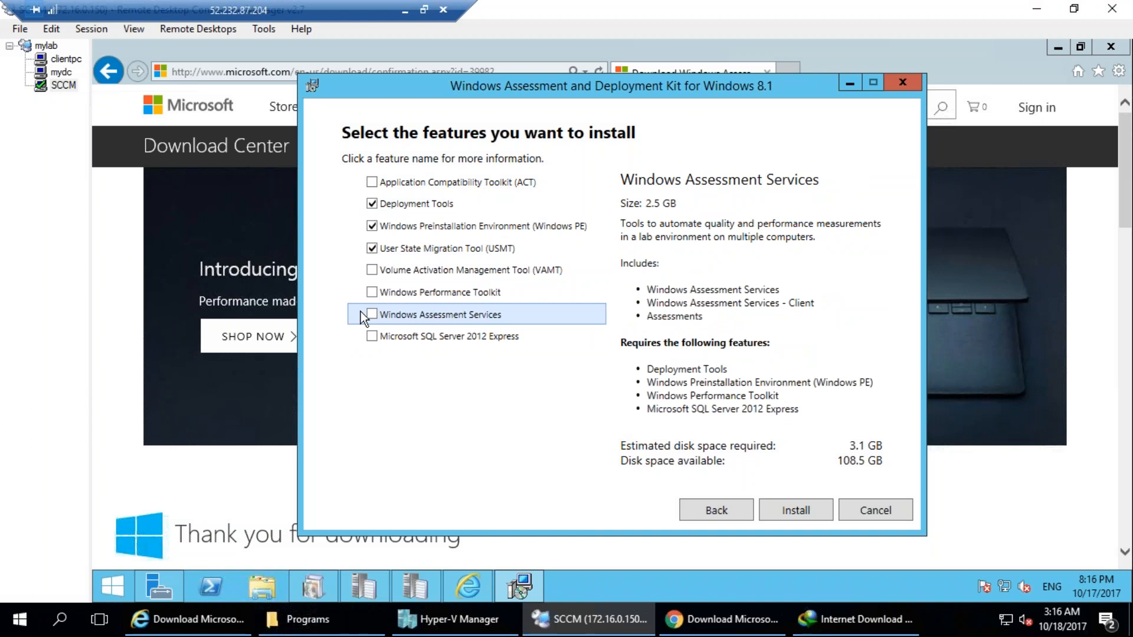
pyautogui.click(431, 335)
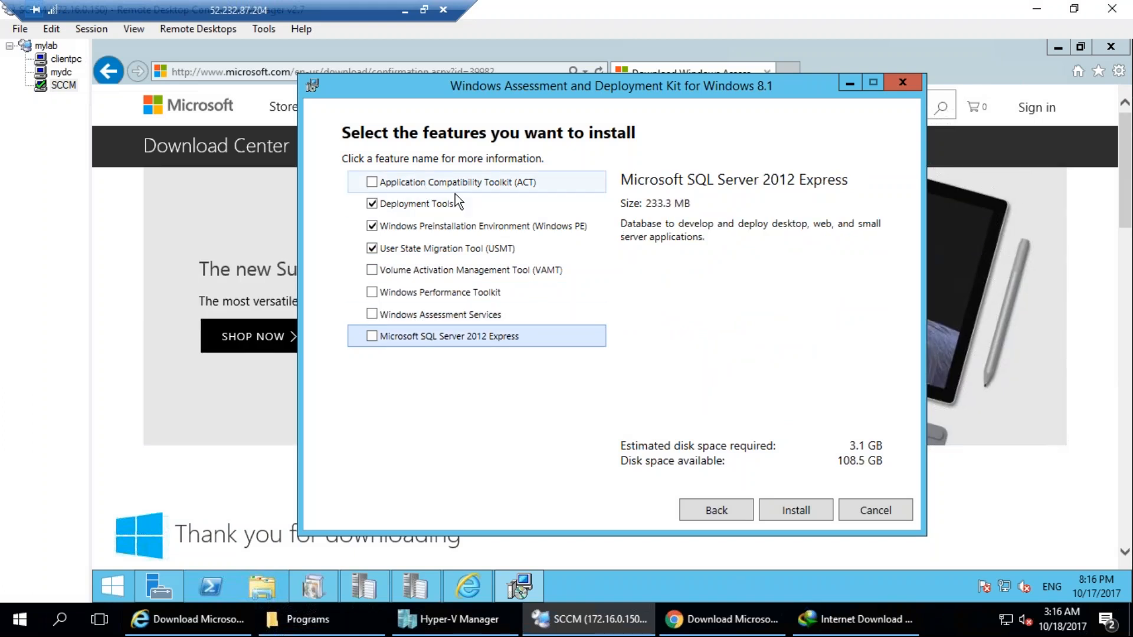
pyautogui.moveTo(361, 200)
pyautogui.mouseDown()
pyautogui.moveTo(374, 250)
pyautogui.moveTo(594, 230)
pyautogui.moveTo(339, 197)
pyautogui.mouseUp()
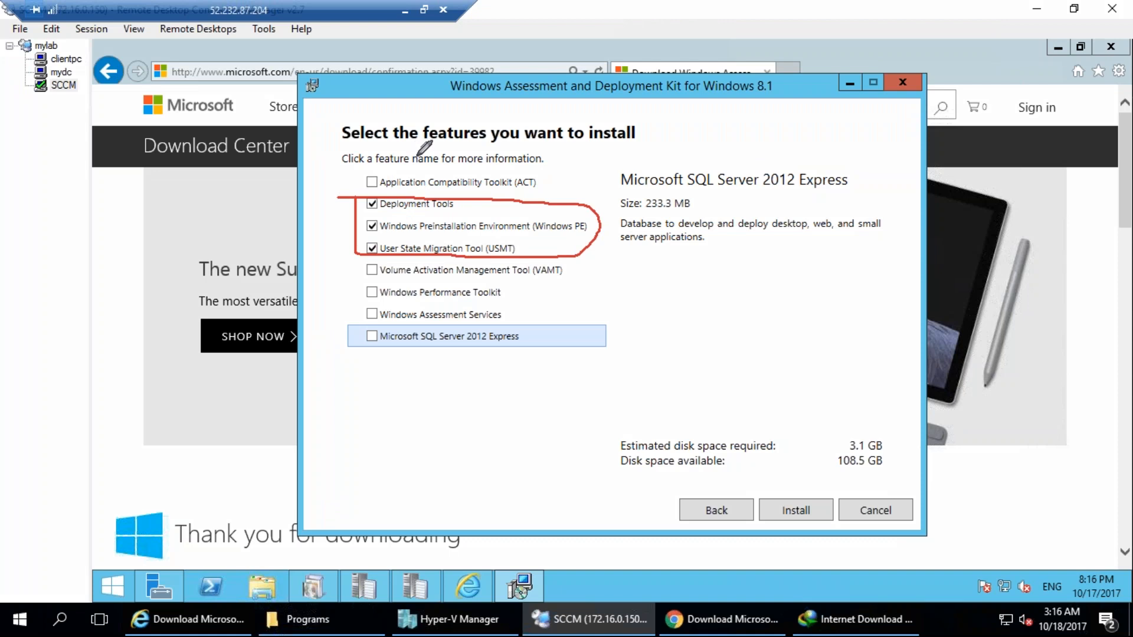
pyautogui.moveTo(371, 546); pyautogui.dragTo(416, 525)
pyautogui.moveTo(324, 458)
pyautogui.mouseDown()
pyautogui.moveTo(381, 427)
pyautogui.moveTo(404, 448)
pyautogui.mouseUp()
pyautogui.moveTo(435, 378)
pyautogui.mouseDown()
pyautogui.moveTo(471, 419)
pyautogui.moveTo(488, 409)
pyautogui.moveTo(512, 488)
pyautogui.moveTo(518, 424)
pyautogui.moveTo(234, 634)
pyautogui.moveTo(224, 466)
pyautogui.moveTo(278, 331)
pyautogui.moveTo(315, 280)
pyautogui.moveTo(361, 372)
pyautogui.moveTo(420, 289)
pyautogui.moveTo(318, 228)
pyautogui.mouseUp()
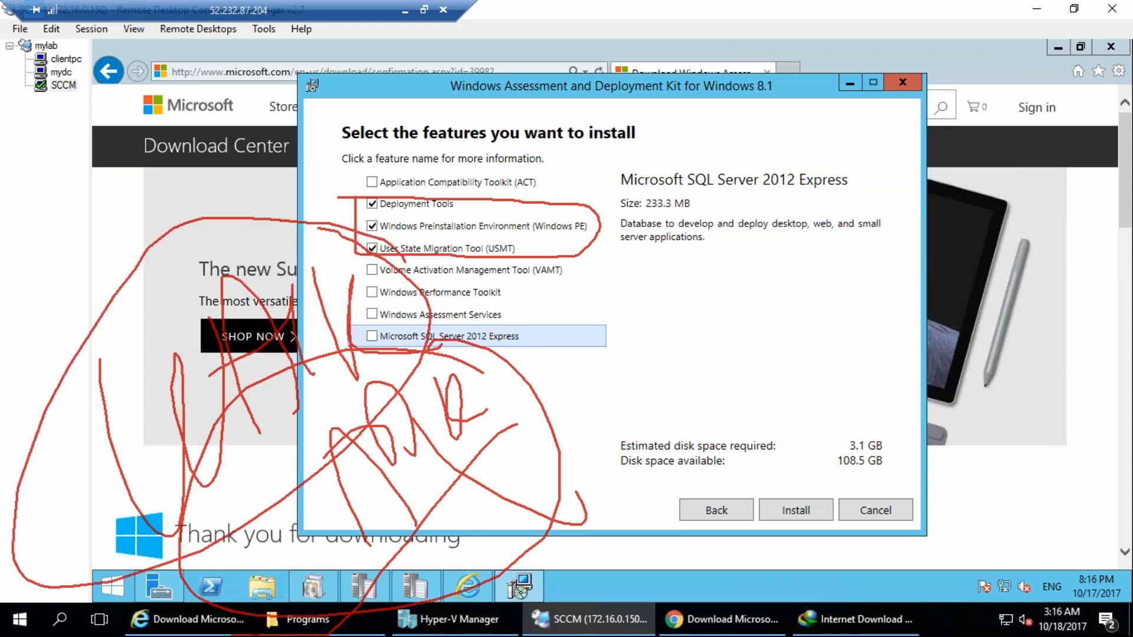
pyautogui.press('e')
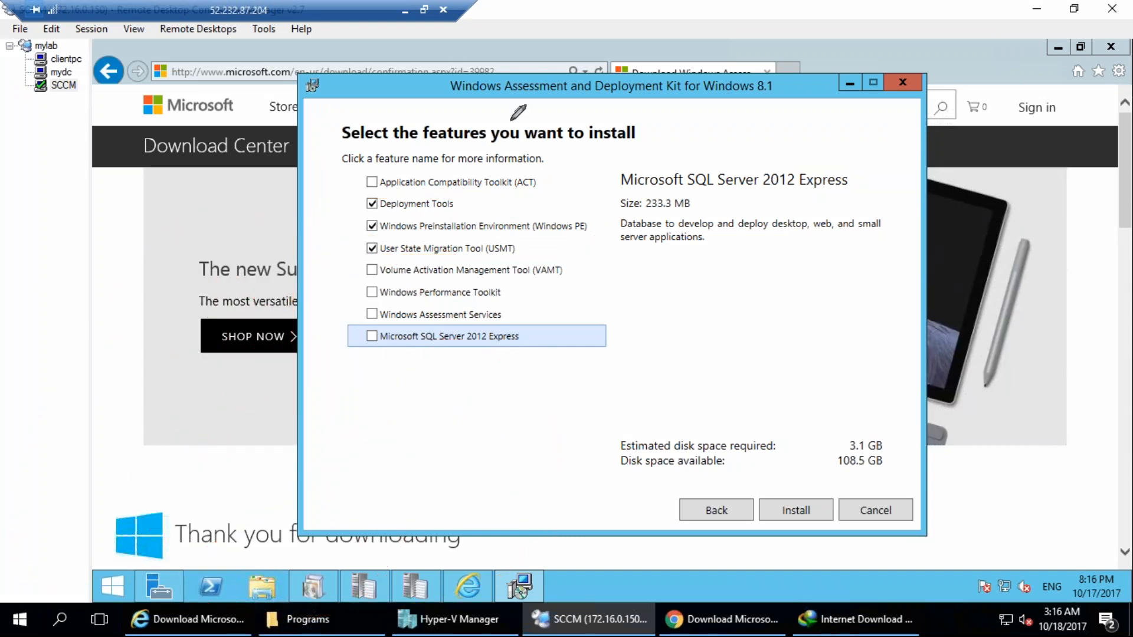
pyautogui.moveTo(369, 494)
pyautogui.mouseDown()
pyautogui.moveTo(375, 407)
pyautogui.moveTo(385, 451)
pyautogui.mouseUp()
pyautogui.moveTo(337, 439); pyautogui.dragTo(413, 453)
pyautogui.moveTo(438, 377)
pyautogui.mouseDown()
pyautogui.moveTo(445, 459)
pyautogui.moveTo(483, 408)
pyautogui.mouseUp()
pyautogui.moveTo(478, 341)
pyautogui.mouseDown()
pyautogui.moveTo(257, 401)
pyautogui.moveTo(532, 363)
pyautogui.moveTo(463, 266)
pyautogui.mouseUp()
pyautogui.moveTo(505, 95); pyautogui.dragTo(689, 94)
pyautogui.moveTo(783, 63); pyautogui.dragTo(822, 66)
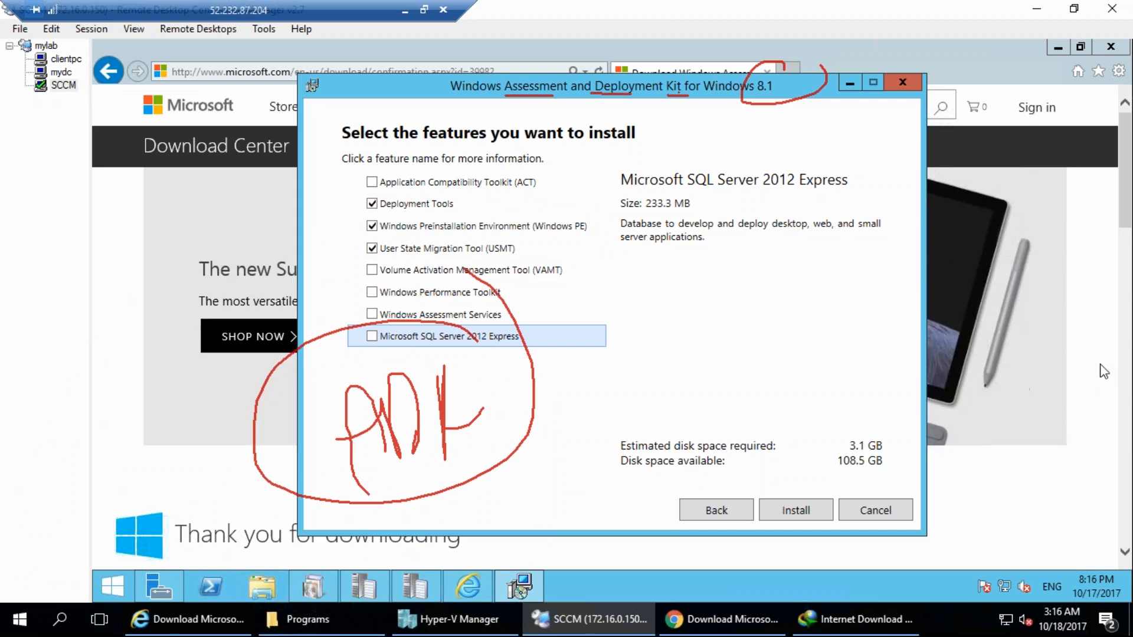
# Start installing the ADK with Deployment Tools, Windows Preinstallation Environment and User State Migration Tool.
pyautogui.press('Escape')
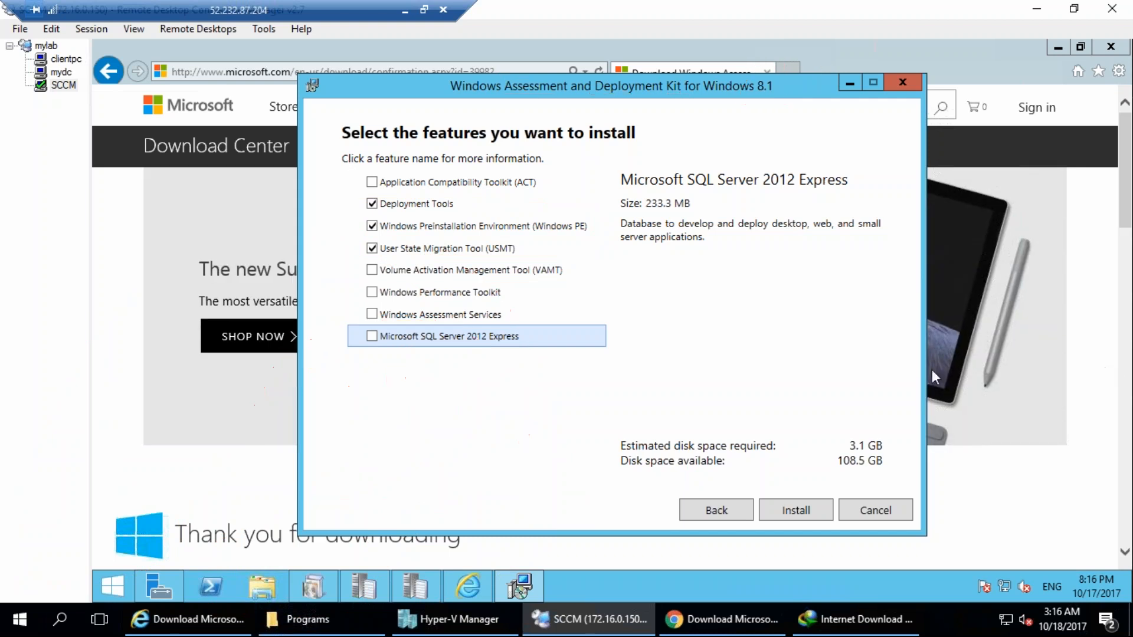
pyautogui.click(798, 509)
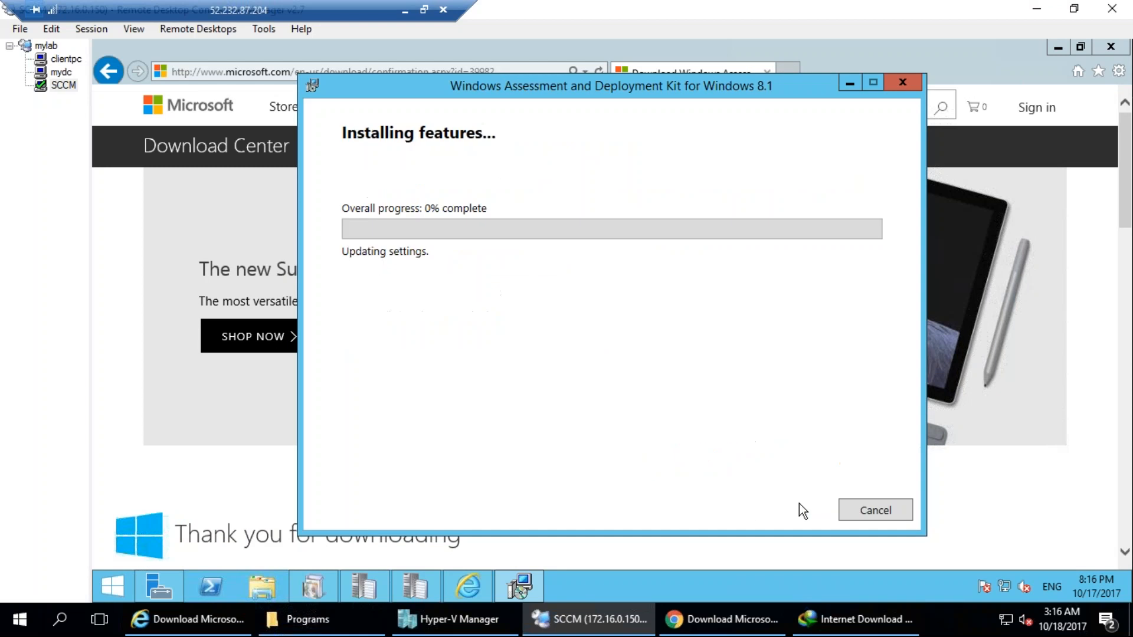
pyautogui.hotkey('ctrl', '2')
pyautogui.moveTo(535, 145); pyautogui.dragTo(282, 65)
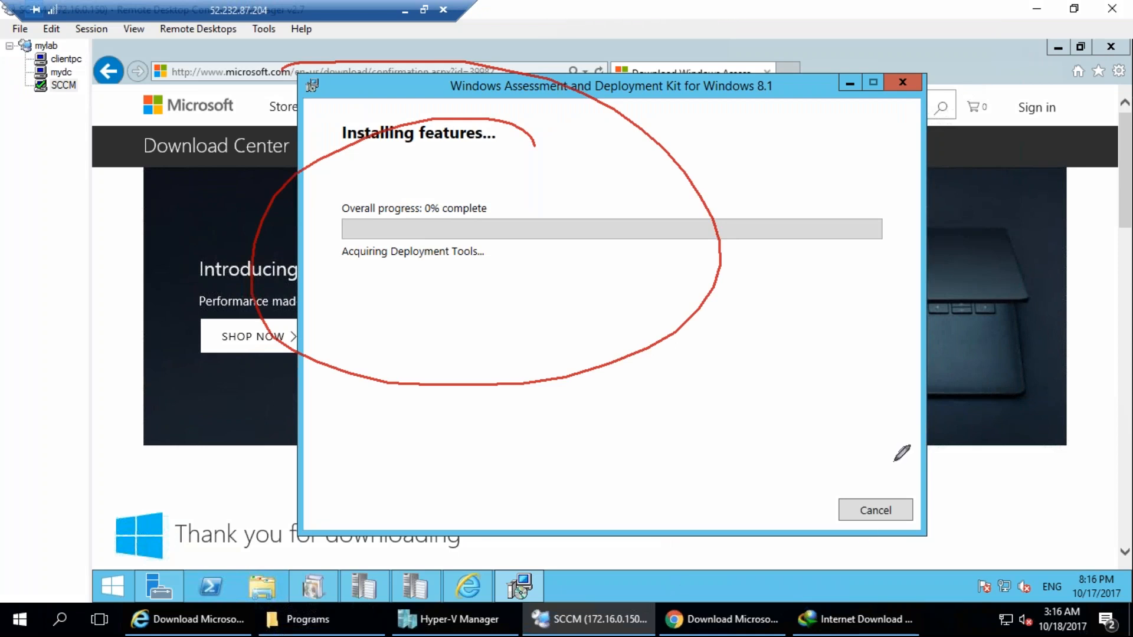
pyautogui.press('Escape')
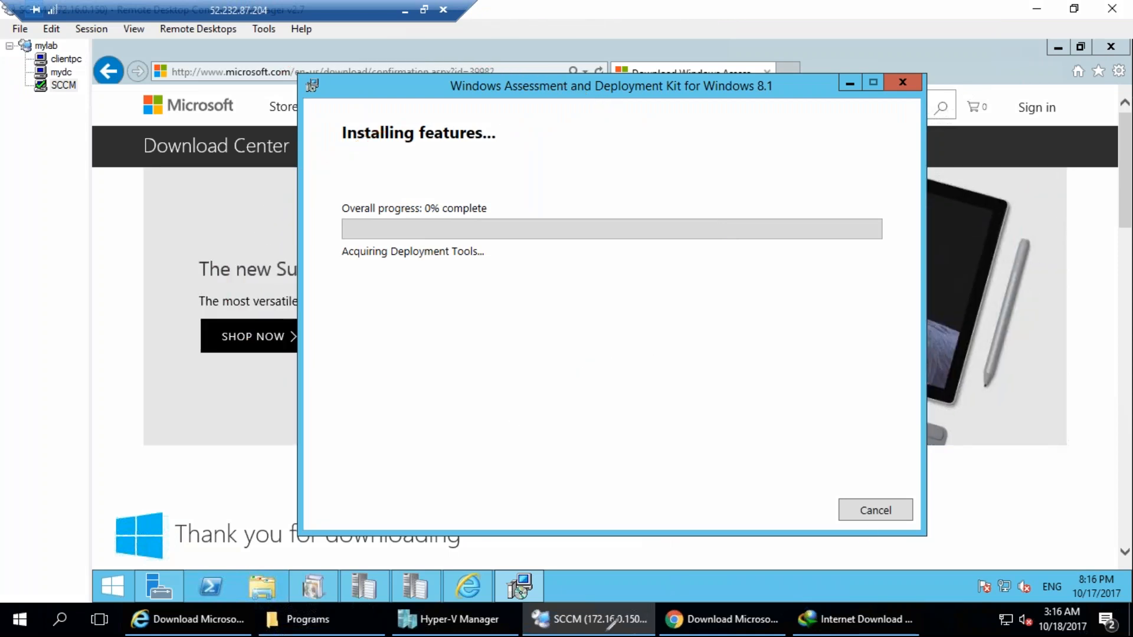
pyautogui.moveTo(427, 335)
pyautogui.mouseDown()
pyautogui.moveTo(472, 313)
pyautogui.moveTo(514, 340)
pyautogui.mouseUp()
pyautogui.moveTo(525, 295); pyautogui.dragTo(552, 304)
pyautogui.moveTo(574, 262); pyautogui.dragTo(581, 298)
pyautogui.moveTo(581, 230); pyautogui.dragTo(412, 442)
pyautogui.moveTo(491, 442); pyautogui.dragTo(472, 322)
pyautogui.moveTo(539, 225); pyautogui.dragTo(596, 413)
pyautogui.moveTo(509, 505)
pyautogui.mouseDown()
pyautogui.moveTo(500, 561)
pyautogui.moveTo(531, 556)
pyautogui.mouseUp()
pyautogui.moveTo(575, 458); pyautogui.dragTo(595, 520)
pyautogui.moveTo(651, 437)
pyautogui.mouseDown()
pyautogui.moveTo(640, 445)
pyautogui.moveTo(653, 455)
pyautogui.moveTo(649, 505)
pyautogui.moveTo(687, 519)
pyautogui.mouseUp()
pyautogui.moveTo(470, 347); pyautogui.dragTo(514, 534)
pyautogui.moveTo(523, 333); pyautogui.dragTo(564, 470)
pyautogui.moveTo(549, 295); pyautogui.dragTo(661, 454)
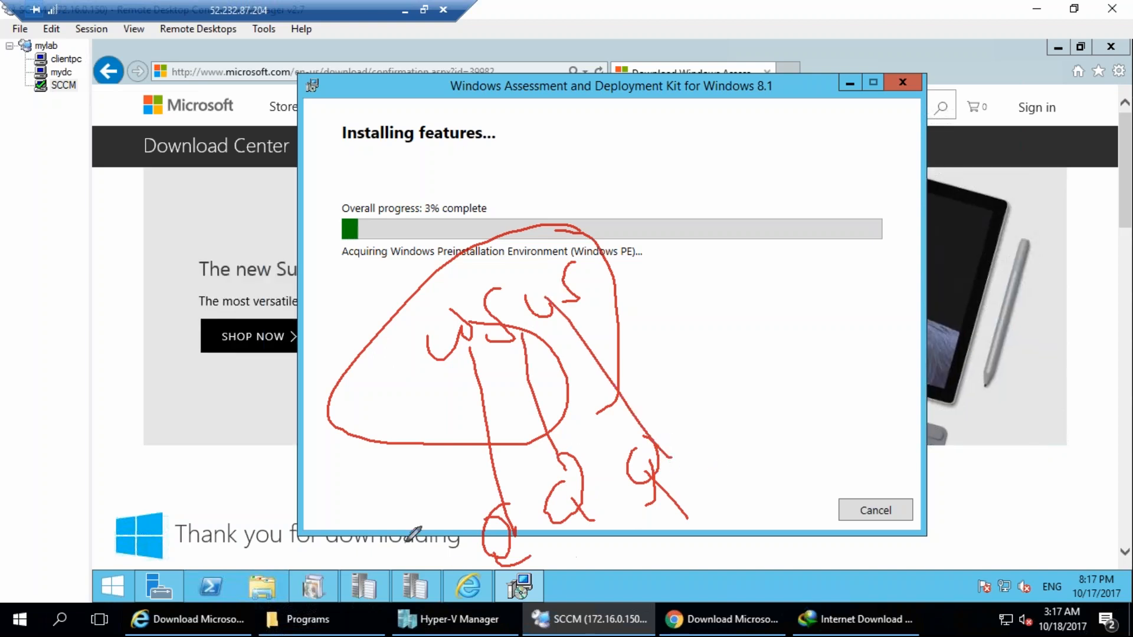
pyautogui.moveTo(454, 105); pyautogui.dragTo(493, 241)
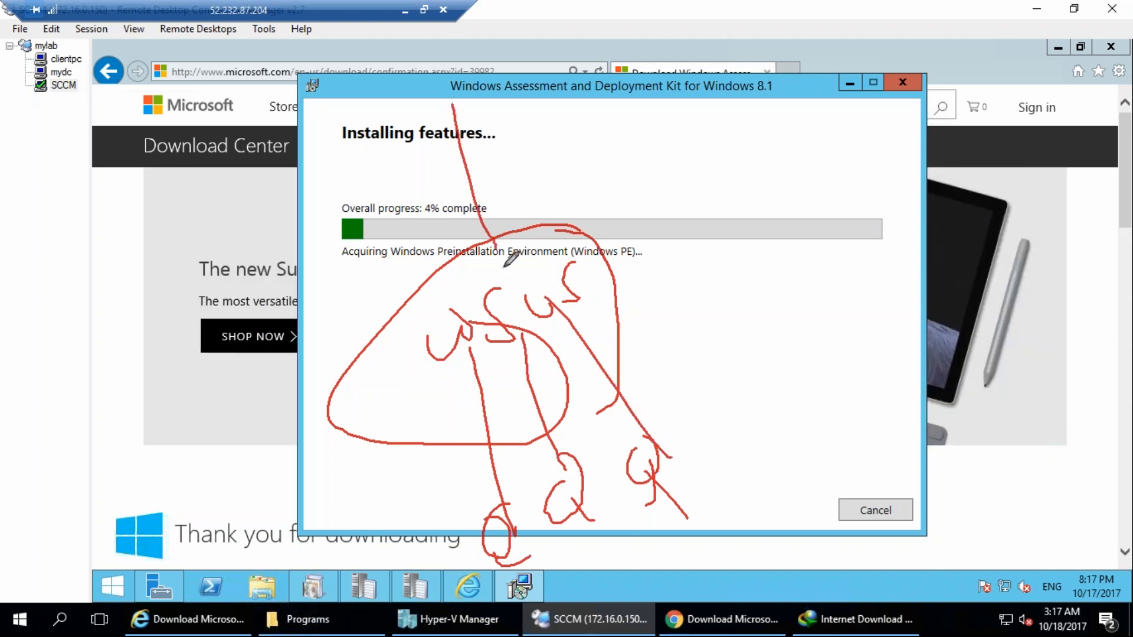
pyautogui.moveTo(464, 354); pyautogui.dragTo(458, 564)
pyautogui.moveTo(485, 400)
pyautogui.mouseDown()
pyautogui.moveTo(534, 509)
pyautogui.moveTo(581, 493)
pyautogui.mouseUp()
pyautogui.moveTo(522, 330)
pyautogui.mouseDown()
pyautogui.moveTo(698, 440)
pyautogui.moveTo(685, 466)
pyautogui.mouseUp()
pyautogui.moveTo(419, 61)
pyautogui.mouseDown()
pyautogui.moveTo(382, 87)
pyautogui.moveTo(442, 65)
pyautogui.moveTo(473, 156)
pyautogui.moveTo(498, 119)
pyautogui.mouseUp()
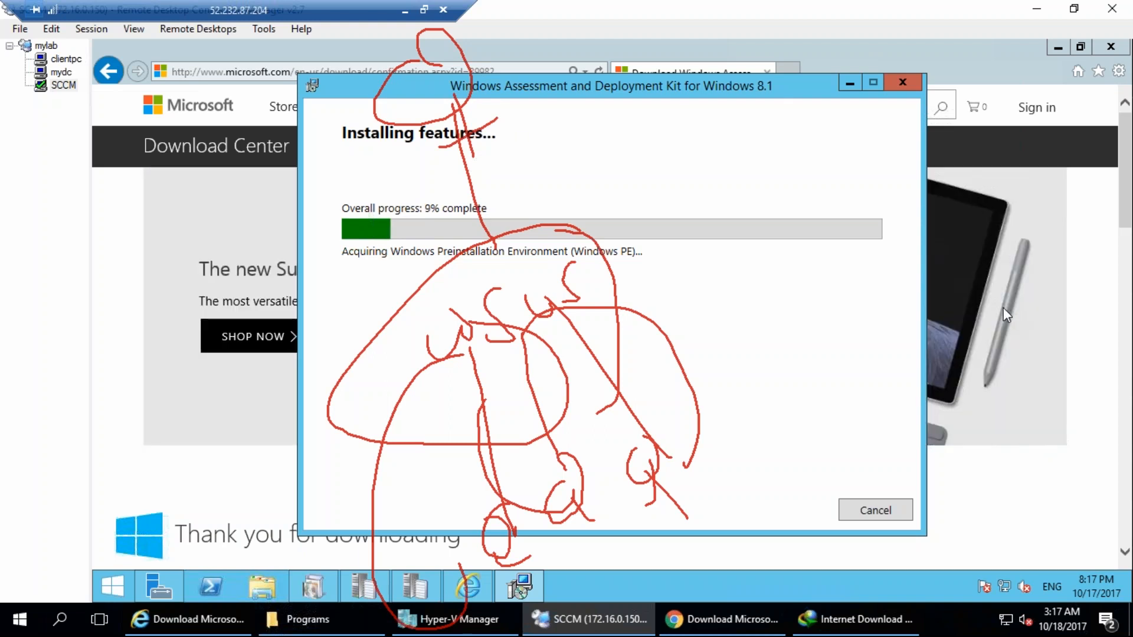
pyautogui.press('Escape')
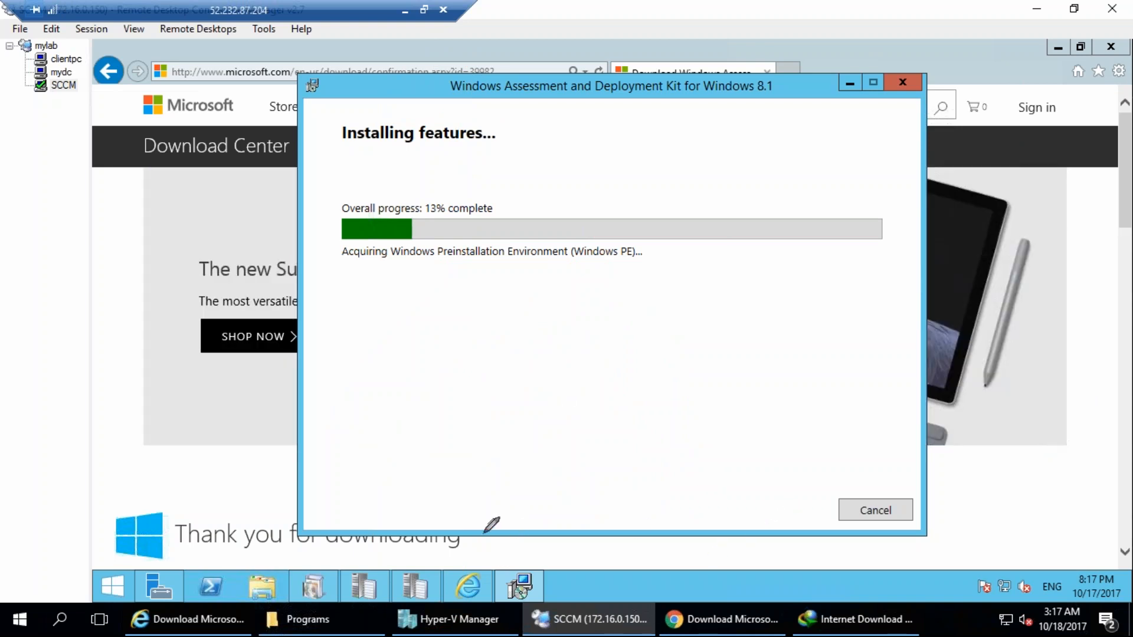
pyautogui.moveTo(461, 334)
pyautogui.mouseDown()
pyautogui.moveTo(422, 465)
pyautogui.moveTo(472, 328)
pyautogui.mouseUp()
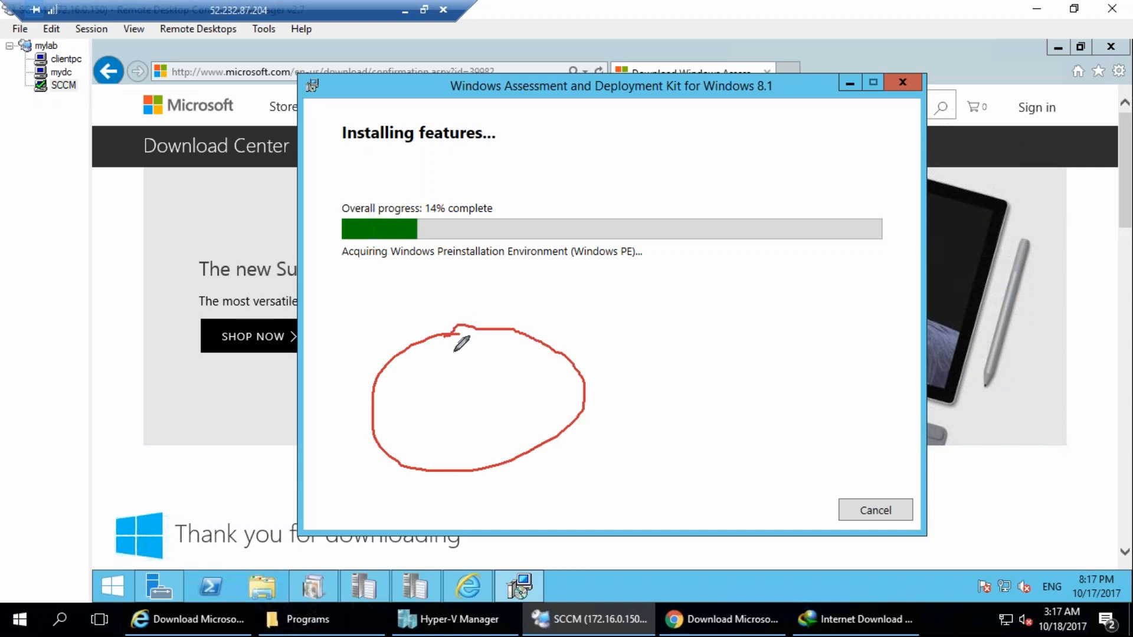
pyautogui.moveTo(414, 404); pyautogui.dragTo(422, 415)
pyautogui.moveTo(454, 396)
pyautogui.mouseDown()
pyautogui.moveTo(471, 413)
pyautogui.moveTo(450, 386)
pyautogui.mouseUp()
pyautogui.moveTo(497, 376)
pyautogui.mouseDown()
pyautogui.moveTo(499, 405)
pyautogui.moveTo(509, 387)
pyautogui.mouseUp()
pyautogui.moveTo(525, 353); pyautogui.dragTo(520, 360)
pyautogui.moveTo(420, 434); pyautogui.dragTo(438, 443)
pyautogui.moveTo(472, 402)
pyautogui.mouseDown()
pyautogui.moveTo(484, 420)
pyautogui.moveTo(558, 400)
pyautogui.mouseUp()
pyautogui.moveTo(550, 412); pyautogui.dragTo(570, 400)
pyautogui.moveTo(516, 425)
pyautogui.mouseDown()
pyautogui.moveTo(530, 416)
pyautogui.moveTo(499, 414)
pyautogui.mouseUp()
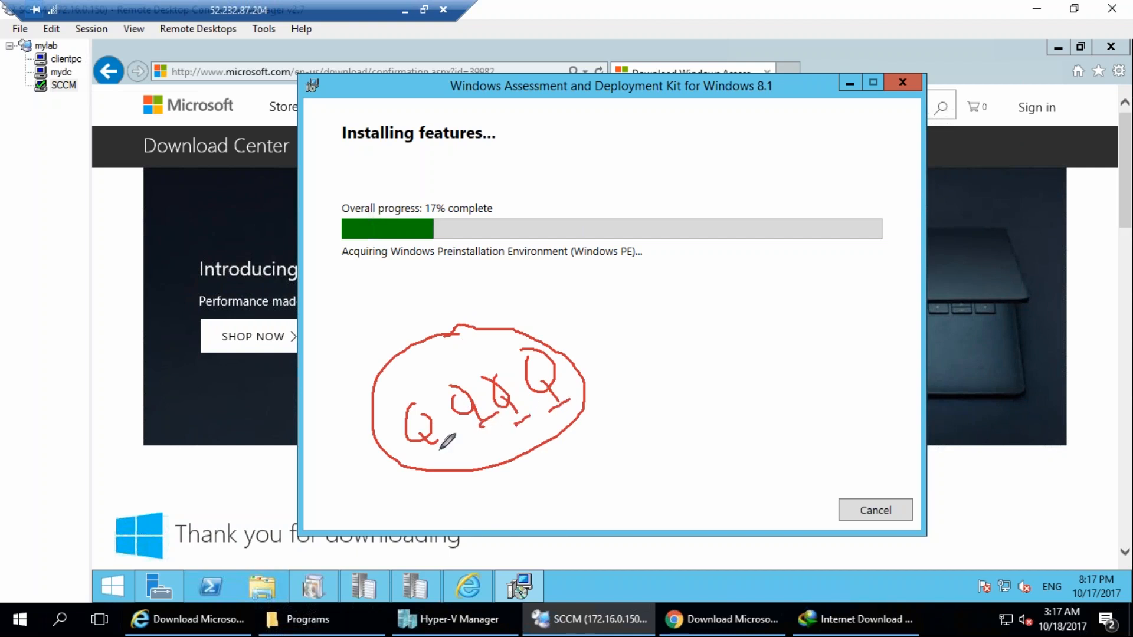
pyautogui.moveTo(428, 454); pyautogui.dragTo(452, 446)
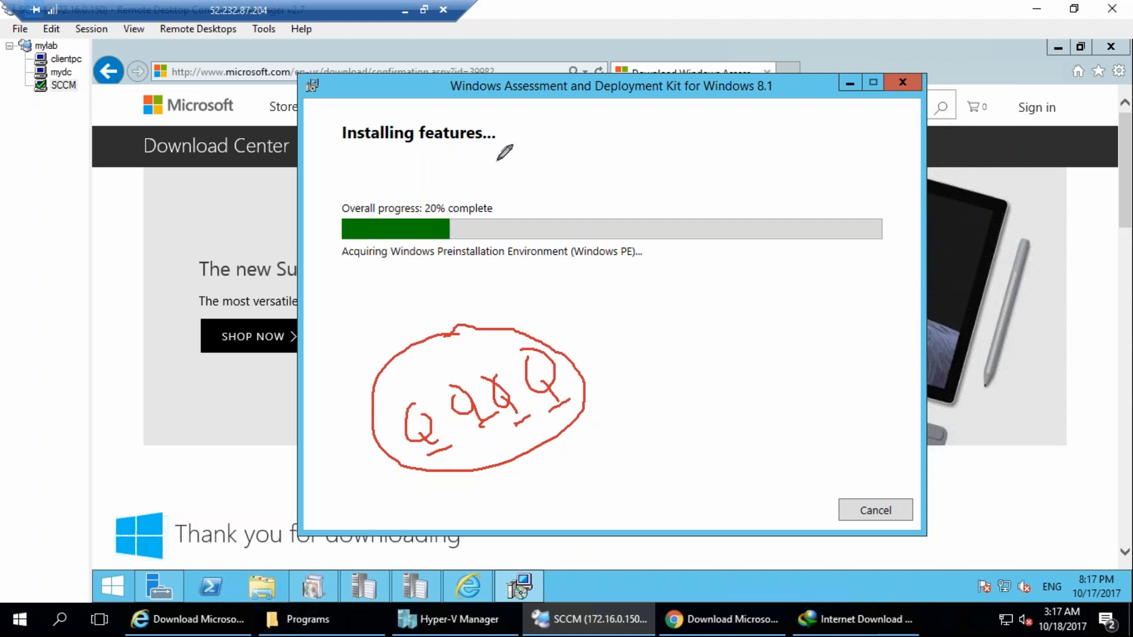
pyautogui.moveTo(608, 150); pyautogui.dragTo(632, 209)
pyautogui.moveTo(667, 137); pyautogui.dragTo(689, 189)
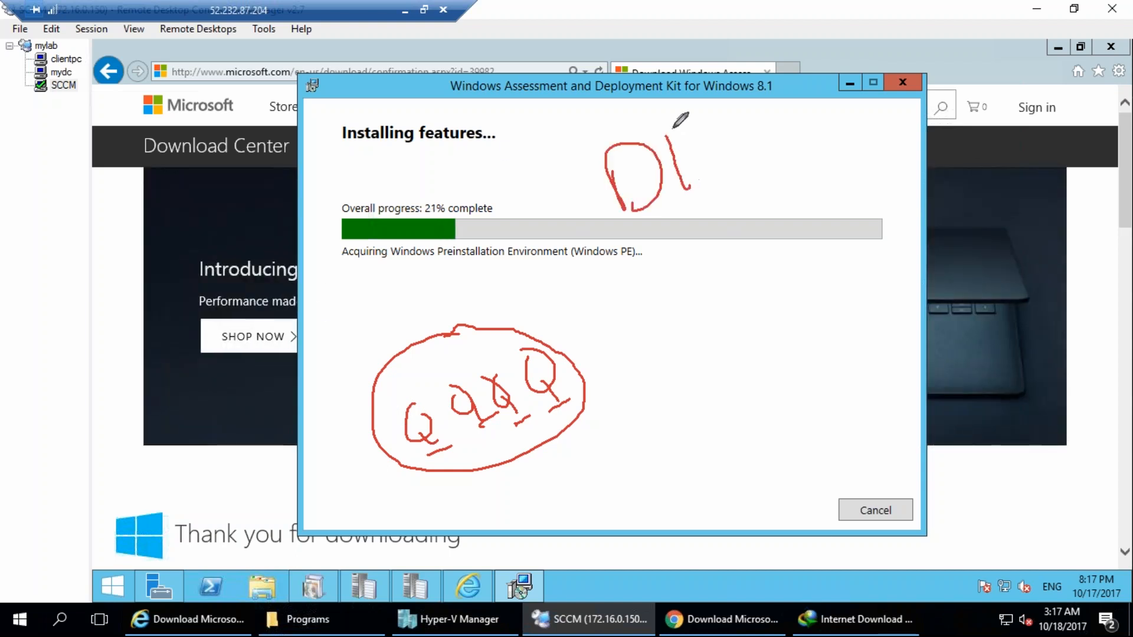
pyautogui.moveTo(700, 127)
pyautogui.mouseDown()
pyautogui.moveTo(694, 187)
pyautogui.moveTo(742, 162)
pyautogui.mouseUp()
pyautogui.moveTo(614, 187); pyautogui.dragTo(435, 416)
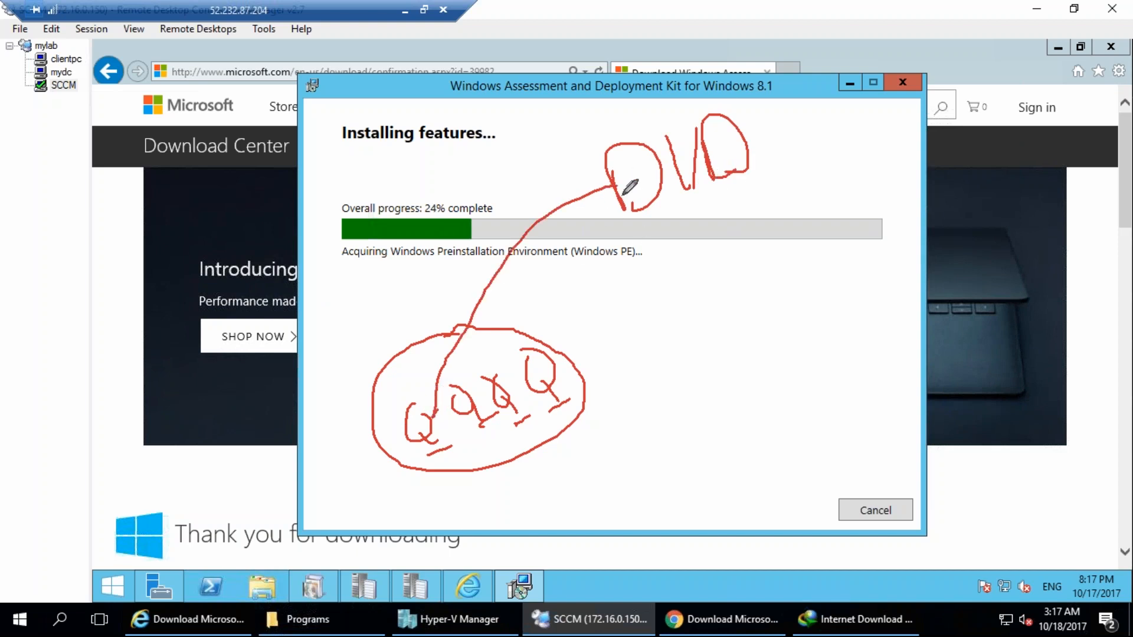
pyautogui.moveTo(626, 190); pyautogui.dragTo(483, 406)
pyautogui.moveTo(624, 202); pyautogui.dragTo(518, 380)
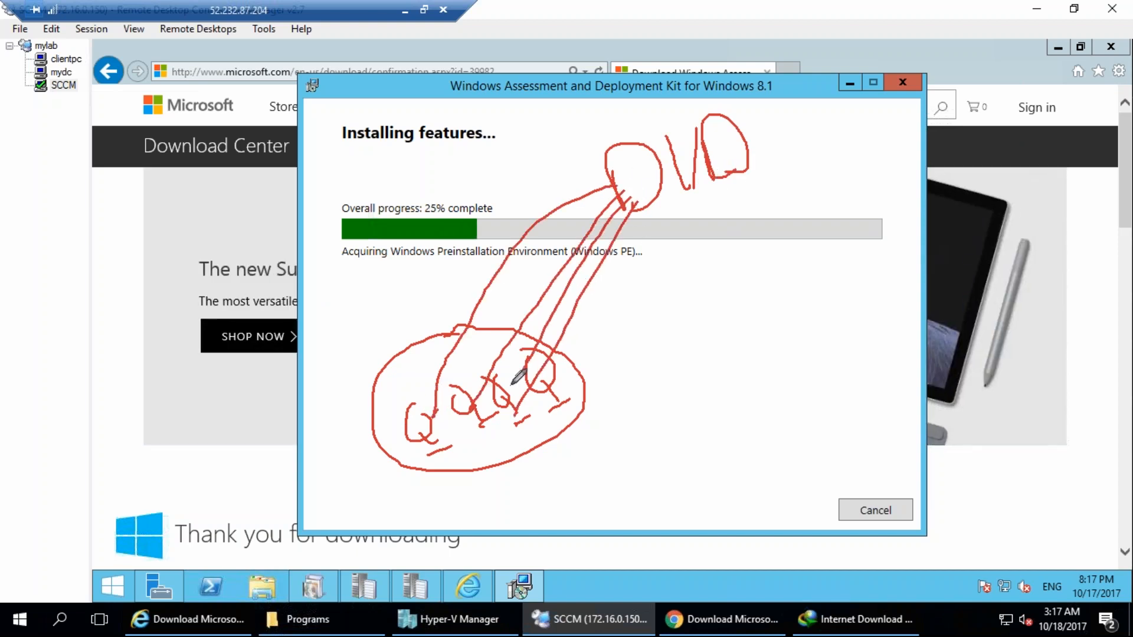
pyautogui.moveTo(674, 190); pyautogui.dragTo(587, 397)
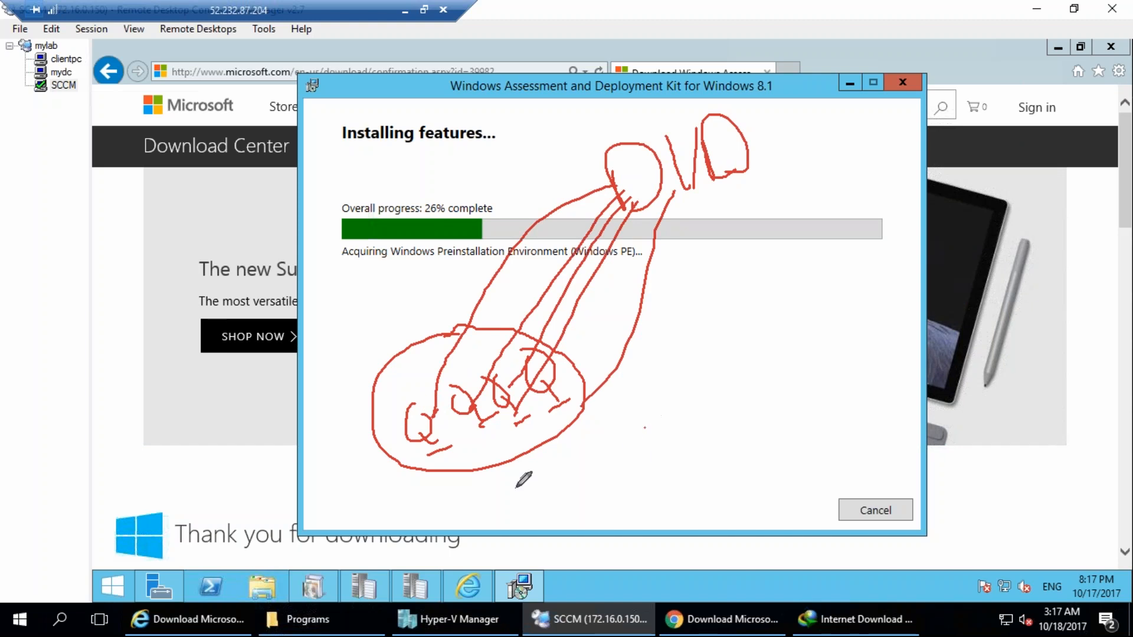
pyautogui.moveTo(611, 454)
pyautogui.mouseDown()
pyautogui.moveTo(582, 470)
pyautogui.moveTo(573, 531)
pyautogui.mouseUp()
pyautogui.moveTo(605, 470)
pyautogui.mouseDown()
pyautogui.moveTo(645, 481)
pyautogui.moveTo(636, 475)
pyautogui.mouseUp()
pyautogui.moveTo(596, 430); pyautogui.dragTo(643, 428)
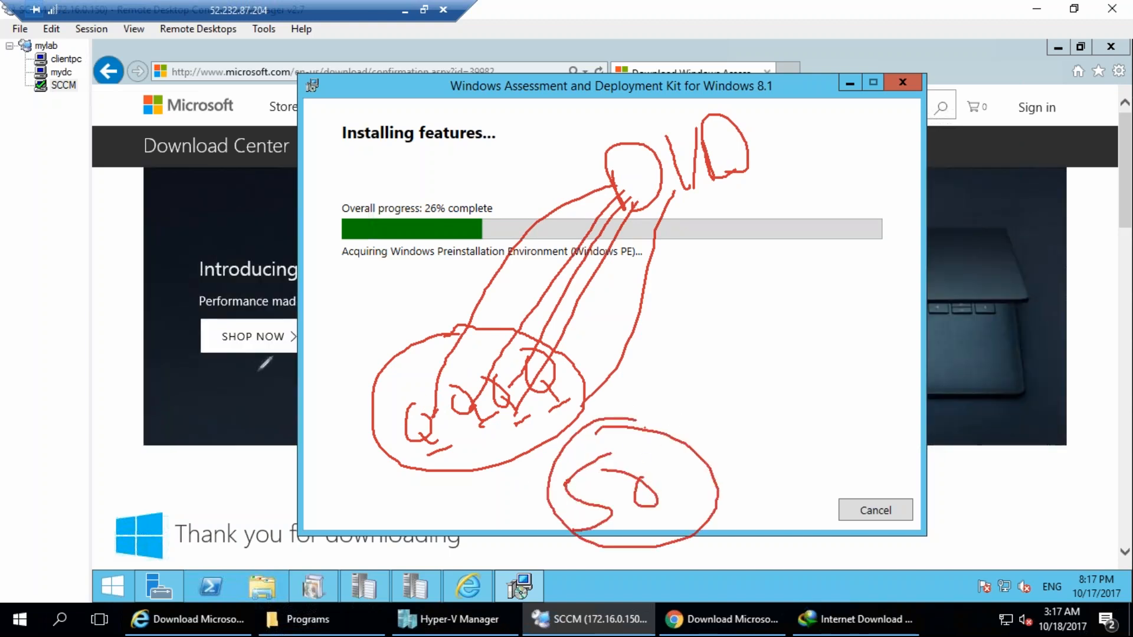
pyautogui.moveTo(329, 149); pyautogui.dragTo(354, 203)
pyautogui.moveTo(318, 165); pyautogui.dragTo(394, 173)
pyautogui.moveTo(390, 126); pyautogui.dragTo(420, 166)
pyautogui.moveTo(443, 95); pyautogui.dragTo(435, 167)
pyautogui.moveTo(494, 77)
pyautogui.mouseDown()
pyautogui.moveTo(504, 85)
pyautogui.moveTo(432, 190)
pyautogui.moveTo(520, 51)
pyautogui.mouseUp()
pyautogui.moveTo(409, 83); pyautogui.dragTo(380, 109)
pyautogui.moveTo(412, 83); pyautogui.dragTo(433, 70)
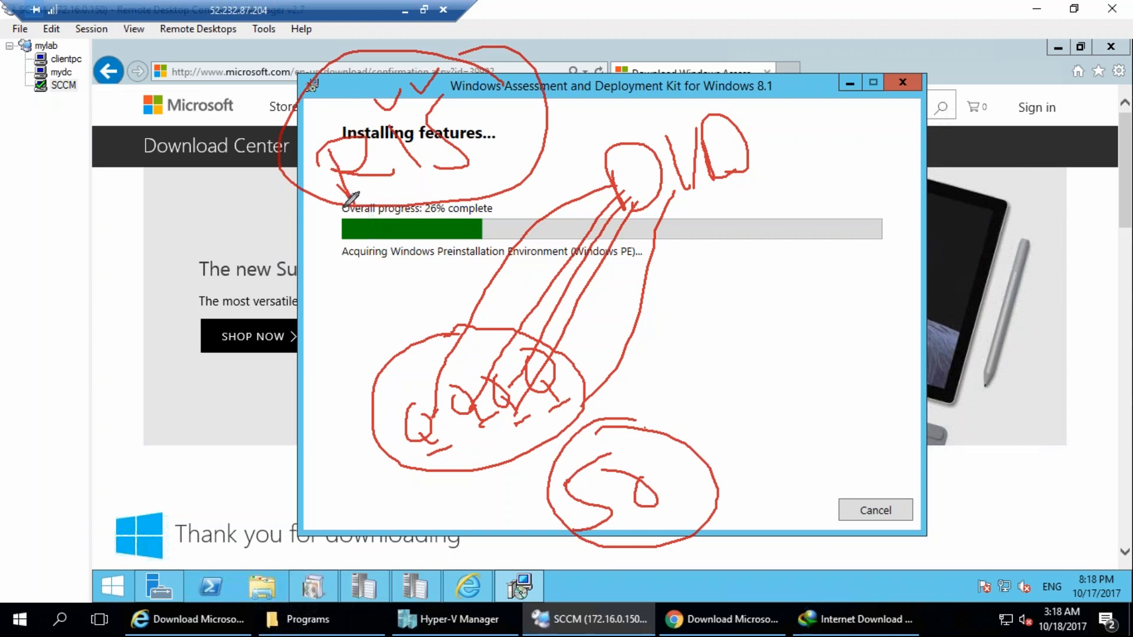
pyautogui.moveTo(348, 195); pyautogui.dragTo(332, 154)
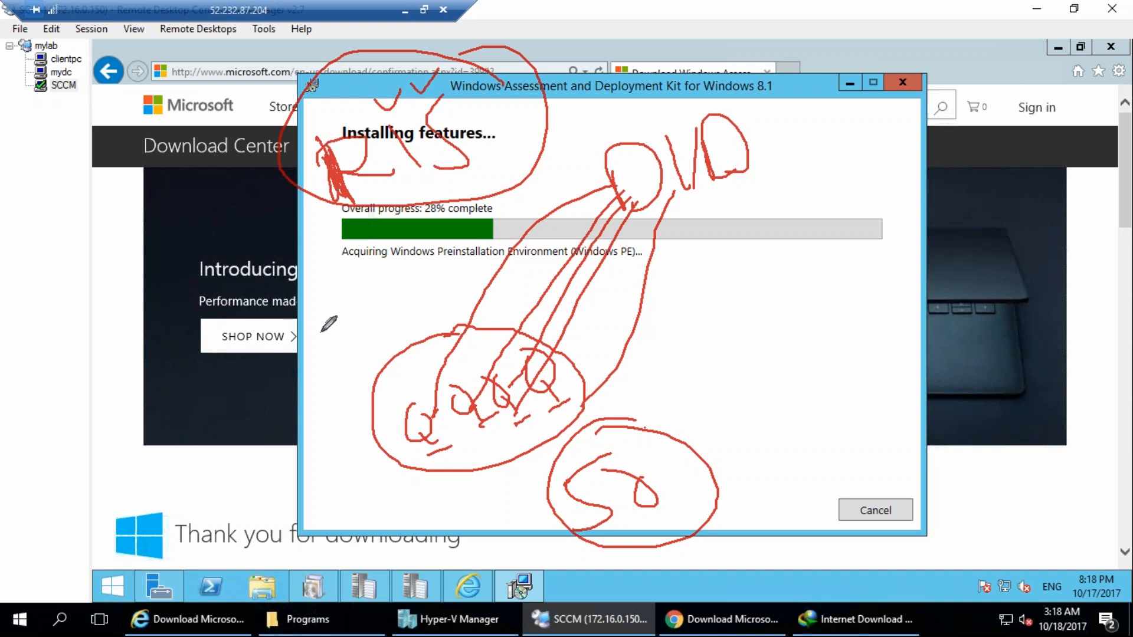
pyautogui.moveTo(256, 449)
pyautogui.mouseDown()
pyautogui.moveTo(236, 492)
pyautogui.moveTo(282, 544)
pyautogui.mouseUp()
pyautogui.moveTo(108, 471)
pyautogui.mouseDown()
pyautogui.moveTo(220, 473)
pyautogui.moveTo(227, 490)
pyautogui.moveTo(283, 432)
pyautogui.moveTo(312, 430)
pyautogui.mouseUp()
pyautogui.moveTo(302, 391)
pyautogui.mouseDown()
pyautogui.moveTo(334, 416)
pyautogui.moveTo(320, 417)
pyautogui.mouseUp()
pyautogui.moveTo(324, 415); pyautogui.dragTo(327, 390)
pyautogui.moveTo(314, 323)
pyautogui.mouseDown()
pyautogui.moveTo(342, 354)
pyautogui.moveTo(427, 304)
pyautogui.moveTo(236, 428)
pyautogui.moveTo(432, 280)
pyautogui.mouseUp()
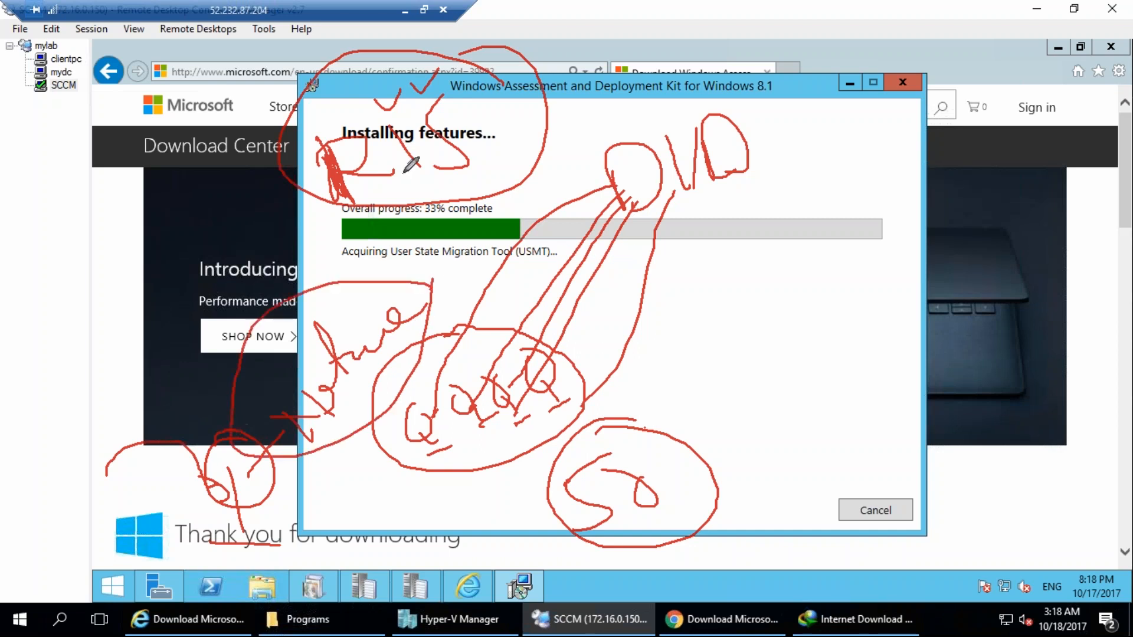
pyautogui.moveTo(404, 154); pyautogui.dragTo(420, 168)
pyautogui.moveTo(382, 195); pyautogui.dragTo(456, 176)
pyautogui.moveTo(364, 177)
pyautogui.mouseDown()
pyautogui.moveTo(207, 463)
pyautogui.moveTo(239, 445)
pyautogui.moveTo(256, 487)
pyautogui.moveTo(247, 545)
pyautogui.moveTo(283, 540)
pyautogui.moveTo(328, 248)
pyautogui.moveTo(218, 440)
pyautogui.mouseUp()
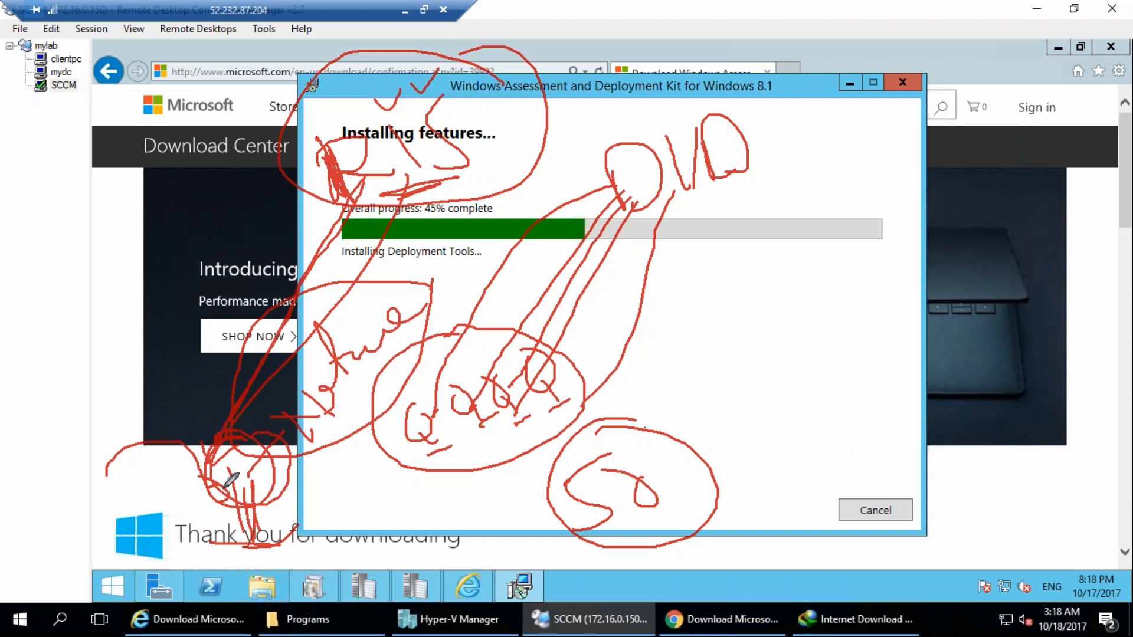
pyautogui.press('e')
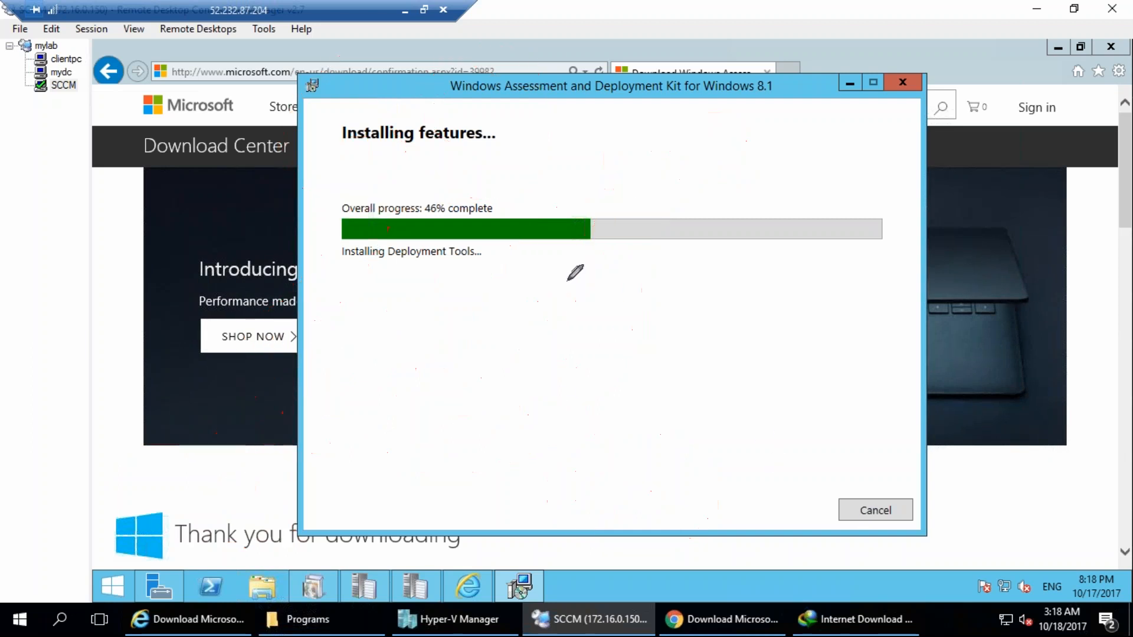
pyautogui.moveTo(553, 353)
pyautogui.mouseDown()
pyautogui.moveTo(572, 415)
pyautogui.moveTo(595, 398)
pyautogui.moveTo(604, 460)
pyautogui.mouseUp()
pyautogui.moveTo(641, 468); pyautogui.dragTo(571, 488)
pyautogui.moveTo(554, 396)
pyautogui.mouseDown()
pyautogui.moveTo(571, 378)
pyautogui.moveTo(590, 401)
pyautogui.mouseUp()
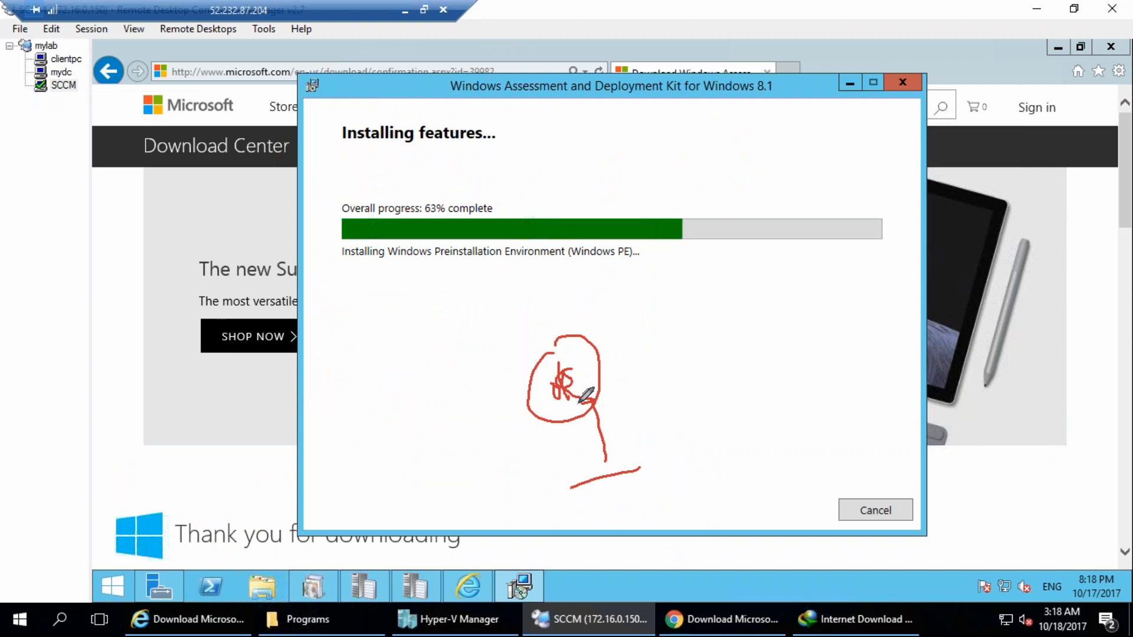
pyautogui.moveTo(577, 361); pyautogui.dragTo(578, 211)
pyautogui.moveTo(580, 135)
pyautogui.mouseDown()
pyautogui.moveTo(570, 150)
pyautogui.moveTo(562, 140)
pyautogui.moveTo(602, 128)
pyautogui.mouseUp()
pyautogui.moveTo(601, 105); pyautogui.dragTo(633, 137)
pyautogui.moveTo(640, 77); pyautogui.dragTo(622, 128)
pyautogui.moveTo(651, 41)
pyautogui.mouseDown()
pyautogui.moveTo(524, 157)
pyautogui.moveTo(650, 31)
pyautogui.mouseUp()
pyautogui.moveTo(586, 222)
pyautogui.mouseDown()
pyautogui.moveTo(586, 171)
pyautogui.moveTo(571, 404)
pyautogui.mouseUp()
pyautogui.moveTo(582, 227)
pyautogui.mouseDown()
pyautogui.moveTo(581, 195)
pyautogui.moveTo(578, 278)
pyautogui.mouseUp()
pyautogui.moveTo(617, 253); pyautogui.dragTo(638, 313)
pyautogui.moveTo(629, 227); pyautogui.dragTo(661, 278)
pyautogui.moveTo(596, 248); pyautogui.dragTo(707, 274)
pyautogui.moveTo(718, 212); pyautogui.dragTo(735, 280)
pyautogui.moveTo(692, 316); pyautogui.dragTo(764, 324)
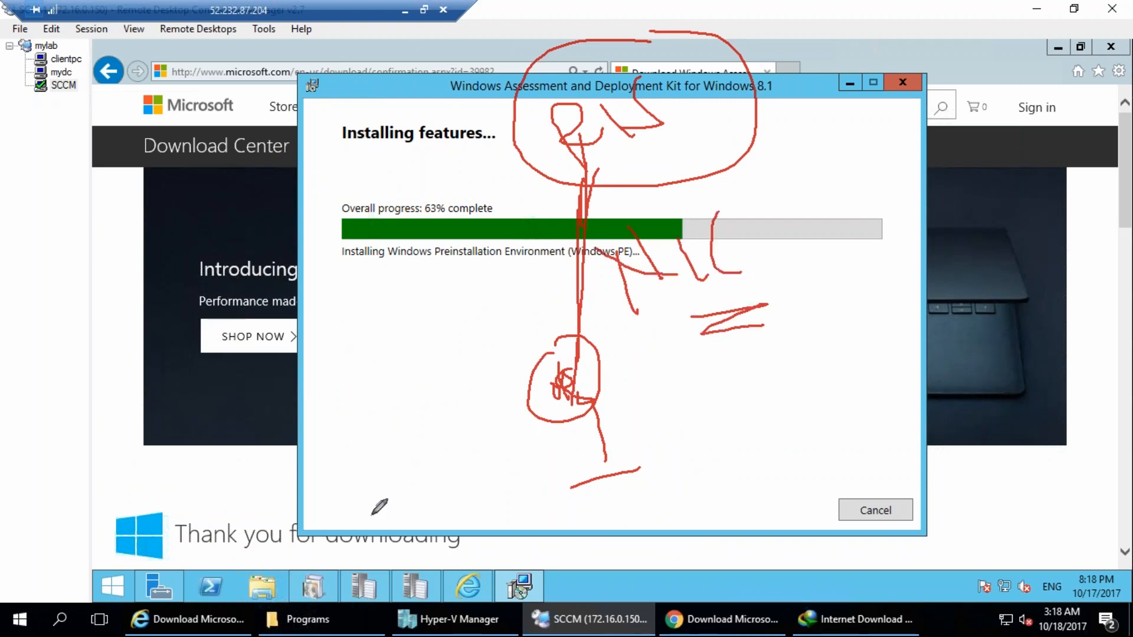
pyautogui.moveTo(372, 439)
pyautogui.mouseDown()
pyautogui.moveTo(395, 495)
pyautogui.moveTo(414, 448)
pyautogui.mouseUp()
pyautogui.moveTo(394, 433); pyautogui.dragTo(417, 460)
pyautogui.moveTo(391, 458)
pyautogui.mouseDown()
pyautogui.moveTo(420, 437)
pyautogui.moveTo(448, 444)
pyautogui.moveTo(470, 425)
pyautogui.mouseUp()
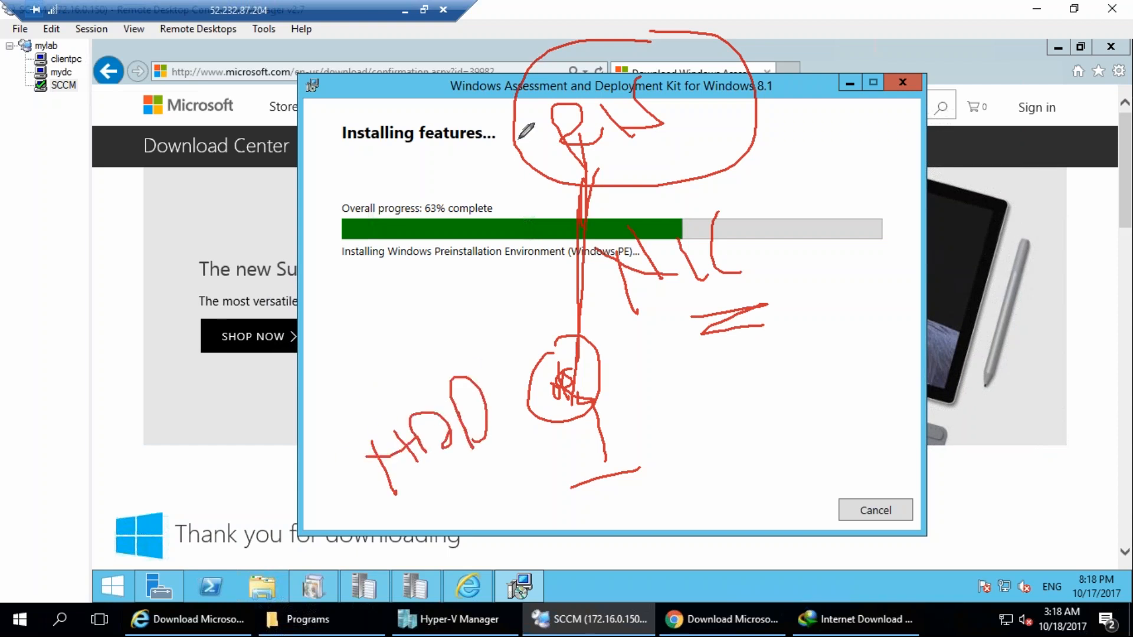
pyautogui.moveTo(371, 149)
pyautogui.mouseDown()
pyautogui.moveTo(381, 171)
pyautogui.moveTo(428, 118)
pyautogui.mouseUp()
pyautogui.moveTo(361, 177)
pyautogui.mouseDown()
pyautogui.moveTo(370, 190)
pyautogui.moveTo(415, 158)
pyautogui.mouseUp()
pyautogui.moveTo(369, 217)
pyautogui.mouseDown()
pyautogui.moveTo(378, 233)
pyautogui.moveTo(439, 187)
pyautogui.mouseUp()
pyautogui.moveTo(268, 156); pyautogui.dragTo(347, 168)
pyautogui.moveTo(297, 135); pyautogui.dragTo(307, 187)
pyautogui.moveTo(333, 118)
pyautogui.mouseDown()
pyautogui.moveTo(359, 173)
pyautogui.moveTo(335, 148)
pyautogui.mouseUp()
pyautogui.moveTo(289, 198); pyautogui.dragTo(304, 223)
pyautogui.moveTo(289, 197)
pyautogui.mouseDown()
pyautogui.moveTo(330, 253)
pyautogui.moveTo(343, 218)
pyautogui.mouseUp()
pyautogui.moveTo(355, 199); pyautogui.dragTo(373, 218)
pyautogui.moveTo(342, 267)
pyautogui.mouseDown()
pyautogui.moveTo(357, 282)
pyautogui.moveTo(385, 273)
pyautogui.mouseUp()
pyautogui.moveTo(370, 257)
pyautogui.mouseDown()
pyautogui.moveTo(436, 247)
pyautogui.moveTo(455, 270)
pyautogui.mouseUp()
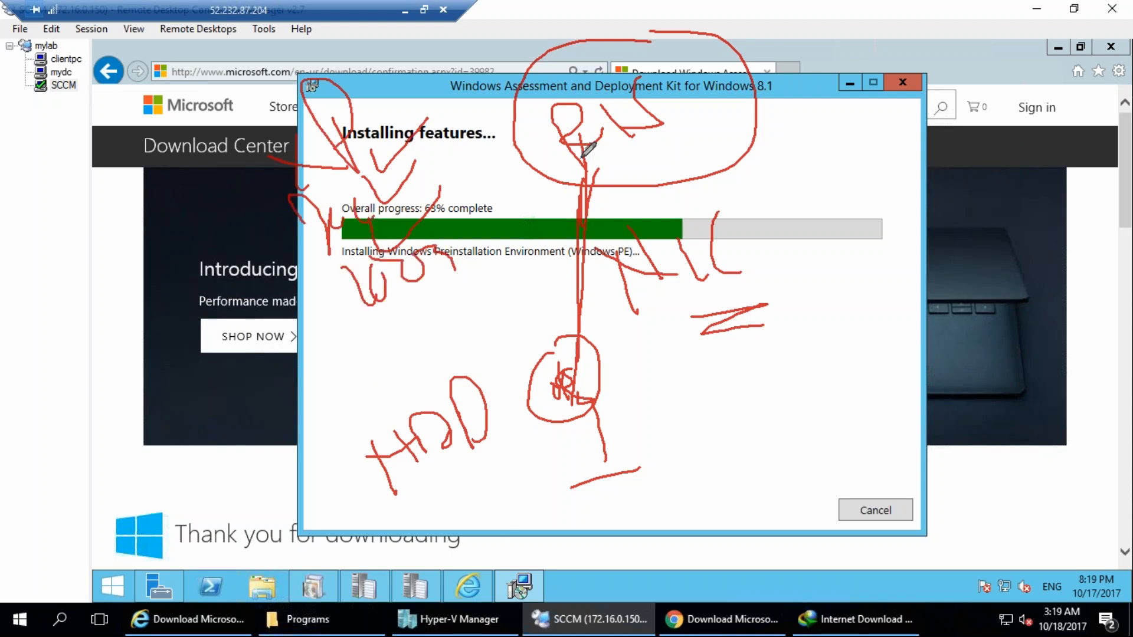
pyautogui.moveTo(576, 166)
pyautogui.mouseDown()
pyautogui.moveTo(564, 365)
pyautogui.moveTo(574, 361)
pyautogui.moveTo(559, 408)
pyautogui.moveTo(596, 405)
pyautogui.moveTo(590, 440)
pyautogui.moveTo(614, 458)
pyautogui.moveTo(576, 469)
pyautogui.moveTo(600, 454)
pyautogui.mouseUp()
pyautogui.moveTo(813, 462)
pyautogui.mouseDown()
pyautogui.moveTo(825, 450)
pyautogui.moveTo(858, 465)
pyautogui.moveTo(891, 460)
pyautogui.mouseUp()
pyautogui.moveTo(896, 416)
pyautogui.mouseDown()
pyautogui.moveTo(755, 559)
pyautogui.moveTo(895, 431)
pyautogui.mouseUp()
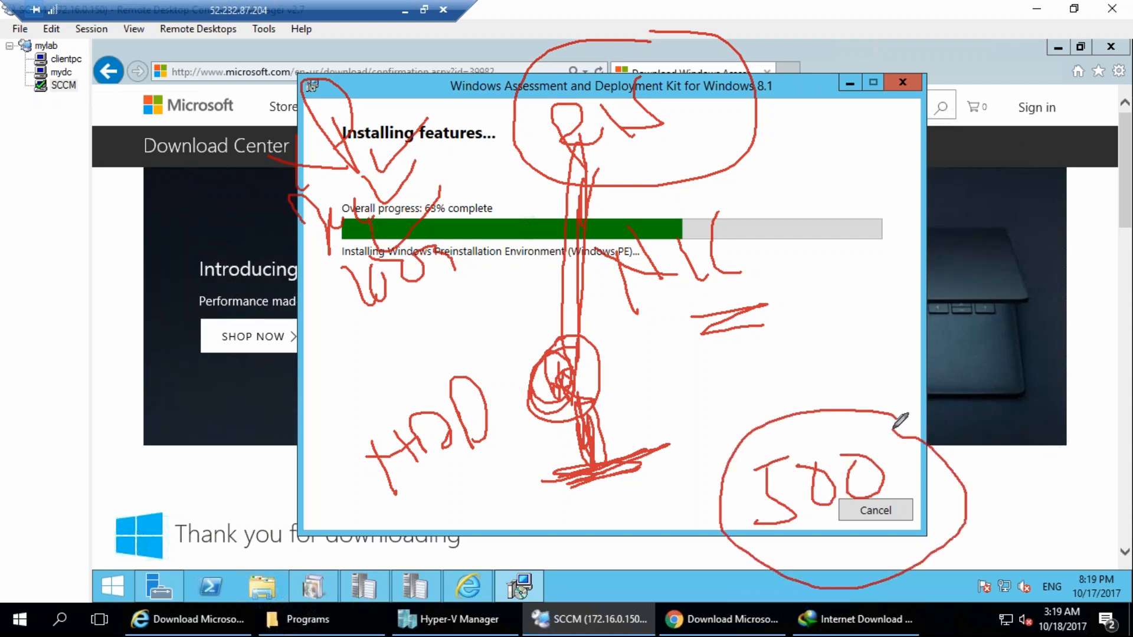
pyautogui.moveTo(717, 394); pyautogui.dragTo(713, 458)
pyautogui.moveTo(745, 407); pyautogui.dragTo(774, 404)
pyautogui.moveTo(802, 370); pyautogui.dragTo(833, 428)
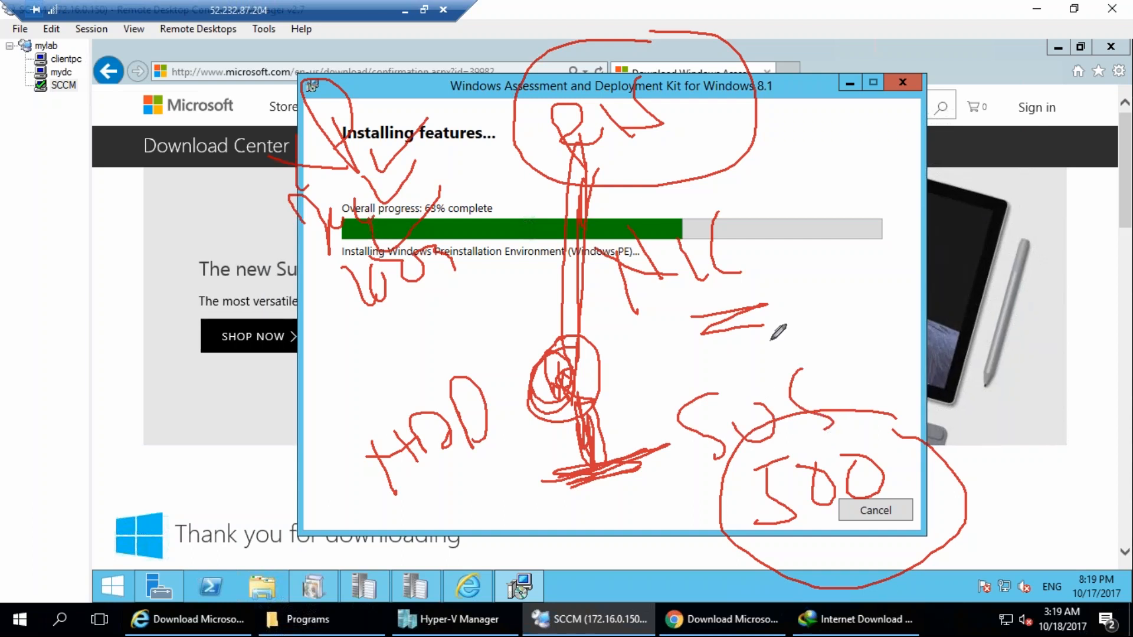
pyautogui.moveTo(658, 395)
pyautogui.mouseDown()
pyautogui.moveTo(715, 371)
pyautogui.moveTo(755, 325)
pyautogui.mouseUp()
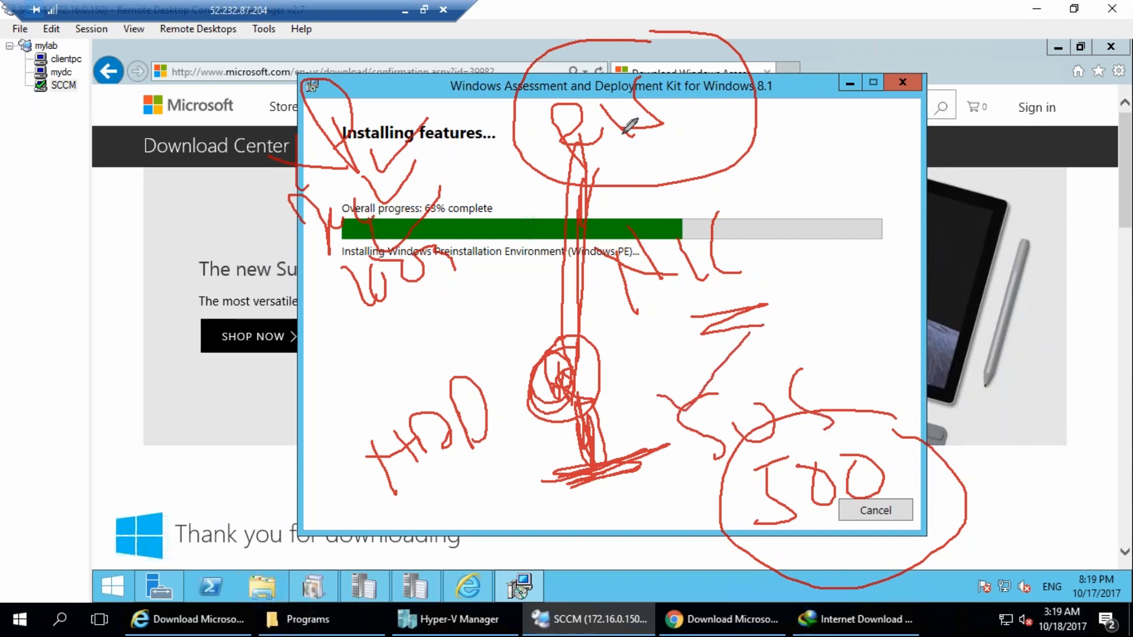
pyautogui.moveTo(666, 75); pyautogui.dragTo(669, 125)
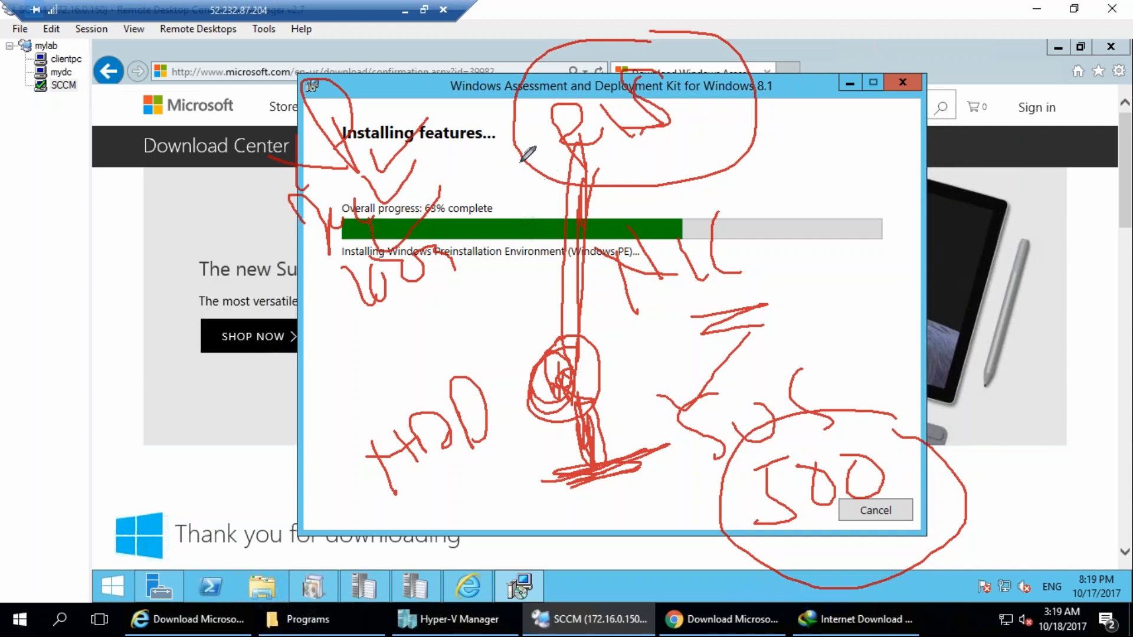
pyautogui.moveTo(508, 158); pyautogui.dragTo(726, 83)
pyautogui.moveTo(671, 121)
pyautogui.mouseDown()
pyautogui.moveTo(699, 155)
pyautogui.moveTo(716, 111)
pyautogui.moveTo(741, 99)
pyautogui.moveTo(751, 144)
pyautogui.moveTo(779, 118)
pyautogui.moveTo(789, 135)
pyautogui.mouseUp()
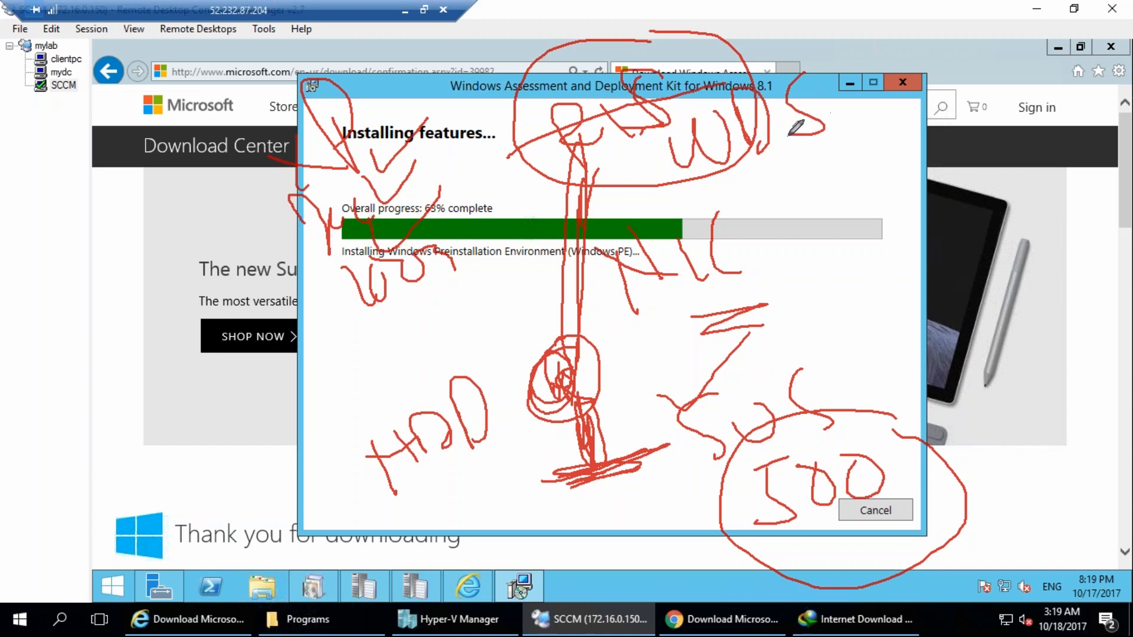
pyautogui.moveTo(832, 68)
pyautogui.mouseDown()
pyautogui.moveTo(664, 148)
pyautogui.moveTo(873, 113)
pyautogui.moveTo(766, 62)
pyautogui.mouseUp()
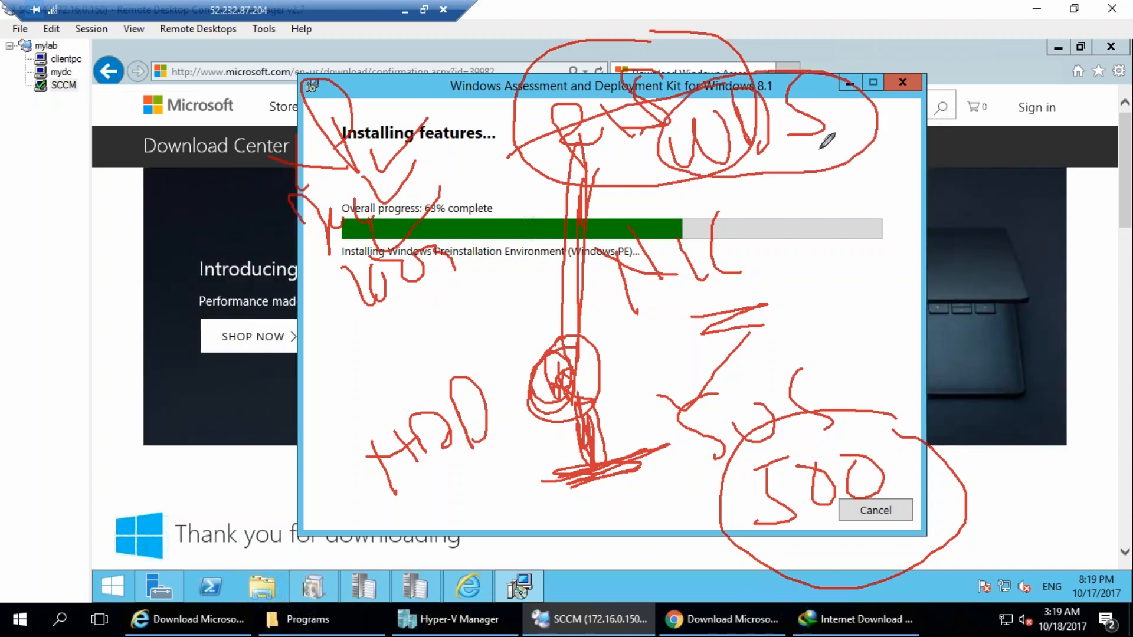
pyautogui.moveTo(804, 155); pyautogui.dragTo(842, 134)
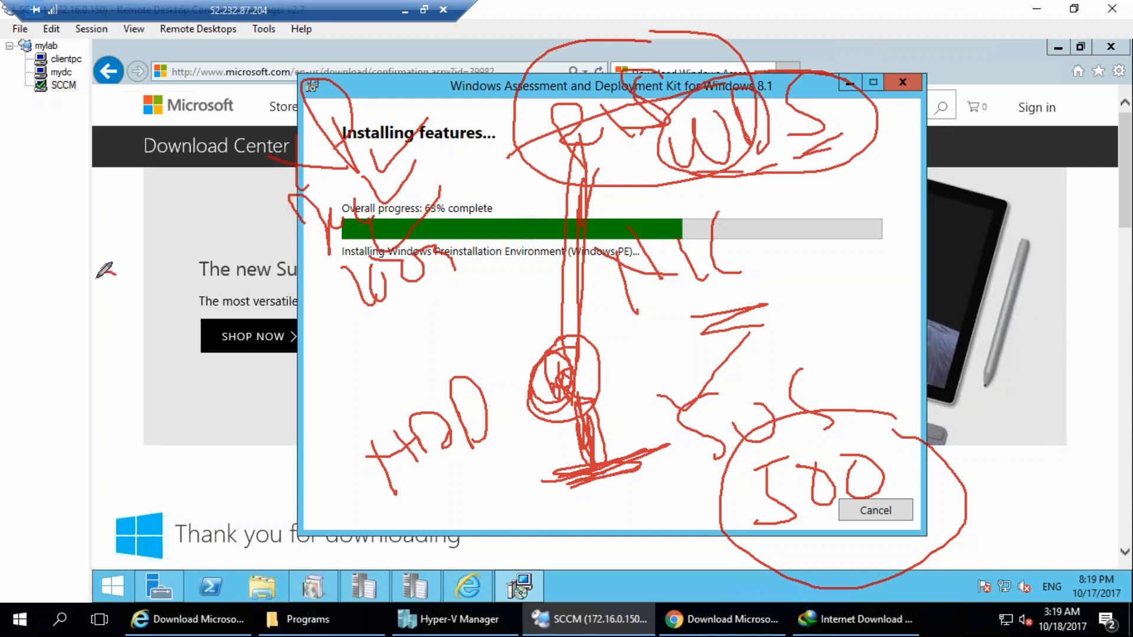
pyautogui.moveTo(46, 272); pyautogui.dragTo(49, 337)
pyautogui.moveTo(77, 283); pyautogui.dragTo(135, 260)
pyautogui.moveTo(149, 222)
pyautogui.mouseDown()
pyautogui.moveTo(176, 267)
pyautogui.moveTo(174, 299)
pyautogui.mouseUp()
pyautogui.moveTo(61, 379)
pyautogui.mouseDown()
pyautogui.moveTo(111, 399)
pyautogui.moveTo(122, 378)
pyautogui.mouseUp()
pyautogui.moveTo(173, 340)
pyautogui.mouseDown()
pyautogui.moveTo(154, 361)
pyautogui.moveTo(154, 395)
pyautogui.mouseUp()
pyautogui.moveTo(199, 352)
pyautogui.mouseDown()
pyautogui.moveTo(217, 342)
pyautogui.moveTo(265, 357)
pyautogui.moveTo(250, 373)
pyautogui.mouseUp()
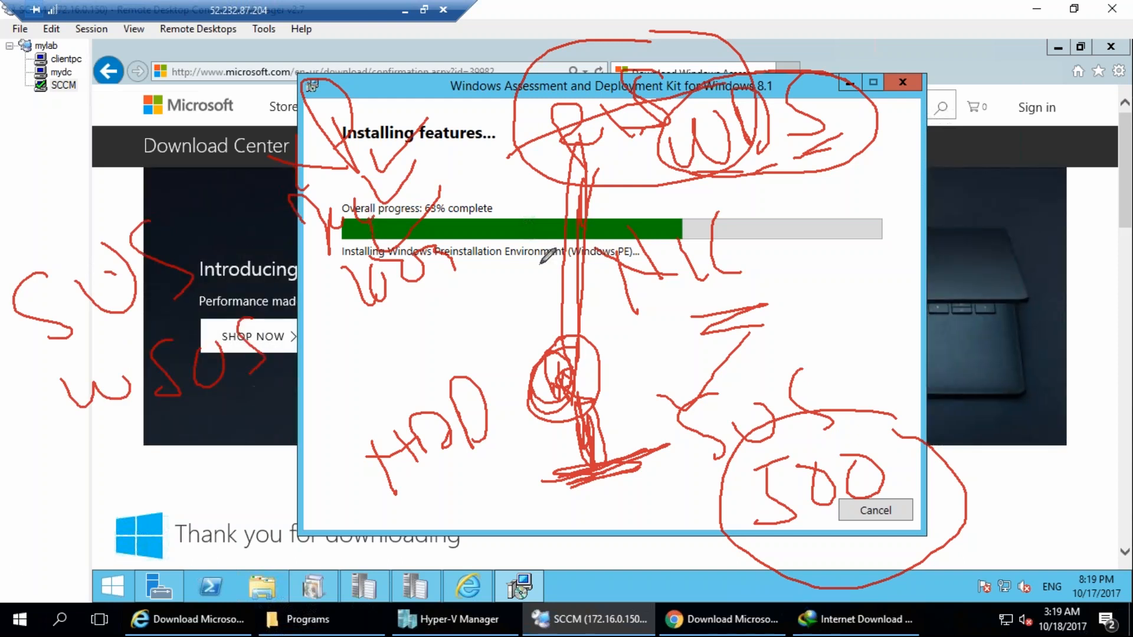
pyautogui.moveTo(876, 82)
pyautogui.mouseDown()
pyautogui.moveTo(678, 124)
pyautogui.moveTo(826, 177)
pyautogui.moveTo(708, 89)
pyautogui.moveTo(780, 65)
pyautogui.mouseUp()
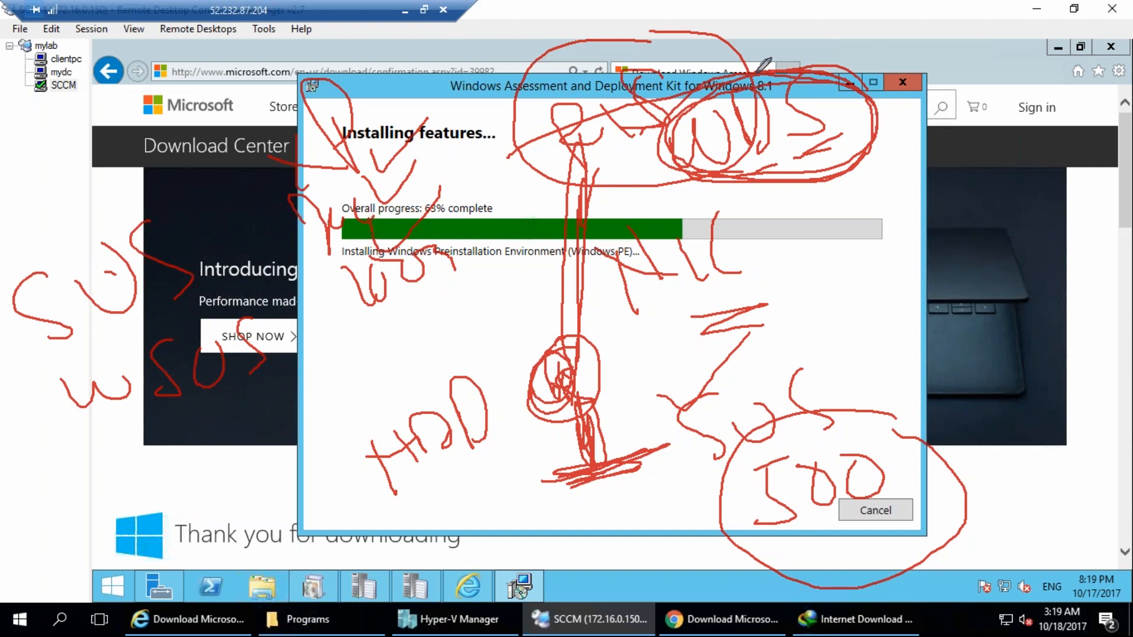
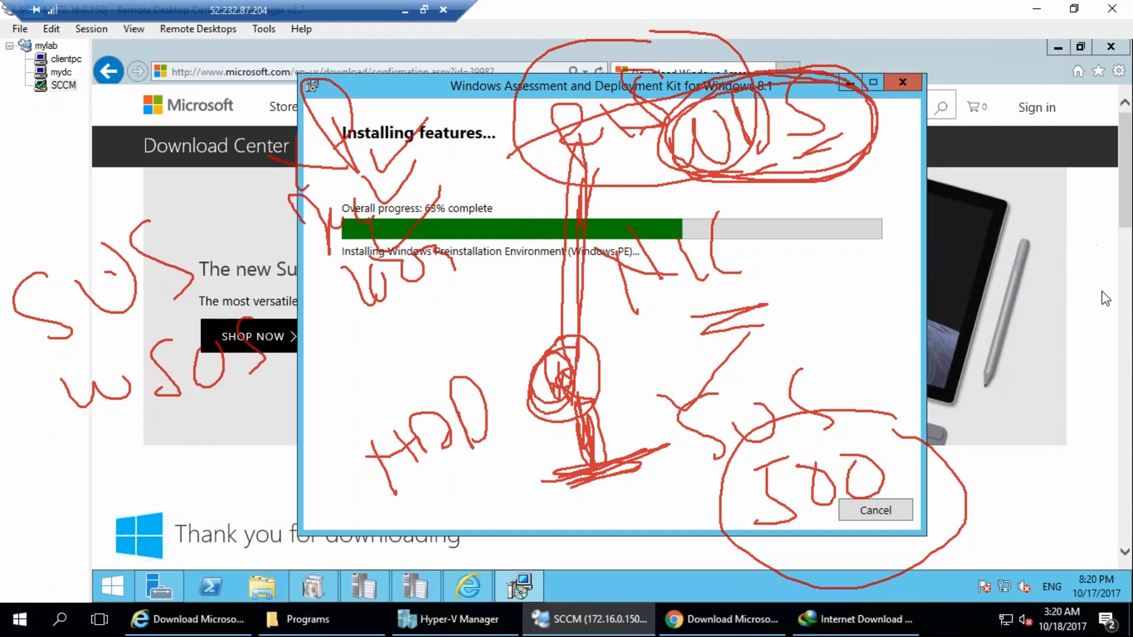
pyautogui.press('e')
pyautogui.moveTo(438, 283)
pyautogui.mouseDown()
pyautogui.moveTo(456, 272)
pyautogui.moveTo(507, 318)
pyautogui.mouseUp()
pyautogui.moveTo(509, 271)
pyautogui.mouseDown()
pyautogui.moveTo(547, 317)
pyautogui.moveTo(589, 295)
pyautogui.mouseUp()
pyautogui.moveTo(602, 208)
pyautogui.mouseDown()
pyautogui.moveTo(652, 273)
pyautogui.moveTo(636, 298)
pyautogui.mouseUp()
pyautogui.moveTo(502, 394)
pyautogui.mouseDown()
pyautogui.moveTo(576, 418)
pyautogui.moveTo(625, 331)
pyautogui.moveTo(654, 413)
pyautogui.mouseUp()
pyautogui.moveTo(685, 328); pyautogui.dragTo(708, 407)
pyautogui.moveTo(627, 515)
pyautogui.mouseDown()
pyautogui.moveTo(577, 538)
pyautogui.moveTo(611, 497)
pyautogui.mouseUp()
pyautogui.moveTo(632, 562); pyautogui.dragTo(637, 601)
pyautogui.moveTo(730, 477); pyautogui.dragTo(741, 481)
pyautogui.moveTo(750, 538); pyautogui.dragTo(776, 581)
pyautogui.moveTo(859, 389)
pyautogui.mouseDown()
pyautogui.moveTo(841, 382)
pyautogui.moveTo(879, 513)
pyautogui.mouseUp()
pyautogui.moveTo(841, 556); pyautogui.dragTo(931, 534)
pyautogui.moveTo(761, 597); pyautogui.dragTo(803, 571)
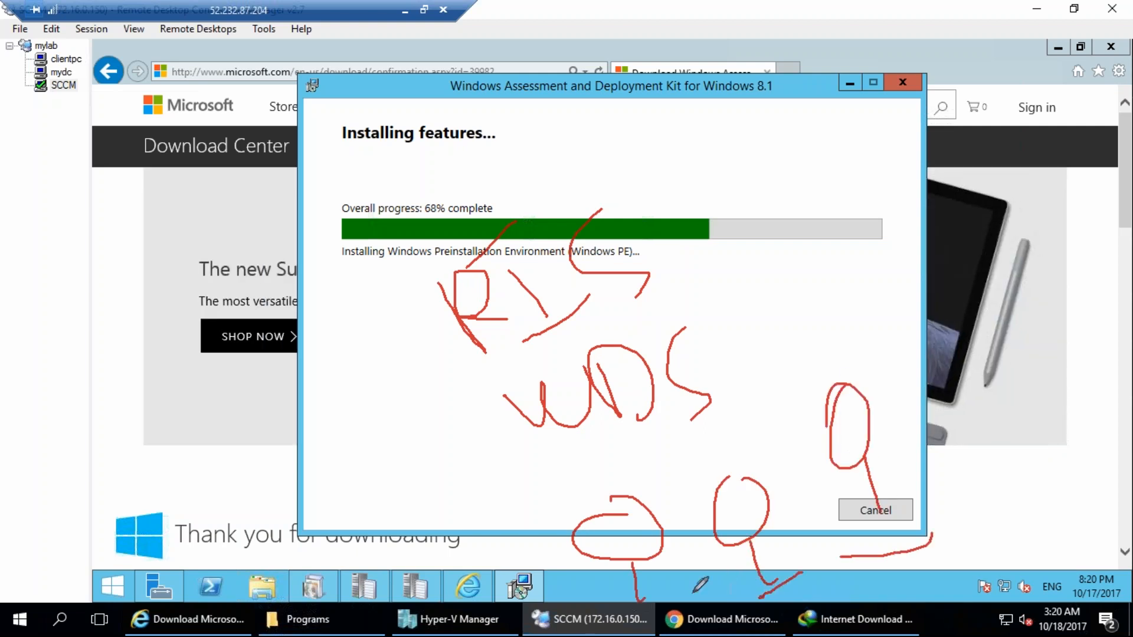
pyautogui.moveTo(666, 601); pyautogui.dragTo(617, 603)
pyautogui.click(515, 482)
pyautogui.moveTo(356, 302); pyautogui.dragTo(438, 275)
pyautogui.moveTo(416, 433); pyautogui.dragTo(486, 377)
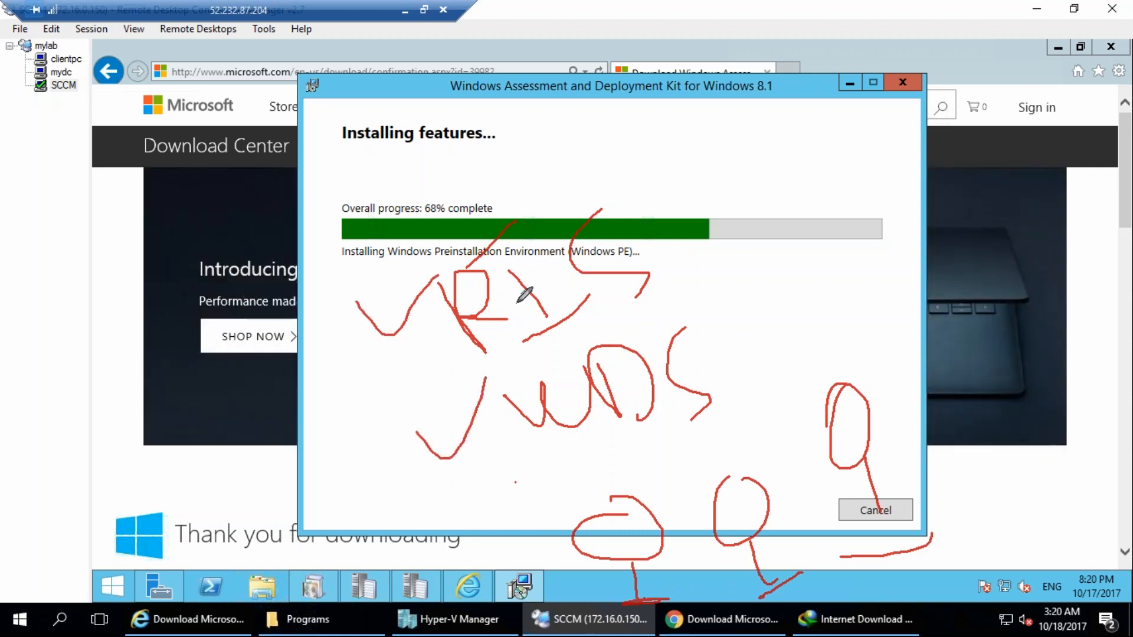
pyautogui.click(1108, 288)
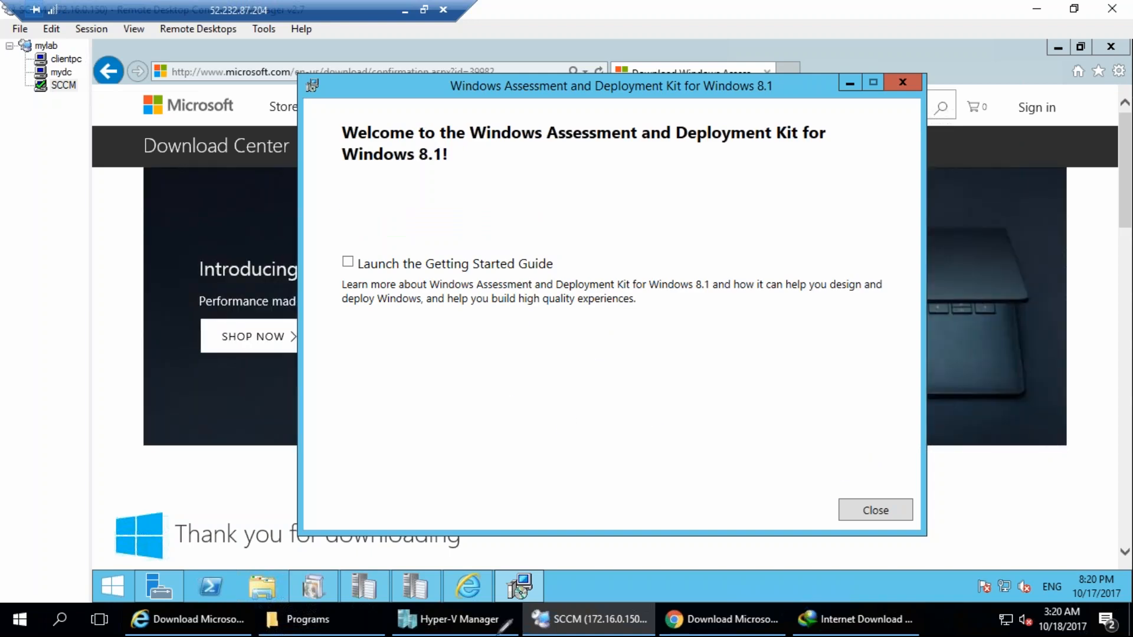
pyautogui.moveTo(481, 307)
pyautogui.mouseDown()
pyautogui.moveTo(519, 316)
pyautogui.moveTo(567, 263)
pyautogui.moveTo(606, 322)
pyautogui.moveTo(584, 147)
pyautogui.moveTo(478, 157)
pyautogui.mouseUp()
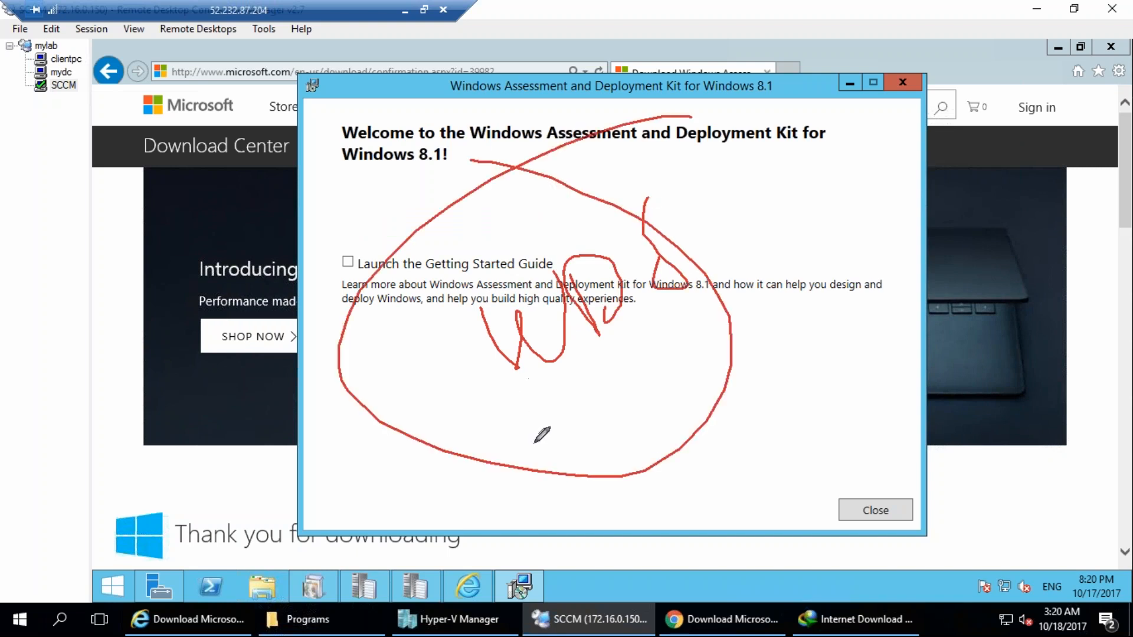
pyautogui.moveTo(538, 407)
pyautogui.mouseDown()
pyautogui.moveTo(620, 442)
pyautogui.moveTo(714, 392)
pyautogui.moveTo(708, 413)
pyautogui.mouseUp()
pyautogui.moveTo(481, 473)
pyautogui.mouseDown()
pyautogui.moveTo(518, 498)
pyautogui.moveTo(649, 505)
pyautogui.moveTo(780, 449)
pyautogui.moveTo(851, 478)
pyautogui.mouseUp()
pyautogui.moveTo(232, 538)
pyautogui.mouseDown()
pyautogui.moveTo(676, 530)
pyautogui.moveTo(164, 534)
pyautogui.mouseUp()
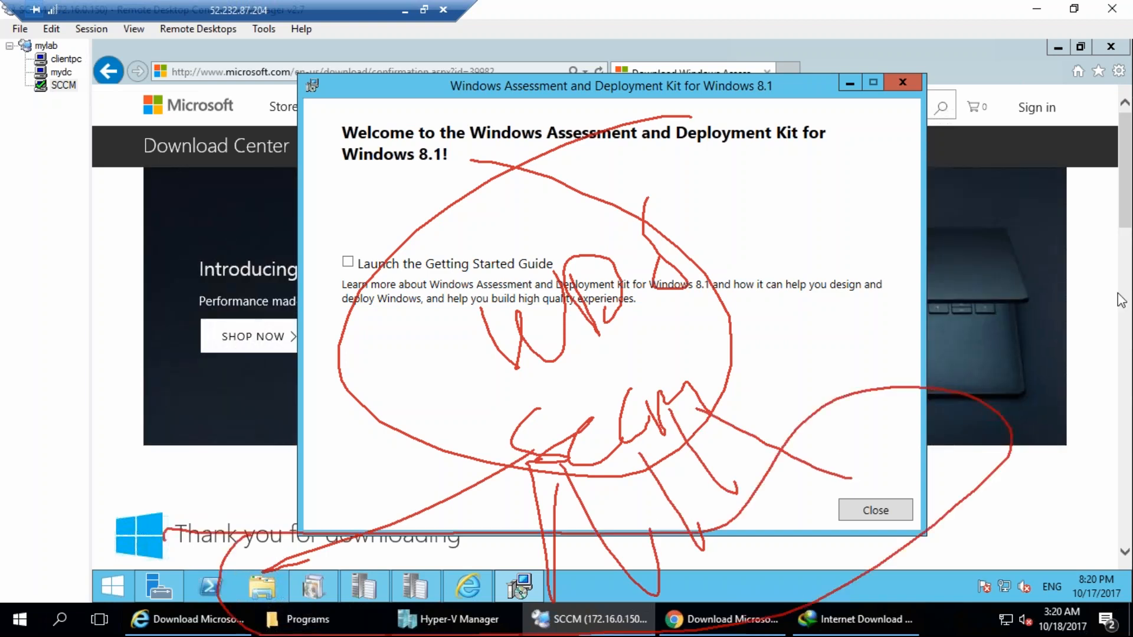
pyautogui.press('Escape')
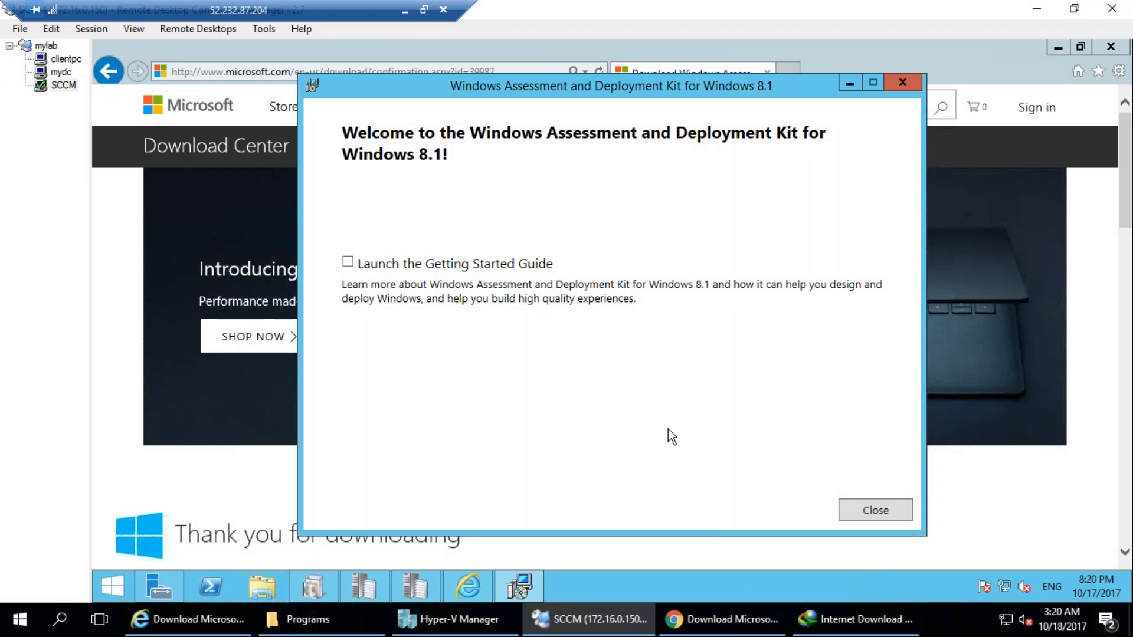
# Close the finished ADK installer and rerun the prerequisite check in the Configuration Manager Setup Wizard.
pyautogui.click(860, 507)
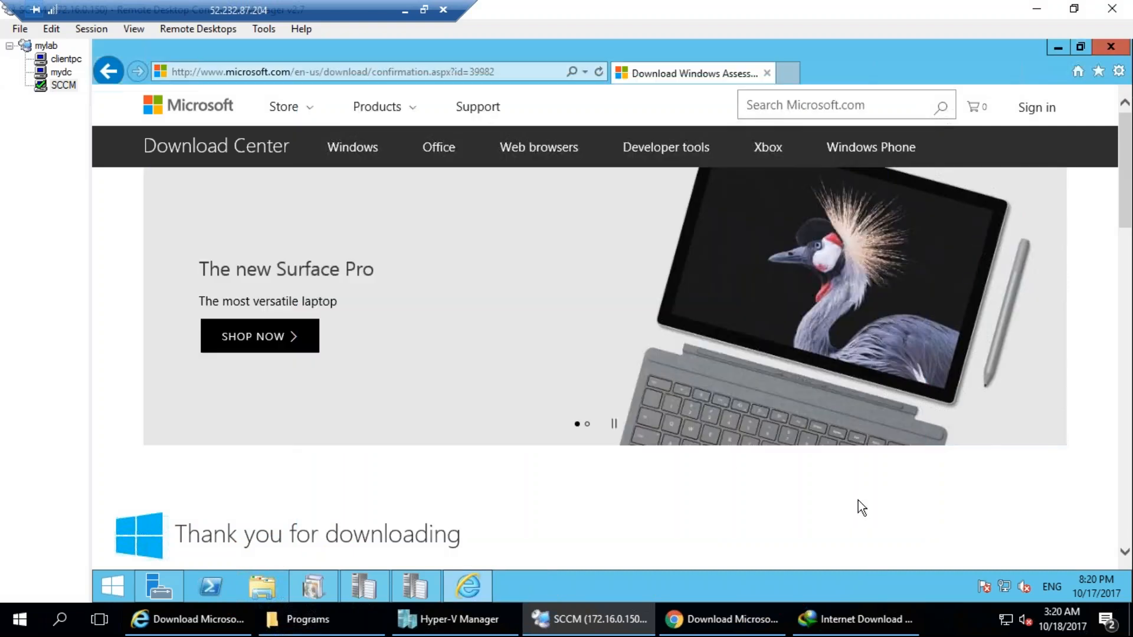
pyautogui.click(325, 590)
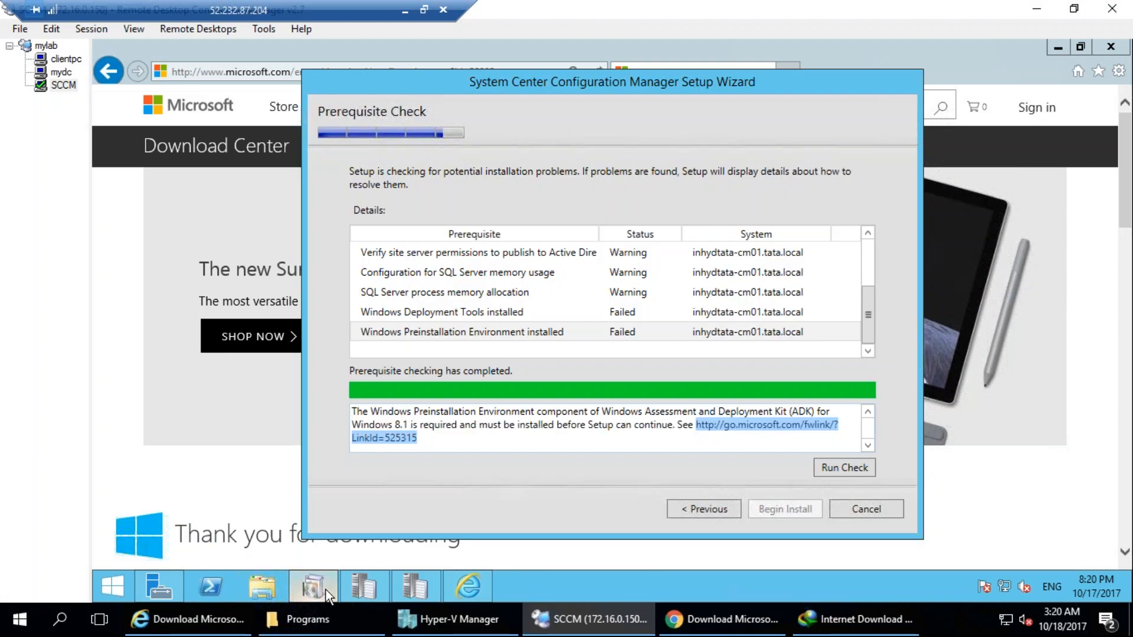
pyautogui.click(856, 469)
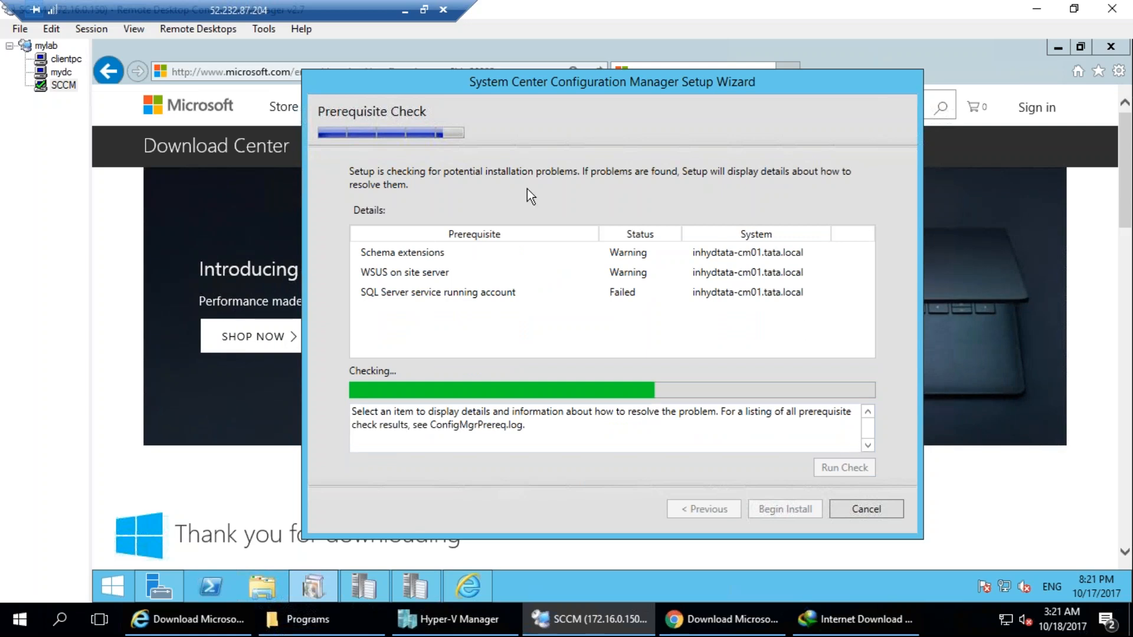
# Review the details of the listed prerequisite warnings and failures, including the WSUS version and KB updates required on the site server.
pyautogui.click(409, 252)
pyautogui.click(459, 286)
pyautogui.click(458, 275)
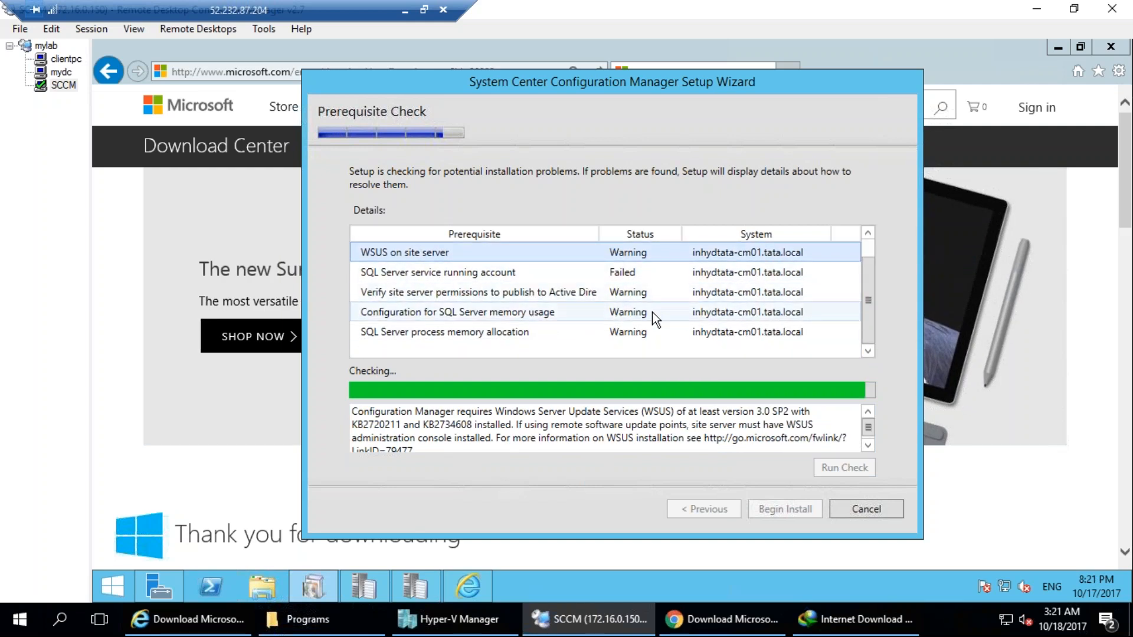
pyautogui.click(438, 334)
pyautogui.click(444, 313)
pyautogui.click(446, 293)
pyautogui.click(446, 273)
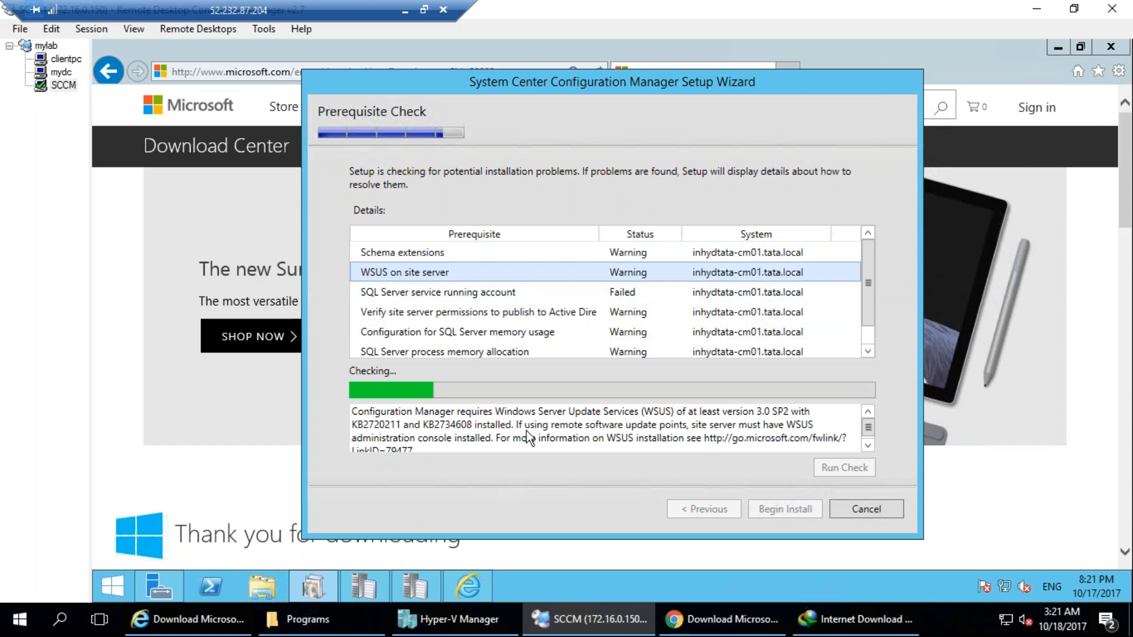
pyautogui.moveTo(364, 411); pyautogui.dragTo(796, 418)
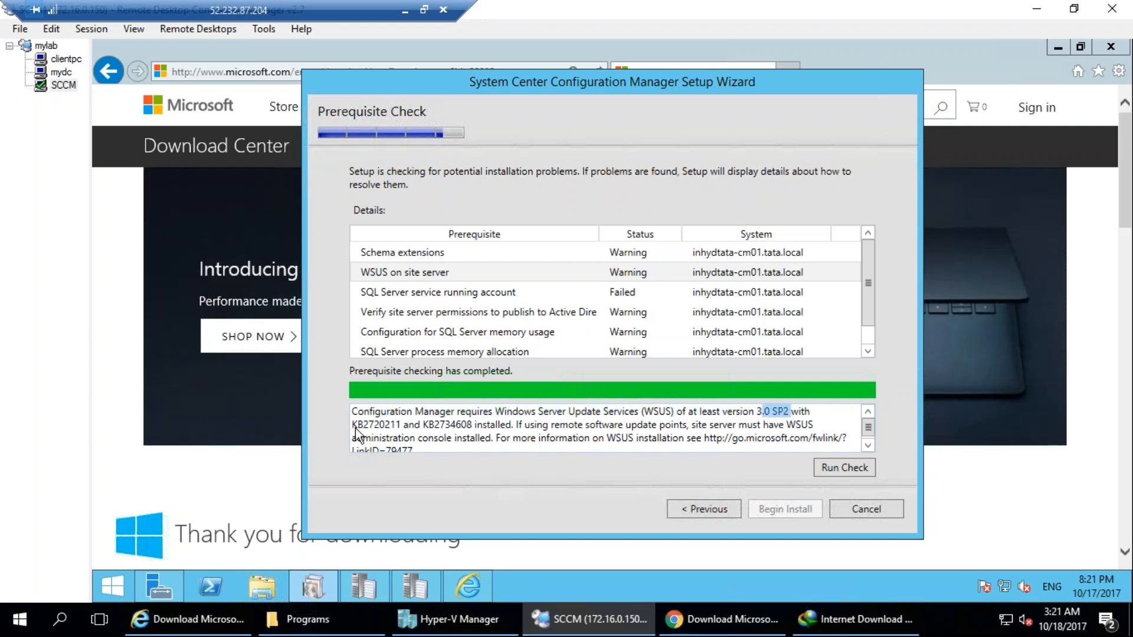
pyautogui.moveTo(357, 425)
pyautogui.mouseDown()
pyautogui.moveTo(478, 427)
pyautogui.moveTo(355, 422)
pyautogui.mouseUp()
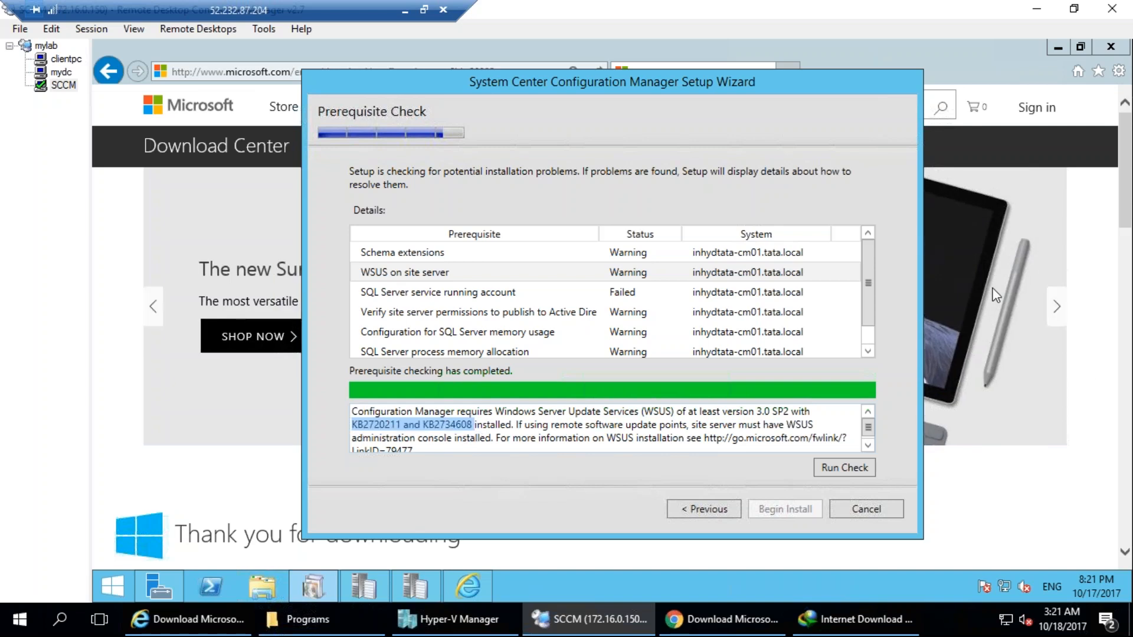
pyautogui.moveTo(452, 74)
pyautogui.mouseDown()
pyautogui.moveTo(354, 195)
pyautogui.moveTo(422, 58)
pyautogui.mouseUp()
pyautogui.moveTo(478, 118)
pyautogui.mouseDown()
pyautogui.moveTo(524, 153)
pyautogui.moveTo(577, 121)
pyautogui.moveTo(670, 21)
pyautogui.moveTo(698, 54)
pyautogui.moveTo(747, 53)
pyautogui.mouseUp()
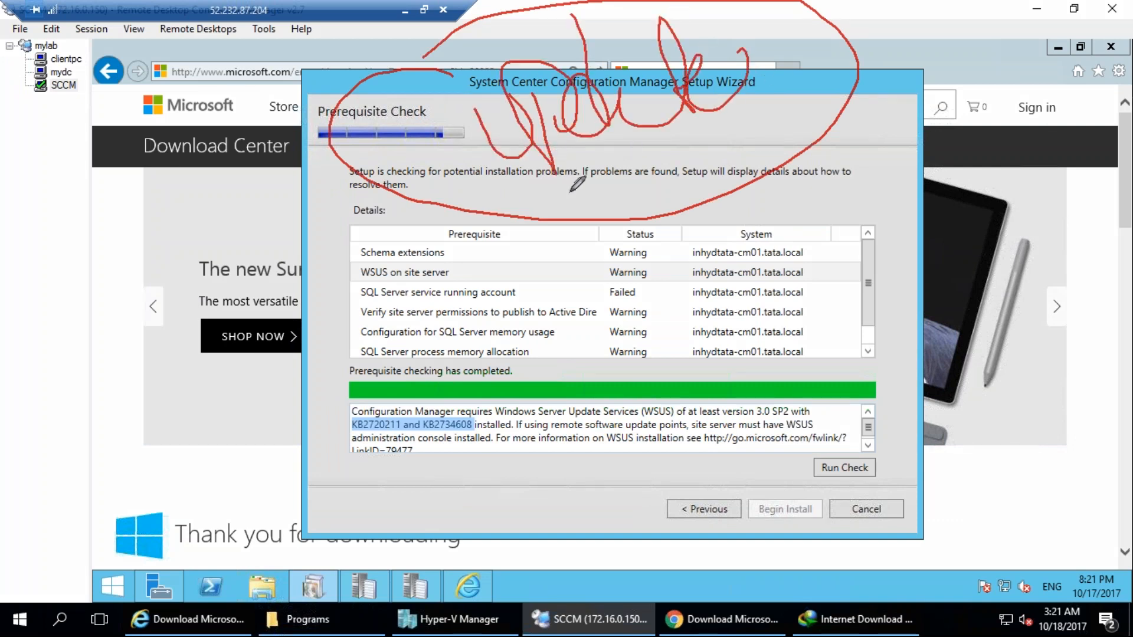
pyautogui.moveTo(588, 166)
pyautogui.mouseDown()
pyautogui.moveTo(679, 128)
pyautogui.moveTo(678, 119)
pyautogui.moveTo(726, 118)
pyautogui.mouseUp()
pyautogui.moveTo(499, 374)
pyautogui.mouseDown()
pyautogui.moveTo(572, 339)
pyautogui.moveTo(646, 327)
pyautogui.moveTo(667, 272)
pyautogui.moveTo(644, 313)
pyautogui.mouseUp()
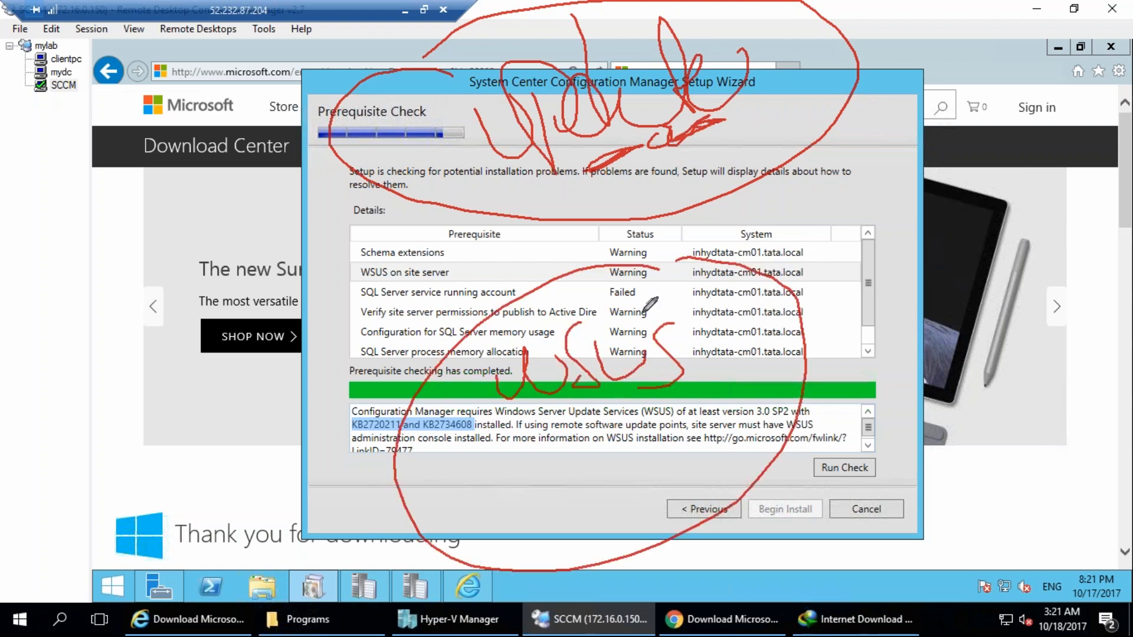
pyautogui.moveTo(437, 471)
pyautogui.mouseDown()
pyautogui.moveTo(500, 193)
pyautogui.moveTo(534, 147)
pyautogui.mouseUp()
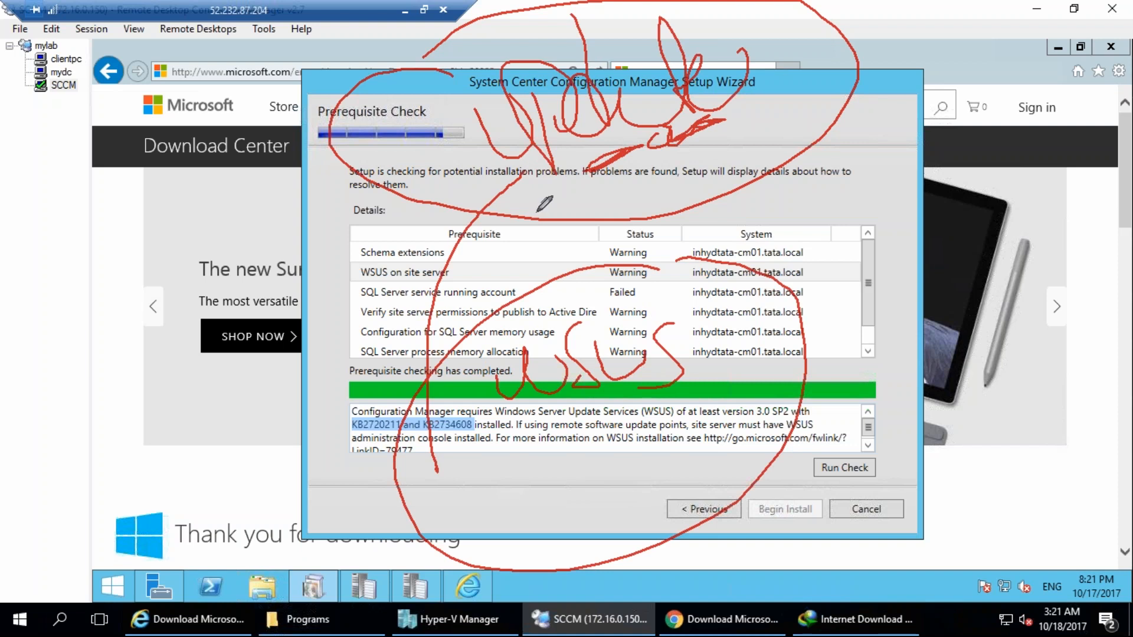
pyautogui.moveTo(415, 419)
pyautogui.mouseDown()
pyautogui.moveTo(466, 431)
pyautogui.moveTo(472, 403)
pyautogui.moveTo(392, 403)
pyautogui.mouseUp()
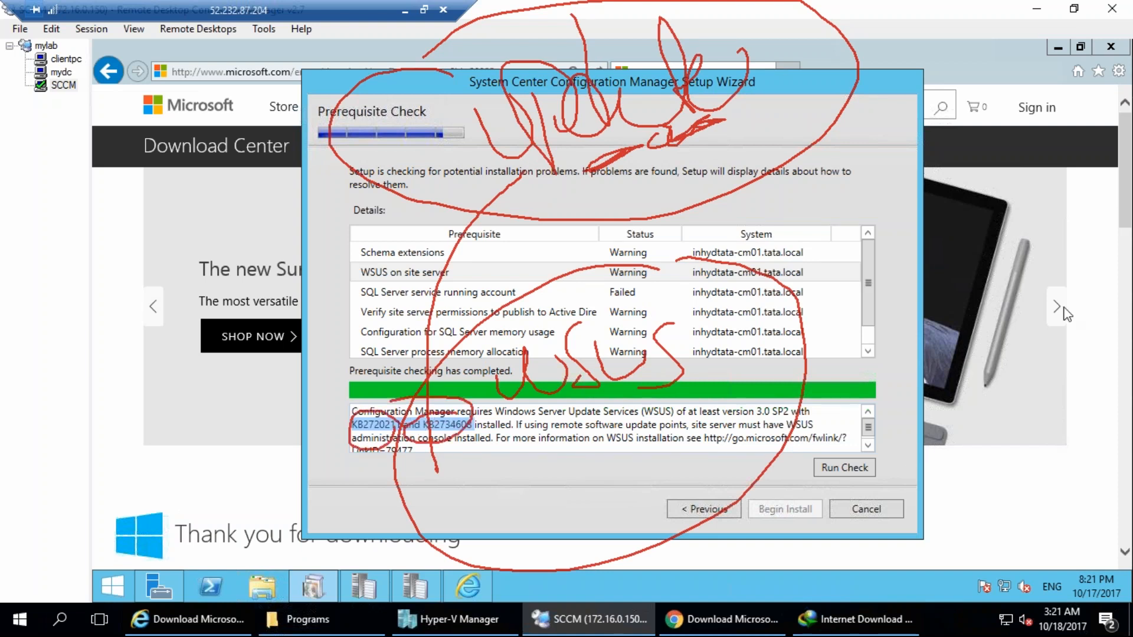
pyautogui.press('Escape')
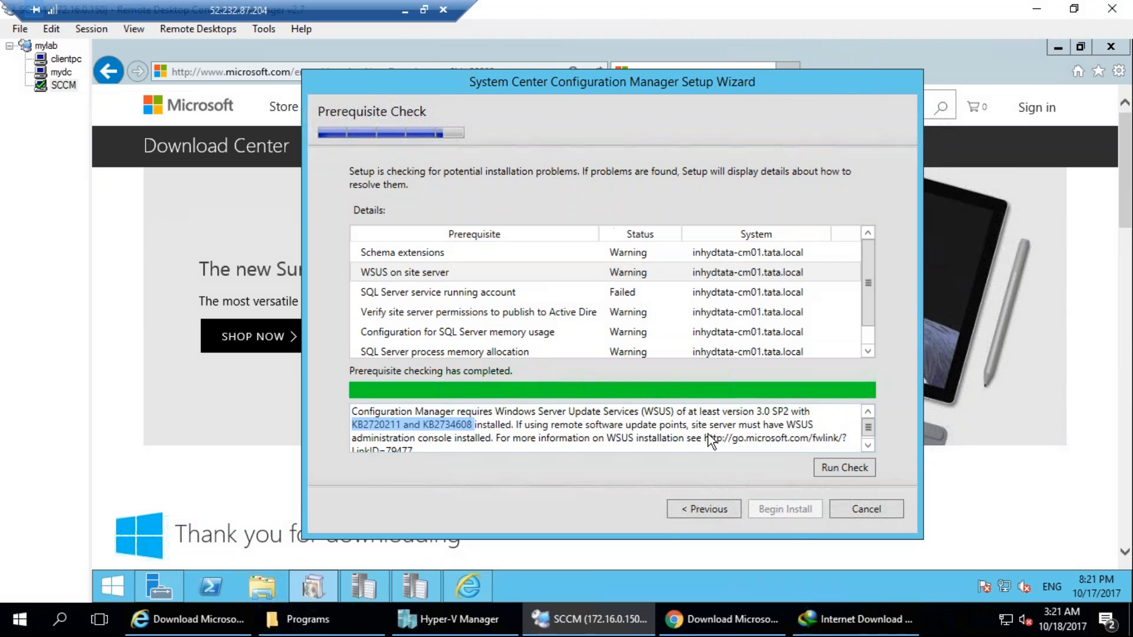
# Copy the WSUS installation link from the prerequisite details and open it in Internet Explorer.
pyautogui.moveTo(705, 436); pyautogui.dragTo(715, 472)
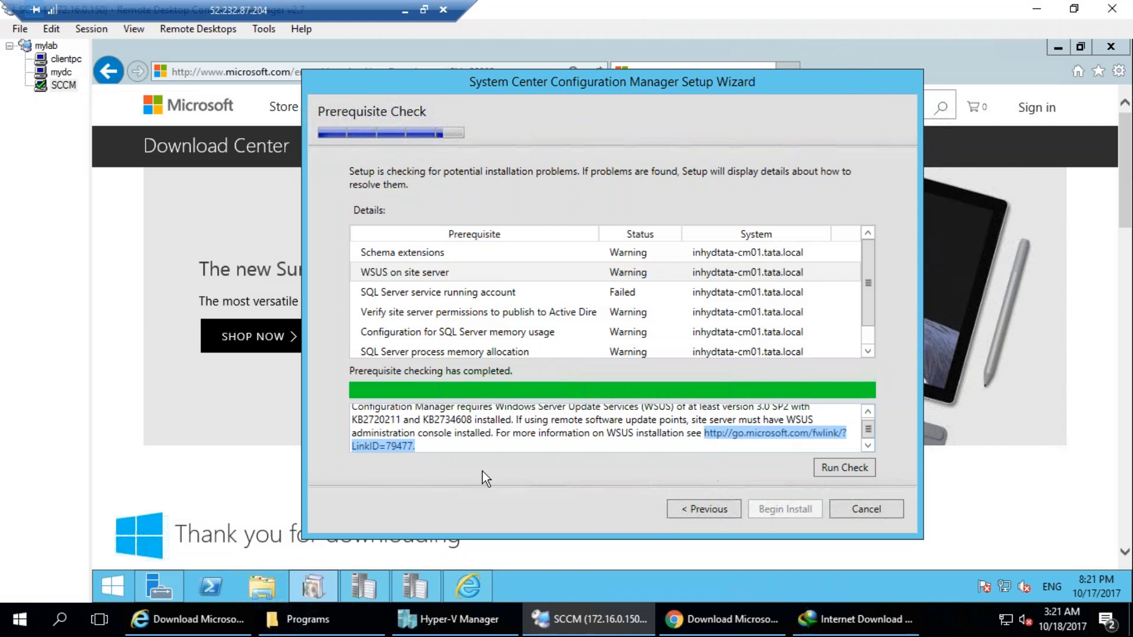
pyautogui.rightClick(403, 449)
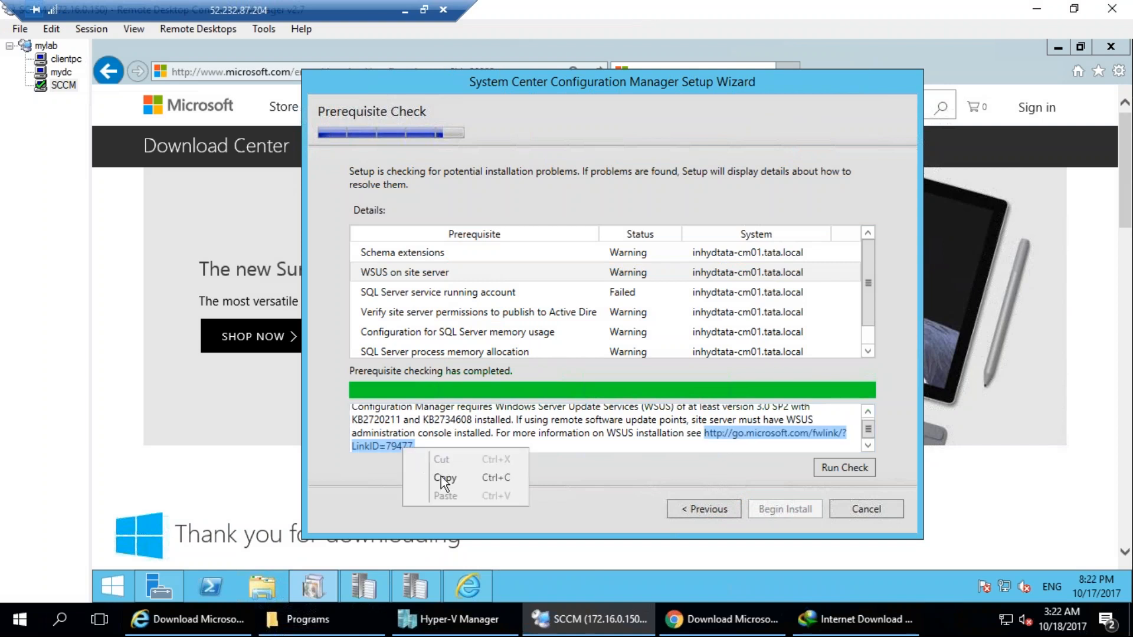
pyautogui.click(441, 476)
pyautogui.click(248, 72)
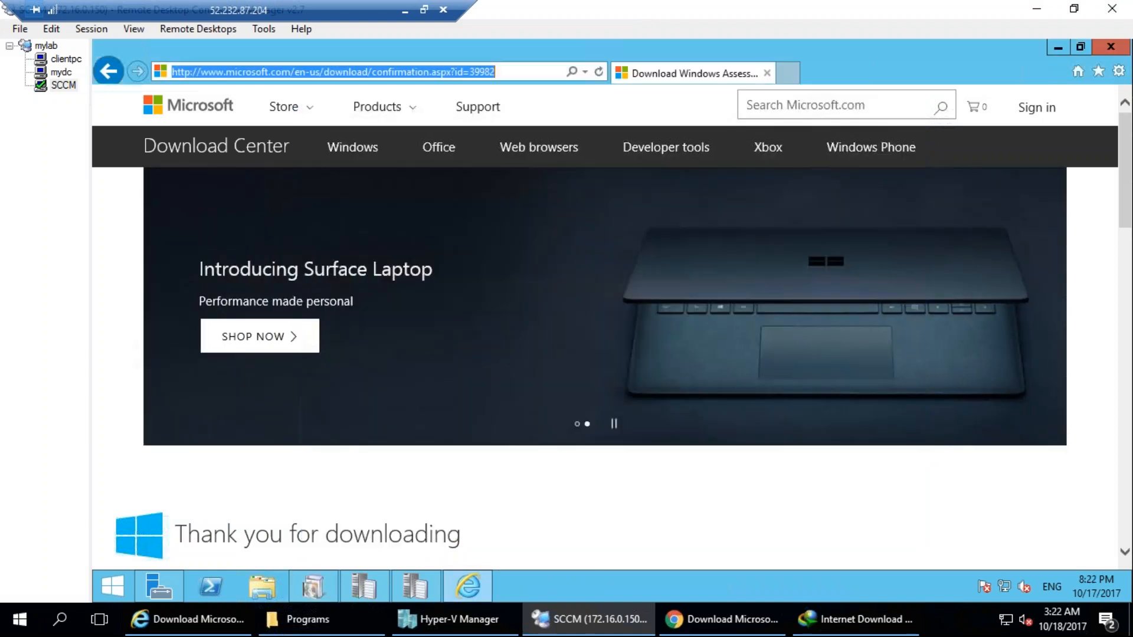
pyautogui.hotkey('ctrl', 'v')
pyautogui.press('Return')
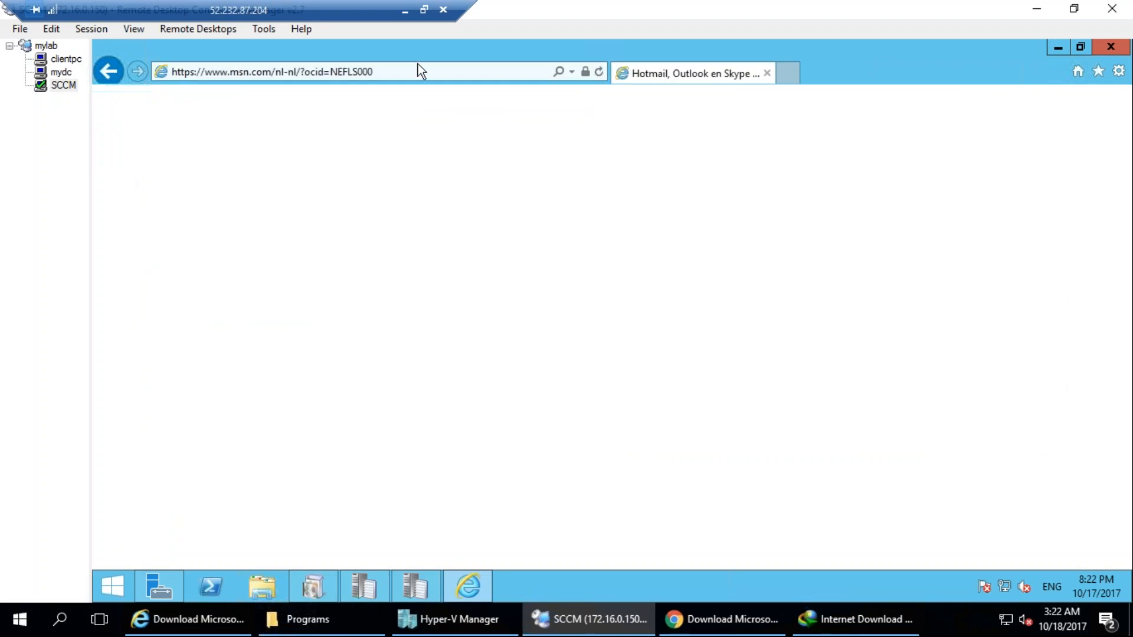
pyautogui.click(424, 72)
pyautogui.hotkey('ctrl', 'v')
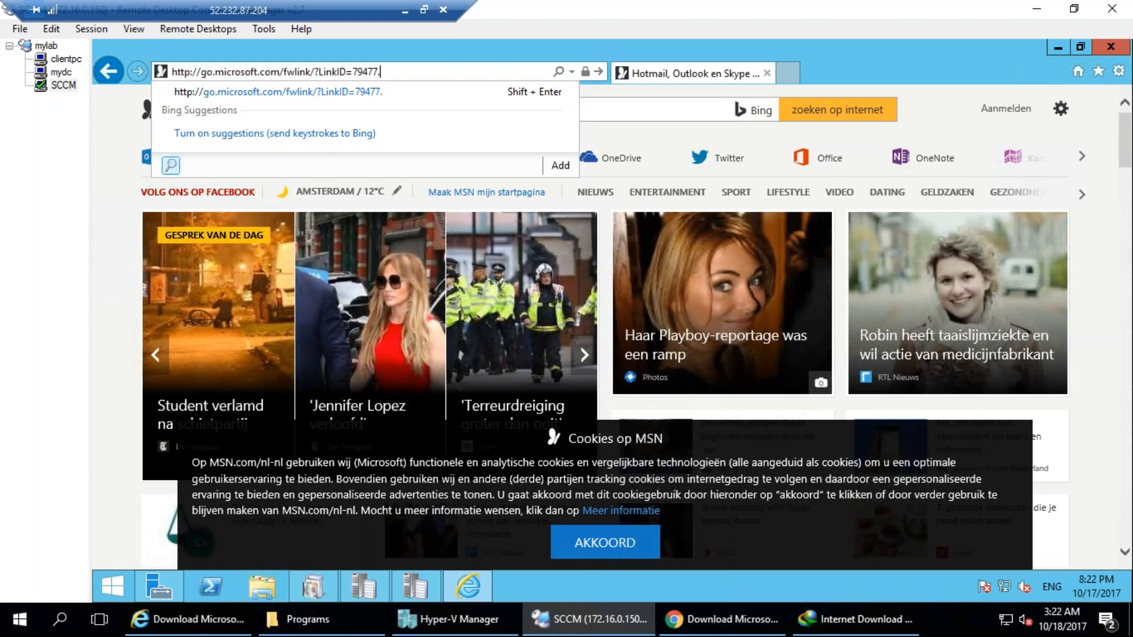
pyautogui.press('Return')
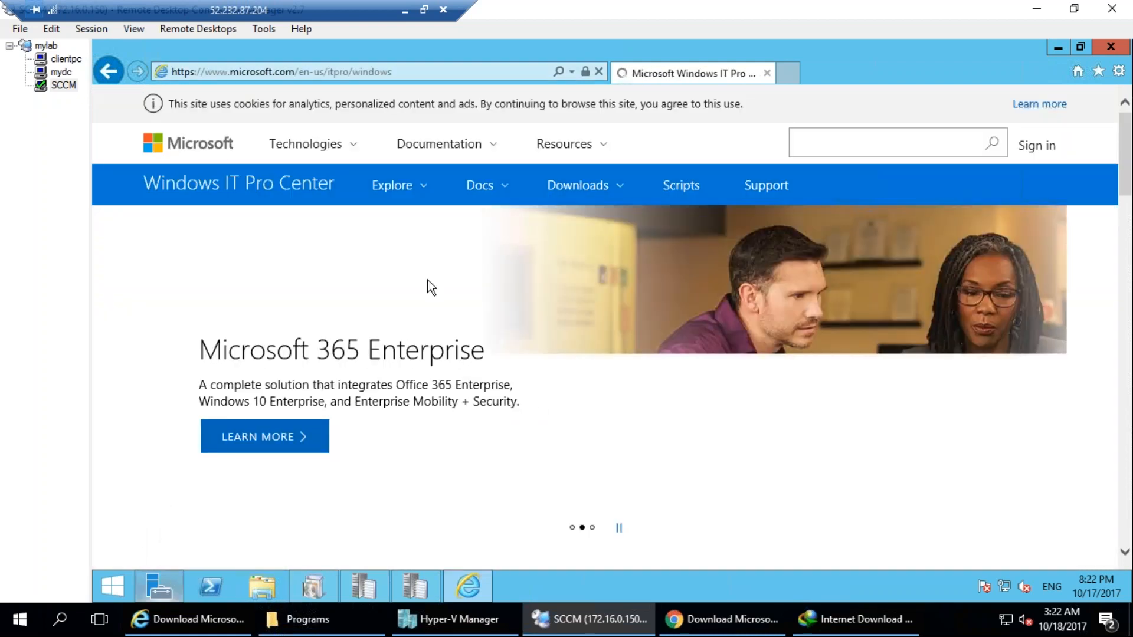
pyautogui.scroll(-6, 584, 377)
pyautogui.scroll(-1, 533, 367)
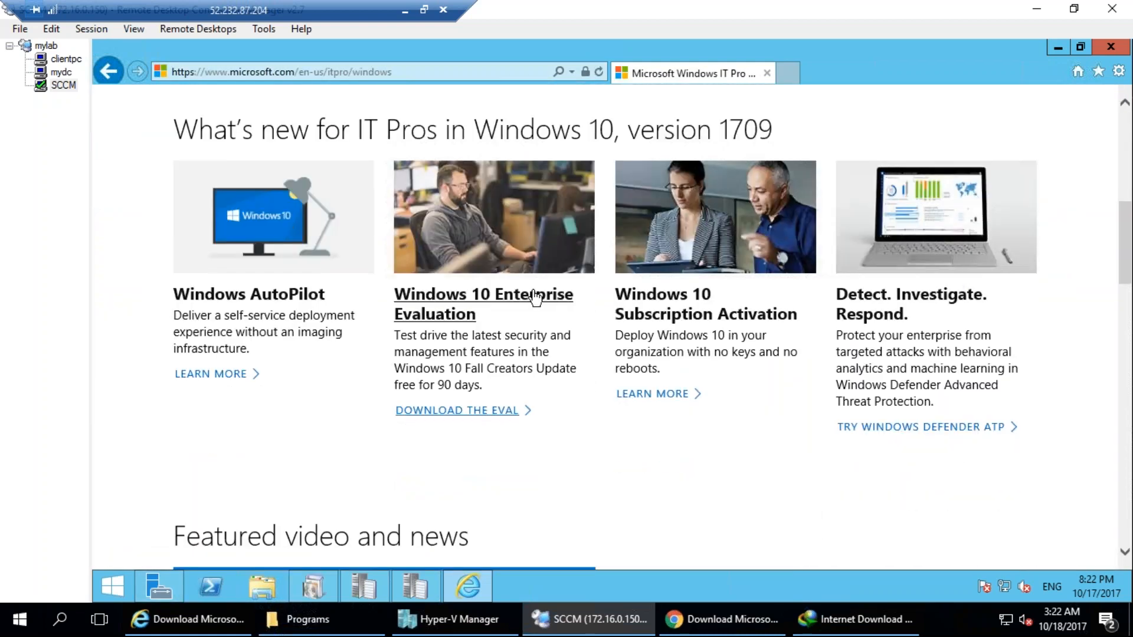
pyautogui.click(422, 71)
pyautogui.hotkey('ctrl', 'v')
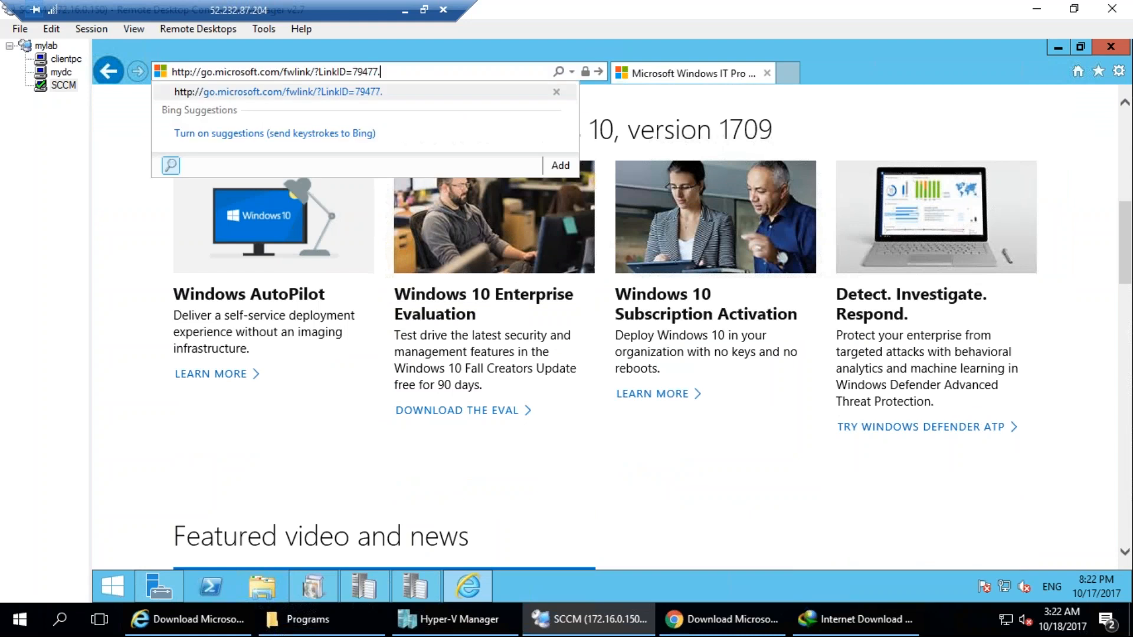
pyautogui.press('BackSpace')
pyautogui.press('Return')
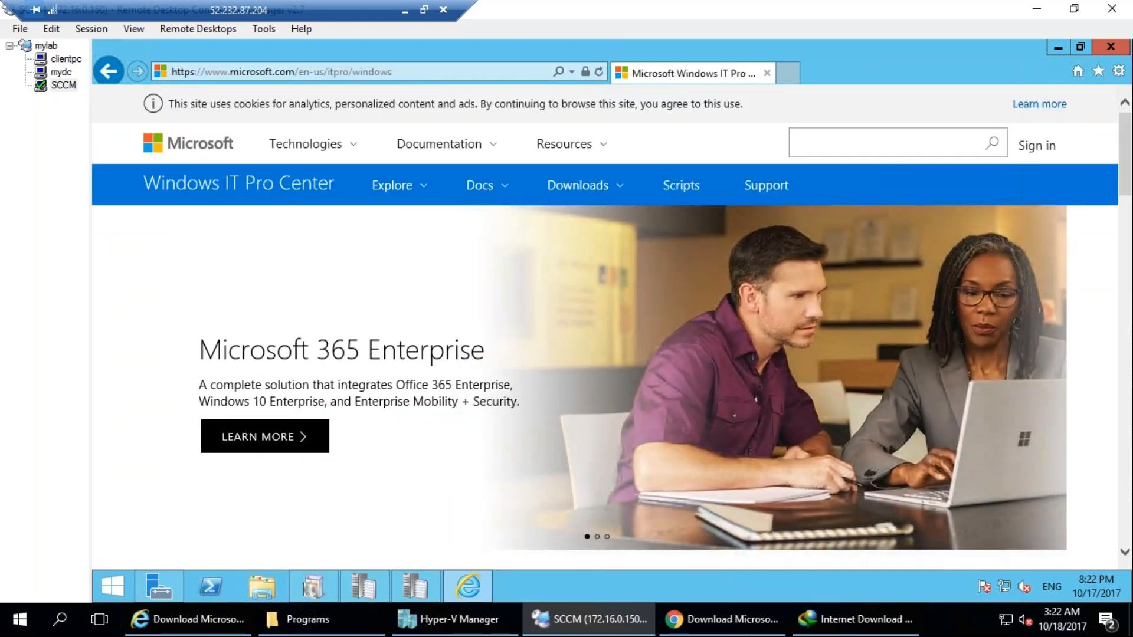
# Switch to Server Manager and start the Add Roles and Features Wizard.
pyautogui.click(160, 587)
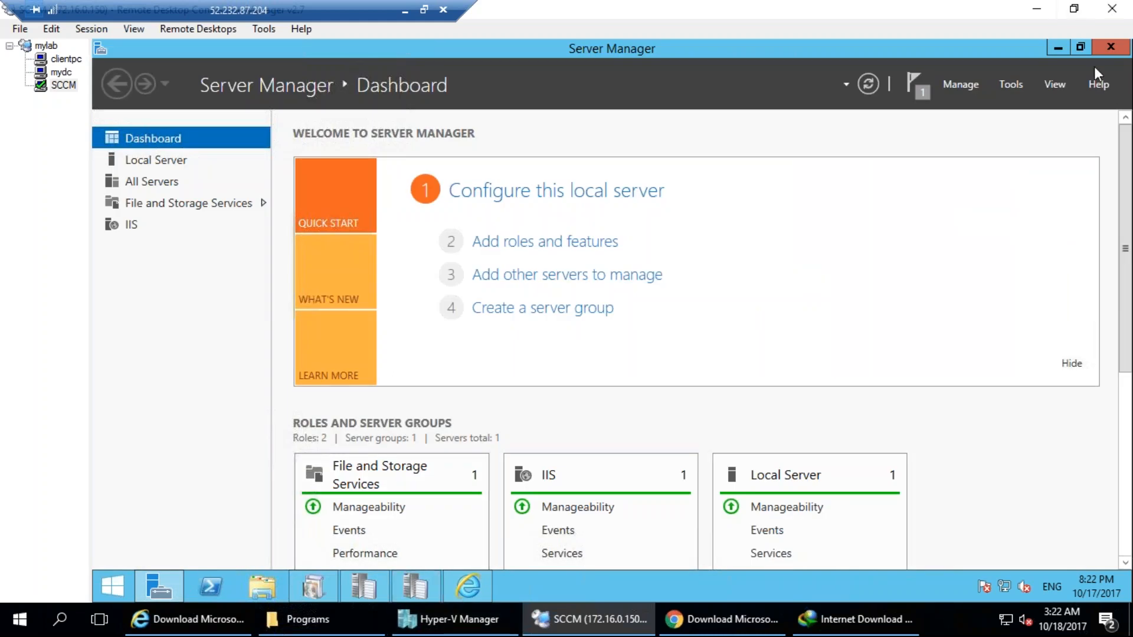
pyautogui.click(960, 84)
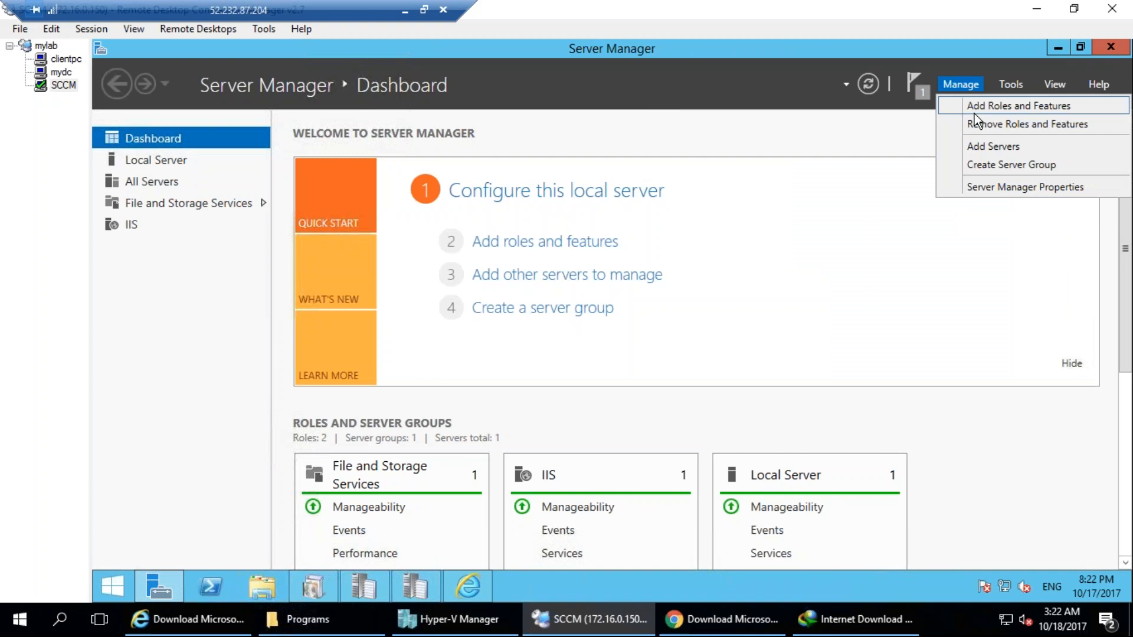
pyautogui.click(978, 107)
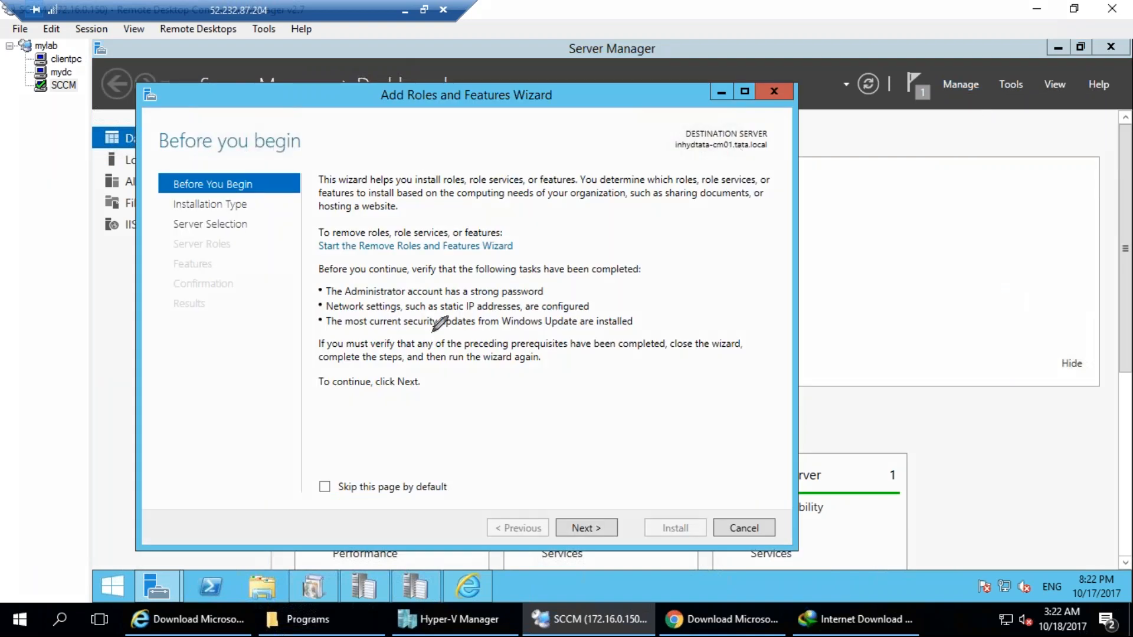
pyautogui.moveTo(210, 131); pyautogui.dragTo(265, 131)
pyautogui.moveTo(405, 218); pyautogui.dragTo(436, 286)
pyautogui.moveTo(414, 177); pyautogui.dragTo(357, 233)
pyautogui.moveTo(394, 331); pyautogui.dragTo(458, 300)
pyautogui.moveTo(480, 207); pyautogui.dragTo(494, 269)
pyautogui.moveTo(440, 196); pyautogui.dragTo(477, 170)
pyautogui.moveTo(460, 298)
pyautogui.mouseDown()
pyautogui.moveTo(529, 211)
pyautogui.moveTo(585, 260)
pyautogui.mouseUp()
pyautogui.click(1112, 282)
# Keep the default installation type and destination server inhydtata-cm01.tata.local, and proceed to the Windows Server Update Services entry among the server roles.
pyautogui.click(617, 525)
pyautogui.click(618, 525)
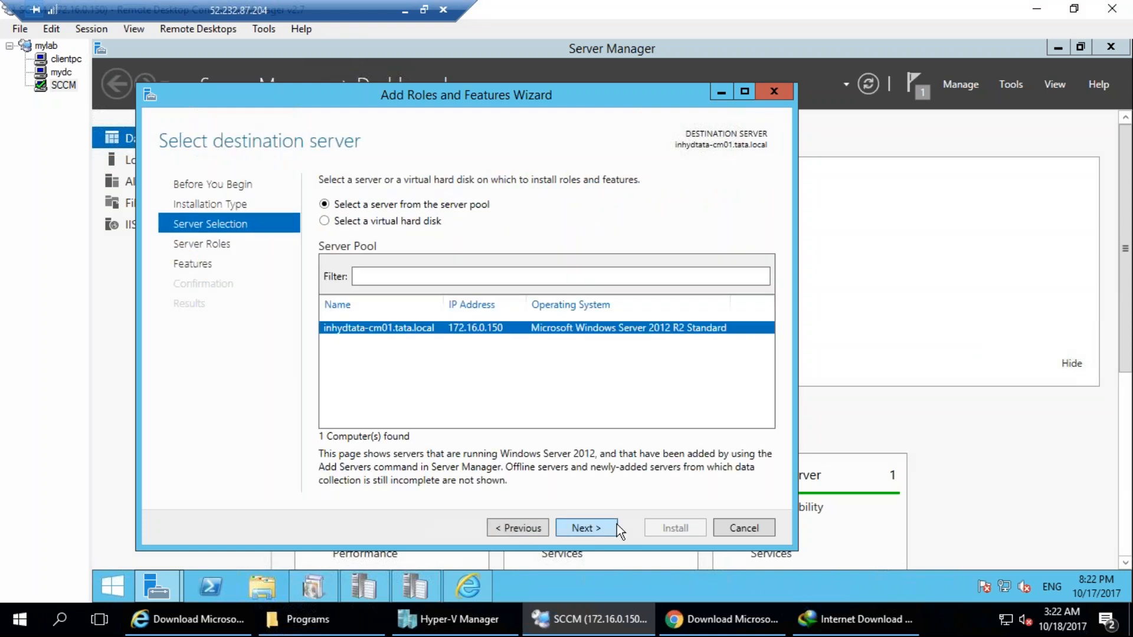
pyautogui.click(617, 525)
pyautogui.moveTo(585, 406); pyautogui.dragTo(586, 451)
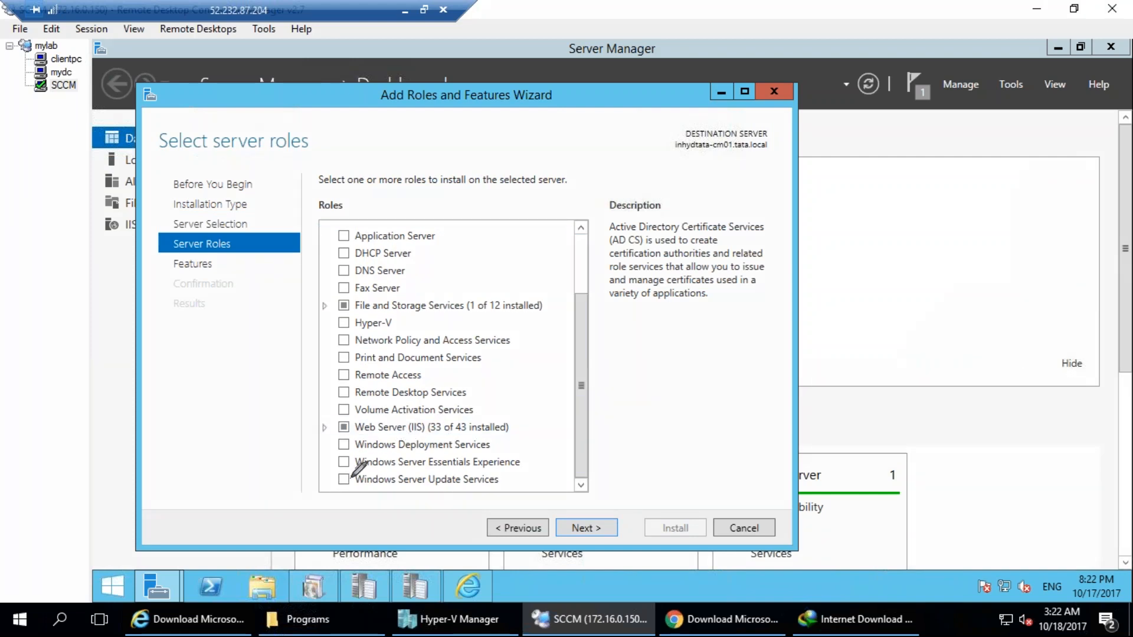
pyautogui.moveTo(350, 493); pyautogui.dragTo(475, 490)
pyautogui.moveTo(352, 452); pyautogui.dragTo(476, 455)
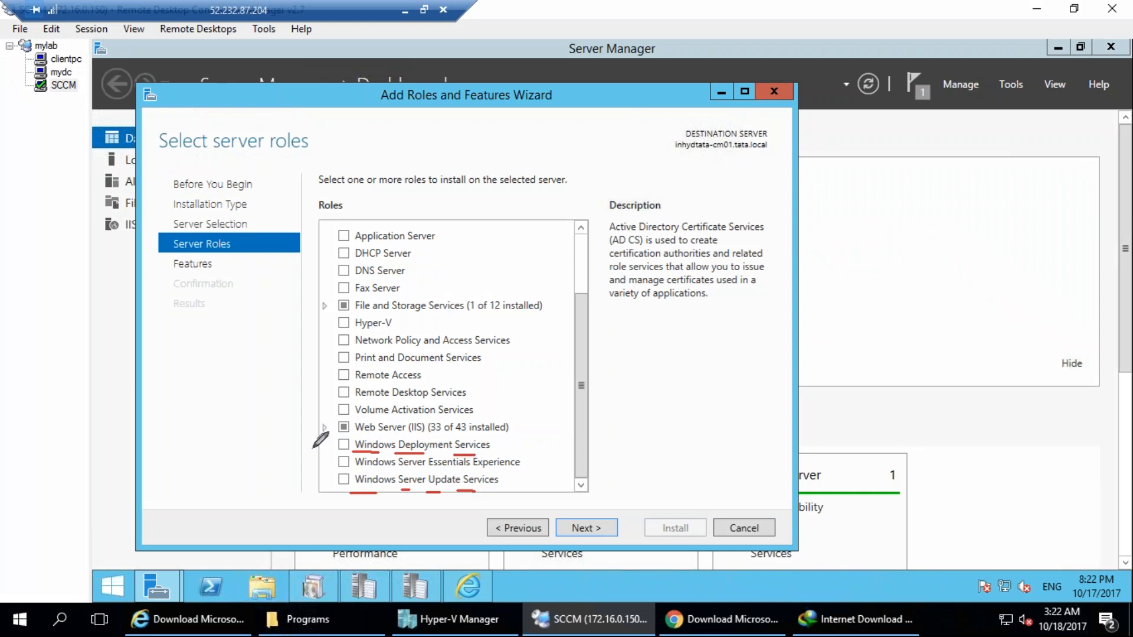
pyautogui.moveTo(327, 442); pyautogui.dragTo(353, 421)
pyautogui.moveTo(327, 476); pyautogui.dragTo(349, 459)
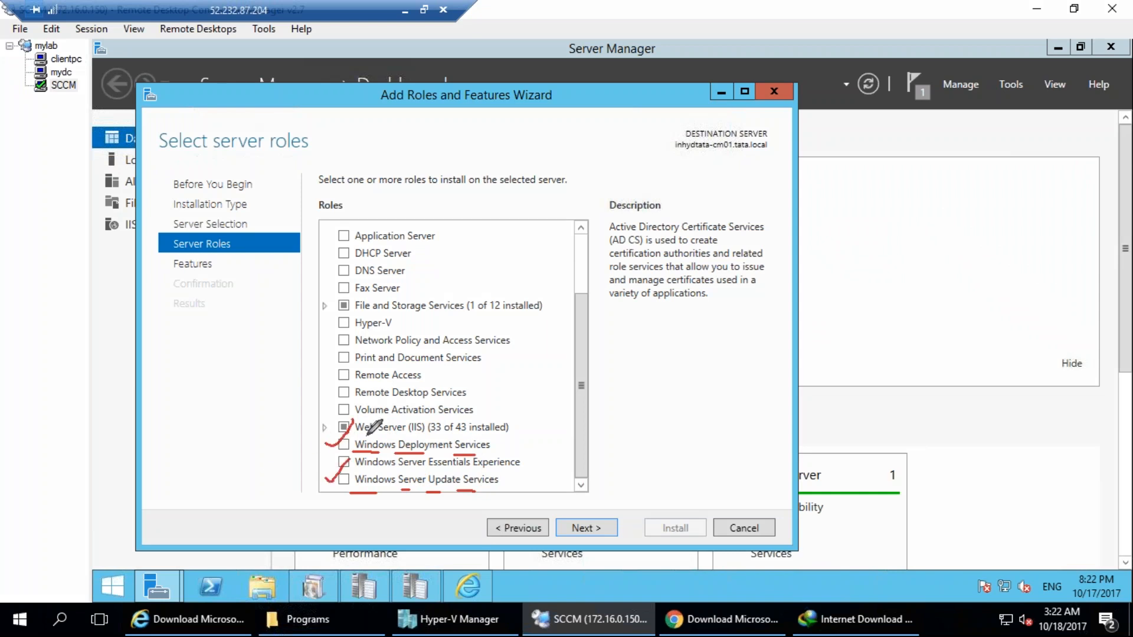
pyautogui.moveTo(496, 446)
pyautogui.mouseDown()
pyautogui.moveTo(363, 430)
pyautogui.moveTo(337, 445)
pyautogui.moveTo(497, 446)
pyautogui.mouseUp()
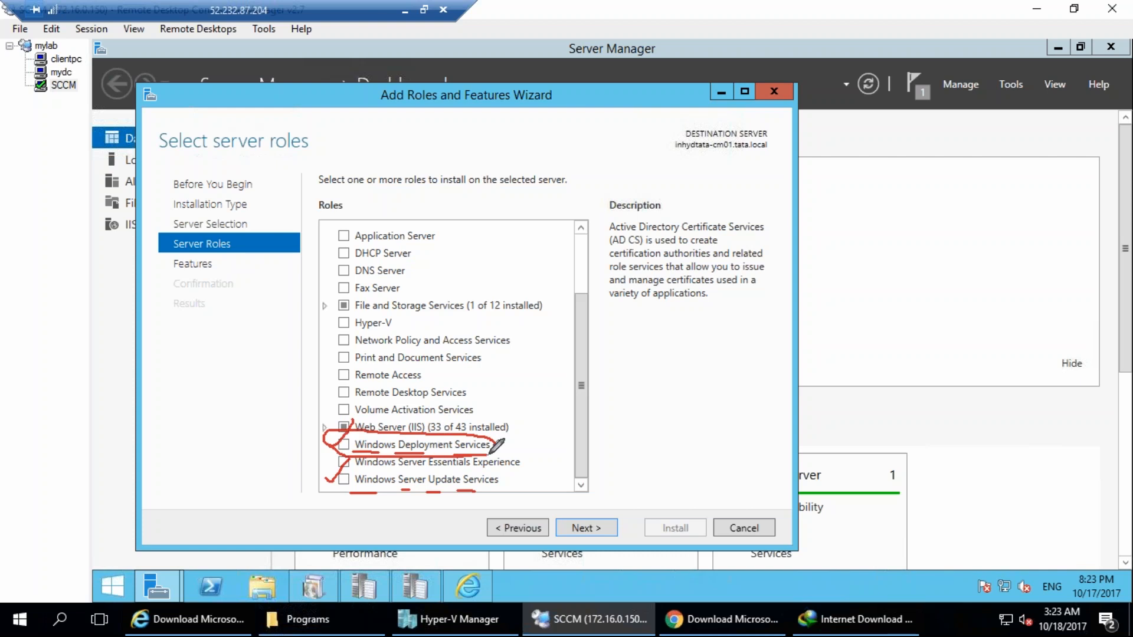
pyautogui.moveTo(561, 131); pyautogui.dragTo(754, 219)
pyautogui.moveTo(698, 147); pyautogui.dragTo(679, 336)
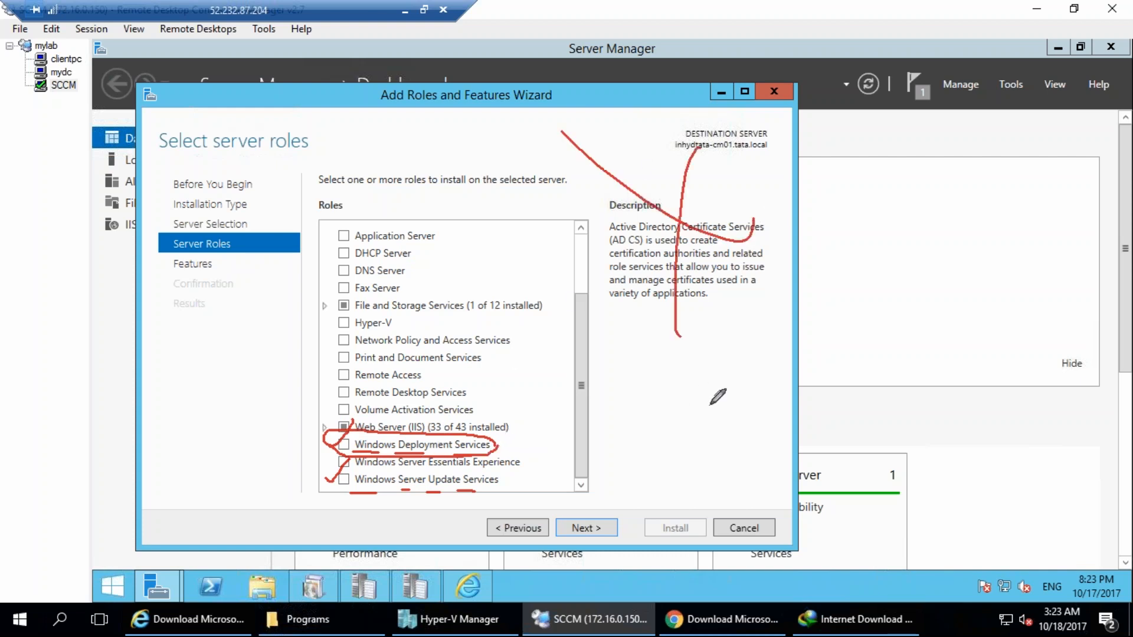
pyautogui.click(717, 379)
pyautogui.moveTo(511, 440)
pyautogui.mouseDown()
pyautogui.moveTo(505, 448)
pyautogui.moveTo(553, 415)
pyautogui.mouseUp()
pyautogui.moveTo(514, 477); pyautogui.dragTo(577, 468)
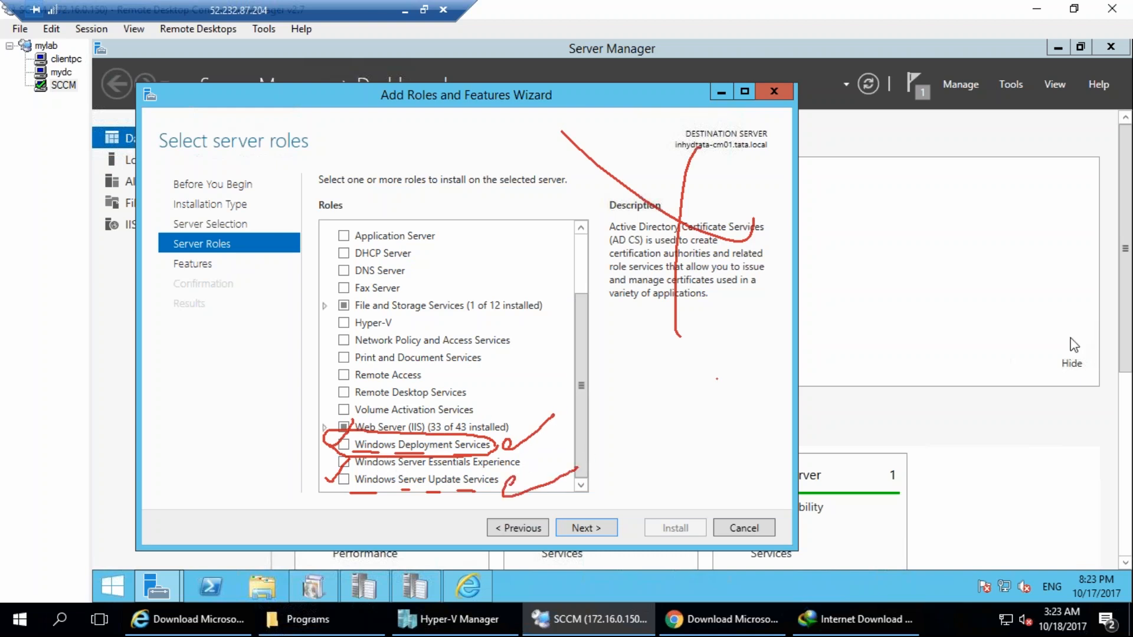
pyautogui.press('Escape')
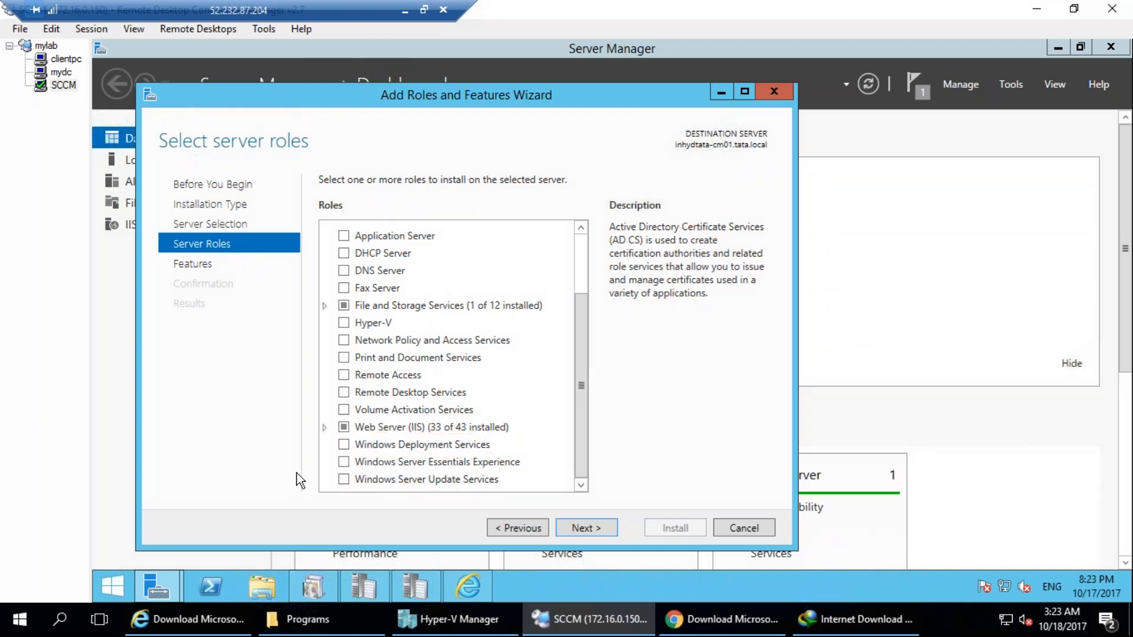
# Select the Windows Server Update Services role with its required features and proceed to the WSUS role services with the default features.
pyautogui.click(344, 479)
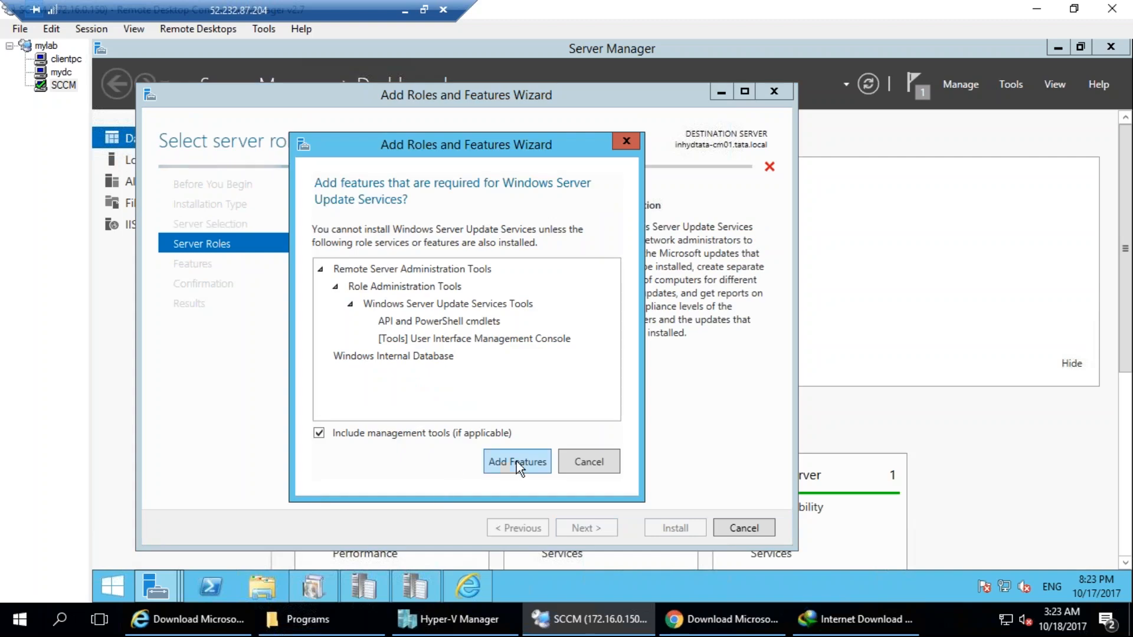
pyautogui.click(516, 461)
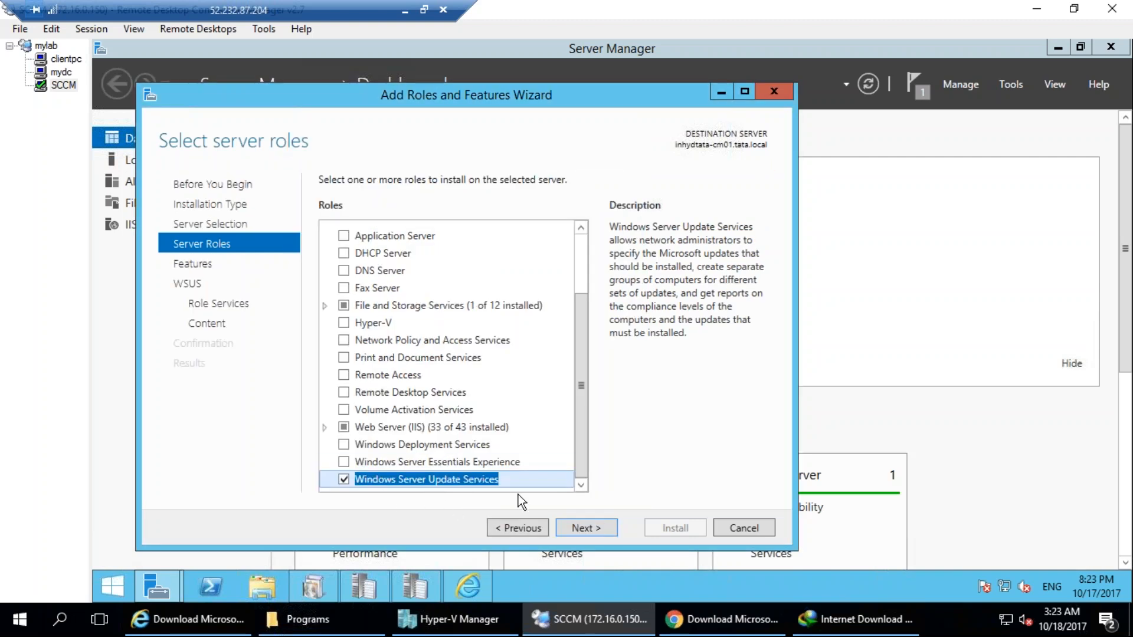
pyautogui.click(604, 523)
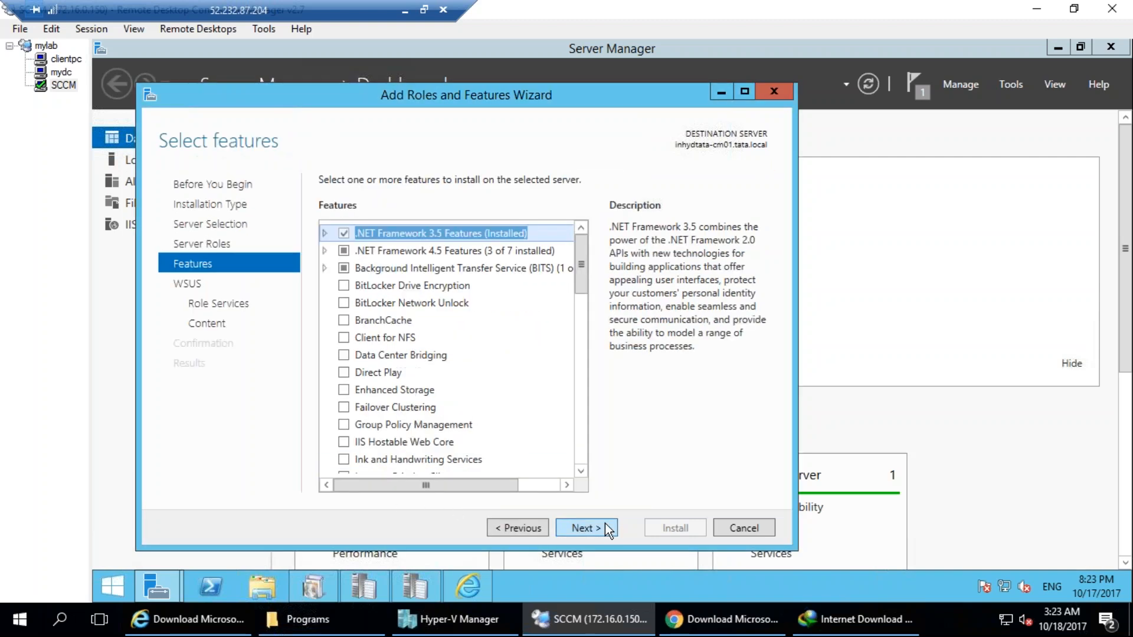
pyautogui.click(604, 529)
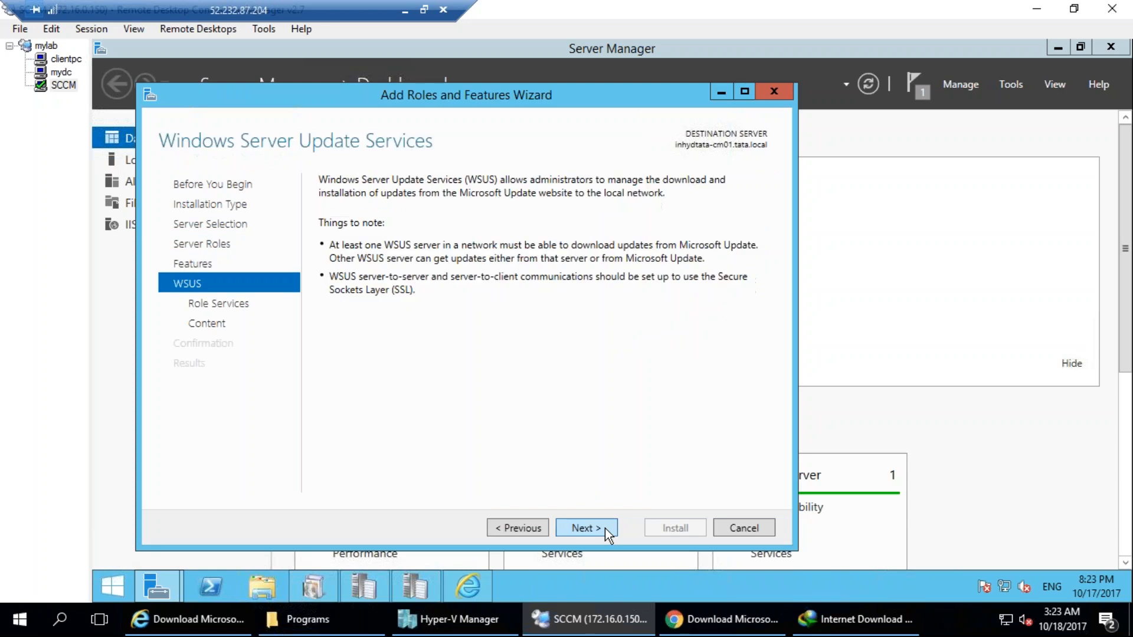
pyautogui.click(605, 529)
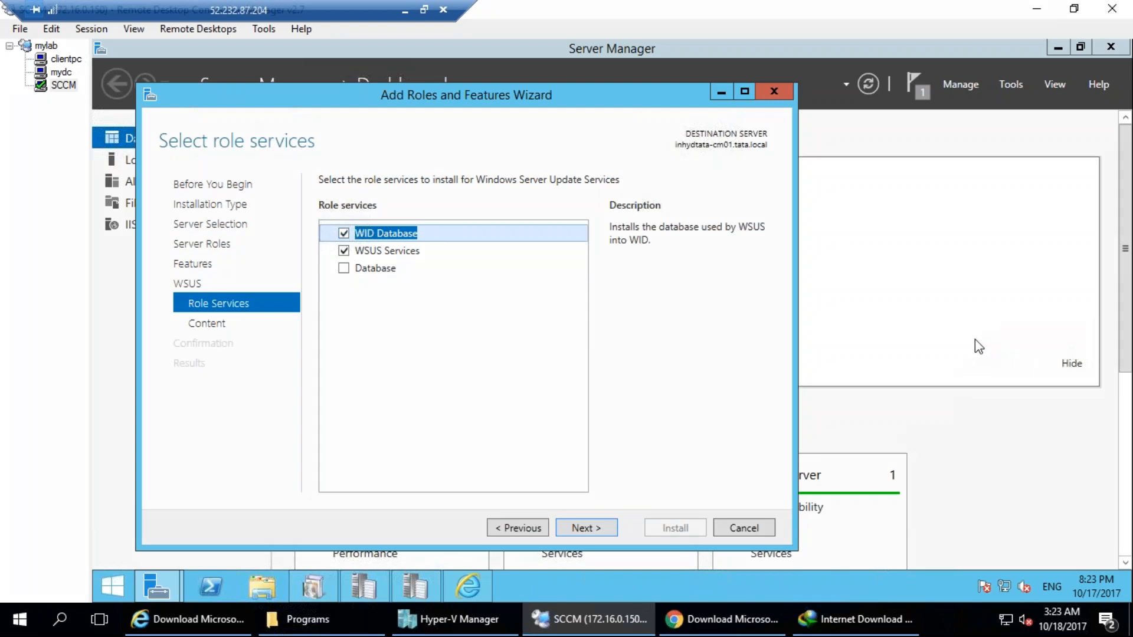
pyautogui.moveTo(386, 303); pyautogui.dragTo(417, 368)
pyautogui.moveTo(456, 337)
pyautogui.mouseDown()
pyautogui.moveTo(475, 403)
pyautogui.moveTo(454, 407)
pyautogui.moveTo(489, 324)
pyautogui.moveTo(523, 384)
pyautogui.moveTo(538, 306)
pyautogui.mouseUp()
pyautogui.moveTo(548, 281); pyautogui.dragTo(545, 372)
pyautogui.moveTo(602, 229)
pyautogui.mouseDown()
pyautogui.moveTo(646, 333)
pyautogui.moveTo(610, 171)
pyautogui.mouseUp()
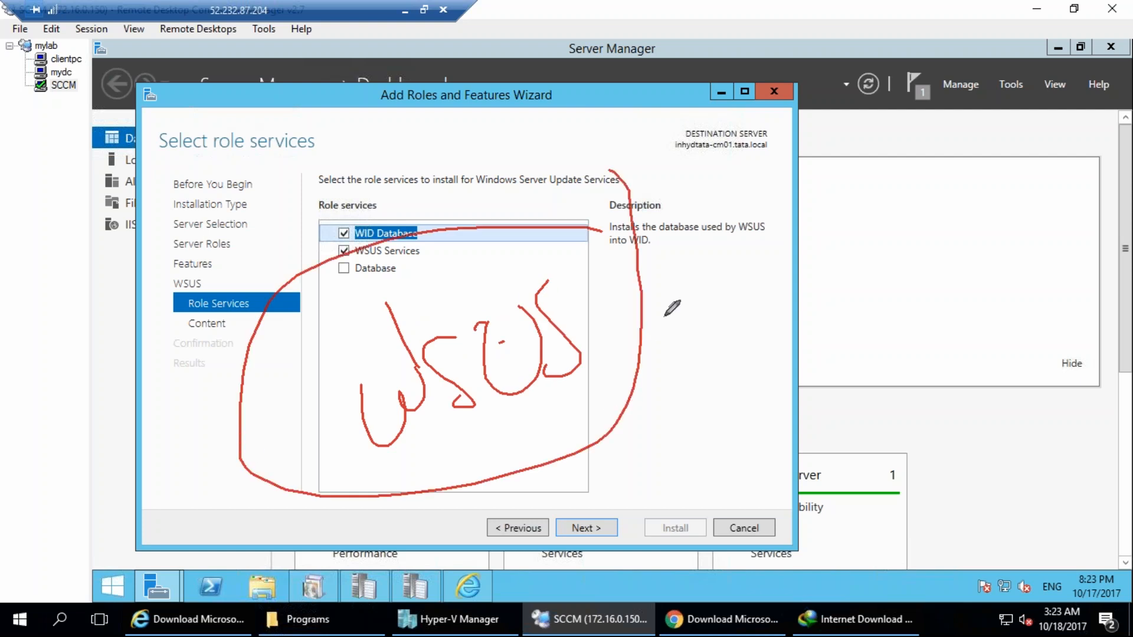
pyautogui.moveTo(651, 288); pyautogui.dragTo(683, 345)
pyautogui.moveTo(655, 254); pyautogui.dragTo(687, 328)
pyautogui.moveTo(729, 225)
pyautogui.mouseDown()
pyautogui.moveTo(740, 304)
pyautogui.moveTo(782, 304)
pyautogui.mouseUp()
pyautogui.moveTo(741, 174); pyautogui.dragTo(806, 251)
pyautogui.moveTo(508, 444); pyautogui.dragTo(752, 328)
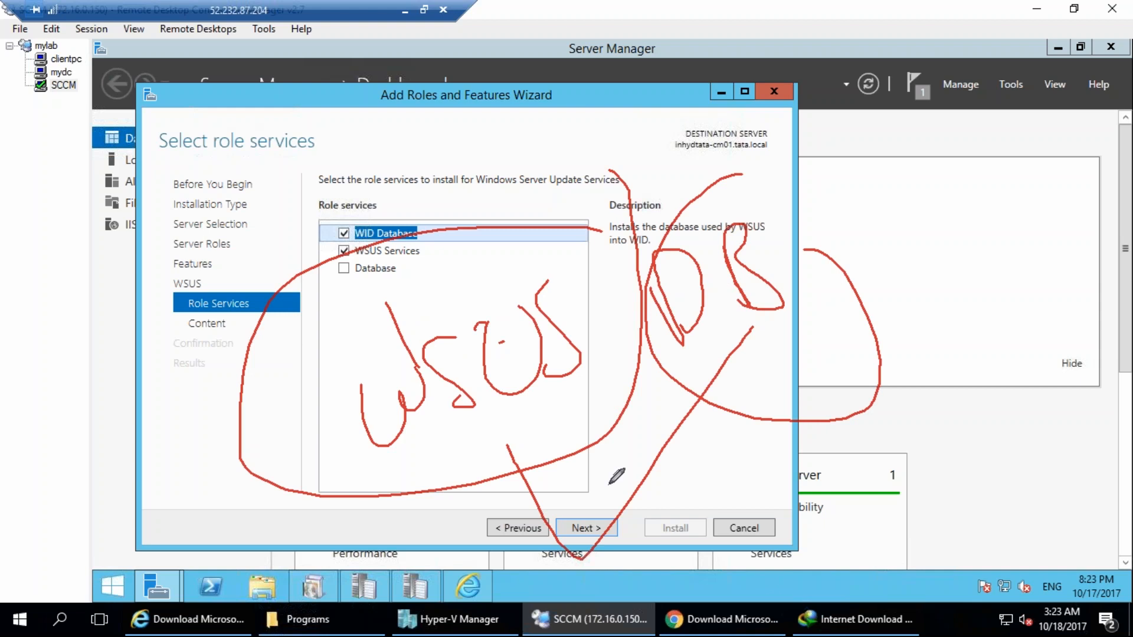
pyautogui.moveTo(555, 436); pyautogui.dragTo(801, 357)
pyautogui.moveTo(561, 416); pyautogui.dragTo(804, 340)
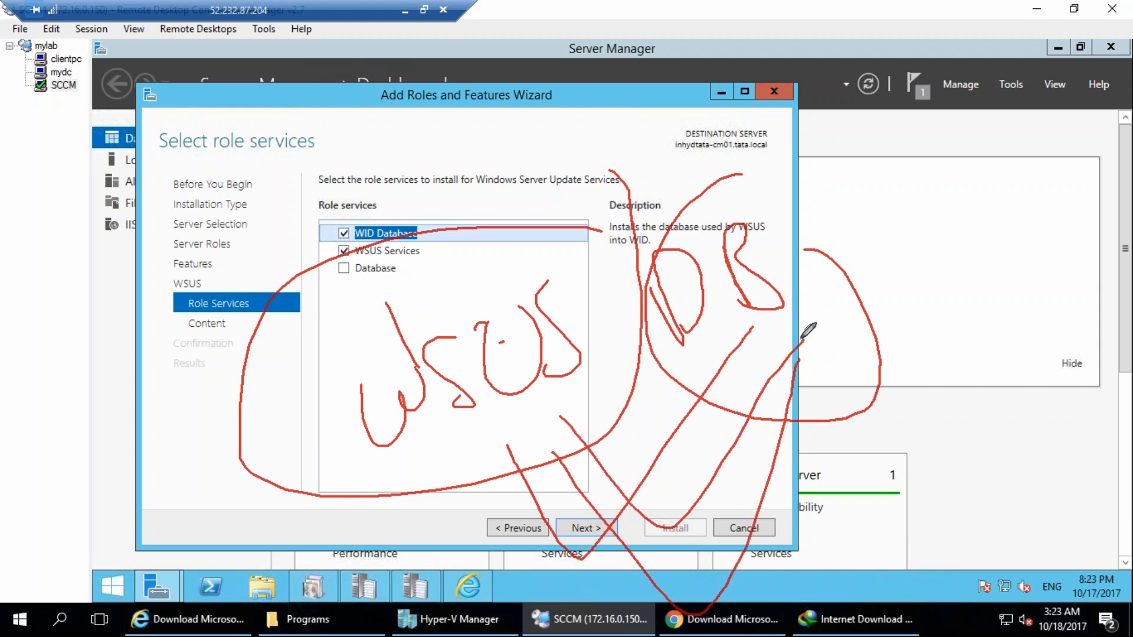
pyautogui.moveTo(672, 225); pyautogui.dragTo(879, 447)
pyautogui.moveTo(602, 259)
pyautogui.mouseDown()
pyautogui.moveTo(691, 437)
pyautogui.moveTo(838, 352)
pyautogui.mouseUp()
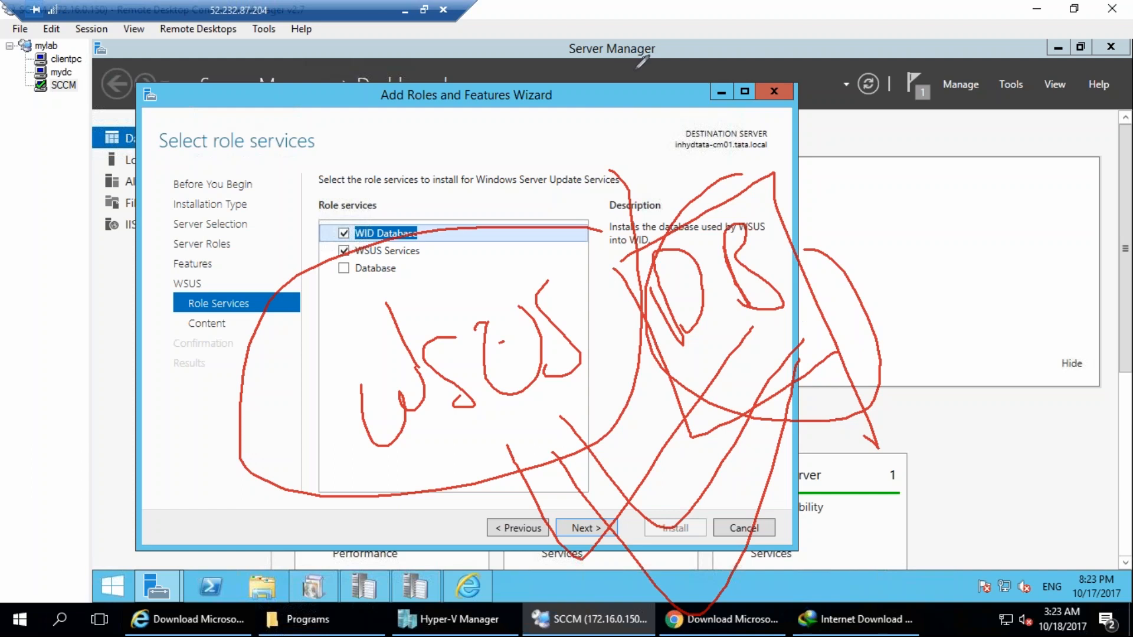
pyautogui.moveTo(636, 129); pyautogui.dragTo(660, 190)
pyautogui.moveTo(677, 131); pyautogui.dragTo(707, 118)
pyautogui.moveTo(696, 145); pyautogui.dragTo(743, 158)
pyautogui.moveTo(730, 100); pyautogui.dragTo(778, 127)
pyautogui.moveTo(586, 124)
pyautogui.mouseDown()
pyautogui.moveTo(640, 148)
pyautogui.moveTo(688, 98)
pyautogui.mouseUp()
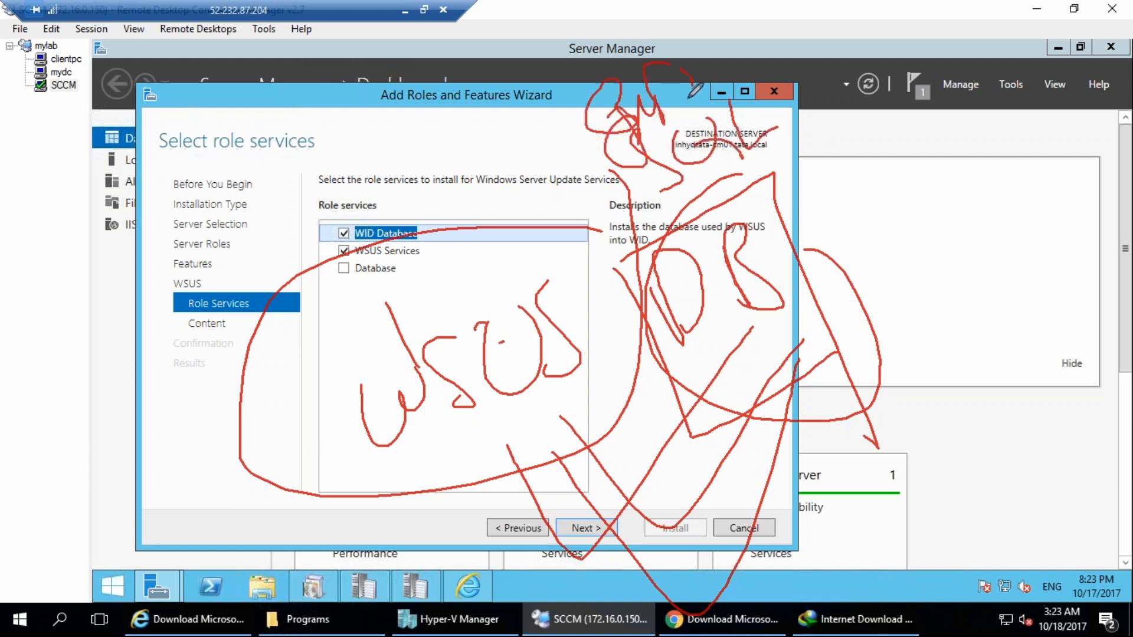
pyautogui.click(1107, 347)
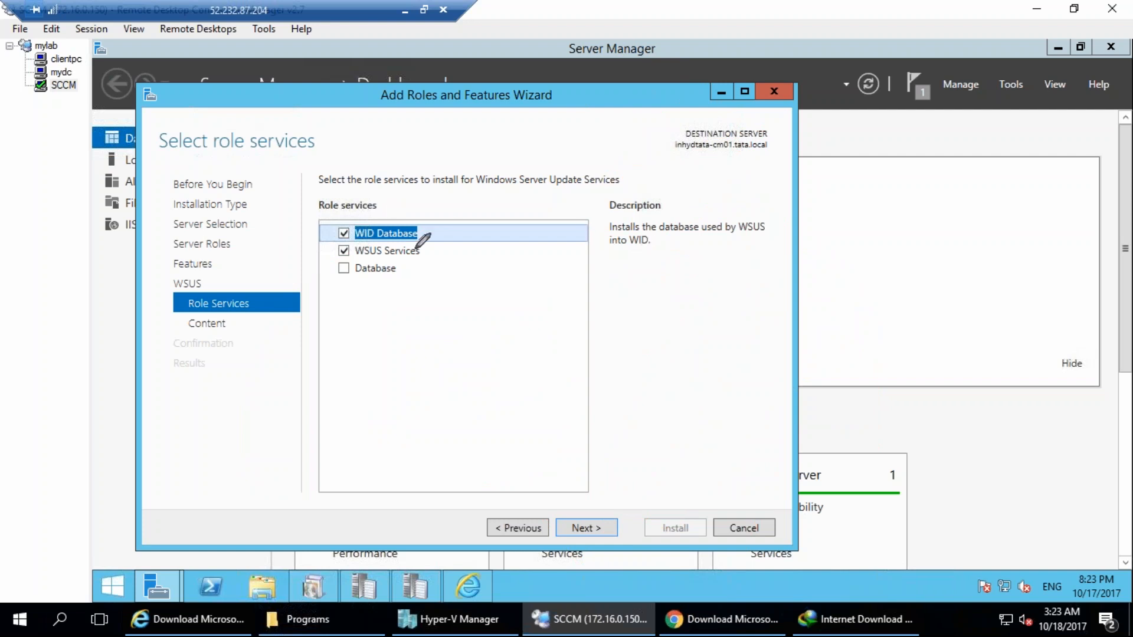
pyautogui.moveTo(769, 212)
pyautogui.mouseDown()
pyautogui.moveTo(627, 236)
pyautogui.moveTo(619, 251)
pyautogui.mouseUp()
pyautogui.moveTo(640, 336); pyautogui.dragTo(698, 318)
pyautogui.moveTo(730, 295)
pyautogui.mouseDown()
pyautogui.moveTo(751, 338)
pyautogui.moveTo(770, 319)
pyautogui.mouseUp()
pyautogui.moveTo(753, 227)
pyautogui.mouseDown()
pyautogui.moveTo(692, 228)
pyautogui.moveTo(711, 304)
pyautogui.mouseUp()
pyautogui.moveTo(664, 380); pyautogui.dragTo(875, 280)
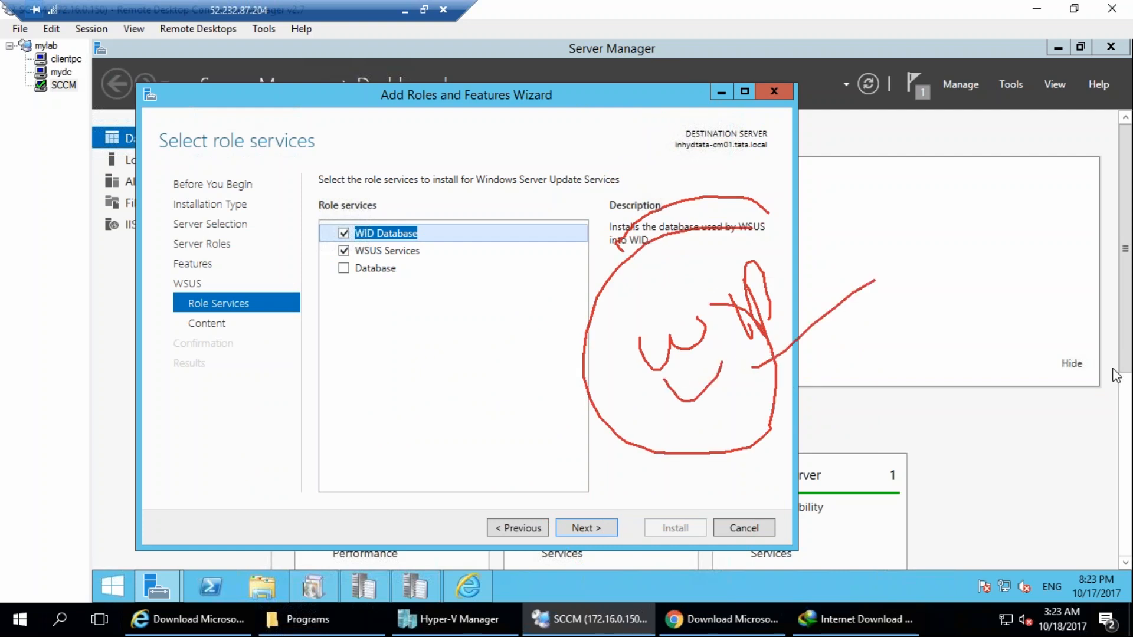
pyautogui.click(1097, 353)
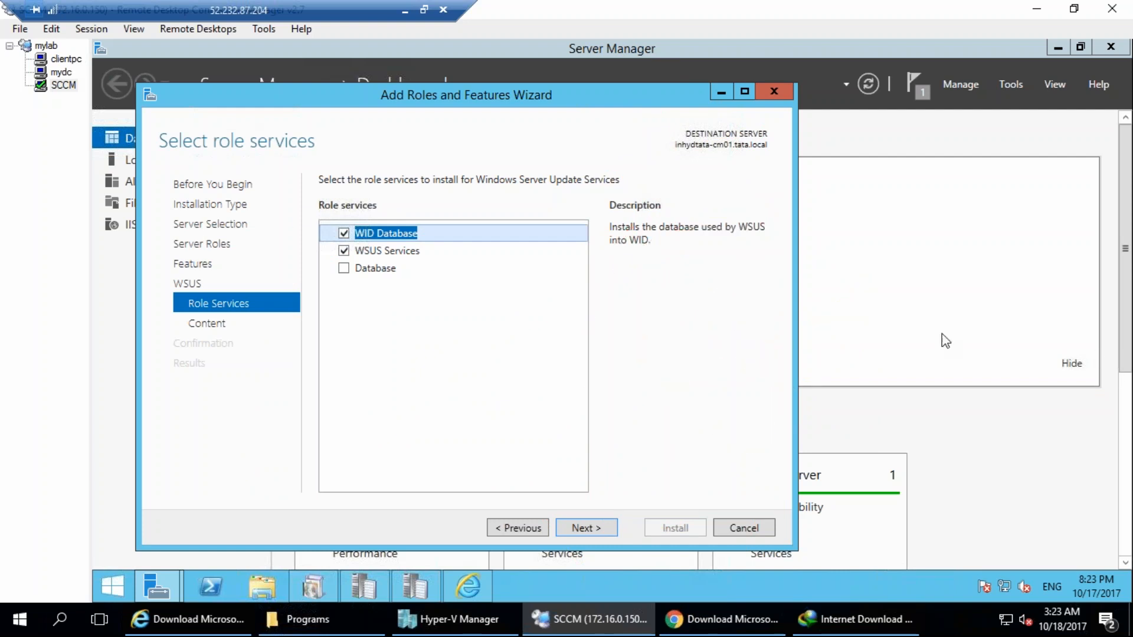
# Replace the WID Database role service with Database, keep WSUS Services selected, and proceed to the content location.
pyautogui.click(345, 233)
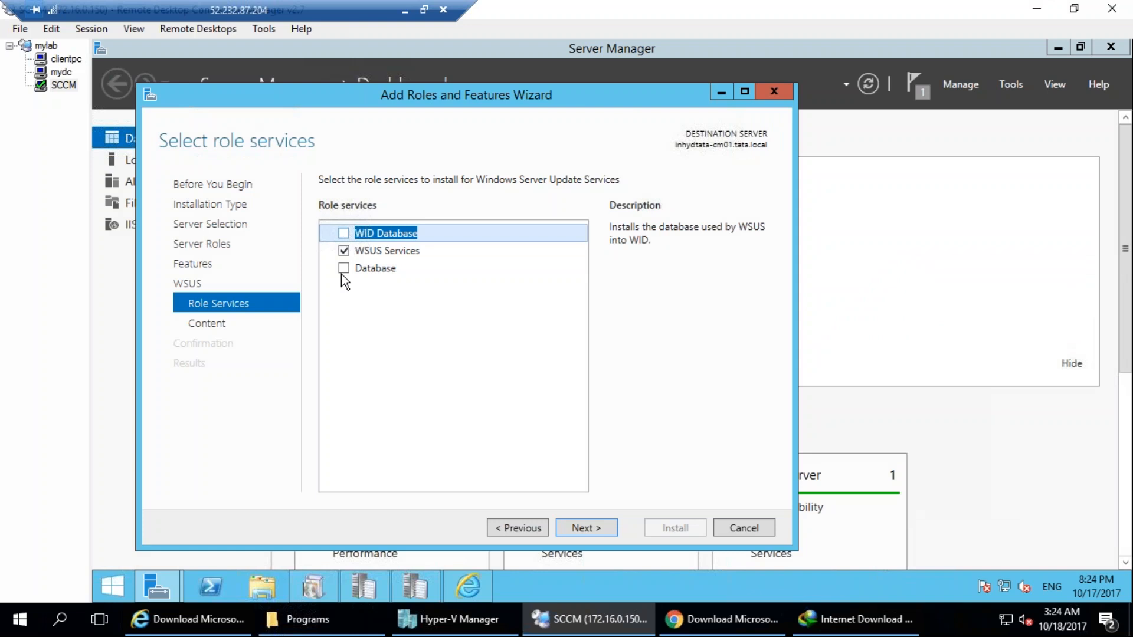
pyautogui.click(349, 273)
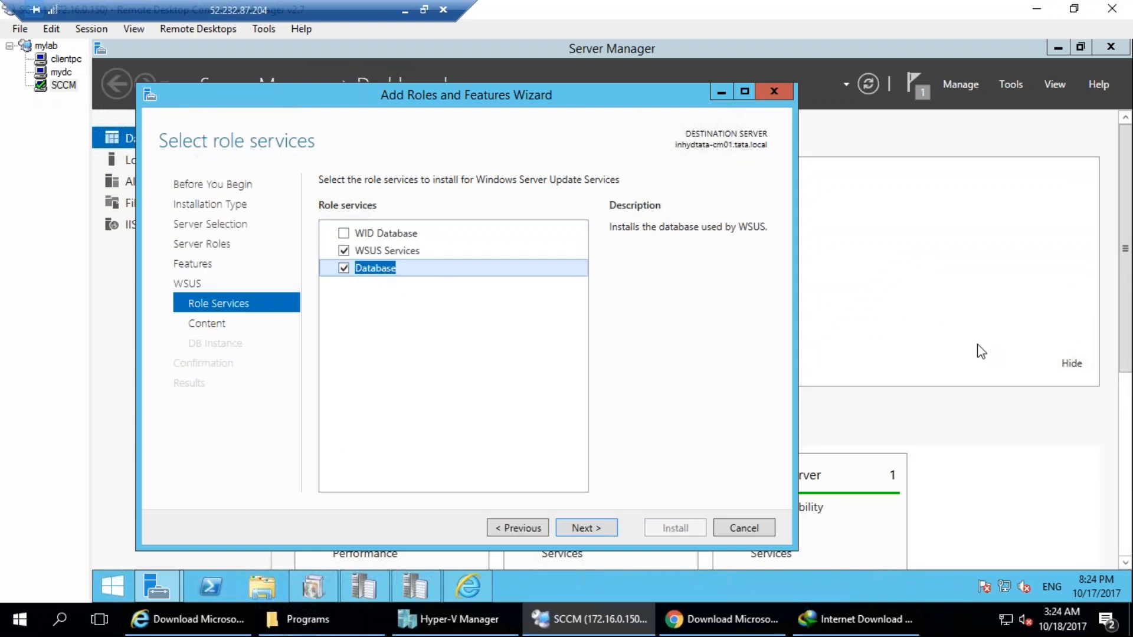
pyautogui.moveTo(174, 473)
pyautogui.mouseDown()
pyautogui.moveTo(222, 582)
pyautogui.moveTo(68, 465)
pyautogui.mouseUp()
pyautogui.click(1090, 345)
pyautogui.click(586, 526)
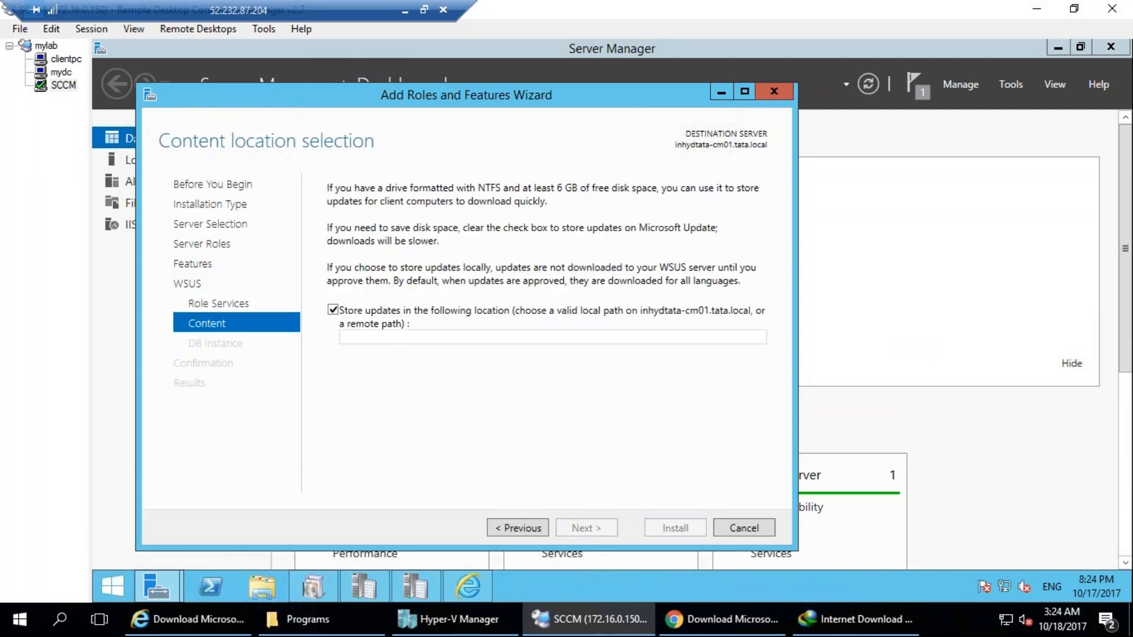
pyautogui.moveTo(367, 290)
pyautogui.mouseDown()
pyautogui.moveTo(457, 335)
pyautogui.moveTo(262, 254)
pyautogui.mouseUp()
pyautogui.click(1115, 358)
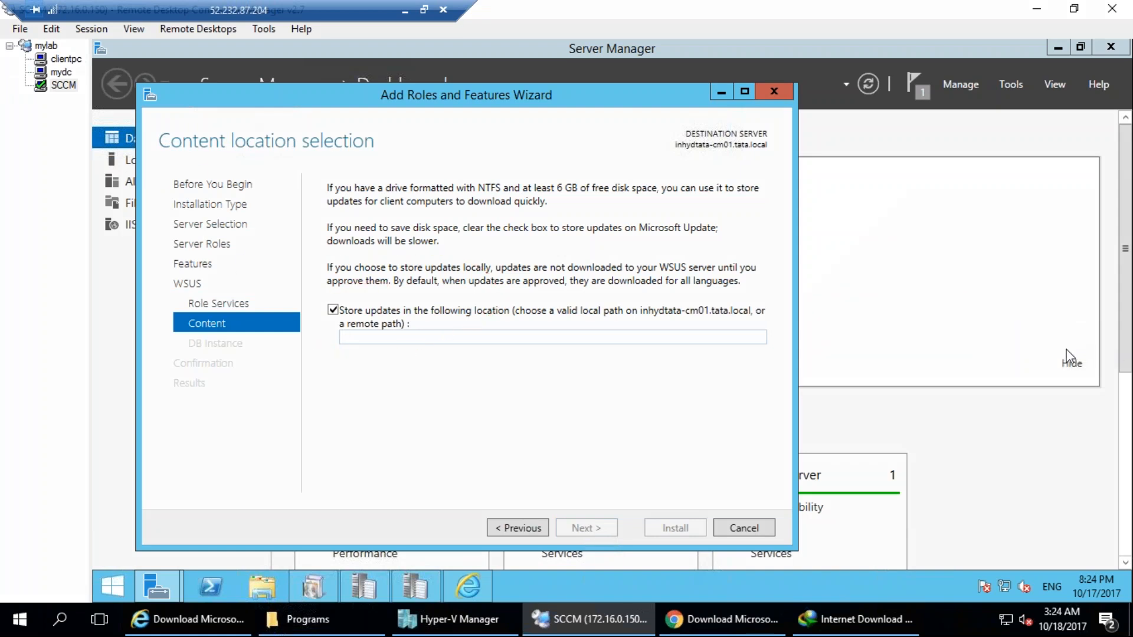
# Create a folder named WSUS on Local Disk (C:) in File Explorer and open it.
pyautogui.click(251, 590)
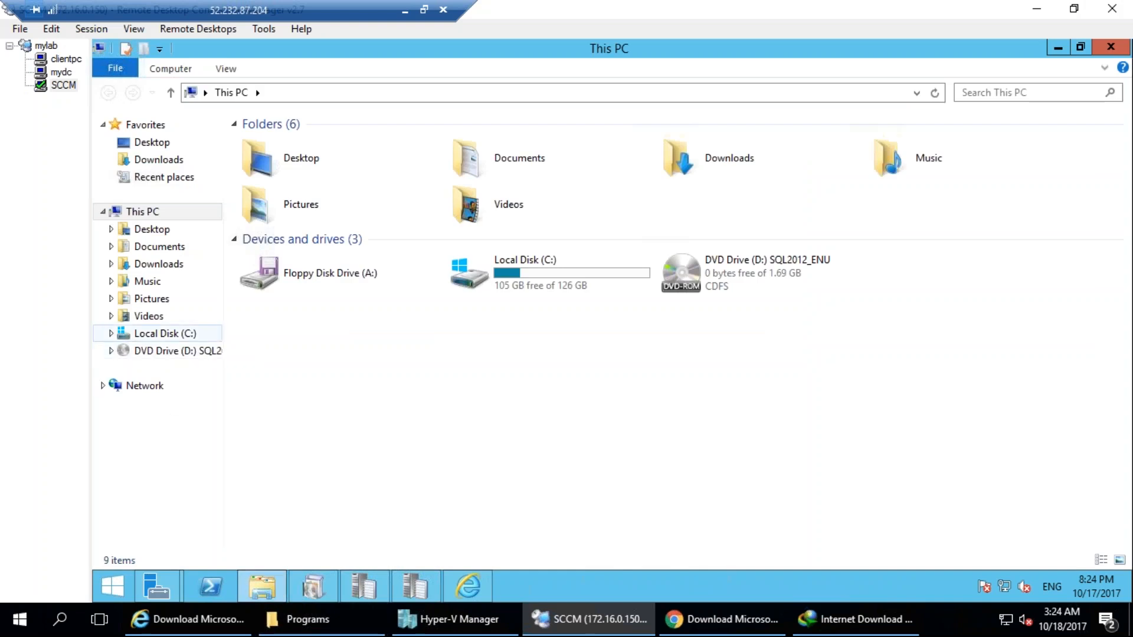
pyautogui.click(162, 334)
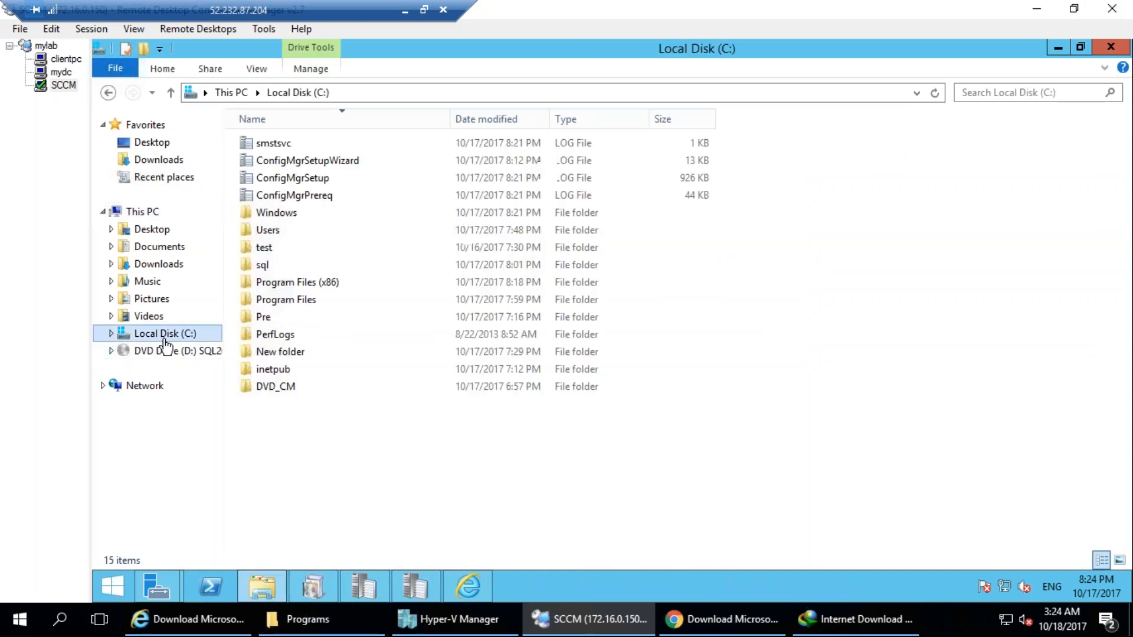
pyautogui.click(143, 49)
pyautogui.write('WSUS')
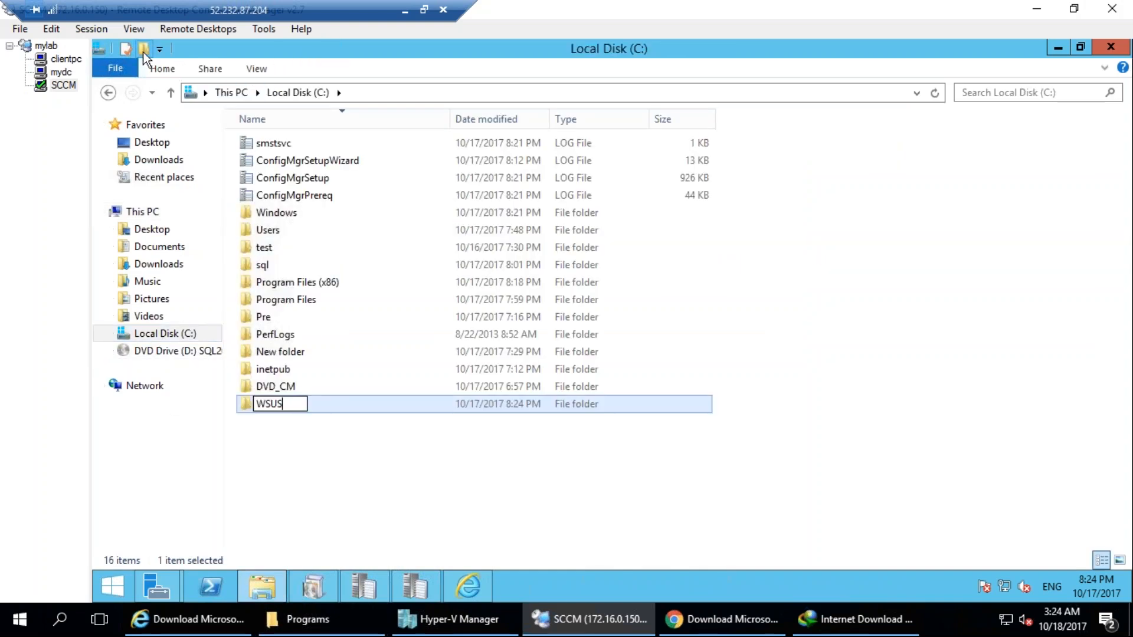
pyautogui.press('Return')
pyautogui.press('Return')
# Copy the folder path C:\WSUS into the wizard as the update storage location and proceed to the database instance selection.
pyautogui.hotkey('alt', 'd')
pyautogui.hotkey('ctrl', 'c')
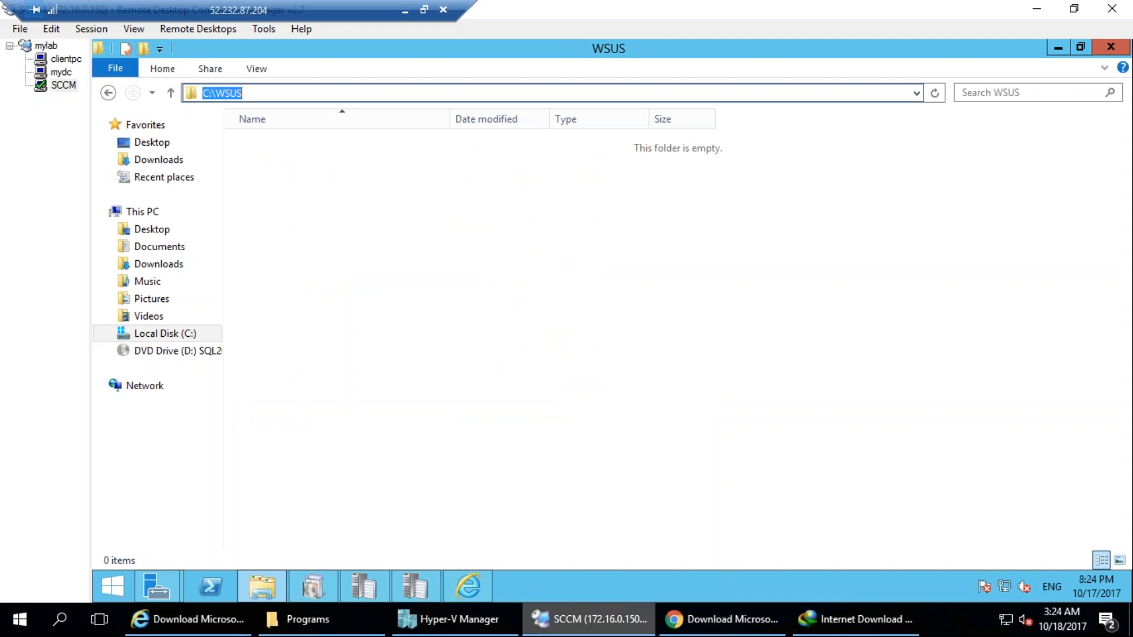
pyautogui.click(1058, 48)
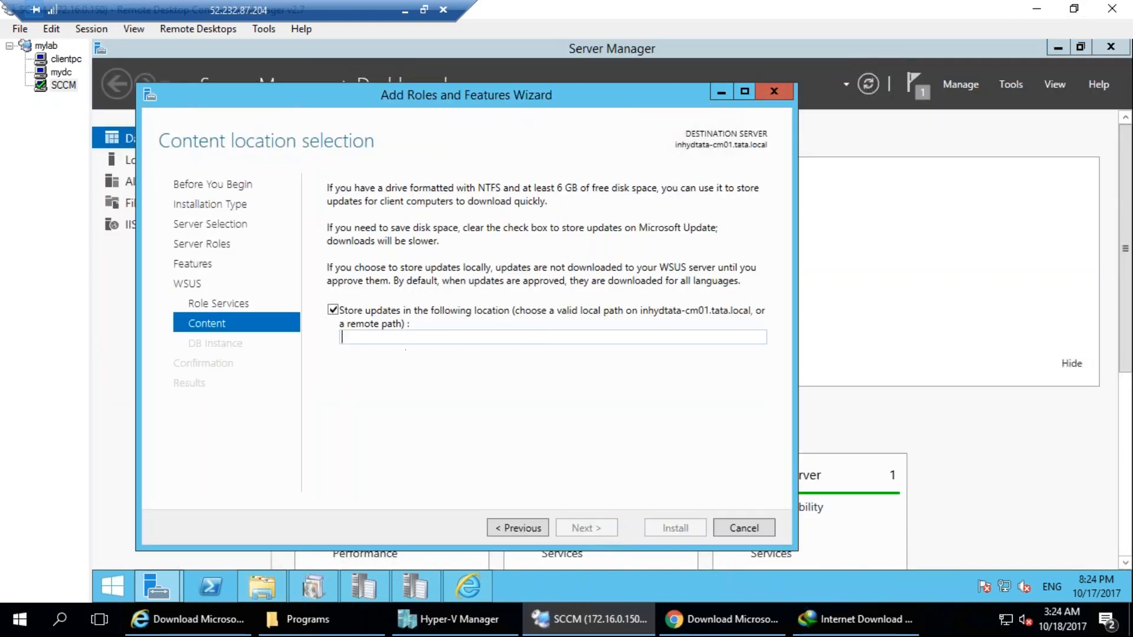
pyautogui.hotkey('ctrl', 'v')
pyautogui.click(597, 529)
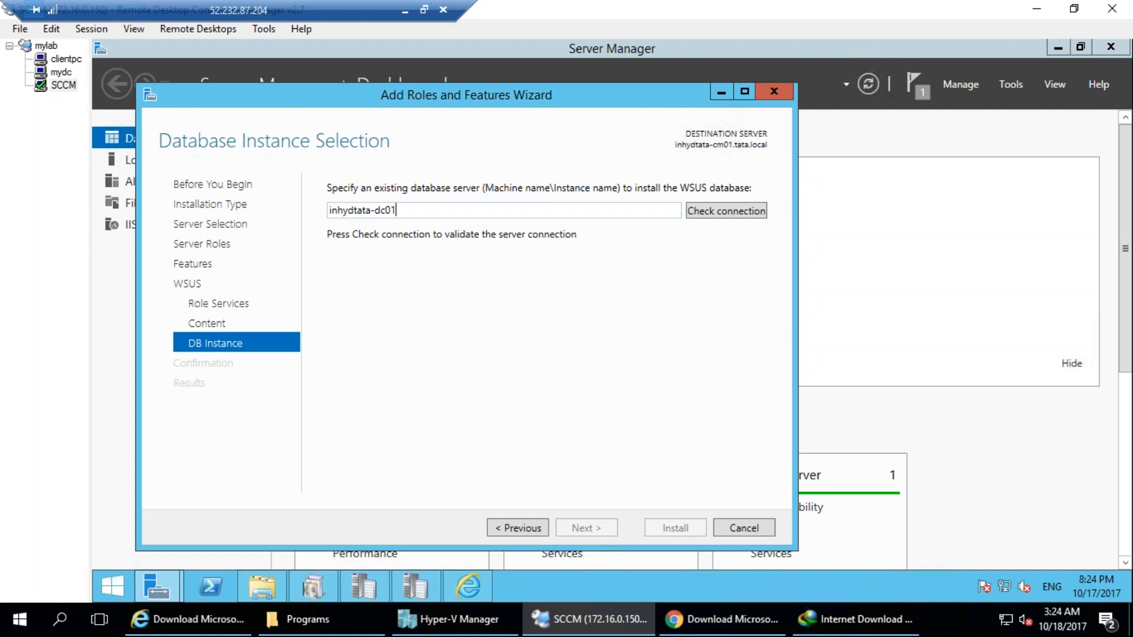
# Try to connect to inhydtata-dc01 as the database server for WSUS.
pyautogui.click(727, 211)
pyautogui.rightClick(111, 587)
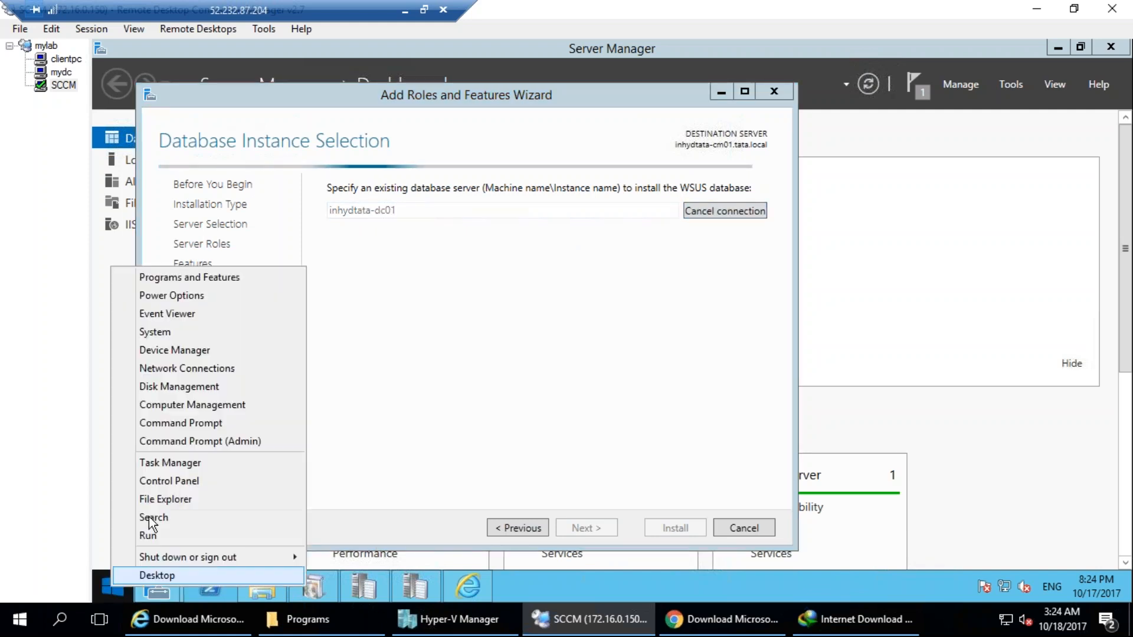
pyautogui.click(157, 533)
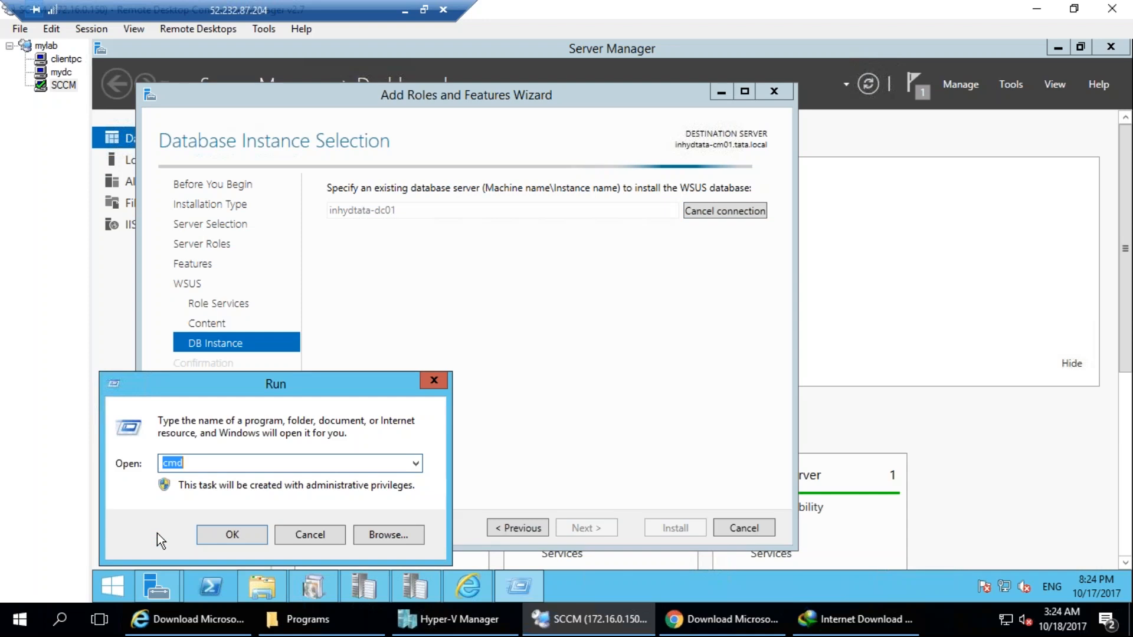
pyautogui.write('cmd')
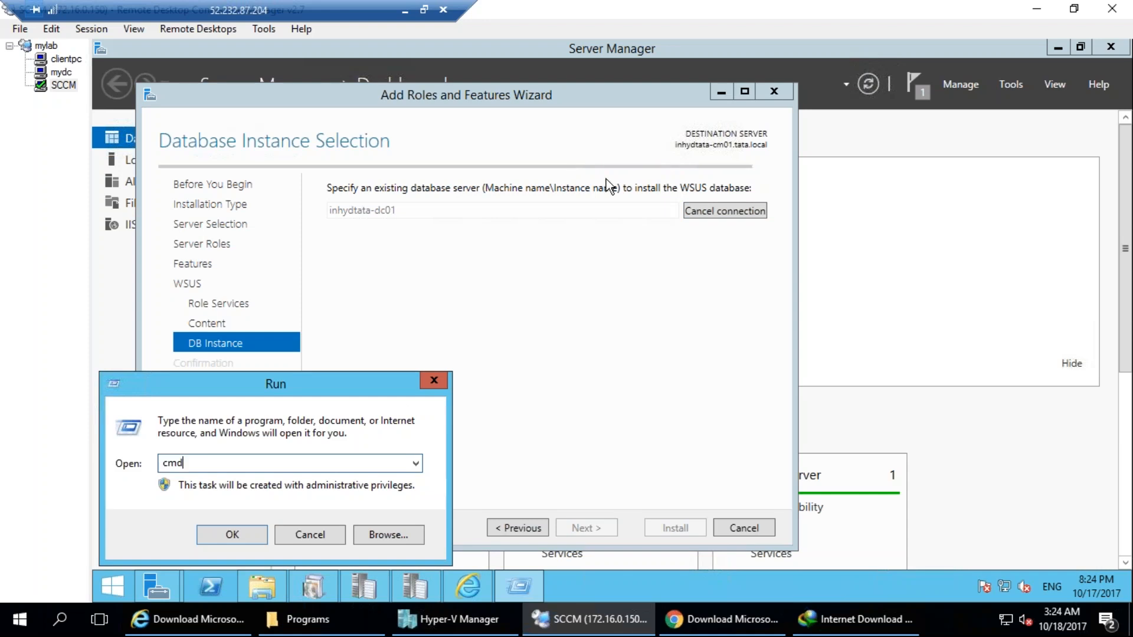
pyautogui.click(322, 529)
pyautogui.click(689, 152)
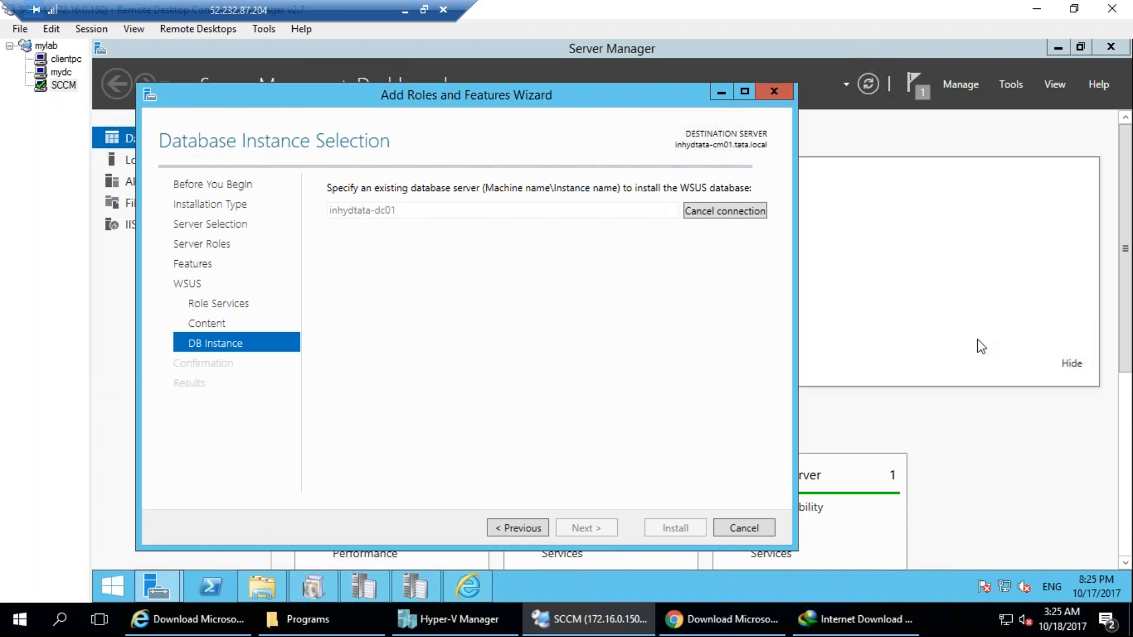
# Set the WSUS database server to inhydtata-cm01 and check the connection.
pyautogui.moveTo(696, 106)
pyautogui.mouseDown()
pyautogui.moveTo(732, 102)
pyautogui.moveTo(666, 102)
pyautogui.mouseUp()
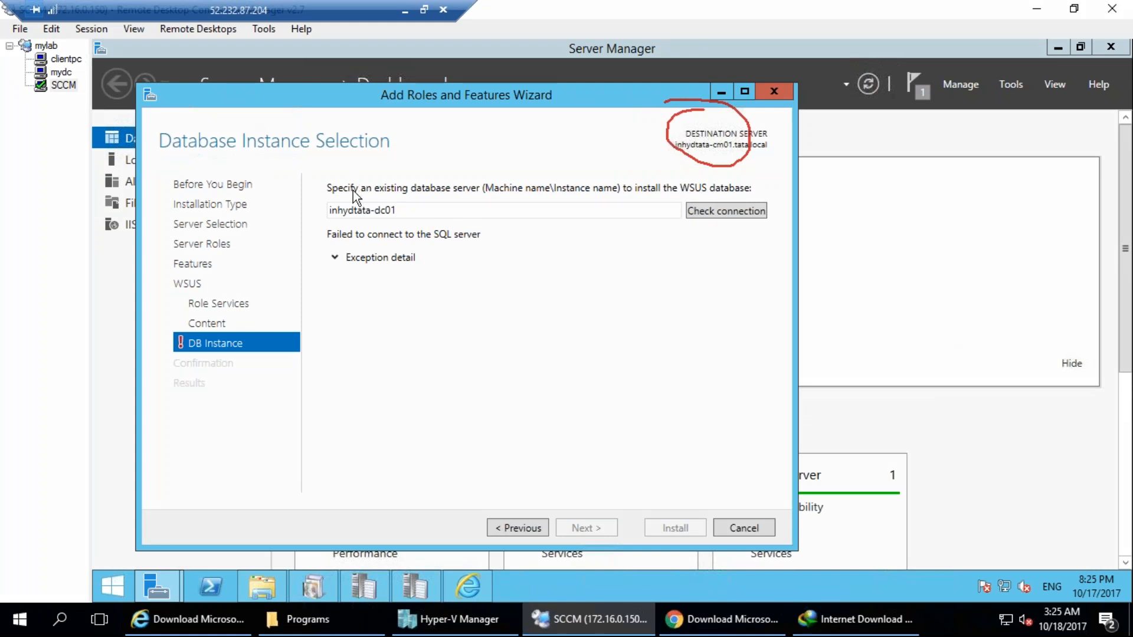
pyautogui.doubleClick(393, 212)
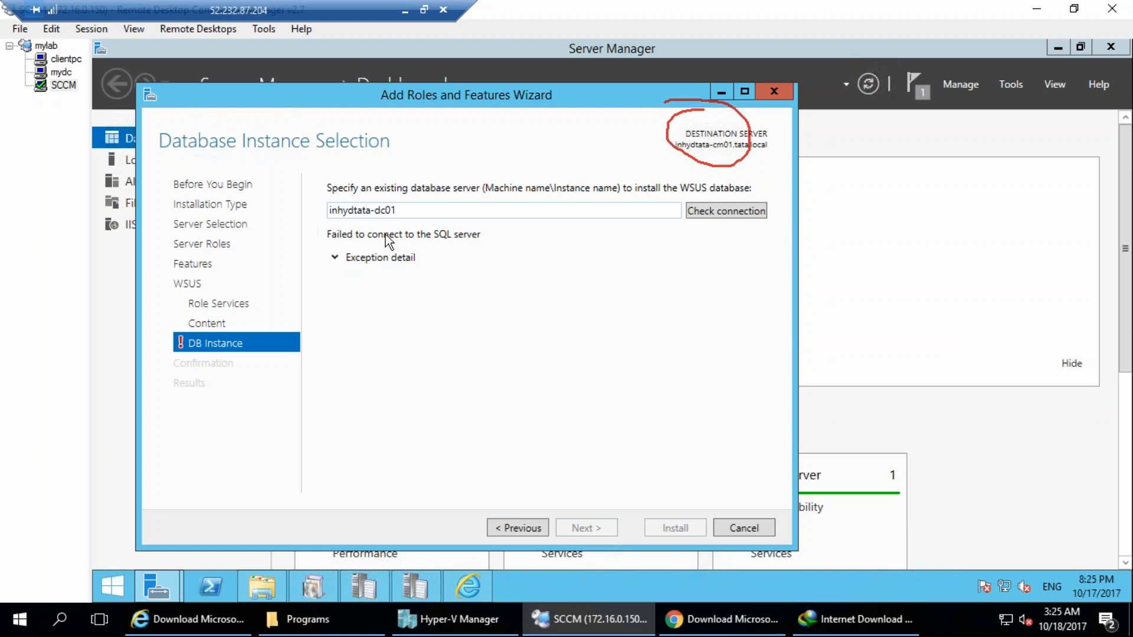
pyautogui.press('BackSpace')
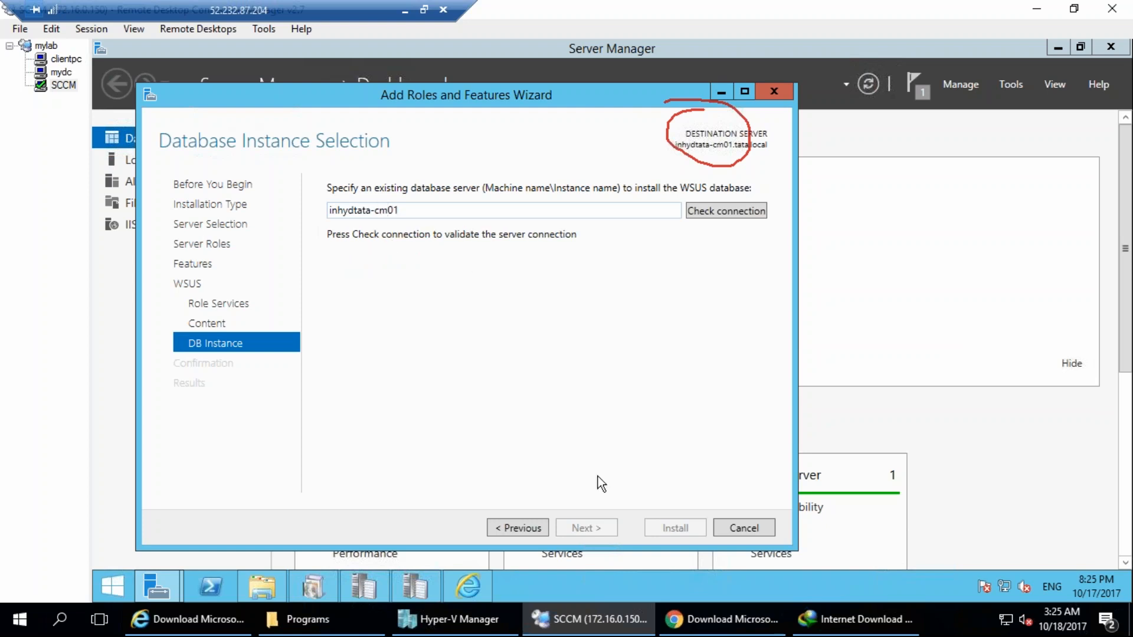
pyautogui.click(751, 213)
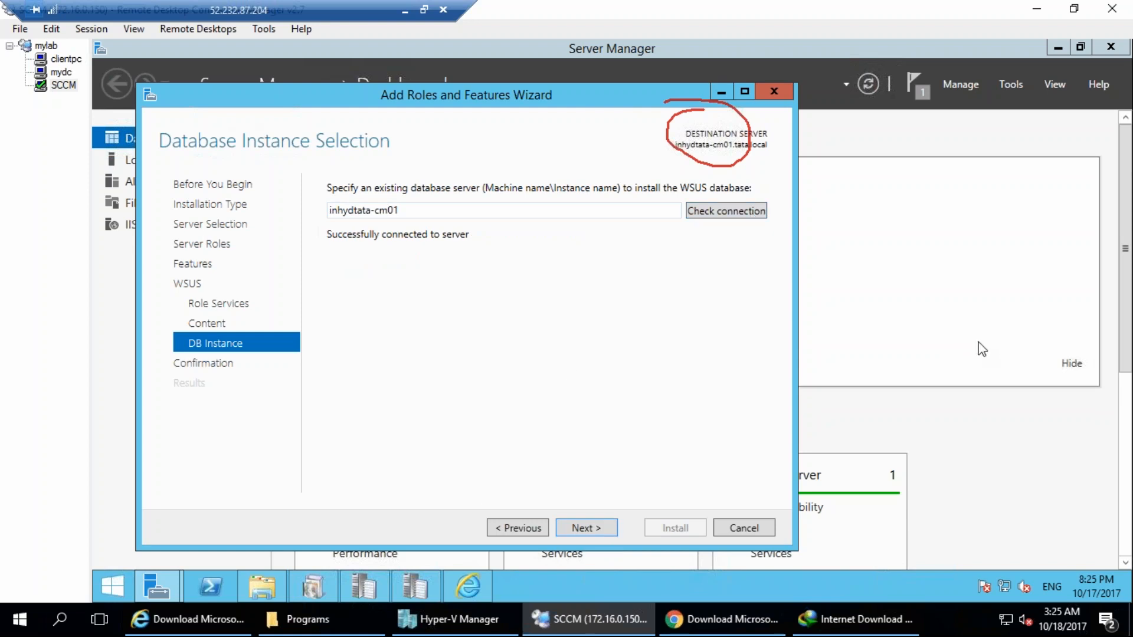
pyautogui.moveTo(390, 200)
pyautogui.mouseDown()
pyautogui.moveTo(215, 244)
pyautogui.moveTo(449, 162)
pyautogui.mouseUp()
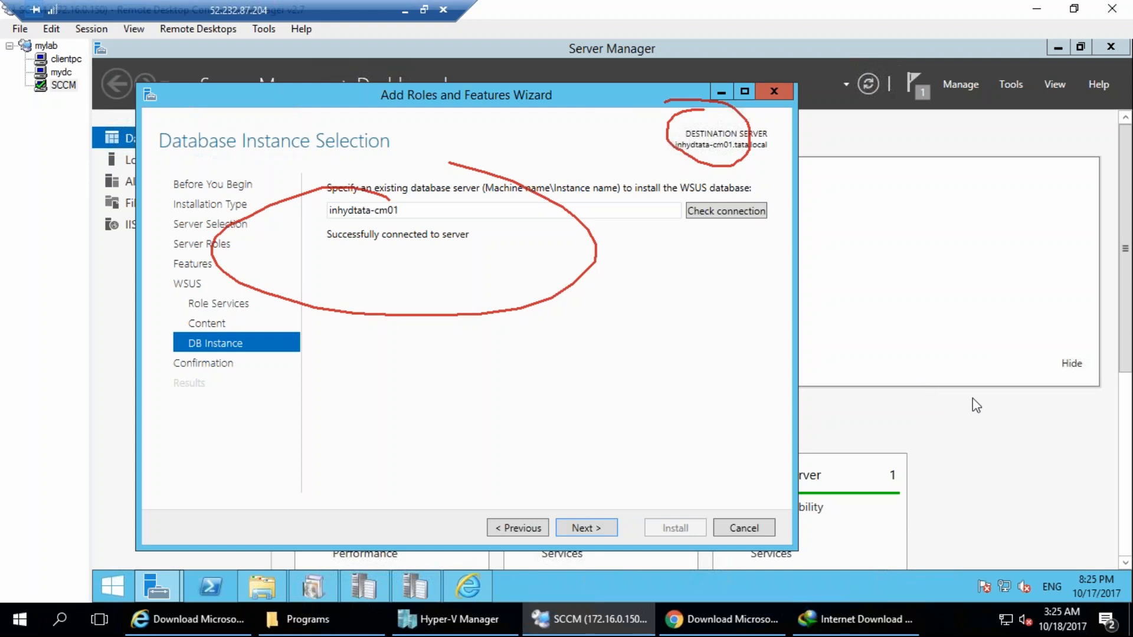
# Accept the database instance, allow the destination server to restart automatically if required, and start installing the WSUS role.
pyautogui.click(586, 529)
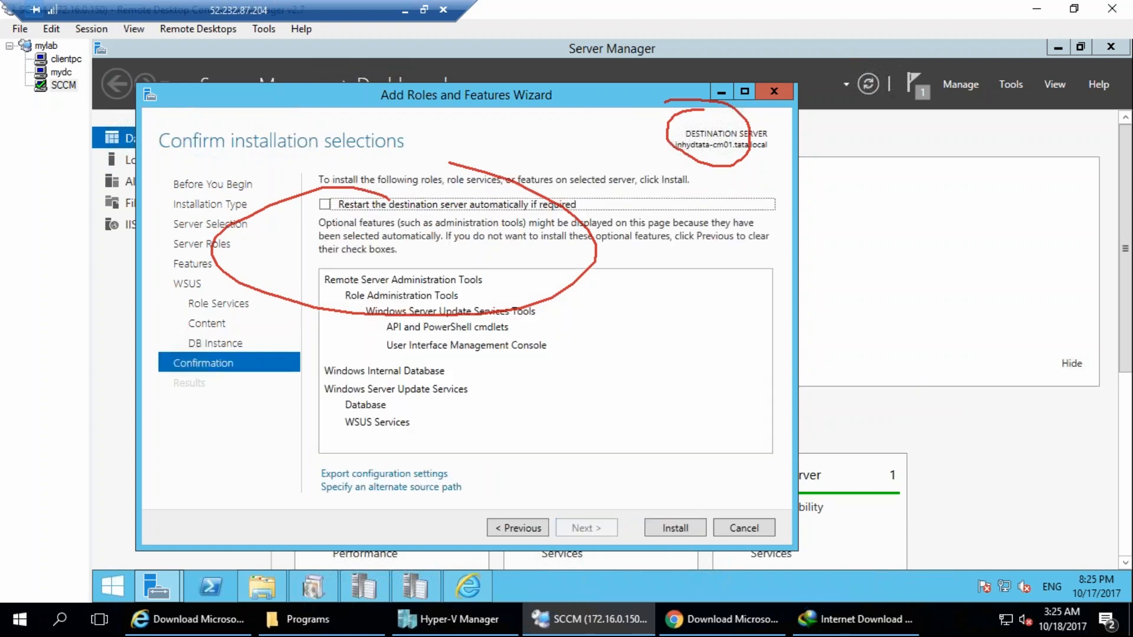
pyautogui.click(1101, 406)
pyautogui.click(325, 205)
pyautogui.click(673, 370)
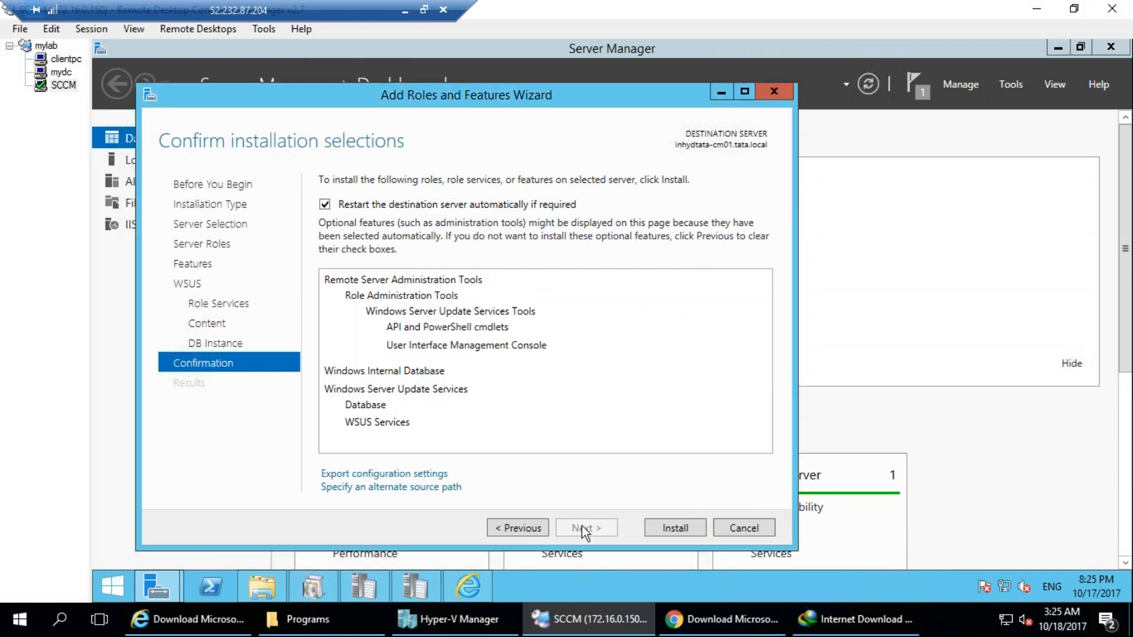
pyautogui.click(675, 529)
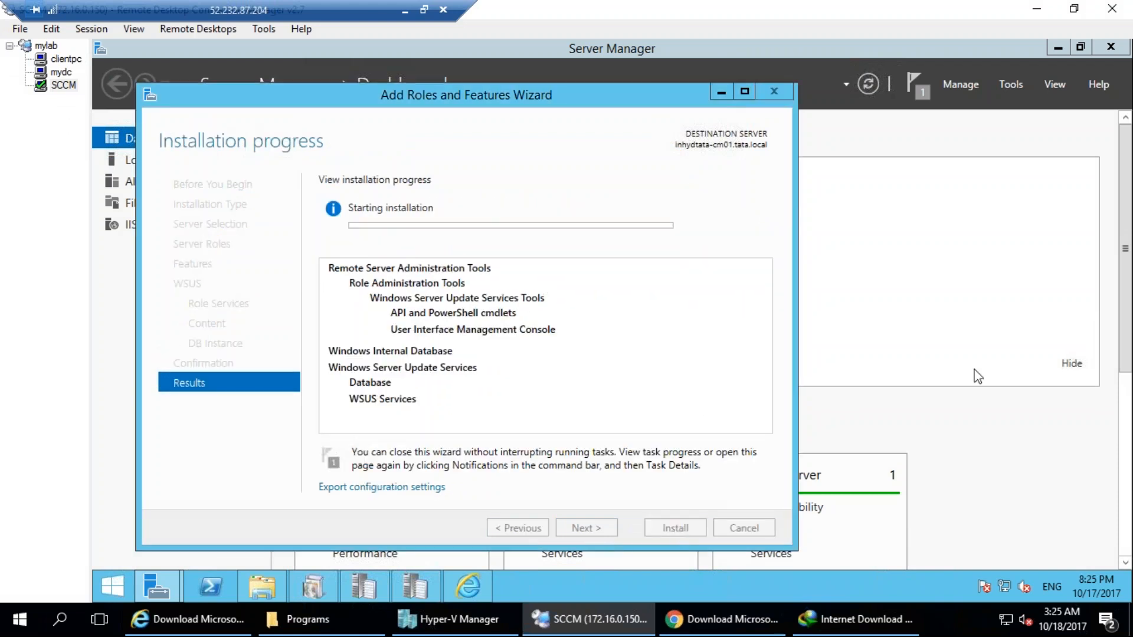
pyautogui.click(979, 402)
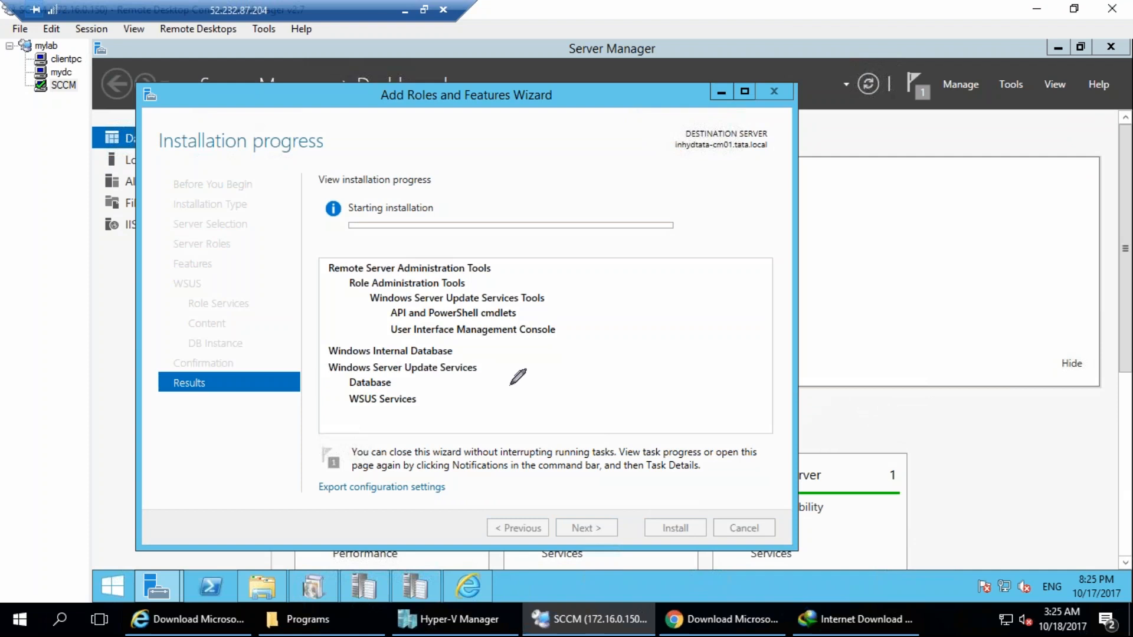
pyautogui.moveTo(648, 400)
pyautogui.mouseDown()
pyautogui.moveTo(741, 183)
pyautogui.moveTo(761, 232)
pyautogui.mouseUp()
pyautogui.moveTo(522, 278)
pyautogui.mouseDown()
pyautogui.moveTo(568, 258)
pyautogui.moveTo(591, 273)
pyautogui.mouseUp()
pyautogui.moveTo(571, 310); pyautogui.dragTo(597, 308)
pyautogui.moveTo(567, 353); pyautogui.dragTo(595, 335)
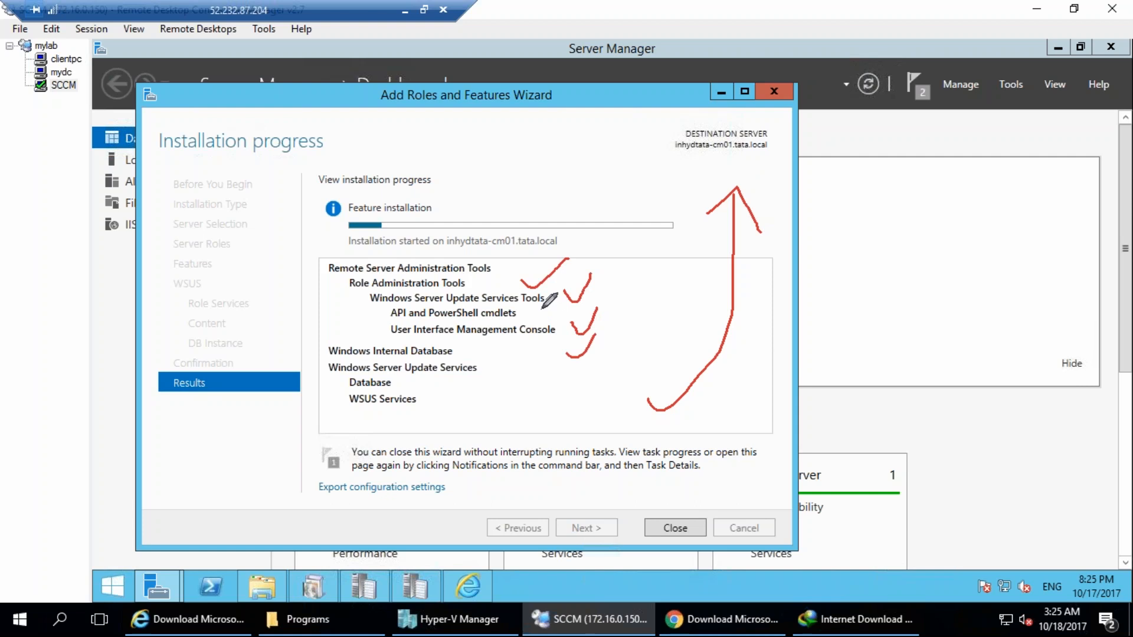
pyautogui.moveTo(428, 400)
pyautogui.mouseDown()
pyautogui.moveTo(589, 401)
pyautogui.moveTo(437, 414)
pyautogui.moveTo(486, 394)
pyautogui.mouseUp()
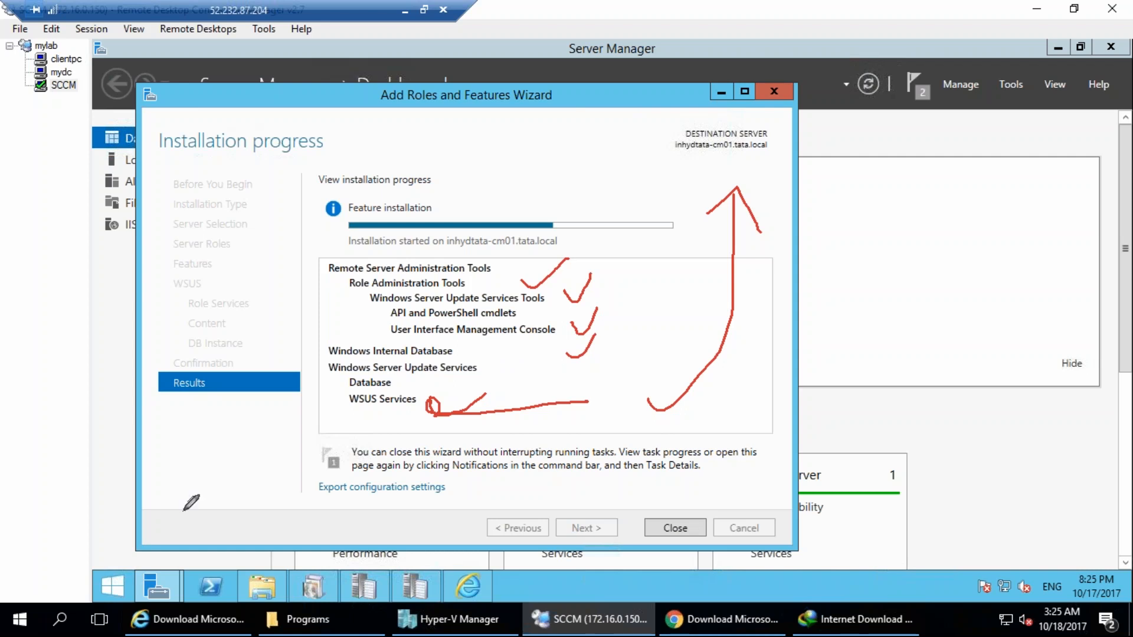
pyautogui.moveTo(443, 605)
pyautogui.mouseDown()
pyautogui.moveTo(522, 591)
pyautogui.moveTo(437, 583)
pyautogui.mouseUp()
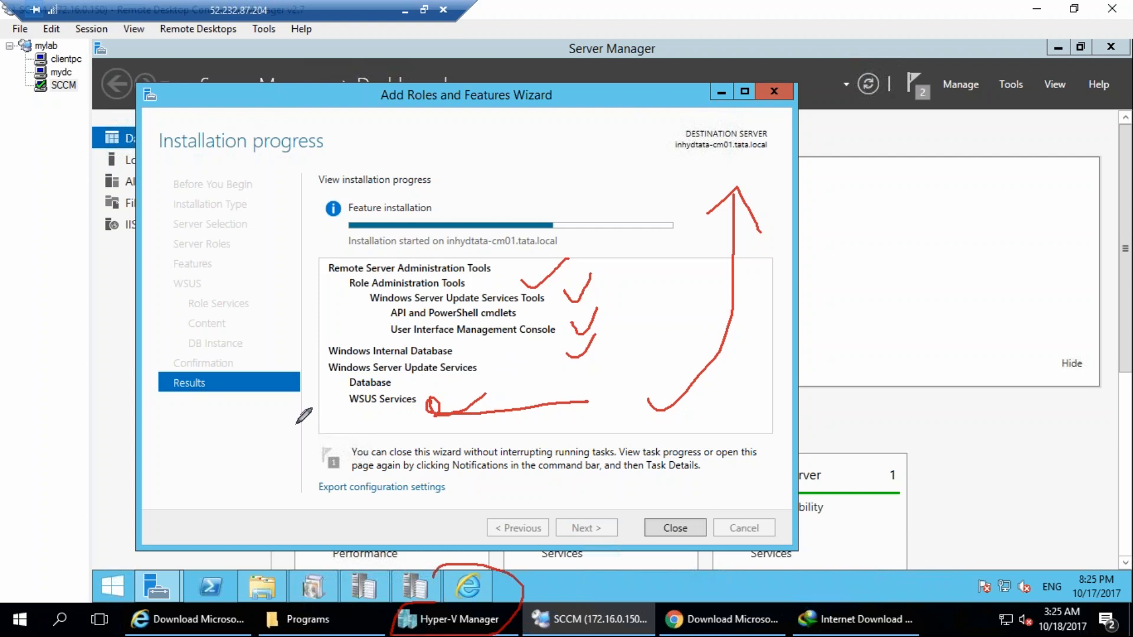
pyautogui.moveTo(197, 180)
pyautogui.mouseDown()
pyautogui.moveTo(231, 208)
pyautogui.moveTo(307, 212)
pyautogui.mouseUp()
pyautogui.moveTo(309, 142)
pyautogui.mouseDown()
pyautogui.moveTo(357, 131)
pyautogui.moveTo(327, 157)
pyautogui.moveTo(375, 129)
pyautogui.moveTo(385, 236)
pyautogui.moveTo(298, 235)
pyautogui.moveTo(539, 223)
pyautogui.moveTo(592, 178)
pyautogui.moveTo(637, 231)
pyautogui.mouseUp()
pyautogui.moveTo(267, 451)
pyautogui.mouseDown()
pyautogui.moveTo(444, 396)
pyautogui.moveTo(468, 402)
pyautogui.moveTo(478, 422)
pyautogui.mouseUp()
pyautogui.moveTo(500, 379)
pyautogui.mouseDown()
pyautogui.moveTo(550, 384)
pyautogui.moveTo(546, 346)
pyautogui.mouseUp()
pyautogui.moveTo(502, 487)
pyautogui.mouseDown()
pyautogui.moveTo(652, 434)
pyautogui.moveTo(767, 251)
pyautogui.mouseUp()
pyautogui.moveTo(478, 80); pyautogui.dragTo(378, 551)
pyautogui.moveTo(558, 596); pyautogui.dragTo(274, 34)
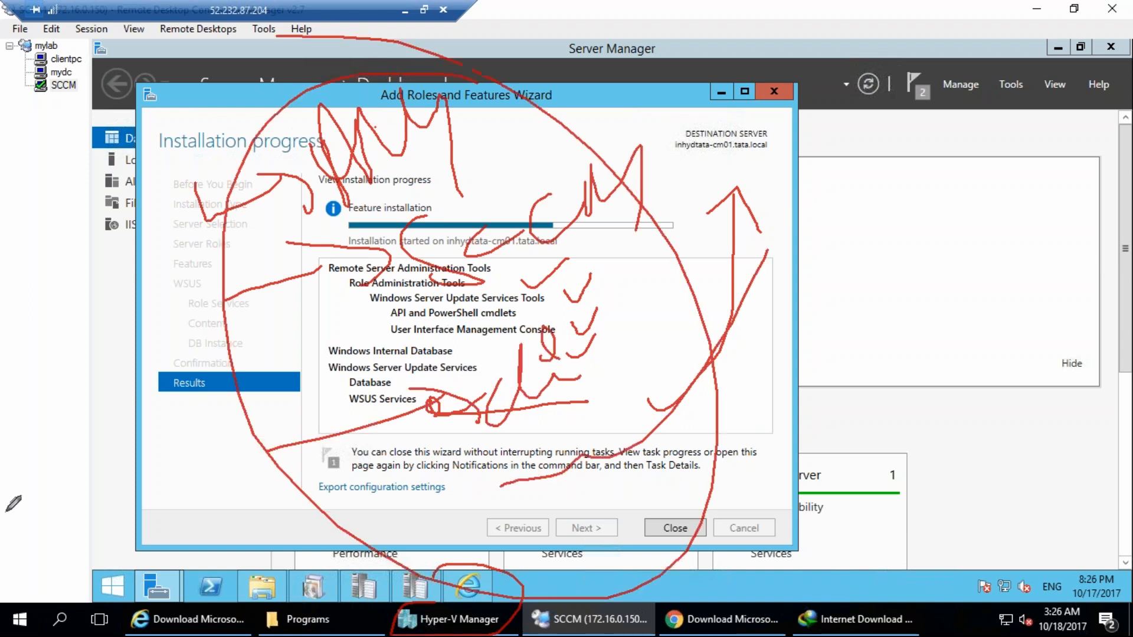
pyautogui.moveTo(81, 298); pyautogui.dragTo(131, 255)
pyautogui.click(69, 325)
pyautogui.moveTo(70, 324); pyautogui.dragTo(132, 295)
pyautogui.moveTo(74, 366); pyautogui.dragTo(139, 319)
pyautogui.moveTo(2, 174)
pyautogui.mouseDown()
pyautogui.moveTo(26, 173)
pyautogui.moveTo(57, 268)
pyautogui.mouseUp()
pyautogui.moveTo(25, 221); pyautogui.dragTo(80, 200)
pyautogui.moveTo(62, 168)
pyautogui.mouseDown()
pyautogui.moveTo(62, 204)
pyautogui.moveTo(121, 210)
pyautogui.moveTo(175, 133)
pyautogui.moveTo(136, 236)
pyautogui.mouseUp()
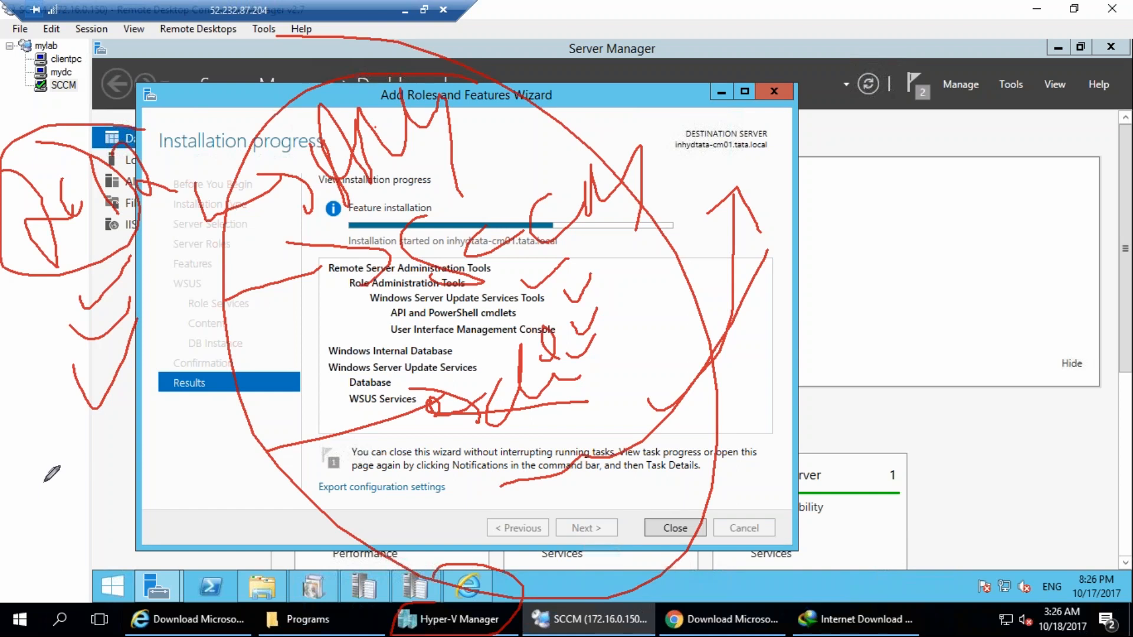
pyautogui.moveTo(84, 490)
pyautogui.mouseDown()
pyautogui.moveTo(87, 564)
pyautogui.moveTo(135, 536)
pyautogui.moveTo(136, 508)
pyautogui.moveTo(164, 534)
pyautogui.mouseUp()
pyautogui.moveTo(168, 477)
pyautogui.mouseDown()
pyautogui.moveTo(194, 523)
pyautogui.moveTo(177, 438)
pyautogui.moveTo(123, 436)
pyautogui.mouseUp()
pyautogui.moveTo(95, 482)
pyautogui.mouseDown()
pyautogui.moveTo(62, 489)
pyautogui.moveTo(90, 502)
pyautogui.mouseUp()
pyautogui.moveTo(155, 479)
pyautogui.mouseDown()
pyautogui.moveTo(195, 496)
pyautogui.moveTo(177, 520)
pyautogui.mouseUp()
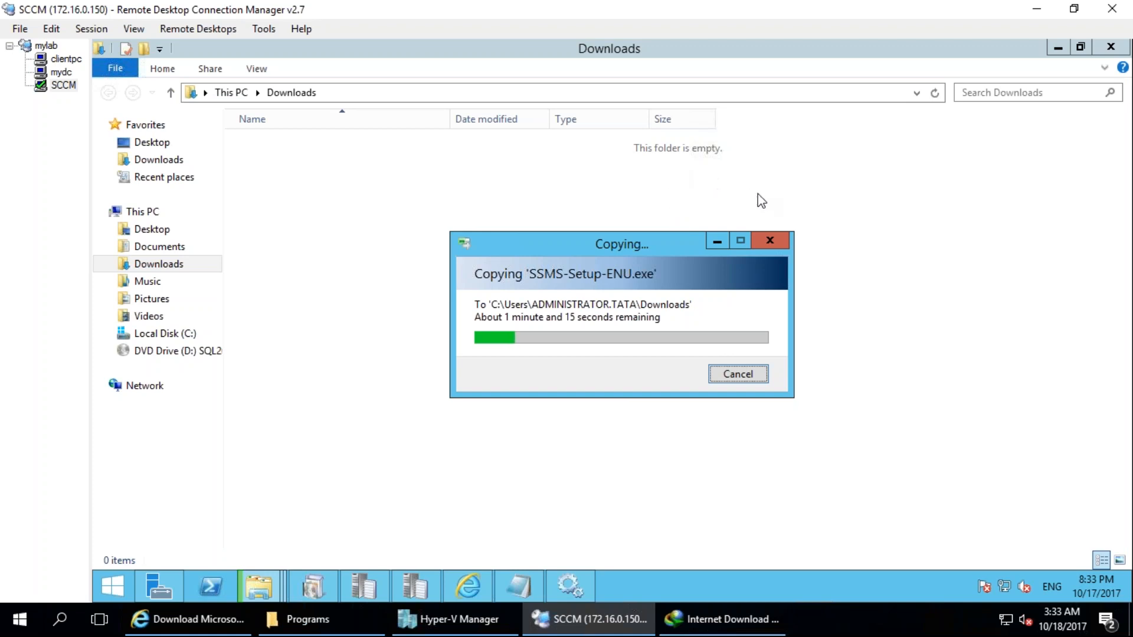
pyautogui.click(319, 589)
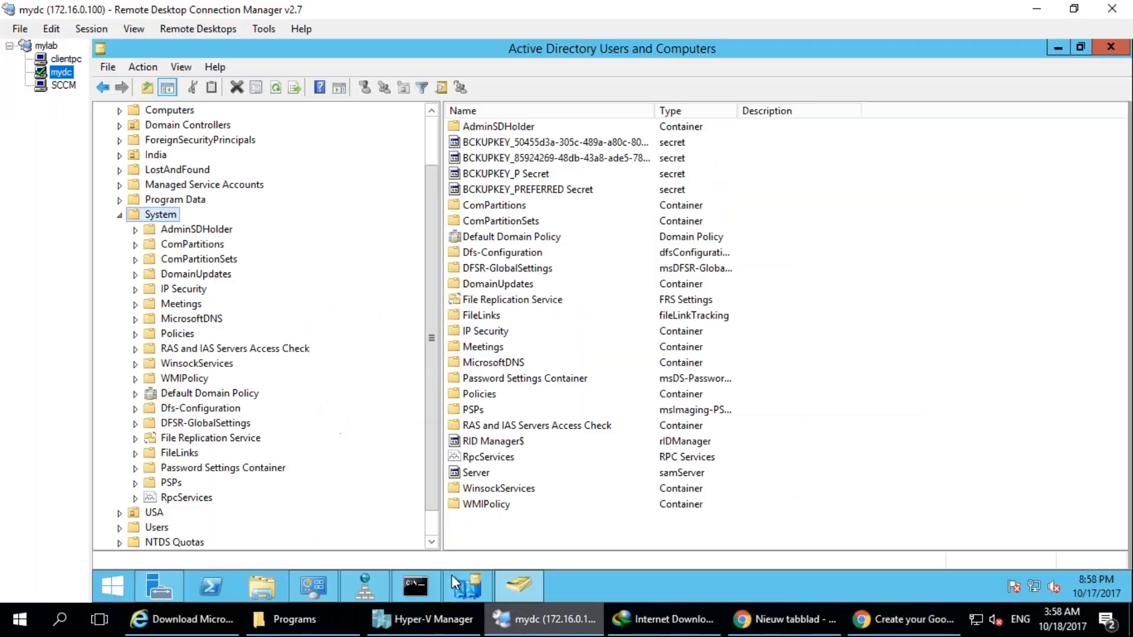
# Switch to the mydc domain controller session, open Administrative Tools and select ADSI Edit.
pyautogui.click(119, 214)
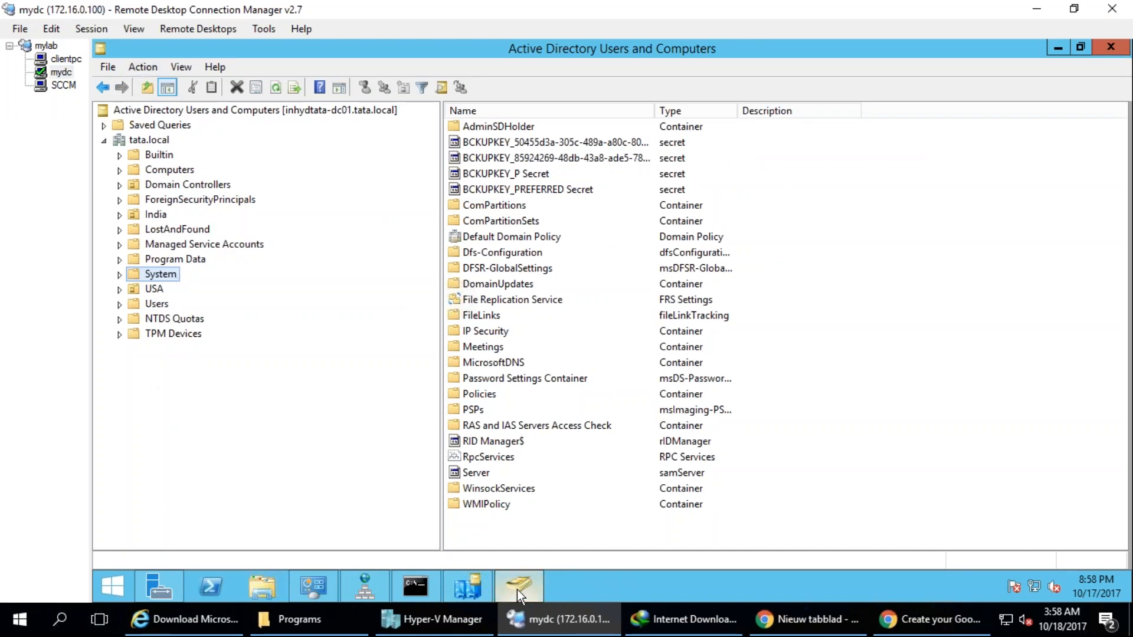
pyautogui.click(319, 589)
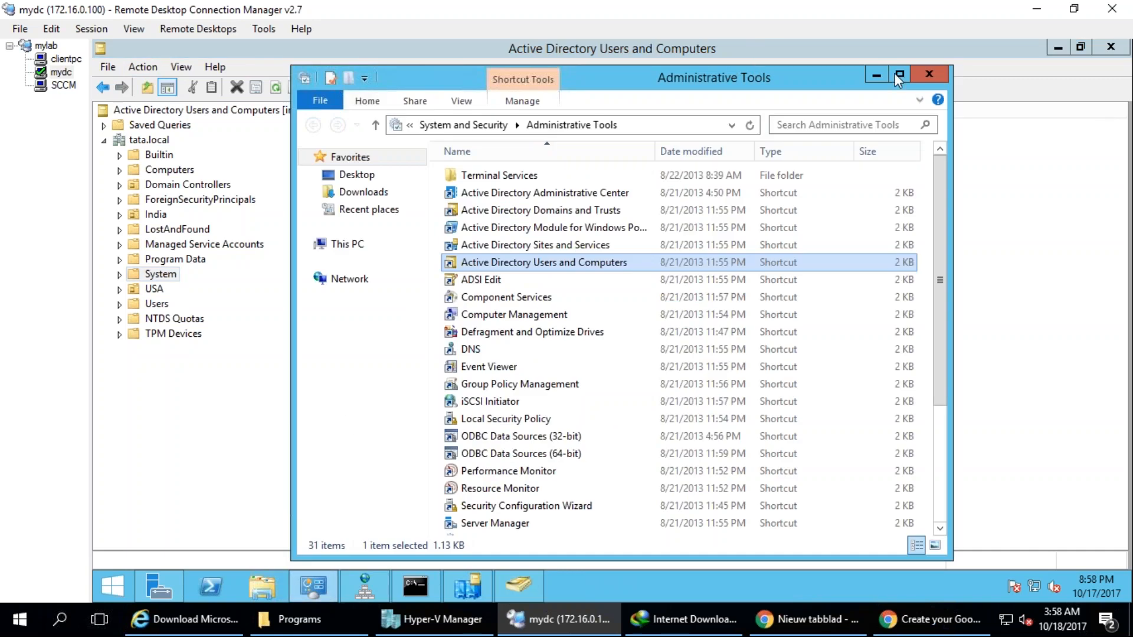
pyautogui.click(487, 282)
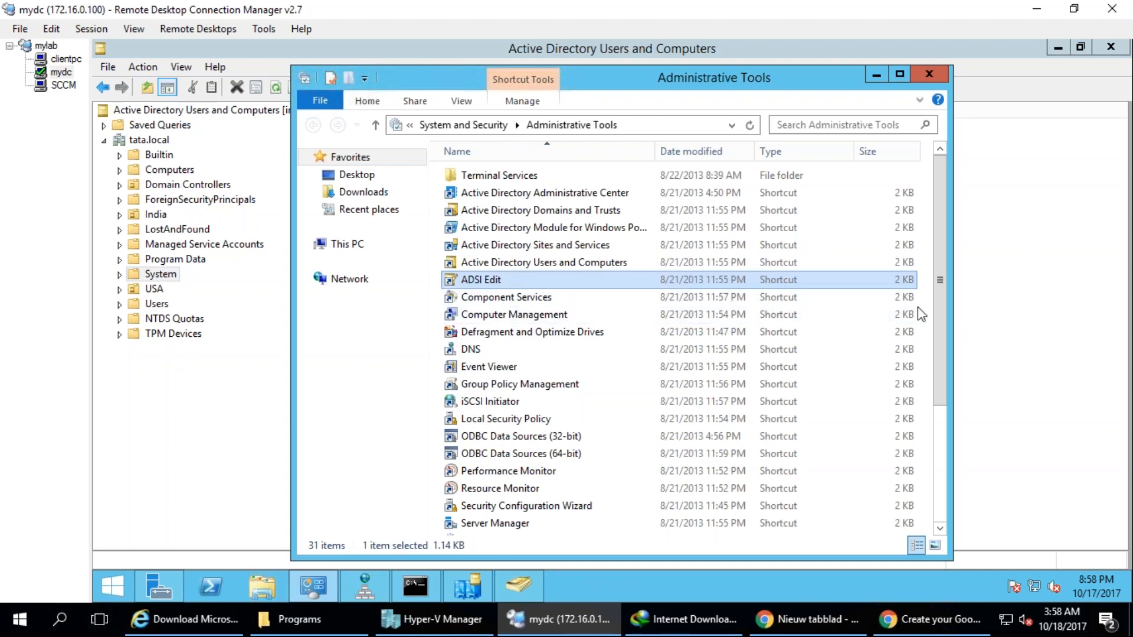
pyautogui.hotkey('ctrl', 'shift', 'd')
pyautogui.moveTo(124, 386)
pyautogui.mouseDown()
pyautogui.moveTo(103, 409)
pyautogui.moveTo(169, 377)
pyautogui.moveTo(234, 389)
pyautogui.mouseUp()
pyautogui.click(266, 391)
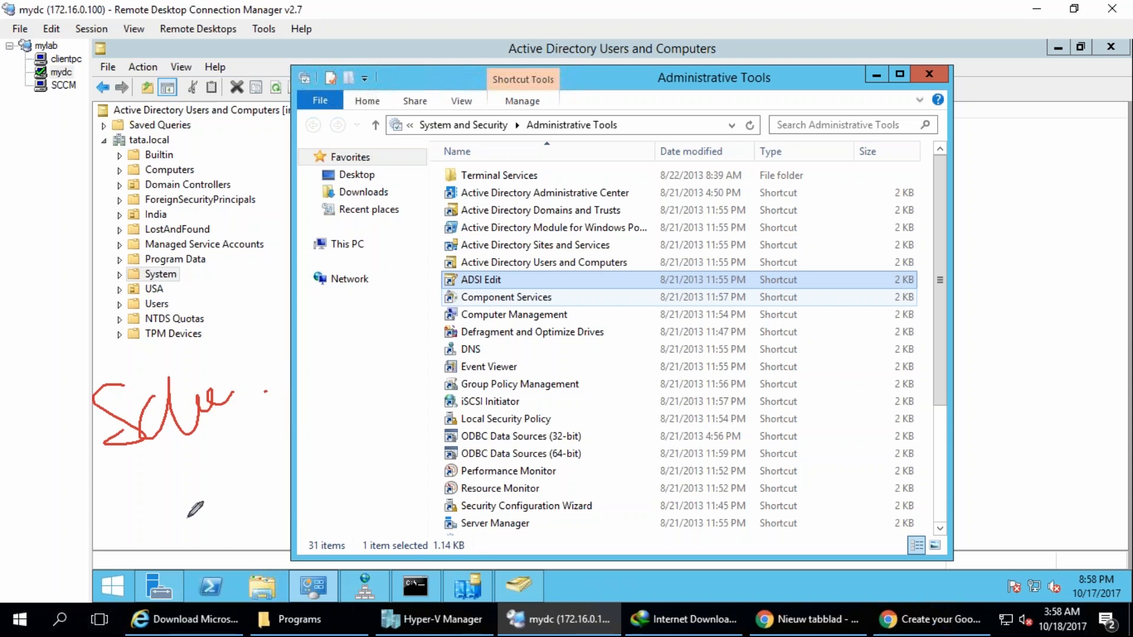
pyautogui.moveTo(267, 447)
pyautogui.mouseDown()
pyautogui.moveTo(185, 436)
pyautogui.moveTo(260, 374)
pyautogui.moveTo(279, 318)
pyautogui.moveTo(299, 342)
pyautogui.mouseUp()
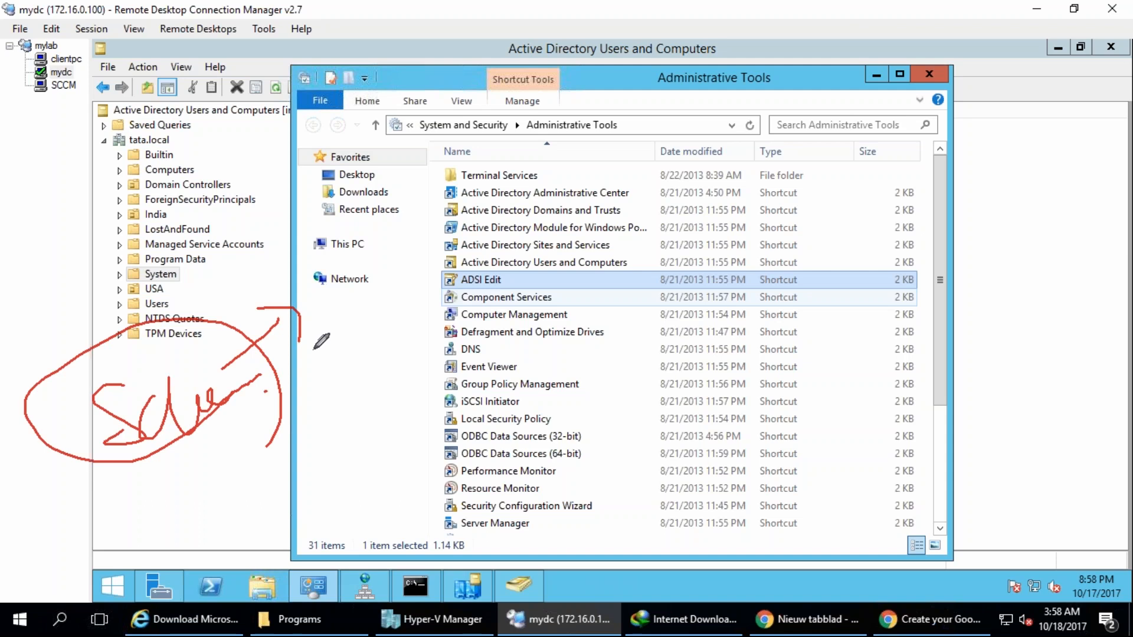
pyautogui.moveTo(316, 540)
pyautogui.mouseDown()
pyautogui.moveTo(425, 287)
pyautogui.moveTo(440, 304)
pyautogui.mouseUp()
pyautogui.moveTo(516, 277)
pyautogui.mouseDown()
pyautogui.moveTo(446, 269)
pyautogui.moveTo(516, 284)
pyautogui.mouseUp()
pyautogui.press('e')
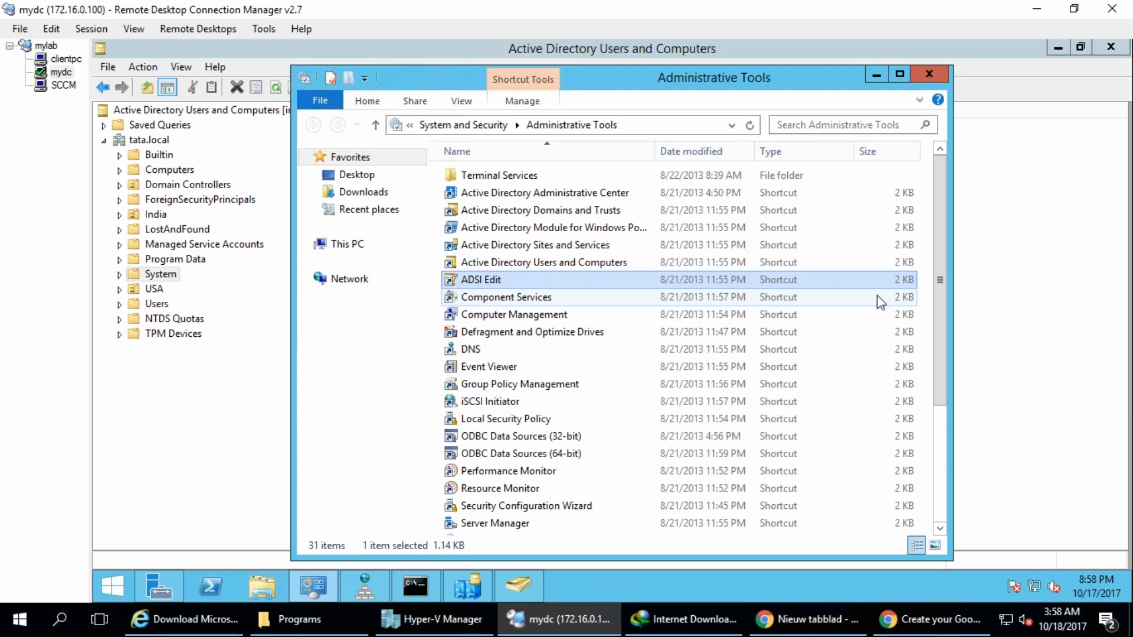
pyautogui.press('Escape')
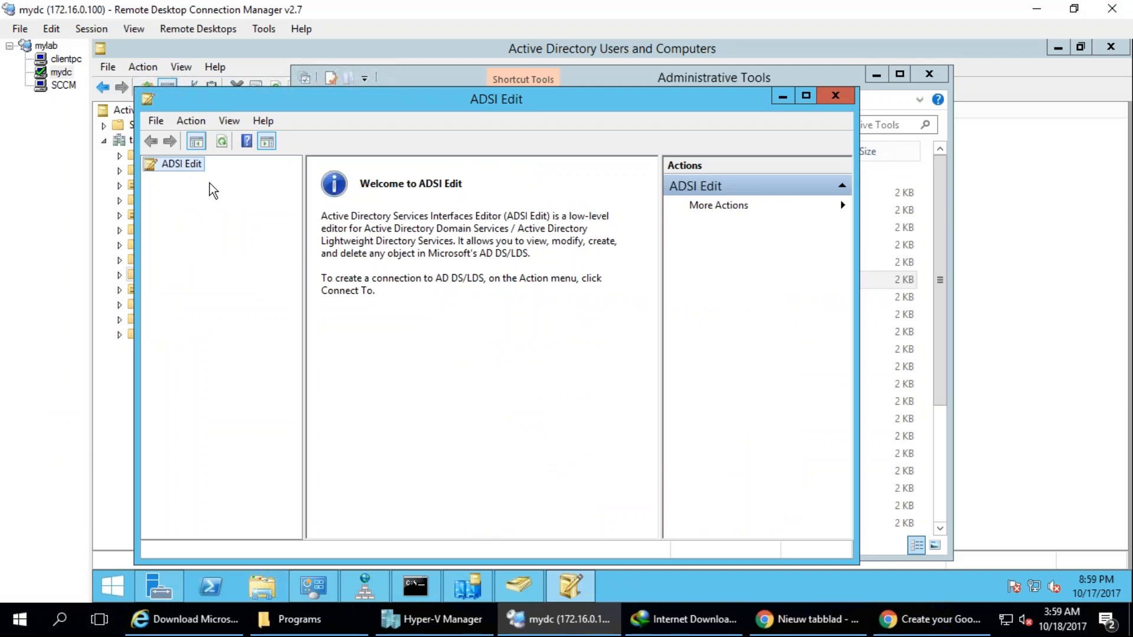
# Connect ADSI Edit to the default naming context and expand it down to DC=tata,DC=local.
pyautogui.rightClick(193, 162)
pyautogui.click(214, 169)
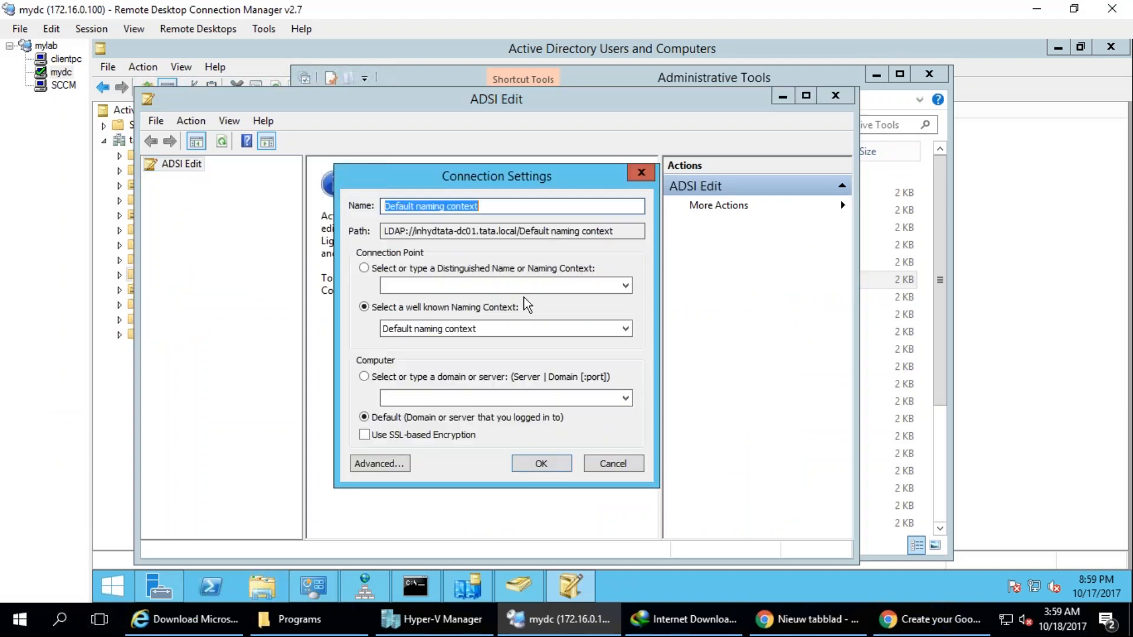
pyautogui.click(541, 463)
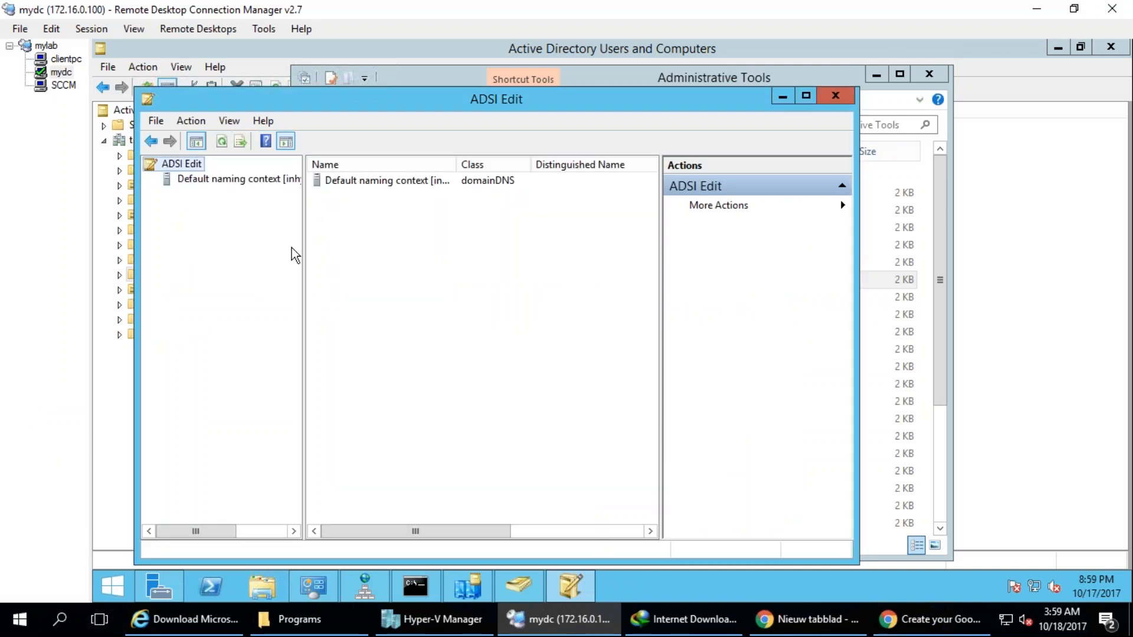
pyautogui.click(193, 179)
pyautogui.doubleClick(181, 195)
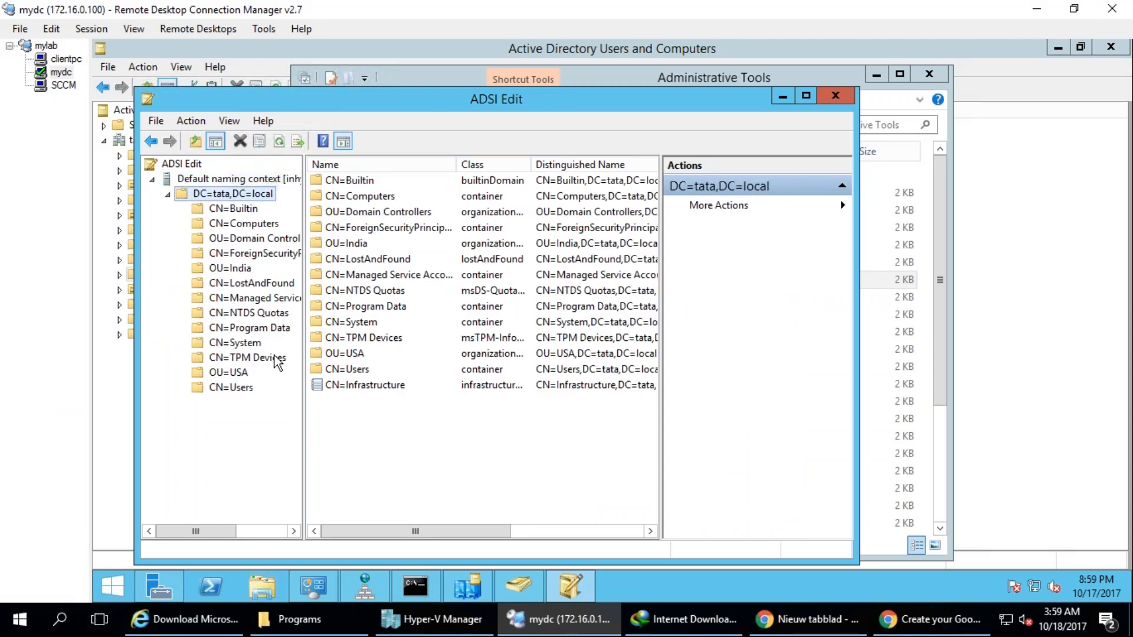
# Widen the ADSI Edit tree, move the window clear of the Active Directory Users and Computers tree, and expand CN=System.
pyautogui.moveTo(304, 394); pyautogui.dragTo(406, 142)
pyautogui.moveTo(356, 105); pyautogui.dragTo(514, 106)
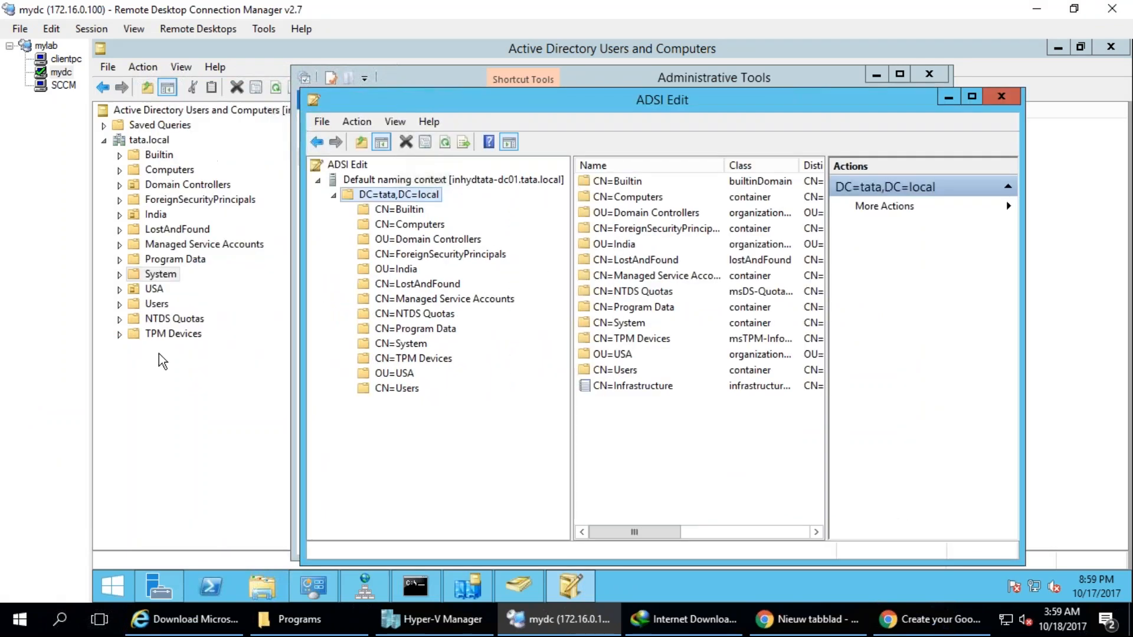
pyautogui.doubleClick(398, 344)
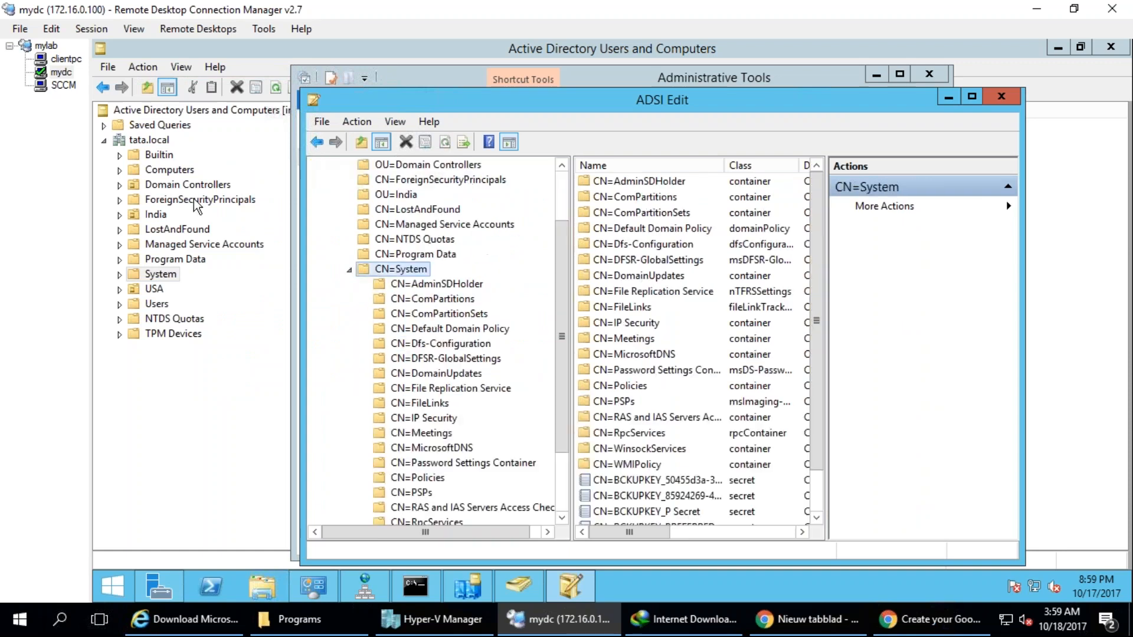
pyautogui.moveTo(220, 71)
pyautogui.mouseDown()
pyautogui.moveTo(106, 156)
pyautogui.moveTo(233, 74)
pyautogui.mouseUp()
pyautogui.moveTo(177, 227); pyautogui.dragTo(274, 139)
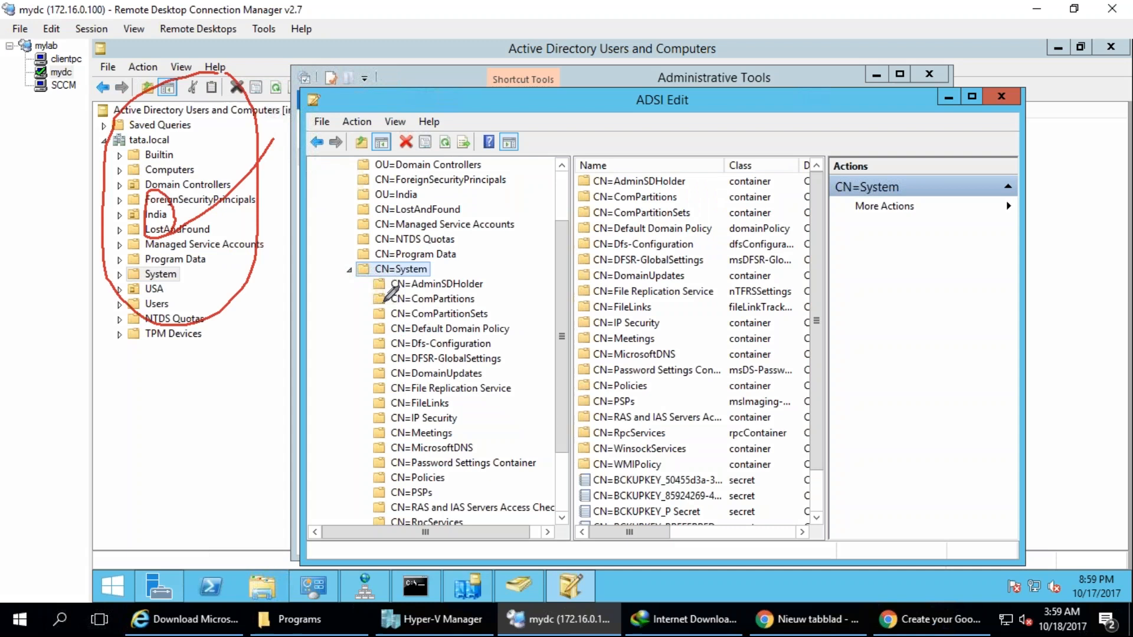
pyautogui.moveTo(404, 271)
pyautogui.mouseDown()
pyautogui.moveTo(379, 324)
pyautogui.moveTo(407, 311)
pyautogui.mouseUp()
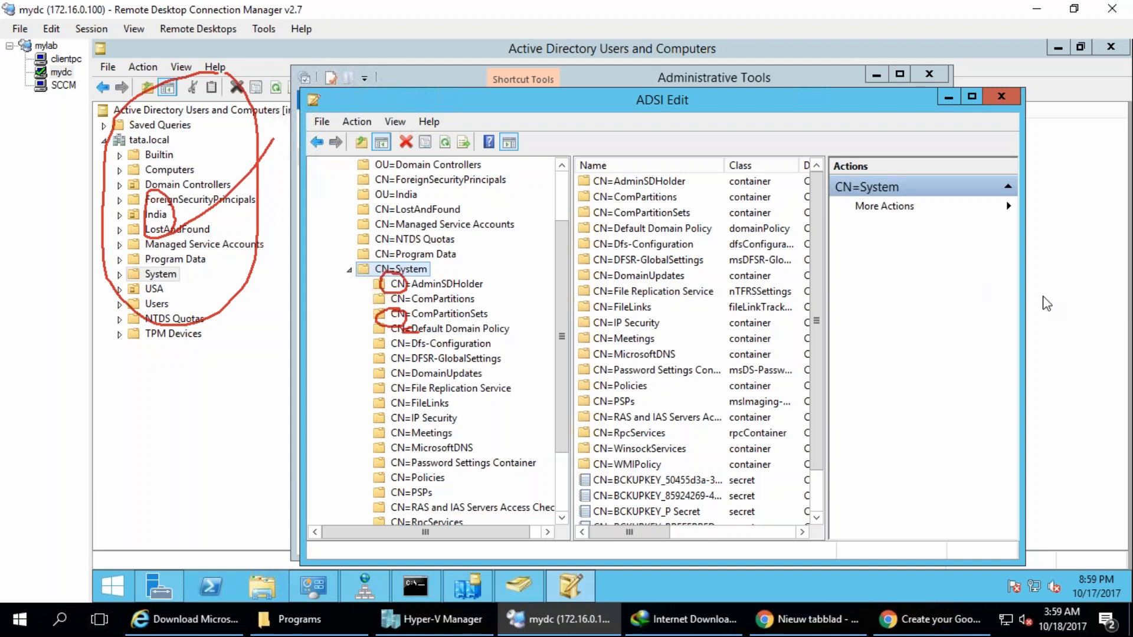
pyautogui.press('Escape')
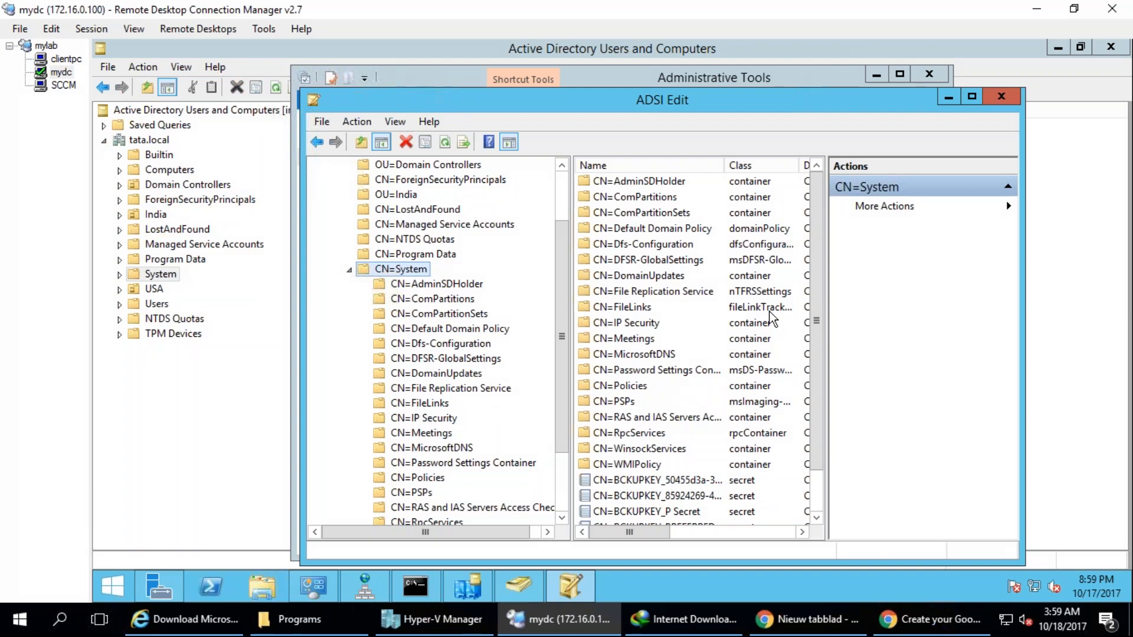
# Check which new object types can be created under the System container in Active Directory Users and Computers.
pyautogui.rightClick(164, 277)
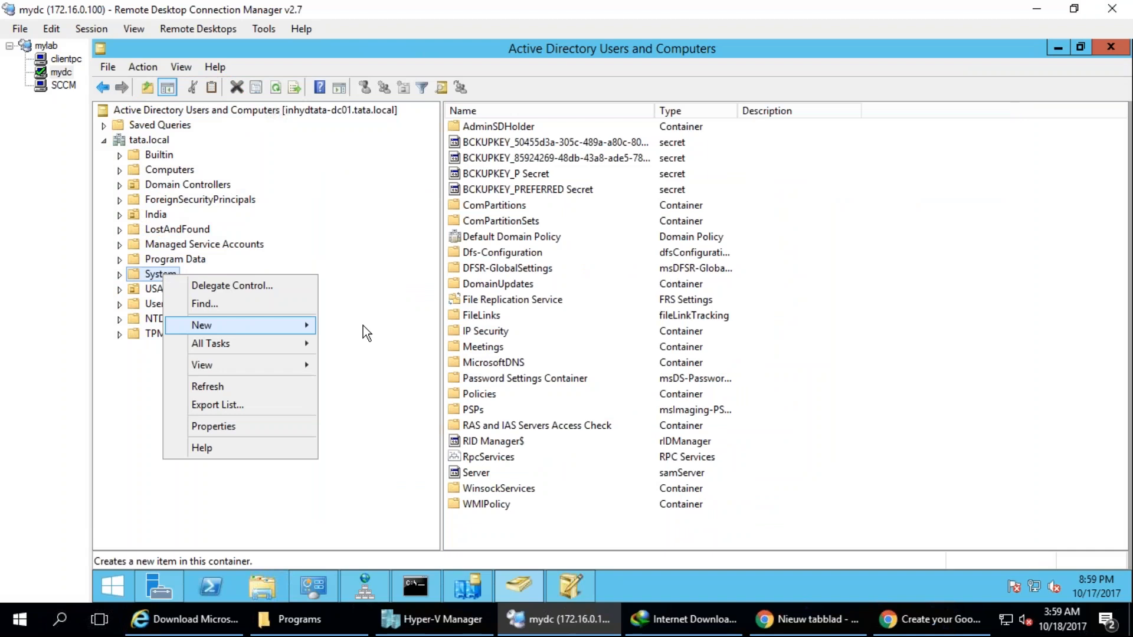
pyautogui.moveTo(232, 323)
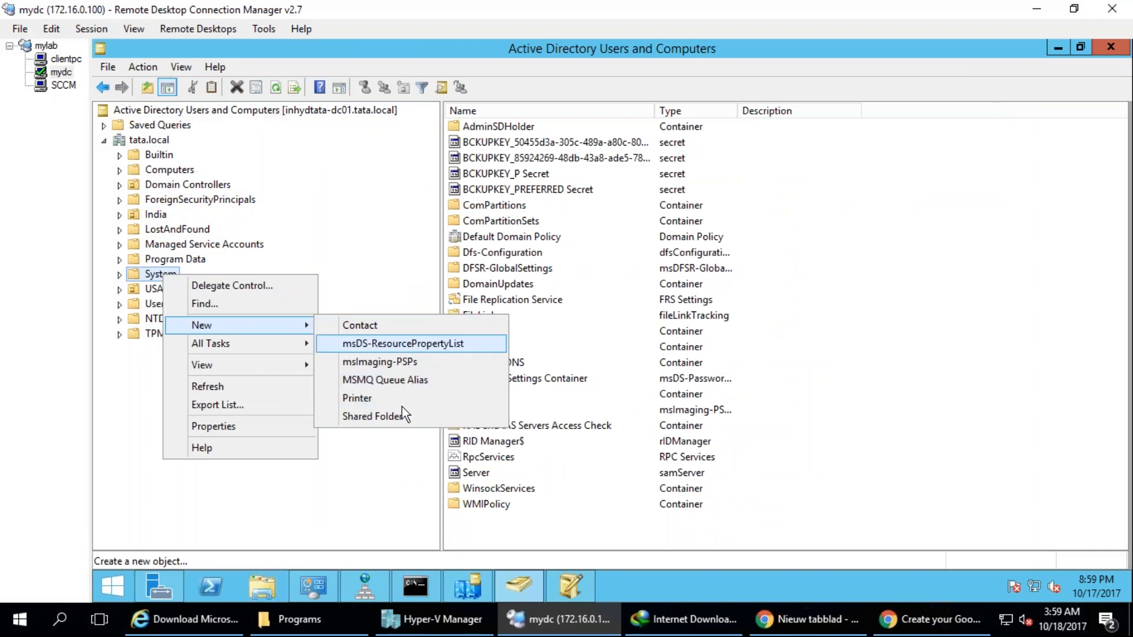
# Start a new object of class container under CN=System in ADSI Edit and enter System Management as its cn value.
pyautogui.click(565, 593)
pyautogui.rightClick(402, 268)
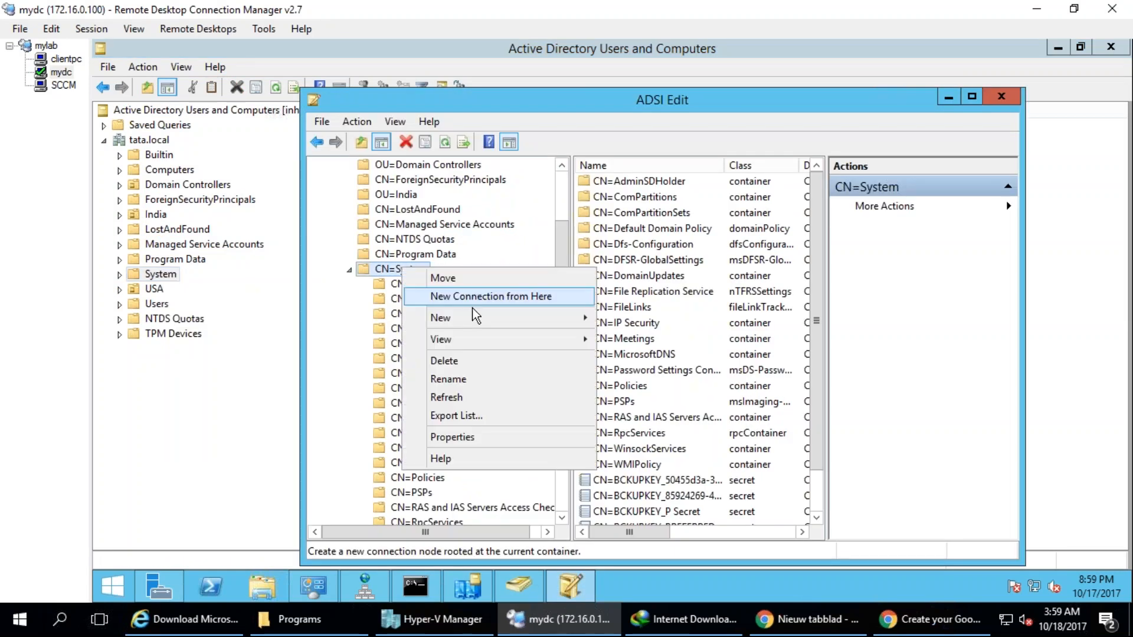
pyautogui.moveTo(475, 321)
pyautogui.click(638, 320)
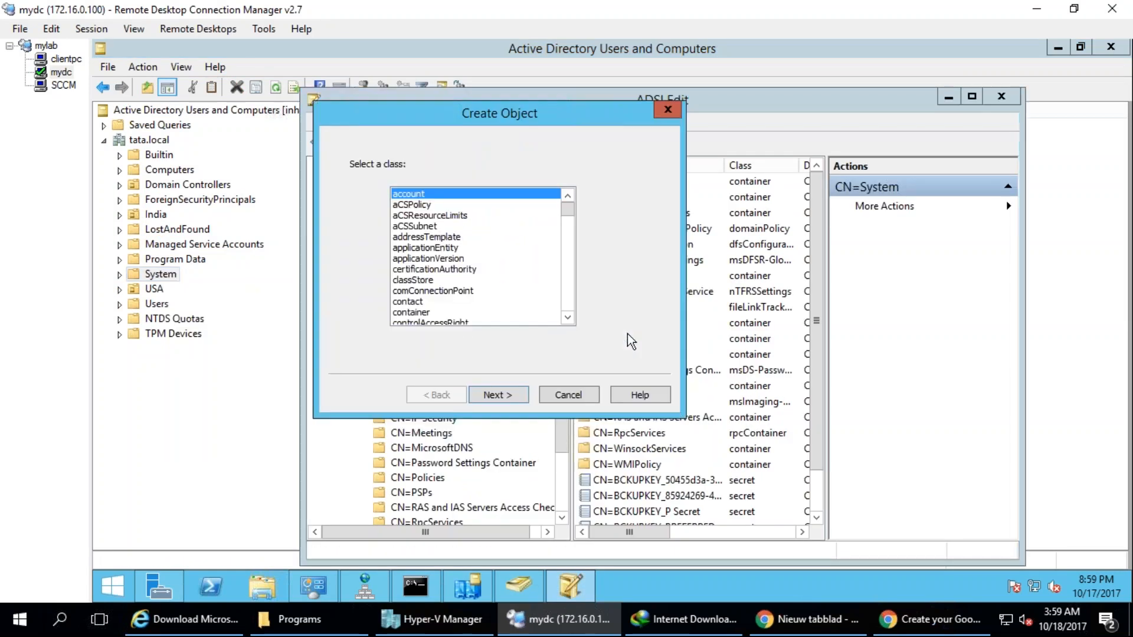
pyautogui.click(418, 313)
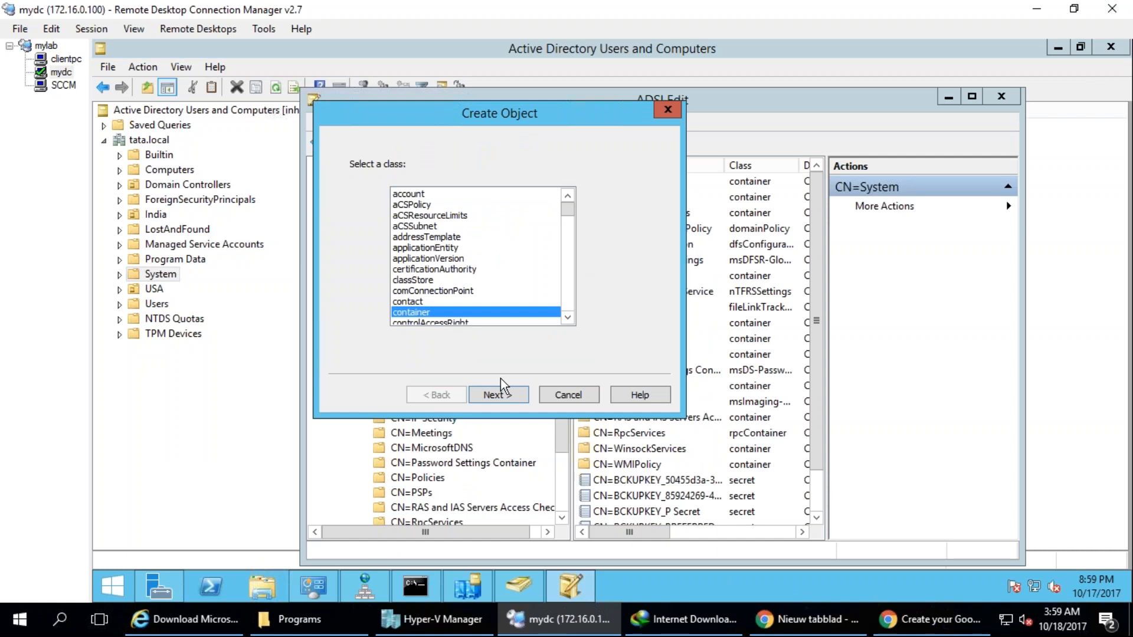
pyautogui.click(518, 407)
pyautogui.write('System Management')
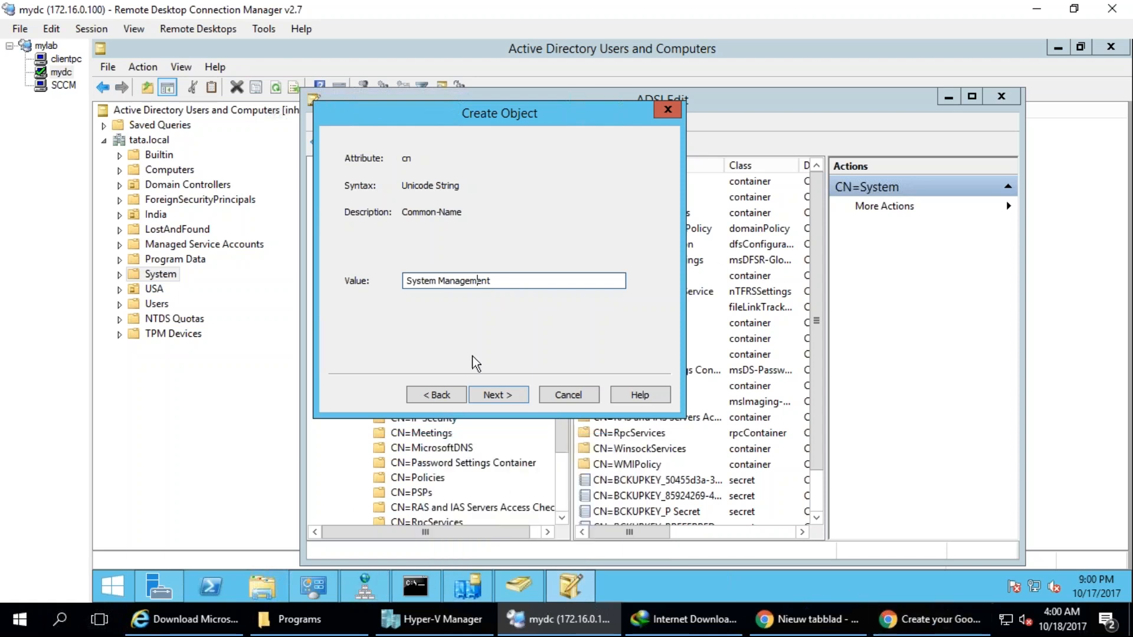
# Switch to the SCCM session and check the container name in the prerequisite warning about site server permissions to publish to Active Directory.
pyautogui.click(63, 86)
pyautogui.click(522, 426)
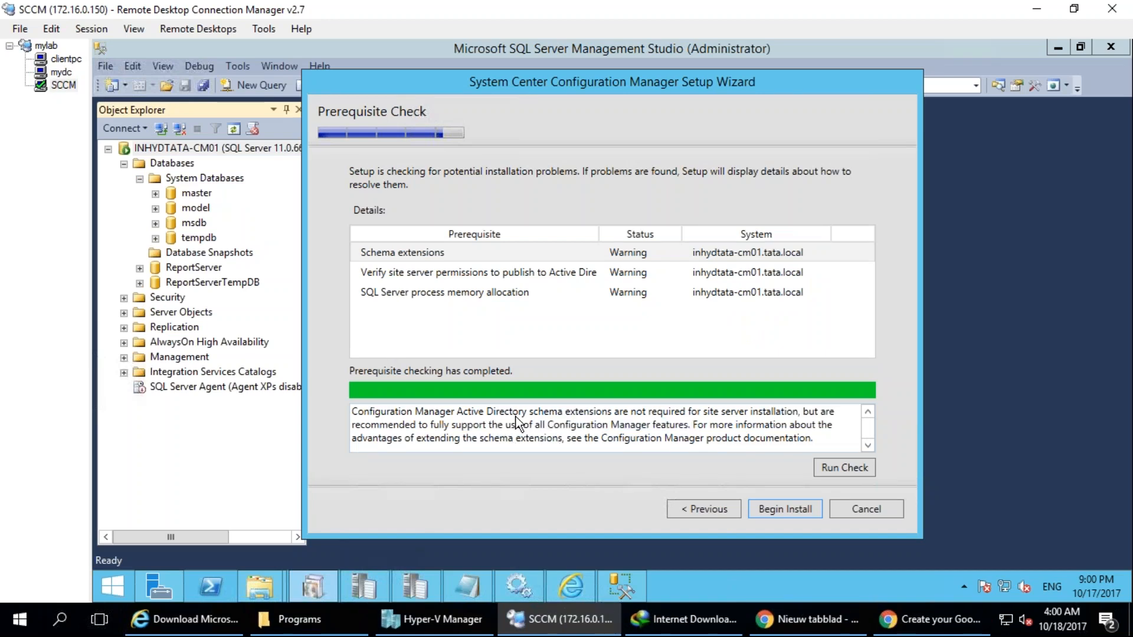
pyautogui.click(444, 272)
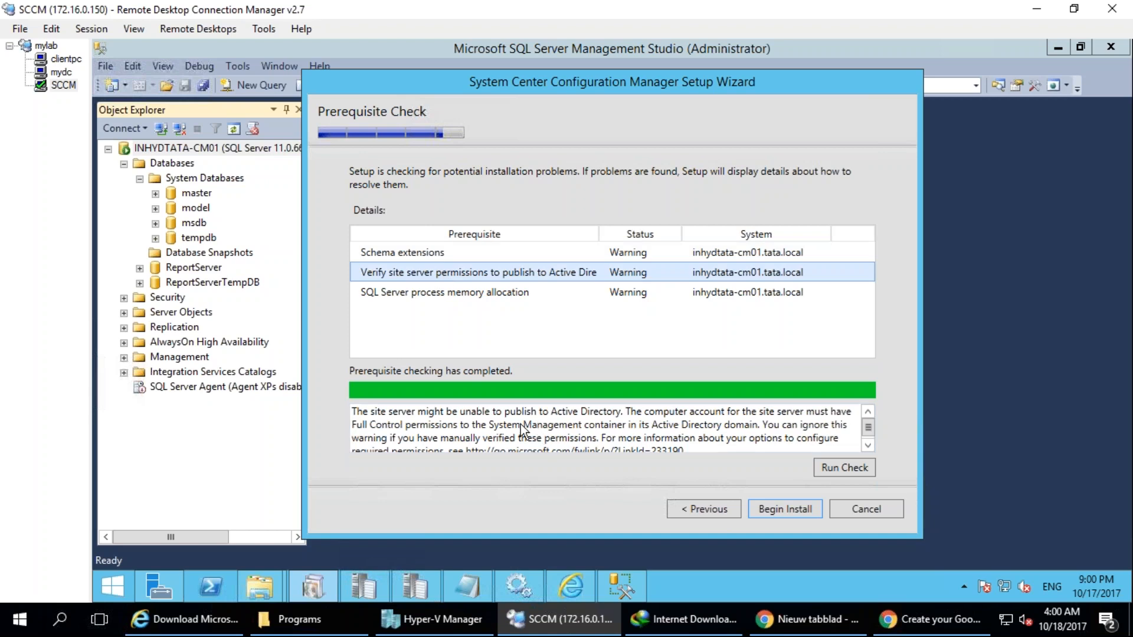
pyautogui.moveTo(491, 429); pyautogui.dragTo(565, 434)
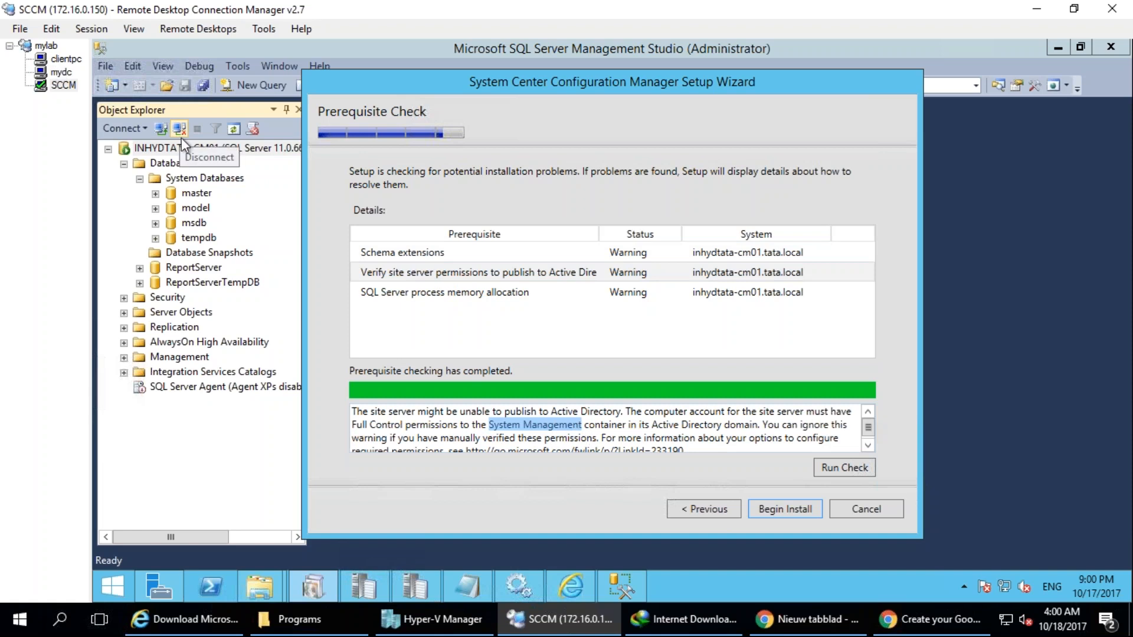
# Switch to the mydc session and finish creating the container with System Management as its cn value under CN=System in ADSI Edit.
pyautogui.click(61, 72)
pyautogui.click(504, 286)
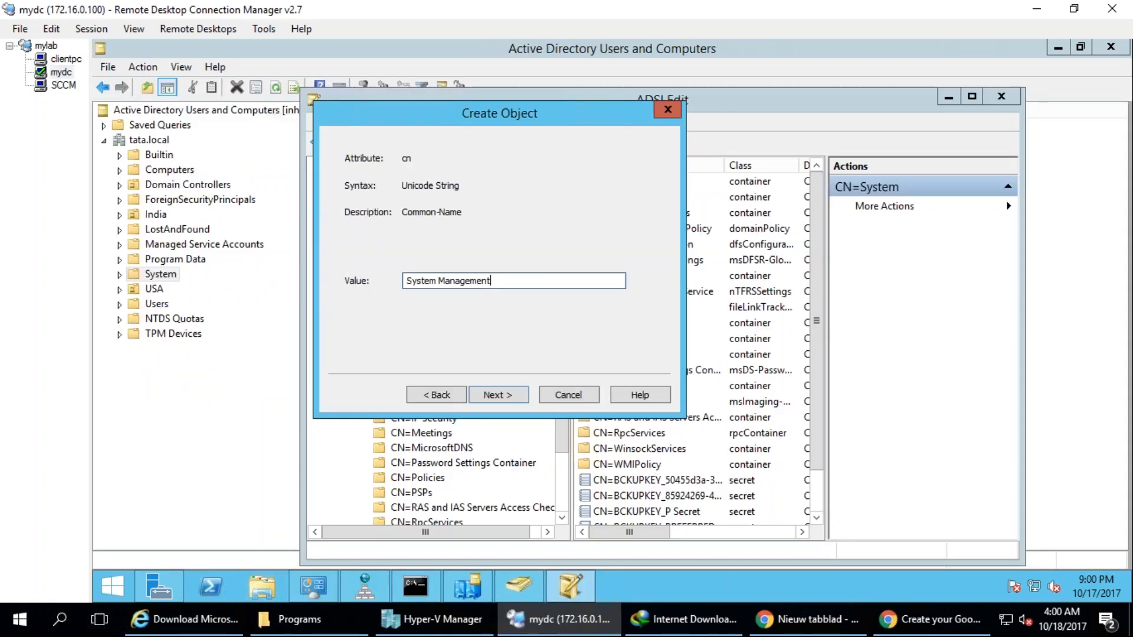
pyautogui.write('System Management')
pyautogui.hotkey('ctrl', 'a')
pyautogui.write('System Management')
pyautogui.click(509, 396)
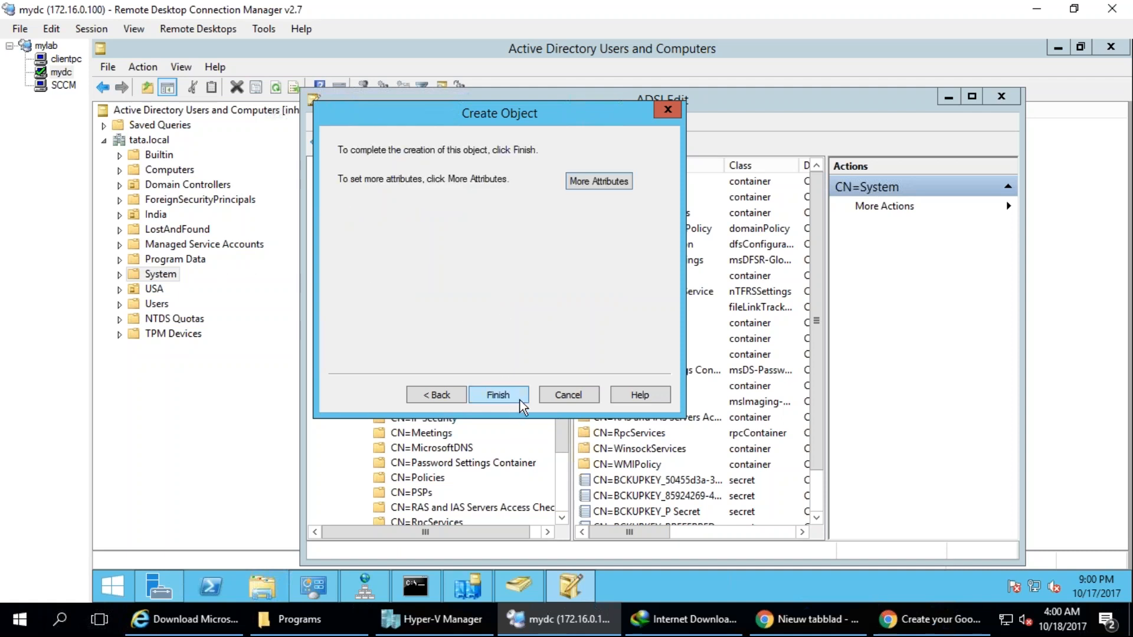
pyautogui.click(522, 401)
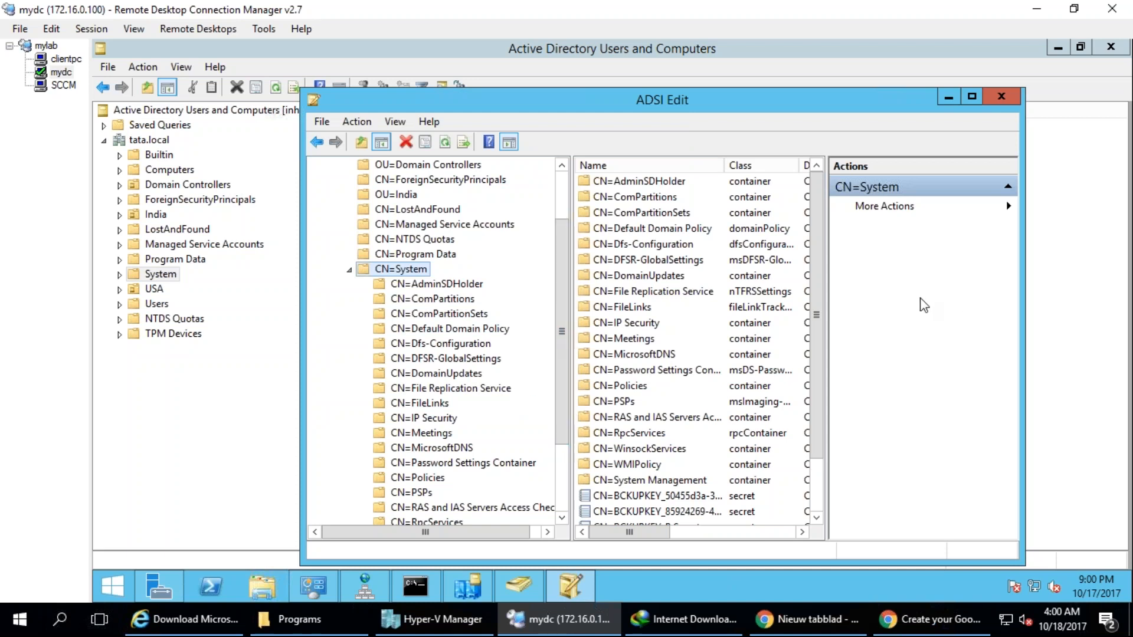
pyautogui.moveTo(180, 270)
pyautogui.mouseDown()
pyautogui.moveTo(138, 261)
pyautogui.moveTo(260, 271)
pyautogui.mouseUp()
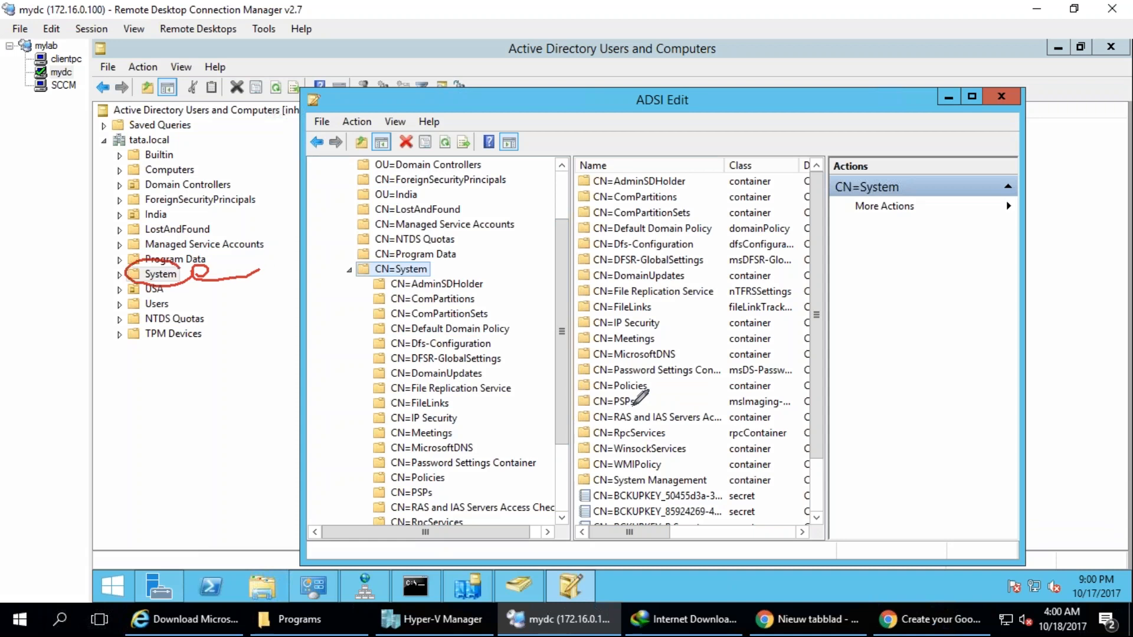
pyautogui.press('Escape')
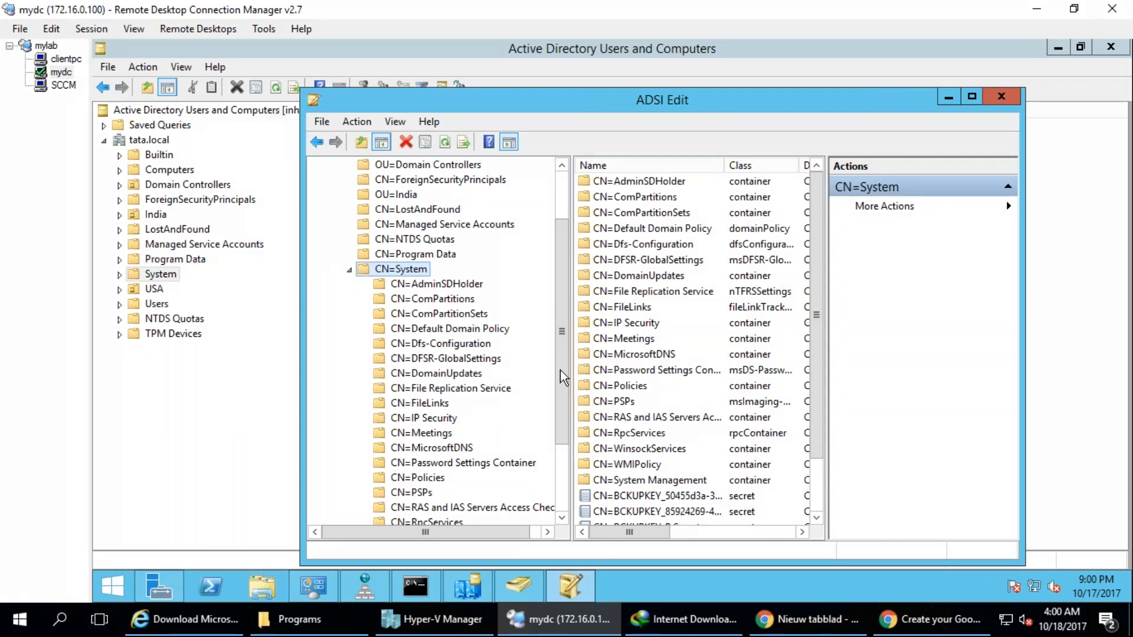
# Check the security permissions of the CN=System Management container in ADSI Edit, then close its properties.
pyautogui.click(565, 504)
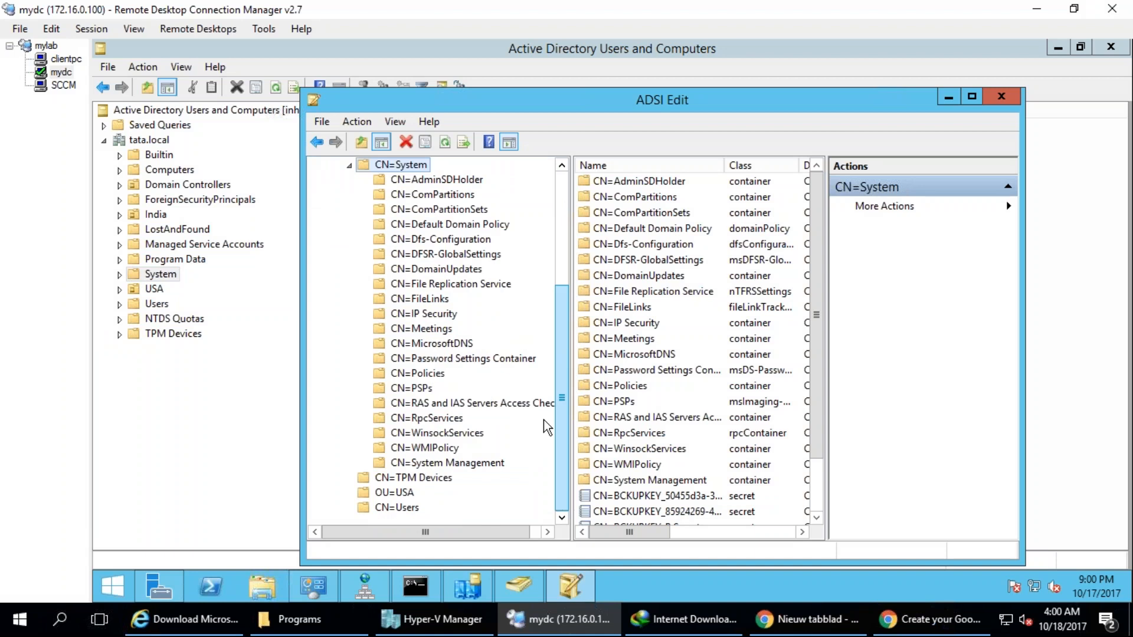
pyautogui.rightClick(499, 463)
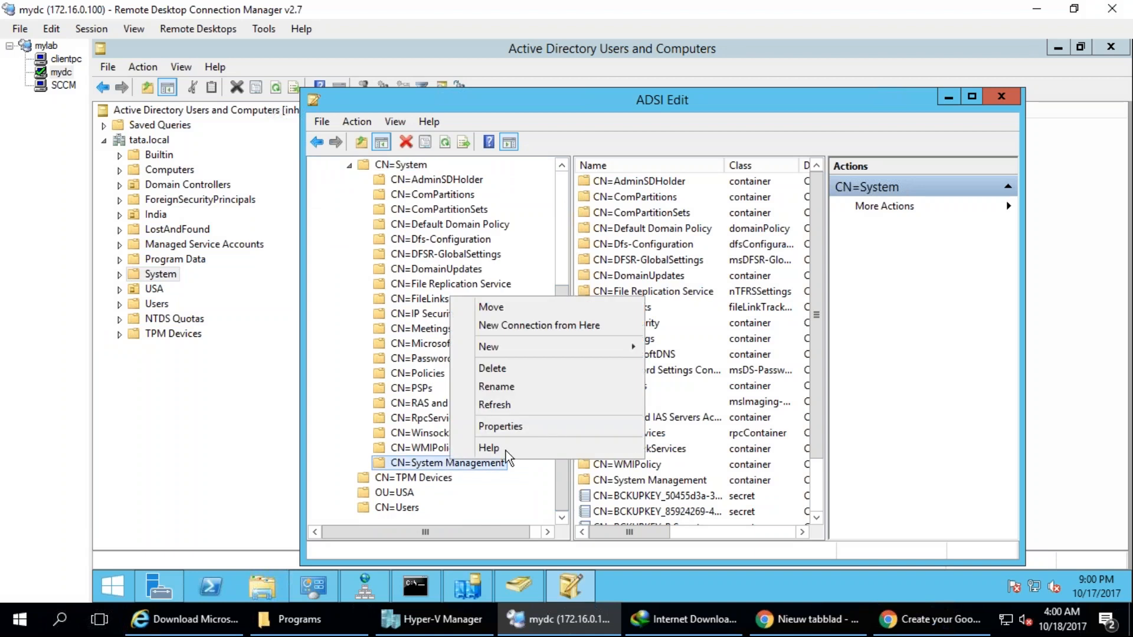
pyautogui.click(501, 427)
pyautogui.click(592, 176)
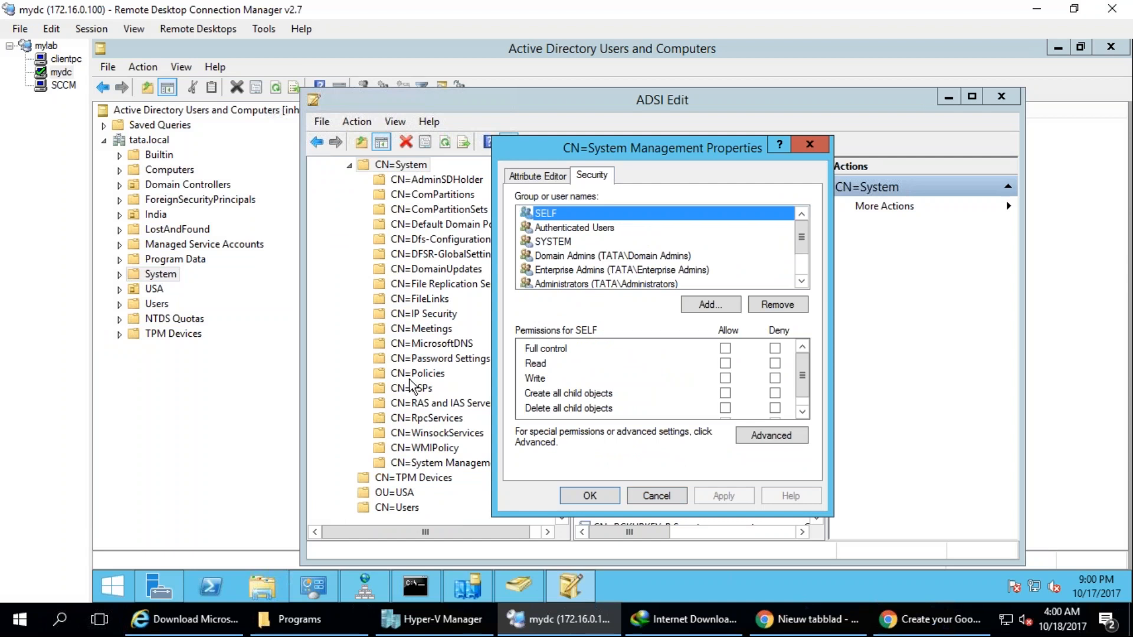
pyautogui.click(434, 360)
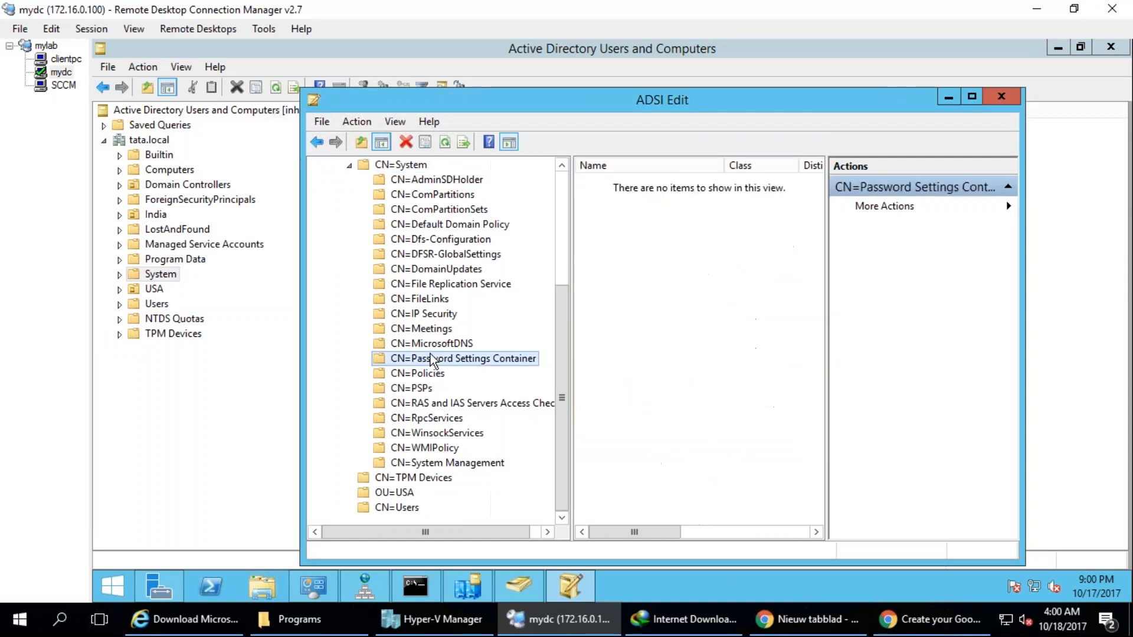
pyautogui.click(435, 360)
pyautogui.click(476, 360)
pyautogui.press('Return')
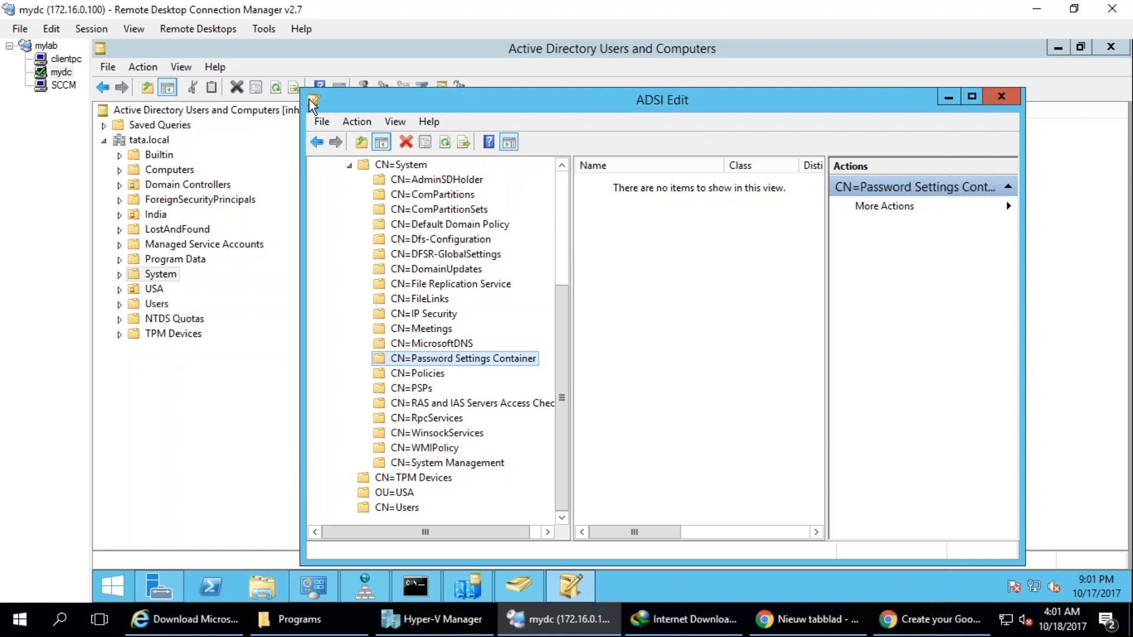
# Close ADSI Edit, then expand and refresh the System container in Active Directory Users and Computers.
pyautogui.doubleClick(313, 104)
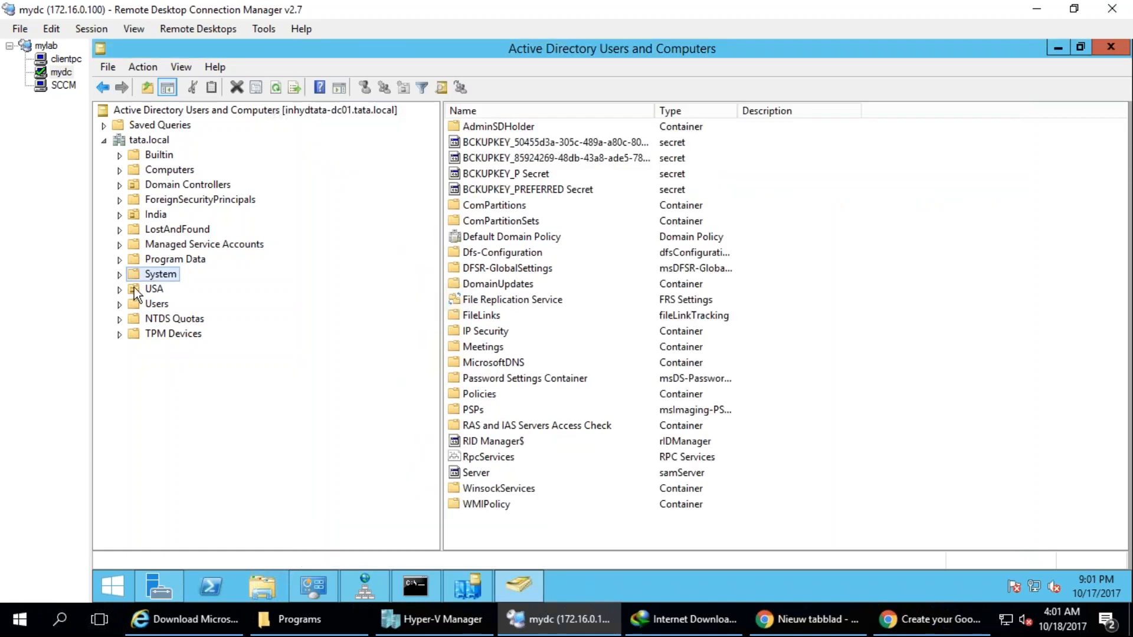
pyautogui.click(119, 274)
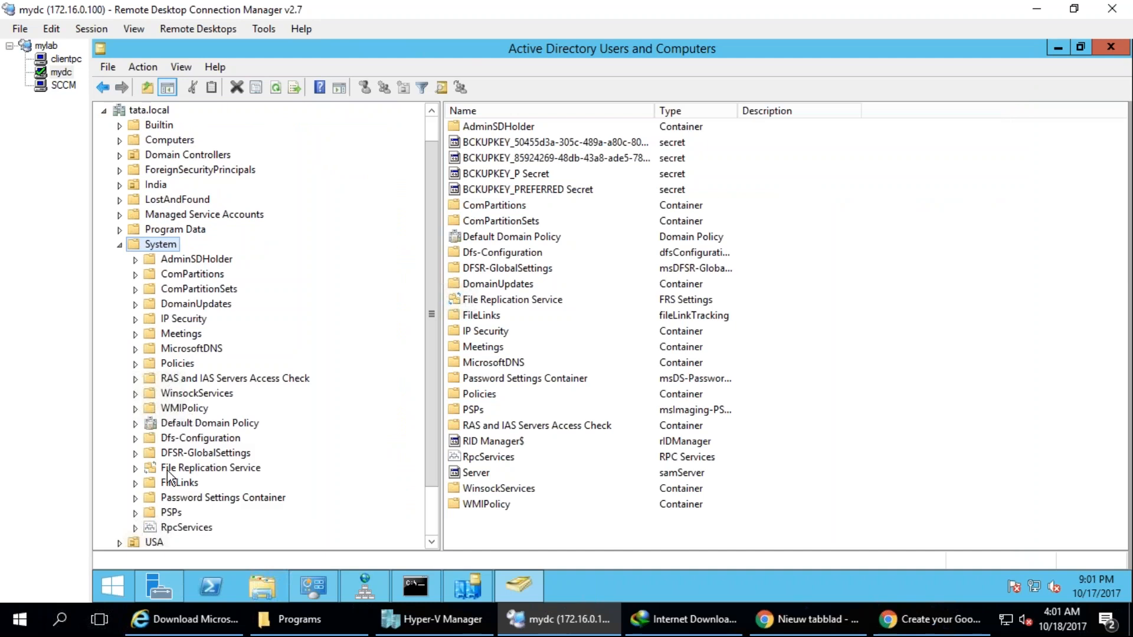
pyautogui.click(276, 88)
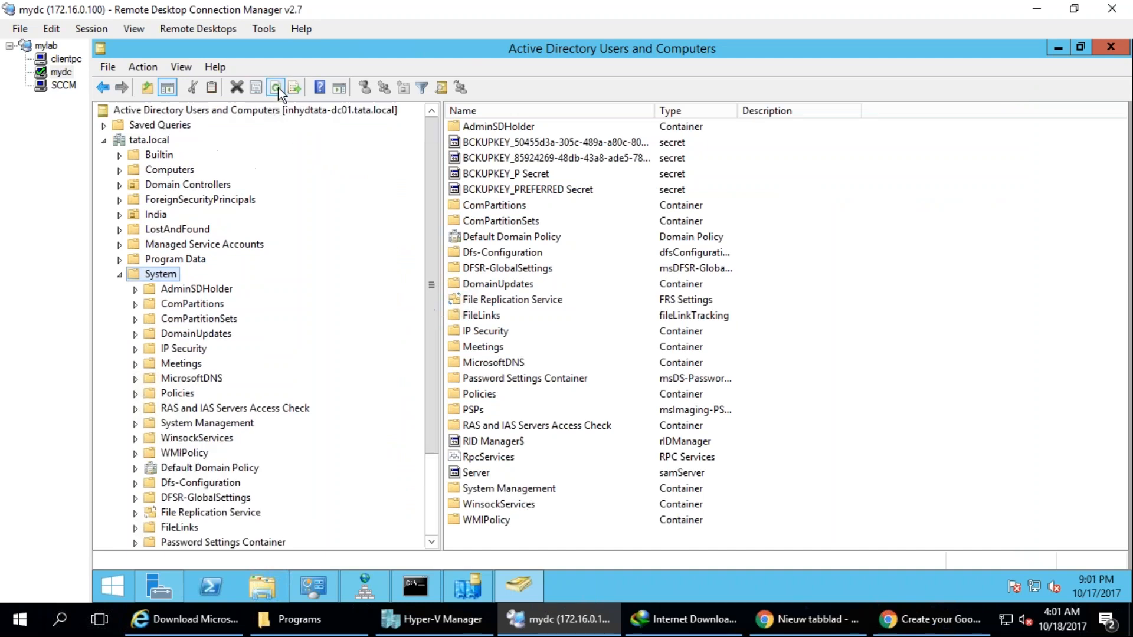
# Open the security properties of the System Management container and review its advanced permission entries without changing them.
pyautogui.click(218, 424)
pyautogui.rightClick(218, 425)
pyautogui.click(267, 390)
pyautogui.click(555, 152)
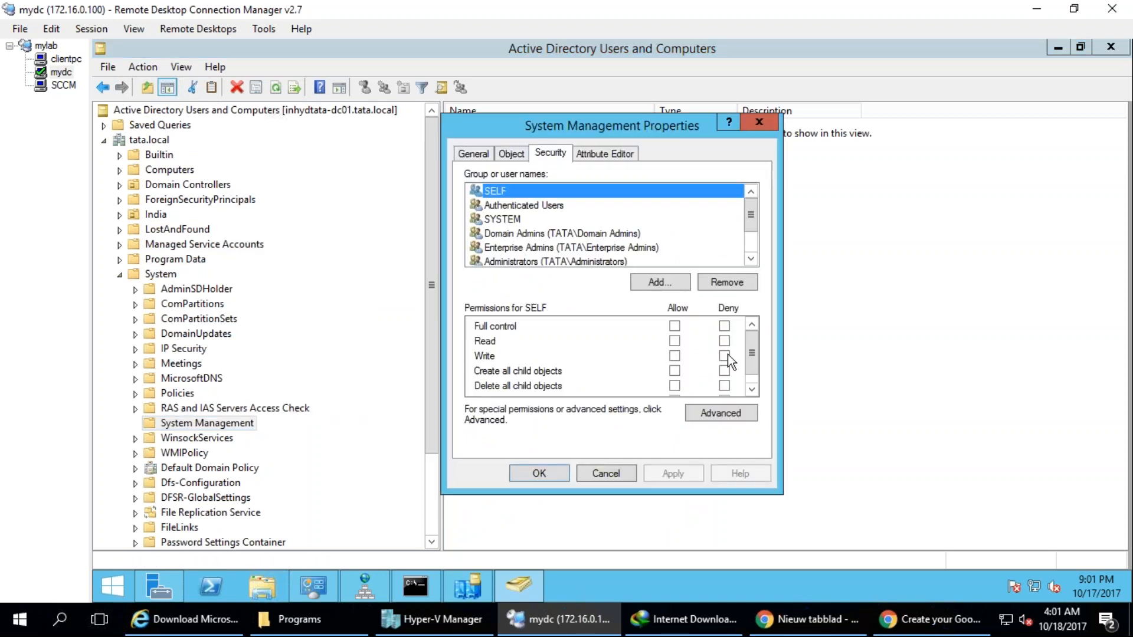
pyautogui.click(738, 413)
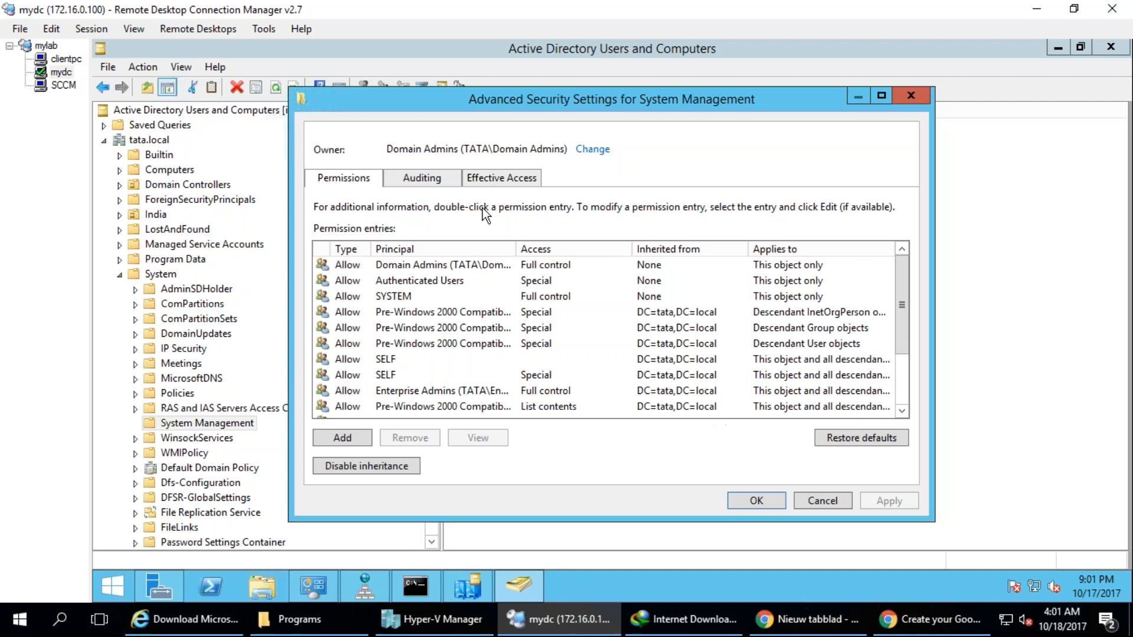
pyautogui.click(815, 502)
# Start adding a principal to the System Management container's permissions and limit the searched object types to Computers.
pyautogui.click(667, 283)
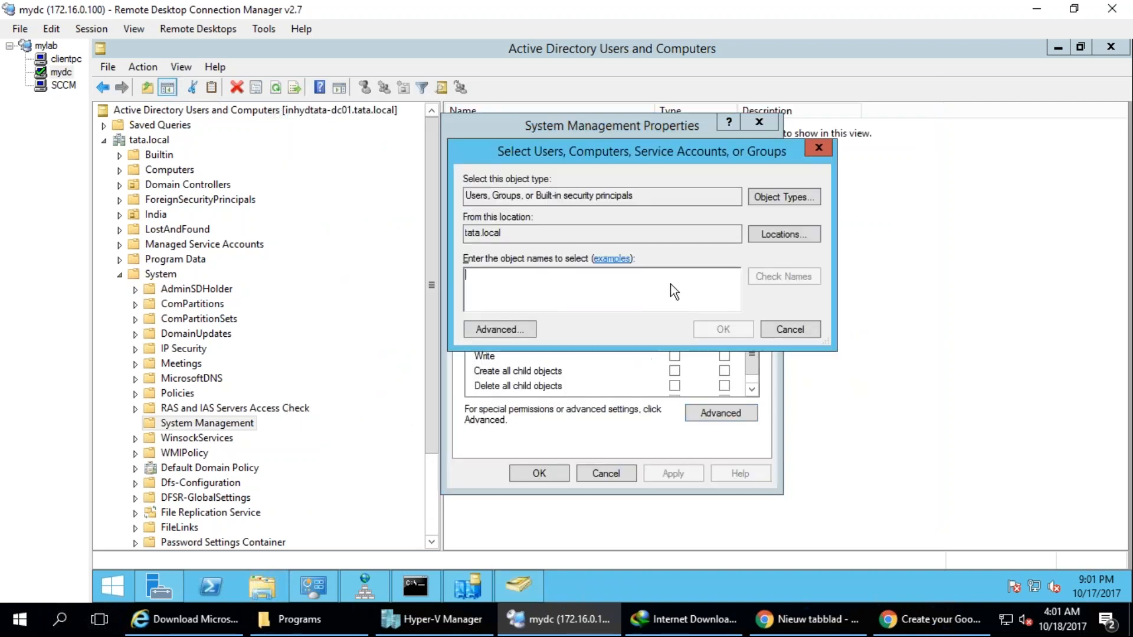
pyautogui.click(786, 197)
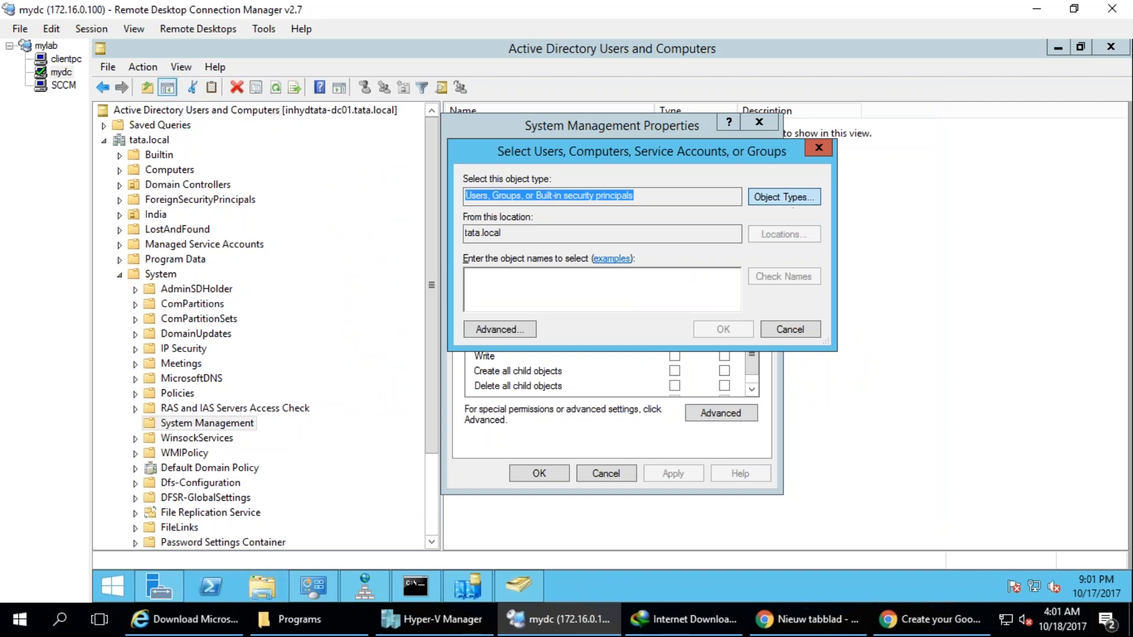
pyautogui.click(480, 247)
pyautogui.click(480, 289)
pyautogui.click(480, 304)
pyautogui.click(480, 276)
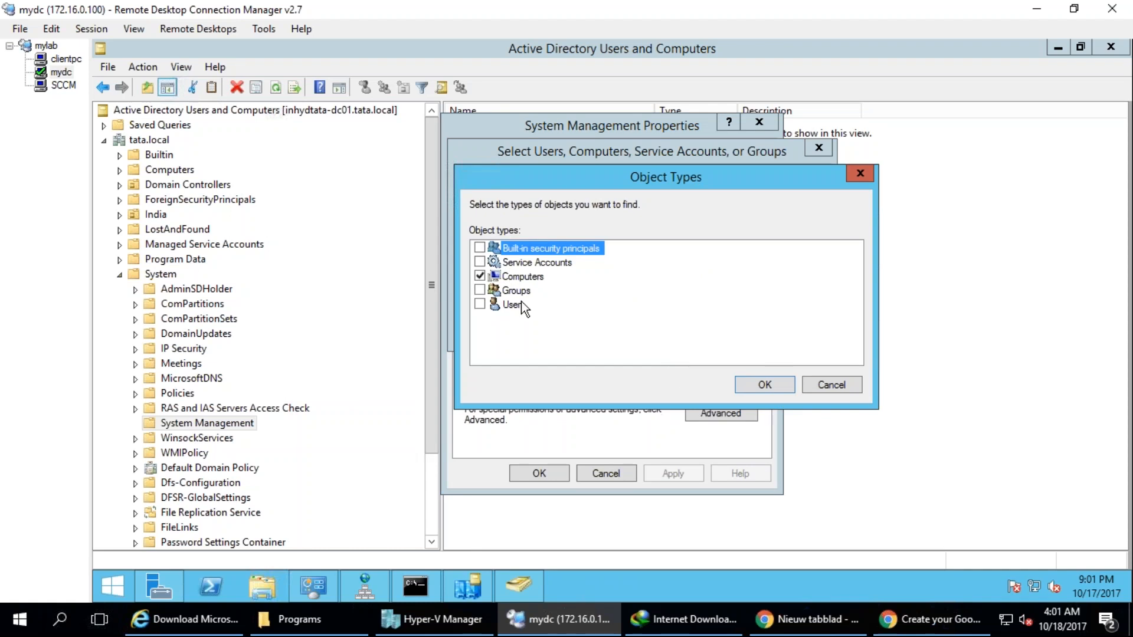
pyautogui.click(756, 386)
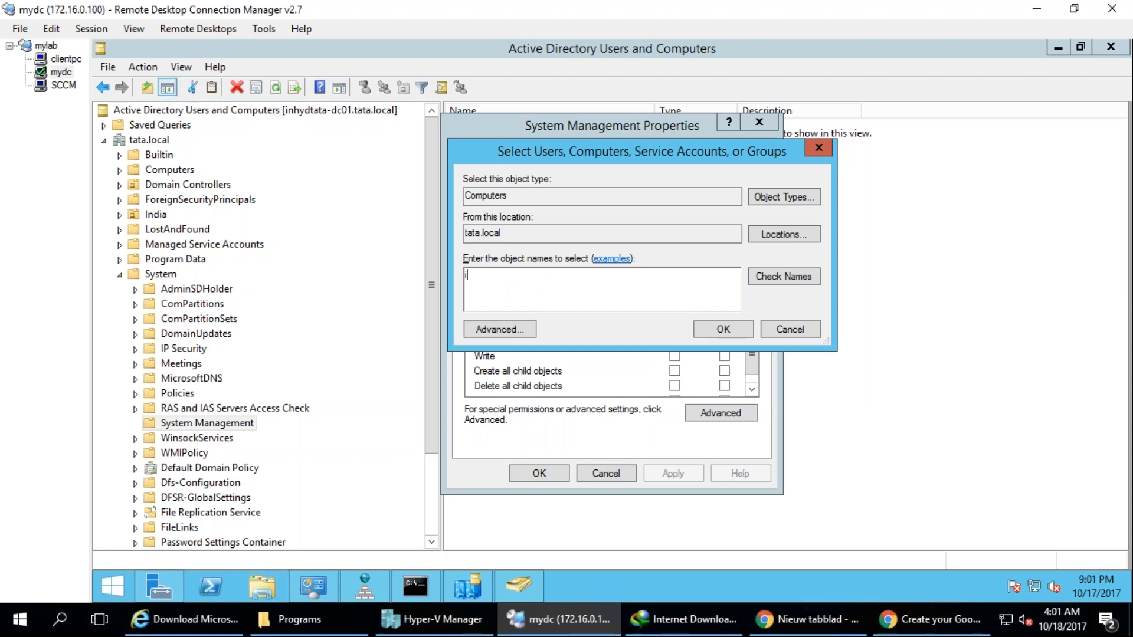
# Add the computer INHYDTATA-CM01 to the System Management container's permissions and allow it Full control.
pyautogui.press('Tab')
pyautogui.press('Return')
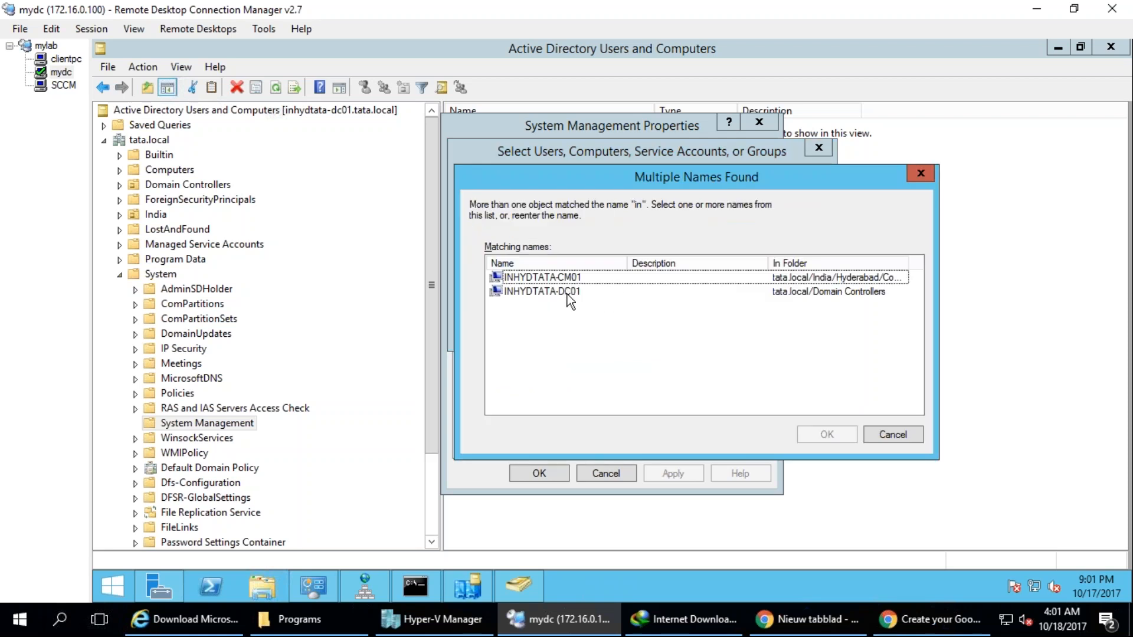
pyautogui.doubleClick(571, 282)
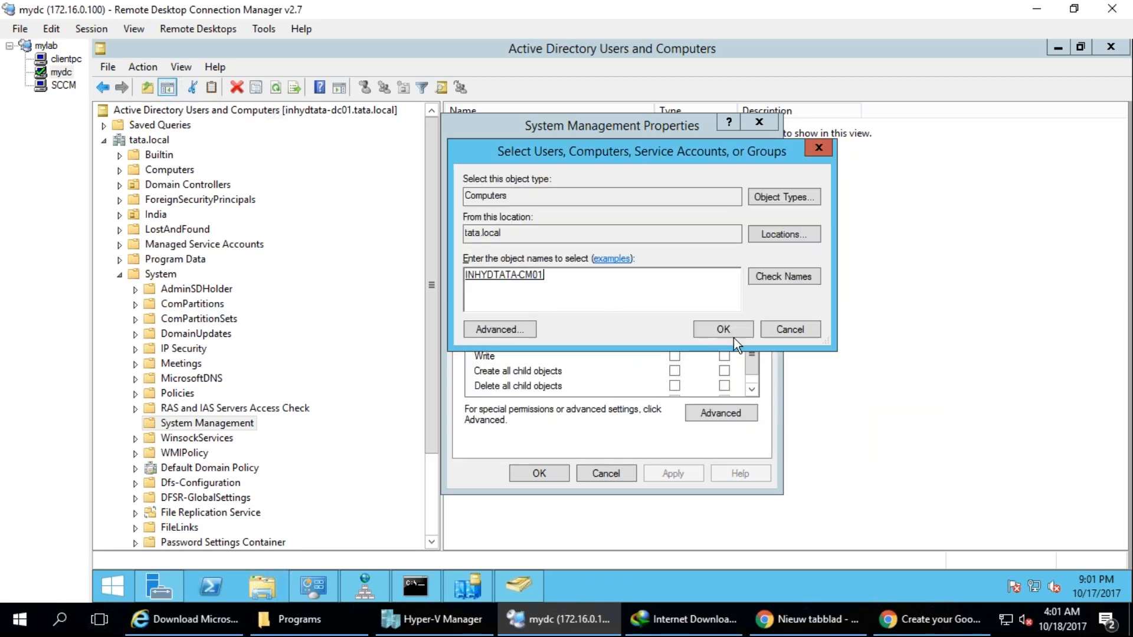
pyautogui.click(734, 338)
pyautogui.click(674, 326)
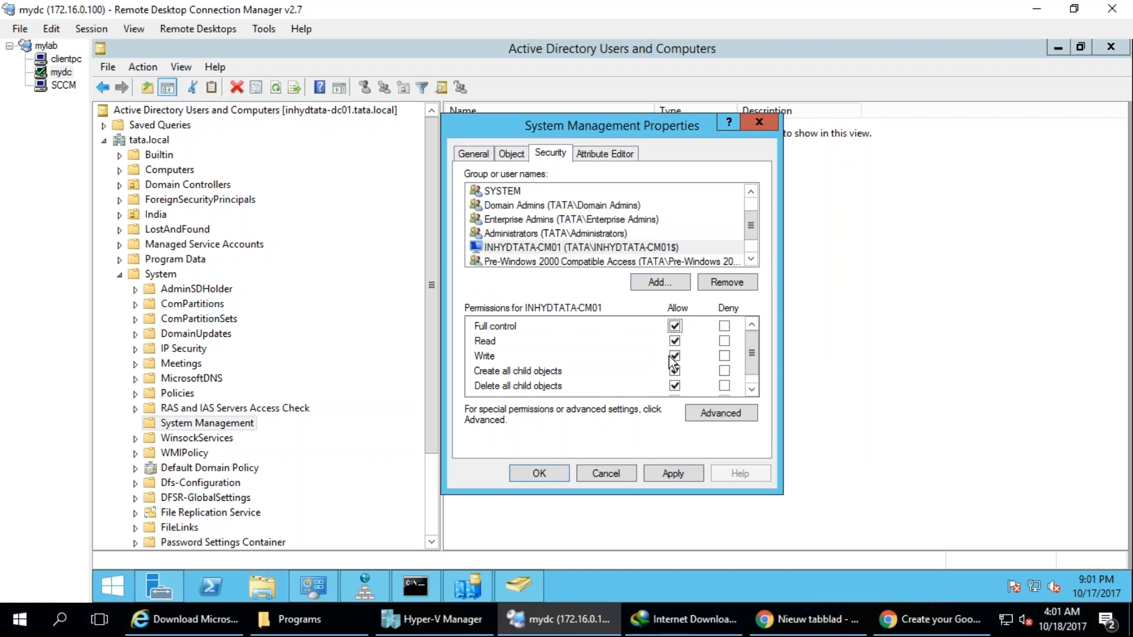
pyautogui.moveTo(757, 366); pyautogui.dragTo(753, 404)
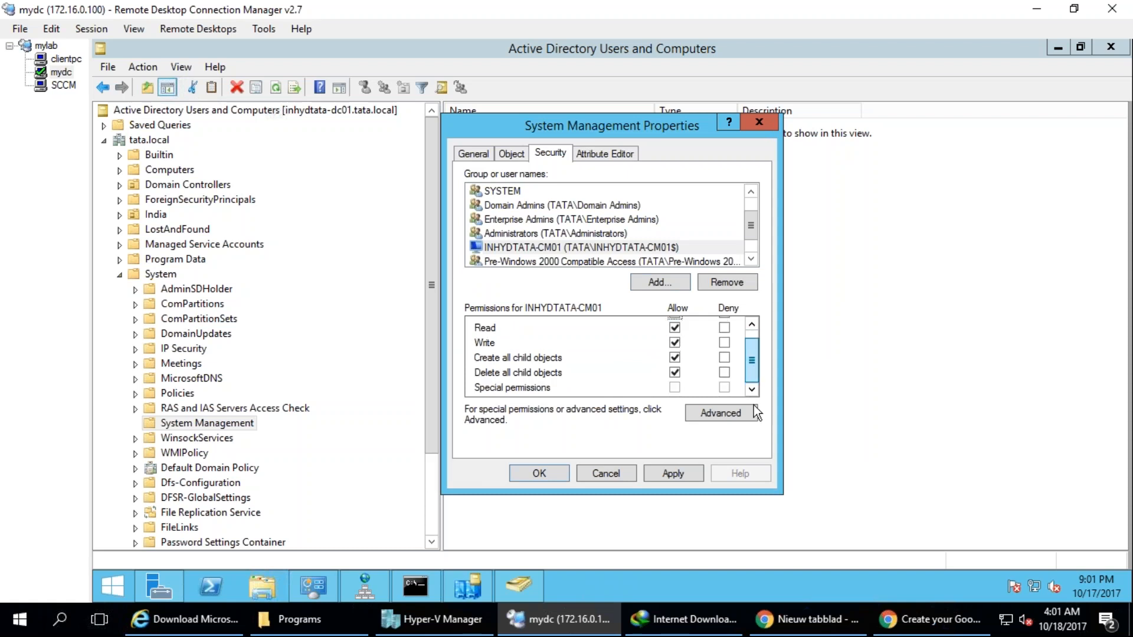
# Open the INHYDTATA-CM01 permission entry from the advanced security settings and review its type, scope and permissions.
pyautogui.click(724, 411)
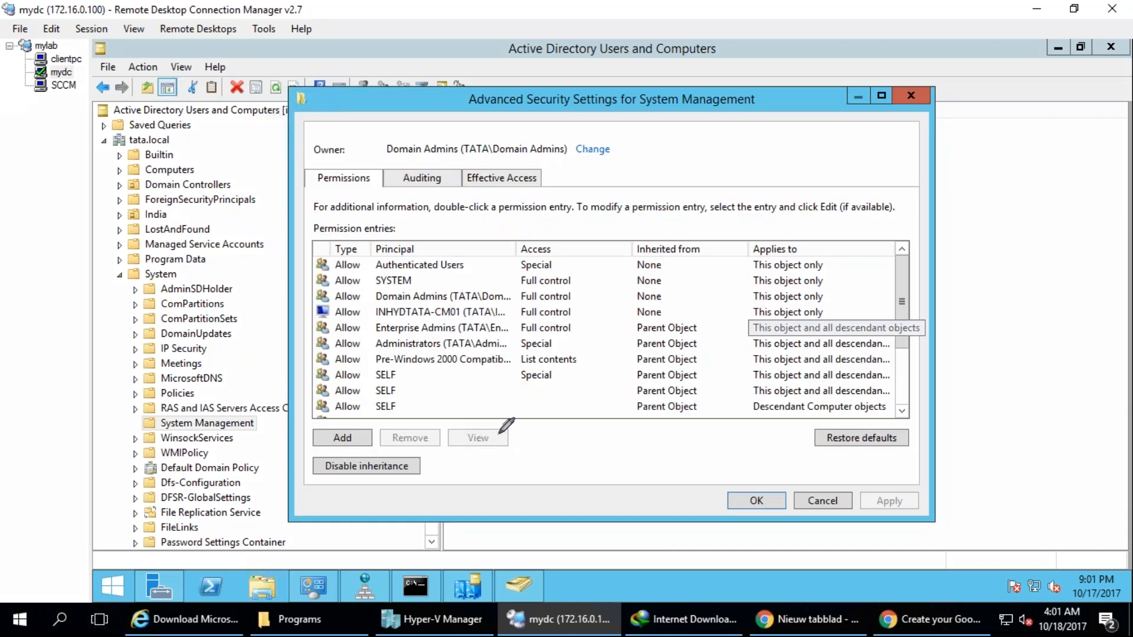
pyautogui.moveTo(482, 304); pyautogui.dragTo(302, 302)
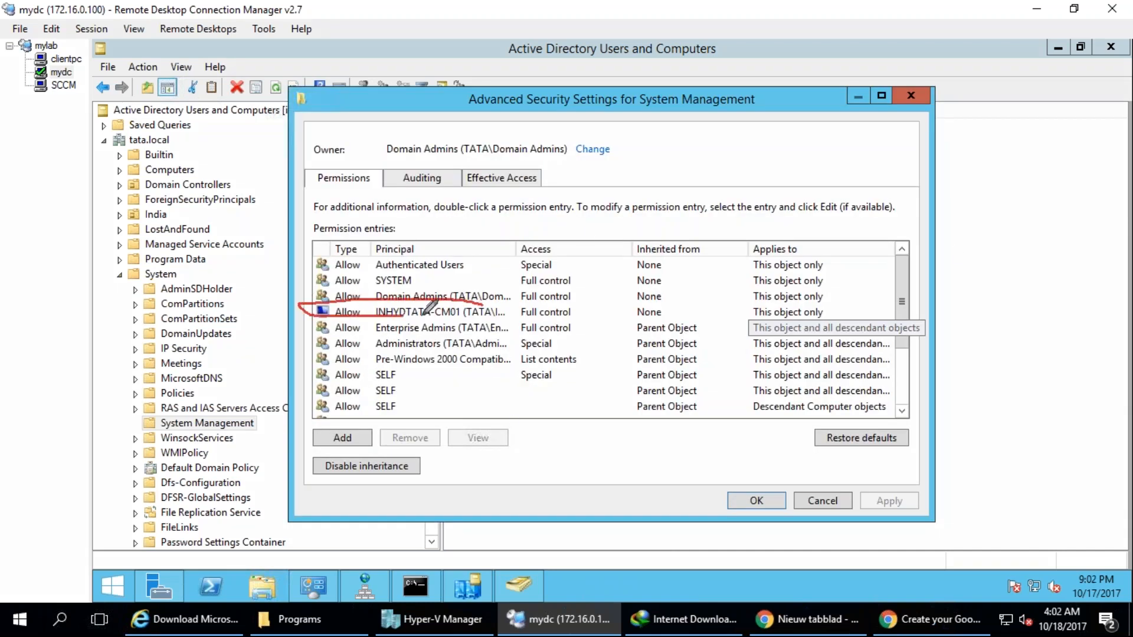
pyautogui.press('Escape')
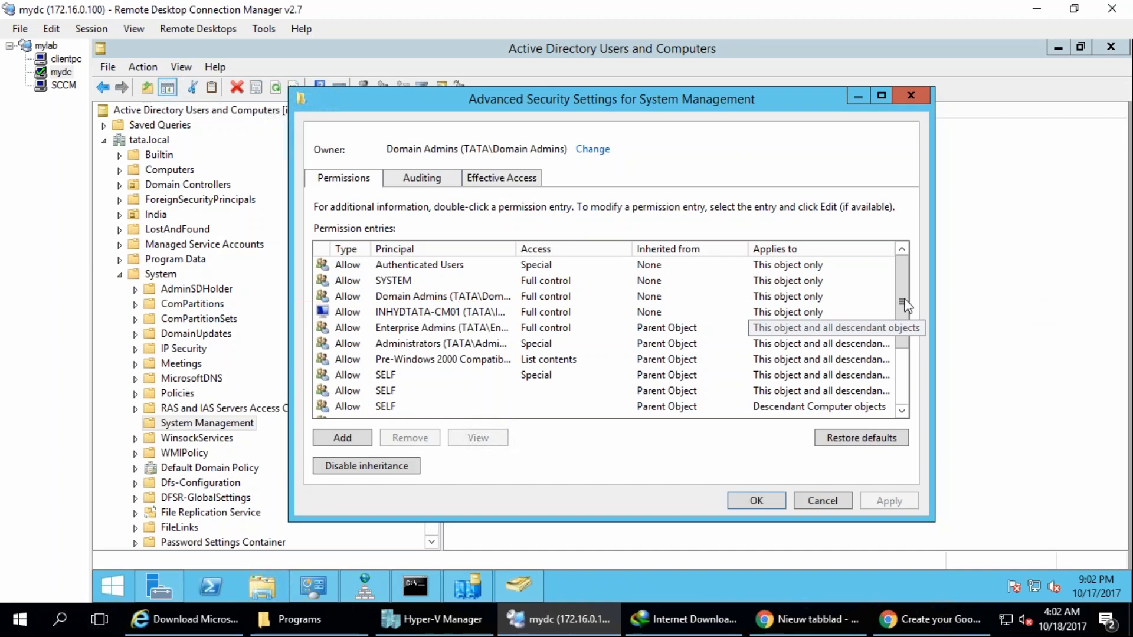
pyautogui.click(387, 311)
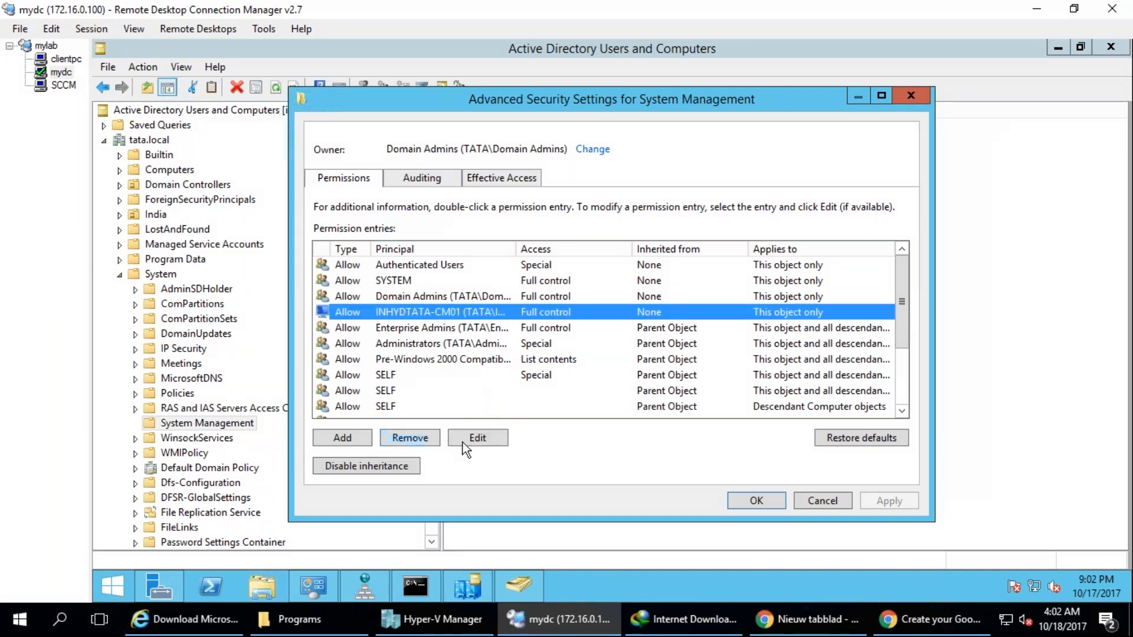
pyautogui.click(493, 440)
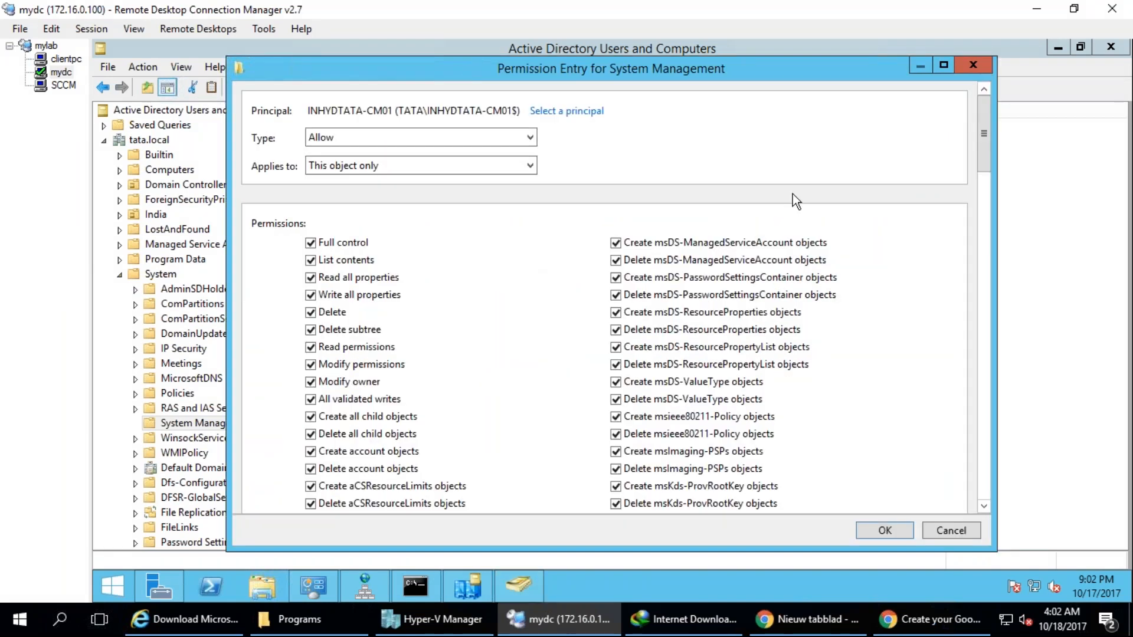
pyautogui.moveTo(349, 125)
pyautogui.mouseDown()
pyautogui.moveTo(323, 115)
pyautogui.moveTo(346, 145)
pyautogui.moveTo(350, 131)
pyautogui.mouseUp()
pyautogui.moveTo(259, 199); pyautogui.dragTo(306, 217)
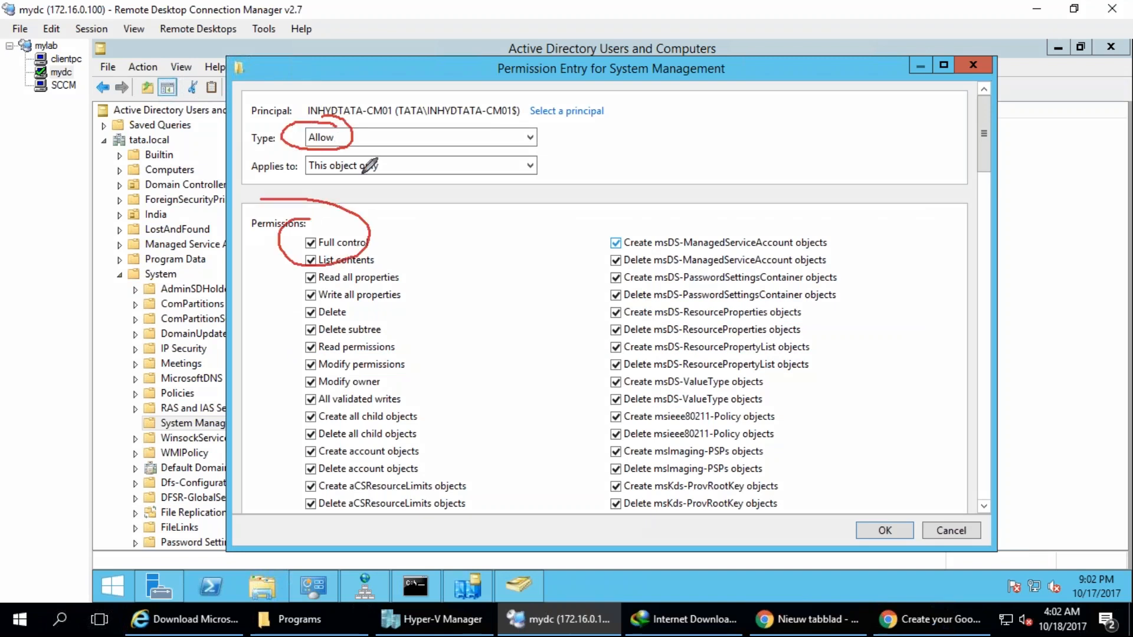
pyautogui.moveTo(333, 154); pyautogui.dragTo(376, 188)
pyautogui.moveTo(507, 233)
pyautogui.mouseDown()
pyautogui.moveTo(533, 228)
pyautogui.moveTo(534, 278)
pyautogui.mouseUp()
pyautogui.moveTo(522, 310)
pyautogui.mouseDown()
pyautogui.moveTo(542, 306)
pyautogui.moveTo(596, 376)
pyautogui.moveTo(608, 435)
pyautogui.mouseUp()
pyautogui.press('Escape')
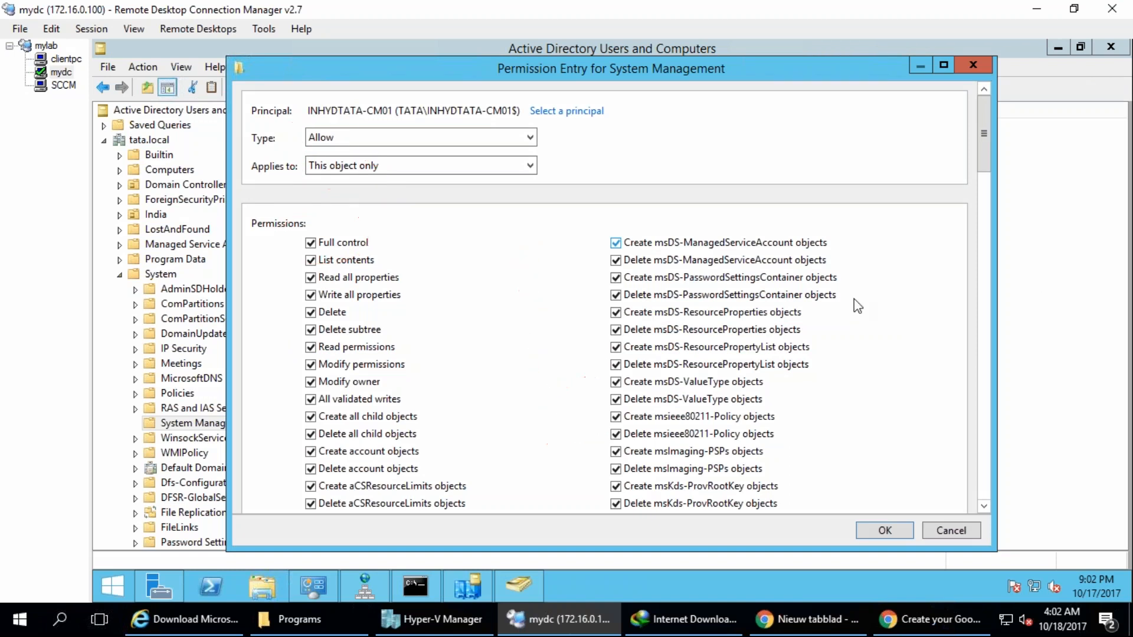
# Set the INHYDTATA-CM01 permission entry to apply to This object and all descendant objects, and apply the container's security changes.
pyautogui.click(523, 173)
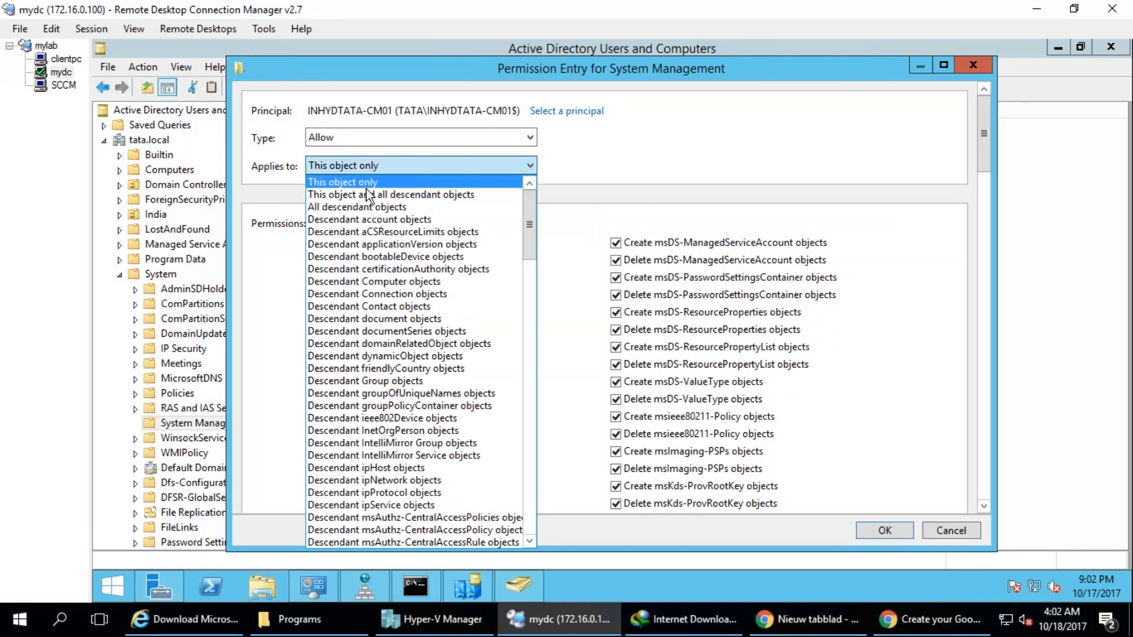
pyautogui.press('Escape')
pyautogui.click(430, 190)
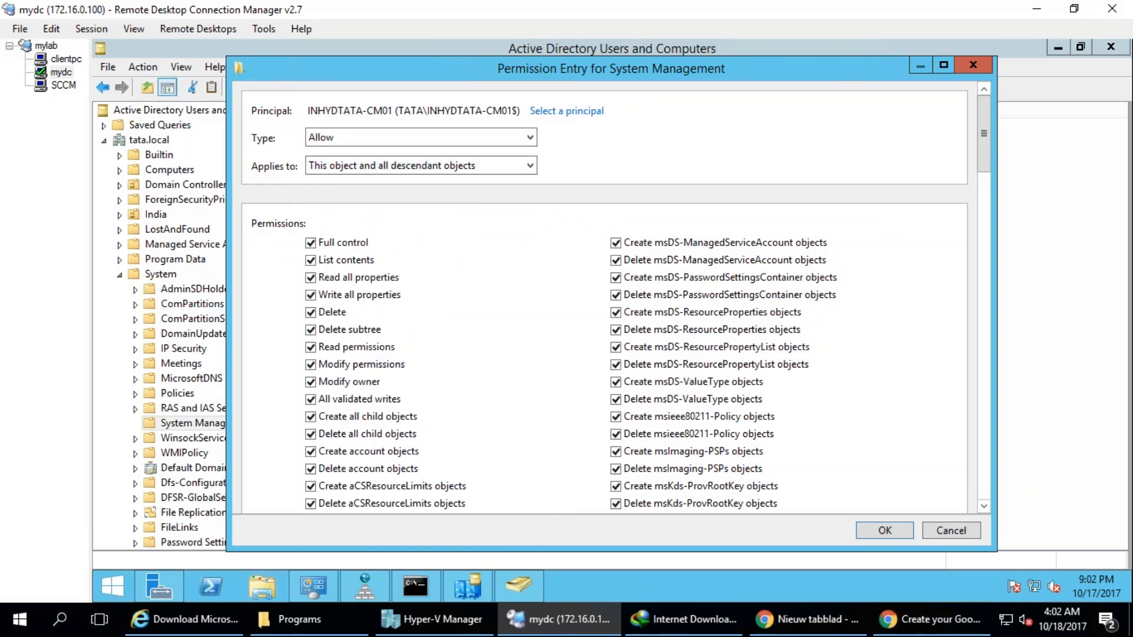
pyautogui.click(886, 533)
pyautogui.click(891, 501)
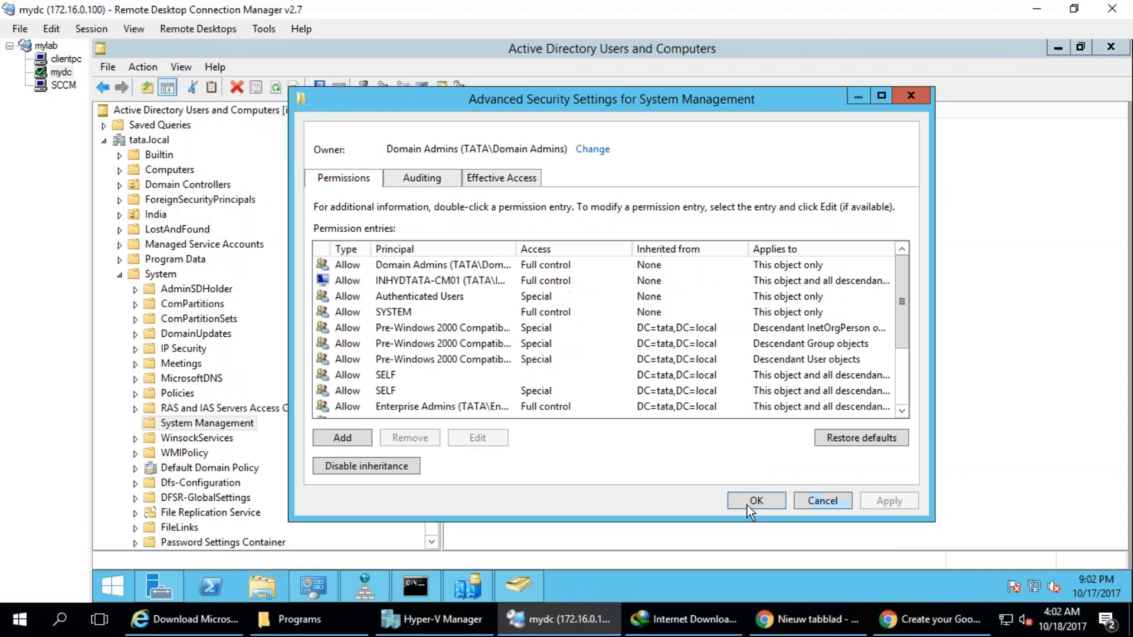
pyautogui.click(753, 500)
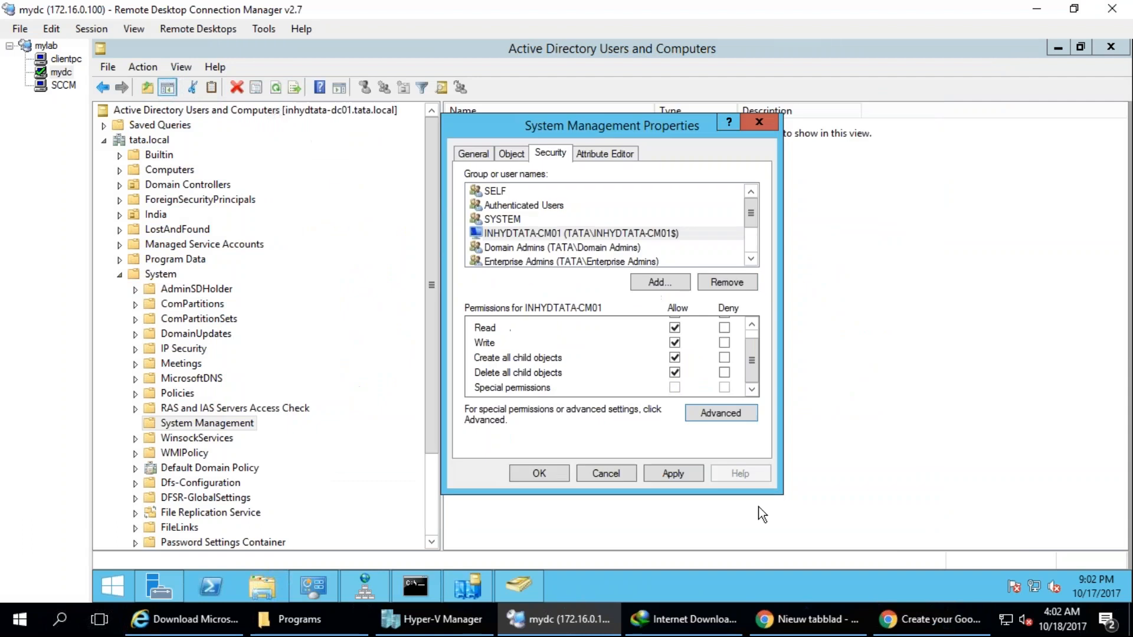
pyautogui.click(675, 476)
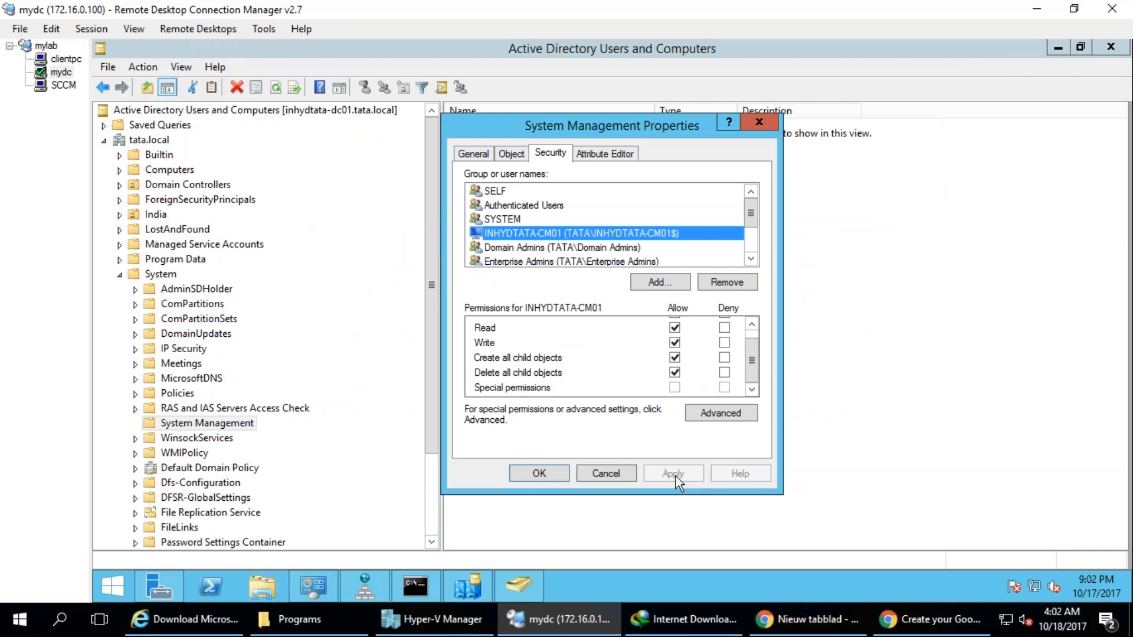
# Accept and close the System Management container's properties.
pyautogui.click(559, 473)
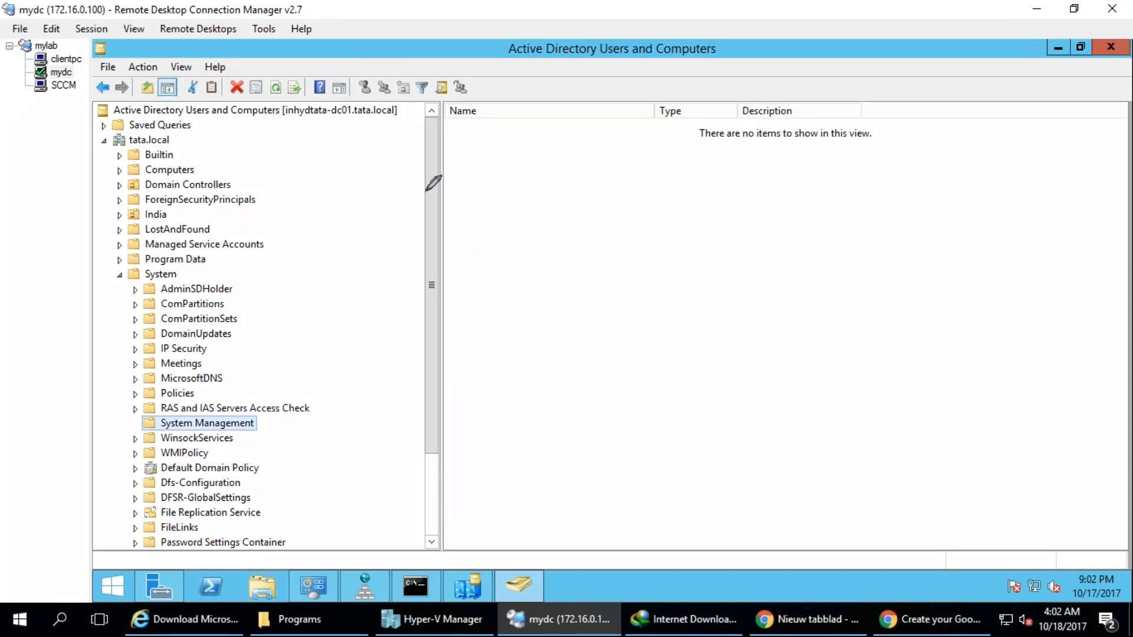
pyautogui.moveTo(463, 126); pyautogui.dragTo(502, 120)
pyautogui.moveTo(484, 168); pyautogui.dragTo(520, 146)
pyautogui.moveTo(481, 196)
pyautogui.mouseDown()
pyautogui.moveTo(511, 223)
pyautogui.moveTo(537, 194)
pyautogui.mouseUp()
pyautogui.moveTo(481, 248); pyautogui.dragTo(546, 266)
pyautogui.moveTo(473, 351); pyautogui.dragTo(561, 356)
pyautogui.moveTo(485, 388); pyautogui.dragTo(544, 384)
pyautogui.moveTo(580, 207)
pyautogui.mouseDown()
pyautogui.moveTo(581, 296)
pyautogui.moveTo(725, 271)
pyautogui.mouseUp()
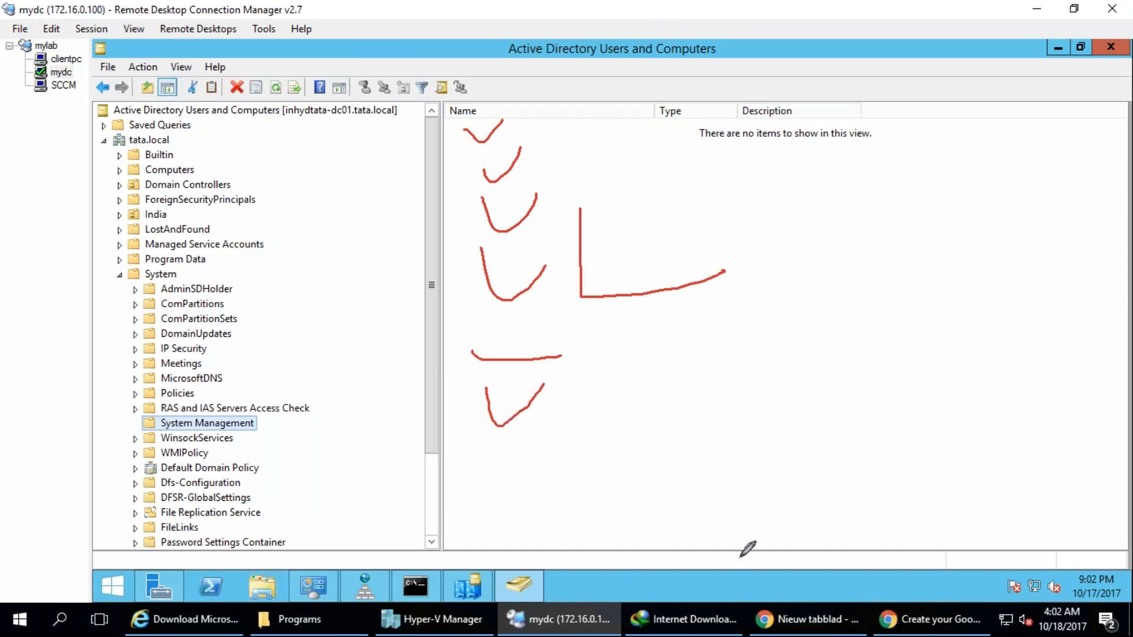
pyautogui.click(857, 631)
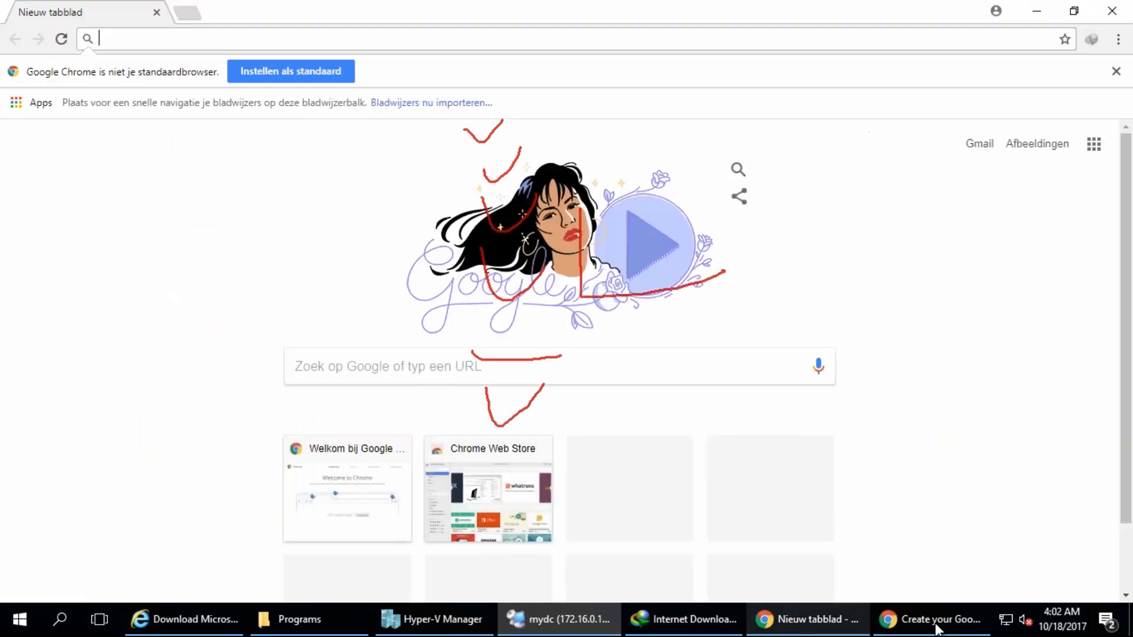
pyautogui.click(938, 628)
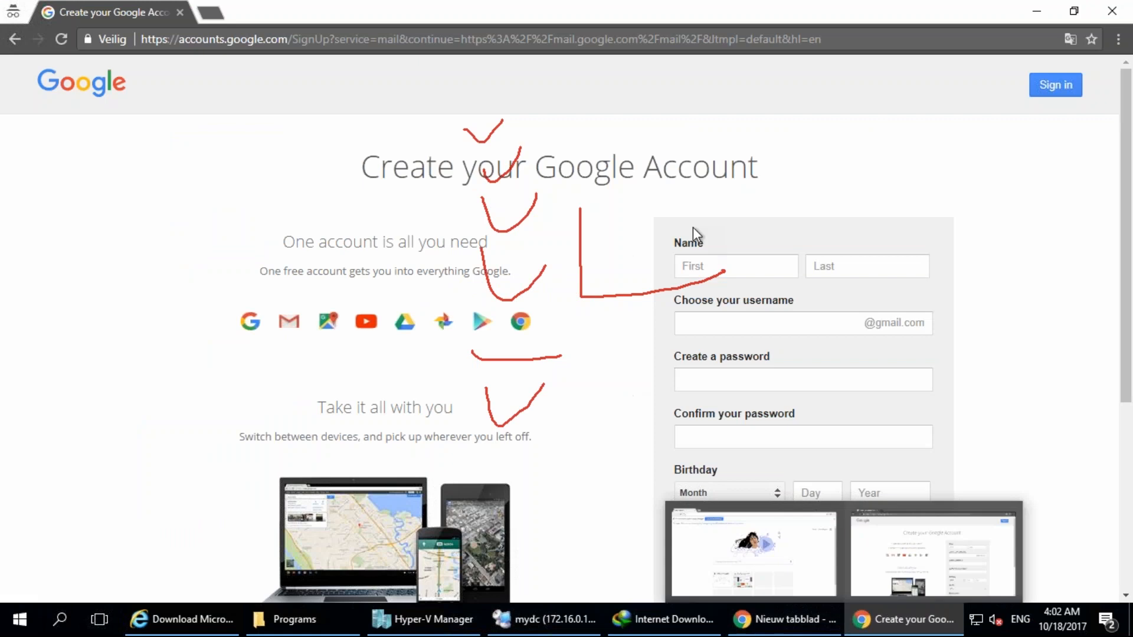
pyautogui.click(905, 618)
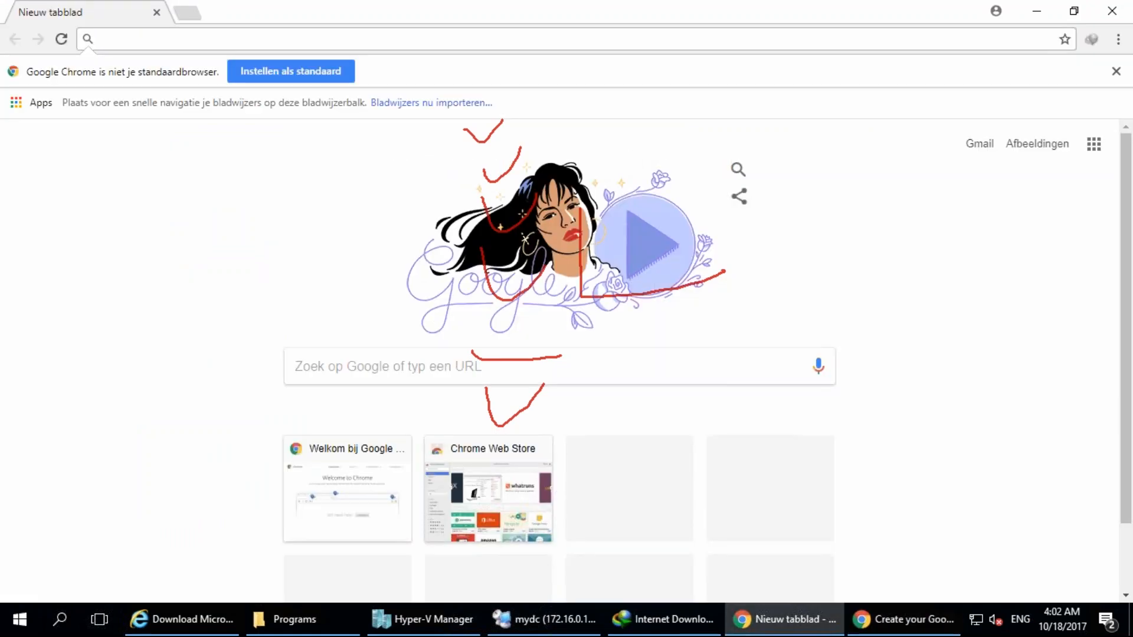
pyautogui.click(802, 626)
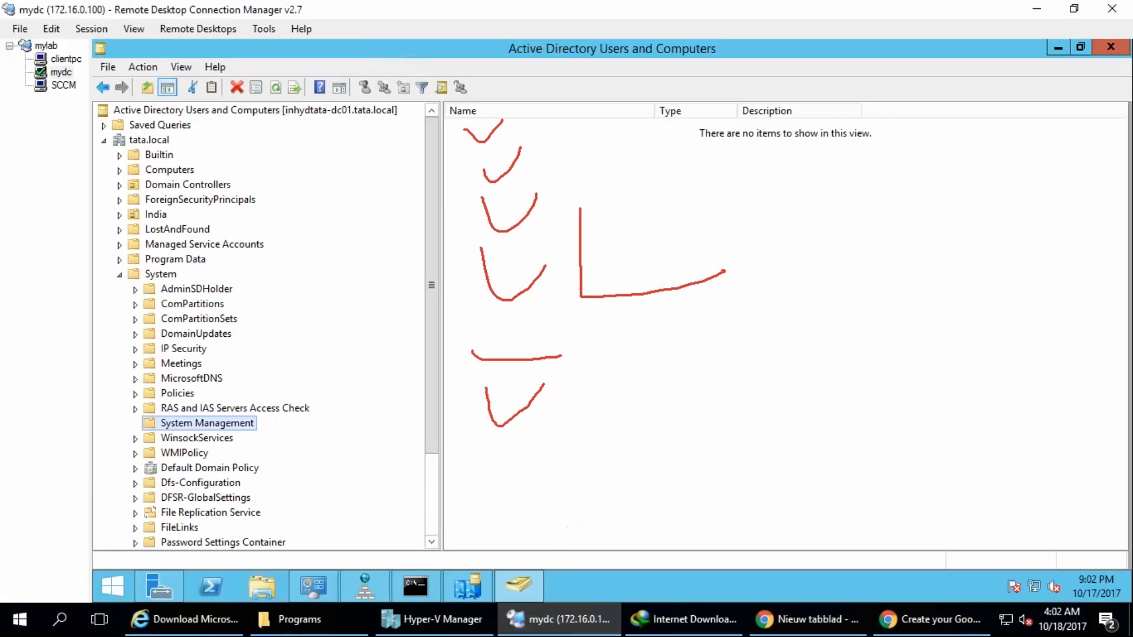
# Open the administrative share \\INHYDTATA-CM01\c$ from the domain controller.
pyautogui.rightClick(122, 575)
pyautogui.click(173, 526)
pyautogui.write('\\\\')
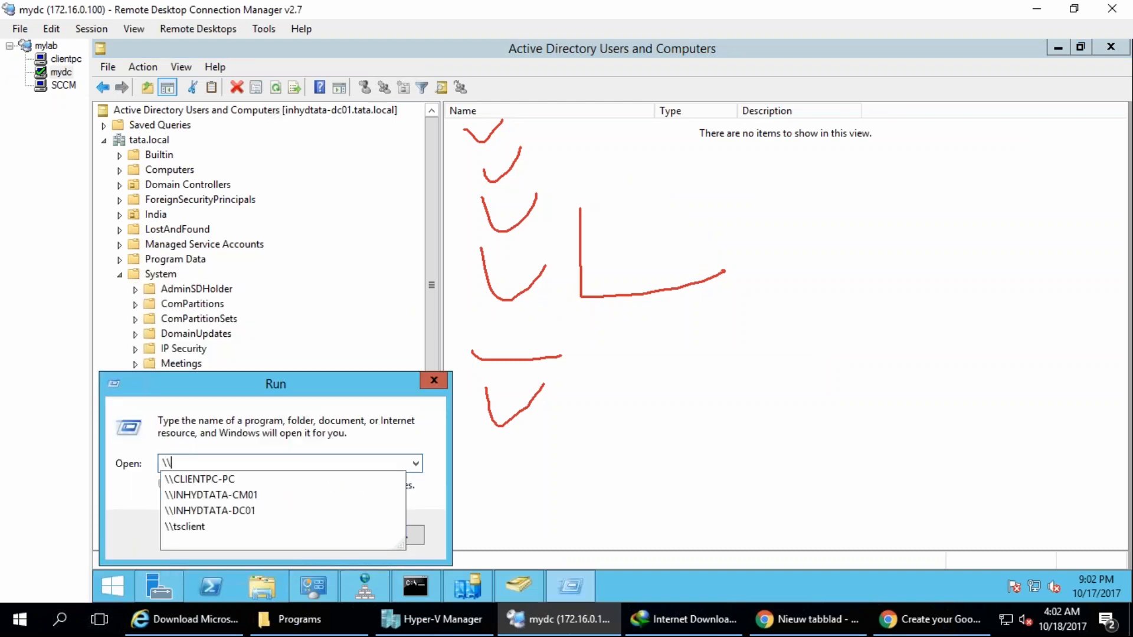
pyautogui.press('Down')
pyautogui.press('Down')
pyautogui.write('\\')
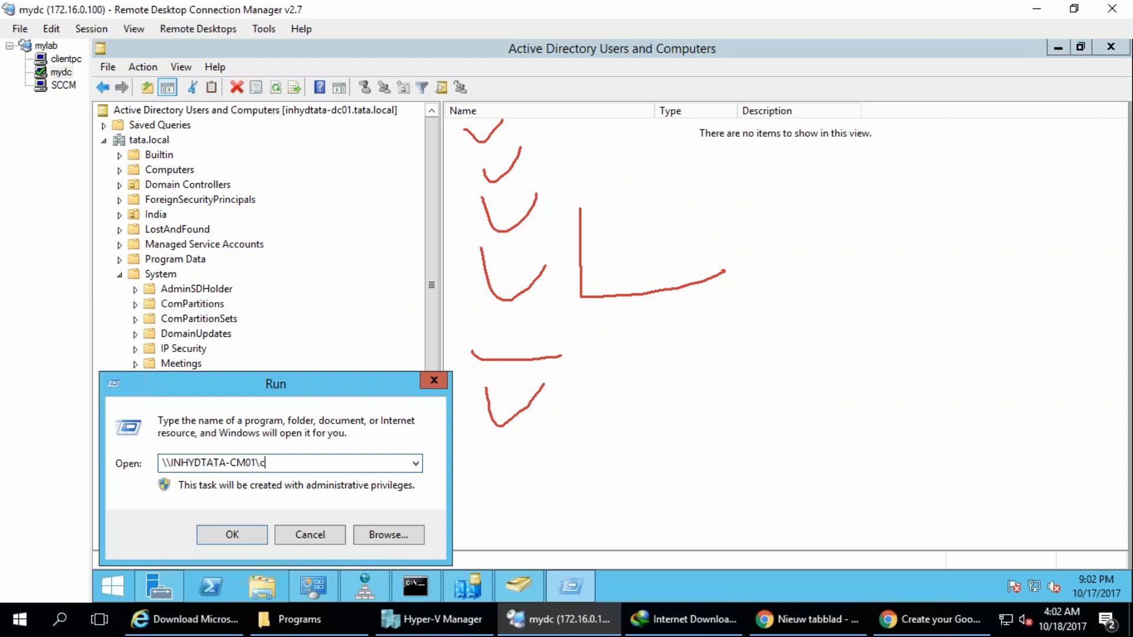
pyautogui.press('Return')
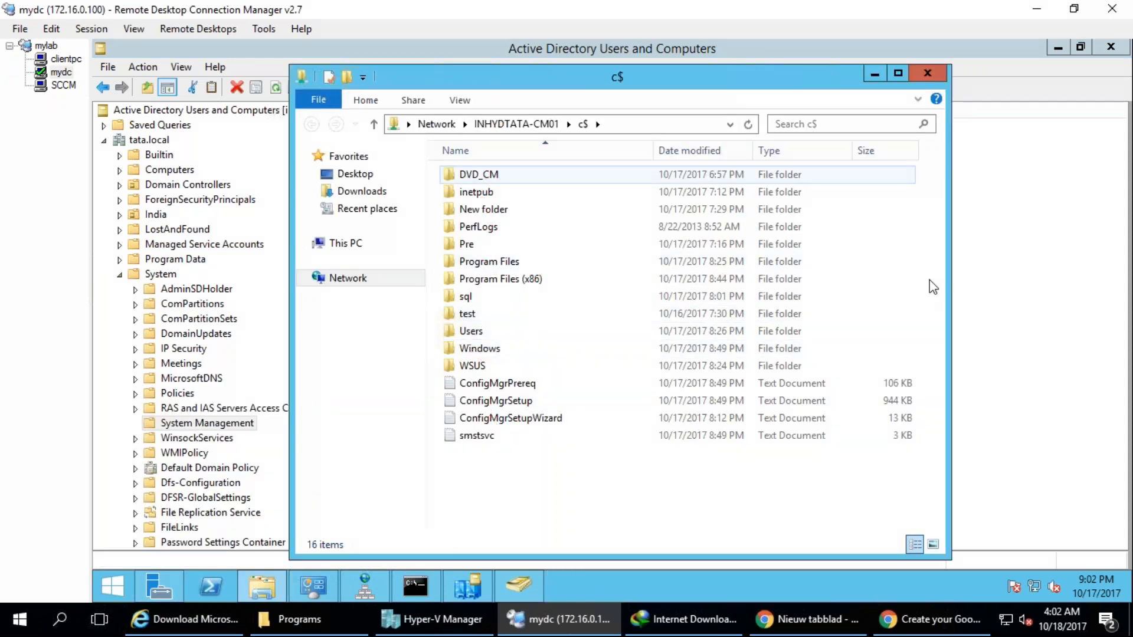
# Copy the extadsch application from the share's DVD_CM\SMSSETUP\BIN\I386 folder.
pyautogui.doubleClick(483, 175)
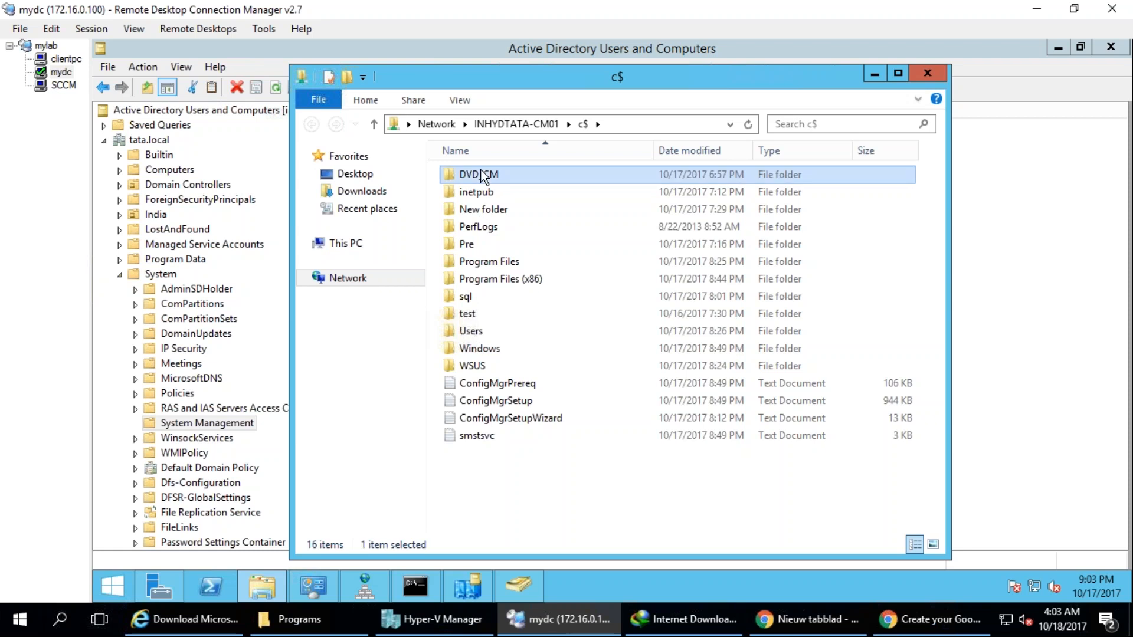
pyautogui.doubleClick(483, 210)
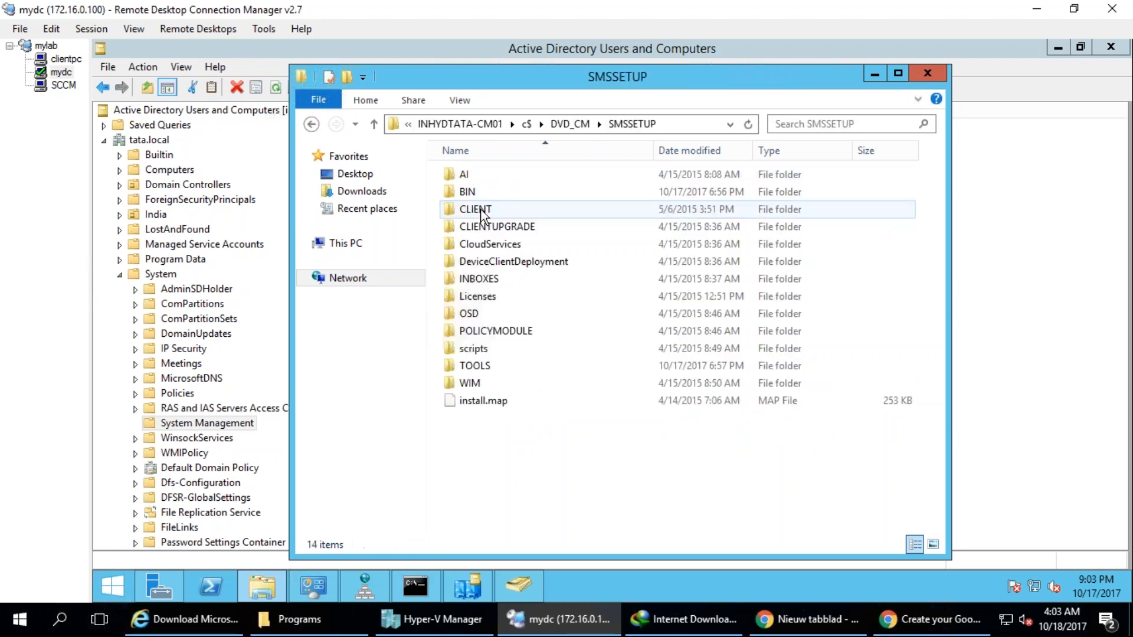
pyautogui.doubleClick(468, 193)
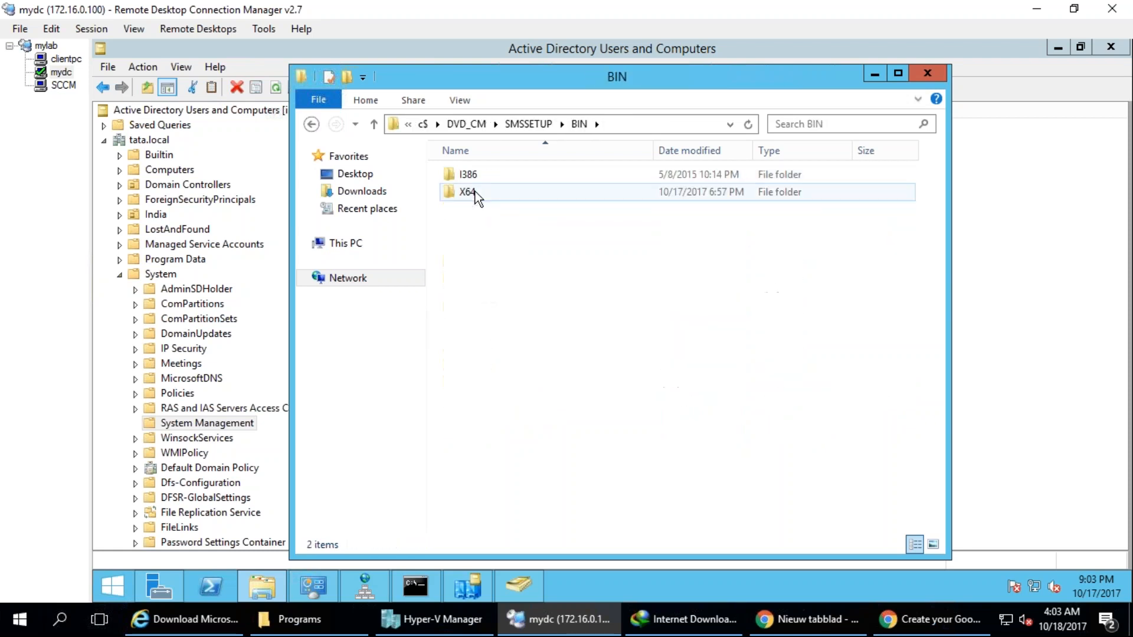
pyautogui.doubleClick(477, 175)
pyautogui.click(478, 174)
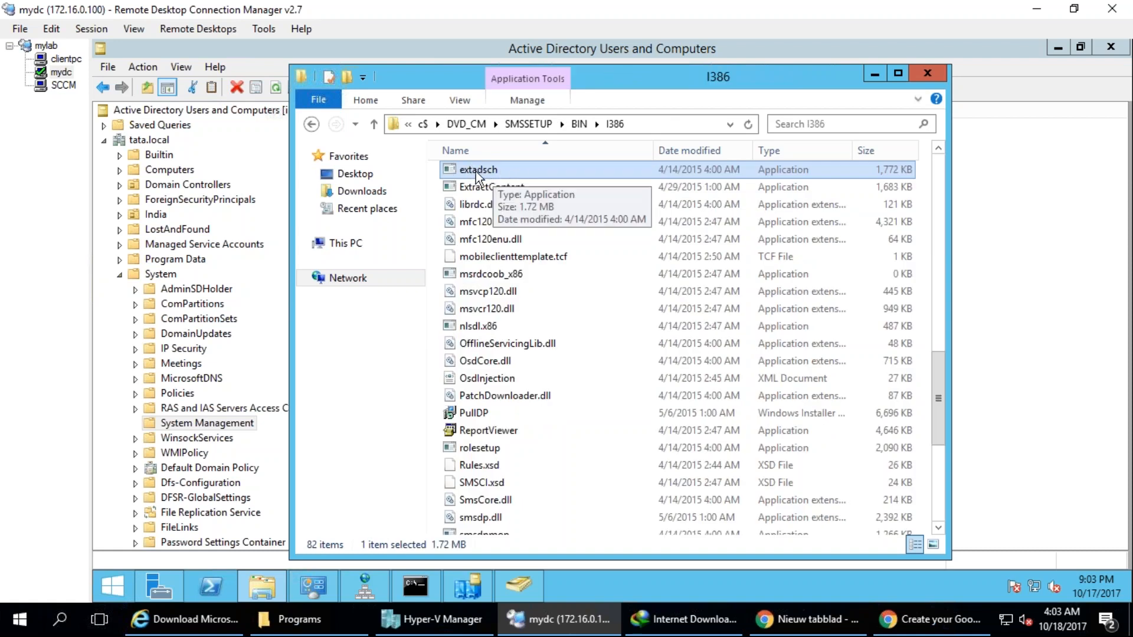
pyautogui.rightClick(501, 172)
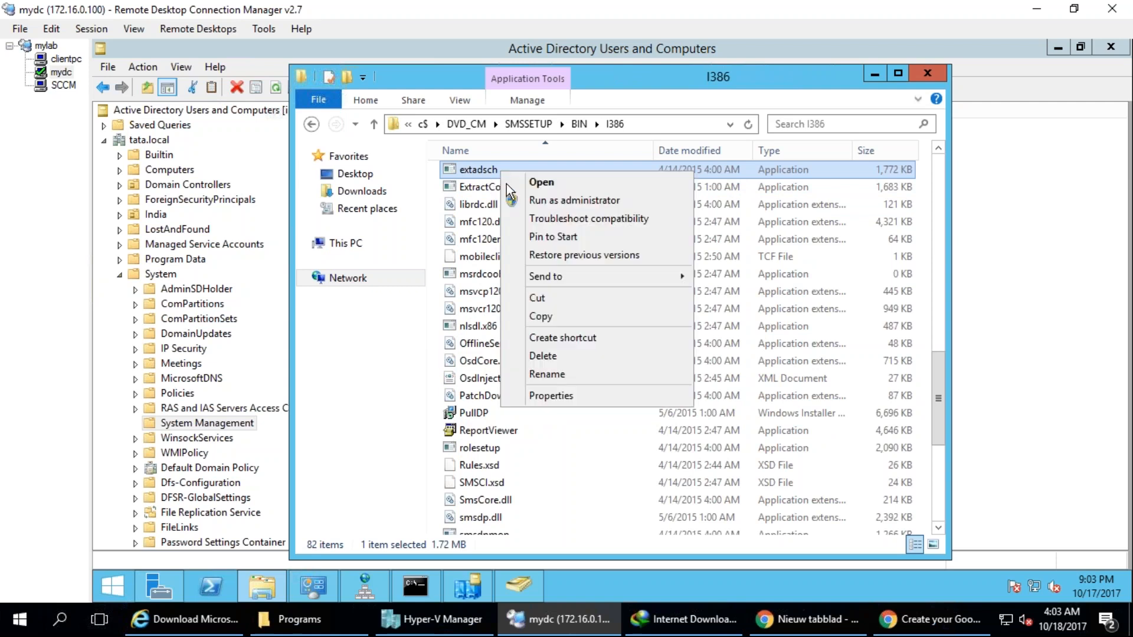
pyautogui.click(539, 316)
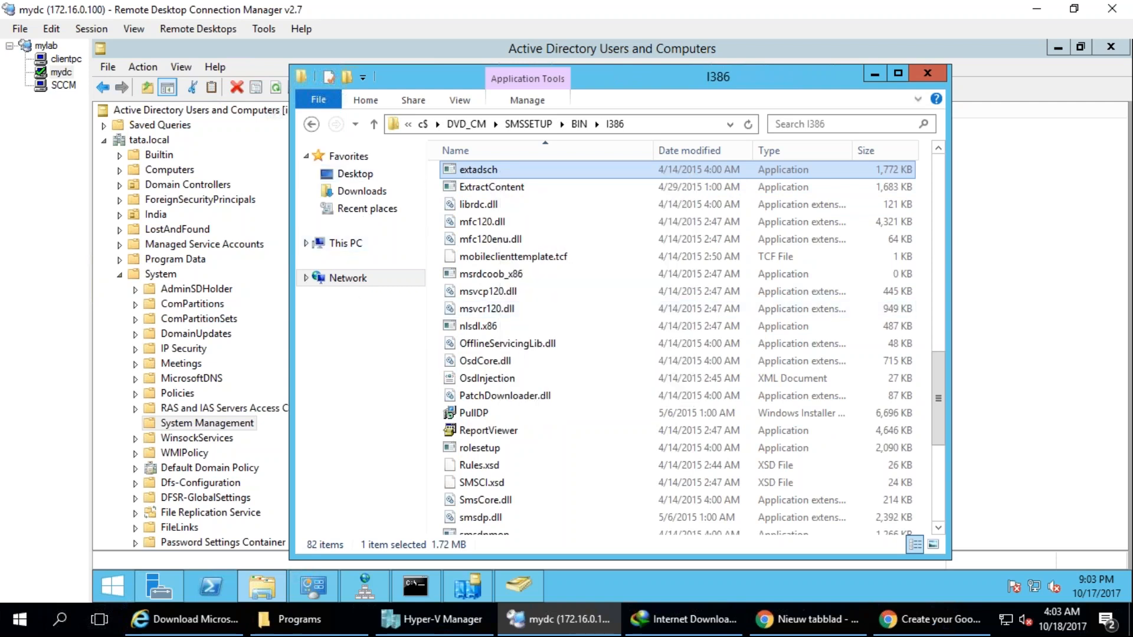
# Paste the copied extadsch application into the root of the domain controller's Local Disk (C:).
pyautogui.click(361, 191)
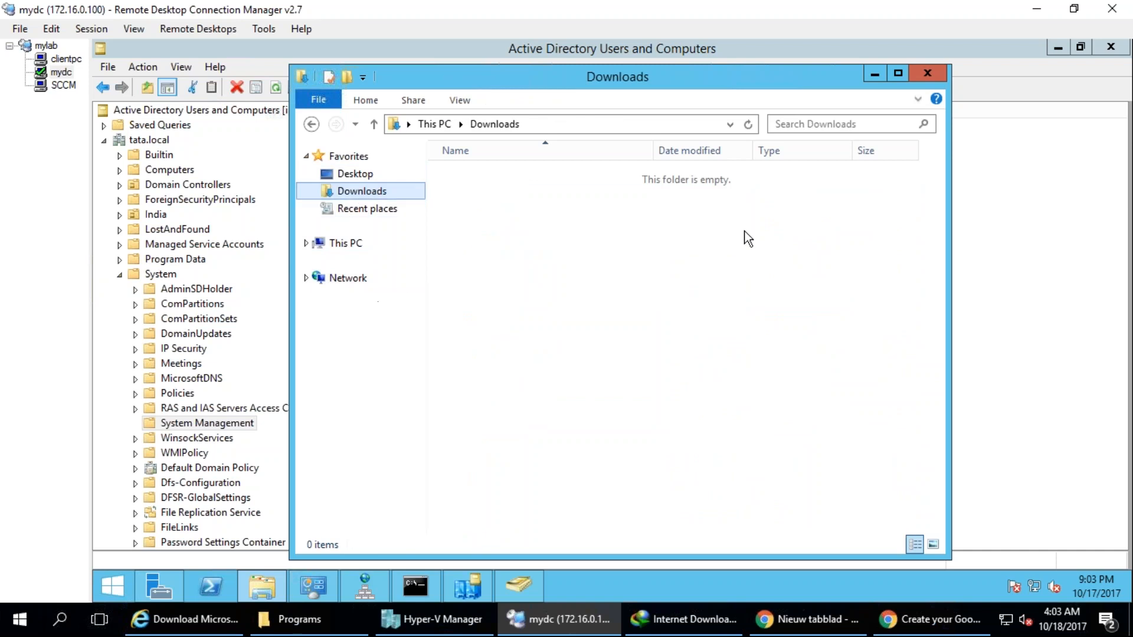
pyautogui.click(344, 243)
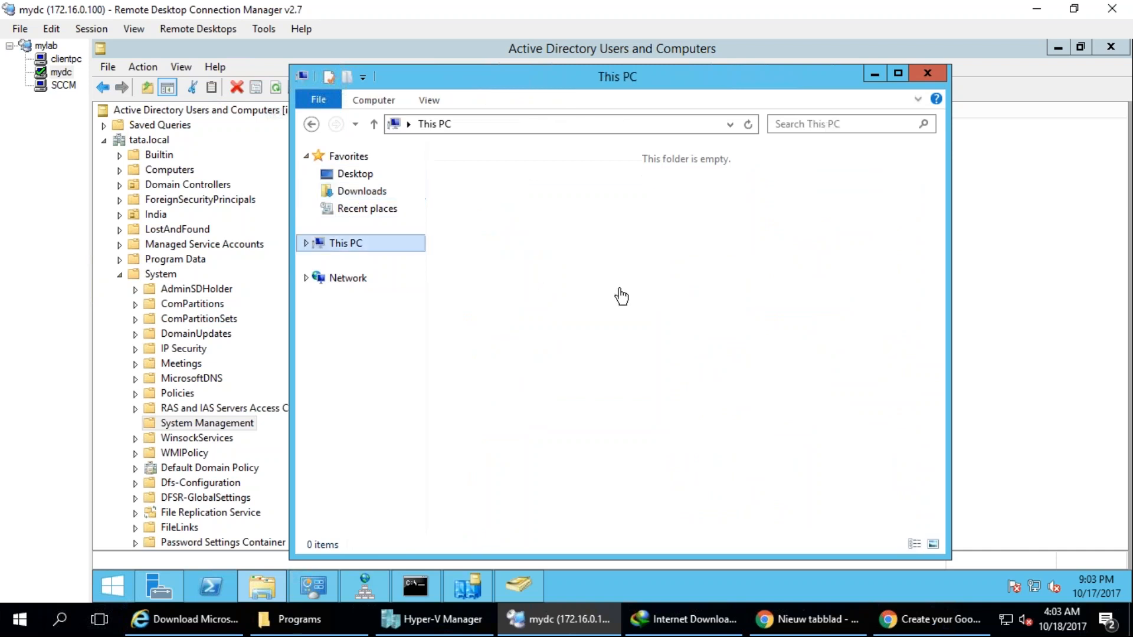
pyautogui.doubleClick(733, 353)
pyautogui.rightClick(551, 264)
pyautogui.click(502, 387)
pyautogui.rightClick(502, 388)
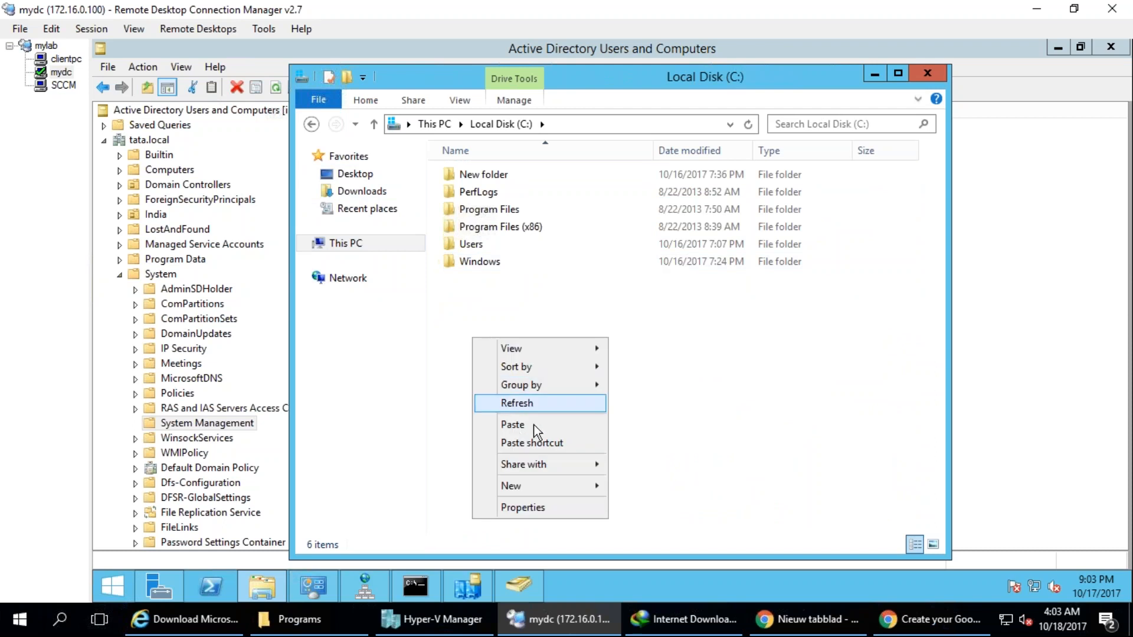
pyautogui.click(534, 424)
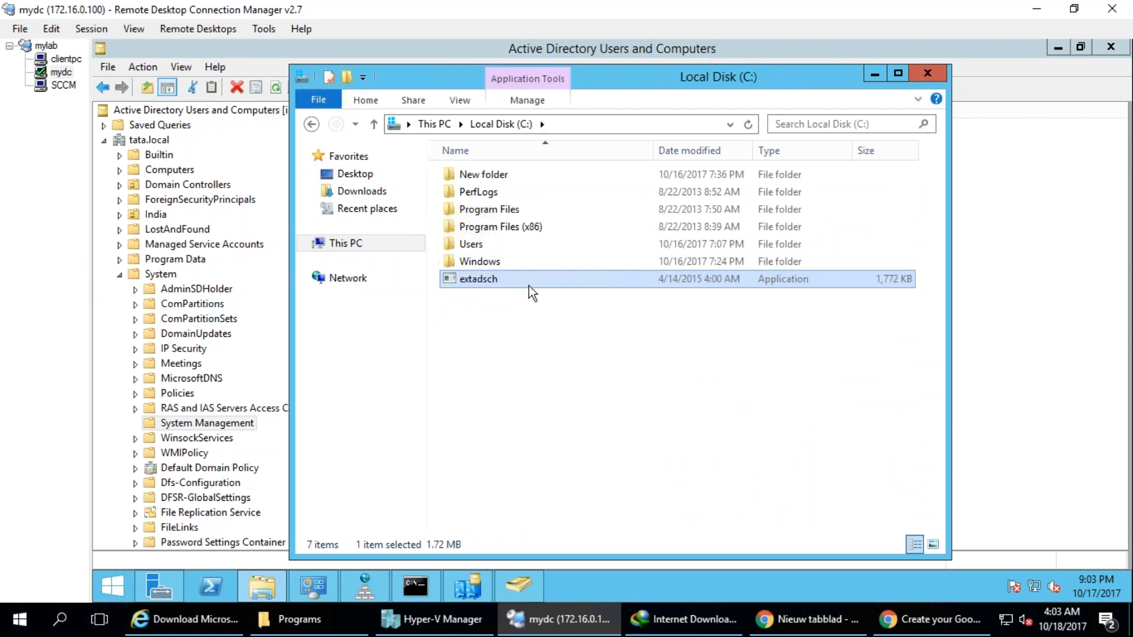
# Open a command prompt in the root of C: and run extadsch.exe to extend the Active Directory schema.
pyautogui.hotkey('alt', 'd')
pyautogui.write('cmd')
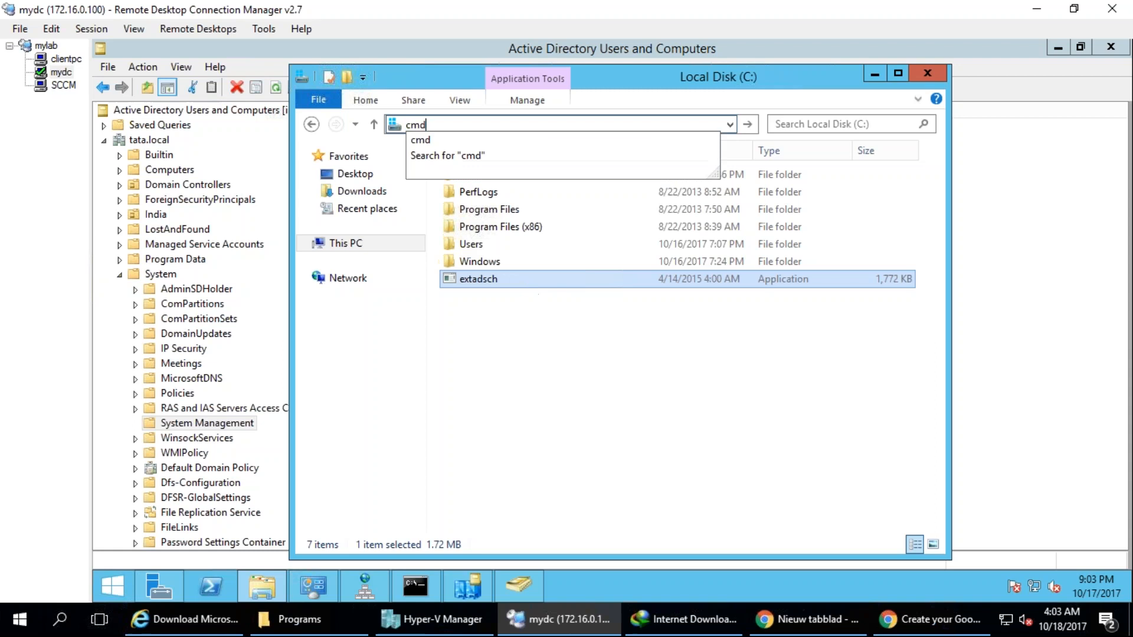
pyautogui.press('Return')
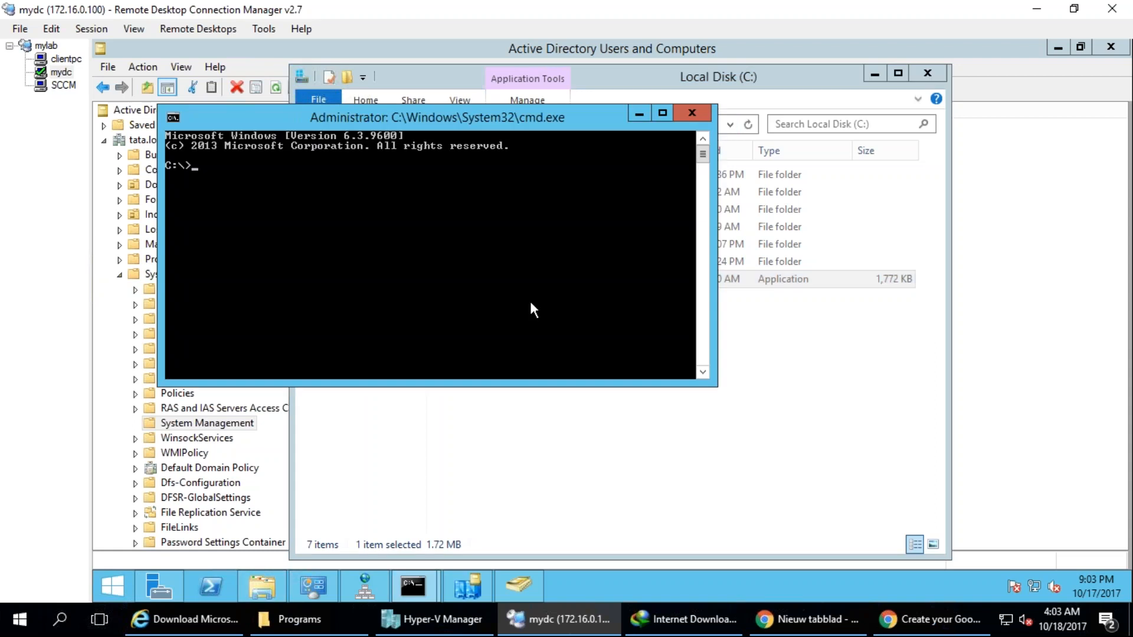
pyautogui.write('extadsch.exe')
pyautogui.press('Return')
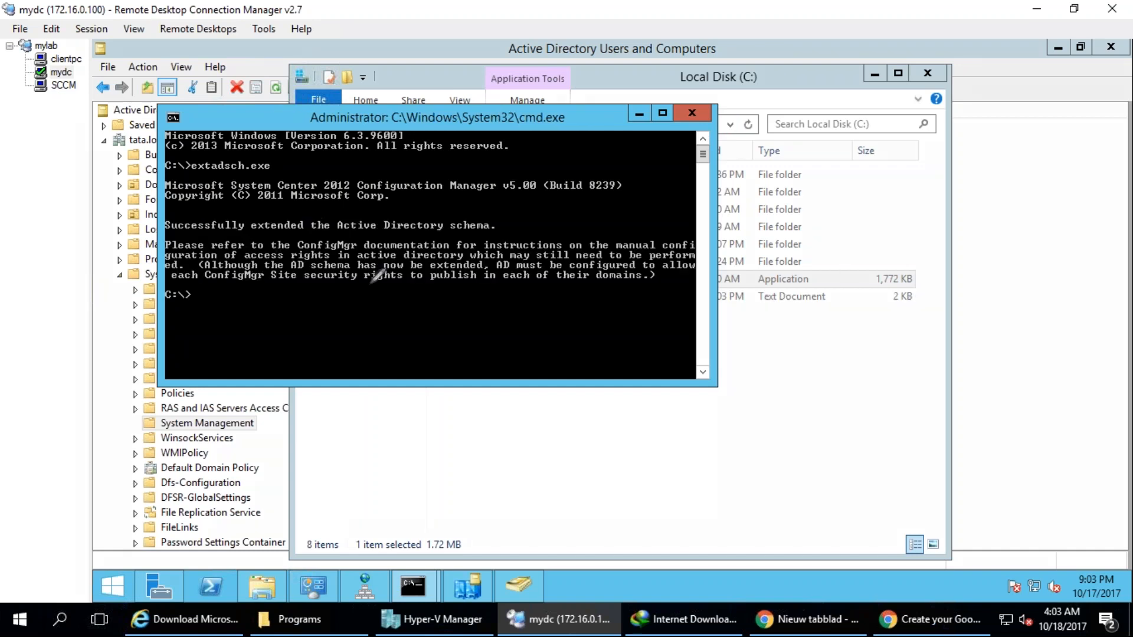
pyautogui.moveTo(276, 139)
pyautogui.mouseDown()
pyautogui.moveTo(177, 156)
pyautogui.moveTo(271, 327)
pyautogui.moveTo(413, 151)
pyautogui.moveTo(324, 157)
pyautogui.mouseUp()
pyautogui.moveTo(166, 244); pyautogui.dragTo(448, 241)
pyautogui.click(627, 453)
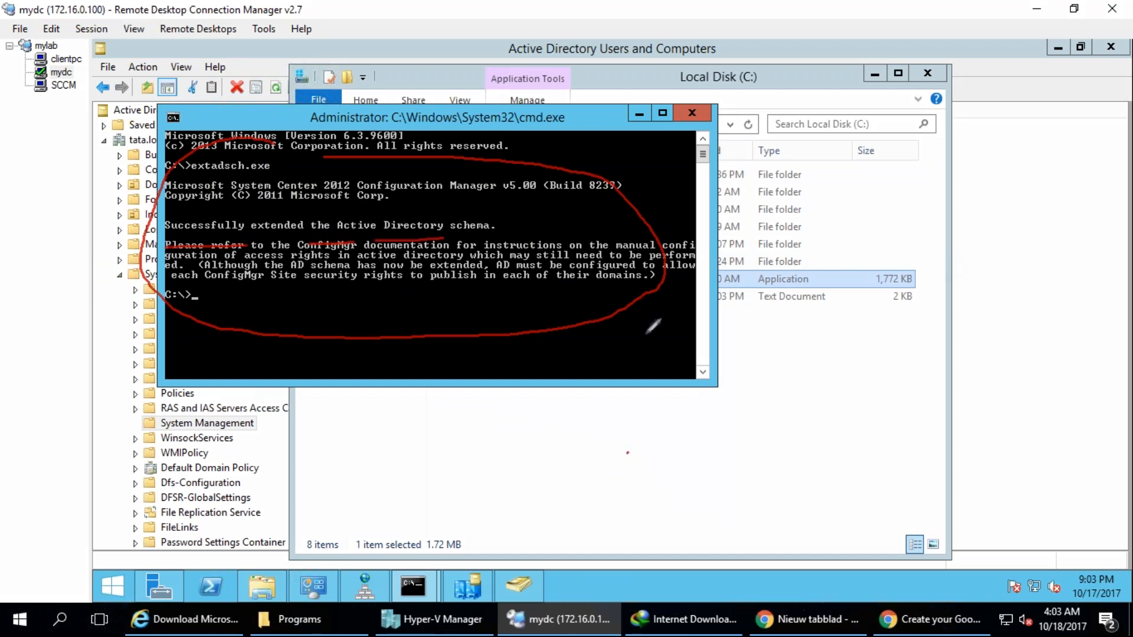
pyautogui.click(1029, 299)
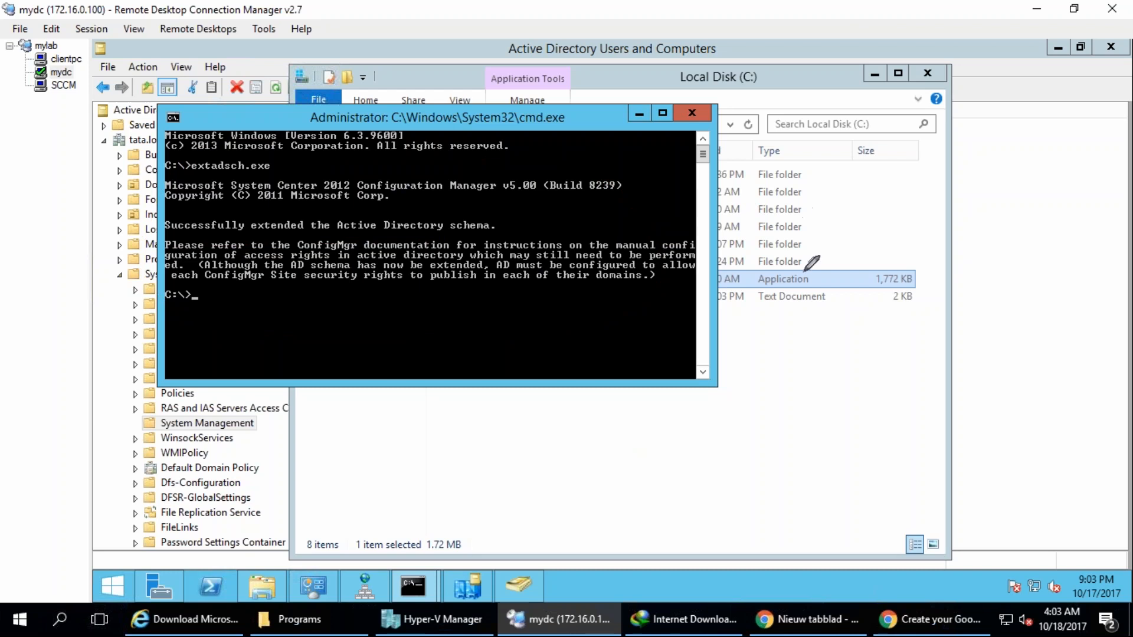
# Minimize the command prompt and open the ExtADSch text log on C: to check the schema extension entries.
pyautogui.click(639, 113)
pyautogui.click(547, 367)
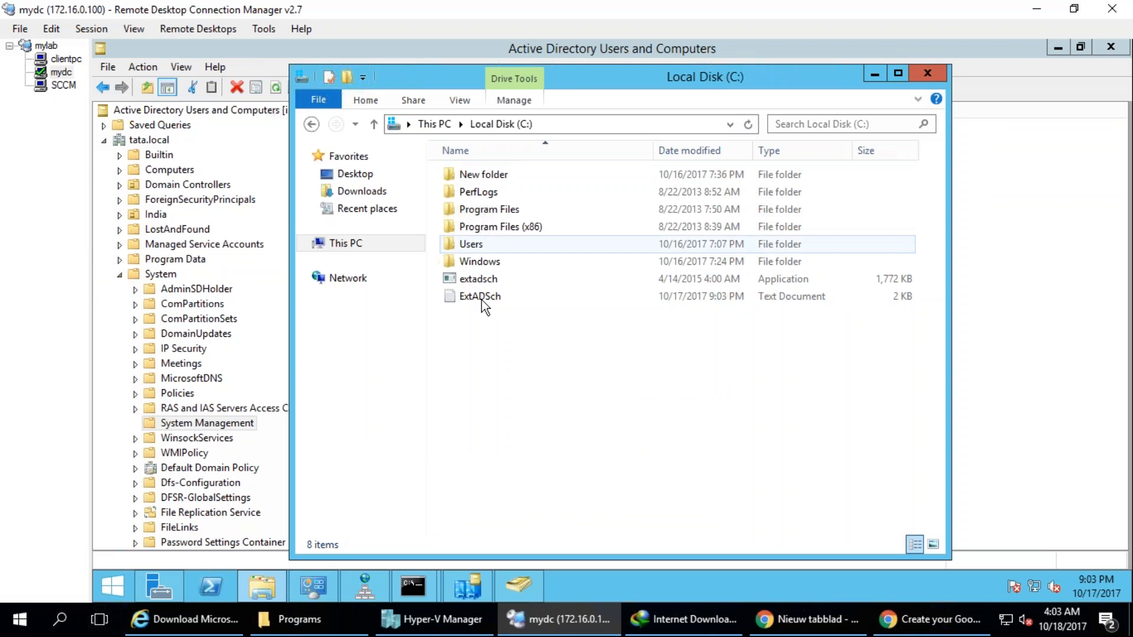
pyautogui.doubleClick(482, 298)
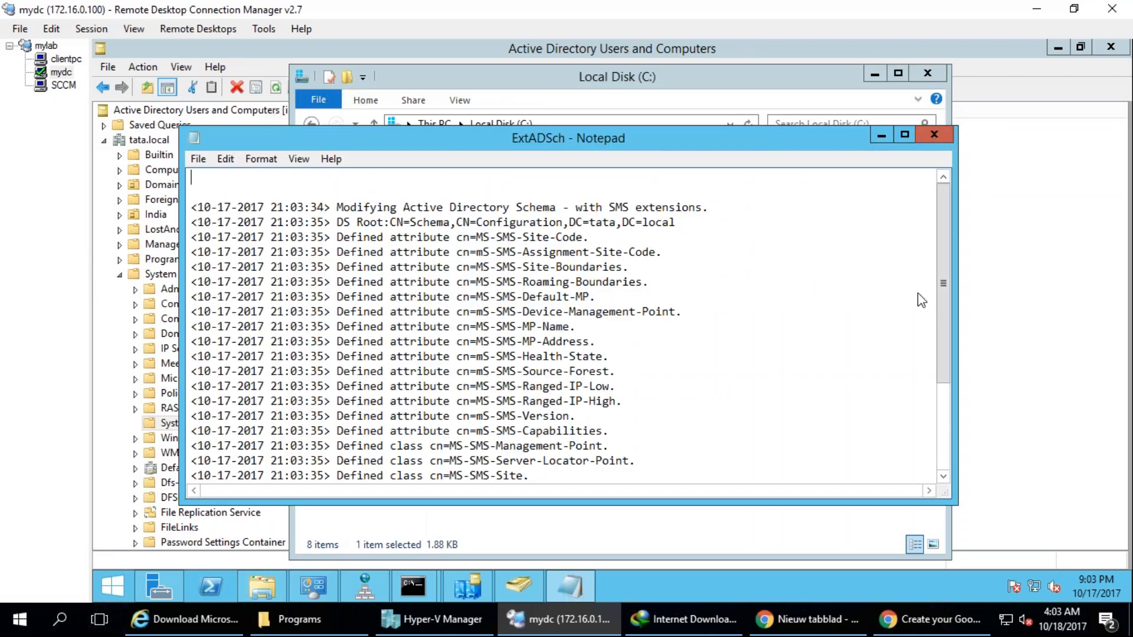
pyautogui.moveTo(489, 239)
pyautogui.mouseDown()
pyautogui.moveTo(555, 254)
pyautogui.moveTo(636, 242)
pyautogui.moveTo(608, 223)
pyautogui.moveTo(717, 207)
pyautogui.mouseUp()
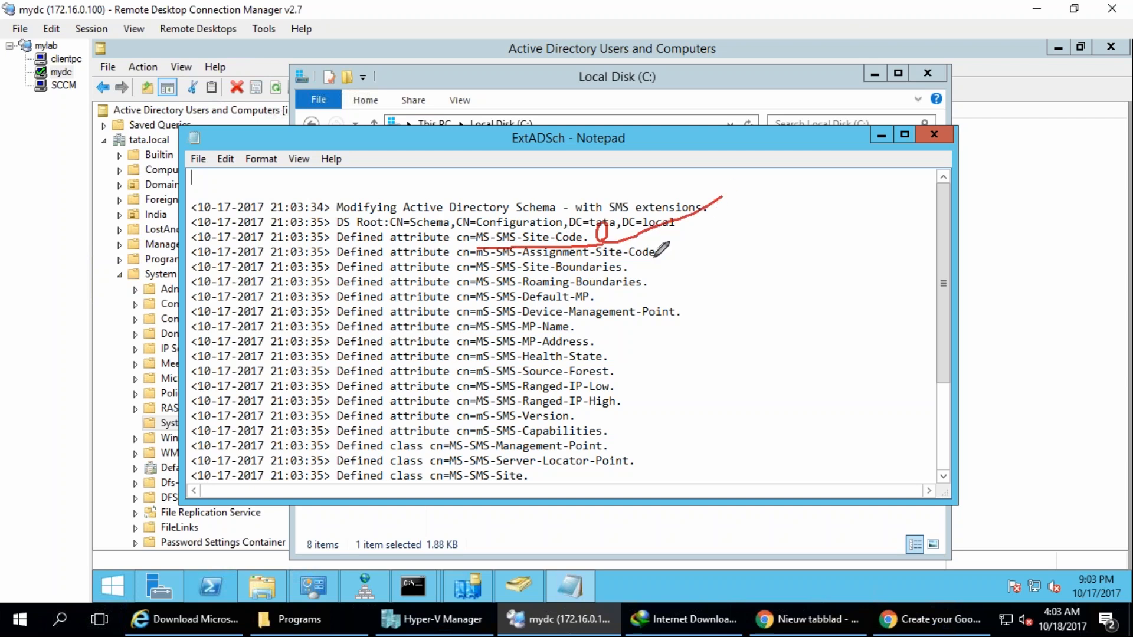
pyautogui.moveTo(655, 255); pyautogui.dragTo(741, 243)
pyautogui.moveTo(673, 273); pyautogui.dragTo(753, 256)
pyautogui.moveTo(611, 296)
pyautogui.mouseDown()
pyautogui.moveTo(744, 263)
pyautogui.moveTo(809, 278)
pyautogui.mouseUp()
pyautogui.moveTo(584, 312)
pyautogui.mouseDown()
pyautogui.moveTo(675, 310)
pyautogui.moveTo(681, 321)
pyautogui.mouseUp()
pyautogui.moveTo(642, 361); pyautogui.dragTo(685, 323)
pyautogui.moveTo(620, 407); pyautogui.dragTo(688, 362)
pyautogui.moveTo(675, 386)
pyautogui.mouseDown()
pyautogui.moveTo(670, 431)
pyautogui.moveTo(750, 441)
pyautogui.mouseUp()
pyautogui.moveTo(565, 470); pyautogui.dragTo(617, 451)
pyautogui.moveTo(599, 172)
pyautogui.mouseDown()
pyautogui.moveTo(577, 153)
pyautogui.moveTo(413, 108)
pyautogui.mouseUp()
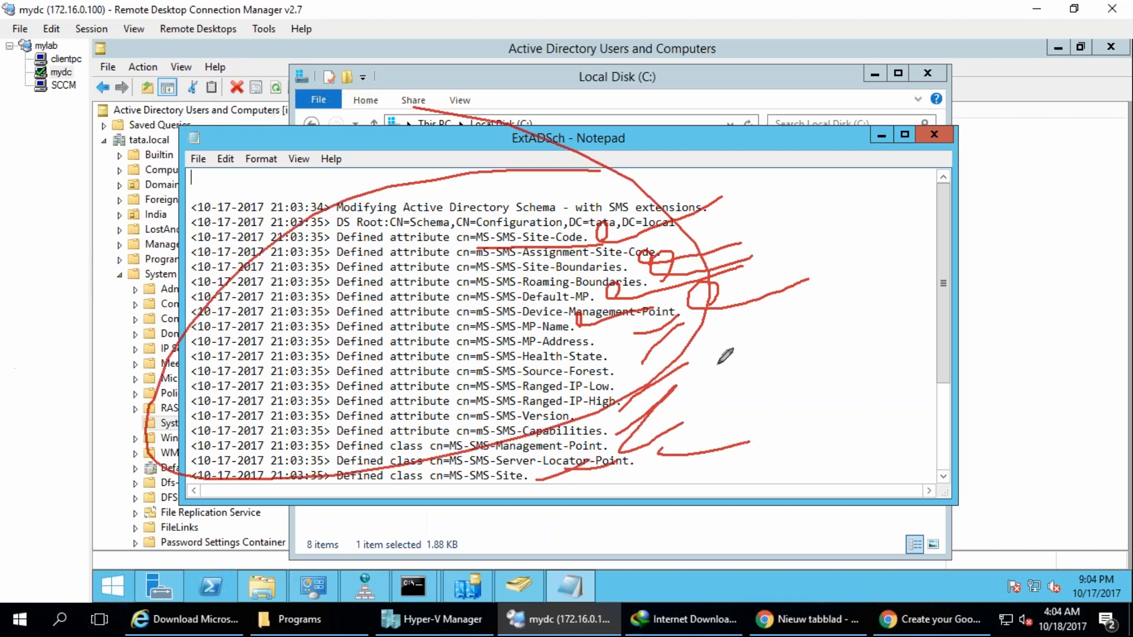
pyautogui.press('Escape')
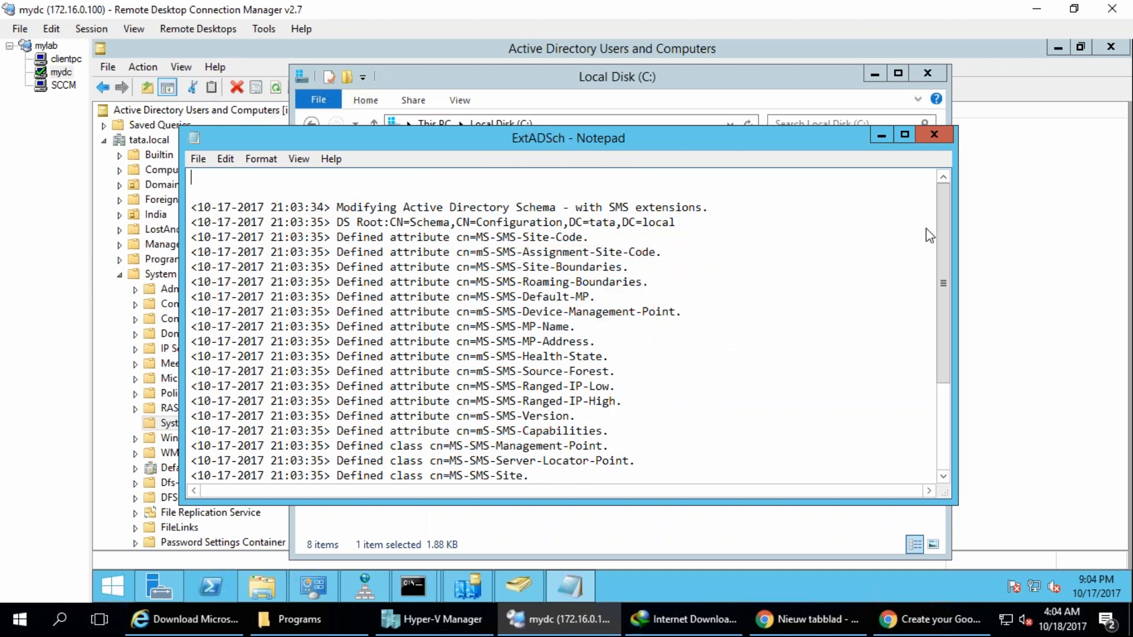
# Minimize the ExtADSch log and return to the System Management container in Active Directory Users and Computers.
pyautogui.rightClick(654, 137)
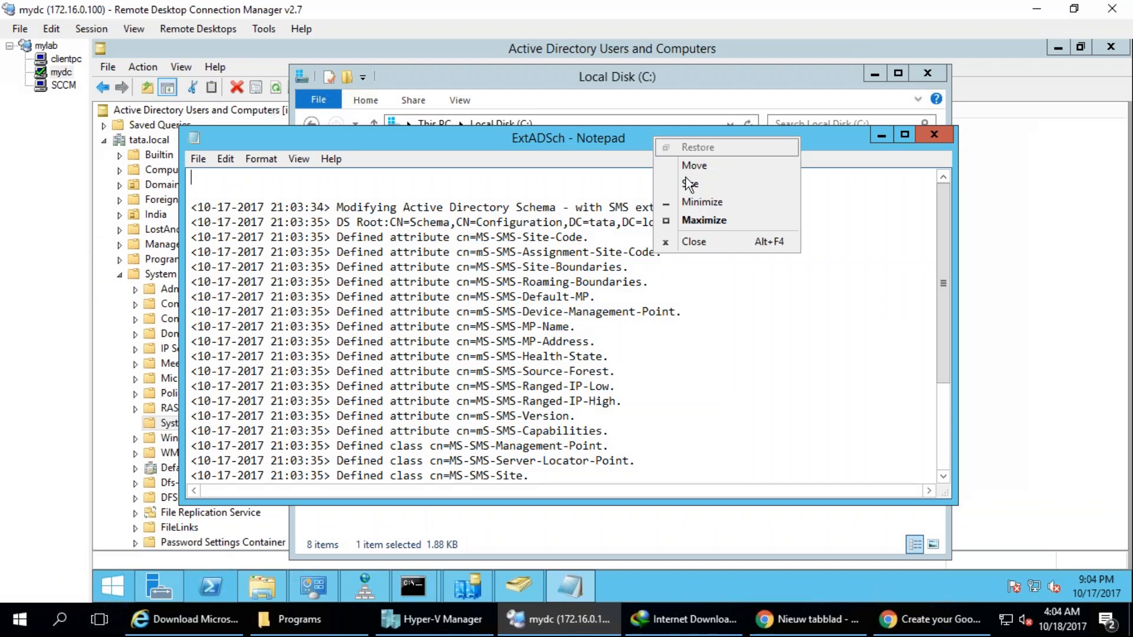
pyautogui.click(689, 201)
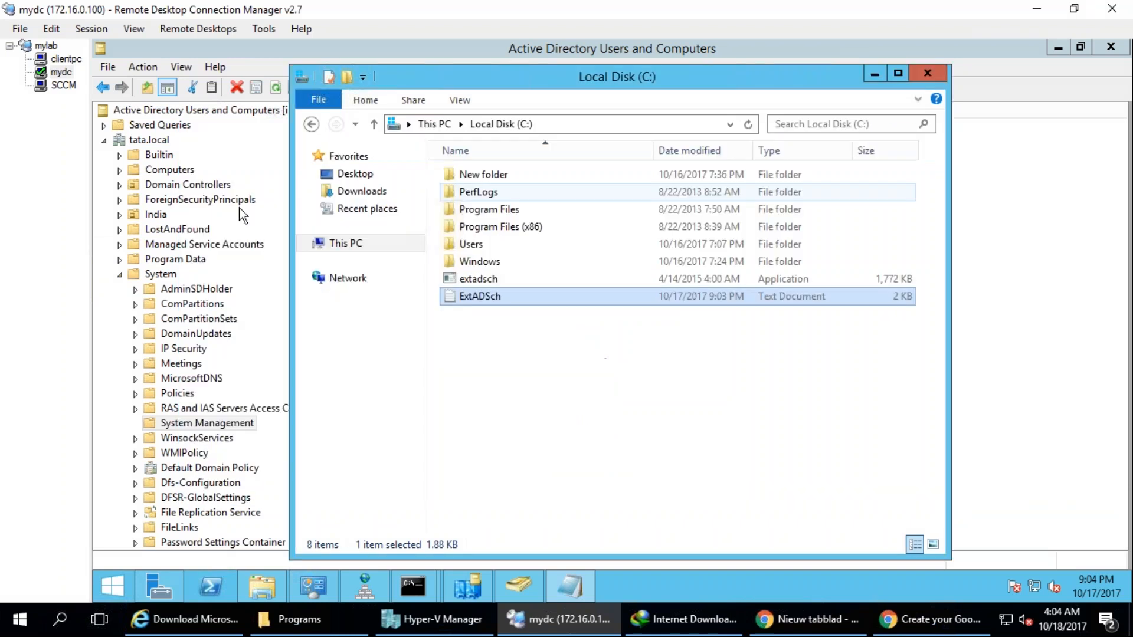
pyautogui.click(205, 422)
pyautogui.press('F2')
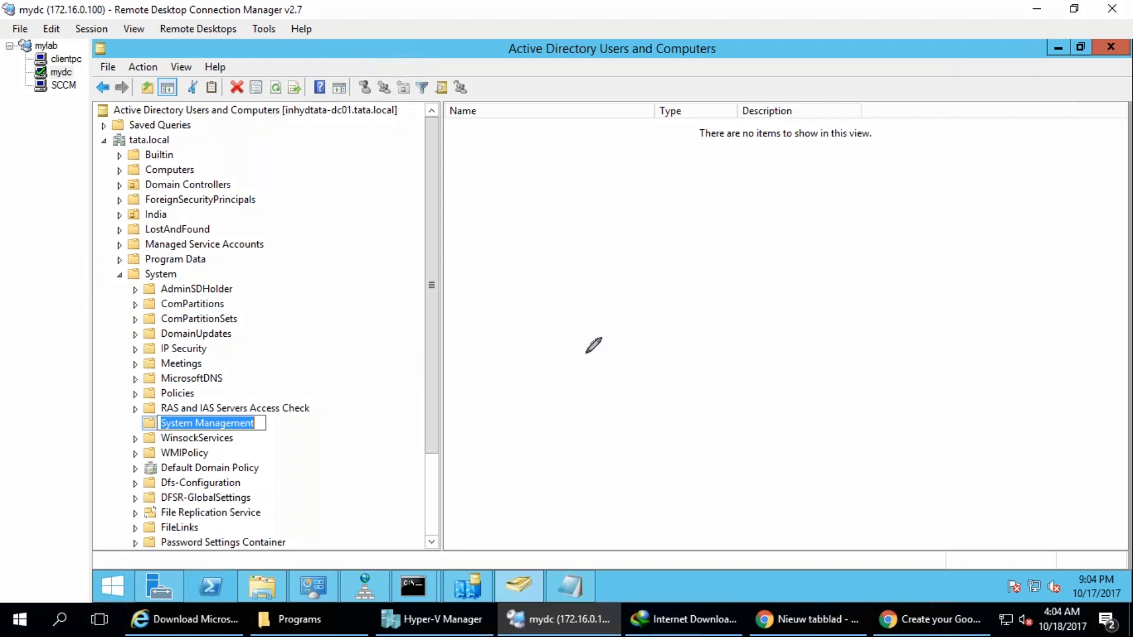
pyautogui.click(614, 369)
pyautogui.moveTo(528, 110)
pyautogui.mouseDown()
pyautogui.moveTo(467, 142)
pyautogui.moveTo(512, 90)
pyautogui.mouseUp()
pyautogui.moveTo(515, 267)
pyautogui.mouseDown()
pyautogui.moveTo(484, 276)
pyautogui.moveTo(522, 306)
pyautogui.mouseUp()
pyautogui.moveTo(521, 350)
pyautogui.mouseDown()
pyautogui.moveTo(497, 351)
pyautogui.moveTo(485, 372)
pyautogui.mouseUp()
pyautogui.moveTo(493, 449)
pyautogui.mouseDown()
pyautogui.moveTo(517, 446)
pyautogui.moveTo(489, 475)
pyautogui.mouseUp()
pyautogui.moveTo(719, 396); pyautogui.dragTo(746, 369)
pyautogui.click(627, 230)
pyautogui.click(1044, 294)
pyautogui.click(489, 414)
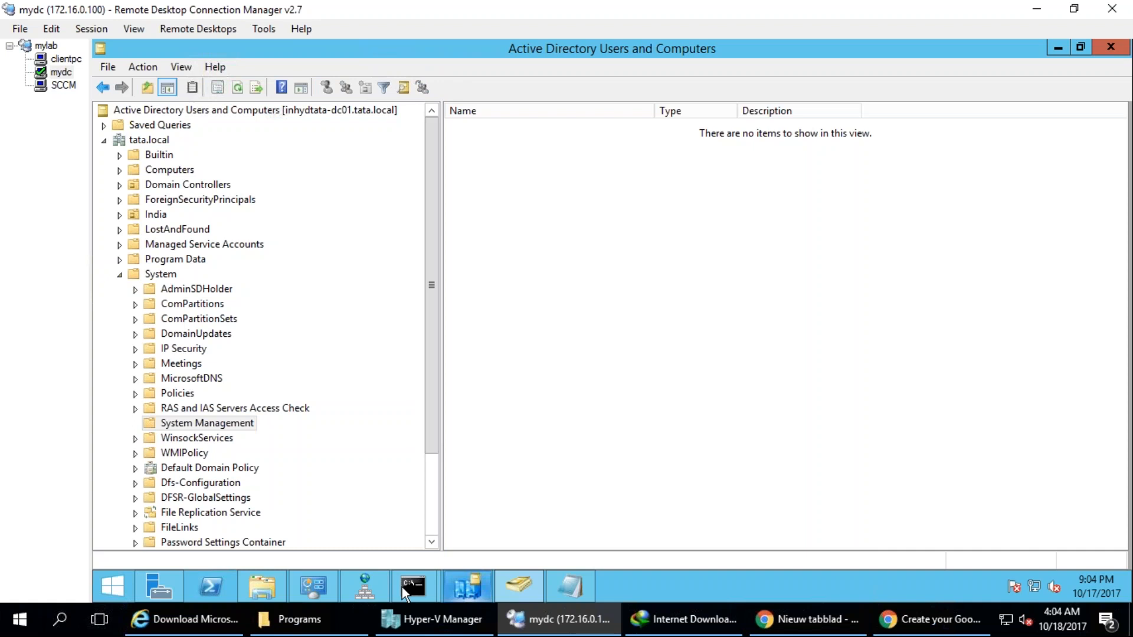
pyautogui.click(484, 590)
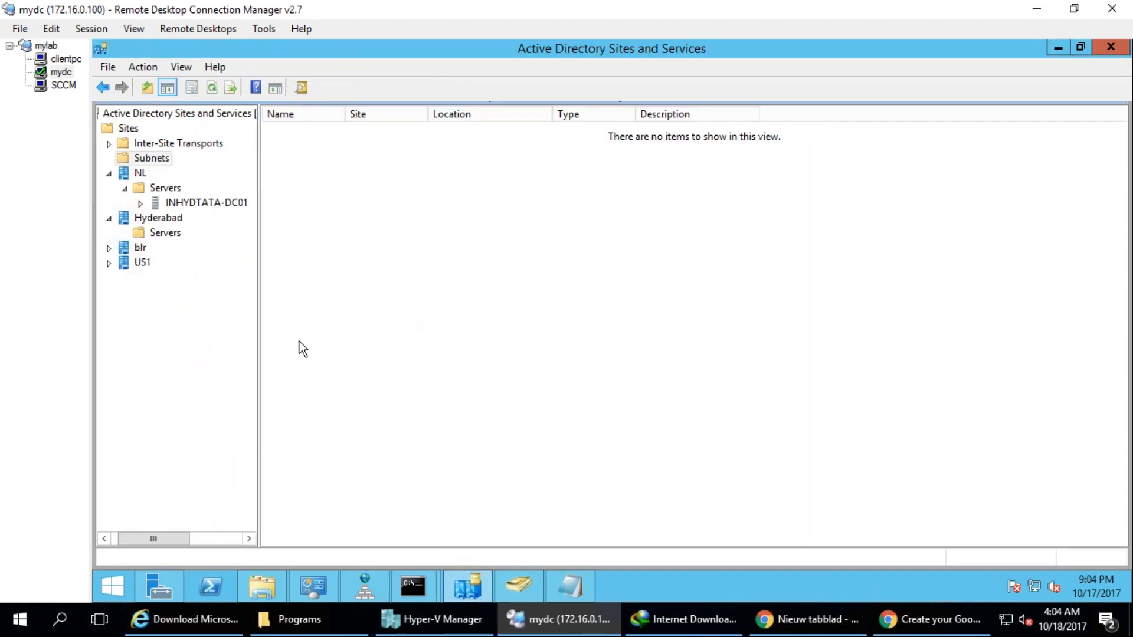
pyautogui.click(518, 586)
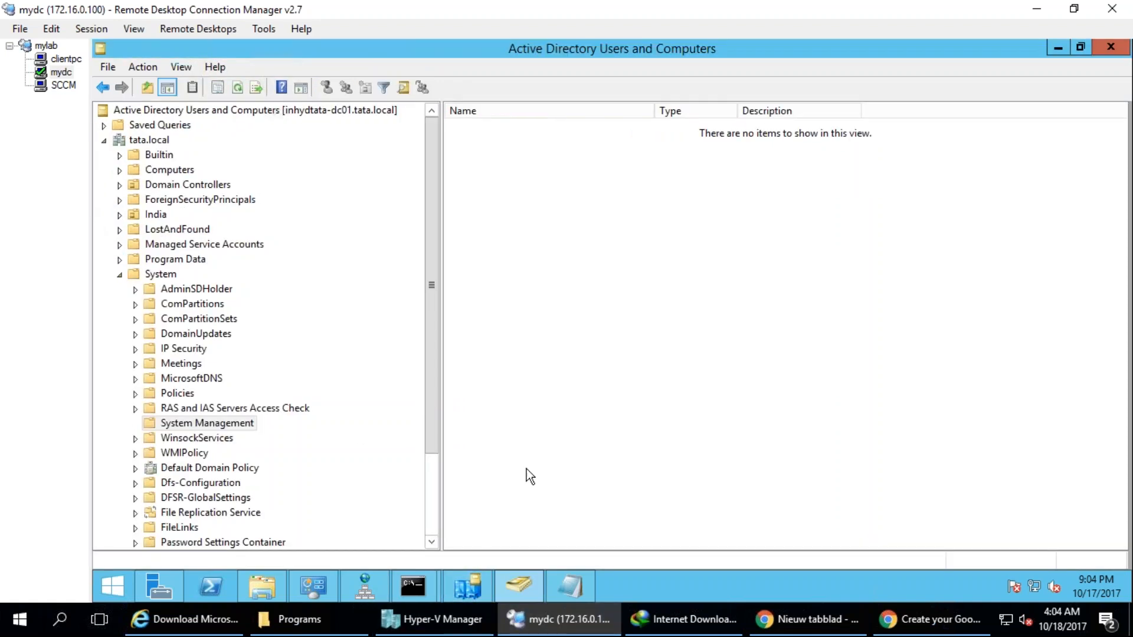
# Review the attribute and class entries and the closing notes in the ExtADSch log, and close the log.
pyautogui.click(571, 586)
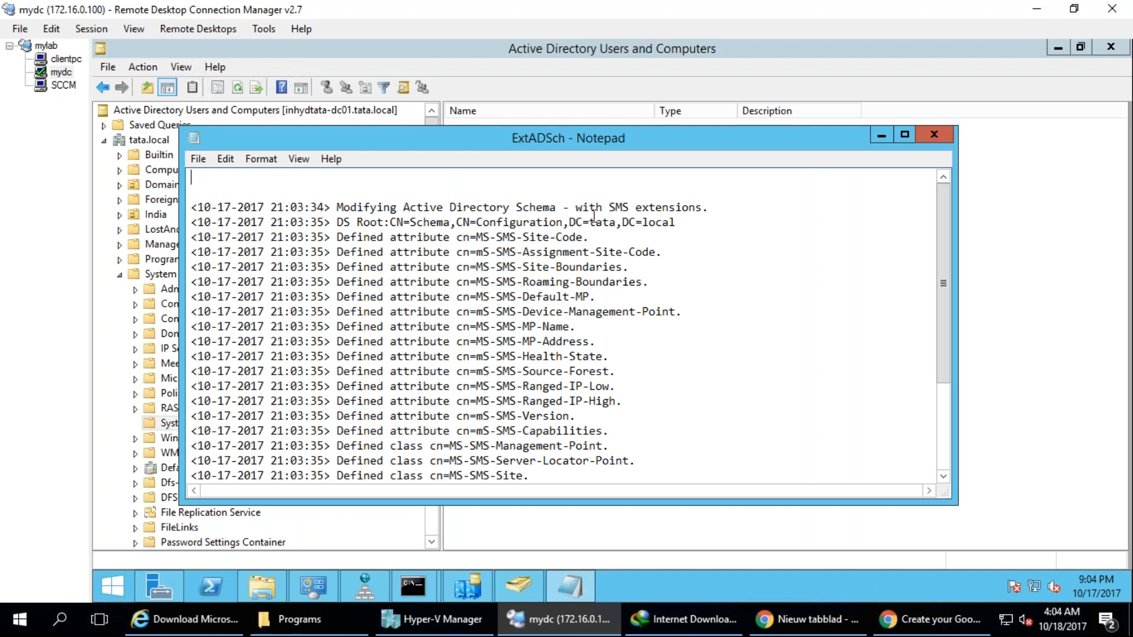
pyautogui.click(563, 237)
pyautogui.moveTo(471, 237); pyautogui.dragTo(596, 253)
pyautogui.moveTo(530, 268); pyautogui.dragTo(562, 286)
pyautogui.click(548, 312)
pyautogui.click(546, 356)
pyautogui.scroll(-2, 545, 460)
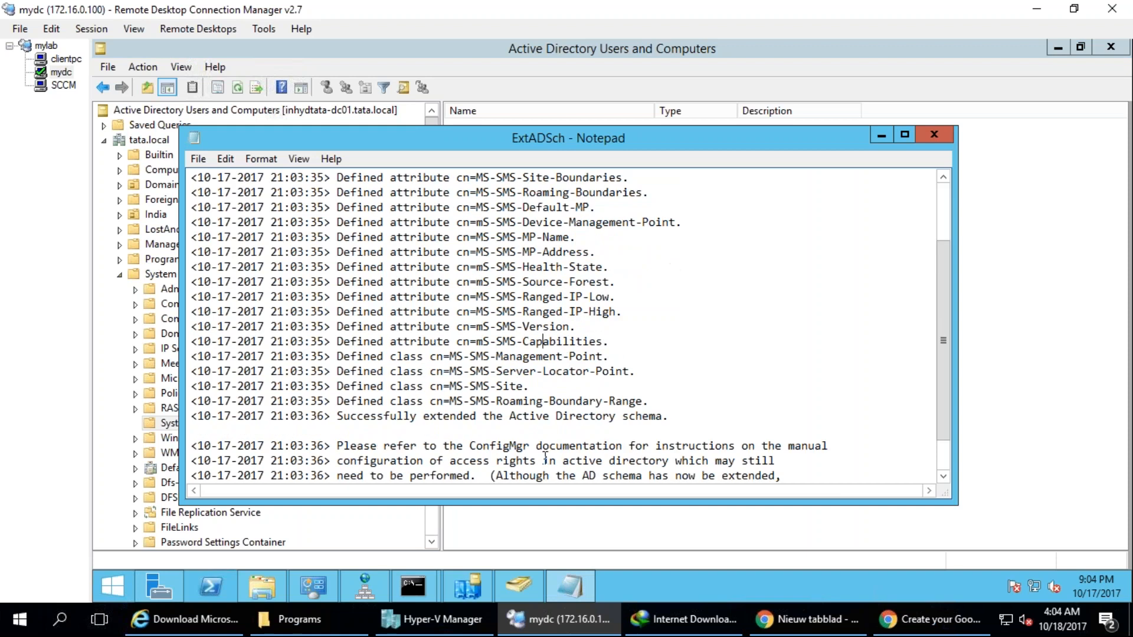
pyautogui.moveTo(643, 389); pyautogui.dragTo(192, 190)
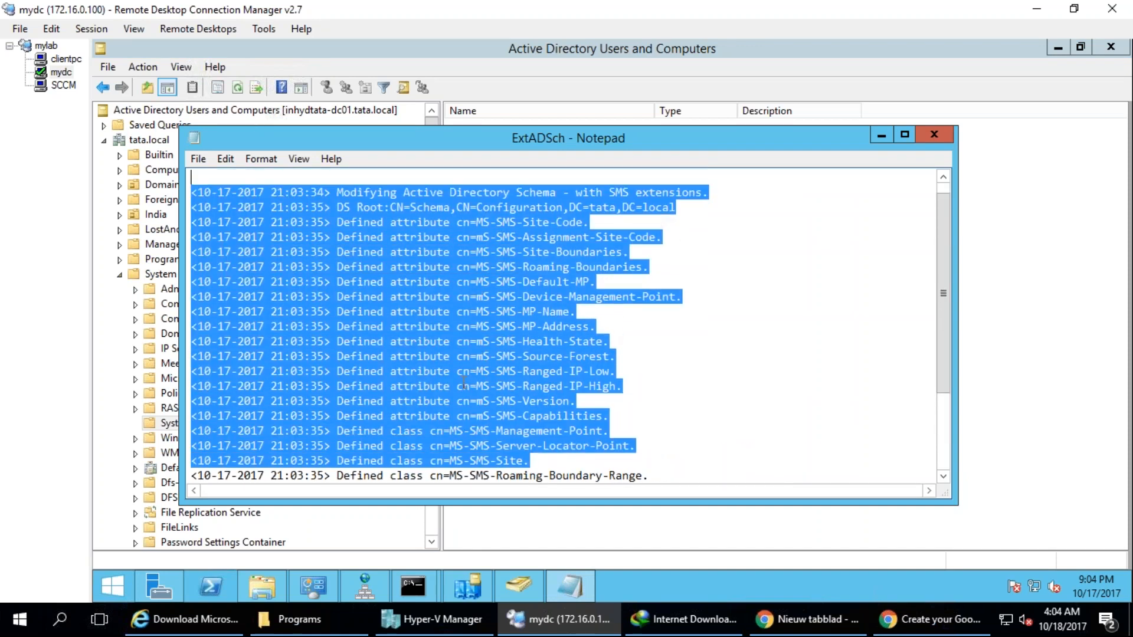
pyautogui.click(339, 328)
pyautogui.scroll(-3, 446, 218)
pyautogui.rightClick(428, 141)
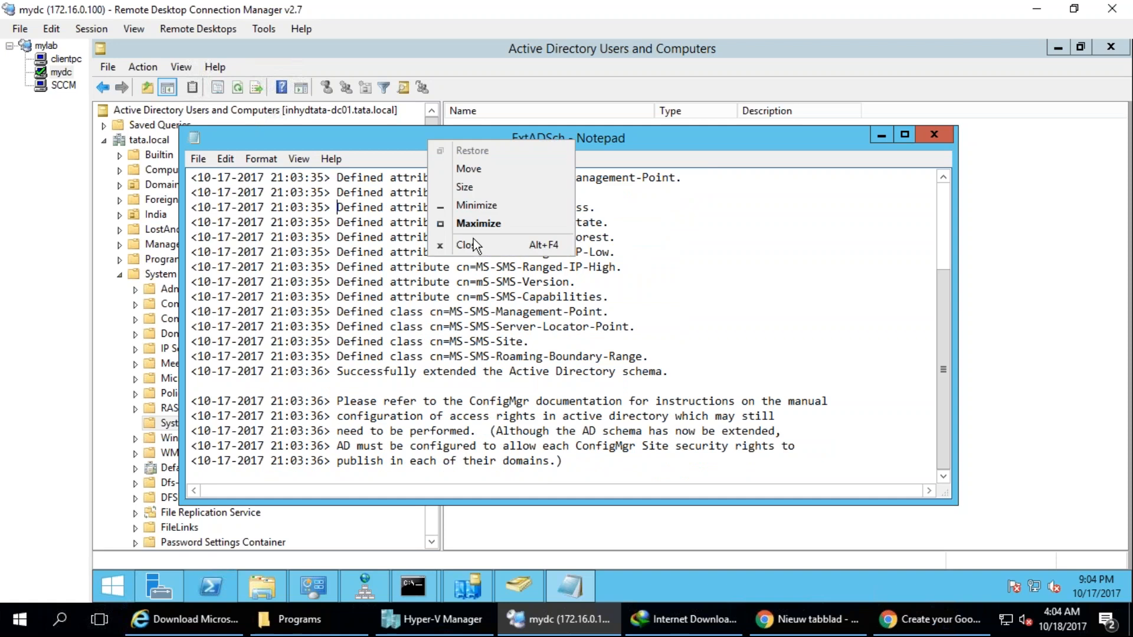
pyautogui.click(472, 245)
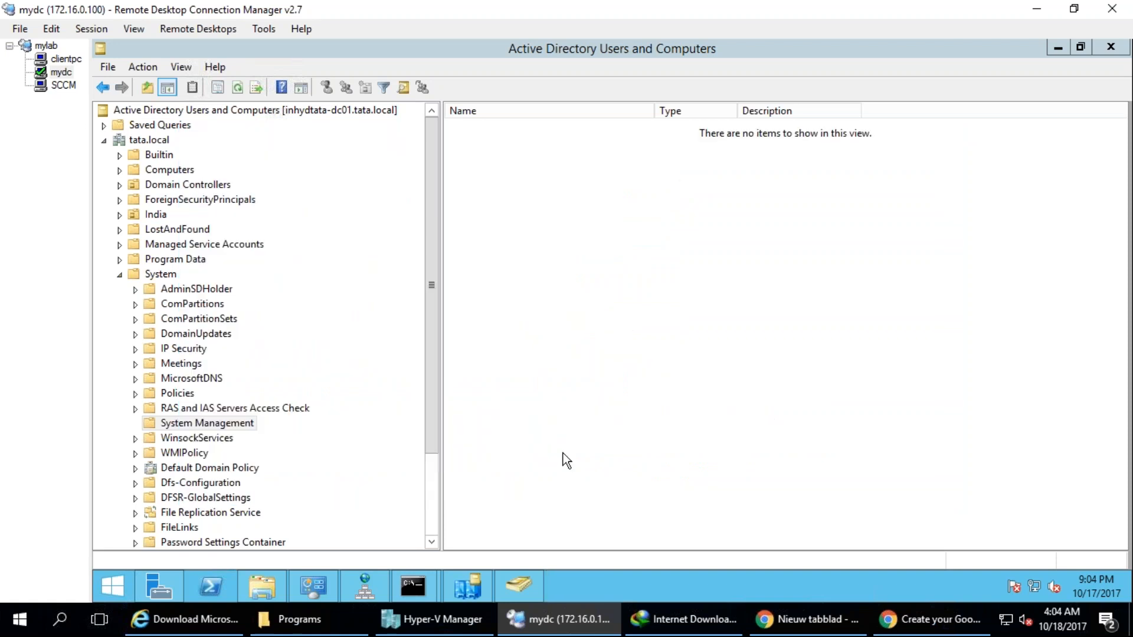
# Switch to the SCCM server session and rerun the prerequisite check in the Configuration Manager Setup Wizard.
pyautogui.click(64, 61)
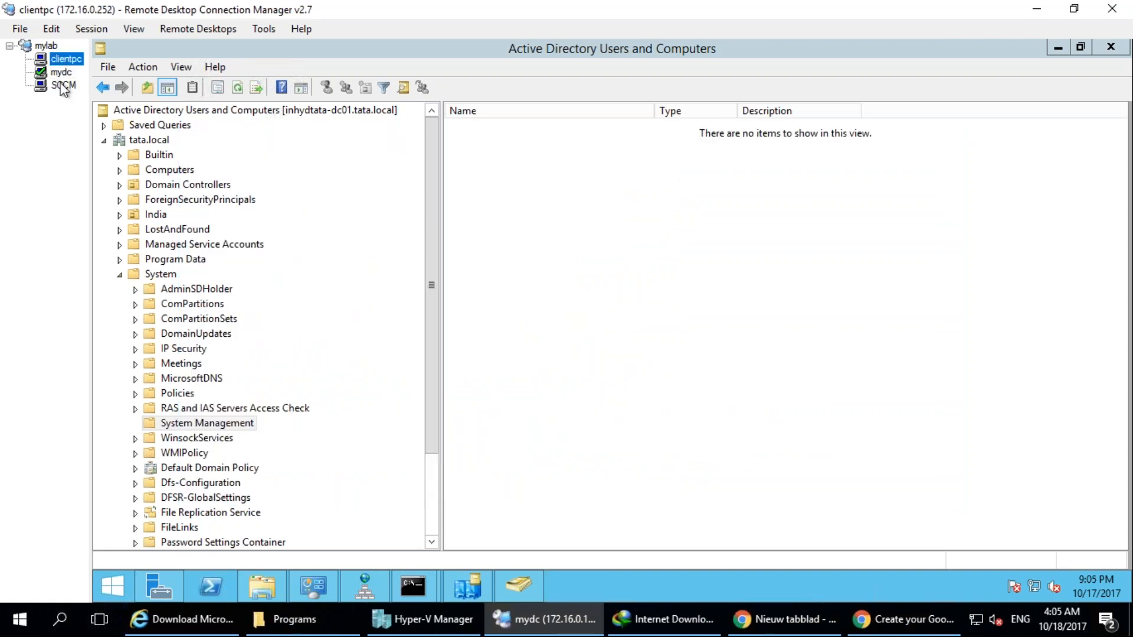
pyautogui.click(61, 86)
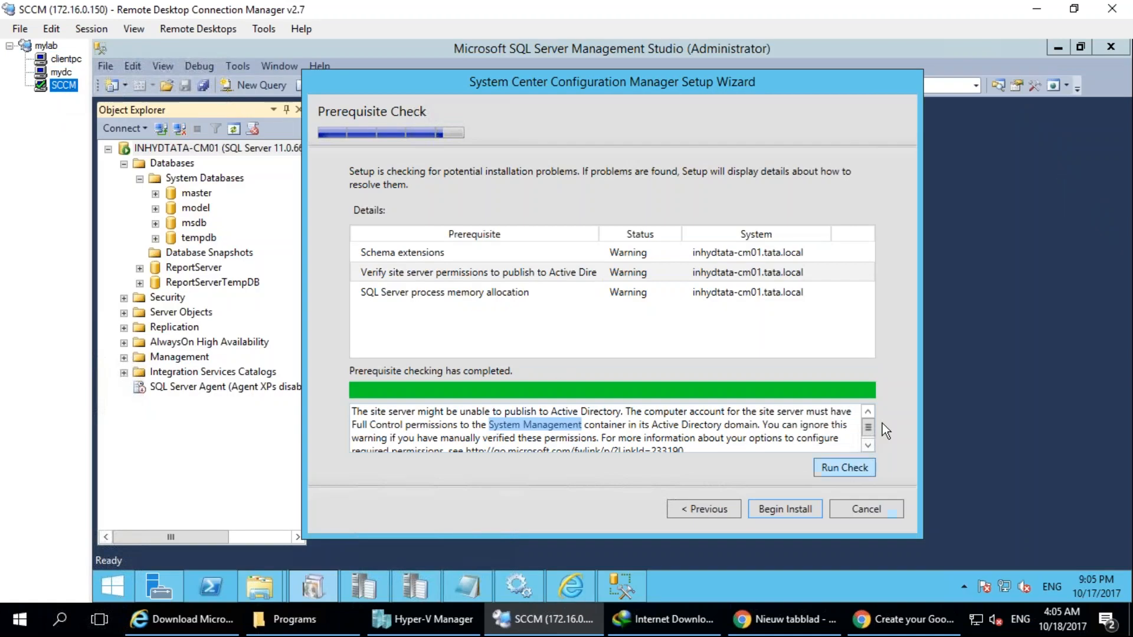
pyautogui.click(869, 466)
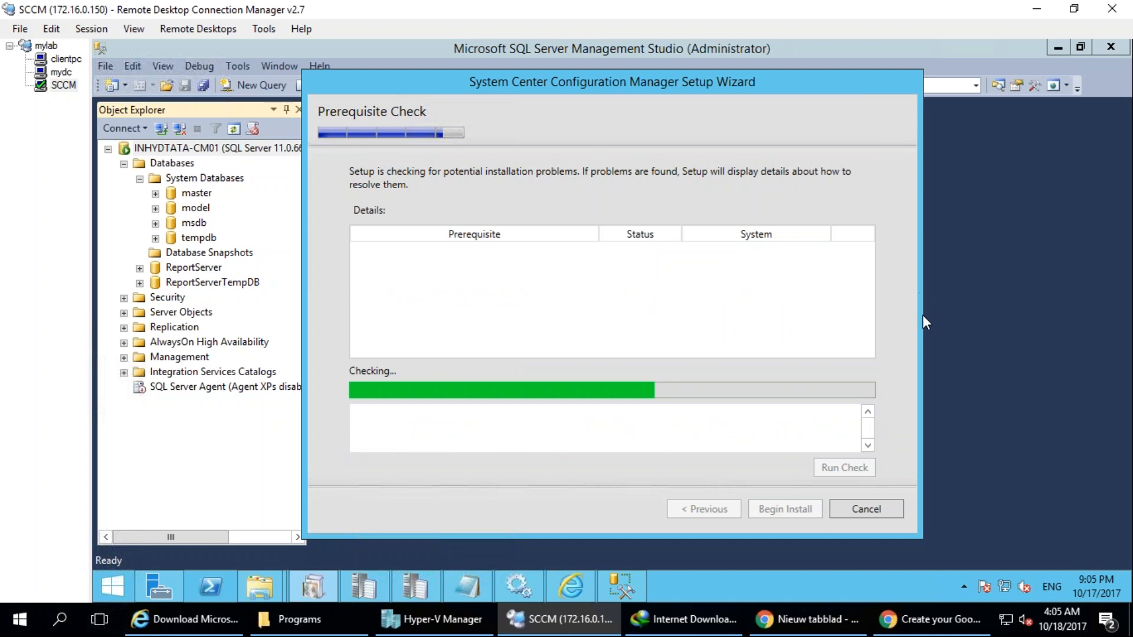
pyautogui.moveTo(382, 287); pyautogui.dragTo(435, 253)
pyautogui.moveTo(143, 573)
pyautogui.mouseDown()
pyautogui.moveTo(64, 556)
pyautogui.moveTo(167, 585)
pyautogui.moveTo(137, 533)
pyautogui.mouseUp()
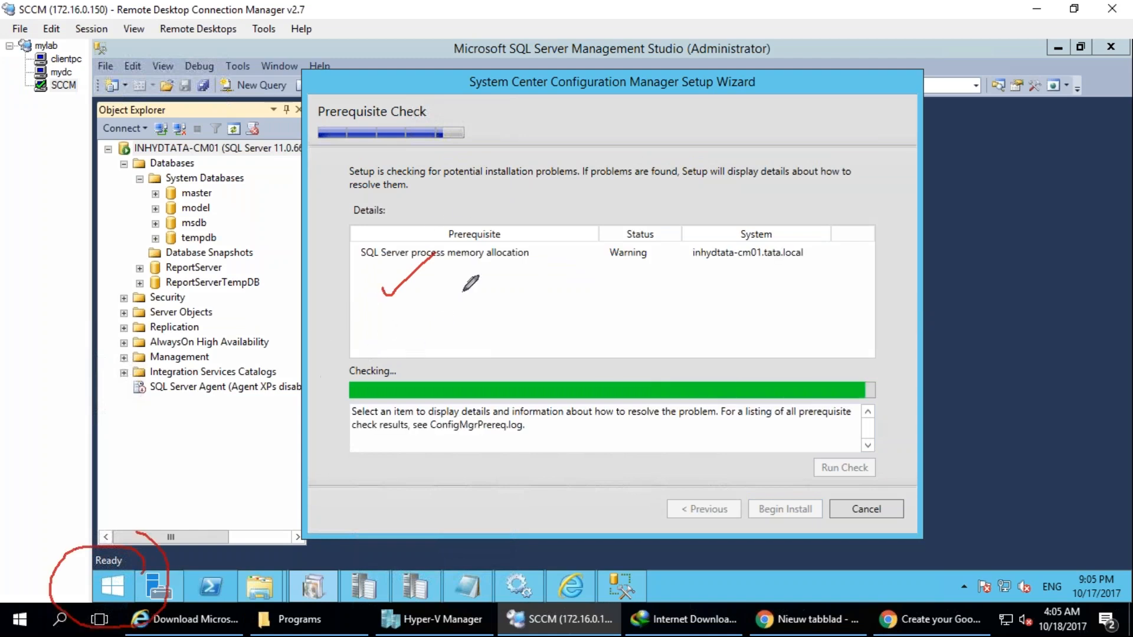
pyautogui.moveTo(413, 331); pyautogui.dragTo(584, 272)
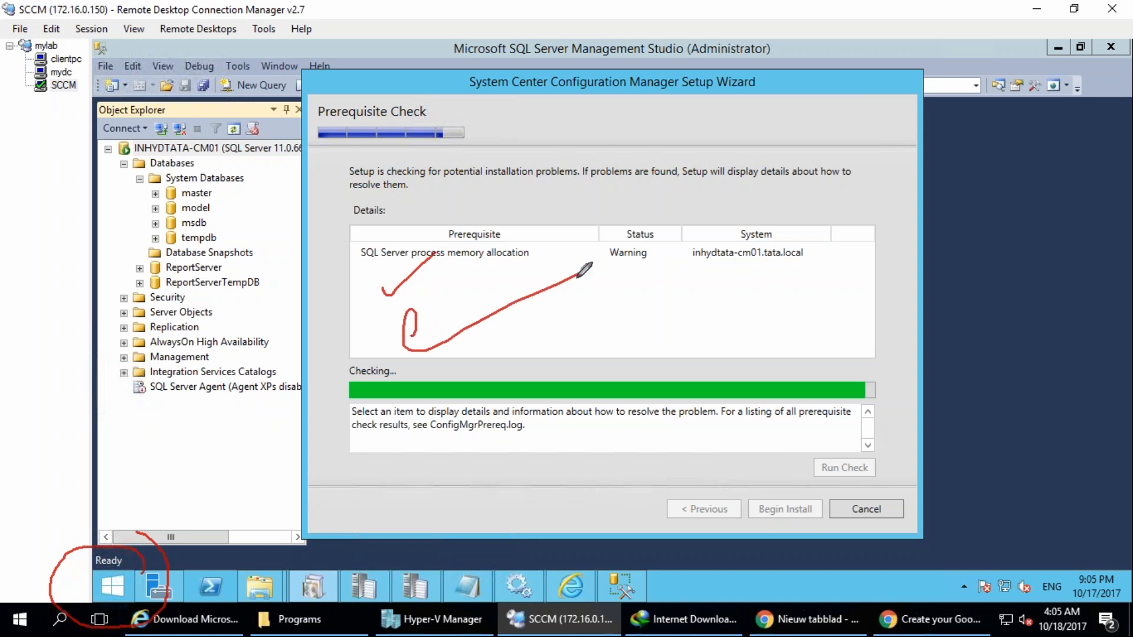
pyautogui.press('e')
pyautogui.moveTo(487, 234)
pyautogui.mouseDown()
pyautogui.moveTo(317, 242)
pyautogui.moveTo(454, 219)
pyautogui.mouseUp()
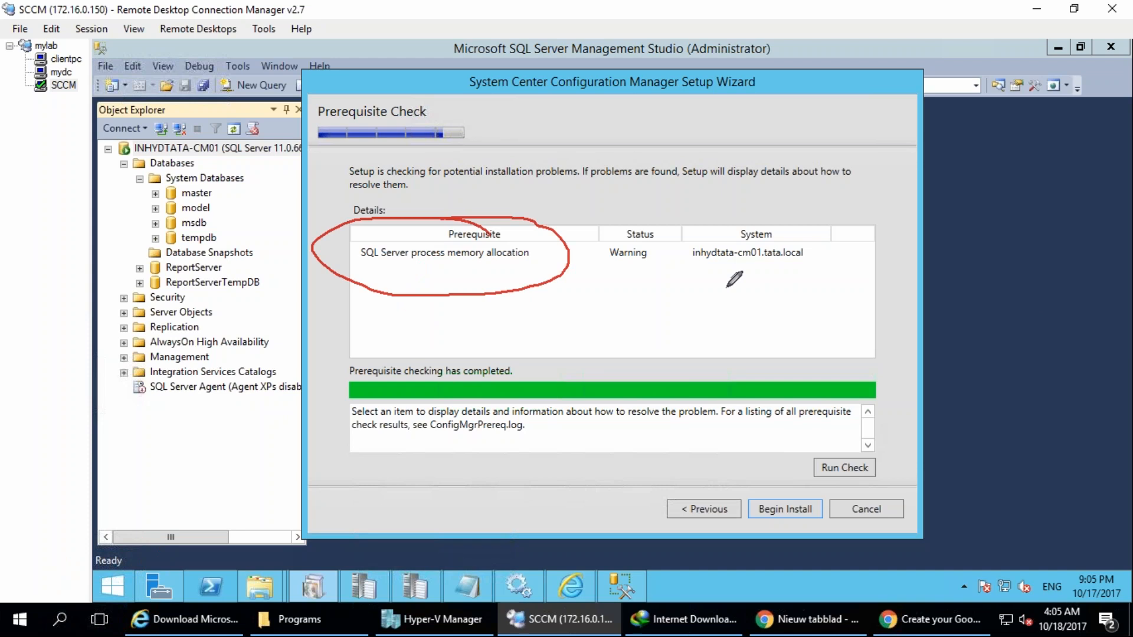
# Read the details of the SQL Server process memory allocation prerequisite, including the minimum memory for each site type.
pyautogui.click(489, 260)
pyautogui.moveTo(586, 425); pyautogui.dragTo(664, 425)
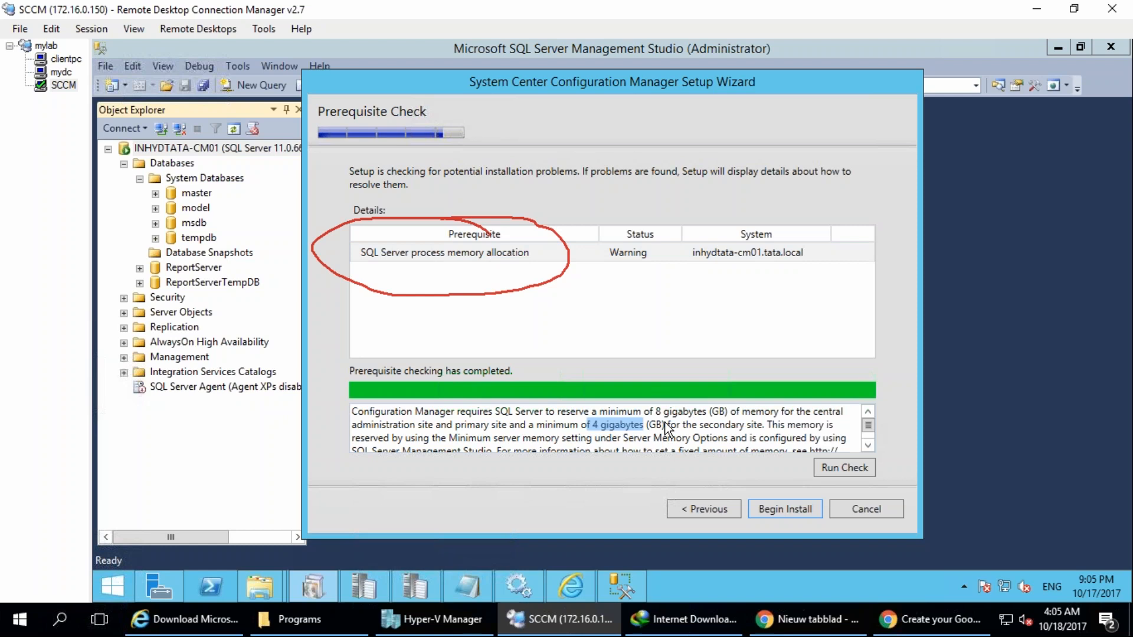
pyautogui.scroll(-1, 586, 420)
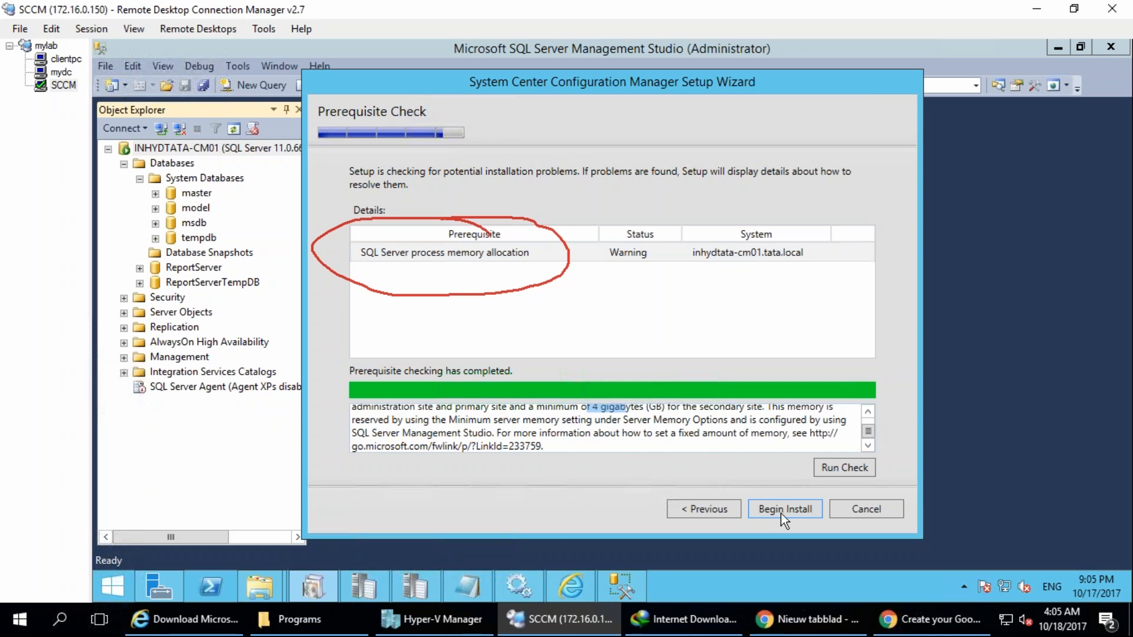
# Go back through the setup wizard from the Prerequisite Check to the Before You Begin page.
pyautogui.click(701, 508)
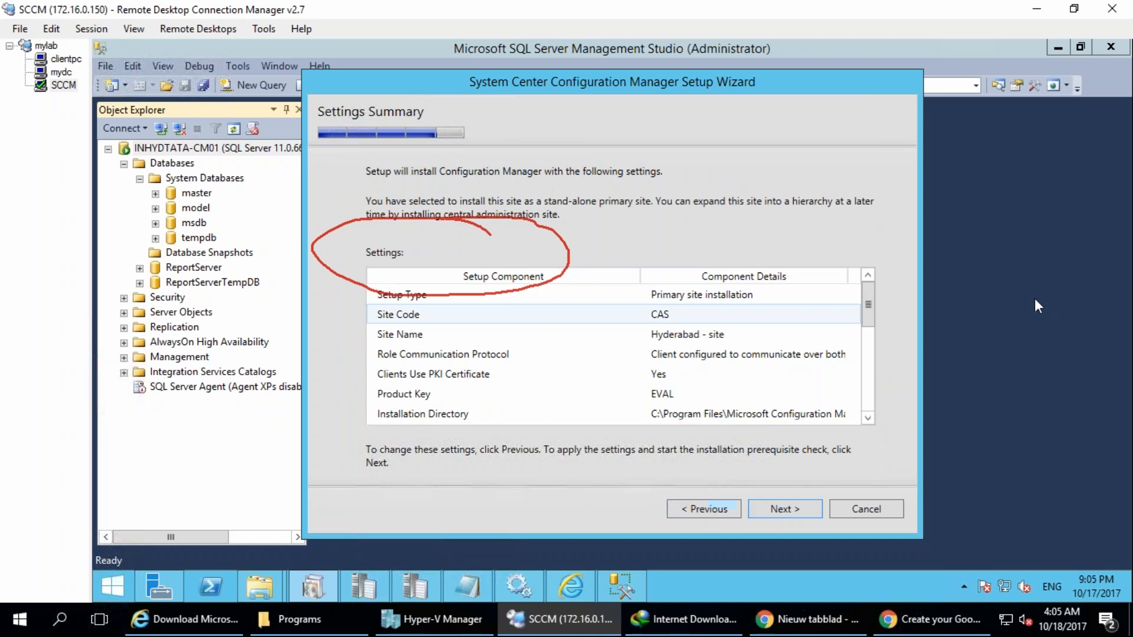
pyautogui.click(703, 510)
pyautogui.click(703, 510)
pyautogui.click(702, 510)
pyautogui.click(703, 510)
pyautogui.click(703, 510)
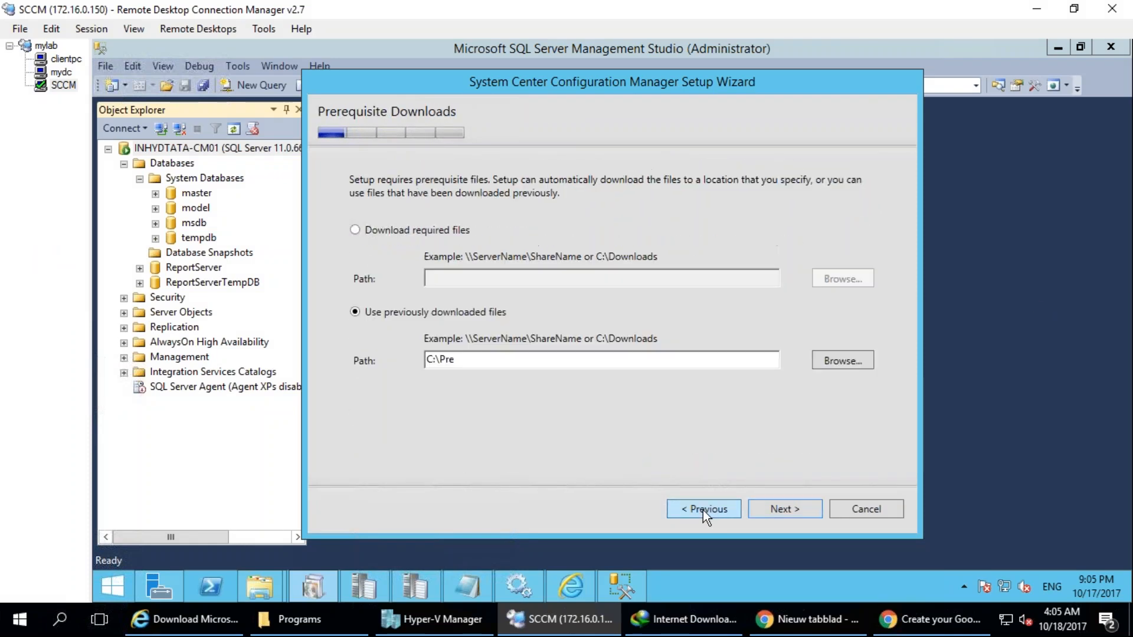
pyautogui.click(703, 510)
pyautogui.click(702, 510)
pyautogui.click(703, 510)
pyautogui.click(702, 510)
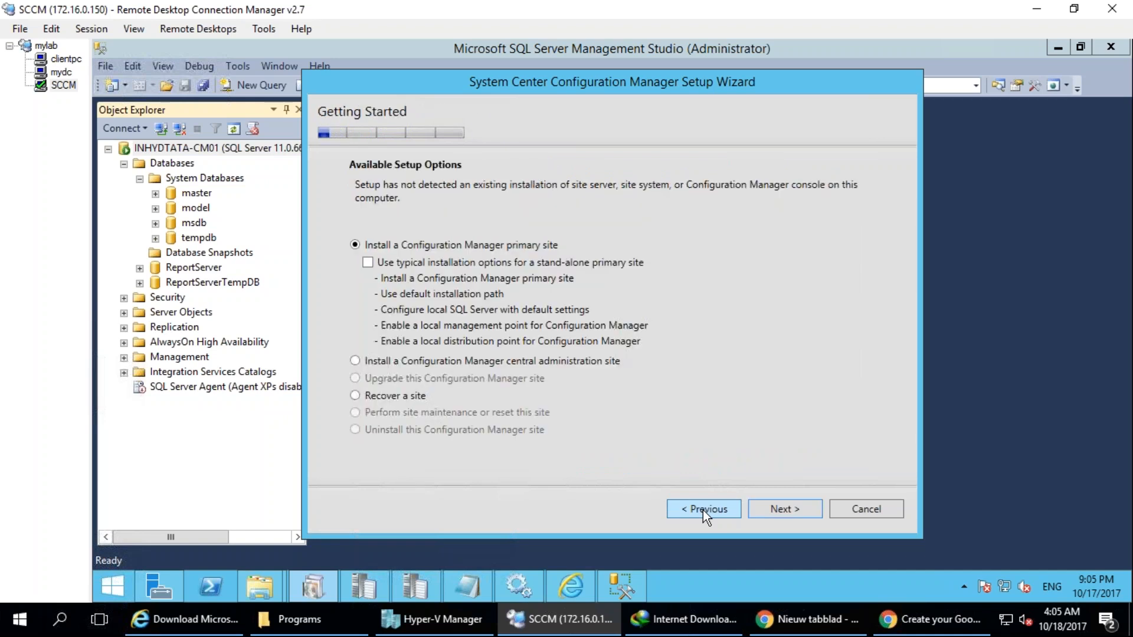
pyautogui.click(703, 510)
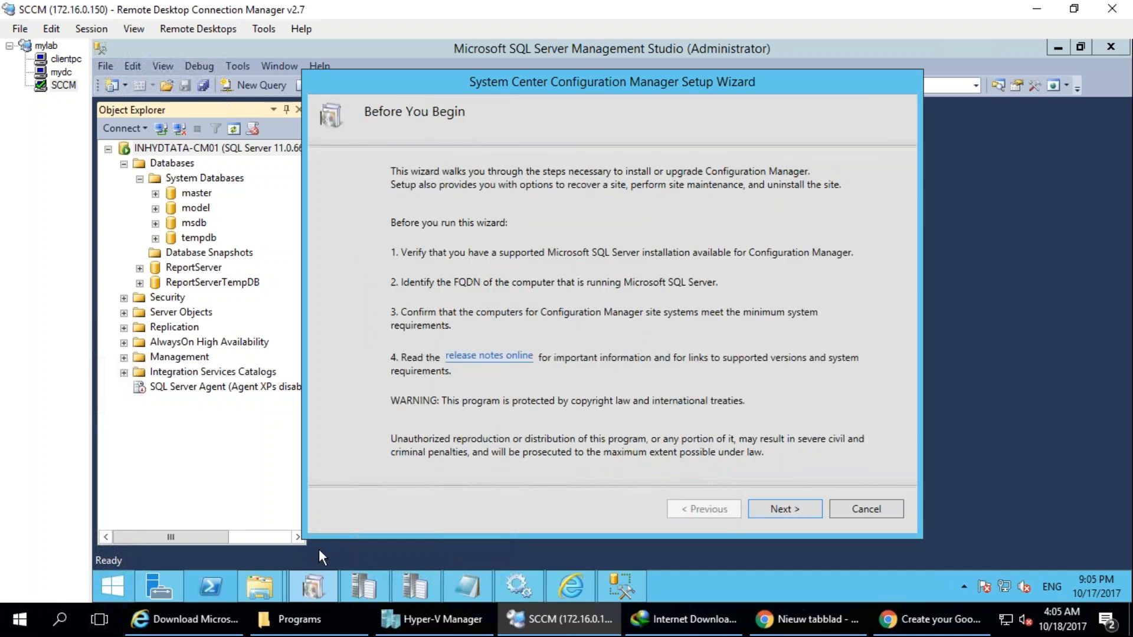
# Open the DVD_CM folder on Local Disk (C:) in File Explorer and select the splash file.
pyautogui.click(282, 587)
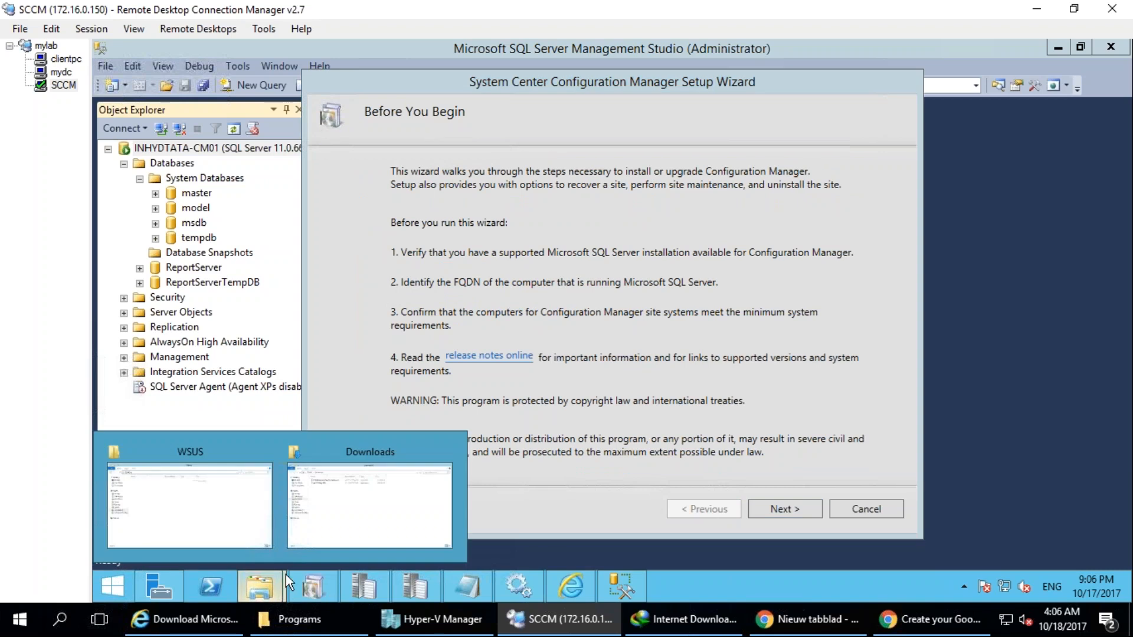
pyautogui.click(355, 504)
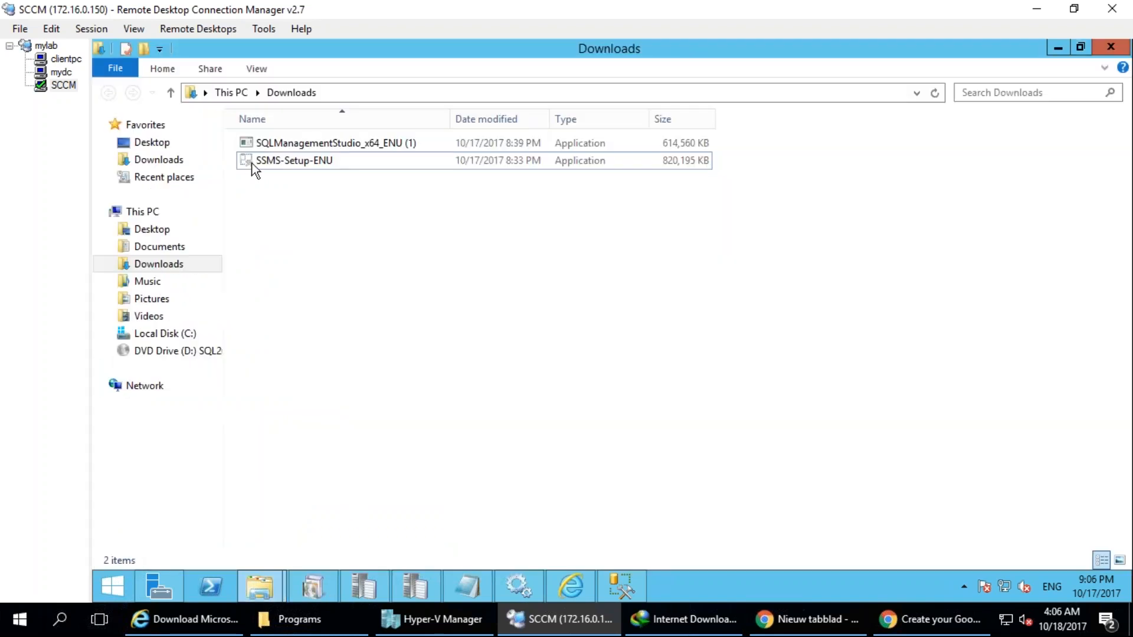
pyautogui.click(190, 336)
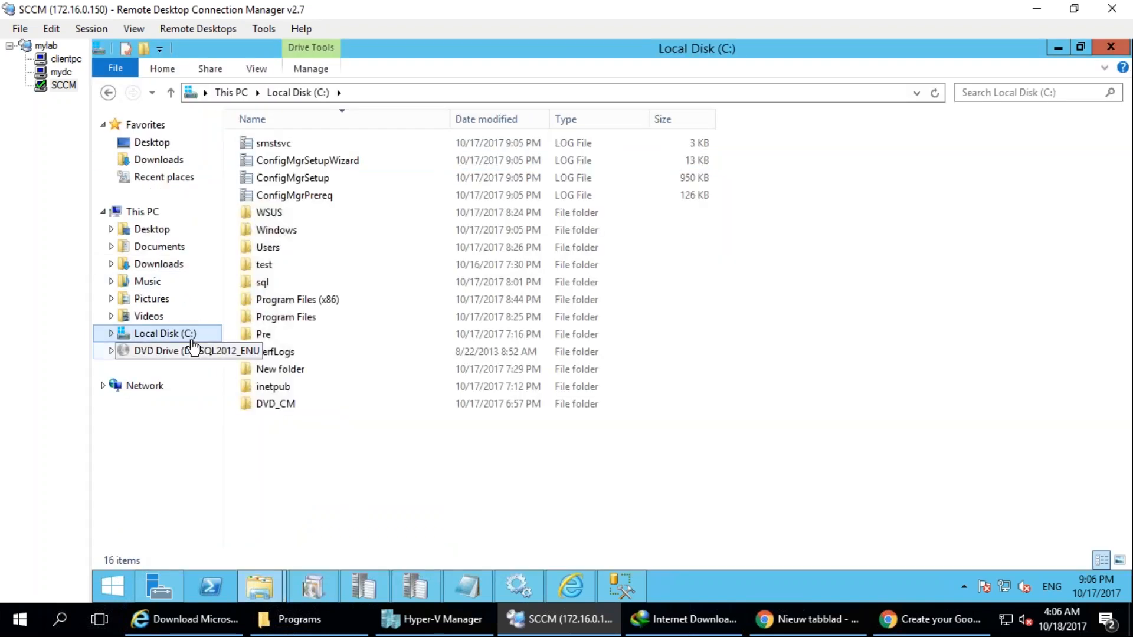
pyautogui.doubleClick(281, 409)
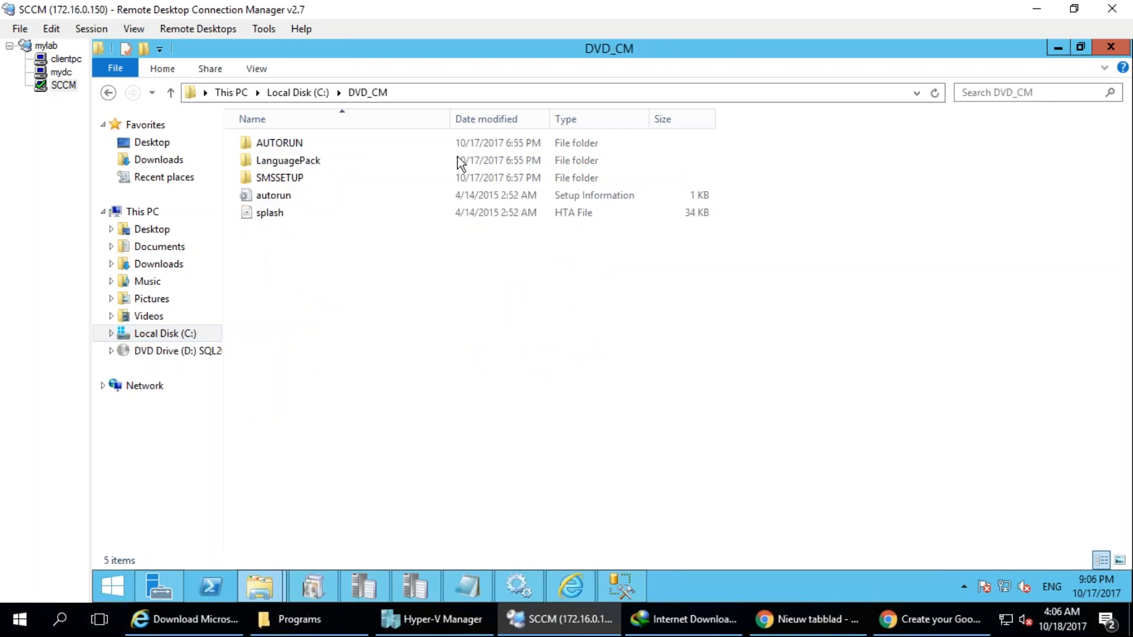
pyautogui.click(280, 216)
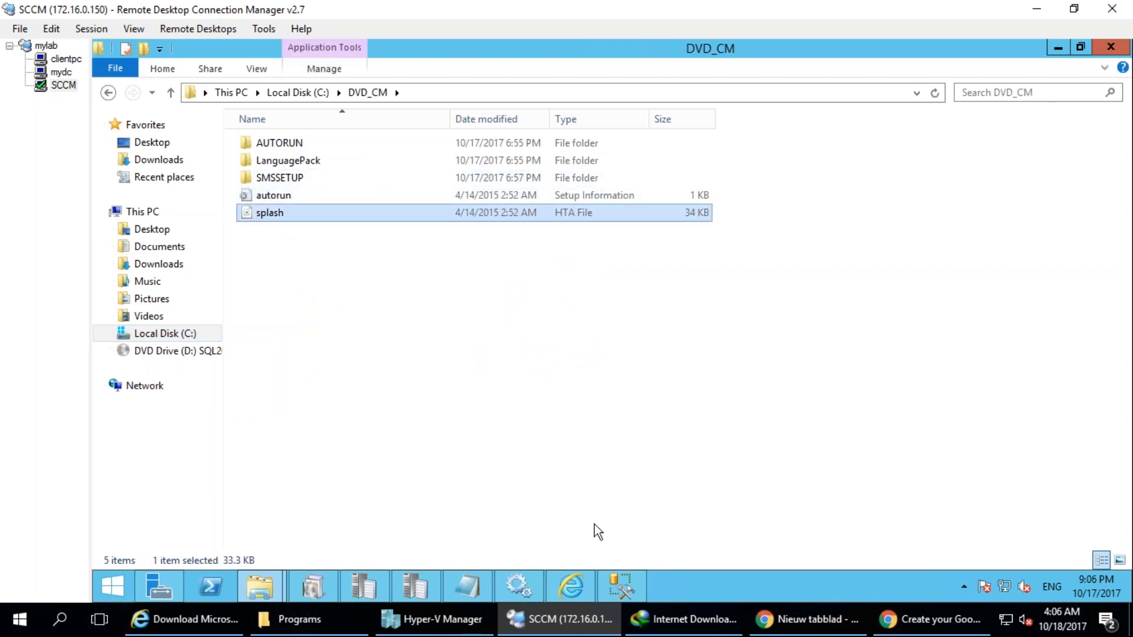
# Open the SMSSETUP\BIN\X64 folder inside DVD_CM and look through its files.
pyautogui.doubleClick(279, 177)
pyautogui.doubleClick(268, 159)
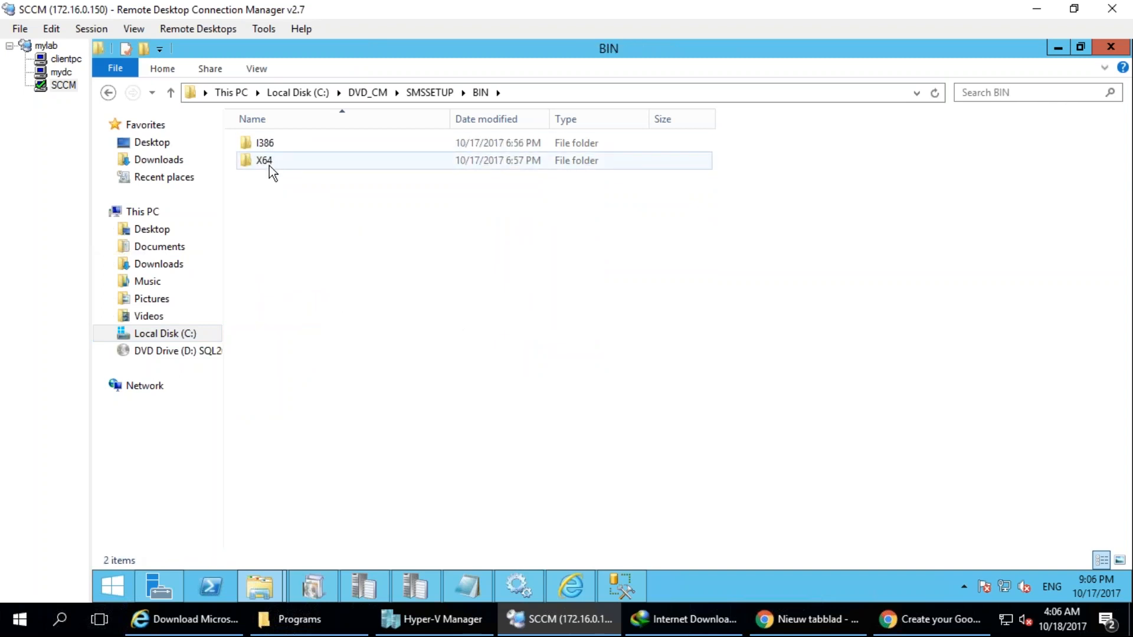
pyautogui.doubleClick(269, 166)
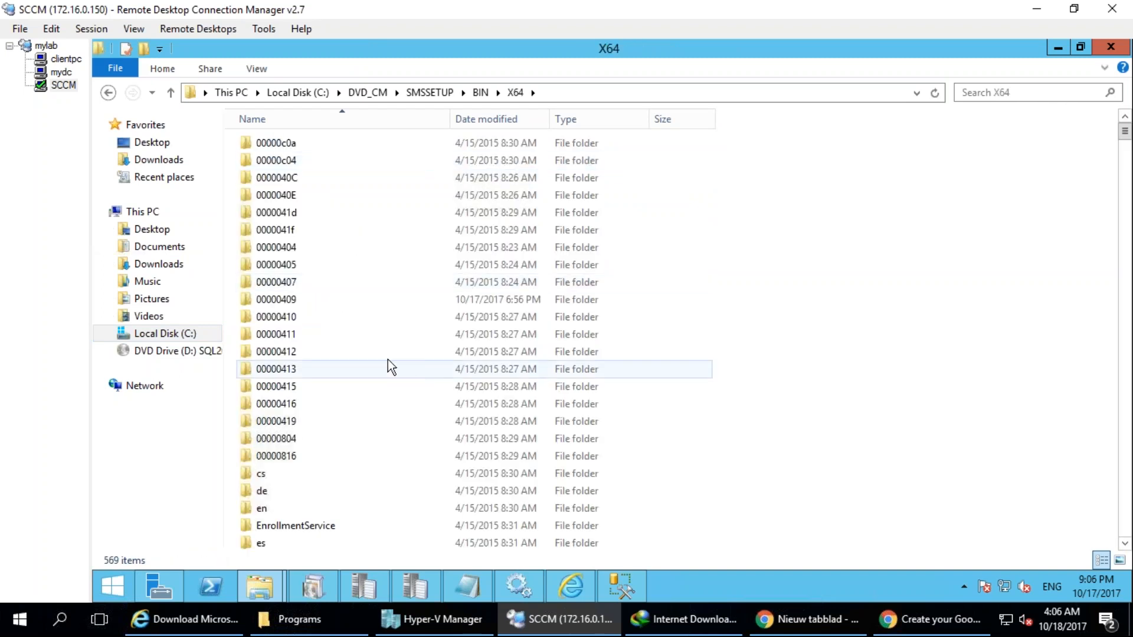
pyautogui.click(414, 352)
pyautogui.scroll(-15, 494, 417)
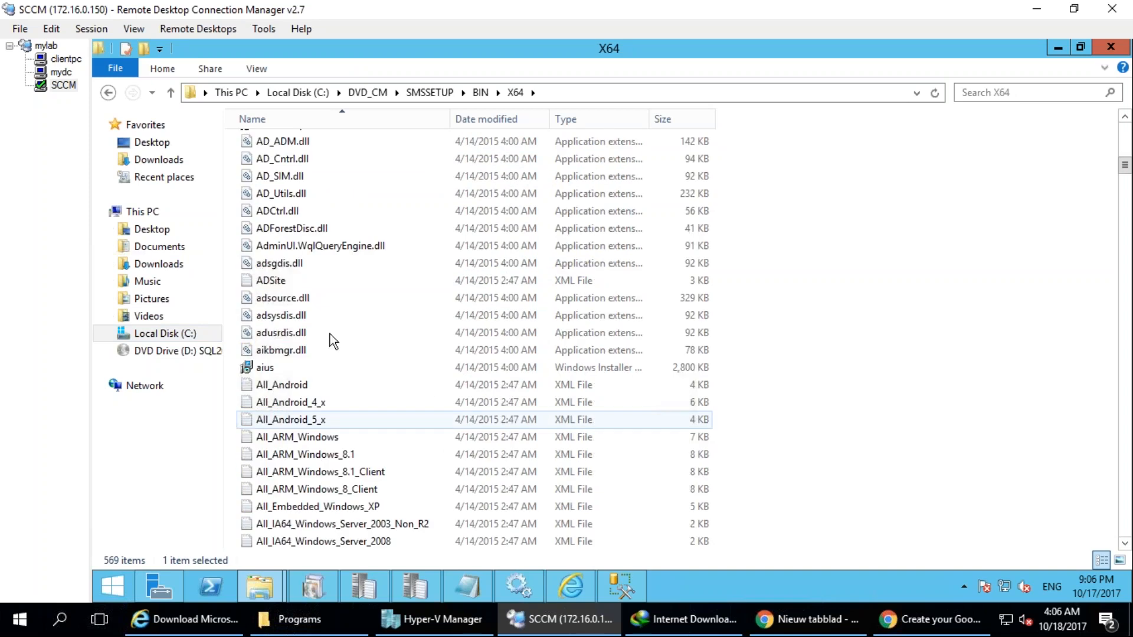
pyautogui.scroll(-20, 521, 417)
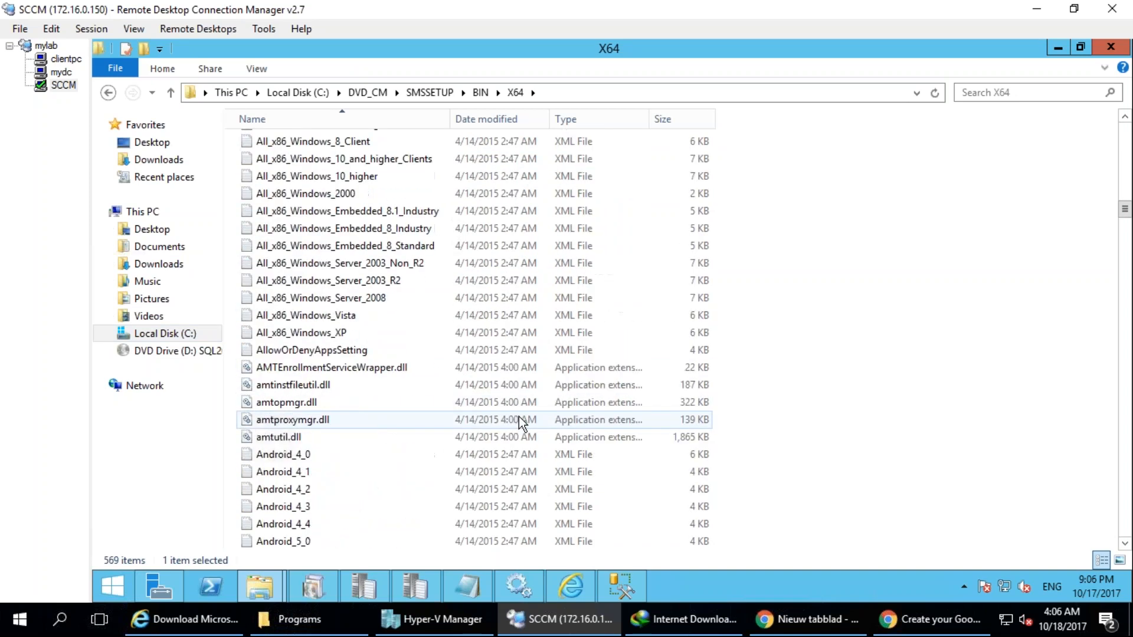
pyautogui.scroll(-20, 514, 425)
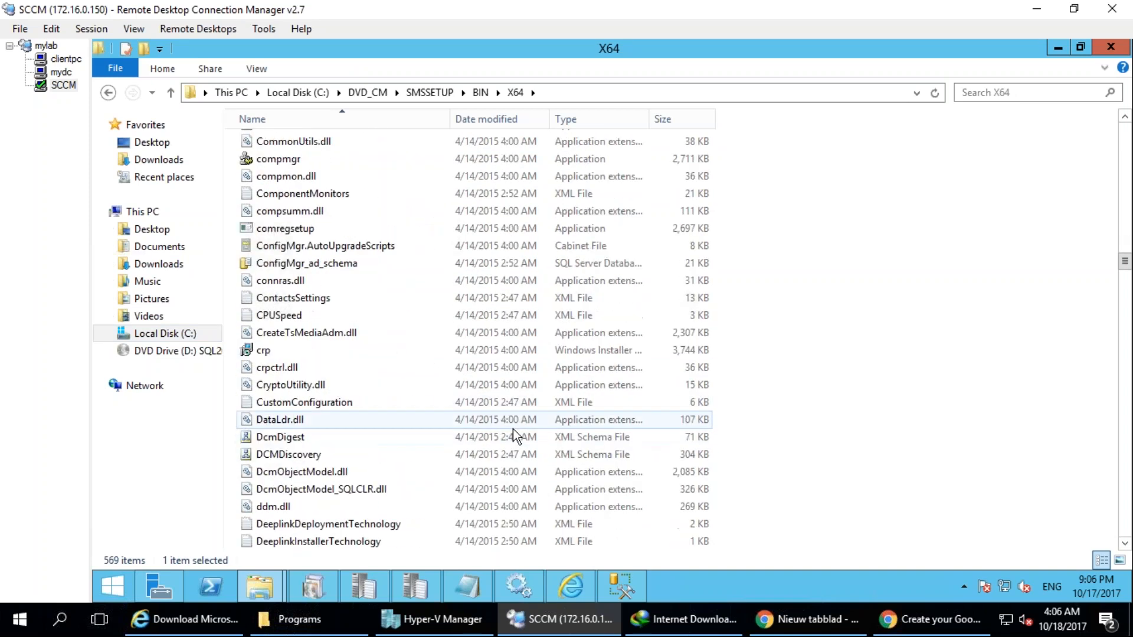
# Return to the BIN folder, open I386 and look through its setup files.
pyautogui.press('BackSpace')
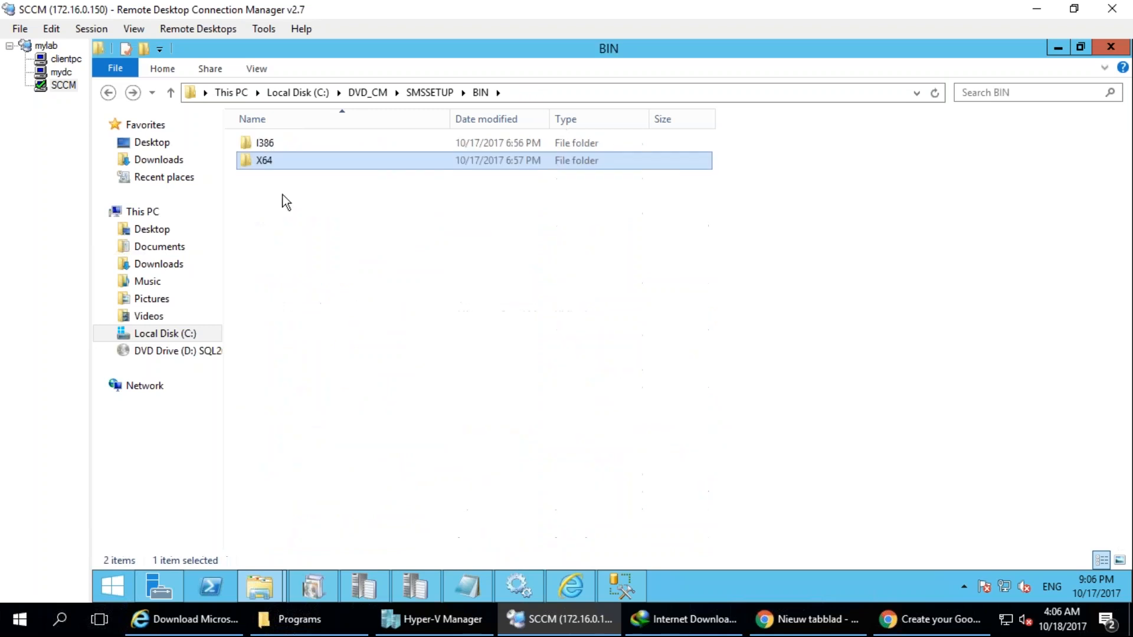
pyautogui.doubleClick(263, 142)
pyautogui.scroll(-7, 428, 356)
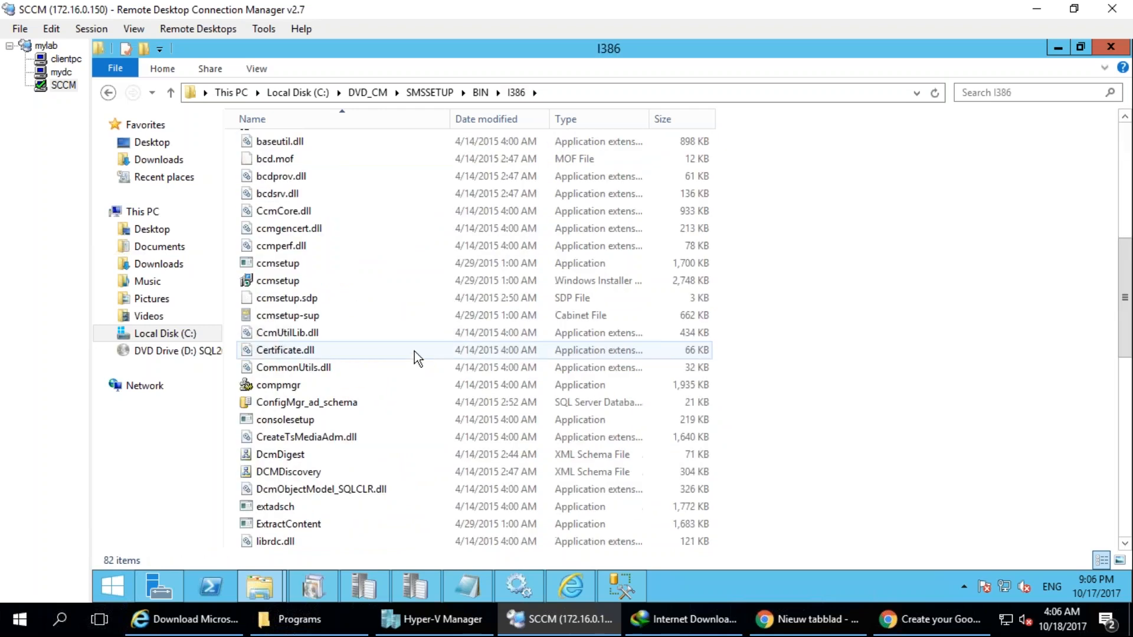
pyautogui.click(401, 387)
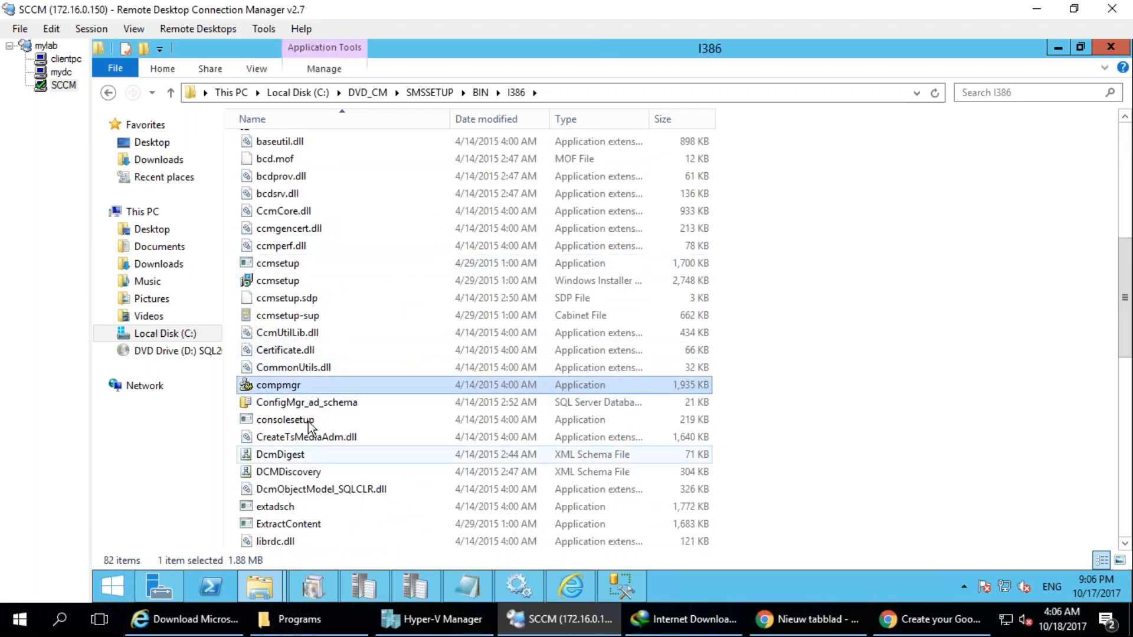
pyautogui.click(444, 422)
pyautogui.scroll(-2, 444, 423)
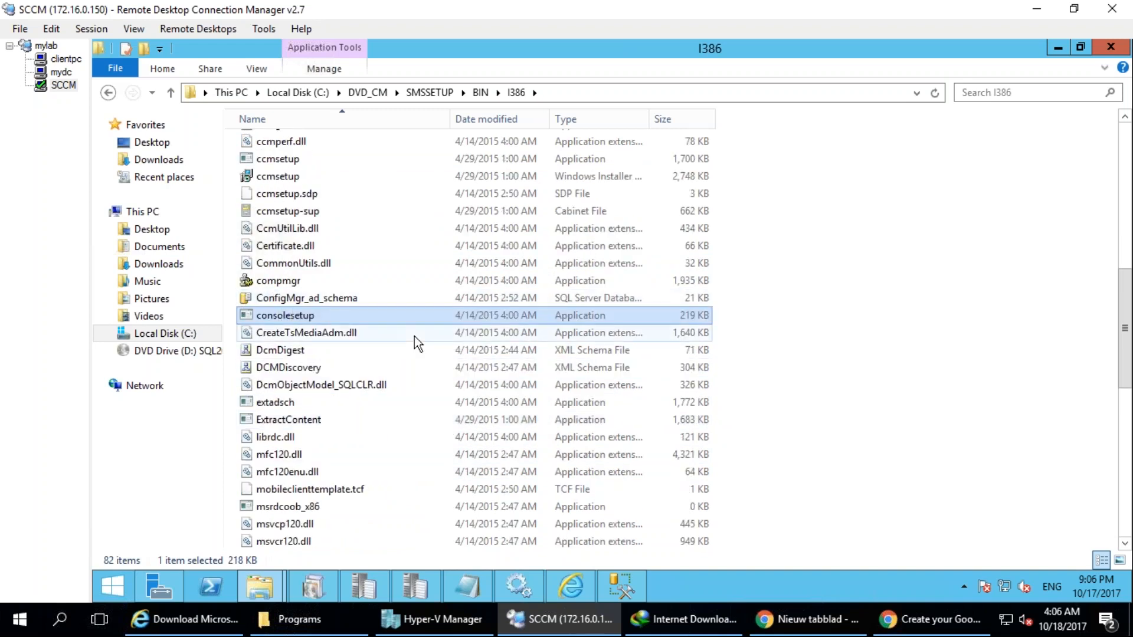
pyautogui.scroll(-8, 418, 344)
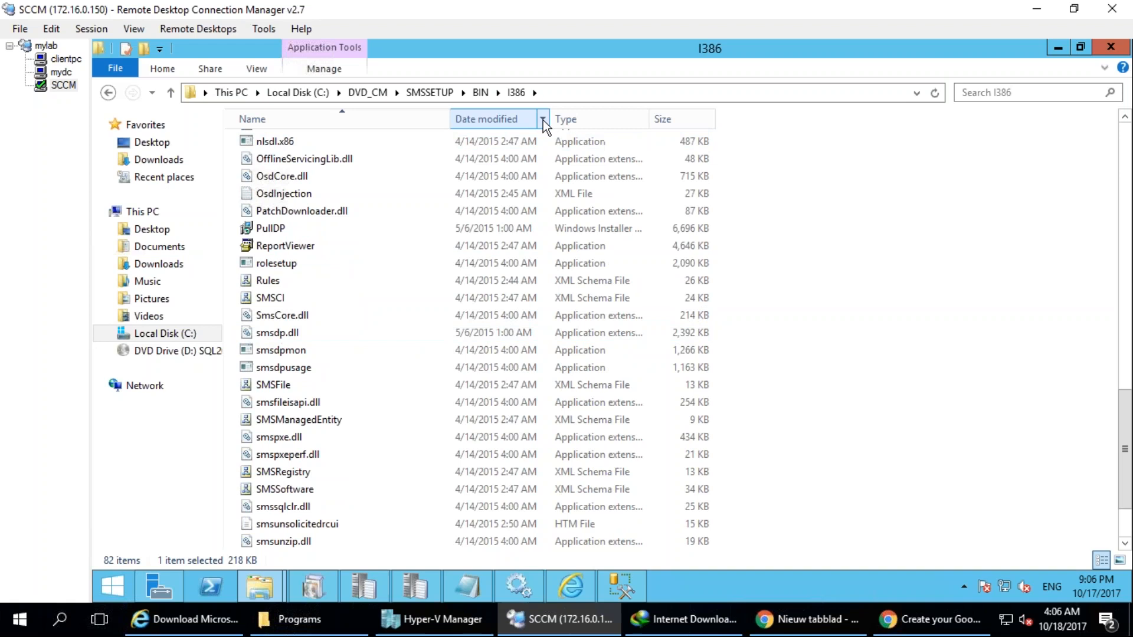
# Filter the I386 folder by the Application type to review its programs, and return to the unfiltered folder.
pyautogui.click(542, 120)
pyautogui.click(545, 122)
pyautogui.click(645, 122)
pyautogui.click(646, 122)
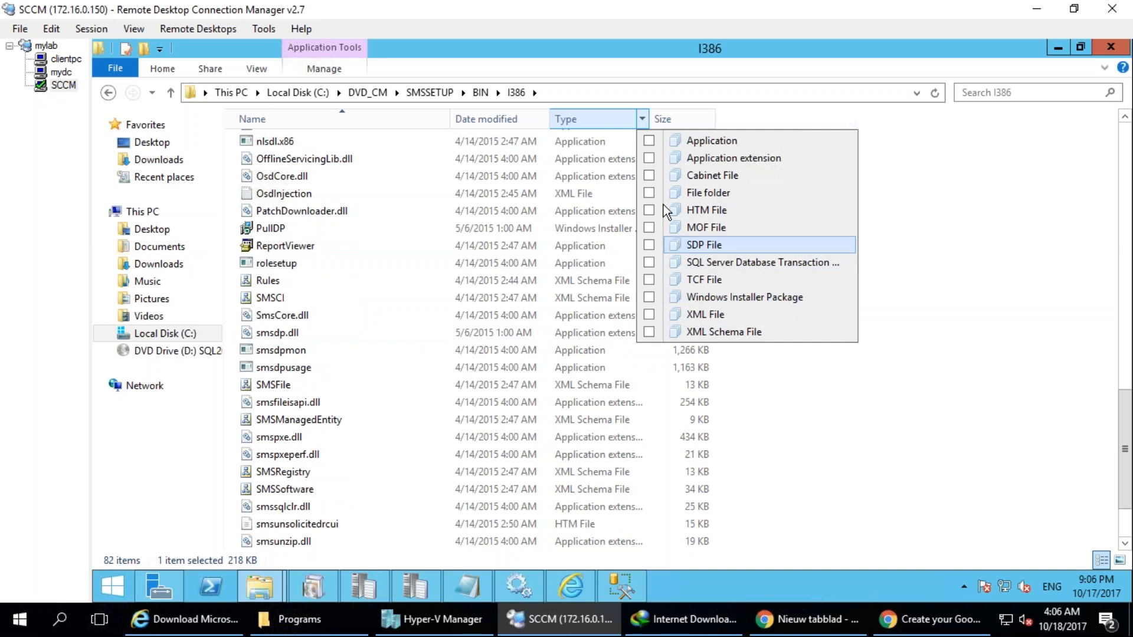
pyautogui.click(649, 141)
pyautogui.click(411, 324)
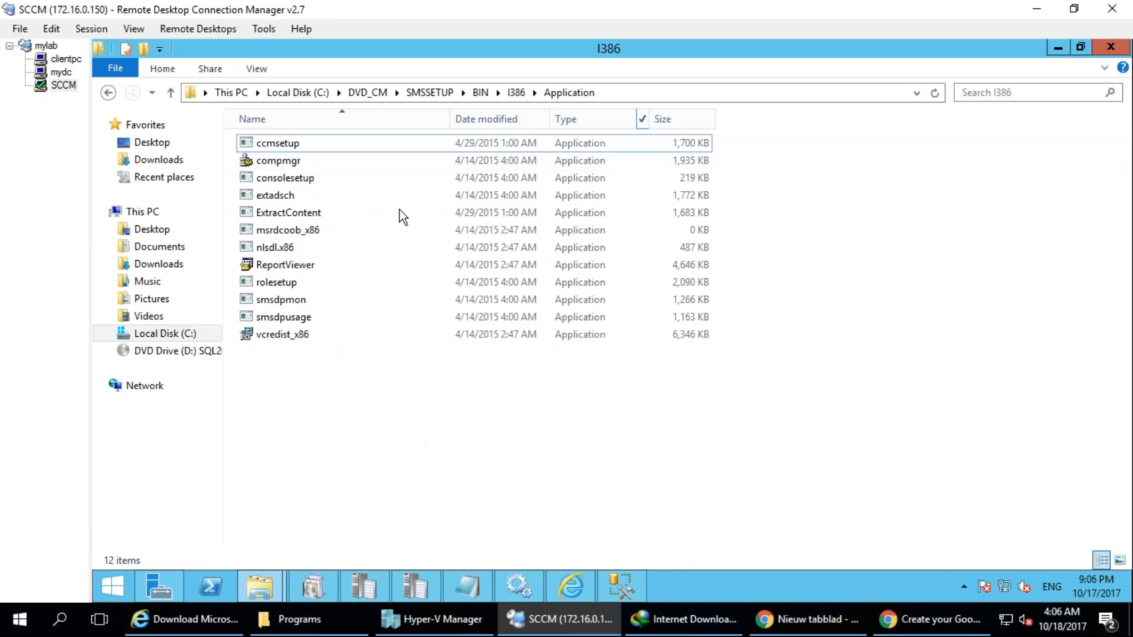
pyautogui.click(517, 93)
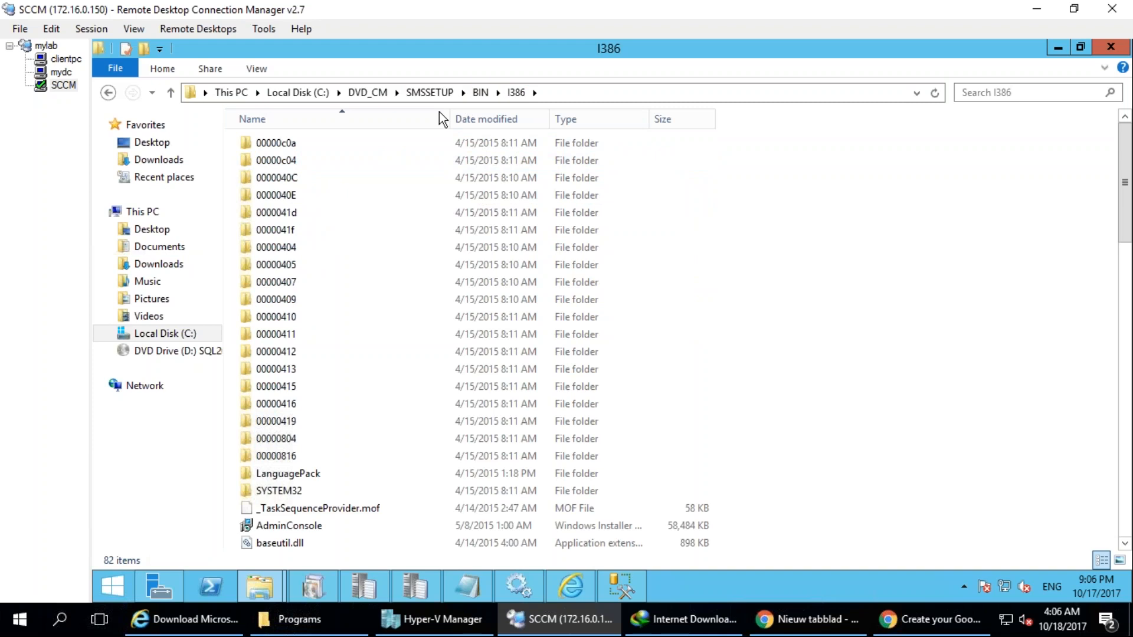
# Open the X64 folder inside BIN, filter its contents by the Application type and select the setup program.
pyautogui.click(481, 93)
pyautogui.doubleClick(268, 163)
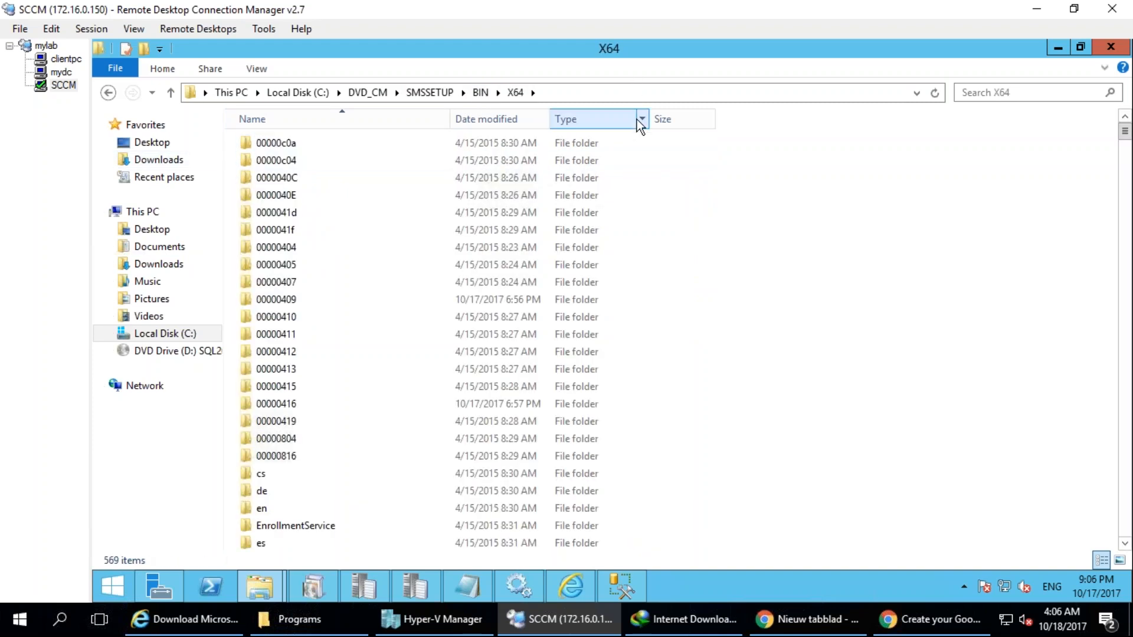
pyautogui.click(542, 119)
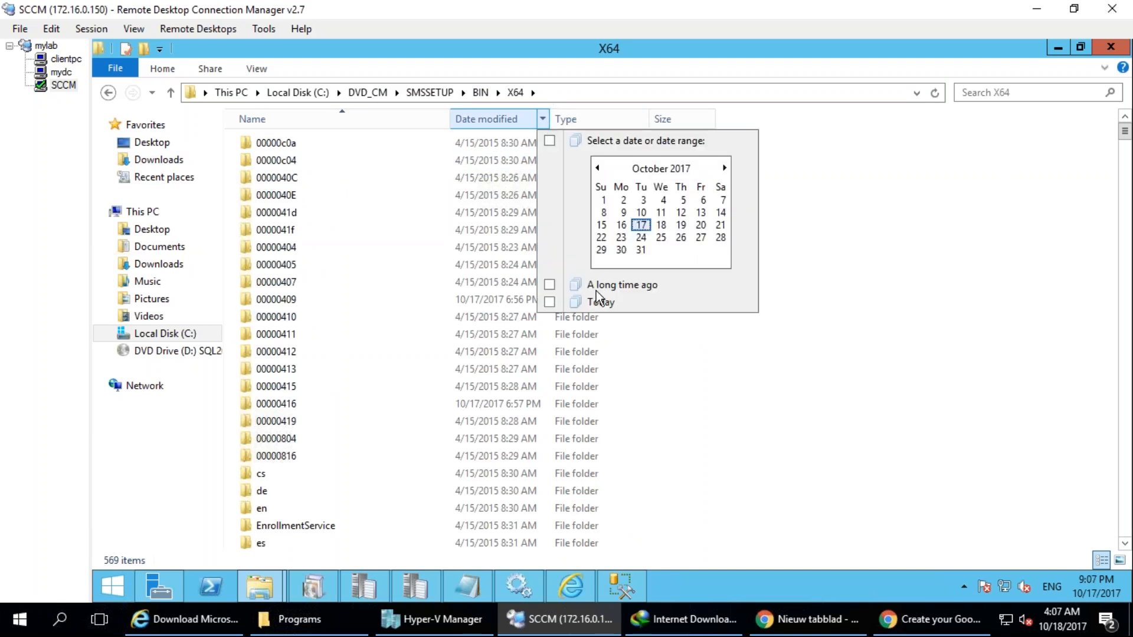
pyautogui.click(642, 120)
pyautogui.click(643, 122)
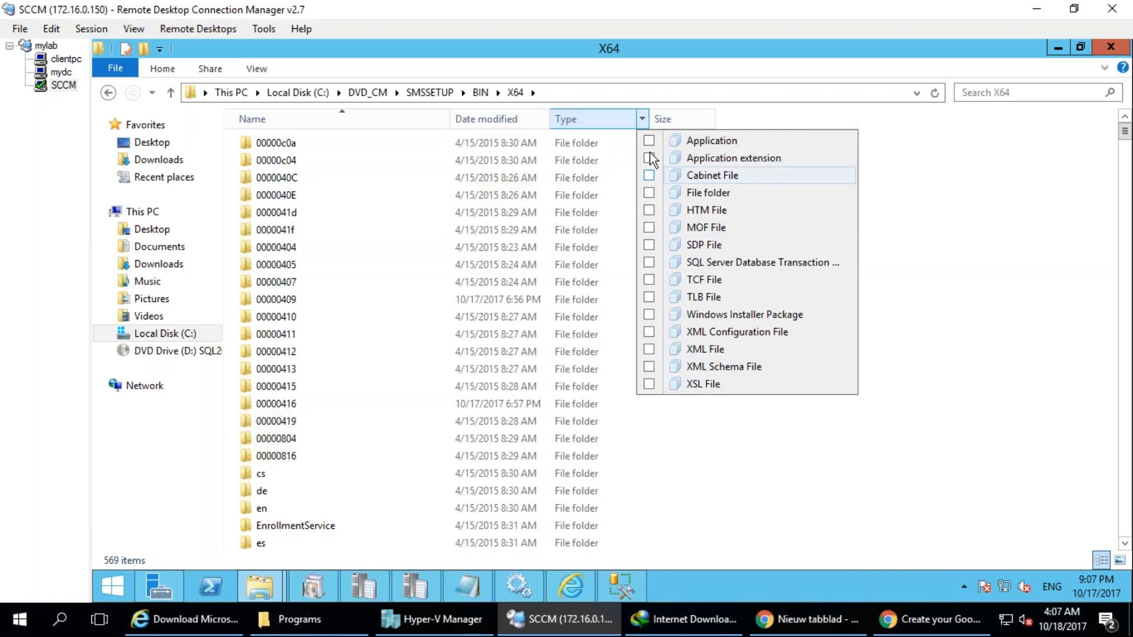
pyautogui.click(648, 142)
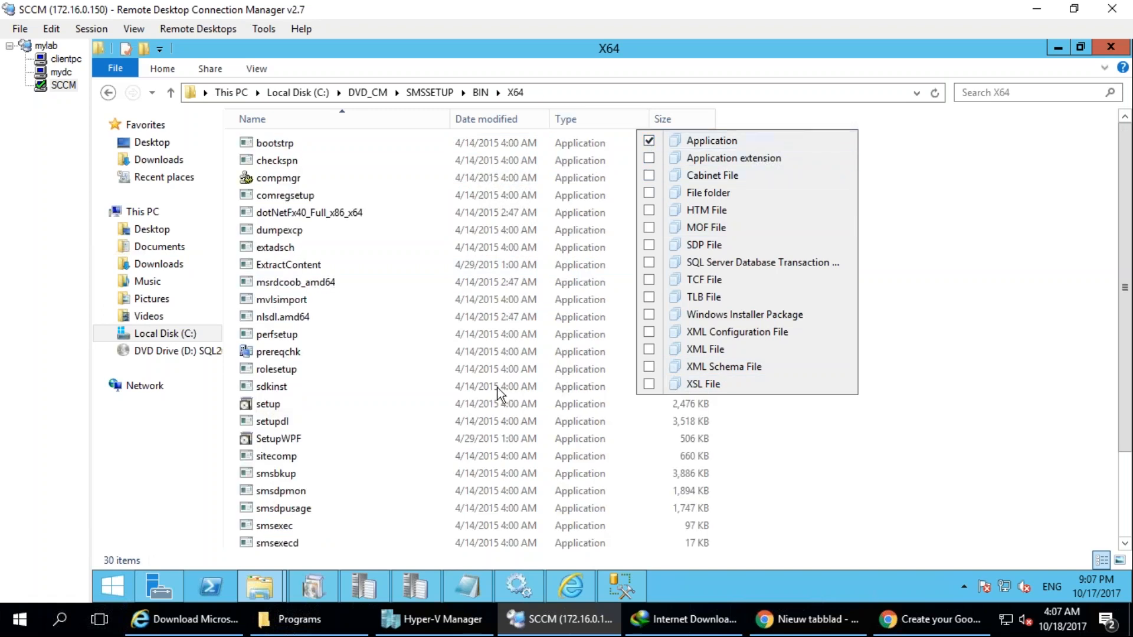
pyautogui.click(552, 387)
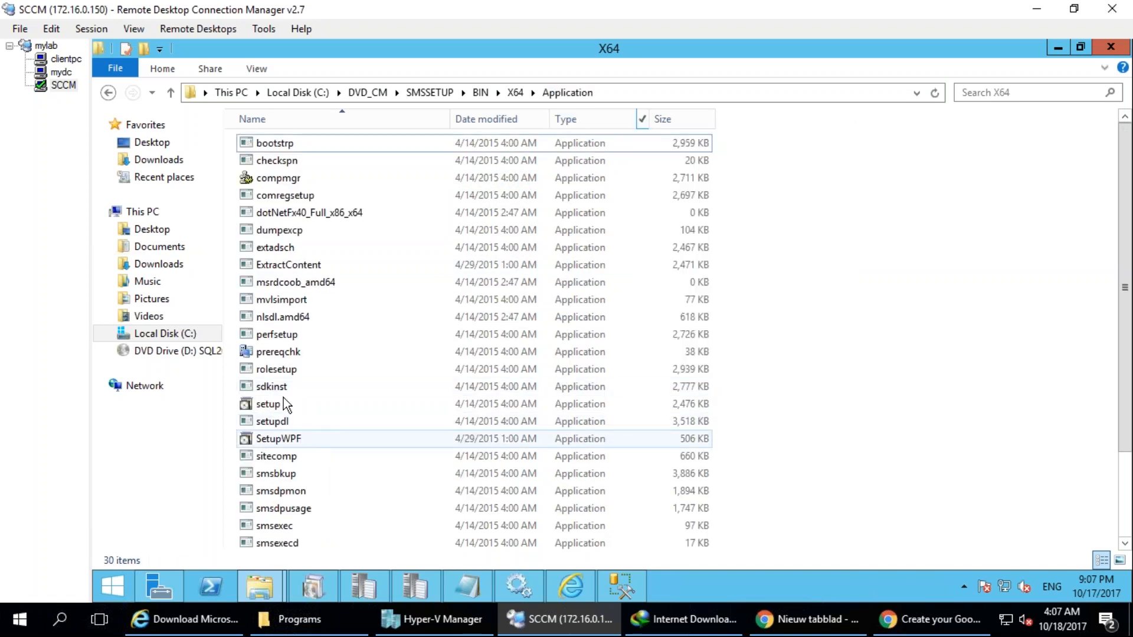
pyautogui.click(341, 406)
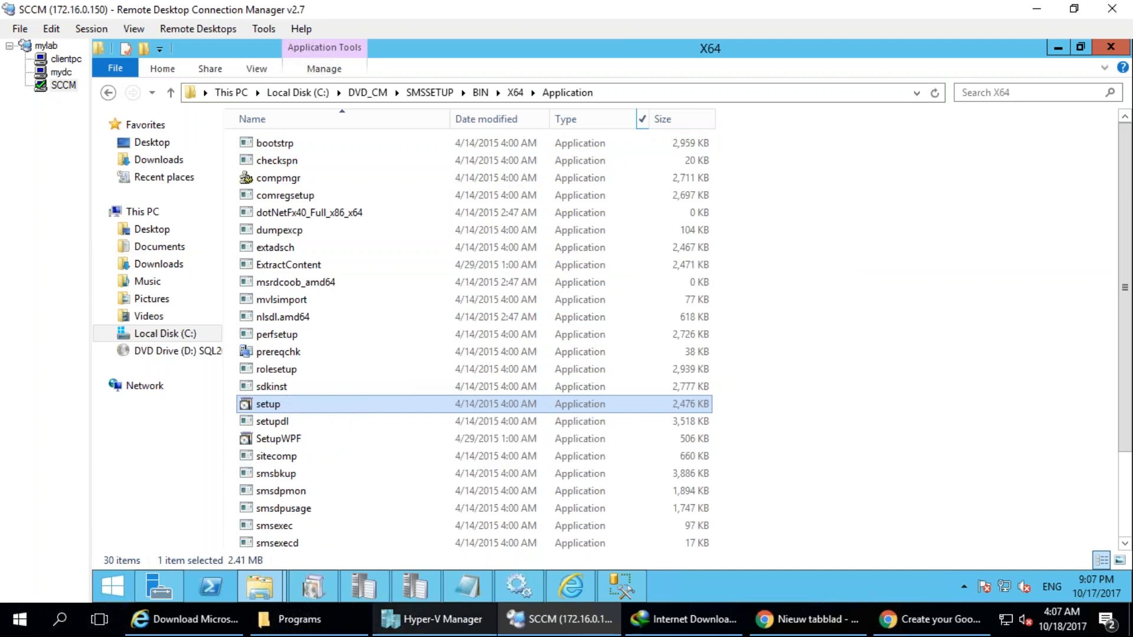
# Switch to the System Center Configuration Manager Setup Wizard and advance to its Getting Started page.
pyautogui.click(321, 587)
pyautogui.click(795, 506)
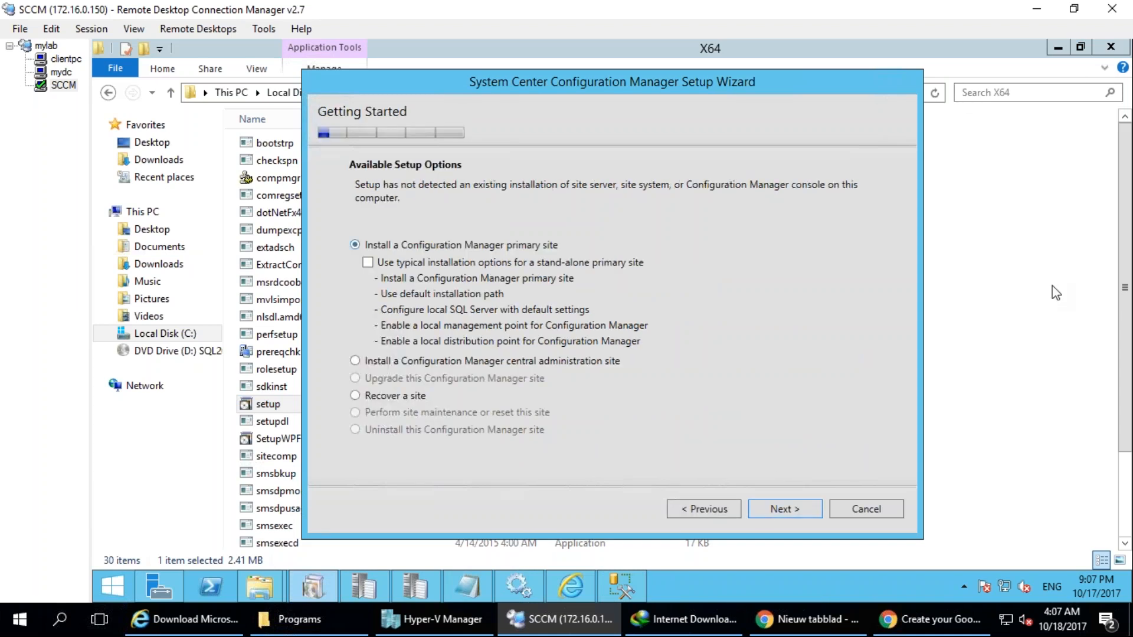
pyautogui.moveTo(348, 270); pyautogui.dragTo(387, 253)
pyautogui.moveTo(571, 272)
pyautogui.mouseDown()
pyautogui.moveTo(613, 278)
pyautogui.moveTo(608, 346)
pyautogui.moveTo(396, 343)
pyautogui.moveTo(363, 271)
pyautogui.moveTo(580, 268)
pyautogui.mouseUp()
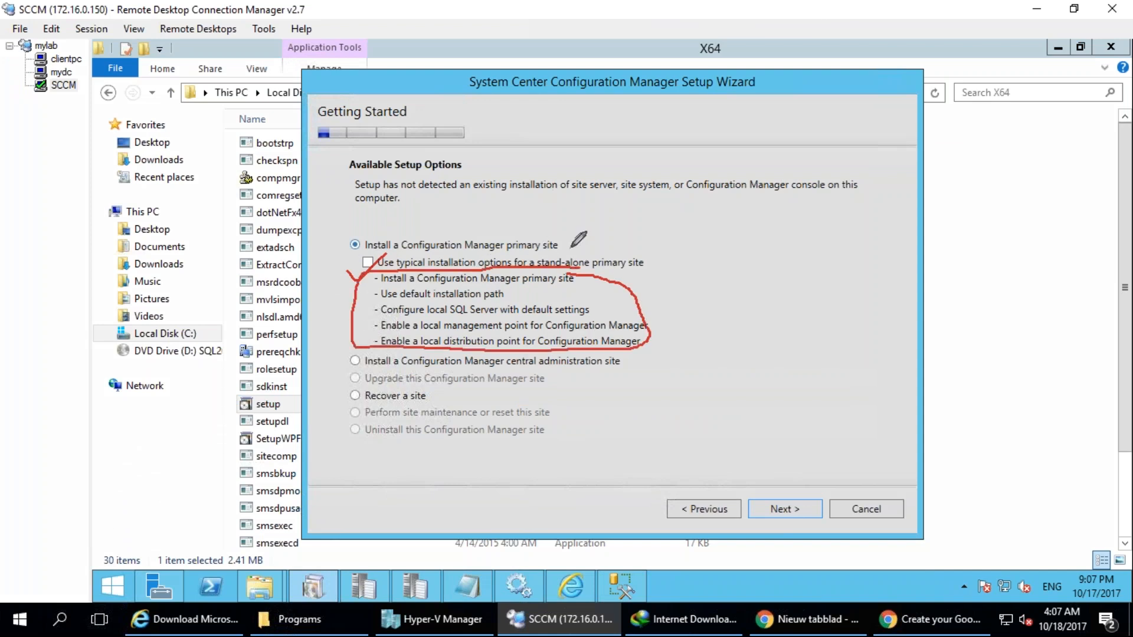
pyautogui.moveTo(557, 246); pyautogui.dragTo(723, 131)
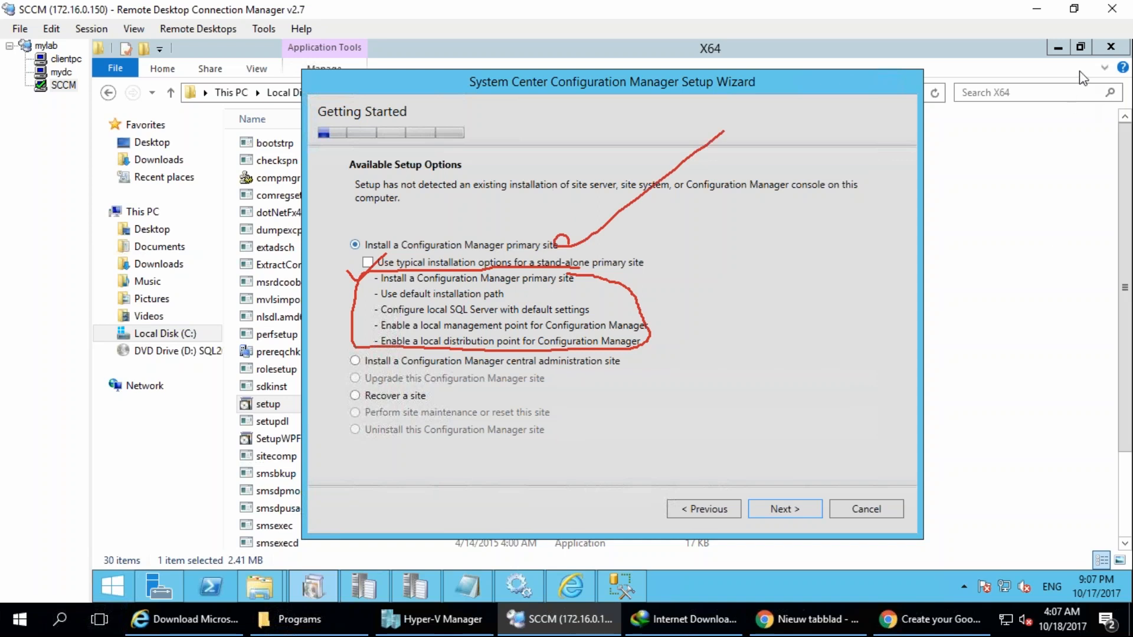
pyautogui.press('Escape')
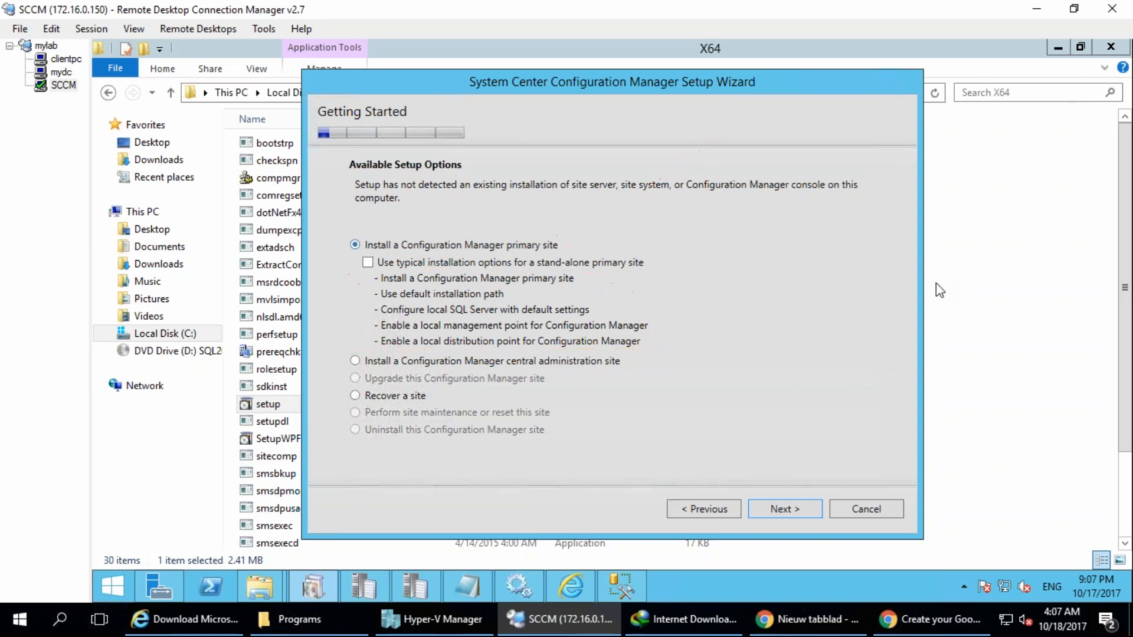
# Proceed with a custom primary site installation, the evaluation edition and the accepted Microsoft software license terms.
pyautogui.click(791, 511)
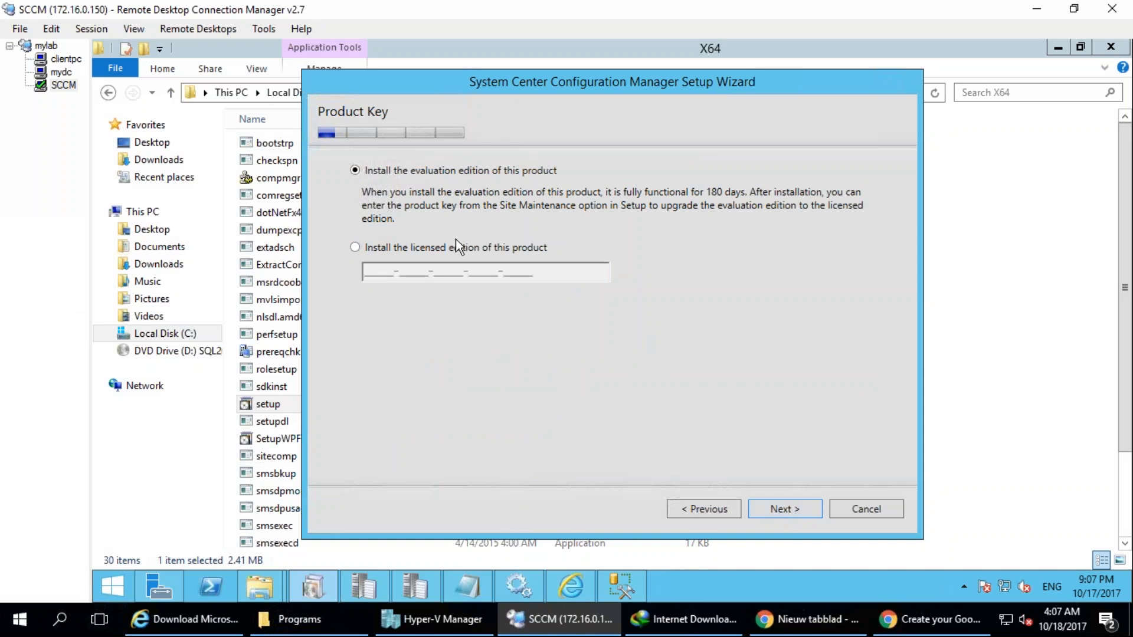
pyautogui.click(806, 504)
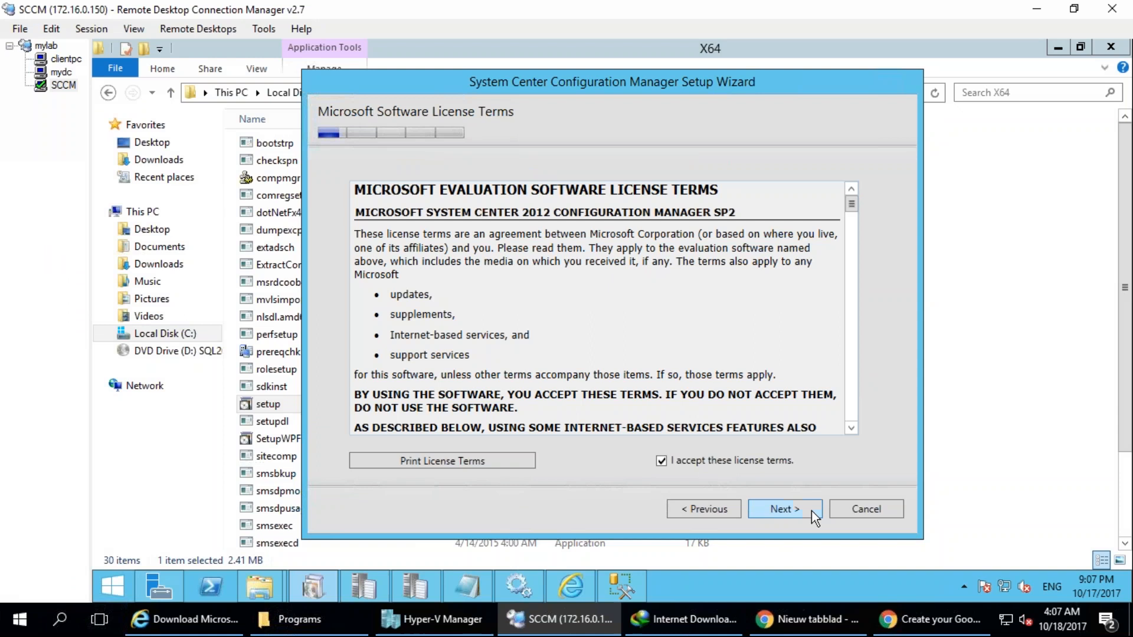
pyautogui.click(812, 511)
pyautogui.hotkey('ctrl', '2')
pyautogui.moveTo(496, 186)
pyautogui.mouseDown()
pyautogui.moveTo(574, 229)
pyautogui.moveTo(367, 258)
pyautogui.moveTo(625, 328)
pyautogui.mouseUp()
pyautogui.moveTo(469, 340)
pyautogui.mouseDown()
pyautogui.moveTo(418, 495)
pyautogui.moveTo(531, 314)
pyautogui.mouseUp()
pyautogui.moveTo(65, 293)
pyautogui.mouseDown()
pyautogui.moveTo(110, 288)
pyautogui.moveTo(167, 310)
pyautogui.mouseUp()
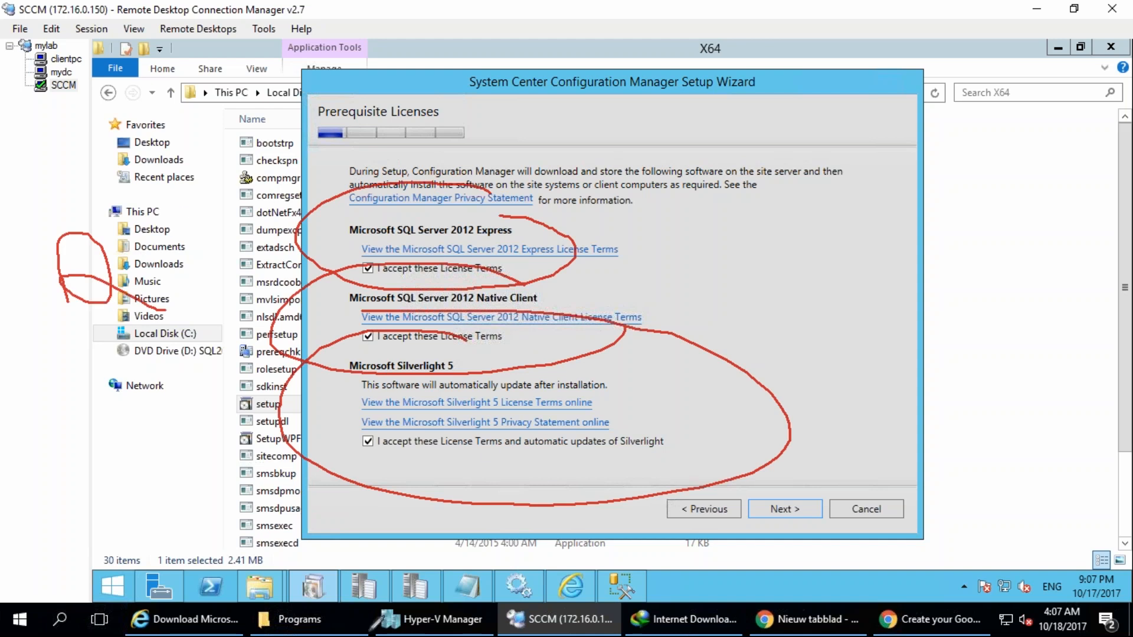
pyautogui.moveTo(203, 180)
pyautogui.mouseDown()
pyautogui.moveTo(437, 188)
pyautogui.moveTo(447, 165)
pyautogui.mouseUp()
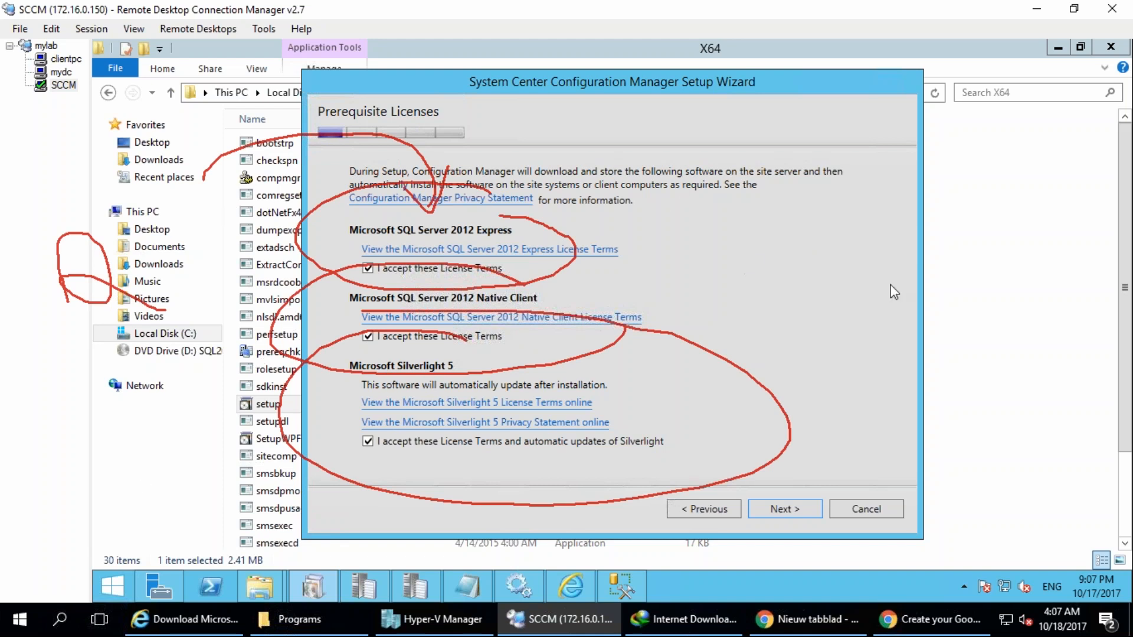
pyautogui.click(942, 284)
pyautogui.moveTo(138, 90)
pyautogui.mouseDown()
pyautogui.moveTo(68, 166)
pyautogui.moveTo(159, 76)
pyautogui.mouseUp()
pyautogui.moveTo(106, 358)
pyautogui.mouseDown()
pyautogui.moveTo(123, 441)
pyautogui.moveTo(157, 361)
pyautogui.mouseUp()
pyautogui.moveTo(142, 401); pyautogui.dragTo(168, 490)
pyautogui.moveTo(113, 494); pyautogui.dragTo(186, 484)
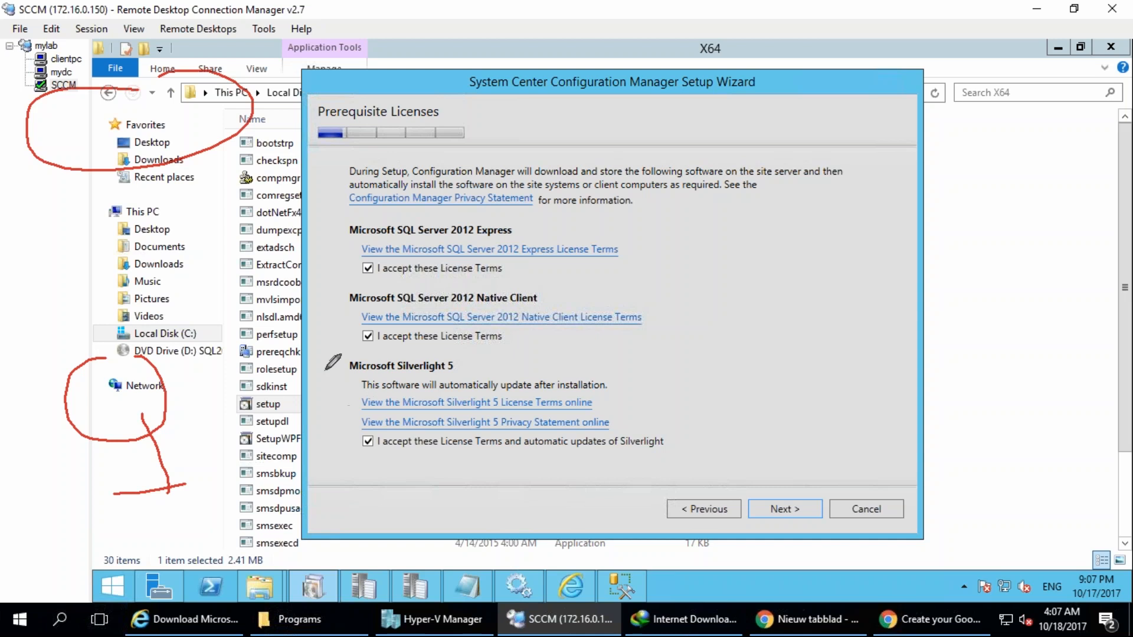
pyautogui.moveTo(367, 355)
pyautogui.mouseDown()
pyautogui.moveTo(337, 383)
pyautogui.moveTo(267, 363)
pyautogui.moveTo(130, 407)
pyautogui.moveTo(159, 412)
pyautogui.mouseUp()
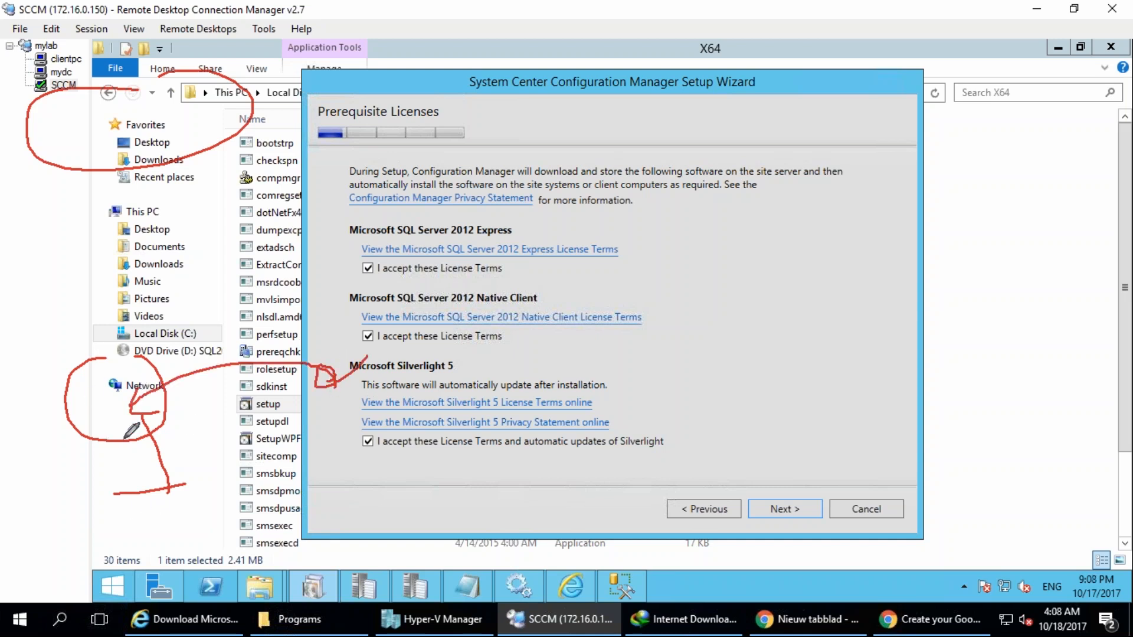
pyautogui.moveTo(369, 458); pyautogui.dragTo(366, 460)
pyautogui.moveTo(361, 353)
pyautogui.mouseDown()
pyautogui.moveTo(386, 340)
pyautogui.moveTo(354, 354)
pyautogui.mouseUp()
pyautogui.moveTo(369, 278)
pyautogui.mouseDown()
pyautogui.moveTo(357, 286)
pyautogui.moveTo(393, 271)
pyautogui.moveTo(354, 304)
pyautogui.mouseUp()
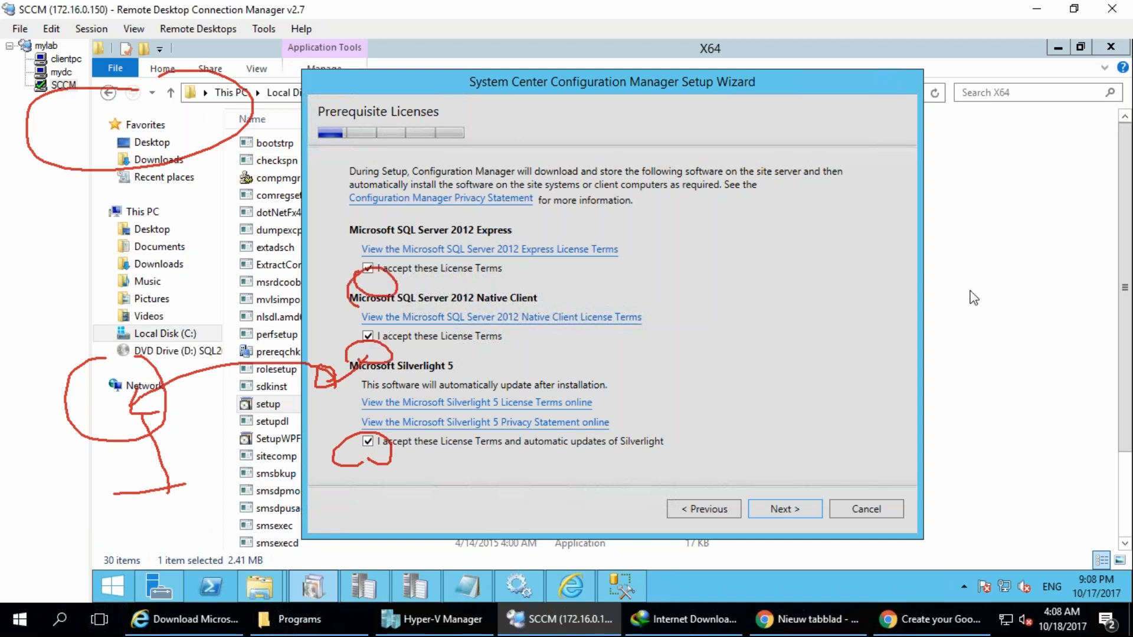
pyautogui.press('e')
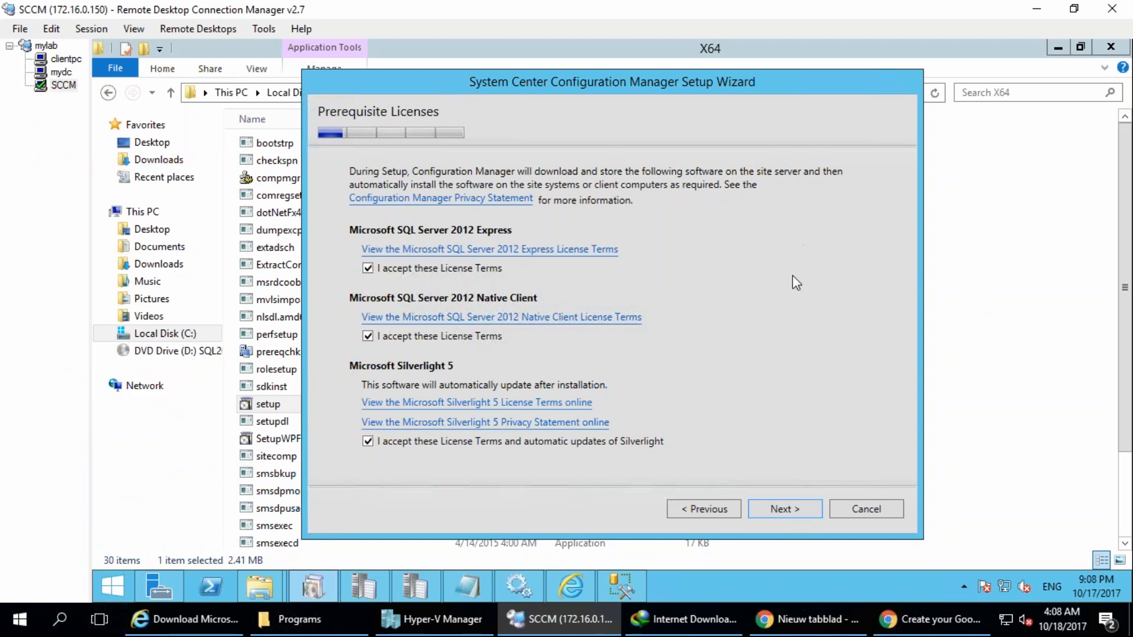
# Continue setup with the three prerequisite licenses accepted, and open the Pre folder on Local Disk (C:) in File Explorer.
pyautogui.click(781, 515)
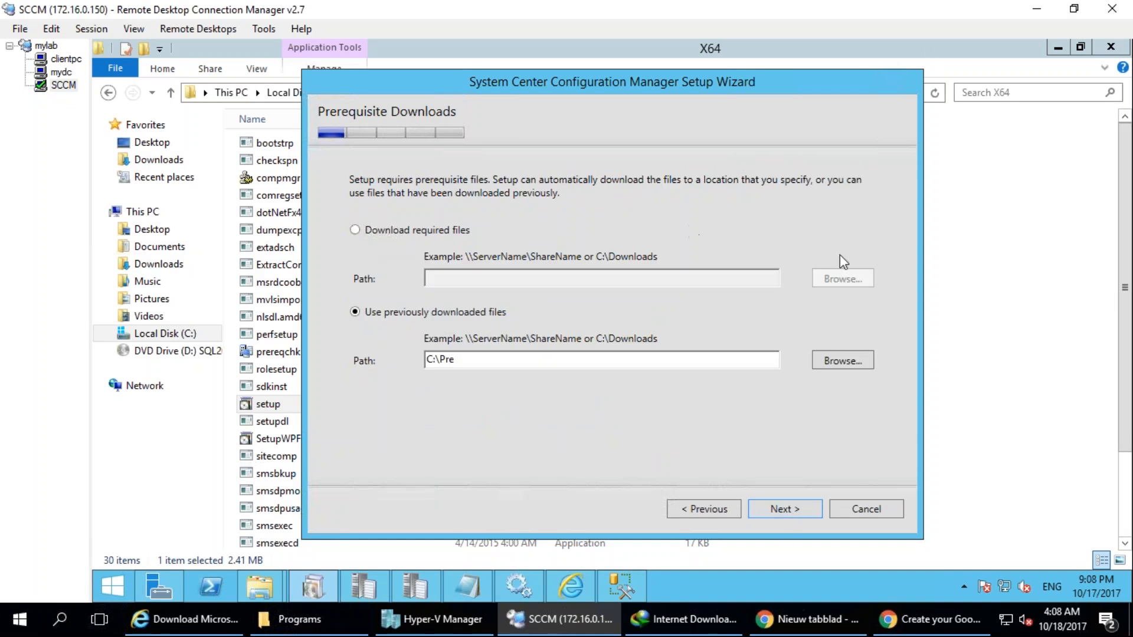
pyautogui.moveTo(260, 590)
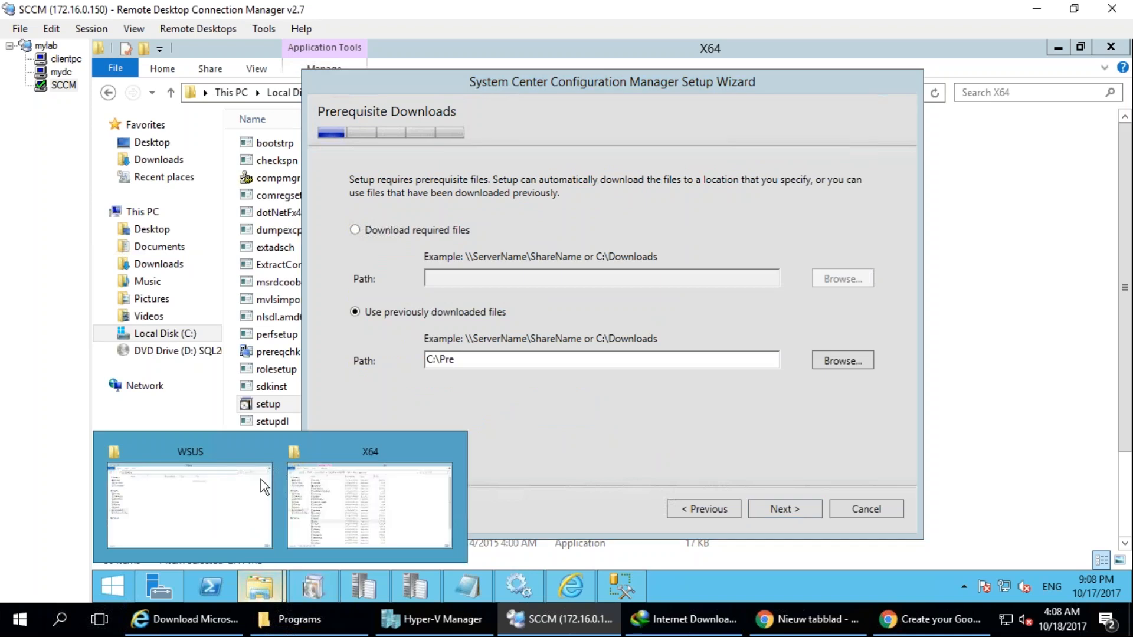
pyautogui.click(207, 511)
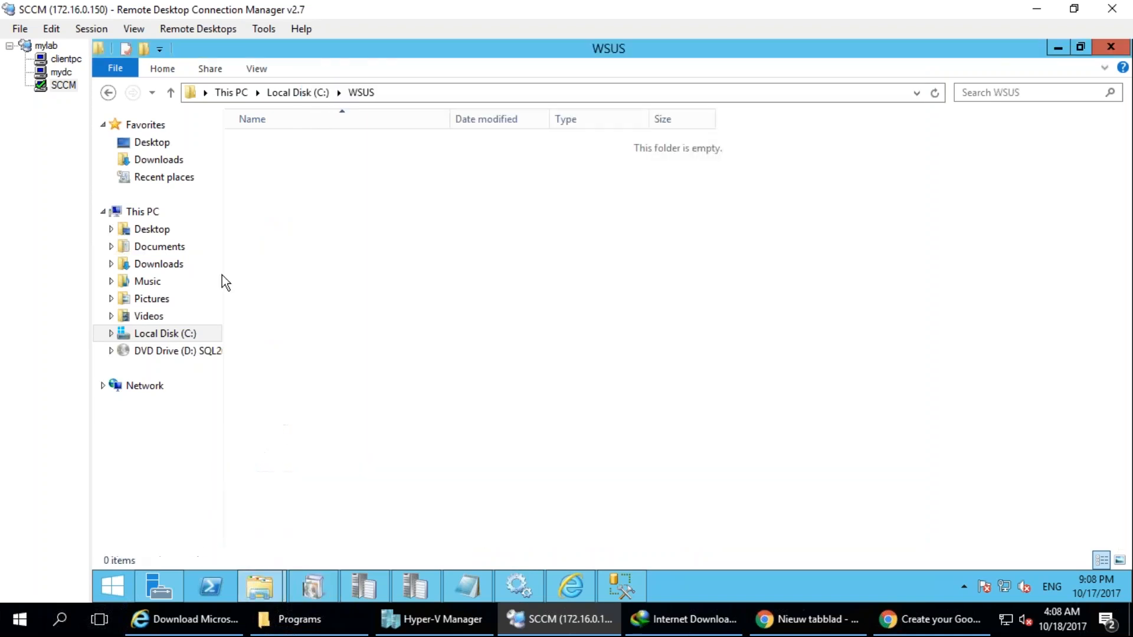
pyautogui.click(176, 334)
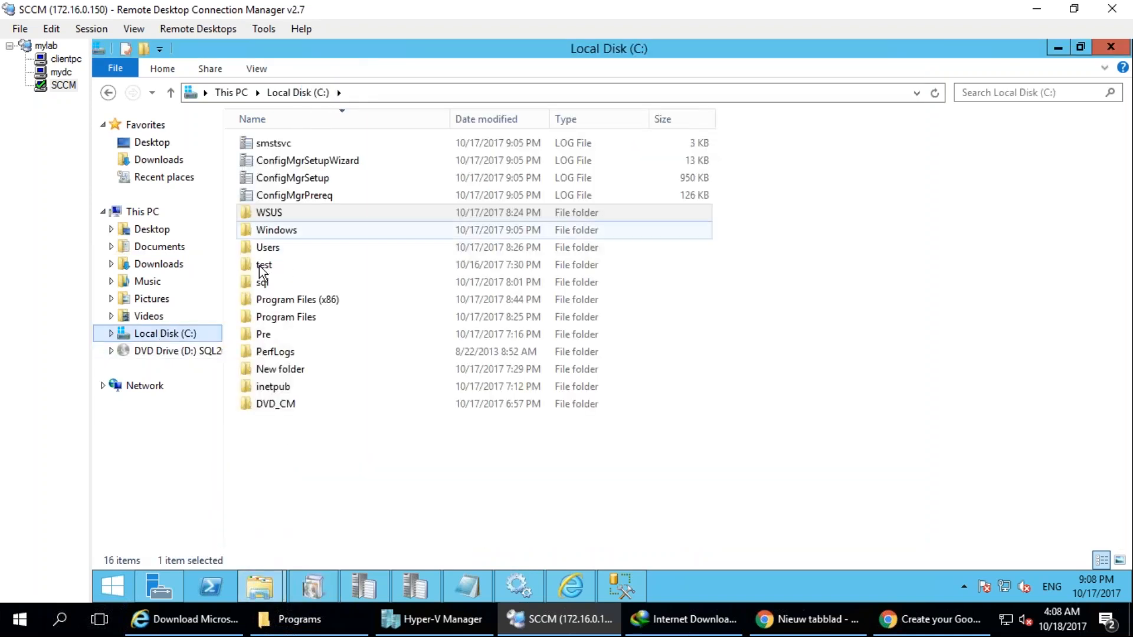
pyautogui.doubleClick(264, 334)
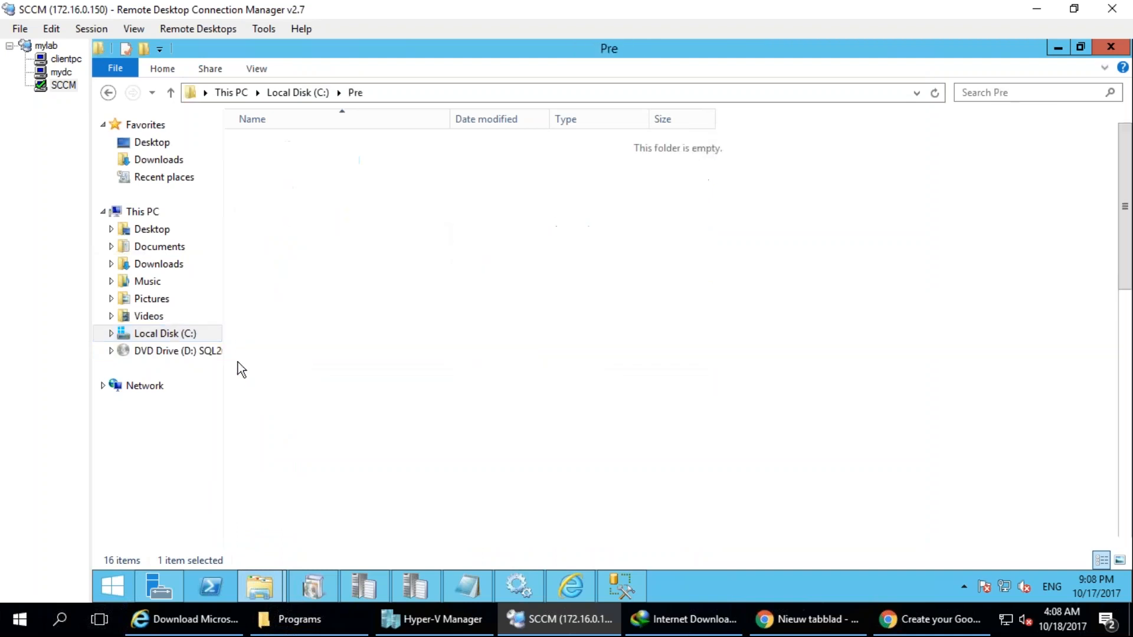
# Check the total size of all files in the Pre folder through their properties, and close the properties without changes.
pyautogui.hotkey('ctrl', 'a')
pyautogui.rightClick(328, 200)
pyautogui.click(391, 352)
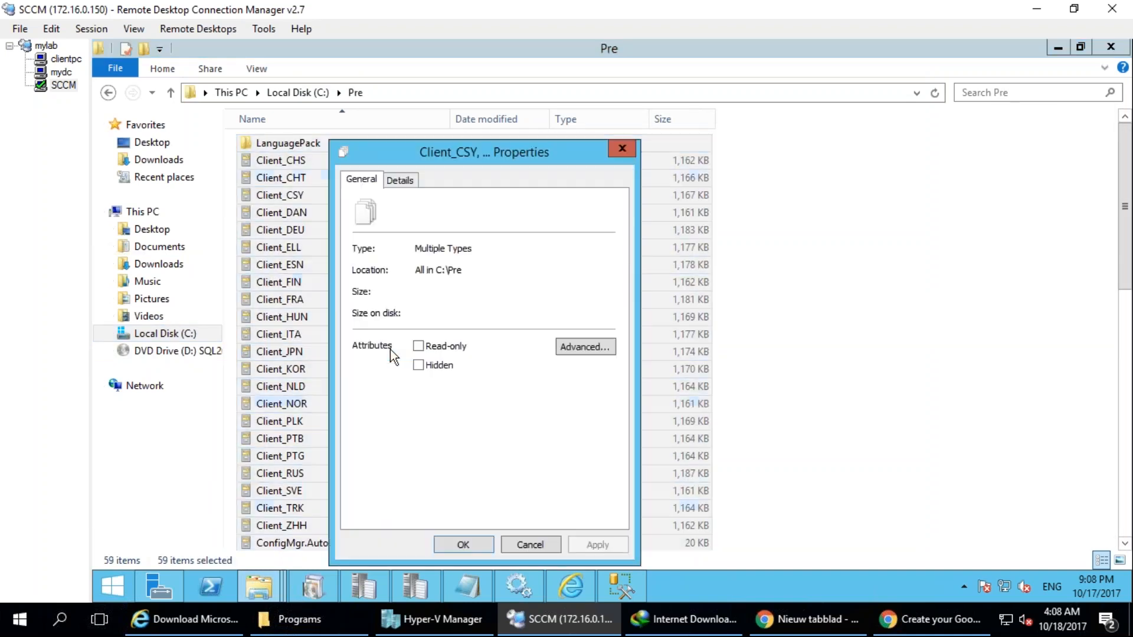
pyautogui.moveTo(454, 291)
pyautogui.mouseDown()
pyautogui.moveTo(352, 287)
pyautogui.moveTo(434, 291)
pyautogui.mouseUp()
pyautogui.click(468, 290)
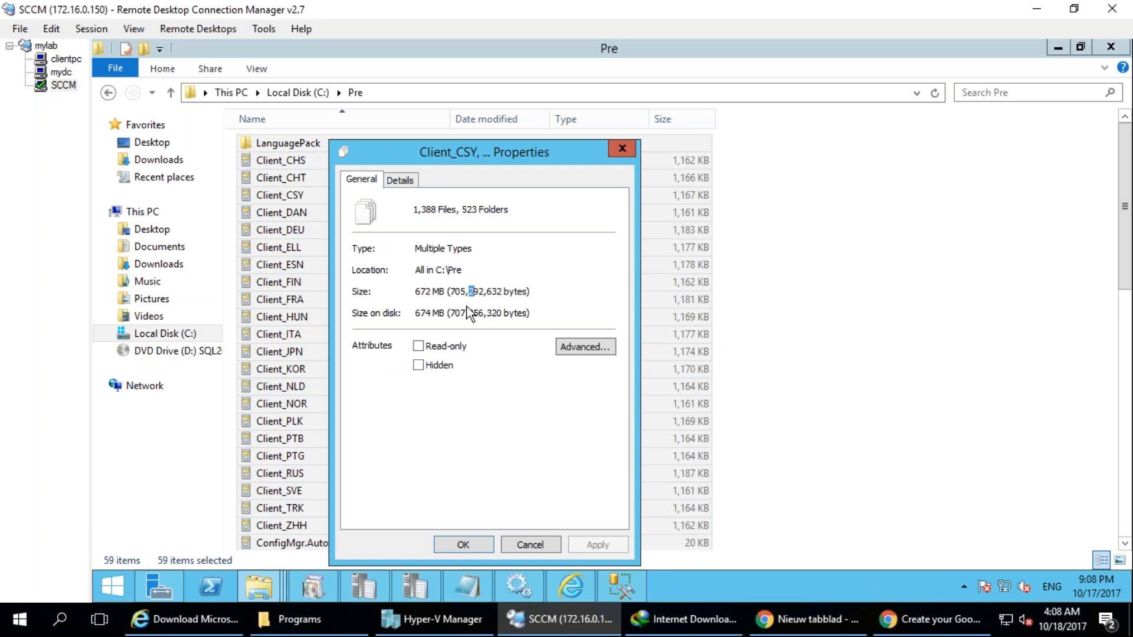
pyautogui.moveTo(449, 291); pyautogui.dragTo(560, 291)
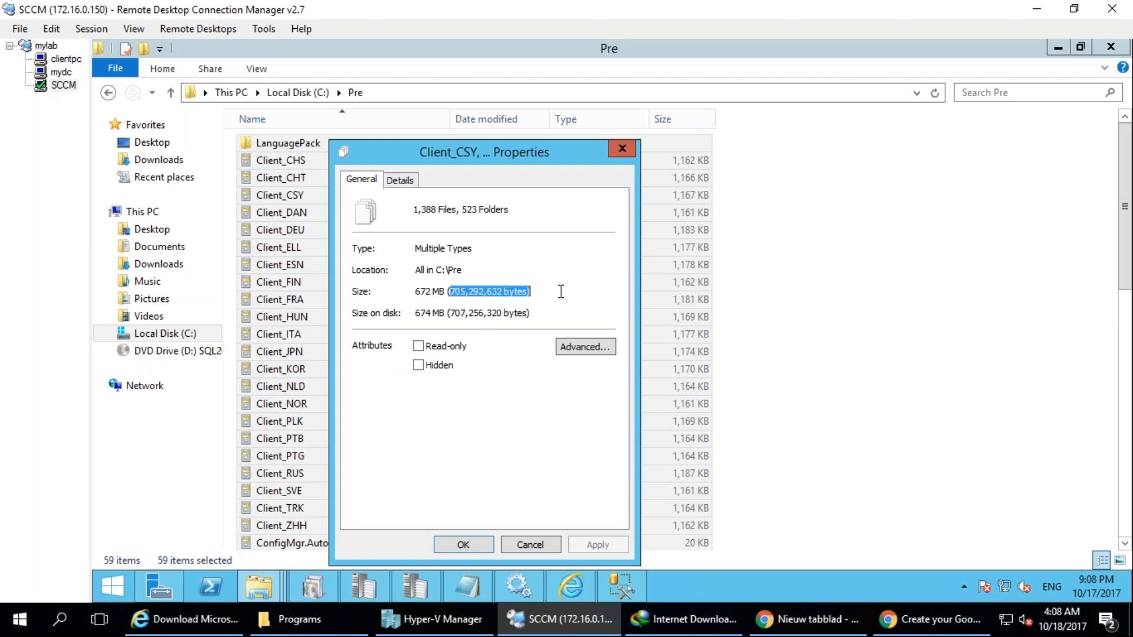
pyautogui.click(531, 544)
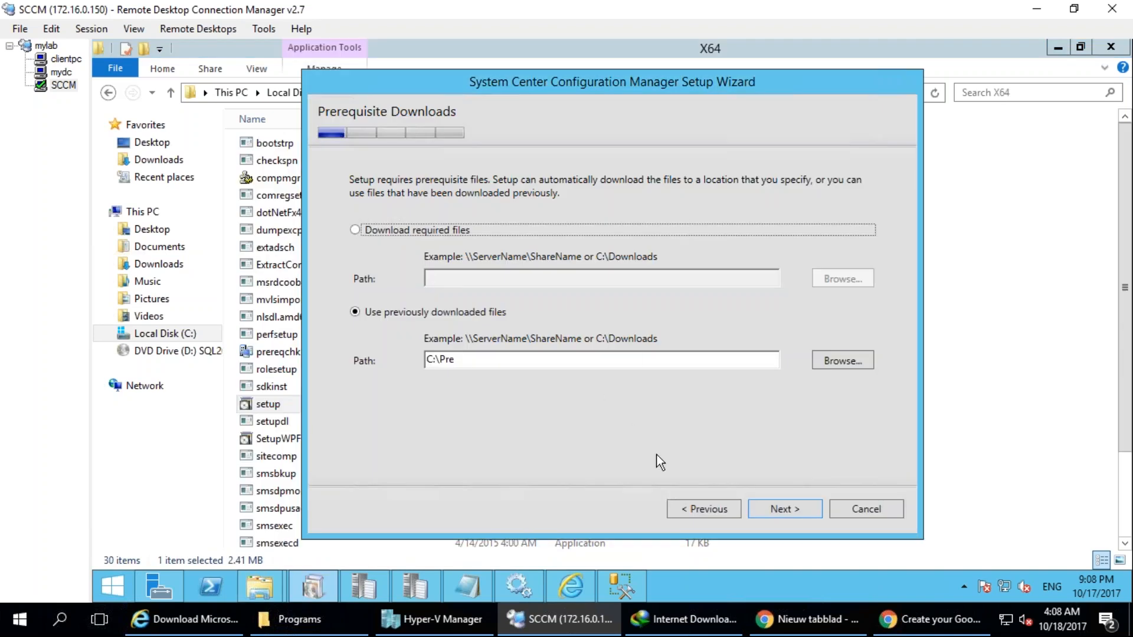
# Proceed with the previously downloaded prerequisite files from C:\Pre, and move the Setup Downloader window down to uncover the download options.
pyautogui.click(787, 507)
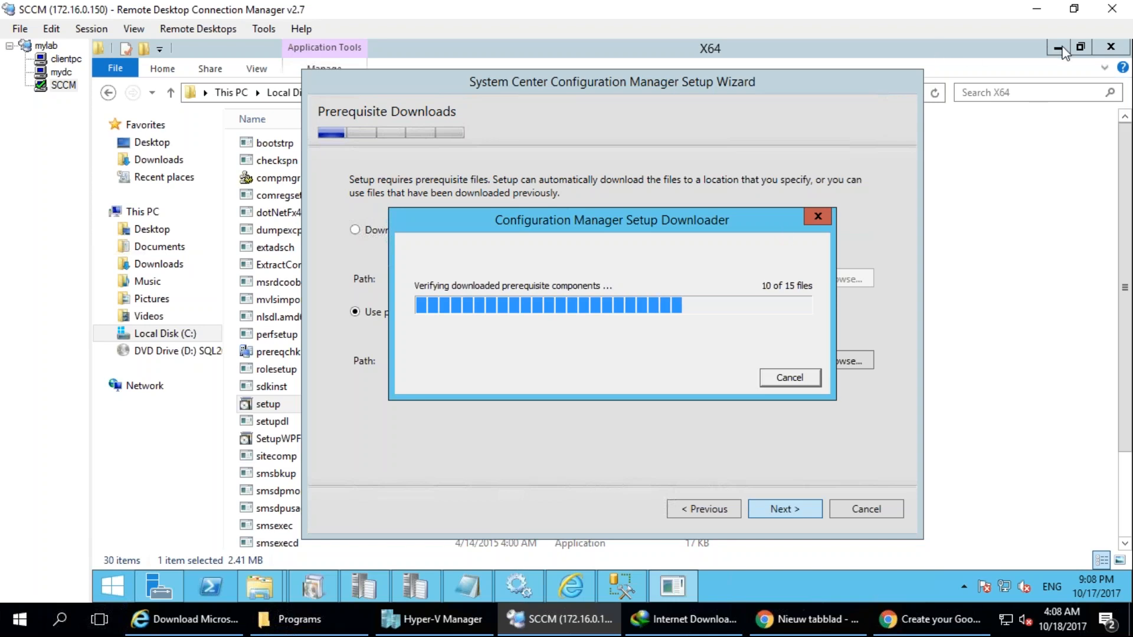
pyautogui.moveTo(674, 226); pyautogui.dragTo(676, 328)
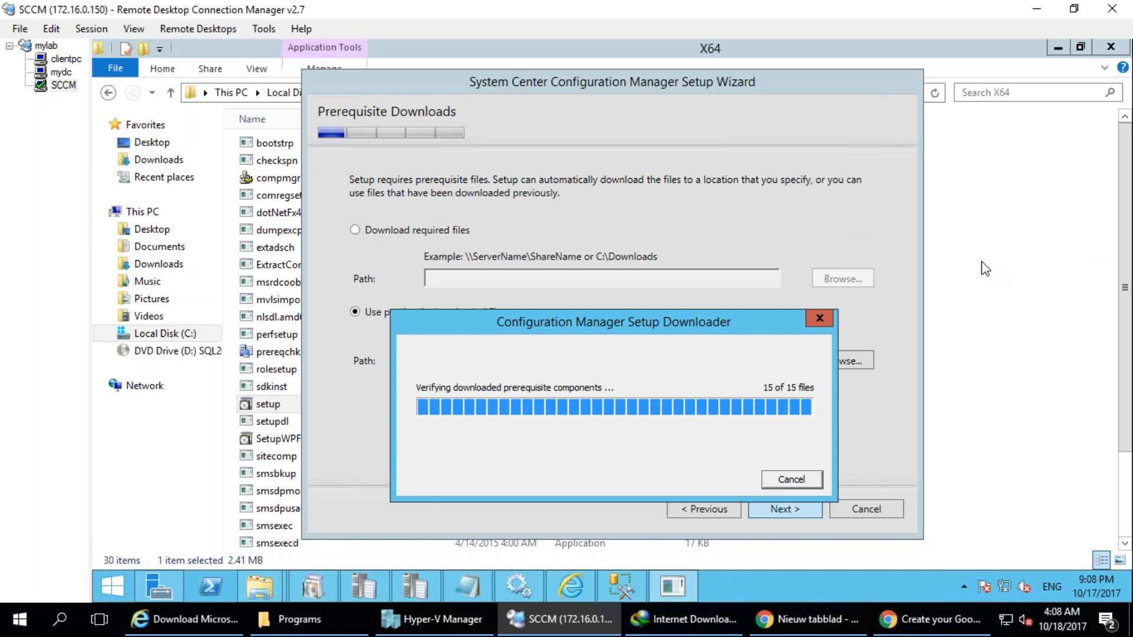
pyautogui.moveTo(485, 215)
pyautogui.mouseDown()
pyautogui.moveTo(442, 190)
pyautogui.moveTo(399, 187)
pyautogui.mouseUp()
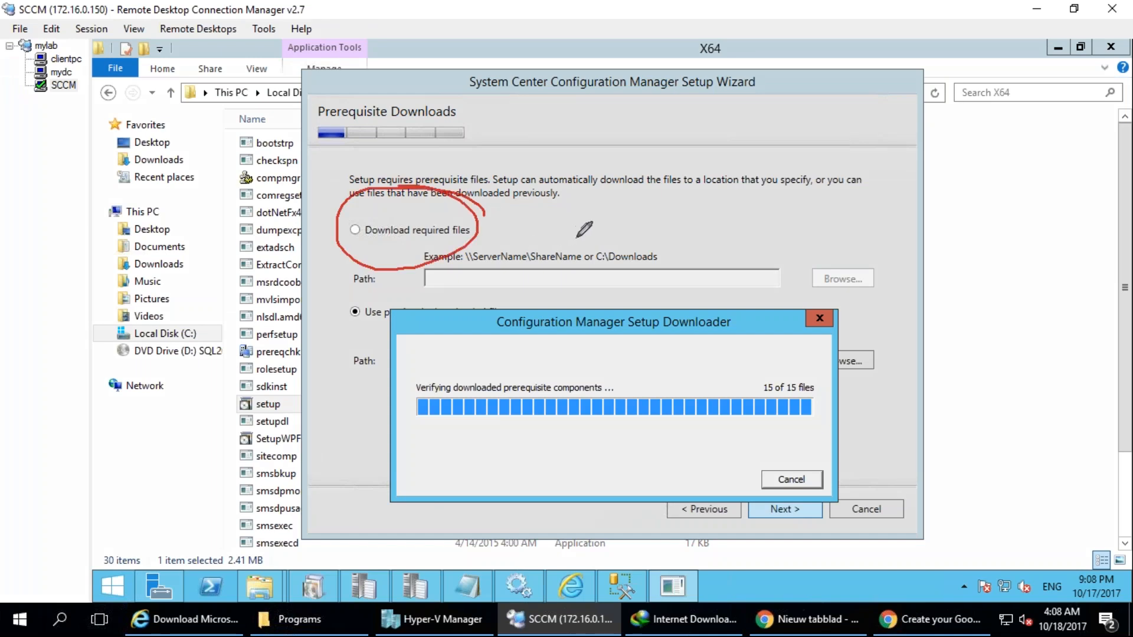
pyautogui.moveTo(591, 66); pyautogui.dragTo(667, 160)
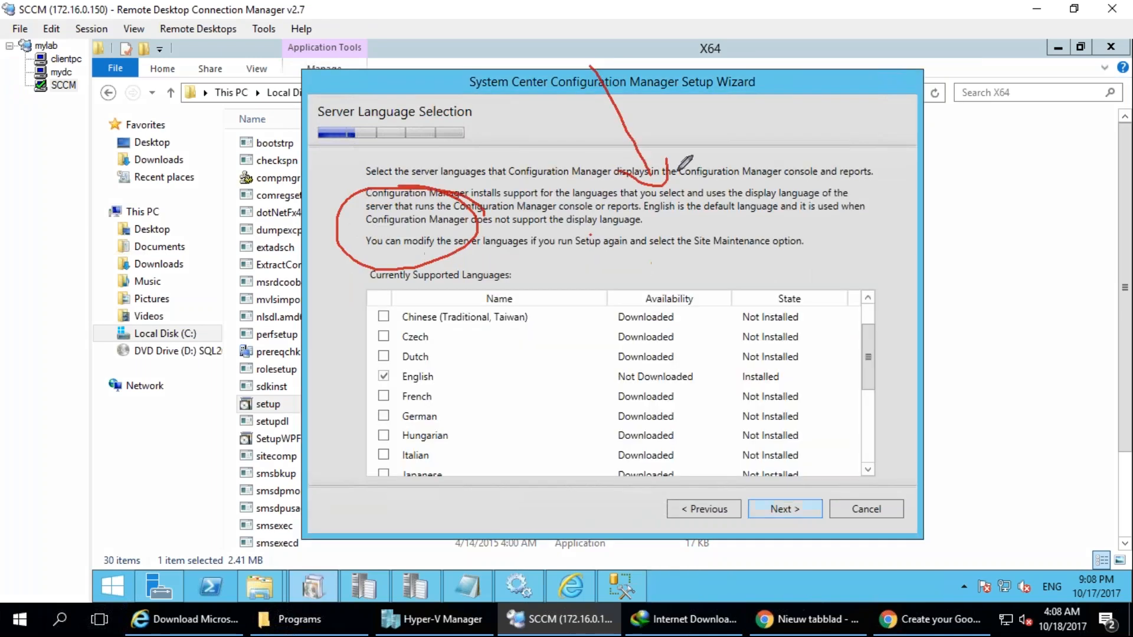
pyautogui.moveTo(742, 64); pyautogui.dragTo(750, 160)
pyautogui.moveTo(718, 81); pyautogui.dragTo(751, 66)
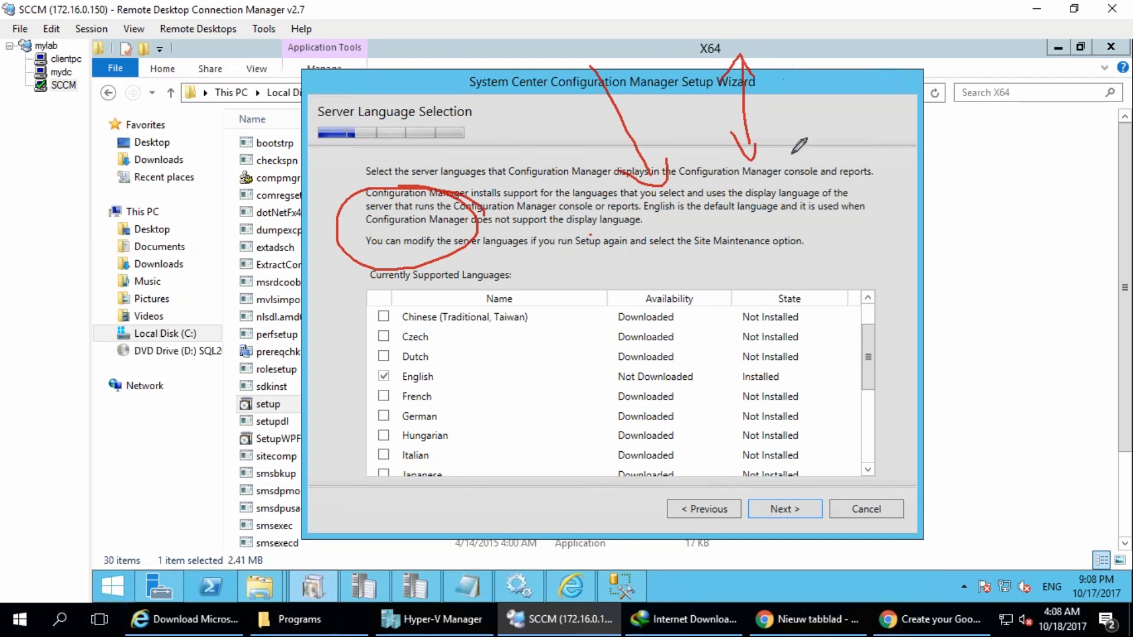
pyautogui.moveTo(333, 317); pyautogui.dragTo(390, 394)
pyautogui.moveTo(386, 324); pyautogui.dragTo(307, 334)
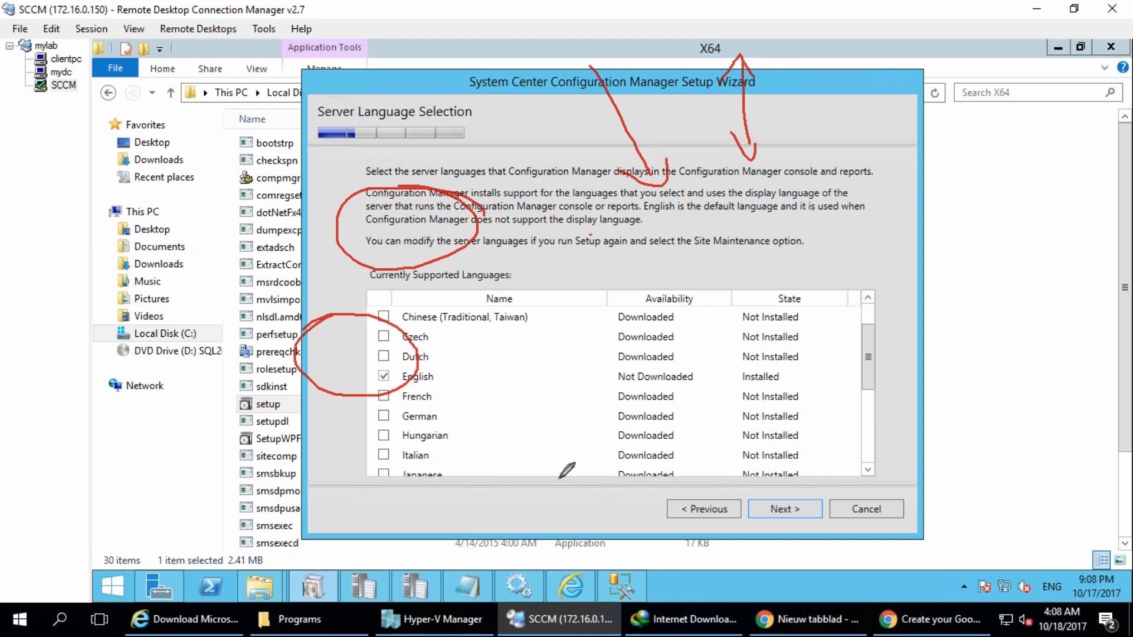
pyautogui.moveTo(538, 292); pyautogui.dragTo(587, 377)
pyautogui.moveTo(534, 423); pyautogui.dragTo(667, 338)
pyautogui.click(1081, 271)
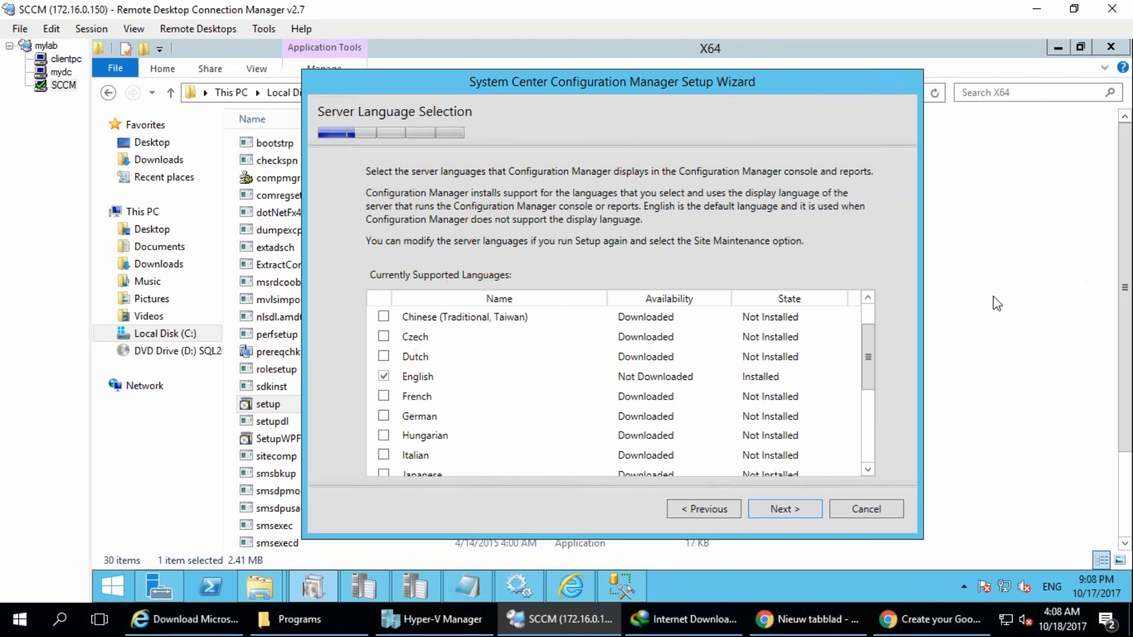
# Keep English as the server language and proceed to the client language selection.
pyautogui.click(785, 508)
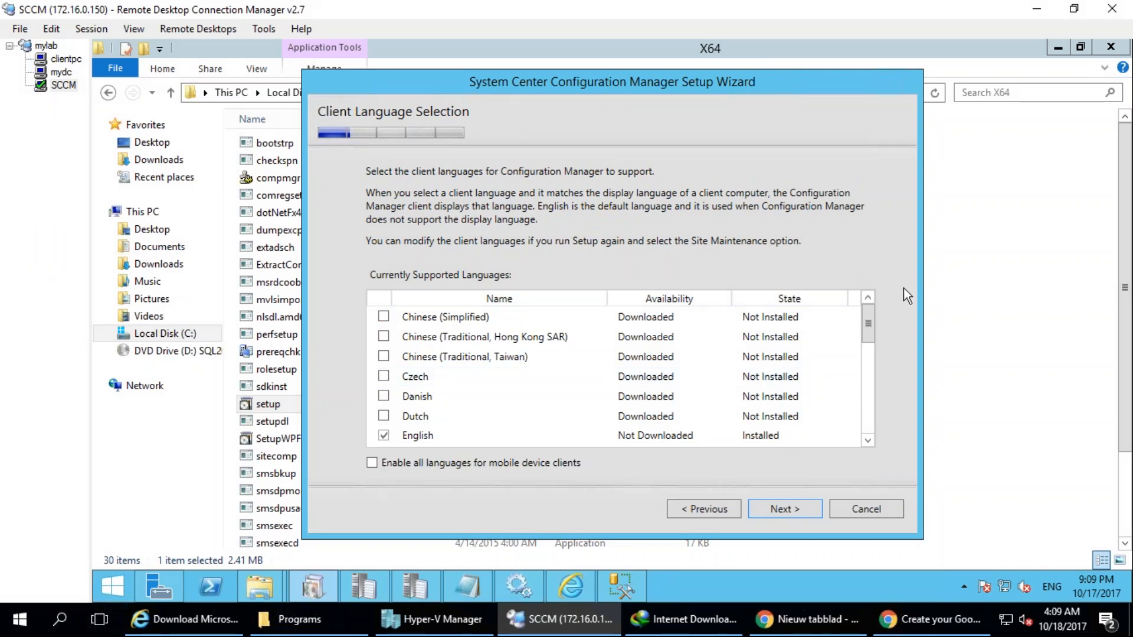
# Keep English as the only client language and proceed to the site and installation settings.
pyautogui.moveTo(524, 253)
pyautogui.mouseDown()
pyautogui.moveTo(665, 401)
pyautogui.moveTo(414, 249)
pyautogui.mouseUp()
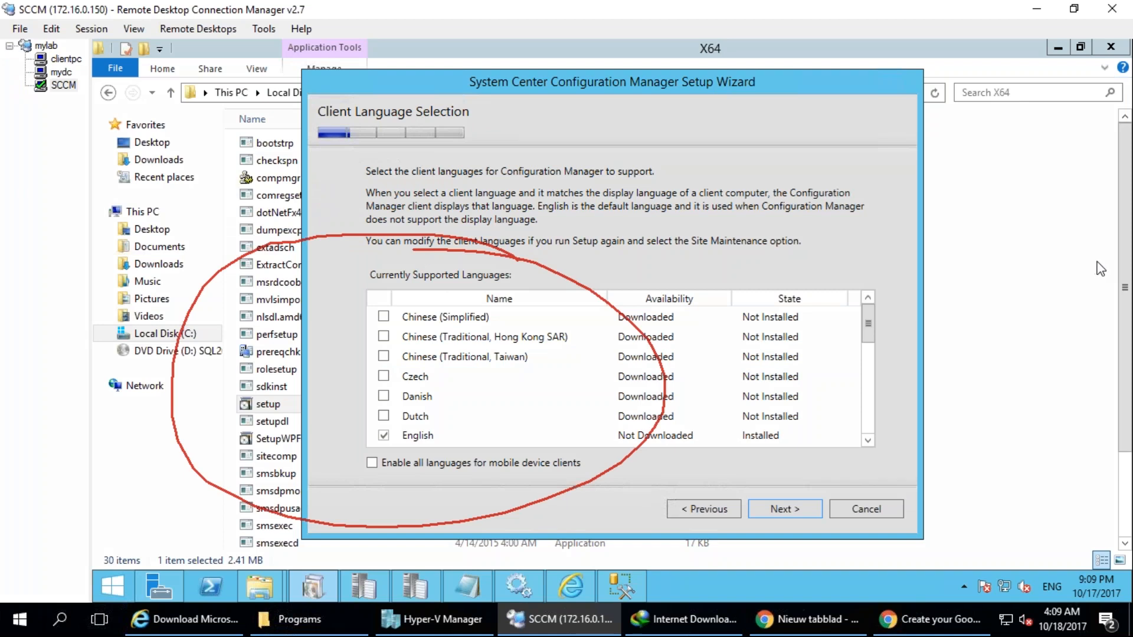
pyautogui.click(1095, 260)
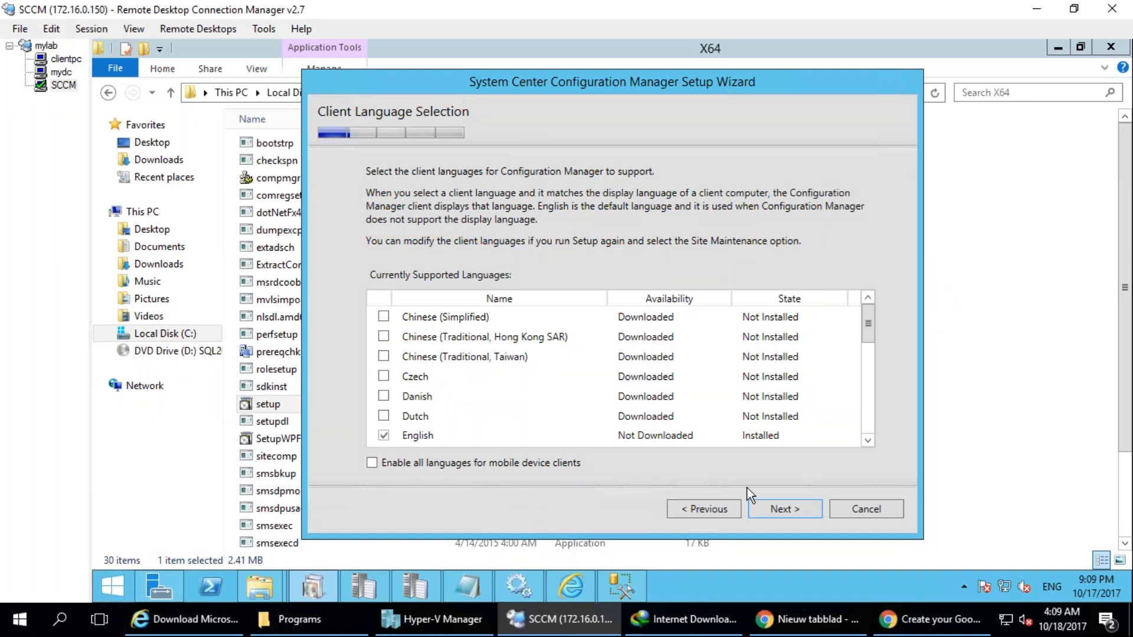
pyautogui.click(773, 515)
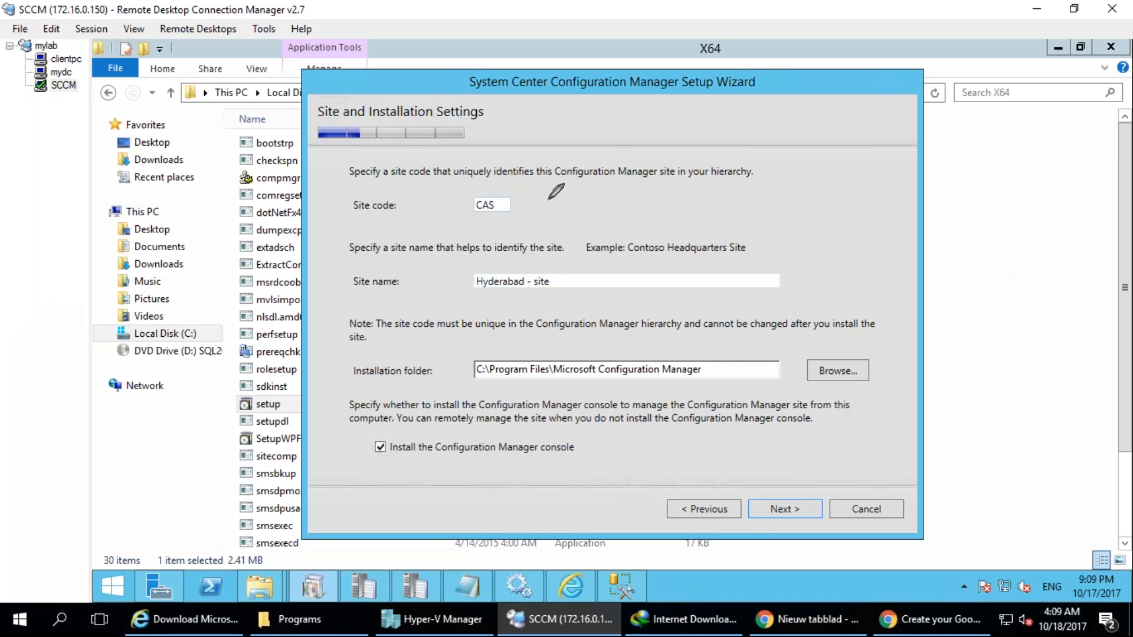
pyautogui.moveTo(556, 192); pyautogui.dragTo(490, 135)
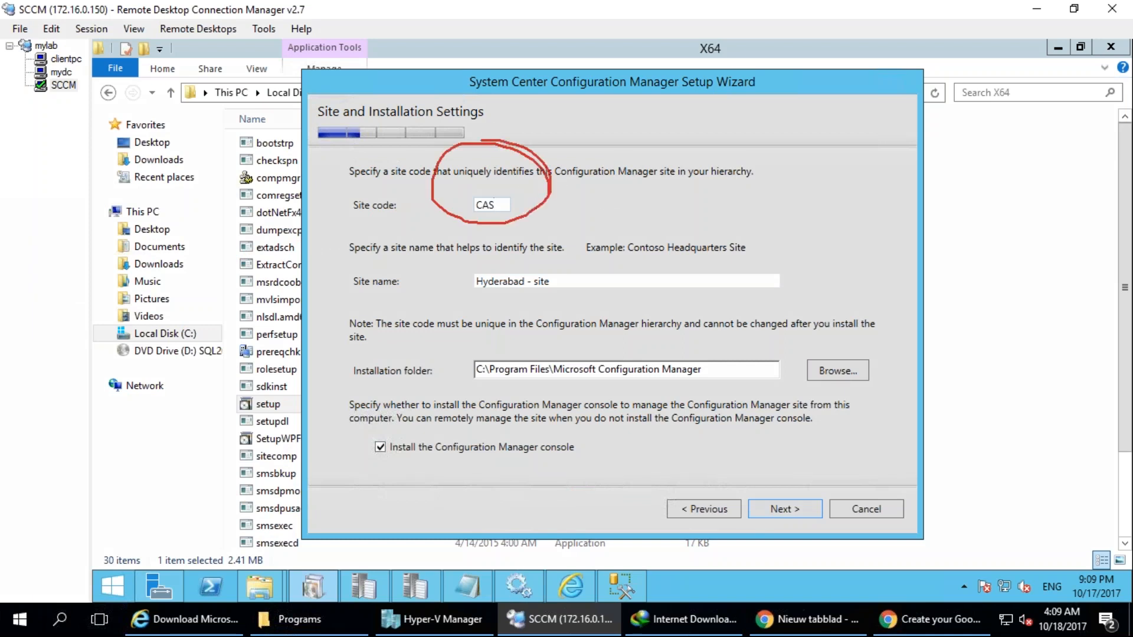
pyautogui.click(1003, 271)
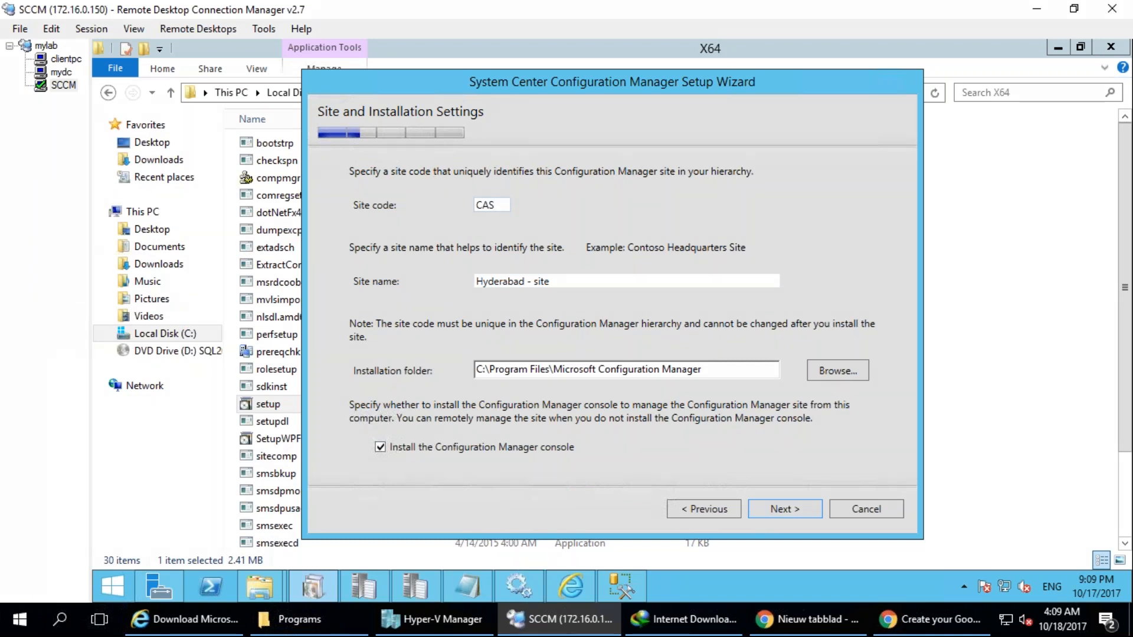
pyautogui.moveTo(496, 164)
pyautogui.mouseDown()
pyautogui.moveTo(490, 233)
pyautogui.moveTo(490, 168)
pyautogui.mouseUp()
pyautogui.click(1085, 259)
# Switch to the mydc remote session and check the contents of the System Management container in Active Directory Users and Computers.
pyautogui.click(63, 72)
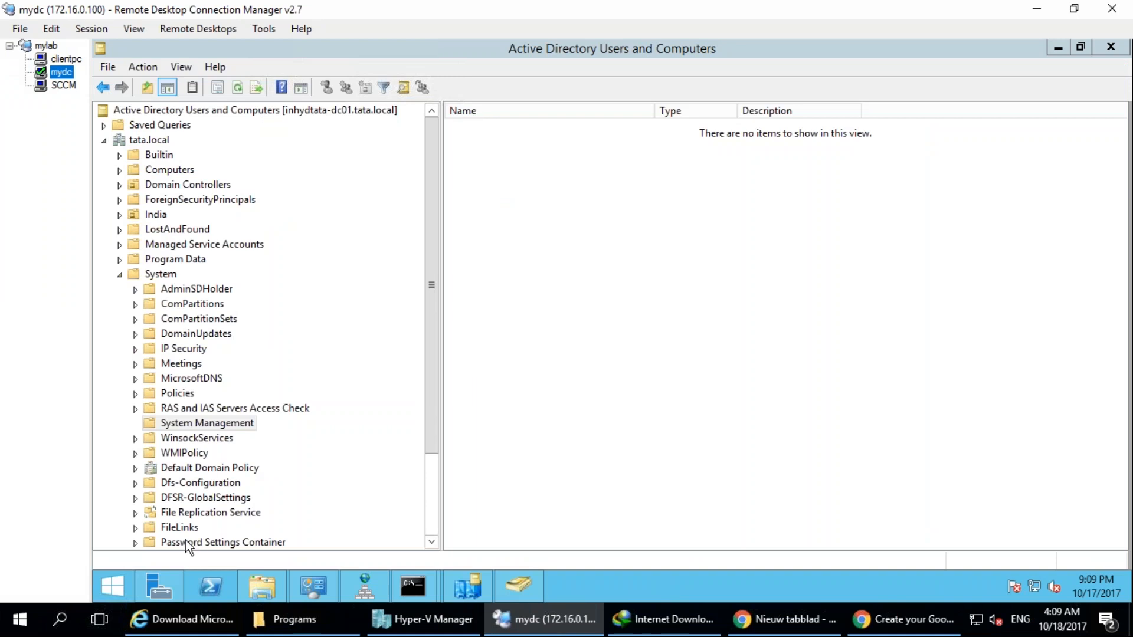
pyautogui.click(192, 424)
pyautogui.moveTo(491, 136); pyautogui.dragTo(484, 434)
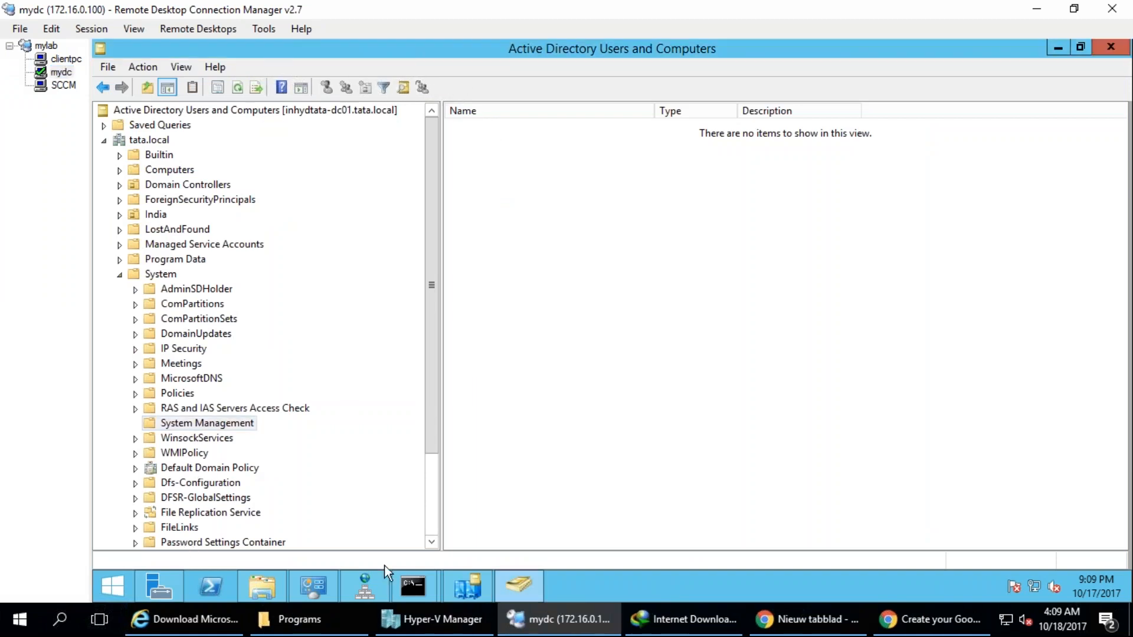
# Open the ExtADSch text log on Local Disk (C:) of mydc and examine its MS-SMS-Site-Code attribute entry.
pyautogui.click(256, 582)
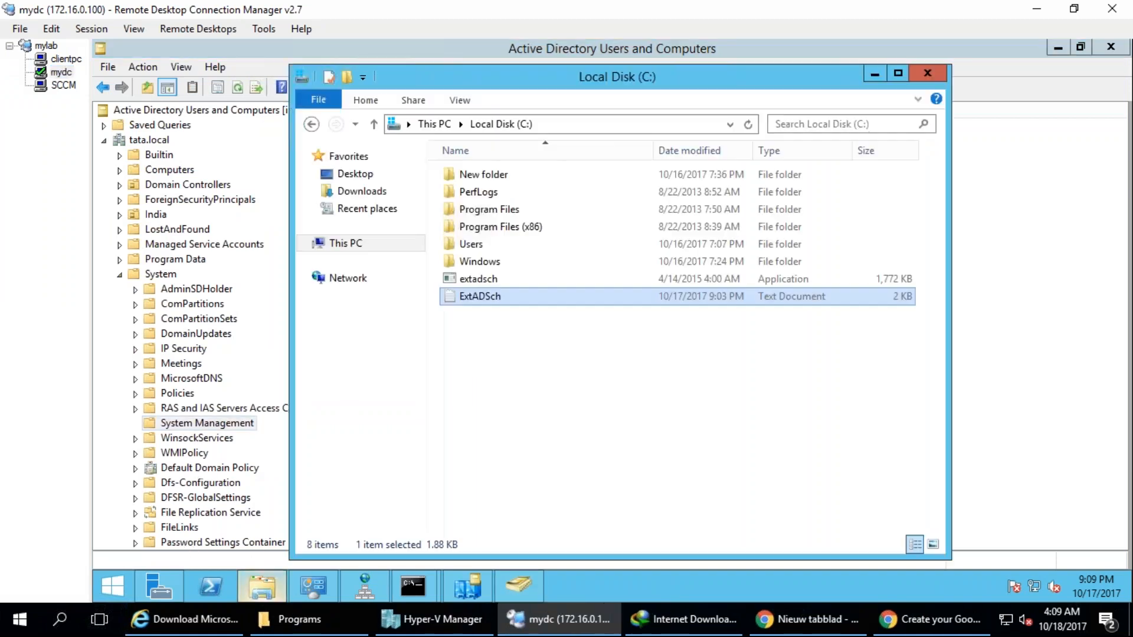
pyautogui.doubleClick(481, 291)
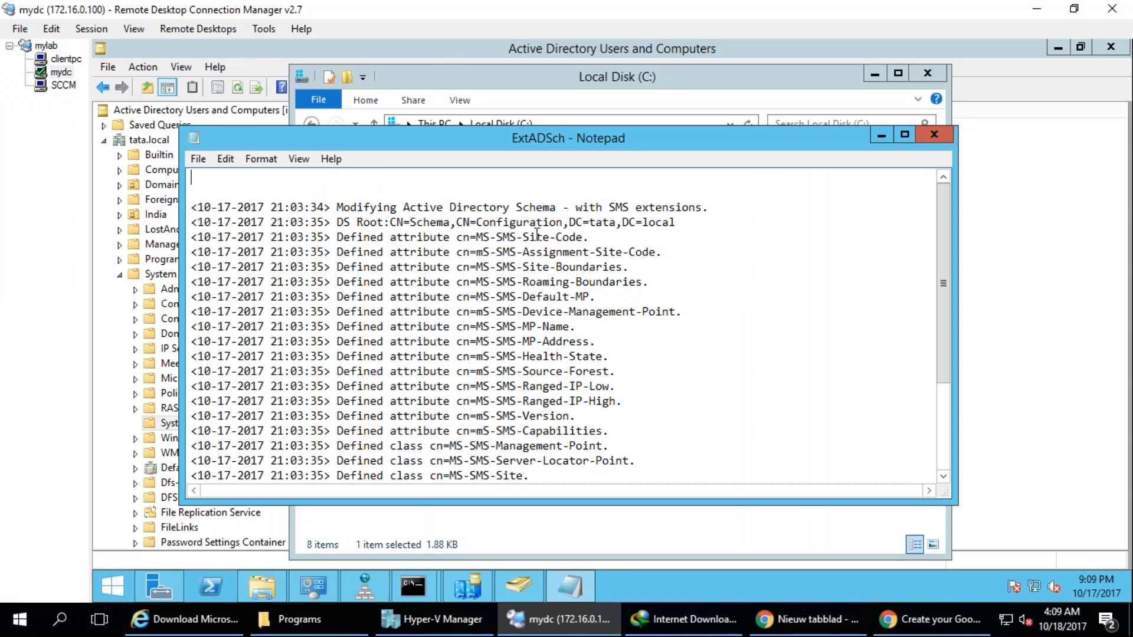
pyautogui.moveTo(555, 237); pyautogui.dragTo(596, 236)
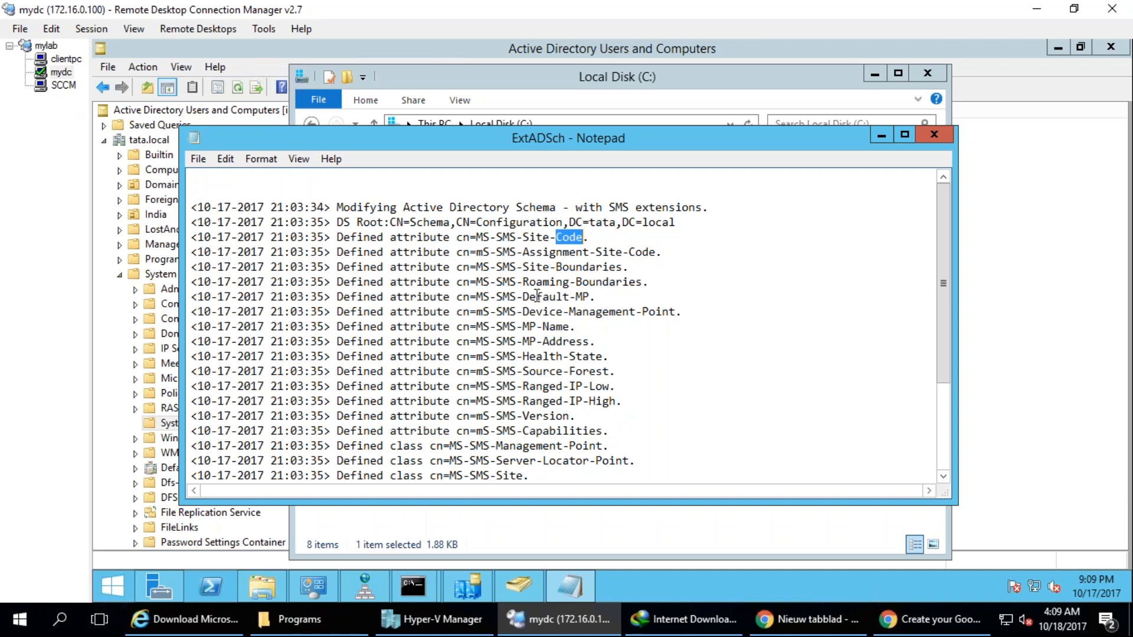
# Examine the MS-SMS-Default-MP and MS-SMS-MP-Name attribute entries in the ExtADSch log.
pyautogui.moveTo(523, 298); pyautogui.dragTo(595, 298)
pyautogui.moveTo(530, 326); pyautogui.dragTo(543, 327)
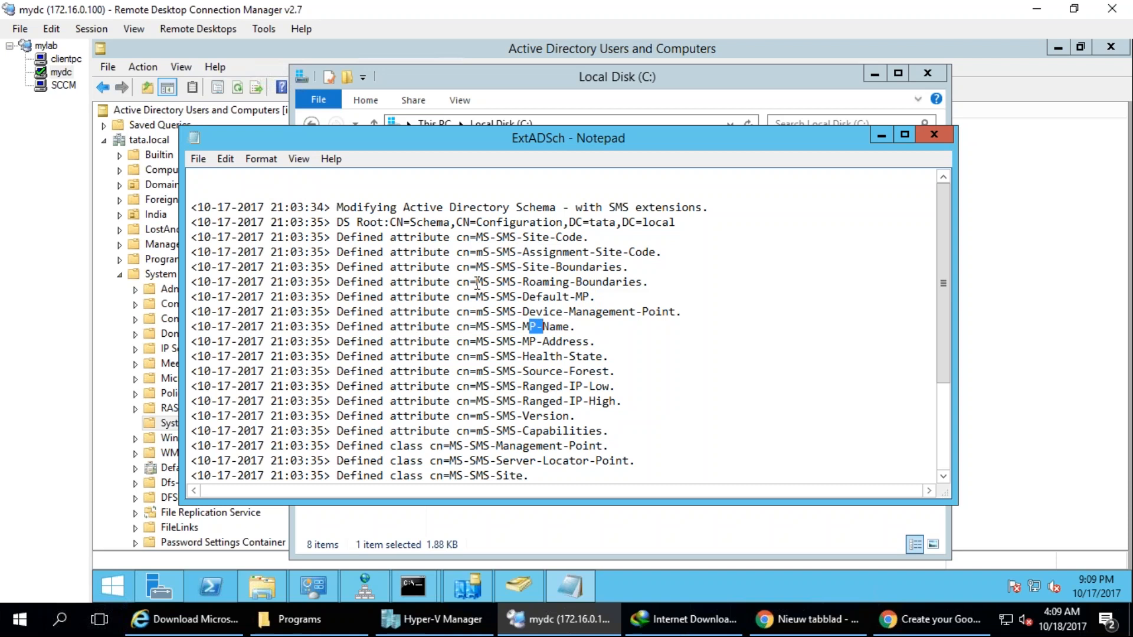
pyautogui.scroll(-3, 511, 289)
# Return to the SCCM remote session and accept site code CAS, site name Hyderabad - site and the console installation.
pyautogui.click(64, 86)
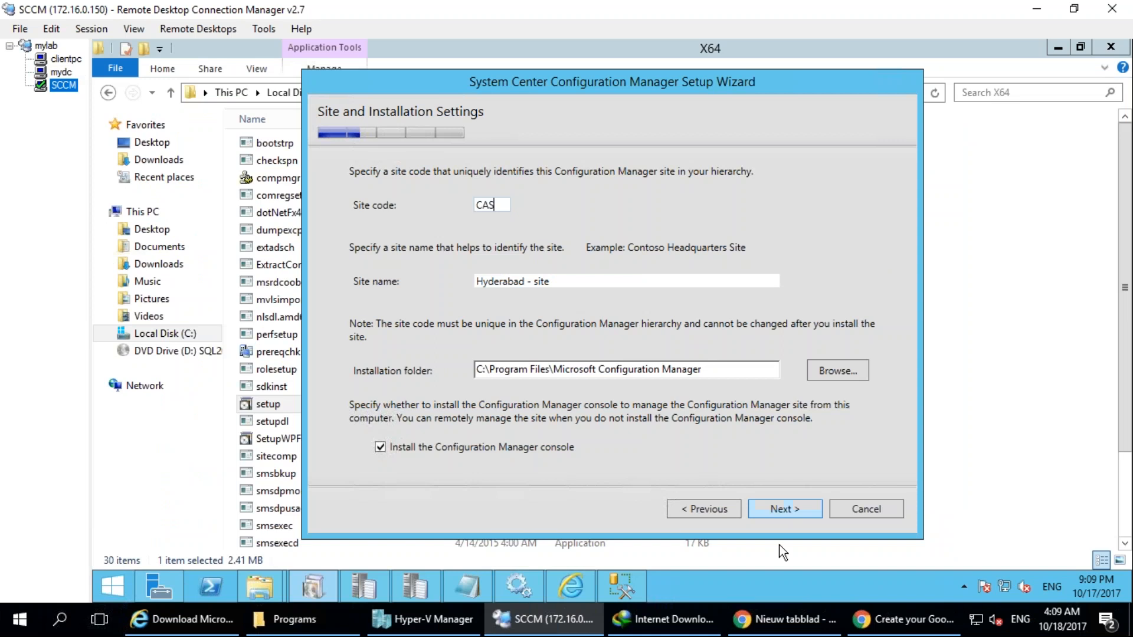
pyautogui.click(784, 510)
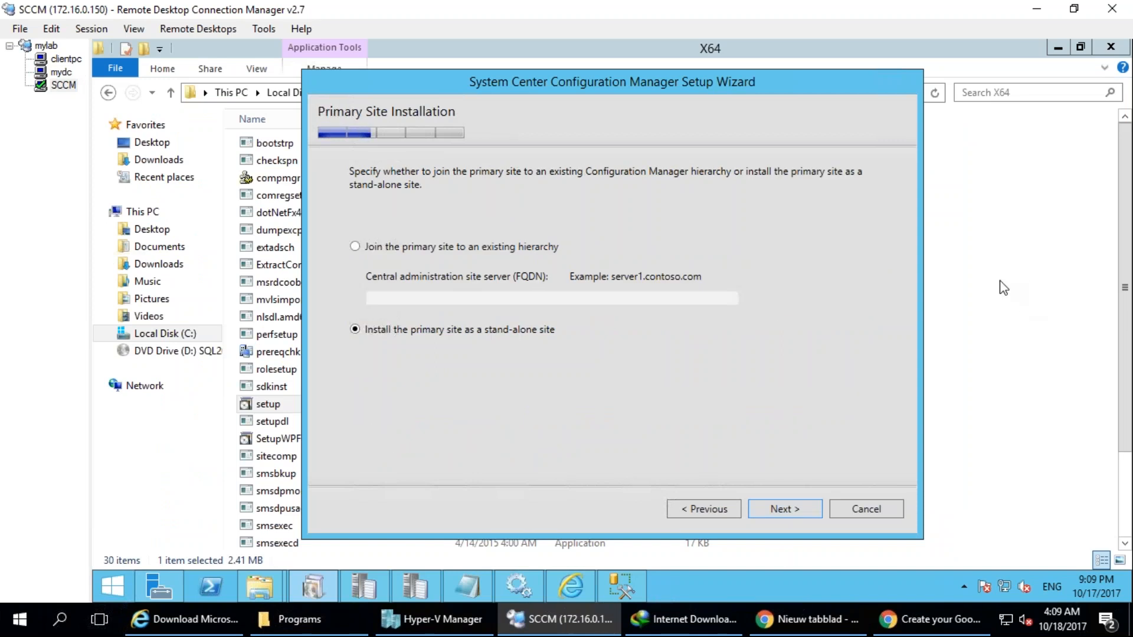
pyautogui.moveTo(569, 98); pyautogui.dragTo(495, 66)
pyautogui.moveTo(250, 439); pyautogui.dragTo(267, 508)
pyautogui.moveTo(876, 483)
pyautogui.mouseDown()
pyautogui.moveTo(972, 545)
pyautogui.moveTo(905, 487)
pyautogui.mouseUp()
pyautogui.moveTo(1086, 444); pyautogui.dragTo(1081, 423)
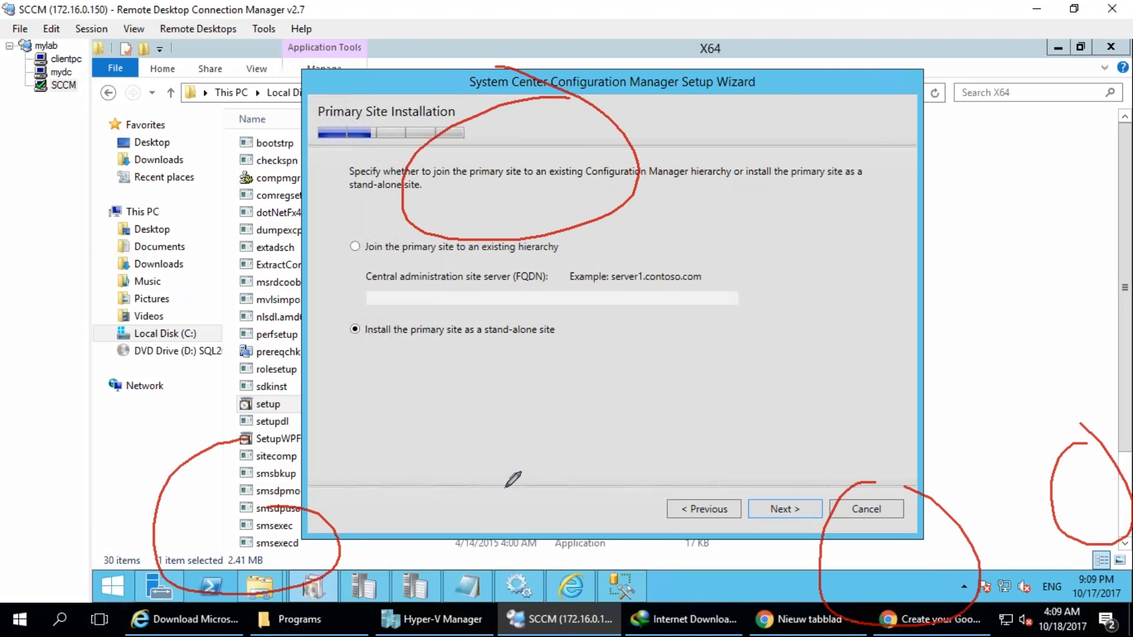
pyautogui.moveTo(335, 534); pyautogui.dragTo(479, 570)
pyautogui.moveTo(1065, 500)
pyautogui.mouseDown()
pyautogui.moveTo(1026, 577)
pyautogui.moveTo(1014, 562)
pyautogui.mouseUp()
pyautogui.moveTo(550, 198); pyautogui.dragTo(158, 550)
pyautogui.moveTo(481, 223); pyautogui.dragTo(865, 462)
pyautogui.moveTo(585, 193); pyautogui.dragTo(1099, 472)
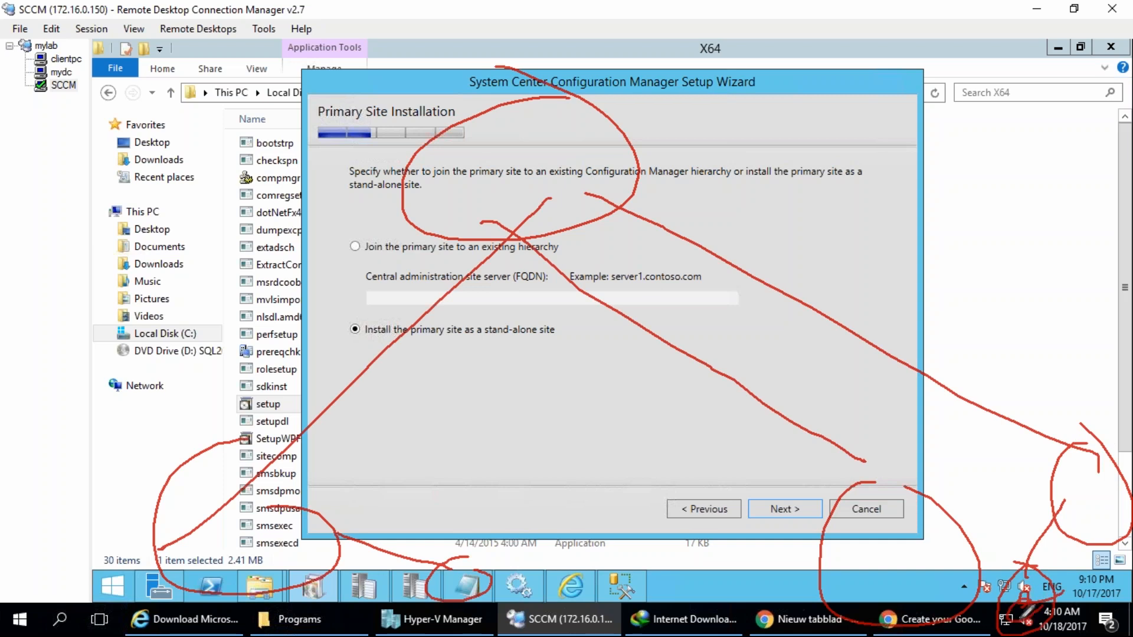
pyautogui.moveTo(1013, 616)
pyautogui.mouseDown()
pyautogui.moveTo(1092, 489)
pyautogui.moveTo(1111, 481)
pyautogui.moveTo(1068, 536)
pyautogui.moveTo(1060, 511)
pyautogui.moveTo(1037, 556)
pyautogui.moveTo(1062, 528)
pyautogui.mouseUp()
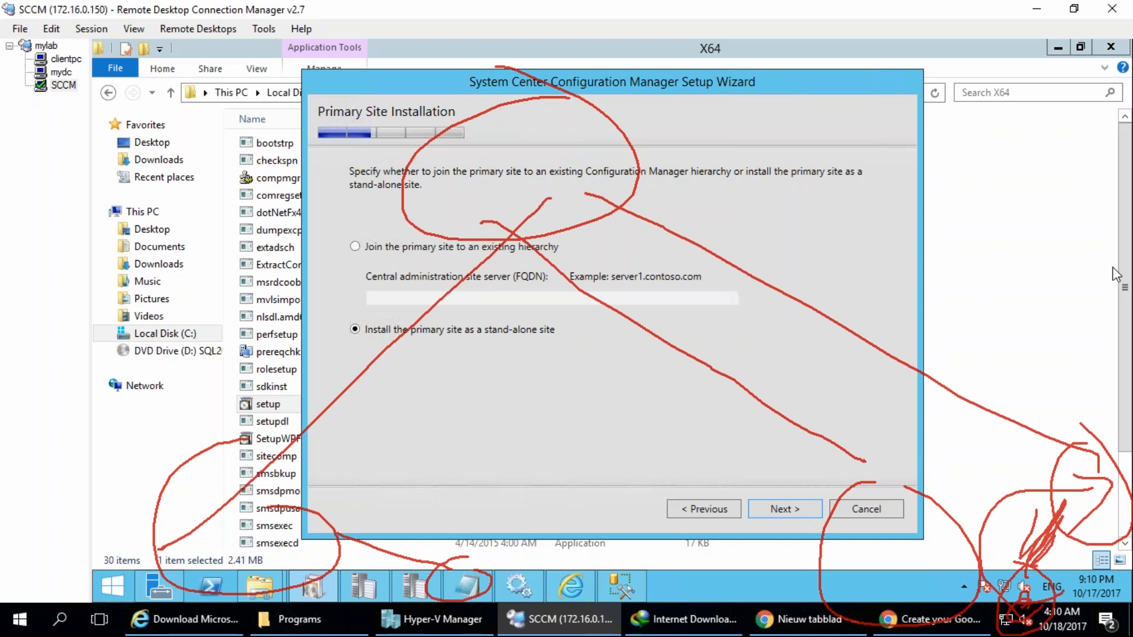
pyautogui.click(1094, 266)
pyautogui.moveTo(331, 135); pyautogui.dragTo(136, 159)
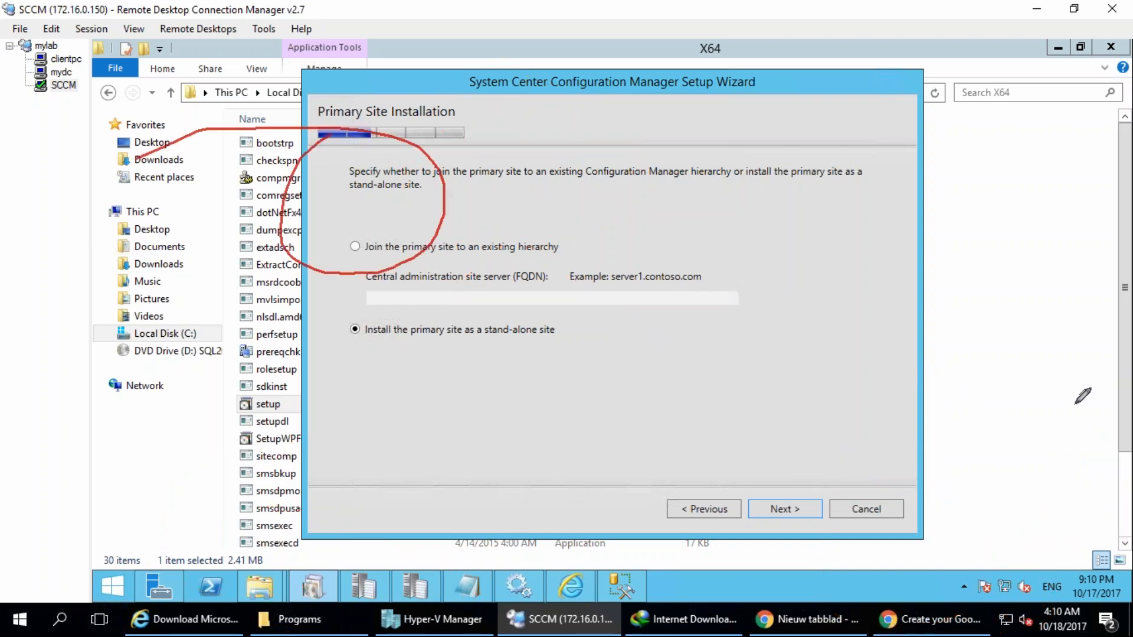
pyautogui.click(1097, 267)
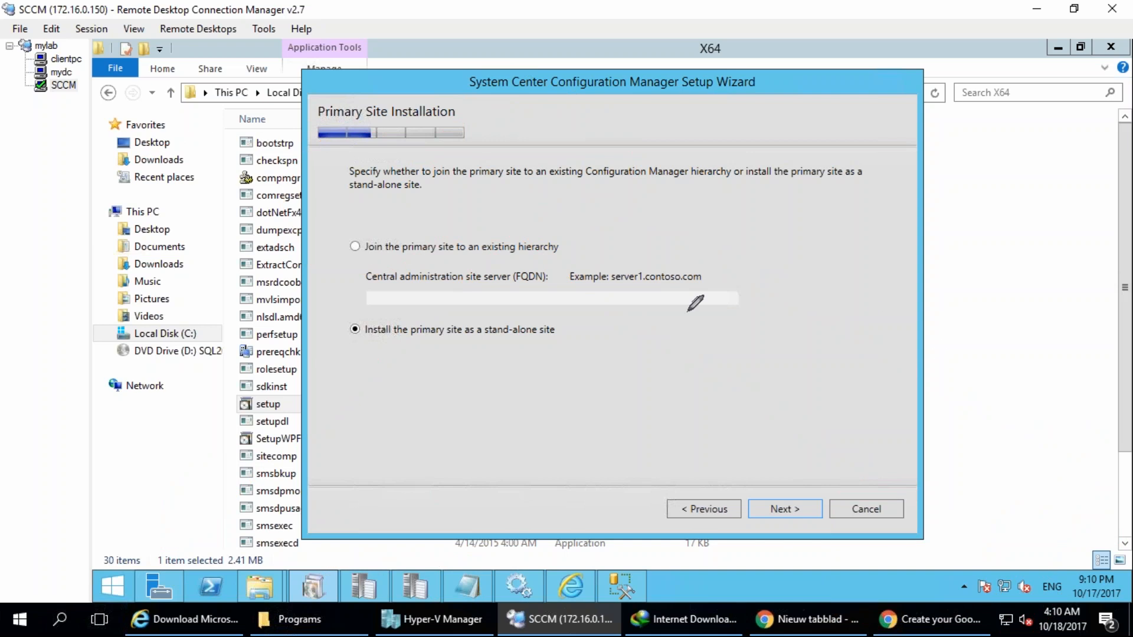
pyautogui.moveTo(483, 156)
pyautogui.mouseDown()
pyautogui.moveTo(460, 233)
pyautogui.moveTo(625, 146)
pyautogui.mouseUp()
pyautogui.moveTo(658, 97)
pyautogui.mouseDown()
pyautogui.moveTo(625, 121)
pyautogui.moveTo(637, 168)
pyautogui.mouseUp()
pyautogui.moveTo(679, 56); pyautogui.dragTo(683, 118)
pyautogui.moveTo(723, 91)
pyautogui.mouseDown()
pyautogui.moveTo(735, 97)
pyautogui.moveTo(796, 65)
pyautogui.moveTo(789, 109)
pyautogui.mouseUp()
pyautogui.moveTo(681, 235)
pyautogui.mouseDown()
pyautogui.moveTo(748, 151)
pyautogui.moveTo(835, 93)
pyautogui.mouseUp()
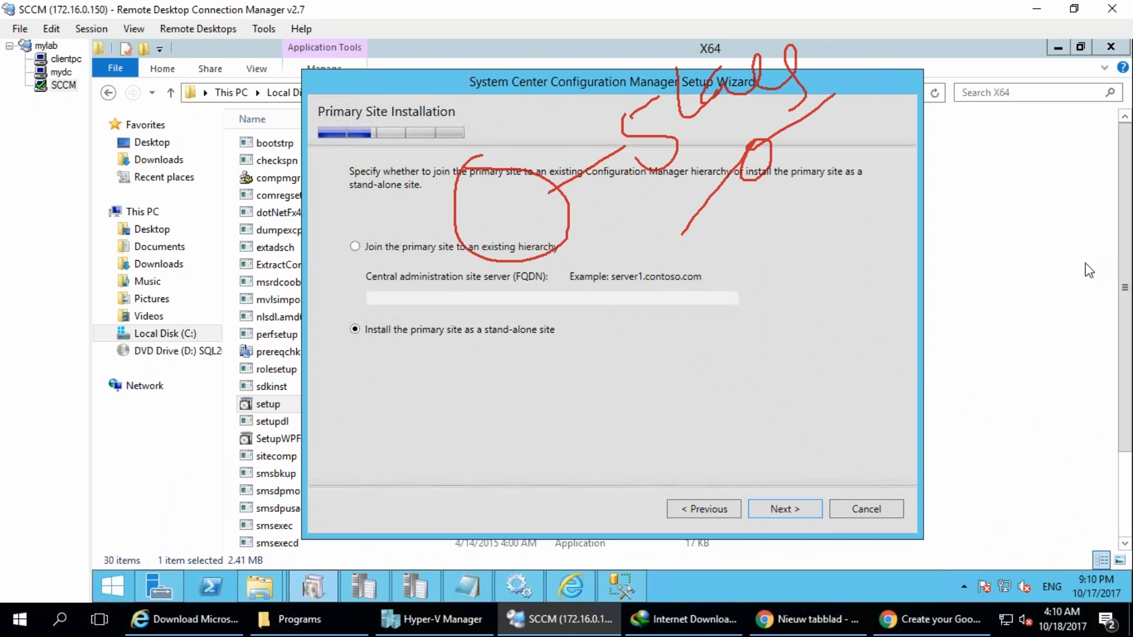
pyautogui.press('Escape')
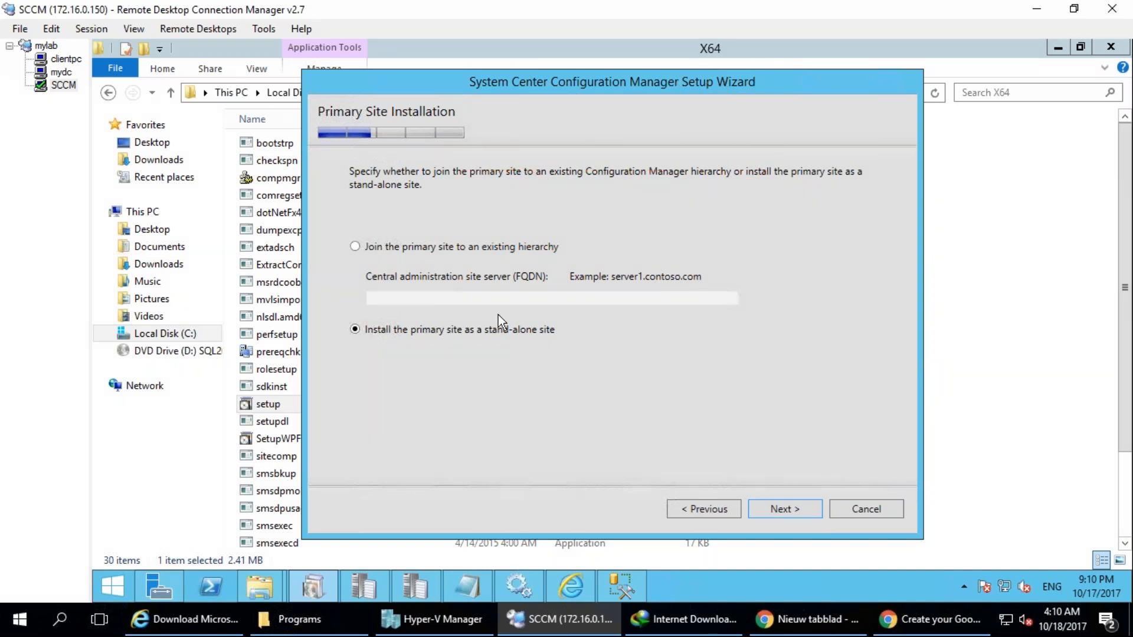
# Keep the stand-alone primary site option and confirm continuing to the database information.
pyautogui.click(767, 510)
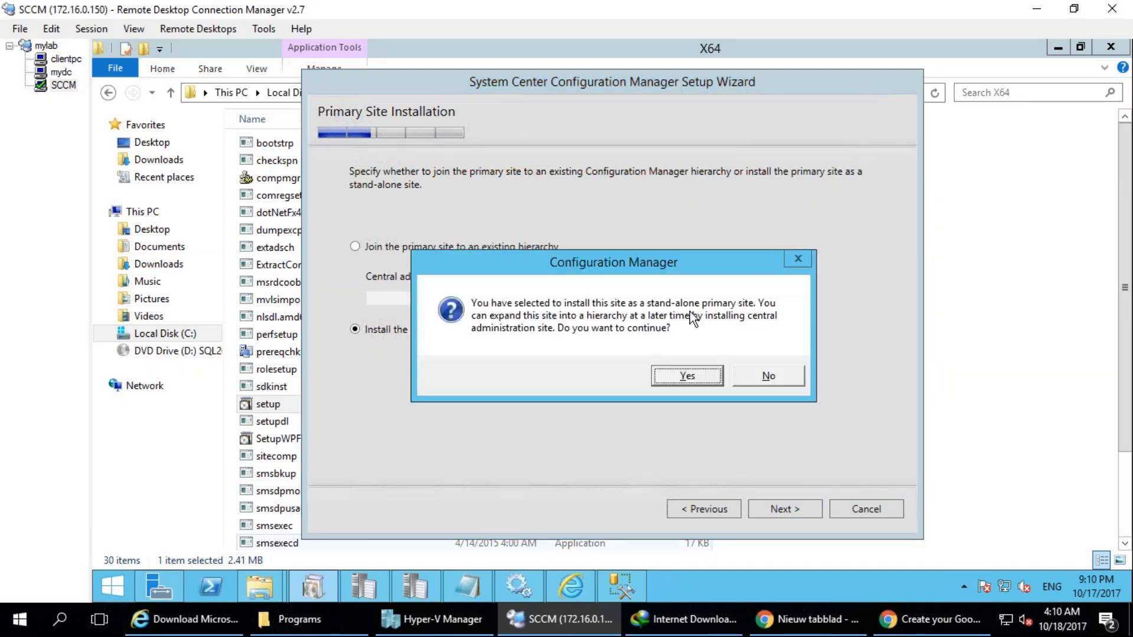
pyautogui.click(682, 372)
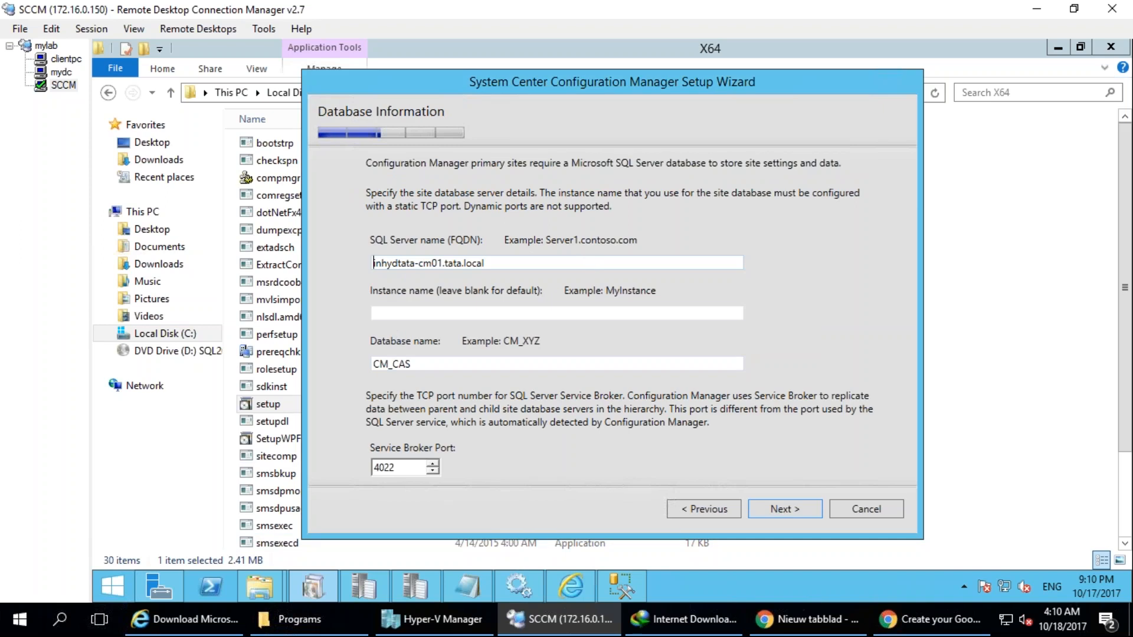
pyautogui.hotkey('ctrl', '2')
pyautogui.moveTo(429, 203)
pyautogui.mouseDown()
pyautogui.moveTo(649, 508)
pyautogui.moveTo(202, 237)
pyautogui.mouseUp()
pyautogui.moveTo(542, 346); pyautogui.dragTo(673, 237)
pyautogui.moveTo(618, 223)
pyautogui.mouseDown()
pyautogui.moveTo(684, 272)
pyautogui.moveTo(682, 283)
pyautogui.mouseUp()
pyautogui.moveTo(685, 210)
pyautogui.mouseDown()
pyautogui.moveTo(693, 278)
pyautogui.moveTo(732, 267)
pyautogui.mouseUp()
pyautogui.moveTo(737, 204); pyautogui.dragTo(746, 259)
pyautogui.moveTo(777, 203)
pyautogui.mouseDown()
pyautogui.moveTo(785, 236)
pyautogui.moveTo(888, 184)
pyautogui.mouseUp()
pyautogui.moveTo(511, 247); pyautogui.dragTo(441, 125)
pyautogui.moveTo(404, 319); pyautogui.dragTo(422, 335)
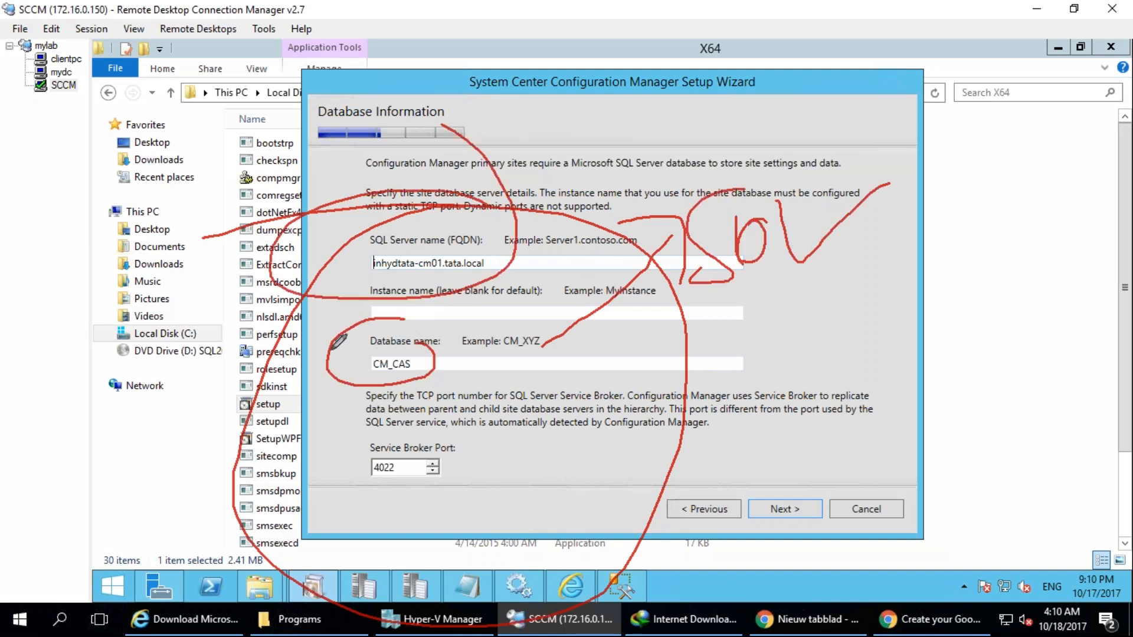
pyautogui.moveTo(281, 392); pyautogui.dragTo(363, 363)
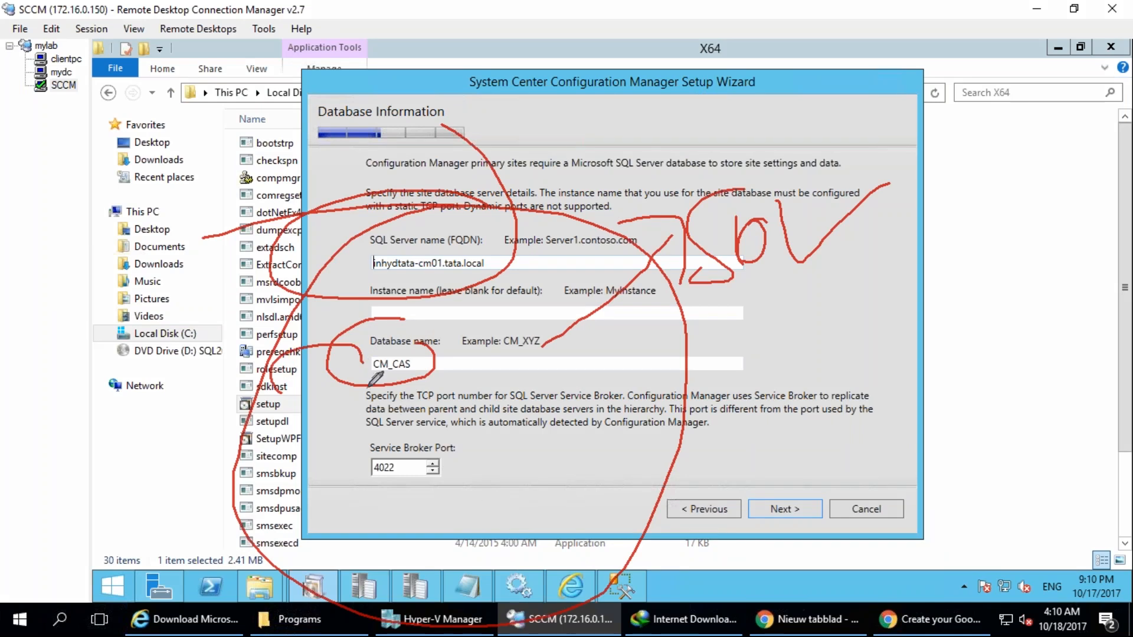
pyautogui.moveTo(432, 374); pyautogui.dragTo(469, 370)
pyautogui.press('Escape')
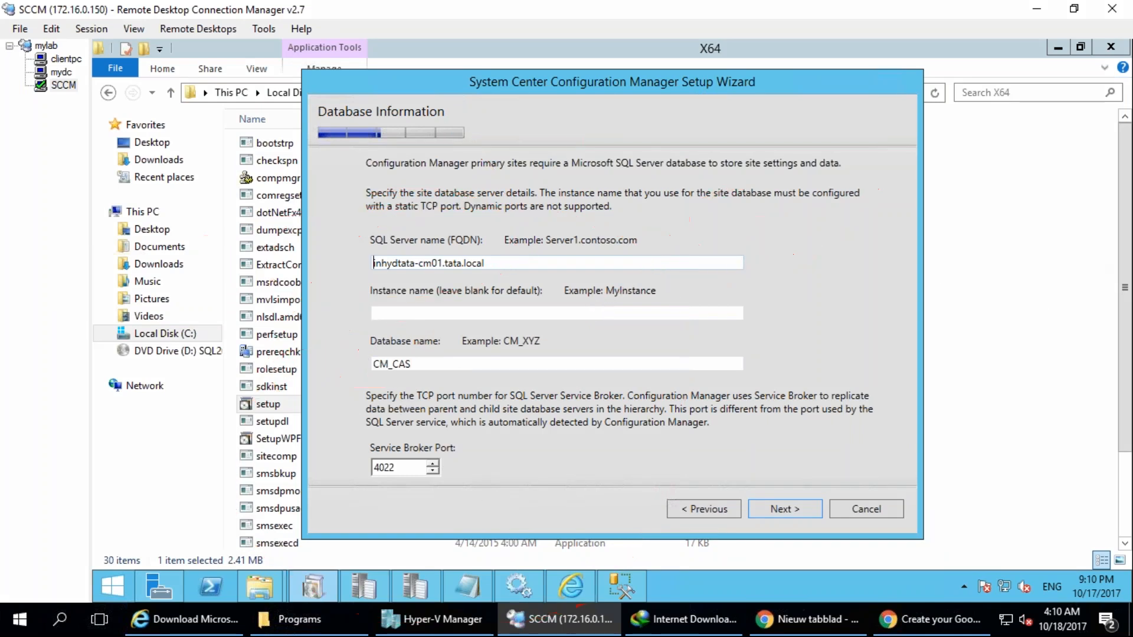
# Check the existing databases in SQL Server Management Studio and return to the Configuration Manager Setup Wizard.
pyautogui.click(611, 596)
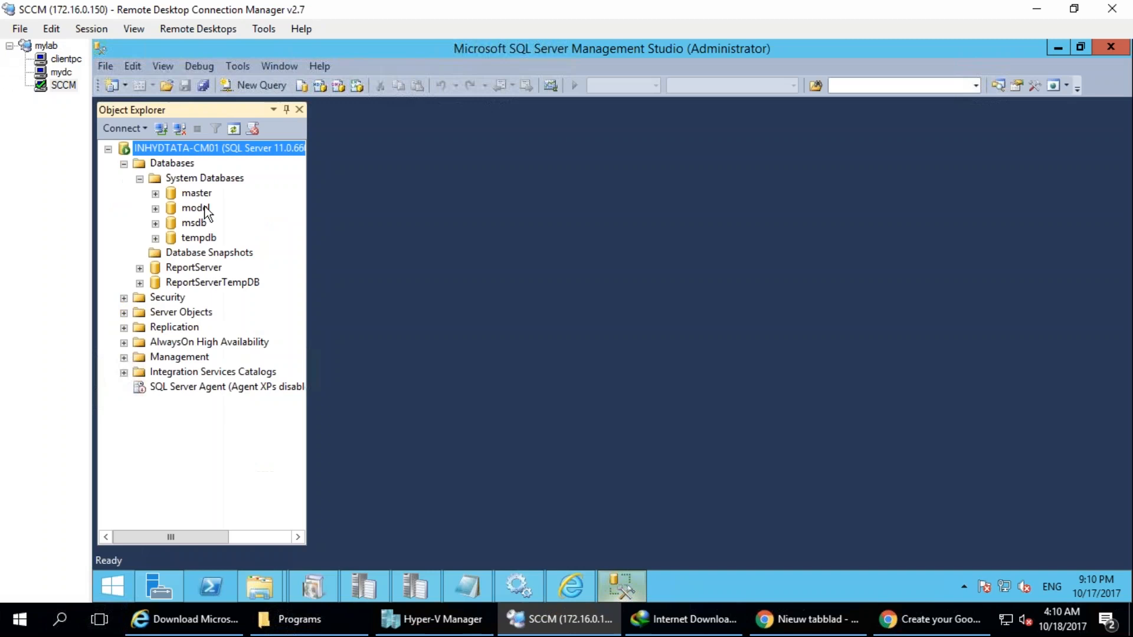
pyautogui.click(124, 163)
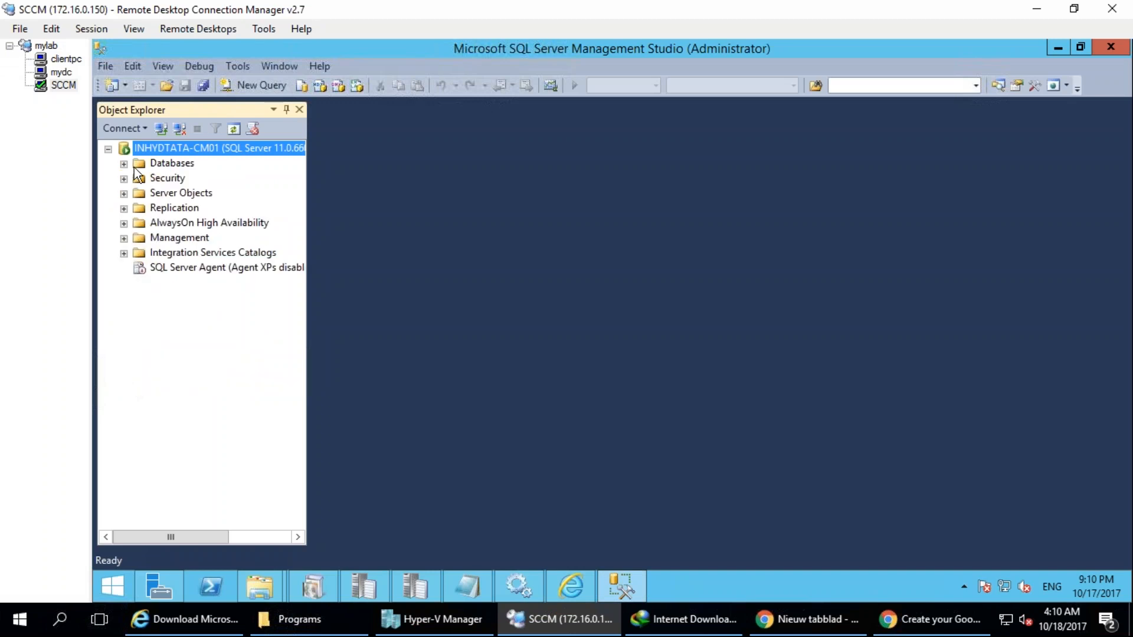
pyautogui.click(125, 167)
pyautogui.click(140, 179)
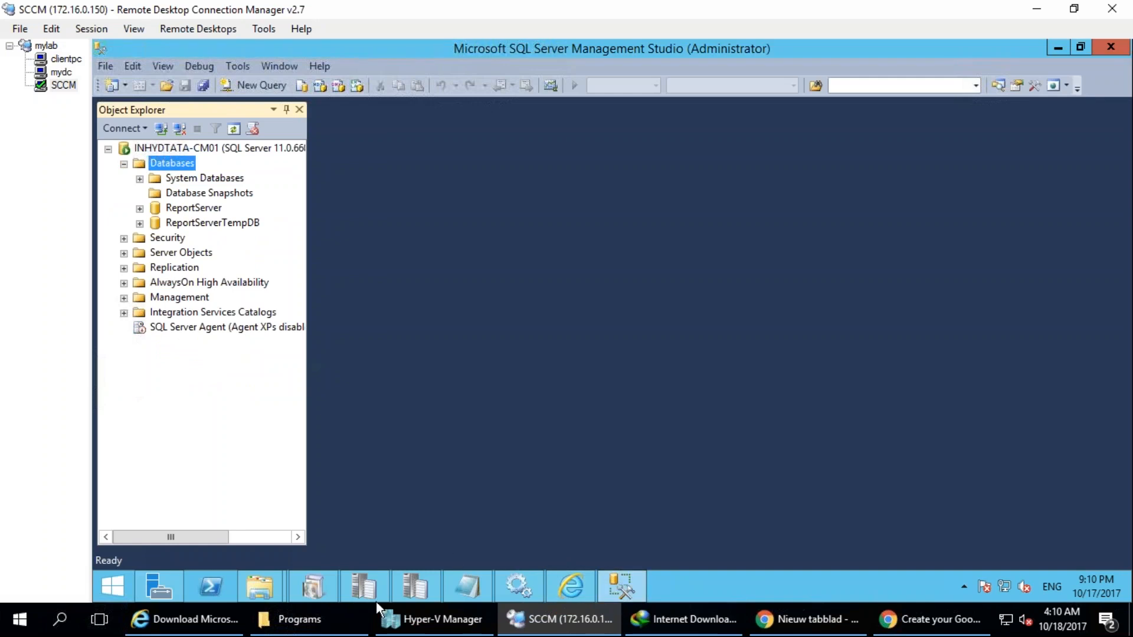
pyautogui.click(592, 592)
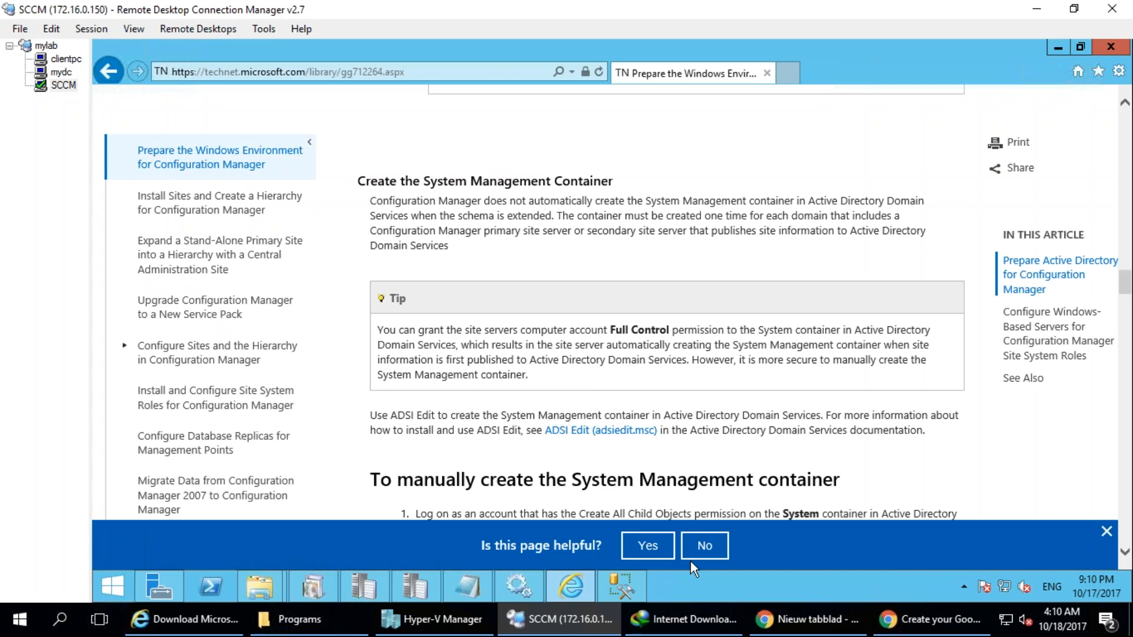
pyautogui.click(56, 72)
pyautogui.click(63, 84)
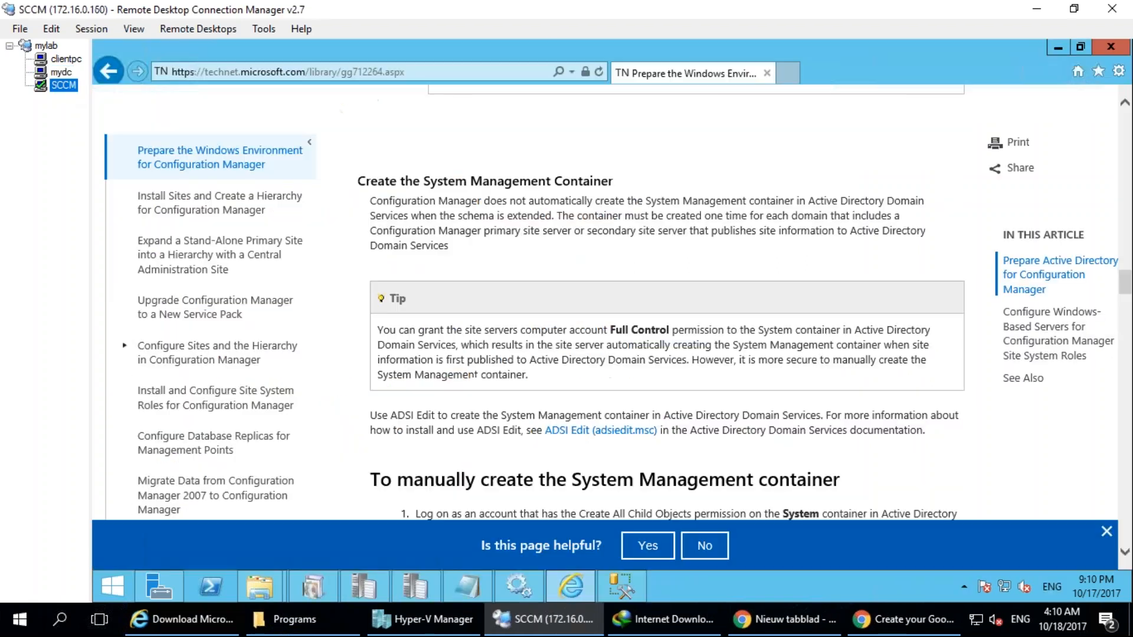
pyautogui.click(622, 586)
pyautogui.click(316, 585)
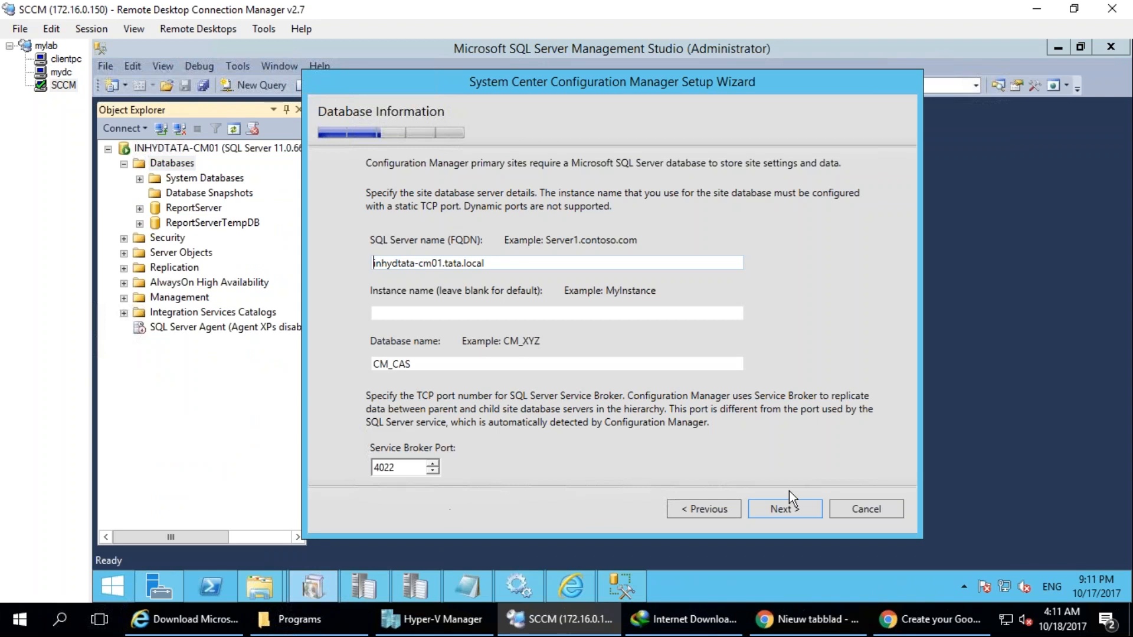
pyautogui.moveTo(777, 481)
pyautogui.mouseDown()
pyautogui.moveTo(834, 491)
pyautogui.moveTo(592, 478)
pyautogui.mouseUp()
pyautogui.moveTo(444, 435); pyautogui.dragTo(248, 392)
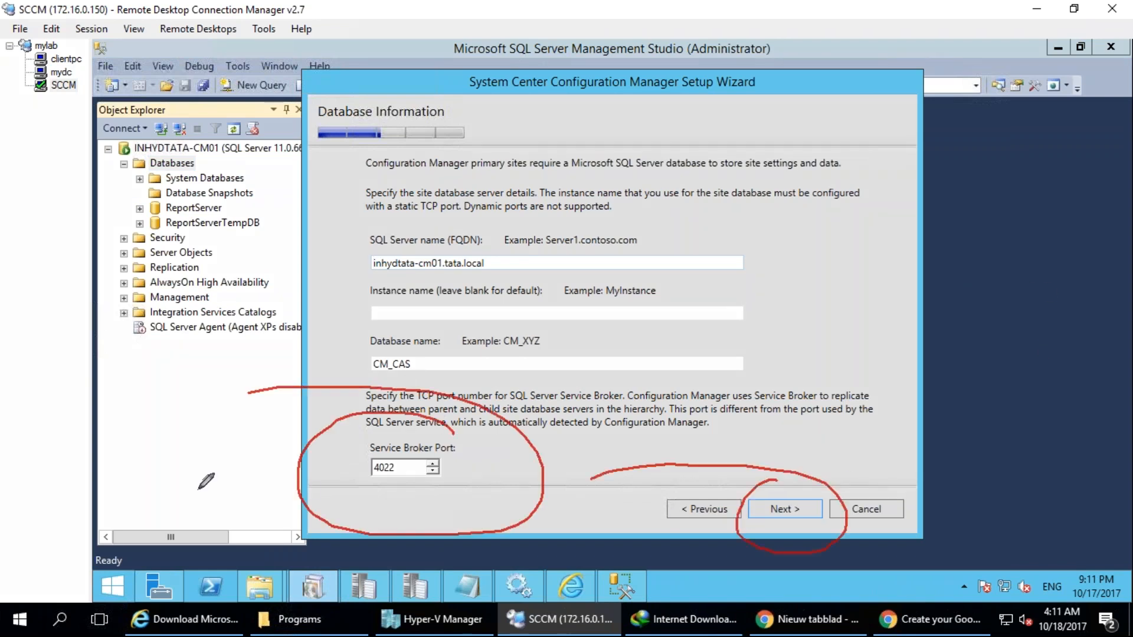
pyautogui.moveTo(463, 473); pyautogui.dragTo(689, 414)
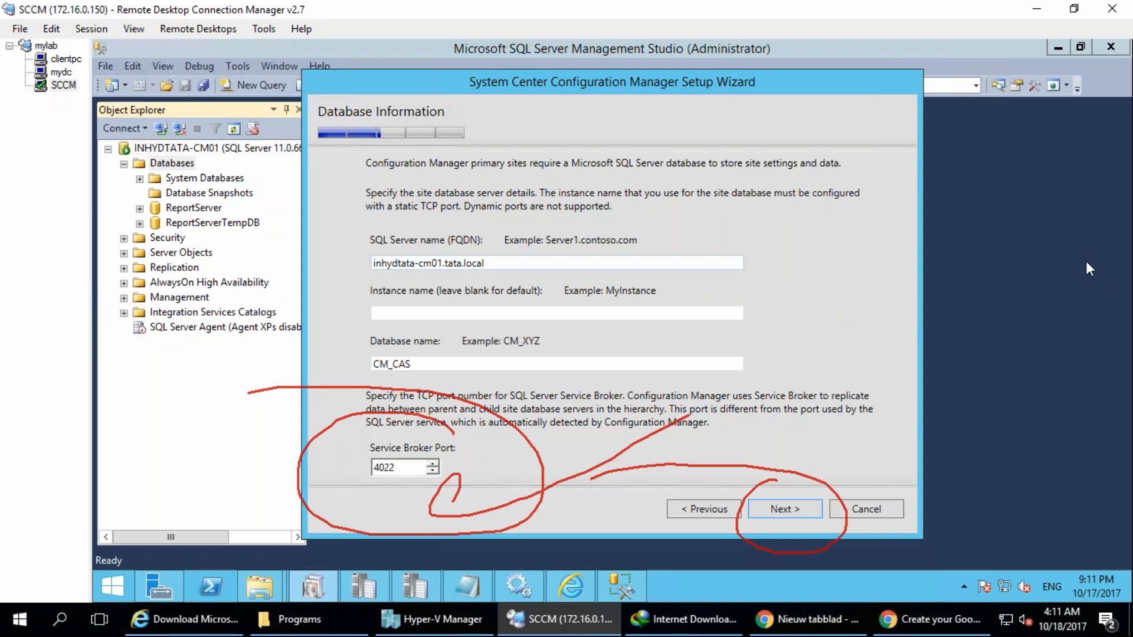
pyautogui.press('Escape')
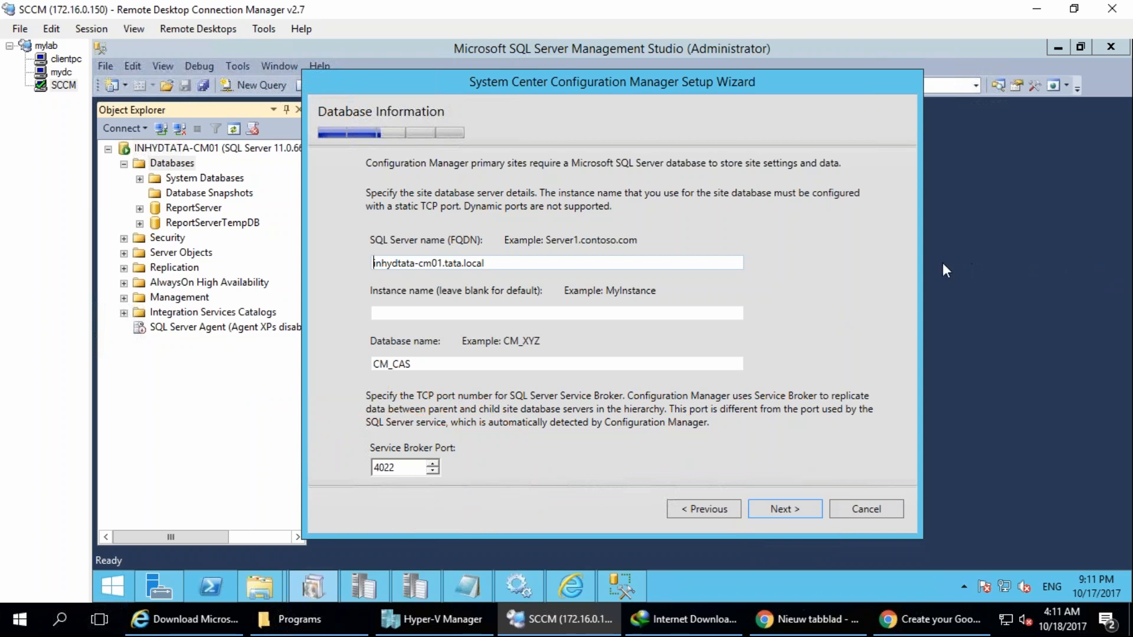
# Accept database CM_CAS with Service Broker port 4022, keep the default SQL data and log file paths, and proceed to the SMS Provider settings.
pyautogui.click(776, 512)
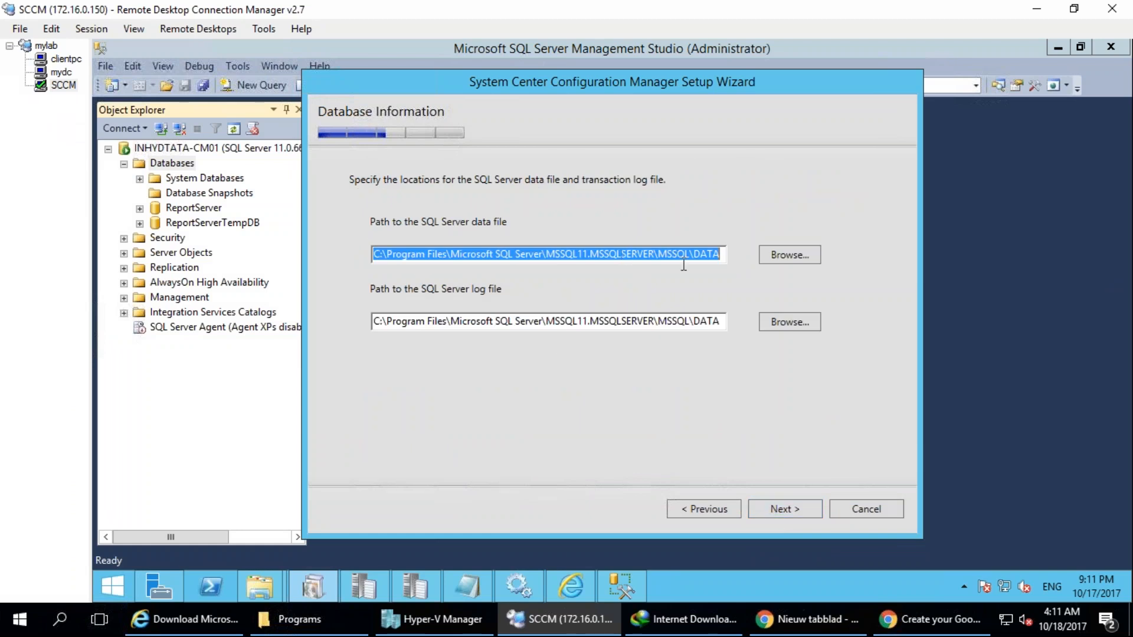
pyautogui.click(485, 253)
pyautogui.hotkey('shift', 'End')
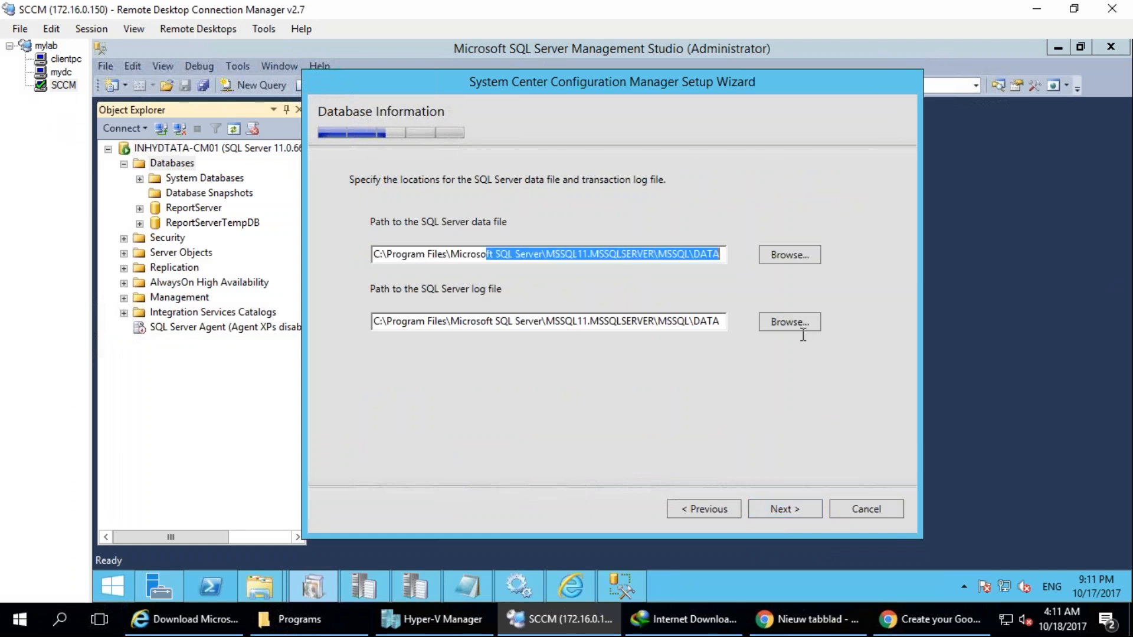
pyautogui.moveTo(723, 321); pyautogui.dragTo(564, 322)
pyautogui.click(613, 252)
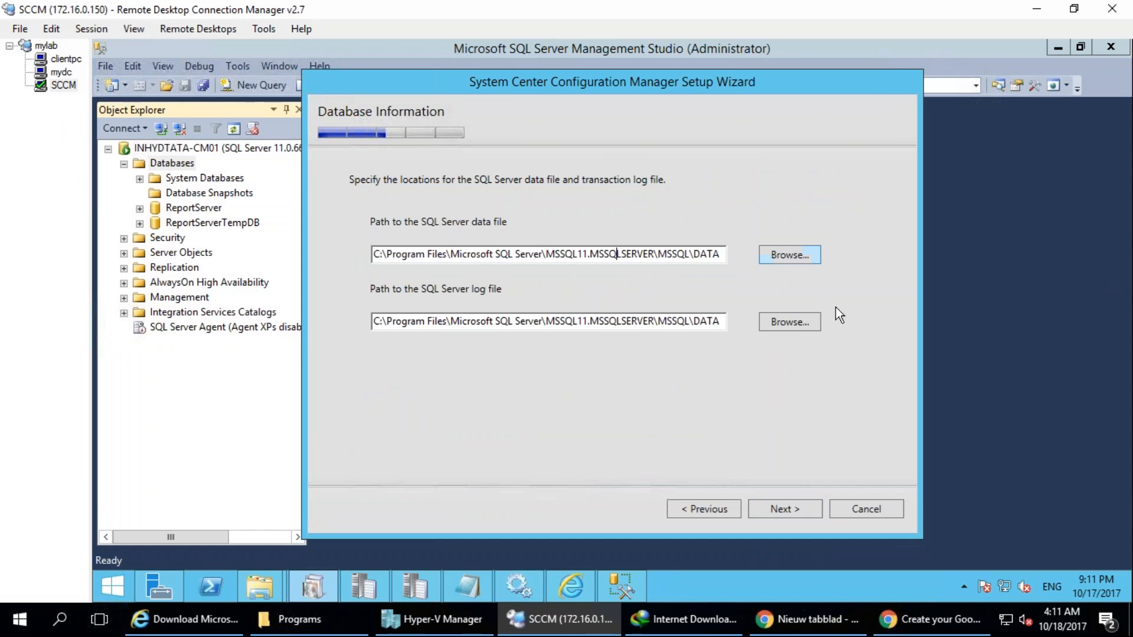
pyautogui.click(793, 506)
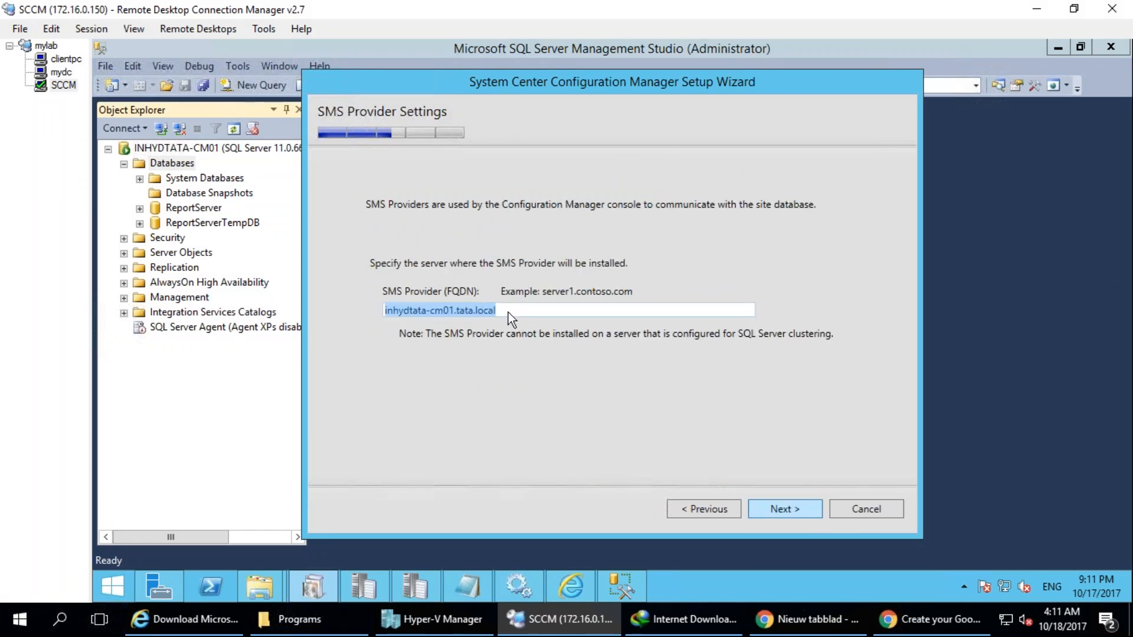
pyautogui.moveTo(506, 249)
pyautogui.mouseDown()
pyautogui.moveTo(593, 287)
pyautogui.moveTo(480, 173)
pyautogui.mouseUp()
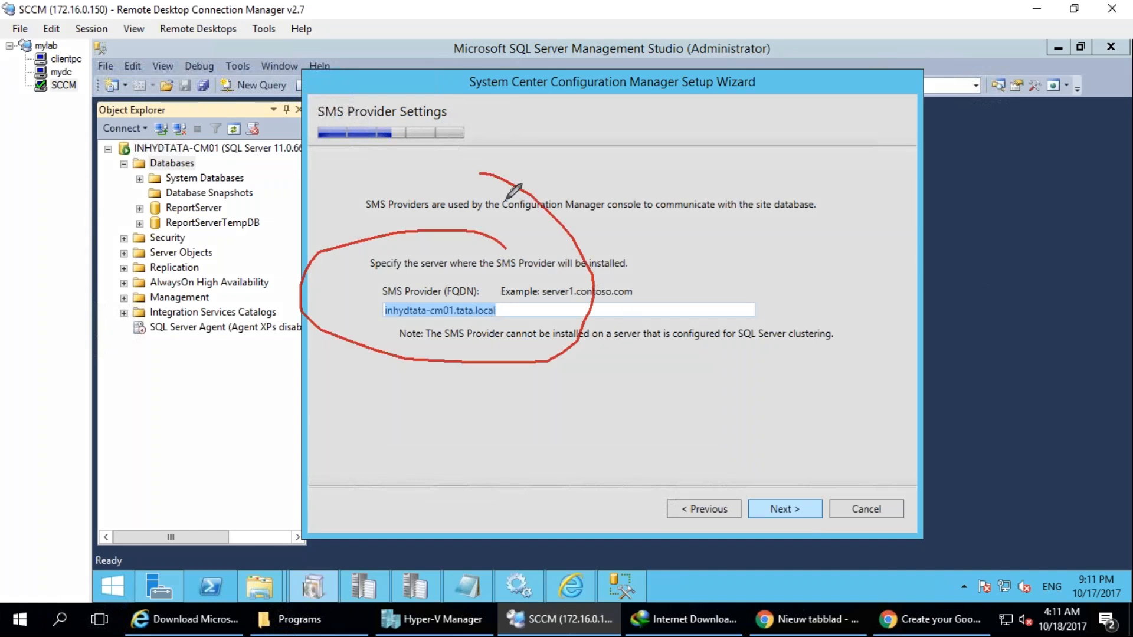
pyautogui.moveTo(751, 424)
pyautogui.mouseDown()
pyautogui.moveTo(745, 416)
pyautogui.moveTo(741, 468)
pyautogui.moveTo(768, 520)
pyautogui.mouseUp()
pyautogui.moveTo(207, 498); pyautogui.dragTo(223, 496)
pyautogui.moveTo(390, 276)
pyautogui.mouseDown()
pyautogui.moveTo(425, 305)
pyautogui.moveTo(492, 269)
pyautogui.moveTo(686, 363)
pyautogui.moveTo(743, 433)
pyautogui.mouseUp()
pyautogui.moveTo(507, 282)
pyautogui.mouseDown()
pyautogui.moveTo(732, 431)
pyautogui.moveTo(701, 487)
pyautogui.mouseUp()
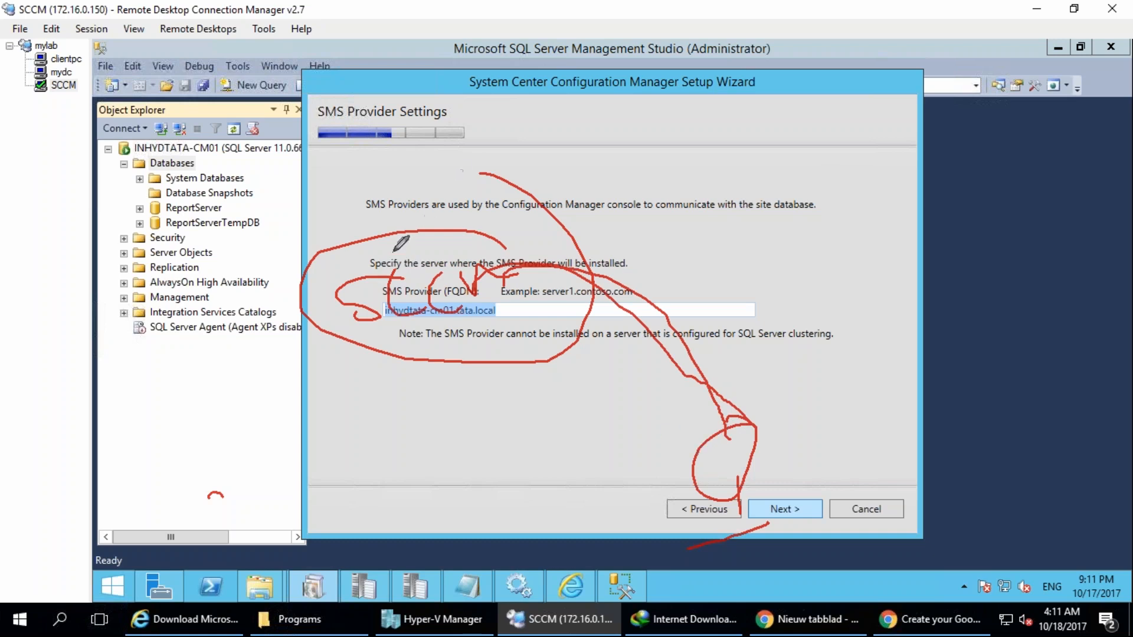
pyautogui.moveTo(380, 167); pyautogui.dragTo(379, 231)
pyautogui.moveTo(413, 183); pyautogui.dragTo(446, 219)
pyautogui.moveTo(446, 189)
pyautogui.mouseDown()
pyautogui.moveTo(444, 221)
pyautogui.moveTo(519, 182)
pyautogui.mouseUp()
pyautogui.moveTo(446, 131)
pyautogui.mouseDown()
pyautogui.moveTo(346, 258)
pyautogui.moveTo(451, 167)
pyautogui.mouseUp()
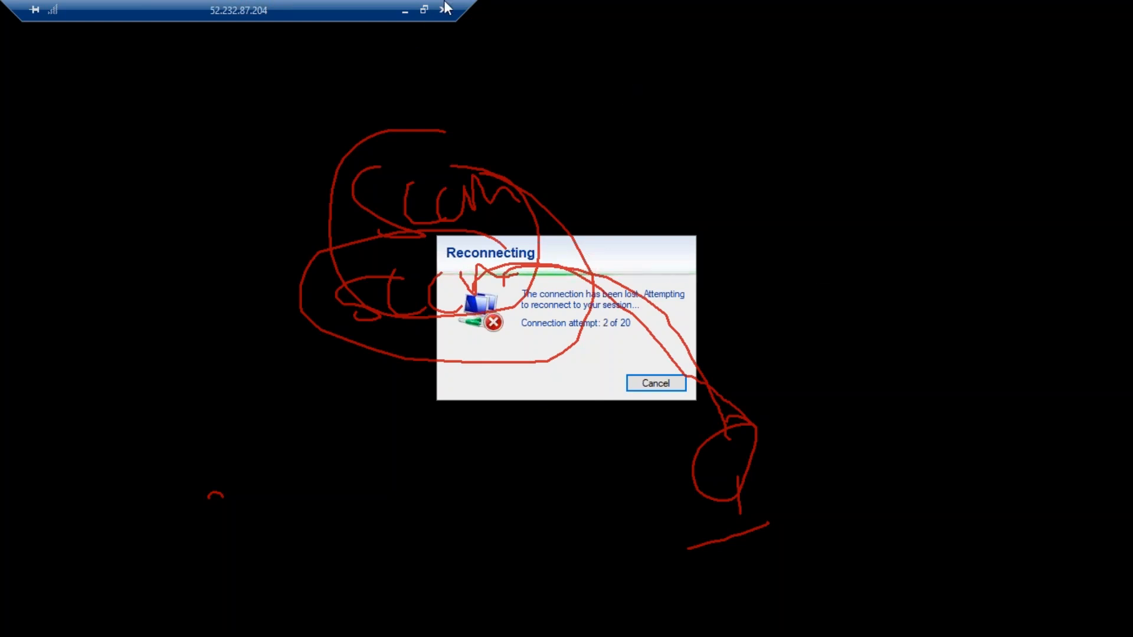
# Minimize the disconnected remote session and try to connect the local computer to the Wi-Fi network theone.
pyautogui.click(405, 11)
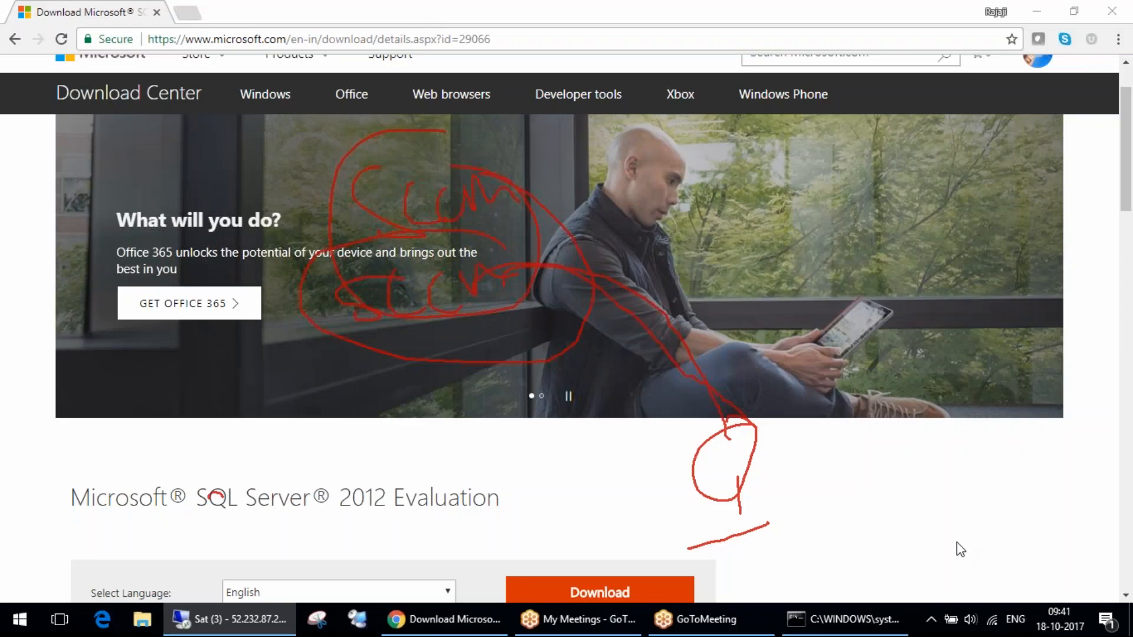
pyautogui.click(993, 622)
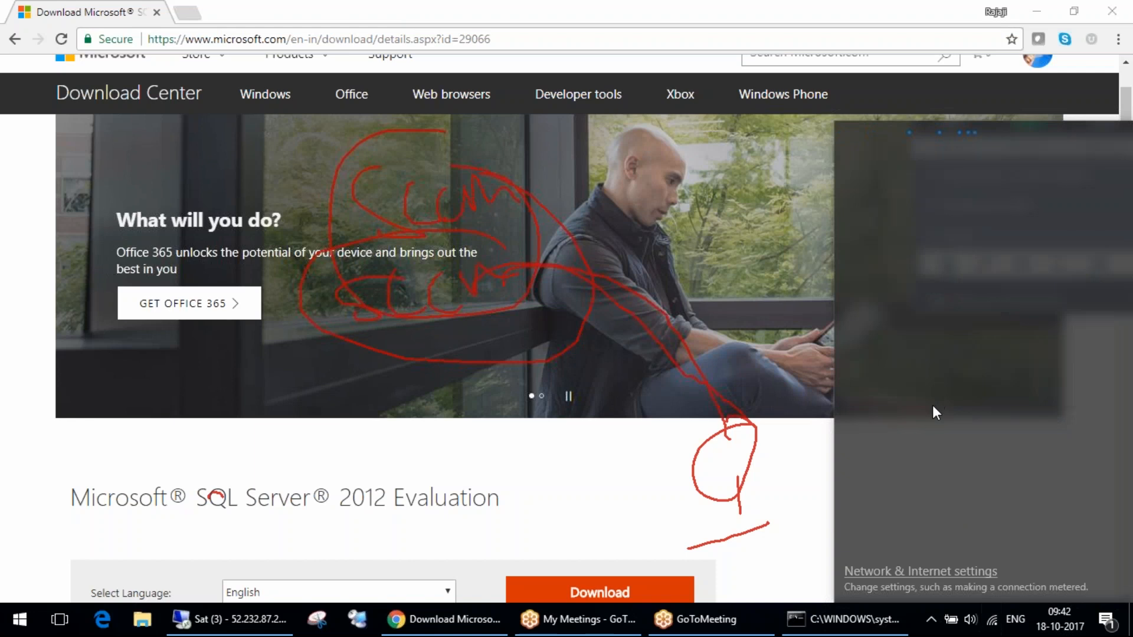
pyautogui.click(957, 275)
pyautogui.click(1036, 347)
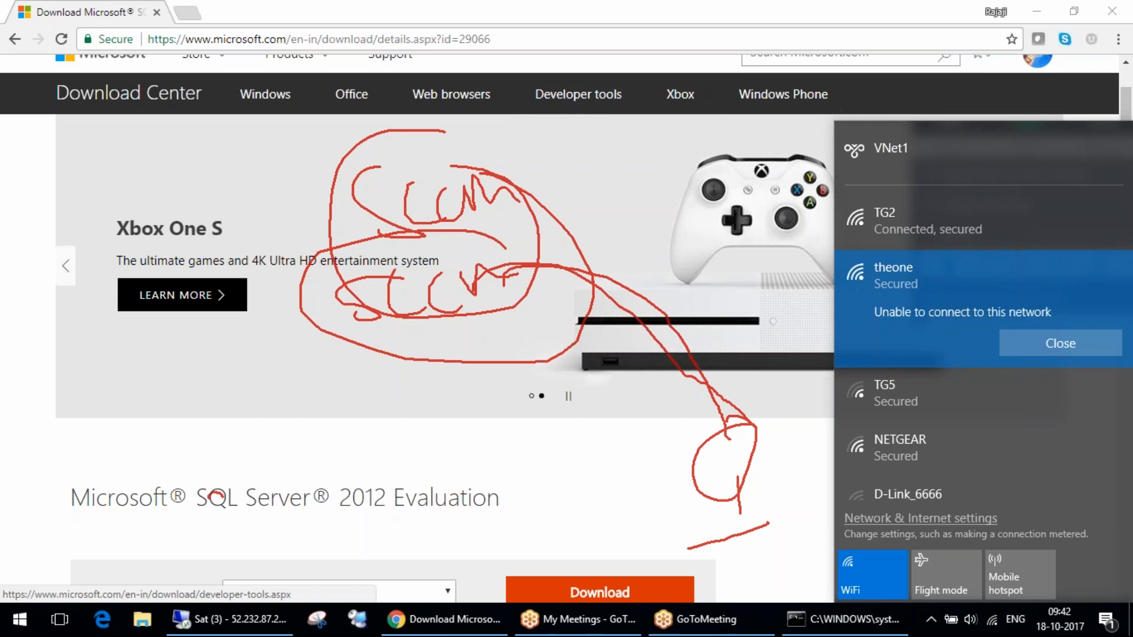
pyautogui.click(957, 99)
pyautogui.click(941, 149)
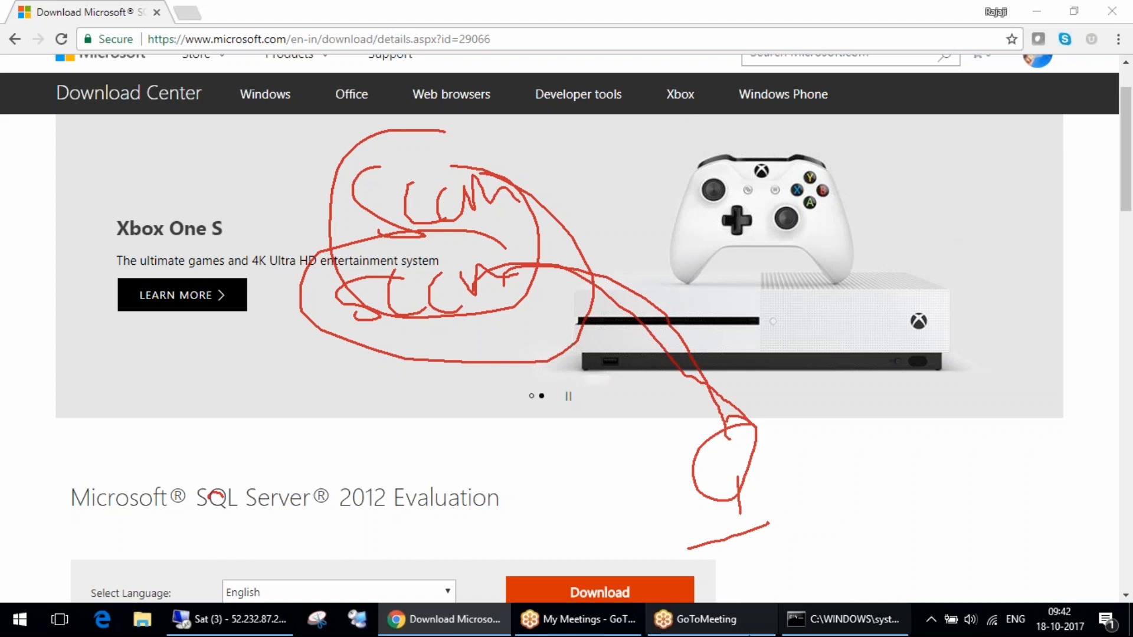
# Switch from the browser back to the remote desktop session with the Configuration Manager Setup Wizard.
pyautogui.click(230, 629)
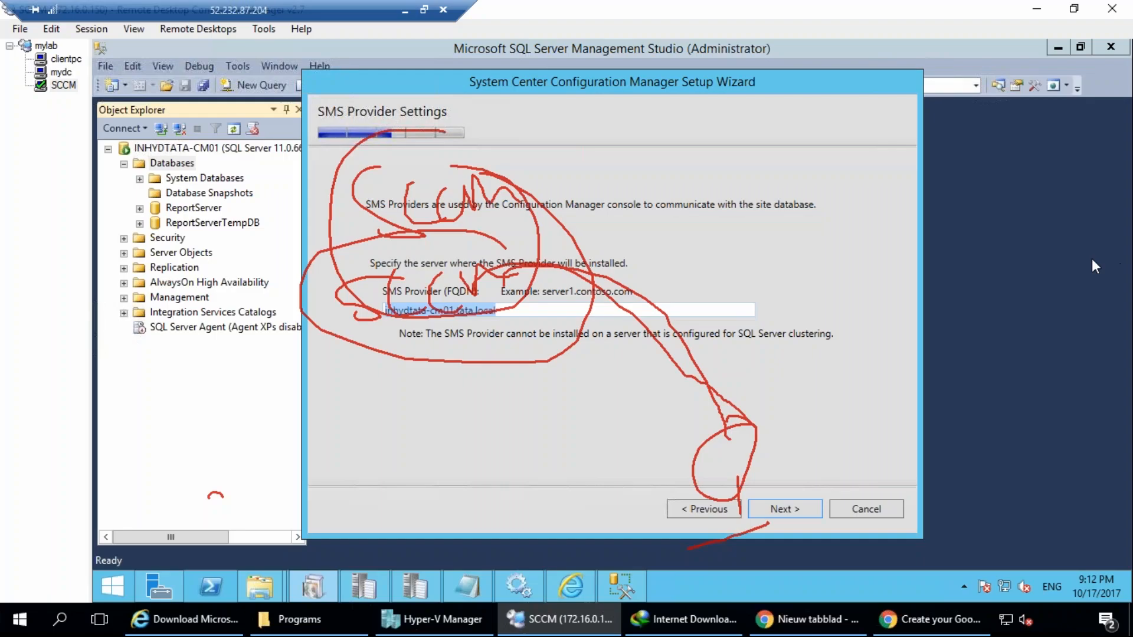
pyautogui.click(1102, 263)
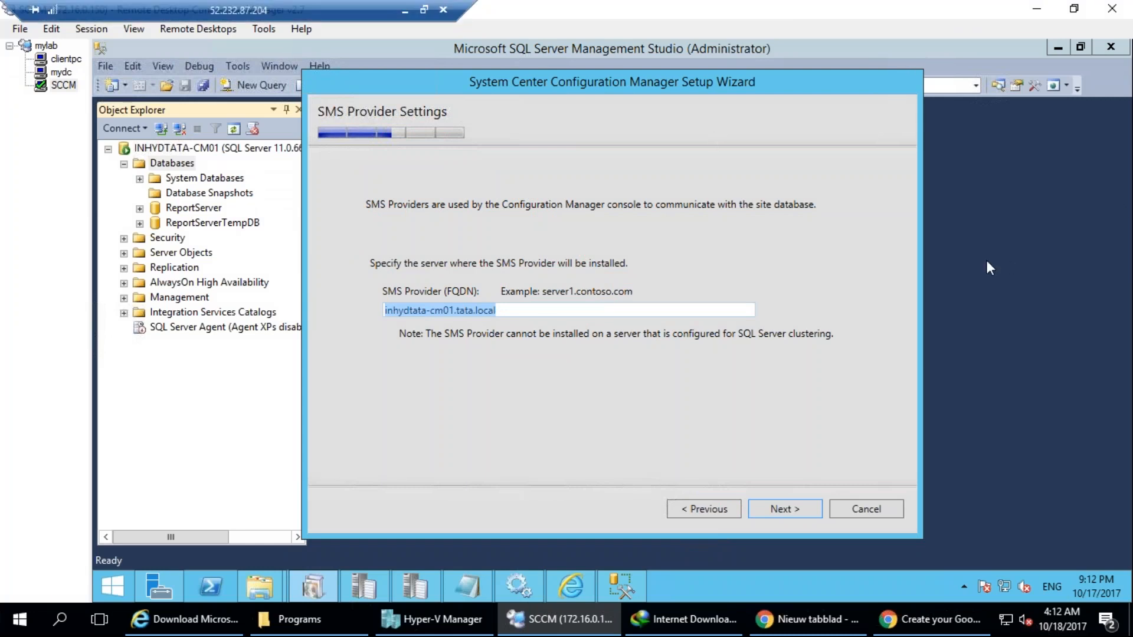
pyautogui.moveTo(428, 267); pyautogui.dragTo(407, 277)
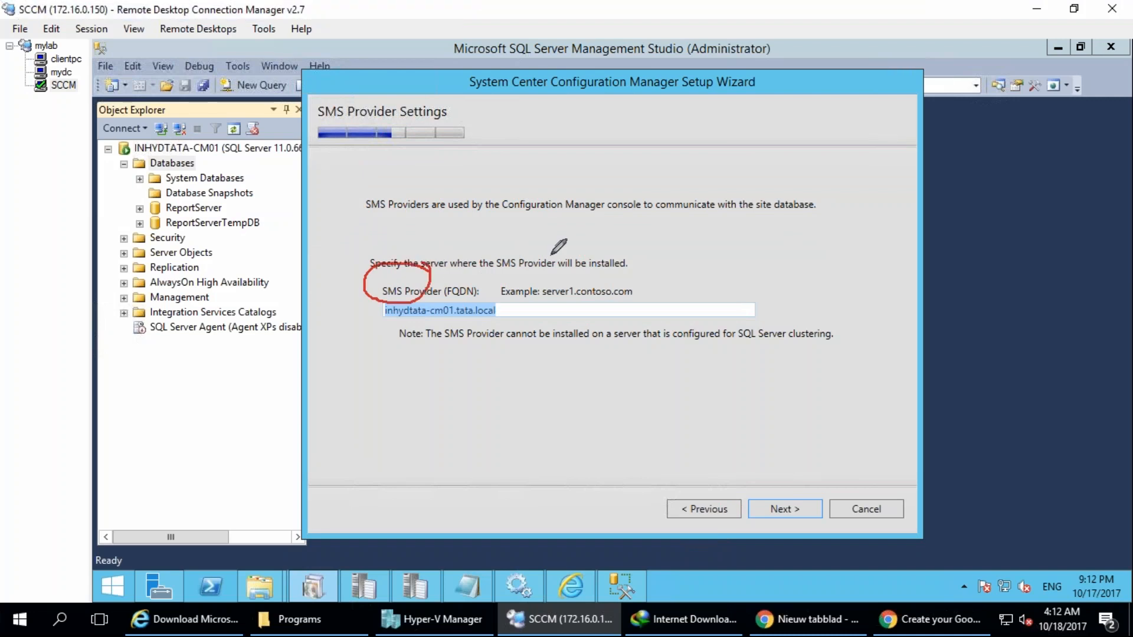
pyautogui.moveTo(416, 178)
pyautogui.mouseDown()
pyautogui.moveTo(567, 238)
pyautogui.moveTo(455, 163)
pyautogui.moveTo(494, 213)
pyautogui.moveTo(530, 231)
pyautogui.moveTo(552, 195)
pyautogui.moveTo(572, 222)
pyautogui.mouseUp()
pyautogui.moveTo(504, 268)
pyautogui.mouseDown()
pyautogui.moveTo(526, 295)
pyautogui.moveTo(567, 266)
pyautogui.mouseUp()
pyautogui.moveTo(802, 399); pyautogui.dragTo(837, 455)
pyautogui.moveTo(817, 379); pyautogui.dragTo(841, 455)
pyautogui.moveTo(844, 436)
pyautogui.mouseDown()
pyautogui.moveTo(852, 489)
pyautogui.moveTo(916, 495)
pyautogui.mouseUp()
pyautogui.moveTo(534, 242)
pyautogui.mouseDown()
pyautogui.moveTo(731, 224)
pyautogui.moveTo(855, 391)
pyautogui.moveTo(854, 420)
pyautogui.mouseUp()
pyautogui.moveTo(822, 404); pyautogui.dragTo(876, 409)
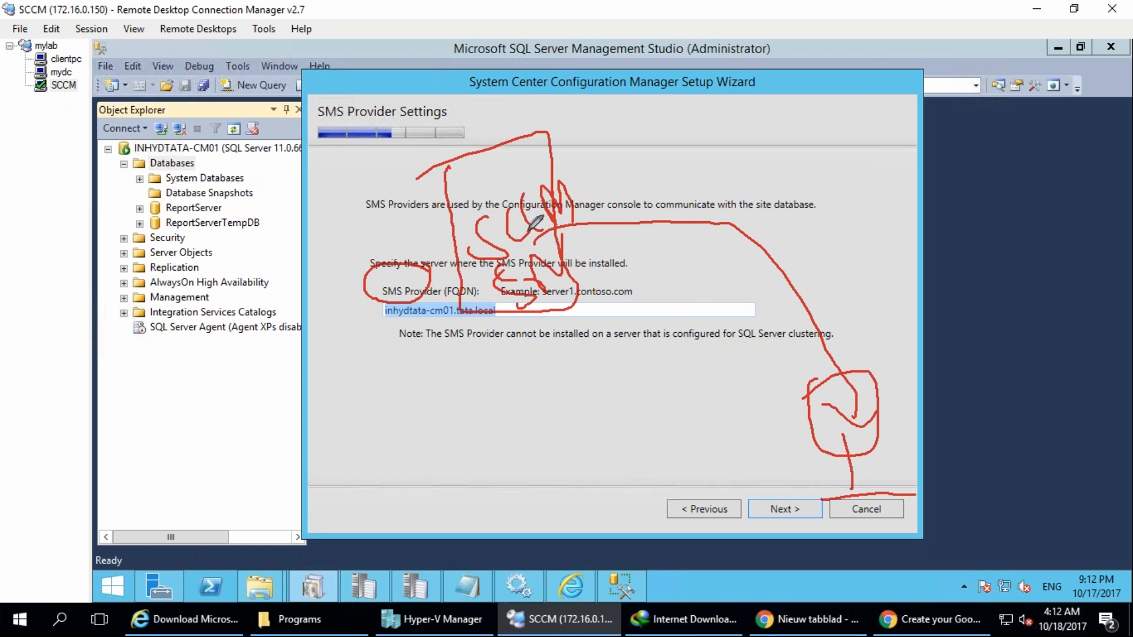
pyautogui.moveTo(452, 282)
pyautogui.mouseDown()
pyautogui.moveTo(334, 332)
pyautogui.moveTo(401, 249)
pyautogui.mouseUp()
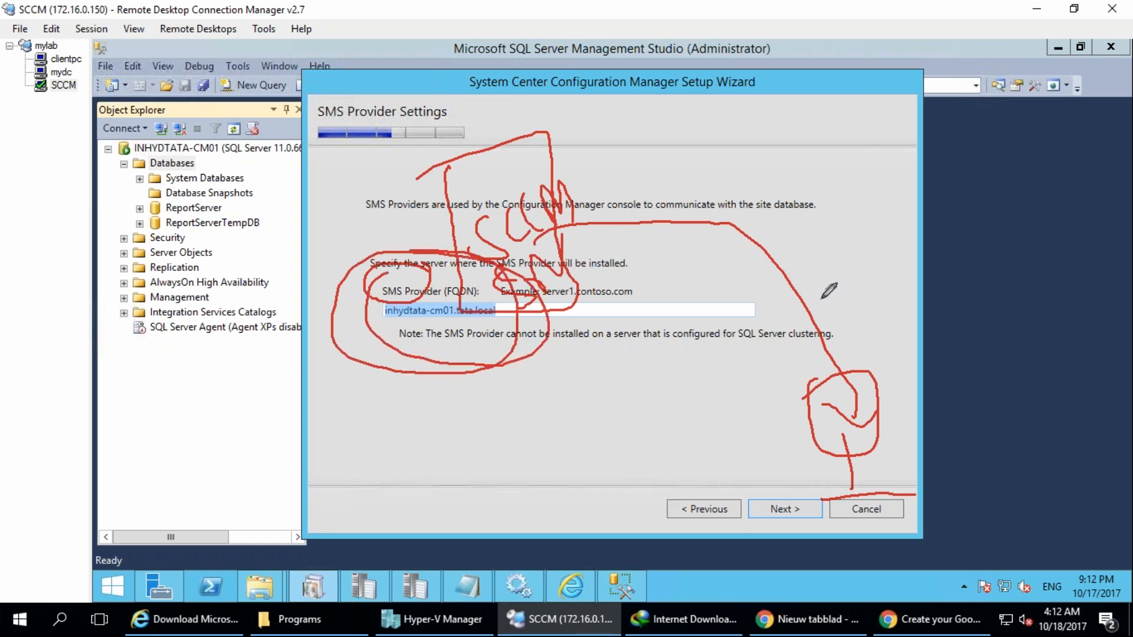
pyautogui.moveTo(346, 496)
pyautogui.mouseDown()
pyautogui.moveTo(410, 354)
pyautogui.moveTo(463, 350)
pyautogui.mouseUp()
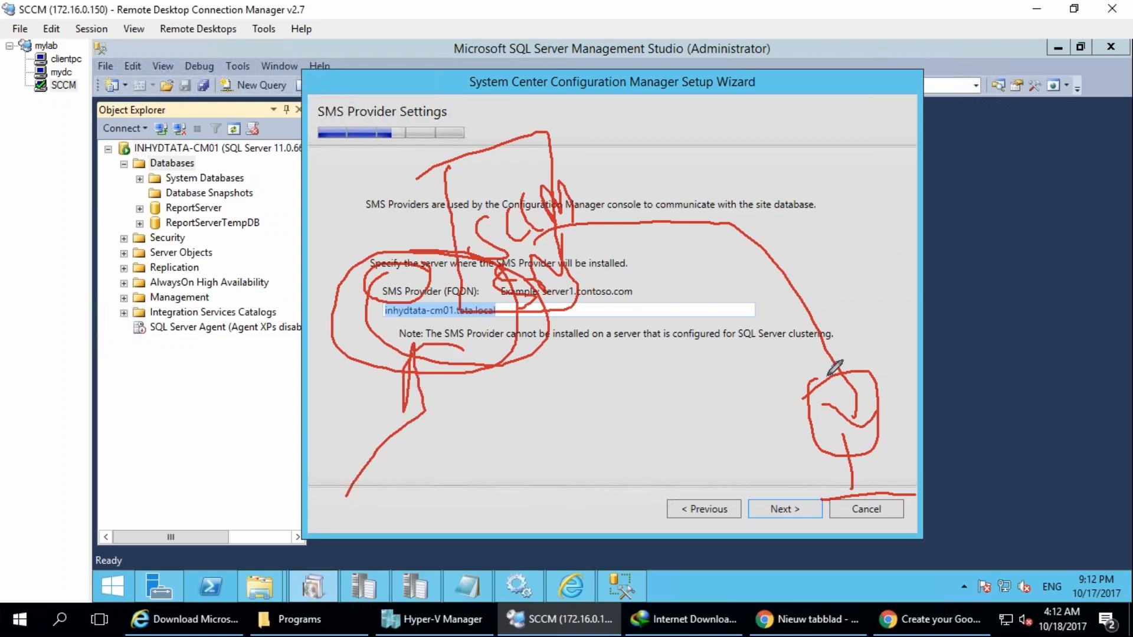
pyautogui.press('Escape')
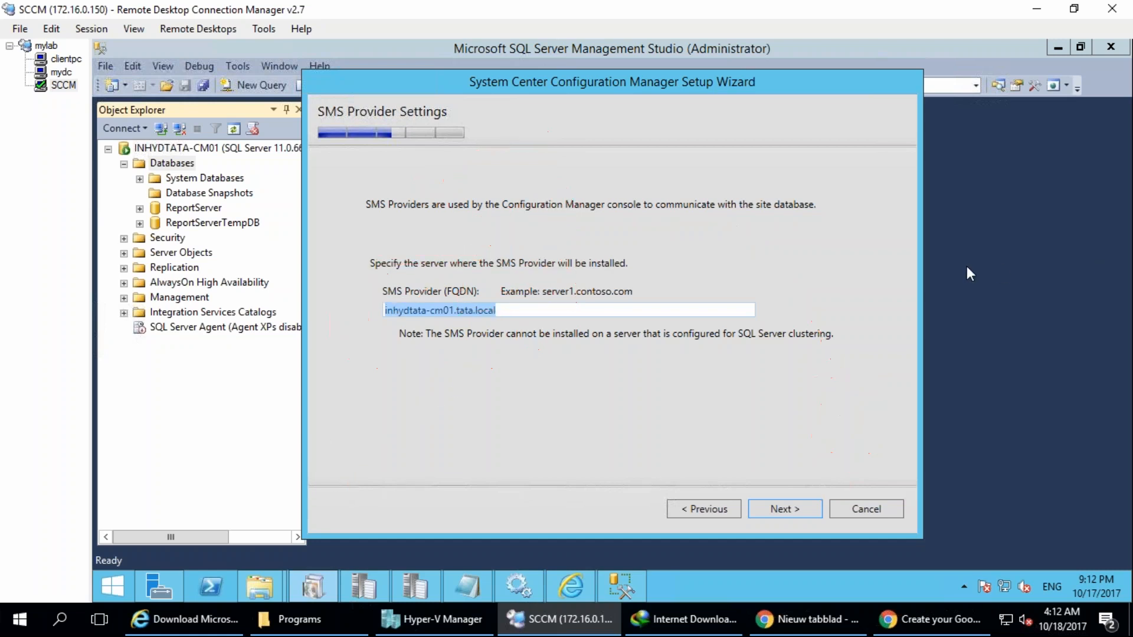
# Accept inhydtata-cm01.tata.local as the SMS Provider server and proceed to the client computer communication settings.
pyautogui.click(784, 517)
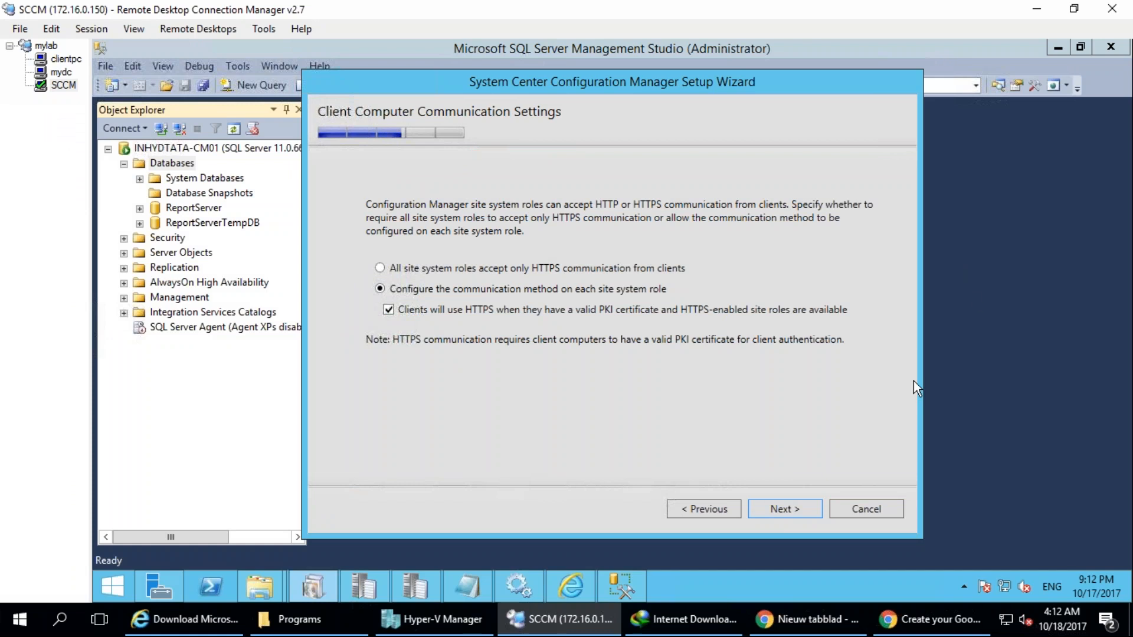
pyautogui.hotkey('ctrl', '2')
pyautogui.moveTo(786, 394); pyautogui.dragTo(762, 395)
pyautogui.moveTo(800, 483); pyautogui.dragTo(807, 538)
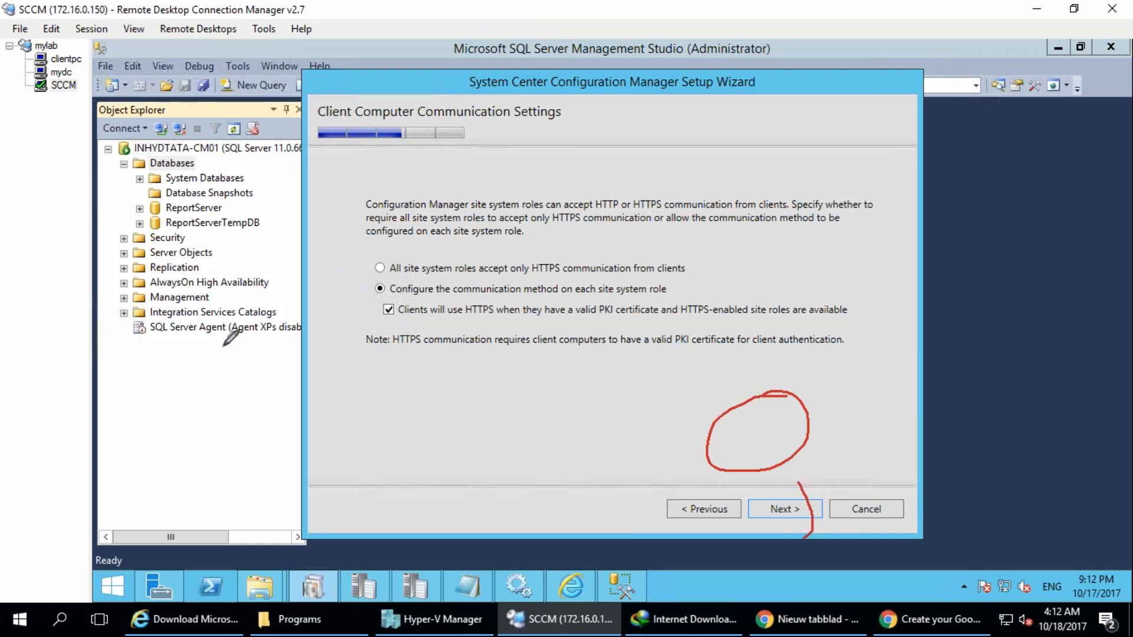
pyautogui.moveTo(319, 145)
pyautogui.mouseDown()
pyautogui.moveTo(404, 234)
pyautogui.moveTo(304, 122)
pyautogui.mouseUp()
pyautogui.moveTo(324, 197); pyautogui.dragTo(256, 250)
pyautogui.moveTo(323, 199); pyautogui.dragTo(333, 232)
pyautogui.moveTo(336, 191)
pyautogui.mouseDown()
pyautogui.moveTo(334, 228)
pyautogui.moveTo(417, 172)
pyautogui.moveTo(461, 212)
pyautogui.mouseUp()
pyautogui.moveTo(464, 147)
pyautogui.mouseDown()
pyautogui.moveTo(475, 167)
pyautogui.moveTo(546, 95)
pyautogui.mouseUp()
pyautogui.moveTo(519, 112); pyautogui.dragTo(564, 165)
pyautogui.moveTo(567, 89); pyautogui.dragTo(595, 149)
pyautogui.moveTo(546, 95)
pyautogui.mouseDown()
pyautogui.moveTo(590, 66)
pyautogui.moveTo(649, 145)
pyautogui.moveTo(608, 89)
pyautogui.mouseUp()
pyautogui.moveTo(388, 66)
pyautogui.mouseDown()
pyautogui.moveTo(438, 72)
pyautogui.moveTo(476, 14)
pyautogui.moveTo(471, 70)
pyautogui.mouseUp()
pyautogui.moveTo(487, 1)
pyautogui.mouseDown()
pyautogui.moveTo(406, 65)
pyautogui.moveTo(489, 1)
pyautogui.mouseUp()
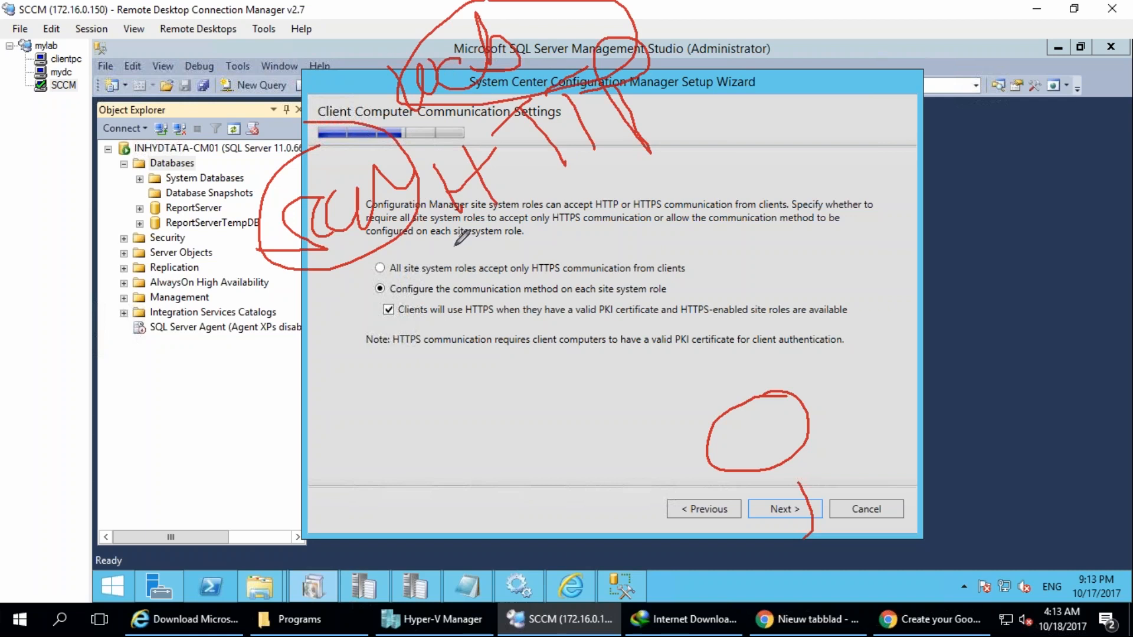
pyautogui.moveTo(775, 468)
pyautogui.mouseDown()
pyautogui.moveTo(785, 496)
pyautogui.moveTo(823, 487)
pyautogui.mouseUp()
pyautogui.moveTo(762, 430)
pyautogui.mouseDown()
pyautogui.moveTo(678, 274)
pyautogui.moveTo(581, 168)
pyautogui.mouseUp()
pyautogui.moveTo(489, 254); pyautogui.dragTo(666, 127)
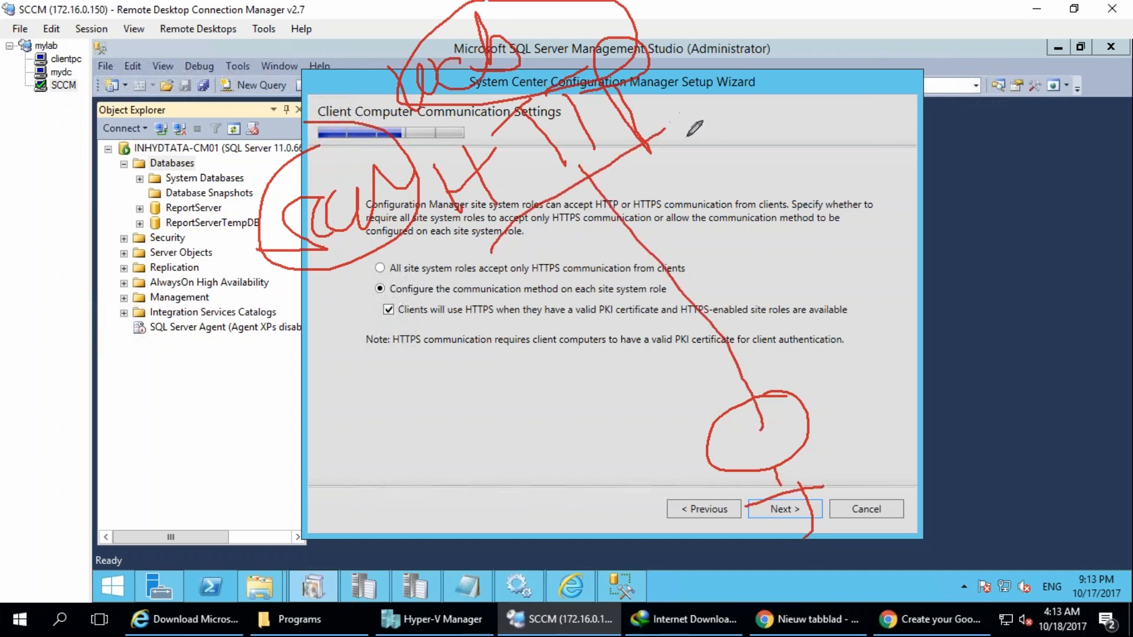
pyautogui.moveTo(692, 27); pyautogui.dragTo(686, 95)
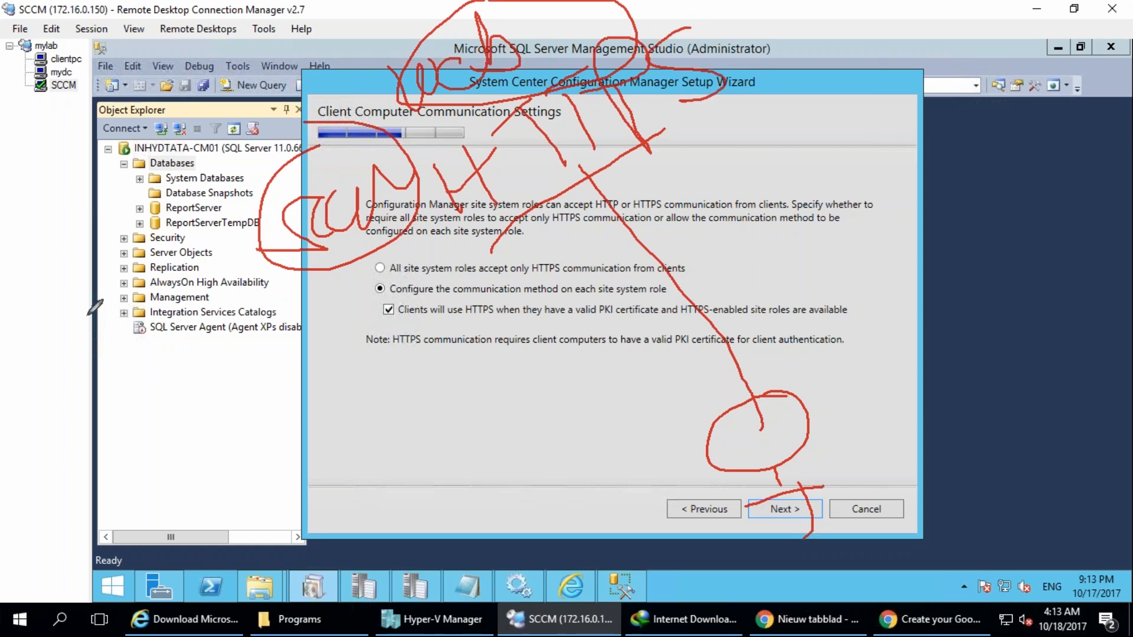
pyautogui.moveTo(51, 181)
pyautogui.mouseDown()
pyautogui.moveTo(98, 204)
pyautogui.moveTo(139, 164)
pyautogui.moveTo(128, 120)
pyautogui.moveTo(165, 239)
pyautogui.mouseUp()
pyautogui.moveTo(194, 192); pyautogui.dragTo(103, 205)
pyautogui.moveTo(69, 267)
pyautogui.mouseDown()
pyautogui.moveTo(141, 211)
pyautogui.moveTo(118, 250)
pyautogui.moveTo(110, 240)
pyautogui.mouseUp()
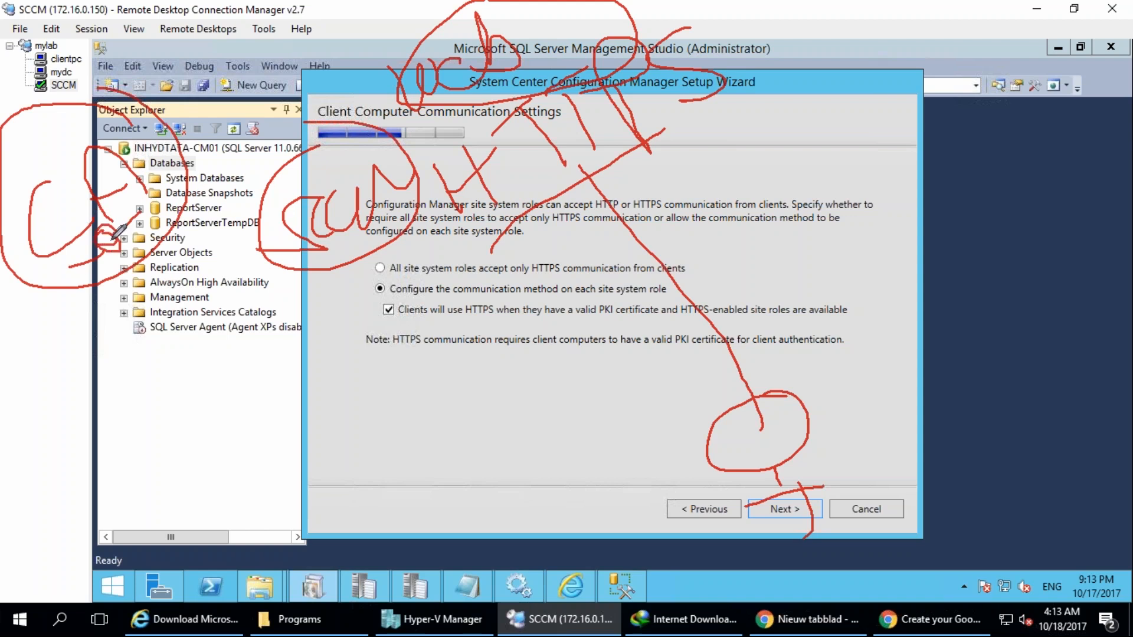
pyautogui.moveTo(12, 420)
pyautogui.mouseDown()
pyautogui.moveTo(35, 426)
pyautogui.moveTo(33, 467)
pyautogui.mouseUp()
pyautogui.moveTo(23, 388); pyautogui.dragTo(8, 391)
pyautogui.moveTo(727, 460); pyautogui.dragTo(791, 466)
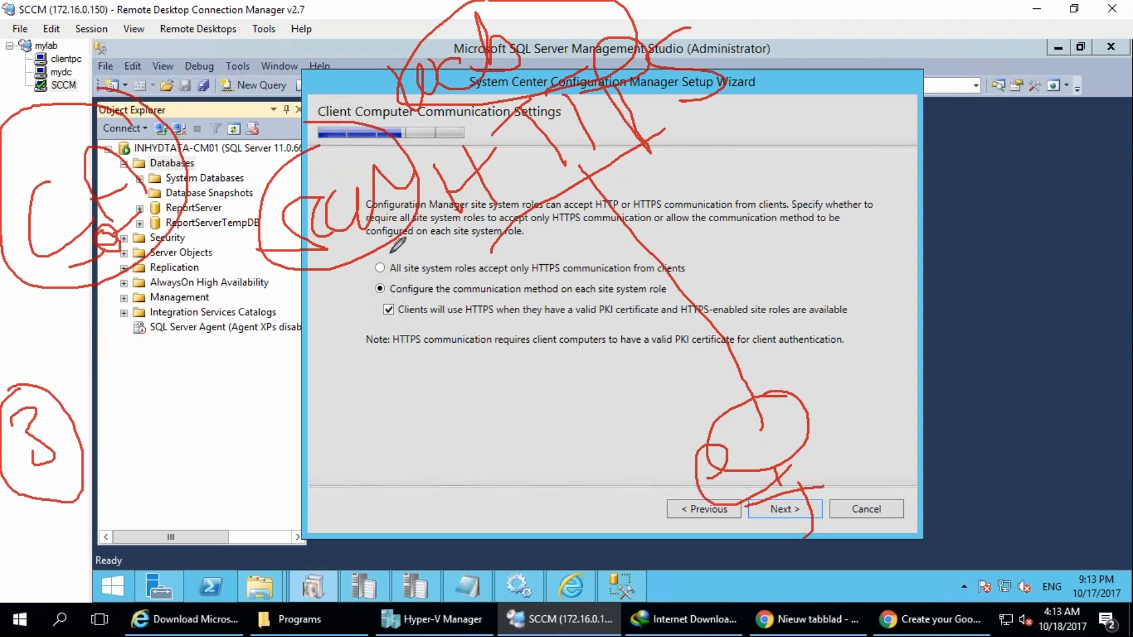
pyautogui.moveTo(336, 246); pyautogui.dragTo(354, 268)
pyautogui.moveTo(322, 385); pyautogui.dragTo(382, 374)
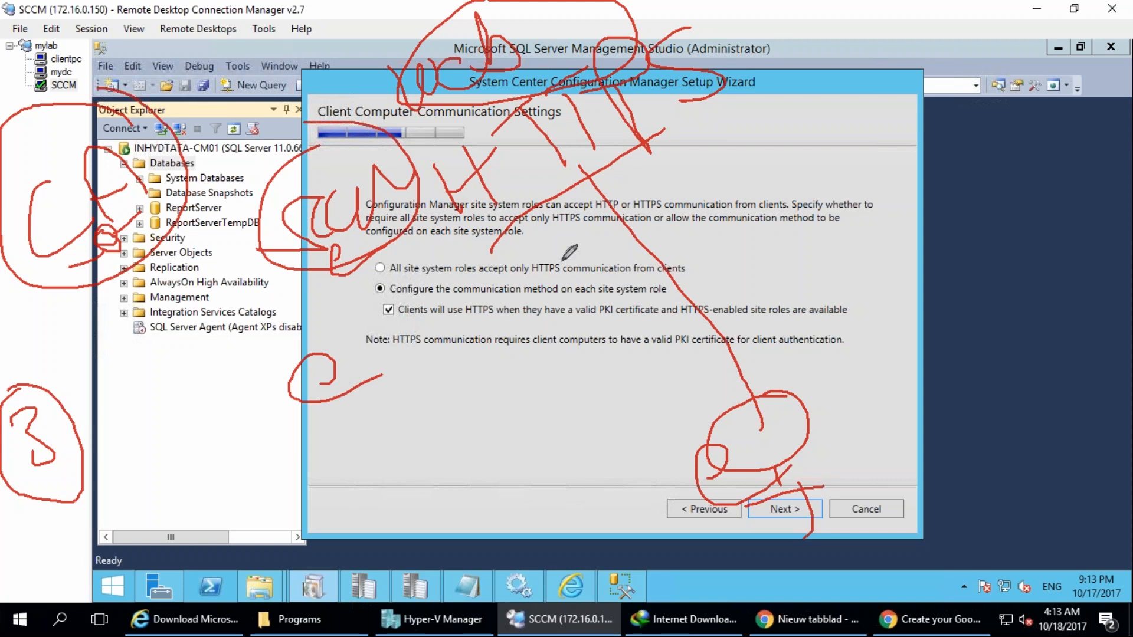
pyautogui.moveTo(399, 268)
pyautogui.mouseDown()
pyautogui.moveTo(367, 270)
pyautogui.moveTo(398, 263)
pyautogui.mouseUp()
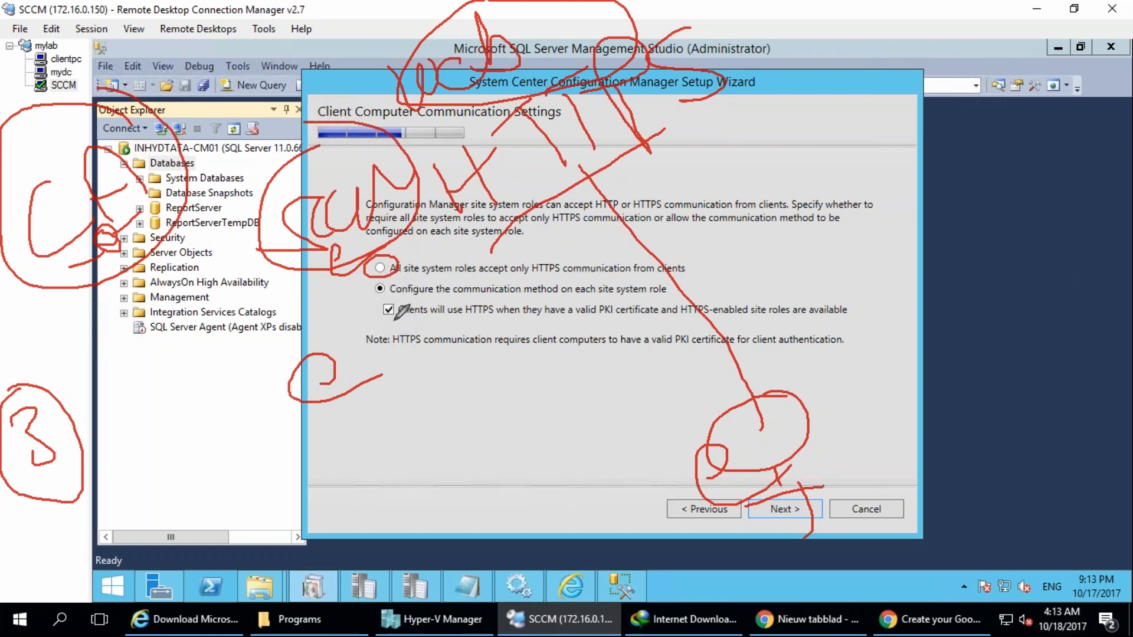
pyautogui.moveTo(394, 277); pyautogui.dragTo(401, 286)
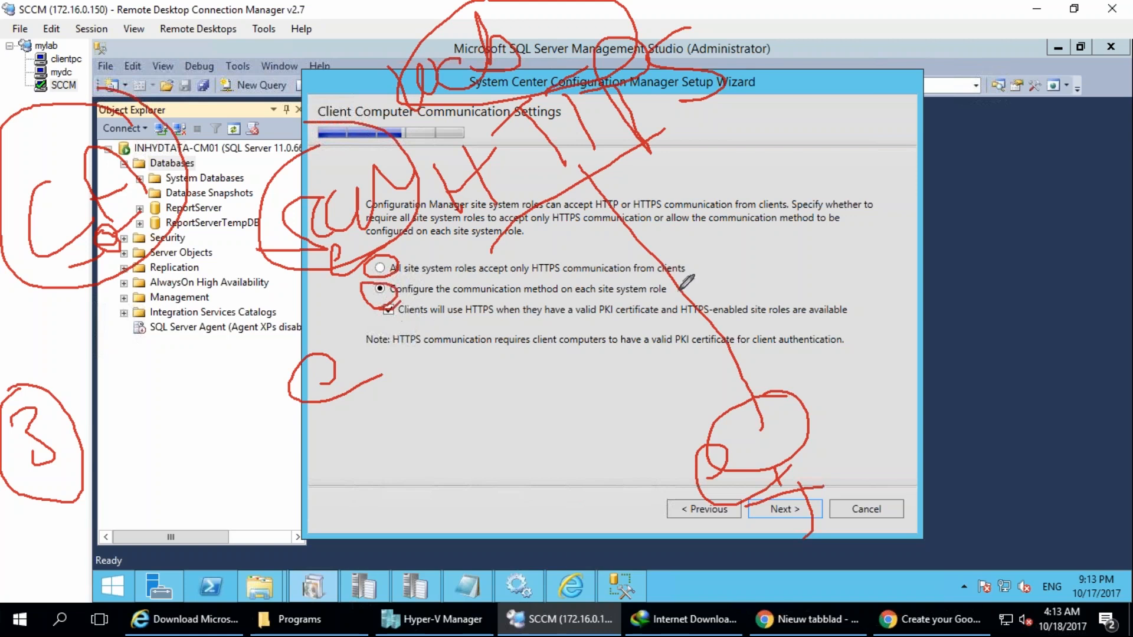
pyautogui.moveTo(609, 377)
pyautogui.mouseDown()
pyautogui.moveTo(756, 260)
pyautogui.moveTo(789, 289)
pyautogui.mouseUp()
pyautogui.moveTo(807, 224)
pyautogui.mouseDown()
pyautogui.moveTo(791, 242)
pyautogui.moveTo(849, 116)
pyautogui.moveTo(884, 153)
pyautogui.mouseUp()
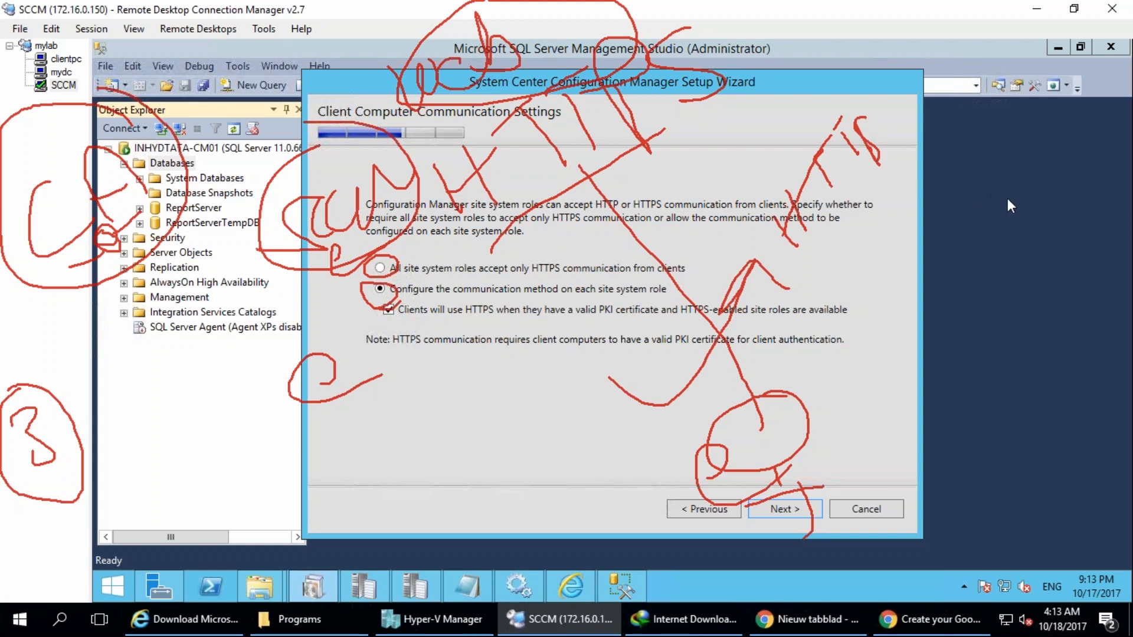
pyautogui.moveTo(459, 252)
pyautogui.mouseDown()
pyautogui.moveTo(543, 401)
pyautogui.moveTo(111, 375)
pyautogui.mouseUp()
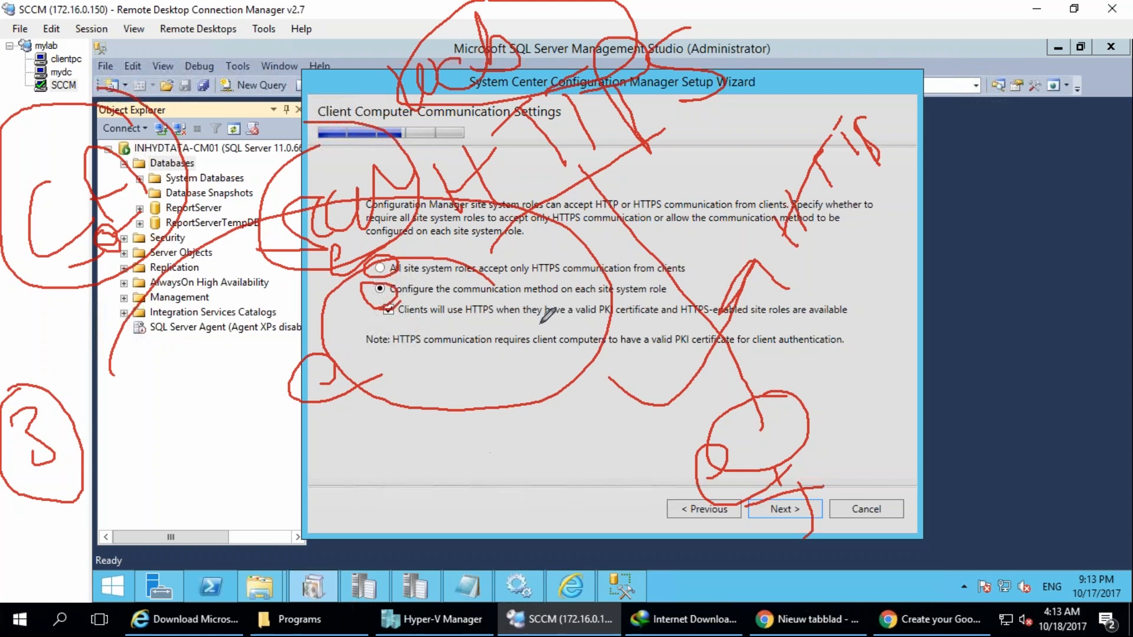
pyautogui.moveTo(342, 493)
pyautogui.mouseDown()
pyautogui.moveTo(328, 490)
pyautogui.moveTo(439, 441)
pyautogui.moveTo(328, 511)
pyautogui.moveTo(421, 517)
pyautogui.mouseUp()
pyautogui.moveTo(464, 463)
pyautogui.mouseDown()
pyautogui.moveTo(460, 512)
pyautogui.moveTo(493, 518)
pyautogui.mouseUp()
pyautogui.moveTo(406, 536); pyautogui.dragTo(430, 527)
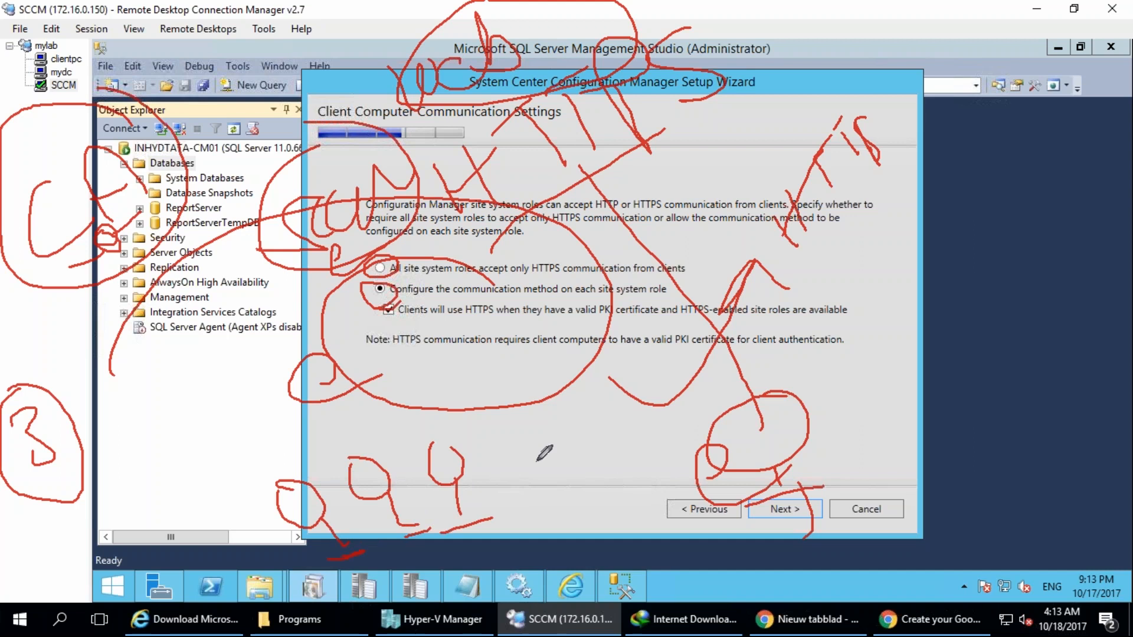
pyautogui.press('Escape')
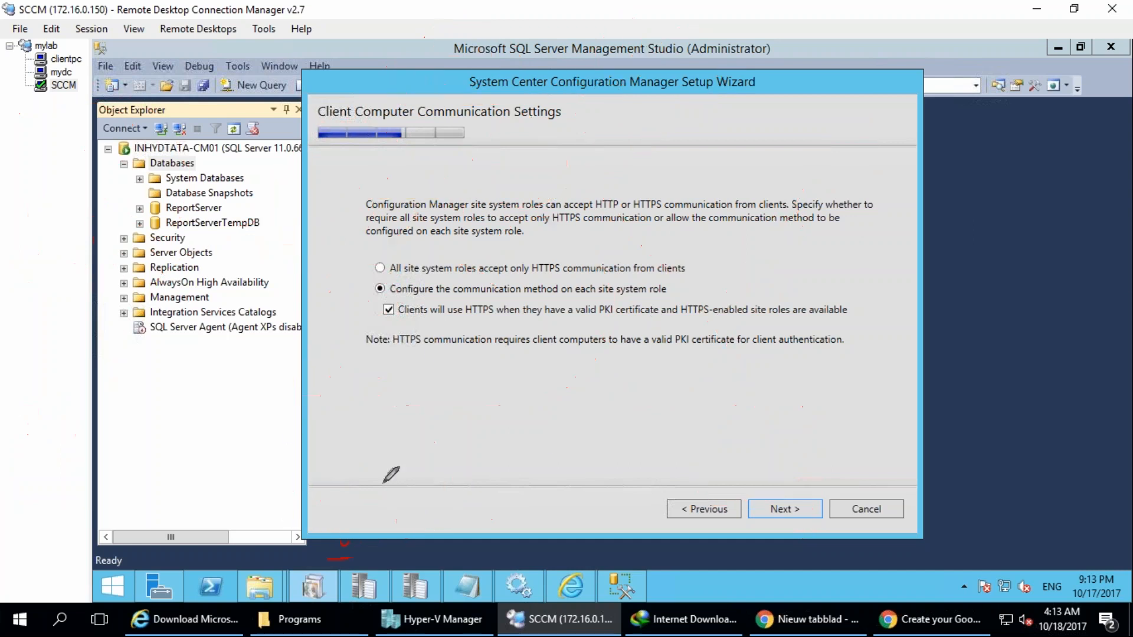
pyautogui.moveTo(294, 436); pyautogui.dragTo(323, 480)
pyautogui.moveTo(338, 398)
pyautogui.mouseDown()
pyautogui.moveTo(343, 462)
pyautogui.moveTo(374, 394)
pyautogui.mouseUp()
pyautogui.moveTo(365, 376)
pyautogui.mouseDown()
pyautogui.moveTo(403, 362)
pyautogui.moveTo(391, 421)
pyautogui.mouseUp()
pyautogui.moveTo(413, 399)
pyautogui.mouseDown()
pyautogui.moveTo(441, 432)
pyautogui.moveTo(440, 366)
pyautogui.mouseUp()
pyautogui.moveTo(444, 355)
pyautogui.mouseDown()
pyautogui.moveTo(479, 416)
pyautogui.moveTo(483, 406)
pyautogui.mouseUp()
pyautogui.moveTo(457, 288)
pyautogui.mouseDown()
pyautogui.moveTo(587, 426)
pyautogui.moveTo(534, 303)
pyautogui.mouseUp()
pyautogui.moveTo(875, 422)
pyautogui.mouseDown()
pyautogui.moveTo(873, 475)
pyautogui.moveTo(893, 416)
pyautogui.mouseUp()
pyautogui.moveTo(915, 462); pyautogui.dragTo(925, 521)
pyautogui.moveTo(872, 547); pyautogui.dragTo(942, 513)
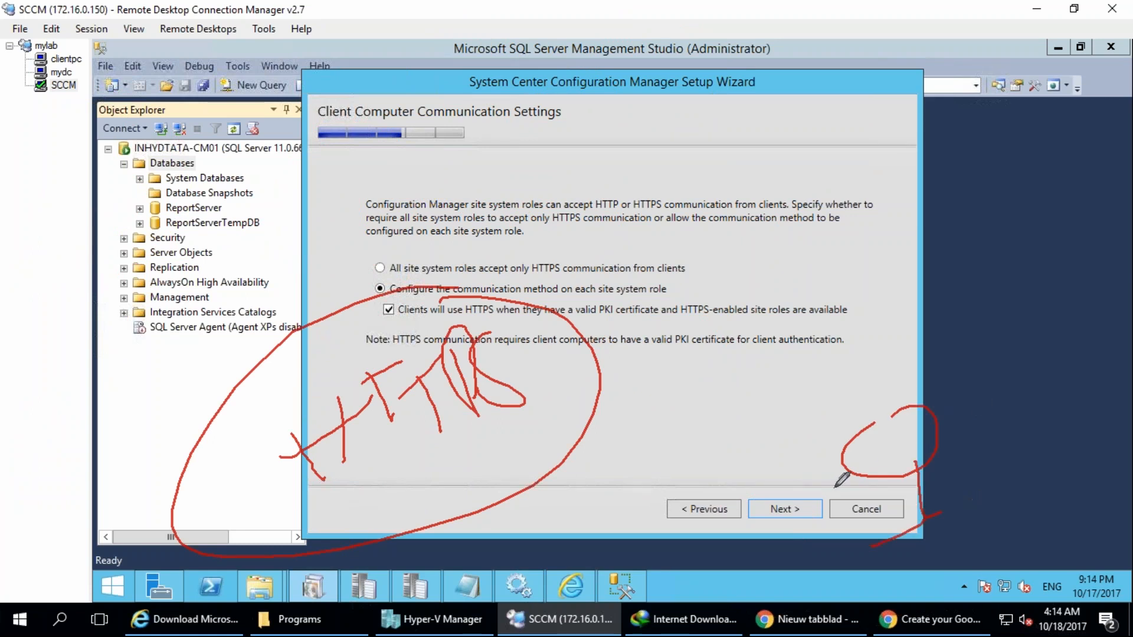
pyautogui.moveTo(880, 465); pyautogui.dragTo(848, 155)
pyautogui.moveTo(786, 250)
pyautogui.mouseDown()
pyautogui.moveTo(849, 155)
pyautogui.moveTo(889, 192)
pyautogui.mouseUp()
pyautogui.moveTo(711, 148)
pyautogui.mouseDown()
pyautogui.moveTo(738, 177)
pyautogui.moveTo(797, 95)
pyautogui.moveTo(871, 96)
pyautogui.mouseUp()
pyautogui.moveTo(899, 50)
pyautogui.mouseDown()
pyautogui.moveTo(671, 170)
pyautogui.moveTo(864, 7)
pyautogui.mouseUp()
pyautogui.moveTo(490, 246); pyautogui.dragTo(868, 465)
pyautogui.moveTo(826, 434); pyautogui.dragTo(852, 478)
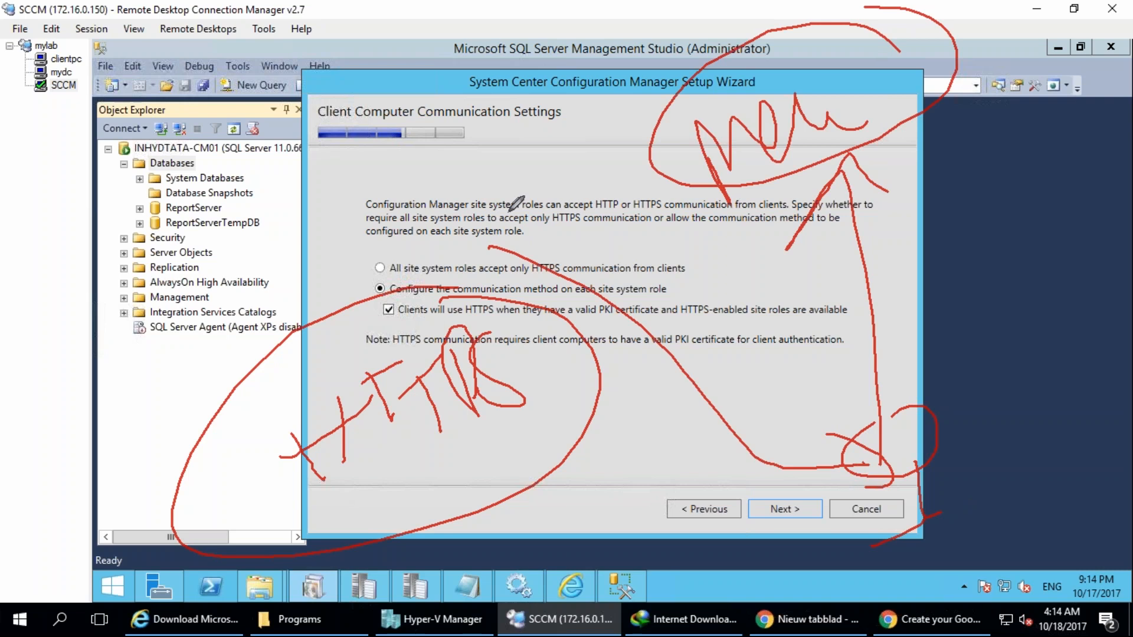
pyautogui.moveTo(452, 180)
pyautogui.mouseDown()
pyautogui.moveTo(443, 232)
pyautogui.moveTo(478, 207)
pyautogui.moveTo(452, 195)
pyautogui.moveTo(534, 319)
pyautogui.moveTo(533, 202)
pyautogui.mouseUp()
pyautogui.moveTo(573, 157); pyautogui.dragTo(599, 229)
pyautogui.click(572, 194)
pyautogui.moveTo(596, 187); pyautogui.dragTo(601, 181)
pyautogui.moveTo(581, 118)
pyautogui.mouseDown()
pyautogui.moveTo(530, 108)
pyautogui.moveTo(573, 138)
pyautogui.mouseUp()
pyautogui.moveTo(589, 239)
pyautogui.mouseDown()
pyautogui.moveTo(593, 283)
pyautogui.moveTo(632, 274)
pyautogui.moveTo(609, 322)
pyautogui.moveTo(689, 351)
pyautogui.moveTo(875, 454)
pyautogui.moveTo(909, 459)
pyautogui.moveTo(930, 407)
pyautogui.moveTo(885, 390)
pyautogui.moveTo(947, 436)
pyautogui.moveTo(917, 461)
pyautogui.moveTo(944, 487)
pyautogui.moveTo(939, 512)
pyautogui.mouseUp()
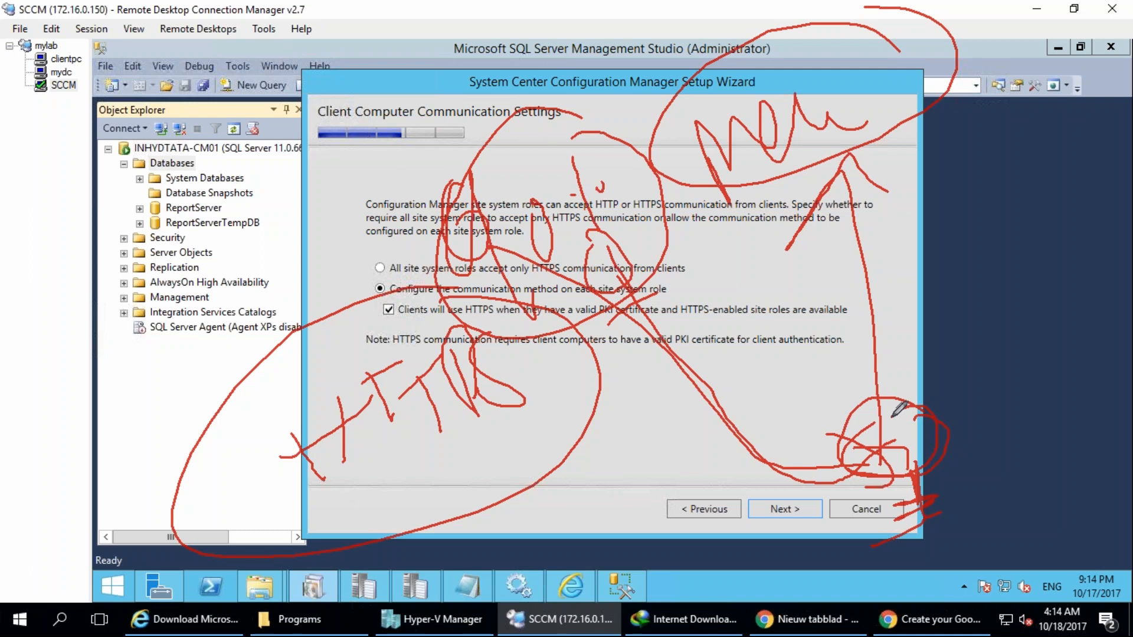
pyautogui.moveTo(326, 105); pyautogui.dragTo(331, 153)
pyautogui.moveTo(402, 108); pyautogui.dragTo(428, 126)
pyautogui.moveTo(439, 92)
pyautogui.mouseDown()
pyautogui.moveTo(438, 120)
pyautogui.moveTo(484, 85)
pyautogui.mouseUp()
pyautogui.moveTo(444, 42); pyautogui.dragTo(484, 57)
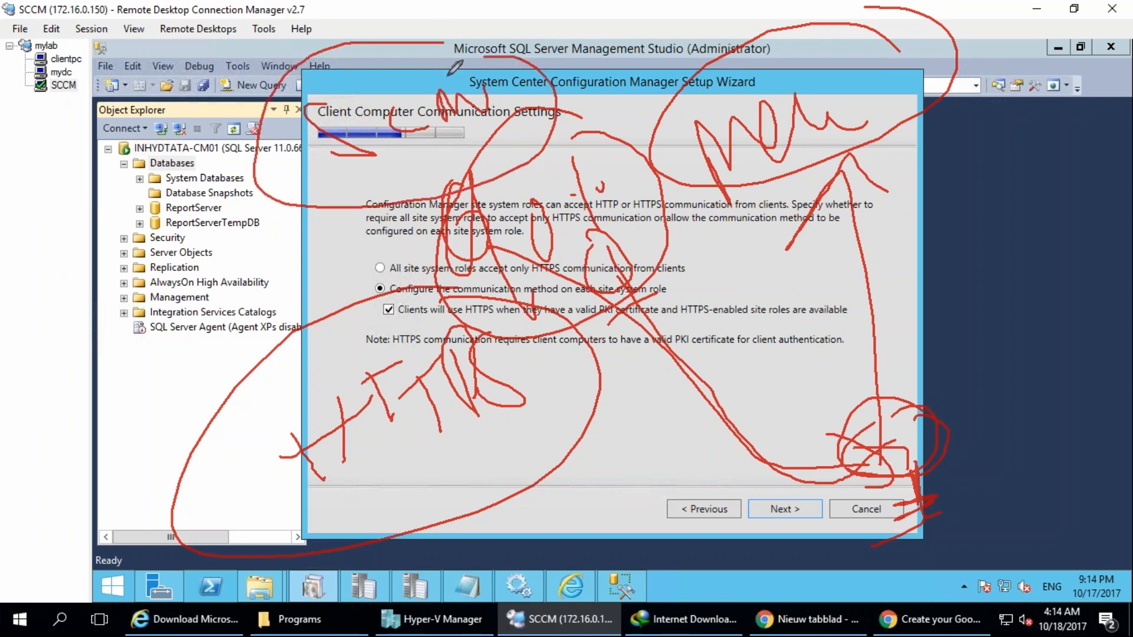
pyautogui.moveTo(593, 171)
pyautogui.mouseDown()
pyautogui.moveTo(778, 378)
pyautogui.moveTo(855, 440)
pyautogui.mouseUp()
pyautogui.moveTo(787, 409)
pyautogui.mouseDown()
pyautogui.moveTo(797, 431)
pyautogui.moveTo(800, 419)
pyautogui.mouseUp()
pyautogui.moveTo(821, 405); pyautogui.dragTo(823, 414)
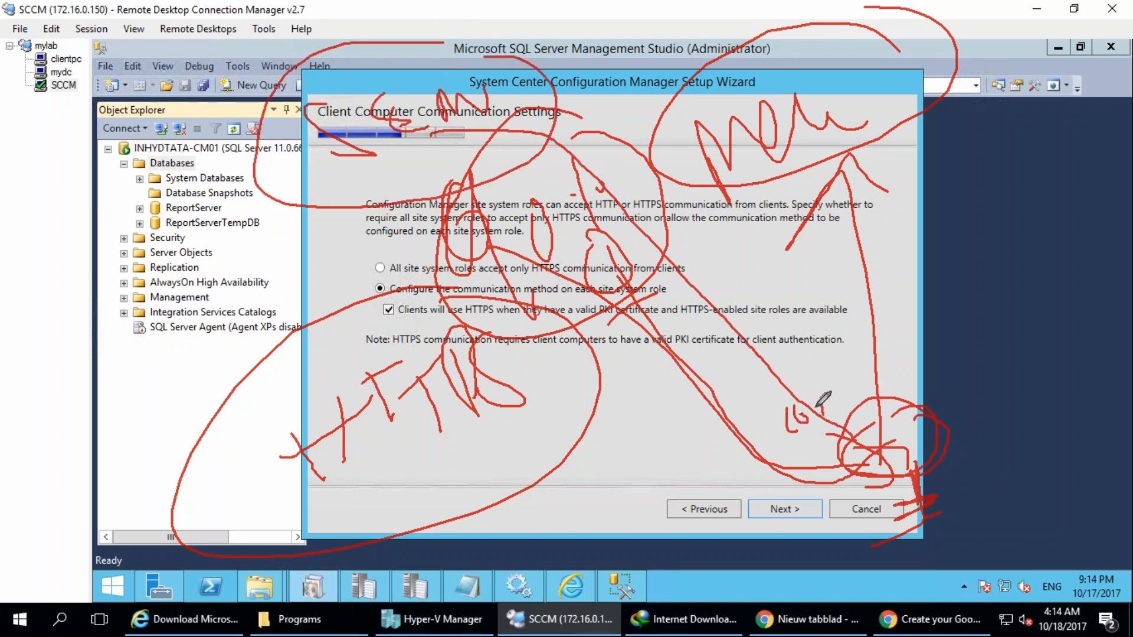
pyautogui.moveTo(808, 371)
pyautogui.mouseDown()
pyautogui.moveTo(756, 400)
pyautogui.moveTo(804, 396)
pyautogui.moveTo(879, 446)
pyautogui.mouseUp()
pyautogui.moveTo(845, 440); pyautogui.dragTo(872, 506)
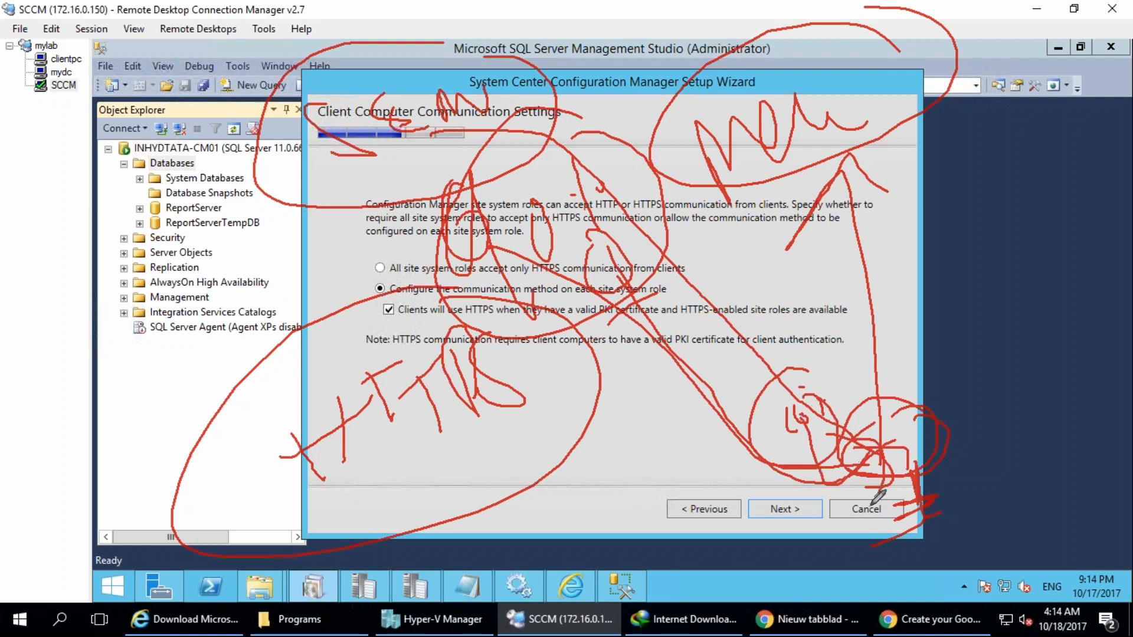
pyautogui.click(1100, 261)
pyautogui.moveTo(630, 375)
pyautogui.mouseDown()
pyautogui.moveTo(614, 383)
pyautogui.moveTo(631, 433)
pyautogui.mouseUp()
pyautogui.moveTo(614, 436); pyautogui.dragTo(648, 422)
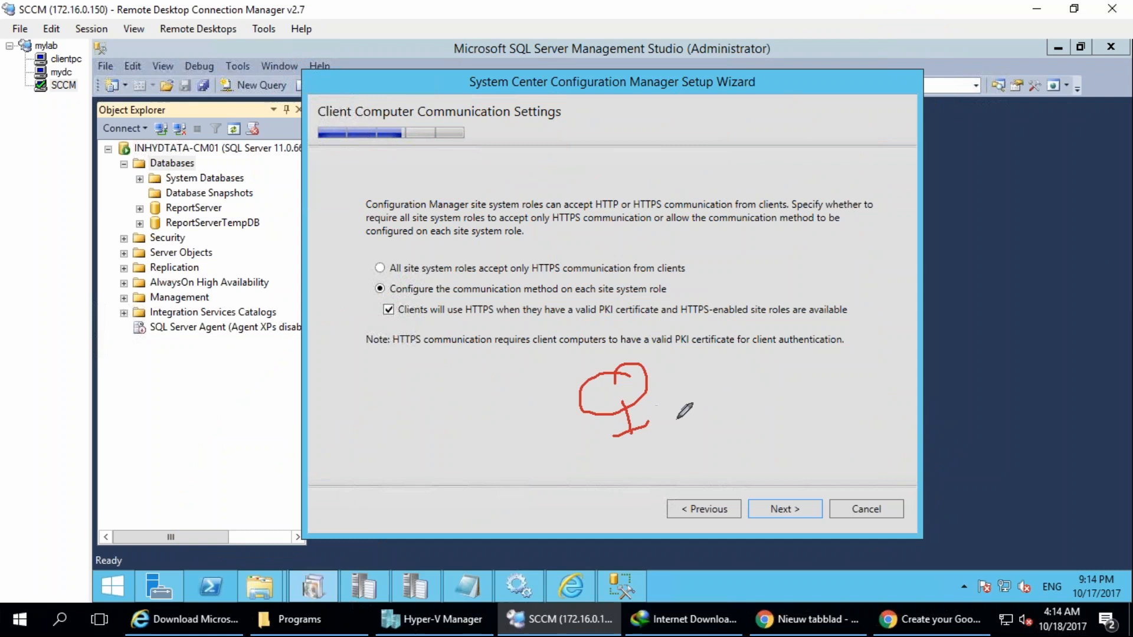
pyautogui.moveTo(683, 286); pyautogui.dragTo(711, 295)
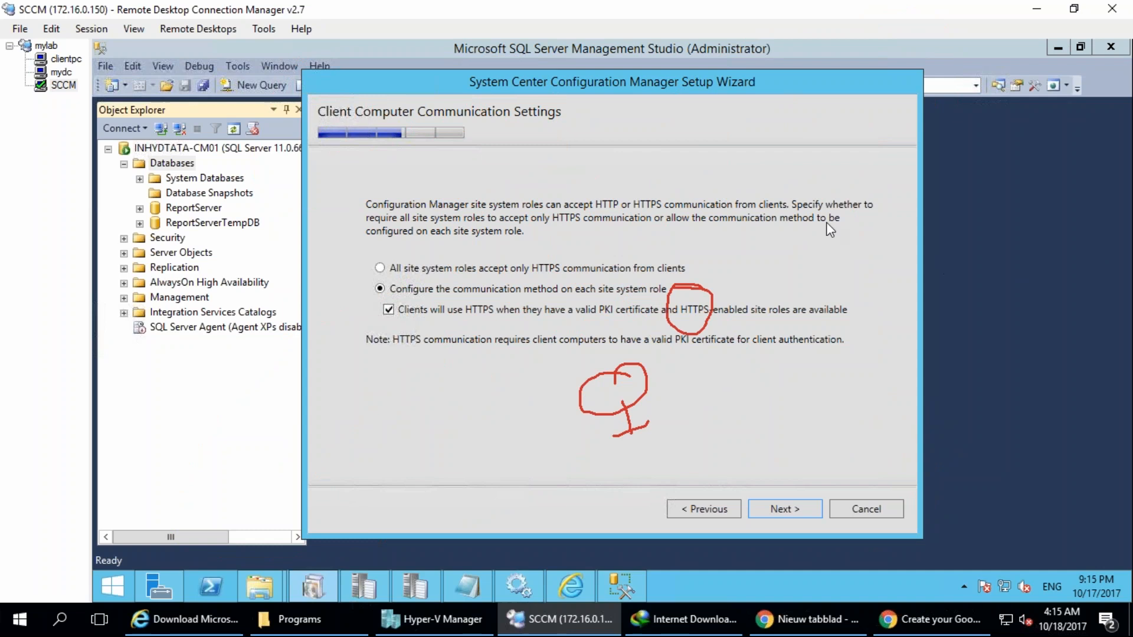
pyautogui.press('Escape')
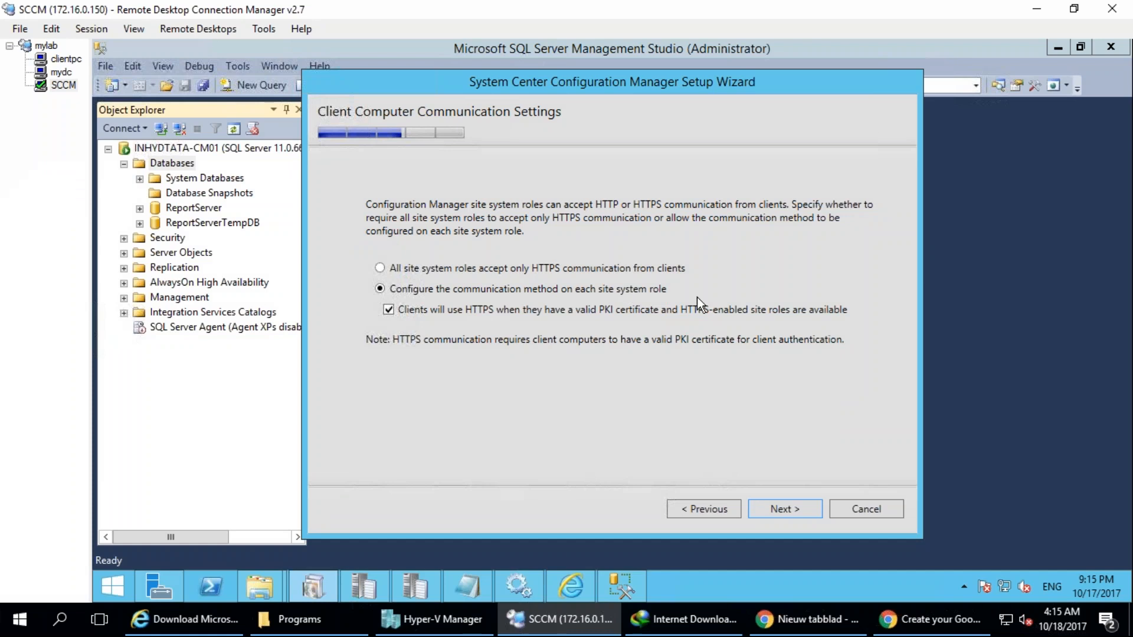
# Keep the communication method configured per site system role, and accept the HTTP management and distribution points on inhydtata-cm01.tata.local.
pyautogui.click(791, 504)
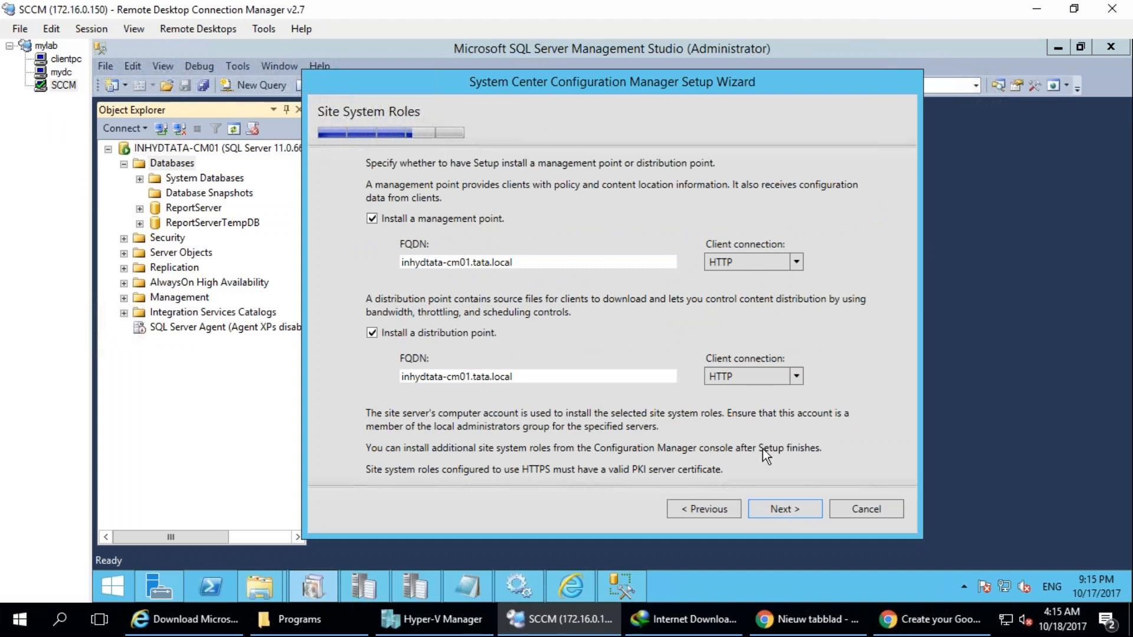
pyautogui.click(772, 505)
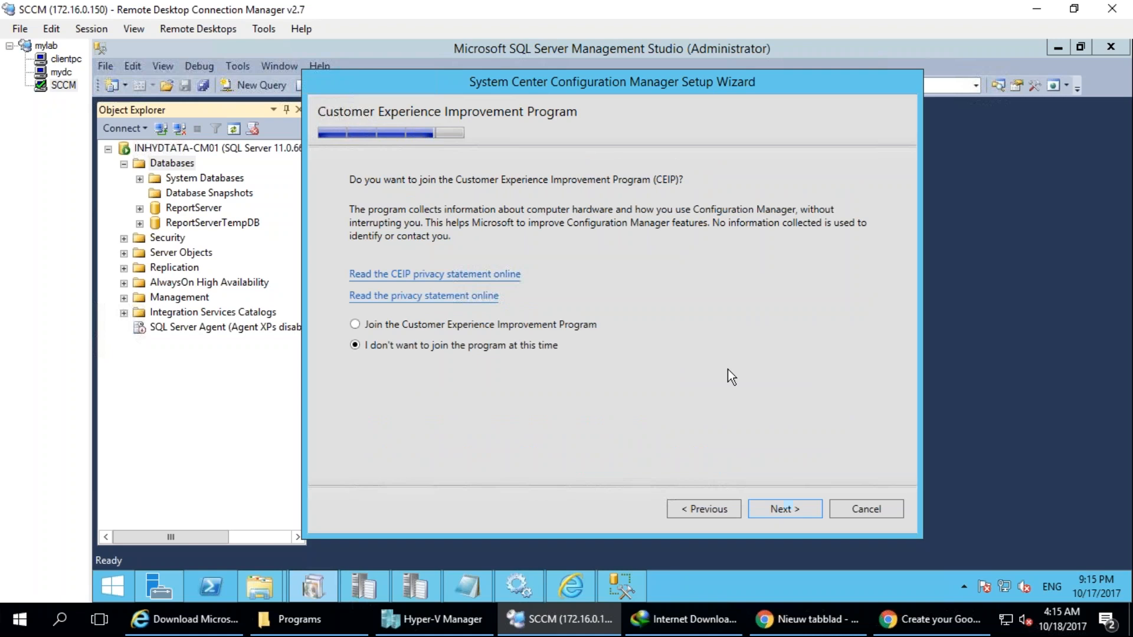
# Decline to join the Customer Experience Improvement Program, and start the prerequisite check after reviewing the settings summary.
pyautogui.click(413, 296)
pyautogui.click(767, 508)
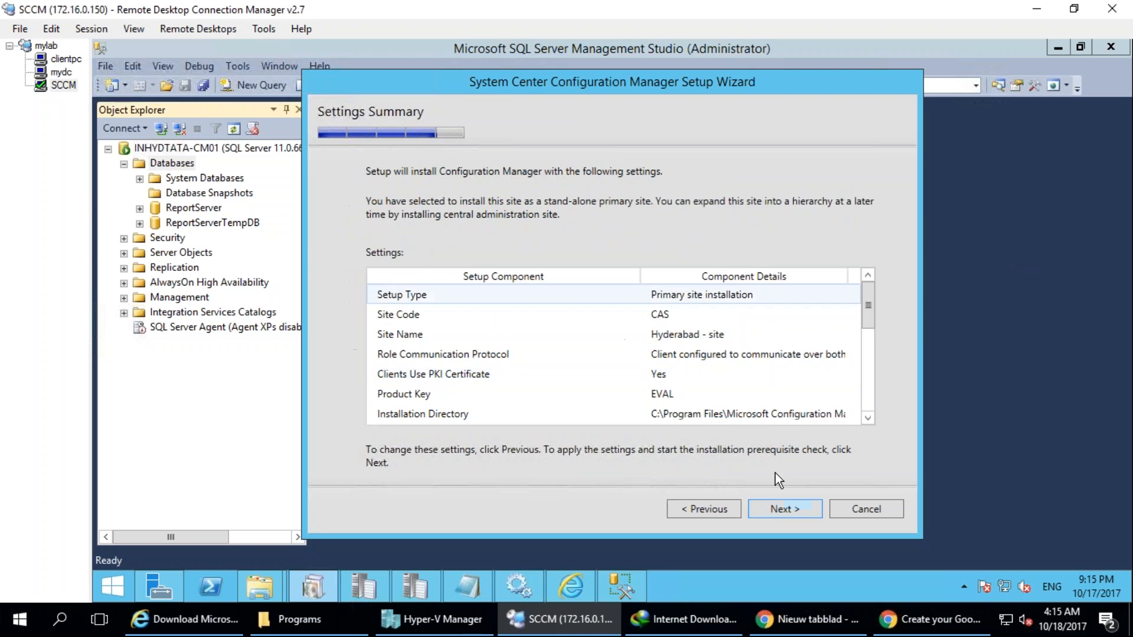
pyautogui.moveTo(869, 310); pyautogui.dragTo(826, 438)
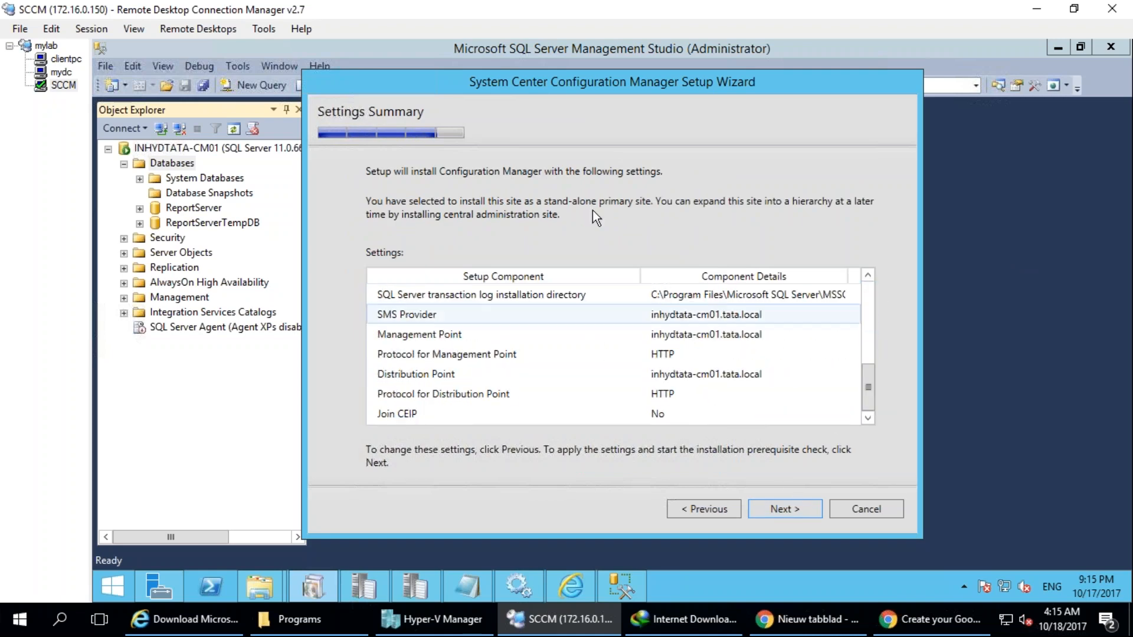
pyautogui.click(779, 509)
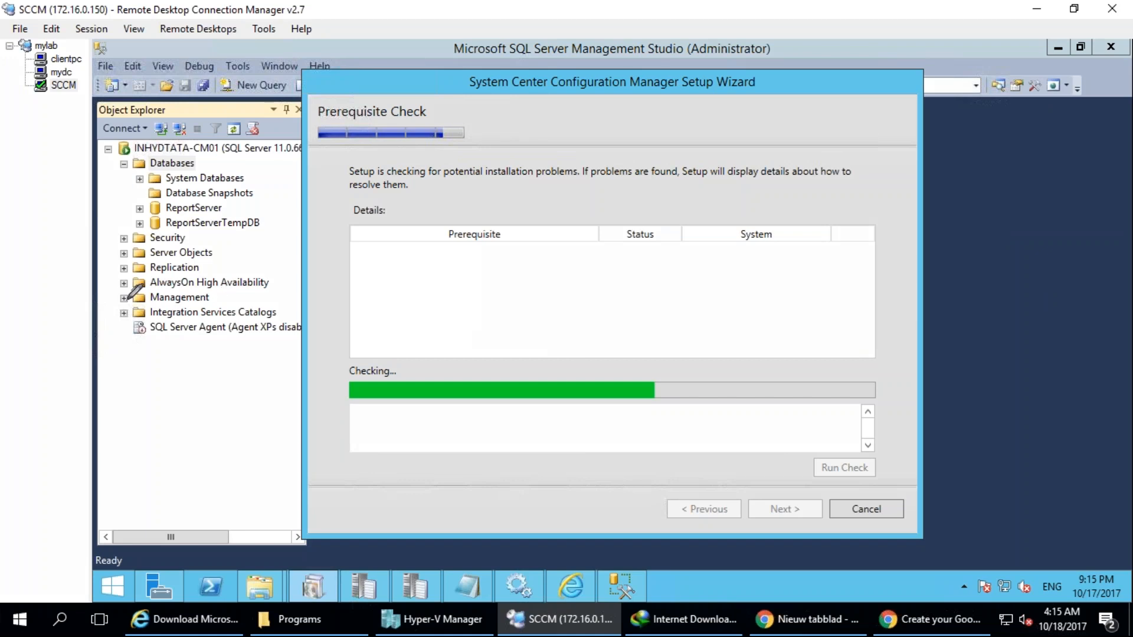
pyautogui.moveTo(203, 212)
pyautogui.mouseDown()
pyautogui.moveTo(147, 319)
pyautogui.moveTo(177, 349)
pyautogui.mouseUp()
pyautogui.moveTo(118, 380); pyautogui.dragTo(187, 357)
pyautogui.moveTo(114, 418)
pyautogui.mouseDown()
pyautogui.moveTo(186, 427)
pyautogui.moveTo(121, 437)
pyautogui.moveTo(187, 394)
pyautogui.mouseUp()
pyautogui.moveTo(142, 322)
pyautogui.mouseDown()
pyautogui.moveTo(152, 345)
pyautogui.moveTo(221, 323)
pyautogui.mouseUp()
pyautogui.moveTo(180, 268)
pyautogui.mouseDown()
pyautogui.moveTo(164, 292)
pyautogui.moveTo(229, 253)
pyautogui.mouseUp()
pyautogui.moveTo(142, 118); pyautogui.dragTo(198, 187)
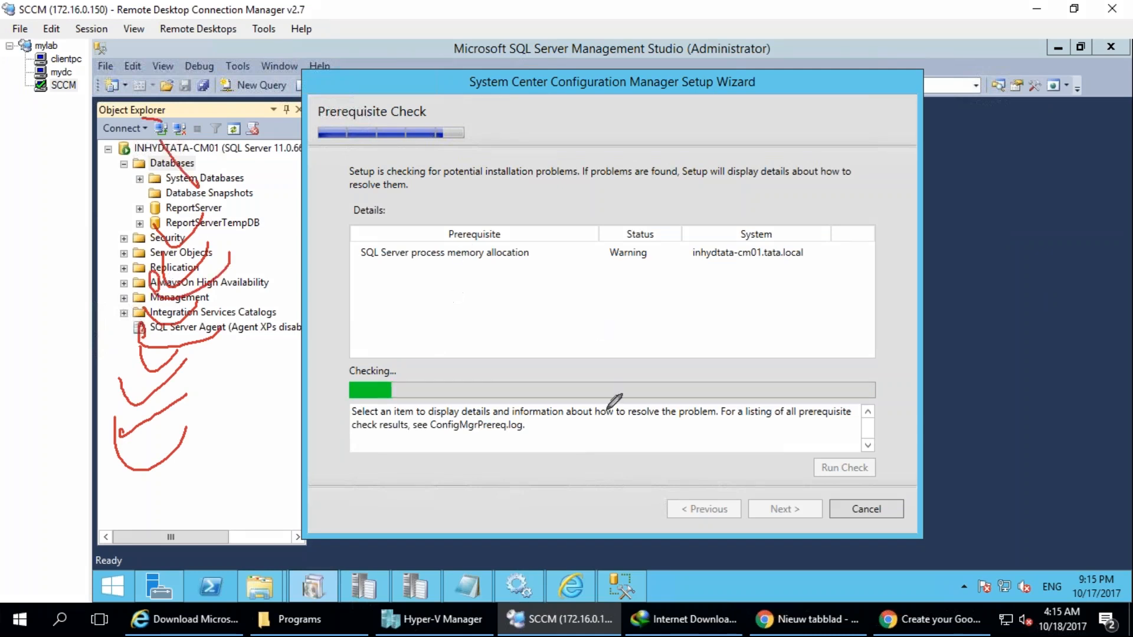
pyautogui.moveTo(516, 195)
pyautogui.mouseDown()
pyautogui.moveTo(583, 167)
pyautogui.moveTo(563, 150)
pyautogui.mouseUp()
pyautogui.moveTo(517, 131); pyautogui.dragTo(567, 122)
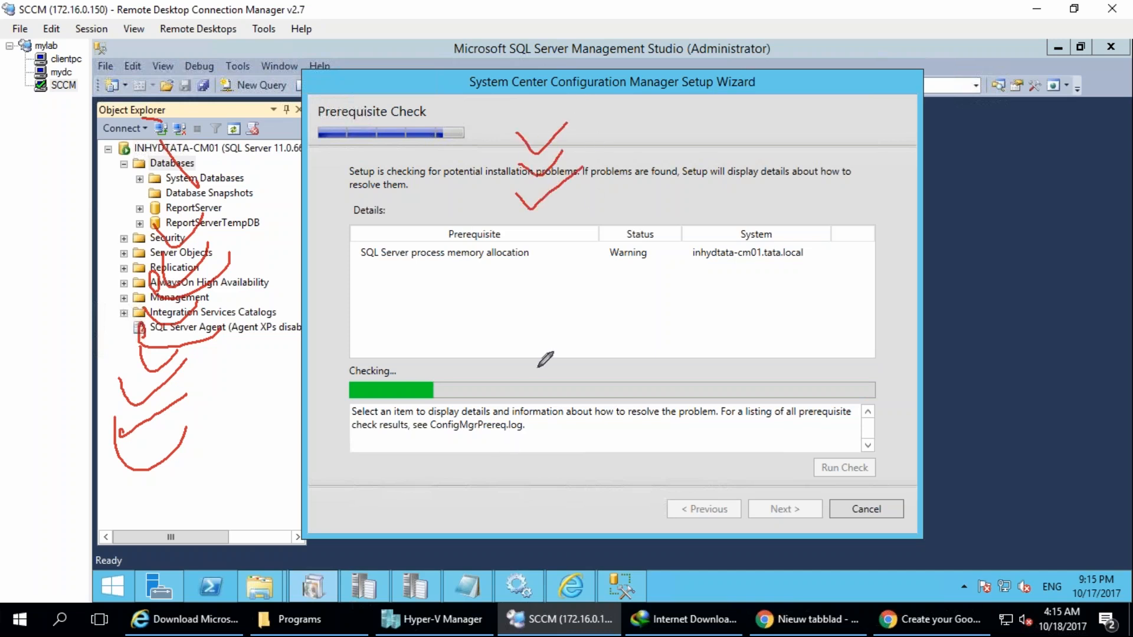
pyautogui.moveTo(282, 317); pyautogui.dragTo(379, 312)
pyautogui.moveTo(345, 304); pyautogui.dragTo(377, 332)
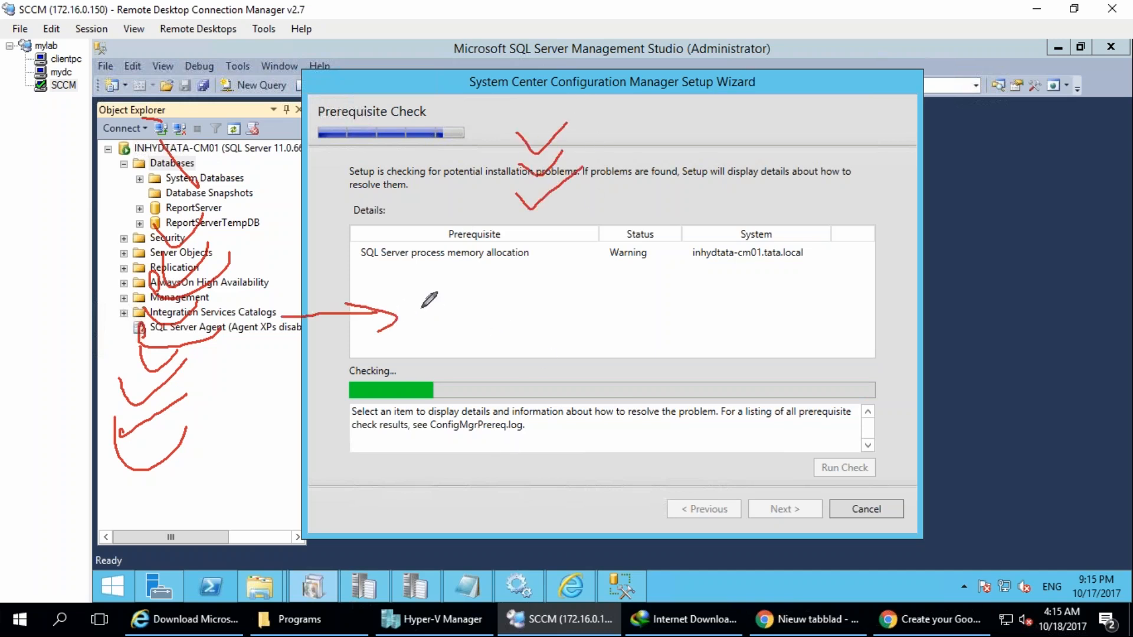
pyautogui.moveTo(406, 294)
pyautogui.mouseDown()
pyautogui.moveTo(587, 313)
pyautogui.moveTo(547, 261)
pyautogui.moveTo(610, 316)
pyautogui.moveTo(682, 258)
pyautogui.mouseUp()
pyautogui.moveTo(791, 470)
pyautogui.mouseDown()
pyautogui.moveTo(785, 552)
pyautogui.moveTo(697, 391)
pyautogui.mouseUp()
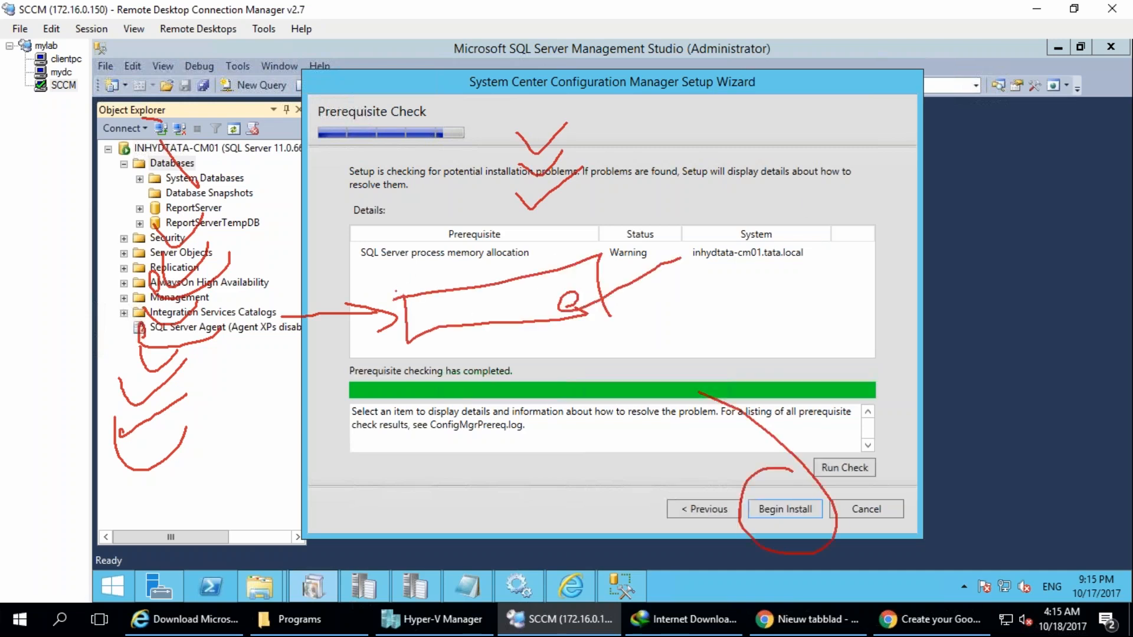
# Begin the site installation from the completed prerequisite check.
pyautogui.click(823, 38)
pyautogui.click(674, 36)
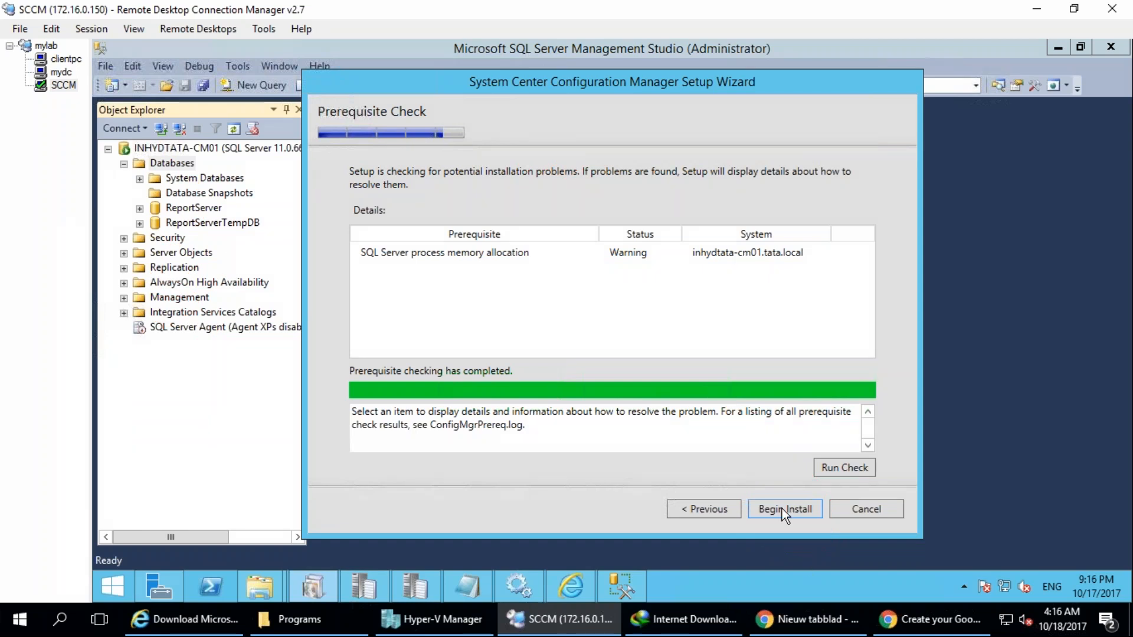
pyautogui.press('Return')
pyautogui.moveTo(409, 311)
pyautogui.mouseDown()
pyautogui.moveTo(526, 272)
pyautogui.moveTo(561, 239)
pyautogui.moveTo(253, 448)
pyautogui.moveTo(538, 448)
pyautogui.moveTo(688, 418)
pyautogui.moveTo(707, 406)
pyautogui.moveTo(742, 330)
pyautogui.moveTo(819, 334)
pyautogui.mouseUp()
pyautogui.click(814, 314)
pyautogui.moveTo(821, 283); pyautogui.dragTo(795, 408)
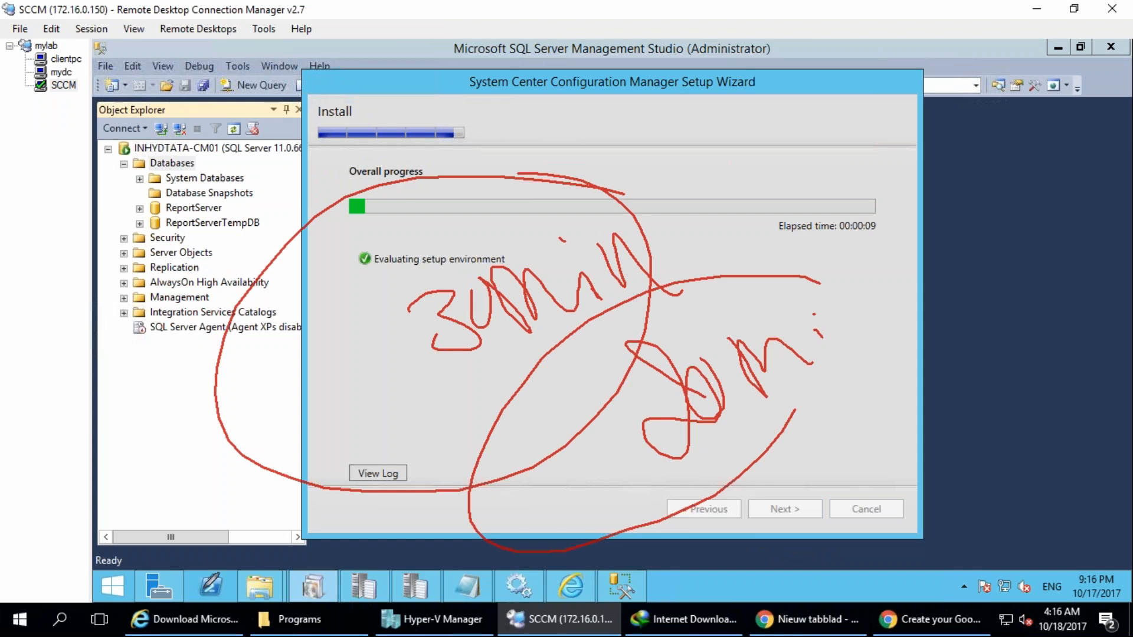
pyautogui.moveTo(729, 256); pyautogui.dragTo(762, 318)
pyautogui.moveTo(770, 226)
pyautogui.mouseDown()
pyautogui.moveTo(746, 273)
pyautogui.moveTo(781, 300)
pyautogui.moveTo(763, 253)
pyautogui.mouseUp()
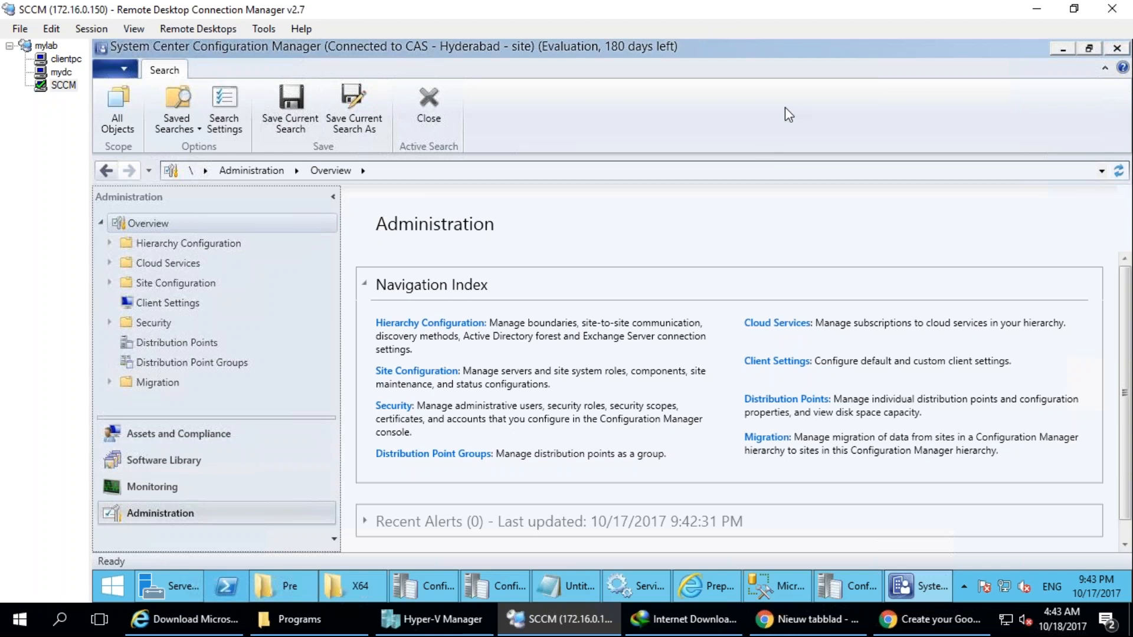
# Minimize all open windows on the SCCM server, including the Configuration Manager console, browser, Notepad and trace logs, and close Server Manager.
pyautogui.click(1060, 52)
pyautogui.click(1061, 50)
pyautogui.click(1061, 51)
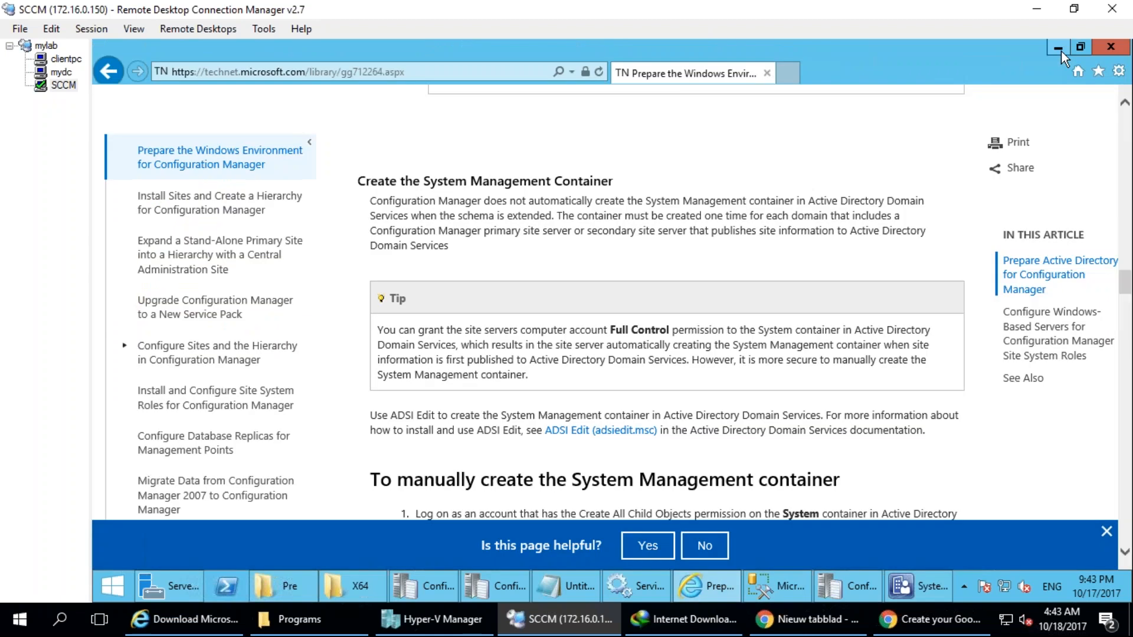
pyautogui.click(1061, 51)
pyautogui.click(1061, 50)
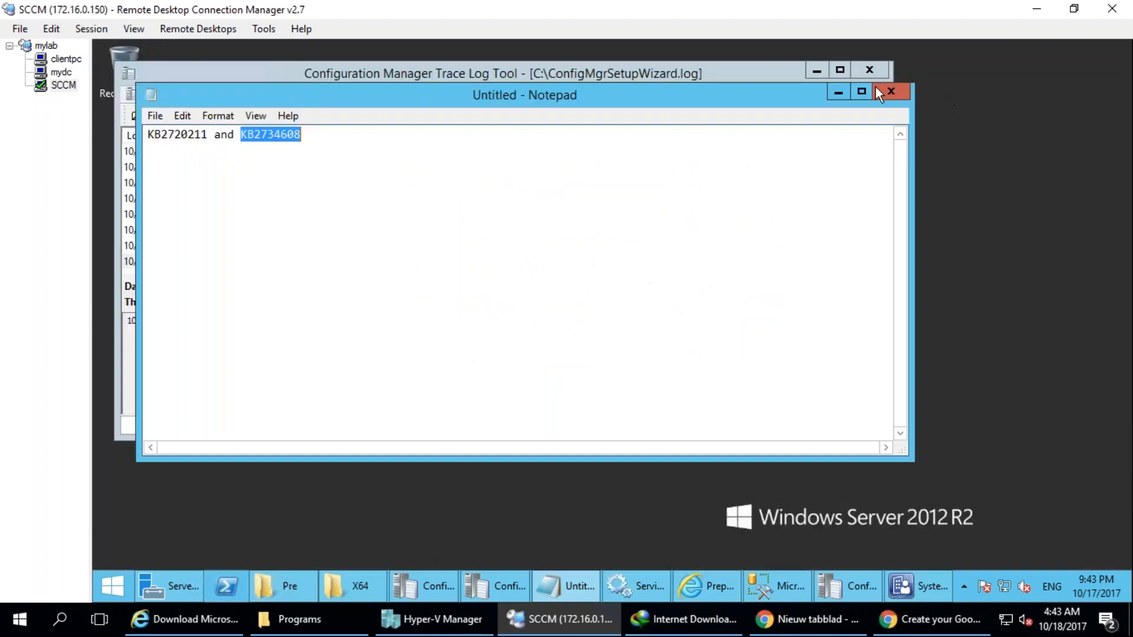
pyautogui.click(838, 93)
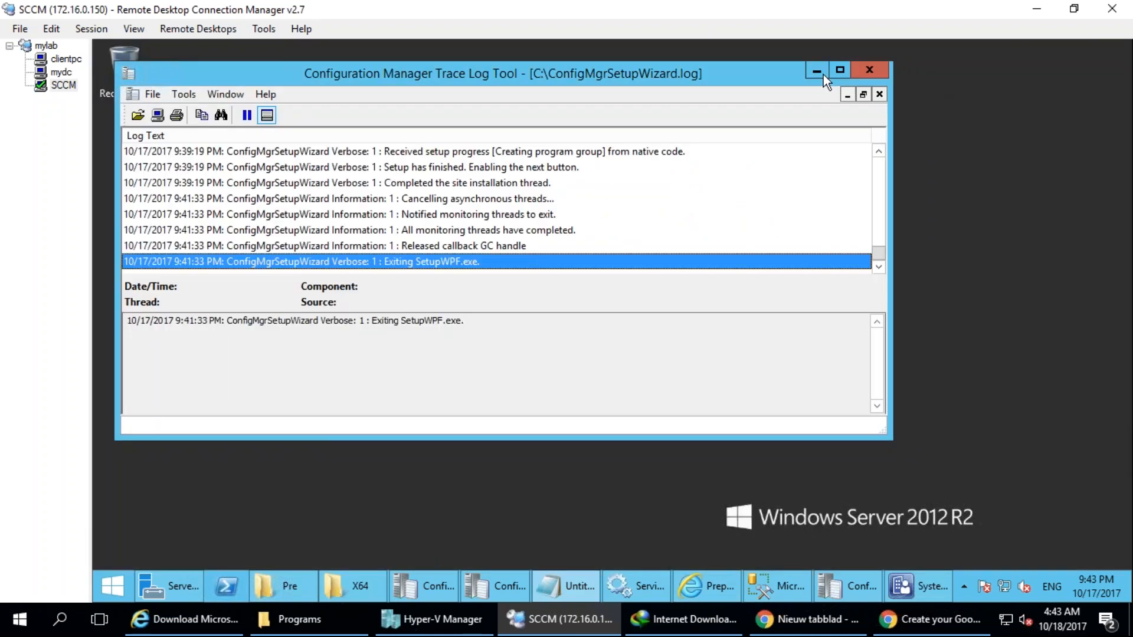
pyautogui.click(819, 71)
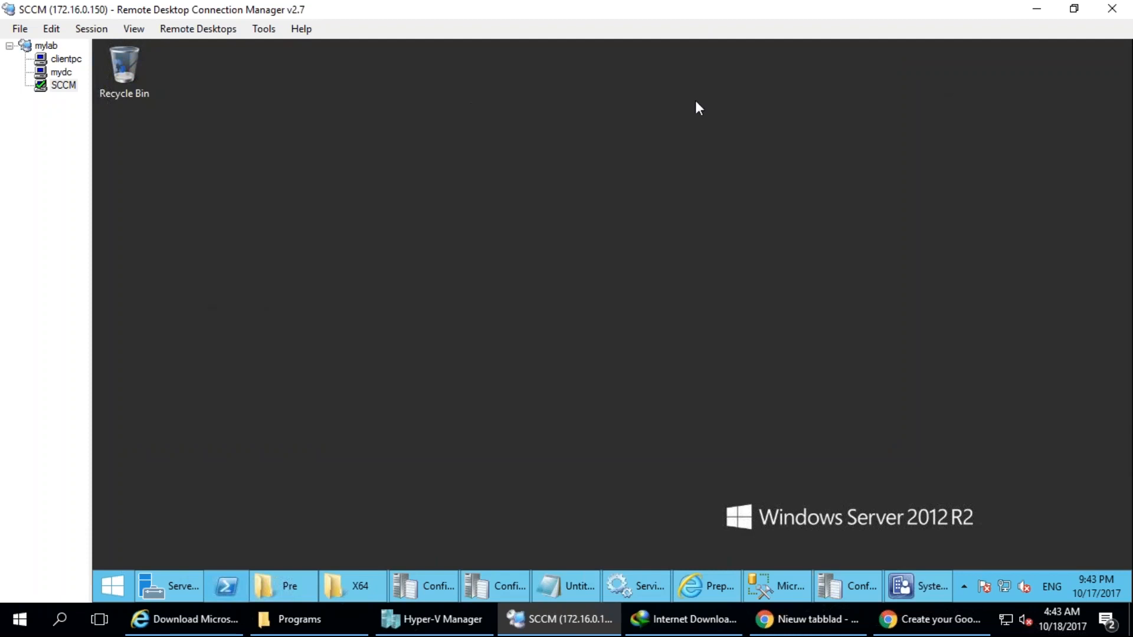
pyautogui.rightClick(161, 582)
pyautogui.click(169, 543)
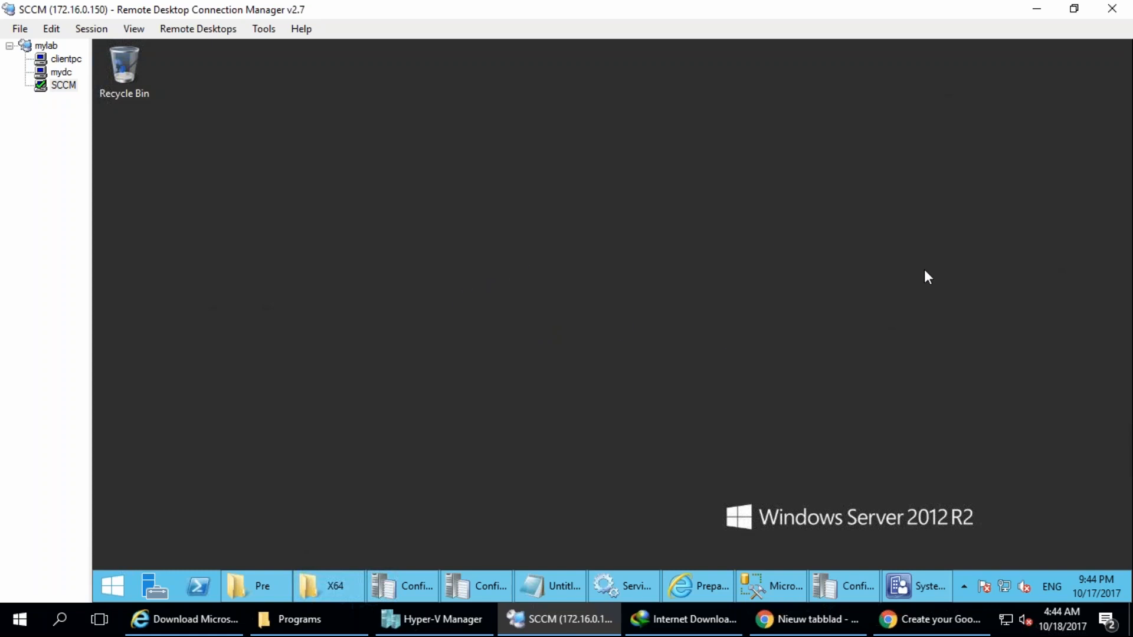
# Switch to Chrome and search Google for "sccm features list".
pyautogui.click(797, 619)
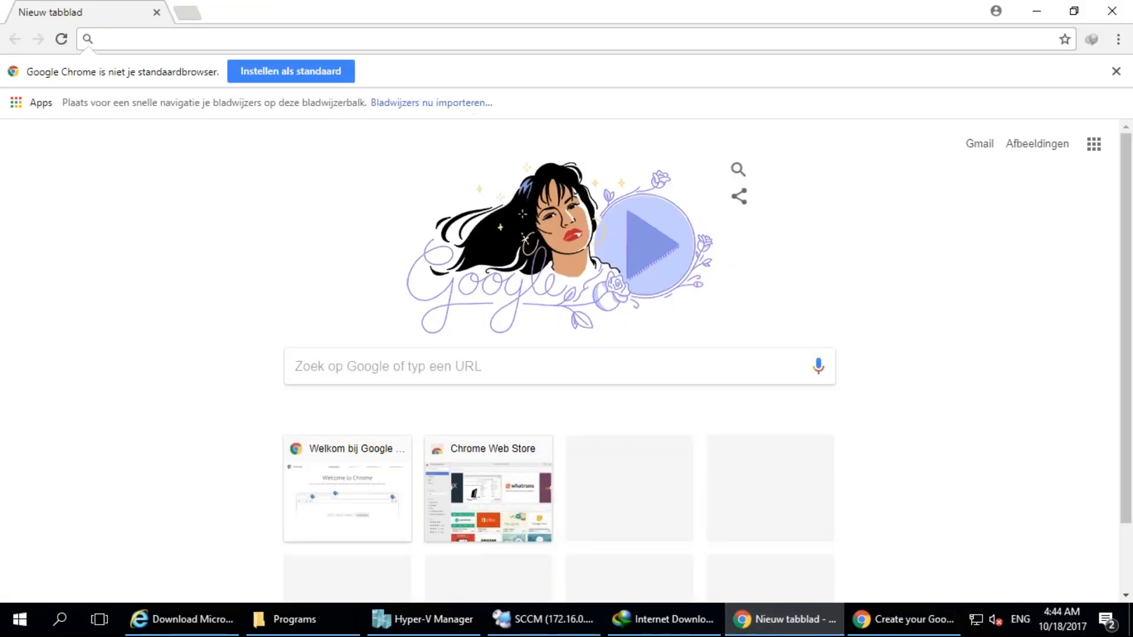
pyautogui.write('sccm ')
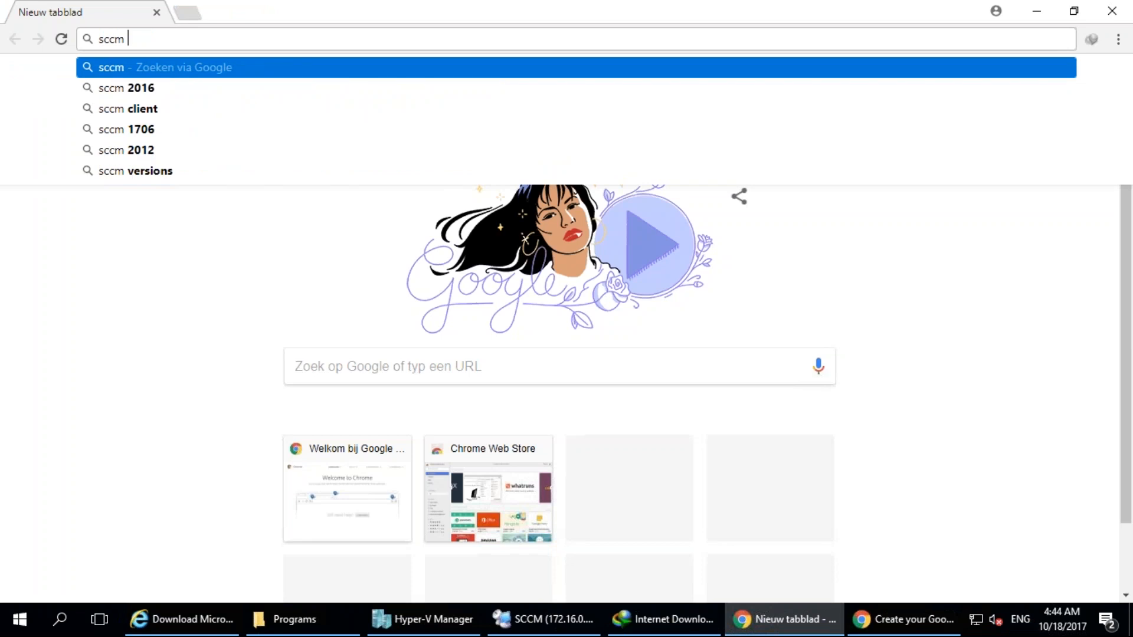
pyautogui.write('features')
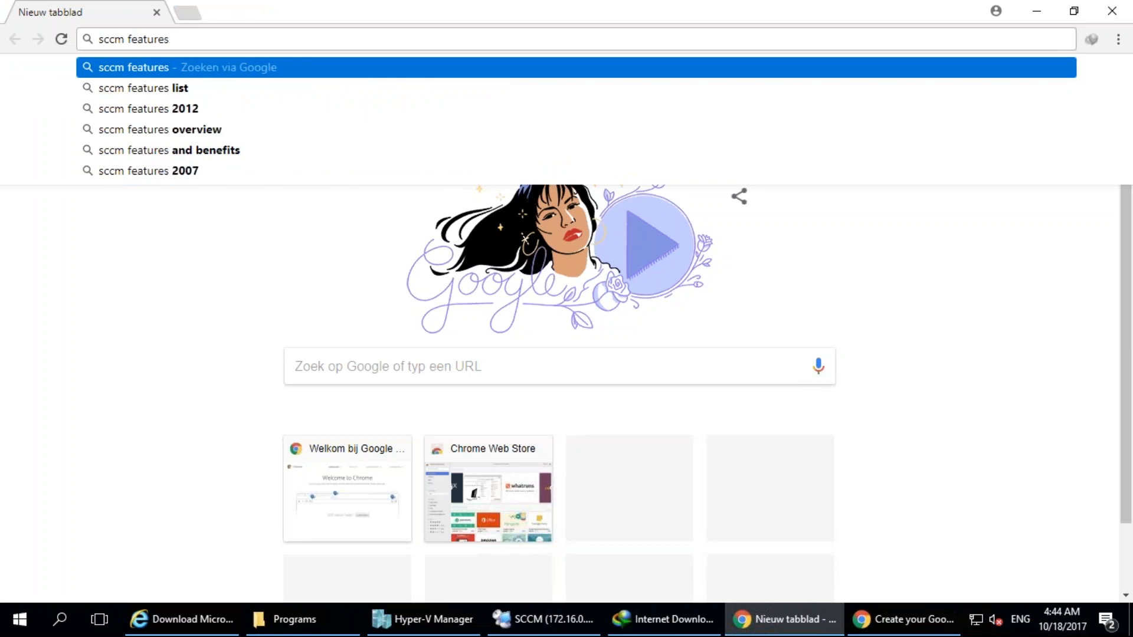
pyautogui.press('Down')
pyautogui.press('Down')
pyautogui.press('Up')
pyautogui.press('Return')
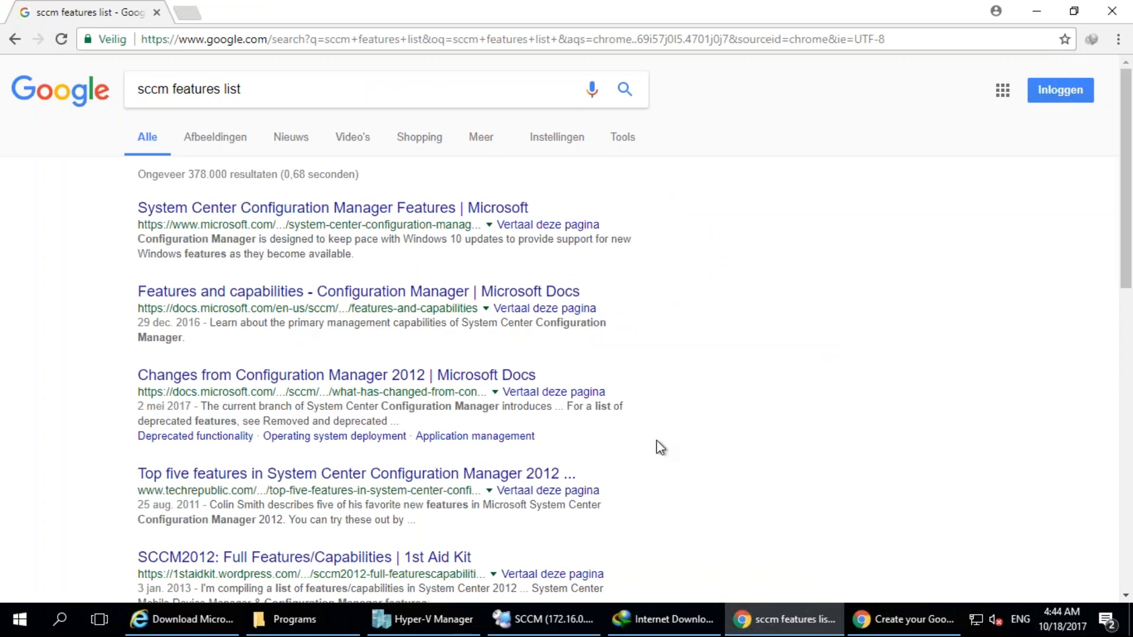
# Browse the image results for diagrams and screenshots of SCCM features, starting with the SCCM 2012 feature diagram.
pyautogui.click(203, 141)
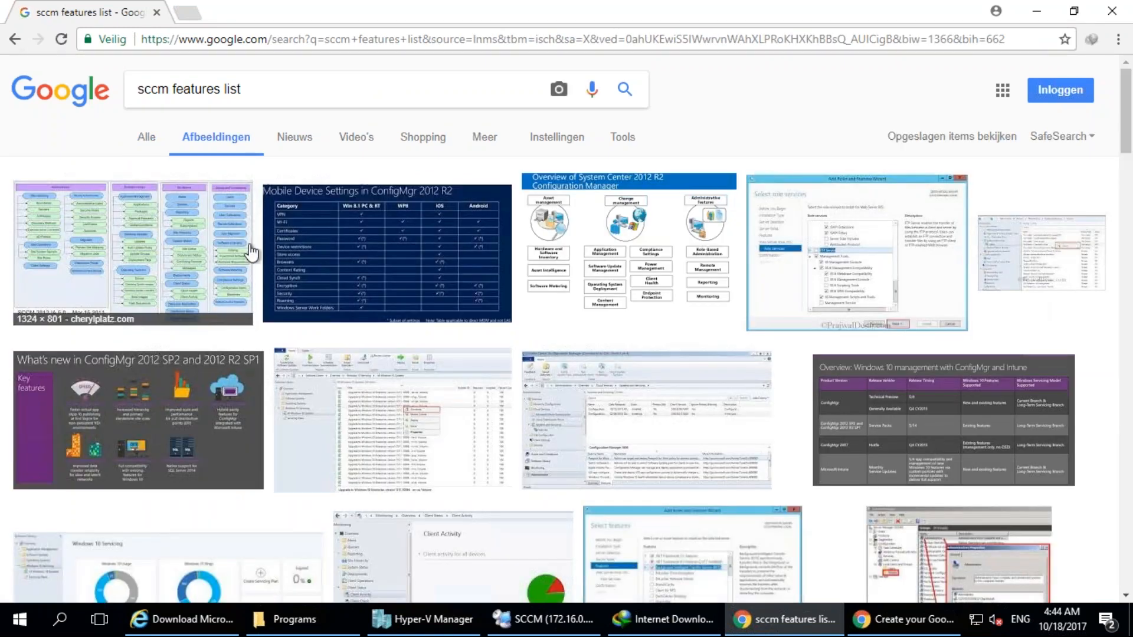
pyautogui.click(172, 251)
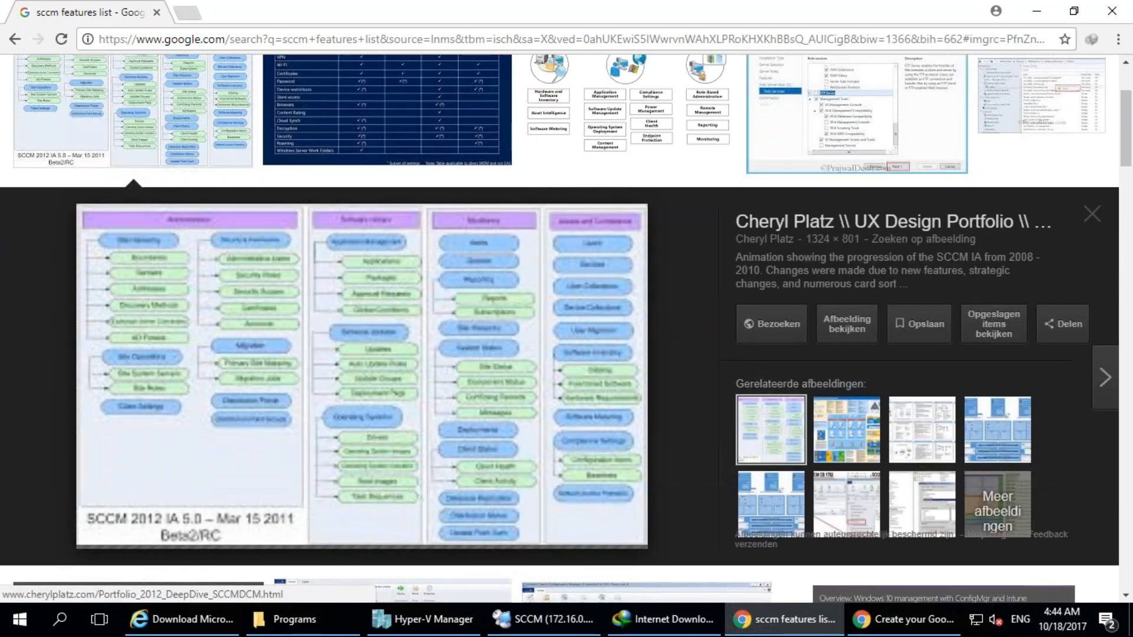
pyautogui.press('Right')
pyautogui.press('Right')
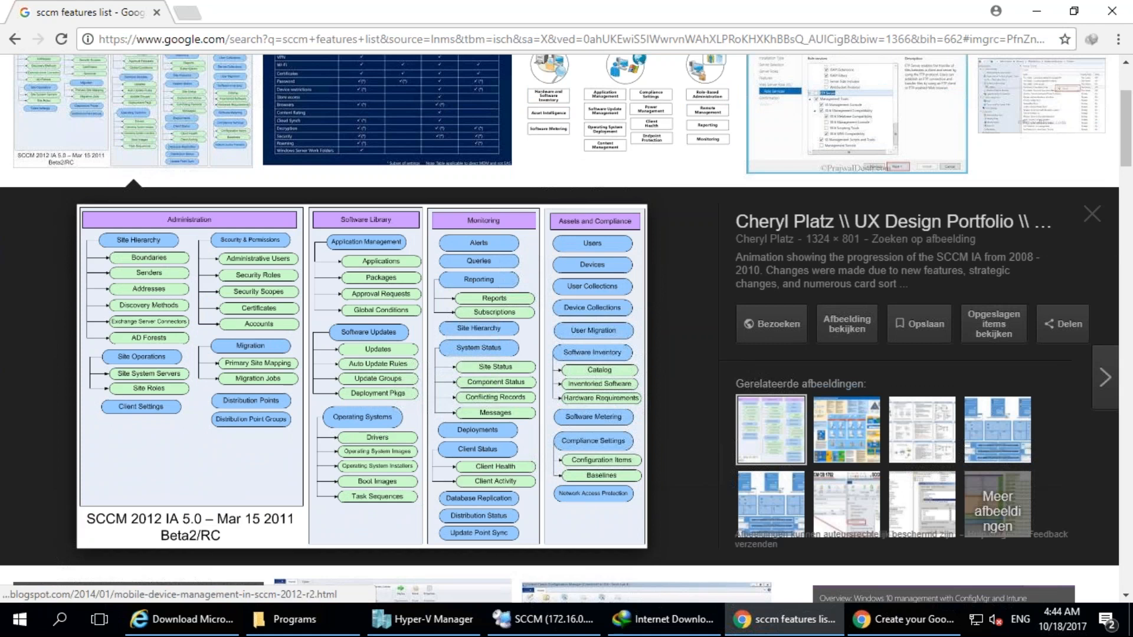
pyautogui.press('Right')
pyautogui.press('Right')
pyautogui.press('Right')
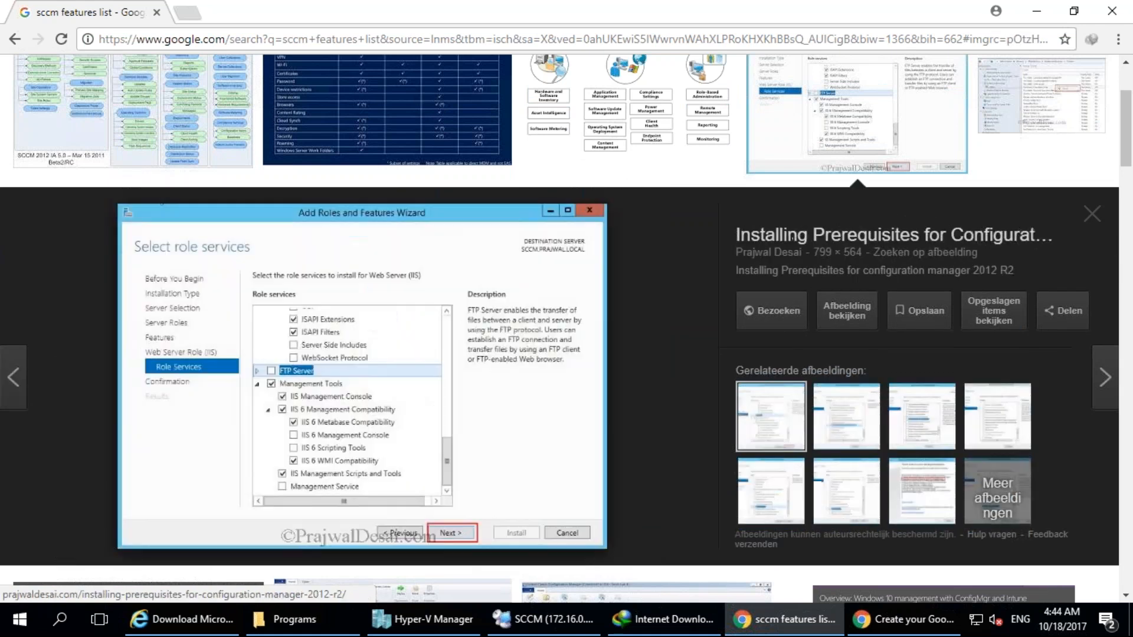
pyautogui.press('Right')
pyautogui.press('Right')
pyautogui.press('Right')
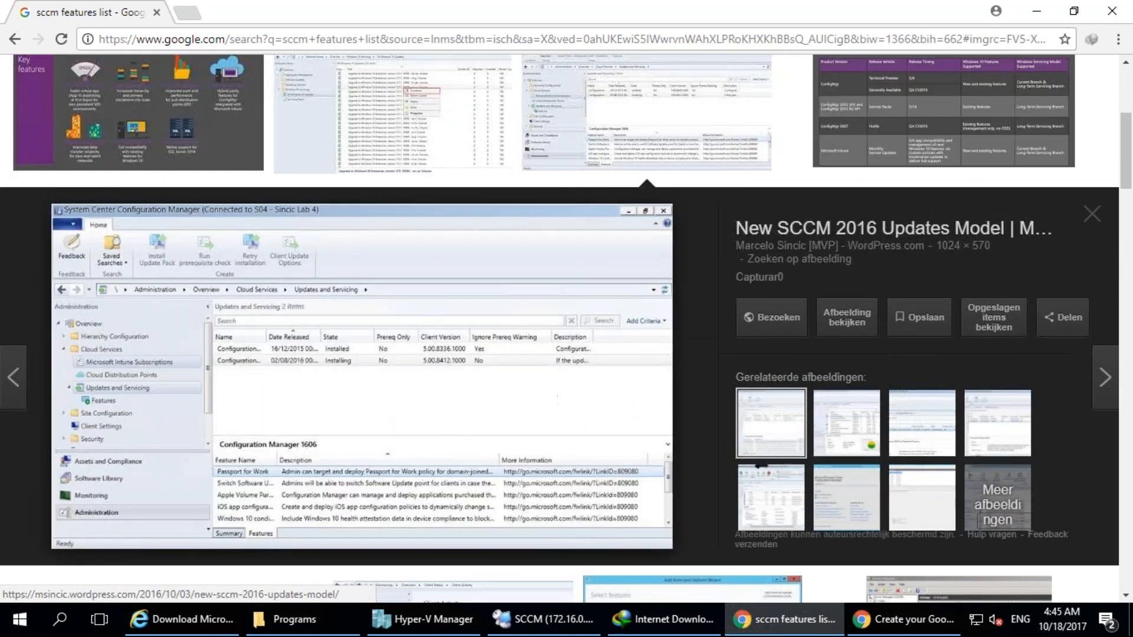
pyautogui.scroll(-20, 379, 408)
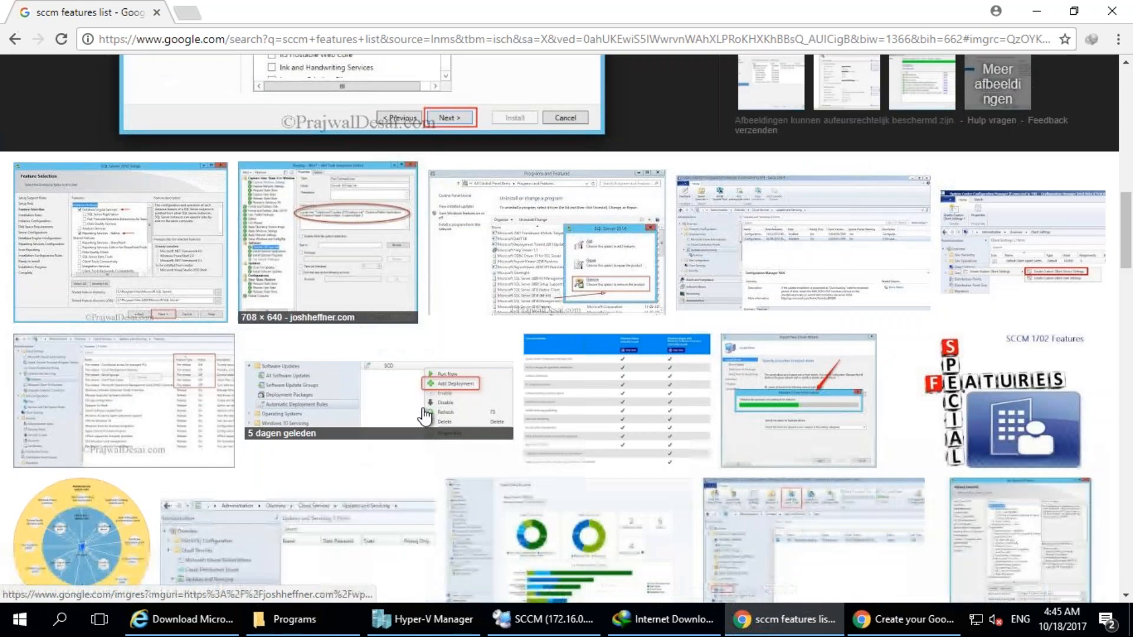
pyautogui.scroll(-10, 425, 410)
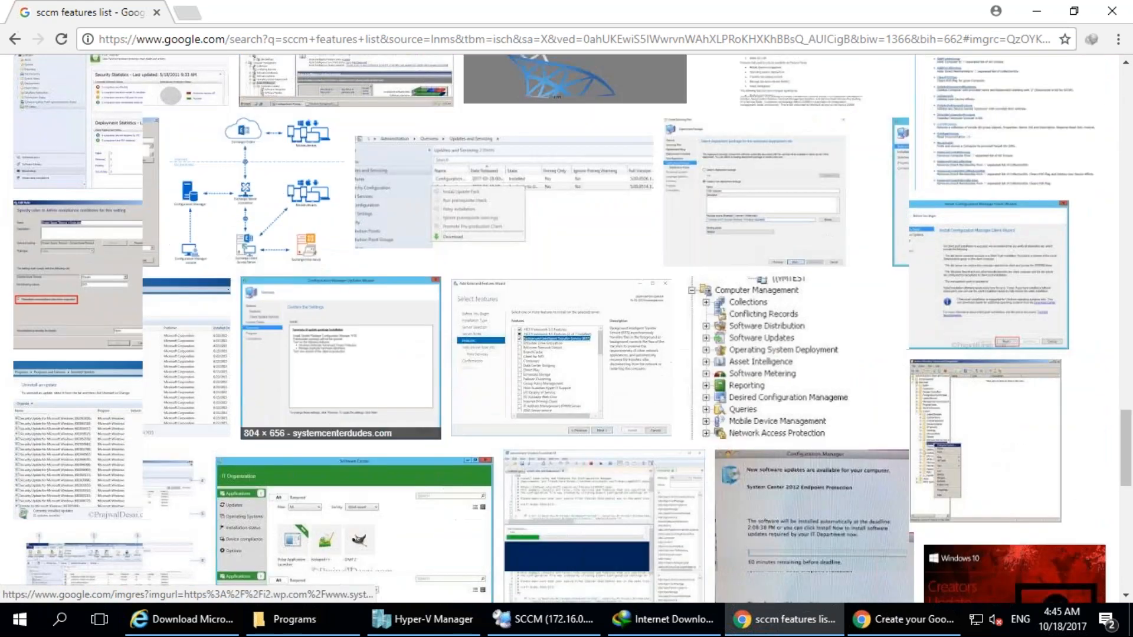
pyautogui.scroll(-10, 424, 411)
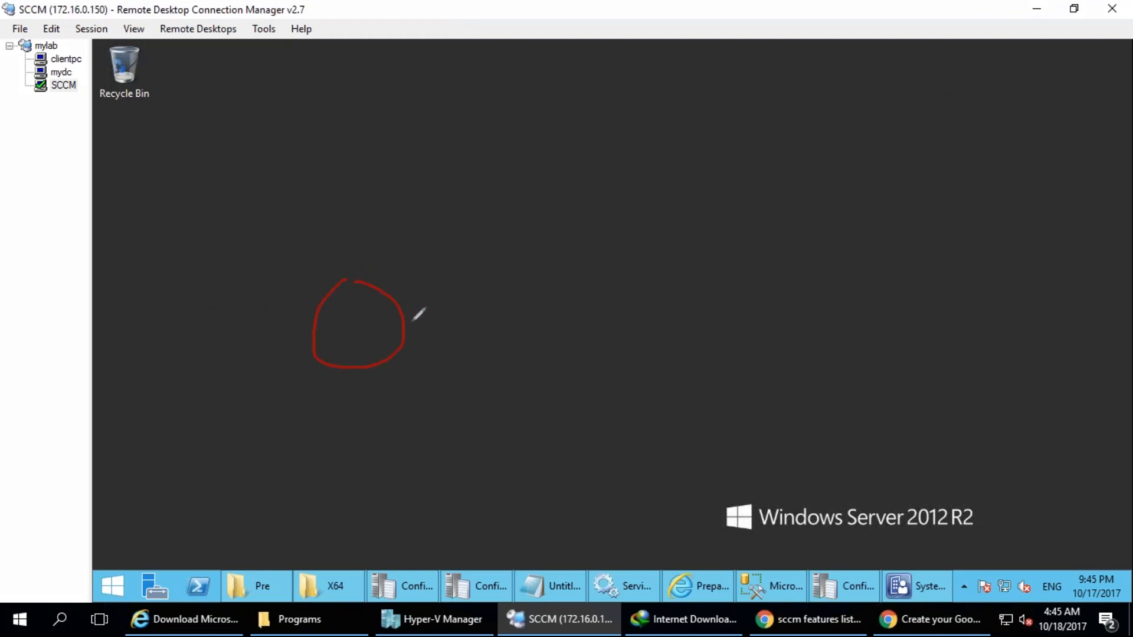
pyautogui.moveTo(359, 319)
pyautogui.mouseDown()
pyautogui.moveTo(367, 341)
pyautogui.moveTo(362, 307)
pyautogui.mouseUp()
pyautogui.moveTo(309, 230)
pyautogui.mouseDown()
pyautogui.moveTo(235, 475)
pyautogui.moveTo(328, 237)
pyautogui.mouseUp()
pyautogui.moveTo(337, 417); pyautogui.dragTo(347, 410)
pyautogui.moveTo(431, 434); pyautogui.dragTo(435, 420)
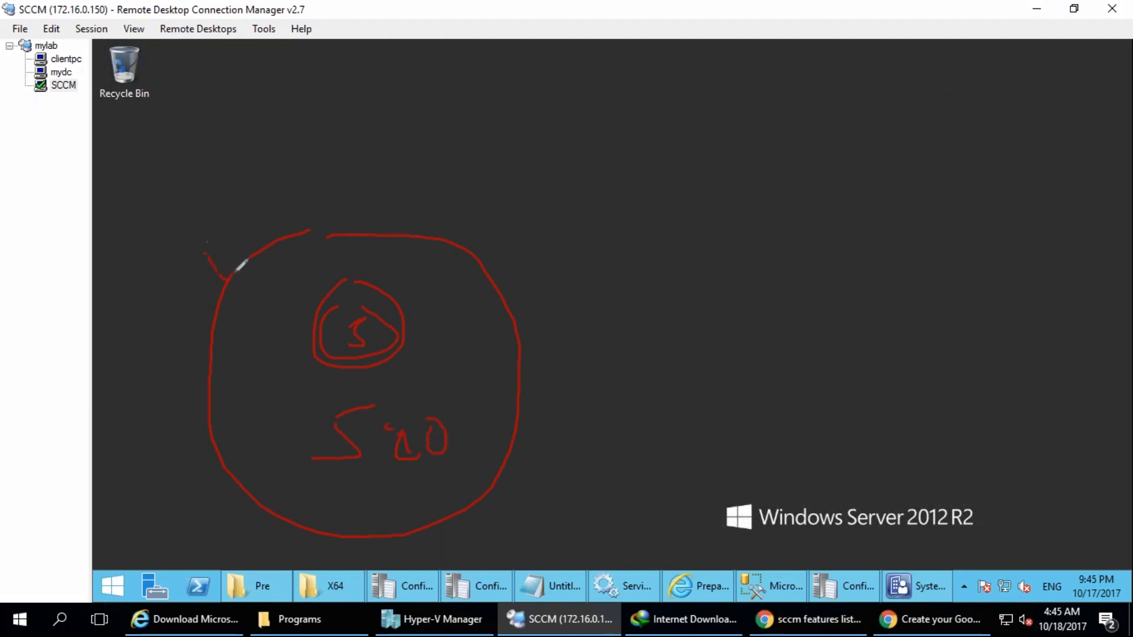
pyautogui.moveTo(273, 195); pyautogui.dragTo(281, 231)
pyautogui.moveTo(343, 203); pyautogui.dragTo(392, 233)
pyautogui.moveTo(441, 172); pyautogui.dragTo(430, 251)
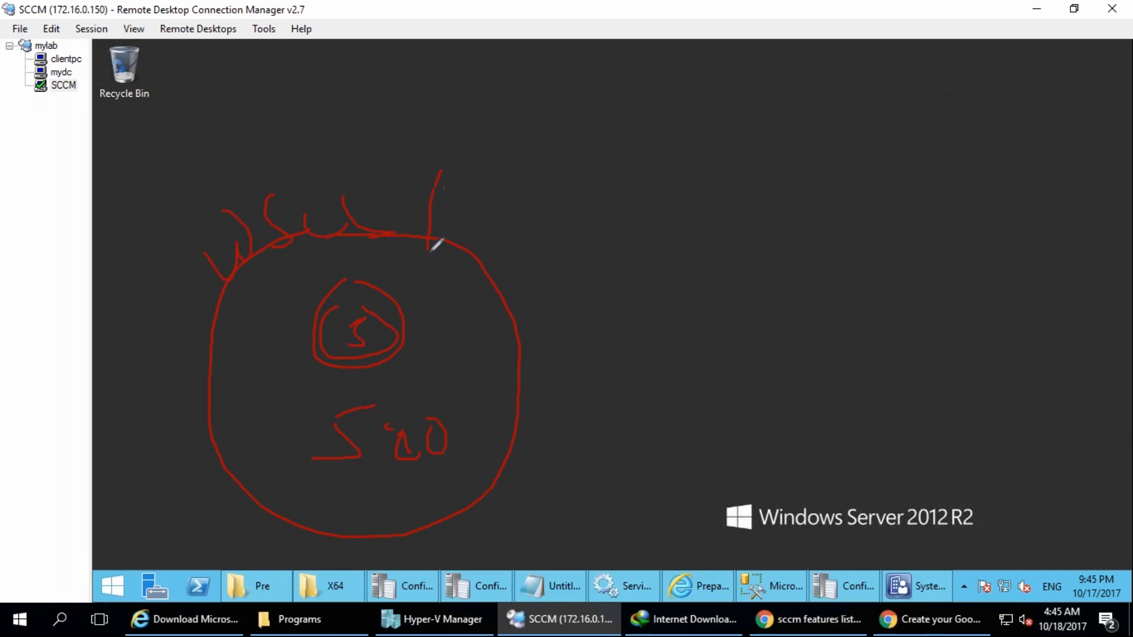
pyautogui.moveTo(472, 202)
pyautogui.mouseDown()
pyautogui.moveTo(503, 228)
pyautogui.moveTo(535, 195)
pyautogui.mouseUp()
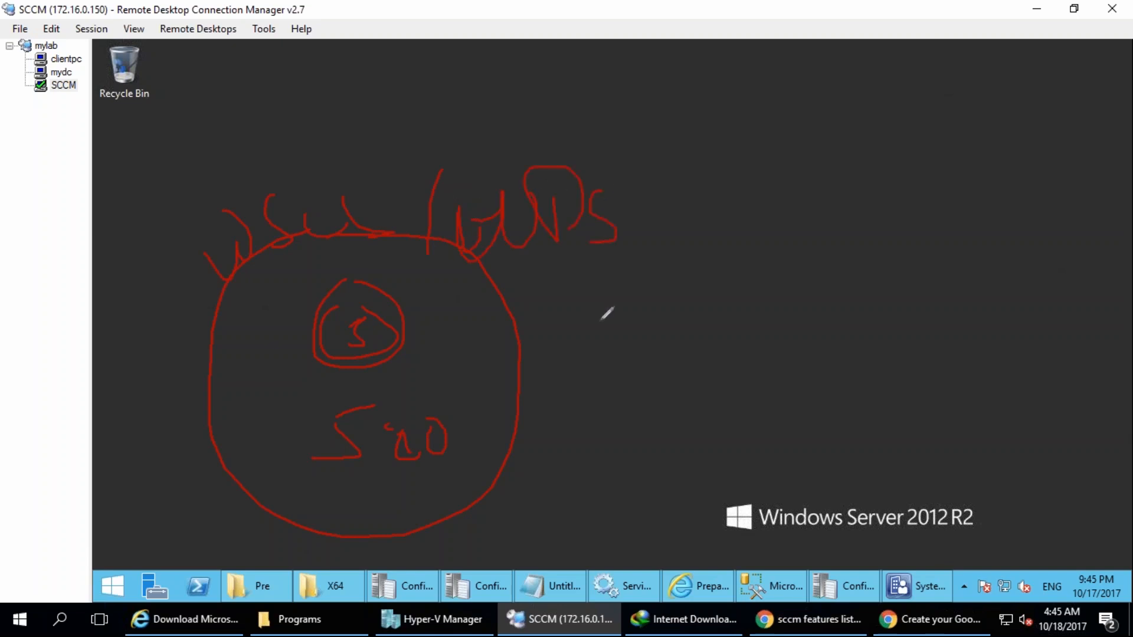
pyautogui.moveTo(426, 401); pyautogui.dragTo(470, 456)
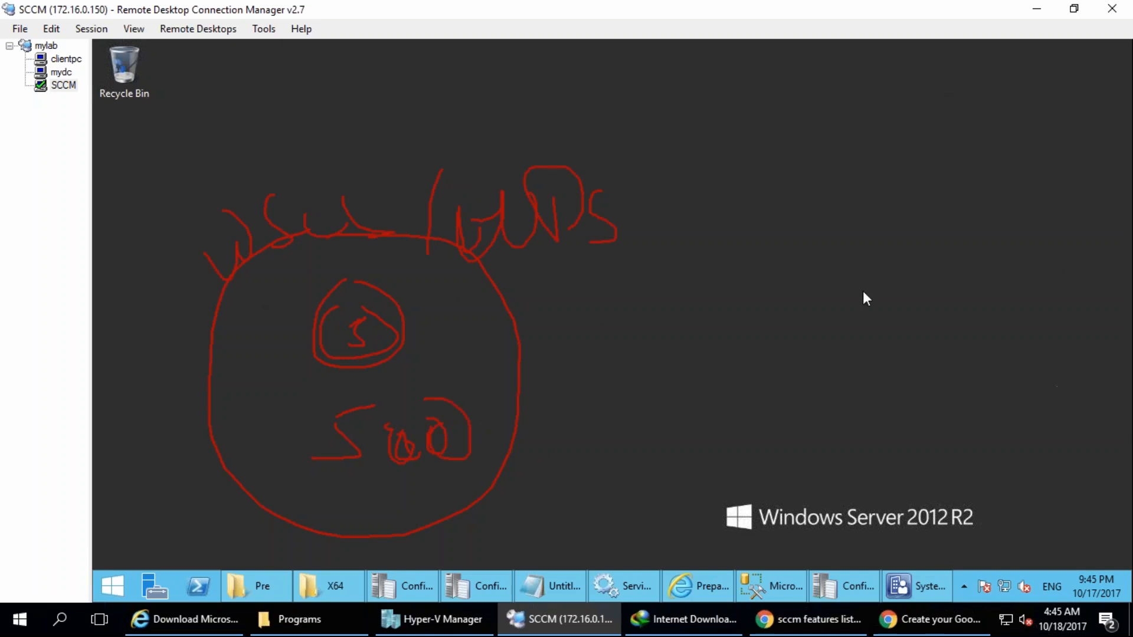
pyautogui.press('Escape')
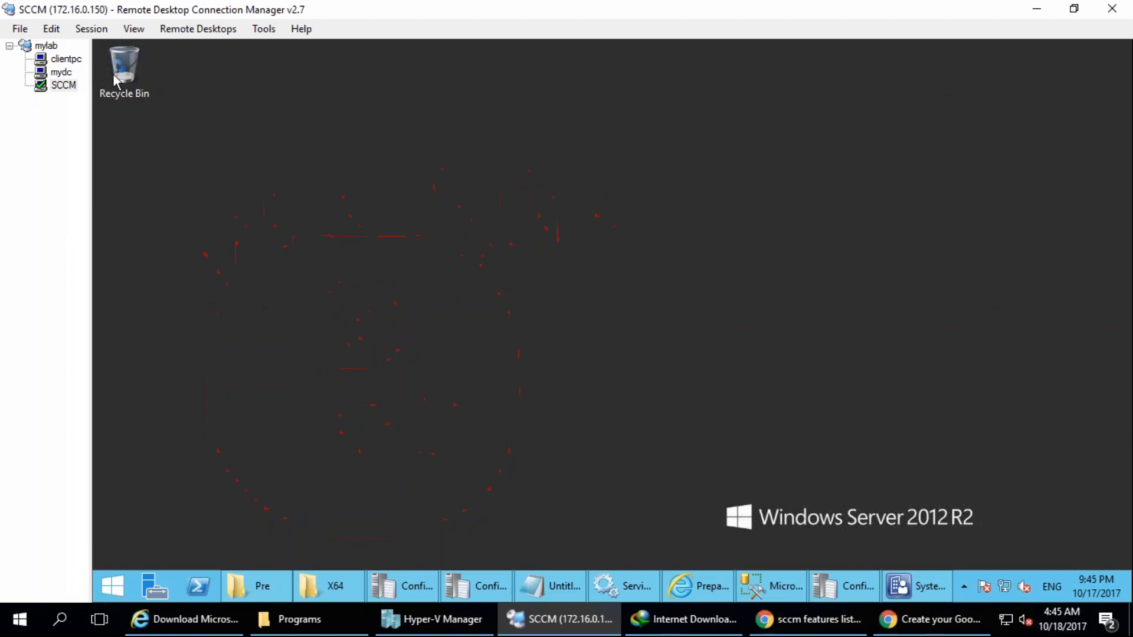
# Switch to the mydc remote session, open Group Policy Management from Administrative Tools, and display the Group Policy Objects of tata.local.
pyautogui.click(61, 73)
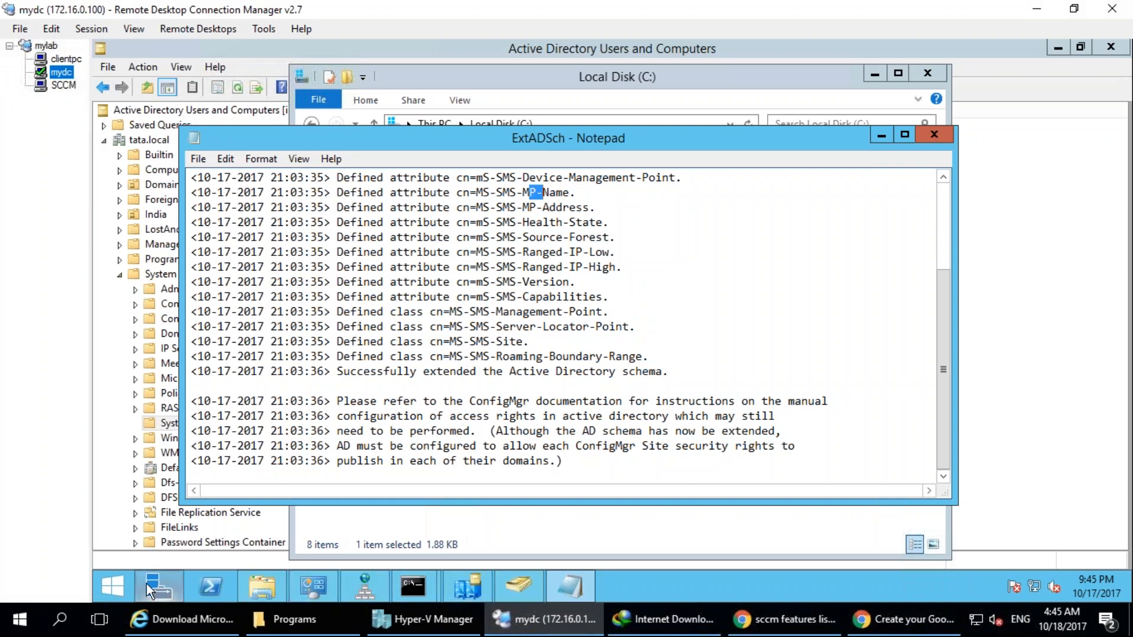
pyautogui.click(311, 588)
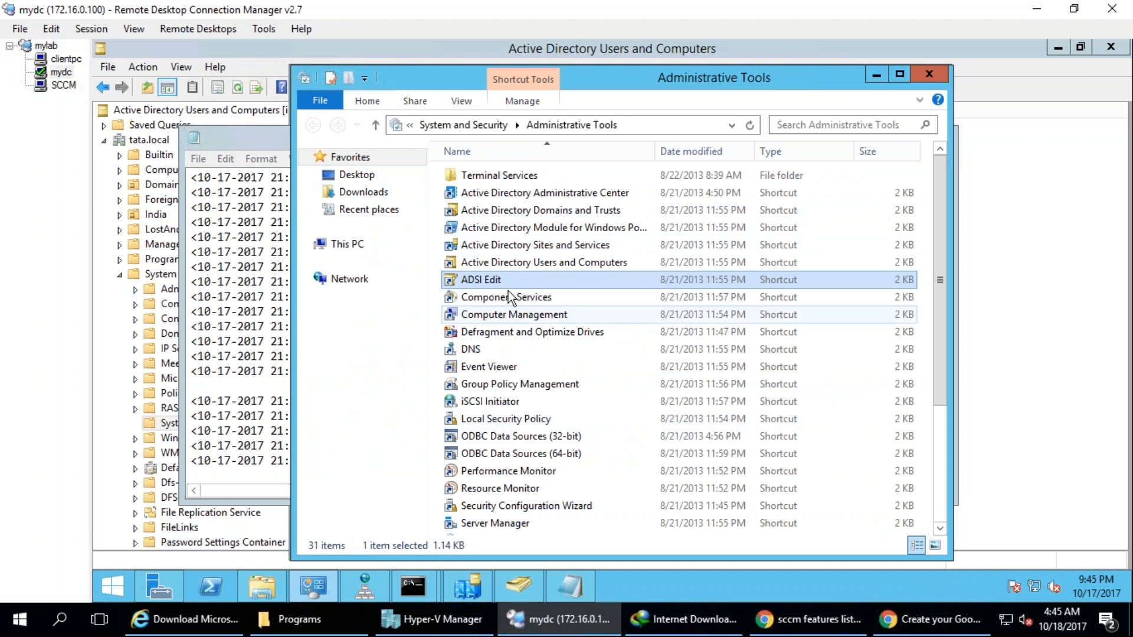
pyautogui.click(493, 367)
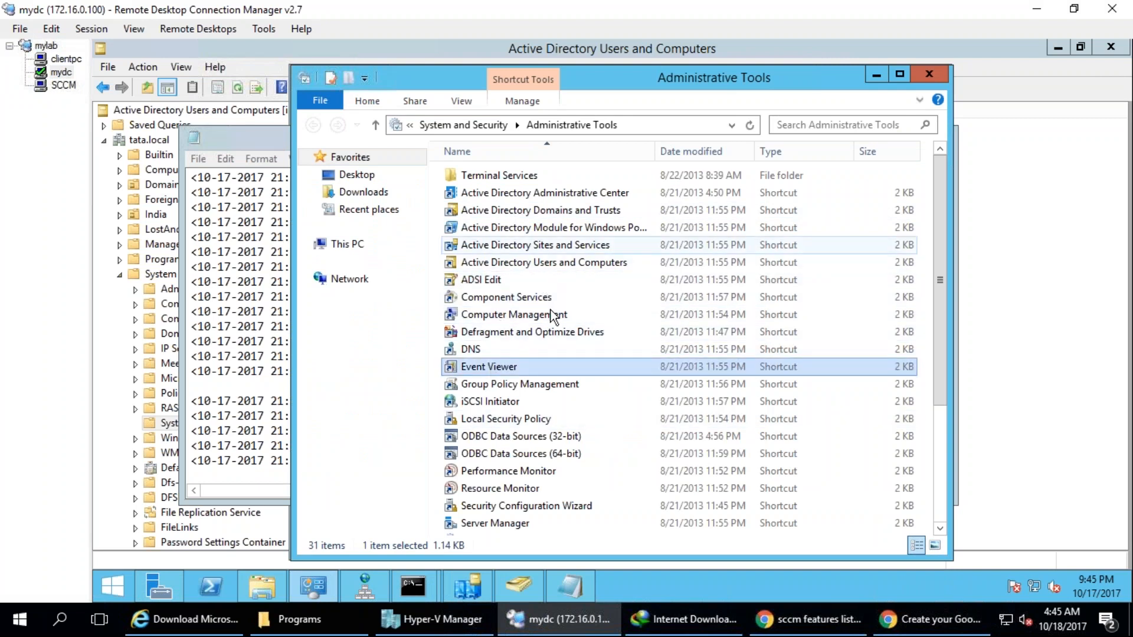
pyautogui.click(506, 385)
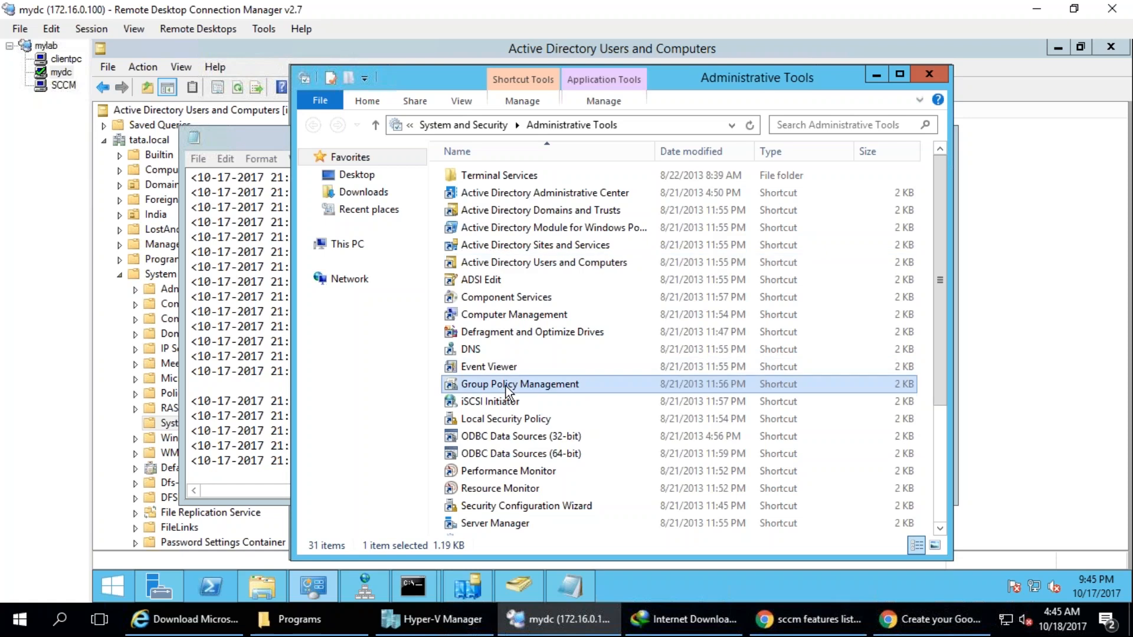
pyautogui.doubleClick(505, 385)
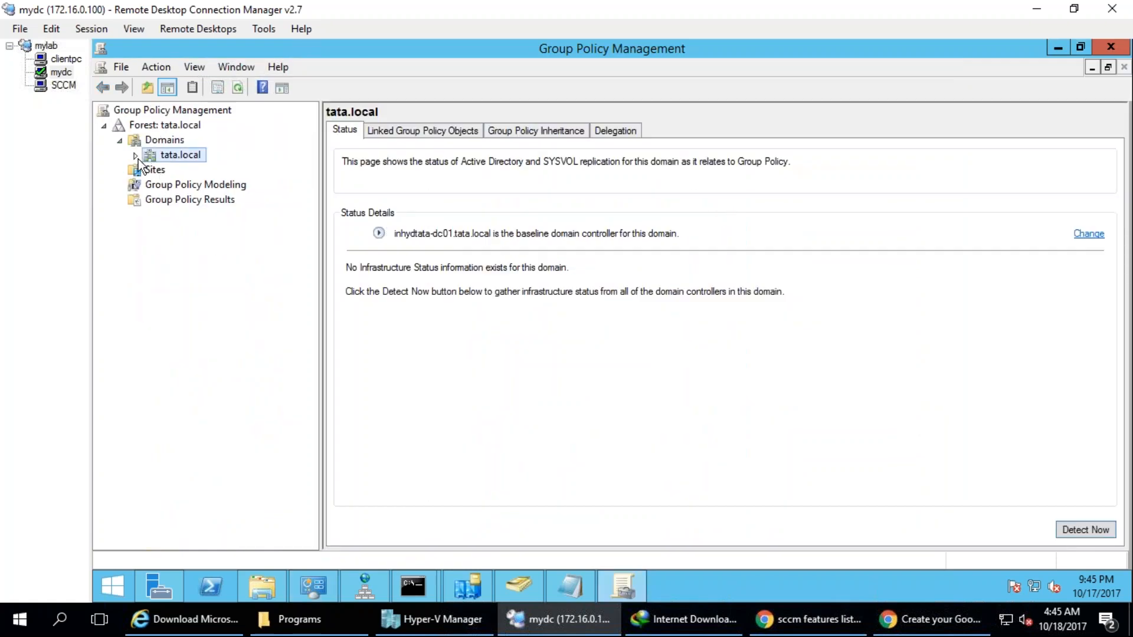
pyautogui.click(135, 156)
pyautogui.doubleClick(192, 247)
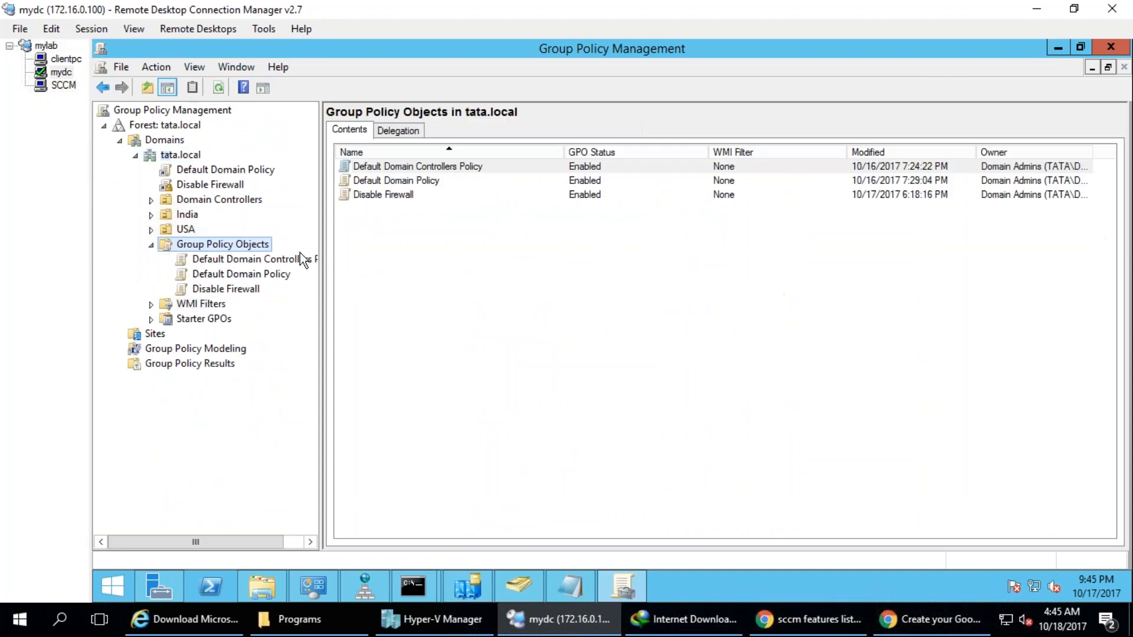
# Open the Disable Firewall GPO for editing and display Software installation under the computer policies' Software Settings.
pyautogui.rightClick(234, 288)
pyautogui.click(260, 297)
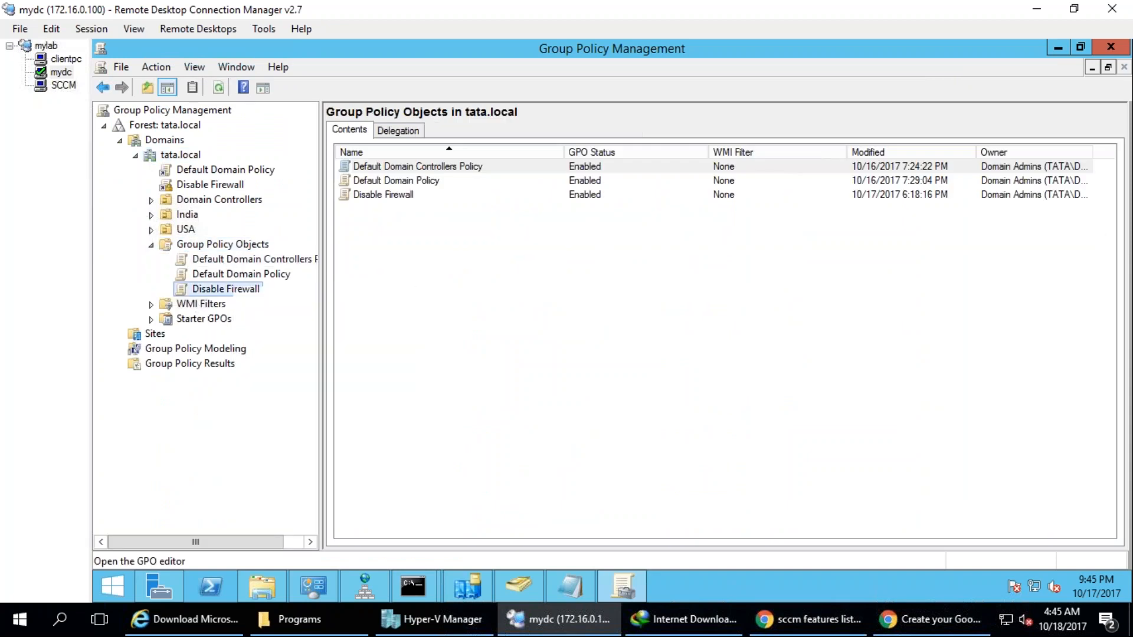
pyautogui.click(195, 204)
pyautogui.click(210, 219)
pyautogui.click(276, 220)
pyautogui.click(249, 233)
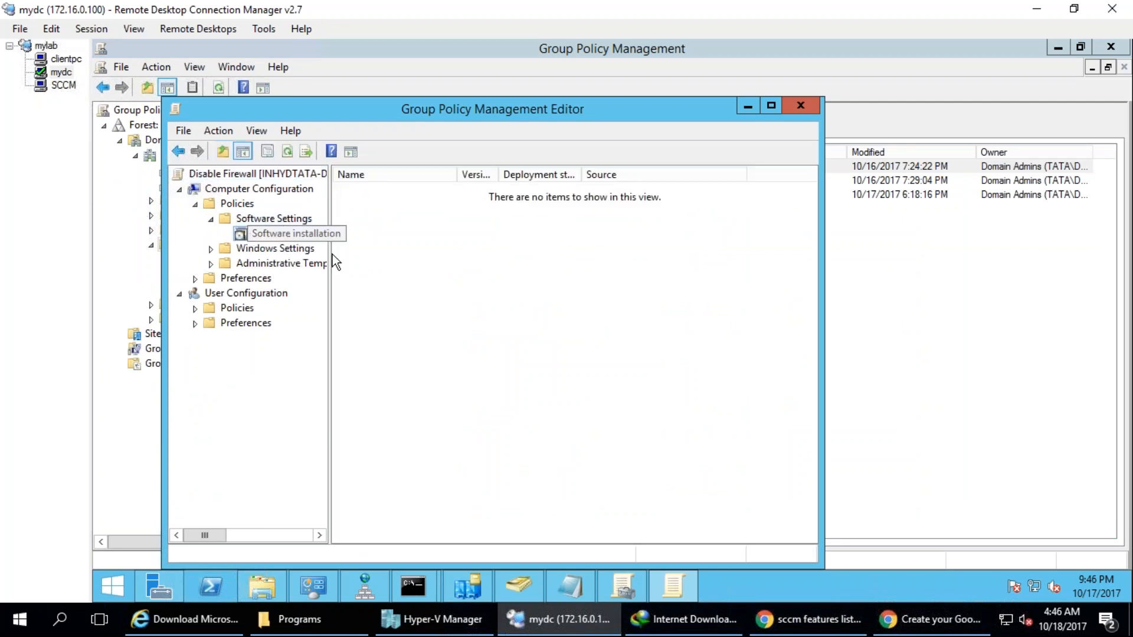
# Start a new software installation package, check which file types can be chosen, and cancel without adding a package.
pyautogui.rightClick(298, 236)
pyautogui.moveTo(361, 259)
pyautogui.click(478, 254)
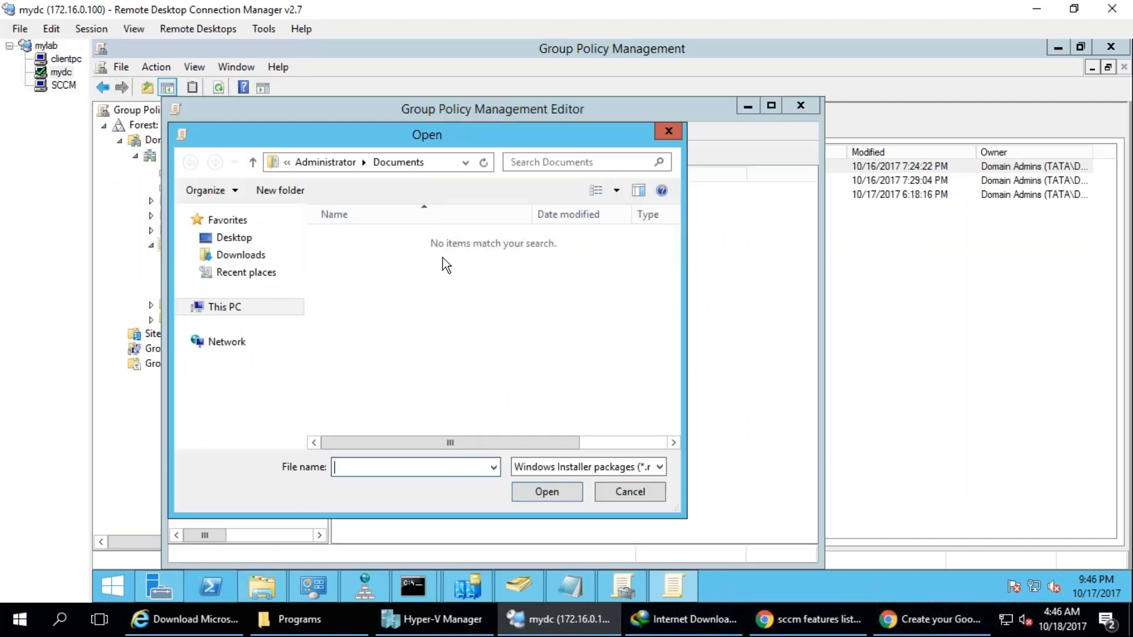
pyautogui.click(586, 466)
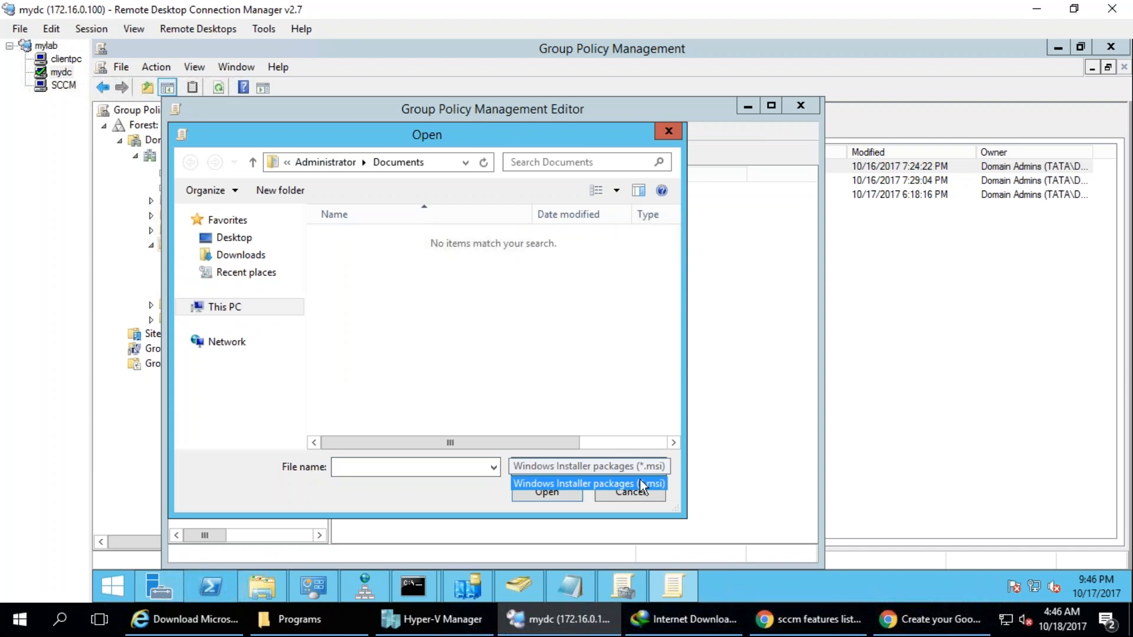
pyautogui.click(621, 497)
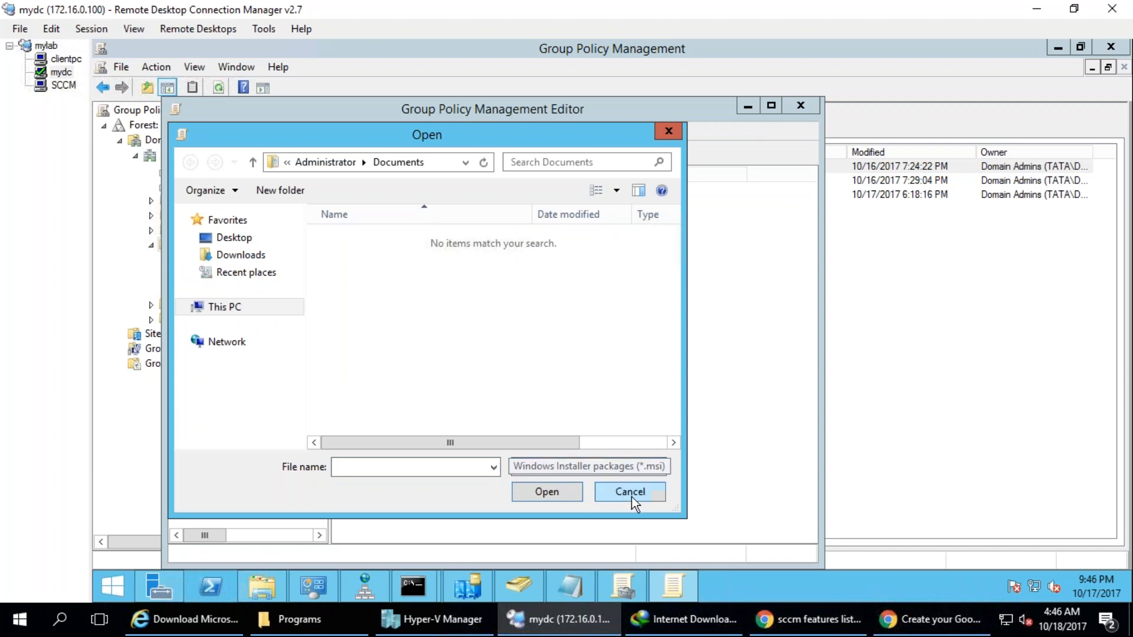
pyautogui.click(631, 497)
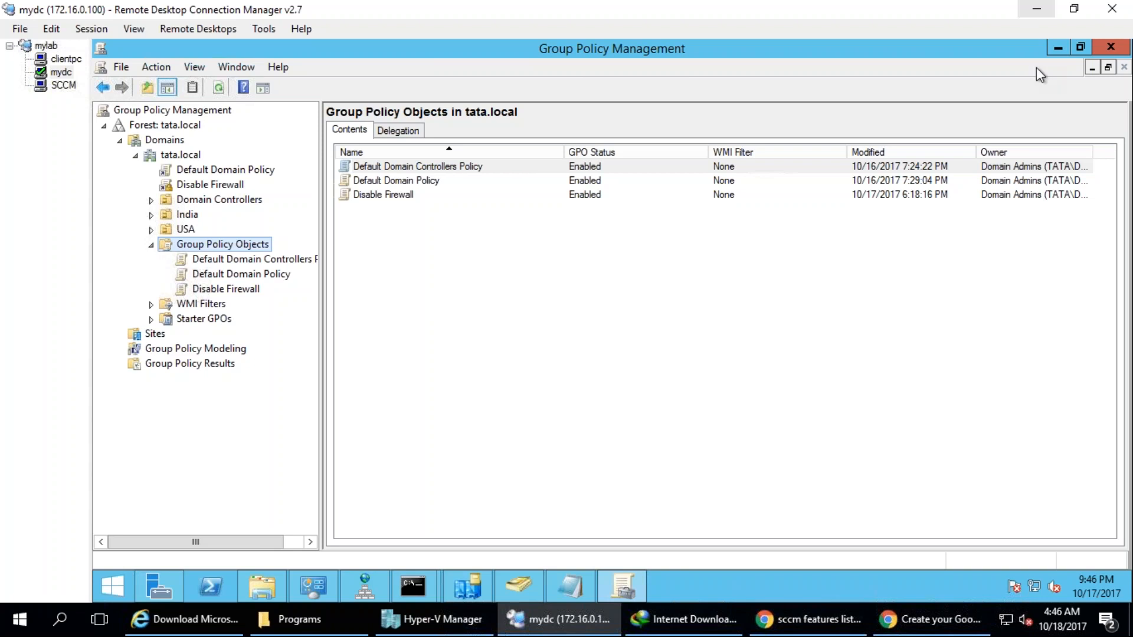
# Minimize Group Policy Management and switch to the SCCM remote session.
pyautogui.click(1058, 47)
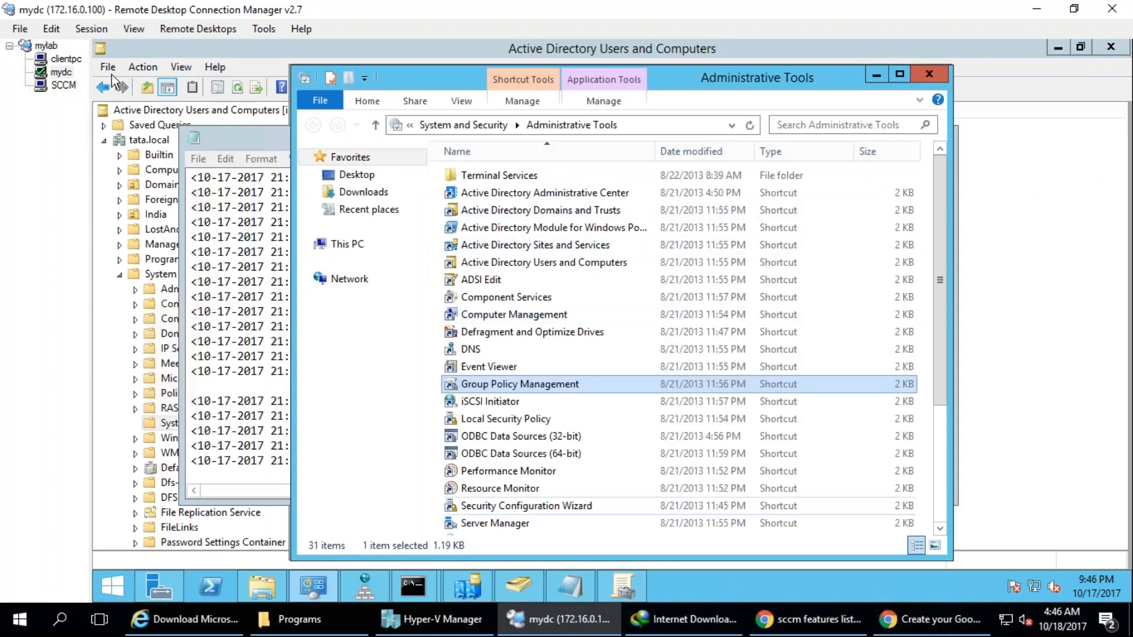
pyautogui.click(63, 85)
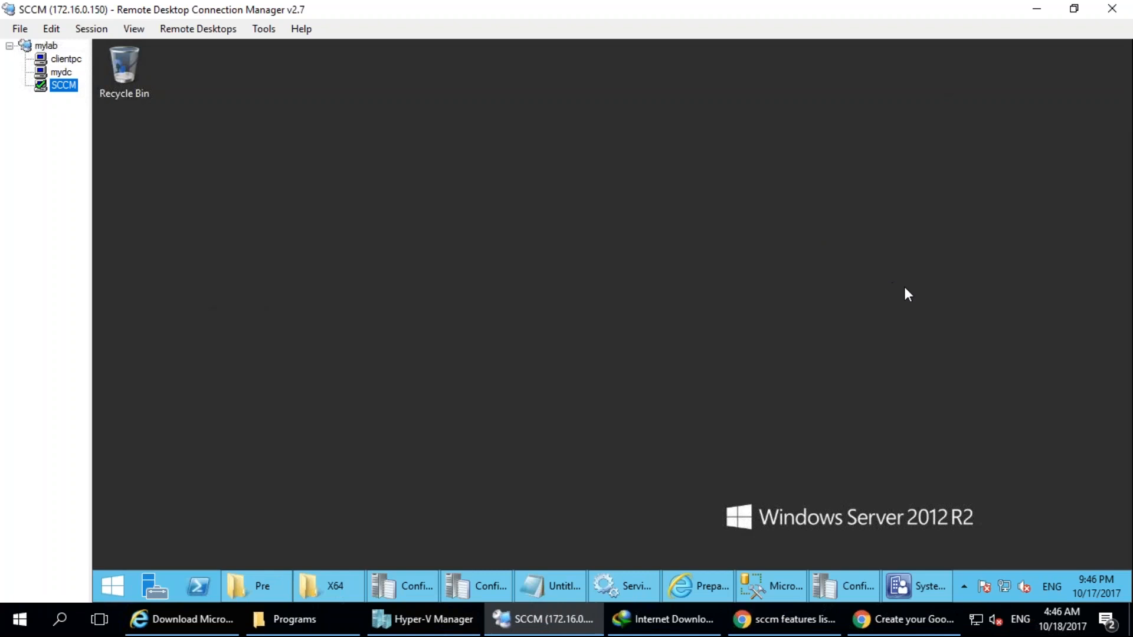
pyautogui.moveTo(435, 231)
pyautogui.mouseDown()
pyautogui.moveTo(426, 475)
pyautogui.moveTo(354, 258)
pyautogui.mouseUp()
pyautogui.moveTo(372, 335); pyautogui.dragTo(341, 341)
pyautogui.moveTo(372, 375); pyautogui.dragTo(407, 367)
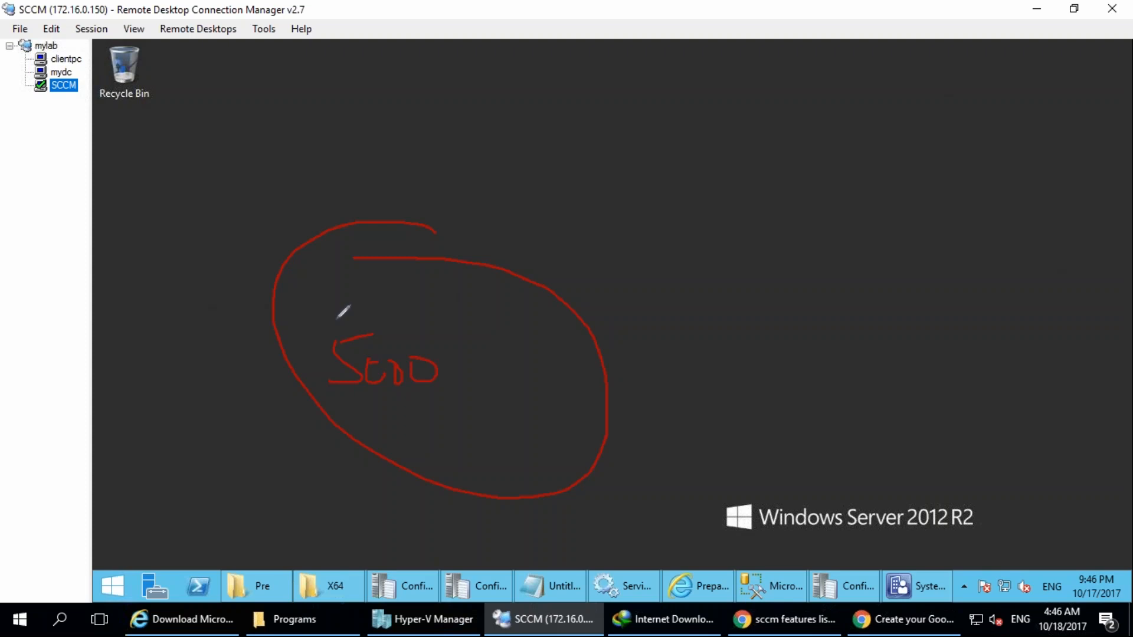
pyautogui.moveTo(375, 339)
pyautogui.mouseDown()
pyautogui.moveTo(380, 316)
pyautogui.moveTo(433, 348)
pyautogui.mouseUp()
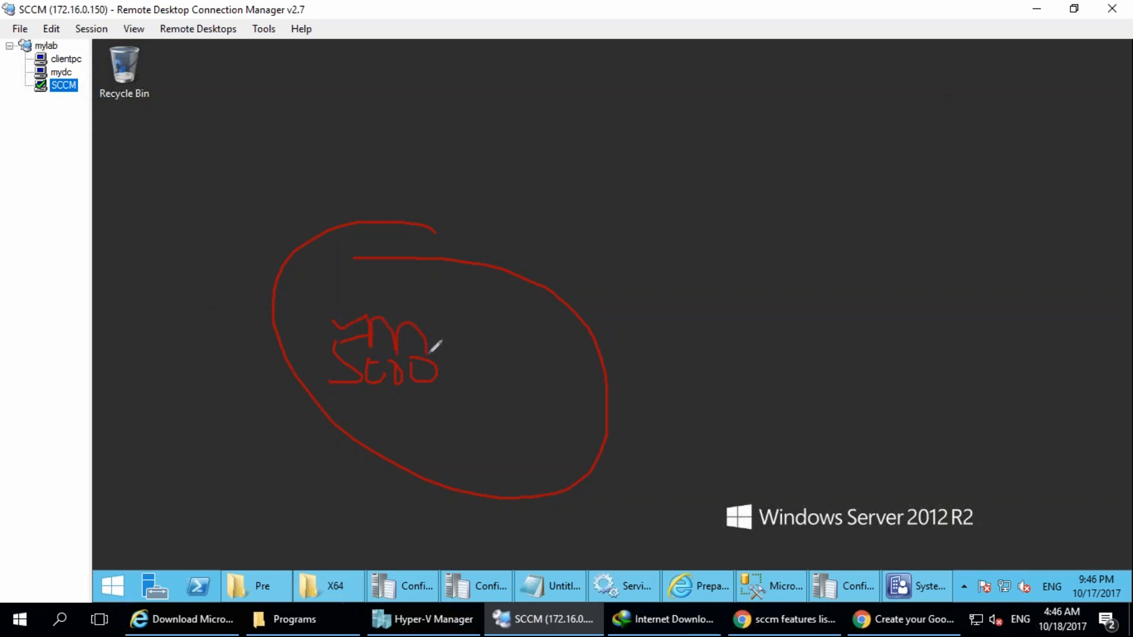
pyautogui.moveTo(311, 430); pyautogui.dragTo(375, 424)
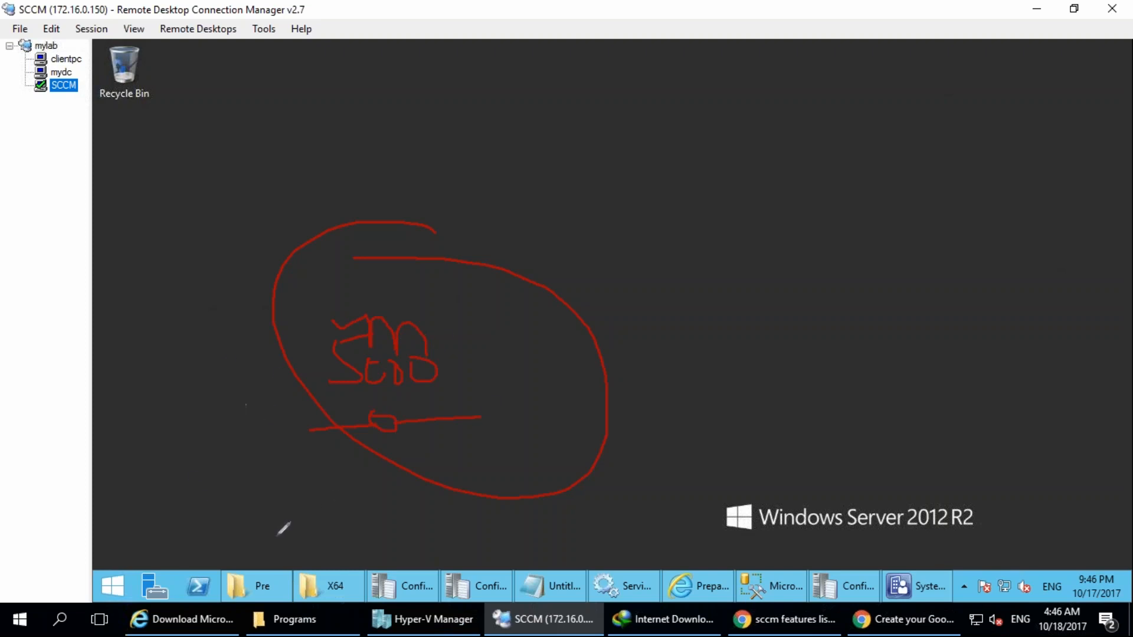
pyautogui.moveTo(275, 84)
pyautogui.mouseDown()
pyautogui.moveTo(342, 89)
pyautogui.moveTo(366, 69)
pyautogui.moveTo(360, 29)
pyautogui.moveTo(380, 54)
pyautogui.mouseUp()
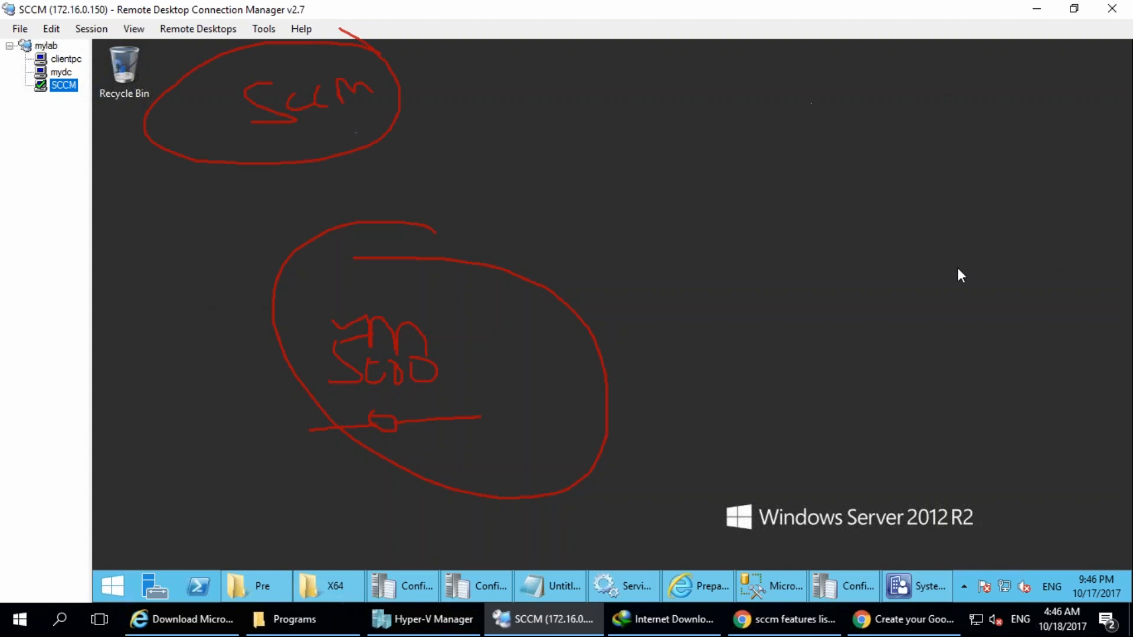
pyautogui.click(992, 270)
pyautogui.moveTo(502, 122); pyautogui.dragTo(503, 125)
pyautogui.moveTo(516, 91); pyautogui.dragTo(564, 116)
pyautogui.moveTo(515, 45)
pyautogui.mouseDown()
pyautogui.moveTo(353, 125)
pyautogui.moveTo(508, 8)
pyautogui.mouseUp()
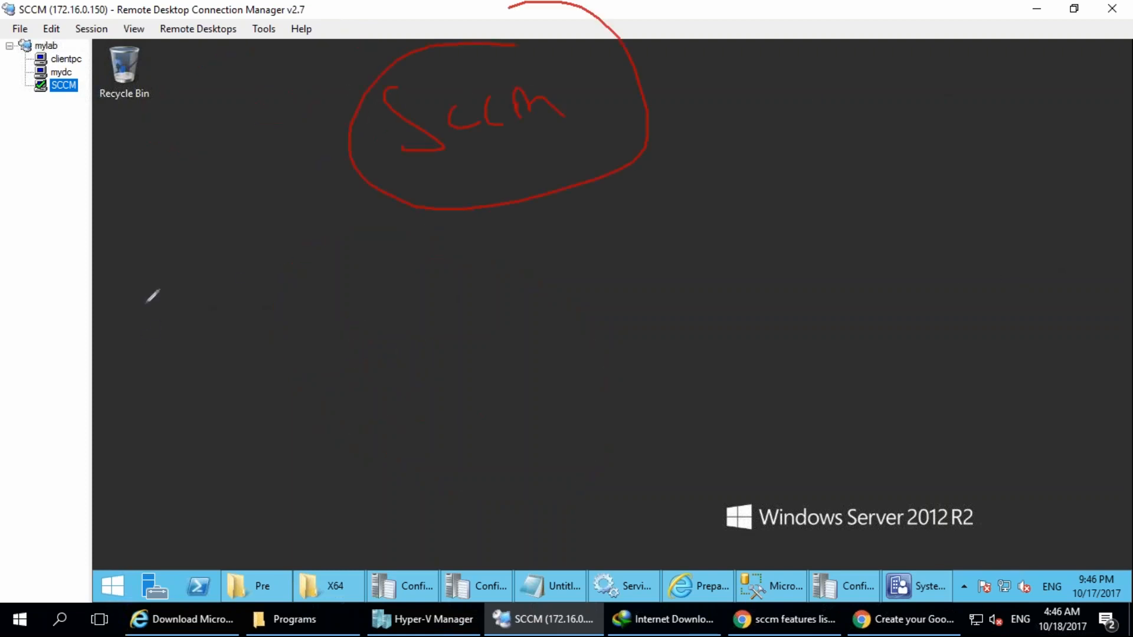
pyautogui.moveTo(177, 322)
pyautogui.mouseDown()
pyautogui.moveTo(220, 309)
pyautogui.moveTo(147, 319)
pyautogui.mouseUp()
pyautogui.moveTo(216, 384); pyautogui.dragTo(254, 428)
pyautogui.moveTo(416, 112)
pyautogui.mouseDown()
pyautogui.moveTo(239, 337)
pyautogui.moveTo(264, 340)
pyautogui.mouseUp()
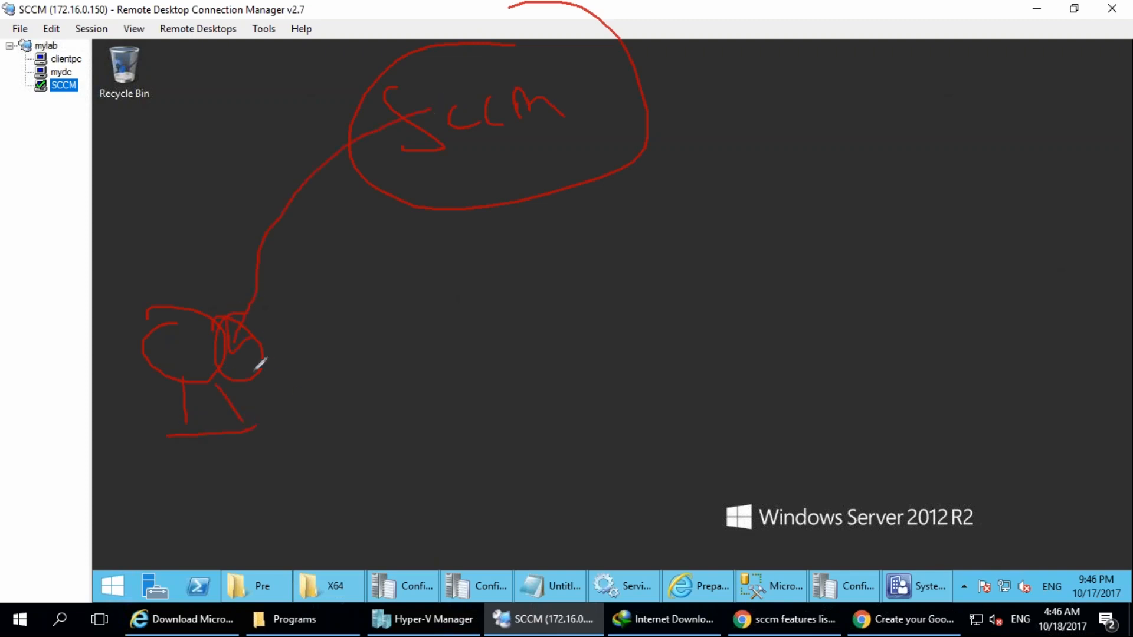
pyautogui.moveTo(328, 306)
pyautogui.mouseDown()
pyautogui.moveTo(339, 340)
pyautogui.moveTo(470, 316)
pyautogui.mouseUp()
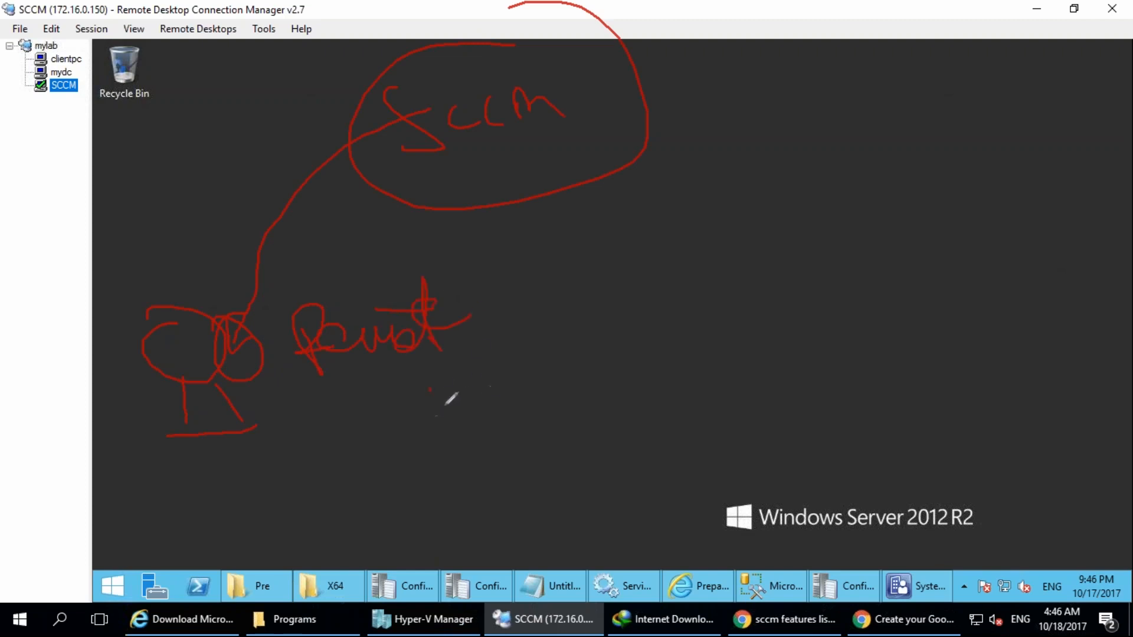
pyautogui.moveTo(486, 372); pyautogui.dragTo(525, 364)
pyautogui.moveTo(495, 426); pyautogui.dragTo(457, 413)
pyautogui.moveTo(491, 463)
pyautogui.mouseDown()
pyautogui.moveTo(520, 469)
pyautogui.moveTo(581, 437)
pyautogui.mouseUp()
pyautogui.moveTo(533, 363); pyautogui.dragTo(565, 341)
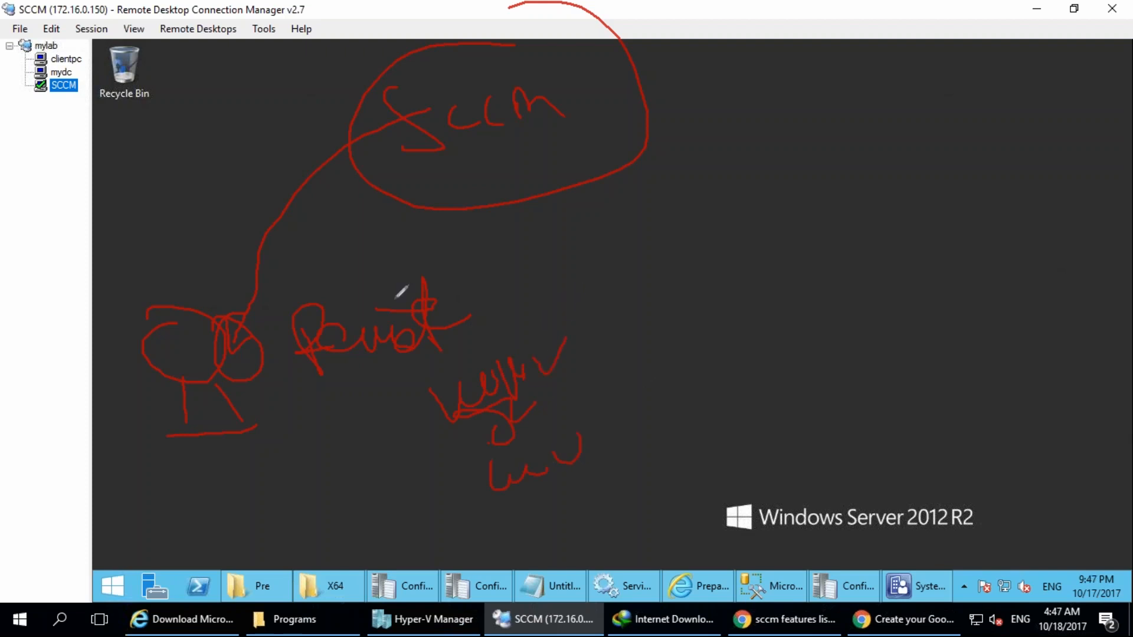
pyautogui.moveTo(451, 252)
pyautogui.mouseDown()
pyautogui.moveTo(601, 286)
pyautogui.moveTo(614, 361)
pyautogui.mouseUp()
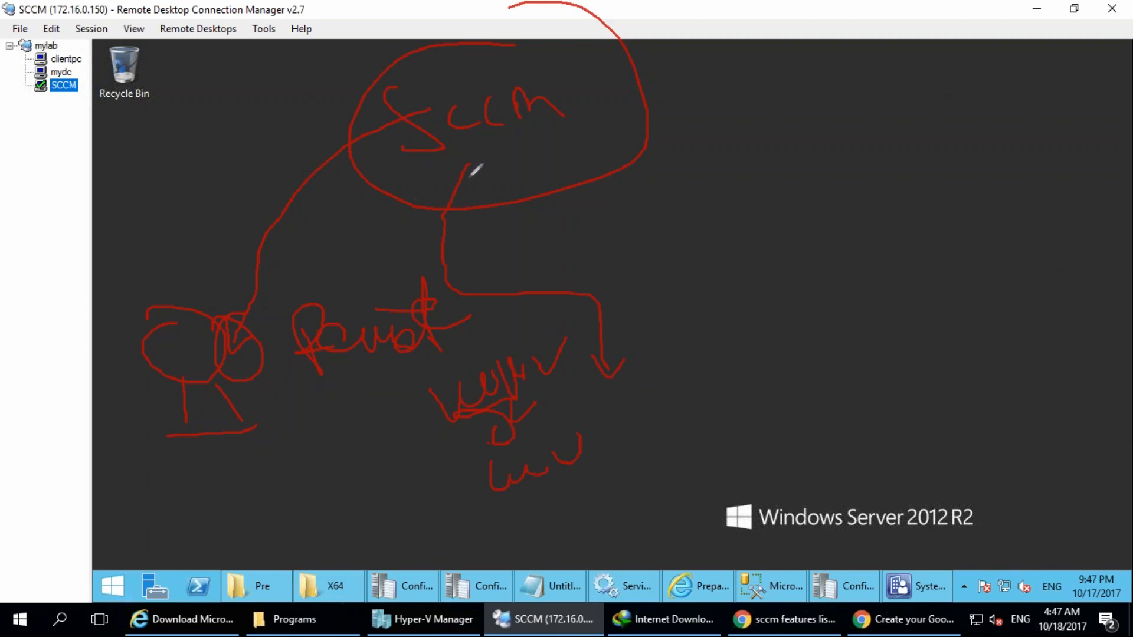
pyautogui.moveTo(448, 190); pyautogui.dragTo(718, 381)
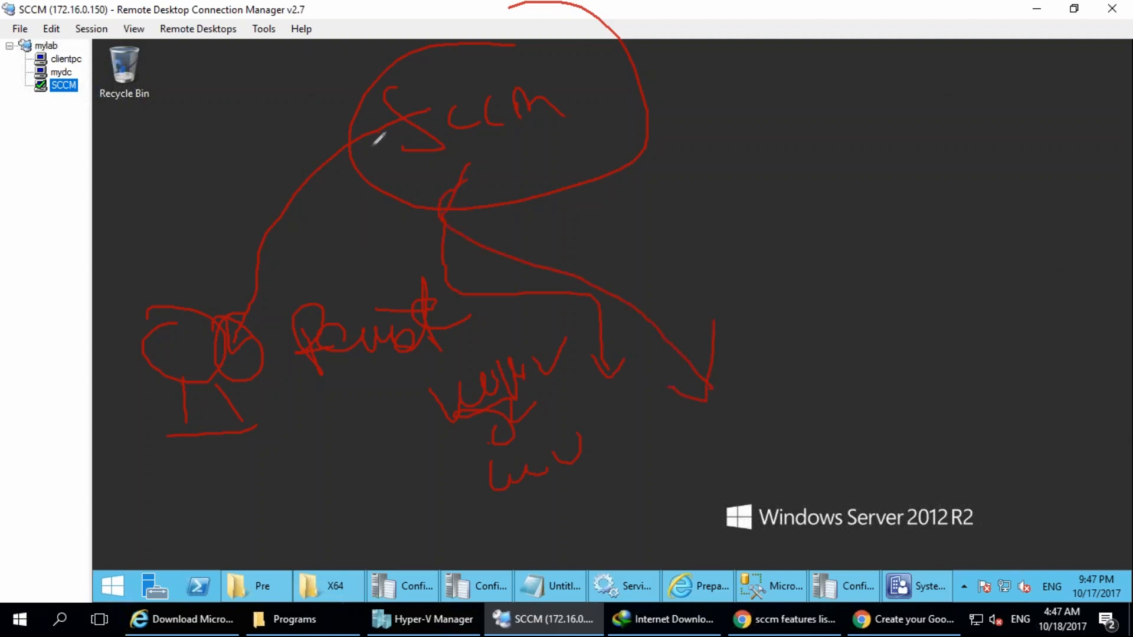
pyautogui.moveTo(463, 173); pyautogui.dragTo(413, 400)
pyautogui.moveTo(413, 444); pyautogui.dragTo(427, 439)
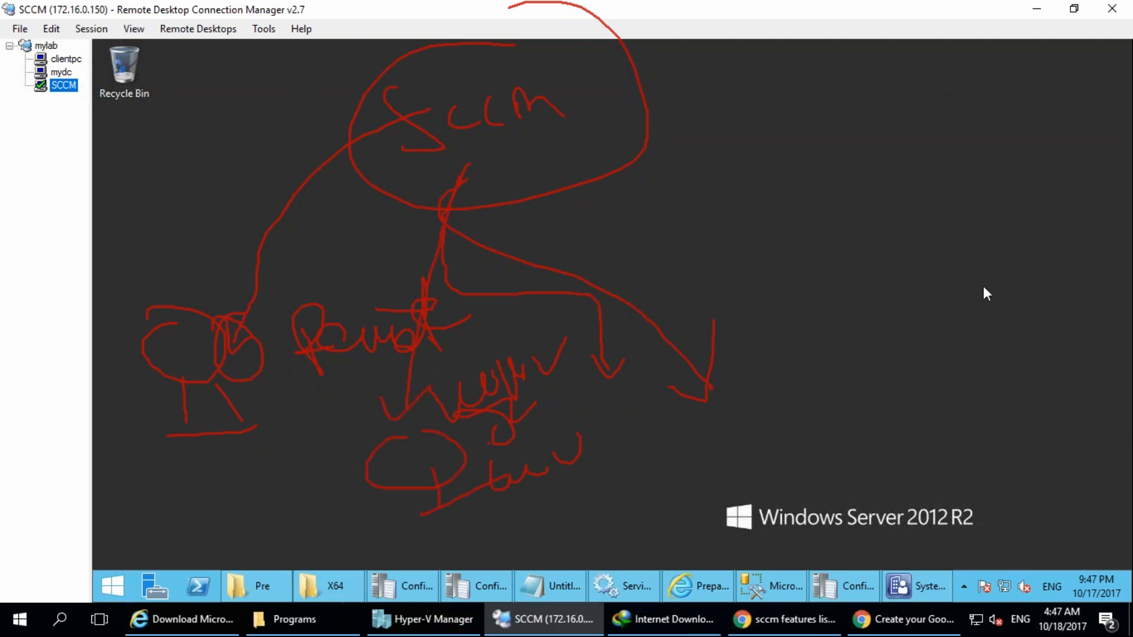
pyautogui.click(1012, 294)
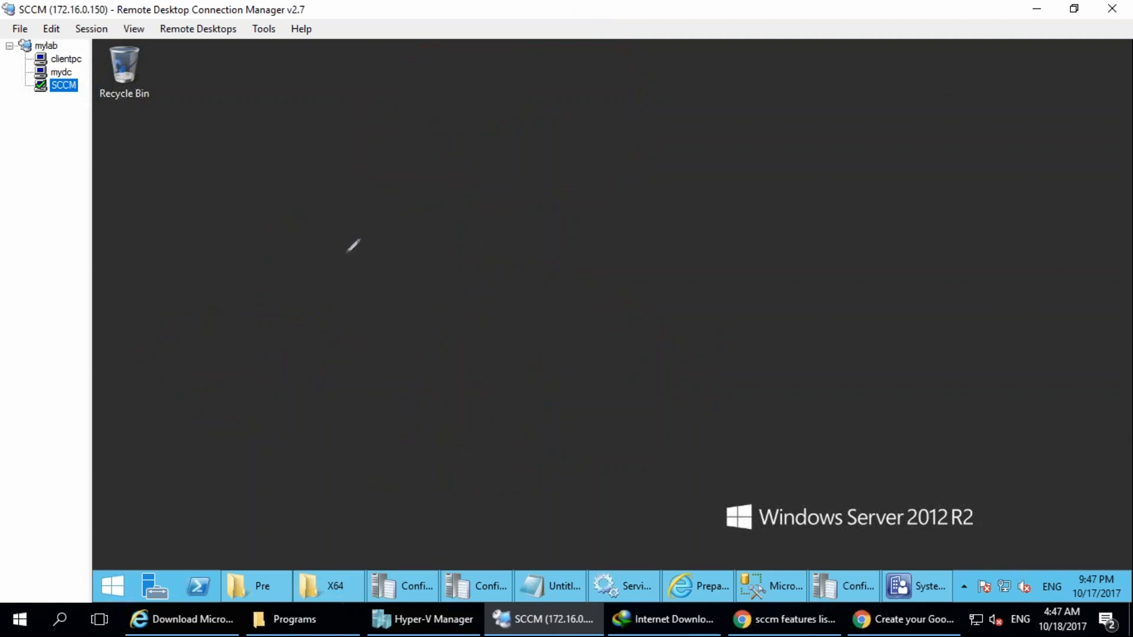
pyautogui.moveTo(278, 189); pyautogui.dragTo(309, 236)
pyautogui.moveTo(262, 208)
pyautogui.mouseDown()
pyautogui.moveTo(307, 199)
pyautogui.moveTo(383, 151)
pyautogui.moveTo(410, 186)
pyautogui.mouseUp()
pyautogui.moveTo(362, 40); pyautogui.dragTo(377, 275)
pyautogui.moveTo(325, 239); pyautogui.dragTo(372, 242)
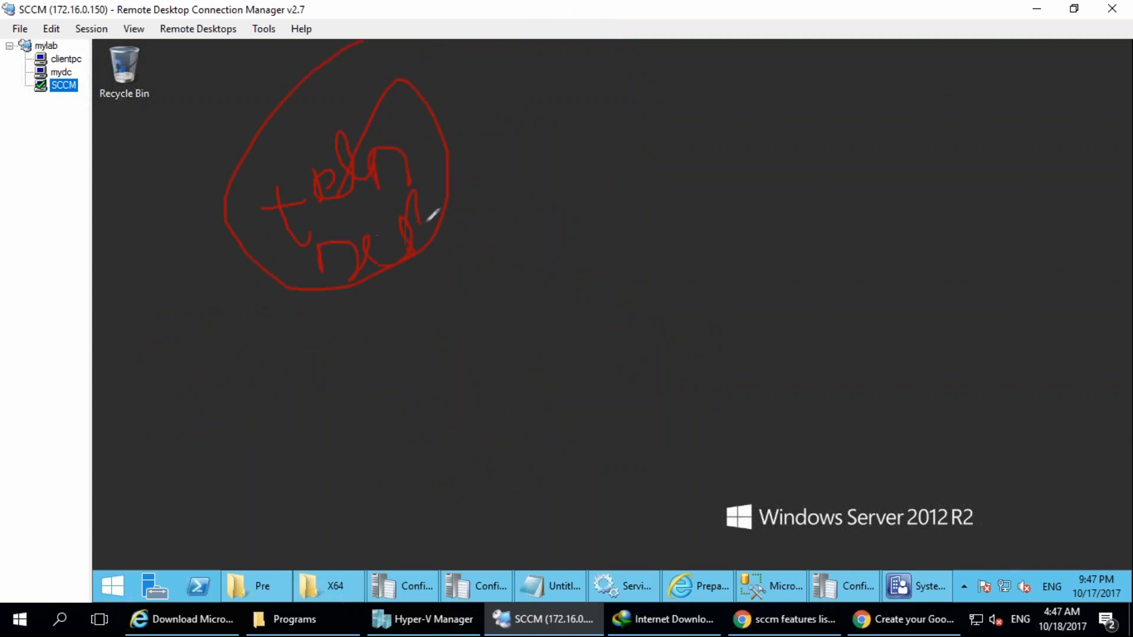
pyautogui.moveTo(96, 131)
pyautogui.mouseDown()
pyautogui.moveTo(177, 177)
pyautogui.moveTo(172, 187)
pyautogui.moveTo(244, 116)
pyautogui.moveTo(270, 139)
pyautogui.mouseUp()
pyautogui.moveTo(312, 76)
pyautogui.mouseDown()
pyautogui.moveTo(357, 63)
pyautogui.moveTo(293, 60)
pyautogui.mouseUp()
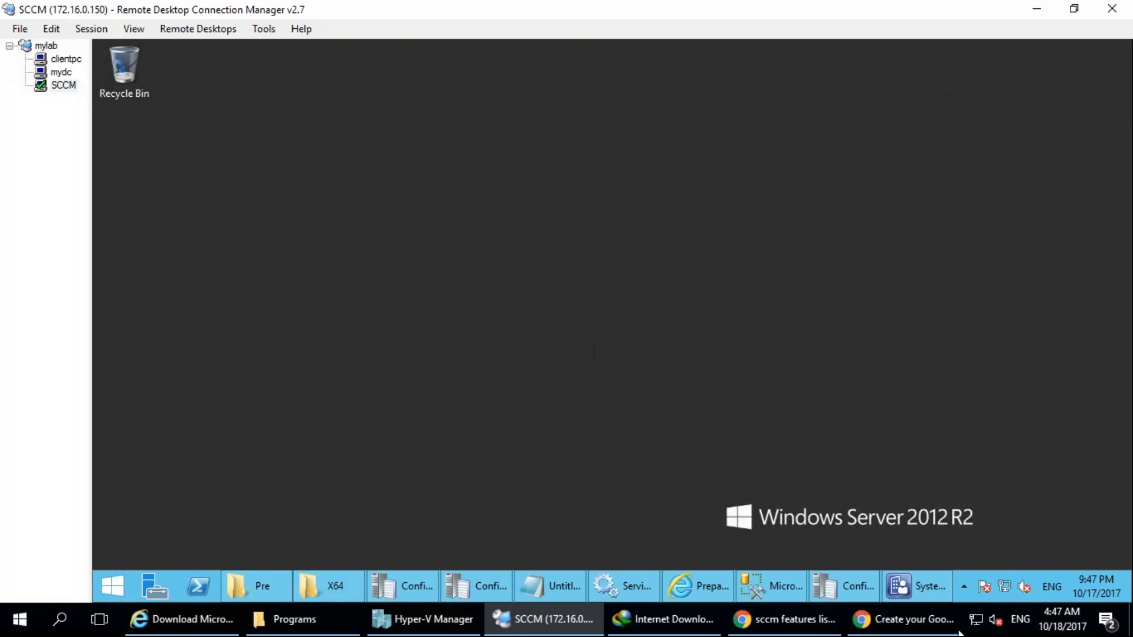
# Restore the Configuration Manager console, display the devices under Assets and Compliance, and show the Start options for the first device.
pyautogui.click(925, 593)
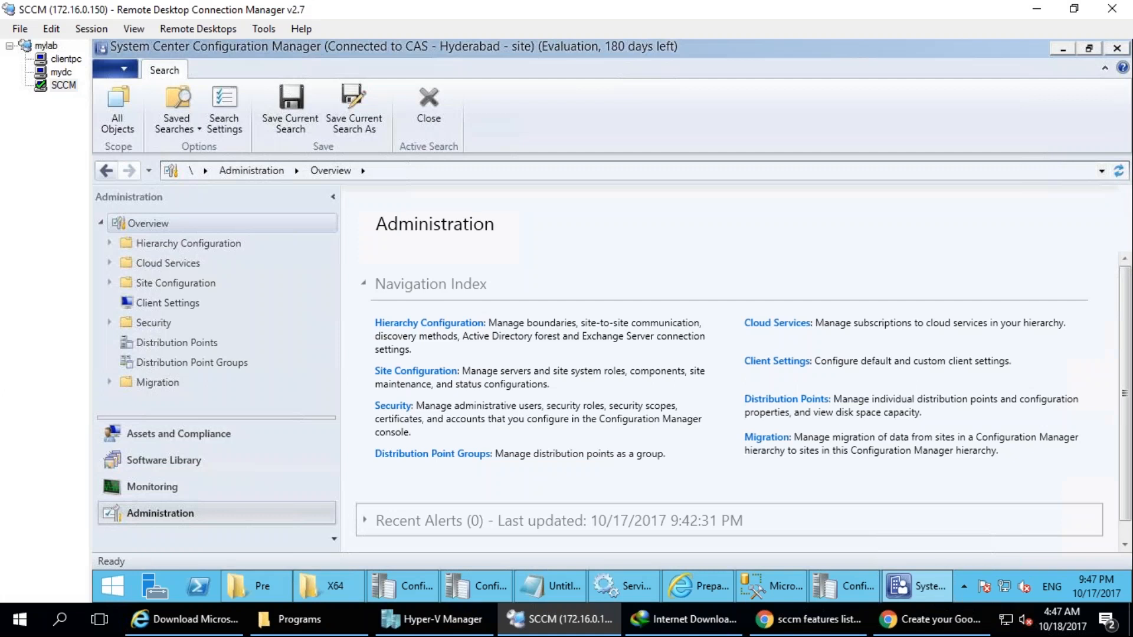
pyautogui.click(147, 432)
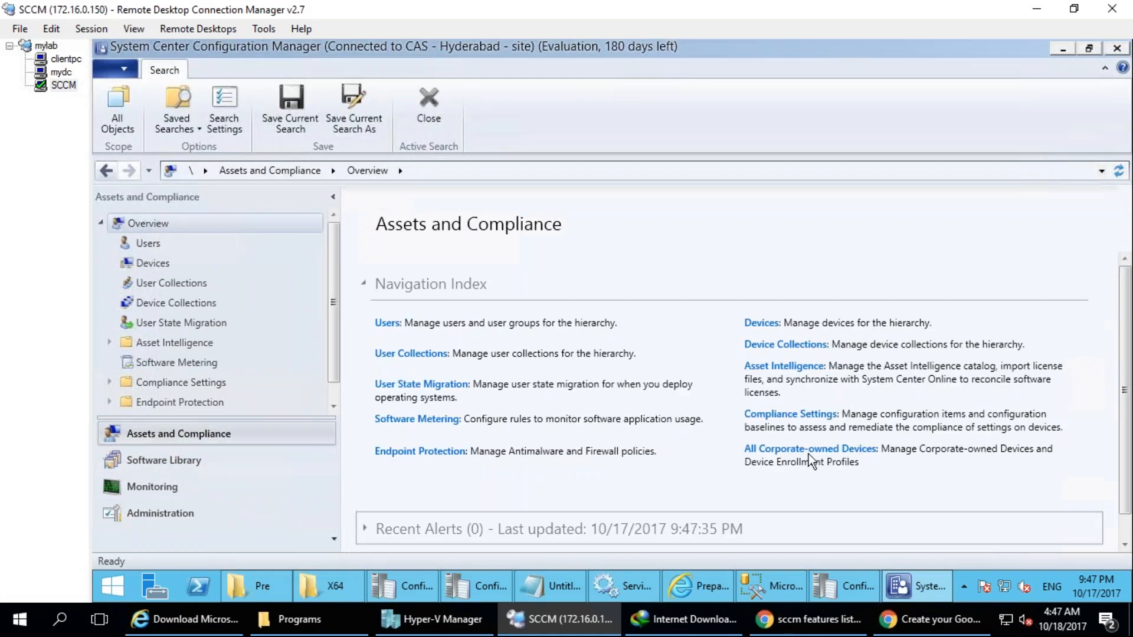
pyautogui.moveTo(247, 286)
pyautogui.mouseDown()
pyautogui.moveTo(82, 303)
pyautogui.moveTo(88, 277)
pyautogui.moveTo(78, 289)
pyautogui.mouseUp()
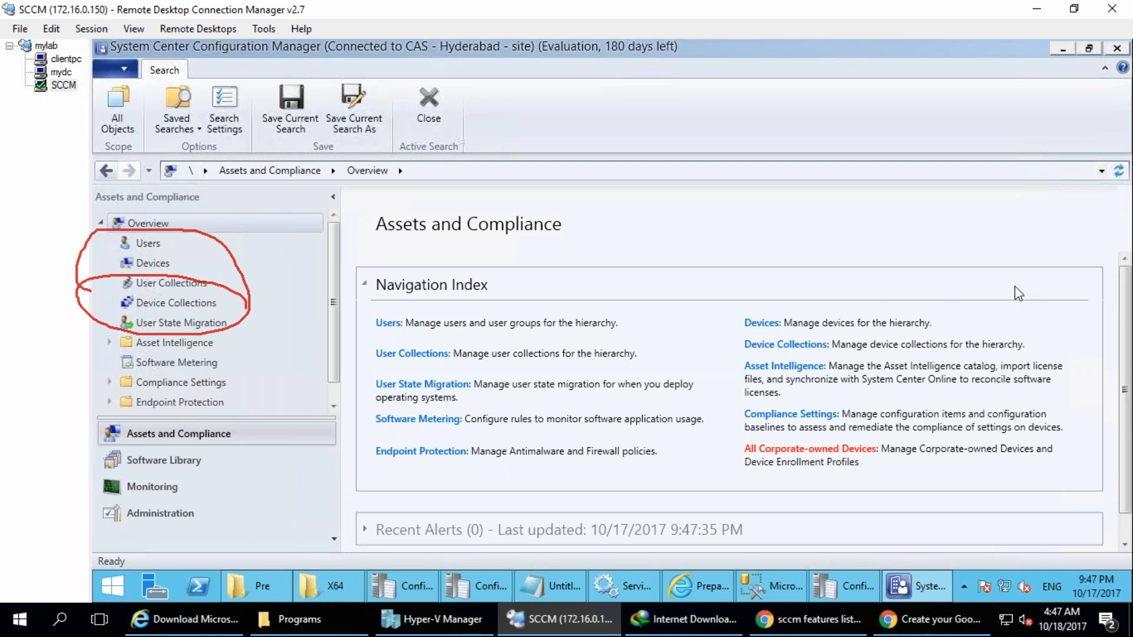
pyautogui.click(152, 263)
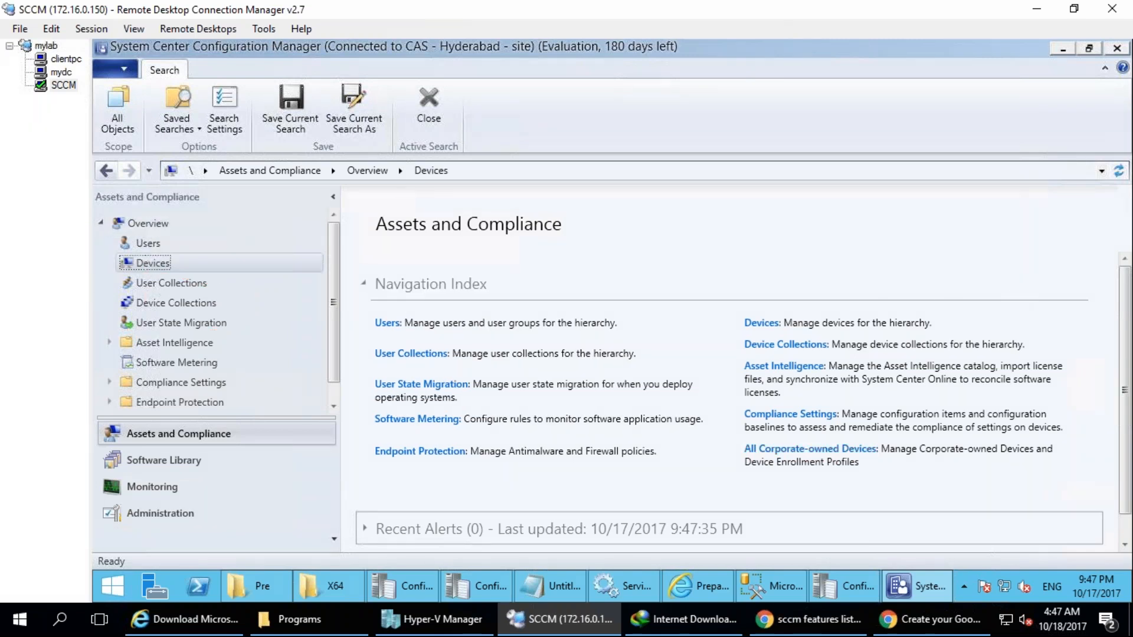
pyautogui.rightClick(403, 267)
pyautogui.moveTo(442, 318)
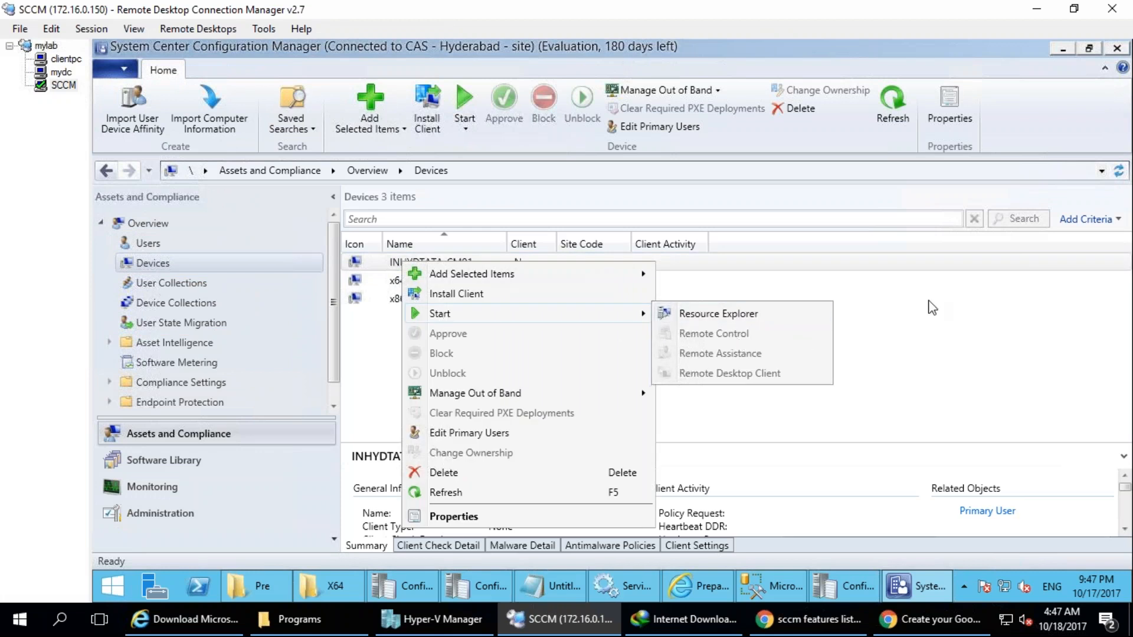
pyautogui.moveTo(779, 332)
pyautogui.mouseDown()
pyautogui.moveTo(677, 322)
pyautogui.moveTo(659, 341)
pyautogui.moveTo(775, 338)
pyautogui.moveTo(773, 362)
pyautogui.moveTo(751, 362)
pyautogui.moveTo(774, 365)
pyautogui.moveTo(802, 406)
pyautogui.moveTo(776, 435)
pyautogui.mouseUp()
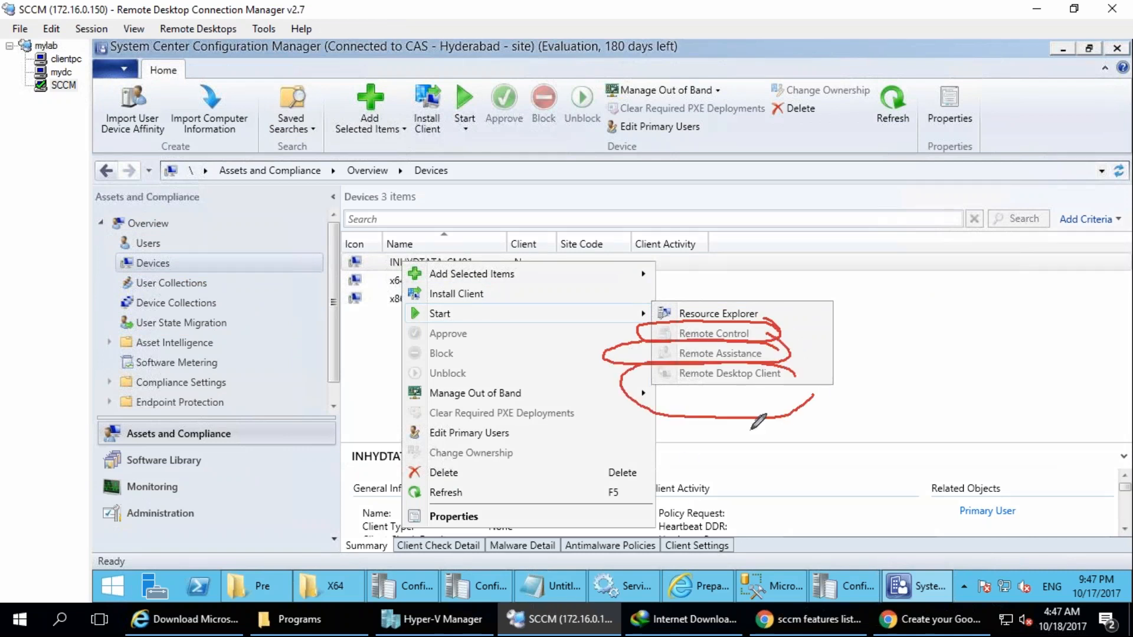
pyautogui.click(1010, 285)
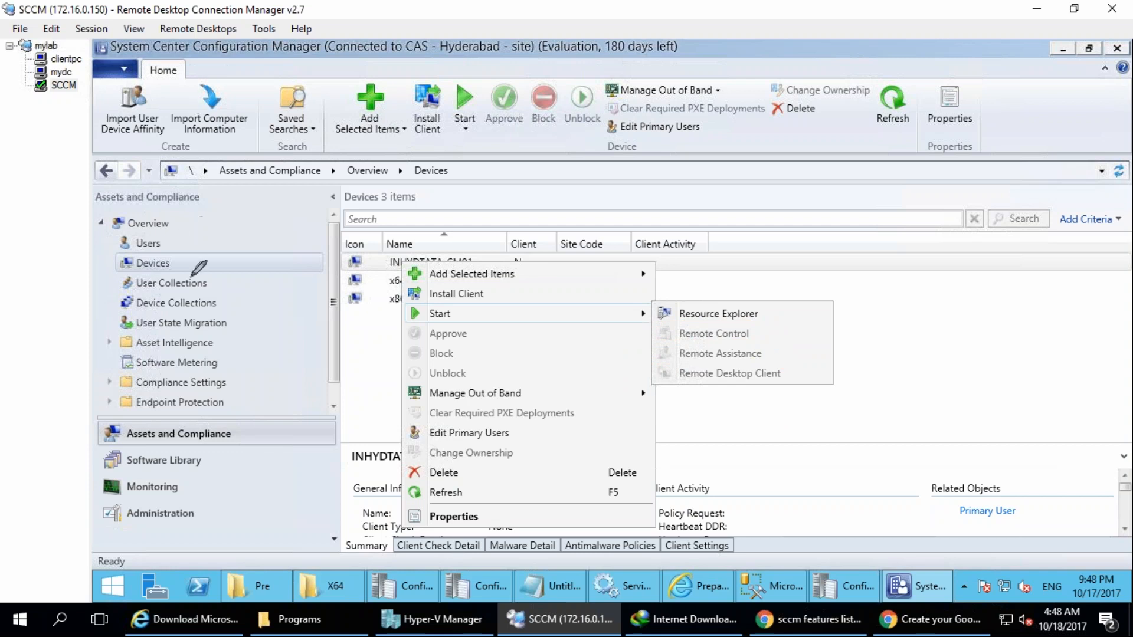
pyautogui.moveTo(233, 222)
pyautogui.mouseDown()
pyautogui.moveTo(253, 188)
pyautogui.moveTo(292, 195)
pyautogui.moveTo(331, 171)
pyautogui.moveTo(327, 154)
pyautogui.moveTo(434, 106)
pyautogui.moveTo(332, 59)
pyautogui.mouseUp()
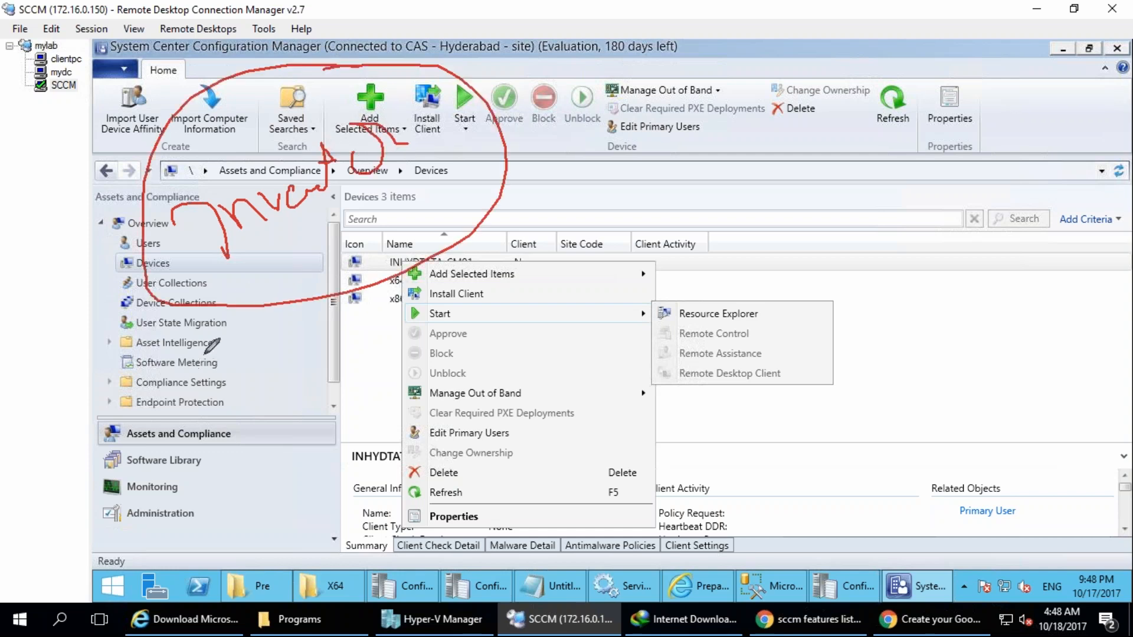
pyautogui.moveTo(210, 342); pyautogui.dragTo(264, 322)
pyautogui.moveTo(199, 377); pyautogui.dragTo(212, 381)
pyautogui.moveTo(210, 407); pyautogui.dragTo(248, 379)
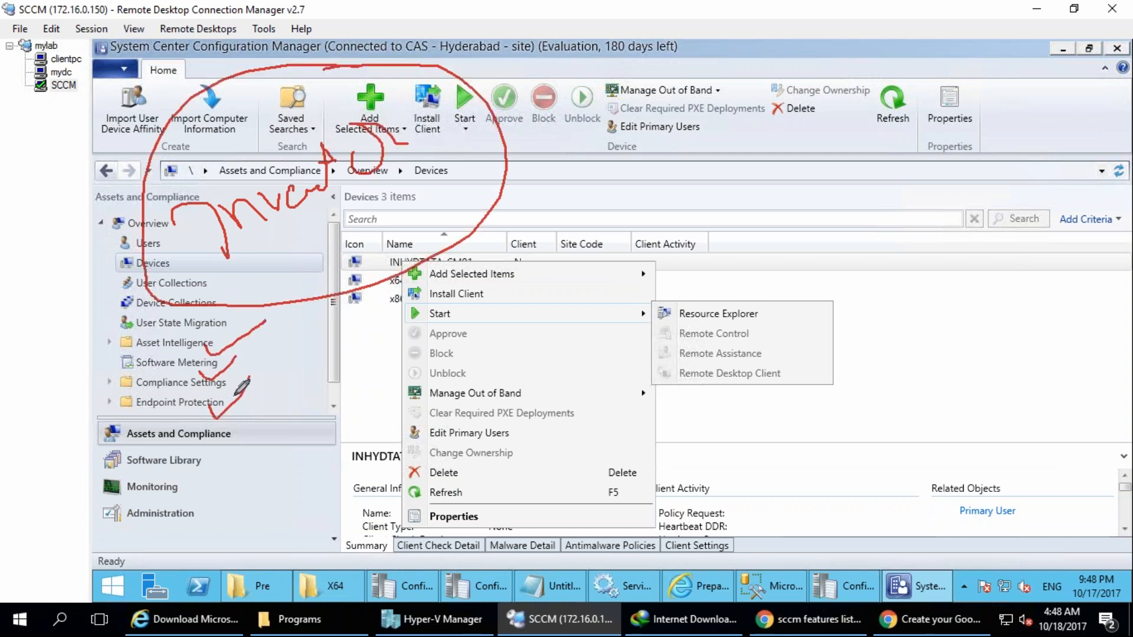
pyautogui.moveTo(213, 447); pyautogui.dragTo(235, 423)
pyautogui.moveTo(210, 463); pyautogui.dragTo(258, 446)
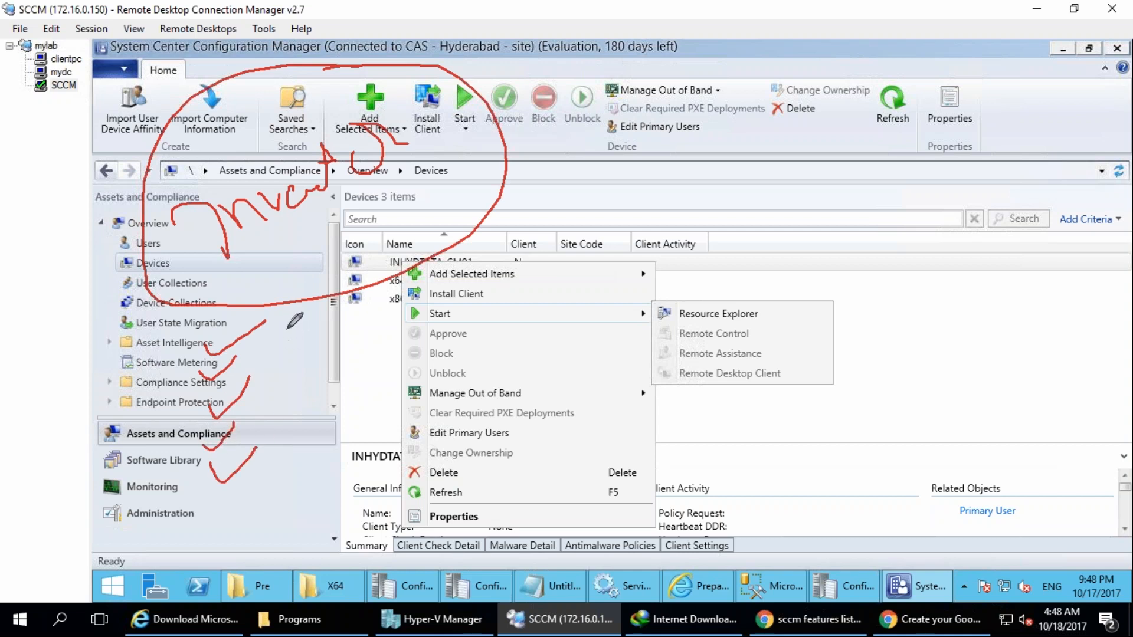
pyautogui.moveTo(280, 330); pyautogui.dragTo(300, 330)
pyautogui.moveTo(305, 322)
pyautogui.mouseDown()
pyautogui.moveTo(314, 338)
pyautogui.moveTo(328, 333)
pyautogui.moveTo(322, 324)
pyautogui.mouseUp()
pyautogui.moveTo(330, 307); pyautogui.dragTo(338, 332)
pyautogui.moveTo(342, 317); pyautogui.dragTo(362, 318)
pyautogui.moveTo(348, 268)
pyautogui.mouseDown()
pyautogui.moveTo(381, 343)
pyautogui.moveTo(343, 288)
pyautogui.mouseUp()
pyautogui.moveTo(357, 347)
pyautogui.mouseDown()
pyautogui.moveTo(358, 395)
pyautogui.moveTo(377, 379)
pyautogui.moveTo(377, 425)
pyautogui.moveTo(390, 367)
pyautogui.moveTo(461, 472)
pyautogui.moveTo(484, 432)
pyautogui.moveTo(540, 440)
pyautogui.mouseUp()
pyautogui.moveTo(539, 375)
pyautogui.mouseDown()
pyautogui.moveTo(556, 435)
pyautogui.moveTo(542, 438)
pyautogui.mouseUp()
pyautogui.moveTo(508, 496); pyautogui.dragTo(571, 527)
pyautogui.moveTo(561, 471); pyautogui.dragTo(589, 482)
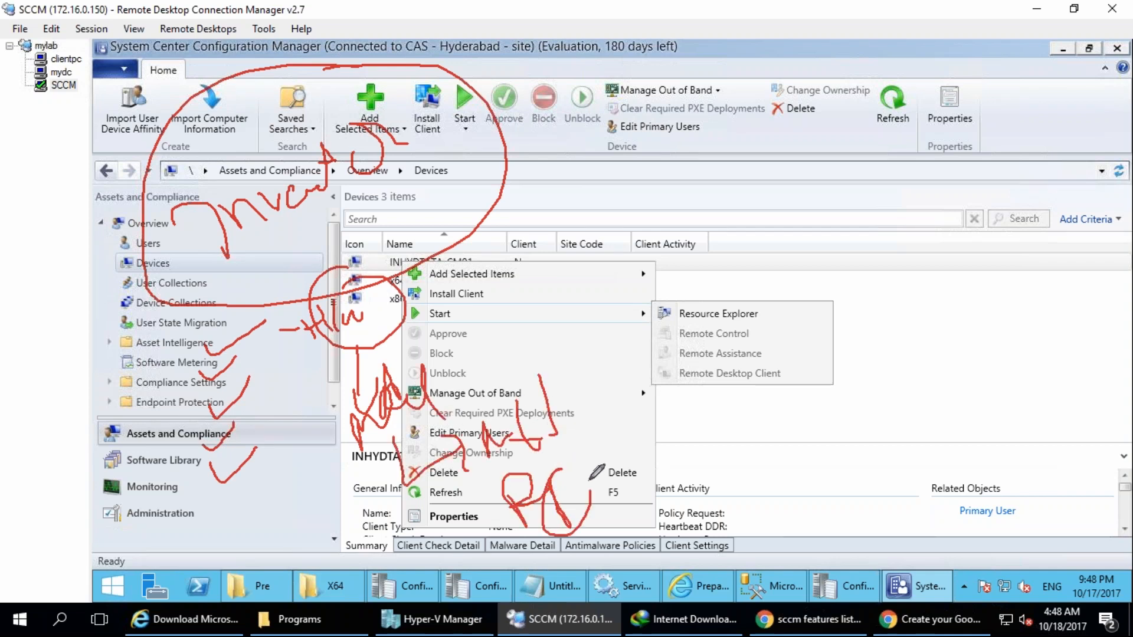
pyautogui.moveTo(626, 334); pyautogui.dragTo(408, 311)
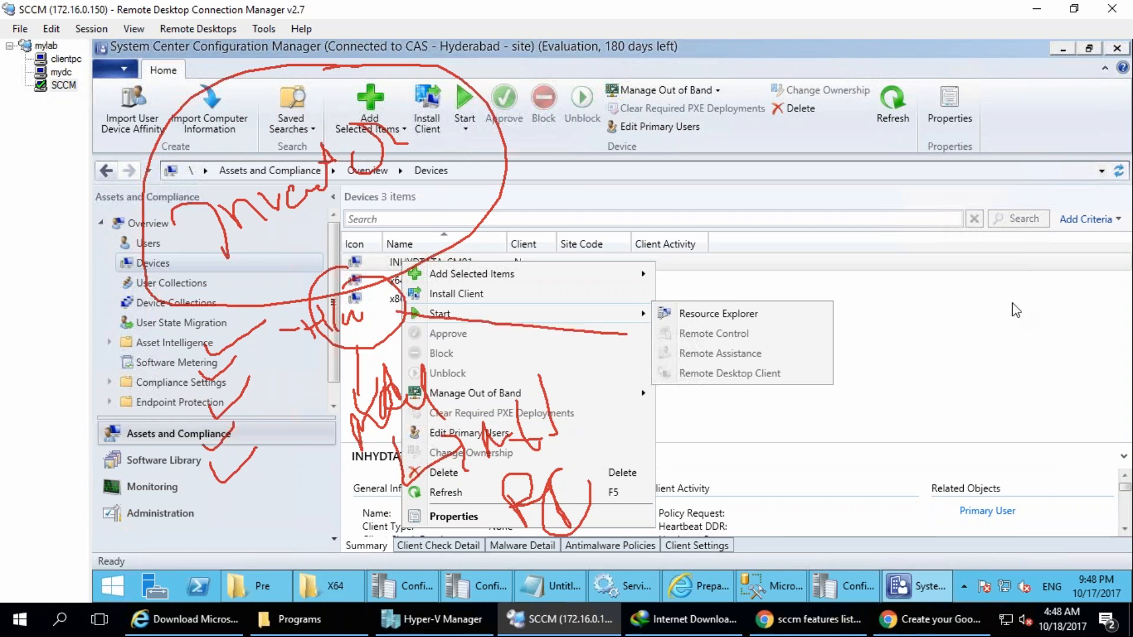
pyautogui.press('e')
pyautogui.moveTo(418, 162); pyautogui.dragTo(432, 197)
pyautogui.moveTo(442, 147); pyautogui.dragTo(460, 183)
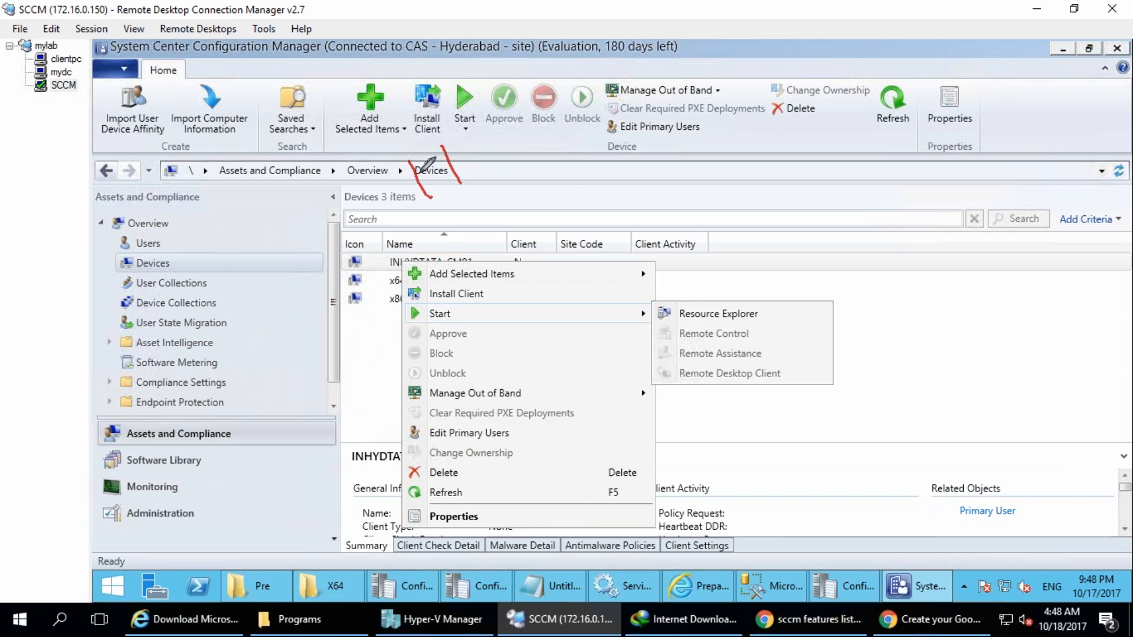
pyautogui.moveTo(371, 174); pyautogui.dragTo(411, 152)
pyautogui.moveTo(407, 213); pyautogui.dragTo(433, 188)
pyautogui.moveTo(466, 131); pyautogui.dragTo(492, 163)
pyautogui.moveTo(410, 152)
pyautogui.mouseDown()
pyautogui.moveTo(479, 163)
pyautogui.moveTo(577, 136)
pyautogui.mouseUp()
pyautogui.moveTo(511, 68)
pyautogui.mouseDown()
pyautogui.moveTo(559, 83)
pyautogui.moveTo(549, 85)
pyautogui.mouseUp()
pyautogui.moveTo(400, 224); pyautogui.dragTo(258, 341)
pyautogui.moveTo(132, 407); pyautogui.dragTo(177, 435)
pyautogui.moveTo(158, 355); pyautogui.dragTo(213, 433)
pyautogui.moveTo(131, 440); pyautogui.dragTo(168, 413)
pyautogui.moveTo(216, 324); pyautogui.dragTo(227, 401)
pyautogui.moveTo(229, 342); pyautogui.dragTo(283, 355)
pyautogui.moveTo(256, 299)
pyautogui.mouseDown()
pyautogui.moveTo(245, 524)
pyautogui.moveTo(209, 332)
pyautogui.mouseUp()
pyautogui.moveTo(157, 422)
pyautogui.mouseDown()
pyautogui.moveTo(223, 383)
pyautogui.moveTo(147, 384)
pyautogui.moveTo(178, 478)
pyautogui.mouseUp()
pyautogui.moveTo(190, 336); pyautogui.dragTo(204, 416)
pyautogui.moveTo(157, 311)
pyautogui.mouseDown()
pyautogui.moveTo(194, 390)
pyautogui.moveTo(145, 410)
pyautogui.mouseUp()
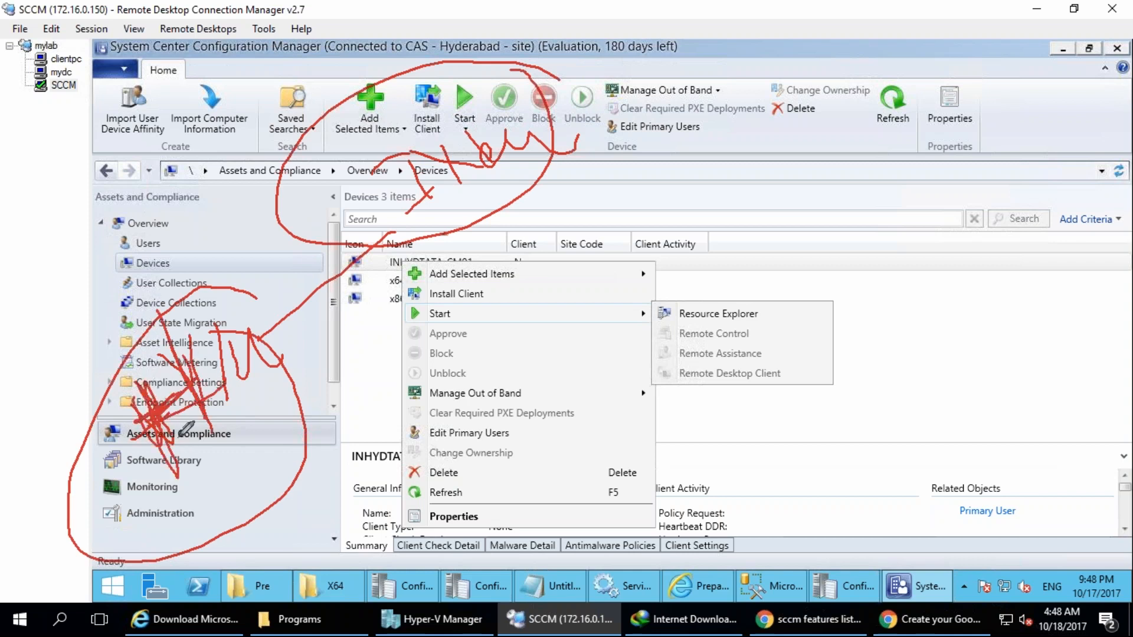
pyautogui.moveTo(152, 487)
pyautogui.mouseDown()
pyautogui.moveTo(89, 534)
pyautogui.moveTo(148, 551)
pyautogui.mouseUp()
pyautogui.moveTo(186, 492); pyautogui.dragTo(200, 506)
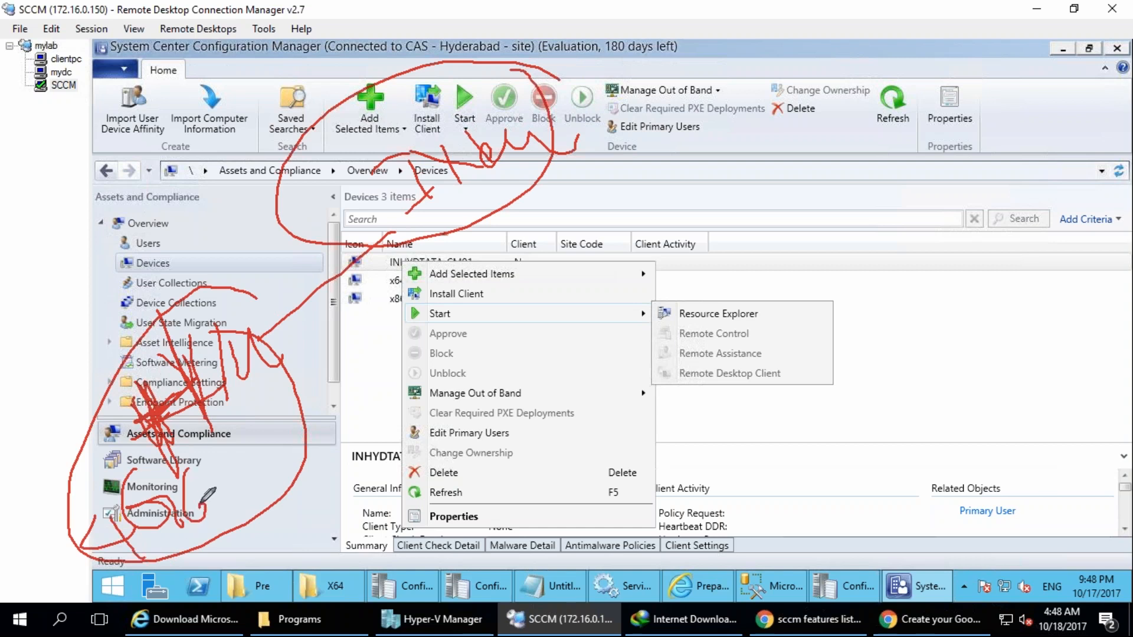
pyautogui.moveTo(61, 296)
pyautogui.mouseDown()
pyautogui.moveTo(80, 327)
pyautogui.moveTo(72, 286)
pyautogui.mouseUp()
pyautogui.moveTo(85, 272)
pyautogui.mouseDown()
pyautogui.moveTo(106, 327)
pyautogui.moveTo(145, 322)
pyautogui.mouseUp()
pyautogui.moveTo(134, 276); pyautogui.dragTo(164, 306)
pyautogui.moveTo(113, 208)
pyautogui.mouseDown()
pyautogui.moveTo(103, 334)
pyautogui.moveTo(120, 205)
pyautogui.mouseUp()
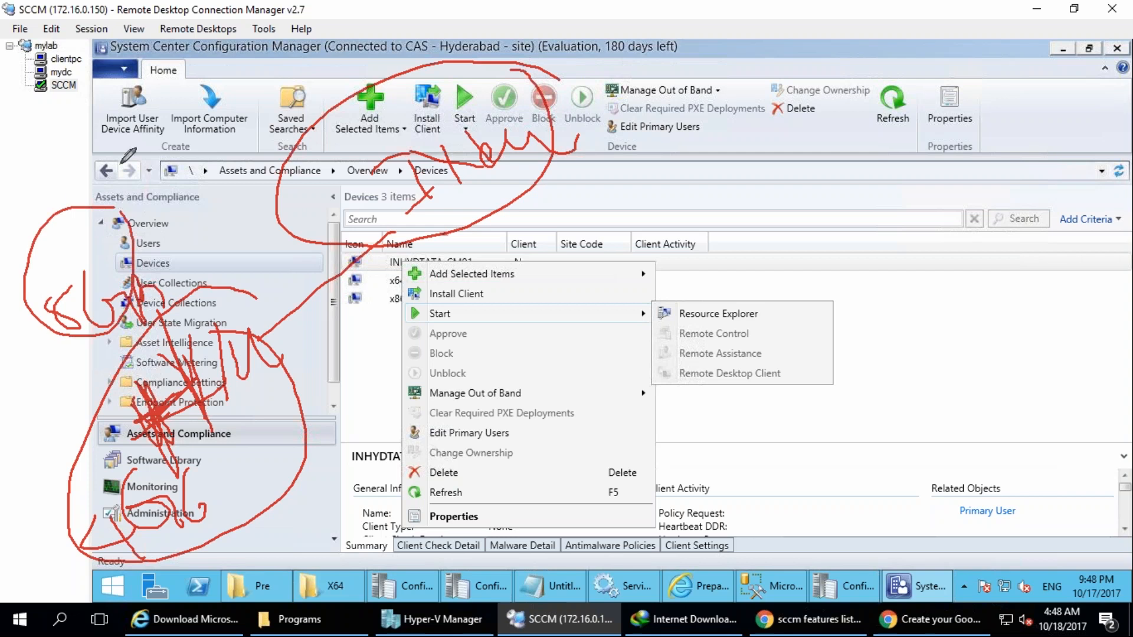
pyautogui.moveTo(164, 66); pyautogui.dragTo(191, 133)
pyautogui.moveTo(185, 88); pyautogui.dragTo(171, 127)
pyautogui.moveTo(215, 77); pyautogui.dragTo(264, 77)
pyautogui.moveTo(241, 24); pyautogui.dragTo(262, 65)
pyautogui.moveTo(236, 470); pyautogui.dragTo(344, 433)
pyautogui.moveTo(446, 230)
pyautogui.mouseDown()
pyautogui.moveTo(471, 295)
pyautogui.moveTo(502, 274)
pyautogui.mouseUp()
pyautogui.moveTo(485, 341)
pyautogui.mouseDown()
pyautogui.moveTo(475, 392)
pyautogui.moveTo(530, 357)
pyautogui.moveTo(557, 360)
pyautogui.mouseUp()
pyautogui.moveTo(549, 289)
pyautogui.mouseDown()
pyautogui.moveTo(598, 481)
pyautogui.moveTo(576, 288)
pyautogui.mouseUp()
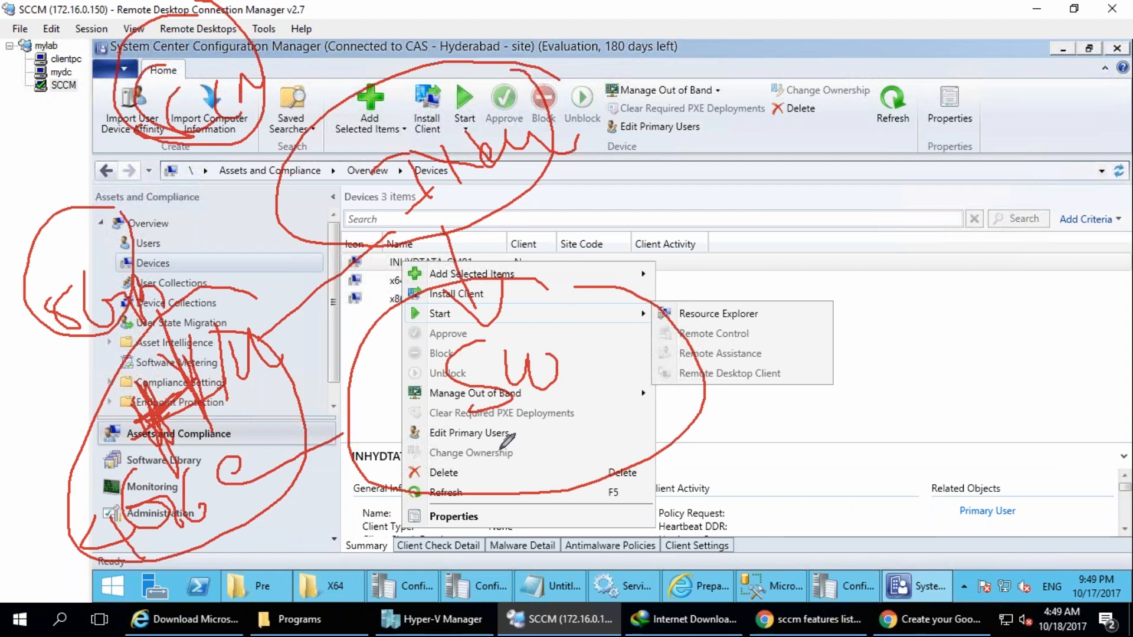
pyautogui.moveTo(504, 456)
pyautogui.mouseDown()
pyautogui.moveTo(499, 443)
pyautogui.moveTo(549, 494)
pyautogui.moveTo(641, 404)
pyautogui.moveTo(657, 424)
pyautogui.mouseUp()
pyautogui.moveTo(614, 420)
pyautogui.mouseDown()
pyautogui.moveTo(708, 417)
pyautogui.moveTo(734, 389)
pyautogui.moveTo(753, 392)
pyautogui.mouseUp()
pyautogui.moveTo(607, 381)
pyautogui.mouseDown()
pyautogui.moveTo(628, 383)
pyautogui.moveTo(649, 477)
pyautogui.mouseUp()
pyautogui.moveTo(563, 503)
pyautogui.mouseDown()
pyautogui.moveTo(655, 444)
pyautogui.moveTo(596, 522)
pyautogui.moveTo(678, 512)
pyautogui.moveTo(662, 589)
pyautogui.mouseUp()
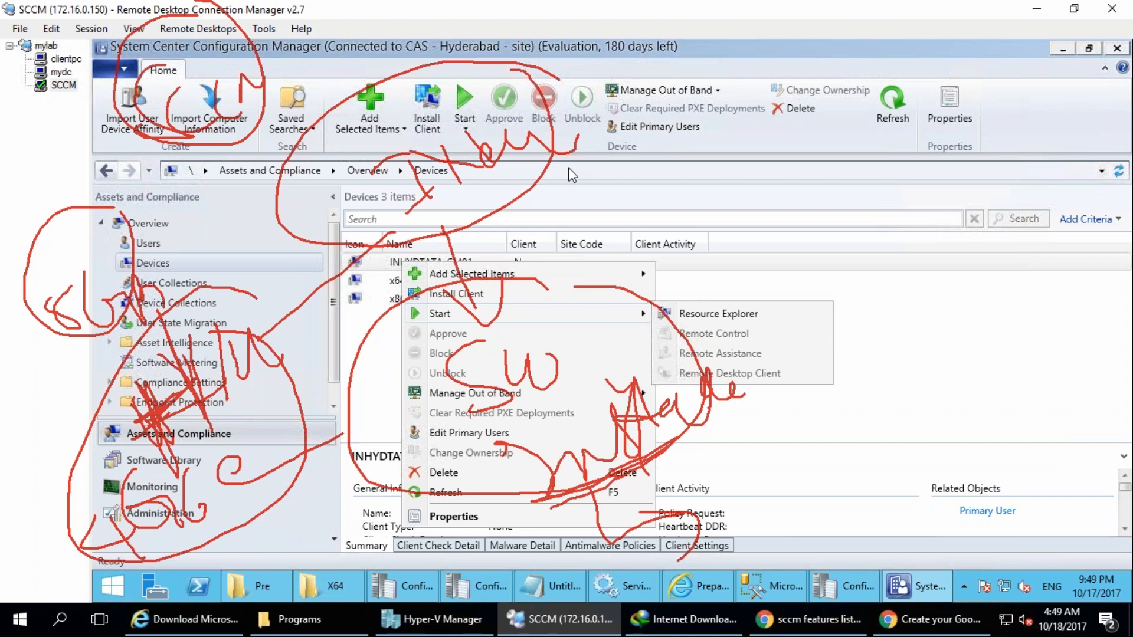
pyautogui.moveTo(904, 208)
pyautogui.mouseDown()
pyautogui.moveTo(802, 339)
pyautogui.moveTo(870, 210)
pyautogui.mouseUp()
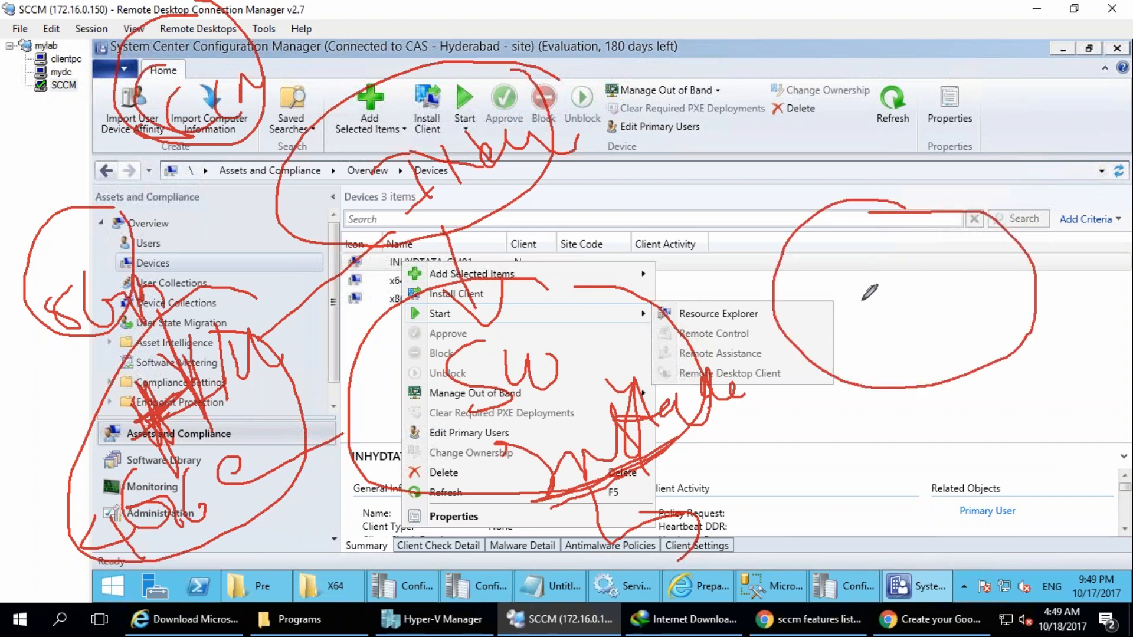
pyautogui.moveTo(874, 280)
pyautogui.mouseDown()
pyautogui.moveTo(885, 270)
pyautogui.moveTo(934, 353)
pyautogui.mouseUp()
pyautogui.moveTo(924, 255)
pyautogui.mouseDown()
pyautogui.moveTo(953, 245)
pyautogui.moveTo(940, 320)
pyautogui.mouseUp()
pyautogui.moveTo(963, 256); pyautogui.dragTo(992, 260)
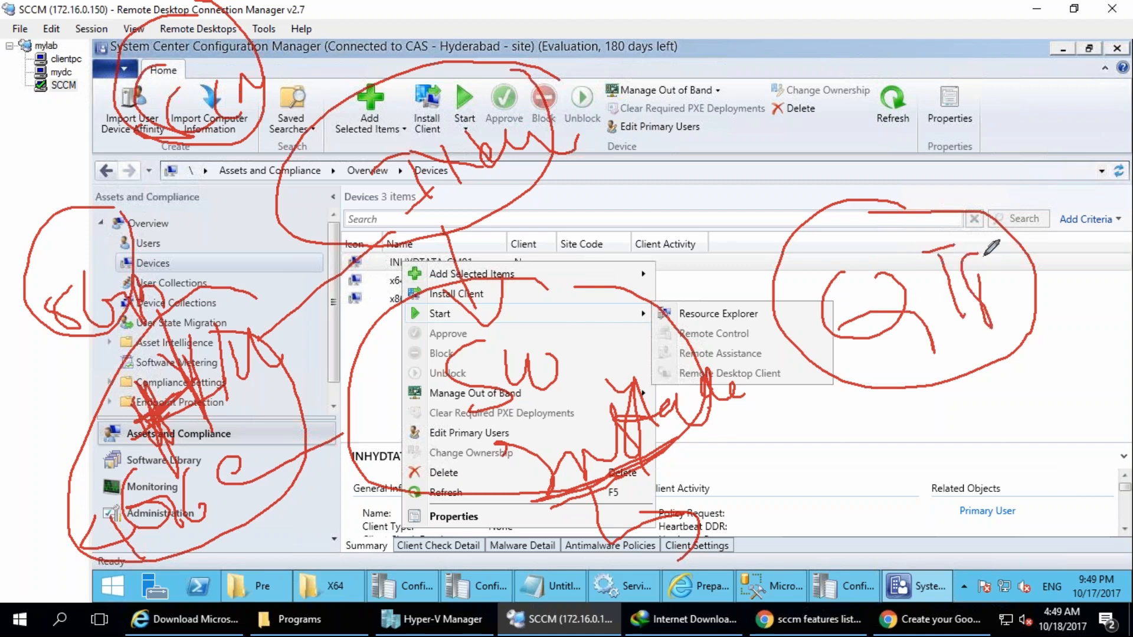
pyautogui.moveTo(940, 326); pyautogui.dragTo(940, 387)
pyautogui.moveTo(856, 434)
pyautogui.mouseDown()
pyautogui.moveTo(897, 418)
pyautogui.moveTo(914, 442)
pyautogui.moveTo(959, 437)
pyautogui.mouseUp()
pyautogui.moveTo(856, 391); pyautogui.dragTo(838, 373)
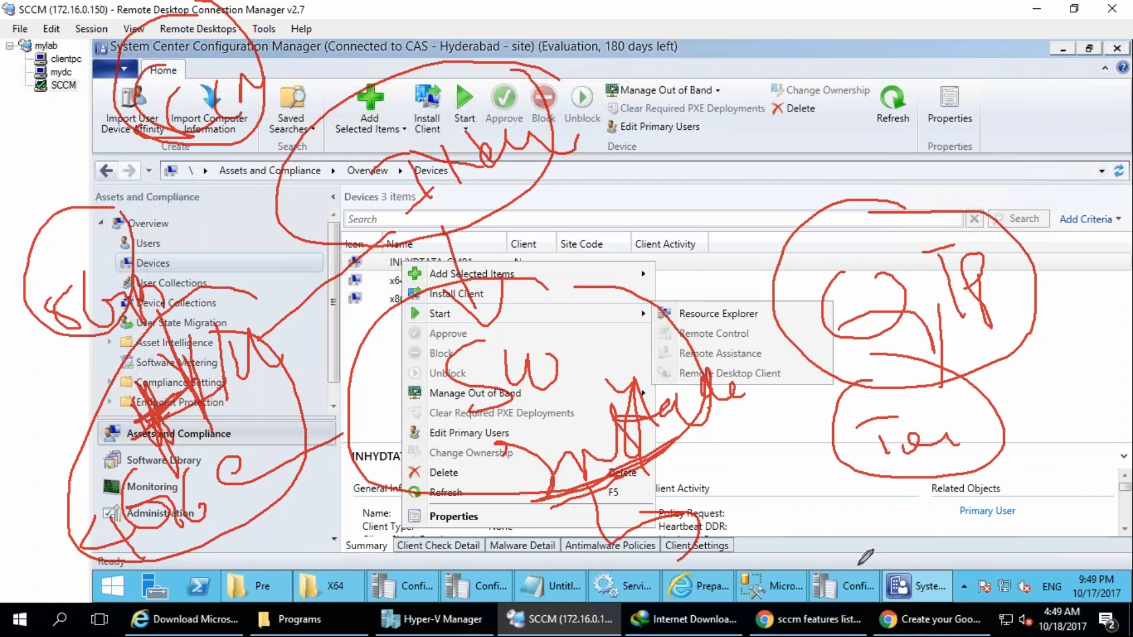
pyautogui.moveTo(835, 574); pyautogui.dragTo(931, 463)
pyautogui.moveTo(907, 509); pyautogui.dragTo(969, 500)
pyautogui.moveTo(927, 464)
pyautogui.mouseDown()
pyautogui.moveTo(937, 454)
pyautogui.moveTo(918, 483)
pyautogui.moveTo(940, 473)
pyautogui.mouseUp()
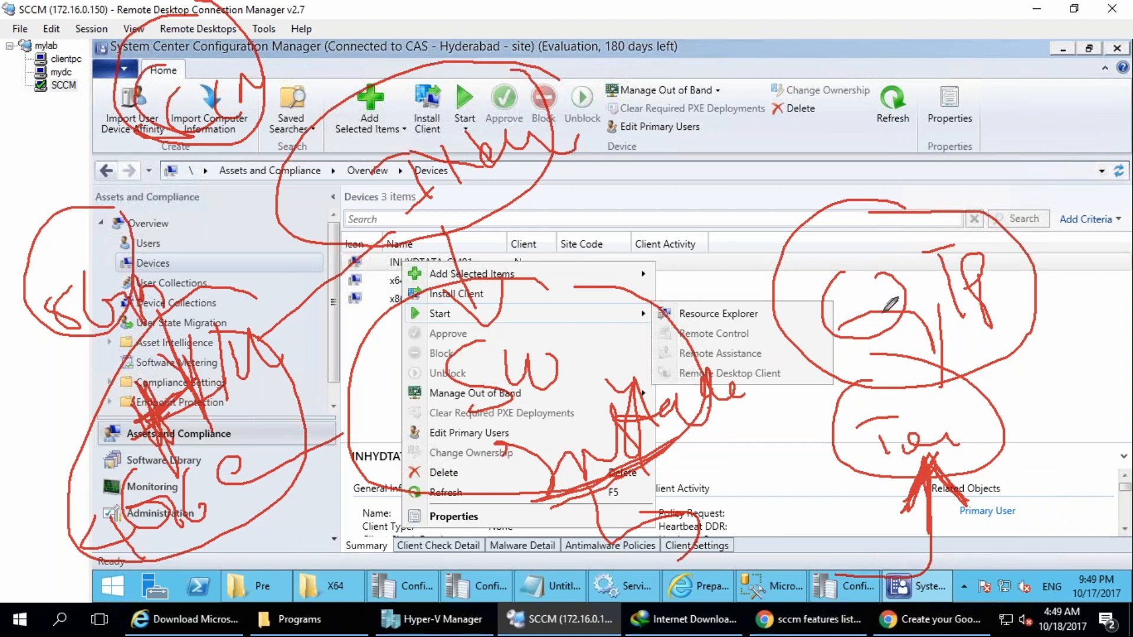
pyautogui.moveTo(697, 83); pyautogui.dragTo(723, 125)
pyautogui.moveTo(730, 86)
pyautogui.mouseDown()
pyautogui.moveTo(737, 117)
pyautogui.moveTo(743, 33)
pyautogui.moveTo(818, 9)
pyautogui.mouseUp()
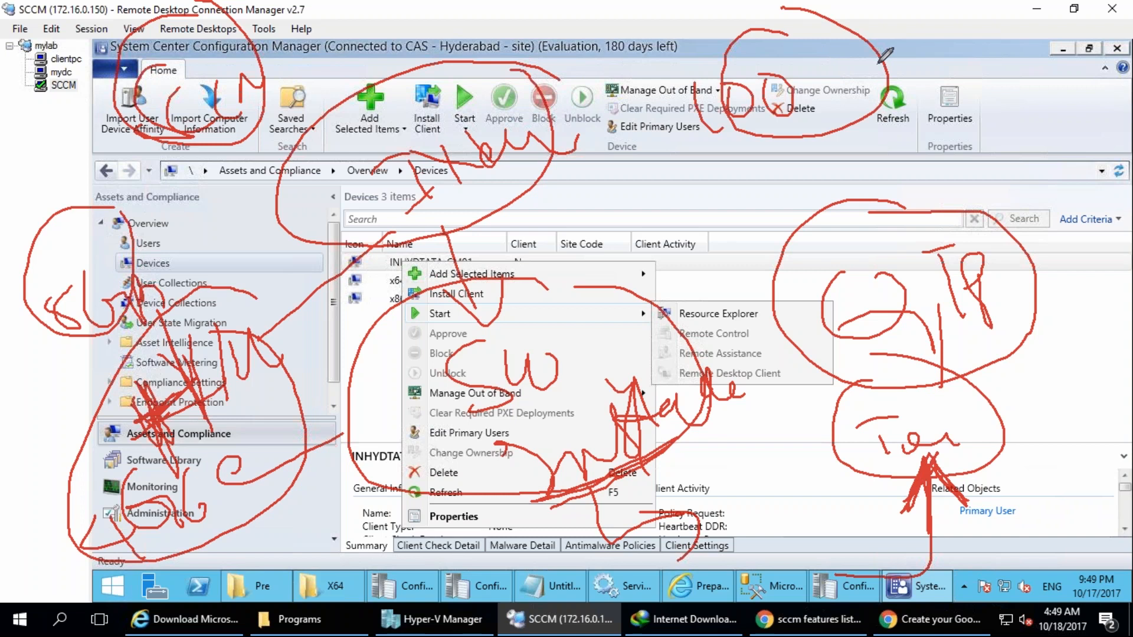
pyautogui.moveTo(629, 71)
pyautogui.mouseDown()
pyautogui.moveTo(603, 99)
pyautogui.moveTo(629, 122)
pyautogui.mouseUp()
pyautogui.moveTo(621, 18); pyautogui.dragTo(620, 35)
pyautogui.moveTo(608, 122); pyautogui.dragTo(620, 156)
pyautogui.moveTo(588, 105); pyautogui.dragTo(608, 122)
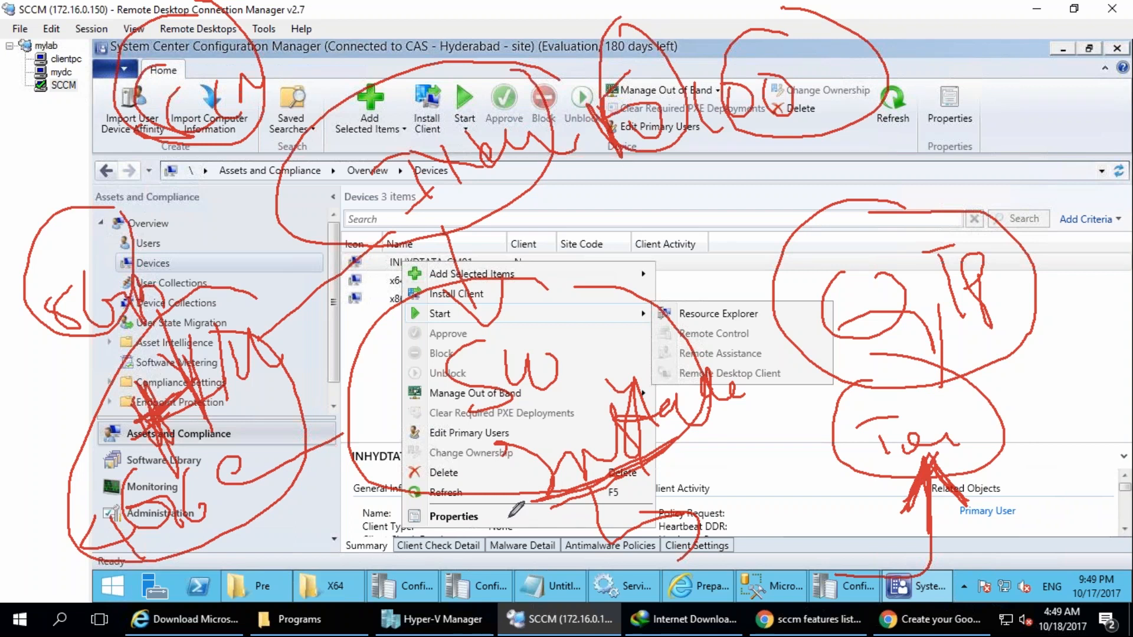
pyautogui.moveTo(719, 163)
pyautogui.mouseDown()
pyautogui.moveTo(802, 135)
pyautogui.moveTo(793, 107)
pyautogui.mouseUp()
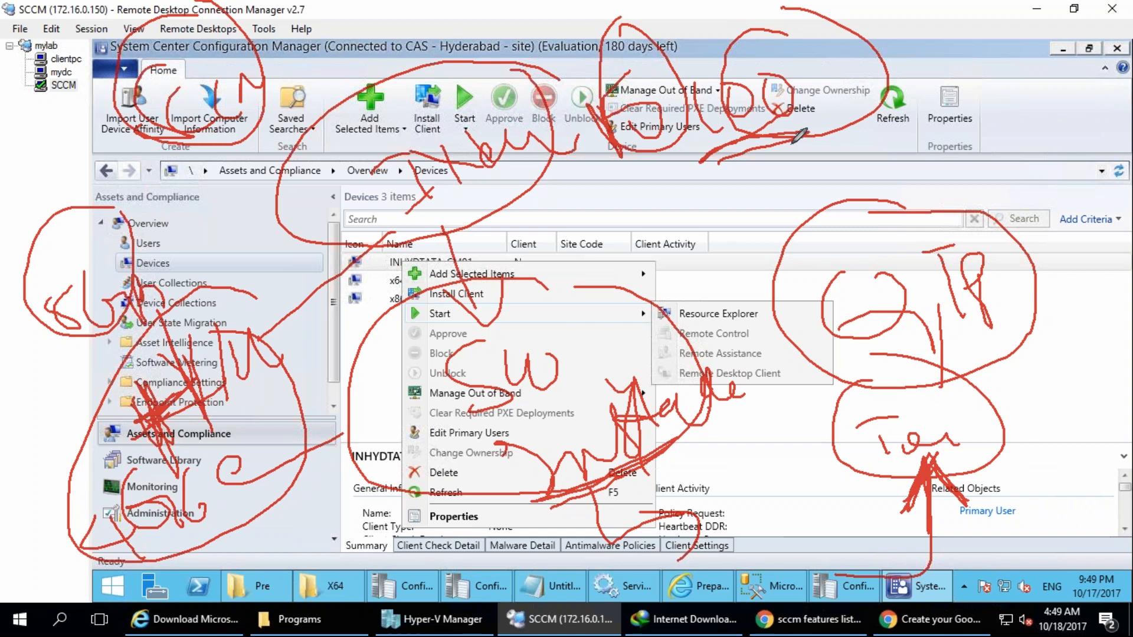
pyautogui.moveTo(501, 197); pyautogui.dragTo(576, 144)
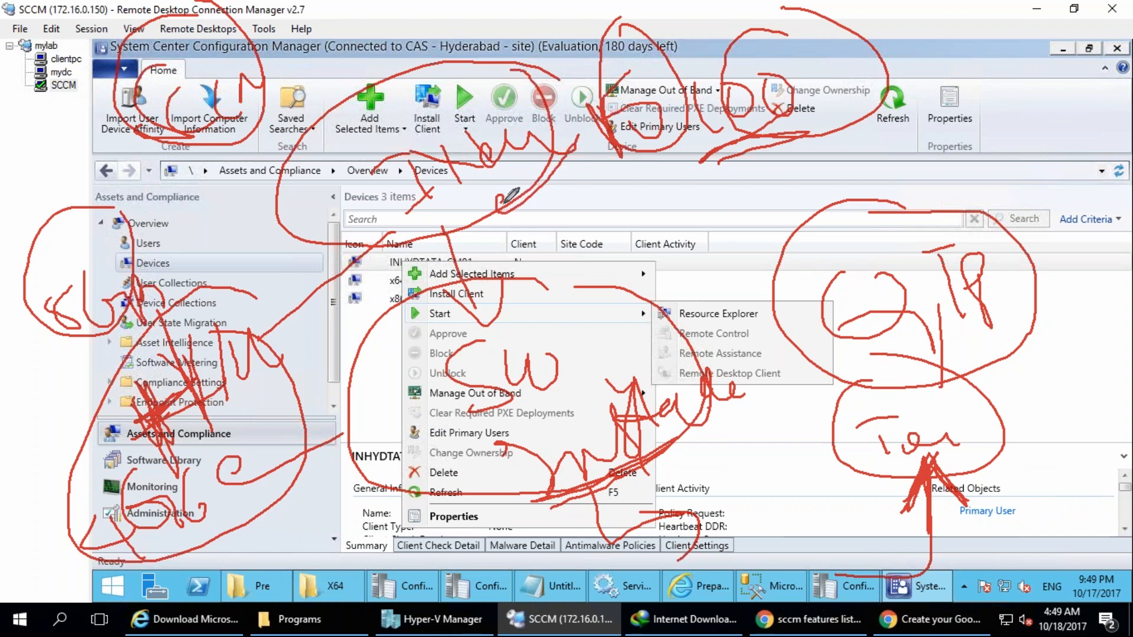
pyautogui.moveTo(495, 208)
pyautogui.mouseDown()
pyautogui.moveTo(581, 179)
pyautogui.moveTo(562, 177)
pyautogui.mouseUp()
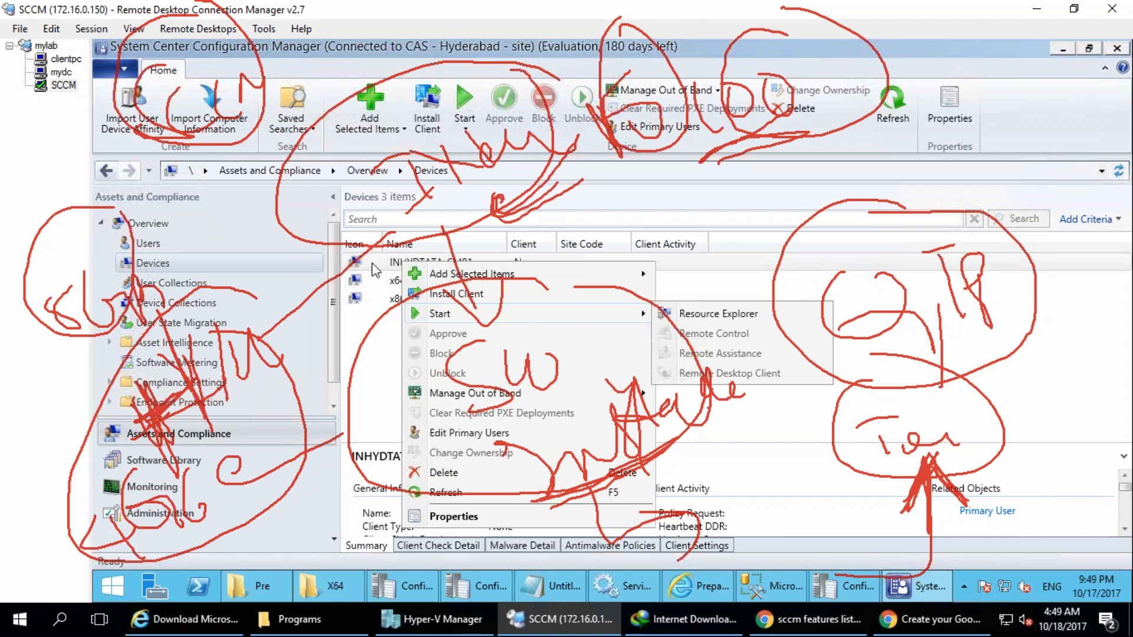
pyautogui.moveTo(959, 104)
pyautogui.mouseDown()
pyautogui.moveTo(974, 147)
pyautogui.moveTo(1092, 138)
pyautogui.mouseUp()
pyautogui.moveTo(943, 85)
pyautogui.mouseDown()
pyautogui.moveTo(1105, 37)
pyautogui.moveTo(1117, 170)
pyautogui.moveTo(1008, 144)
pyautogui.mouseUp()
pyautogui.moveTo(967, 77)
pyautogui.mouseDown()
pyautogui.moveTo(1011, 95)
pyautogui.moveTo(1055, 69)
pyautogui.moveTo(1108, 88)
pyautogui.mouseUp()
pyautogui.moveTo(1073, 240)
pyautogui.mouseDown()
pyautogui.moveTo(1091, 352)
pyautogui.moveTo(974, 347)
pyautogui.mouseUp()
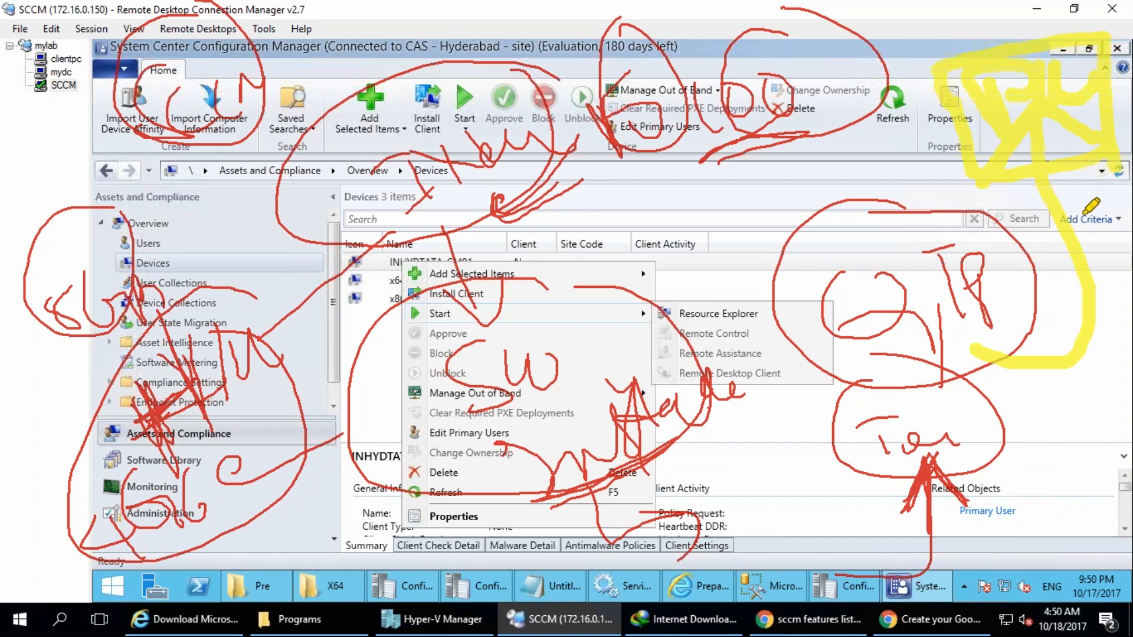
pyautogui.moveTo(1073, 270); pyautogui.dragTo(982, 365)
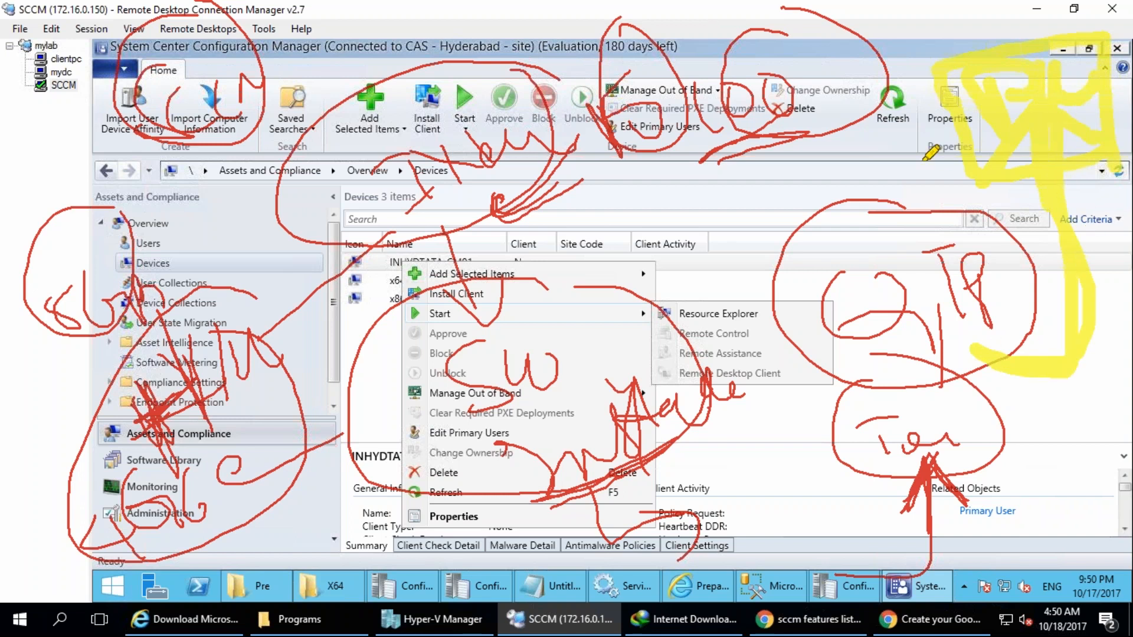
pyautogui.moveTo(687, 194); pyautogui.dragTo(756, 172)
pyautogui.moveTo(738, 289)
pyautogui.mouseDown()
pyautogui.moveTo(742, 261)
pyautogui.moveTo(769, 326)
pyautogui.mouseUp()
pyautogui.moveTo(778, 284); pyautogui.dragTo(901, 234)
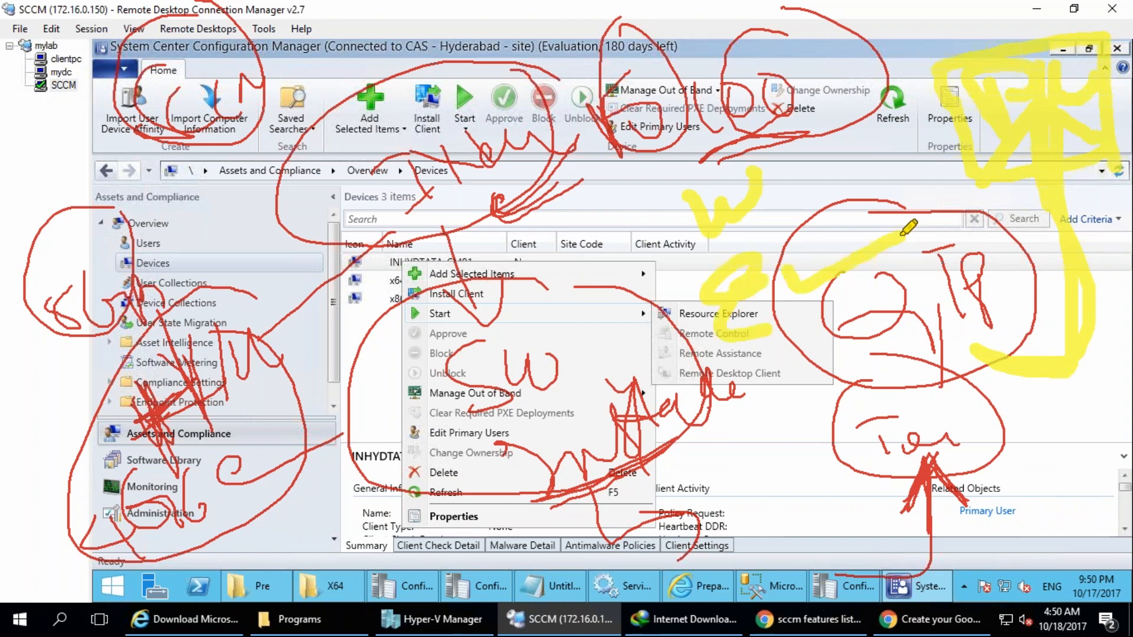
pyautogui.moveTo(779, 168)
pyautogui.mouseDown()
pyautogui.moveTo(806, 167)
pyautogui.moveTo(871, 119)
pyautogui.mouseUp()
pyautogui.moveTo(765, 402)
pyautogui.mouseDown()
pyautogui.moveTo(772, 338)
pyautogui.moveTo(759, 401)
pyautogui.mouseUp()
pyautogui.moveTo(799, 587); pyautogui.dragTo(832, 531)
pyautogui.moveTo(761, 561); pyautogui.dragTo(971, 550)
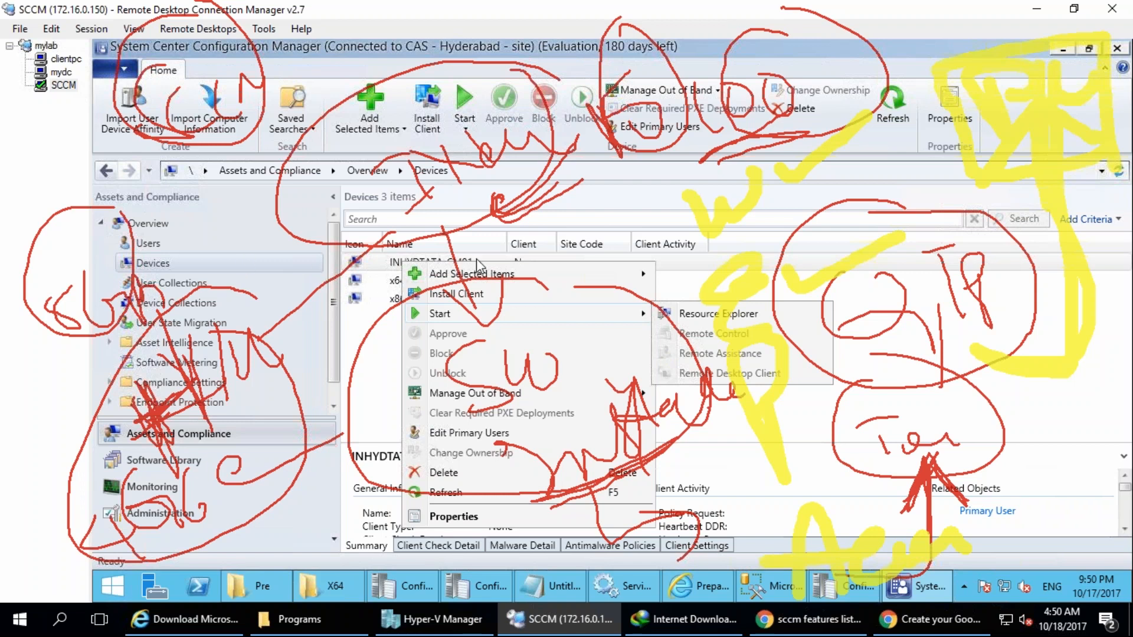
pyautogui.press('Escape')
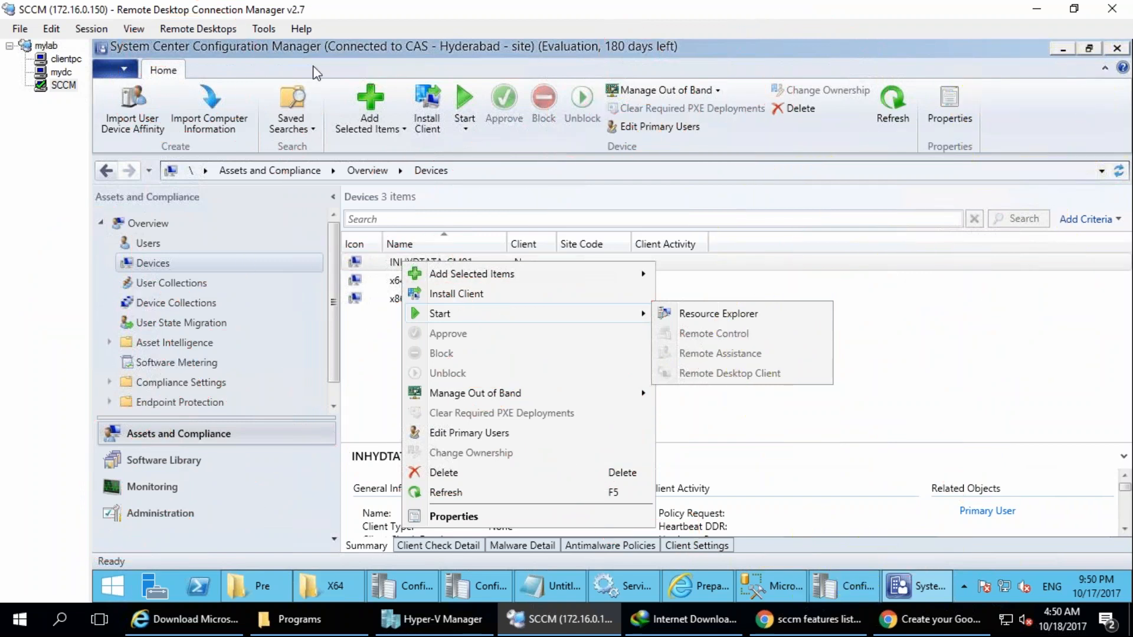
pyautogui.moveTo(601, 74)
pyautogui.mouseDown()
pyautogui.moveTo(792, 246)
pyautogui.moveTo(825, 247)
pyautogui.moveTo(867, 303)
pyautogui.moveTo(947, 263)
pyautogui.moveTo(941, 271)
pyautogui.moveTo(1033, 250)
pyautogui.mouseUp()
pyautogui.moveTo(562, 135)
pyautogui.mouseDown()
pyautogui.moveTo(640, 139)
pyautogui.moveTo(678, 101)
pyautogui.moveTo(689, 126)
pyautogui.mouseUp()
pyautogui.moveTo(611, 178)
pyautogui.mouseDown()
pyautogui.moveTo(535, 255)
pyautogui.moveTo(513, 299)
pyautogui.moveTo(538, 285)
pyautogui.moveTo(590, 212)
pyautogui.moveTo(648, 339)
pyautogui.moveTo(642, 407)
pyautogui.moveTo(705, 363)
pyautogui.moveTo(616, 268)
pyautogui.mouseUp()
pyautogui.moveTo(852, 173)
pyautogui.mouseDown()
pyautogui.moveTo(819, 175)
pyautogui.moveTo(873, 193)
pyautogui.mouseUp()
pyautogui.moveTo(869, 400); pyautogui.dragTo(991, 372)
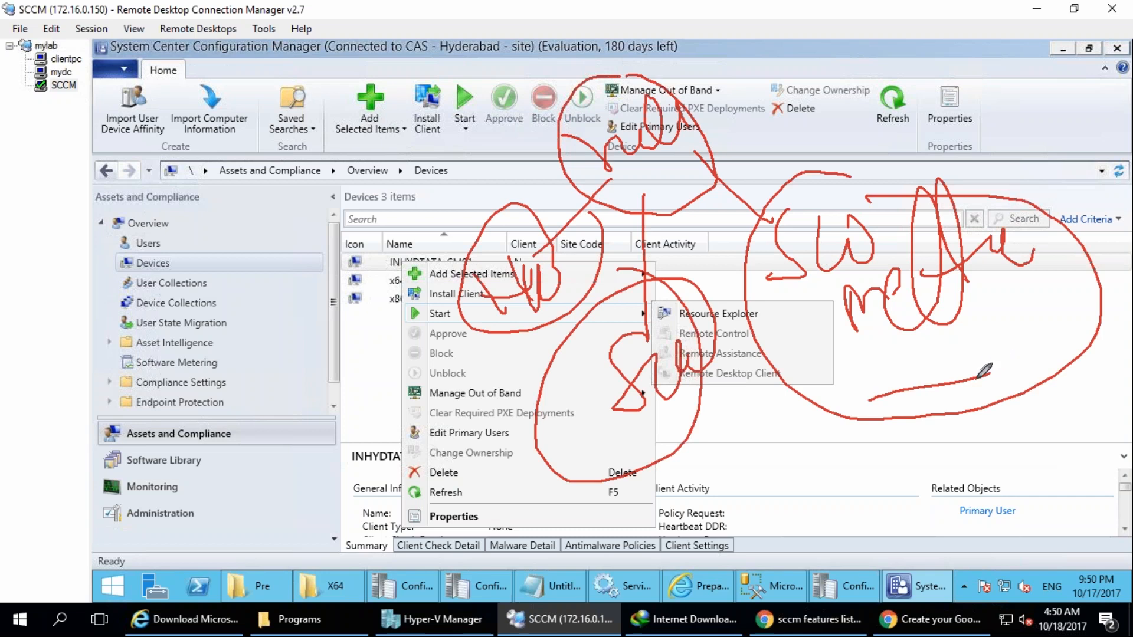
pyautogui.moveTo(978, 377)
pyautogui.mouseDown()
pyautogui.moveTo(997, 363)
pyautogui.moveTo(1015, 378)
pyautogui.moveTo(1068, 371)
pyautogui.mouseUp()
pyautogui.moveTo(847, 459); pyautogui.dragTo(879, 544)
pyautogui.moveTo(888, 455); pyautogui.dragTo(924, 524)
pyautogui.moveTo(846, 503); pyautogui.dragTo(920, 494)
pyautogui.moveTo(956, 475)
pyautogui.mouseDown()
pyautogui.moveTo(947, 502)
pyautogui.moveTo(1033, 451)
pyautogui.mouseUp()
pyautogui.moveTo(970, 557)
pyautogui.mouseDown()
pyautogui.moveTo(1033, 336)
pyautogui.moveTo(1103, 378)
pyautogui.mouseUp()
pyautogui.moveTo(912, 140)
pyautogui.mouseDown()
pyautogui.moveTo(952, 144)
pyautogui.moveTo(918, 108)
pyautogui.moveTo(981, 115)
pyautogui.moveTo(982, 126)
pyautogui.mouseUp()
pyautogui.moveTo(791, 90)
pyautogui.mouseDown()
pyautogui.moveTo(892, 96)
pyautogui.moveTo(834, 117)
pyautogui.mouseUp()
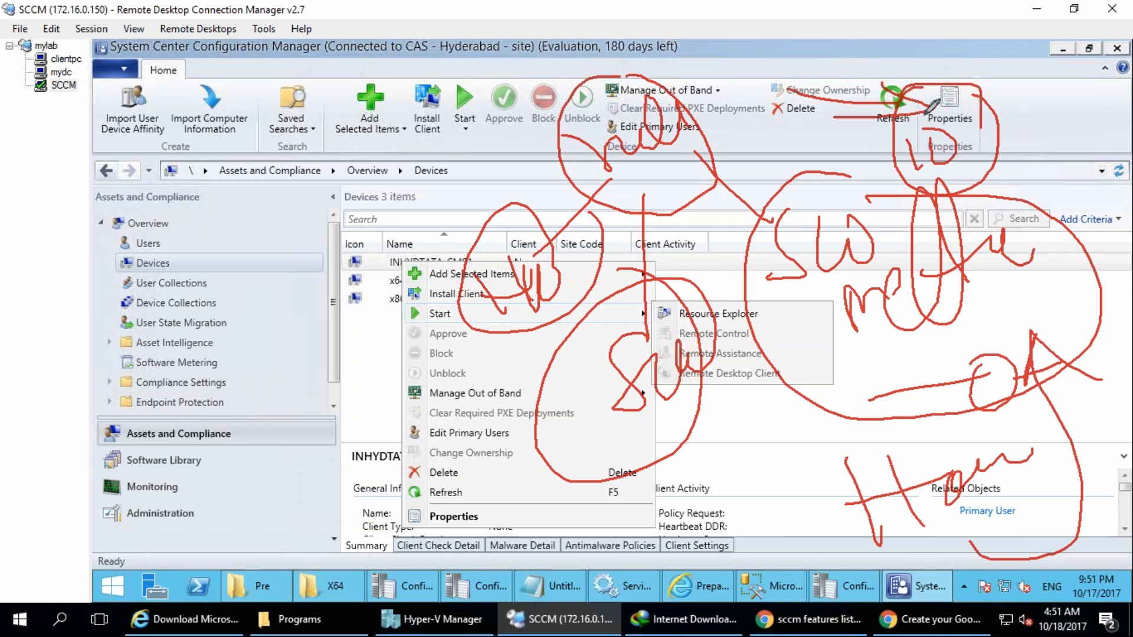
pyautogui.moveTo(825, 47)
pyautogui.mouseDown()
pyautogui.moveTo(941, 15)
pyautogui.moveTo(952, 82)
pyautogui.moveTo(966, 98)
pyautogui.mouseUp()
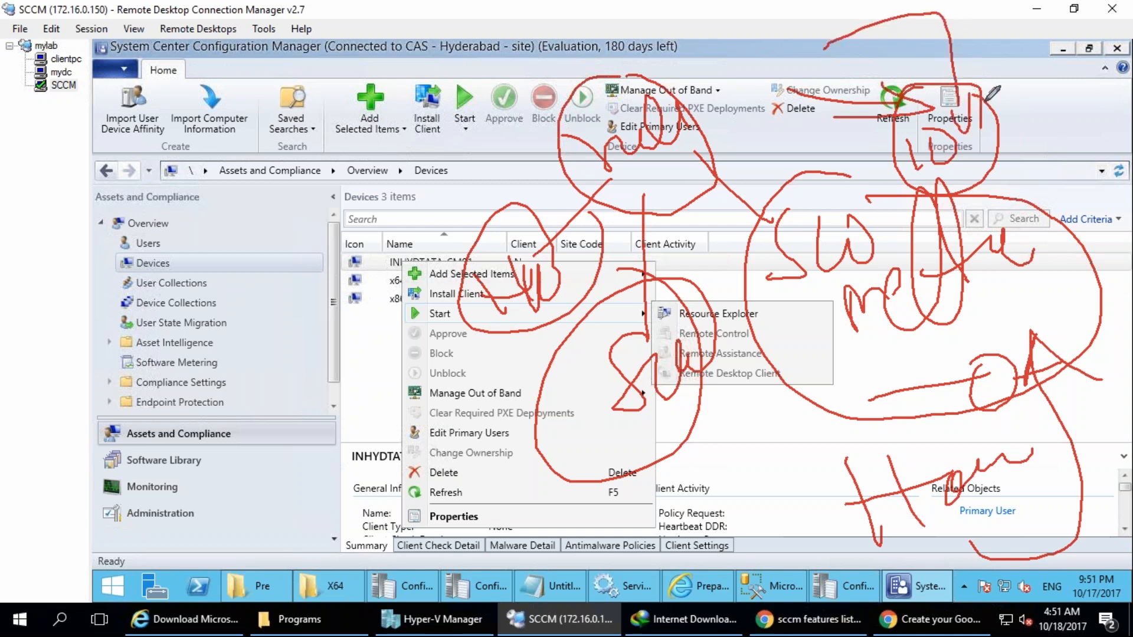
pyautogui.moveTo(782, 18); pyautogui.dragTo(921, 95)
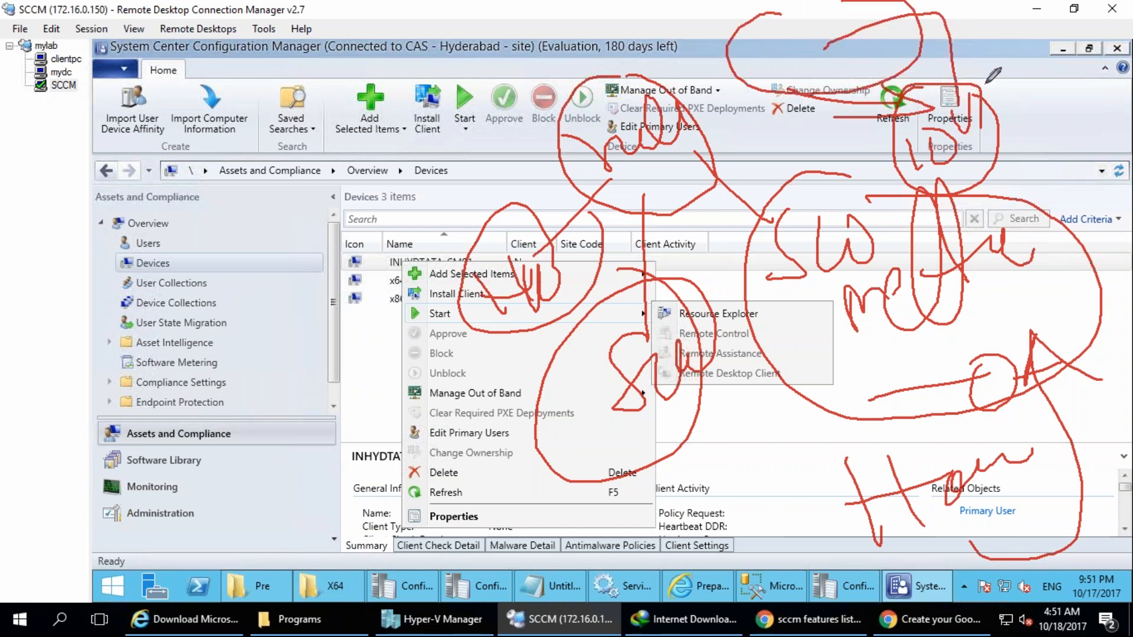
pyautogui.moveTo(967, 139)
pyautogui.mouseDown()
pyautogui.moveTo(980, 166)
pyautogui.moveTo(1018, 126)
pyautogui.moveTo(867, 147)
pyautogui.moveTo(1030, 73)
pyautogui.mouseUp()
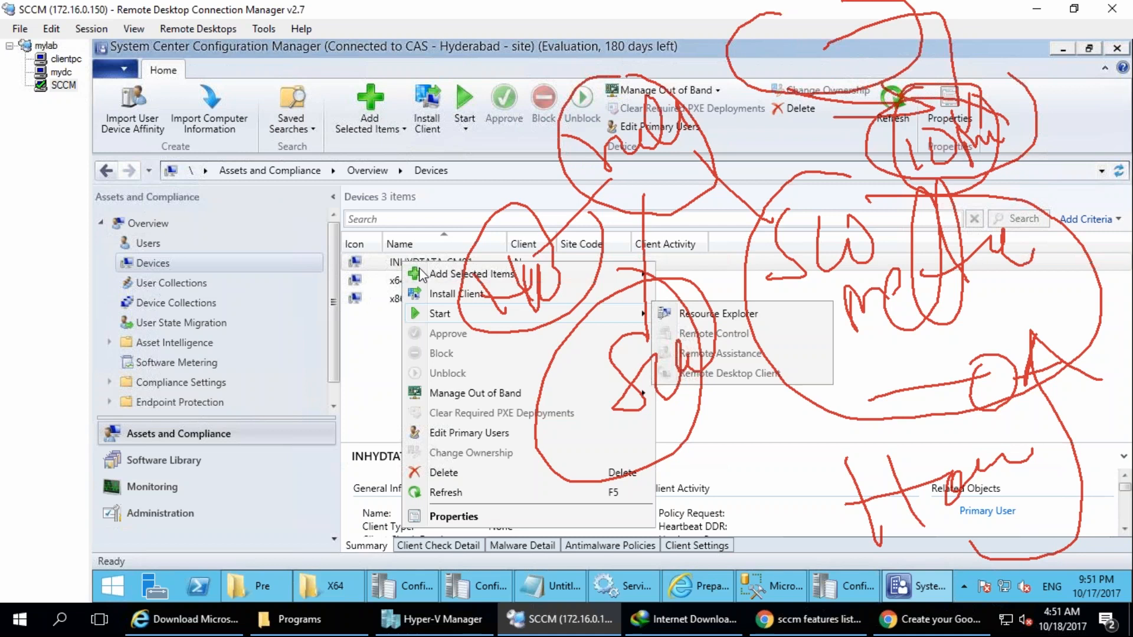
pyautogui.press('e')
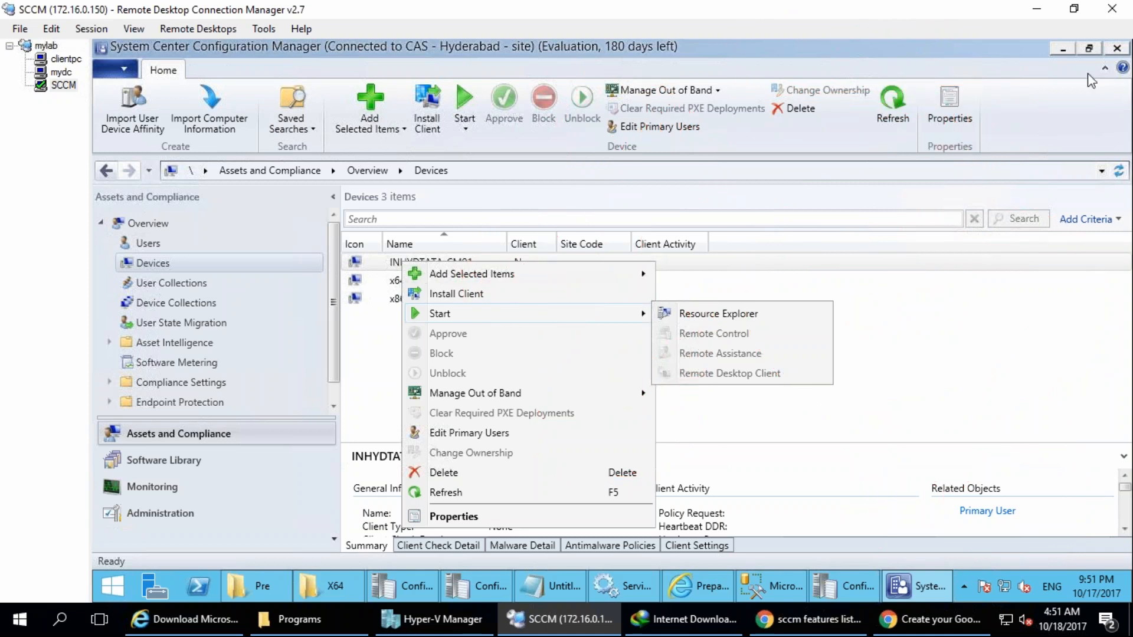
pyautogui.moveTo(160, 63); pyautogui.dragTo(137, 123)
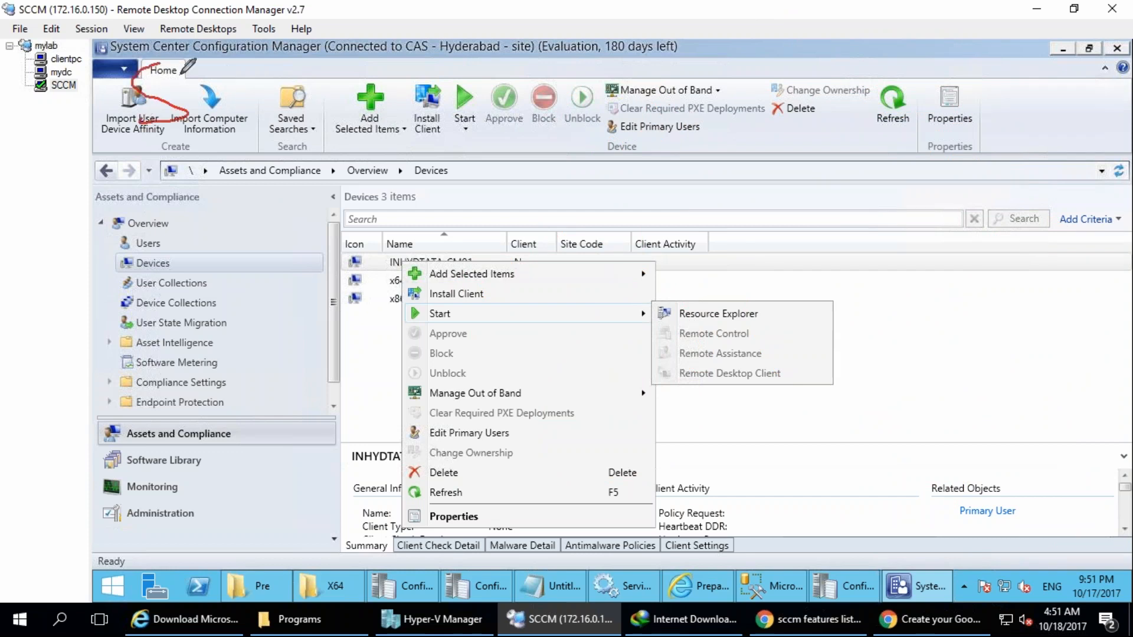
pyautogui.moveTo(175, 60)
pyautogui.mouseDown()
pyautogui.moveTo(190, 128)
pyautogui.moveTo(280, 83)
pyautogui.mouseUp()
pyautogui.moveTo(201, 8)
pyautogui.mouseDown()
pyautogui.moveTo(167, 158)
pyautogui.moveTo(227, 13)
pyautogui.mouseUp()
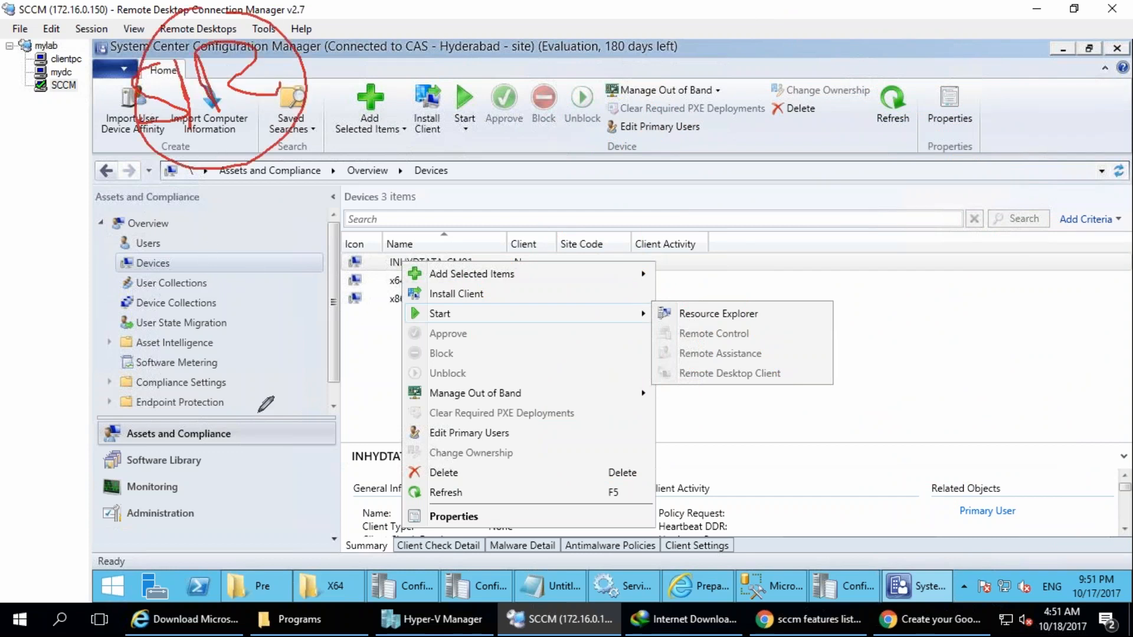
pyautogui.moveTo(203, 291)
pyautogui.mouseDown()
pyautogui.moveTo(217, 357)
pyautogui.moveTo(193, 380)
pyautogui.mouseUp()
pyautogui.moveTo(243, 270)
pyautogui.mouseDown()
pyautogui.moveTo(279, 338)
pyautogui.moveTo(308, 321)
pyautogui.mouseUp()
pyautogui.moveTo(254, 200); pyautogui.dragTo(355, 308)
pyautogui.moveTo(223, 180); pyautogui.dragTo(215, 374)
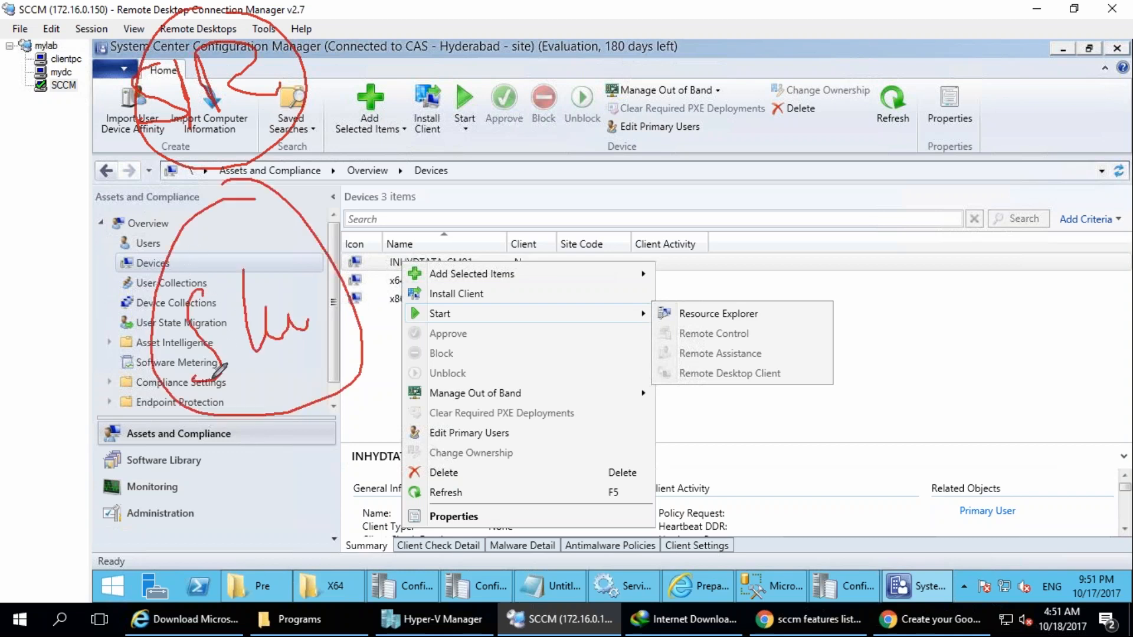
pyautogui.moveTo(348, 347)
pyautogui.mouseDown()
pyautogui.moveTo(429, 257)
pyautogui.moveTo(528, 382)
pyautogui.moveTo(485, 300)
pyautogui.moveTo(566, 274)
pyautogui.mouseUp()
pyautogui.moveTo(356, 336)
pyautogui.mouseDown()
pyautogui.moveTo(421, 195)
pyautogui.moveTo(469, 184)
pyautogui.mouseUp()
pyautogui.moveTo(446, 236)
pyautogui.mouseDown()
pyautogui.moveTo(427, 254)
pyautogui.moveTo(436, 229)
pyautogui.mouseUp()
pyautogui.moveTo(449, 242); pyautogui.dragTo(453, 259)
pyautogui.moveTo(589, 274)
pyautogui.mouseDown()
pyautogui.moveTo(602, 289)
pyautogui.moveTo(585, 275)
pyautogui.mouseUp()
pyautogui.moveTo(583, 286); pyautogui.dragTo(601, 325)
pyautogui.moveTo(541, 378); pyautogui.dragTo(576, 435)
pyautogui.moveTo(621, 276)
pyautogui.mouseDown()
pyautogui.moveTo(649, 292)
pyautogui.moveTo(643, 313)
pyautogui.mouseUp()
pyautogui.moveTo(702, 282); pyautogui.dragTo(695, 271)
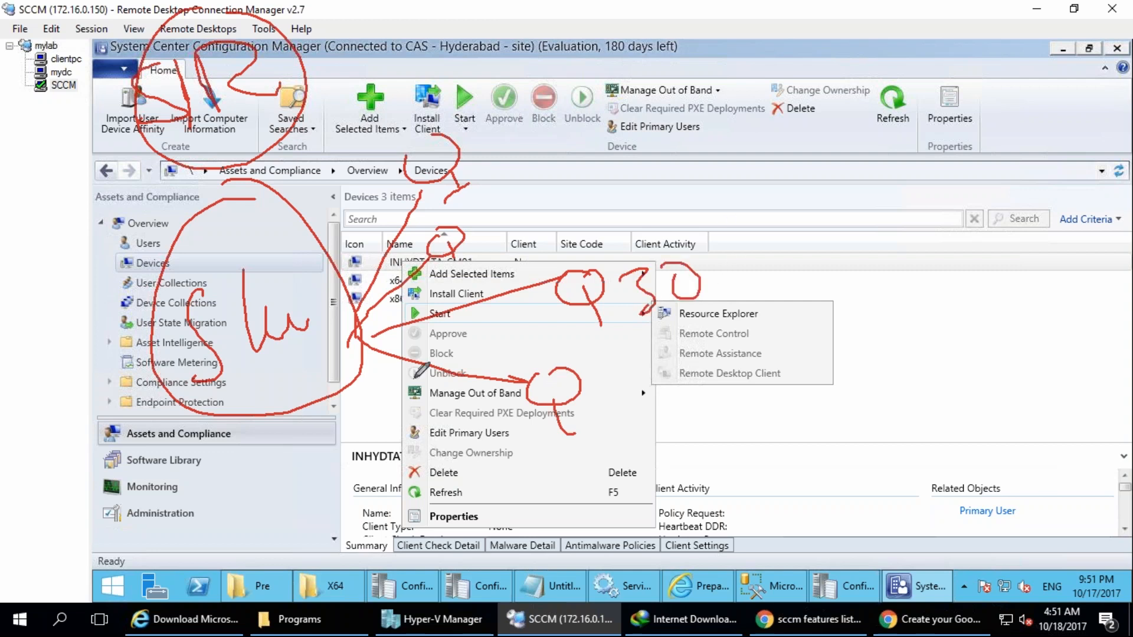
pyautogui.moveTo(457, 448)
pyautogui.mouseDown()
pyautogui.moveTo(438, 457)
pyautogui.moveTo(549, 466)
pyautogui.mouseUp()
pyautogui.moveTo(640, 490)
pyautogui.mouseDown()
pyautogui.moveTo(673, 513)
pyautogui.moveTo(857, 461)
pyautogui.mouseUp()
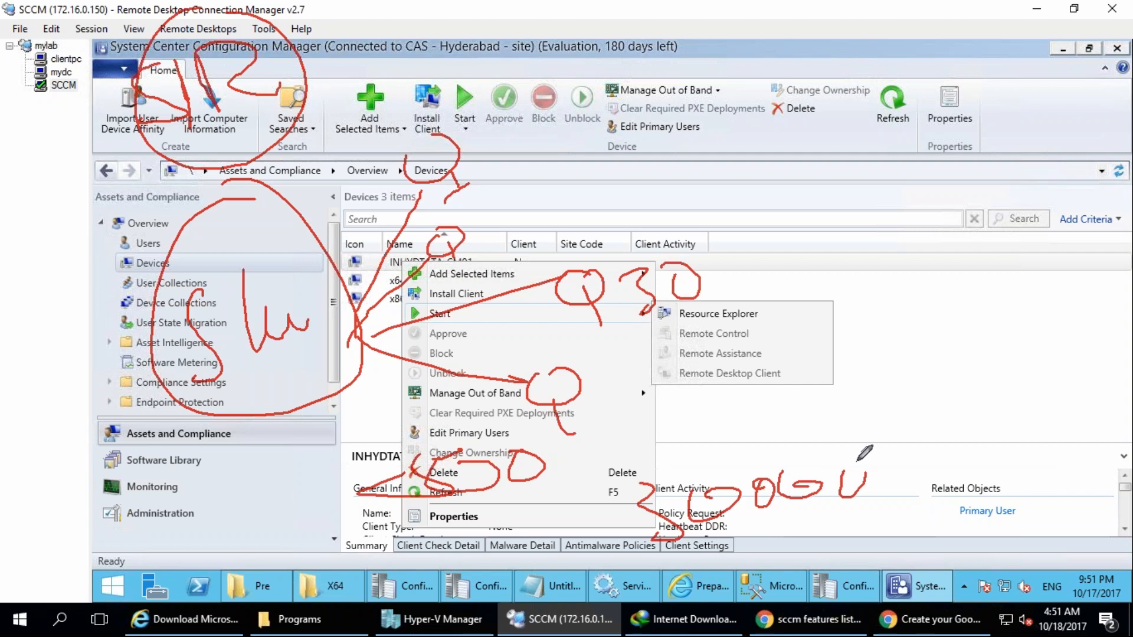
pyautogui.moveTo(708, 548)
pyautogui.mouseDown()
pyautogui.moveTo(643, 419)
pyautogui.moveTo(636, 564)
pyautogui.moveTo(664, 548)
pyautogui.mouseUp()
pyautogui.moveTo(613, 368); pyautogui.dragTo(671, 371)
pyautogui.moveTo(575, 507); pyautogui.dragTo(639, 452)
pyautogui.moveTo(756, 297); pyautogui.dragTo(788, 232)
pyautogui.moveTo(483, 198)
pyautogui.mouseDown()
pyautogui.moveTo(510, 208)
pyautogui.moveTo(519, 193)
pyautogui.mouseUp()
pyautogui.moveTo(507, 160); pyautogui.dragTo(556, 133)
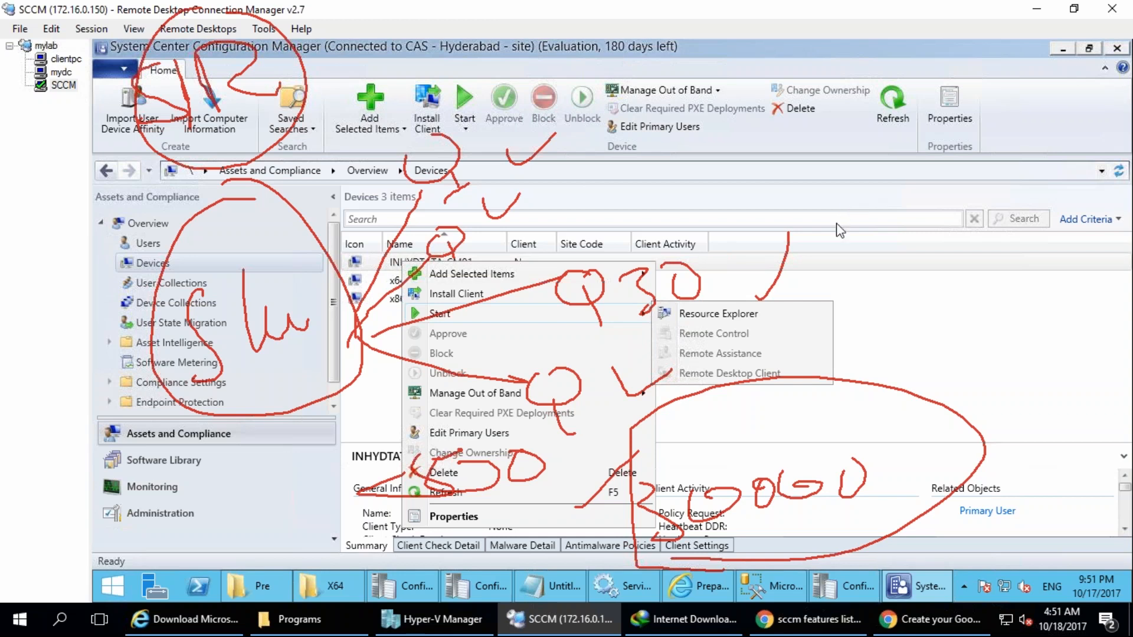
pyautogui.press('e')
pyautogui.moveTo(218, 199)
pyautogui.mouseDown()
pyautogui.moveTo(190, 207)
pyautogui.moveTo(193, 227)
pyautogui.mouseUp()
pyautogui.moveTo(230, 200)
pyautogui.mouseDown()
pyautogui.moveTo(279, 217)
pyautogui.moveTo(265, 198)
pyautogui.mouseUp()
pyautogui.moveTo(236, 149)
pyautogui.mouseDown()
pyautogui.moveTo(161, 178)
pyautogui.moveTo(245, 126)
pyautogui.mouseUp()
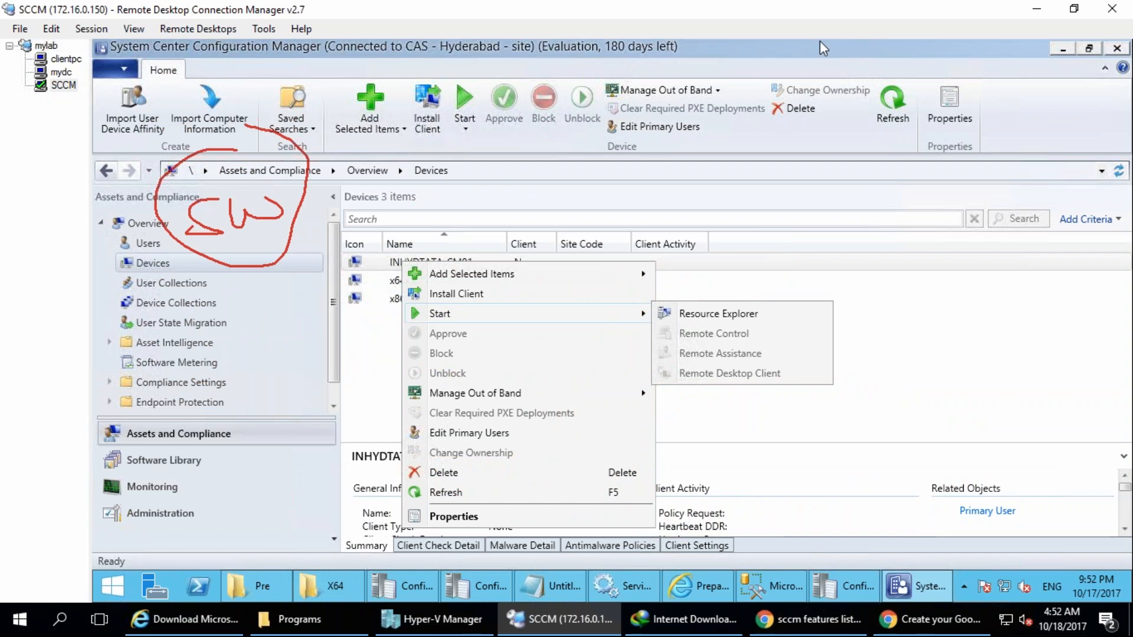
pyautogui.moveTo(497, 354); pyautogui.dragTo(485, 448)
pyautogui.moveTo(631, 327); pyautogui.dragTo(661, 421)
pyautogui.moveTo(756, 319); pyautogui.dragTo(744, 401)
pyautogui.moveTo(625, 424); pyautogui.dragTo(785, 404)
pyautogui.moveTo(486, 457); pyautogui.dragTo(528, 453)
pyautogui.moveTo(248, 178); pyautogui.dragTo(437, 341)
pyautogui.moveTo(317, 108); pyautogui.dragTo(646, 438)
pyautogui.moveTo(258, 161); pyautogui.dragTo(702, 337)
pyautogui.moveTo(393, 405)
pyautogui.mouseDown()
pyautogui.moveTo(462, 408)
pyautogui.moveTo(563, 322)
pyautogui.mouseUp()
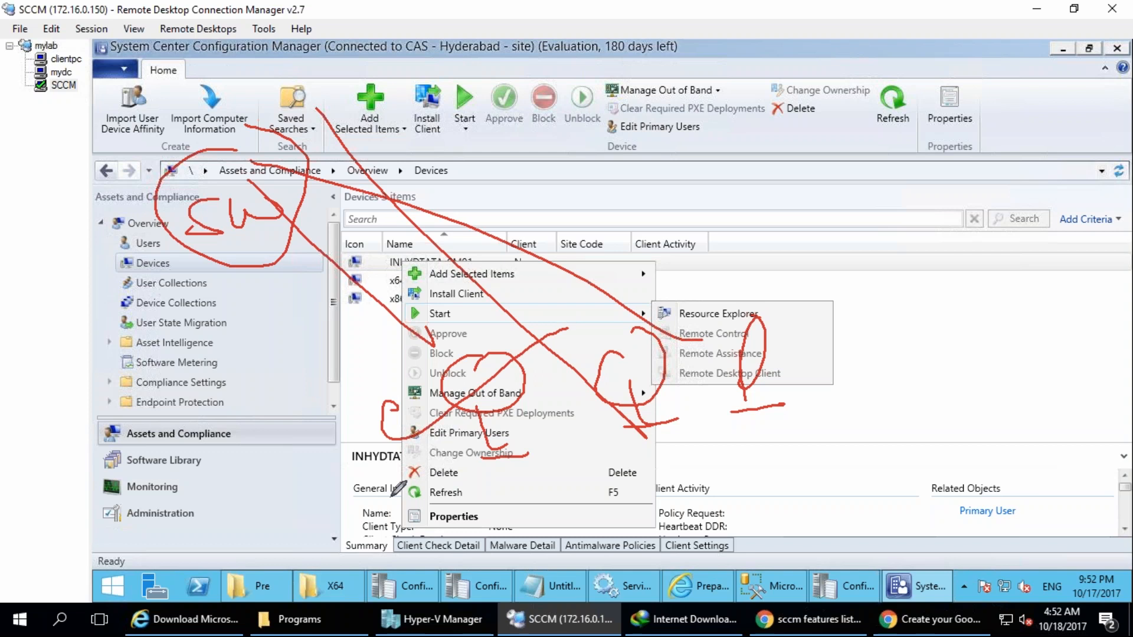
pyautogui.moveTo(399, 406)
pyautogui.mouseDown()
pyautogui.moveTo(386, 431)
pyautogui.moveTo(413, 436)
pyautogui.moveTo(600, 315)
pyautogui.mouseUp()
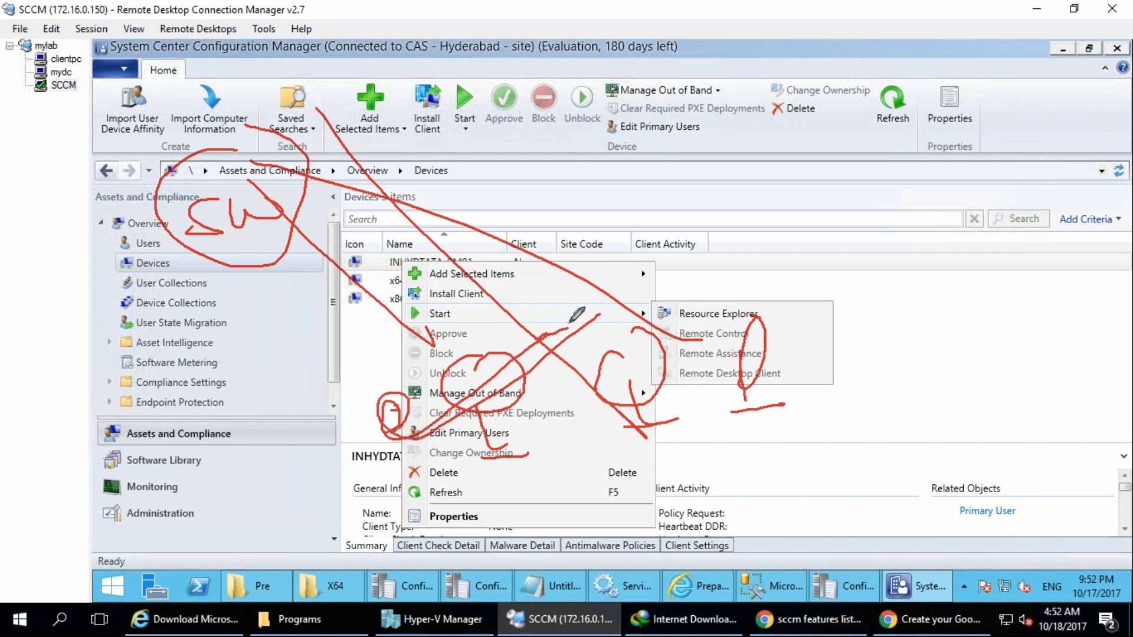
pyautogui.moveTo(284, 204); pyautogui.dragTo(409, 335)
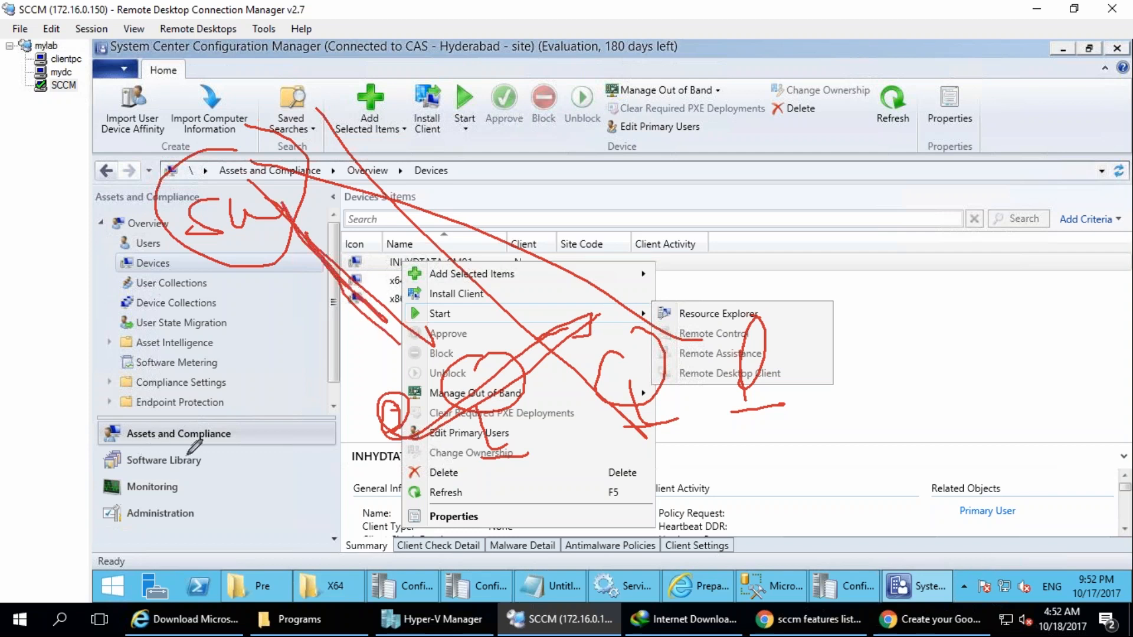
pyautogui.moveTo(157, 447); pyautogui.dragTo(177, 499)
pyautogui.moveTo(197, 441); pyautogui.dragTo(204, 497)
pyautogui.moveTo(247, 388)
pyautogui.mouseDown()
pyautogui.moveTo(272, 453)
pyautogui.moveTo(300, 449)
pyautogui.mouseUp()
pyautogui.moveTo(298, 369)
pyautogui.mouseDown()
pyautogui.moveTo(295, 382)
pyautogui.moveTo(220, 364)
pyautogui.mouseUp()
pyautogui.moveTo(221, 239); pyautogui.dragTo(207, 442)
pyautogui.press('Escape')
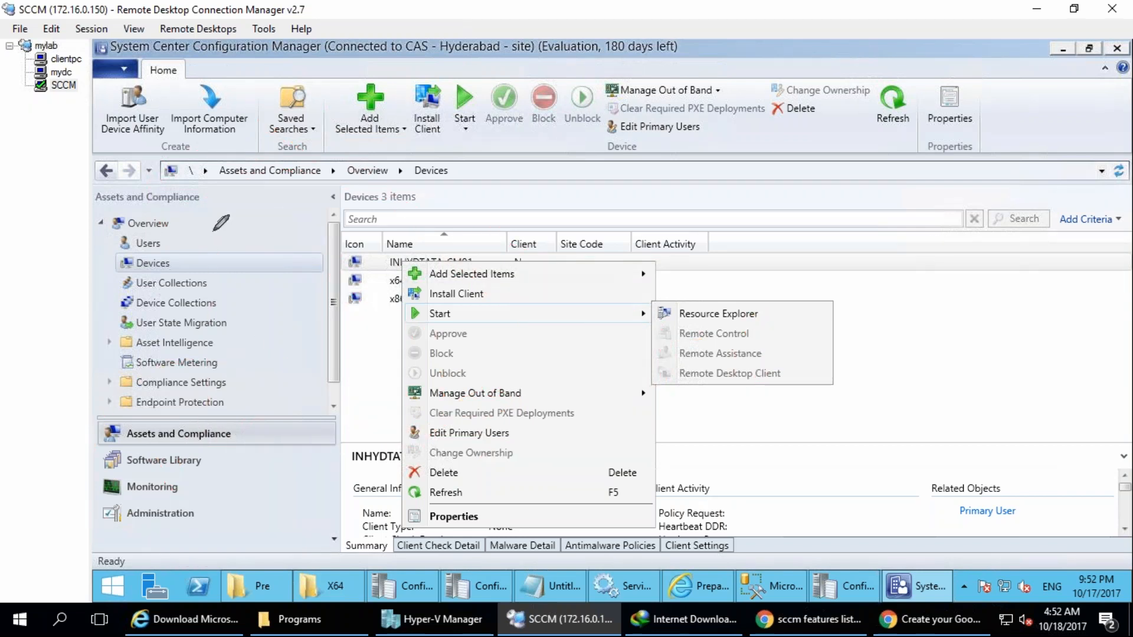
pyautogui.moveTo(155, 272)
pyautogui.mouseDown()
pyautogui.moveTo(147, 183)
pyautogui.moveTo(215, 184)
pyautogui.moveTo(277, 156)
pyautogui.moveTo(257, 147)
pyautogui.mouseUp()
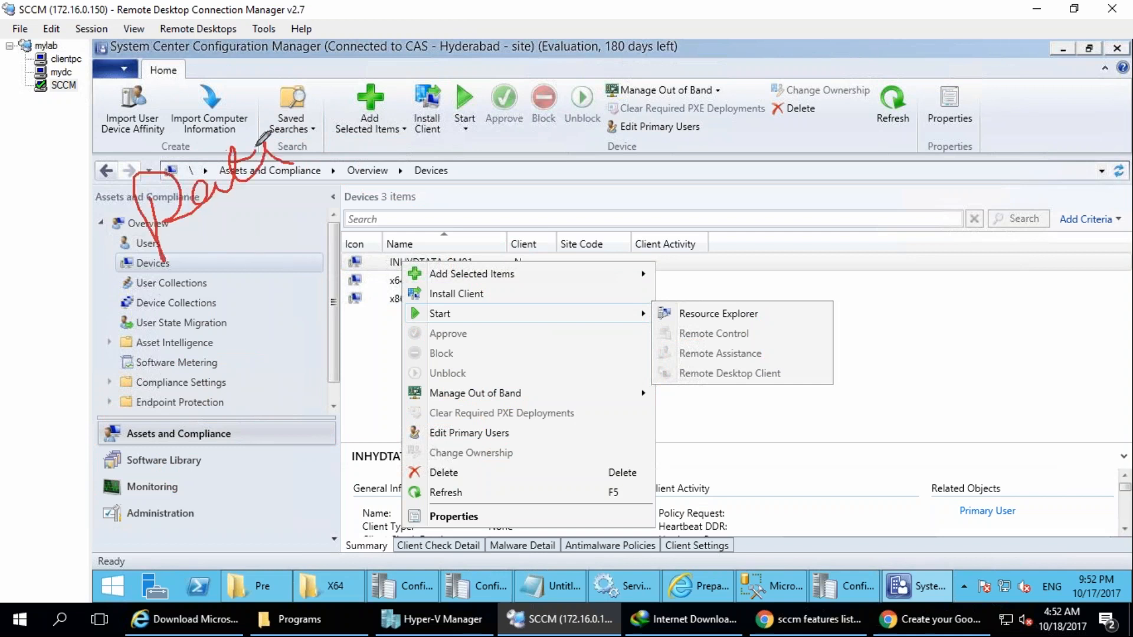
pyautogui.moveTo(259, 103); pyautogui.dragTo(353, 316)
pyautogui.moveTo(260, 206); pyautogui.dragTo(372, 327)
pyautogui.moveTo(283, 295); pyautogui.dragTo(372, 327)
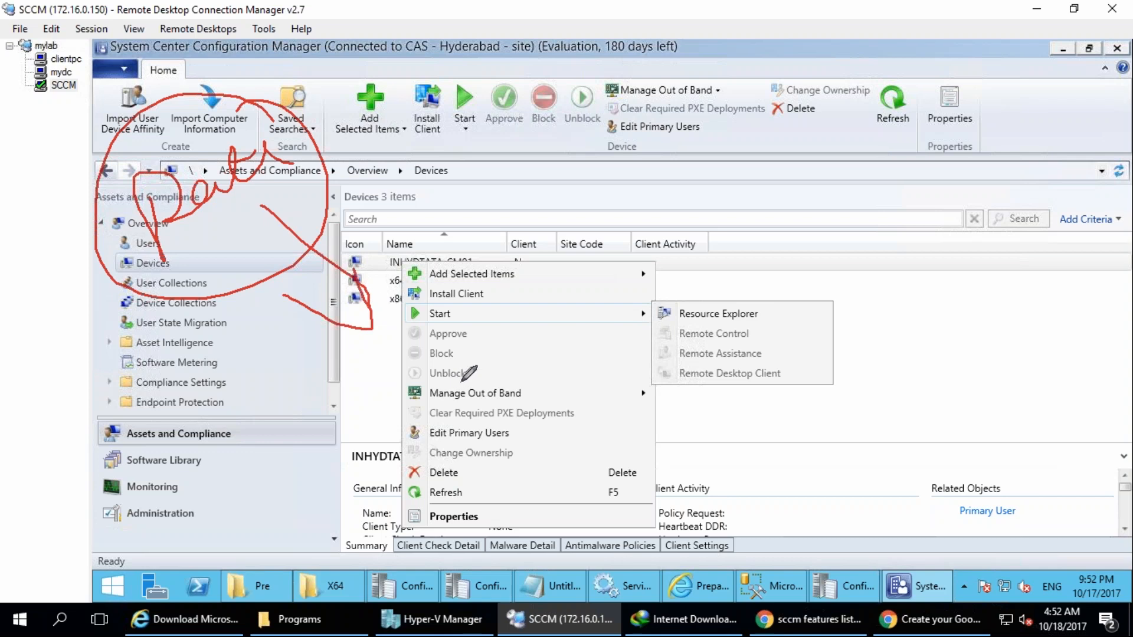
pyautogui.press('e')
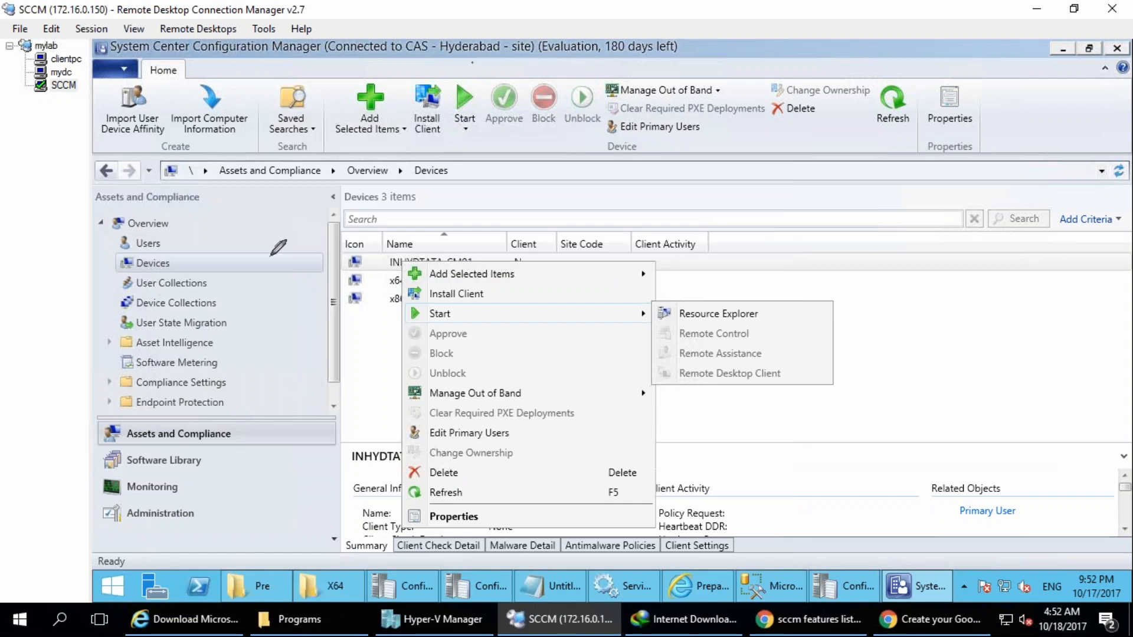
pyautogui.moveTo(329, 226); pyautogui.dragTo(270, 315)
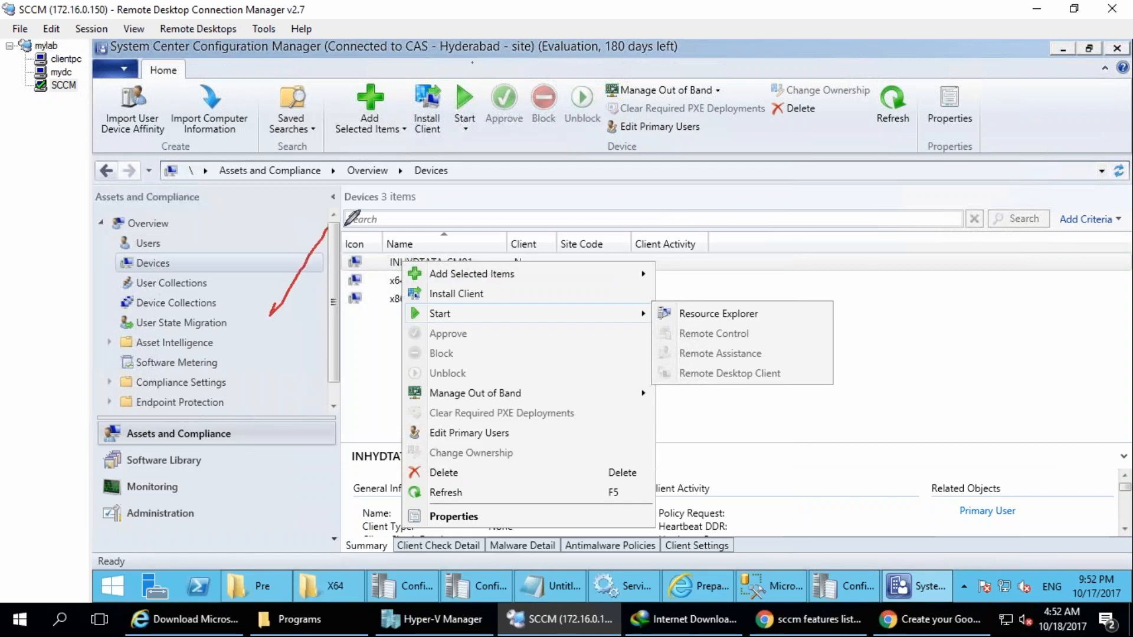
pyautogui.moveTo(329, 226)
pyautogui.mouseDown()
pyautogui.moveTo(376, 307)
pyautogui.moveTo(370, 242)
pyautogui.moveTo(530, 289)
pyautogui.mouseUp()
pyautogui.moveTo(249, 317)
pyautogui.mouseDown()
pyautogui.moveTo(354, 340)
pyautogui.moveTo(381, 324)
pyautogui.moveTo(316, 345)
pyautogui.moveTo(207, 298)
pyautogui.moveTo(268, 282)
pyautogui.mouseUp()
pyautogui.moveTo(440, 304); pyautogui.dragTo(442, 256)
pyautogui.moveTo(270, 202)
pyautogui.mouseDown()
pyautogui.moveTo(304, 227)
pyautogui.moveTo(375, 171)
pyautogui.moveTo(393, 192)
pyautogui.mouseUp()
pyautogui.moveTo(142, 168)
pyautogui.mouseDown()
pyautogui.moveTo(139, 121)
pyautogui.moveTo(228, 135)
pyautogui.moveTo(386, 115)
pyautogui.moveTo(309, 236)
pyautogui.moveTo(316, 272)
pyautogui.mouseUp()
pyautogui.moveTo(207, 469); pyautogui.dragTo(214, 529)
pyautogui.moveTo(261, 468)
pyautogui.mouseDown()
pyautogui.moveTo(272, 533)
pyautogui.moveTo(339, 499)
pyautogui.mouseUp()
pyautogui.moveTo(298, 449); pyautogui.dragTo(319, 444)
pyautogui.moveTo(344, 493)
pyautogui.mouseDown()
pyautogui.moveTo(638, 349)
pyautogui.moveTo(636, 412)
pyautogui.mouseUp()
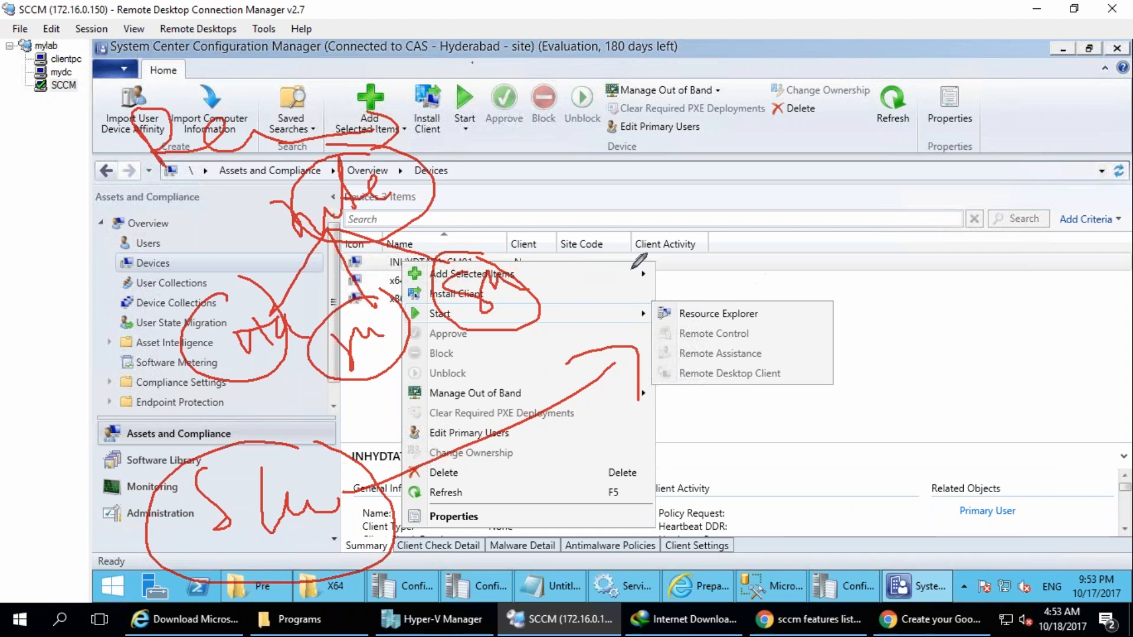
pyautogui.moveTo(611, 143); pyautogui.dragTo(654, 149)
pyautogui.moveTo(780, 87); pyautogui.dragTo(778, 95)
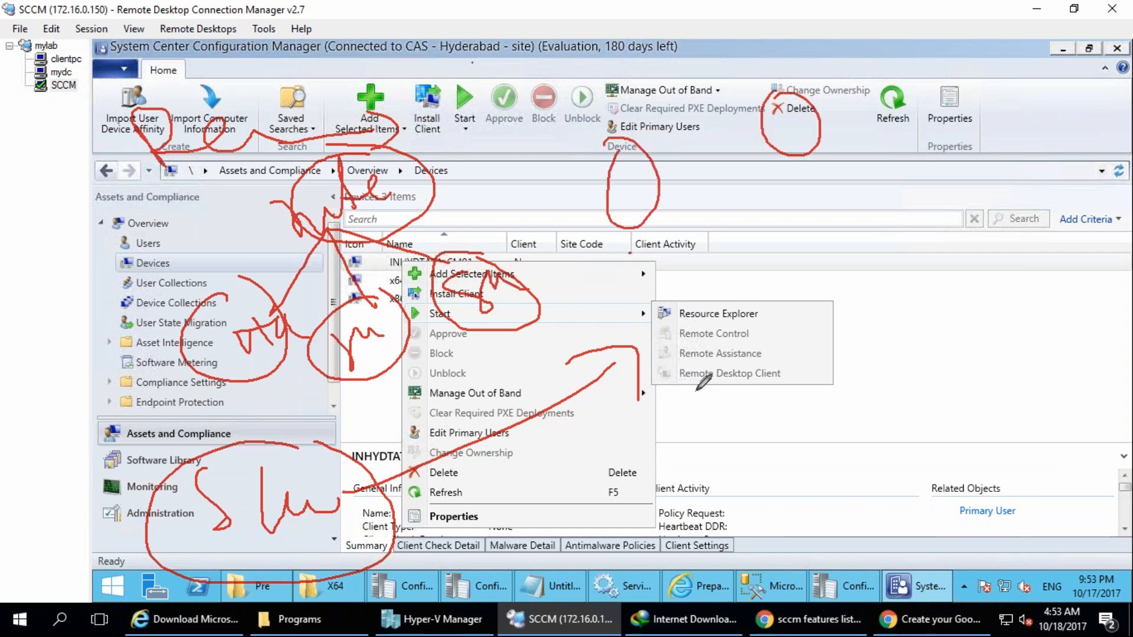
pyautogui.moveTo(577, 142); pyautogui.dragTo(600, 111)
pyautogui.moveTo(785, 140)
pyautogui.mouseDown()
pyautogui.moveTo(780, 118)
pyautogui.moveTo(811, 125)
pyautogui.moveTo(793, 112)
pyautogui.moveTo(831, 139)
pyautogui.mouseUp()
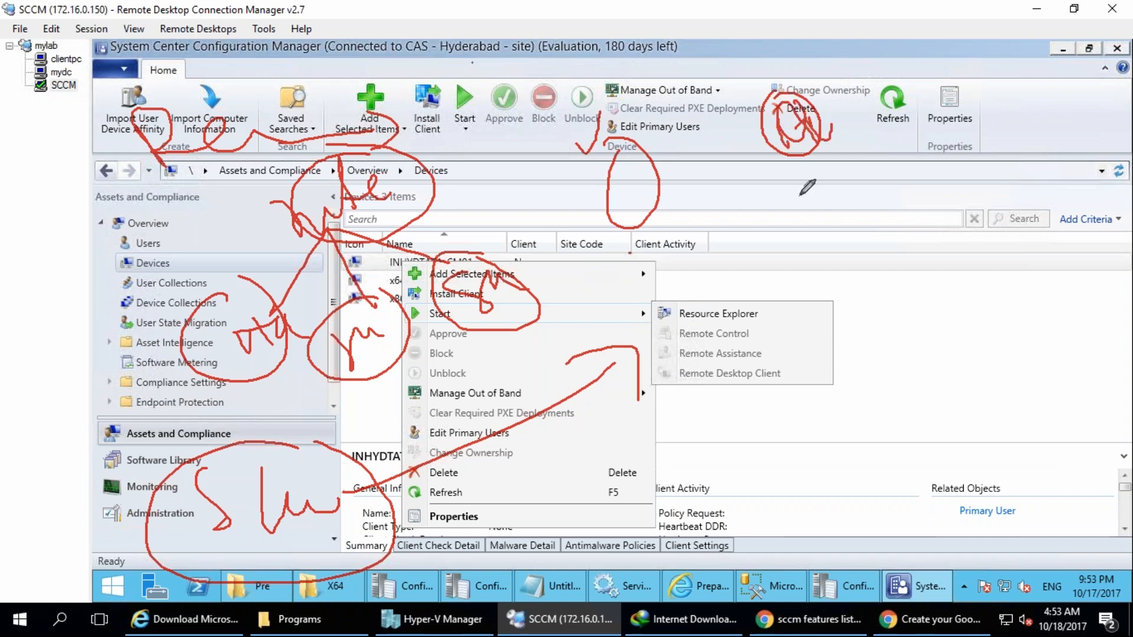
pyautogui.moveTo(742, 284); pyautogui.dragTo(693, 348)
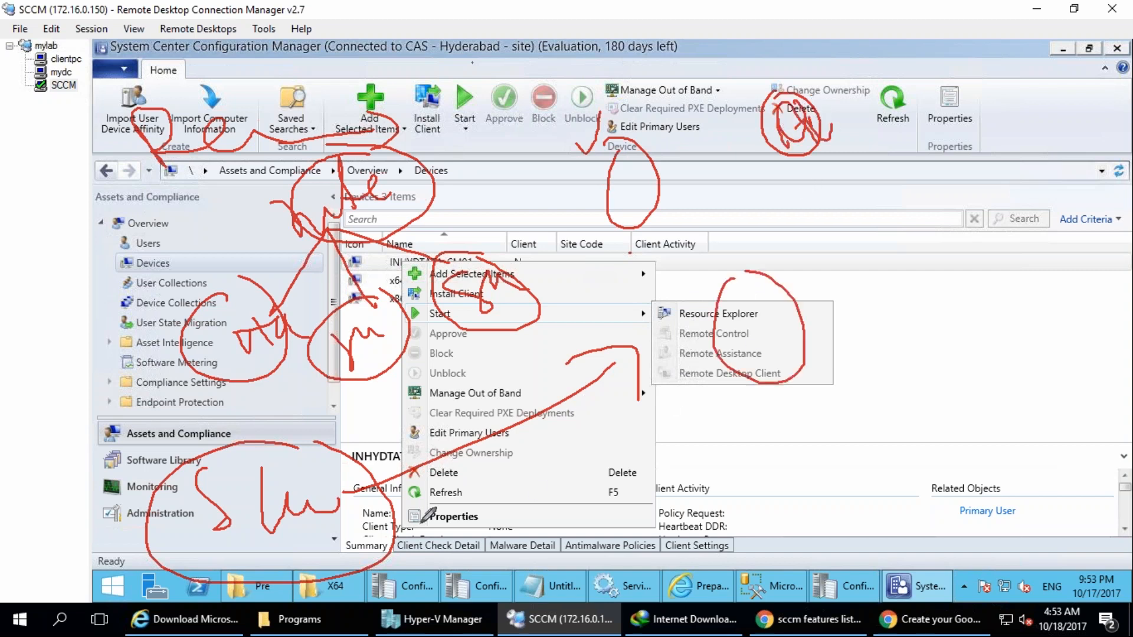
pyautogui.moveTo(348, 472)
pyautogui.mouseDown()
pyautogui.moveTo(788, 358)
pyautogui.moveTo(793, 125)
pyautogui.mouseUp()
pyautogui.moveTo(449, 401); pyautogui.dragTo(738, 174)
pyautogui.moveTo(356, 454); pyautogui.dragTo(698, 227)
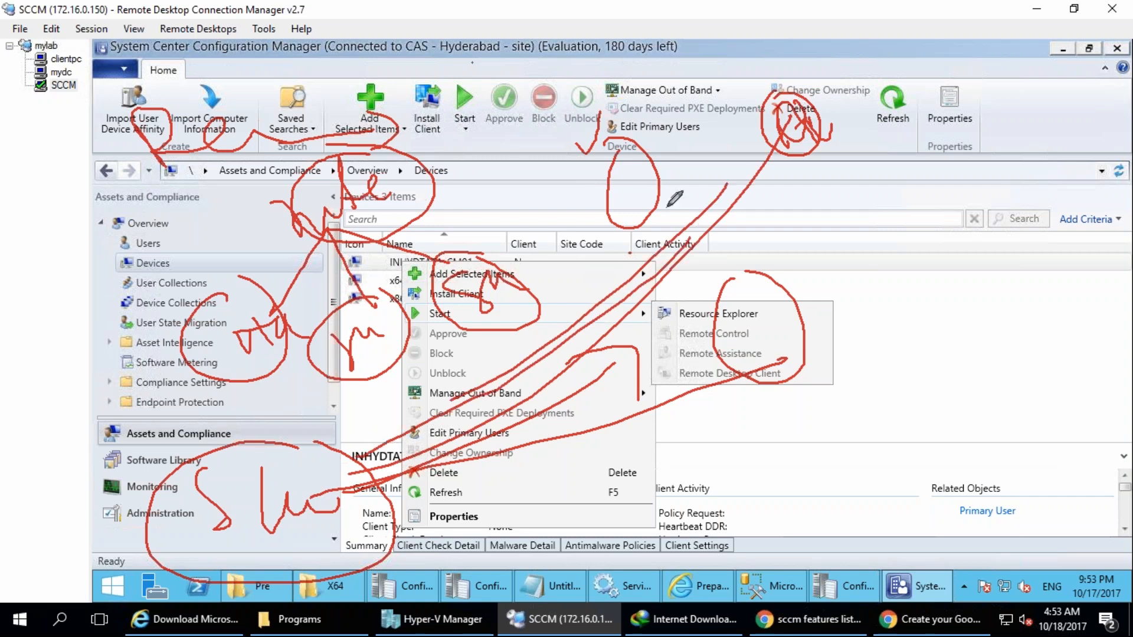
pyautogui.press('e')
pyautogui.moveTo(169, 218)
pyautogui.mouseDown()
pyautogui.moveTo(223, 245)
pyautogui.moveTo(254, 240)
pyautogui.moveTo(307, 171)
pyautogui.moveTo(321, 217)
pyautogui.mouseUp()
pyautogui.moveTo(342, 201)
pyautogui.mouseDown()
pyautogui.moveTo(188, 328)
pyautogui.moveTo(319, 294)
pyautogui.mouseUp()
pyautogui.moveTo(274, 411); pyautogui.dragTo(268, 415)
pyautogui.moveTo(321, 456); pyautogui.dragTo(396, 521)
pyautogui.moveTo(466, 374)
pyautogui.mouseDown()
pyautogui.moveTo(496, 451)
pyautogui.moveTo(511, 454)
pyautogui.mouseUp()
pyautogui.moveTo(608, 298); pyautogui.dragTo(649, 457)
pyautogui.moveTo(492, 482)
pyautogui.mouseDown()
pyautogui.moveTo(481, 457)
pyautogui.moveTo(522, 457)
pyautogui.mouseUp()
pyautogui.moveTo(341, 553); pyautogui.dragTo(428, 525)
pyautogui.moveTo(608, 495); pyautogui.dragTo(659, 474)
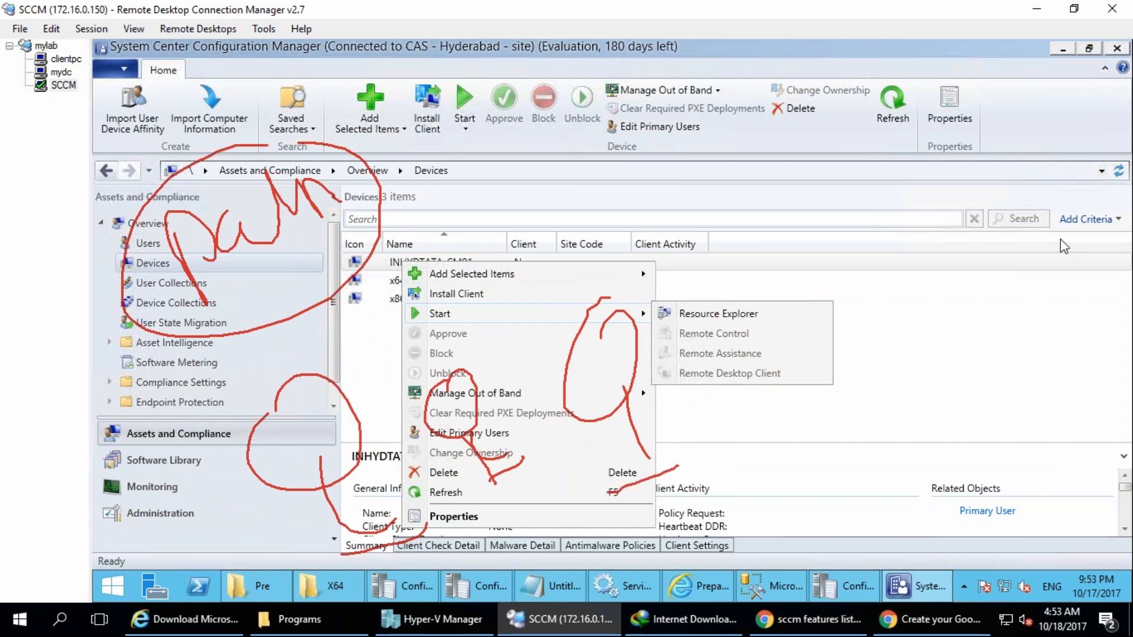
pyautogui.moveTo(581, 57)
pyautogui.mouseDown()
pyautogui.moveTo(473, 168)
pyautogui.moveTo(614, 59)
pyautogui.mouseUp()
pyautogui.press('Escape')
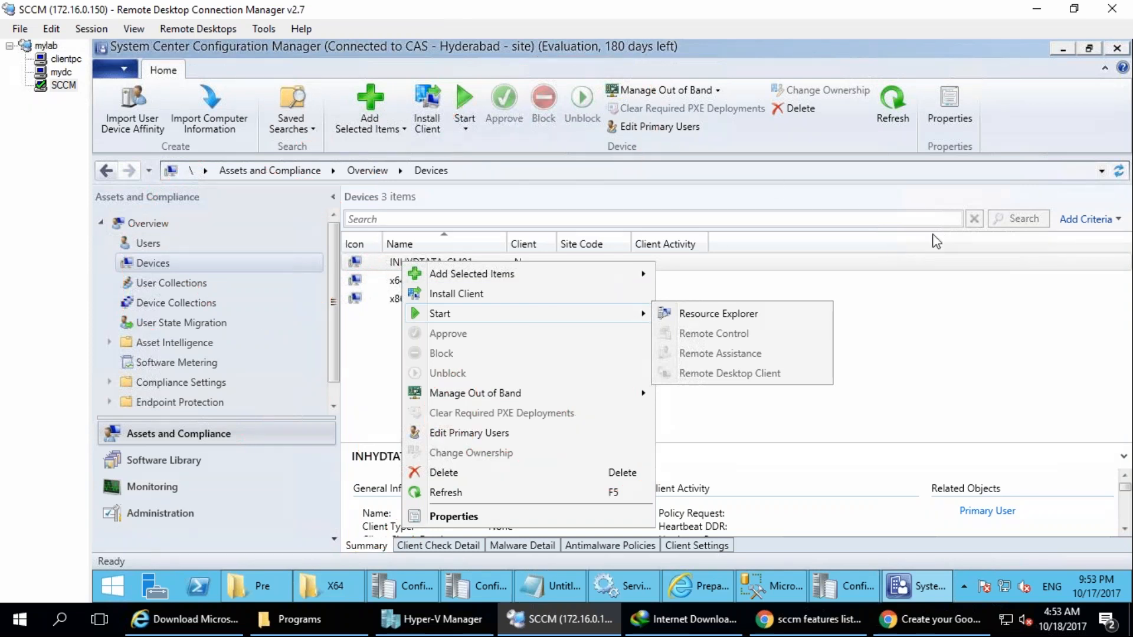
pyautogui.moveTo(190, 257)
pyautogui.mouseDown()
pyautogui.moveTo(177, 298)
pyautogui.moveTo(200, 254)
pyautogui.mouseUp()
pyautogui.moveTo(267, 229); pyautogui.dragTo(267, 285)
pyautogui.moveTo(299, 223); pyautogui.dragTo(305, 276)
pyautogui.moveTo(328, 203)
pyautogui.mouseDown()
pyautogui.moveTo(292, 369)
pyautogui.moveTo(316, 469)
pyautogui.moveTo(360, 507)
pyautogui.moveTo(304, 546)
pyautogui.mouseUp()
pyautogui.moveTo(426, 423)
pyautogui.mouseDown()
pyautogui.moveTo(467, 382)
pyautogui.moveTo(493, 460)
pyautogui.mouseUp()
pyautogui.moveTo(444, 450); pyautogui.dragTo(492, 382)
pyautogui.moveTo(446, 345)
pyautogui.mouseDown()
pyautogui.moveTo(402, 385)
pyautogui.moveTo(465, 340)
pyautogui.mouseUp()
pyautogui.moveTo(553, 432)
pyautogui.mouseDown()
pyautogui.moveTo(641, 347)
pyautogui.moveTo(690, 404)
pyautogui.mouseUp()
pyautogui.moveTo(690, 351); pyautogui.dragTo(681, 327)
pyautogui.moveTo(697, 264); pyautogui.dragTo(734, 317)
pyautogui.moveTo(682, 291); pyautogui.dragTo(733, 319)
pyautogui.moveTo(619, 152)
pyautogui.mouseDown()
pyautogui.moveTo(596, 227)
pyautogui.moveTo(608, 145)
pyautogui.mouseUp()
pyautogui.moveTo(641, 215)
pyautogui.mouseDown()
pyautogui.moveTo(684, 239)
pyautogui.moveTo(666, 267)
pyautogui.mouseUp()
pyautogui.moveTo(481, 116)
pyautogui.mouseDown()
pyautogui.moveTo(499, 103)
pyautogui.moveTo(552, 136)
pyautogui.moveTo(599, 121)
pyautogui.moveTo(641, 83)
pyautogui.moveTo(676, 142)
pyautogui.moveTo(540, 176)
pyautogui.moveTo(590, 162)
pyautogui.moveTo(528, 37)
pyautogui.moveTo(478, 188)
pyautogui.moveTo(780, 143)
pyautogui.mouseUp()
pyautogui.moveTo(646, 159)
pyautogui.mouseDown()
pyautogui.moveTo(690, 265)
pyautogui.moveTo(732, 236)
pyautogui.mouseUp()
pyautogui.moveTo(319, 271); pyautogui.dragTo(610, 256)
pyautogui.moveTo(547, 291); pyautogui.dragTo(583, 280)
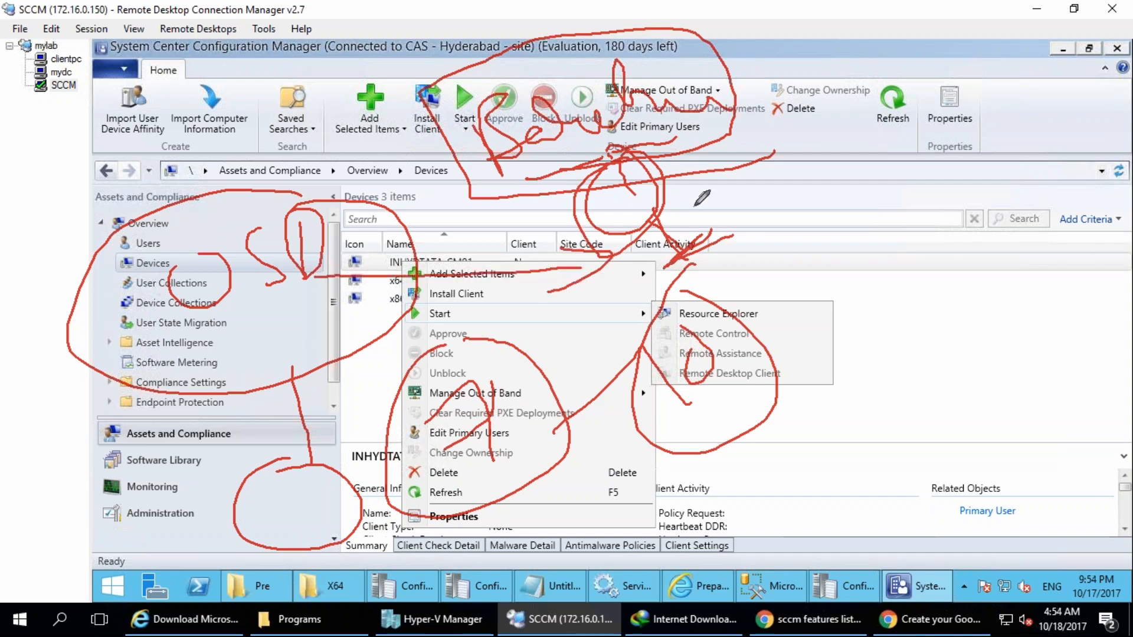
pyautogui.moveTo(625, 472)
pyautogui.mouseDown()
pyautogui.moveTo(673, 416)
pyautogui.moveTo(618, 458)
pyautogui.moveTo(614, 532)
pyautogui.moveTo(705, 461)
pyautogui.mouseUp()
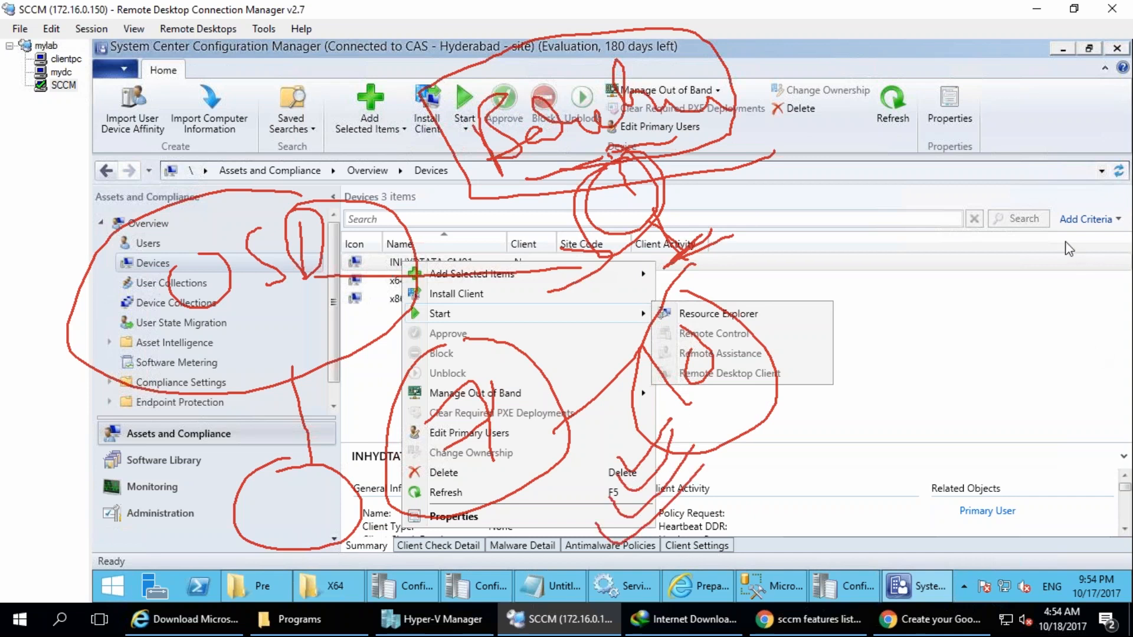
pyautogui.press('e')
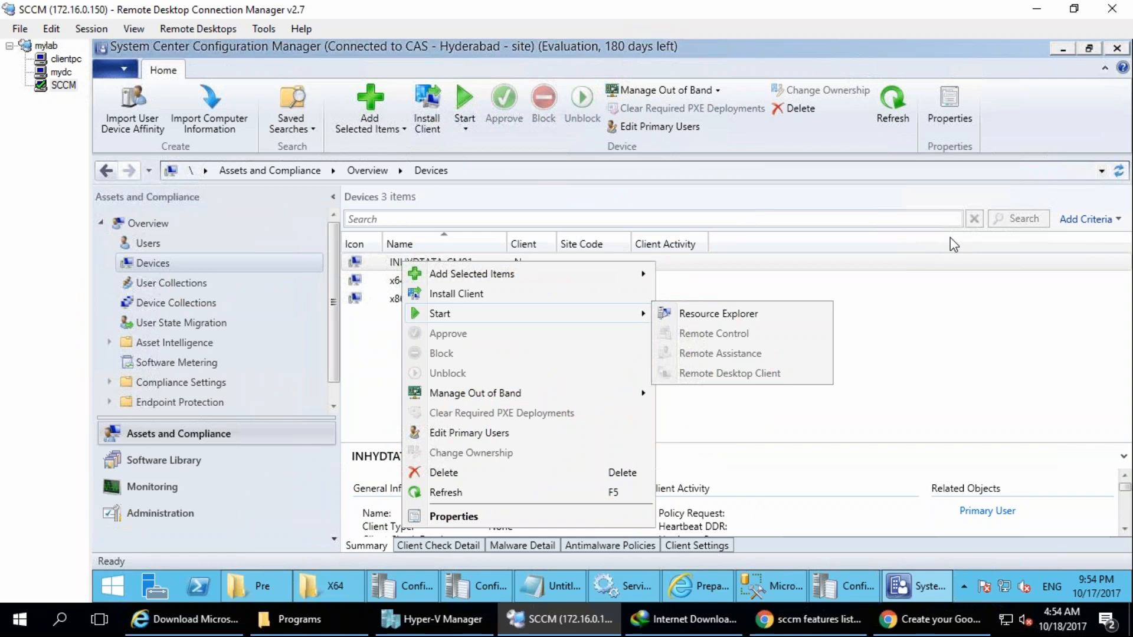
pyautogui.moveTo(235, 339)
pyautogui.mouseDown()
pyautogui.moveTo(82, 354)
pyautogui.moveTo(230, 348)
pyautogui.moveTo(438, 278)
pyautogui.mouseUp()
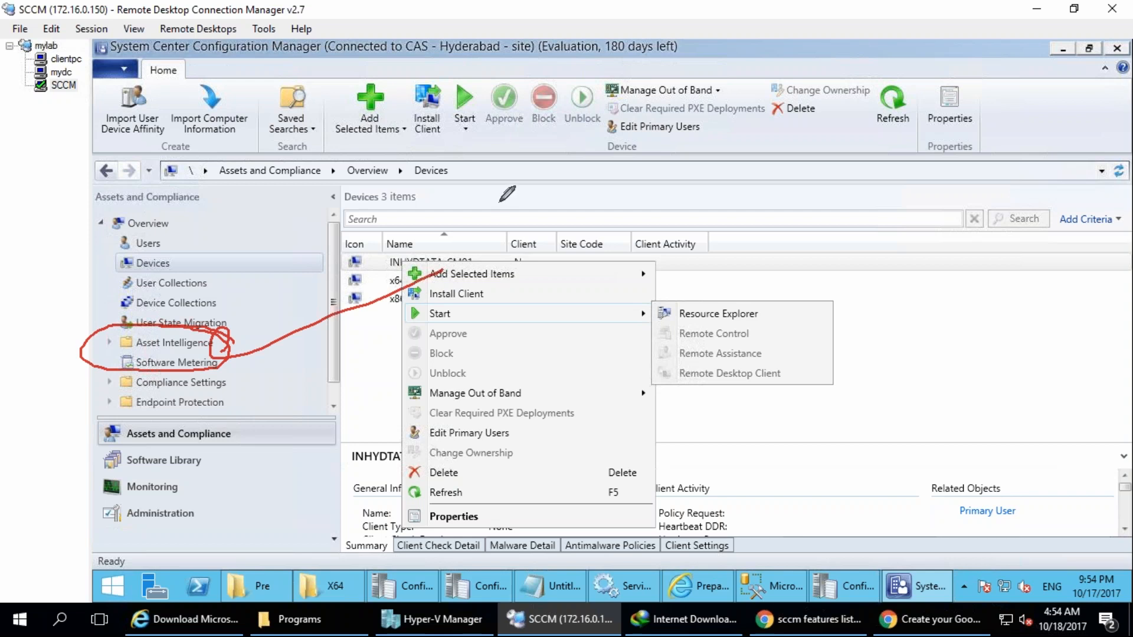
pyautogui.moveTo(415, 242); pyautogui.dragTo(490, 227)
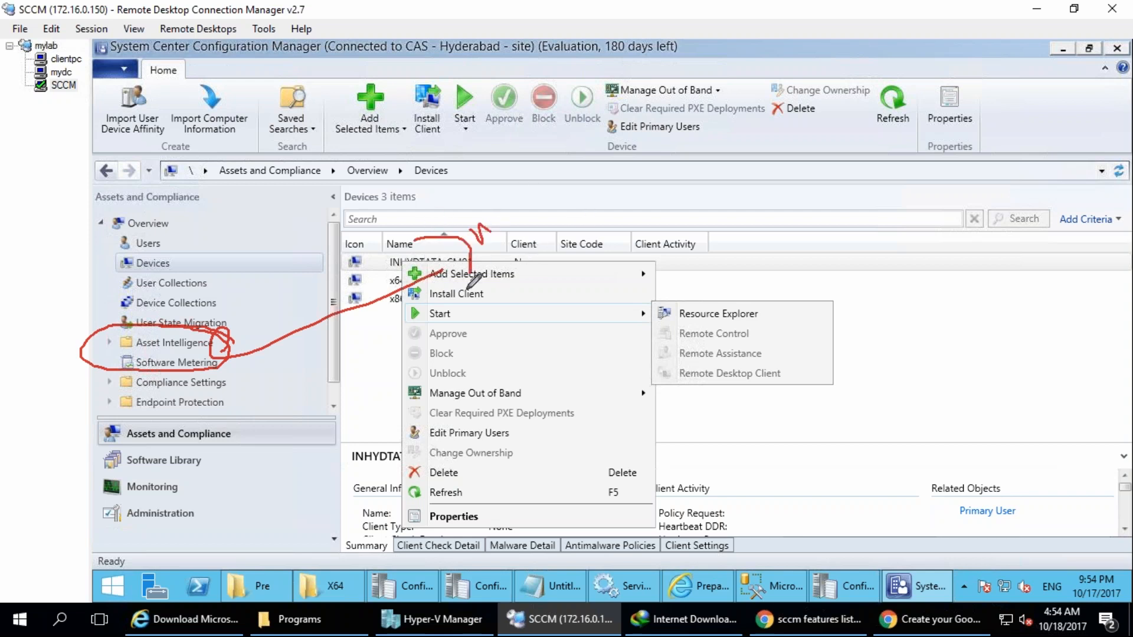
pyautogui.moveTo(181, 241); pyautogui.dragTo(219, 252)
pyautogui.moveTo(175, 190); pyautogui.dragTo(180, 247)
pyautogui.moveTo(206, 201); pyautogui.dragTo(189, 257)
pyautogui.moveTo(354, 177); pyautogui.dragTo(377, 248)
pyautogui.moveTo(462, 190); pyautogui.dragTo(471, 212)
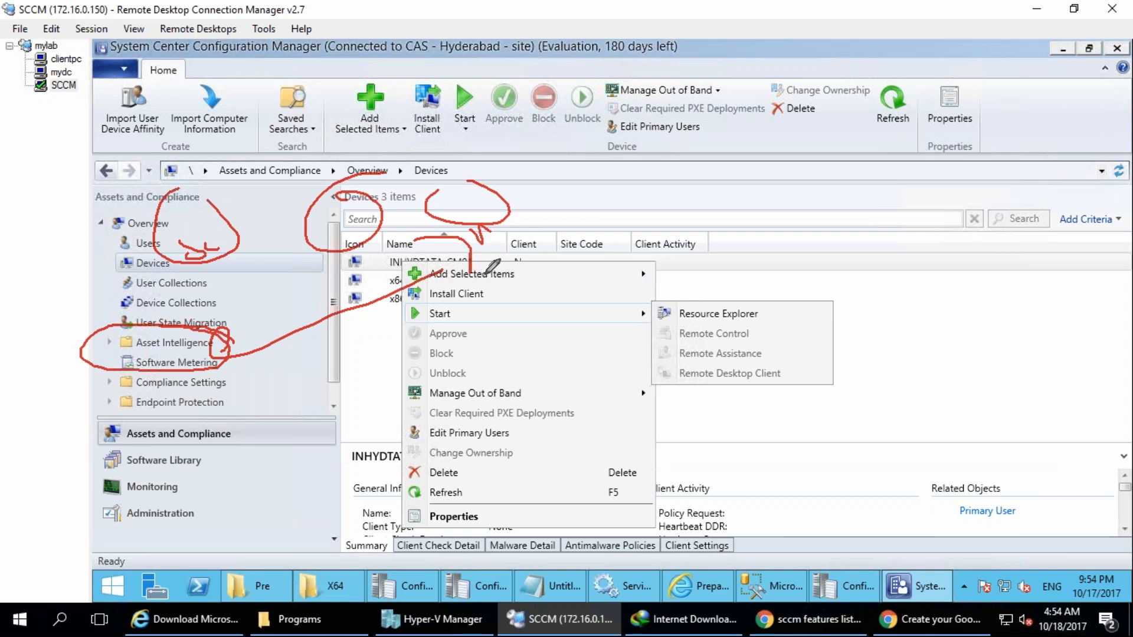
pyautogui.moveTo(343, 380)
pyautogui.mouseDown()
pyautogui.moveTo(392, 363)
pyautogui.moveTo(470, 410)
pyautogui.moveTo(523, 501)
pyautogui.mouseUp()
pyautogui.moveTo(569, 324)
pyautogui.mouseDown()
pyautogui.moveTo(666, 331)
pyautogui.moveTo(681, 306)
pyautogui.mouseUp()
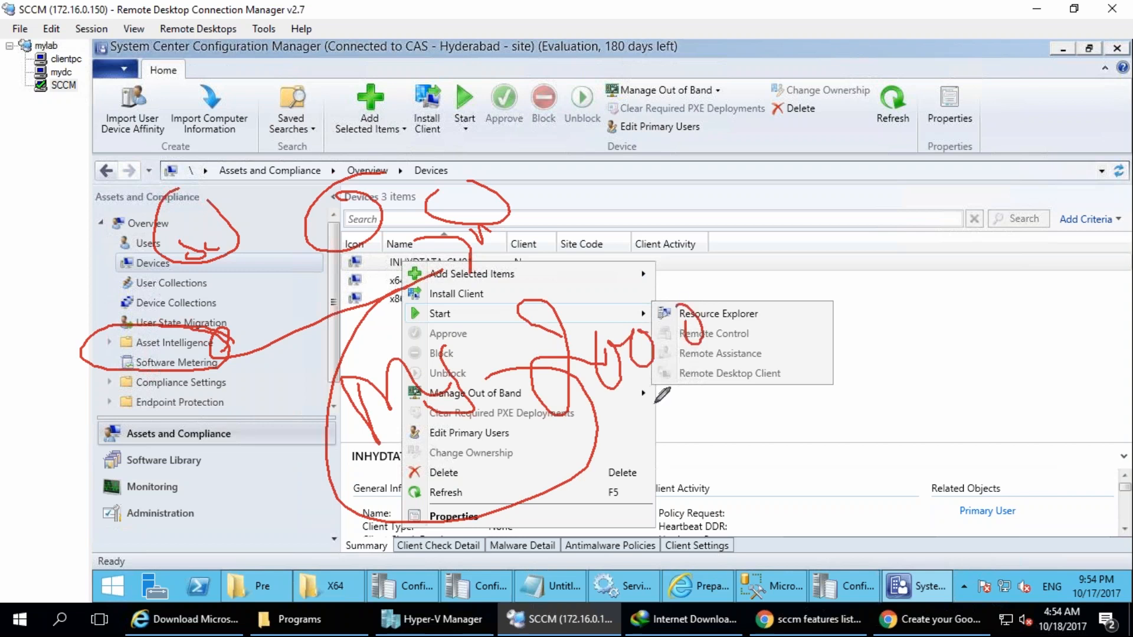
pyautogui.moveTo(655, 251)
pyautogui.mouseDown()
pyautogui.moveTo(511, 464)
pyautogui.moveTo(743, 367)
pyautogui.mouseUp()
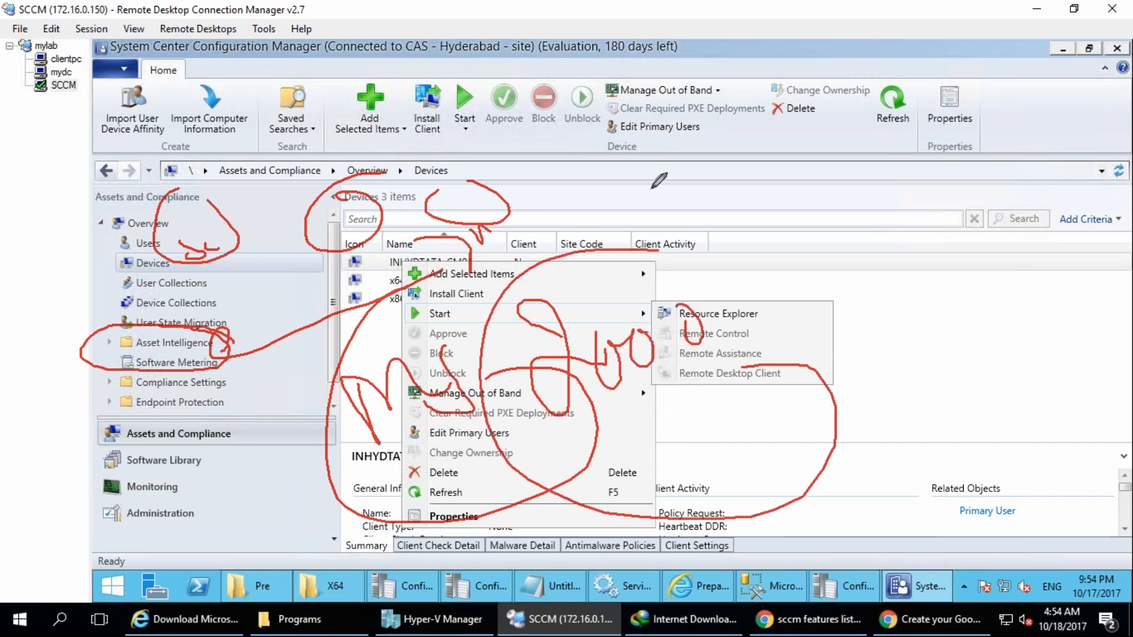
pyautogui.moveTo(689, 465)
pyautogui.mouseDown()
pyautogui.moveTo(733, 466)
pyautogui.moveTo(742, 531)
pyautogui.mouseUp()
pyautogui.moveTo(795, 386)
pyautogui.mouseDown()
pyautogui.moveTo(775, 451)
pyautogui.moveTo(837, 390)
pyautogui.moveTo(845, 485)
pyautogui.mouseUp()
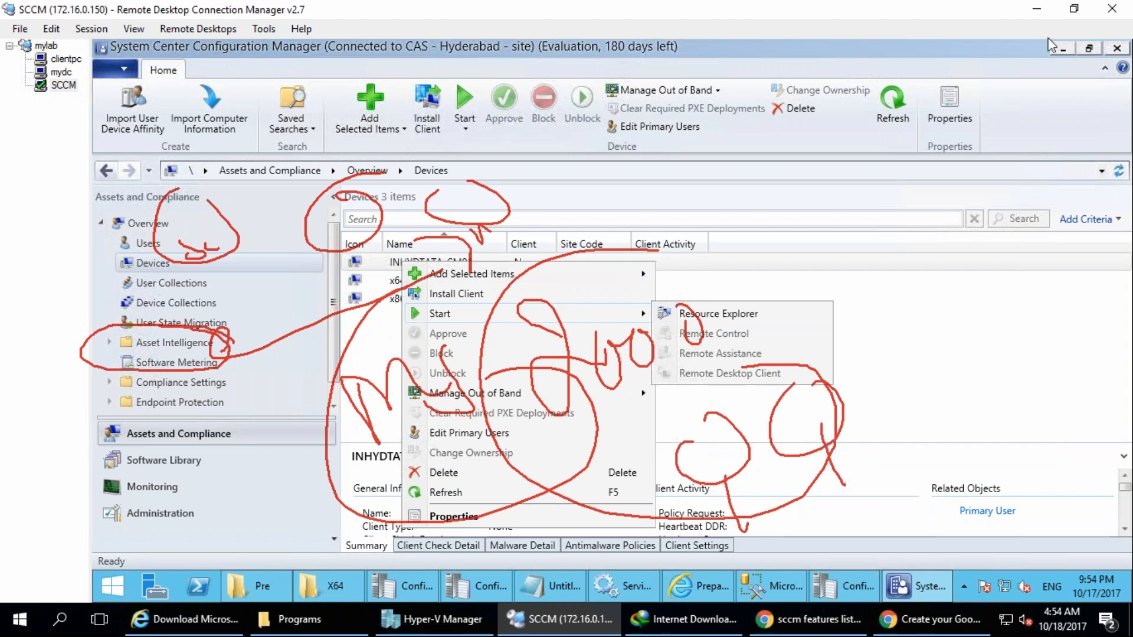
pyautogui.moveTo(904, 327); pyautogui.dragTo(915, 310)
pyautogui.moveTo(940, 382)
pyautogui.mouseDown()
pyautogui.moveTo(948, 430)
pyautogui.moveTo(972, 422)
pyautogui.mouseUp()
pyautogui.moveTo(595, 80); pyautogui.dragTo(847, 227)
pyautogui.moveTo(758, 293)
pyautogui.mouseDown()
pyautogui.moveTo(806, 310)
pyautogui.moveTo(844, 274)
pyautogui.mouseUp()
pyautogui.moveTo(679, 166); pyautogui.dragTo(692, 217)
pyautogui.moveTo(721, 151)
pyautogui.mouseDown()
pyautogui.moveTo(748, 190)
pyautogui.moveTo(723, 145)
pyautogui.mouseUp()
pyautogui.moveTo(763, 155); pyautogui.dragTo(787, 172)
pyautogui.moveTo(738, 280)
pyautogui.mouseDown()
pyautogui.moveTo(804, 238)
pyautogui.moveTo(817, 316)
pyautogui.mouseUp()
pyautogui.moveTo(770, 314); pyautogui.dragTo(842, 288)
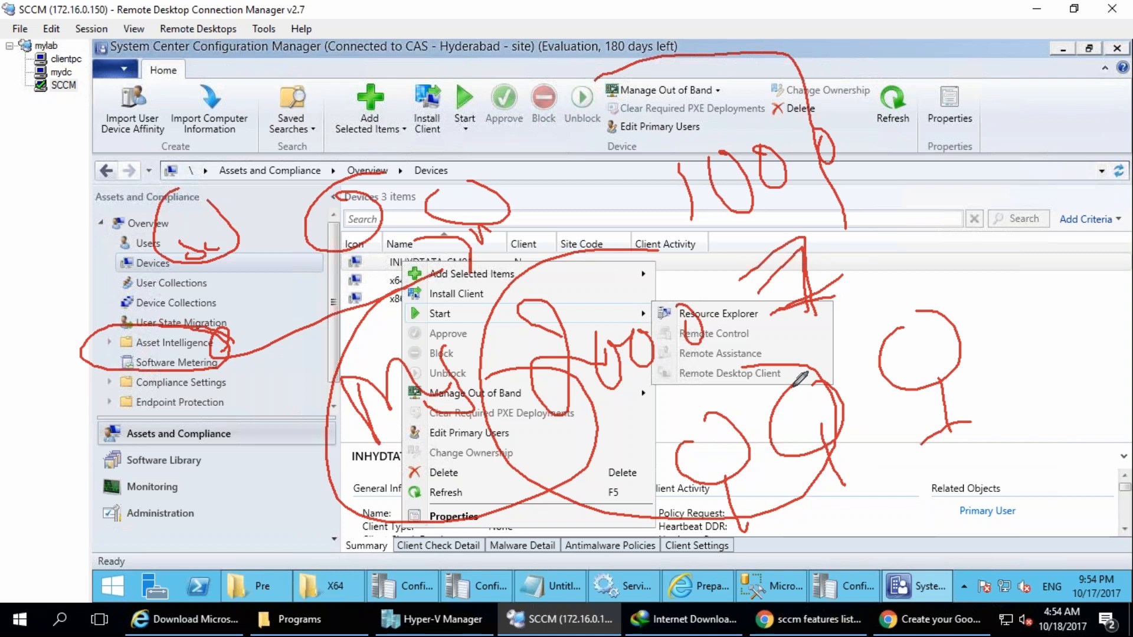
pyautogui.moveTo(838, 217)
pyautogui.mouseDown()
pyautogui.moveTo(689, 417)
pyautogui.moveTo(697, 408)
pyautogui.mouseUp()
pyautogui.moveTo(836, 264)
pyautogui.mouseDown()
pyautogui.moveTo(800, 374)
pyautogui.moveTo(898, 353)
pyautogui.mouseUp()
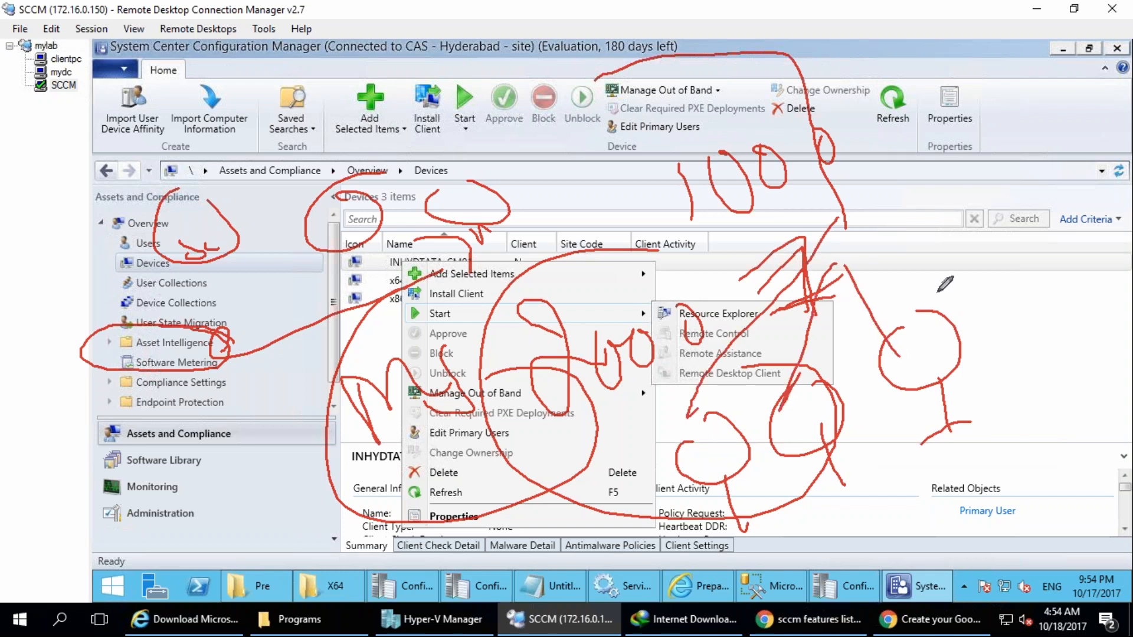
pyautogui.moveTo(965, 126)
pyautogui.mouseDown()
pyautogui.moveTo(980, 192)
pyautogui.moveTo(1056, 204)
pyautogui.mouseUp()
pyautogui.moveTo(1050, 118); pyautogui.dragTo(1093, 139)
pyautogui.moveTo(994, 192)
pyautogui.mouseDown()
pyautogui.moveTo(1018, 316)
pyautogui.moveTo(1011, 307)
pyautogui.mouseUp()
pyautogui.moveTo(1059, 188)
pyautogui.mouseDown()
pyautogui.moveTo(1103, 243)
pyautogui.moveTo(1132, 337)
pyautogui.mouseUp()
pyautogui.moveTo(914, 118)
pyautogui.mouseDown()
pyautogui.moveTo(918, 190)
pyautogui.moveTo(1062, 160)
pyautogui.moveTo(1018, 123)
pyautogui.mouseUp()
pyautogui.moveTo(991, 353); pyautogui.dragTo(1132, 331)
pyautogui.moveTo(960, 312); pyautogui.dragTo(1058, 257)
pyautogui.press('Escape')
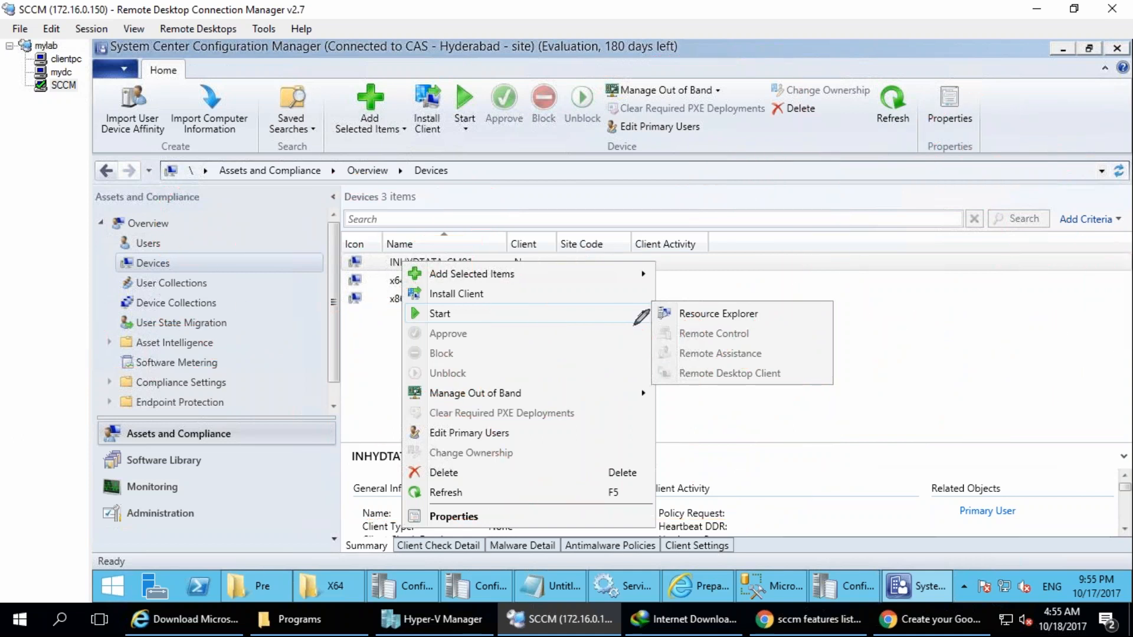
pyautogui.moveTo(470, 245); pyautogui.dragTo(593, 229)
pyautogui.moveTo(522, 239)
pyautogui.mouseDown()
pyautogui.moveTo(584, 260)
pyautogui.moveTo(643, 239)
pyautogui.moveTo(696, 248)
pyautogui.mouseUp()
pyautogui.moveTo(463, 374)
pyautogui.mouseDown()
pyautogui.moveTo(619, 345)
pyautogui.moveTo(918, 321)
pyautogui.moveTo(935, 345)
pyautogui.mouseUp()
pyautogui.moveTo(547, 361); pyautogui.dragTo(591, 600)
pyautogui.moveTo(509, 441); pyautogui.dragTo(519, 468)
pyautogui.moveTo(544, 407)
pyautogui.mouseDown()
pyautogui.moveTo(534, 467)
pyautogui.moveTo(564, 437)
pyautogui.mouseUp()
pyautogui.moveTo(576, 386)
pyautogui.mouseDown()
pyautogui.moveTo(588, 421)
pyautogui.moveTo(640, 404)
pyautogui.mouseUp()
pyautogui.moveTo(661, 323); pyautogui.dragTo(676, 416)
pyautogui.moveTo(702, 361); pyautogui.dragTo(732, 407)
pyautogui.moveTo(732, 369)
pyautogui.mouseDown()
pyautogui.moveTo(705, 403)
pyautogui.moveTo(780, 391)
pyautogui.mouseUp()
pyautogui.moveTo(783, 328); pyautogui.dragTo(805, 464)
pyautogui.moveTo(817, 371); pyautogui.dragTo(838, 362)
pyautogui.moveTo(848, 357)
pyautogui.mouseDown()
pyautogui.moveTo(888, 354)
pyautogui.moveTo(873, 376)
pyautogui.mouseUp()
pyautogui.moveTo(907, 317); pyautogui.dragTo(931, 509)
pyautogui.moveTo(819, 430); pyautogui.dragTo(840, 423)
pyautogui.moveTo(828, 481); pyautogui.dragTo(854, 472)
pyautogui.moveTo(838, 469); pyautogui.dragTo(845, 507)
pyautogui.moveTo(774, 419); pyautogui.dragTo(804, 469)
pyautogui.moveTo(782, 421); pyautogui.dragTo(838, 635)
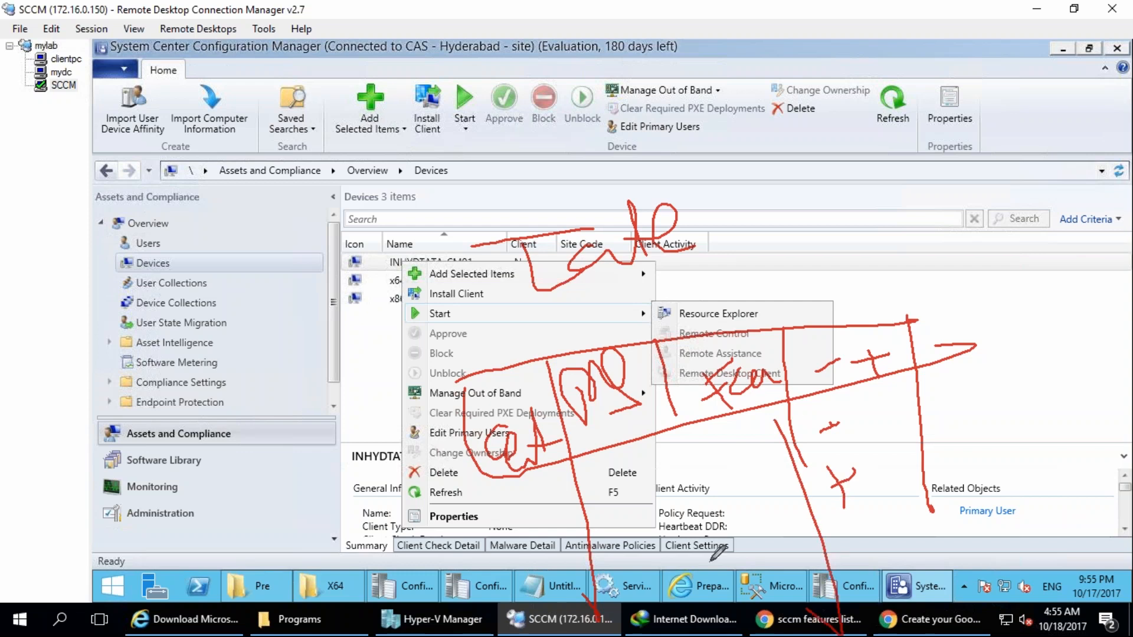
pyautogui.moveTo(452, 520); pyautogui.dragTo(1132, 414)
pyautogui.moveTo(621, 585); pyautogui.dragTo(1068, 551)
pyautogui.moveTo(483, 373)
pyautogui.mouseDown()
pyautogui.moveTo(526, 602)
pyautogui.moveTo(738, 634)
pyautogui.mouseUp()
pyautogui.moveTo(1010, 266); pyautogui.dragTo(1042, 567)
pyautogui.moveTo(907, 322); pyautogui.dragTo(917, 634)
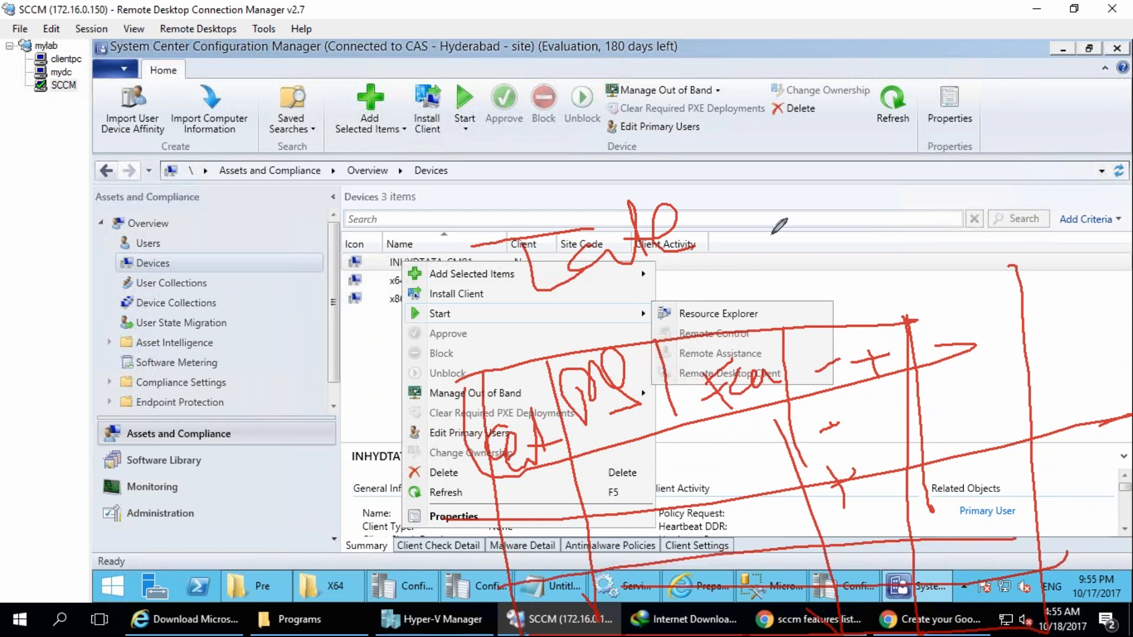
pyautogui.moveTo(726, 174); pyautogui.dragTo(727, 186)
pyautogui.moveTo(714, 198); pyautogui.dragTo(742, 190)
pyautogui.moveTo(850, 96)
pyautogui.mouseDown()
pyautogui.moveTo(851, 273)
pyautogui.moveTo(874, 303)
pyautogui.mouseUp()
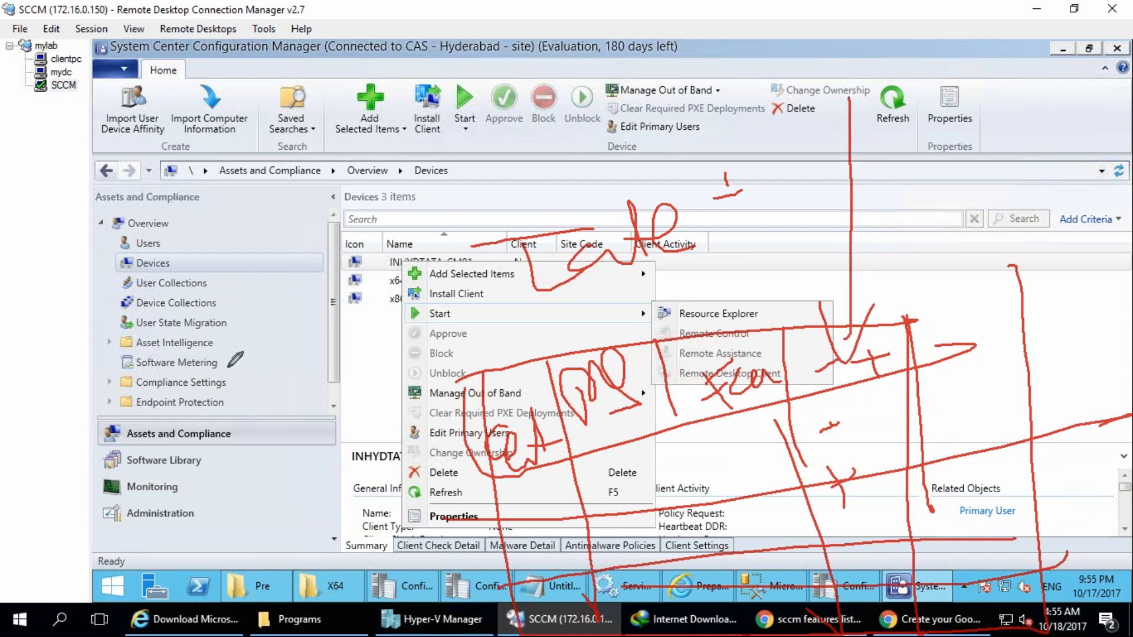
pyautogui.moveTo(208, 344)
pyautogui.mouseDown()
pyautogui.moveTo(95, 335)
pyautogui.moveTo(203, 372)
pyautogui.mouseUp()
pyautogui.press('Escape')
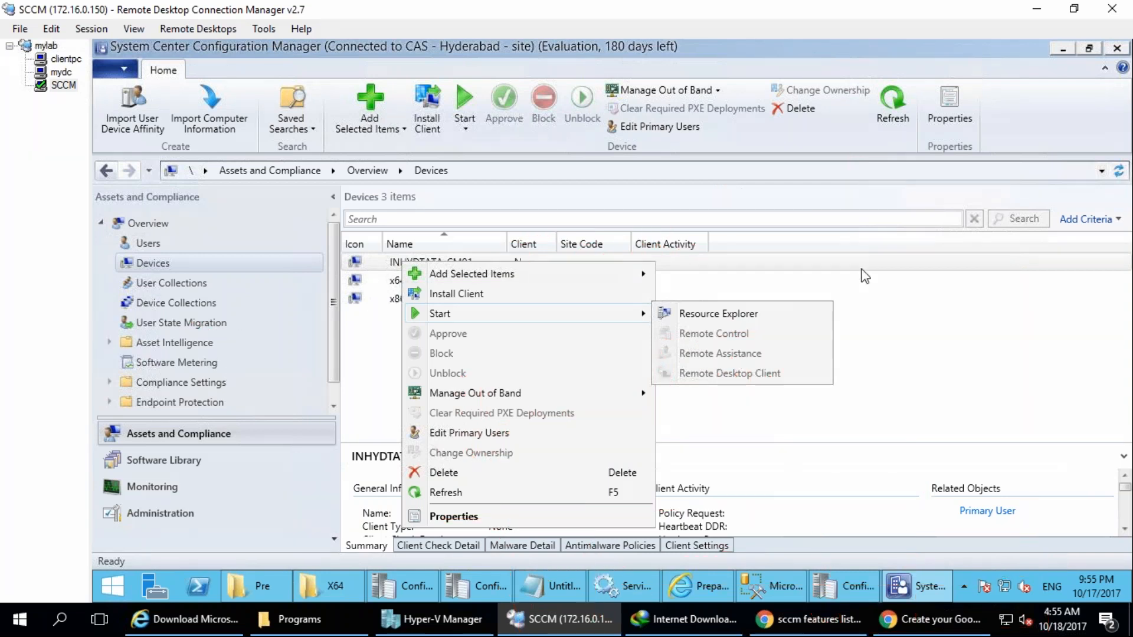
pyautogui.moveTo(293, 177); pyautogui.dragTo(334, 167)
pyautogui.moveTo(282, 217)
pyautogui.mouseDown()
pyautogui.moveTo(319, 201)
pyautogui.moveTo(328, 247)
pyautogui.mouseUp()
pyautogui.moveTo(298, 274); pyautogui.dragTo(321, 285)
pyautogui.moveTo(357, 155); pyautogui.dragTo(428, 125)
pyautogui.moveTo(393, 204); pyautogui.dragTo(419, 224)
pyautogui.press('Escape')
pyautogui.moveTo(235, 384)
pyautogui.mouseDown()
pyautogui.moveTo(88, 393)
pyautogui.moveTo(205, 385)
pyautogui.mouseUp()
pyautogui.moveTo(219, 343); pyautogui.dragTo(296, 289)
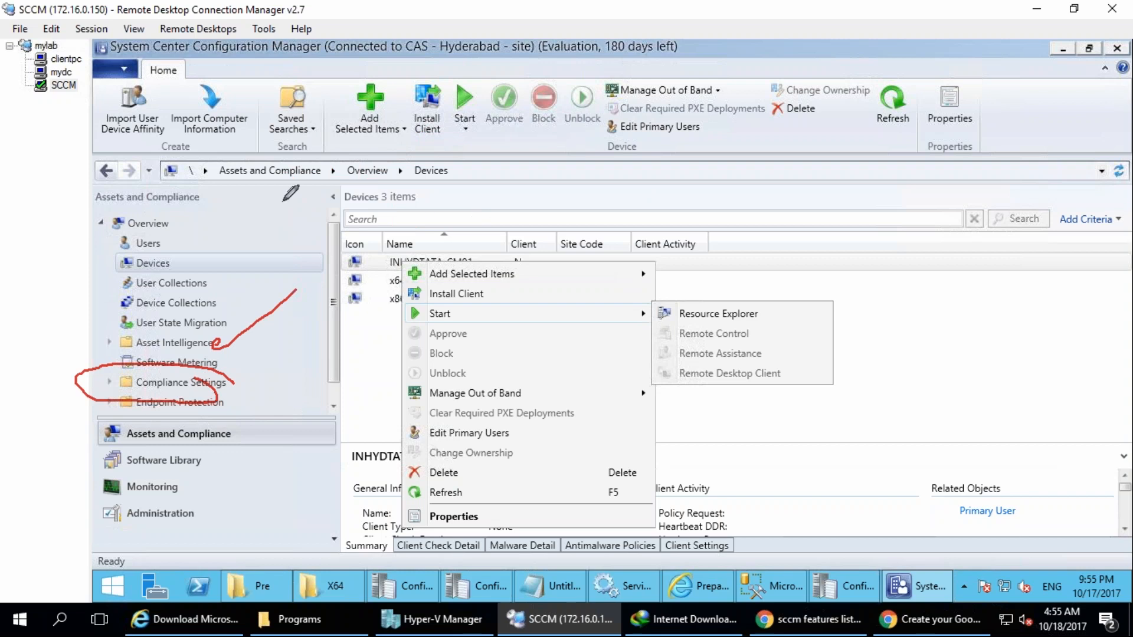
pyautogui.moveTo(443, 217)
pyautogui.mouseDown()
pyautogui.moveTo(417, 230)
pyautogui.moveTo(416, 280)
pyautogui.mouseUp()
pyautogui.moveTo(549, 141); pyautogui.dragTo(571, 242)
pyautogui.moveTo(648, 132)
pyautogui.mouseDown()
pyautogui.moveTo(651, 212)
pyautogui.moveTo(670, 126)
pyautogui.mouseUp()
pyautogui.moveTo(668, 189); pyautogui.dragTo(667, 237)
pyautogui.moveTo(528, 263); pyautogui.dragTo(615, 253)
pyautogui.moveTo(654, 247); pyautogui.dragTo(685, 241)
pyautogui.moveTo(260, 467); pyautogui.dragTo(312, 461)
pyautogui.moveTo(282, 488); pyautogui.dragTo(337, 481)
pyautogui.moveTo(307, 442); pyautogui.dragTo(340, 484)
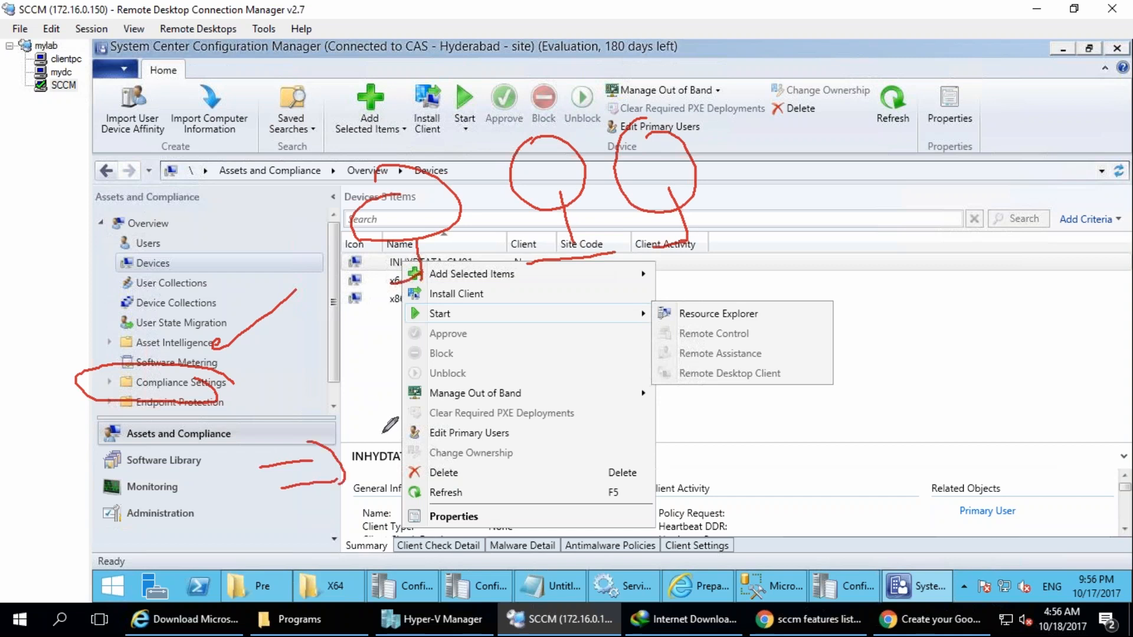
pyautogui.moveTo(370, 401)
pyautogui.mouseDown()
pyautogui.moveTo(390, 353)
pyautogui.moveTo(383, 365)
pyautogui.moveTo(406, 346)
pyautogui.moveTo(406, 319)
pyautogui.mouseUp()
pyautogui.moveTo(325, 324); pyautogui.dragTo(406, 319)
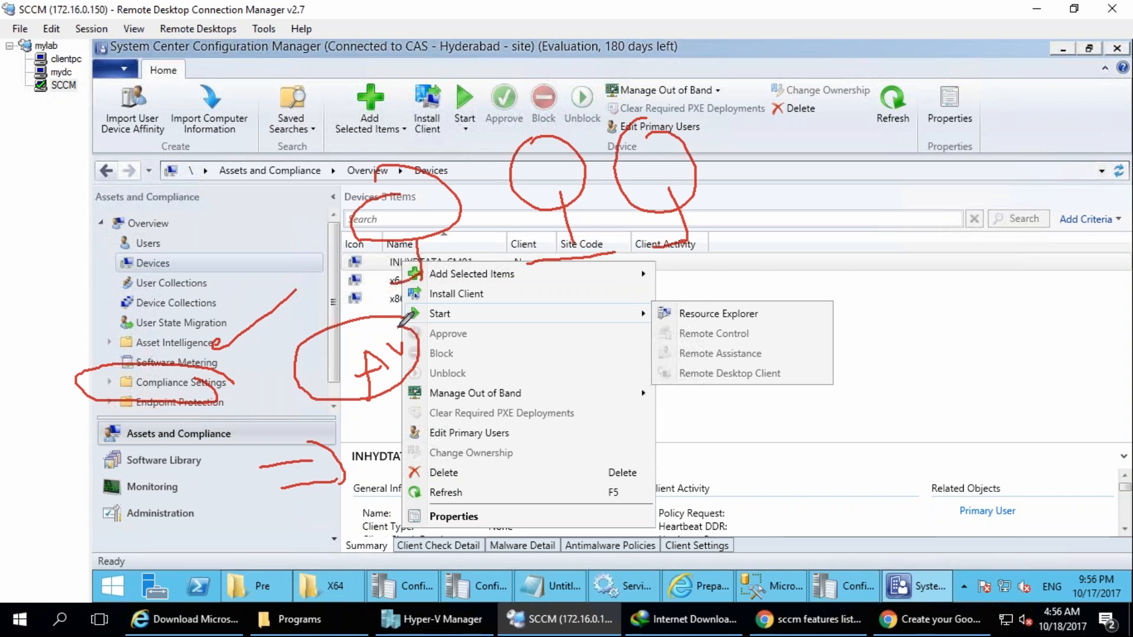
pyautogui.moveTo(354, 446)
pyautogui.mouseDown()
pyautogui.moveTo(406, 434)
pyautogui.moveTo(429, 455)
pyautogui.mouseUp()
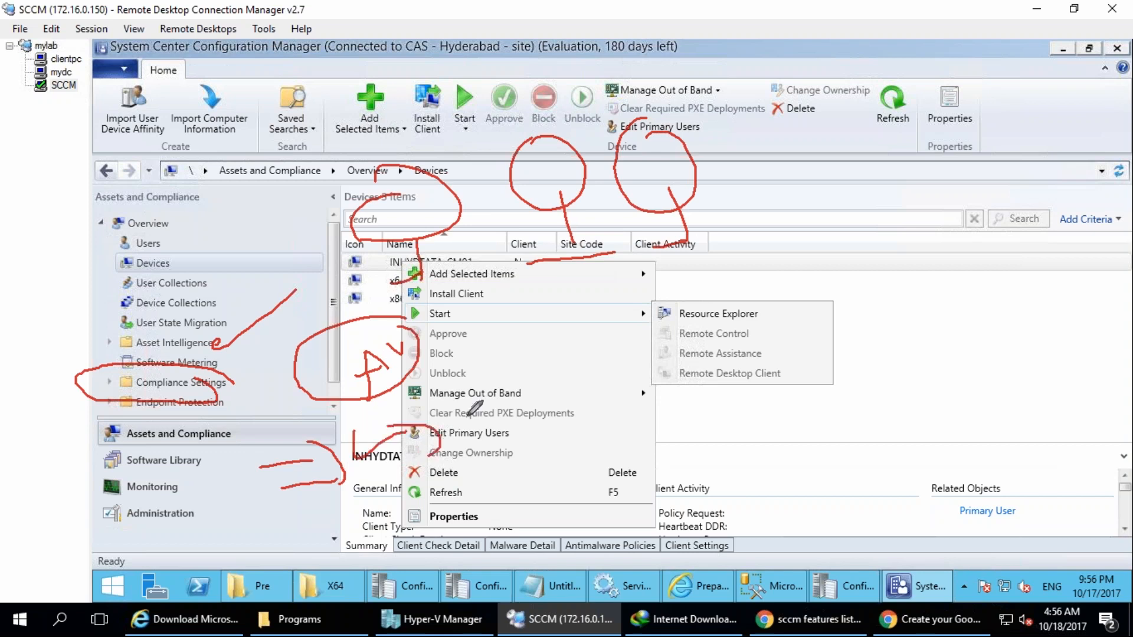
pyautogui.moveTo(473, 398)
pyautogui.mouseDown()
pyautogui.moveTo(476, 438)
pyautogui.moveTo(508, 425)
pyautogui.moveTo(519, 372)
pyautogui.moveTo(573, 360)
pyautogui.moveTo(543, 407)
pyautogui.mouseUp()
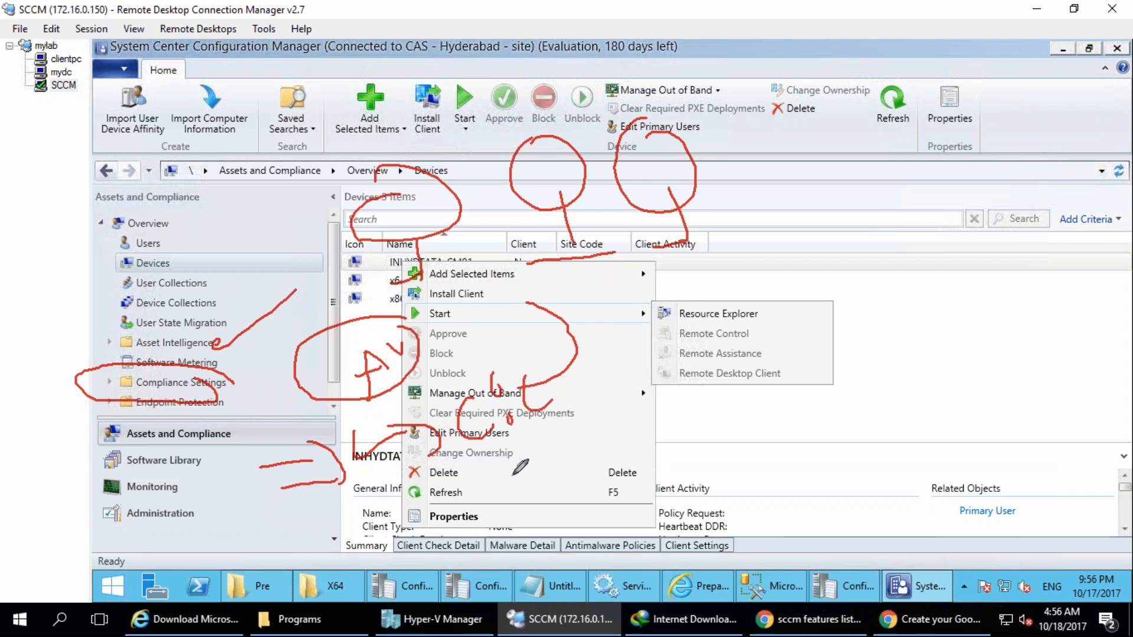
pyautogui.moveTo(533, 455); pyautogui.dragTo(551, 501)
pyautogui.moveTo(481, 588)
pyautogui.mouseDown()
pyautogui.moveTo(567, 581)
pyautogui.moveTo(572, 613)
pyautogui.mouseUp()
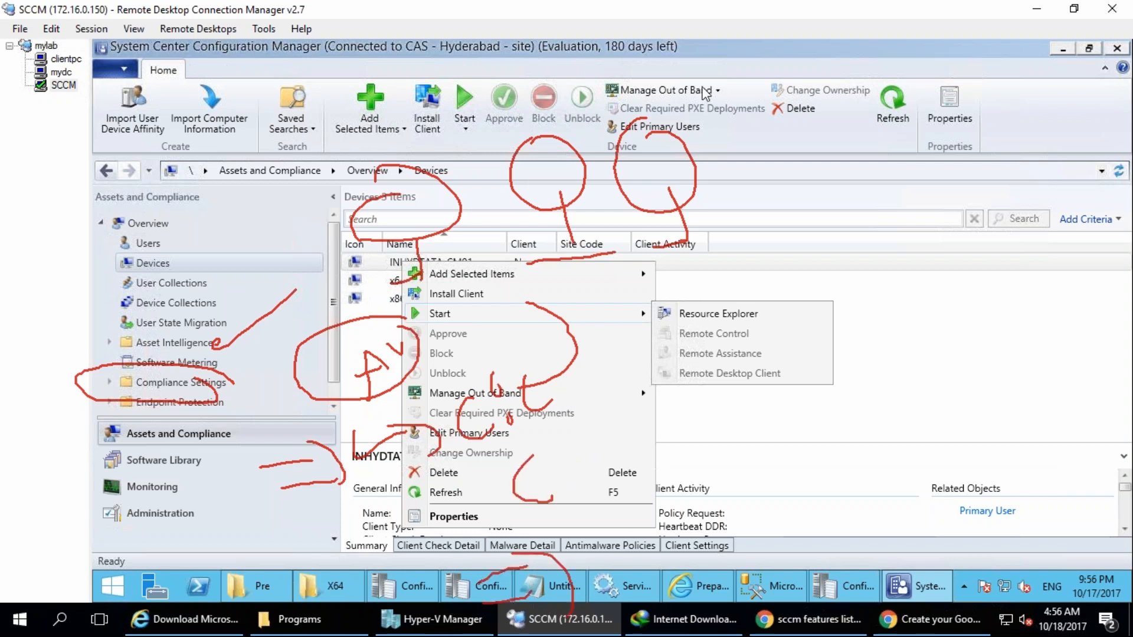
pyautogui.moveTo(615, 526)
pyautogui.mouseDown()
pyautogui.moveTo(614, 571)
pyautogui.moveTo(623, 504)
pyautogui.moveTo(672, 496)
pyautogui.moveTo(687, 531)
pyautogui.moveTo(730, 512)
pyautogui.mouseUp()
pyautogui.moveTo(728, 442); pyautogui.dragTo(750, 506)
pyautogui.moveTo(761, 568)
pyautogui.mouseDown()
pyautogui.moveTo(860, 543)
pyautogui.moveTo(860, 568)
pyautogui.moveTo(964, 552)
pyautogui.mouseUp()
pyautogui.moveTo(948, 548); pyautogui.dragTo(967, 573)
pyautogui.moveTo(945, 528); pyautogui.dragTo(968, 549)
pyautogui.moveTo(862, 357)
pyautogui.mouseDown()
pyautogui.moveTo(899, 372)
pyautogui.moveTo(874, 382)
pyautogui.mouseUp()
pyautogui.moveTo(901, 313); pyautogui.dragTo(949, 354)
pyautogui.moveTo(962, 284); pyautogui.dragTo(969, 312)
pyautogui.moveTo(991, 292); pyautogui.dragTo(929, 328)
pyautogui.moveTo(946, 238); pyautogui.dragTo(918, 224)
pyautogui.press('Escape')
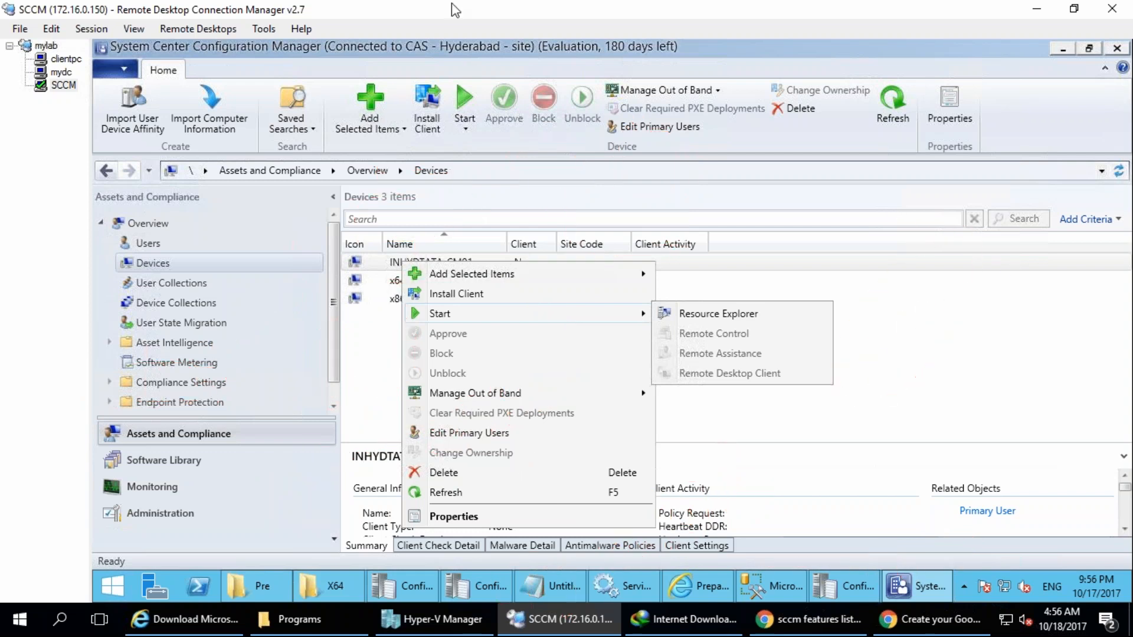
pyautogui.moveTo(321, 165); pyautogui.dragTo(413, 172)
pyautogui.moveTo(325, 187); pyautogui.dragTo(416, 200)
pyautogui.moveTo(349, 235); pyautogui.dragTo(416, 235)
pyautogui.moveTo(322, 271); pyautogui.dragTo(448, 280)
pyautogui.moveTo(317, 315); pyautogui.dragTo(426, 320)
pyautogui.moveTo(295, 359); pyautogui.dragTo(475, 378)
pyautogui.moveTo(210, 403); pyautogui.dragTo(395, 424)
pyautogui.moveTo(248, 462); pyautogui.dragTo(435, 472)
pyautogui.moveTo(263, 495)
pyautogui.mouseDown()
pyautogui.moveTo(430, 513)
pyautogui.moveTo(500, 482)
pyautogui.moveTo(498, 444)
pyautogui.mouseUp()
pyautogui.moveTo(407, 432); pyautogui.dragTo(468, 411)
pyautogui.moveTo(475, 385); pyautogui.dragTo(526, 352)
pyautogui.moveTo(460, 306); pyautogui.dragTo(525, 312)
pyautogui.moveTo(478, 275); pyautogui.dragTo(527, 246)
pyautogui.moveTo(431, 242)
pyautogui.mouseDown()
pyautogui.moveTo(435, 206)
pyautogui.moveTo(509, 211)
pyautogui.mouseUp()
pyautogui.moveTo(437, 196)
pyautogui.mouseDown()
pyautogui.moveTo(487, 179)
pyautogui.moveTo(491, 141)
pyautogui.mouseUp()
pyautogui.moveTo(643, 180)
pyautogui.mouseDown()
pyautogui.moveTo(678, 171)
pyautogui.moveTo(677, 213)
pyautogui.mouseUp()
pyautogui.moveTo(653, 228); pyautogui.dragTo(719, 206)
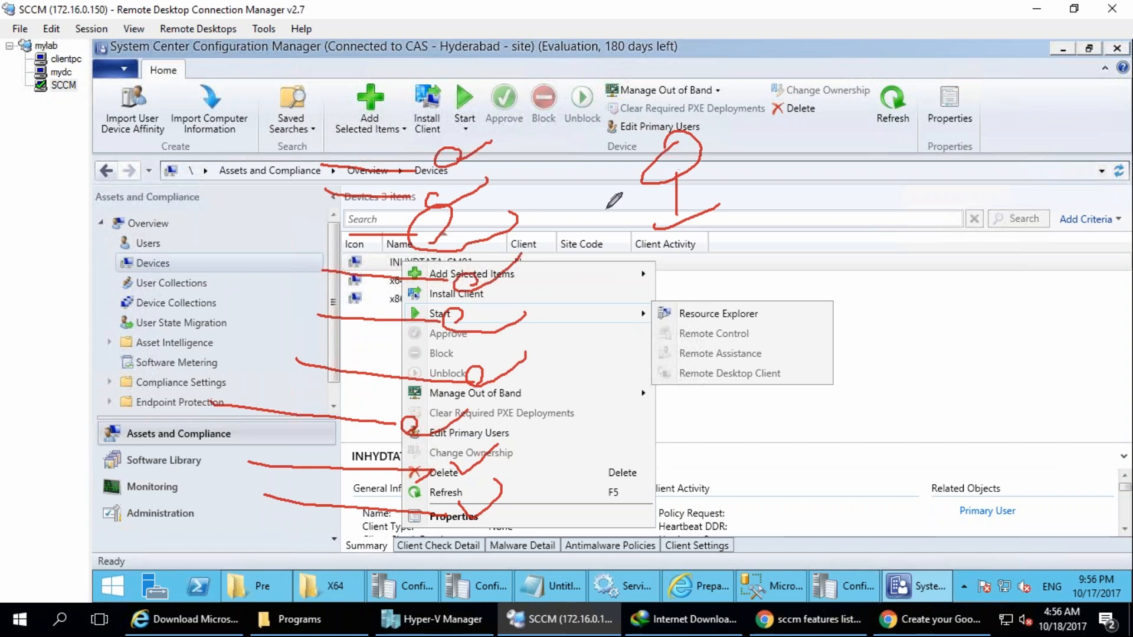
pyautogui.moveTo(687, 135)
pyautogui.mouseDown()
pyautogui.moveTo(632, 155)
pyautogui.moveTo(676, 139)
pyautogui.mouseUp()
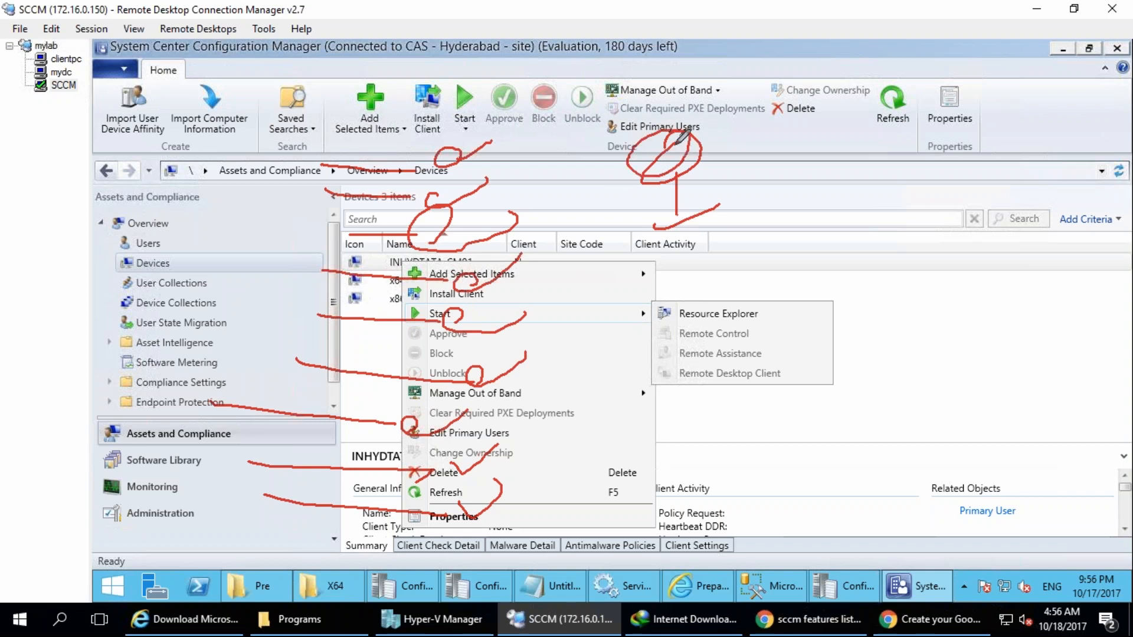
pyautogui.moveTo(499, 75)
pyautogui.mouseDown()
pyautogui.moveTo(516, 53)
pyautogui.moveTo(660, 153)
pyautogui.mouseUp()
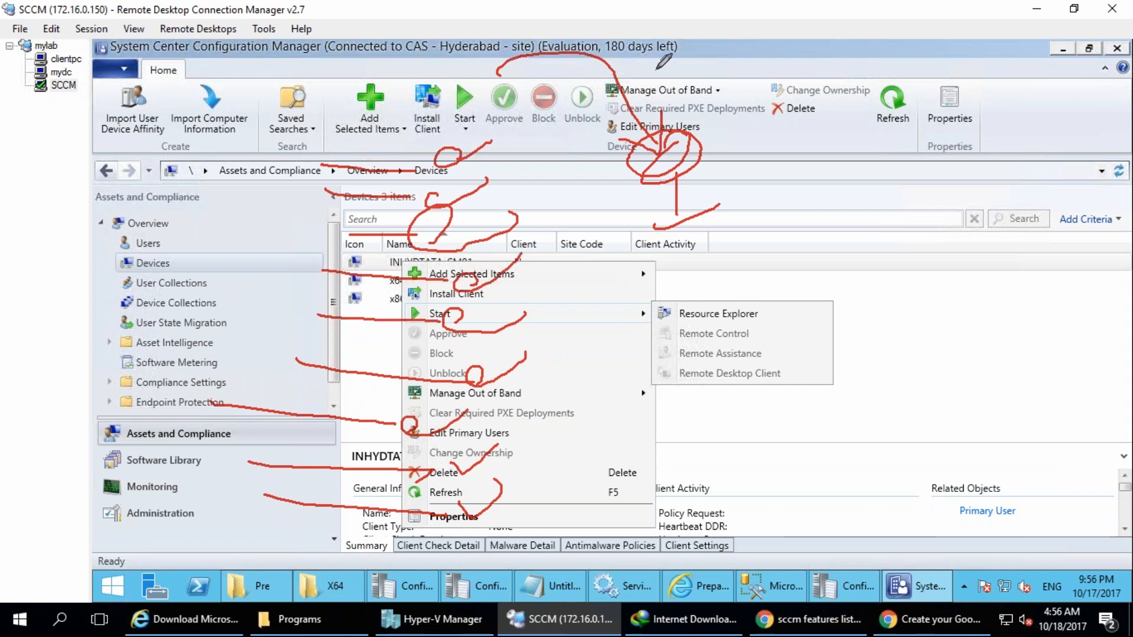
pyautogui.moveTo(689, 385)
pyautogui.mouseDown()
pyautogui.moveTo(701, 394)
pyautogui.moveTo(705, 478)
pyautogui.moveTo(756, 454)
pyautogui.mouseUp()
pyautogui.moveTo(636, 337)
pyautogui.mouseDown()
pyautogui.moveTo(653, 360)
pyautogui.moveTo(648, 322)
pyautogui.moveTo(676, 355)
pyautogui.moveTo(674, 314)
pyautogui.mouseUp()
pyautogui.moveTo(673, 359); pyautogui.dragTo(689, 341)
pyautogui.moveTo(701, 305); pyautogui.dragTo(705, 359)
pyautogui.moveTo(645, 379); pyautogui.dragTo(633, 392)
pyautogui.moveTo(414, 352)
pyautogui.mouseDown()
pyautogui.moveTo(402, 534)
pyautogui.moveTo(531, 363)
pyautogui.moveTo(416, 354)
pyautogui.moveTo(401, 525)
pyautogui.moveTo(534, 519)
pyautogui.moveTo(551, 359)
pyautogui.moveTo(416, 360)
pyautogui.mouseUp()
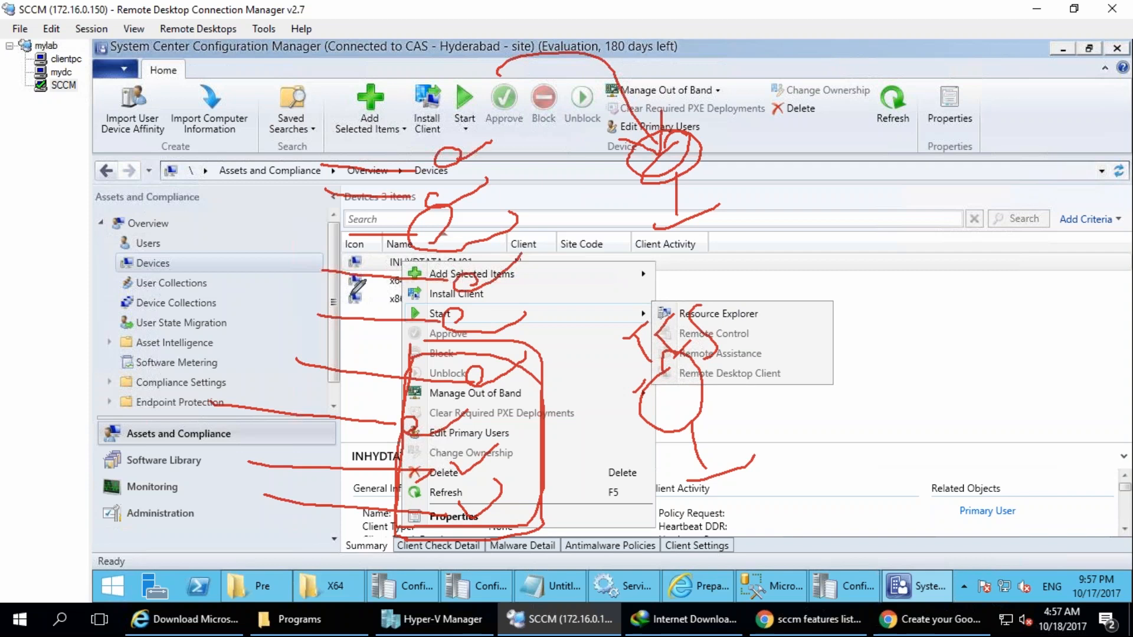
pyautogui.moveTo(120, 256)
pyautogui.mouseDown()
pyautogui.moveTo(186, 227)
pyautogui.moveTo(190, 318)
pyautogui.moveTo(184, 210)
pyautogui.moveTo(200, 248)
pyautogui.moveTo(214, 188)
pyautogui.moveTo(159, 177)
pyautogui.moveTo(260, 155)
pyautogui.mouseUp()
pyautogui.moveTo(405, 347)
pyautogui.mouseDown()
pyautogui.moveTo(512, 342)
pyautogui.moveTo(518, 453)
pyautogui.mouseUp()
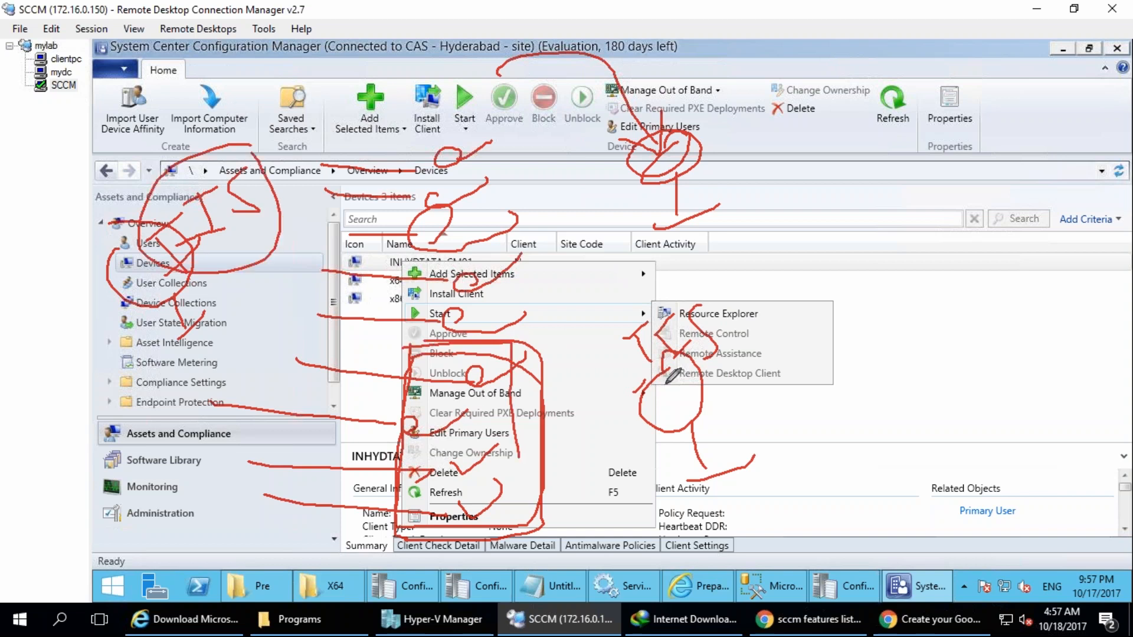
pyautogui.moveTo(694, 403)
pyautogui.mouseDown()
pyautogui.moveTo(767, 283)
pyautogui.moveTo(743, 288)
pyautogui.moveTo(767, 266)
pyautogui.moveTo(801, 154)
pyautogui.moveTo(749, 155)
pyautogui.mouseUp()
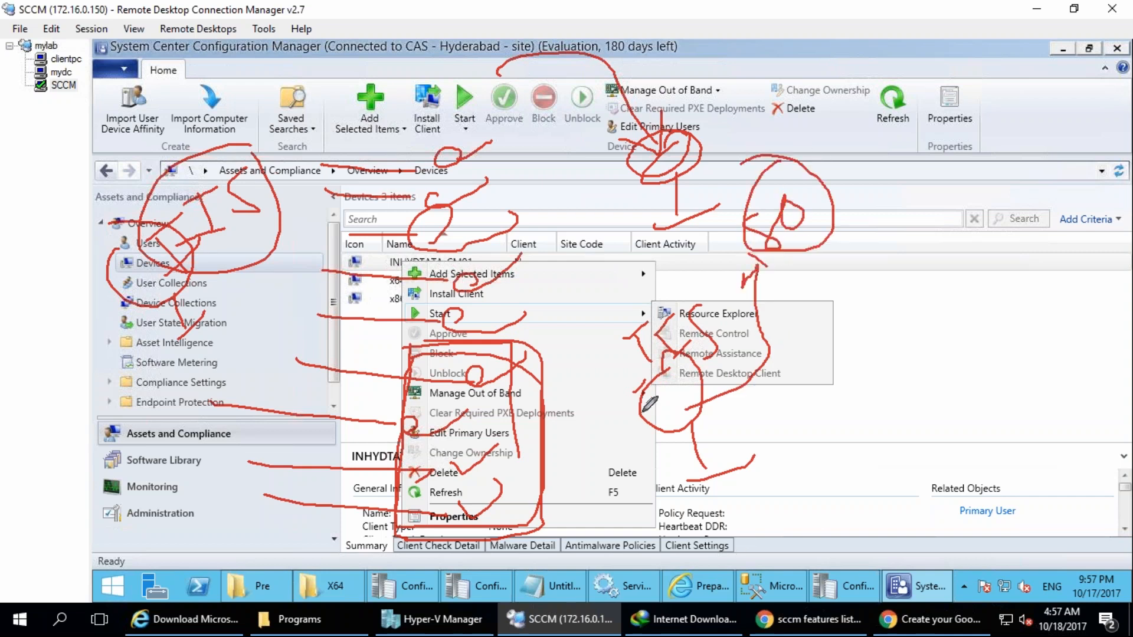
pyautogui.moveTo(605, 328)
pyautogui.mouseDown()
pyautogui.moveTo(748, 225)
pyautogui.moveTo(720, 263)
pyautogui.mouseUp()
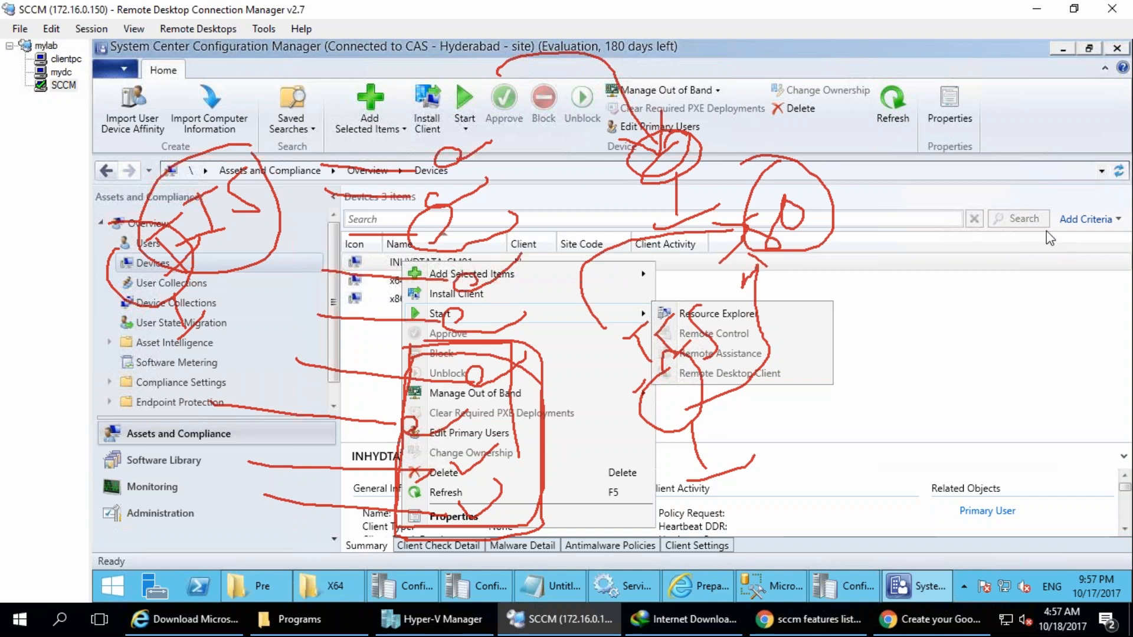
pyautogui.press('Escape')
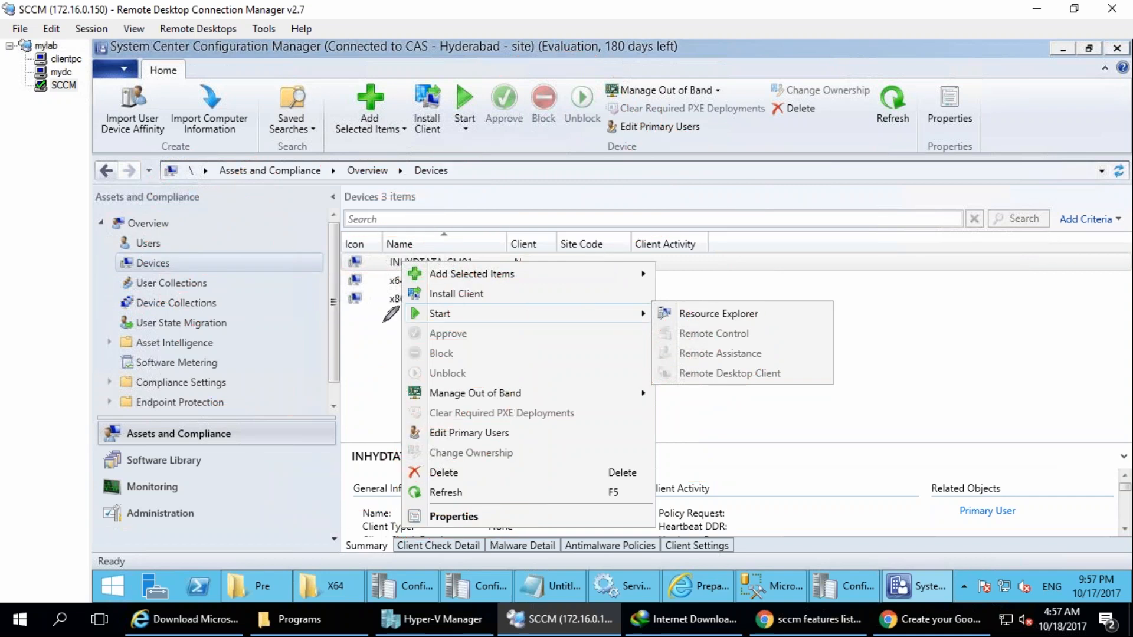
pyautogui.moveTo(262, 197); pyautogui.dragTo(345, 167)
pyautogui.moveTo(255, 227); pyautogui.dragTo(316, 211)
pyautogui.moveTo(263, 270); pyautogui.dragTo(327, 251)
pyautogui.moveTo(252, 332); pyautogui.dragTo(312, 294)
pyautogui.moveTo(243, 378); pyautogui.dragTo(308, 349)
pyautogui.moveTo(349, 112)
pyautogui.mouseDown()
pyautogui.moveTo(413, 284)
pyautogui.moveTo(383, 483)
pyautogui.mouseUp()
pyautogui.moveTo(475, 269)
pyautogui.mouseDown()
pyautogui.moveTo(497, 224)
pyautogui.moveTo(559, 212)
pyautogui.moveTo(593, 242)
pyautogui.mouseUp()
pyautogui.moveTo(467, 330); pyautogui.dragTo(707, 230)
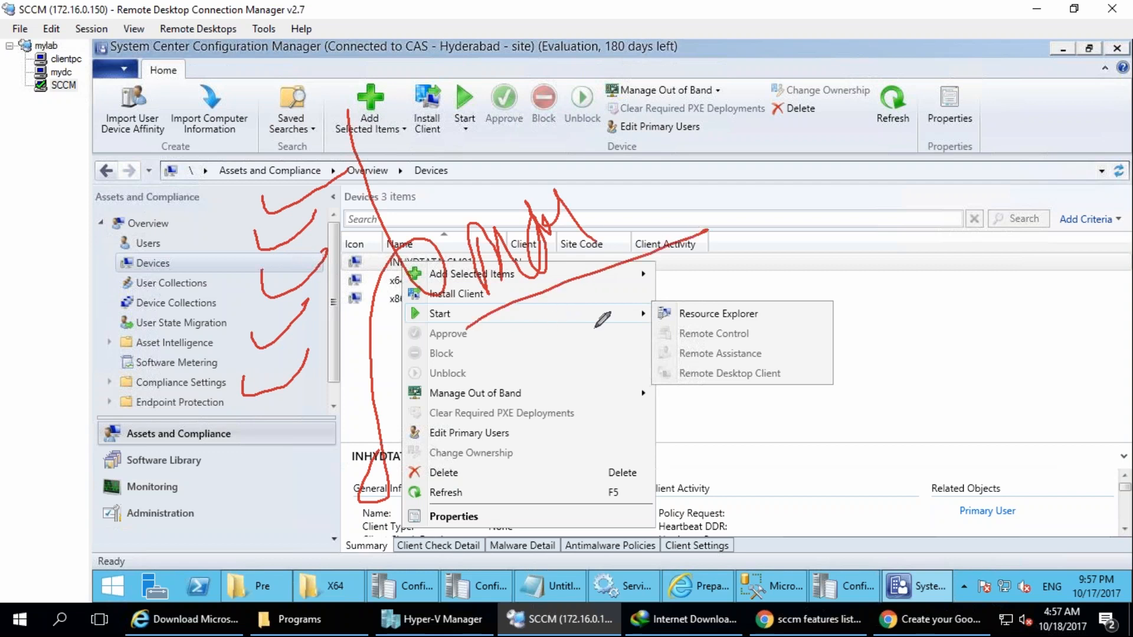
pyautogui.moveTo(539, 347); pyautogui.dragTo(561, 389)
pyautogui.moveTo(569, 311); pyautogui.dragTo(607, 376)
pyautogui.moveTo(533, 356); pyautogui.dragTo(611, 368)
pyautogui.moveTo(610, 329); pyautogui.dragTo(676, 365)
pyautogui.moveTo(667, 304); pyautogui.dragTo(708, 345)
pyautogui.moveTo(708, 346); pyautogui.dragTo(764, 298)
pyautogui.moveTo(764, 271); pyautogui.dragTo(786, 328)
pyautogui.moveTo(787, 224)
pyautogui.mouseDown()
pyautogui.moveTo(844, 277)
pyautogui.moveTo(856, 260)
pyautogui.mouseUp()
pyautogui.moveTo(608, 448)
pyautogui.mouseDown()
pyautogui.moveTo(614, 528)
pyautogui.moveTo(746, 416)
pyautogui.moveTo(820, 449)
pyautogui.moveTo(849, 424)
pyautogui.moveTo(925, 414)
pyautogui.moveTo(907, 415)
pyautogui.mouseUp()
pyautogui.moveTo(859, 478); pyautogui.dragTo(906, 452)
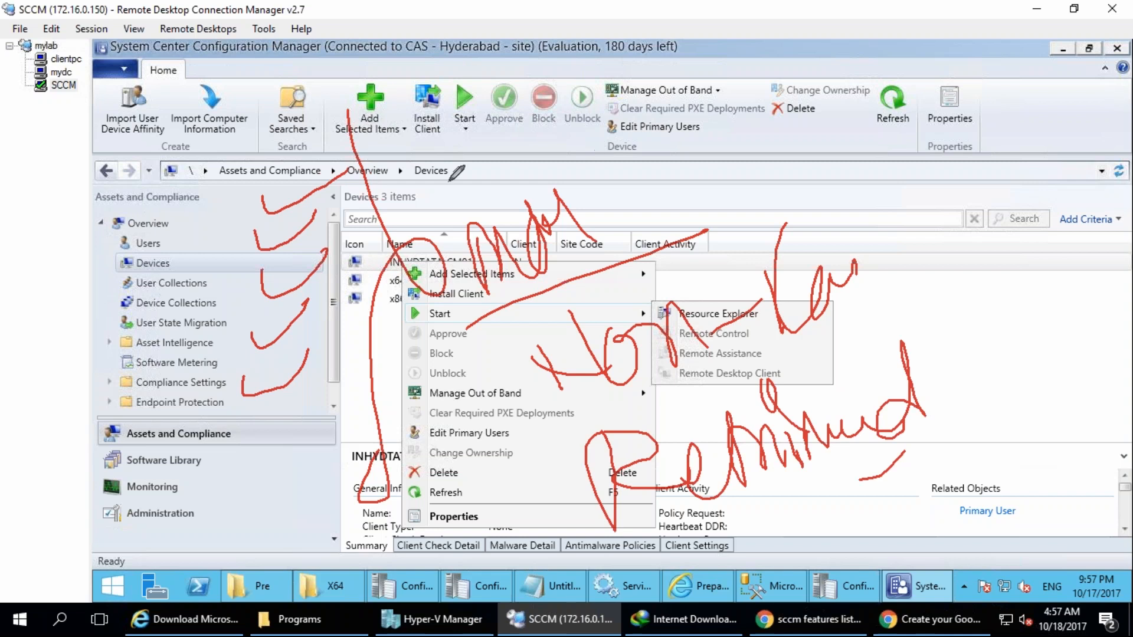
pyautogui.moveTo(402, 171)
pyautogui.mouseDown()
pyautogui.moveTo(499, 94)
pyautogui.moveTo(665, 291)
pyautogui.moveTo(668, 221)
pyautogui.mouseUp()
pyautogui.moveTo(496, 314)
pyautogui.mouseDown()
pyautogui.moveTo(528, 422)
pyautogui.moveTo(889, 289)
pyautogui.mouseUp()
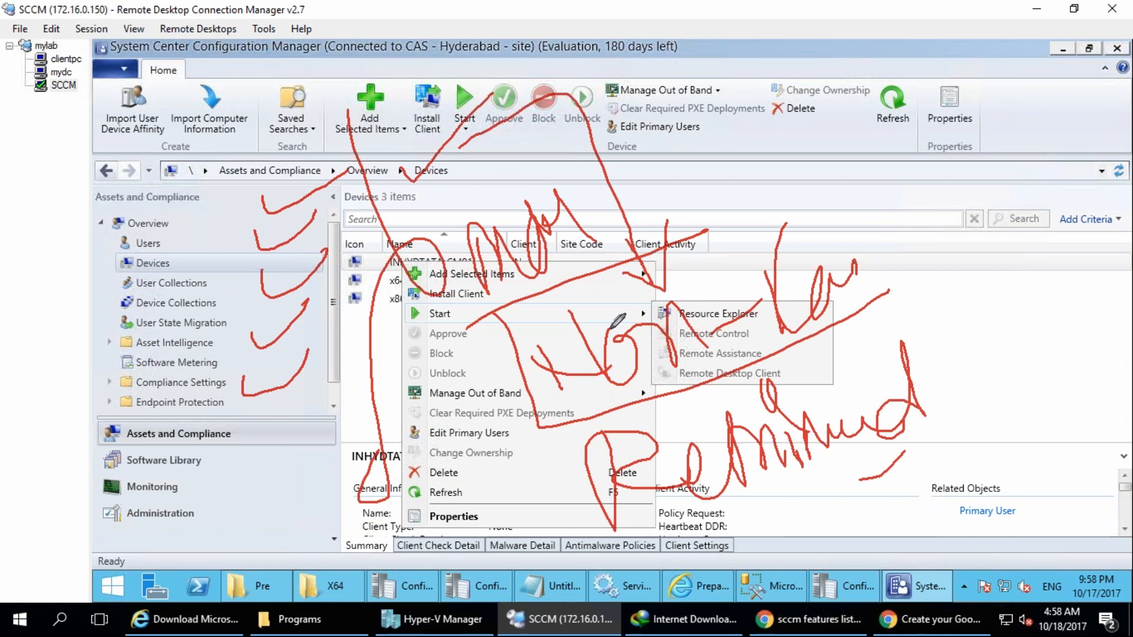
pyautogui.moveTo(499, 319)
pyautogui.mouseDown()
pyautogui.moveTo(924, 198)
pyautogui.moveTo(927, 245)
pyautogui.mouseUp()
pyautogui.moveTo(540, 388); pyautogui.dragTo(574, 501)
pyautogui.moveTo(524, 487)
pyautogui.mouseDown()
pyautogui.moveTo(569, 530)
pyautogui.moveTo(553, 546)
pyautogui.mouseUp()
pyautogui.moveTo(837, 501); pyautogui.dragTo(846, 539)
pyautogui.moveTo(840, 489); pyautogui.dragTo(862, 476)
pyautogui.moveTo(828, 514)
pyautogui.mouseDown()
pyautogui.moveTo(890, 484)
pyautogui.moveTo(907, 501)
pyautogui.moveTo(974, 478)
pyautogui.mouseUp()
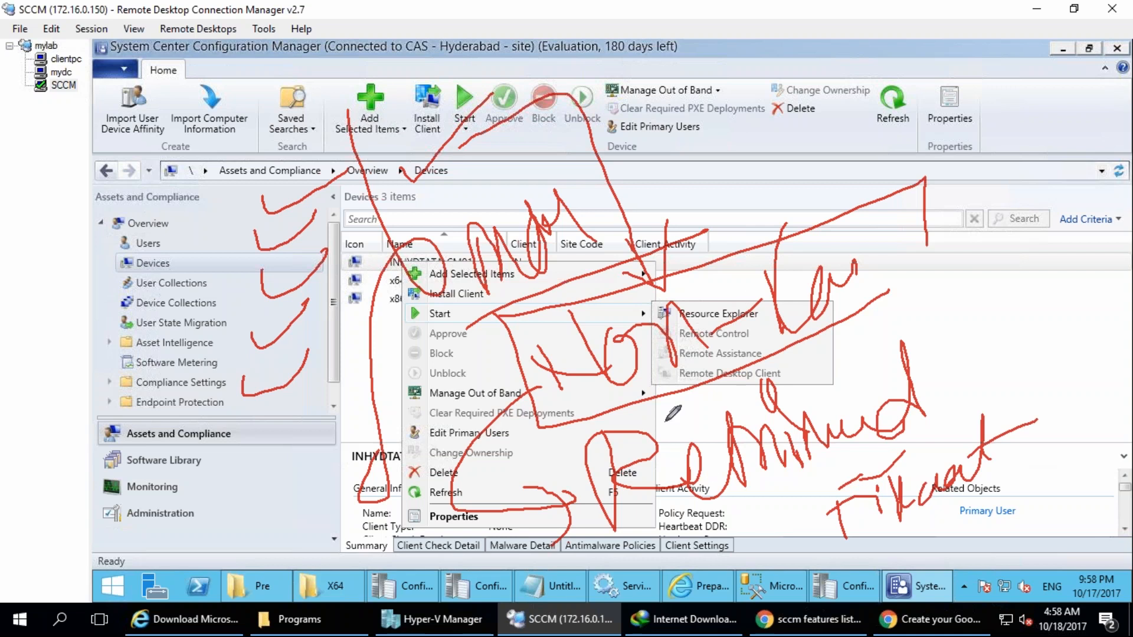
pyautogui.moveTo(208, 354); pyautogui.dragTo(219, 361)
pyautogui.press('Escape')
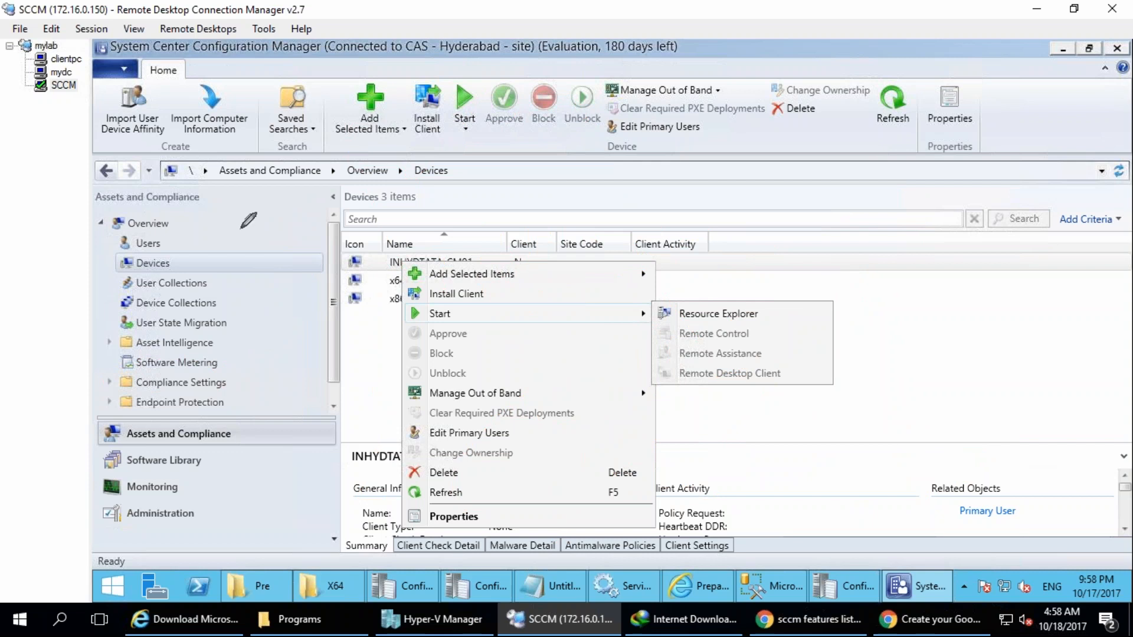
pyautogui.moveTo(174, 180); pyautogui.dragTo(258, 184)
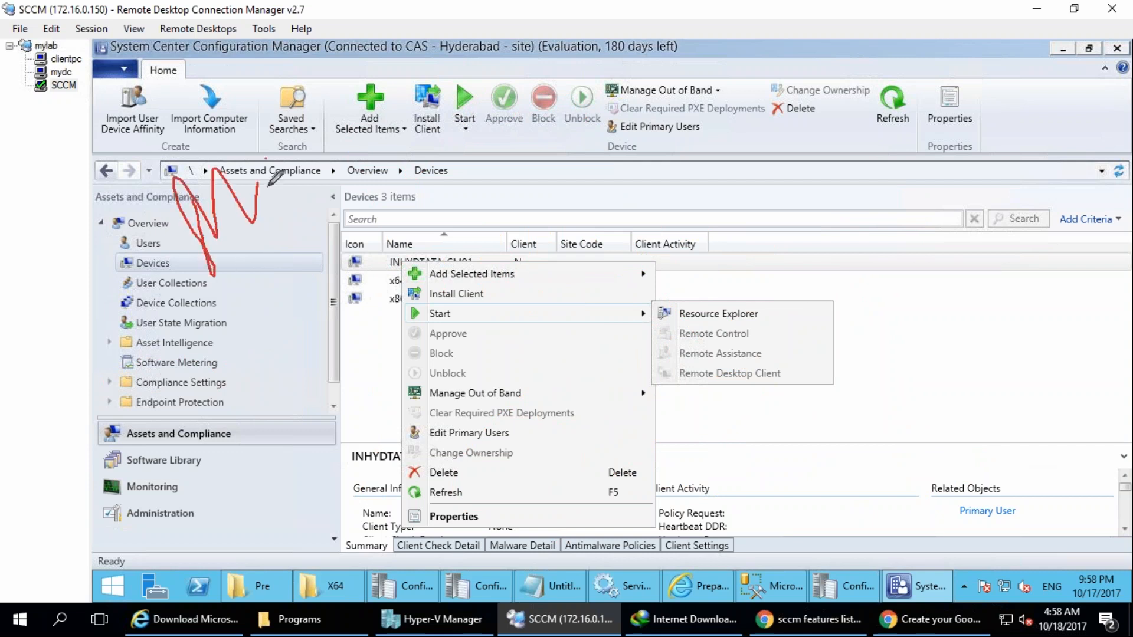
pyautogui.moveTo(237, 257)
pyautogui.mouseDown()
pyautogui.moveTo(272, 324)
pyautogui.moveTo(342, 321)
pyautogui.mouseUp()
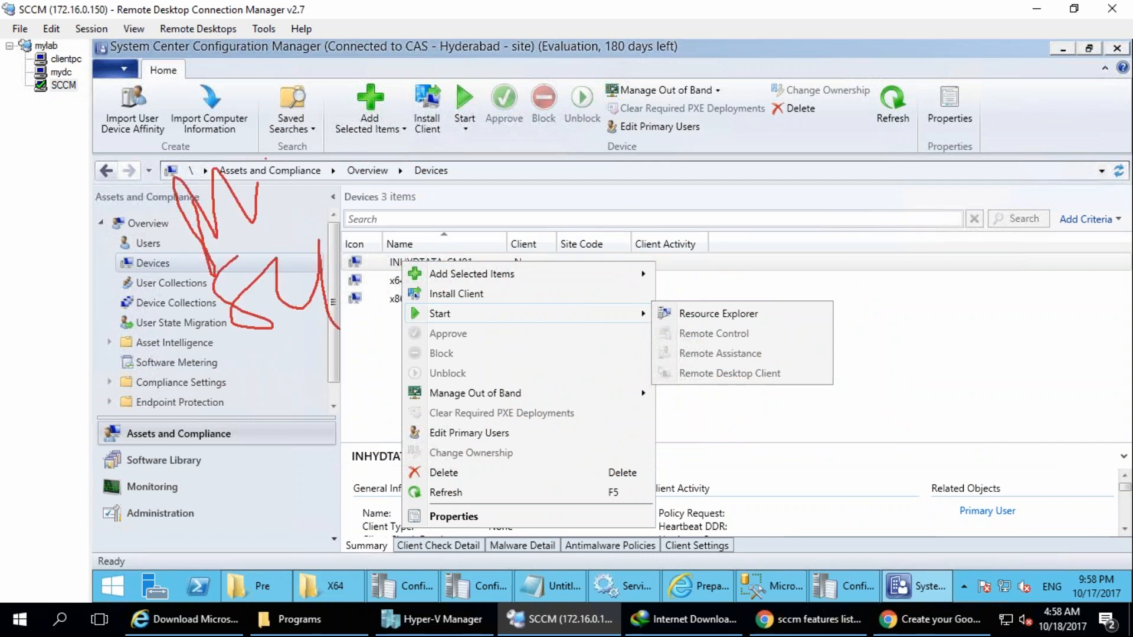
pyautogui.press('e')
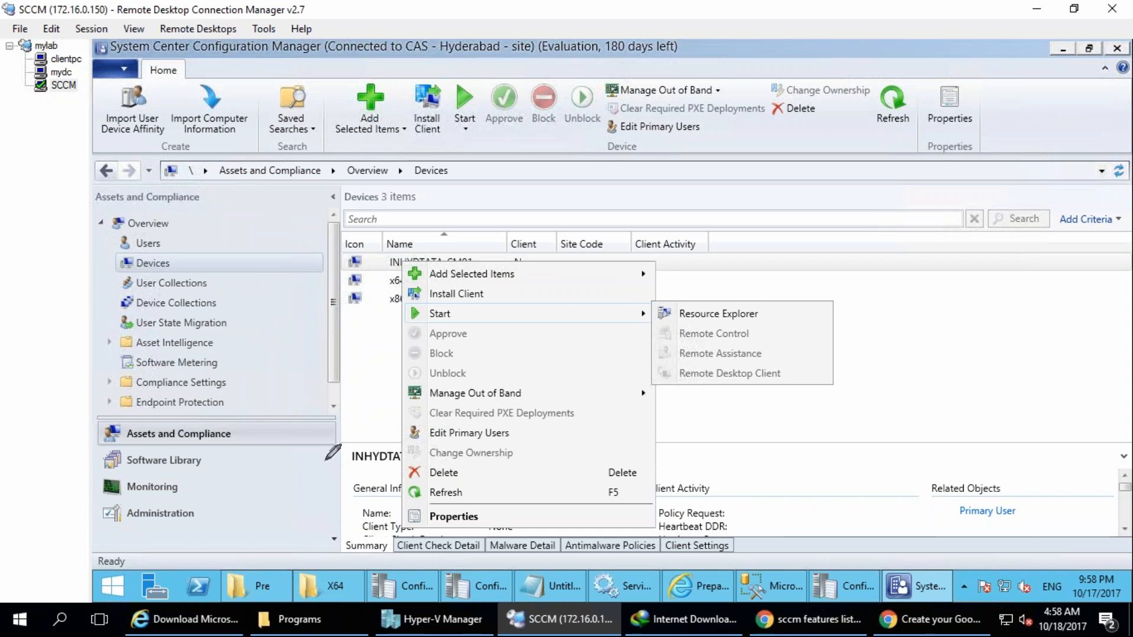
pyautogui.moveTo(212, 224)
pyautogui.mouseDown()
pyautogui.moveTo(189, 242)
pyautogui.moveTo(242, 238)
pyautogui.mouseUp()
pyautogui.moveTo(195, 73)
pyautogui.mouseDown()
pyautogui.moveTo(272, 50)
pyautogui.moveTo(308, 87)
pyautogui.moveTo(340, 82)
pyautogui.mouseUp()
pyautogui.moveTo(347, 43); pyautogui.dragTo(255, 24)
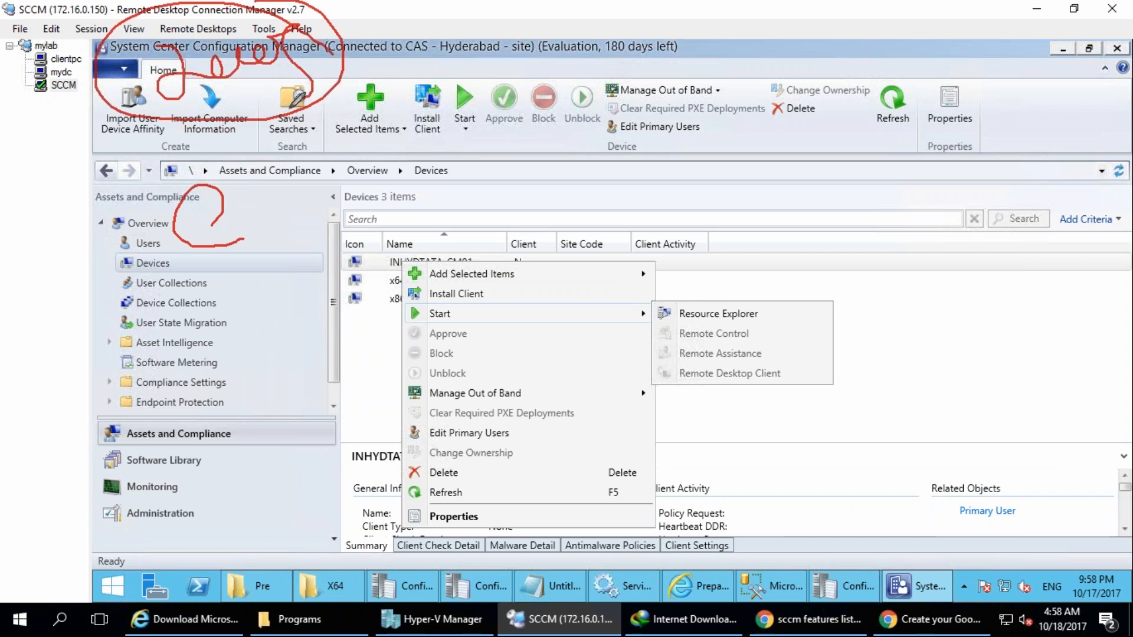
pyautogui.moveTo(271, 211)
pyautogui.mouseDown()
pyautogui.moveTo(285, 233)
pyautogui.moveTo(332, 211)
pyautogui.mouseUp()
pyautogui.moveTo(328, 113)
pyautogui.mouseDown()
pyautogui.moveTo(332, 147)
pyautogui.moveTo(386, 171)
pyautogui.moveTo(469, 65)
pyautogui.moveTo(534, 94)
pyautogui.moveTo(593, 88)
pyautogui.moveTo(125, 188)
pyautogui.moveTo(467, 26)
pyautogui.mouseUp()
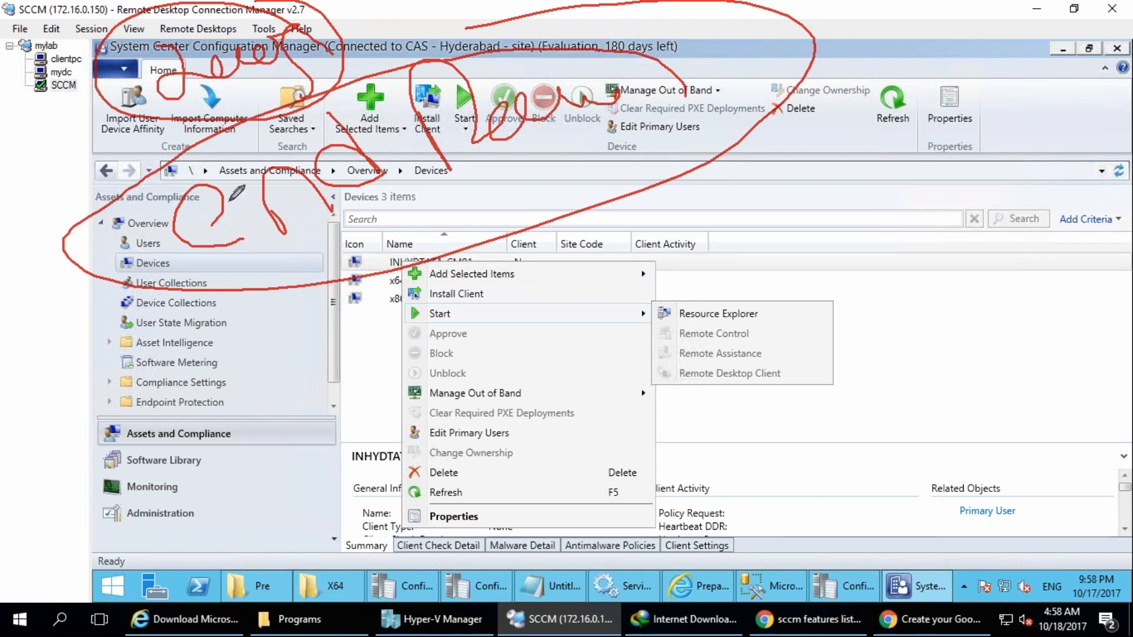
pyautogui.moveTo(222, 195); pyautogui.dragTo(176, 223)
pyautogui.moveTo(333, 204)
pyautogui.mouseDown()
pyautogui.moveTo(360, 272)
pyautogui.moveTo(328, 337)
pyautogui.mouseUp()
pyautogui.moveTo(413, 389)
pyautogui.mouseDown()
pyautogui.moveTo(537, 413)
pyautogui.moveTo(599, 330)
pyautogui.moveTo(624, 354)
pyautogui.mouseUp()
pyautogui.moveTo(570, 298); pyautogui.dragTo(137, 540)
pyautogui.moveTo(207, 567); pyautogui.dragTo(494, 273)
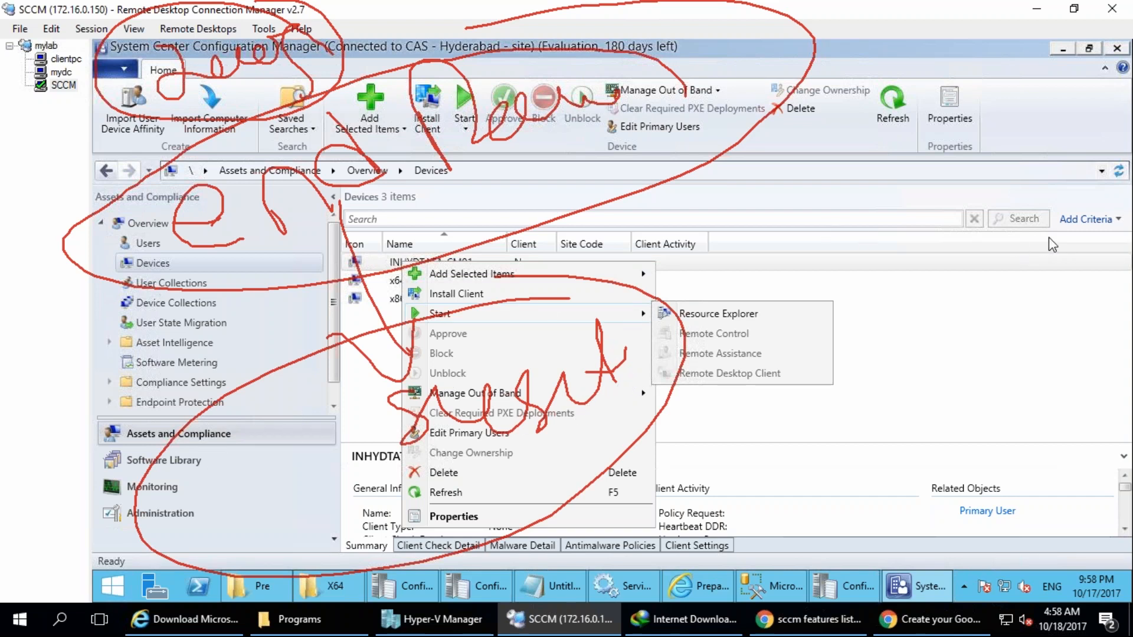
pyautogui.press('Escape')
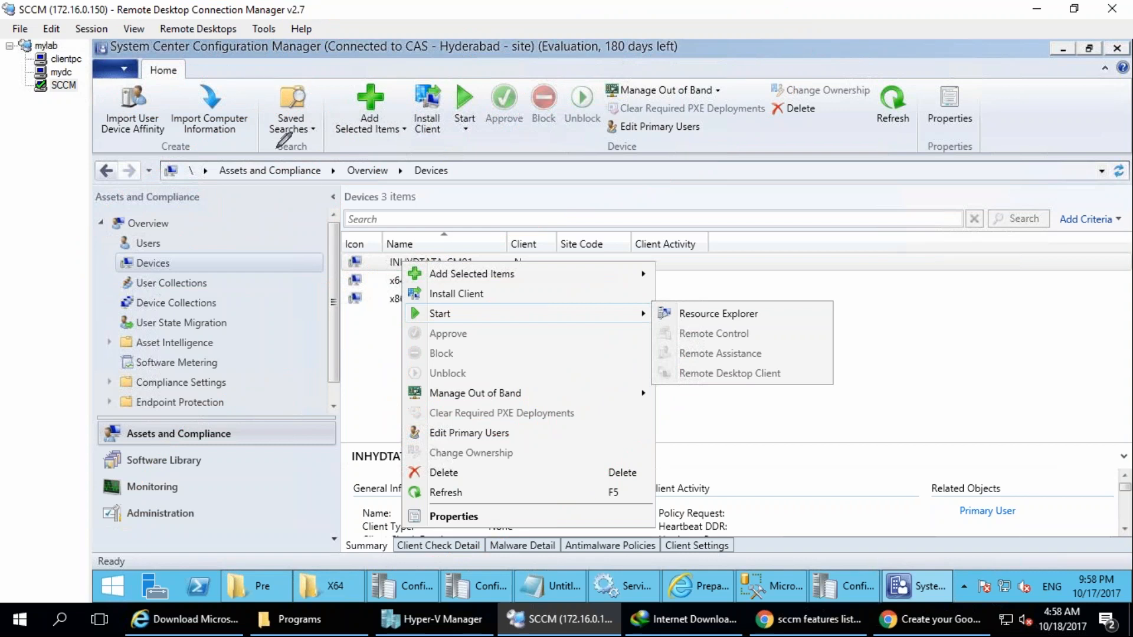
pyautogui.moveTo(292, 72); pyautogui.dragTo(314, 146)
pyautogui.moveTo(368, 90); pyautogui.dragTo(401, 132)
pyautogui.moveTo(427, 83)
pyautogui.mouseDown()
pyautogui.moveTo(474, 121)
pyautogui.moveTo(162, 104)
pyautogui.moveTo(478, 35)
pyautogui.mouseUp()
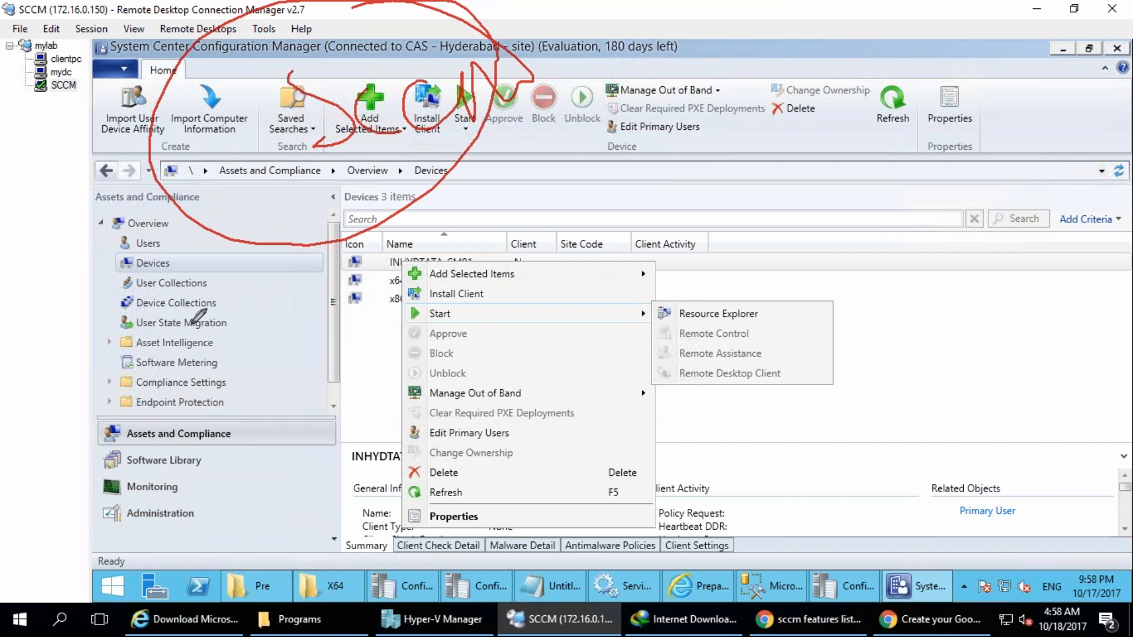
pyautogui.moveTo(221, 391)
pyautogui.mouseDown()
pyautogui.moveTo(183, 386)
pyautogui.moveTo(127, 424)
pyautogui.moveTo(245, 408)
pyautogui.moveTo(223, 389)
pyautogui.mouseUp()
pyautogui.press('Escape')
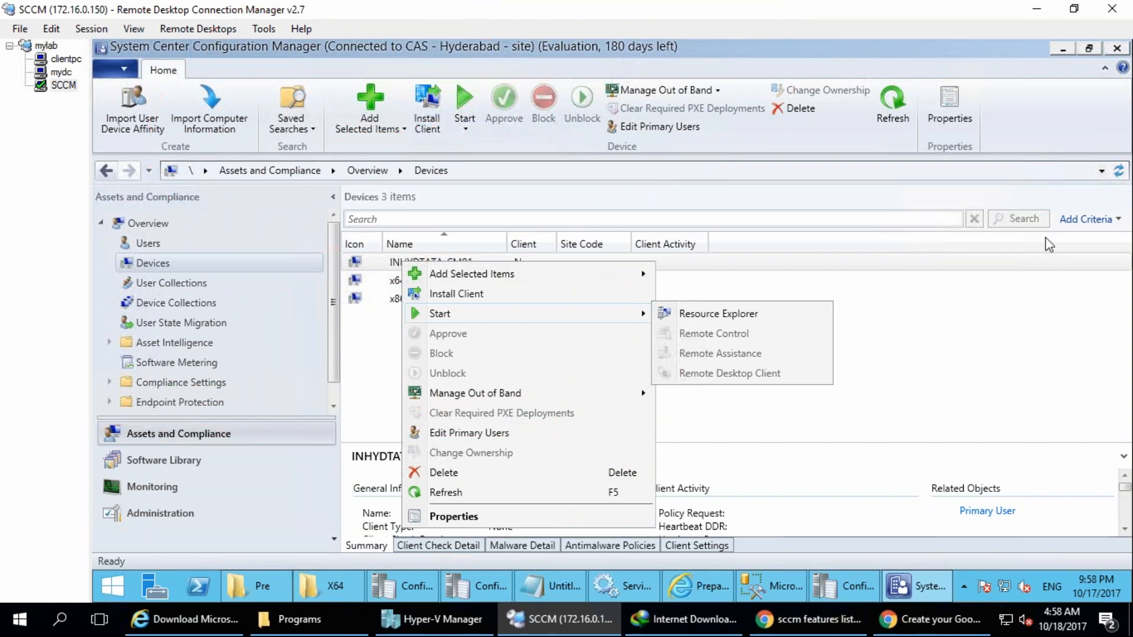
# Close the device's options and view the overviews of the Software Library, Monitoring and Administration workspaces.
pyautogui.click(332, 404)
pyautogui.click(177, 460)
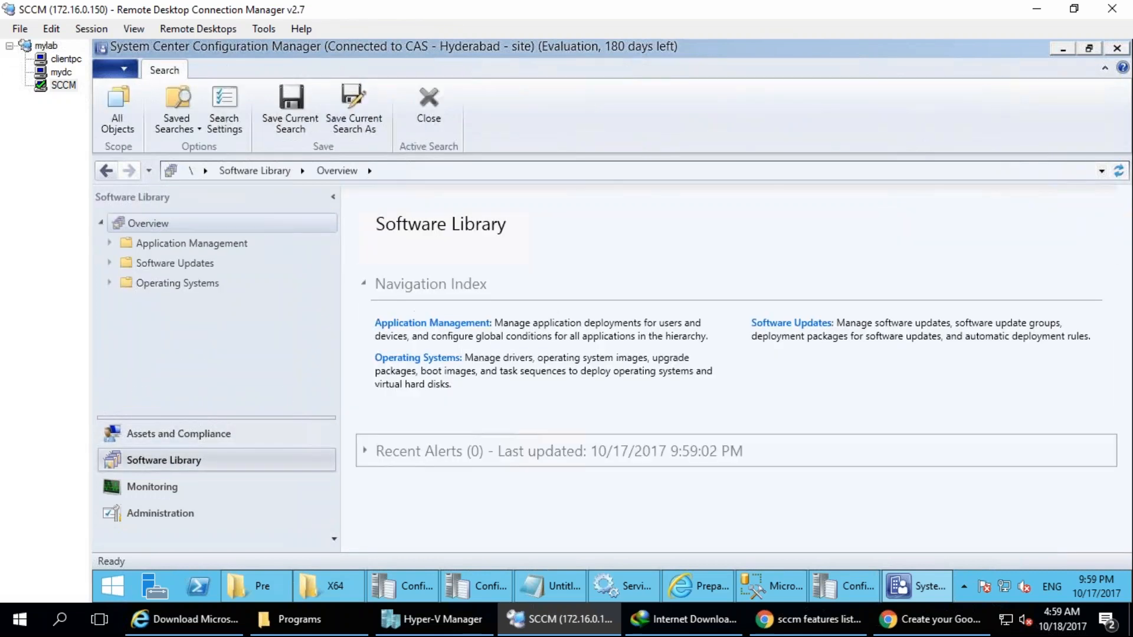
pyautogui.click(155, 486)
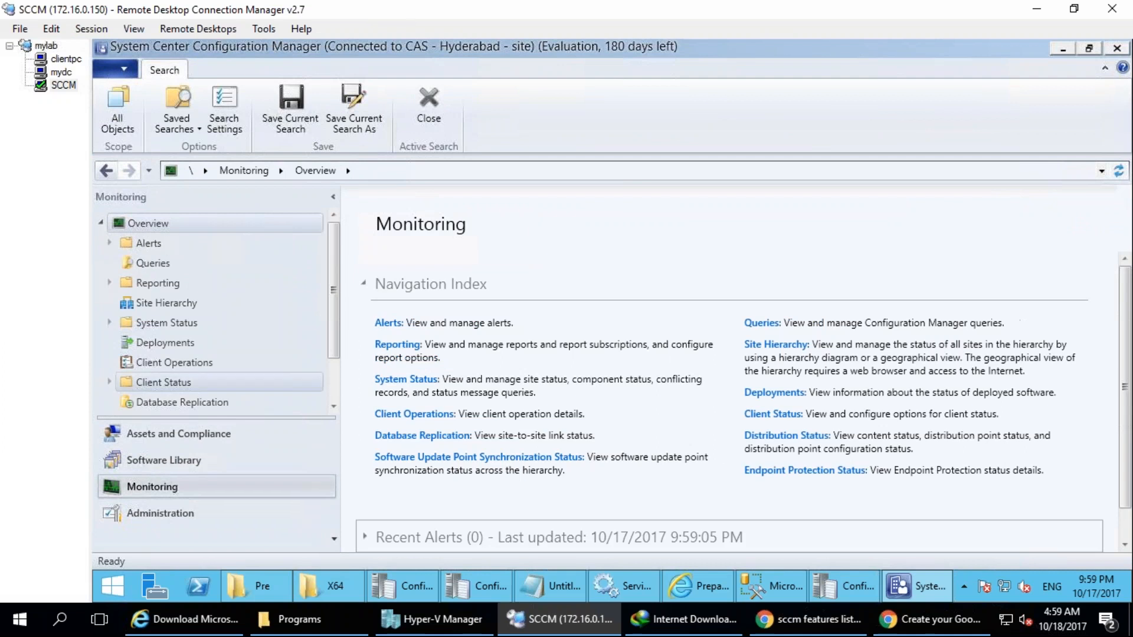
pyautogui.click(165, 513)
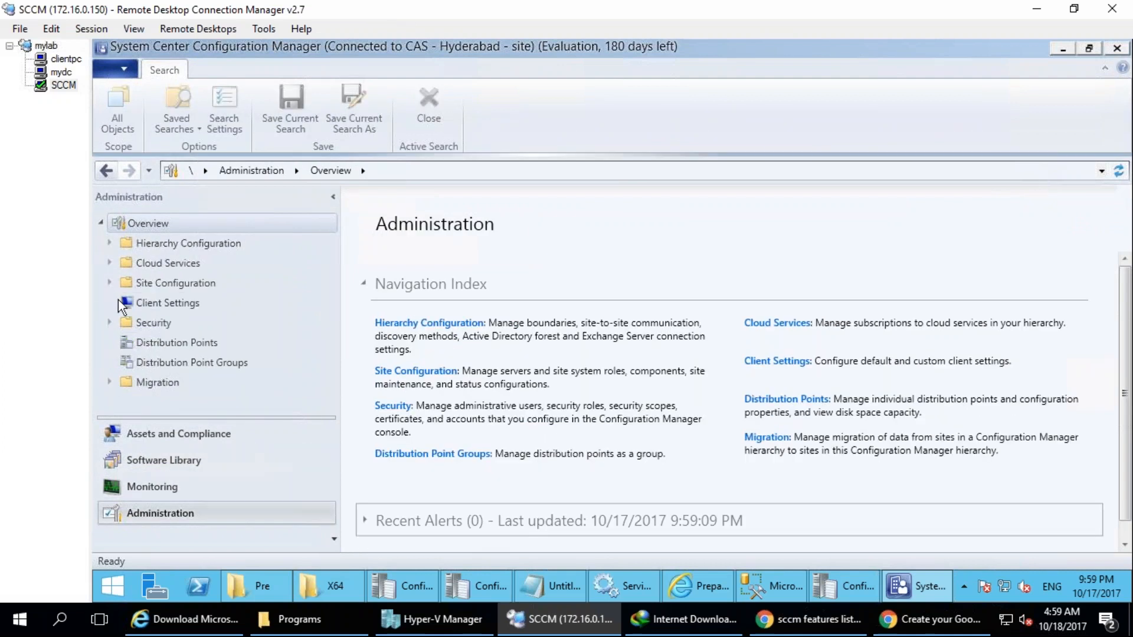
# Display the sites under Site Configuration and show the role types offered for Servers and Site System Roles.
pyautogui.click(110, 283)
pyautogui.click(154, 306)
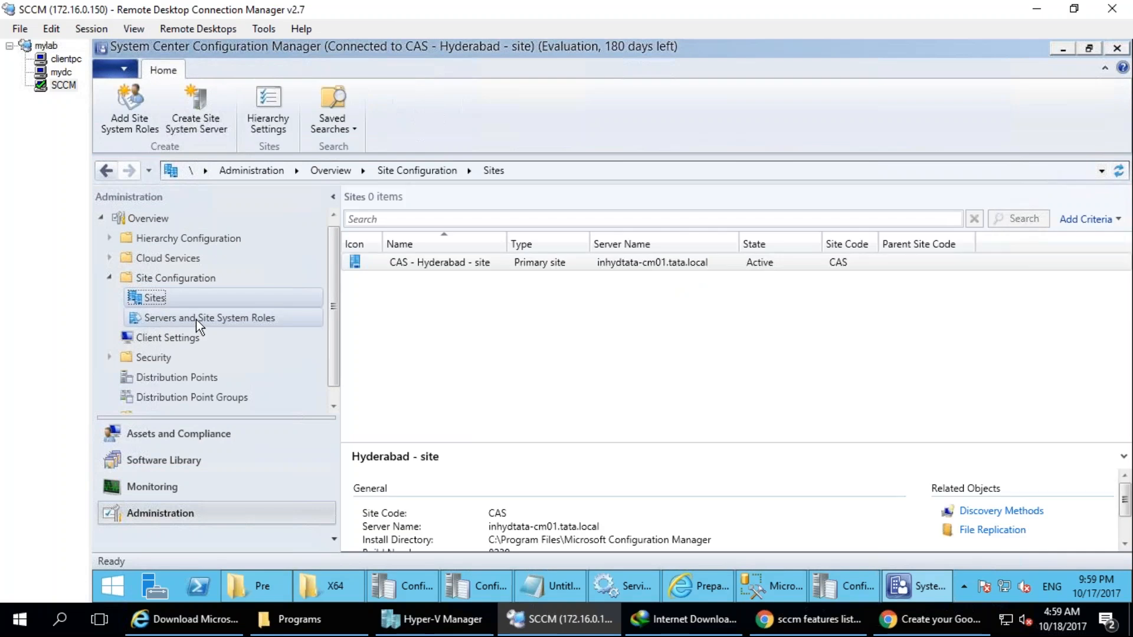
pyautogui.rightClick(196, 320)
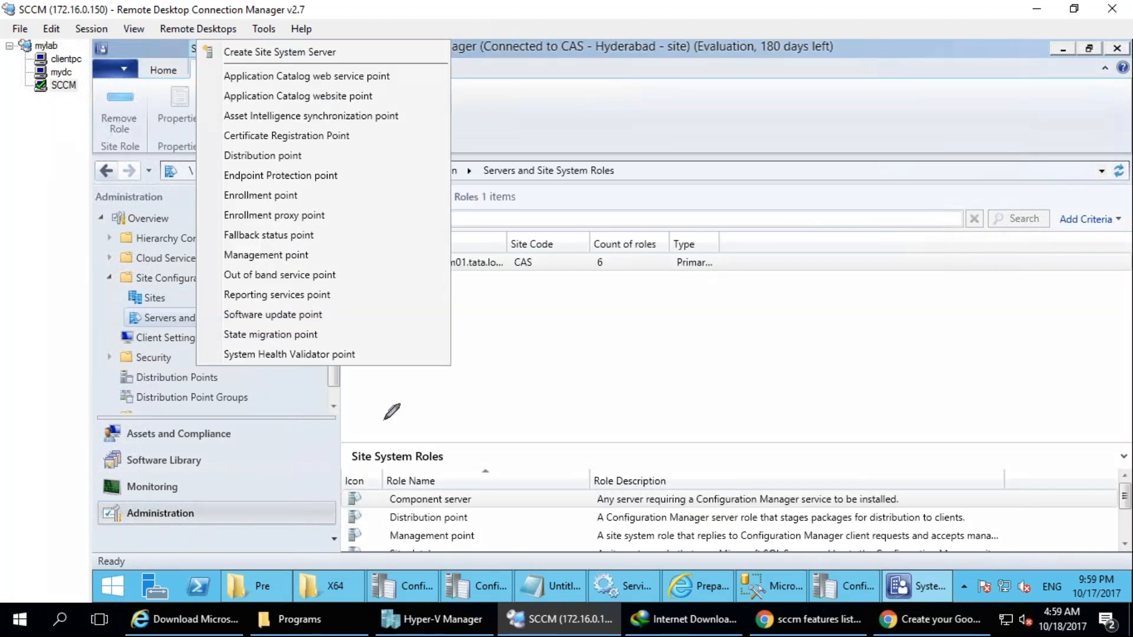
pyautogui.moveTo(440, 384)
pyautogui.mouseDown()
pyautogui.moveTo(429, 411)
pyautogui.moveTo(462, 307)
pyautogui.moveTo(523, 394)
pyautogui.moveTo(568, 348)
pyautogui.mouseUp()
pyautogui.moveTo(766, 387)
pyautogui.mouseDown()
pyautogui.moveTo(806, 480)
pyautogui.moveTo(862, 498)
pyautogui.mouseUp()
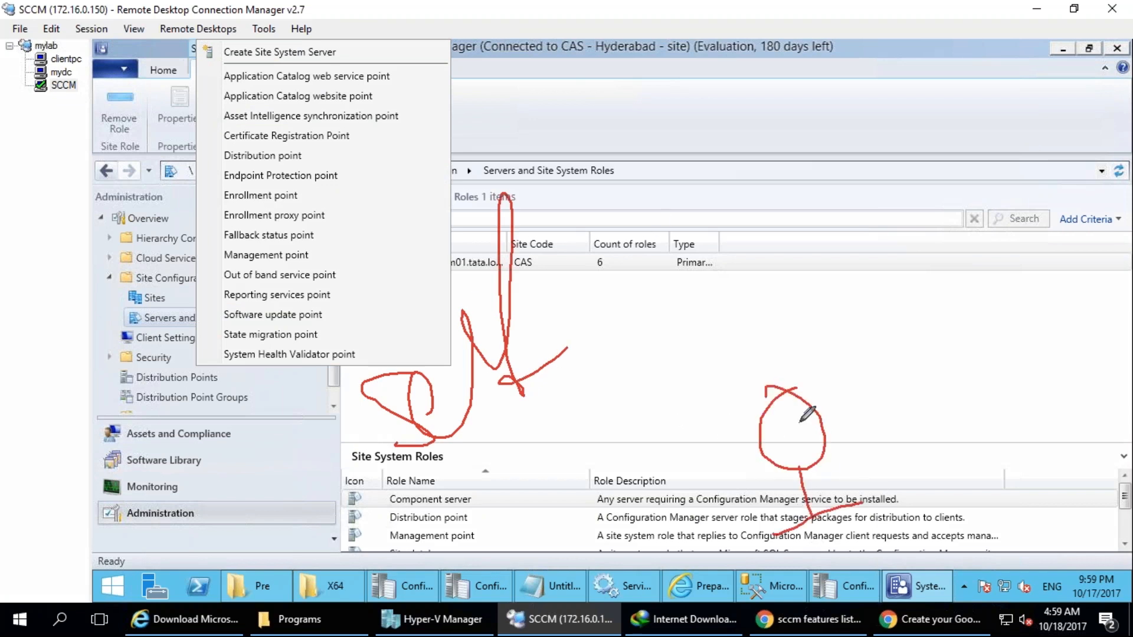
pyautogui.moveTo(627, 156); pyautogui.dragTo(695, 105)
pyautogui.moveTo(619, 191); pyautogui.dragTo(668, 165)
pyautogui.moveTo(618, 227); pyautogui.dragTo(663, 204)
pyautogui.moveTo(619, 257); pyautogui.dragTo(669, 257)
pyautogui.moveTo(622, 292); pyautogui.dragTo(668, 294)
pyautogui.moveTo(788, 433)
pyautogui.mouseDown()
pyautogui.moveTo(782, 201)
pyautogui.moveTo(767, 177)
pyautogui.moveTo(777, 179)
pyautogui.moveTo(743, 182)
pyautogui.moveTo(727, 218)
pyautogui.mouseUp()
pyautogui.moveTo(717, 148)
pyautogui.mouseDown()
pyautogui.moveTo(741, 188)
pyautogui.moveTo(767, 155)
pyautogui.moveTo(786, 171)
pyautogui.mouseUp()
pyautogui.moveTo(627, 172)
pyautogui.mouseDown()
pyautogui.moveTo(661, 176)
pyautogui.moveTo(694, 126)
pyautogui.moveTo(629, 173)
pyautogui.moveTo(659, 125)
pyautogui.moveTo(650, 198)
pyautogui.mouseUp()
pyautogui.moveTo(579, 121)
pyautogui.mouseDown()
pyautogui.moveTo(643, 386)
pyautogui.moveTo(667, 339)
pyautogui.mouseUp()
pyautogui.moveTo(708, 81)
pyautogui.mouseDown()
pyautogui.moveTo(772, 139)
pyautogui.moveTo(743, 365)
pyautogui.mouseUp()
pyautogui.moveTo(579, 206); pyautogui.dragTo(155, 530)
pyautogui.moveTo(72, 444)
pyautogui.mouseDown()
pyautogui.moveTo(135, 476)
pyautogui.moveTo(101, 347)
pyautogui.moveTo(177, 377)
pyautogui.mouseUp()
pyautogui.moveTo(118, 312)
pyautogui.mouseDown()
pyautogui.moveTo(53, 549)
pyautogui.moveTo(169, 257)
pyautogui.mouseUp()
pyautogui.moveTo(31, 203)
pyautogui.mouseDown()
pyautogui.moveTo(12, 250)
pyautogui.moveTo(266, 124)
pyautogui.mouseUp()
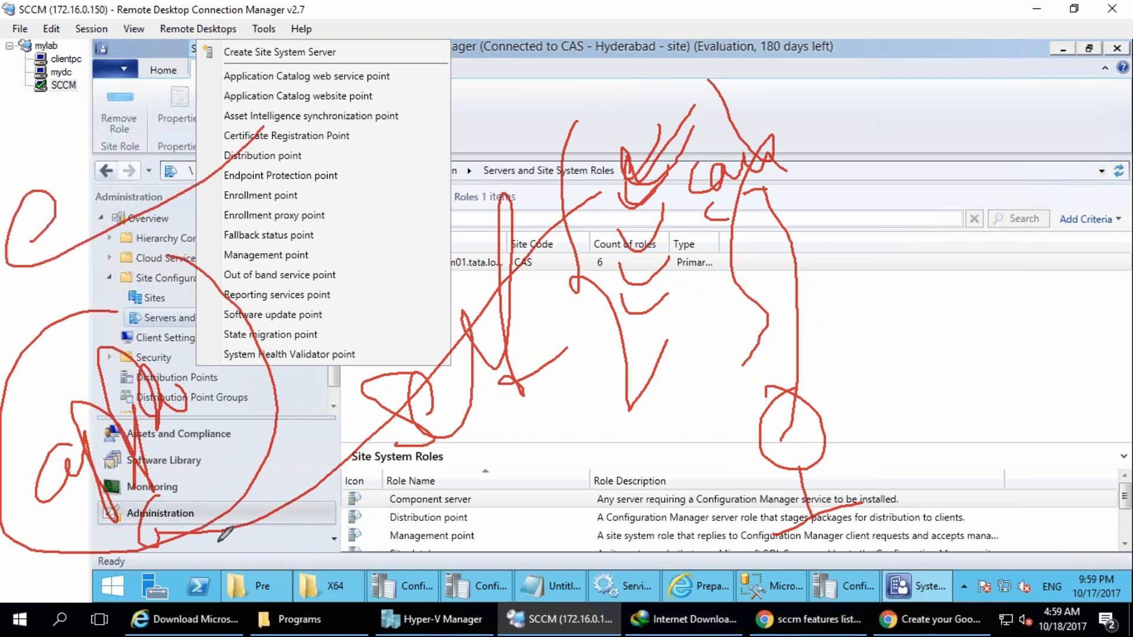
pyautogui.moveTo(157, 283)
pyautogui.mouseDown()
pyautogui.moveTo(223, 101)
pyautogui.moveTo(820, 357)
pyautogui.moveTo(803, 402)
pyautogui.mouseUp()
pyautogui.moveTo(815, 366); pyautogui.dragTo(802, 401)
pyautogui.moveTo(802, 401); pyautogui.dragTo(838, 398)
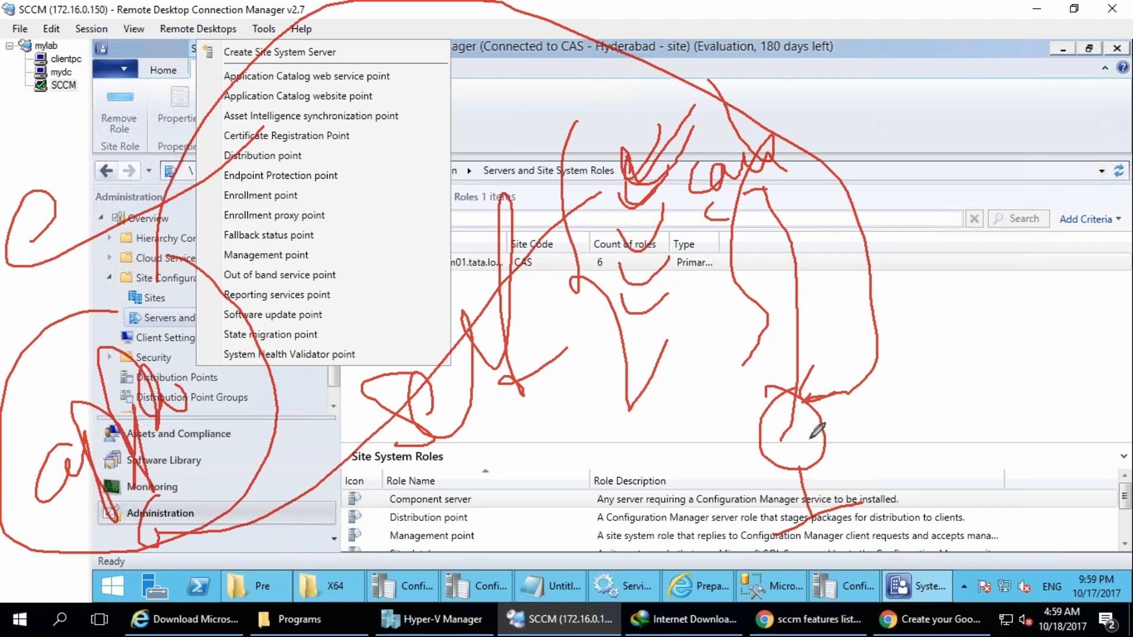
pyautogui.moveTo(793, 439)
pyautogui.mouseDown()
pyautogui.moveTo(664, 334)
pyautogui.moveTo(624, 372)
pyautogui.mouseUp()
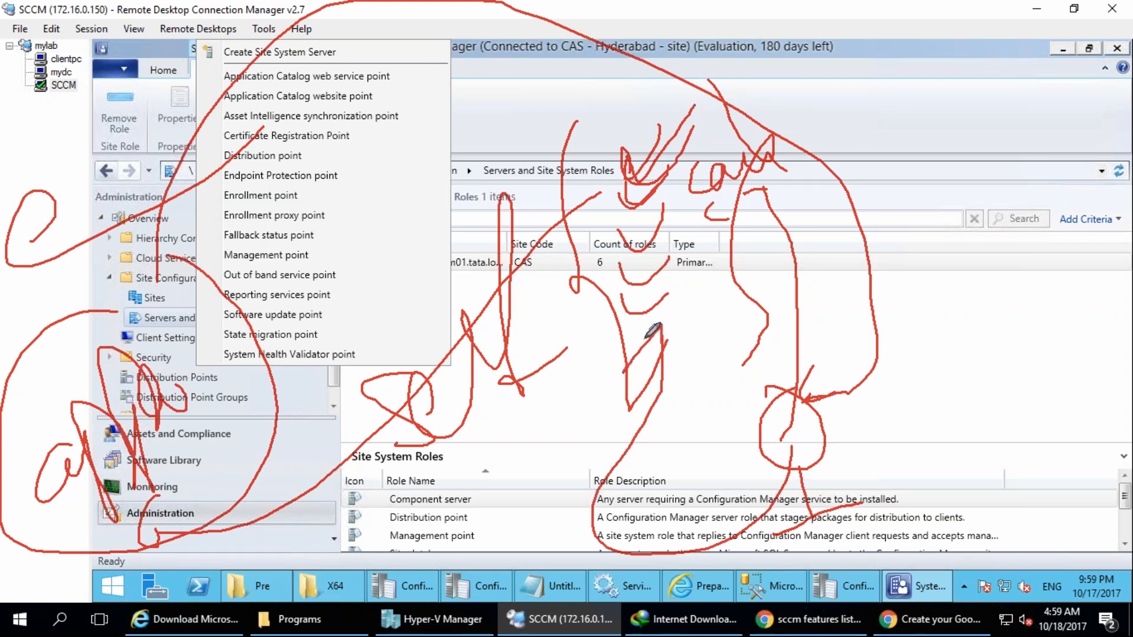
pyautogui.moveTo(649, 338); pyautogui.dragTo(697, 360)
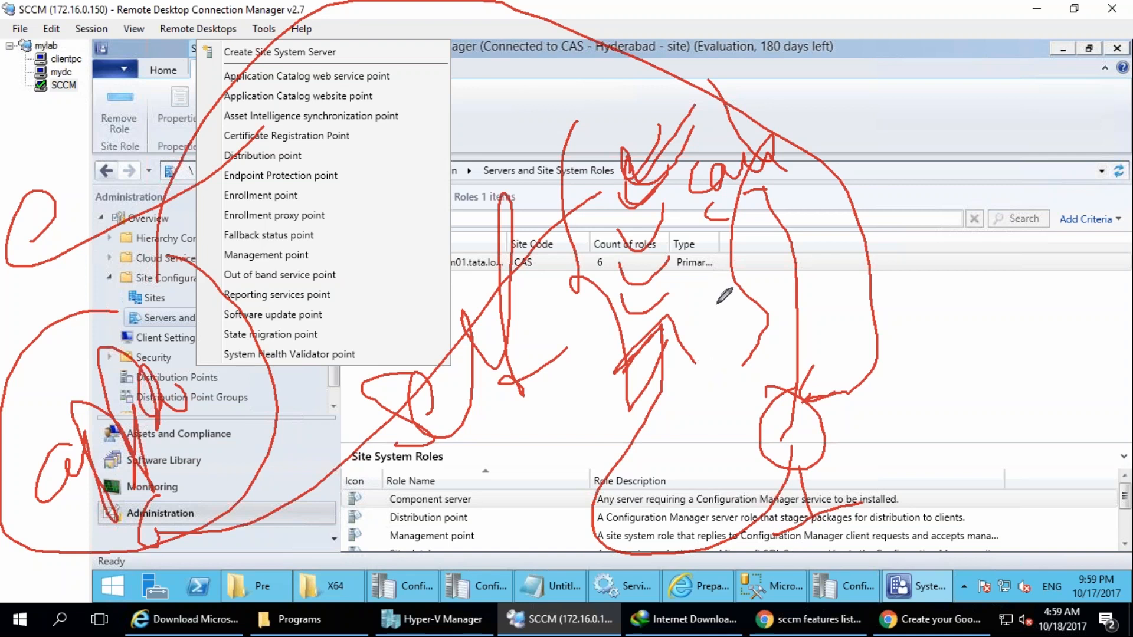
pyautogui.moveTo(683, 326); pyautogui.dragTo(698, 295)
pyautogui.moveTo(691, 357); pyautogui.dragTo(718, 329)
pyautogui.moveTo(696, 378)
pyautogui.mouseDown()
pyautogui.moveTo(735, 371)
pyautogui.moveTo(501, 413)
pyautogui.moveTo(539, 401)
pyautogui.mouseUp()
pyautogui.moveTo(410, 449)
pyautogui.mouseDown()
pyautogui.moveTo(495, 475)
pyautogui.moveTo(298, 502)
pyautogui.moveTo(339, 502)
pyautogui.moveTo(313, 466)
pyautogui.moveTo(354, 490)
pyautogui.mouseUp()
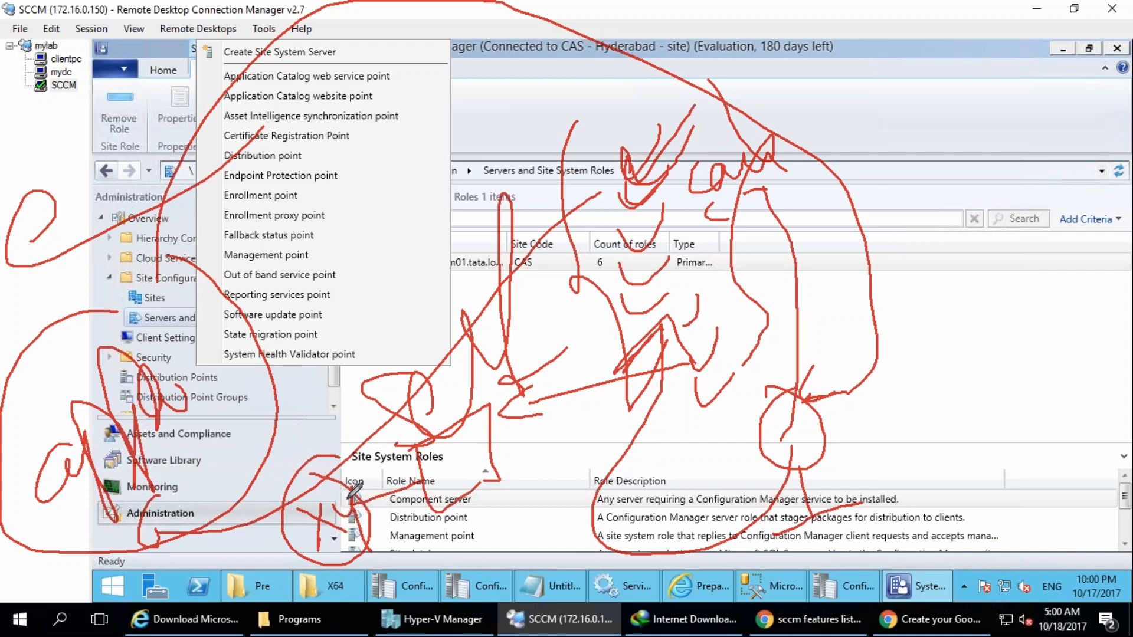
pyautogui.moveTo(349, 531); pyautogui.dragTo(197, 408)
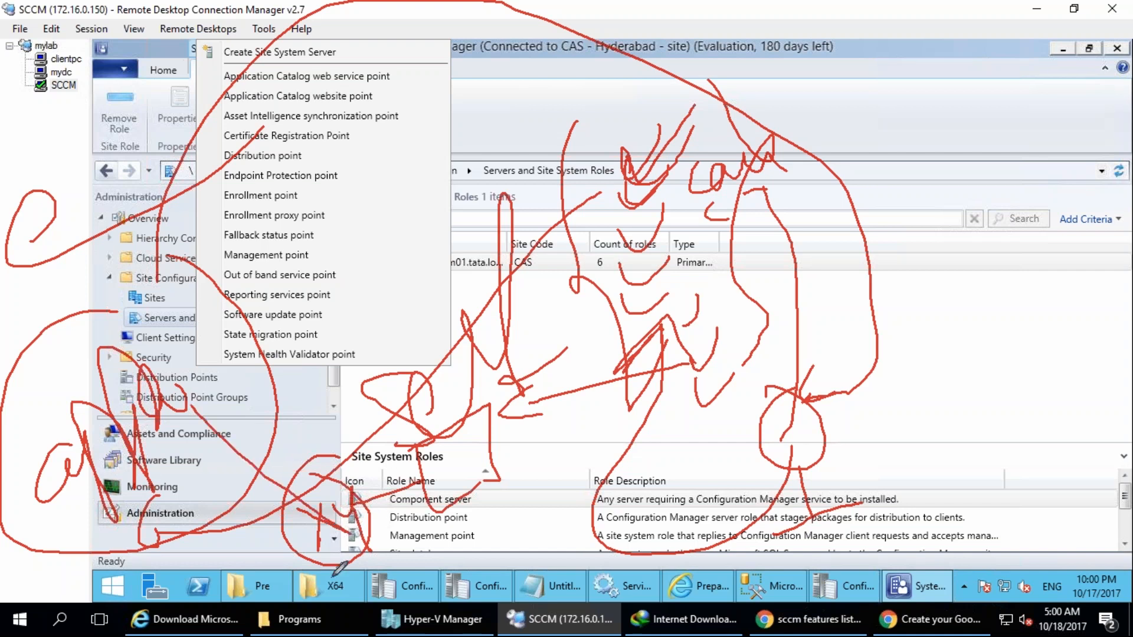
pyautogui.moveTo(838, 451)
pyautogui.mouseDown()
pyautogui.moveTo(828, 472)
pyautogui.moveTo(1032, 460)
pyautogui.mouseUp()
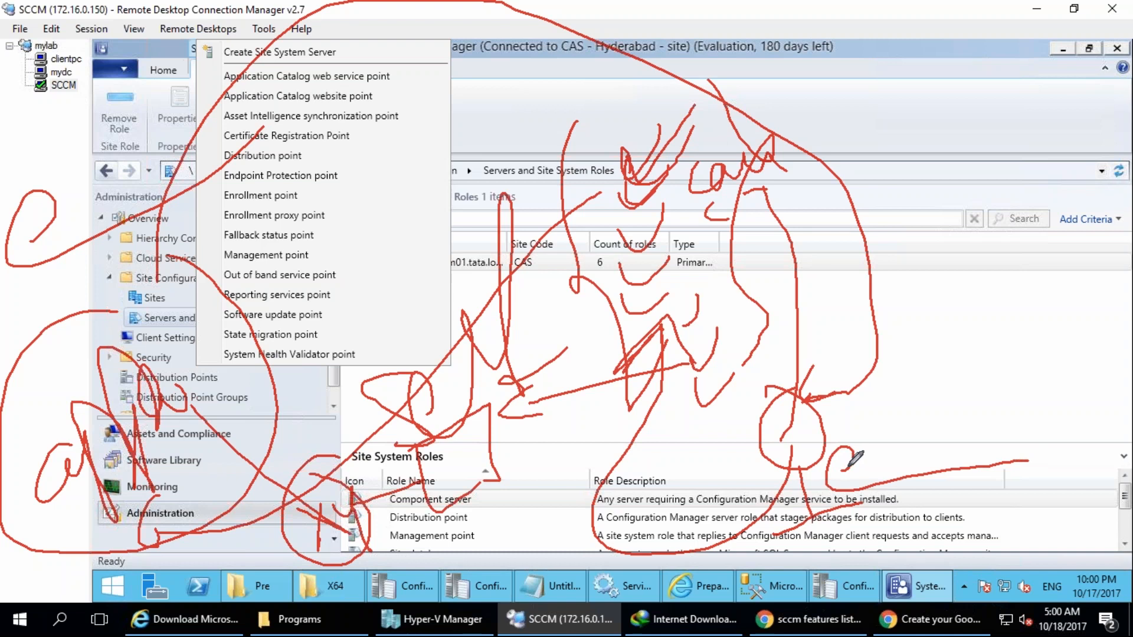
pyautogui.moveTo(850, 460); pyautogui.dragTo(957, 473)
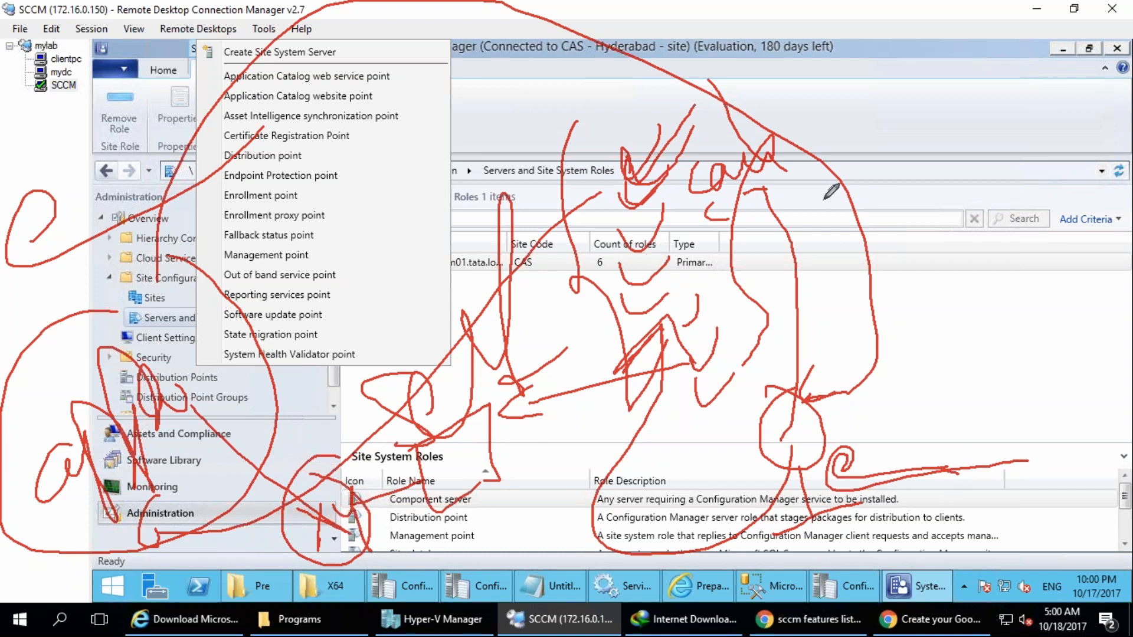
pyautogui.press('Escape')
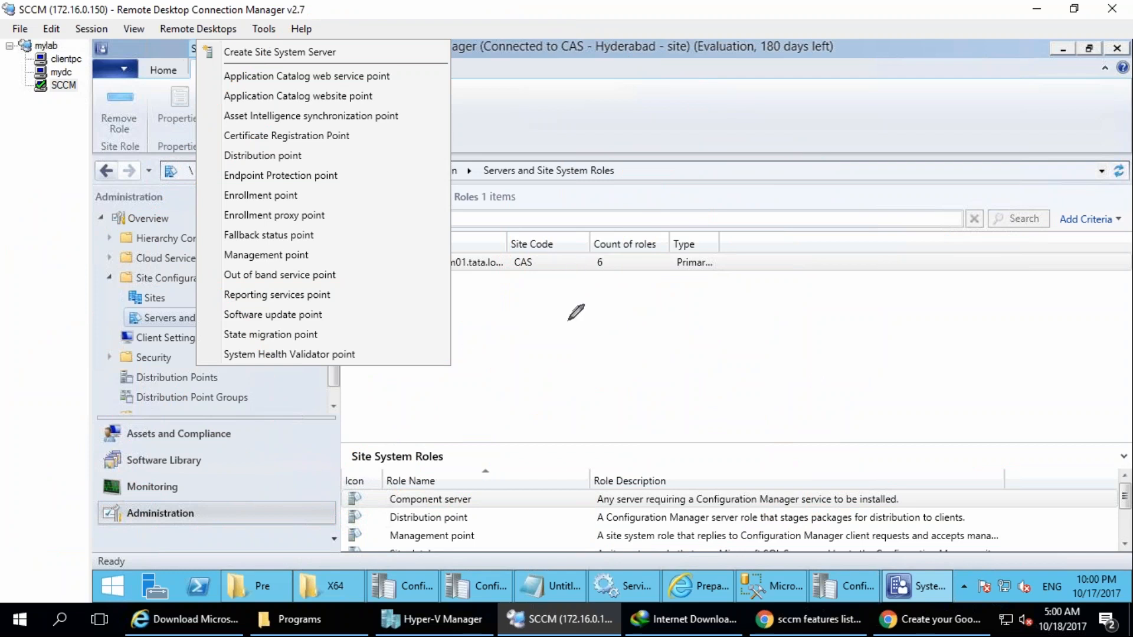
pyautogui.moveTo(501, 375)
pyautogui.mouseDown()
pyautogui.moveTo(472, 450)
pyautogui.moveTo(499, 374)
pyautogui.mouseUp()
pyautogui.moveTo(492, 456); pyautogui.dragTo(507, 499)
pyautogui.moveTo(512, 231)
pyautogui.mouseDown()
pyautogui.moveTo(465, 247)
pyautogui.moveTo(458, 207)
pyautogui.mouseUp()
pyautogui.moveTo(490, 88); pyautogui.dragTo(518, 165)
pyautogui.moveTo(594, 67); pyautogui.dragTo(590, 96)
pyautogui.moveTo(506, 269); pyautogui.dragTo(506, 289)
pyautogui.moveTo(584, 106); pyautogui.dragTo(608, 144)
pyautogui.moveTo(433, 74)
pyautogui.mouseDown()
pyautogui.moveTo(626, 9)
pyautogui.moveTo(396, 584)
pyautogui.moveTo(446, 27)
pyautogui.mouseUp()
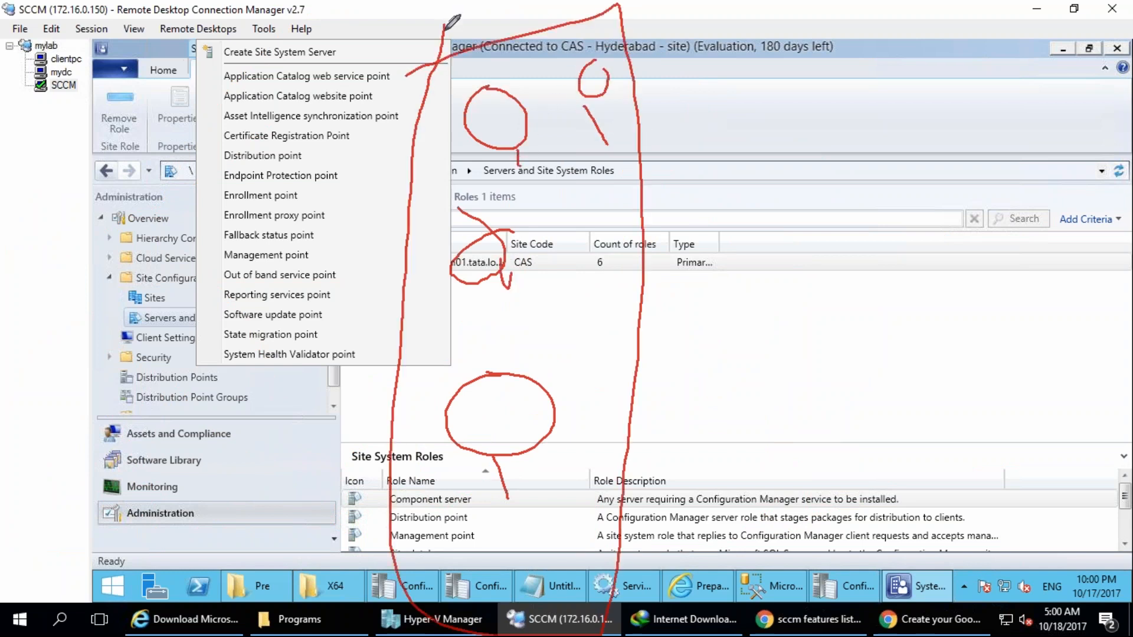
pyautogui.moveTo(775, 358)
pyautogui.mouseDown()
pyautogui.moveTo(771, 413)
pyautogui.moveTo(787, 420)
pyautogui.mouseUp()
pyautogui.moveTo(755, 376); pyautogui.dragTo(866, 503)
pyautogui.moveTo(767, 403); pyautogui.dragTo(854, 516)
pyautogui.moveTo(792, 453)
pyautogui.mouseDown()
pyautogui.moveTo(767, 502)
pyautogui.moveTo(796, 503)
pyautogui.mouseUp()
pyautogui.moveTo(827, 462)
pyautogui.mouseDown()
pyautogui.moveTo(817, 490)
pyautogui.moveTo(851, 467)
pyautogui.mouseUp()
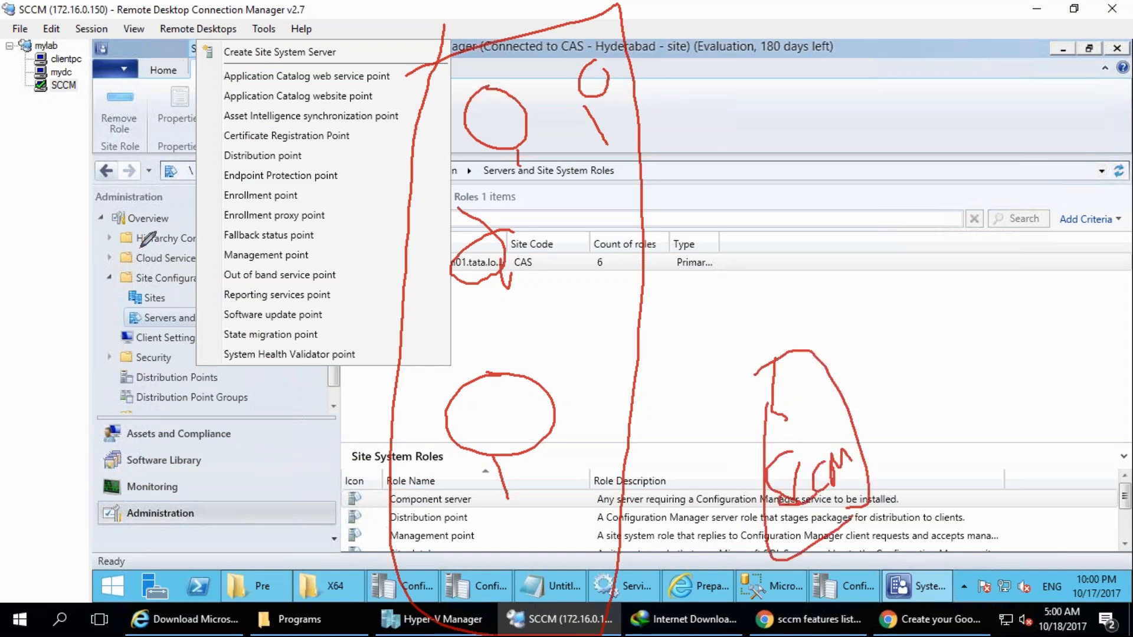
pyautogui.moveTo(112, 192); pyautogui.dragTo(88, 266)
pyautogui.moveTo(131, 227); pyautogui.dragTo(232, 211)
pyautogui.moveTo(162, 92)
pyautogui.mouseDown()
pyautogui.moveTo(295, 288)
pyautogui.moveTo(214, 145)
pyautogui.mouseUp()
pyautogui.moveTo(118, 383)
pyautogui.mouseDown()
pyautogui.moveTo(197, 386)
pyautogui.moveTo(325, 298)
pyautogui.moveTo(353, 306)
pyautogui.moveTo(338, 322)
pyautogui.mouseUp()
pyautogui.moveTo(353, 232)
pyautogui.mouseDown()
pyautogui.moveTo(103, 427)
pyautogui.moveTo(168, 465)
pyautogui.moveTo(394, 345)
pyautogui.moveTo(361, 239)
pyautogui.mouseUp()
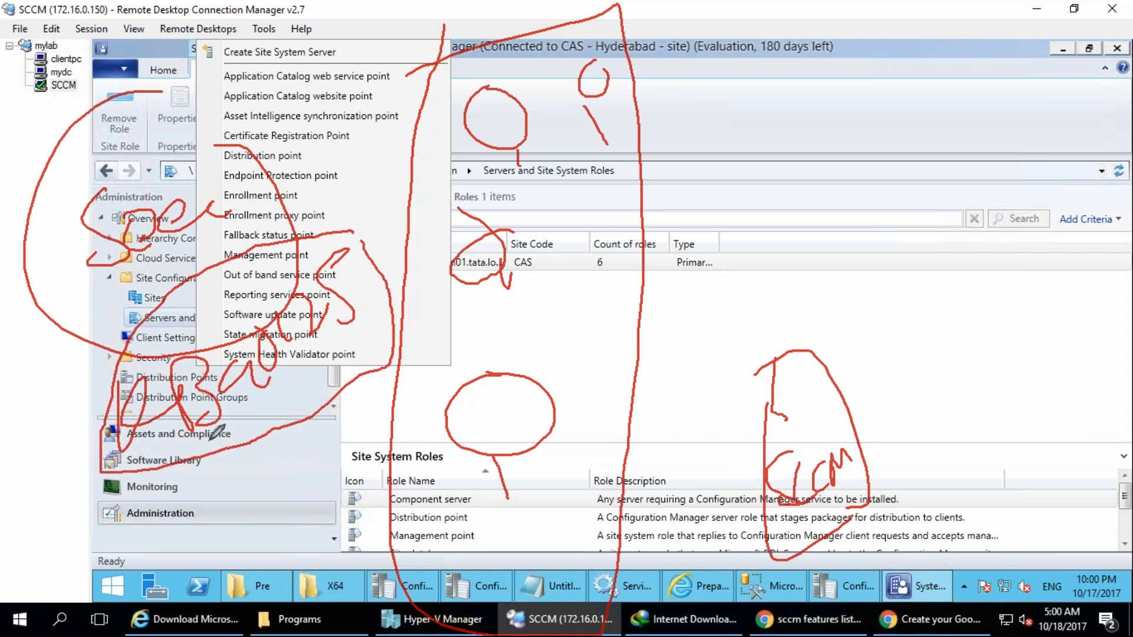
pyautogui.moveTo(196, 436)
pyautogui.mouseDown()
pyautogui.moveTo(216, 575)
pyautogui.moveTo(529, 515)
pyautogui.moveTo(510, 544)
pyautogui.moveTo(568, 546)
pyautogui.mouseUp()
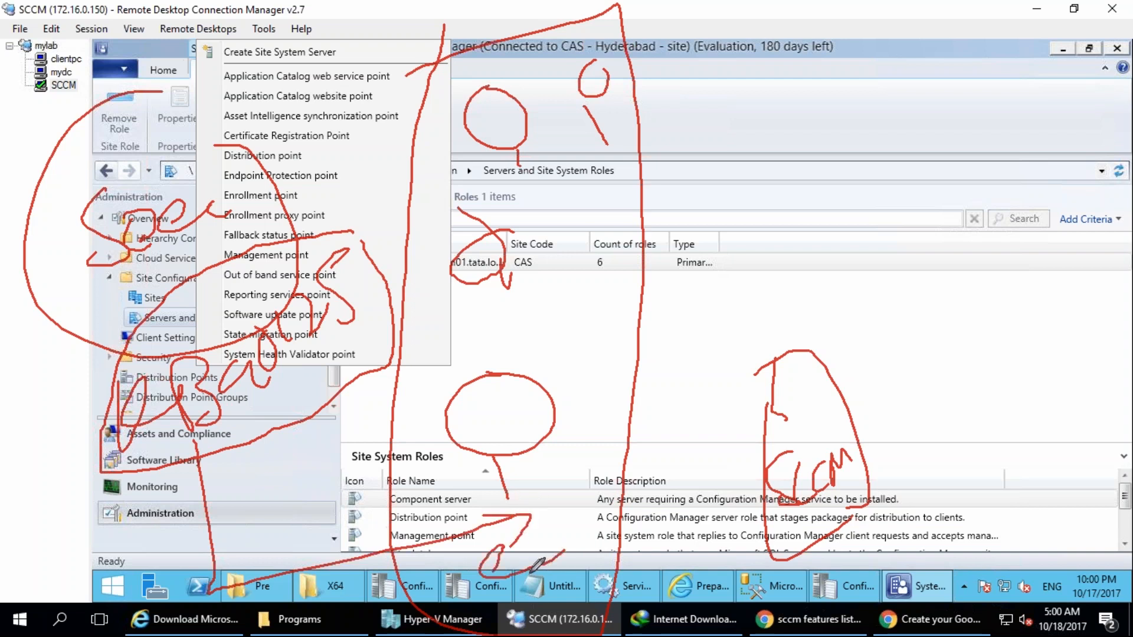
pyautogui.moveTo(245, 437)
pyautogui.mouseDown()
pyautogui.moveTo(351, 345)
pyautogui.moveTo(369, 352)
pyautogui.moveTo(310, 372)
pyautogui.moveTo(313, 359)
pyautogui.mouseUp()
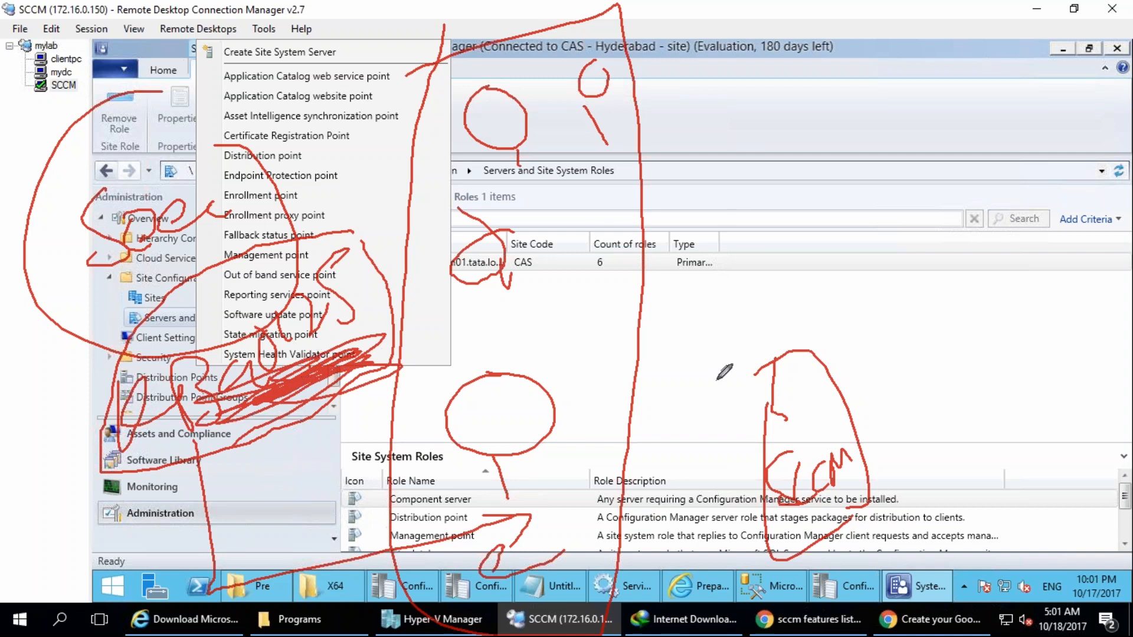
pyautogui.moveTo(824, 519); pyautogui.dragTo(447, 518)
pyautogui.moveTo(794, 504); pyautogui.dragTo(403, 309)
pyautogui.moveTo(714, 427)
pyautogui.mouseDown()
pyautogui.moveTo(748, 434)
pyautogui.moveTo(509, 261)
pyautogui.mouseUp()
pyautogui.moveTo(742, 383); pyautogui.dragTo(461, 81)
pyautogui.moveTo(686, 374); pyautogui.dragTo(556, 42)
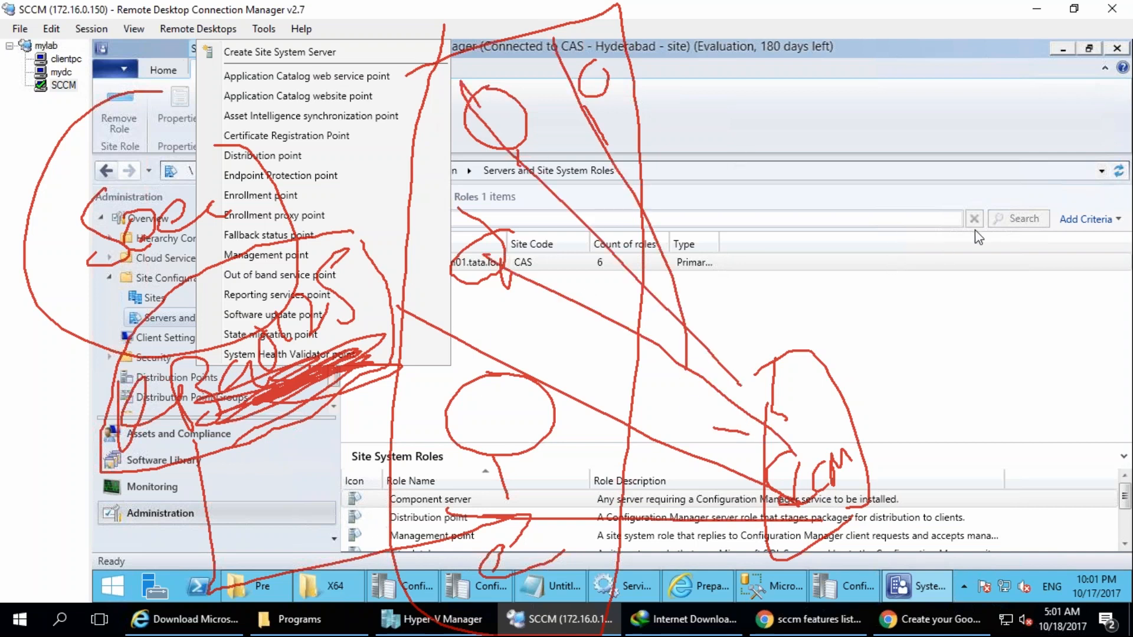
pyautogui.moveTo(441, 242)
pyautogui.mouseDown()
pyautogui.moveTo(503, 274)
pyautogui.moveTo(562, 276)
pyautogui.mouseUp()
pyautogui.moveTo(481, 207); pyautogui.dragTo(470, 293)
pyautogui.moveTo(472, 112); pyautogui.dragTo(561, 129)
pyautogui.moveTo(525, 104); pyautogui.dragTo(512, 181)
pyautogui.moveTo(539, 66)
pyautogui.mouseDown()
pyautogui.moveTo(613, 91)
pyautogui.moveTo(540, 182)
pyautogui.mouseUp()
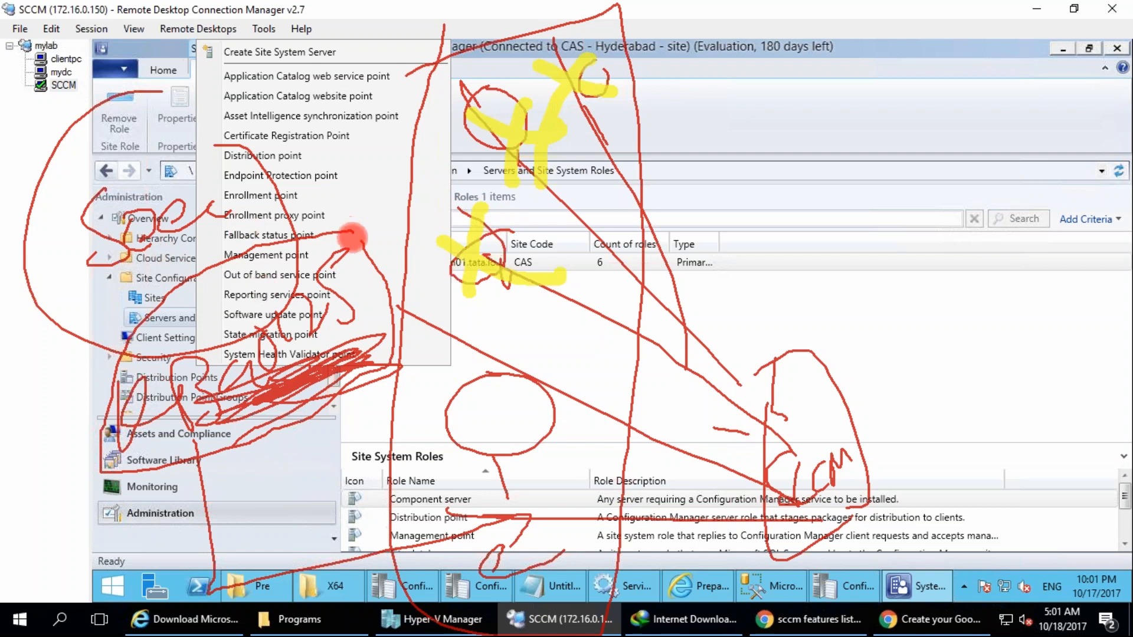
pyautogui.moveTo(413, 127)
pyautogui.mouseDown()
pyautogui.moveTo(390, 262)
pyautogui.moveTo(682, 273)
pyautogui.moveTo(715, 39)
pyautogui.moveTo(464, 34)
pyautogui.mouseUp()
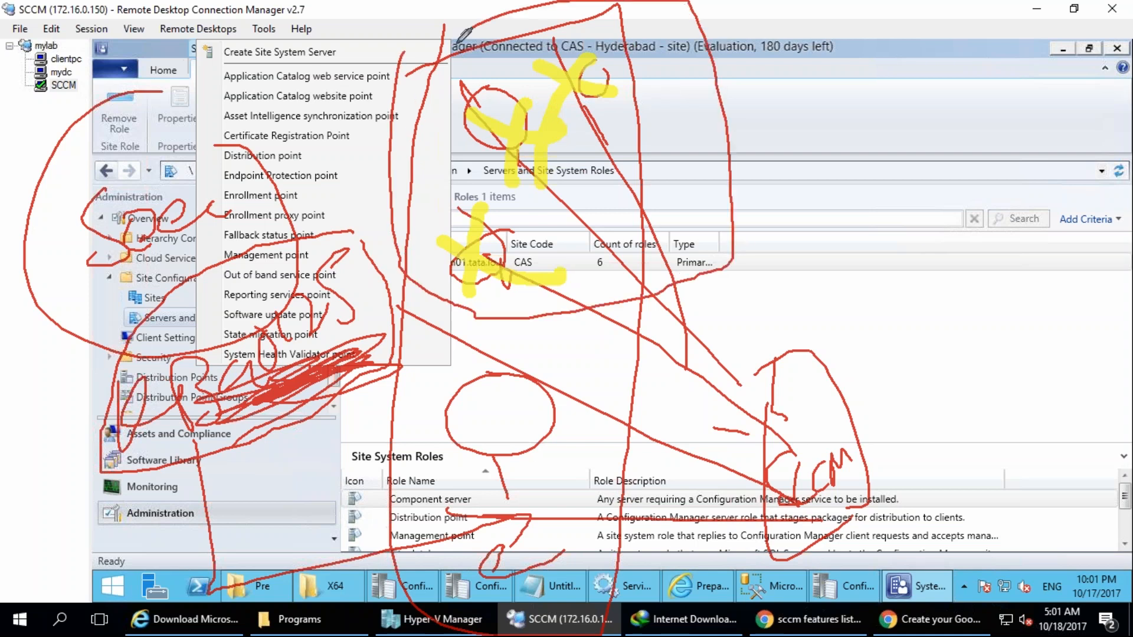
pyautogui.rightClick(935, 236)
pyautogui.click(989, 338)
pyautogui.moveTo(391, 29)
pyautogui.mouseDown()
pyautogui.moveTo(389, 318)
pyautogui.moveTo(526, 339)
pyautogui.moveTo(817, 331)
pyautogui.moveTo(808, 288)
pyautogui.mouseUp()
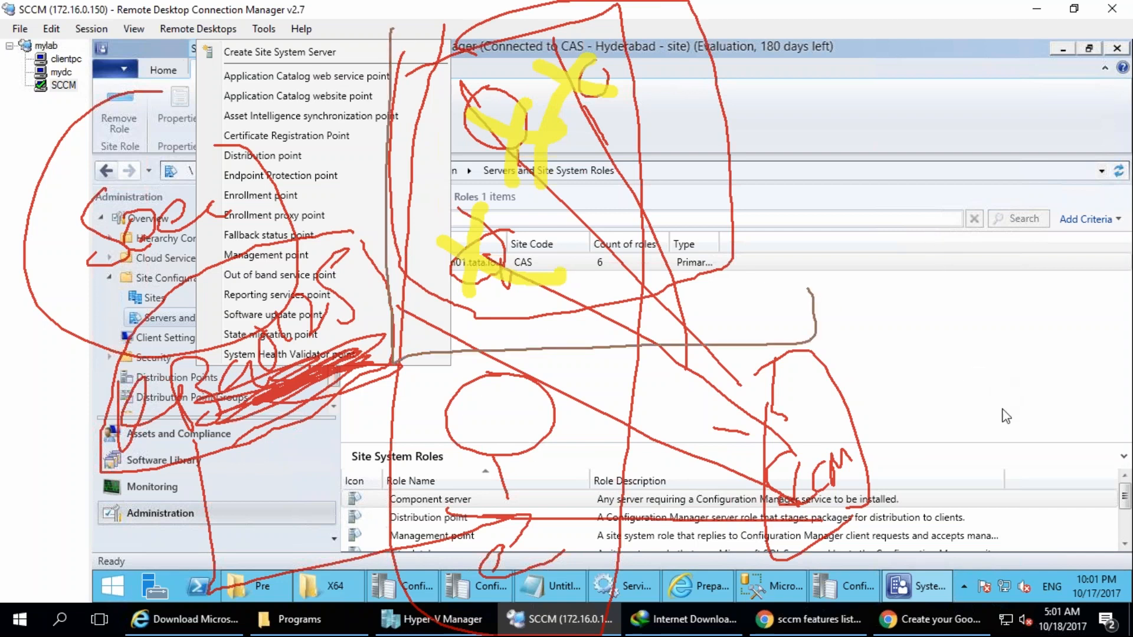
pyautogui.moveTo(397, 13)
pyautogui.mouseDown()
pyautogui.moveTo(405, 203)
pyautogui.moveTo(611, 332)
pyautogui.moveTo(737, 282)
pyautogui.moveTo(660, 7)
pyautogui.moveTo(430, 18)
pyautogui.moveTo(396, 171)
pyautogui.moveTo(417, 331)
pyautogui.moveTo(635, 328)
pyautogui.moveTo(761, 189)
pyautogui.moveTo(466, 15)
pyautogui.moveTo(435, 69)
pyautogui.mouseUp()
pyautogui.moveTo(304, 54); pyautogui.dragTo(261, 78)
pyautogui.moveTo(249, 137); pyautogui.dragTo(282, 128)
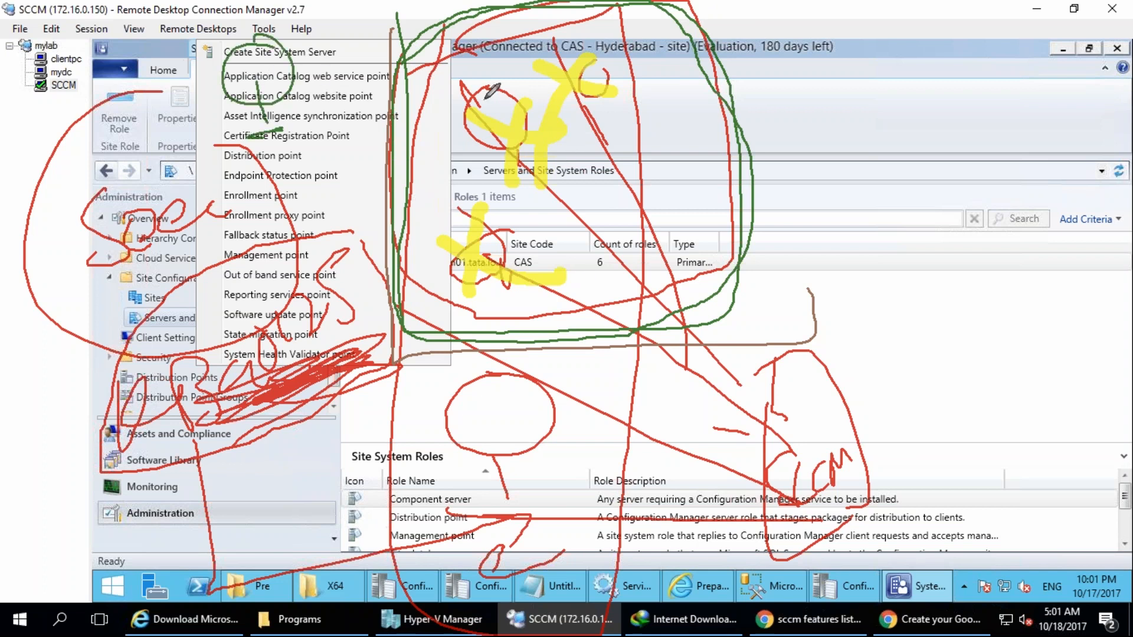
pyautogui.moveTo(472, 110)
pyautogui.mouseDown()
pyautogui.moveTo(488, 129)
pyautogui.moveTo(471, 124)
pyautogui.moveTo(497, 94)
pyautogui.moveTo(534, 115)
pyautogui.mouseUp()
pyautogui.moveTo(268, 82); pyautogui.dragTo(446, 93)
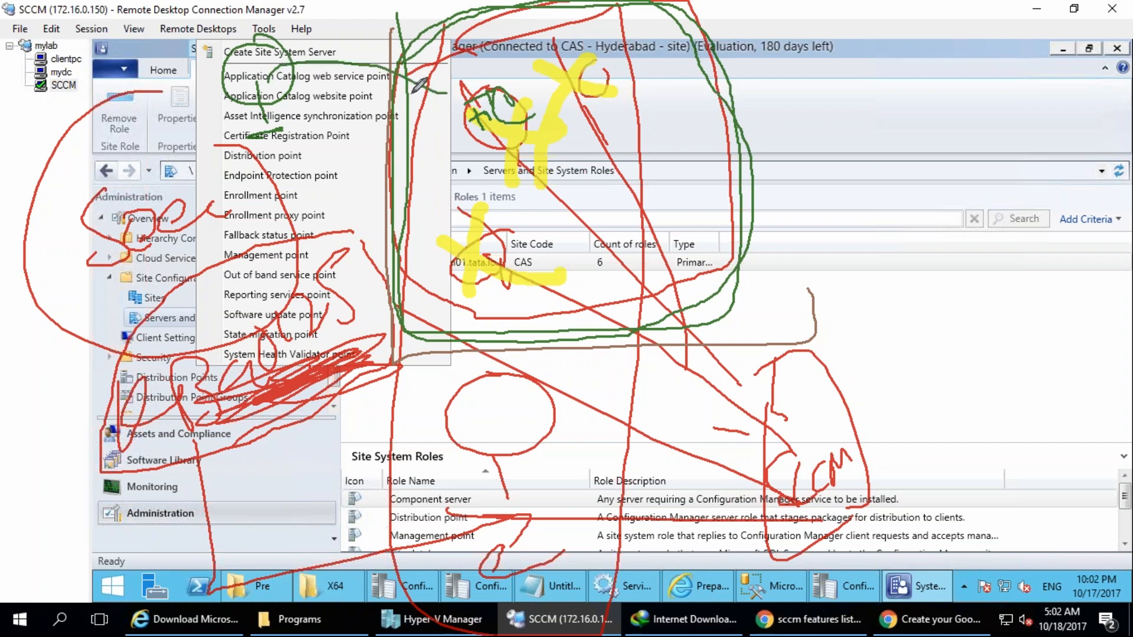
pyautogui.moveTo(332, 37); pyautogui.dragTo(423, 90)
pyautogui.moveTo(408, 49); pyautogui.dragTo(332, 179)
pyautogui.moveTo(329, 29); pyautogui.dragTo(390, 66)
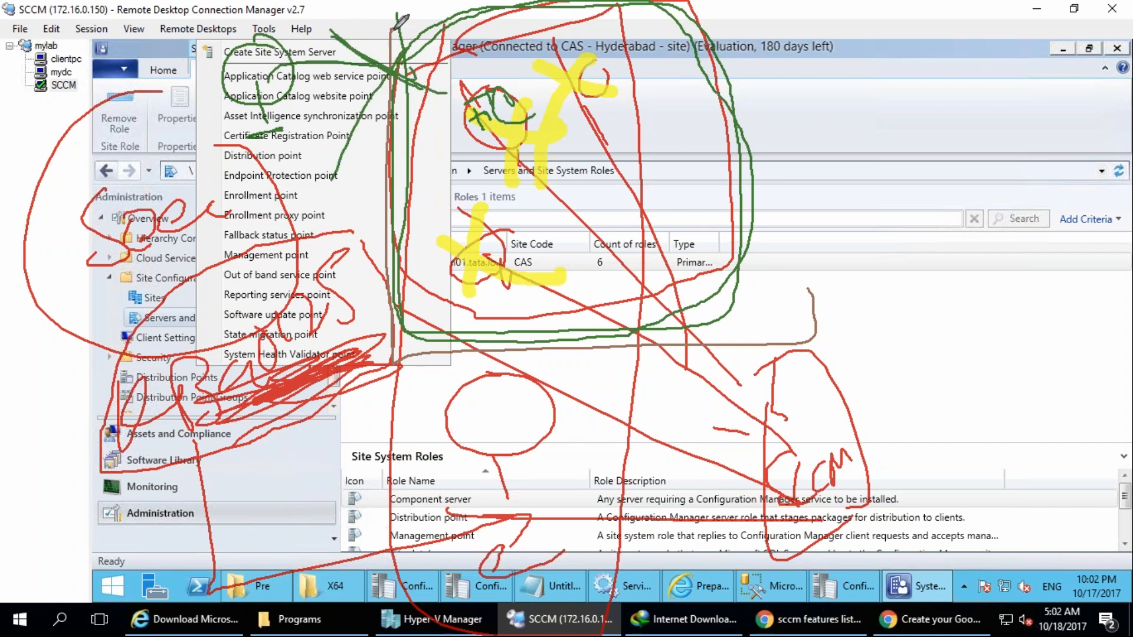
pyautogui.moveTo(496, 89)
pyautogui.mouseDown()
pyautogui.moveTo(481, 127)
pyautogui.moveTo(513, 131)
pyautogui.moveTo(492, 219)
pyautogui.moveTo(485, 212)
pyautogui.moveTo(515, 221)
pyautogui.mouseUp()
pyautogui.moveTo(481, 112)
pyautogui.mouseDown()
pyautogui.moveTo(505, 148)
pyautogui.moveTo(572, 343)
pyautogui.moveTo(562, 380)
pyautogui.mouseUp()
pyautogui.moveTo(556, 209)
pyautogui.mouseDown()
pyautogui.moveTo(618, 237)
pyautogui.moveTo(574, 276)
pyautogui.mouseUp()
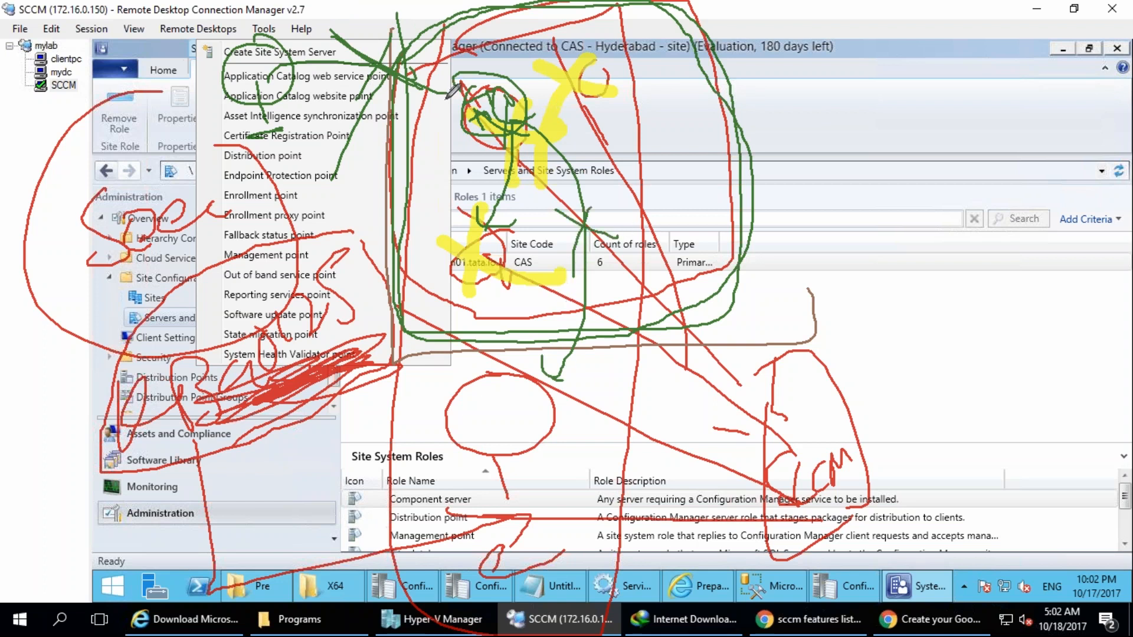
pyautogui.moveTo(694, 137)
pyautogui.mouseDown()
pyautogui.moveTo(686, 165)
pyautogui.moveTo(742, 130)
pyautogui.moveTo(759, 157)
pyautogui.mouseUp()
pyautogui.moveTo(767, 133)
pyautogui.mouseDown()
pyautogui.moveTo(778, 125)
pyautogui.moveTo(864, 181)
pyautogui.moveTo(760, 112)
pyautogui.mouseUp()
pyautogui.moveTo(483, 118)
pyautogui.mouseDown()
pyautogui.moveTo(731, 152)
pyautogui.moveTo(643, 149)
pyautogui.mouseUp()
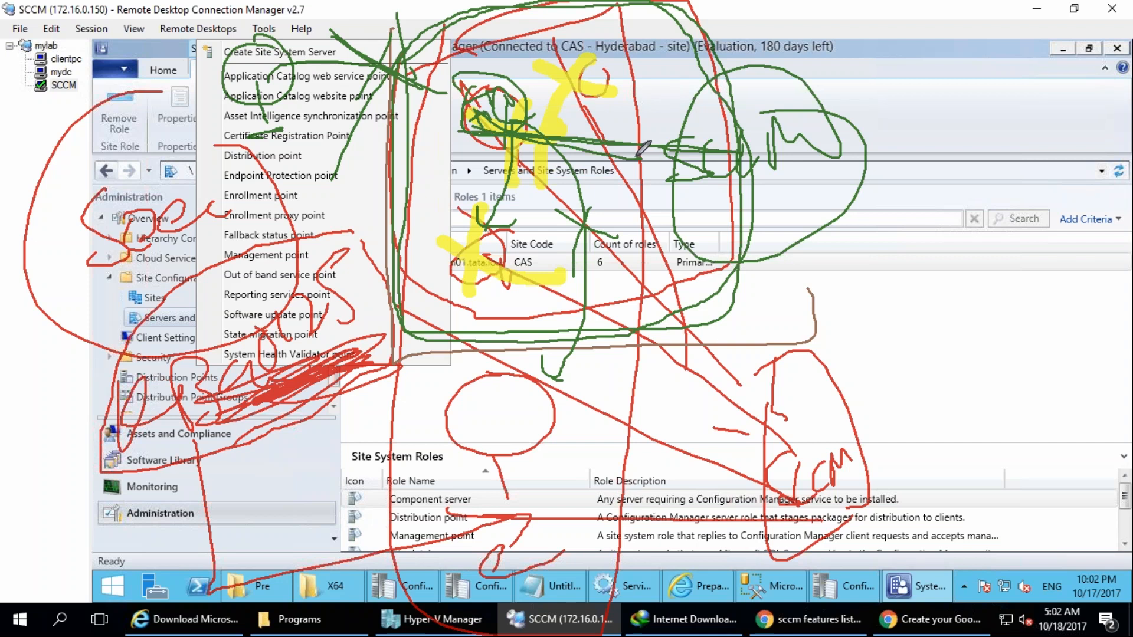
pyautogui.moveTo(771, 190)
pyautogui.mouseDown()
pyautogui.moveTo(786, 260)
pyautogui.moveTo(810, 268)
pyautogui.moveTo(674, 151)
pyautogui.moveTo(544, 144)
pyautogui.moveTo(506, 119)
pyautogui.mouseUp()
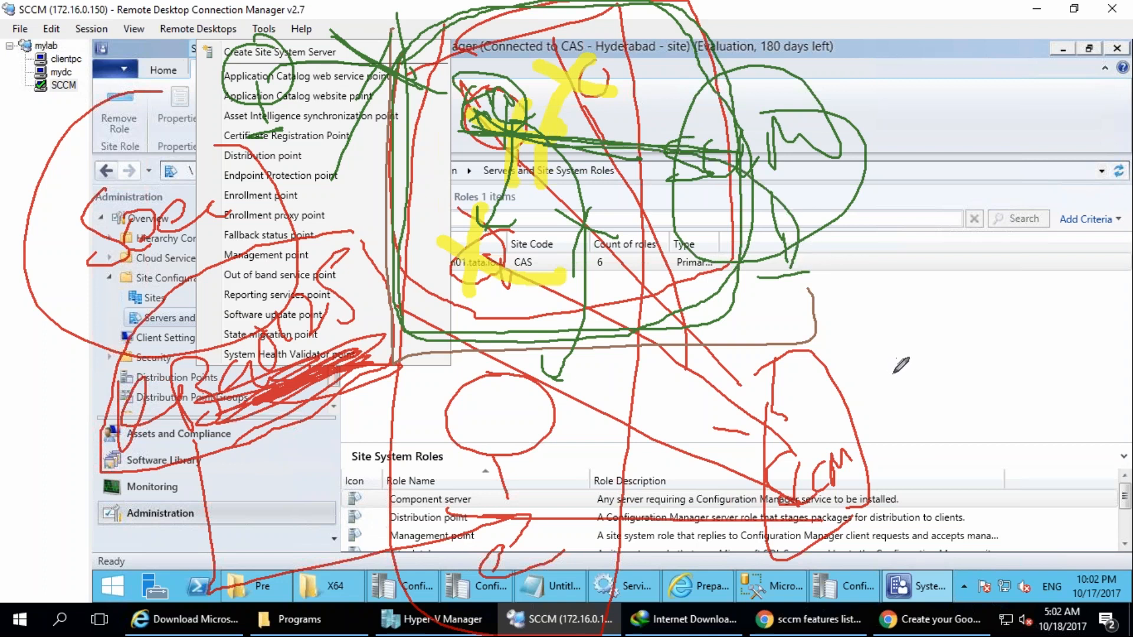
pyautogui.click(1022, 243)
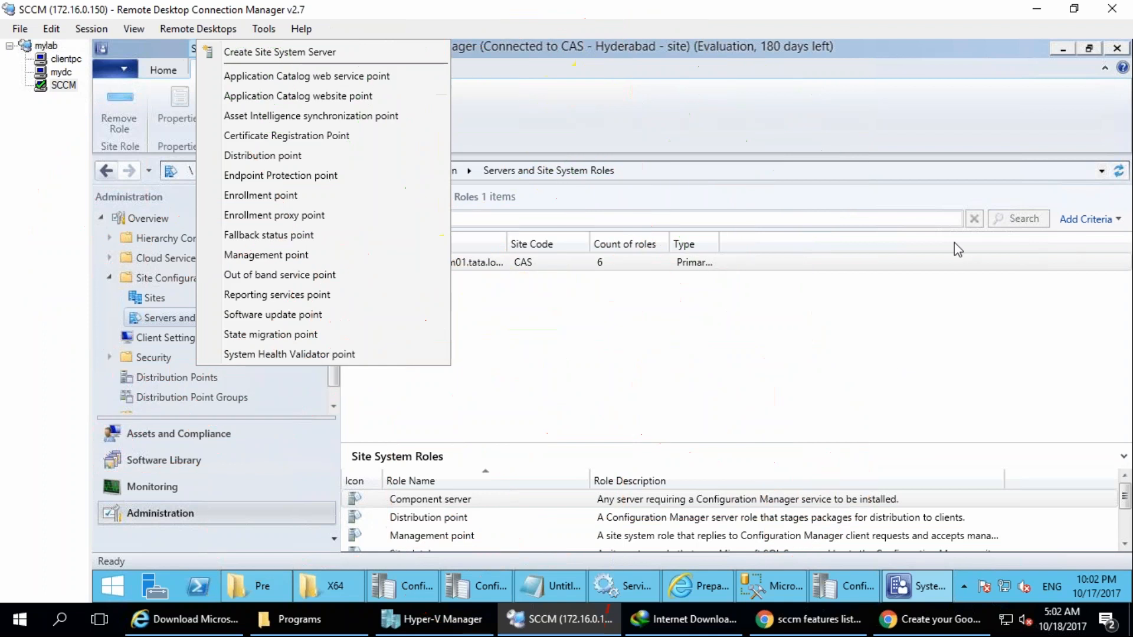
pyautogui.moveTo(390, 352)
pyautogui.mouseDown()
pyautogui.moveTo(342, 340)
pyautogui.moveTo(211, 371)
pyautogui.moveTo(47, 343)
pyautogui.mouseUp()
pyautogui.moveTo(416, 384)
pyautogui.mouseDown()
pyautogui.moveTo(398, 385)
pyautogui.moveTo(803, 275)
pyautogui.mouseUp()
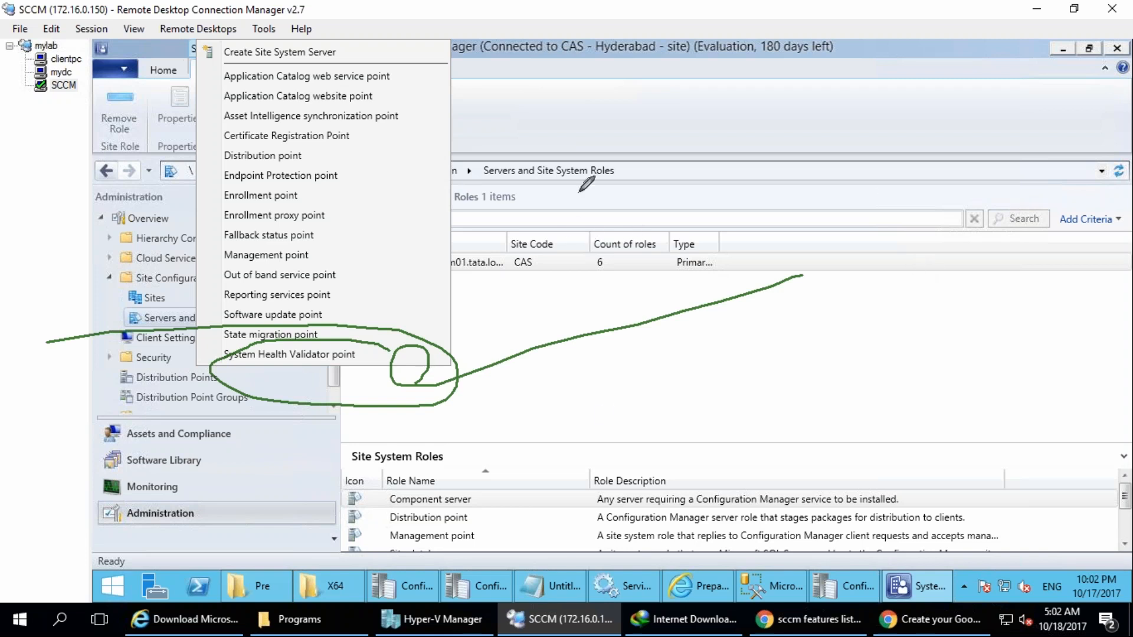
pyautogui.moveTo(542, 215)
pyautogui.mouseDown()
pyautogui.moveTo(669, 312)
pyautogui.moveTo(491, 398)
pyautogui.moveTo(524, 213)
pyautogui.mouseUp()
pyautogui.moveTo(574, 415); pyautogui.dragTo(577, 461)
pyautogui.moveTo(533, 471)
pyautogui.mouseDown()
pyautogui.moveTo(593, 453)
pyautogui.moveTo(638, 388)
pyautogui.mouseUp()
pyautogui.press('Escape')
pyautogui.moveTo(685, 480)
pyautogui.mouseDown()
pyautogui.moveTo(689, 524)
pyautogui.moveTo(717, 523)
pyautogui.mouseUp()
pyautogui.moveTo(344, 423)
pyautogui.mouseDown()
pyautogui.moveTo(416, 393)
pyautogui.moveTo(354, 422)
pyautogui.mouseUp()
pyautogui.moveTo(401, 466); pyautogui.dragTo(425, 537)
pyautogui.moveTo(139, 398); pyautogui.dragTo(125, 420)
pyautogui.moveTo(168, 467); pyautogui.dragTo(156, 513)
pyautogui.moveTo(118, 528)
pyautogui.mouseDown()
pyautogui.moveTo(171, 519)
pyautogui.moveTo(151, 599)
pyautogui.moveTo(242, 553)
pyautogui.mouseUp()
pyautogui.moveTo(388, 521)
pyautogui.mouseDown()
pyautogui.moveTo(392, 573)
pyautogui.moveTo(484, 567)
pyautogui.mouseUp()
pyautogui.moveTo(724, 504); pyautogui.dragTo(769, 558)
pyautogui.moveTo(642, 540)
pyautogui.mouseDown()
pyautogui.moveTo(773, 537)
pyautogui.moveTo(738, 472)
pyautogui.mouseUp()
pyautogui.moveTo(648, 307); pyautogui.dragTo(646, 383)
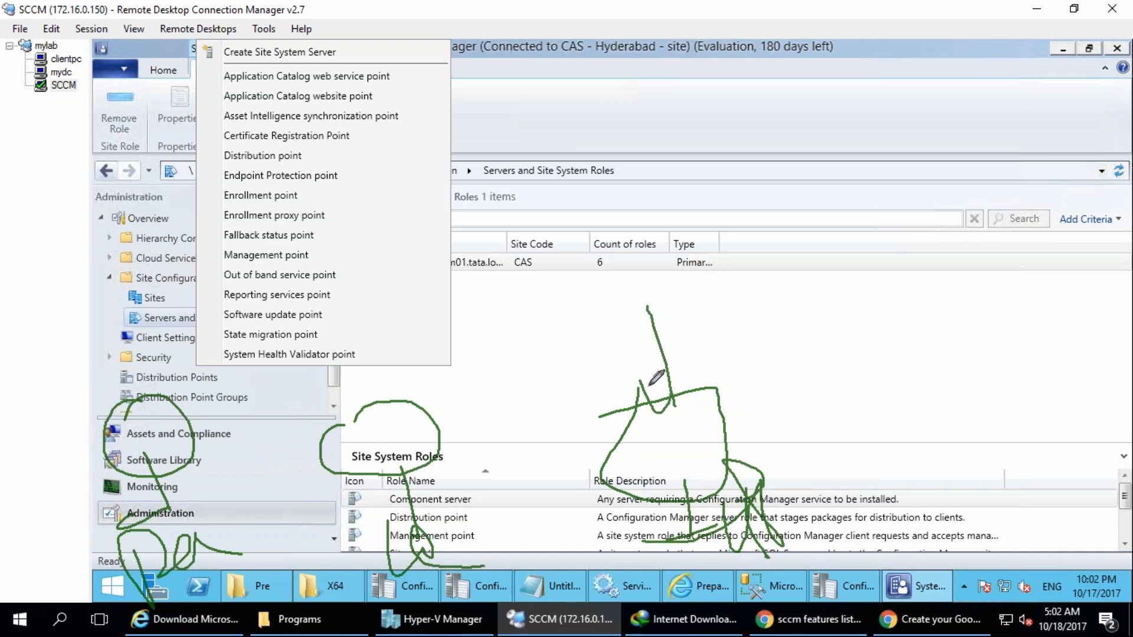
pyautogui.moveTo(335, 383); pyautogui.dragTo(378, 450)
pyautogui.moveTo(76, 348)
pyautogui.mouseDown()
pyautogui.moveTo(115, 413)
pyautogui.moveTo(98, 430)
pyautogui.mouseUp()
pyautogui.moveTo(529, 372)
pyautogui.mouseDown()
pyautogui.moveTo(518, 432)
pyautogui.moveTo(528, 493)
pyautogui.moveTo(547, 386)
pyautogui.moveTo(580, 352)
pyautogui.mouseUp()
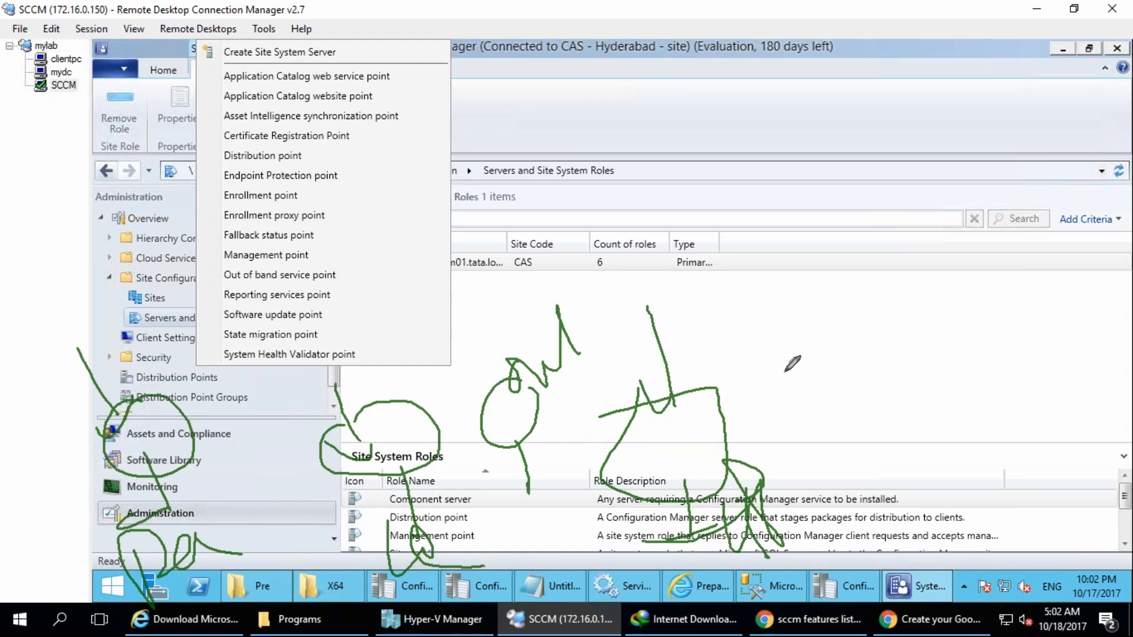
pyautogui.moveTo(791, 85)
pyautogui.mouseDown()
pyautogui.moveTo(758, 130)
pyautogui.moveTo(785, 162)
pyautogui.moveTo(795, 218)
pyautogui.moveTo(810, 121)
pyautogui.moveTo(850, 204)
pyautogui.moveTo(926, 163)
pyautogui.mouseUp()
pyautogui.moveTo(914, 99); pyautogui.dragTo(838, 71)
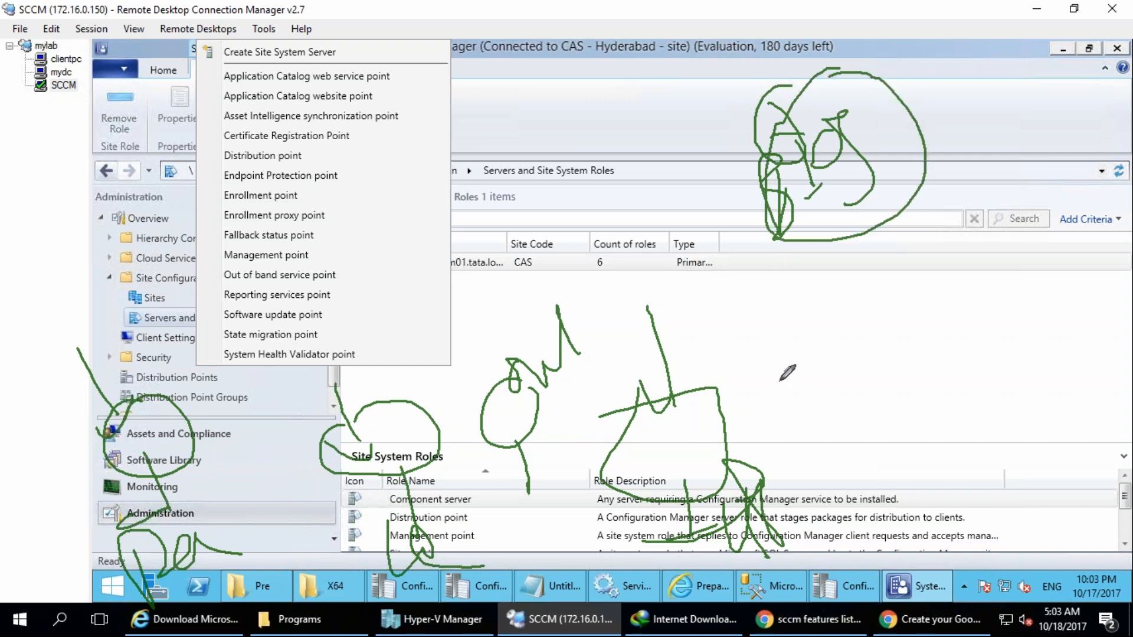
pyautogui.moveTo(841, 531)
pyautogui.mouseDown()
pyautogui.moveTo(914, 467)
pyautogui.moveTo(888, 543)
pyautogui.moveTo(878, 444)
pyautogui.moveTo(717, 442)
pyautogui.mouseUp()
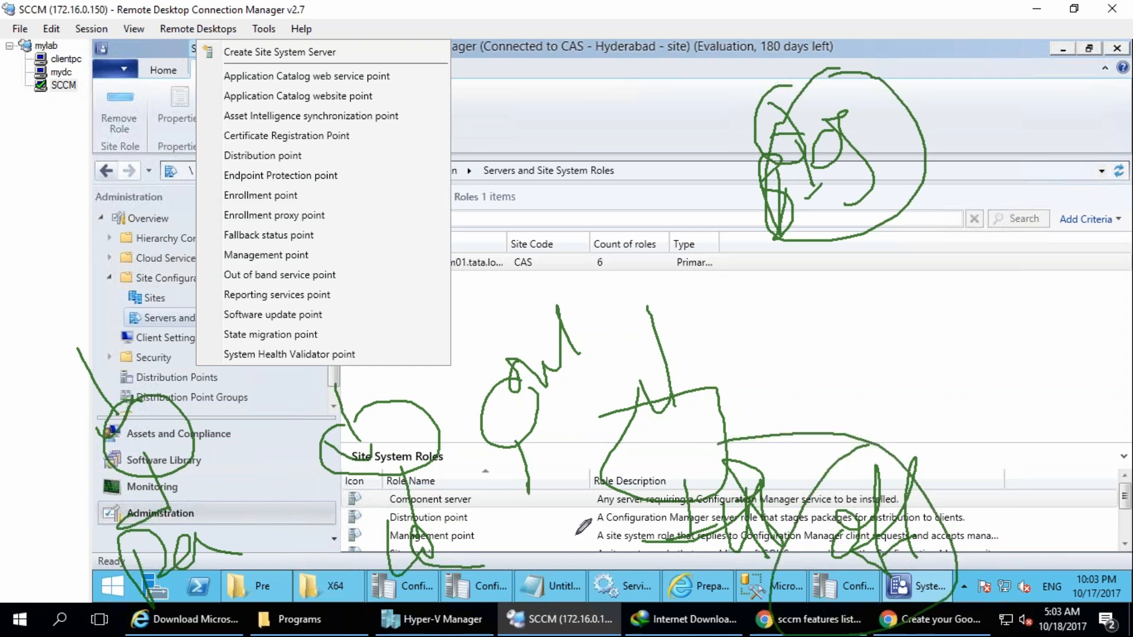
pyautogui.moveTo(508, 457)
pyautogui.mouseDown()
pyautogui.moveTo(543, 435)
pyautogui.moveTo(593, 448)
pyautogui.mouseUp()
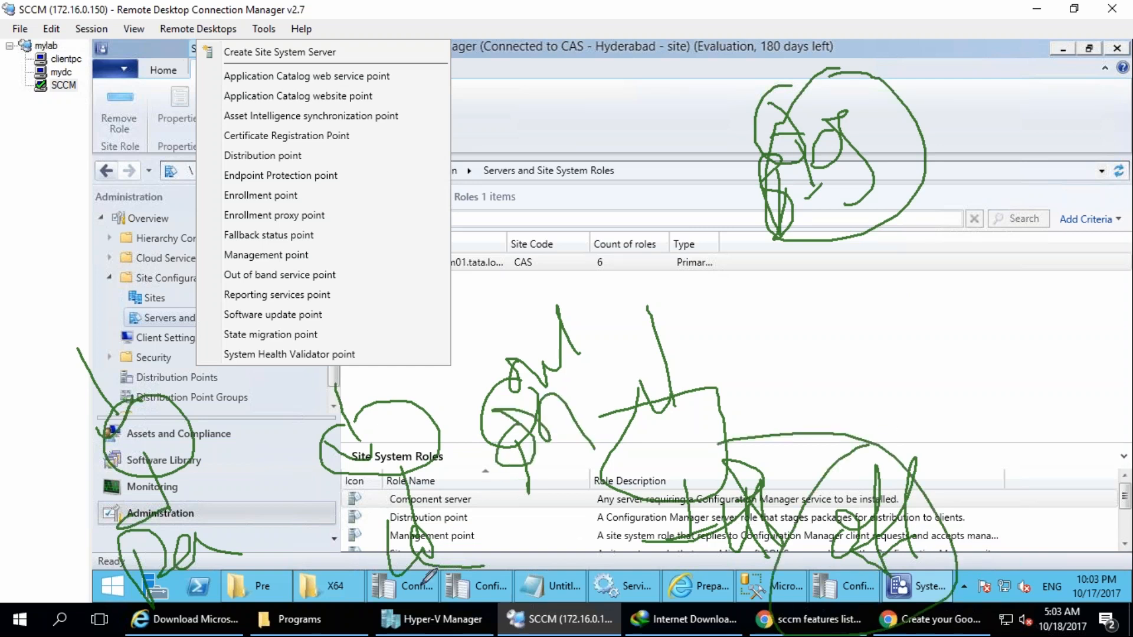
pyautogui.moveTo(331, 460)
pyautogui.mouseDown()
pyautogui.moveTo(322, 555)
pyautogui.moveTo(378, 585)
pyautogui.mouseUp()
pyautogui.moveTo(380, 627); pyautogui.dragTo(457, 609)
pyautogui.moveTo(644, 577); pyautogui.dragTo(725, 568)
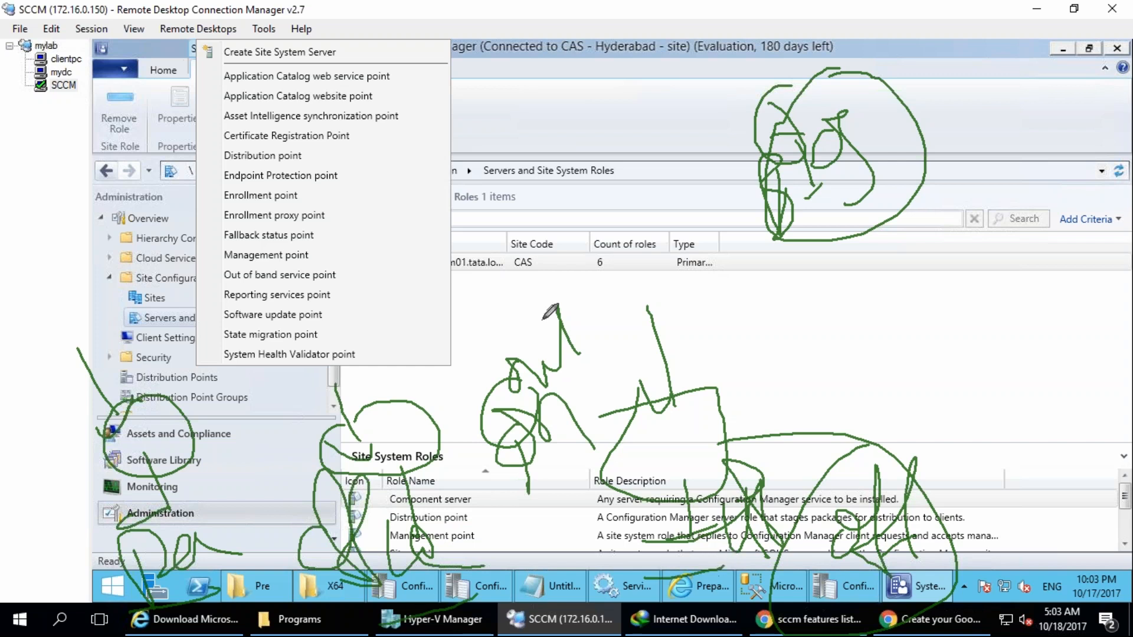
pyautogui.moveTo(850, 172); pyautogui.dragTo(681, 466)
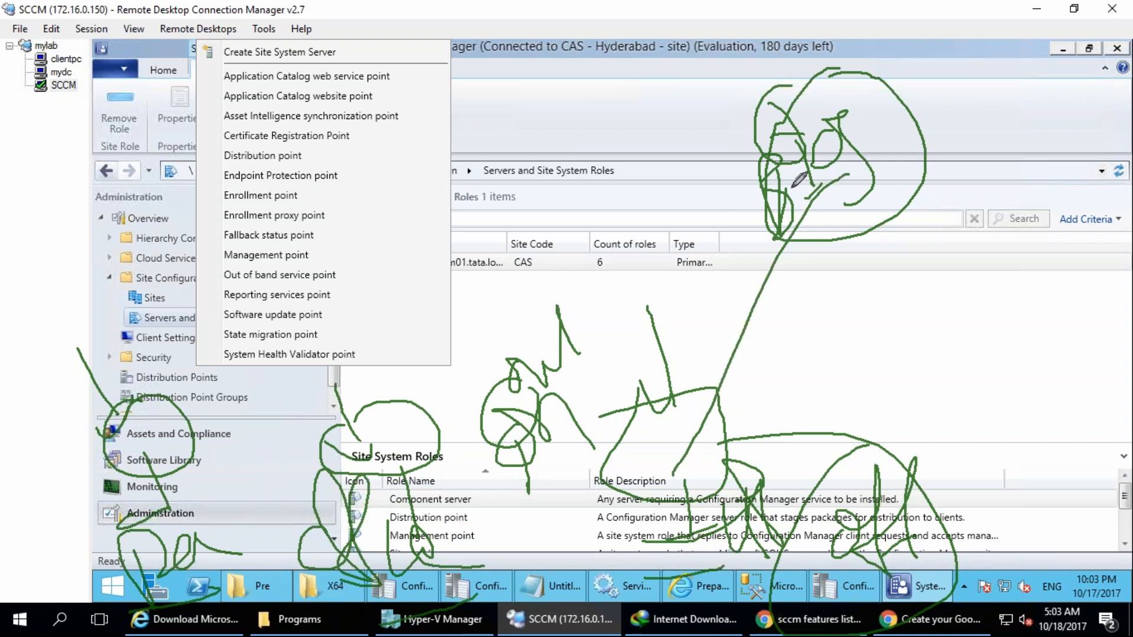
pyautogui.moveTo(790, 189); pyautogui.dragTo(496, 453)
pyautogui.moveTo(779, 167); pyautogui.dragTo(370, 485)
pyautogui.moveTo(742, 176); pyautogui.dragTo(189, 388)
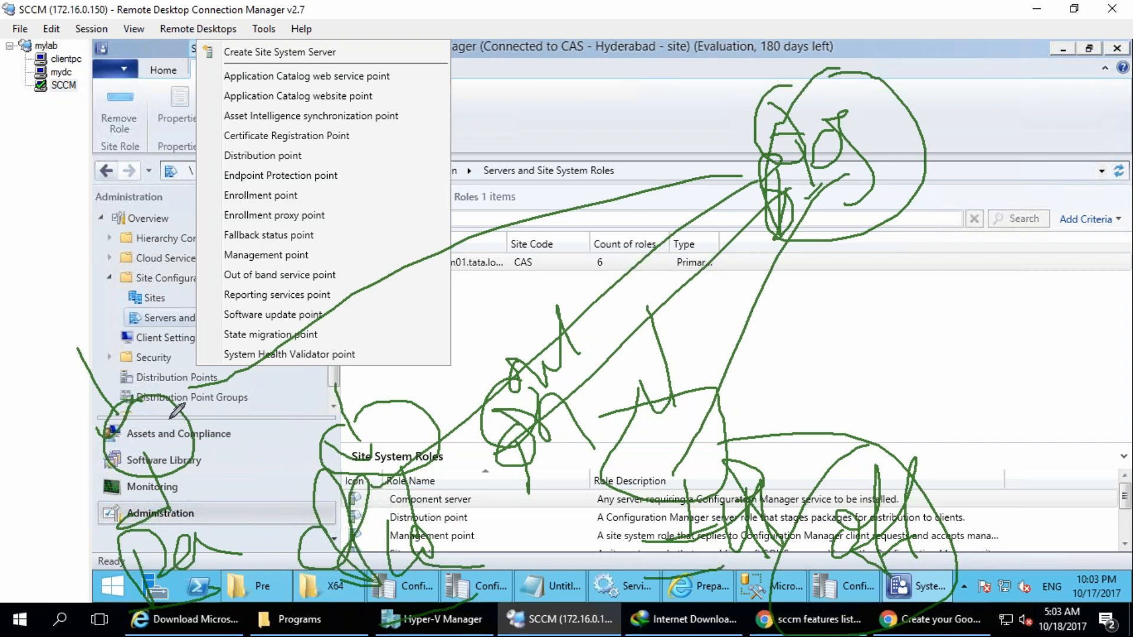
pyautogui.click(1010, 246)
pyautogui.moveTo(920, 466)
pyautogui.mouseDown()
pyautogui.moveTo(867, 606)
pyautogui.moveTo(841, 489)
pyautogui.mouseUp()
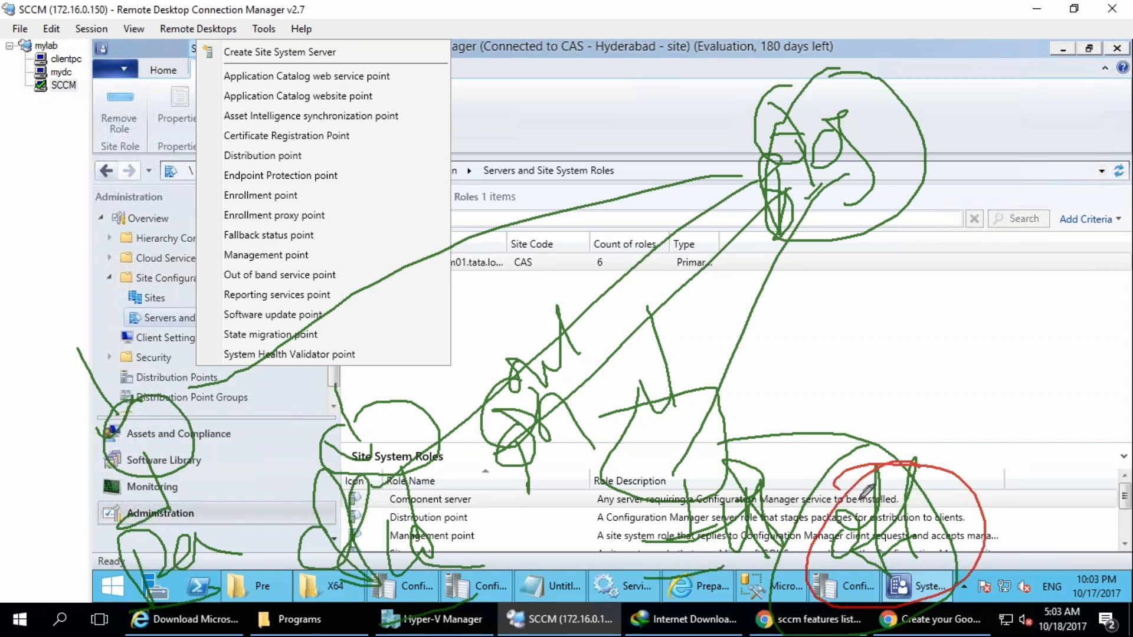
pyautogui.moveTo(851, 204)
pyautogui.mouseDown()
pyautogui.moveTo(874, 560)
pyautogui.moveTo(817, 214)
pyautogui.moveTo(518, 470)
pyautogui.mouseUp()
pyautogui.moveTo(726, 210); pyautogui.dragTo(337, 469)
pyautogui.moveTo(630, 180); pyautogui.dragTo(241, 371)
pyautogui.moveTo(645, 258); pyautogui.dragTo(140, 410)
pyautogui.moveTo(421, 119)
pyautogui.mouseDown()
pyautogui.moveTo(430, 136)
pyautogui.moveTo(465, 75)
pyautogui.mouseUp()
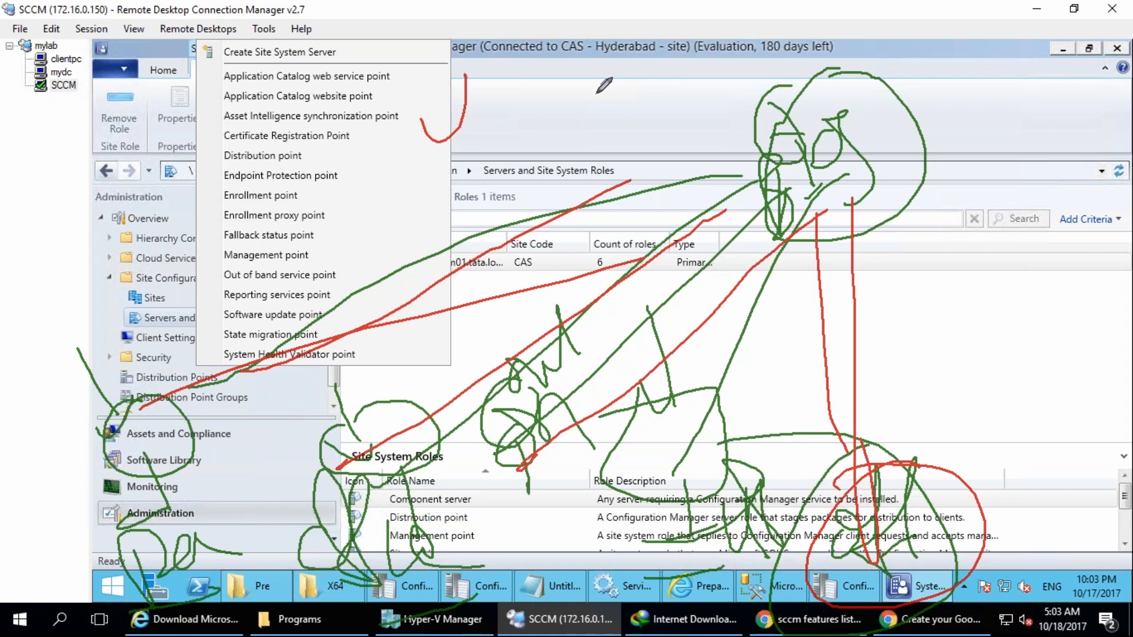
pyautogui.moveTo(378, 263)
pyautogui.mouseDown()
pyautogui.moveTo(272, 249)
pyautogui.moveTo(341, 282)
pyautogui.moveTo(555, 230)
pyautogui.mouseUp()
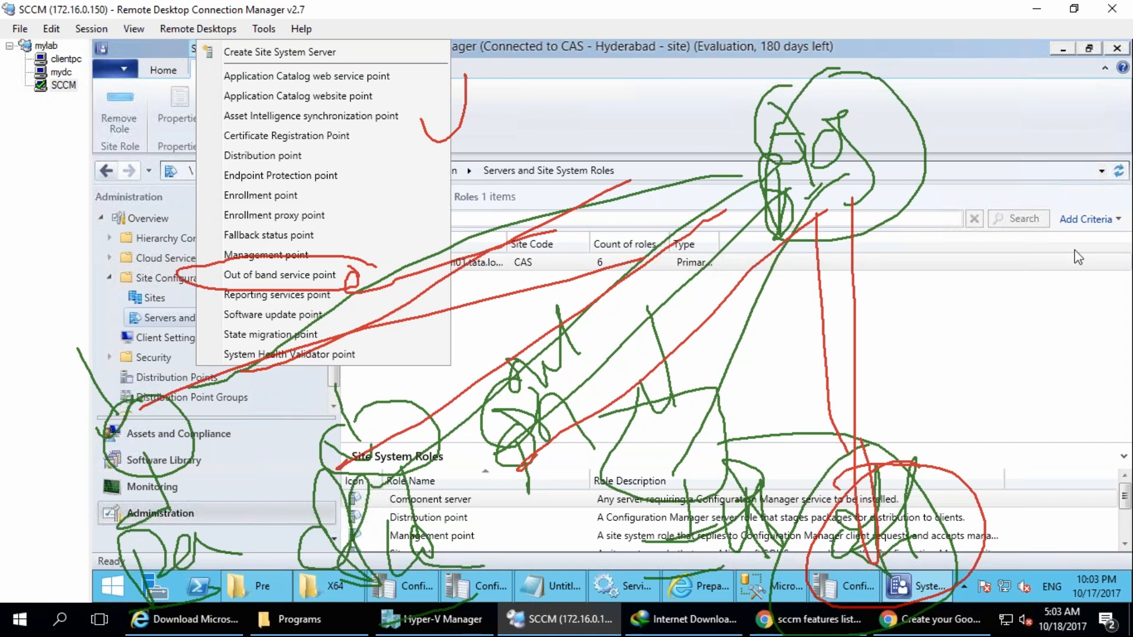
# Close the list of role types and return to the Servers and Site System Roles view.
pyautogui.press('Escape')
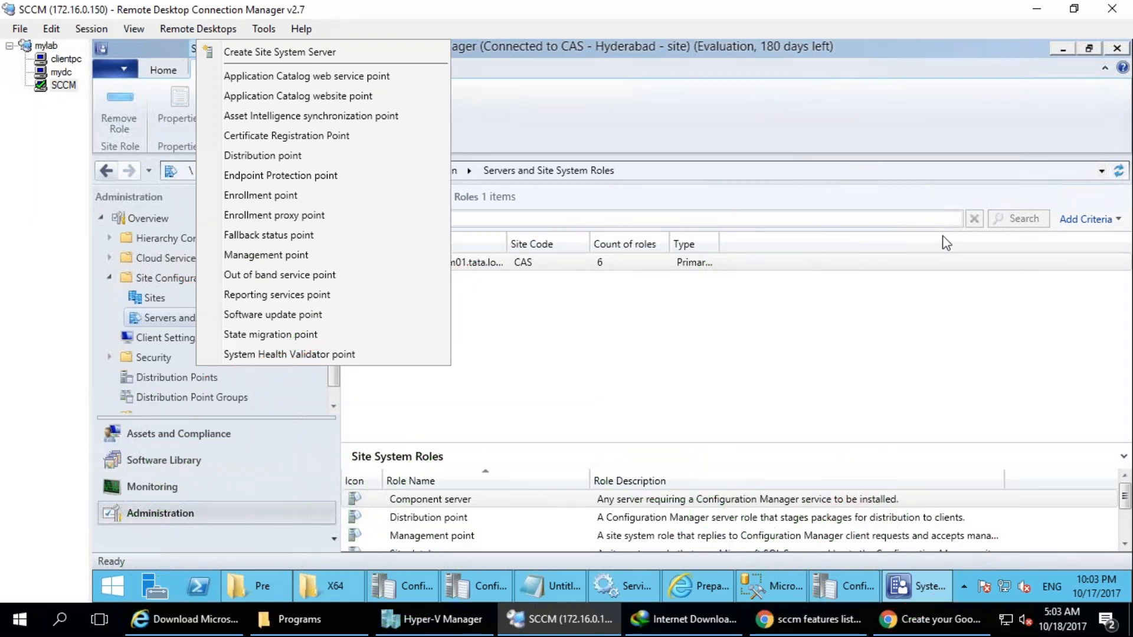
pyautogui.click(605, 316)
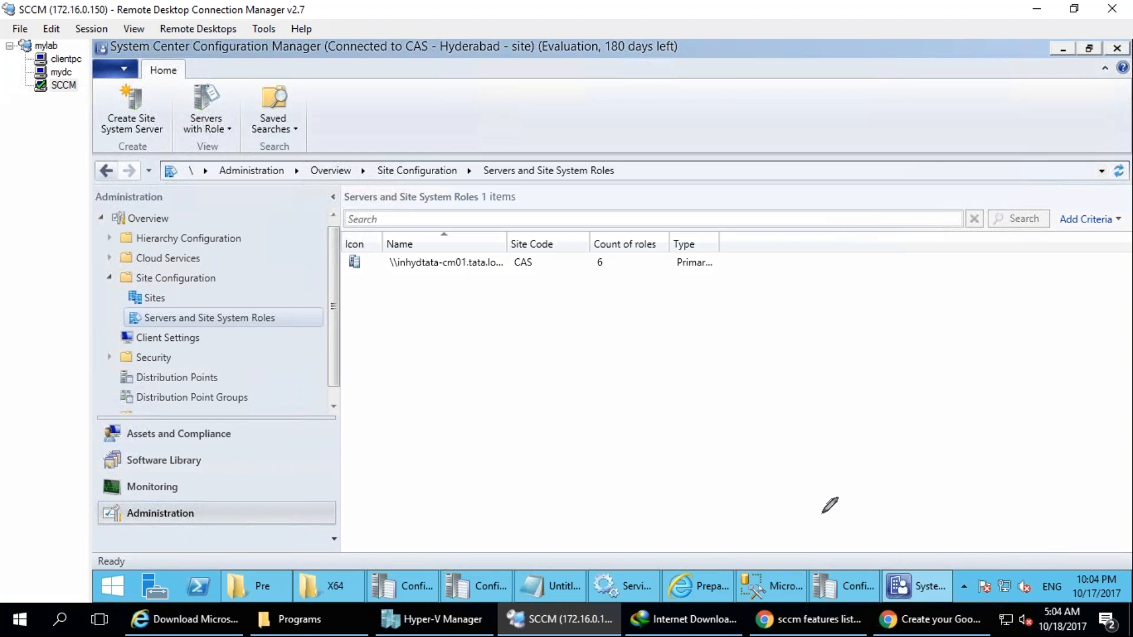
# Annotate the screen with a circled "SCCM" server and an arrow down to a circled client, and clear the drawing.
pyautogui.moveTo(383, 133)
pyautogui.mouseDown()
pyautogui.moveTo(349, 163)
pyautogui.moveTo(469, 146)
pyautogui.moveTo(514, 103)
pyautogui.moveTo(586, 162)
pyautogui.mouseUp()
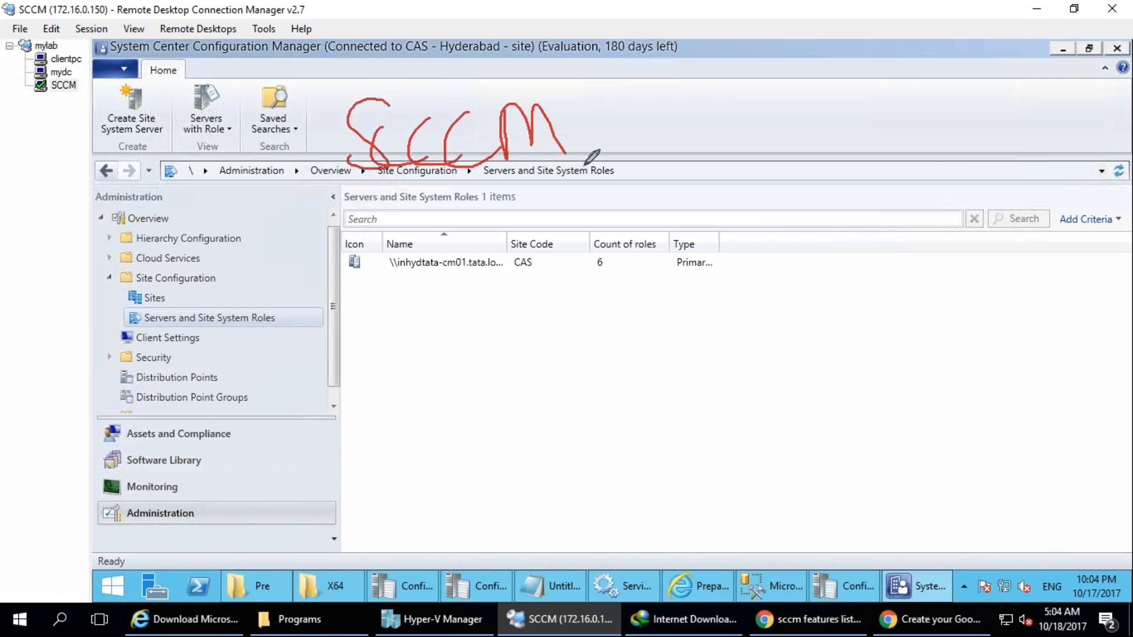
pyautogui.moveTo(647, 77)
pyautogui.mouseDown()
pyautogui.moveTo(649, 114)
pyautogui.moveTo(716, 120)
pyautogui.moveTo(413, 177)
pyautogui.moveTo(616, 42)
pyautogui.mouseUp()
pyautogui.moveTo(481, 173); pyautogui.dragTo(479, 292)
pyautogui.moveTo(451, 288)
pyautogui.mouseDown()
pyautogui.moveTo(475, 305)
pyautogui.moveTo(506, 288)
pyautogui.mouseUp()
pyautogui.moveTo(399, 460)
pyautogui.mouseDown()
pyautogui.moveTo(423, 389)
pyautogui.moveTo(566, 407)
pyautogui.mouseUp()
pyautogui.moveTo(592, 359)
pyautogui.mouseDown()
pyautogui.moveTo(225, 587)
pyautogui.moveTo(152, 534)
pyautogui.mouseUp()
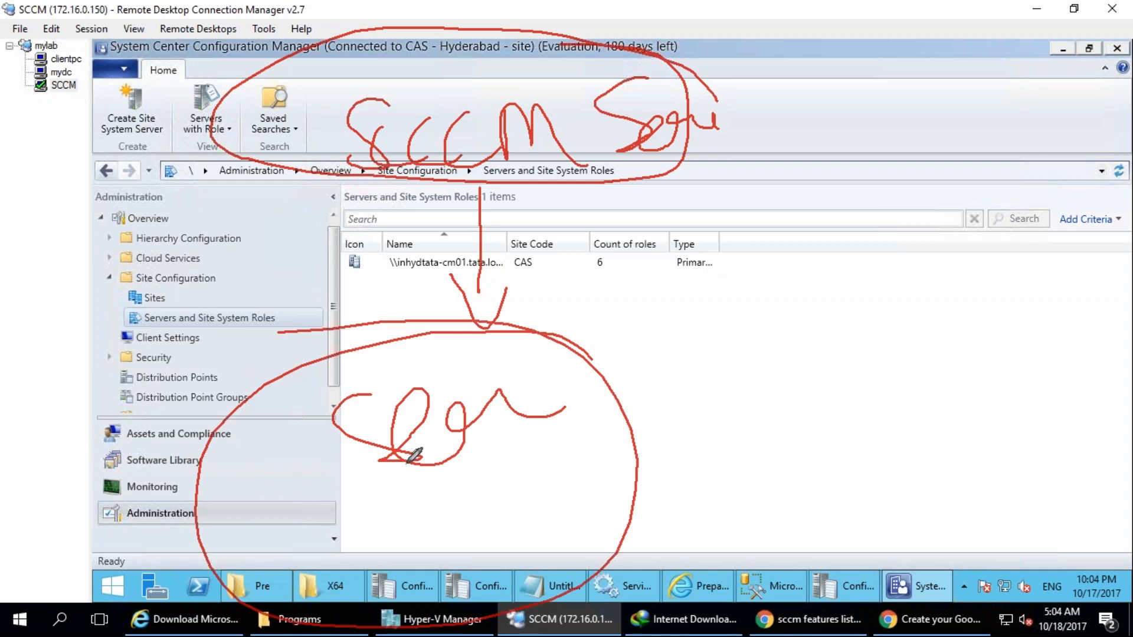
pyautogui.press('Escape')
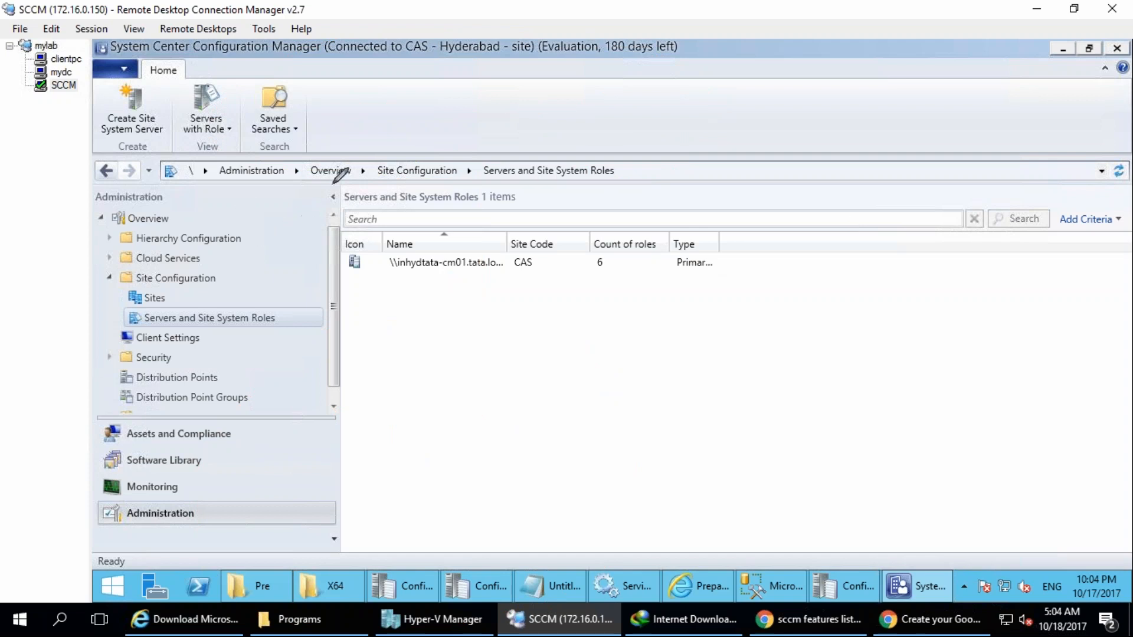
# Handwrite "Site" on the screen in red, circled, underlined and followed by an arrow.
pyautogui.moveTo(298, 203)
pyautogui.mouseDown()
pyautogui.moveTo(326, 236)
pyautogui.moveTo(342, 190)
pyautogui.moveTo(379, 170)
pyautogui.moveTo(145, 357)
pyautogui.moveTo(375, 84)
pyautogui.mouseUp()
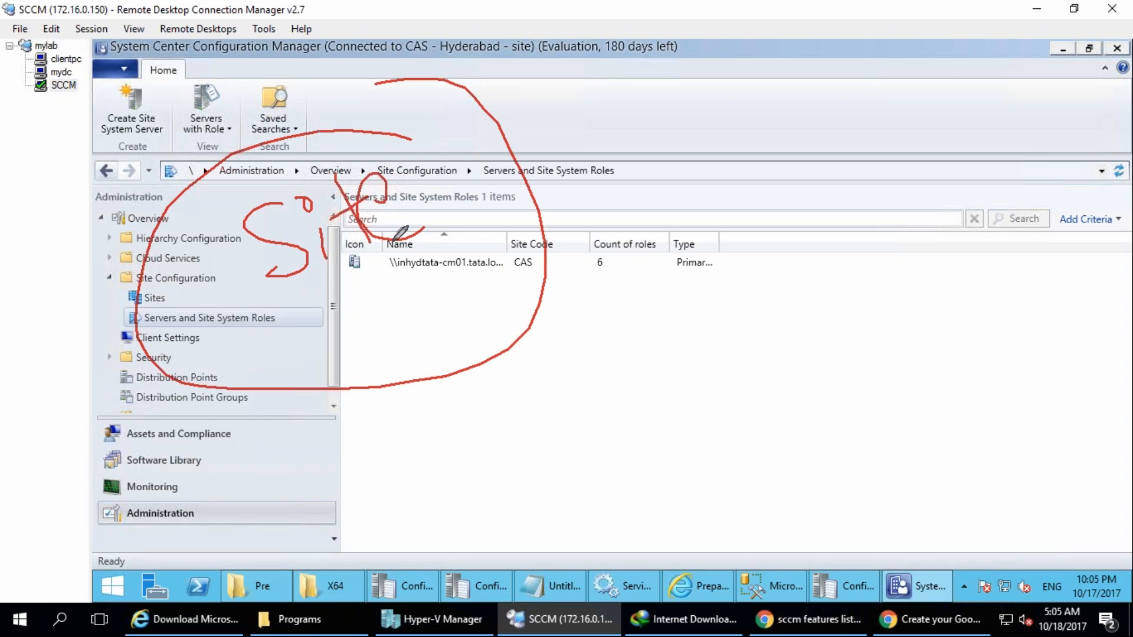
pyautogui.moveTo(400, 233); pyautogui.dragTo(405, 250)
pyautogui.moveTo(441, 185)
pyautogui.mouseDown()
pyautogui.moveTo(506, 144)
pyautogui.moveTo(499, 236)
pyautogui.mouseUp()
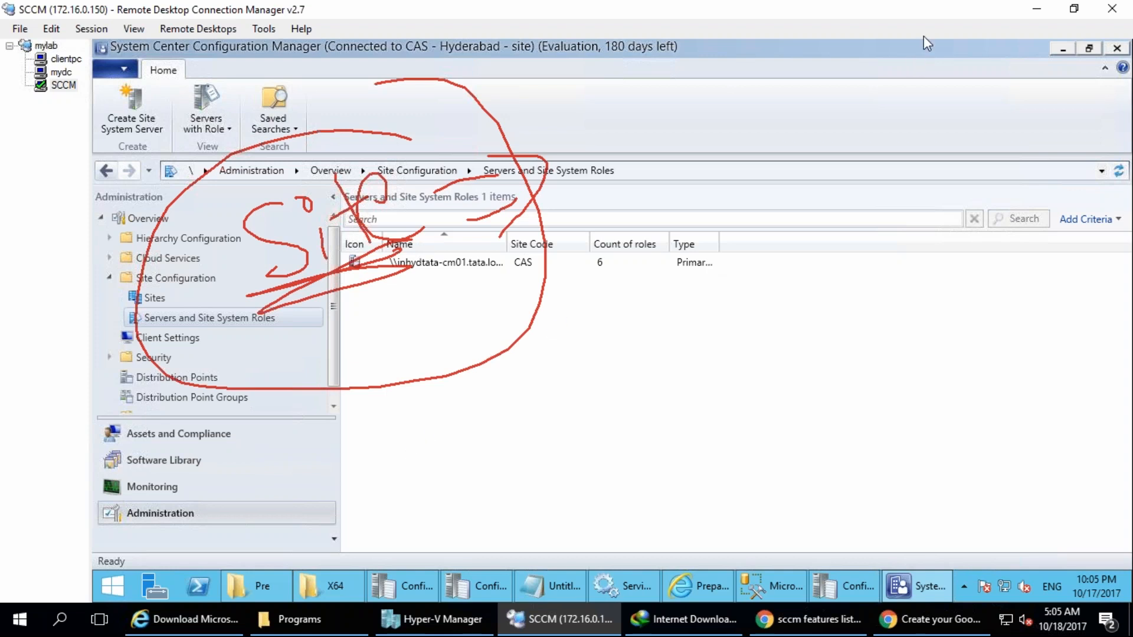
# Handwrite "SCCM" above "Site" with three branches running down from it, and clear all annotations.
pyautogui.moveTo(678, 93)
pyautogui.mouseDown()
pyautogui.moveTo(663, 148)
pyautogui.moveTo(780, 104)
pyautogui.moveTo(956, 110)
pyautogui.mouseUp()
pyautogui.moveTo(723, 214)
pyautogui.mouseDown()
pyautogui.moveTo(690, 253)
pyautogui.moveTo(741, 267)
pyautogui.mouseUp()
pyautogui.moveTo(802, 233); pyautogui.dragTo(825, 265)
pyautogui.moveTo(767, 215); pyautogui.dragTo(865, 245)
pyautogui.moveTo(791, 236)
pyautogui.mouseDown()
pyautogui.moveTo(953, 221)
pyautogui.moveTo(962, 210)
pyautogui.mouseUp()
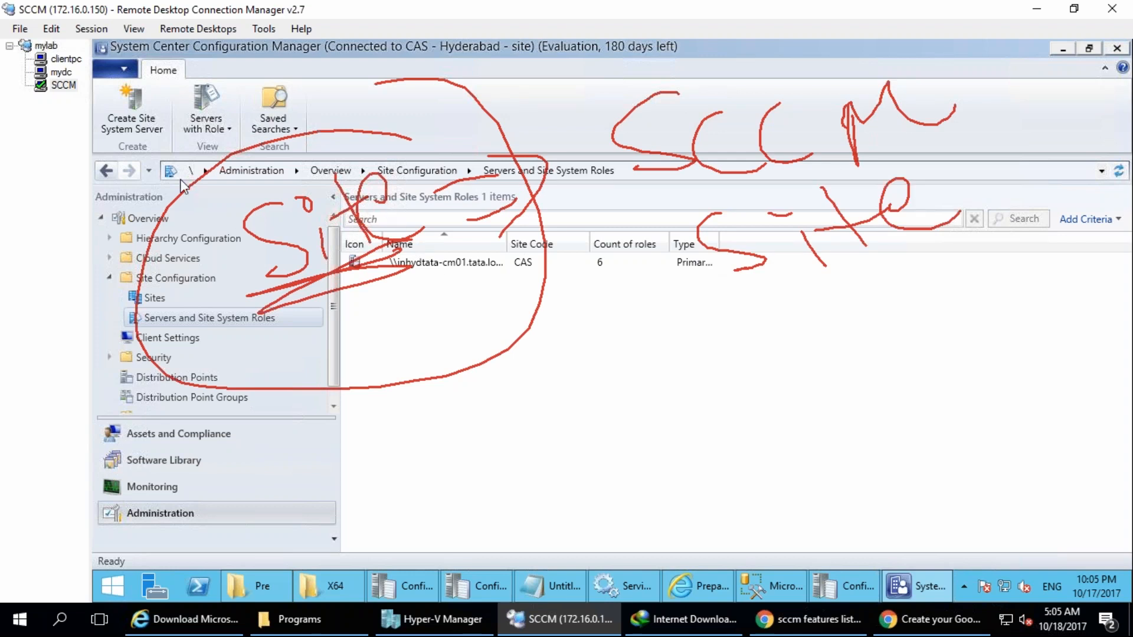
pyautogui.moveTo(832, 266); pyautogui.dragTo(705, 485)
pyautogui.moveTo(827, 268); pyautogui.dragTo(928, 479)
pyautogui.moveTo(830, 279); pyautogui.dragTo(994, 357)
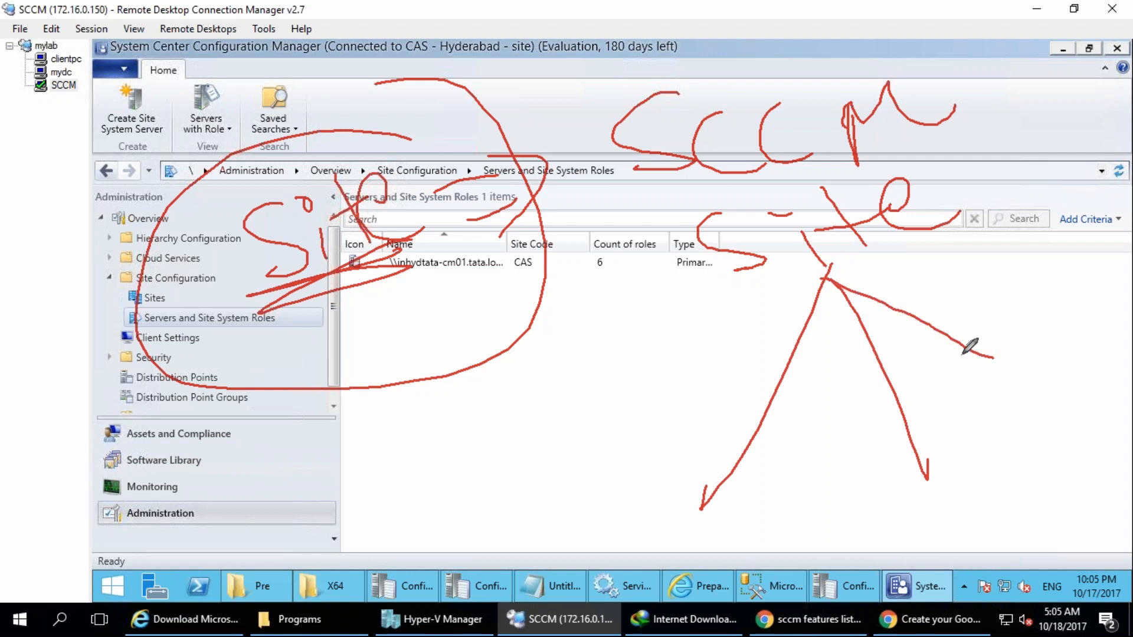
pyautogui.press('Escape')
# Handwrite "Site Types" in red with "Site" circled and two branches running down from it.
pyautogui.moveTo(485, 131)
pyautogui.mouseDown()
pyautogui.moveTo(506, 210)
pyautogui.moveTo(464, 214)
pyautogui.mouseUp()
pyautogui.moveTo(519, 162); pyautogui.dragTo(530, 178)
pyautogui.moveTo(505, 130); pyautogui.dragTo(508, 136)
pyautogui.moveTo(547, 107)
pyautogui.mouseDown()
pyautogui.moveTo(582, 153)
pyautogui.moveTo(555, 138)
pyautogui.mouseUp()
pyautogui.moveTo(574, 131); pyautogui.dragTo(660, 125)
pyautogui.moveTo(592, 67)
pyautogui.mouseDown()
pyautogui.moveTo(375, 178)
pyautogui.moveTo(549, 105)
pyautogui.mouseUp()
pyautogui.moveTo(496, 254)
pyautogui.mouseDown()
pyautogui.moveTo(372, 461)
pyautogui.moveTo(570, 317)
pyautogui.moveTo(674, 409)
pyautogui.mouseUp()
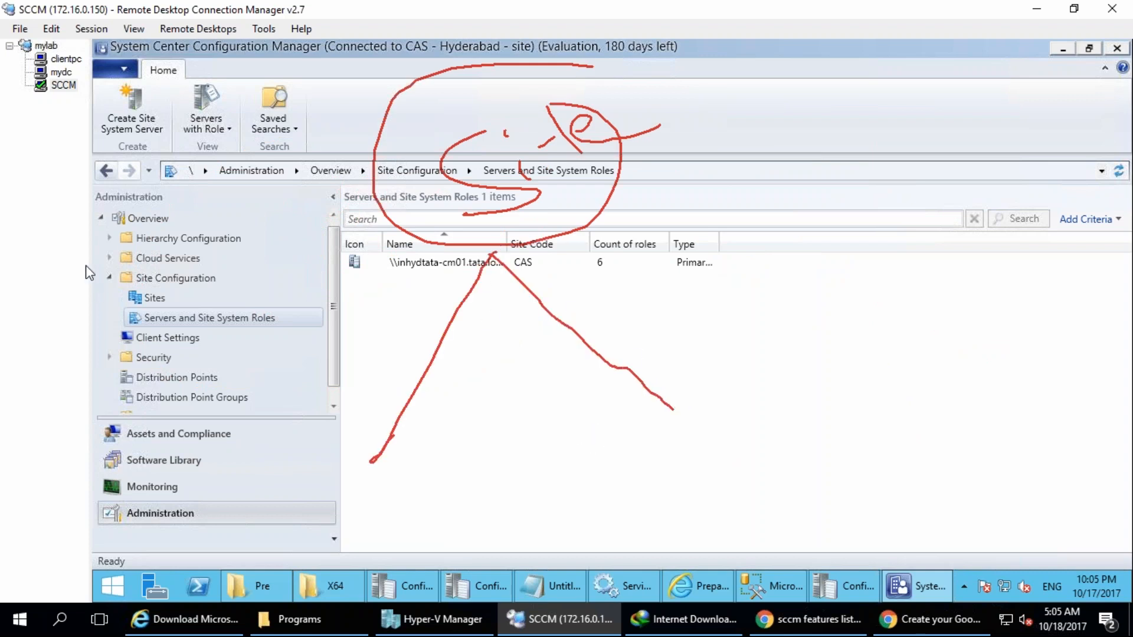
pyautogui.moveTo(630, 192); pyautogui.dragTo(684, 163)
pyautogui.moveTo(668, 174)
pyautogui.mouseDown()
pyautogui.moveTo(684, 198)
pyautogui.moveTo(718, 156)
pyautogui.moveTo(739, 203)
pyautogui.mouseUp()
pyautogui.moveTo(732, 155)
pyautogui.mouseDown()
pyautogui.moveTo(829, 118)
pyautogui.moveTo(827, 161)
pyautogui.mouseUp()
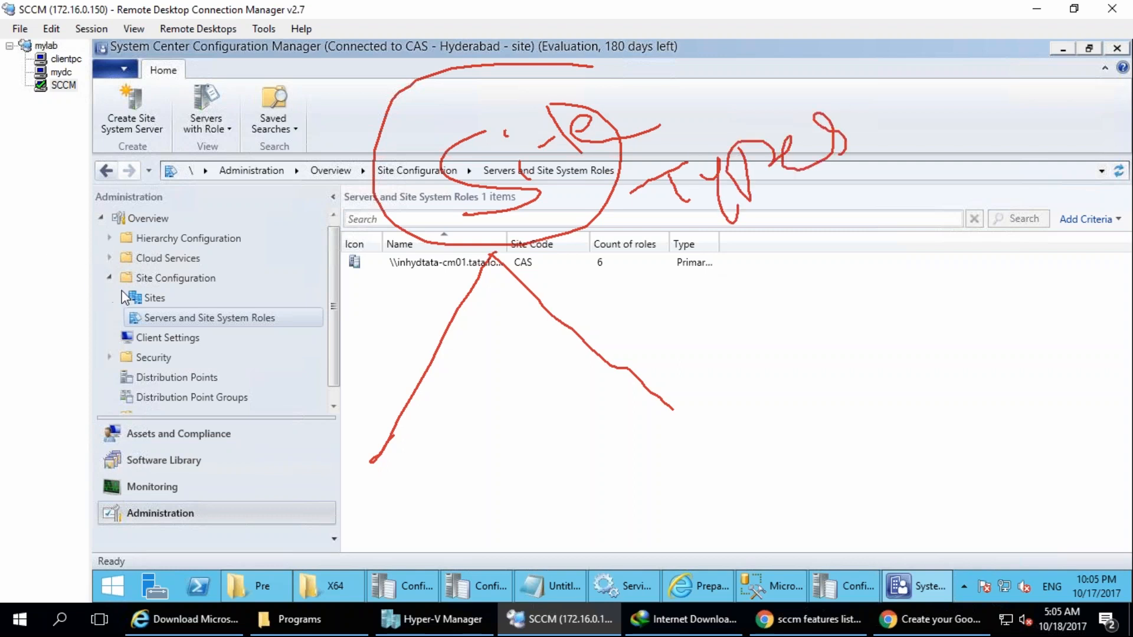
# Add a third branch in green from the circled "Site" and a circled red "2" where the branches meet.
pyautogui.press('g')
pyautogui.moveTo(493, 253); pyautogui.dragTo(918, 318)
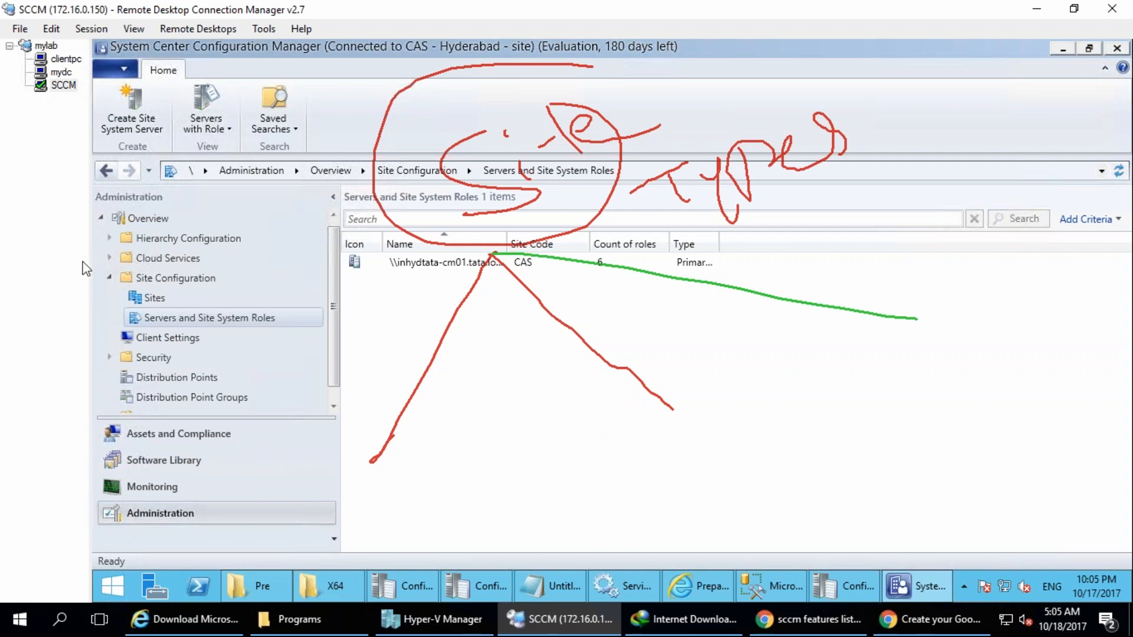
pyautogui.moveTo(489, 281)
pyautogui.mouseDown()
pyautogui.moveTo(486, 268)
pyautogui.moveTo(518, 289)
pyautogui.mouseUp()
pyautogui.moveTo(491, 254)
pyautogui.mouseDown()
pyautogui.moveTo(449, 286)
pyautogui.moveTo(432, 262)
pyautogui.mouseUp()
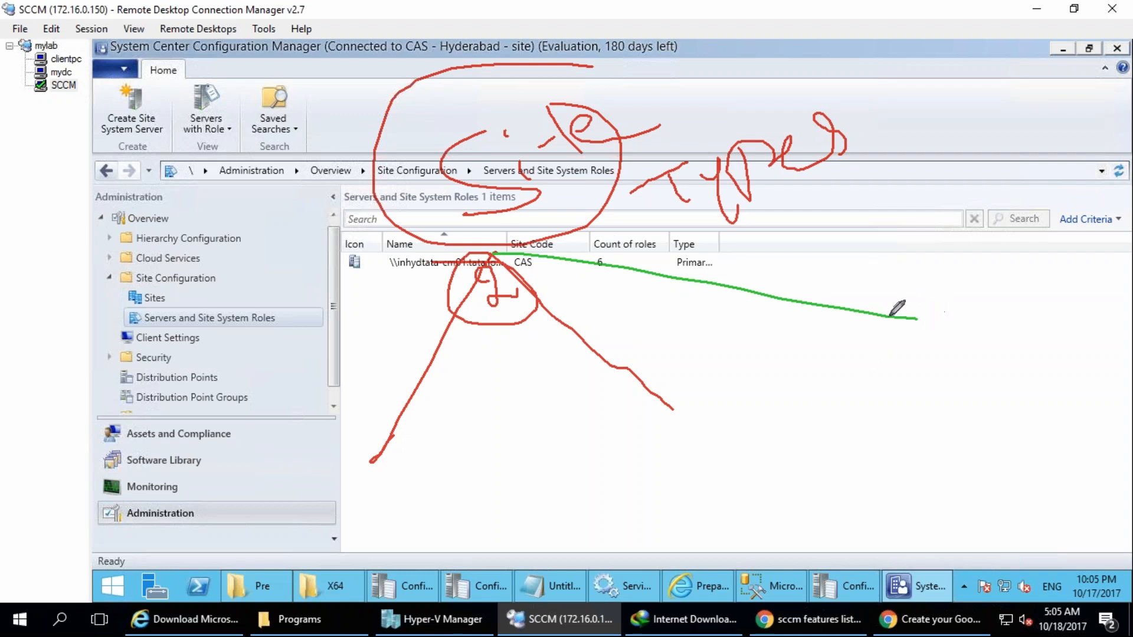
# Label the two red branches "P" and "S", and the green branch "CAS" with a central site note above it.
pyautogui.moveTo(312, 495)
pyautogui.mouseDown()
pyautogui.moveTo(330, 546)
pyautogui.moveTo(311, 513)
pyautogui.mouseUp()
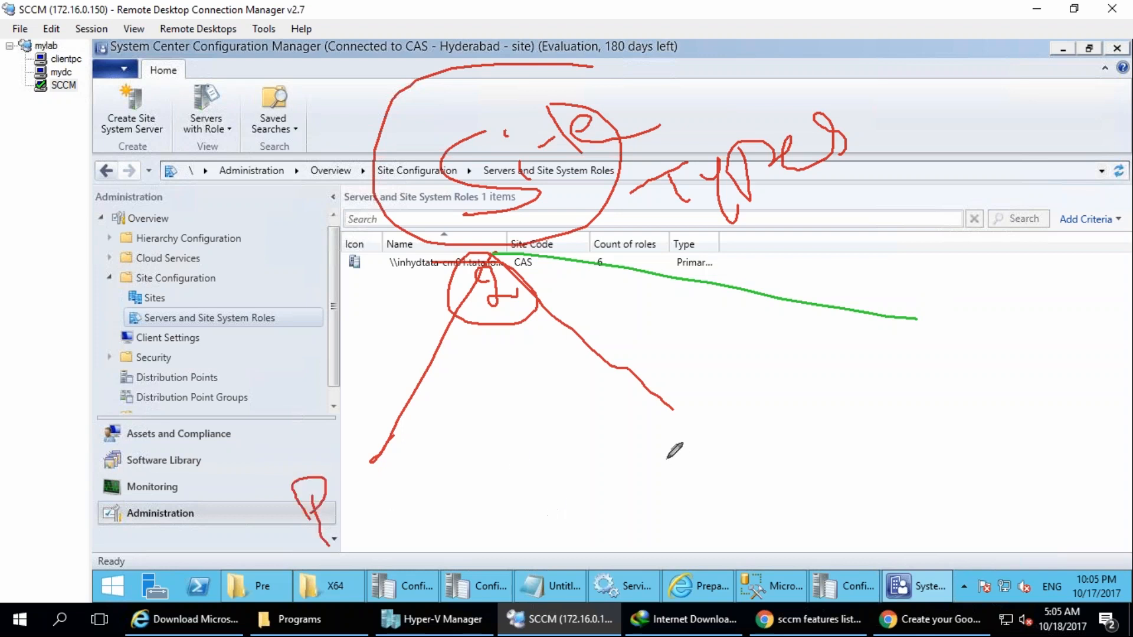
pyautogui.moveTo(678, 429); pyautogui.dragTo(660, 494)
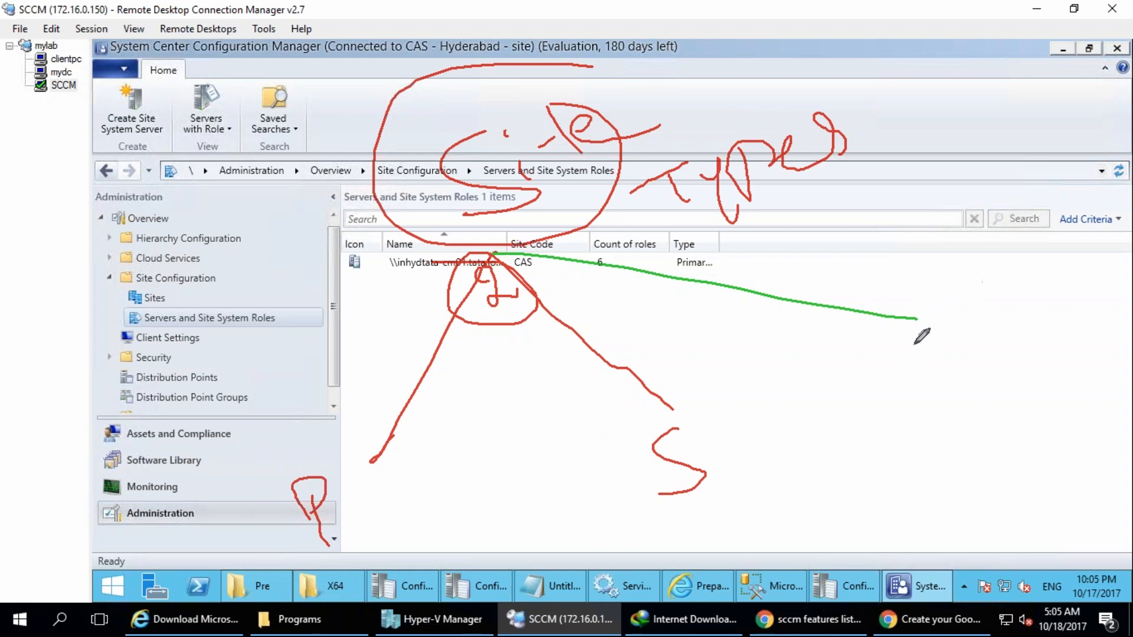
pyautogui.moveTo(892, 344)
pyautogui.mouseDown()
pyautogui.moveTo(914, 373)
pyautogui.moveTo(951, 352)
pyautogui.moveTo(939, 338)
pyautogui.mouseUp()
pyautogui.moveTo(962, 298); pyautogui.dragTo(966, 368)
pyautogui.moveTo(814, 263)
pyautogui.mouseDown()
pyautogui.moveTo(803, 319)
pyautogui.moveTo(857, 277)
pyautogui.mouseUp()
pyautogui.moveTo(863, 290); pyautogui.dragTo(903, 239)
pyautogui.moveTo(895, 200)
pyautogui.mouseDown()
pyautogui.moveTo(957, 229)
pyautogui.moveTo(998, 157)
pyautogui.moveTo(1045, 177)
pyautogui.mouseUp()
pyautogui.moveTo(1042, 121)
pyautogui.mouseDown()
pyautogui.moveTo(1071, 147)
pyautogui.moveTo(1128, 126)
pyautogui.mouseUp()
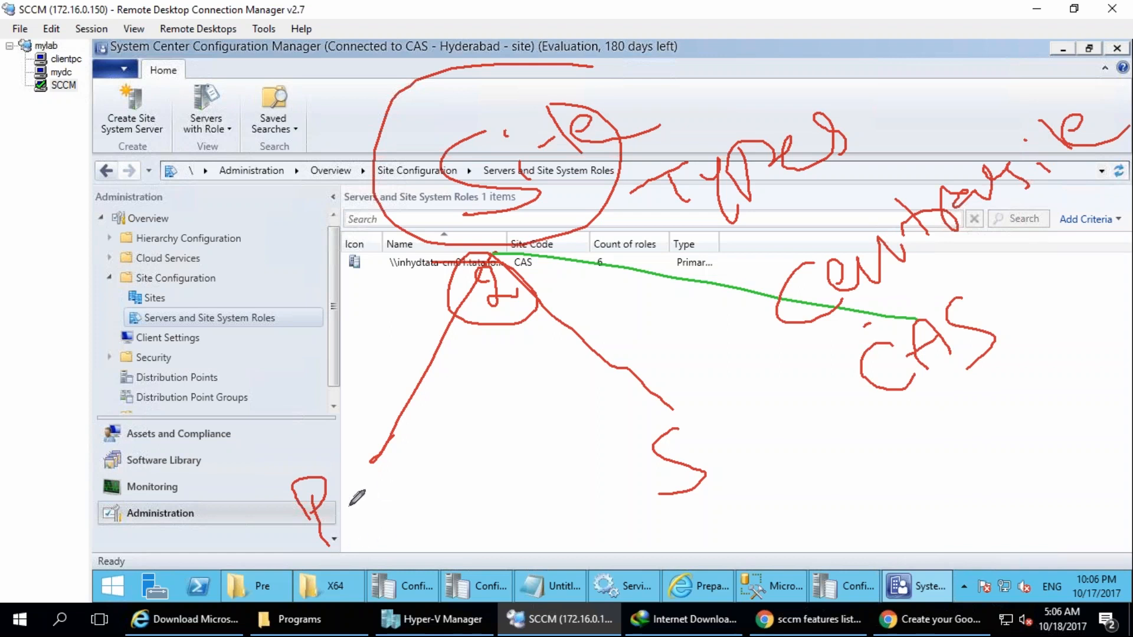
# Complete the "P" and "S" labels as primary site and secondary, and underline all the site type labels.
pyautogui.moveTo(348, 507)
pyautogui.mouseDown()
pyautogui.moveTo(375, 470)
pyautogui.moveTo(487, 463)
pyautogui.mouseUp()
pyautogui.moveTo(480, 407); pyautogui.dragTo(569, 434)
pyautogui.moveTo(735, 431); pyautogui.dragTo(731, 504)
pyautogui.moveTo(762, 454)
pyautogui.mouseDown()
pyautogui.moveTo(763, 439)
pyautogui.moveTo(795, 441)
pyautogui.moveTo(824, 416)
pyautogui.moveTo(900, 484)
pyautogui.mouseUp()
pyautogui.moveTo(348, 565); pyautogui.dragTo(470, 502)
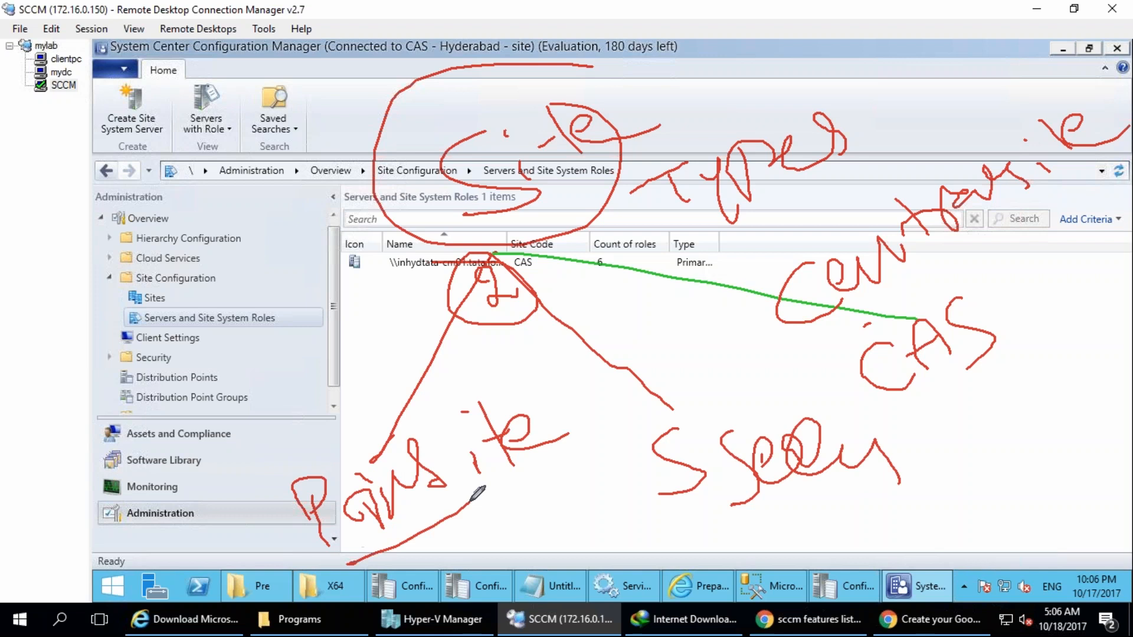
pyautogui.moveTo(674, 539); pyautogui.dragTo(822, 503)
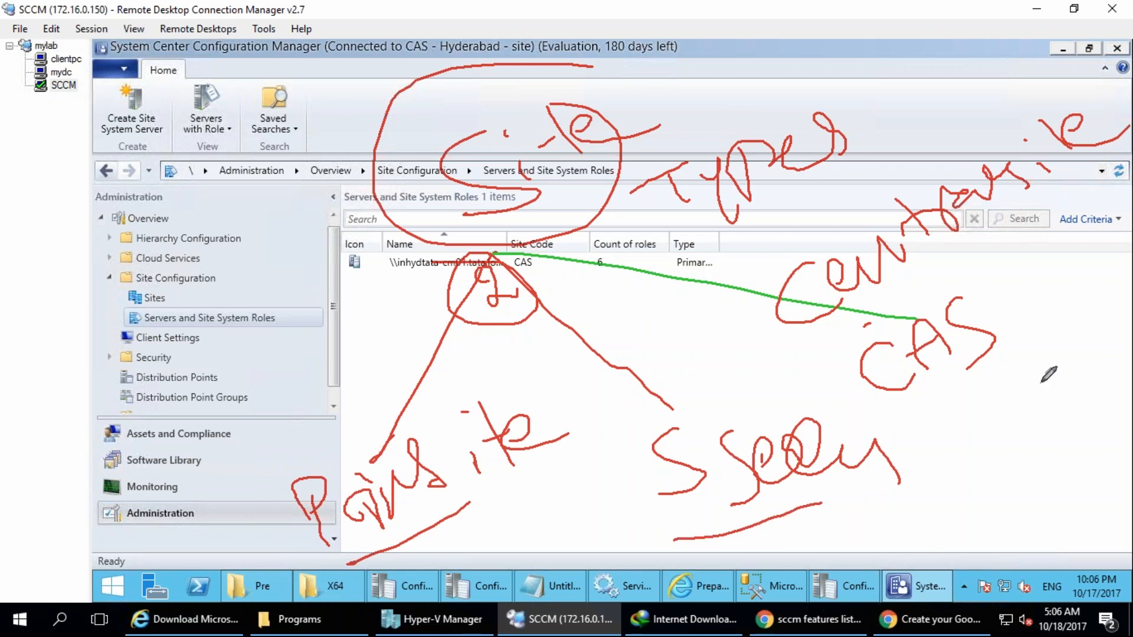
pyautogui.moveTo(940, 426); pyautogui.dragTo(1026, 358)
pyautogui.moveTo(819, 352); pyautogui.dragTo(1052, 199)
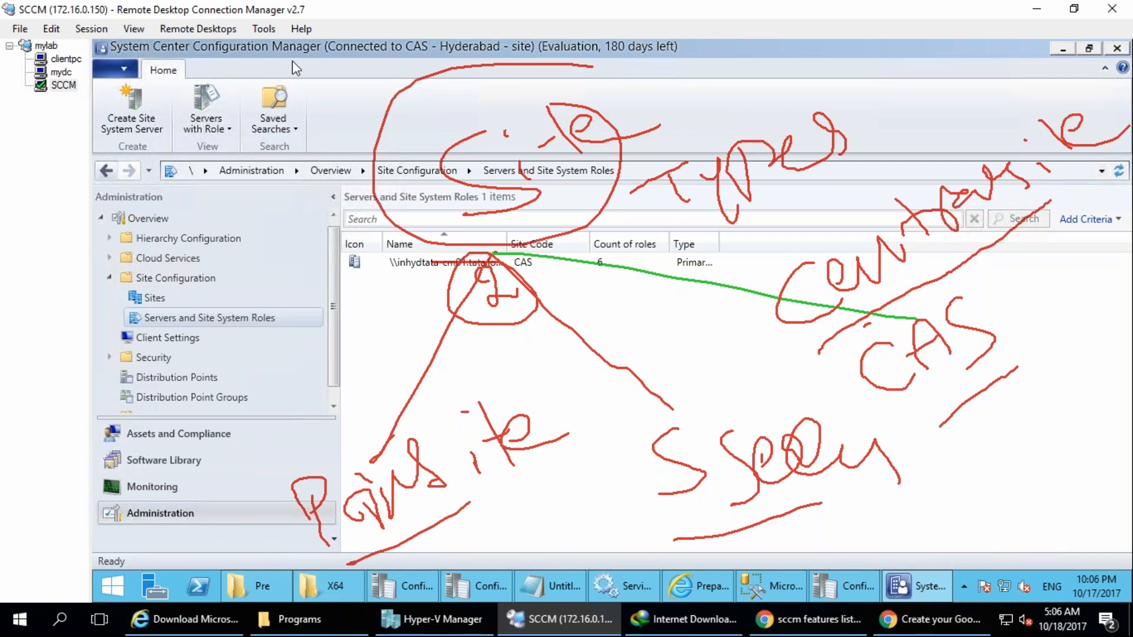
# Circle the primary site label twice in red and once with a yellow highlighter, and clear all annotations.
pyautogui.moveTo(508, 394)
pyautogui.mouseDown()
pyautogui.moveTo(419, 391)
pyautogui.moveTo(513, 448)
pyautogui.moveTo(528, 416)
pyautogui.mouseUp()
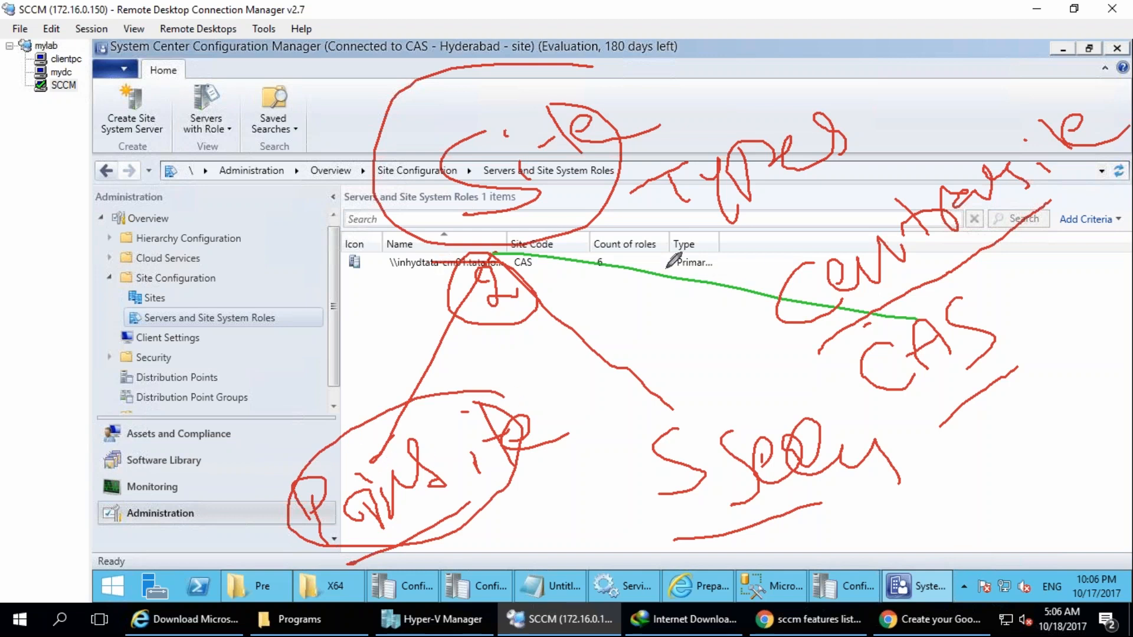
pyautogui.moveTo(392, 410)
pyautogui.mouseDown()
pyautogui.moveTo(321, 430)
pyautogui.moveTo(353, 407)
pyautogui.mouseUp()
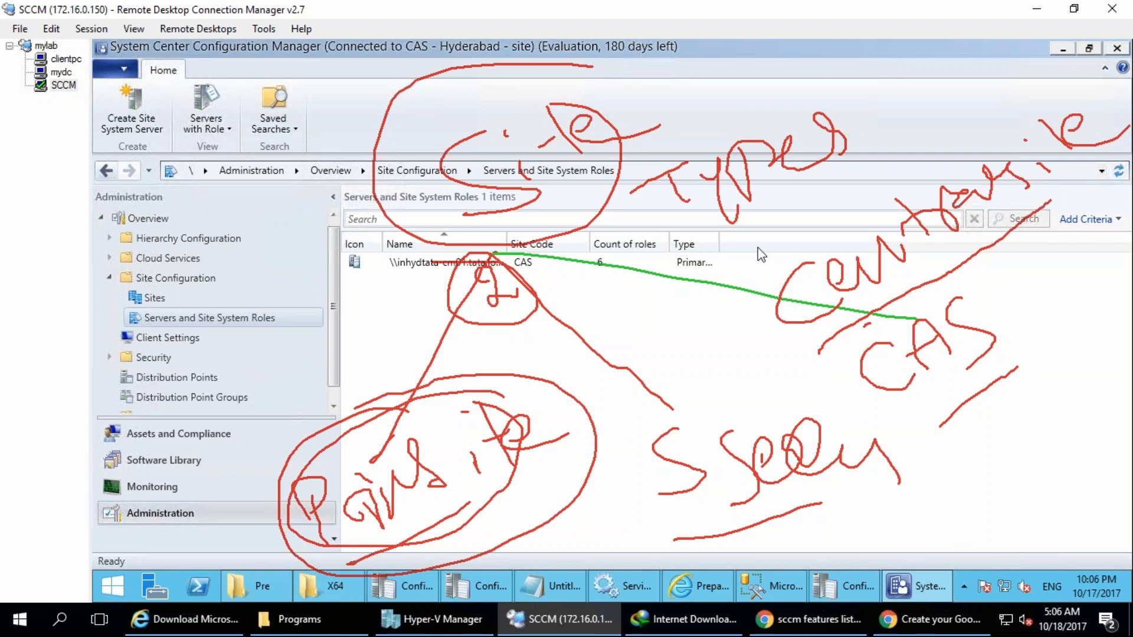
pyautogui.moveTo(472, 363)
pyautogui.mouseDown()
pyautogui.moveTo(443, 353)
pyautogui.moveTo(534, 289)
pyautogui.mouseUp()
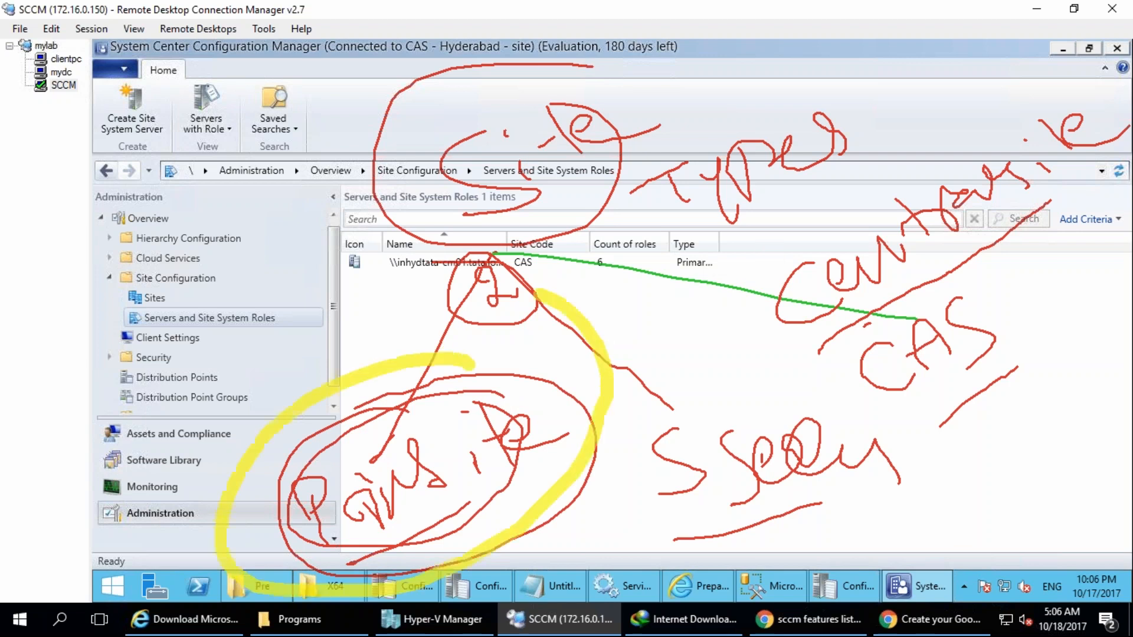
pyautogui.press('Escape')
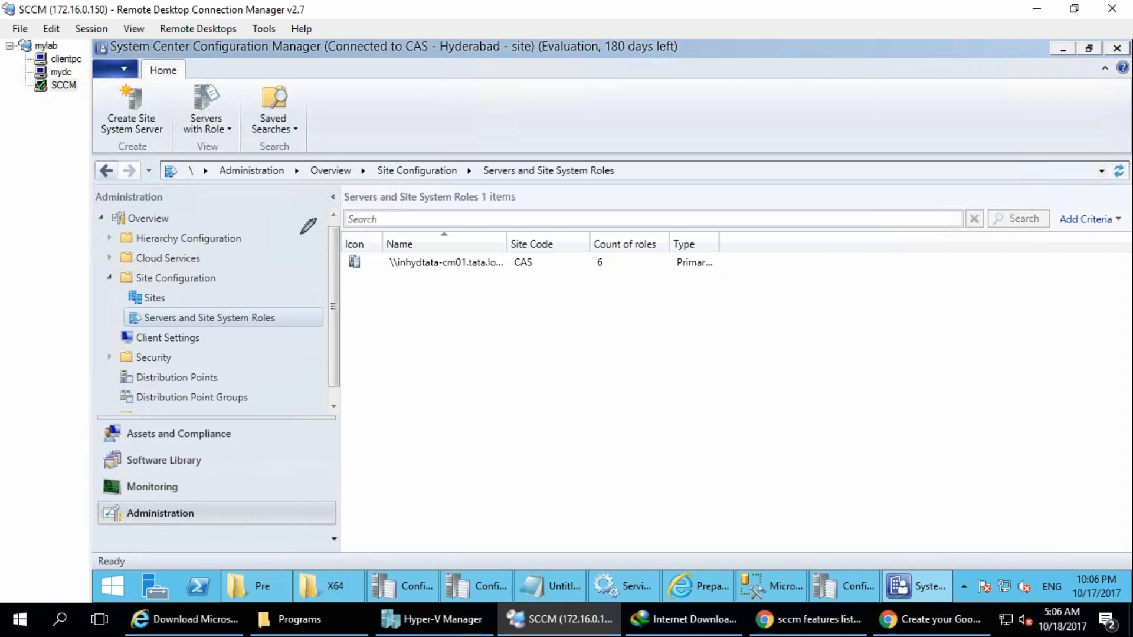
# Handwrite a circled "SQL" with an all-features note inside, and an underlined primary label beneath it.
pyautogui.moveTo(254, 190)
pyautogui.mouseDown()
pyautogui.moveTo(215, 257)
pyautogui.moveTo(298, 233)
pyautogui.mouseUp()
pyautogui.moveTo(322, 181); pyautogui.dragTo(372, 224)
pyautogui.moveTo(310, 95); pyautogui.dragTo(359, 75)
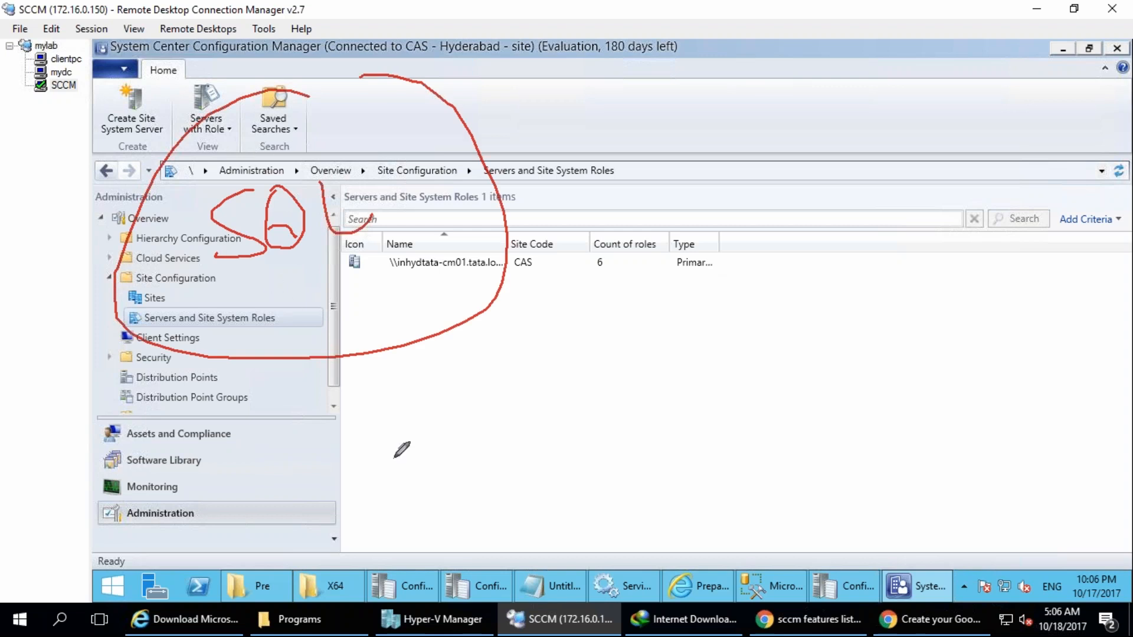
pyautogui.moveTo(273, 282); pyautogui.dragTo(263, 318)
pyautogui.moveTo(307, 225); pyautogui.dragTo(312, 319)
pyautogui.moveTo(342, 207)
pyautogui.mouseDown()
pyautogui.moveTo(365, 298)
pyautogui.moveTo(383, 275)
pyautogui.moveTo(416, 289)
pyautogui.moveTo(467, 270)
pyautogui.moveTo(510, 273)
pyautogui.mouseUp()
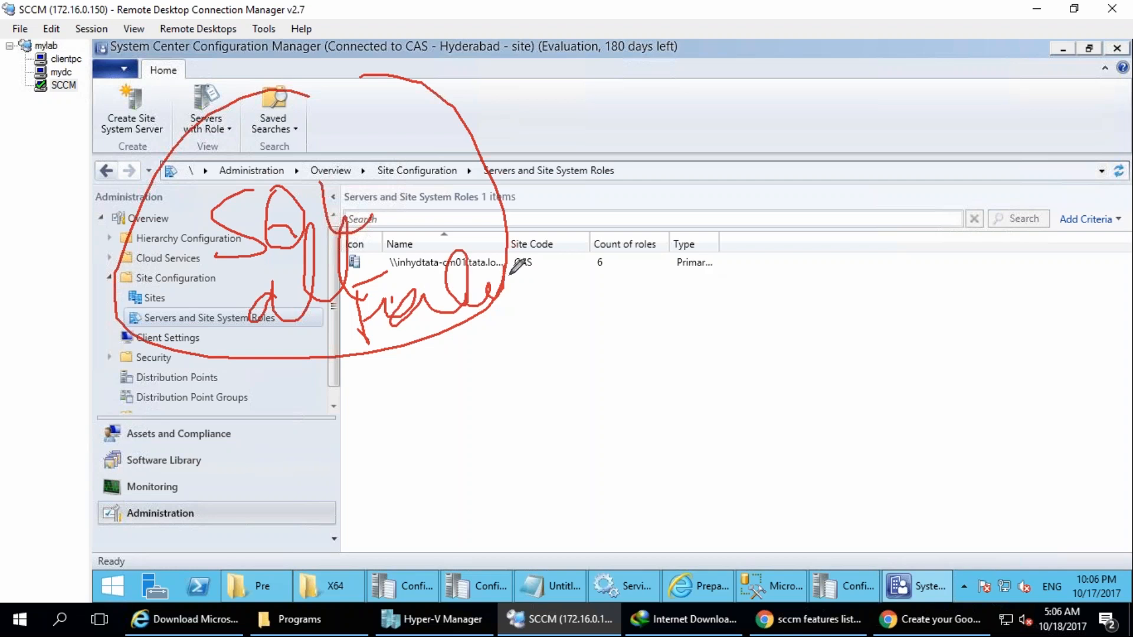
pyautogui.moveTo(284, 378)
pyautogui.mouseDown()
pyautogui.moveTo(334, 410)
pyautogui.moveTo(334, 339)
pyautogui.moveTo(398, 375)
pyautogui.moveTo(471, 366)
pyautogui.mouseUp()
pyautogui.moveTo(246, 489); pyautogui.dragTo(239, 497)
pyautogui.moveTo(322, 448); pyautogui.dragTo(492, 350)
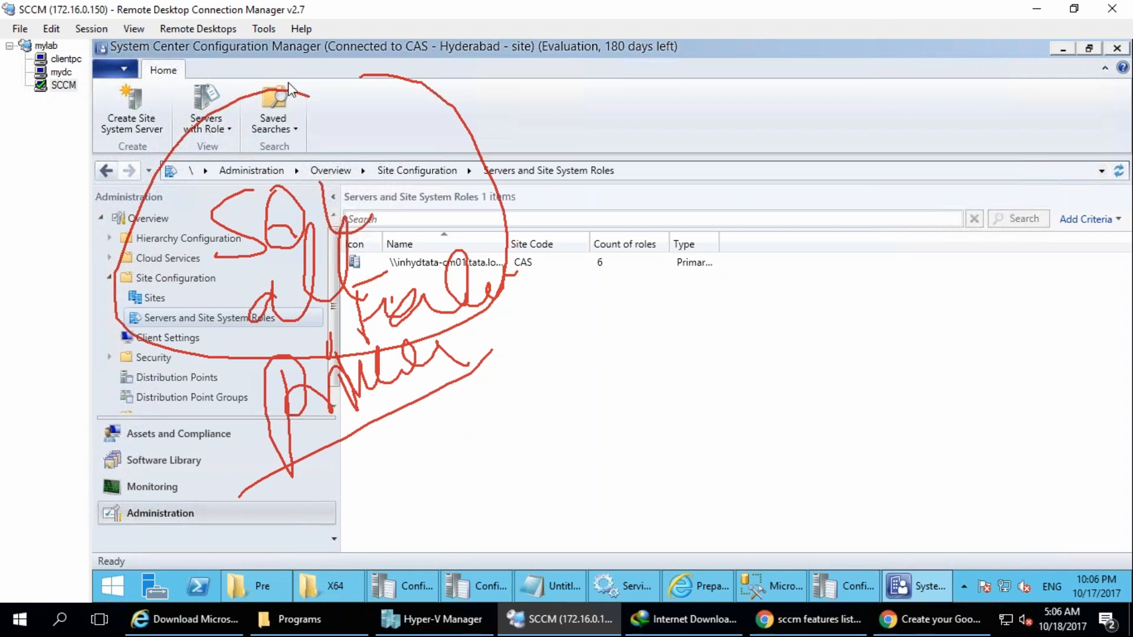
# Draw a vertical dividing line and handwrite a secondary site note with "all feature" on its far side.
pyautogui.moveTo(716, 25); pyautogui.dragTo(714, 566)
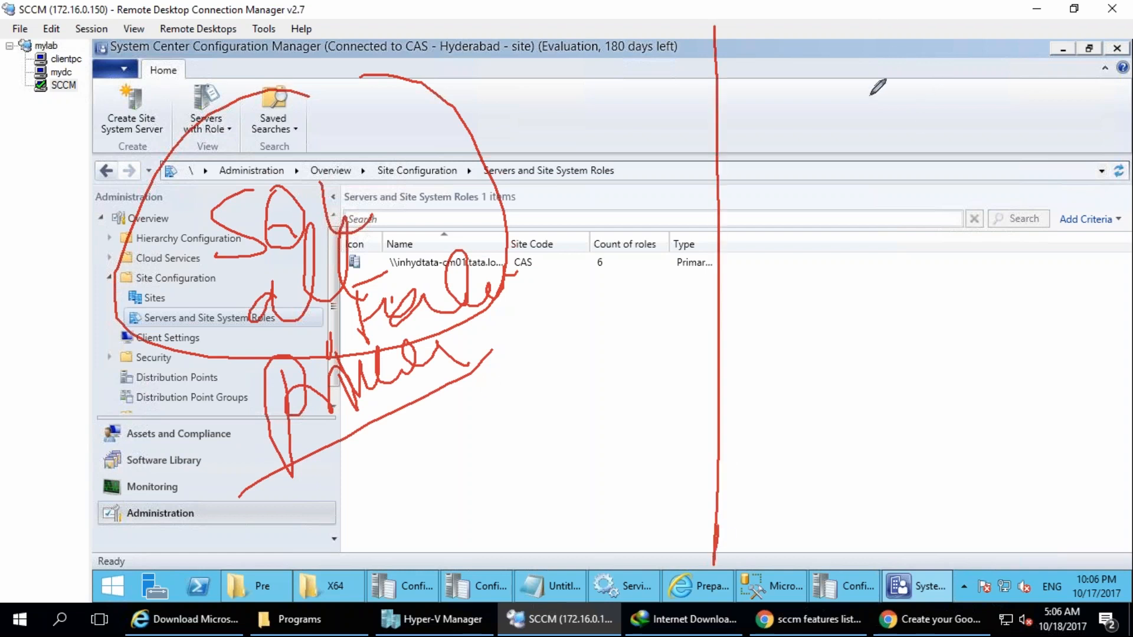
pyautogui.moveTo(850, 45); pyautogui.dragTo(849, 110)
pyautogui.moveTo(927, 76); pyautogui.dragTo(1051, 63)
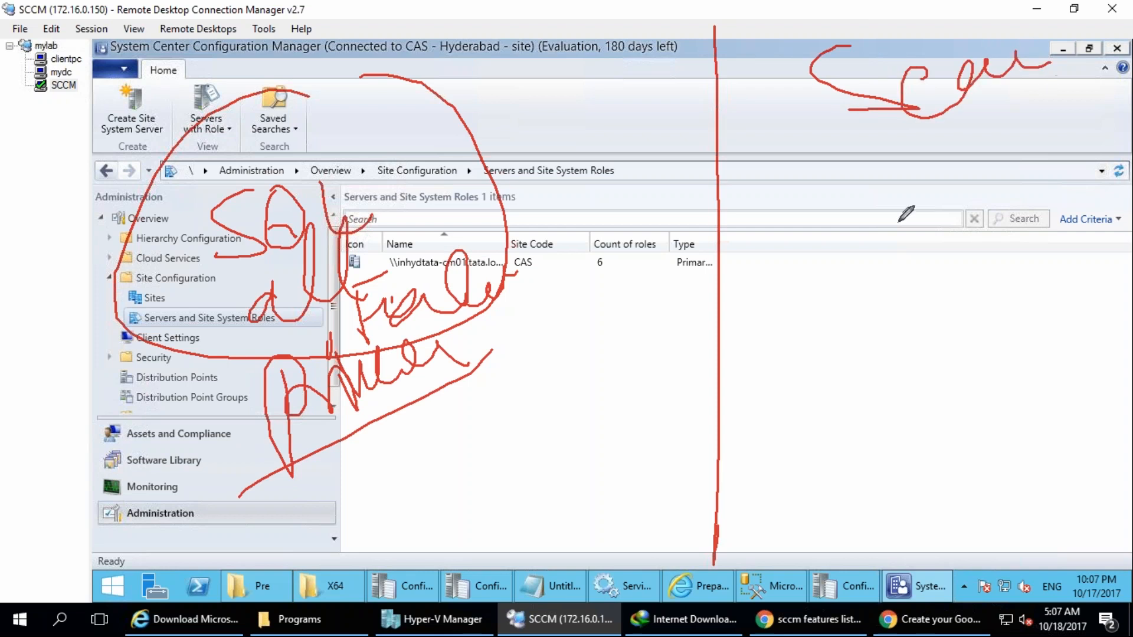
pyautogui.moveTo(804, 225)
pyautogui.mouseDown()
pyautogui.moveTo(824, 208)
pyautogui.moveTo(839, 226)
pyautogui.moveTo(936, 195)
pyautogui.moveTo(1003, 148)
pyautogui.moveTo(1013, 199)
pyautogui.moveTo(1085, 190)
pyautogui.mouseUp()
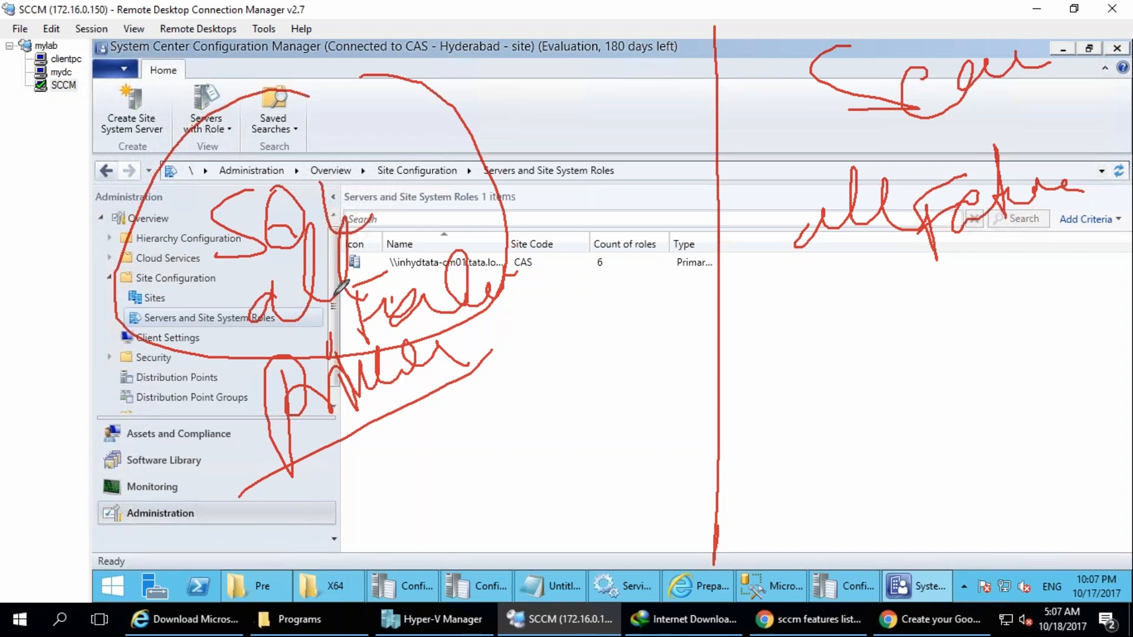
# Draw an arrow from the primary label up to a circled "CAS" and handwrite a short note beside it.
pyautogui.moveTo(438, 387)
pyautogui.mouseDown()
pyautogui.moveTo(629, 68)
pyautogui.moveTo(581, 124)
pyautogui.moveTo(608, 108)
pyautogui.mouseUp()
pyautogui.moveTo(627, 68); pyautogui.dragTo(654, 91)
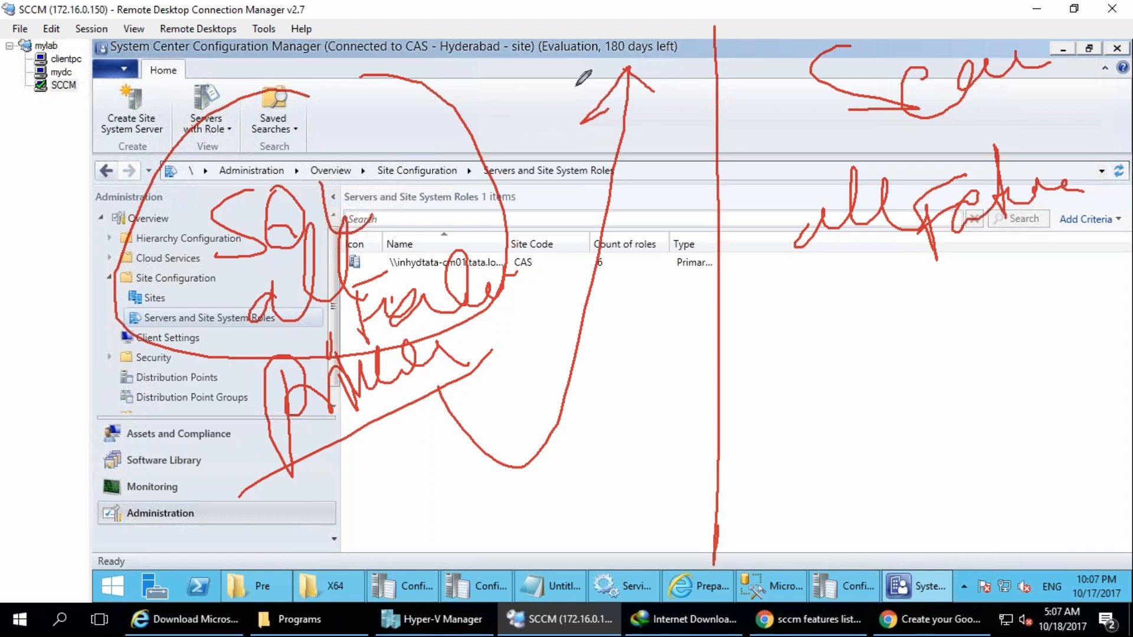
pyautogui.moveTo(554, 27); pyautogui.dragTo(617, 58)
pyautogui.moveTo(623, 59); pyautogui.dragTo(662, 59)
pyautogui.moveTo(605, 39)
pyautogui.mouseDown()
pyautogui.moveTo(671, 1)
pyautogui.moveTo(683, 60)
pyautogui.mouseUp()
pyautogui.moveTo(718, 6)
pyautogui.mouseDown()
pyautogui.moveTo(567, 108)
pyautogui.moveTo(661, 89)
pyautogui.mouseUp()
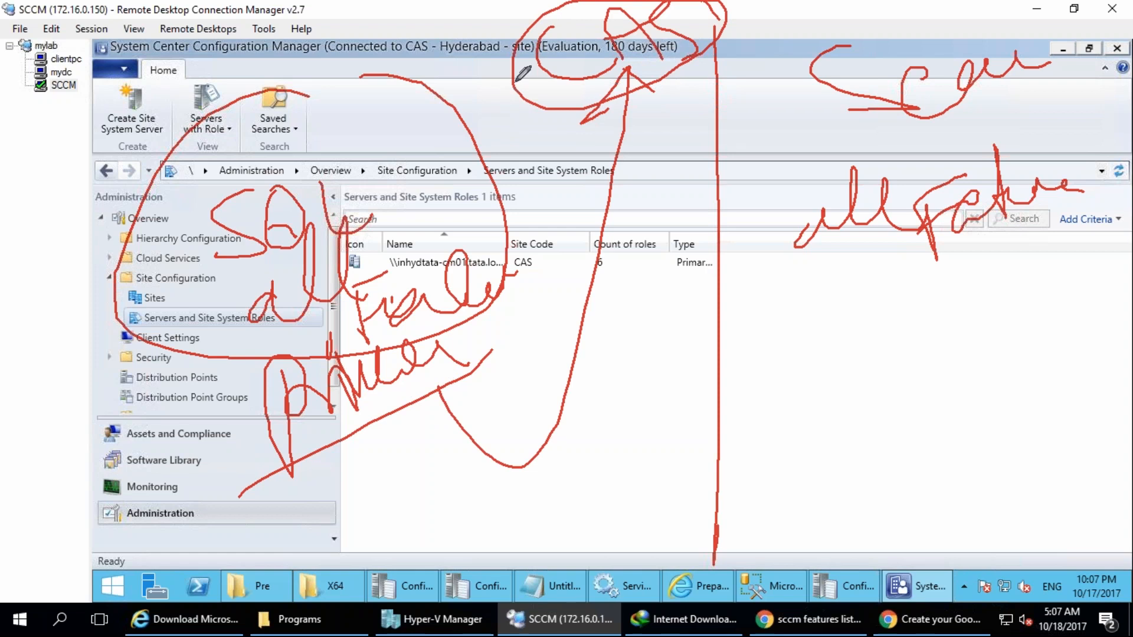
pyautogui.moveTo(426, 27)
pyautogui.mouseDown()
pyautogui.moveTo(413, 43)
pyautogui.moveTo(455, 16)
pyautogui.moveTo(550, 22)
pyautogui.mouseUp()
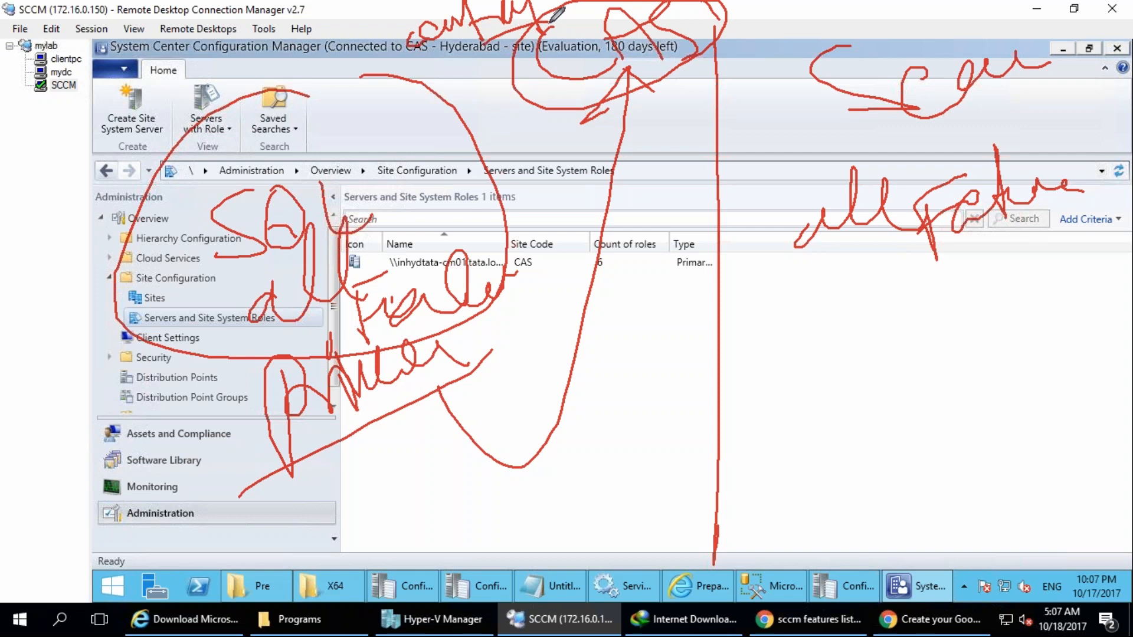
# Add a circled note below the primary label and another below "all feature", and clear all annotations.
pyautogui.moveTo(59, 469)
pyautogui.mouseDown()
pyautogui.moveTo(65, 531)
pyautogui.moveTo(97, 475)
pyautogui.moveTo(136, 518)
pyautogui.moveTo(131, 556)
pyautogui.mouseUp()
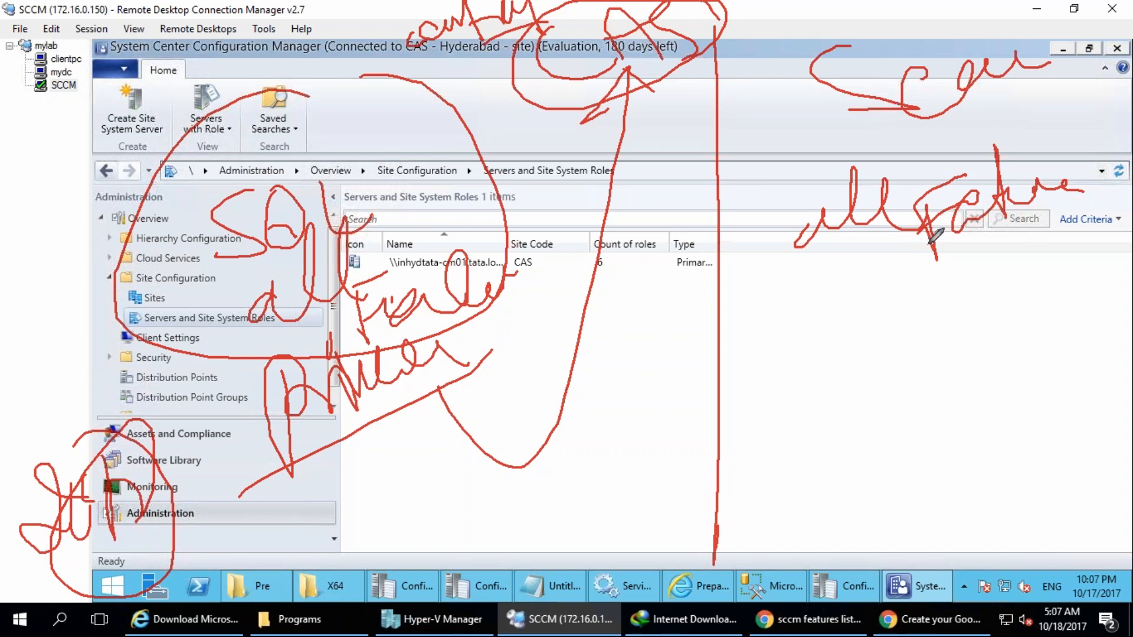
pyautogui.moveTo(833, 434)
pyautogui.mouseDown()
pyautogui.moveTo(862, 466)
pyautogui.moveTo(900, 341)
pyautogui.mouseUp()
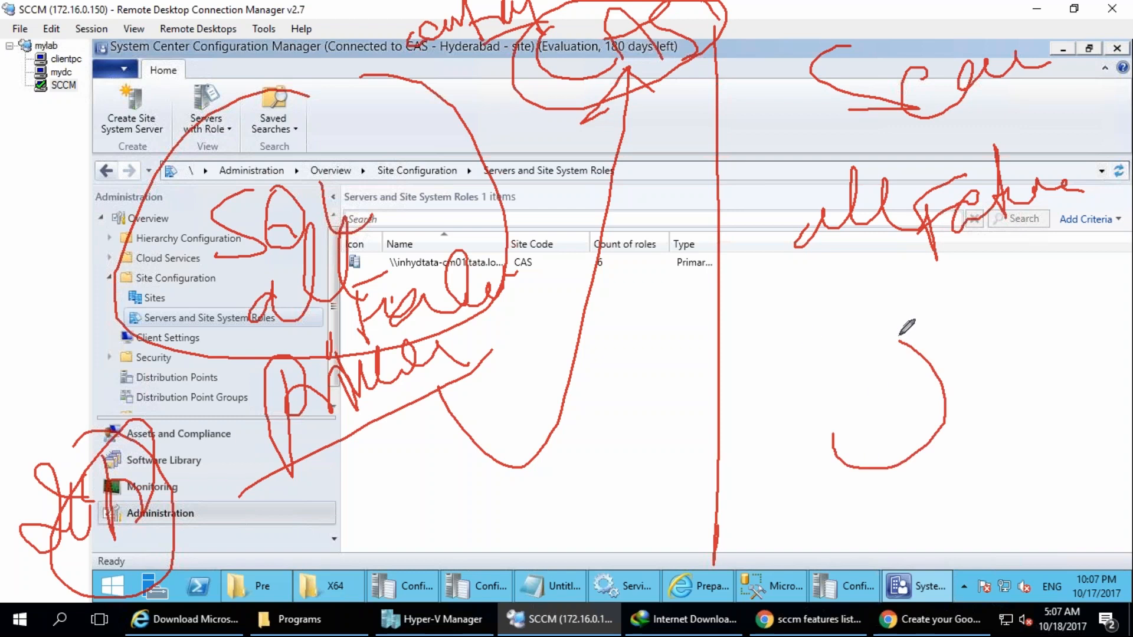
pyautogui.moveTo(812, 334); pyautogui.dragTo(765, 413)
pyautogui.moveTo(820, 382)
pyautogui.mouseDown()
pyautogui.moveTo(912, 376)
pyautogui.moveTo(925, 341)
pyautogui.moveTo(1024, 298)
pyautogui.moveTo(1080, 330)
pyautogui.mouseUp()
pyautogui.moveTo(1071, 286)
pyautogui.mouseDown()
pyautogui.moveTo(1056, 448)
pyautogui.moveTo(1077, 284)
pyautogui.mouseUp()
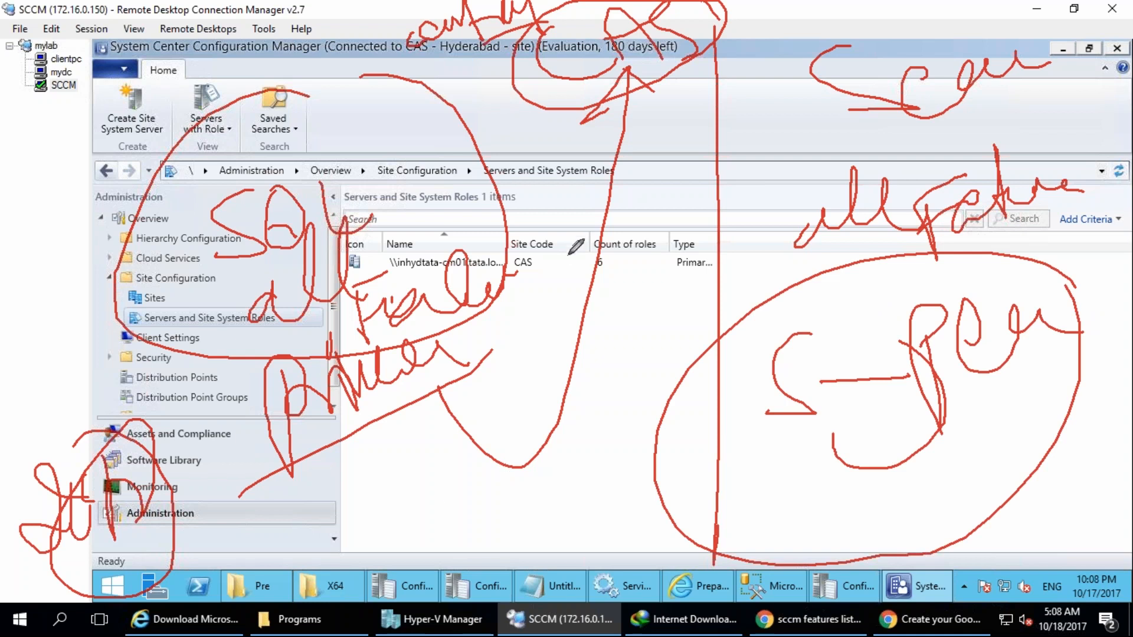
pyautogui.press('Escape')
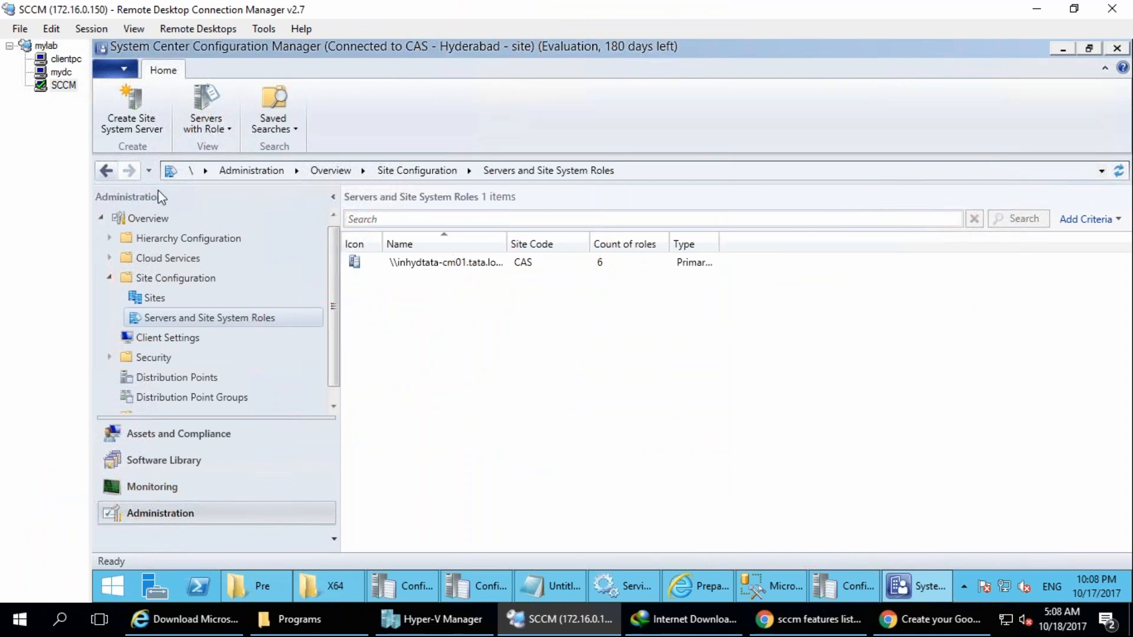
# Draw a large rectangular frame over the console, split it with a vertical dividing line and extend the edges downwards.
pyautogui.moveTo(662, 59); pyautogui.dragTo(651, 428)
pyautogui.moveTo(389, 116)
pyautogui.mouseDown()
pyautogui.moveTo(869, 436)
pyautogui.moveTo(854, 512)
pyautogui.mouseUp()
pyautogui.moveTo(384, 121); pyautogui.dragTo(888, 504)
pyautogui.moveTo(643, 420); pyautogui.dragTo(653, 598)
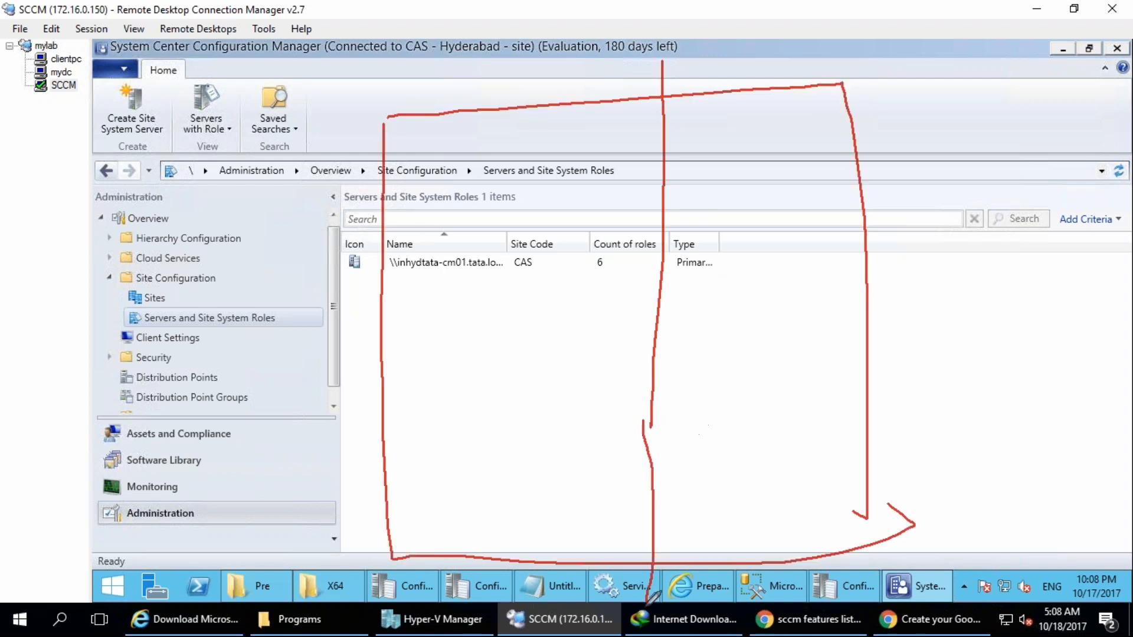
pyautogui.moveTo(887, 505); pyautogui.dragTo(893, 596)
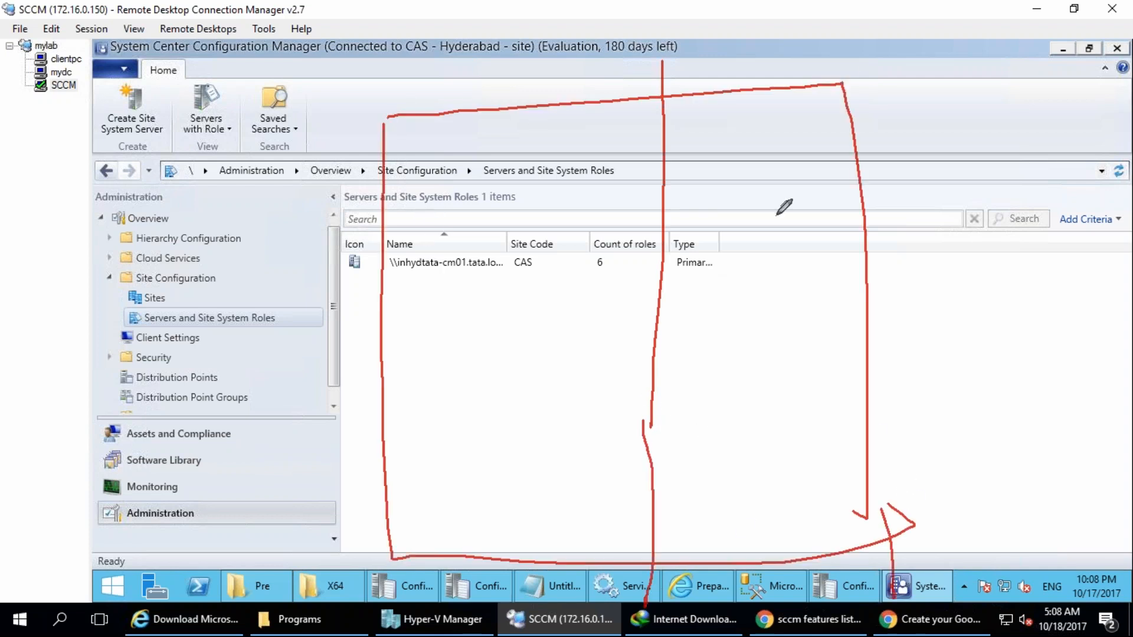
# Handwrite "CAS" and "CCM" as column headings, underline CAS with "2012" beneath it, and cross out CAS.
pyautogui.moveTo(459, 135)
pyautogui.mouseDown()
pyautogui.moveTo(437, 157)
pyautogui.moveTo(472, 158)
pyautogui.mouseUp()
pyautogui.moveTo(480, 151)
pyautogui.mouseDown()
pyautogui.moveTo(559, 161)
pyautogui.moveTo(534, 171)
pyautogui.mouseUp()
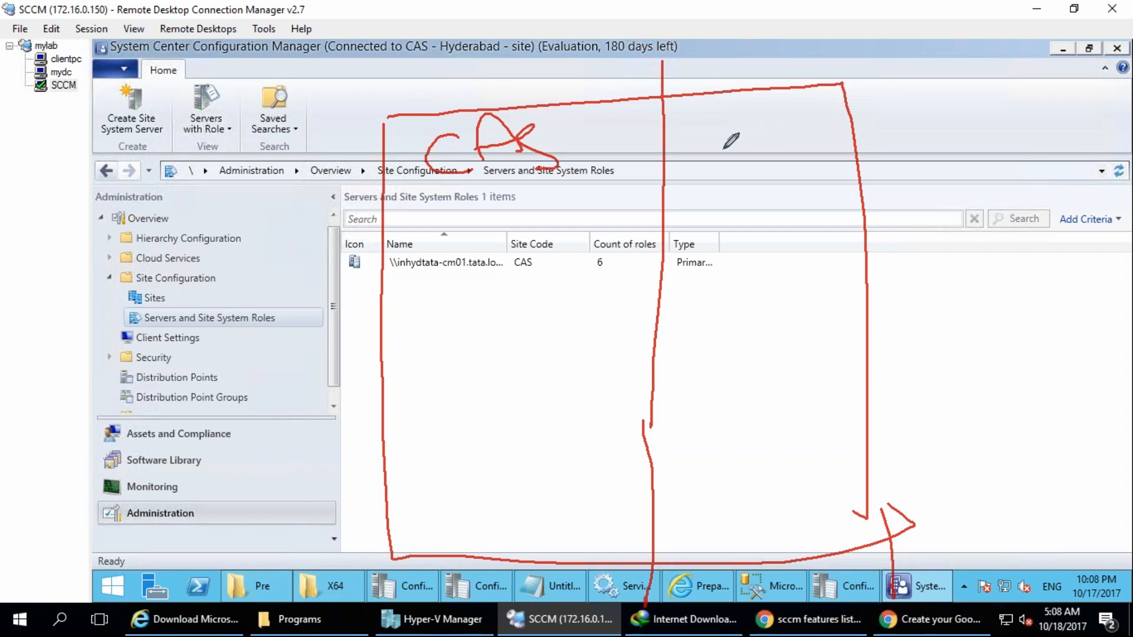
pyautogui.moveTo(706, 121)
pyautogui.mouseDown()
pyautogui.moveTo(717, 161)
pyautogui.moveTo(777, 106)
pyautogui.moveTo(800, 163)
pyautogui.mouseUp()
pyautogui.moveTo(413, 189)
pyautogui.mouseDown()
pyautogui.moveTo(640, 190)
pyautogui.moveTo(362, 200)
pyautogui.moveTo(674, 199)
pyautogui.mouseUp()
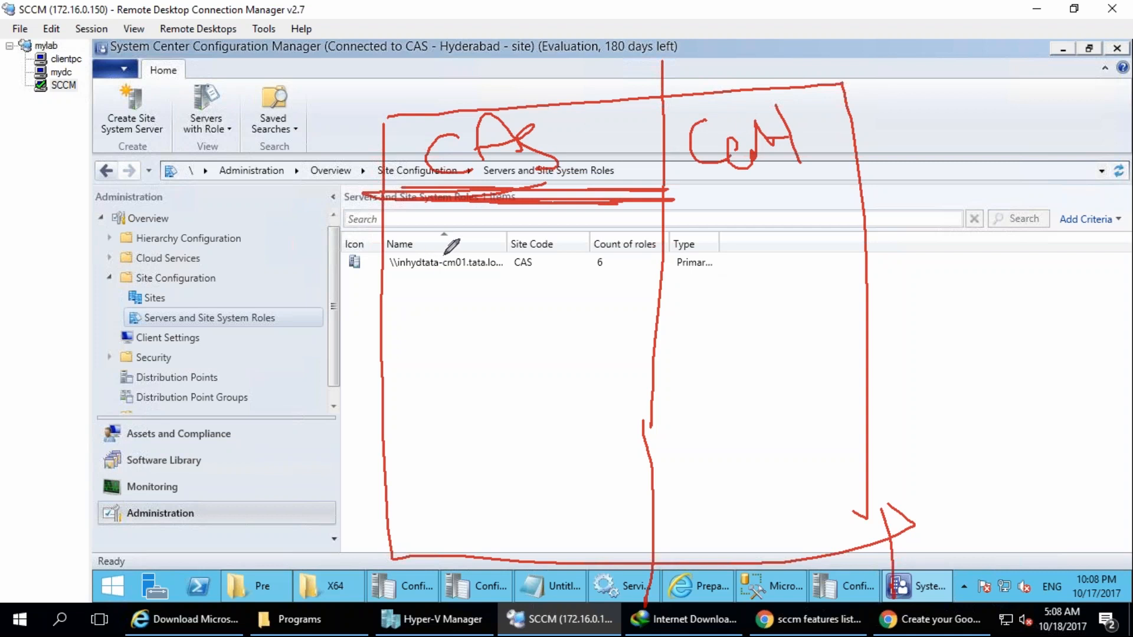
pyautogui.moveTo(442, 250)
pyautogui.mouseDown()
pyautogui.moveTo(401, 242)
pyautogui.moveTo(502, 315)
pyautogui.moveTo(522, 313)
pyautogui.moveTo(558, 278)
pyautogui.mouseUp()
pyautogui.moveTo(396, 127)
pyautogui.mouseDown()
pyautogui.moveTo(469, 236)
pyautogui.moveTo(459, 314)
pyautogui.mouseUp()
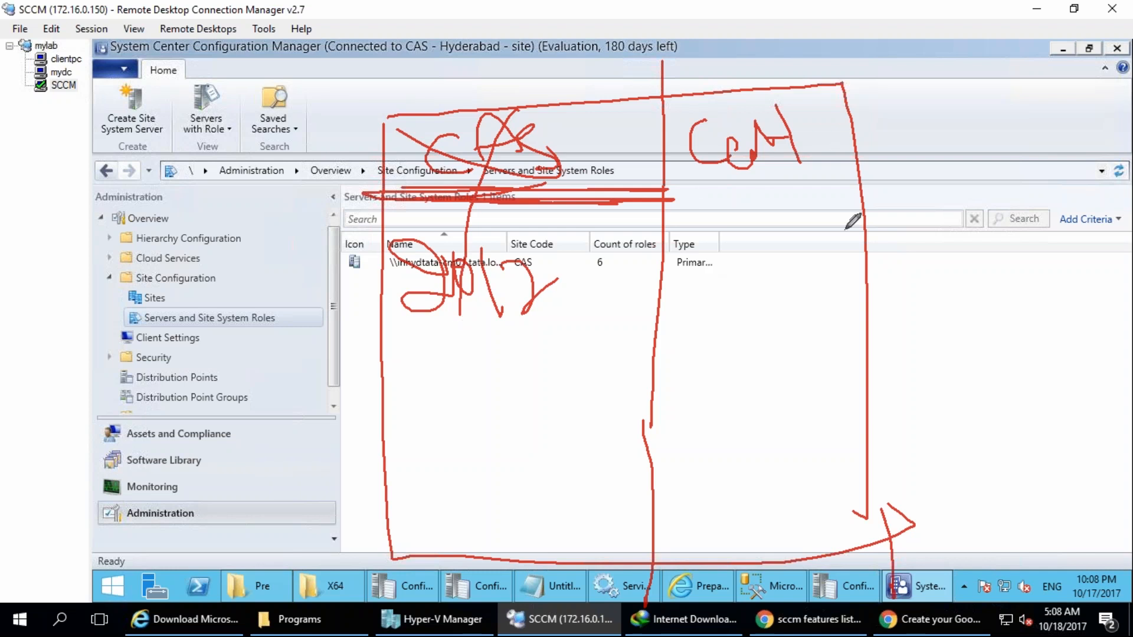
# Draw a diagonal chain of three linked circles beside the columns, with "old" handwritten above and long boundary lines around it.
pyautogui.moveTo(972, 120); pyautogui.dragTo(975, 108)
pyautogui.moveTo(949, 190)
pyautogui.mouseDown()
pyautogui.moveTo(831, 354)
pyautogui.moveTo(802, 431)
pyautogui.moveTo(850, 446)
pyautogui.moveTo(776, 420)
pyautogui.mouseUp()
pyautogui.moveTo(900, 44)
pyautogui.mouseDown()
pyautogui.moveTo(890, 65)
pyautogui.moveTo(899, 84)
pyautogui.mouseUp()
pyautogui.moveTo(914, 21); pyautogui.dragTo(941, 62)
pyautogui.moveTo(953, 3)
pyautogui.mouseDown()
pyautogui.moveTo(977, 32)
pyautogui.moveTo(867, 131)
pyautogui.moveTo(616, 493)
pyautogui.mouseUp()
pyautogui.moveTo(853, 2)
pyautogui.mouseDown()
pyautogui.moveTo(849, 153)
pyautogui.moveTo(950, 584)
pyautogui.mouseUp()
pyautogui.moveTo(1068, 581); pyautogui.dragTo(1113, 554)
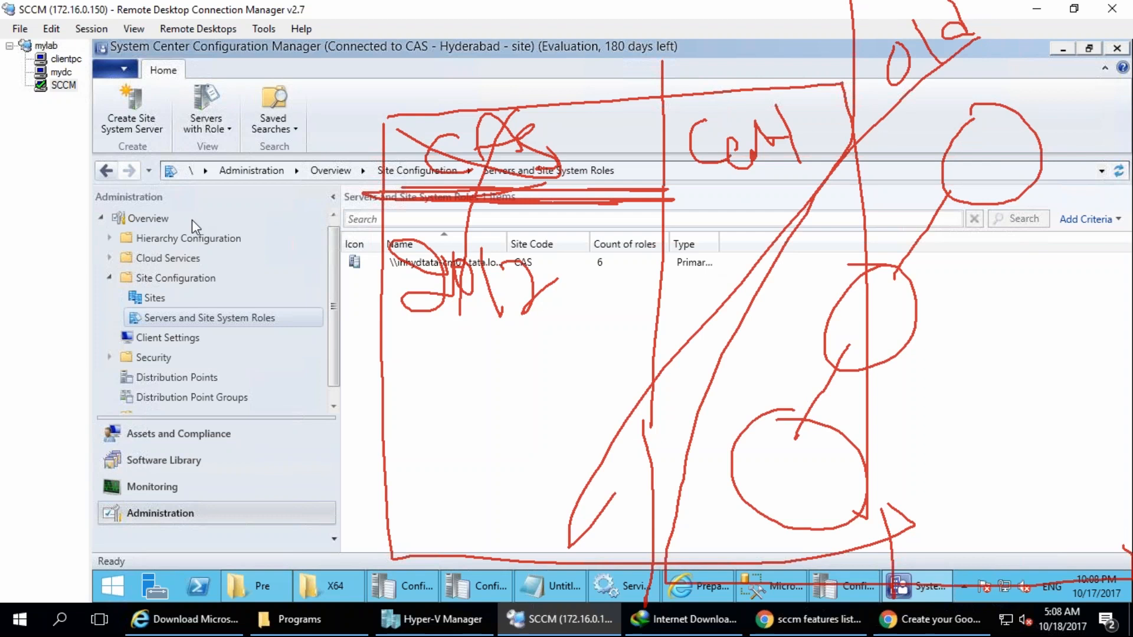
# Clear the annotations and handwrite a circled "old" with a chain of linked circles beneath it.
pyautogui.click(250, 174)
pyautogui.moveTo(575, 90); pyautogui.dragTo(636, 130)
pyautogui.moveTo(637, 115); pyautogui.dragTo(681, 103)
pyautogui.moveTo(587, 6)
pyautogui.mouseDown()
pyautogui.moveTo(741, 83)
pyautogui.moveTo(726, 2)
pyautogui.mouseUp()
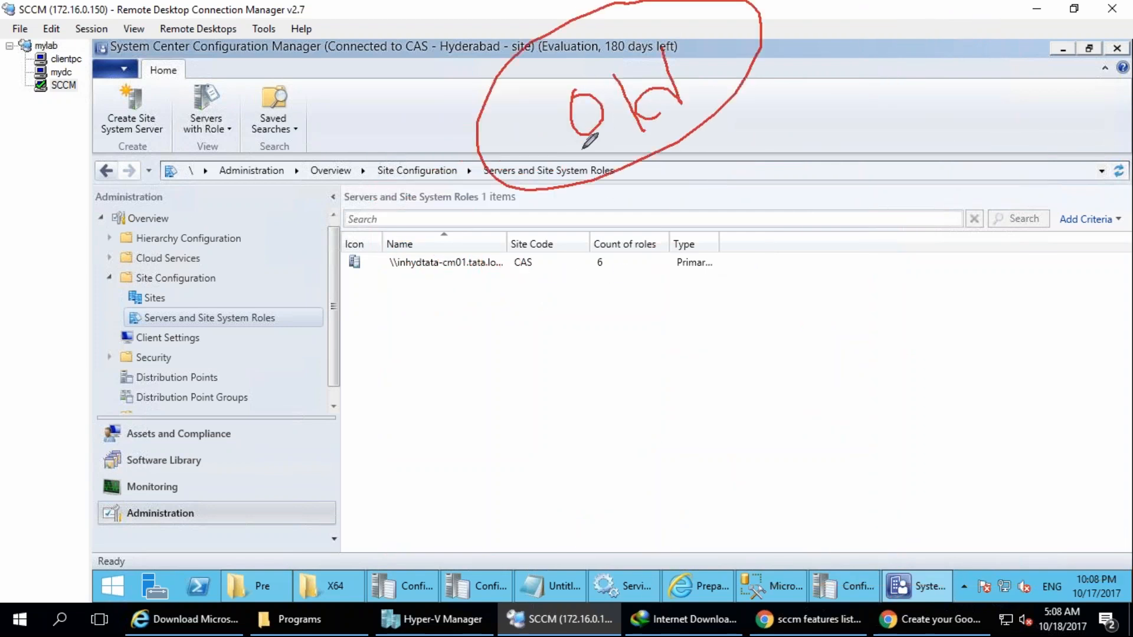
pyautogui.moveTo(560, 171)
pyautogui.mouseDown()
pyautogui.moveTo(360, 386)
pyautogui.moveTo(346, 430)
pyautogui.moveTo(225, 493)
pyautogui.moveTo(121, 481)
pyautogui.mouseUp()
pyautogui.moveTo(417, 404)
pyautogui.mouseDown()
pyautogui.moveTo(605, 516)
pyautogui.moveTo(935, 424)
pyautogui.moveTo(905, 387)
pyautogui.mouseUp()
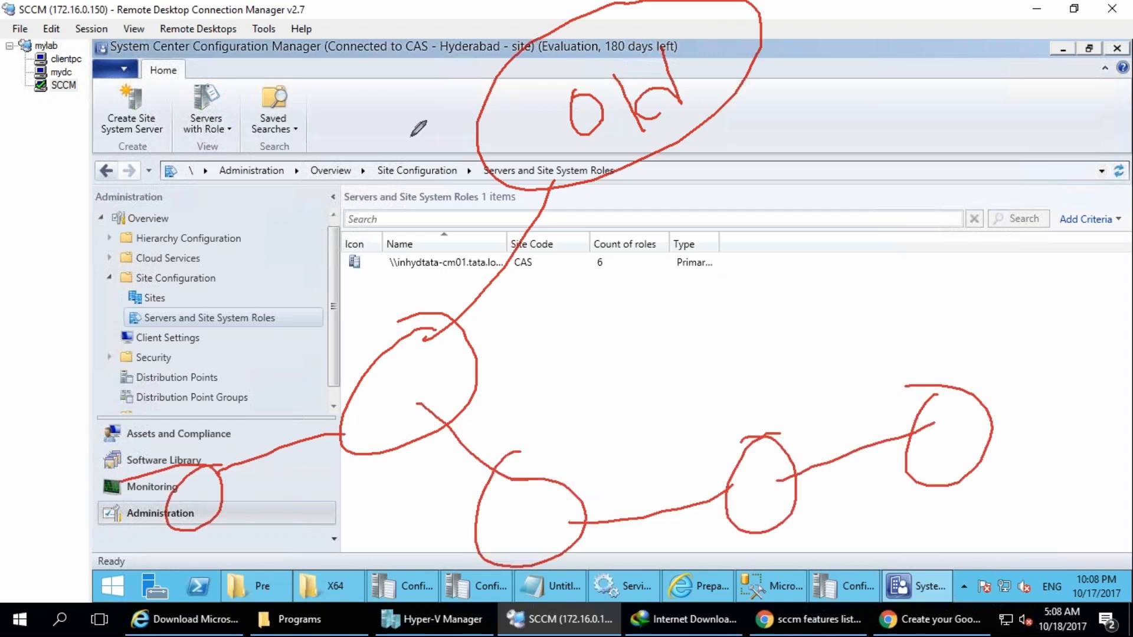
# Draw a second branch from "old" to a new circle that links to three smaller circles.
pyautogui.moveTo(676, 118); pyautogui.dragTo(750, 183)
pyautogui.moveTo(730, 141)
pyautogui.mouseDown()
pyautogui.moveTo(777, 187)
pyautogui.moveTo(944, 212)
pyautogui.mouseUp()
pyautogui.moveTo(793, 236)
pyautogui.mouseDown()
pyautogui.moveTo(713, 312)
pyautogui.moveTo(585, 340)
pyautogui.mouseUp()
pyautogui.moveTo(717, 312); pyautogui.dragTo(795, 354)
pyautogui.moveTo(583, 341); pyautogui.dragTo(565, 420)
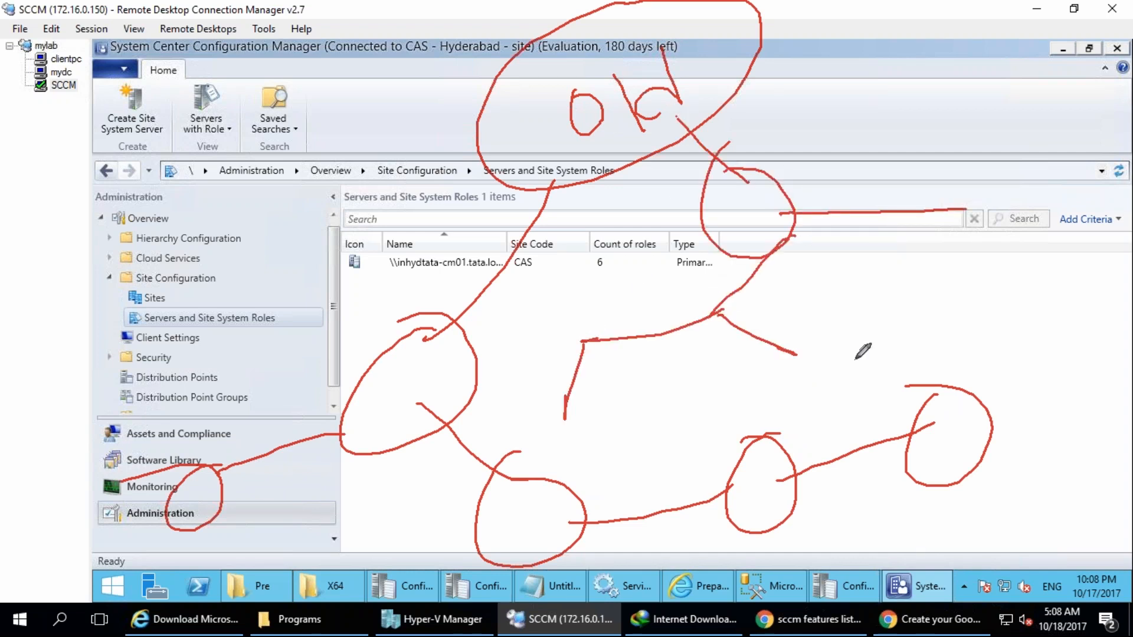
pyautogui.moveTo(579, 382); pyautogui.dragTo(568, 398)
pyautogui.moveTo(838, 356)
pyautogui.mouseDown()
pyautogui.moveTo(772, 382)
pyautogui.moveTo(837, 342)
pyautogui.mouseUp()
pyautogui.moveTo(1022, 173); pyautogui.dragTo(966, 230)
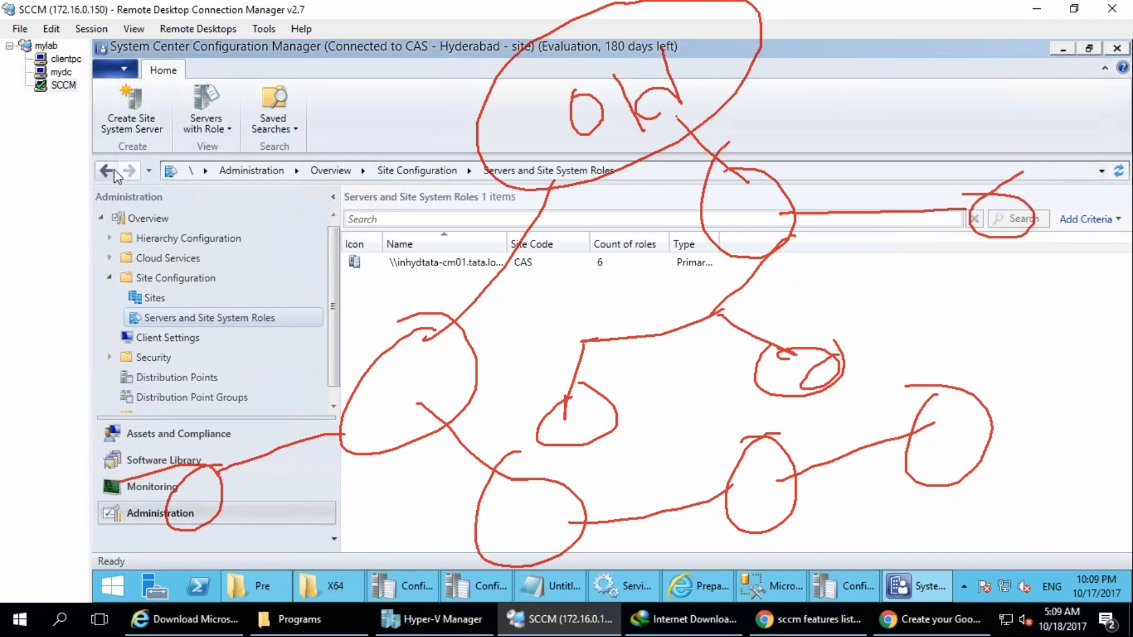
# Mark the second branch's main circle with P and the chain's end circle with S, and link another marked circle beyond S.
pyautogui.moveTo(725, 180); pyautogui.dragTo(735, 248)
pyautogui.moveTo(717, 177); pyautogui.dragTo(759, 201)
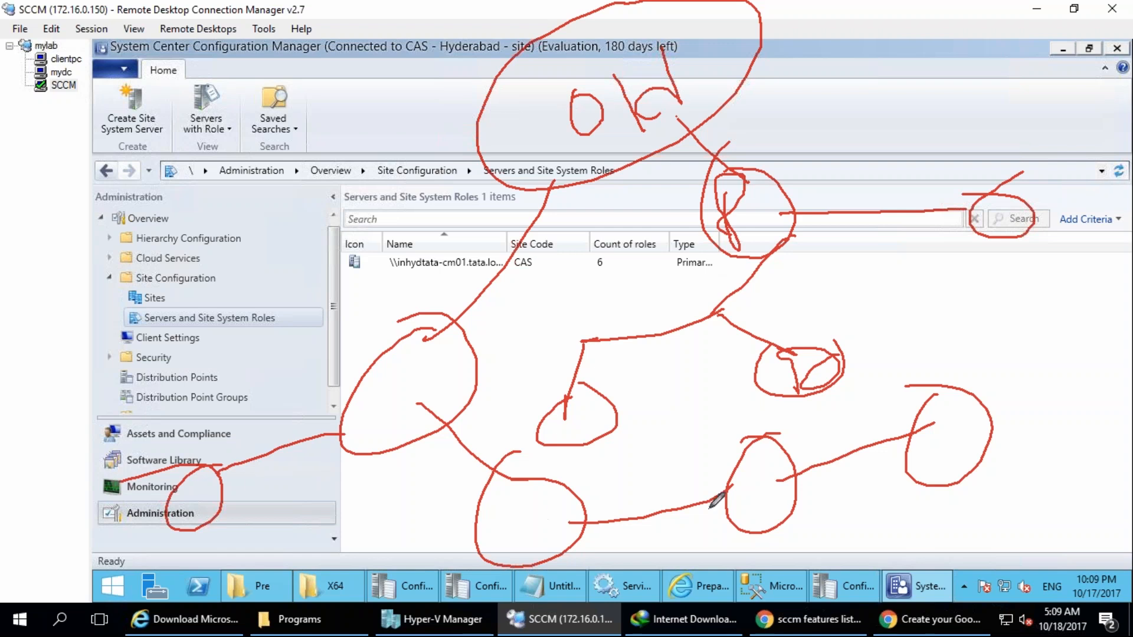
pyautogui.moveTo(950, 423); pyautogui.dragTo(954, 453)
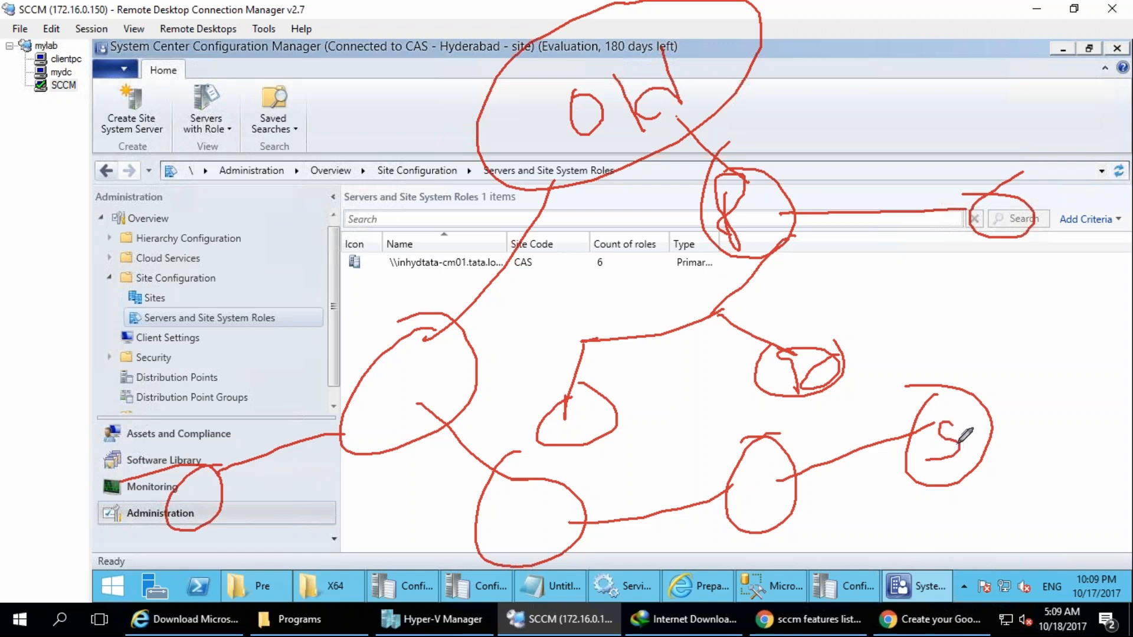
pyautogui.moveTo(992, 435); pyautogui.dragTo(1014, 350)
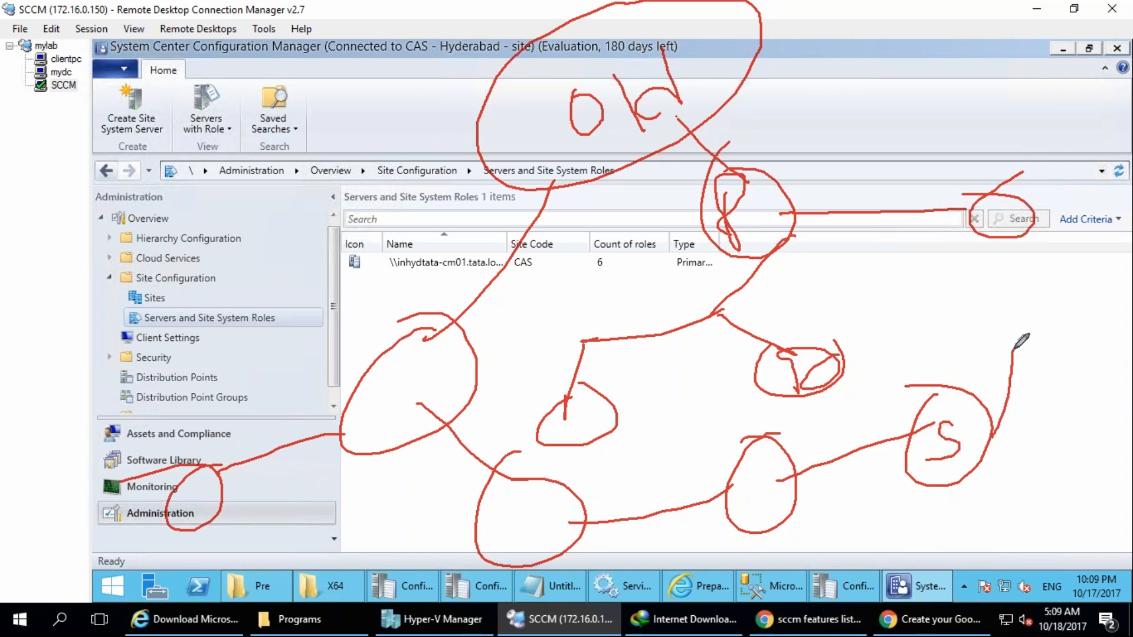
pyautogui.moveTo(996, 332); pyautogui.dragTo(1083, 360)
pyautogui.moveTo(1015, 375); pyautogui.dragTo(911, 317)
# Mark the remaining chain circles with P and thicken the link between the first circle and its outer neighbour.
pyautogui.moveTo(751, 494)
pyautogui.mouseDown()
pyautogui.moveTo(766, 525)
pyautogui.moveTo(736, 507)
pyautogui.mouseUp()
pyautogui.moveTo(498, 500)
pyautogui.mouseDown()
pyautogui.moveTo(509, 483)
pyautogui.moveTo(480, 506)
pyautogui.mouseUp()
pyautogui.moveTo(361, 357); pyautogui.dragTo(331, 406)
pyautogui.moveTo(377, 372); pyautogui.dragTo(403, 436)
pyautogui.moveTo(168, 471)
pyautogui.mouseDown()
pyautogui.moveTo(192, 515)
pyautogui.moveTo(168, 508)
pyautogui.moveTo(214, 540)
pyautogui.mouseUp()
pyautogui.moveTo(204, 472)
pyautogui.mouseDown()
pyautogui.moveTo(189, 508)
pyautogui.moveTo(341, 420)
pyautogui.moveTo(382, 431)
pyautogui.moveTo(213, 450)
pyautogui.mouseUp()
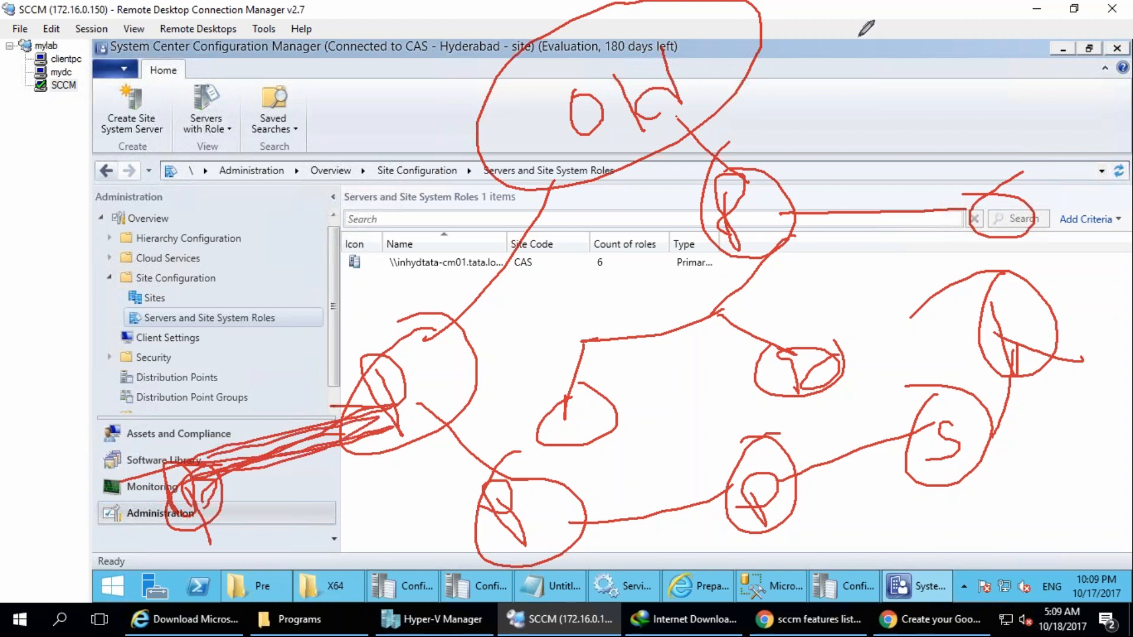
# Retrace the "old" lettering and handwrite "US" beside it and beside the first linked circle.
pyautogui.moveTo(576, 91)
pyautogui.mouseDown()
pyautogui.moveTo(618, 143)
pyautogui.moveTo(584, 105)
pyautogui.mouseUp()
pyautogui.moveTo(606, 73); pyautogui.dragTo(635, 140)
pyautogui.moveTo(656, 16); pyautogui.dragTo(701, 125)
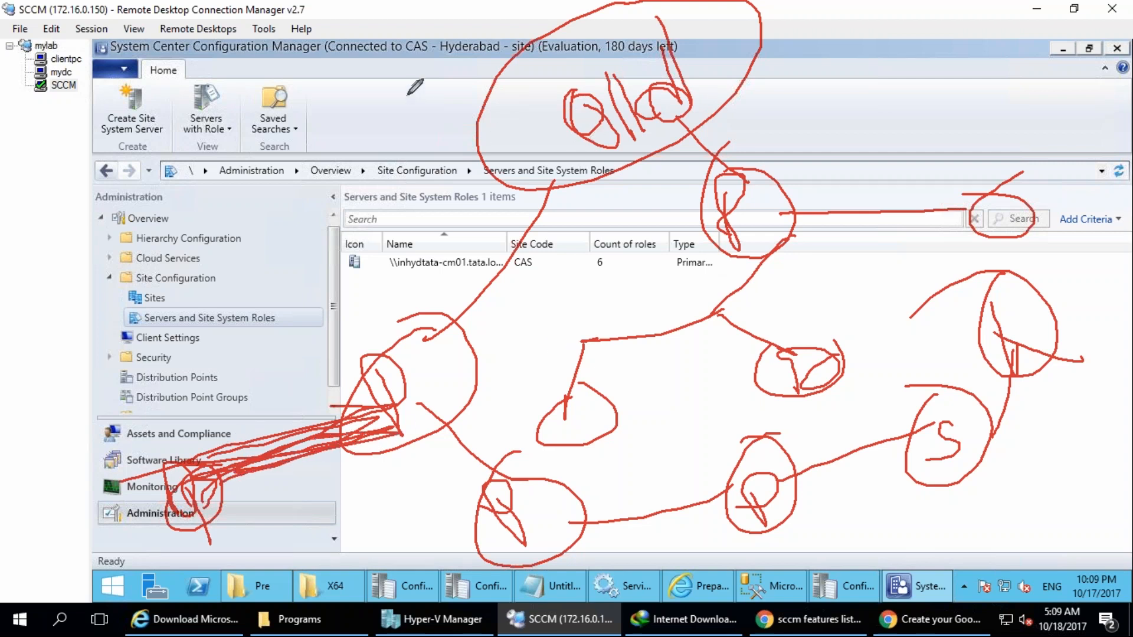
pyautogui.moveTo(410, 83); pyautogui.dragTo(455, 58)
pyautogui.moveTo(472, 49); pyautogui.dragTo(471, 121)
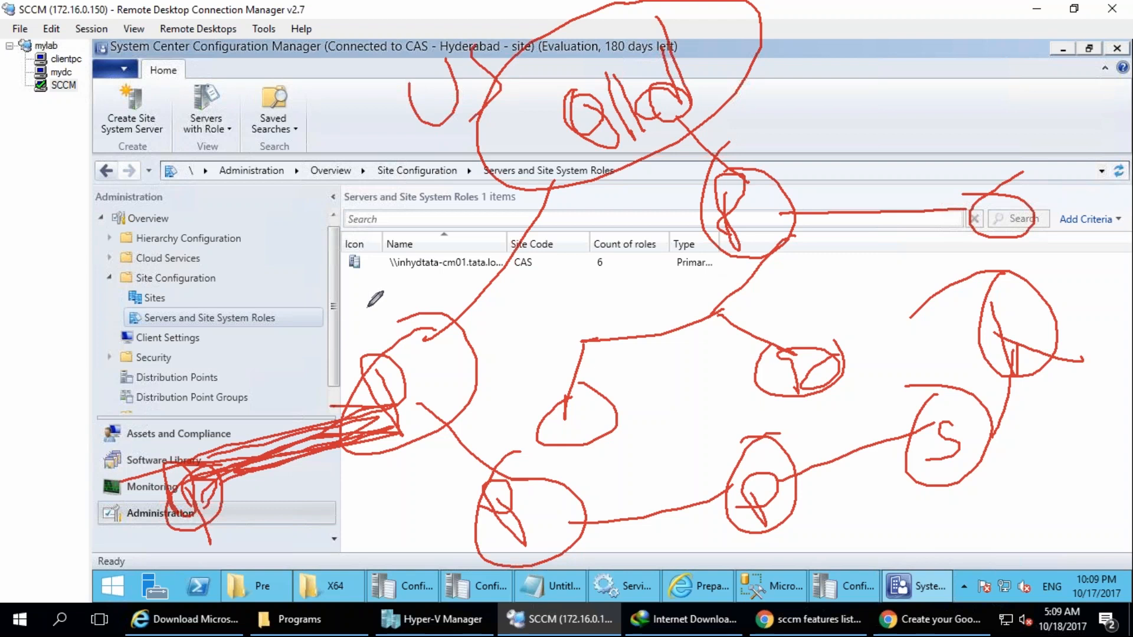
pyautogui.moveTo(352, 294); pyautogui.dragTo(373, 361)
pyautogui.moveTo(358, 288); pyautogui.dragTo(383, 353)
pyautogui.moveTo(412, 273); pyautogui.dragTo(434, 318)
# Handwrite short location labels beside the remaining circles along the chain.
pyautogui.moveTo(105, 455)
pyautogui.mouseDown()
pyautogui.moveTo(134, 479)
pyautogui.moveTo(131, 419)
pyautogui.mouseUp()
pyautogui.moveTo(140, 410); pyautogui.dragTo(188, 436)
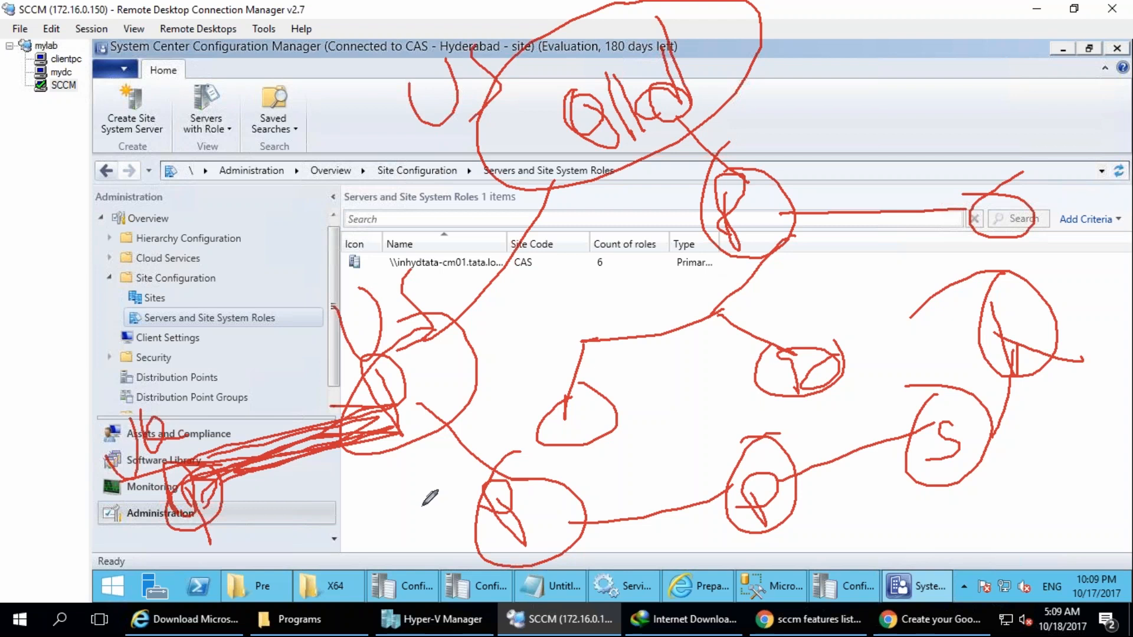
pyautogui.moveTo(423, 510); pyautogui.dragTo(483, 491)
pyautogui.moveTo(745, 473)
pyautogui.mouseDown()
pyautogui.moveTo(733, 416)
pyautogui.moveTo(785, 431)
pyautogui.mouseUp()
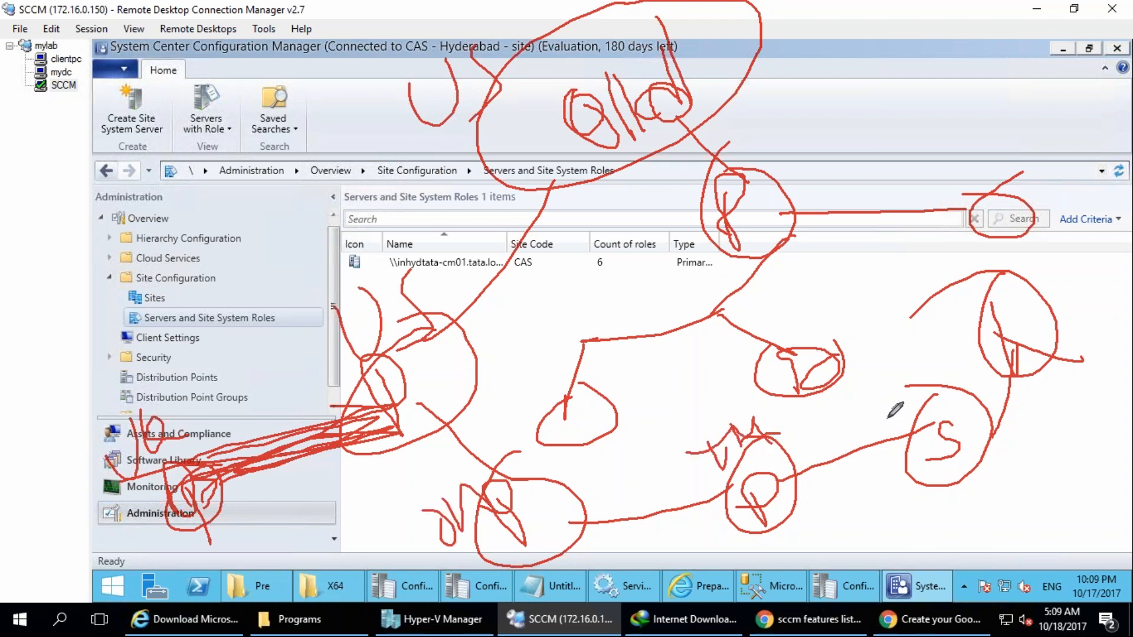
pyautogui.moveTo(885, 413); pyautogui.dragTo(926, 396)
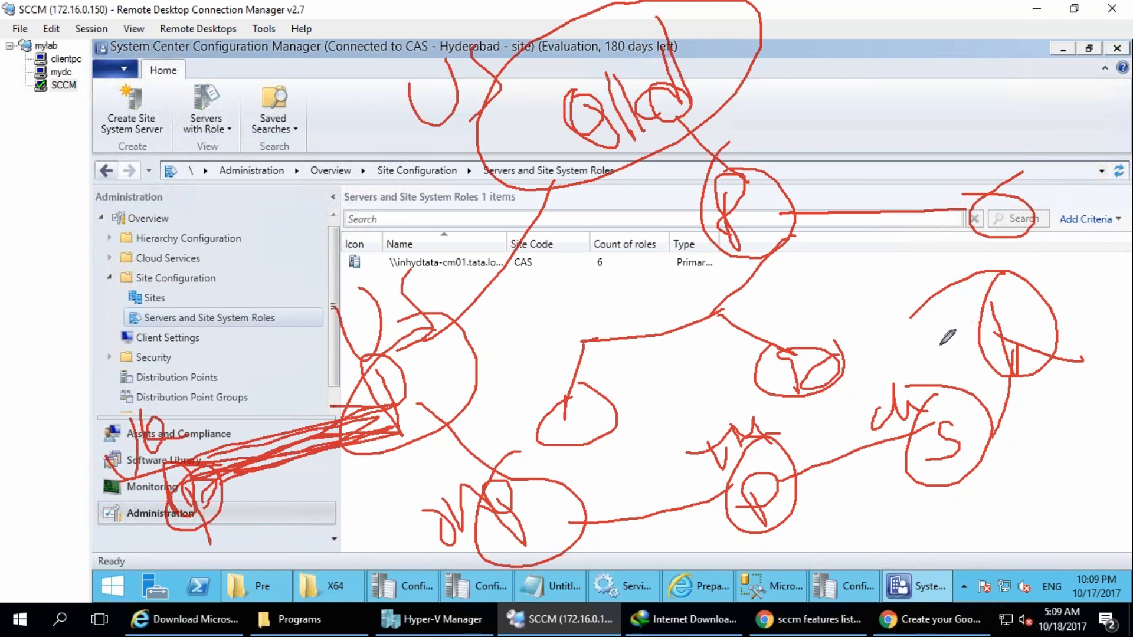
pyautogui.moveTo(920, 326)
pyautogui.mouseDown()
pyautogui.moveTo(973, 275)
pyautogui.moveTo(1021, 264)
pyautogui.mouseUp()
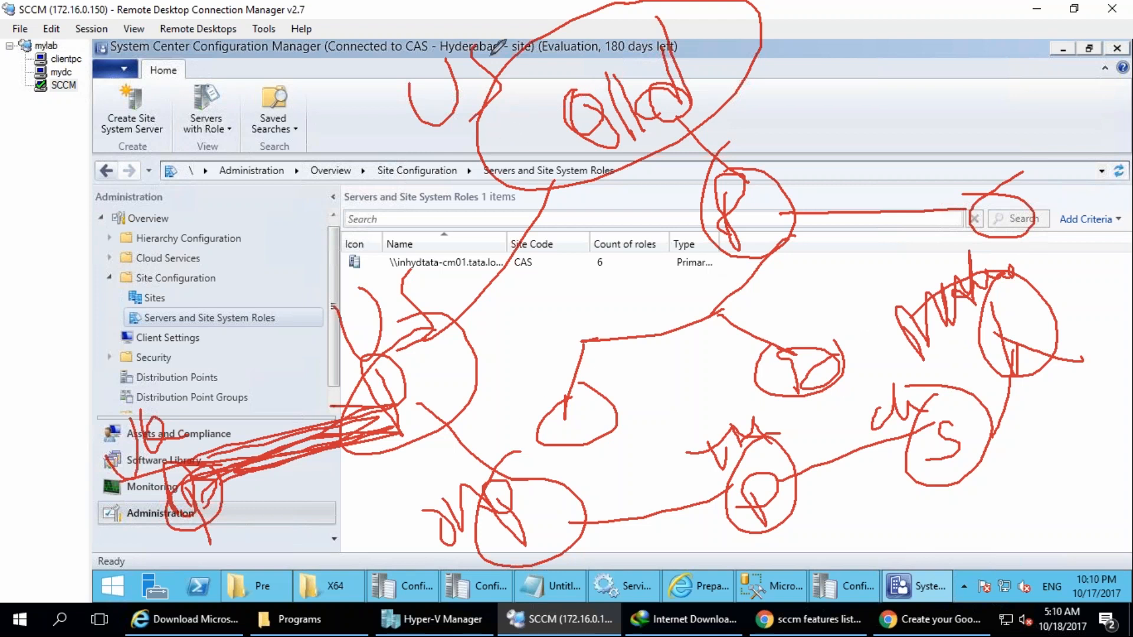
# Circle the upper US label, trace the path along the chain to the S circle, and attach three small circles to S.
pyautogui.moveTo(546, 57)
pyautogui.mouseDown()
pyautogui.moveTo(381, 47)
pyautogui.moveTo(519, 121)
pyautogui.moveTo(552, 50)
pyautogui.moveTo(412, 325)
pyautogui.mouseUp()
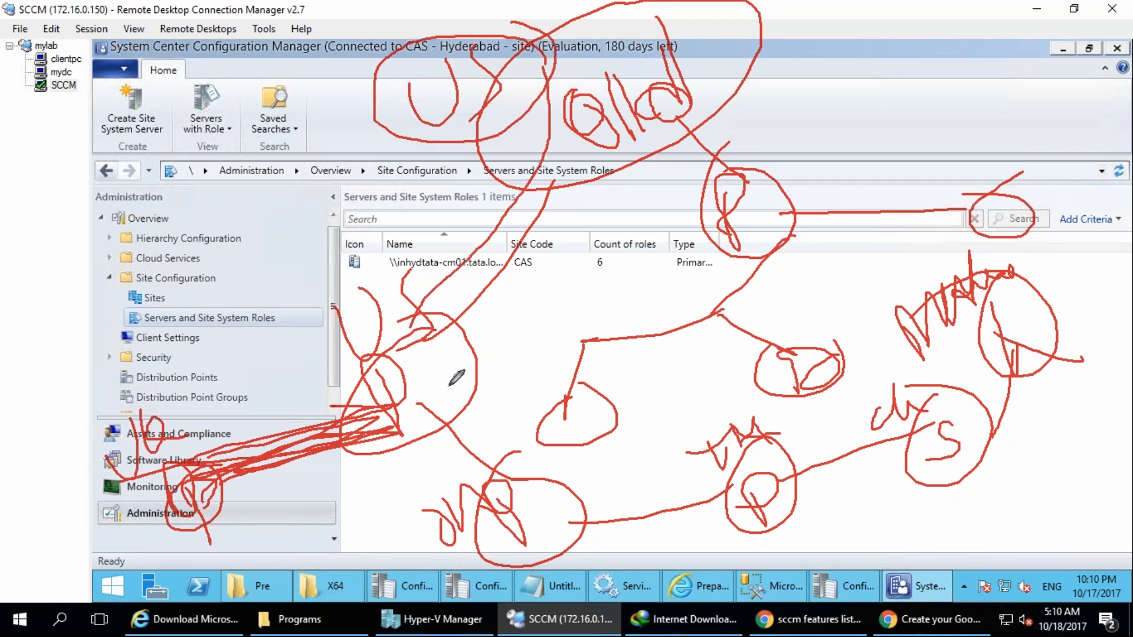
pyautogui.moveTo(455, 311)
pyautogui.mouseDown()
pyautogui.moveTo(498, 487)
pyautogui.moveTo(478, 460)
pyautogui.moveTo(533, 577)
pyautogui.moveTo(475, 462)
pyautogui.mouseUp()
pyautogui.moveTo(534, 506)
pyautogui.mouseDown()
pyautogui.moveTo(702, 499)
pyautogui.moveTo(723, 481)
pyautogui.moveTo(978, 417)
pyautogui.moveTo(961, 387)
pyautogui.mouseUp()
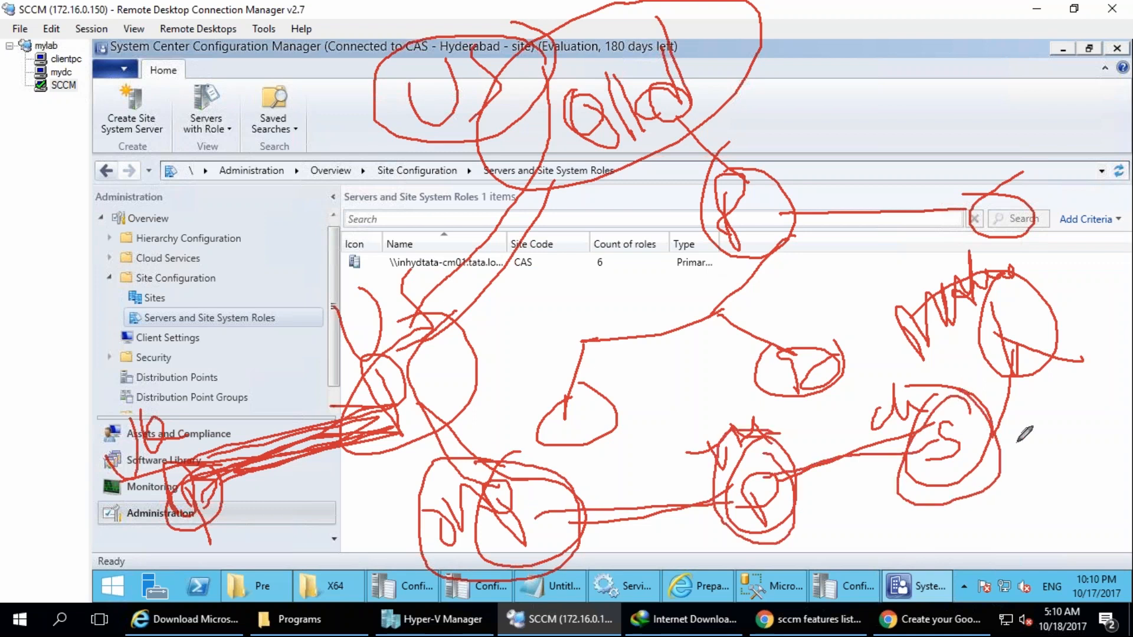
pyautogui.moveTo(1081, 418); pyautogui.dragTo(1085, 420)
pyautogui.moveTo(1049, 512)
pyautogui.mouseDown()
pyautogui.moveTo(1065, 513)
pyautogui.moveTo(1045, 534)
pyautogui.moveTo(944, 481)
pyautogui.moveTo(1027, 477)
pyautogui.moveTo(1004, 470)
pyautogui.moveTo(997, 446)
pyautogui.mouseUp()
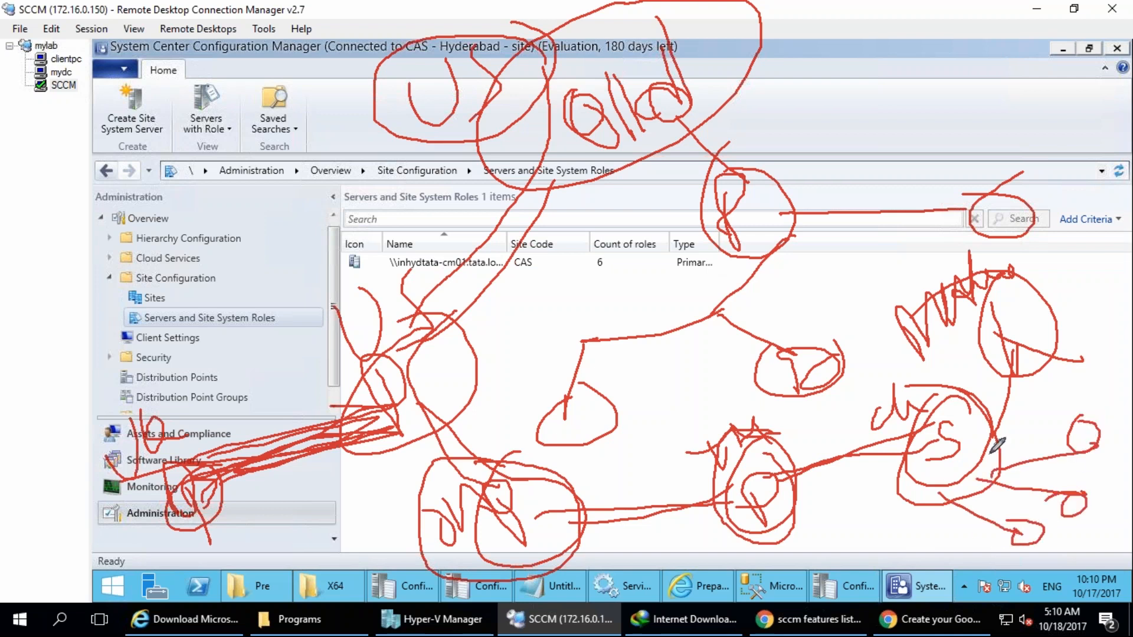
# Draw four small circles beneath the P circle next to S and link them to it.
pyautogui.moveTo(661, 557); pyautogui.dragTo(697, 599)
pyautogui.moveTo(723, 575)
pyautogui.mouseDown()
pyautogui.moveTo(735, 611)
pyautogui.moveTo(764, 576)
pyautogui.mouseUp()
pyautogui.moveTo(791, 575)
pyautogui.mouseDown()
pyautogui.moveTo(805, 605)
pyautogui.moveTo(829, 575)
pyautogui.mouseUp()
pyautogui.moveTo(862, 576); pyautogui.dragTo(879, 605)
pyautogui.moveTo(718, 528); pyautogui.dragTo(684, 596)
pyautogui.moveTo(740, 546); pyautogui.dragTo(736, 630)
pyautogui.moveTo(773, 512); pyautogui.dragTo(851, 574)
# Cross out the link between the two lower P circles and the labels beside the P and S circles.
pyautogui.moveTo(612, 472); pyautogui.dragTo(668, 544)
pyautogui.moveTo(653, 466); pyautogui.dragTo(544, 629)
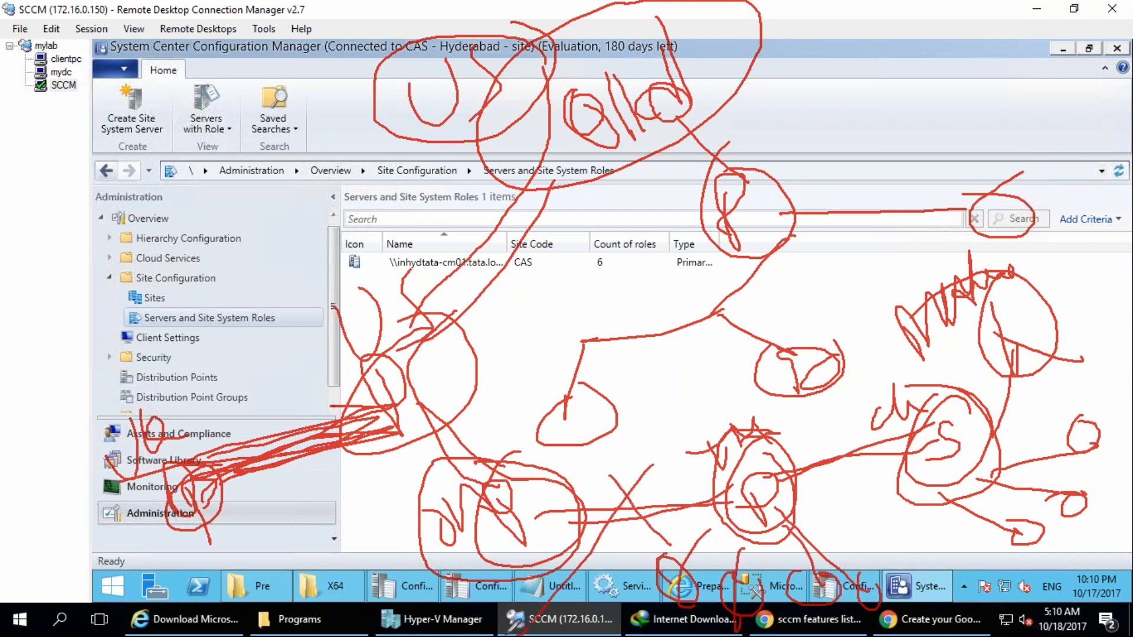
pyautogui.moveTo(691, 403); pyautogui.dragTo(773, 425)
pyautogui.moveTo(735, 387); pyautogui.dragTo(715, 469)
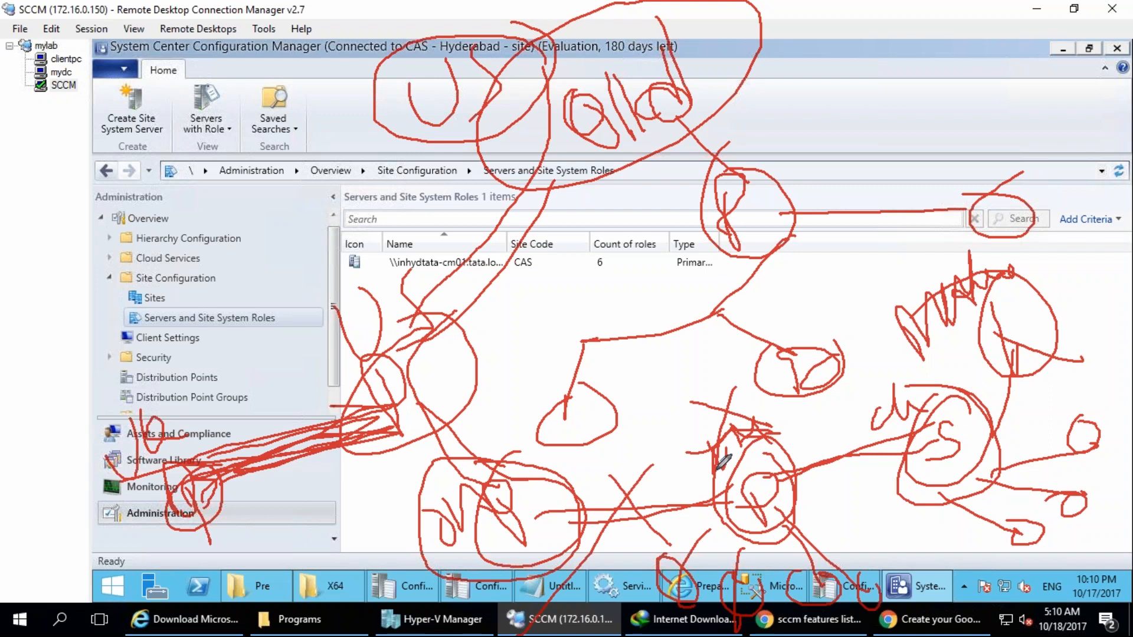
pyautogui.moveTo(875, 413); pyautogui.dragTo(926, 379)
pyautogui.moveTo(850, 457); pyautogui.dragTo(813, 500)
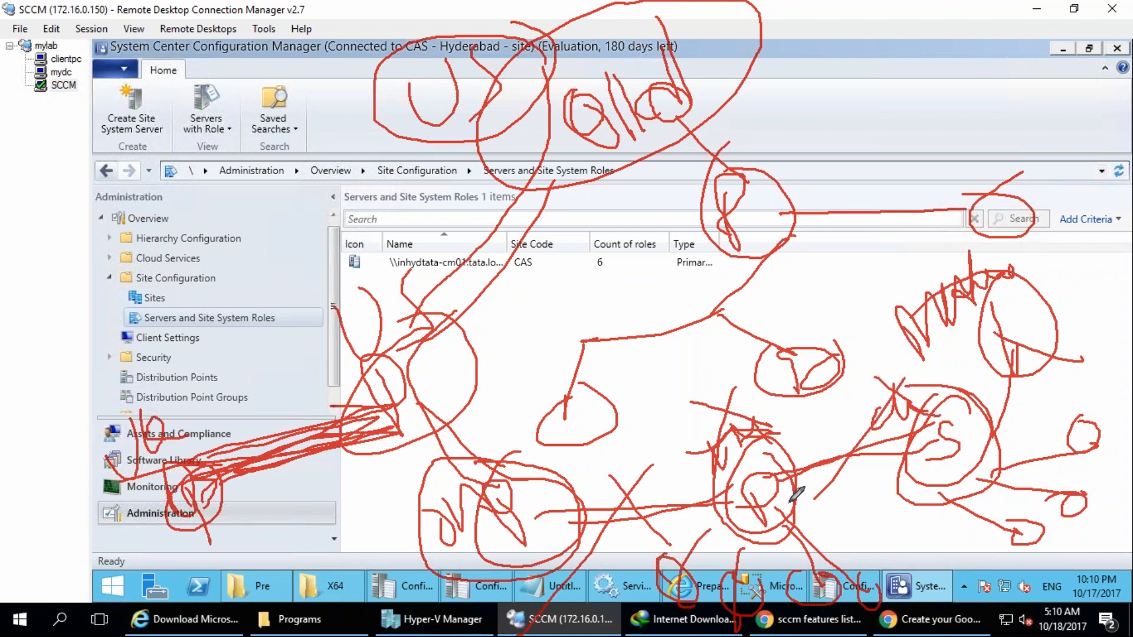
# Cross out the link from "old" to the first circle, loop the whole lower chain, and clear all annotations.
pyautogui.moveTo(428, 238); pyautogui.dragTo(599, 282)
pyautogui.moveTo(538, 218); pyautogui.dragTo(522, 360)
pyautogui.moveTo(452, 219); pyautogui.dragTo(589, 294)
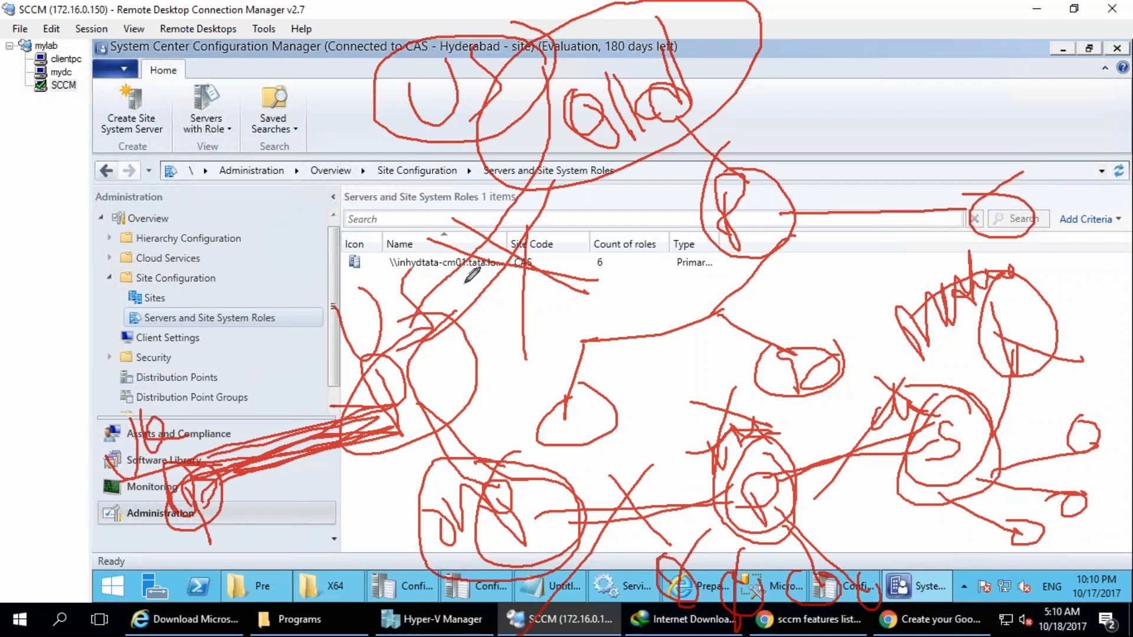
pyautogui.moveTo(90, 469)
pyautogui.mouseDown()
pyautogui.moveTo(478, 345)
pyautogui.moveTo(779, 384)
pyautogui.moveTo(856, 593)
pyautogui.moveTo(148, 411)
pyautogui.mouseUp()
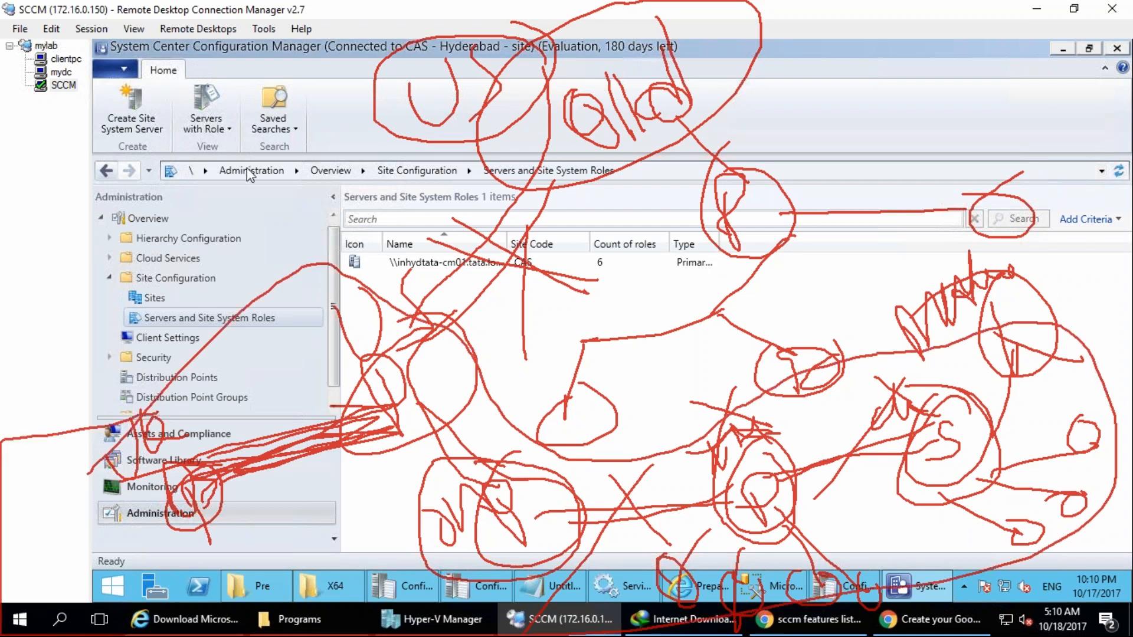
pyautogui.press('Escape')
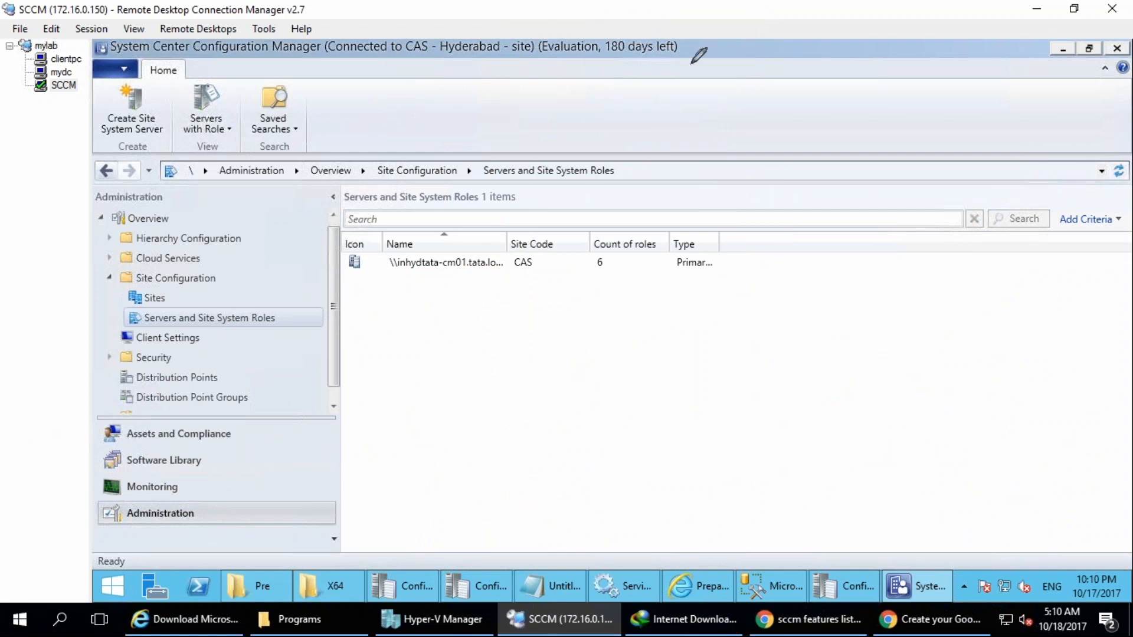
pyautogui.moveTo(652, 57); pyautogui.dragTo(688, 79)
pyautogui.moveTo(642, 110)
pyautogui.mouseDown()
pyautogui.moveTo(662, 177)
pyautogui.moveTo(620, 198)
pyautogui.moveTo(488, 331)
pyautogui.moveTo(437, 298)
pyautogui.moveTo(347, 420)
pyautogui.moveTo(548, 496)
pyautogui.moveTo(748, 495)
pyautogui.moveTo(841, 435)
pyautogui.moveTo(607, 406)
pyautogui.mouseUp()
pyautogui.press('Escape')
# Handwrite "CAS" near the top of the console and circle it.
pyautogui.moveTo(567, 86); pyautogui.dragTo(558, 132)
pyautogui.moveTo(590, 122)
pyautogui.mouseDown()
pyautogui.moveTo(614, 71)
pyautogui.moveTo(636, 118)
pyautogui.mouseUp()
pyautogui.moveTo(565, 104)
pyautogui.mouseDown()
pyautogui.moveTo(630, 93)
pyautogui.moveTo(651, 116)
pyautogui.mouseUp()
pyautogui.moveTo(673, 52)
pyautogui.mouseDown()
pyautogui.moveTo(557, 36)
pyautogui.moveTo(670, 52)
pyautogui.mouseUp()
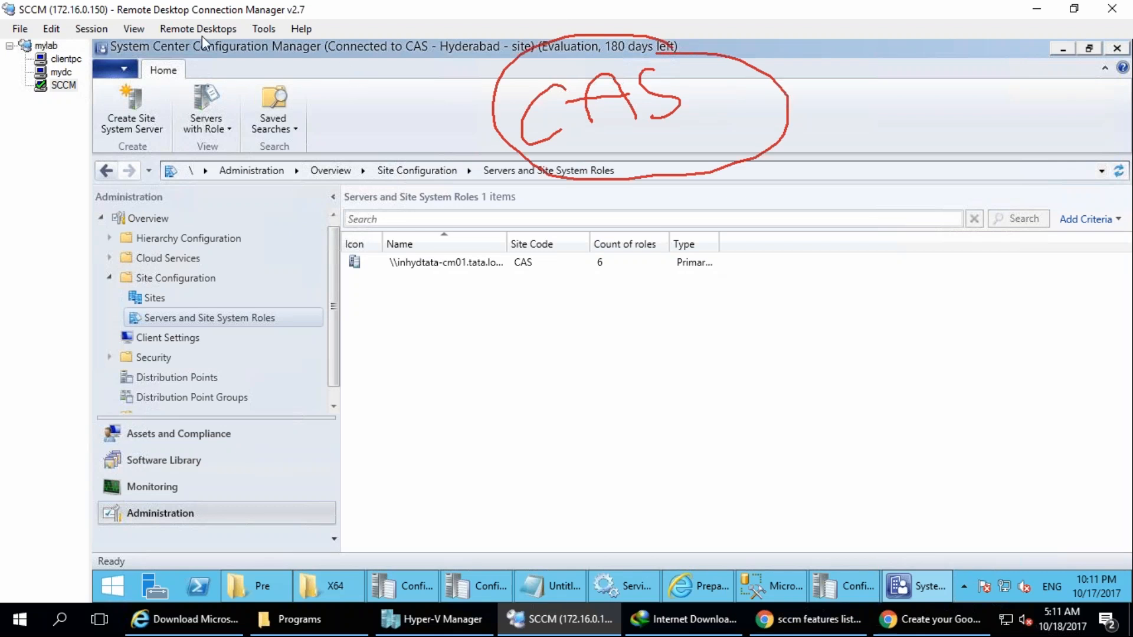
# Draw a vertical dividing line beside the circled CAS and a circled P on its far side.
pyautogui.moveTo(396, 37); pyautogui.dragTo(399, 376)
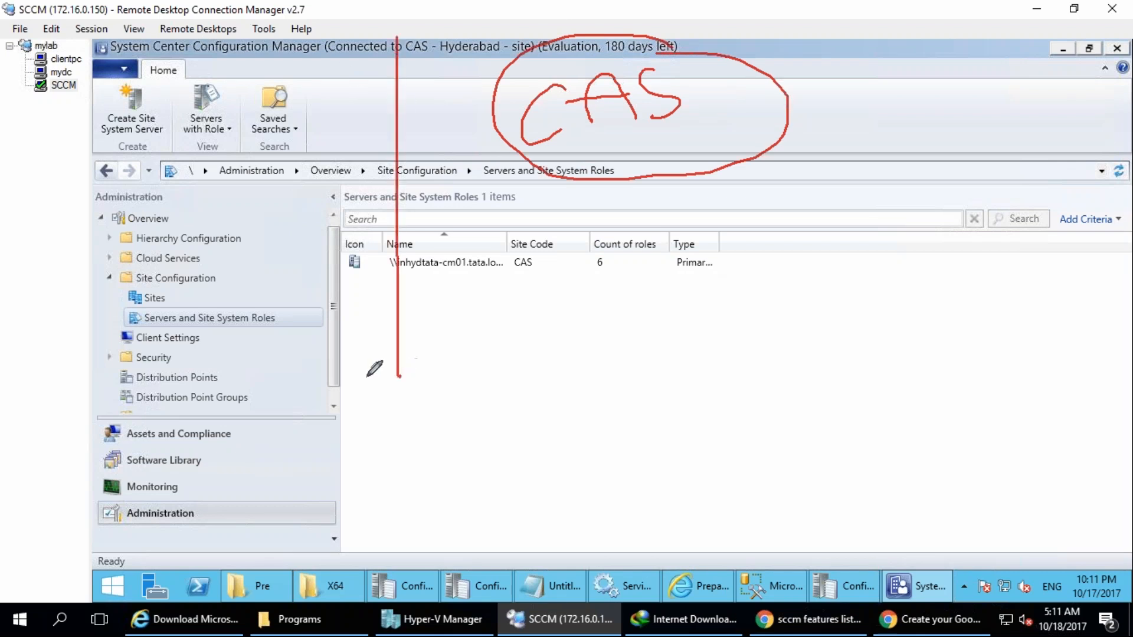
pyautogui.moveTo(153, 122); pyautogui.dragTo(165, 157)
pyautogui.moveTo(143, 125); pyautogui.dragTo(160, 127)
pyautogui.moveTo(172, 66)
pyautogui.mouseDown()
pyautogui.moveTo(139, 66)
pyautogui.moveTo(184, 65)
pyautogui.moveTo(145, 66)
pyautogui.mouseUp()
# Handwrite a short label beside the circled P and draw a line from it ending in a thick arrowhead at P.
pyautogui.moveTo(6, 137)
pyautogui.mouseDown()
pyautogui.moveTo(29, 154)
pyautogui.moveTo(71, 142)
pyautogui.moveTo(86, 109)
pyautogui.moveTo(87, 171)
pyautogui.mouseUp()
pyautogui.moveTo(36, 162)
pyautogui.mouseDown()
pyautogui.moveTo(54, 366)
pyautogui.moveTo(167, 181)
pyautogui.moveTo(148, 224)
pyautogui.mouseUp()
pyautogui.moveTo(167, 180); pyautogui.dragTo(225, 230)
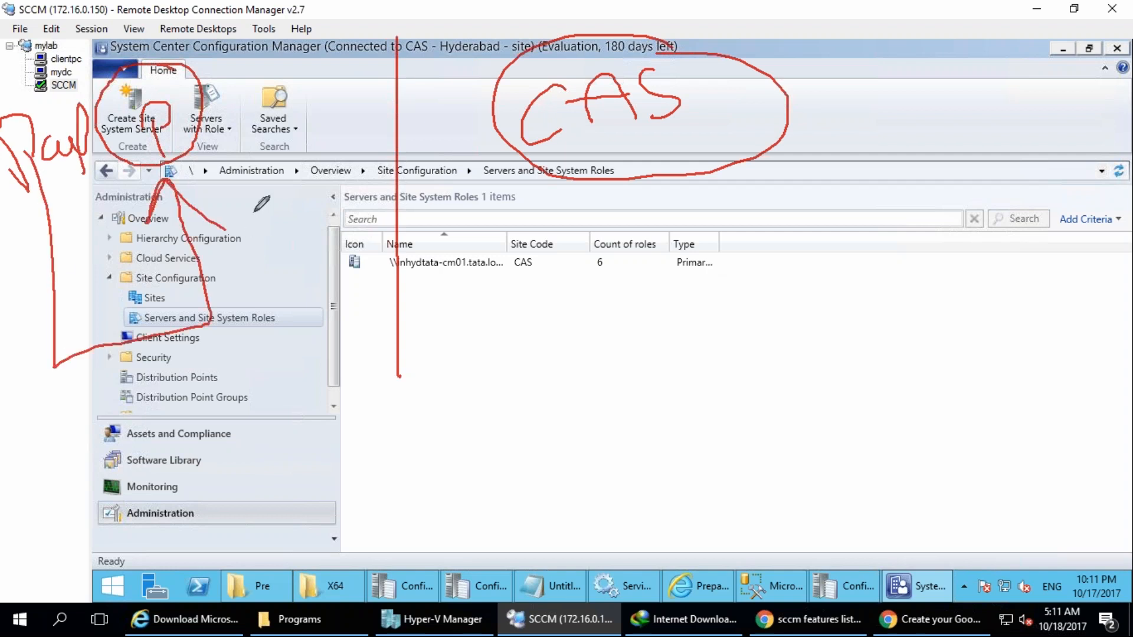
pyautogui.moveTo(169, 178)
pyautogui.mouseDown()
pyautogui.moveTo(141, 233)
pyautogui.moveTo(161, 179)
pyautogui.moveTo(203, 211)
pyautogui.moveTo(163, 173)
pyautogui.moveTo(199, 216)
pyautogui.mouseUp()
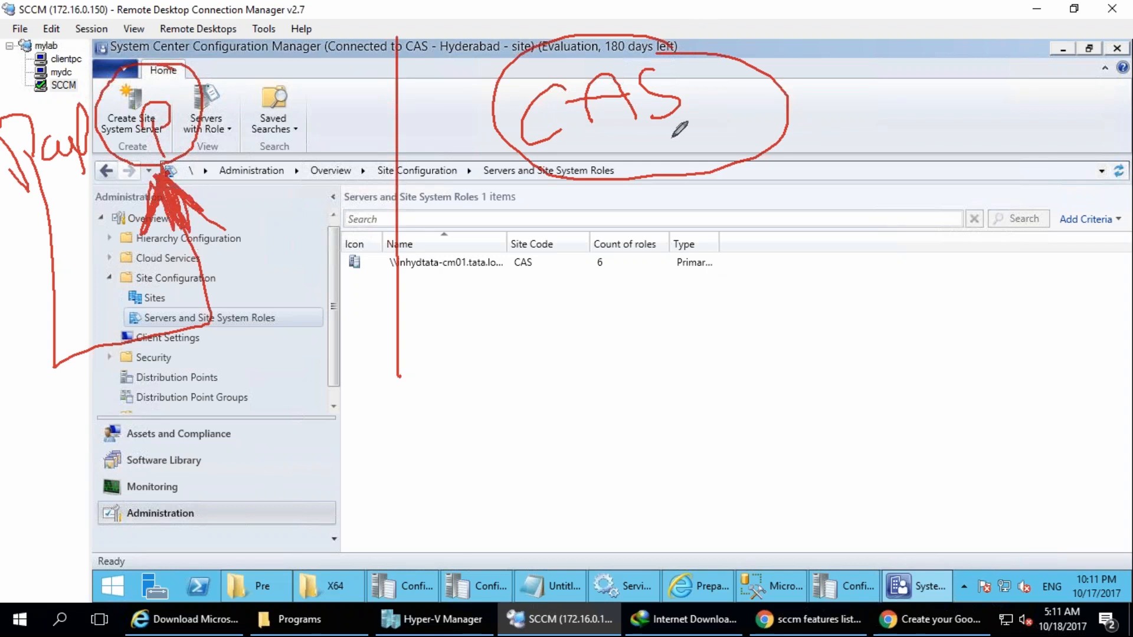
# Draw a circle linked beneath the circled P, attach three smaller circles to it, and add a stroke beside P.
pyautogui.moveTo(155, 154)
pyautogui.mouseDown()
pyautogui.moveTo(72, 310)
pyautogui.moveTo(118, 341)
pyautogui.moveTo(47, 302)
pyautogui.mouseUp()
pyautogui.moveTo(81, 401); pyautogui.dragTo(3, 519)
pyautogui.moveTo(101, 378); pyautogui.dragTo(160, 475)
pyautogui.moveTo(112, 345)
pyautogui.mouseDown()
pyautogui.moveTo(276, 426)
pyautogui.moveTo(243, 410)
pyautogui.mouseUp()
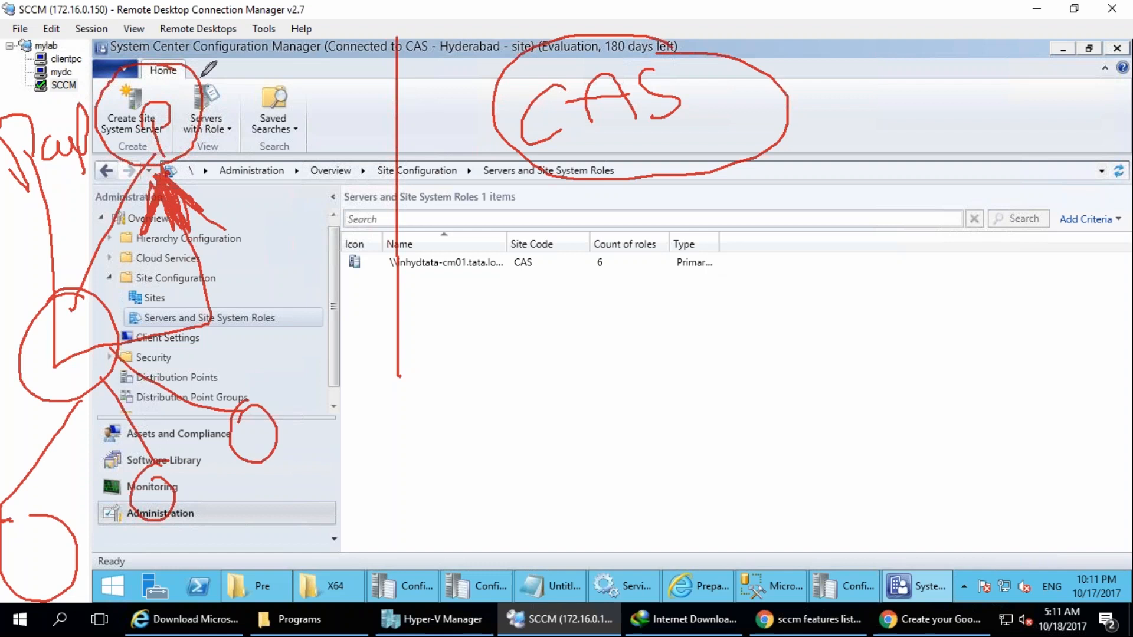
pyautogui.moveTo(204, 130)
pyautogui.mouseDown()
pyautogui.moveTo(200, 146)
pyautogui.moveTo(303, 94)
pyautogui.mouseUp()
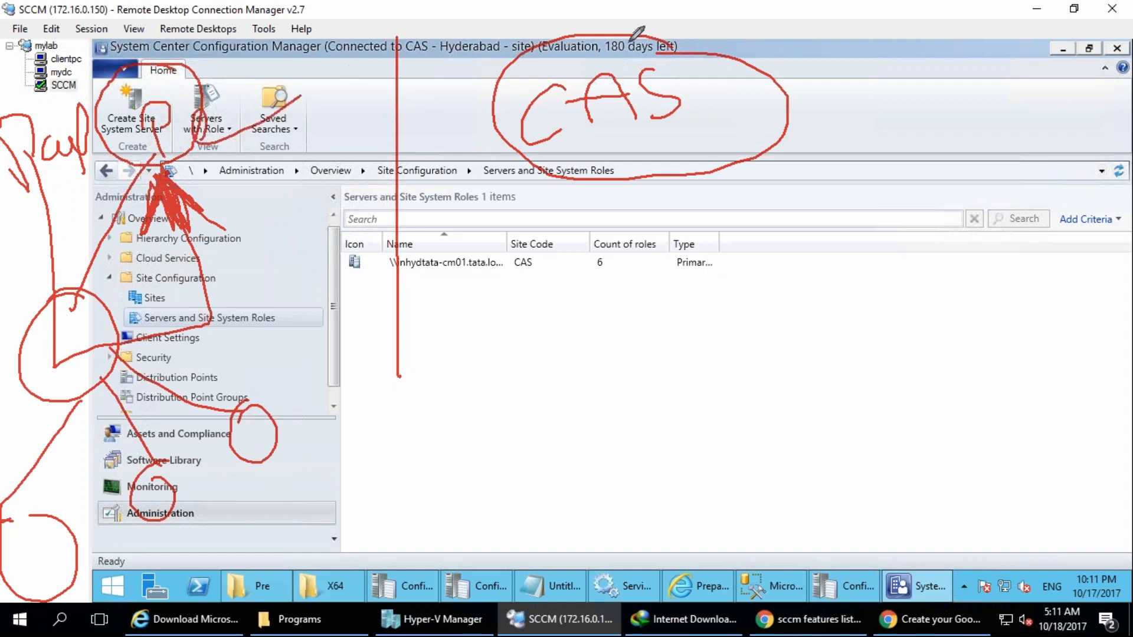
# Draw a long stroke and a small loop beside the circled CAS and handwrite a short label next to them.
pyautogui.moveTo(749, 123); pyautogui.dragTo(985, 76)
pyautogui.click(832, 103)
pyautogui.moveTo(803, 53)
pyautogui.mouseDown()
pyautogui.moveTo(827, 96)
pyautogui.moveTo(801, 155)
pyautogui.mouseUp()
pyautogui.moveTo(760, 63); pyautogui.dragTo(808, 39)
pyautogui.moveTo(792, 112)
pyautogui.mouseDown()
pyautogui.moveTo(846, 91)
pyautogui.moveTo(896, 103)
pyautogui.mouseUp()
# Underline CAS with a thick stroke and add emphasis strokes on and beside the circled P.
pyautogui.moveTo(202, 140); pyautogui.dragTo(287, 132)
pyautogui.moveTo(597, 148); pyautogui.dragTo(732, 126)
pyautogui.moveTo(207, 131)
pyautogui.mouseDown()
pyautogui.moveTo(200, 141)
pyautogui.moveTo(313, 120)
pyautogui.mouseUp()
pyautogui.moveTo(129, 138)
pyautogui.mouseDown()
pyautogui.moveTo(157, 138)
pyautogui.moveTo(152, 79)
pyautogui.moveTo(158, 125)
pyautogui.mouseUp()
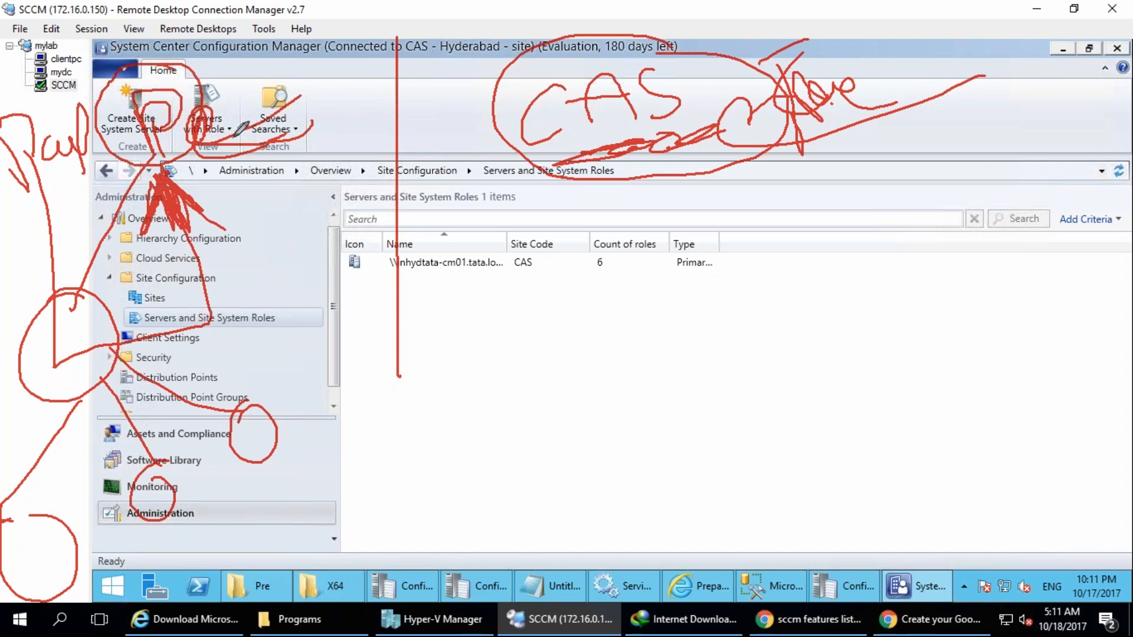
# Draw three small circles beside the circled P and link them to it with lines.
pyautogui.moveTo(244, 153)
pyautogui.mouseDown()
pyautogui.moveTo(298, 153)
pyautogui.moveTo(242, 140)
pyautogui.mouseUp()
pyautogui.moveTo(239, 185); pyautogui.dragTo(231, 179)
pyautogui.moveTo(285, 173)
pyautogui.mouseDown()
pyautogui.moveTo(301, 197)
pyautogui.moveTo(285, 171)
pyautogui.mouseUp()
pyautogui.moveTo(324, 158)
pyautogui.mouseDown()
pyautogui.moveTo(335, 186)
pyautogui.moveTo(260, 237)
pyautogui.moveTo(367, 198)
pyautogui.mouseUp()
pyautogui.moveTo(253, 201)
pyautogui.mouseDown()
pyautogui.moveTo(190, 138)
pyautogui.moveTo(165, 135)
pyautogui.mouseUp()
pyautogui.moveTo(358, 192)
pyautogui.mouseDown()
pyautogui.moveTo(184, 108)
pyautogui.moveTo(150, 138)
pyautogui.moveTo(162, 112)
pyautogui.moveTo(147, 118)
pyautogui.moveTo(154, 127)
pyautogui.mouseUp()
# Retrace the links beneath the circled P and add small marks next to the lower circles.
pyautogui.moveTo(50, 433); pyautogui.dragTo(13, 524)
pyautogui.moveTo(125, 369); pyautogui.dragTo(146, 453)
pyautogui.moveTo(97, 315); pyautogui.dragTo(209, 403)
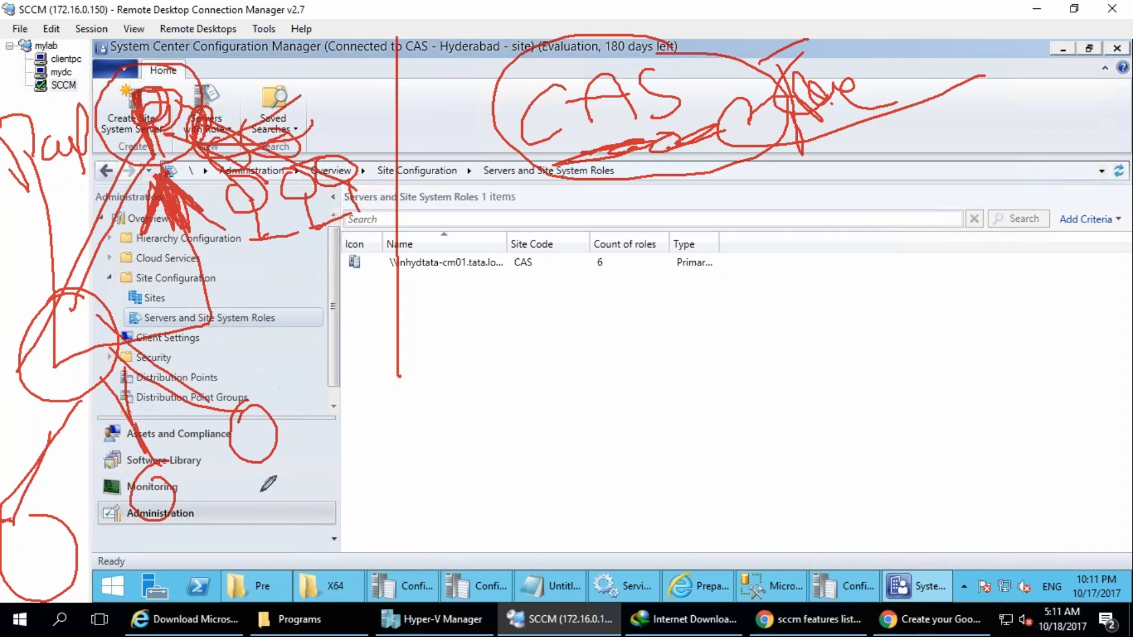
pyautogui.moveTo(220, 515)
pyautogui.mouseDown()
pyautogui.moveTo(205, 530)
pyautogui.moveTo(201, 496)
pyautogui.mouseUp()
pyautogui.moveTo(294, 432); pyautogui.dragTo(308, 438)
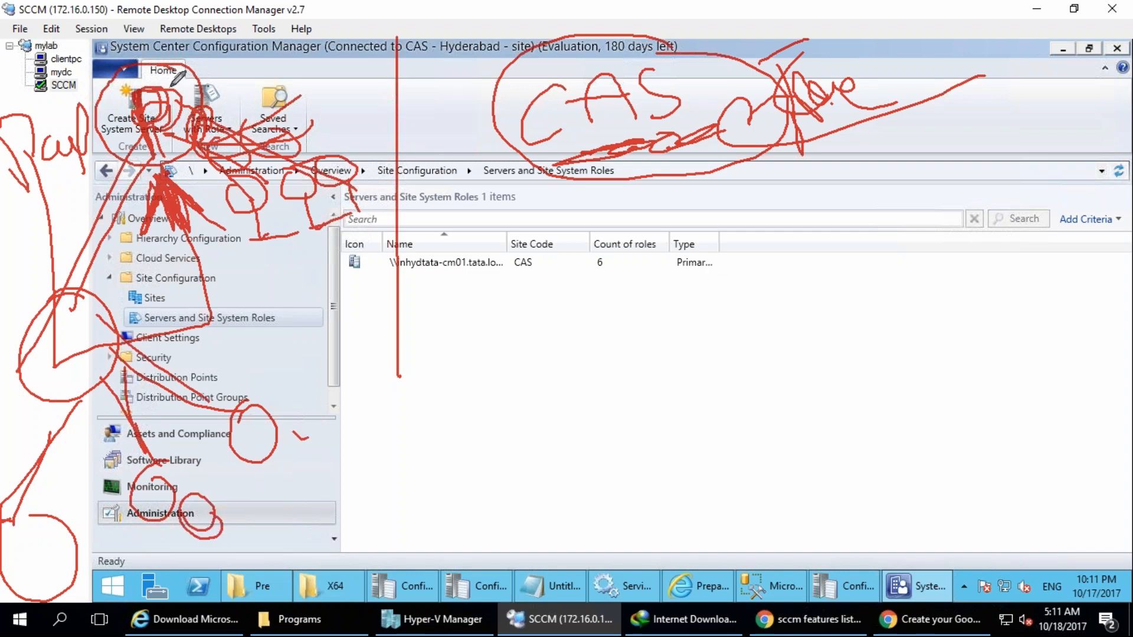
# Handwrite "old" above the circled P, and retrace P and the small circles beside it.
pyautogui.moveTo(177, 52)
pyautogui.mouseDown()
pyautogui.moveTo(97, 160)
pyautogui.moveTo(210, 68)
pyautogui.moveTo(82, 136)
pyautogui.moveTo(130, 41)
pyautogui.moveTo(113, 112)
pyautogui.mouseUp()
pyautogui.moveTo(74, 41)
pyautogui.mouseDown()
pyautogui.moveTo(47, 26)
pyautogui.moveTo(65, 9)
pyautogui.moveTo(97, 18)
pyautogui.mouseUp()
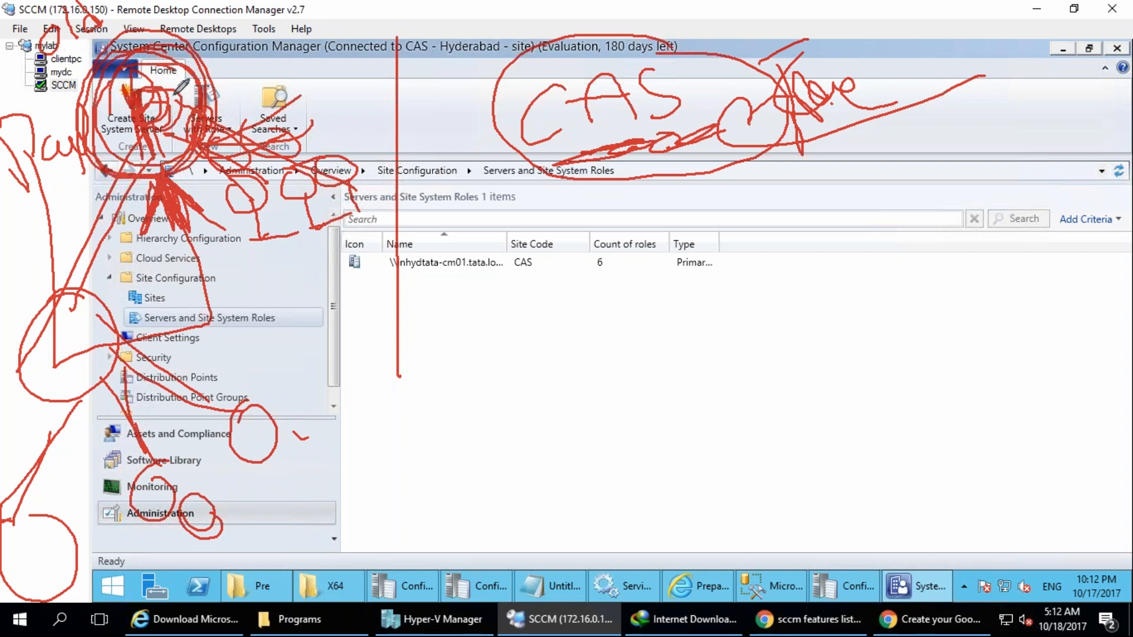
pyautogui.moveTo(251, 180)
pyautogui.mouseDown()
pyautogui.moveTo(278, 195)
pyautogui.moveTo(307, 177)
pyautogui.moveTo(384, 201)
pyautogui.moveTo(357, 207)
pyautogui.moveTo(374, 209)
pyautogui.mouseUp()
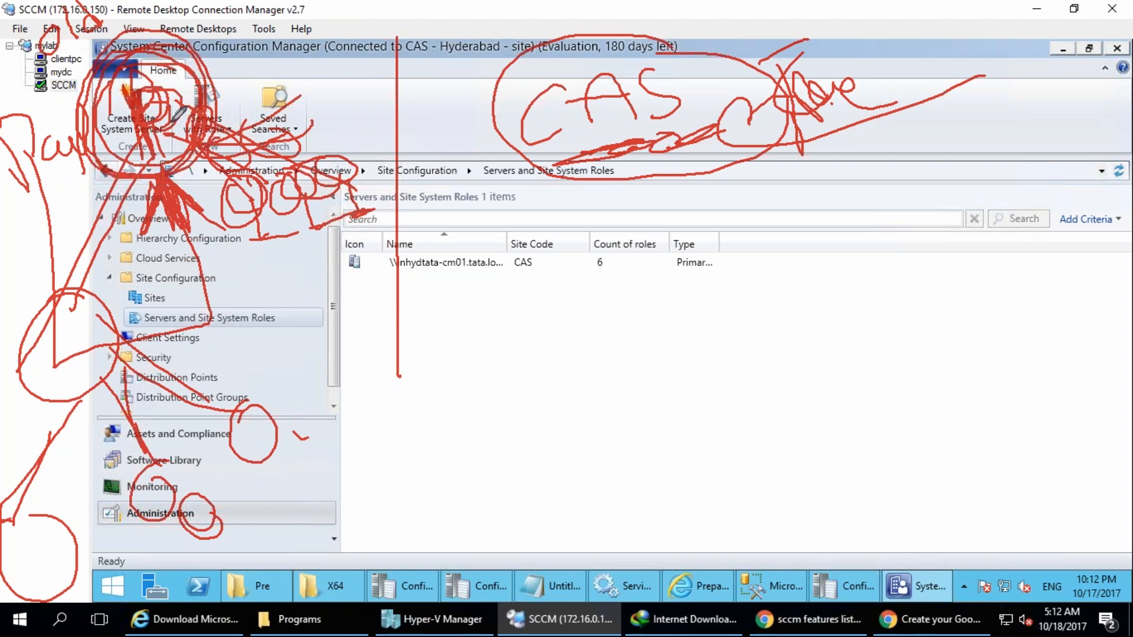
pyautogui.moveTo(168, 178); pyautogui.dragTo(143, 124)
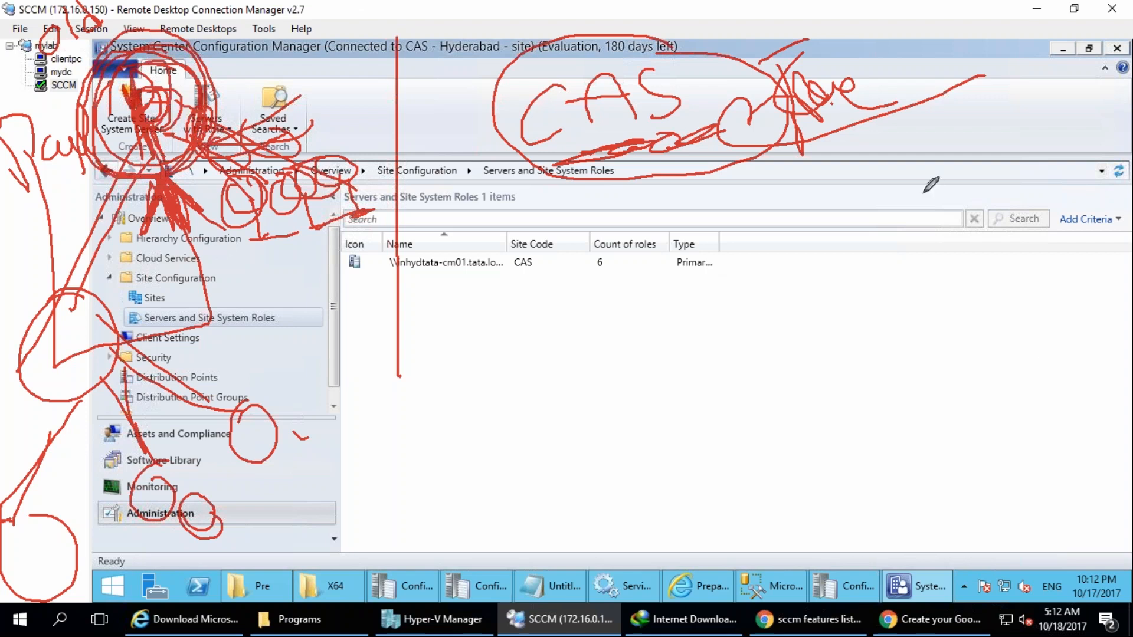
# In yellow, cross out the circled P of the old hierarchy and trace over the letters CAS.
pyautogui.moveTo(141, 72); pyautogui.dragTo(152, 162)
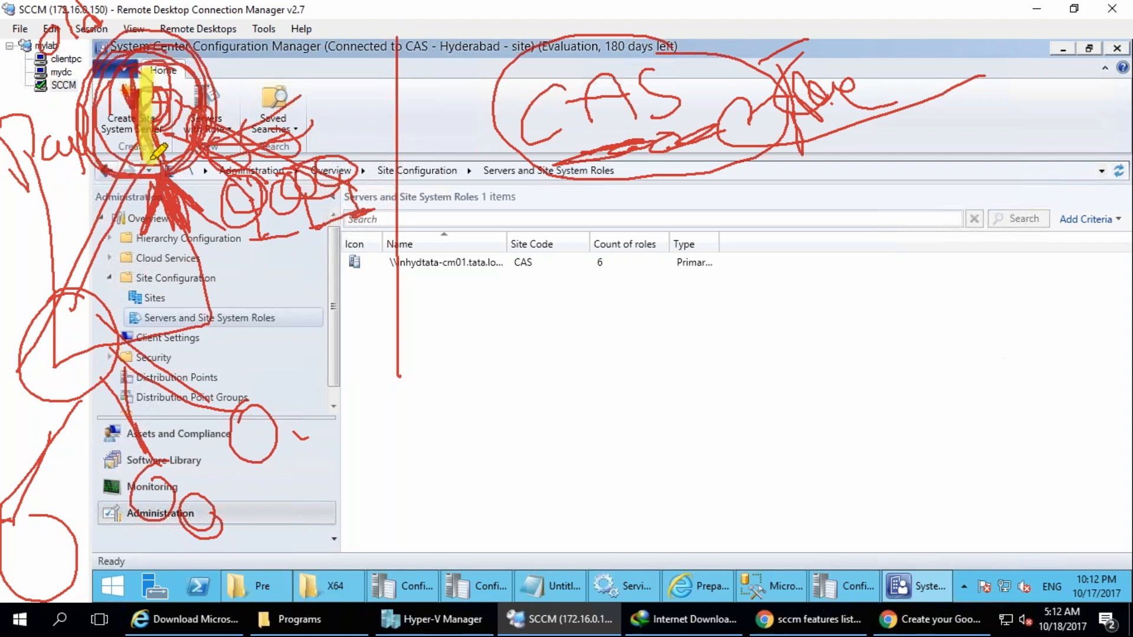
pyautogui.moveTo(116, 51); pyautogui.dragTo(151, 112)
pyautogui.moveTo(62, 5)
pyautogui.mouseDown()
pyautogui.moveTo(207, 95)
pyautogui.moveTo(25, 220)
pyautogui.mouseUp()
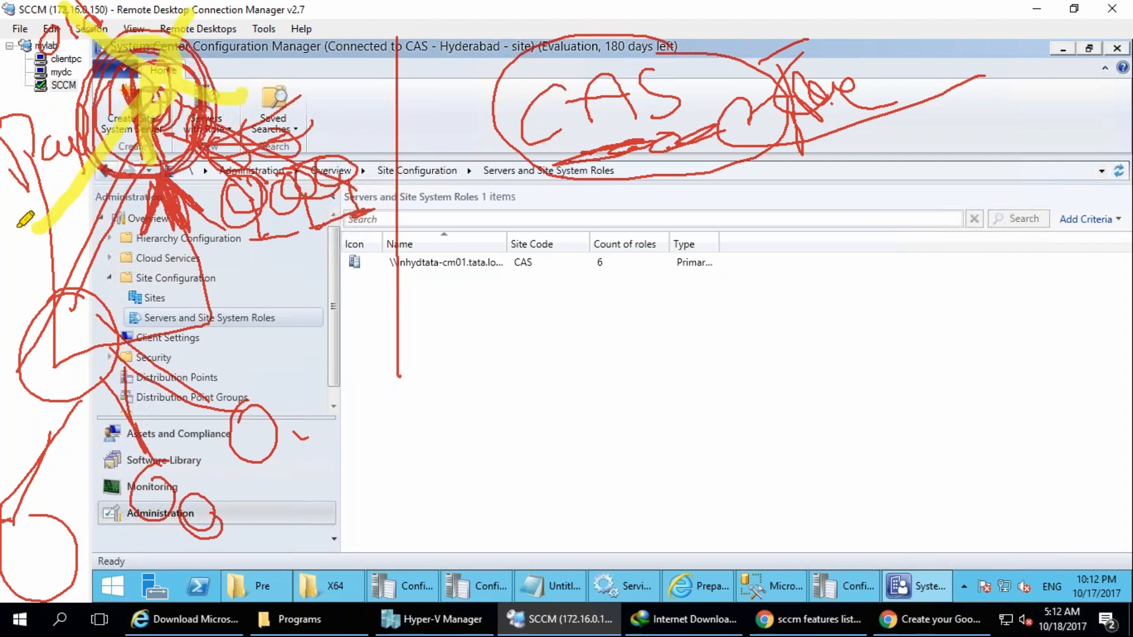
pyautogui.moveTo(558, 89); pyautogui.dragTo(561, 141)
pyautogui.moveTo(585, 141)
pyautogui.mouseDown()
pyautogui.moveTo(648, 75)
pyautogui.moveTo(658, 134)
pyautogui.mouseUp()
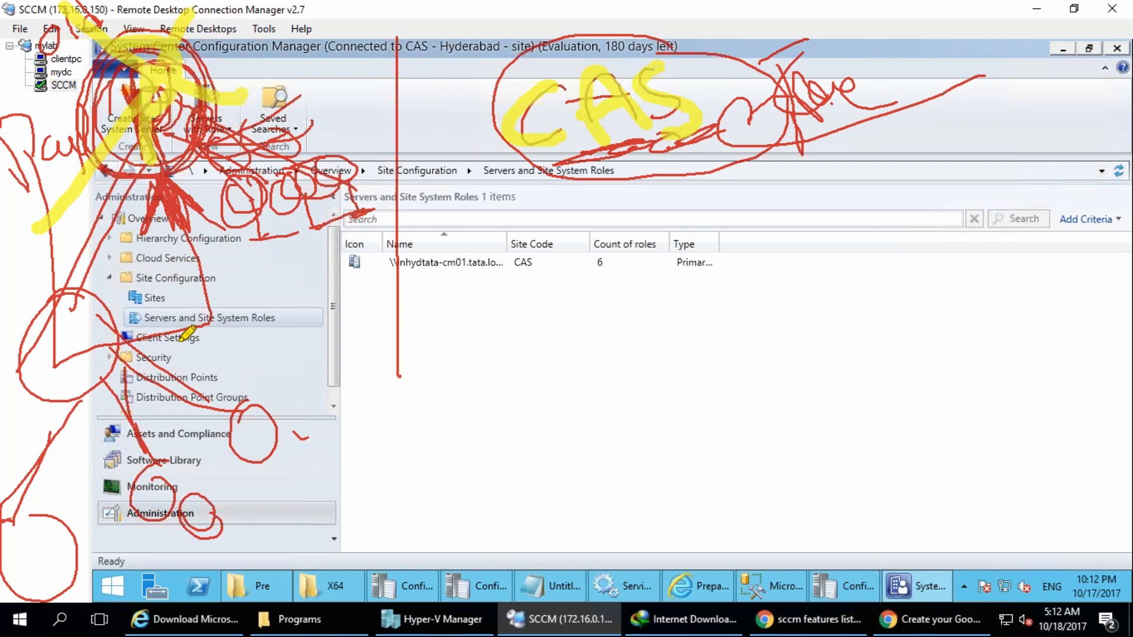
# Clear the drawings and draw a circled CAS, with a short label under its letters, linked to a circled P.
pyautogui.click(1081, 367)
pyautogui.moveTo(615, 103)
pyautogui.mouseDown()
pyautogui.moveTo(671, 55)
pyautogui.moveTo(738, 65)
pyautogui.moveTo(723, 197)
pyautogui.moveTo(723, 7)
pyautogui.mouseUp()
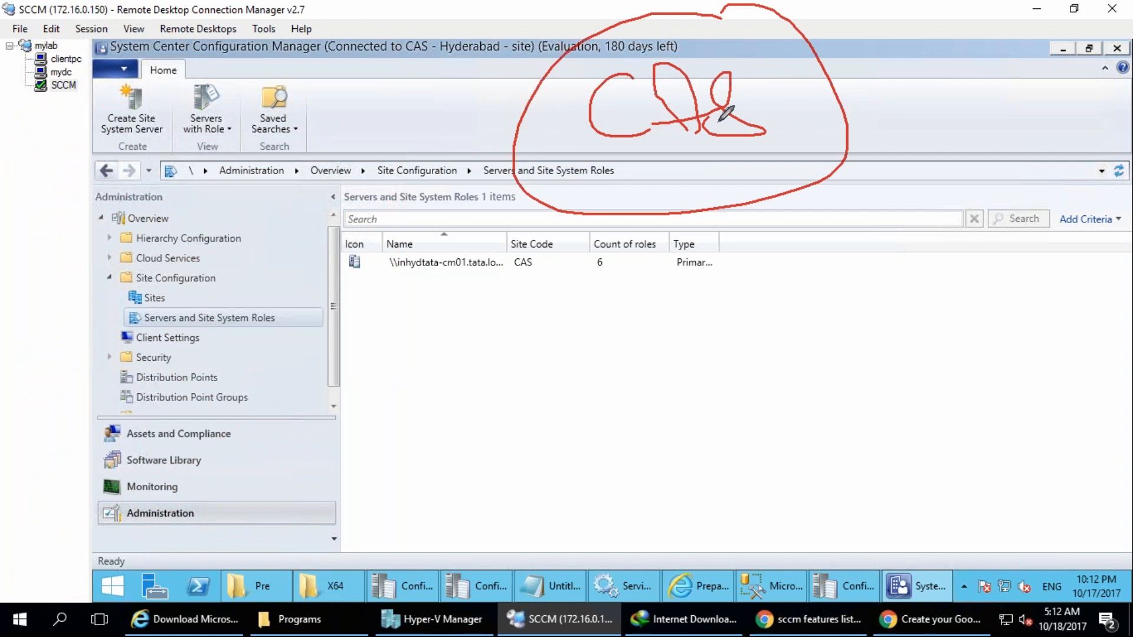
pyautogui.moveTo(602, 215); pyautogui.dragTo(423, 352)
pyautogui.moveTo(676, 158)
pyautogui.mouseDown()
pyautogui.moveTo(682, 217)
pyautogui.moveTo(733, 167)
pyautogui.moveTo(749, 189)
pyautogui.mouseUp()
pyautogui.moveTo(437, 311); pyautogui.dragTo(424, 304)
pyautogui.moveTo(415, 366)
pyautogui.mouseDown()
pyautogui.moveTo(420, 413)
pyautogui.moveTo(397, 382)
pyautogui.mouseUp()
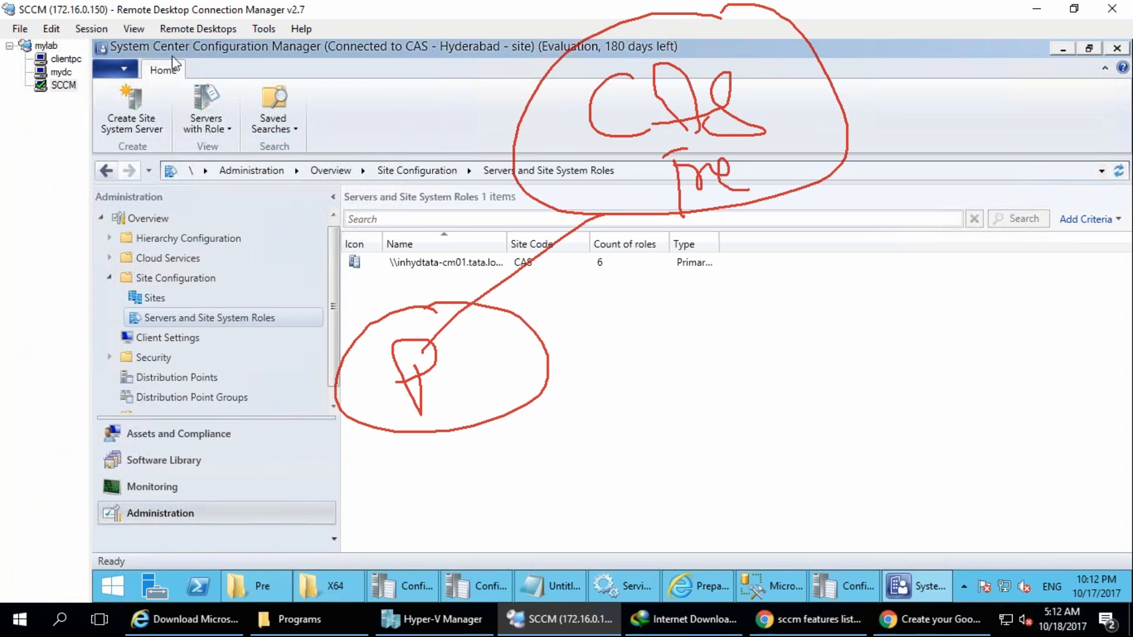
# Link a second circled P beneath the first one and cross it out.
pyautogui.moveTo(490, 415); pyautogui.dragTo(575, 594)
pyautogui.moveTo(548, 516)
pyautogui.mouseDown()
pyautogui.moveTo(534, 538)
pyautogui.moveTo(589, 470)
pyautogui.mouseUp()
pyautogui.moveTo(435, 451); pyautogui.dragTo(581, 595)
pyautogui.moveTo(606, 425); pyautogui.dragTo(454, 636)
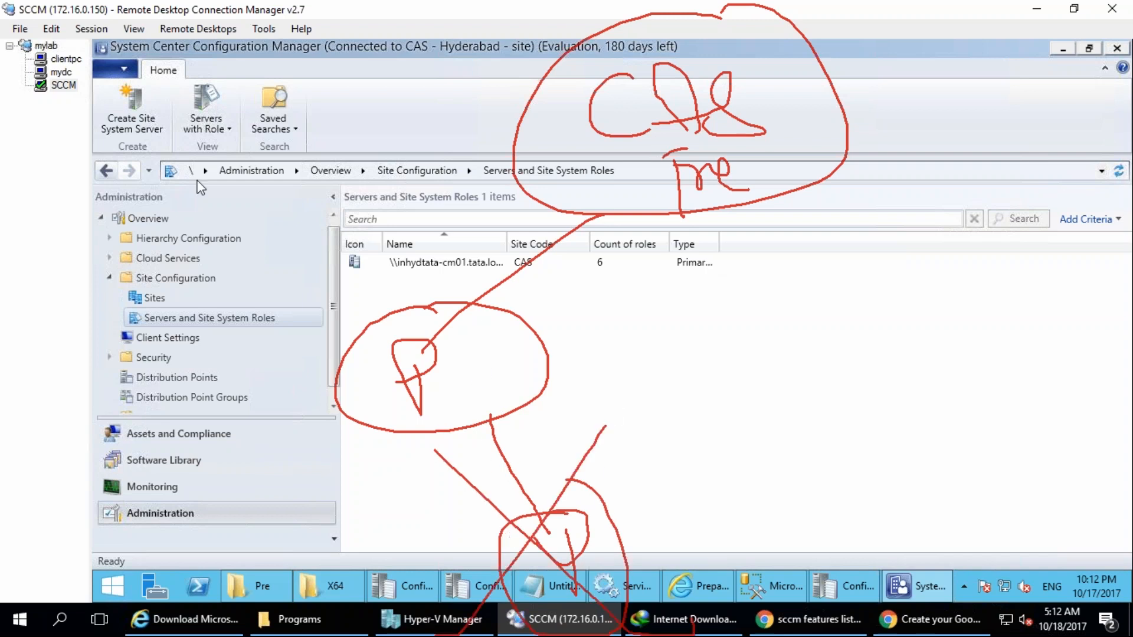
# Clear the drawings and draw a circled CAS hub linked to three circles, marking two of them P.
pyautogui.press('Escape')
pyautogui.moveTo(677, 72); pyautogui.dragTo(609, 100)
pyautogui.moveTo(624, 210)
pyautogui.mouseDown()
pyautogui.moveTo(569, 220)
pyautogui.moveTo(351, 385)
pyautogui.mouseUp()
pyautogui.moveTo(598, 166)
pyautogui.mouseDown()
pyautogui.moveTo(626, 201)
pyautogui.moveTo(690, 226)
pyautogui.mouseUp()
pyautogui.moveTo(392, 282); pyautogui.dragTo(253, 375)
pyautogui.moveTo(252, 430); pyautogui.dragTo(253, 455)
pyautogui.moveTo(677, 235); pyautogui.dragTo(763, 409)
pyautogui.moveTo(742, 351)
pyautogui.mouseDown()
pyautogui.moveTo(826, 468)
pyautogui.moveTo(761, 343)
pyautogui.mouseUp()
pyautogui.moveTo(719, 207)
pyautogui.mouseDown()
pyautogui.moveTo(947, 257)
pyautogui.moveTo(967, 315)
pyautogui.moveTo(1092, 295)
pyautogui.moveTo(1025, 212)
pyautogui.moveTo(1053, 288)
pyautogui.mouseUp()
pyautogui.moveTo(1032, 233); pyautogui.dragTo(1013, 261)
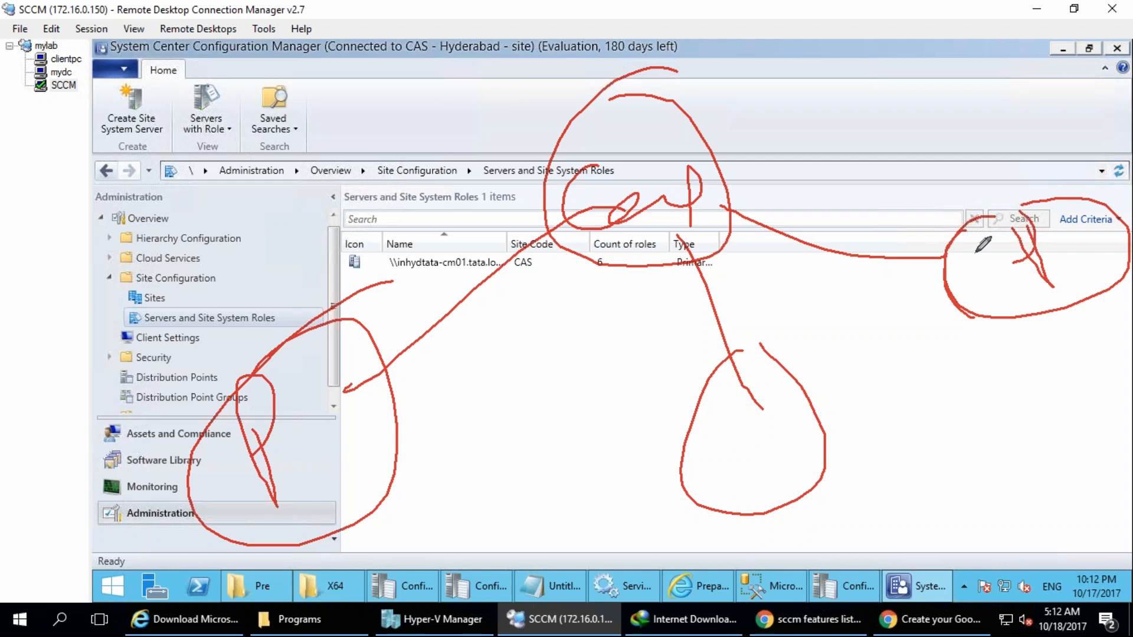
# Link two more circled P sites above the CAS hub and write P in the empty circle below it.
pyautogui.moveTo(706, 170); pyautogui.dragTo(849, 101)
pyautogui.moveTo(865, 90); pyautogui.dragTo(897, 137)
pyautogui.moveTo(859, 2); pyautogui.dragTo(906, 34)
pyautogui.moveTo(503, 74); pyautogui.dragTo(576, 140)
pyautogui.moveTo(430, 37)
pyautogui.mouseDown()
pyautogui.moveTo(451, 28)
pyautogui.moveTo(442, 37)
pyautogui.moveTo(524, 83)
pyautogui.mouseUp()
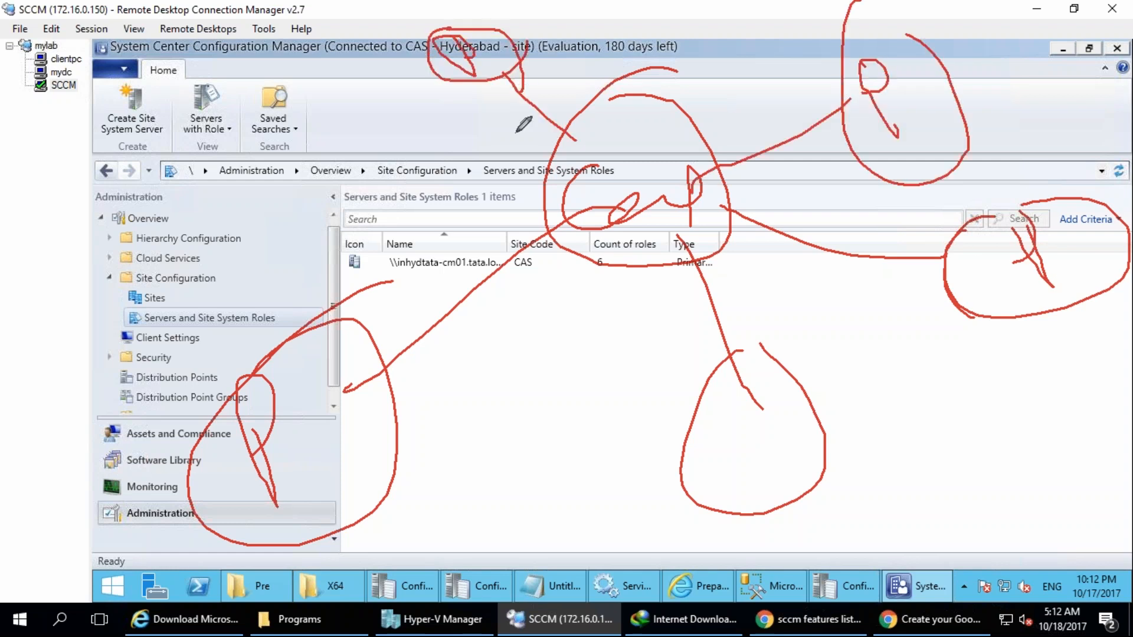
pyautogui.moveTo(729, 430); pyautogui.dragTo(744, 442)
pyautogui.moveTo(724, 444); pyautogui.dragTo(749, 472)
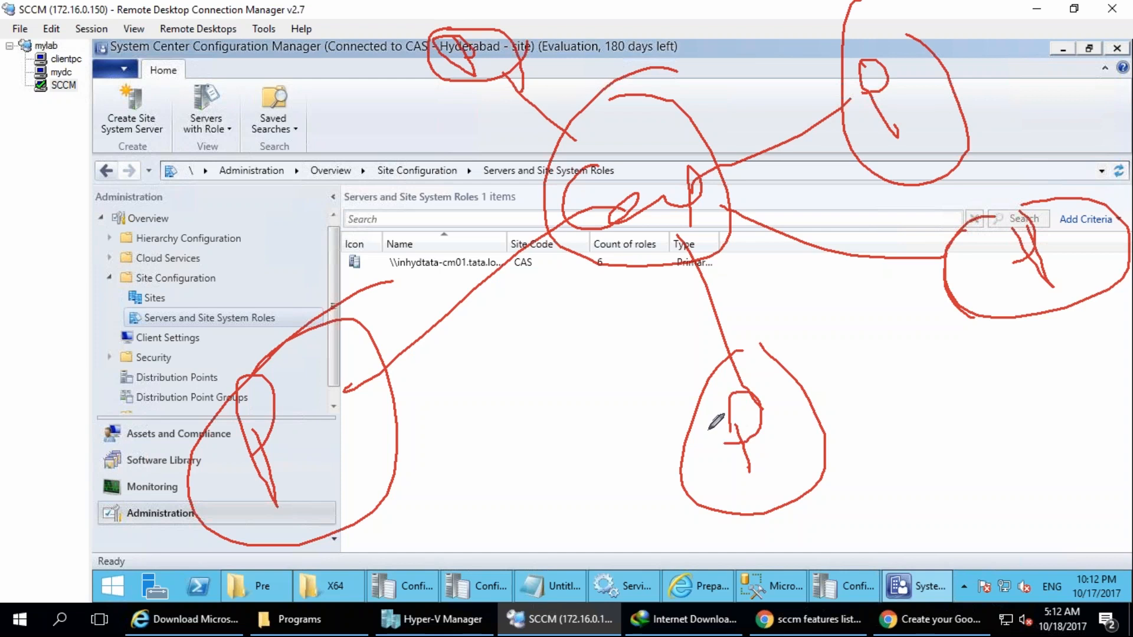
# Draw another circle linked directly beneath the CAS hub and strike through it with repeated strokes.
pyautogui.moveTo(539, 501); pyautogui.dragTo(622, 297)
pyautogui.moveTo(531, 441)
pyautogui.mouseDown()
pyautogui.moveTo(490, 454)
pyautogui.moveTo(581, 566)
pyautogui.moveTo(679, 220)
pyautogui.mouseUp()
pyautogui.moveTo(511, 399); pyautogui.dragTo(509, 510)
pyautogui.moveTo(539, 283); pyautogui.dragTo(524, 595)
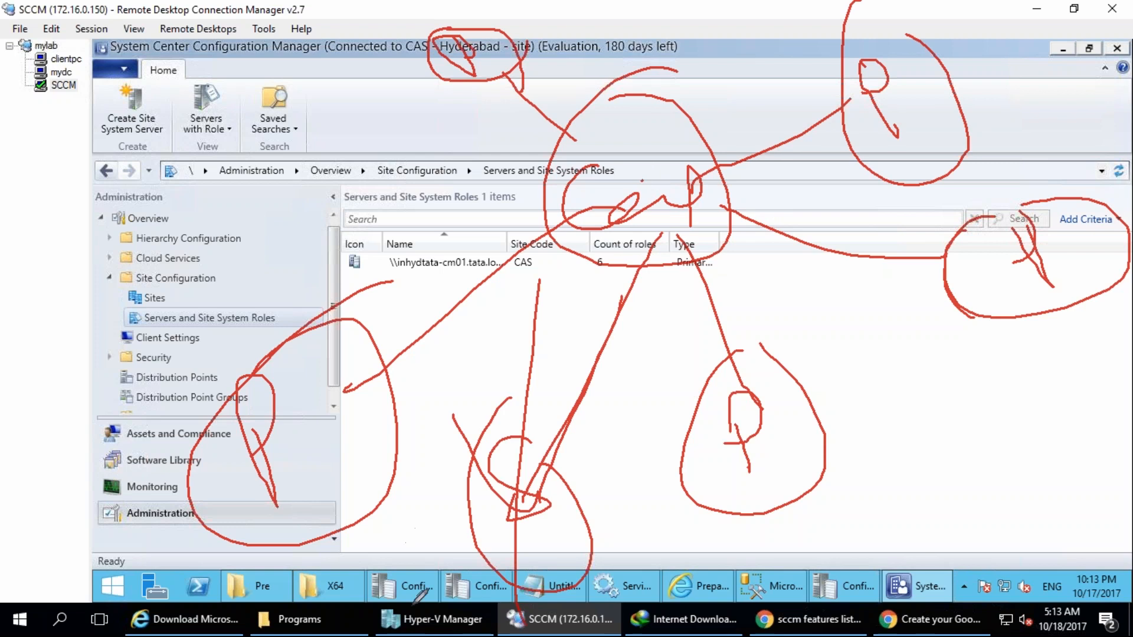
pyautogui.moveTo(513, 447); pyautogui.dragTo(513, 515)
pyautogui.moveTo(534, 436)
pyautogui.mouseDown()
pyautogui.moveTo(515, 448)
pyautogui.moveTo(518, 520)
pyautogui.mouseUp()
pyautogui.moveTo(517, 415); pyautogui.dragTo(496, 445)
# Attach two circled S sites to the large circled P on the near side of the CAS hub.
pyautogui.moveTo(230, 434)
pyautogui.mouseDown()
pyautogui.moveTo(59, 416)
pyautogui.moveTo(36, 469)
pyautogui.mouseUp()
pyautogui.moveTo(40, 357)
pyautogui.mouseDown()
pyautogui.moveTo(65, 484)
pyautogui.moveTo(24, 384)
pyautogui.mouseUp()
pyautogui.moveTo(324, 341); pyautogui.dragTo(353, 199)
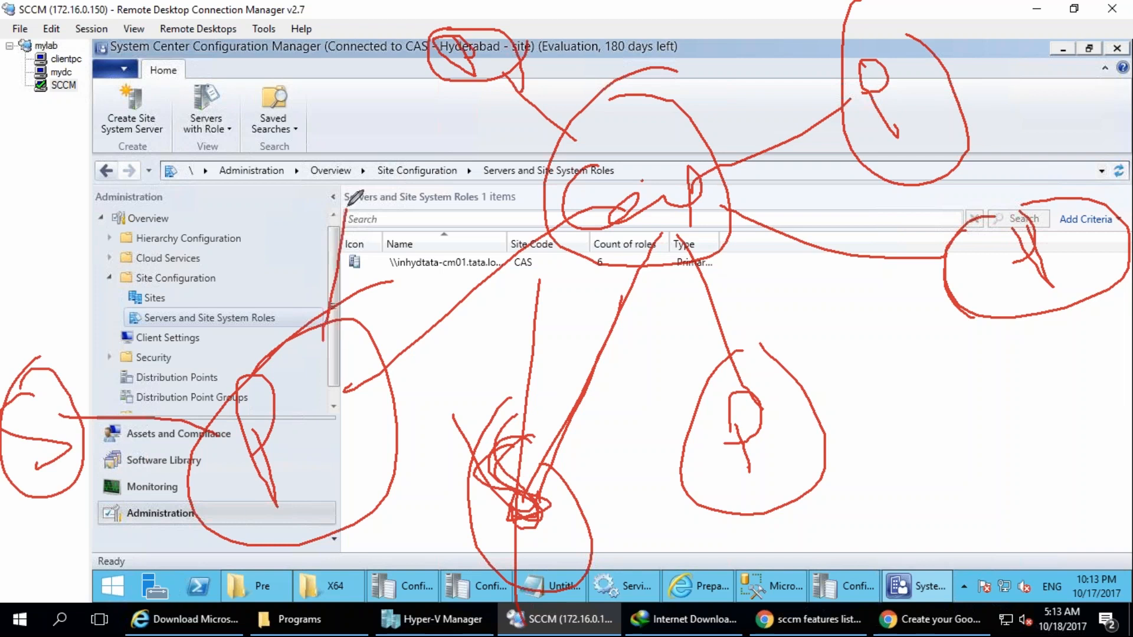
pyautogui.moveTo(347, 144); pyautogui.dragTo(340, 185)
pyautogui.moveTo(331, 88)
pyautogui.mouseDown()
pyautogui.moveTo(312, 102)
pyautogui.moveTo(323, 92)
pyautogui.mouseUp()
# Attach circled secondary sites to the P beneath the CAS hub and a circled S to the far P.
pyautogui.moveTo(821, 488)
pyautogui.mouseDown()
pyautogui.moveTo(923, 476)
pyautogui.moveTo(931, 503)
pyautogui.mouseUp()
pyautogui.moveTo(951, 409); pyautogui.dragTo(914, 441)
pyautogui.moveTo(719, 502); pyautogui.dragTo(691, 580)
pyautogui.moveTo(691, 570)
pyautogui.mouseDown()
pyautogui.moveTo(658, 574)
pyautogui.moveTo(693, 634)
pyautogui.mouseUp()
pyautogui.moveTo(699, 522); pyautogui.dragTo(644, 635)
pyautogui.moveTo(704, 491); pyautogui.dragTo(770, 635)
pyautogui.moveTo(1068, 277); pyautogui.dragTo(1094, 330)
pyautogui.moveTo(1086, 301)
pyautogui.mouseDown()
pyautogui.moveTo(1098, 401)
pyautogui.moveTo(1084, 319)
pyautogui.moveTo(1041, 387)
pyautogui.mouseUp()
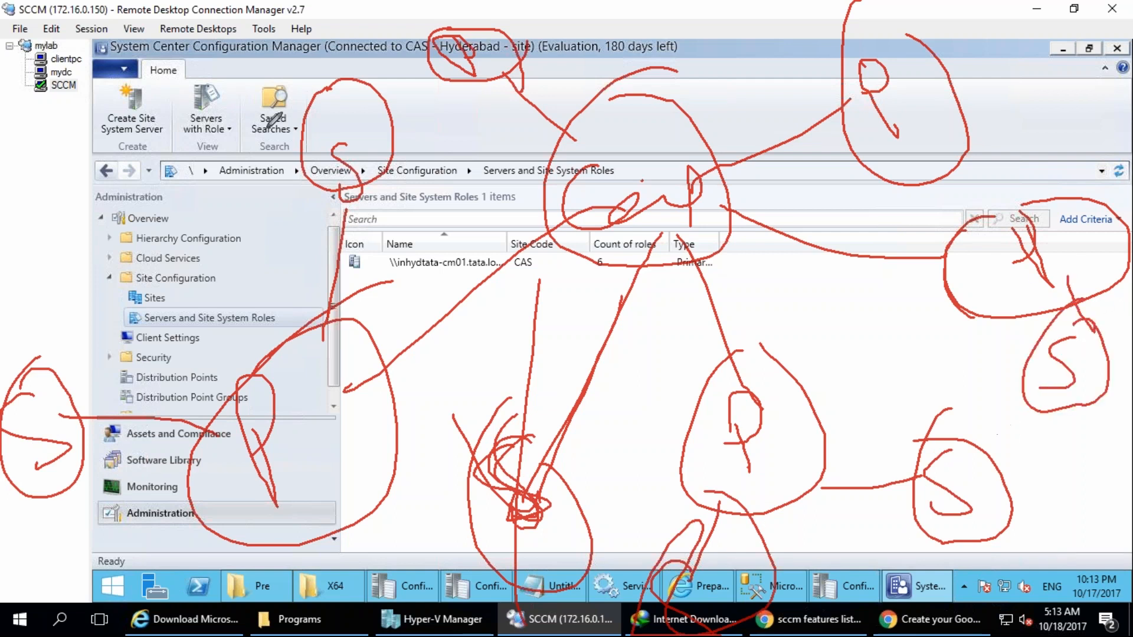
# Clear the drawings and draw a circled CAS linked to a circled P, which links to a circled S.
pyautogui.click(189, 172)
pyautogui.moveTo(739, 92); pyautogui.dragTo(734, 156)
pyautogui.moveTo(649, 172)
pyautogui.mouseDown()
pyautogui.moveTo(662, 219)
pyautogui.moveTo(658, 156)
pyautogui.mouseUp()
pyautogui.moveTo(664, 145)
pyautogui.mouseDown()
pyautogui.moveTo(690, 189)
pyautogui.moveTo(662, 208)
pyautogui.mouseUp()
pyautogui.moveTo(591, 246); pyautogui.dragTo(462, 374)
pyautogui.moveTo(385, 391)
pyautogui.mouseDown()
pyautogui.moveTo(394, 339)
pyautogui.moveTo(367, 385)
pyautogui.mouseUp()
pyautogui.moveTo(387, 292)
pyautogui.mouseDown()
pyautogui.moveTo(401, 325)
pyautogui.moveTo(361, 328)
pyautogui.mouseUp()
pyautogui.moveTo(505, 472); pyautogui.dragTo(590, 526)
pyautogui.moveTo(631, 481); pyautogui.dragTo(576, 549)
pyautogui.moveTo(581, 438); pyautogui.dragTo(642, 462)
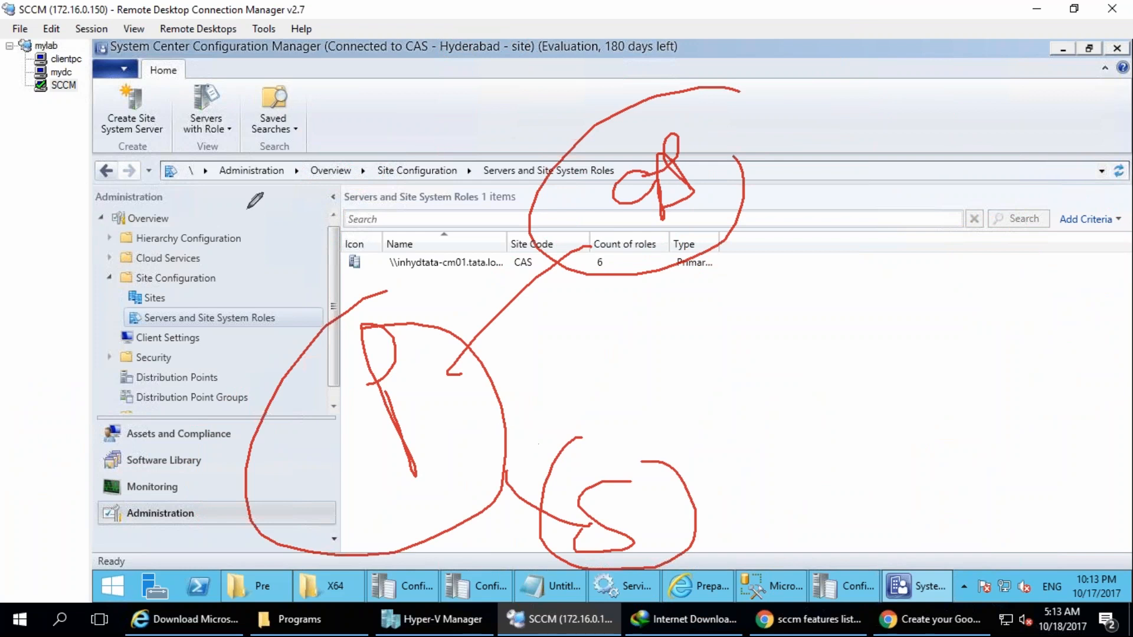
# Draw a blue line from S straight to CAS and cross it out.
pyautogui.moveTo(627, 506); pyautogui.dragTo(637, 202)
pyautogui.moveTo(583, 372); pyautogui.dragTo(789, 459)
pyautogui.moveTo(702, 345); pyautogui.dragTo(610, 434)
pyautogui.moveTo(598, 349); pyautogui.dragTo(746, 407)
pyautogui.moveTo(676, 350); pyautogui.dragTo(609, 422)
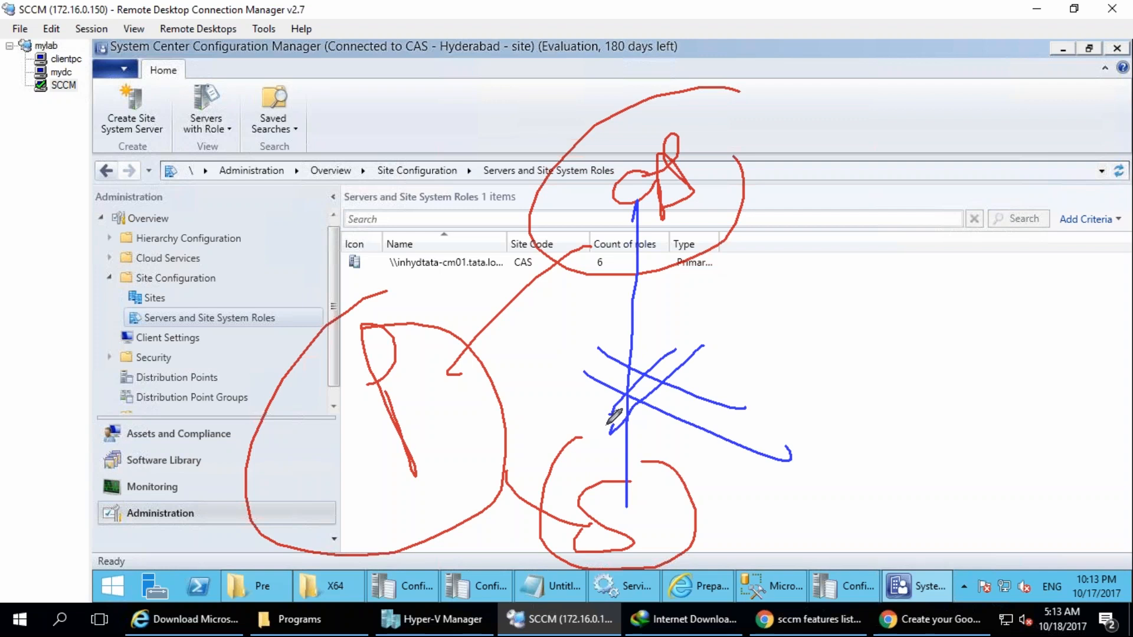
# Draw another blue circled site above the circled P, link it to P and cross out the link.
pyautogui.moveTo(271, 151); pyautogui.dragTo(302, 220)
pyautogui.moveTo(253, 121); pyautogui.dragTo(267, 186)
pyautogui.moveTo(267, 109)
pyautogui.mouseDown()
pyautogui.moveTo(255, 214)
pyautogui.moveTo(314, 141)
pyautogui.mouseUp()
pyautogui.moveTo(296, 188)
pyautogui.mouseDown()
pyautogui.moveTo(308, 355)
pyautogui.moveTo(310, 341)
pyautogui.mouseUp()
pyautogui.moveTo(283, 291); pyautogui.dragTo(422, 353)
pyautogui.moveTo(274, 272)
pyautogui.mouseDown()
pyautogui.moveTo(244, 272)
pyautogui.moveTo(358, 301)
pyautogui.mouseUp()
pyautogui.moveTo(322, 242); pyautogui.dragTo(282, 350)
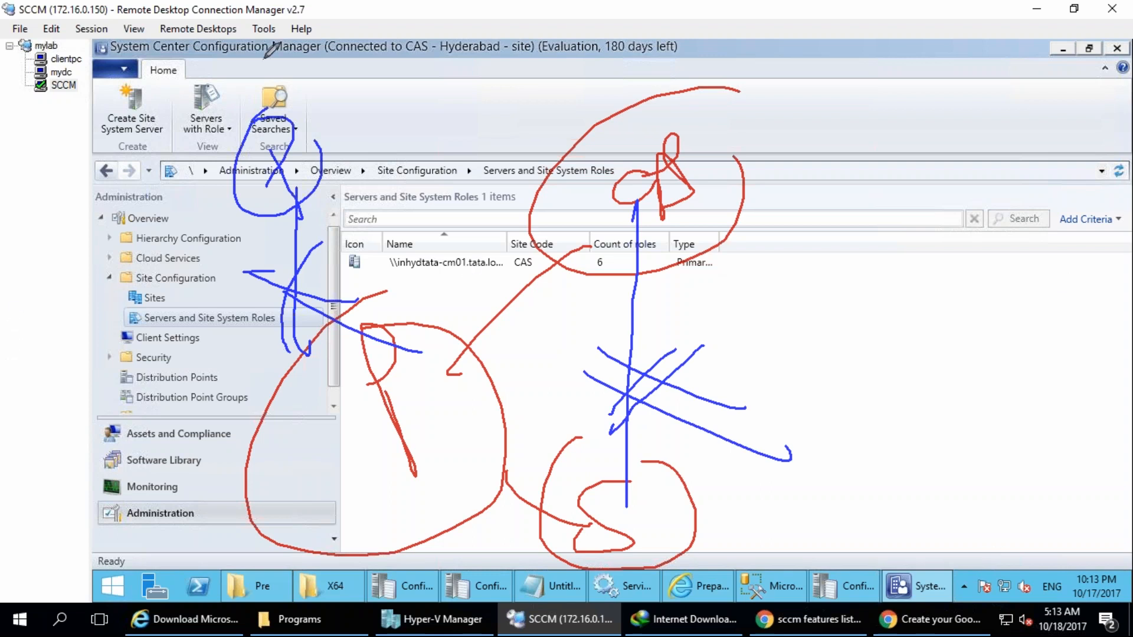
# Clear the drawings and handwrite P, S and CAS, with CAS written a second time.
pyautogui.press('Escape')
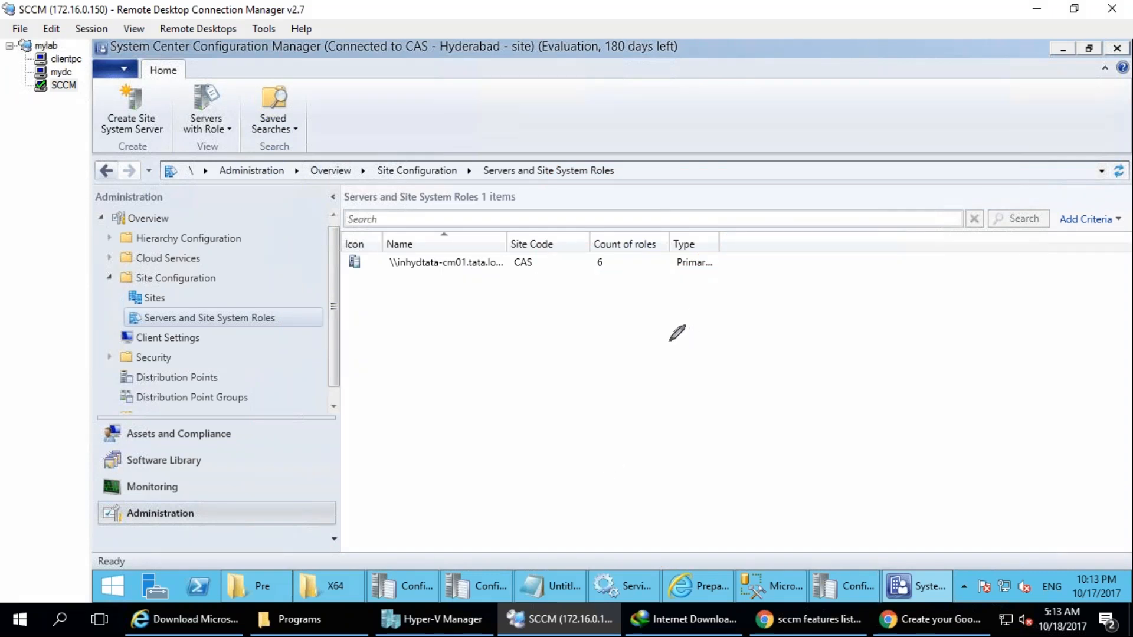
pyautogui.moveTo(455, 97); pyautogui.dragTo(490, 227)
pyautogui.moveTo(428, 64); pyautogui.dragTo(454, 174)
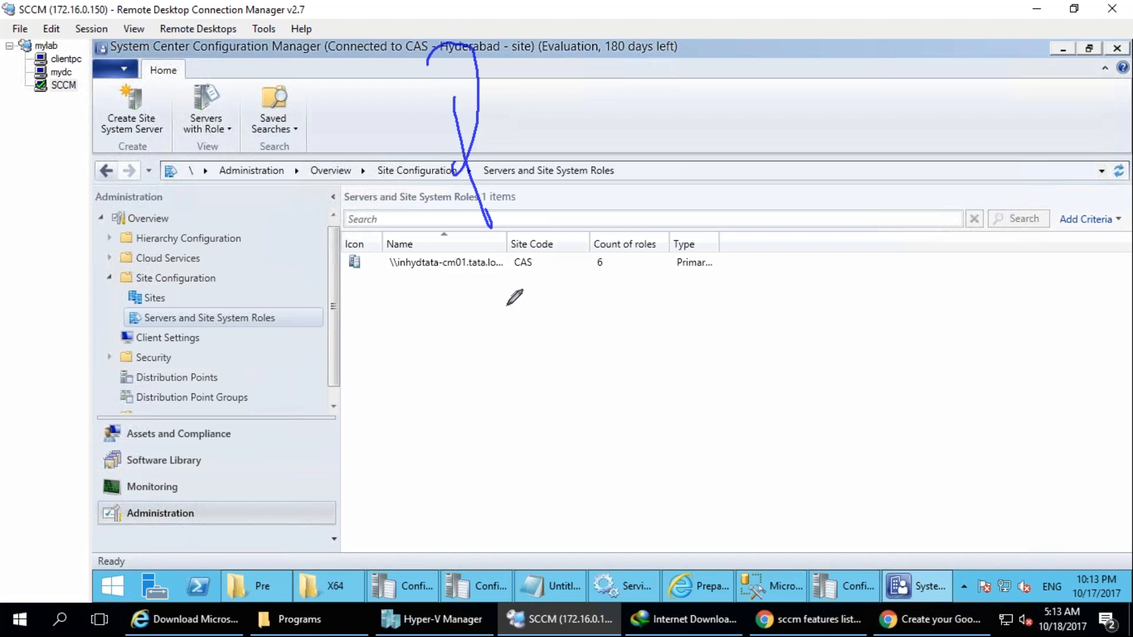
pyautogui.moveTo(546, 236); pyautogui.dragTo(531, 361)
pyautogui.moveTo(623, 353)
pyautogui.mouseDown()
pyautogui.moveTo(666, 463)
pyautogui.moveTo(691, 446)
pyautogui.mouseUp()
pyautogui.moveTo(638, 401)
pyautogui.mouseDown()
pyautogui.moveTo(751, 374)
pyautogui.moveTo(803, 457)
pyautogui.mouseUp()
pyautogui.moveTo(811, 57)
pyautogui.mouseDown()
pyautogui.moveTo(763, 179)
pyautogui.moveTo(980, 103)
pyautogui.moveTo(885, 134)
pyautogui.mouseUp()
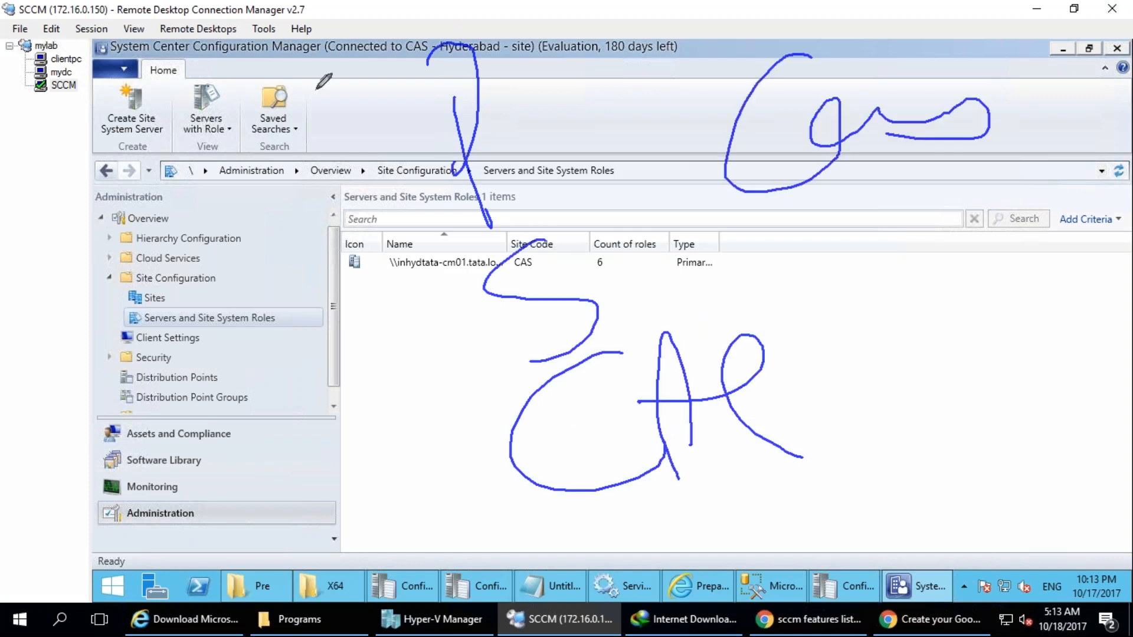
# Clear the drawings, handwrite "Site" near the top of the console and circle it.
pyautogui.press('Escape')
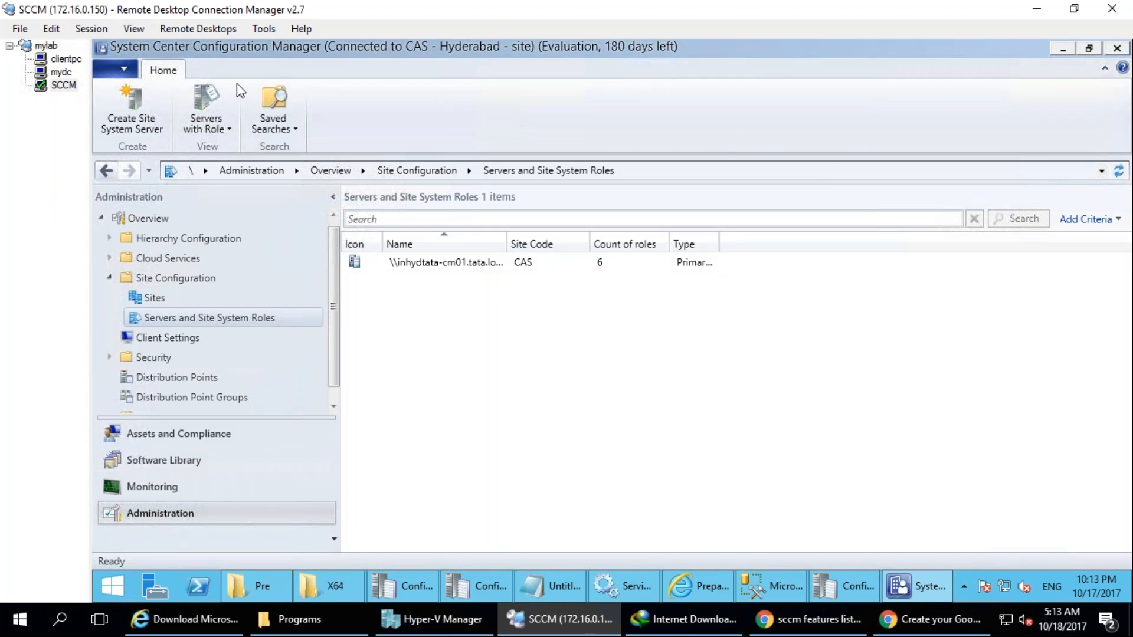
pyautogui.moveTo(631, 108); pyautogui.dragTo(607, 194)
pyautogui.moveTo(673, 138); pyautogui.dragTo(683, 158)
pyautogui.moveTo(656, 91)
pyautogui.mouseDown()
pyautogui.moveTo(703, 155)
pyautogui.moveTo(784, 130)
pyautogui.mouseUp()
pyautogui.moveTo(770, 79); pyautogui.dragTo(714, 26)
# Handwrite "code" beneath the circled Site and "sitecode" on the line below.
pyautogui.moveTo(595, 340)
pyautogui.mouseDown()
pyautogui.moveTo(570, 366)
pyautogui.moveTo(636, 386)
pyautogui.mouseUp()
pyautogui.moveTo(632, 337); pyautogui.dragTo(680, 357)
pyautogui.moveTo(706, 282); pyautogui.dragTo(744, 357)
pyautogui.moveTo(736, 324)
pyautogui.mouseDown()
pyautogui.moveTo(745, 353)
pyautogui.moveTo(788, 350)
pyautogui.mouseUp()
pyautogui.moveTo(656, 446); pyautogui.dragTo(639, 543)
pyautogui.moveTo(691, 456); pyautogui.dragTo(695, 466)
pyautogui.moveTo(708, 477); pyautogui.dragTo(724, 514)
pyautogui.moveTo(732, 423); pyautogui.dragTo(762, 511)
pyautogui.moveTo(732, 472)
pyautogui.mouseDown()
pyautogui.moveTo(770, 465)
pyautogui.moveTo(826, 486)
pyautogui.mouseUp()
pyautogui.moveTo(859, 454)
pyautogui.mouseDown()
pyautogui.moveTo(841, 437)
pyautogui.moveTo(878, 484)
pyautogui.moveTo(873, 475)
pyautogui.mouseUp()
pyautogui.moveTo(921, 375); pyautogui.dragTo(953, 467)
pyautogui.moveTo(951, 463); pyautogui.dragTo(1010, 456)
# Emphasize Site and the o of code with extra strokes, and handwrite a short word beside code.
pyautogui.moveTo(703, 59)
pyautogui.mouseDown()
pyautogui.moveTo(717, 41)
pyautogui.moveTo(613, 36)
pyautogui.moveTo(579, 67)
pyautogui.mouseUp()
pyautogui.moveTo(823, 7)
pyautogui.mouseDown()
pyautogui.moveTo(678, 18)
pyautogui.moveTo(809, 210)
pyautogui.moveTo(675, 23)
pyautogui.mouseUp()
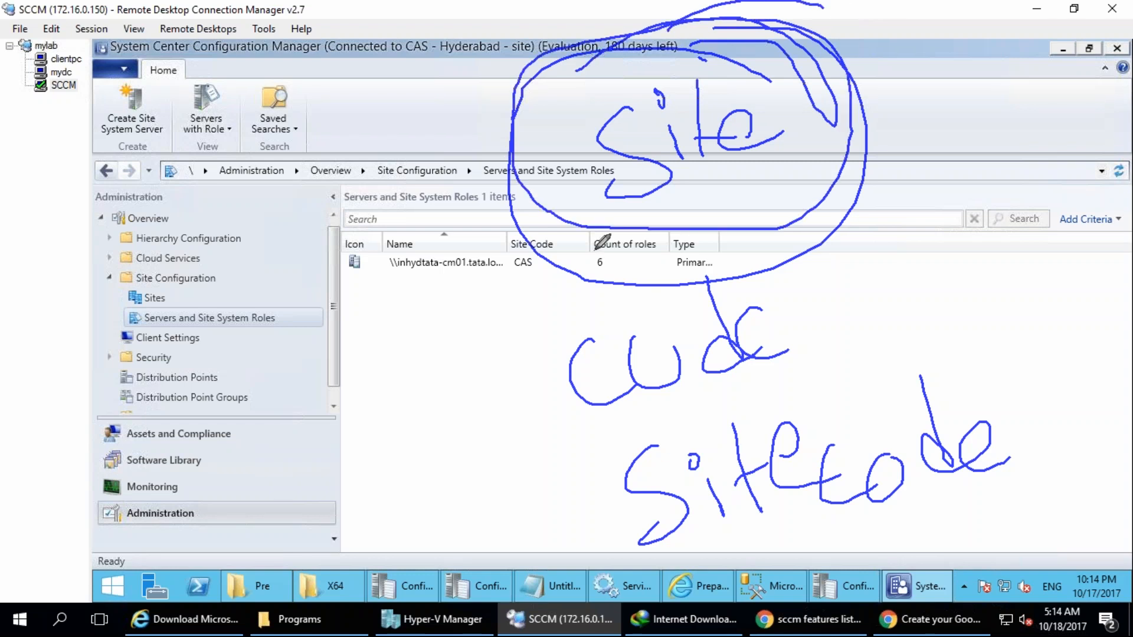
pyautogui.moveTo(625, 339); pyautogui.dragTo(685, 360)
pyautogui.moveTo(336, 313)
pyautogui.mouseDown()
pyautogui.moveTo(401, 301)
pyautogui.moveTo(466, 331)
pyautogui.moveTo(482, 266)
pyautogui.moveTo(508, 307)
pyautogui.mouseUp()
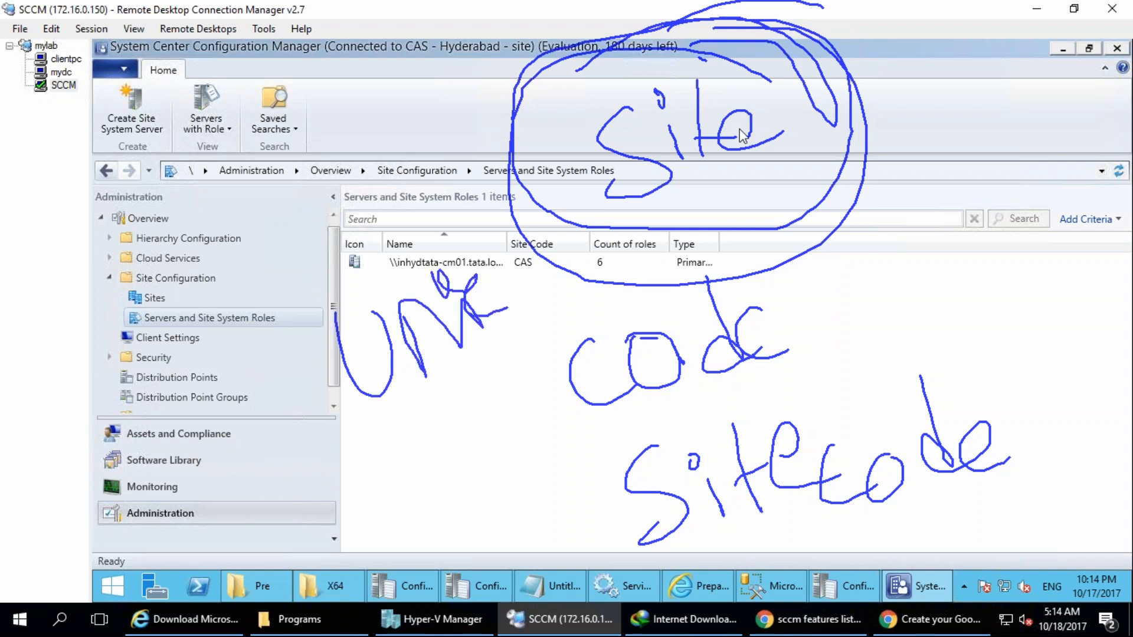
# Clear the drawings and draw a top circle linked to four lower circles, with a circled S under one of them.
pyautogui.press('Escape')
pyautogui.moveTo(546, 76); pyautogui.dragTo(561, 42)
pyautogui.moveTo(406, 264); pyautogui.dragTo(399, 301)
pyautogui.moveTo(373, 511); pyautogui.dragTo(383, 479)
pyautogui.moveTo(659, 548); pyautogui.dragTo(671, 562)
pyautogui.moveTo(422, 324); pyautogui.dragTo(622, 140)
pyautogui.moveTo(396, 531)
pyautogui.mouseDown()
pyautogui.moveTo(464, 467)
pyautogui.moveTo(639, 147)
pyautogui.mouseUp()
pyautogui.moveTo(674, 611)
pyautogui.mouseDown()
pyautogui.moveTo(683, 109)
pyautogui.moveTo(825, 307)
pyautogui.mouseUp()
pyautogui.moveTo(794, 265)
pyautogui.mouseDown()
pyautogui.moveTo(814, 309)
pyautogui.moveTo(788, 472)
pyautogui.mouseUp()
pyautogui.moveTo(785, 360); pyautogui.dragTo(783, 424)
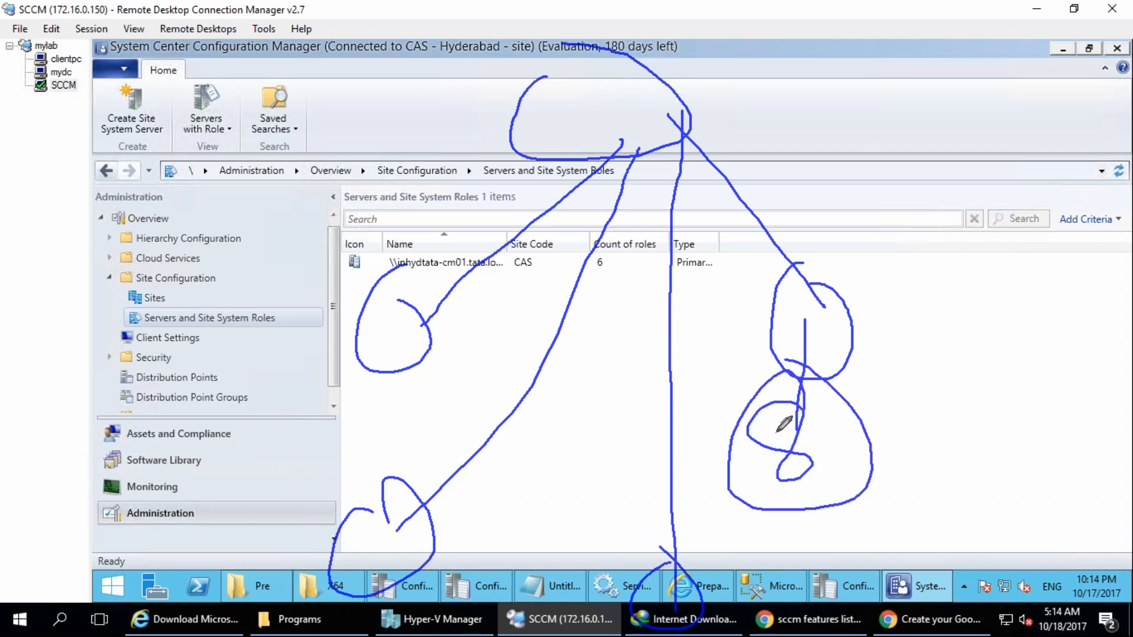
# Add an arc around the top circle of the hierarchy and handwrite CAS inside it.
pyautogui.moveTo(584, 30); pyautogui.dragTo(508, 77)
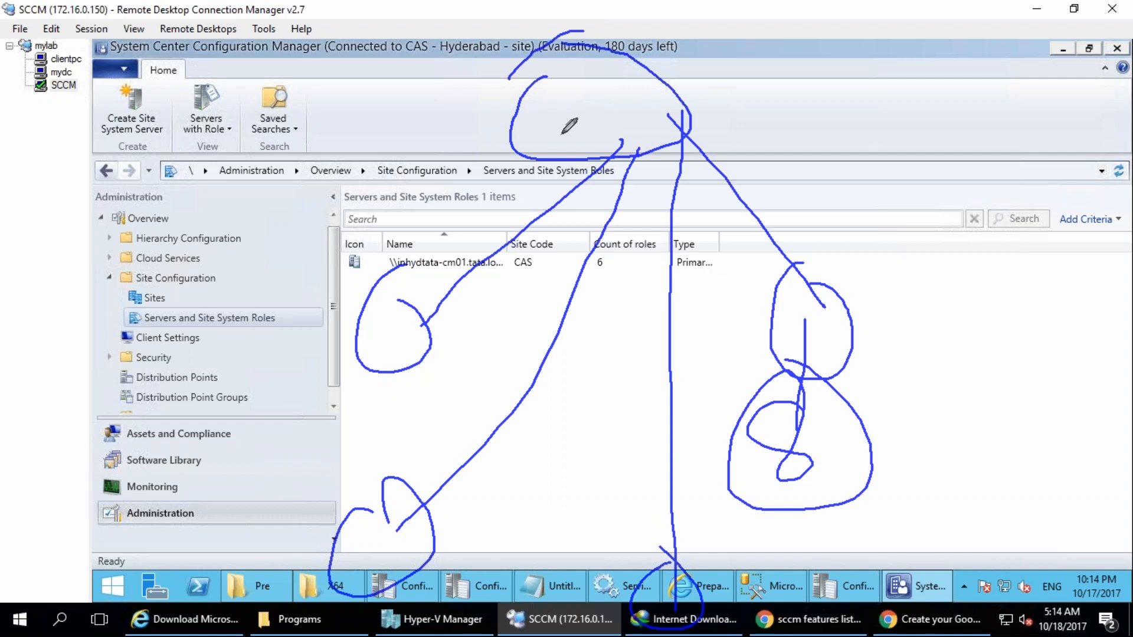
pyautogui.moveTo(556, 106)
pyautogui.mouseDown()
pyautogui.moveTo(558, 131)
pyautogui.moveTo(560, 92)
pyautogui.moveTo(587, 111)
pyautogui.moveTo(590, 98)
pyautogui.moveTo(584, 116)
pyautogui.moveTo(622, 141)
pyautogui.moveTo(579, 158)
pyautogui.mouseUp()
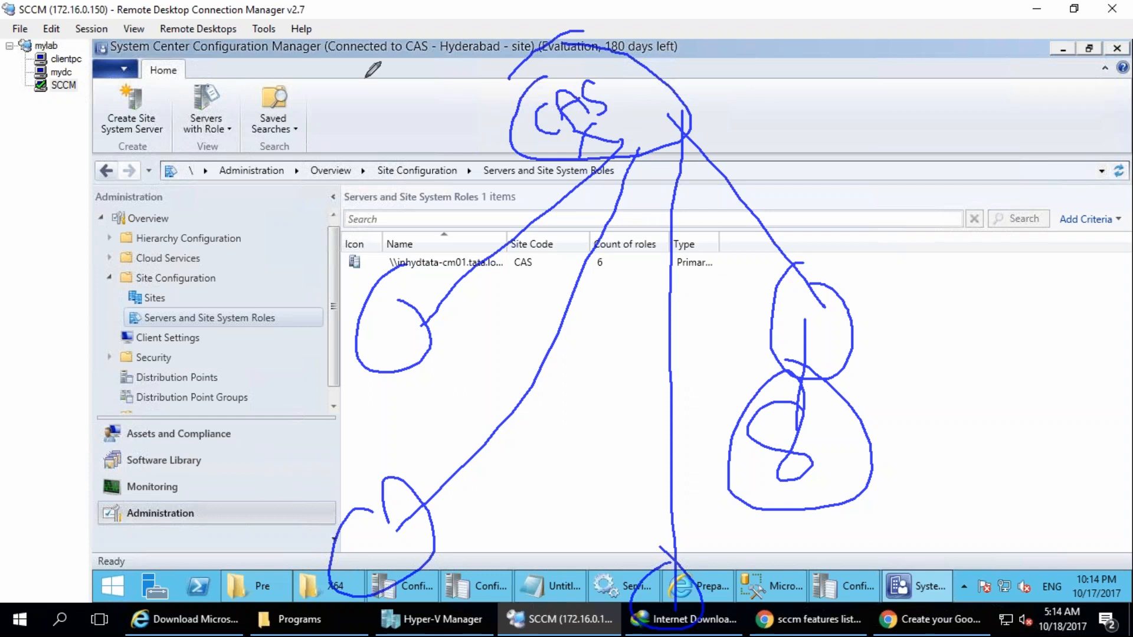
# Draw a slanted dividing line beside the hierarchy and a circled second CAS on its far side.
pyautogui.moveTo(329, 25); pyautogui.dragTo(209, 508)
pyautogui.moveTo(54, 89); pyautogui.dragTo(62, 100)
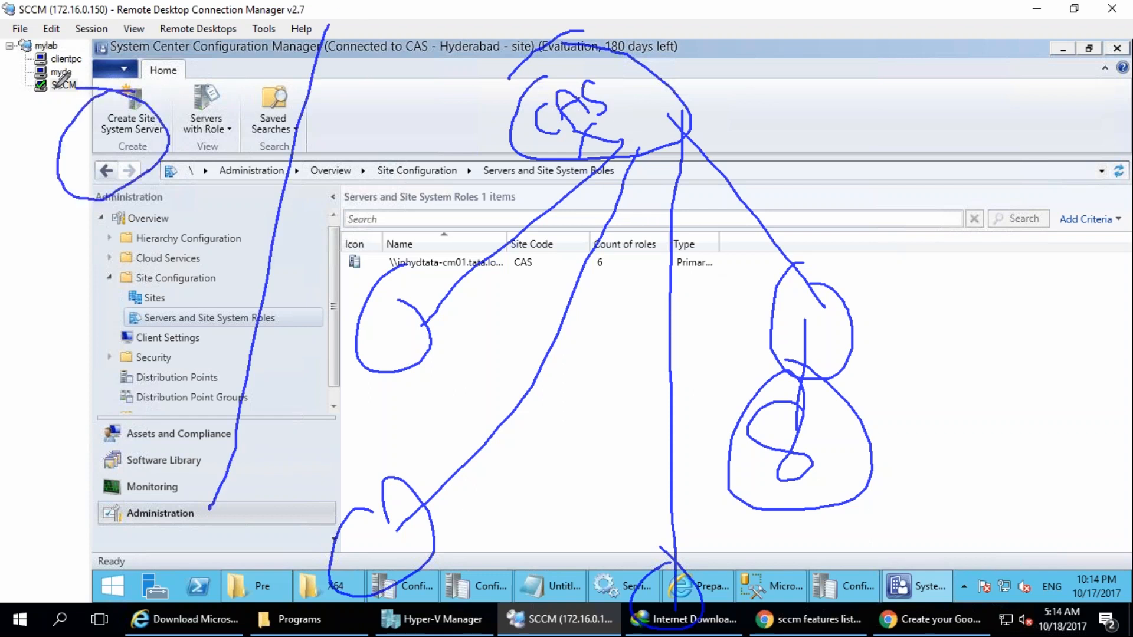
pyautogui.moveTo(66, 141)
pyautogui.mouseDown()
pyautogui.moveTo(98, 155)
pyautogui.moveTo(147, 106)
pyautogui.moveTo(140, 150)
pyautogui.mouseUp()
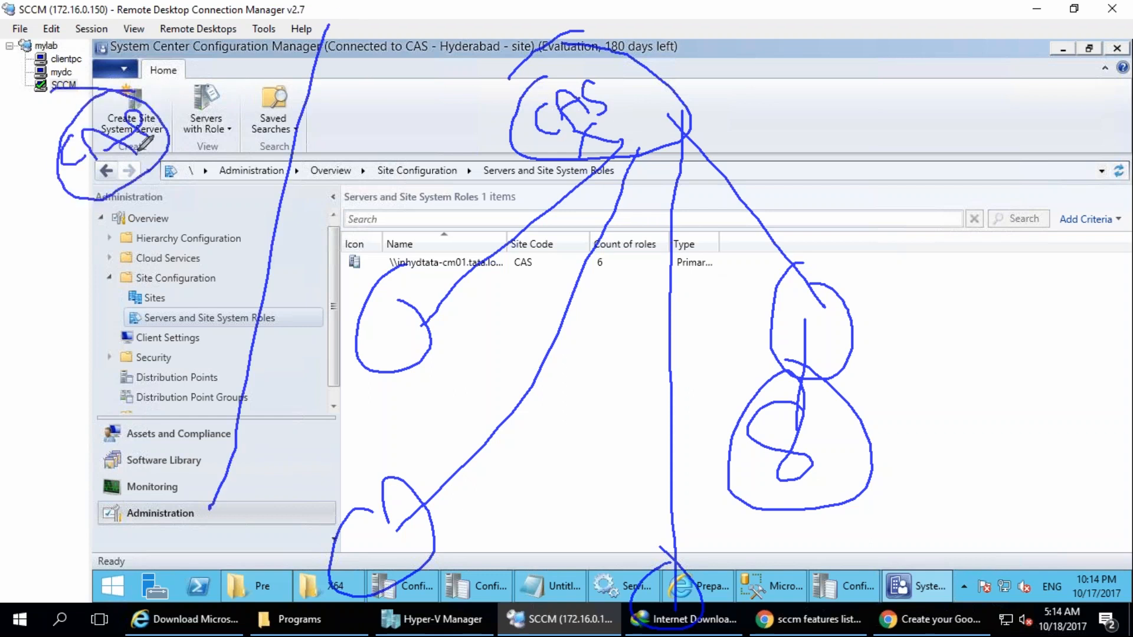
# Link the second CAS to the first with a double line, underline the first CAS and draw a circle above the link.
pyautogui.moveTo(204, 102); pyautogui.dragTo(275, 105)
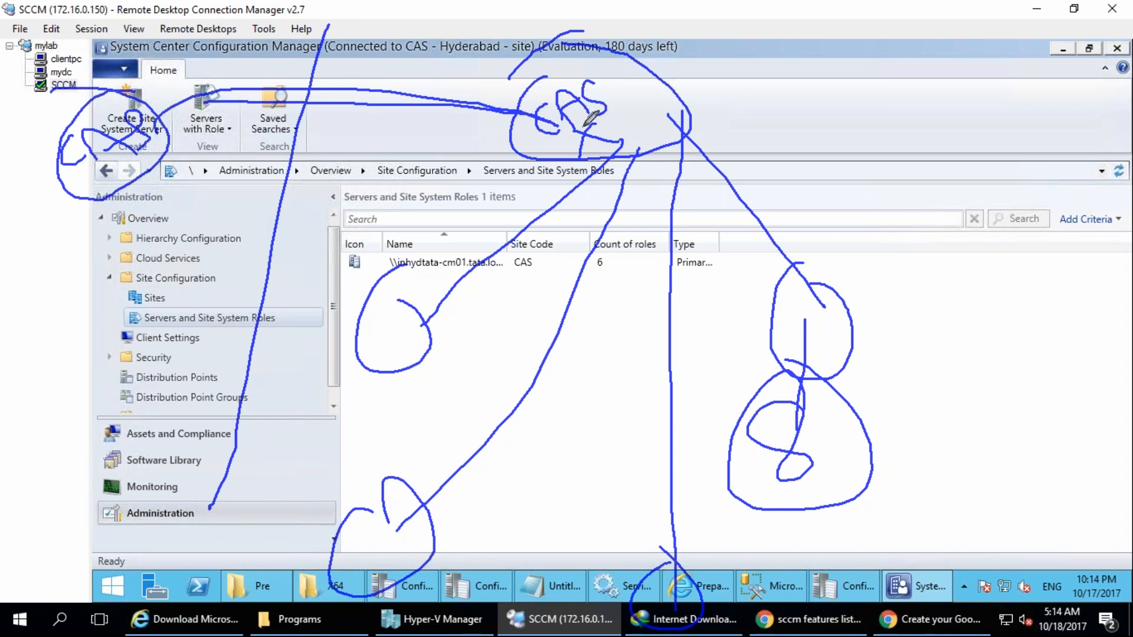
pyautogui.moveTo(623, 118); pyautogui.dragTo(542, 142)
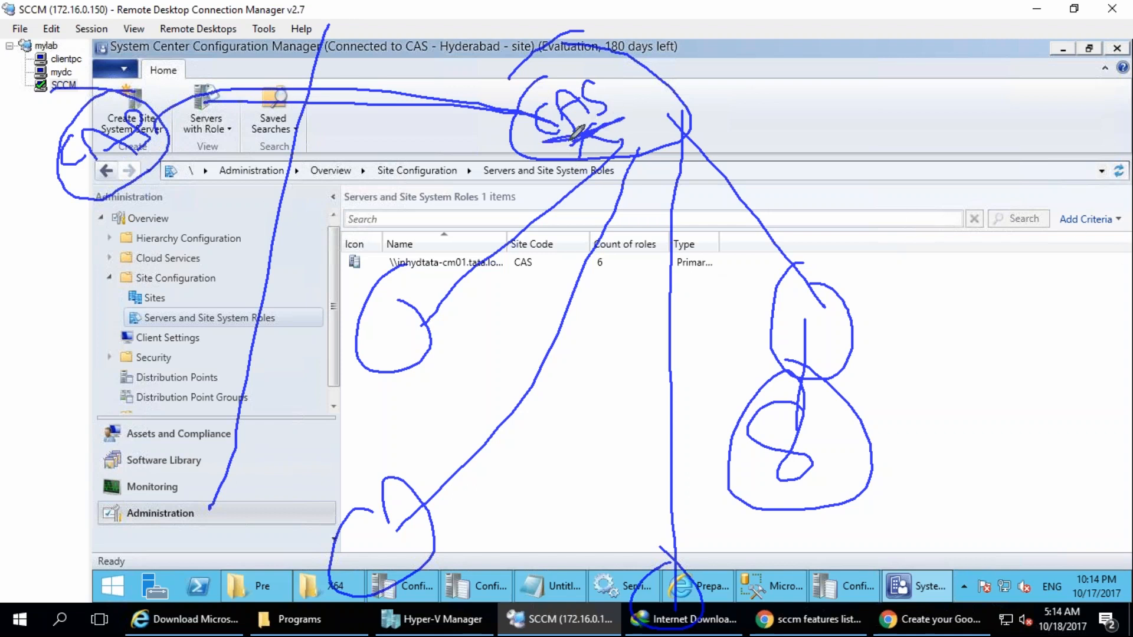
pyautogui.moveTo(430, 18)
pyautogui.mouseDown()
pyautogui.moveTo(375, 36)
pyautogui.moveTo(401, 3)
pyautogui.mouseUp()
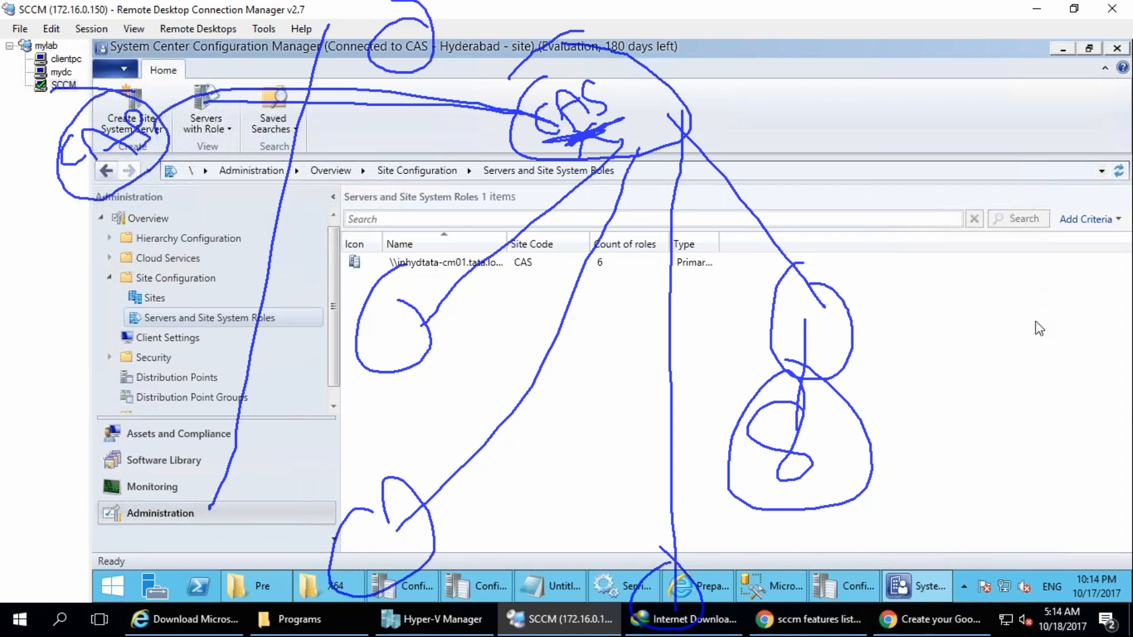
# Add another arc around the circle above the link, re-underline the first CAS and clear all the drawings.
pyautogui.moveTo(424, 46)
pyautogui.mouseDown()
pyautogui.moveTo(447, 27)
pyautogui.moveTo(418, 3)
pyautogui.mouseUp()
pyautogui.moveTo(554, 141)
pyautogui.mouseDown()
pyautogui.moveTo(606, 118)
pyautogui.moveTo(597, 134)
pyautogui.mouseUp()
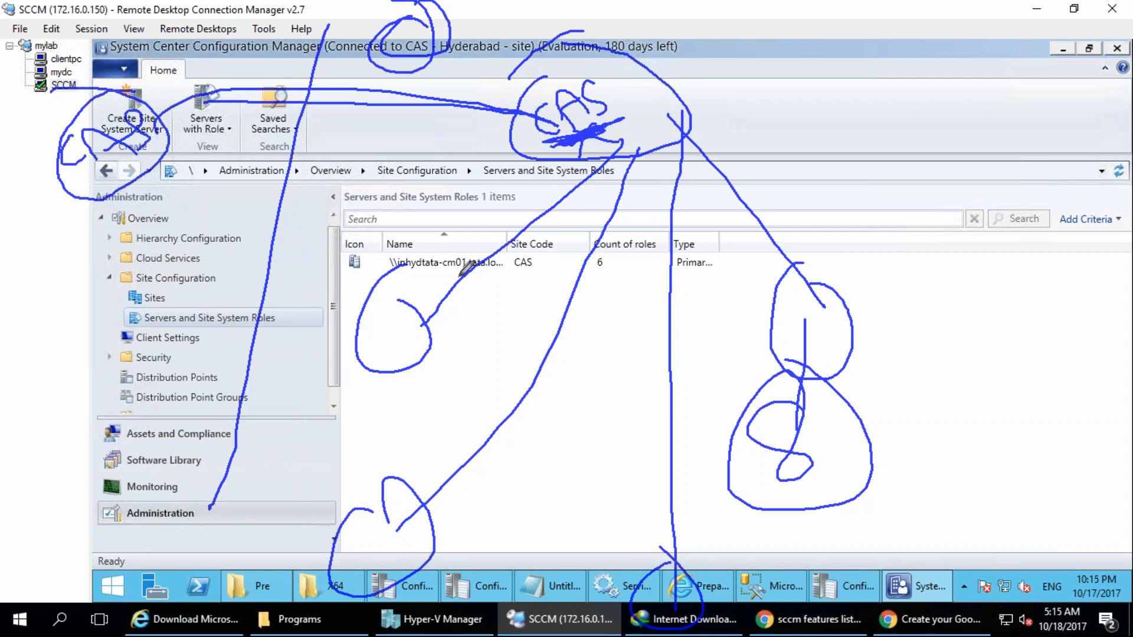
pyautogui.press('Escape')
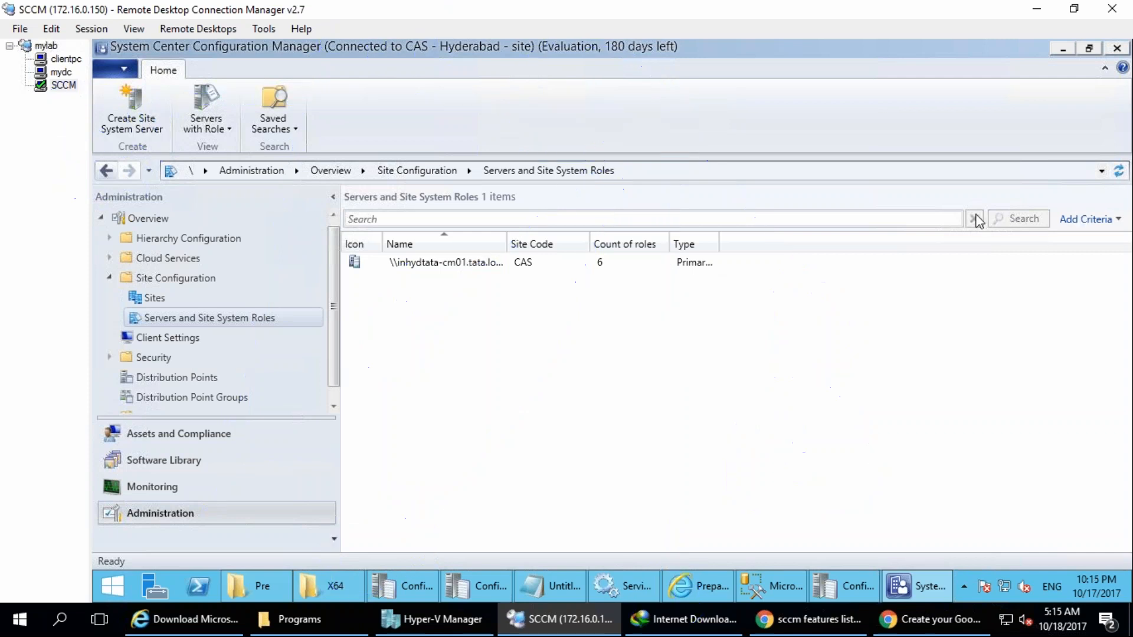
# Handwrite a circled CAS in red and link it to a circled P01 below it.
pyautogui.hotkey('ctrl', '2')
pyautogui.moveTo(542, 105)
pyautogui.mouseDown()
pyautogui.moveTo(566, 118)
pyautogui.moveTo(595, 110)
pyautogui.moveTo(591, 83)
pyautogui.moveTo(563, 74)
pyautogui.moveTo(587, 75)
pyautogui.mouseUp()
pyautogui.moveTo(524, 159)
pyautogui.mouseDown()
pyautogui.moveTo(407, 230)
pyautogui.moveTo(351, 326)
pyautogui.moveTo(361, 252)
pyautogui.moveTo(414, 285)
pyautogui.mouseUp()
pyautogui.moveTo(407, 216); pyautogui.dragTo(424, 224)
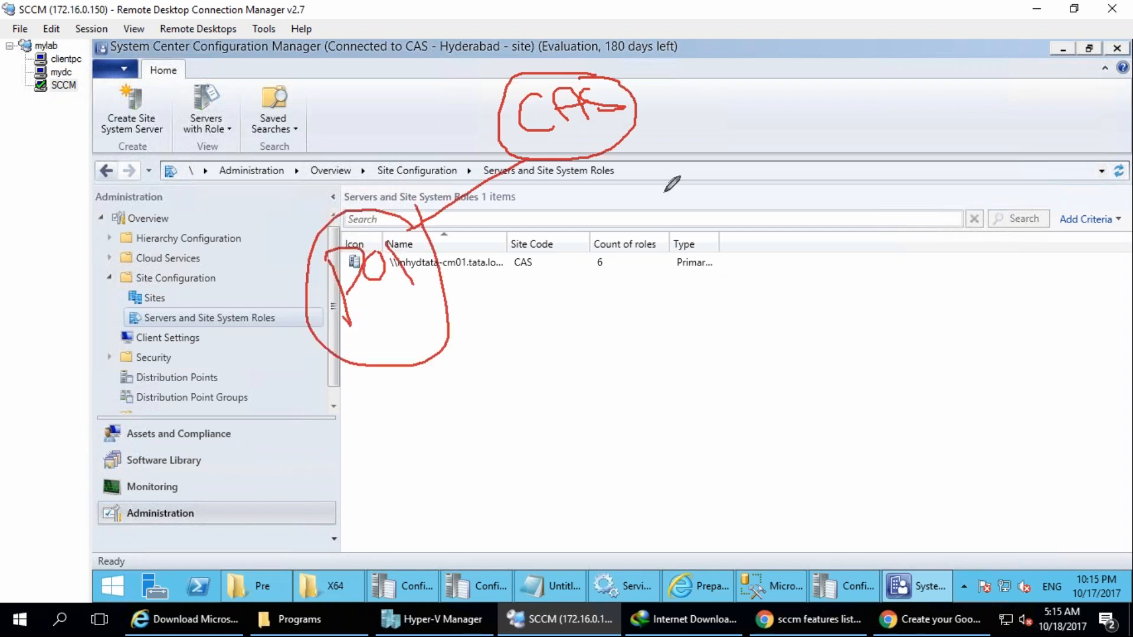
# Draw a line down from CAS to a second primary site, a large circle labelled P02.
pyautogui.moveTo(592, 137); pyautogui.dragTo(645, 394)
pyautogui.moveTo(640, 289)
pyautogui.mouseDown()
pyautogui.moveTo(642, 381)
pyautogui.moveTo(660, 295)
pyautogui.mouseUp()
pyautogui.moveTo(673, 278)
pyautogui.mouseDown()
pyautogui.moveTo(703, 316)
pyautogui.moveTo(732, 310)
pyautogui.mouseUp()
pyautogui.moveTo(697, 252)
pyautogui.mouseDown()
pyautogui.moveTo(634, 433)
pyautogui.moveTo(702, 180)
pyautogui.mouseUp()
# Draw a line across from CAS to a third primary site, a circle labelled P03.
pyautogui.moveTo(635, 119)
pyautogui.mouseDown()
pyautogui.moveTo(782, 118)
pyautogui.moveTo(837, 175)
pyautogui.mouseUp()
pyautogui.moveTo(796, 102); pyautogui.dragTo(827, 120)
pyautogui.moveTo(850, 75); pyautogui.dragTo(851, 73)
pyautogui.moveTo(862, 56); pyautogui.dragTo(901, 93)
pyautogui.moveTo(856, 29)
pyautogui.mouseDown()
pyautogui.moveTo(785, 73)
pyautogui.moveTo(837, 176)
pyautogui.moveTo(826, 36)
pyautogui.mouseUp()
# Handwrite a region label beside each primary site, with US at P01 and Apac at P02.
pyautogui.moveTo(223, 199); pyautogui.dragTo(286, 203)
pyautogui.moveTo(303, 147); pyautogui.dragTo(291, 213)
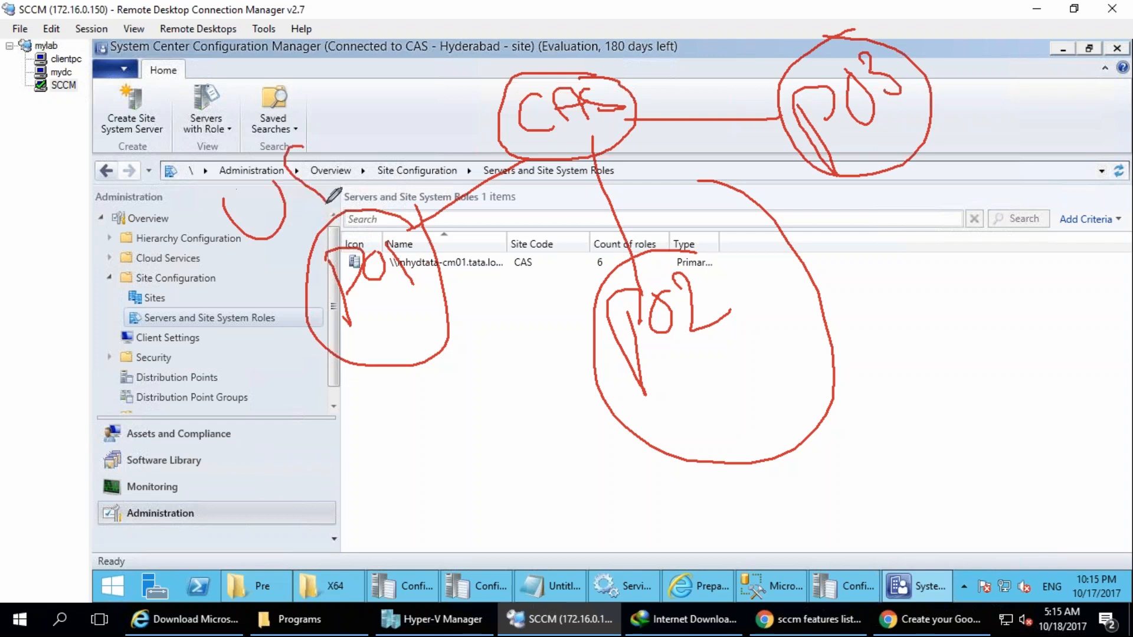
pyautogui.moveTo(526, 458); pyautogui.dragTo(525, 364)
pyautogui.moveTo(495, 406); pyautogui.dragTo(517, 404)
pyautogui.moveTo(519, 368)
pyautogui.mouseDown()
pyautogui.moveTo(587, 422)
pyautogui.moveTo(608, 407)
pyautogui.mouseUp()
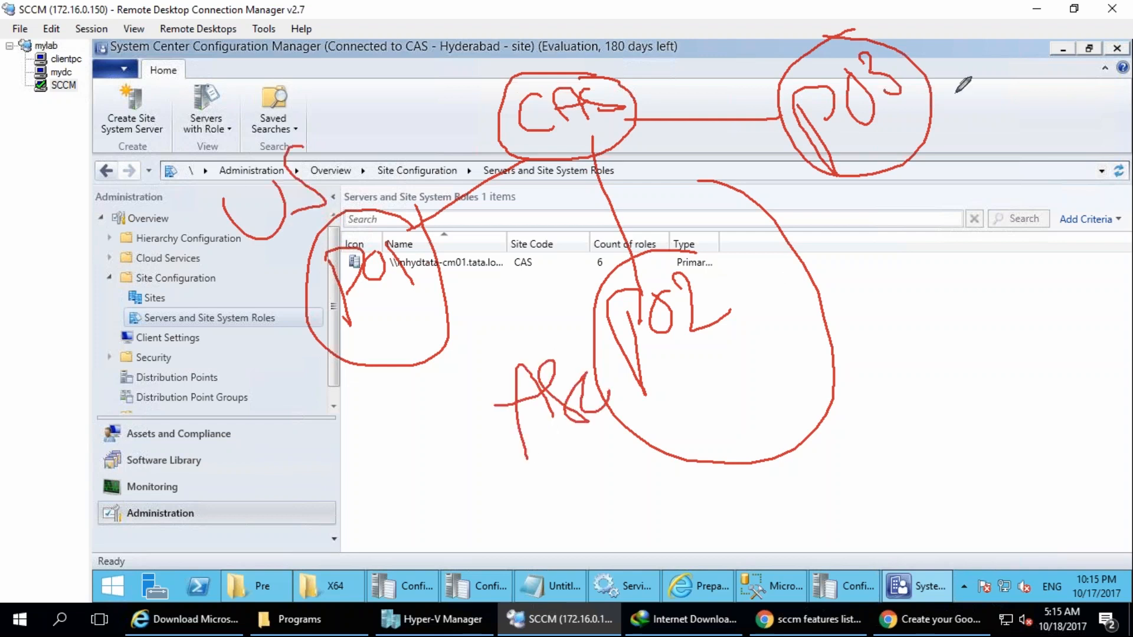
pyautogui.moveTo(950, 172); pyautogui.dragTo(921, 150)
pyautogui.moveTo(887, 142)
pyautogui.mouseDown()
pyautogui.moveTo(930, 118)
pyautogui.moveTo(979, 144)
pyautogui.moveTo(1003, 132)
pyautogui.moveTo(1024, 147)
pyautogui.mouseUp()
# Link CAS to a fourth primary site, a large circle with two handwritten site codes stacked inside it.
pyautogui.moveTo(503, 103)
pyautogui.mouseDown()
pyautogui.moveTo(506, 94)
pyautogui.moveTo(179, 49)
pyautogui.mouseUp()
pyautogui.moveTo(68, 100); pyautogui.dragTo(75, 101)
pyautogui.moveTo(71, 53); pyautogui.dragTo(91, 49)
pyautogui.moveTo(92, 49); pyautogui.dragTo(135, 87)
pyautogui.moveTo(118, 17); pyautogui.dragTo(96, 23)
pyautogui.moveTo(85, 168); pyautogui.dragTo(95, 211)
pyautogui.moveTo(94, 134); pyautogui.dragTo(88, 171)
pyautogui.moveTo(109, 141)
pyautogui.mouseDown()
pyautogui.moveTo(125, 171)
pyautogui.moveTo(155, 134)
pyautogui.moveTo(177, 198)
pyautogui.mouseUp()
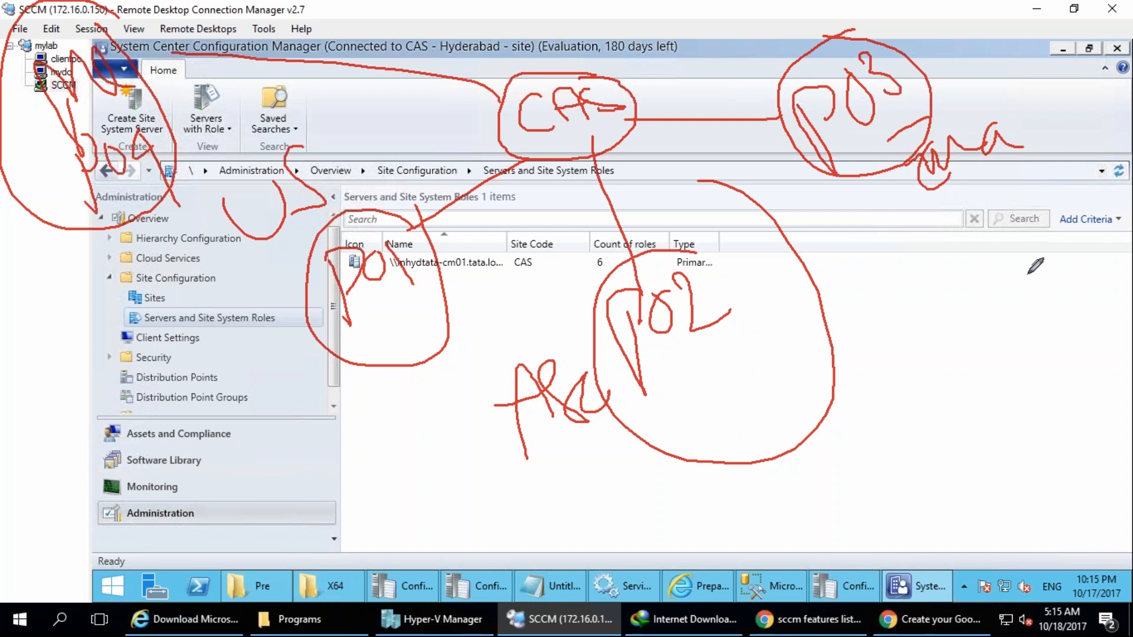
# Draw five branch lines out of P01, one ending in an empty circle, and underline the P01 label.
pyautogui.moveTo(312, 327); pyautogui.dragTo(59, 390)
pyautogui.moveTo(331, 345); pyautogui.dragTo(313, 395)
pyautogui.moveTo(275, 464); pyautogui.dragTo(246, 542)
pyautogui.moveTo(390, 362); pyautogui.dragTo(443, 571)
pyautogui.moveTo(322, 345); pyautogui.dragTo(161, 434)
pyautogui.moveTo(318, 306); pyautogui.dragTo(244, 264)
pyautogui.moveTo(403, 299); pyautogui.dragTo(420, 289)
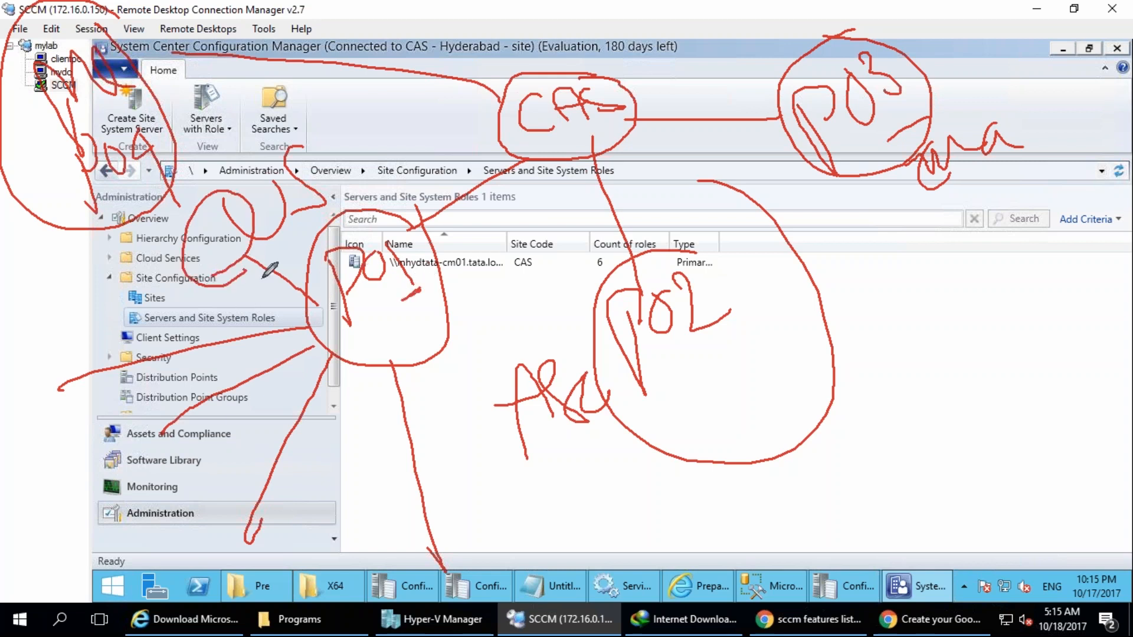
# Handwrite circled site codes in the 100 series at the ends of P01's five branches.
pyautogui.moveTo(210, 236); pyautogui.dragTo(239, 233)
pyautogui.moveTo(59, 390)
pyautogui.mouseDown()
pyautogui.moveTo(13, 372)
pyautogui.moveTo(62, 386)
pyautogui.moveTo(27, 376)
pyautogui.moveTo(41, 355)
pyautogui.moveTo(83, 402)
pyautogui.mouseUp()
pyautogui.moveTo(180, 423)
pyautogui.mouseDown()
pyautogui.moveTo(116, 455)
pyautogui.moveTo(171, 428)
pyautogui.moveTo(142, 472)
pyautogui.moveTo(171, 451)
pyautogui.mouseUp()
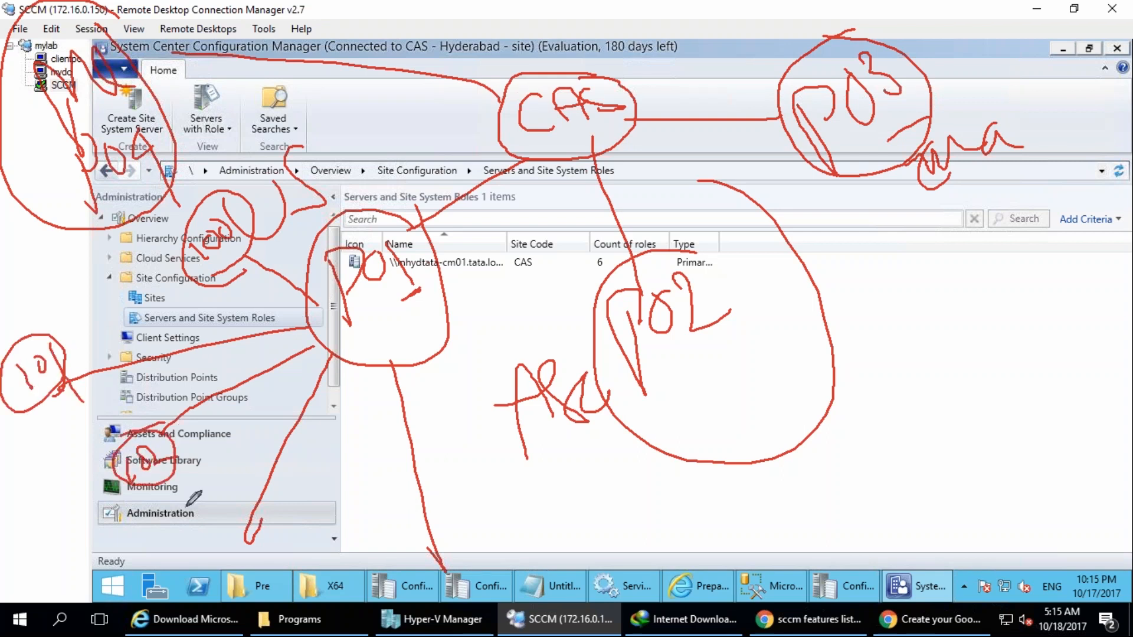
pyautogui.moveTo(263, 528)
pyautogui.mouseDown()
pyautogui.moveTo(234, 530)
pyautogui.moveTo(245, 561)
pyautogui.moveTo(223, 568)
pyautogui.moveTo(241, 550)
pyautogui.mouseUp()
pyautogui.moveTo(458, 542)
pyautogui.mouseDown()
pyautogui.moveTo(439, 608)
pyautogui.moveTo(455, 542)
pyautogui.mouseUp()
pyautogui.moveTo(445, 582)
pyautogui.mouseDown()
pyautogui.moveTo(463, 590)
pyautogui.moveTo(472, 571)
pyautogui.mouseUp()
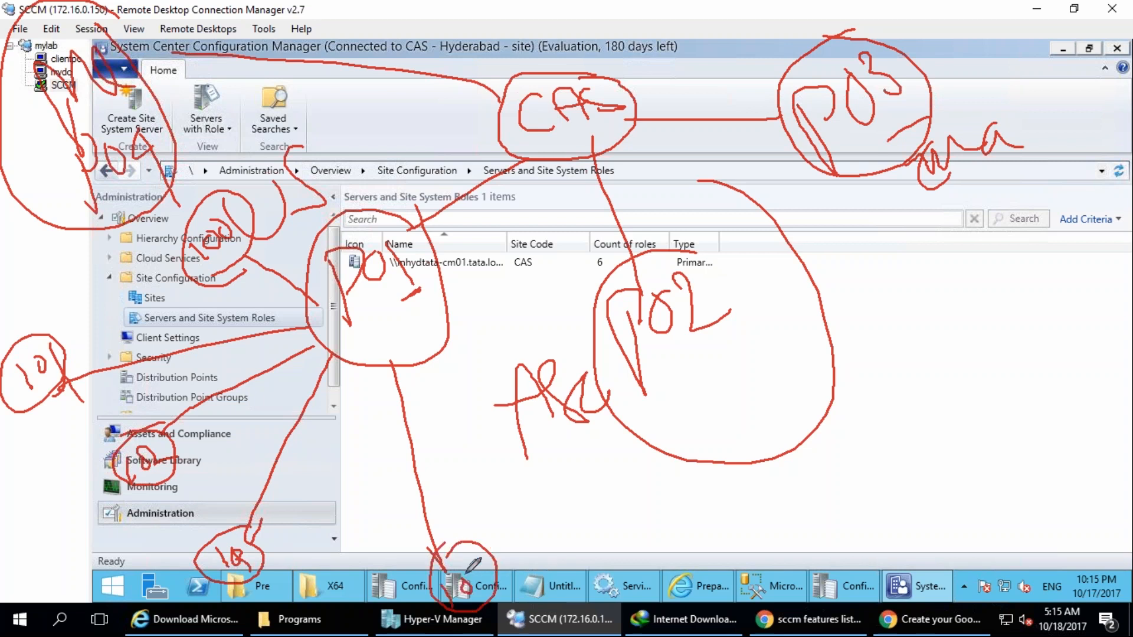
# Draw two branches below P02 ending in circled site codes 200 and 201.
pyautogui.moveTo(764, 446)
pyautogui.mouseDown()
pyautogui.moveTo(814, 525)
pyautogui.moveTo(855, 508)
pyautogui.moveTo(885, 519)
pyautogui.moveTo(926, 499)
pyautogui.moveTo(887, 430)
pyautogui.mouseUp()
pyautogui.moveTo(721, 458)
pyautogui.mouseDown()
pyautogui.moveTo(661, 531)
pyautogui.moveTo(652, 590)
pyautogui.mouseUp()
pyautogui.moveTo(655, 543); pyautogui.dragTo(664, 566)
pyautogui.moveTo(684, 534)
pyautogui.mouseDown()
pyautogui.moveTo(678, 575)
pyautogui.moveTo(649, 602)
pyautogui.moveTo(706, 560)
pyautogui.mouseUp()
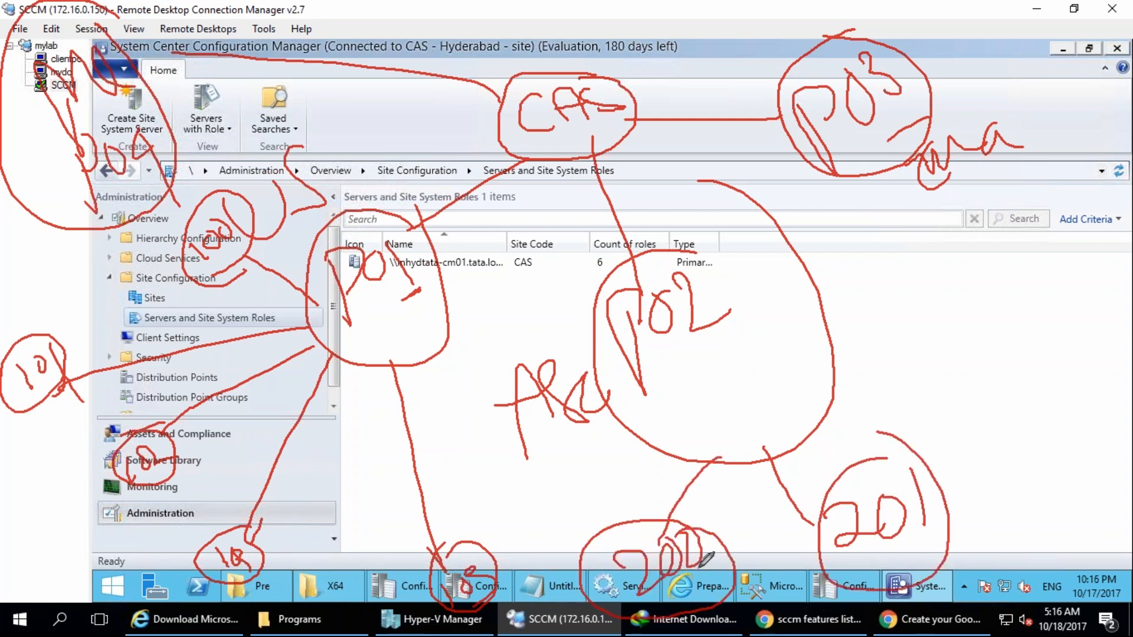
# Handwrite an S beside the circled 100-series and 200-series sites to mark them as secondary sites.
pyautogui.moveTo(275, 524); pyautogui.dragTo(254, 552)
pyautogui.moveTo(198, 485); pyautogui.dragTo(206, 506)
pyautogui.moveTo(206, 507); pyautogui.dragTo(133, 509)
pyautogui.moveTo(118, 389); pyautogui.dragTo(77, 453)
pyautogui.moveTo(413, 545); pyautogui.dragTo(383, 587)
pyautogui.moveTo(666, 474); pyautogui.dragTo(643, 534)
pyautogui.moveTo(821, 509); pyautogui.dragTo(791, 551)
pyautogui.moveTo(785, 567); pyautogui.dragTo(820, 568)
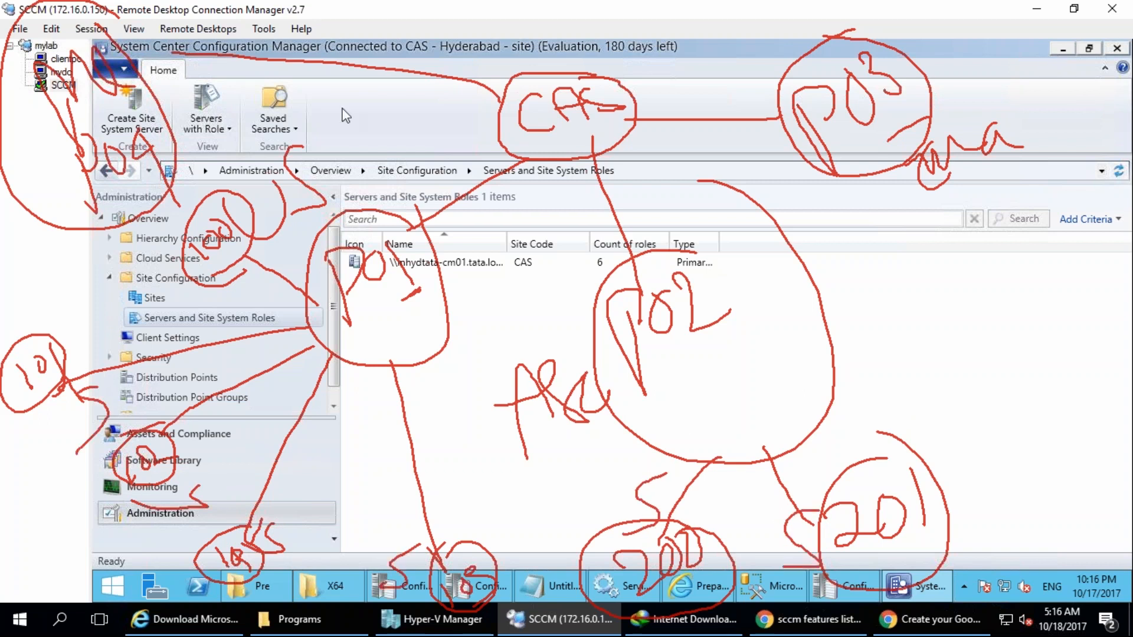
# Draw a branch from P03 to a large circled site code 300.
pyautogui.moveTo(894, 134)
pyautogui.mouseDown()
pyautogui.moveTo(1006, 313)
pyautogui.moveTo(1062, 349)
pyautogui.moveTo(1105, 324)
pyautogui.mouseUp()
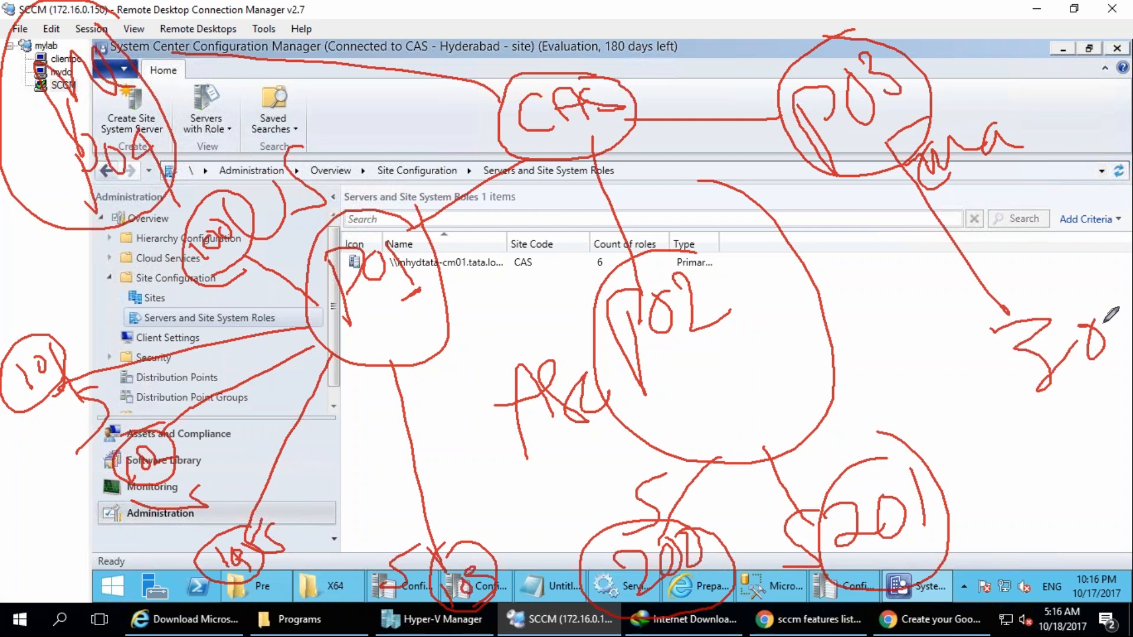
pyautogui.moveTo(1121, 283); pyautogui.dragTo(951, 270)
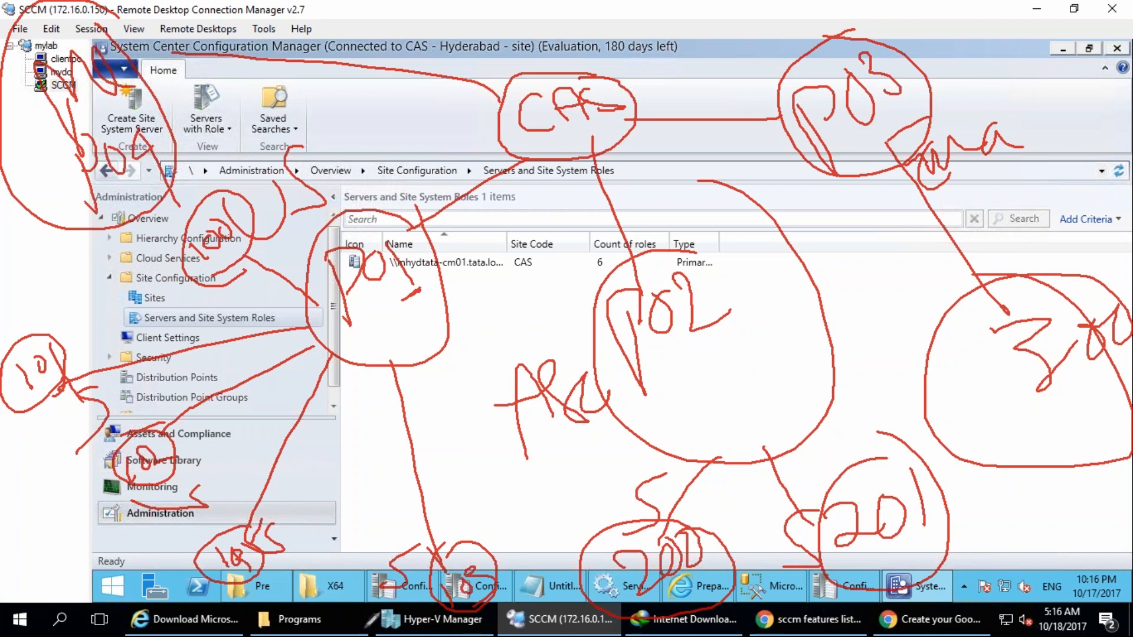
# Ring CAS again with a pointer mark beside it and retrace the links from CAS to its primary sites.
pyautogui.moveTo(497, 118)
pyautogui.mouseDown()
pyautogui.moveTo(640, 142)
pyautogui.moveTo(534, 55)
pyautogui.mouseUp()
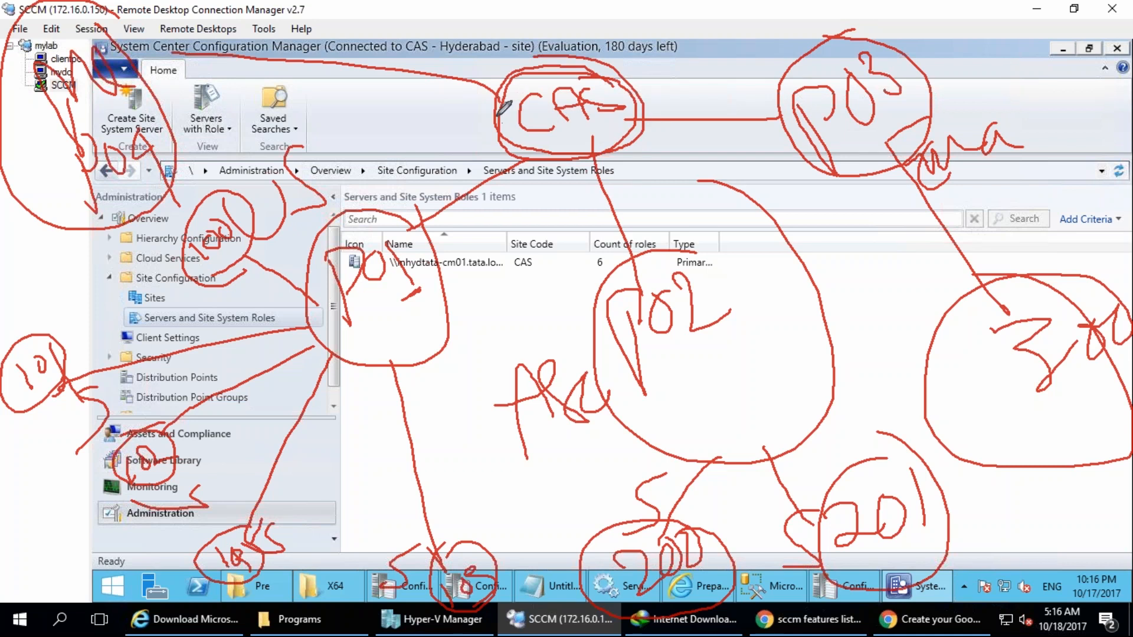
pyautogui.moveTo(465, 126); pyautogui.dragTo(511, 111)
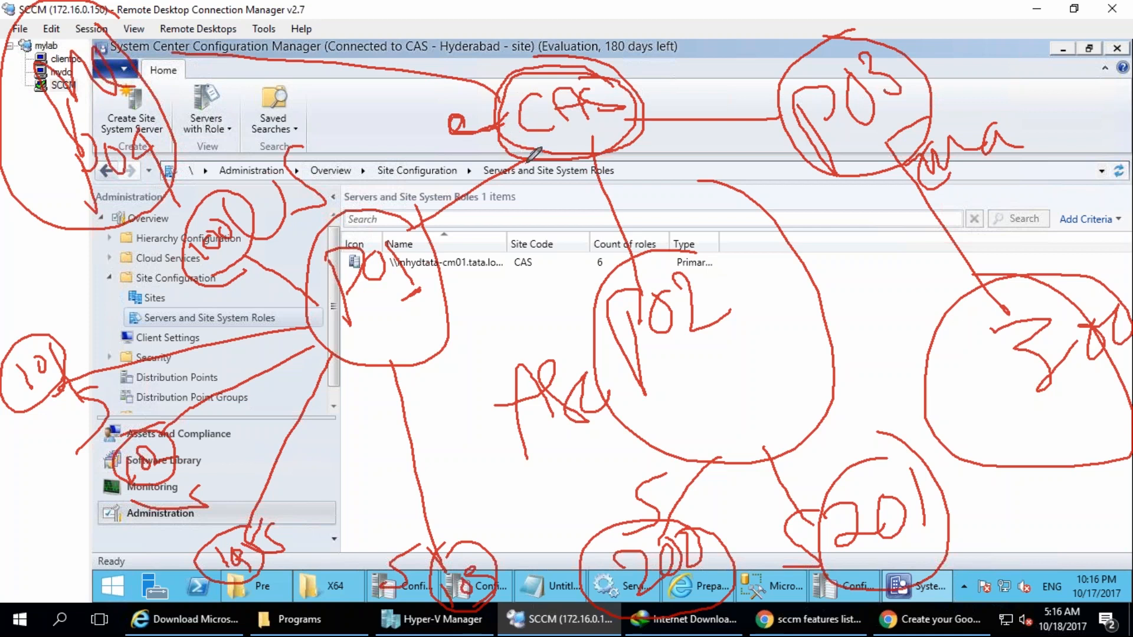
pyautogui.moveTo(358, 328); pyautogui.dragTo(340, 335)
pyautogui.moveTo(505, 165)
pyautogui.mouseDown()
pyautogui.moveTo(443, 214)
pyautogui.moveTo(479, 179)
pyautogui.mouseUp()
pyautogui.moveTo(582, 161); pyautogui.dragTo(621, 258)
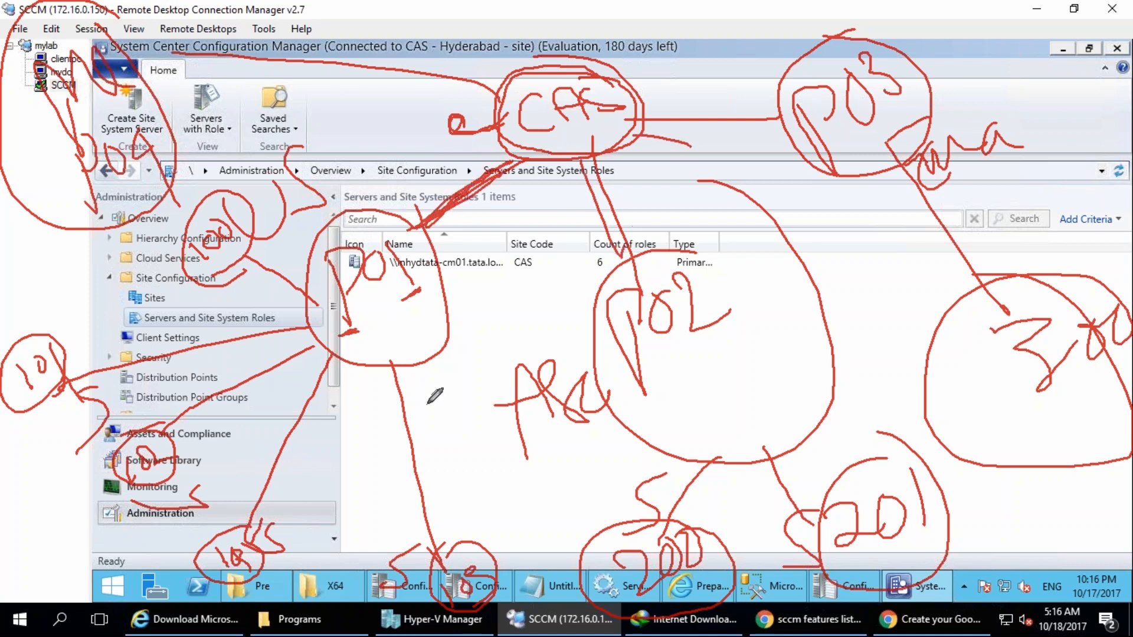
# Add pointer and underline marks to P01 and a circled note above CAS, and clear the whole diagram.
pyautogui.moveTo(471, 290)
pyautogui.mouseDown()
pyautogui.moveTo(484, 310)
pyautogui.moveTo(471, 317)
pyautogui.moveTo(426, 300)
pyautogui.mouseUp()
pyautogui.moveTo(385, 313)
pyautogui.mouseDown()
pyautogui.moveTo(367, 329)
pyautogui.moveTo(407, 312)
pyautogui.moveTo(394, 324)
pyautogui.mouseUp()
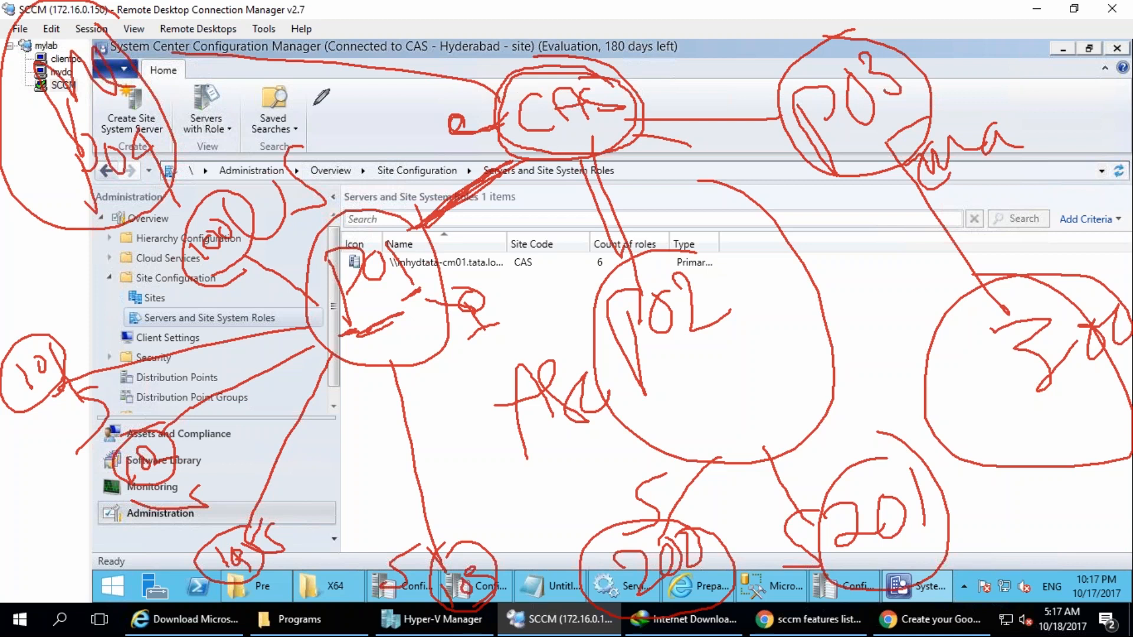
pyautogui.moveTo(574, 59)
pyautogui.mouseDown()
pyautogui.moveTo(551, 3)
pyautogui.moveTo(567, 27)
pyautogui.moveTo(636, 27)
pyautogui.moveTo(586, 0)
pyautogui.moveTo(544, 43)
pyautogui.moveTo(619, 1)
pyautogui.mouseUp()
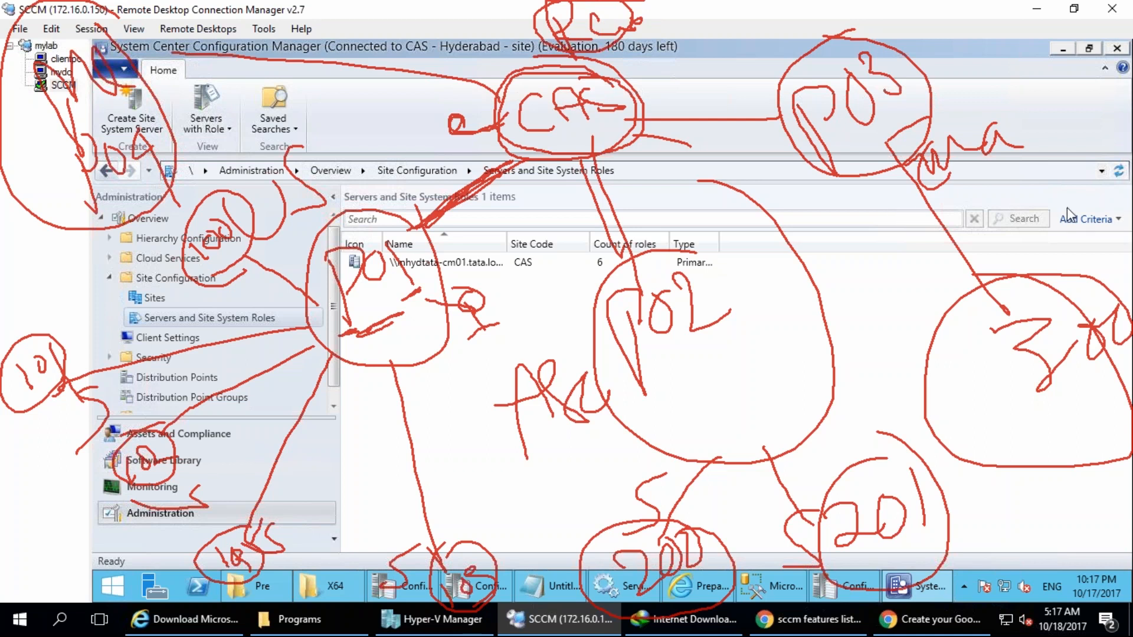
pyautogui.press('Escape')
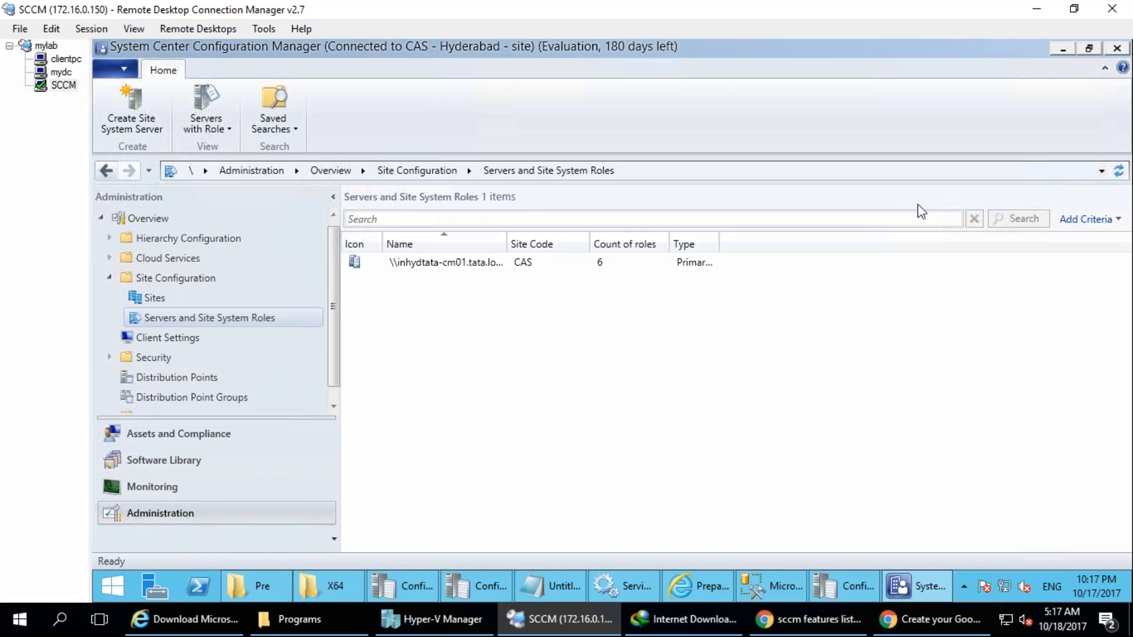
# Enlarge the details pane below the Sites list and review the site alongside Servers and Site System Roles.
pyautogui.click(165, 298)
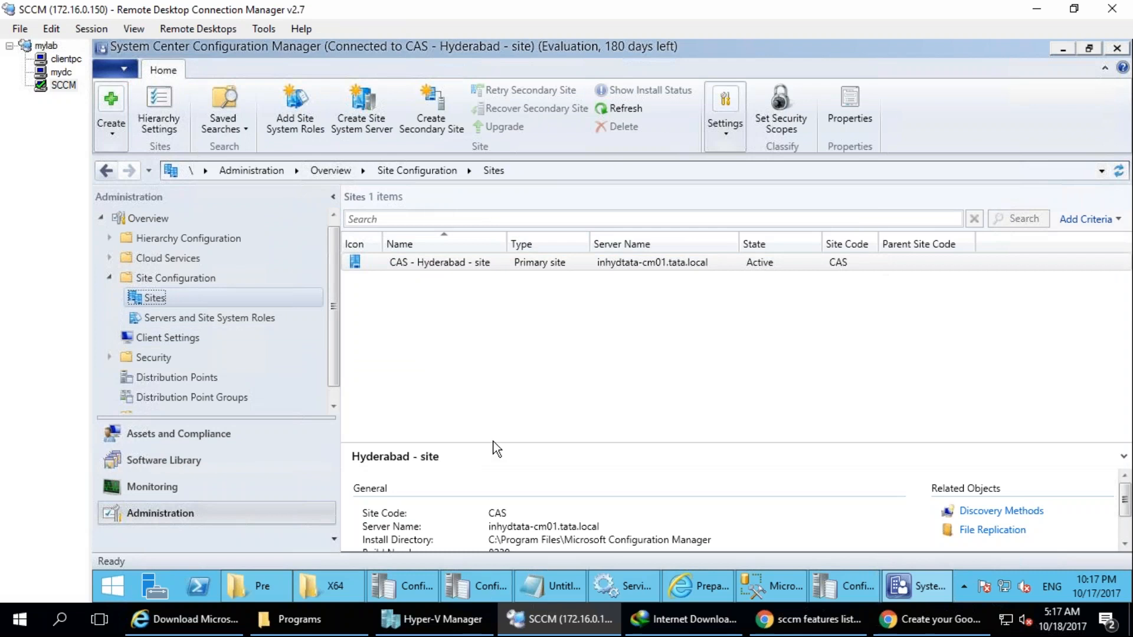
pyautogui.moveTo(493, 434); pyautogui.dragTo(493, 329)
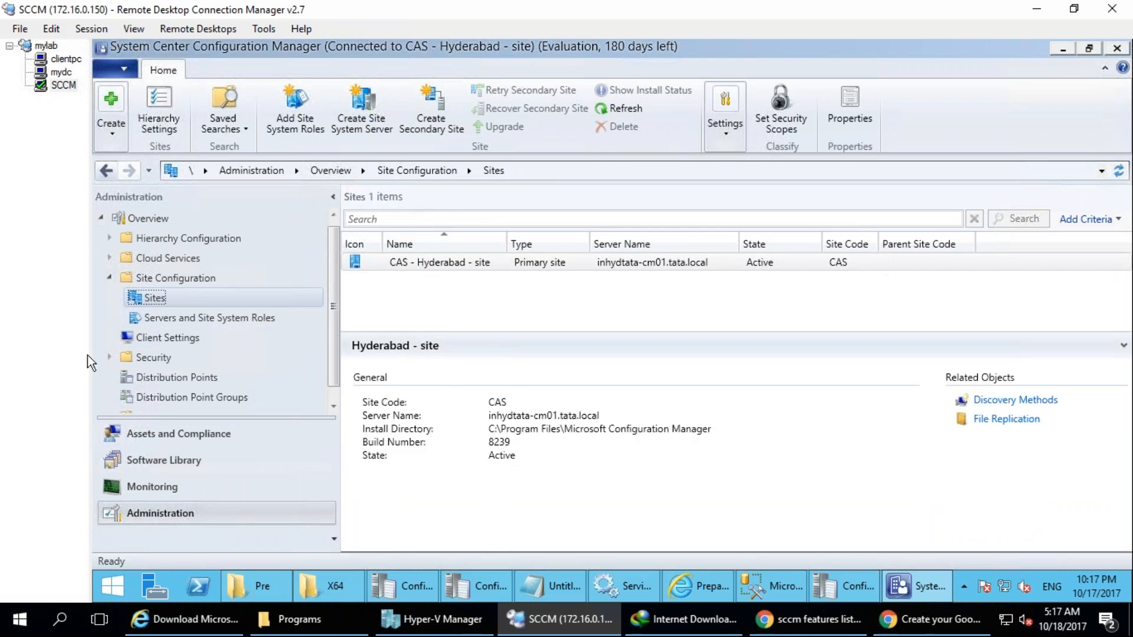
pyautogui.click(182, 322)
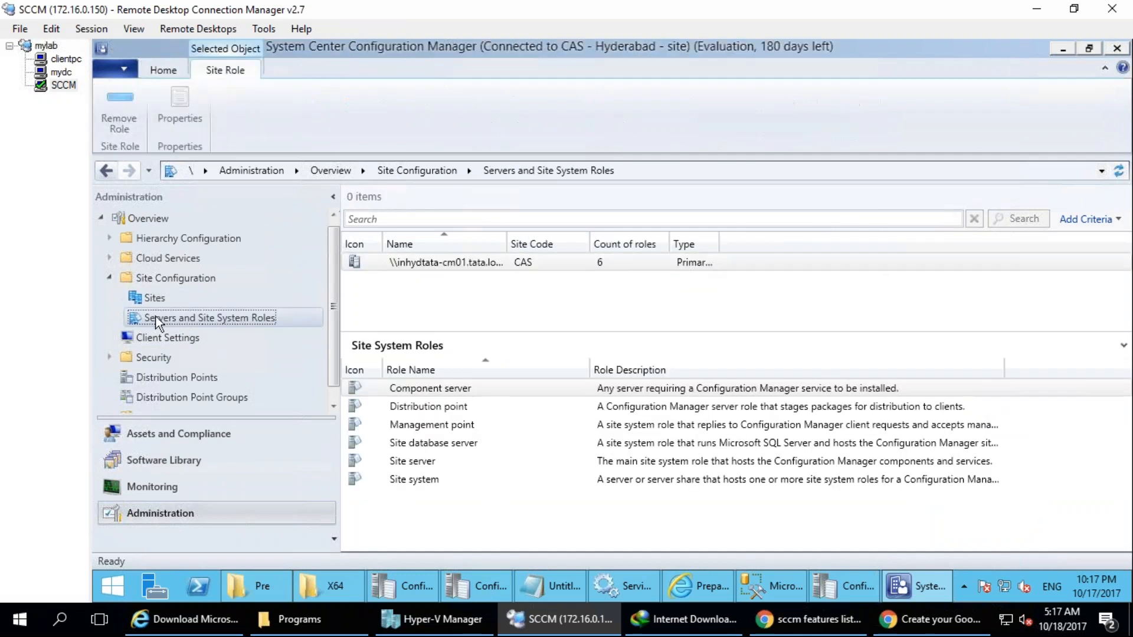
pyautogui.click(148, 299)
pyautogui.click(161, 317)
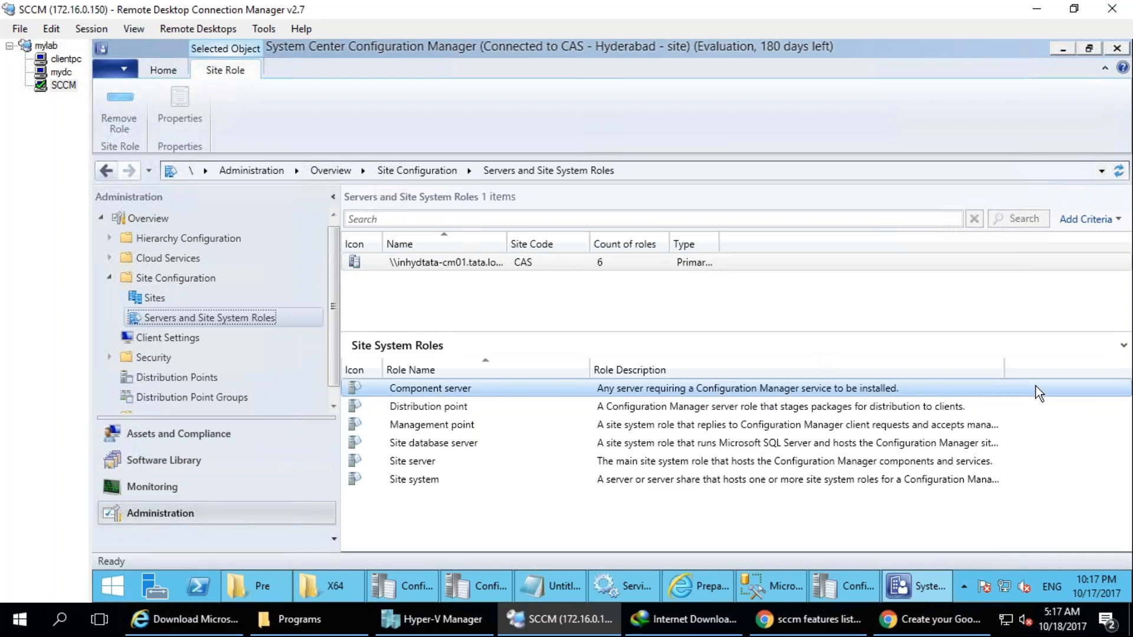
# Fit the Type column to its contents and circle the CAS site code and the Primary site type in red.
pyautogui.doubleClick(719, 243)
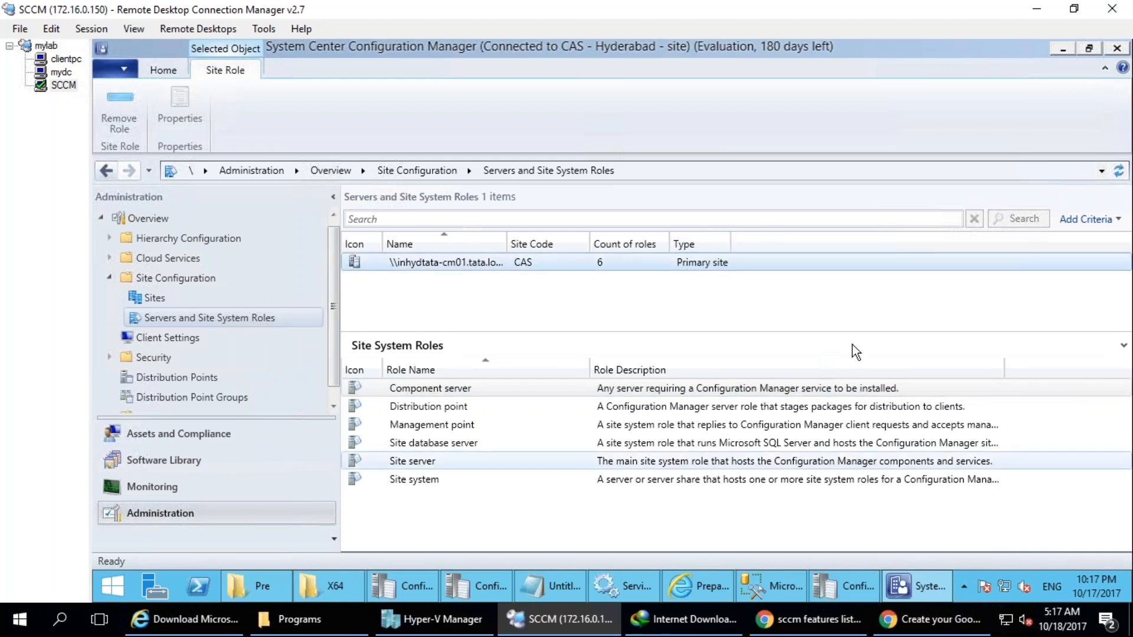
pyautogui.moveTo(544, 217)
pyautogui.mouseDown()
pyautogui.moveTo(525, 284)
pyautogui.moveTo(534, 196)
pyautogui.mouseUp()
pyautogui.moveTo(764, 239)
pyautogui.mouseDown()
pyautogui.moveTo(679, 228)
pyautogui.moveTo(770, 266)
pyautogui.moveTo(749, 212)
pyautogui.mouseUp()
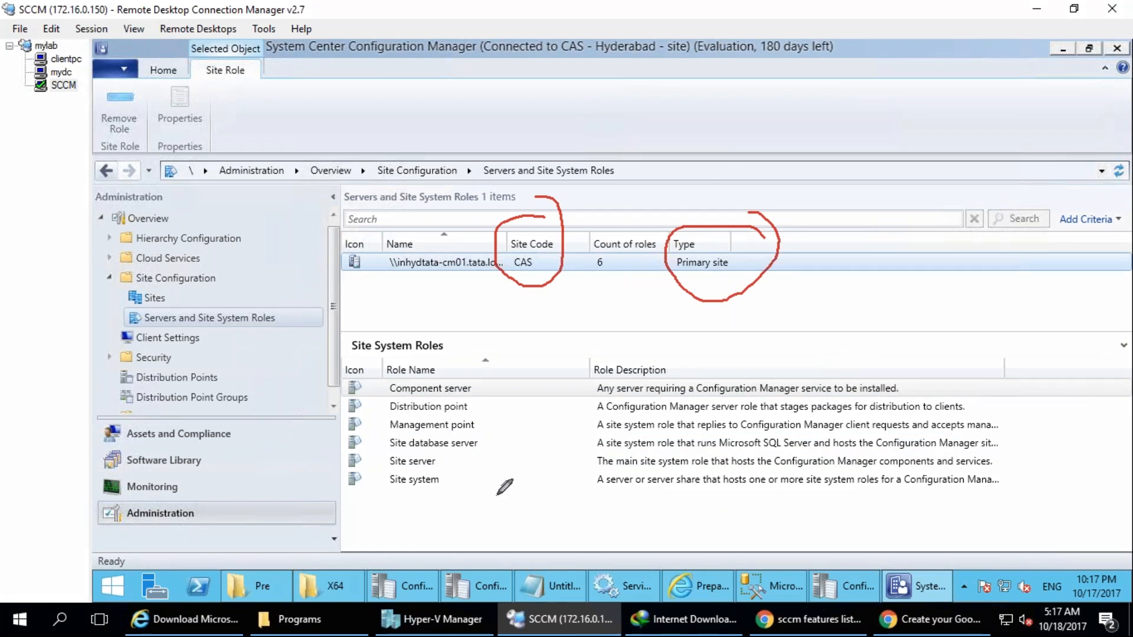
# Handwrite a circled note above the site list and draw a line from it towards the site entry.
pyautogui.moveTo(271, 105)
pyautogui.mouseDown()
pyautogui.moveTo(236, 122)
pyautogui.moveTo(251, 167)
pyautogui.mouseUp()
pyautogui.moveTo(295, 124)
pyautogui.mouseDown()
pyautogui.moveTo(304, 68)
pyautogui.moveTo(330, 89)
pyautogui.moveTo(254, 150)
pyautogui.moveTo(361, 152)
pyautogui.mouseUp()
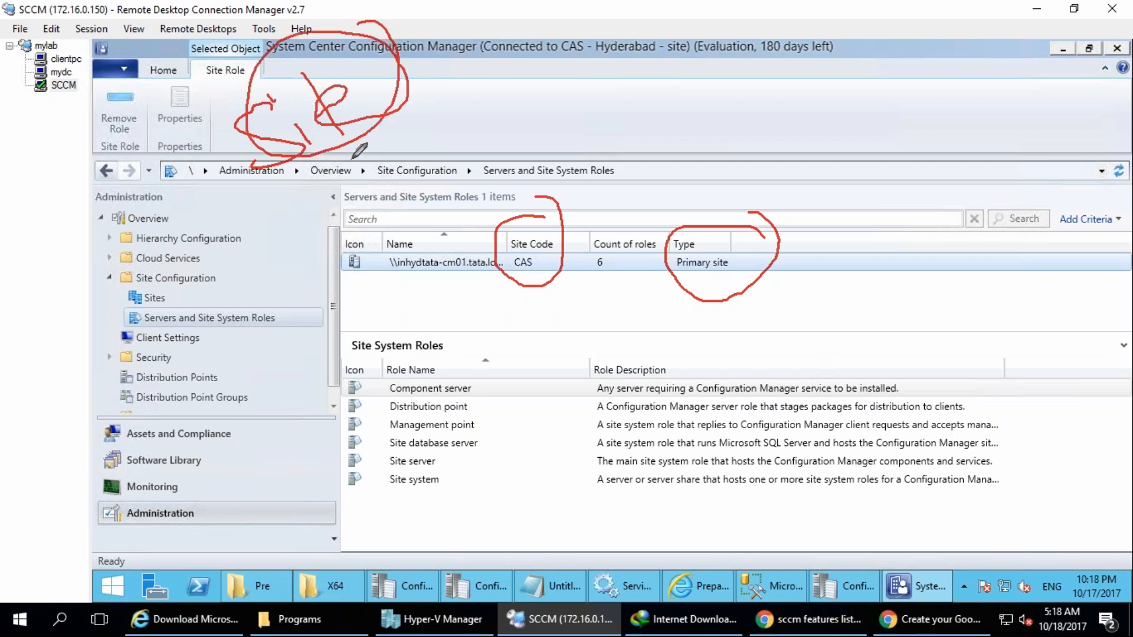
pyautogui.moveTo(406, 96)
pyautogui.mouseDown()
pyautogui.moveTo(564, 187)
pyautogui.moveTo(631, 254)
pyautogui.moveTo(660, 247)
pyautogui.moveTo(637, 225)
pyautogui.mouseUp()
# Handwrite a new site note inside a large circle above the list, mark the roles list and clear the drawings.
pyautogui.moveTo(211, 128); pyautogui.dragTo(199, 185)
pyautogui.moveTo(256, 140); pyautogui.dragTo(255, 159)
pyautogui.moveTo(222, 94)
pyautogui.mouseDown()
pyautogui.moveTo(242, 89)
pyautogui.moveTo(285, 135)
pyautogui.mouseUp()
pyautogui.moveTo(273, 121)
pyautogui.mouseDown()
pyautogui.moveTo(304, 100)
pyautogui.moveTo(367, 89)
pyautogui.mouseUp()
pyautogui.moveTo(367, 21); pyautogui.dragTo(371, 133)
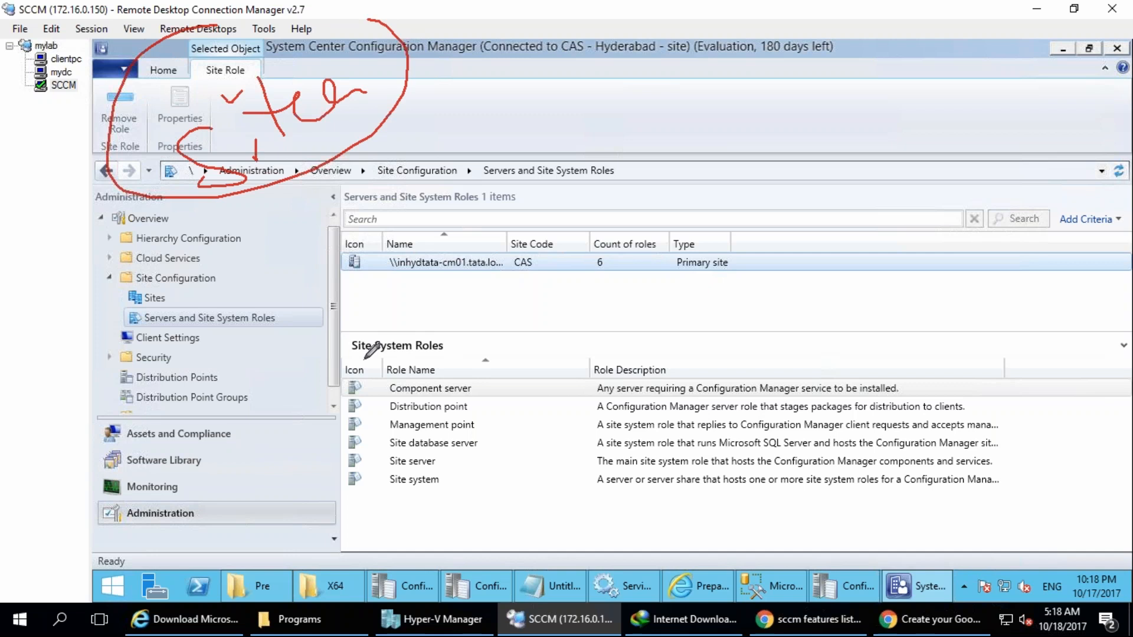
pyautogui.moveTo(447, 444)
pyautogui.mouseDown()
pyautogui.moveTo(377, 450)
pyautogui.moveTo(407, 468)
pyautogui.moveTo(451, 462)
pyautogui.moveTo(383, 472)
pyautogui.moveTo(442, 498)
pyautogui.moveTo(455, 482)
pyautogui.mouseUp()
pyautogui.press('Escape')
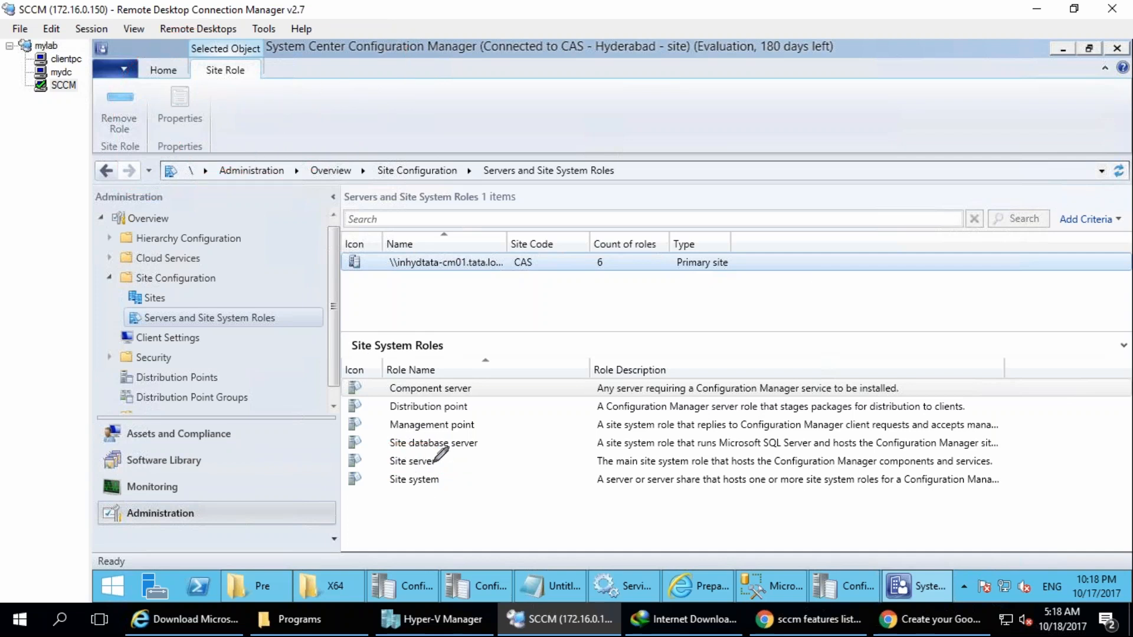
# Circle the Site server and Site system roles and draw a pointer line out of Site server.
pyautogui.moveTo(443, 467)
pyautogui.mouseDown()
pyautogui.moveTo(393, 444)
pyautogui.moveTo(425, 471)
pyautogui.moveTo(447, 468)
pyautogui.mouseUp()
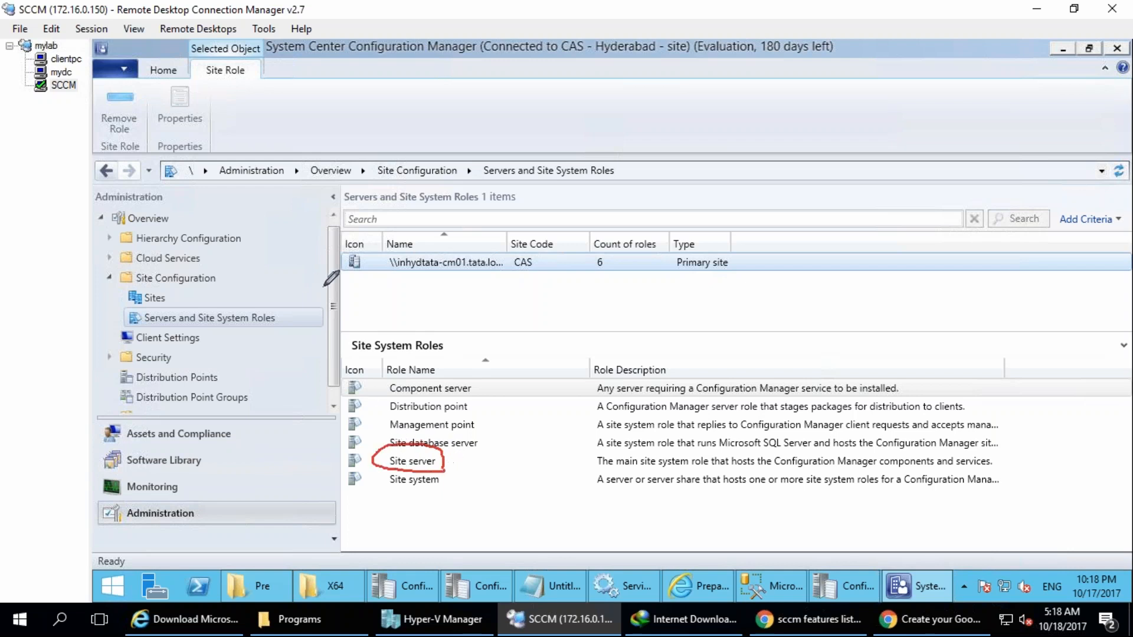
pyautogui.moveTo(400, 509)
pyautogui.mouseDown()
pyautogui.moveTo(446, 472)
pyautogui.moveTo(367, 487)
pyautogui.moveTo(412, 508)
pyautogui.mouseUp()
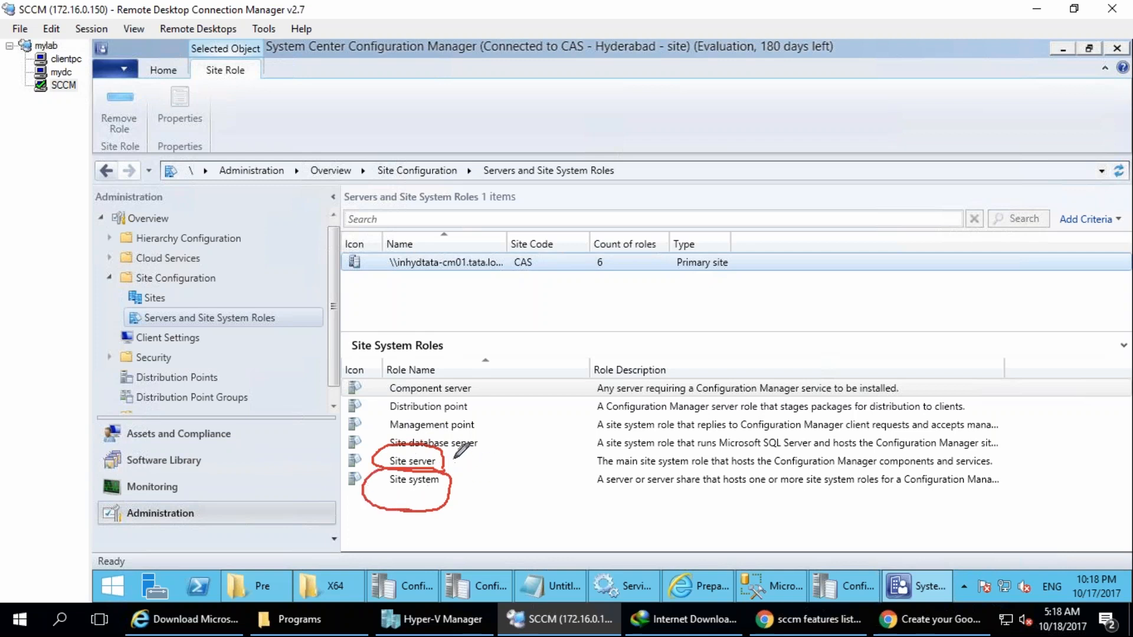
pyautogui.moveTo(454, 459); pyautogui.dragTo(522, 429)
# Widen the Role Description column to fit the full descriptions of the site system roles.
pyautogui.doubleClick(1005, 370)
pyautogui.moveTo(484, 544); pyautogui.dragTo(554, 504)
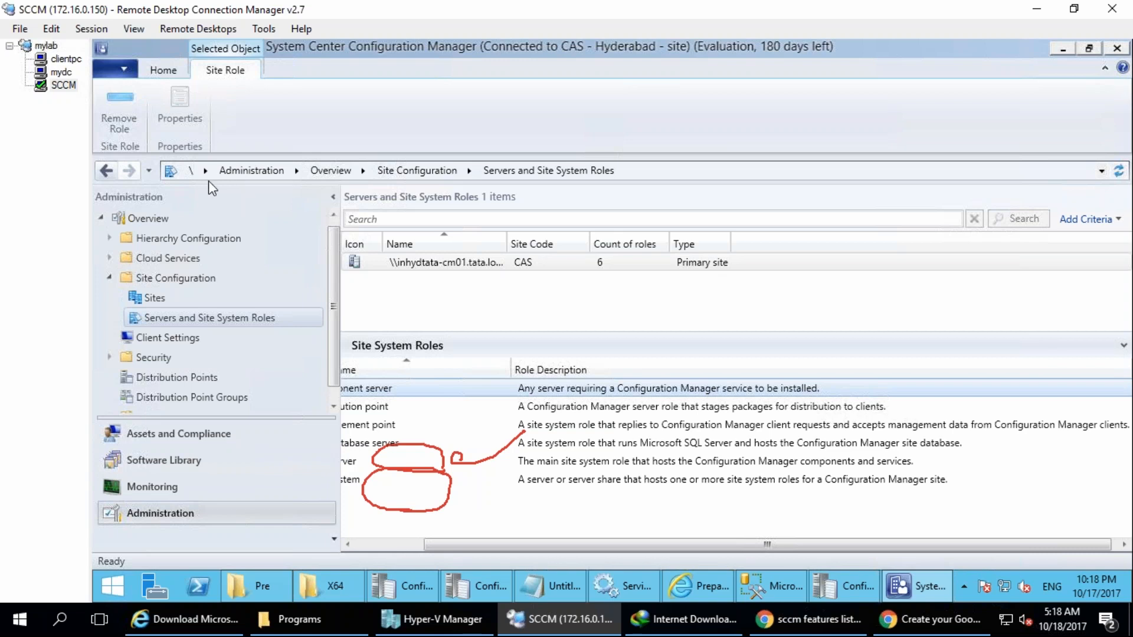
pyautogui.moveTo(384, 636); pyautogui.dragTo(385, 593)
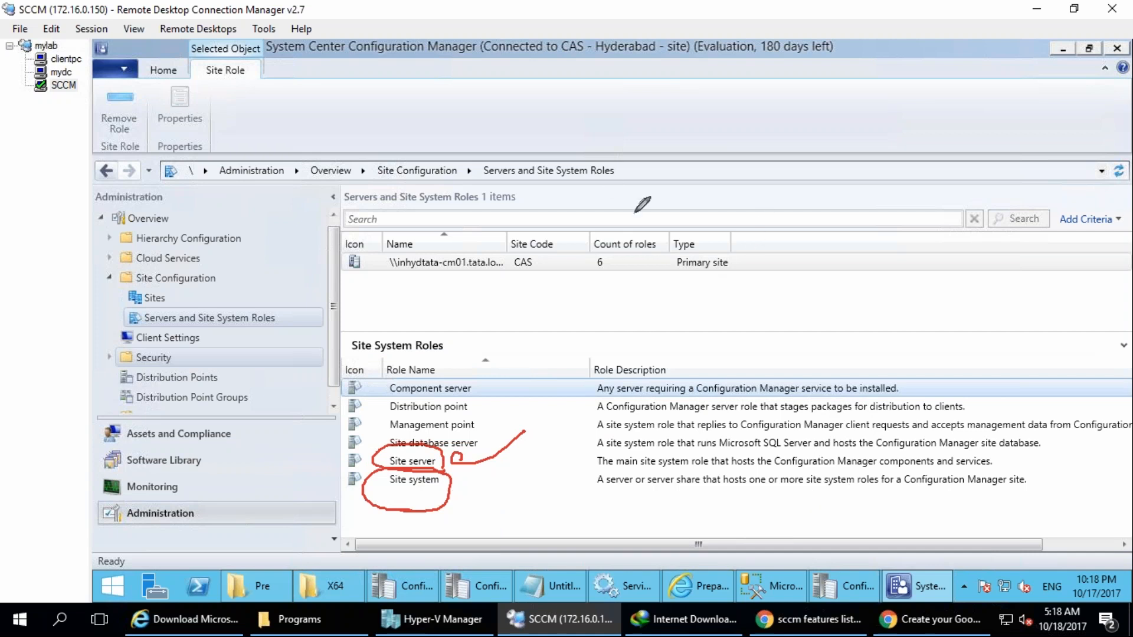
# Circle the word roles in the Count of roles heading and link it to three small marks.
pyautogui.moveTo(644, 217)
pyautogui.mouseDown()
pyautogui.moveTo(733, 146)
pyautogui.moveTo(779, 146)
pyautogui.moveTo(785, 175)
pyautogui.mouseUp()
pyautogui.moveTo(764, 197); pyautogui.dragTo(796, 202)
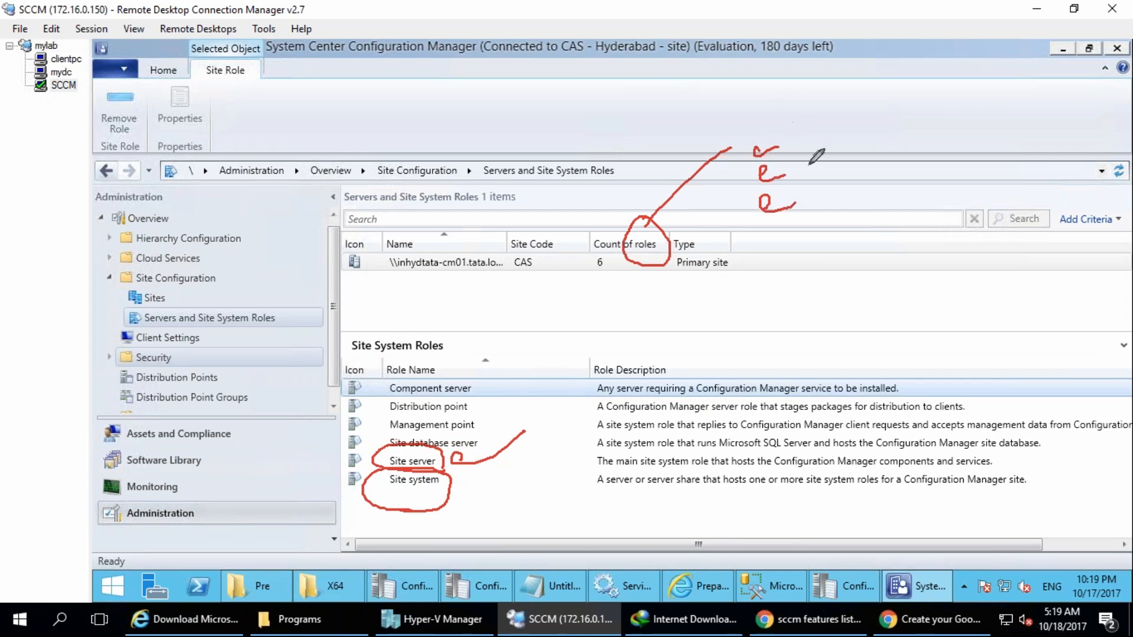
# Handwrite a circled MP with a short note below it and draw a pointer line out of Site system.
pyautogui.moveTo(569, 95)
pyautogui.mouseDown()
pyautogui.moveTo(605, 64)
pyautogui.moveTo(652, 104)
pyautogui.moveTo(613, 25)
pyautogui.mouseUp()
pyautogui.moveTo(477, 177)
pyautogui.mouseDown()
pyautogui.moveTo(507, 248)
pyautogui.moveTo(549, 184)
pyautogui.mouseUp()
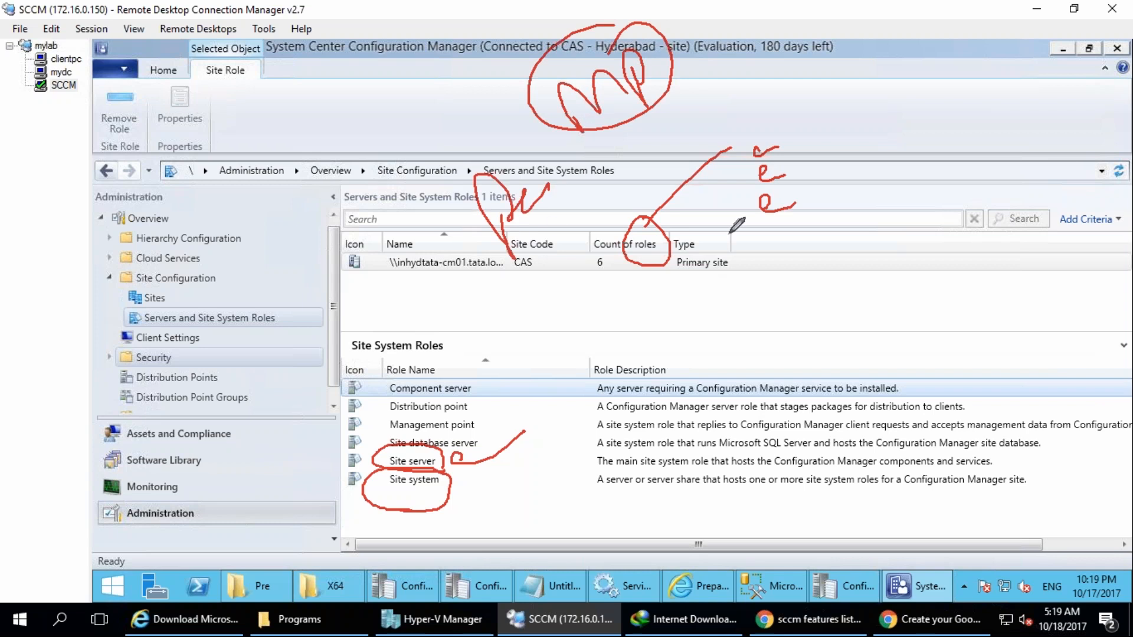
pyautogui.moveTo(446, 490); pyautogui.dragTo(537, 527)
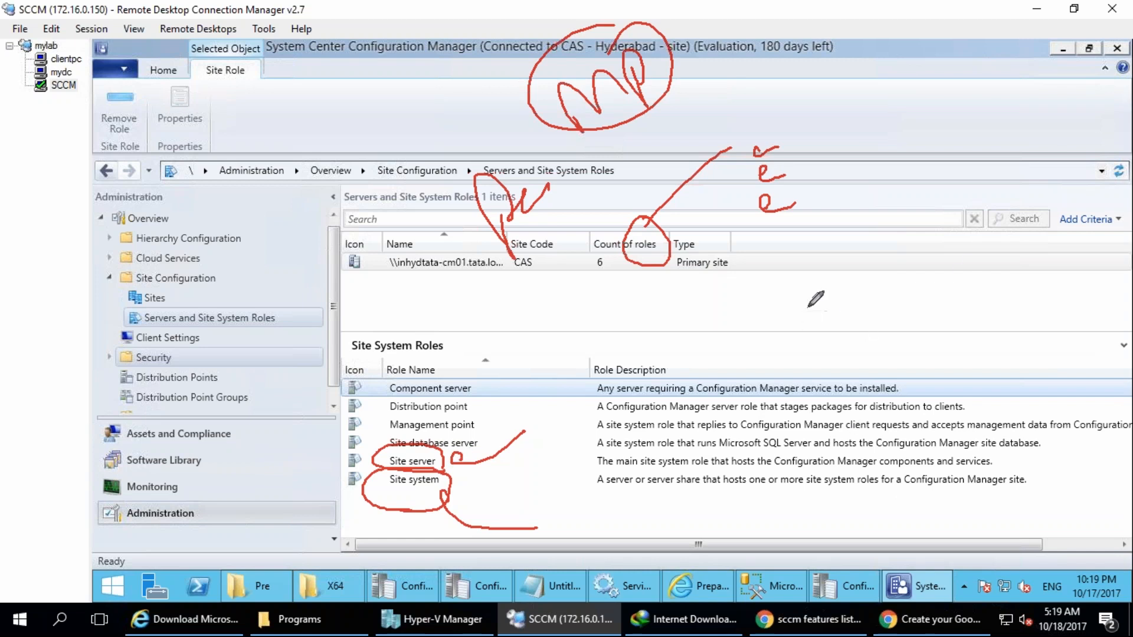
# Handwrite Comp and SQL beside the servers list, draw a downward arrow from SQL, and clear the drawings.
pyautogui.moveTo(813, 291); pyautogui.dragTo(891, 316)
pyautogui.moveTo(879, 271); pyautogui.dragTo(891, 313)
pyautogui.moveTo(868, 134); pyautogui.dragTo(914, 219)
pyautogui.moveTo(927, 139)
pyautogui.mouseDown()
pyautogui.moveTo(996, 174)
pyautogui.moveTo(1045, 137)
pyautogui.mouseUp()
pyautogui.moveTo(983, 177)
pyautogui.mouseDown()
pyautogui.moveTo(993, 278)
pyautogui.moveTo(1025, 277)
pyautogui.mouseUp()
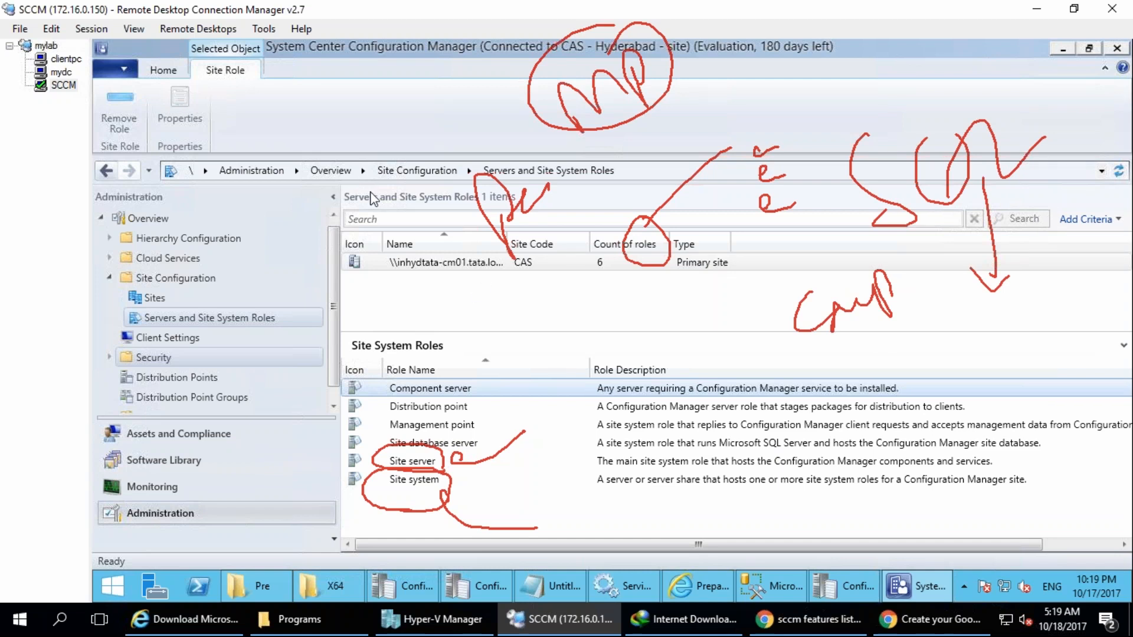
pyautogui.press('Escape')
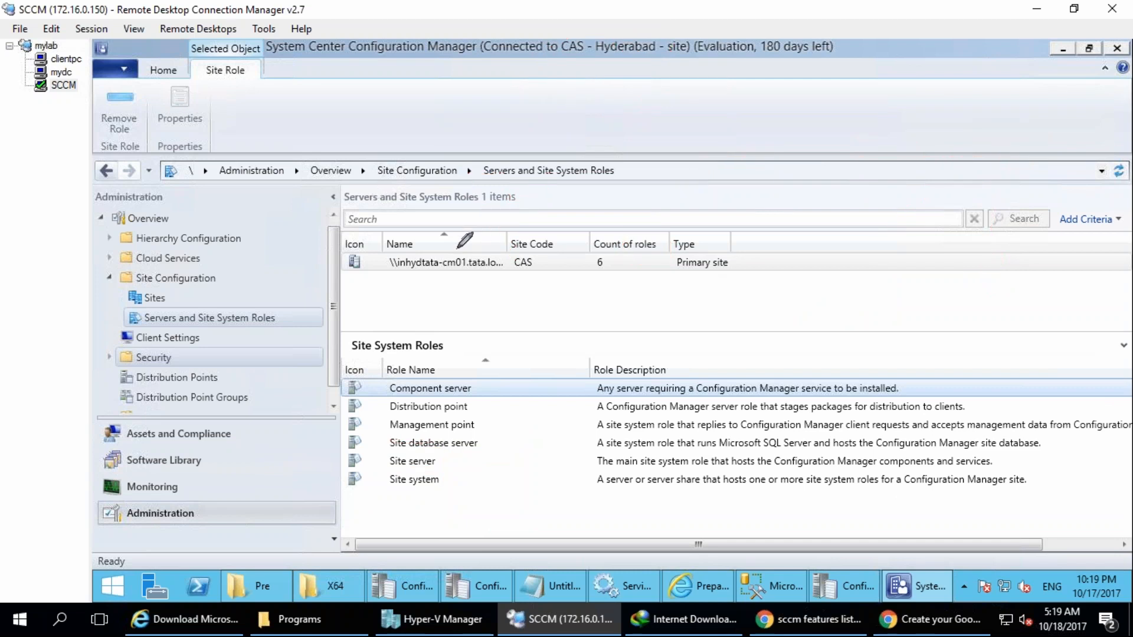
# Circle the Site system role, handwrite a circled SCCM Role note with an arrow to a short note, and clear the drawings.
pyautogui.moveTo(466, 497)
pyautogui.mouseDown()
pyautogui.moveTo(452, 452)
pyautogui.moveTo(437, 480)
pyautogui.mouseUp()
pyautogui.moveTo(633, 181)
pyautogui.mouseDown()
pyautogui.moveTo(682, 203)
pyautogui.moveTo(714, 162)
pyautogui.moveTo(758, 154)
pyautogui.moveTo(614, 263)
pyautogui.moveTo(745, 115)
pyautogui.mouseUp()
pyautogui.moveTo(747, 268)
pyautogui.mouseDown()
pyautogui.moveTo(728, 209)
pyautogui.moveTo(787, 178)
pyautogui.moveTo(845, 216)
pyautogui.mouseUp()
pyautogui.moveTo(701, 225)
pyautogui.mouseDown()
pyautogui.moveTo(732, 310)
pyautogui.moveTo(828, 318)
pyautogui.moveTo(850, 259)
pyautogui.moveTo(888, 260)
pyautogui.moveTo(908, 227)
pyautogui.moveTo(931, 264)
pyautogui.mouseUp()
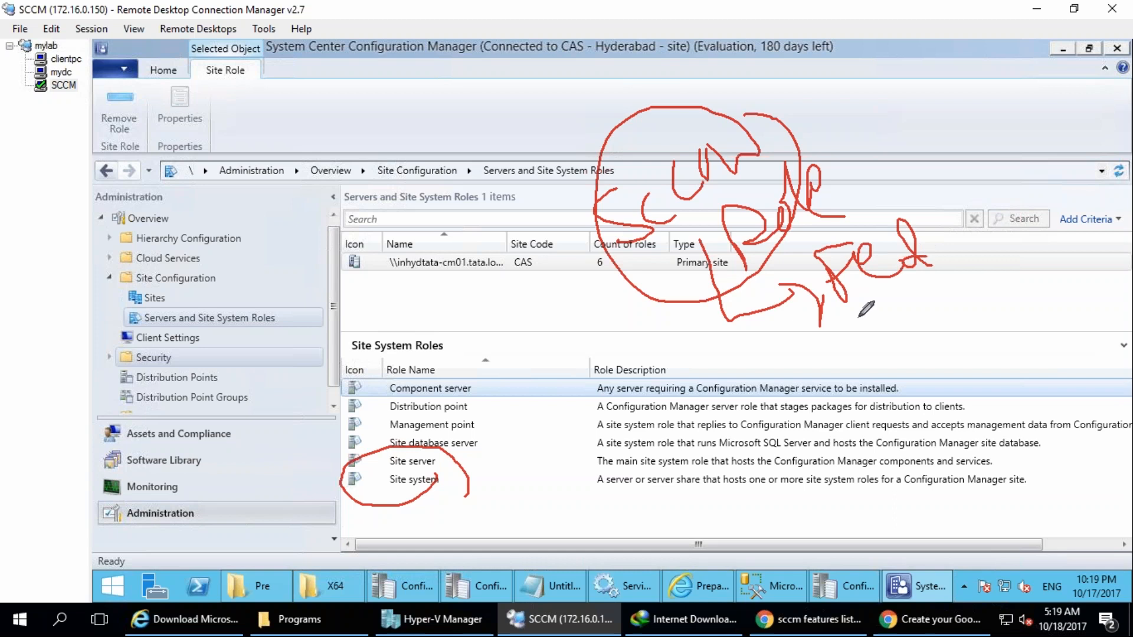
pyautogui.moveTo(705, 106)
pyautogui.mouseDown()
pyautogui.moveTo(589, 194)
pyautogui.moveTo(741, 135)
pyautogui.mouseUp()
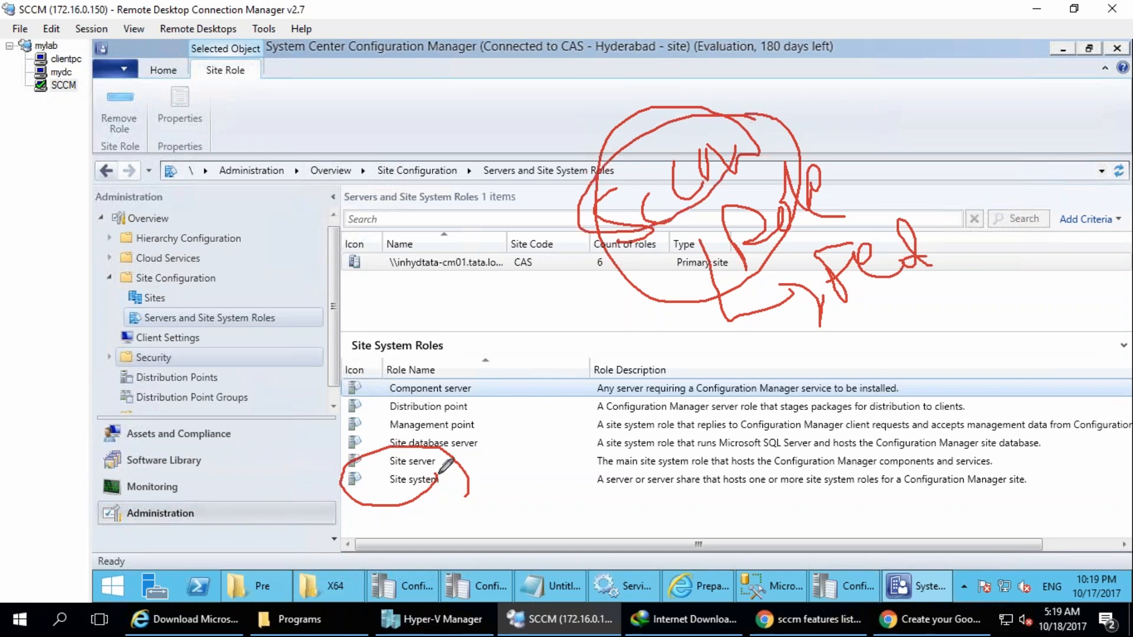
pyautogui.moveTo(463, 505)
pyautogui.mouseDown()
pyautogui.moveTo(410, 447)
pyautogui.moveTo(351, 509)
pyautogui.moveTo(490, 461)
pyautogui.moveTo(369, 440)
pyautogui.moveTo(461, 528)
pyautogui.moveTo(397, 433)
pyautogui.mouseUp()
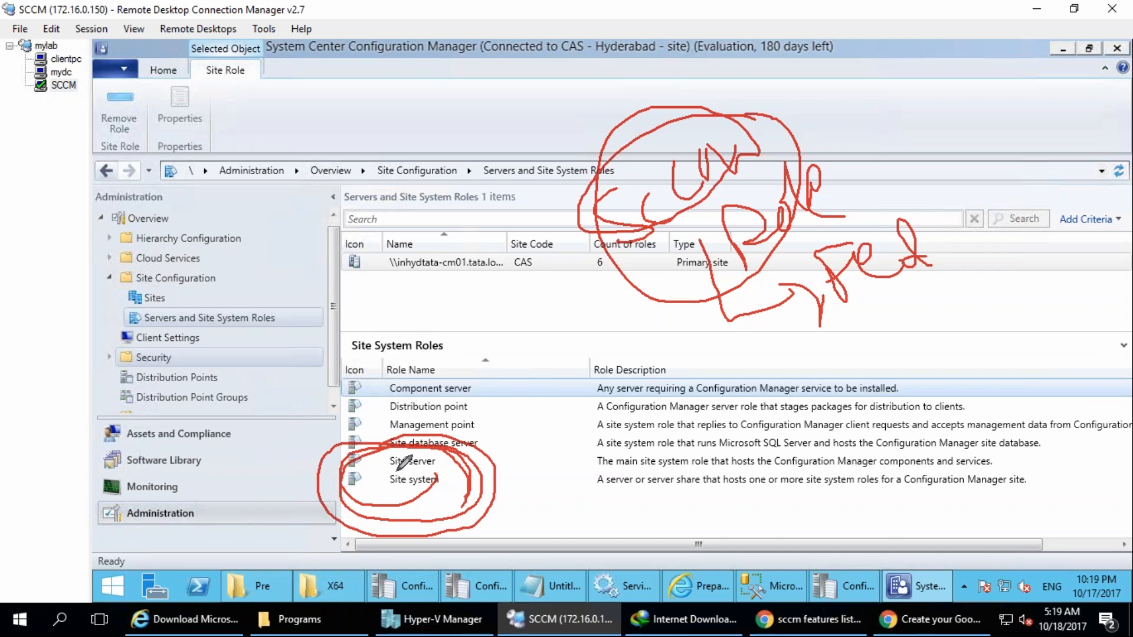
pyautogui.moveTo(654, 178)
pyautogui.mouseDown()
pyautogui.moveTo(697, 121)
pyautogui.moveTo(773, 64)
pyautogui.mouseUp()
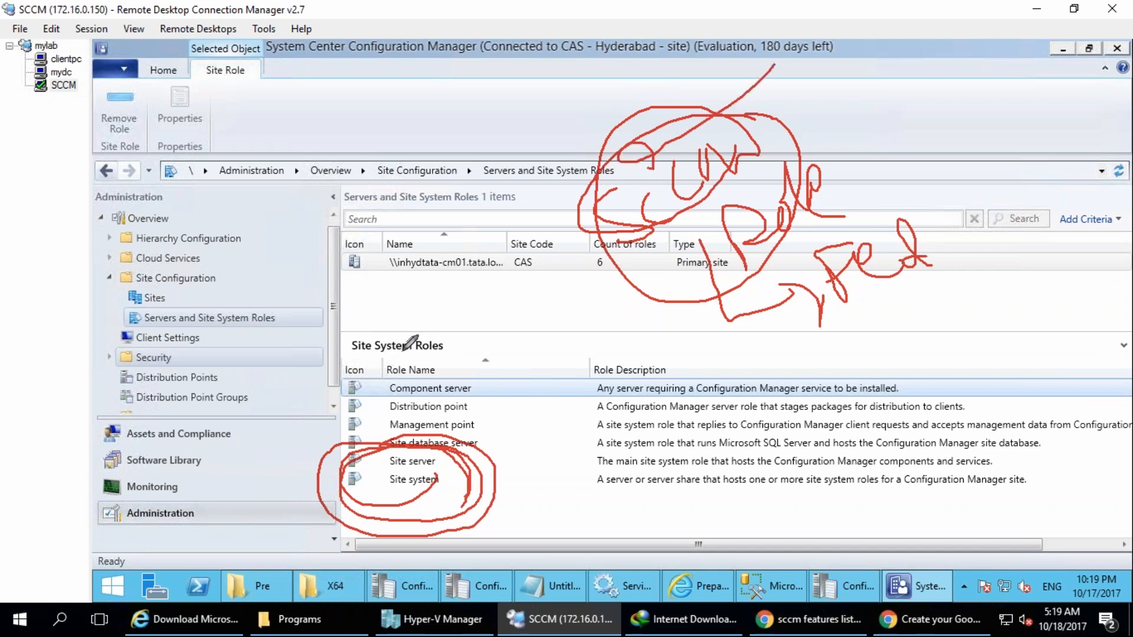
pyautogui.press('Escape')
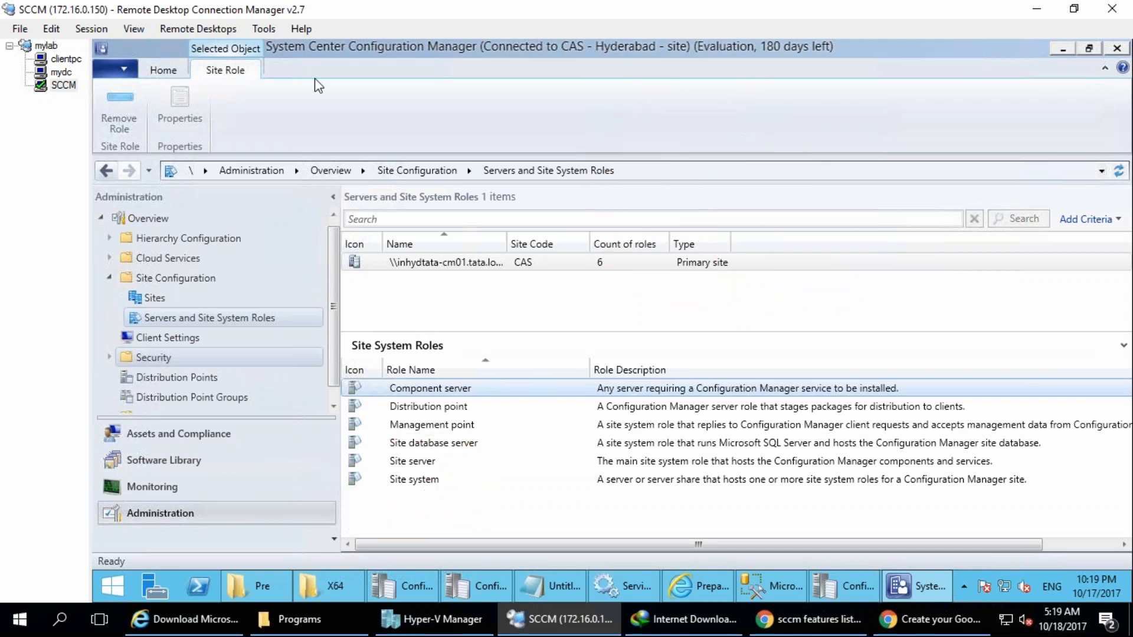
# Circle the Count of roles value and handwrite 20+, Core and a circled 8 around it.
pyautogui.hotkey('ctrl', 'shift', 'd')
pyautogui.moveTo(608, 222); pyautogui.dragTo(584, 186)
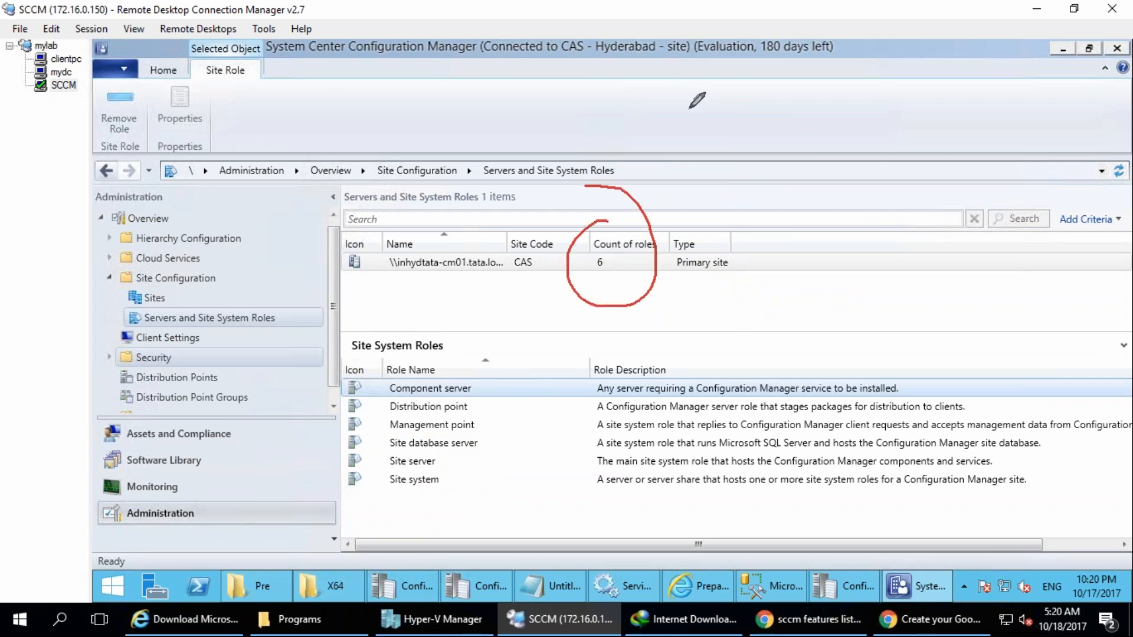
pyautogui.moveTo(838, 81)
pyautogui.mouseDown()
pyautogui.moveTo(842, 118)
pyautogui.moveTo(905, 105)
pyautogui.mouseUp()
pyautogui.moveTo(815, 56); pyautogui.dragTo(858, 76)
pyautogui.moveTo(920, 125)
pyautogui.mouseDown()
pyautogui.moveTo(989, 89)
pyautogui.moveTo(976, 263)
pyautogui.mouseUp()
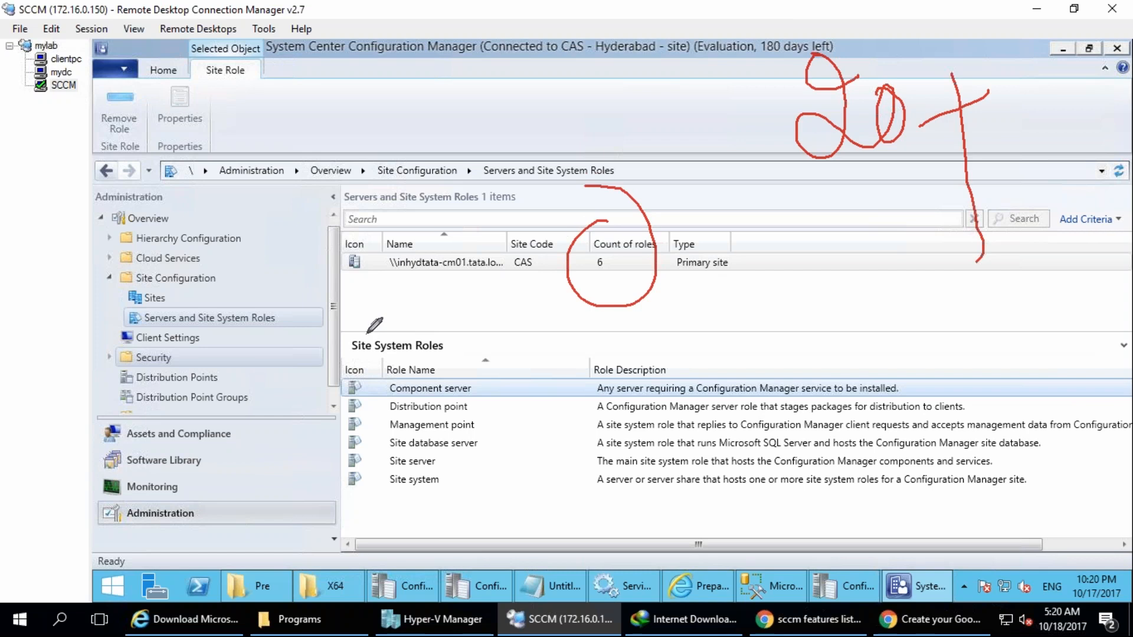
pyautogui.moveTo(405, 74)
pyautogui.mouseDown()
pyautogui.moveTo(426, 121)
pyautogui.moveTo(460, 77)
pyautogui.moveTo(503, 101)
pyautogui.mouseUp()
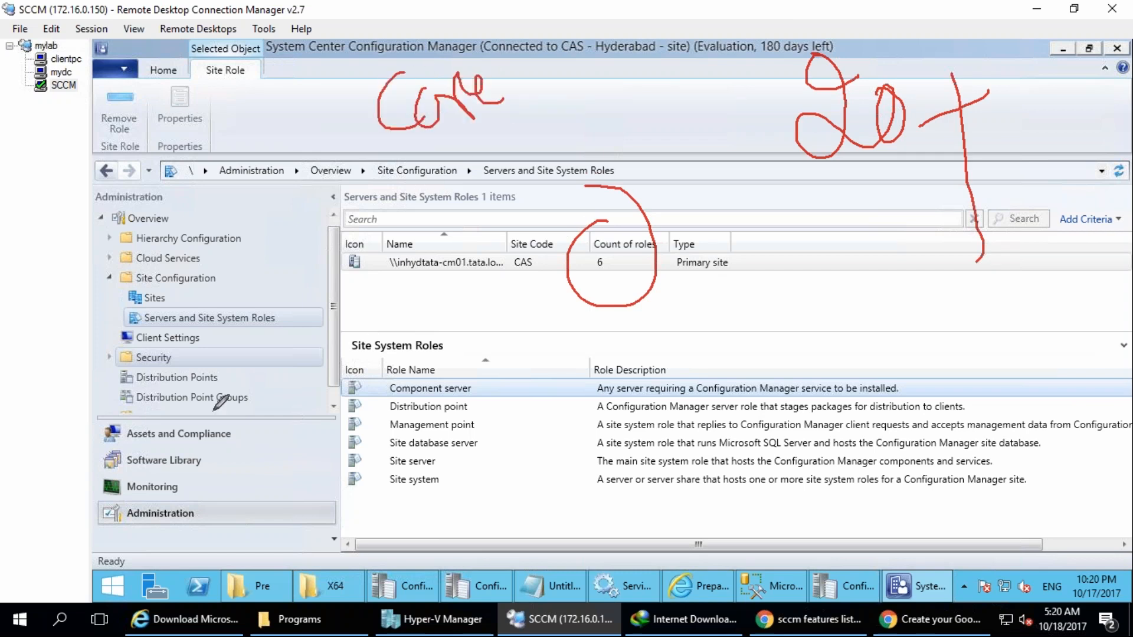
pyautogui.moveTo(230, 441); pyautogui.dragTo(172, 515)
pyautogui.moveTo(206, 426); pyautogui.dragTo(216, 427)
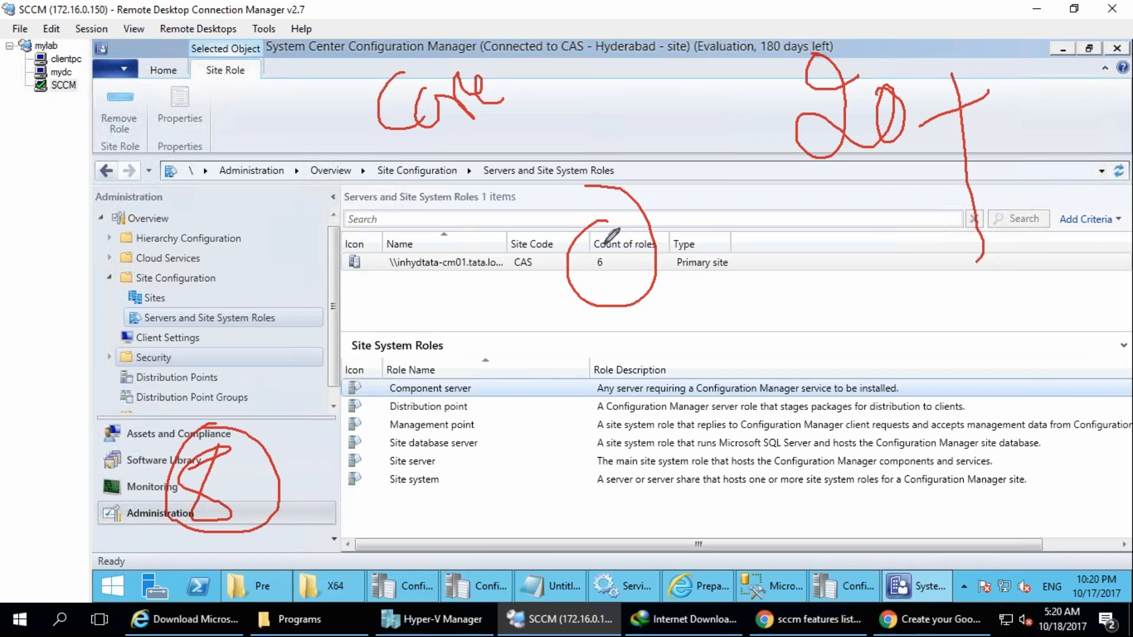
# Circle the Count of roles value again and draw an R with a bar thickened at both ends beside the server name.
pyautogui.moveTo(585, 236); pyautogui.dragTo(650, 233)
pyautogui.moveTo(325, 364)
pyautogui.mouseDown()
pyautogui.moveTo(363, 339)
pyautogui.moveTo(338, 295)
pyautogui.mouseUp()
pyautogui.moveTo(361, 227); pyautogui.dragTo(394, 290)
pyautogui.moveTo(331, 256); pyautogui.dragTo(374, 203)
pyautogui.moveTo(416, 275)
pyautogui.mouseDown()
pyautogui.moveTo(387, 310)
pyautogui.moveTo(397, 296)
pyautogui.mouseUp()
pyautogui.moveTo(368, 199)
pyautogui.mouseDown()
pyautogui.moveTo(331, 241)
pyautogui.moveTo(369, 210)
pyautogui.mouseUp()
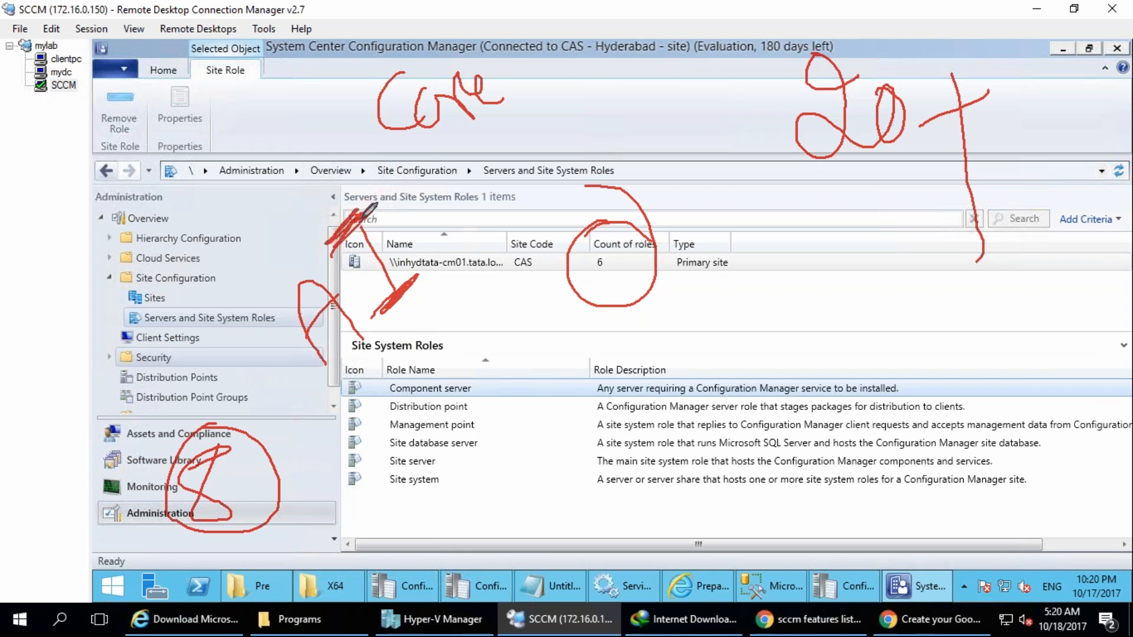
# Circle the R drawing, link it with arrows to two handwritten notes, add a circled third note, and clear the drawings.
pyautogui.moveTo(437, 308)
pyautogui.mouseDown()
pyautogui.moveTo(304, 218)
pyautogui.moveTo(436, 348)
pyautogui.moveTo(433, 407)
pyautogui.moveTo(564, 426)
pyautogui.mouseUp()
pyautogui.moveTo(549, 404); pyautogui.dragTo(611, 484)
pyautogui.moveTo(638, 439)
pyautogui.mouseDown()
pyautogui.moveTo(705, 413)
pyautogui.moveTo(729, 377)
pyautogui.moveTo(835, 449)
pyautogui.mouseUp()
pyautogui.moveTo(390, 366)
pyautogui.mouseDown()
pyautogui.moveTo(496, 634)
pyautogui.moveTo(744, 590)
pyautogui.moveTo(795, 549)
pyautogui.mouseUp()
pyautogui.moveTo(844, 513)
pyautogui.mouseDown()
pyautogui.moveTo(745, 522)
pyautogui.moveTo(853, 509)
pyautogui.mouseUp()
pyautogui.moveTo(1003, 466)
pyautogui.mouseDown()
pyautogui.moveTo(971, 371)
pyautogui.moveTo(1045, 349)
pyautogui.moveTo(1094, 369)
pyautogui.mouseUp()
pyautogui.moveTo(1076, 277); pyautogui.dragTo(1025, 286)
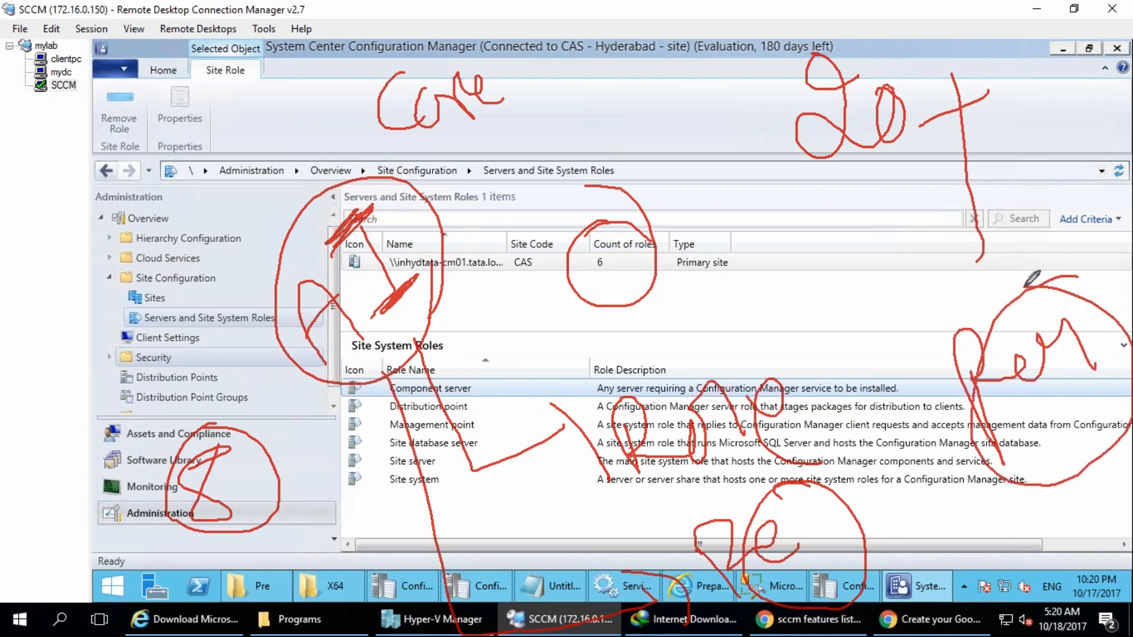
pyautogui.press('Escape')
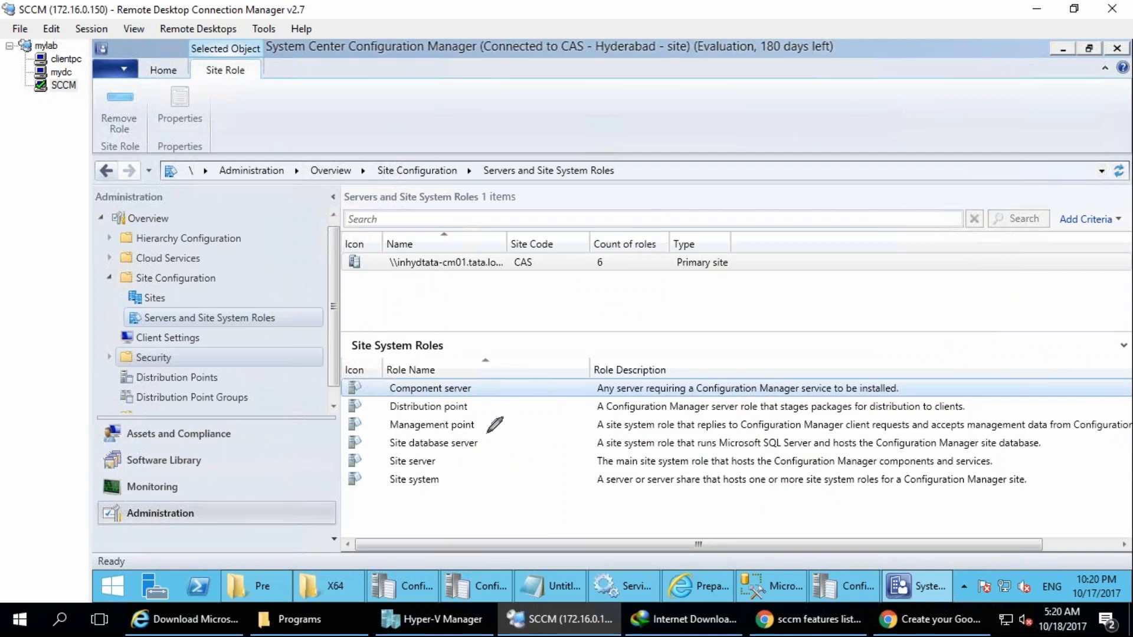
# Circle the Management point role, draw an arrow to a handwritten MP, and add SLP after an opening bracket.
pyautogui.moveTo(490, 427)
pyautogui.mouseDown()
pyautogui.moveTo(402, 416)
pyautogui.moveTo(373, 429)
pyautogui.moveTo(459, 446)
pyautogui.moveTo(487, 416)
pyautogui.moveTo(483, 425)
pyautogui.moveTo(550, 293)
pyautogui.moveTo(531, 307)
pyautogui.moveTo(568, 327)
pyautogui.moveTo(601, 287)
pyautogui.moveTo(603, 203)
pyautogui.moveTo(679, 138)
pyautogui.moveTo(687, 224)
pyautogui.mouseUp()
pyautogui.moveTo(624, 305); pyautogui.dragTo(761, 225)
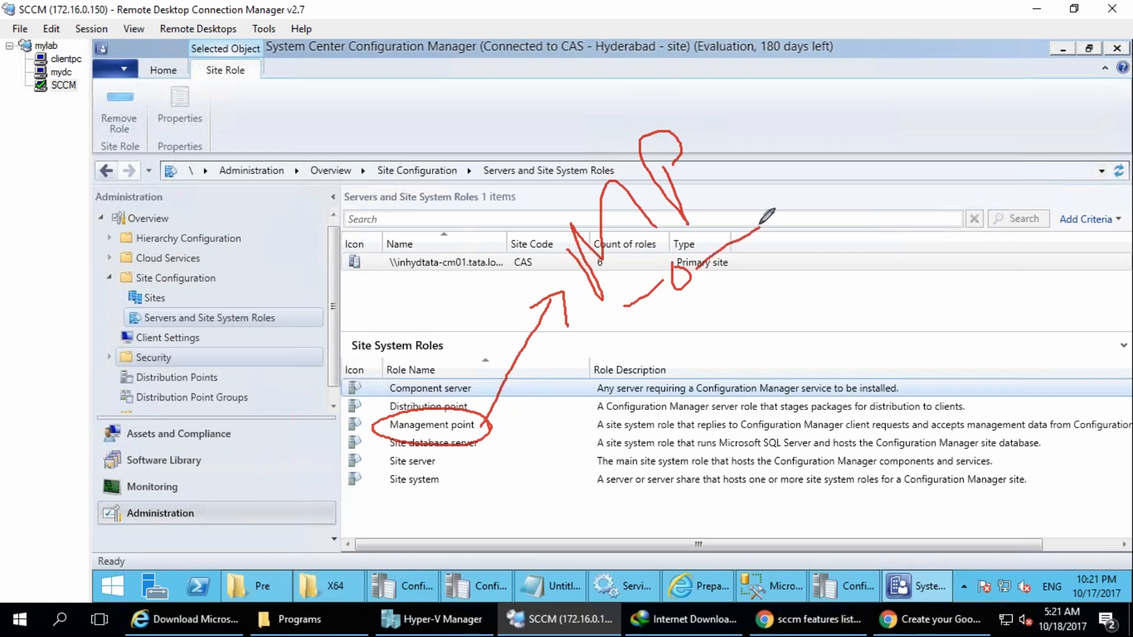
pyautogui.moveTo(706, 108)
pyautogui.mouseDown()
pyautogui.moveTo(689, 183)
pyautogui.moveTo(728, 214)
pyautogui.mouseUp()
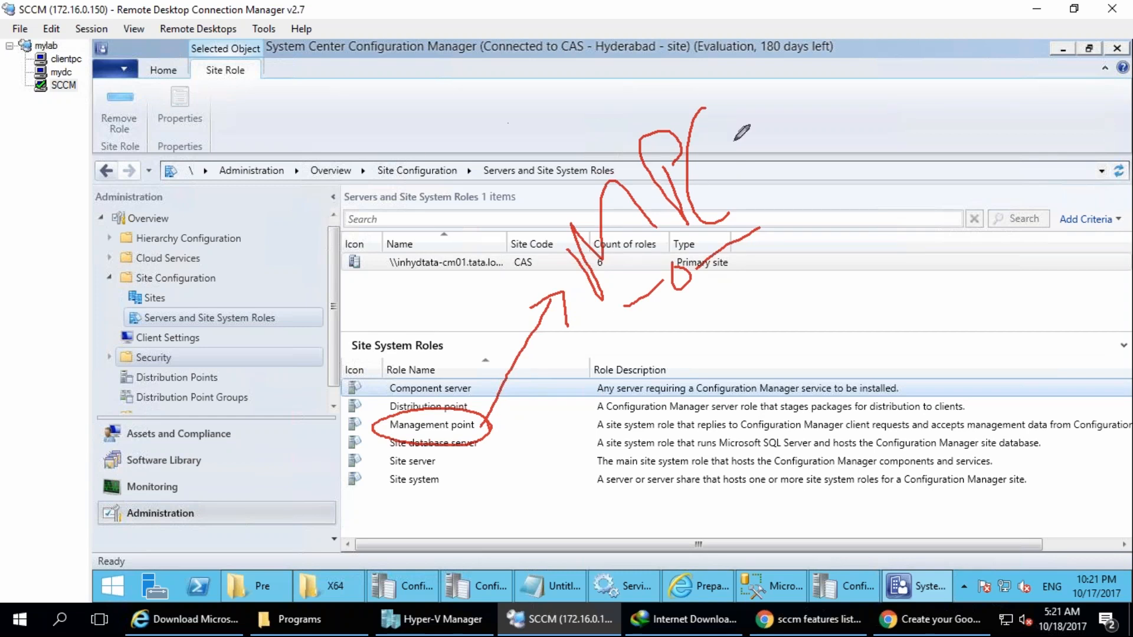
pyautogui.moveTo(727, 156); pyautogui.dragTo(711, 194)
pyautogui.moveTo(727, 155); pyautogui.dragTo(750, 177)
pyautogui.moveTo(743, 144)
pyautogui.mouseDown()
pyautogui.moveTo(748, 163)
pyautogui.moveTo(783, 144)
pyautogui.moveTo(791, 154)
pyautogui.mouseUp()
# Handwrite a site note with a small figure beside SLP, draw an arrow from circled SLP to MP, and thicken the underline.
pyautogui.moveTo(811, 109)
pyautogui.mouseDown()
pyautogui.moveTo(815, 131)
pyautogui.moveTo(834, 122)
pyautogui.mouseUp()
pyautogui.moveTo(814, 94); pyautogui.dragTo(891, 128)
pyautogui.moveTo(859, 167)
pyautogui.mouseDown()
pyautogui.moveTo(877, 179)
pyautogui.moveTo(880, 204)
pyautogui.mouseUp()
pyautogui.moveTo(860, 215)
pyautogui.mouseDown()
pyautogui.moveTo(881, 208)
pyautogui.moveTo(887, 101)
pyautogui.mouseUp()
pyautogui.moveTo(833, 47); pyautogui.dragTo(943, 181)
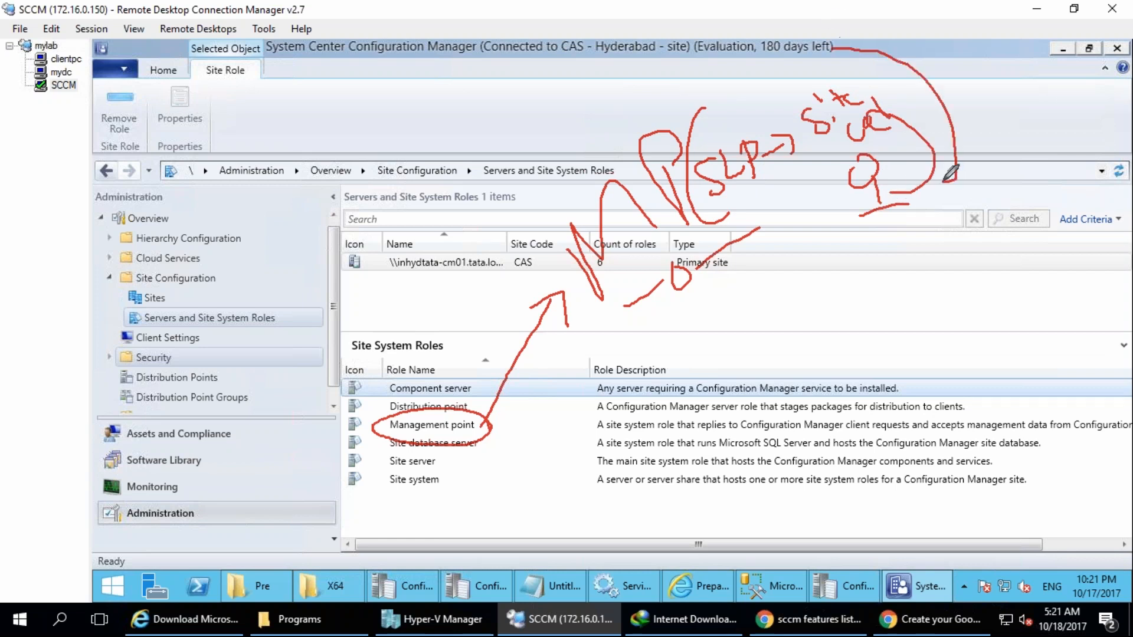
pyautogui.moveTo(770, 140)
pyautogui.mouseDown()
pyautogui.moveTo(791, 142)
pyautogui.moveTo(676, 121)
pyautogui.mouseUp()
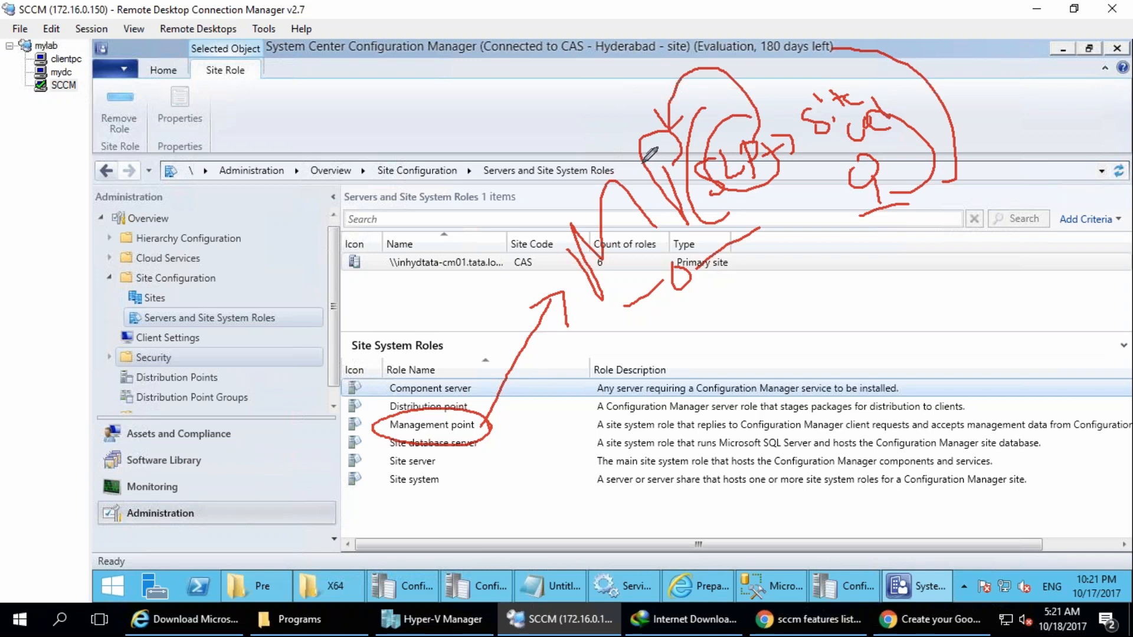
pyautogui.moveTo(657, 291)
pyautogui.mouseDown()
pyautogui.moveTo(593, 313)
pyautogui.moveTo(668, 302)
pyautogui.moveTo(724, 254)
pyautogui.moveTo(634, 296)
pyautogui.mouseUp()
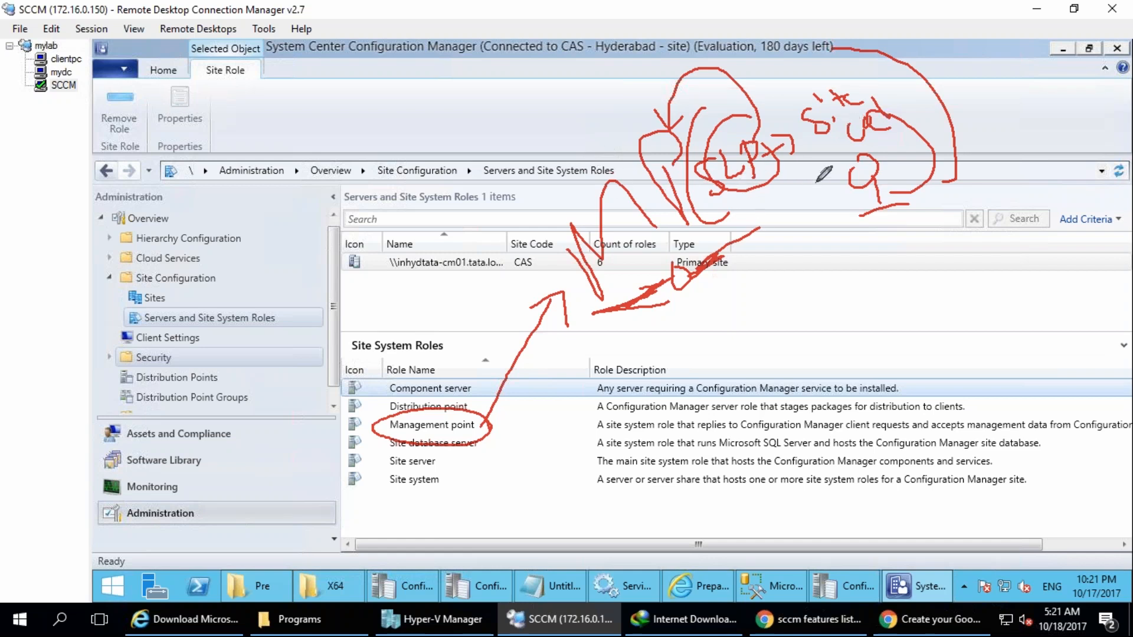
# Handwrite Policy and Code beside MP, connect a stick figure below it, and clear the drawings.
pyautogui.moveTo(479, 168)
pyautogui.mouseDown()
pyautogui.moveTo(522, 141)
pyautogui.moveTo(557, 157)
pyautogui.moveTo(537, 127)
pyautogui.mouseUp()
pyautogui.moveTo(413, 74)
pyautogui.mouseDown()
pyautogui.moveTo(478, 112)
pyautogui.moveTo(507, 59)
pyautogui.moveTo(532, 57)
pyautogui.moveTo(587, 96)
pyautogui.mouseUp()
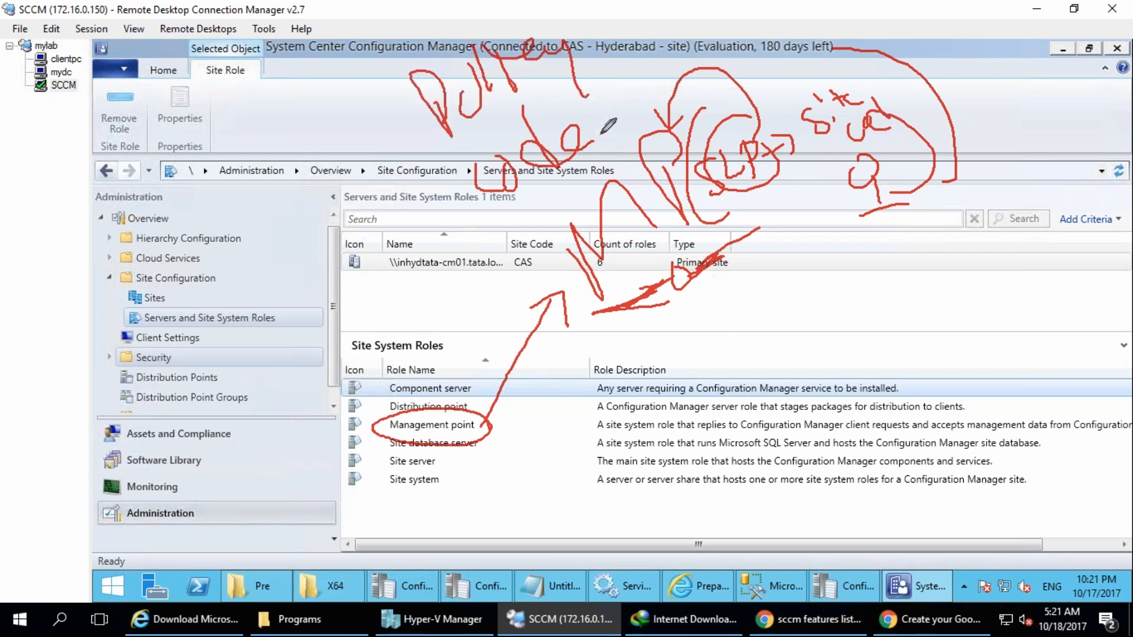
pyautogui.moveTo(708, 407); pyautogui.dragTo(756, 495)
pyautogui.moveTo(711, 407)
pyautogui.mouseDown()
pyautogui.moveTo(676, 262)
pyautogui.moveTo(697, 416)
pyautogui.moveTo(685, 420)
pyautogui.mouseUp()
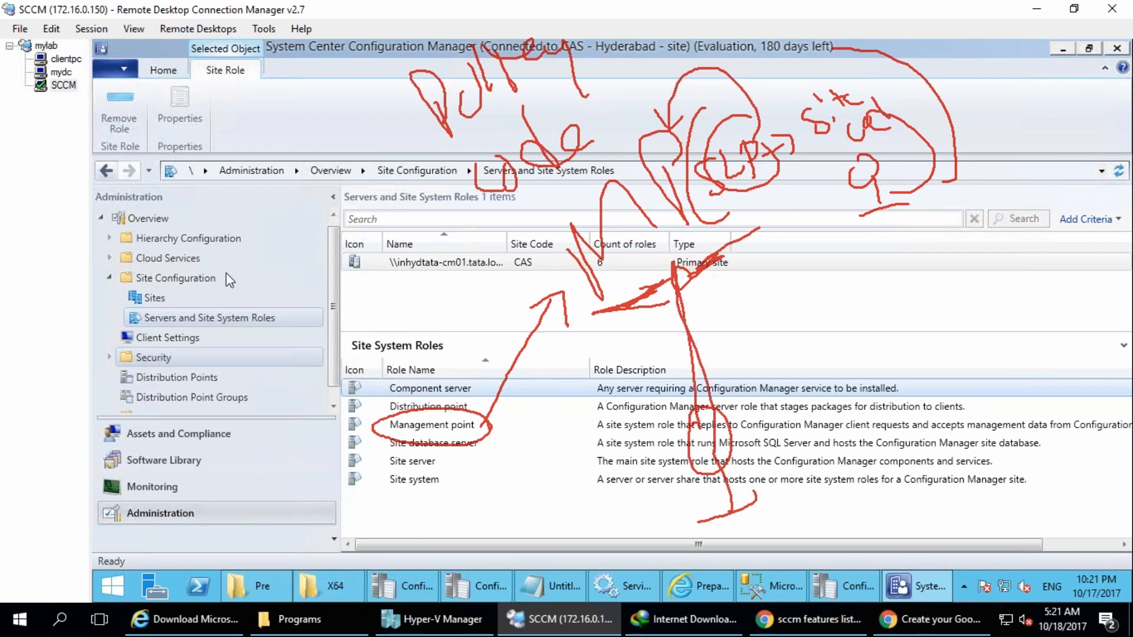
pyautogui.press('Escape')
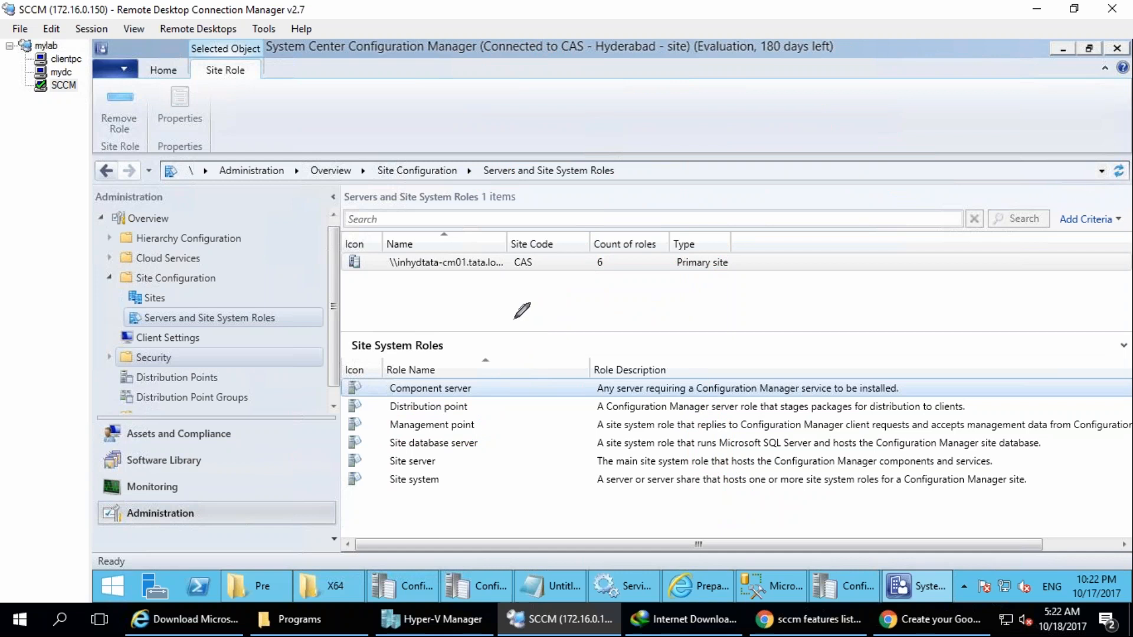
# Handwrite DP over the servers list.
pyautogui.moveTo(543, 248); pyautogui.dragTo(548, 233)
pyautogui.moveTo(593, 173); pyautogui.dragTo(619, 218)
pyautogui.moveTo(612, 148); pyautogui.dragTo(617, 217)
pyautogui.moveTo(593, 175); pyautogui.dragTo(609, 177)
# Handwrite a two-word note rising diagonally below and beside DP.
pyautogui.moveTo(543, 321); pyautogui.dragTo(608, 369)
pyautogui.moveTo(563, 306); pyautogui.dragTo(633, 353)
pyautogui.moveTo(627, 311); pyautogui.dragTo(688, 282)
pyautogui.moveTo(692, 290); pyautogui.dragTo(702, 340)
pyautogui.moveTo(706, 247); pyautogui.dragTo(752, 302)
pyautogui.moveTo(761, 245); pyautogui.dragTo(783, 272)
pyautogui.moveTo(758, 204); pyautogui.dragTo(821, 247)
pyautogui.moveTo(867, 164); pyautogui.dragTo(891, 213)
pyautogui.moveTo(873, 215)
pyautogui.mouseDown()
pyautogui.moveTo(915, 118)
pyautogui.moveTo(1015, 165)
pyautogui.moveTo(1058, 114)
pyautogui.mouseUp()
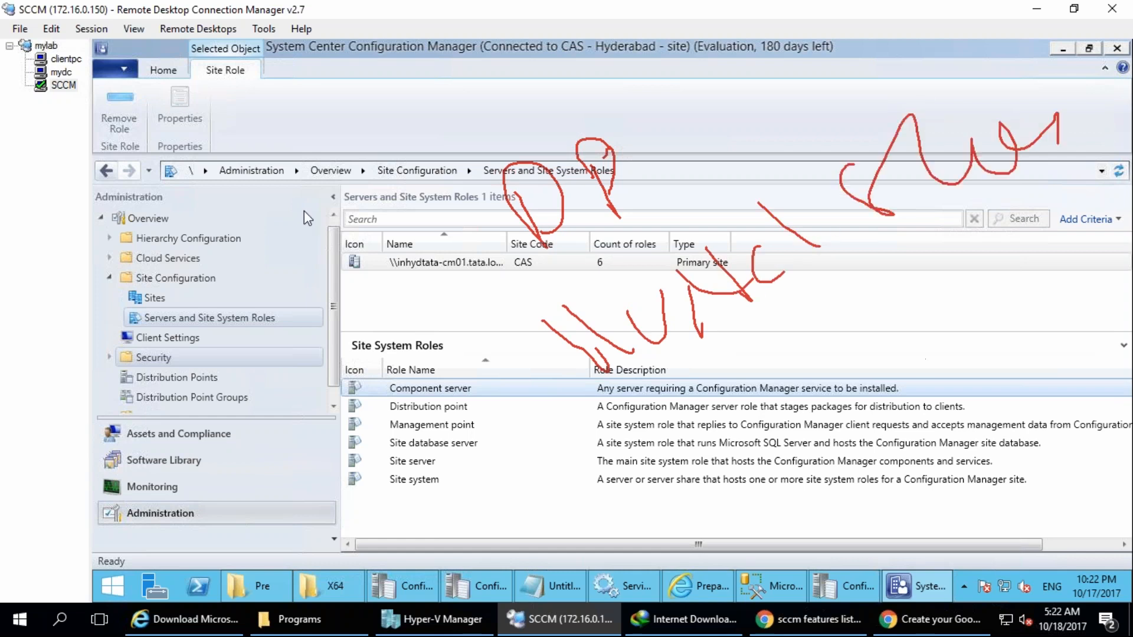
# Draw a curved arrow over DP to the note, link the note to a stick figure, and clear the drawings.
pyautogui.moveTo(431, 118); pyautogui.dragTo(723, 152)
pyautogui.moveTo(426, 78)
pyautogui.mouseDown()
pyautogui.moveTo(850, 159)
pyautogui.moveTo(829, 168)
pyautogui.mouseUp()
pyautogui.moveTo(754, 455)
pyautogui.mouseDown()
pyautogui.moveTo(750, 557)
pyautogui.moveTo(790, 549)
pyautogui.mouseUp()
pyautogui.moveTo(742, 493)
pyautogui.mouseDown()
pyautogui.moveTo(856, 289)
pyautogui.moveTo(854, 234)
pyautogui.mouseUp()
pyautogui.moveTo(853, 284); pyautogui.dragTo(756, 513)
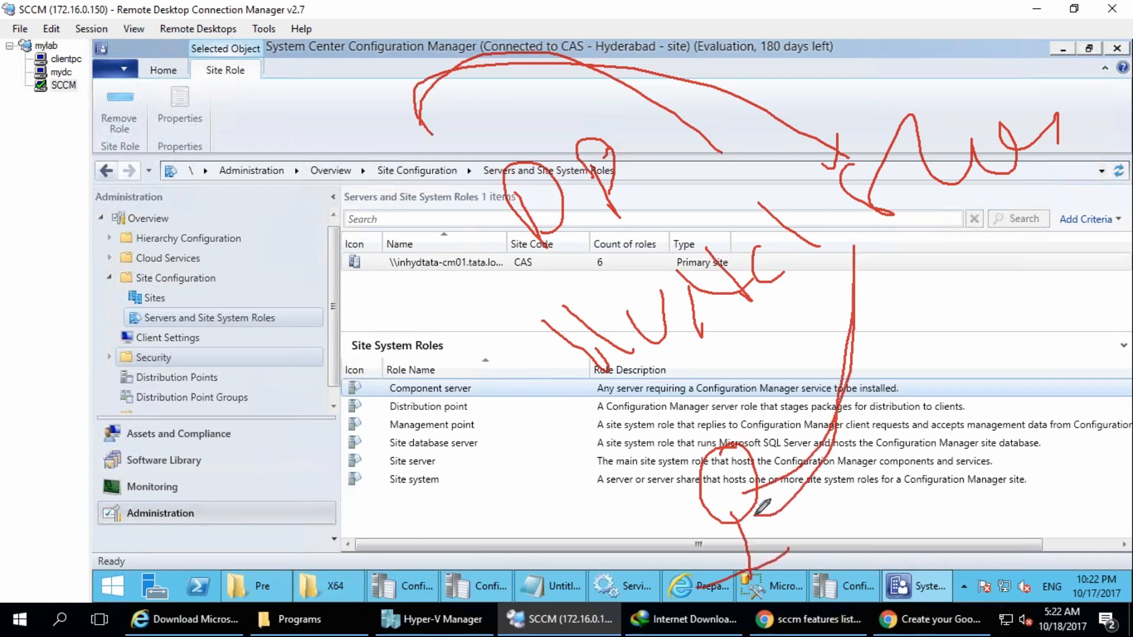
pyautogui.moveTo(849, 264); pyautogui.dragTo(875, 261)
pyautogui.click(1074, 382)
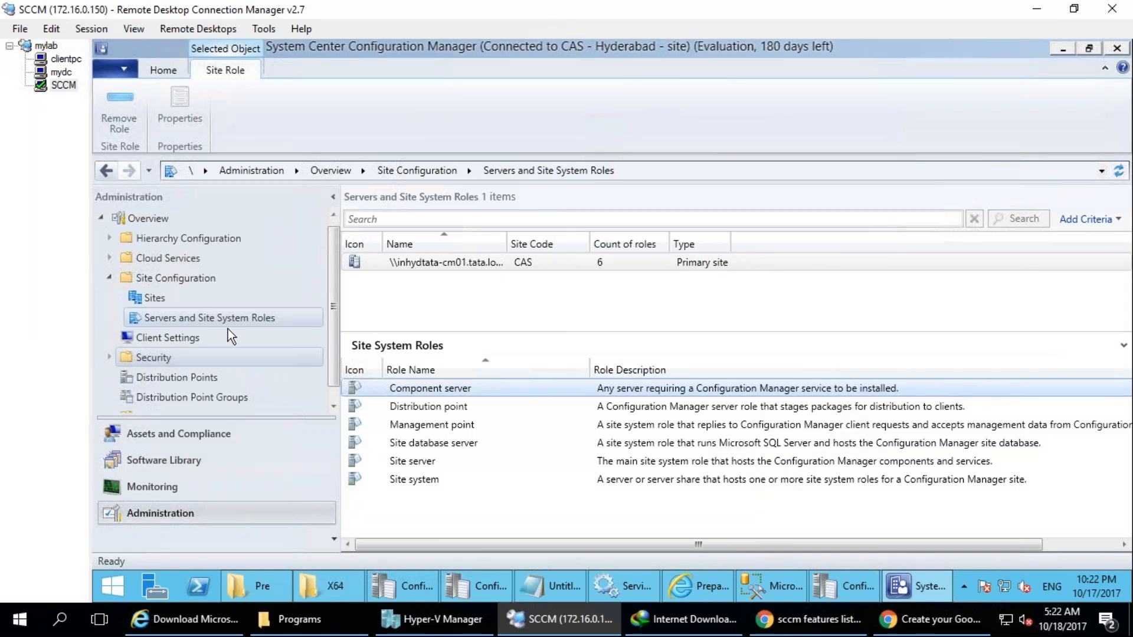
# Open the list of site system roles that can be created and draw an arrow from Software update point to a circled note.
pyautogui.rightClick(214, 316)
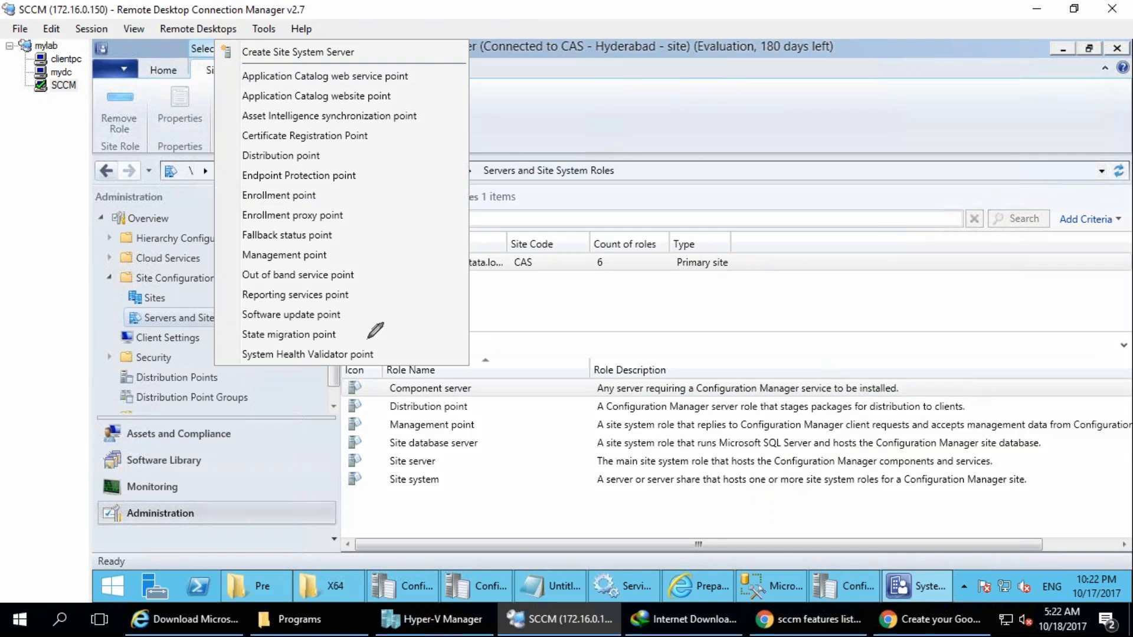
pyautogui.moveTo(344, 315)
pyautogui.mouseDown()
pyautogui.moveTo(358, 324)
pyautogui.moveTo(629, 270)
pyautogui.moveTo(625, 288)
pyautogui.mouseUp()
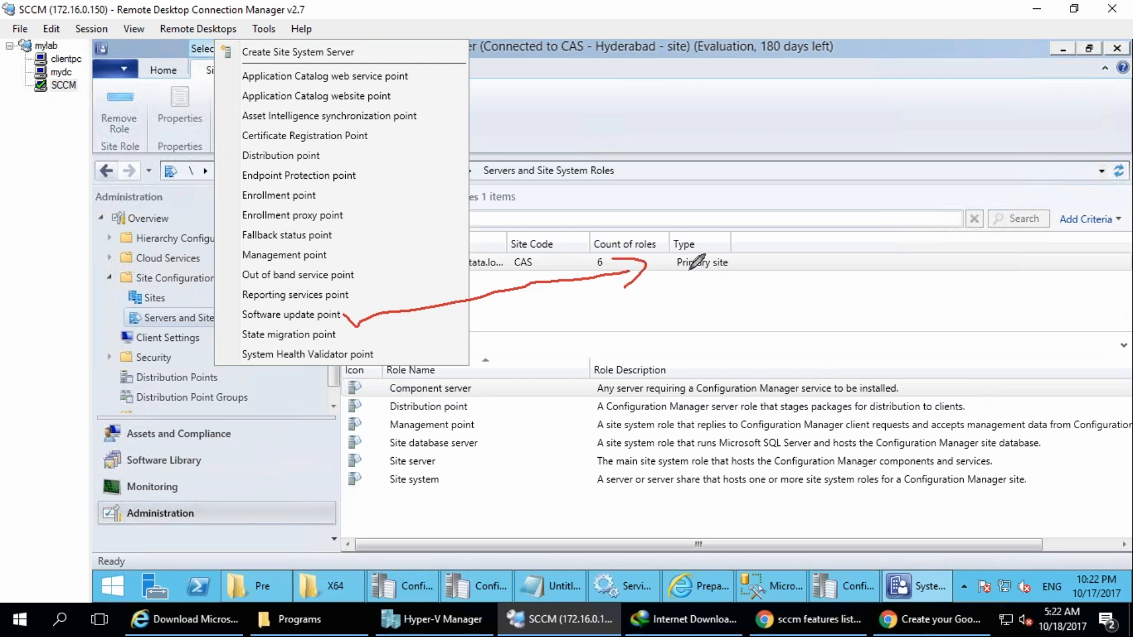
pyautogui.moveTo(686, 259); pyautogui.dragTo(818, 177)
pyautogui.moveTo(825, 123)
pyautogui.mouseDown()
pyautogui.moveTo(826, 263)
pyautogui.moveTo(805, 112)
pyautogui.mouseUp()
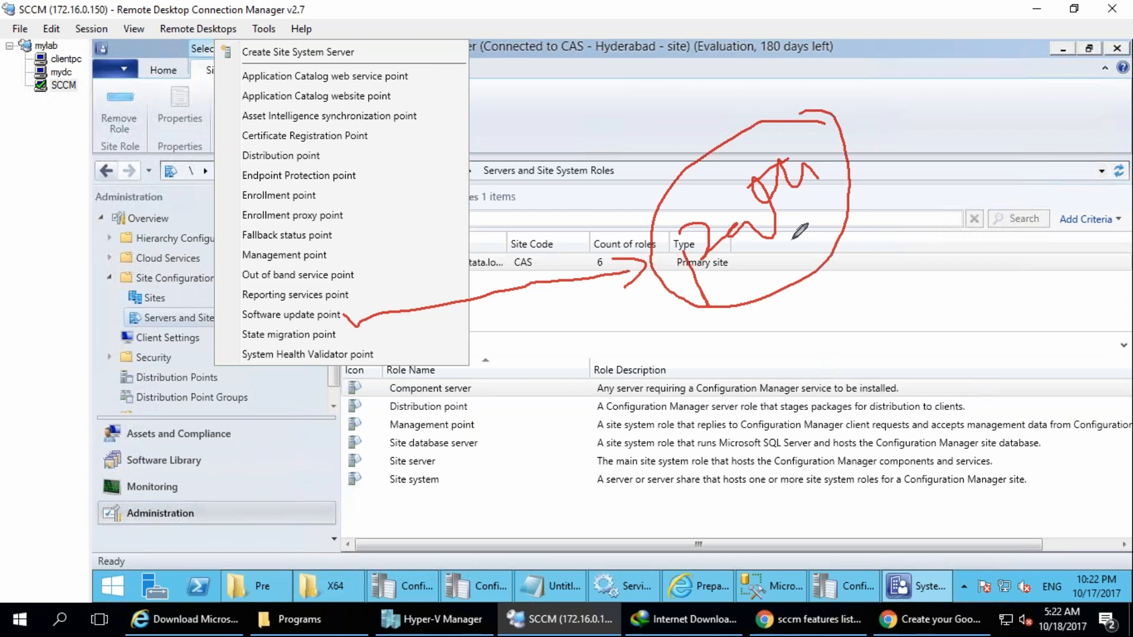
# Extend the circled note with an underlined WSUS, handwrite a second circled WSUS below, and circle Software update point.
pyautogui.moveTo(749, 266); pyautogui.dragTo(761, 287)
pyautogui.moveTo(824, 156); pyautogui.dragTo(838, 173)
pyautogui.moveTo(798, 132)
pyautogui.mouseDown()
pyautogui.moveTo(845, 120)
pyautogui.moveTo(875, 171)
pyautogui.mouseUp()
pyautogui.moveTo(753, 264)
pyautogui.mouseDown()
pyautogui.moveTo(767, 288)
pyautogui.moveTo(798, 248)
pyautogui.moveTo(833, 237)
pyautogui.moveTo(850, 254)
pyautogui.moveTo(826, 273)
pyautogui.moveTo(862, 264)
pyautogui.mouseUp()
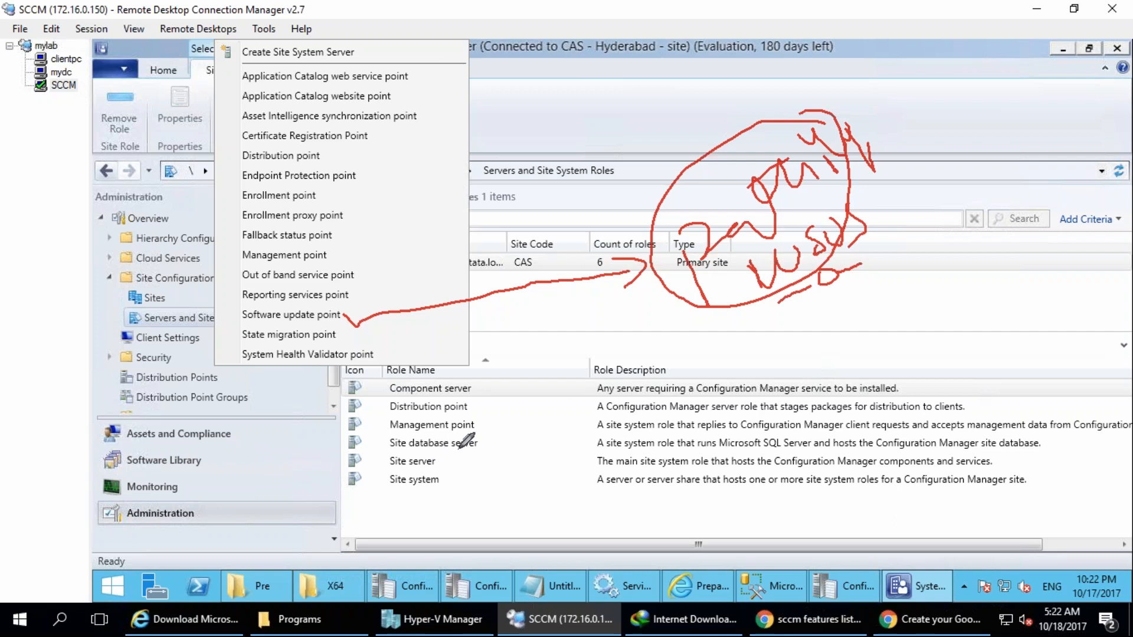
pyautogui.moveTo(628, 403)
pyautogui.mouseDown()
pyautogui.moveTo(632, 444)
pyautogui.moveTo(684, 396)
pyautogui.moveTo(761, 394)
pyautogui.moveTo(784, 342)
pyautogui.moveTo(761, 343)
pyautogui.mouseUp()
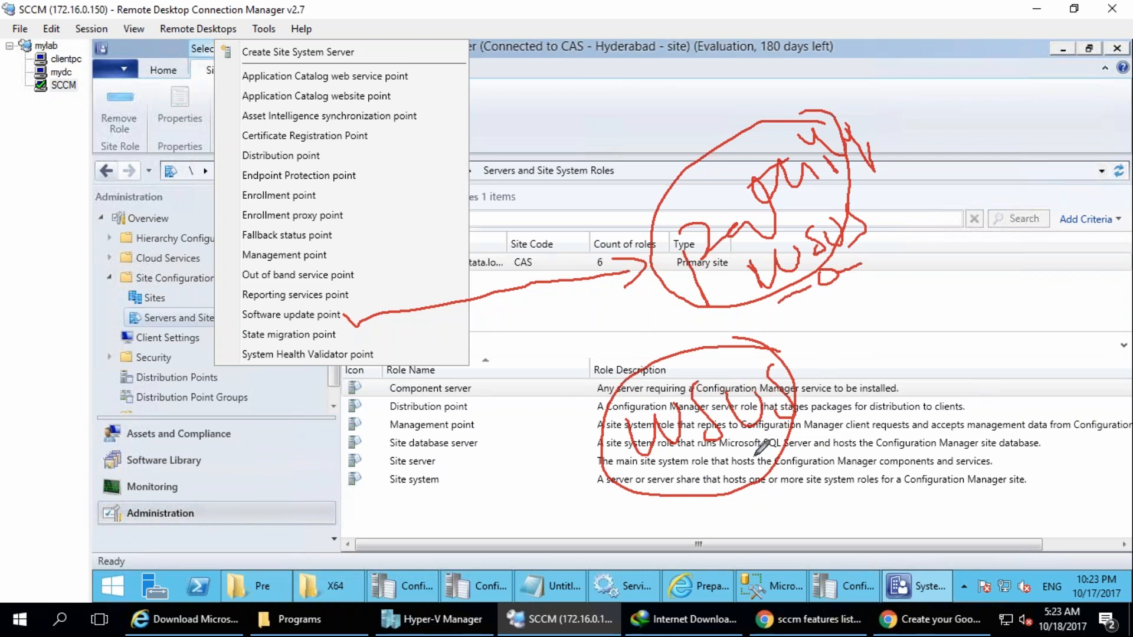
pyautogui.moveTo(363, 316)
pyautogui.mouseDown()
pyautogui.moveTo(230, 309)
pyautogui.moveTo(322, 323)
pyautogui.moveTo(355, 315)
pyautogui.mouseUp()
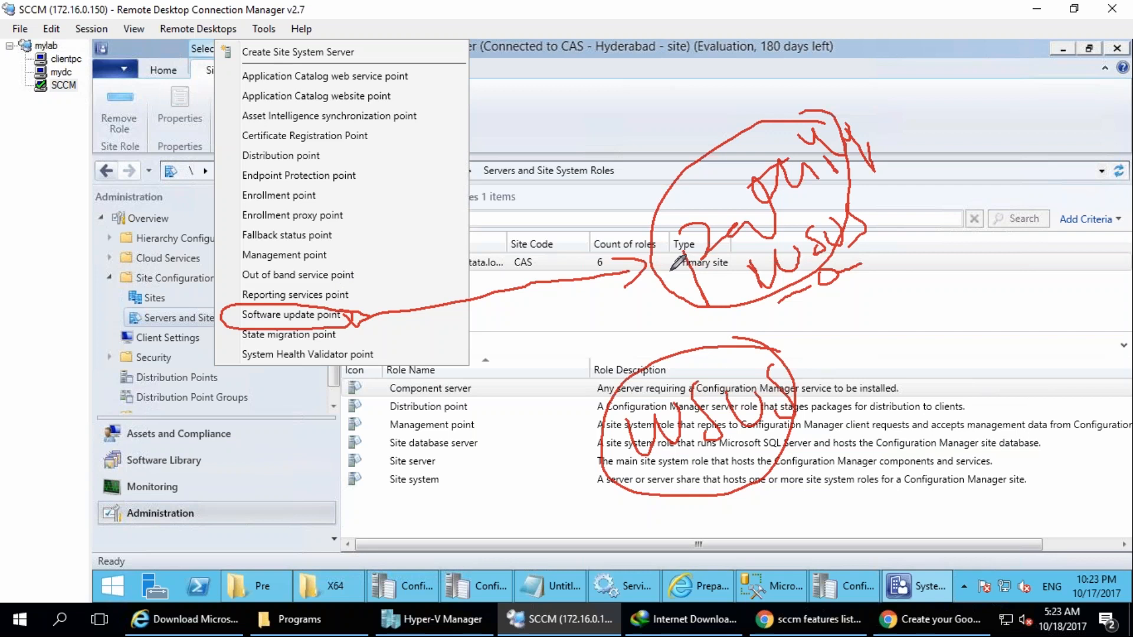
# Circle Reporting services point, draw an arrow to a handwritten note, add an SQL reporting note beside it, and clear the drawings.
pyautogui.moveTo(673, 65)
pyautogui.mouseDown()
pyautogui.moveTo(729, 80)
pyautogui.moveTo(782, 70)
pyautogui.mouseUp()
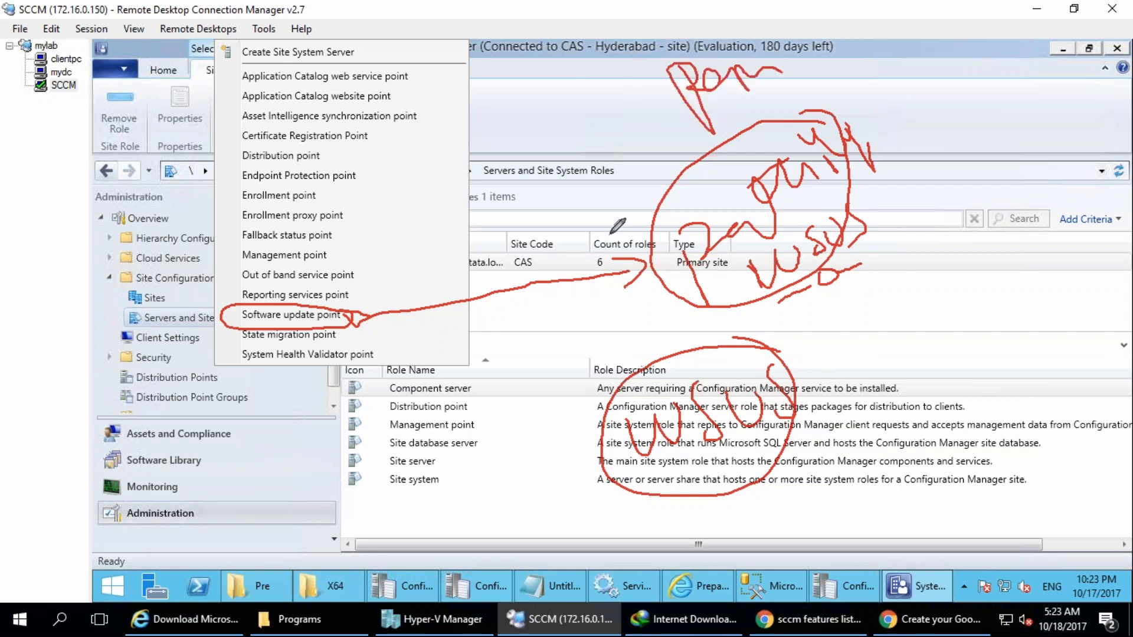
pyautogui.moveTo(349, 289)
pyautogui.mouseDown()
pyautogui.moveTo(221, 295)
pyautogui.moveTo(307, 306)
pyautogui.moveTo(363, 290)
pyautogui.moveTo(645, 110)
pyautogui.moveTo(632, 150)
pyautogui.mouseUp()
pyautogui.moveTo(857, 67)
pyautogui.mouseDown()
pyautogui.moveTo(829, 83)
pyautogui.moveTo(838, 111)
pyautogui.mouseUp()
pyautogui.moveTo(885, 63)
pyautogui.mouseDown()
pyautogui.moveTo(871, 100)
pyautogui.moveTo(903, 106)
pyautogui.moveTo(952, 77)
pyautogui.moveTo(1007, 101)
pyautogui.moveTo(923, 171)
pyautogui.moveTo(968, 127)
pyautogui.moveTo(997, 159)
pyautogui.moveTo(1065, 156)
pyautogui.mouseUp()
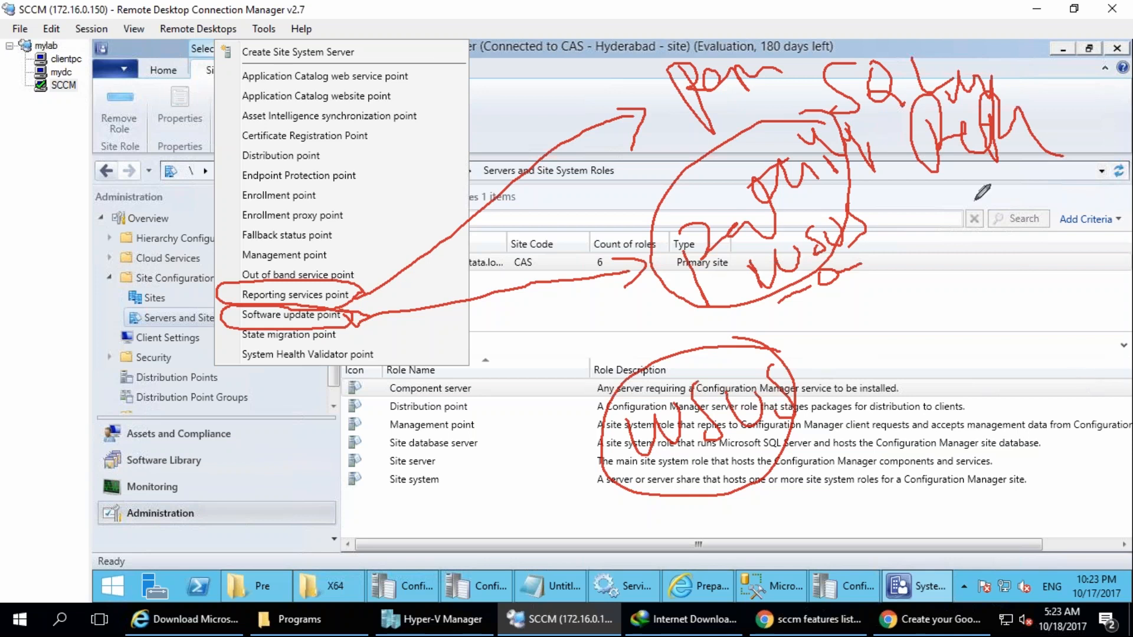
pyautogui.moveTo(859, 135); pyautogui.dragTo(924, 118)
pyautogui.moveTo(983, 171)
pyautogui.mouseDown()
pyautogui.moveTo(991, 184)
pyautogui.moveTo(1057, 120)
pyautogui.mouseUp()
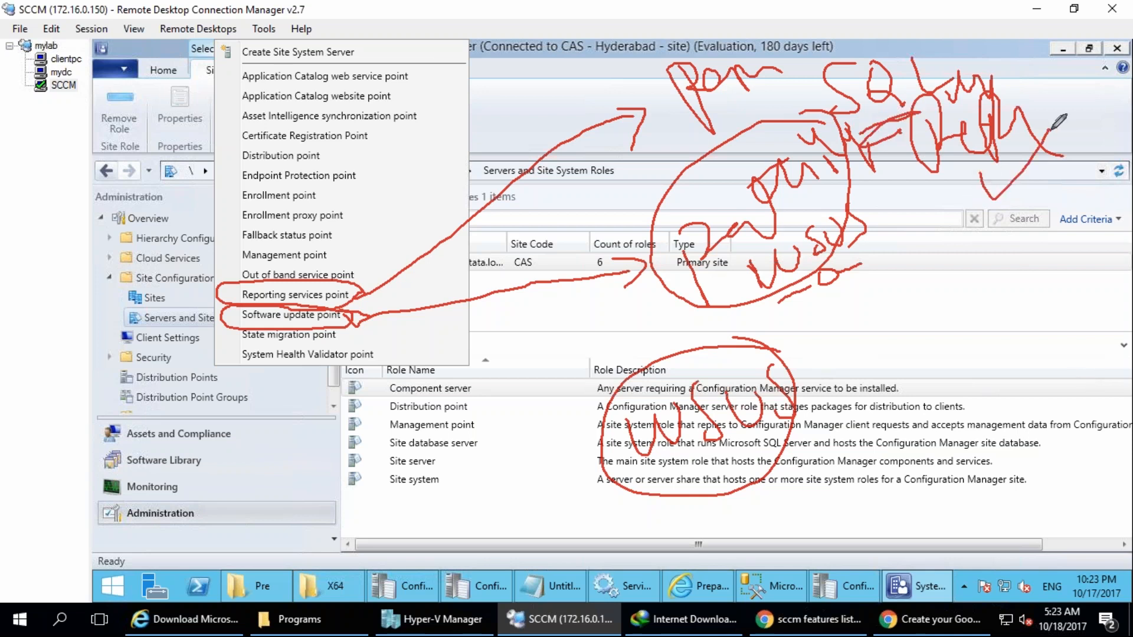
pyautogui.moveTo(358, 294)
pyautogui.mouseDown()
pyautogui.moveTo(268, 272)
pyautogui.moveTo(283, 312)
pyautogui.moveTo(341, 313)
pyautogui.mouseUp()
pyautogui.press('e')
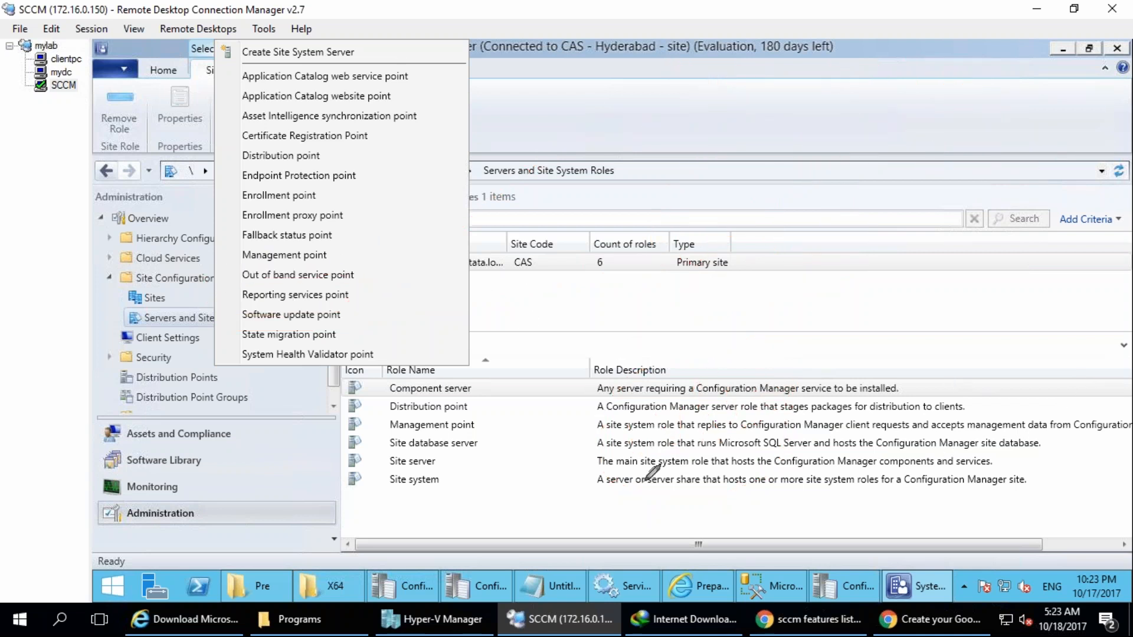
# Handwrite a circled SQL note over the role descriptions, add short marks to it, and clear the drawings.
pyautogui.moveTo(625, 410); pyautogui.dragTo(640, 472)
pyautogui.moveTo(705, 416)
pyautogui.mouseDown()
pyautogui.moveTo(666, 435)
pyautogui.moveTo(746, 443)
pyautogui.moveTo(587, 496)
pyautogui.moveTo(733, 376)
pyautogui.mouseUp()
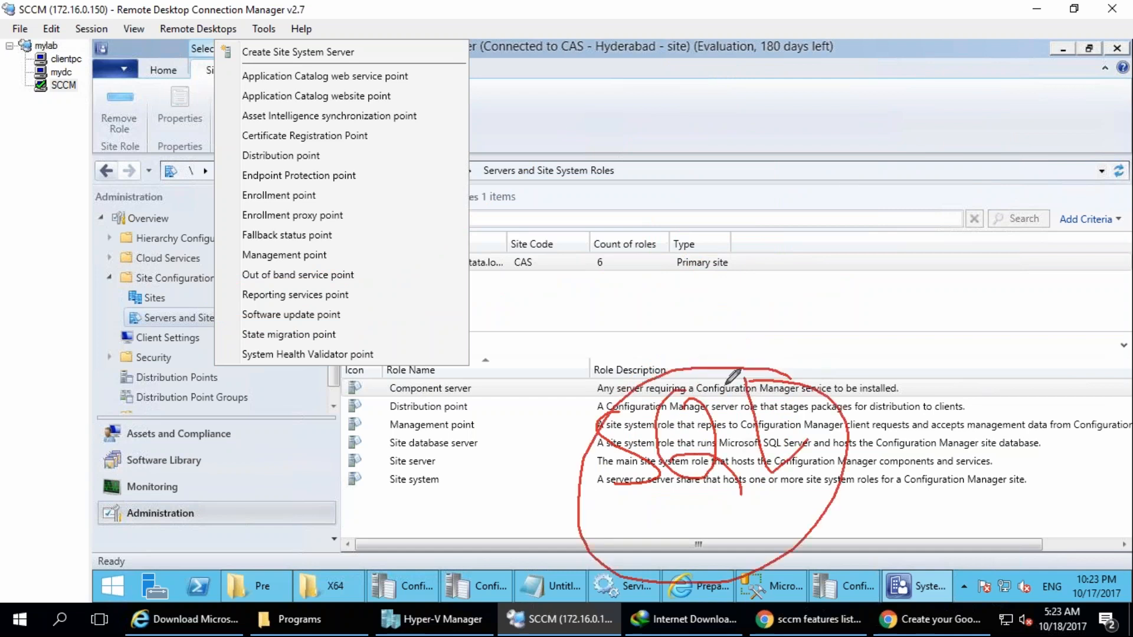
pyautogui.moveTo(687, 520)
pyautogui.mouseDown()
pyautogui.moveTo(674, 537)
pyautogui.moveTo(707, 544)
pyautogui.moveTo(723, 518)
pyautogui.mouseUp()
pyautogui.moveTo(362, 289)
pyautogui.mouseDown()
pyautogui.moveTo(251, 279)
pyautogui.moveTo(239, 302)
pyautogui.moveTo(368, 292)
pyautogui.mouseUp()
pyautogui.press('Escape')
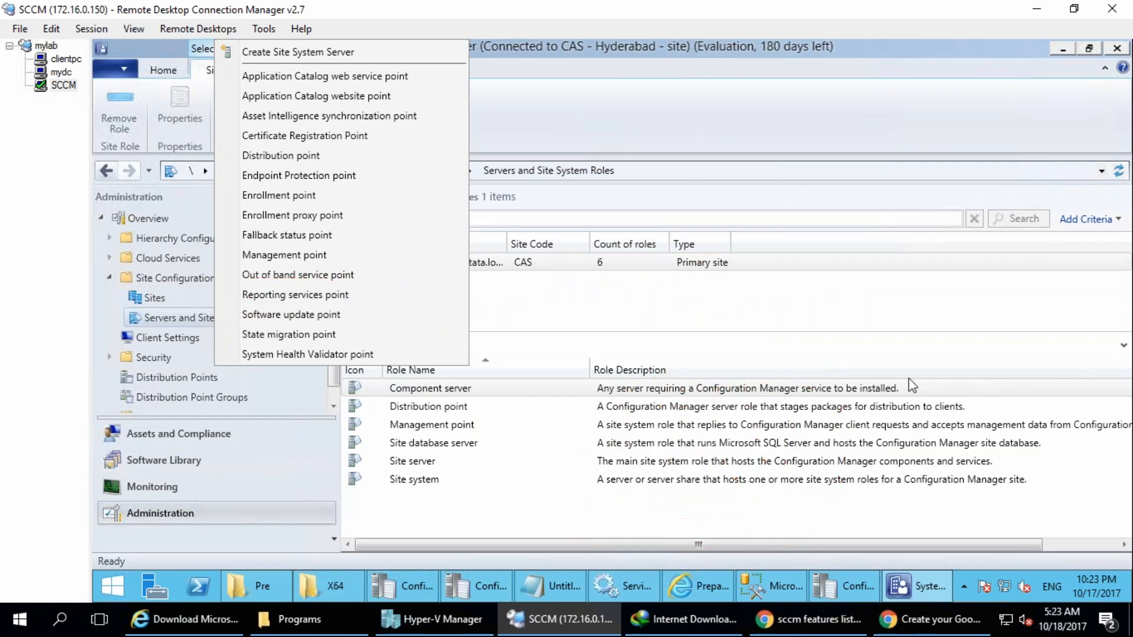
# Outline Out of band service point and draw a line from it to a sketch of crossed strokes below the Type column.
pyautogui.moveTo(227, 262)
pyautogui.mouseDown()
pyautogui.moveTo(373, 288)
pyautogui.moveTo(313, 268)
pyautogui.moveTo(238, 267)
pyautogui.mouseUp()
pyautogui.moveTo(377, 280); pyautogui.dragTo(688, 284)
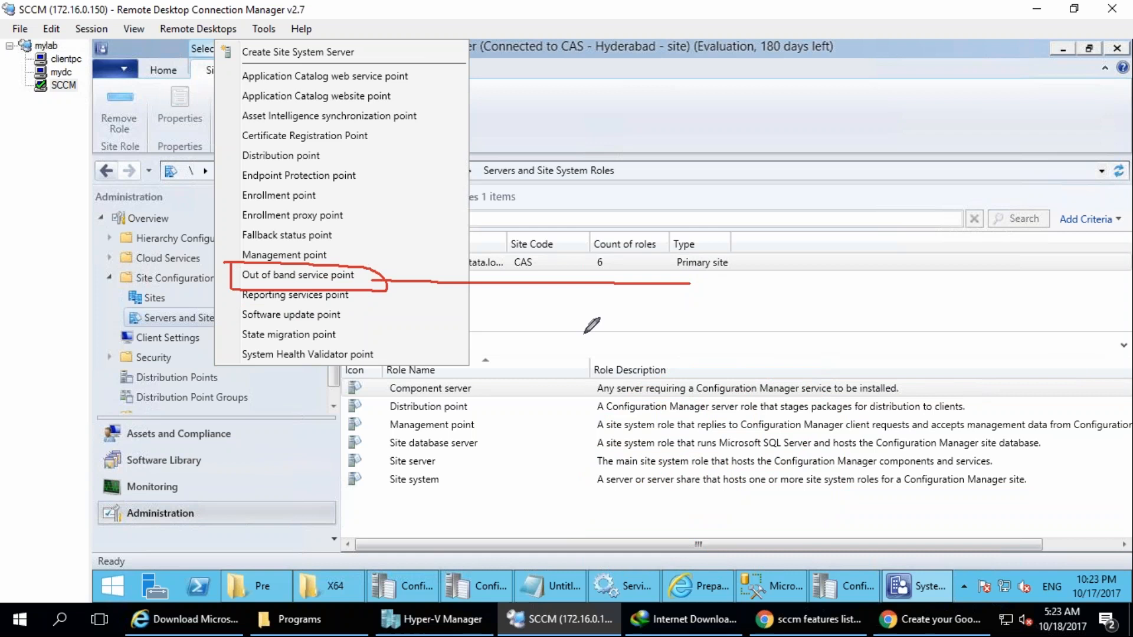
pyautogui.moveTo(673, 276); pyautogui.dragTo(753, 295)
pyautogui.moveTo(702, 268)
pyautogui.mouseDown()
pyautogui.moveTo(694, 335)
pyautogui.moveTo(740, 293)
pyautogui.moveTo(694, 336)
pyautogui.mouseUp()
pyautogui.moveTo(672, 280); pyautogui.dragTo(735, 305)
pyautogui.moveTo(709, 260); pyautogui.dragTo(705, 333)
pyautogui.moveTo(671, 279); pyautogui.dragTo(766, 320)
pyautogui.moveTo(704, 257); pyautogui.dragTo(706, 332)
pyautogui.moveTo(667, 278); pyautogui.dragTo(738, 310)
pyautogui.moveTo(711, 272); pyautogui.dragTo(701, 363)
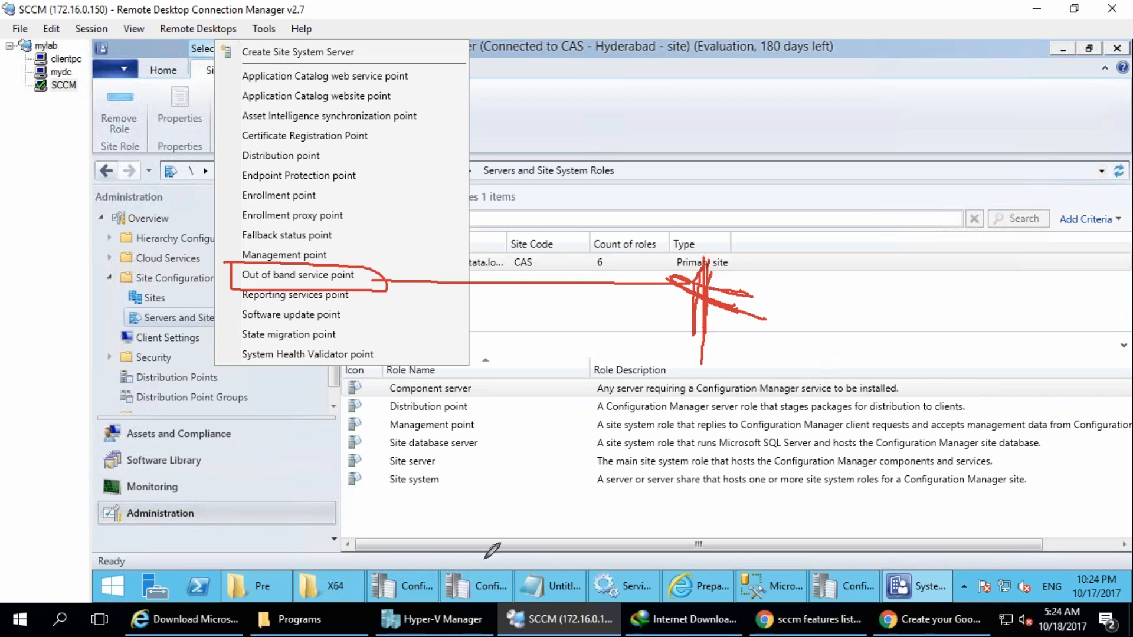
# Handwrite a BIOS note below the role list, draw a bent arrow under it, and clear the drawings.
pyautogui.moveTo(490, 469); pyautogui.dragTo(522, 540)
pyautogui.moveTo(534, 467); pyautogui.dragTo(560, 504)
pyautogui.moveTo(528, 429)
pyautogui.mouseDown()
pyautogui.moveTo(527, 443)
pyautogui.moveTo(613, 485)
pyautogui.moveTo(699, 467)
pyautogui.moveTo(707, 515)
pyautogui.mouseUp()
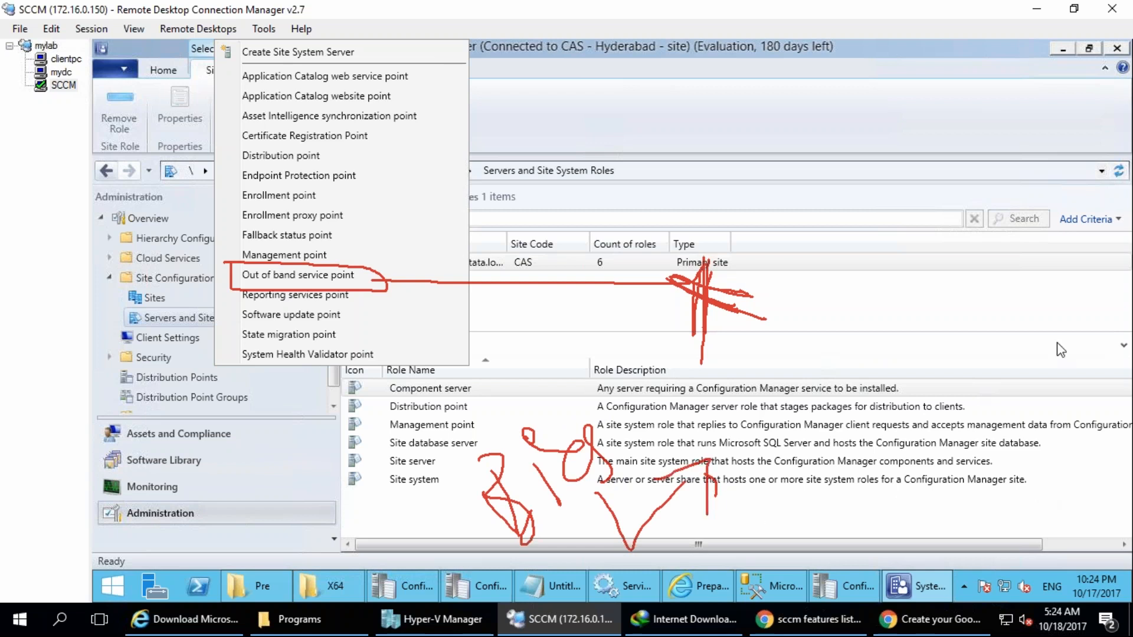
pyautogui.press('Escape')
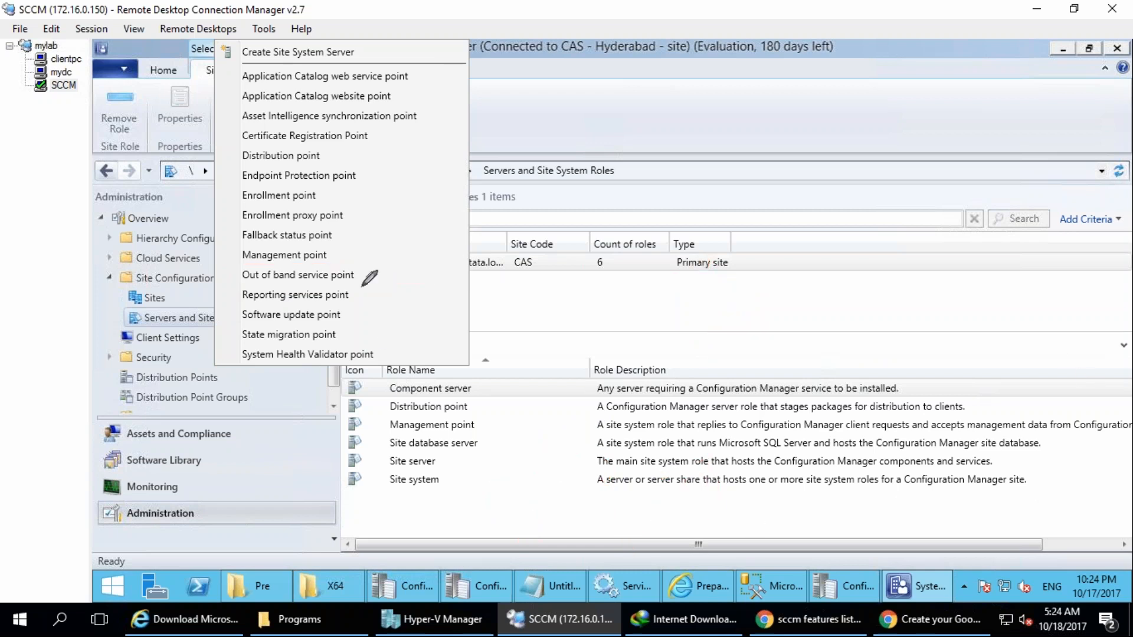
# Draw a bent arrow from Out of band service point down to an empty loop, and clear the drawings.
pyautogui.moveTo(345, 280)
pyautogui.mouseDown()
pyautogui.moveTo(456, 282)
pyautogui.moveTo(466, 493)
pyautogui.mouseUp()
pyautogui.moveTo(437, 469)
pyautogui.mouseDown()
pyautogui.moveTo(448, 480)
pyautogui.moveTo(478, 469)
pyautogui.mouseUp()
pyautogui.moveTo(578, 602)
pyautogui.mouseDown()
pyautogui.moveTo(511, 506)
pyautogui.moveTo(558, 558)
pyautogui.mouseUp()
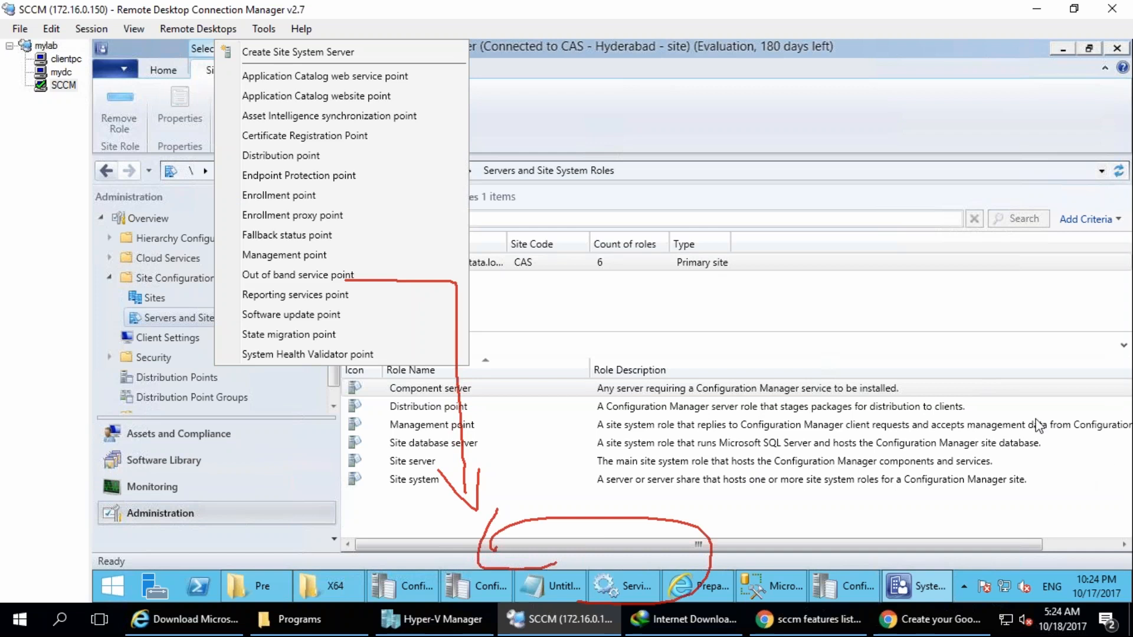
pyautogui.press('Escape')
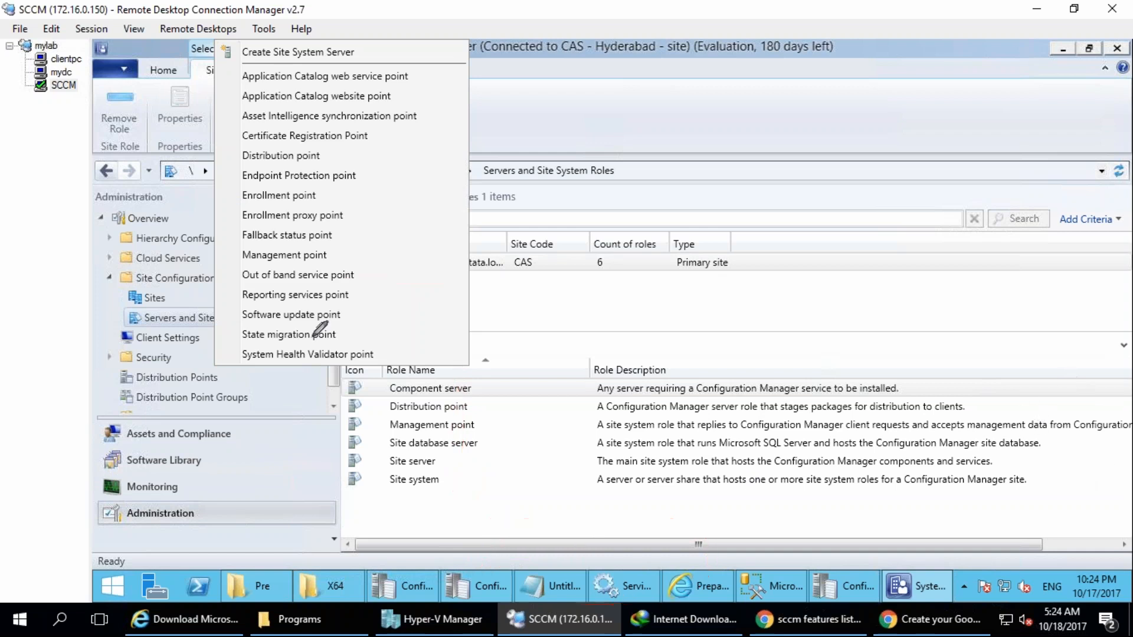
# Circle Out of band service point, draw a bent arrow down to a handwritten circled Intel, and add a cross beside the word.
pyautogui.moveTo(363, 273)
pyautogui.mouseDown()
pyautogui.moveTo(242, 256)
pyautogui.moveTo(236, 283)
pyautogui.moveTo(444, 286)
pyautogui.moveTo(451, 472)
pyautogui.moveTo(471, 489)
pyautogui.mouseUp()
pyautogui.moveTo(432, 549)
pyautogui.mouseDown()
pyautogui.moveTo(490, 581)
pyautogui.moveTo(537, 549)
pyautogui.mouseUp()
pyautogui.moveTo(527, 499)
pyautogui.mouseDown()
pyautogui.moveTo(576, 493)
pyautogui.moveTo(608, 508)
pyautogui.mouseUp()
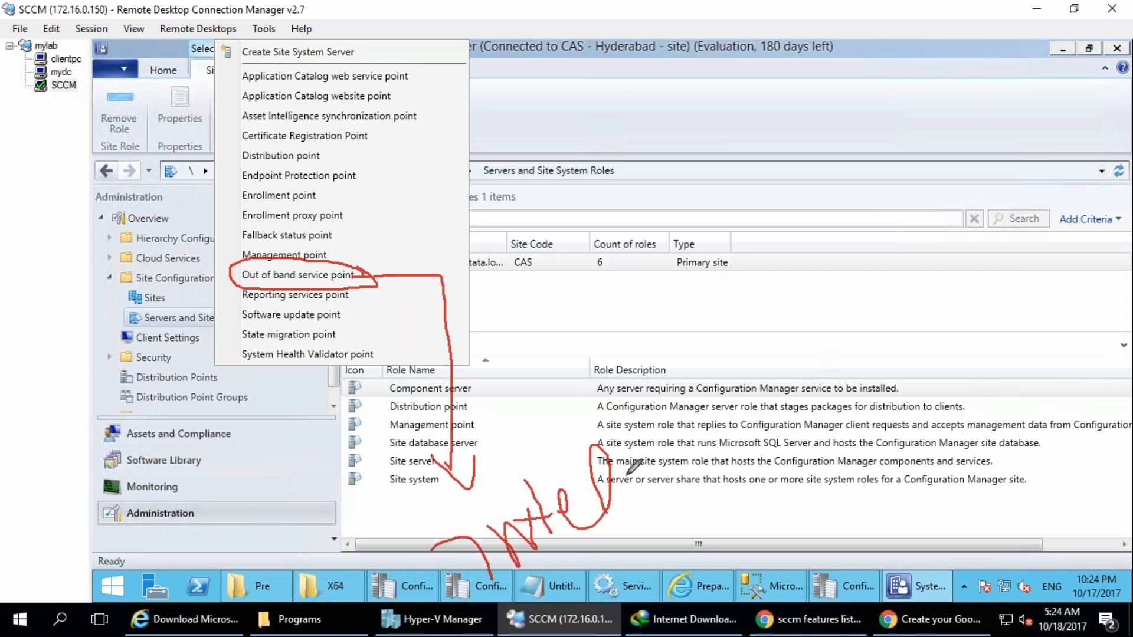
pyautogui.moveTo(593, 440)
pyautogui.mouseDown()
pyautogui.moveTo(651, 527)
pyautogui.moveTo(621, 547)
pyautogui.mouseUp()
pyautogui.moveTo(636, 517); pyautogui.dragTo(670, 582)
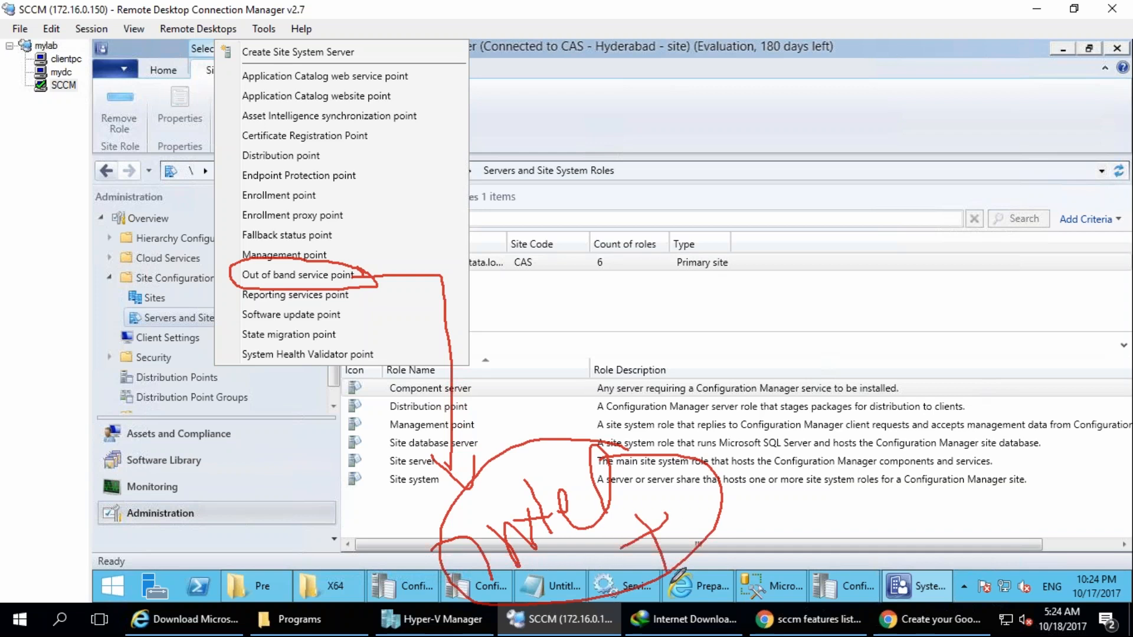
# Link the Intel note to a circled note above and a handwritten Dell, and draw a line from Out of band service point to the circled note.
pyautogui.moveTo(613, 475); pyautogui.dragTo(658, 330)
pyautogui.moveTo(630, 281)
pyautogui.mouseDown()
pyautogui.moveTo(720, 269)
pyautogui.moveTo(717, 371)
pyautogui.mouseUp()
pyautogui.moveTo(740, 457)
pyautogui.mouseDown()
pyautogui.moveTo(844, 384)
pyautogui.moveTo(900, 422)
pyautogui.mouseUp()
pyautogui.moveTo(691, 186)
pyautogui.mouseDown()
pyautogui.moveTo(801, 213)
pyautogui.moveTo(755, 180)
pyautogui.mouseUp()
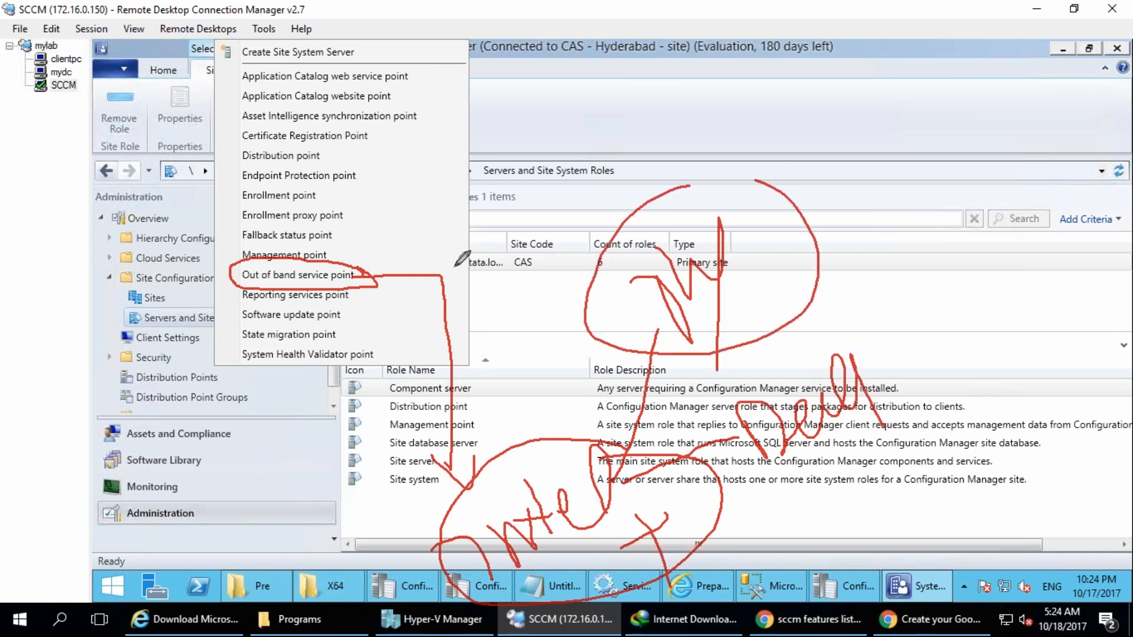
pyautogui.moveTo(354, 281); pyautogui.dragTo(711, 290)
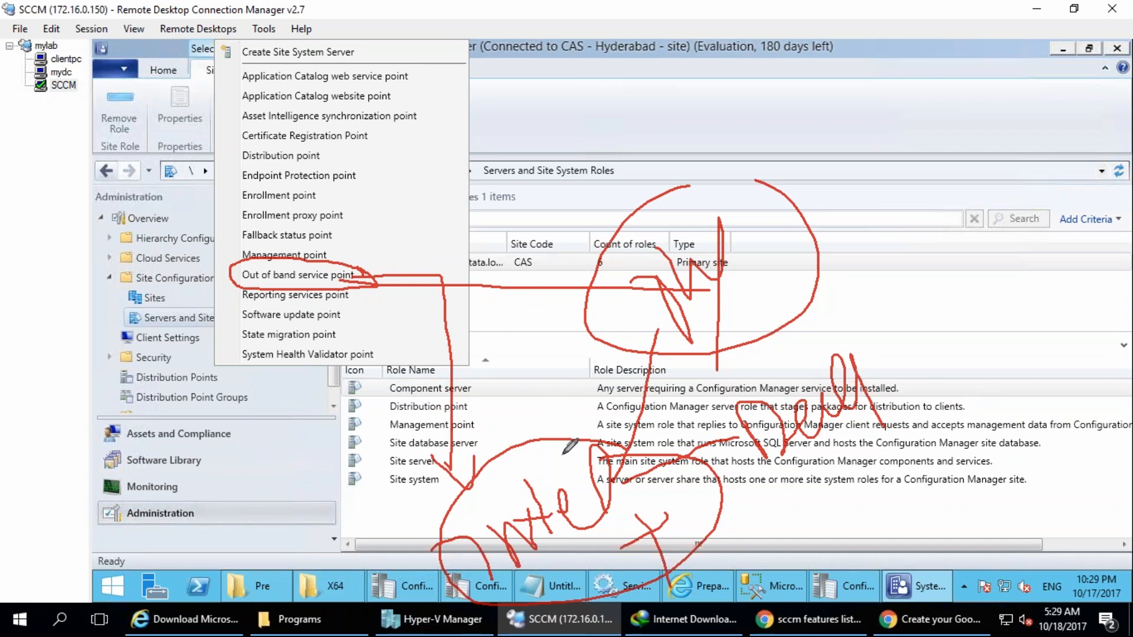
# Draw an arrow from the Out of band service point role up to a short handwritten label beside it.
pyautogui.moveTo(396, 265)
pyautogui.mouseDown()
pyautogui.moveTo(364, 275)
pyautogui.moveTo(515, 221)
pyautogui.moveTo(532, 179)
pyautogui.moveTo(575, 177)
pyautogui.moveTo(545, 221)
pyautogui.moveTo(570, 224)
pyautogui.mouseUp()
pyautogui.moveTo(583, 174); pyautogui.dragTo(579, 175)
pyautogui.moveTo(601, 139)
pyautogui.mouseDown()
pyautogui.moveTo(599, 152)
pyautogui.moveTo(608, 146)
pyautogui.mouseUp()
pyautogui.moveTo(613, 161); pyautogui.dragTo(624, 141)
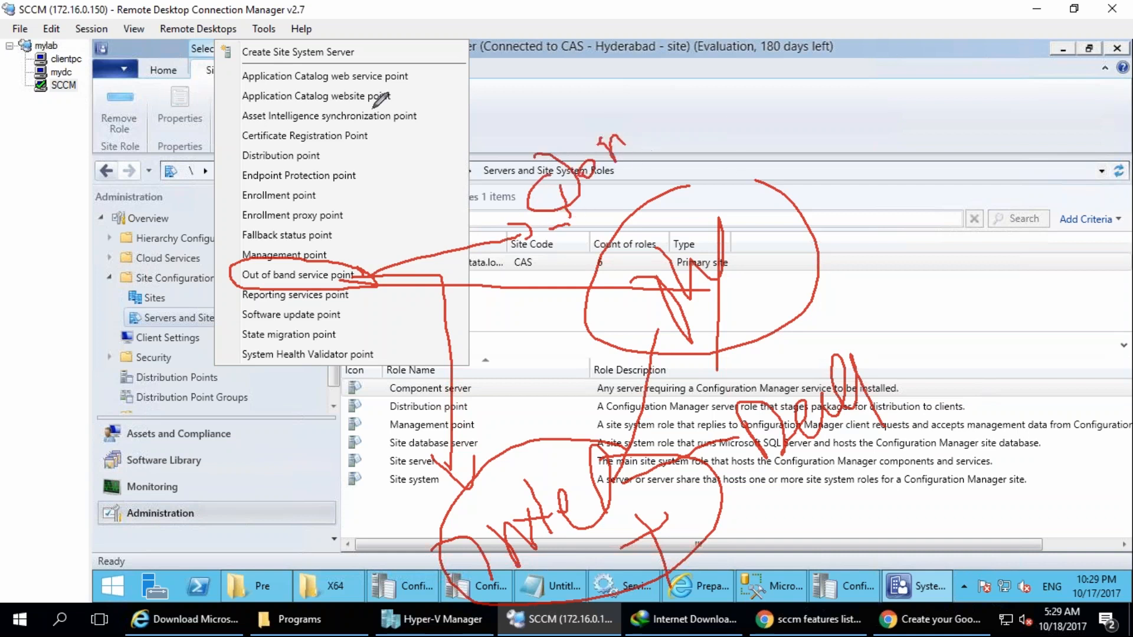
# Write and circle "wake on lan" over the role list and link it with a line to a sketched computer.
pyautogui.moveTo(199, 51)
pyautogui.mouseDown()
pyautogui.moveTo(64, 61)
pyautogui.moveTo(378, 94)
pyautogui.moveTo(408, 65)
pyautogui.moveTo(619, 57)
pyautogui.moveTo(206, 65)
pyautogui.moveTo(508, 27)
pyautogui.mouseUp()
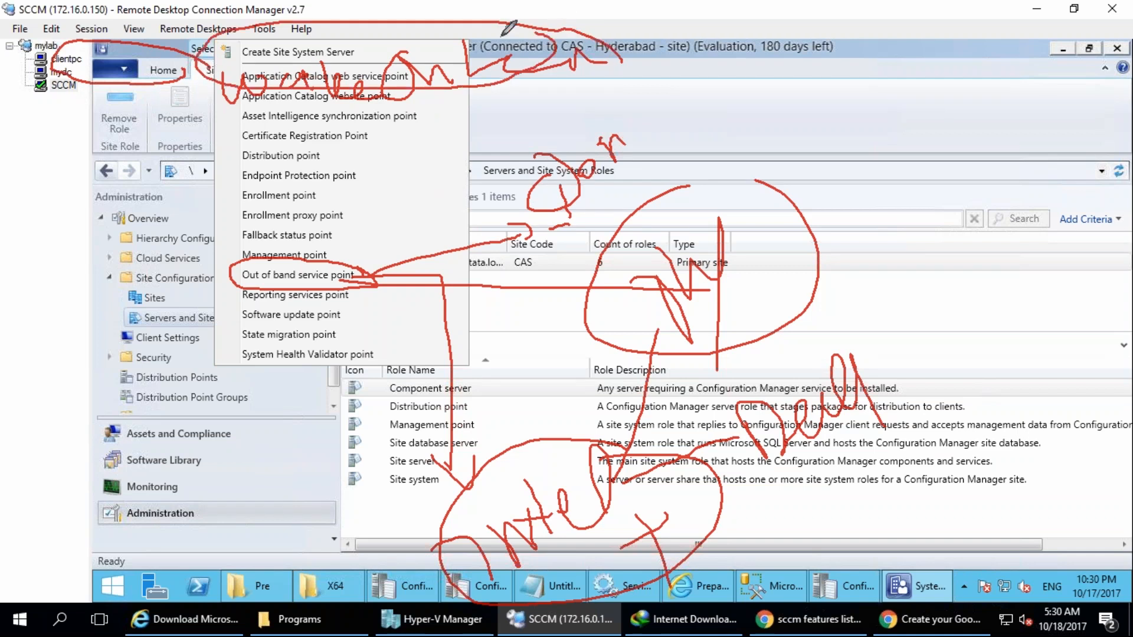
pyautogui.moveTo(803, 145)
pyautogui.mouseDown()
pyautogui.moveTo(865, 106)
pyautogui.moveTo(831, 135)
pyautogui.moveTo(833, 183)
pyautogui.mouseUp()
pyautogui.moveTo(815, 189); pyautogui.dragTo(899, 172)
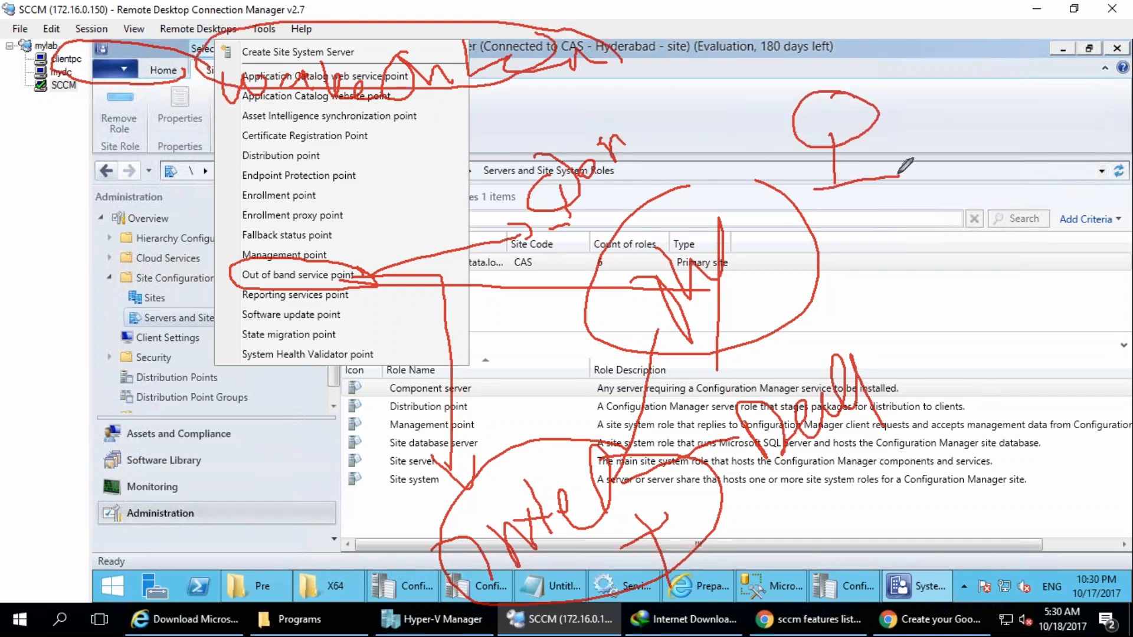
pyautogui.moveTo(614, 60)
pyautogui.mouseDown()
pyautogui.moveTo(818, 101)
pyautogui.moveTo(924, 71)
pyautogui.mouseUp()
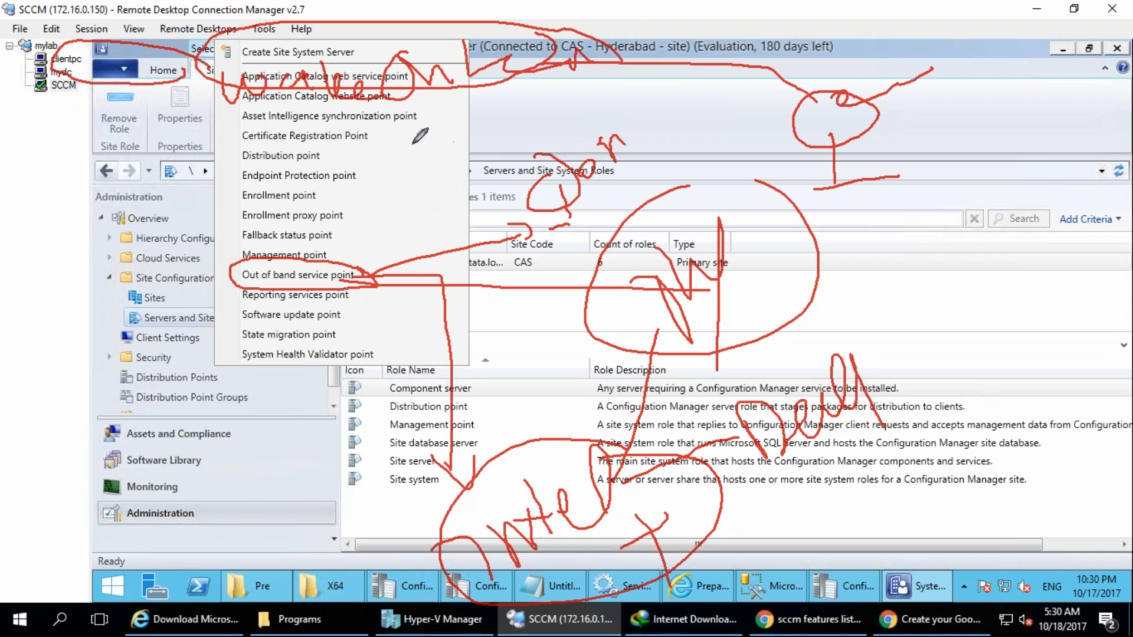
pyautogui.moveTo(837, 160)
pyautogui.mouseDown()
pyautogui.moveTo(832, 168)
pyautogui.moveTo(837, 141)
pyautogui.moveTo(834, 163)
pyautogui.mouseUp()
# Underline the "wake on lan" note and add arrows from it and from the Out of band service point role.
pyautogui.moveTo(212, 110)
pyautogui.mouseDown()
pyautogui.moveTo(431, 113)
pyautogui.moveTo(230, 116)
pyautogui.mouseUp()
pyautogui.moveTo(233, 155)
pyautogui.mouseDown()
pyautogui.moveTo(222, 180)
pyautogui.moveTo(74, 101)
pyautogui.moveTo(57, 123)
pyautogui.mouseUp()
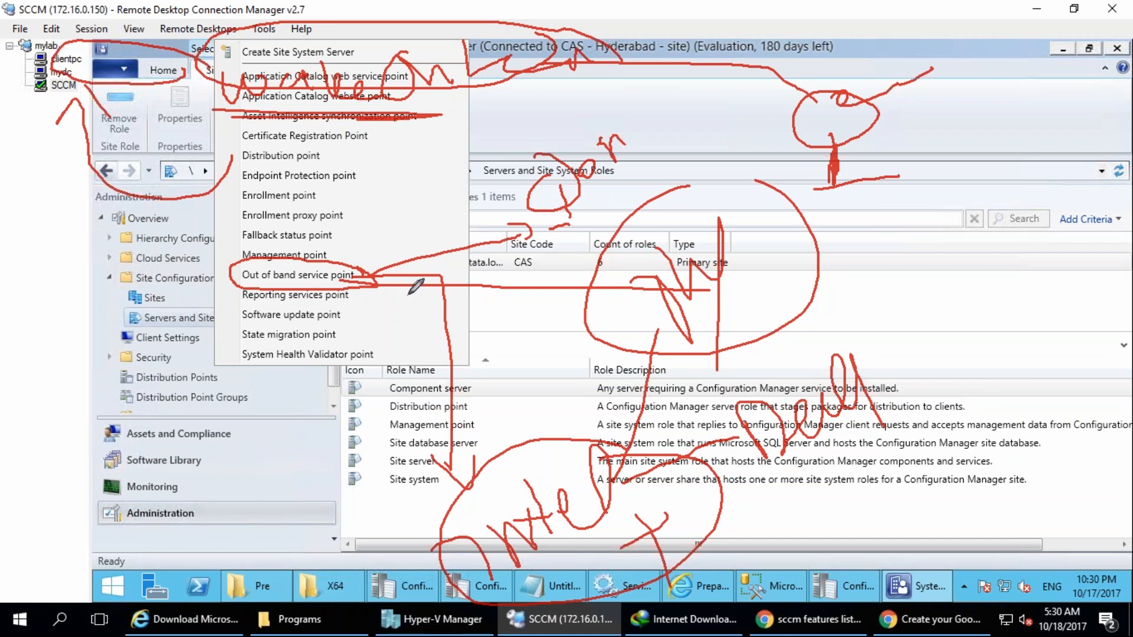
pyautogui.moveTo(382, 270); pyautogui.dragTo(533, 246)
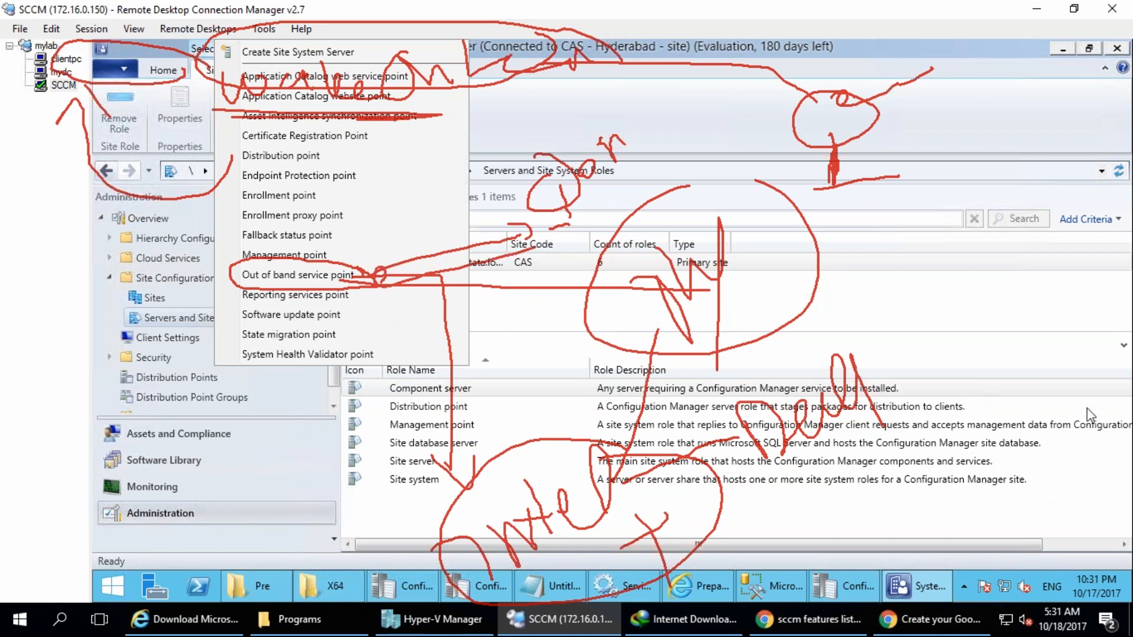
# Replace the earlier annotations with a temporary circle around the Management point role.
pyautogui.click(1078, 381)
pyautogui.moveTo(353, 255)
pyautogui.mouseDown()
pyautogui.moveTo(198, 263)
pyautogui.moveTo(348, 269)
pyautogui.mouseUp()
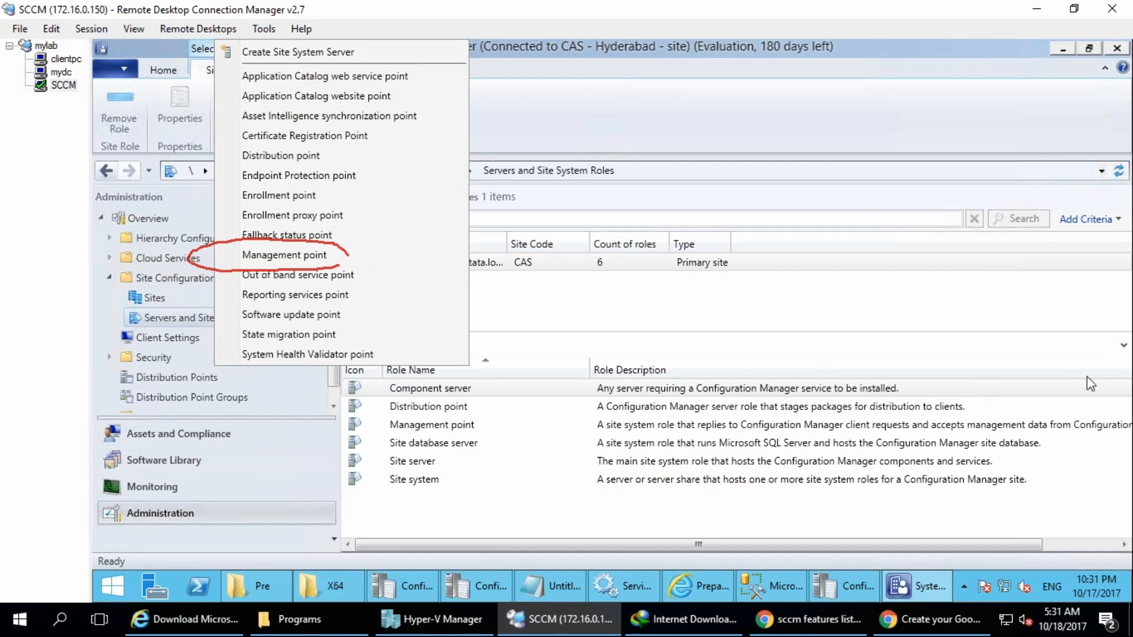
pyautogui.click(1070, 379)
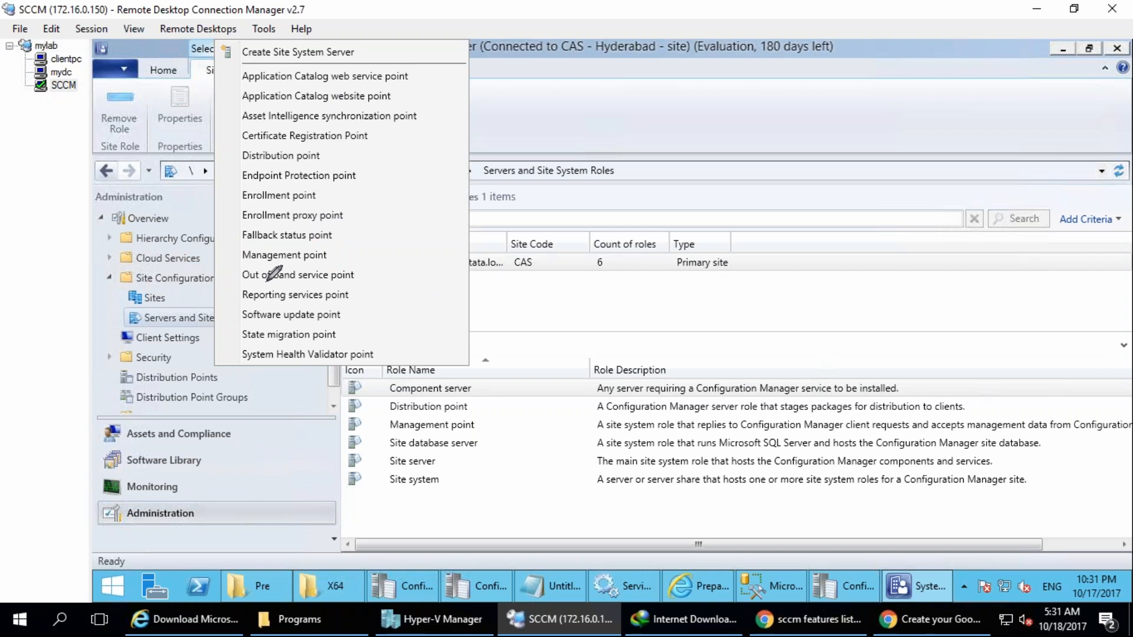
# Handwrite "wake on lan" in large letters across the role description area.
pyautogui.moveTo(88, 93)
pyautogui.mouseDown()
pyautogui.moveTo(131, 105)
pyautogui.moveTo(127, 79)
pyautogui.moveTo(215, 67)
pyautogui.mouseUp()
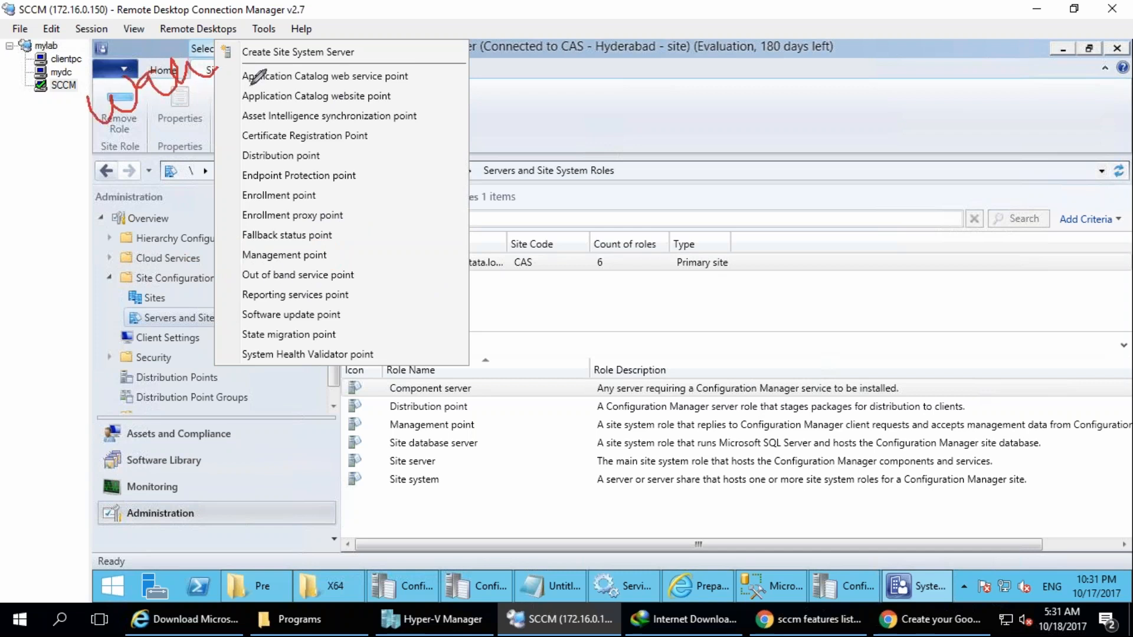
pyautogui.moveTo(485, 505); pyautogui.dragTo(556, 489)
pyautogui.moveTo(592, 479)
pyautogui.mouseDown()
pyautogui.moveTo(624, 414)
pyautogui.moveTo(711, 435)
pyautogui.moveTo(737, 418)
pyautogui.mouseUp()
pyautogui.moveTo(723, 317)
pyautogui.mouseDown()
pyautogui.moveTo(792, 401)
pyautogui.moveTo(692, 322)
pyautogui.mouseUp()
pyautogui.moveTo(909, 295)
pyautogui.mouseDown()
pyautogui.moveTo(983, 331)
pyautogui.moveTo(1080, 342)
pyautogui.mouseUp()
# Write the abbreviation "WOL" inside a drawn frame above the site list, and erase all the annotations.
pyautogui.moveTo(668, 145)
pyautogui.mouseDown()
pyautogui.moveTo(711, 142)
pyautogui.moveTo(735, 110)
pyautogui.mouseUp()
pyautogui.moveTo(807, 80); pyautogui.dragTo(823, 97)
pyautogui.moveTo(857, 47); pyautogui.dragTo(924, 96)
pyautogui.moveTo(622, 55); pyautogui.dragTo(942, 241)
pyautogui.moveTo(595, 37)
pyautogui.mouseDown()
pyautogui.moveTo(597, 97)
pyautogui.moveTo(1064, 106)
pyautogui.mouseUp()
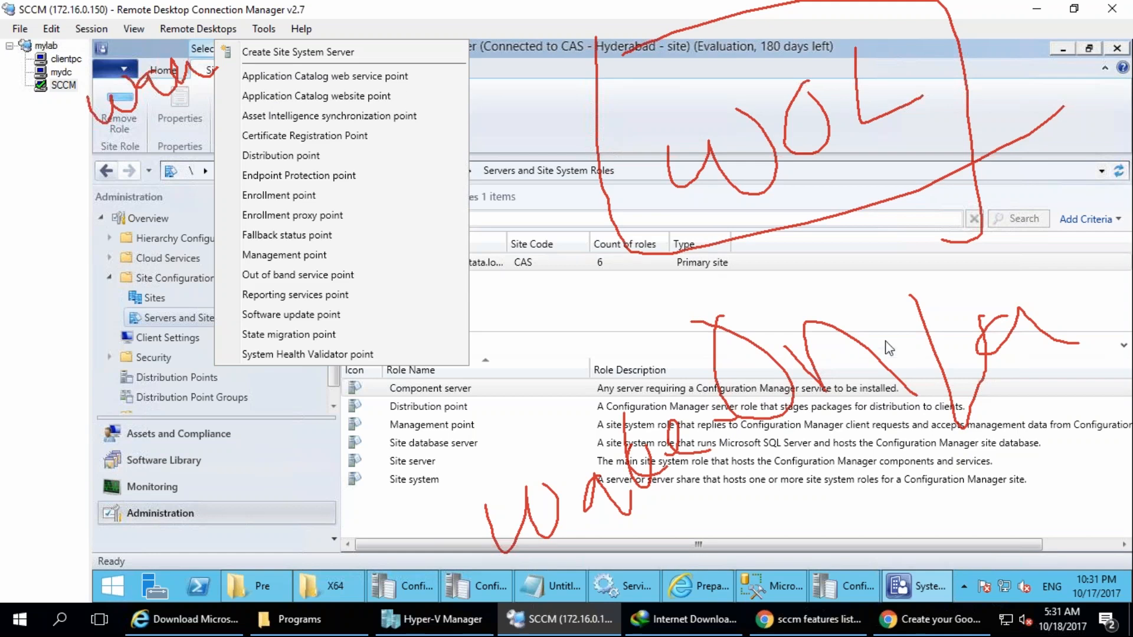
pyautogui.press('e')
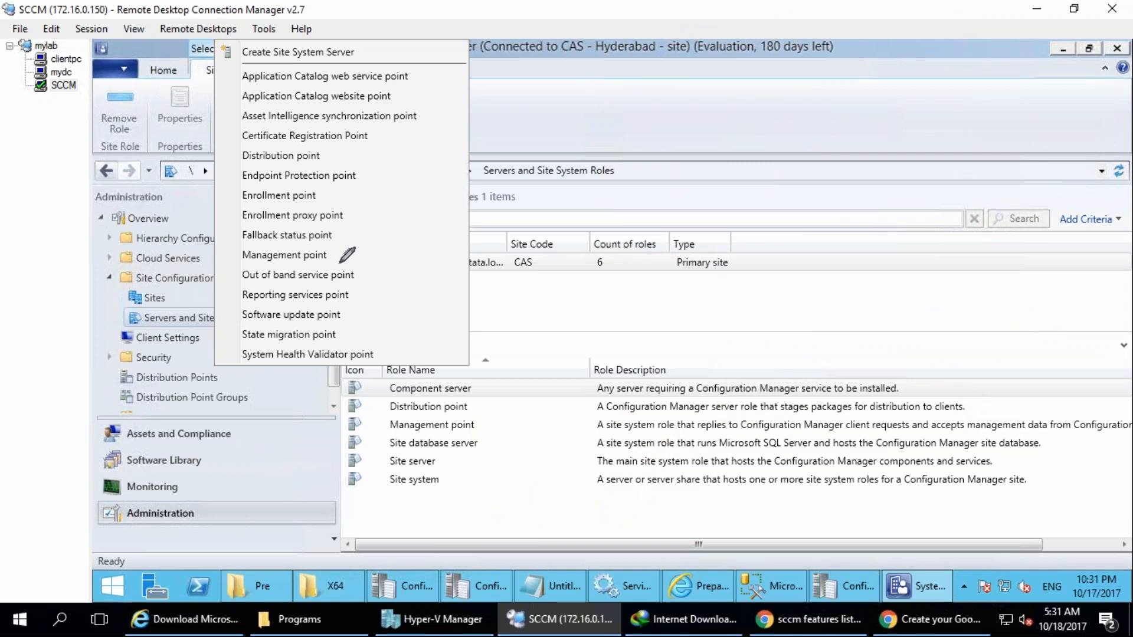
# Put a check mark beside the Fallback status point role and write a circled "SCCM" over the site list.
pyautogui.moveTo(339, 239)
pyautogui.mouseDown()
pyautogui.moveTo(357, 255)
pyautogui.moveTo(526, 181)
pyautogui.mouseUp()
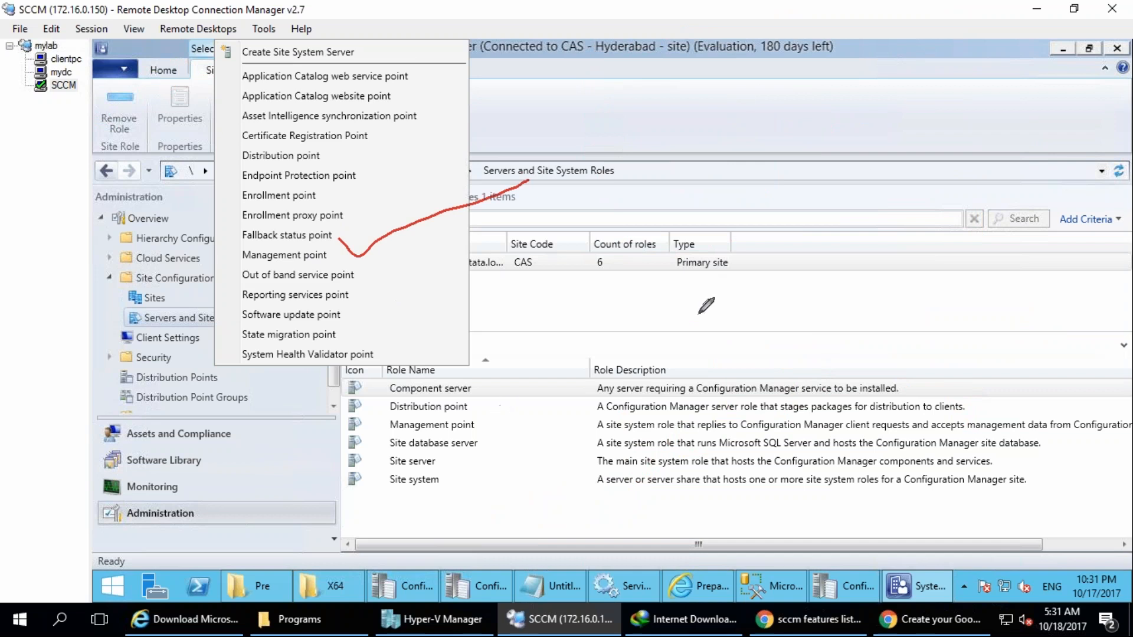
pyautogui.moveTo(679, 253)
pyautogui.mouseDown()
pyautogui.moveTo(711, 286)
pyautogui.moveTo(729, 282)
pyautogui.mouseUp()
pyautogui.moveTo(727, 241); pyautogui.dragTo(737, 268)
pyautogui.moveTo(752, 280)
pyautogui.mouseDown()
pyautogui.moveTo(761, 260)
pyautogui.moveTo(805, 265)
pyautogui.mouseUp()
pyautogui.moveTo(724, 189); pyautogui.dragTo(673, 194)
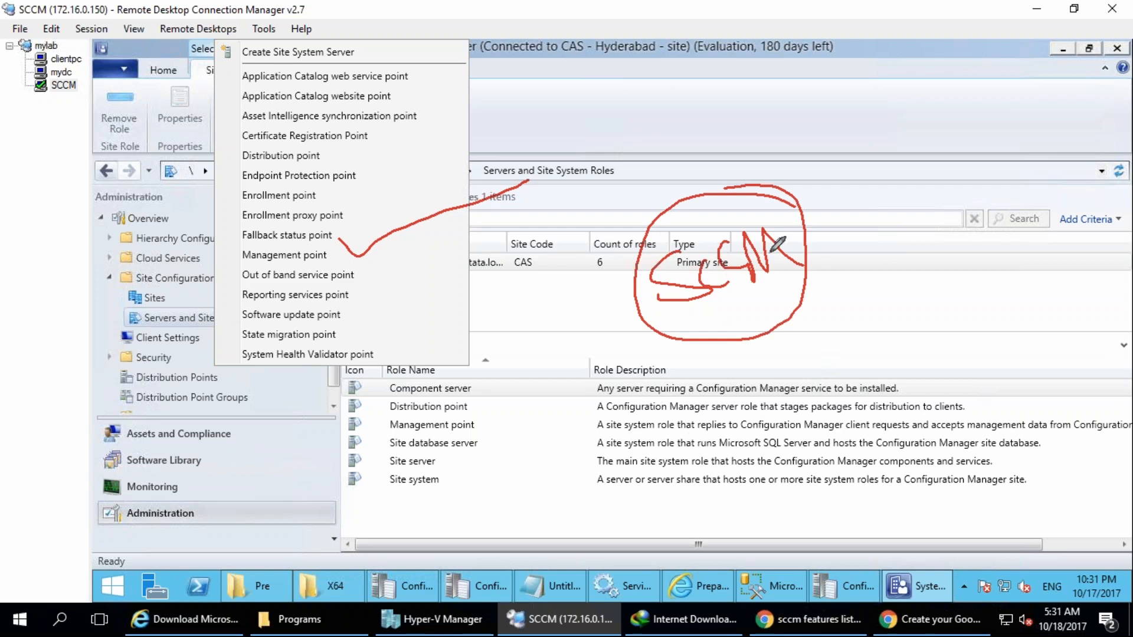
# Draw connection lines radiating outward in all directions from the circled "SCCM".
pyautogui.moveTo(721, 346); pyautogui.dragTo(788, 464)
pyautogui.moveTo(782, 328); pyautogui.dragTo(866, 434)
pyautogui.moveTo(795, 295); pyautogui.dragTo(898, 373)
pyautogui.moveTo(804, 274); pyautogui.dragTo(898, 249)
pyautogui.moveTo(779, 253); pyautogui.dragTo(868, 199)
pyautogui.moveTo(789, 222); pyautogui.dragTo(843, 158)
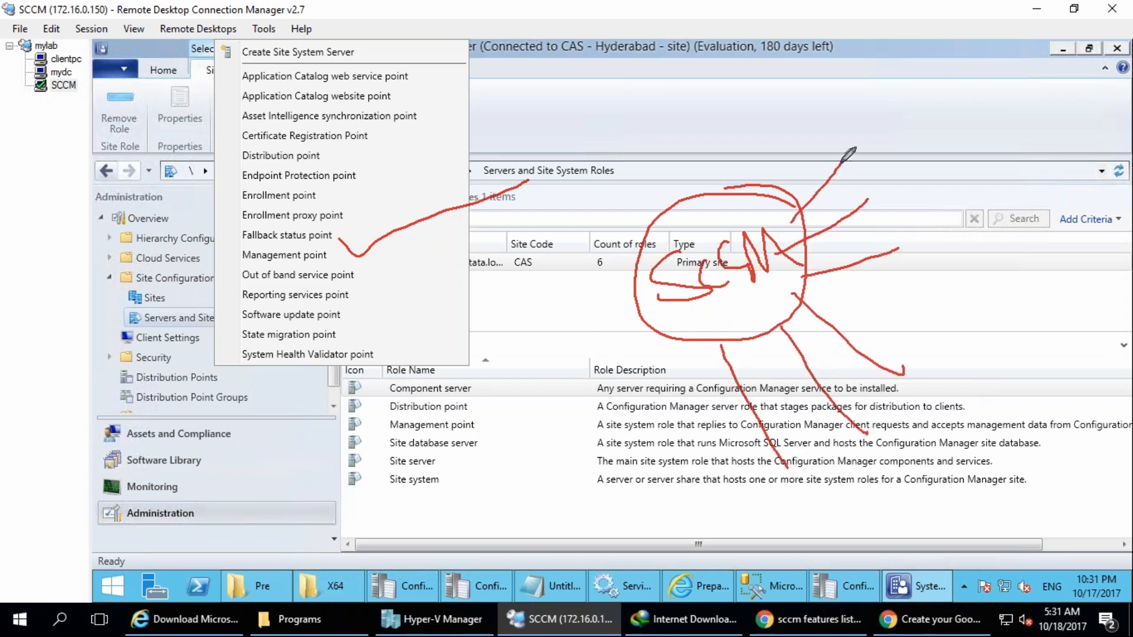
pyautogui.moveTo(767, 208)
pyautogui.mouseDown()
pyautogui.moveTo(807, 137)
pyautogui.moveTo(759, 115)
pyautogui.mouseUp()
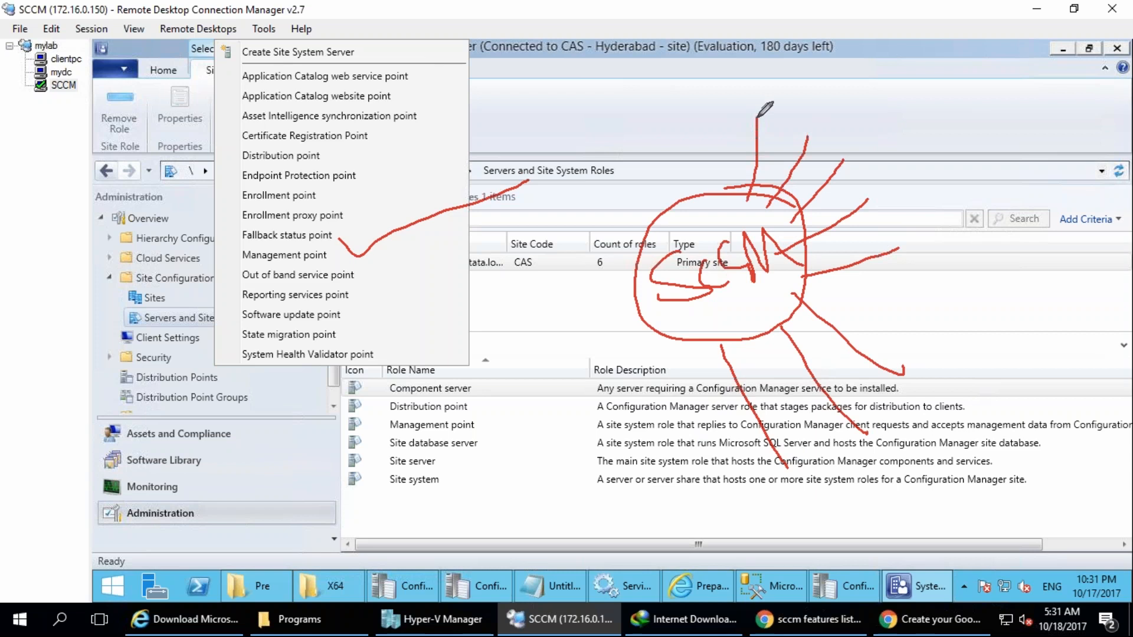
pyautogui.moveTo(716, 319); pyautogui.dragTo(641, 388)
pyautogui.moveTo(657, 326); pyautogui.dragTo(552, 340)
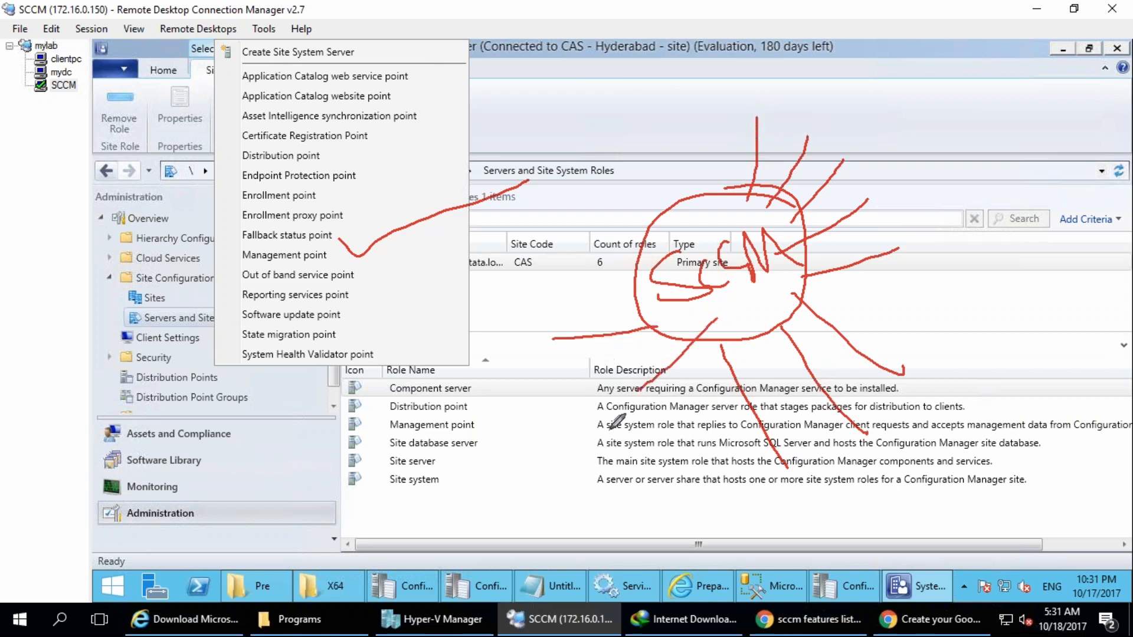
# Sketch two client computers below and beside the SCCM circle, doubling the connection line to the one beside it.
pyautogui.moveTo(631, 424)
pyautogui.mouseDown()
pyautogui.moveTo(582, 454)
pyautogui.moveTo(642, 436)
pyautogui.mouseUp()
pyautogui.moveTo(617, 468); pyautogui.dragTo(621, 503)
pyautogui.moveTo(585, 506); pyautogui.dragTo(651, 500)
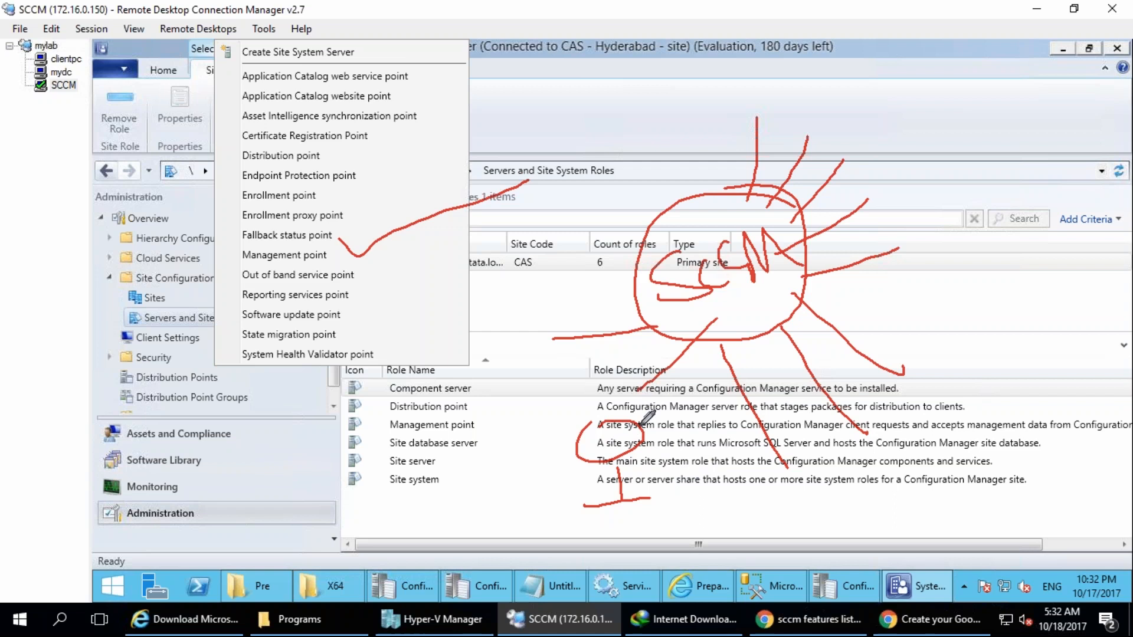
pyautogui.moveTo(552, 339)
pyautogui.mouseDown()
pyautogui.moveTo(551, 317)
pyautogui.moveTo(538, 340)
pyautogui.moveTo(547, 393)
pyautogui.mouseUp()
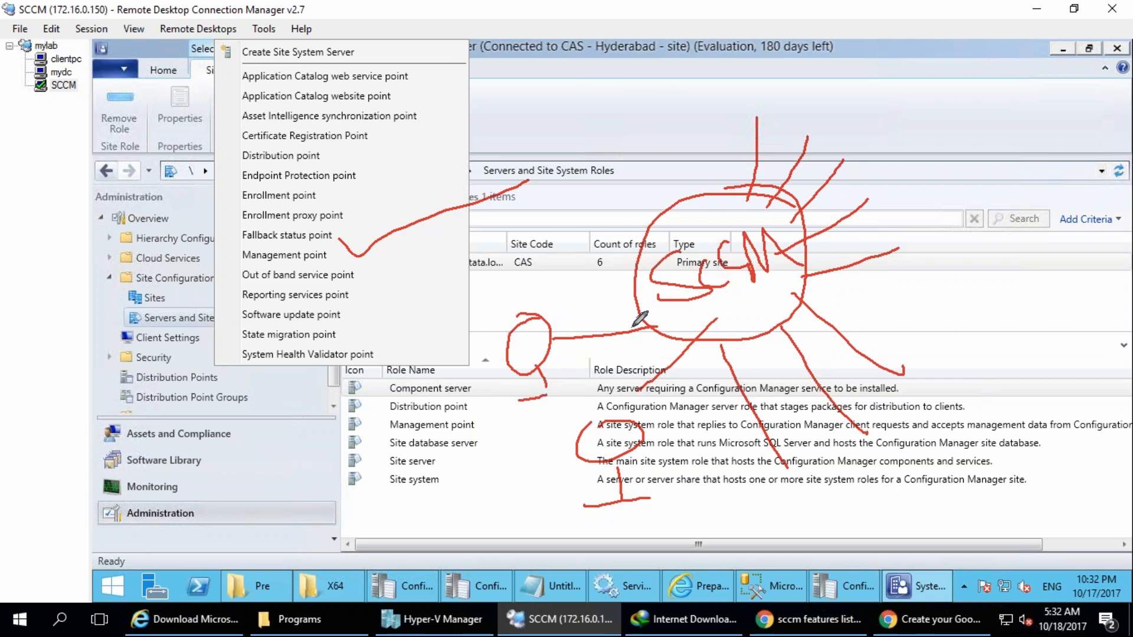
pyautogui.moveTo(657, 326)
pyautogui.mouseDown()
pyautogui.moveTo(531, 323)
pyautogui.moveTo(529, 341)
pyautogui.mouseUp()
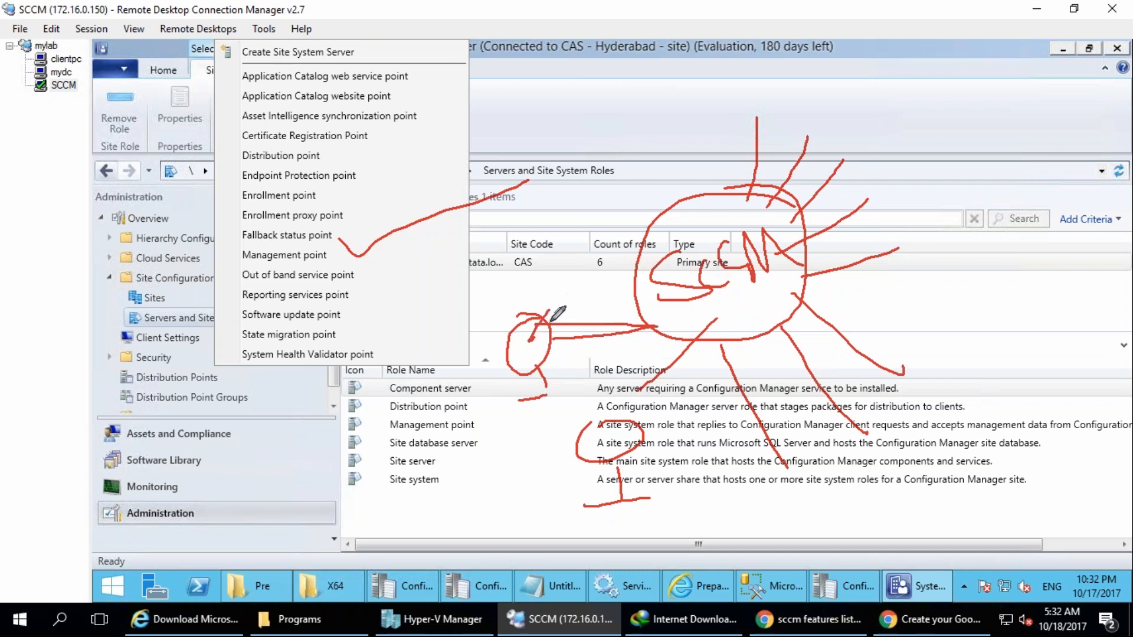
# Add small client computer symbols at the ends of the remaining lines around the SCCM circle.
pyautogui.moveTo(785, 467); pyautogui.dragTo(780, 472)
pyautogui.moveTo(882, 428)
pyautogui.mouseDown()
pyautogui.moveTo(884, 454)
pyautogui.moveTo(868, 436)
pyautogui.mouseUp()
pyautogui.moveTo(792, 481); pyautogui.dragTo(806, 492)
pyautogui.moveTo(878, 452)
pyautogui.mouseDown()
pyautogui.moveTo(893, 464)
pyautogui.moveTo(969, 468)
pyautogui.mouseUp()
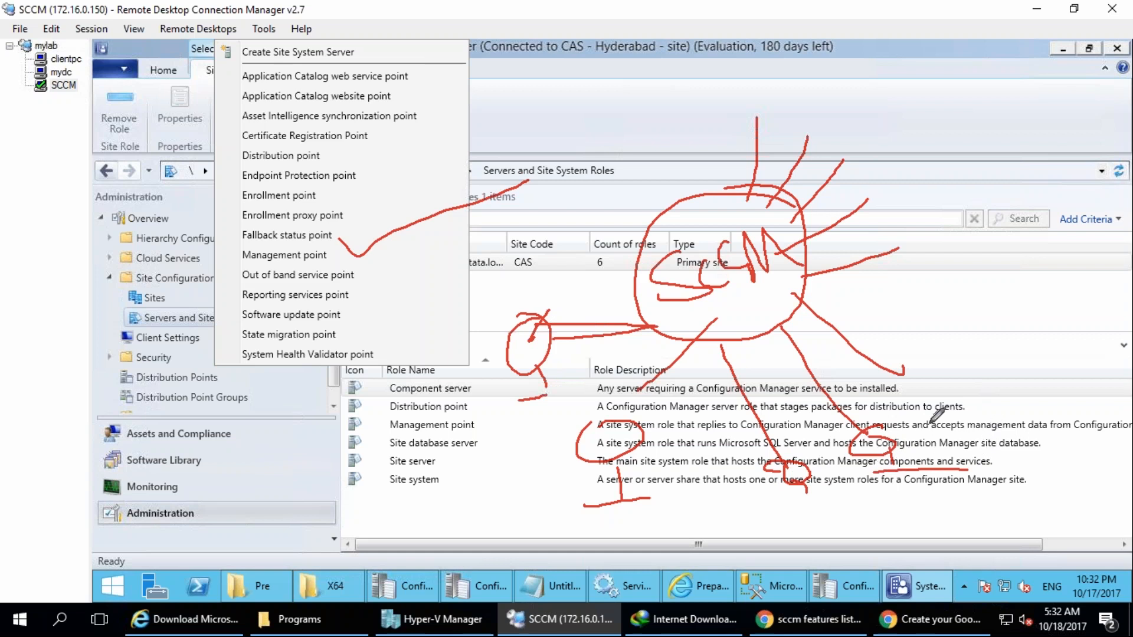
pyautogui.moveTo(889, 376); pyautogui.dragTo(938, 384)
pyautogui.moveTo(898, 224); pyautogui.dragTo(926, 255)
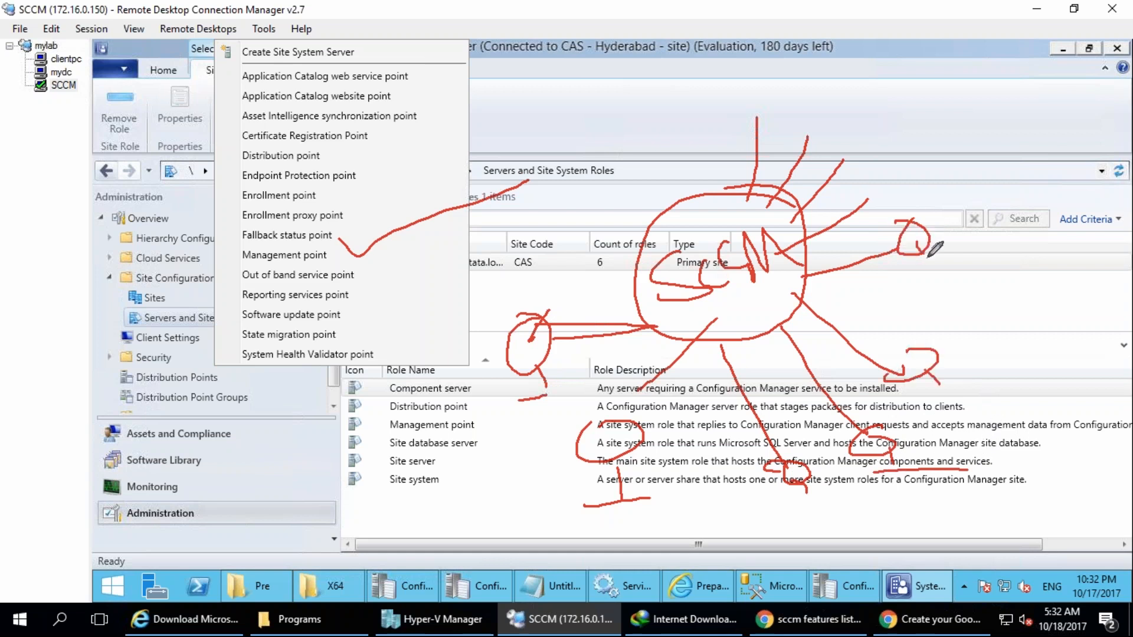
pyautogui.moveTo(868, 177)
pyautogui.mouseDown()
pyautogui.moveTo(885, 173)
pyautogui.moveTo(909, 203)
pyautogui.mouseUp()
pyautogui.moveTo(848, 129)
pyautogui.mouseDown()
pyautogui.moveTo(849, 144)
pyautogui.moveTo(883, 148)
pyautogui.mouseUp()
pyautogui.moveTo(823, 90)
pyautogui.mouseDown()
pyautogui.moveTo(807, 101)
pyautogui.moveTo(828, 122)
pyautogui.mouseUp()
pyautogui.moveTo(763, 86); pyautogui.dragTo(755, 84)
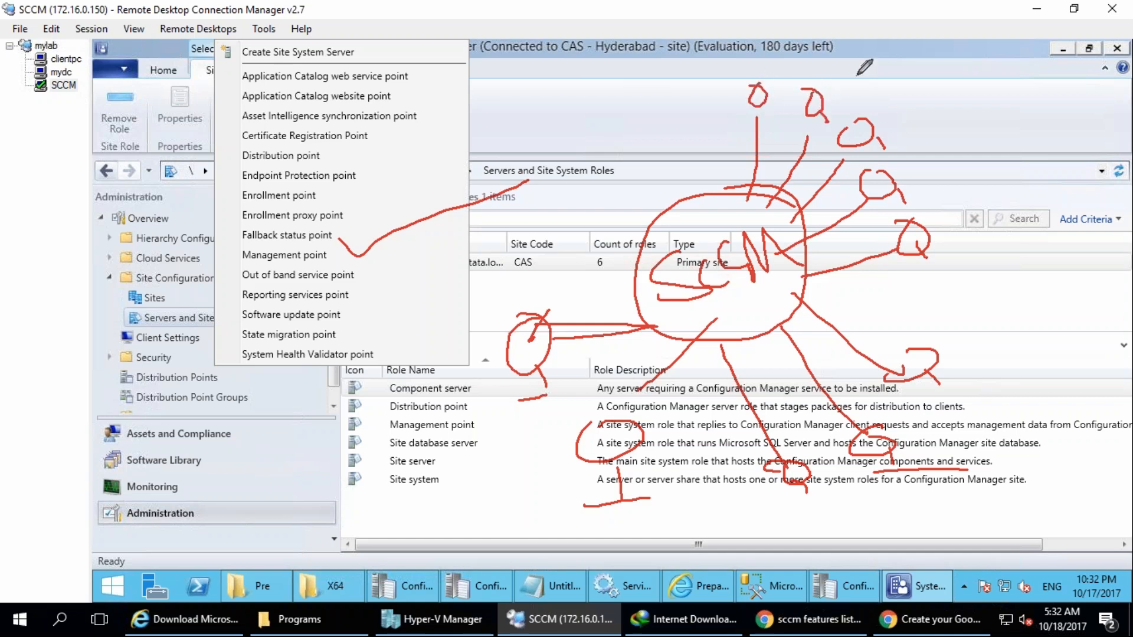
# Write the client count "100,000" beside the SCCM diagram and underline it.
pyautogui.moveTo(940, 111); pyautogui.dragTo(959, 161)
pyautogui.moveTo(965, 122); pyautogui.dragTo(1098, 83)
pyautogui.moveTo(1027, 127); pyautogui.dragTo(1025, 137)
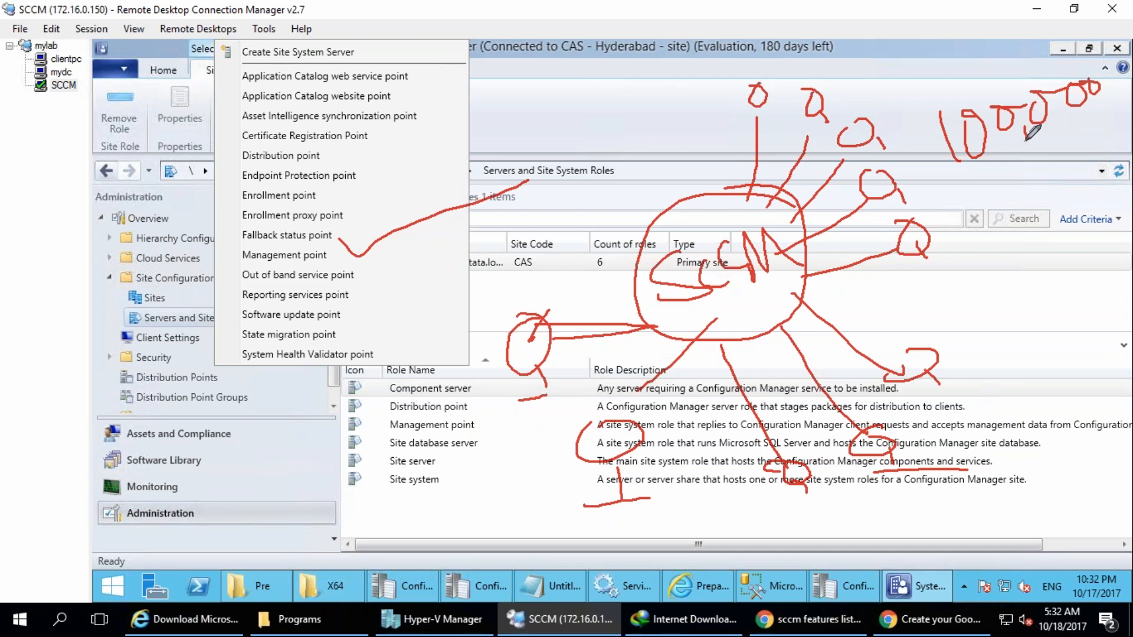
pyautogui.moveTo(976, 171); pyautogui.dragTo(1032, 161)
# Draw an arrow to a column of client symbols beneath the client count and enclose the column with two long lines.
pyautogui.moveTo(976, 257)
pyautogui.mouseDown()
pyautogui.moveTo(1000, 305)
pyautogui.moveTo(1017, 295)
pyautogui.mouseUp()
pyautogui.moveTo(1030, 339)
pyautogui.mouseDown()
pyautogui.moveTo(1013, 366)
pyautogui.moveTo(1056, 353)
pyautogui.moveTo(1099, 311)
pyautogui.mouseUp()
pyautogui.moveTo(1043, 394)
pyautogui.mouseDown()
pyautogui.moveTo(1029, 427)
pyautogui.moveTo(1095, 413)
pyautogui.mouseUp()
pyautogui.moveTo(1034, 466); pyautogui.dragTo(1090, 465)
pyautogui.moveTo(1024, 502)
pyautogui.mouseDown()
pyautogui.moveTo(1015, 519)
pyautogui.moveTo(1062, 540)
pyautogui.mouseUp()
pyautogui.moveTo(974, 284)
pyautogui.mouseDown()
pyautogui.moveTo(965, 431)
pyautogui.moveTo(1027, 625)
pyautogui.mouseUp()
pyautogui.moveTo(1077, 248); pyautogui.dragTo(1118, 602)
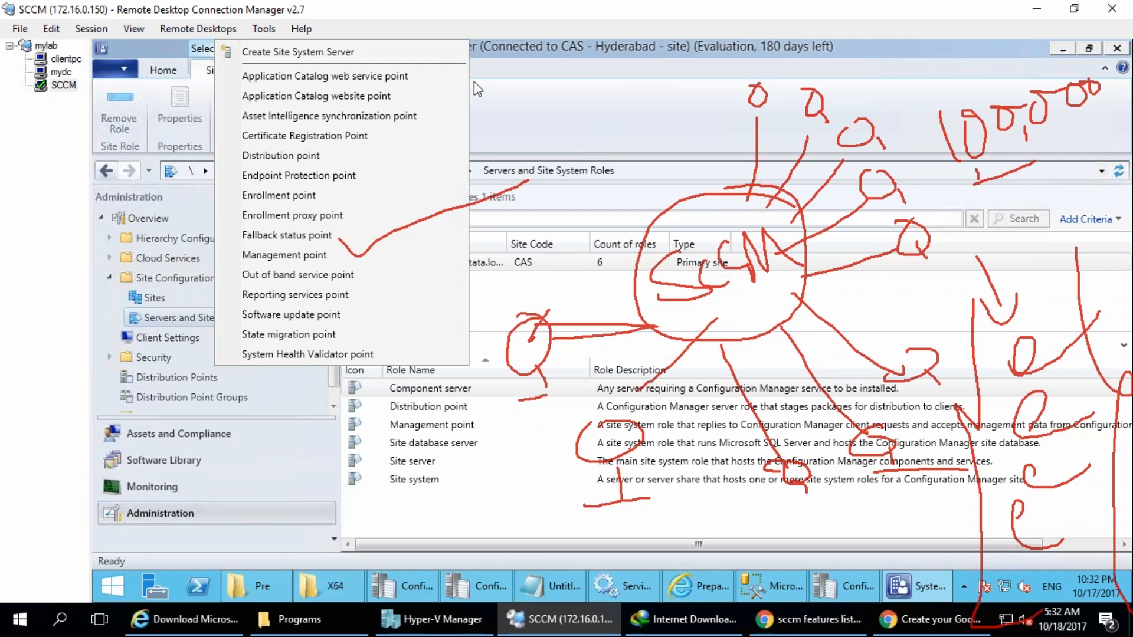
# Circle the Fallback status point role in the list and clear all the annotations.
pyautogui.moveTo(219, 232)
pyautogui.mouseDown()
pyautogui.moveTo(348, 248)
pyautogui.moveTo(333, 231)
pyautogui.moveTo(222, 218)
pyautogui.moveTo(208, 226)
pyautogui.mouseUp()
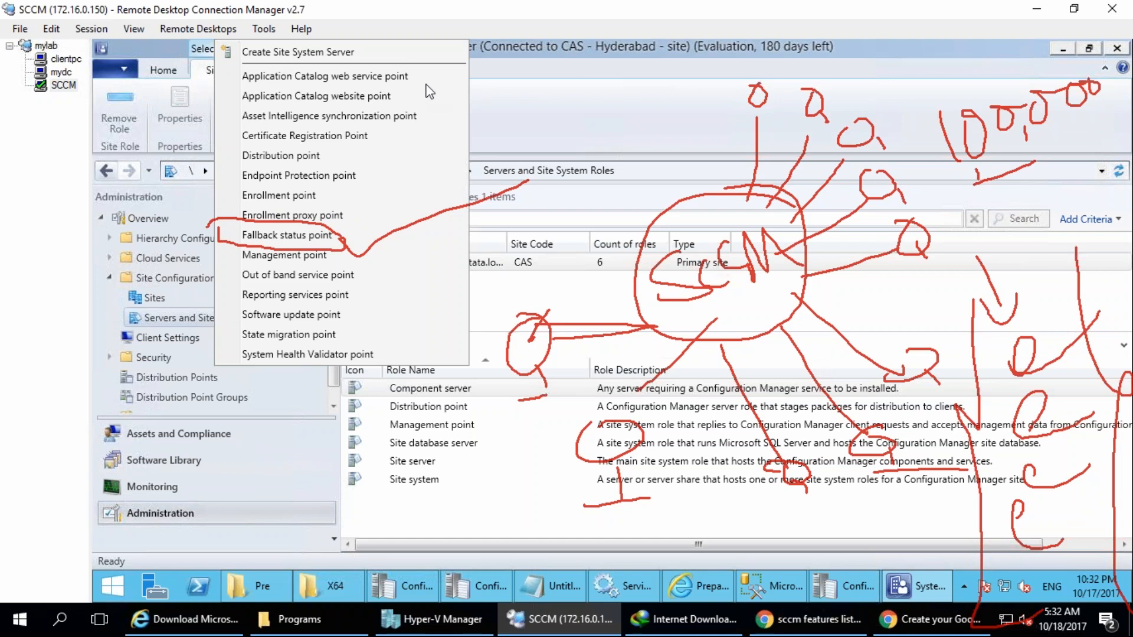
pyautogui.press('Escape')
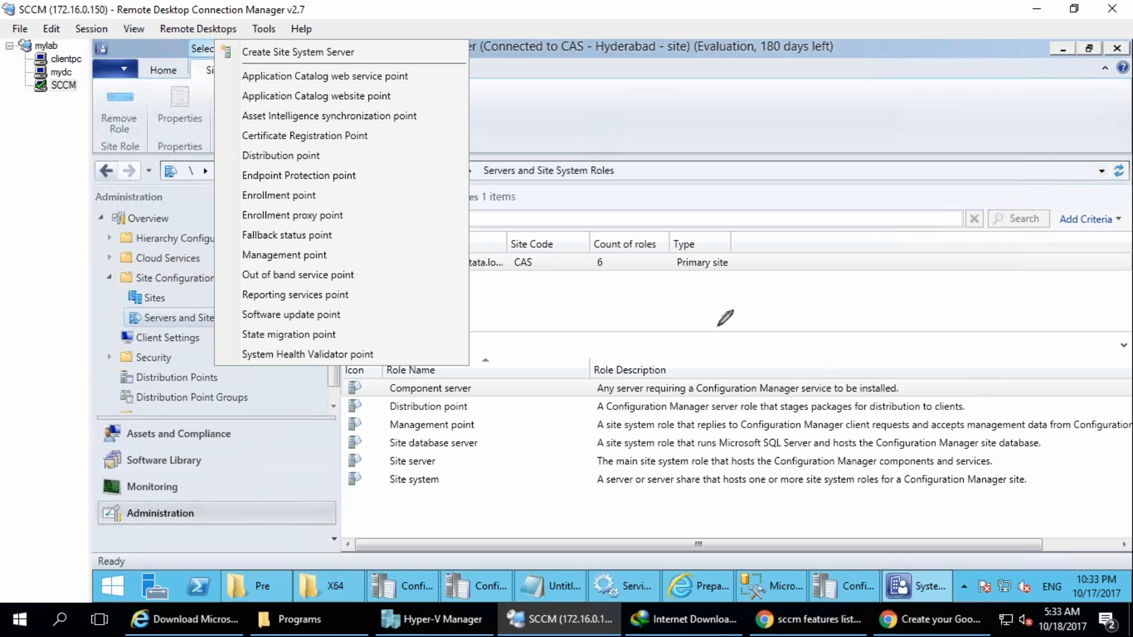
# Sketch two computers side by side near the role descriptions and handwrite a label beside the second one.
pyautogui.moveTo(747, 291); pyautogui.dragTo(736, 293)
pyautogui.moveTo(738, 354)
pyautogui.mouseDown()
pyautogui.moveTo(737, 387)
pyautogui.moveTo(755, 389)
pyautogui.mouseUp()
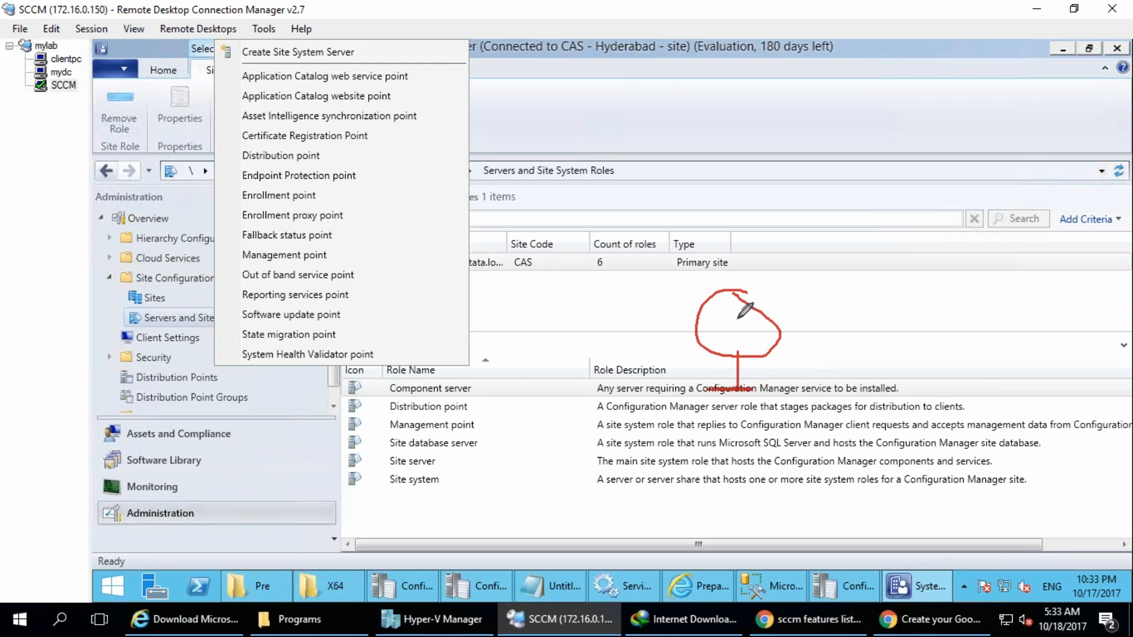
pyautogui.moveTo(783, 323)
pyautogui.mouseDown()
pyautogui.moveTo(760, 299)
pyautogui.moveTo(787, 348)
pyautogui.mouseUp()
pyautogui.moveTo(818, 317)
pyautogui.mouseDown()
pyautogui.moveTo(812, 331)
pyautogui.moveTo(847, 308)
pyautogui.mouseUp()
pyautogui.moveTo(859, 321)
pyautogui.mouseDown()
pyautogui.moveTo(863, 291)
pyautogui.moveTo(899, 310)
pyautogui.mouseUp()
pyautogui.moveTo(602, 302); pyautogui.dragTo(626, 305)
pyautogui.moveTo(591, 341); pyautogui.dragTo(605, 396)
pyautogui.moveTo(625, 398); pyautogui.dragTo(572, 407)
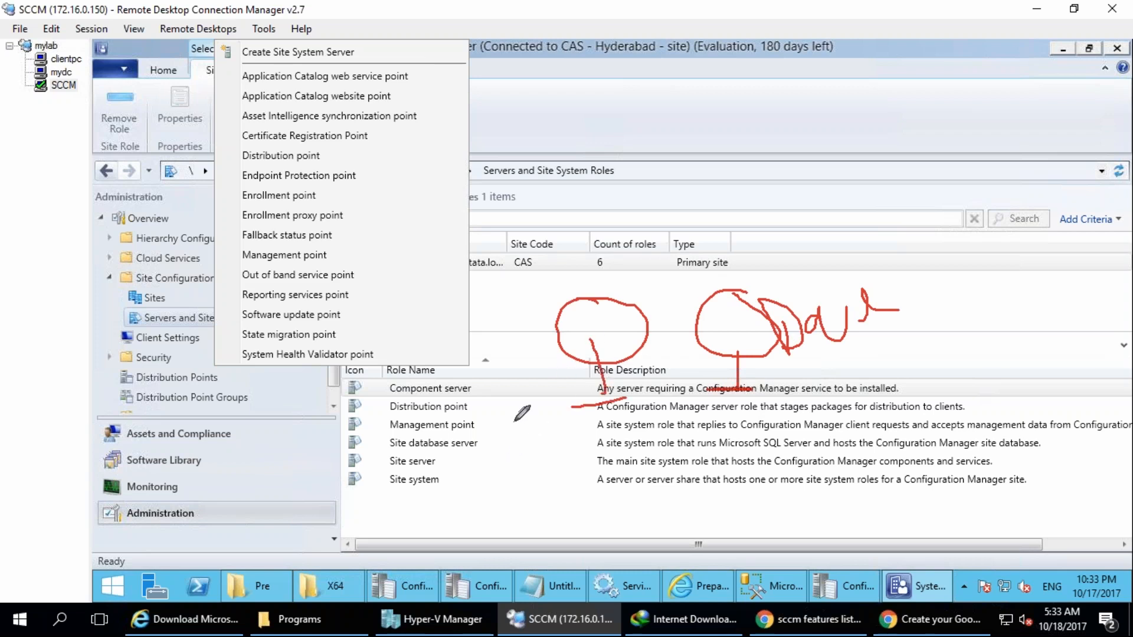
# Draw a box shape above the two computers and branch lines from it to separate handwritten labels.
pyautogui.moveTo(663, 196)
pyautogui.mouseDown()
pyautogui.moveTo(664, 112)
pyautogui.moveTo(734, 168)
pyautogui.mouseUp()
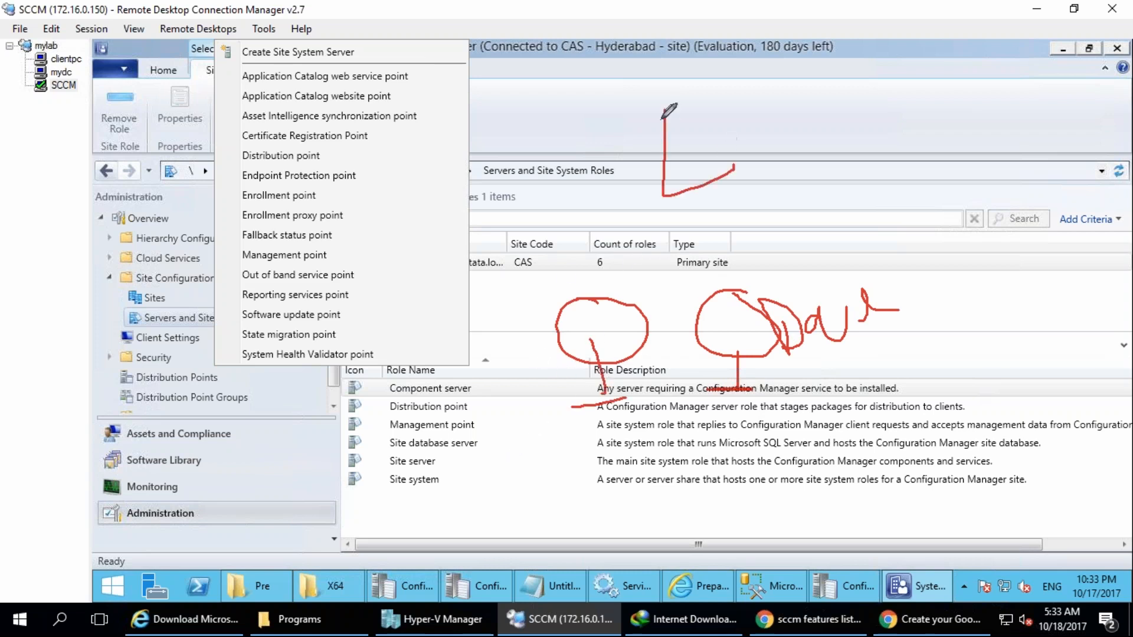
pyautogui.moveTo(662, 111)
pyautogui.mouseDown()
pyautogui.moveTo(676, 91)
pyautogui.moveTo(732, 167)
pyautogui.moveTo(771, 100)
pyautogui.moveTo(797, 105)
pyautogui.mouseUp()
pyautogui.moveTo(778, 72); pyautogui.dragTo(822, 37)
pyautogui.moveTo(791, 68)
pyautogui.mouseDown()
pyautogui.moveTo(813, 99)
pyautogui.moveTo(831, 82)
pyautogui.mouseUp()
pyautogui.moveTo(837, 57); pyautogui.dragTo(854, 66)
pyautogui.moveTo(858, 26); pyautogui.dragTo(868, 93)
pyautogui.moveTo(711, 154)
pyautogui.mouseDown()
pyautogui.moveTo(883, 160)
pyautogui.moveTo(924, 279)
pyautogui.moveTo(946, 150)
pyautogui.mouseUp()
pyautogui.moveTo(957, 229)
pyautogui.mouseDown()
pyautogui.moveTo(983, 234)
pyautogui.moveTo(1010, 219)
pyautogui.moveTo(1008, 239)
pyautogui.mouseUp()
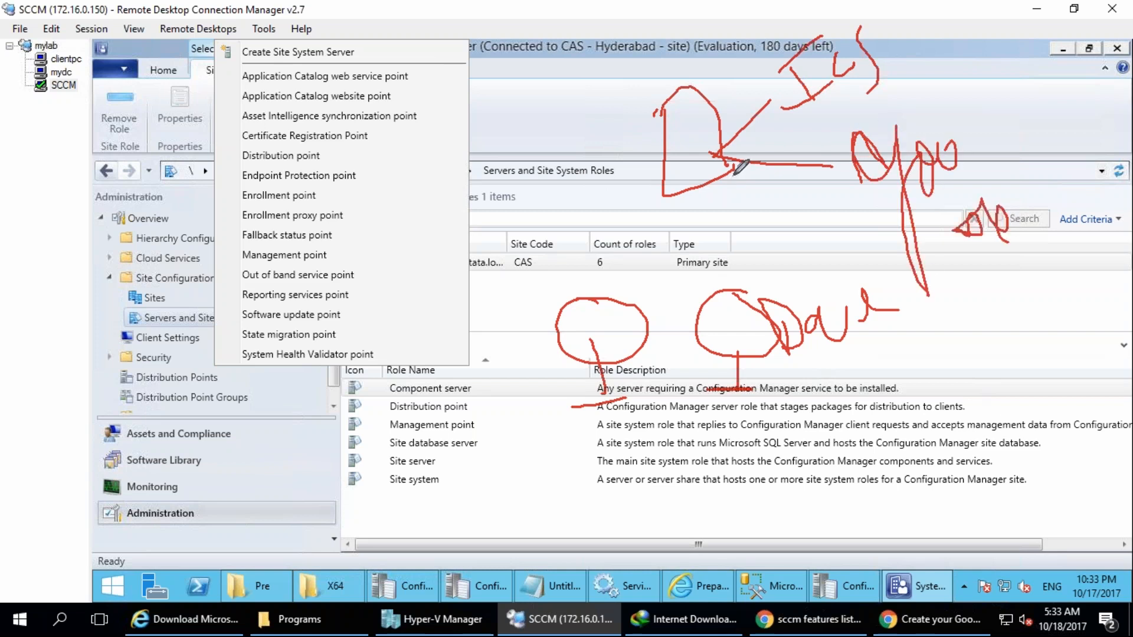
# Mark the branches, draw arrows into and out of the box, and thicken the box's upper edge.
pyautogui.moveTo(749, 78); pyautogui.dragTo(769, 54)
pyautogui.moveTo(806, 136)
pyautogui.mouseDown()
pyautogui.moveTo(815, 148)
pyautogui.moveTo(888, 127)
pyautogui.mouseUp()
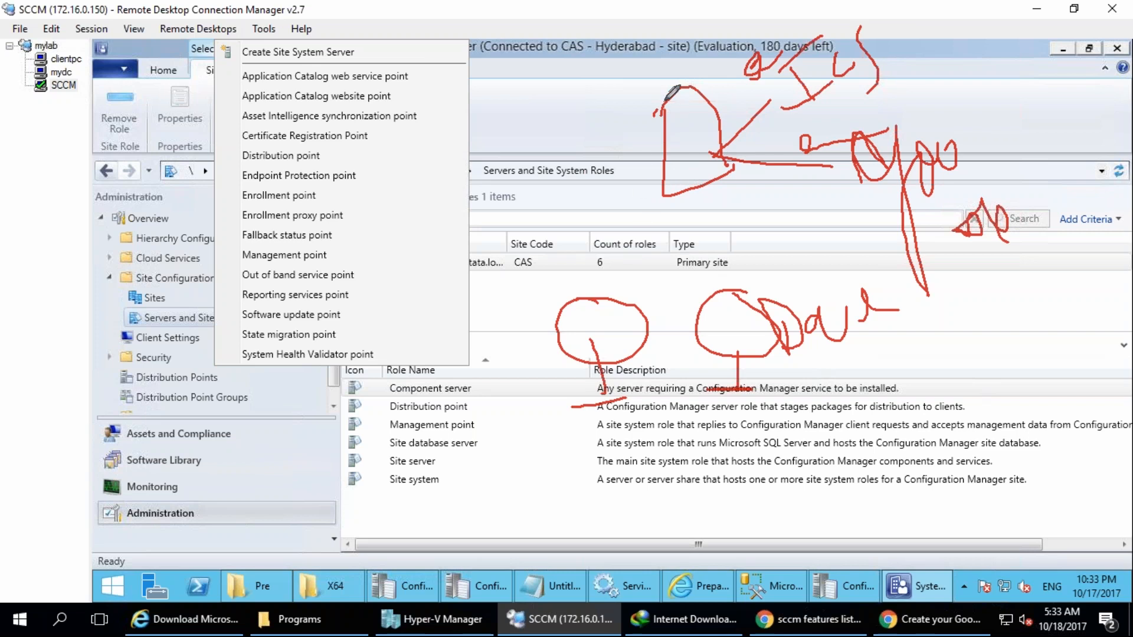
pyautogui.moveTo(668, 118)
pyautogui.mouseDown()
pyautogui.moveTo(656, 89)
pyautogui.moveTo(668, 120)
pyautogui.moveTo(706, 69)
pyautogui.moveTo(732, 151)
pyautogui.moveTo(695, 231)
pyautogui.mouseUp()
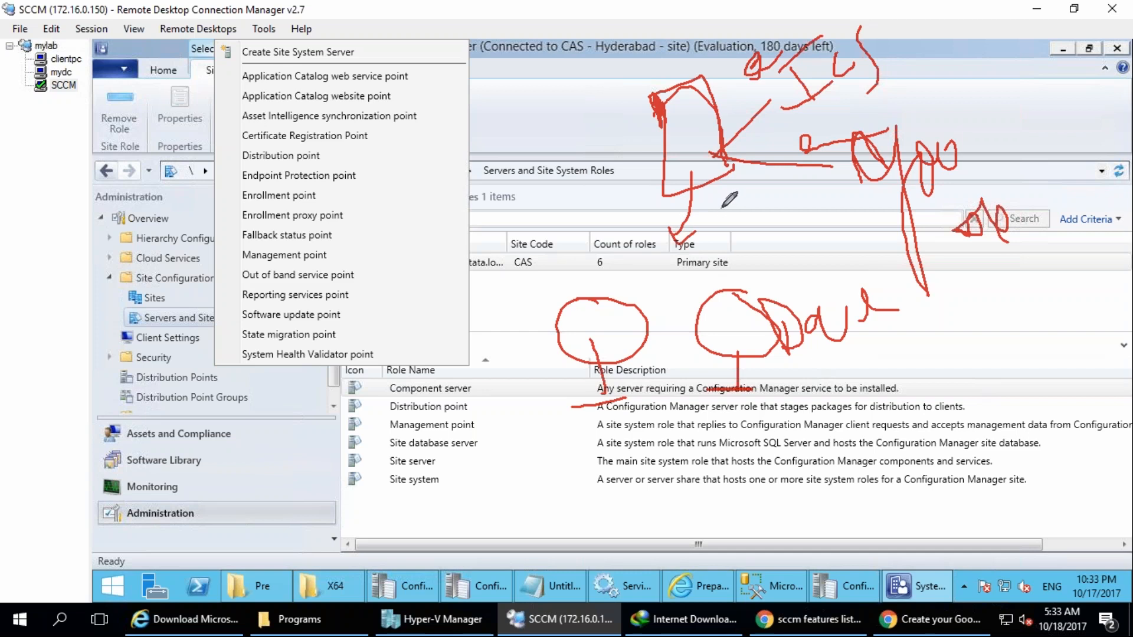
pyautogui.moveTo(692, 172)
pyautogui.mouseDown()
pyautogui.moveTo(673, 242)
pyautogui.moveTo(697, 222)
pyautogui.mouseUp()
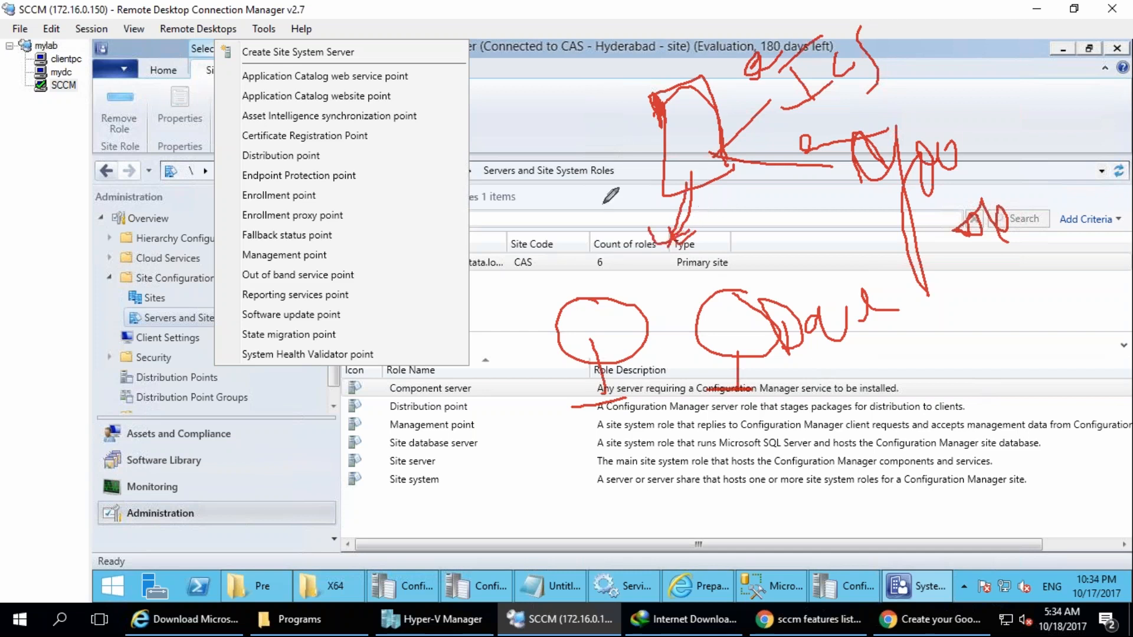
pyautogui.moveTo(574, 193)
pyautogui.mouseDown()
pyautogui.moveTo(664, 150)
pyautogui.moveTo(679, 158)
pyautogui.mouseUp()
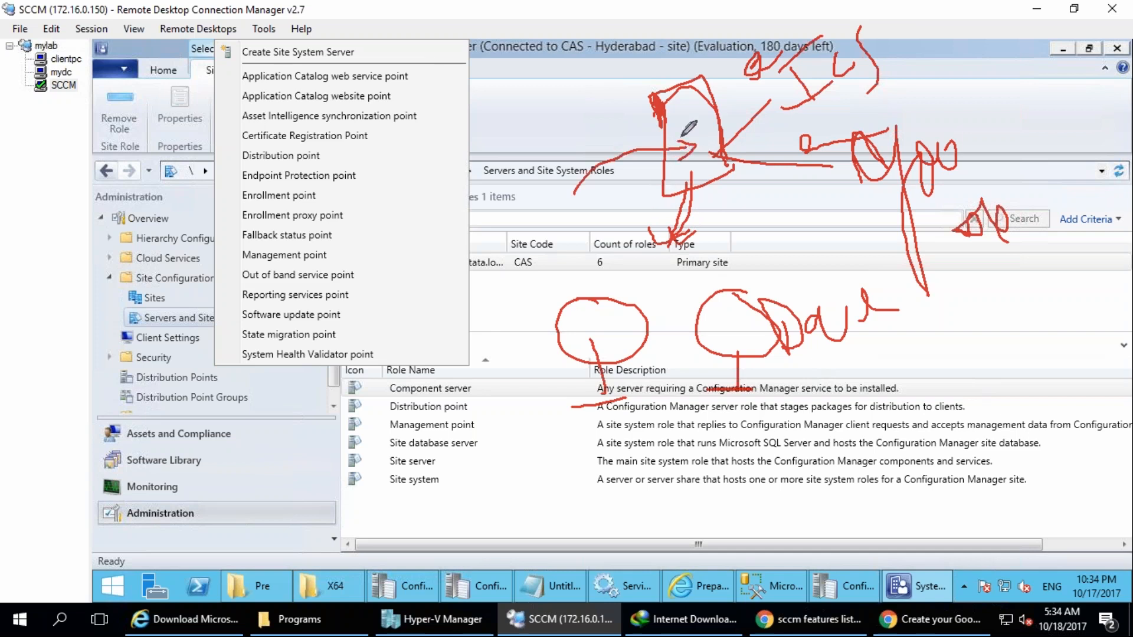
pyautogui.moveTo(703, 76)
pyautogui.mouseDown()
pyautogui.moveTo(655, 93)
pyautogui.moveTo(705, 77)
pyautogui.mouseUp()
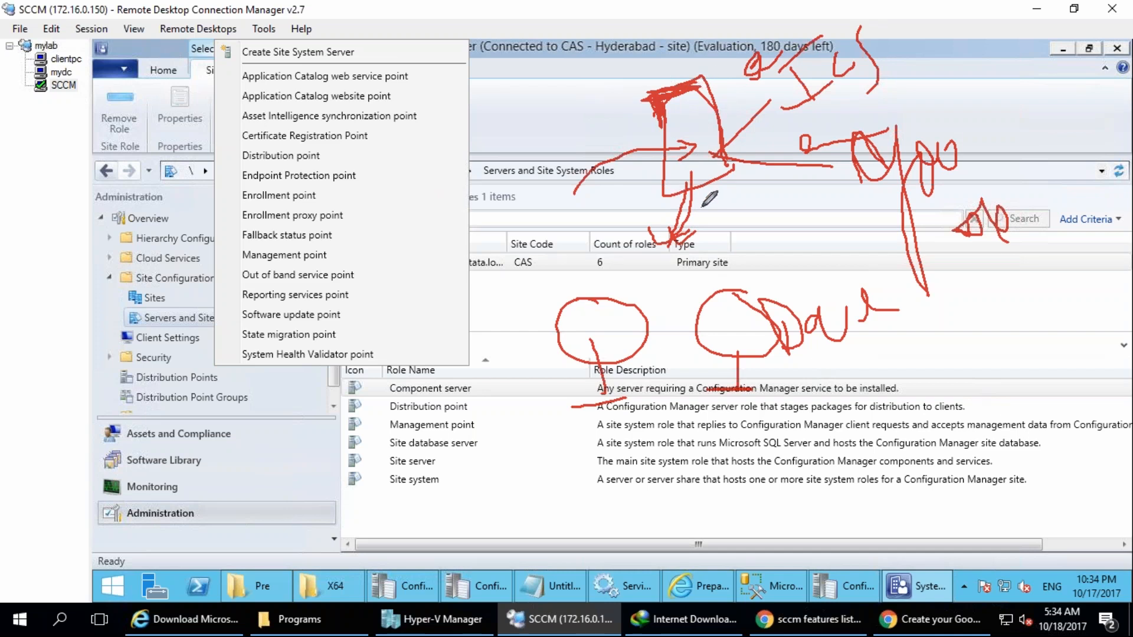
# Handwrite a circled label above the box, outline the Enrollment point and Enrollment proxy point roles, and clear the annotations.
pyautogui.moveTo(537, 72)
pyautogui.mouseDown()
pyautogui.moveTo(581, 68)
pyautogui.moveTo(617, 22)
pyautogui.moveTo(669, 9)
pyautogui.moveTo(573, 92)
pyautogui.moveTo(680, 7)
pyautogui.mouseUp()
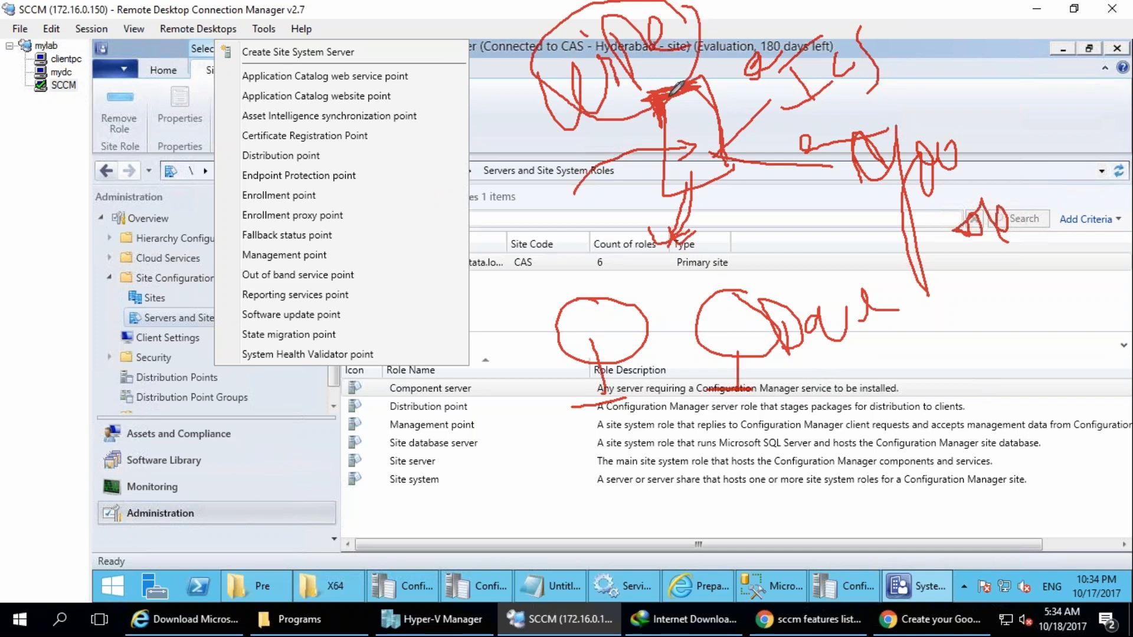
pyautogui.moveTo(680, 90)
pyautogui.mouseDown()
pyautogui.moveTo(699, 204)
pyautogui.moveTo(694, 180)
pyautogui.mouseUp()
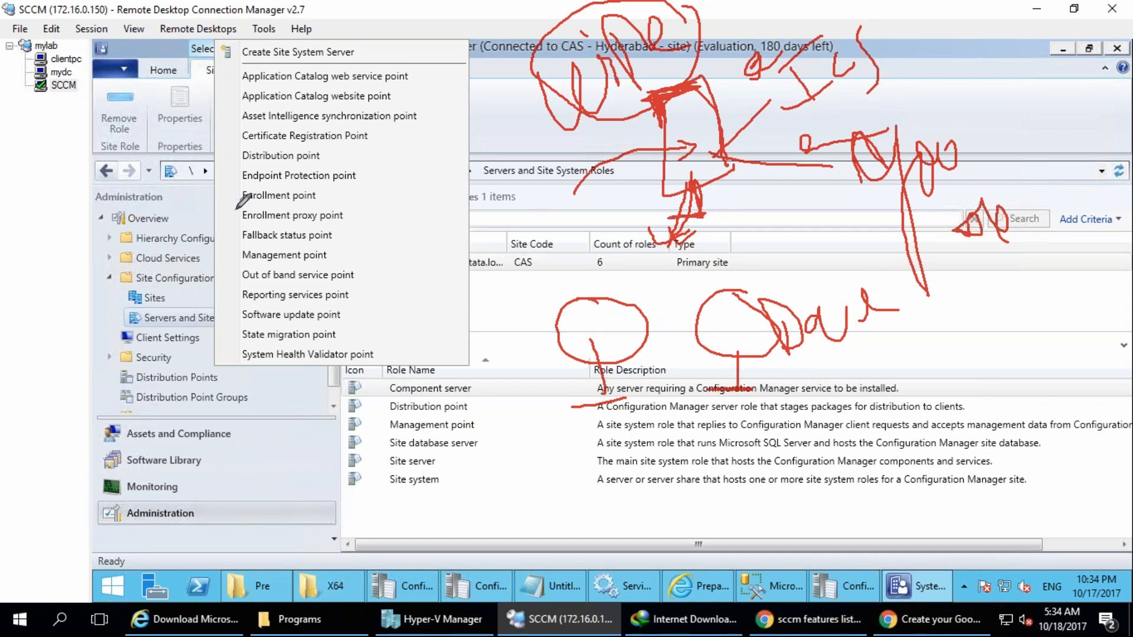
pyautogui.moveTo(234, 186)
pyautogui.mouseDown()
pyautogui.moveTo(328, 234)
pyautogui.moveTo(368, 216)
pyautogui.moveTo(310, 182)
pyautogui.moveTo(291, 194)
pyautogui.mouseUp()
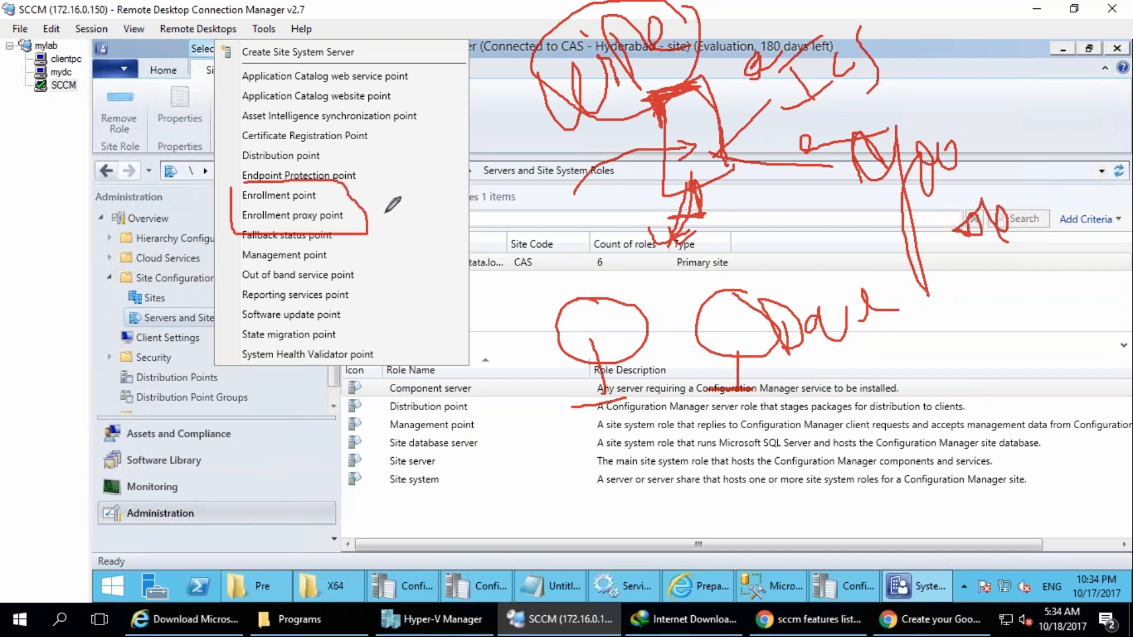
pyautogui.moveTo(384, 219)
pyautogui.mouseDown()
pyautogui.moveTo(475, 211)
pyautogui.moveTo(415, 216)
pyautogui.mouseUp()
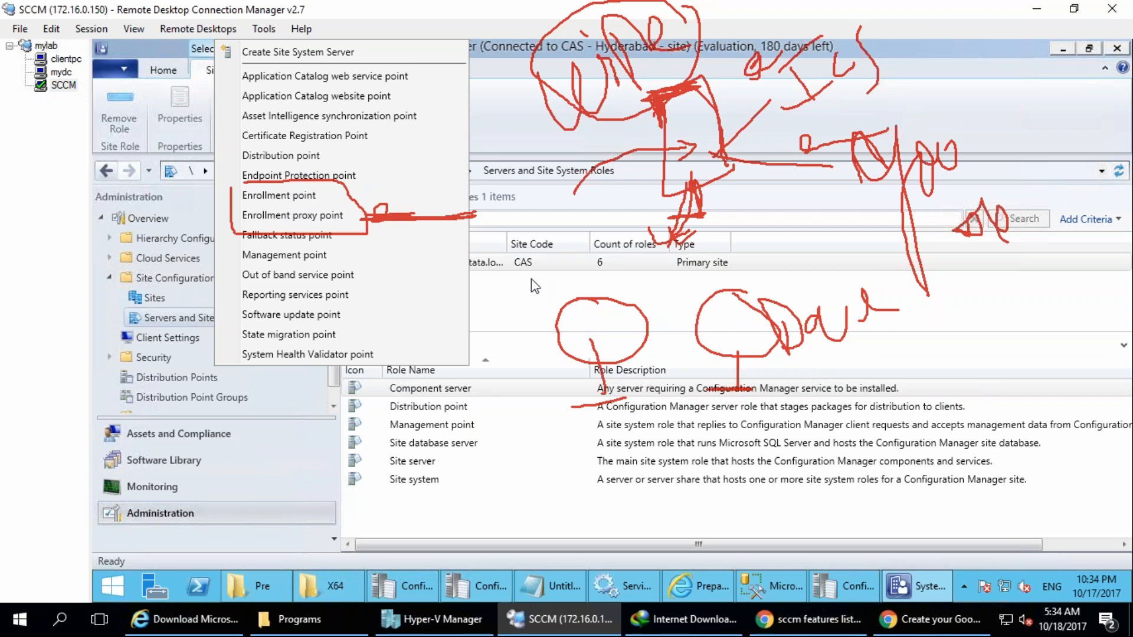
pyautogui.press('Escape')
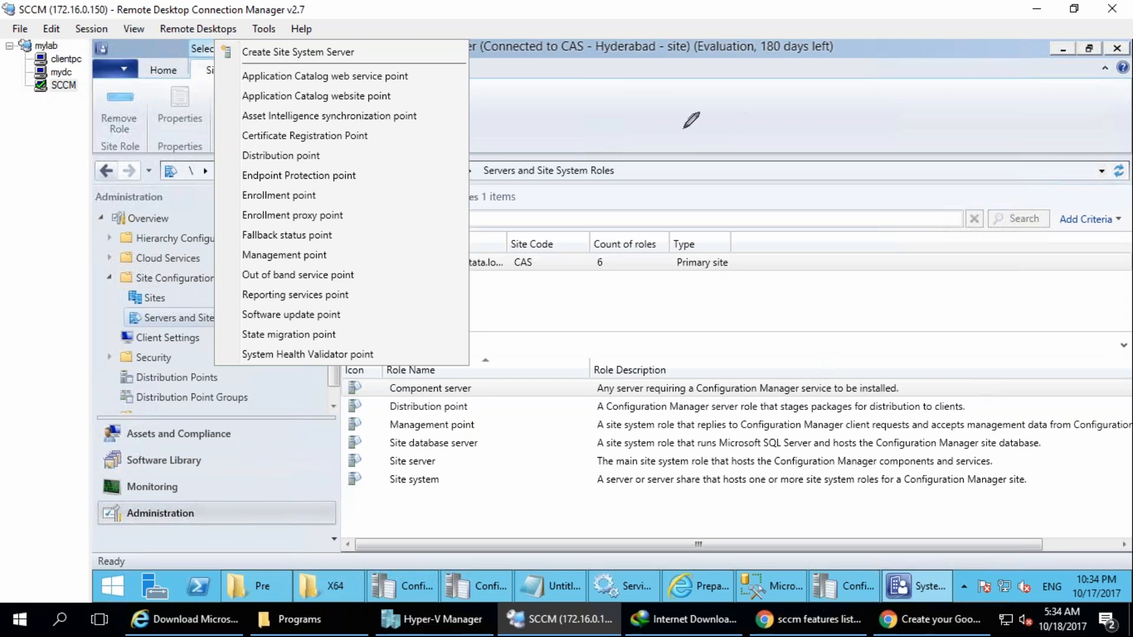
# Handwrite "IT" in the blank area of the console ribbon and circle it.
pyautogui.moveTo(854, 125); pyautogui.dragTo(862, 171)
pyautogui.moveTo(815, 143); pyautogui.dragTo(850, 116)
pyautogui.moveTo(835, 184); pyautogui.dragTo(879, 171)
pyautogui.moveTo(863, 126); pyautogui.dragTo(892, 104)
pyautogui.moveTo(885, 108); pyautogui.dragTo(897, 156)
pyautogui.moveTo(902, 122); pyautogui.dragTo(911, 117)
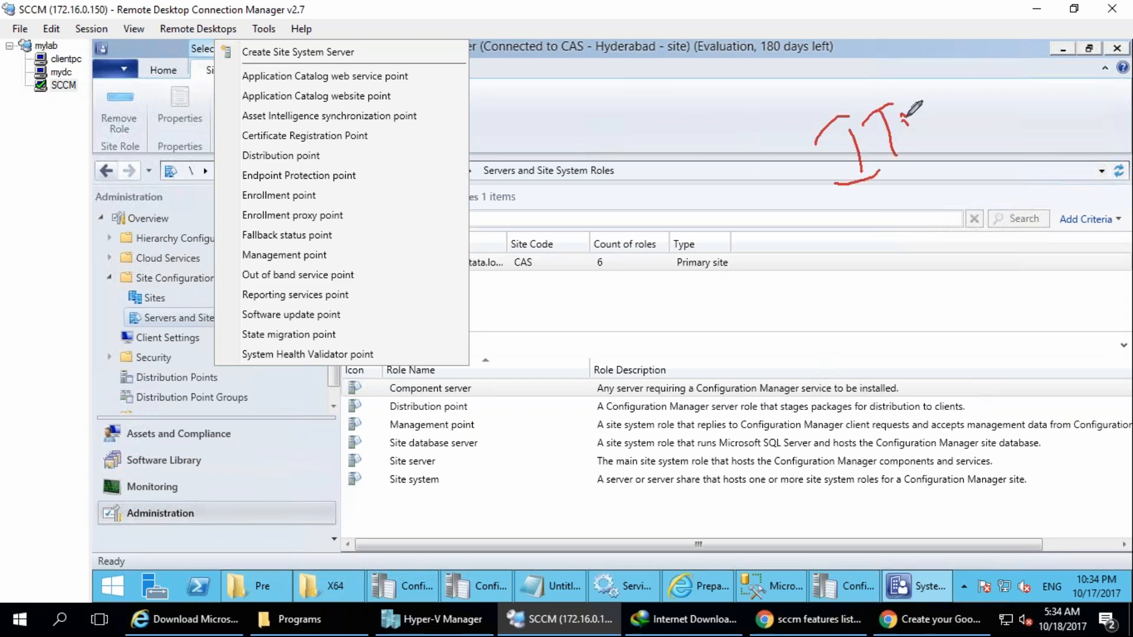
pyautogui.moveTo(861, 71)
pyautogui.mouseDown()
pyautogui.moveTo(797, 132)
pyautogui.moveTo(818, 74)
pyautogui.mouseUp()
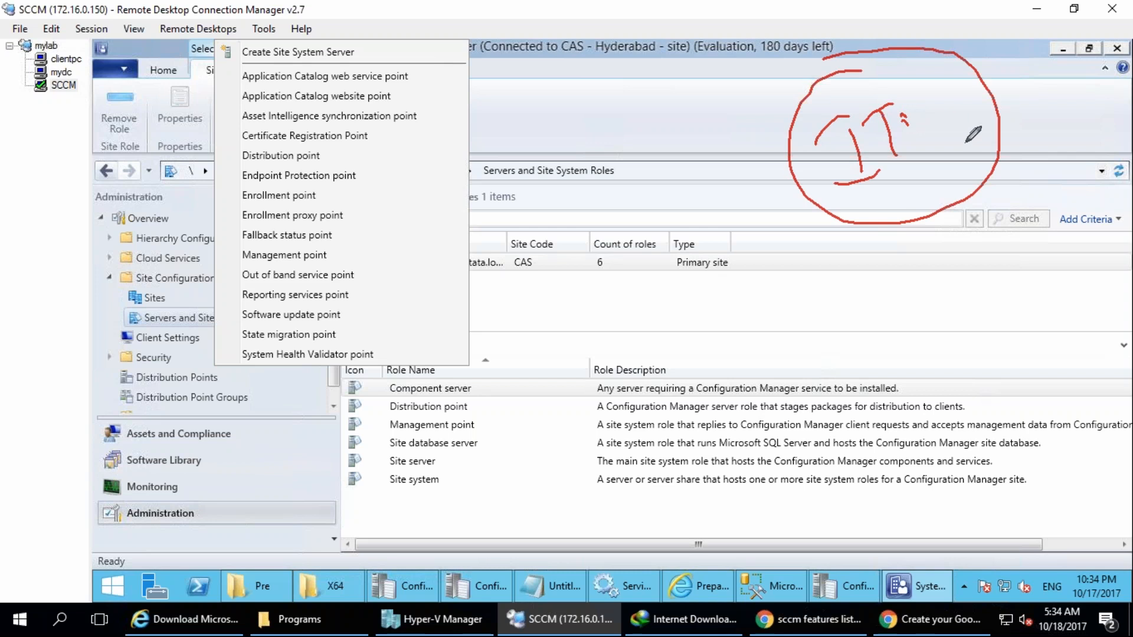
# Extend the "IT" label with another handwritten word and enclose the whole text in a wider ellipse.
pyautogui.moveTo(903, 88); pyautogui.dragTo(920, 121)
pyautogui.moveTo(908, 124); pyautogui.dragTo(939, 128)
pyautogui.moveTo(960, 99)
pyautogui.mouseDown()
pyautogui.moveTo(1030, 69)
pyautogui.moveTo(1089, 95)
pyautogui.mouseUp()
pyautogui.moveTo(1050, 59)
pyautogui.mouseDown()
pyautogui.moveTo(749, 166)
pyautogui.moveTo(1056, 101)
pyautogui.mouseUp()
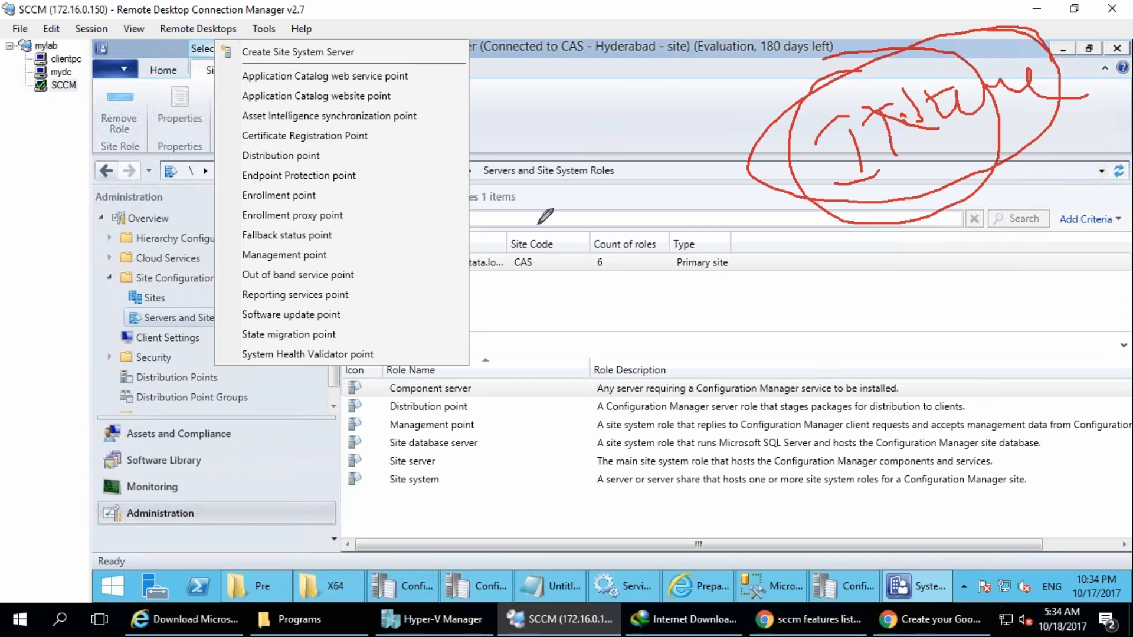
# Handwrite a circled 3 with a word beside it, draw sweeping arrows to the "IT" label, and clear the annotations.
pyautogui.moveTo(496, 181)
pyautogui.mouseDown()
pyautogui.moveTo(519, 201)
pyautogui.moveTo(454, 101)
pyautogui.moveTo(559, 85)
pyautogui.moveTo(605, 136)
pyautogui.moveTo(699, 88)
pyautogui.moveTo(667, 24)
pyautogui.mouseUp()
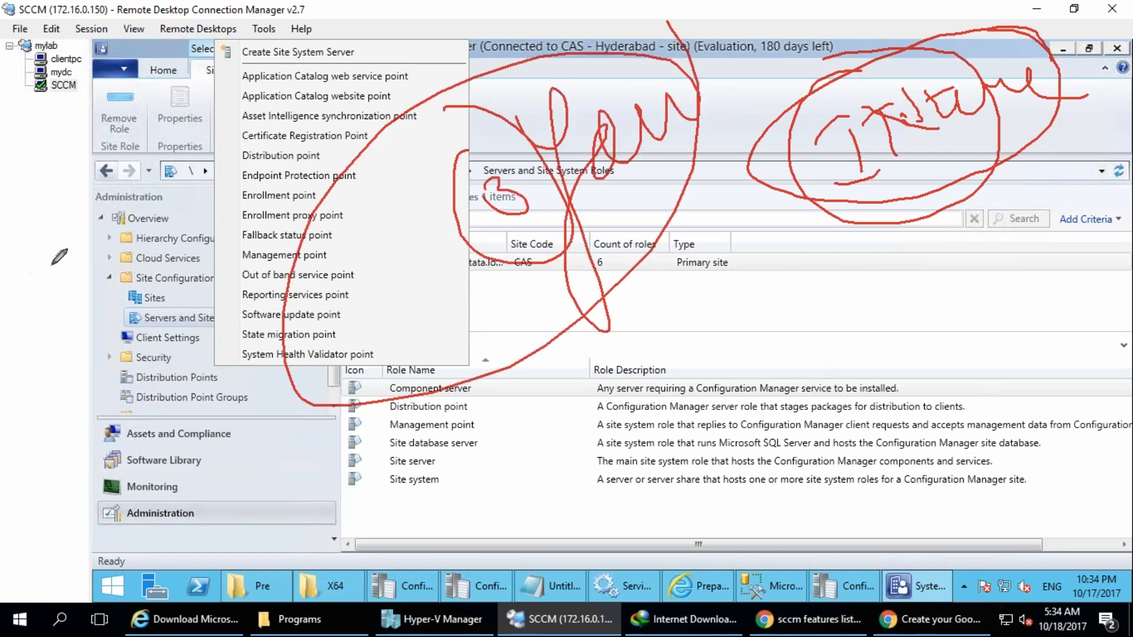
pyautogui.moveTo(471, 253)
pyautogui.mouseDown()
pyautogui.moveTo(507, 378)
pyautogui.moveTo(776, 216)
pyautogui.moveTo(796, 260)
pyautogui.mouseUp()
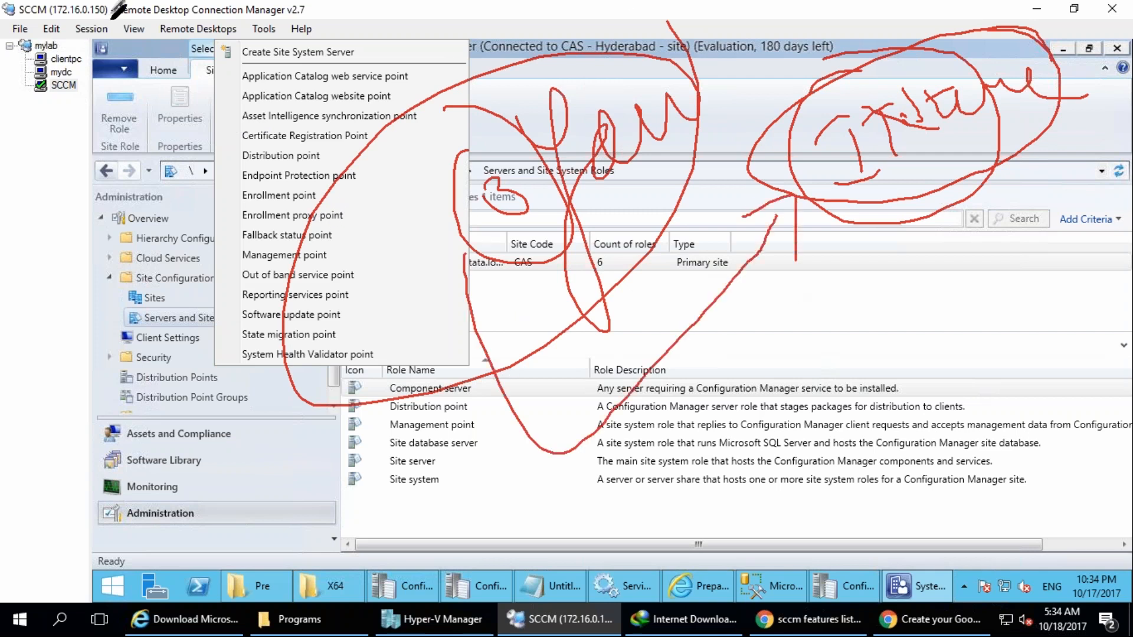
pyautogui.moveTo(96, 22); pyautogui.dragTo(22, 582)
pyautogui.moveTo(257, 440)
pyautogui.mouseDown()
pyautogui.moveTo(771, 210)
pyautogui.moveTo(851, 153)
pyautogui.moveTo(827, 190)
pyautogui.mouseUp()
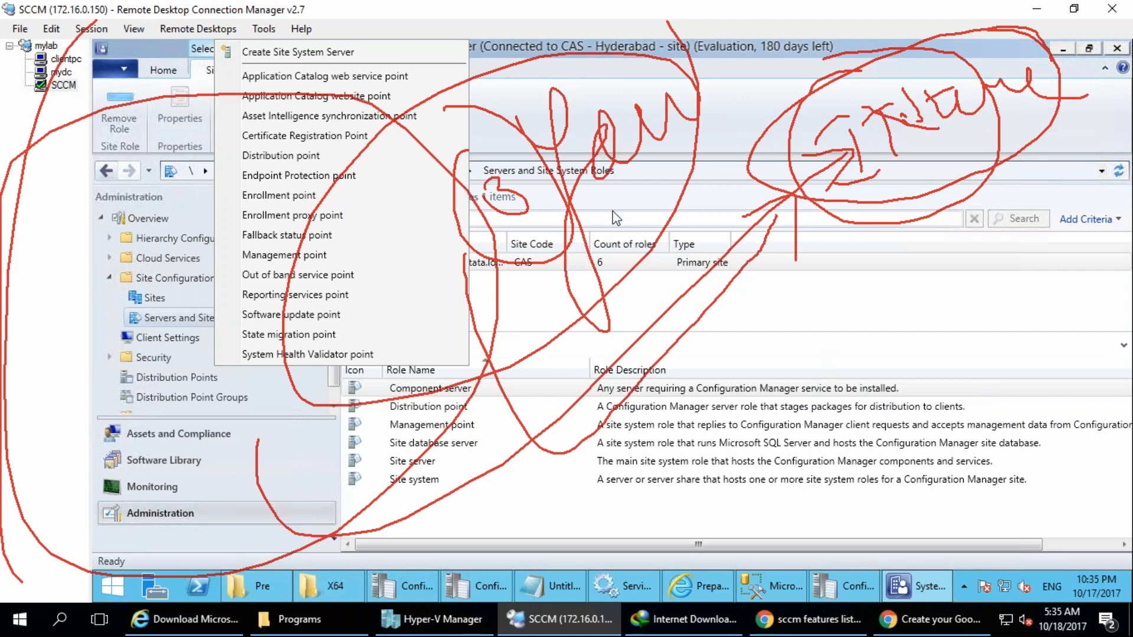
pyautogui.press('Escape')
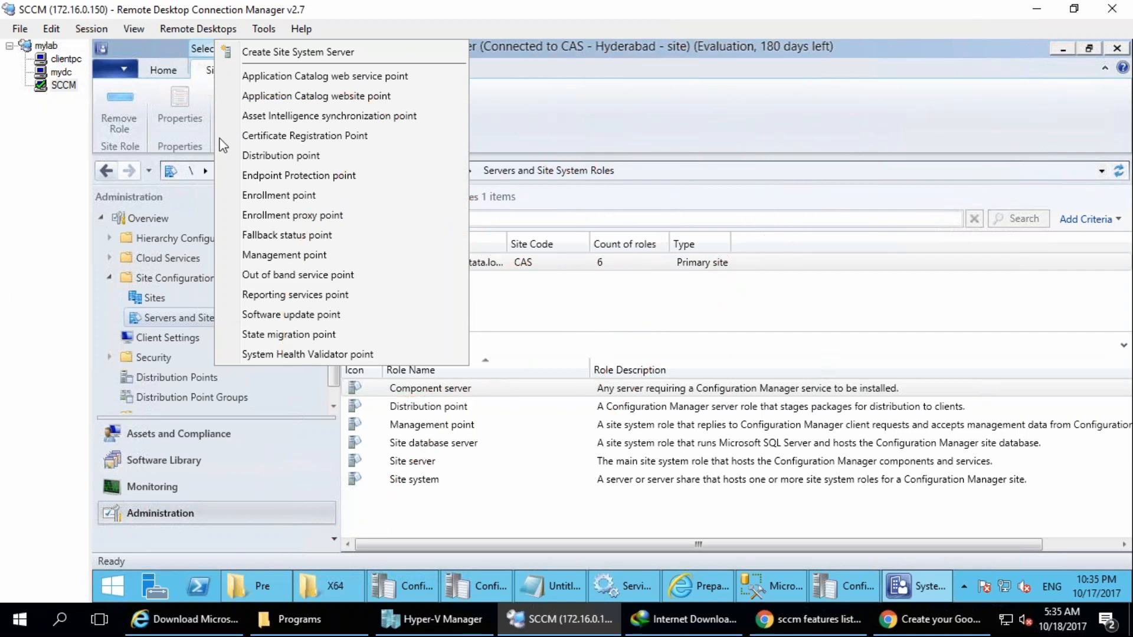
# Draw an arrow from Out of band service point to a circled handwritten label and circle the console's workspace list.
pyautogui.moveTo(366, 275)
pyautogui.mouseDown()
pyautogui.moveTo(440, 279)
pyautogui.moveTo(433, 301)
pyautogui.mouseUp()
pyautogui.moveTo(511, 272)
pyautogui.mouseDown()
pyautogui.moveTo(506, 297)
pyautogui.moveTo(623, 303)
pyautogui.mouseUp()
pyautogui.moveTo(564, 206); pyautogui.dragTo(629, 276)
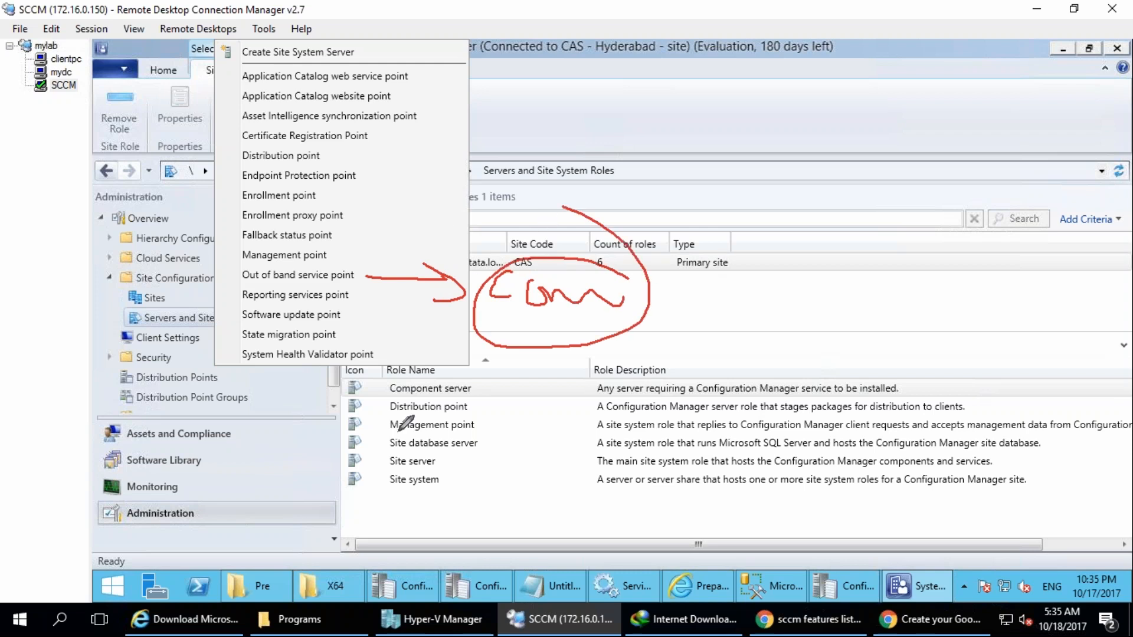
pyautogui.moveTo(288, 406)
pyautogui.mouseDown()
pyautogui.moveTo(106, 519)
pyautogui.moveTo(195, 567)
pyautogui.moveTo(202, 519)
pyautogui.mouseUp()
pyautogui.moveTo(223, 480); pyautogui.dragTo(80, 508)
# Handwrite the labels "In" and "Mo" above the server list and circle each one.
pyautogui.moveTo(877, 122); pyautogui.dragTo(906, 178)
pyautogui.moveTo(845, 110); pyautogui.dragTo(899, 76)
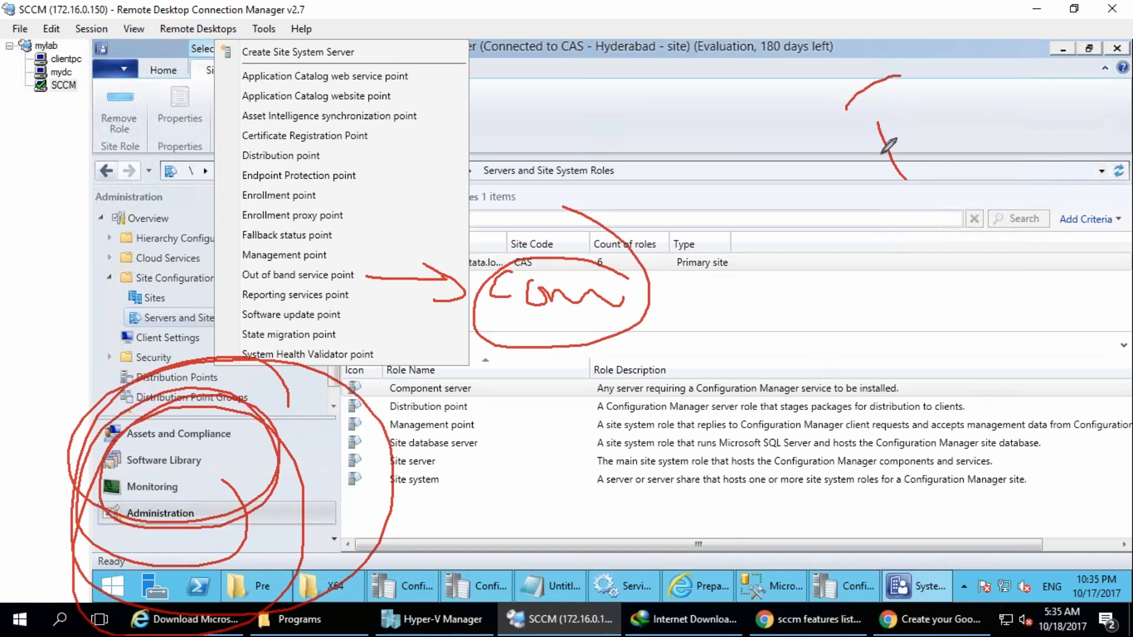
pyautogui.moveTo(629, 126)
pyautogui.mouseDown()
pyautogui.moveTo(639, 142)
pyautogui.moveTo(684, 137)
pyautogui.mouseUp()
pyautogui.moveTo(676, 85)
pyautogui.mouseDown()
pyautogui.moveTo(702, 148)
pyautogui.moveTo(587, 54)
pyautogui.mouseUp()
pyautogui.moveTo(873, 202)
pyautogui.mouseDown()
pyautogui.moveTo(935, 156)
pyautogui.moveTo(945, 118)
pyautogui.moveTo(956, 147)
pyautogui.moveTo(894, 52)
pyautogui.mouseUp()
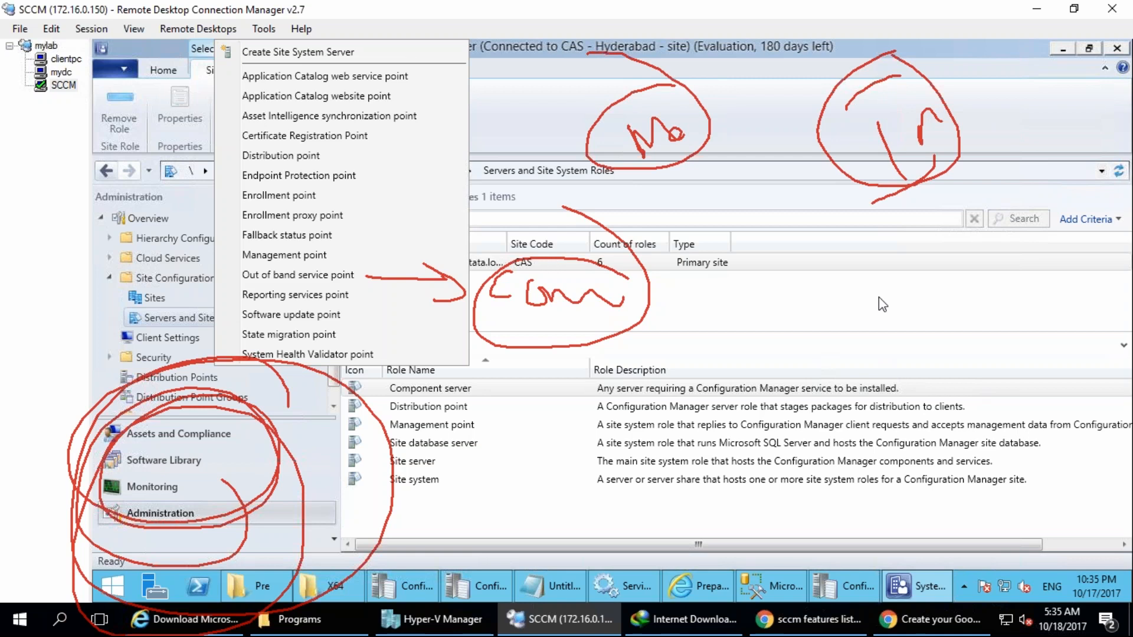
# Draw an arrow from the Role Name entries to a circled handwritten label and clear all the annotations.
pyautogui.moveTo(418, 413)
pyautogui.mouseDown()
pyautogui.moveTo(443, 466)
pyautogui.moveTo(541, 478)
pyautogui.mouseUp()
pyautogui.moveTo(540, 479); pyautogui.dragTo(508, 498)
pyautogui.moveTo(602, 454)
pyautogui.mouseDown()
pyautogui.moveTo(588, 466)
pyautogui.moveTo(614, 463)
pyautogui.moveTo(611, 413)
pyautogui.moveTo(568, 408)
pyautogui.mouseUp()
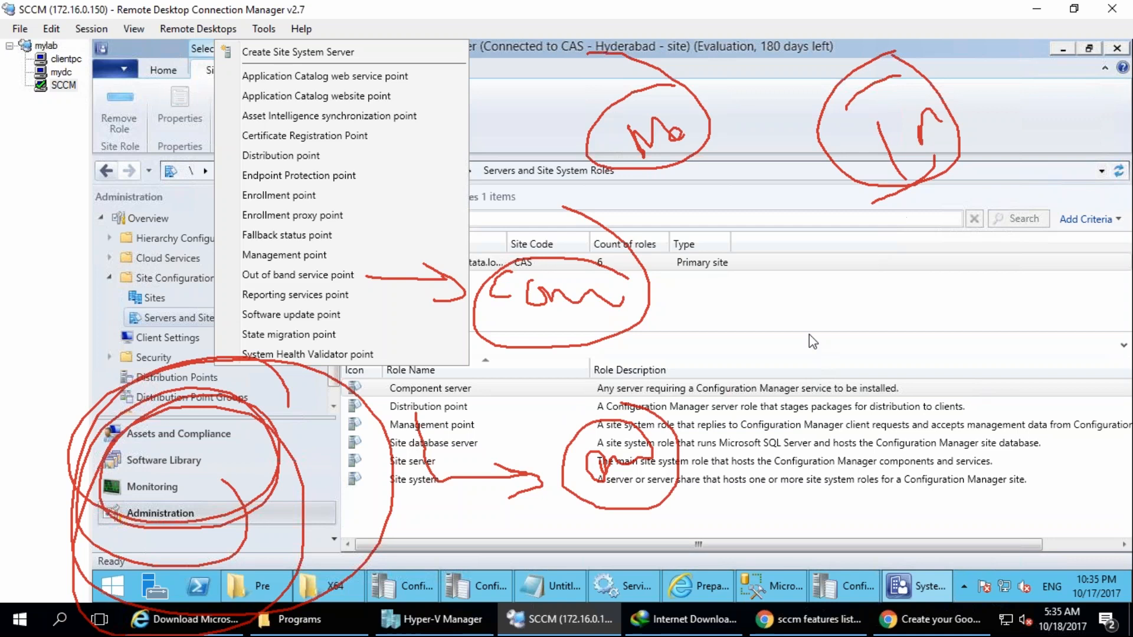
pyautogui.moveTo(388, 223); pyautogui.dragTo(676, 187)
pyautogui.moveTo(704, 173); pyautogui.dragTo(737, 234)
pyautogui.press('Escape')
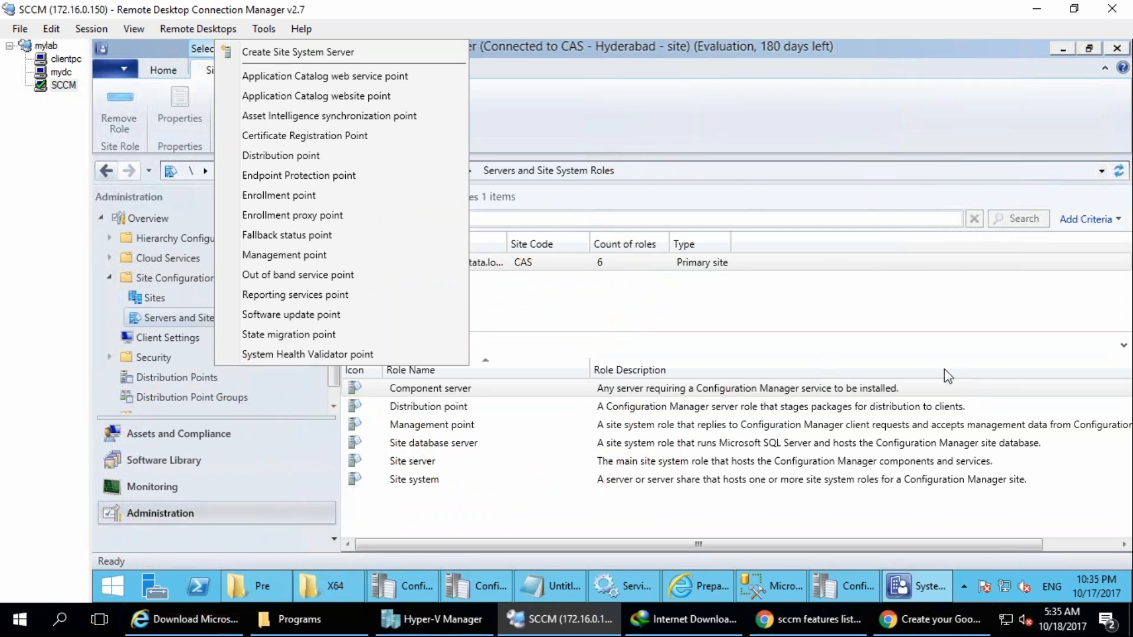
# Circle Certificate Registration Point, Distribution point and Endpoint Protection point, link them to a handwritten label, and clear the annotations.
pyautogui.moveTo(378, 178)
pyautogui.mouseDown()
pyautogui.moveTo(361, 165)
pyautogui.moveTo(235, 171)
pyautogui.moveTo(611, 190)
pyautogui.moveTo(654, 179)
pyautogui.moveTo(616, 192)
pyautogui.mouseUp()
pyautogui.moveTo(354, 160)
pyautogui.mouseDown()
pyautogui.moveTo(254, 165)
pyautogui.moveTo(588, 151)
pyautogui.mouseUp()
pyautogui.click(380, 146)
pyautogui.moveTo(382, 138)
pyautogui.mouseDown()
pyautogui.moveTo(217, 140)
pyautogui.moveTo(420, 146)
pyautogui.moveTo(393, 138)
pyautogui.moveTo(491, 196)
pyautogui.moveTo(362, 208)
pyautogui.moveTo(408, 216)
pyautogui.mouseUp()
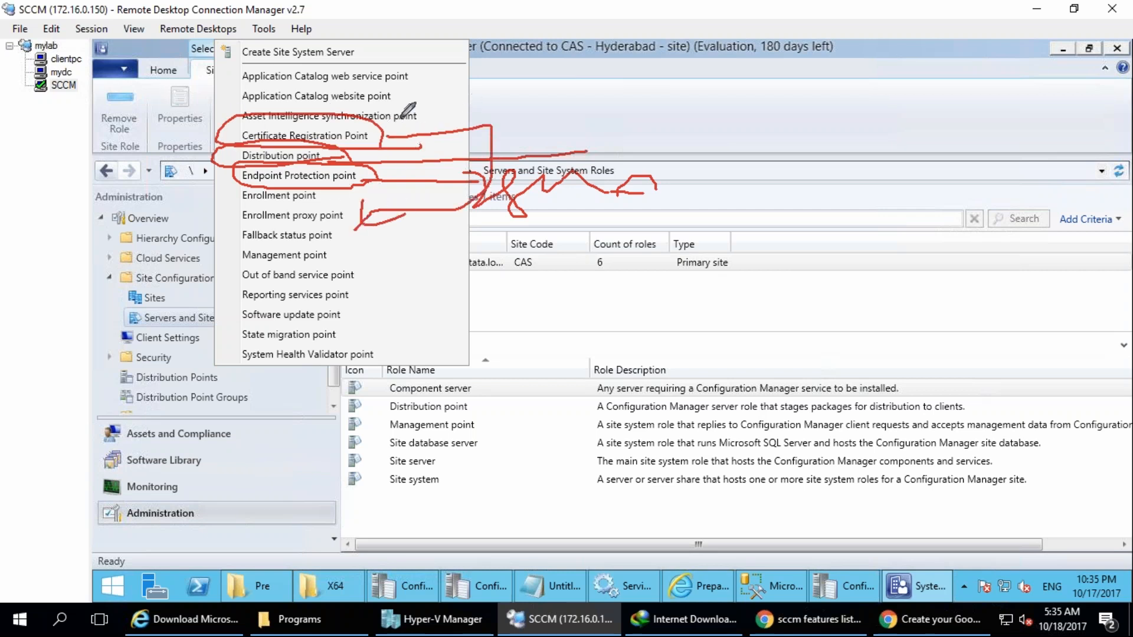
pyautogui.press('Escape')
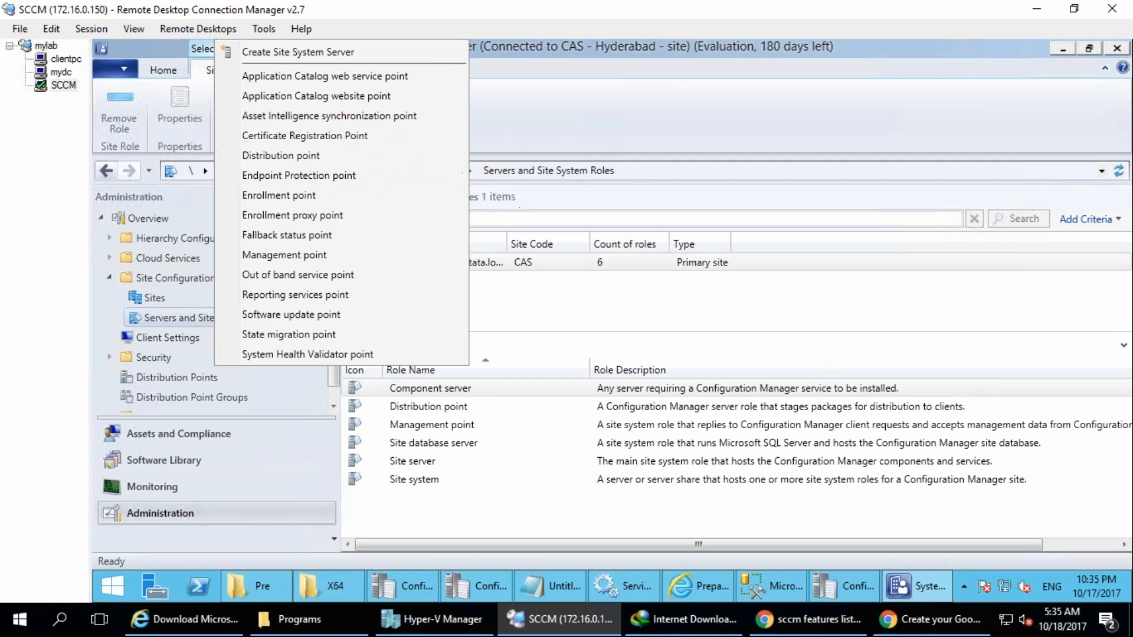
# Circle Asset Intelligence synchronization point, connect it by a line to a handwritten label, and clear the annotations.
pyautogui.moveTo(239, 111)
pyautogui.mouseDown()
pyautogui.moveTo(388, 104)
pyautogui.moveTo(416, 131)
pyautogui.moveTo(245, 116)
pyautogui.mouseUp()
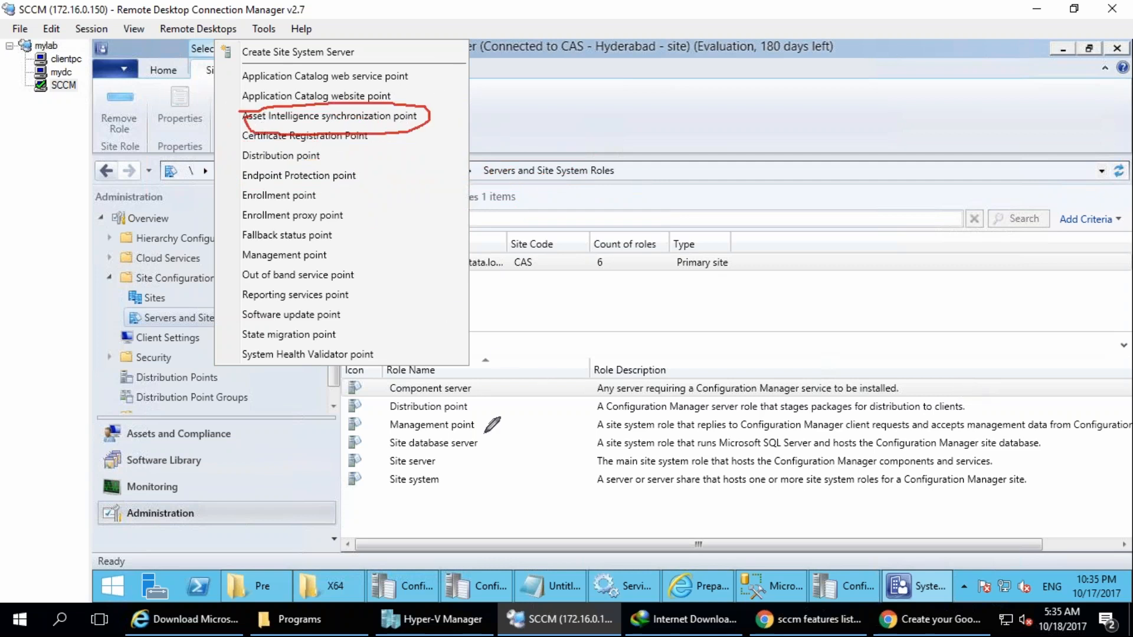
pyautogui.moveTo(427, 123)
pyautogui.mouseDown()
pyautogui.moveTo(655, 125)
pyautogui.moveTo(726, 135)
pyautogui.moveTo(744, 155)
pyautogui.mouseUp()
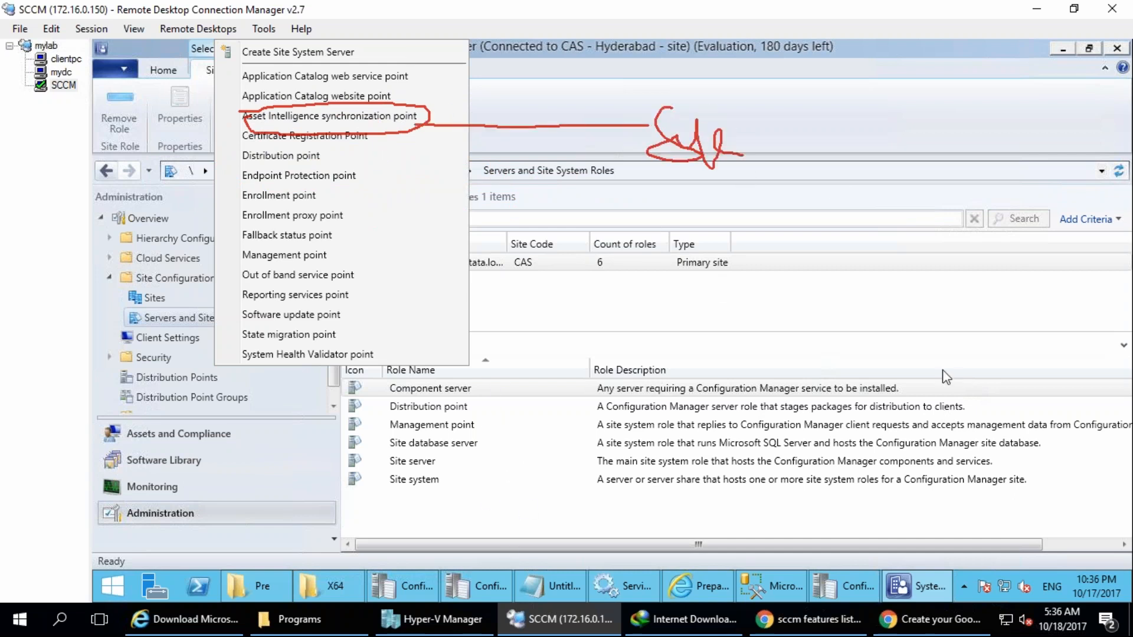
pyautogui.press('Escape')
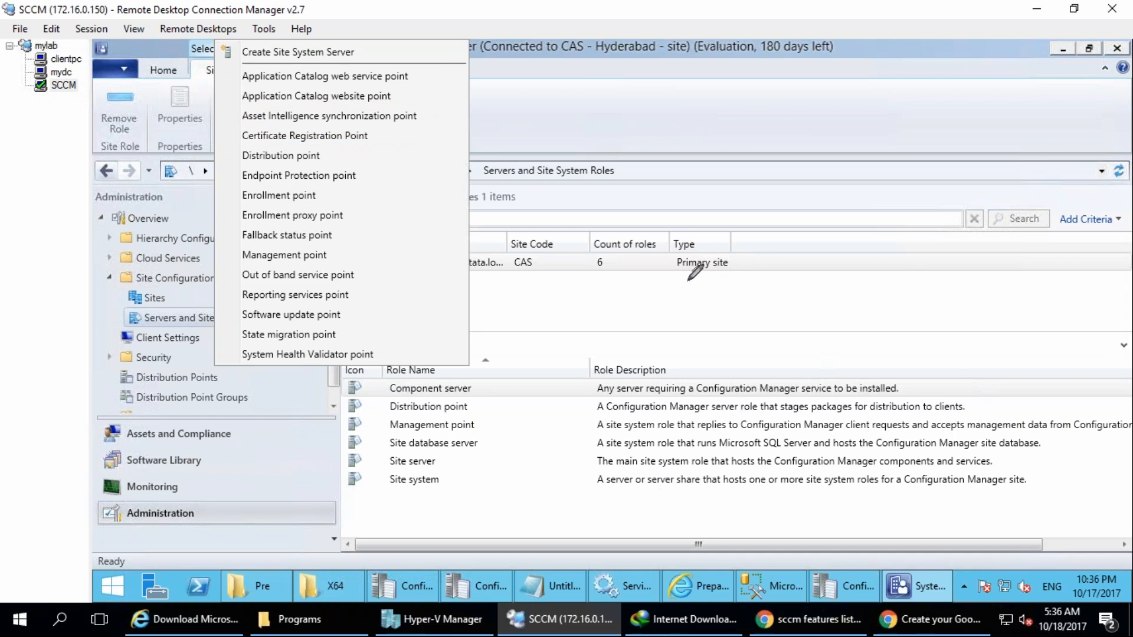
# Sketch a computer over the role descriptions and handwrite a short label beside it.
pyautogui.moveTo(872, 431)
pyautogui.mouseDown()
pyautogui.moveTo(883, 410)
pyautogui.moveTo(855, 417)
pyautogui.mouseUp()
pyautogui.moveTo(881, 486); pyautogui.dragTo(906, 540)
pyautogui.moveTo(903, 452); pyautogui.dragTo(982, 449)
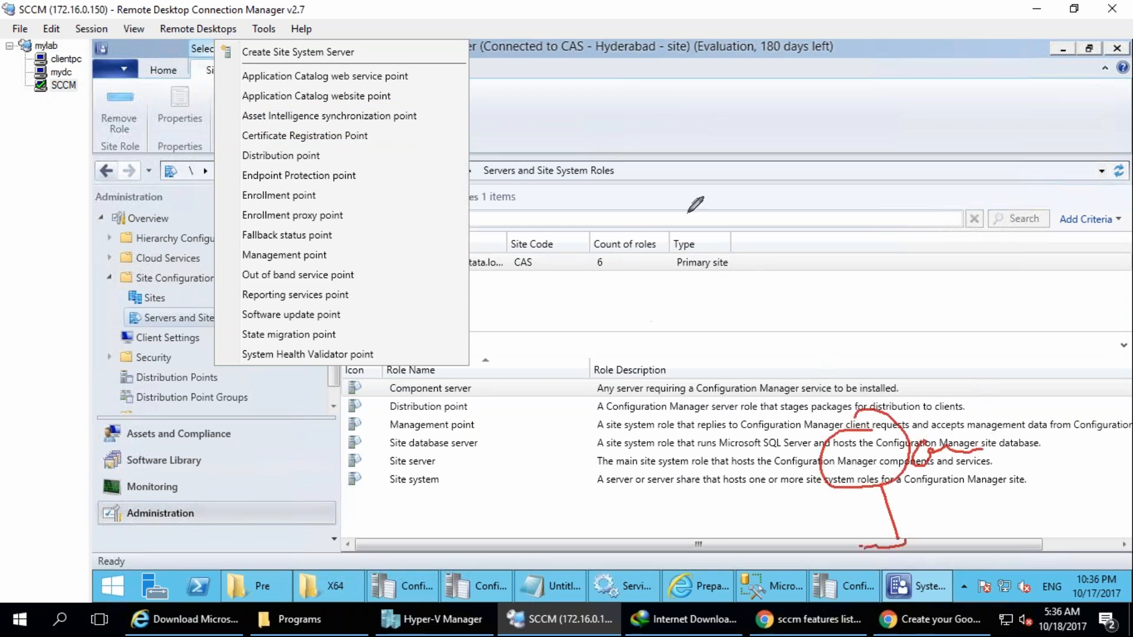
# Handwrite "AI sync" above the computer, circle it, and draw a line leading up from it.
pyautogui.moveTo(698, 208)
pyautogui.mouseDown()
pyautogui.moveTo(754, 245)
pyautogui.moveTo(795, 225)
pyautogui.mouseUp()
pyautogui.moveTo(739, 172); pyautogui.dragTo(794, 150)
pyautogui.moveTo(778, 246); pyautogui.dragTo(798, 234)
pyautogui.moveTo(839, 149)
pyautogui.mouseDown()
pyautogui.moveTo(850, 202)
pyautogui.moveTo(906, 158)
pyautogui.moveTo(945, 171)
pyautogui.moveTo(961, 195)
pyautogui.mouseUp()
pyautogui.moveTo(933, 97)
pyautogui.mouseDown()
pyautogui.moveTo(746, 280)
pyautogui.moveTo(902, 109)
pyautogui.mouseUp()
pyautogui.moveTo(793, 188); pyautogui.dragTo(661, 83)
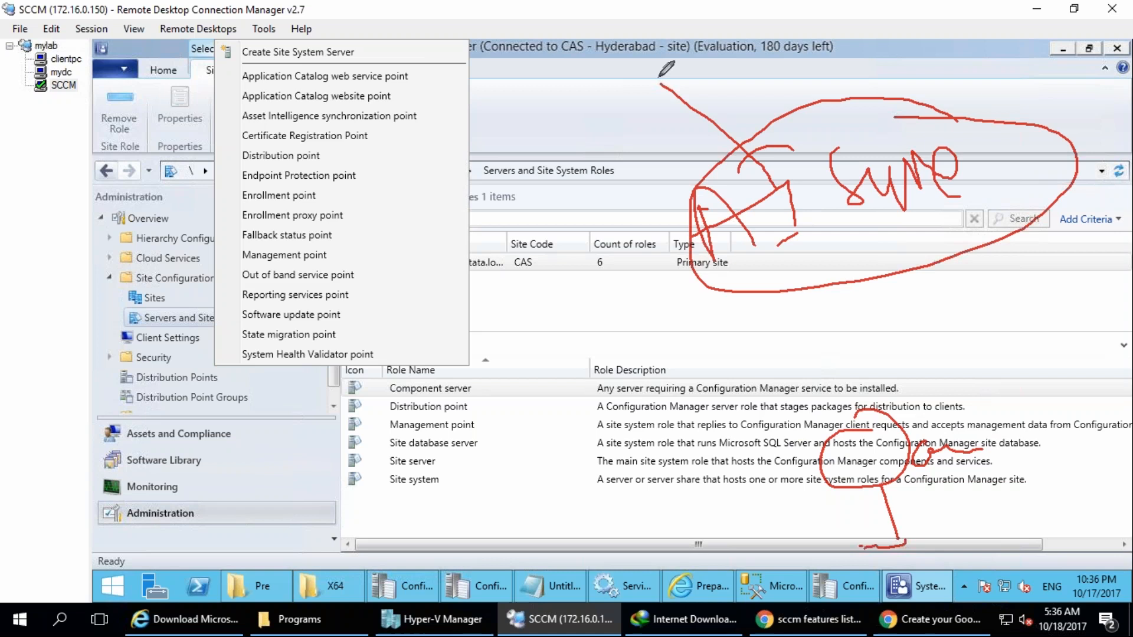
# Draw a cloud at the end of the line, handwrite "Asset" inside it, and add tick marks around the word.
pyautogui.moveTo(656, 5)
pyautogui.mouseDown()
pyautogui.moveTo(670, 89)
pyautogui.moveTo(516, 88)
pyautogui.moveTo(557, 31)
pyautogui.mouseUp()
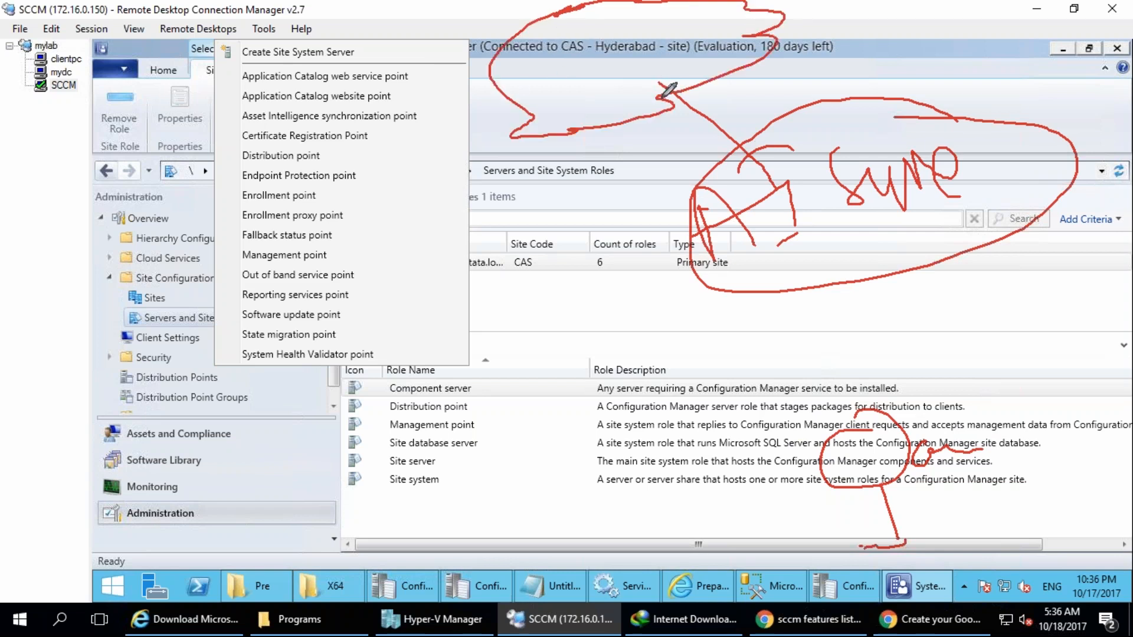
pyautogui.moveTo(549, 104)
pyautogui.mouseDown()
pyautogui.moveTo(637, 44)
pyautogui.moveTo(627, 81)
pyautogui.moveTo(667, 44)
pyautogui.mouseUp()
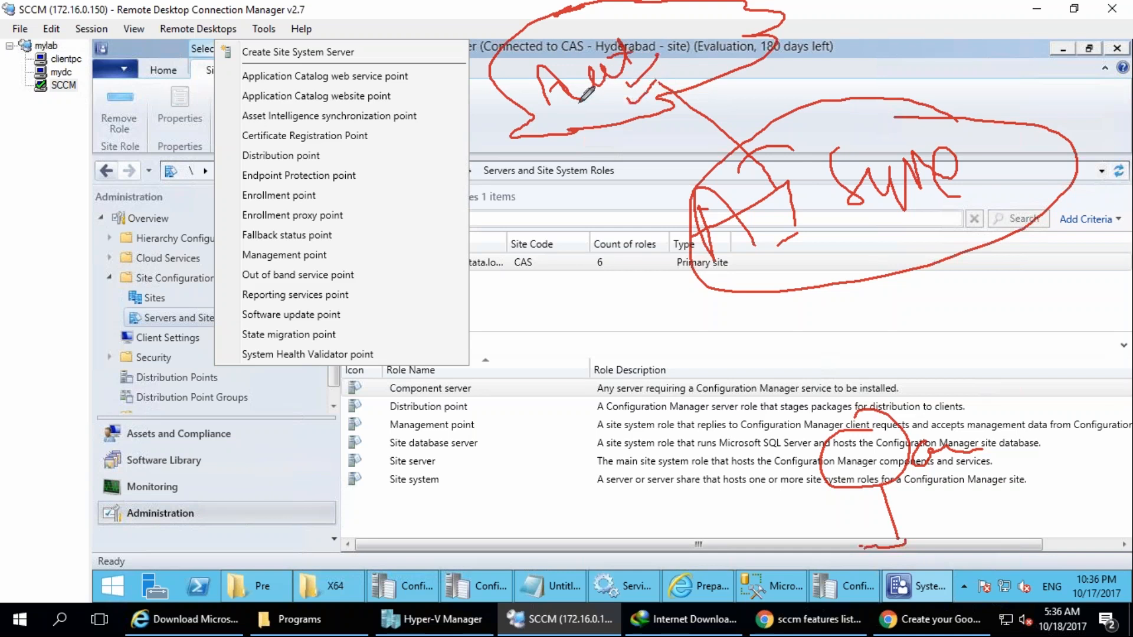
pyautogui.moveTo(560, 49); pyautogui.dragTo(581, 25)
pyautogui.moveTo(579, 67); pyautogui.dragTo(602, 39)
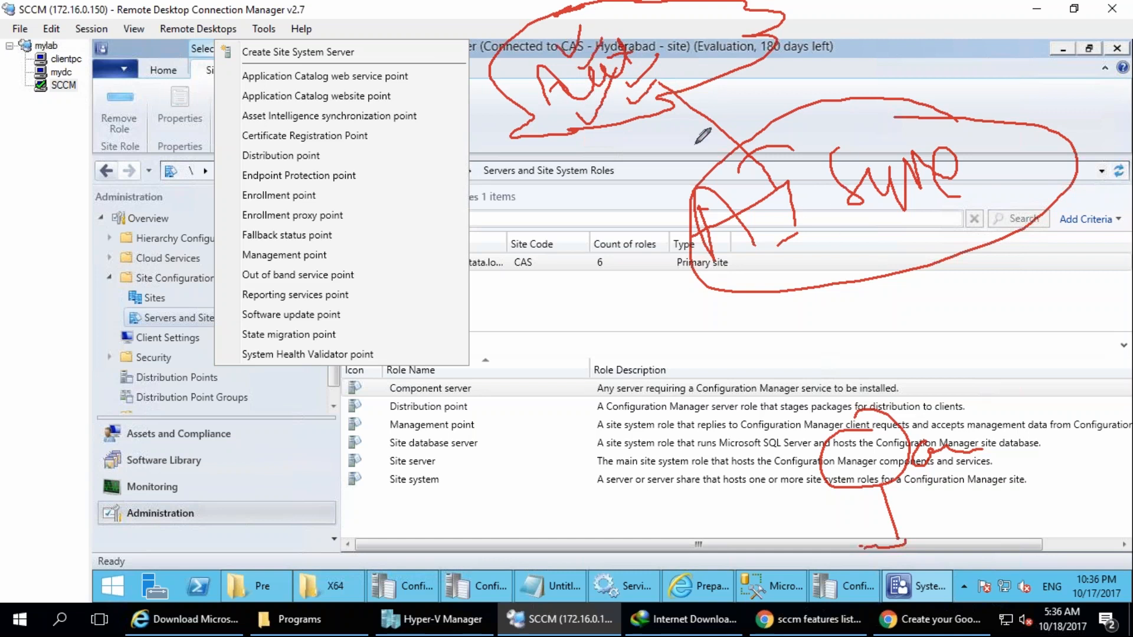
# Draw arrows linking the cloud, sync label and computer, circle Asset Intelligence synchronization point, and clear the annotations.
pyautogui.moveTo(679, 91)
pyautogui.mouseDown()
pyautogui.moveTo(707, 102)
pyautogui.moveTo(778, 204)
pyautogui.moveTo(799, 212)
pyautogui.moveTo(783, 211)
pyautogui.mouseUp()
pyautogui.moveTo(818, 254); pyautogui.dragTo(887, 257)
pyautogui.moveTo(868, 408)
pyautogui.mouseDown()
pyautogui.moveTo(842, 339)
pyautogui.moveTo(866, 442)
pyautogui.mouseUp()
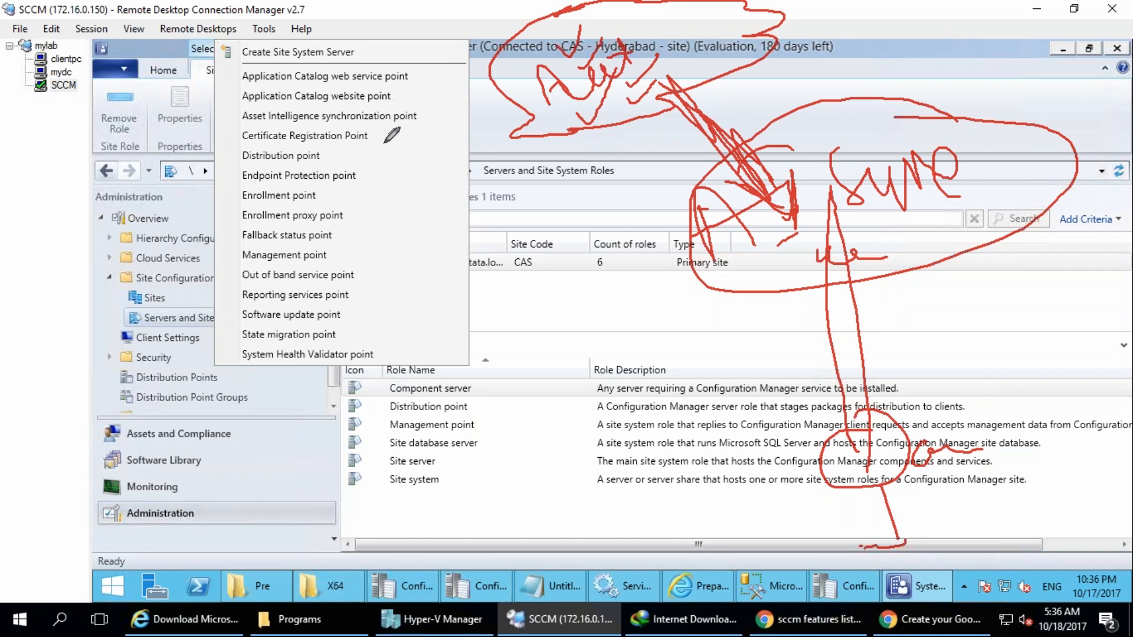
pyautogui.moveTo(425, 109)
pyautogui.mouseDown()
pyautogui.moveTo(269, 102)
pyautogui.moveTo(235, 118)
pyautogui.moveTo(420, 126)
pyautogui.moveTo(429, 100)
pyautogui.mouseUp()
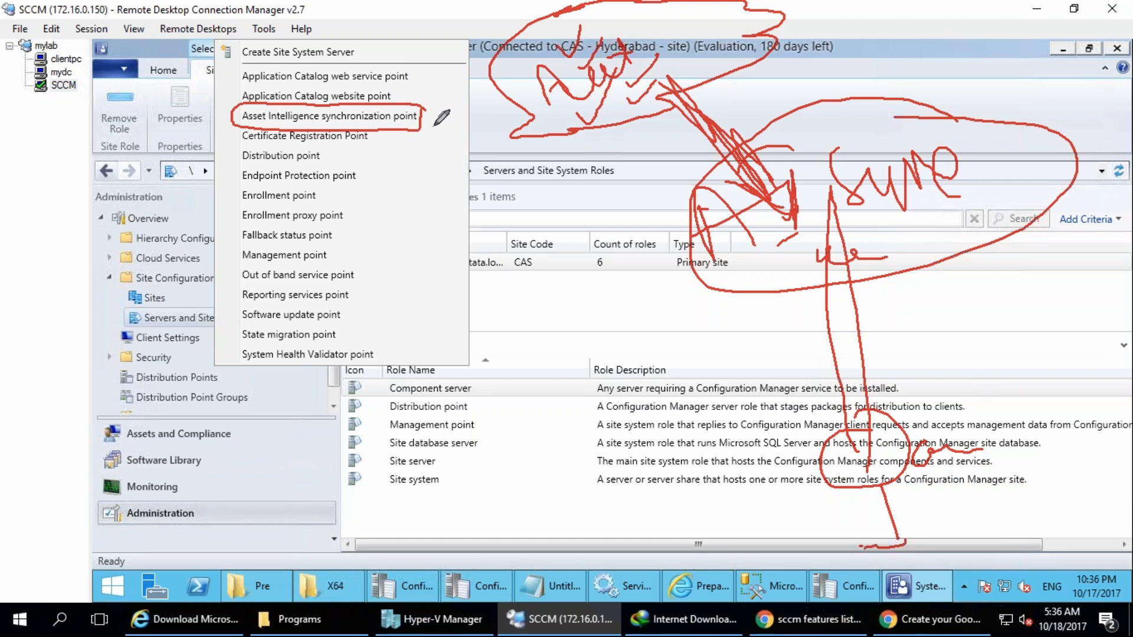
pyautogui.moveTo(401, 64)
pyautogui.mouseDown()
pyautogui.moveTo(428, 79)
pyautogui.moveTo(413, 95)
pyautogui.moveTo(466, 77)
pyautogui.mouseUp()
pyautogui.press('Escape')
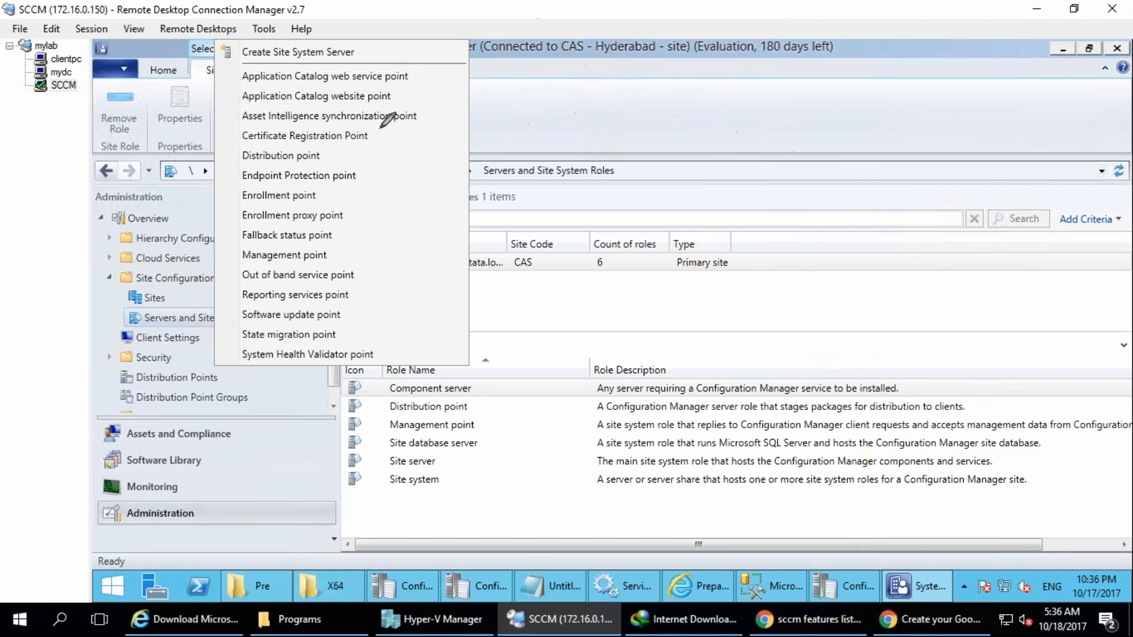
# Circle the Count of roles value for the CAS primary site and clear the annotation.
pyautogui.hotkey('ctrl', '2')
pyautogui.moveTo(606, 226); pyautogui.dragTo(590, 199)
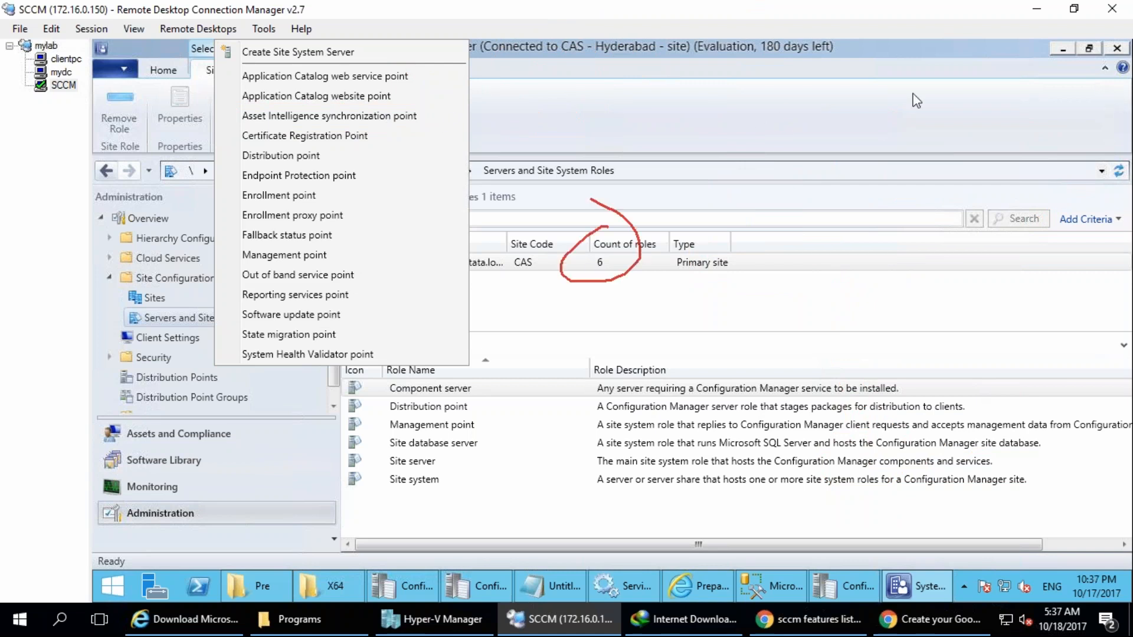
pyautogui.press('Escape')
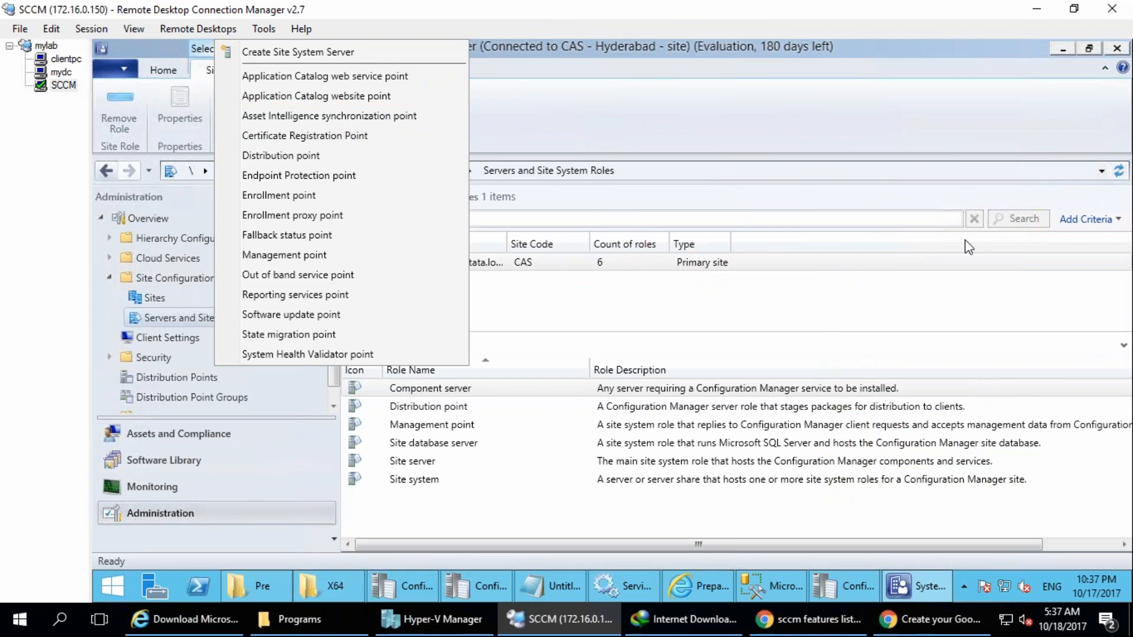
# Mark every role with a short stroke, from Application Catalog web service point down to System Health Validator point.
pyautogui.hotkey('ctrl', 'shift', 'd')
pyautogui.moveTo(412, 73)
pyautogui.mouseDown()
pyautogui.moveTo(436, 83)
pyautogui.moveTo(425, 98)
pyautogui.moveTo(442, 104)
pyautogui.mouseUp()
pyautogui.moveTo(388, 135); pyautogui.dragTo(410, 133)
pyautogui.moveTo(313, 155); pyautogui.dragTo(392, 170)
pyautogui.moveTo(319, 192)
pyautogui.mouseDown()
pyautogui.moveTo(359, 193)
pyautogui.moveTo(384, 216)
pyautogui.mouseUp()
pyautogui.moveTo(334, 238)
pyautogui.mouseDown()
pyautogui.moveTo(370, 241)
pyautogui.moveTo(362, 254)
pyautogui.moveTo(391, 293)
pyautogui.mouseUp()
pyautogui.moveTo(348, 312)
pyautogui.mouseDown()
pyautogui.moveTo(377, 315)
pyautogui.moveTo(383, 342)
pyautogui.mouseUp()
pyautogui.moveTo(392, 358); pyautogui.dragTo(470, 360)
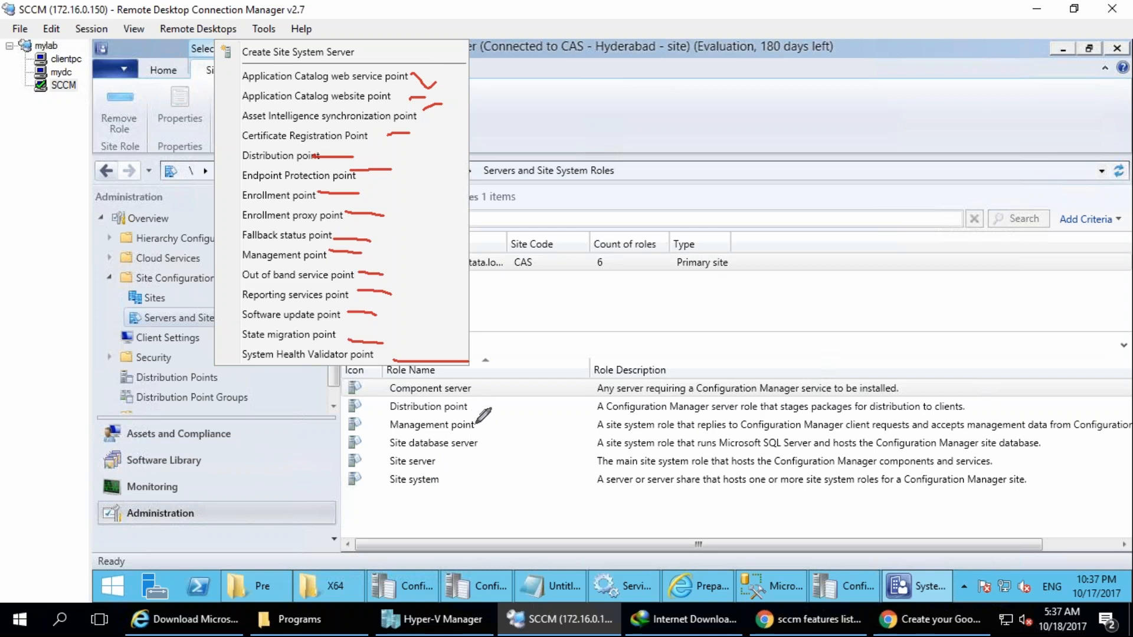
# Tick Component server, Management point, Site server and Site system in the installed roles and clear all the annotations.
pyautogui.moveTo(479, 423)
pyautogui.mouseDown()
pyautogui.moveTo(496, 427)
pyautogui.moveTo(514, 407)
pyautogui.mouseUp()
pyautogui.moveTo(436, 464)
pyautogui.mouseDown()
pyautogui.moveTo(470, 454)
pyautogui.moveTo(478, 466)
pyautogui.mouseUp()
pyautogui.moveTo(479, 386); pyautogui.dragTo(519, 344)
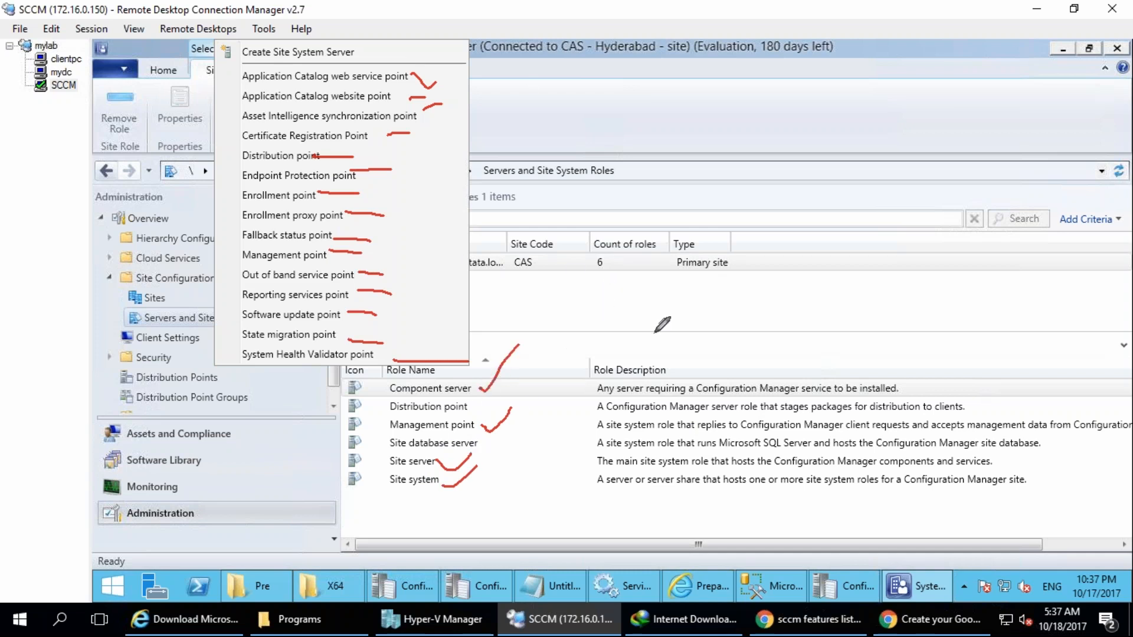
pyautogui.press('Escape')
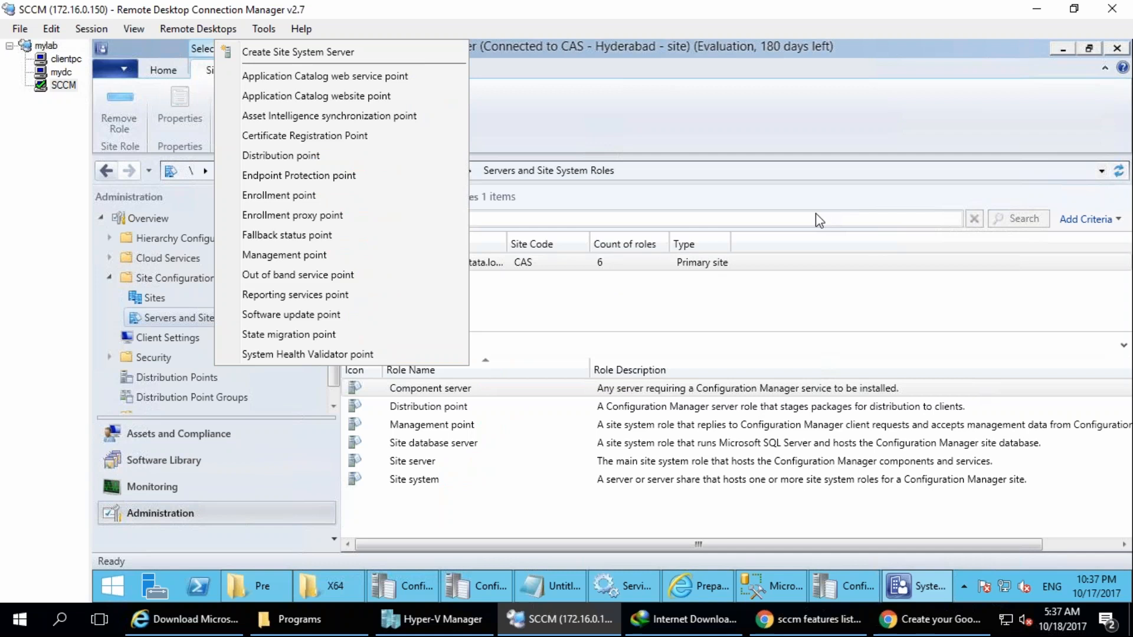
# Circle State migration point, draw an arrow from it to a handwritten OSD label, and draw two circled figures, 7 and 10, above.
pyautogui.hotkey('ctrl', '2')
pyautogui.moveTo(384, 333)
pyautogui.mouseDown()
pyautogui.moveTo(229, 325)
pyautogui.moveTo(289, 348)
pyautogui.moveTo(361, 323)
pyautogui.moveTo(463, 343)
pyautogui.moveTo(495, 323)
pyautogui.moveTo(553, 346)
pyautogui.mouseUp()
pyautogui.moveTo(545, 146)
pyautogui.mouseDown()
pyautogui.moveTo(590, 172)
pyautogui.moveTo(588, 65)
pyautogui.mouseUp()
pyautogui.moveTo(796, 88)
pyautogui.mouseDown()
pyautogui.moveTo(842, 147)
pyautogui.moveTo(834, 155)
pyautogui.mouseUp()
pyautogui.moveTo(821, 54); pyautogui.dragTo(818, 48)
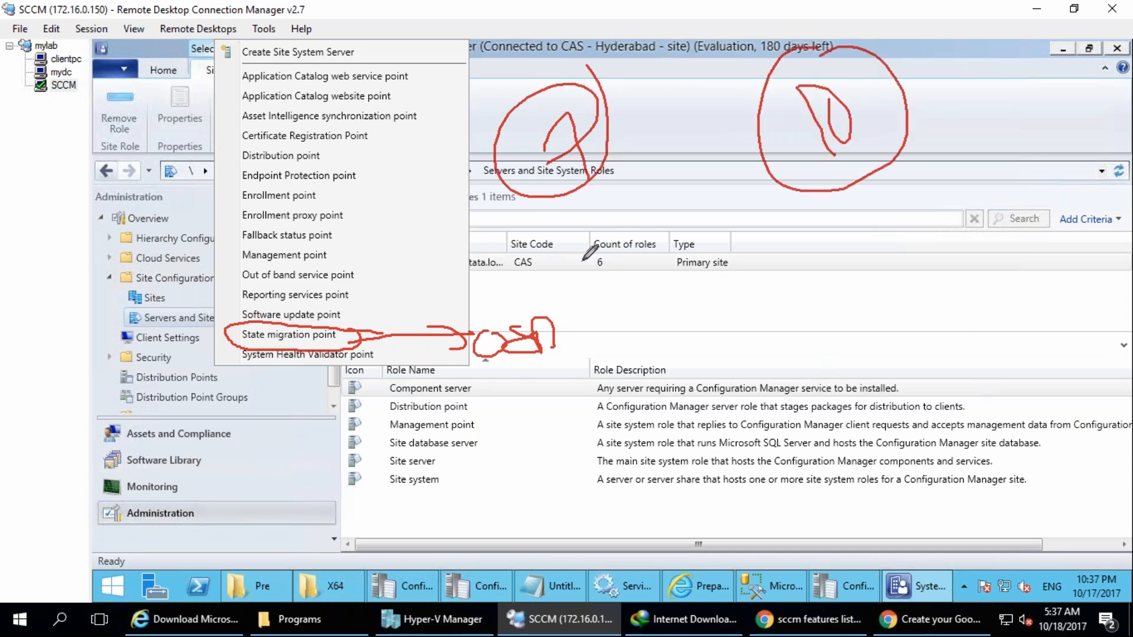
# Sketch small data items below the circled 7, draw long lines past them and up to the 10, and frame the 7 with a box.
pyautogui.moveTo(560, 231)
pyautogui.mouseDown()
pyautogui.moveTo(537, 251)
pyautogui.moveTo(564, 233)
pyautogui.moveTo(602, 247)
pyautogui.moveTo(648, 312)
pyautogui.moveTo(692, 279)
pyautogui.mouseUp()
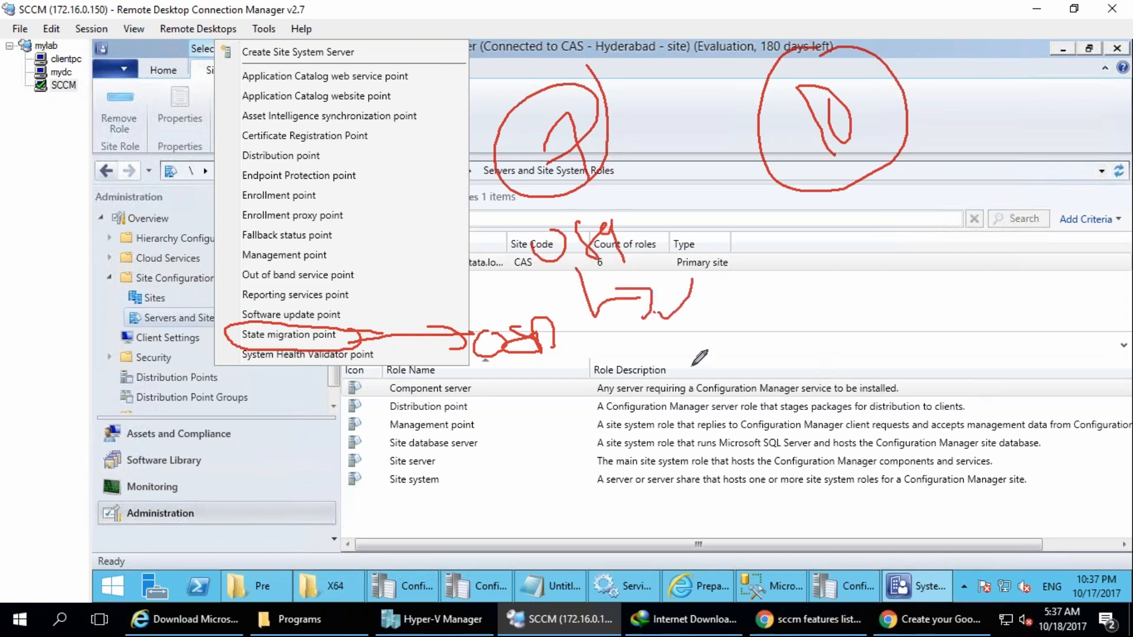
pyautogui.moveTo(615, 359)
pyautogui.mouseDown()
pyautogui.moveTo(651, 411)
pyautogui.moveTo(676, 420)
pyautogui.mouseUp()
pyautogui.moveTo(611, 196); pyautogui.dragTo(742, 577)
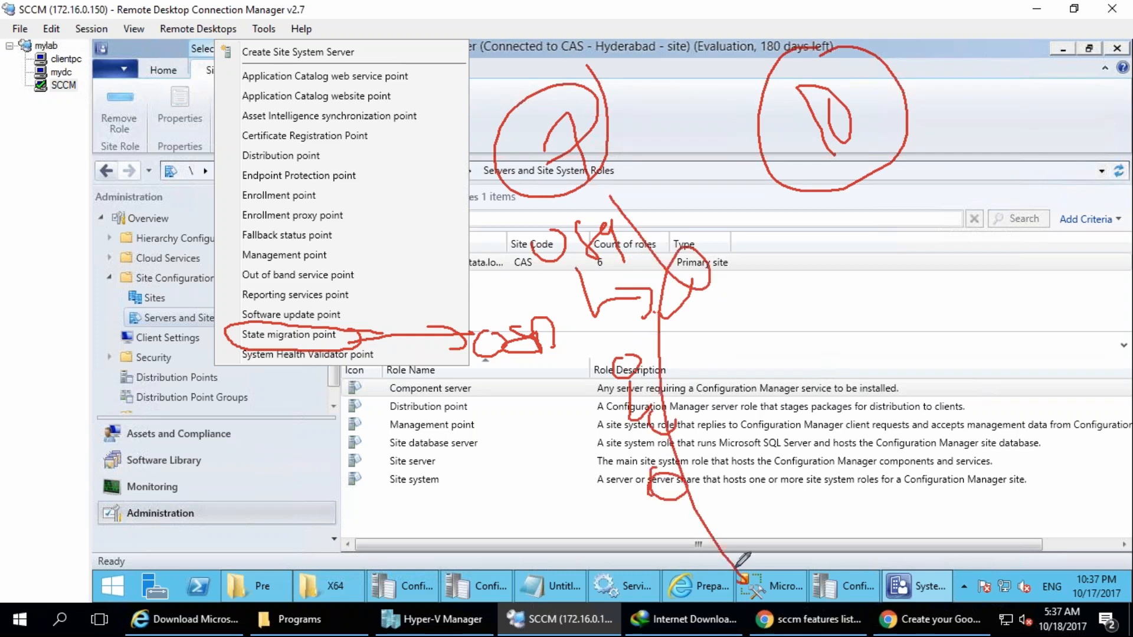
pyautogui.moveTo(685, 466); pyautogui.dragTo(845, 151)
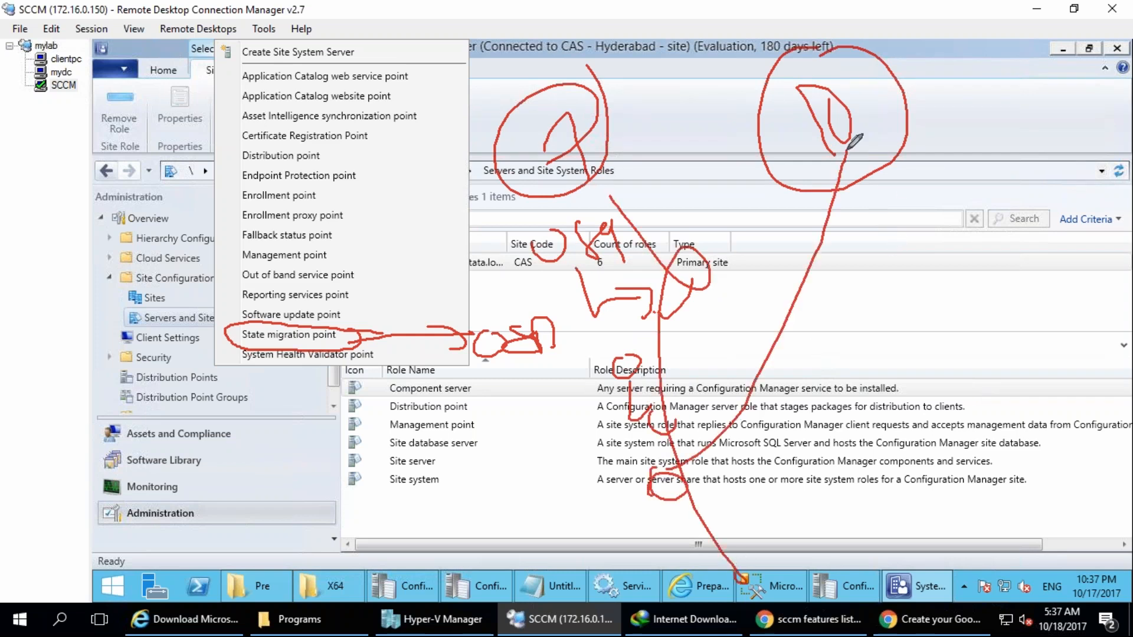
pyautogui.moveTo(809, 186); pyautogui.dragTo(879, 183)
pyautogui.moveTo(467, 142)
pyautogui.mouseDown()
pyautogui.moveTo(496, 107)
pyautogui.moveTo(705, 286)
pyautogui.moveTo(581, 334)
pyautogui.moveTo(467, 139)
pyautogui.moveTo(472, 118)
pyautogui.moveTo(703, 253)
pyautogui.moveTo(608, 325)
pyautogui.moveTo(501, 145)
pyautogui.mouseUp()
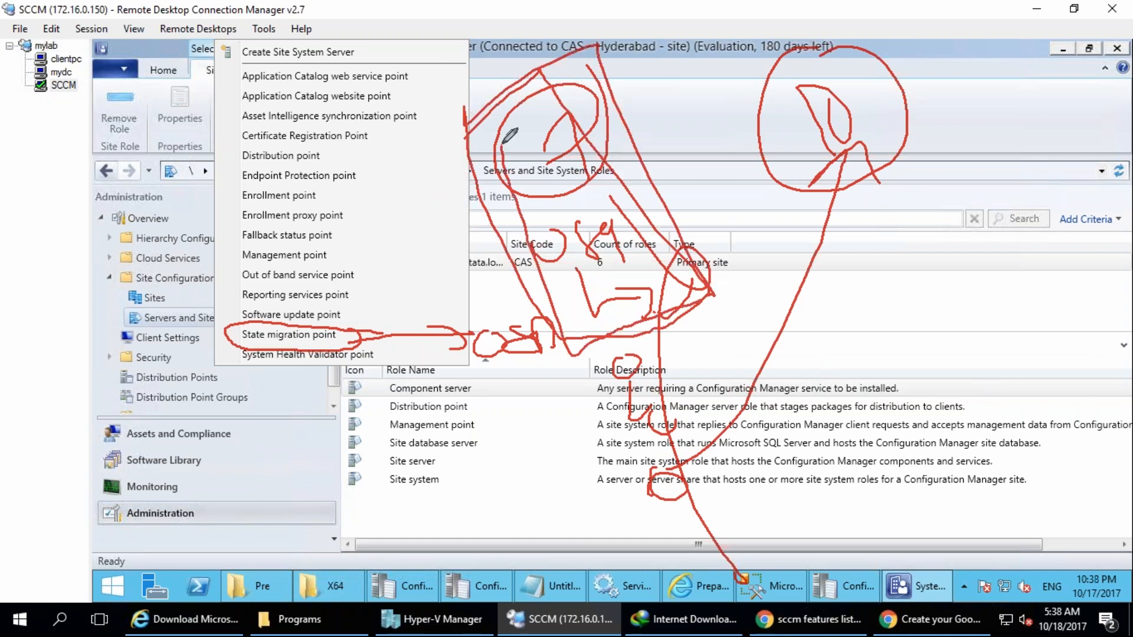
# Draw two arrows from the 7 diagram to the circled 10, link State migration point to the diagram, and clear all the annotations.
pyautogui.moveTo(617, 161)
pyautogui.mouseDown()
pyautogui.moveTo(746, 147)
pyautogui.moveTo(725, 163)
pyautogui.mouseUp()
pyautogui.moveTo(622, 235)
pyautogui.mouseDown()
pyautogui.moveTo(805, 174)
pyautogui.moveTo(793, 206)
pyautogui.mouseUp()
pyautogui.moveTo(363, 345)
pyautogui.mouseDown()
pyautogui.moveTo(357, 328)
pyautogui.moveTo(534, 323)
pyautogui.mouseUp()
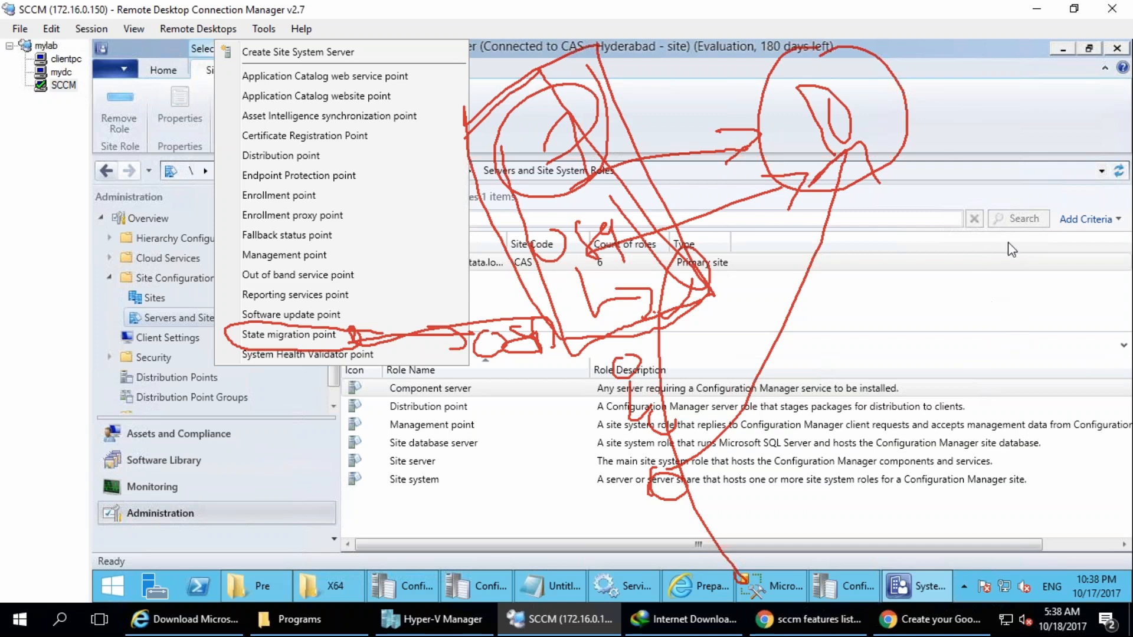
pyautogui.click(976, 243)
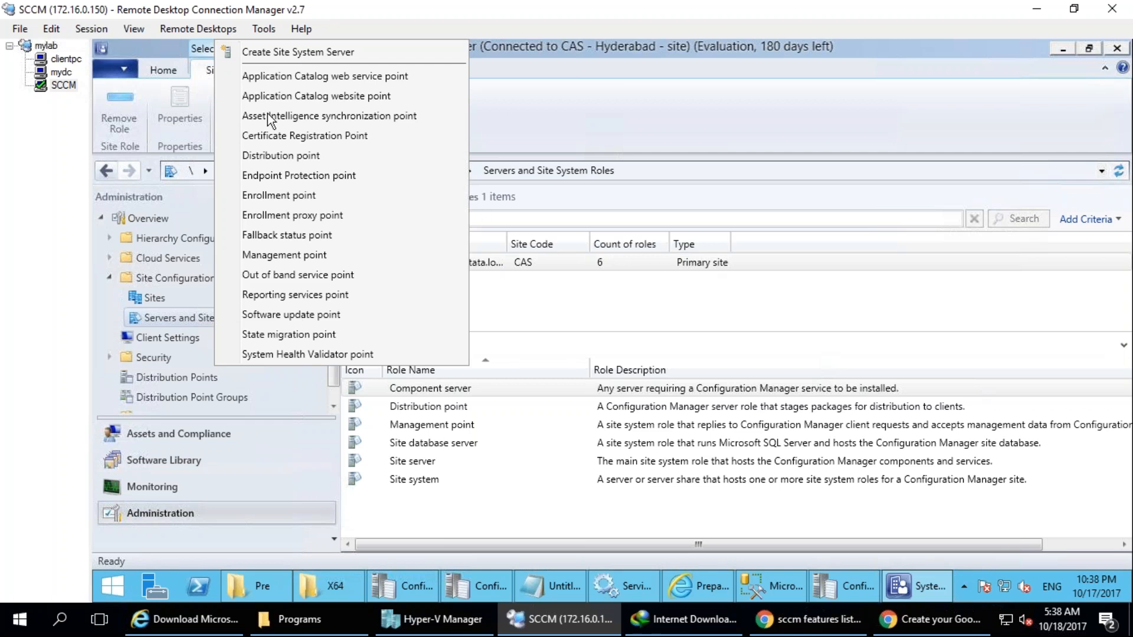
# Close the role list, collapse Site Configuration, and open Device Collections in the Assets and Compliance workspace.
pyautogui.click(580, 288)
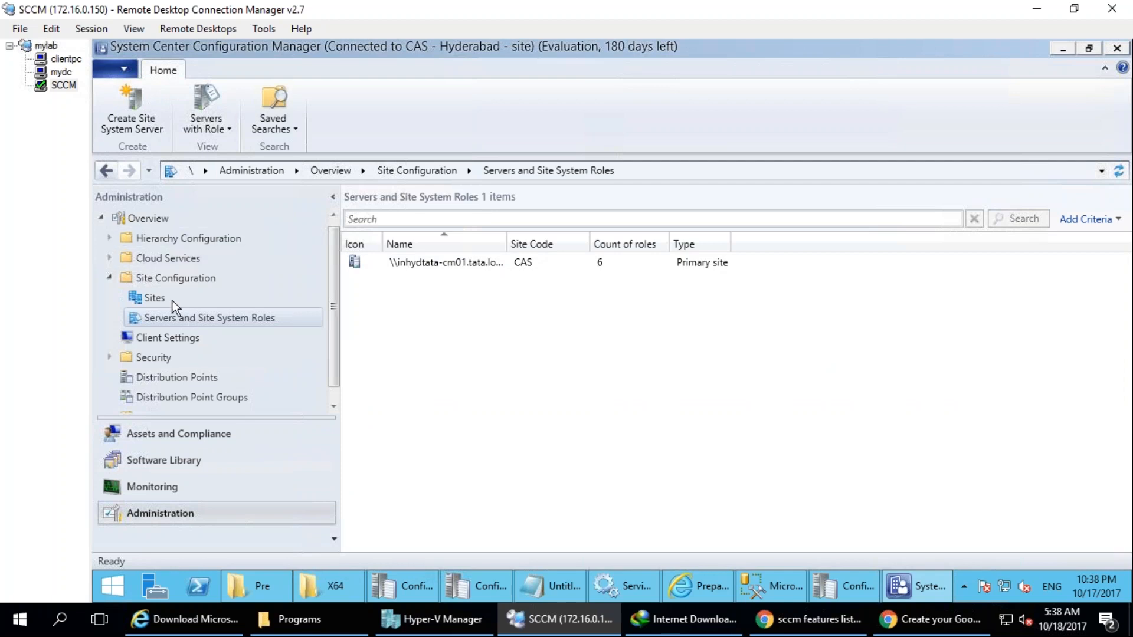
pyautogui.click(109, 278)
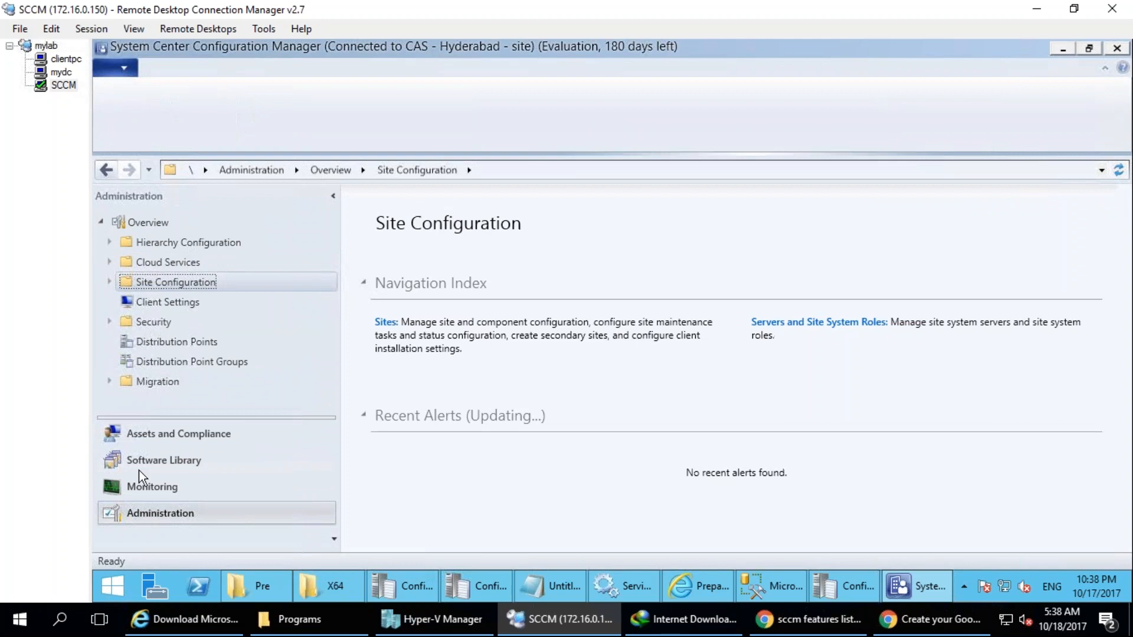
pyautogui.click(177, 434)
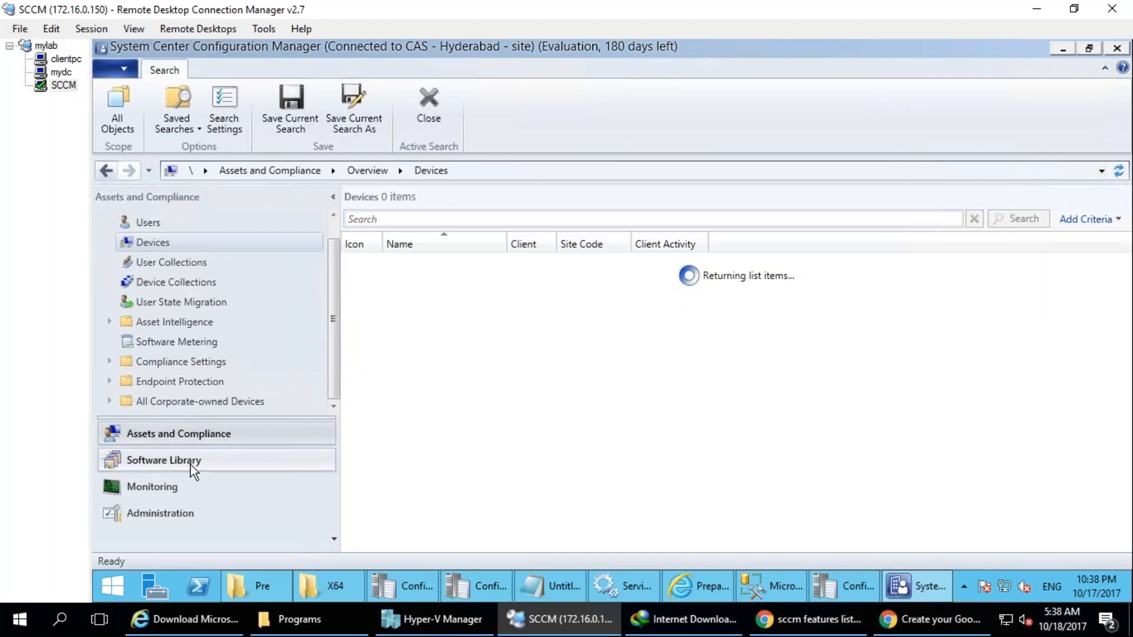
pyautogui.click(169, 287)
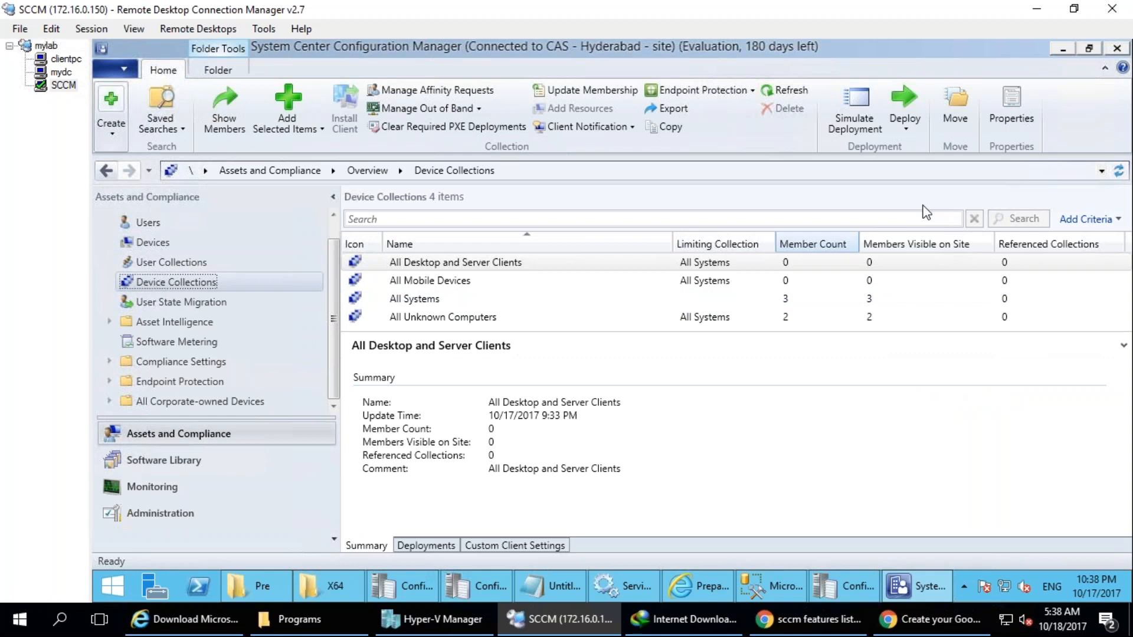
# Circle the All Systems collection and sketch two rows of small device figures with angled boundary lines around the upper row.
pyautogui.moveTo(472, 292)
pyautogui.mouseDown()
pyautogui.moveTo(460, 281)
pyautogui.moveTo(337, 312)
pyautogui.moveTo(437, 282)
pyautogui.mouseUp()
pyautogui.moveTo(572, 369)
pyautogui.mouseDown()
pyautogui.moveTo(601, 384)
pyautogui.moveTo(579, 377)
pyautogui.mouseUp()
pyautogui.moveTo(598, 363); pyautogui.dragTo(721, 347)
pyautogui.moveTo(605, 443)
pyautogui.mouseDown()
pyautogui.moveTo(596, 452)
pyautogui.moveTo(594, 439)
pyautogui.moveTo(655, 437)
pyautogui.mouseUp()
pyautogui.moveTo(715, 412)
pyautogui.mouseDown()
pyautogui.moveTo(735, 446)
pyautogui.moveTo(754, 407)
pyautogui.mouseUp()
pyautogui.moveTo(534, 341)
pyautogui.mouseDown()
pyautogui.moveTo(558, 422)
pyautogui.moveTo(790, 378)
pyautogui.mouseUp()
pyautogui.moveTo(496, 352); pyautogui.dragTo(853, 336)
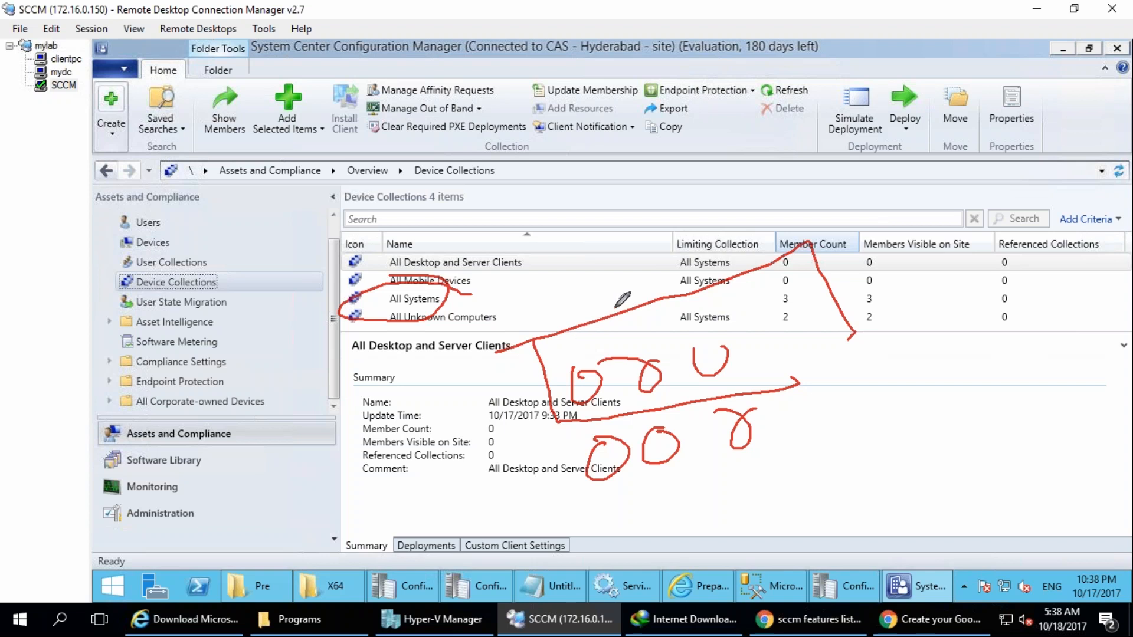
# Handwrite a label above the device collections list, circle it, and draw a line out of it crossed by a slanted stroke.
pyautogui.moveTo(532, 137)
pyautogui.mouseDown()
pyautogui.moveTo(576, 150)
pyautogui.moveTo(603, 131)
pyautogui.moveTo(600, 72)
pyautogui.moveTo(700, 101)
pyautogui.mouseUp()
pyautogui.moveTo(660, 57); pyautogui.dragTo(697, 39)
pyautogui.moveTo(697, 112); pyautogui.dragTo(724, 94)
pyautogui.moveTo(732, 55)
pyautogui.mouseDown()
pyautogui.moveTo(709, 31)
pyautogui.moveTo(521, 117)
pyautogui.moveTo(706, 20)
pyautogui.mouseUp()
pyautogui.moveTo(748, 94); pyautogui.dragTo(850, 95)
pyautogui.moveTo(818, 59); pyautogui.dragTo(770, 188)
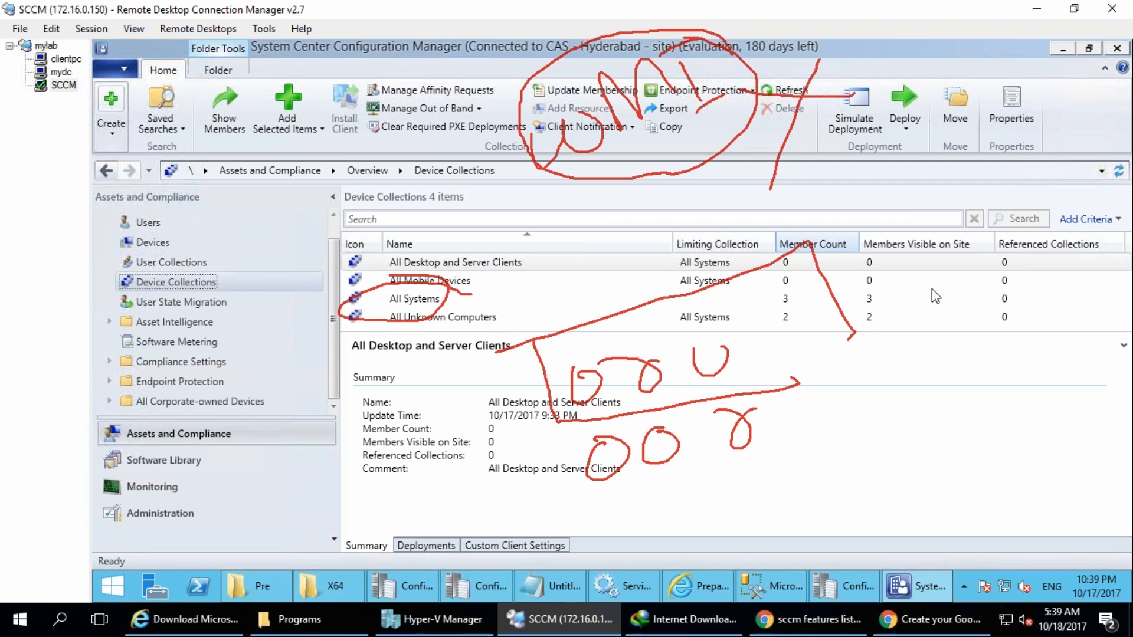
# Open the system calendar for October 2017, circle 20 and 21, and outline the Friday and Saturday dates above them.
pyautogui.click(1062, 619)
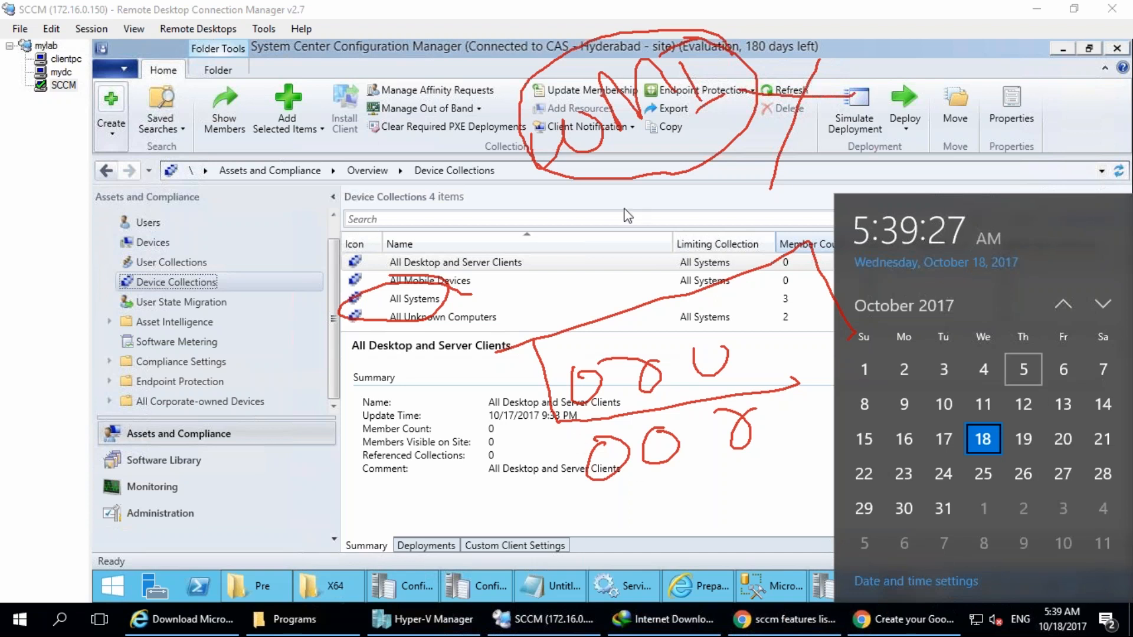
pyautogui.moveTo(1112, 454)
pyautogui.mouseDown()
pyautogui.moveTo(1121, 420)
pyautogui.moveTo(1080, 439)
pyautogui.moveTo(1124, 440)
pyautogui.mouseUp()
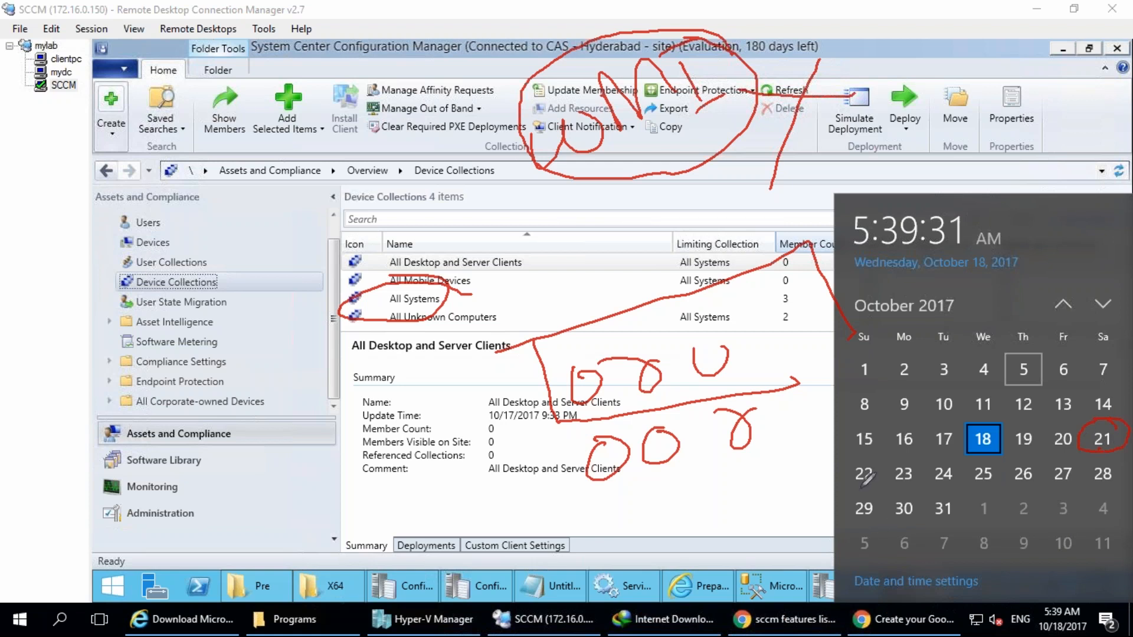
pyautogui.moveTo(1065, 451)
pyautogui.mouseDown()
pyautogui.moveTo(1041, 441)
pyautogui.moveTo(1066, 455)
pyautogui.moveTo(1074, 444)
pyautogui.mouseUp()
pyautogui.moveTo(1066, 424)
pyautogui.mouseDown()
pyautogui.moveTo(1063, 321)
pyautogui.moveTo(1108, 307)
pyautogui.mouseUp()
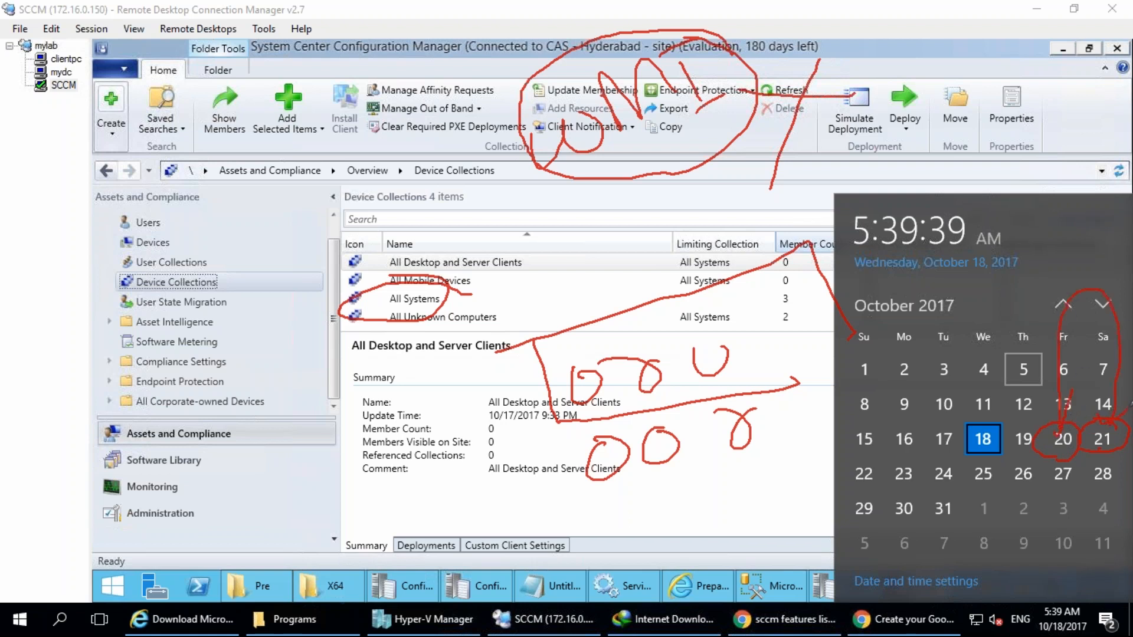
pyautogui.moveTo(1121, 430)
pyautogui.mouseDown()
pyautogui.moveTo(1091, 453)
pyautogui.moveTo(1079, 427)
pyautogui.moveTo(1091, 453)
pyautogui.moveTo(1099, 421)
pyautogui.mouseUp()
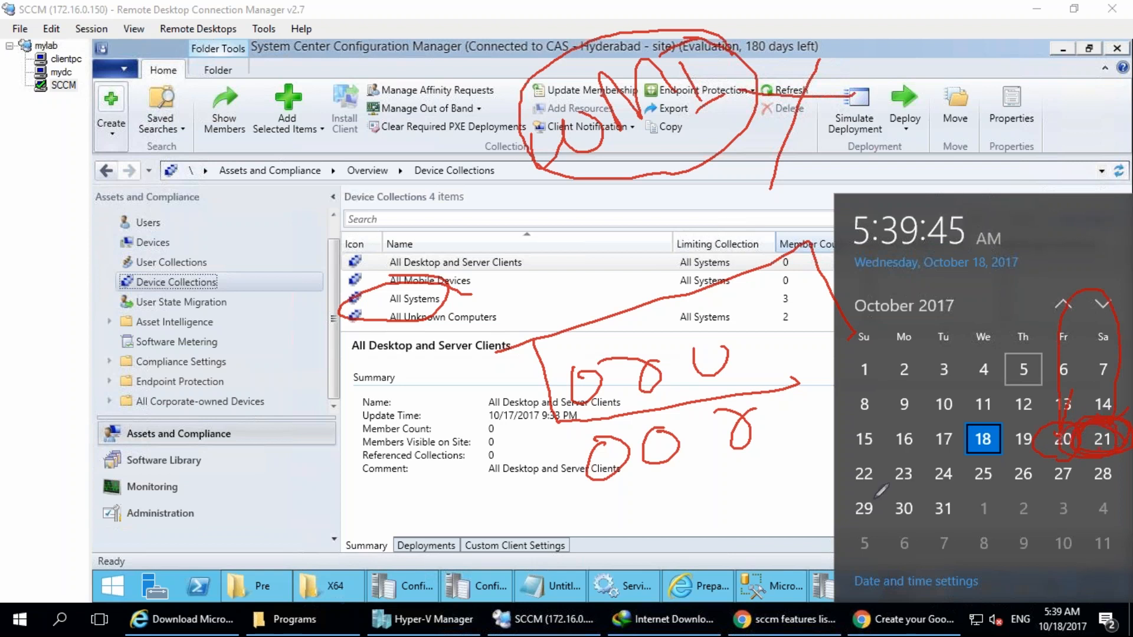
# Circle Sunday 22 with a line to a small sketched figure, mark 29, and underline the dates 19 to 21.
pyautogui.moveTo(885, 463)
pyautogui.mouseDown()
pyautogui.moveTo(837, 469)
pyautogui.moveTo(884, 494)
pyautogui.moveTo(725, 491)
pyautogui.moveTo(779, 506)
pyautogui.mouseUp()
pyautogui.moveTo(1027, 456); pyautogui.dragTo(1057, 458)
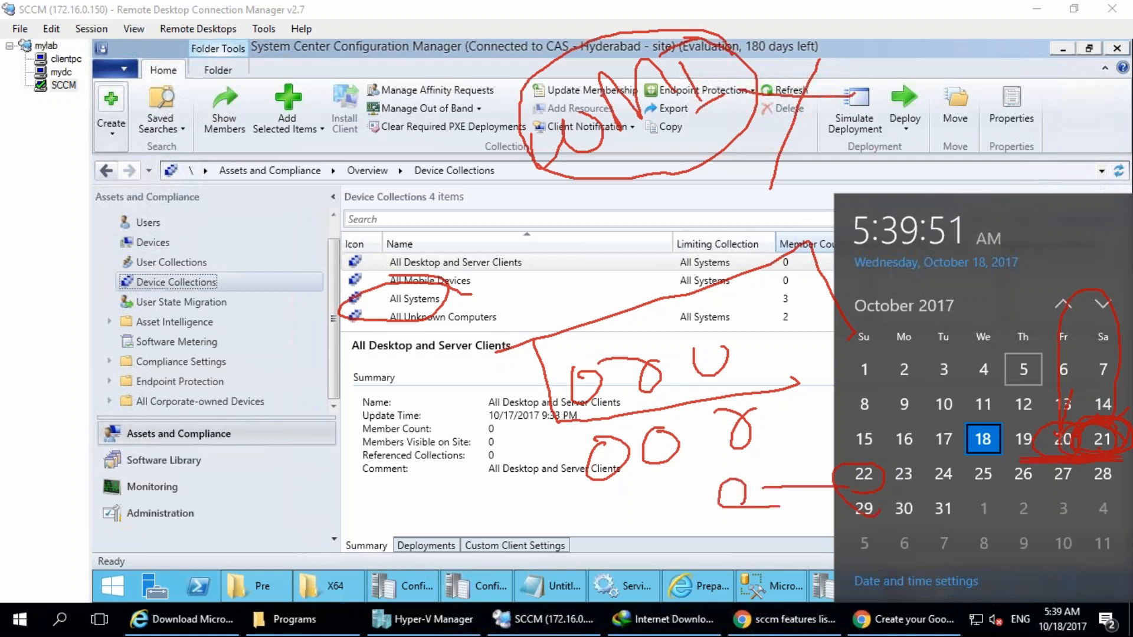
pyautogui.moveTo(881, 464); pyautogui.dragTo(878, 467)
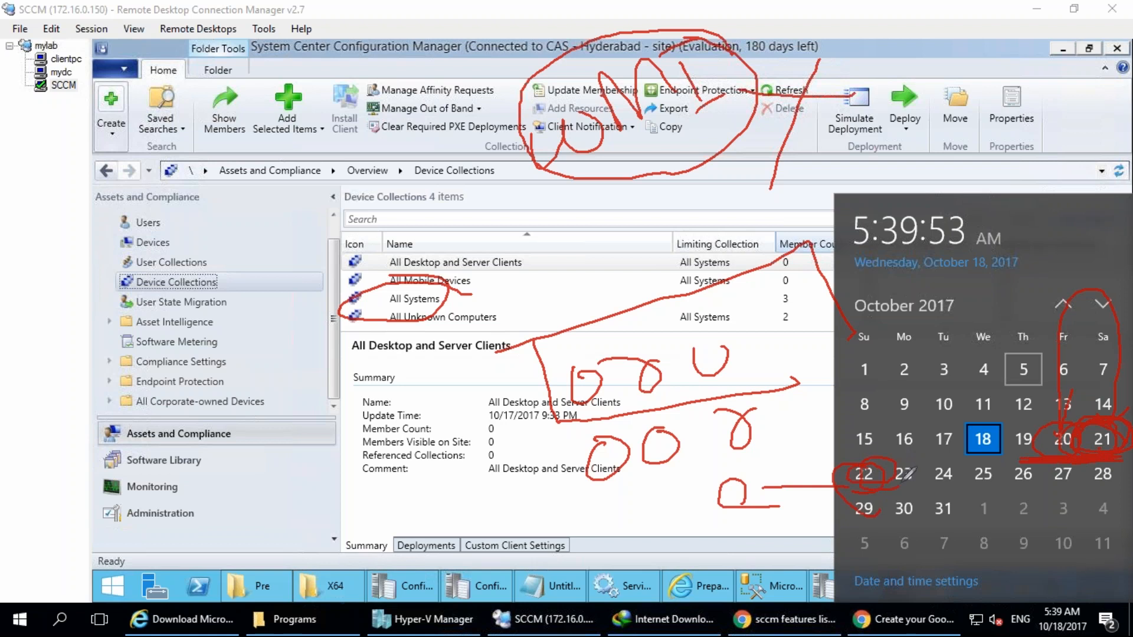